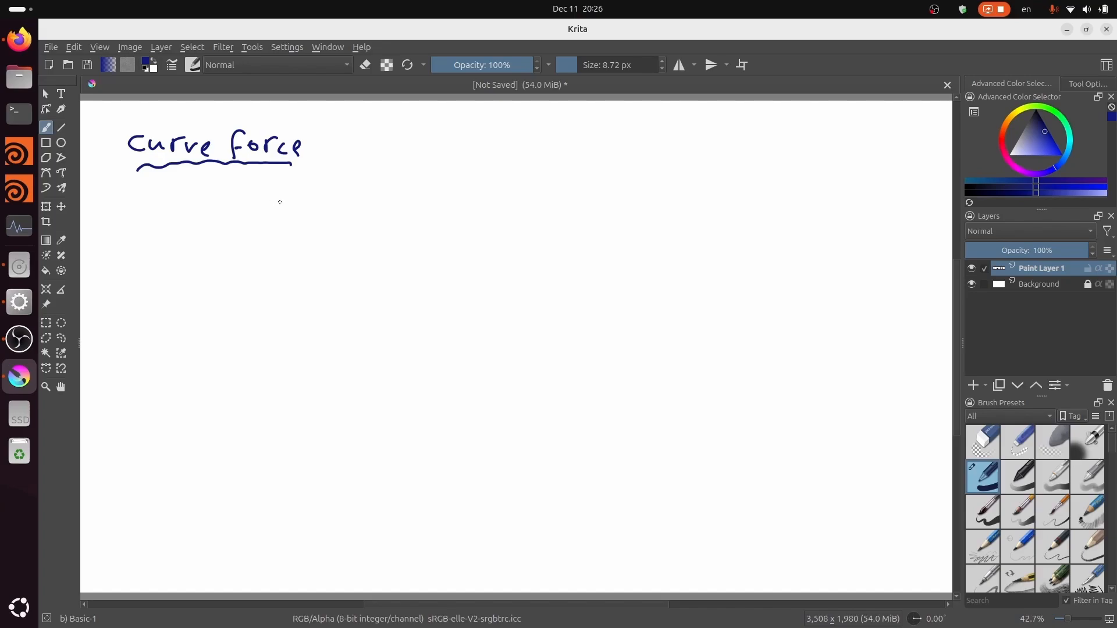
Draw a dark blue S-shaped curve on the canvas to the right of the "Curve force" title.
{"action": "left_click_drag", "start_coordinate": [423, 196], "coordinate": [402, 191]}
{"action": "key", "text": "ctrl+z"}
{"action": "mouse_move", "coordinate": [482, 219]}
{"action": "left_mouse_down"}
{"action": "mouse_move", "coordinate": [516, 205]}
{"action": "mouse_move", "coordinate": [517, 176]}
{"action": "mouse_move", "coordinate": [539, 155]}
{"action": "mouse_move", "coordinate": [614, 138]}
{"action": "left_mouse_up"}
{"action": "left_click_drag", "start_coordinate": [482, 221], "coordinate": [469, 222]}
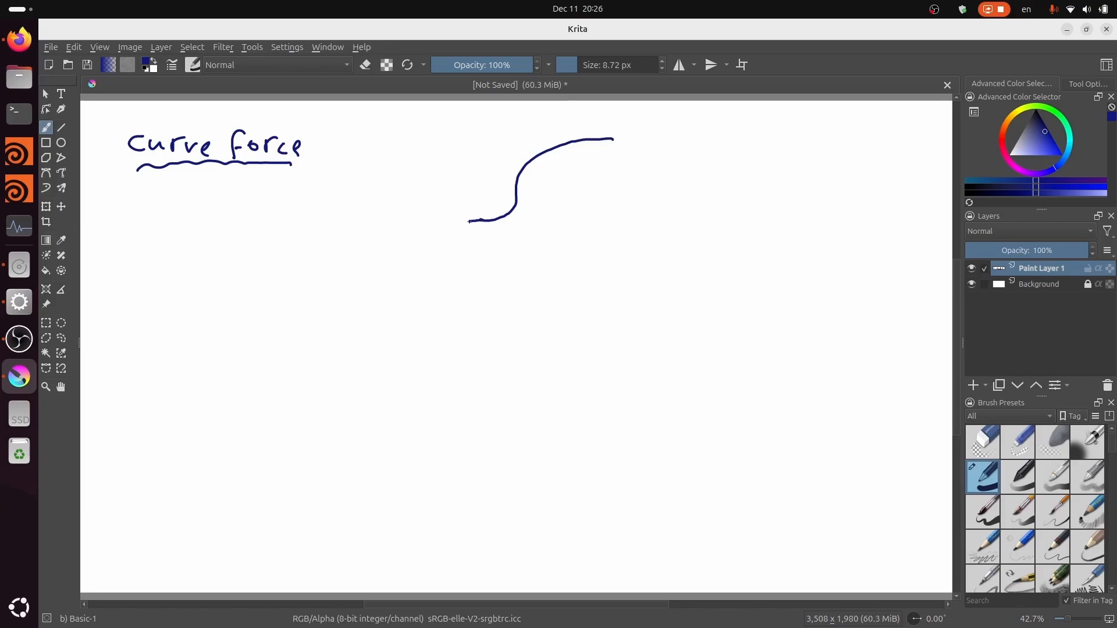
Write "3 forces" in magenta between the "Curve force" title and the S-shaped curve.
{"action": "left_click", "coordinate": [1011, 163]}
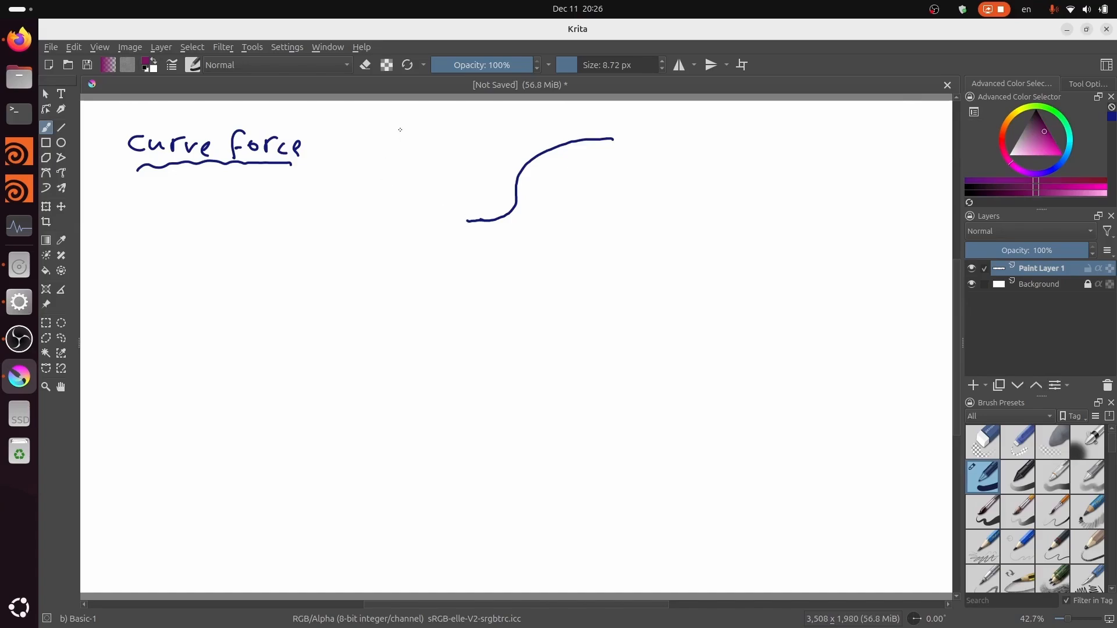
{"action": "mouse_move", "coordinate": [358, 136]}
{"action": "left_mouse_down"}
{"action": "mouse_move", "coordinate": [359, 151]}
{"action": "mouse_move", "coordinate": [398, 130]}
{"action": "mouse_move", "coordinate": [396, 142]}
{"action": "left_mouse_up"}
{"action": "left_click_drag", "start_coordinate": [406, 138], "coordinate": [430, 153]}
{"action": "left_click_drag", "start_coordinate": [435, 147], "coordinate": [444, 152]}
{"action": "left_click_drag", "start_coordinate": [458, 137], "coordinate": [458, 158]}
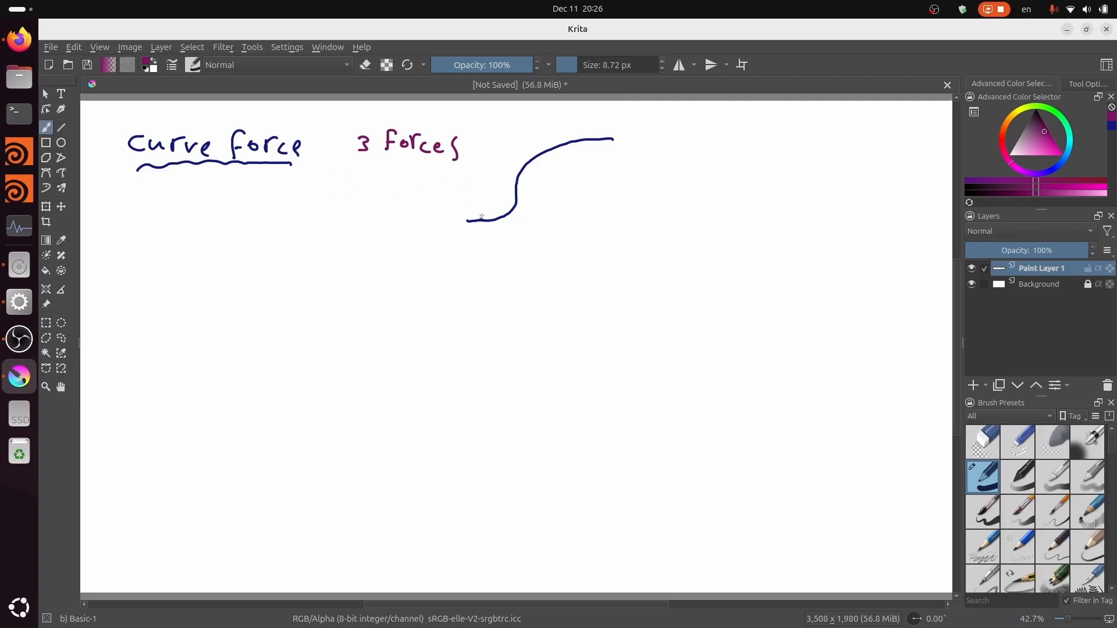
Draw a magenta arrow following the S-shaped curve and another pointing from "3 forces" toward its lower end.
{"action": "mouse_move", "coordinate": [482, 212]}
{"action": "left_mouse_down"}
{"action": "mouse_move", "coordinate": [509, 192]}
{"action": "mouse_move", "coordinate": [522, 155]}
{"action": "mouse_move", "coordinate": [596, 126]}
{"action": "left_mouse_up"}
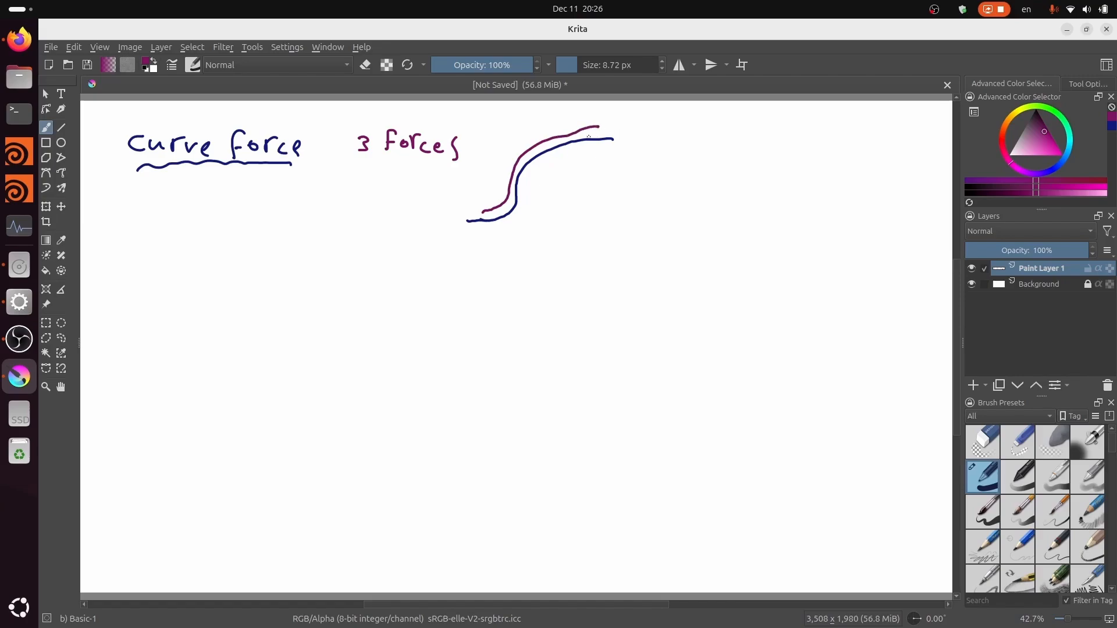
{"action": "mouse_move", "coordinate": [602, 128]}
{"action": "left_mouse_down"}
{"action": "mouse_move", "coordinate": [595, 134]}
{"action": "mouse_move", "coordinate": [591, 121]}
{"action": "left_mouse_up"}
{"action": "mouse_move", "coordinate": [446, 167]}
{"action": "left_mouse_down"}
{"action": "mouse_move", "coordinate": [470, 197]}
{"action": "mouse_move", "coordinate": [455, 194]}
{"action": "left_mouse_up"}
{"action": "mouse_move", "coordinate": [461, 261]}
{"action": "left_mouse_down"}
{"action": "mouse_move", "coordinate": [478, 240]}
{"action": "mouse_move", "coordinate": [483, 249]}
{"action": "left_mouse_up"}
{"action": "mouse_move", "coordinate": [473, 213]}
{"action": "left_mouse_down"}
{"action": "mouse_move", "coordinate": [490, 228]}
{"action": "mouse_move", "coordinate": [524, 204]}
{"action": "mouse_move", "coordinate": [509, 207]}
{"action": "mouse_move", "coordinate": [527, 193]}
{"action": "mouse_move", "coordinate": [515, 181]}
{"action": "mouse_move", "coordinate": [539, 164]}
{"action": "mouse_move", "coordinate": [533, 156]}
{"action": "left_mouse_up"}
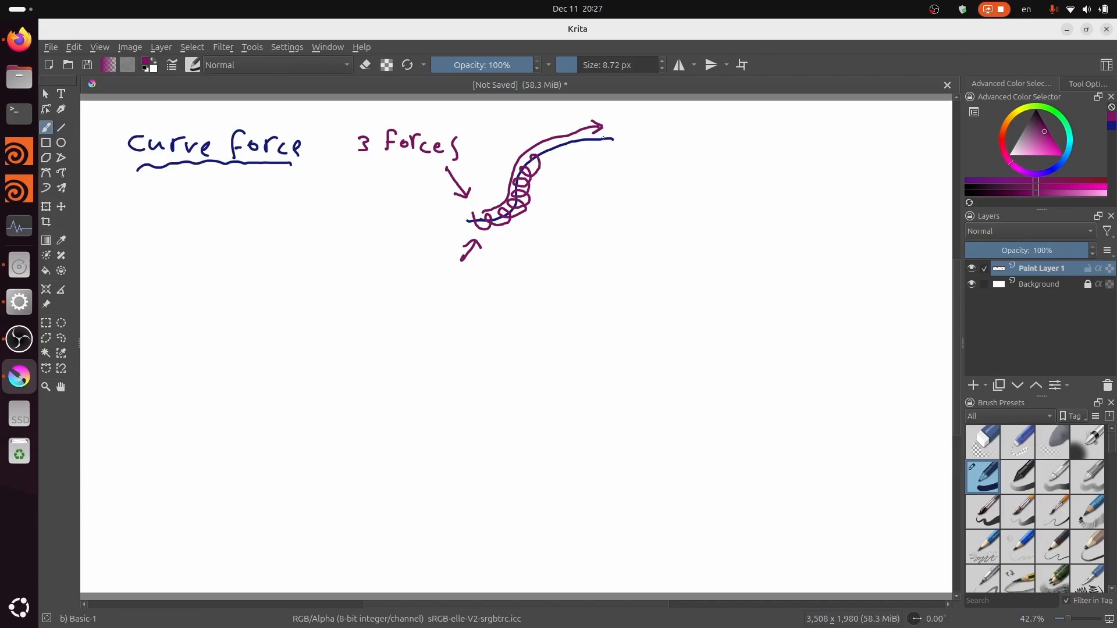
{"action": "key", "text": "ctrl+z"}
{"action": "key", "text": "ctrl+z"}
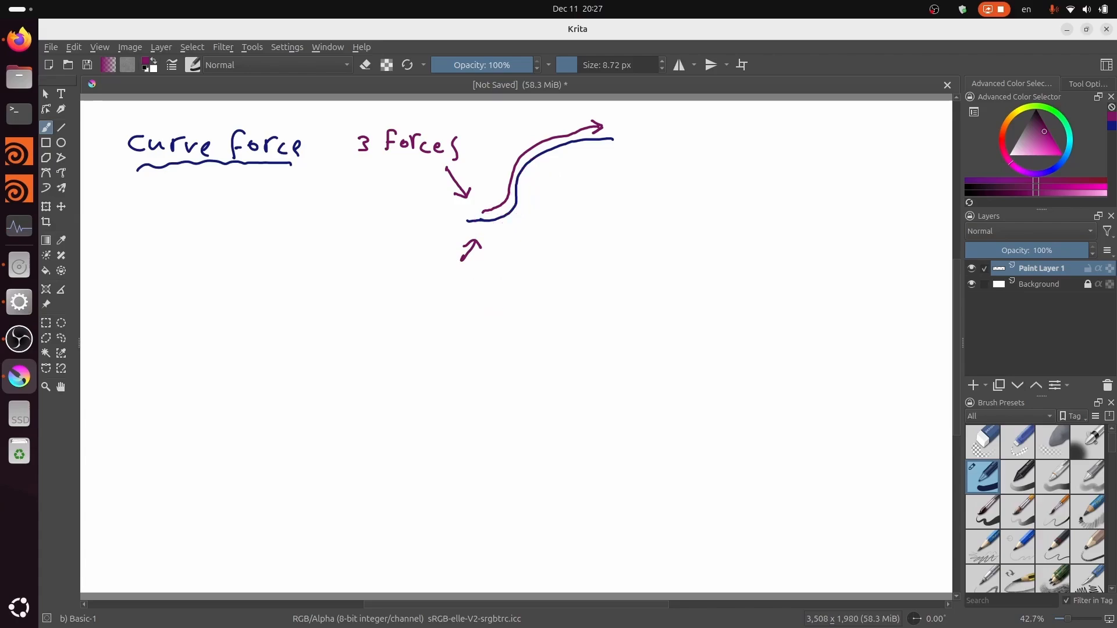
Start a numbered list under "3 forces" with the handwritten entries "1) Suction" and "2) Follow".
{"action": "mouse_move", "coordinate": [312, 184]}
{"action": "left_mouse_down"}
{"action": "mouse_move", "coordinate": [318, 200]}
{"action": "mouse_move", "coordinate": [336, 195]}
{"action": "left_mouse_up"}
{"action": "left_click_drag", "start_coordinate": [347, 187], "coordinate": [360, 189]}
{"action": "left_click_drag", "start_coordinate": [367, 188], "coordinate": [377, 197]}
{"action": "left_click_drag", "start_coordinate": [371, 187], "coordinate": [406, 199]}
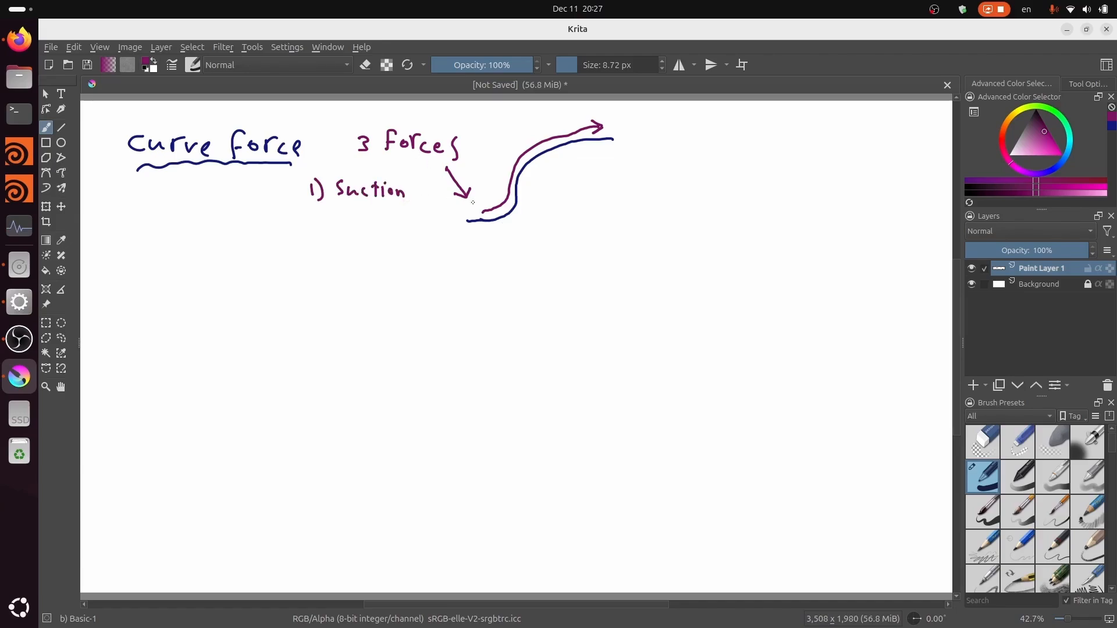
{"action": "left_click_drag", "start_coordinate": [313, 217], "coordinate": [332, 235]}
{"action": "left_click_drag", "start_coordinate": [355, 214], "coordinate": [352, 233]}
{"action": "left_click_drag", "start_coordinate": [352, 215], "coordinate": [362, 214]}
{"action": "left_click_drag", "start_coordinate": [353, 225], "coordinate": [376, 236]}
{"action": "mouse_move", "coordinate": [382, 219]}
{"action": "left_mouse_down"}
{"action": "mouse_move", "coordinate": [382, 234]}
{"action": "mouse_move", "coordinate": [411, 228]}
{"action": "left_mouse_up"}
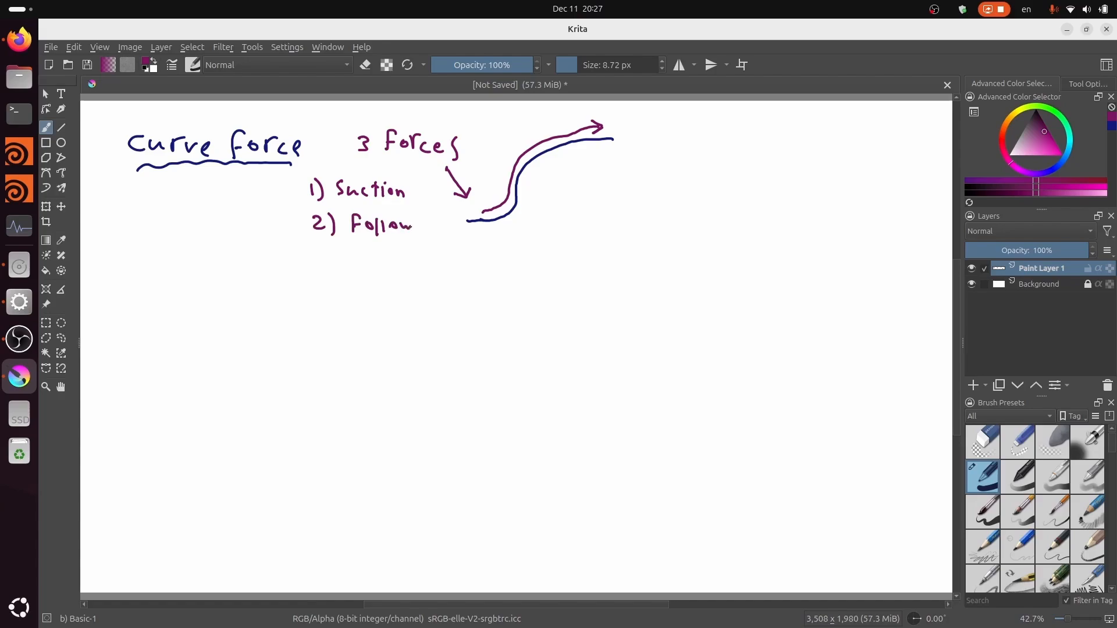
Add the word "force" to the first two list entries and write "3) Orbit force" below them.
{"action": "mouse_move", "coordinate": [428, 182]}
{"action": "left_mouse_down"}
{"action": "mouse_move", "coordinate": [423, 198]}
{"action": "mouse_move", "coordinate": [447, 201]}
{"action": "mouse_move", "coordinate": [422, 237]}
{"action": "left_mouse_up"}
{"action": "left_click_drag", "start_coordinate": [420, 229], "coordinate": [451, 237]}
{"action": "left_click_drag", "start_coordinate": [457, 235], "coordinate": [463, 238]}
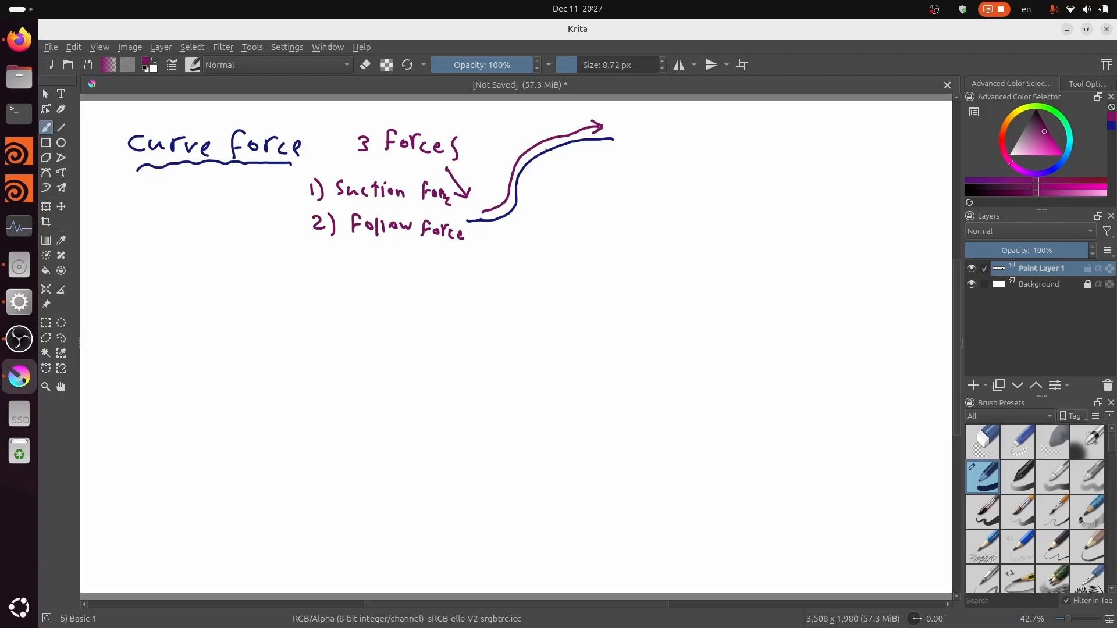
{"action": "mouse_move", "coordinate": [316, 247]}
{"action": "left_mouse_down"}
{"action": "mouse_move", "coordinate": [321, 262]}
{"action": "mouse_move", "coordinate": [364, 266]}
{"action": "mouse_move", "coordinate": [384, 251]}
{"action": "mouse_move", "coordinate": [419, 268]}
{"action": "left_mouse_up"}
{"action": "left_click_drag", "start_coordinate": [414, 259], "coordinate": [462, 260]}
{"action": "mouse_move", "coordinate": [466, 265]}
{"action": "left_mouse_down"}
{"action": "mouse_move", "coordinate": [472, 256]}
{"action": "mouse_move", "coordinate": [498, 267]}
{"action": "left_mouse_up"}
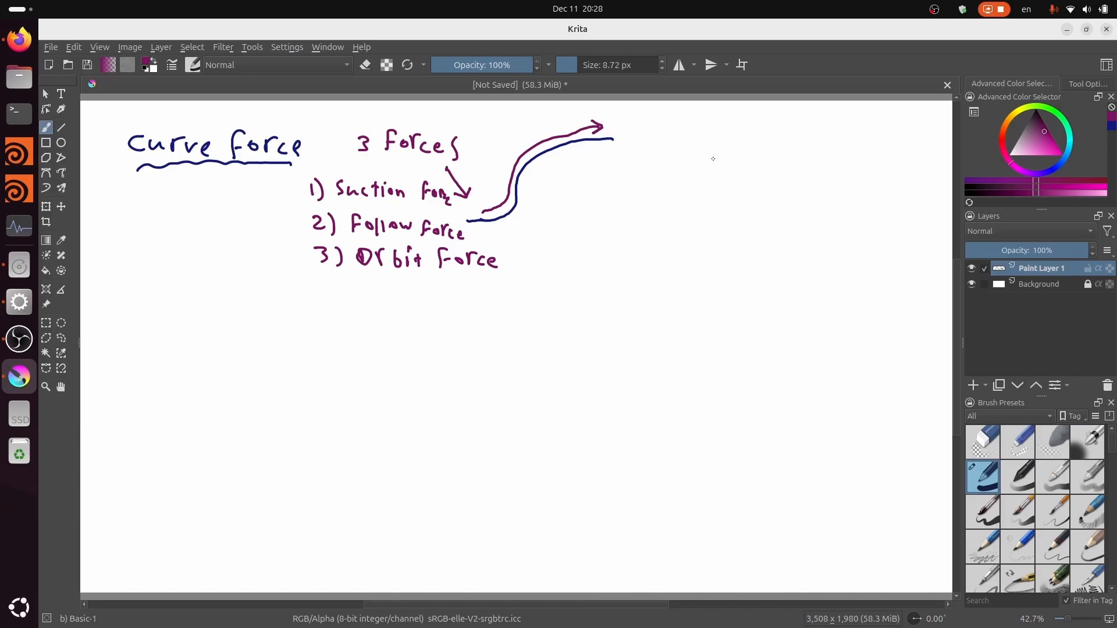
Write "gas Curve Force" in magenta to the right of the S-shaped curve and underline it with a wavy line.
{"action": "mouse_move", "coordinate": [705, 169]}
{"action": "left_mouse_down"}
{"action": "mouse_move", "coordinate": [732, 188]}
{"action": "mouse_move", "coordinate": [814, 170]}
{"action": "mouse_move", "coordinate": [867, 194]}
{"action": "left_mouse_up"}
{"action": "left_click_drag", "start_coordinate": [868, 181], "coordinate": [933, 201]}
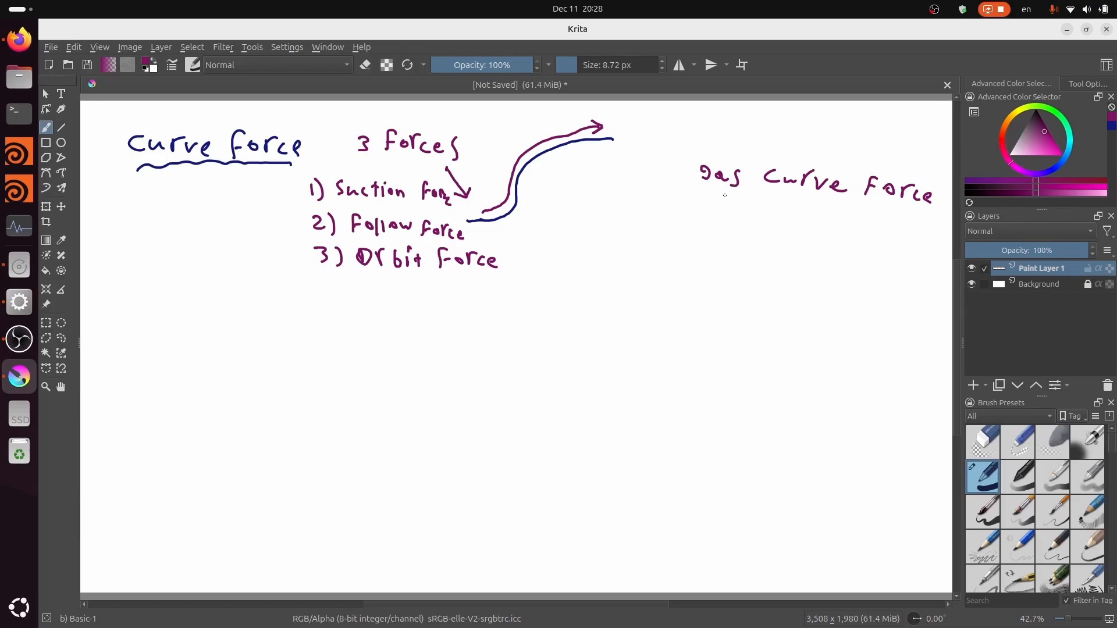
{"action": "left_click_drag", "start_coordinate": [733, 190], "coordinate": [880, 208]}
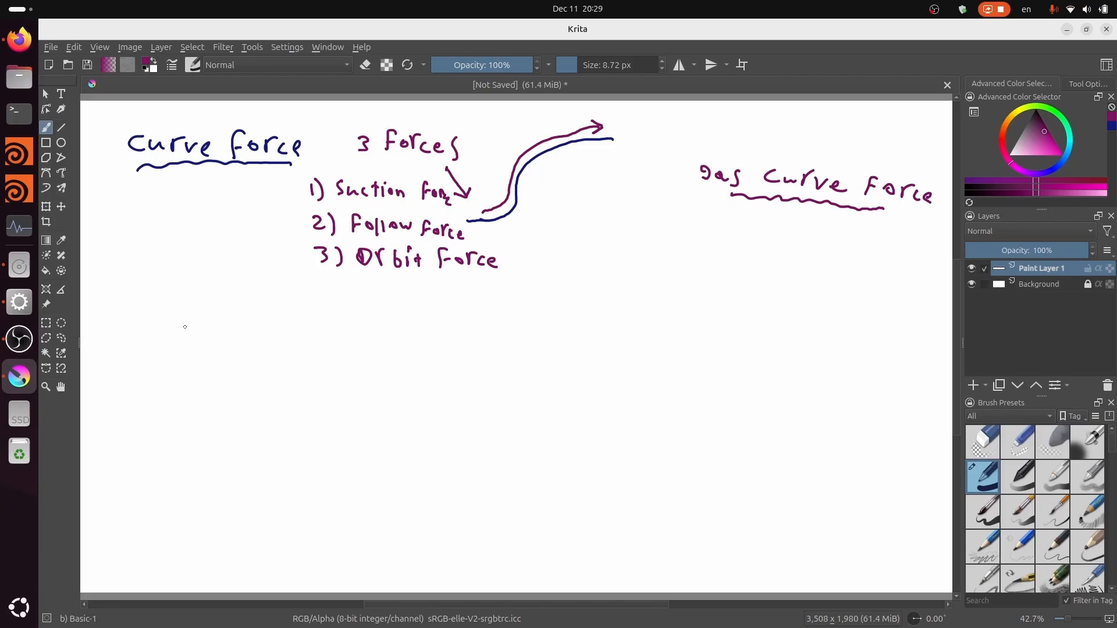
Undo the previous strokes back to the plain "Curve force" title, including its wavy underline.
{"action": "key", "text": "ctrl+z"}
{"action": "key", "text": "ctrl+z"}
{"action": "key", "text": "ctrl+z"}
{"action": "key", "text": "ctrl+z"}
{"action": "key", "text": "ctrl+z"}
{"action": "key", "text": "ctrl+z"}
{"action": "key", "text": "ctrl+z"}
{"action": "key", "text": "ctrl+z"}
{"action": "key", "text": "ctrl+z"}
{"action": "key", "text": "ctrl+z"}
{"action": "key", "text": "ctrl+z"}
{"action": "key", "text": "ctrl+z"}
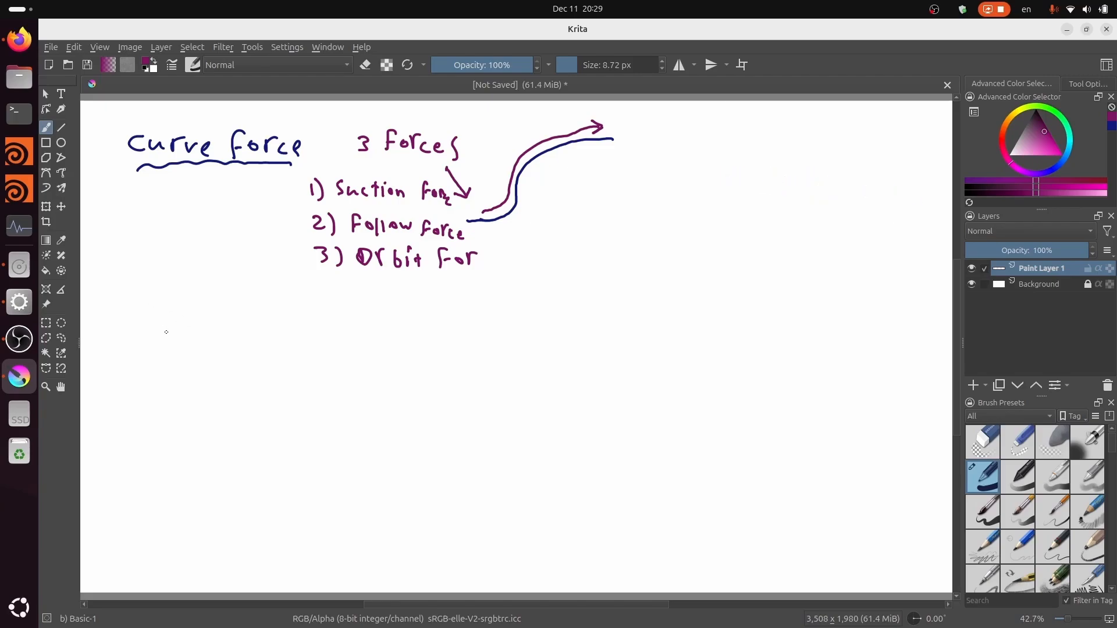
{"action": "key", "text": "ctrl+z"}
{"action": "key", "text": "ctrl+z"}
{"action": "key", "text": "ctrl+z"}
{"action": "key", "text": "ctrl+z"}
{"action": "key", "text": "ctrl+z"}
{"action": "key", "text": "ctrl+z"}
{"action": "key", "text": "ctrl+z"}
{"action": "key", "text": "ctrl+z"}
{"action": "key", "text": "ctrl+z"}
{"action": "key", "text": "ctrl+z"}
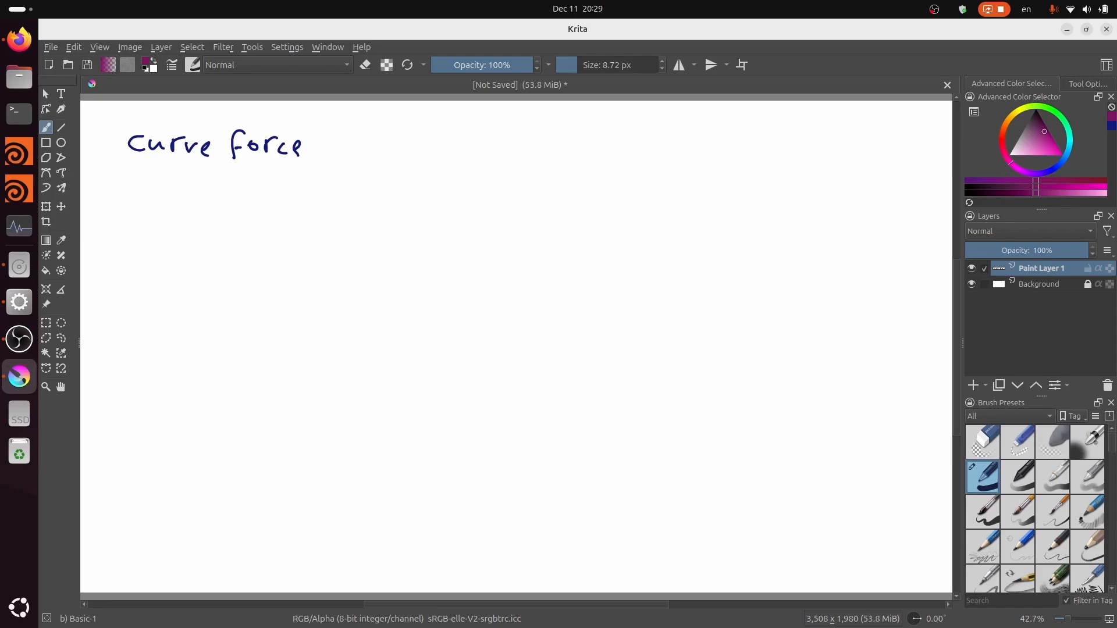
Draw a dark blue S-shaped curve below the "Curve force" title and mark magenta points along its length.
{"action": "left_click", "coordinate": [1052, 170]}
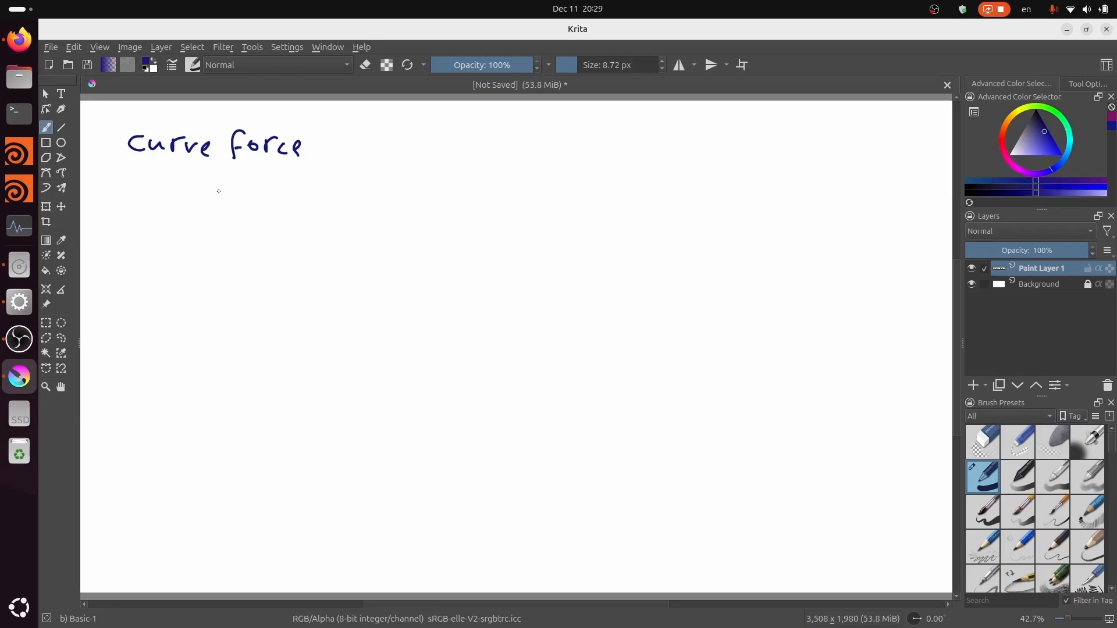
{"action": "mouse_move", "coordinate": [222, 168]}
{"action": "left_mouse_down"}
{"action": "mouse_move", "coordinate": [170, 193]}
{"action": "mouse_move", "coordinate": [174, 230]}
{"action": "mouse_move", "coordinate": [202, 263]}
{"action": "mouse_move", "coordinate": [198, 331]}
{"action": "mouse_move", "coordinate": [138, 360]}
{"action": "left_mouse_up"}
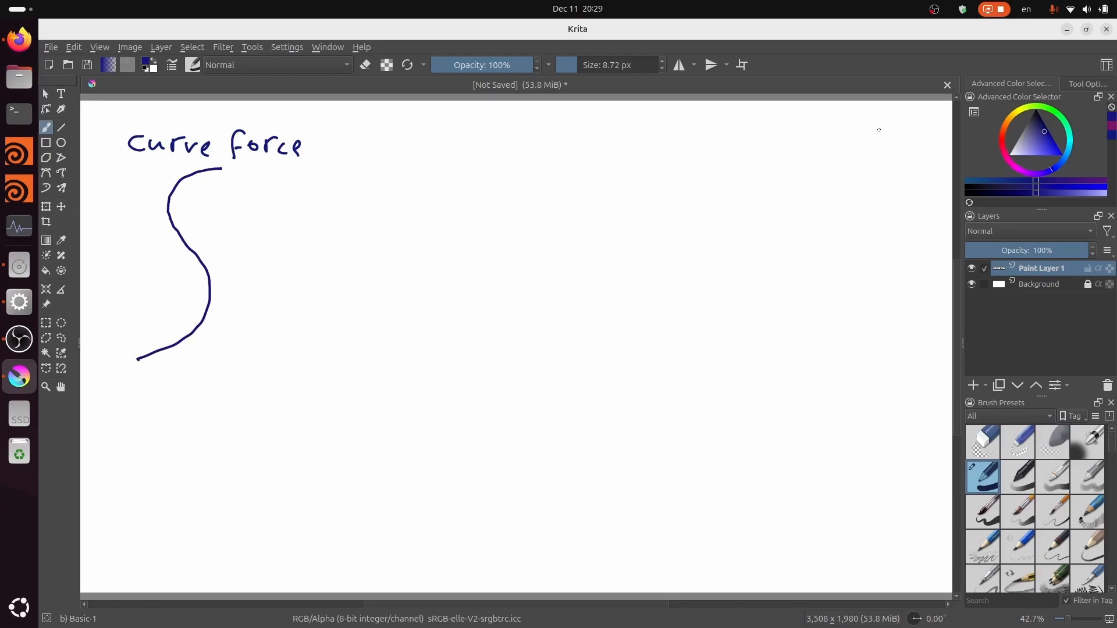
{"action": "left_click", "coordinate": [1112, 126]}
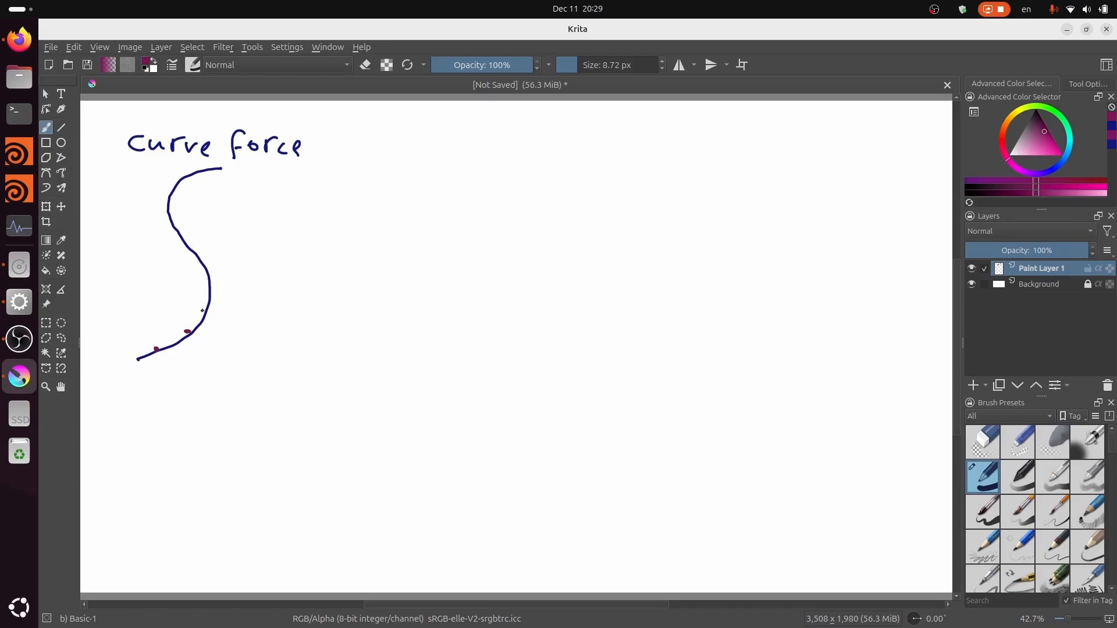
{"action": "left_click", "coordinate": [202, 266]}
{"action": "left_click", "coordinate": [193, 249]}
{"action": "left_click", "coordinate": [202, 171]}
{"action": "left_click", "coordinate": [1044, 132]}
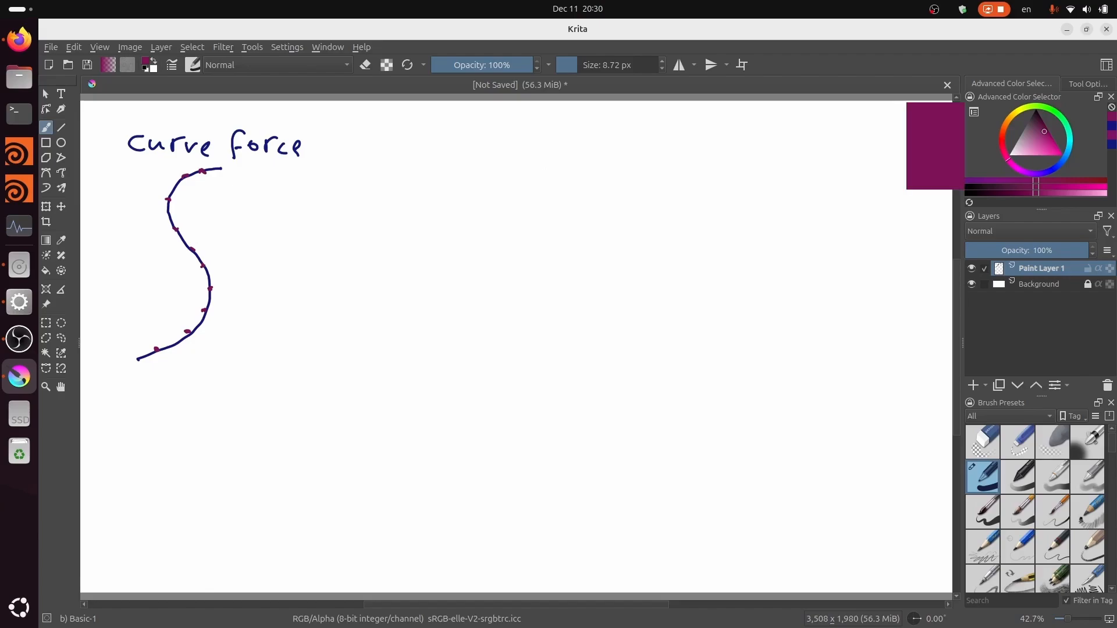
{"action": "left_click", "coordinate": [1002, 140]}
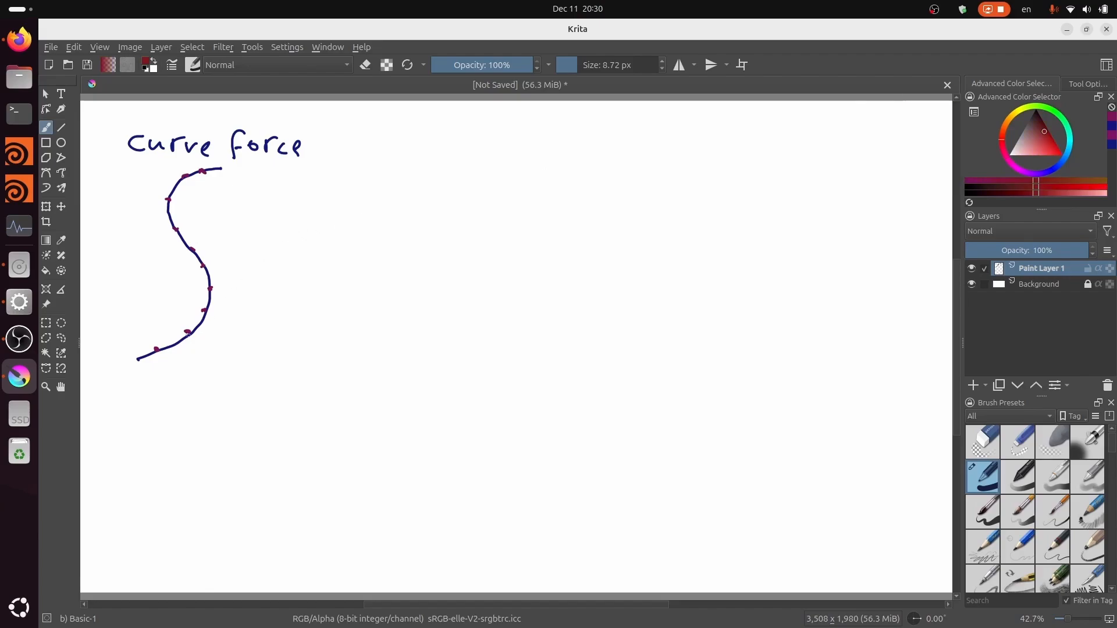
{"action": "left_click_drag", "start_coordinate": [185, 332], "coordinate": [156, 349]}
{"action": "key", "text": "ctrl+z"}
Draw green arrows from point to point down the curve and label them "Normals".
{"action": "left_click", "coordinate": [1063, 119]}
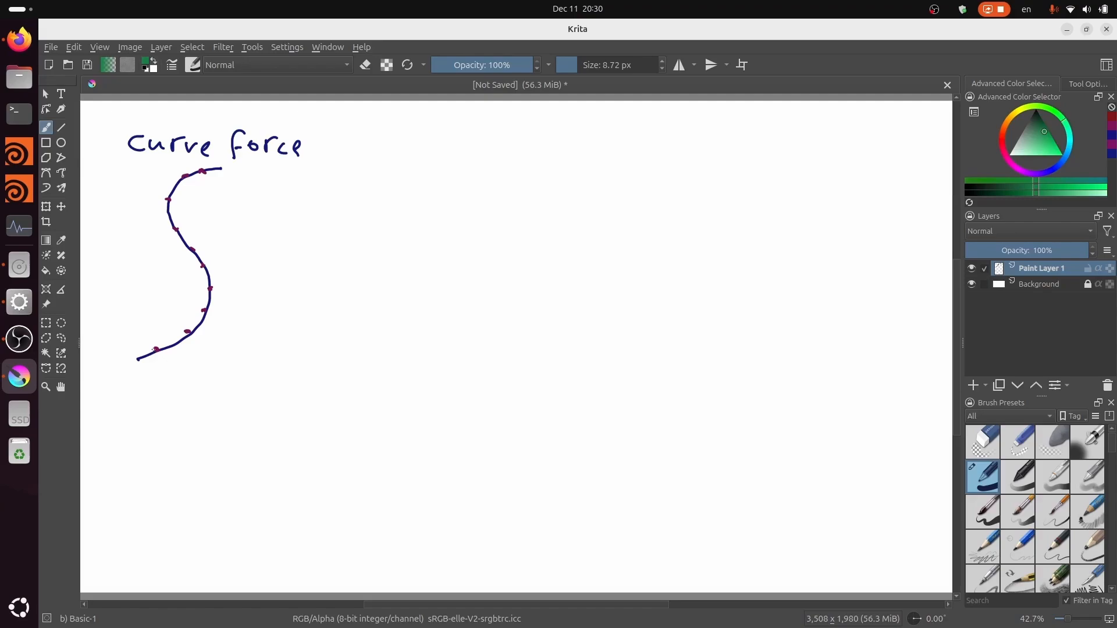
{"action": "left_click_drag", "start_coordinate": [154, 350], "coordinate": [134, 355]}
{"action": "mouse_move", "coordinate": [187, 331]}
{"action": "left_mouse_down"}
{"action": "mouse_move", "coordinate": [173, 345]}
{"action": "mouse_move", "coordinate": [201, 324]}
{"action": "left_mouse_up"}
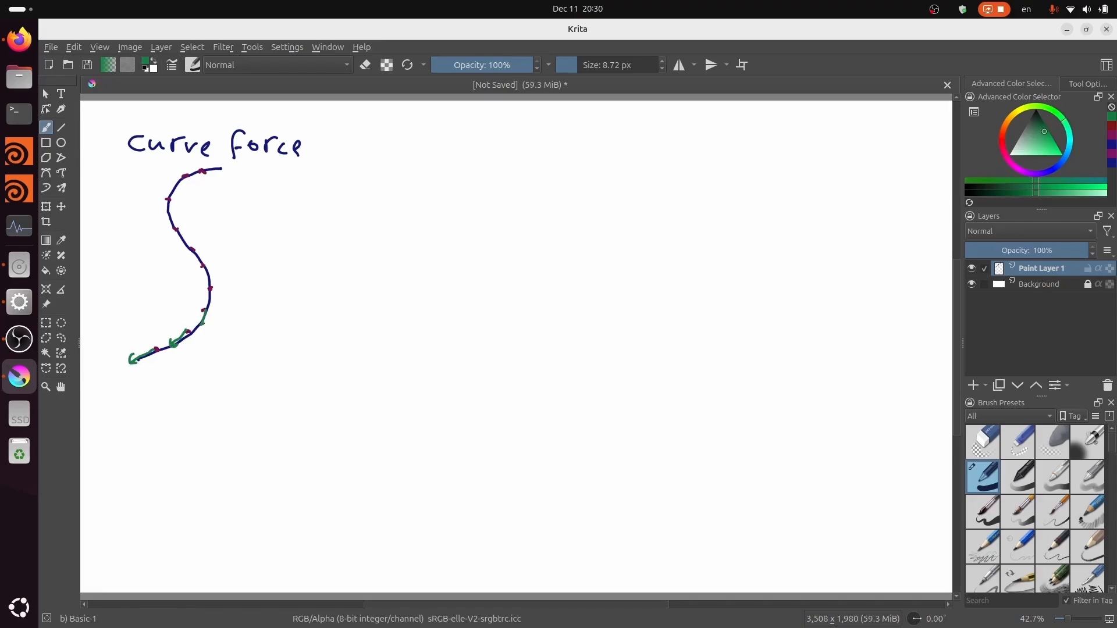
{"action": "left_click_drag", "start_coordinate": [210, 287], "coordinate": [212, 300]}
{"action": "mouse_move", "coordinate": [212, 299]}
{"action": "left_mouse_down"}
{"action": "mouse_move", "coordinate": [213, 274]}
{"action": "mouse_move", "coordinate": [182, 241]}
{"action": "left_mouse_up"}
{"action": "left_click_drag", "start_coordinate": [171, 201], "coordinate": [167, 219]}
{"action": "mouse_move", "coordinate": [188, 177]}
{"action": "left_mouse_down"}
{"action": "mouse_move", "coordinate": [174, 191]}
{"action": "mouse_move", "coordinate": [178, 178]}
{"action": "mouse_move", "coordinate": [194, 178]}
{"action": "mouse_move", "coordinate": [205, 218]}
{"action": "mouse_move", "coordinate": [252, 215]}
{"action": "mouse_move", "coordinate": [257, 234]}
{"action": "left_mouse_up"}
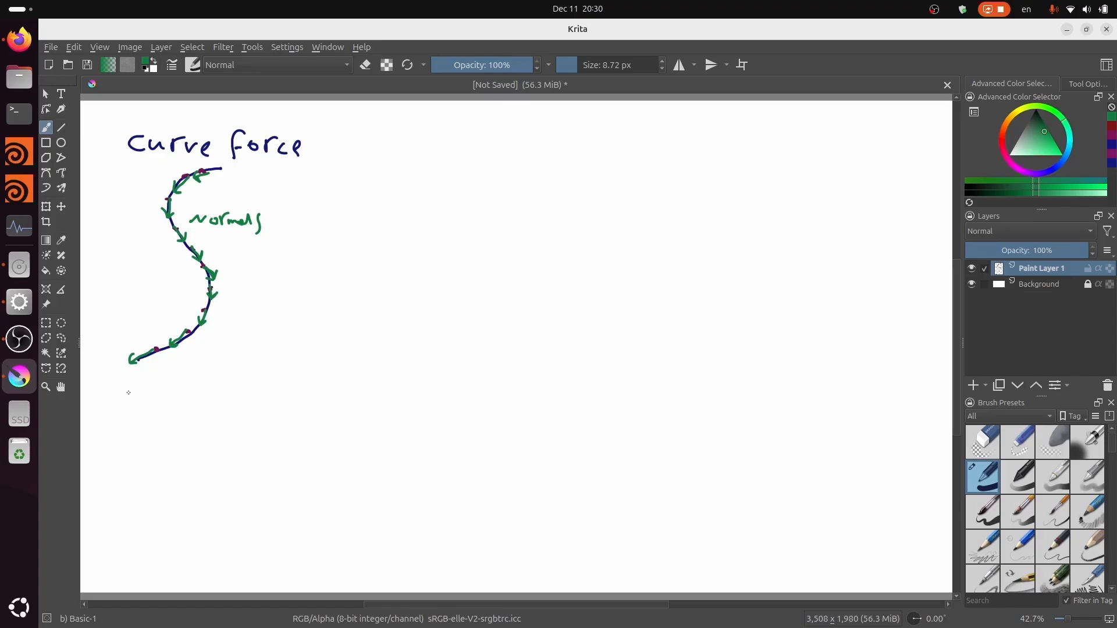
Write and underline "Volume" in green below the curve, and frame the curve with a green box containing small voxel cells along one edge.
{"action": "left_click_drag", "start_coordinate": [128, 387], "coordinate": [203, 399]}
{"action": "left_click_drag", "start_coordinate": [134, 410], "coordinate": [181, 407]}
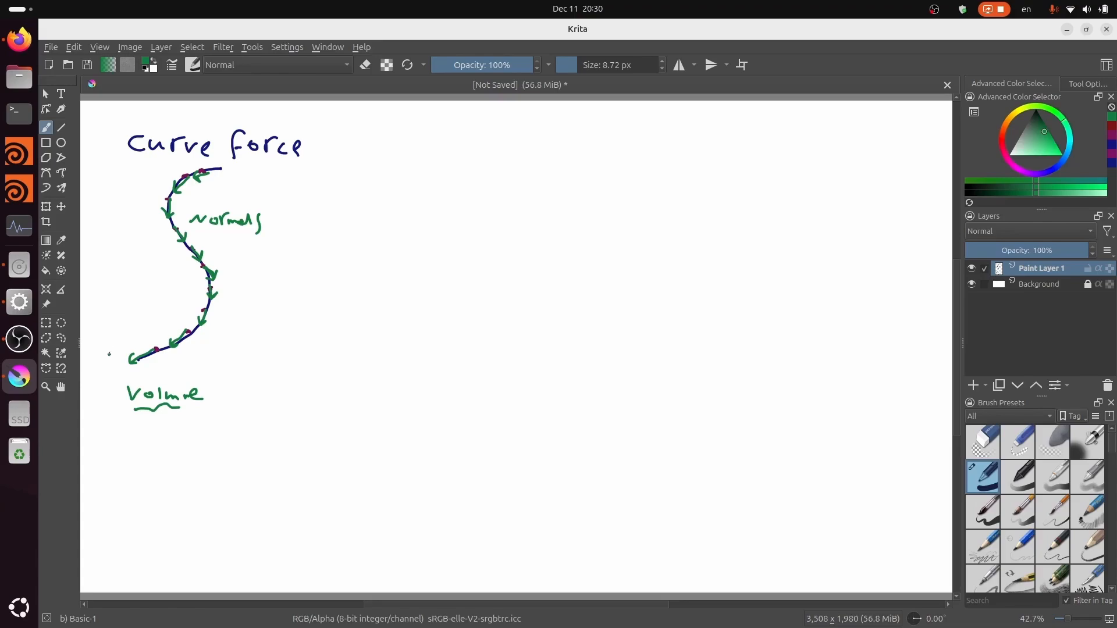
{"action": "mouse_move", "coordinate": [109, 355]}
{"action": "left_mouse_down"}
{"action": "mouse_move", "coordinate": [120, 163]}
{"action": "mouse_move", "coordinate": [283, 170]}
{"action": "mouse_move", "coordinate": [274, 343]}
{"action": "mouse_move", "coordinate": [259, 363]}
{"action": "mouse_move", "coordinate": [100, 373]}
{"action": "mouse_move", "coordinate": [105, 342]}
{"action": "mouse_move", "coordinate": [107, 363]}
{"action": "left_mouse_up"}
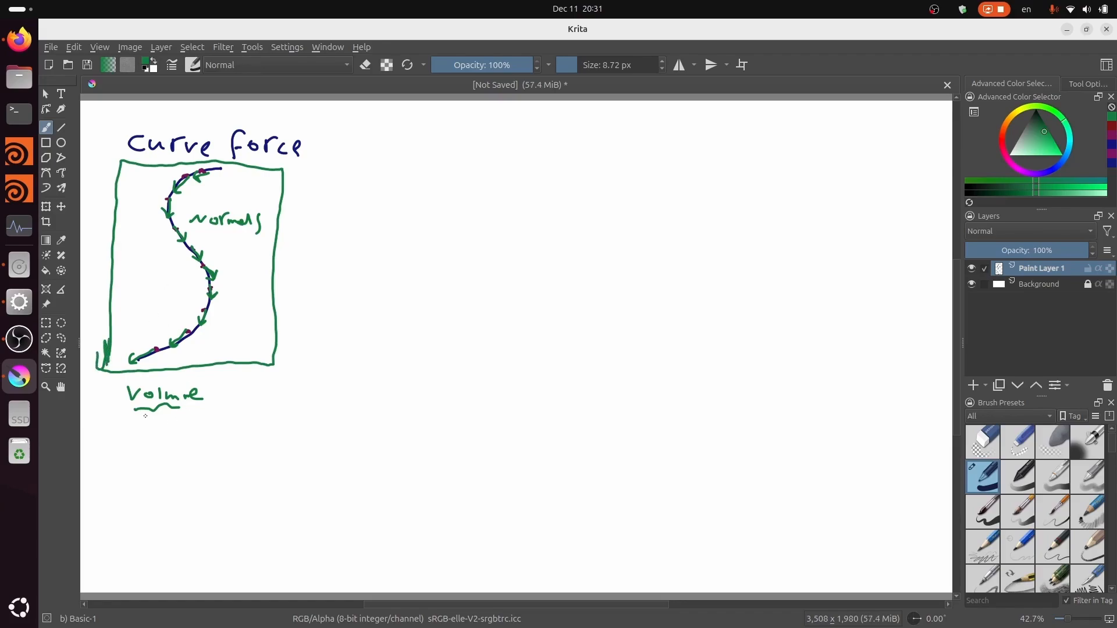
{"action": "left_click_drag", "start_coordinate": [132, 413], "coordinate": [195, 404]}
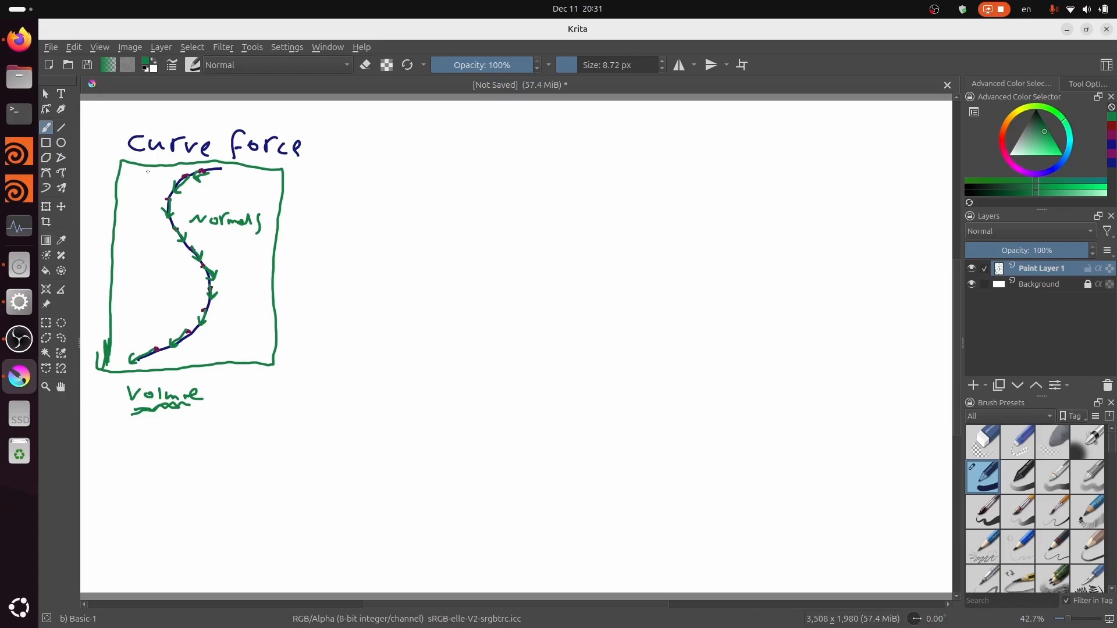
{"action": "mouse_move", "coordinate": [123, 173]}
{"action": "left_mouse_down"}
{"action": "mouse_move", "coordinate": [140, 181]}
{"action": "mouse_move", "coordinate": [120, 195]}
{"action": "mouse_move", "coordinate": [120, 227]}
{"action": "left_mouse_up"}
Write "Volume VOP" in dark blue below the "Volume" label and underline it in brown.
{"action": "left_click", "coordinate": [1051, 169]}
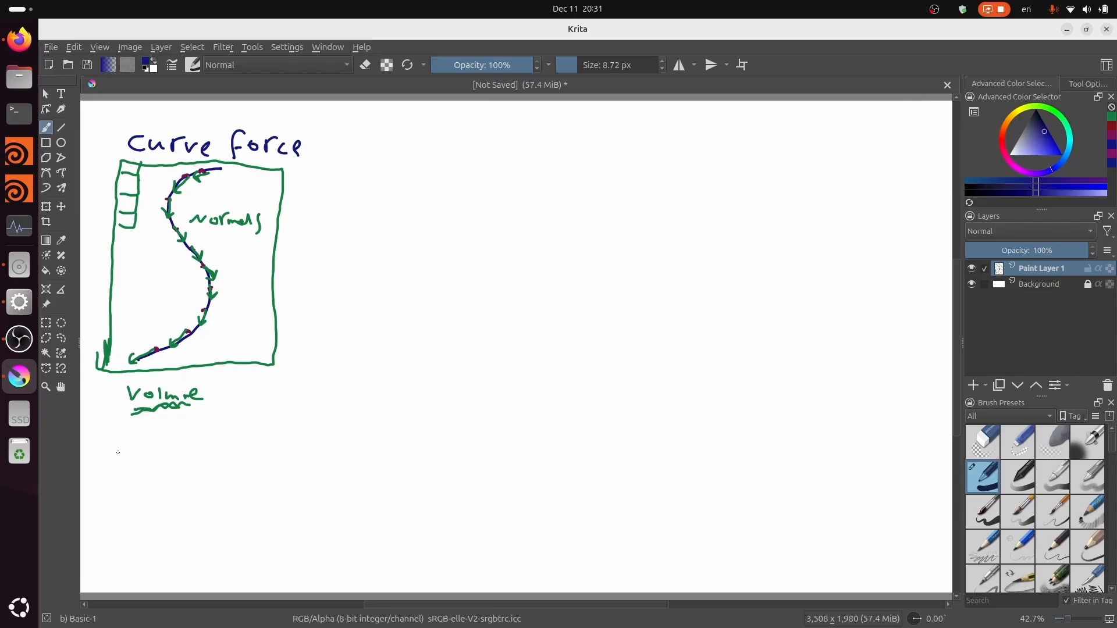
{"action": "mouse_move", "coordinate": [111, 440]}
{"action": "left_mouse_down"}
{"action": "mouse_move", "coordinate": [147, 452]}
{"action": "mouse_move", "coordinate": [185, 443]}
{"action": "mouse_move", "coordinate": [194, 453]}
{"action": "mouse_move", "coordinate": [255, 439]}
{"action": "mouse_move", "coordinate": [254, 448]}
{"action": "left_mouse_up"}
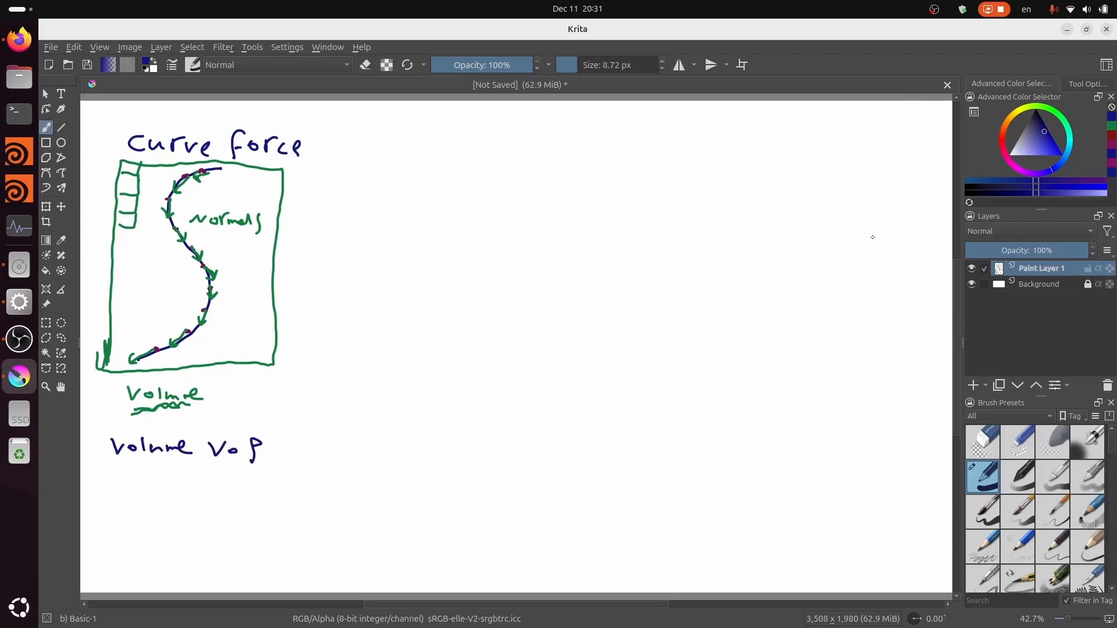
{"action": "left_click", "coordinate": [1007, 157]}
{"action": "left_click_drag", "start_coordinate": [1011, 164], "coordinate": [1009, 118]}
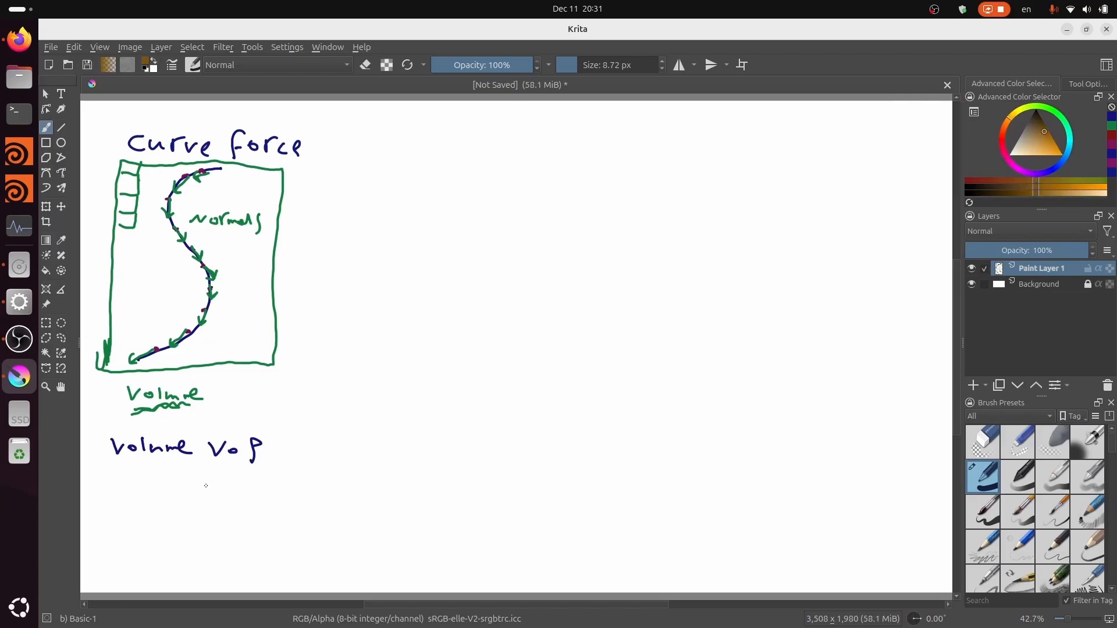
{"action": "left_click_drag", "start_coordinate": [133, 460], "coordinate": [245, 471]}
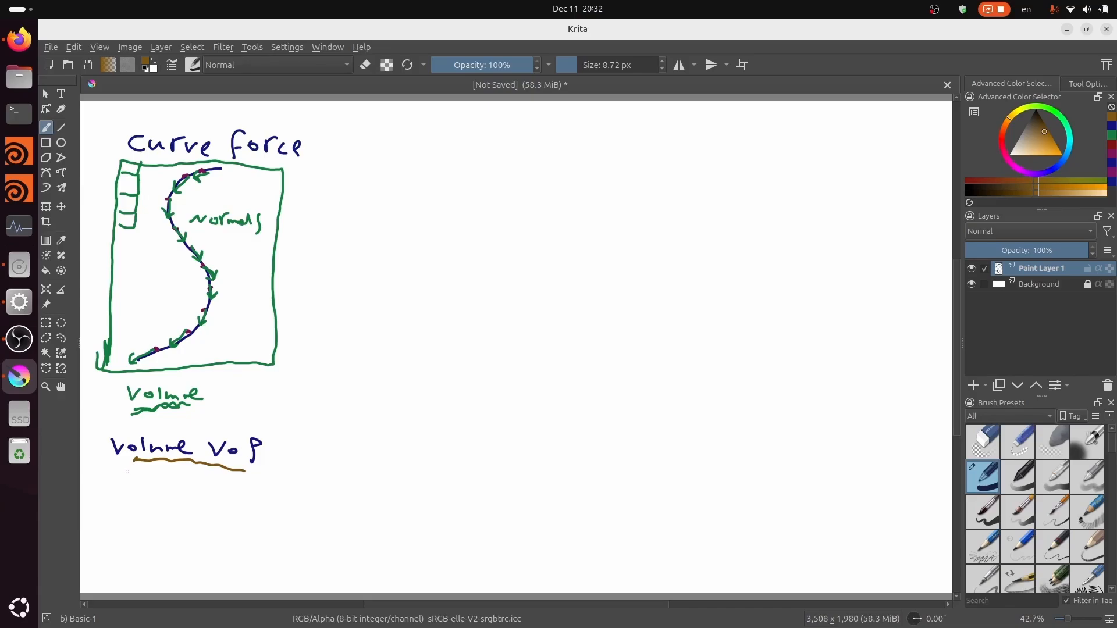
Draw a brown node box below "Volume VOP" with arrows from that label, "Volume" and the curve, and point "Volume" to "Vel".
{"action": "mouse_move", "coordinate": [124, 467]}
{"action": "left_mouse_down"}
{"action": "mouse_move", "coordinate": [143, 513]}
{"action": "mouse_move", "coordinate": [215, 496]}
{"action": "mouse_move", "coordinate": [234, 517]}
{"action": "mouse_move", "coordinate": [174, 518]}
{"action": "mouse_move", "coordinate": [167, 498]}
{"action": "left_mouse_up"}
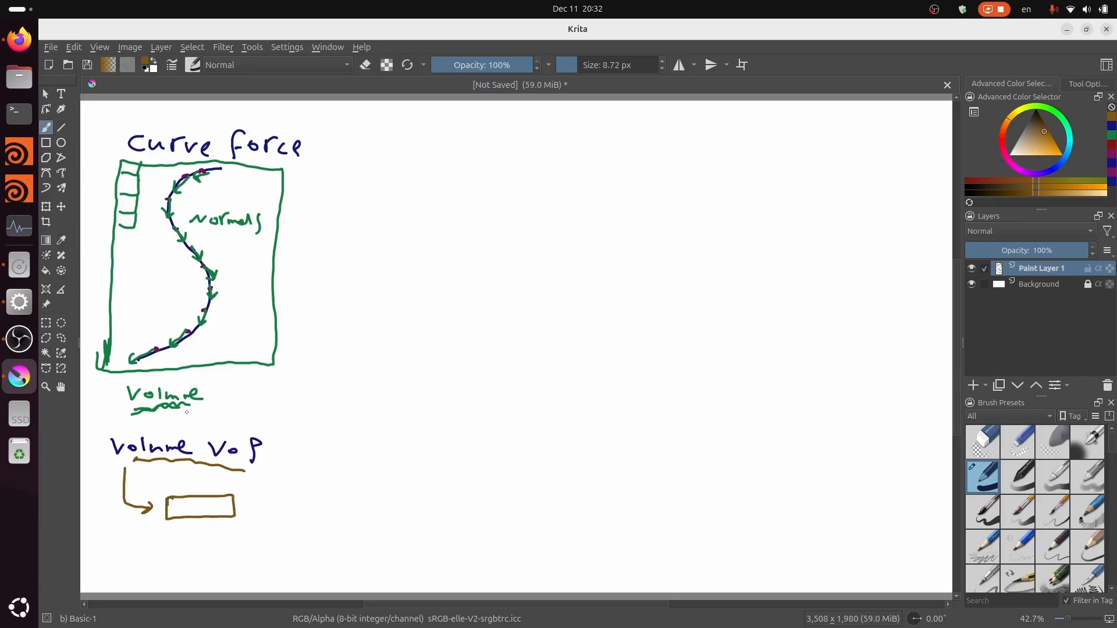
{"action": "left_click_drag", "start_coordinate": [187, 412], "coordinate": [172, 490]}
{"action": "mouse_move", "coordinate": [199, 335]}
{"action": "left_mouse_down"}
{"action": "mouse_move", "coordinate": [219, 400]}
{"action": "mouse_move", "coordinate": [196, 495]}
{"action": "left_mouse_up"}
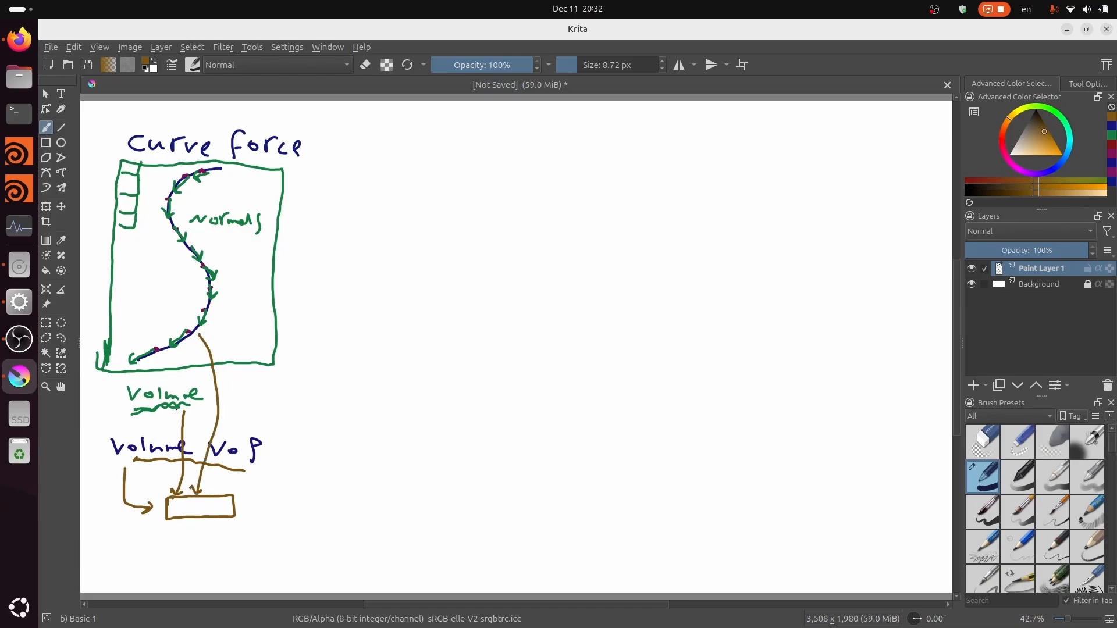
{"action": "mouse_move", "coordinate": [207, 394]}
{"action": "left_mouse_down"}
{"action": "mouse_move", "coordinate": [288, 391]}
{"action": "mouse_move", "coordinate": [292, 415]}
{"action": "left_mouse_up"}
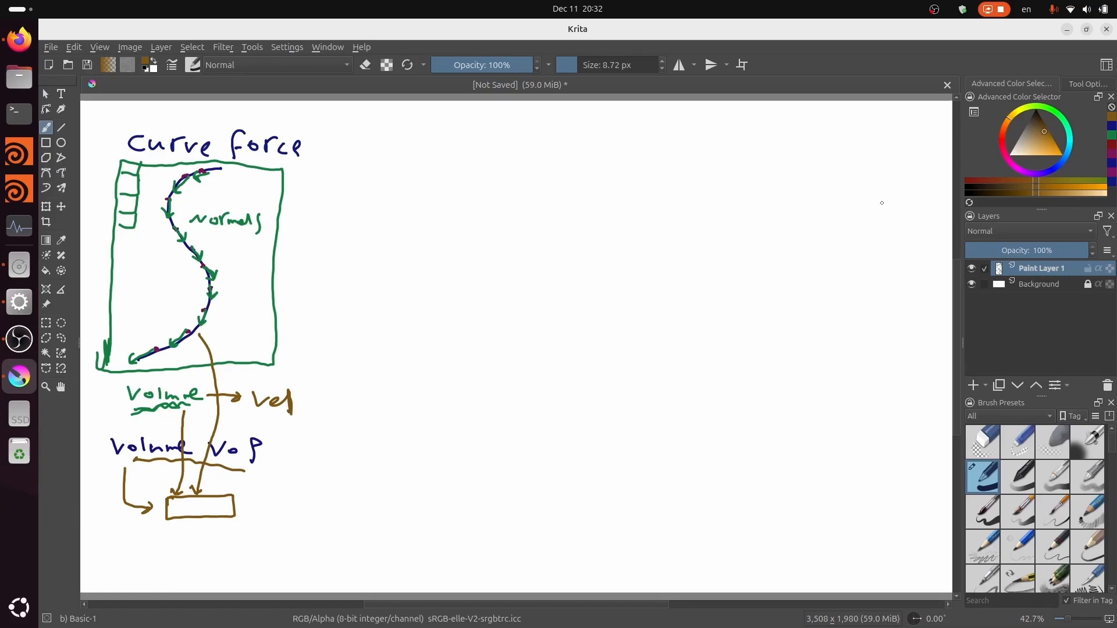
Write "Point clouds" in purple below the brown node box and underline it with a wavy line.
{"action": "left_click", "coordinate": [1023, 171]}
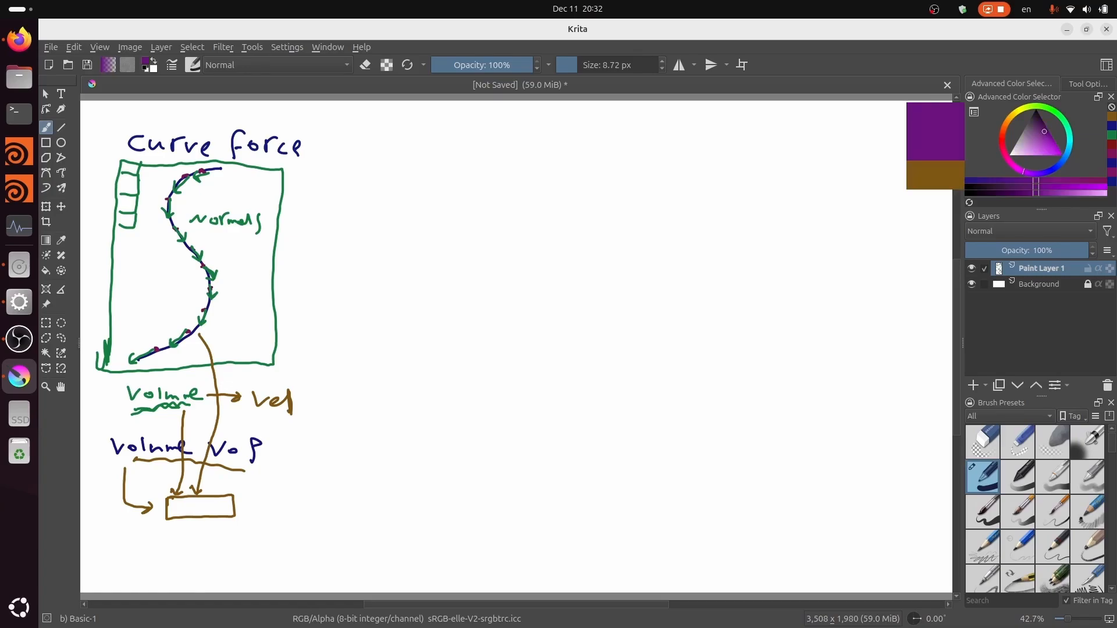
{"action": "mouse_move", "coordinate": [136, 538]}
{"action": "left_mouse_down"}
{"action": "mouse_move", "coordinate": [138, 559]}
{"action": "mouse_move", "coordinate": [137, 548]}
{"action": "mouse_move", "coordinate": [198, 551]}
{"action": "left_mouse_up"}
{"action": "left_click_drag", "start_coordinate": [191, 540], "coordinate": [263, 548]}
{"action": "mouse_move", "coordinate": [270, 541]}
{"action": "left_mouse_down"}
{"action": "mouse_move", "coordinate": [273, 528]}
{"action": "mouse_move", "coordinate": [280, 557]}
{"action": "left_mouse_up"}
{"action": "left_click_drag", "start_coordinate": [144, 568], "coordinate": [251, 568]}
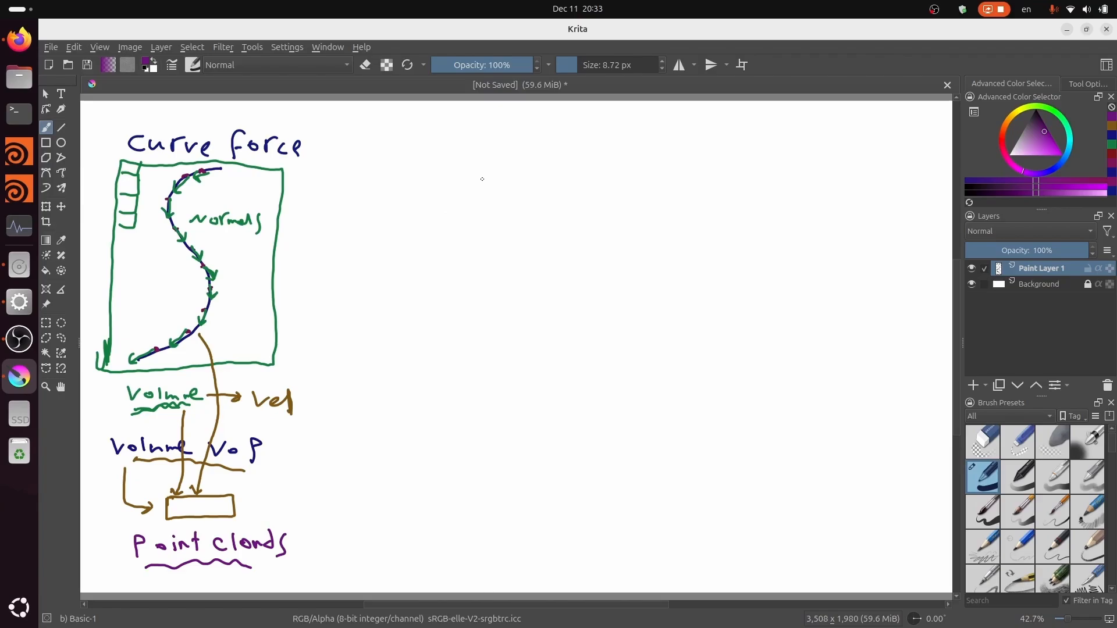
Write "Point cloud open" in purple in the empty area to the right of the curve diagram.
{"action": "mouse_move", "coordinate": [483, 153]}
{"action": "left_mouse_down"}
{"action": "mouse_move", "coordinate": [483, 171]}
{"action": "mouse_move", "coordinate": [505, 160]}
{"action": "left_mouse_up"}
{"action": "mouse_move", "coordinate": [519, 159]}
{"action": "left_mouse_down"}
{"action": "mouse_move", "coordinate": [520, 168]}
{"action": "mouse_move", "coordinate": [521, 155]}
{"action": "left_mouse_up"}
{"action": "left_click_drag", "start_coordinate": [524, 159], "coordinate": [572, 171]}
{"action": "left_click_drag", "start_coordinate": [584, 154], "coordinate": [584, 173]}
{"action": "mouse_move", "coordinate": [597, 163]}
{"action": "left_mouse_down"}
{"action": "mouse_move", "coordinate": [662, 177]}
{"action": "mouse_move", "coordinate": [665, 162]}
{"action": "left_mouse_up"}
{"action": "left_click_drag", "start_coordinate": [670, 168], "coordinate": [680, 175]}
{"action": "left_click_drag", "start_coordinate": [684, 169], "coordinate": [694, 174]}
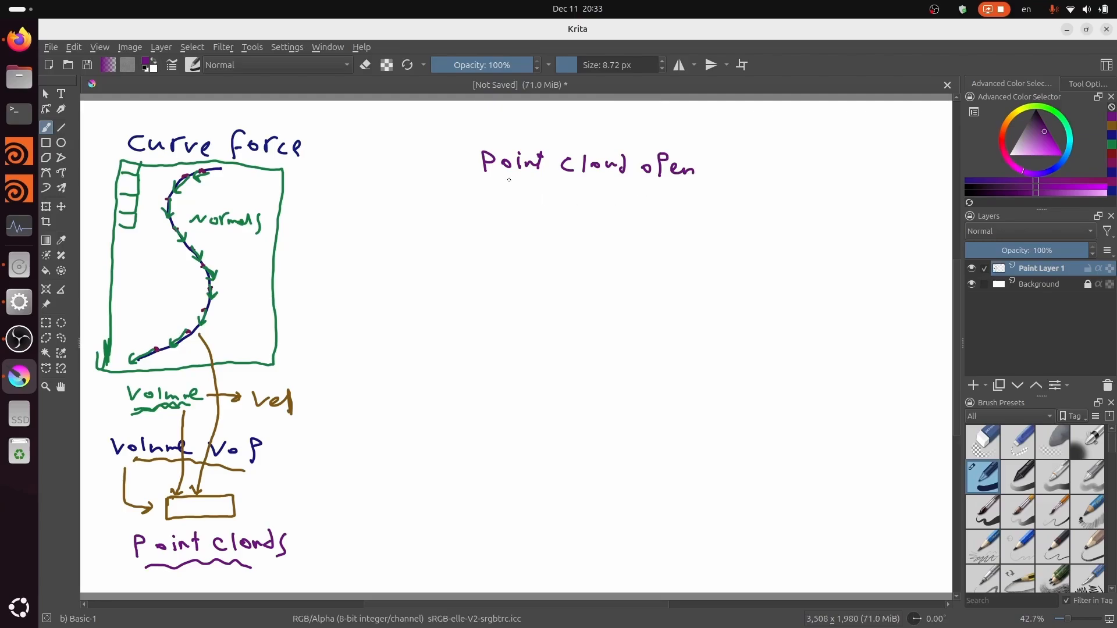
Draw a purple arrow from "Point cloud open" and write "Position" at its tip.
{"action": "mouse_move", "coordinate": [518, 177]}
{"action": "left_mouse_down"}
{"action": "mouse_move", "coordinate": [521, 197]}
{"action": "mouse_move", "coordinate": [548, 210]}
{"action": "mouse_move", "coordinate": [555, 200]}
{"action": "left_mouse_up"}
{"action": "left_click_drag", "start_coordinate": [562, 202], "coordinate": [588, 210]}
{"action": "left_click_drag", "start_coordinate": [585, 196], "coordinate": [596, 210]}
{"action": "left_click_drag", "start_coordinate": [592, 202], "coordinate": [639, 209]}
{"action": "left_click", "coordinate": [615, 189]}
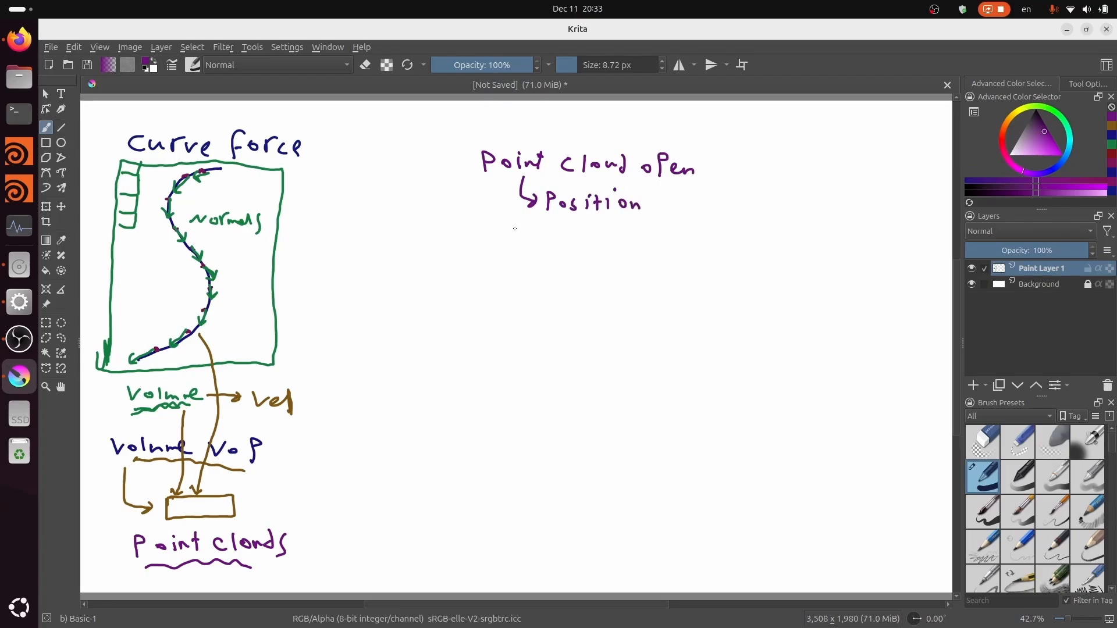
Add a purple arrow with "geometry" below "Position", and underline "Position" with a wavy line.
{"action": "mouse_move", "coordinate": [523, 222]}
{"action": "left_mouse_down"}
{"action": "mouse_move", "coordinate": [520, 249]}
{"action": "mouse_move", "coordinate": [558, 263]}
{"action": "left_mouse_up"}
{"action": "left_click_drag", "start_coordinate": [576, 257], "coordinate": [635, 261]}
{"action": "mouse_move", "coordinate": [641, 247]}
{"action": "left_mouse_down"}
{"action": "mouse_move", "coordinate": [640, 263]}
{"action": "mouse_move", "coordinate": [660, 252]}
{"action": "mouse_move", "coordinate": [667, 266]}
{"action": "left_mouse_up"}
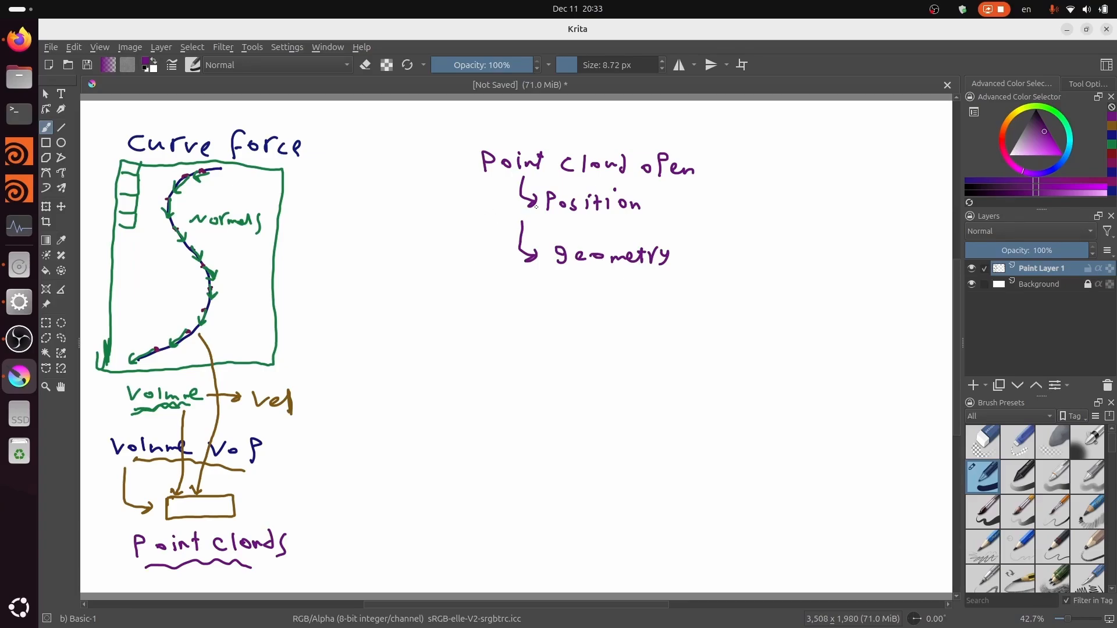
{"action": "left_click_drag", "start_coordinate": [558, 217], "coordinate": [620, 218]}
Place a loose cluster of purple dots well to the right of "Position" and draw a dark blue box beside them.
{"action": "left_click", "coordinate": [810, 191]}
{"action": "left_click_drag", "start_coordinate": [829, 192], "coordinate": [832, 190]}
{"action": "key", "text": "ctrl+z"}
{"action": "key", "text": "ctrl+z"}
{"action": "mouse_move", "coordinate": [820, 204]}
{"action": "left_mouse_down"}
{"action": "mouse_move", "coordinate": [887, 173]}
{"action": "mouse_move", "coordinate": [842, 213]}
{"action": "left_mouse_up"}
{"action": "left_click", "coordinate": [855, 207]}
{"action": "left_click", "coordinate": [876, 203]}
{"action": "left_click", "coordinate": [894, 200]}
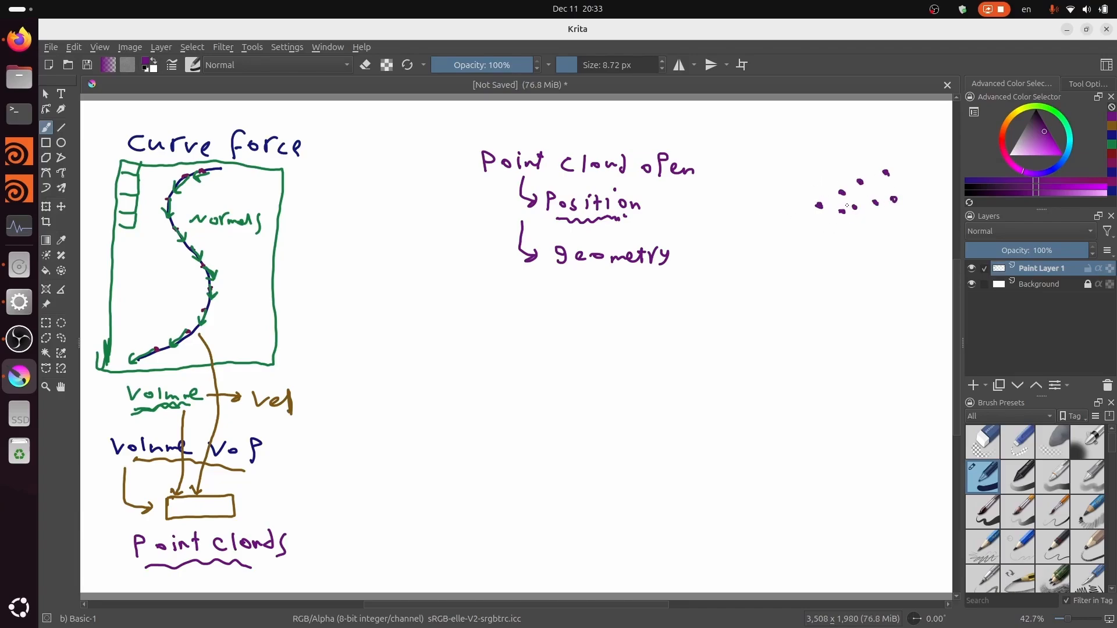
{"action": "left_click", "coordinate": [1056, 167]}
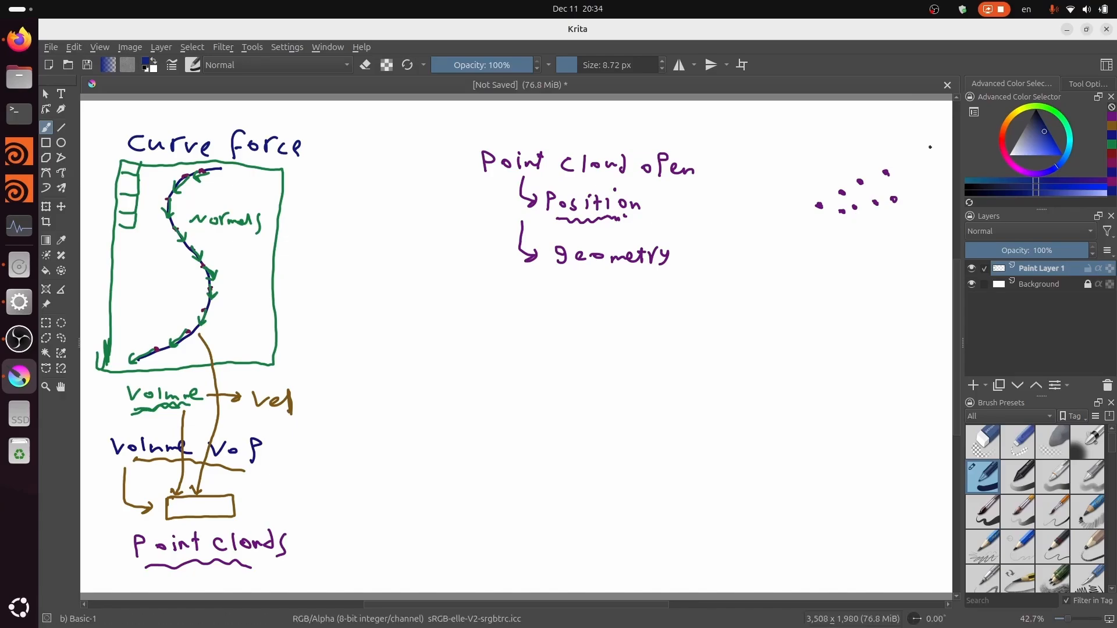
{"action": "mouse_move", "coordinate": [930, 147]}
{"action": "left_mouse_down"}
{"action": "mouse_move", "coordinate": [911, 151]}
{"action": "mouse_move", "coordinate": [912, 197]}
{"action": "mouse_move", "coordinate": [946, 194]}
{"action": "mouse_move", "coordinate": [945, 153]}
{"action": "mouse_move", "coordinate": [930, 146]}
{"action": "left_mouse_up"}
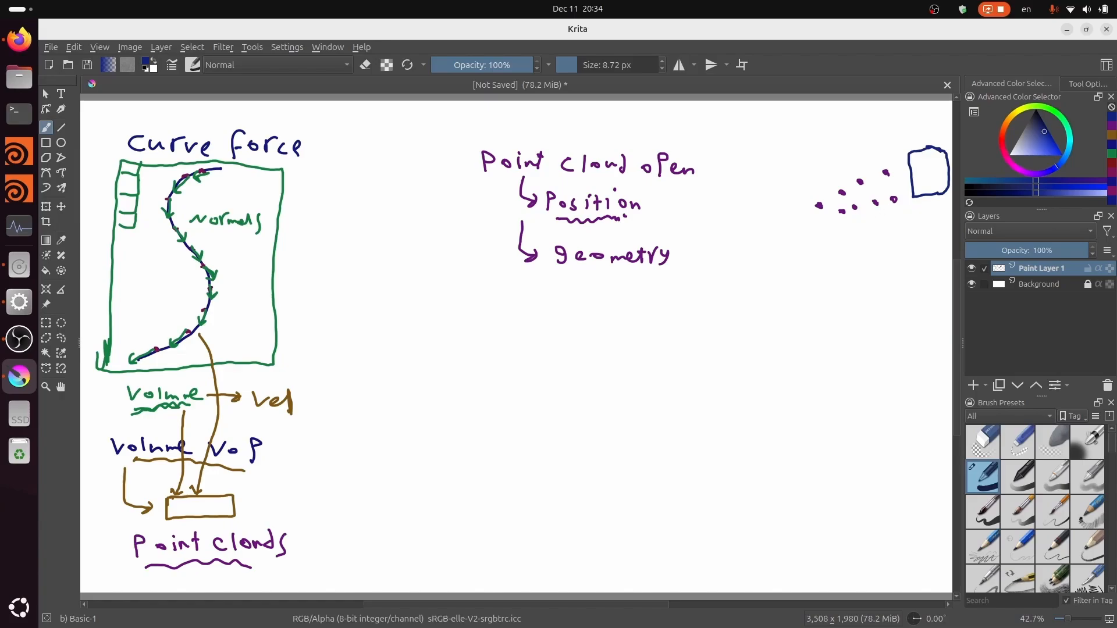
Draw teal arrows from the dots to "Position" and from the box to "geometry", and write "radius 0.1" above them.
{"action": "mouse_move", "coordinate": [1057, 167]}
{"action": "left_mouse_down"}
{"action": "mouse_move", "coordinate": [1029, 173]}
{"action": "mouse_move", "coordinate": [1060, 164]}
{"action": "mouse_move", "coordinate": [1069, 148]}
{"action": "left_mouse_up"}
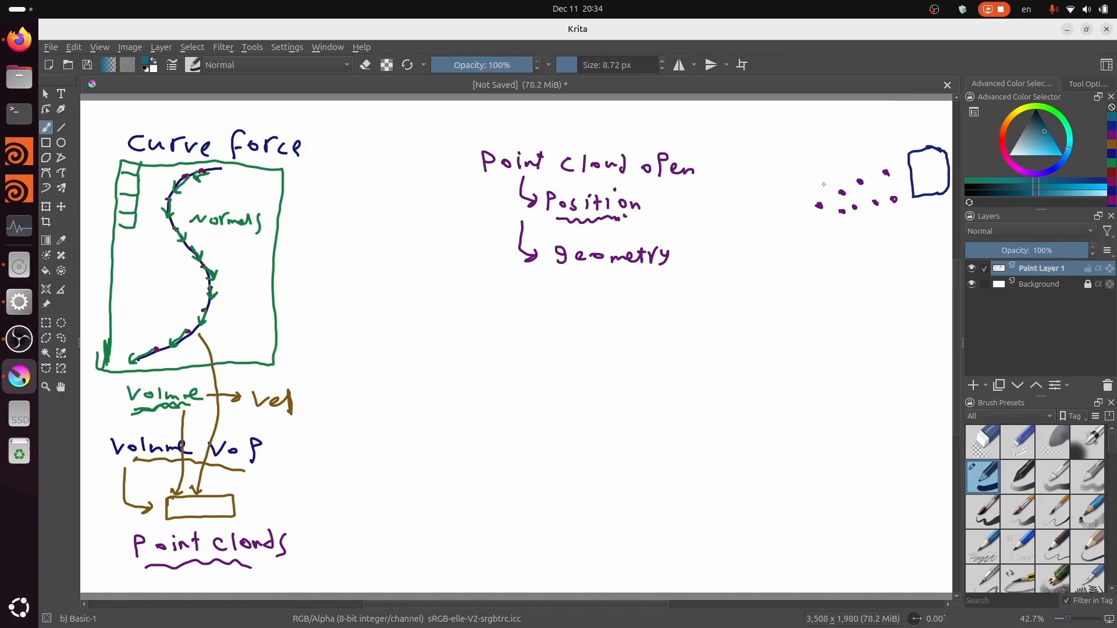
{"action": "left_click_drag", "start_coordinate": [792, 205], "coordinate": [698, 209]}
{"action": "key", "text": "ctrl+z"}
{"action": "mouse_move", "coordinate": [809, 208]}
{"action": "left_mouse_down"}
{"action": "mouse_move", "coordinate": [669, 207]}
{"action": "mouse_move", "coordinate": [673, 216]}
{"action": "mouse_move", "coordinate": [676, 197]}
{"action": "left_mouse_up"}
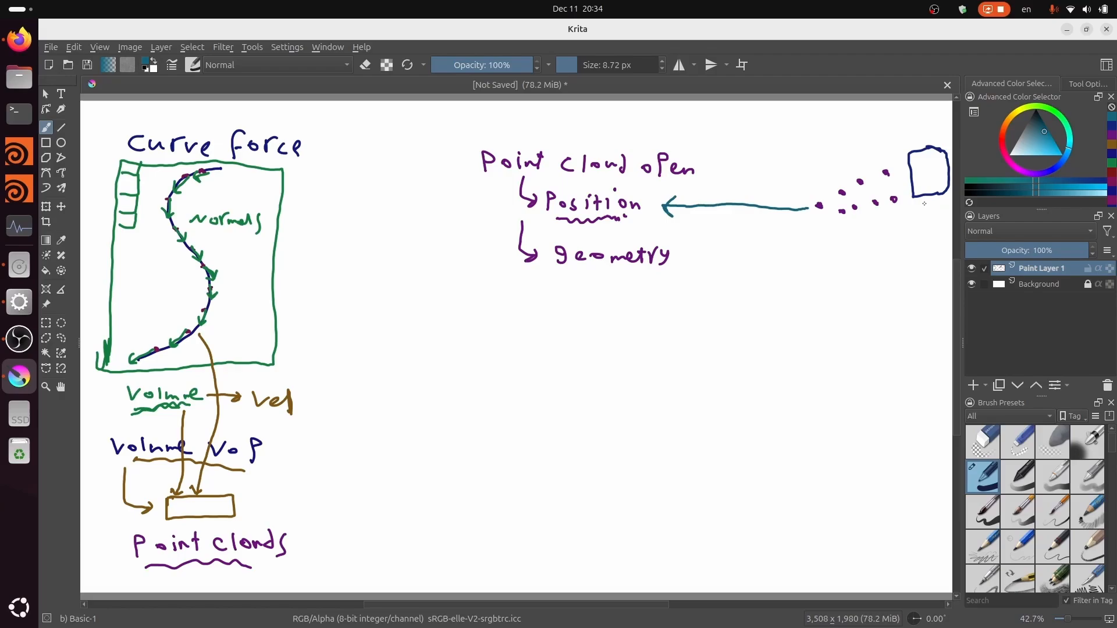
{"action": "mouse_move", "coordinate": [925, 200]}
{"action": "left_mouse_down"}
{"action": "mouse_move", "coordinate": [845, 228]}
{"action": "mouse_move", "coordinate": [699, 250]}
{"action": "mouse_move", "coordinate": [708, 259]}
{"action": "mouse_move", "coordinate": [699, 249]}
{"action": "left_mouse_up"}
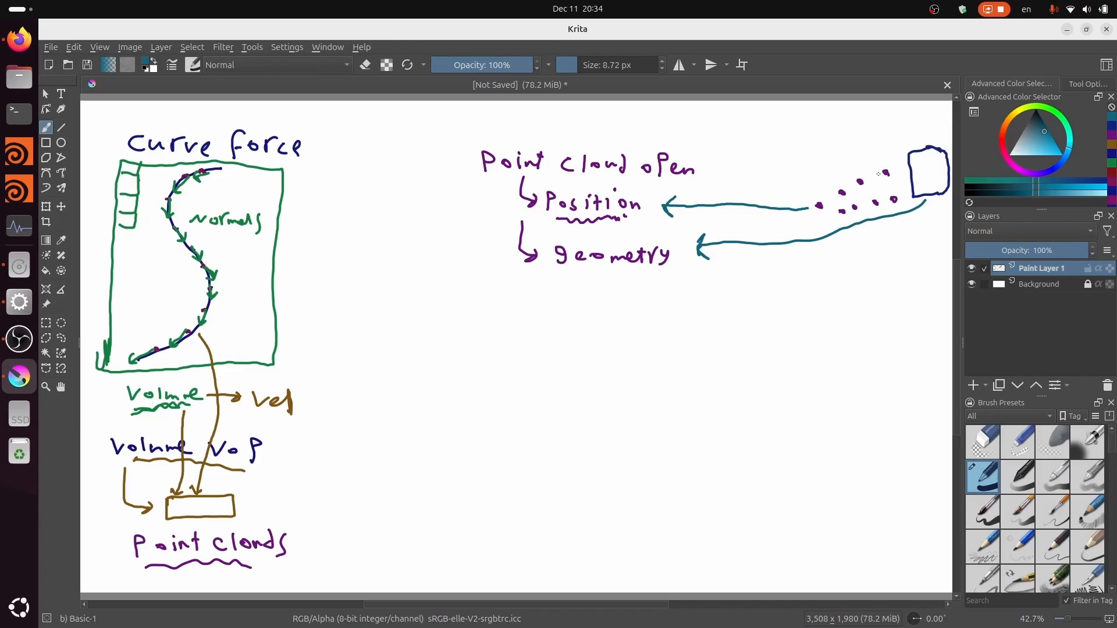
{"action": "mouse_move", "coordinate": [755, 158]}
{"action": "left_mouse_down"}
{"action": "mouse_move", "coordinate": [776, 170]}
{"action": "mouse_move", "coordinate": [785, 156]}
{"action": "mouse_move", "coordinate": [793, 171]}
{"action": "left_mouse_up"}
{"action": "mouse_move", "coordinate": [798, 164]}
{"action": "left_mouse_down"}
{"action": "mouse_move", "coordinate": [805, 180]}
{"action": "mouse_move", "coordinate": [765, 188]}
{"action": "mouse_move", "coordinate": [788, 197]}
{"action": "left_mouse_up"}
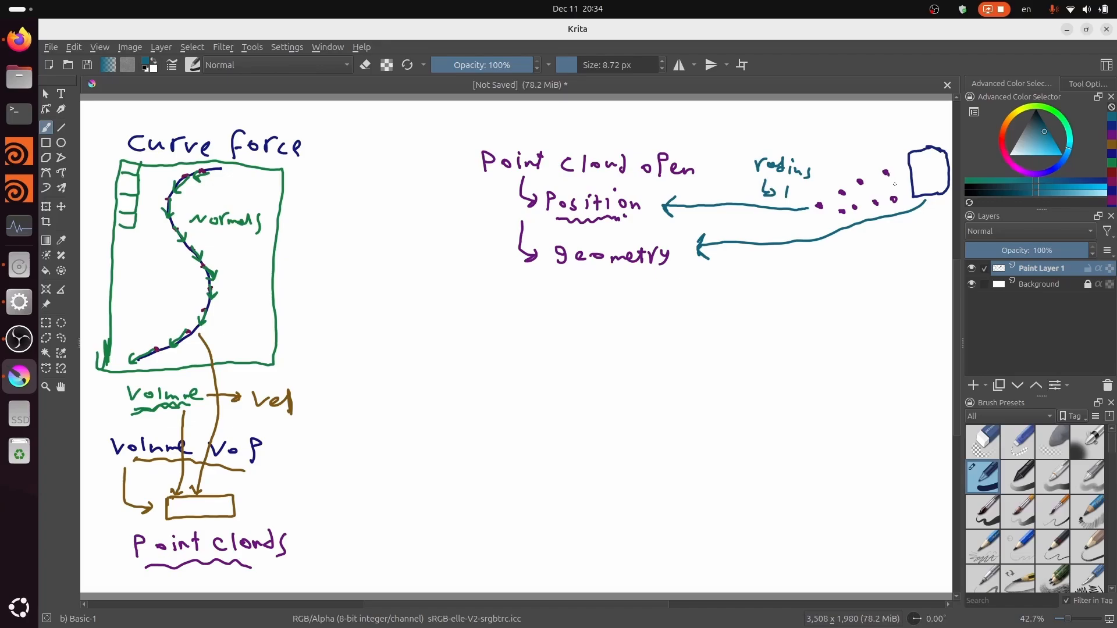
{"action": "mouse_move", "coordinate": [879, 166]}
{"action": "left_mouse_down"}
{"action": "mouse_move", "coordinate": [904, 163]}
{"action": "mouse_move", "coordinate": [902, 179]}
{"action": "mouse_move", "coordinate": [880, 181]}
{"action": "mouse_move", "coordinate": [879, 165]}
{"action": "mouse_move", "coordinate": [870, 178]}
{"action": "mouse_move", "coordinate": [885, 186]}
{"action": "mouse_move", "coordinate": [890, 160]}
{"action": "mouse_move", "coordinate": [870, 178]}
{"action": "left_mouse_up"}
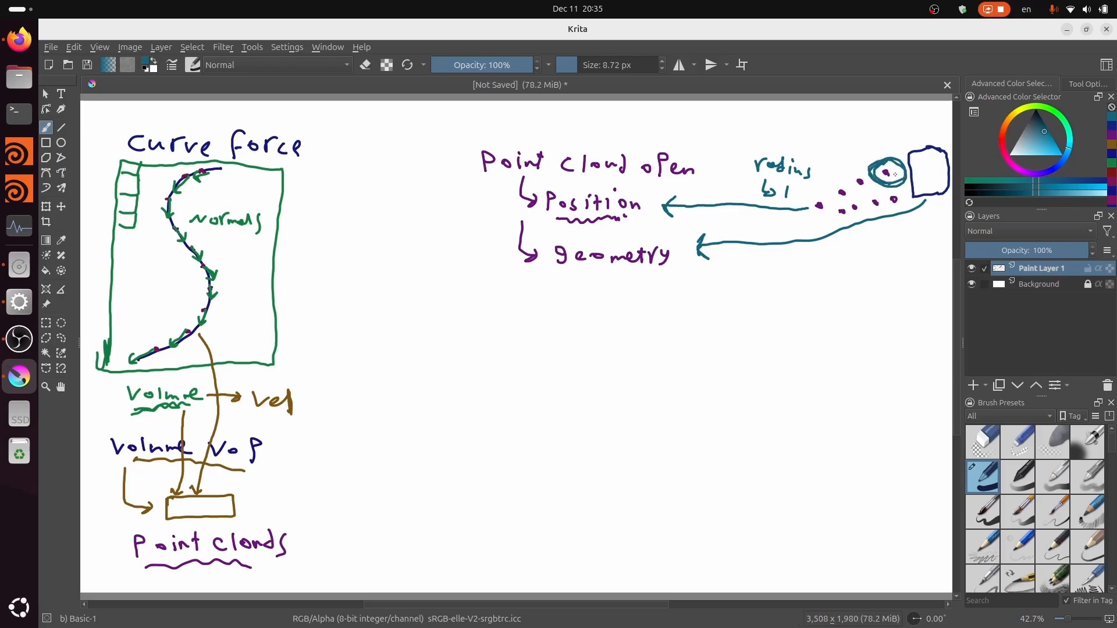
{"action": "left_click_drag", "start_coordinate": [890, 172], "coordinate": [900, 167]}
{"action": "mouse_move", "coordinate": [913, 198]}
{"action": "left_mouse_down"}
{"action": "mouse_move", "coordinate": [906, 184]}
{"action": "mouse_move", "coordinate": [881, 187]}
{"action": "mouse_move", "coordinate": [886, 211]}
{"action": "mouse_move", "coordinate": [917, 209]}
{"action": "mouse_move", "coordinate": [919, 194]}
{"action": "left_mouse_up"}
{"action": "mouse_move", "coordinate": [575, 277]}
{"action": "left_mouse_down"}
{"action": "mouse_move", "coordinate": [662, 277]}
{"action": "mouse_move", "coordinate": [580, 274]}
{"action": "left_mouse_up"}
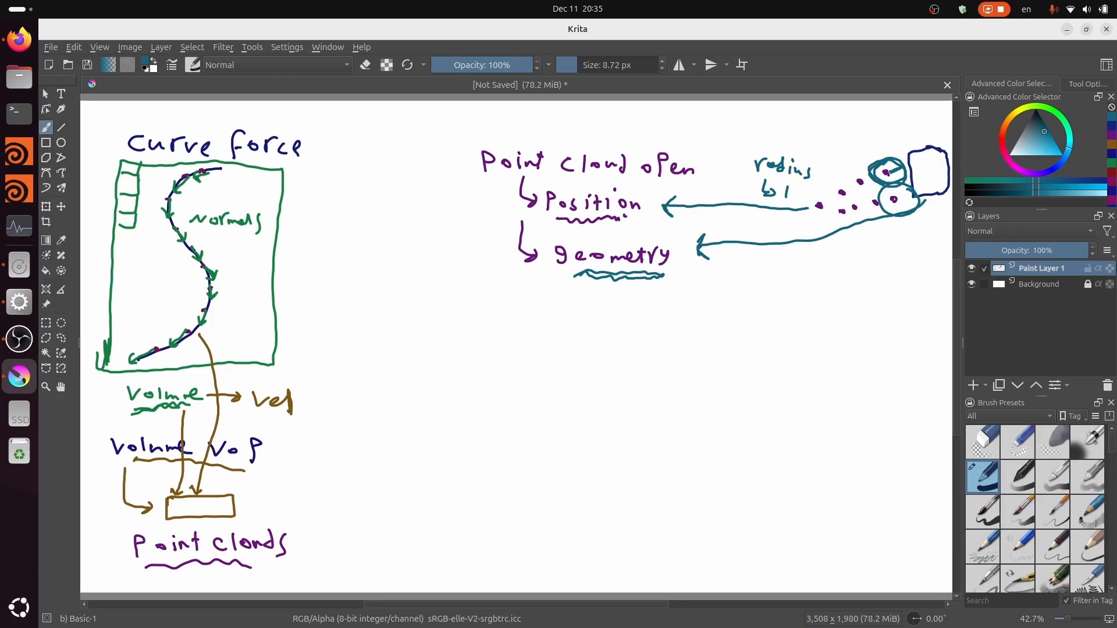
{"action": "key", "text": "ctrl+z"}
{"action": "key", "text": "ctrl+z"}
{"action": "key", "text": "ctrl+z"}
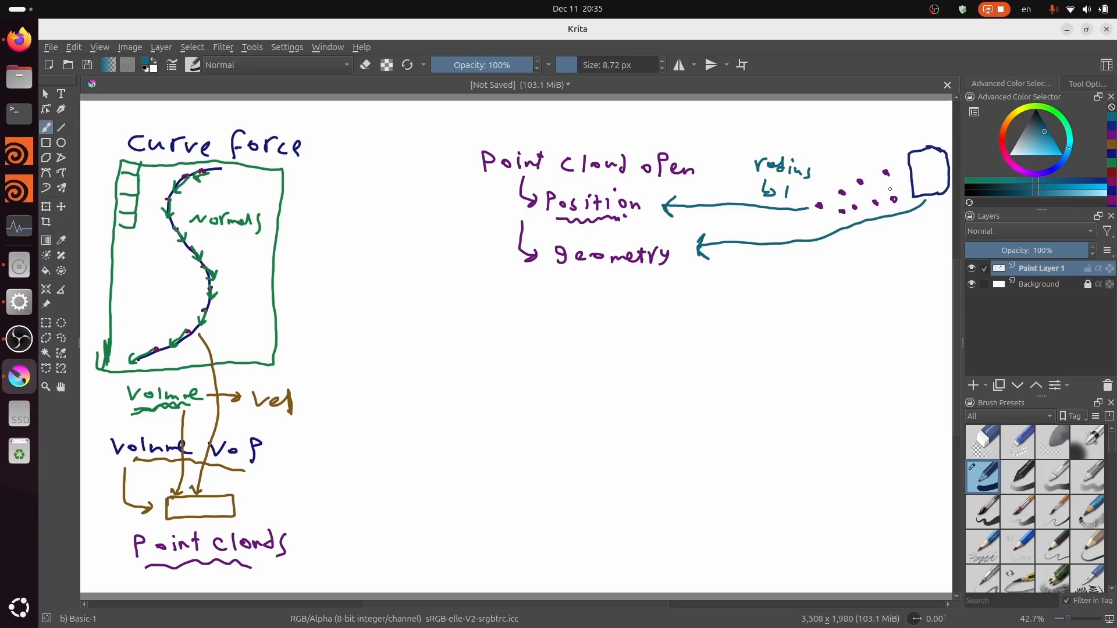
Circle the lower dot nearest the blue box in teal and mark red dots where the circle overlaps the box.
{"action": "mouse_move", "coordinate": [886, 187]}
{"action": "left_mouse_down"}
{"action": "mouse_move", "coordinate": [906, 178]}
{"action": "mouse_move", "coordinate": [926, 207]}
{"action": "mouse_move", "coordinate": [902, 216]}
{"action": "mouse_move", "coordinate": [884, 187]}
{"action": "mouse_move", "coordinate": [892, 213]}
{"action": "left_mouse_up"}
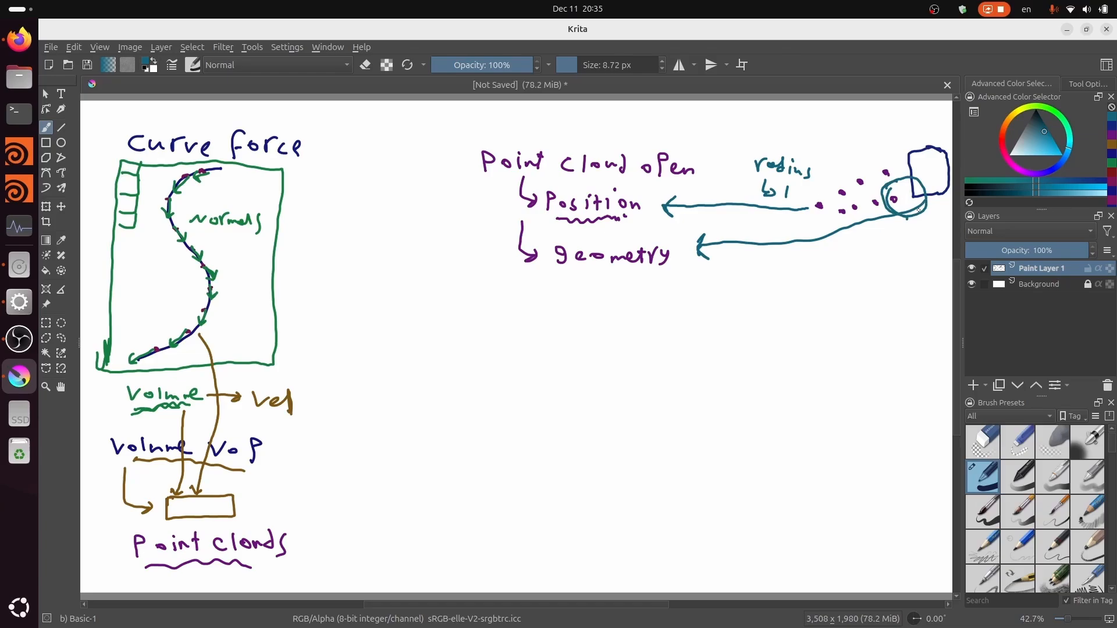
{"action": "left_click", "coordinate": [1002, 143]}
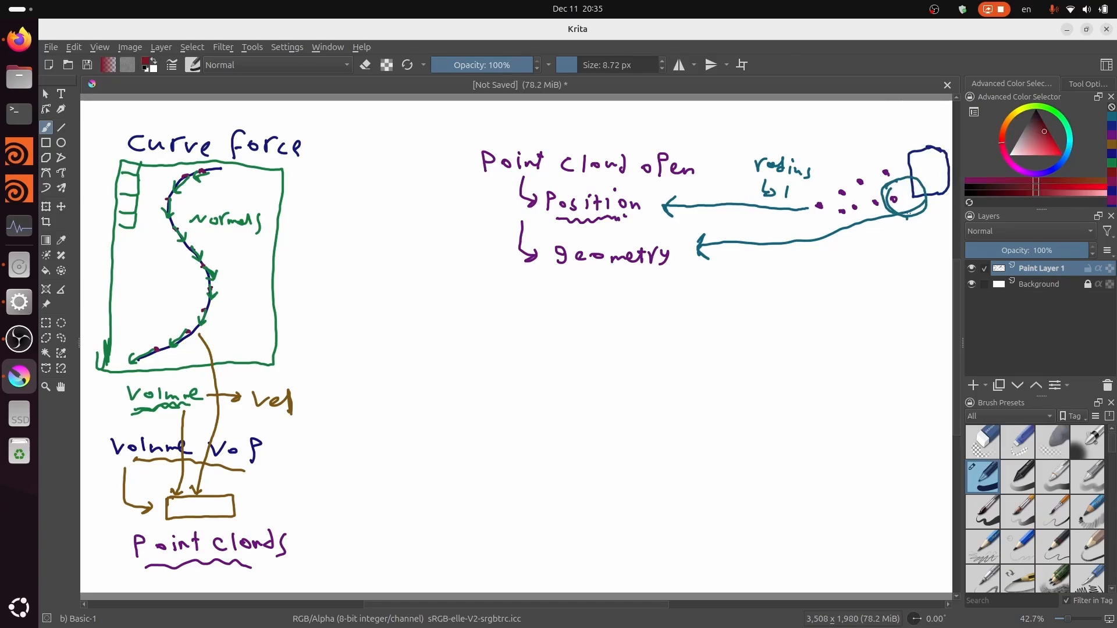
{"action": "left_click", "coordinate": [915, 195]}
{"action": "left_click", "coordinate": [913, 194]}
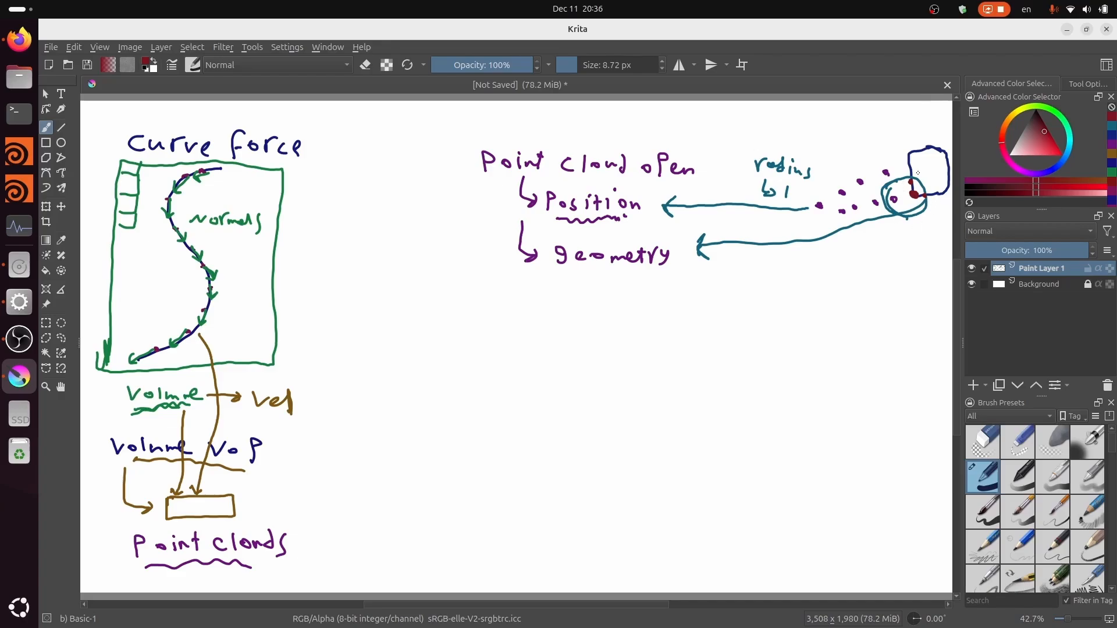
Draw a dark blue arrow down from the circled dot and write "PC filter" below it.
{"action": "left_click", "coordinate": [1055, 168]}
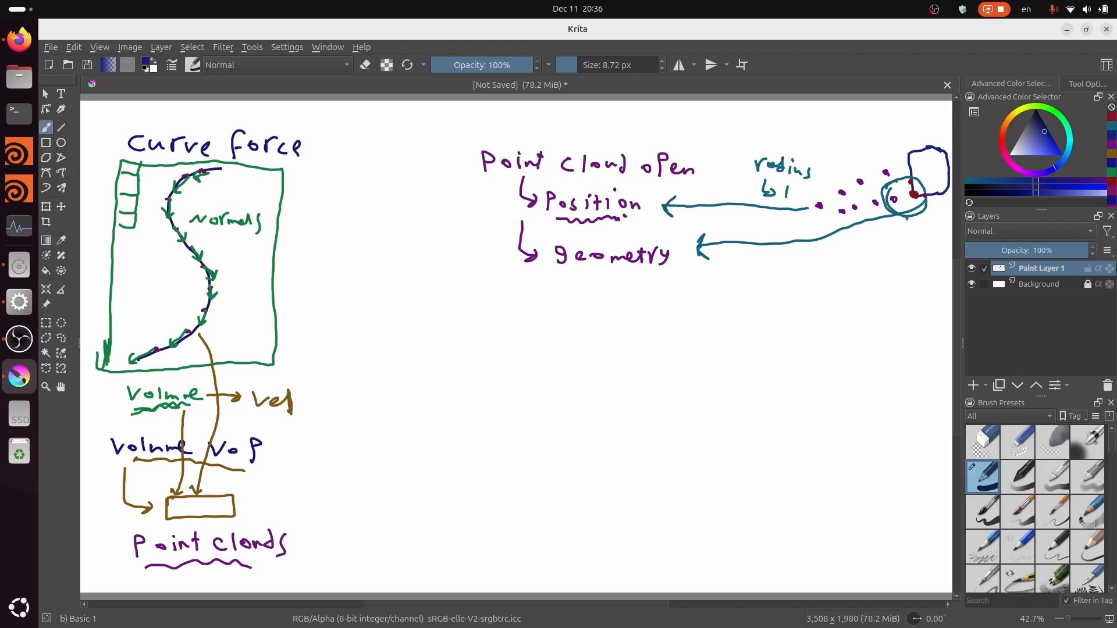
{"action": "left_click_drag", "start_coordinate": [920, 202], "coordinate": [919, 232]}
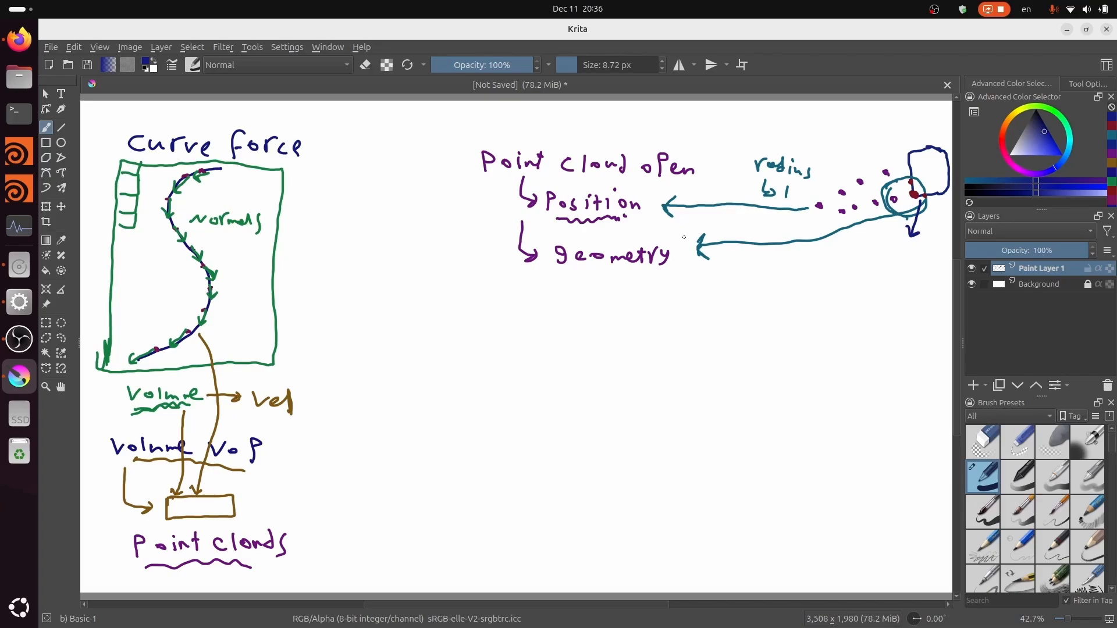
{"action": "left_click_drag", "start_coordinate": [886, 278], "coordinate": [888, 268]}
{"action": "mouse_move", "coordinate": [905, 268]}
{"action": "left_mouse_down"}
{"action": "mouse_move", "coordinate": [896, 275]}
{"action": "mouse_move", "coordinate": [918, 286]}
{"action": "mouse_move", "coordinate": [922, 277]}
{"action": "left_mouse_up"}
{"action": "left_click_drag", "start_coordinate": [925, 288], "coordinate": [952, 295]}
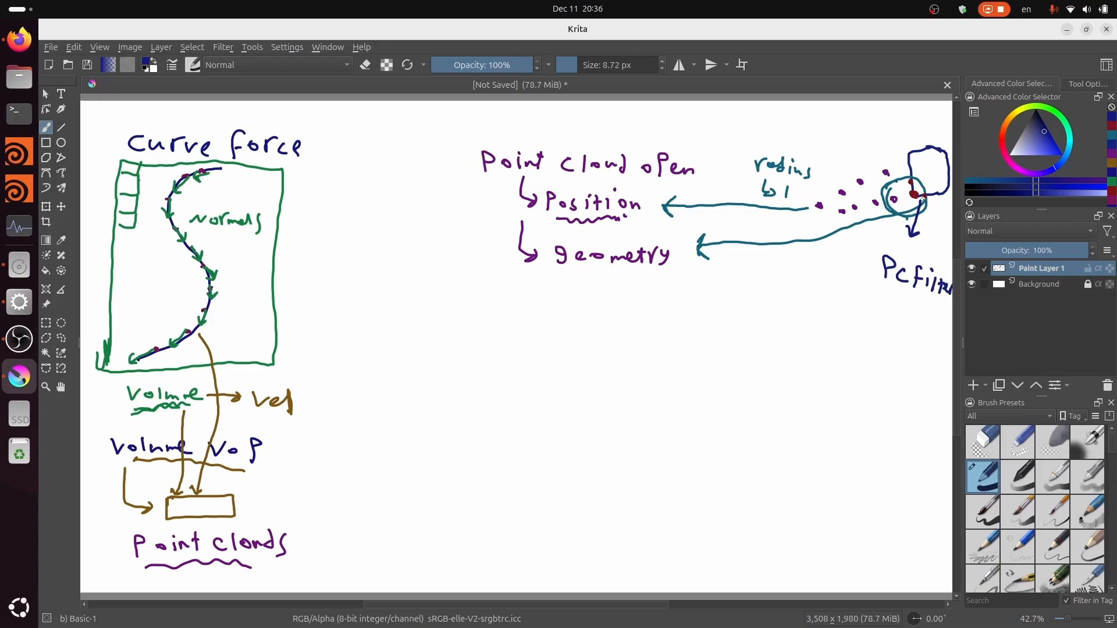
Draw a dark blue arrow from "PC filter" and write "Attributes" at its tip.
{"action": "left_click_drag", "start_coordinate": [899, 288], "coordinate": [888, 311]}
{"action": "left_click_drag", "start_coordinate": [785, 313], "coordinate": [801, 306]}
{"action": "mouse_move", "coordinate": [807, 299]}
{"action": "left_mouse_down"}
{"action": "mouse_move", "coordinate": [806, 313]}
{"action": "mouse_move", "coordinate": [816, 304]}
{"action": "left_mouse_up"}
{"action": "mouse_move", "coordinate": [816, 300]}
{"action": "left_mouse_down"}
{"action": "mouse_move", "coordinate": [816, 313]}
{"action": "mouse_move", "coordinate": [825, 303]}
{"action": "left_mouse_up"}
{"action": "mouse_move", "coordinate": [825, 312]}
{"action": "left_mouse_down"}
{"action": "mouse_move", "coordinate": [830, 303]}
{"action": "mouse_move", "coordinate": [840, 312]}
{"action": "left_mouse_up"}
{"action": "left_click_drag", "start_coordinate": [843, 304], "coordinate": [852, 312]}
{"action": "left_click_drag", "start_coordinate": [847, 303], "coordinate": [869, 309]}
{"action": "left_click_drag", "start_coordinate": [872, 305], "coordinate": [869, 318]}
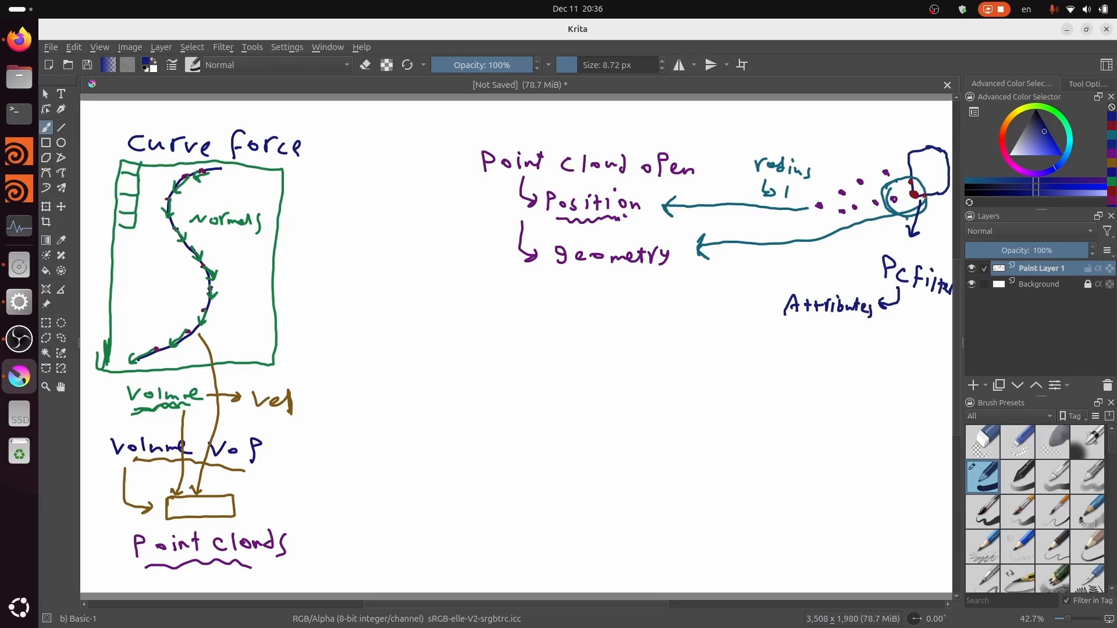
Draw an arrow leading left from "Attributes" and list "N", "Cd" and a row of dashes in dark blue.
{"action": "mouse_move", "coordinate": [776, 311]}
{"action": "left_mouse_down"}
{"action": "mouse_move", "coordinate": [749, 319]}
{"action": "mouse_move", "coordinate": [739, 310]}
{"action": "left_mouse_up"}
{"action": "mouse_move", "coordinate": [677, 325]}
{"action": "left_mouse_down"}
{"action": "mouse_move", "coordinate": [705, 304]}
{"action": "mouse_move", "coordinate": [650, 324]}
{"action": "mouse_move", "coordinate": [579, 321]}
{"action": "mouse_move", "coordinate": [593, 325]}
{"action": "left_mouse_up"}
{"action": "left_click_drag", "start_coordinate": [603, 310], "coordinate": [609, 327]}
{"action": "key", "text": "ctrl+z"}
{"action": "key", "text": "ctrl+z"}
{"action": "left_click_drag", "start_coordinate": [604, 313], "coordinate": [535, 320]}
{"action": "left_click_drag", "start_coordinate": [511, 321], "coordinate": [503, 322]}
{"action": "left_click_drag", "start_coordinate": [496, 322], "coordinate": [473, 318]}
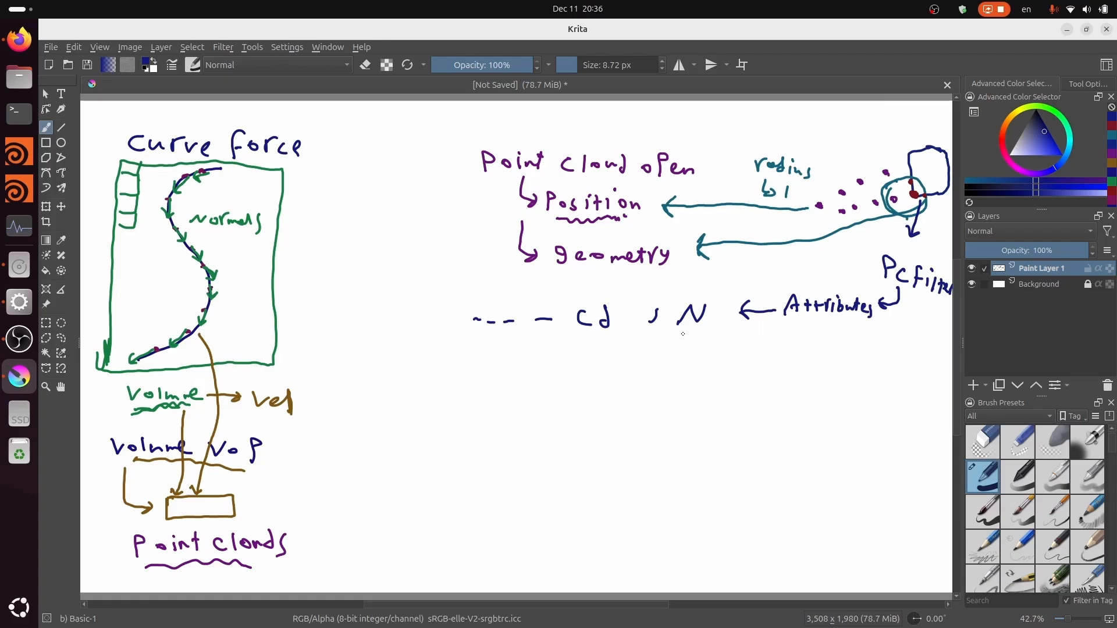
Underline "N" and "Cd" with wavy lines and write "average" below "N".
{"action": "left_click_drag", "start_coordinate": [669, 334], "coordinate": [706, 330]}
{"action": "left_click_drag", "start_coordinate": [660, 356], "coordinate": [755, 353]}
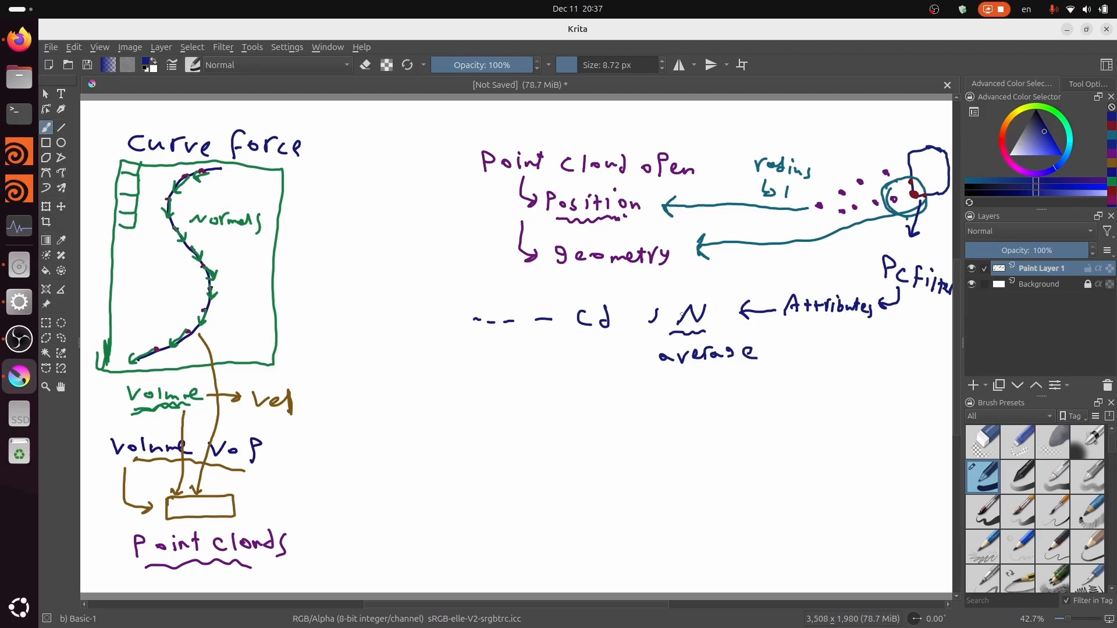
{"action": "left_click_drag", "start_coordinate": [580, 341], "coordinate": [611, 338]}
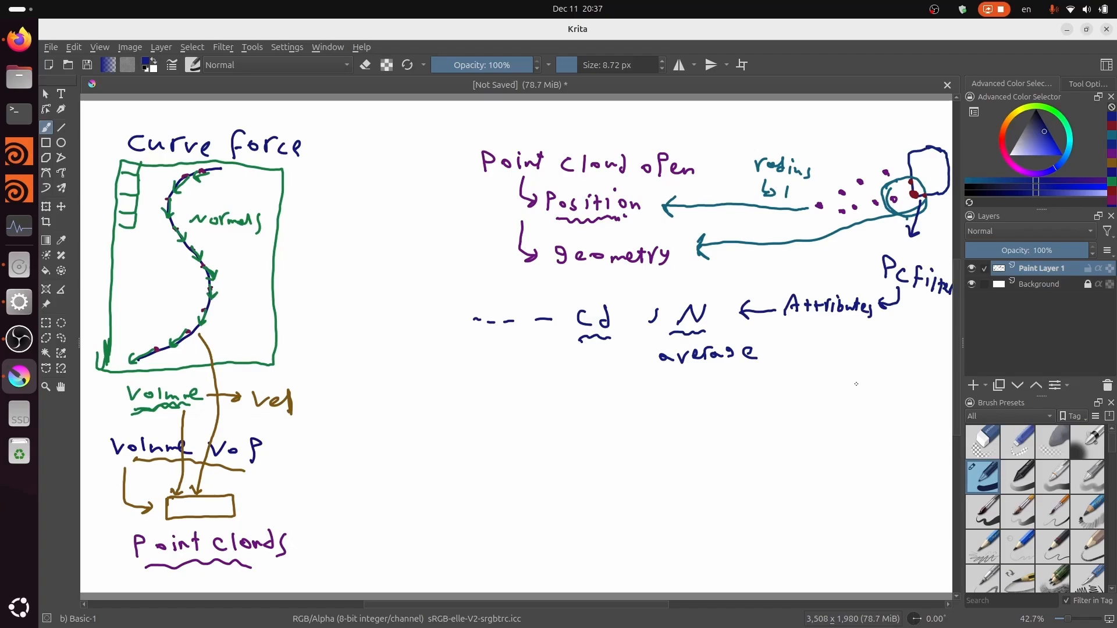
Write "PC Numfound" in dark blue below "Attributes", underline it and add an arrow pointing left from it.
{"action": "left_click_drag", "start_coordinate": [853, 359], "coordinate": [855, 383]}
{"action": "mouse_move", "coordinate": [854, 361]}
{"action": "left_mouse_down"}
{"action": "mouse_move", "coordinate": [873, 385]}
{"action": "mouse_move", "coordinate": [891, 369]}
{"action": "mouse_move", "coordinate": [950, 381]}
{"action": "left_mouse_up"}
{"action": "left_click_drag", "start_coordinate": [867, 396], "coordinate": [931, 394]}
{"action": "left_click_drag", "start_coordinate": [844, 380], "coordinate": [825, 381]}
{"action": "left_click_drag", "start_coordinate": [832, 375], "coordinate": [832, 385]}
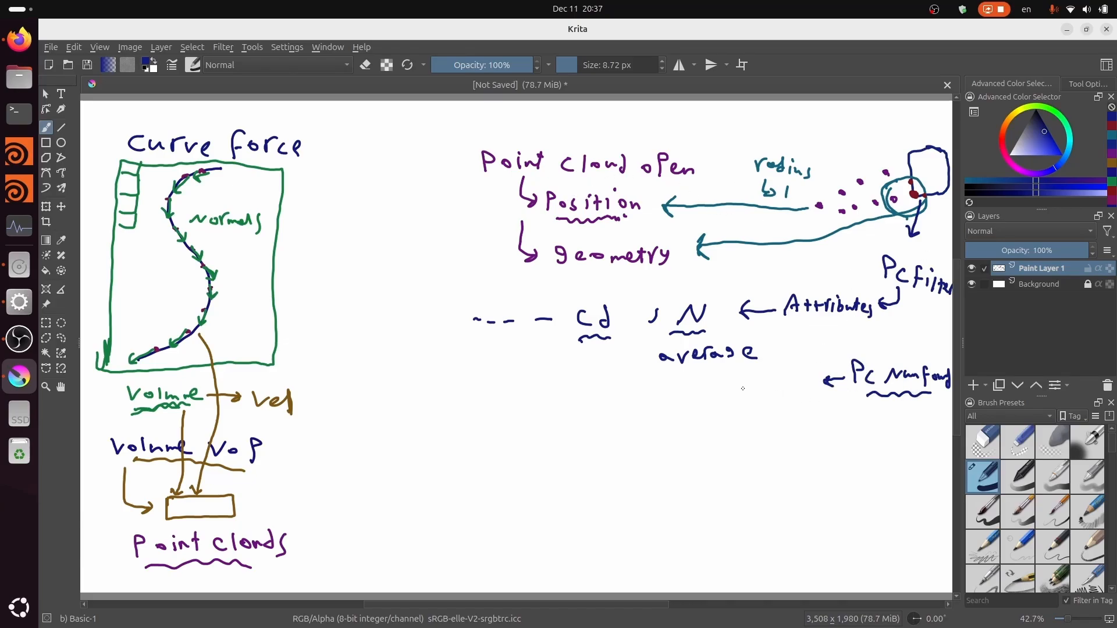
Write "Number of Pts" in dark blue at the tip of the "PC Numfound" arrow.
{"action": "left_click_drag", "start_coordinate": [722, 395], "coordinate": [775, 393]}
{"action": "mouse_move", "coordinate": [776, 393]}
{"action": "left_mouse_down"}
{"action": "mouse_move", "coordinate": [781, 385]}
{"action": "mouse_move", "coordinate": [755, 413]}
{"action": "mouse_move", "coordinate": [770, 408]}
{"action": "left_mouse_up"}
{"action": "mouse_move", "coordinate": [781, 401]}
{"action": "left_mouse_down"}
{"action": "mouse_move", "coordinate": [782, 416]}
{"action": "mouse_move", "coordinate": [787, 404]}
{"action": "left_mouse_up"}
{"action": "left_click_drag", "start_coordinate": [791, 401], "coordinate": [794, 413]}
{"action": "left_click_drag", "start_coordinate": [789, 406], "coordinate": [801, 416]}
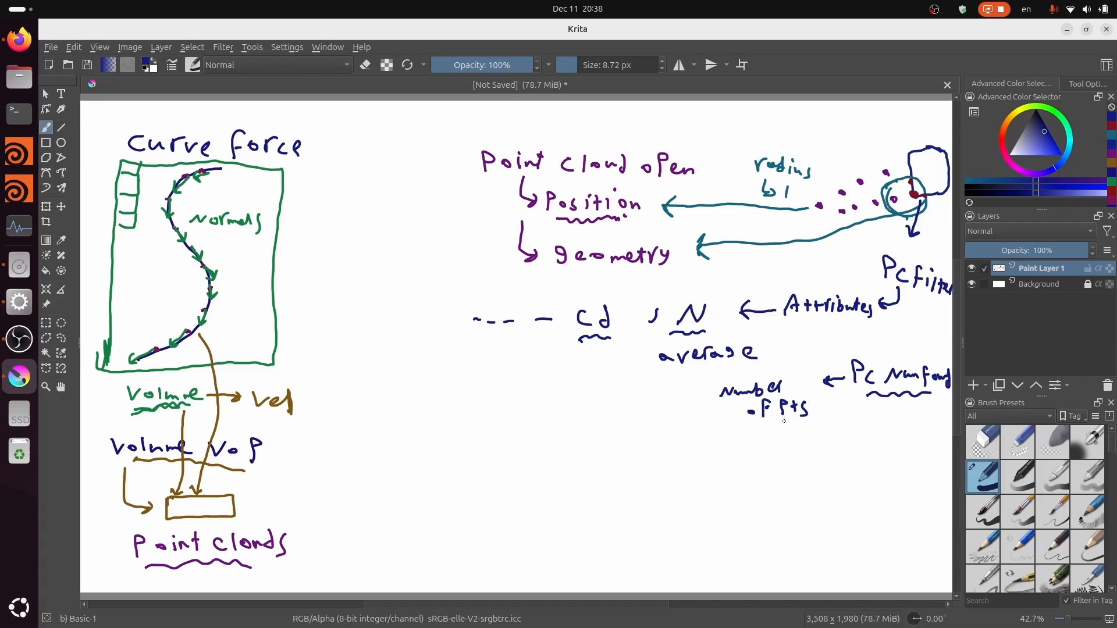
Undo the entire point cloud explanation to the right of the curve diagram, including the "Point cloud open" heading.
{"action": "key", "text": "ctrl+z"}
{"action": "key", "text": "ctrl+z"}
{"action": "key", "text": "ctrl+z"}
{"action": "key", "text": "ctrl+z"}
{"action": "key", "text": "ctrl+z"}
{"action": "key", "text": "ctrl+z"}
{"action": "key", "text": "ctrl+z"}
{"action": "key", "text": "ctrl+z"}
{"action": "key", "text": "ctrl+z"}
{"action": "key", "text": "ctrl+z"}
{"action": "key", "text": "ctrl+z"}
{"action": "key", "text": "ctrl+z"}
{"action": "key", "text": "ctrl+z"}
{"action": "key", "text": "ctrl+z"}
{"action": "key", "text": "ctrl+z"}
{"action": "key", "text": "ctrl+z"}
{"action": "key", "text": "ctrl+z"}
{"action": "key", "text": "ctrl+z"}
{"action": "key", "text": "ctrl+z"}
{"action": "key", "text": "ctrl+z"}
{"action": "key", "text": "ctrl+z"}
{"action": "key", "text": "ctrl+z"}
{"action": "key", "text": "ctrl+z"}
{"action": "key", "text": "ctrl+z"}
{"action": "key", "text": "ctrl+z"}
{"action": "key", "text": "ctrl+z"}
{"action": "key", "text": "ctrl+z"}
{"action": "key", "text": "ctrl+z"}
{"action": "key", "text": "ctrl+z"}
{"action": "key", "text": "ctrl+z"}
{"action": "key", "text": "ctrl+z"}
{"action": "key", "text": "ctrl+z"}
{"action": "key", "text": "ctrl+z"}
{"action": "key", "text": "ctrl+z"}
{"action": "key", "text": "ctrl+z"}
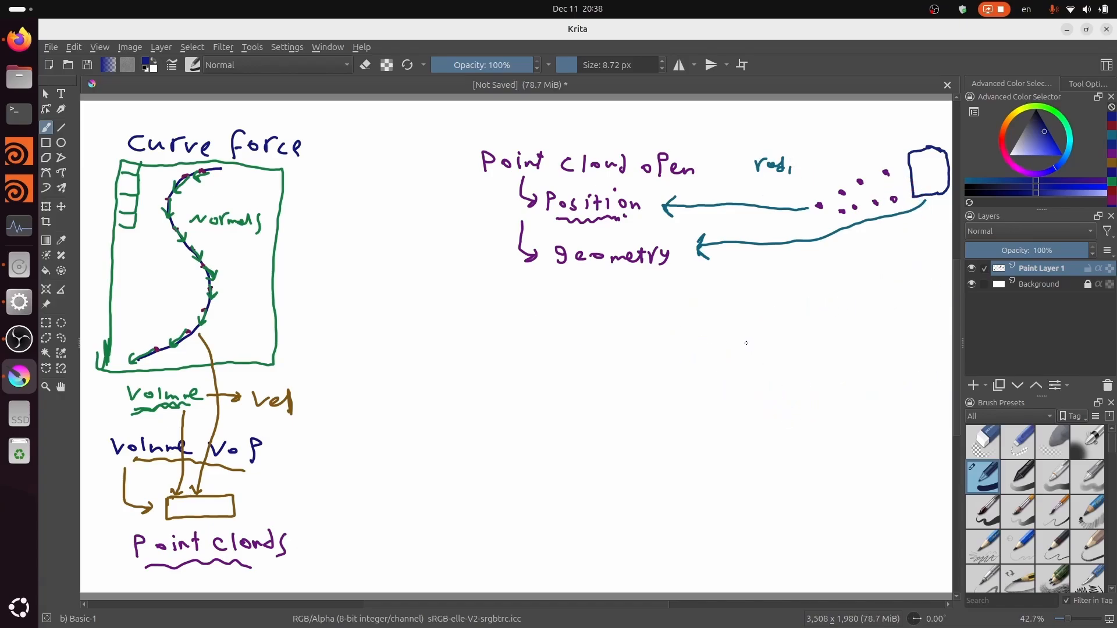
{"action": "key", "text": "ctrl+z"}
{"action": "key", "text": "ctrl+z"}
{"action": "key", "text": "ctrl+z"}
{"action": "key", "text": "ctrl+z"}
{"action": "key", "text": "ctrl+z"}
{"action": "key", "text": "ctrl+z"}
{"action": "key", "text": "ctrl+z"}
{"action": "key", "text": "ctrl+z"}
{"action": "key", "text": "ctrl+z"}
{"action": "key", "text": "ctrl+z"}
{"action": "key", "text": "ctrl+z"}
{"action": "key", "text": "ctrl+z"}
{"action": "key", "text": "ctrl+z"}
{"action": "key", "text": "ctrl+z"}
{"action": "key", "text": "ctrl+z"}
{"action": "key", "text": "ctrl+z"}
{"action": "key", "text": "ctrl+z"}
{"action": "key", "text": "ctrl+z"}
{"action": "key", "text": "ctrl+z"}
{"action": "key", "text": "ctrl+z"}
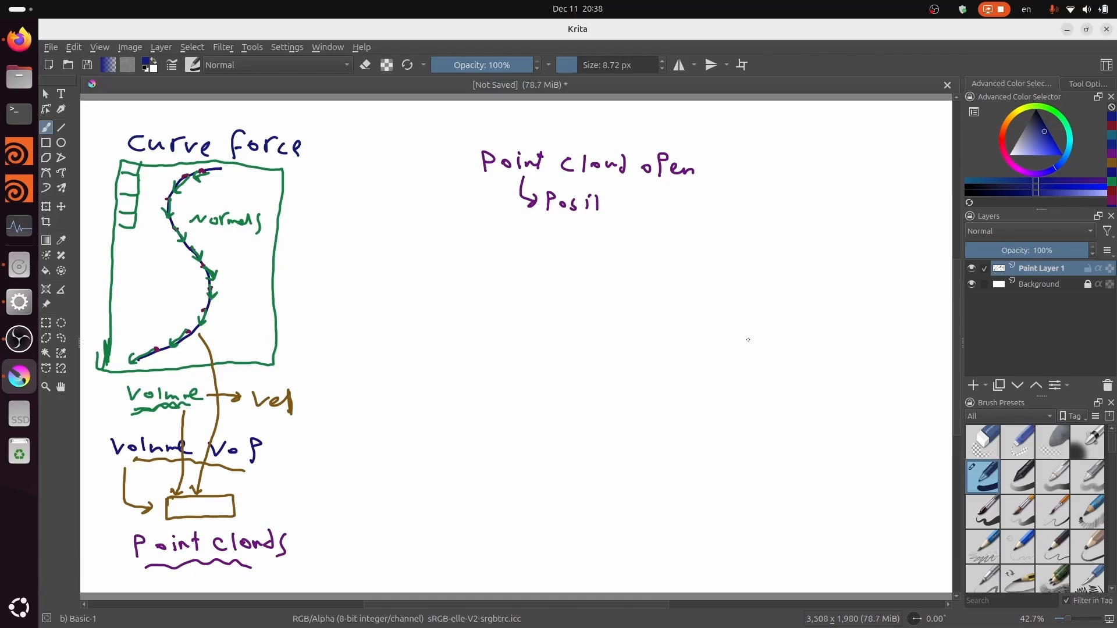
{"action": "key", "text": "ctrl+z"}
{"action": "key", "text": "ctrl+z"}
{"action": "key", "text": "ctrl+z"}
{"action": "key", "text": "ctrl+z"}
{"action": "key", "text": "ctrl+z"}
{"action": "key", "text": "ctrl+z"}
{"action": "key", "text": "ctrl+z"}
{"action": "key", "text": "ctrl+z"}
{"action": "key", "text": "ctrl+z"}
{"action": "key", "text": "ctrl+z"}
{"action": "key", "text": "ctrl+z"}
{"action": "key", "text": "ctrl+z"}
{"action": "key", "text": "ctrl+z"}
{"action": "key", "text": "ctrl+z"}
{"action": "key", "text": "ctrl+z"}
{"action": "key", "text": "ctrl+z"}
{"action": "key", "text": "ctrl+z"}
{"action": "key", "text": "ctrl+z"}
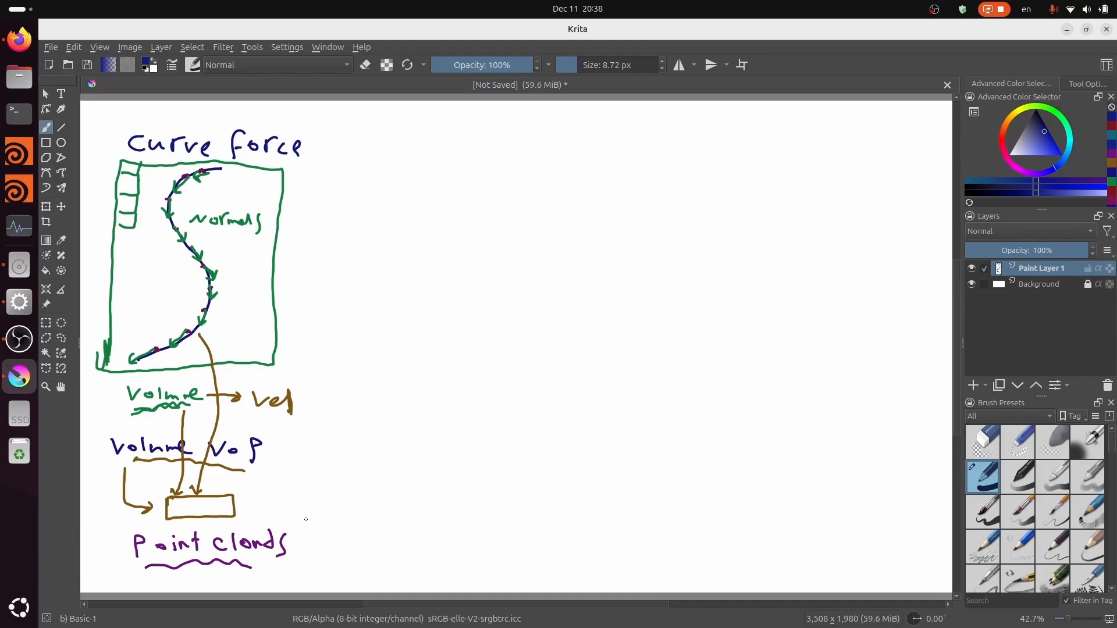
Draw two dark blue arrows beside "Point clouds" and label them "P" and "curve".
{"action": "left_click_drag", "start_coordinate": [299, 546], "coordinate": [318, 544]}
{"action": "mouse_move", "coordinate": [315, 536]}
{"action": "left_mouse_down"}
{"action": "mouse_move", "coordinate": [313, 548]}
{"action": "mouse_move", "coordinate": [330, 533]}
{"action": "left_mouse_up"}
{"action": "left_click_drag", "start_coordinate": [300, 569], "coordinate": [318, 570]}
{"action": "mouse_move", "coordinate": [310, 565]}
{"action": "left_mouse_down"}
{"action": "mouse_move", "coordinate": [336, 578]}
{"action": "mouse_move", "coordinate": [378, 571]}
{"action": "left_mouse_up"}
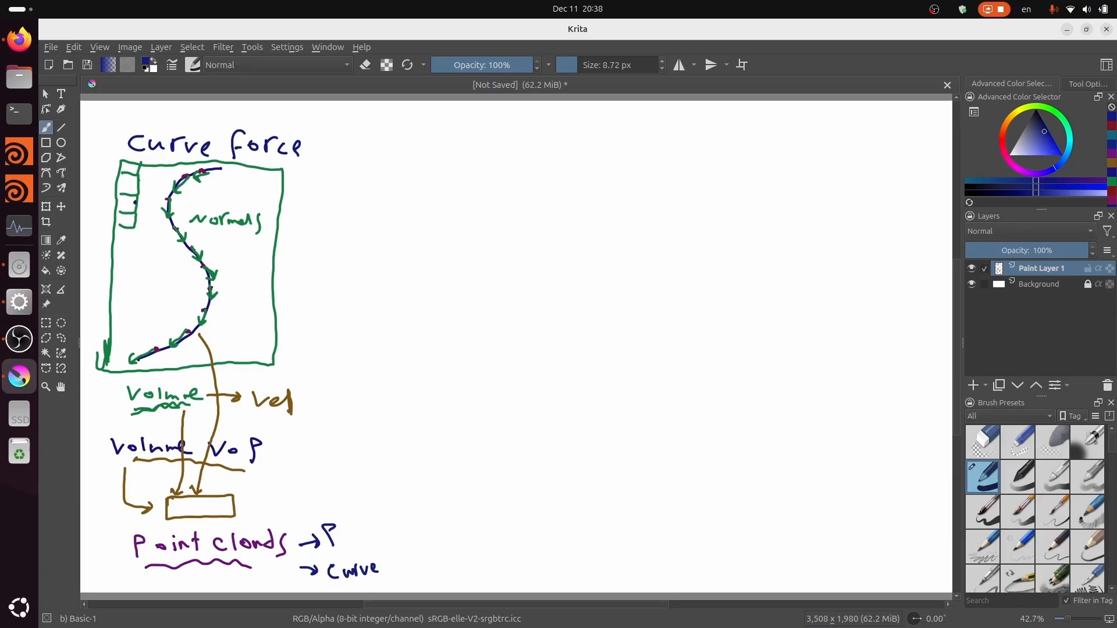
Draw two adjoining green cells extending from the lowest grid cell towards the curve.
{"action": "mouse_move", "coordinate": [152, 211]}
{"action": "left_mouse_down"}
{"action": "mouse_move", "coordinate": [145, 225]}
{"action": "mouse_move", "coordinate": [156, 216]}
{"action": "left_mouse_up"}
{"action": "key", "text": "ctrl+z"}
{"action": "left_click", "coordinate": [1059, 113]}
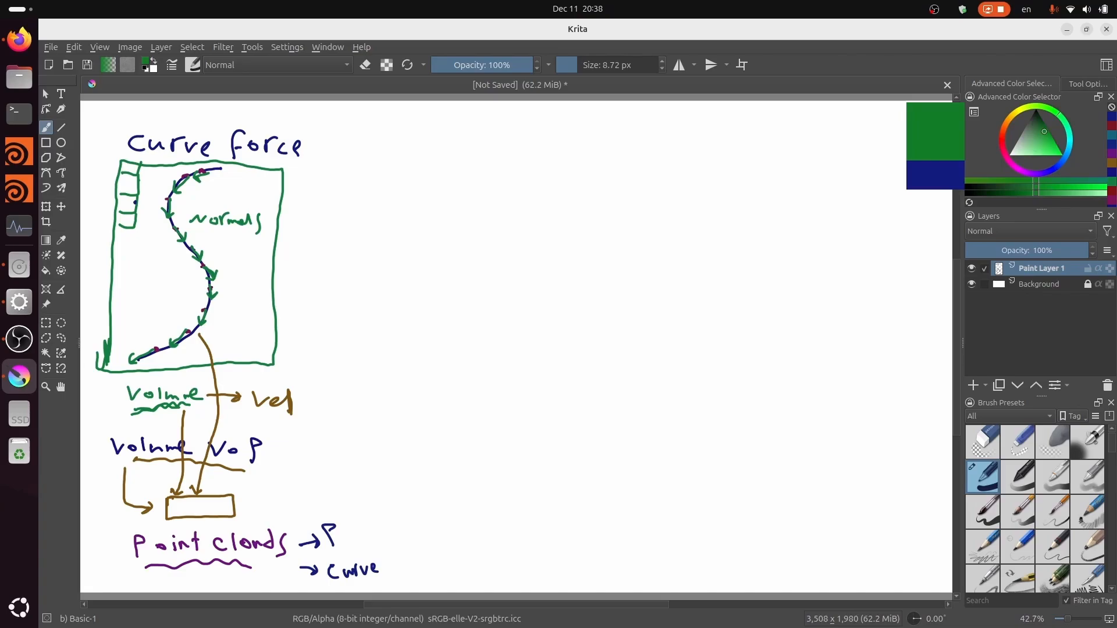
{"action": "mouse_move", "coordinate": [134, 213]}
{"action": "left_mouse_down"}
{"action": "mouse_move", "coordinate": [150, 219]}
{"action": "mouse_move", "coordinate": [134, 227]}
{"action": "left_mouse_up"}
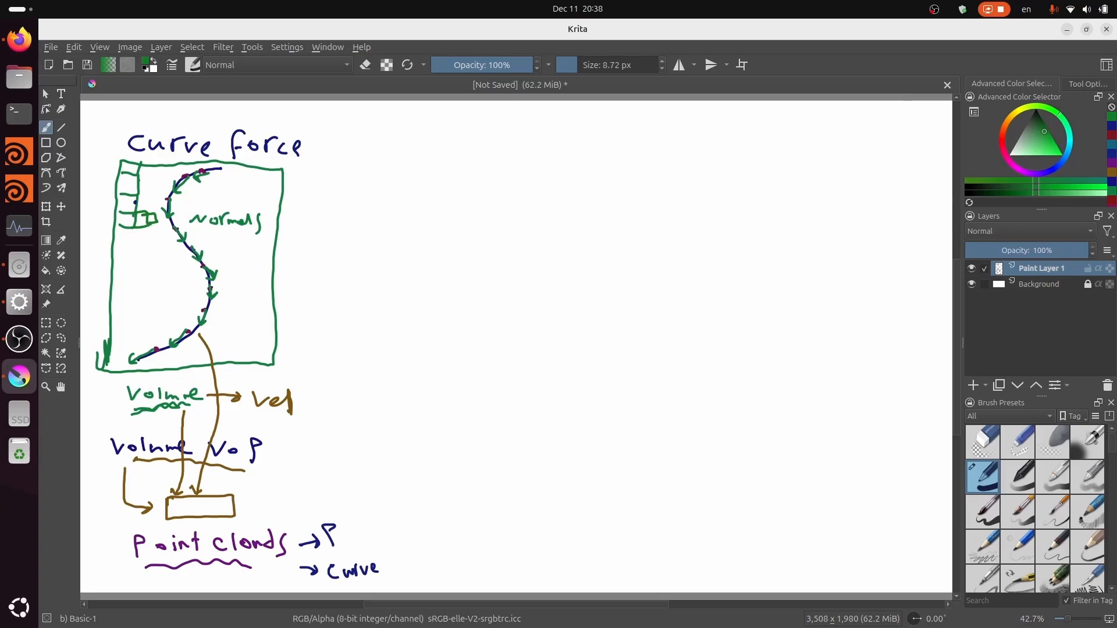
{"action": "mouse_move", "coordinate": [150, 226]}
{"action": "left_mouse_down"}
{"action": "mouse_move", "coordinate": [158, 213]}
{"action": "mouse_move", "coordinate": [145, 210]}
{"action": "left_mouse_up"}
{"action": "key", "text": "ctrl+z"}
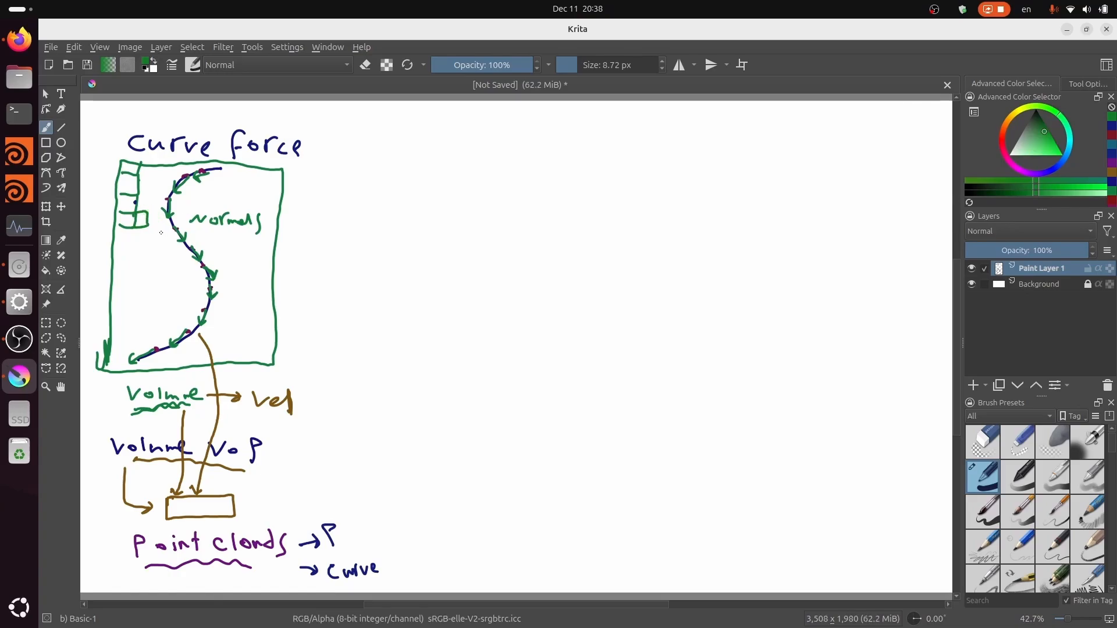
{"action": "mouse_move", "coordinate": [149, 227]}
{"action": "left_mouse_down"}
{"action": "mouse_move", "coordinate": [162, 226]}
{"action": "mouse_move", "coordinate": [153, 211]}
{"action": "left_mouse_up"}
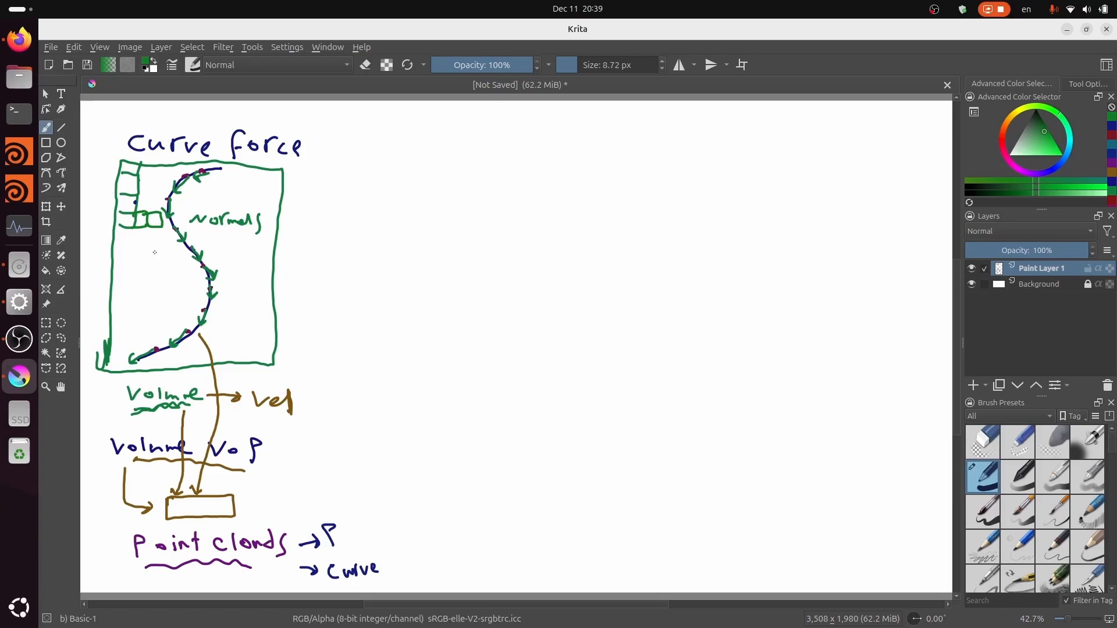
Draw a green cell beside the diagram's curve, link it to the curve with a line labelled "1m", and add an arrow to "Normals" beneath.
{"action": "mouse_move", "coordinate": [154, 251]}
{"action": "left_mouse_down"}
{"action": "mouse_move", "coordinate": [167, 250]}
{"action": "mouse_move", "coordinate": [158, 265]}
{"action": "mouse_move", "coordinate": [153, 253]}
{"action": "left_mouse_up"}
{"action": "key", "text": "ctrl+z"}
{"action": "key", "text": "ctrl+z"}
{"action": "key", "text": "ctrl+z"}
{"action": "mouse_move", "coordinate": [152, 255]}
{"action": "left_mouse_down"}
{"action": "mouse_move", "coordinate": [167, 267]}
{"action": "mouse_move", "coordinate": [150, 265]}
{"action": "mouse_move", "coordinate": [151, 256]}
{"action": "mouse_move", "coordinate": [197, 267]}
{"action": "mouse_move", "coordinate": [175, 260]}
{"action": "mouse_move", "coordinate": [187, 257]}
{"action": "left_mouse_up"}
{"action": "mouse_move", "coordinate": [156, 279]}
{"action": "left_mouse_down"}
{"action": "mouse_move", "coordinate": [165, 297]}
{"action": "mouse_move", "coordinate": [207, 299]}
{"action": "left_mouse_up"}
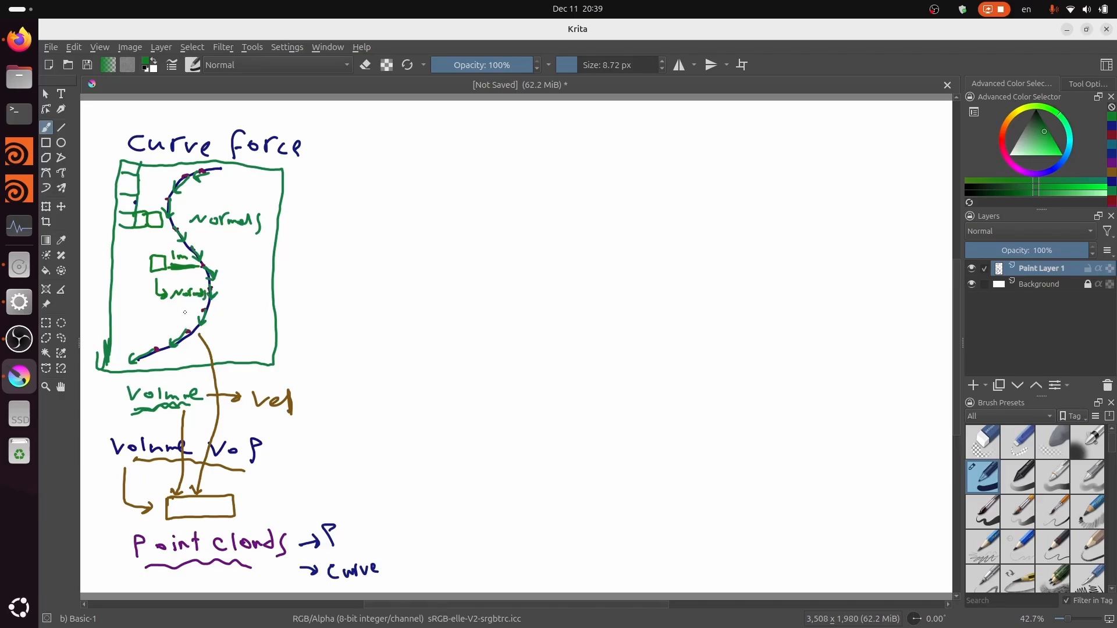
Draw a column of four separate green cells outside the diagram, with an arrow from the lowest one to the word "Normals".
{"action": "mouse_move", "coordinate": [334, 456]}
{"action": "left_mouse_down"}
{"action": "mouse_move", "coordinate": [356, 473]}
{"action": "mouse_move", "coordinate": [336, 460]}
{"action": "mouse_move", "coordinate": [357, 500]}
{"action": "mouse_move", "coordinate": [340, 499]}
{"action": "left_mouse_up"}
{"action": "mouse_move", "coordinate": [336, 424]}
{"action": "left_mouse_down"}
{"action": "mouse_move", "coordinate": [355, 442]}
{"action": "mouse_move", "coordinate": [334, 429]}
{"action": "mouse_move", "coordinate": [350, 406]}
{"action": "mouse_move", "coordinate": [336, 412]}
{"action": "left_mouse_up"}
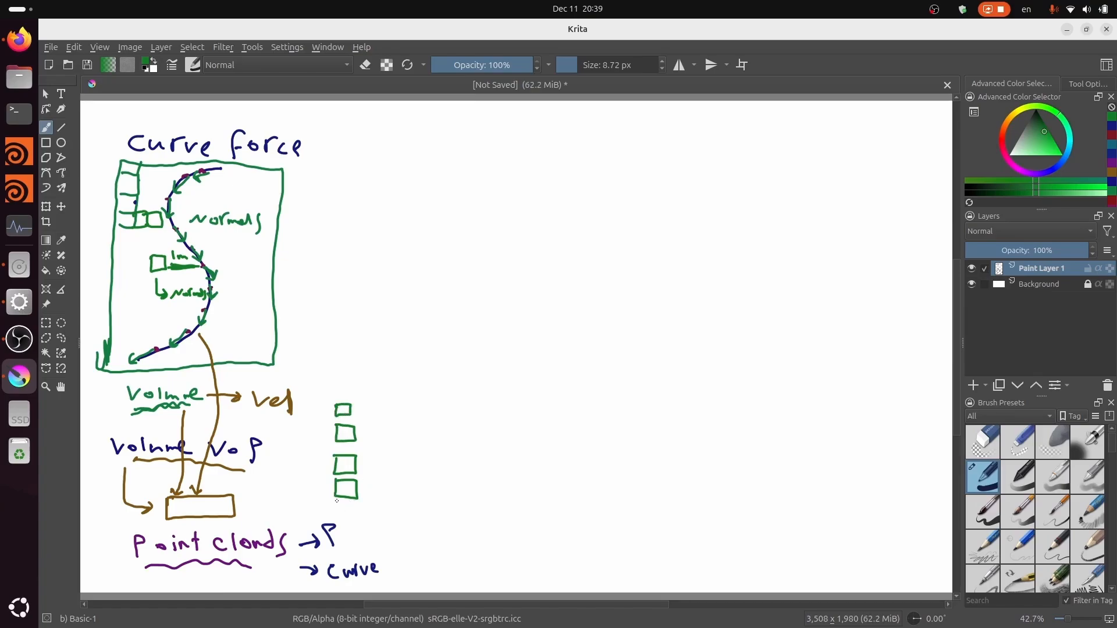
{"action": "mouse_move", "coordinate": [348, 490]}
{"action": "left_mouse_down"}
{"action": "mouse_move", "coordinate": [352, 512]}
{"action": "mouse_move", "coordinate": [383, 511]}
{"action": "left_mouse_up"}
{"action": "left_click_drag", "start_coordinate": [390, 504], "coordinate": [444, 512]}
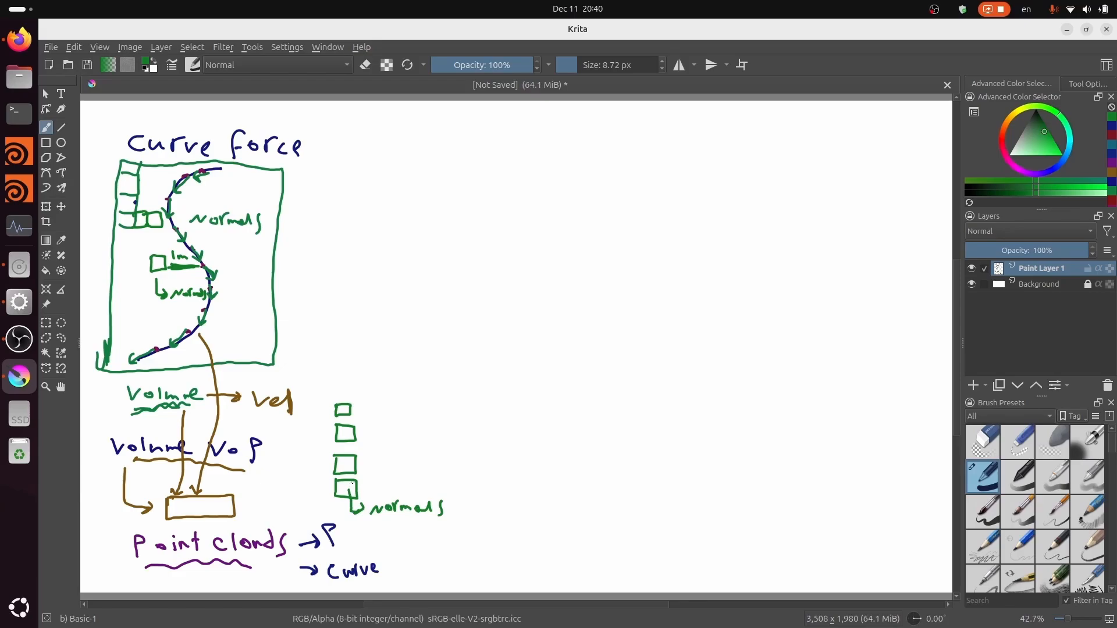
Draw a green arrow inside the lowest stacked cell, and extend "Normals" with an arrow to "Negate" underlined with a wavy line.
{"action": "left_click_drag", "start_coordinate": [353, 483], "coordinate": [343, 498]}
{"action": "mouse_move", "coordinate": [452, 508]}
{"action": "left_mouse_down"}
{"action": "mouse_move", "coordinate": [532, 511]}
{"action": "mouse_move", "coordinate": [567, 499]}
{"action": "mouse_move", "coordinate": [572, 508]}
{"action": "left_mouse_up"}
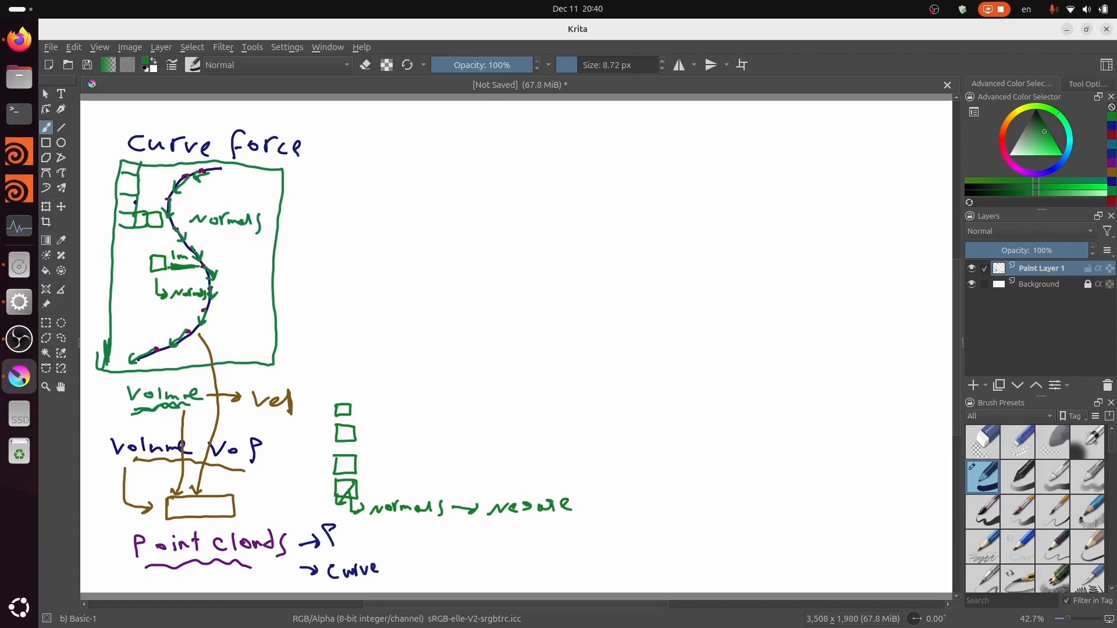
{"action": "left_click_drag", "start_coordinate": [515, 529], "coordinate": [560, 528]}
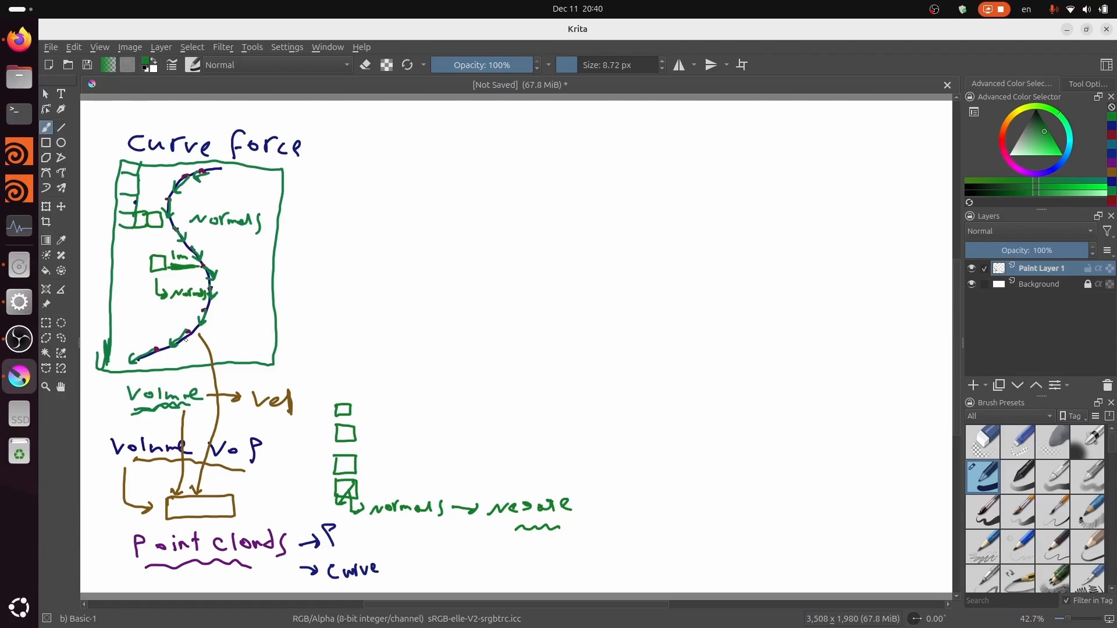
Draw three upward green arrows beside the diagram's curve and continue the "Negate" line with an arrow to "Vectors that follow our curve".
{"action": "left_click_drag", "start_coordinate": [220, 324], "coordinate": [235, 259]}
{"action": "left_click_drag", "start_coordinate": [581, 506], "coordinate": [706, 504]}
{"action": "mouse_move", "coordinate": [716, 502]}
{"action": "left_mouse_down"}
{"action": "mouse_move", "coordinate": [708, 517]}
{"action": "mouse_move", "coordinate": [751, 507]}
{"action": "mouse_move", "coordinate": [813, 518]}
{"action": "mouse_move", "coordinate": [825, 507]}
{"action": "left_mouse_up"}
{"action": "left_click_drag", "start_coordinate": [831, 510], "coordinate": [854, 519]}
{"action": "mouse_move", "coordinate": [859, 517]}
{"action": "left_mouse_down"}
{"action": "mouse_move", "coordinate": [938, 505]}
{"action": "mouse_move", "coordinate": [878, 533]}
{"action": "mouse_move", "coordinate": [910, 526]}
{"action": "left_mouse_up"}
{"action": "left_click_drag", "start_coordinate": [909, 532], "coordinate": [934, 542]}
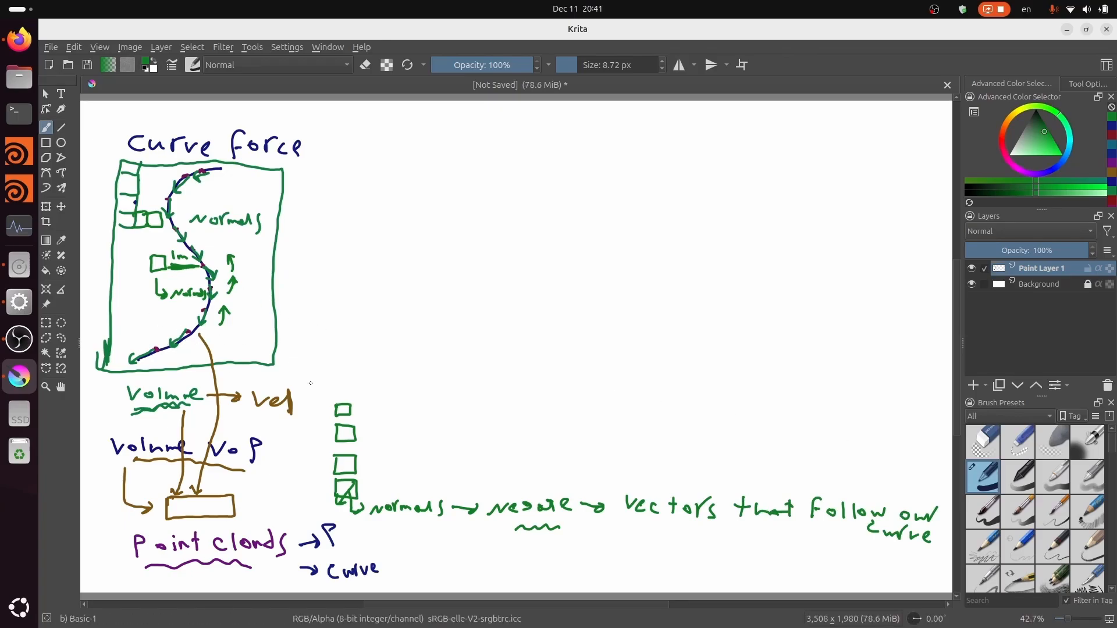
{"action": "left_click", "coordinate": [1058, 166]}
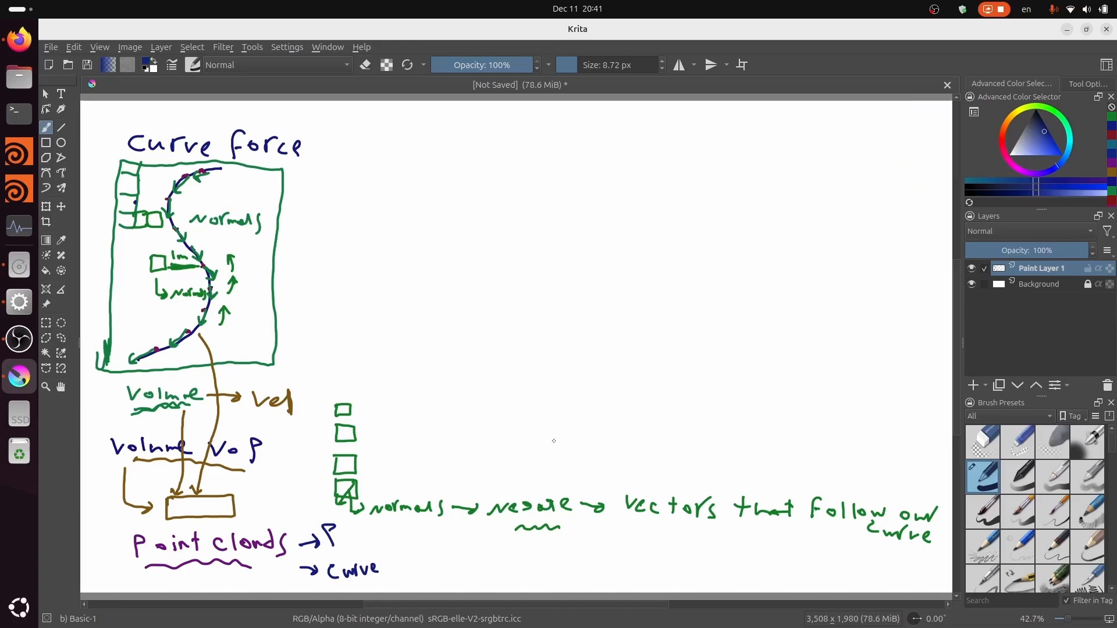
{"action": "mouse_move", "coordinate": [598, 570]}
{"action": "left_mouse_down"}
{"action": "mouse_move", "coordinate": [631, 566]}
{"action": "mouse_move", "coordinate": [639, 534]}
{"action": "mouse_move", "coordinate": [661, 526]}
{"action": "left_mouse_up"}
{"action": "left_click", "coordinate": [1005, 156]}
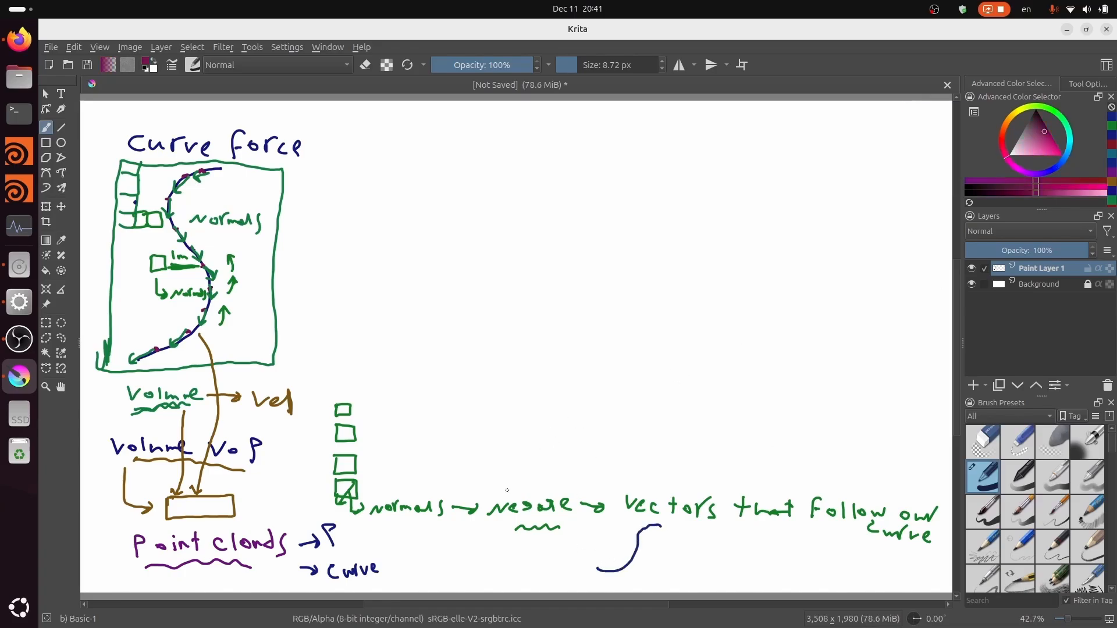
{"action": "mouse_move", "coordinate": [601, 565]}
{"action": "left_mouse_down"}
{"action": "mouse_move", "coordinate": [647, 553]}
{"action": "mouse_move", "coordinate": [645, 569]}
{"action": "mouse_move", "coordinate": [634, 564]}
{"action": "left_mouse_up"}
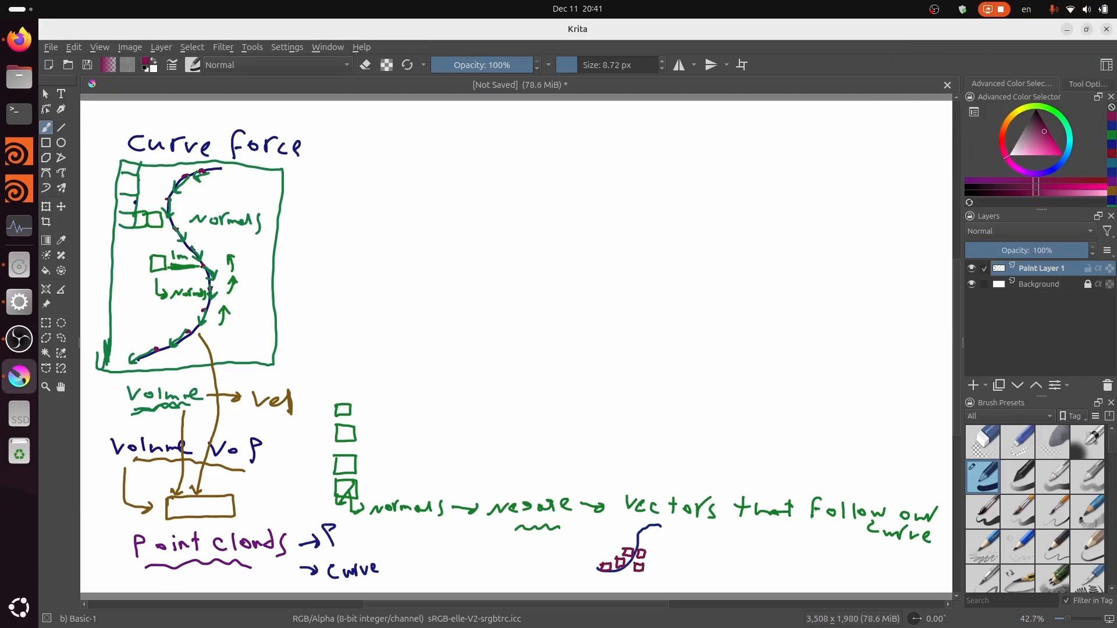
{"action": "left_click", "coordinate": [1059, 115]}
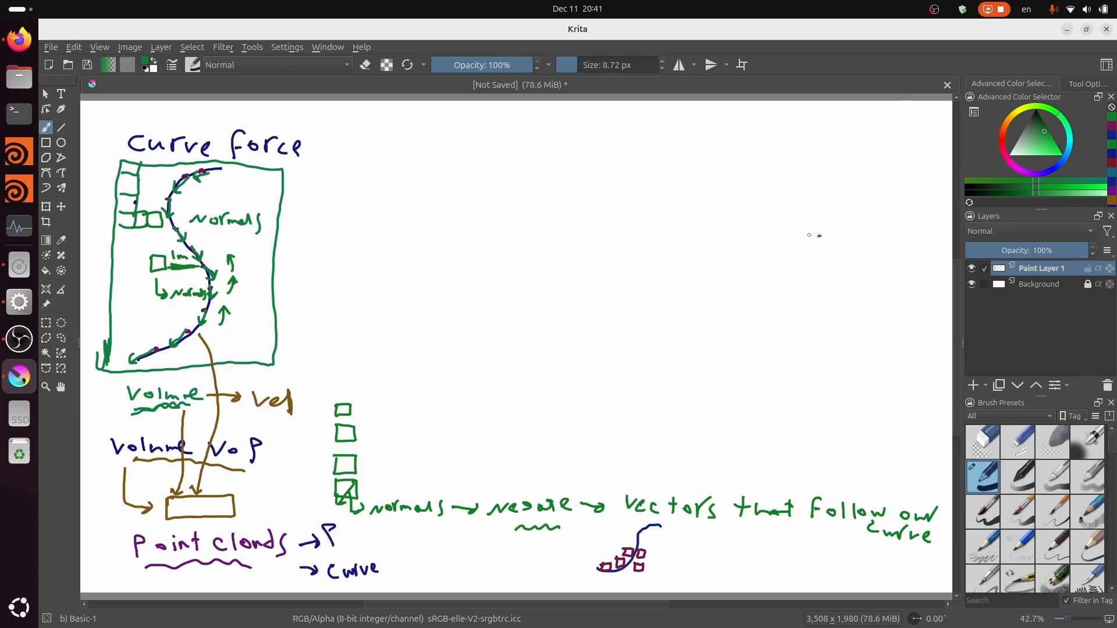
{"action": "key", "text": "ctrl+z"}
{"action": "key", "text": "ctrl+z"}
{"action": "key", "text": "ctrl+z"}
{"action": "key", "text": "ctrl+z"}
{"action": "key", "text": "ctrl+z"}
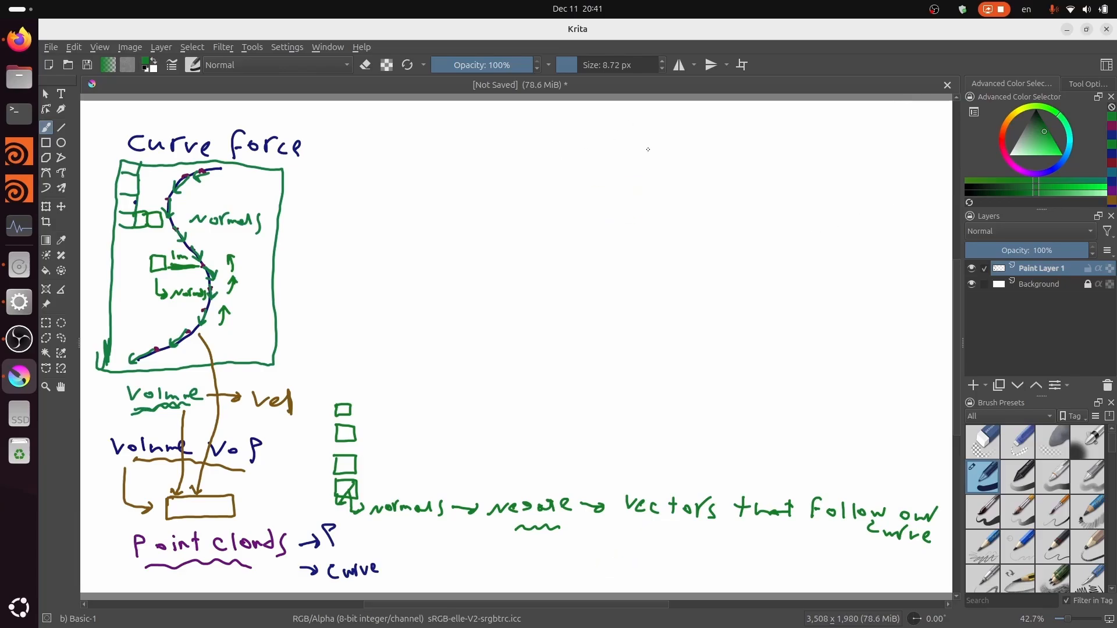
Draw a large dark blue S-shaped curve in the empty area above the "Vectors that follow our curve" text.
{"action": "left_click", "coordinate": [1011, 165]}
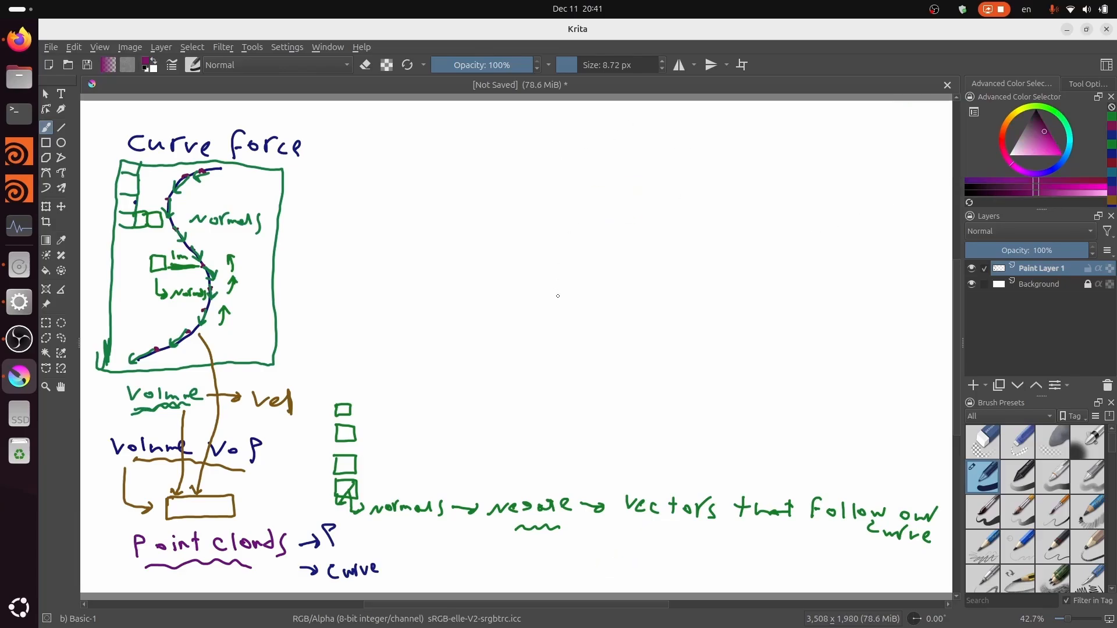
{"action": "left_click", "coordinate": [1048, 170]}
{"action": "mouse_move", "coordinate": [785, 128]}
{"action": "left_mouse_down"}
{"action": "mouse_move", "coordinate": [750, 129]}
{"action": "mouse_move", "coordinate": [679, 223]}
{"action": "mouse_move", "coordinate": [670, 313]}
{"action": "mouse_move", "coordinate": [586, 387]}
{"action": "left_mouse_up"}
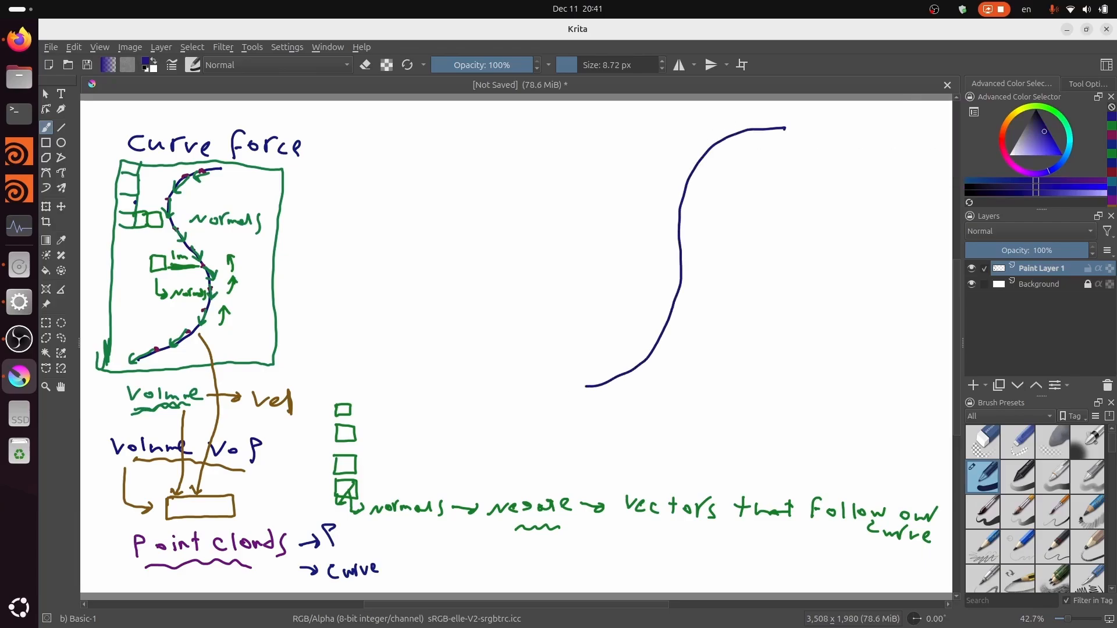
Draw ten green cells on and around the lower half of the large curve.
{"action": "left_click", "coordinate": [1058, 114]}
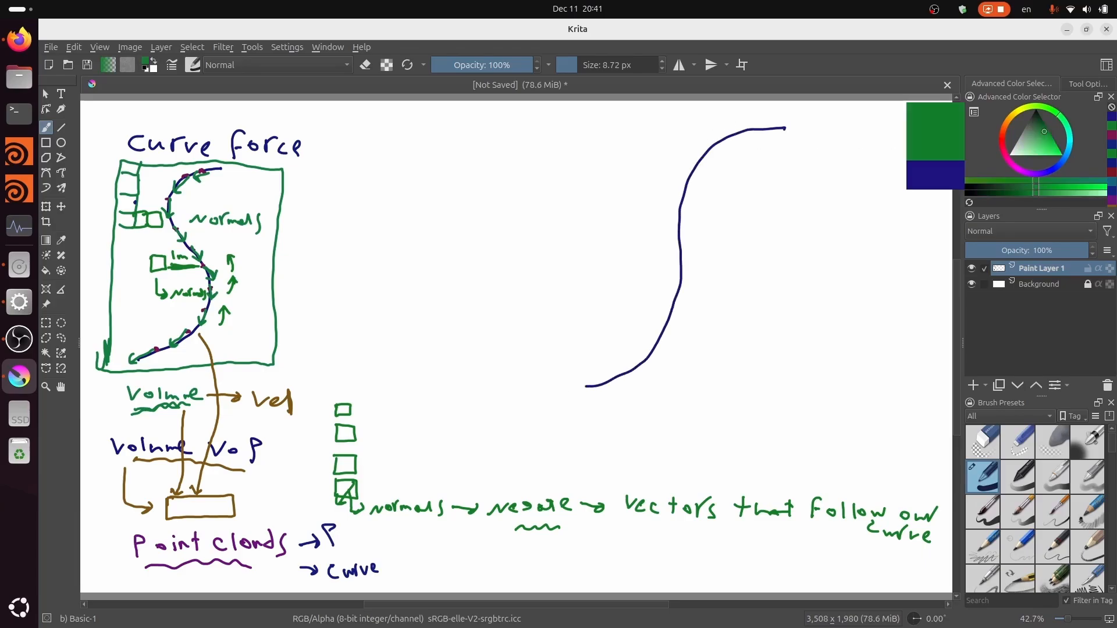
{"action": "mouse_move", "coordinate": [596, 366]}
{"action": "left_mouse_down"}
{"action": "mouse_move", "coordinate": [613, 365]}
{"action": "mouse_move", "coordinate": [590, 383]}
{"action": "mouse_move", "coordinate": [585, 354]}
{"action": "mouse_move", "coordinate": [608, 377]}
{"action": "mouse_move", "coordinate": [577, 361]}
{"action": "mouse_move", "coordinate": [642, 349]}
{"action": "mouse_move", "coordinate": [625, 359]}
{"action": "mouse_move", "coordinate": [622, 342]}
{"action": "mouse_move", "coordinate": [669, 335]}
{"action": "mouse_move", "coordinate": [646, 360]}
{"action": "mouse_move", "coordinate": [649, 336]}
{"action": "mouse_move", "coordinate": [643, 387]}
{"action": "mouse_move", "coordinate": [623, 371]}
{"action": "mouse_move", "coordinate": [592, 398]}
{"action": "mouse_move", "coordinate": [590, 384]}
{"action": "left_mouse_up"}
{"action": "key", "text": "ctrl+z"}
{"action": "mouse_move", "coordinate": [665, 313]}
{"action": "left_mouse_down"}
{"action": "mouse_move", "coordinate": [684, 325]}
{"action": "mouse_move", "coordinate": [663, 313]}
{"action": "mouse_move", "coordinate": [692, 307]}
{"action": "mouse_move", "coordinate": [665, 281]}
{"action": "mouse_move", "coordinate": [653, 300]}
{"action": "mouse_move", "coordinate": [629, 287]}
{"action": "mouse_move", "coordinate": [652, 321]}
{"action": "mouse_move", "coordinate": [633, 313]}
{"action": "left_mouse_up"}
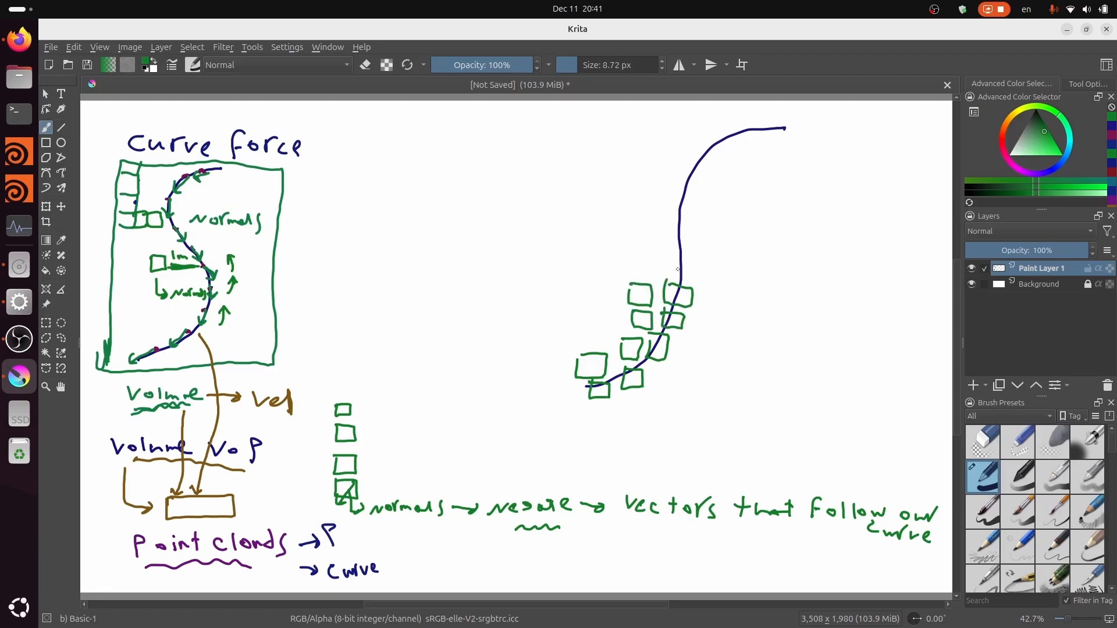
{"action": "mouse_move", "coordinate": [687, 345]}
{"action": "left_mouse_down"}
{"action": "mouse_move", "coordinate": [704, 366]}
{"action": "mouse_move", "coordinate": [685, 345]}
{"action": "left_mouse_up"}
Draw purple arrows in the green cells near the large curve, pointing up along it, leaving the outlying cell empty.
{"action": "left_click", "coordinate": [1059, 164]}
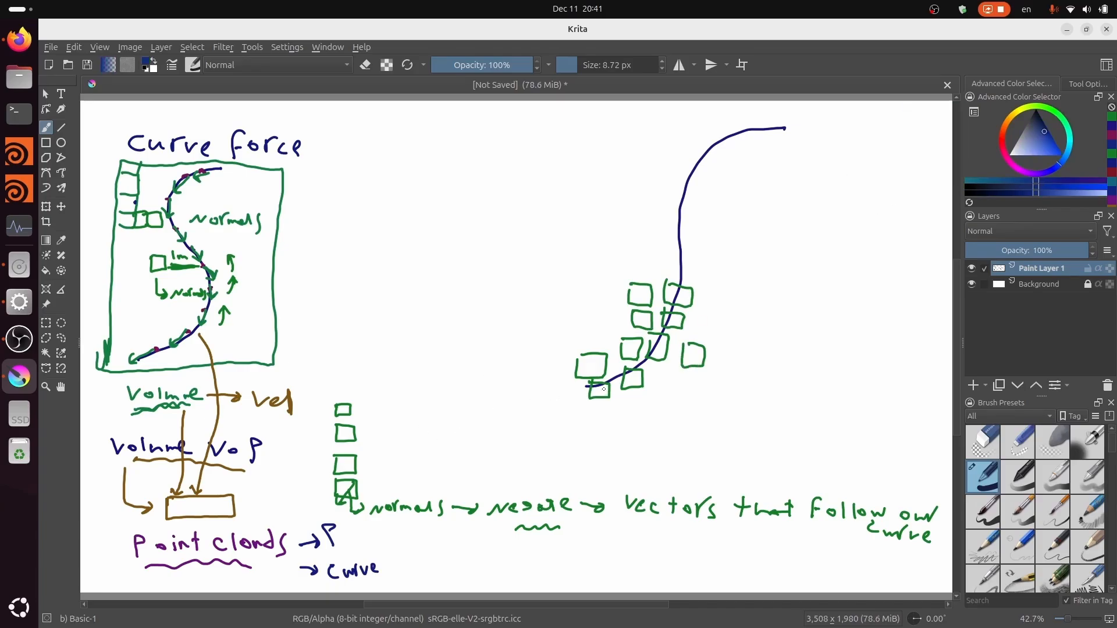
{"action": "left_click", "coordinate": [1018, 169]}
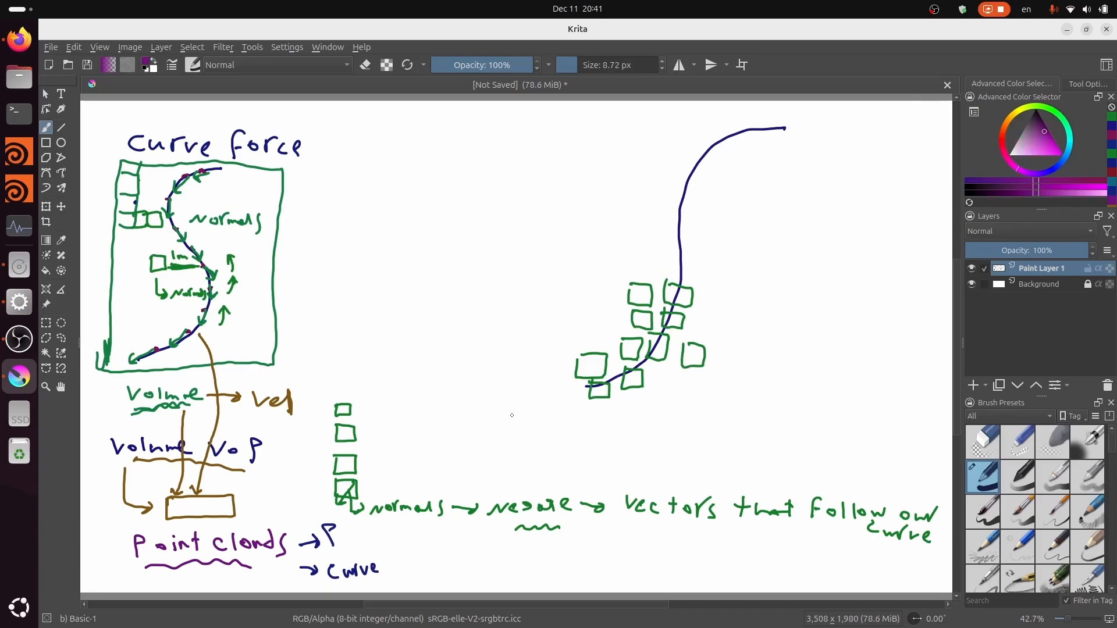
{"action": "mouse_move", "coordinate": [603, 391]}
{"action": "left_mouse_down"}
{"action": "mouse_move", "coordinate": [650, 373]}
{"action": "mouse_move", "coordinate": [605, 365]}
{"action": "mouse_move", "coordinate": [646, 338]}
{"action": "mouse_move", "coordinate": [659, 312]}
{"action": "mouse_move", "coordinate": [662, 342]}
{"action": "mouse_move", "coordinate": [673, 335]}
{"action": "mouse_move", "coordinate": [674, 346]}
{"action": "mouse_move", "coordinate": [696, 284]}
{"action": "mouse_move", "coordinate": [696, 296]}
{"action": "mouse_move", "coordinate": [655, 281]}
{"action": "mouse_move", "coordinate": [664, 290]}
{"action": "left_mouse_up"}
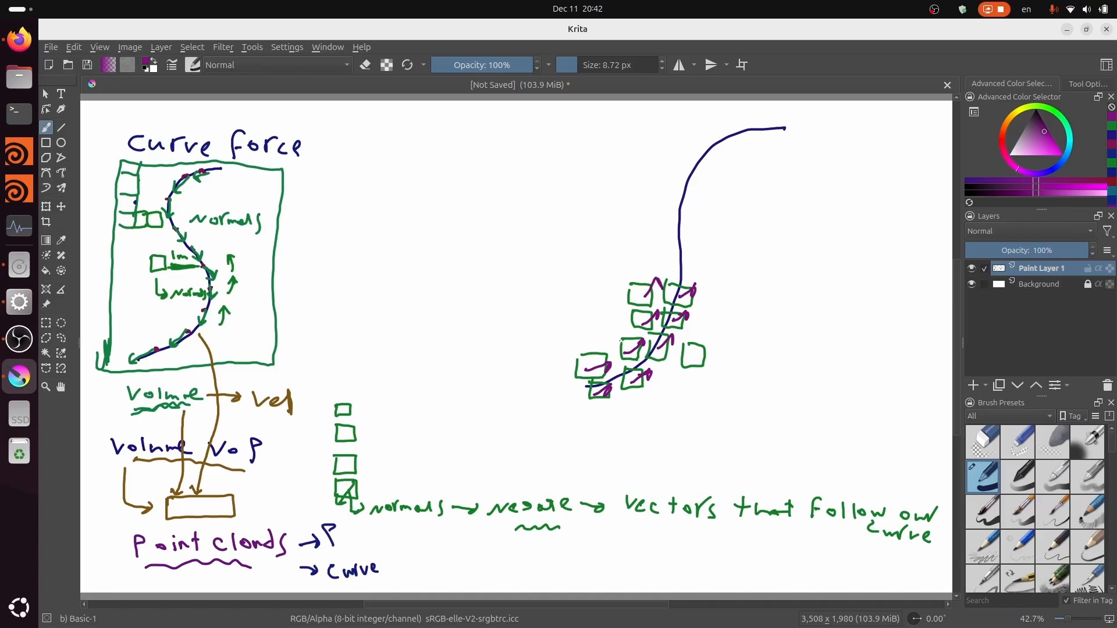
Underline "Follow our curve", the "Normals" beside the stacked cells, and "Vel" with purple wavy strokes.
{"action": "left_click_drag", "start_coordinate": [836, 550], "coordinate": [929, 557]}
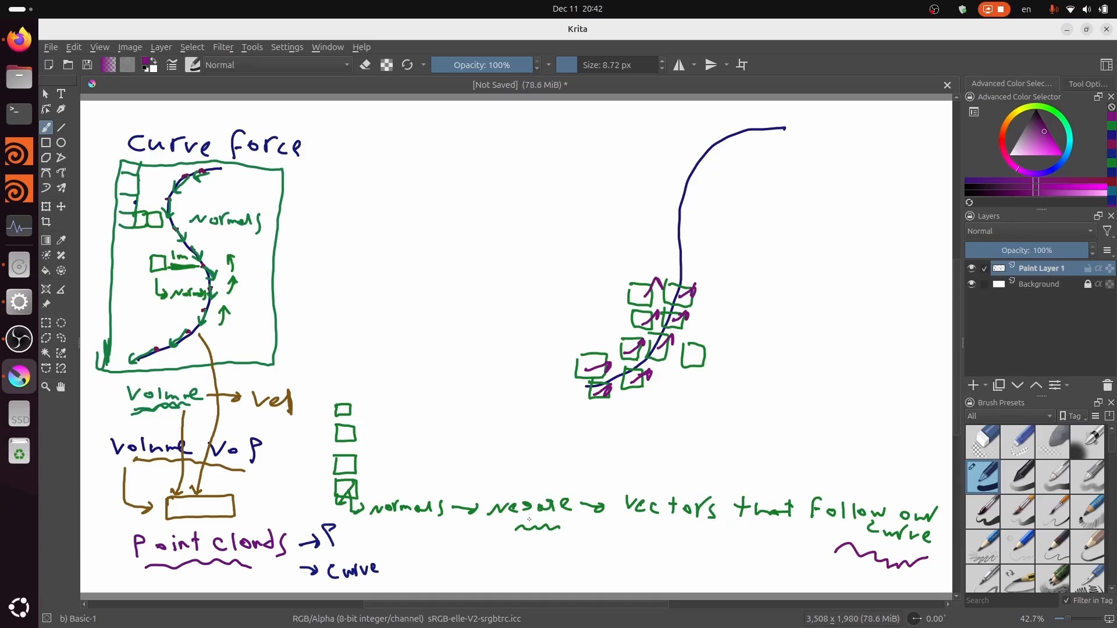
{"action": "left_click_drag", "start_coordinate": [401, 523], "coordinate": [432, 527]}
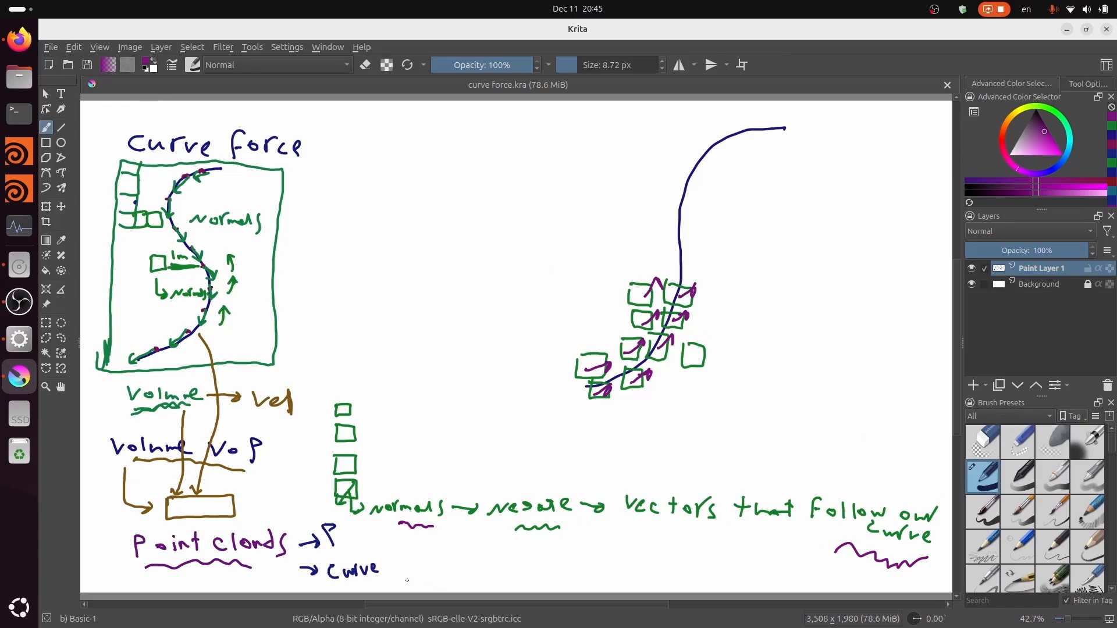
{"action": "mouse_move", "coordinate": [258, 419]}
{"action": "left_mouse_down"}
{"action": "mouse_move", "coordinate": [288, 419]}
{"action": "mouse_move", "coordinate": [255, 424]}
{"action": "left_mouse_up"}
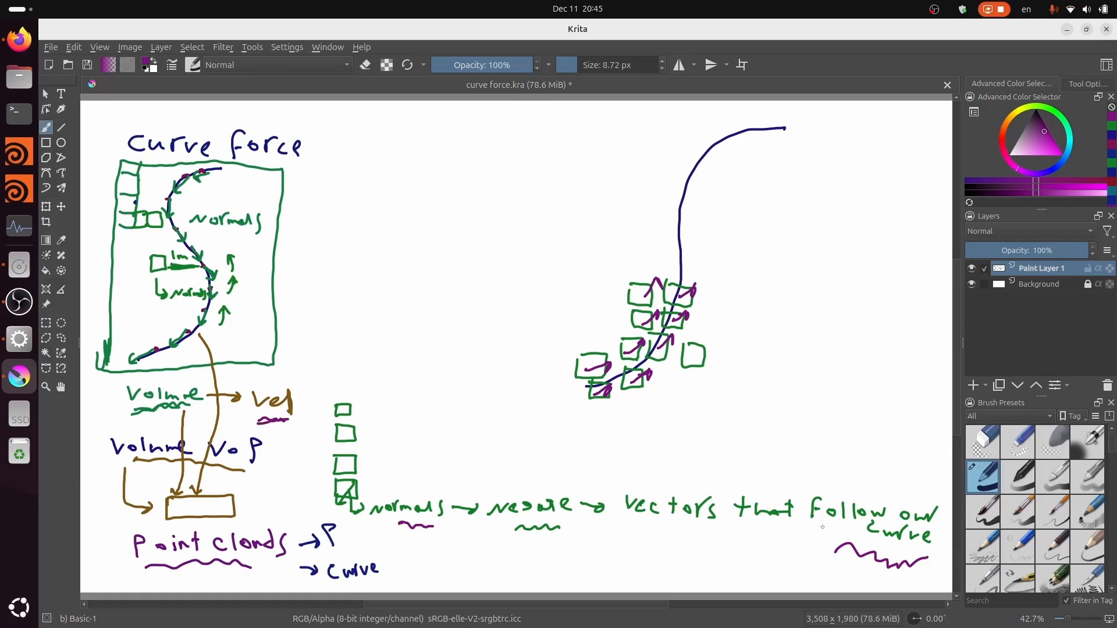
{"action": "left_click_drag", "start_coordinate": [844, 550], "coordinate": [810, 554]}
{"action": "left_click", "coordinate": [1052, 169]}
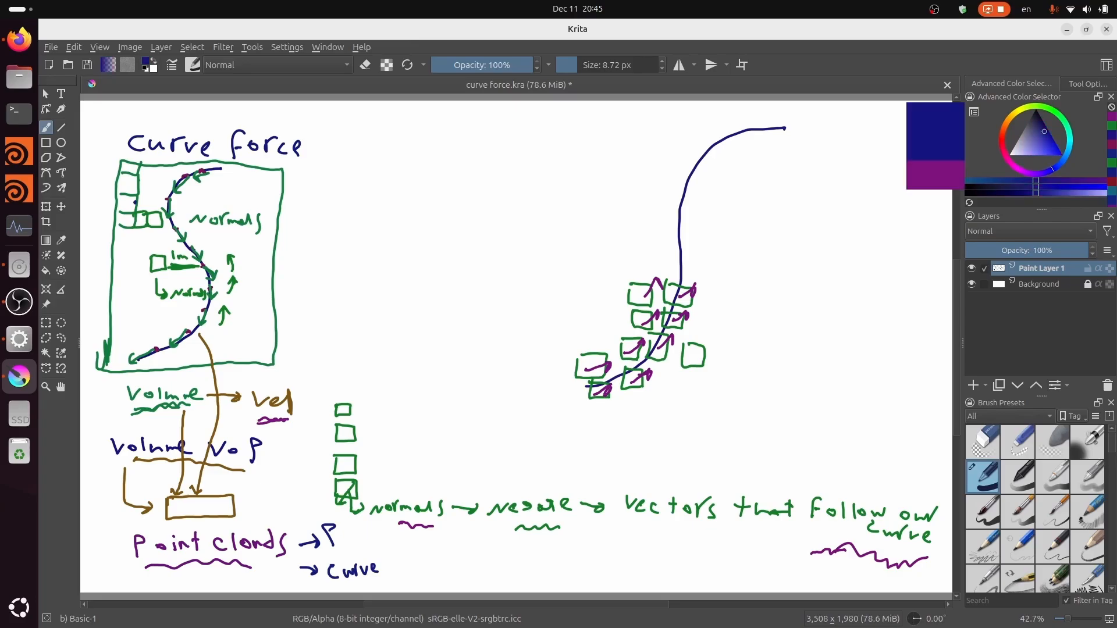
{"action": "left_click_drag", "start_coordinate": [908, 202], "coordinate": [919, 192]}
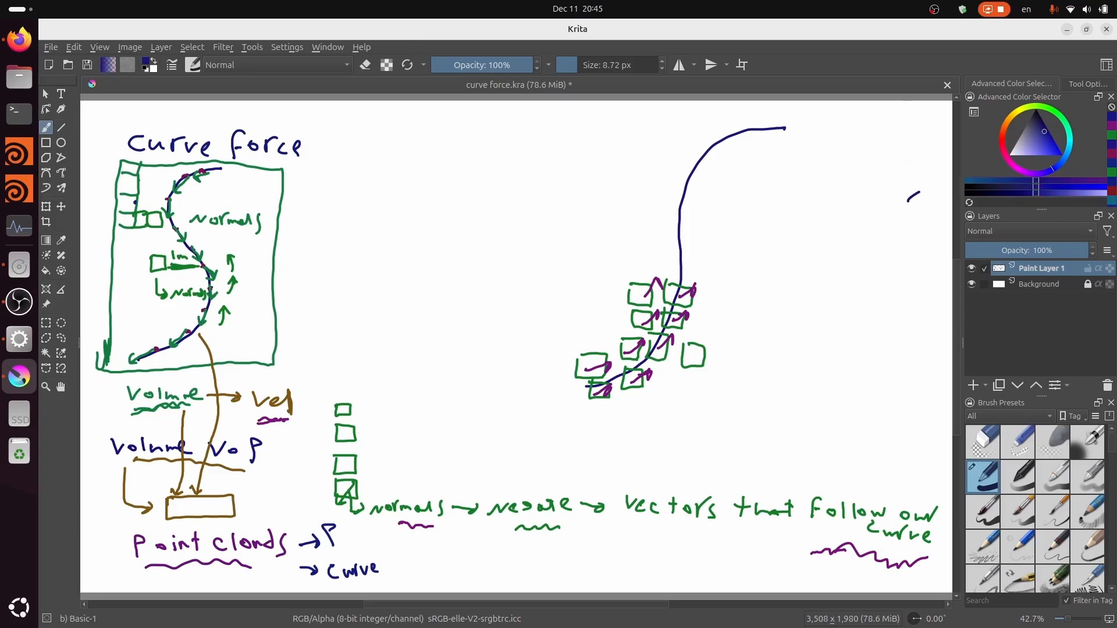
{"action": "key", "text": "ctrl+z"}
Mark three dark red points on the upper part of the large curve and draw a green cell beside them.
{"action": "left_click", "coordinate": [1002, 151]}
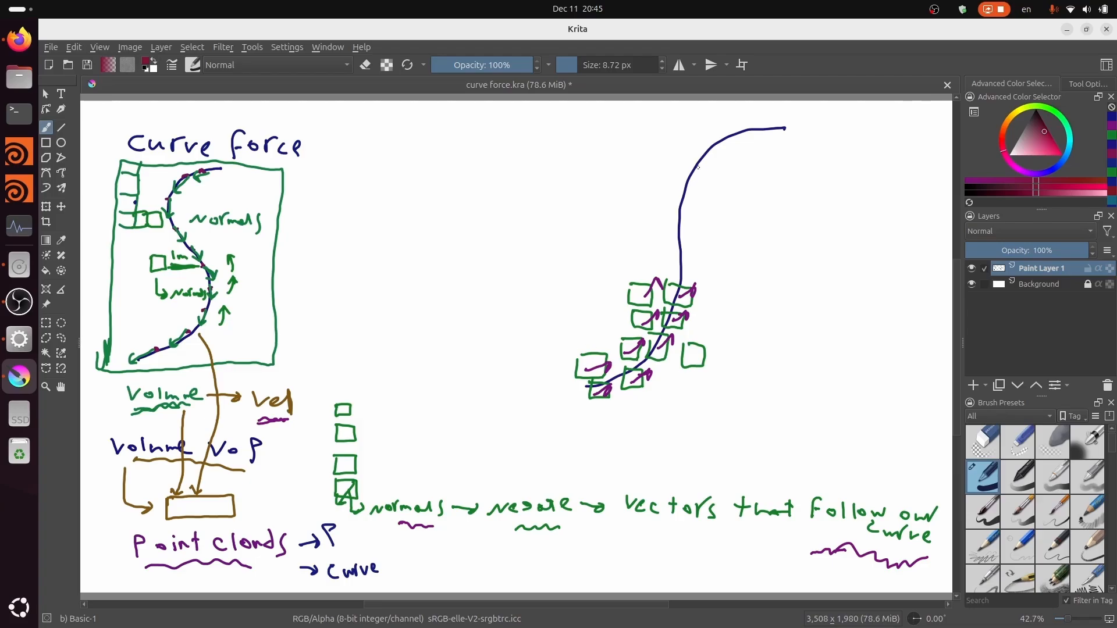
{"action": "left_click_drag", "start_coordinate": [689, 185], "coordinate": [685, 199]}
{"action": "left_click", "coordinate": [681, 207]}
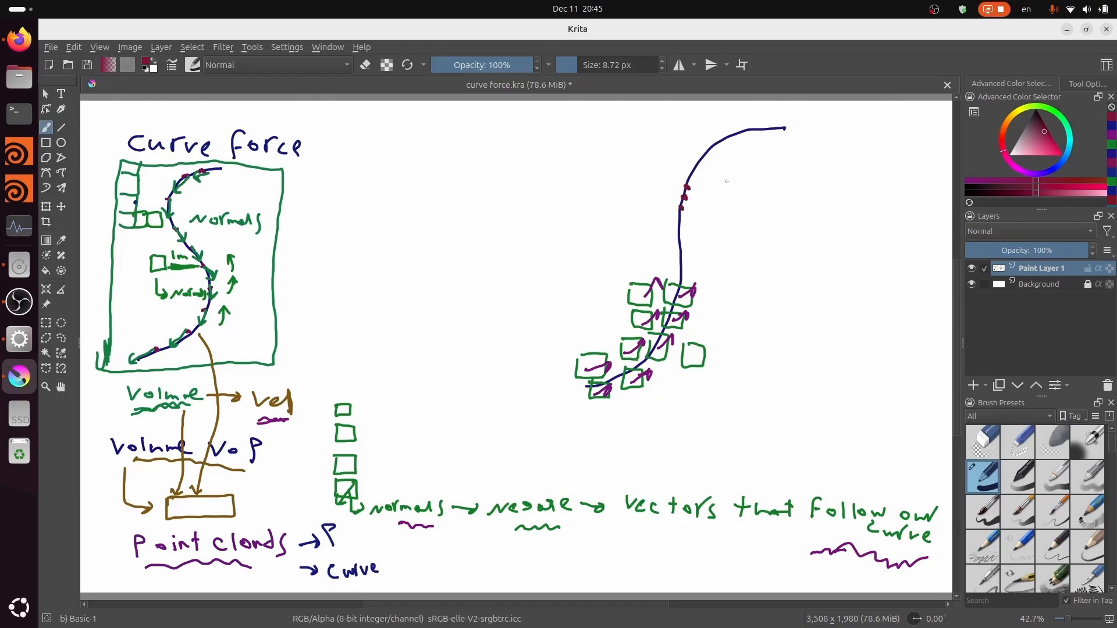
{"action": "left_click", "coordinate": [1062, 160]}
{"action": "left_click", "coordinate": [1056, 113]}
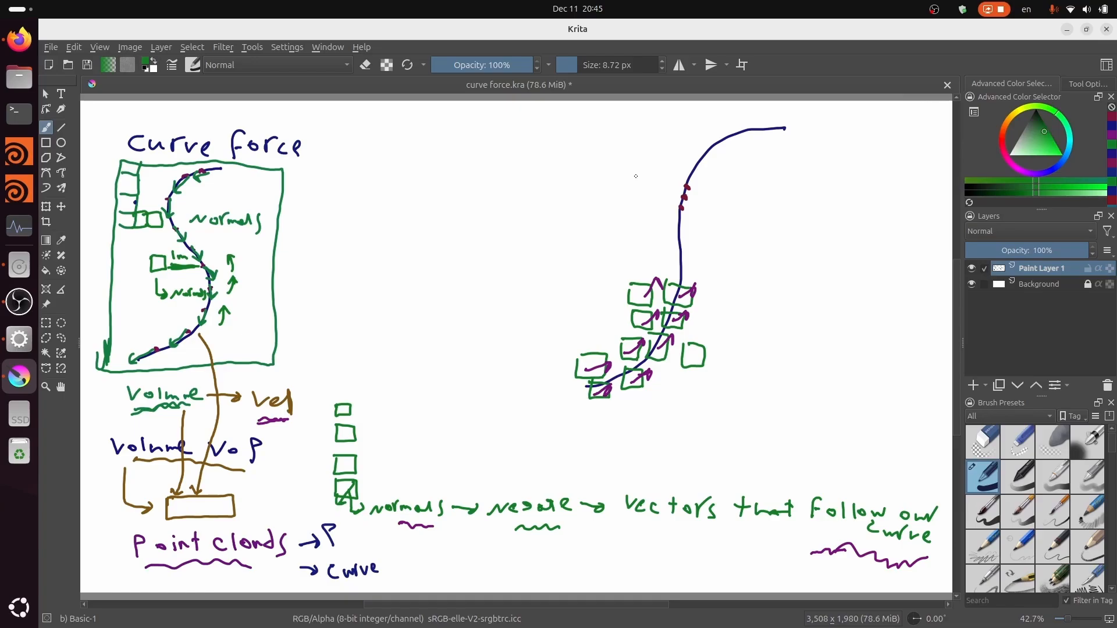
{"action": "mouse_move", "coordinate": [639, 170]}
{"action": "left_mouse_down"}
{"action": "mouse_move", "coordinate": [660, 181]}
{"action": "mouse_move", "coordinate": [636, 185]}
{"action": "mouse_move", "coordinate": [638, 170]}
{"action": "left_mouse_up"}
Draw a purple arrow from the upper green cell to the topmost red point, and another arrow from that point to the label "P".
{"action": "left_click", "coordinate": [1051, 170]}
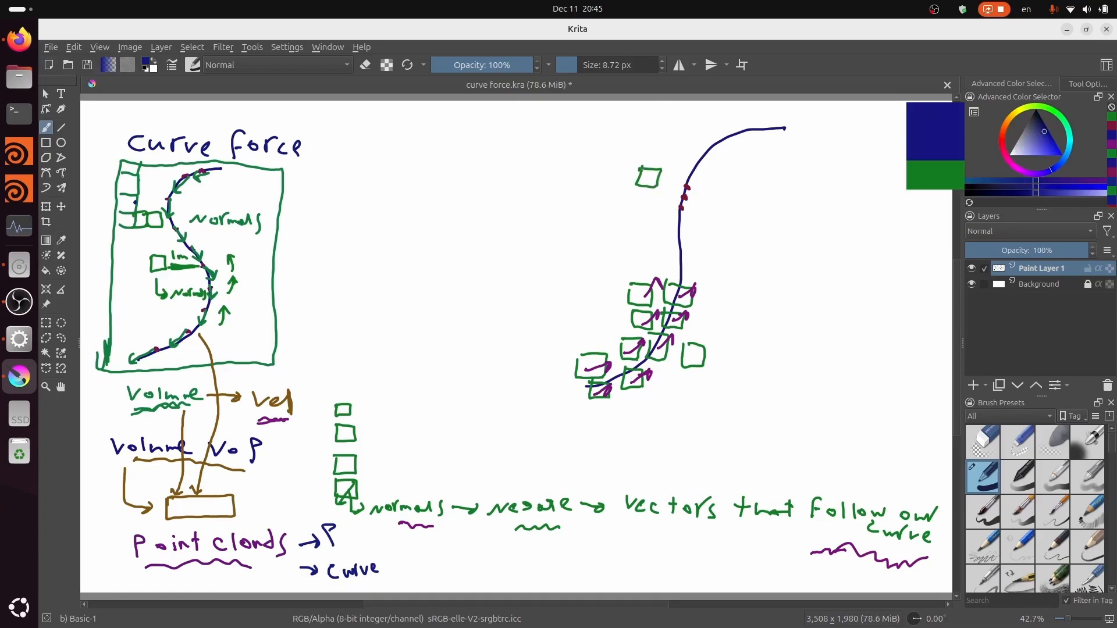
{"action": "left_click", "coordinate": [1026, 173]}
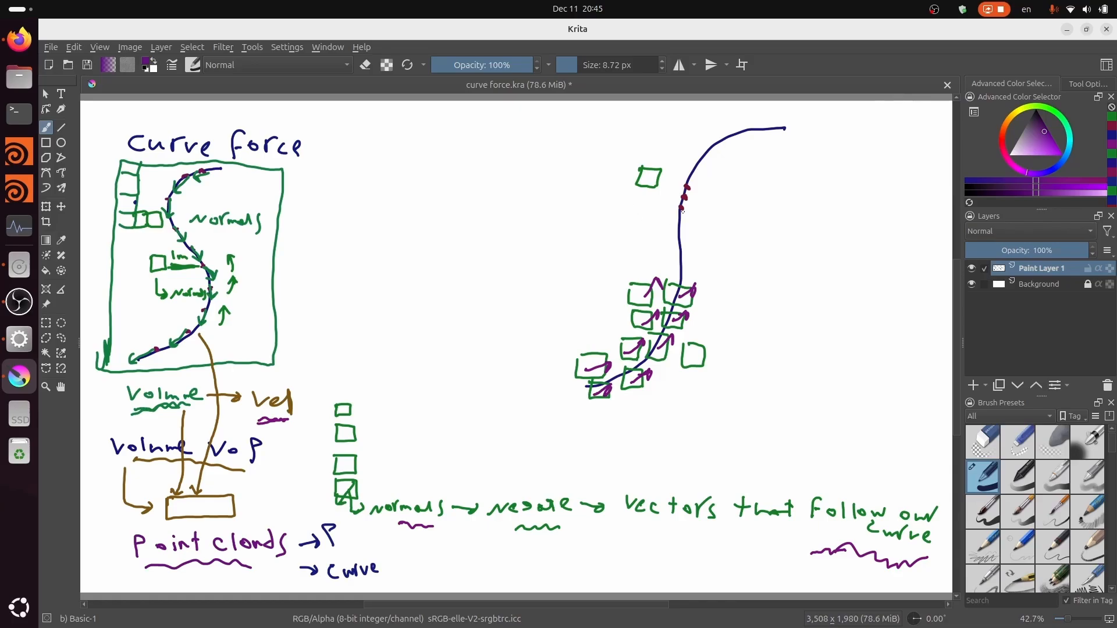
{"action": "left_click_drag", "start_coordinate": [663, 181], "coordinate": [685, 189]}
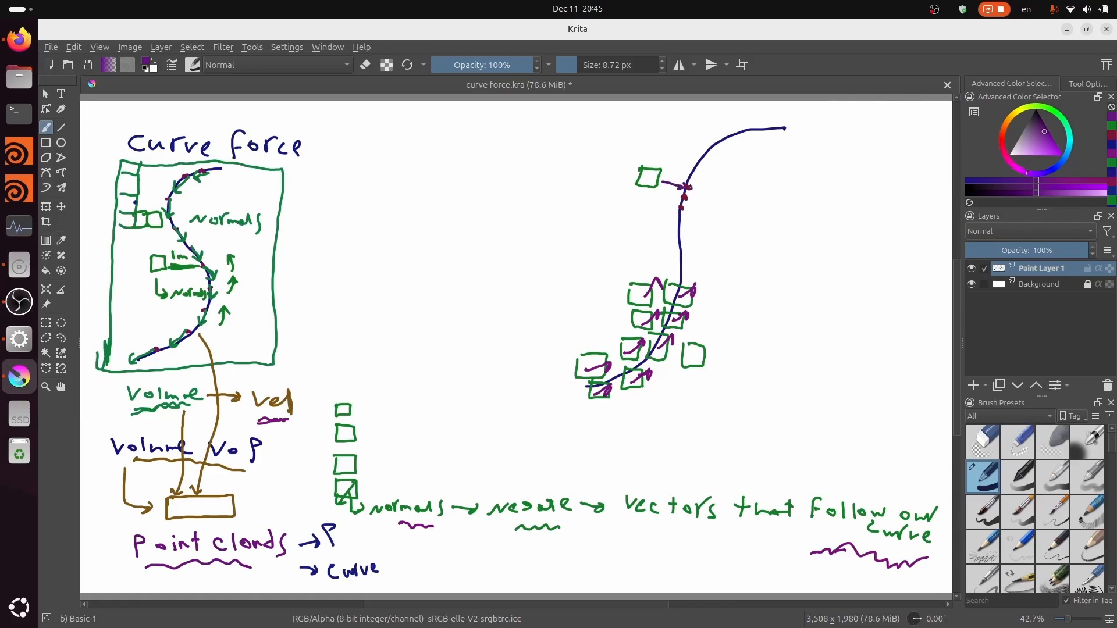
{"action": "left_click_drag", "start_coordinate": [702, 191], "coordinate": [741, 206]}
{"action": "mouse_move", "coordinate": [736, 181]}
{"action": "left_mouse_down"}
{"action": "mouse_move", "coordinate": [752, 184]}
{"action": "mouse_move", "coordinate": [743, 194]}
{"action": "left_mouse_up"}
Write the purple formula "P" with subscript "pc" minus "P" with subscript "voxel" between the diagram and the large curve.
{"action": "mouse_move", "coordinate": [406, 199]}
{"action": "left_mouse_down"}
{"action": "mouse_move", "coordinate": [414, 222]}
{"action": "mouse_move", "coordinate": [411, 209]}
{"action": "left_mouse_up"}
{"action": "left_click_drag", "start_coordinate": [426, 213], "coordinate": [431, 223]}
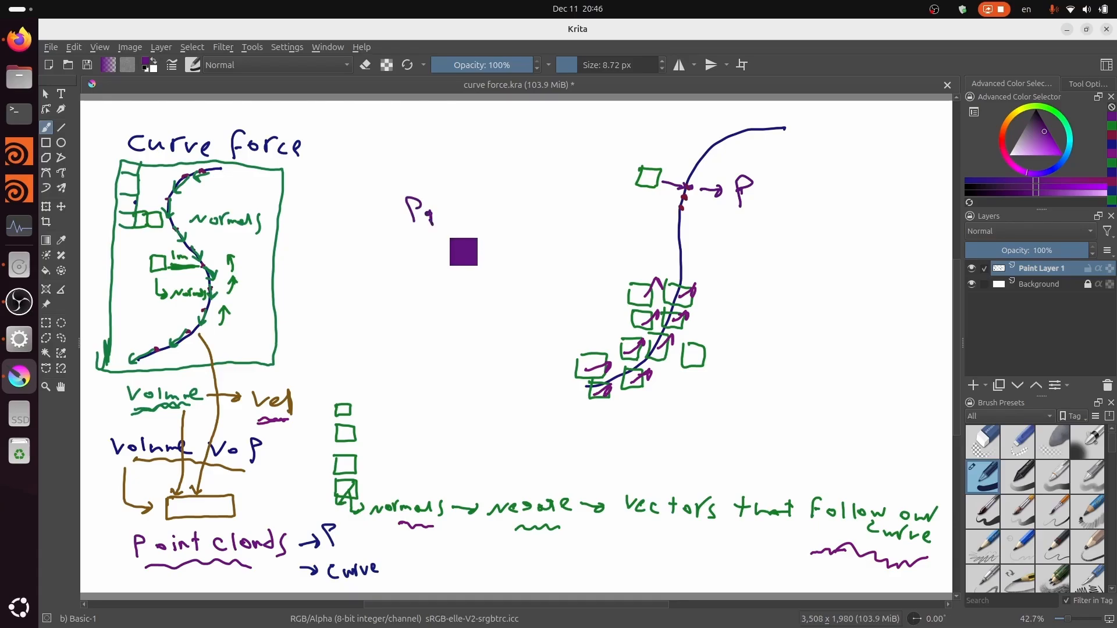
{"action": "key", "text": "ctrl+z"}
{"action": "mouse_move", "coordinate": [425, 224]}
{"action": "left_mouse_down"}
{"action": "mouse_move", "coordinate": [432, 214]}
{"action": "mouse_move", "coordinate": [443, 226]}
{"action": "left_mouse_up"}
{"action": "mouse_move", "coordinate": [457, 212]}
{"action": "left_mouse_down"}
{"action": "mouse_move", "coordinate": [499, 210]}
{"action": "mouse_move", "coordinate": [519, 224]}
{"action": "left_mouse_up"}
{"action": "left_click_drag", "start_coordinate": [526, 221], "coordinate": [526, 231]}
{"action": "left_click_drag", "start_coordinate": [539, 226], "coordinate": [555, 228]}
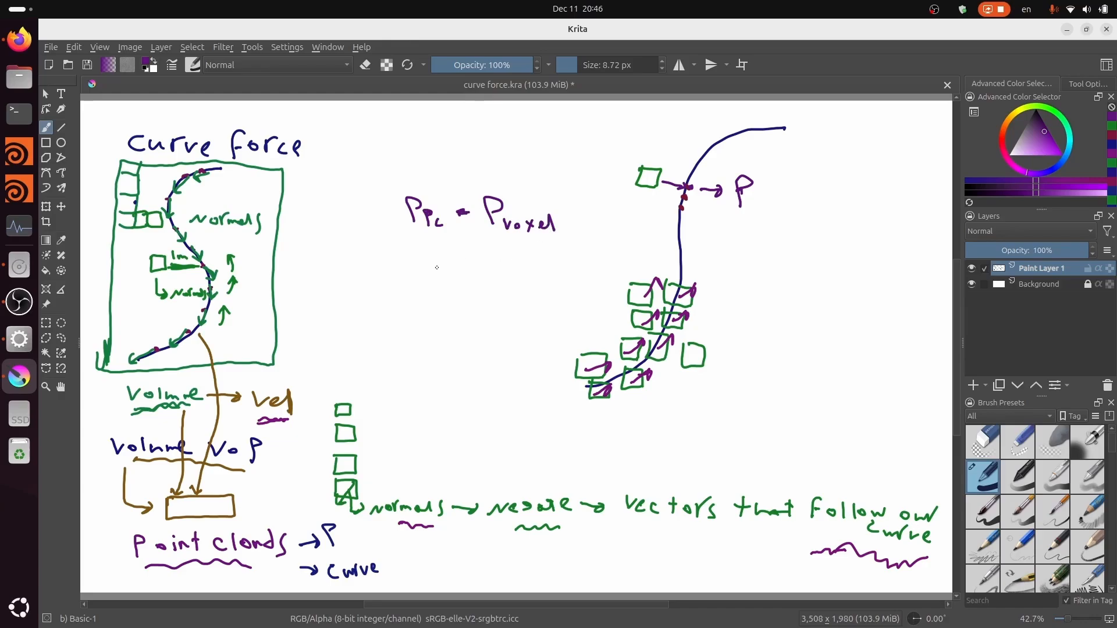
Mark the centre of the upper green cell in steel blue and draw a blue arrow from it to the topmost red point.
{"action": "left_click_drag", "start_coordinate": [1057, 168], "coordinate": [1067, 152]}
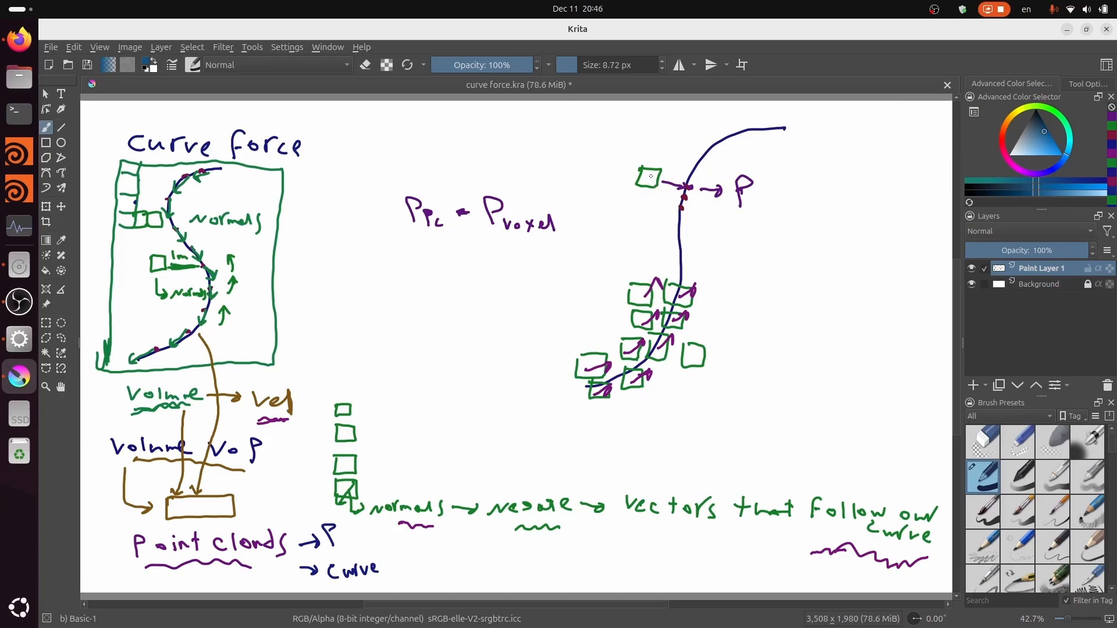
{"action": "left_click", "coordinate": [650, 177]}
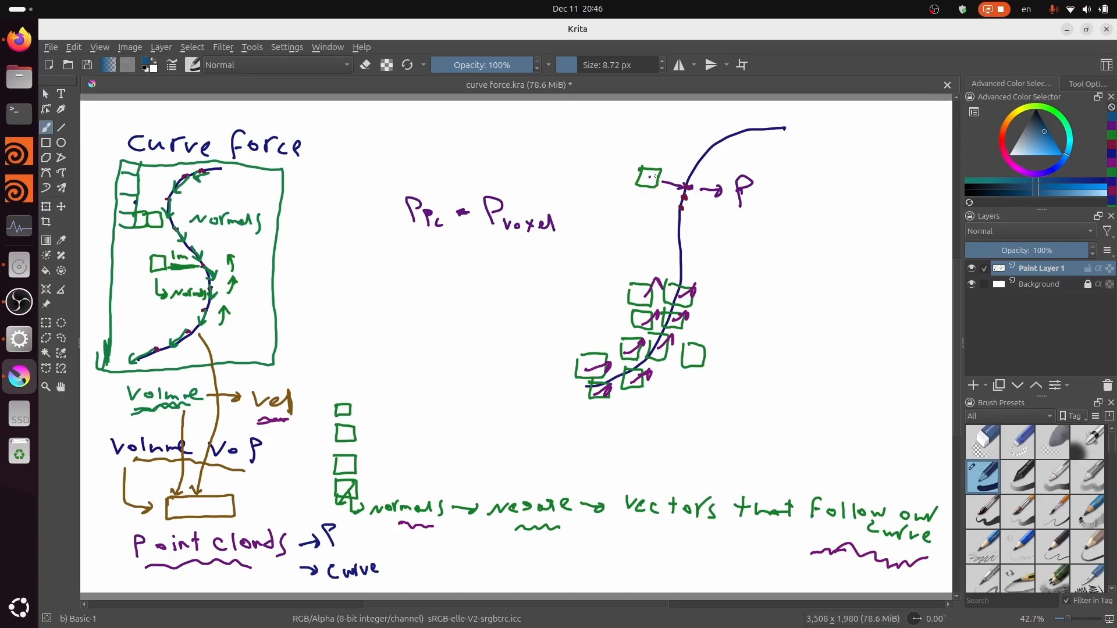
{"action": "mouse_move", "coordinate": [657, 178]}
{"action": "left_mouse_down"}
{"action": "mouse_move", "coordinate": [685, 187]}
{"action": "mouse_move", "coordinate": [675, 193]}
{"action": "mouse_move", "coordinate": [677, 178]}
{"action": "left_mouse_up"}
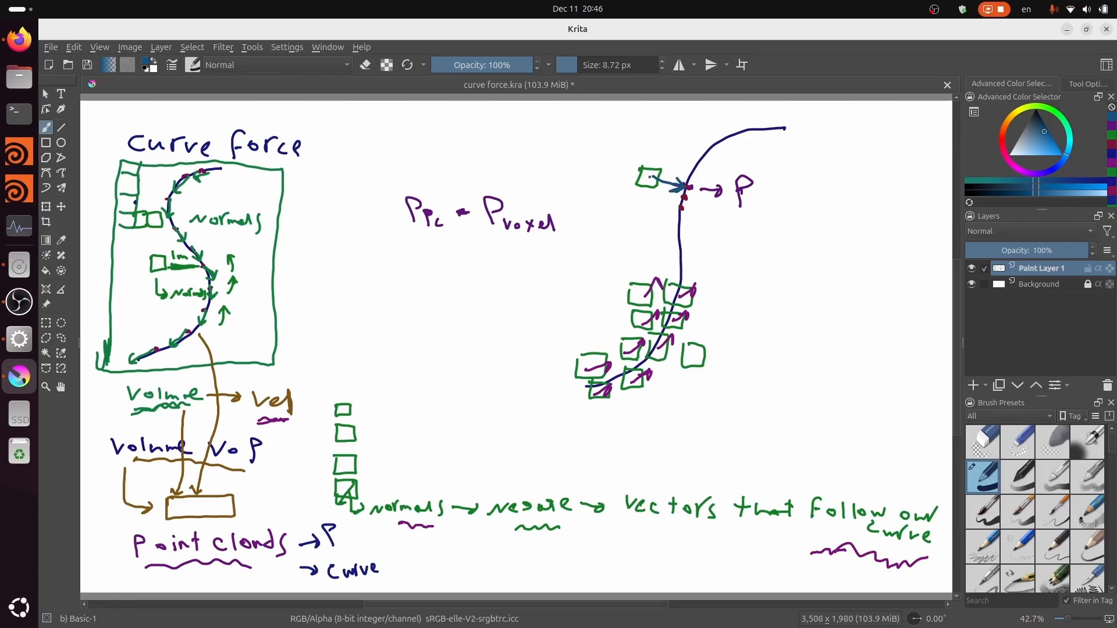
Draw short dark red arrows pointing towards the large curve inside the green cells along its lower part.
{"action": "left_click", "coordinate": [1018, 169]}
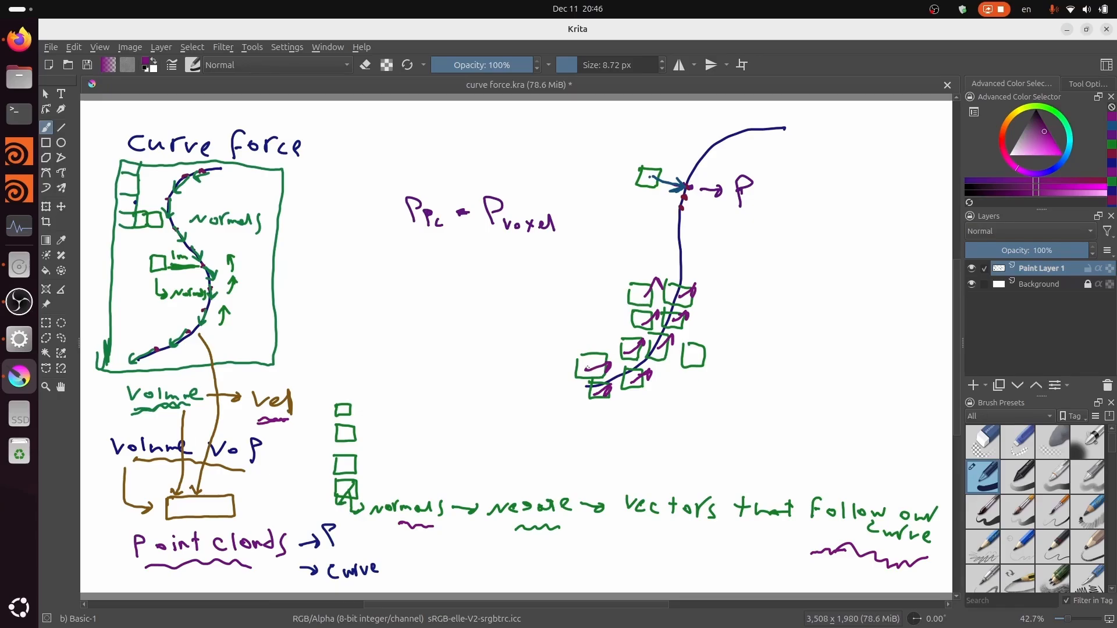
{"action": "mouse_move", "coordinate": [588, 368]}
{"action": "left_mouse_down"}
{"action": "mouse_move", "coordinate": [608, 378]}
{"action": "mouse_move", "coordinate": [636, 346]}
{"action": "left_mouse_up"}
{"action": "left_click", "coordinate": [624, 365], "text": "ctrl"}
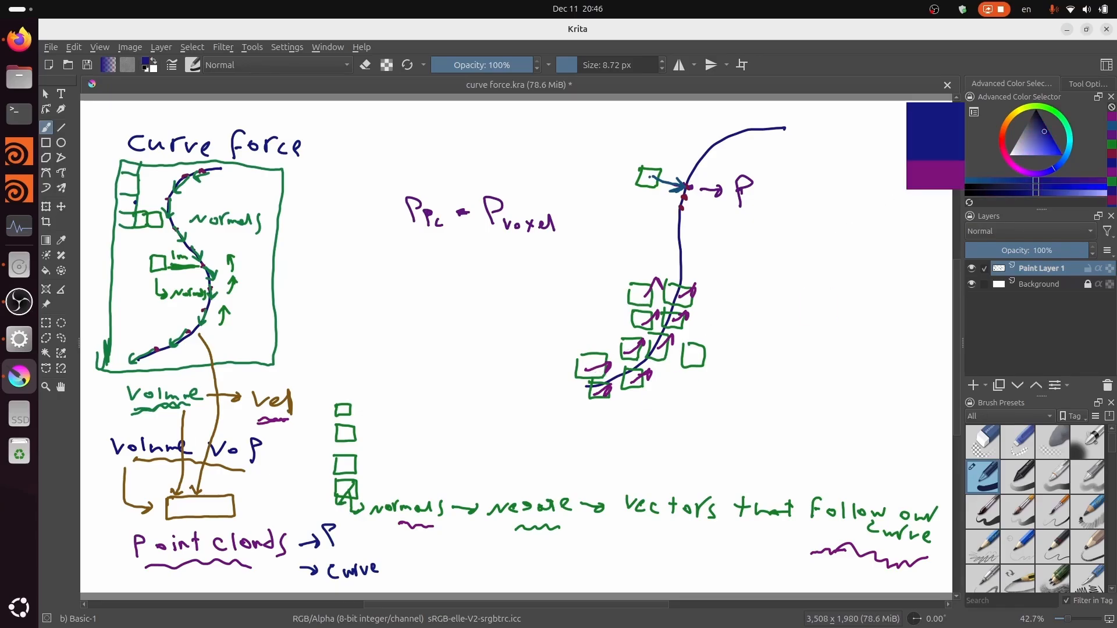
{"action": "left_click_drag", "start_coordinate": [1004, 149], "coordinate": [1002, 136]}
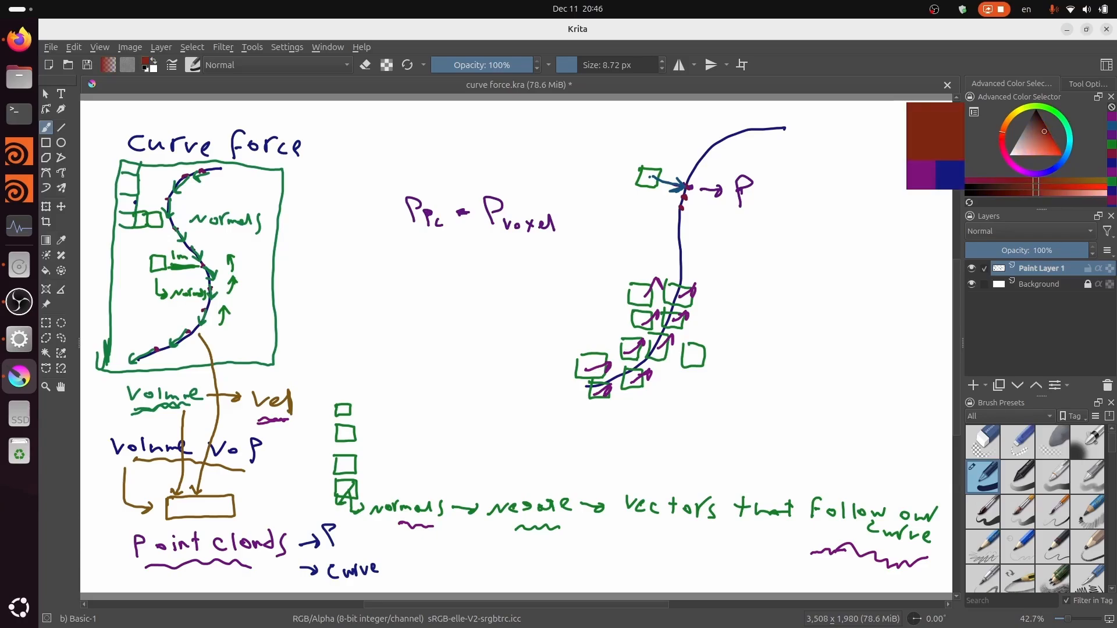
{"action": "mouse_move", "coordinate": [588, 362]}
{"action": "left_mouse_down"}
{"action": "mouse_move", "coordinate": [615, 378]}
{"action": "mouse_move", "coordinate": [640, 356]}
{"action": "mouse_move", "coordinate": [635, 379]}
{"action": "mouse_move", "coordinate": [621, 377]}
{"action": "left_mouse_up"}
{"action": "mouse_move", "coordinate": [669, 344]}
{"action": "left_mouse_down"}
{"action": "mouse_move", "coordinate": [656, 349]}
{"action": "mouse_move", "coordinate": [653, 315]}
{"action": "mouse_move", "coordinate": [648, 328]}
{"action": "mouse_move", "coordinate": [668, 325]}
{"action": "mouse_move", "coordinate": [654, 298]}
{"action": "mouse_move", "coordinate": [678, 306]}
{"action": "left_mouse_up"}
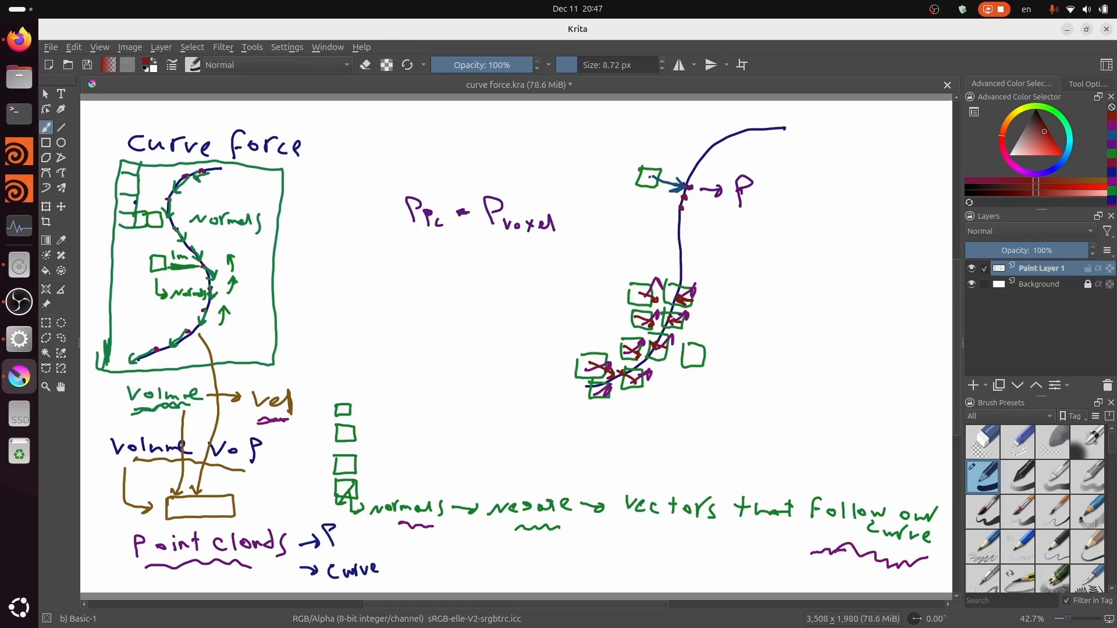
Draw two dark red arrows on each side of the large curve above the cells, all pointing inward at it.
{"action": "left_click", "coordinate": [1017, 168]}
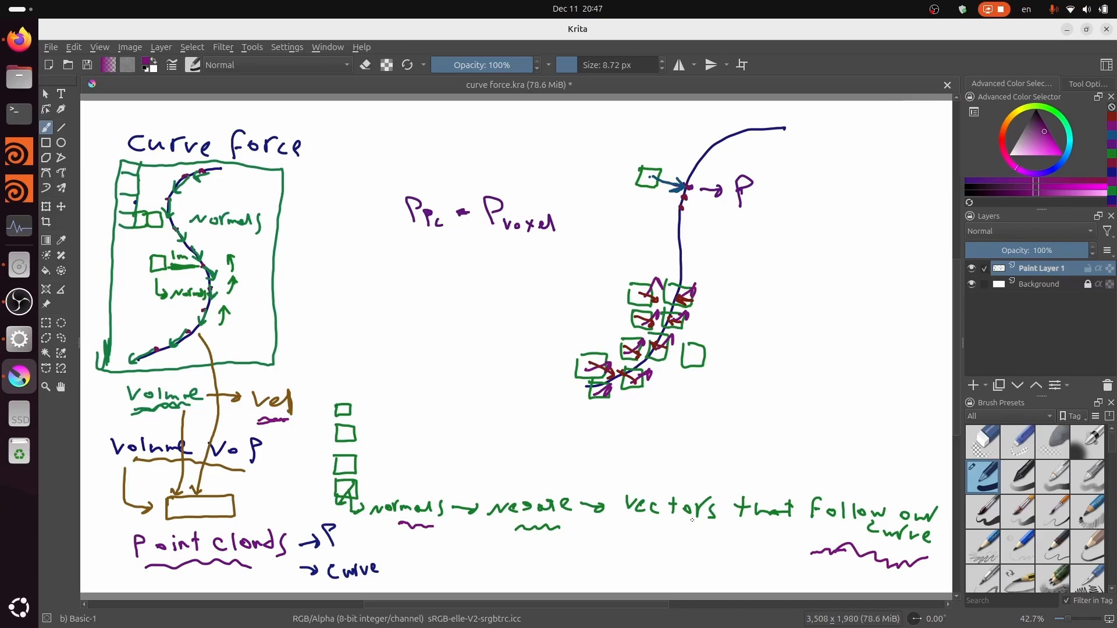
{"action": "left_click", "coordinate": [1066, 153]}
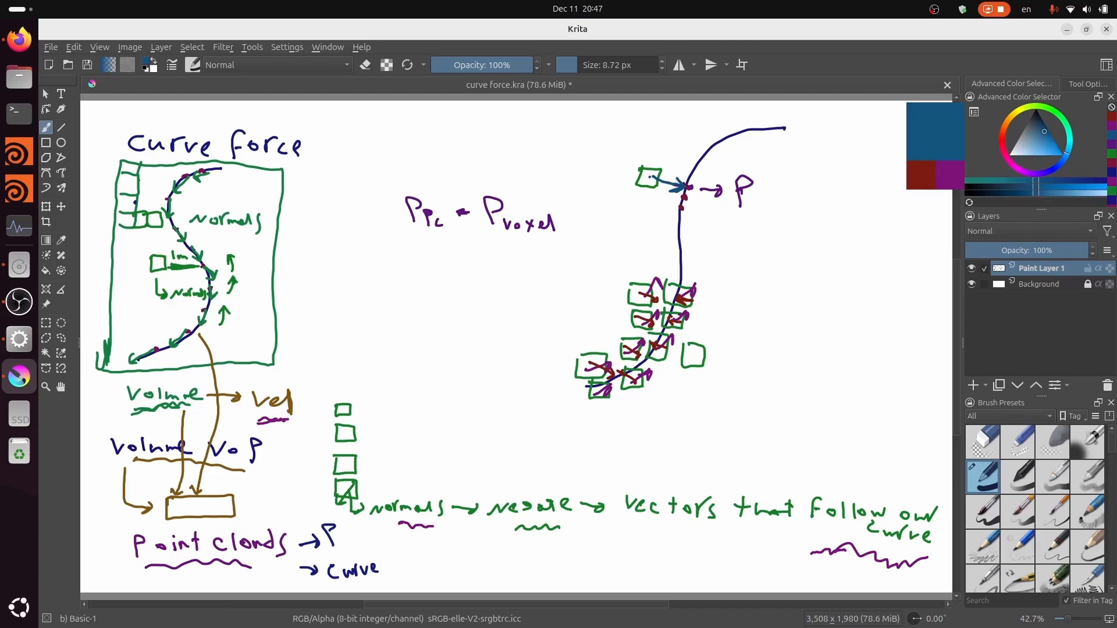
{"action": "left_click", "coordinate": [1063, 117]}
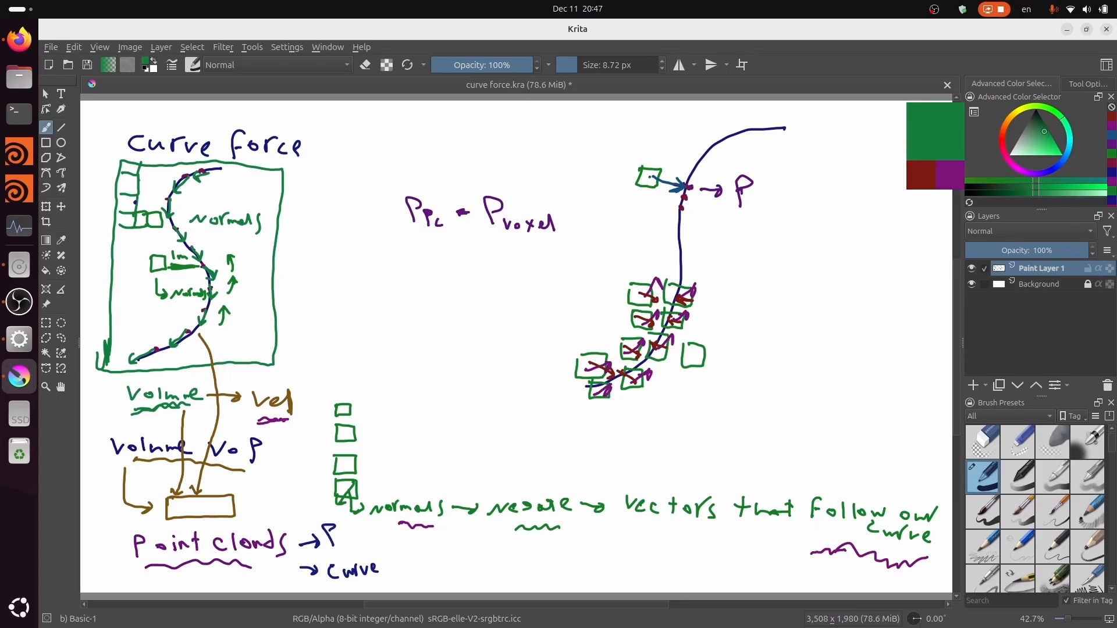
{"action": "left_click", "coordinate": [1002, 140]}
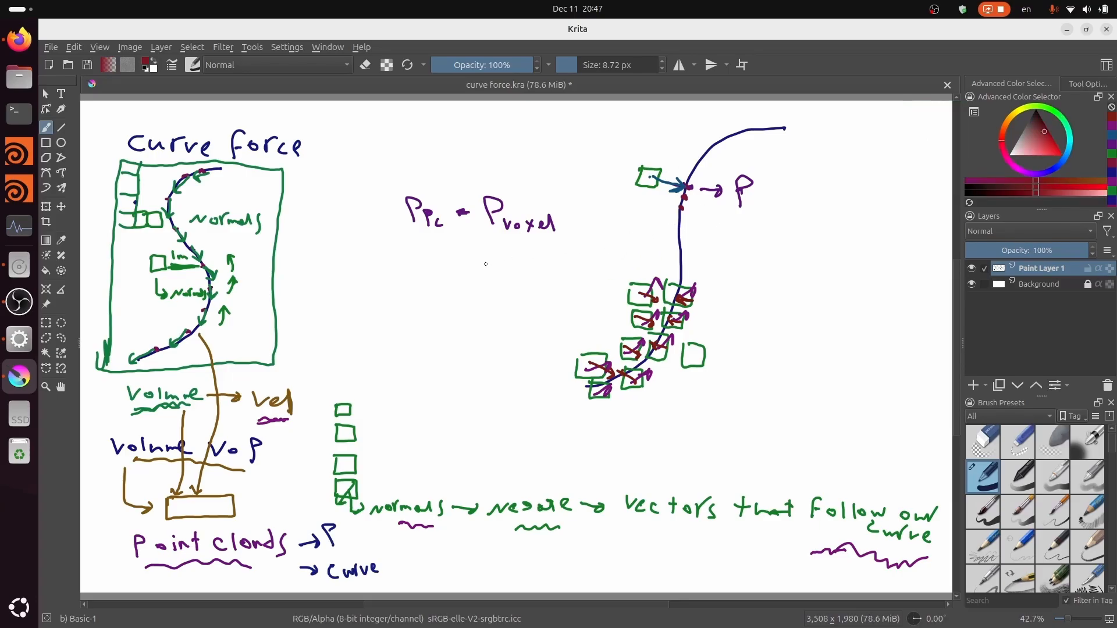
{"action": "mouse_move", "coordinate": [637, 259]}
{"action": "left_mouse_down"}
{"action": "mouse_move", "coordinate": [657, 268]}
{"action": "mouse_move", "coordinate": [647, 246]}
{"action": "mouse_move", "coordinate": [728, 261]}
{"action": "mouse_move", "coordinate": [706, 259]}
{"action": "mouse_move", "coordinate": [723, 275]}
{"action": "mouse_move", "coordinate": [705, 276]}
{"action": "left_mouse_up"}
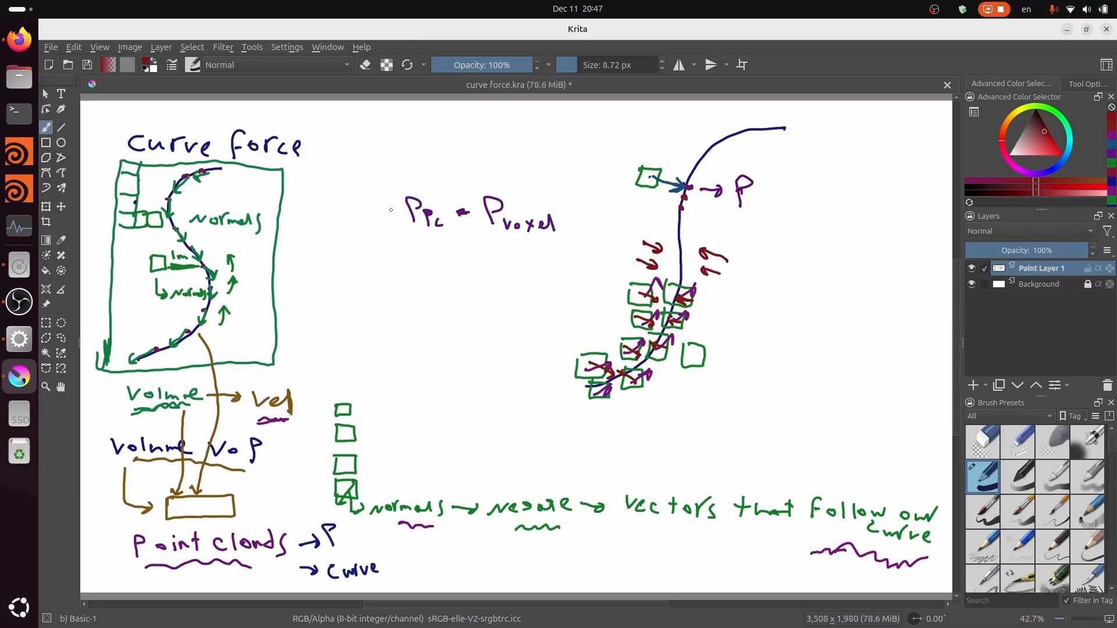
Enclose the purple position formula in dark red parentheses, underline it and draw a cross product sign beneath it.
{"action": "left_click_drag", "start_coordinate": [385, 200], "coordinate": [384, 224]}
{"action": "left_click_drag", "start_coordinate": [563, 195], "coordinate": [570, 234]}
{"action": "mouse_move", "coordinate": [424, 237]}
{"action": "left_mouse_down"}
{"action": "mouse_move", "coordinate": [499, 242]}
{"action": "mouse_move", "coordinate": [457, 274]}
{"action": "mouse_move", "coordinate": [471, 272]}
{"action": "left_mouse_up"}
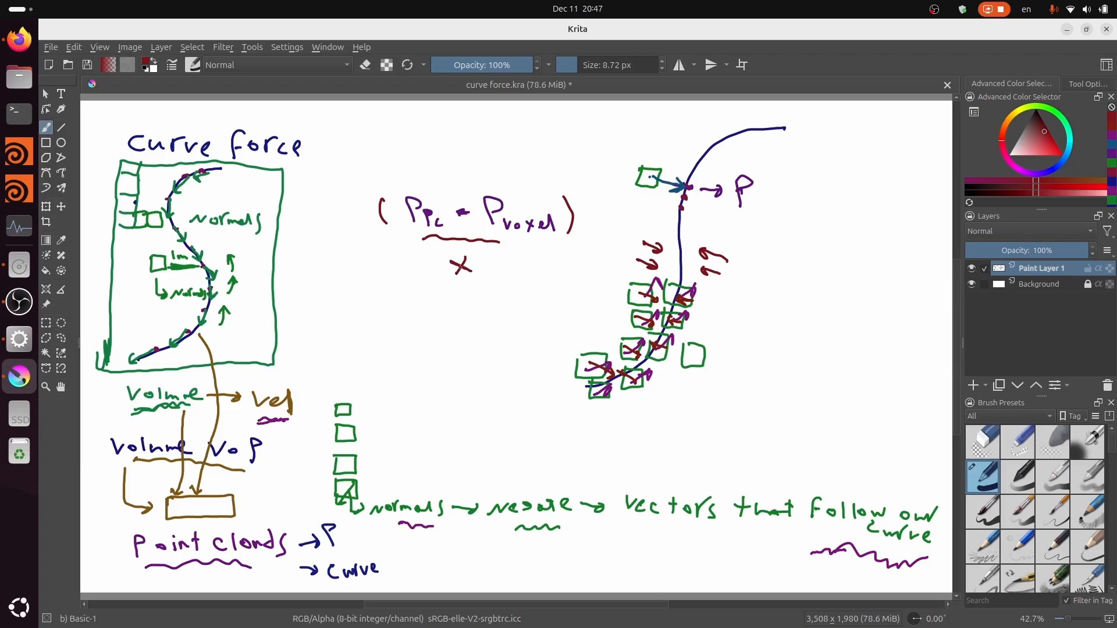
{"action": "left_click_drag", "start_coordinate": [461, 267], "coordinate": [457, 273]}
Draw two dark red arrows running down the upper part of the large curve and write "tangential normals" below the cross sign.
{"action": "mouse_move", "coordinate": [679, 217]}
{"action": "left_mouse_down"}
{"action": "mouse_move", "coordinate": [686, 236]}
{"action": "mouse_move", "coordinate": [676, 235]}
{"action": "left_mouse_up"}
{"action": "left_click_drag", "start_coordinate": [702, 158], "coordinate": [693, 178]}
{"action": "left_click_drag", "start_coordinate": [411, 293], "coordinate": [411, 316]}
{"action": "left_click_drag", "start_coordinate": [406, 303], "coordinate": [436, 310]}
{"action": "mouse_move", "coordinate": [438, 310]}
{"action": "left_mouse_down"}
{"action": "mouse_move", "coordinate": [457, 297]}
{"action": "mouse_move", "coordinate": [457, 308]}
{"action": "left_mouse_up"}
{"action": "left_click_drag", "start_coordinate": [464, 305], "coordinate": [481, 303]}
{"action": "mouse_move", "coordinate": [483, 295]}
{"action": "left_mouse_down"}
{"action": "mouse_move", "coordinate": [484, 307]}
{"action": "mouse_move", "coordinate": [490, 297]}
{"action": "mouse_move", "coordinate": [513, 303]}
{"action": "left_mouse_up"}
{"action": "left_click_drag", "start_coordinate": [514, 294], "coordinate": [517, 298]}
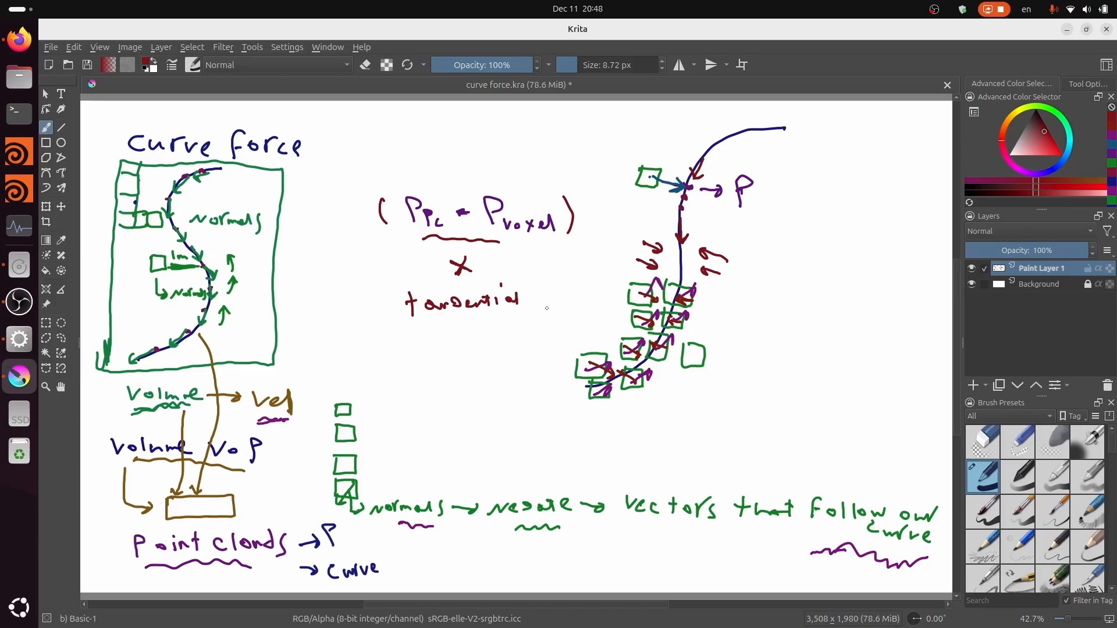
{"action": "left_click_drag", "start_coordinate": [429, 343], "coordinate": [463, 334]}
{"action": "left_click_drag", "start_coordinate": [473, 339], "coordinate": [483, 331]}
{"action": "left_click_drag", "start_coordinate": [486, 339], "coordinate": [501, 337]}
{"action": "mouse_move", "coordinate": [511, 333]}
{"action": "left_mouse_down"}
{"action": "mouse_move", "coordinate": [525, 322]}
{"action": "mouse_move", "coordinate": [533, 339]}
{"action": "left_mouse_up"}
Try to extend the upper end of the large curve with a dark blue stroke.
{"action": "left_click", "coordinate": [1050, 171]}
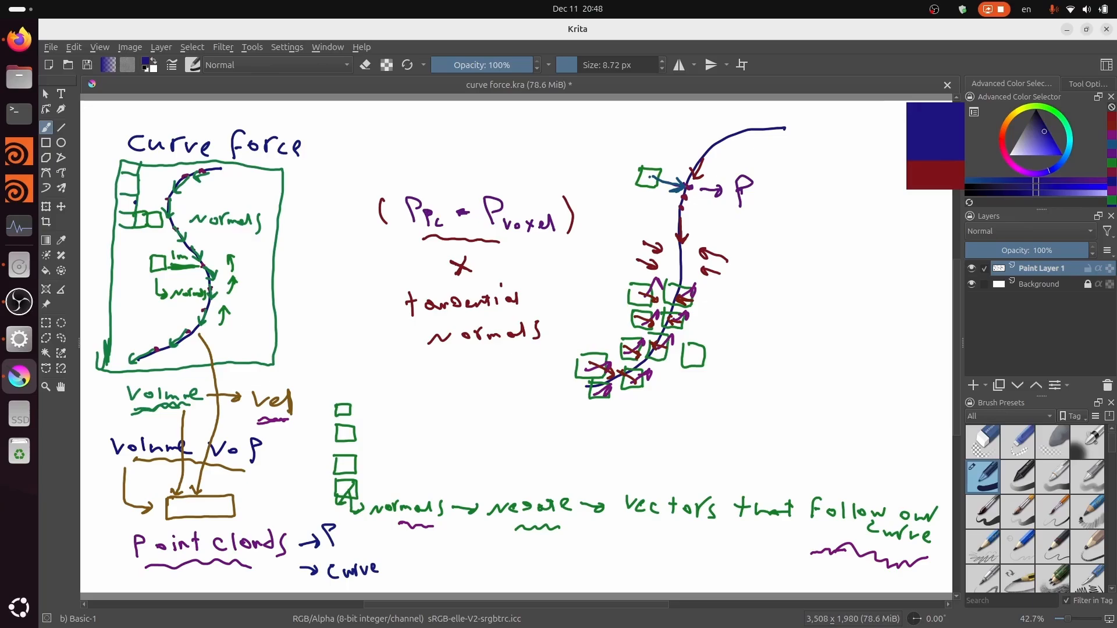
{"action": "left_click", "coordinate": [783, 128]}
{"action": "left_click_drag", "start_coordinate": [742, 132], "coordinate": [814, 114]}
{"action": "key", "text": "ctrl+z"}
{"action": "left_click_drag", "start_coordinate": [745, 131], "coordinate": [840, 114]}
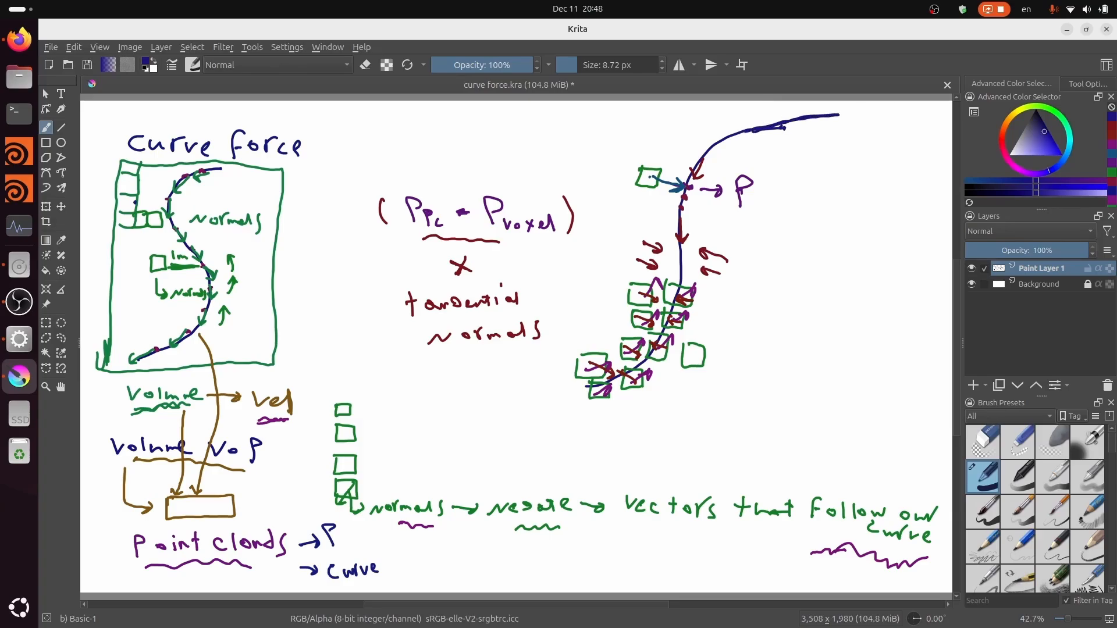
Draw a dark red arrow along the extended end of the large curve and an orange-brown arrow pointing up to it.
{"action": "left_click", "coordinate": [1024, 172]}
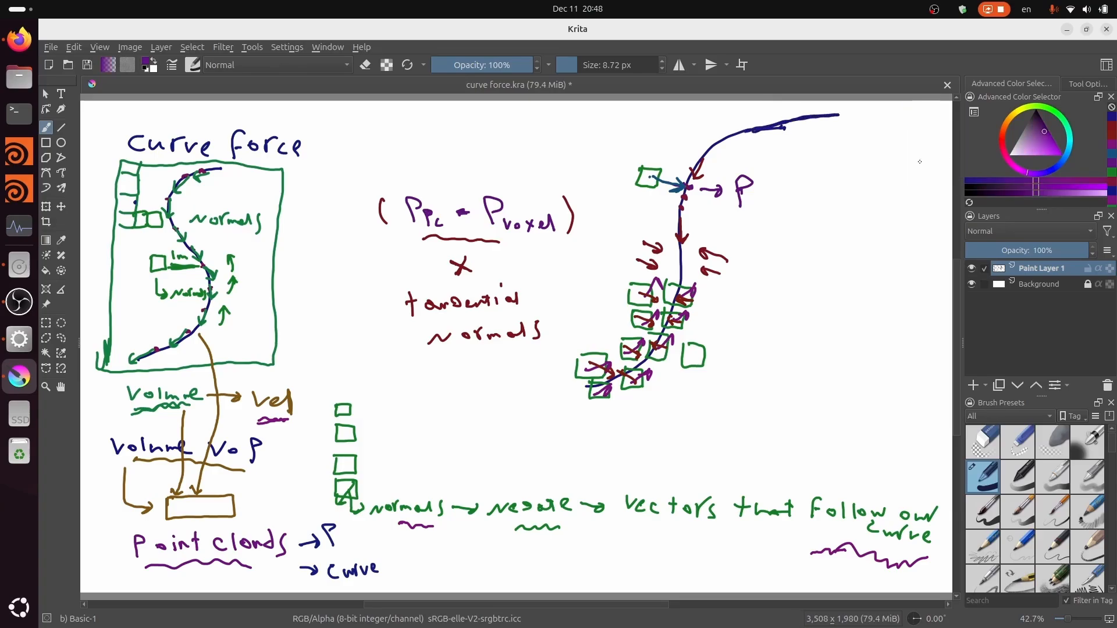
{"action": "left_click", "coordinate": [1002, 142]}
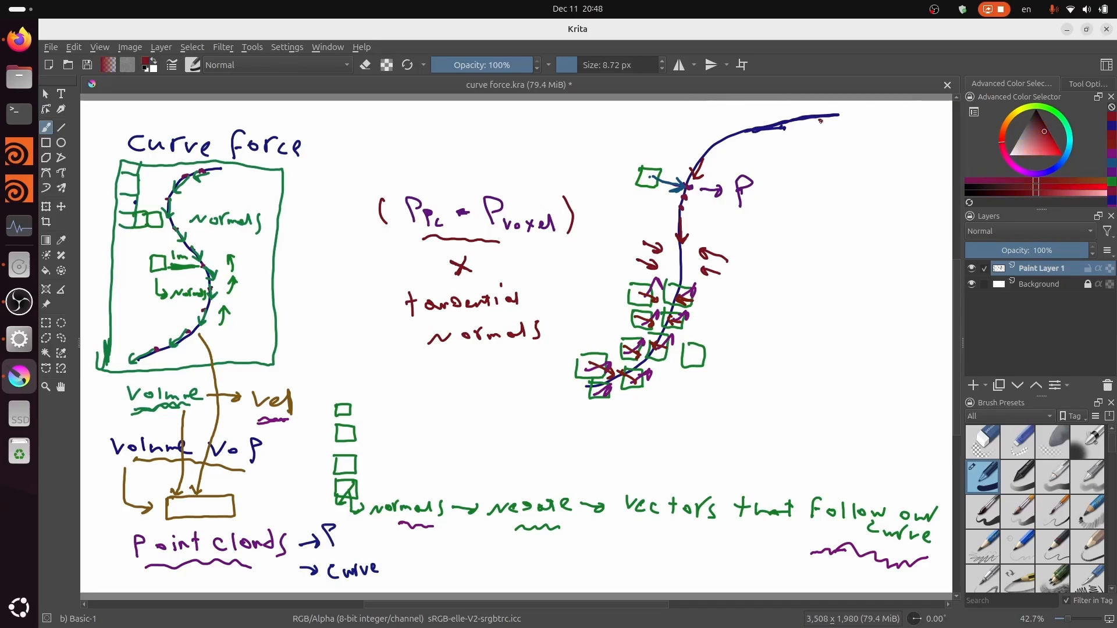
{"action": "mouse_move", "coordinate": [820, 120]}
{"action": "left_mouse_down"}
{"action": "mouse_move", "coordinate": [784, 124]}
{"action": "mouse_move", "coordinate": [793, 133]}
{"action": "mouse_move", "coordinate": [791, 115]}
{"action": "left_mouse_up"}
{"action": "key", "text": "ctrl+z"}
{"action": "left_click", "coordinate": [782, 124], "text": "ctrl"}
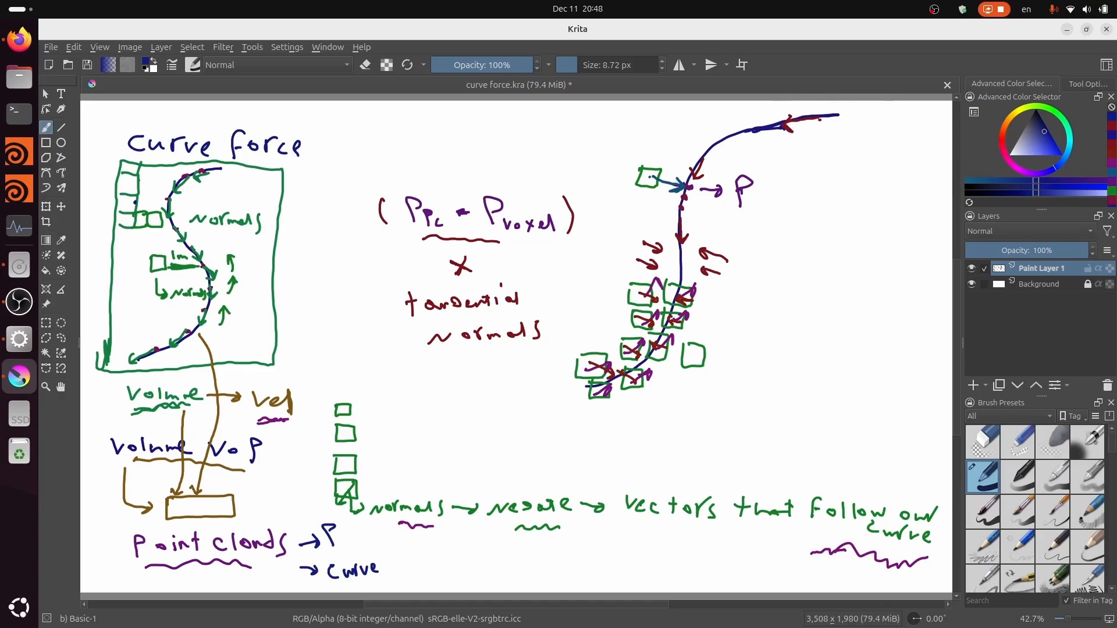
{"action": "left_click_drag", "start_coordinate": [1002, 142], "coordinate": [1004, 124]}
{"action": "left_click_drag", "start_coordinate": [824, 130], "coordinate": [831, 151]}
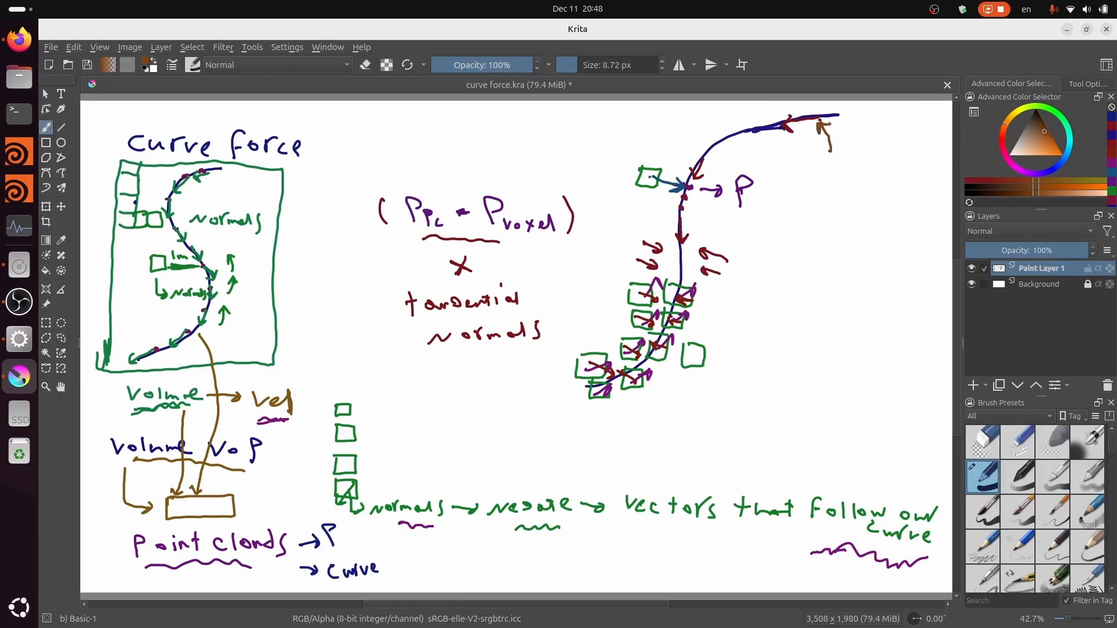
{"action": "left_click", "coordinate": [826, 117], "text": "ctrl"}
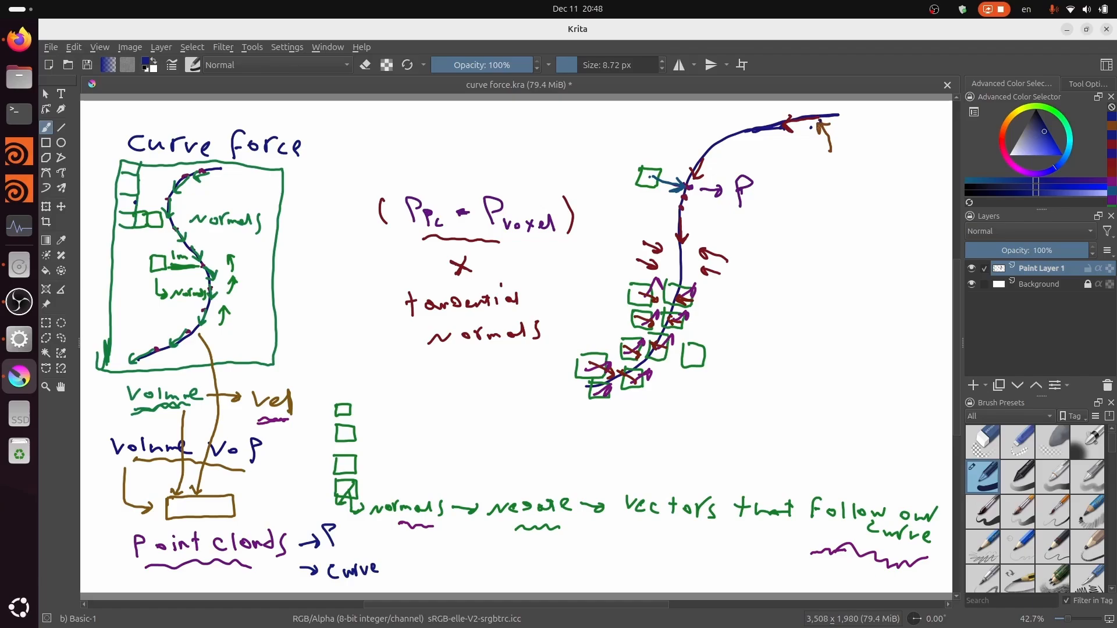
Undo the large curve's extension and the arrows drawn on it.
{"action": "key", "text": "ctrl+z"}
{"action": "key", "text": "ctrl+z"}
{"action": "key", "text": "ctrl+z"}
{"action": "key", "text": "ctrl+z"}
{"action": "key", "text": "ctrl+z"}
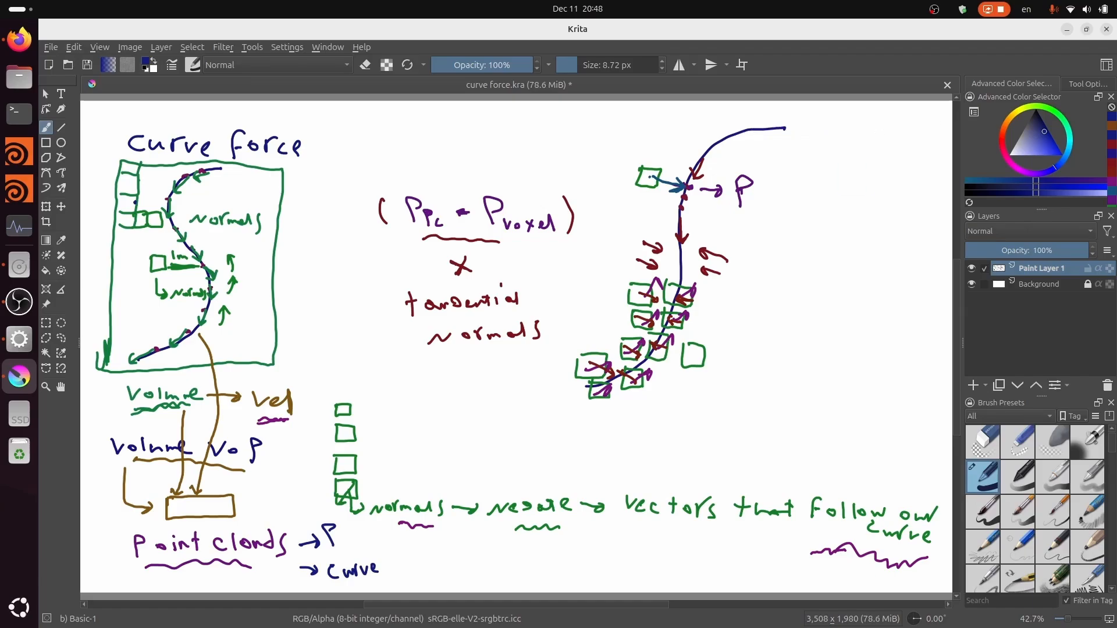
Underline "normals" below the formula with a purple wavy line and draw a second dark blue S-shaped curve beside the large one.
{"action": "left_click", "coordinate": [1021, 170]}
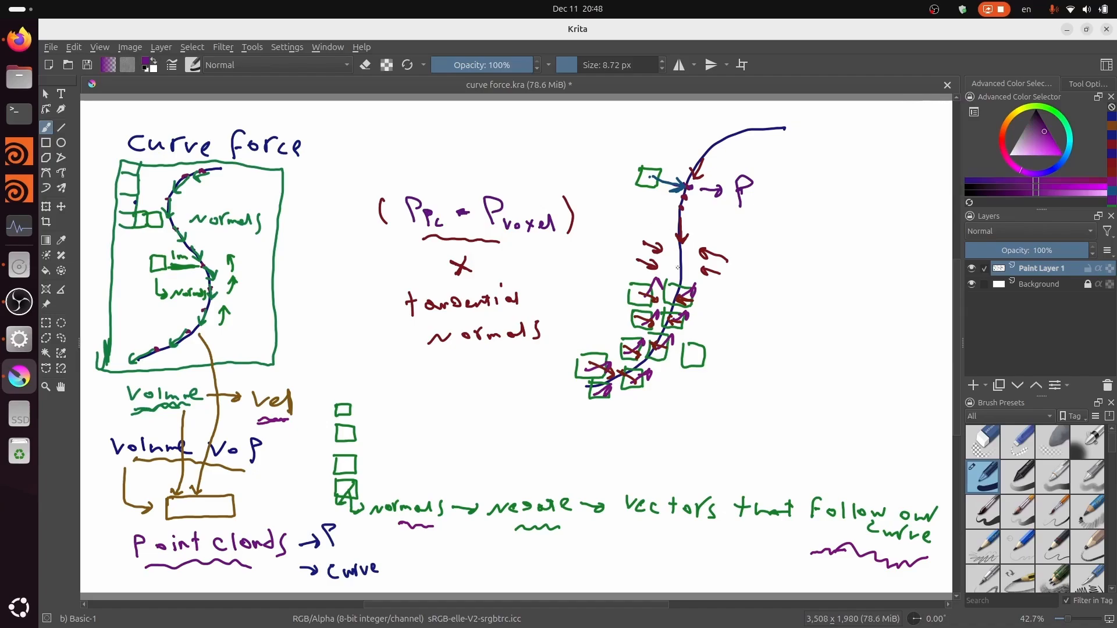
{"action": "left_click_drag", "start_coordinate": [440, 364], "coordinate": [516, 353]}
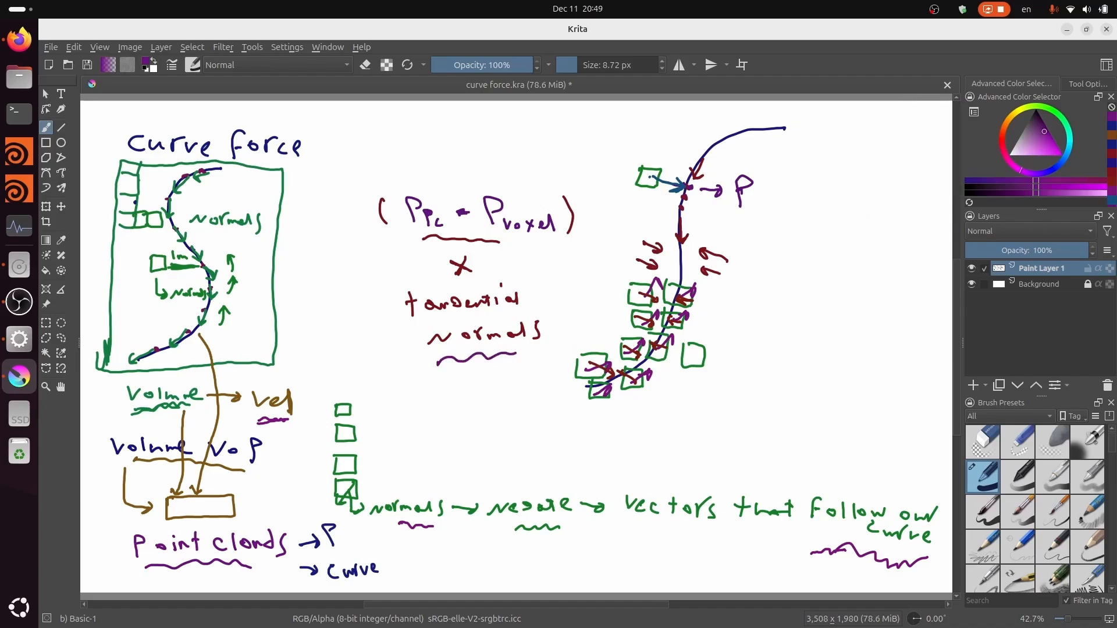
{"action": "left_click", "coordinate": [1057, 166]}
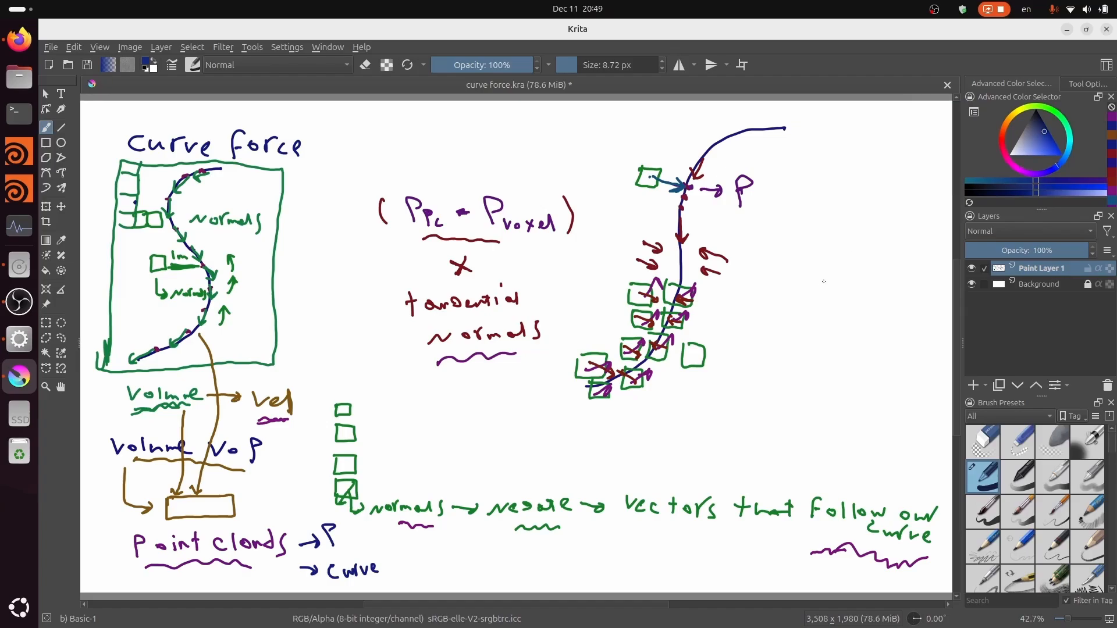
{"action": "mouse_move", "coordinate": [864, 206]}
{"action": "left_mouse_down"}
{"action": "mouse_move", "coordinate": [841, 223]}
{"action": "mouse_move", "coordinate": [817, 294]}
{"action": "mouse_move", "coordinate": [827, 351]}
{"action": "mouse_move", "coordinate": [788, 416]}
{"action": "left_mouse_up"}
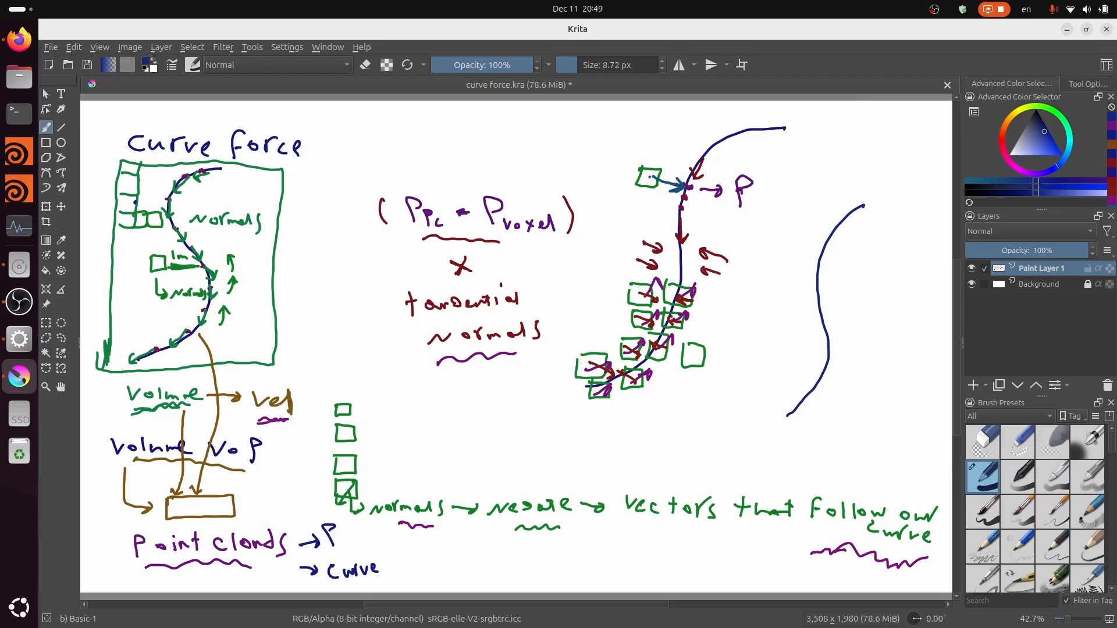
From one point on the second curve, draw a brown arrow down along it, a purple arrow rightward and a crimson arrow down-left.
{"action": "left_click", "coordinate": [1003, 130]}
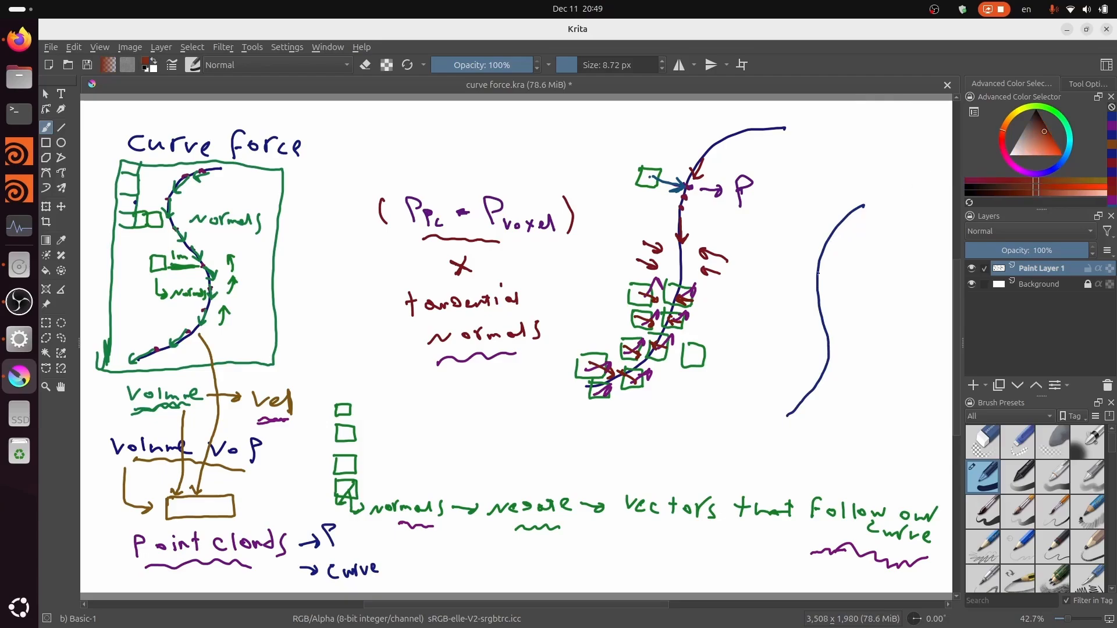
{"action": "left_click_drag", "start_coordinate": [817, 276], "coordinate": [811, 301]}
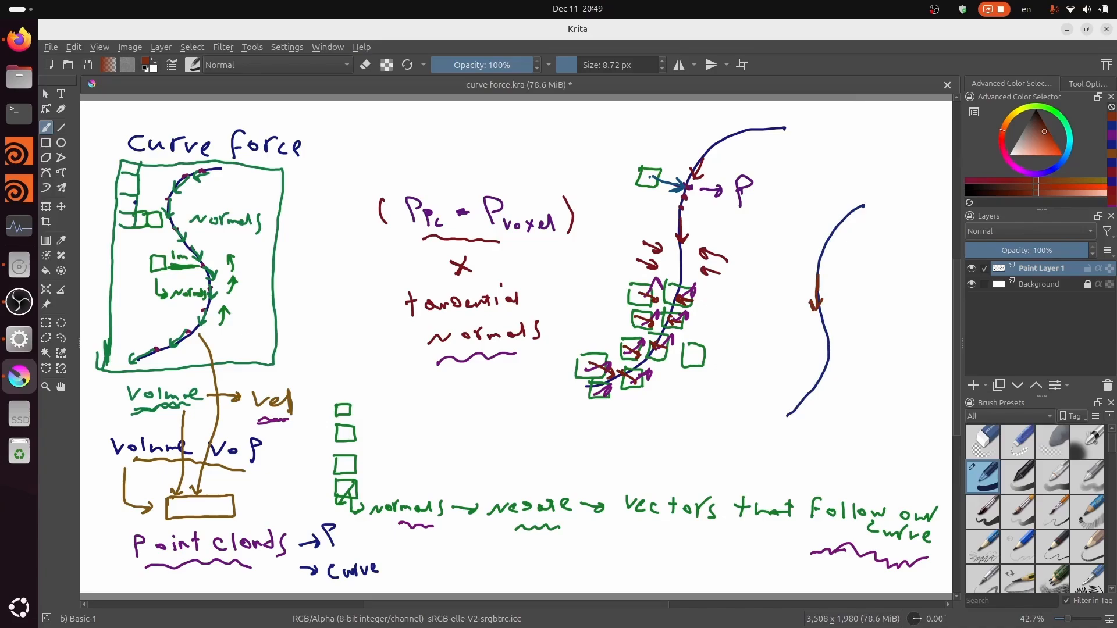
{"action": "left_click", "coordinate": [1026, 172]}
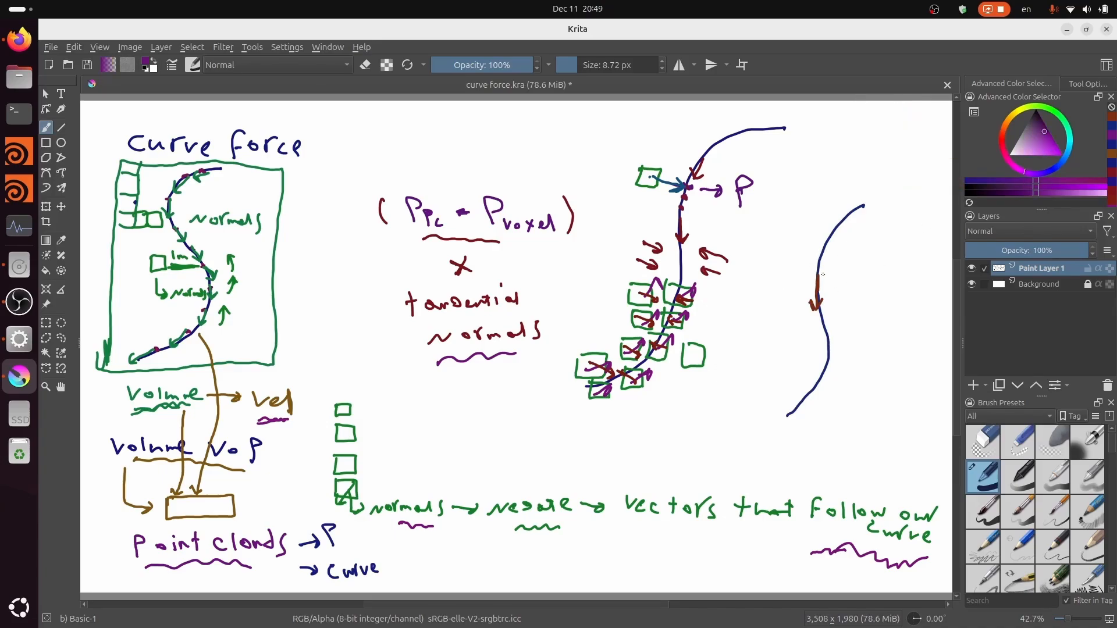
{"action": "left_click_drag", "start_coordinate": [819, 277], "coordinate": [821, 277]}
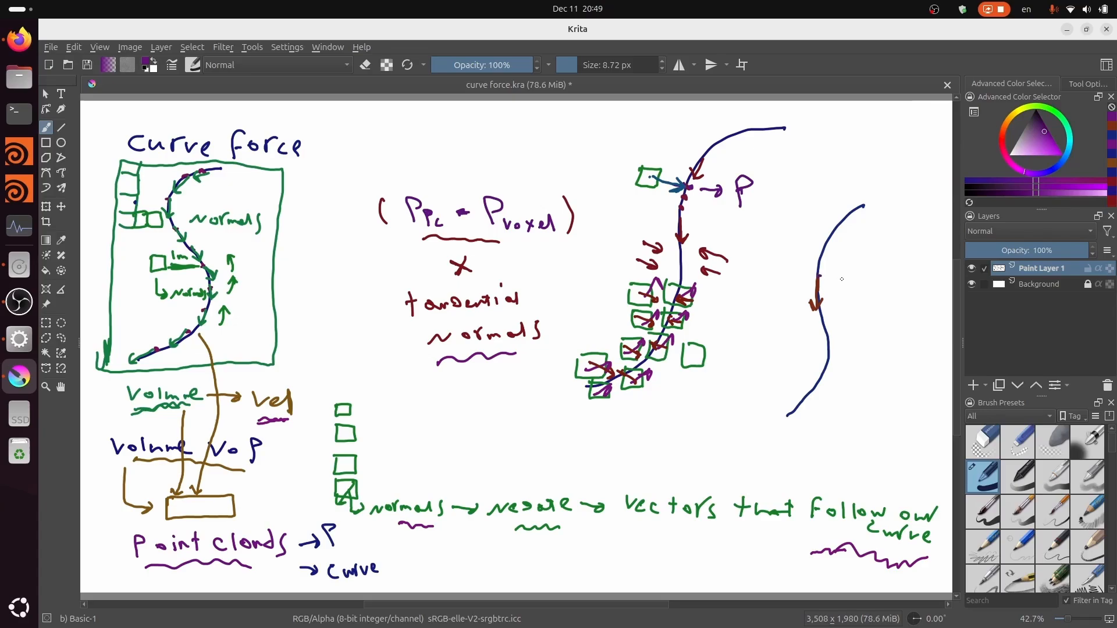
{"action": "mouse_move", "coordinate": [818, 275]}
{"action": "left_mouse_down"}
{"action": "mouse_move", "coordinate": [848, 282]}
{"action": "mouse_move", "coordinate": [850, 270]}
{"action": "left_mouse_up"}
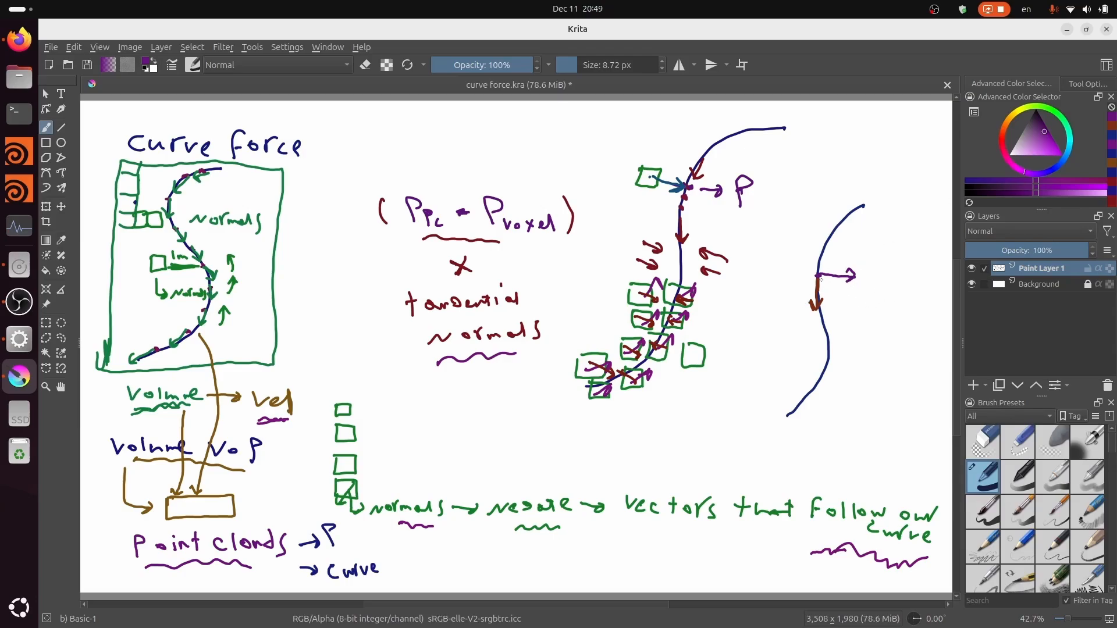
{"action": "left_click", "coordinate": [1003, 149]}
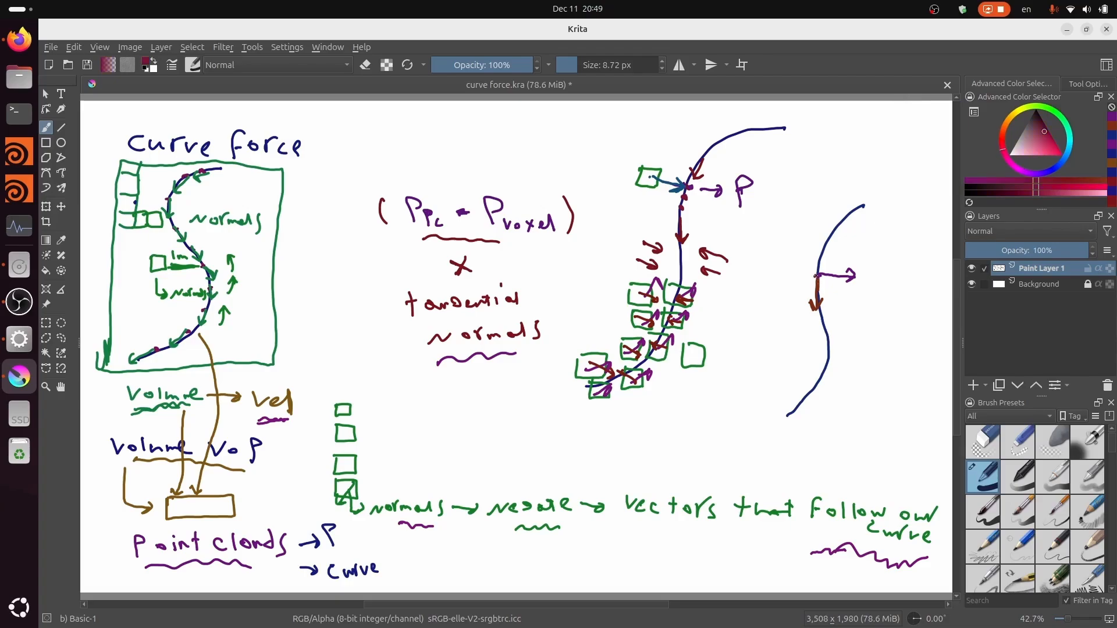
{"action": "mouse_move", "coordinate": [818, 274]}
{"action": "left_mouse_down"}
{"action": "mouse_move", "coordinate": [784, 303]}
{"action": "mouse_move", "coordinate": [789, 292]}
{"action": "left_mouse_up"}
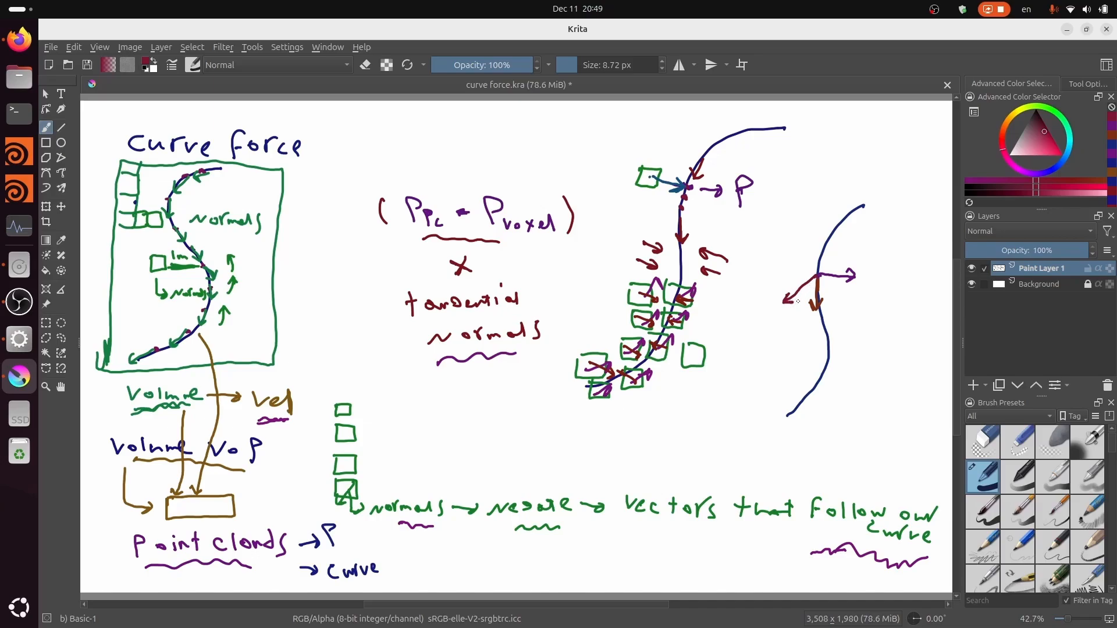
Draw a crimson arrow and a rotation arrow around the lower part of the second curve, labelled "twisting force".
{"action": "mouse_move", "coordinate": [810, 370]}
{"action": "left_mouse_down"}
{"action": "mouse_move", "coordinate": [828, 376]}
{"action": "mouse_move", "coordinate": [847, 354]}
{"action": "mouse_move", "coordinate": [800, 360]}
{"action": "left_mouse_up"}
{"action": "mouse_move", "coordinate": [839, 384]}
{"action": "left_mouse_down"}
{"action": "mouse_move", "coordinate": [849, 381]}
{"action": "mouse_move", "coordinate": [845, 411]}
{"action": "mouse_move", "coordinate": [902, 414]}
{"action": "left_mouse_up"}
{"action": "left_click_drag", "start_coordinate": [899, 410], "coordinate": [906, 423]}
{"action": "mouse_move", "coordinate": [908, 424]}
{"action": "left_mouse_down"}
{"action": "mouse_move", "coordinate": [920, 429]}
{"action": "mouse_move", "coordinate": [861, 450]}
{"action": "mouse_move", "coordinate": [871, 432]}
{"action": "mouse_move", "coordinate": [875, 447]}
{"action": "left_mouse_up"}
{"action": "left_click_drag", "start_coordinate": [880, 448], "coordinate": [894, 444]}
{"action": "mouse_move", "coordinate": [904, 440]}
{"action": "left_mouse_down"}
{"action": "mouse_move", "coordinate": [897, 448]}
{"action": "mouse_move", "coordinate": [915, 436]}
{"action": "mouse_move", "coordinate": [922, 454]}
{"action": "left_mouse_up"}
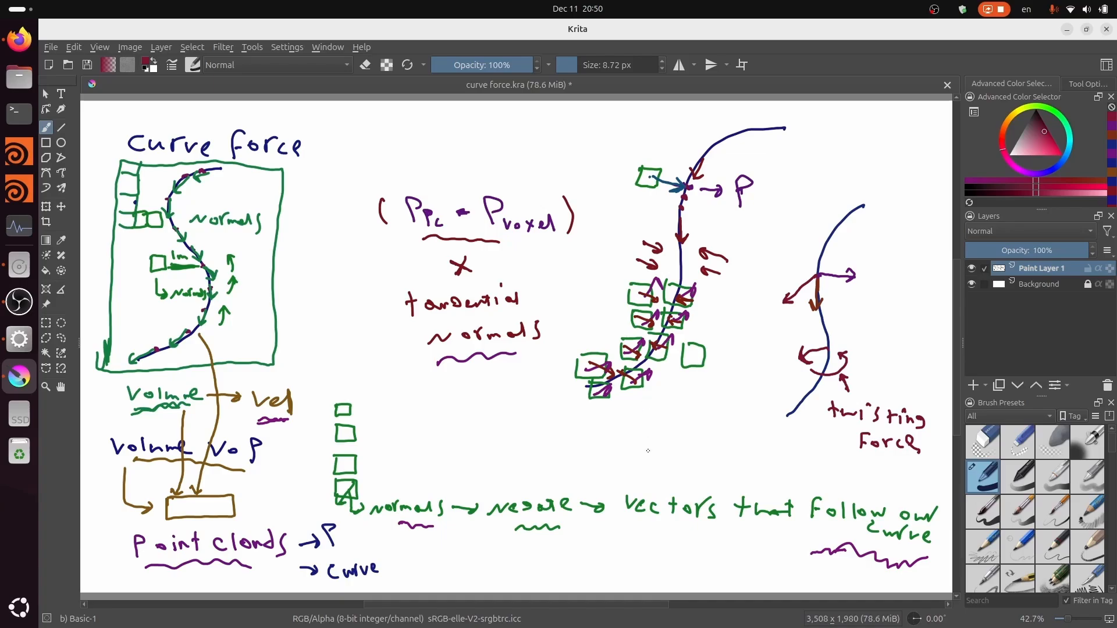
Add a handwritten crimson note below the green line about vectors that follow our curve.
{"action": "left_click_drag", "start_coordinate": [557, 570], "coordinate": [583, 569]}
{"action": "mouse_move", "coordinate": [603, 548]}
{"action": "left_mouse_down"}
{"action": "mouse_move", "coordinate": [605, 558]}
{"action": "mouse_move", "coordinate": [600, 551]}
{"action": "mouse_move", "coordinate": [642, 560]}
{"action": "left_mouse_up"}
{"action": "mouse_move", "coordinate": [634, 557]}
{"action": "left_mouse_down"}
{"action": "mouse_move", "coordinate": [637, 568]}
{"action": "mouse_move", "coordinate": [669, 566]}
{"action": "left_mouse_up"}
{"action": "mouse_move", "coordinate": [669, 566]}
{"action": "left_mouse_down"}
{"action": "mouse_move", "coordinate": [676, 551]}
{"action": "mouse_move", "coordinate": [700, 564]}
{"action": "left_mouse_up"}
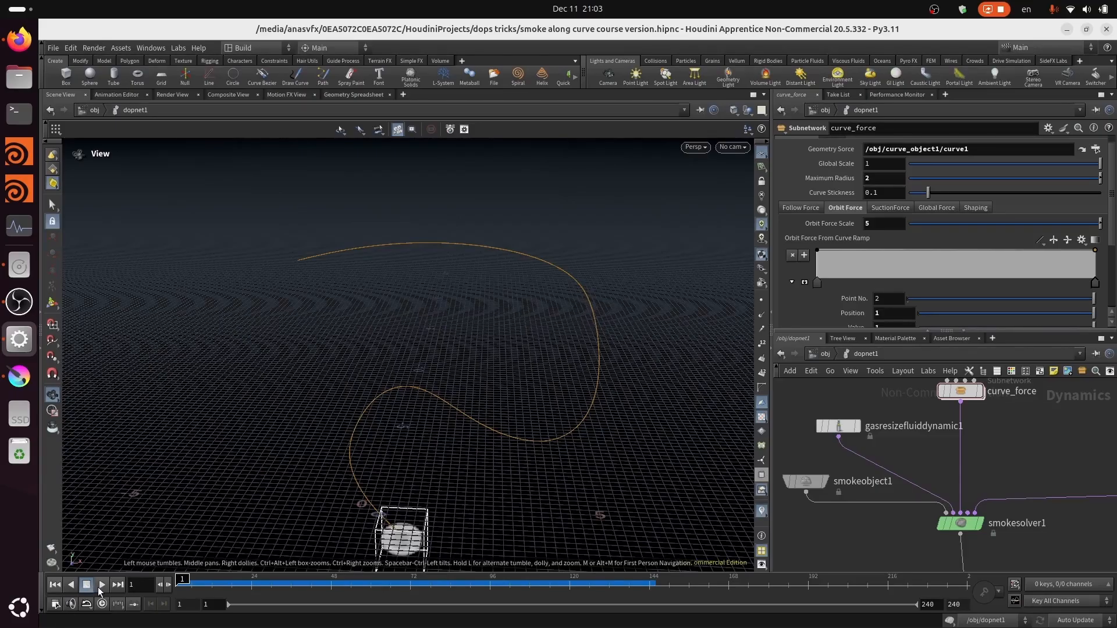
In Houdini, play the smoke simulation along the curve and scrub the timeline to frame 115.
{"action": "left_click", "coordinate": [102, 584]}
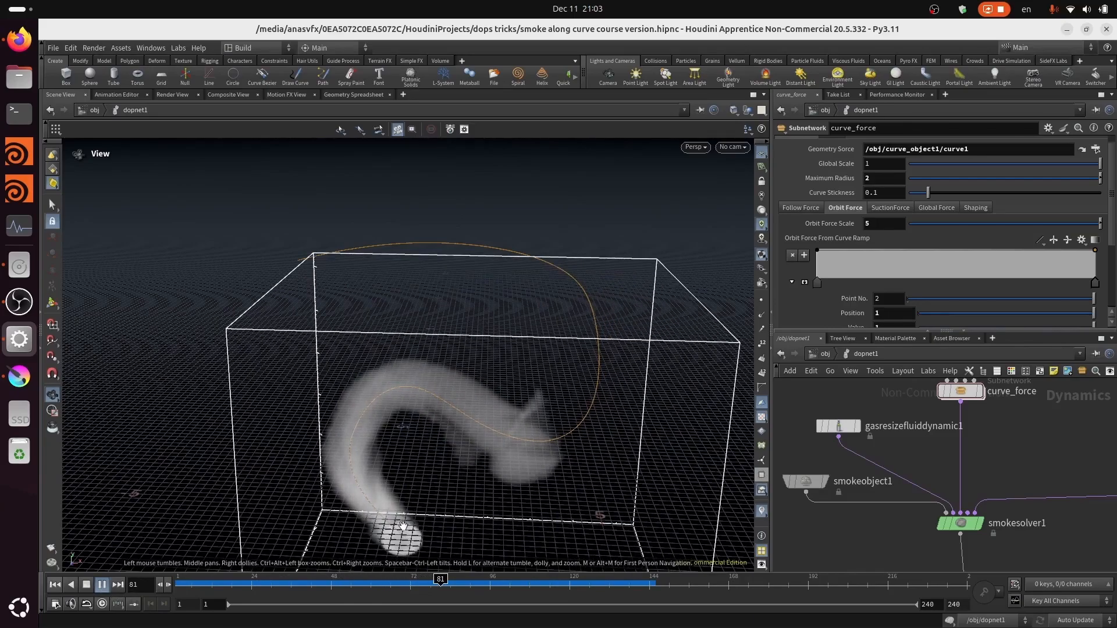
{"action": "left_click_drag", "start_coordinate": [405, 516], "coordinate": [440, 550]}
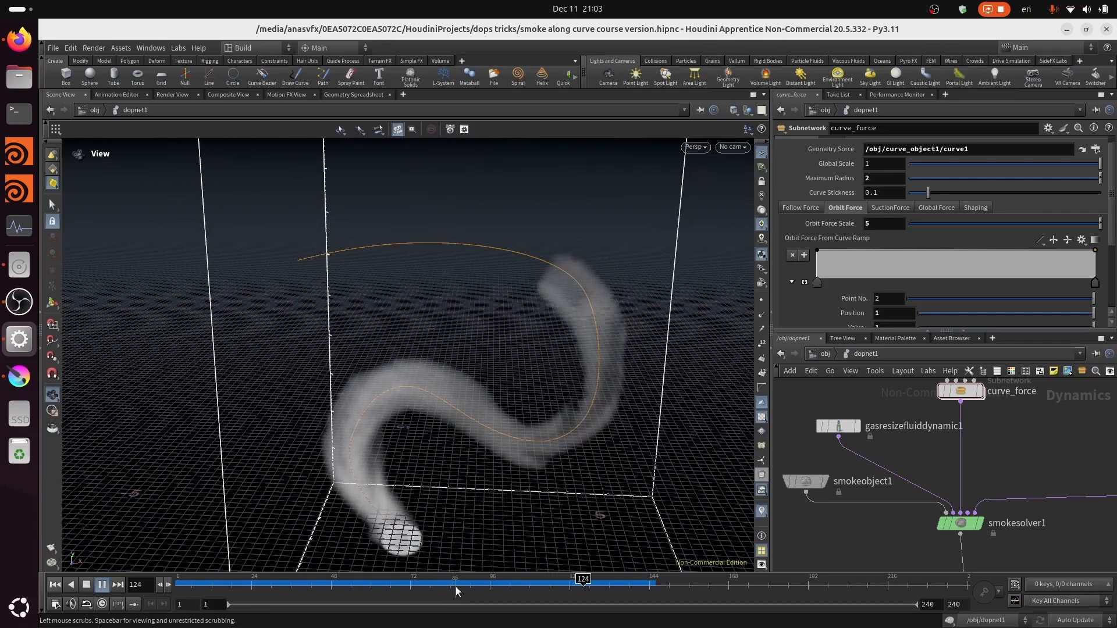
{"action": "left_click", "coordinate": [251, 582]}
{"action": "mouse_move", "coordinate": [250, 579]}
{"action": "left_mouse_down"}
{"action": "mouse_move", "coordinate": [531, 598]}
{"action": "mouse_move", "coordinate": [425, 589]}
{"action": "mouse_move", "coordinate": [582, 582]}
{"action": "mouse_move", "coordinate": [308, 585]}
{"action": "mouse_move", "coordinate": [553, 580]}
{"action": "left_mouse_up"}
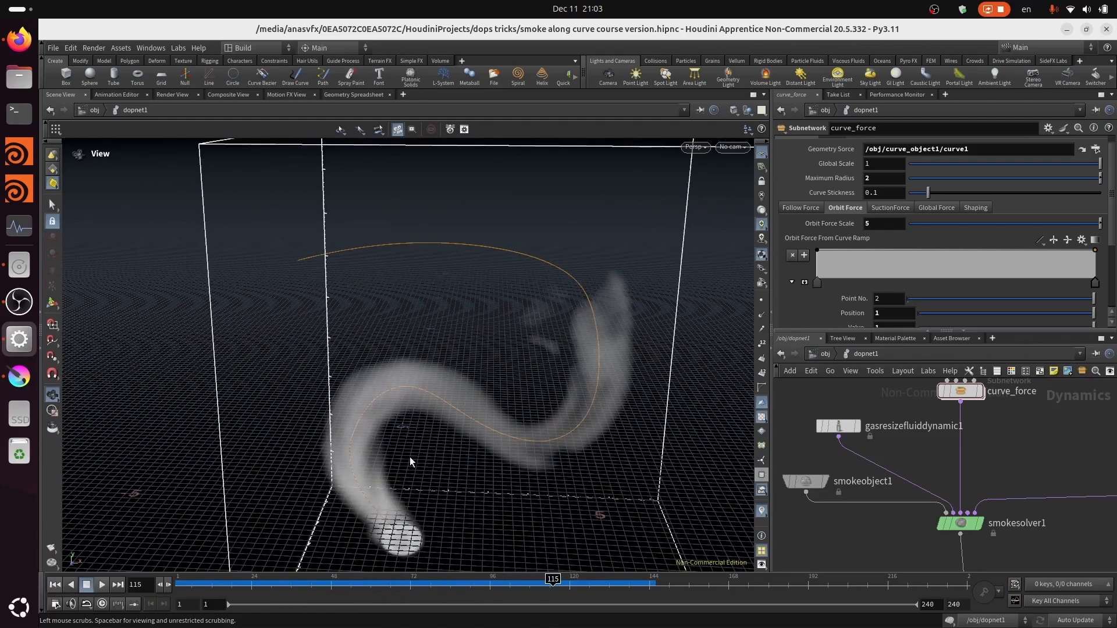
Inspect the smoke along the curve from several angles while scrubbing the timeline to frame 95, and return to frame 1.
{"action": "left_click_drag", "start_coordinate": [482, 464], "coordinate": [531, 602]}
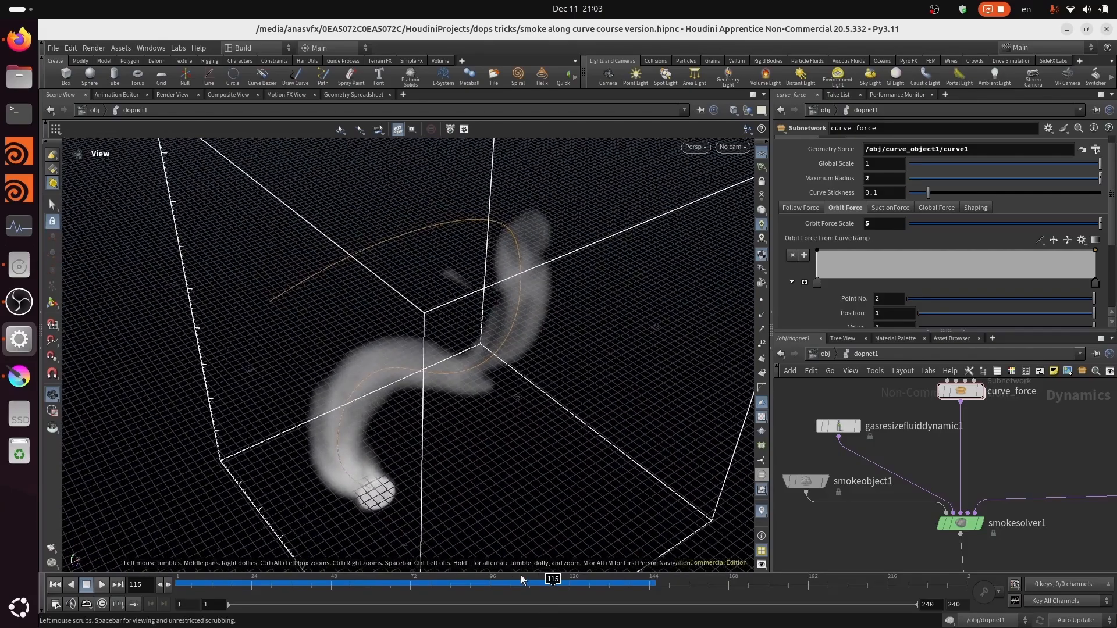
{"action": "left_click_drag", "start_coordinate": [398, 600], "coordinate": [460, 600]}
{"action": "mouse_move", "coordinate": [459, 500]}
{"action": "left_mouse_down"}
{"action": "mouse_move", "coordinate": [474, 464]}
{"action": "mouse_move", "coordinate": [362, 456]}
{"action": "mouse_move", "coordinate": [457, 499]}
{"action": "left_mouse_up"}
{"action": "middle_click_drag", "start_coordinate": [457, 499], "coordinate": [503, 529]}
{"action": "mouse_move", "coordinate": [431, 587]}
{"action": "left_mouse_down"}
{"action": "mouse_move", "coordinate": [354, 585]}
{"action": "mouse_move", "coordinate": [483, 592]}
{"action": "mouse_move", "coordinate": [385, 580]}
{"action": "mouse_move", "coordinate": [419, 580]}
{"action": "mouse_move", "coordinate": [454, 604]}
{"action": "mouse_move", "coordinate": [486, 582]}
{"action": "left_mouse_up"}
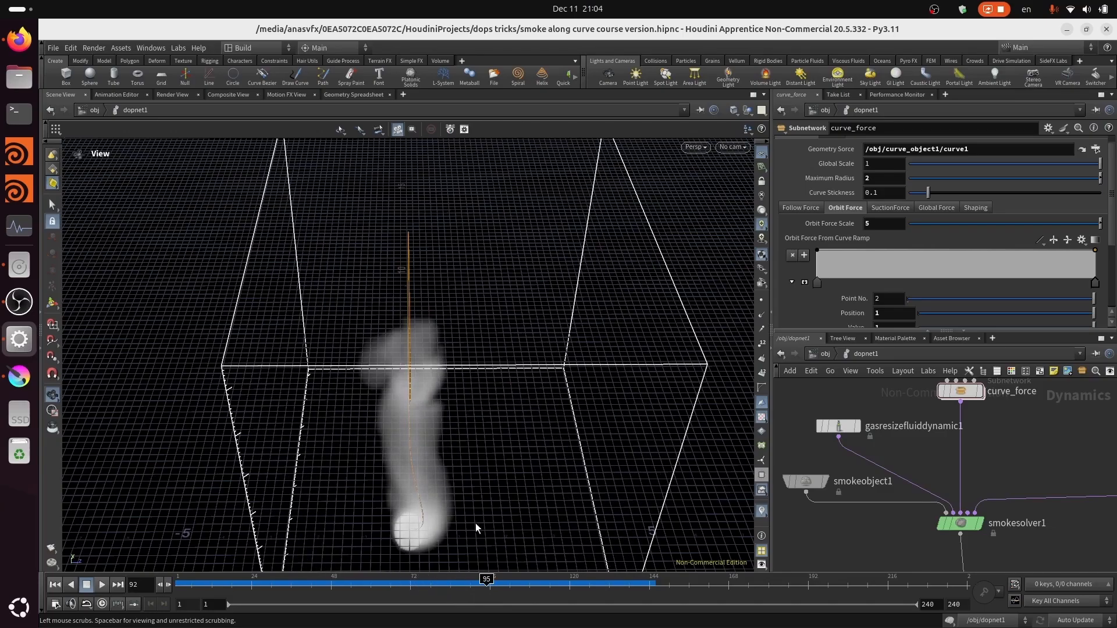
{"action": "left_click_drag", "start_coordinate": [476, 522], "coordinate": [429, 464]}
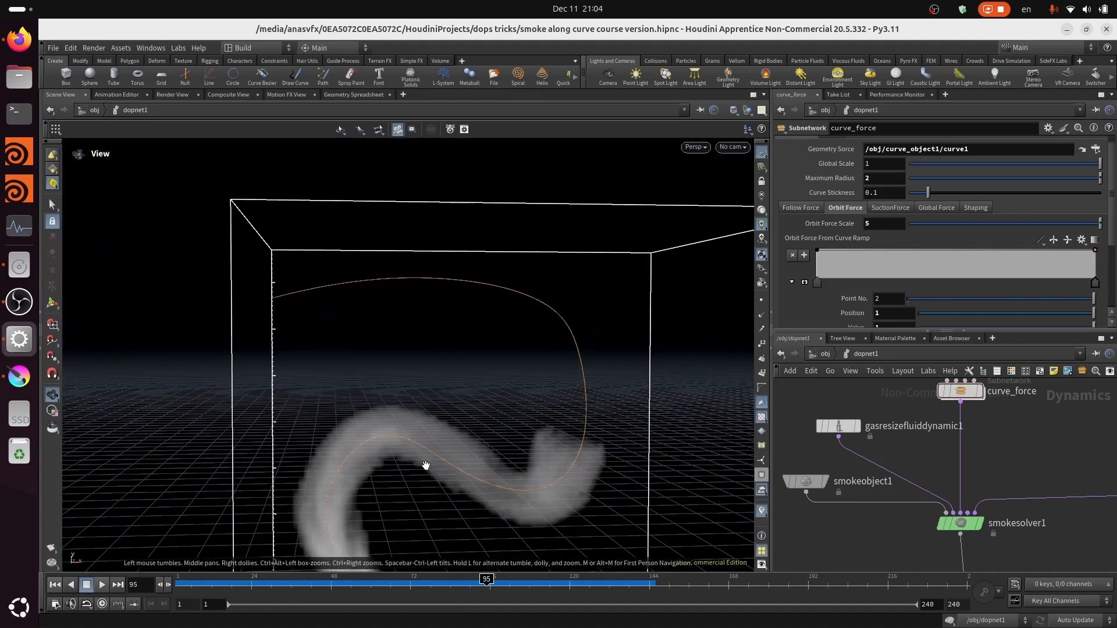
{"action": "left_click", "coordinate": [54, 585]}
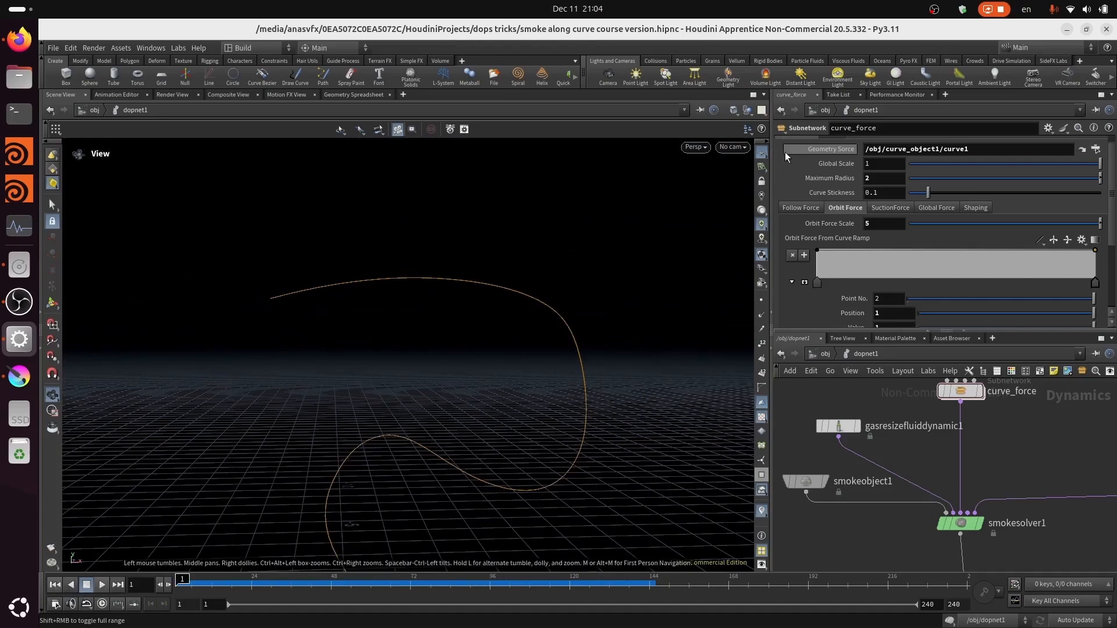
Inspect curve_force's guide vectors at frame 2, return to frame 1 and turn off Show Guide Geometry.
{"action": "left_click_drag", "start_coordinate": [1113, 217], "coordinate": [1109, 150]}
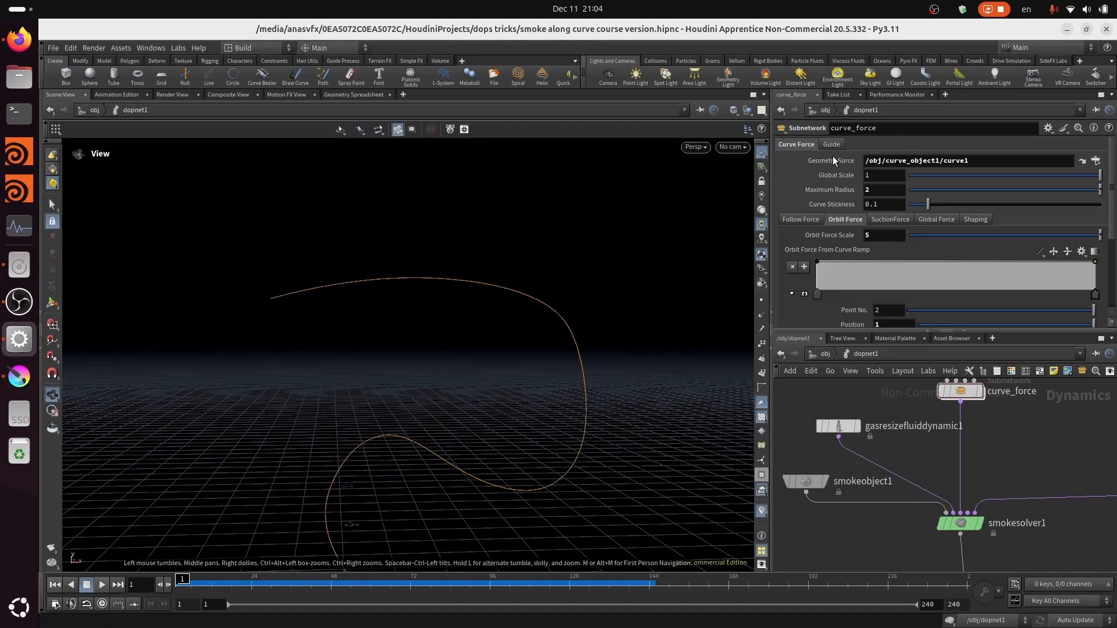
{"action": "left_click_drag", "start_coordinate": [416, 342], "coordinate": [668, 180]}
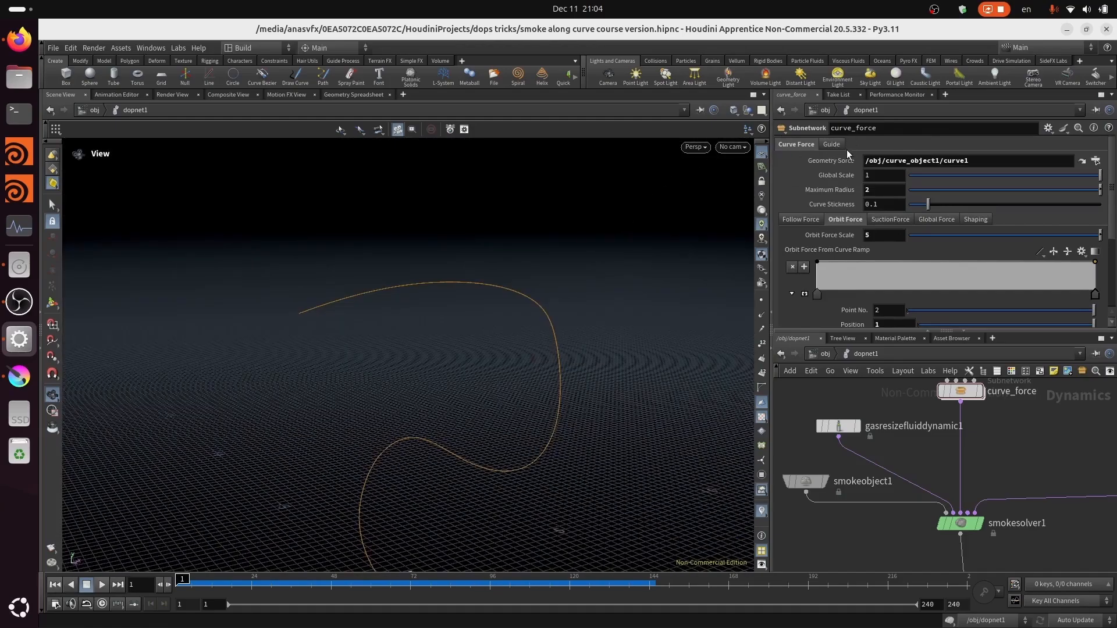
{"action": "left_click", "coordinate": [832, 145]}
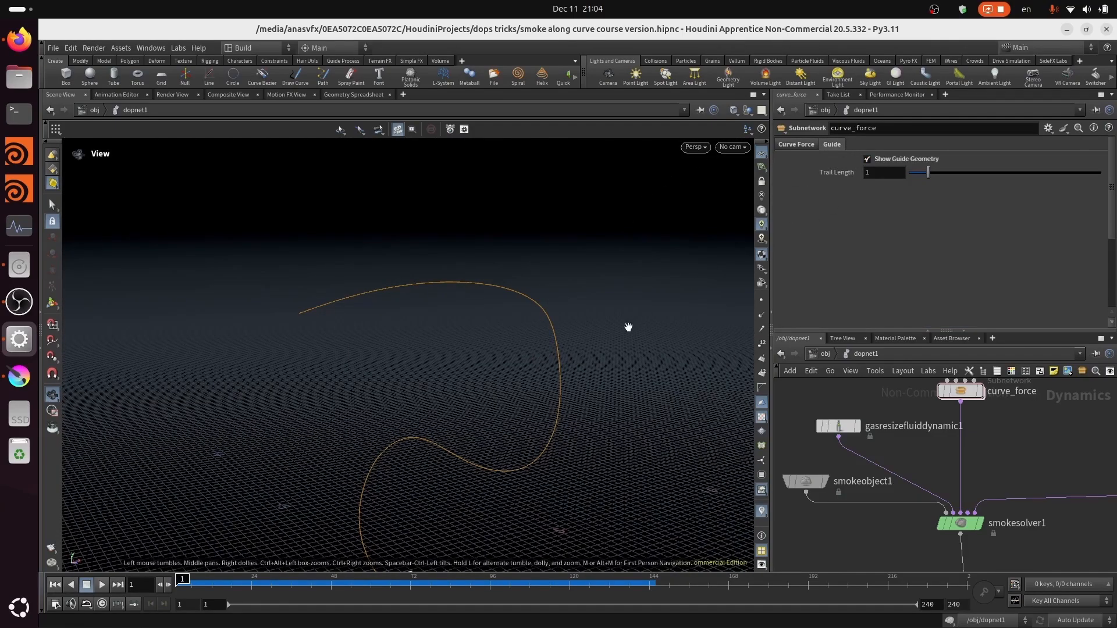
{"action": "key", "text": "Right"}
{"action": "left_click_drag", "start_coordinate": [373, 459], "coordinate": [286, 376]}
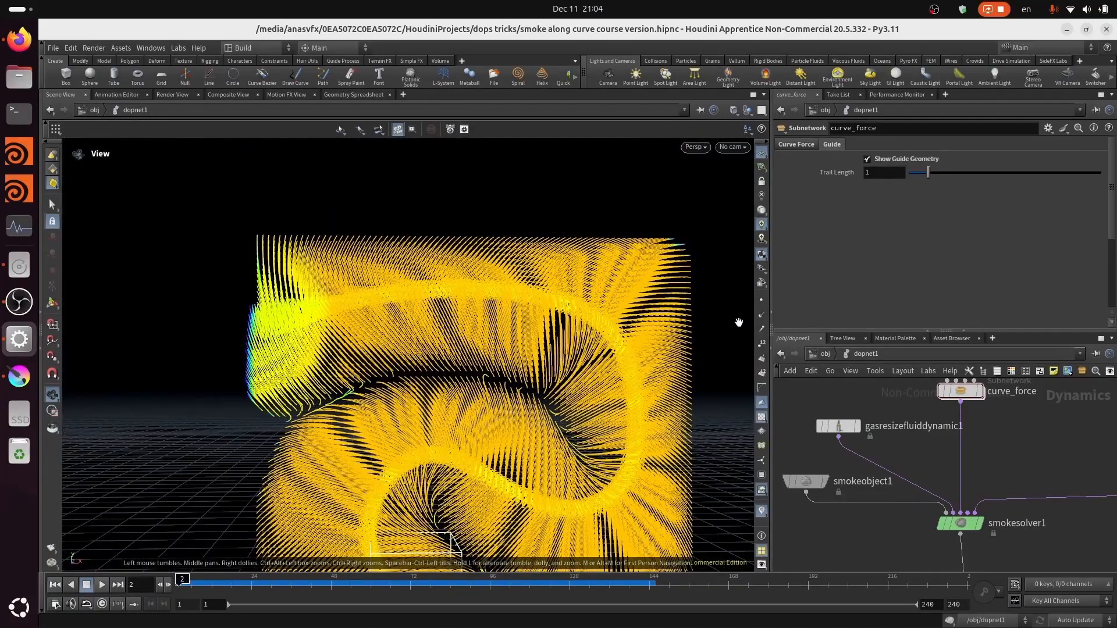
{"action": "key", "text": "Left"}
{"action": "left_click", "coordinate": [867, 159]}
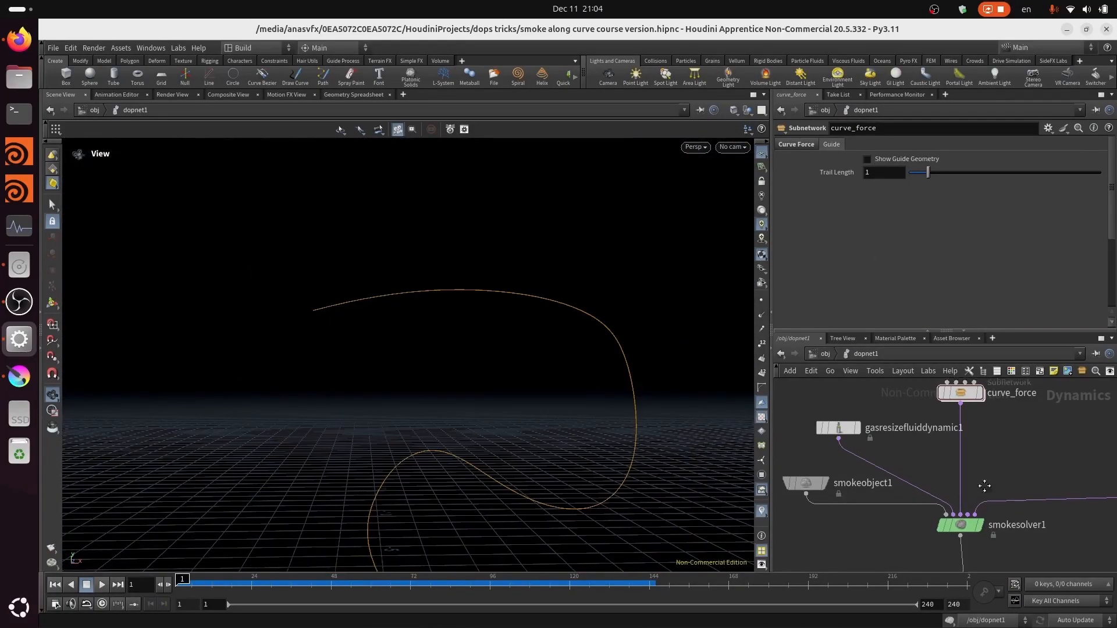
Shift the curve_force node slightly to the left above smokesolver1 in dopnet1.
{"action": "middle_click_drag", "start_coordinate": [961, 357], "coordinate": [916, 420]}
{"action": "mouse_move", "coordinate": [919, 468]}
{"action": "left_click_drag", "start_coordinate": [923, 456], "coordinate": [912, 438]}
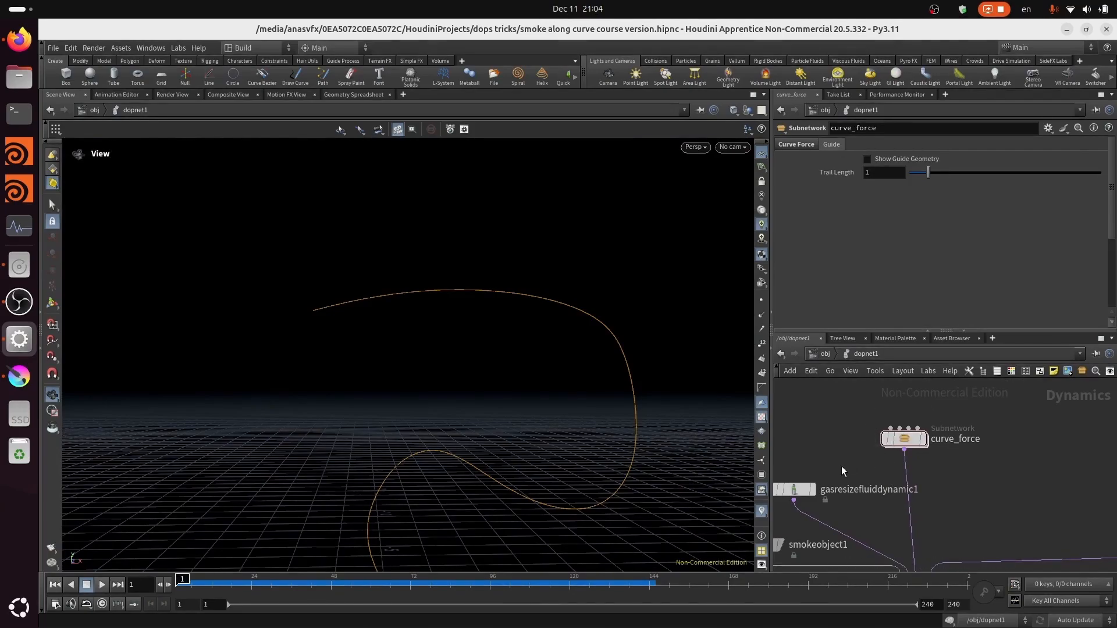
{"action": "middle_click_drag", "start_coordinate": [857, 531], "coordinate": [903, 435]}
{"action": "scroll", "coordinate": [915, 450], "scroll_direction": "down", "scroll_amount": 3}
{"action": "middle_click_drag", "start_coordinate": [973, 468], "coordinate": [925, 506]}
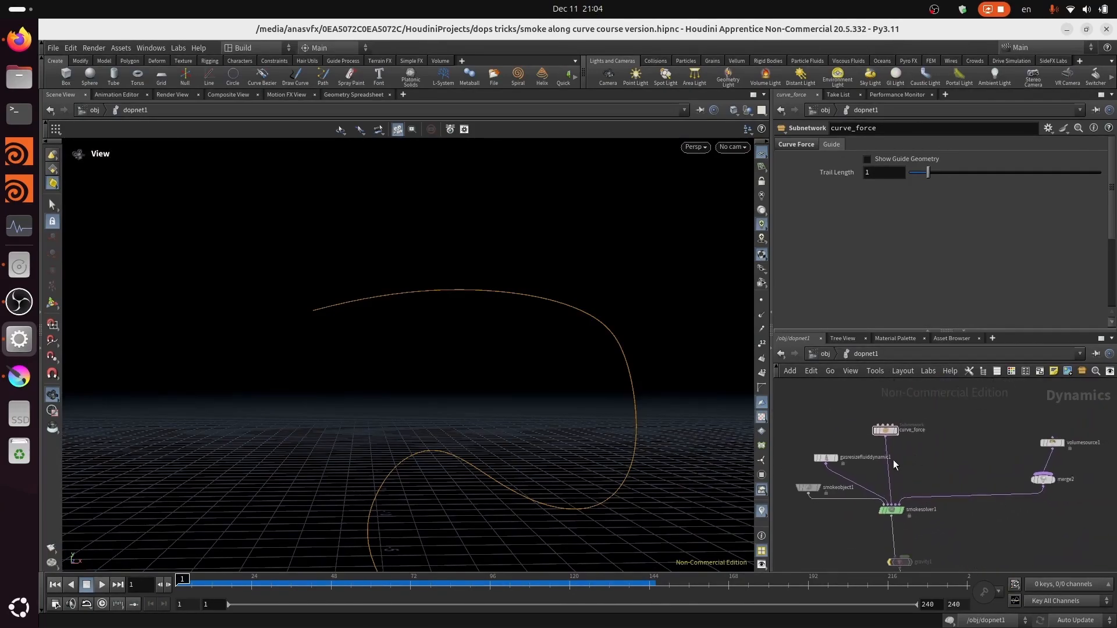
Examine the curve1 node inside curve_object1 and the full curve with its smoke source, and go back to the obj level.
{"action": "left_click", "coordinate": [826, 357]}
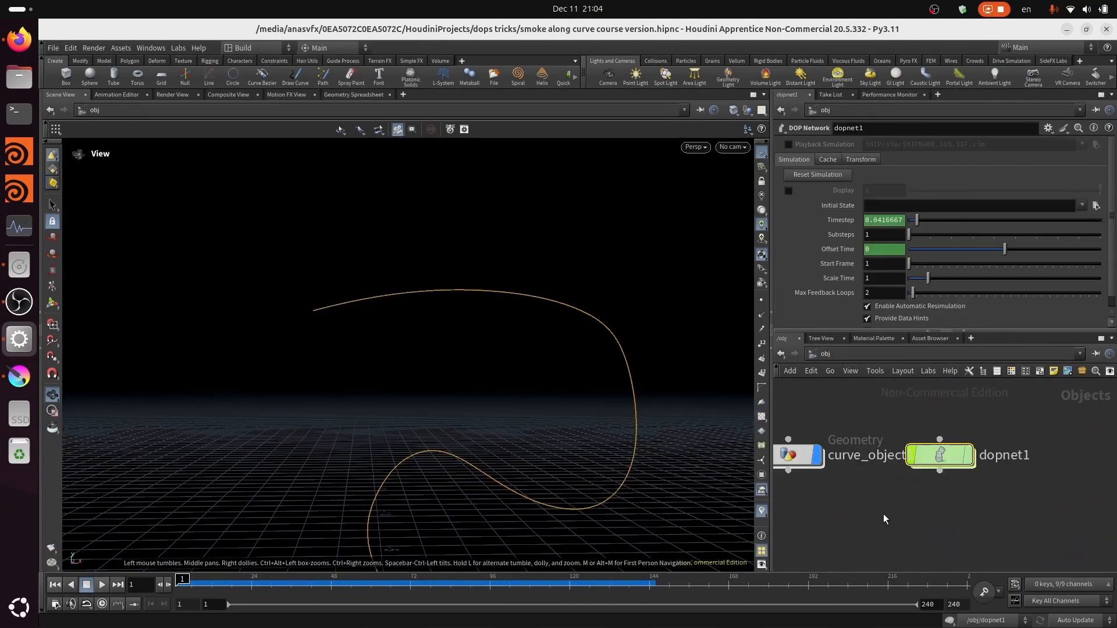
{"action": "middle_click_drag", "start_coordinate": [803, 457], "coordinate": [898, 456]}
{"action": "double_click", "coordinate": [897, 456]}
{"action": "middle_click_drag", "start_coordinate": [917, 501], "coordinate": [883, 447]}
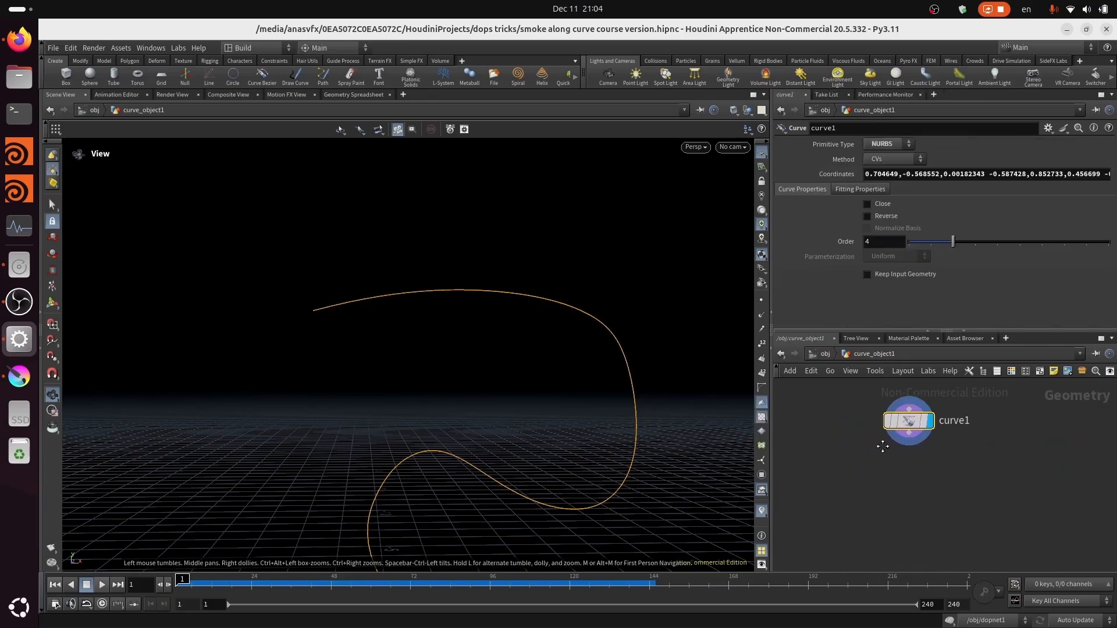
{"action": "left_click", "coordinate": [825, 354]}
{"action": "double_click", "coordinate": [896, 452]}
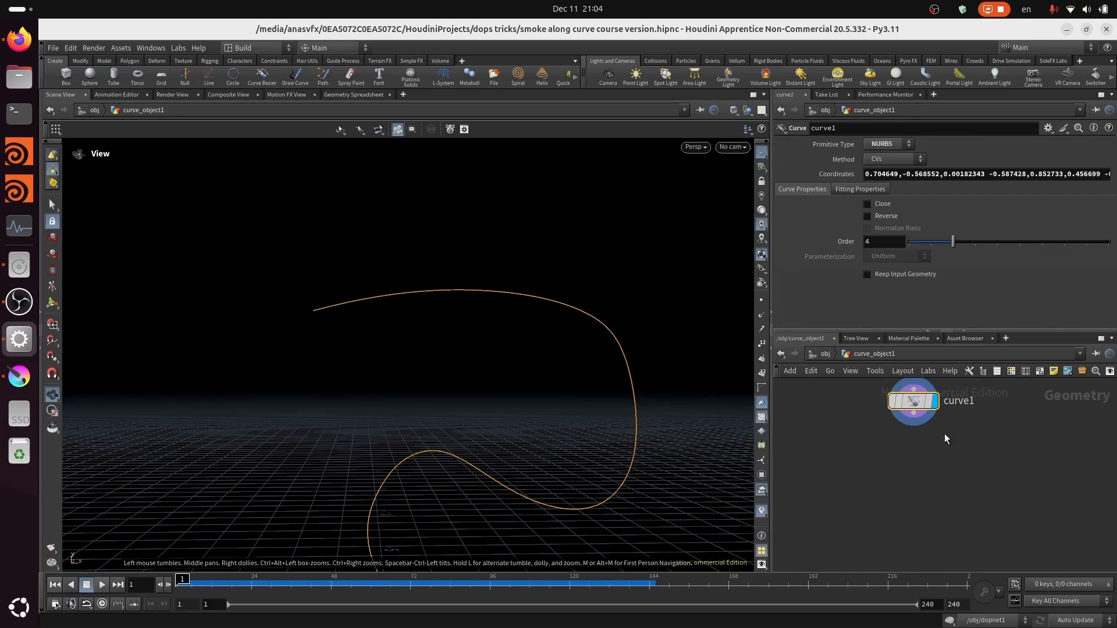
{"action": "middle_click_drag", "start_coordinate": [557, 338], "coordinate": [563, 242]}
{"action": "middle_click_drag", "start_coordinate": [540, 460], "coordinate": [510, 344]}
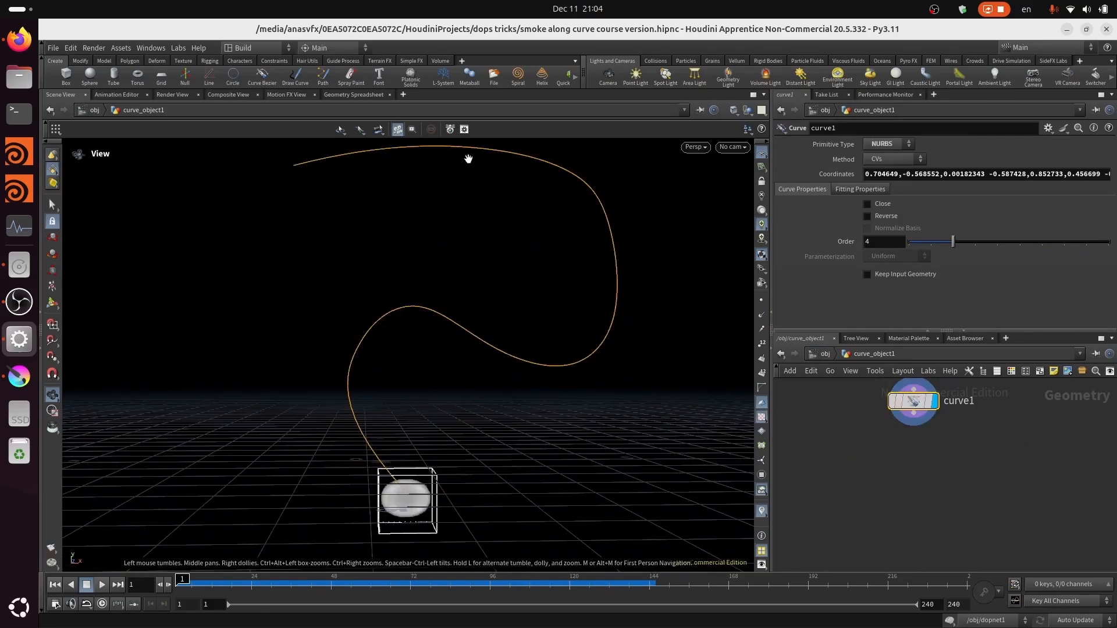
{"action": "key", "text": "h"}
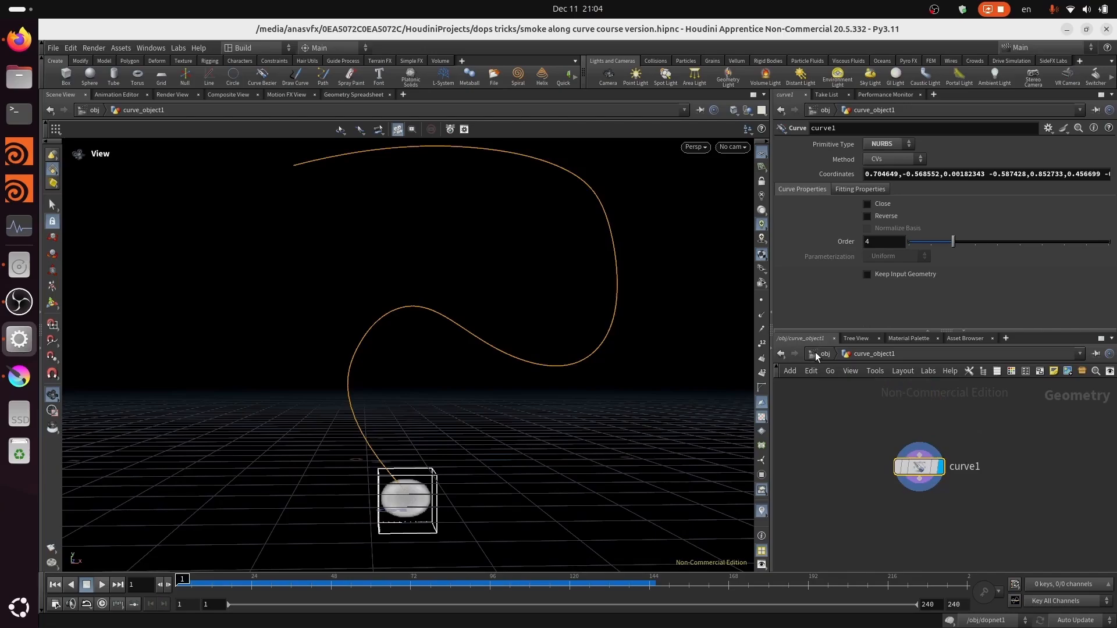
{"action": "left_click", "coordinate": [822, 354]}
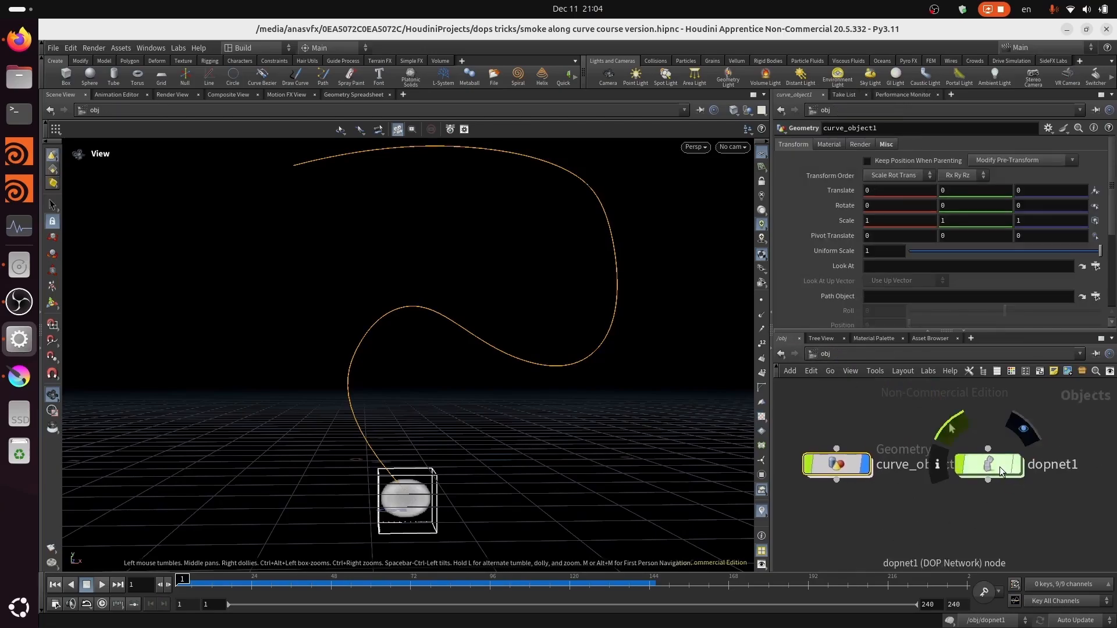
Inside dopnet1, disconnect curve_force from smokesolver1 and set the node aside above gasresizefluiddynamic1.
{"action": "double_click", "coordinate": [999, 467]}
{"action": "middle_click_drag", "start_coordinate": [967, 517], "coordinate": [977, 530]}
{"action": "left_click_drag", "start_coordinate": [933, 493], "coordinate": [971, 478]}
{"action": "left_click_drag", "start_coordinate": [889, 487], "coordinate": [866, 493]}
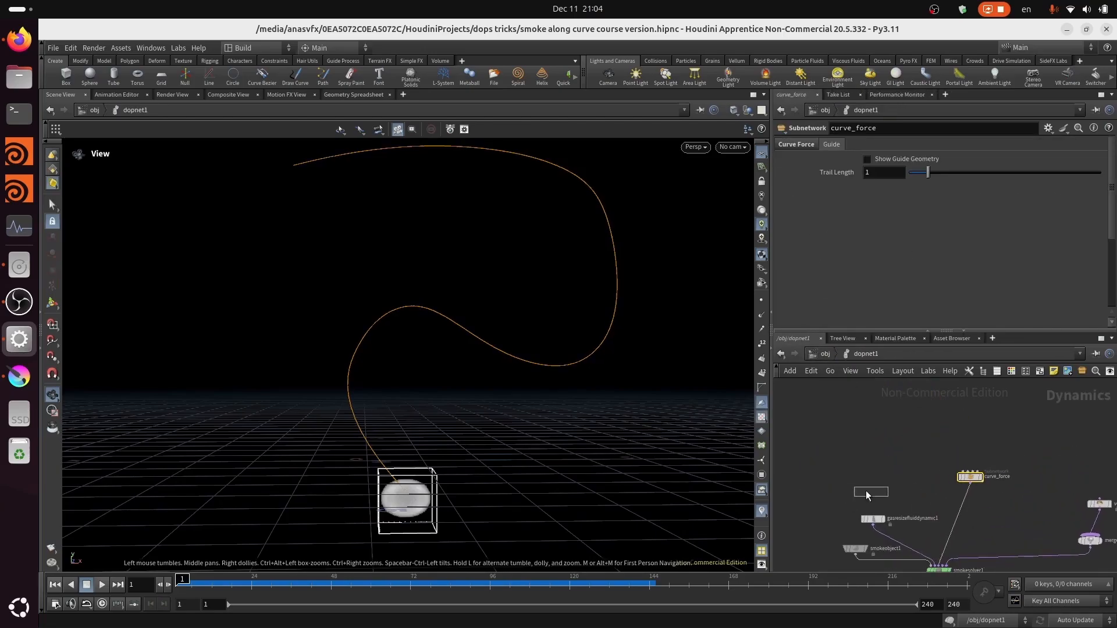
{"action": "scroll", "coordinate": [976, 504], "scroll_direction": "up", "scroll_amount": 3}
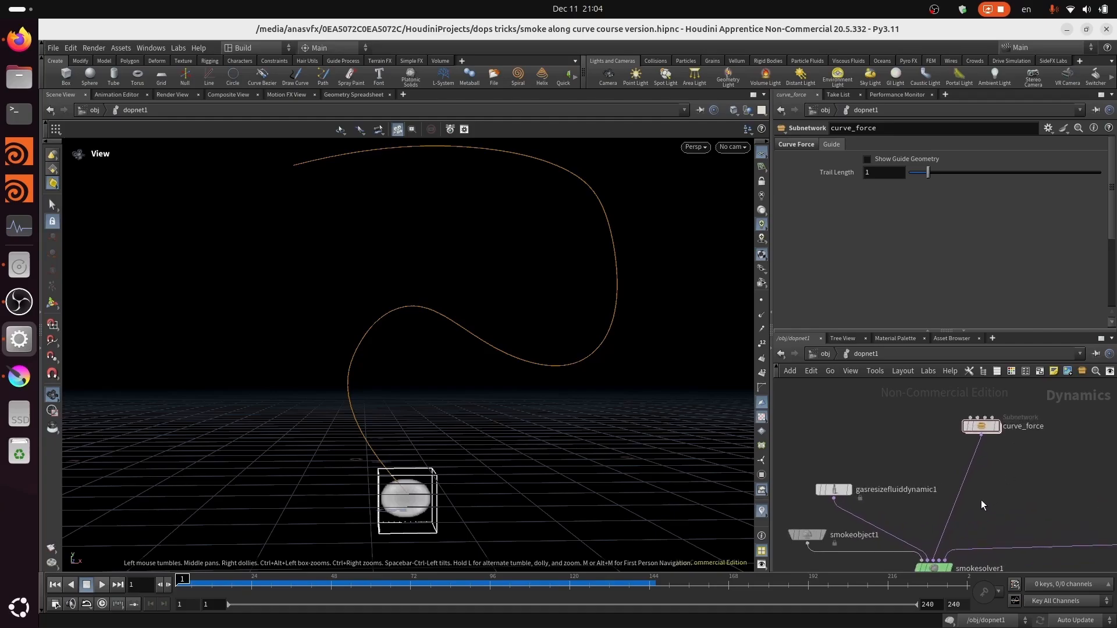
{"action": "scroll", "coordinate": [943, 533], "scroll_direction": "up", "scroll_amount": 4}
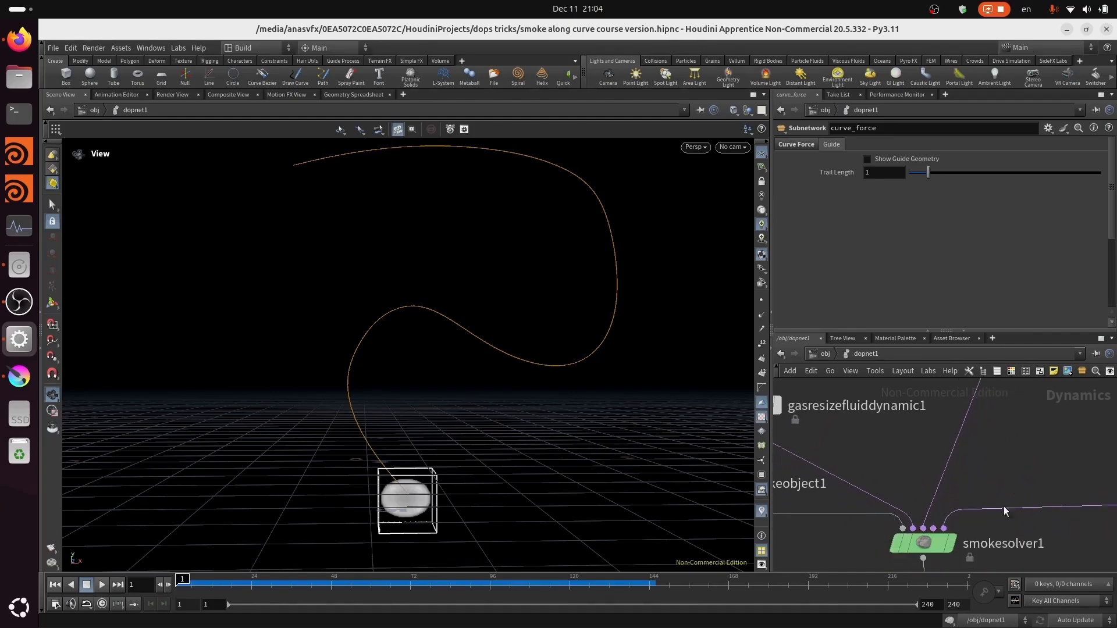
{"action": "scroll", "coordinate": [1015, 427], "scroll_direction": "down", "scroll_amount": 4}
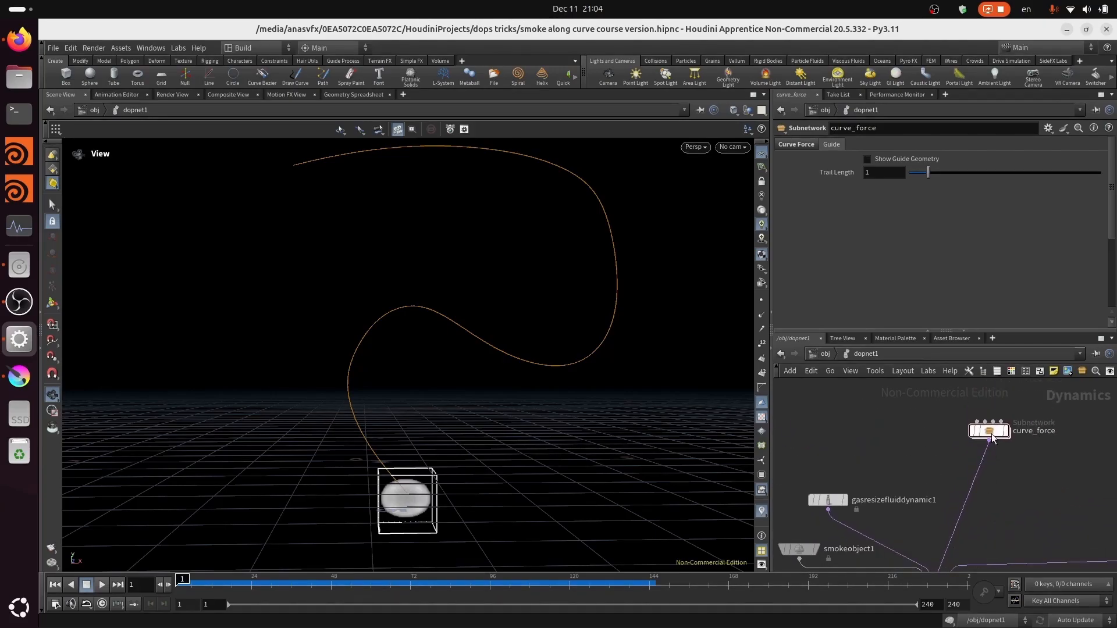
{"action": "left_click_drag", "start_coordinate": [994, 439], "coordinate": [845, 438]}
{"action": "middle_click_drag", "start_coordinate": [952, 440], "coordinate": [950, 383]}
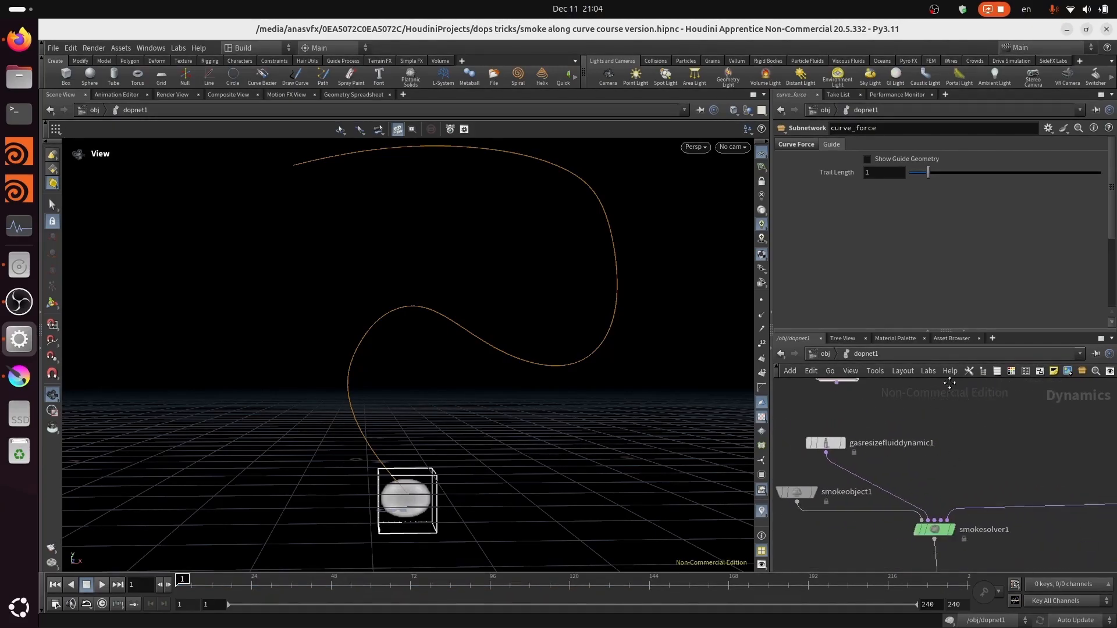
{"action": "middle_click_drag", "start_coordinate": [957, 455], "coordinate": [944, 474]}
Save the scene and move the disconnected curve_force node farther left in the network.
{"action": "key", "text": "ctrl+s"}
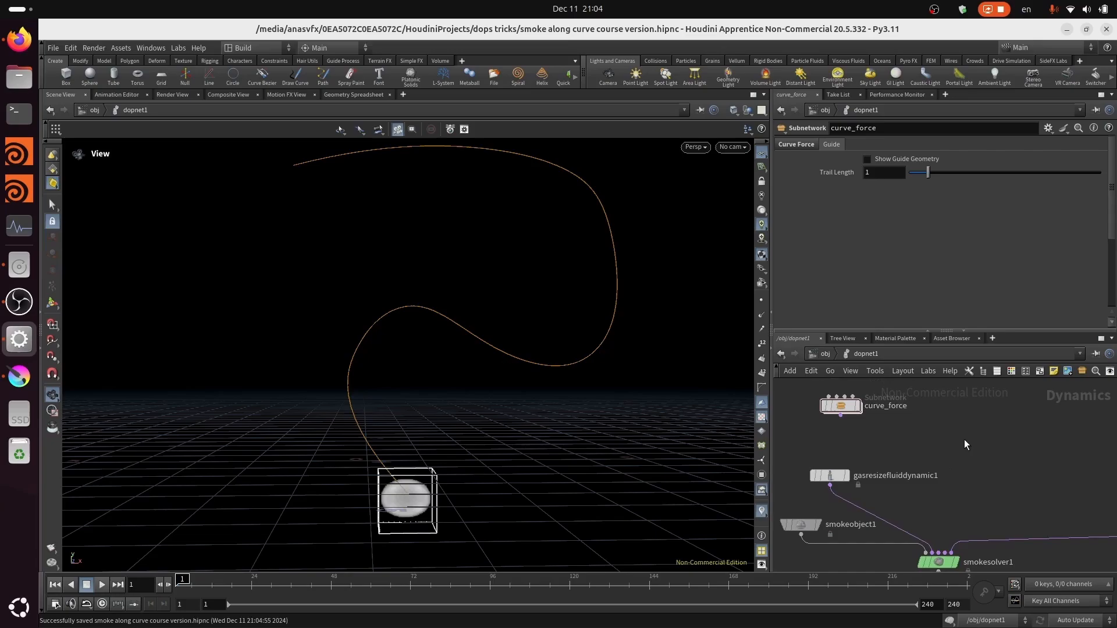
{"action": "middle_click_drag", "start_coordinate": [977, 419], "coordinate": [1038, 466]}
{"action": "left_click_drag", "start_coordinate": [902, 454], "coordinate": [853, 458]}
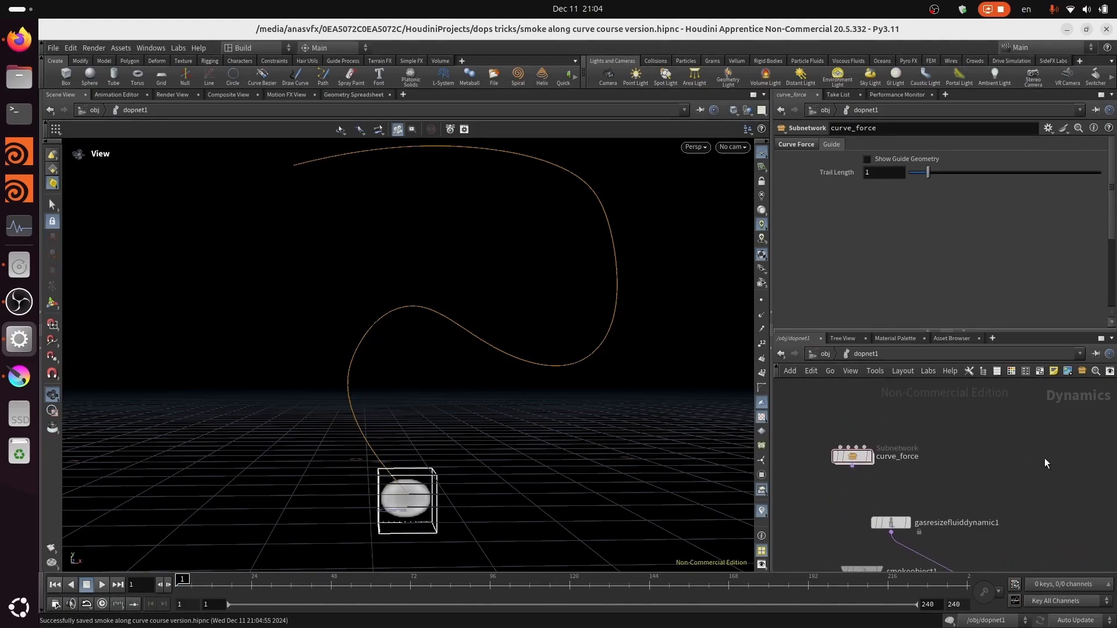
Add a SOP Guide node to dopnet1 above gasresizefluiddynamic1.
{"action": "scroll", "coordinate": [927, 436], "scroll_direction": "up", "scroll_amount": 5}
{"action": "key", "text": "Tab"}
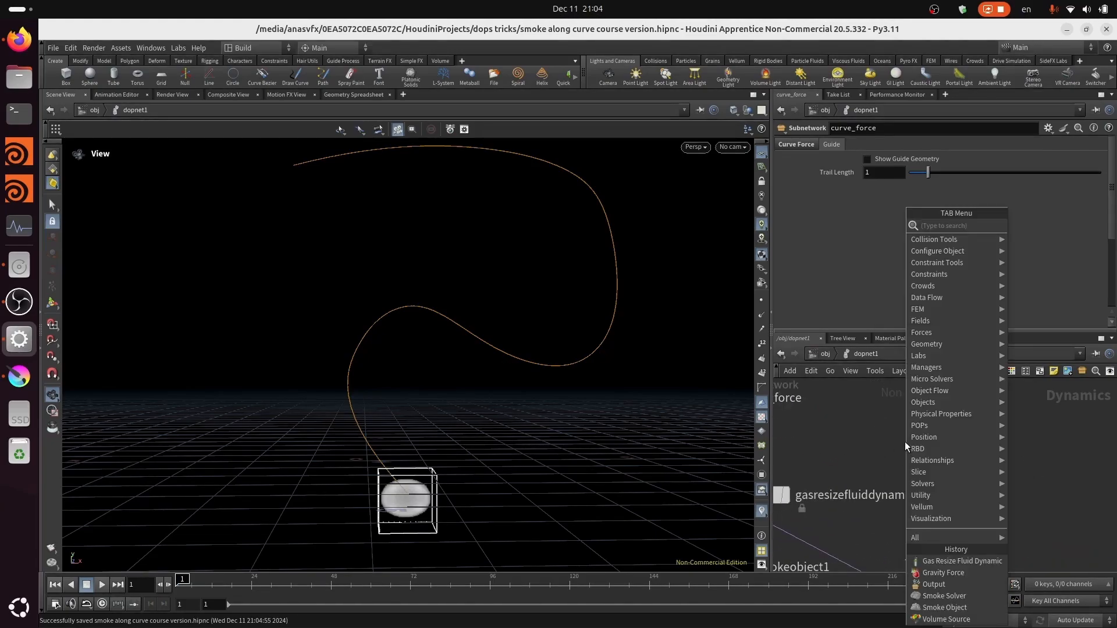
{"action": "type", "text": "sop"}
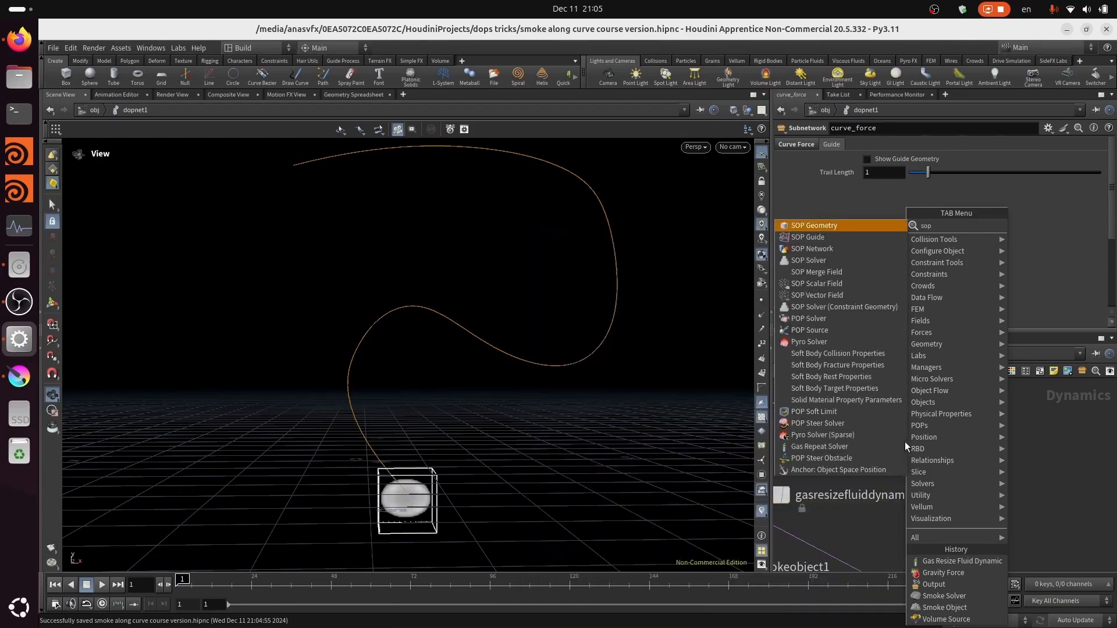
{"action": "type", "text": "guide"}
{"action": "key", "text": "Return"}
{"action": "key", "text": "Return"}
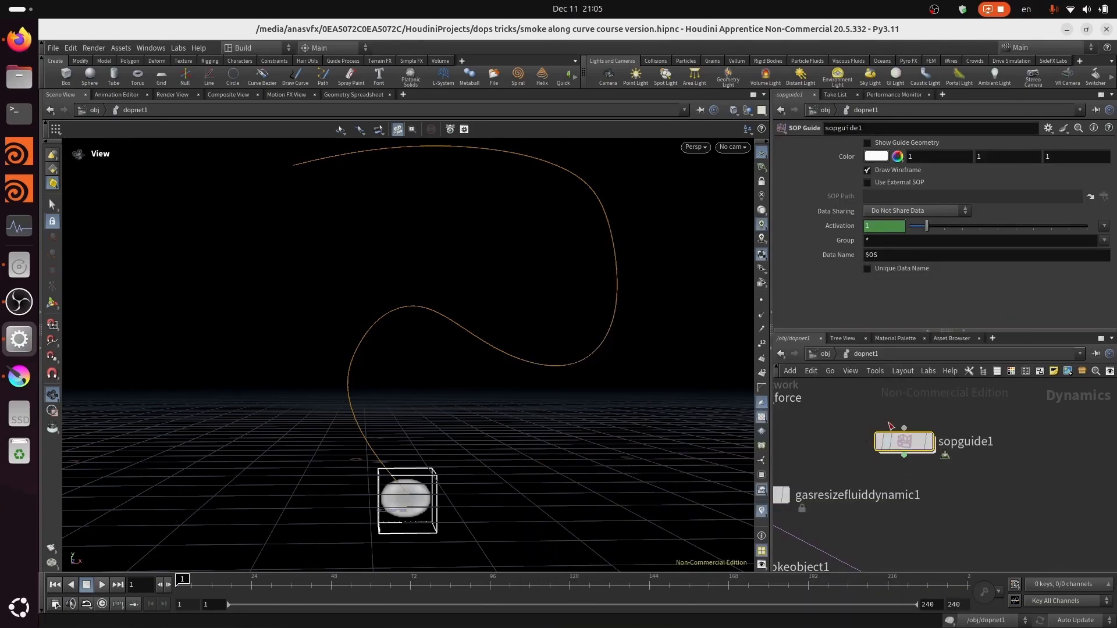
Examine the new SOP Guide node, its output connector and its Show Guide Geometry option.
{"action": "middle_click_drag", "start_coordinate": [931, 488], "coordinate": [979, 502]}
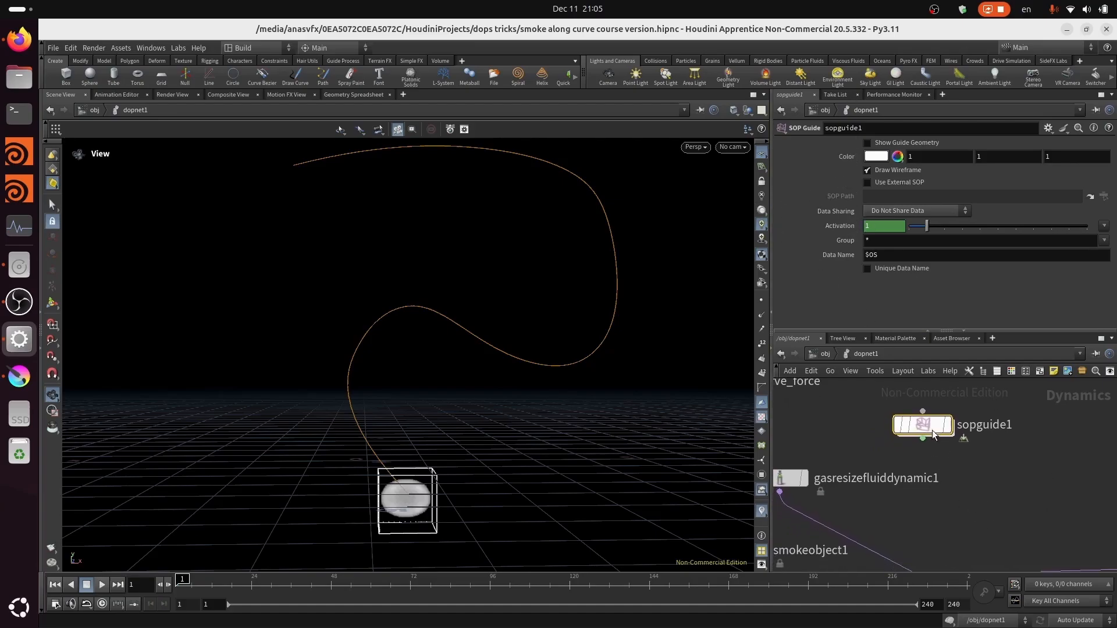
{"action": "mouse_move", "coordinate": [912, 431]}
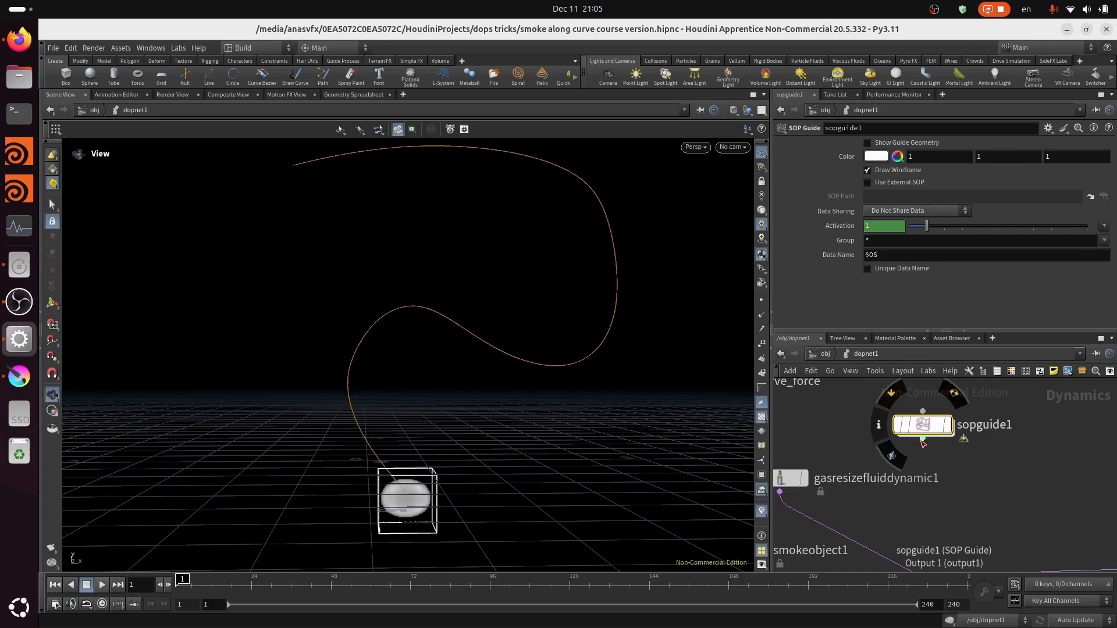
{"action": "middle_click_drag", "start_coordinate": [928, 511], "coordinate": [916, 540]}
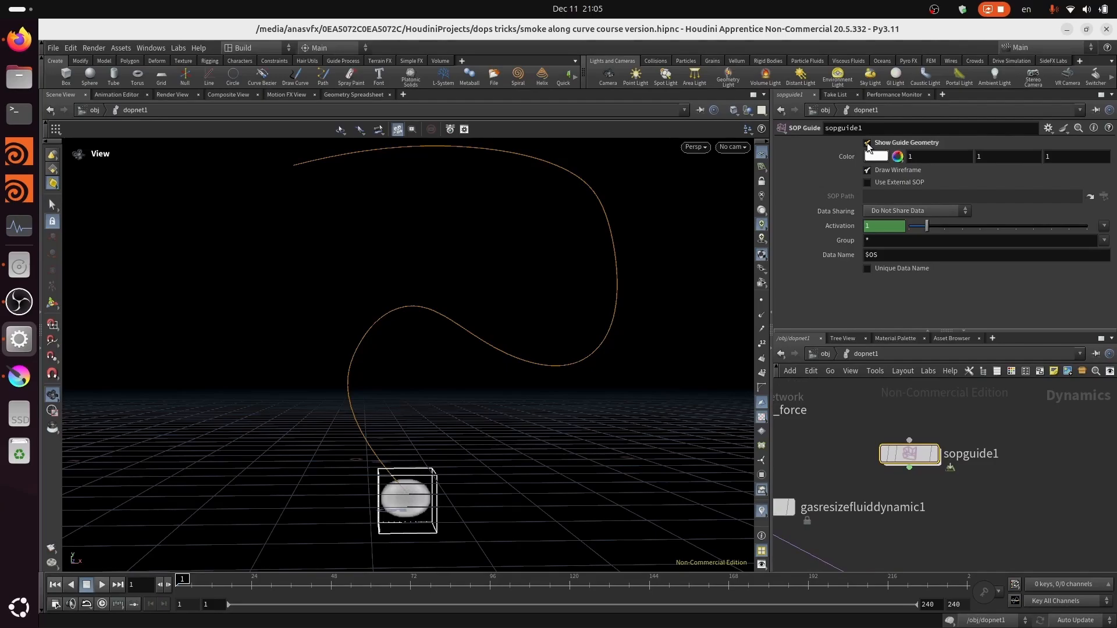
{"action": "middle_click_drag", "start_coordinate": [940, 557], "coordinate": [953, 494]}
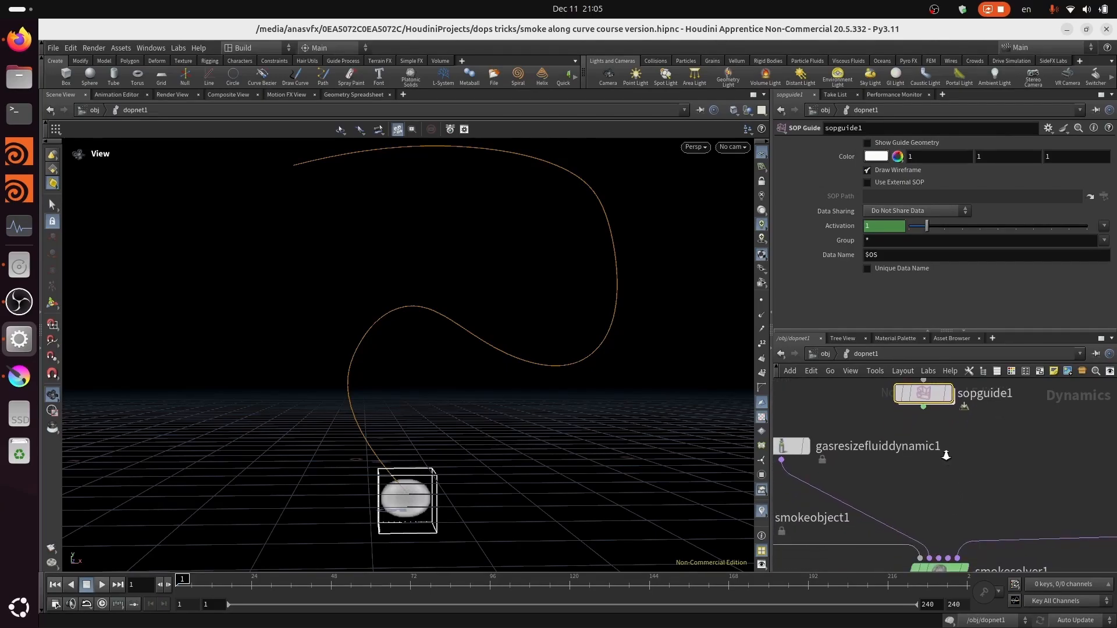
{"action": "scroll", "coordinate": [941, 459], "scroll_direction": "down", "scroll_amount": 1}
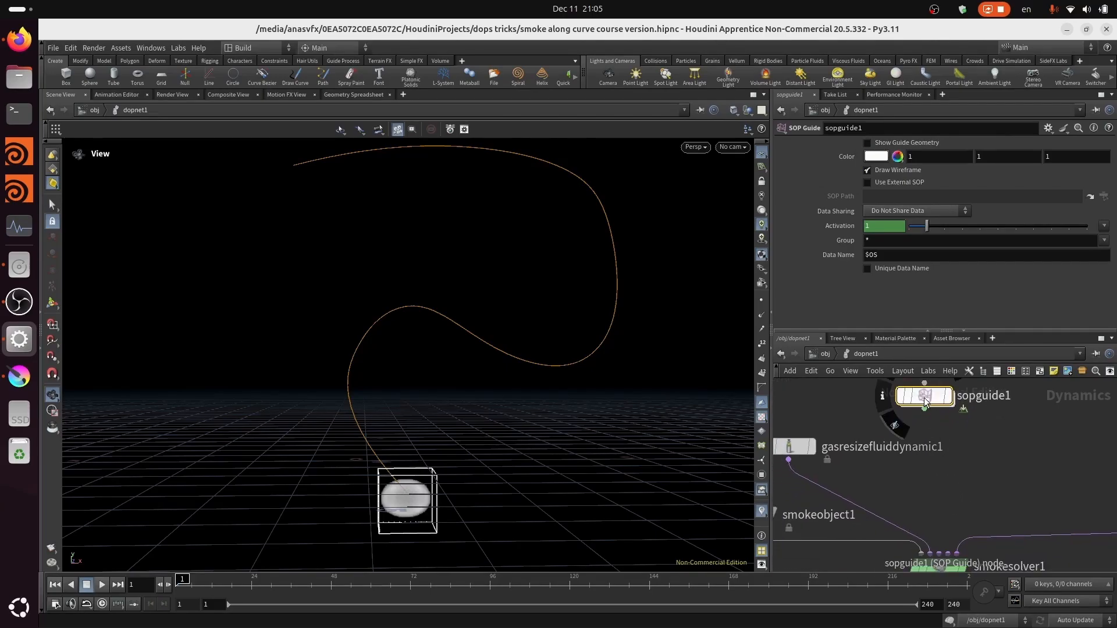
{"action": "middle_click_drag", "start_coordinate": [937, 437], "coordinate": [943, 462]}
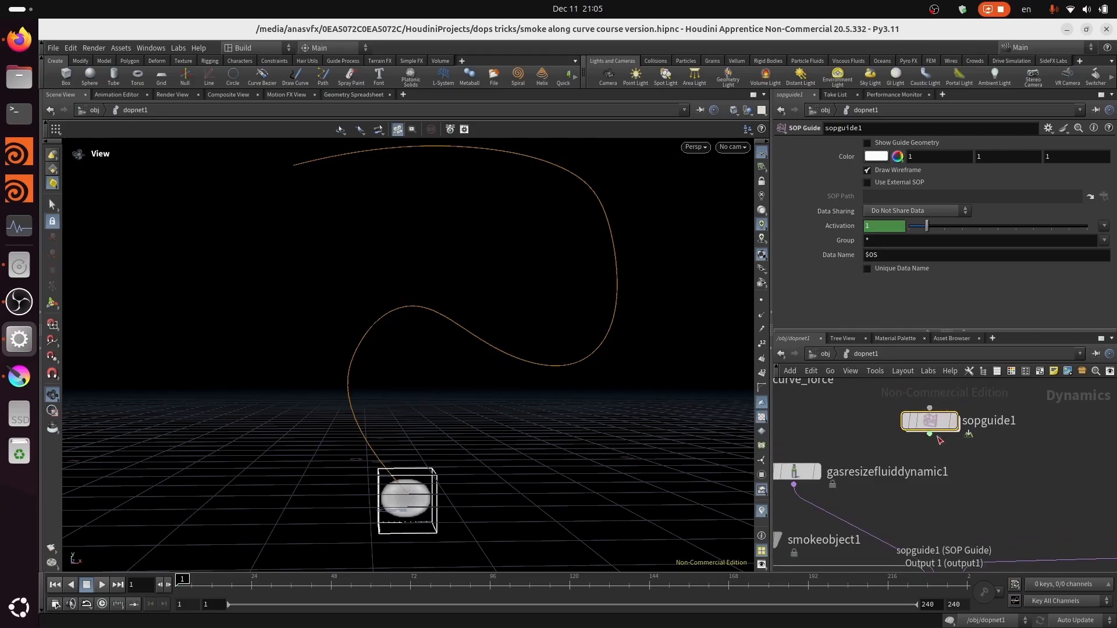
{"action": "mouse_move", "coordinate": [938, 426]}
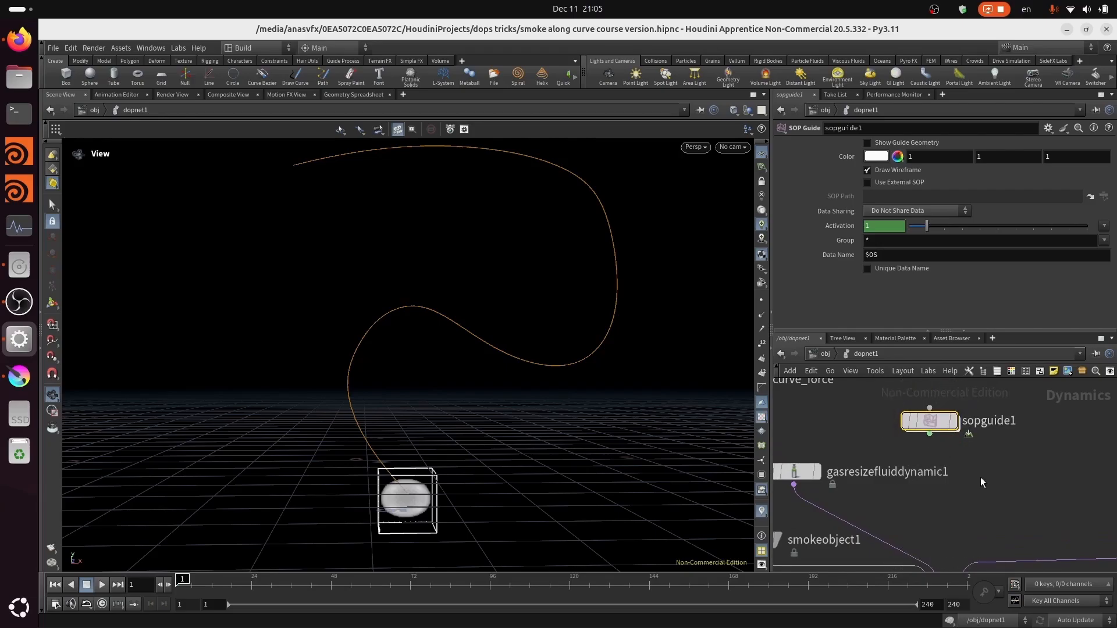
{"action": "mouse_move", "coordinate": [981, 479]}
{"action": "middle_mouse_down"}
{"action": "mouse_move", "coordinate": [1002, 478]}
{"action": "mouse_move", "coordinate": [989, 505]}
{"action": "mouse_move", "coordinate": [969, 477]}
{"action": "mouse_move", "coordinate": [982, 492]}
{"action": "middle_mouse_up"}
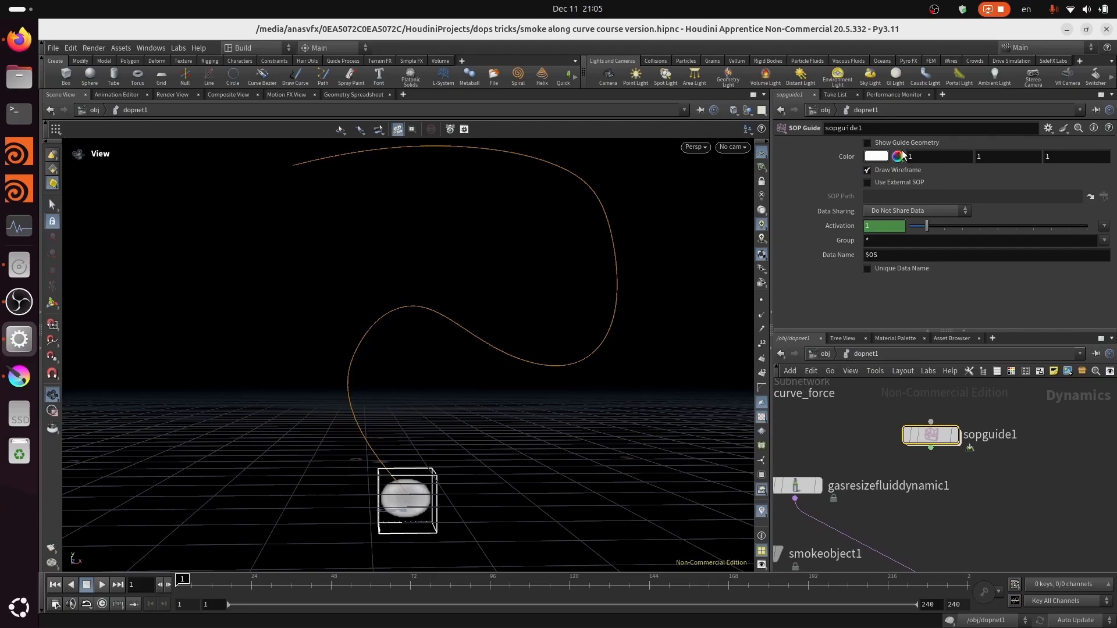
Compare the curve_force subnetwork with the SOP Guide node in dopnet1, including the guide's output connector and the curve in the viewport.
{"action": "middle_click_drag", "start_coordinate": [856, 514], "coordinate": [978, 570]}
{"action": "left_click", "coordinate": [866, 451]}
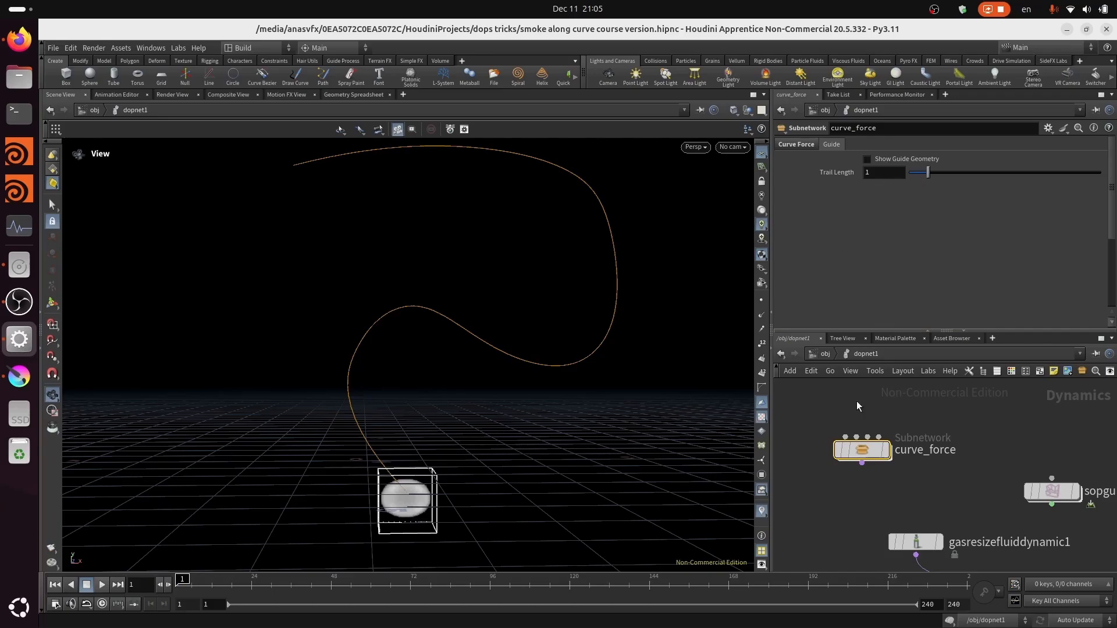
{"action": "middle_click_drag", "start_coordinate": [1055, 495], "coordinate": [903, 431]}
{"action": "mouse_move", "coordinate": [903, 432]}
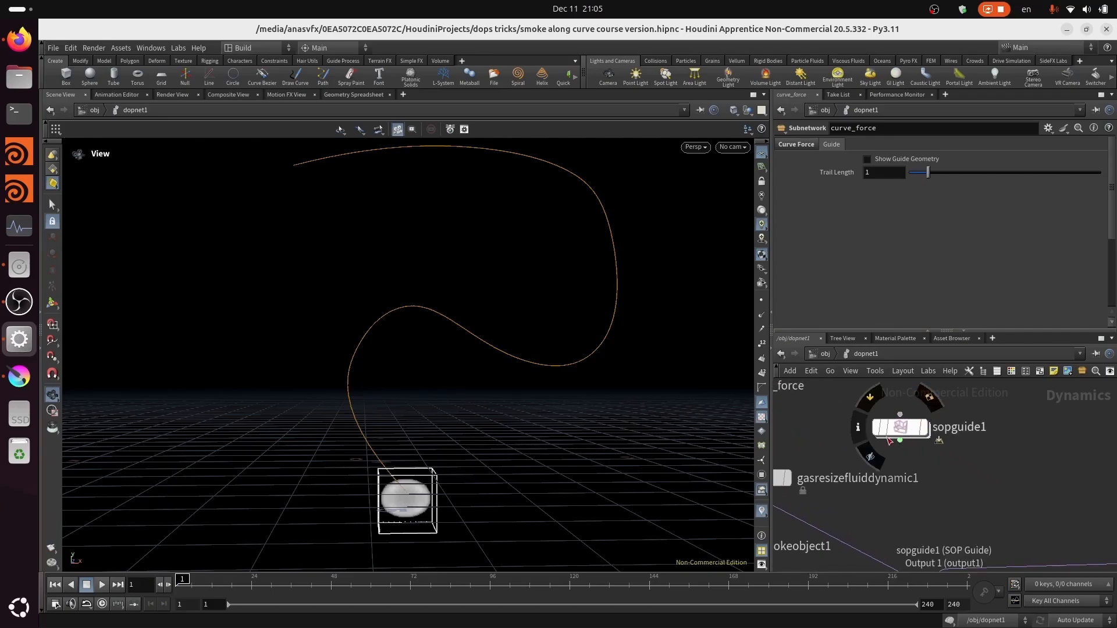
{"action": "middle_click_drag", "start_coordinate": [947, 484], "coordinate": [913, 474]}
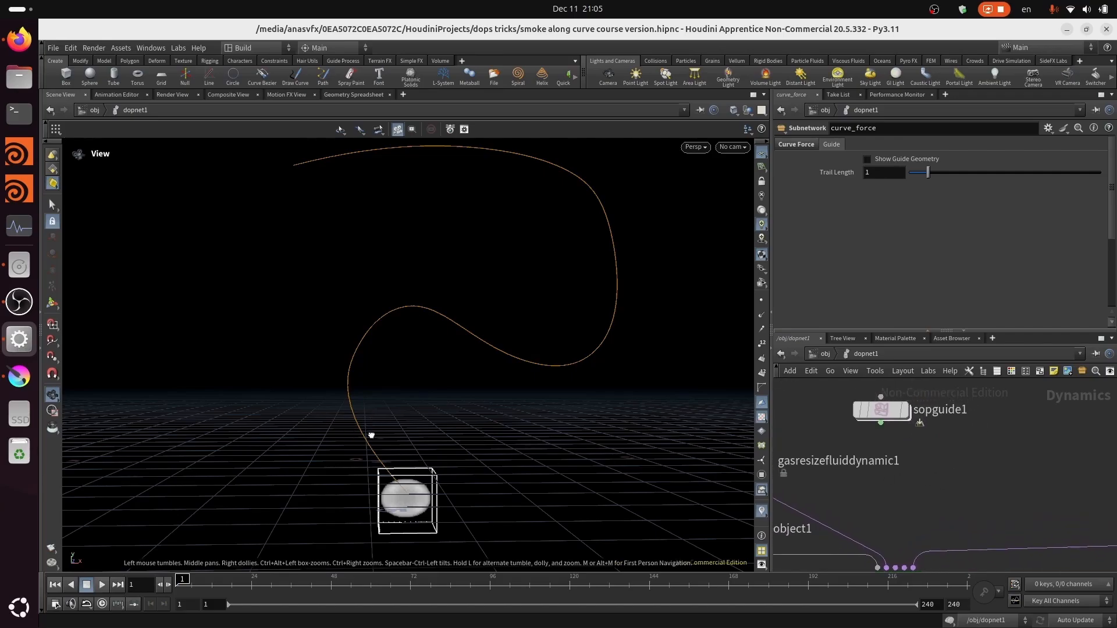
{"action": "left_click_drag", "start_coordinate": [371, 435], "coordinate": [368, 460]}
{"action": "middle_click_drag", "start_coordinate": [918, 455], "coordinate": [965, 458]}
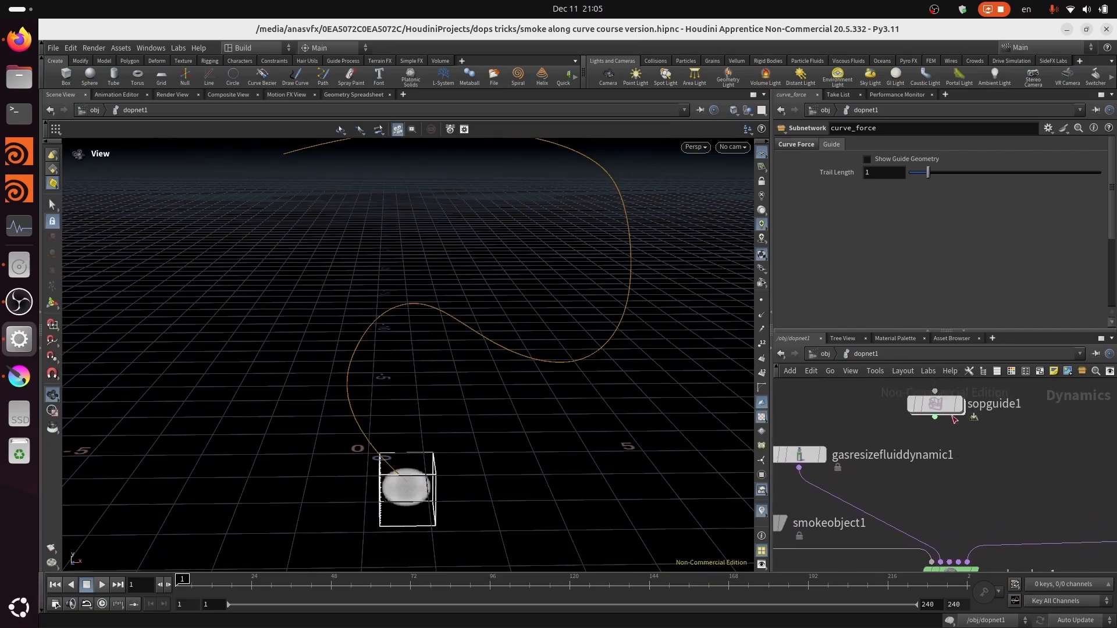
{"action": "mouse_move", "coordinate": [953, 425]}
{"action": "mouse_move", "coordinate": [1001, 458]}
{"action": "middle_mouse_down"}
{"action": "mouse_move", "coordinate": [990, 482]}
{"action": "mouse_move", "coordinate": [992, 442]}
{"action": "mouse_move", "coordinate": [989, 453]}
{"action": "middle_mouse_up"}
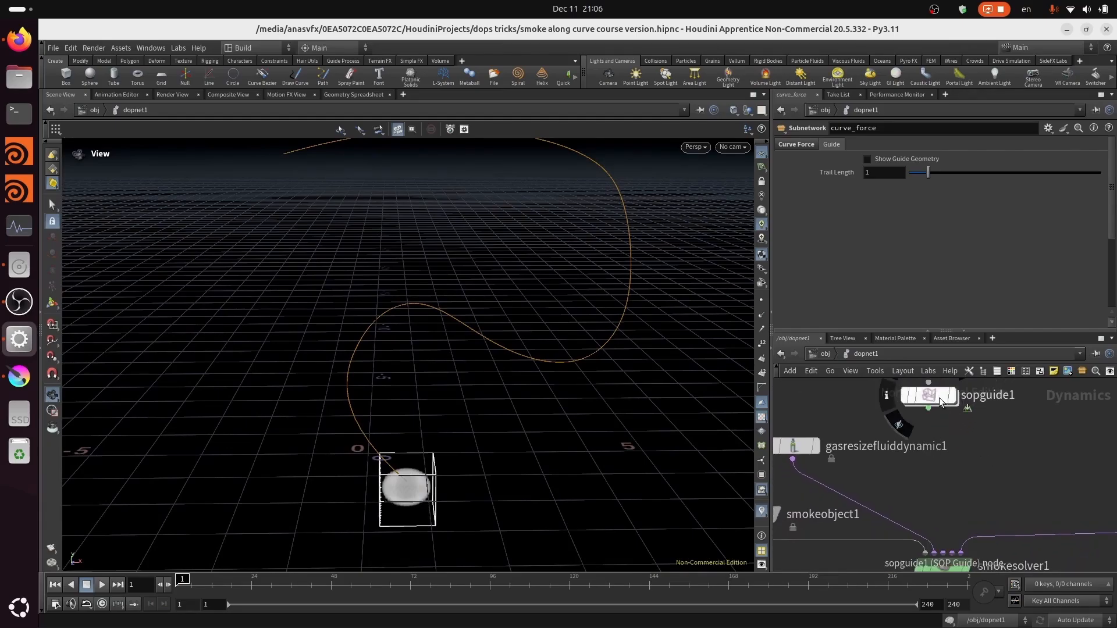
{"action": "middle_click_drag", "start_coordinate": [933, 411], "coordinate": [958, 456]}
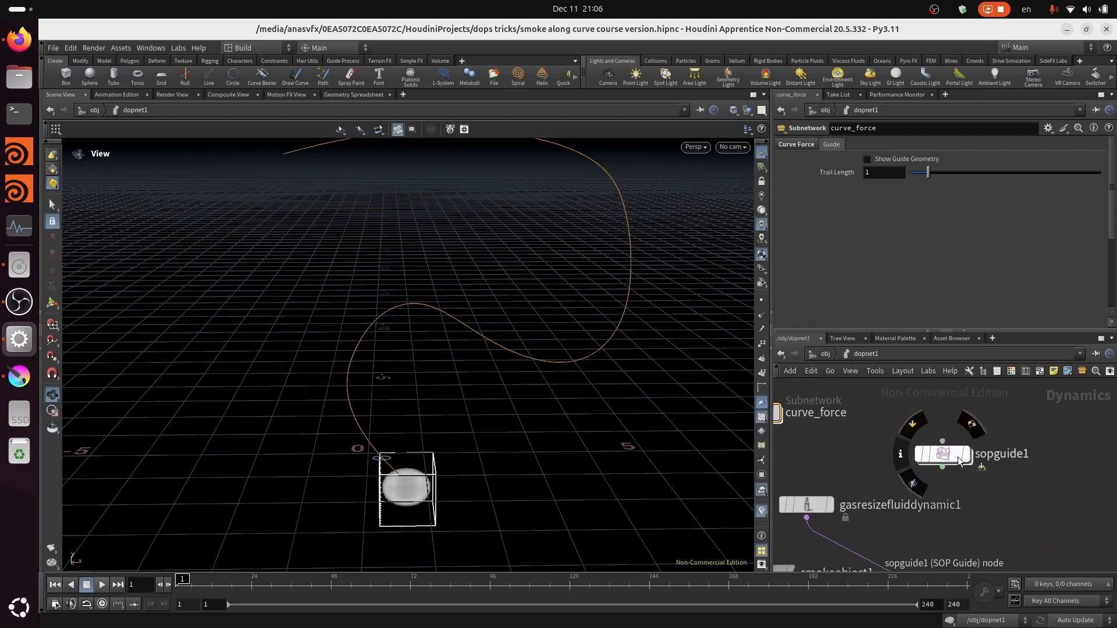
Go inside the sopguide1 node and look through the geometry nodes that can be added there.
{"action": "left_click", "coordinate": [951, 457]}
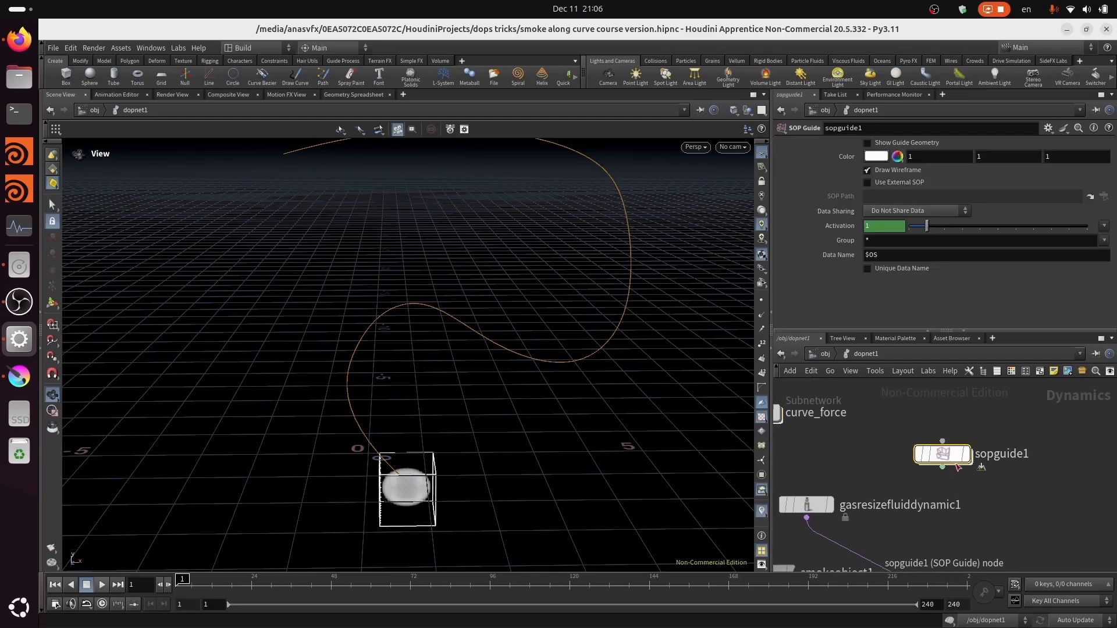
{"action": "double_click", "coordinate": [958, 464]}
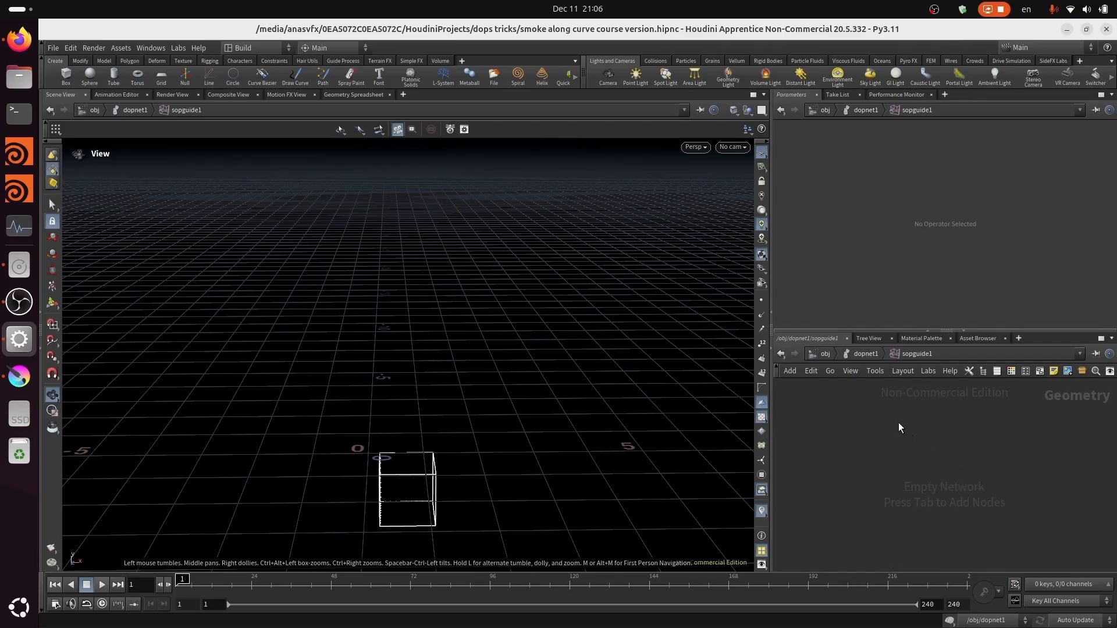
{"action": "key", "text": "Tab"}
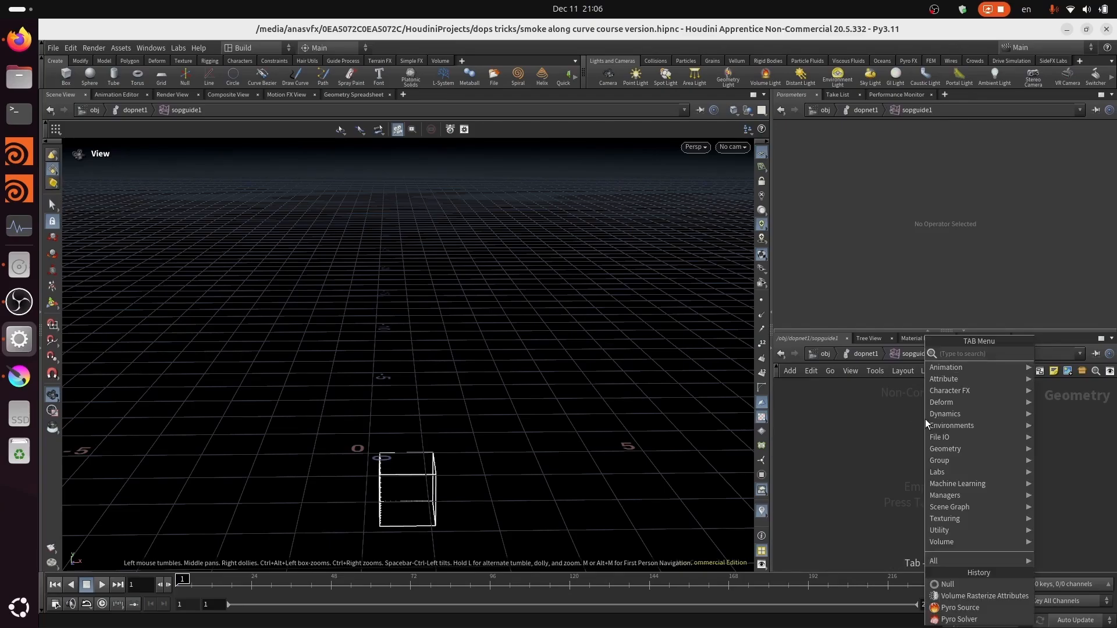
{"action": "type", "text": "s"}
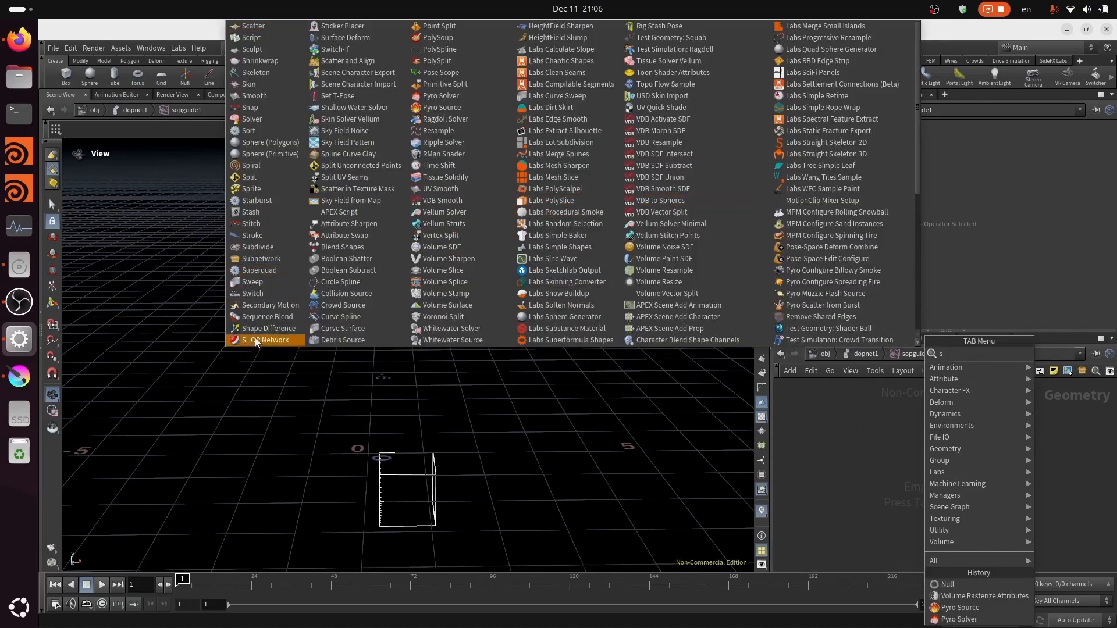
{"action": "scroll", "coordinate": [353, 211], "scroll_direction": "down", "scroll_amount": 2}
{"action": "key", "text": "Escape"}
{"action": "key", "text": "Tab"}
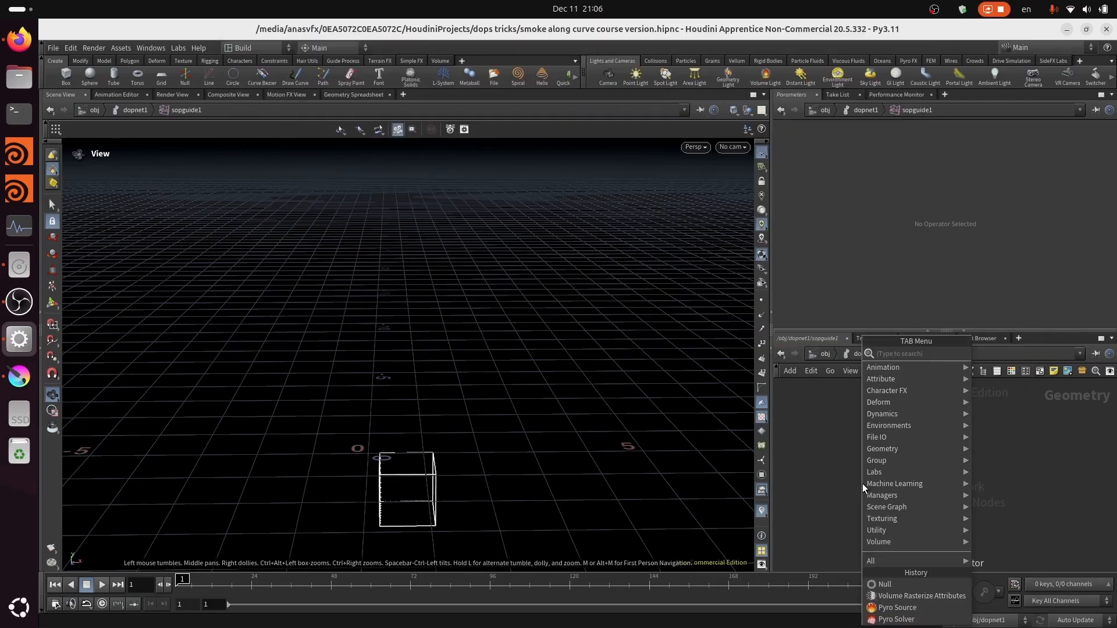
{"action": "type", "text": "ex"}
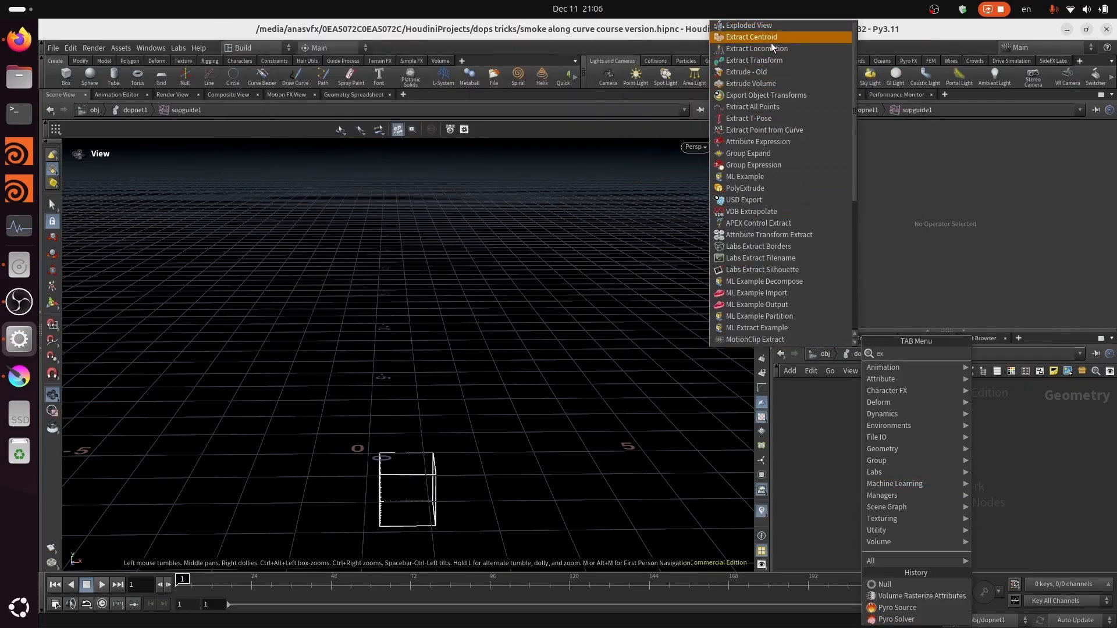
{"action": "scroll", "coordinate": [787, 314], "scroll_direction": "down", "scroll_amount": 6}
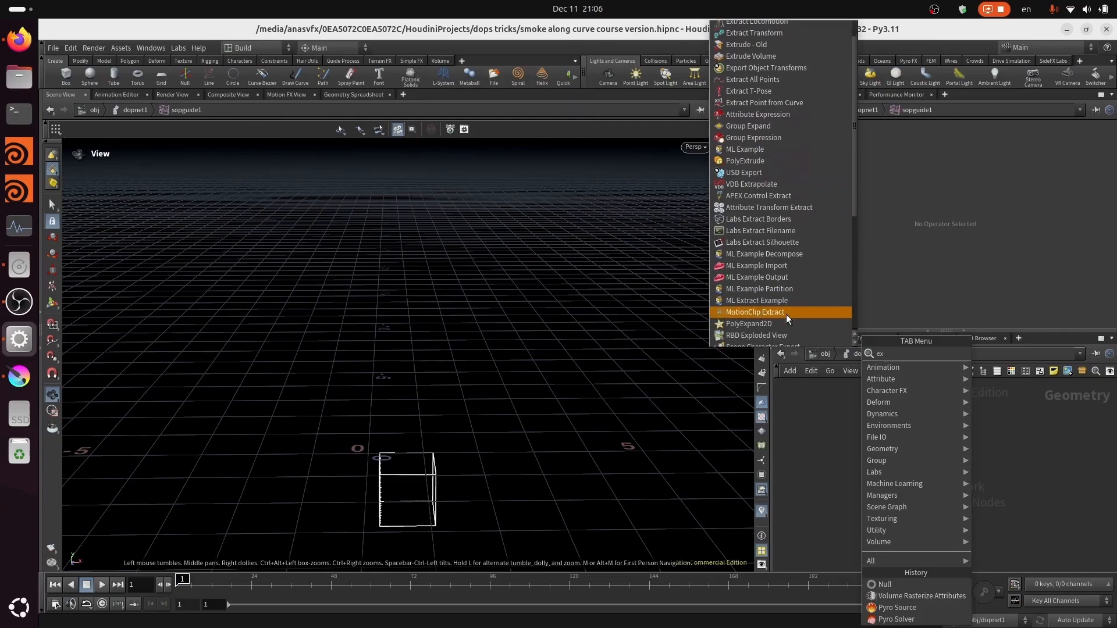
{"action": "key", "text": "Escape"}
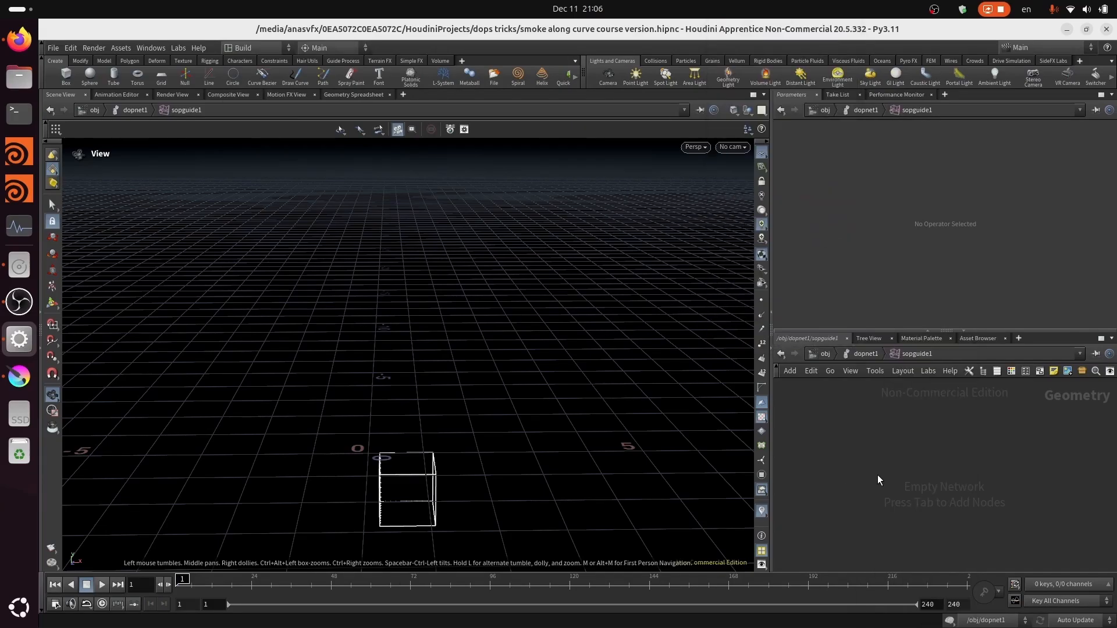
Save the scene, return to dopnet1 and enter the sopguide1 network again.
{"action": "key", "text": "ctrl+s"}
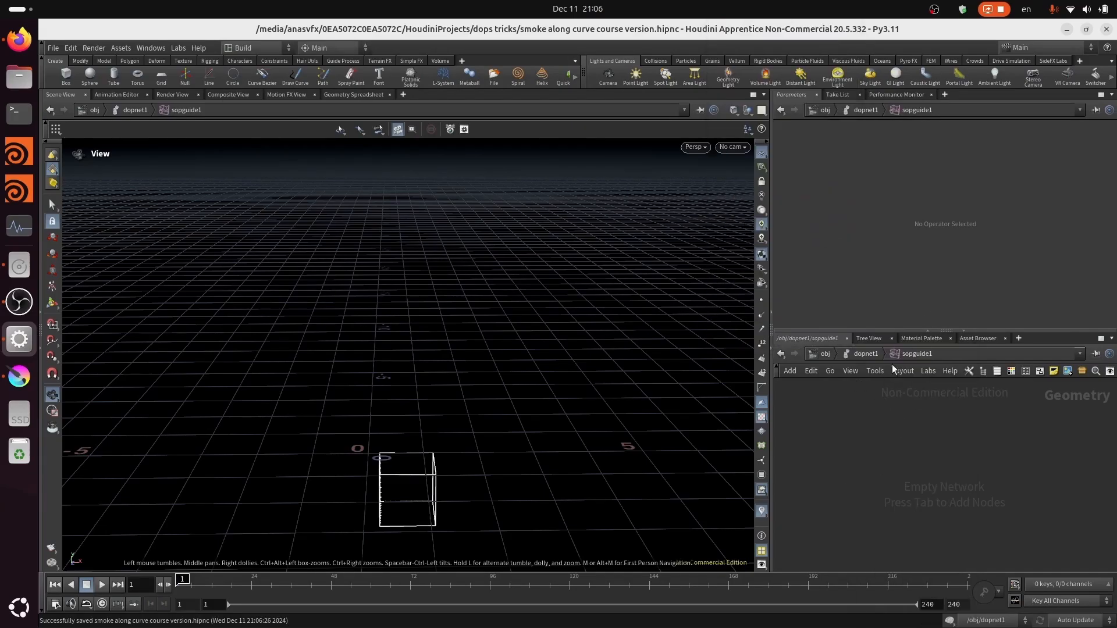
{"action": "left_click", "coordinate": [856, 354]}
{"action": "mouse_move", "coordinate": [936, 492]}
{"action": "middle_mouse_down"}
{"action": "mouse_move", "coordinate": [944, 484]}
{"action": "mouse_move", "coordinate": [902, 457]}
{"action": "mouse_move", "coordinate": [963, 441]}
{"action": "mouse_move", "coordinate": [946, 491]}
{"action": "mouse_move", "coordinate": [931, 470]}
{"action": "mouse_move", "coordinate": [903, 476]}
{"action": "mouse_move", "coordinate": [903, 463]}
{"action": "mouse_move", "coordinate": [937, 485]}
{"action": "middle_mouse_up"}
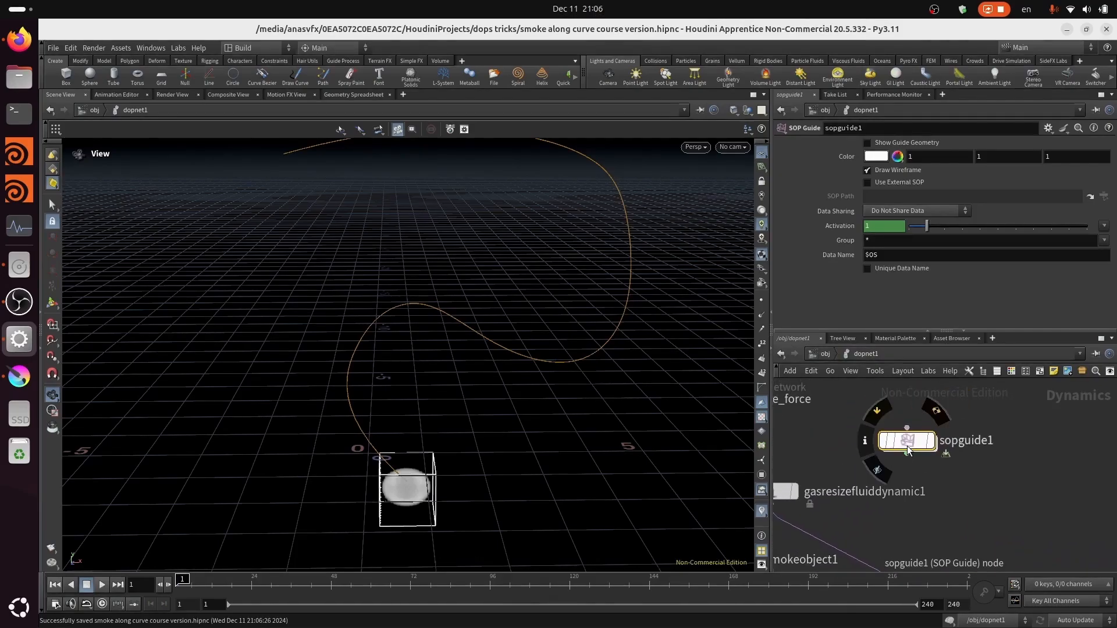
{"action": "double_click", "coordinate": [908, 448]}
{"action": "key", "text": "Tab"}
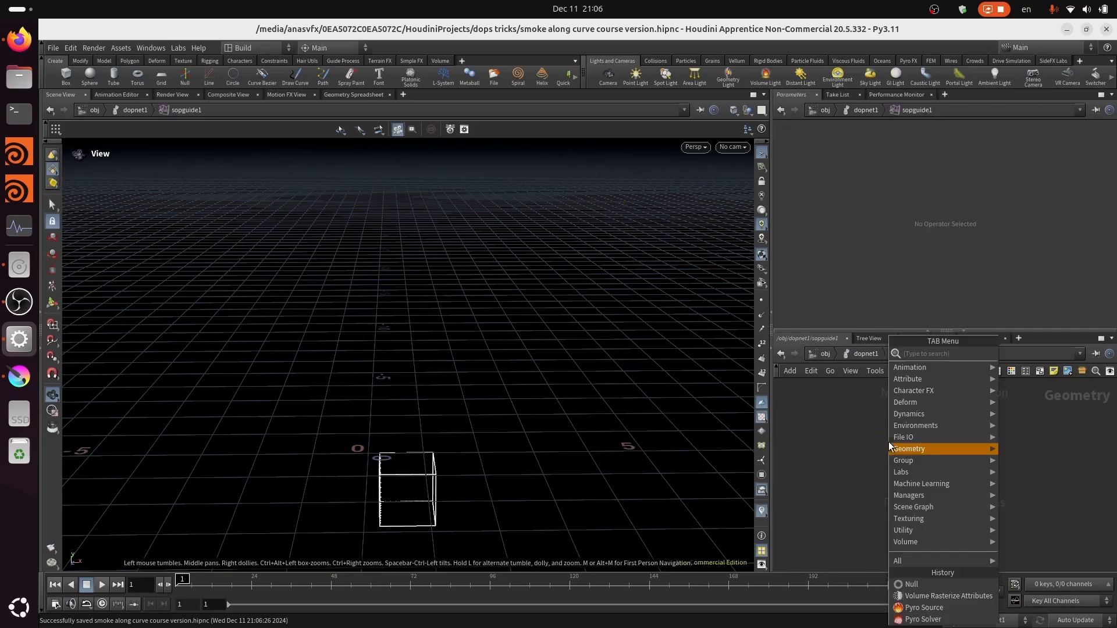
{"action": "key", "text": "Escape"}
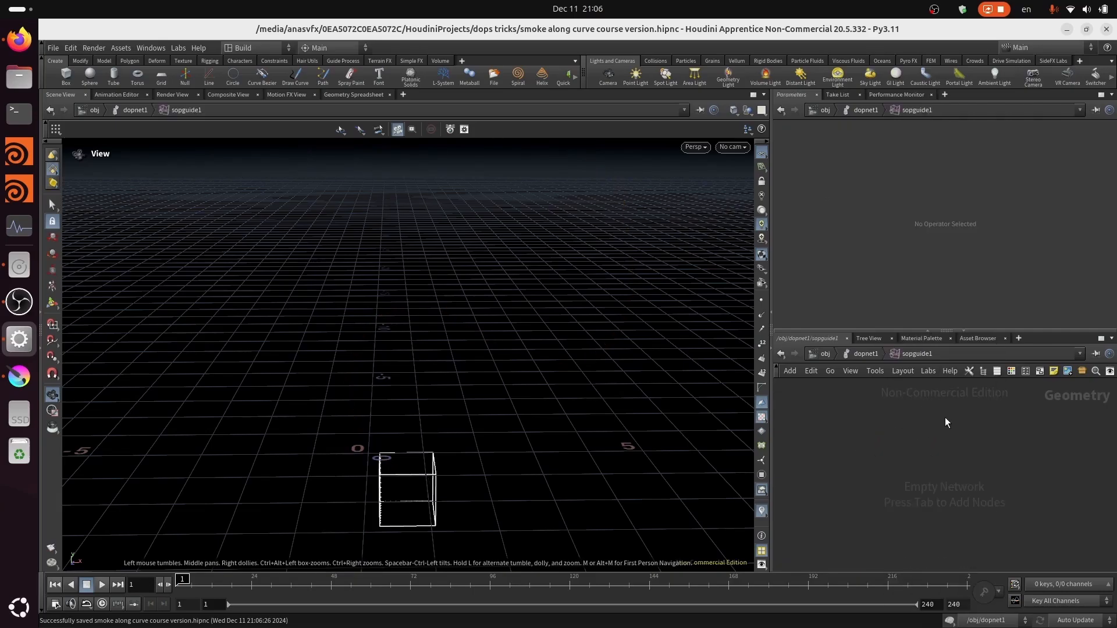
Add an Object Merge node to the empty sopguide1 network.
{"action": "key", "text": "Tab"}
{"action": "type", "text": "ob m"}
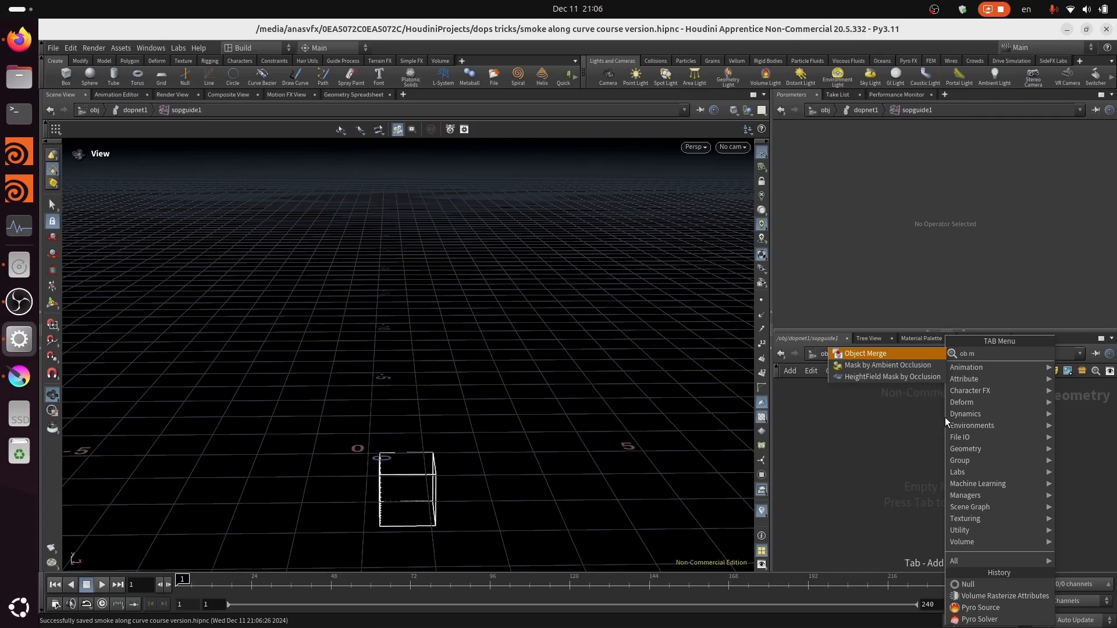
{"action": "key", "text": "Return"}
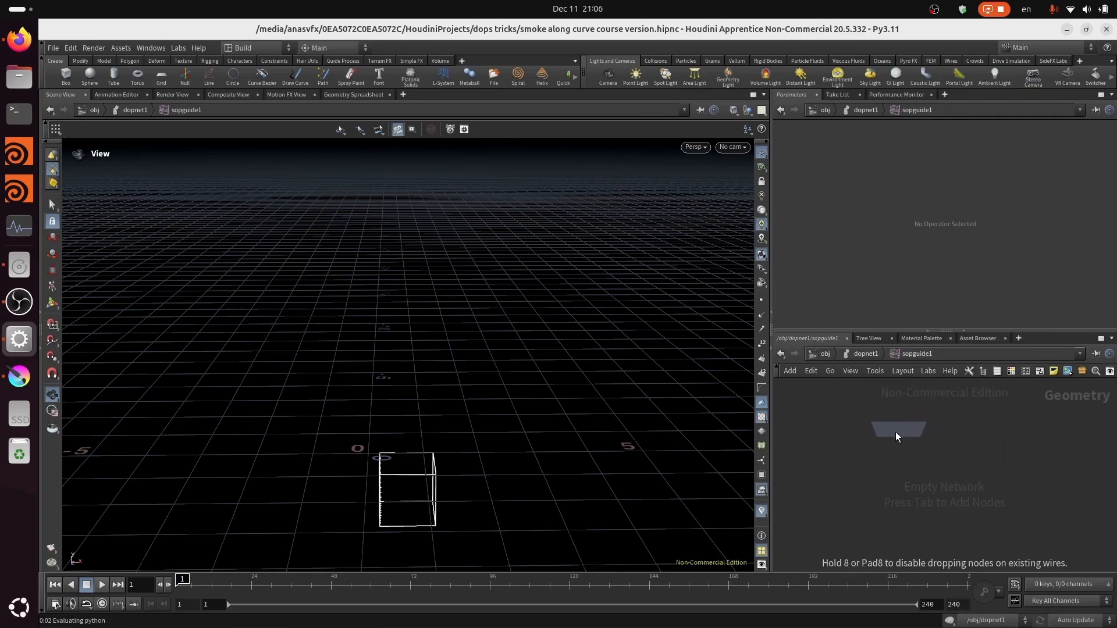
{"action": "left_click", "coordinate": [885, 437]}
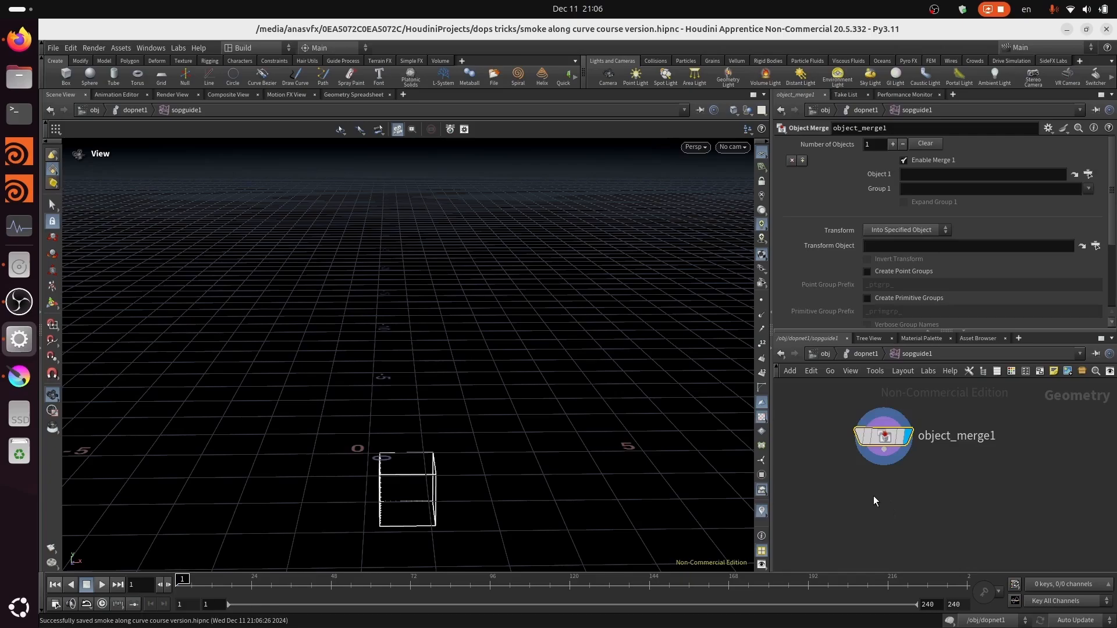
Set Object 1 of the Object Merge node to /obj/curve_object1/curve1.
{"action": "middle_click_drag", "start_coordinate": [874, 495], "coordinate": [859, 486]}
{"action": "scroll", "coordinate": [867, 475], "scroll_direction": "up", "scroll_amount": 1}
{"action": "middle_click_drag", "start_coordinate": [928, 479], "coordinate": [897, 480]}
{"action": "left_click", "coordinate": [1088, 174]}
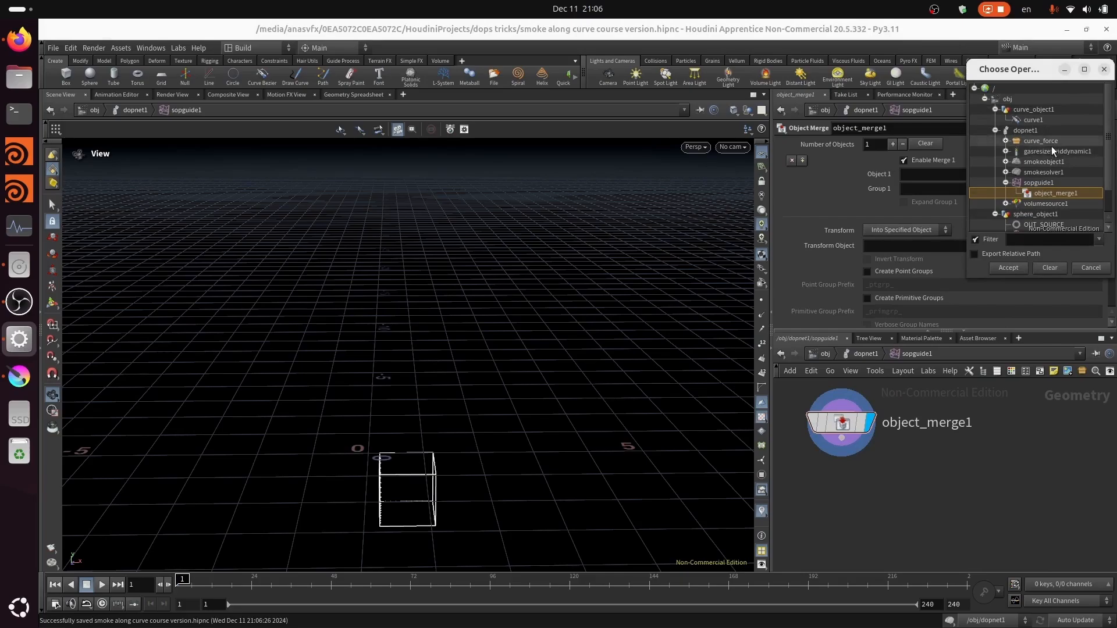
{"action": "double_click", "coordinate": [1033, 120]}
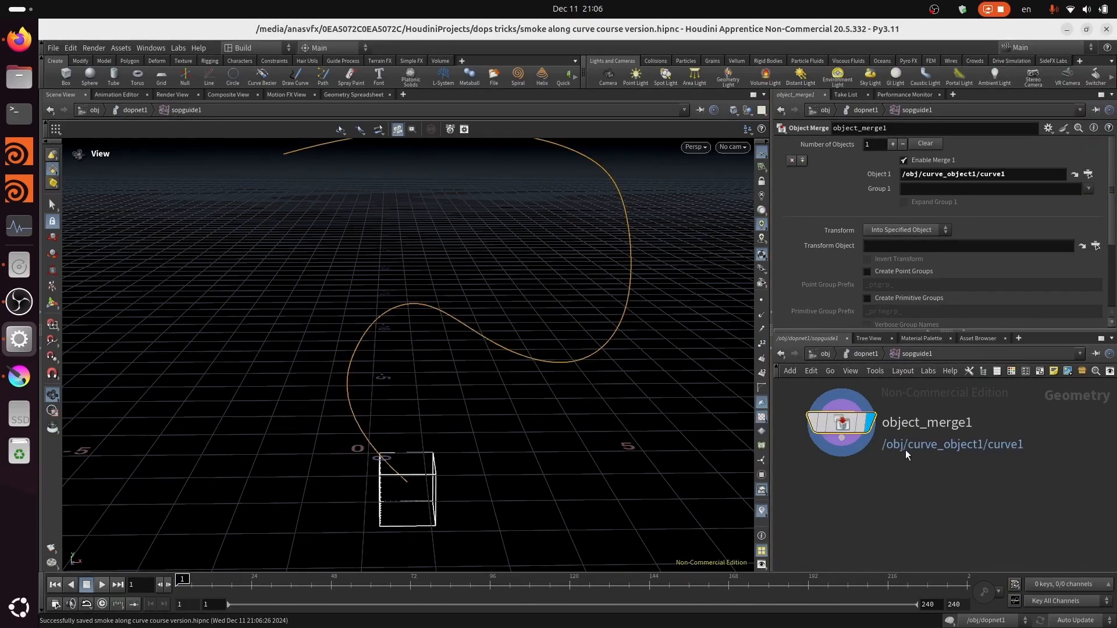
{"action": "left_click_drag", "start_coordinate": [478, 403], "coordinate": [511, 369]}
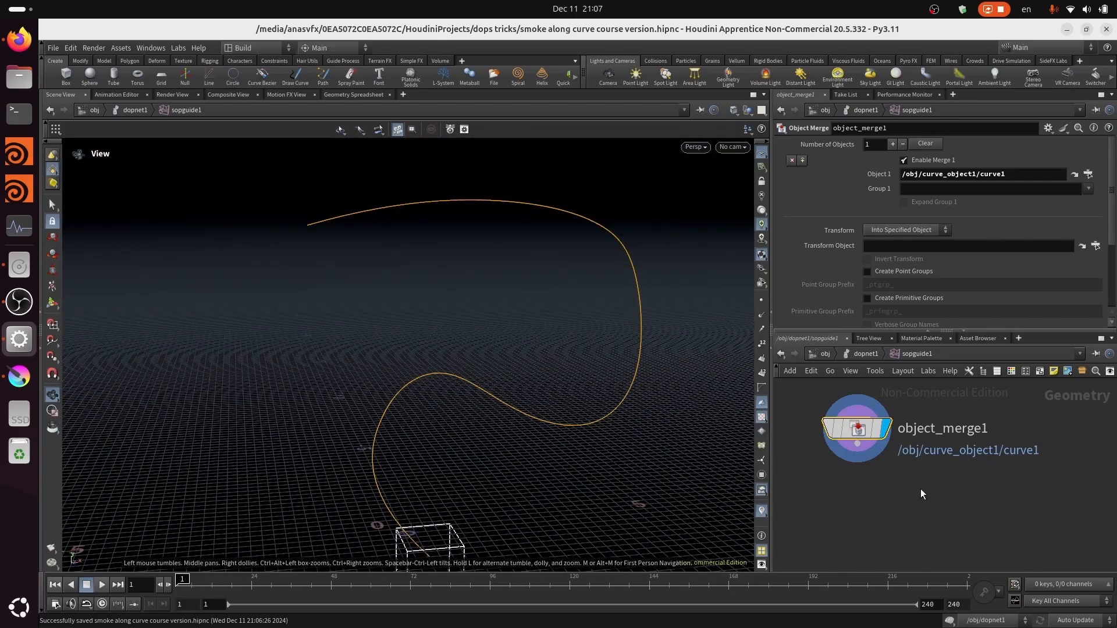
Add a Resample node connected below object_merge1 and set the display flag on it.
{"action": "middle_click_drag", "start_coordinate": [921, 488], "coordinate": [935, 436]}
{"action": "mouse_move", "coordinate": [903, 445]}
{"action": "right_mouse_down"}
{"action": "mouse_move", "coordinate": [902, 478]}
{"action": "mouse_move", "coordinate": [900, 456]}
{"action": "right_mouse_up"}
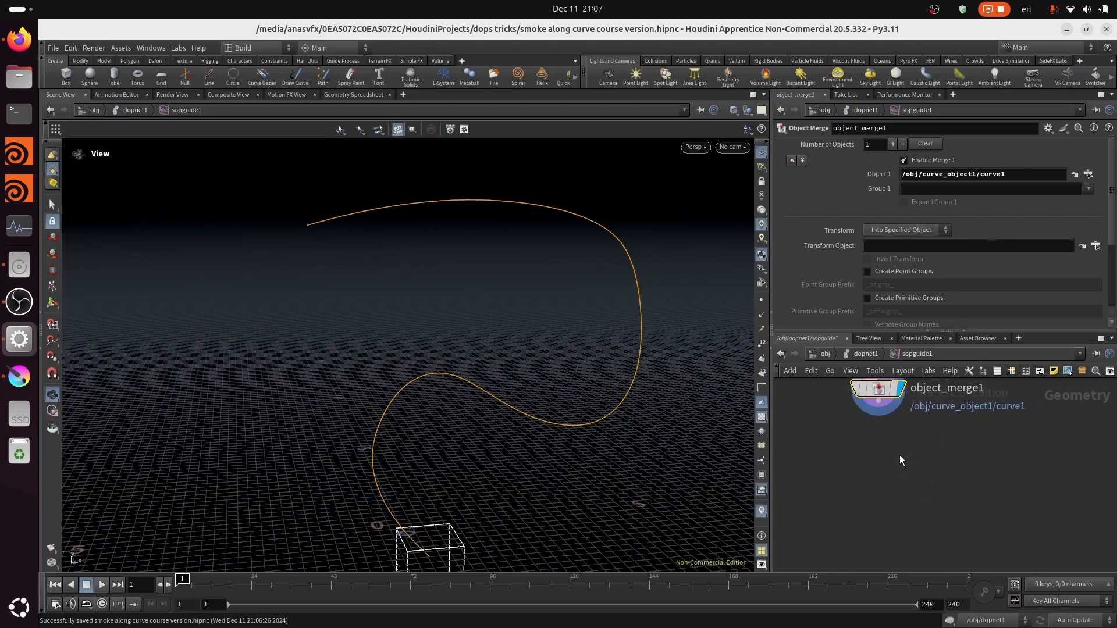
{"action": "middle_click_drag", "start_coordinate": [888, 478], "coordinate": [907, 474]}
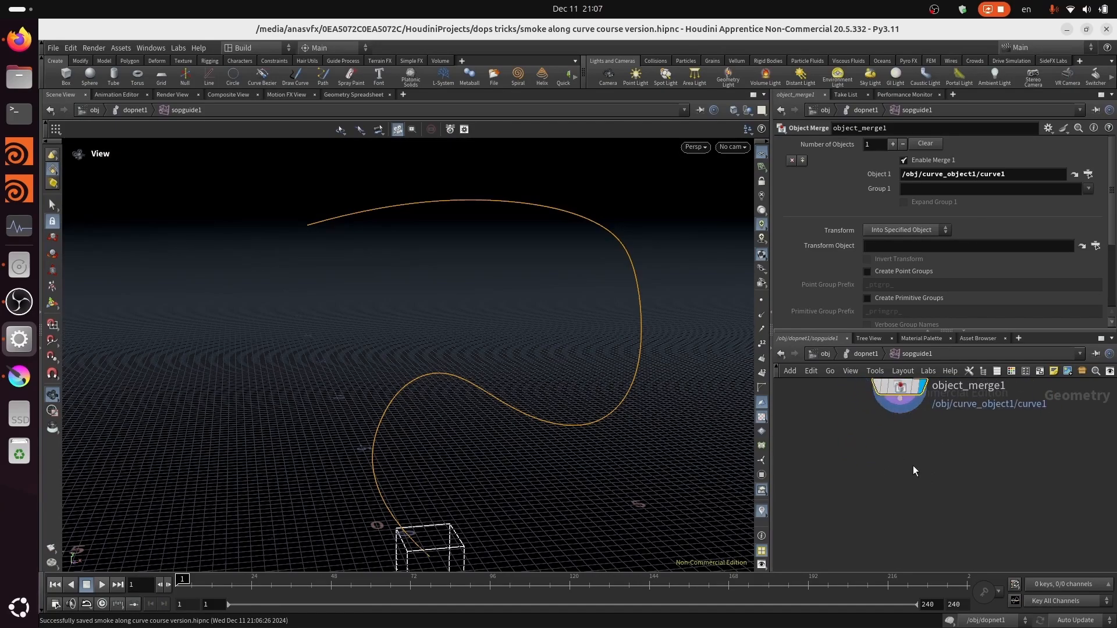
{"action": "key", "text": "Tab"}
{"action": "type", "text": "re"}
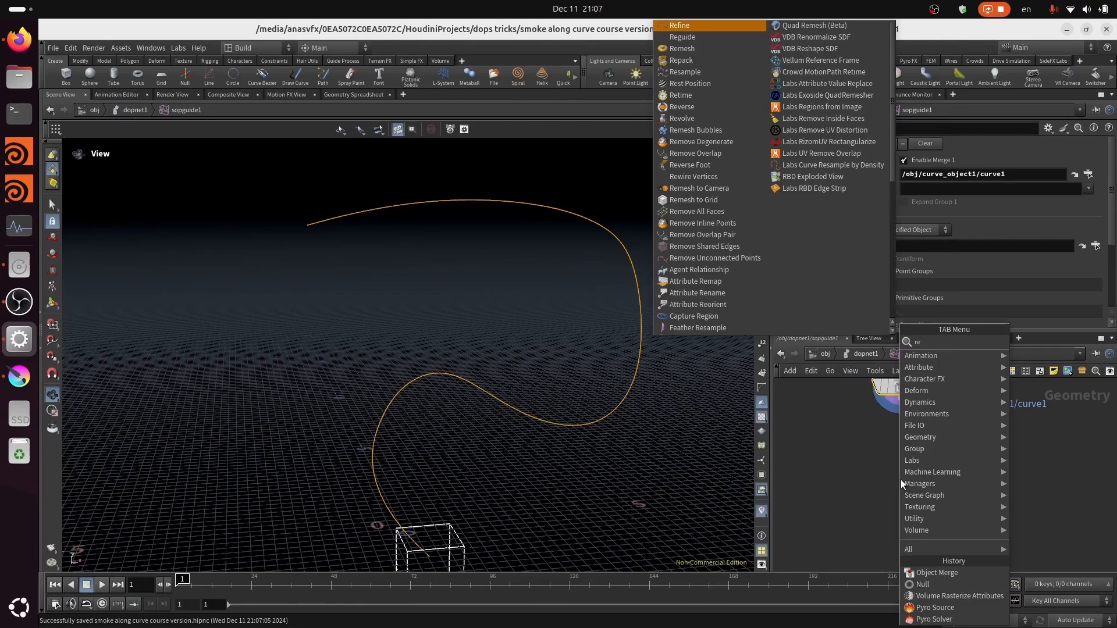
{"action": "type", "text": "sa"}
{"action": "left_click", "coordinate": [819, 344]}
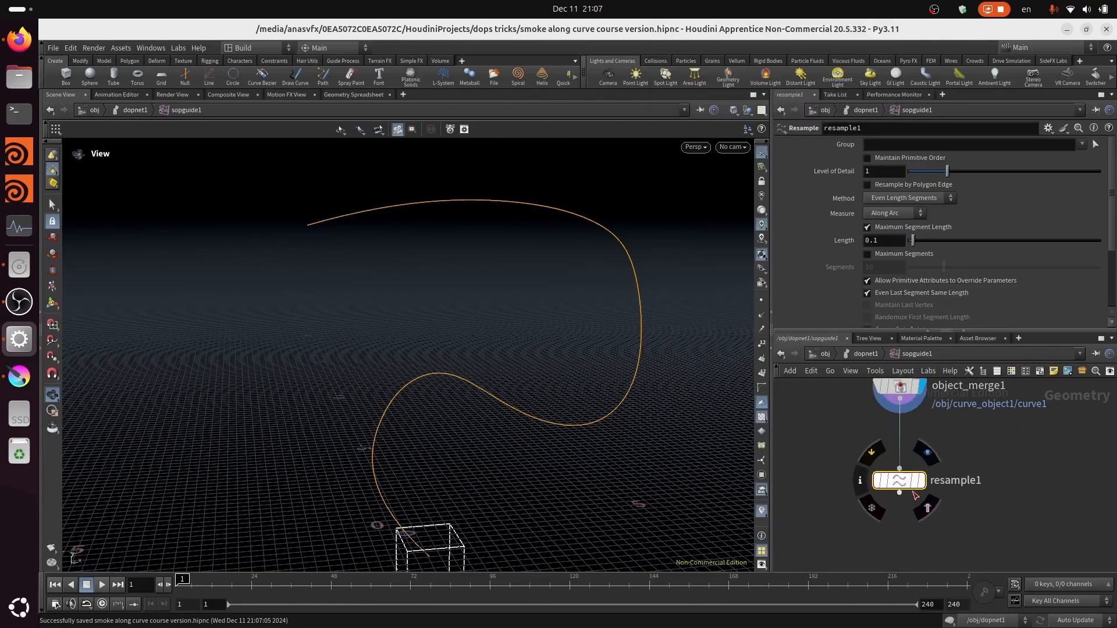
{"action": "scroll", "coordinate": [928, 524], "scroll_direction": "up", "scroll_amount": 4}
{"action": "left_click", "coordinate": [920, 444]}
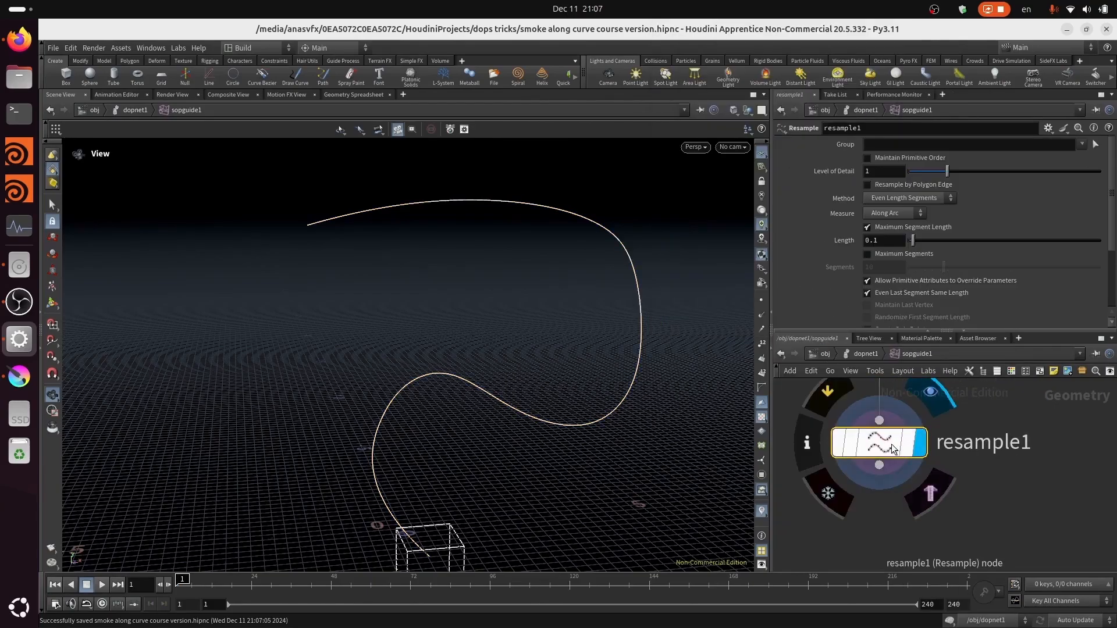
Turn on point display in the viewport and examine the point spacing along the resampled curve.
{"action": "mouse_move", "coordinate": [893, 449]}
{"action": "left_mouse_down"}
{"action": "mouse_move", "coordinate": [907, 447]}
{"action": "mouse_move", "coordinate": [895, 442]}
{"action": "left_mouse_up"}
{"action": "right_click_drag", "start_coordinate": [389, 482], "coordinate": [498, 375]}
{"action": "left_click", "coordinate": [762, 300]}
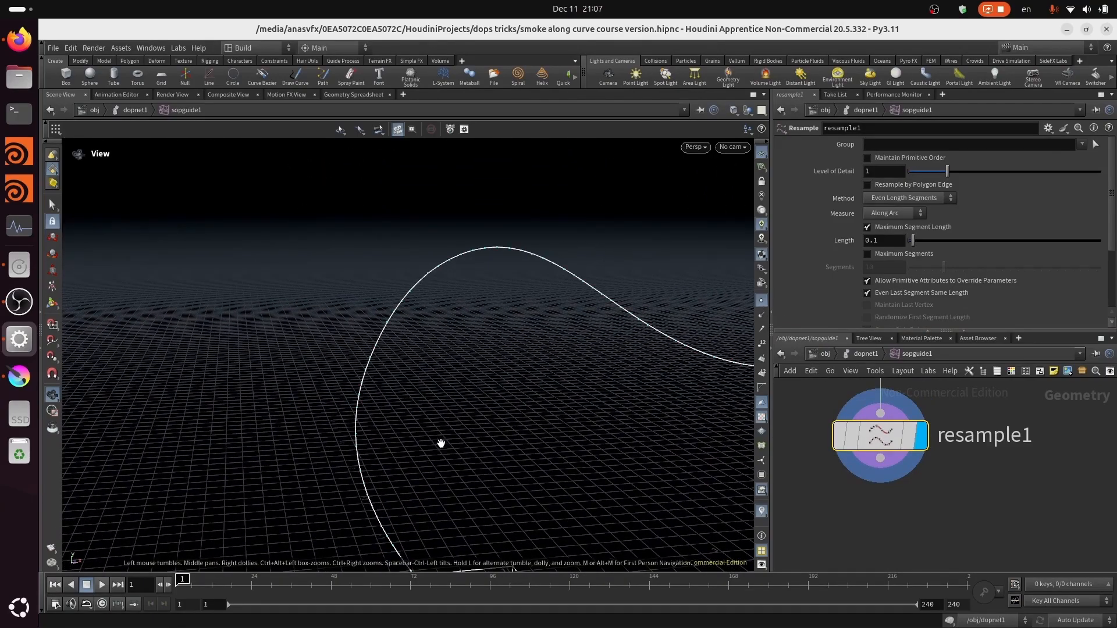
{"action": "middle_click_drag", "start_coordinate": [441, 443], "coordinate": [459, 352]}
{"action": "left_click_drag", "start_coordinate": [369, 396], "coordinate": [379, 423]}
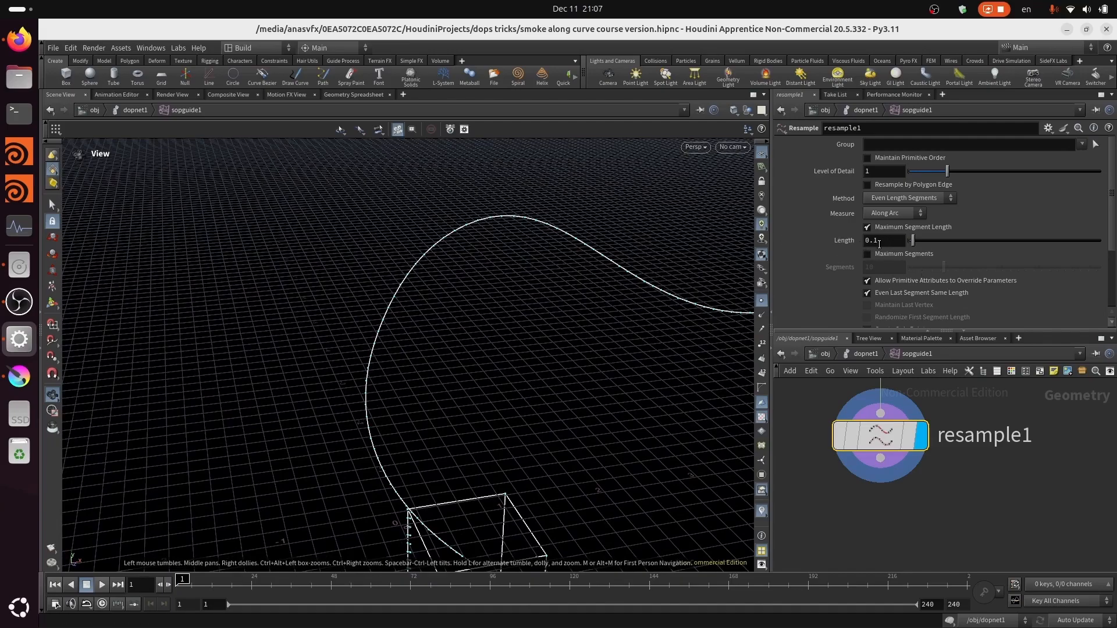
{"action": "right_click_drag", "start_coordinate": [434, 407], "coordinate": [569, 326]}
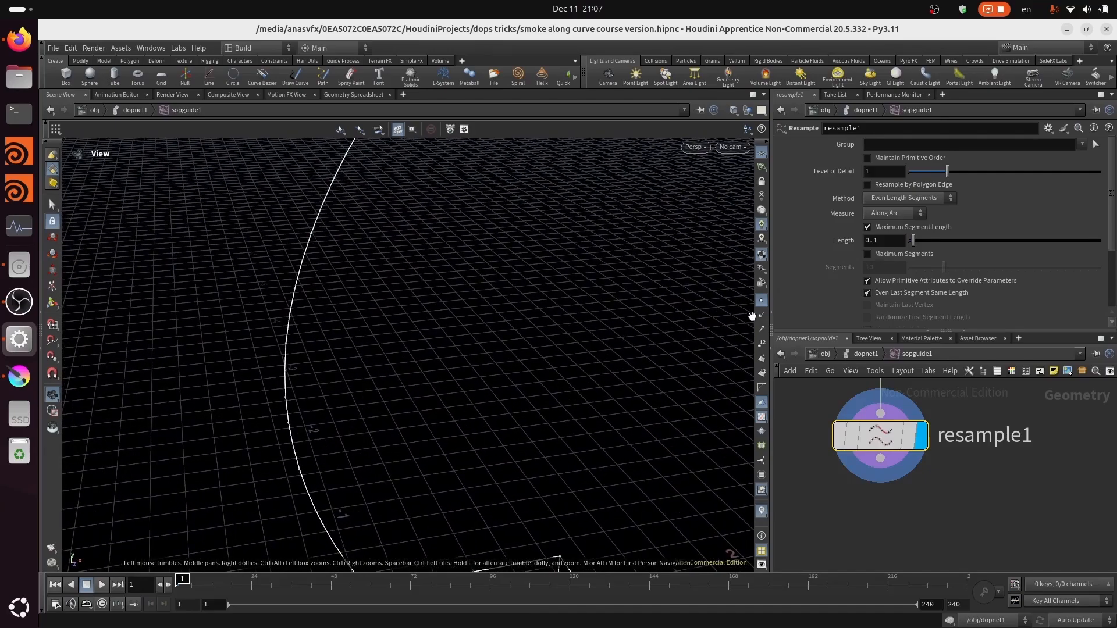
{"action": "left_click_drag", "start_coordinate": [267, 401], "coordinate": [457, 277]}
{"action": "left_click_drag", "start_coordinate": [382, 324], "coordinate": [387, 410]}
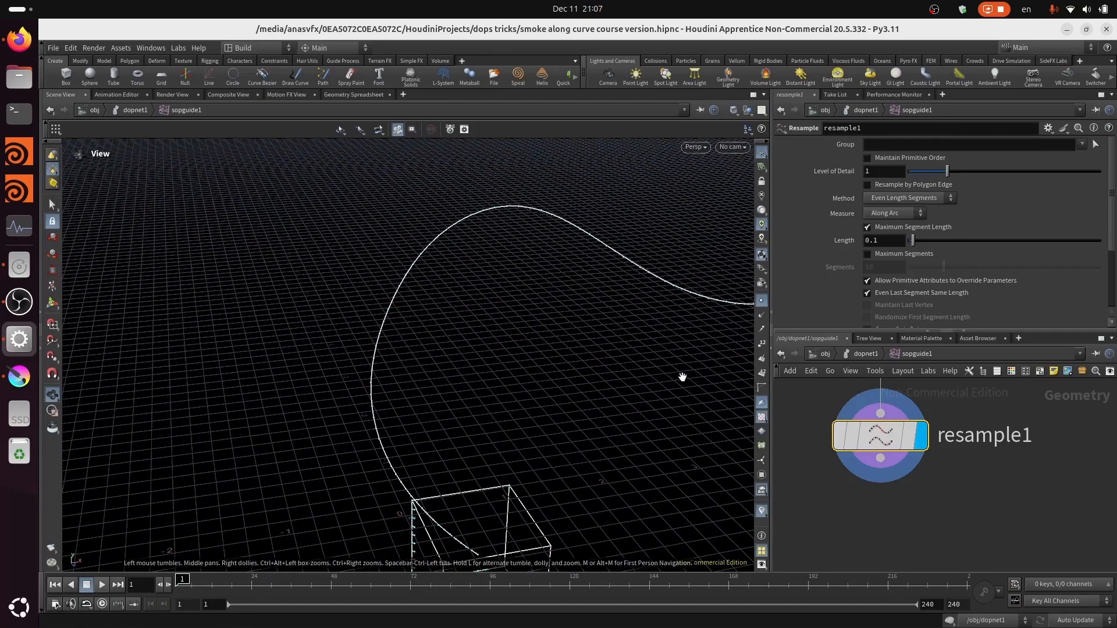
{"action": "right_click_drag", "start_coordinate": [539, 256], "coordinate": [601, 210]}
{"action": "left_click_drag", "start_coordinate": [533, 194], "coordinate": [542, 175]}
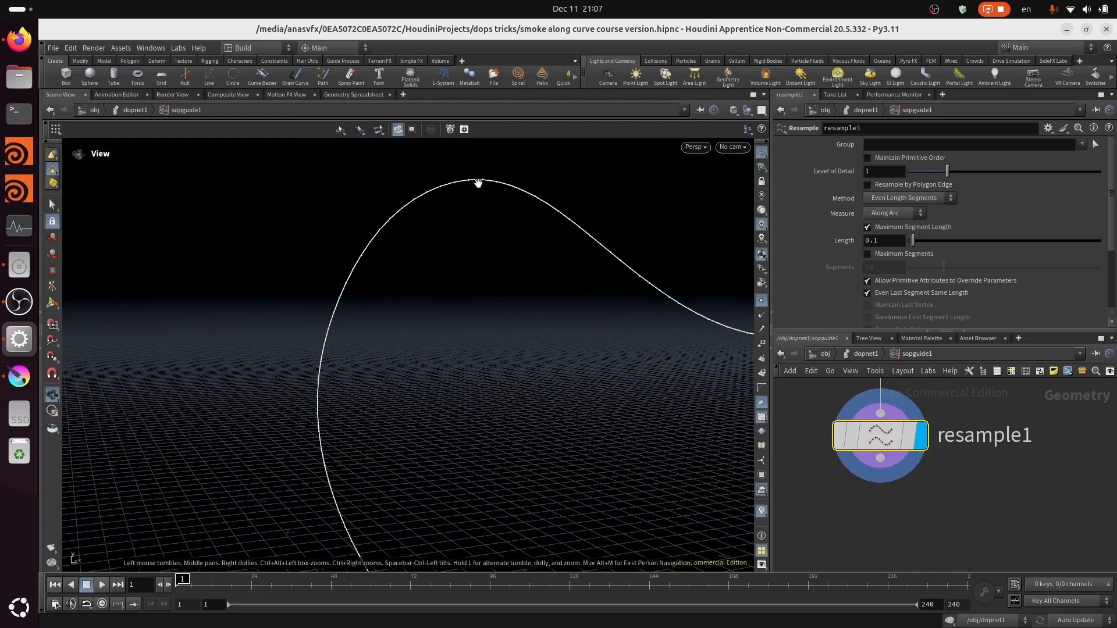
Try a maximum segment length of 0.05 on the Resample node.
{"action": "left_click", "coordinate": [884, 239]}
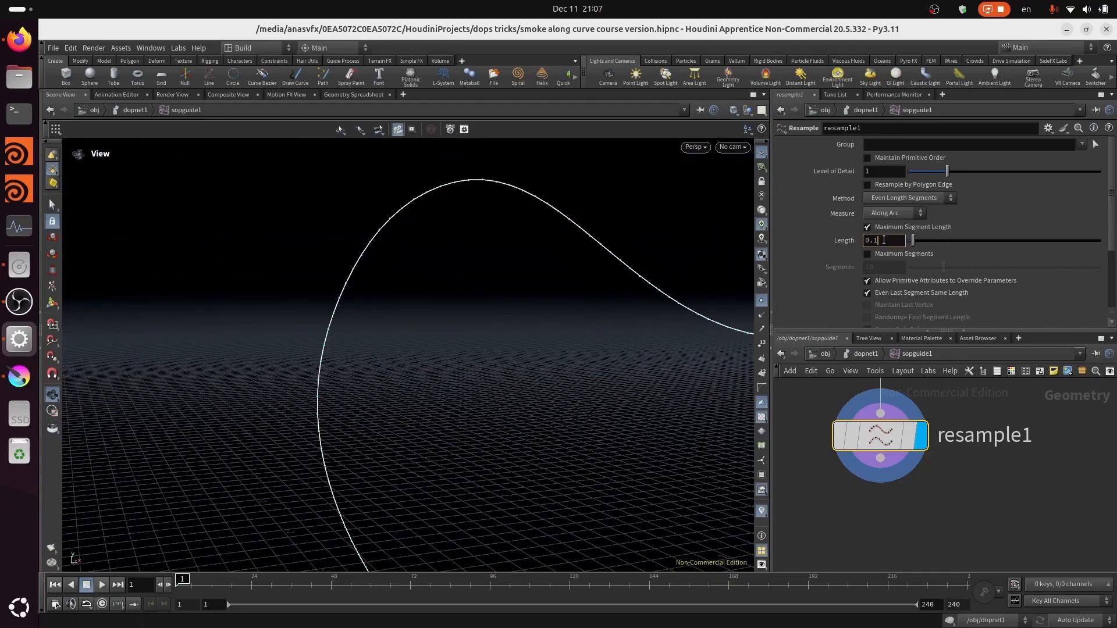
{"action": "key", "text": "BackSpace"}
{"action": "type", "text": "05"}
{"action": "key", "text": "Return"}
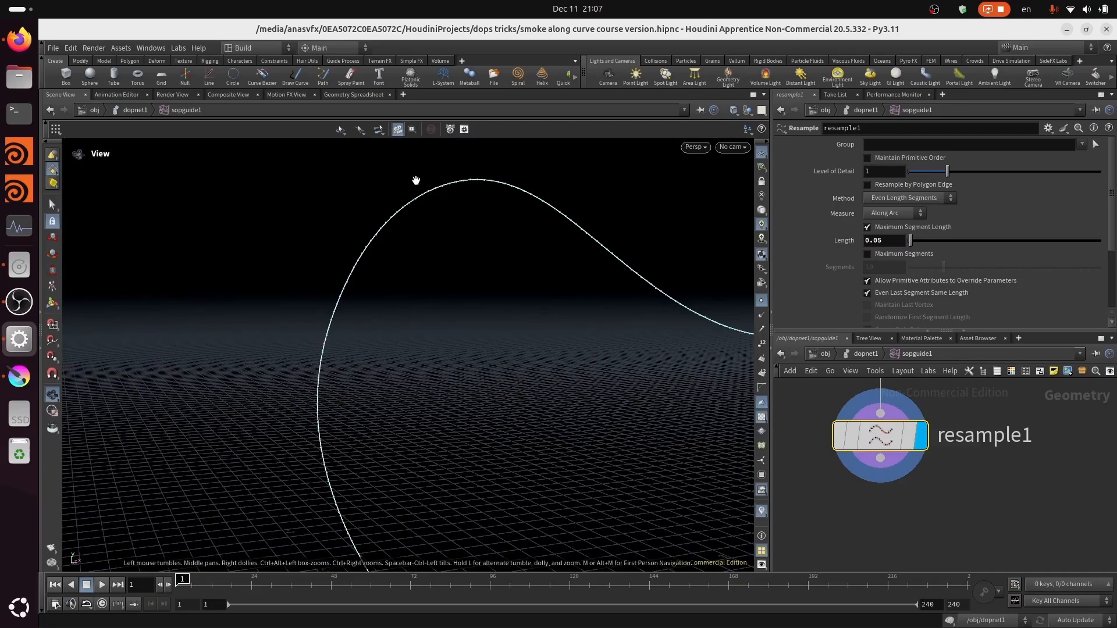
Set the Resample node's segment length back to 0.1 and save the scene.
{"action": "left_click", "coordinate": [885, 242]}
{"action": "key", "text": "BackSpace"}
{"action": "key", "text": "BackSpace"}
{"action": "type", "text": "1"}
{"action": "key", "text": "Return"}
{"action": "left_click_drag", "start_coordinate": [591, 302], "coordinate": [662, 343]}
{"action": "key", "text": "ctrl+s"}
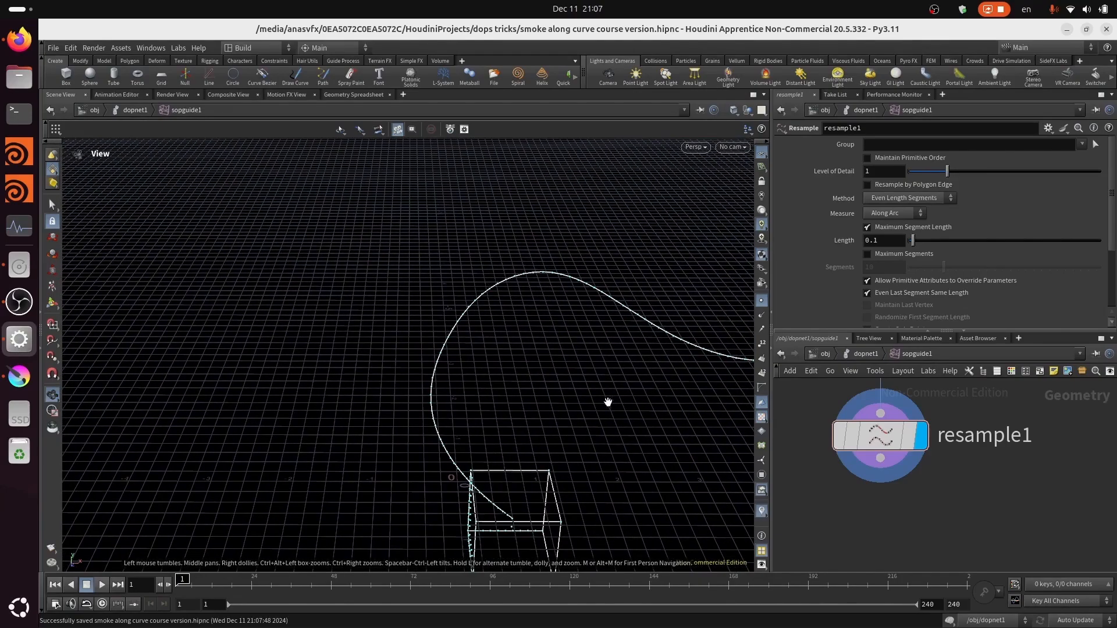
Add an Attribute Wrangle node connected below resample1 and set the display flag on it.
{"action": "left_click_drag", "start_coordinate": [606, 402], "coordinate": [541, 347]}
{"action": "middle_click_drag", "start_coordinate": [921, 545], "coordinate": [938, 494]}
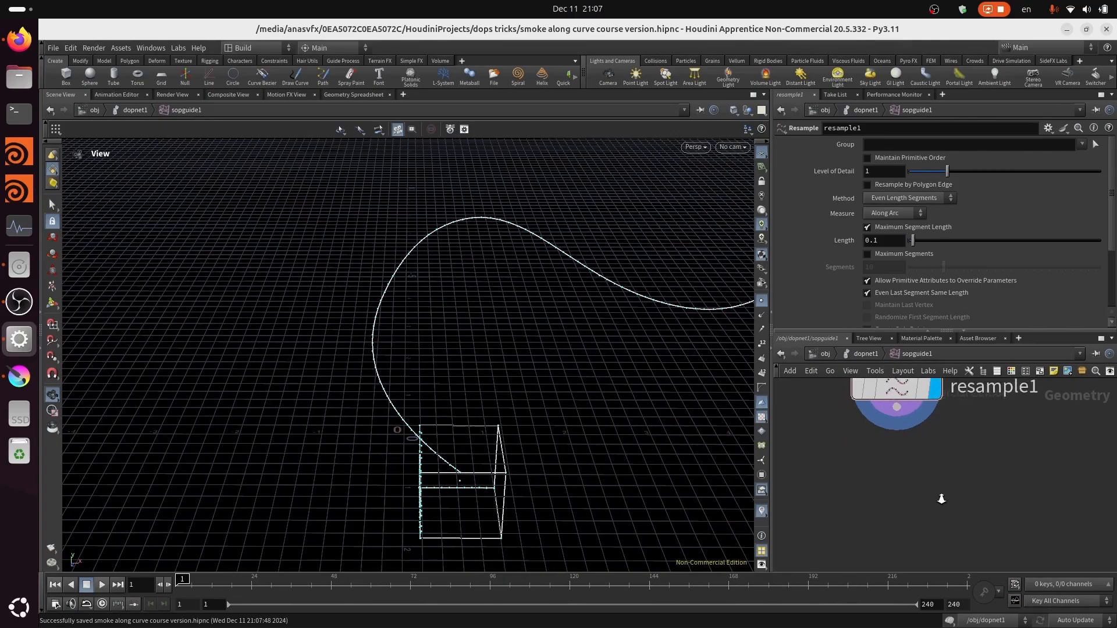
{"action": "scroll", "coordinate": [935, 493], "scroll_direction": "down", "scroll_amount": 3}
{"action": "left_click", "coordinate": [906, 425]}
{"action": "key", "text": "Tab"}
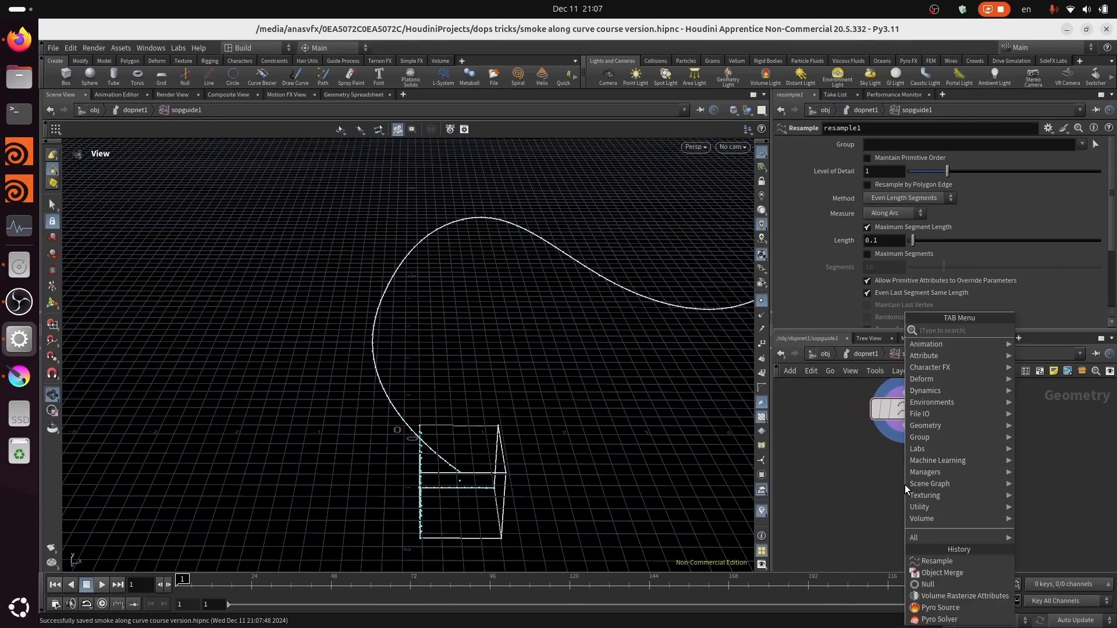
{"action": "type", "text": "att wra"}
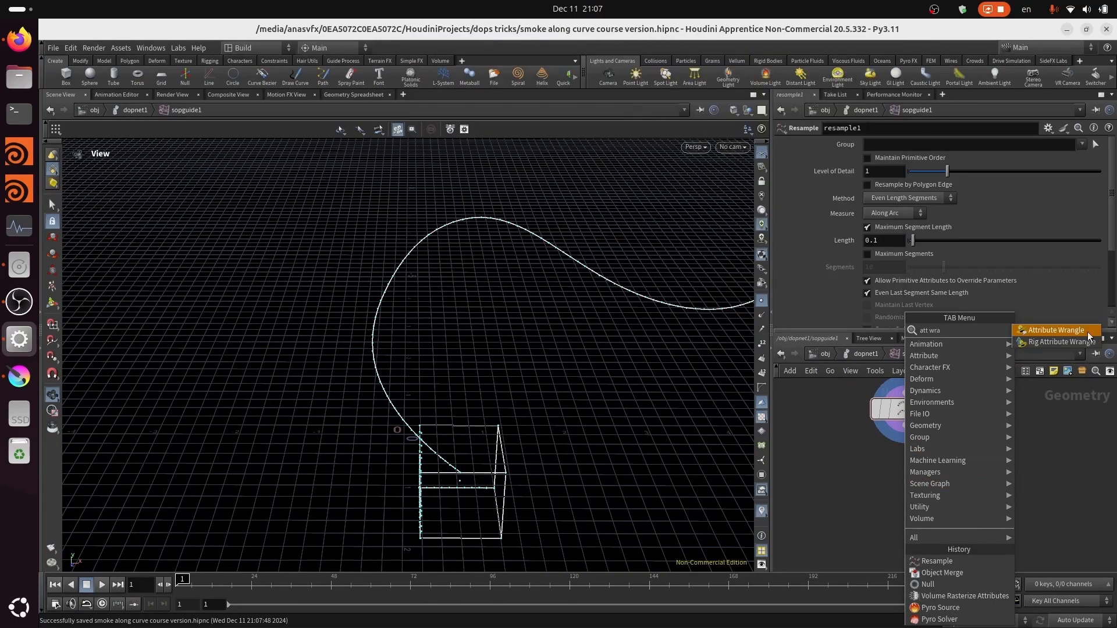
{"action": "key", "text": "Return"}
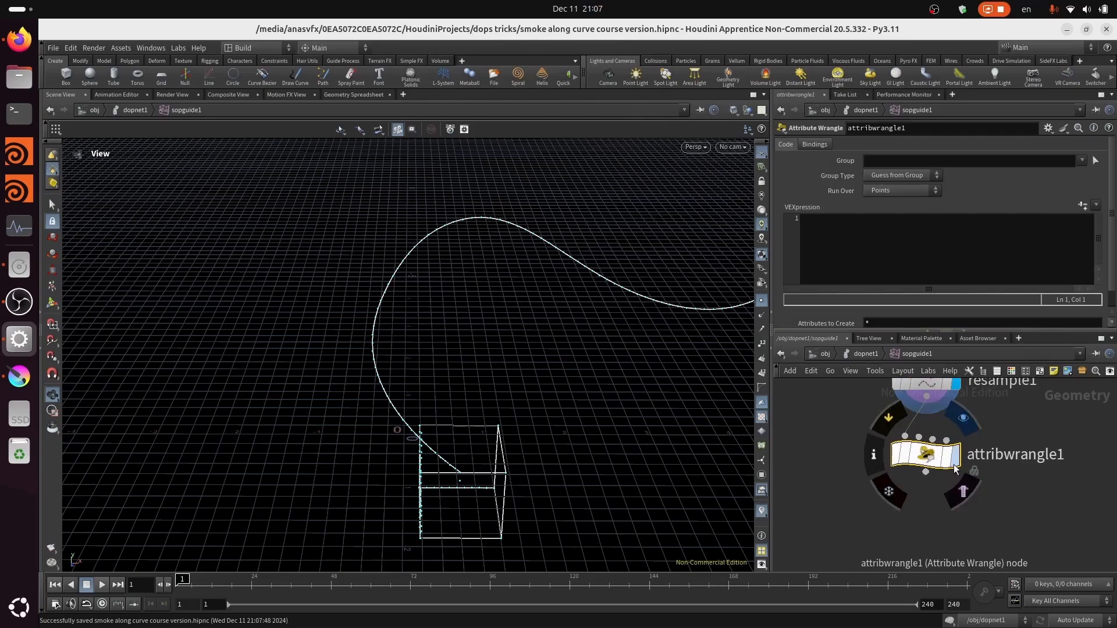
{"action": "left_click_drag", "start_coordinate": [926, 457], "coordinate": [941, 465]}
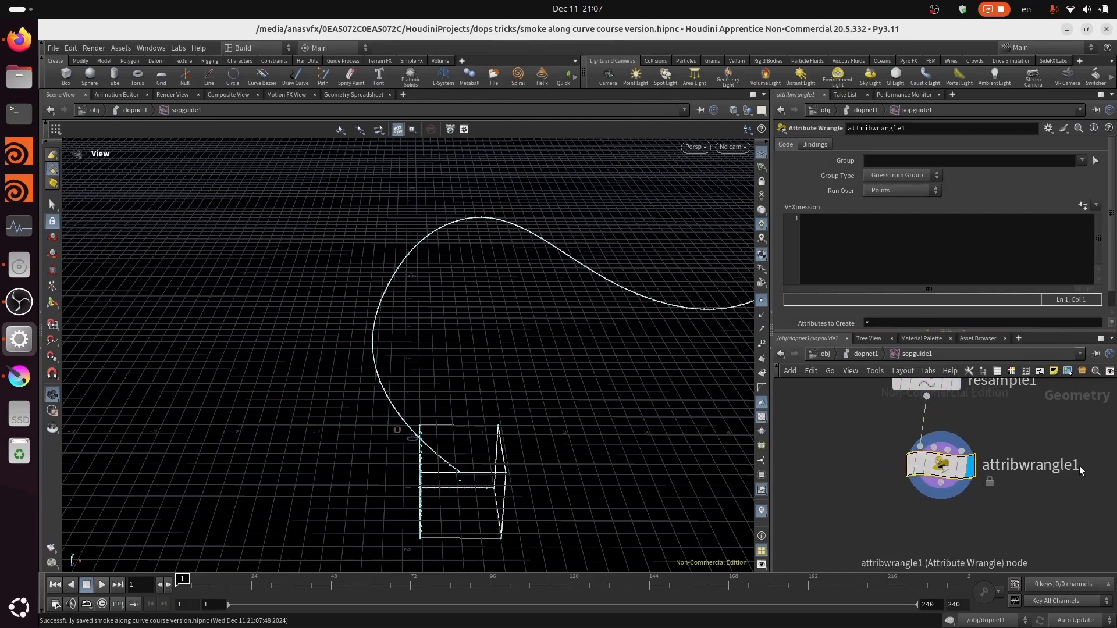
Rename the Attribute Wrangle node to attribwrangle_lengthscale and save the scene.
{"action": "double_click", "coordinate": [1076, 466]}
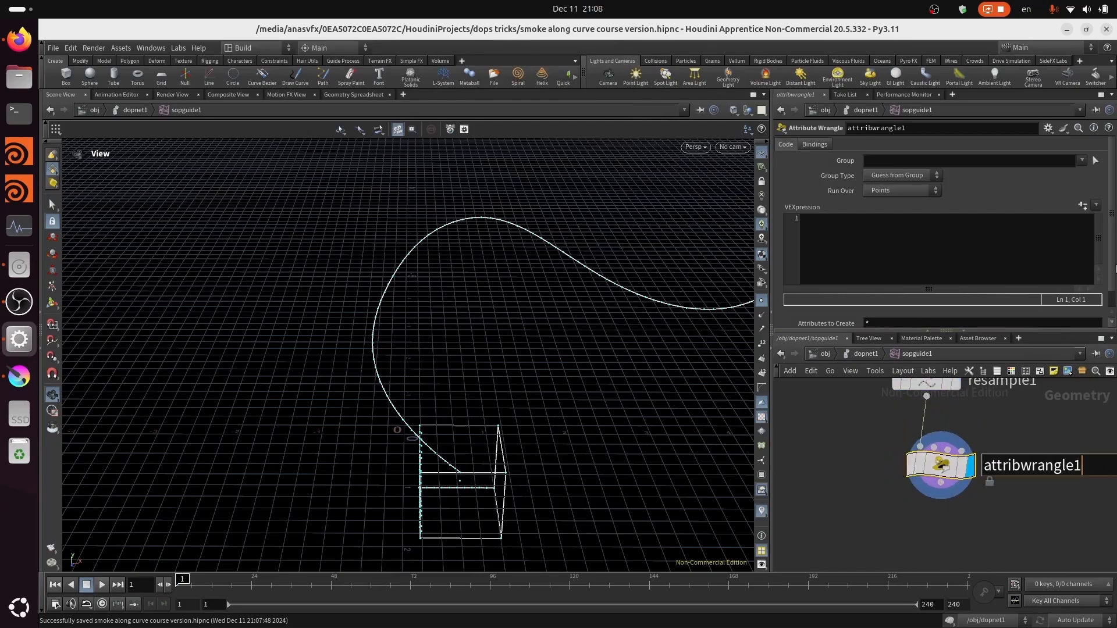
{"action": "key", "text": "BackSpace"}
{"action": "type", "text": "_lengt"}
{"action": "key", "text": "Return"}
{"action": "middle_click_drag", "start_coordinate": [1025, 515], "coordinate": [932, 522]}
{"action": "key", "text": "ctrl+s"}
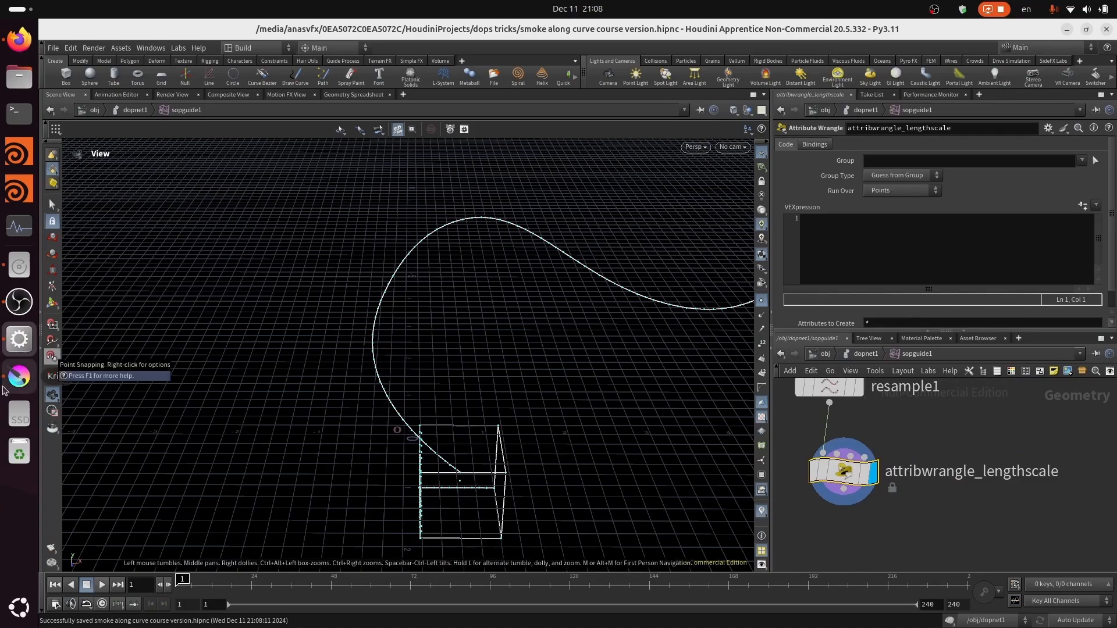
Switch to Krita and create a new blank document with the default settings.
{"action": "left_click", "coordinate": [18, 376]}
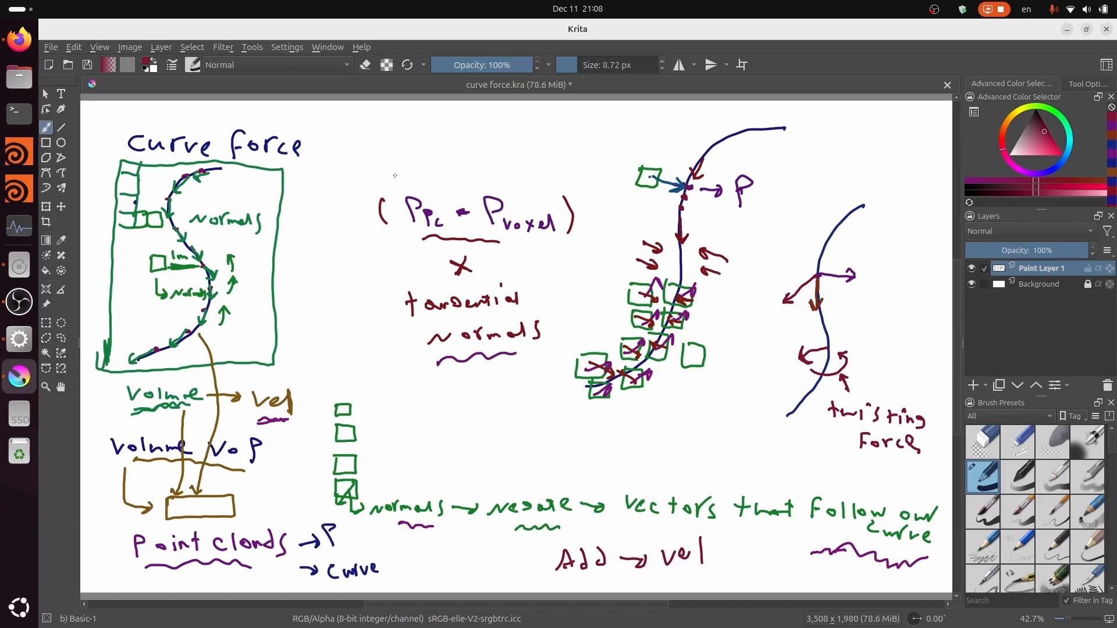
{"action": "key", "text": "ctrl"}
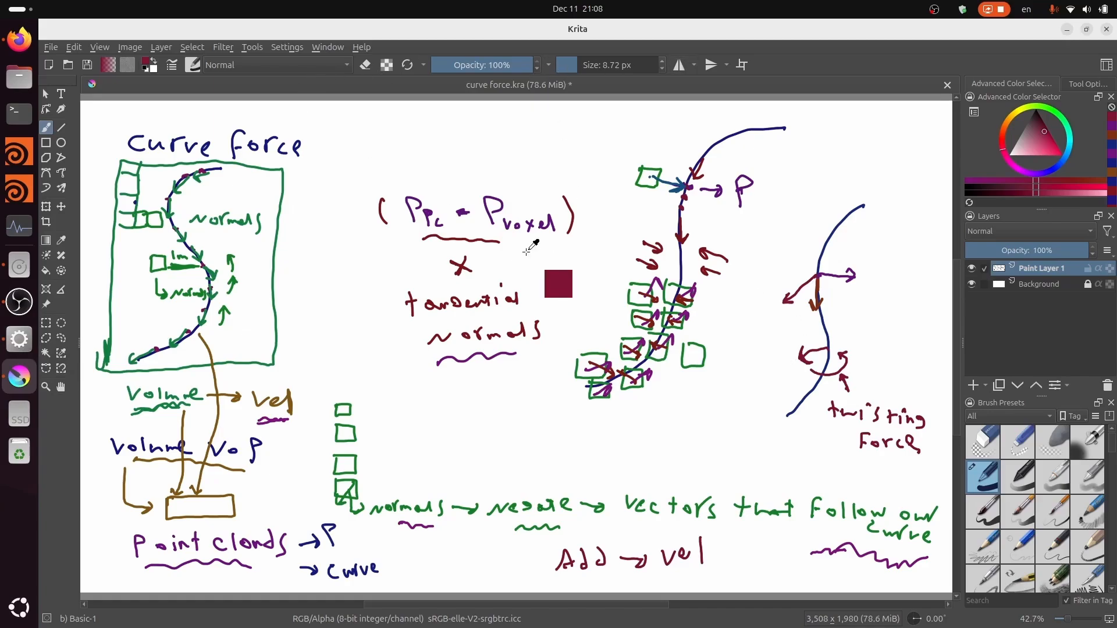
{"action": "key", "text": "ctrl+n"}
{"action": "left_click", "coordinate": [742, 491]}
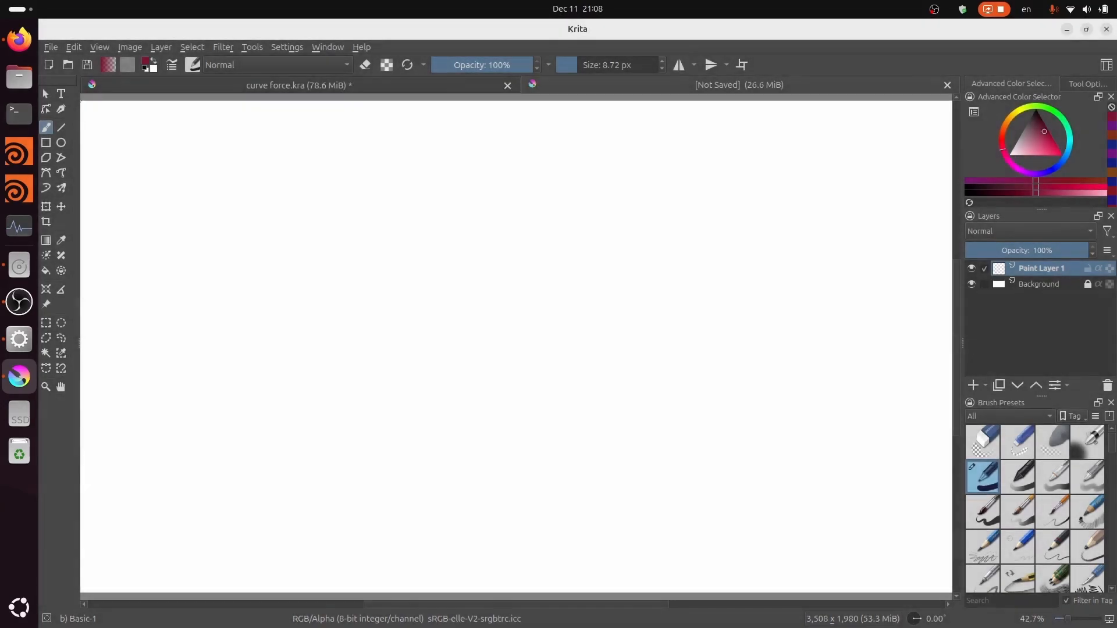
Save the curve force.kra drawing and return to the new blank document.
{"action": "left_click", "coordinate": [305, 87]}
{"action": "key", "text": "ctrl+s"}
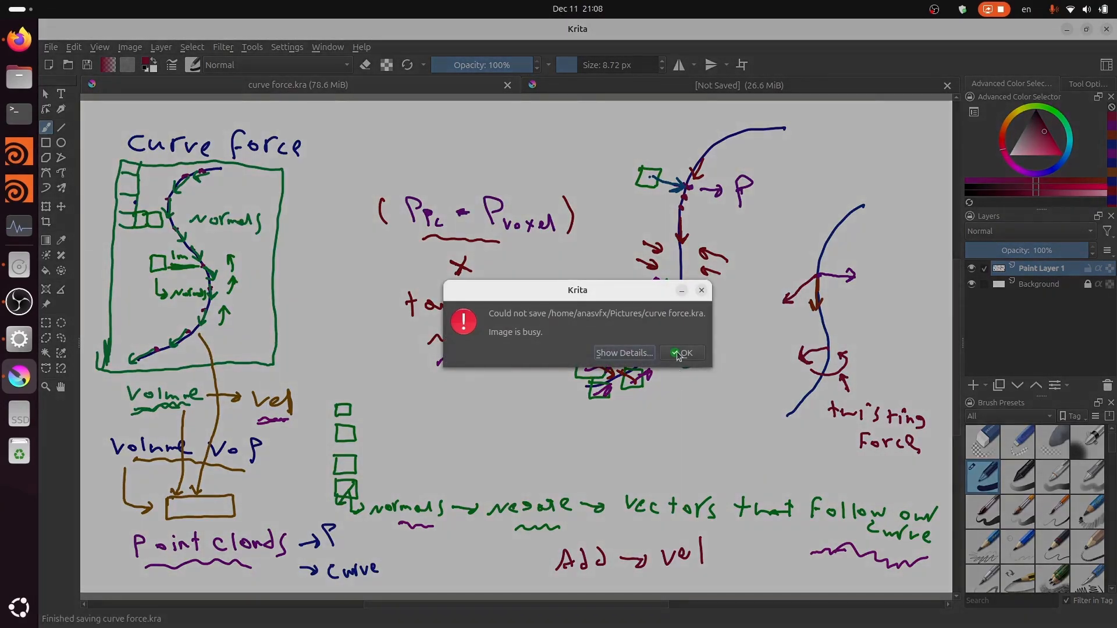
{"action": "left_click", "coordinate": [679, 352]}
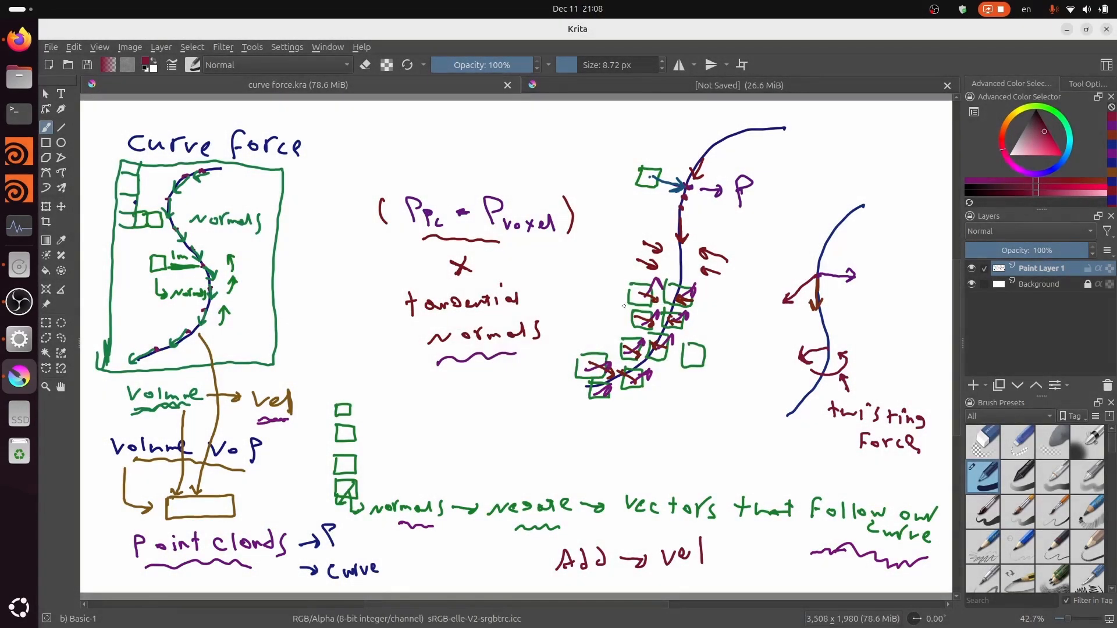
{"action": "left_click", "coordinate": [698, 86]}
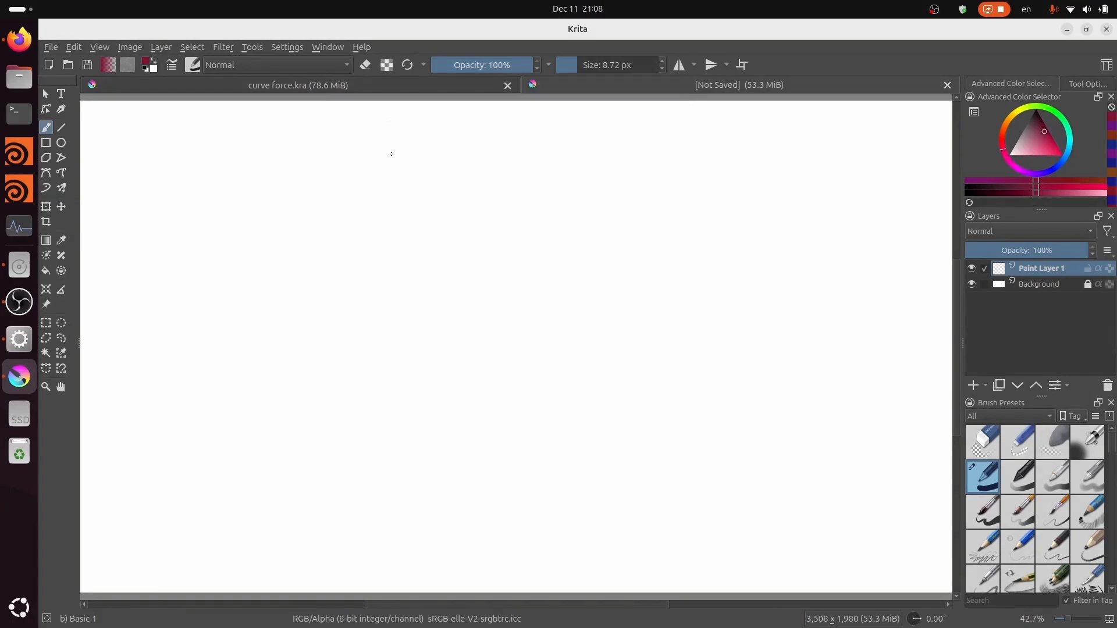
Paint a dark blue S-shaped curve near the middle of the blank canvas.
{"action": "left_click", "coordinate": [1053, 170]}
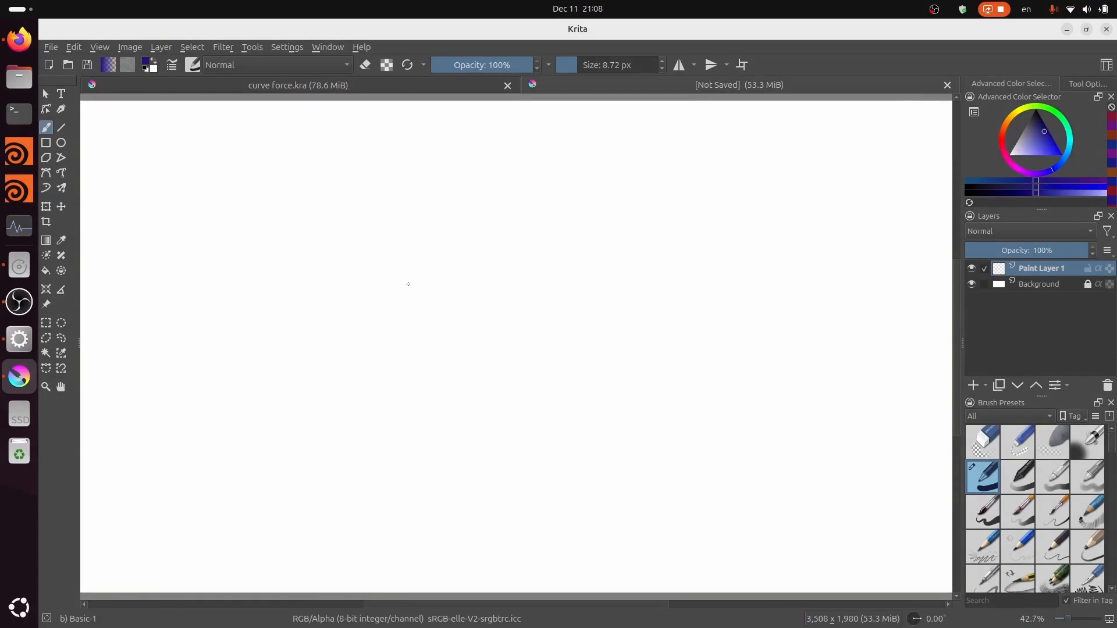
{"action": "mouse_move", "coordinate": [392, 392]}
{"action": "left_mouse_down"}
{"action": "mouse_move", "coordinate": [415, 363]}
{"action": "mouse_move", "coordinate": [375, 245]}
{"action": "mouse_move", "coordinate": [508, 176]}
{"action": "left_mouse_up"}
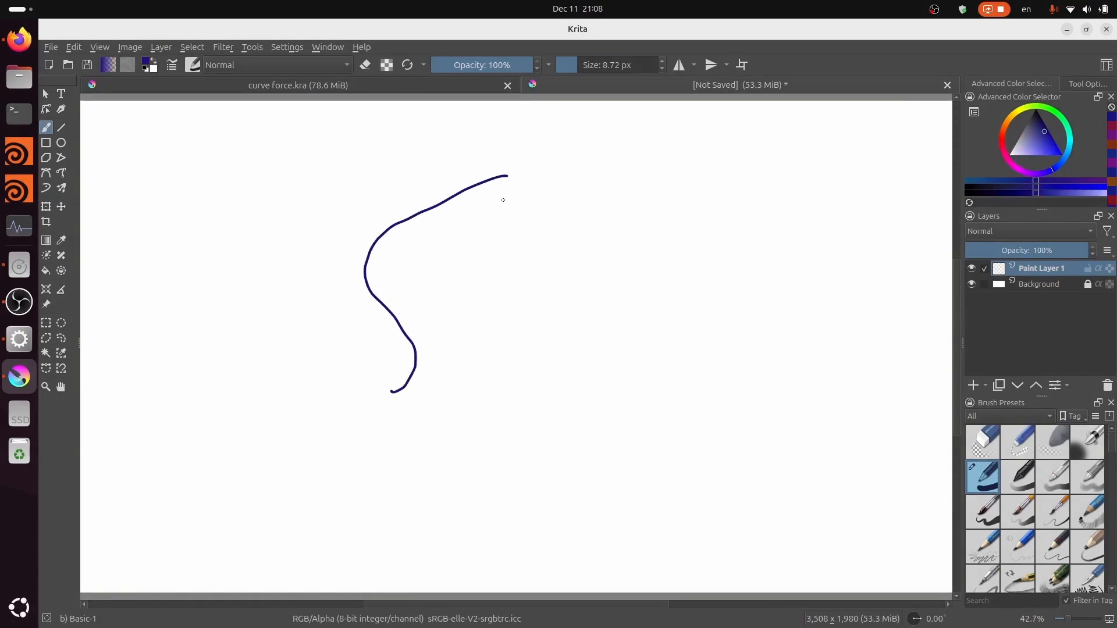
{"action": "key", "text": "ctrl+z"}
{"action": "mouse_move", "coordinate": [409, 424]}
{"action": "left_mouse_down"}
{"action": "mouse_move", "coordinate": [469, 374]}
{"action": "mouse_move", "coordinate": [411, 299]}
{"action": "mouse_move", "coordinate": [466, 211]}
{"action": "mouse_move", "coordinate": [538, 203]}
{"action": "left_mouse_up"}
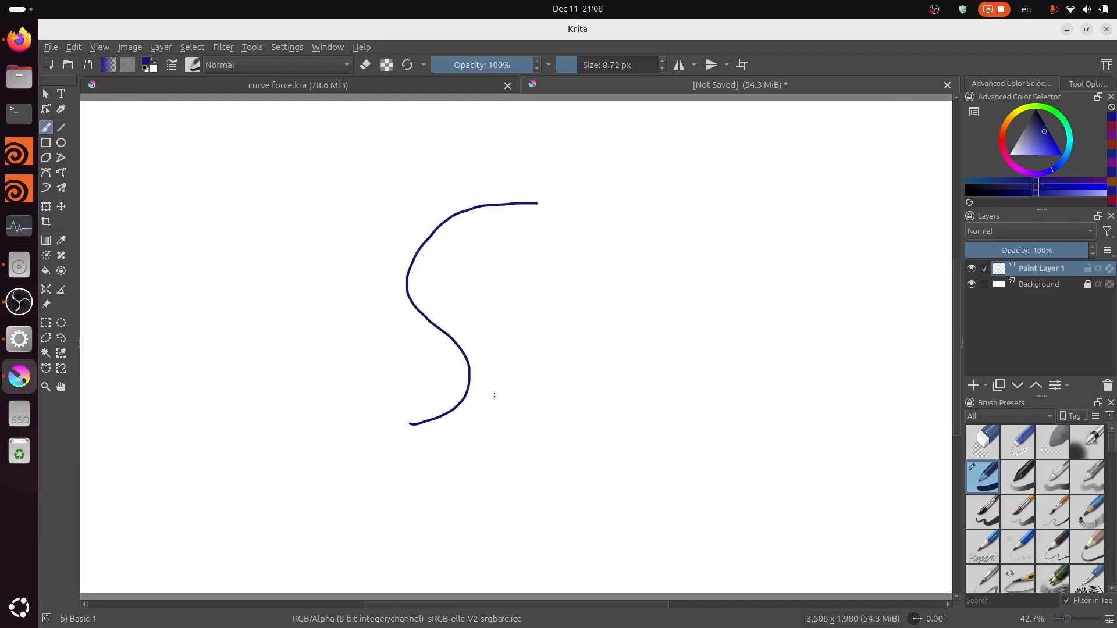
Mark seven dark red points spaced along the blue curve.
{"action": "left_click", "coordinate": [1002, 142]}
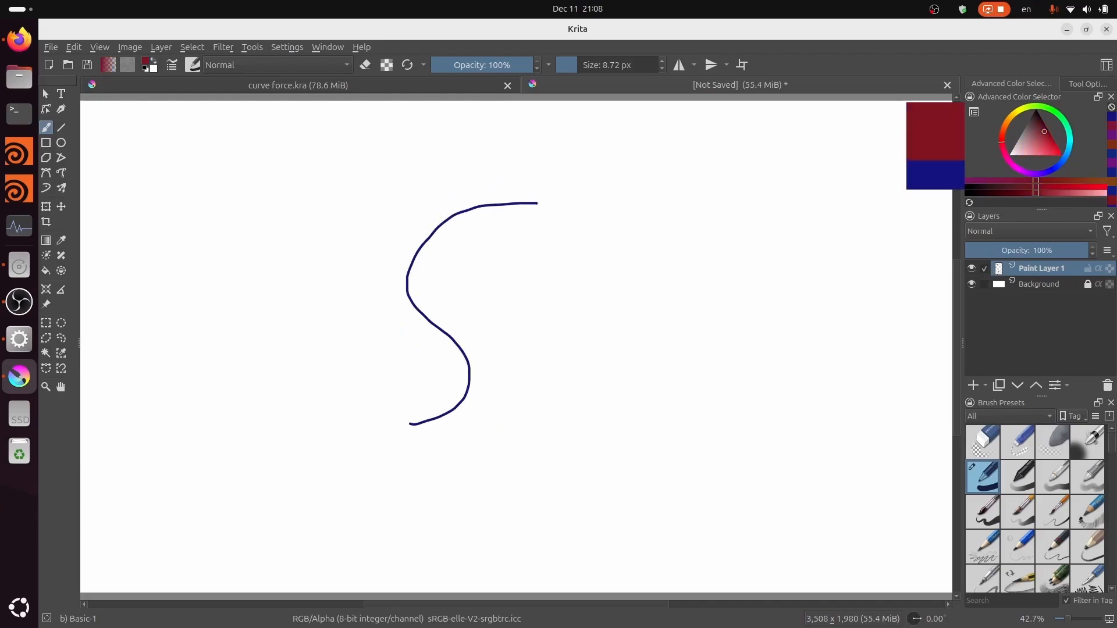
{"action": "left_click", "coordinate": [428, 420]}
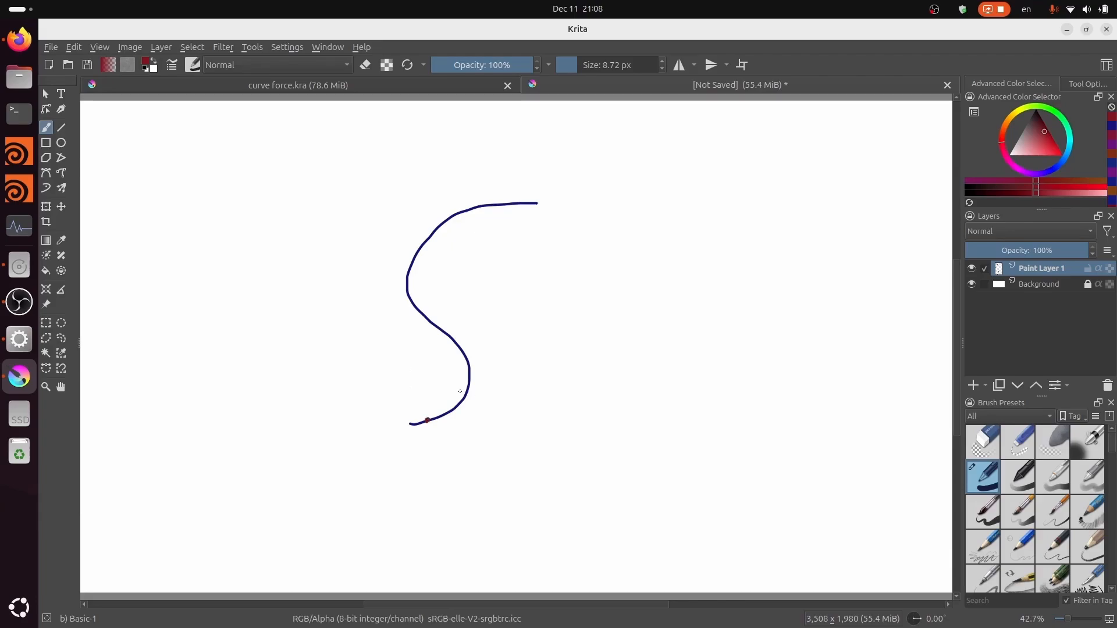
{"action": "left_click", "coordinate": [464, 396]}
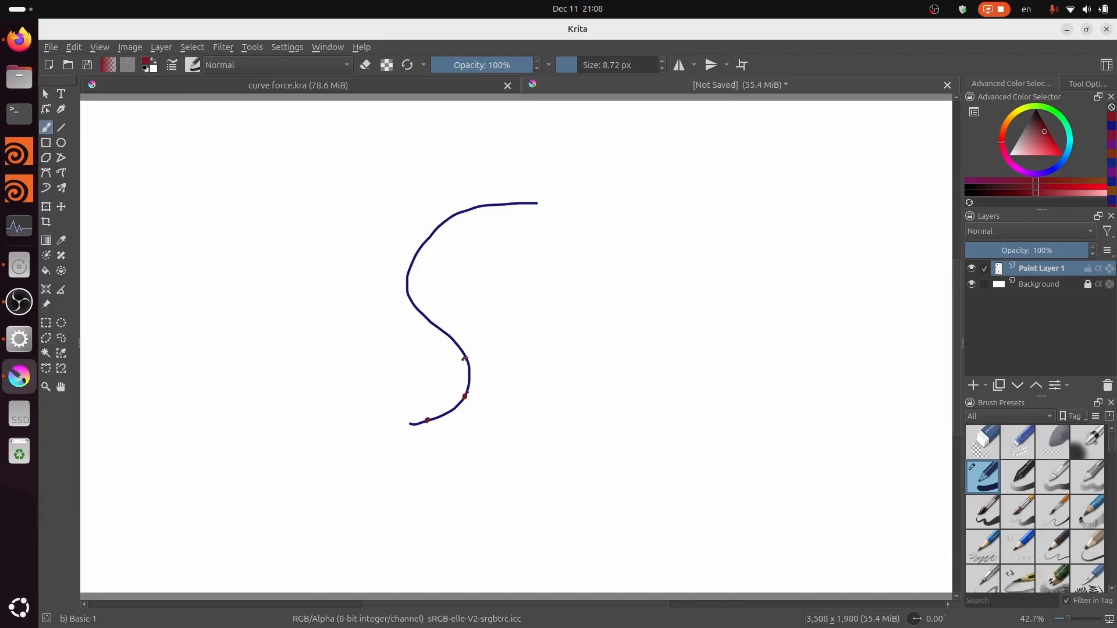
{"action": "left_click", "coordinate": [465, 358]}
{"action": "left_click", "coordinate": [452, 218]}
{"action": "left_click", "coordinate": [498, 206]}
Number the red points 1 to 7 from the curve's lower end to its upper end.
{"action": "left_click_drag", "start_coordinate": [428, 433], "coordinate": [440, 447]}
{"action": "left_click_drag", "start_coordinate": [471, 402], "coordinate": [481, 408]}
{"action": "left_click_drag", "start_coordinate": [481, 344], "coordinate": [481, 355]}
{"action": "left_click_drag", "start_coordinate": [444, 305], "coordinate": [458, 320]}
{"action": "left_click_drag", "start_coordinate": [430, 258], "coordinate": [429, 274]}
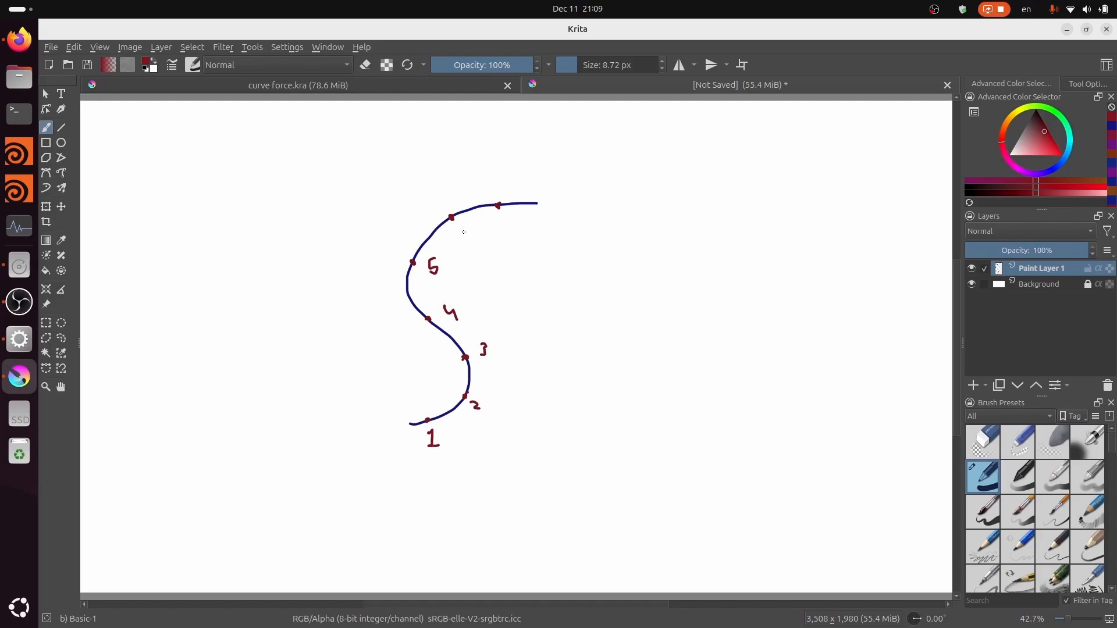
{"action": "mouse_move", "coordinate": [475, 221]}
{"action": "left_mouse_down"}
{"action": "mouse_move", "coordinate": [463, 234]}
{"action": "mouse_move", "coordinate": [507, 238]}
{"action": "left_mouse_up"}
Extend the curve's lower end in dark blue and mark a dark red point labelled 0 at its start.
{"action": "left_click", "coordinate": [1112, 126]}
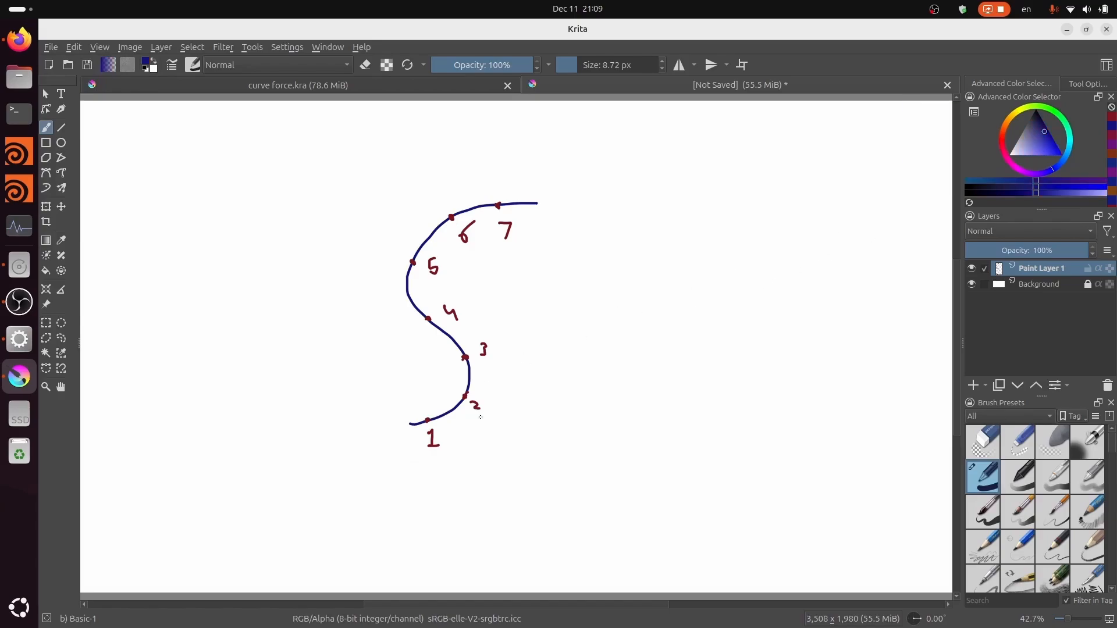
{"action": "left_click_drag", "start_coordinate": [416, 428], "coordinate": [388, 429]}
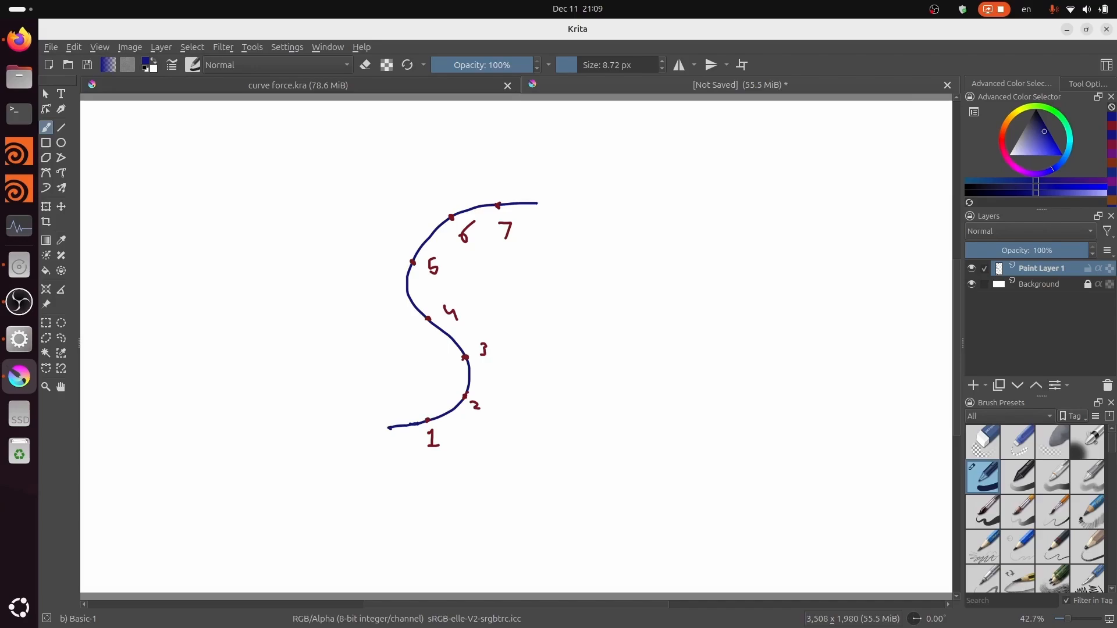
{"action": "left_click", "coordinate": [1002, 139]}
{"action": "left_click", "coordinate": [391, 428]}
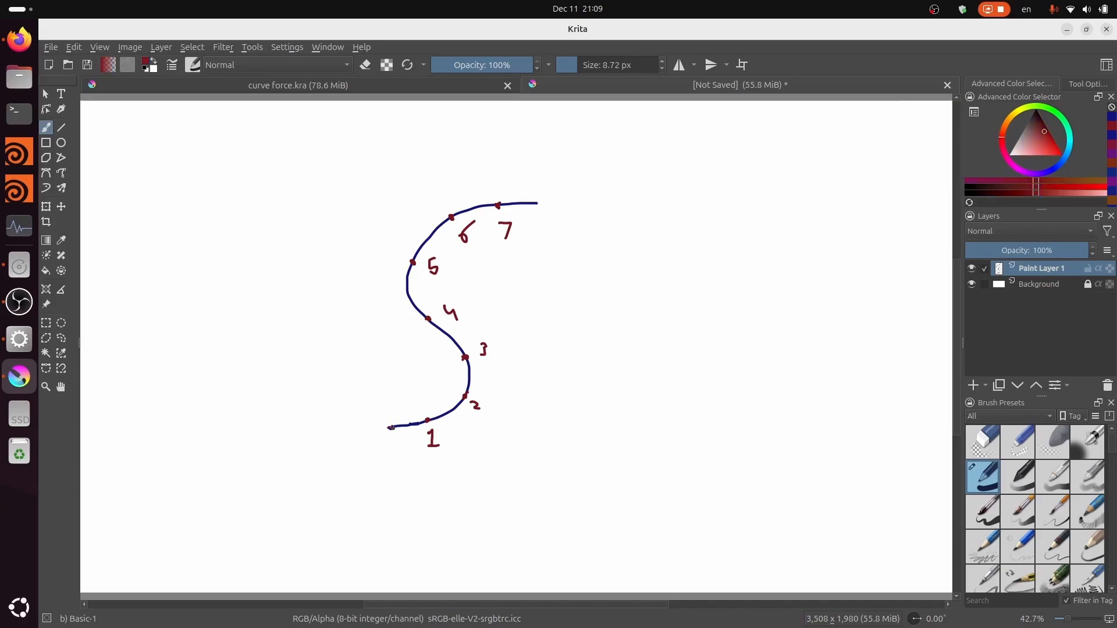
{"action": "left_click_drag", "start_coordinate": [396, 439], "coordinate": [390, 439]}
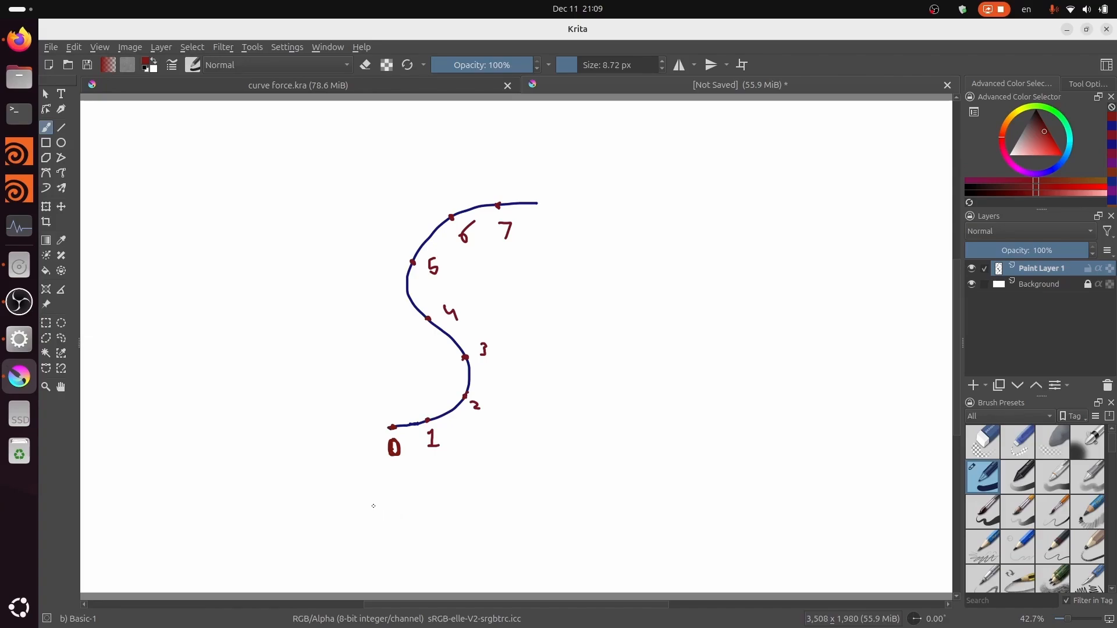
Write "Ptnum" and "NumPt → 7" in dark red below the curve.
{"action": "mouse_move", "coordinate": [373, 506]}
{"action": "left_mouse_down"}
{"action": "mouse_move", "coordinate": [376, 484]}
{"action": "mouse_move", "coordinate": [373, 497]}
{"action": "left_mouse_up"}
{"action": "mouse_move", "coordinate": [393, 504]}
{"action": "left_mouse_down"}
{"action": "mouse_move", "coordinate": [400, 494]}
{"action": "mouse_move", "coordinate": [452, 500]}
{"action": "left_mouse_up"}
{"action": "mouse_move", "coordinate": [373, 541]}
{"action": "left_mouse_down"}
{"action": "mouse_move", "coordinate": [369, 551]}
{"action": "mouse_move", "coordinate": [386, 537]}
{"action": "mouse_move", "coordinate": [404, 555]}
{"action": "left_mouse_up"}
{"action": "left_click_drag", "start_coordinate": [410, 545], "coordinate": [434, 556]}
{"action": "left_click_drag", "start_coordinate": [434, 536], "coordinate": [450, 559]}
{"action": "mouse_move", "coordinate": [444, 547]}
{"action": "left_mouse_down"}
{"action": "mouse_move", "coordinate": [511, 551]}
{"action": "mouse_move", "coordinate": [508, 562]}
{"action": "mouse_move", "coordinate": [517, 534]}
{"action": "left_mouse_up"}
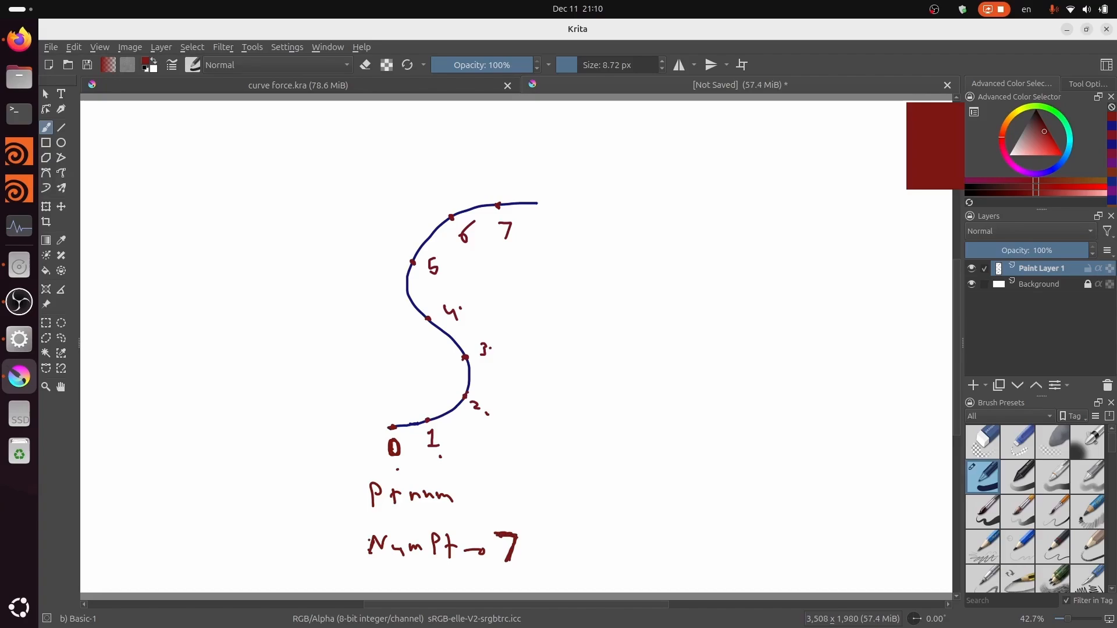
Write "length scale" in dark blue on the blank area beside the curve.
{"action": "left_click", "coordinate": [1112, 126]}
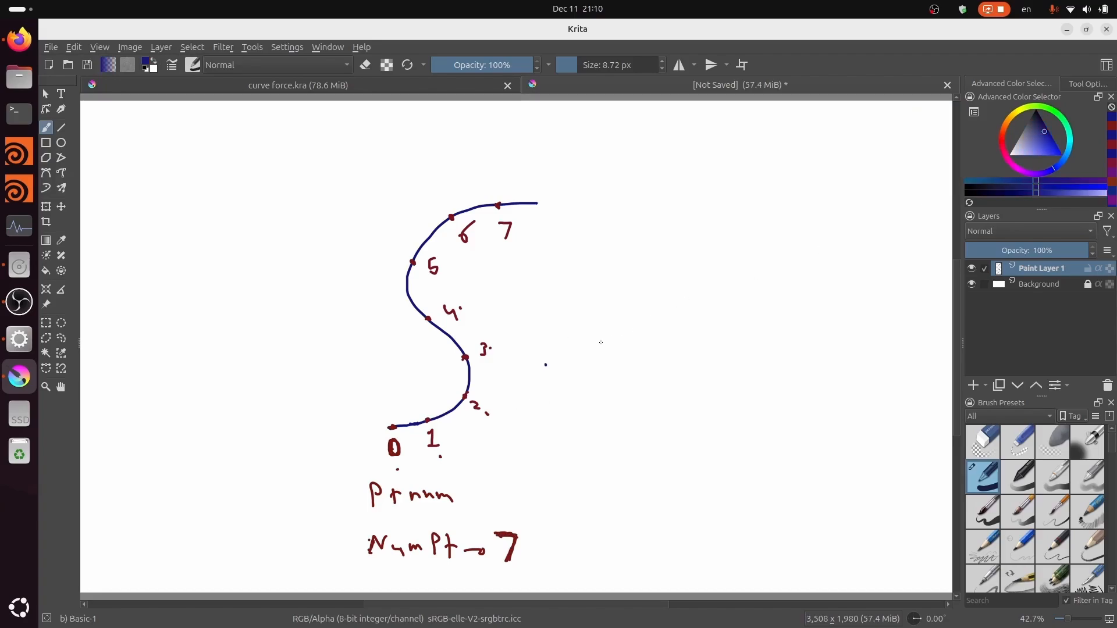
{"action": "mouse_move", "coordinate": [586, 305]}
{"action": "left_mouse_down"}
{"action": "mouse_move", "coordinate": [587, 328]}
{"action": "mouse_move", "coordinate": [631, 330]}
{"action": "left_mouse_up"}
{"action": "mouse_move", "coordinate": [644, 318]}
{"action": "left_mouse_down"}
{"action": "mouse_move", "coordinate": [642, 333]}
{"action": "mouse_move", "coordinate": [674, 336]}
{"action": "left_mouse_up"}
{"action": "left_click_drag", "start_coordinate": [694, 327], "coordinate": [693, 340]}
{"action": "left_click_drag", "start_coordinate": [702, 331], "coordinate": [725, 341]}
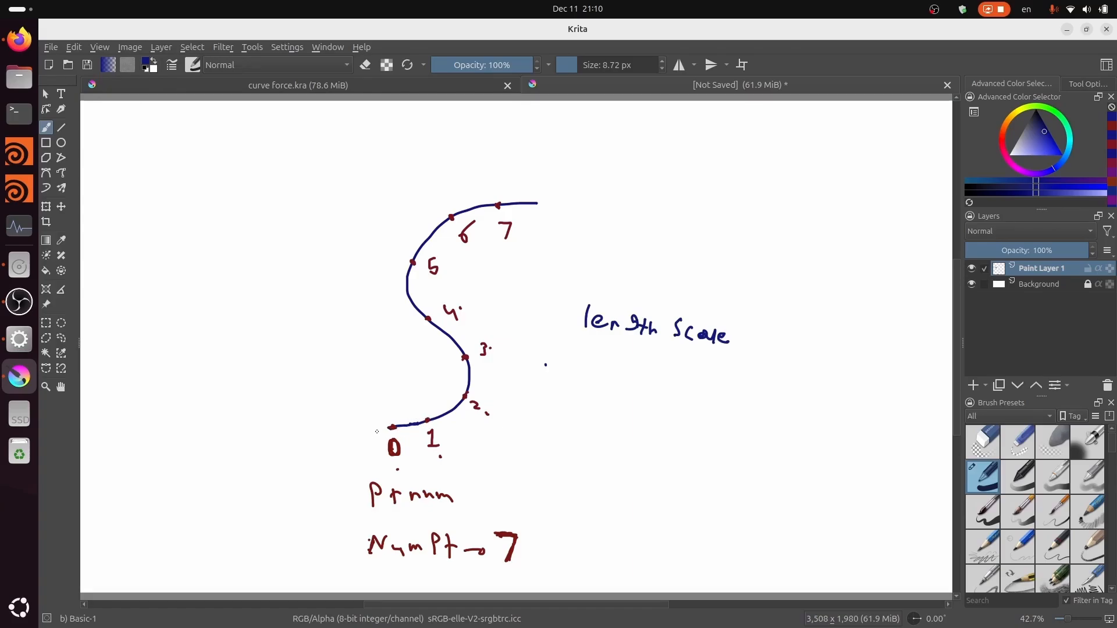
Draw arrows to point 0 from point 1 in blue labelled 0.5, and from points 2 and 3 in purple labelled 1 and 2, and underline "length scale".
{"action": "mouse_move", "coordinate": [426, 409]}
{"action": "left_mouse_down"}
{"action": "mouse_move", "coordinate": [397, 418]}
{"action": "mouse_move", "coordinate": [423, 409]}
{"action": "left_mouse_up"}
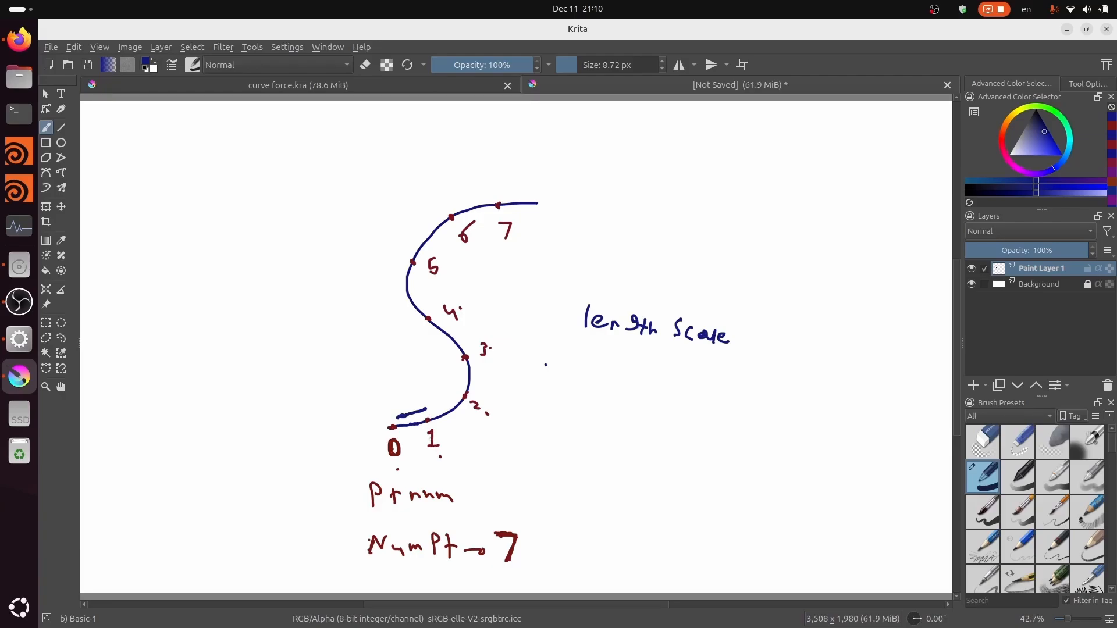
{"action": "mouse_move", "coordinate": [401, 416]}
{"action": "left_mouse_down"}
{"action": "mouse_move", "coordinate": [388, 423]}
{"action": "mouse_move", "coordinate": [402, 402]}
{"action": "mouse_move", "coordinate": [419, 404]}
{"action": "left_mouse_up"}
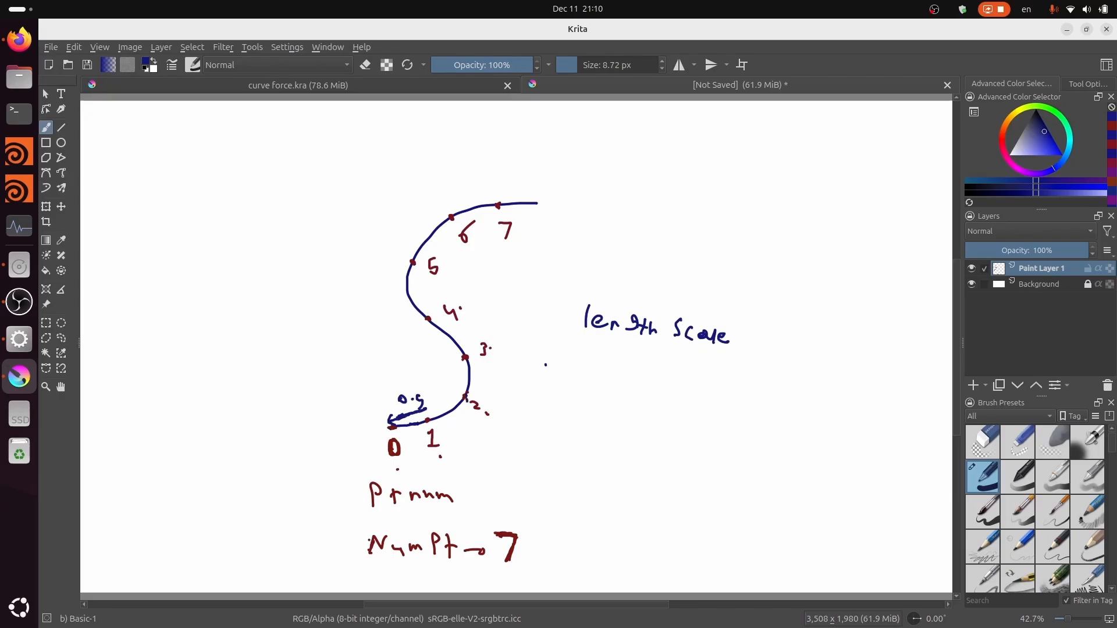
{"action": "left_click", "coordinate": [1015, 167]}
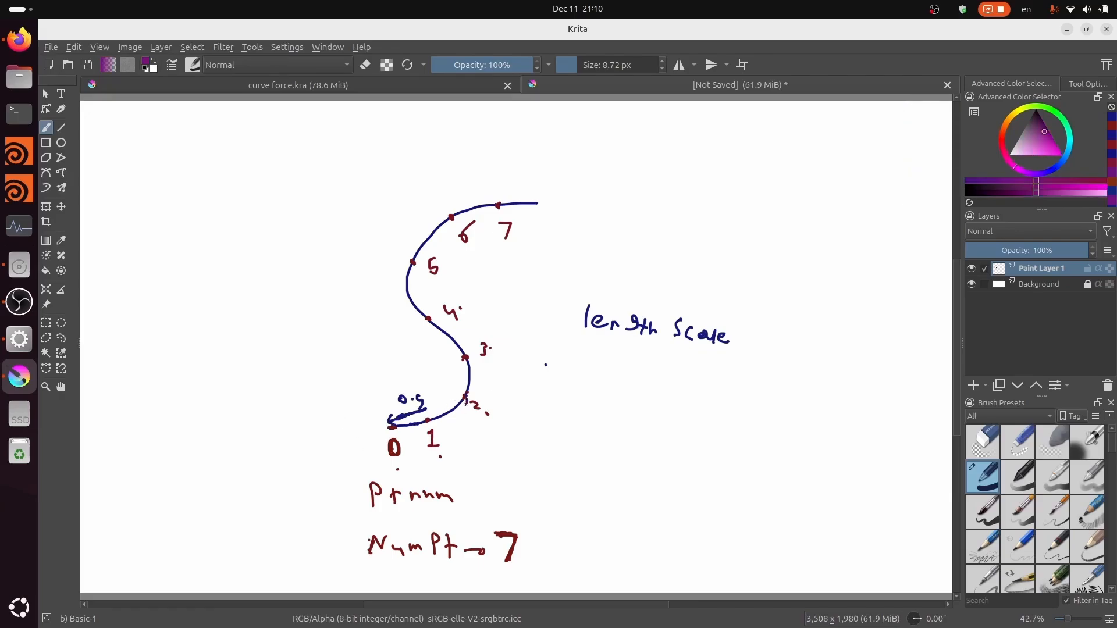
{"action": "left_click_drag", "start_coordinate": [465, 400], "coordinate": [394, 438]}
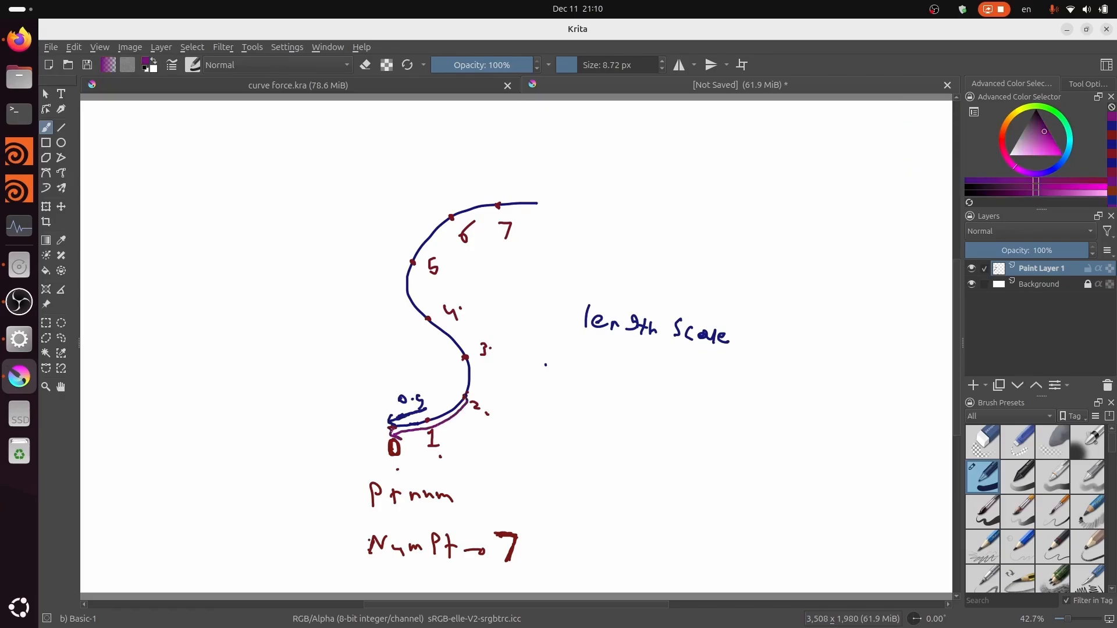
{"action": "left_click_drag", "start_coordinate": [462, 422], "coordinate": [464, 434]}
{"action": "mouse_move", "coordinate": [464, 359]}
{"action": "left_mouse_down"}
{"action": "mouse_move", "coordinate": [442, 401]}
{"action": "mouse_move", "coordinate": [393, 423]}
{"action": "left_mouse_up"}
{"action": "left_click_drag", "start_coordinate": [434, 371], "coordinate": [440, 379]}
{"action": "mouse_move", "coordinate": [590, 339]}
{"action": "left_mouse_down"}
{"action": "mouse_move", "coordinate": [640, 354]}
{"action": "mouse_move", "coordinate": [722, 351]}
{"action": "left_mouse_up"}
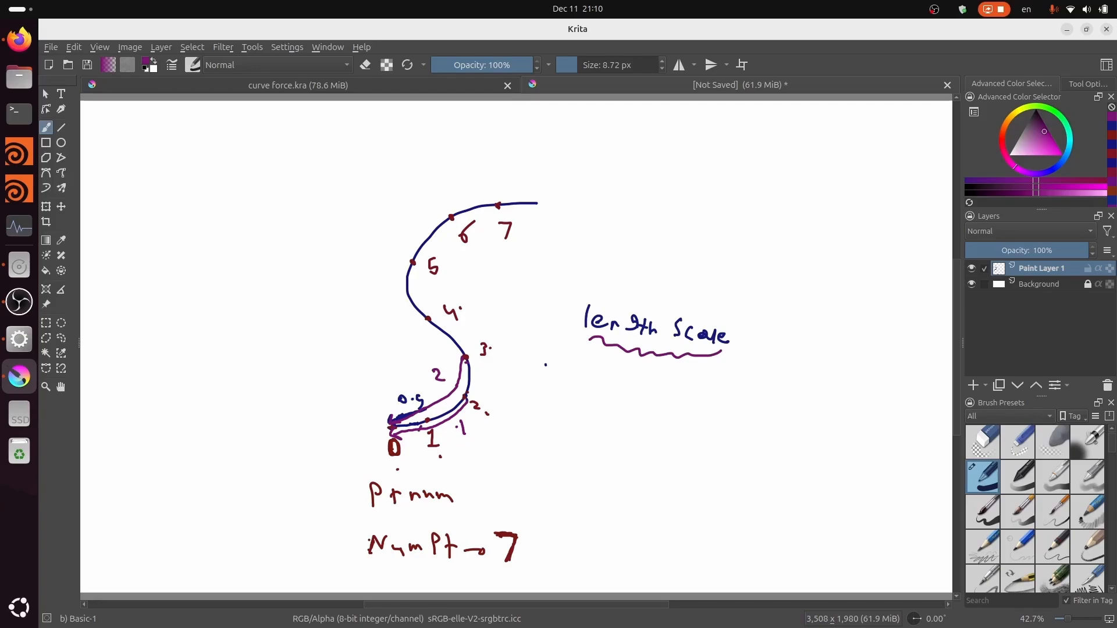
Draw a dark blue arrow below "length scale" and write the formula "Ptnum / (NumPt-1)" beside it.
{"action": "left_click", "coordinate": [1049, 171]}
{"action": "left_click_drag", "start_coordinate": [599, 360], "coordinate": [604, 402]}
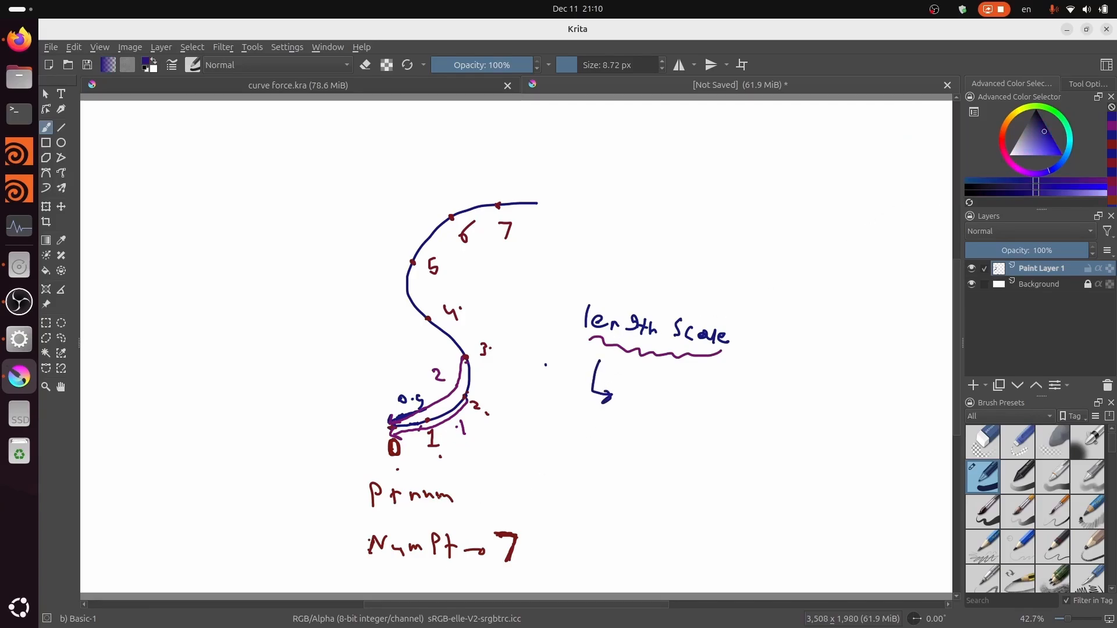
{"action": "mouse_move", "coordinate": [640, 388]}
{"action": "left_mouse_down"}
{"action": "mouse_move", "coordinate": [658, 407]}
{"action": "mouse_move", "coordinate": [667, 398]}
{"action": "left_mouse_up"}
{"action": "left_click_drag", "start_coordinate": [671, 402], "coordinate": [682, 401]}
{"action": "mouse_move", "coordinate": [683, 399]}
{"action": "left_mouse_down"}
{"action": "mouse_move", "coordinate": [727, 416]}
{"action": "mouse_move", "coordinate": [838, 412]}
{"action": "mouse_move", "coordinate": [845, 426]}
{"action": "left_mouse_up"}
{"action": "mouse_move", "coordinate": [840, 420]}
{"action": "left_mouse_down"}
{"action": "mouse_move", "coordinate": [867, 420]}
{"action": "mouse_move", "coordinate": [871, 449]}
{"action": "left_mouse_up"}
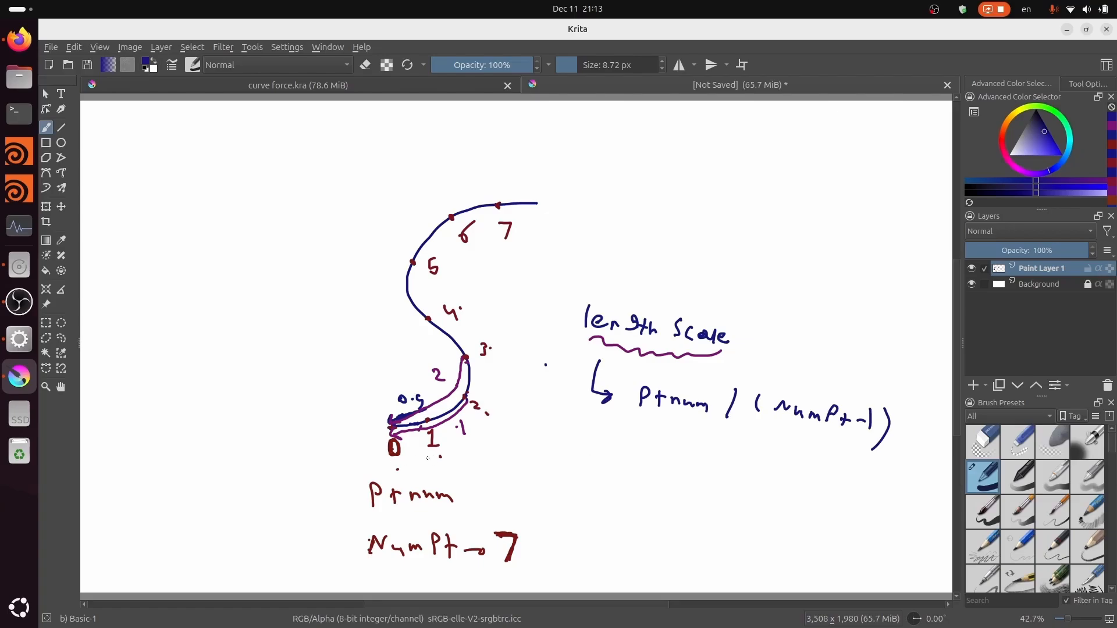
Write the example rows 1/7, 2/7 and 3/7 in dark blue beneath the formula.
{"action": "mouse_move", "coordinate": [652, 438]}
{"action": "left_mouse_down"}
{"action": "mouse_move", "coordinate": [659, 431]}
{"action": "mouse_move", "coordinate": [660, 453]}
{"action": "left_mouse_up"}
{"action": "left_click_drag", "start_coordinate": [651, 455], "coordinate": [667, 457]}
{"action": "left_click_drag", "start_coordinate": [721, 431], "coordinate": [712, 458]}
{"action": "mouse_move", "coordinate": [781, 447]}
{"action": "left_mouse_down"}
{"action": "mouse_move", "coordinate": [795, 449]}
{"action": "mouse_move", "coordinate": [782, 459]}
{"action": "left_mouse_up"}
{"action": "key", "text": "ctrl+z"}
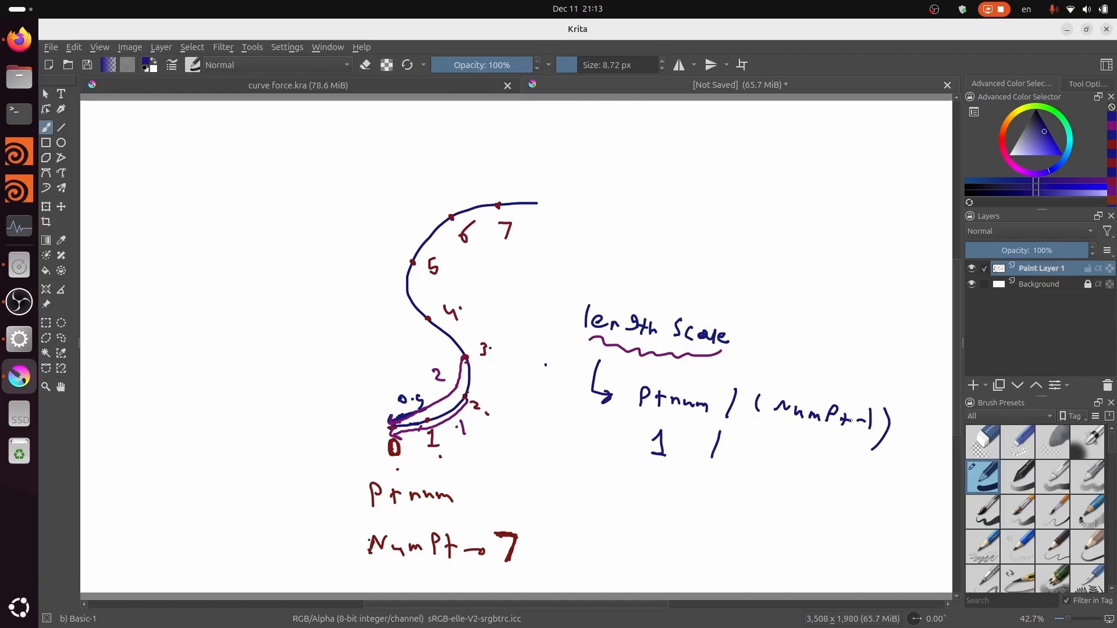
{"action": "mouse_move", "coordinate": [756, 437]}
{"action": "left_mouse_down"}
{"action": "mouse_move", "coordinate": [778, 439]}
{"action": "mouse_move", "coordinate": [764, 462]}
{"action": "left_mouse_up"}
{"action": "mouse_move", "coordinate": [650, 473]}
{"action": "left_mouse_down"}
{"action": "mouse_move", "coordinate": [660, 489]}
{"action": "mouse_move", "coordinate": [732, 496]}
{"action": "left_mouse_up"}
{"action": "mouse_move", "coordinate": [644, 503]}
{"action": "left_mouse_down"}
{"action": "mouse_move", "coordinate": [645, 519]}
{"action": "mouse_move", "coordinate": [706, 527]}
{"action": "left_mouse_up"}
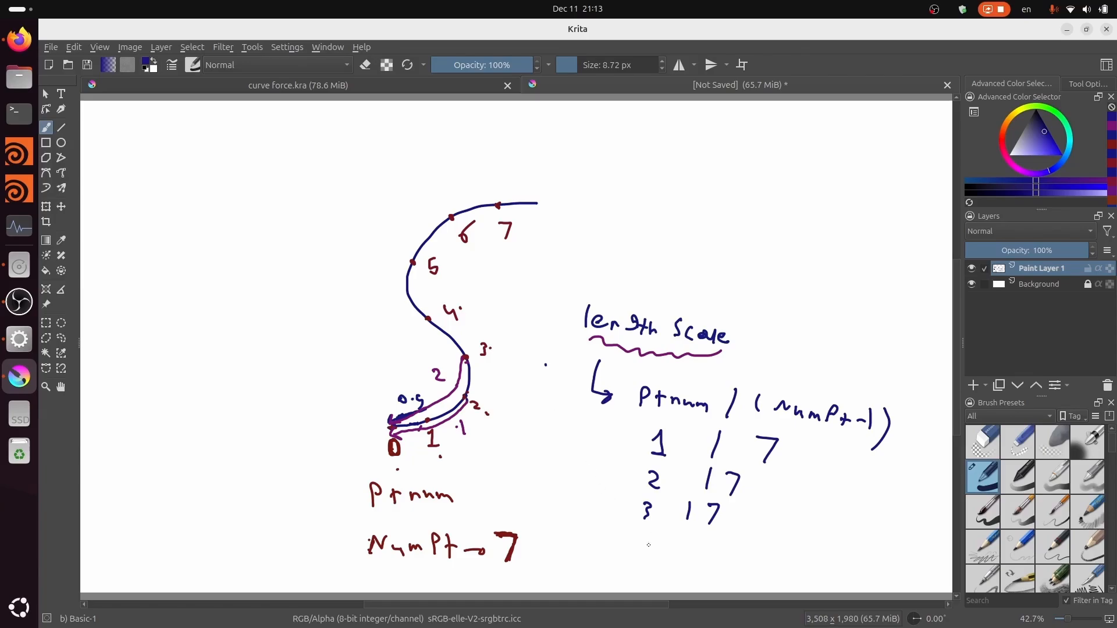
Add the end cases "7/7 = 1" below the example rows and "0/7 = 0" above them.
{"action": "mouse_move", "coordinate": [627, 532]}
{"action": "left_mouse_down"}
{"action": "mouse_move", "coordinate": [639, 552]}
{"action": "mouse_move", "coordinate": [704, 536]}
{"action": "mouse_move", "coordinate": [697, 556]}
{"action": "mouse_move", "coordinate": [732, 544]}
{"action": "left_mouse_up"}
{"action": "left_click_drag", "start_coordinate": [722, 552], "coordinate": [758, 559]}
{"action": "mouse_move", "coordinate": [671, 410]}
{"action": "left_mouse_down"}
{"action": "mouse_move", "coordinate": [704, 429]}
{"action": "mouse_move", "coordinate": [789, 426]}
{"action": "left_mouse_up"}
{"action": "left_click_drag", "start_coordinate": [781, 431], "coordinate": [815, 430]}
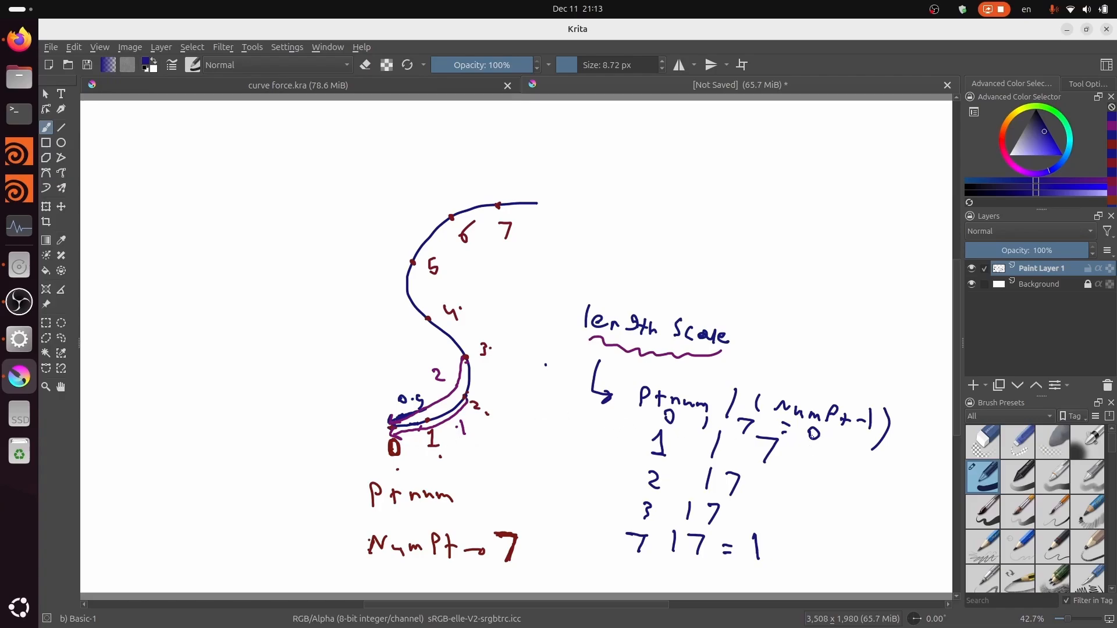
Draw downward arrows beside the rows, underline the final 1 and bracket the example rows with a curly brace.
{"action": "left_click_drag", "start_coordinate": [810, 442], "coordinate": [780, 515]}
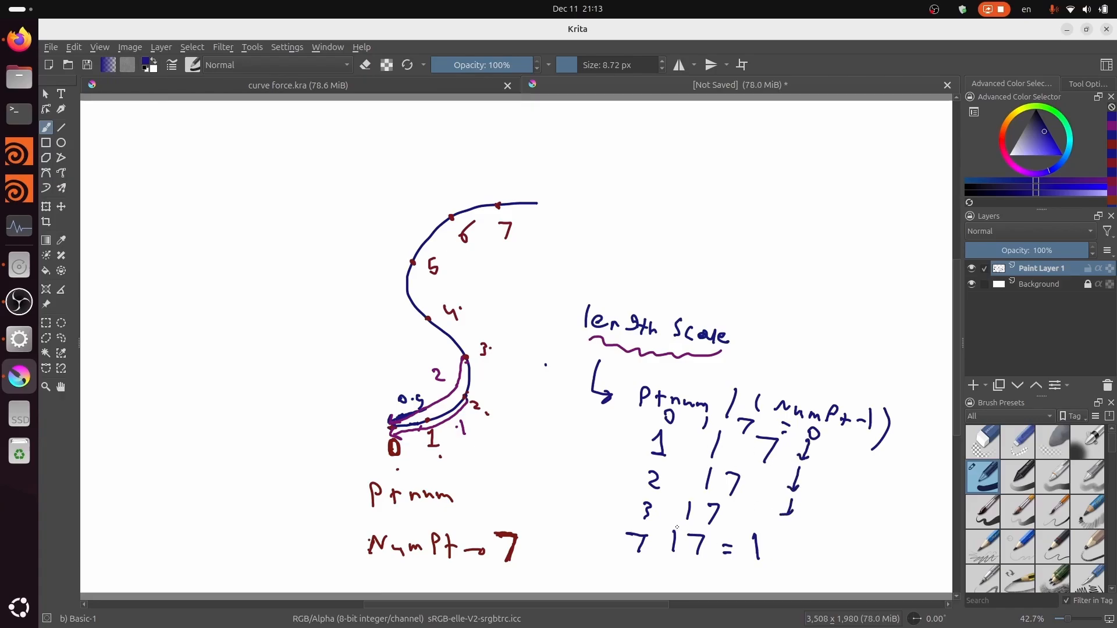
{"action": "left_click_drag", "start_coordinate": [734, 570], "coordinate": [763, 576]}
{"action": "left_click_drag", "start_coordinate": [627, 435], "coordinate": [604, 532]}
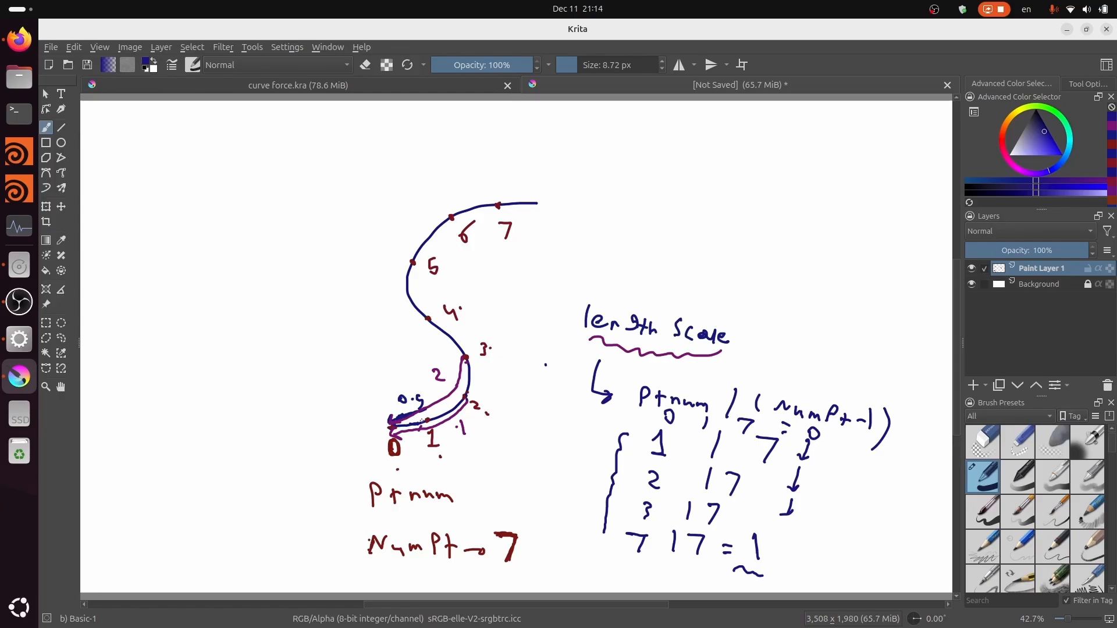
Label point 7 with 1 and point 0 with 0, trace a dashed line along the curve between them, and underline "length scale" in dark blue.
{"action": "left_click_drag", "start_coordinate": [524, 232], "coordinate": [554, 247]}
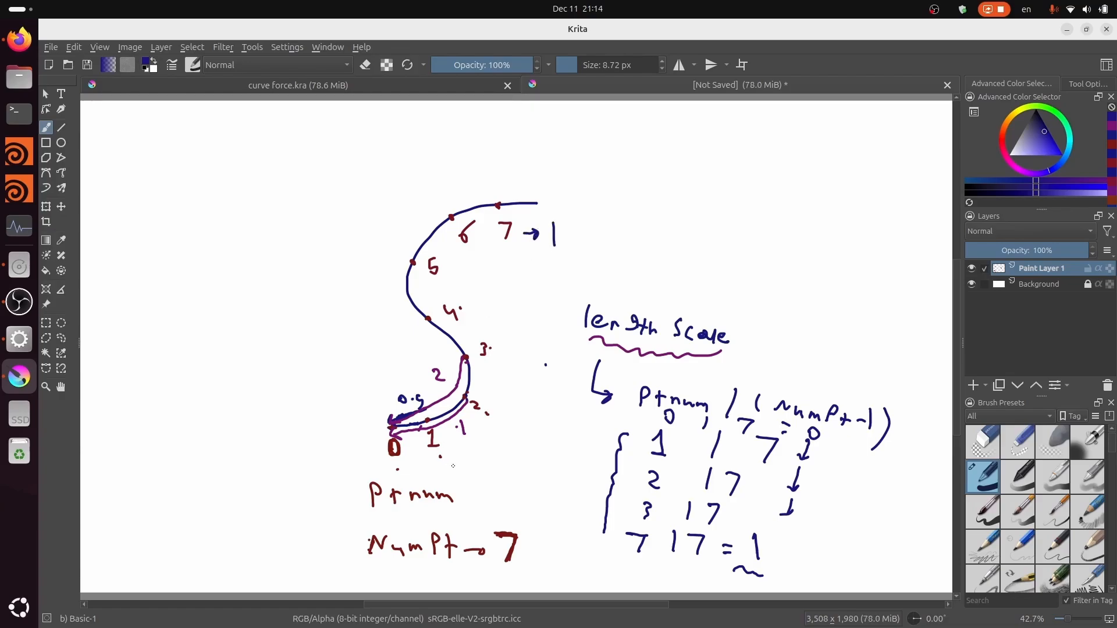
{"action": "left_click_drag", "start_coordinate": [399, 462], "coordinate": [420, 476]}
{"action": "left_click_drag", "start_coordinate": [434, 455], "coordinate": [489, 414]}
{"action": "left_click_drag", "start_coordinate": [492, 404], "coordinate": [493, 407]}
{"action": "left_click_drag", "start_coordinate": [497, 333], "coordinate": [497, 336]}
{"action": "left_click_drag", "start_coordinate": [485, 320], "coordinate": [472, 303]}
{"action": "left_click_drag", "start_coordinate": [462, 284], "coordinate": [490, 252]}
{"action": "left_click_drag", "start_coordinate": [498, 250], "coordinate": [512, 250]}
{"action": "left_click_drag", "start_coordinate": [599, 345], "coordinate": [711, 355]}
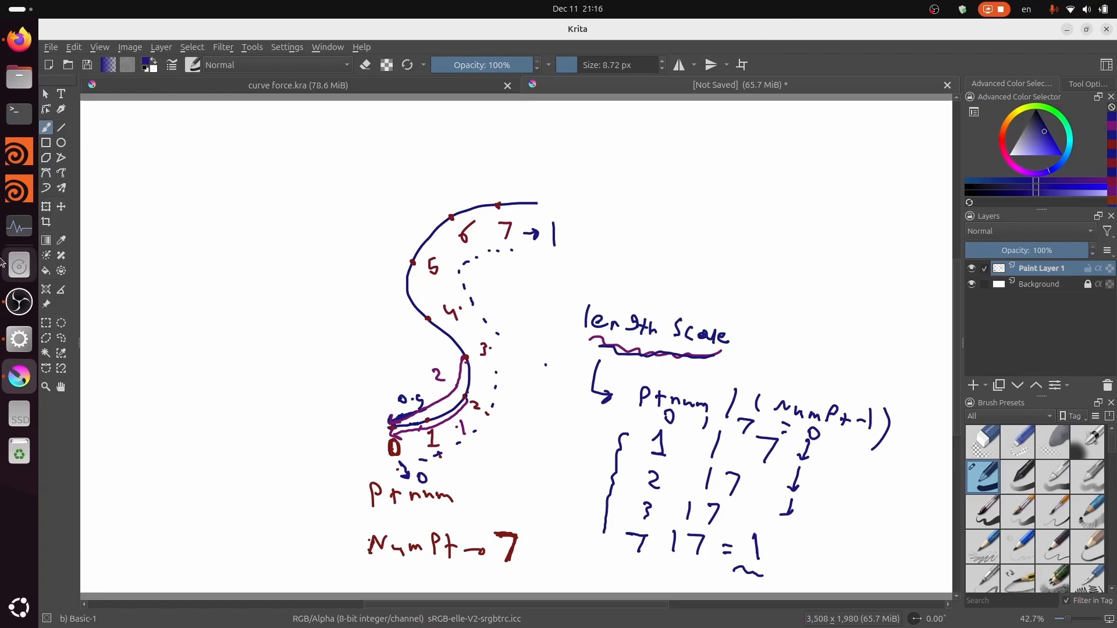
Switch to Houdini, go up from the curve_force subnetwork to dopnet1 and open the sopguide1 network.
{"action": "left_click", "coordinate": [19, 339]}
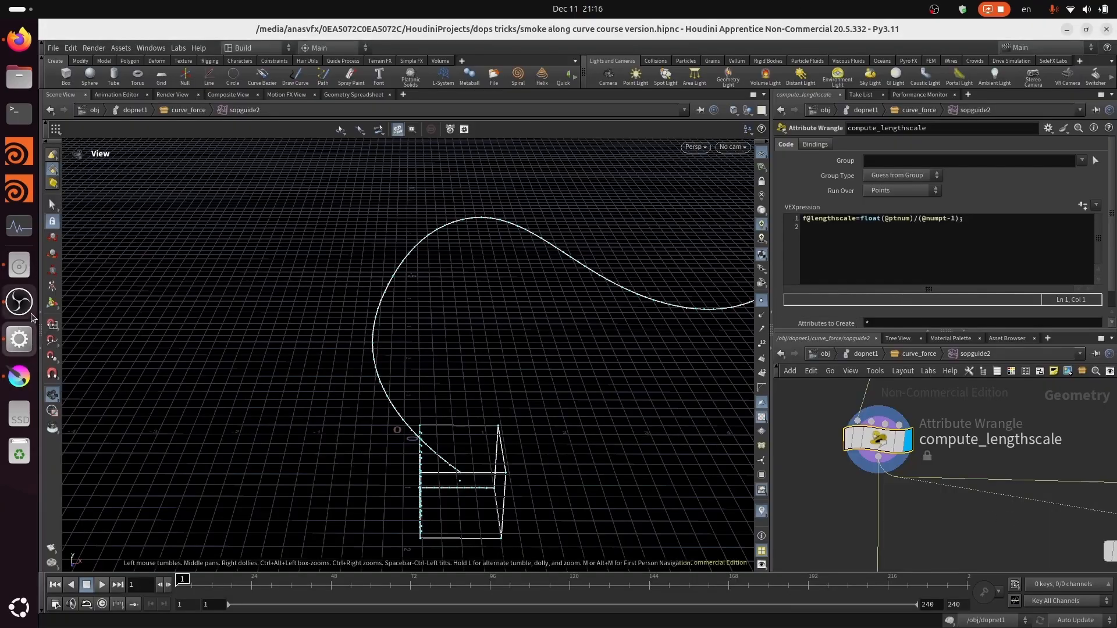
{"action": "left_click", "coordinate": [895, 354]}
{"action": "left_click", "coordinate": [866, 354]}
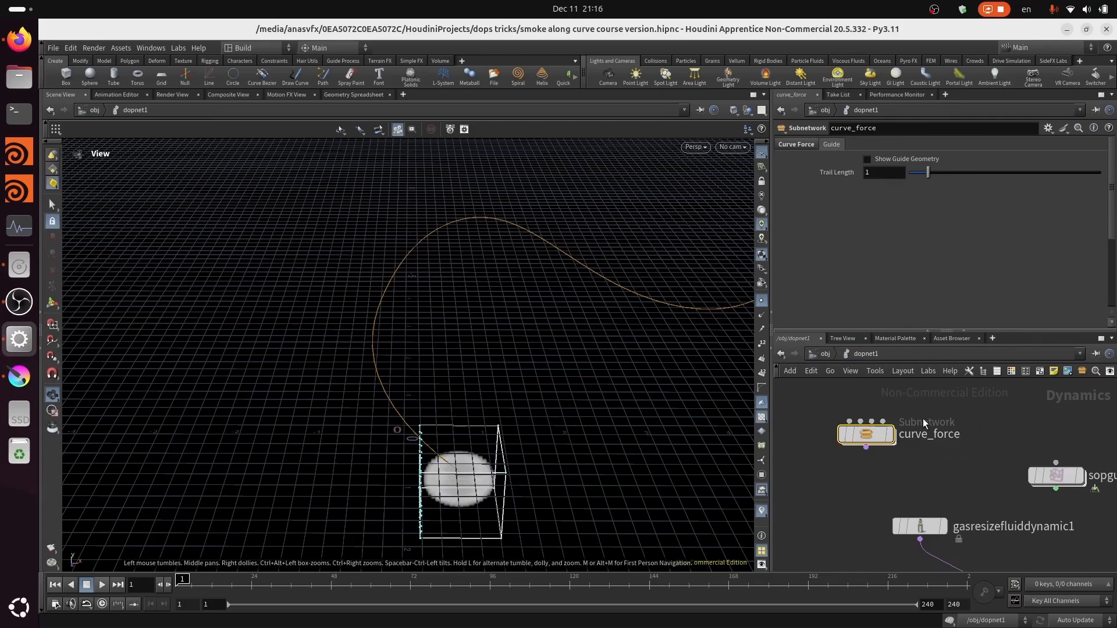
{"action": "left_click_drag", "start_coordinate": [1028, 473], "coordinate": [1043, 417]}
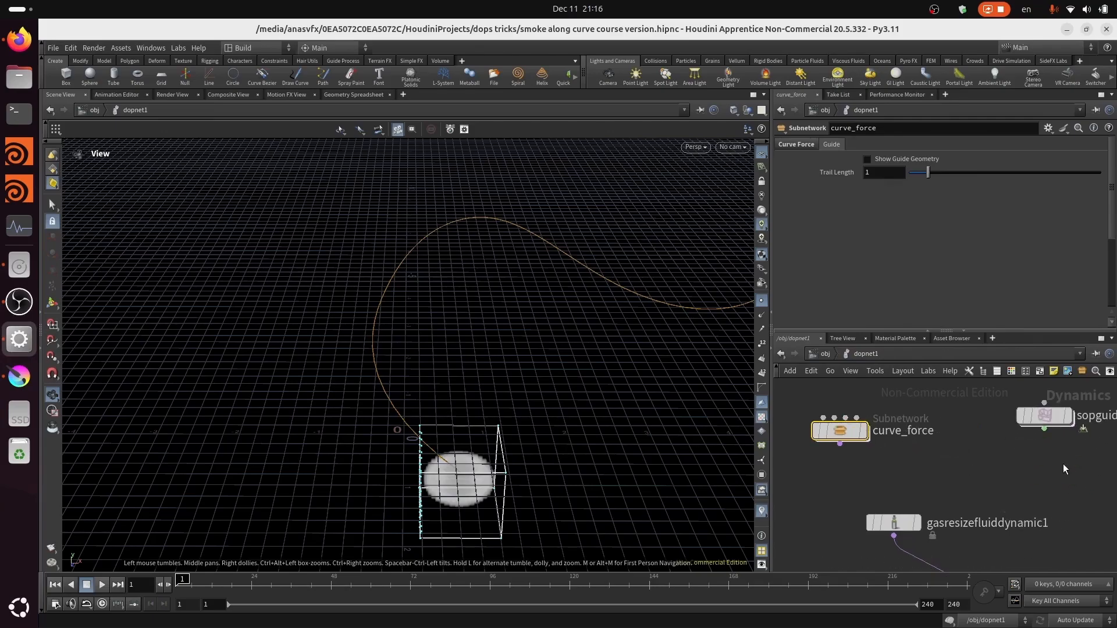
{"action": "double_click", "coordinate": [1043, 418]}
{"action": "left_click", "coordinate": [941, 239]}
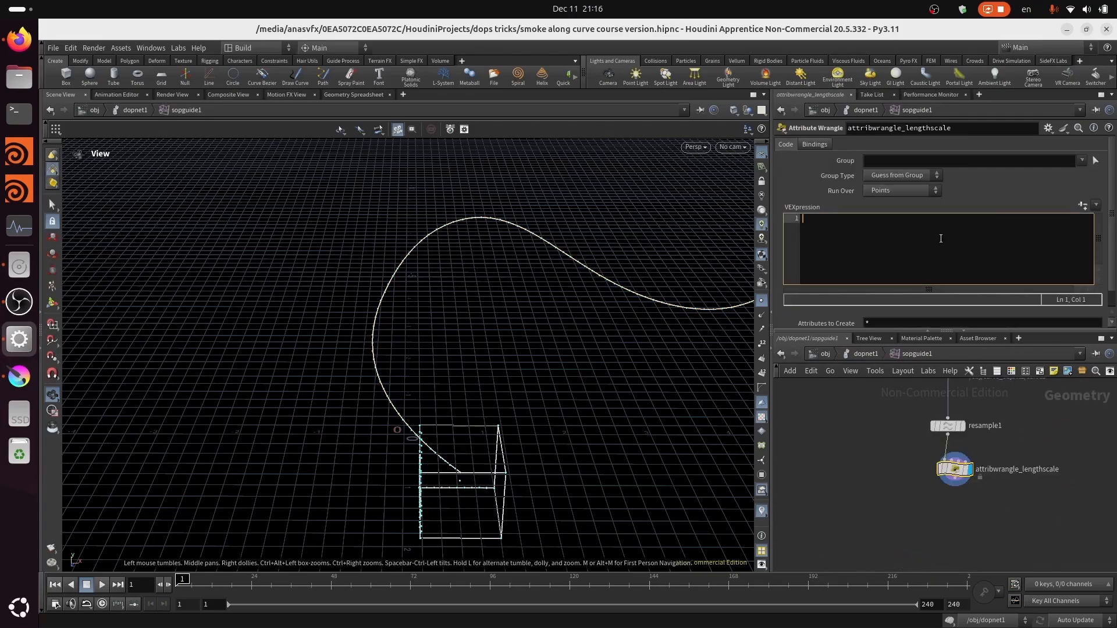
{"action": "type", "text": "f@length"}
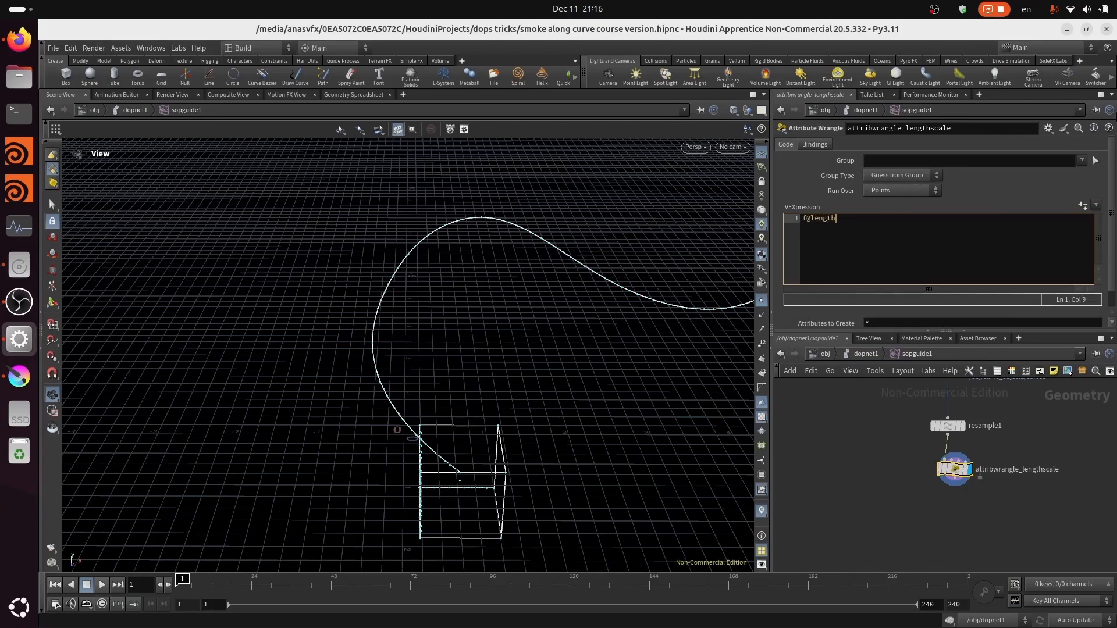
{"action": "type", "text": "scale = (@ptnum)/(@numpts-1)"}
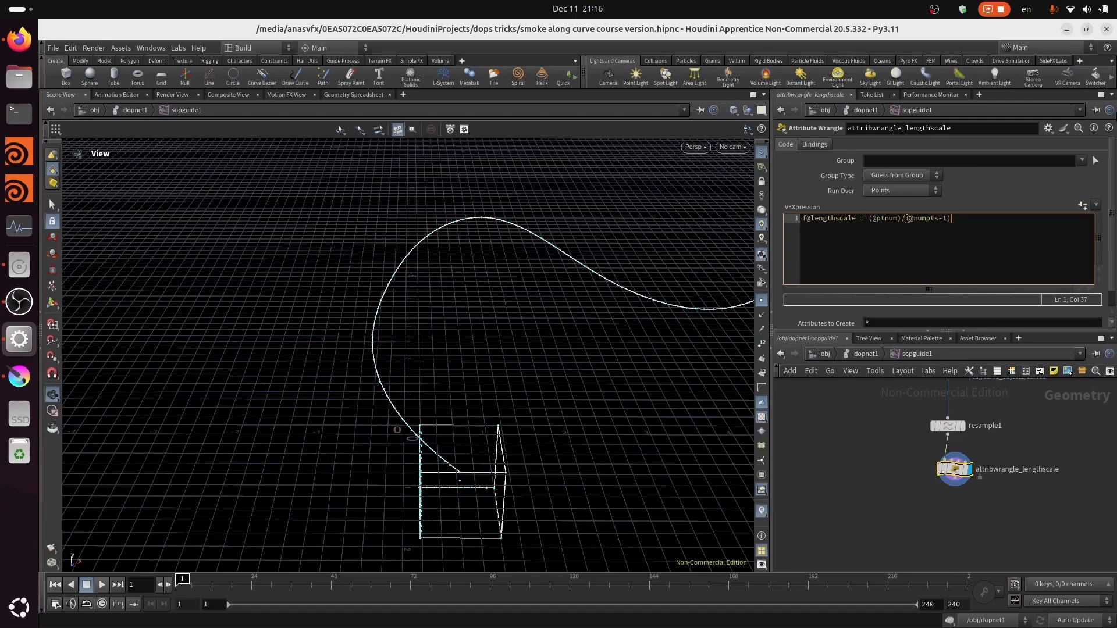
{"action": "type", "text": ";"}
{"action": "key", "text": "Left"}
{"action": "key", "text": "Left"}
{"action": "key", "text": "Left"}
{"action": "key", "text": "Left"}
{"action": "key", "text": "Left"}
{"action": "key", "text": "Left"}
{"action": "key", "text": "Left"}
{"action": "key", "text": "Left"}
{"action": "key", "text": "Left"}
{"action": "key", "text": "Left"}
{"action": "key", "text": "Left"}
{"action": "key", "text": "Left"}
{"action": "key", "text": "Left"}
{"action": "key", "text": "Left"}
{"action": "key", "text": "Left"}
{"action": "key", "text": "Left"}
{"action": "key", "text": "Left"}
{"action": "key", "text": "Left"}
{"action": "key", "text": "Left"}
{"action": "key", "text": "Left"}
{"action": "key", "text": "Right"}
{"action": "key", "text": "Right"}
{"action": "key", "text": "Right"}
{"action": "key", "text": "Right"}
{"action": "key", "text": "Right"}
{"action": "key", "text": "Right"}
{"action": "key", "text": "Right"}
{"action": "key", "text": "Right"}
{"action": "key", "text": "Right"}
{"action": "key", "text": "Right"}
{"action": "key", "text": "Right"}
{"action": "key", "text": "Right"}
{"action": "key", "text": "Left"}
{"action": "key", "text": "Left"}
{"action": "key", "text": "Left"}
{"action": "key", "text": "Left"}
{"action": "key", "text": "Left"}
{"action": "key", "text": "Left"}
{"action": "key", "text": "Left"}
{"action": "key", "text": "Left"}
{"action": "key", "text": "Left"}
{"action": "key", "text": "Left"}
{"action": "key", "text": "Left"}
{"action": "key", "text": "Left"}
{"action": "key", "text": "Left"}
{"action": "key", "text": "Left"}
{"action": "key", "text": "Left"}
{"action": "key", "text": "Left"}
{"action": "key", "text": "Left"}
{"action": "key", "text": "Left"}
{"action": "key", "text": "Left"}
{"action": "key", "text": "Left"}
{"action": "key", "text": "Right"}
{"action": "key", "text": "Right"}
{"action": "key", "text": "Right"}
{"action": "key", "text": "Right"}
{"action": "key", "text": "Right"}
{"action": "key", "text": "Right"}
{"action": "key", "text": "Right"}
{"action": "key", "text": "Right"}
{"action": "key", "text": "Right"}
{"action": "key", "text": "Right"}
{"action": "key", "text": "Right"}
{"action": "key", "text": "Right"}
{"action": "key", "text": "Right"}
{"action": "key", "text": "Right"}
{"action": "key", "text": "Right"}
{"action": "key", "text": "Right"}
{"action": "key", "text": "Right"}
{"action": "key", "text": "Right"}
{"action": "key", "text": "Right"}
{"action": "key", "text": "Right"}
{"action": "key", "text": "Right"}
{"action": "key", "text": "Left"}
{"action": "key", "text": "Left"}
{"action": "key", "text": "Left"}
{"action": "key", "text": "Left"}
{"action": "key", "text": "Left"}
{"action": "key", "text": "Left"}
{"action": "key", "text": "Left"}
{"action": "key", "text": "Left"}
{"action": "key", "text": "Left"}
{"action": "key", "text": "Left"}
{"action": "key", "text": "Left"}
{"action": "key", "text": "Left"}
{"action": "key", "text": "Left"}
{"action": "key", "text": "Left"}
{"action": "key", "text": "Left"}
{"action": "key", "text": "Left"}
{"action": "key", "text": "Left"}
{"action": "key", "text": "Left"}
{"action": "key", "text": "Left"}
{"action": "key", "text": "Left"}
{"action": "key", "text": "Left"}
{"action": "key", "text": "Right"}
{"action": "key", "text": "Right"}
{"action": "key", "text": "Right"}
{"action": "key", "text": "Right"}
{"action": "key", "text": "Right"}
{"action": "key", "text": "Right"}
{"action": "key", "text": "Right"}
{"action": "key", "text": "Right"}
{"action": "key", "text": "Right"}
{"action": "key", "text": "Right"}
{"action": "key", "text": "Right"}
{"action": "key", "text": "Right"}
{"action": "type", "text": "float("}
{"action": "key", "text": "BackSpace"}
{"action": "key", "text": "BackSpace"}
{"action": "type", "text": "t"}
{"action": "left_click", "coordinate": [916, 495]}
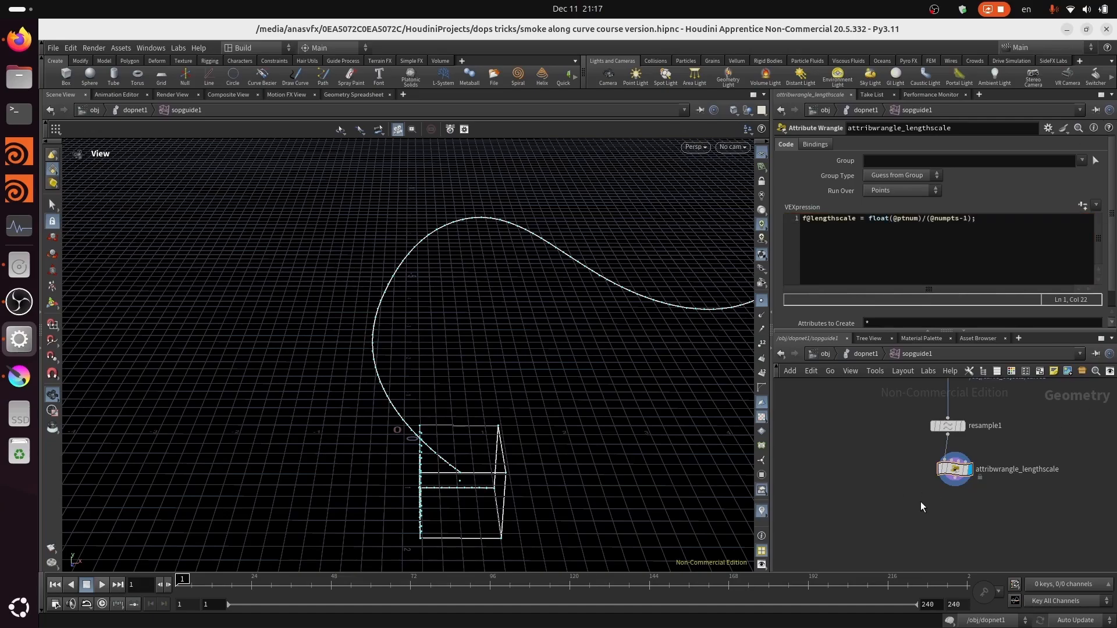
Inspect the wrangle's lengthscale values in the Geometry Spreadsheet, sorting by that attribute and checking them against the expression.
{"action": "left_click", "coordinate": [349, 95]}
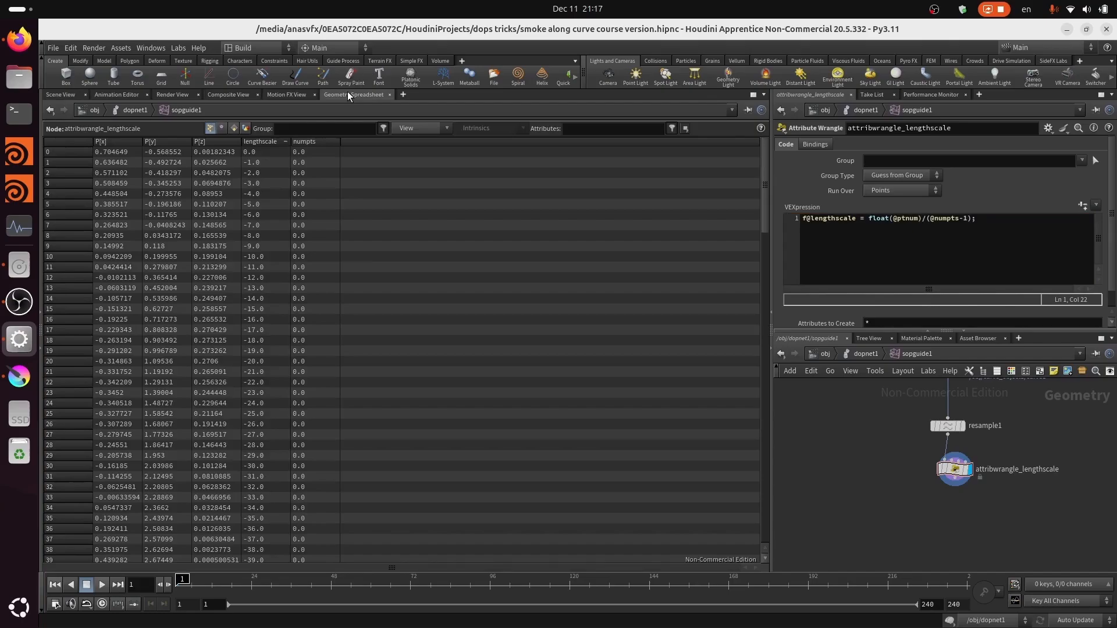
{"action": "left_click", "coordinate": [875, 230]}
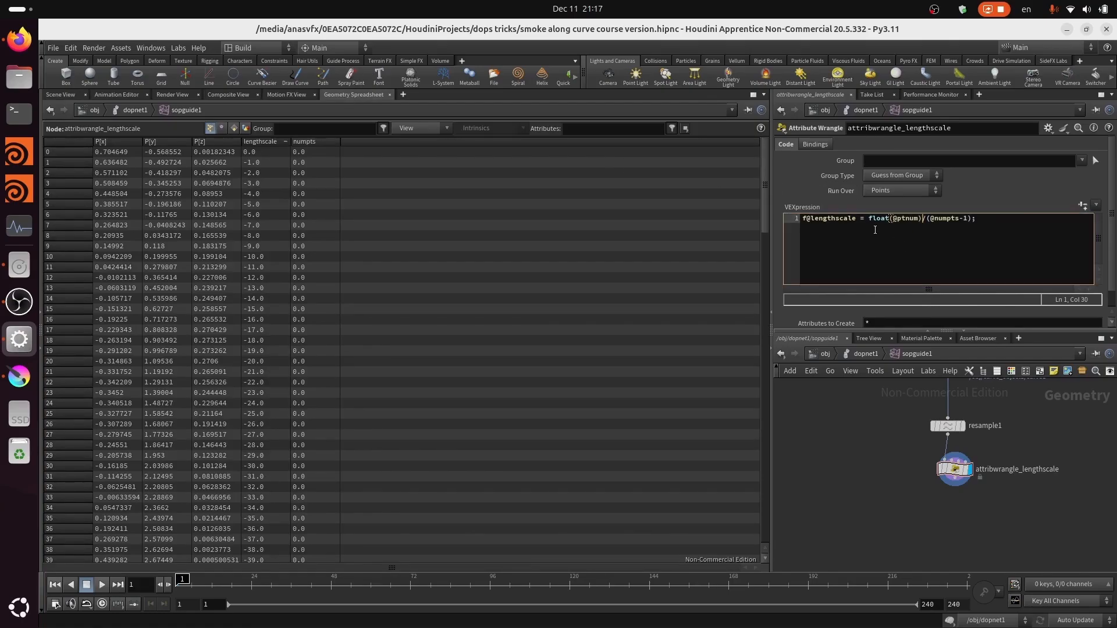
{"action": "left_click", "coordinate": [943, 234]}
{"action": "left_click", "coordinate": [253, 143]}
{"action": "left_click", "coordinate": [253, 144]}
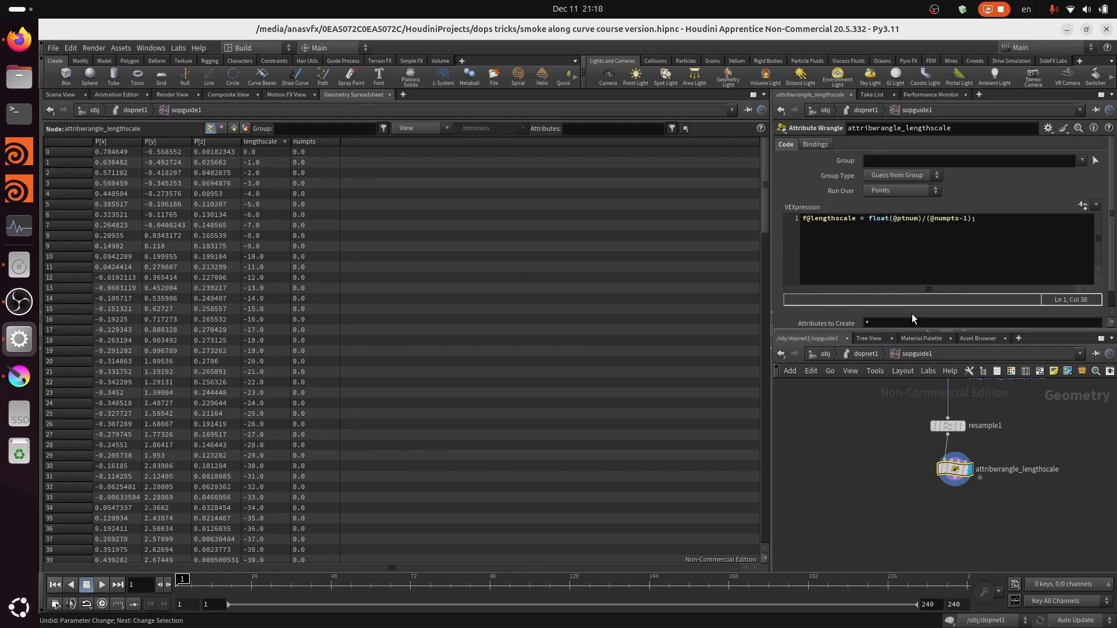
{"action": "left_click", "coordinate": [964, 220]}
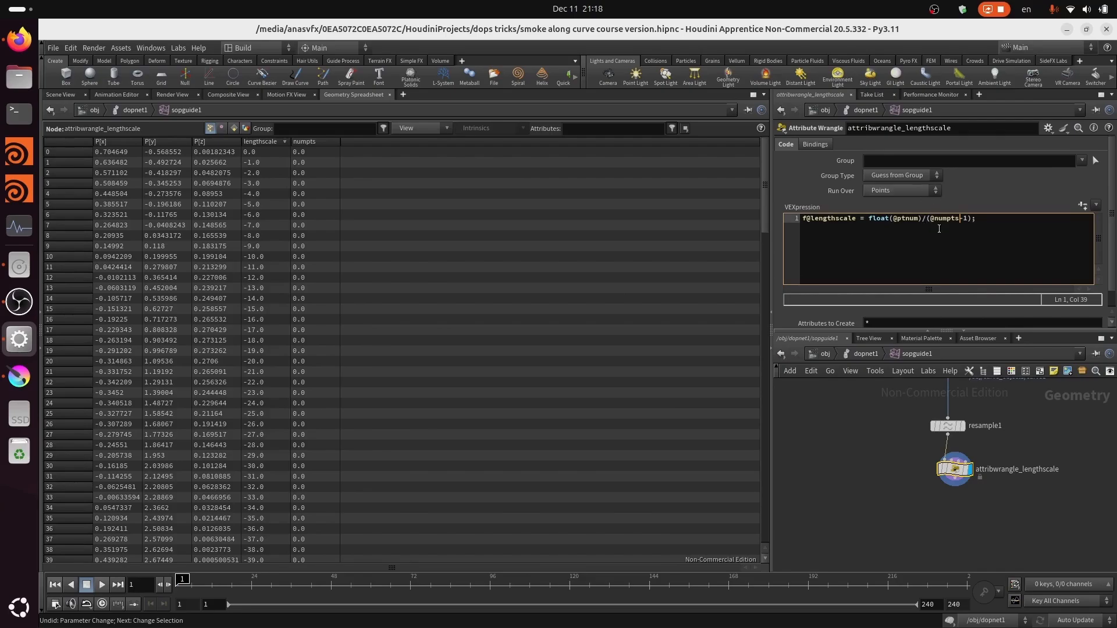
{"action": "key", "text": "BackSpace"}
{"action": "left_click", "coordinate": [872, 449]}
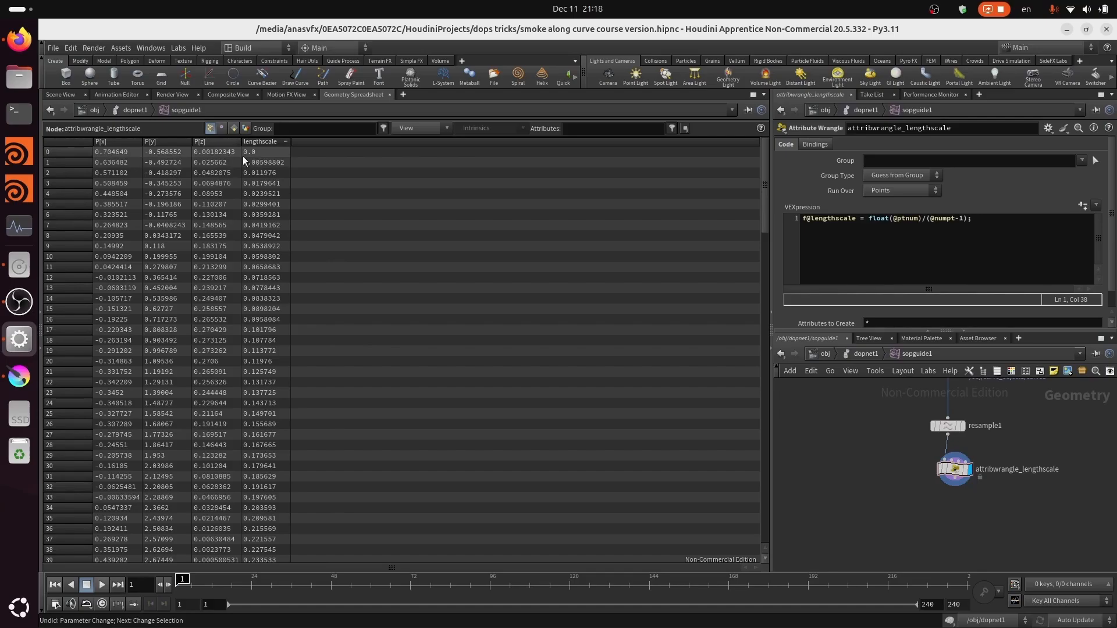
{"action": "left_click", "coordinate": [276, 141]}
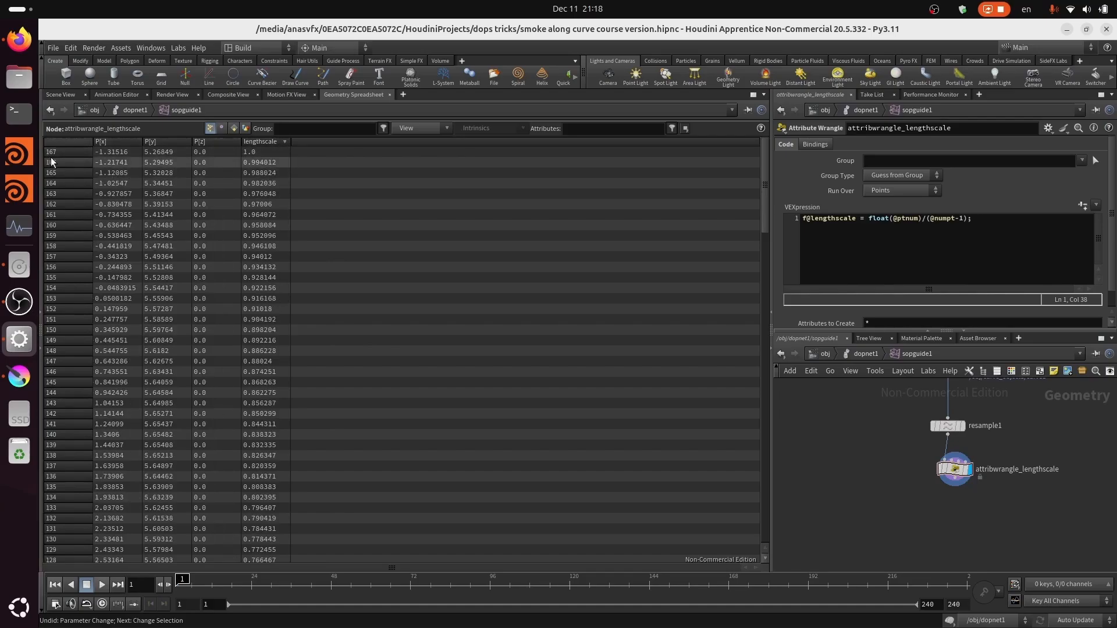
{"action": "left_click", "coordinate": [269, 142]}
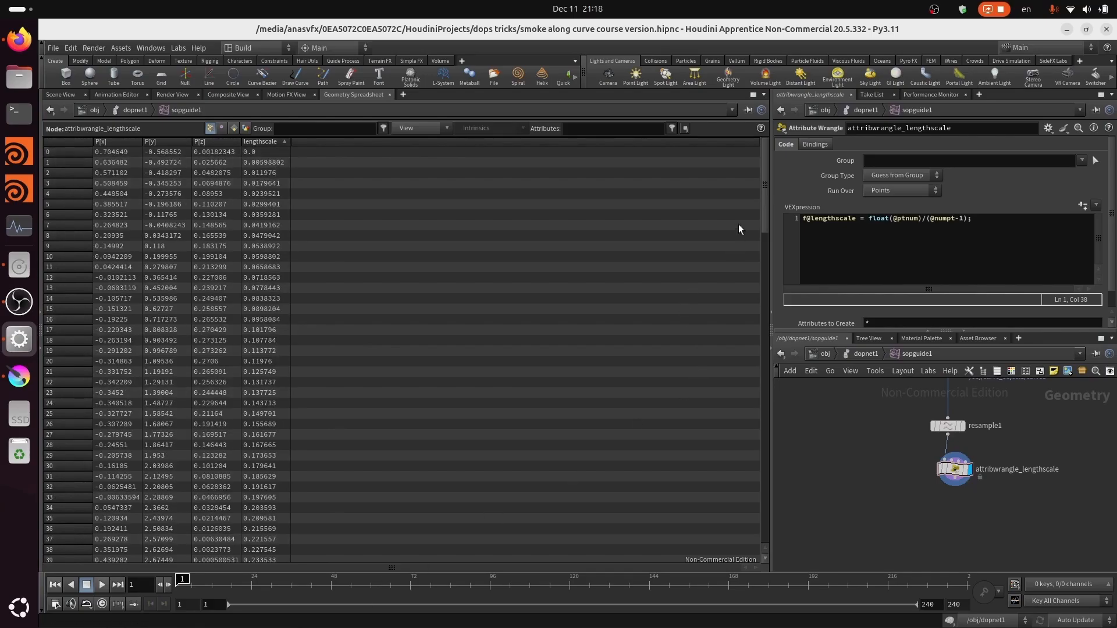
Return to the 3D scene view showing the curve and save the scene file.
{"action": "left_click_drag", "start_coordinate": [766, 188], "coordinate": [808, 168]}
{"action": "left_click", "coordinate": [61, 94]}
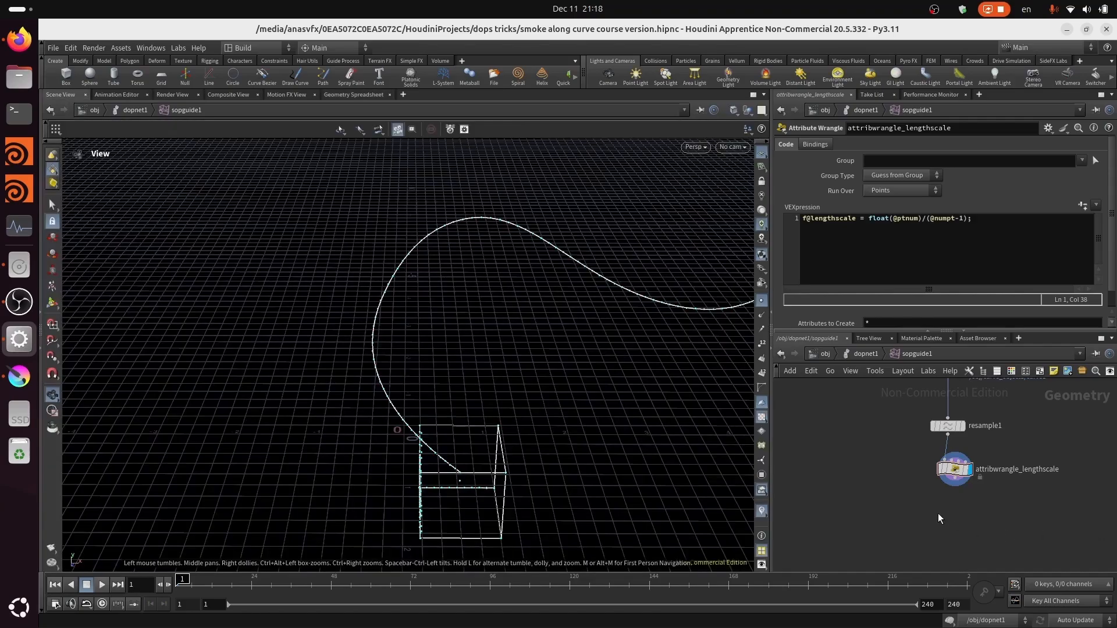
{"action": "middle_click_drag", "start_coordinate": [939, 515], "coordinate": [861, 472]}
{"action": "key", "text": "ctrl+s"}
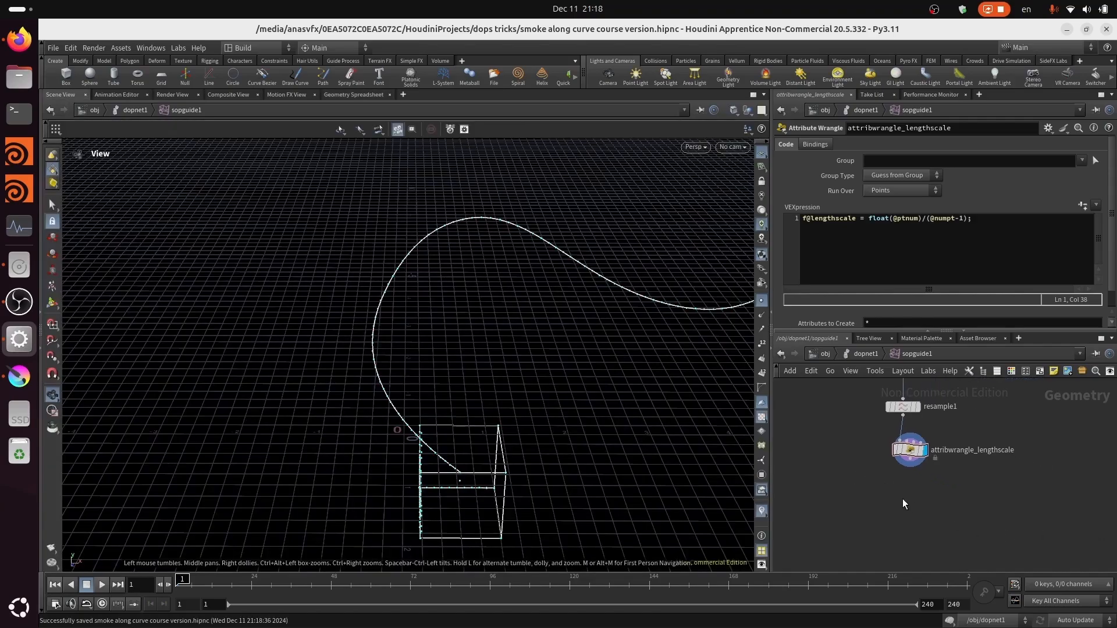
Add a PolyFrame node fed by attribwrangle_lengthscale and make it the displayed node.
{"action": "middle_click_drag", "start_coordinate": [903, 504], "coordinate": [916, 450]}
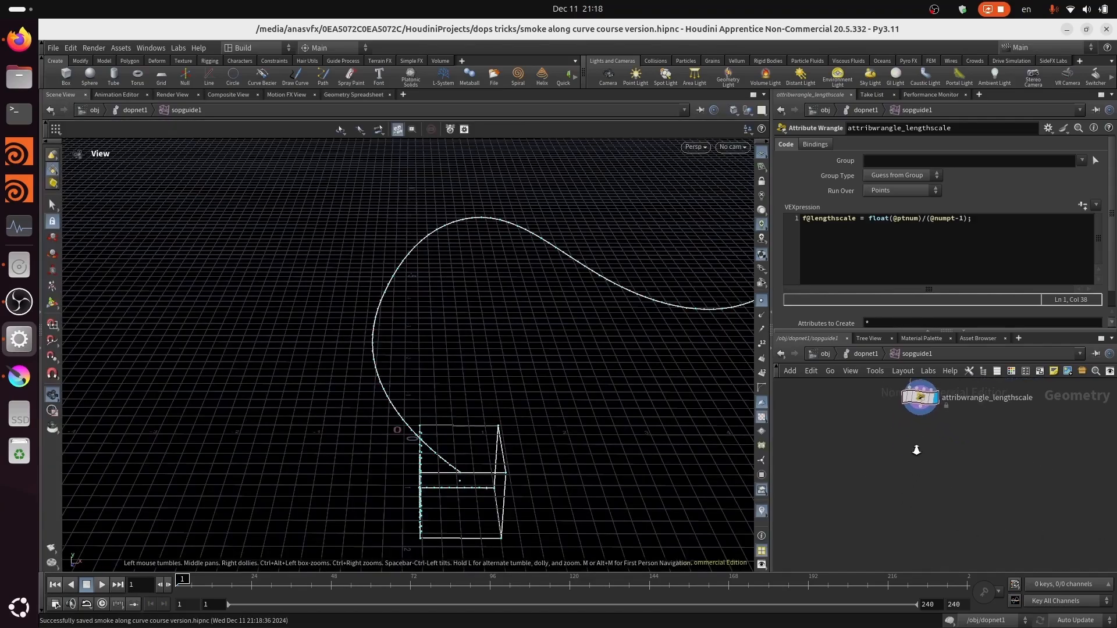
{"action": "right_click_drag", "start_coordinate": [917, 450], "coordinate": [926, 441]}
{"action": "middle_click_drag", "start_coordinate": [921, 476], "coordinate": [933, 433]}
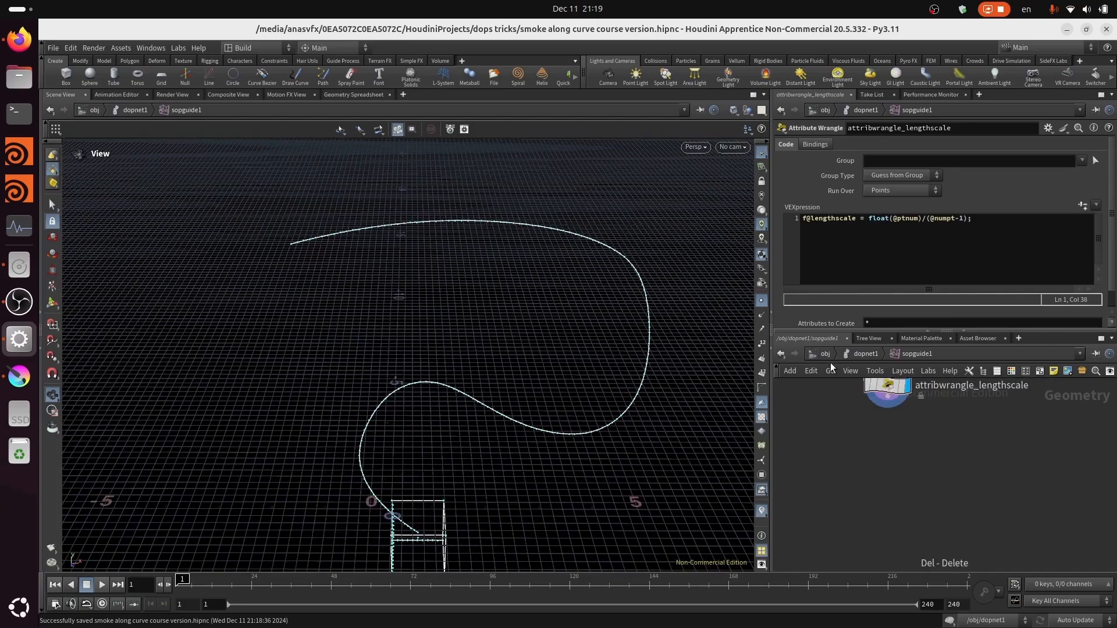
{"action": "mouse_move", "coordinate": [417, 427]}
{"action": "left_mouse_down"}
{"action": "mouse_move", "coordinate": [473, 342]}
{"action": "mouse_move", "coordinate": [429, 439]}
{"action": "mouse_move", "coordinate": [435, 411]}
{"action": "mouse_move", "coordinate": [414, 439]}
{"action": "left_mouse_up"}
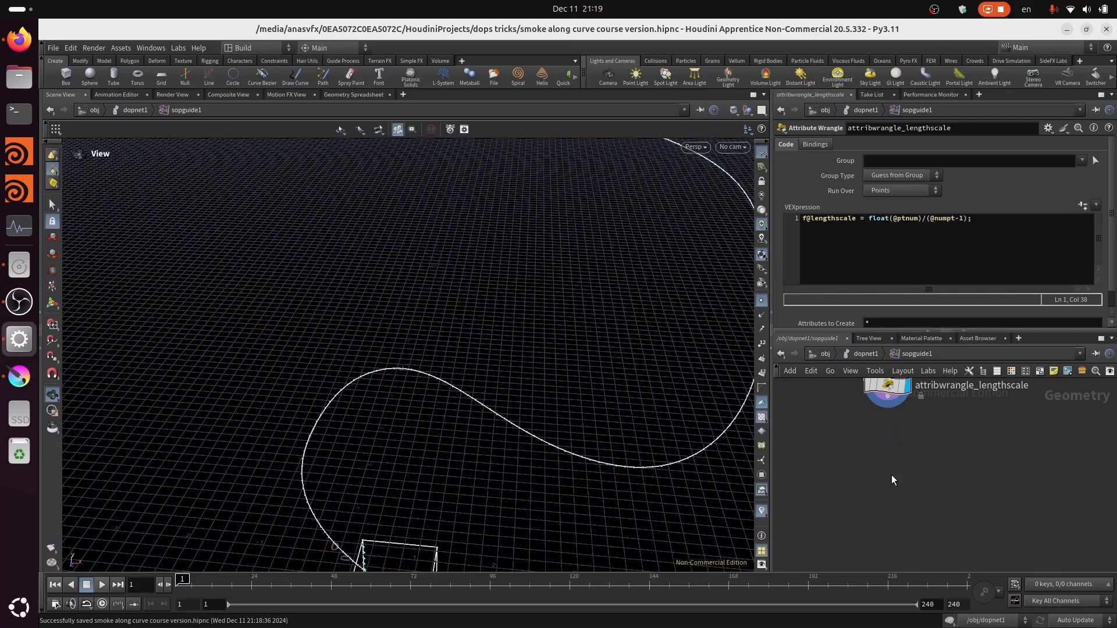
{"action": "key", "text": "Tab"}
{"action": "mouse_move", "coordinate": [912, 473]}
{"action": "type", "text": "polyfr"}
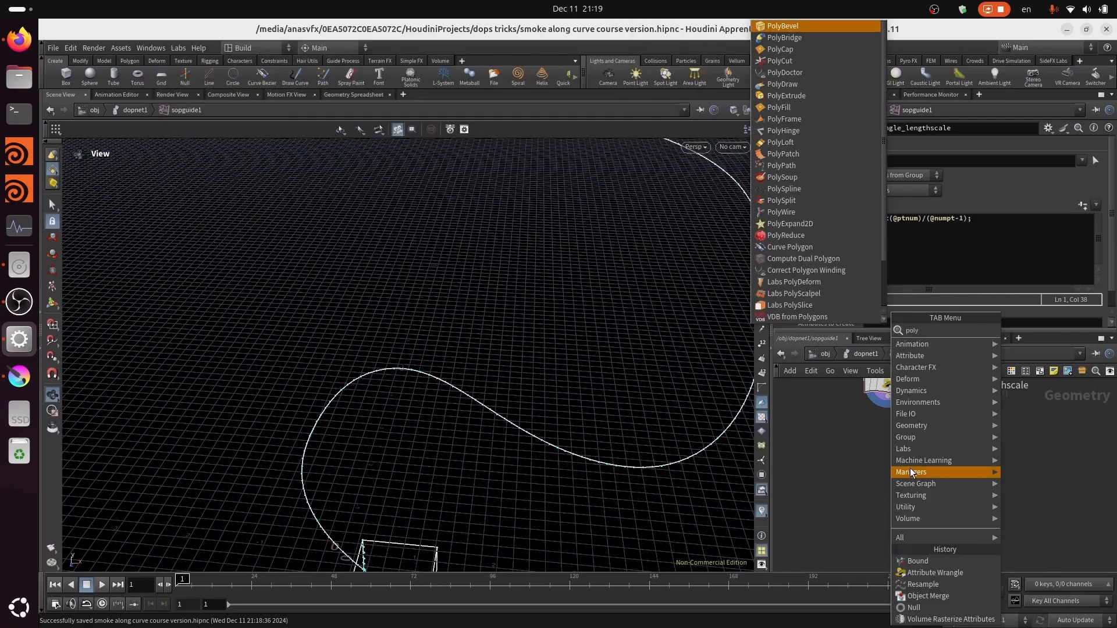
{"action": "key", "text": "Return"}
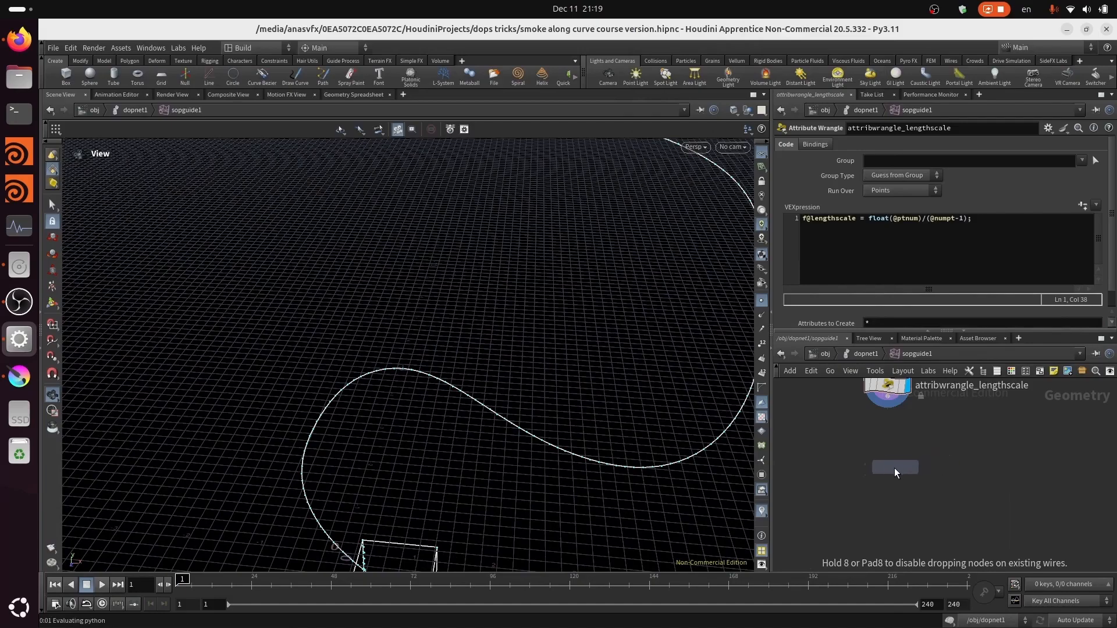
{"action": "left_click", "coordinate": [896, 469]}
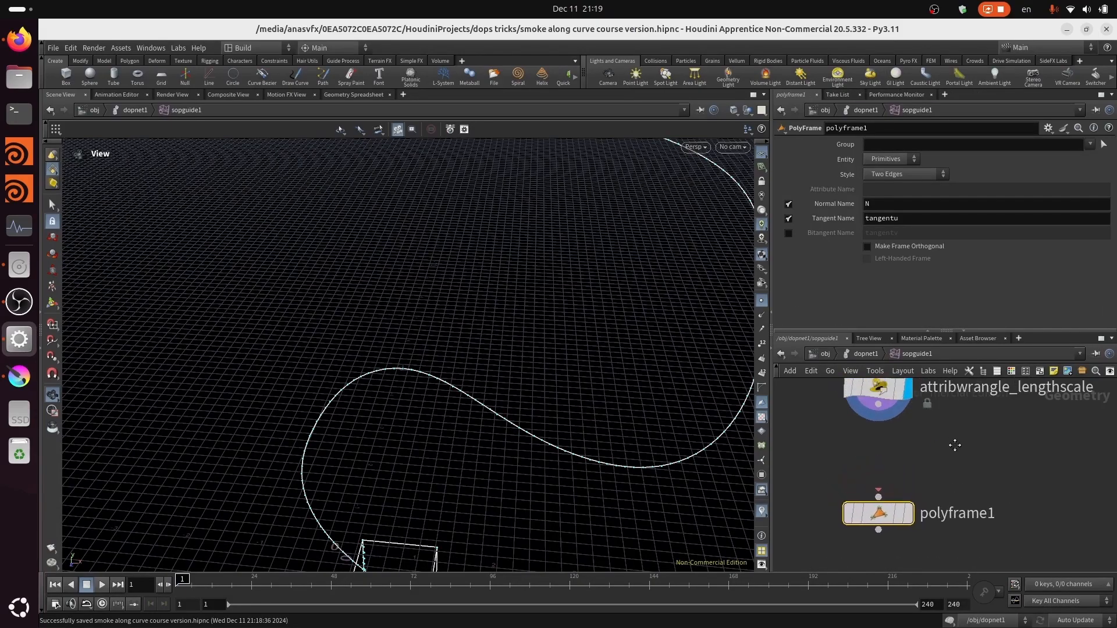
{"action": "left_click", "coordinate": [879, 405]}
{"action": "left_click", "coordinate": [879, 499]}
{"action": "left_click", "coordinate": [911, 516]}
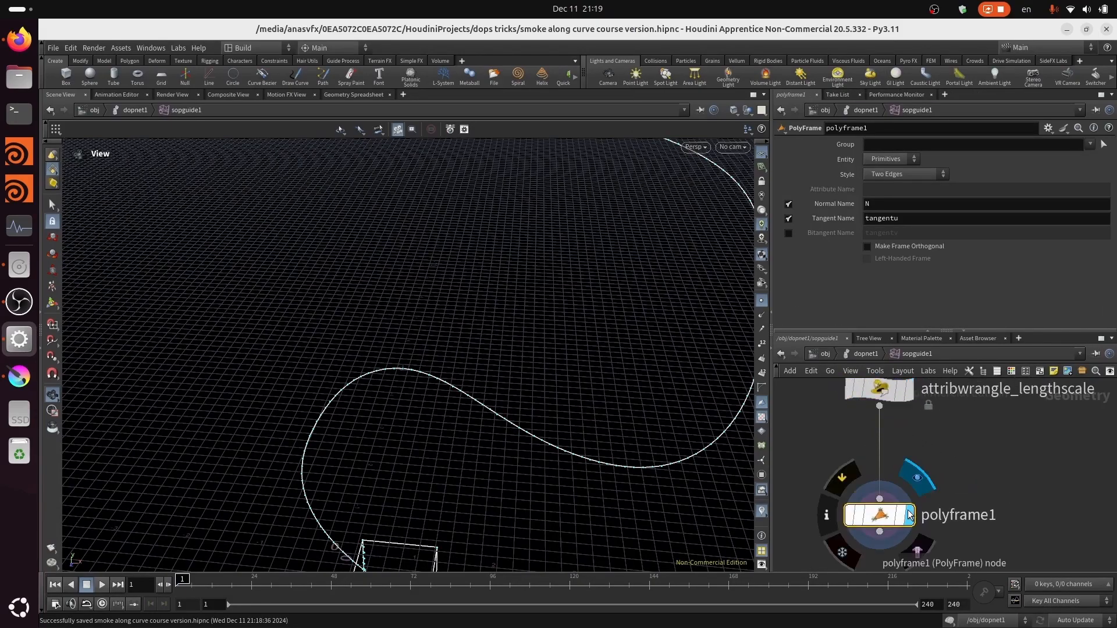
Turn on the display of normals in the viewport and inspect their direction along the curve.
{"action": "left_click", "coordinate": [789, 218]}
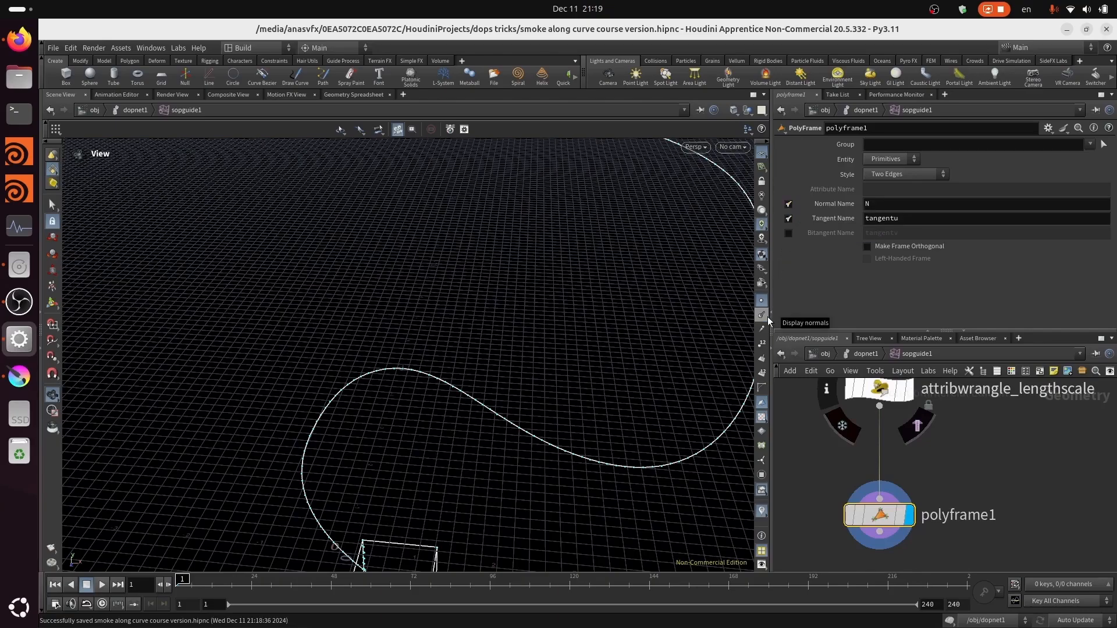
{"action": "left_click_drag", "start_coordinate": [499, 450], "coordinate": [426, 409]}
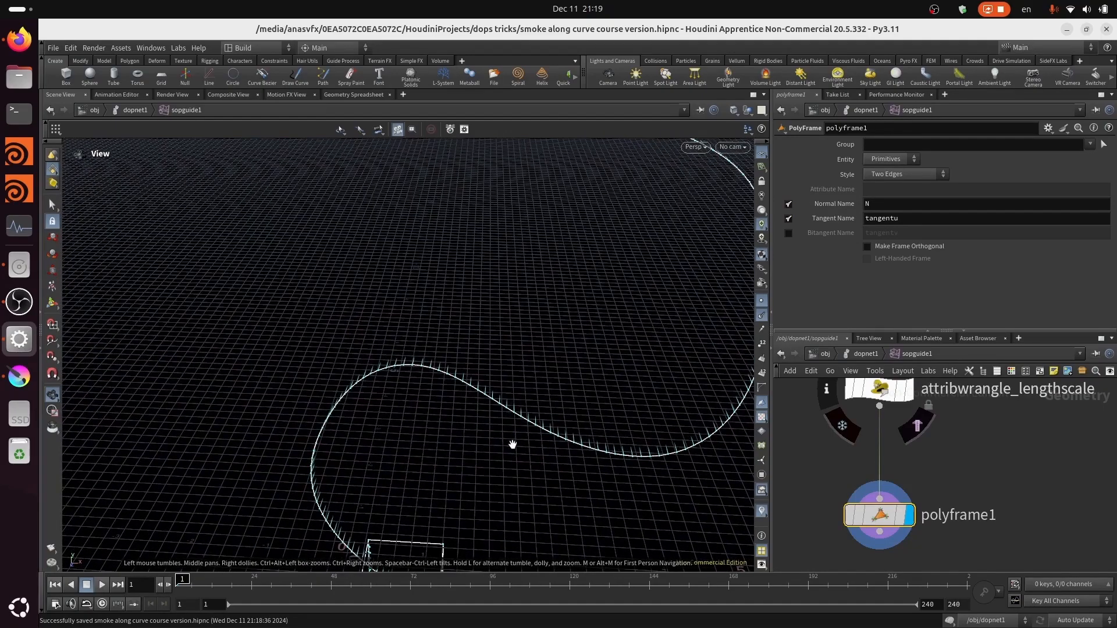
{"action": "left_click_drag", "start_coordinate": [726, 399], "coordinate": [645, 358]}
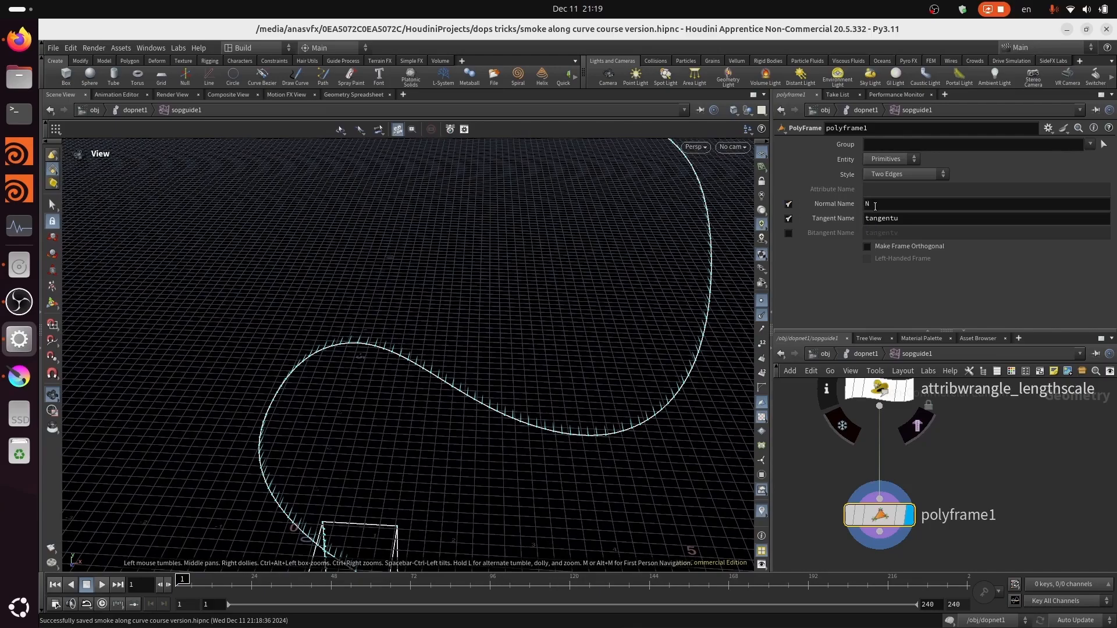
Disable the PolyFrame's Normal Name output and set its Tangent Name to N.
{"action": "left_click", "coordinate": [789, 205]}
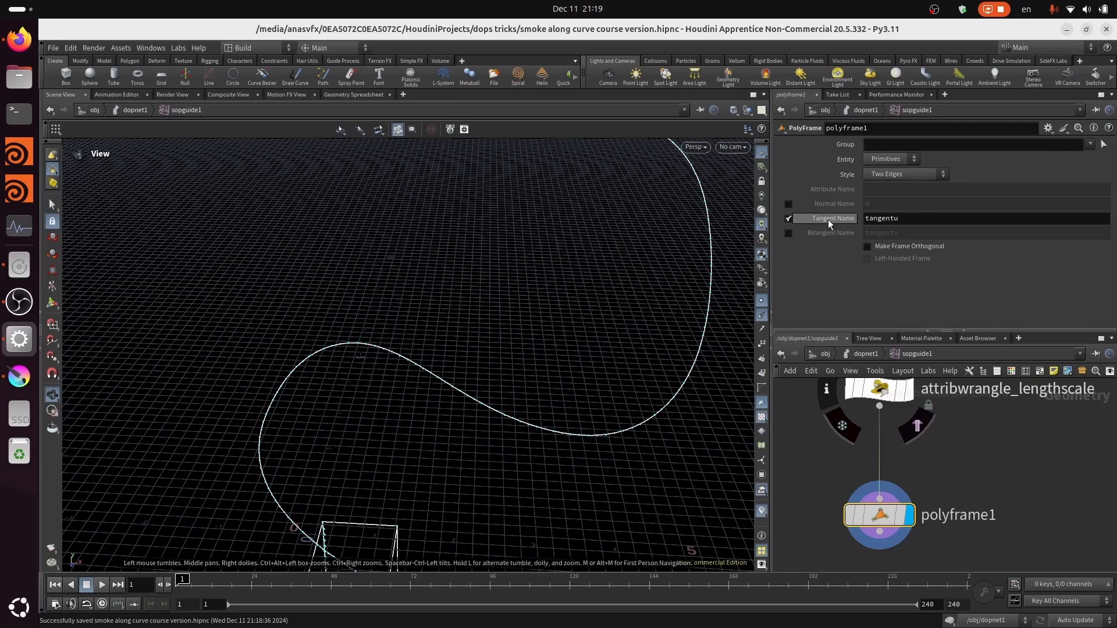
{"action": "double_click", "coordinate": [907, 221]}
{"action": "left_click", "coordinate": [826, 515]}
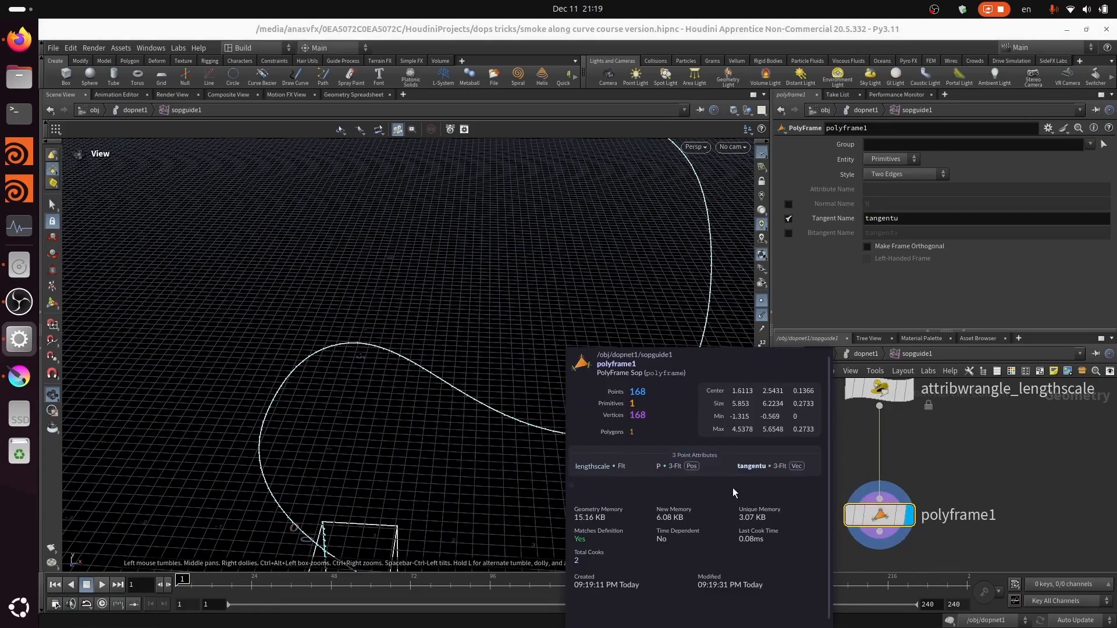
{"action": "double_click", "coordinate": [927, 217]}
{"action": "type", "text": "N"}
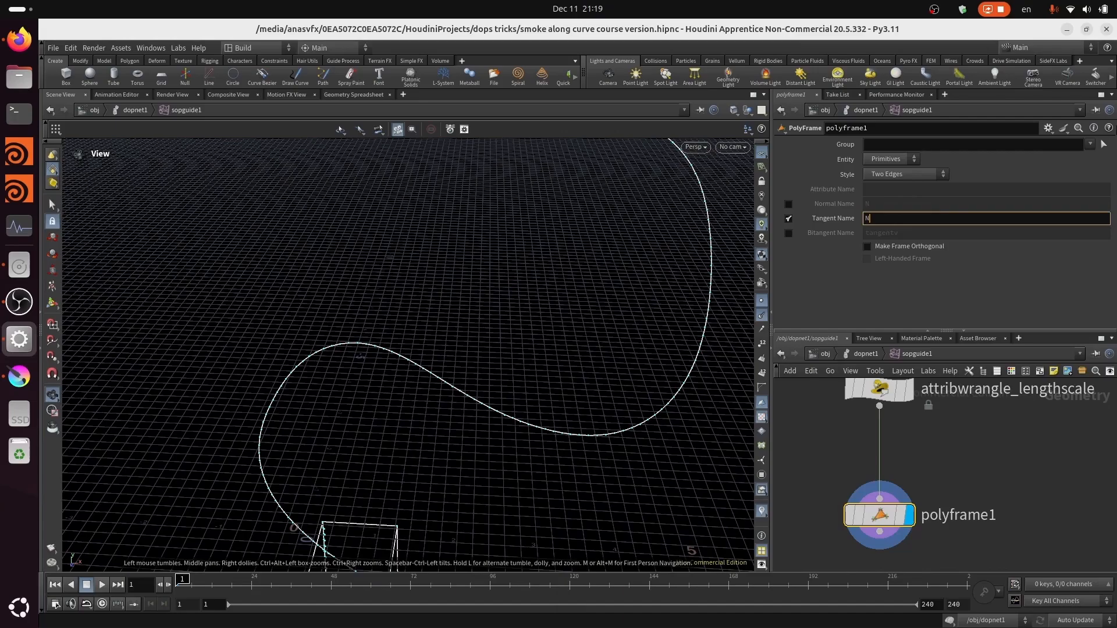
{"action": "key", "text": "Return"}
Examine up close and from several angles how the displayed N vectors follow the curve's direction.
{"action": "right_click_drag", "start_coordinate": [513, 480], "coordinate": [601, 310]}
{"action": "left_click_drag", "start_coordinate": [599, 263], "coordinate": [456, 460]}
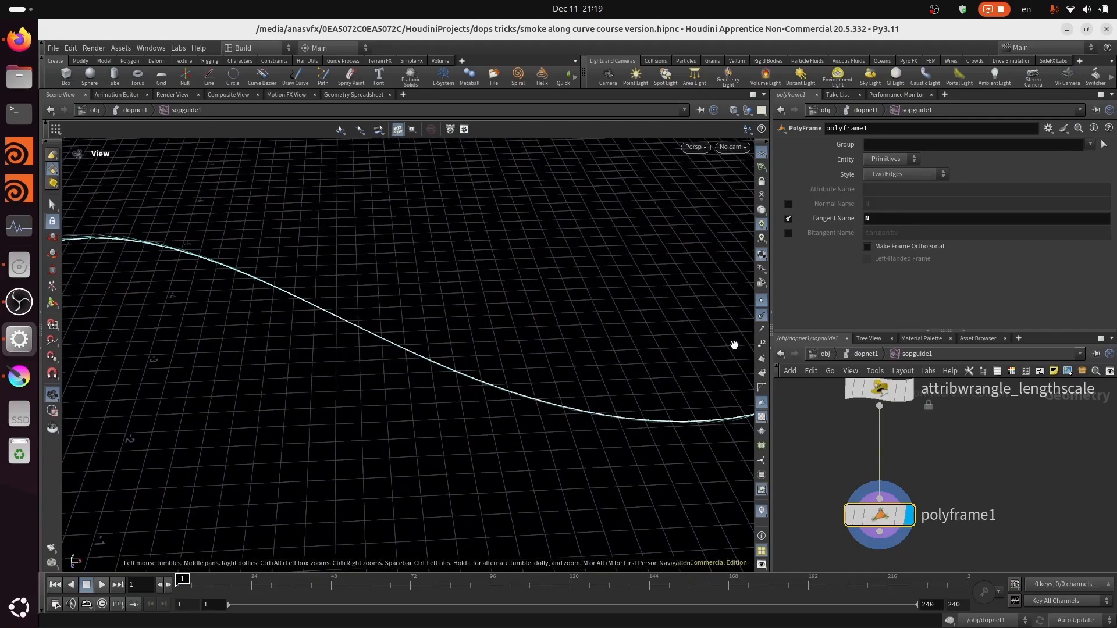
{"action": "left_click_drag", "start_coordinate": [639, 408], "coordinate": [593, 395]}
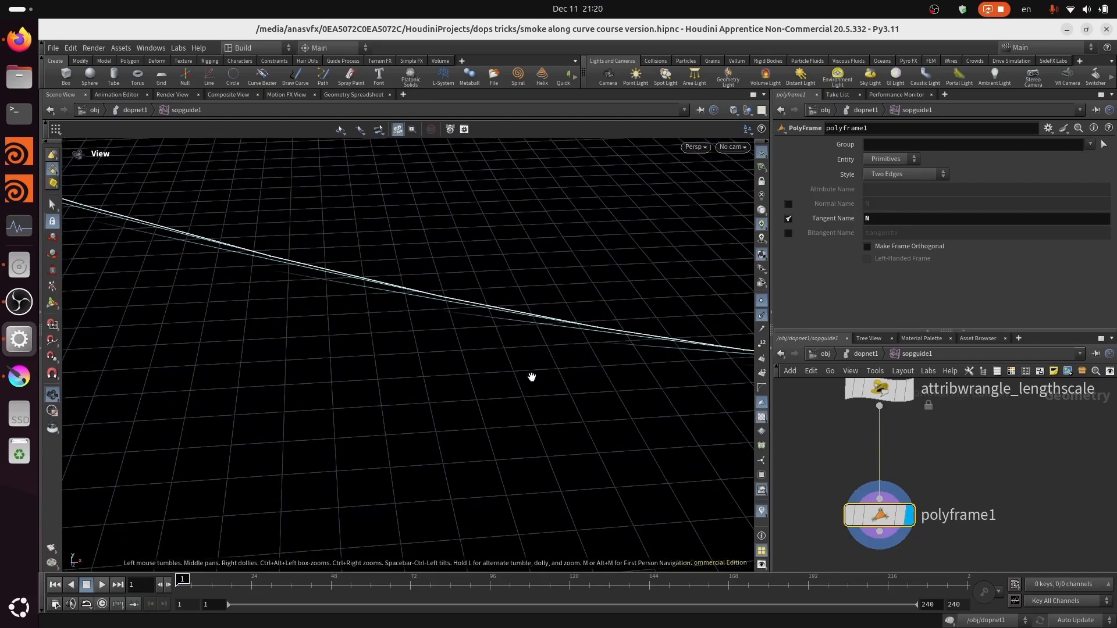
{"action": "left_click_drag", "start_coordinate": [531, 377], "coordinate": [715, 232]}
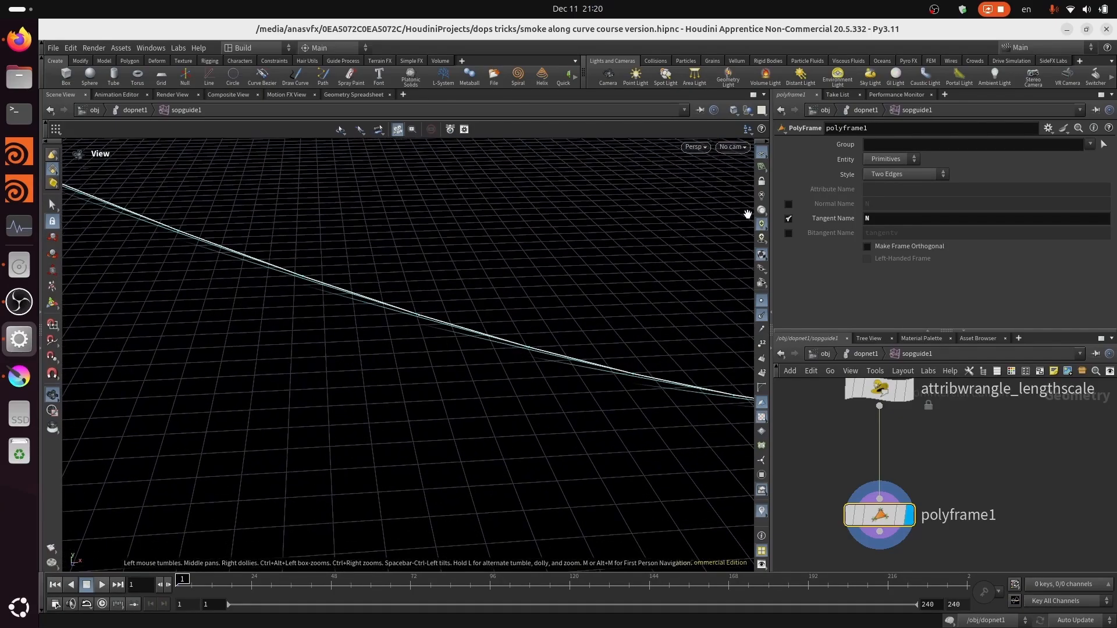
{"action": "left_click", "coordinate": [766, 192]}
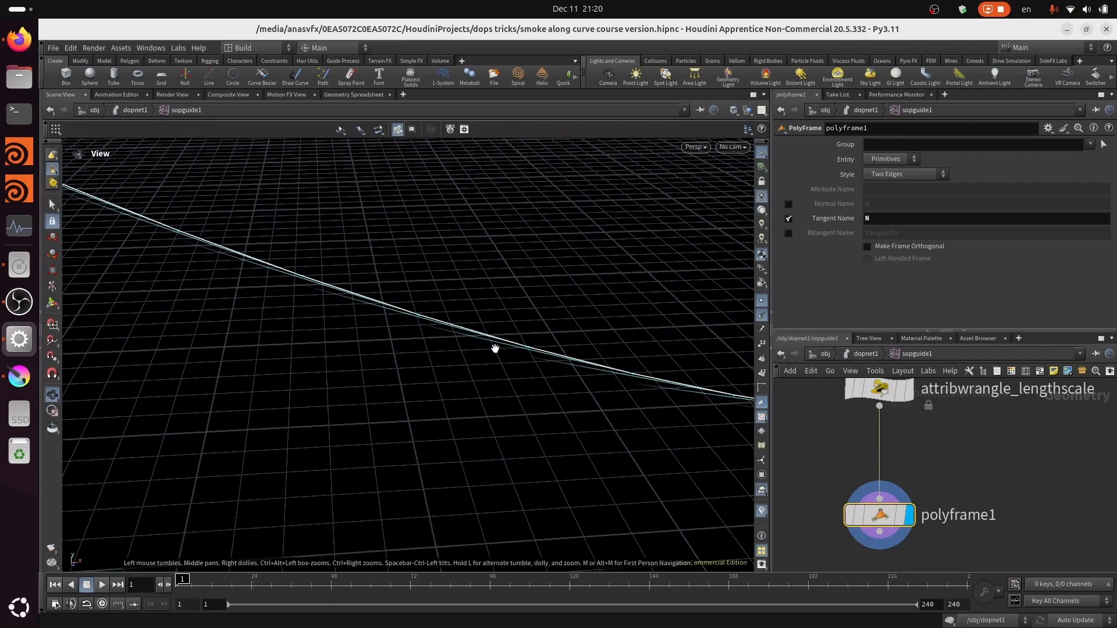
{"action": "left_click_drag", "start_coordinate": [496, 347], "coordinate": [476, 357]}
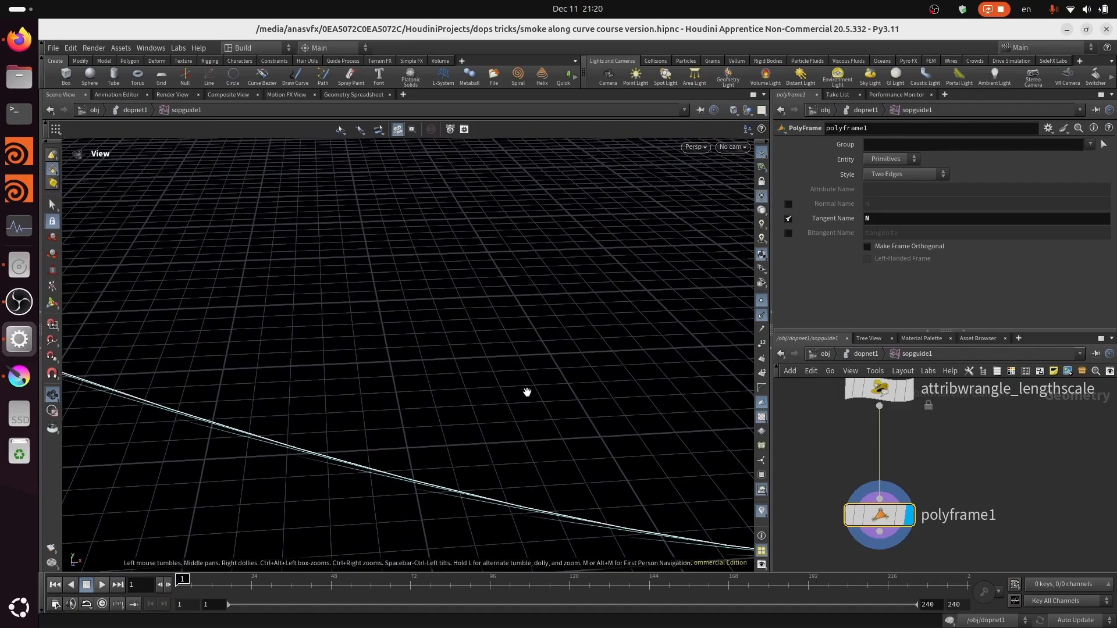
{"action": "left_click_drag", "start_coordinate": [544, 406], "coordinate": [563, 457]}
{"action": "left_click_drag", "start_coordinate": [588, 362], "coordinate": [285, 464]}
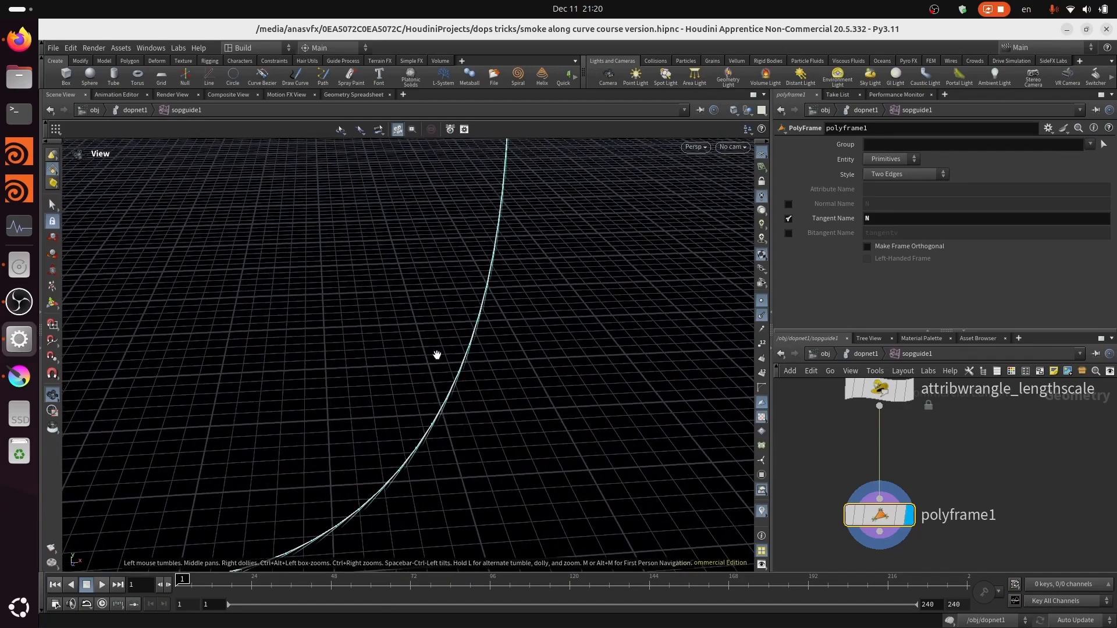
{"action": "left_click_drag", "start_coordinate": [438, 356], "coordinate": [569, 299]}
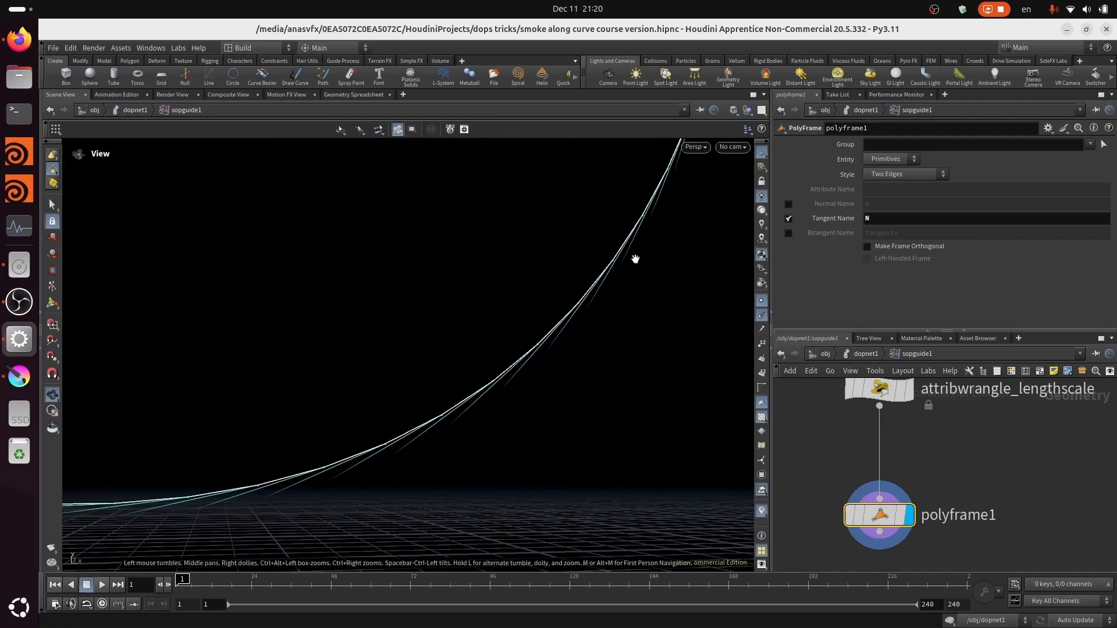
{"action": "left_click_drag", "start_coordinate": [641, 247], "coordinate": [657, 180]}
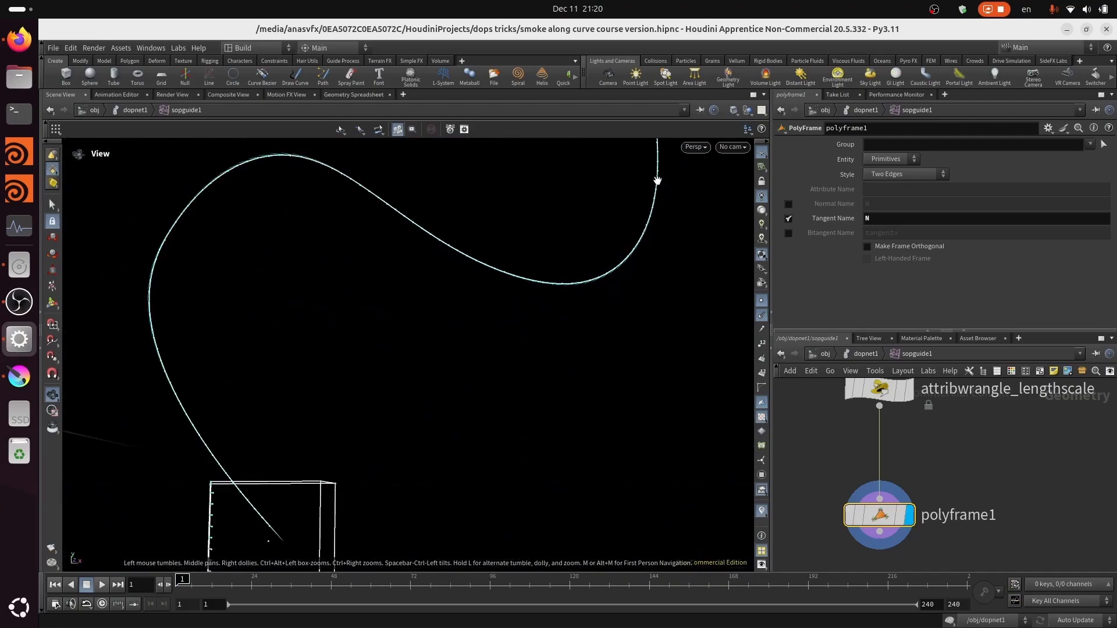
{"action": "left_click_drag", "start_coordinate": [582, 330], "coordinate": [331, 435]}
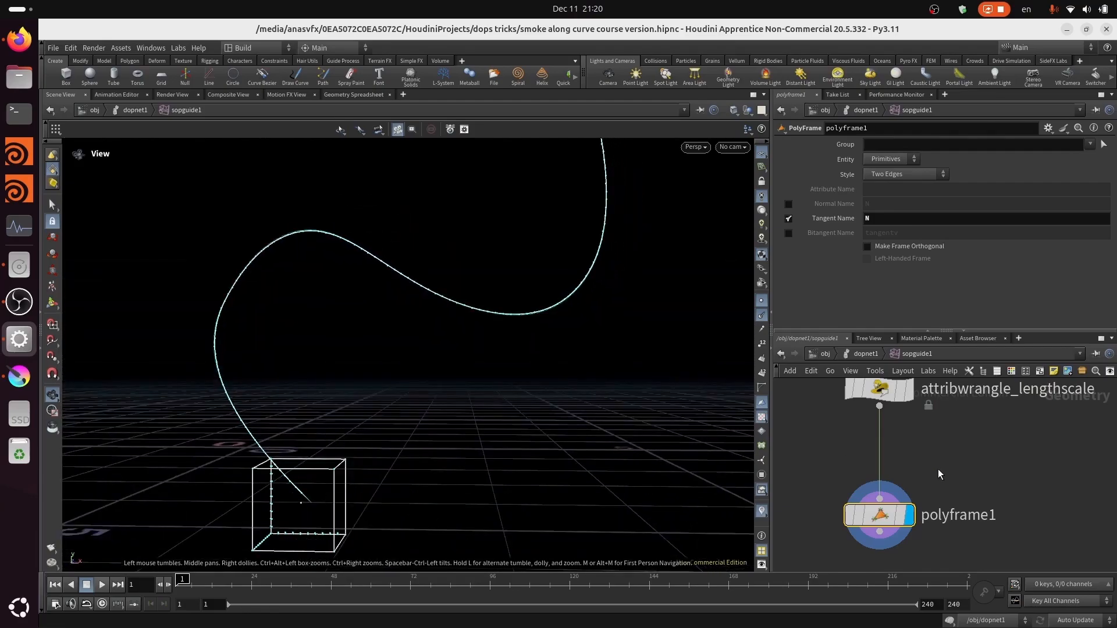
Add a Bound node below polyframe1 in the SOP Guide network.
{"action": "middle_click_drag", "start_coordinate": [943, 536], "coordinate": [958, 468]}
{"action": "left_click", "coordinate": [945, 511]}
{"action": "middle_click_drag", "start_coordinate": [941, 511], "coordinate": [953, 437]}
{"action": "scroll", "coordinate": [951, 471], "scroll_direction": "down", "scroll_amount": 2}
{"action": "key", "text": "Tab"}
{"action": "key", "text": "Escape"}
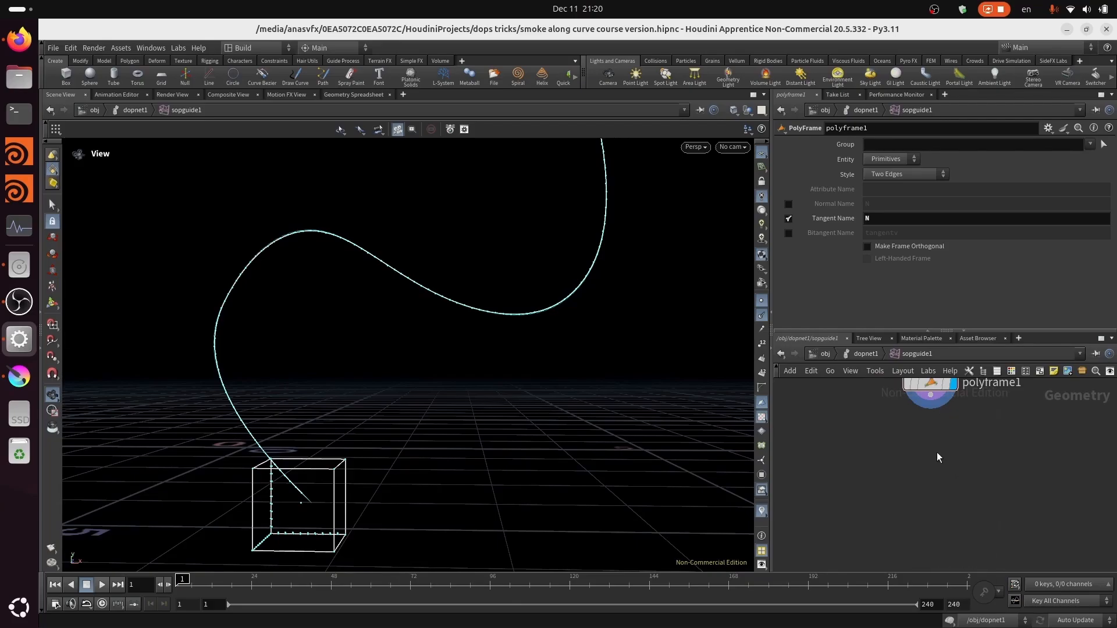
{"action": "key", "text": "Tab"}
{"action": "type", "text": "boun"}
{"action": "key", "text": "Return"}
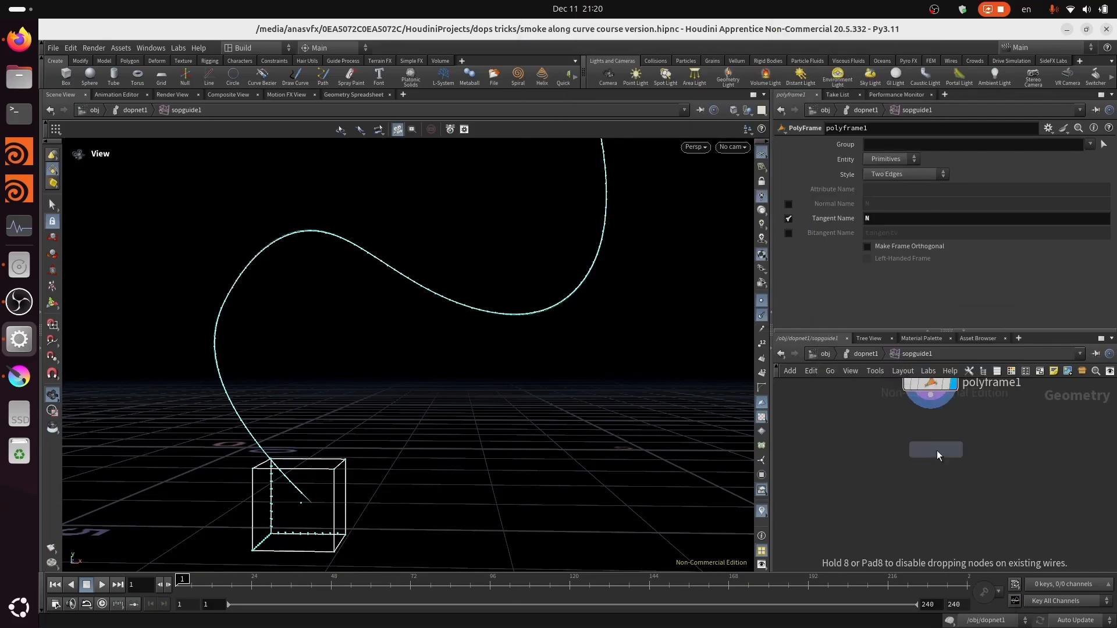
{"action": "left_click", "coordinate": [937, 451]}
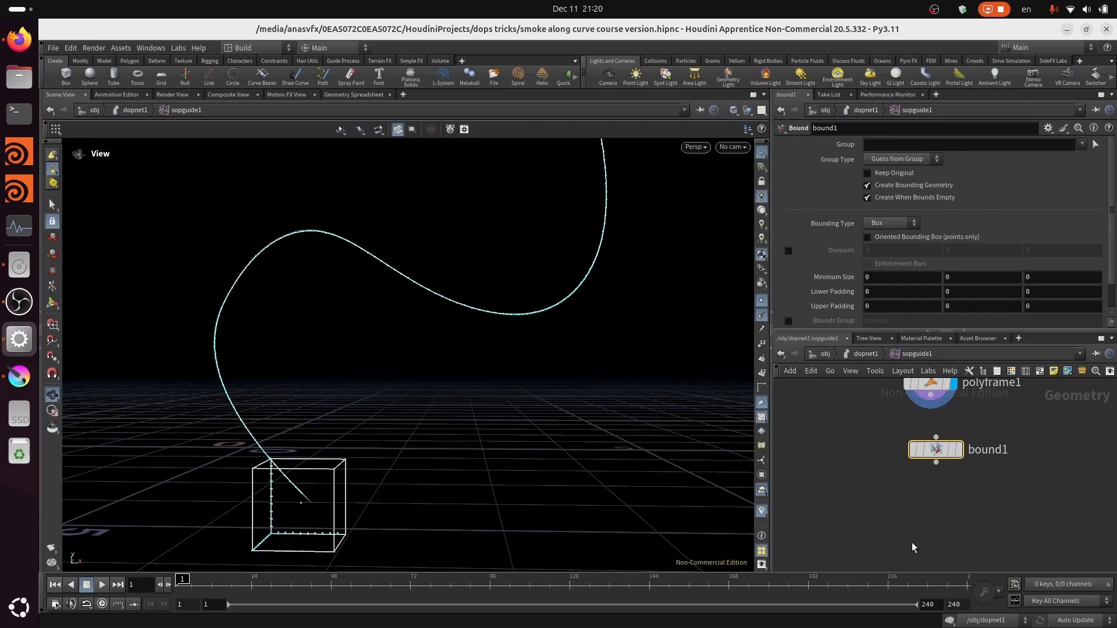
Connect polyframe1 to the Bound node and display the resulting bounding box around the curve.
{"action": "scroll", "coordinate": [924, 523], "scroll_direction": "up", "scroll_amount": 2}
{"action": "middle_click_drag", "start_coordinate": [946, 498], "coordinate": [942, 529]}
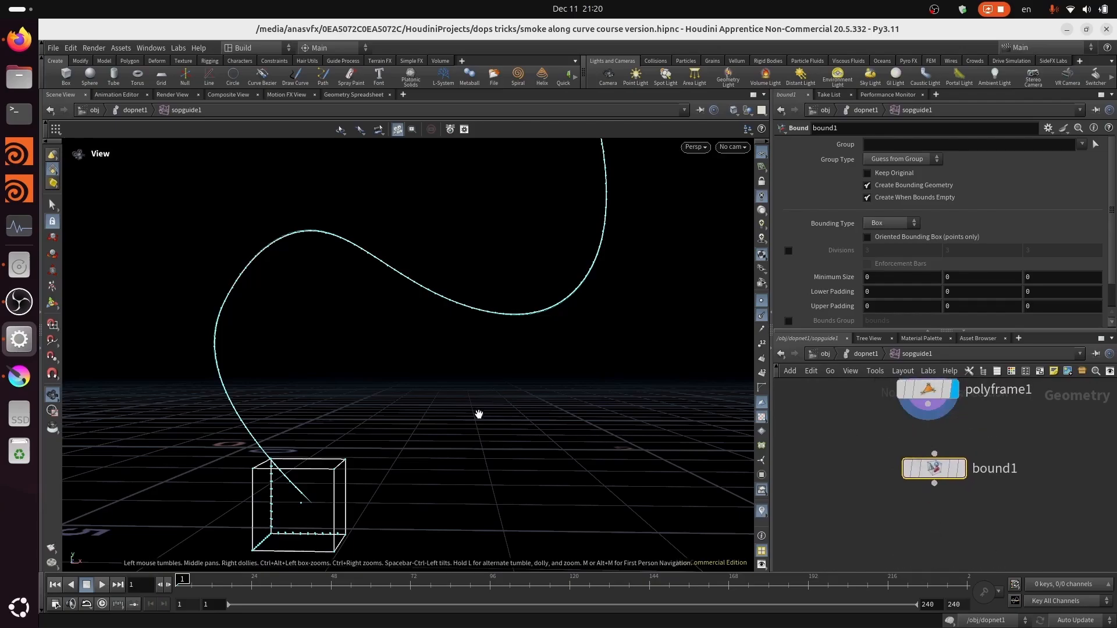
{"action": "right_click_drag", "start_coordinate": [486, 358], "coordinate": [499, 397]}
{"action": "right_click_drag", "start_coordinate": [574, 359], "coordinate": [576, 428]}
{"action": "left_click_drag", "start_coordinate": [576, 427], "coordinate": [513, 381]}
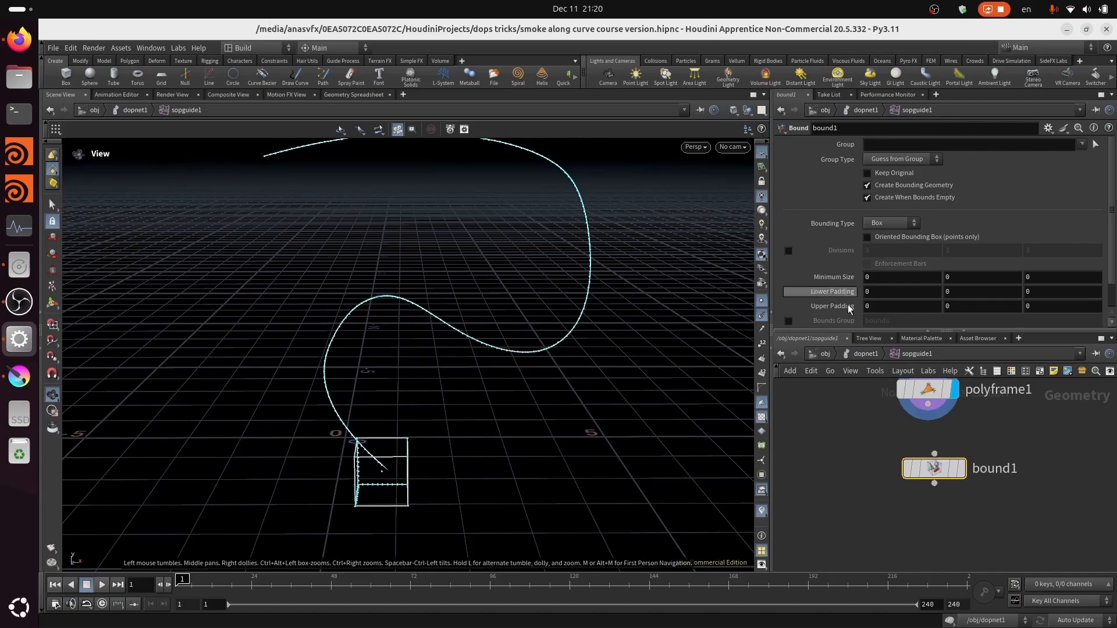
{"action": "left_click", "coordinate": [928, 404]}
{"action": "left_click", "coordinate": [935, 454]}
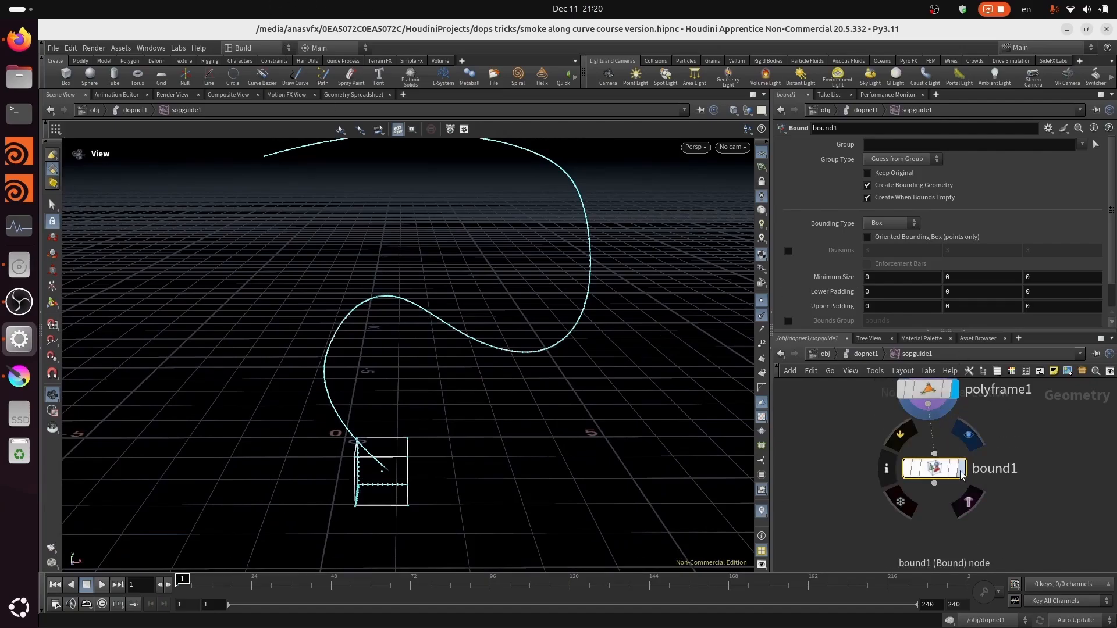
{"action": "left_click", "coordinate": [959, 469]}
{"action": "left_click_drag", "start_coordinate": [935, 469], "coordinate": [928, 483]}
{"action": "right_click_drag", "start_coordinate": [475, 269], "coordinate": [462, 404]}
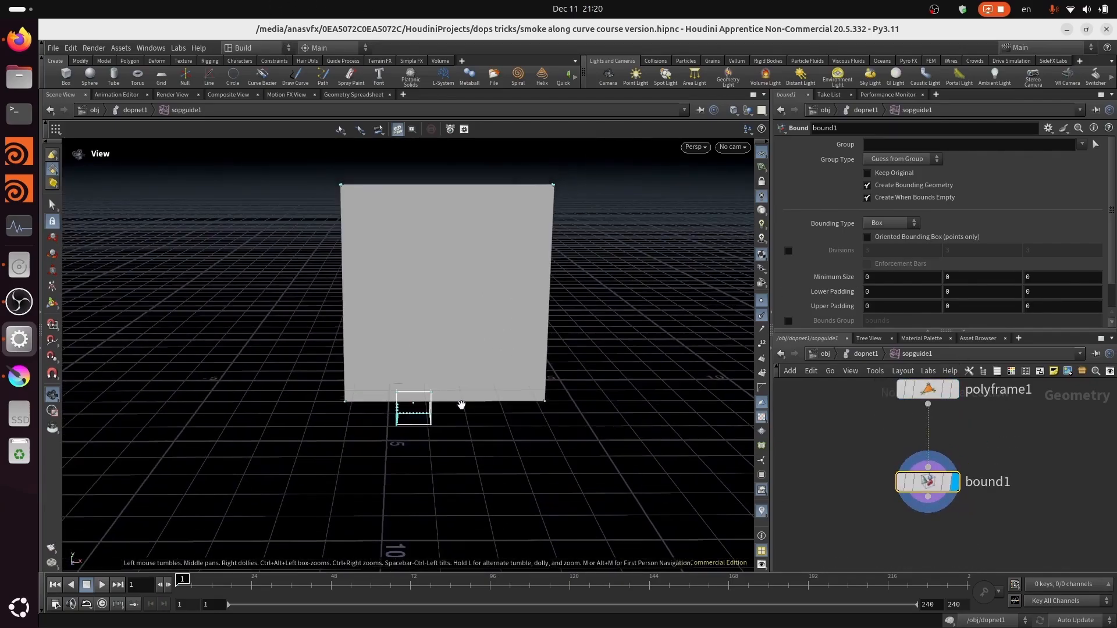
{"action": "left_click_drag", "start_coordinate": [422, 345], "coordinate": [401, 251]}
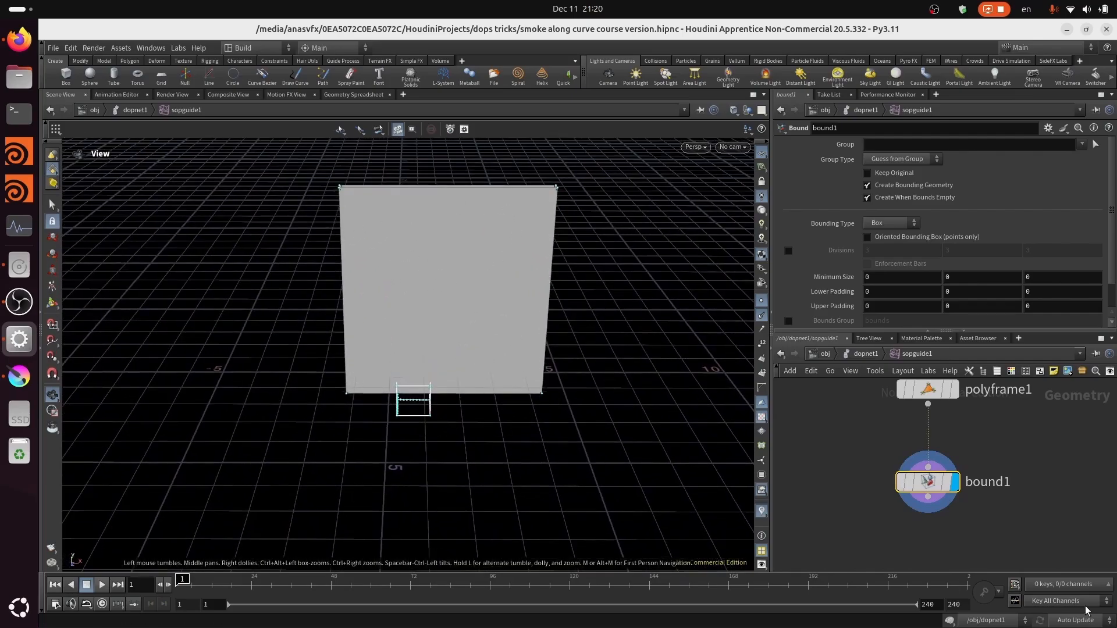
Save the scene file and add a Volume node below bound1.
{"action": "middle_click_drag", "start_coordinate": [981, 526], "coordinate": [1005, 443]}
{"action": "key", "text": "ctrl+s"}
{"action": "key", "text": "Tab"}
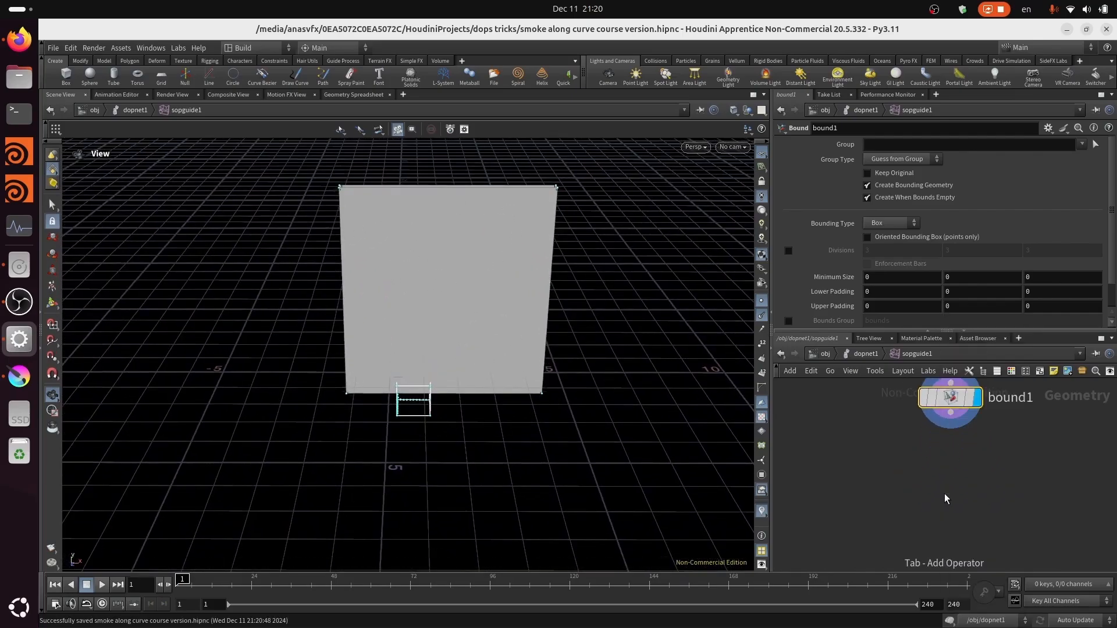
{"action": "mouse_move", "coordinate": [950, 489]}
{"action": "type", "text": "volume"}
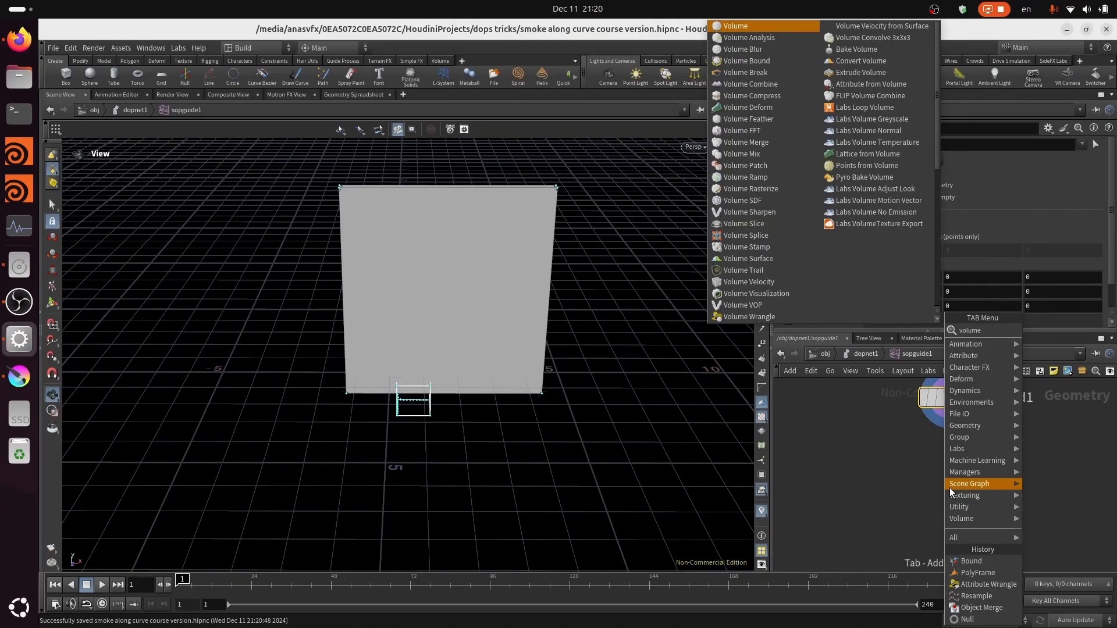
{"action": "key", "text": "Return"}
{"action": "left_click", "coordinate": [950, 486]}
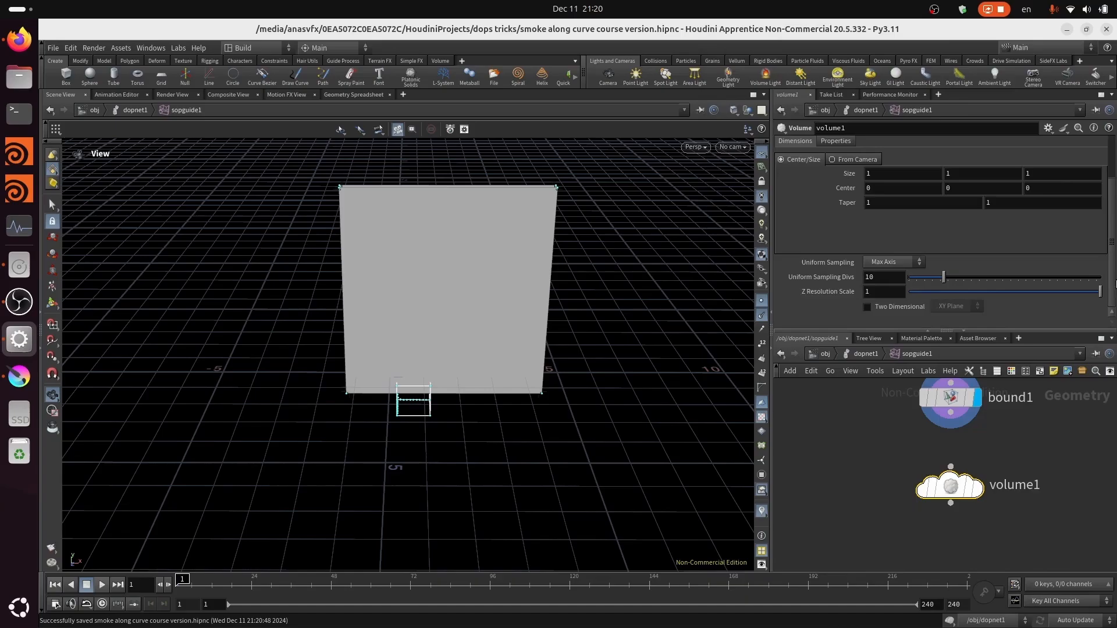
Set volume1's collated rank to Vector and its volume name to vel.
{"action": "scroll", "coordinate": [1101, 252], "scroll_direction": "up", "scroll_amount": 3}
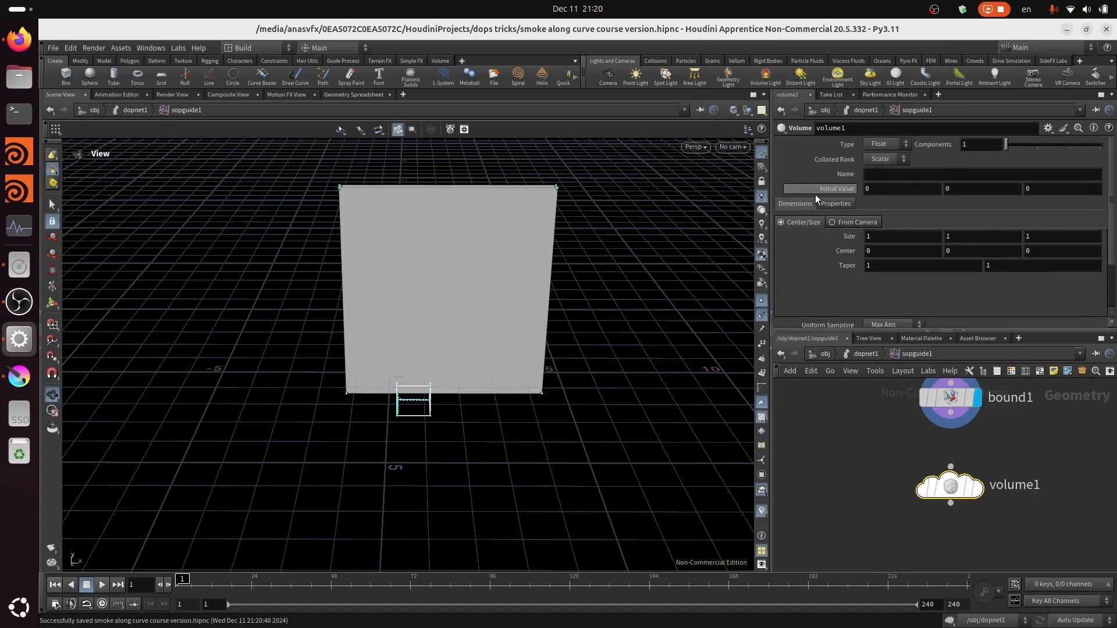
{"action": "left_click", "coordinate": [876, 147]}
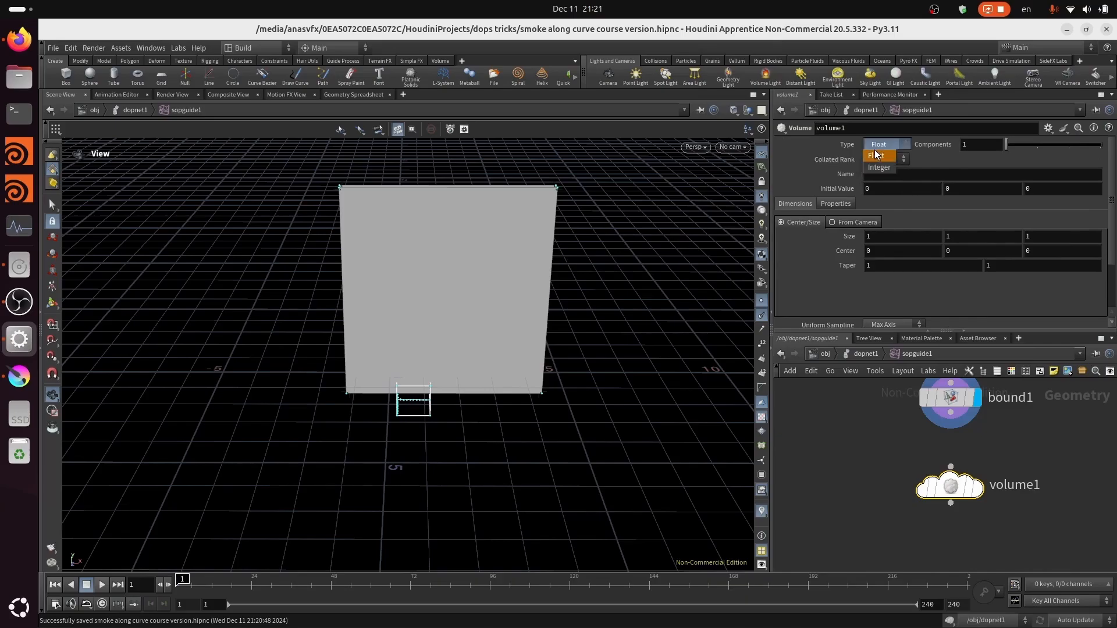
{"action": "left_click", "coordinate": [886, 186]}
{"action": "left_click", "coordinate": [903, 180]}
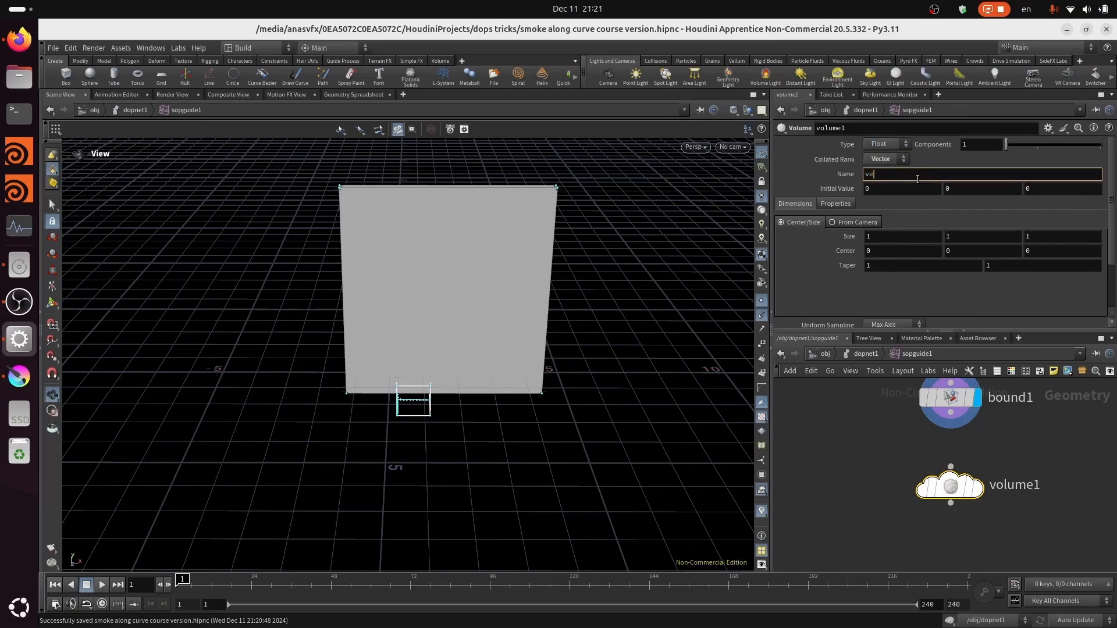
{"action": "left_click", "coordinate": [1060, 442]}
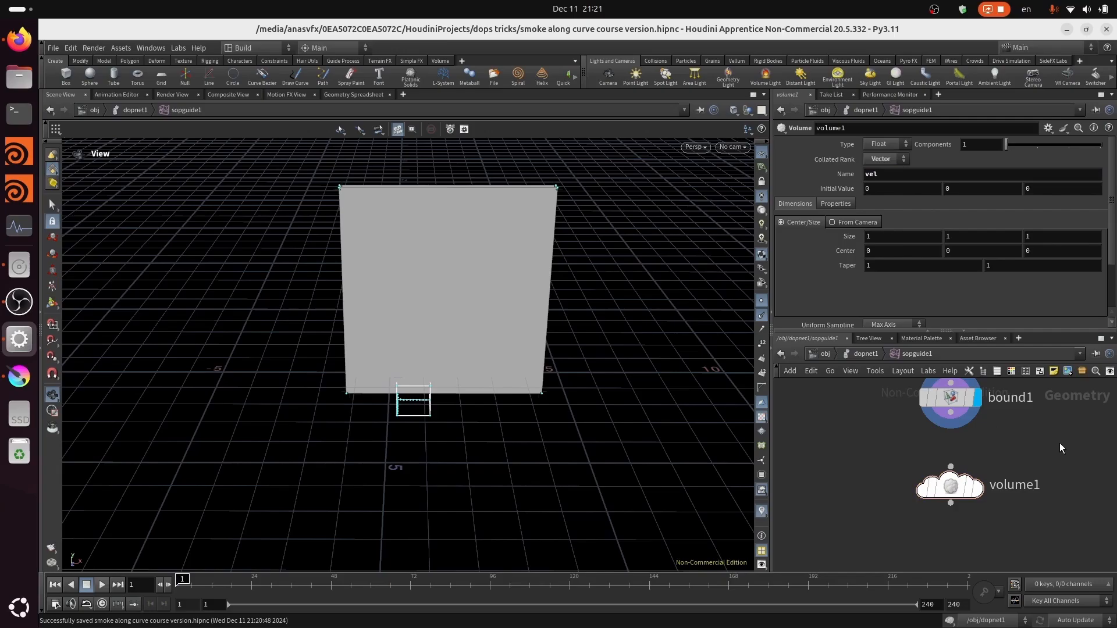
Display volume1 and inspect its node info for the vel component volumes and their voxel resolution.
{"action": "left_click", "coordinate": [980, 488]}
{"action": "middle_click", "coordinate": [950, 488]}
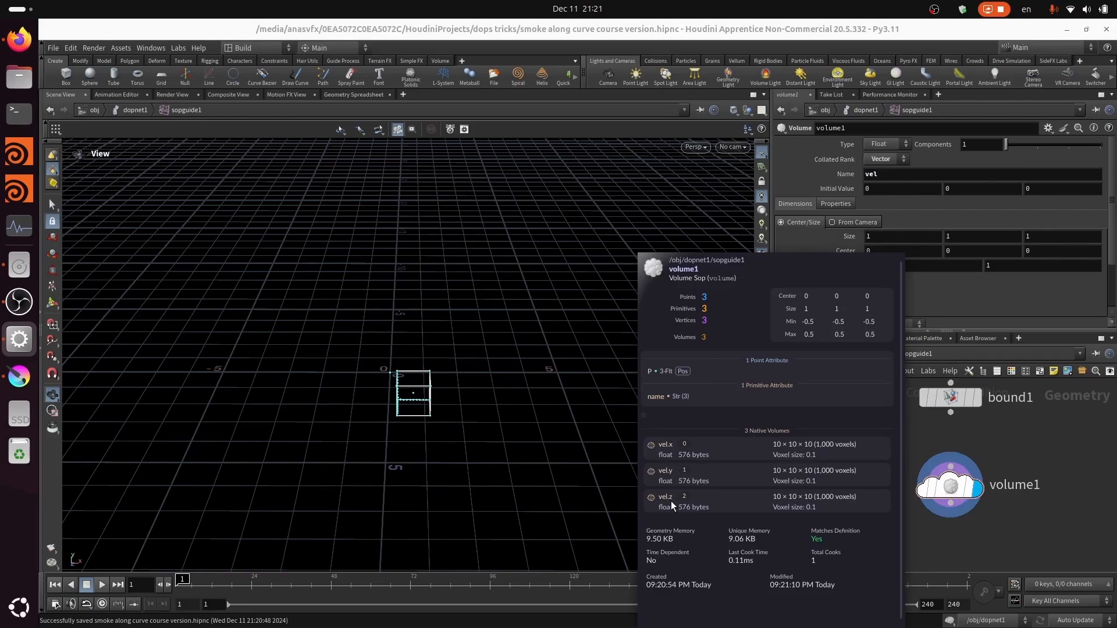
{"action": "middle_click_drag", "start_coordinate": [672, 502], "coordinate": [699, 469]}
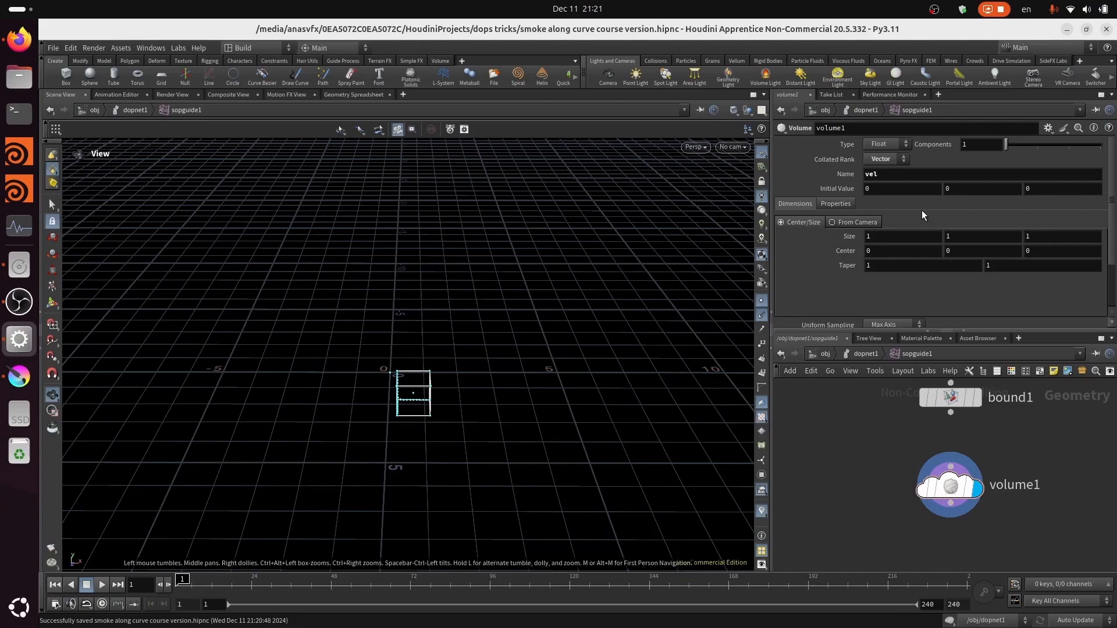
Try an initial X value of 1 on volume1 and undo it.
{"action": "left_click", "coordinate": [888, 193]}
{"action": "type", "text": "1"}
{"action": "key", "text": "Return"}
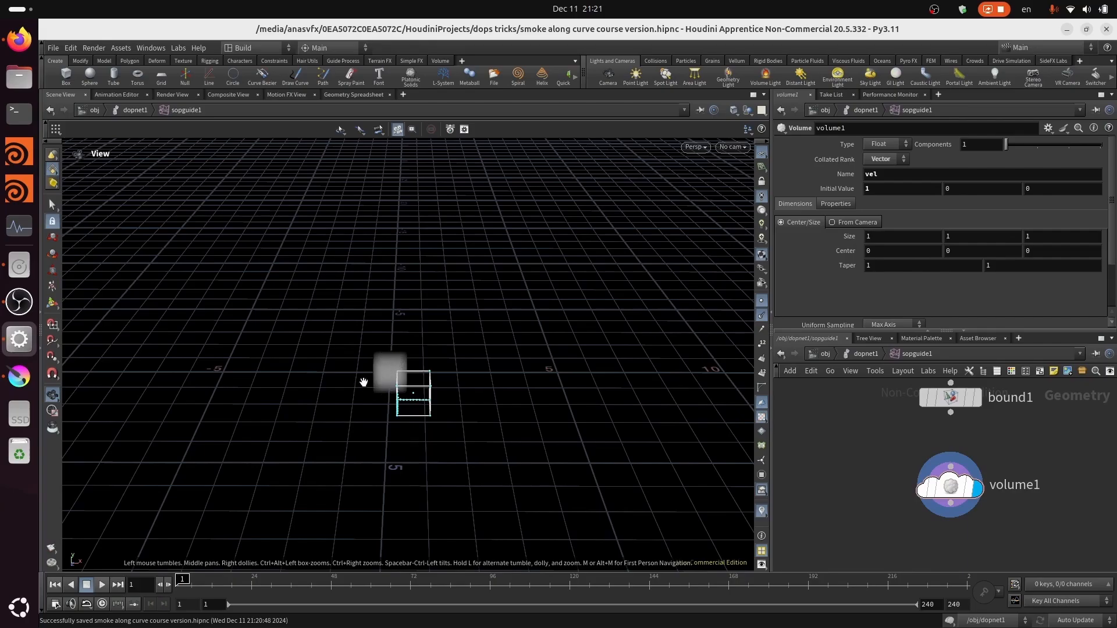
{"action": "key", "text": "ctrl+z"}
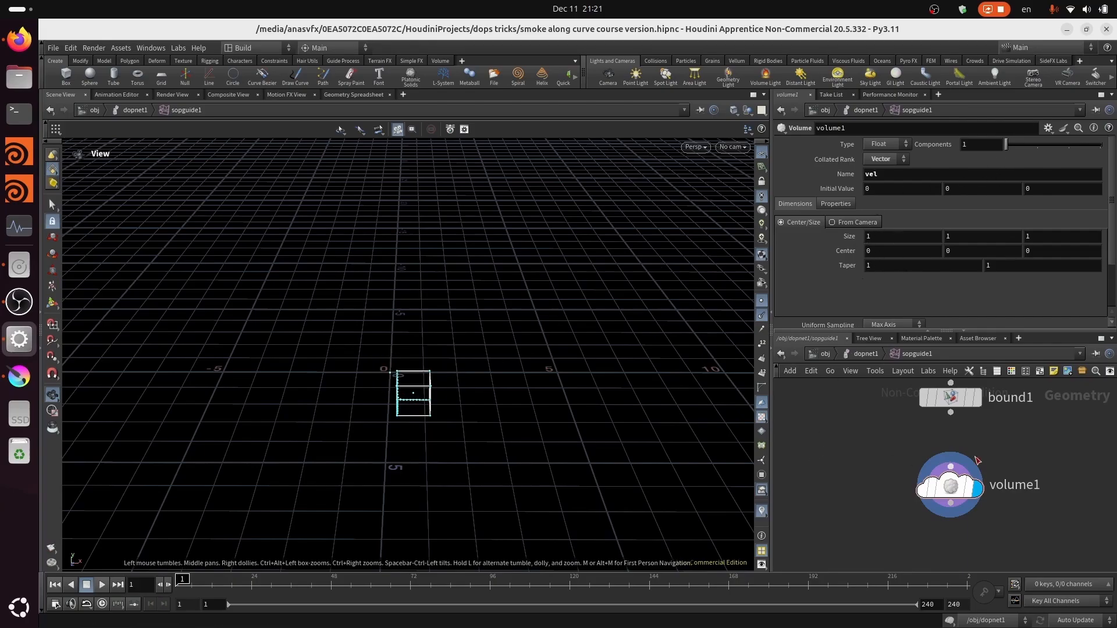
Connect bound1's output to the volume1 input.
{"action": "left_click_drag", "start_coordinate": [489, 486], "coordinate": [640, 407]}
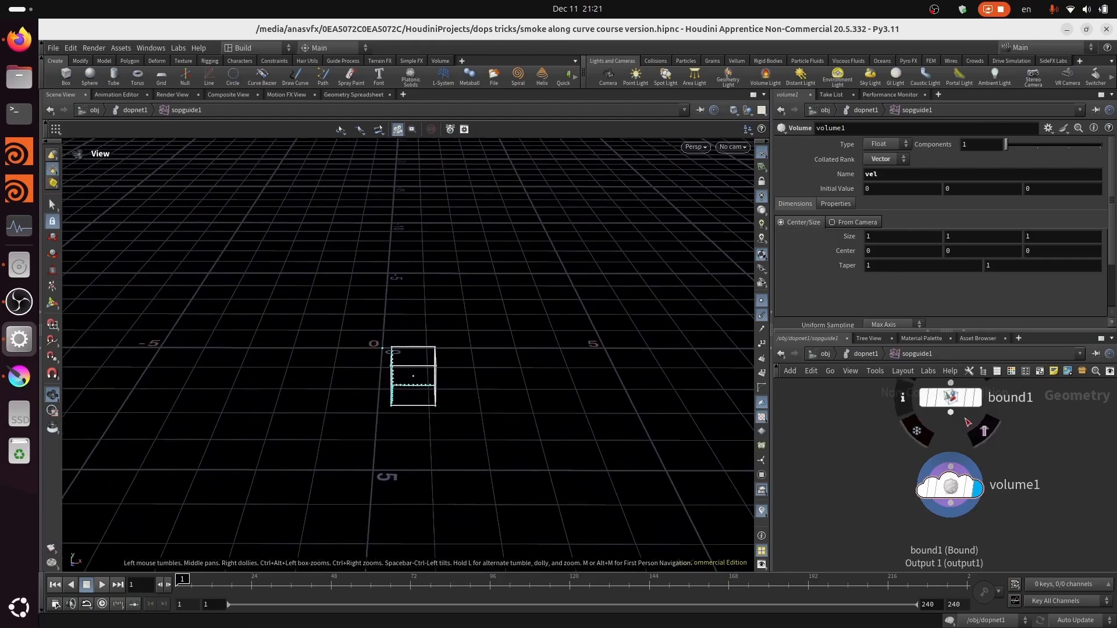
{"action": "left_click", "coordinate": [950, 412]}
{"action": "left_click", "coordinate": [960, 459]}
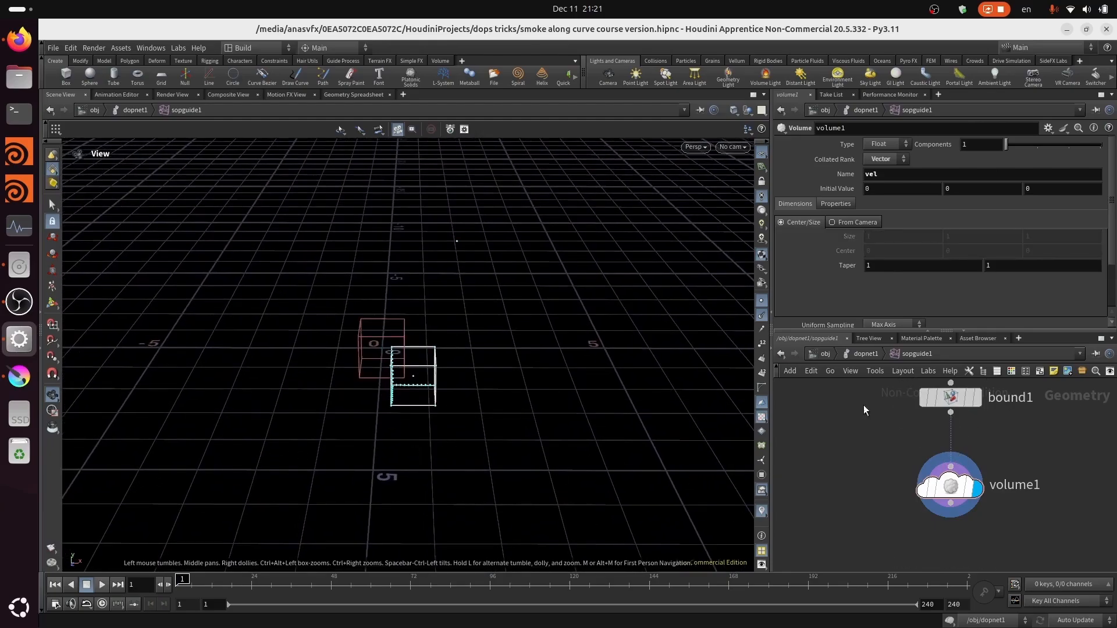
Compare bound1's bounding box with volume1's display by switching between the two nodes and viewing them from several angles.
{"action": "left_click", "coordinate": [950, 489]}
{"action": "scroll", "coordinate": [1112, 179], "scroll_direction": "down", "scroll_amount": 3}
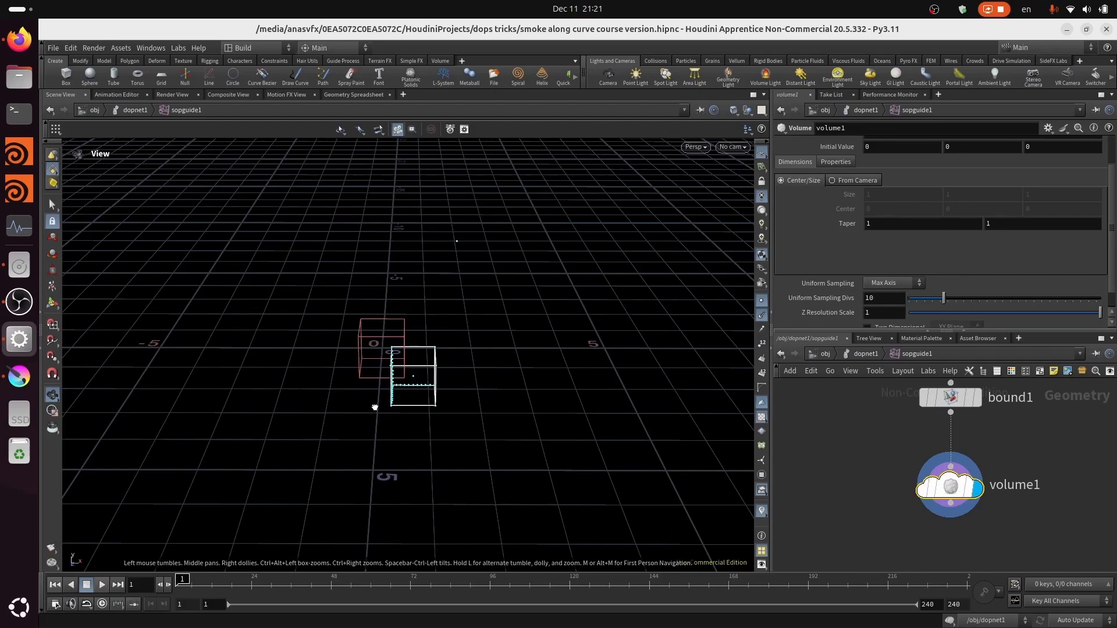
{"action": "left_click_drag", "start_coordinate": [374, 407], "coordinate": [381, 357]}
{"action": "right_click_drag", "start_coordinate": [382, 357], "coordinate": [603, 271]}
{"action": "left_click_drag", "start_coordinate": [604, 271], "coordinate": [499, 371]}
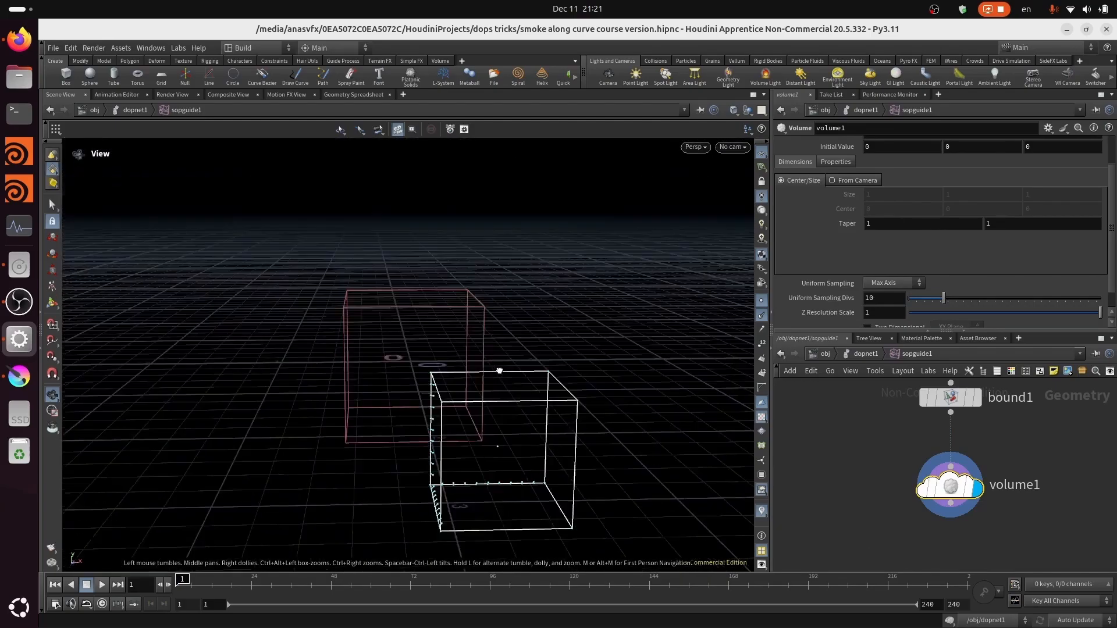
{"action": "left_click", "coordinate": [978, 400]}
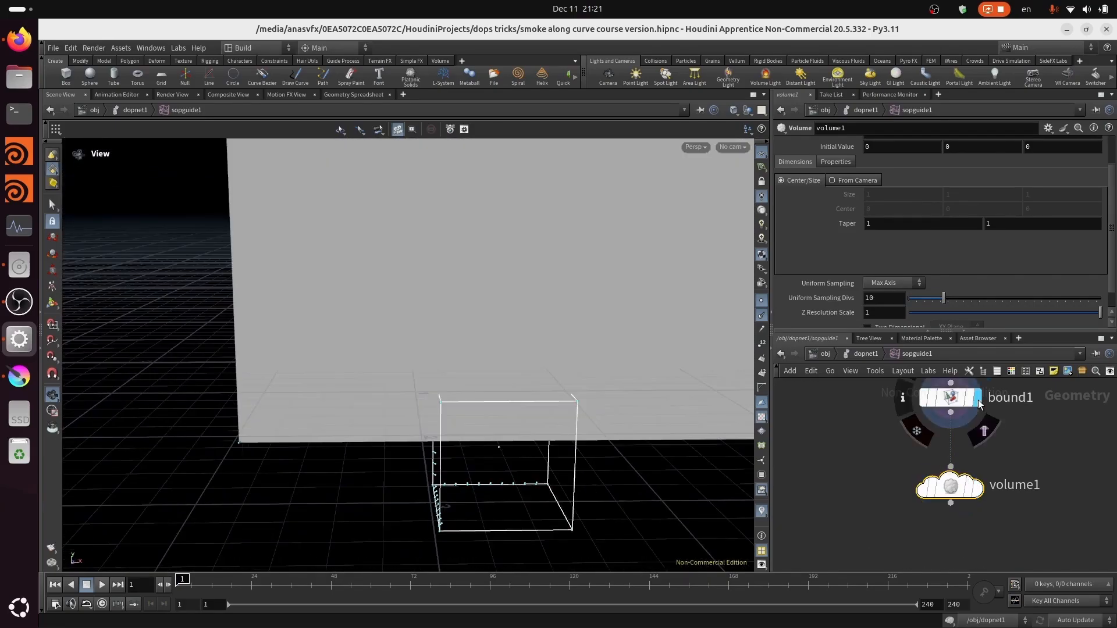
{"action": "left_click_drag", "start_coordinate": [437, 349], "coordinate": [511, 430]}
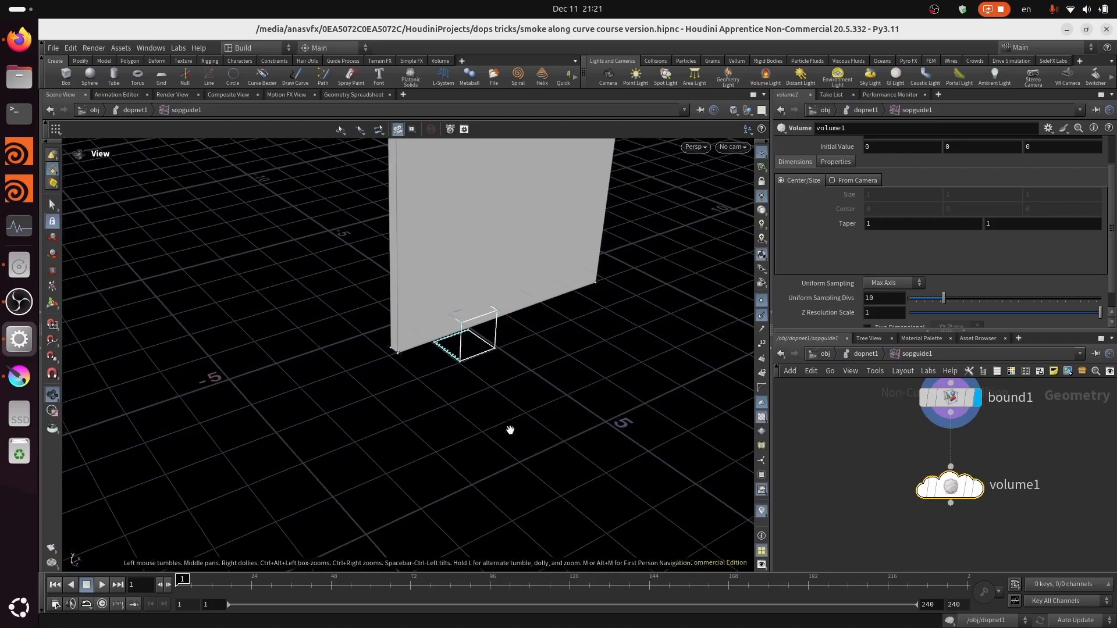
{"action": "left_click", "coordinate": [979, 487]}
{"action": "key", "text": "g"}
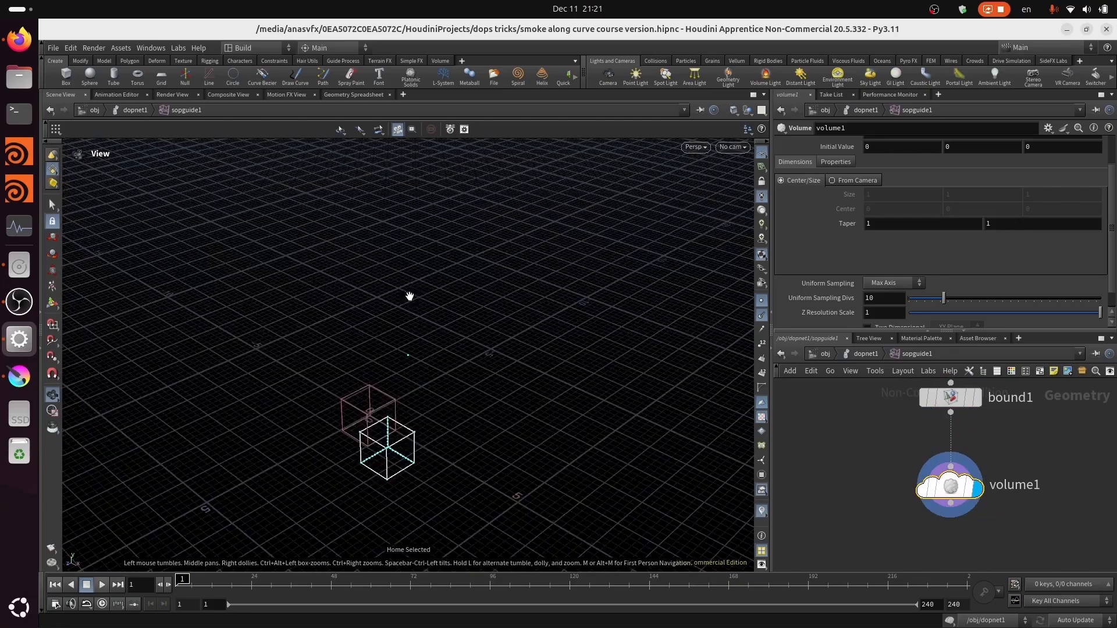
{"action": "left_click_drag", "start_coordinate": [363, 443], "coordinate": [339, 434]}
{"action": "middle_click_drag", "start_coordinate": [344, 434], "coordinate": [398, 428]}
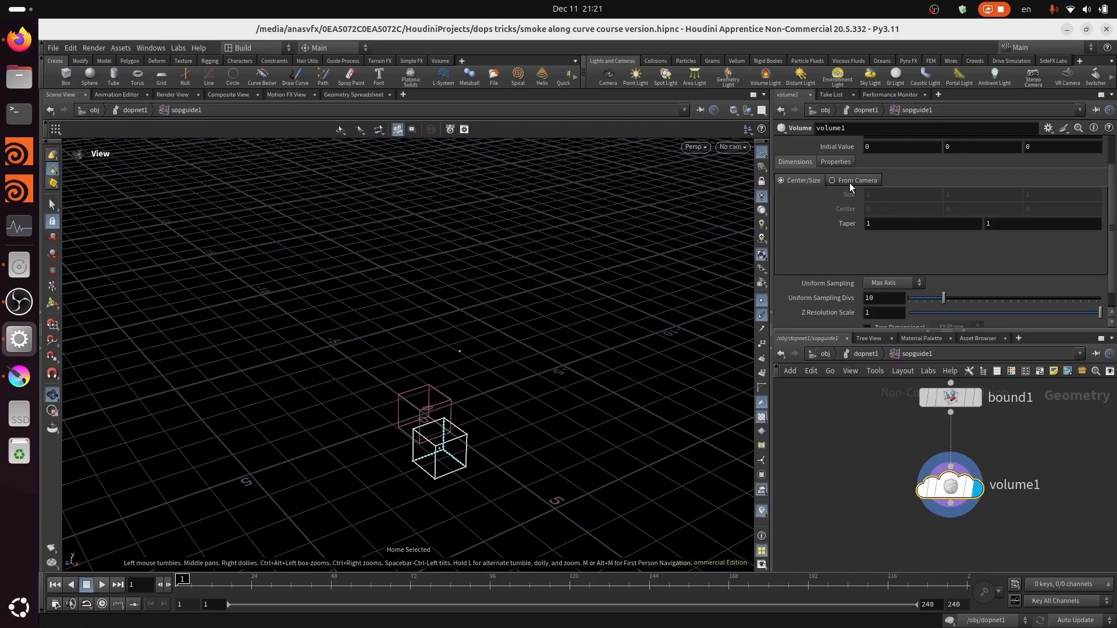
Look through volume1's border and display properties, then return to its dimension settings.
{"action": "left_click", "coordinate": [838, 163]}
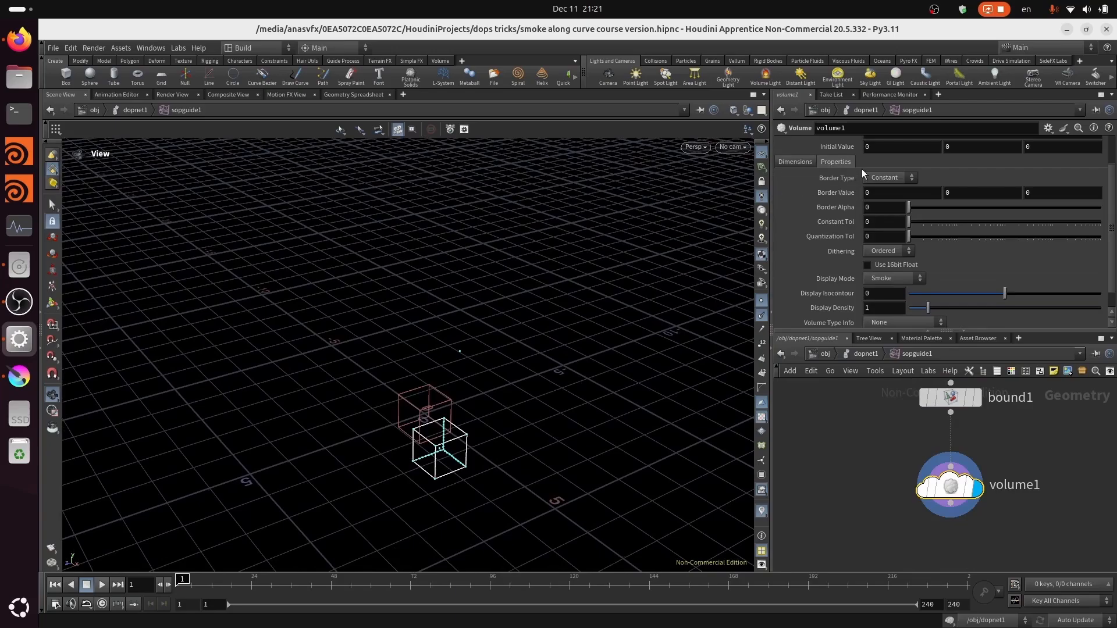
{"action": "left_click", "coordinate": [888, 176]}
{"action": "left_click", "coordinate": [805, 213]}
{"action": "scroll", "coordinate": [940, 233], "scroll_direction": "up", "scroll_amount": 2}
{"action": "left_click", "coordinate": [792, 203]}
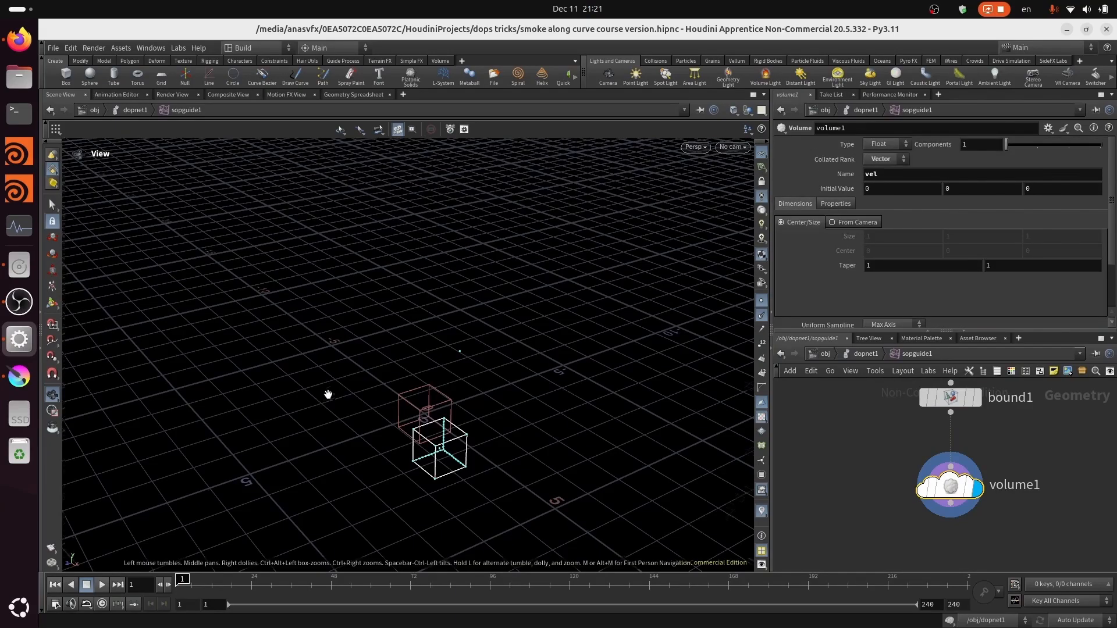
Temporarily set volume1's initial X value to 1 to check the volume's extent, then reset it to 0.
{"action": "left_click_drag", "start_coordinate": [326, 391], "coordinate": [408, 448]}
{"action": "mouse_move", "coordinate": [938, 493]}
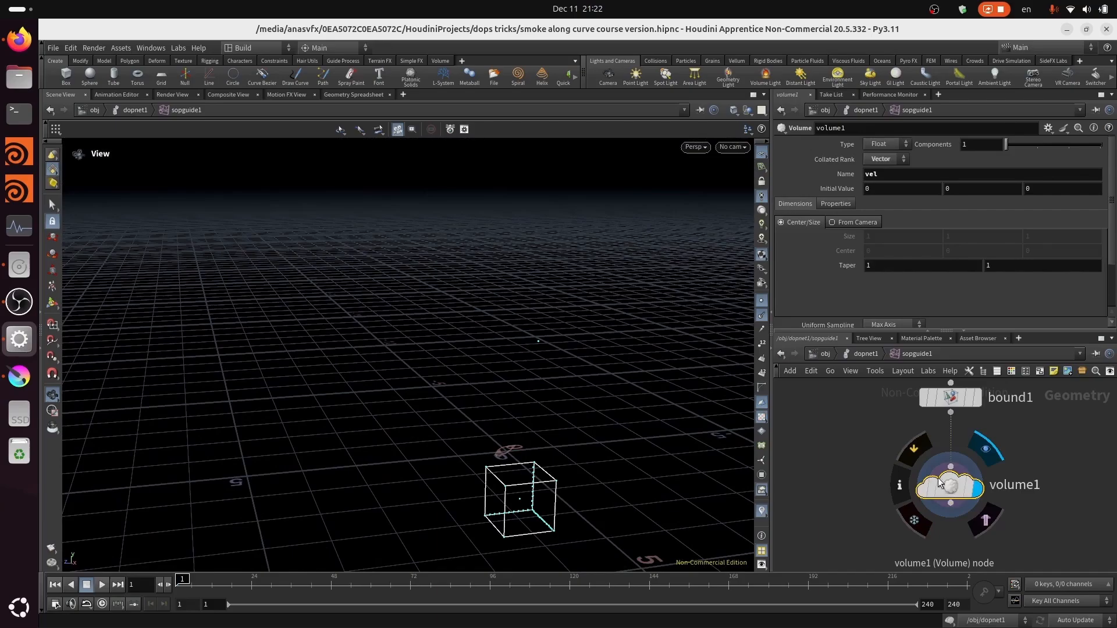
{"action": "key", "text": "g"}
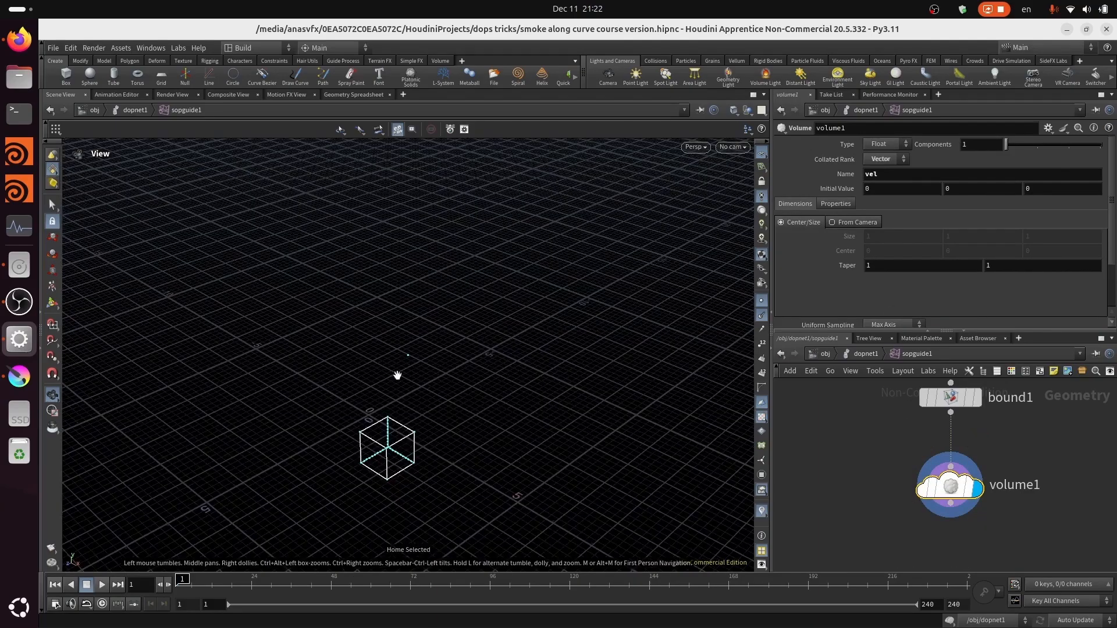
{"action": "left_click", "coordinate": [919, 189]}
{"action": "type", "text": "1"}
{"action": "key", "text": "Return"}
{"action": "left_click_drag", "start_coordinate": [316, 522], "coordinate": [683, 233]}
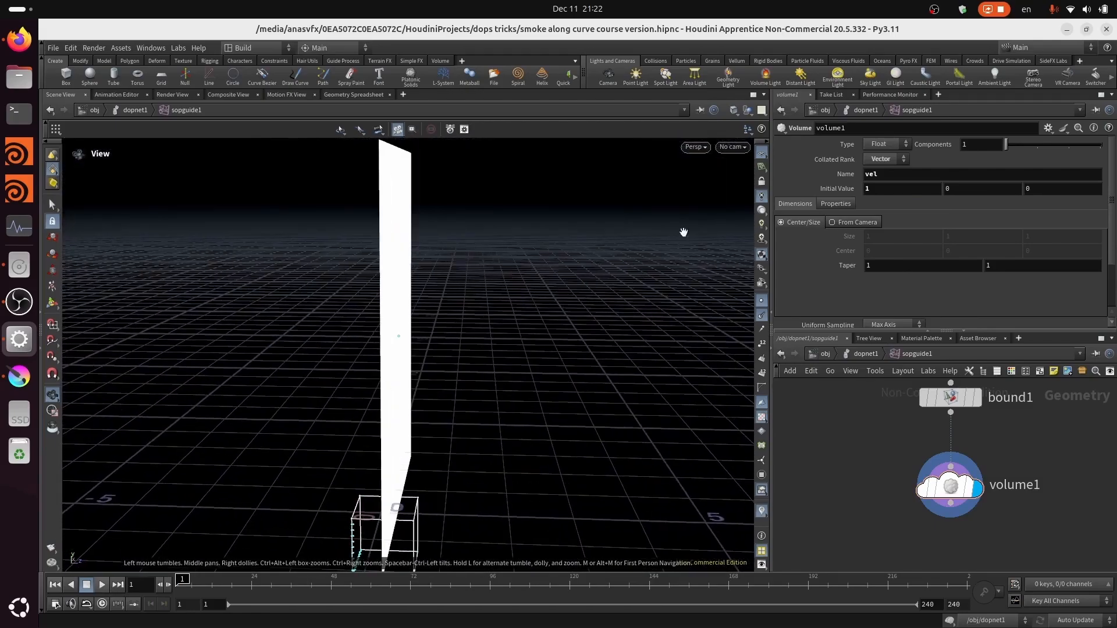
{"action": "left_click_drag", "start_coordinate": [348, 316], "coordinate": [348, 336]}
{"action": "left_click", "coordinate": [888, 189]}
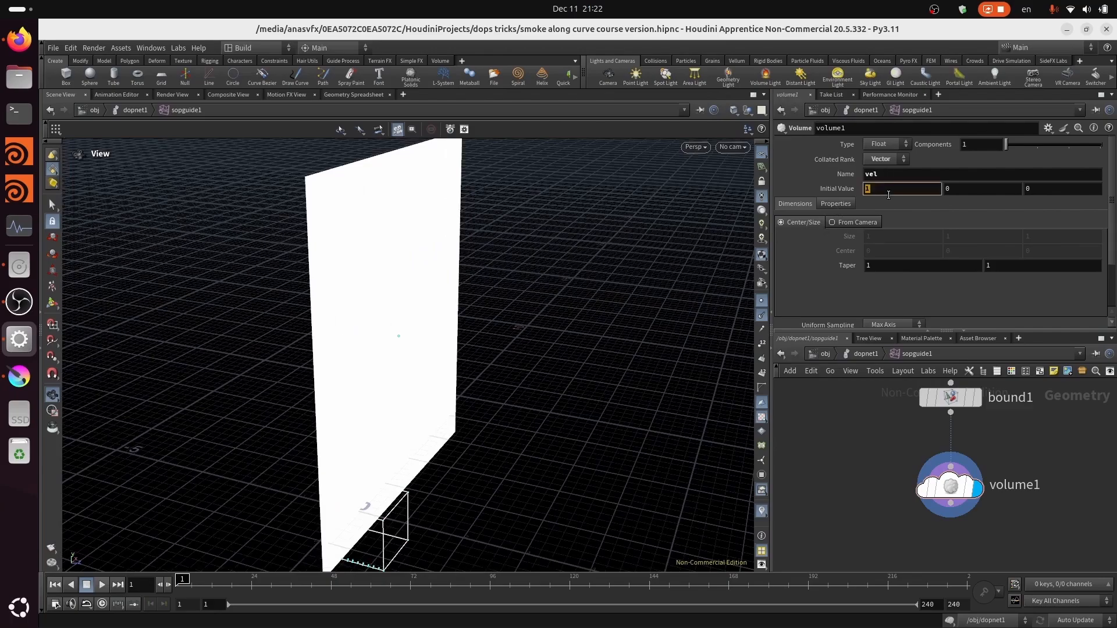
{"action": "key", "text": "Return"}
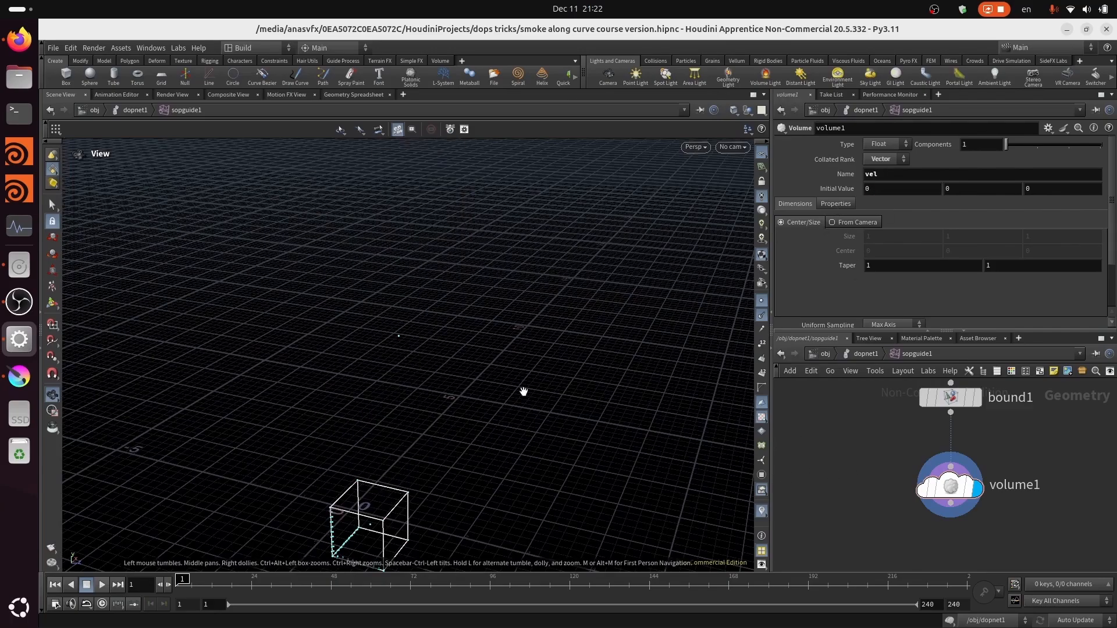
Set volume1's uniform sampling to By Size and check its node info.
{"action": "scroll", "coordinate": [1115, 236], "scroll_direction": "down", "scroll_amount": 3}
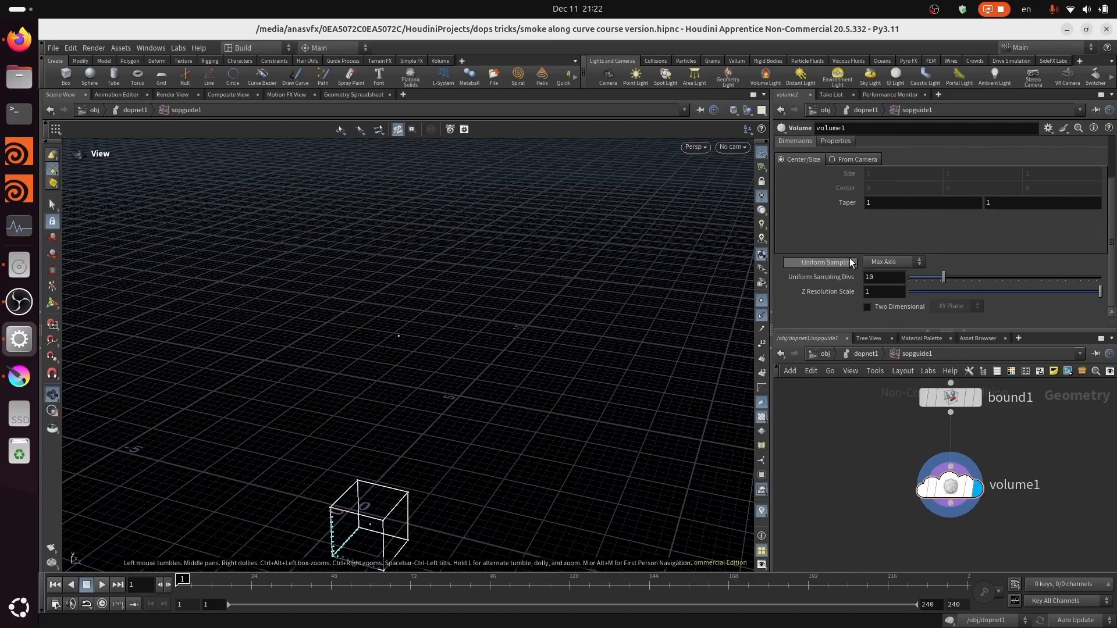
{"action": "left_click_drag", "start_coordinate": [529, 399], "coordinate": [729, 319]}
{"action": "left_click", "coordinate": [892, 263]}
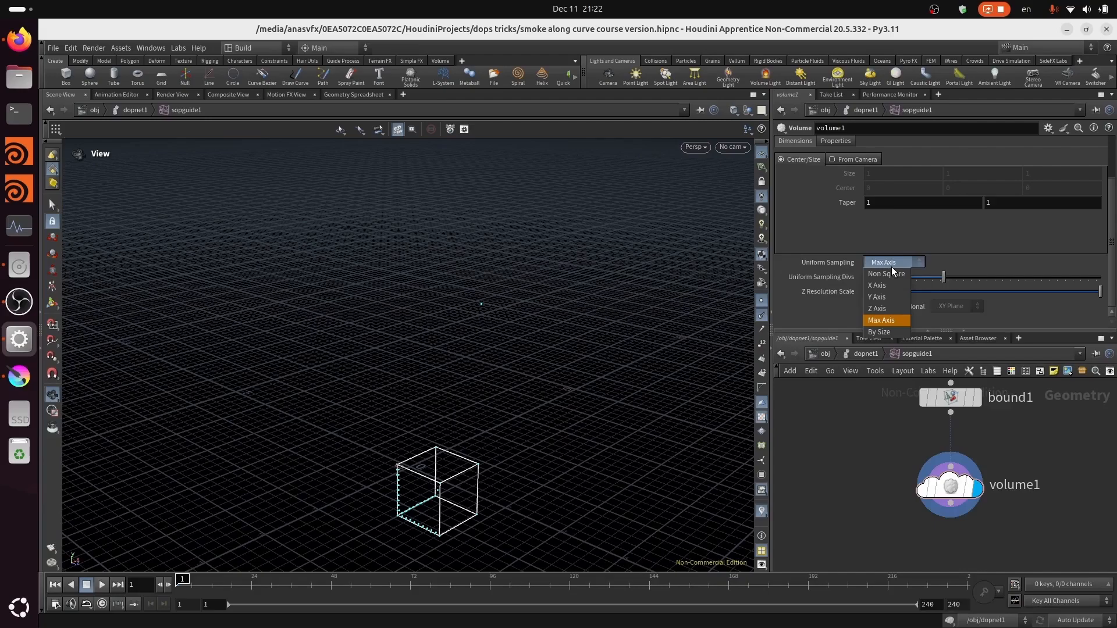
{"action": "left_click", "coordinate": [380, 432]}
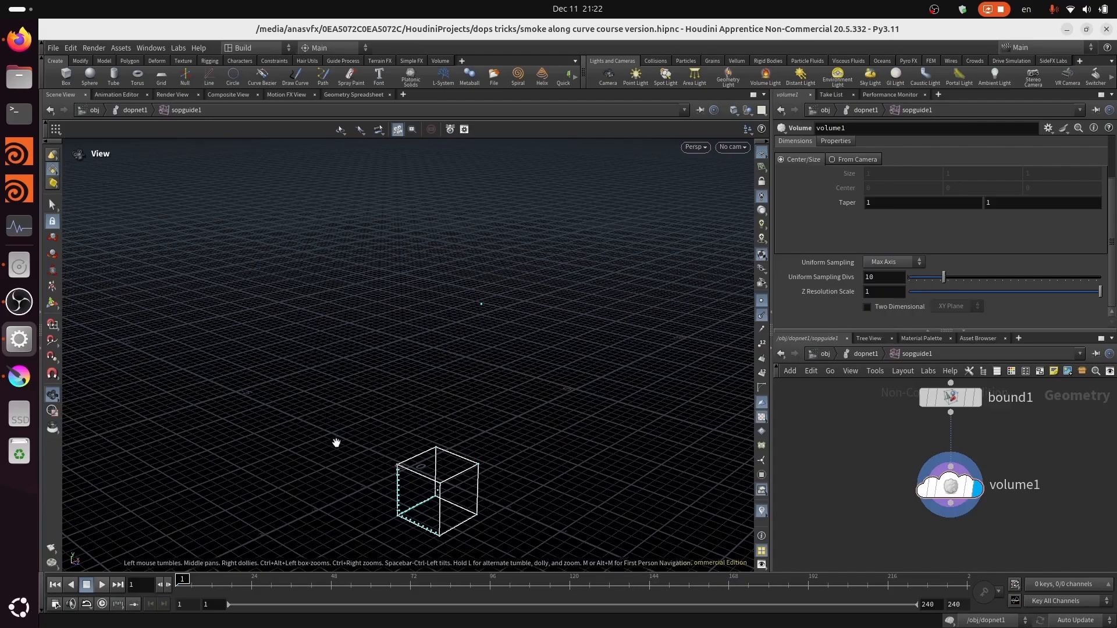
{"action": "left_click", "coordinate": [909, 266]}
{"action": "left_click", "coordinate": [882, 332]}
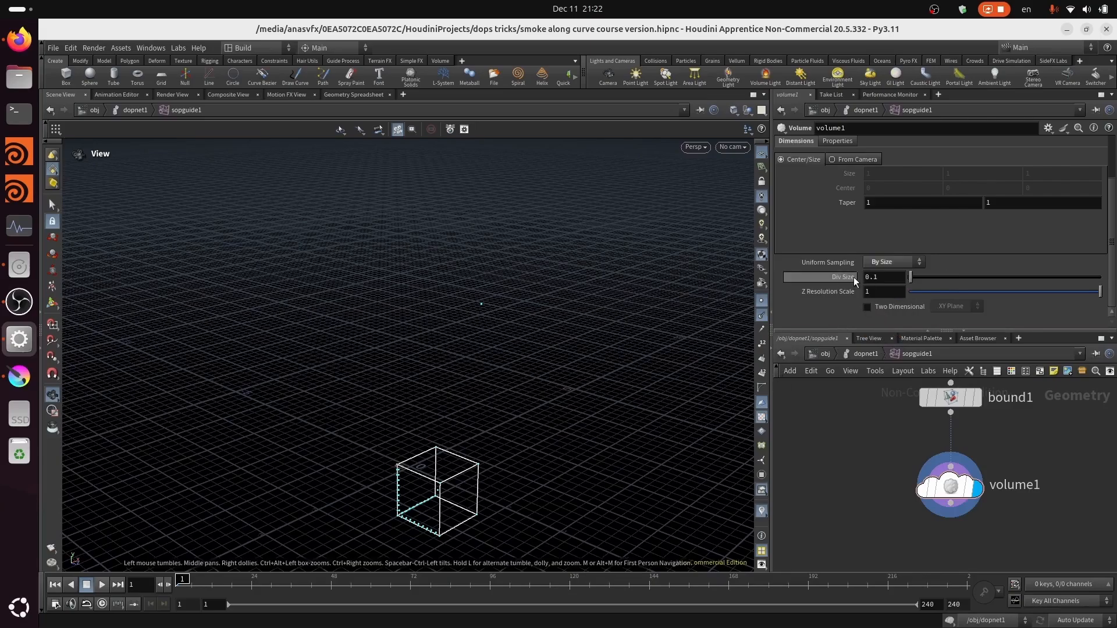
{"action": "middle_click_drag", "start_coordinate": [848, 521], "coordinate": [813, 479]}
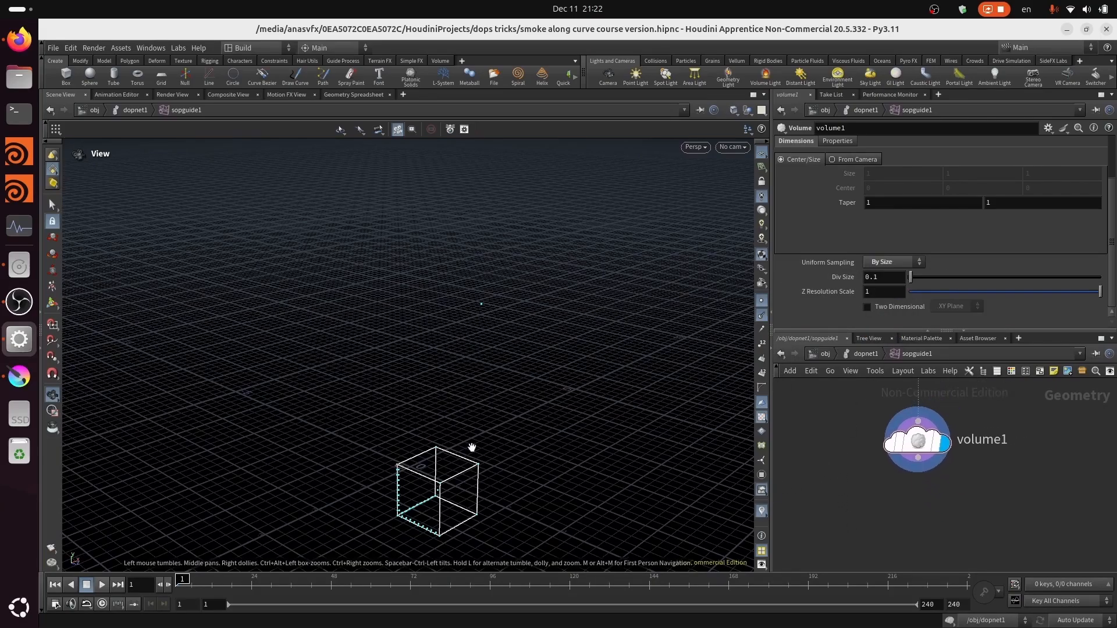
{"action": "middle_click", "coordinate": [922, 452]}
Search the available nodes for "volume v" to add a node below volume1.
{"action": "middle_click_drag", "start_coordinate": [955, 524], "coordinate": [954, 480]}
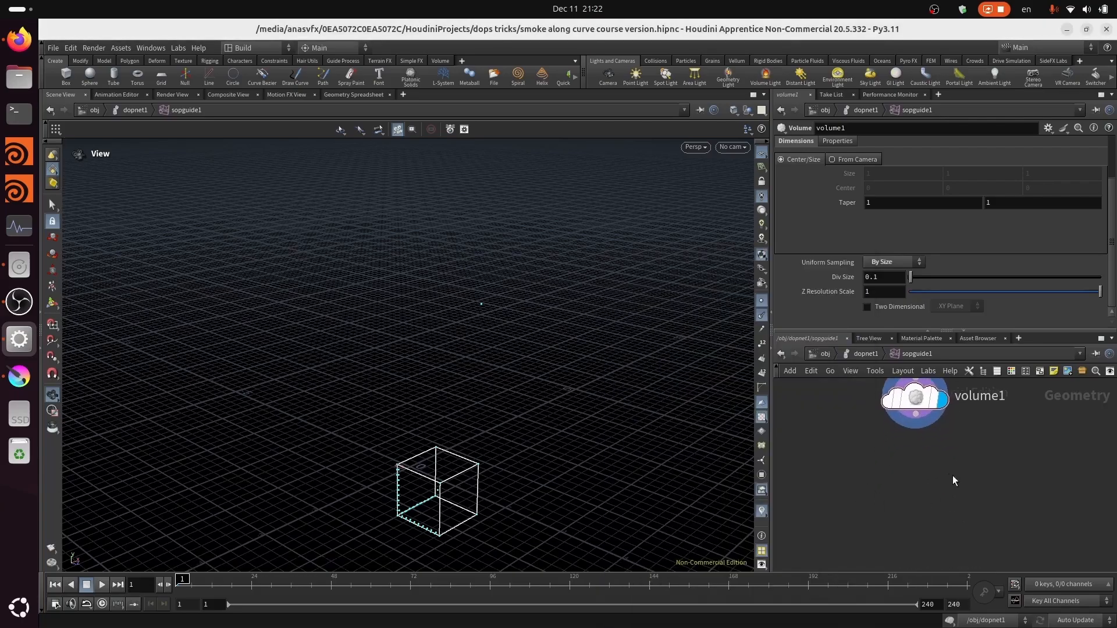
{"action": "key", "text": "Tab"}
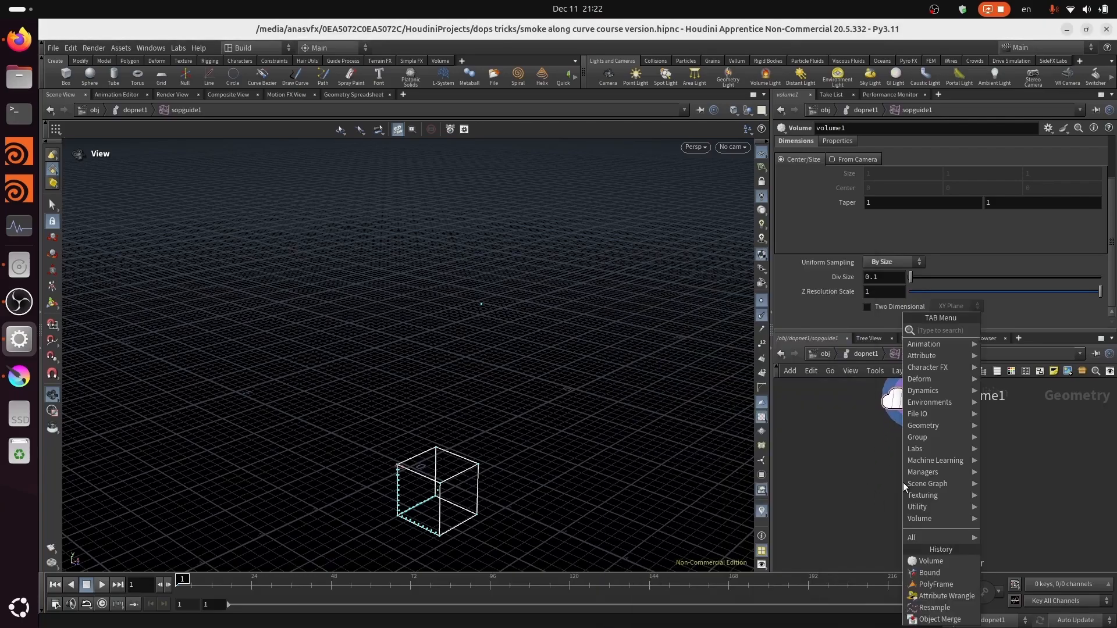
{"action": "type", "text": "v"}
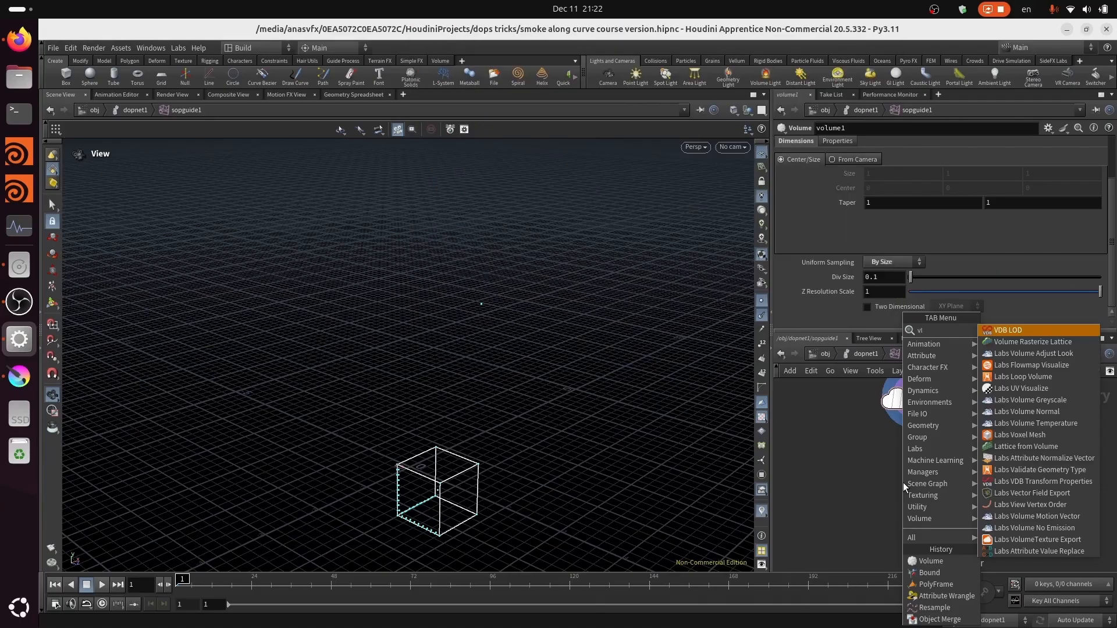
{"action": "type", "text": "ol"}
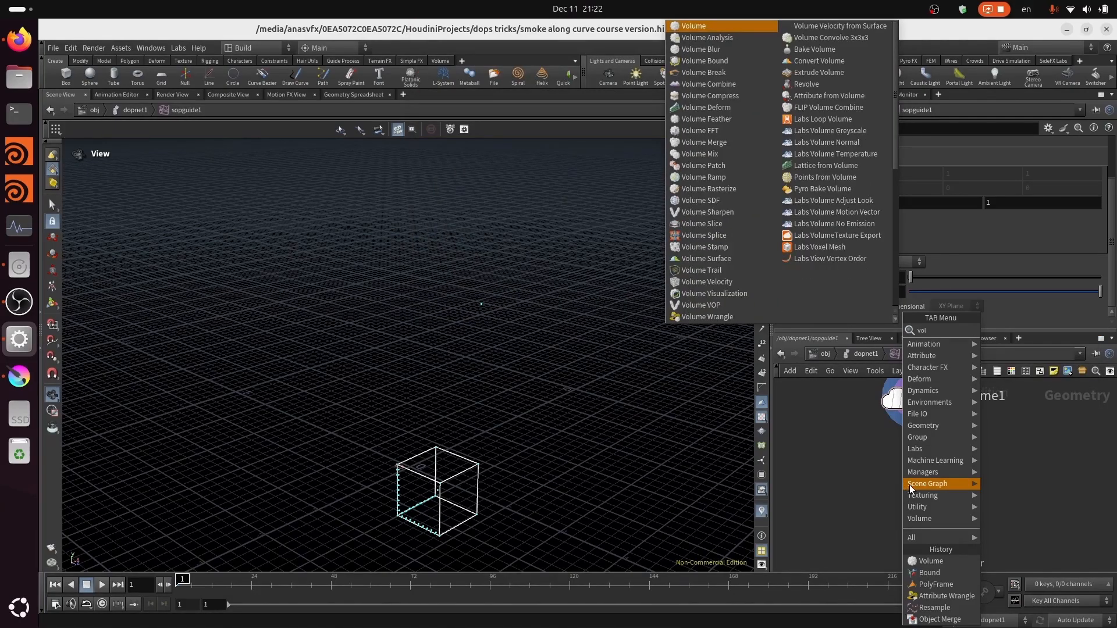
{"action": "type", "text": "ume v"}
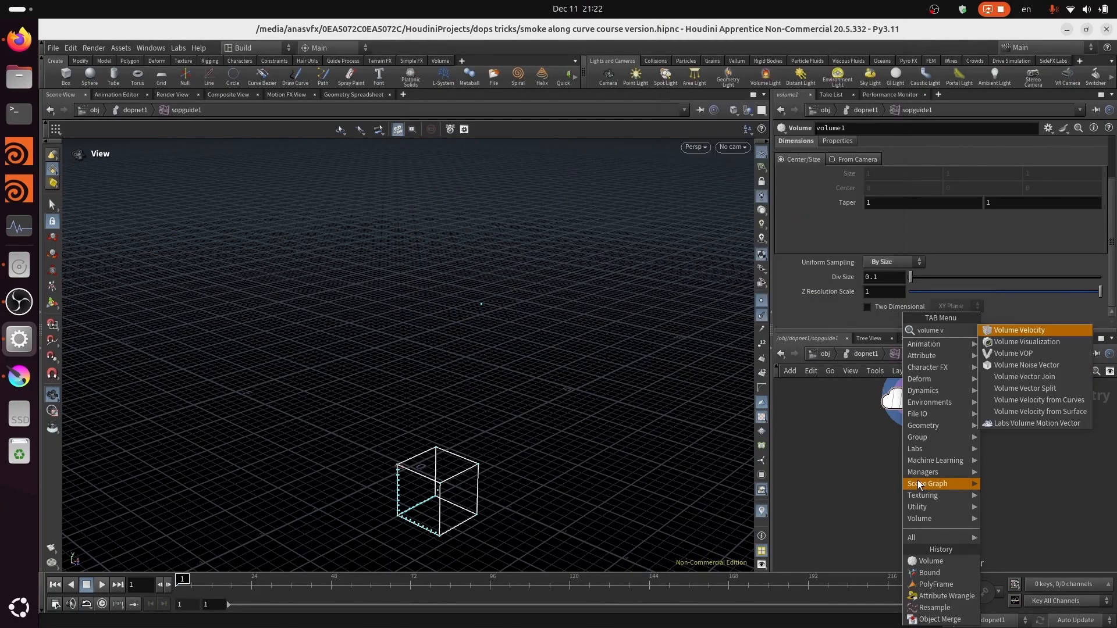
Add a Volume VOP node below volume1, wire volume1 into its first input, and save the scene.
{"action": "left_click", "coordinate": [1074, 358]}
{"action": "left_click", "coordinate": [932, 512]}
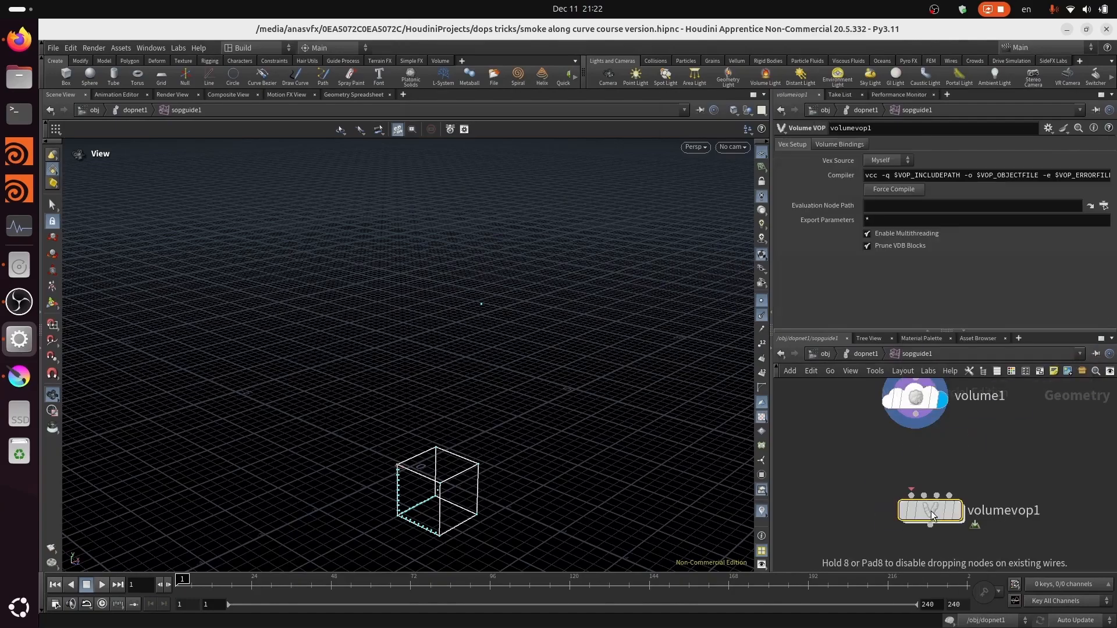
{"action": "left_click", "coordinate": [929, 413]}
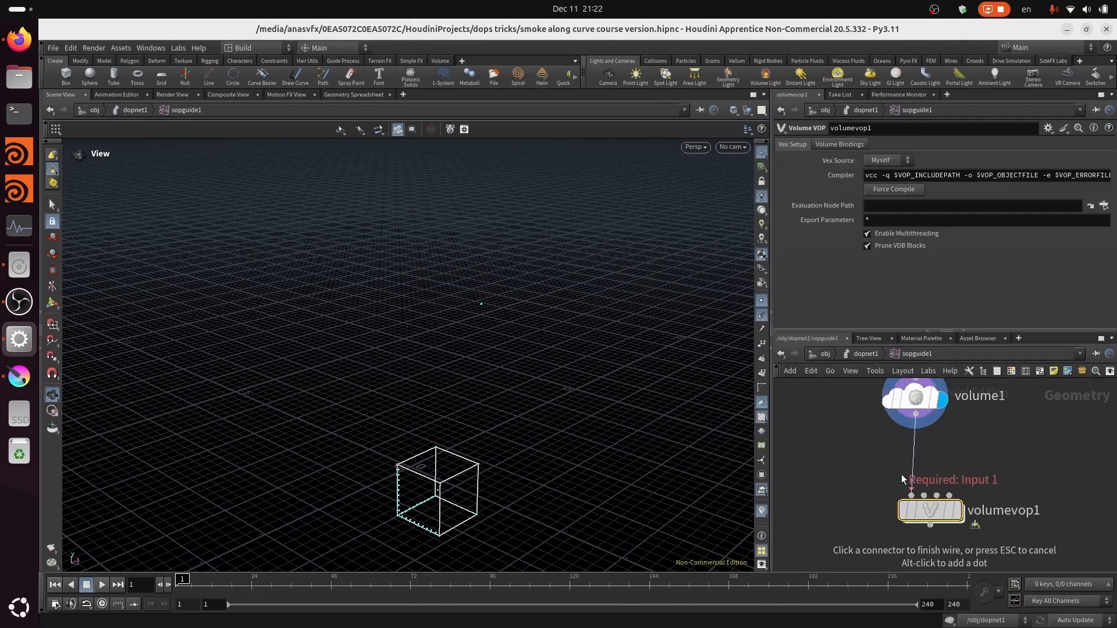
{"action": "left_click", "coordinate": [903, 475]}
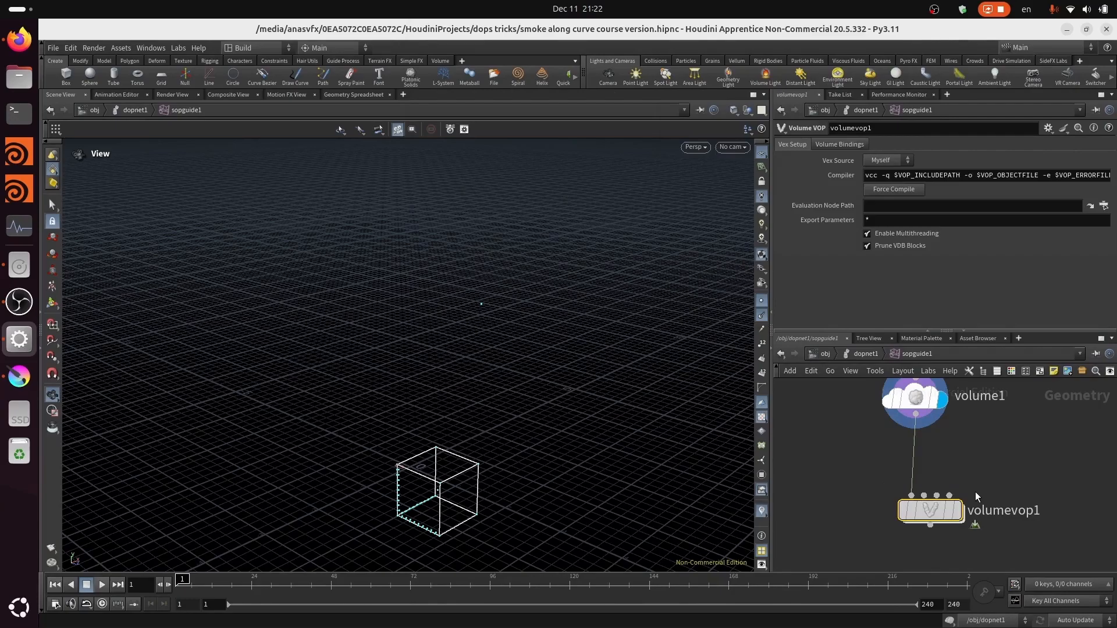
{"action": "key", "text": "ctrl+s"}
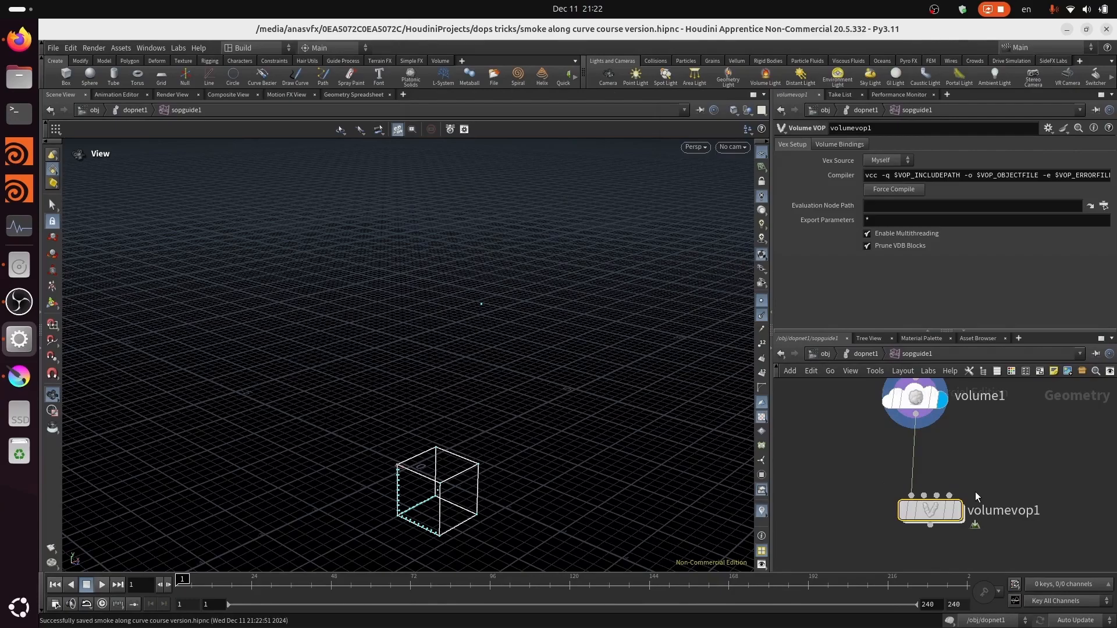
Inside volumevop1, move the volumevopglobal1 node farther from the output node, and return to the sopguide1 geometry network.
{"action": "double_click", "coordinate": [933, 511]}
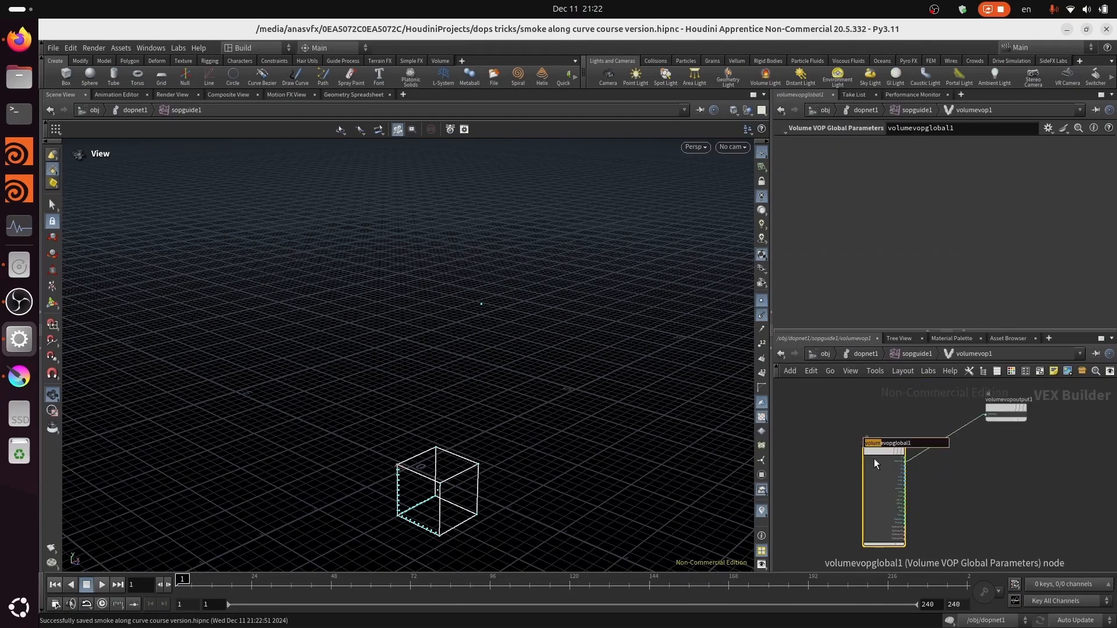
{"action": "left_click_drag", "start_coordinate": [876, 453], "coordinate": [804, 423]}
{"action": "scroll", "coordinate": [908, 452], "scroll_direction": "up", "scroll_amount": 4}
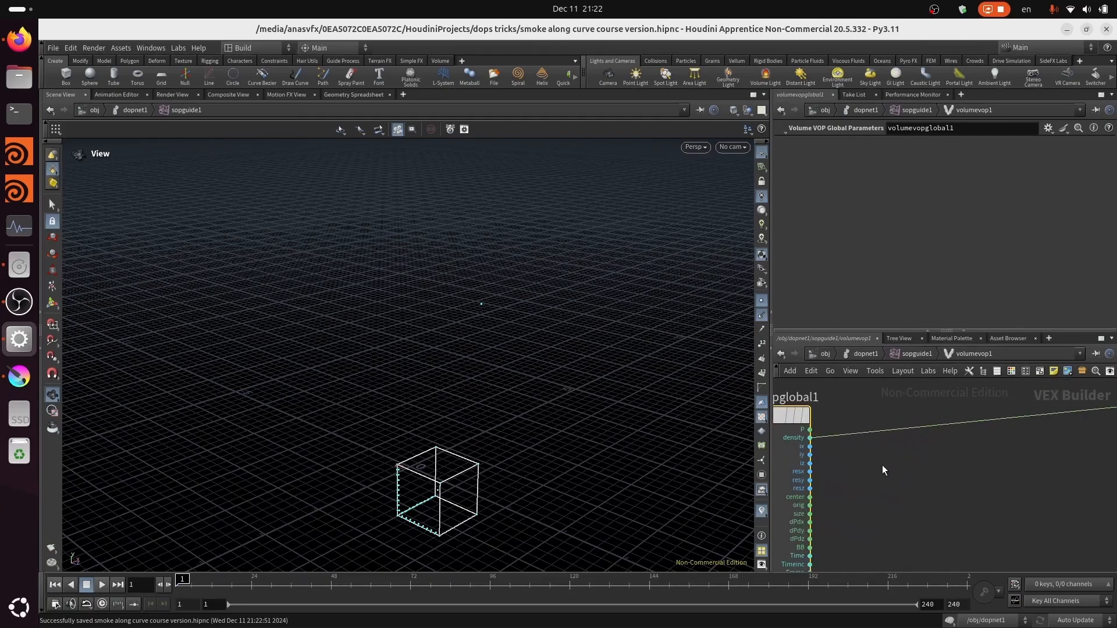
{"action": "key", "text": "Tab"}
{"action": "key", "text": "Escape"}
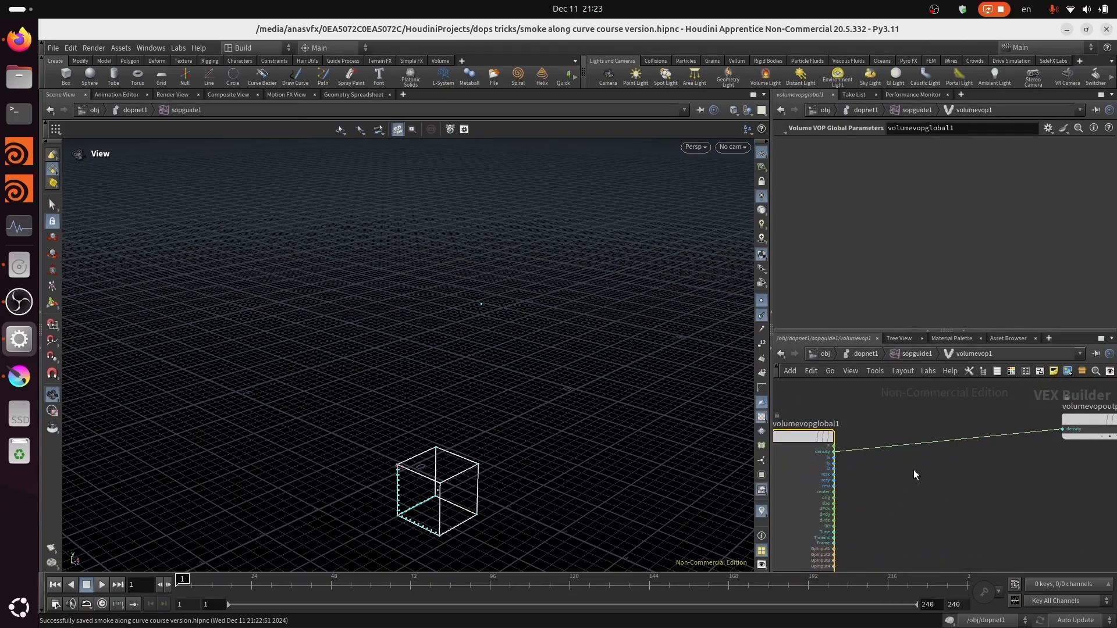
{"action": "left_click", "coordinate": [917, 354]}
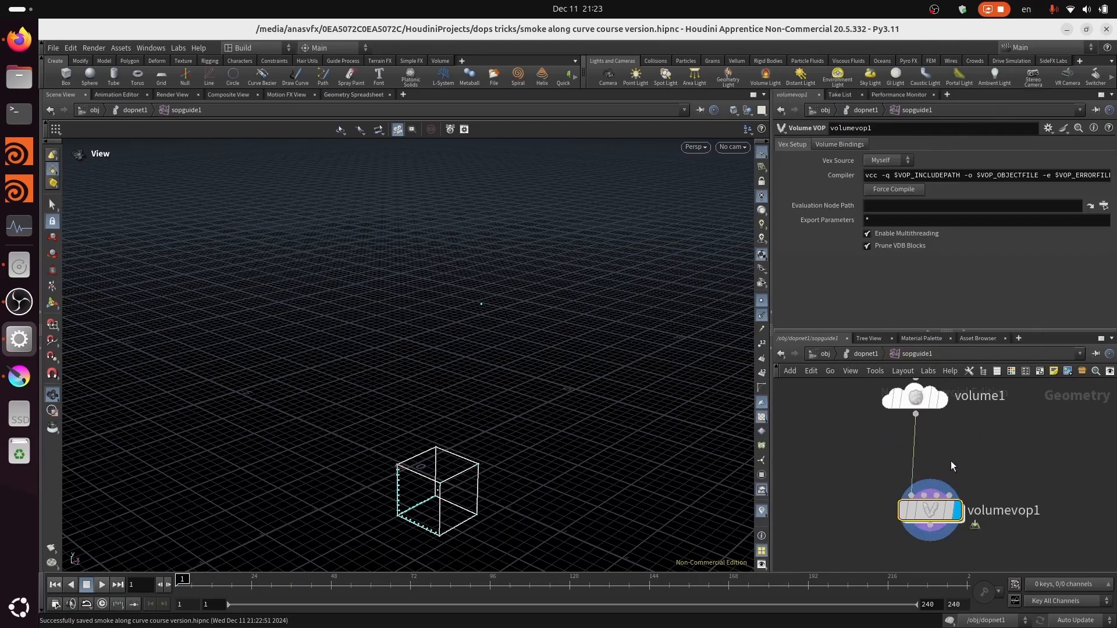
Wire the node directly above bound1 into the second input of volumevop1, and move volumevop1 away from the volume1 column.
{"action": "middle_click_drag", "start_coordinate": [951, 461], "coordinate": [922, 482]}
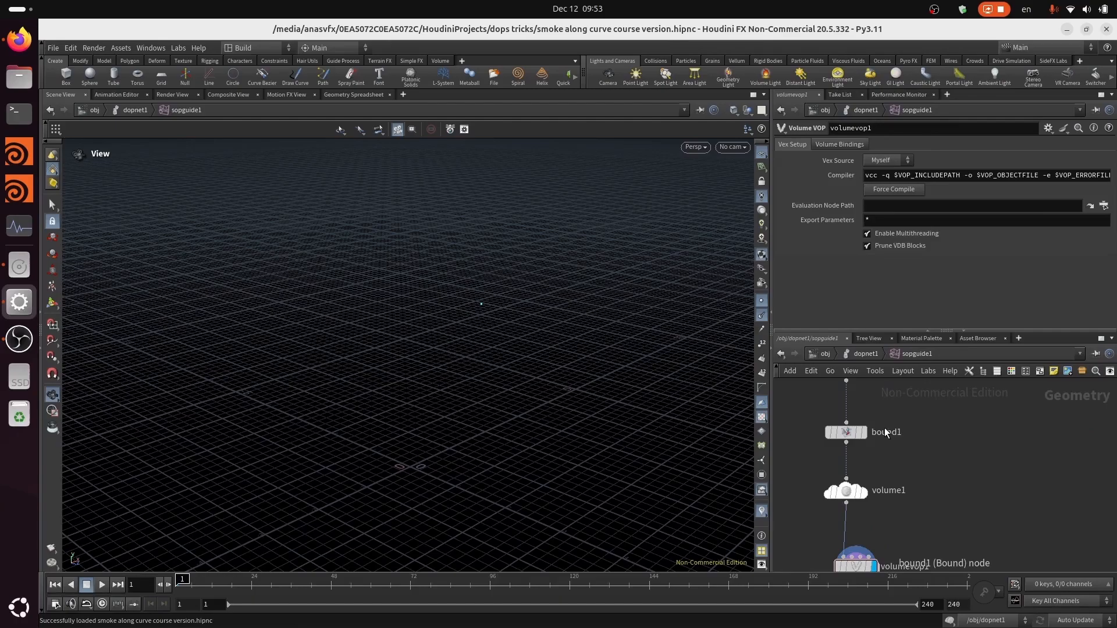
{"action": "middle_click_drag", "start_coordinate": [930, 488], "coordinate": [940, 542]}
{"action": "left_click", "coordinate": [857, 437]}
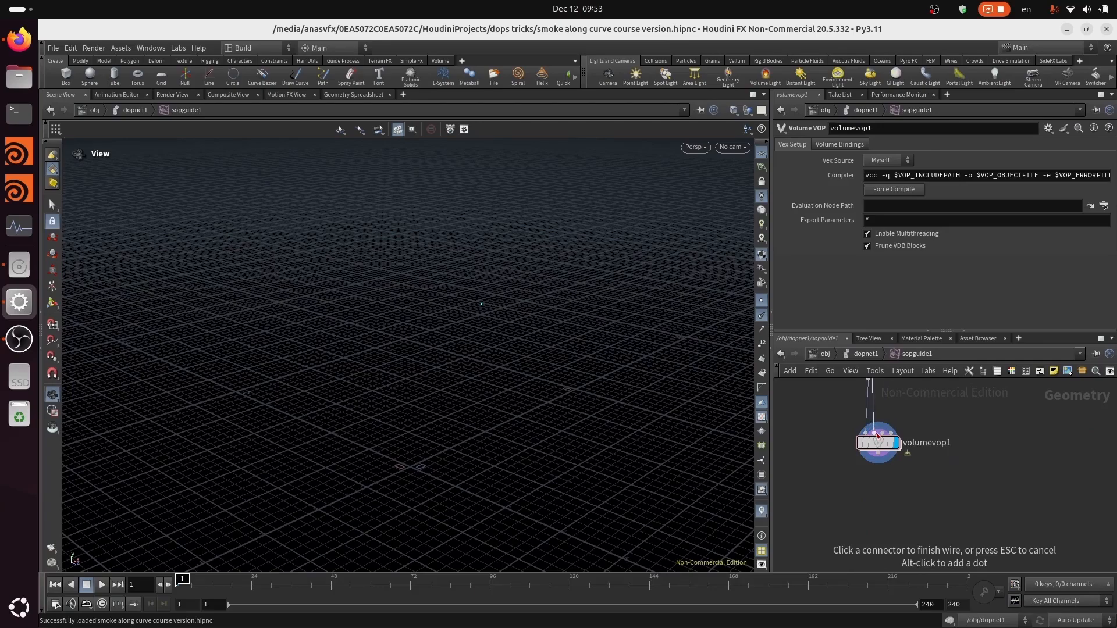
{"action": "left_click", "coordinate": [878, 437]}
{"action": "left_click_drag", "start_coordinate": [972, 462], "coordinate": [971, 457]}
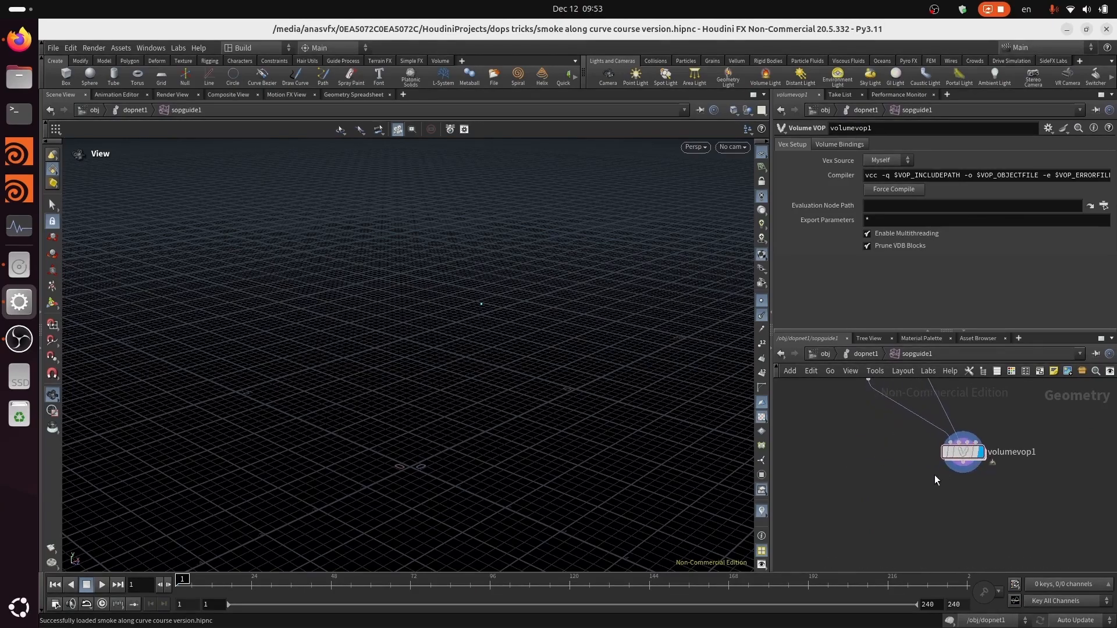
{"action": "middle_click_drag", "start_coordinate": [884, 479], "coordinate": [828, 517]}
{"action": "right_click_drag", "start_coordinate": [850, 504], "coordinate": [877, 479]}
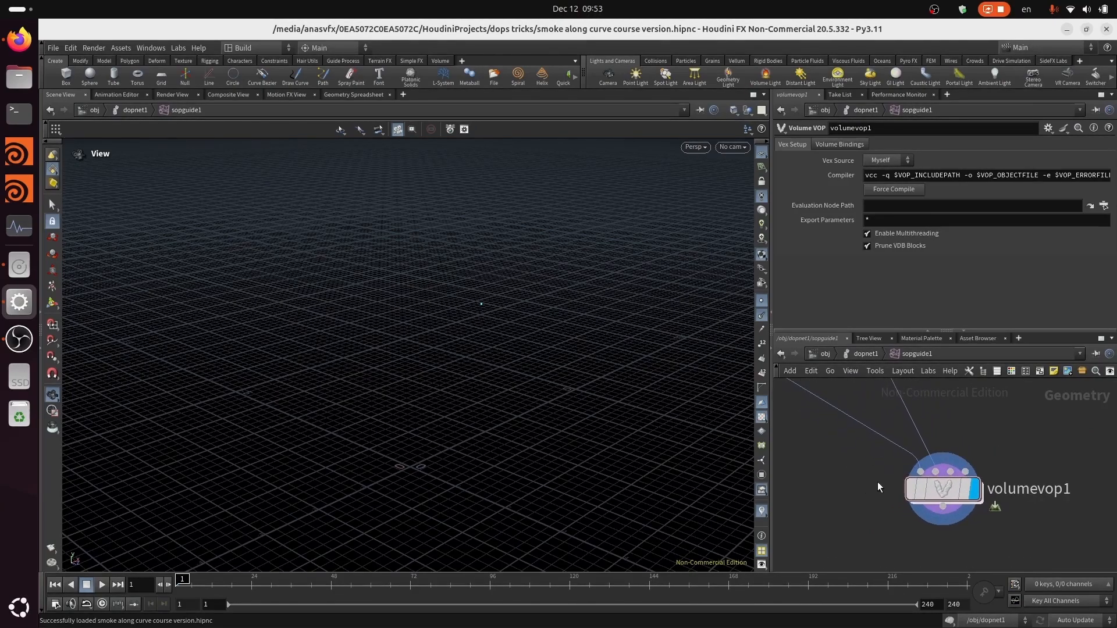
{"action": "middle_click_drag", "start_coordinate": [878, 481], "coordinate": [900, 539]}
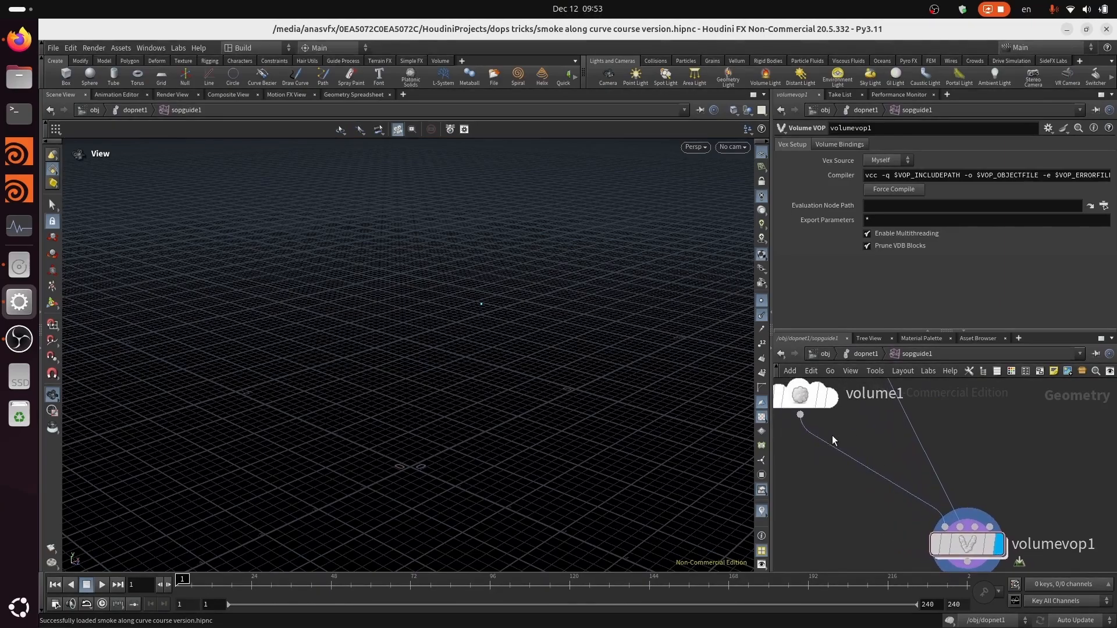
Open the volumevop1 network and disconnect the density wire between the global parameters node and the output node.
{"action": "mouse_move", "coordinate": [946, 530]}
{"action": "middle_click_drag", "start_coordinate": [939, 414], "coordinate": [960, 438]}
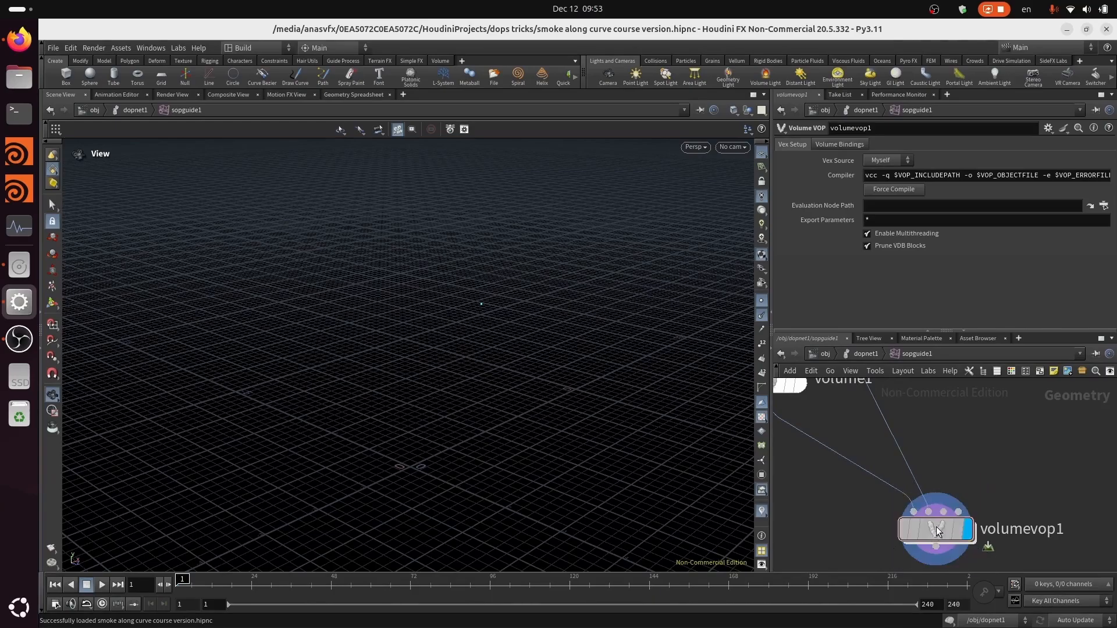
{"action": "double_click", "coordinate": [937, 530]}
{"action": "mouse_move", "coordinate": [929, 484]}
{"action": "middle_mouse_down"}
{"action": "mouse_move", "coordinate": [1009, 527]}
{"action": "mouse_move", "coordinate": [923, 467]}
{"action": "middle_mouse_up"}
{"action": "right_click_drag", "start_coordinate": [922, 467], "coordinate": [929, 454]}
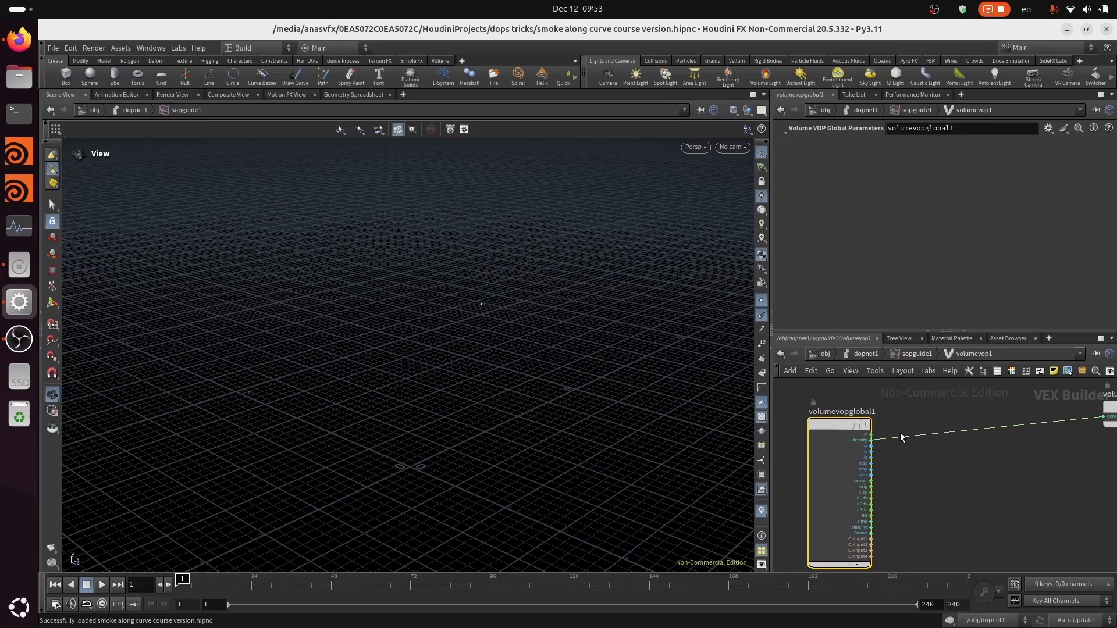
{"action": "right_click", "coordinate": [906, 438]}
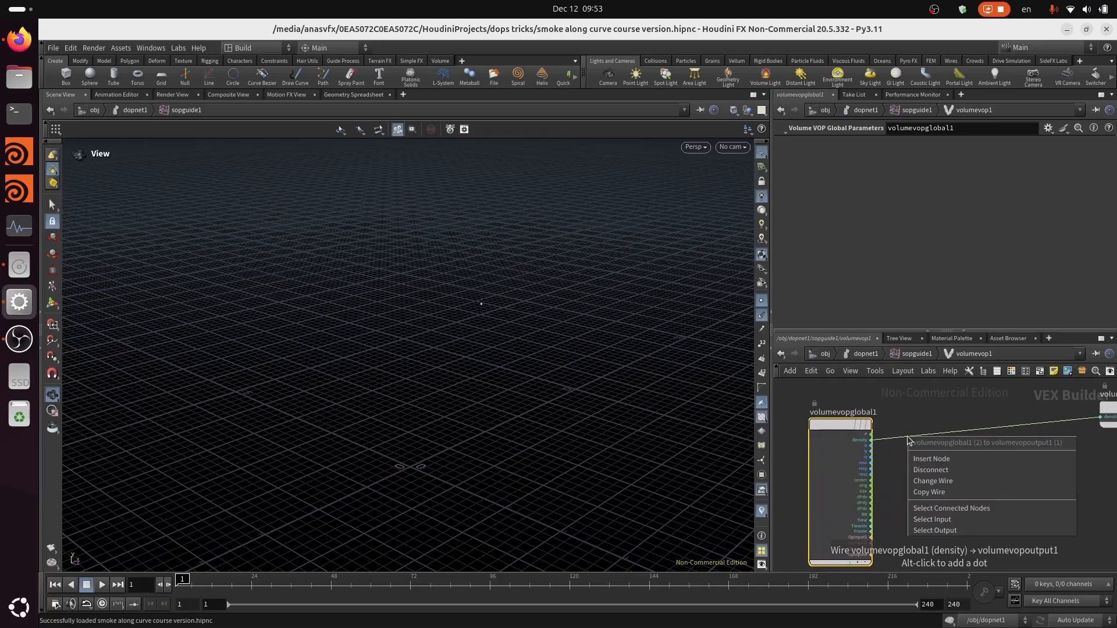
{"action": "left_click", "coordinate": [941, 473]}
Add a Point Cloud Open node and place it beside the volumevopglobal1 node.
{"action": "middle_click_drag", "start_coordinate": [965, 481], "coordinate": [1033, 499]}
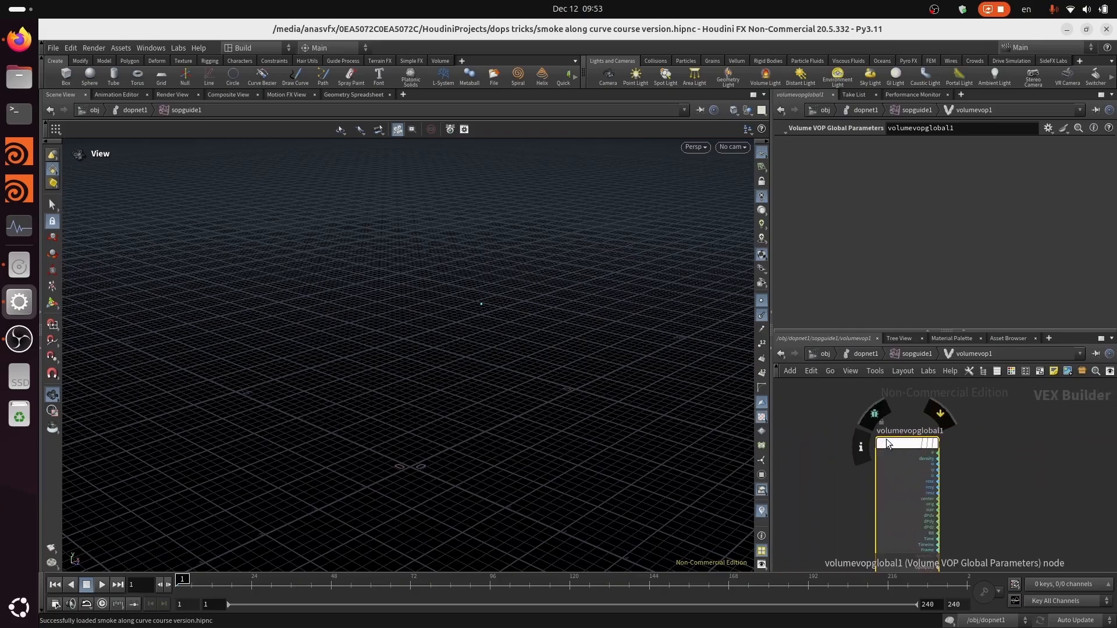
{"action": "middle_click_drag", "start_coordinate": [887, 444], "coordinate": [784, 418]}
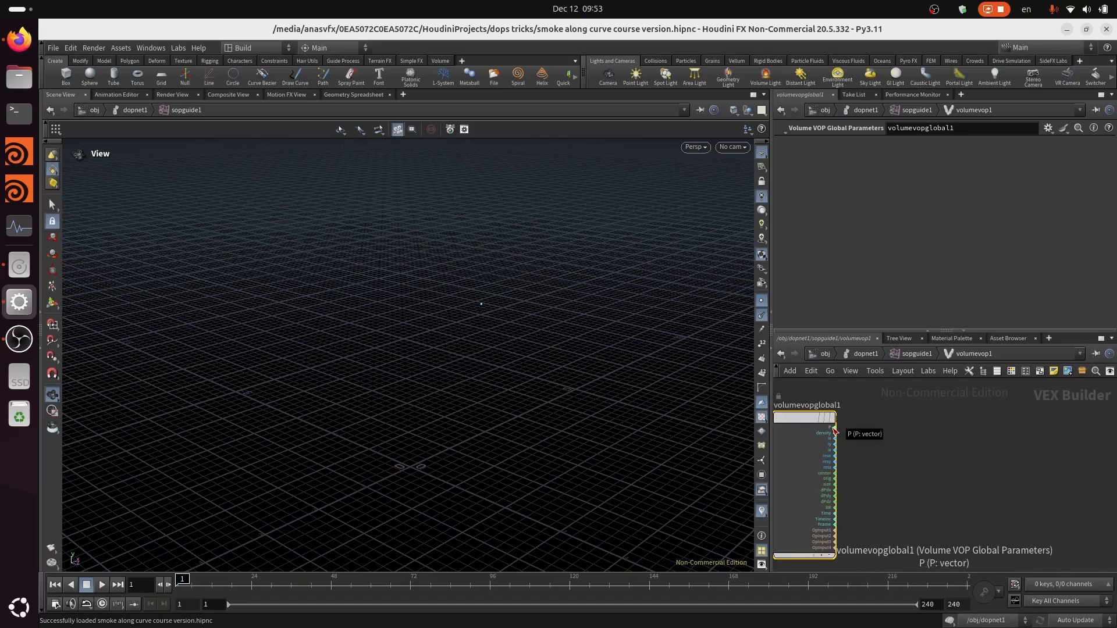
{"action": "middle_click_drag", "start_coordinate": [868, 469], "coordinate": [844, 459]}
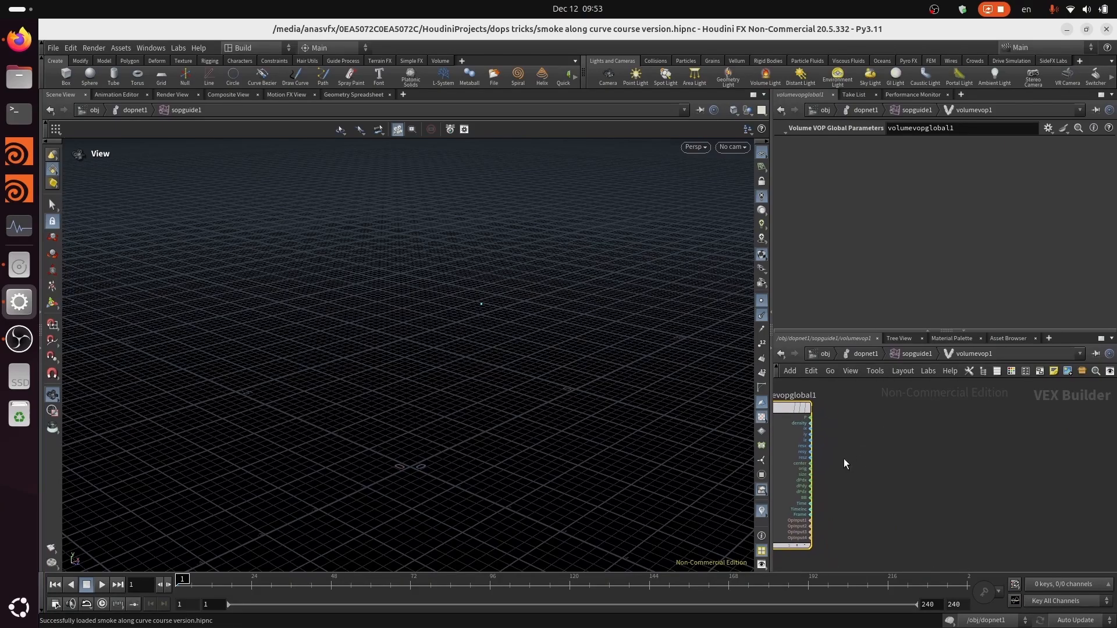
{"action": "scroll", "coordinate": [855, 447], "scroll_direction": "up", "scroll_amount": 3}
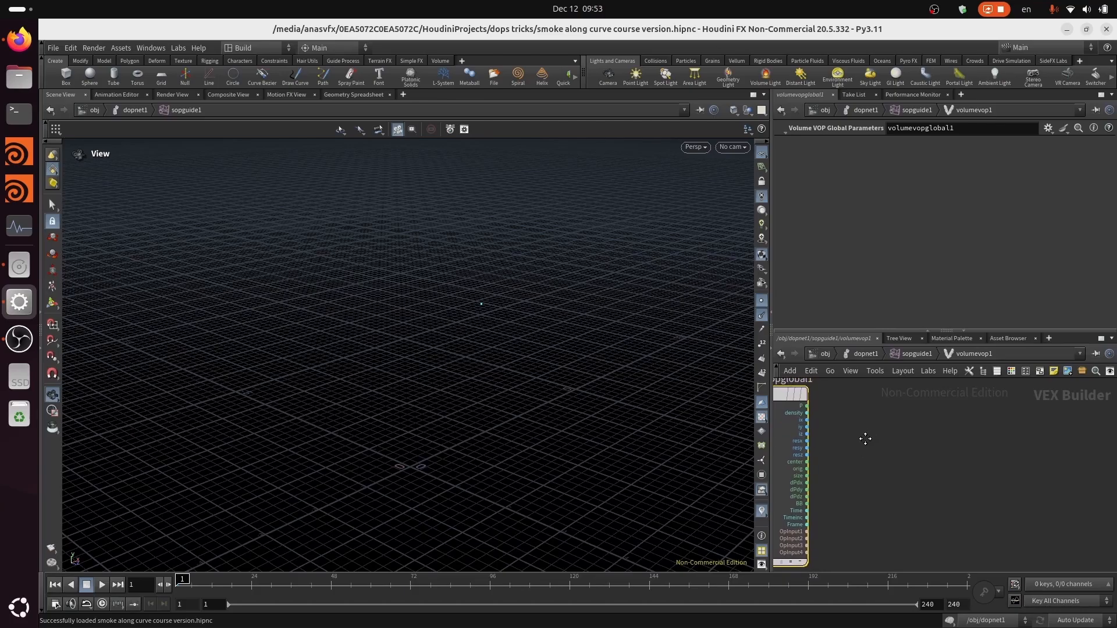
{"action": "mouse_move", "coordinate": [865, 439]}
{"action": "middle_mouse_down"}
{"action": "mouse_move", "coordinate": [880, 434]}
{"action": "mouse_move", "coordinate": [882, 444]}
{"action": "middle_mouse_up"}
{"action": "right_click_drag", "start_coordinate": [861, 457], "coordinate": [872, 451]}
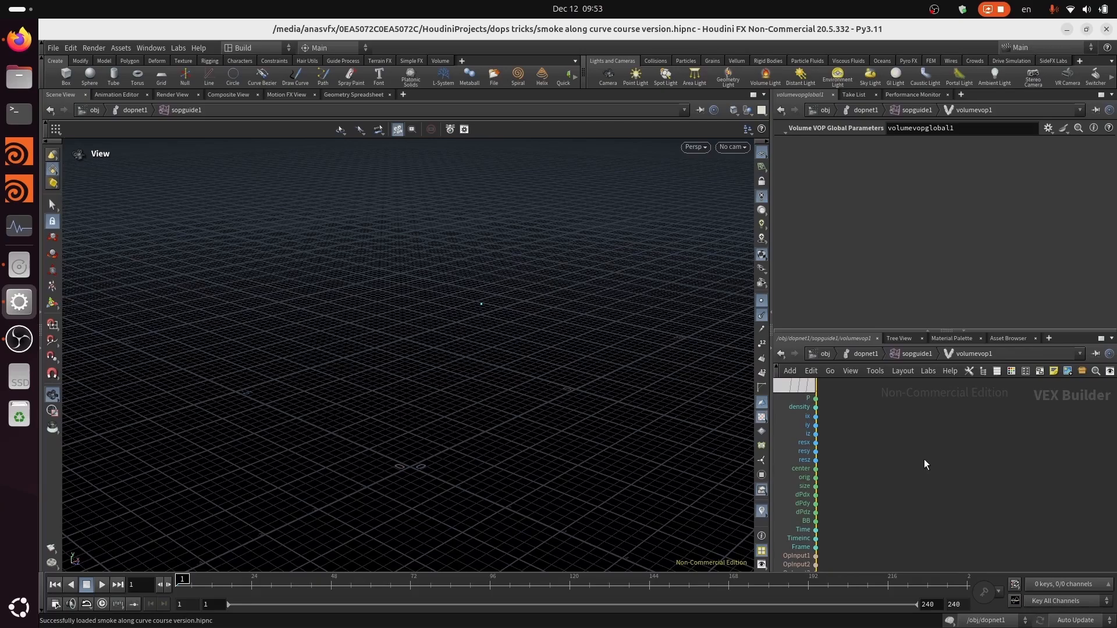
{"action": "key", "text": "Tab"}
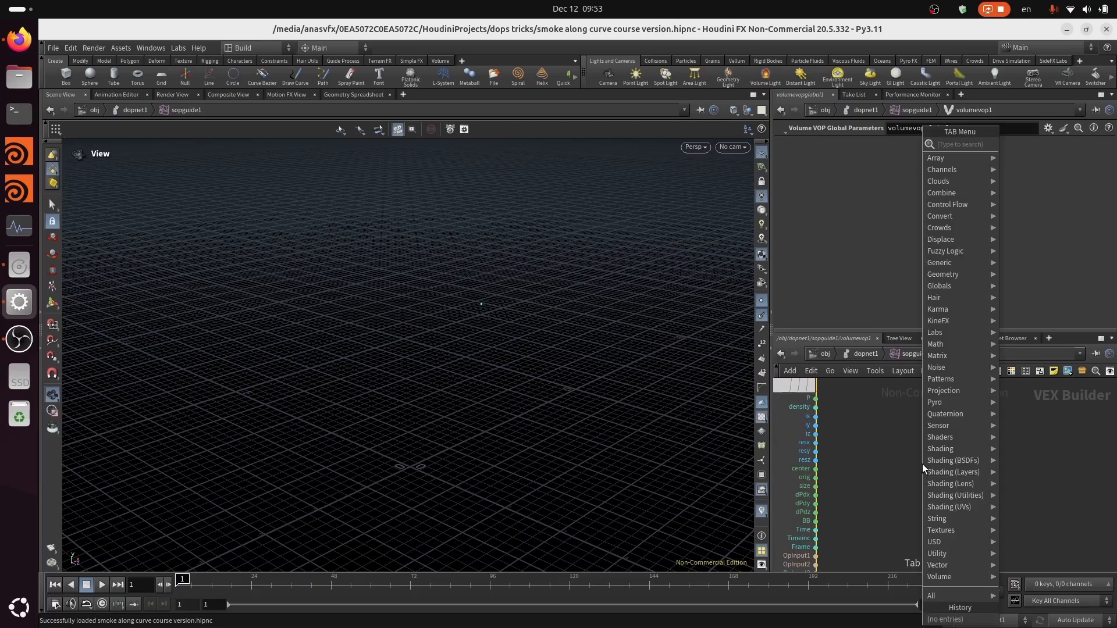
{"action": "type", "text": "poi"}
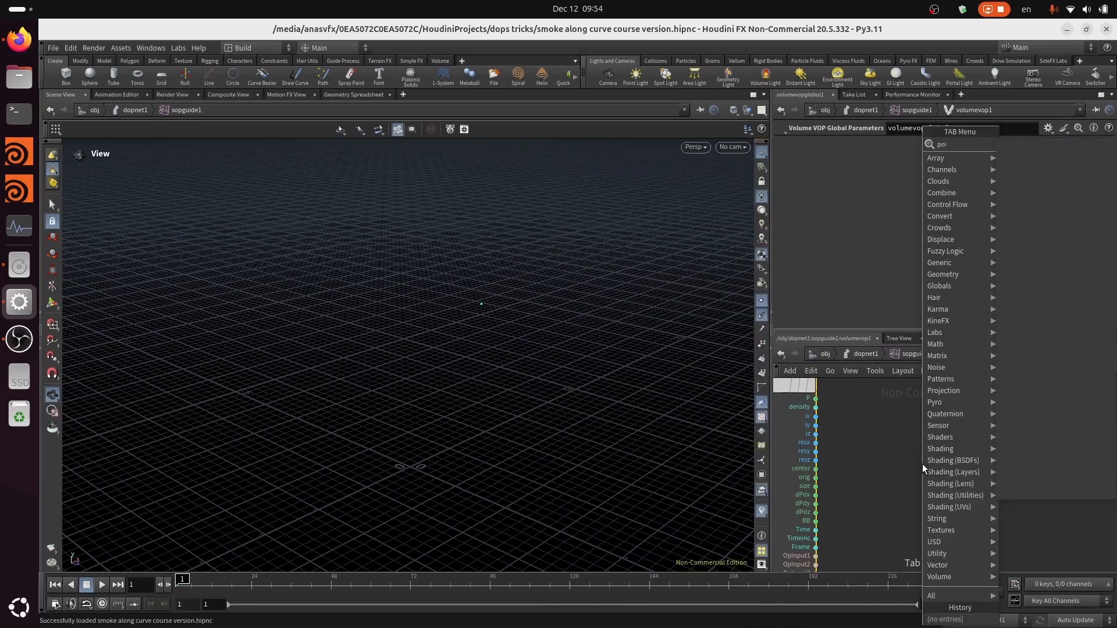
{"action": "type", "text": "nt clo"}
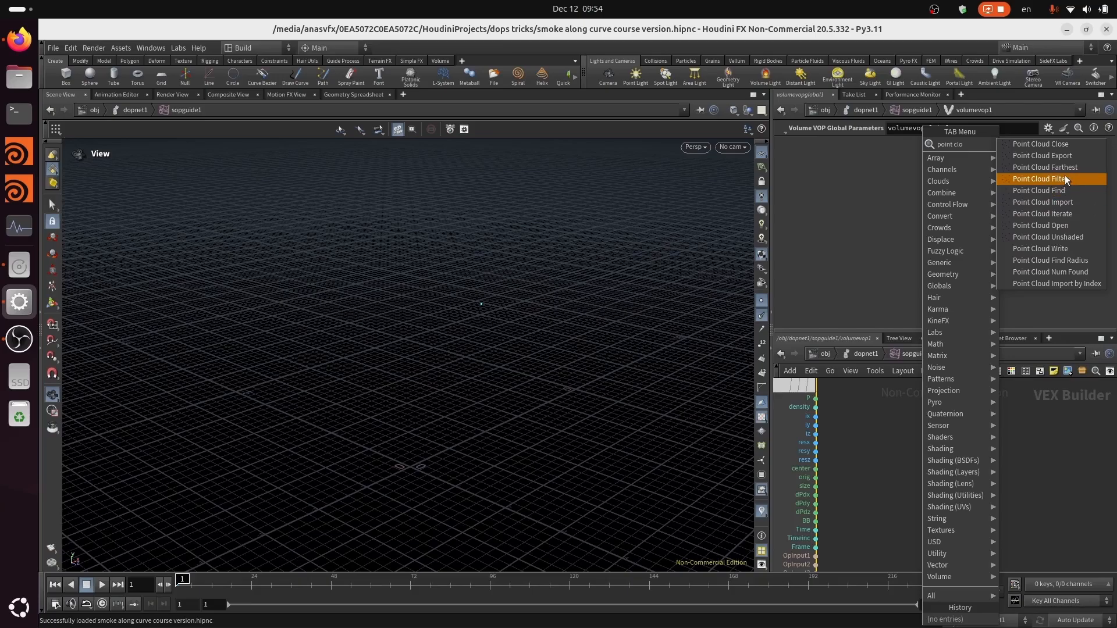
{"action": "left_click", "coordinate": [1071, 226]}
{"action": "left_click", "coordinate": [952, 470]}
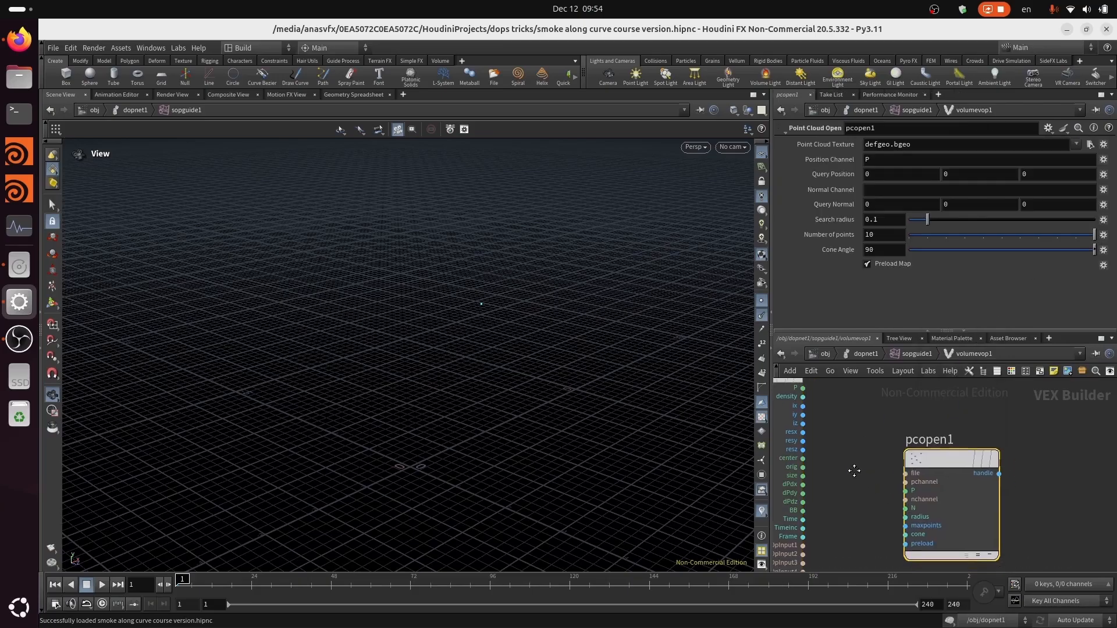
{"action": "scroll", "coordinate": [853, 470], "scroll_direction": "down", "scroll_amount": 3}
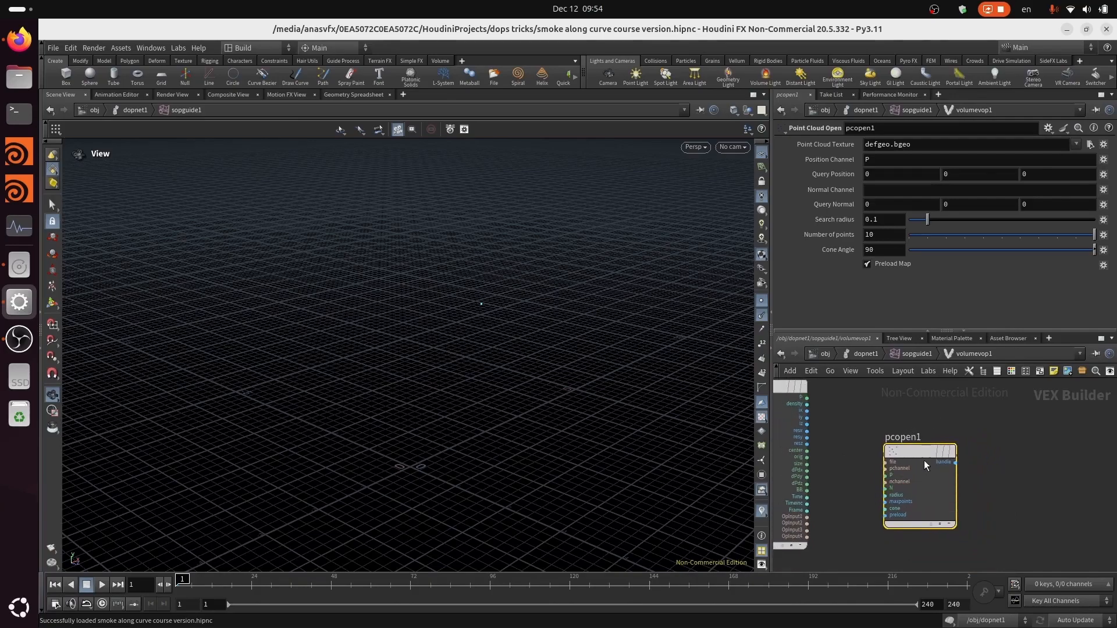
{"action": "left_click_drag", "start_coordinate": [932, 452], "coordinate": [949, 442]}
Wire the P output of volumevopglobal1 into the P input of pcopen1, and OpInput2 into its file input.
{"action": "scroll", "coordinate": [873, 470], "scroll_direction": "up", "scroll_amount": 3}
{"action": "middle_click_drag", "start_coordinate": [877, 468], "coordinate": [926, 476]}
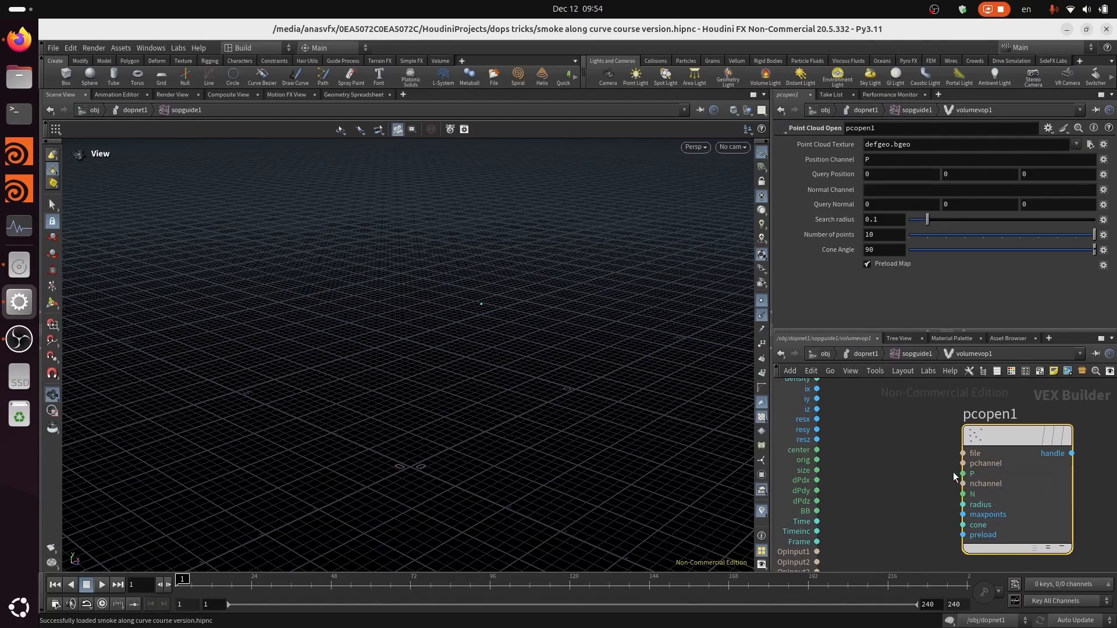
{"action": "left_click", "coordinate": [964, 474]}
{"action": "middle_click_drag", "start_coordinate": [899, 433], "coordinate": [929, 477]}
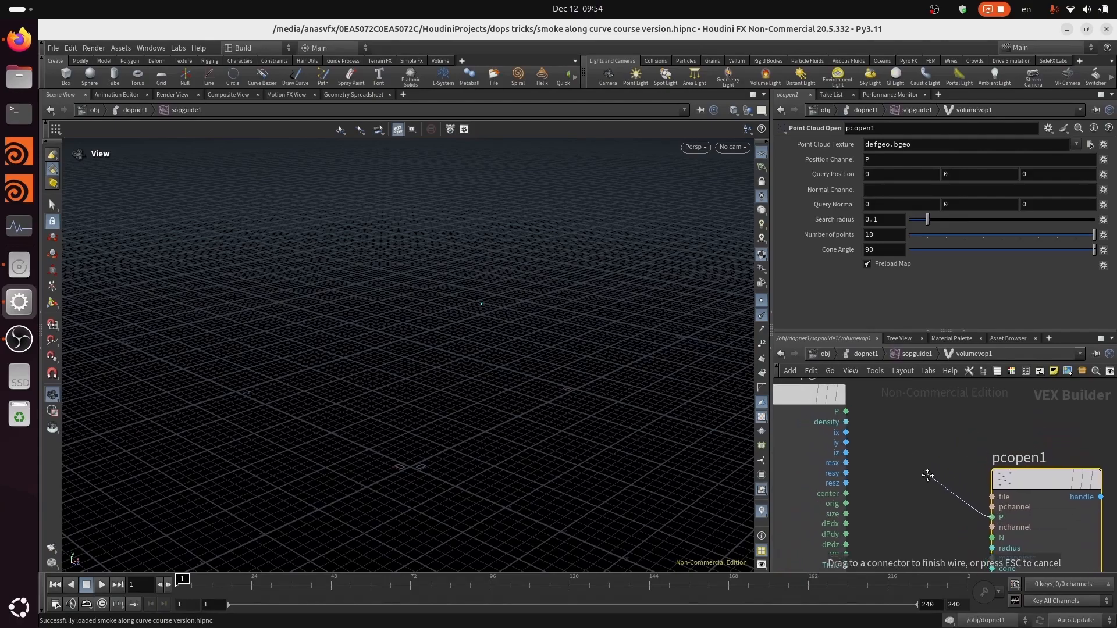
{"action": "left_click", "coordinate": [866, 413]}
{"action": "middle_click_drag", "start_coordinate": [929, 531], "coordinate": [910, 473]}
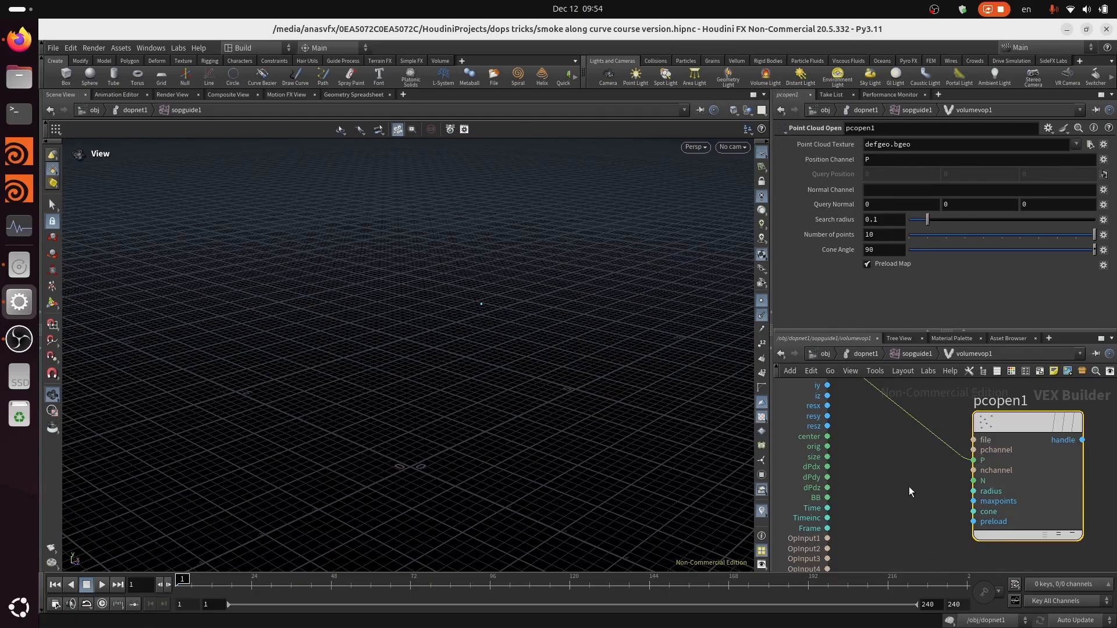
{"action": "left_click", "coordinate": [975, 441]}
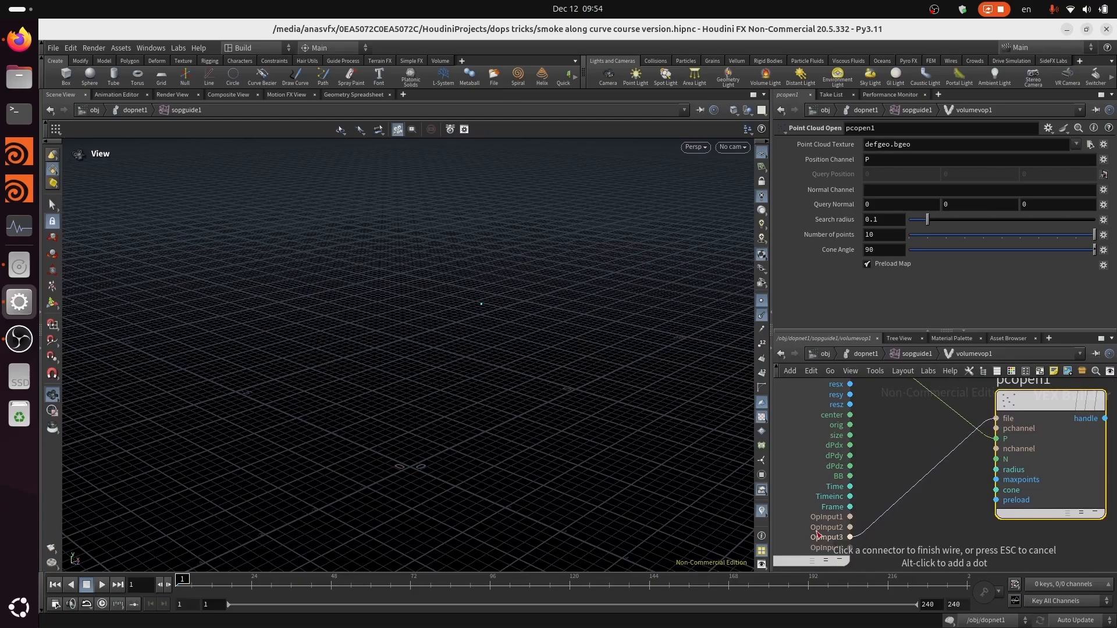
{"action": "left_click", "coordinate": [816, 530]}
Go up to the sopguide1 network and check which nodes feed the inputs of volumevop1.
{"action": "key", "text": "u"}
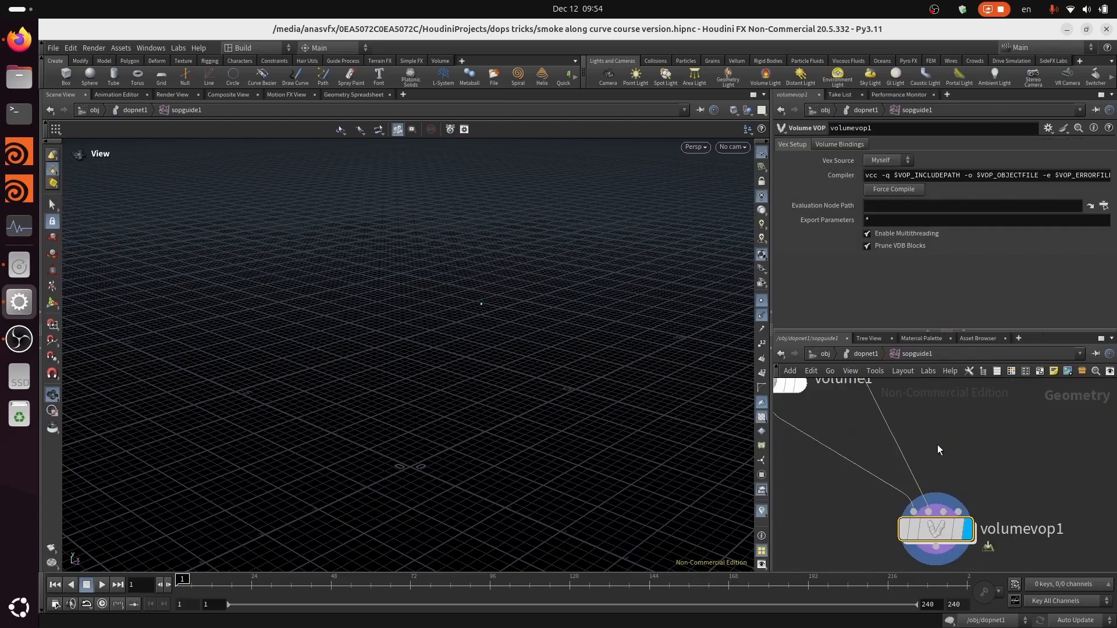
{"action": "middle_click_drag", "start_coordinate": [969, 412], "coordinate": [968, 507]}
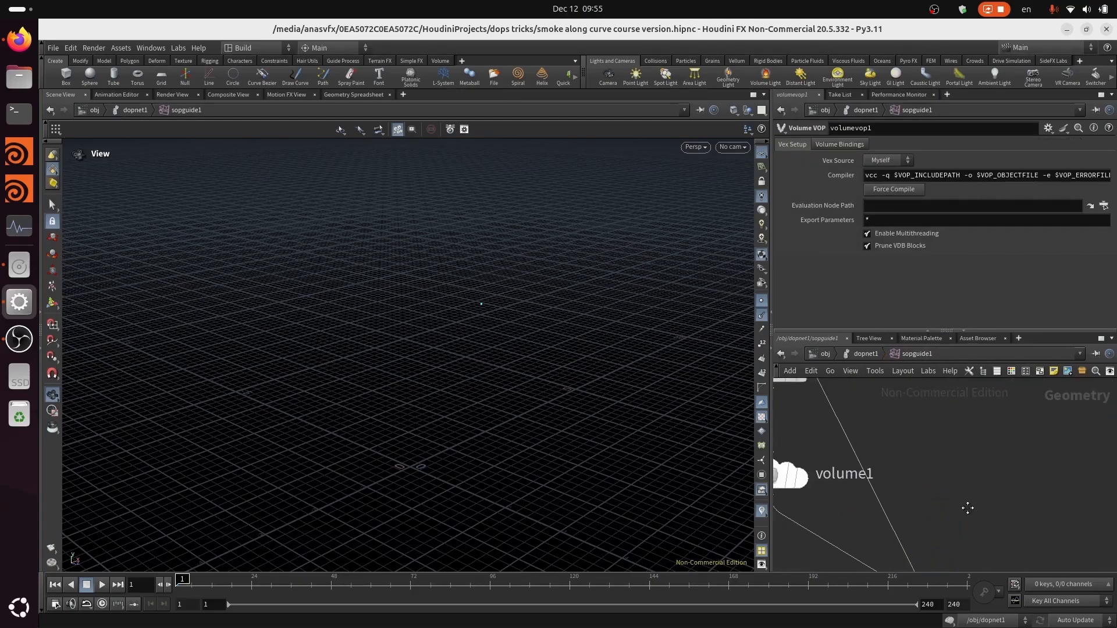
{"action": "scroll", "coordinate": [948, 442], "scroll_direction": "down", "scroll_amount": 4}
{"action": "middle_click_drag", "start_coordinate": [940, 439], "coordinate": [942, 410]}
{"action": "middle_click_drag", "start_coordinate": [949, 463], "coordinate": [959, 426]}
{"action": "scroll", "coordinate": [959, 425], "scroll_direction": "up", "scroll_amount": 4}
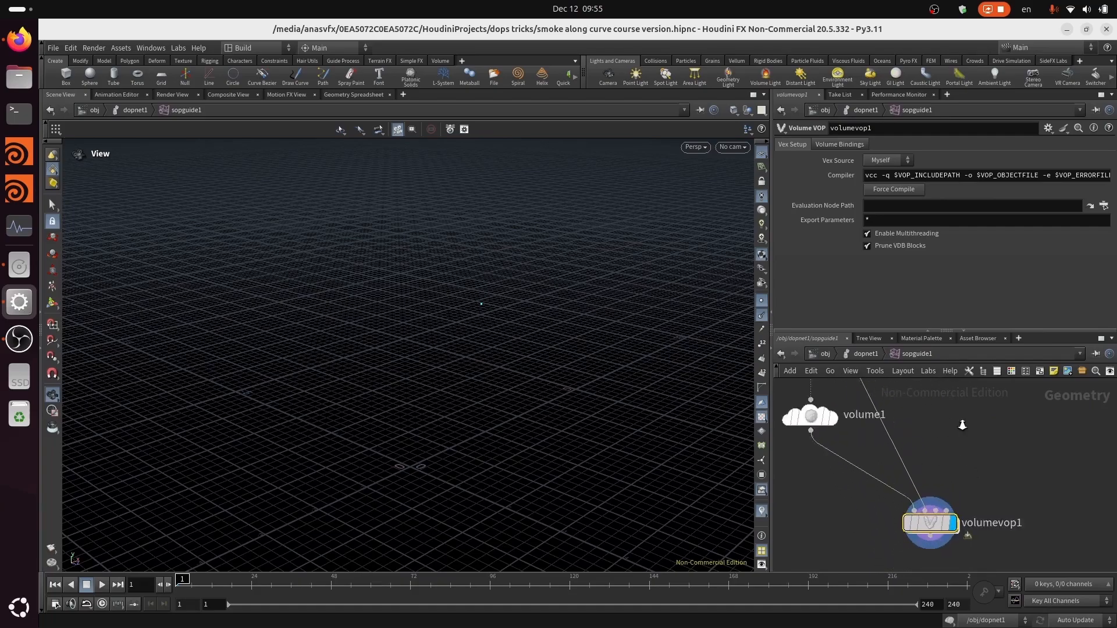
Reopen the volumevop1 network and move pcopen1 slightly farther from the global parameters node.
{"action": "double_click", "coordinate": [926, 541]}
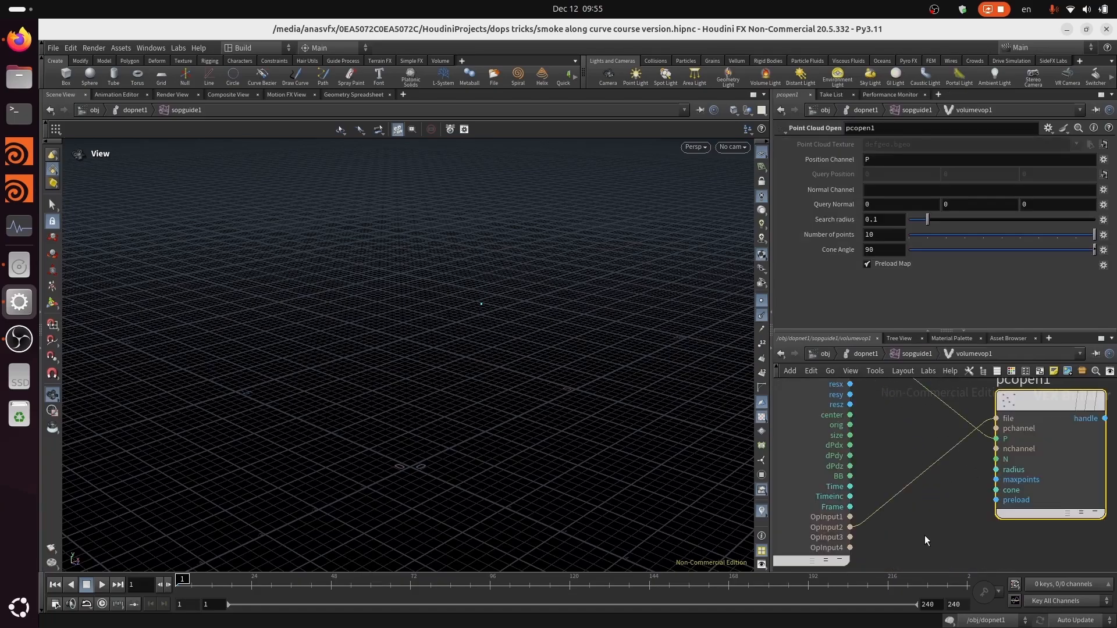
{"action": "middle_click_drag", "start_coordinate": [924, 510], "coordinate": [905, 518]}
{"action": "left_click_drag", "start_coordinate": [973, 429], "coordinate": [1007, 410]}
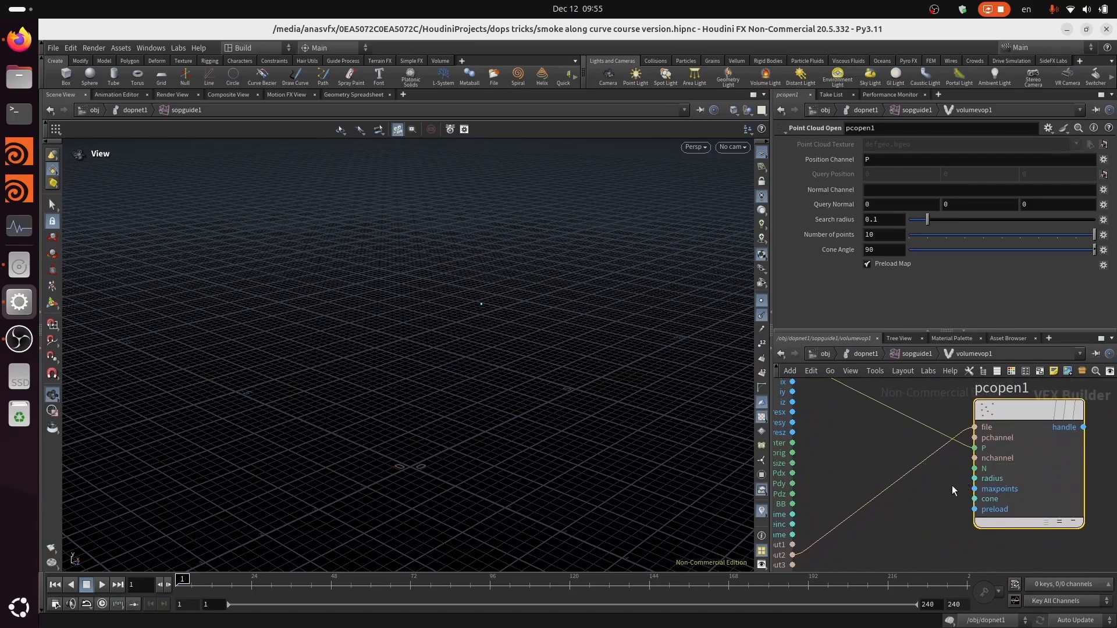
Promote the radius input of pcopen1 to a parameter and place the new parameter node below volumevopglobal1.
{"action": "middle_click_drag", "start_coordinate": [951, 488], "coordinate": [914, 512]}
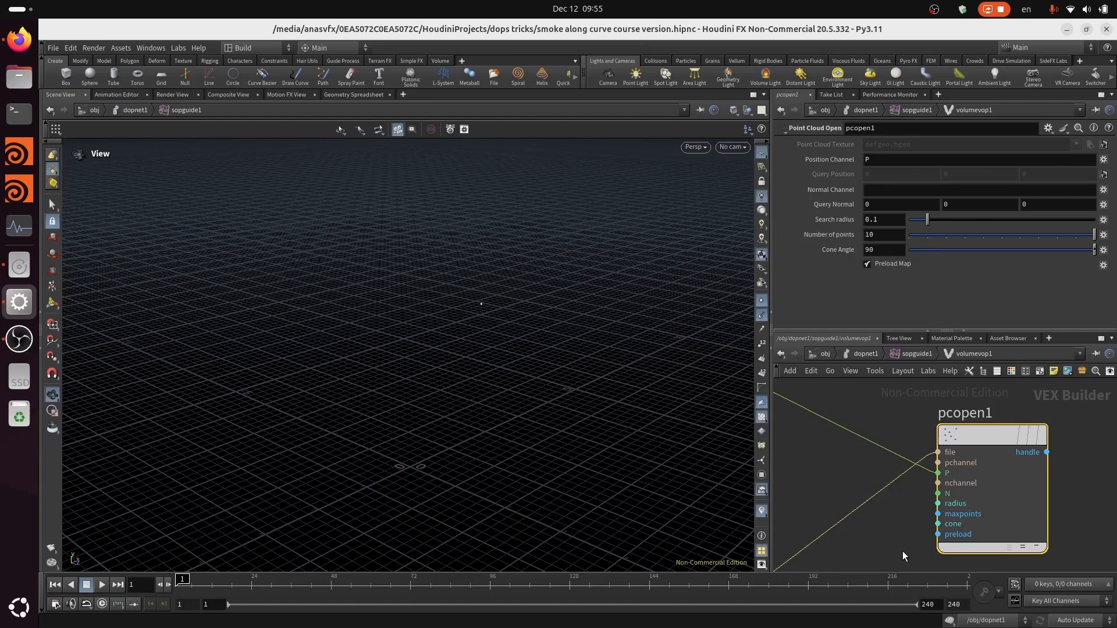
{"action": "middle_click_drag", "start_coordinate": [902, 551], "coordinate": [828, 503]}
{"action": "right_click_drag", "start_coordinate": [1015, 462], "coordinate": [1023, 488]}
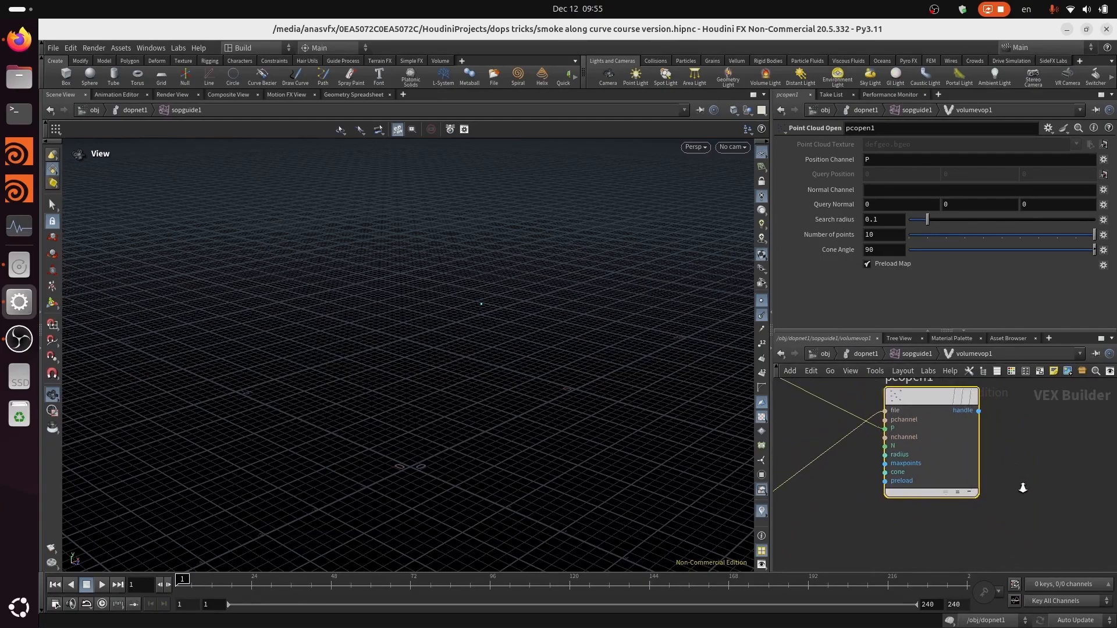
{"action": "middle_click_drag", "start_coordinate": [937, 394], "coordinate": [1045, 381]}
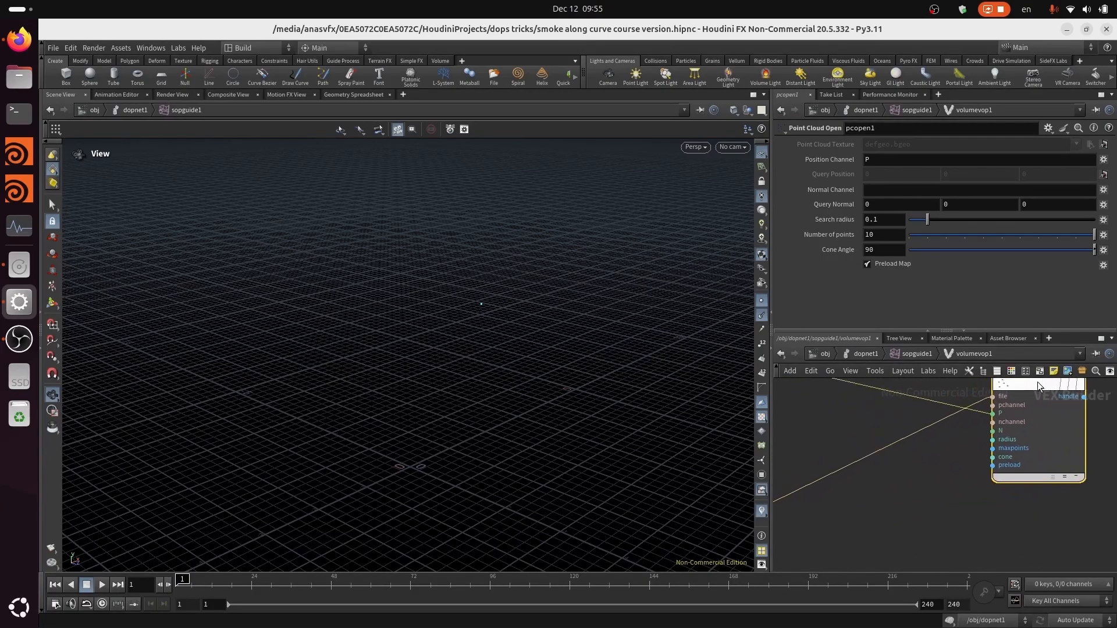
{"action": "right_click", "coordinate": [996, 422]}
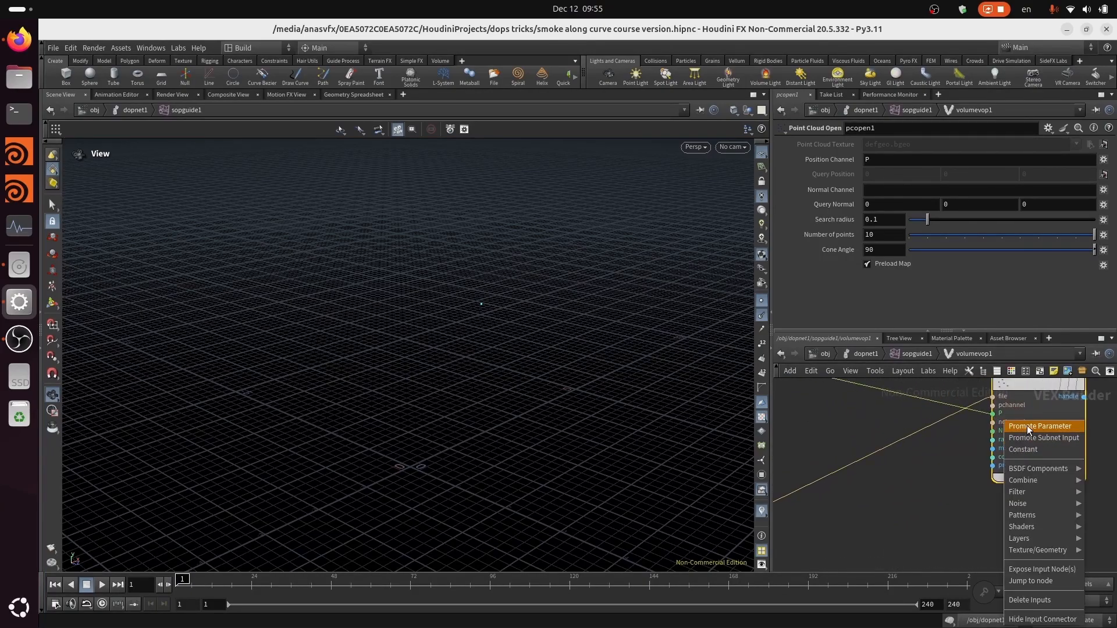
{"action": "left_click", "coordinate": [1028, 426]}
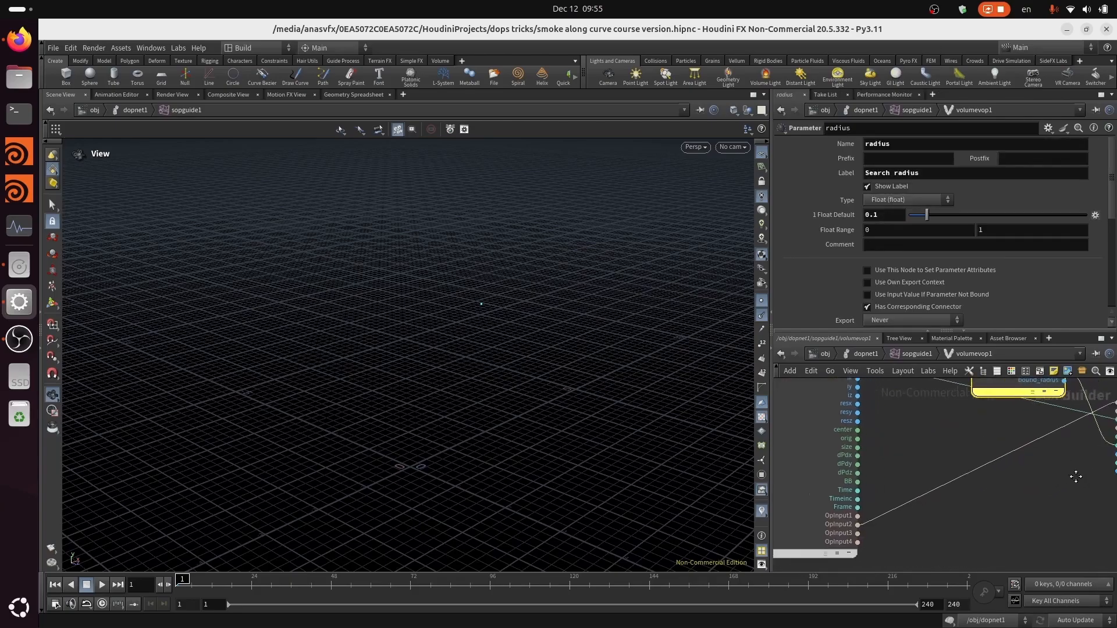
{"action": "left_click_drag", "start_coordinate": [1016, 403], "coordinate": [965, 523]}
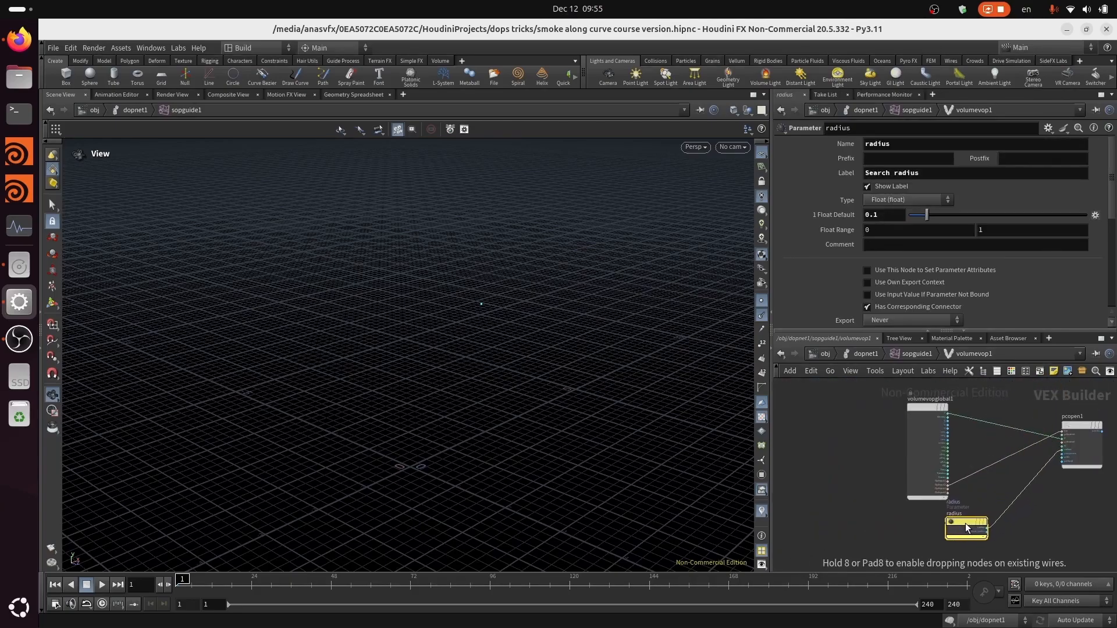
Rename the promoted radius parameter to max_radius and label it Maximum Radius.
{"action": "scroll", "coordinate": [1079, 512], "scroll_direction": "up", "scroll_amount": 5}
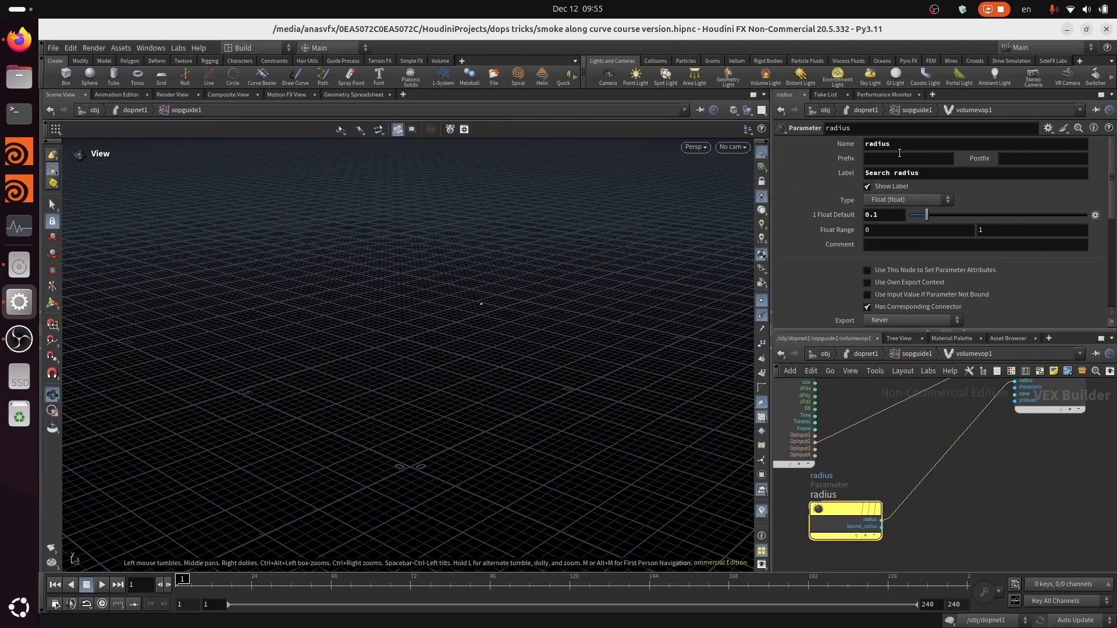
{"action": "double_click", "coordinate": [901, 146]}
{"action": "type", "text": "max"}
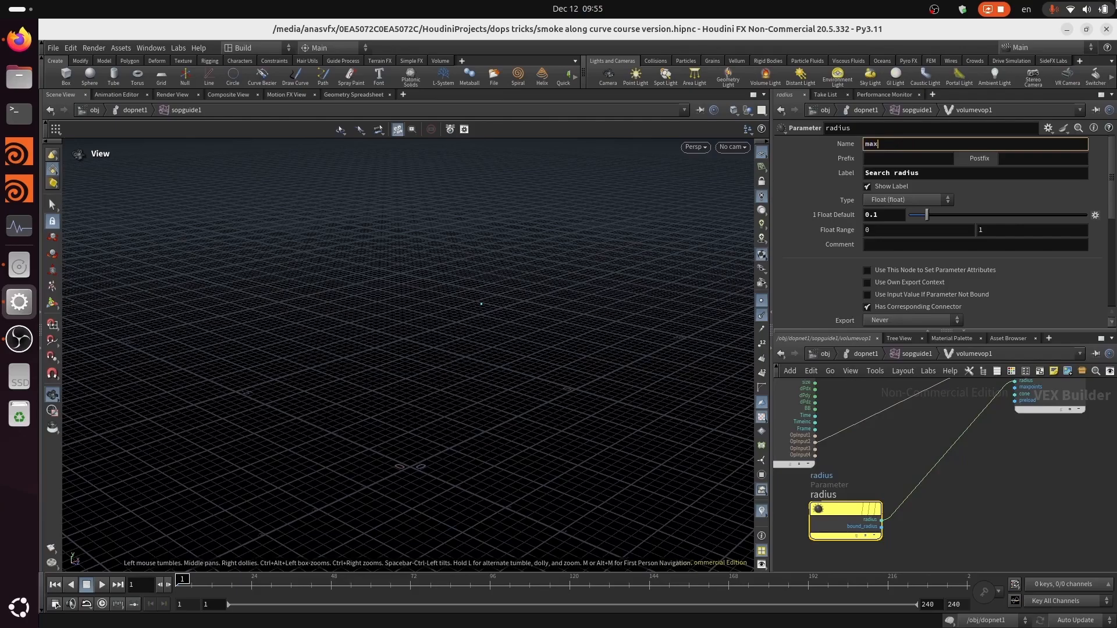
{"action": "type", "text": "_radius"}
{"action": "key", "text": "Tab"}
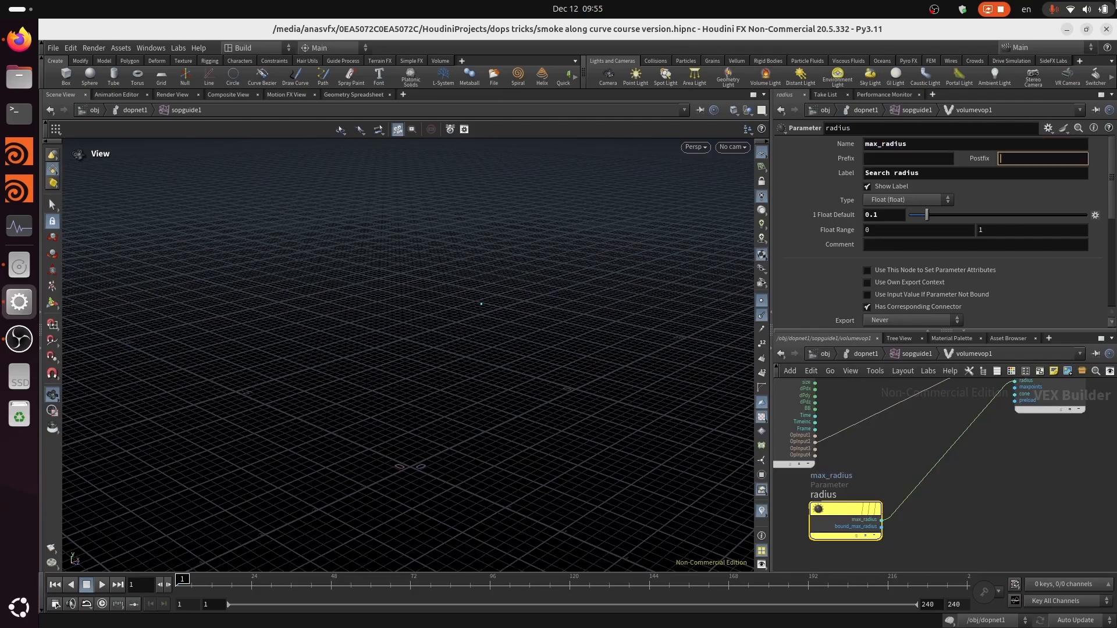
{"action": "type", "text": "Maxi"}
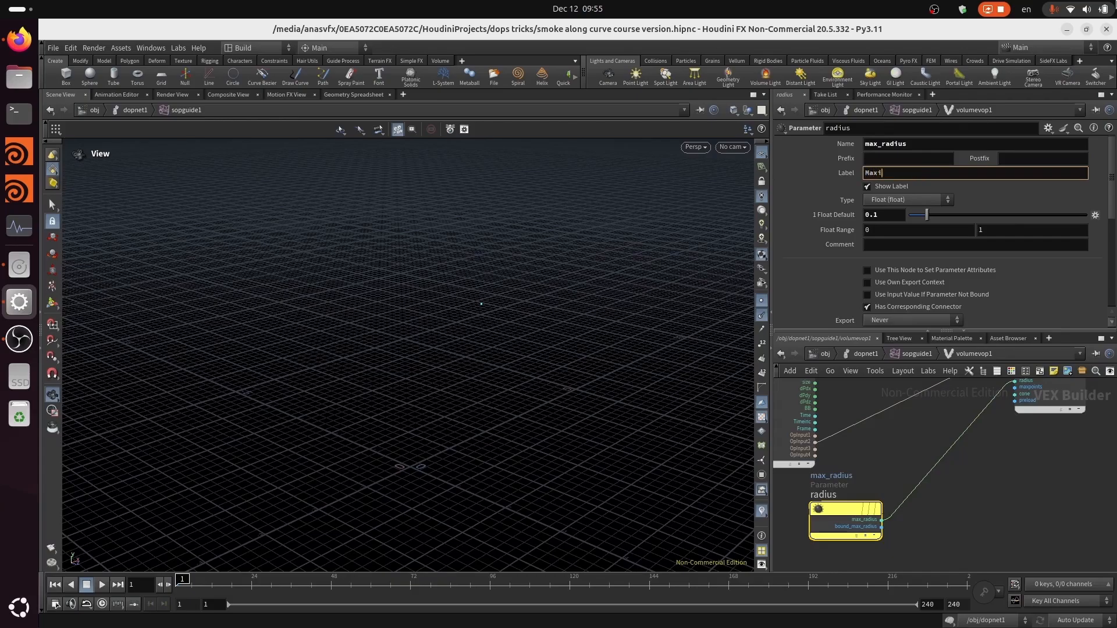
{"action": "type", "text": "mum Radius"}
{"action": "key", "text": "Tab"}
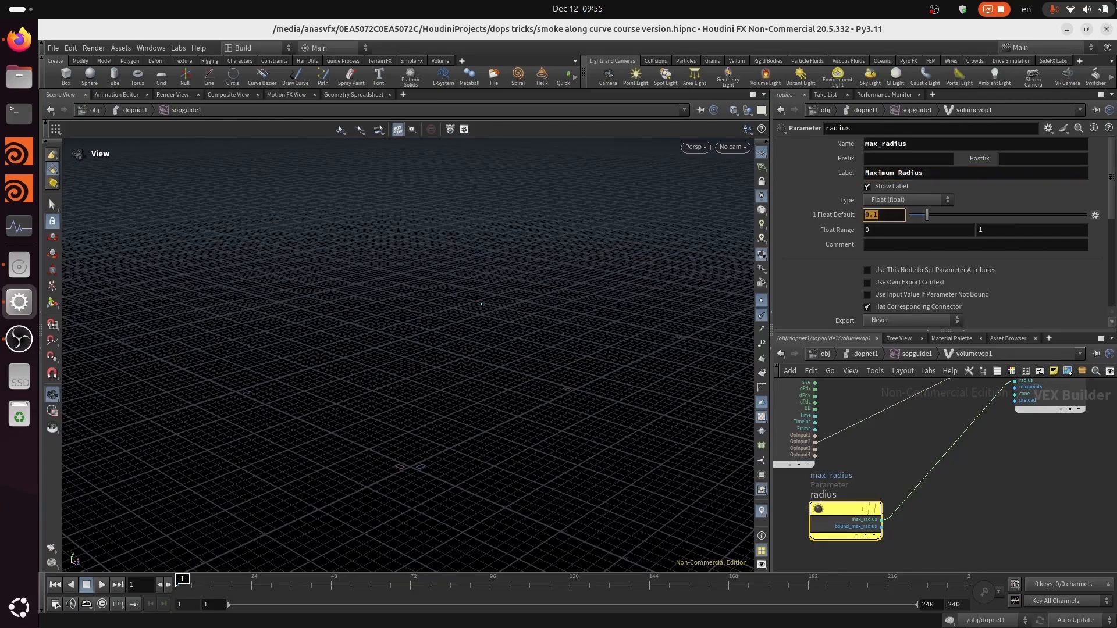
Set the max_radius parameter's float default to 1 and save the scene.
{"action": "type", "text": "1"}
{"action": "key", "text": "Return"}
{"action": "key", "text": "ctrl+s"}
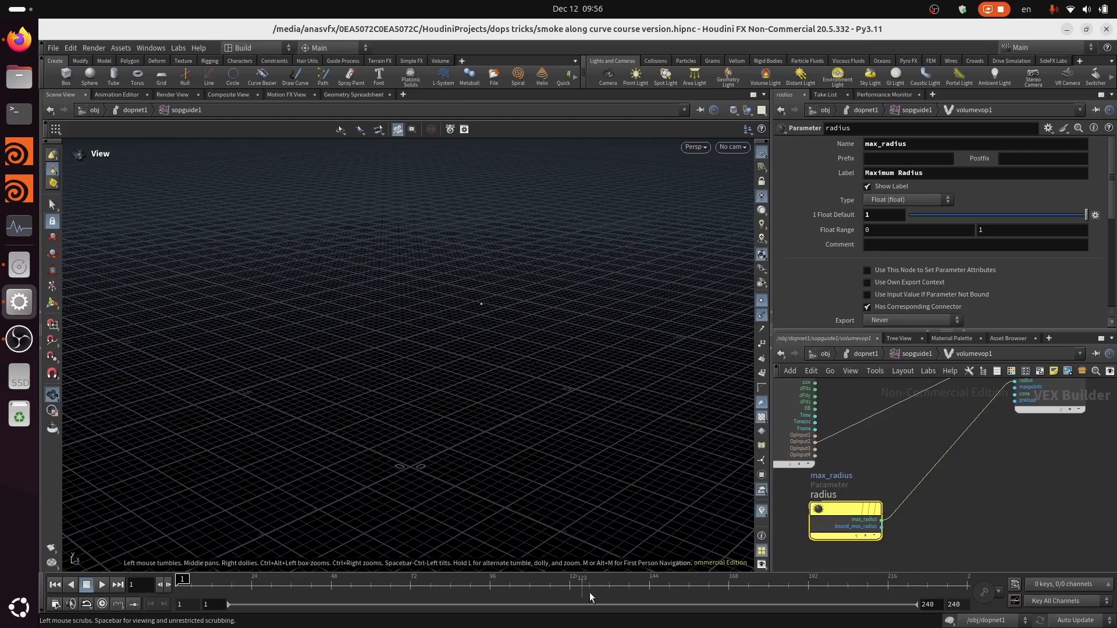
Move the volumevopoutput1 node farther from pcopen1 to make room for more nodes between them.
{"action": "mouse_move", "coordinate": [1004, 470]}
{"action": "middle_mouse_down"}
{"action": "mouse_move", "coordinate": [978, 498]}
{"action": "mouse_move", "coordinate": [848, 543]}
{"action": "middle_mouse_up"}
{"action": "mouse_move", "coordinate": [985, 474]}
{"action": "middle_mouse_down"}
{"action": "mouse_move", "coordinate": [948, 519]}
{"action": "mouse_move", "coordinate": [893, 499]}
{"action": "middle_mouse_up"}
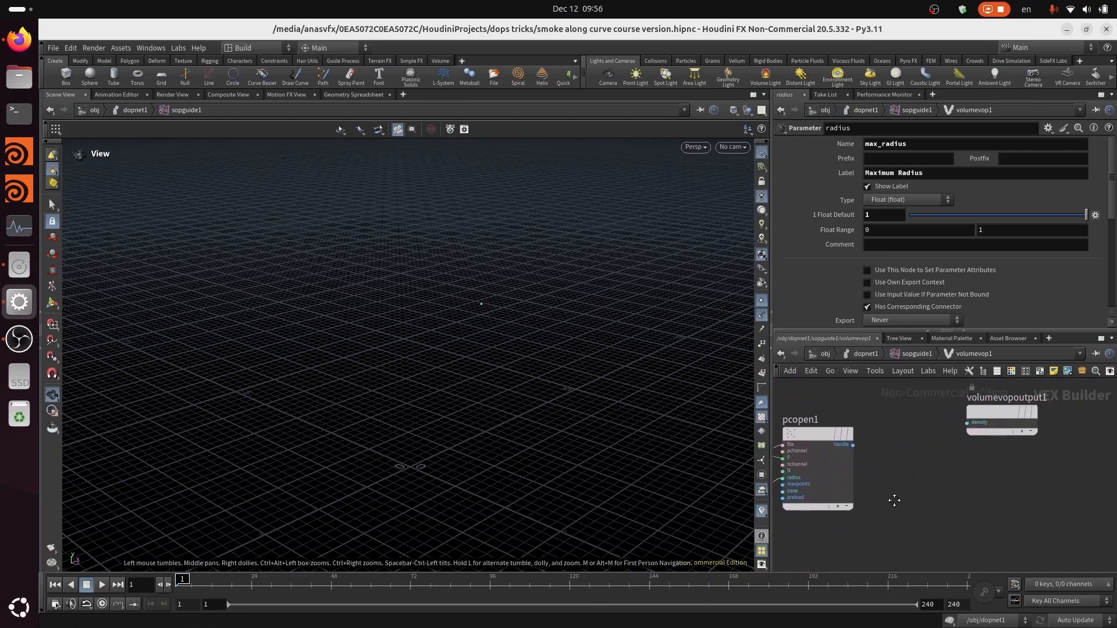
{"action": "scroll", "coordinate": [886, 515], "scroll_direction": "down", "scroll_amount": 2}
{"action": "left_click_drag", "start_coordinate": [979, 434], "coordinate": [1116, 422]}
{"action": "middle_click_drag", "start_coordinate": [928, 474], "coordinate": [942, 481]}
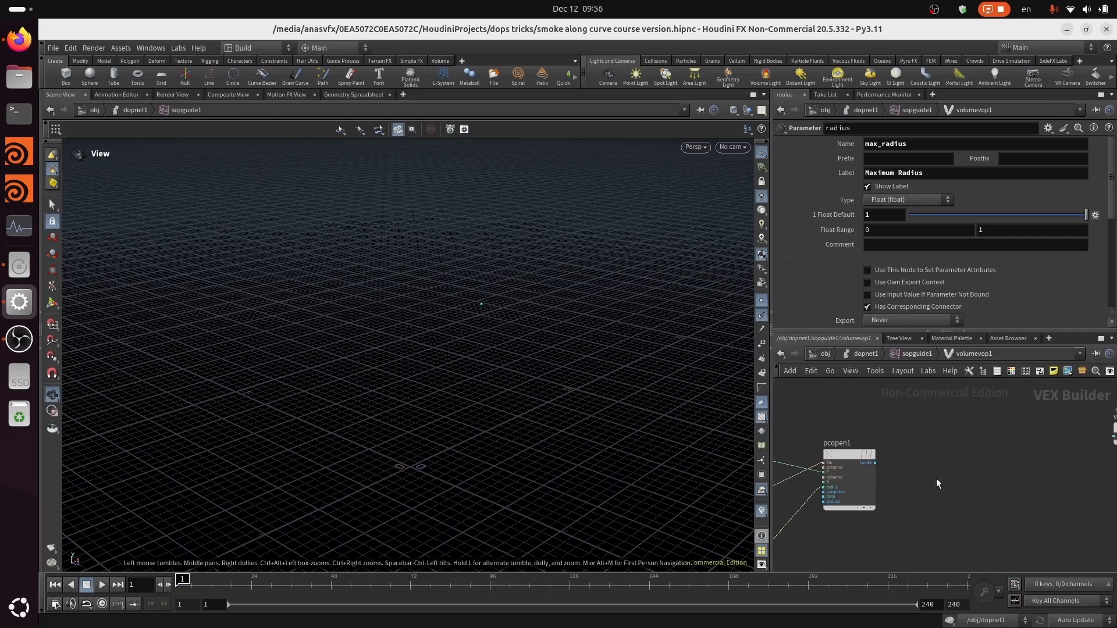
Add a Point Cloud Filter node and place it between pcopen1 and volumevopoutput1.
{"action": "key", "text": "Tab"}
{"action": "type", "text": "pc fi"}
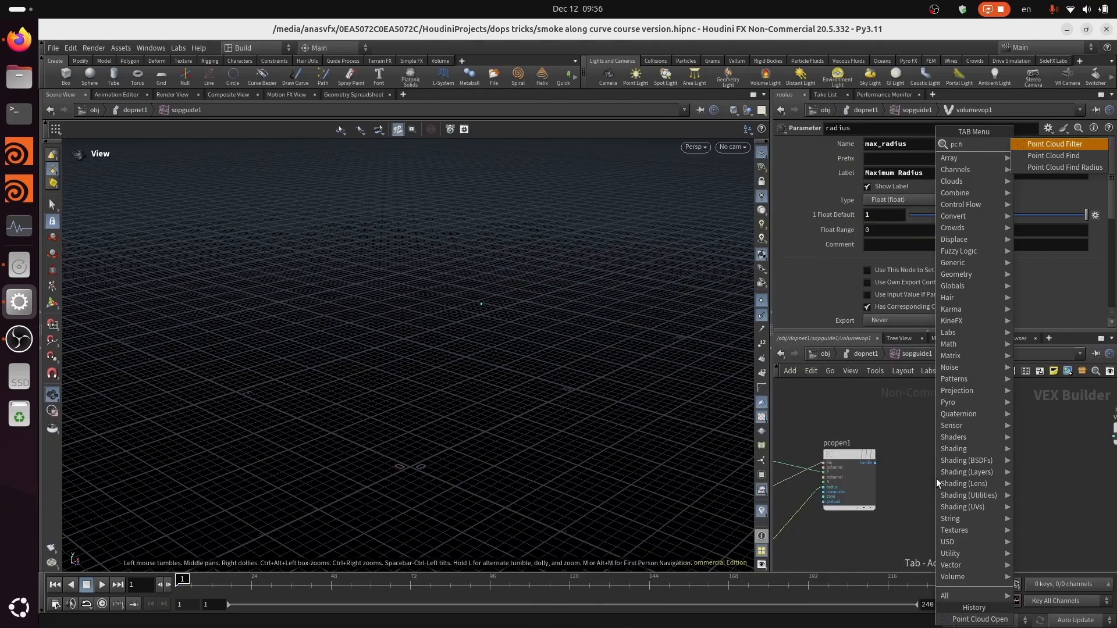
{"action": "key", "text": "Return"}
{"action": "left_click", "coordinate": [937, 479]}
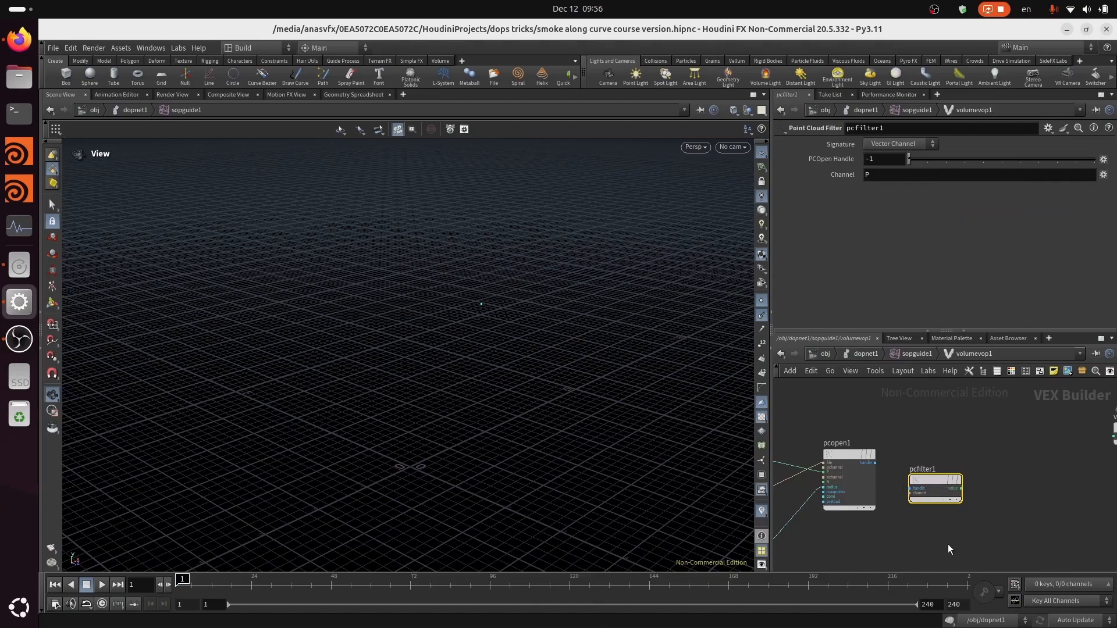
{"action": "left_click_drag", "start_coordinate": [934, 481], "coordinate": [973, 450]}
Wire the handle output of pcopen1 into the handle input of pcfilter1.
{"action": "middle_click_drag", "start_coordinate": [917, 498], "coordinate": [914, 497]}
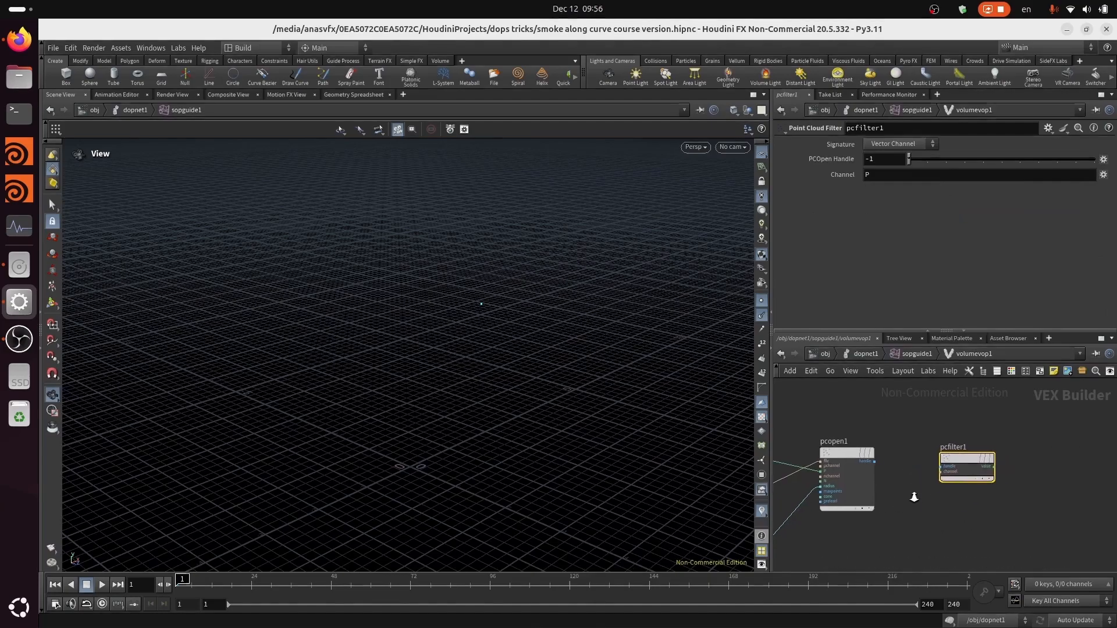
{"action": "scroll", "coordinate": [914, 497], "scroll_direction": "up", "scroll_amount": 3}
{"action": "left_click", "coordinate": [858, 446]}
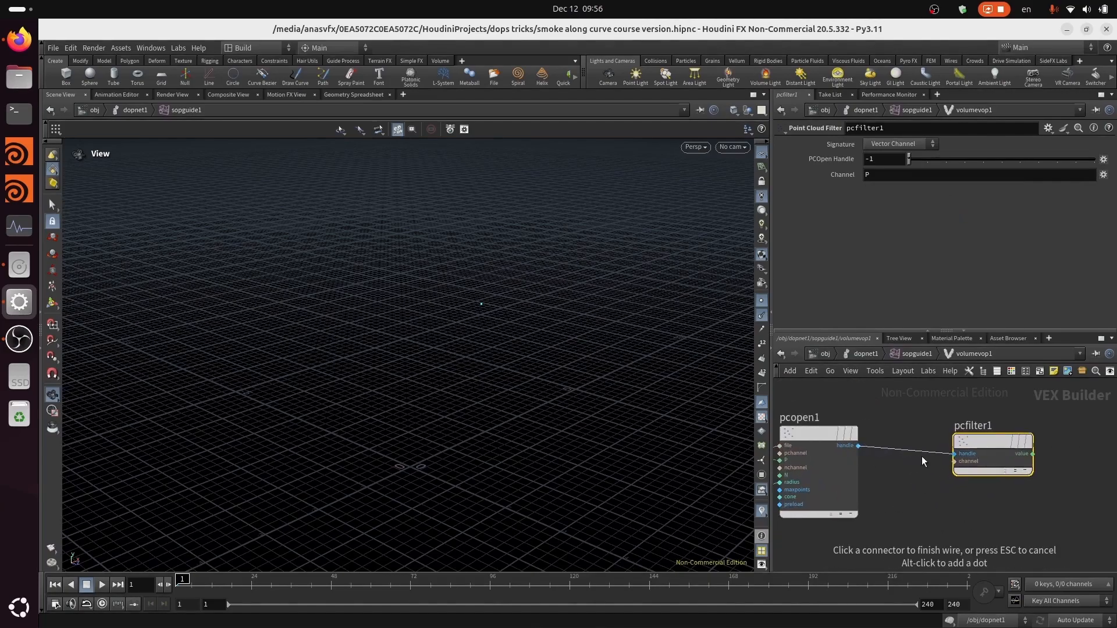
{"action": "left_click", "coordinate": [948, 452]}
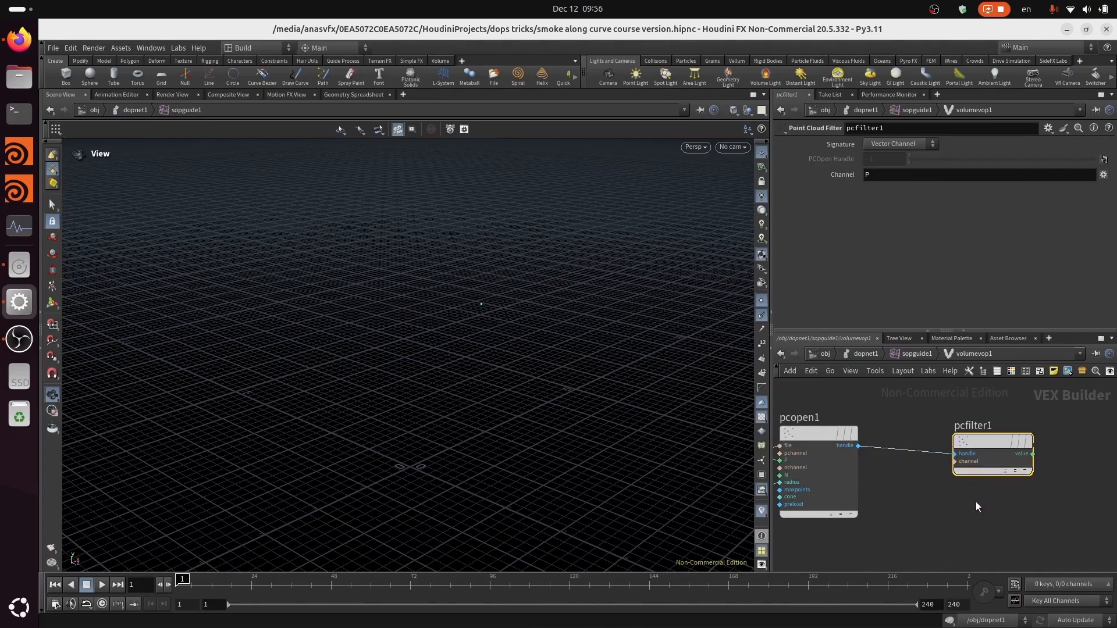
{"action": "scroll", "coordinate": [976, 501], "scroll_direction": "down", "scroll_amount": 2}
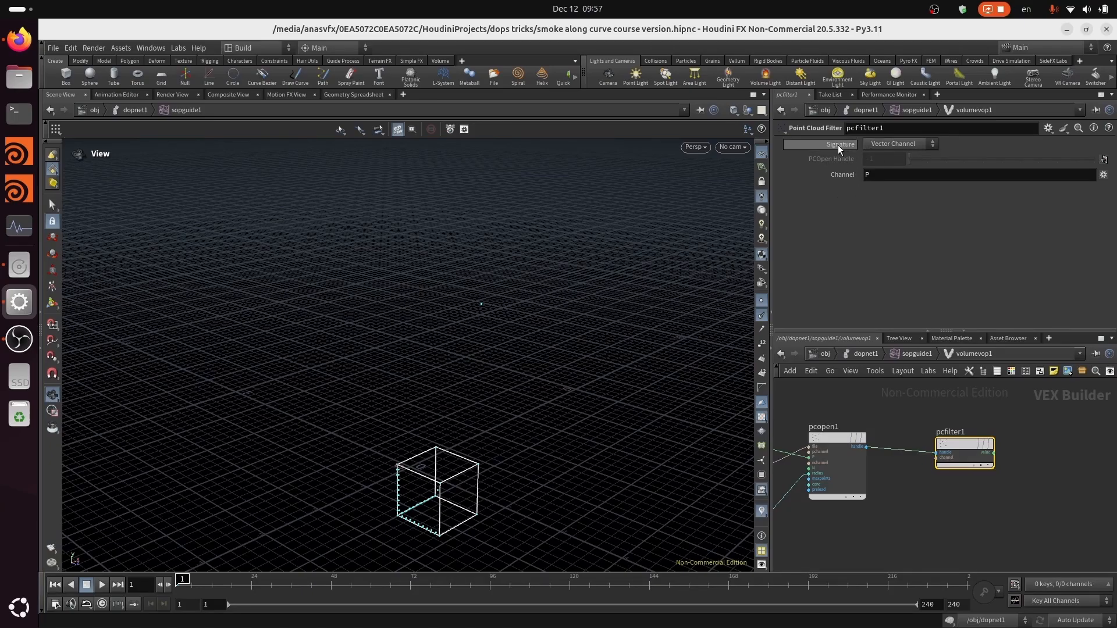
{"action": "left_click", "coordinate": [909, 145]}
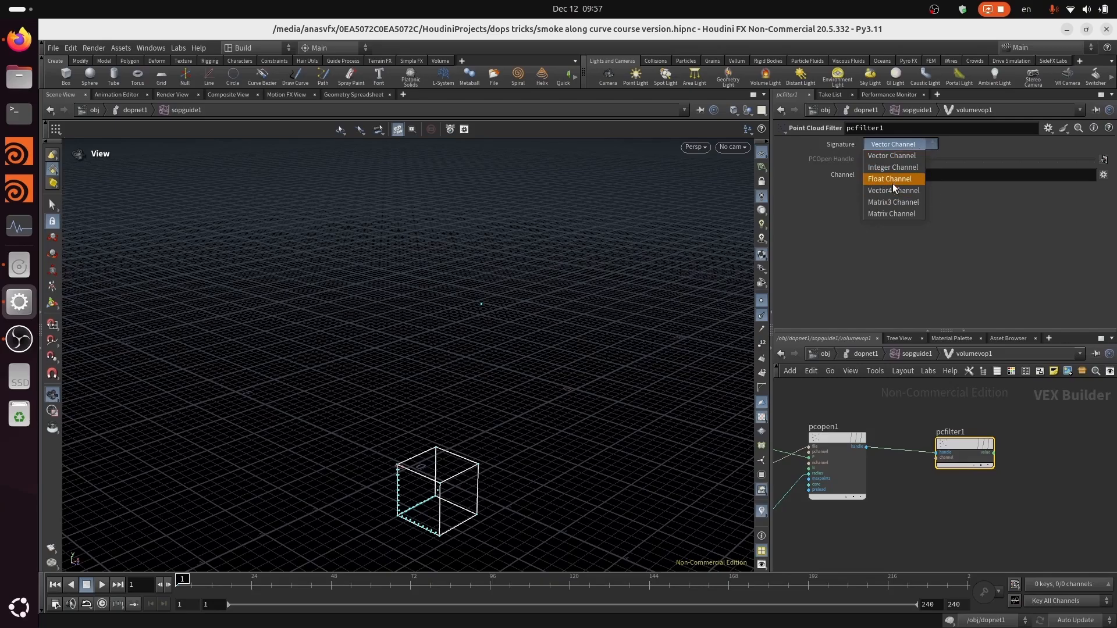
{"action": "left_click", "coordinate": [977, 226]}
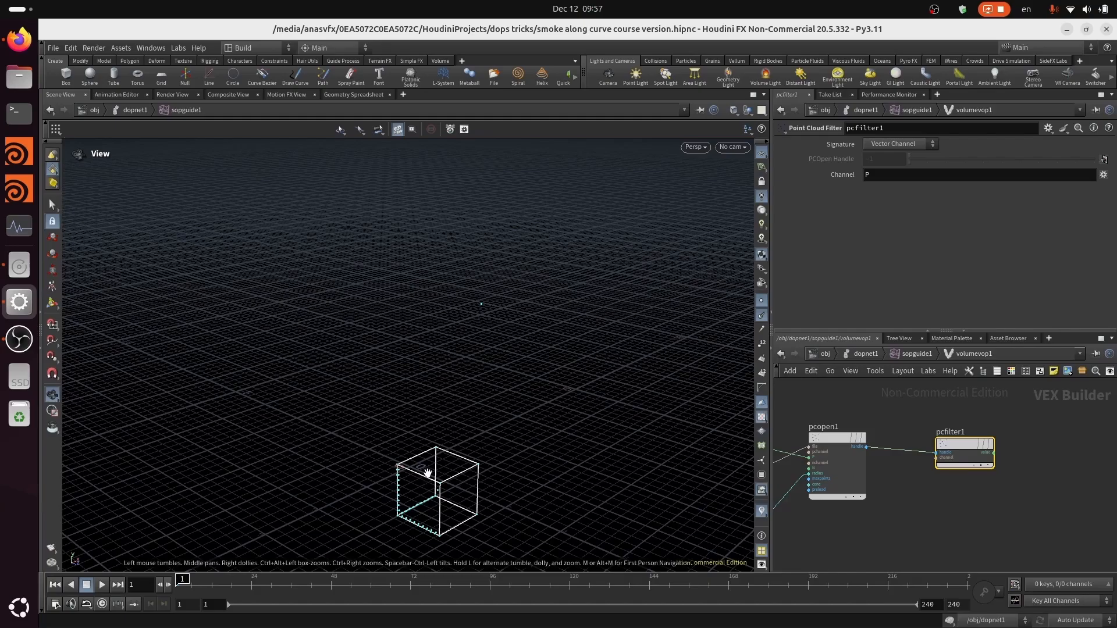
{"action": "left_click_drag", "start_coordinate": [401, 494], "coordinate": [425, 487]}
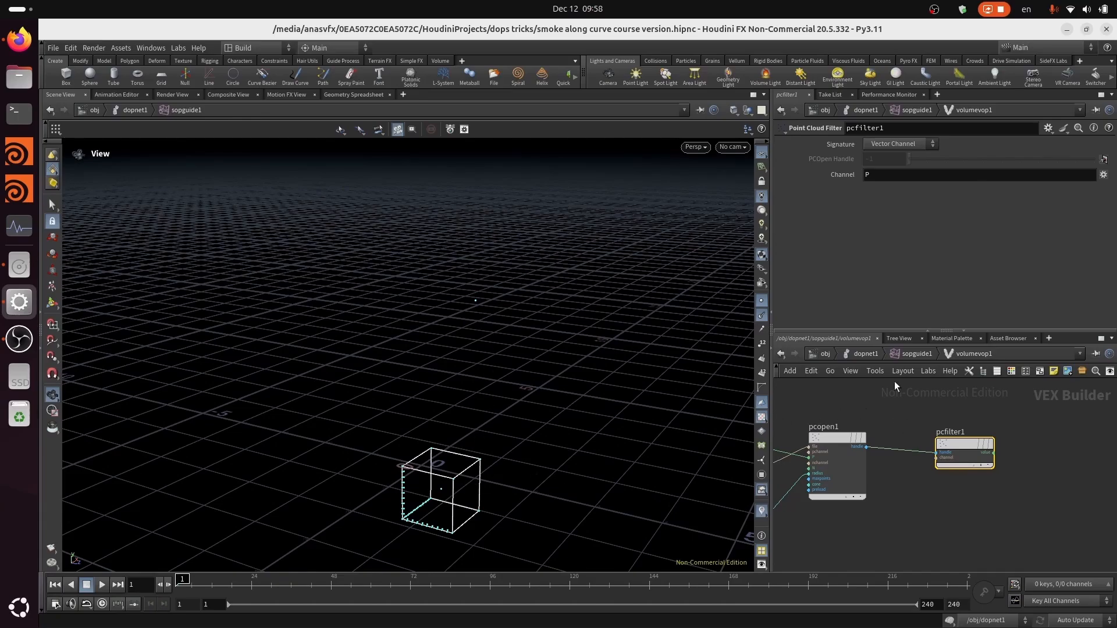
Set pcfilter1's signature to Float Channel and its channel to lengthscale, and save the scene.
{"action": "left_click", "coordinate": [902, 144]}
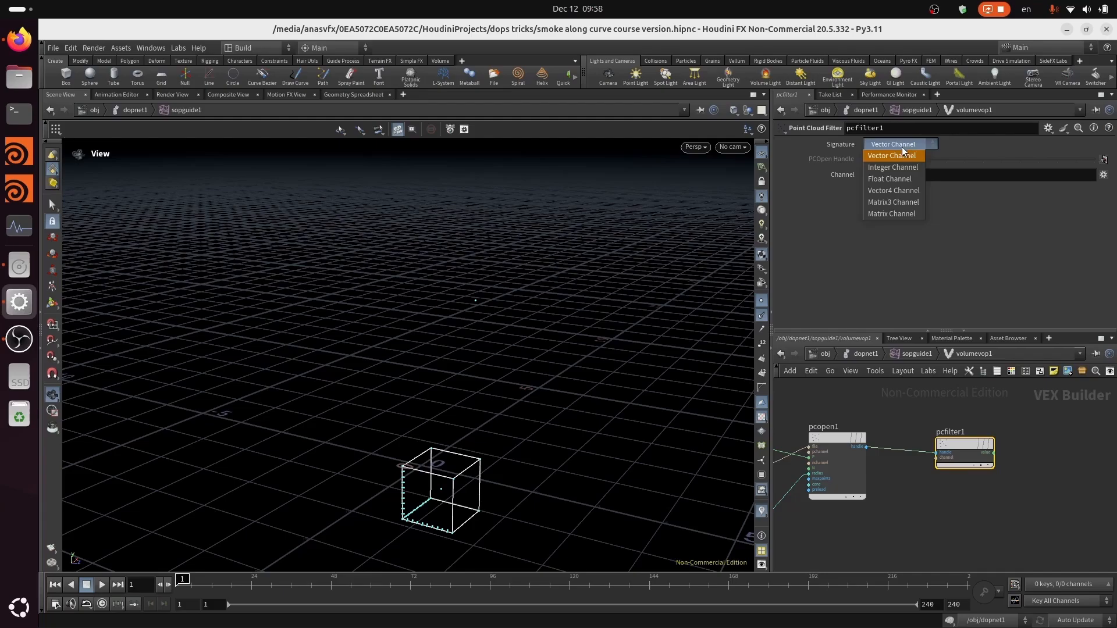
{"action": "left_click", "coordinate": [899, 180]}
{"action": "left_click", "coordinate": [912, 178]}
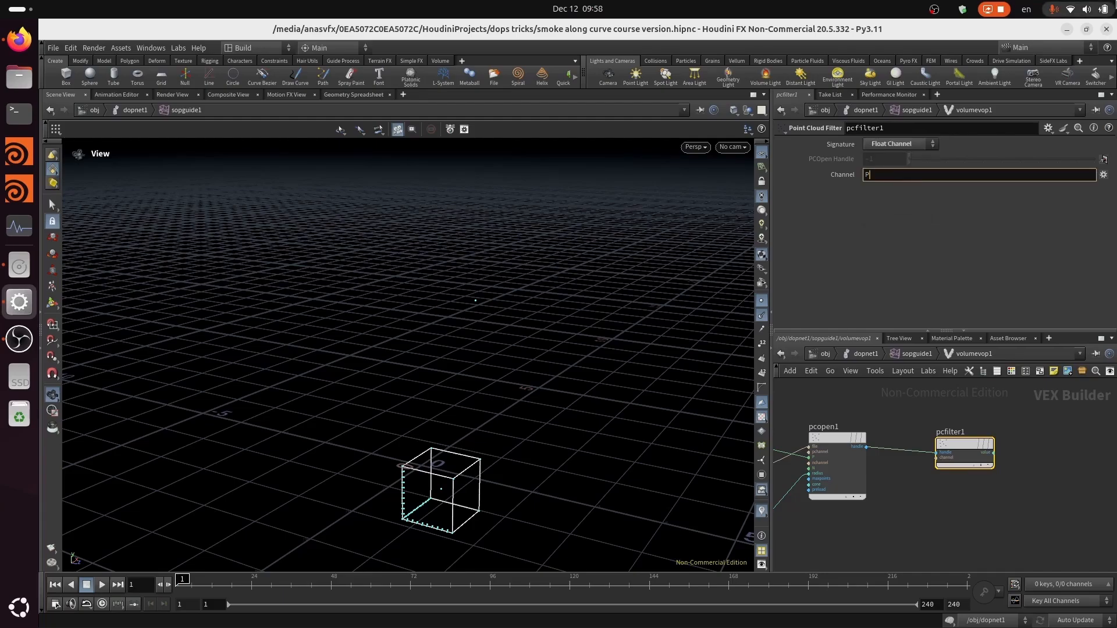
{"action": "type", "text": "lengthscale"}
{"action": "key", "text": "Return"}
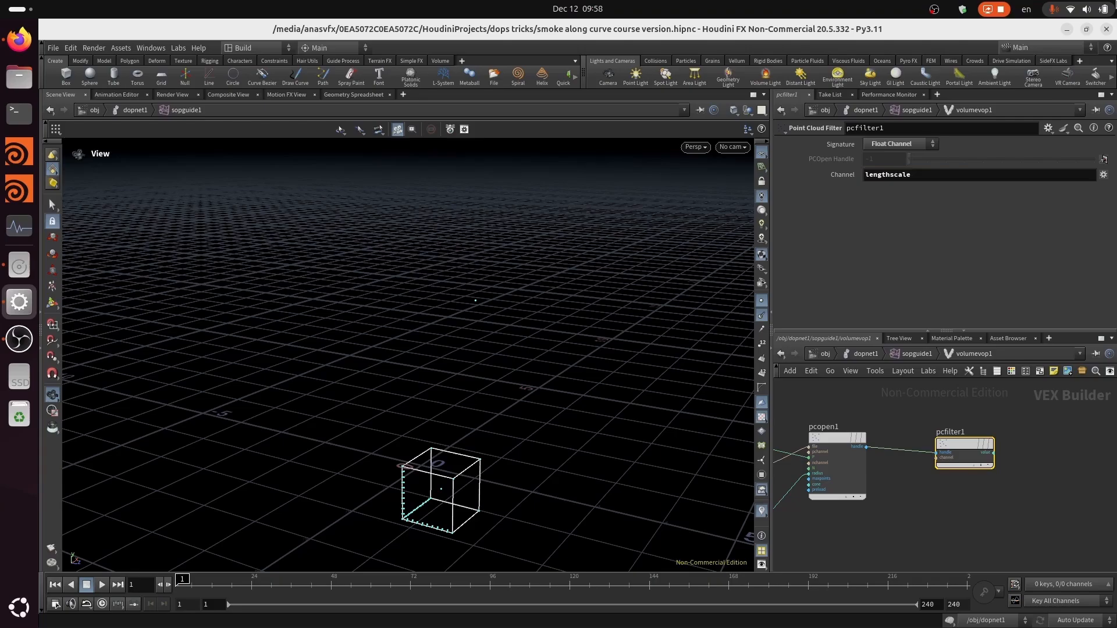
{"action": "key", "text": "ctrl+s"}
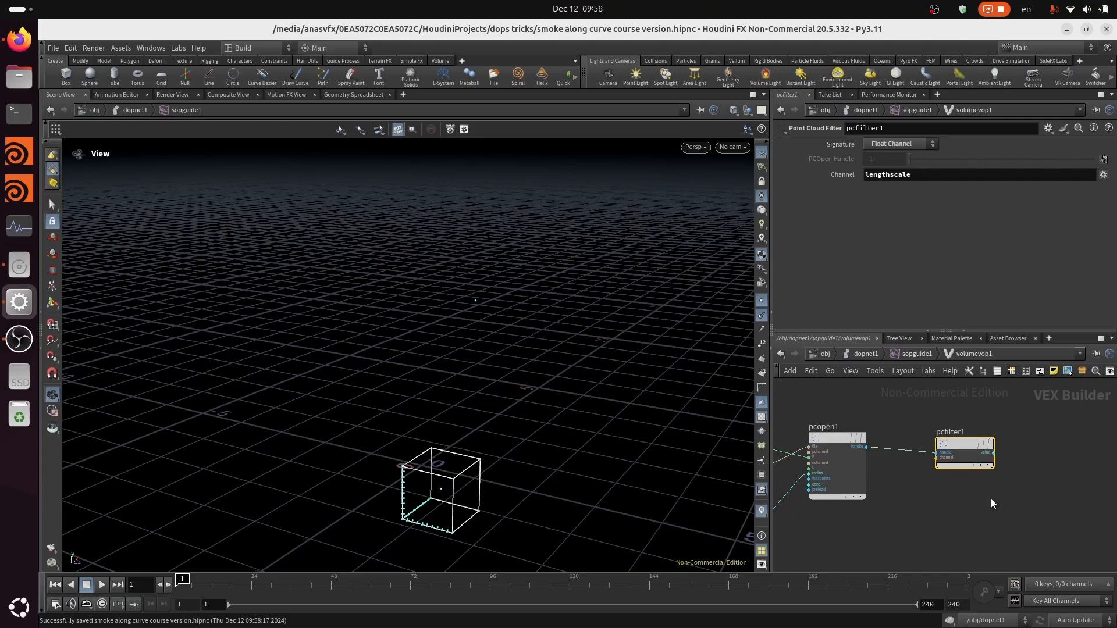
Nudge pcfilter1 slightly and move volumevopoutput1 farther away from it to widen the gap between them.
{"action": "middle_click_drag", "start_coordinate": [991, 499], "coordinate": [927, 511]}
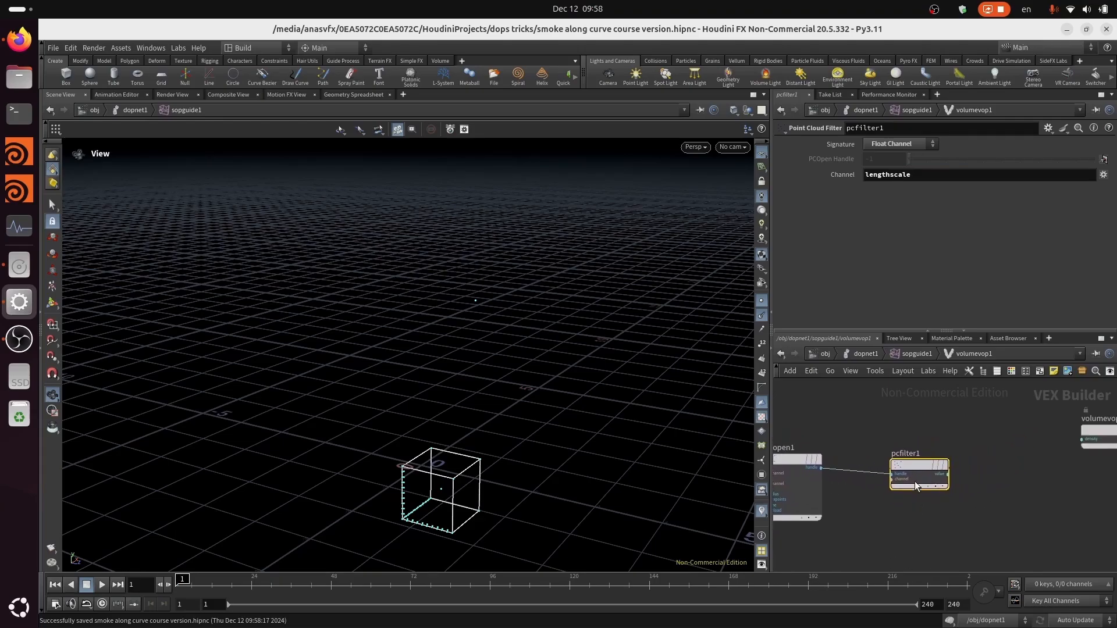
{"action": "left_click_drag", "start_coordinate": [915, 487], "coordinate": [909, 480]}
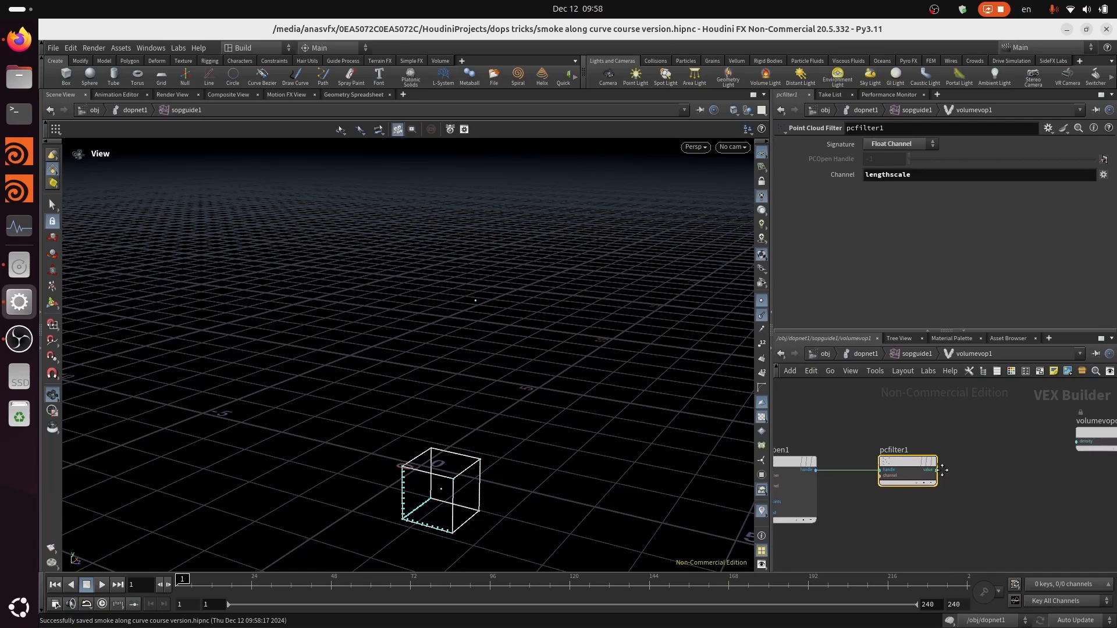
{"action": "middle_click_drag", "start_coordinate": [950, 467], "coordinate": [856, 463]}
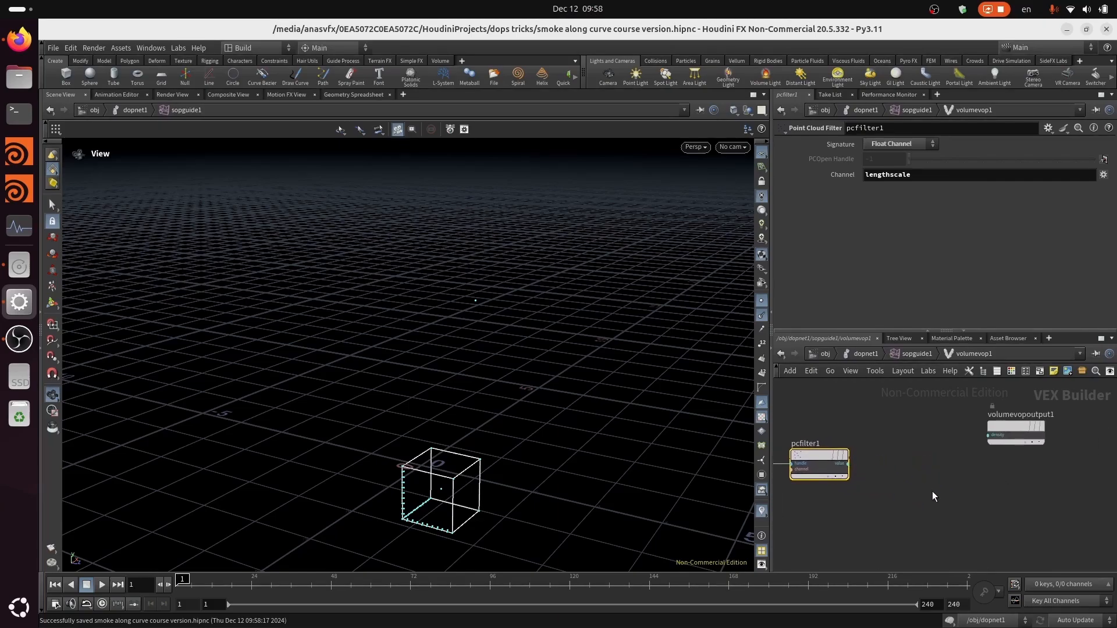
{"action": "scroll", "coordinate": [944, 492], "scroll_direction": "up", "scroll_amount": 1}
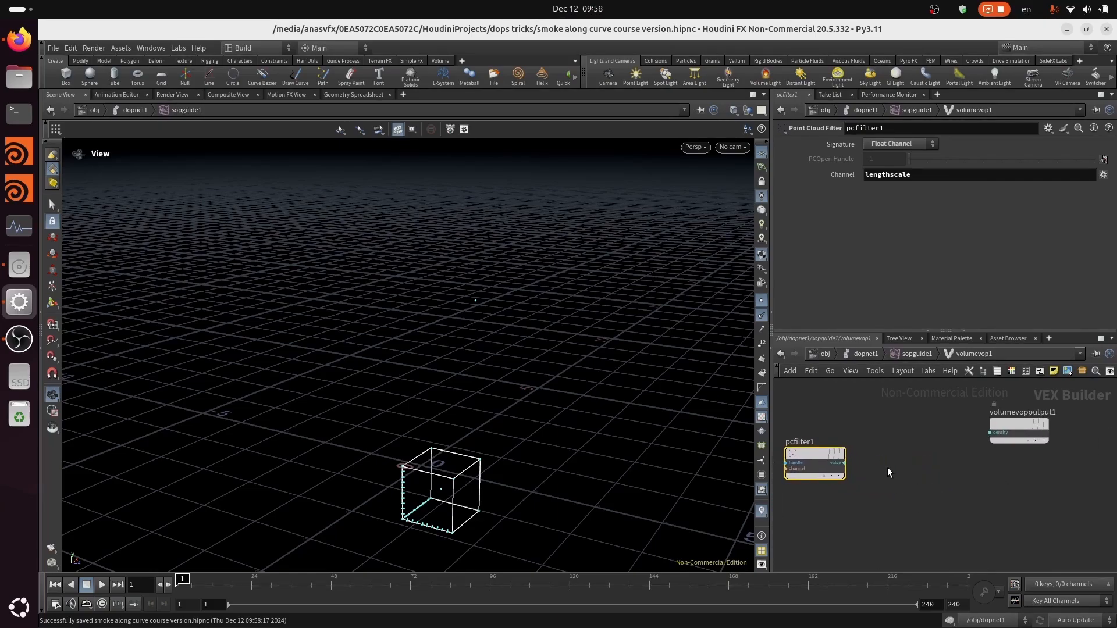
{"action": "middle_click_drag", "start_coordinate": [888, 467], "coordinate": [947, 471]}
{"action": "scroll", "coordinate": [921, 490], "scroll_direction": "up", "scroll_amount": 1}
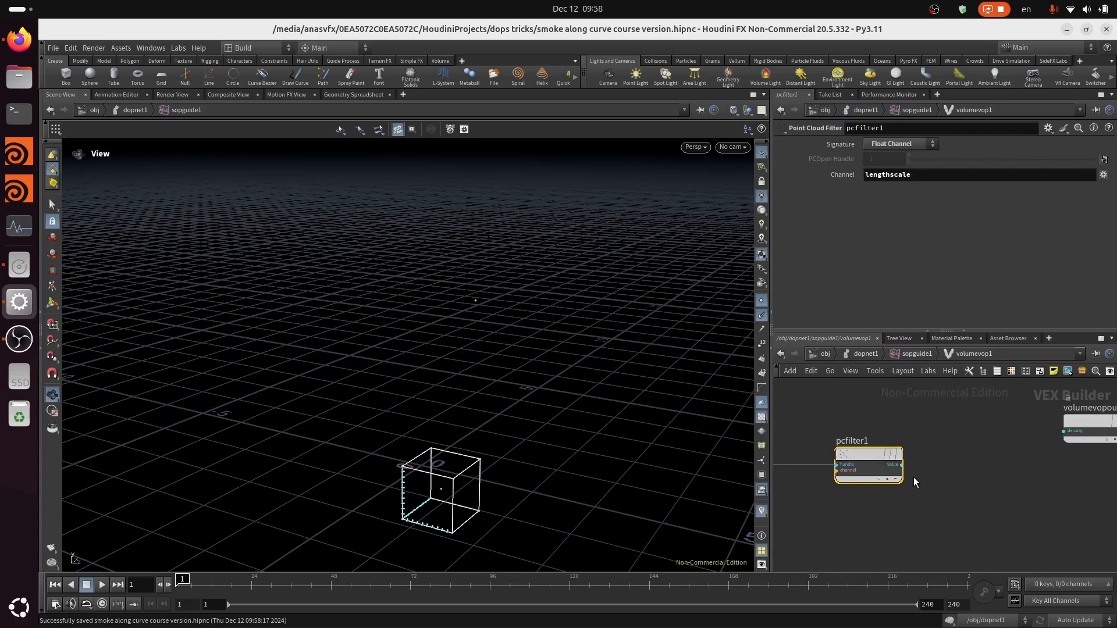
{"action": "middle_click_drag", "start_coordinate": [994, 480], "coordinate": [878, 479]}
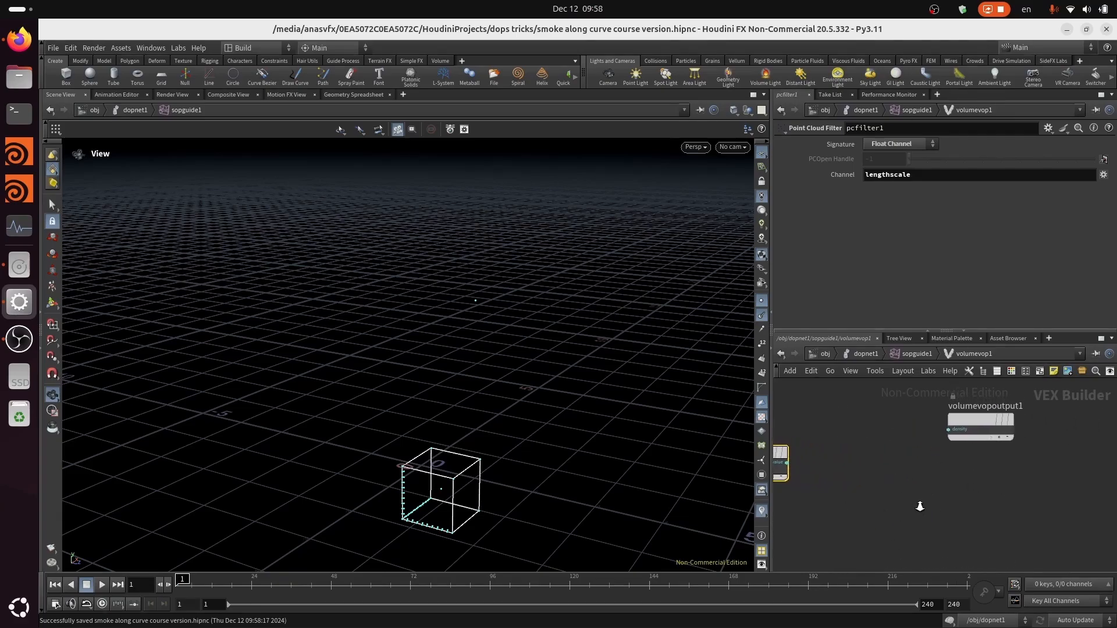
{"action": "scroll", "coordinate": [918, 505], "scroll_direction": "down", "scroll_amount": 1}
{"action": "left_click_drag", "start_coordinate": [956, 428], "coordinate": [1065, 408]}
Rename the pcfilter1 node to pcfilter_lengthscale.
{"action": "middle_click_drag", "start_coordinate": [834, 480], "coordinate": [871, 496]}
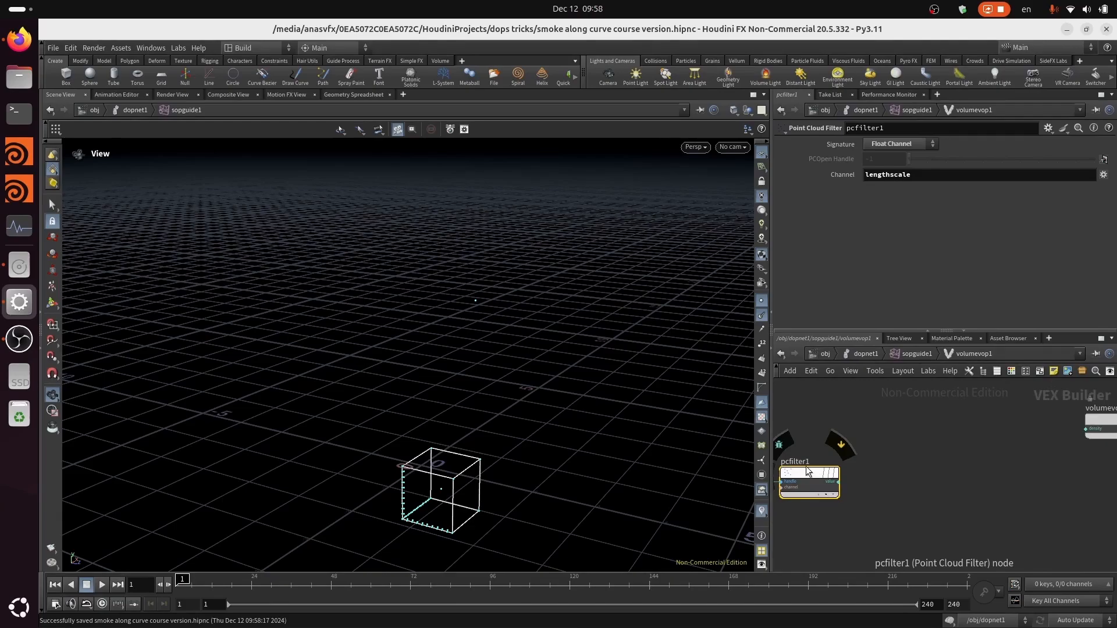
{"action": "left_click", "coordinate": [805, 462]}
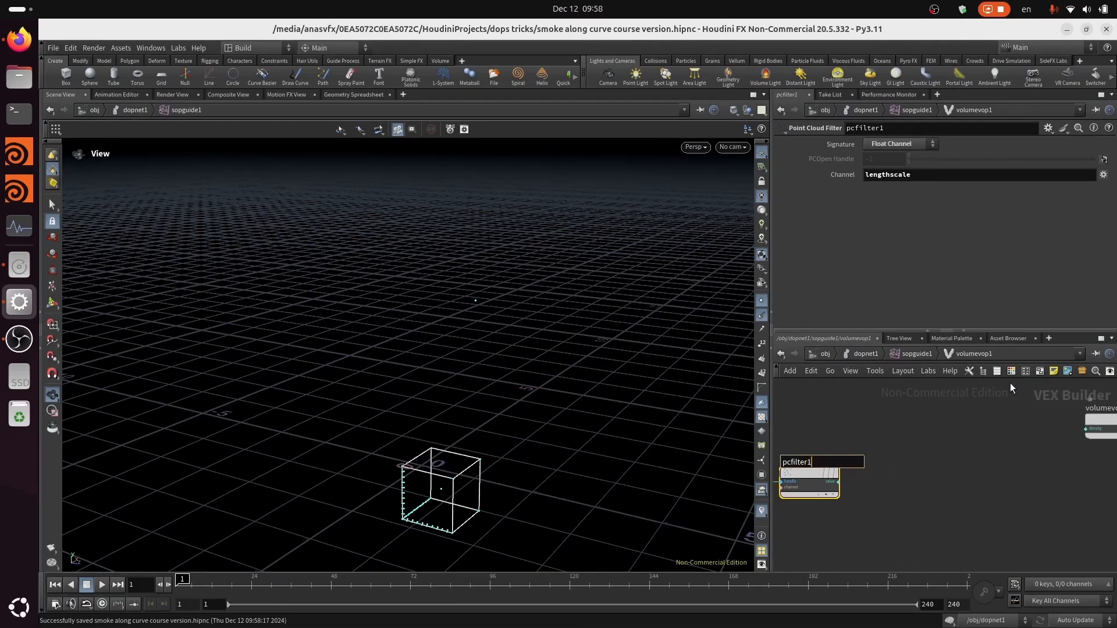
{"action": "type", "text": "_lengthscale"}
{"action": "key", "text": "Return"}
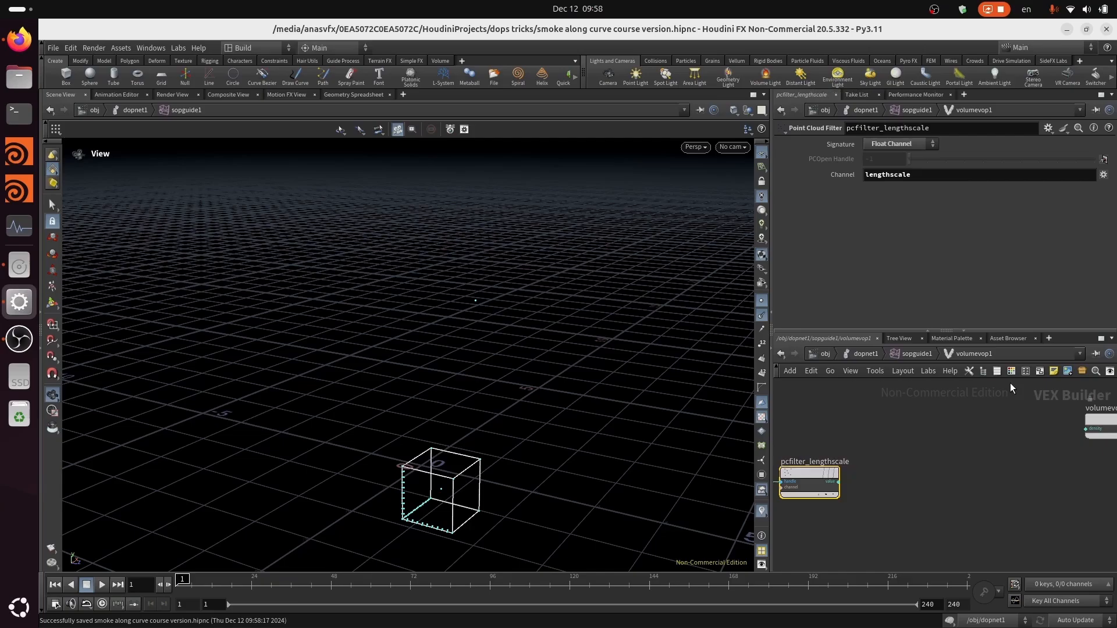
Add a Ramp Parameter node after pcfilter_lengthscale and wire the filter's value output into the ramp's input.
{"action": "key", "text": "Tab"}
{"action": "key", "text": "Escape"}
{"action": "key", "text": "Tab"}
{"action": "type", "text": "ramp"}
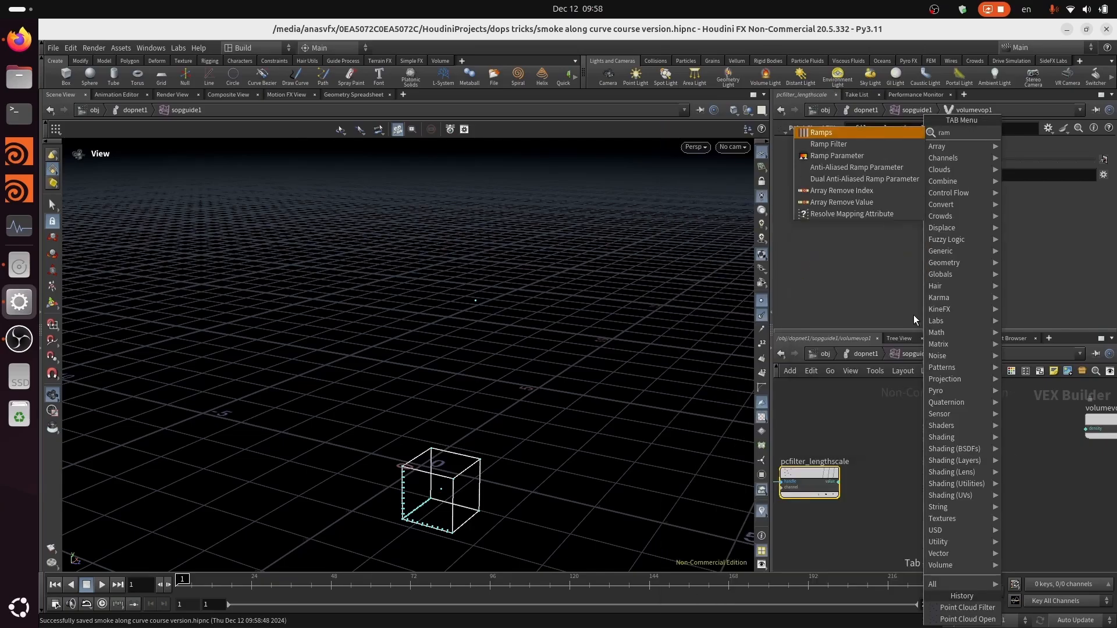
{"action": "left_click", "coordinate": [865, 161]}
{"action": "left_click", "coordinate": [938, 479]}
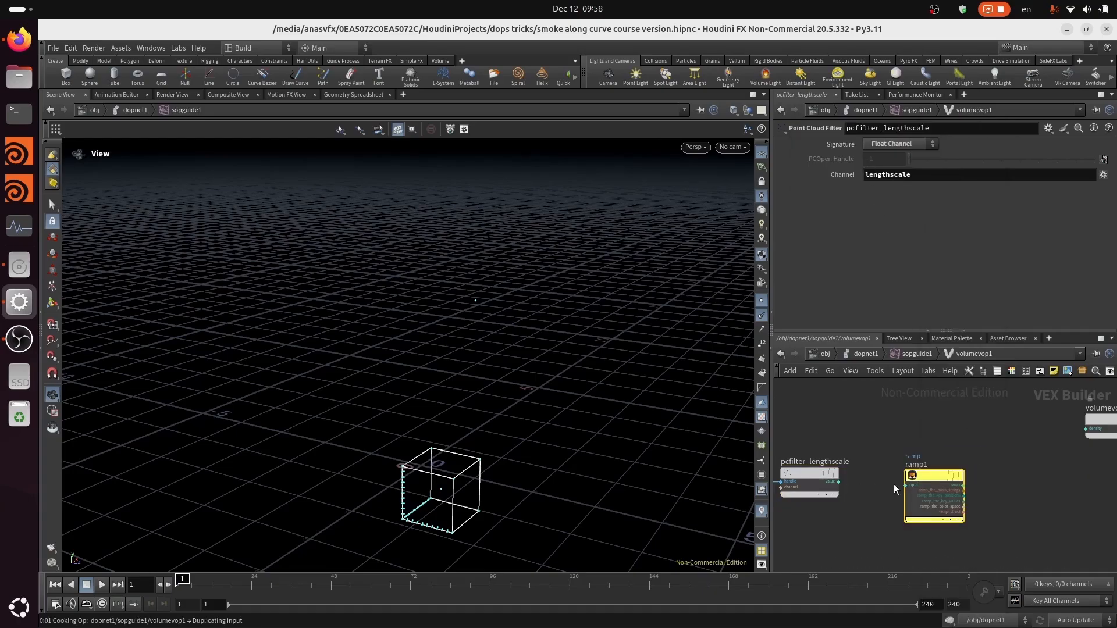
{"action": "scroll", "coordinate": [894, 484], "scroll_direction": "up", "scroll_amount": 3}
{"action": "left_click", "coordinate": [807, 480]}
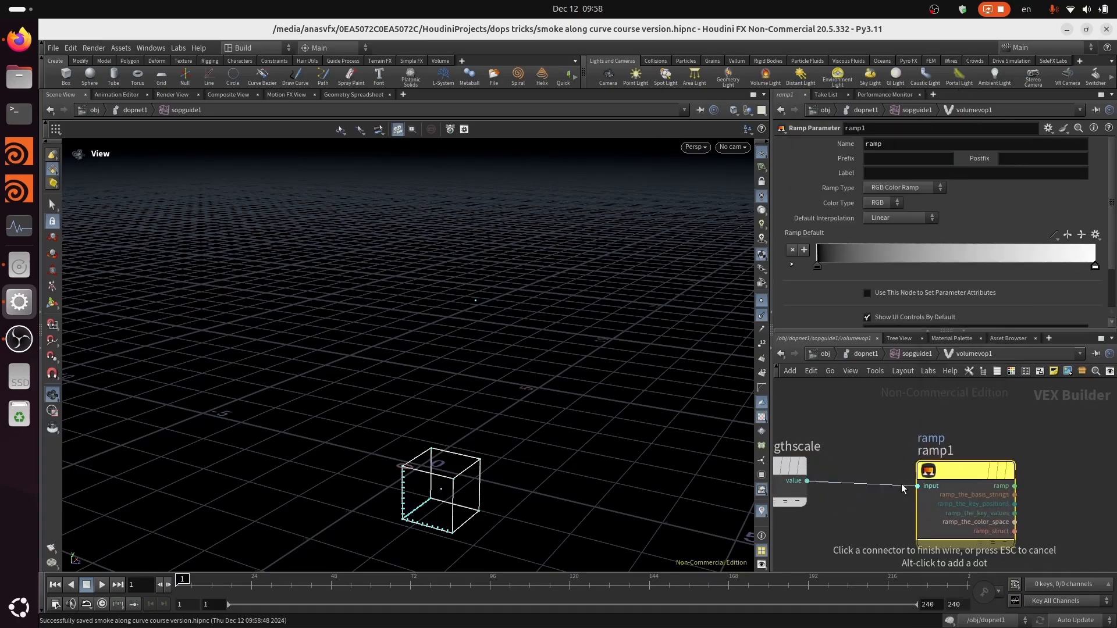
{"action": "left_click", "coordinate": [917, 486]}
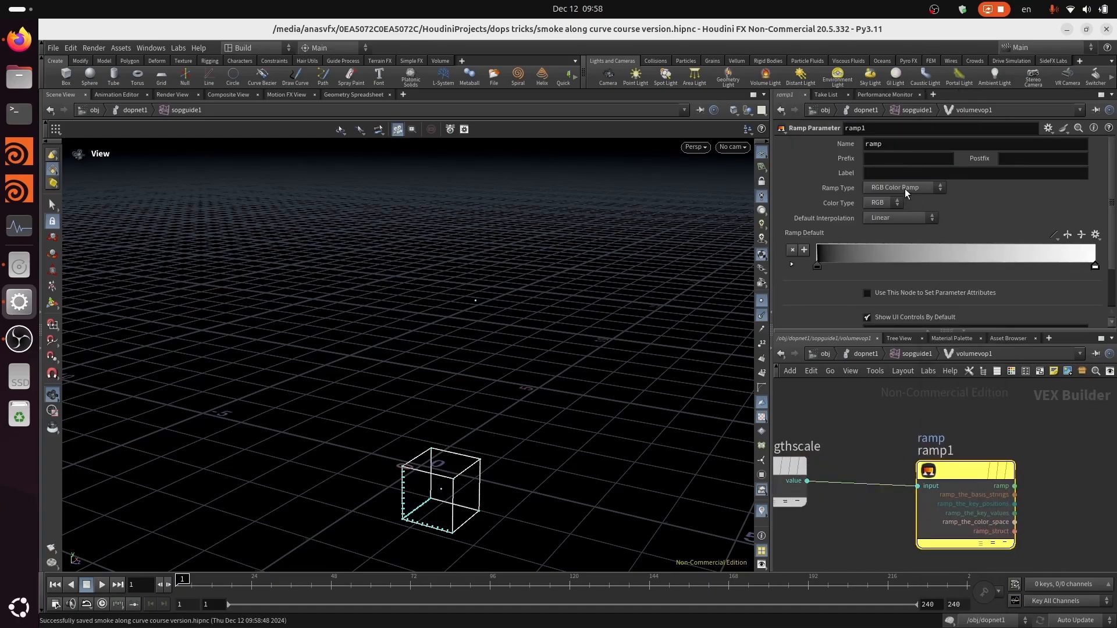
Set ramp1's ramp type to Spline Ramp (float) and its parameter name to along_length_radius_ramp.
{"action": "left_click", "coordinate": [906, 188]}
{"action": "left_click", "coordinate": [901, 208]}
{"action": "double_click", "coordinate": [898, 144]}
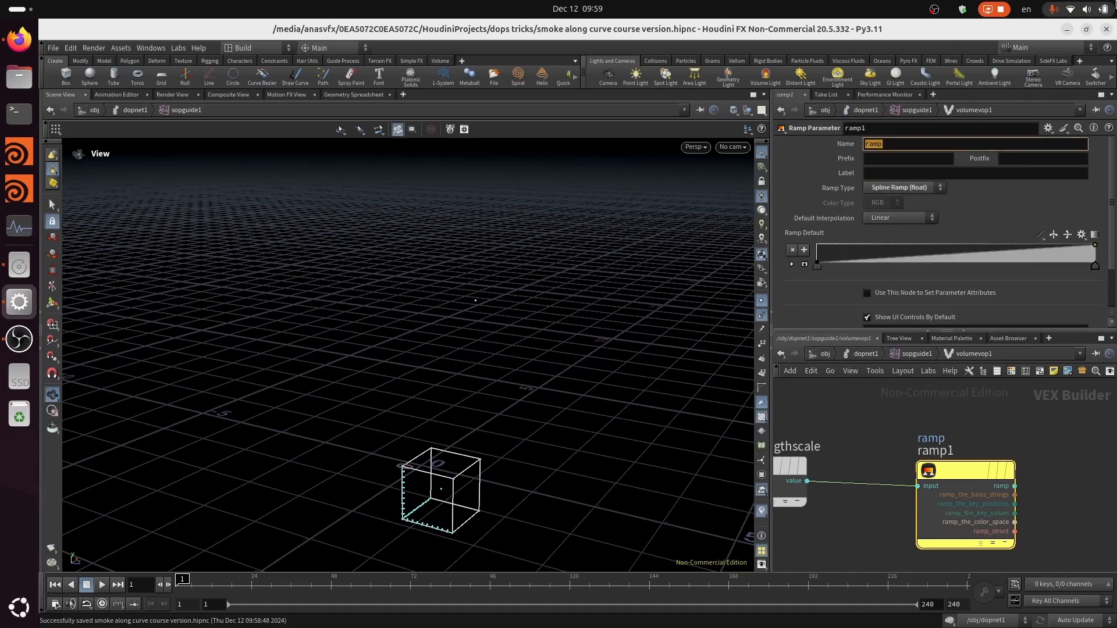
{"action": "type", "text": "al"}
{"action": "type", "text": "ong"}
{"action": "type", "text": "_lgen"}
{"action": "key", "text": "BackSpace"}
{"action": "key", "text": "BackSpace"}
{"action": "key", "text": "BackSpace"}
{"action": "type", "text": "ength_radiu"}
{"action": "key", "text": "Tab"}
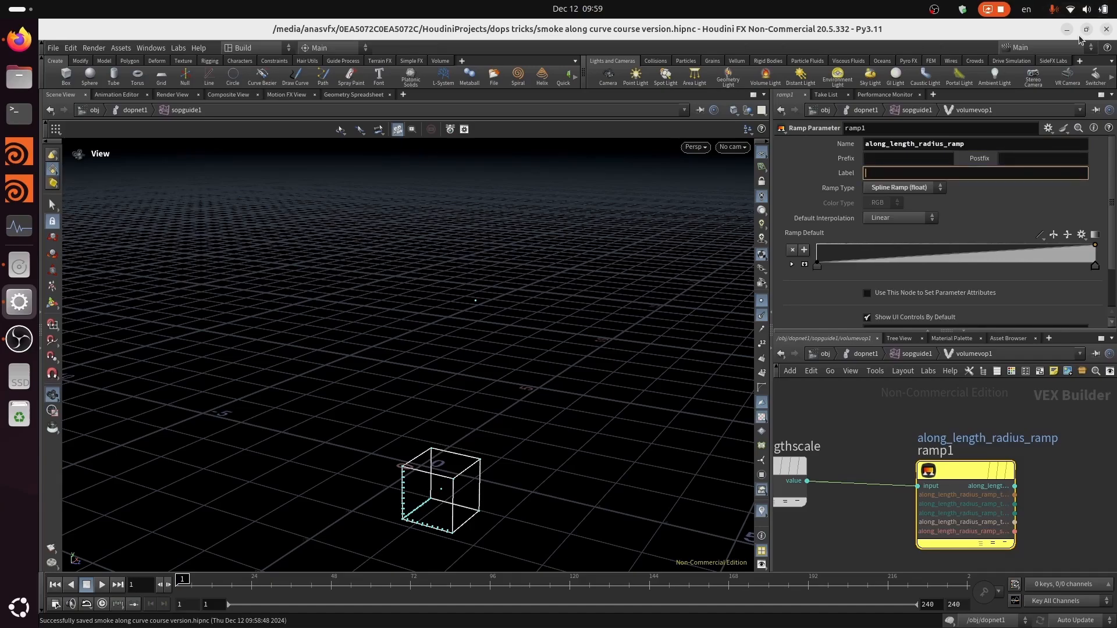
Label the ramp parameter "Radius Along Curve Length" and save the scene.
{"action": "type", "text": "Radius Along Curve Length"}
{"action": "key", "text": "Return"}
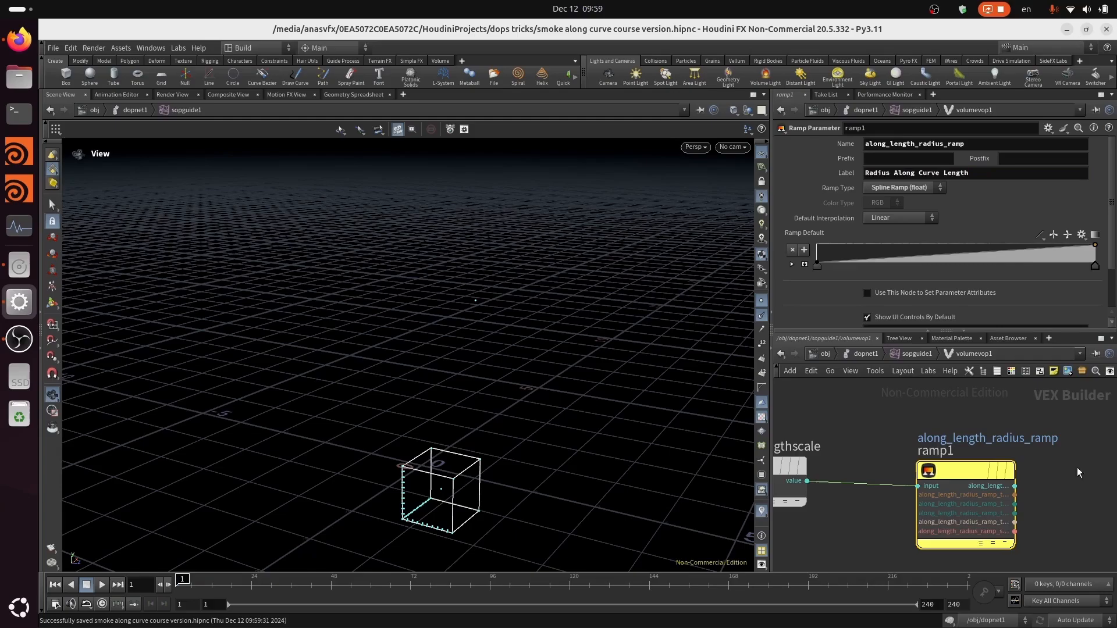
{"action": "middle_click_drag", "start_coordinate": [871, 456], "coordinate": [956, 442]}
{"action": "key", "text": "ctrl+s"}
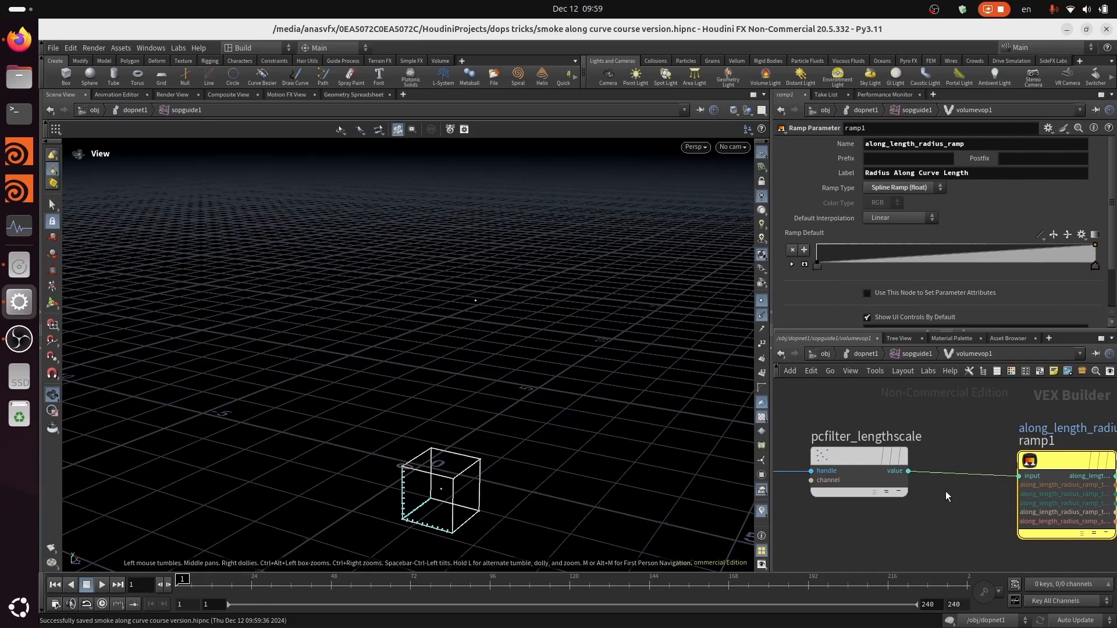
Add a Multiply node and place it between ramp1 and volumevopoutput1.
{"action": "scroll", "coordinate": [957, 523], "scroll_direction": "down", "scroll_amount": 2}
{"action": "right_click_drag", "start_coordinate": [956, 522], "coordinate": [956, 522]}
{"action": "middle_click_drag", "start_coordinate": [950, 522], "coordinate": [938, 522]}
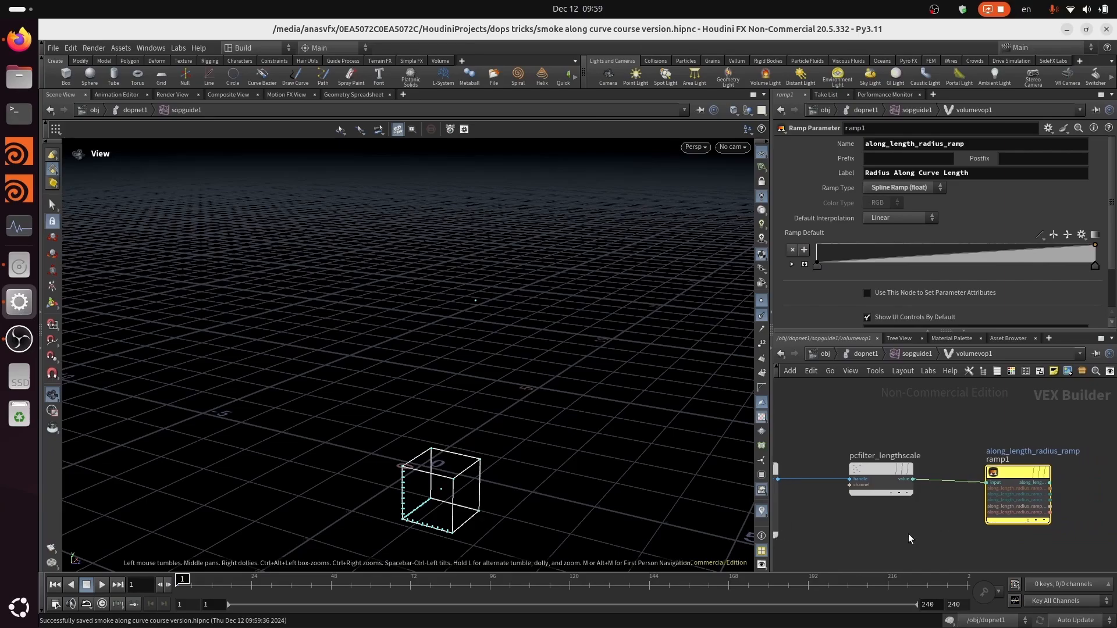
{"action": "middle_click_drag", "start_coordinate": [1075, 485], "coordinate": [1021, 500]}
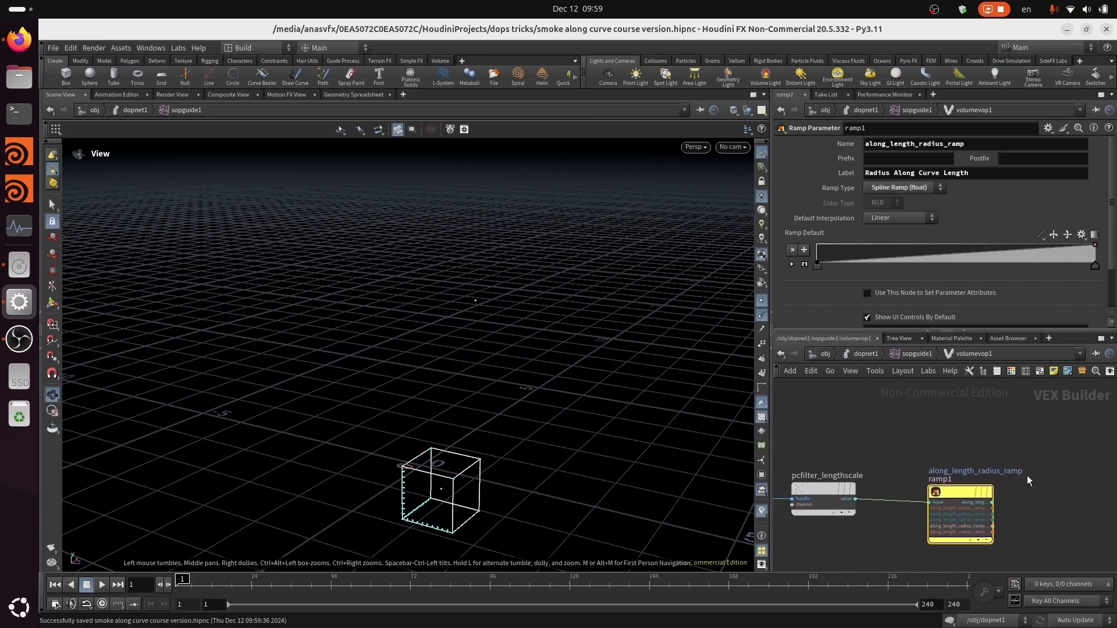
{"action": "right_click_drag", "start_coordinate": [1027, 476], "coordinate": [1027, 500]}
{"action": "key", "text": "Tab"}
{"action": "type", "text": "mu"}
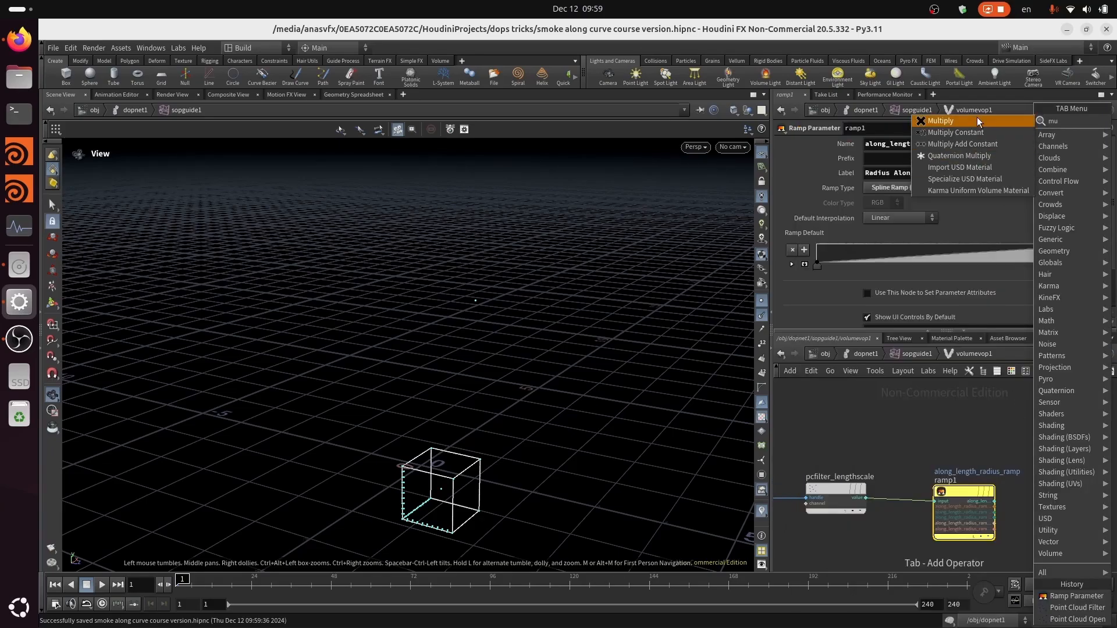
{"action": "left_click", "coordinate": [976, 120]}
{"action": "left_click", "coordinate": [1038, 439]}
Wire the max_radius parameter into input1 of multiply1 and the along_length_radius_ramp output into input2.
{"action": "middle_click_drag", "start_coordinate": [782, 512], "coordinate": [1018, 463]}
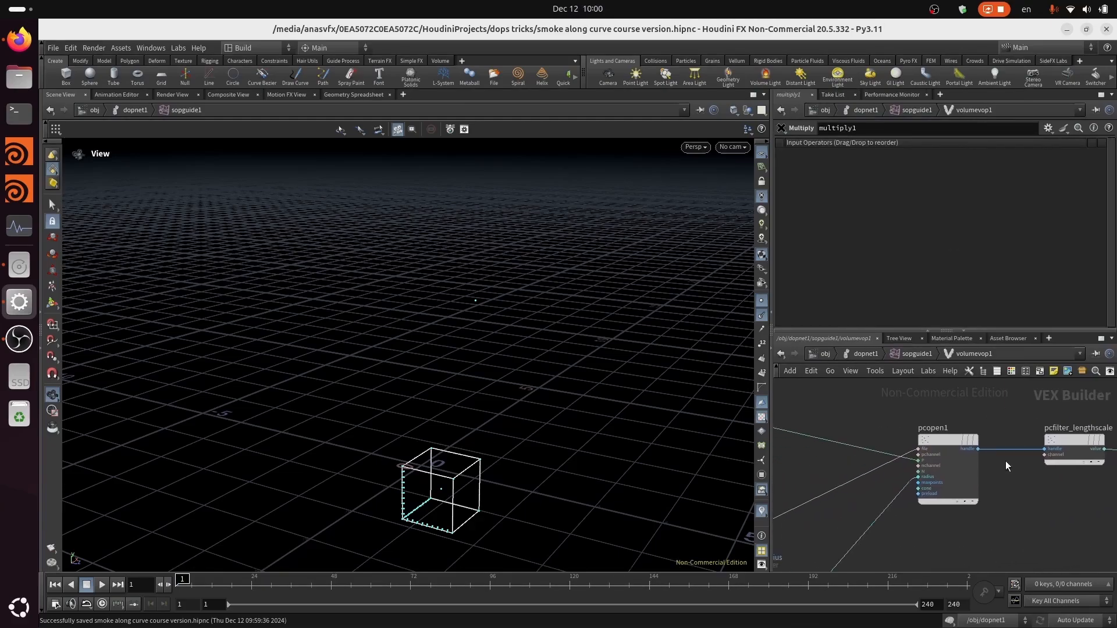
{"action": "middle_click_drag", "start_coordinate": [860, 506], "coordinate": [932, 447]}
{"action": "left_click", "coordinate": [876, 534]}
{"action": "middle_click_drag", "start_coordinate": [1082, 469], "coordinate": [749, 626]}
{"action": "left_click", "coordinate": [965, 510]}
{"action": "middle_click_drag", "start_coordinate": [881, 488], "coordinate": [862, 472]}
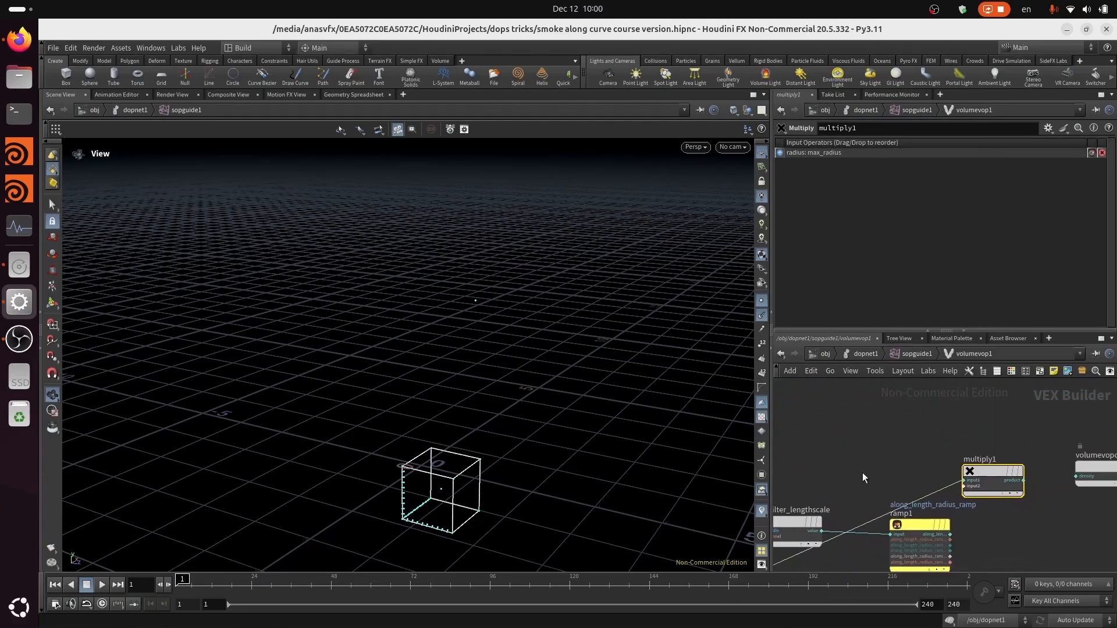
{"action": "scroll", "coordinate": [986, 546], "scroll_direction": "up", "scroll_amount": 3}
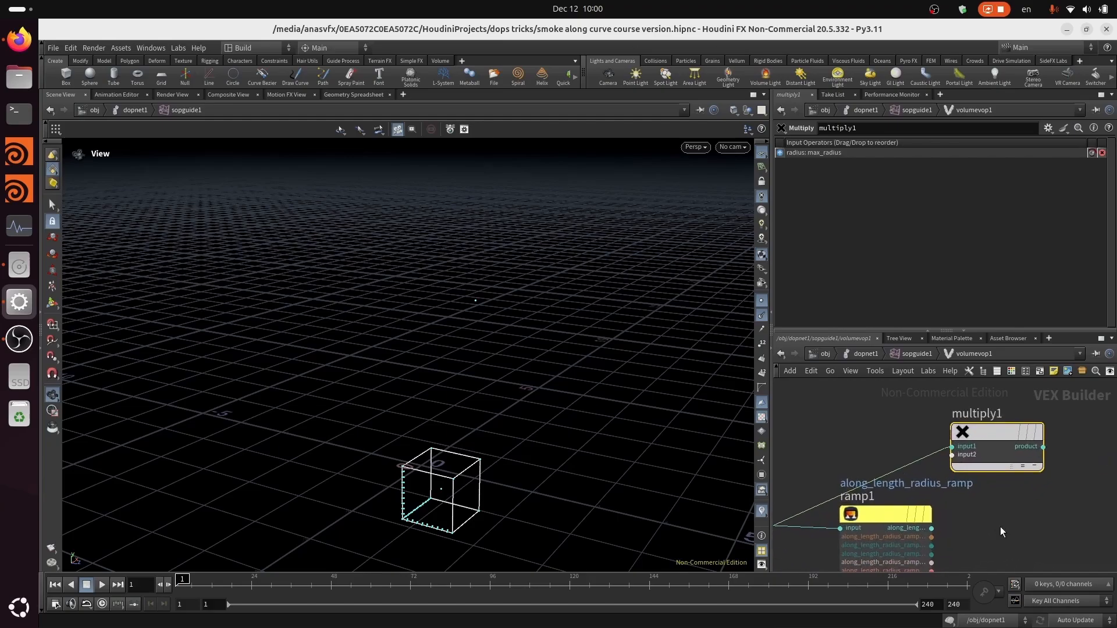
{"action": "left_click", "coordinate": [932, 529]}
{"action": "left_click", "coordinate": [953, 455]}
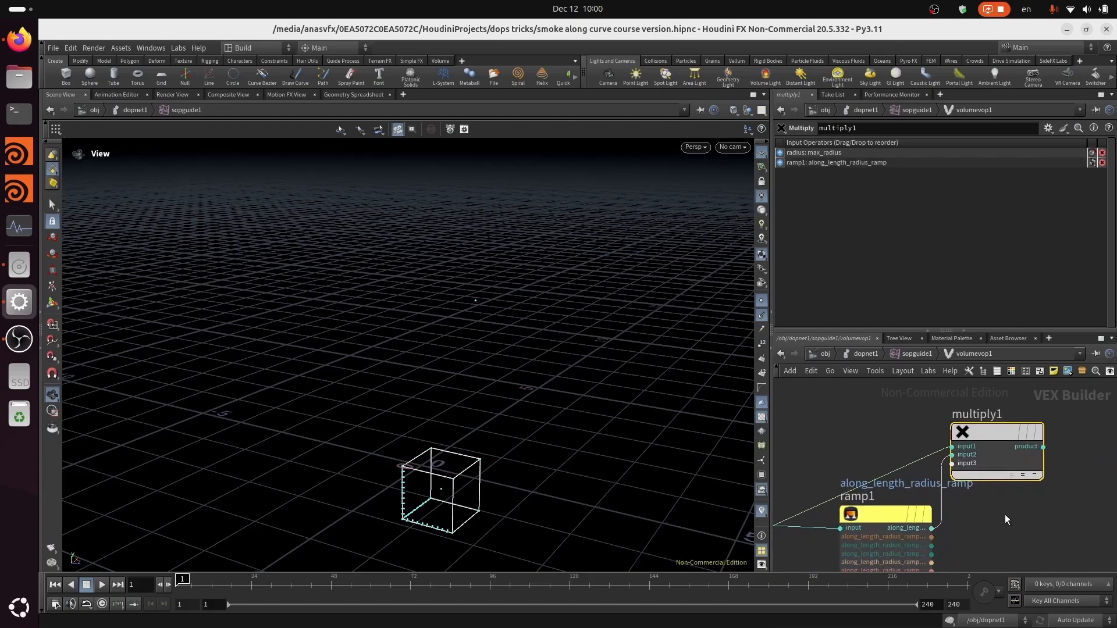
Shift ramp1 slightly away from multiply1 and save the scene.
{"action": "middle_click_drag", "start_coordinate": [1004, 515], "coordinate": [1065, 464]}
{"action": "mouse_move", "coordinate": [948, 464]}
{"action": "left_mouse_down"}
{"action": "mouse_move", "coordinate": [924, 466]}
{"action": "mouse_move", "coordinate": [930, 459]}
{"action": "left_mouse_up"}
{"action": "scroll", "coordinate": [986, 499], "scroll_direction": "down", "scroll_amount": 4}
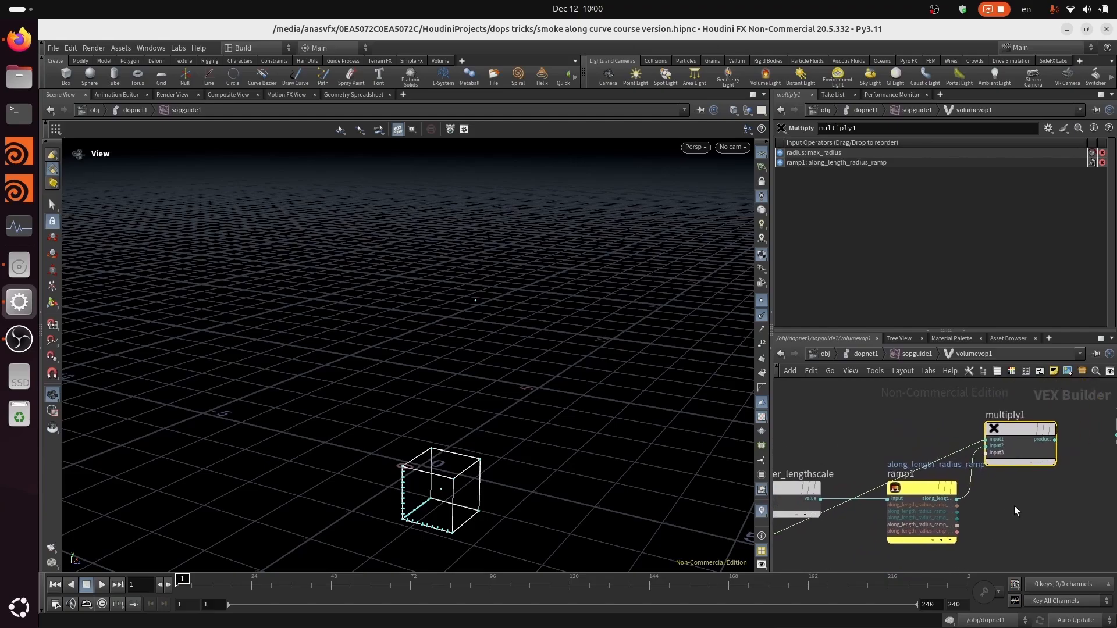
{"action": "key", "text": "ctrl+s"}
{"action": "middle_click_drag", "start_coordinate": [1034, 503], "coordinate": [990, 506]}
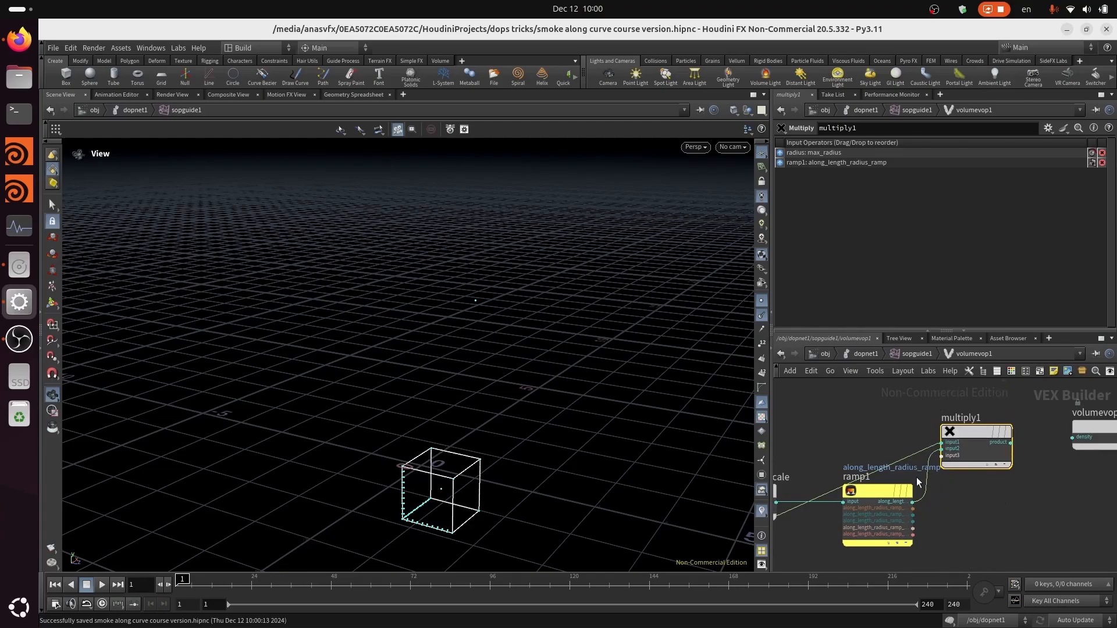
{"action": "middle_click_drag", "start_coordinate": [971, 511], "coordinate": [960, 538]}
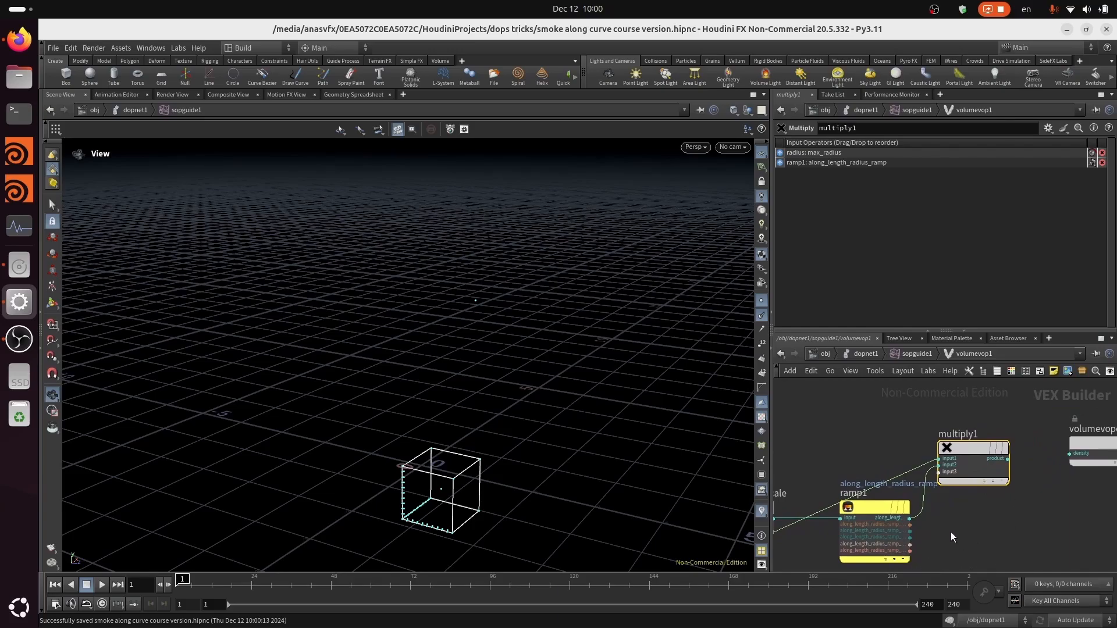
Raise the first point of ramp1's default ramp to full height so that the curve is flat.
{"action": "scroll", "coordinate": [1002, 511], "scroll_direction": "down", "scroll_amount": 2}
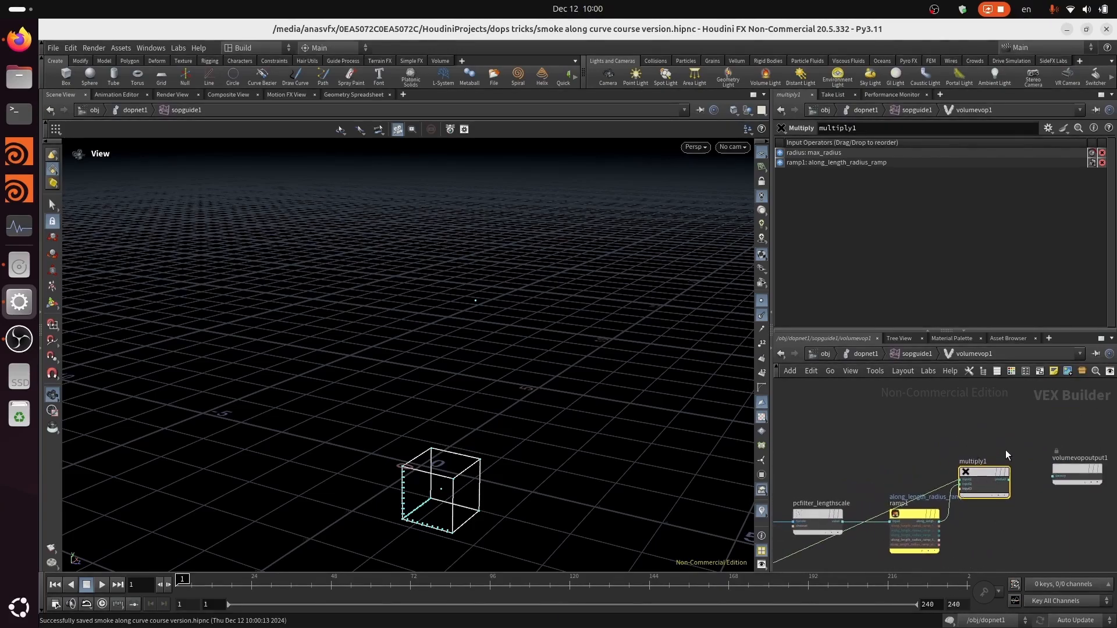
{"action": "scroll", "coordinate": [1006, 449], "scroll_direction": "up", "scroll_amount": 1}
{"action": "left_click", "coordinate": [888, 532]}
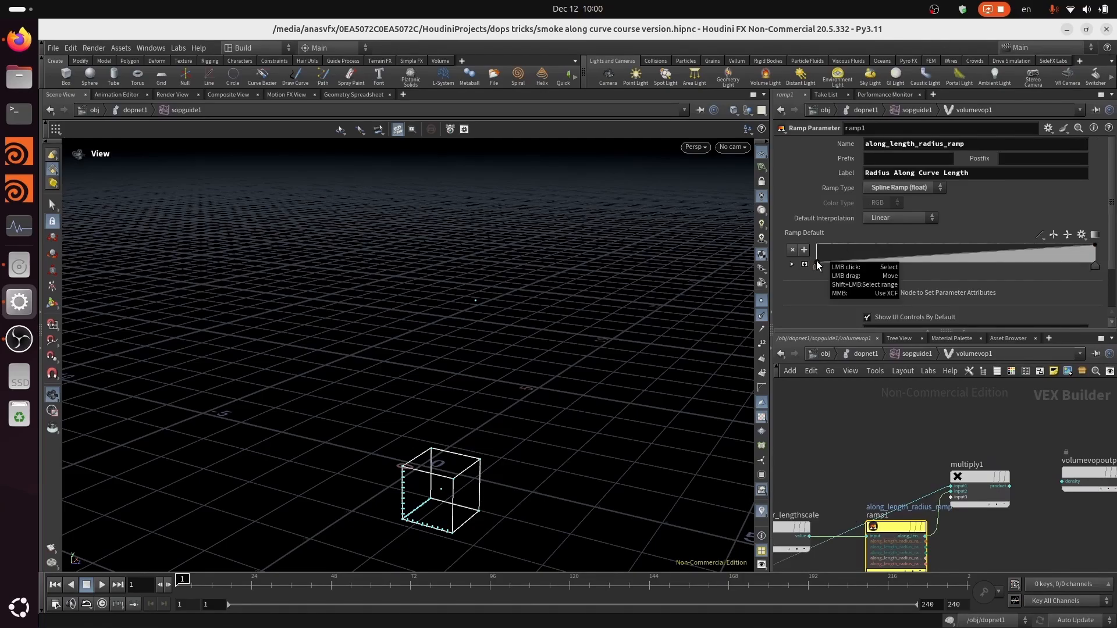
{"action": "left_click_drag", "start_coordinate": [816, 261], "coordinate": [814, 247]}
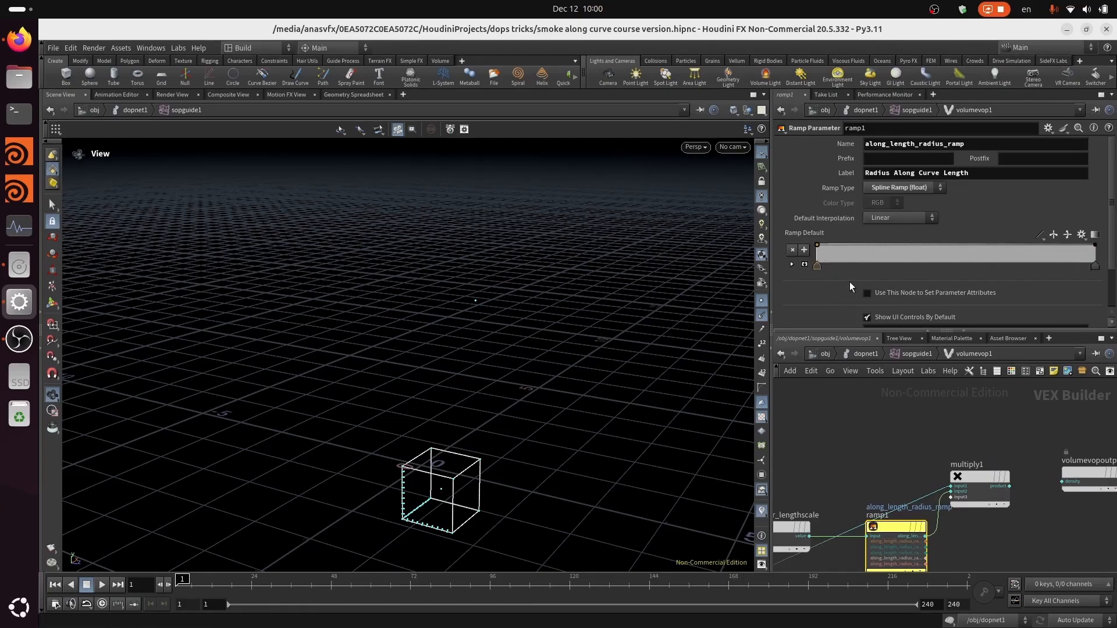
In sopguide1, raise the first point of volumevop1's Radius Along Curve Length ramp to 1, and go back inside volumevop1.
{"action": "left_click", "coordinate": [922, 353]}
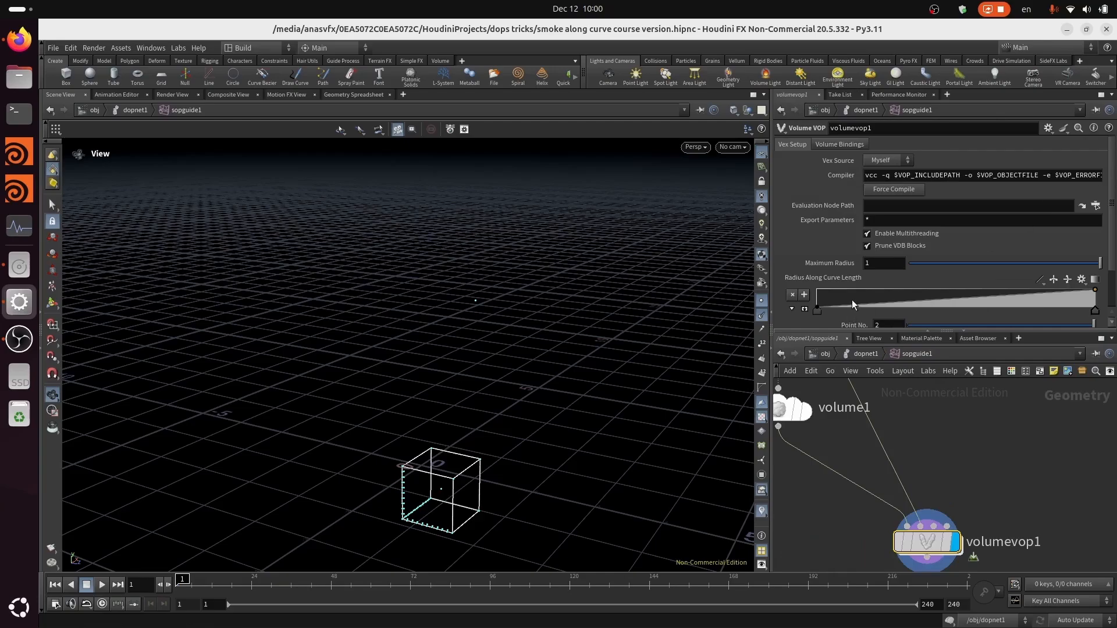
{"action": "left_click_drag", "start_coordinate": [817, 308], "coordinate": [809, 280]}
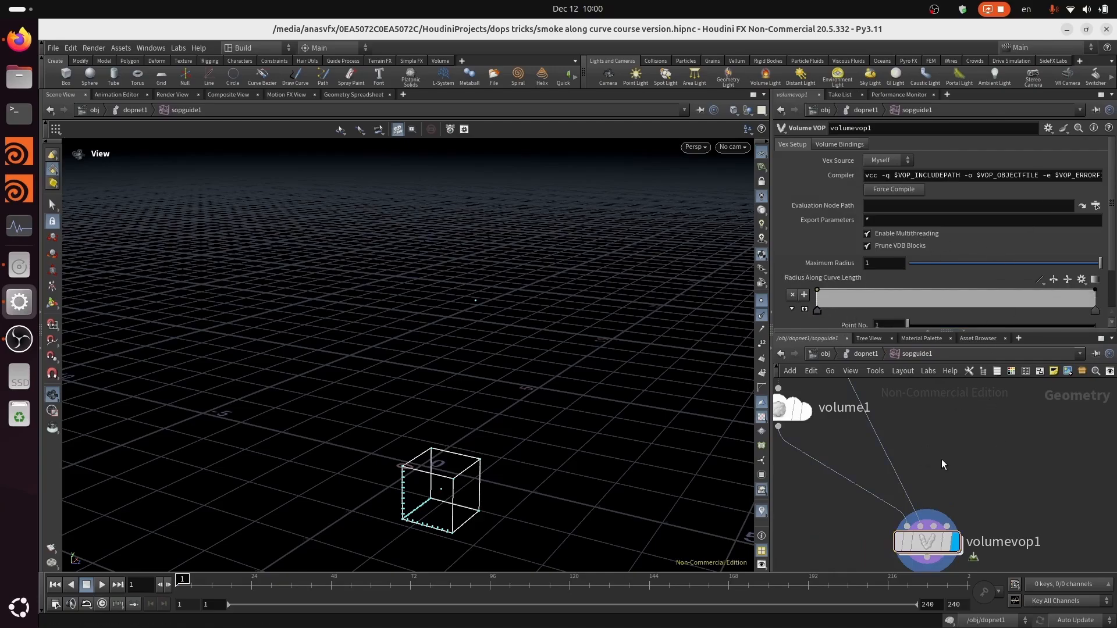
{"action": "scroll", "coordinate": [942, 464], "scroll_direction": "up", "scroll_amount": 2}
{"action": "scroll", "coordinate": [981, 243], "scroll_direction": "down", "scroll_amount": 2}
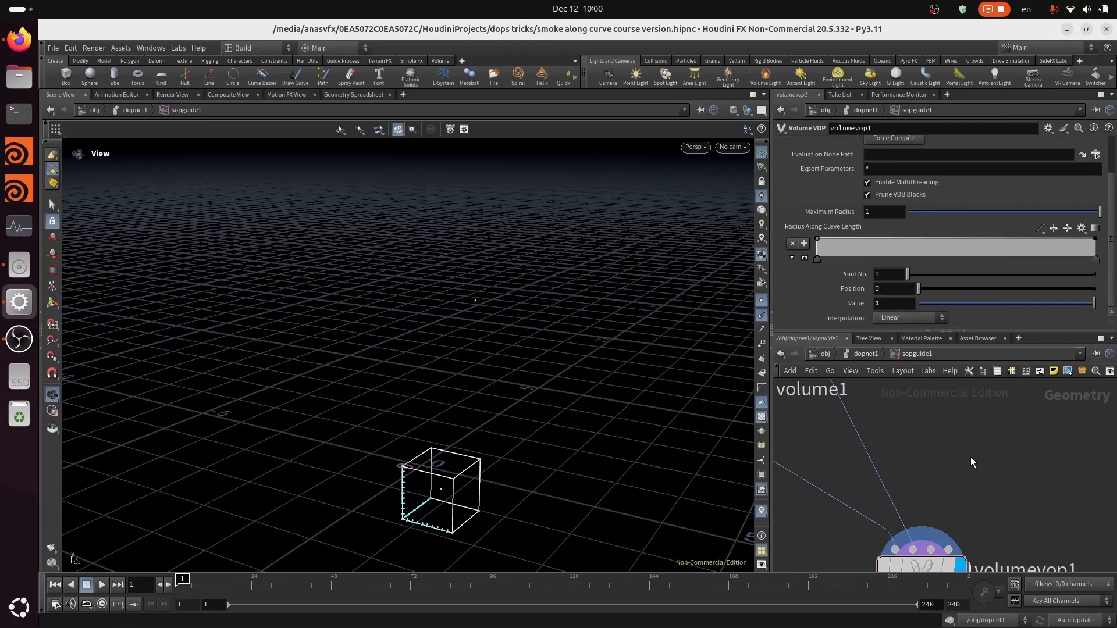
{"action": "key", "text": "i"}
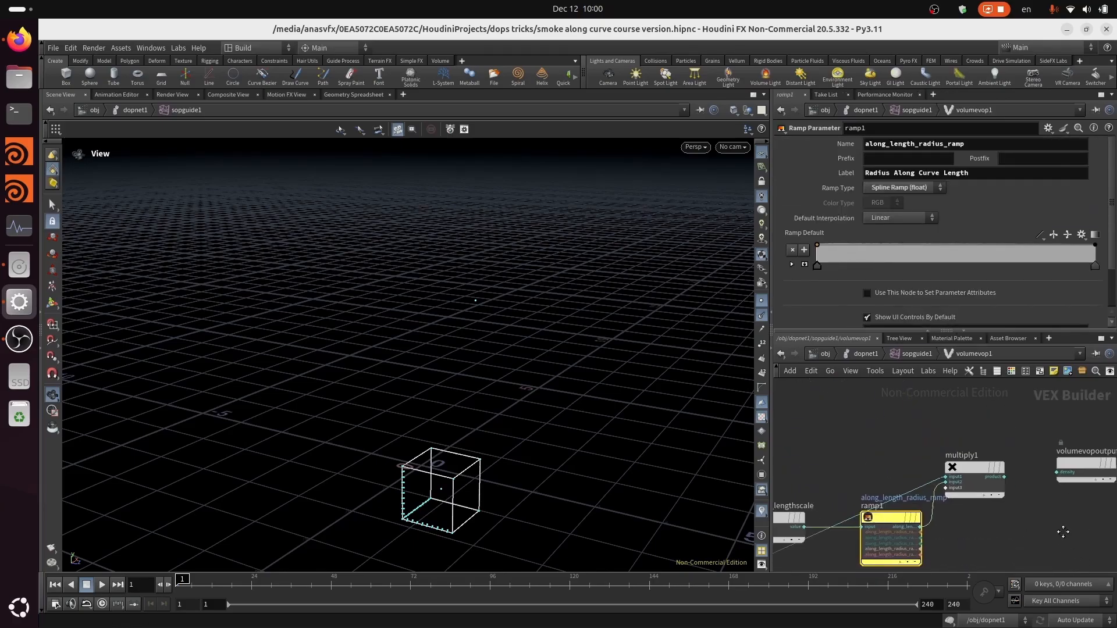
Move volumevopoutput1 farther from multiply1 to make room for another node.
{"action": "middle_click_drag", "start_coordinate": [1064, 532], "coordinate": [854, 559]}
{"action": "scroll", "coordinate": [1053, 495], "scroll_direction": "down", "scroll_amount": 2}
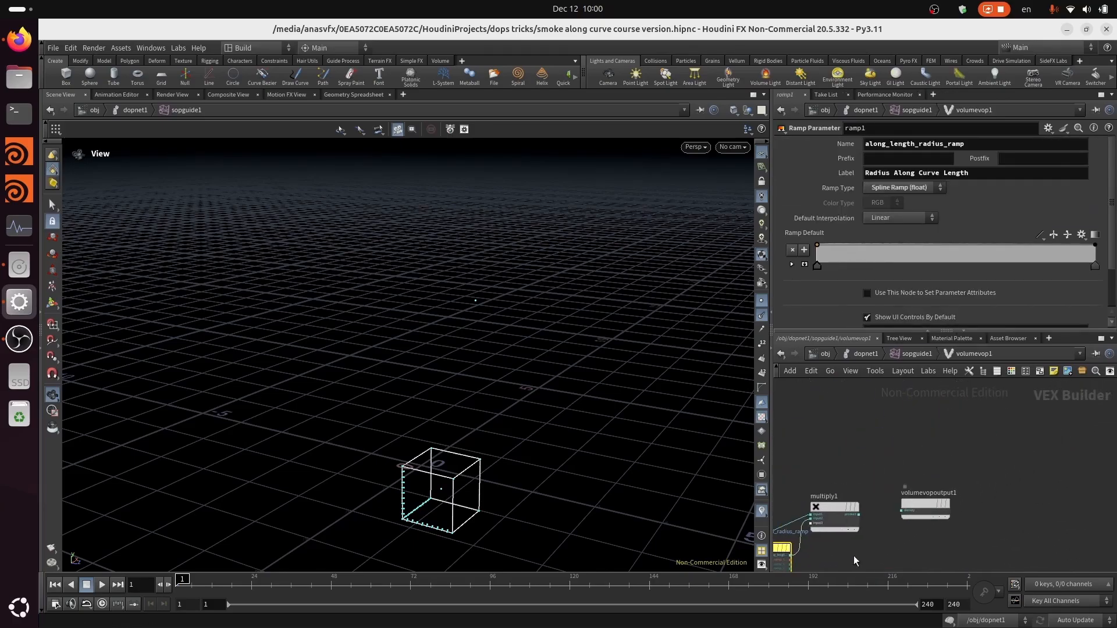
{"action": "left_click_drag", "start_coordinate": [907, 515], "coordinate": [1023, 518]}
{"action": "middle_click_drag", "start_coordinate": [866, 529], "coordinate": [1021, 466]}
{"action": "scroll", "coordinate": [1026, 452], "scroll_direction": "up", "scroll_amount": 4}
{"action": "middle_click_drag", "start_coordinate": [944, 488], "coordinate": [1047, 507]}
{"action": "left_click", "coordinate": [952, 444]}
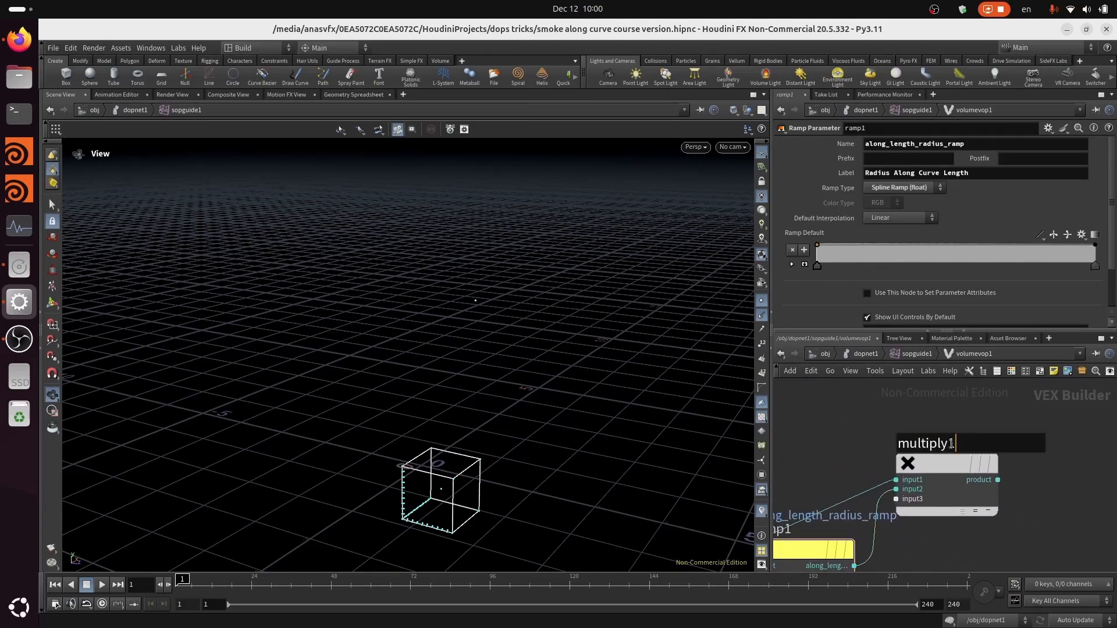
{"action": "left_click", "coordinate": [1041, 461]}
{"action": "scroll", "coordinate": [1090, 449], "scroll_direction": "down", "scroll_amount": 5}
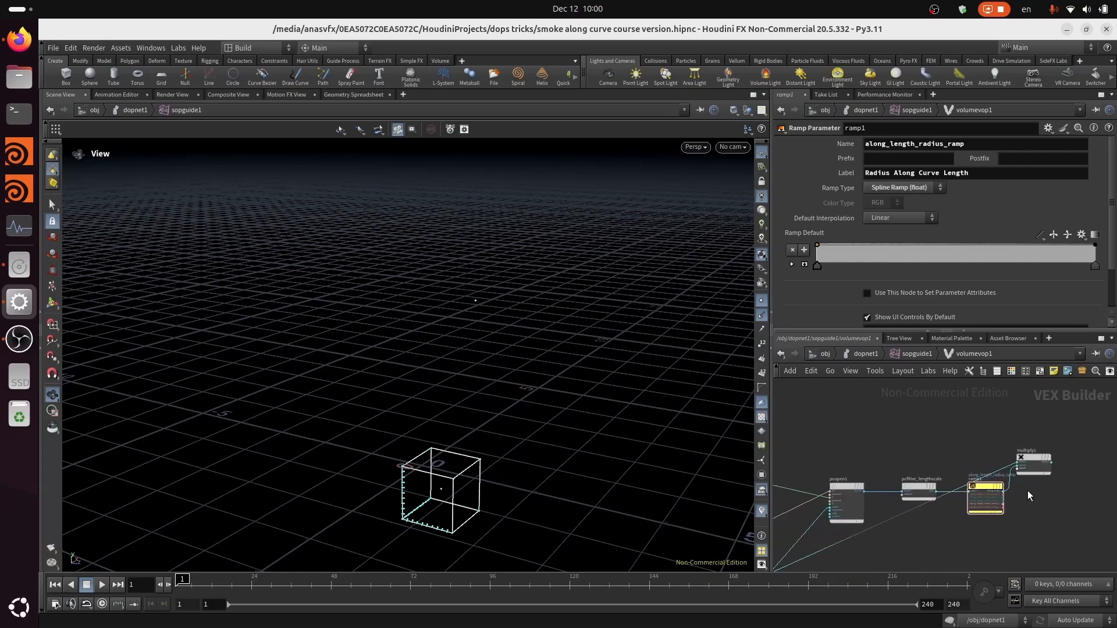
Add a Null node between multiply1 and volumevopoutput1 and wire multiply1's product output into it.
{"action": "middle_click_drag", "start_coordinate": [1028, 493], "coordinate": [984, 495]}
{"action": "scroll", "coordinate": [986, 494], "scroll_direction": "up", "scroll_amount": 3}
{"action": "key", "text": "Tab"}
{"action": "type", "text": "n"}
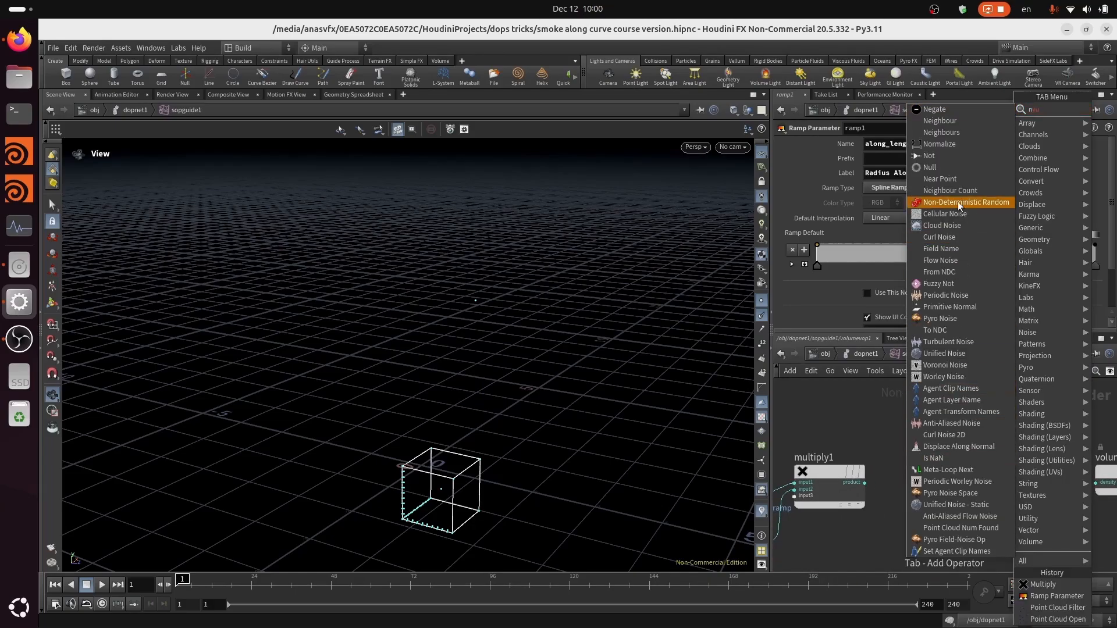
{"action": "left_click", "coordinate": [938, 167]}
{"action": "left_click", "coordinate": [954, 476]}
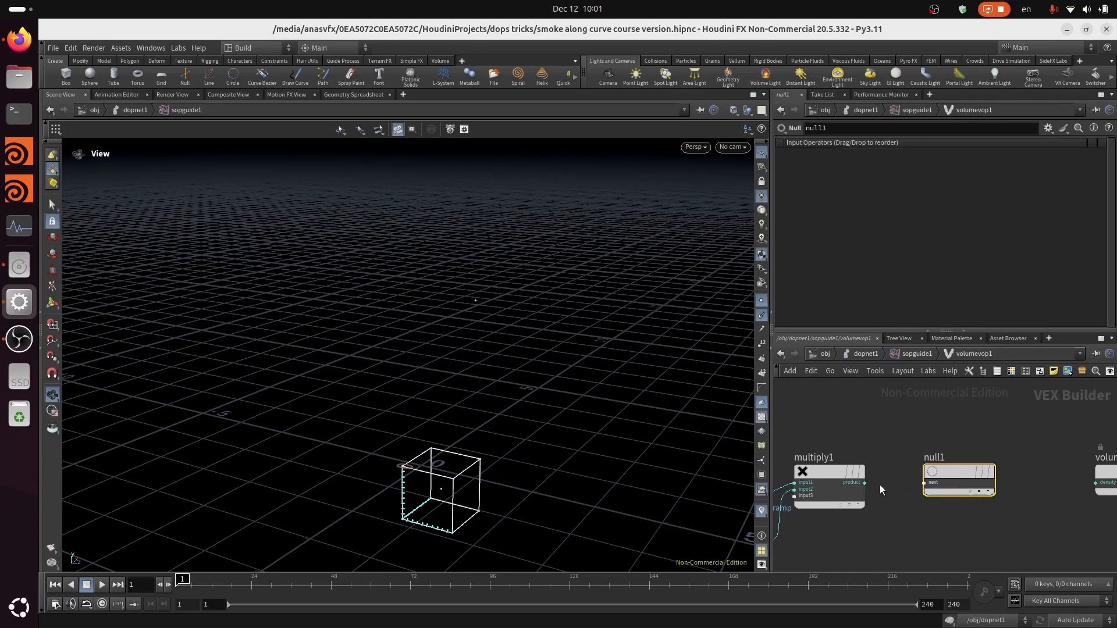
Rename the Null node to local_radius and save the scene.
{"action": "double_click", "coordinate": [943, 458]}
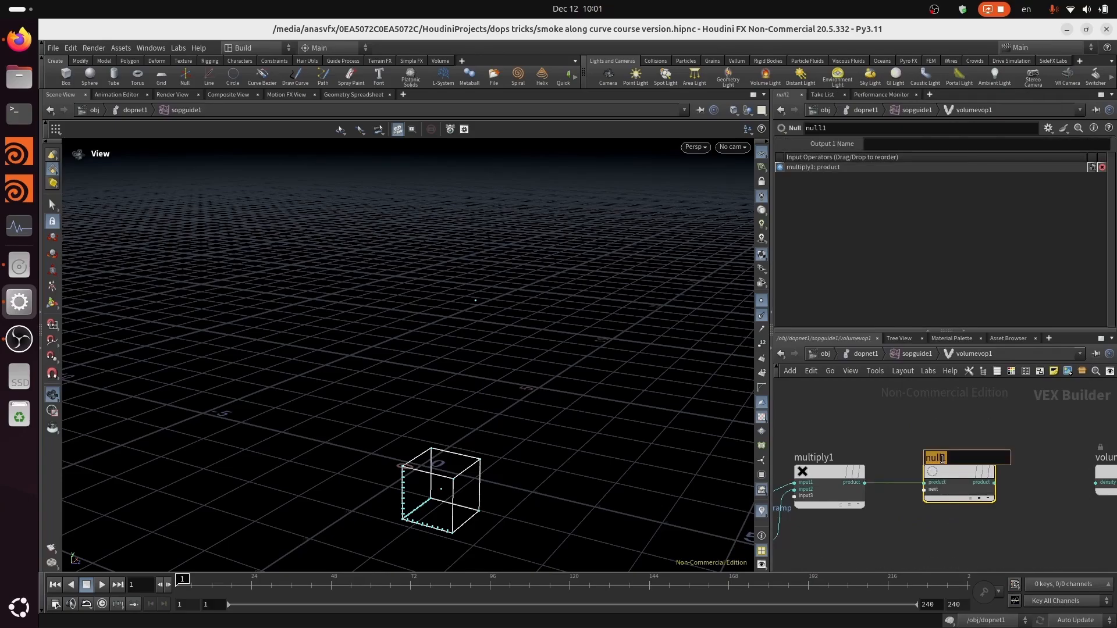
{"action": "type", "text": "local_radius"}
{"action": "key", "text": "Return"}
{"action": "key", "text": "ctrl+s"}
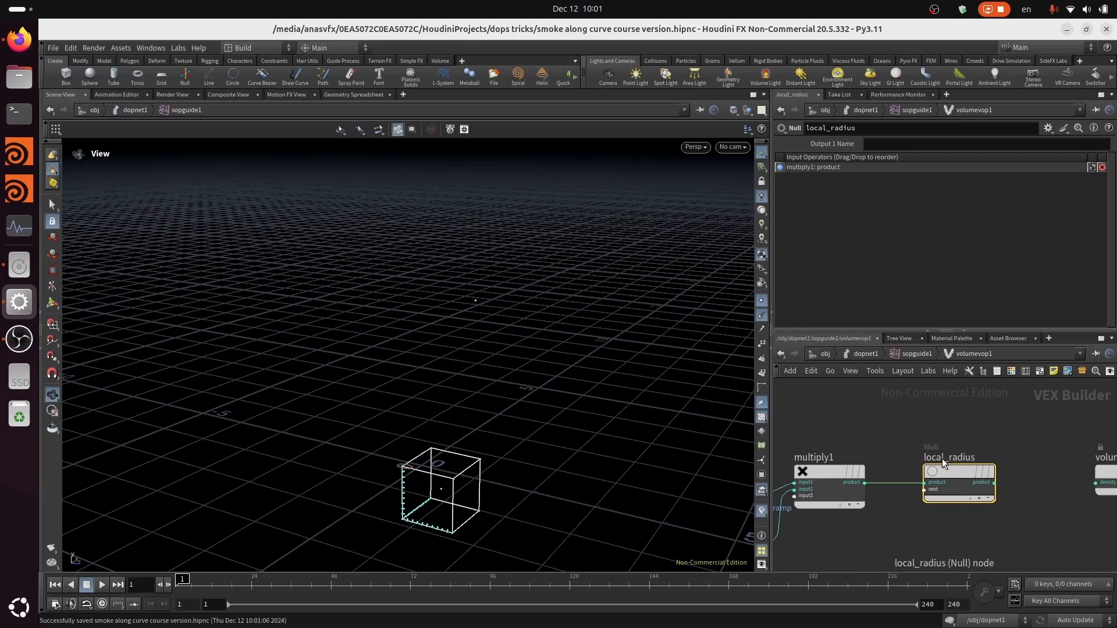
Move pcfilter_lengthscale and ramp1 up above the pcopen1 to multiply1 line to tidy the network.
{"action": "scroll", "coordinate": [1038, 508], "scroll_direction": "down", "scroll_amount": 4}
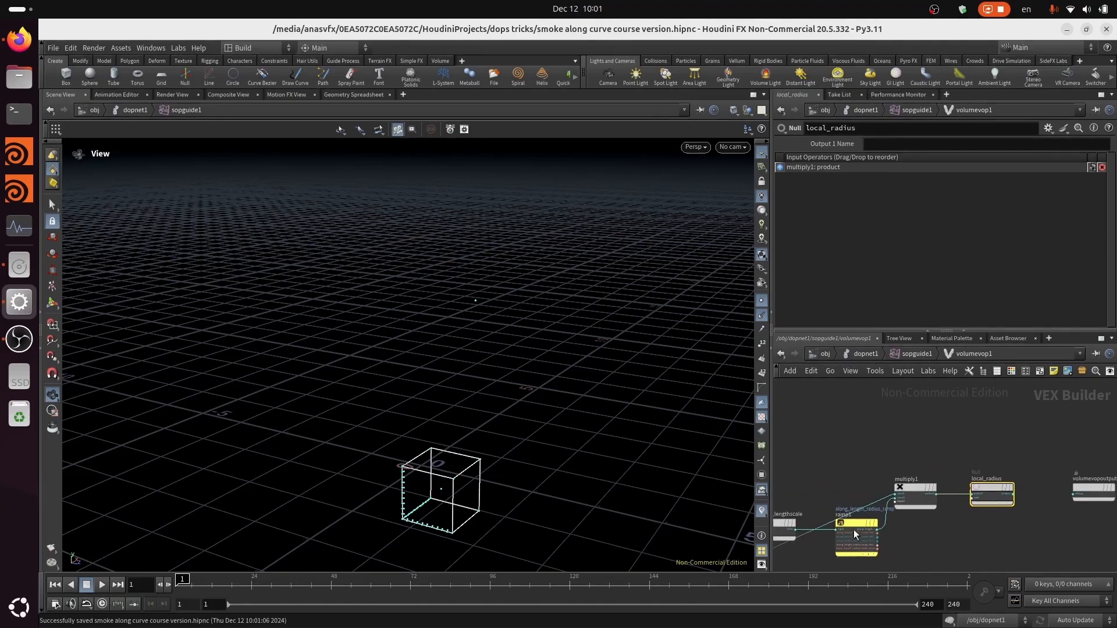
{"action": "middle_click_drag", "start_coordinate": [1052, 525], "coordinate": [1067, 515]}
{"action": "middle_click_drag", "start_coordinate": [995, 527], "coordinate": [1095, 484]}
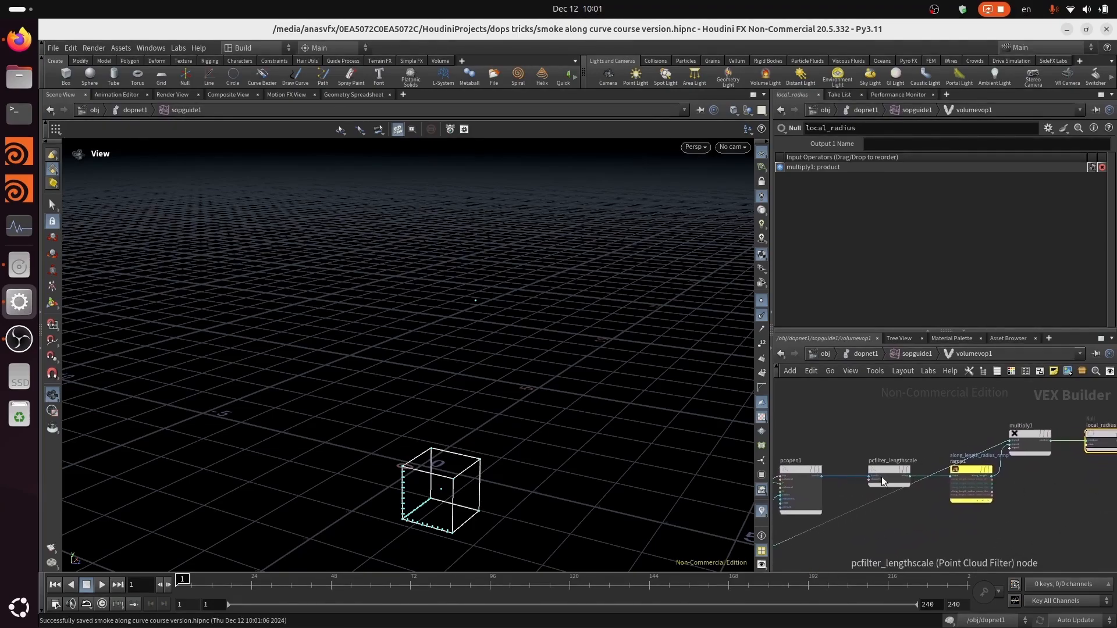
{"action": "left_click_drag", "start_coordinate": [883, 473], "coordinate": [849, 447]}
{"action": "left_click_drag", "start_coordinate": [977, 473], "coordinate": [925, 414]}
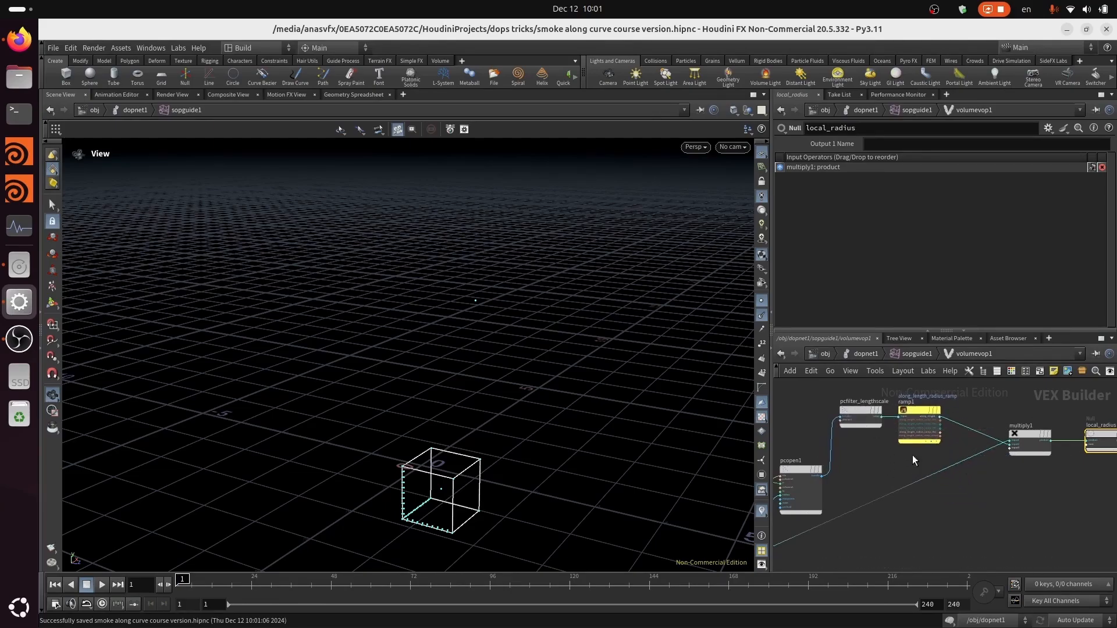
Move volumevopoutput1 farther from local_radius to make room for more nodes.
{"action": "key", "text": "f"}
{"action": "mouse_move", "coordinate": [991, 514]}
{"action": "right_mouse_down"}
{"action": "mouse_move", "coordinate": [980, 528]}
{"action": "mouse_move", "coordinate": [976, 512]}
{"action": "right_mouse_up"}
{"action": "middle_click_drag", "start_coordinate": [975, 512], "coordinate": [948, 511]}
{"action": "left_click_drag", "start_coordinate": [971, 482], "coordinate": [1087, 492]}
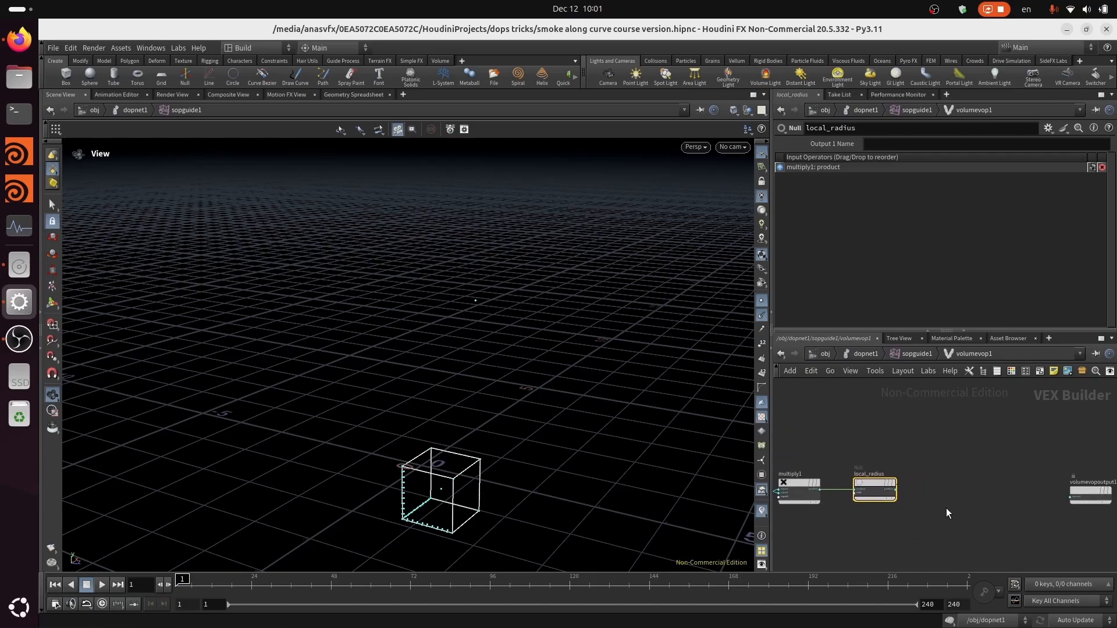
Add a Point Cloud Open node between local_radius and volumevopoutput1, and save the scene.
{"action": "key", "text": "Tab"}
{"action": "key", "text": "Tab"}
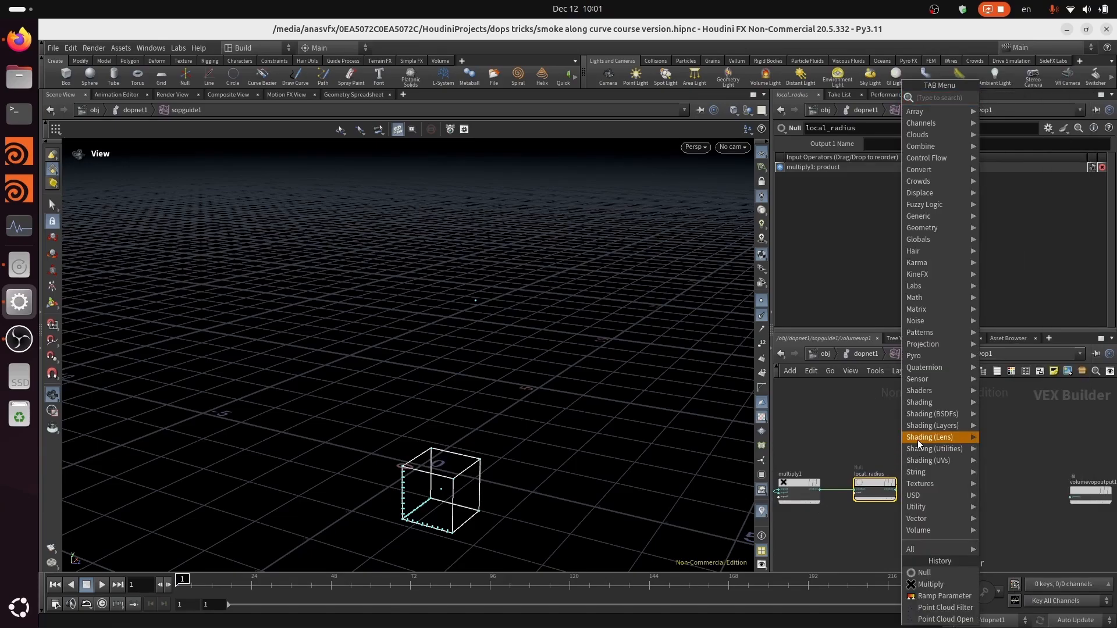
{"action": "type", "text": "pc"}
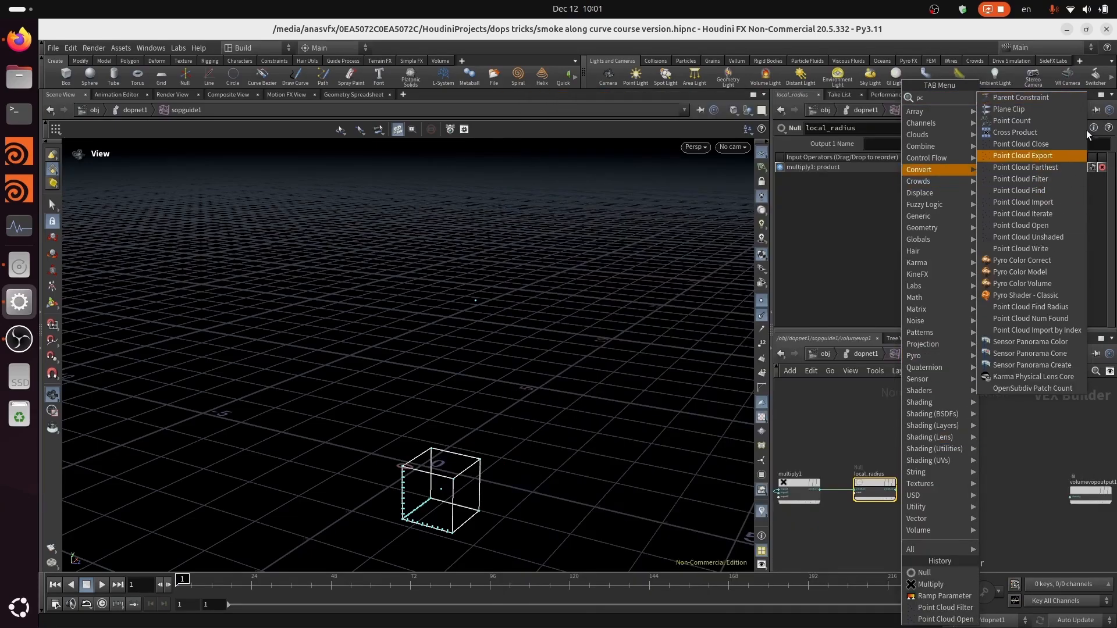
{"action": "left_click", "coordinate": [1053, 224]}
{"action": "left_click", "coordinate": [964, 460]}
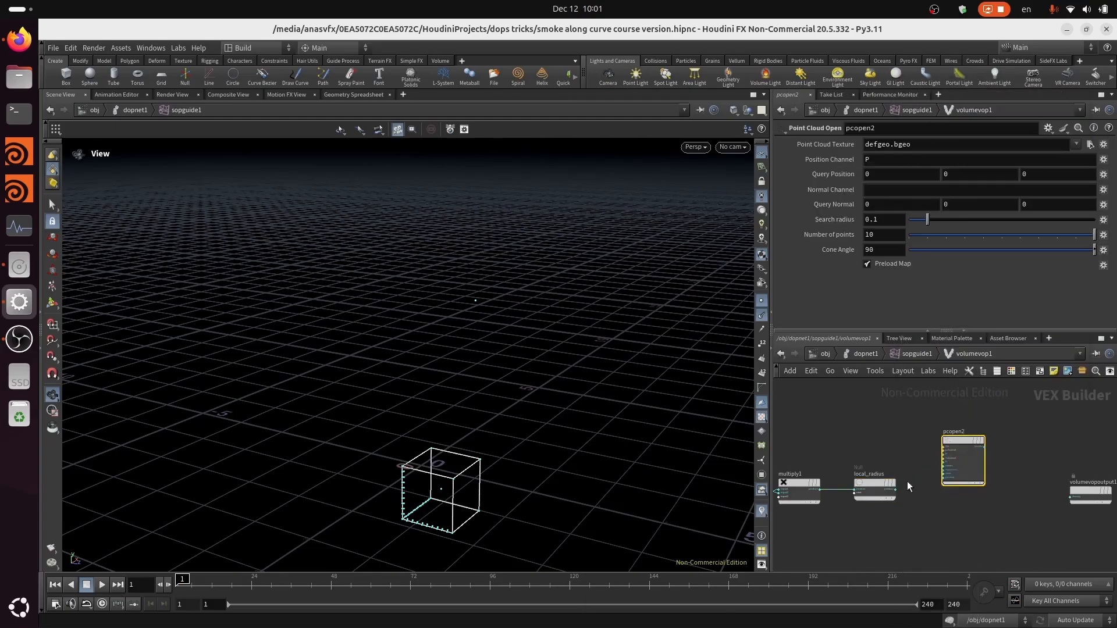
{"action": "scroll", "coordinate": [910, 448], "scroll_direction": "up", "scroll_amount": 1}
{"action": "key", "text": "ctrl+s"}
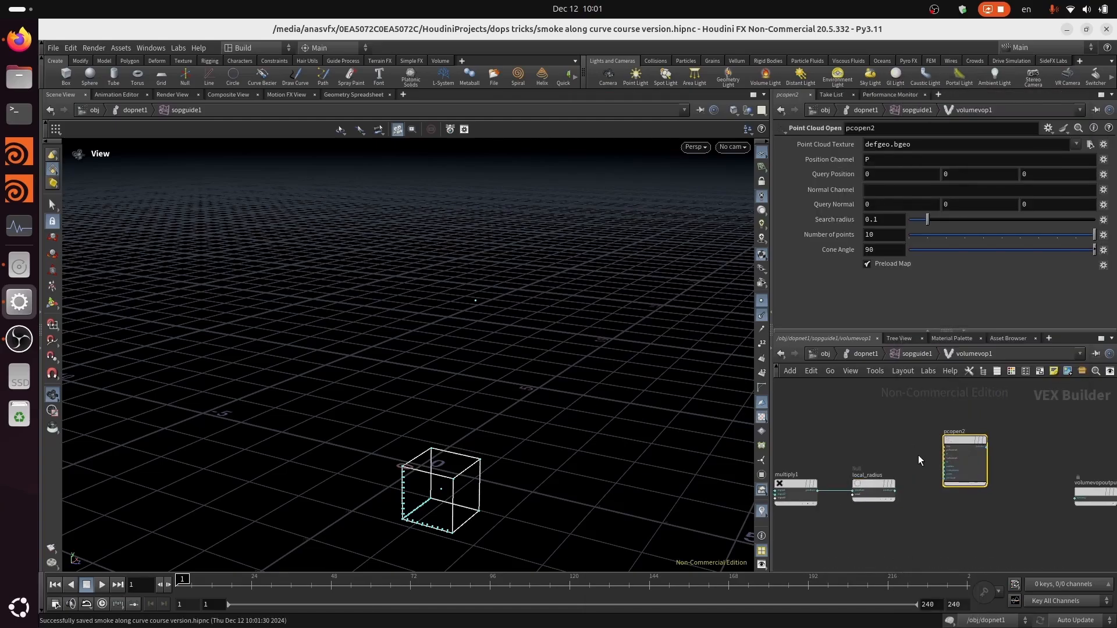
Wire local_radius's product output into the radius input of pcopen2.
{"action": "middle_click_drag", "start_coordinate": [885, 521], "coordinate": [983, 505]}
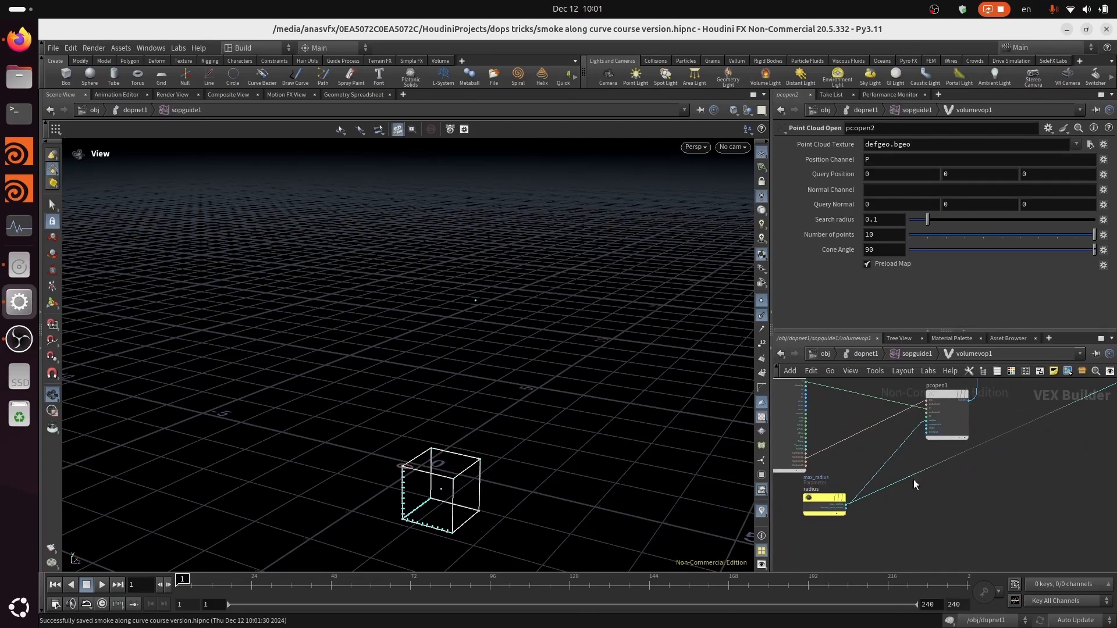
{"action": "middle_click_drag", "start_coordinate": [1040, 476], "coordinate": [878, 562]}
{"action": "middle_click_drag", "start_coordinate": [817, 450], "coordinate": [825, 460]}
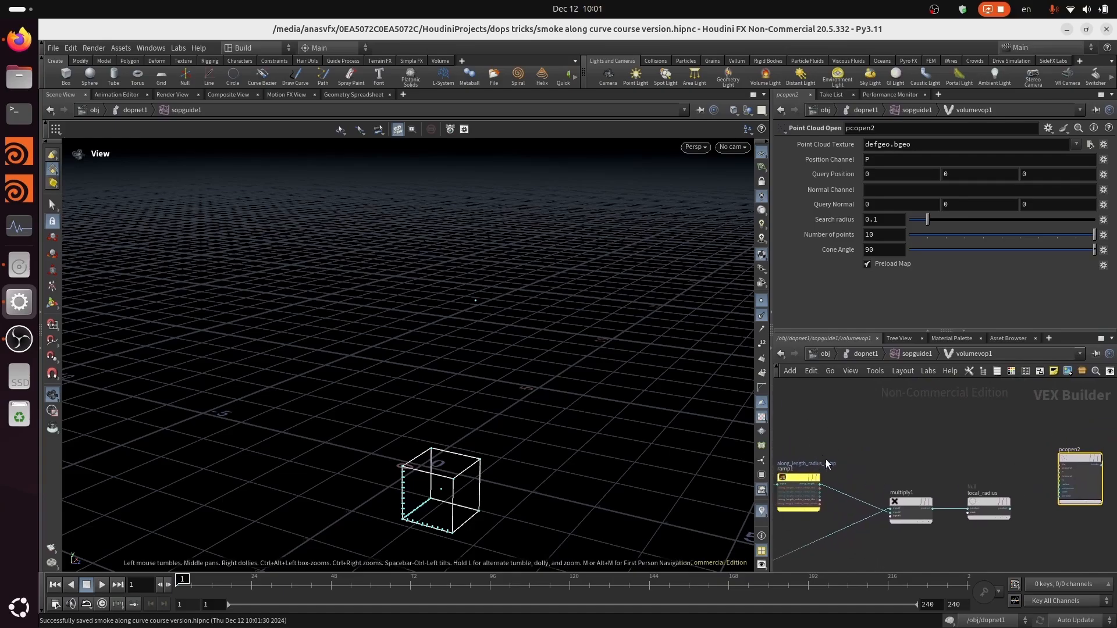
{"action": "scroll", "coordinate": [1053, 522], "scroll_direction": "up", "scroll_amount": 3}
{"action": "middle_click_drag", "start_coordinate": [1023, 490], "coordinate": [995, 519]}
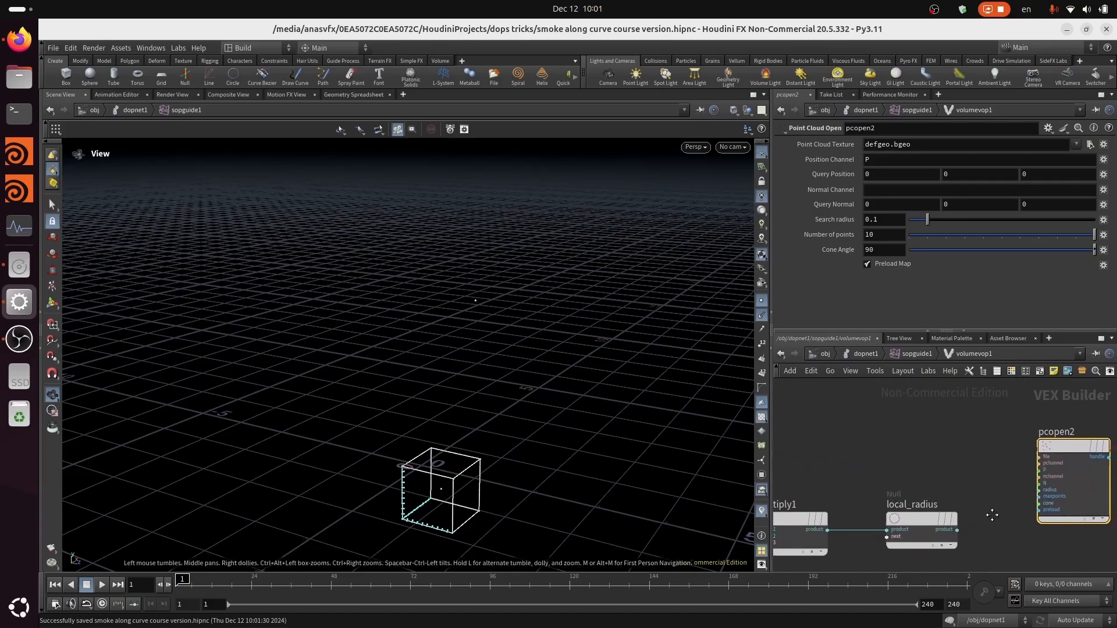
{"action": "left_click", "coordinate": [958, 531]}
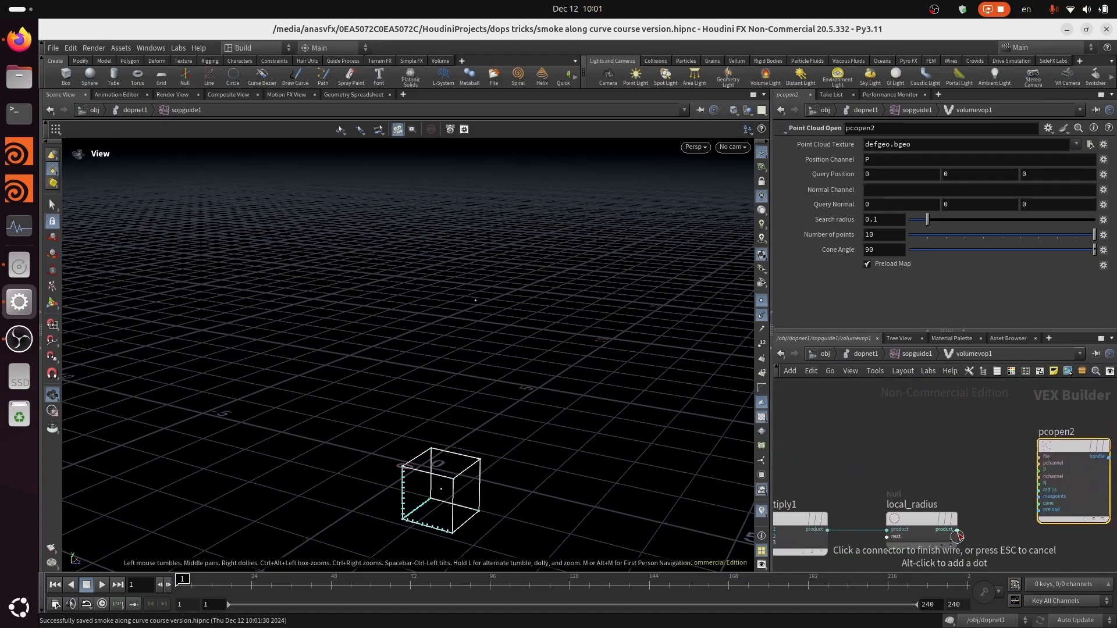
{"action": "left_click", "coordinate": [1038, 491]}
Wire the P output of the volume globals node into pcopen2's P input.
{"action": "left_click", "coordinate": [1040, 471]}
{"action": "middle_click_drag", "start_coordinate": [800, 454], "coordinate": [1101, 451]}
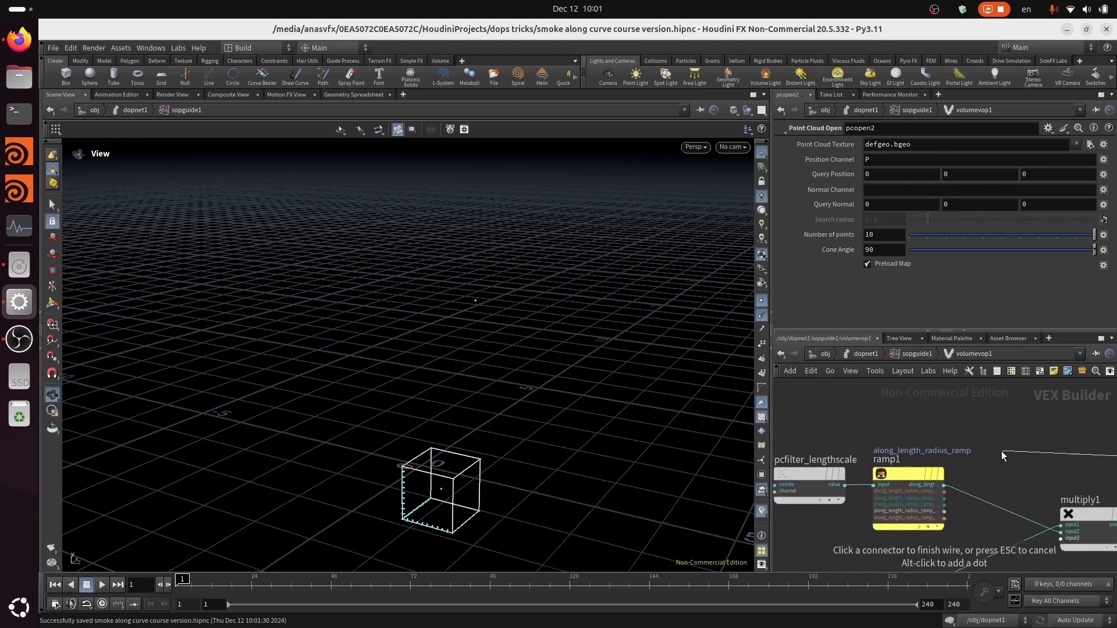
{"action": "middle_click_drag", "start_coordinate": [992, 453], "coordinate": [1106, 421]}
{"action": "middle_click_drag", "start_coordinate": [802, 469], "coordinate": [714, 484]}
{"action": "left_click", "coordinate": [834, 534]}
Wire the globals node's OpInput2 output into pcopen2's file input and save the scene.
{"action": "middle_click_drag", "start_coordinate": [1077, 475], "coordinate": [854, 509]}
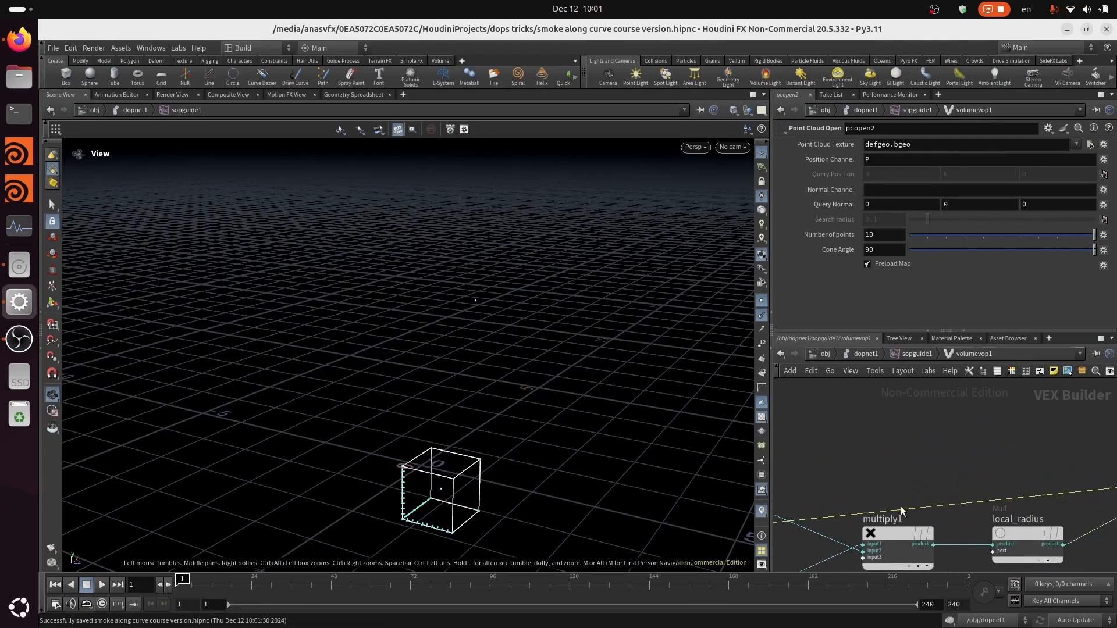
{"action": "middle_click_drag", "start_coordinate": [1051, 462], "coordinate": [873, 482]}
{"action": "left_click", "coordinate": [972, 498]}
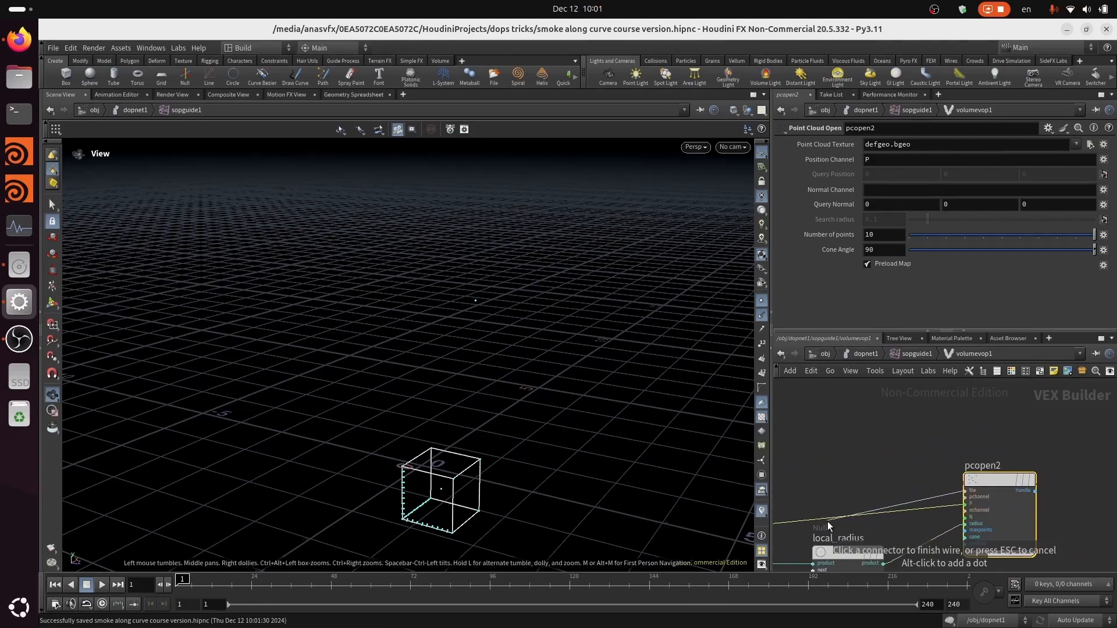
{"action": "middle_click_drag", "start_coordinate": [780, 568], "coordinate": [1102, 443]}
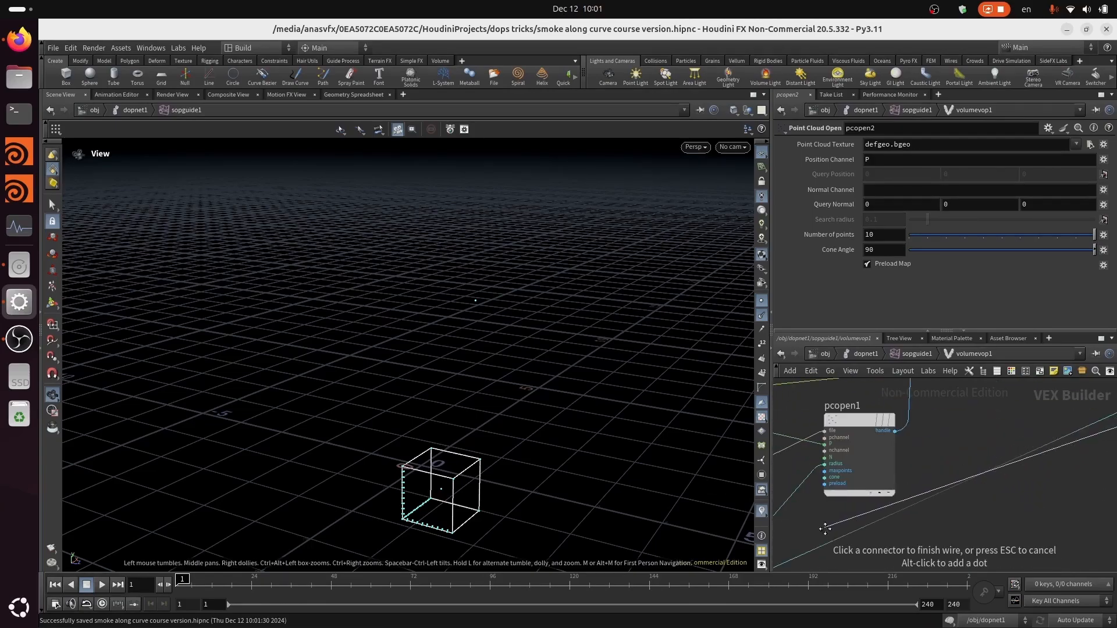
{"action": "middle_click_drag", "start_coordinate": [821, 528], "coordinate": [1103, 464]}
{"action": "middle_click_drag", "start_coordinate": [920, 451], "coordinate": [924, 479]}
{"action": "scroll", "coordinate": [961, 468], "scroll_direction": "up", "scroll_amount": 3}
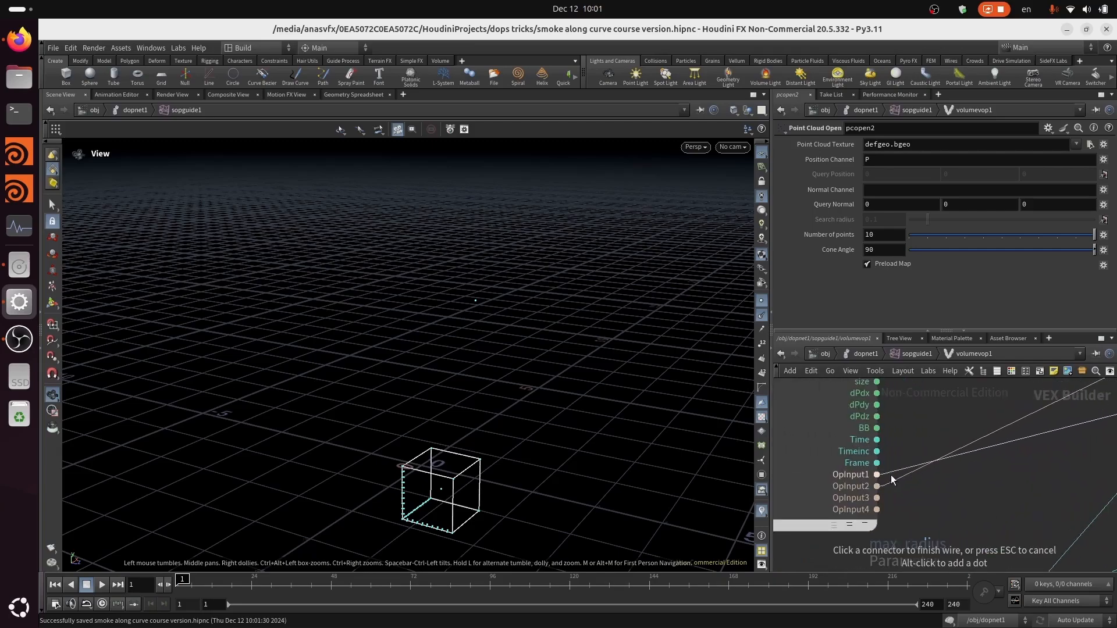
{"action": "left_click", "coordinate": [877, 486]}
{"action": "middle_click_drag", "start_coordinate": [1060, 431], "coordinate": [744, 554]}
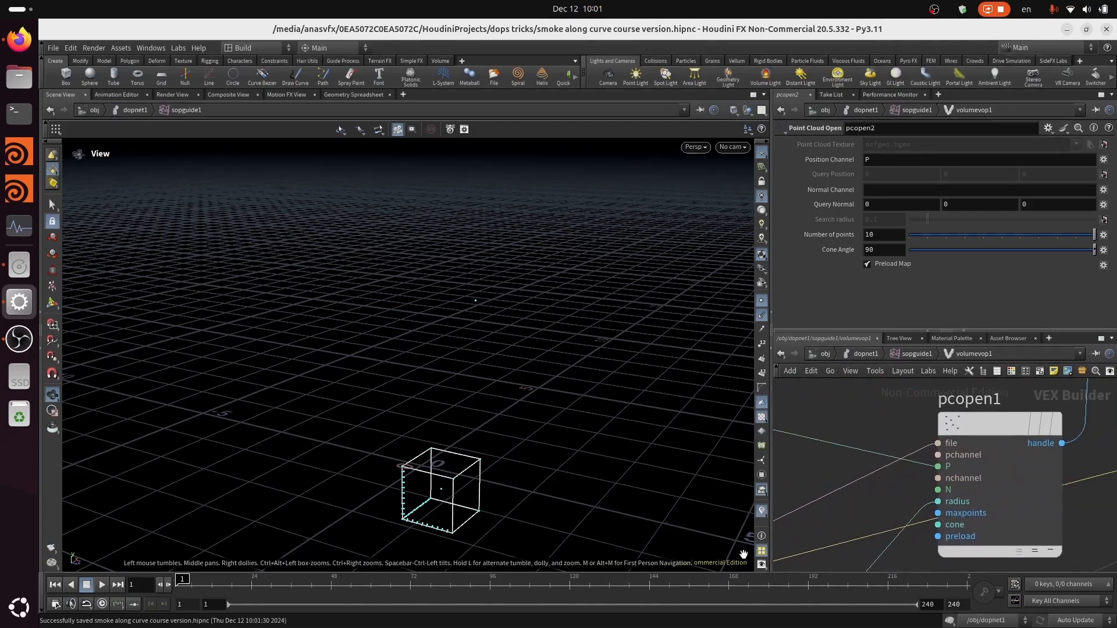
{"action": "scroll", "coordinate": [1081, 462], "scroll_direction": "down", "scroll_amount": 4}
{"action": "middle_click_drag", "start_coordinate": [1107, 484], "coordinate": [655, 491]}
{"action": "middle_click_drag", "start_coordinate": [1022, 469], "coordinate": [819, 591]}
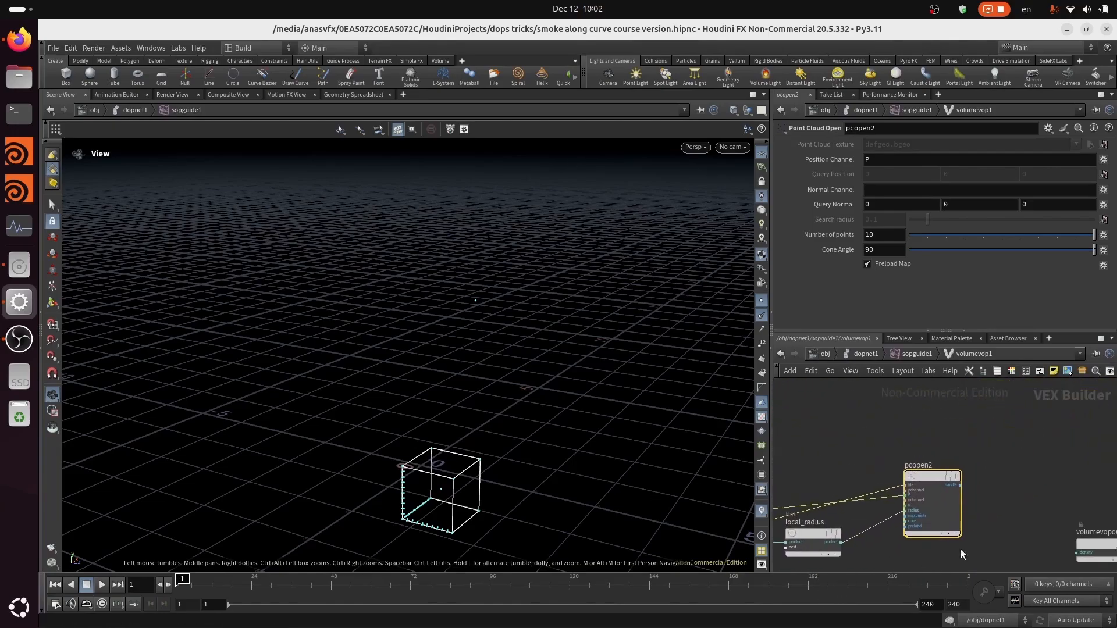
{"action": "middle_click_drag", "start_coordinate": [961, 549], "coordinate": [945, 518]}
{"action": "key", "text": "ctrl+s"}
Move volumevopoutput1 farther from pcopen2 and save the scene.
{"action": "middle_click_drag", "start_coordinate": [1014, 486], "coordinate": [978, 462]}
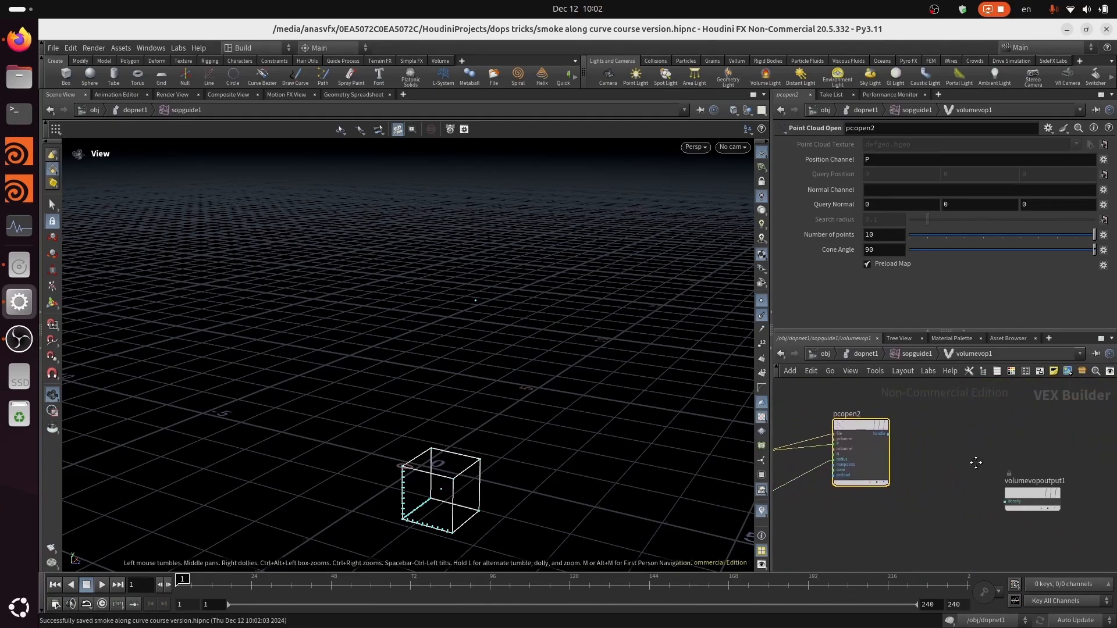
{"action": "mouse_move", "coordinate": [1047, 505]}
{"action": "middle_click_drag", "start_coordinate": [1048, 505], "coordinate": [988, 498]}
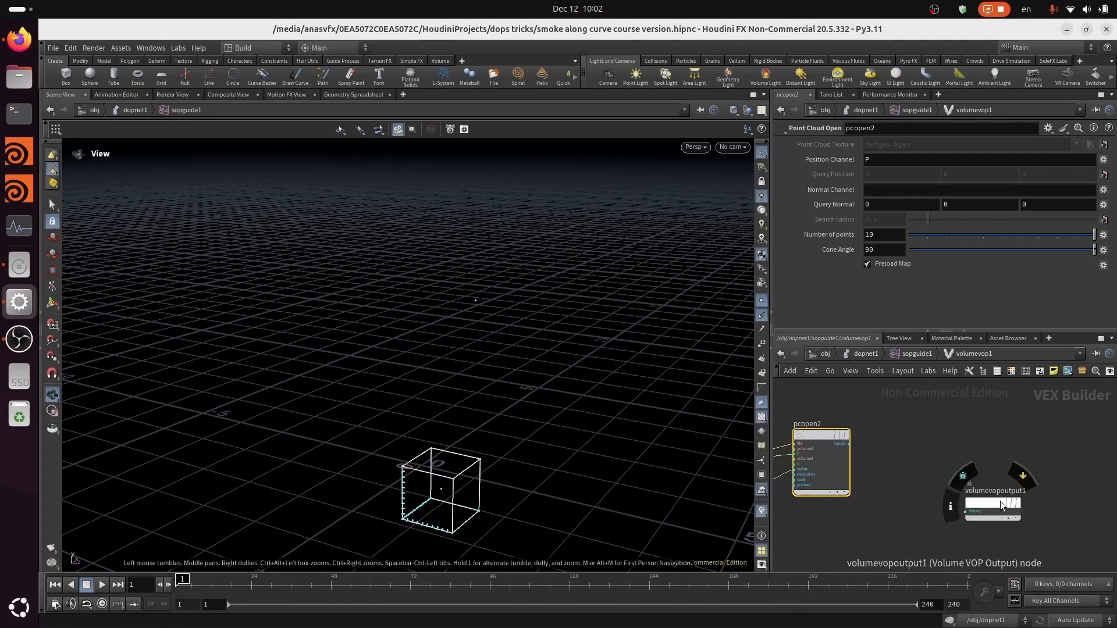
{"action": "left_click_drag", "start_coordinate": [1000, 501], "coordinate": [1116, 476]}
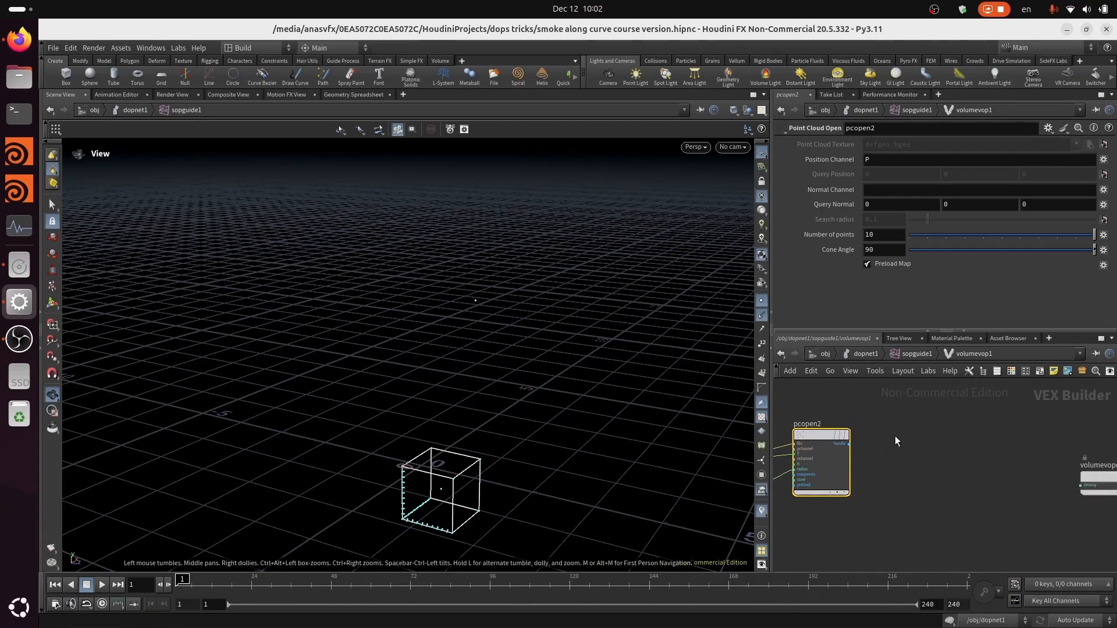
{"action": "key", "text": "ctrl+s"}
{"action": "middle_click_drag", "start_coordinate": [938, 441], "coordinate": [926, 451]}
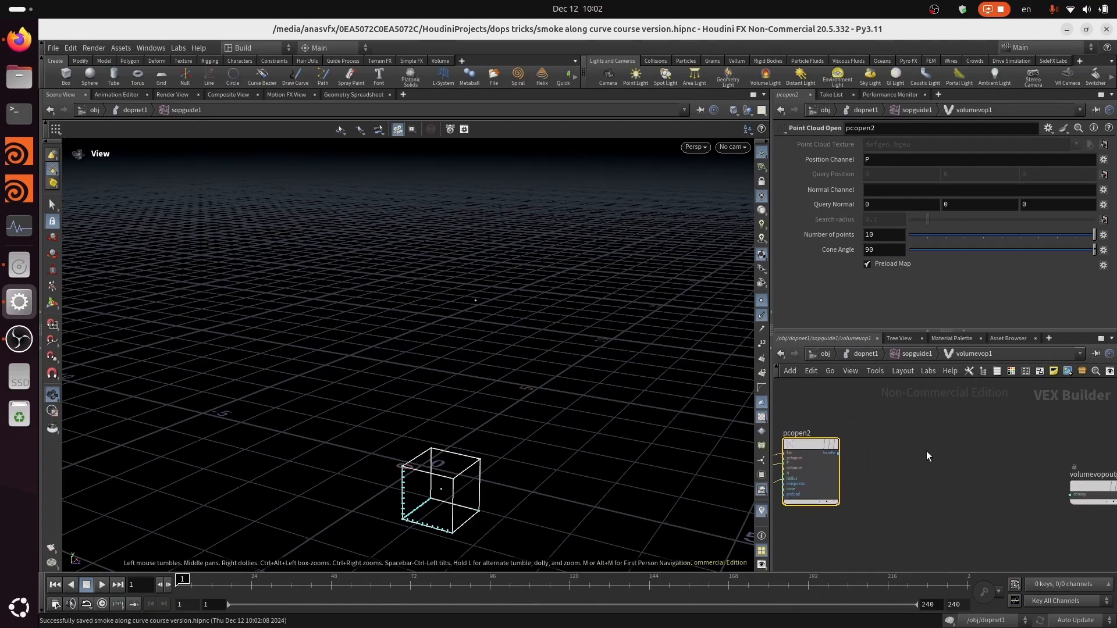
Add a Point Cloud Filter node after pcopen2 and wire pcopen2's handle output into its handle input.
{"action": "key", "text": "Tab"}
{"action": "type", "text": "pc"}
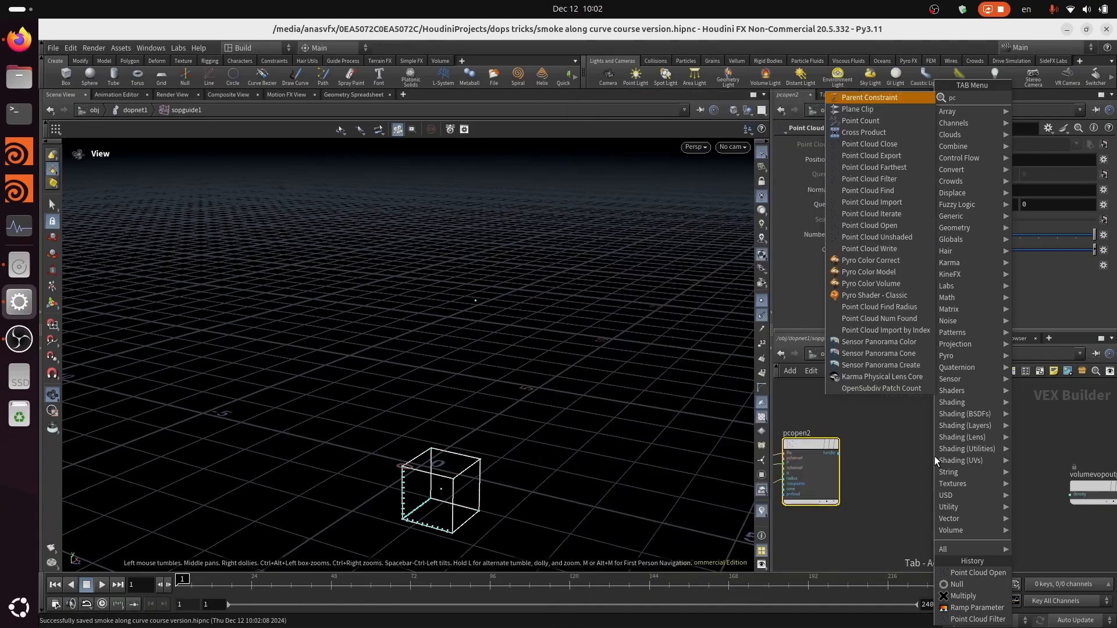
{"action": "type", "text": "fil"}
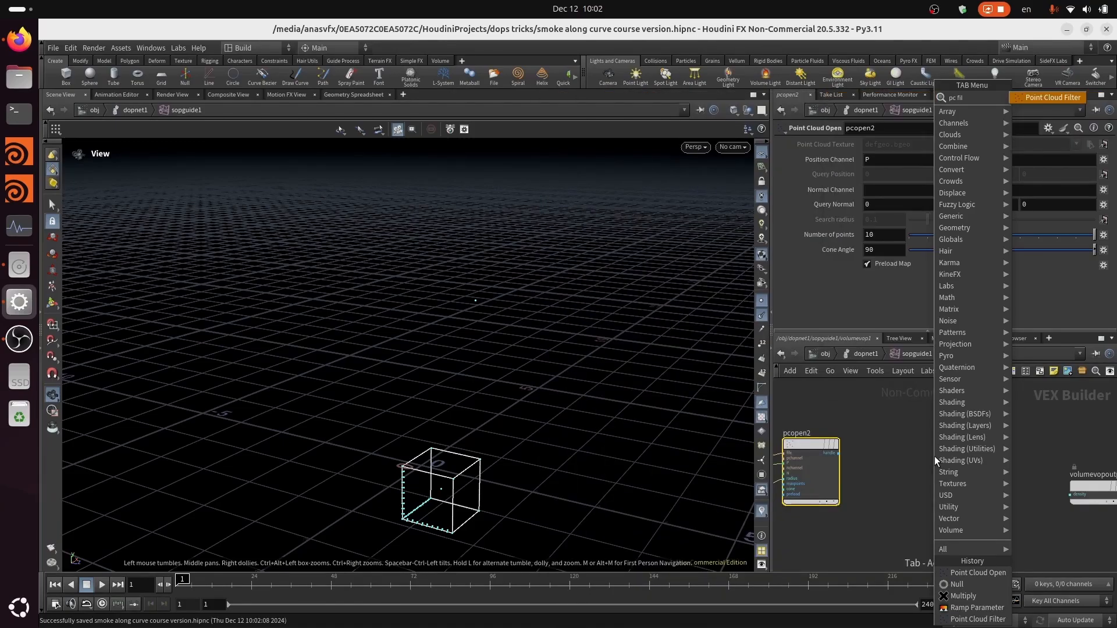
{"action": "key", "text": "Return"}
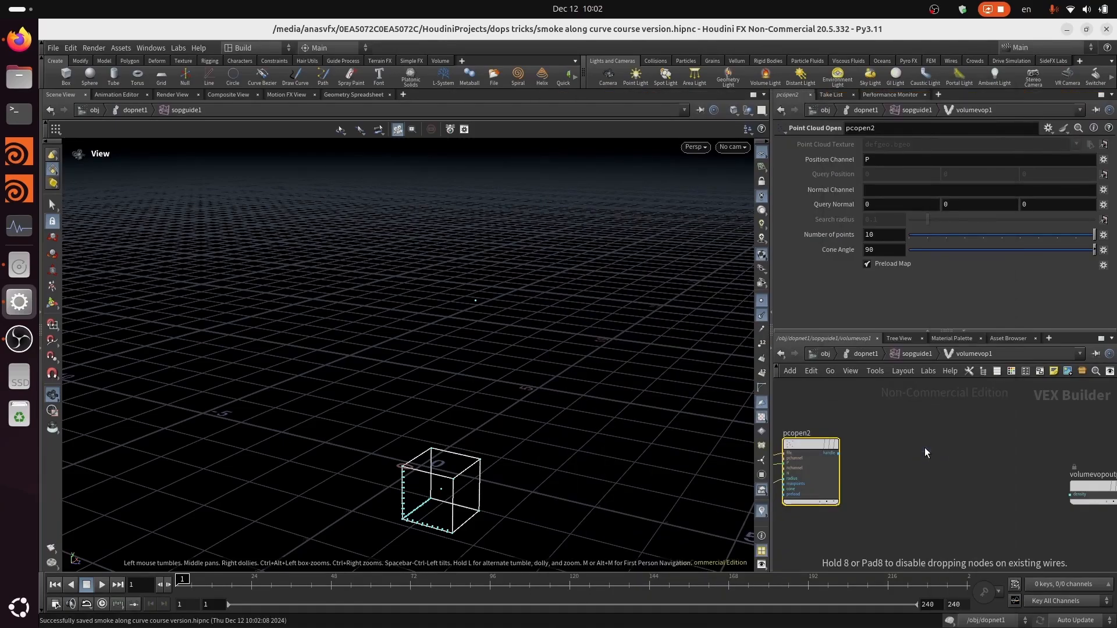
{"action": "left_click", "coordinate": [924, 448]}
{"action": "scroll", "coordinate": [871, 484], "scroll_direction": "up", "scroll_amount": 3}
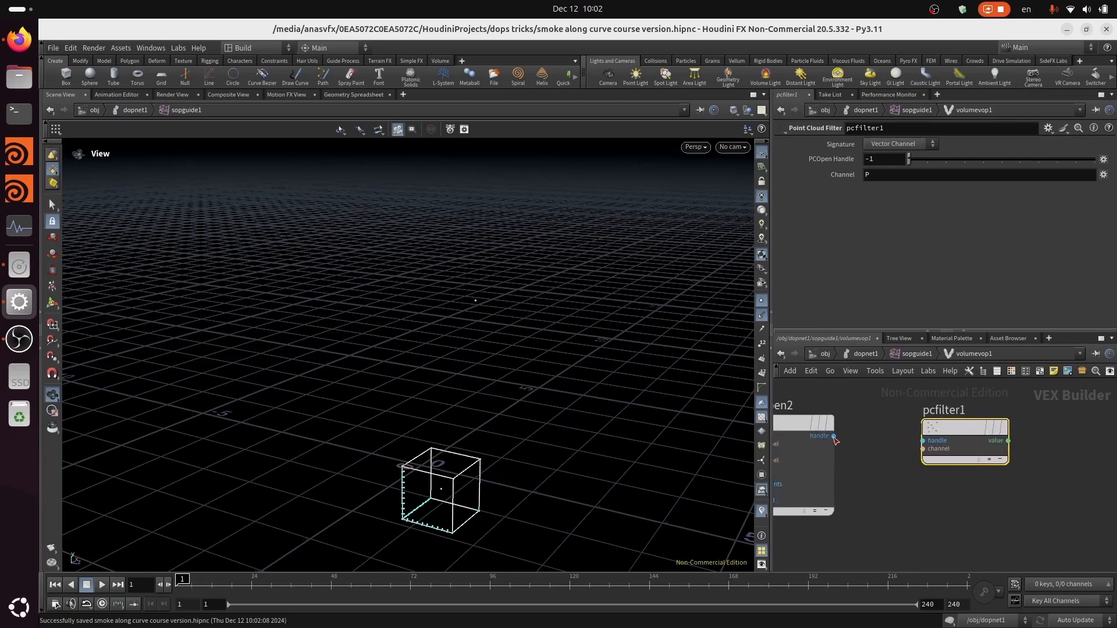
{"action": "left_click", "coordinate": [833, 436]}
{"action": "left_click", "coordinate": [929, 441]}
{"action": "middle_click_drag", "start_coordinate": [1081, 439], "coordinate": [1029, 472]}
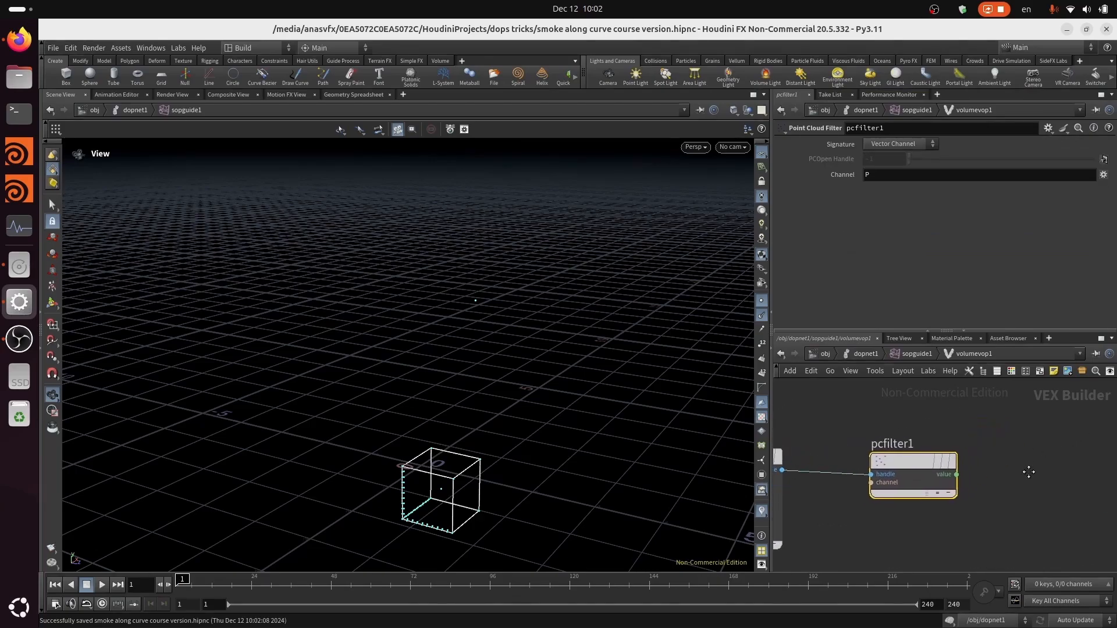
Rename the new Point Cloud Filter node to pcfilter_P and save the scene.
{"action": "double_click", "coordinate": [909, 446]}
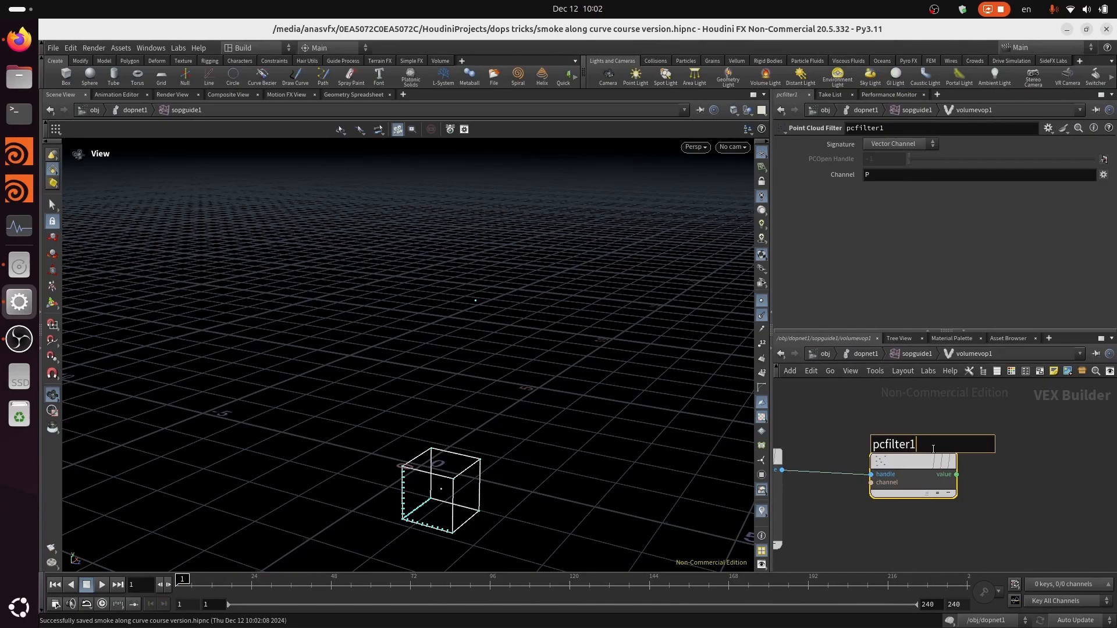
{"action": "key", "text": "BackSpace"}
{"action": "type", "text": "_P"}
{"action": "key", "text": "Return"}
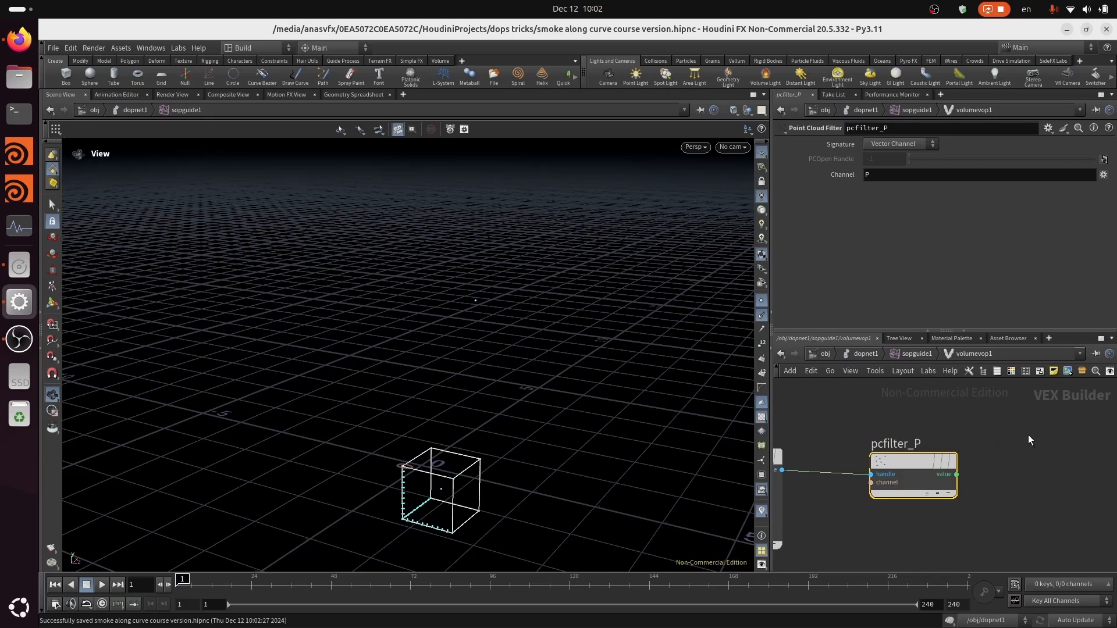
{"action": "scroll", "coordinate": [1035, 441], "scroll_direction": "down", "scroll_amount": 3}
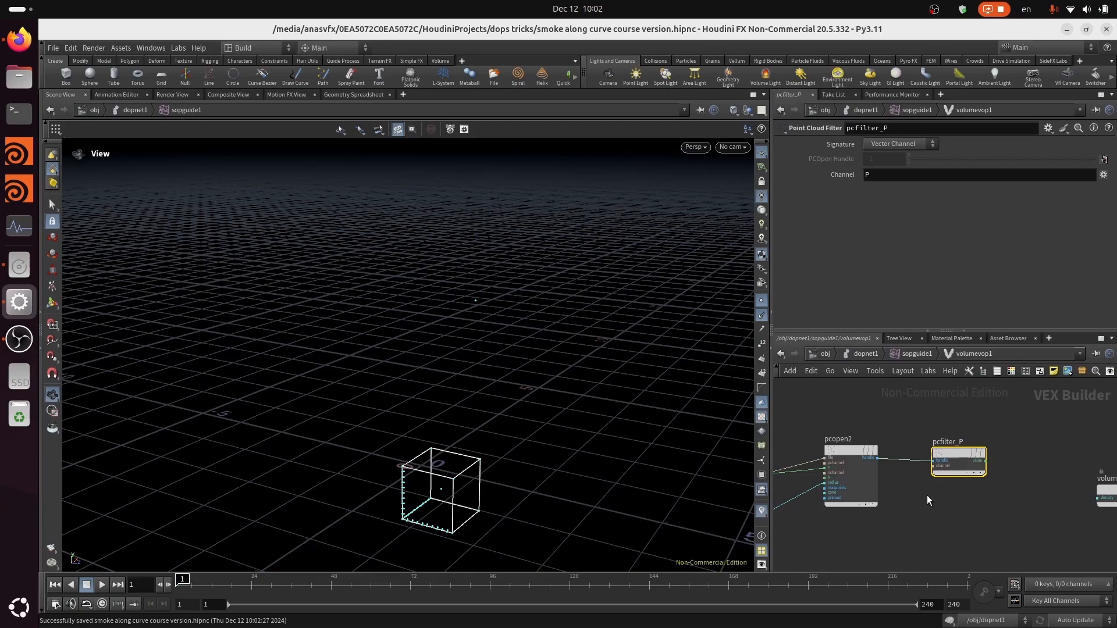
{"action": "scroll", "coordinate": [927, 494], "scroll_direction": "up", "scroll_amount": 3}
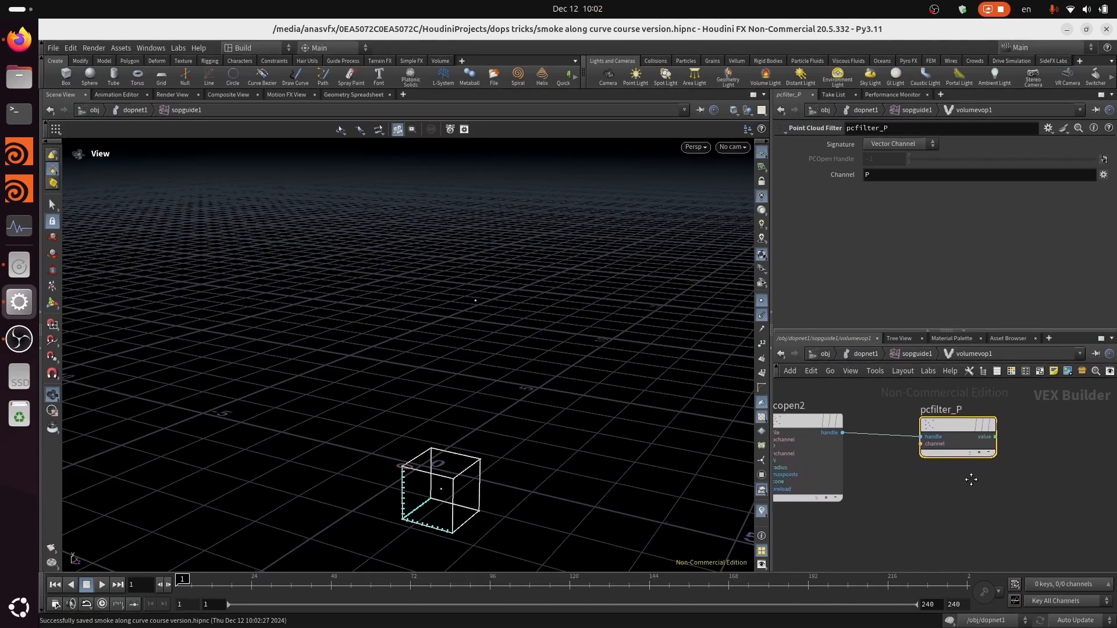
{"action": "middle_click_drag", "start_coordinate": [972, 480], "coordinate": [939, 483]}
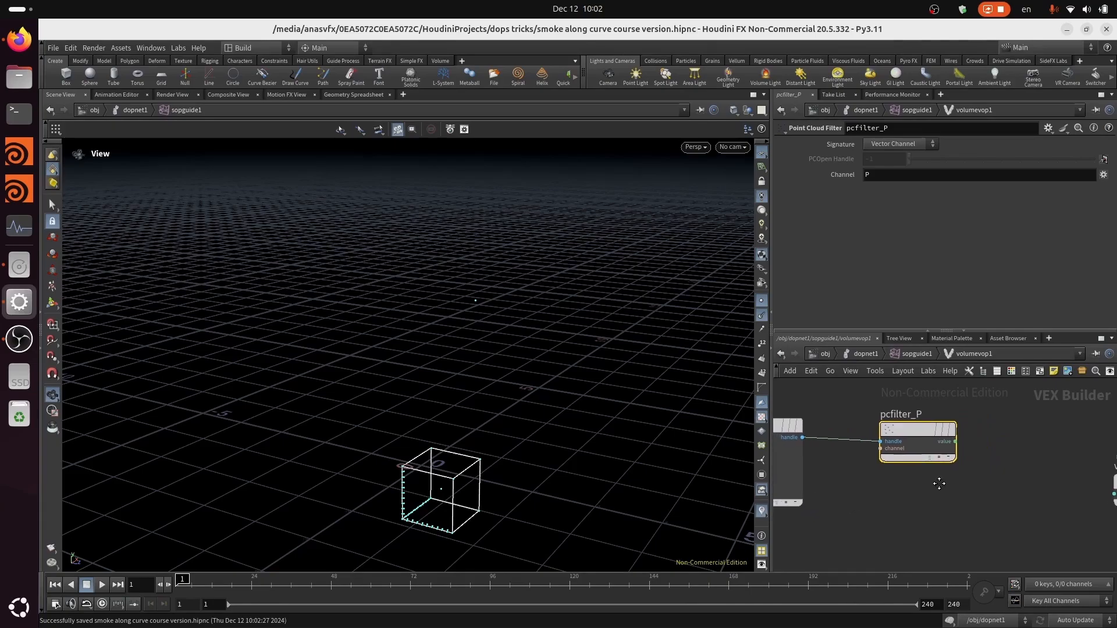
{"action": "scroll", "coordinate": [948, 491], "scroll_direction": "down", "scroll_amount": 3}
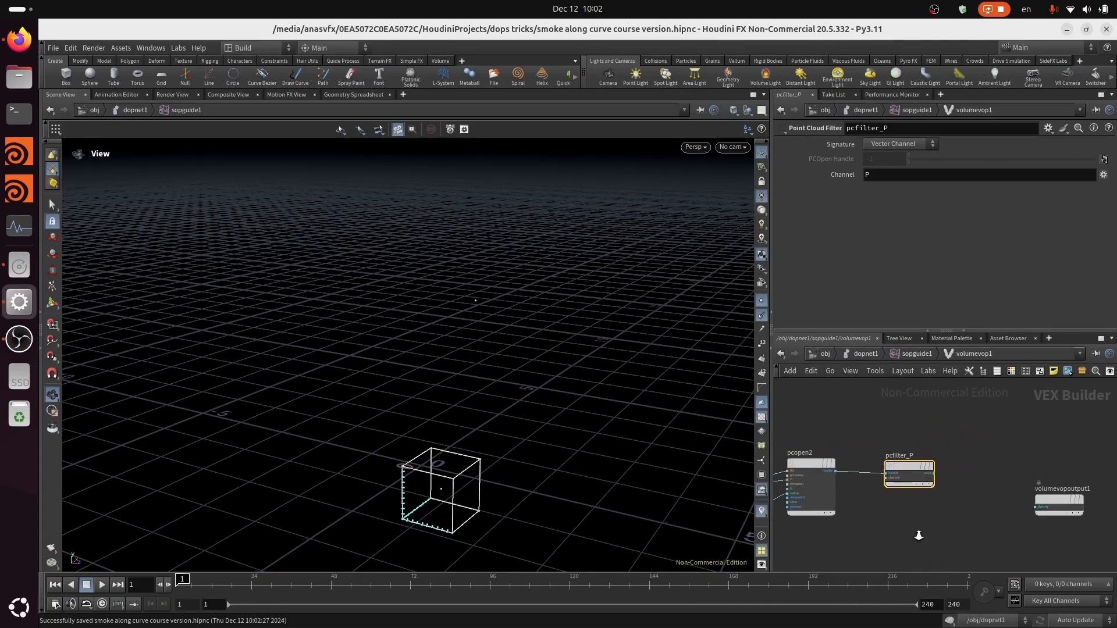
{"action": "scroll", "coordinate": [919, 535], "scroll_direction": "down", "scroll_amount": 1}
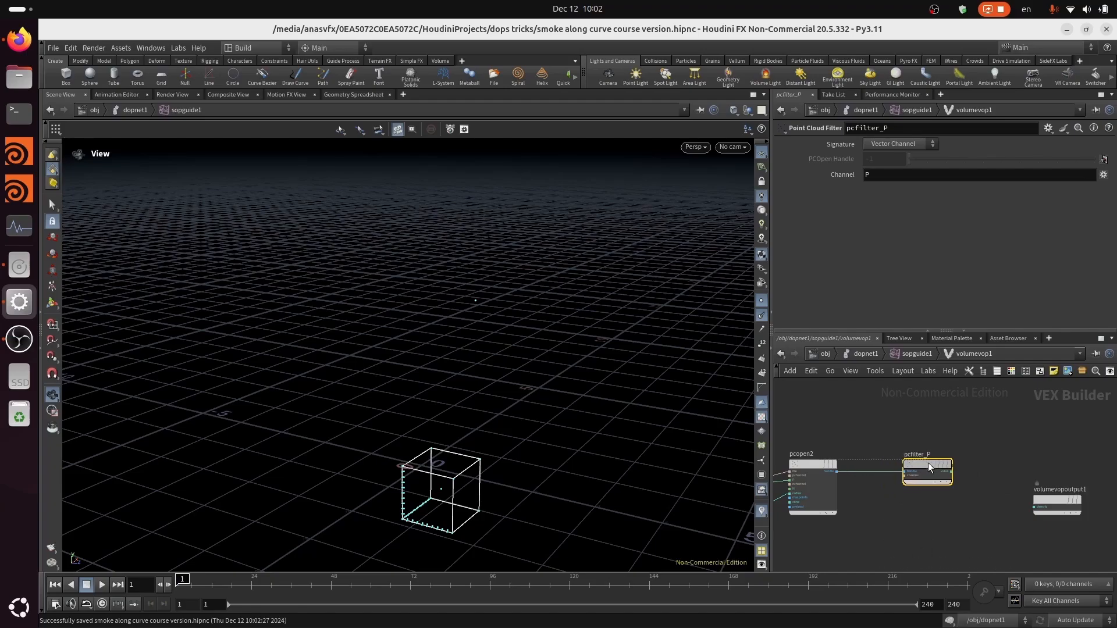
Add a second Point Cloud Filter node above pcfilter_P and wire pcopen2's handle output into its handle input.
{"action": "left_click_drag", "start_coordinate": [910, 466], "coordinate": [951, 464]}
{"action": "key", "text": "Tab"}
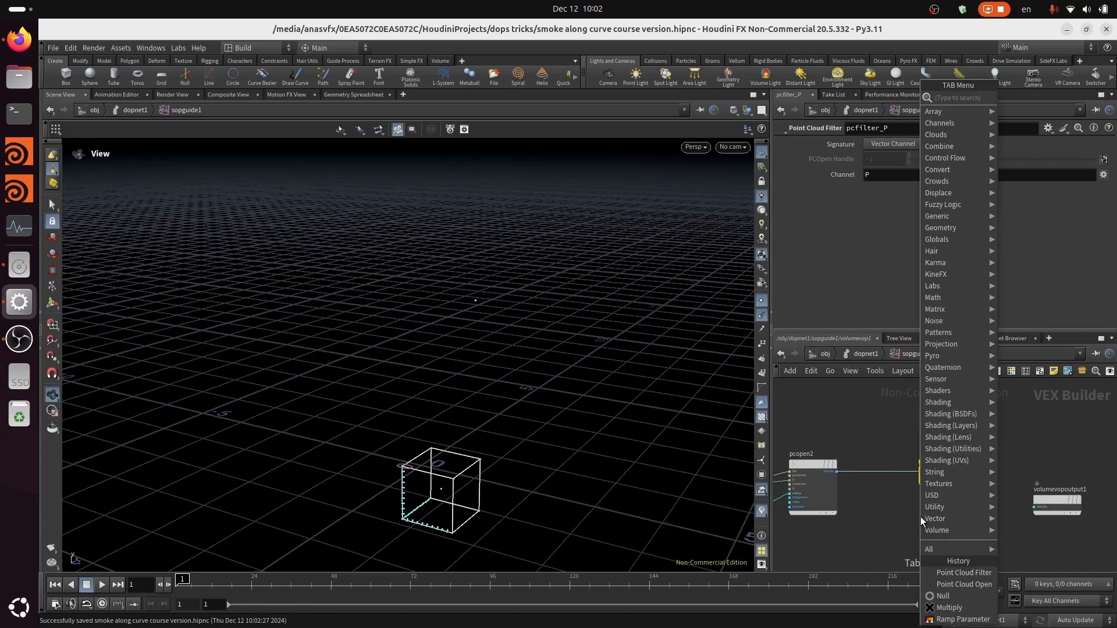
{"action": "type", "text": "pv f"}
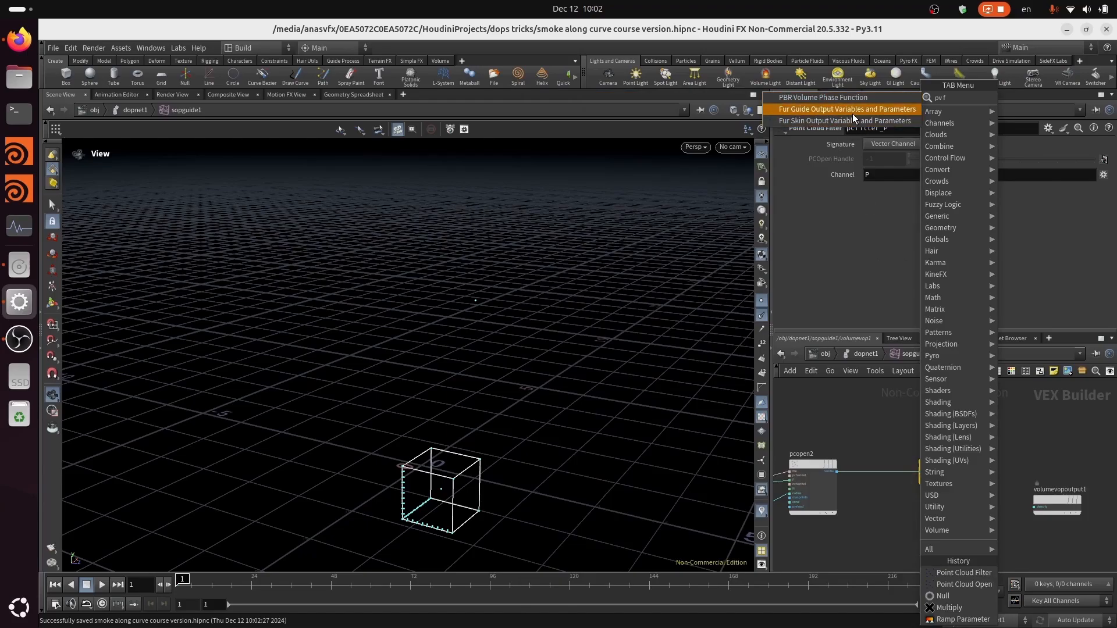
{"action": "key", "text": "BackSpace"}
{"action": "key", "text": "BackSpace"}
{"action": "key", "text": "BackSpace"}
{"action": "type", "text": "c"}
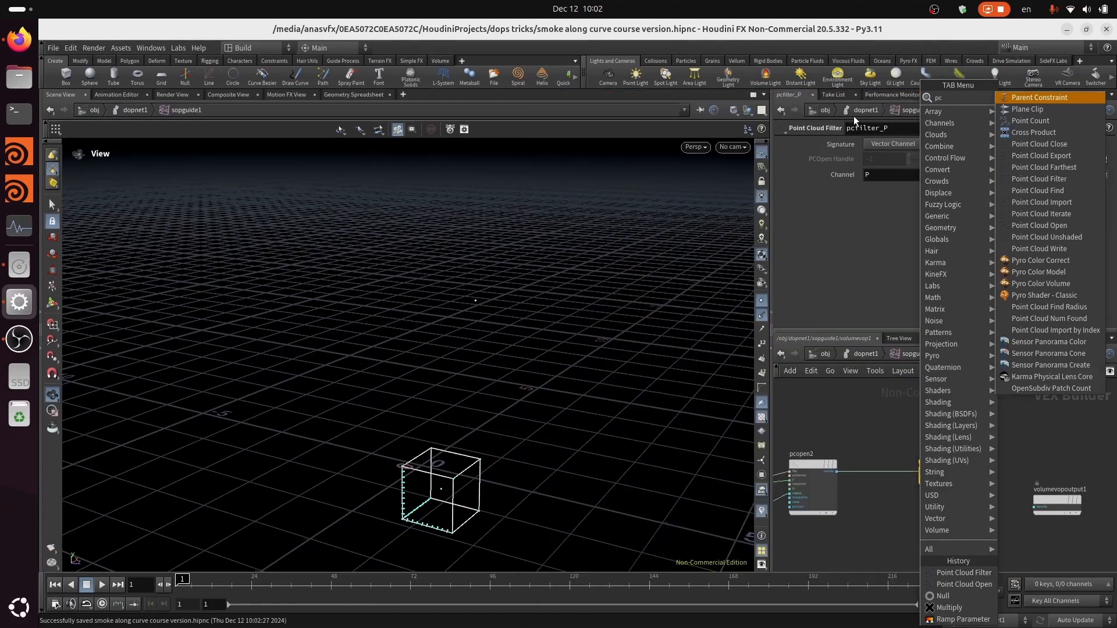
{"action": "type", "text": "f"}
{"action": "left_click", "coordinate": [1046, 111]}
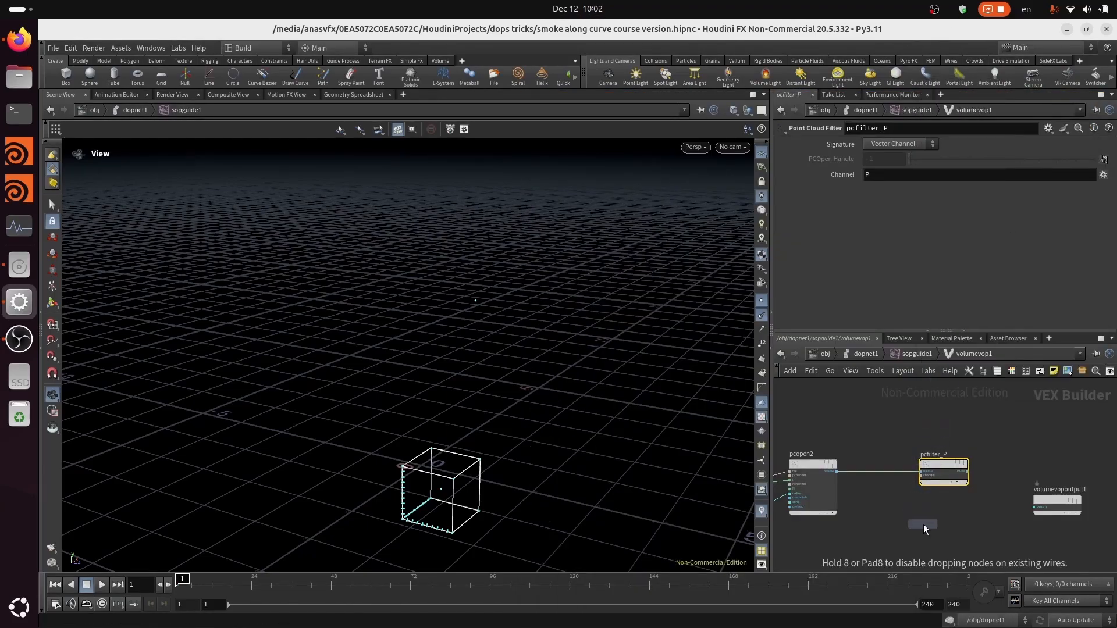
{"action": "left_click", "coordinate": [898, 516]}
{"action": "left_click_drag", "start_coordinate": [927, 524], "coordinate": [952, 402]}
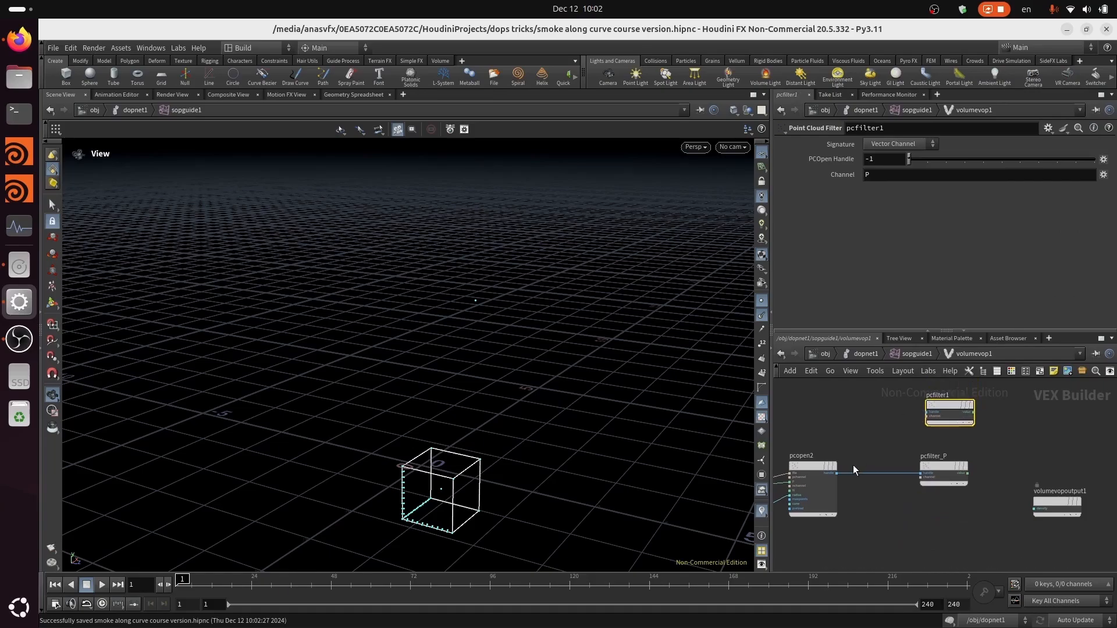
{"action": "mouse_move", "coordinate": [840, 475]}
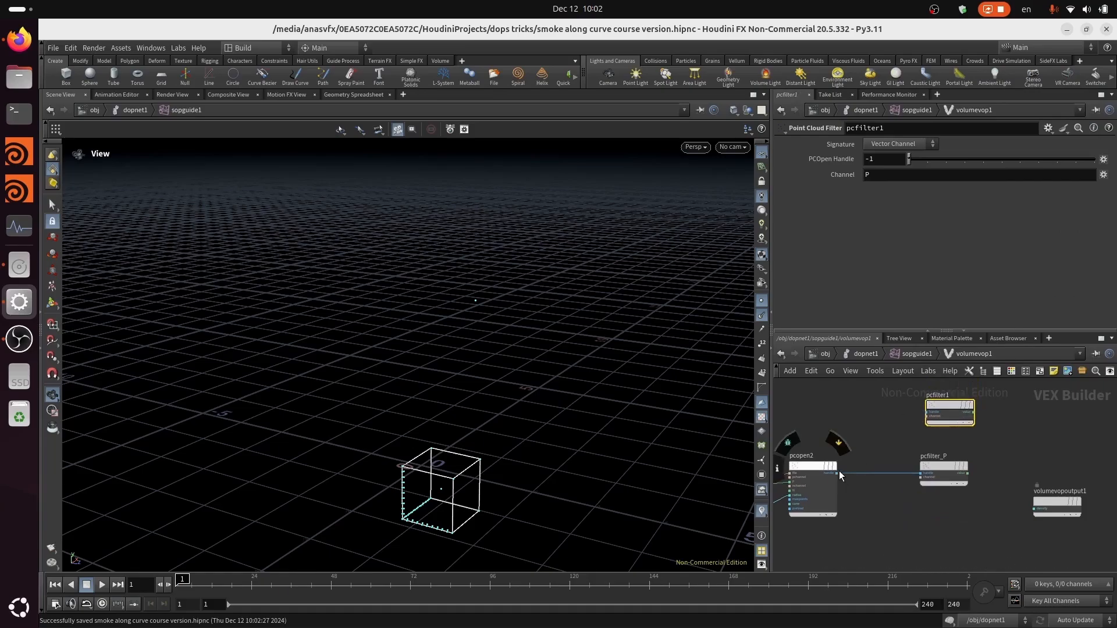
{"action": "left_click_drag", "start_coordinate": [836, 473], "coordinate": [927, 412]}
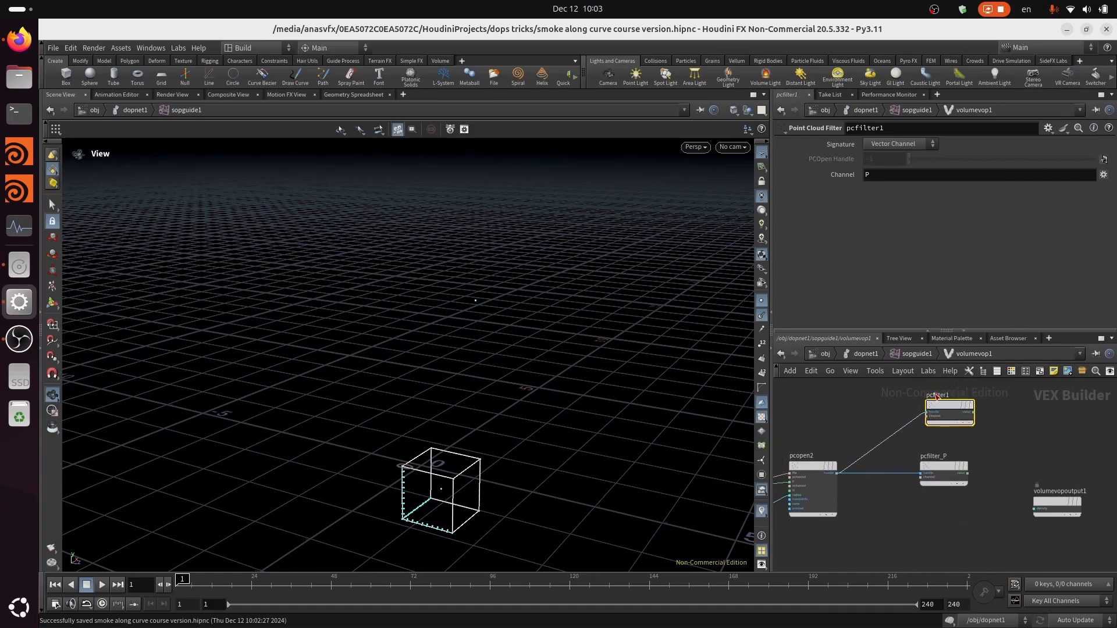
Rename the second Point Cloud Filter node to pcfilter_N and save the scene.
{"action": "scroll", "coordinate": [880, 389], "scroll_direction": "up", "scroll_amount": 2}
{"action": "middle_click_drag", "start_coordinate": [851, 433], "coordinate": [758, 512]}
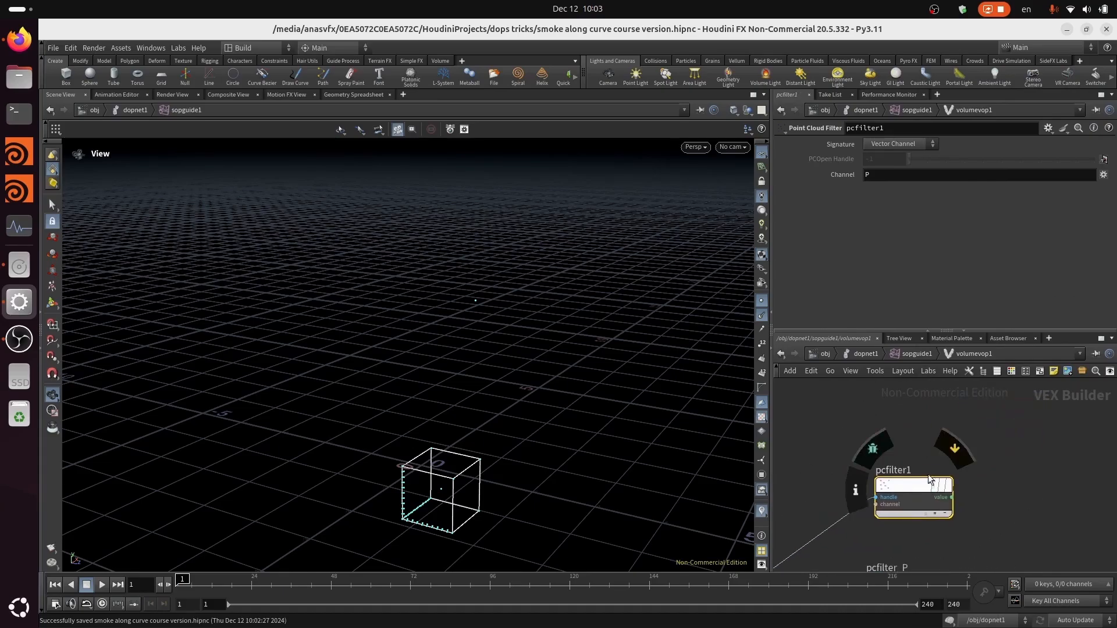
{"action": "left_click", "coordinate": [911, 472]}
{"action": "key", "text": "BackSpace"}
{"action": "type", "text": "_N"}
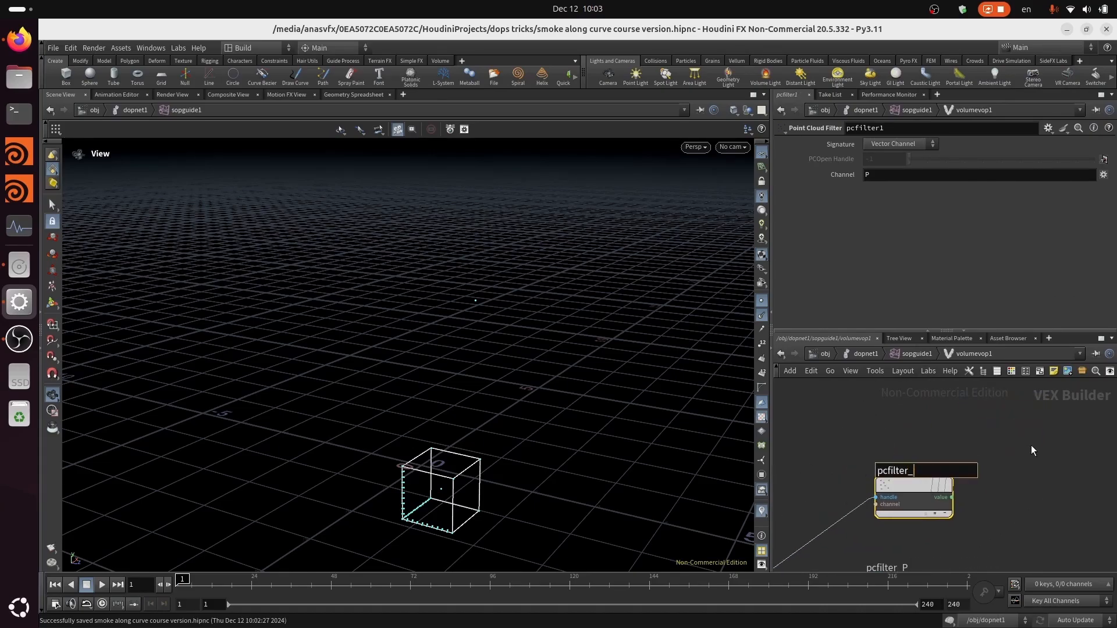
{"action": "key", "text": "Return"}
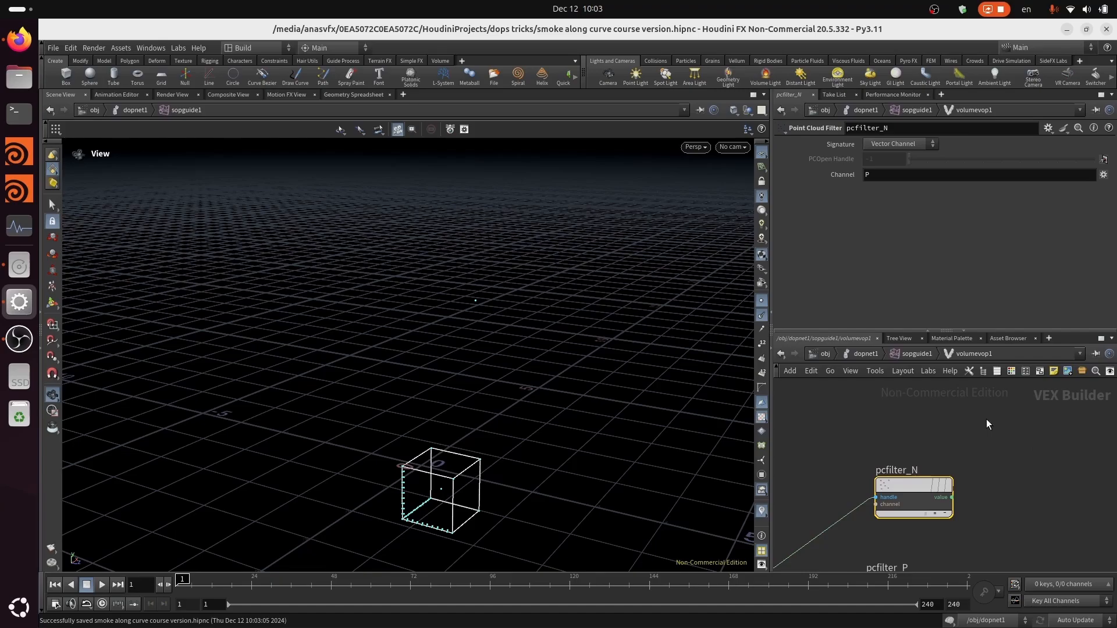
Move volumevopoutput1 farther away from the two Point Cloud Filter nodes and save the scene.
{"action": "scroll", "coordinate": [995, 448], "scroll_direction": "down", "scroll_amount": 4}
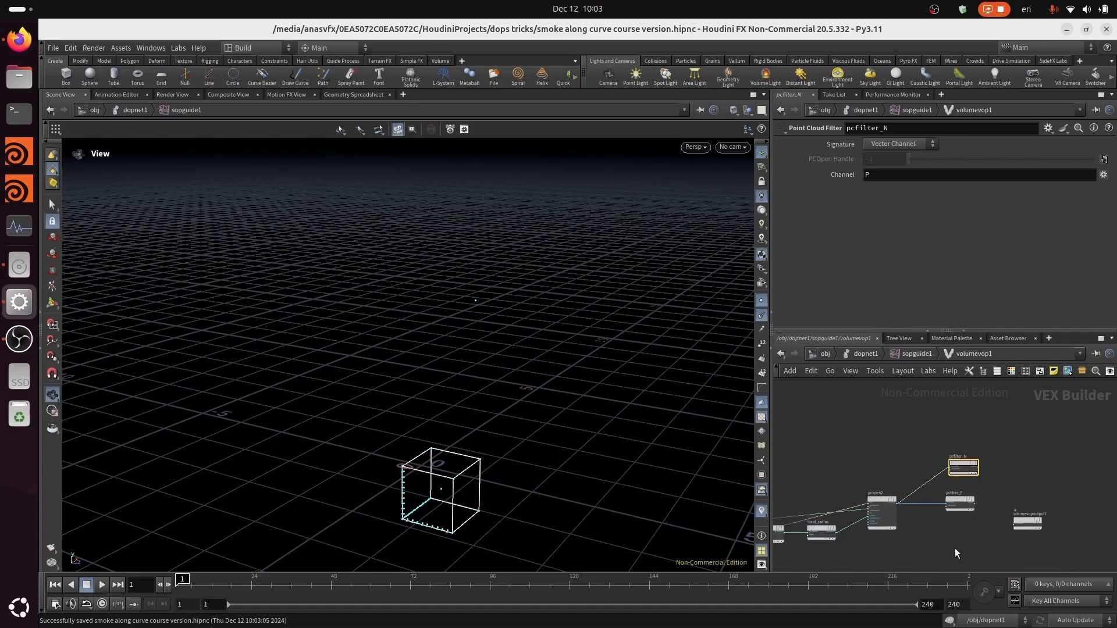
{"action": "middle_click_drag", "start_coordinate": [958, 540], "coordinate": [896, 501]}
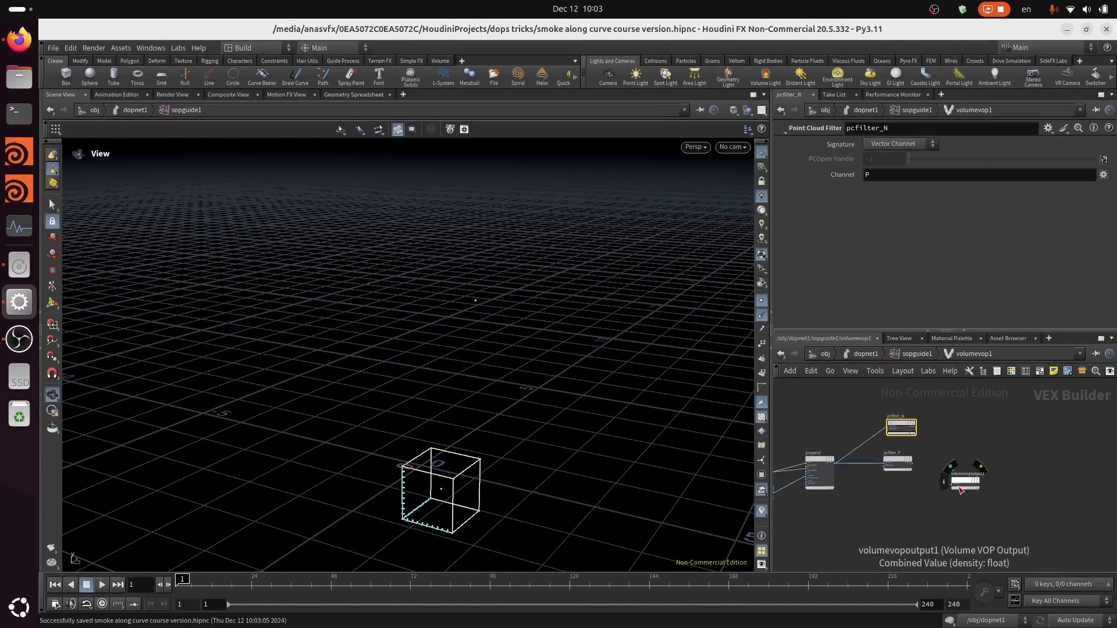
{"action": "left_click_drag", "start_coordinate": [968, 476], "coordinate": [1030, 478]}
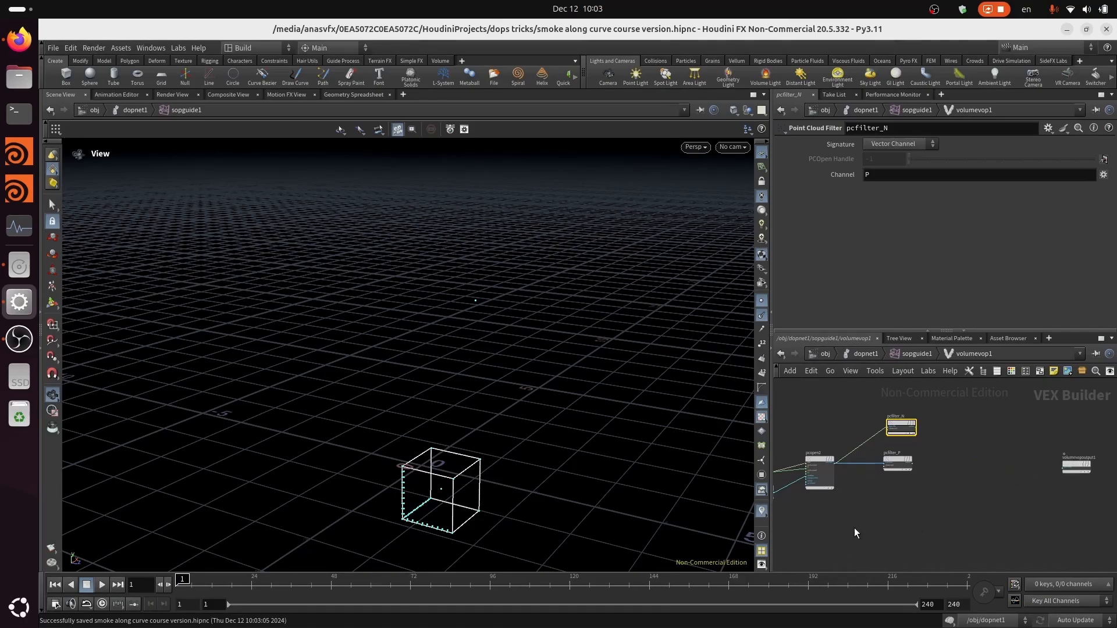
Move pcfilter_P farther below pcfilter_N to leave more space between them and save the scene.
{"action": "scroll", "coordinate": [879, 500], "scroll_direction": "up", "scroll_amount": 2}
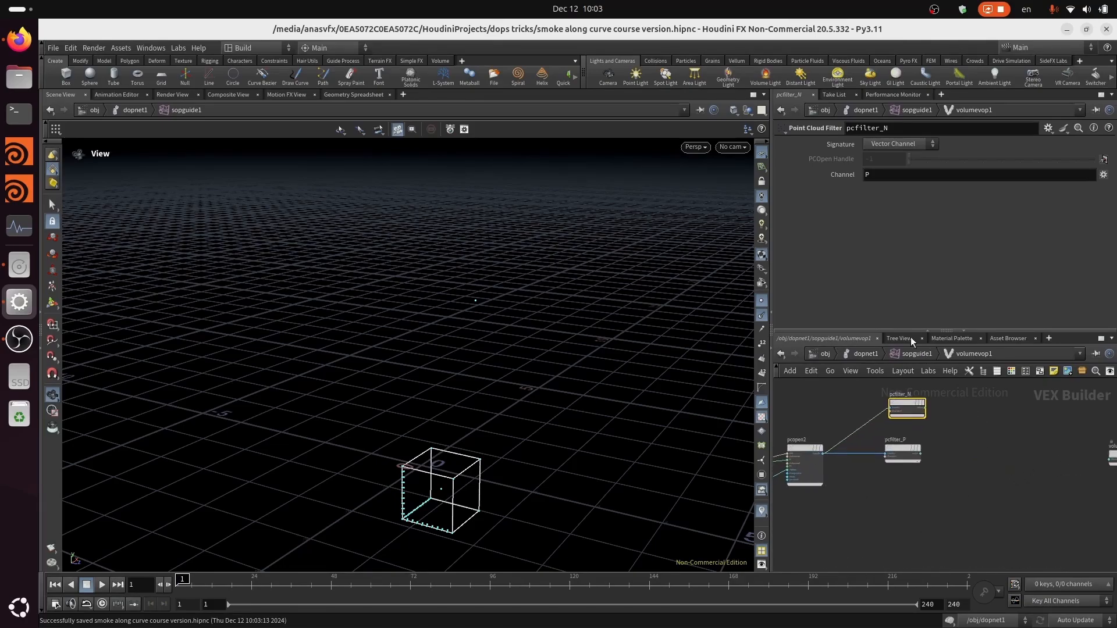
{"action": "middle_click_drag", "start_coordinate": [1013, 440], "coordinate": [1066, 455]}
{"action": "right_click_drag", "start_coordinate": [1036, 466], "coordinate": [1037, 447]}
{"action": "left_click_drag", "start_coordinate": [927, 467], "coordinate": [933, 493]}
{"action": "middle_click_drag", "start_coordinate": [1021, 460], "coordinate": [938, 474]}
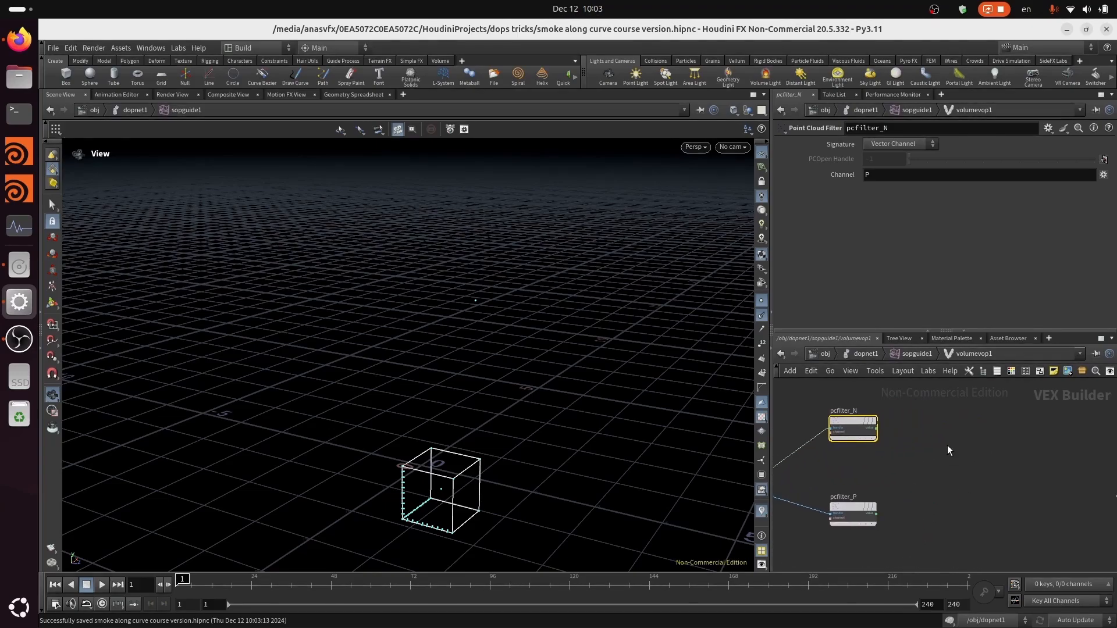
{"action": "key", "text": "ctrl+s"}
Add a Negate node after pcfilter_N, wire pcfilter_N's value output into it, and line the two nodes up.
{"action": "scroll", "coordinate": [931, 449], "scroll_direction": "up", "scroll_amount": 4}
{"action": "middle_click_drag", "start_coordinate": [928, 452], "coordinate": [936, 463]}
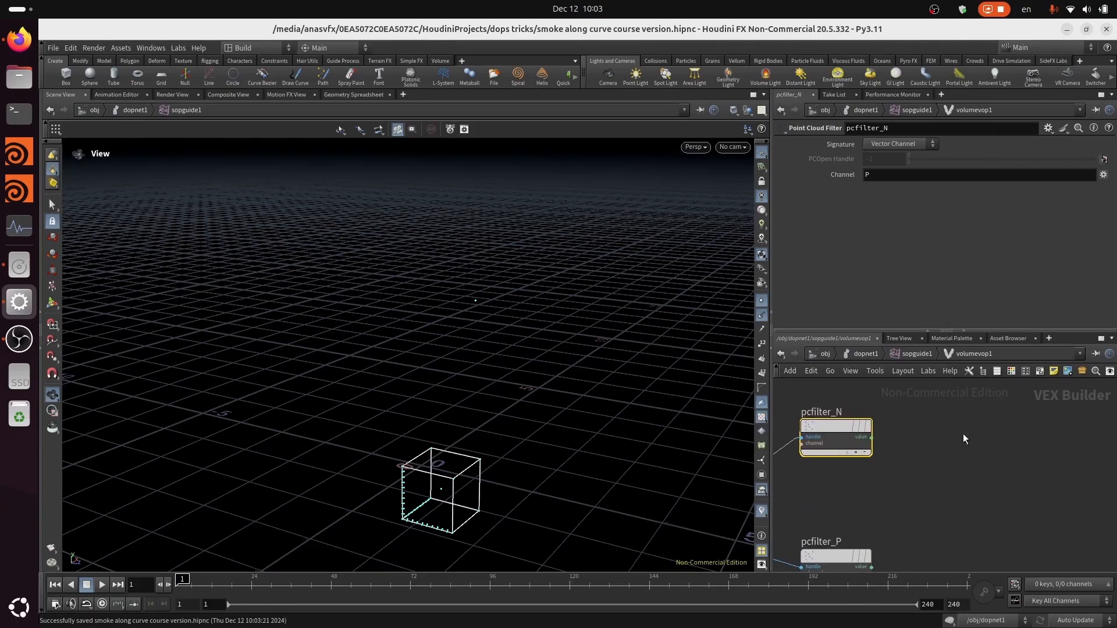
{"action": "key", "text": "Tab"}
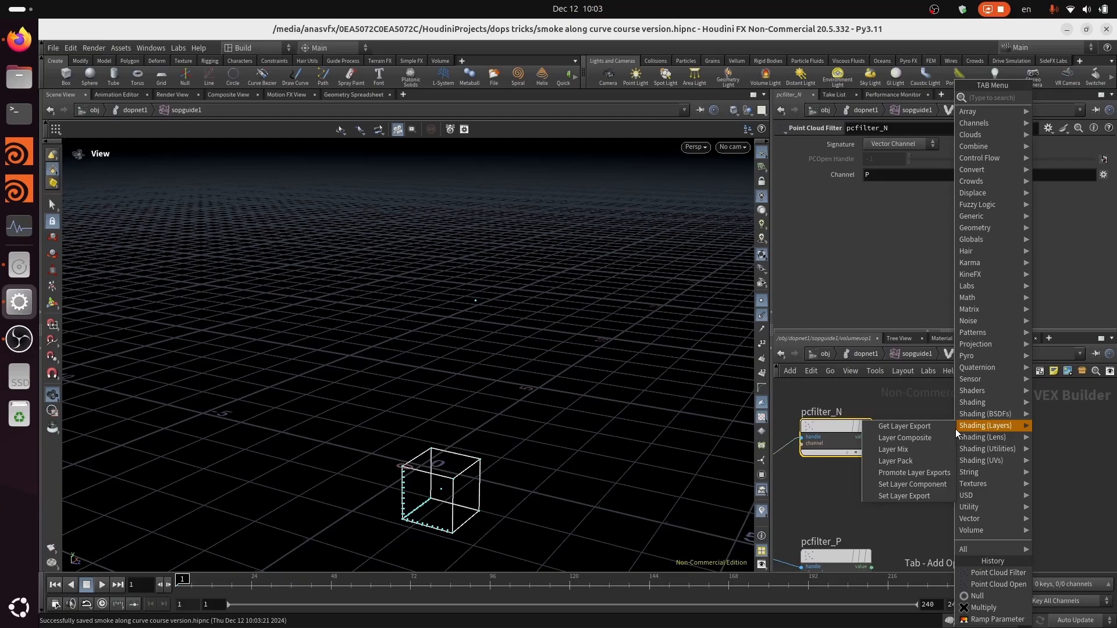
{"action": "key", "text": "Escape"}
{"action": "key", "text": "Tab"}
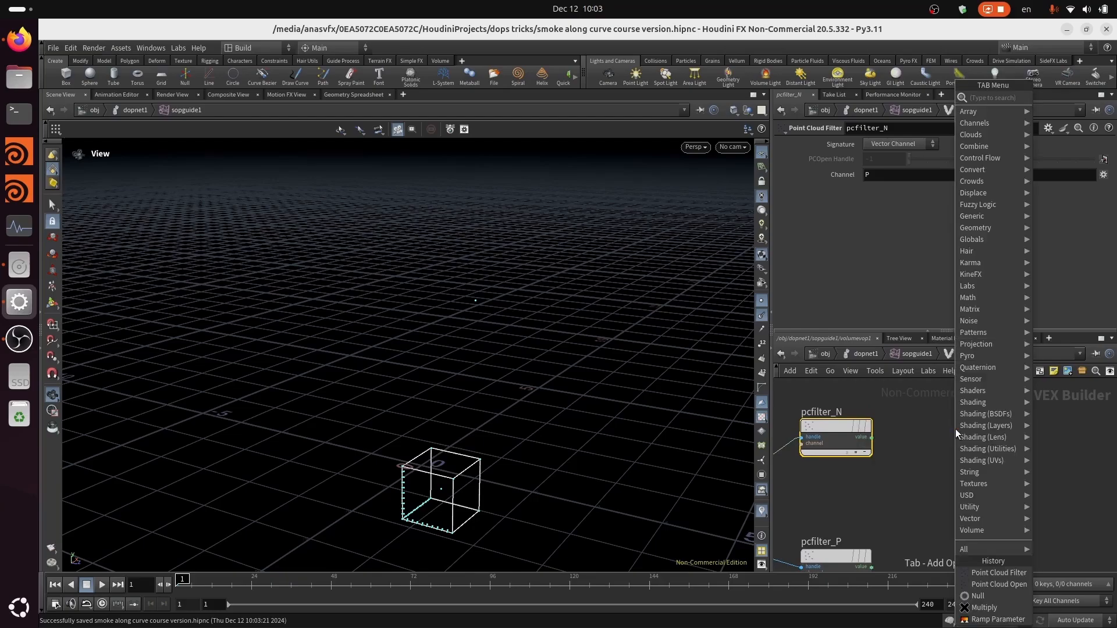
{"action": "type", "text": "ne"}
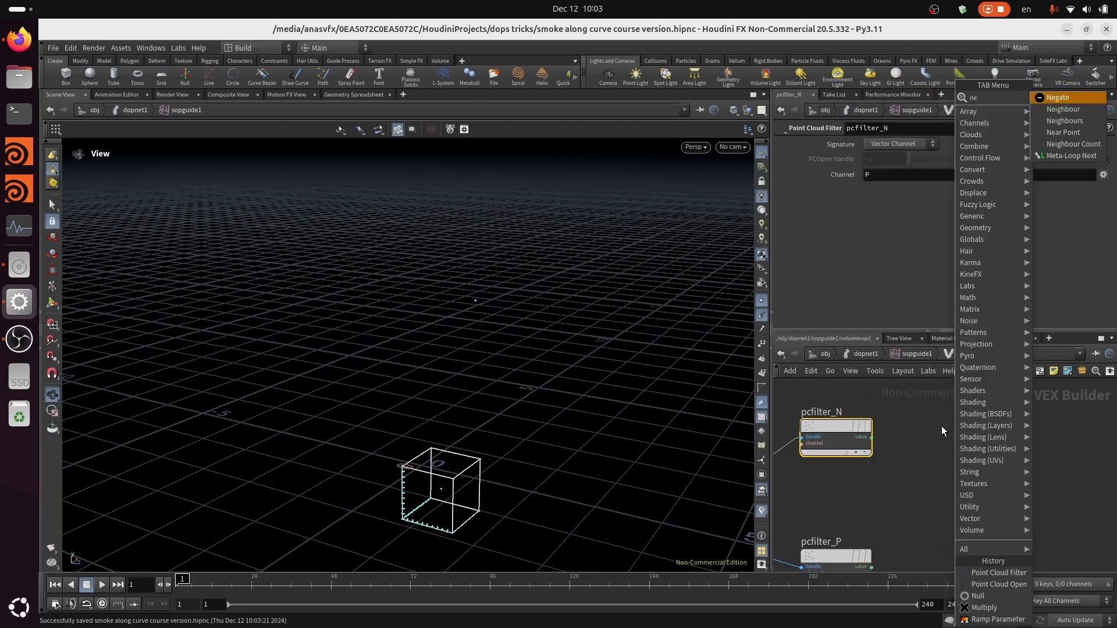
{"action": "left_click", "coordinate": [1065, 100]}
{"action": "left_click", "coordinate": [964, 441]}
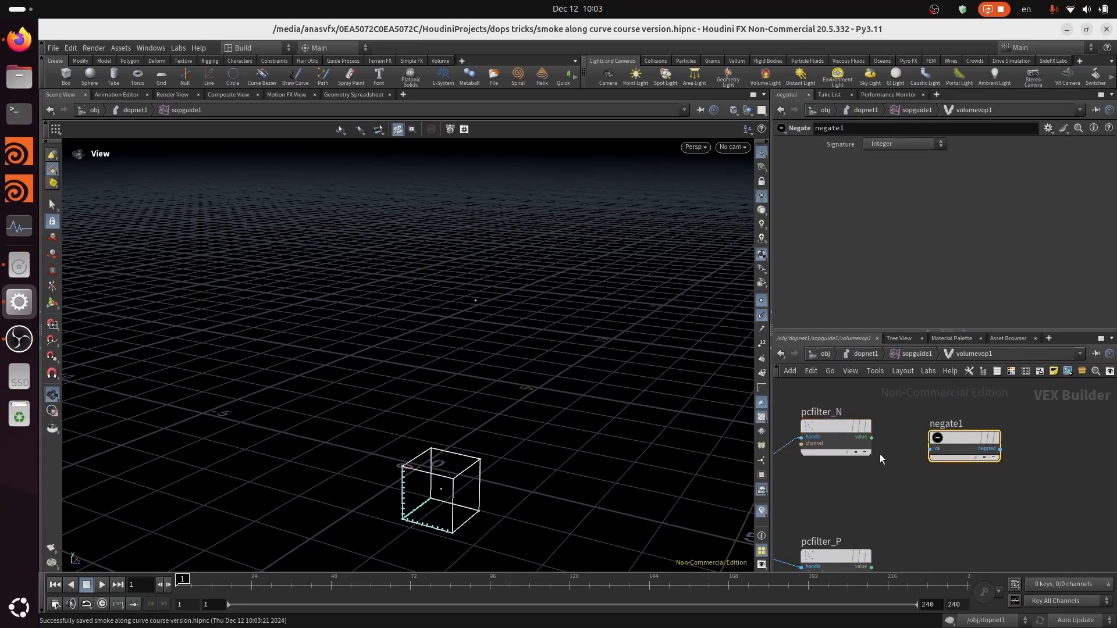
{"action": "mouse_move", "coordinate": [872, 437]}
{"action": "left_mouse_down"}
{"action": "mouse_move", "coordinate": [934, 449]}
{"action": "mouse_move", "coordinate": [983, 427]}
{"action": "left_mouse_up"}
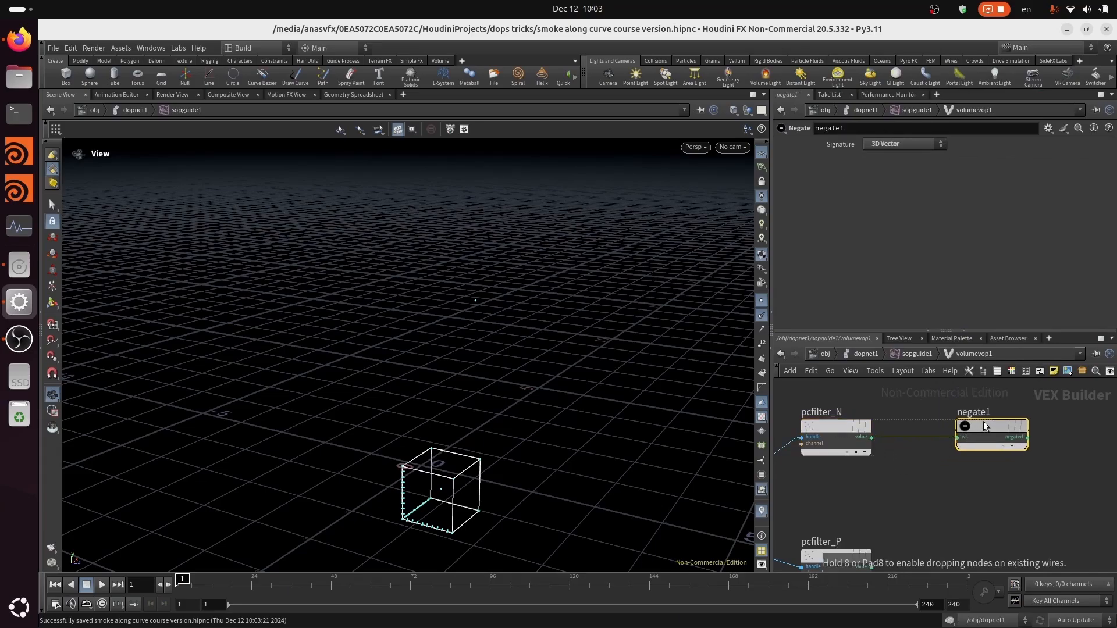
Add a Normalize node after negate1, wire the negated output into it, line it up with negate1, and save the scene.
{"action": "middle_click_drag", "start_coordinate": [1026, 488], "coordinate": [880, 492]}
{"action": "right_click_drag", "start_coordinate": [981, 424], "coordinate": [960, 439]}
{"action": "key", "text": "Tab"}
{"action": "type", "text": "n"}
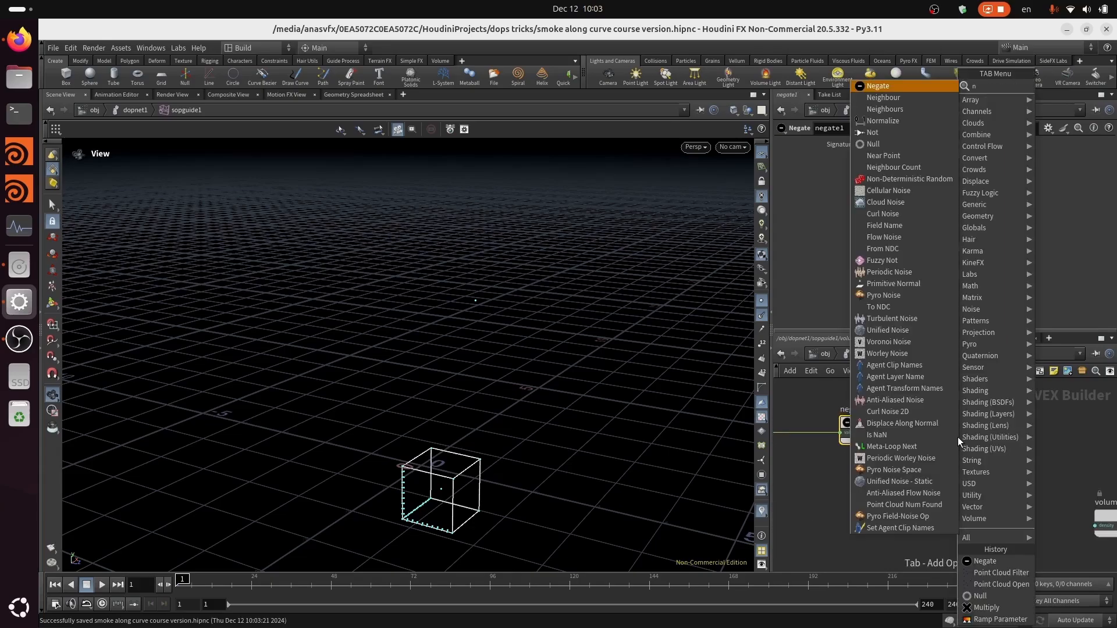
{"action": "type", "text": "orm"}
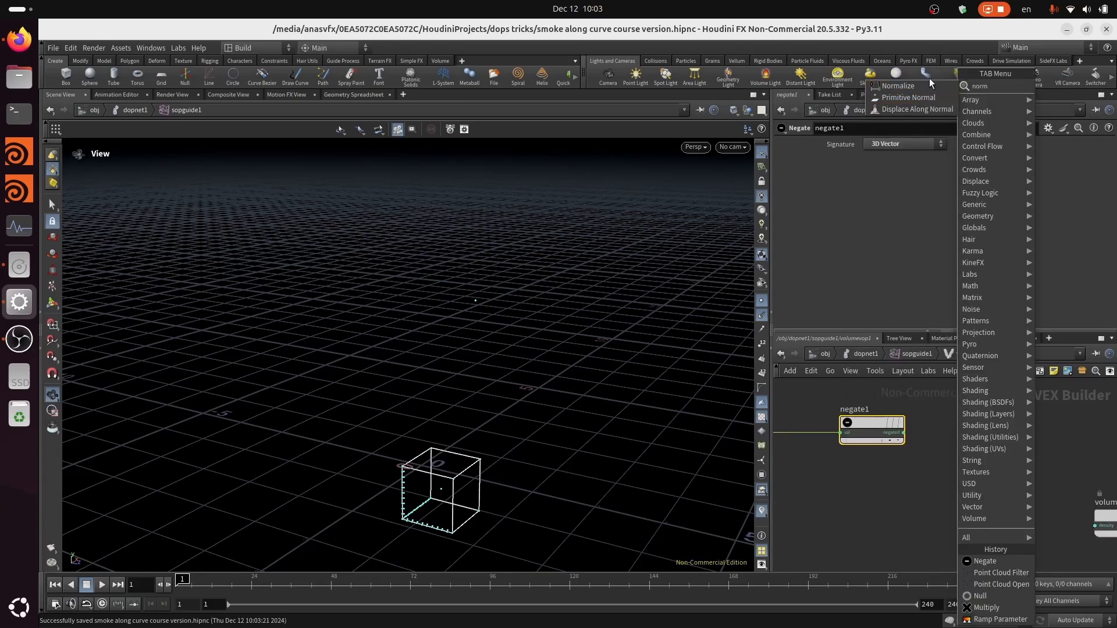
{"action": "left_click", "coordinate": [922, 86]}
{"action": "left_click", "coordinate": [990, 441]}
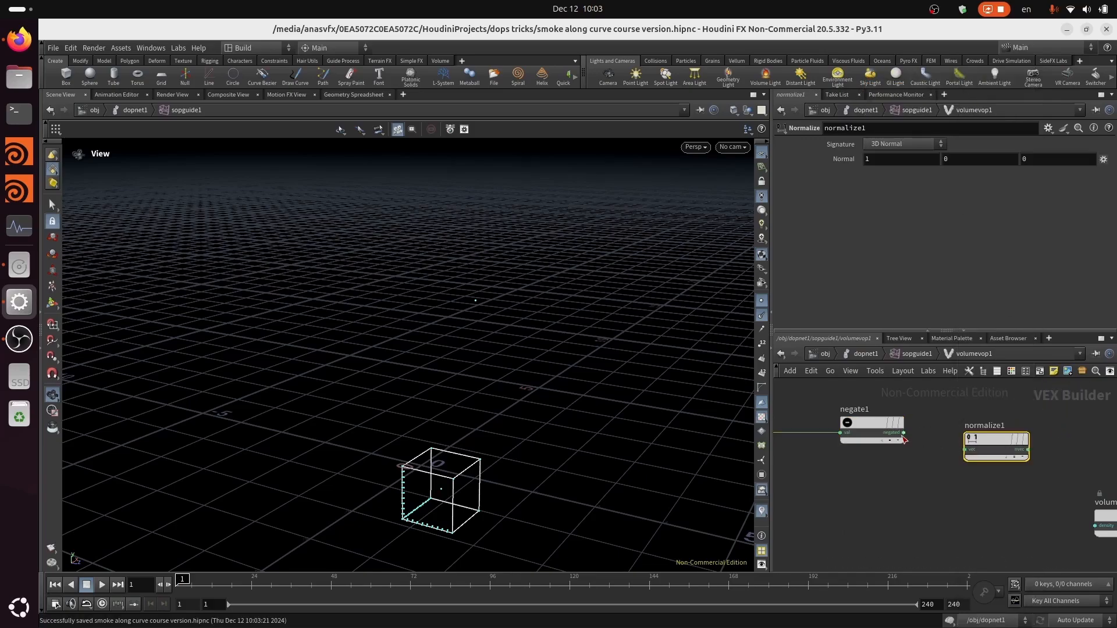
{"action": "left_click", "coordinate": [903, 433]}
{"action": "left_click", "coordinate": [965, 449]}
{"action": "left_click_drag", "start_coordinate": [1002, 437], "coordinate": [1035, 422]}
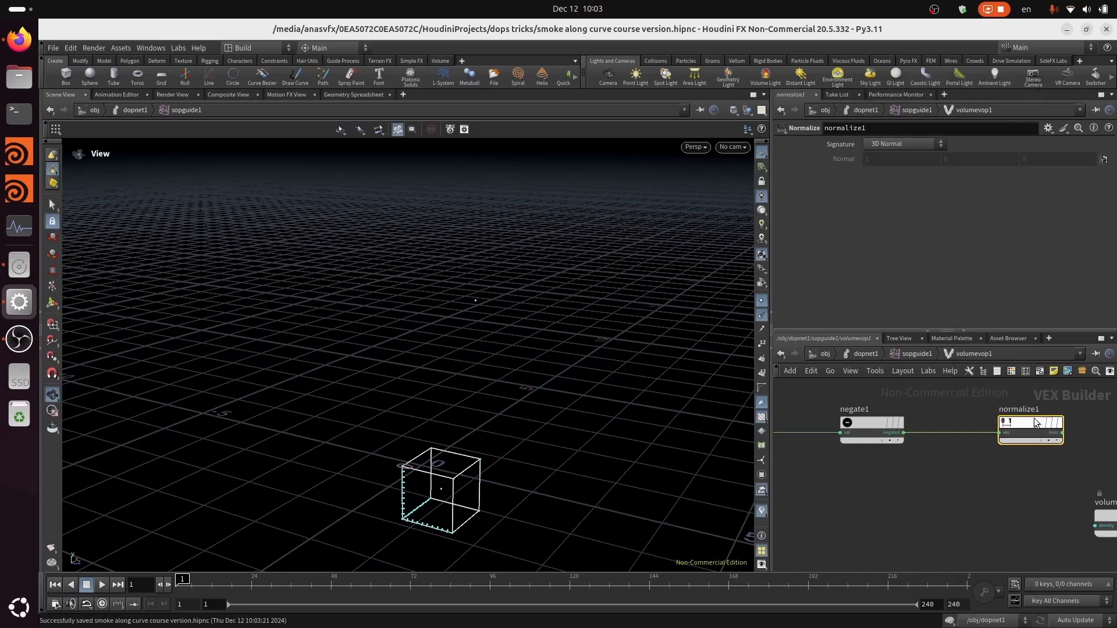
{"action": "scroll", "coordinate": [1035, 423], "scroll_direction": "down", "scroll_amount": 3}
{"action": "scroll", "coordinate": [1019, 451], "scroll_direction": "down", "scroll_amount": 2}
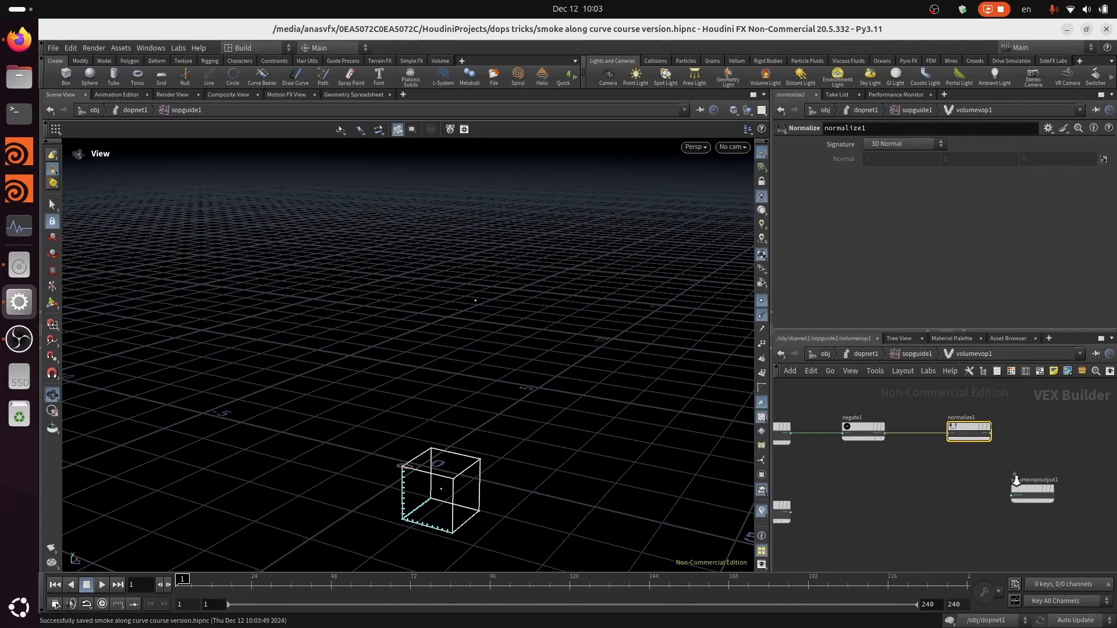
Add a Subtract node after pcfilter_P and wire pcfilter_P's value output into its first input.
{"action": "middle_click_drag", "start_coordinate": [840, 526], "coordinate": [945, 512]}
{"action": "scroll", "coordinate": [966, 482], "scroll_direction": "up", "scroll_amount": 3}
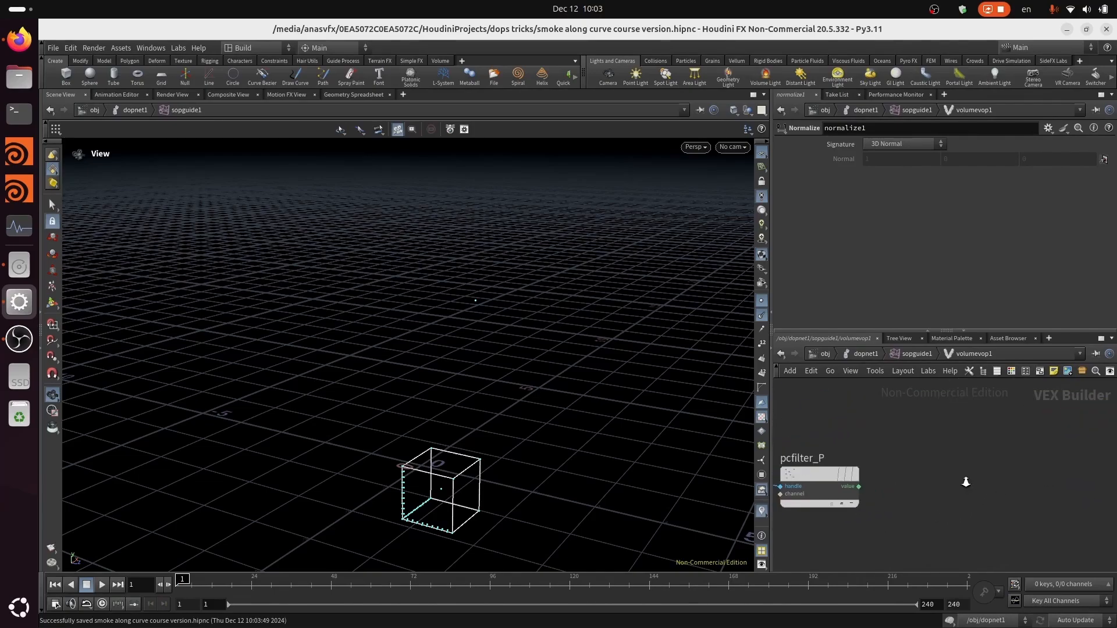
{"action": "middle_click_drag", "start_coordinate": [950, 469], "coordinate": [950, 512]}
{"action": "scroll", "coordinate": [1015, 451], "scroll_direction": "down", "scroll_amount": 2}
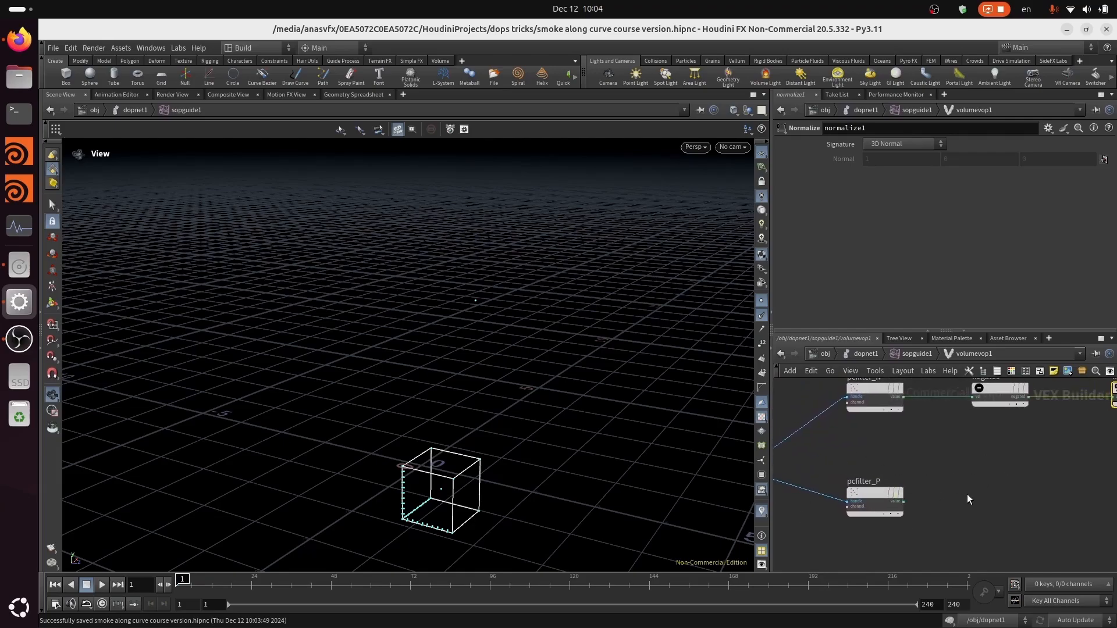
{"action": "key", "text": "Tab"}
{"action": "type", "text": "subt"}
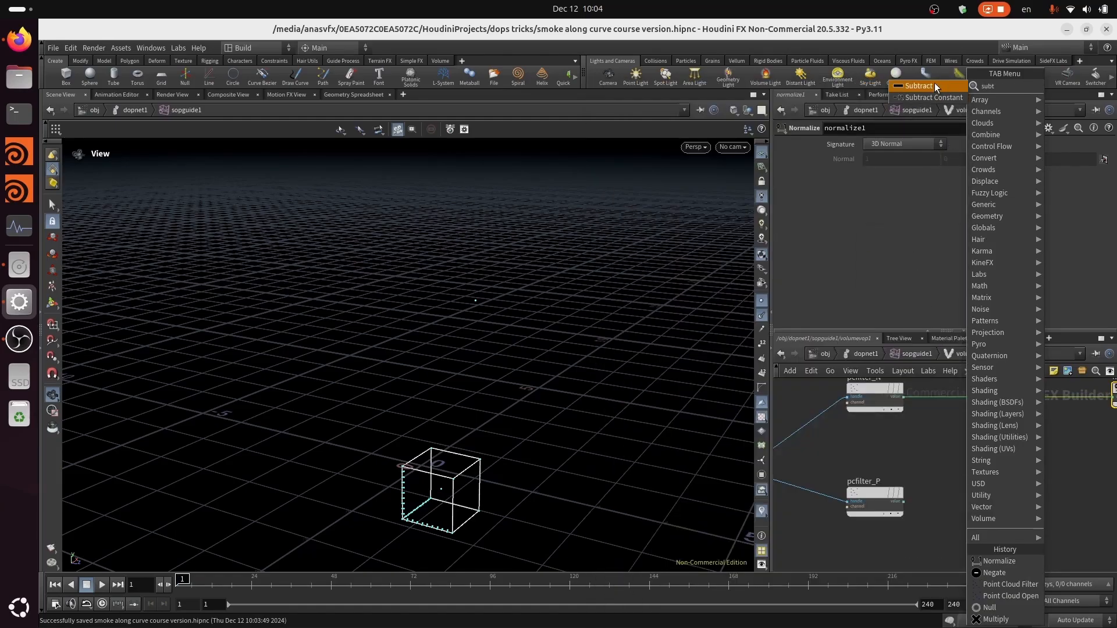
{"action": "left_click", "coordinate": [936, 86]}
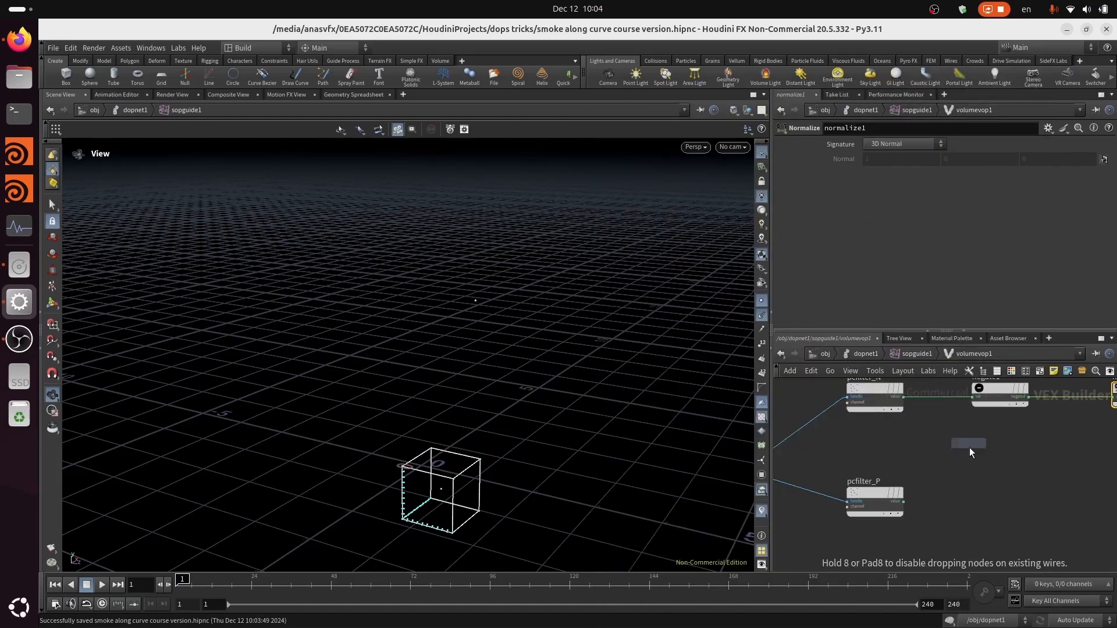
{"action": "left_click", "coordinate": [979, 484]}
{"action": "scroll", "coordinate": [947, 503], "scroll_direction": "up", "scroll_amount": 3}
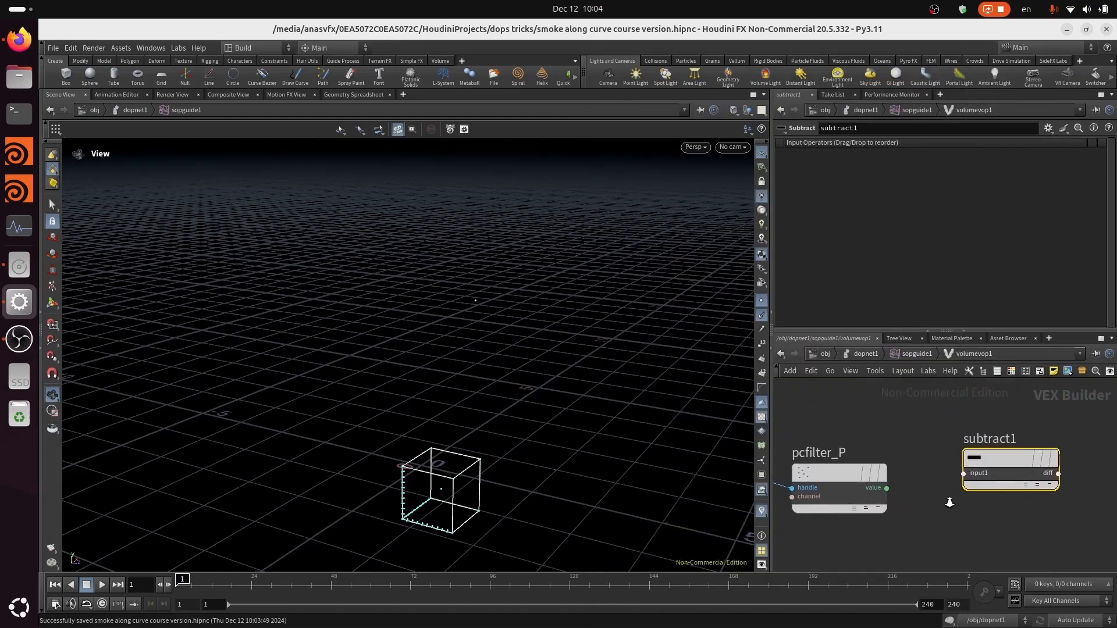
{"action": "left_click", "coordinate": [887, 489]}
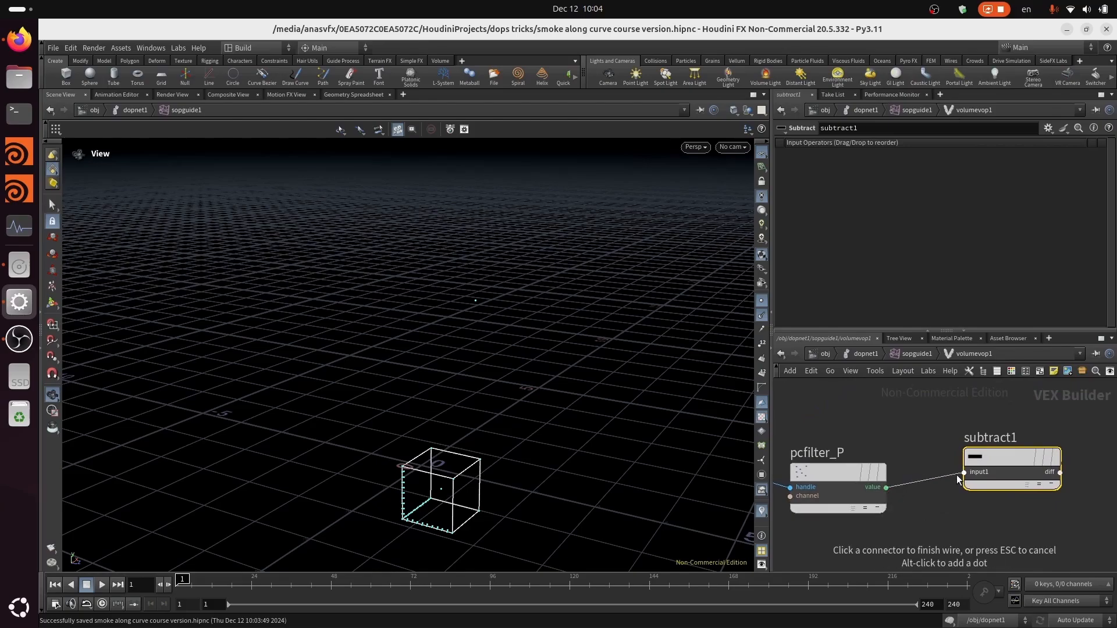
{"action": "left_click", "coordinate": [963, 472]}
Wire volumevopglobal1's P output into subtract1's second input and nudge pcfilter_P upward in front of subtract1.
{"action": "left_click", "coordinate": [1060, 472]}
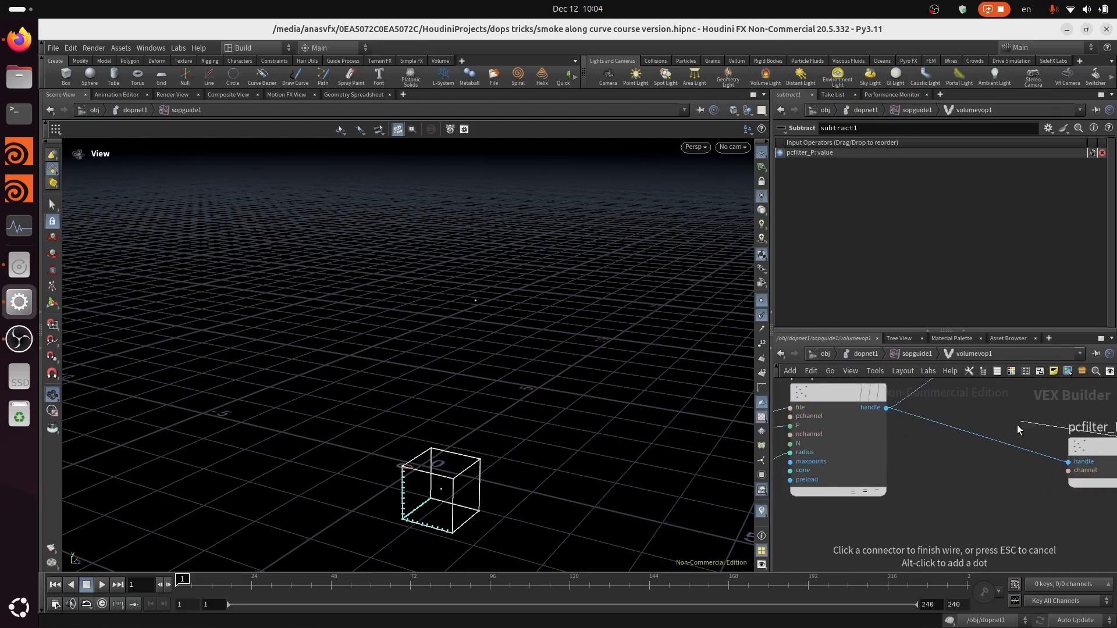
{"action": "scroll", "coordinate": [977, 455], "scroll_direction": "down", "scroll_amount": 5}
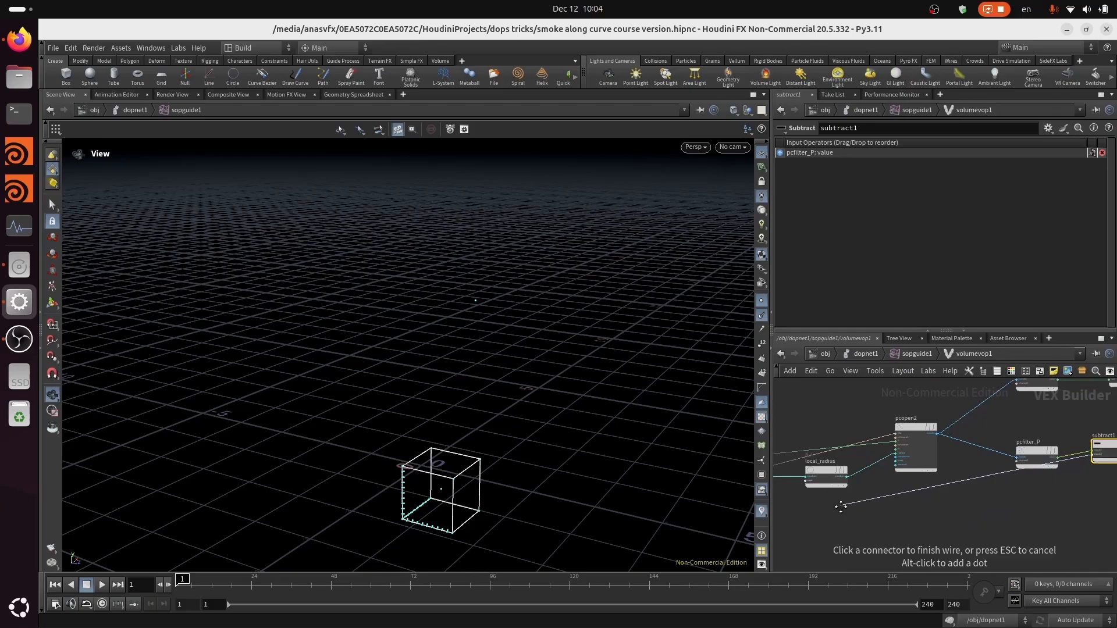
{"action": "middle_click_drag", "start_coordinate": [841, 507], "coordinate": [1100, 522]}
{"action": "middle_click_drag", "start_coordinate": [841, 530], "coordinate": [1102, 521]}
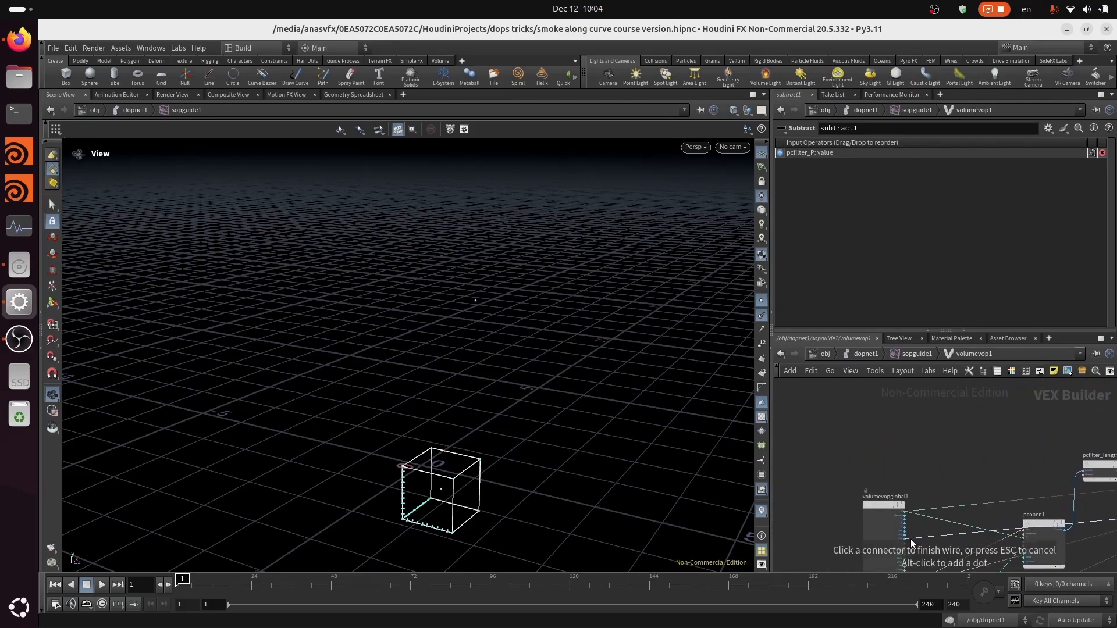
{"action": "scroll", "coordinate": [910, 539], "scroll_direction": "up", "scroll_amount": 6}
{"action": "left_click", "coordinate": [890, 466]}
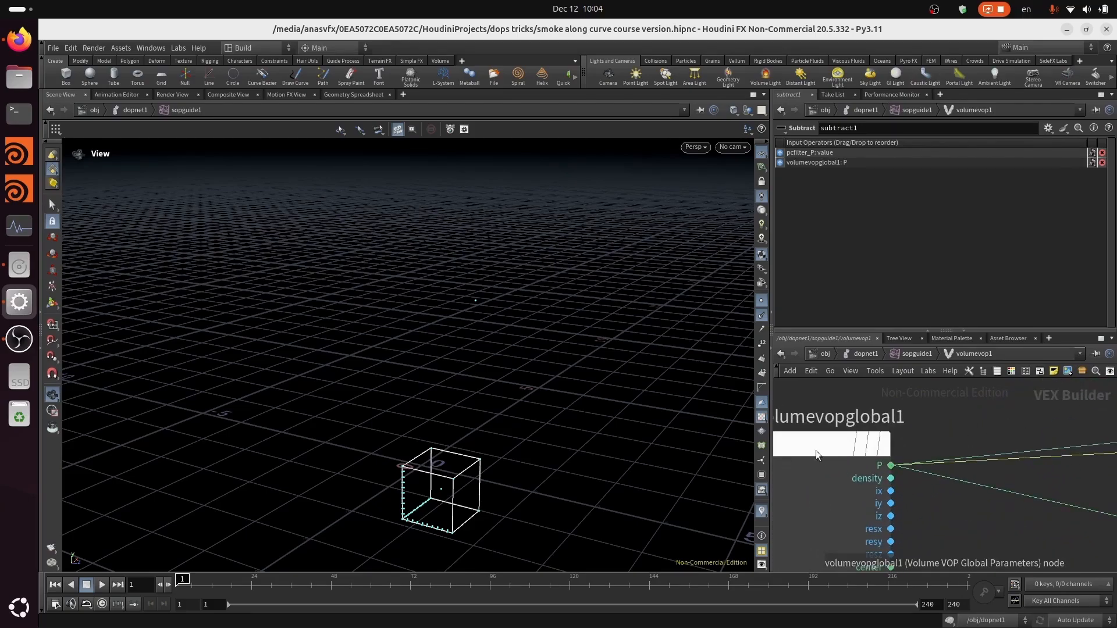
{"action": "scroll", "coordinate": [900, 428], "scroll_direction": "down", "scroll_amount": 5}
{"action": "middle_click_drag", "start_coordinate": [898, 523], "coordinate": [619, 564]}
{"action": "middle_click_drag", "start_coordinate": [965, 528], "coordinate": [744, 521]}
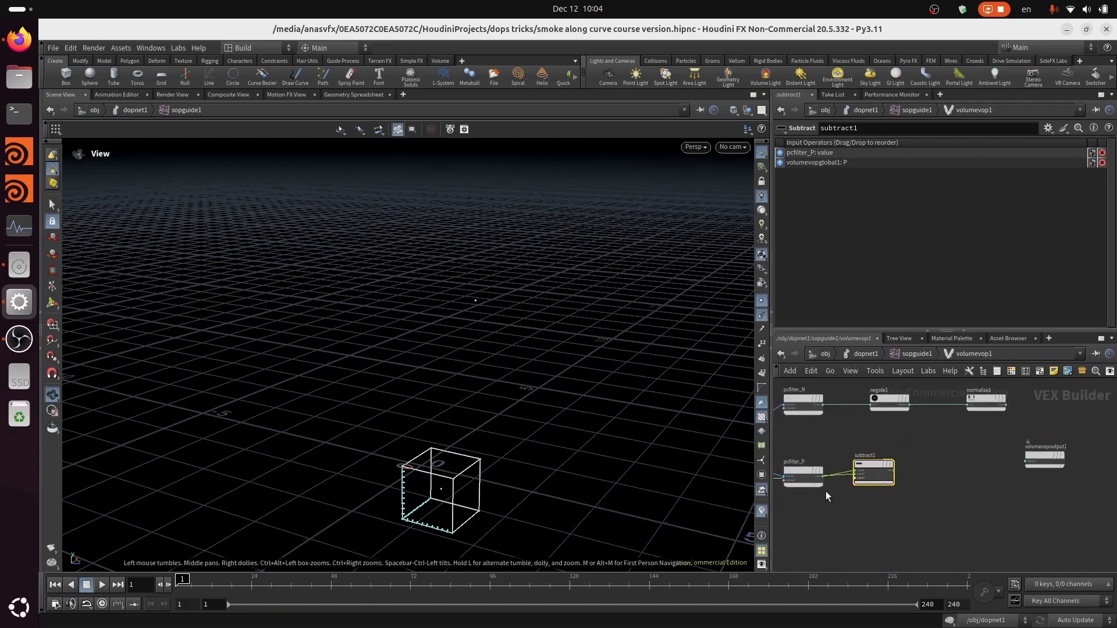
{"action": "left_click_drag", "start_coordinate": [803, 470], "coordinate": [798, 452]}
Add a Normalize node after subtract1, wire the diff output into it, and move it farther along the row.
{"action": "scroll", "coordinate": [932, 487], "scroll_direction": "up", "scroll_amount": 3}
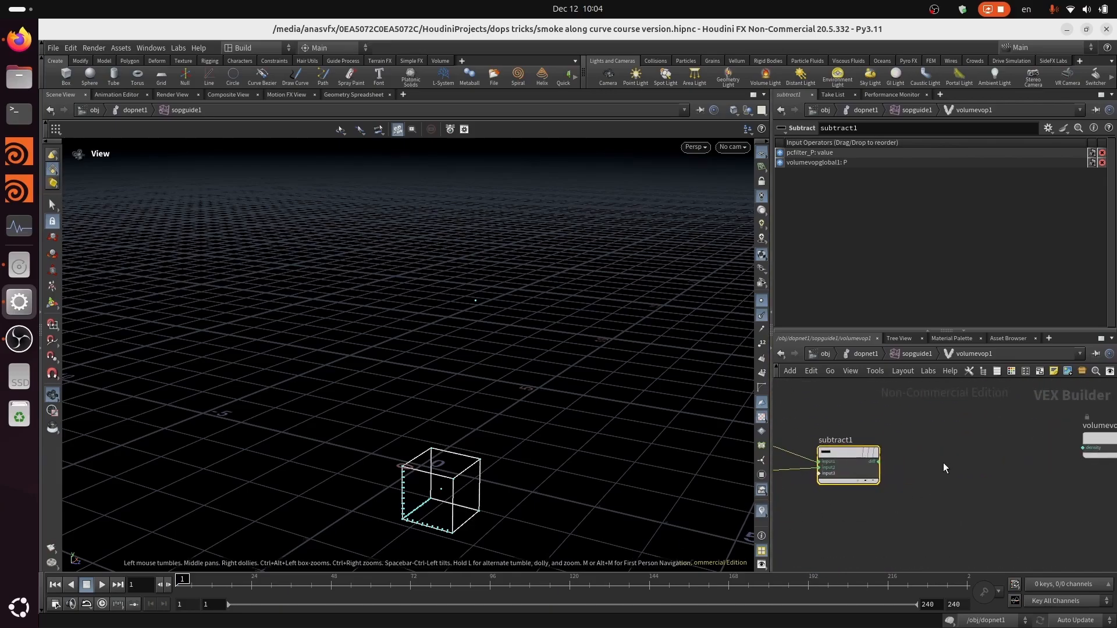
{"action": "middle_click_drag", "start_coordinate": [892, 462], "coordinate": [882, 507]}
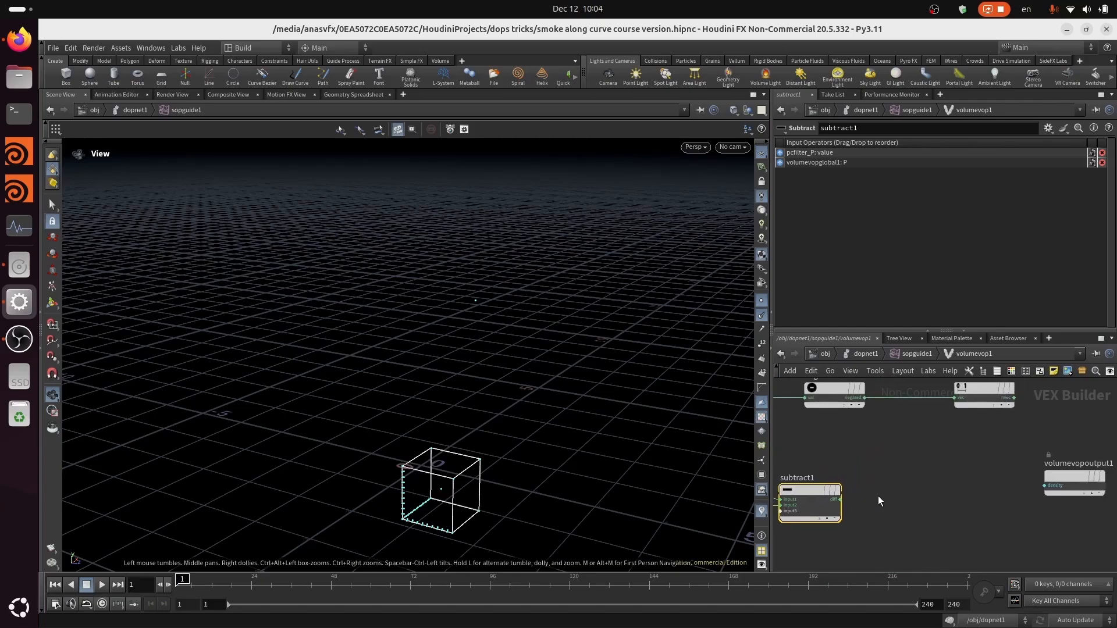
{"action": "key", "text": "Tab"}
{"action": "key", "text": "Escape"}
{"action": "key", "text": "Tab"}
{"action": "type", "text": "no"}
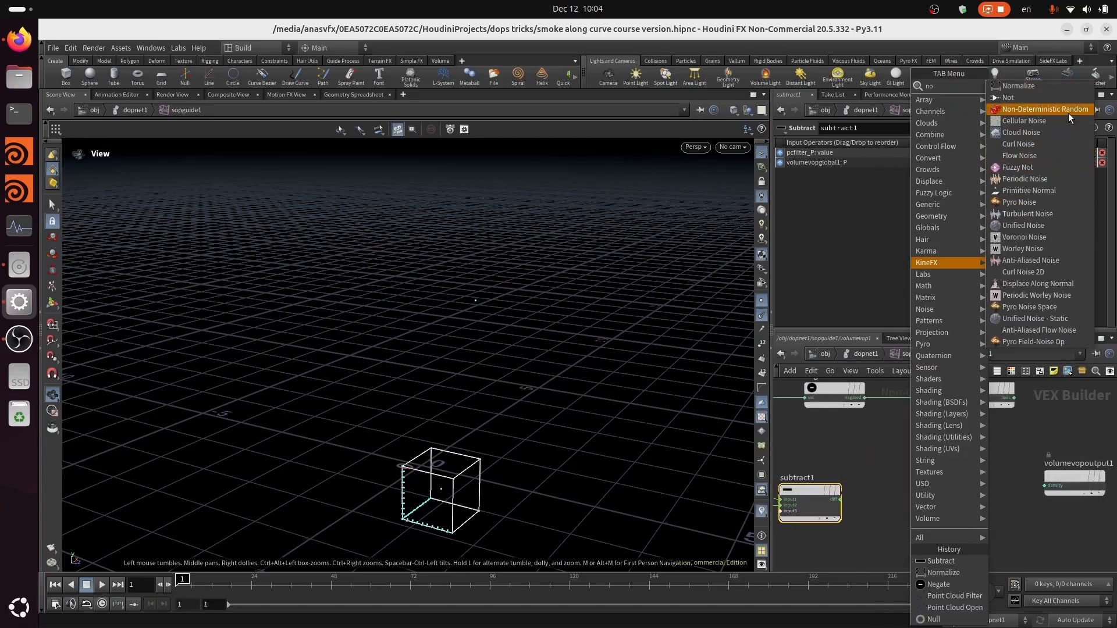
{"action": "left_click", "coordinate": [1050, 84]}
{"action": "left_click", "coordinate": [930, 488]}
{"action": "left_click_drag", "start_coordinate": [930, 488], "coordinate": [942, 500]}
{"action": "left_click", "coordinate": [840, 498]}
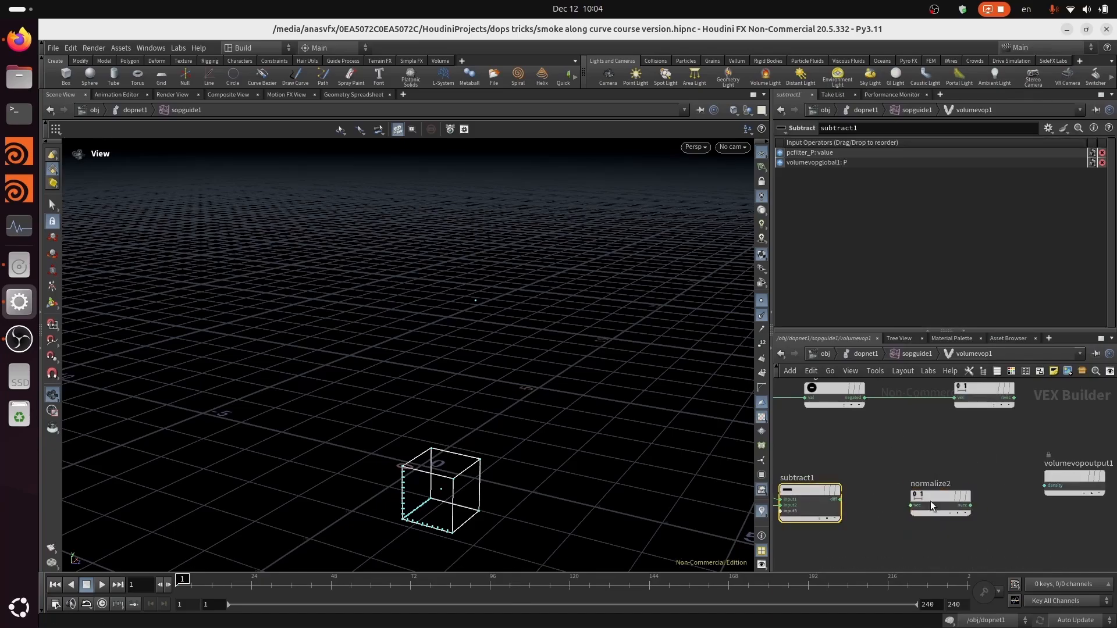
{"action": "left_click", "coordinate": [911, 505]}
{"action": "left_click", "coordinate": [839, 499]}
{"action": "middle_click_drag", "start_coordinate": [1000, 506], "coordinate": [944, 488]}
{"action": "left_click_drag", "start_coordinate": [891, 479], "coordinate": [945, 472]}
Move volumevopoutput1 up and away from the two node rows to clear space after the Normalize nodes.
{"action": "middle_click_drag", "start_coordinate": [1082, 495], "coordinate": [989, 518]}
{"action": "scroll", "coordinate": [990, 517], "scroll_direction": "down", "scroll_amount": 3}
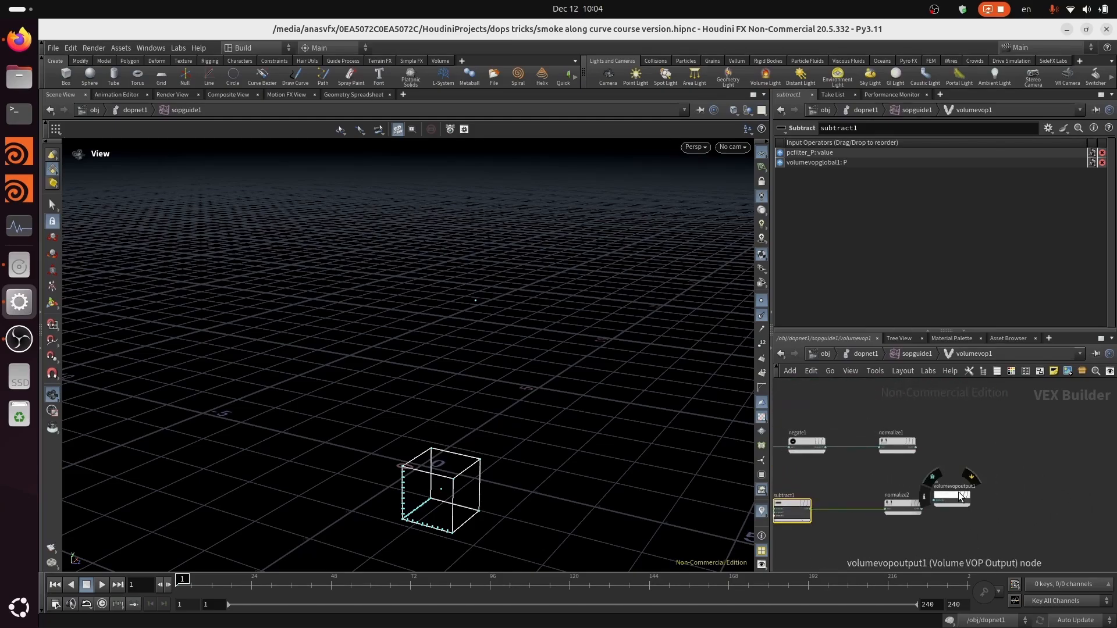
{"action": "left_click_drag", "start_coordinate": [949, 497], "coordinate": [966, 394]}
{"action": "middle_click_drag", "start_coordinate": [981, 519], "coordinate": [1052, 563]}
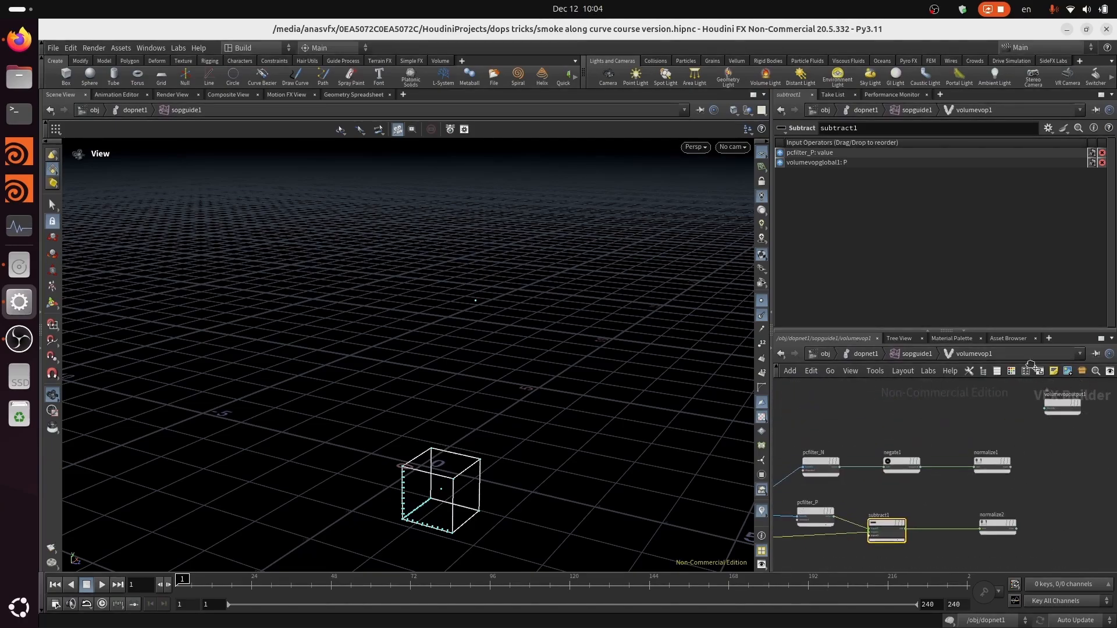
{"action": "middle_click_drag", "start_coordinate": [1071, 494], "coordinate": [1073, 557]}
{"action": "scroll", "coordinate": [1066, 515], "scroll_direction": "down", "scroll_amount": 3}
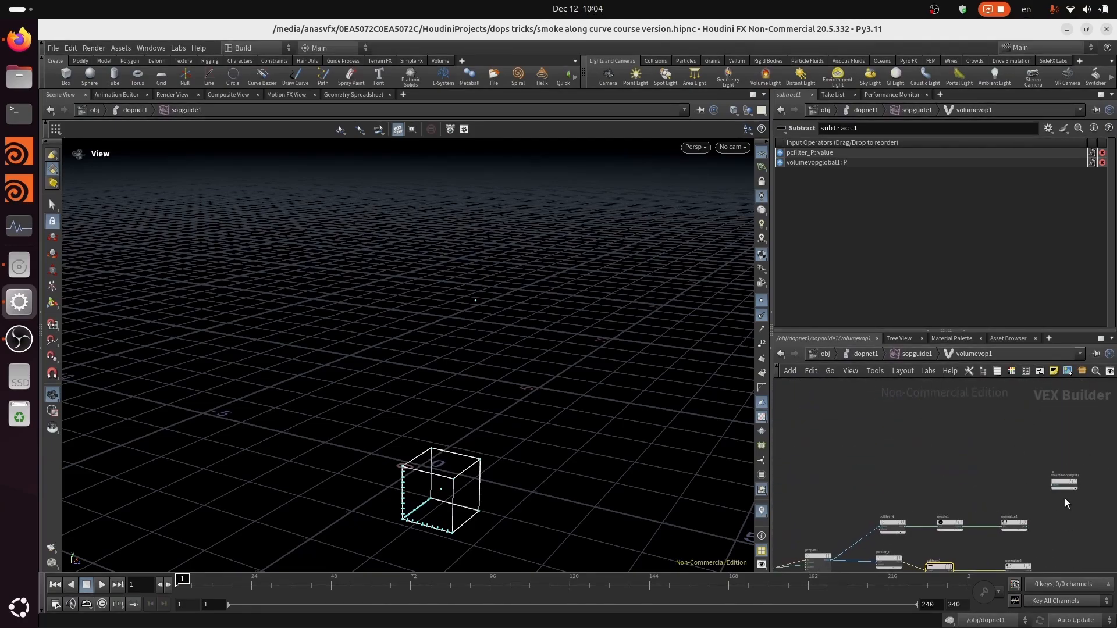
{"action": "left_click_drag", "start_coordinate": [1060, 484], "coordinate": [1010, 433]}
{"action": "middle_click_drag", "start_coordinate": [1112, 552], "coordinate": [1074, 452]}
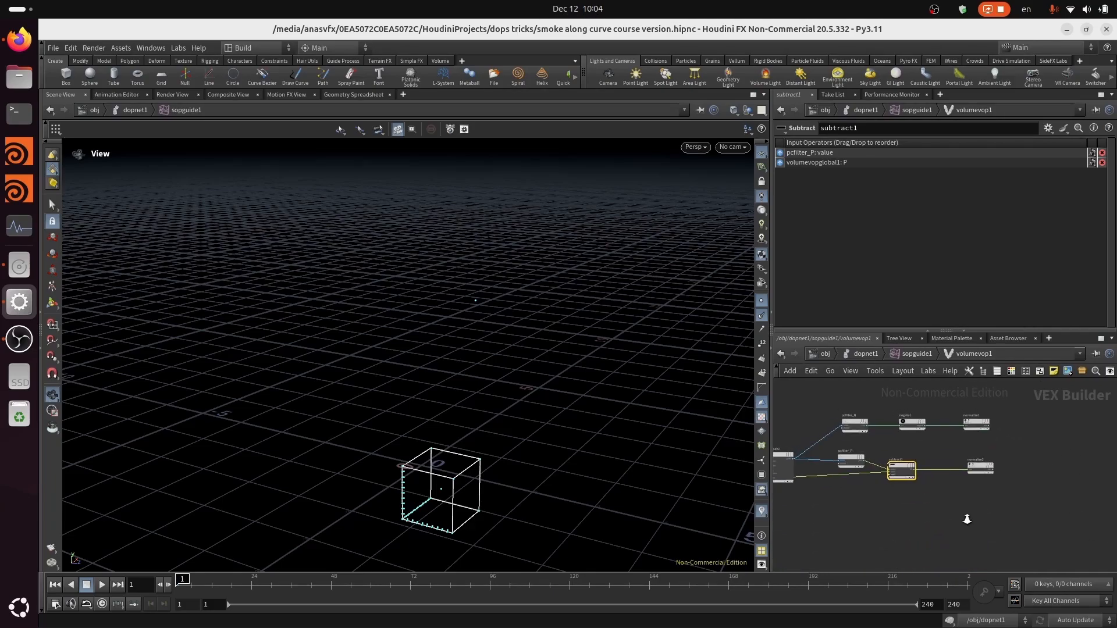
Add a Cross Product node between the pcfilter_N row and the pcfilter_P row.
{"action": "right_click_drag", "start_coordinate": [967, 519], "coordinate": [1004, 491]}
{"action": "middle_click_drag", "start_coordinate": [868, 488], "coordinate": [967, 509]}
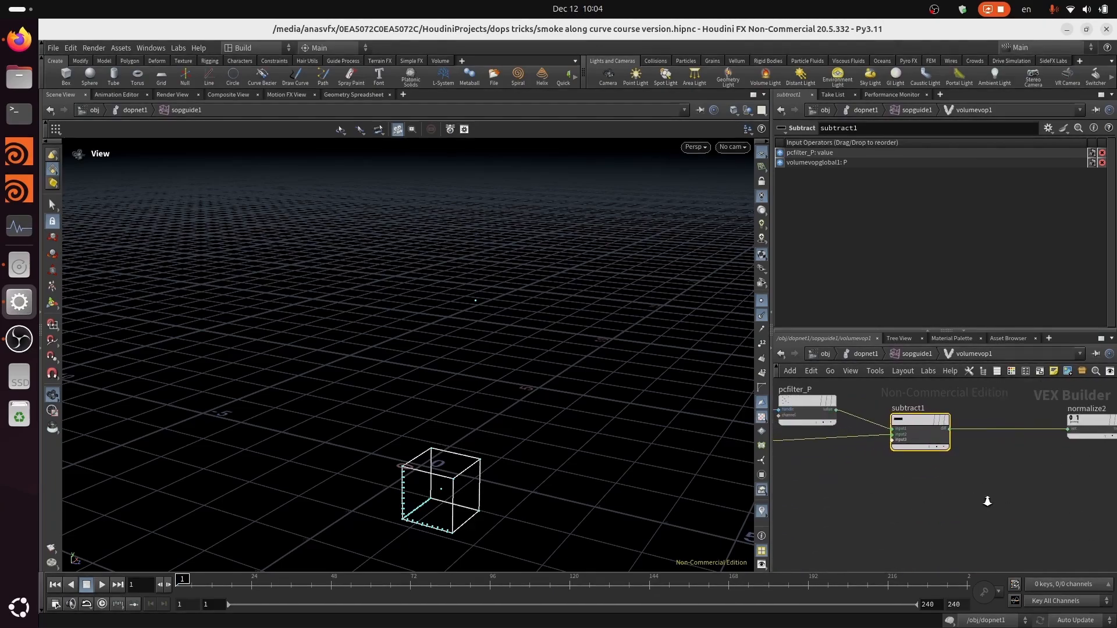
{"action": "scroll", "coordinate": [995, 497], "scroll_direction": "down", "scroll_amount": 2}
{"action": "key", "text": "Tab"}
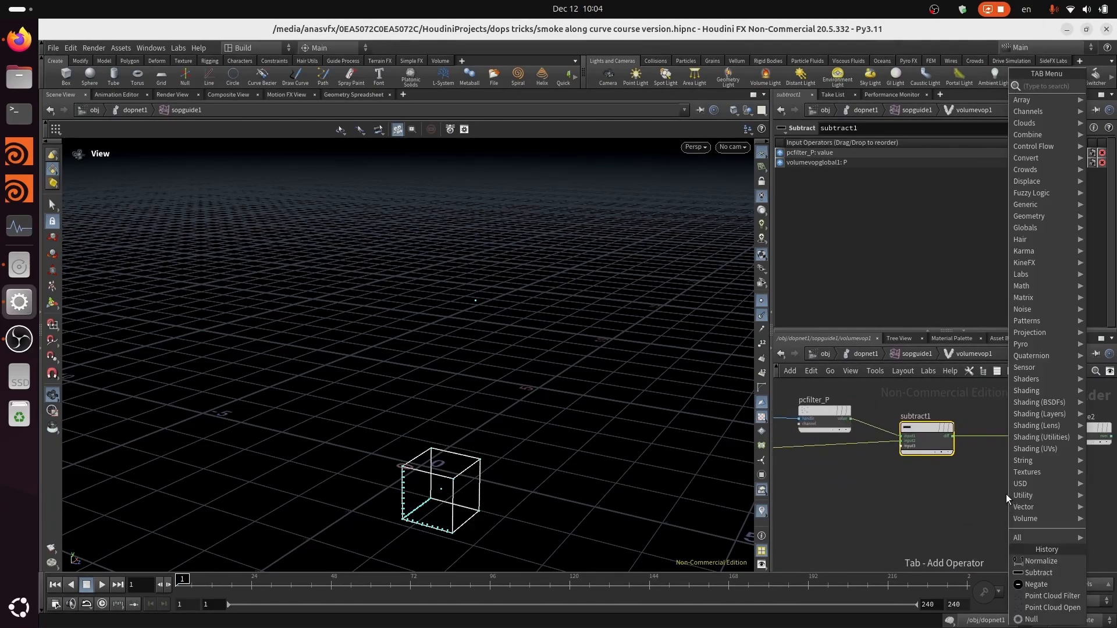
{"action": "type", "text": "cr"}
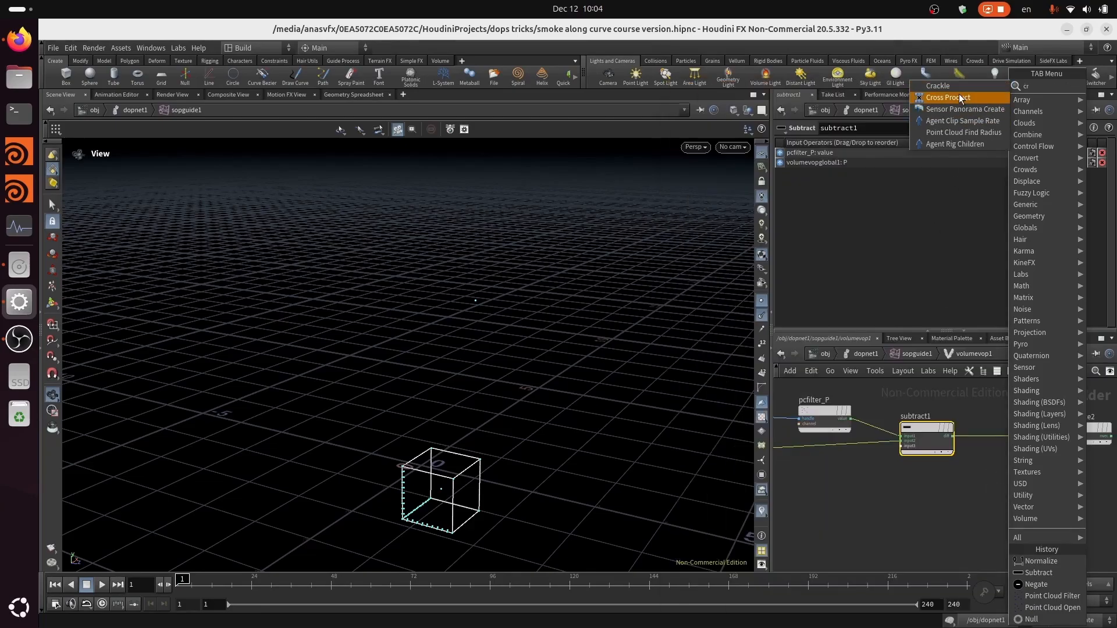
{"action": "left_click", "coordinate": [960, 97]}
{"action": "middle_click_drag", "start_coordinate": [995, 470], "coordinate": [1010, 515]}
{"action": "left_click", "coordinate": [1001, 436]}
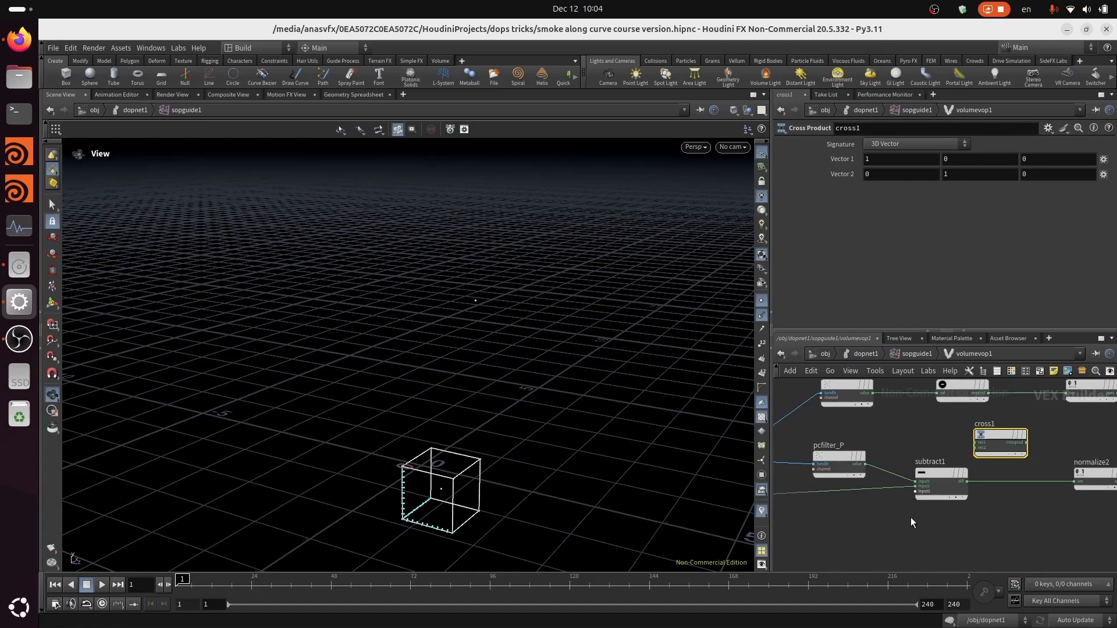
Move pcfilter_P, subtract1 and normalize2 farther down together and place cross1 in the gap between the two rows.
{"action": "scroll", "coordinate": [910, 518], "scroll_direction": "down", "scroll_amount": 5}
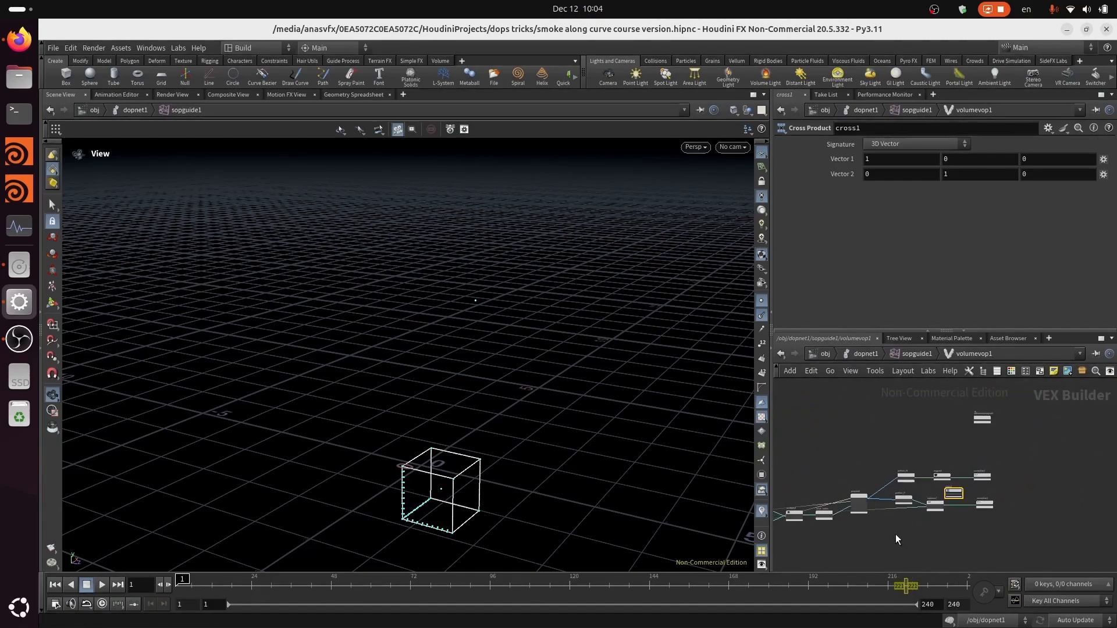
{"action": "scroll", "coordinate": [896, 534], "scroll_direction": "up", "scroll_amount": 3}
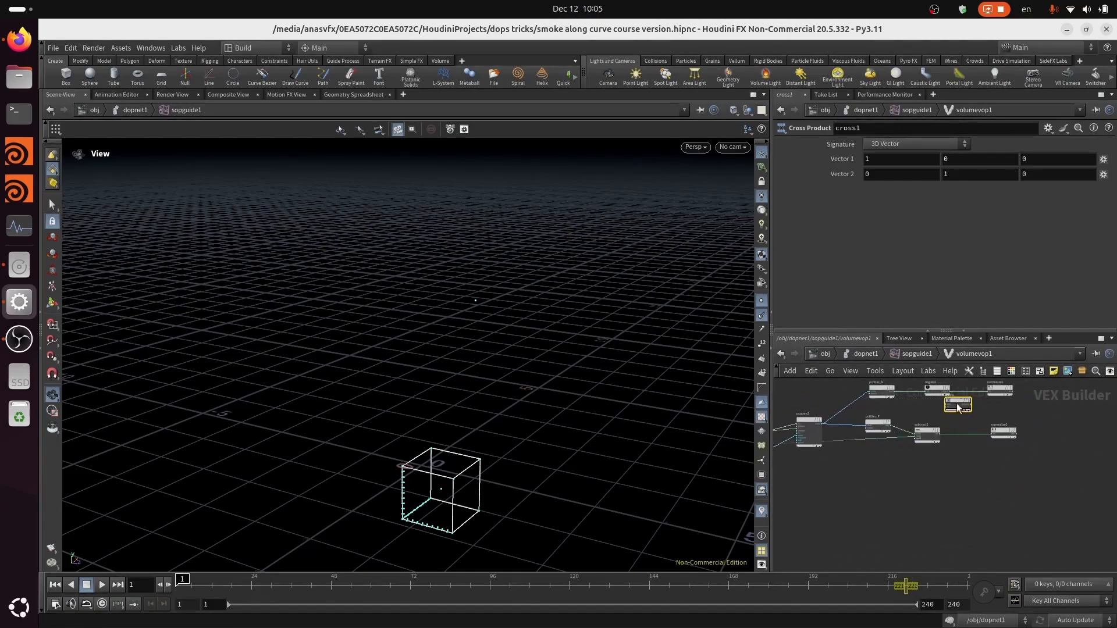
{"action": "left_click_drag", "start_coordinate": [850, 411], "coordinate": [986, 481]}
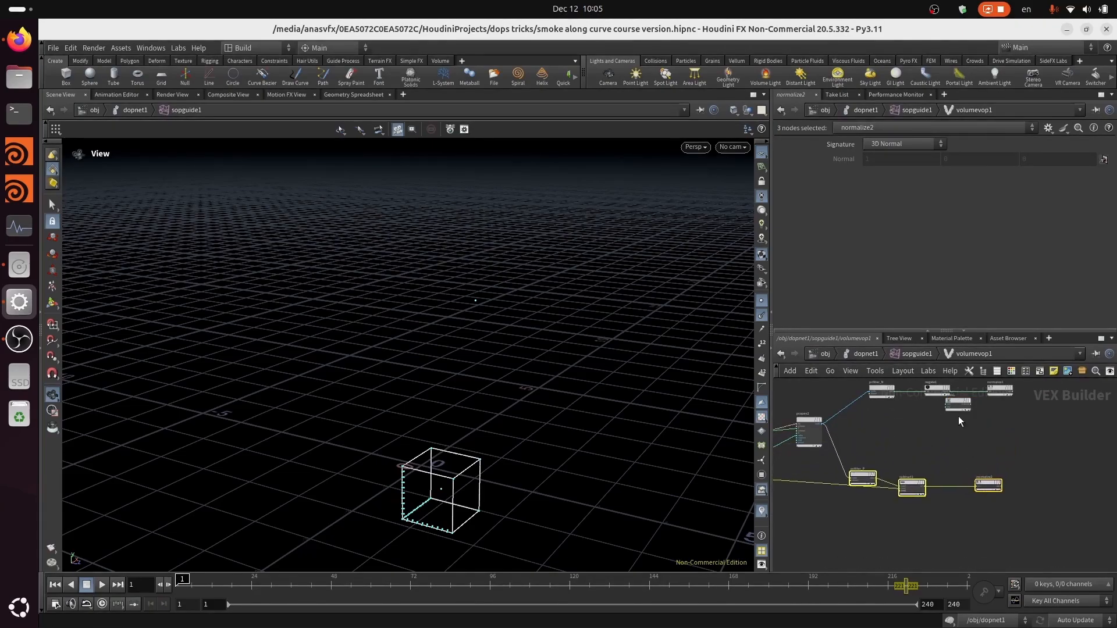
{"action": "scroll", "coordinate": [959, 417], "scroll_direction": "up", "scroll_amount": 3}
{"action": "middle_click_drag", "start_coordinate": [930, 449], "coordinate": [928, 484]}
{"action": "left_click_drag", "start_coordinate": [968, 419], "coordinate": [958, 457]}
Wire pcfilter_N's value into cross1's first input and subtract1's diff into its second input, and save the scene.
{"action": "left_click", "coordinate": [862, 435]}
{"action": "scroll", "coordinate": [864, 442], "scroll_direction": "up", "scroll_amount": 2}
{"action": "left_click", "coordinate": [850, 435]}
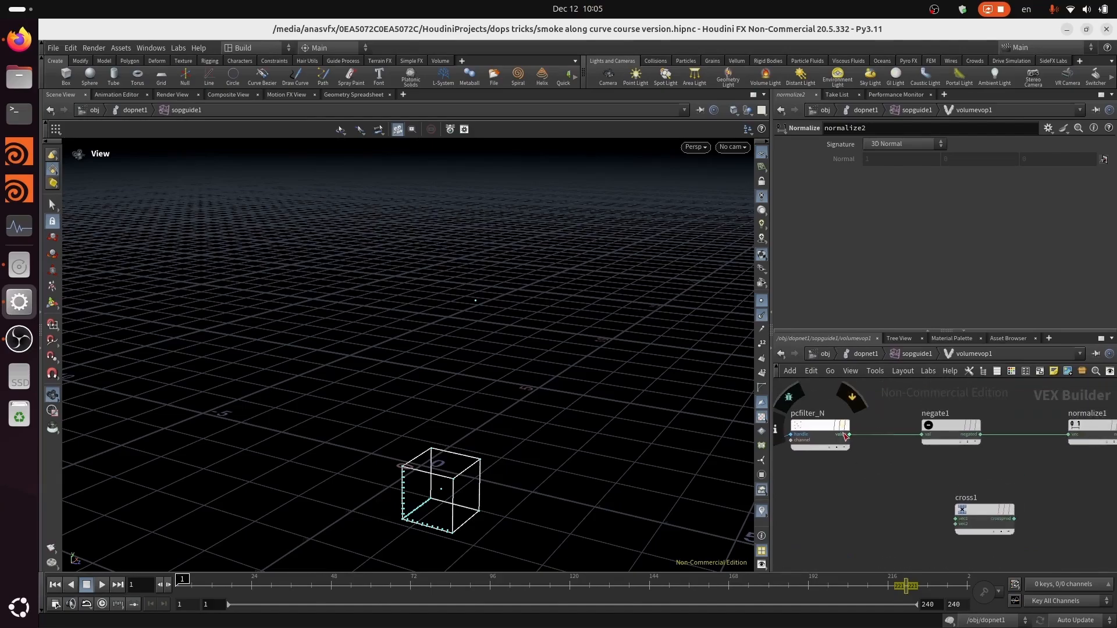
{"action": "left_click", "coordinate": [930, 511]}
{"action": "middle_click_drag", "start_coordinate": [931, 541], "coordinate": [908, 444]}
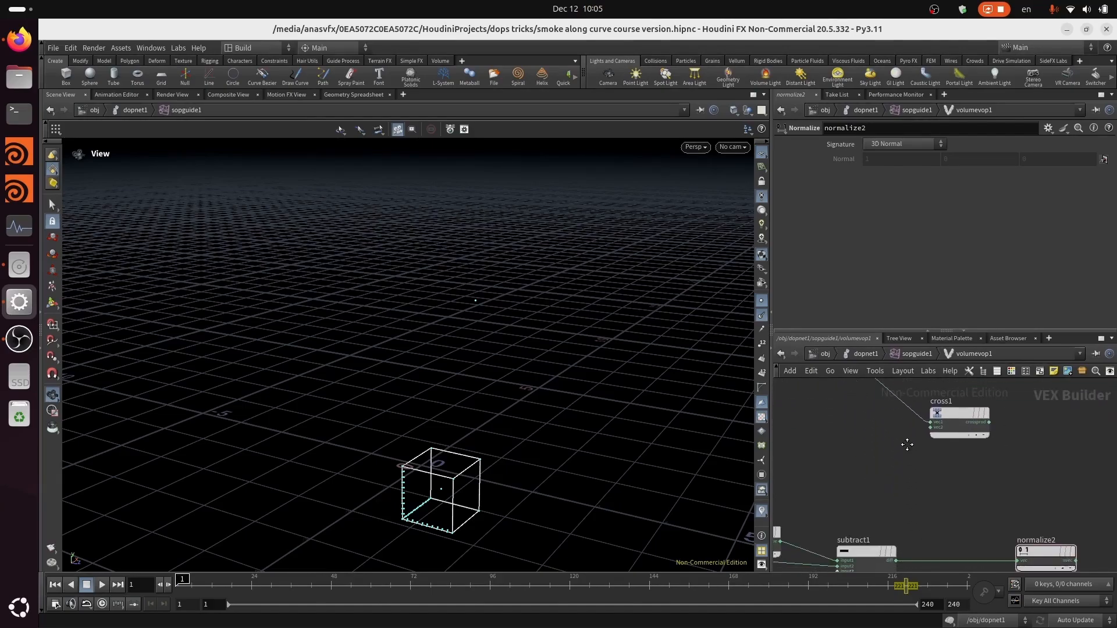
{"action": "left_click", "coordinate": [896, 561]}
{"action": "left_click", "coordinate": [944, 435]}
{"action": "key", "text": "ctrl+s"}
Add a Normalize node after cross1, wire the cross product into it, and line up the three Normalize nodes in a column.
{"action": "middle_click_drag", "start_coordinate": [1015, 464], "coordinate": [915, 496]}
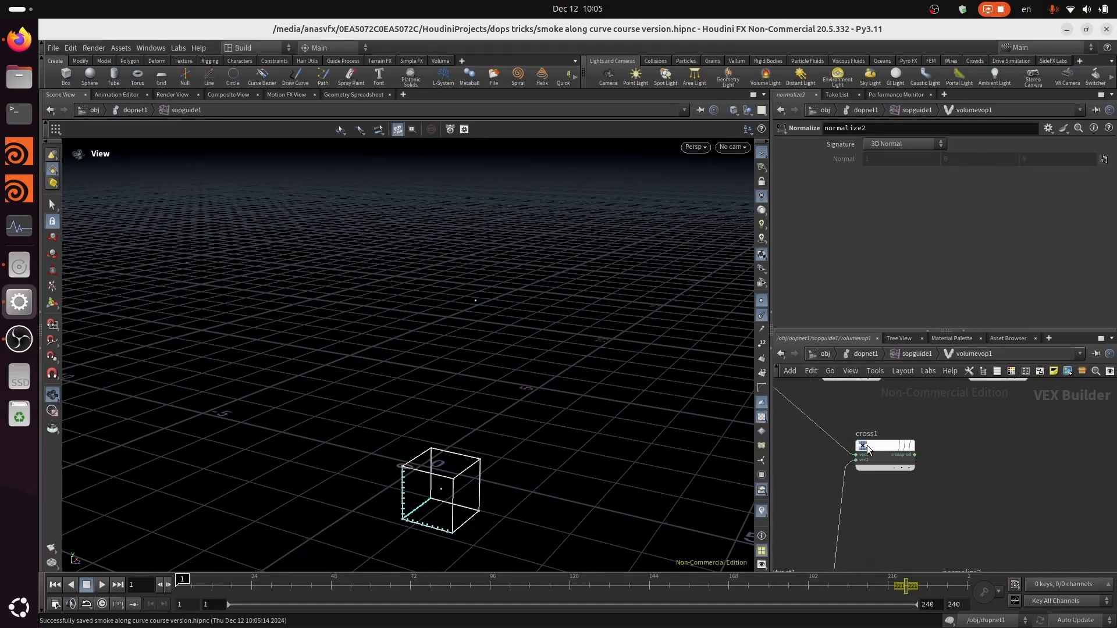
{"action": "left_click", "coordinate": [839, 443]}
{"action": "key", "text": "Tab"}
{"action": "type", "text": "no"}
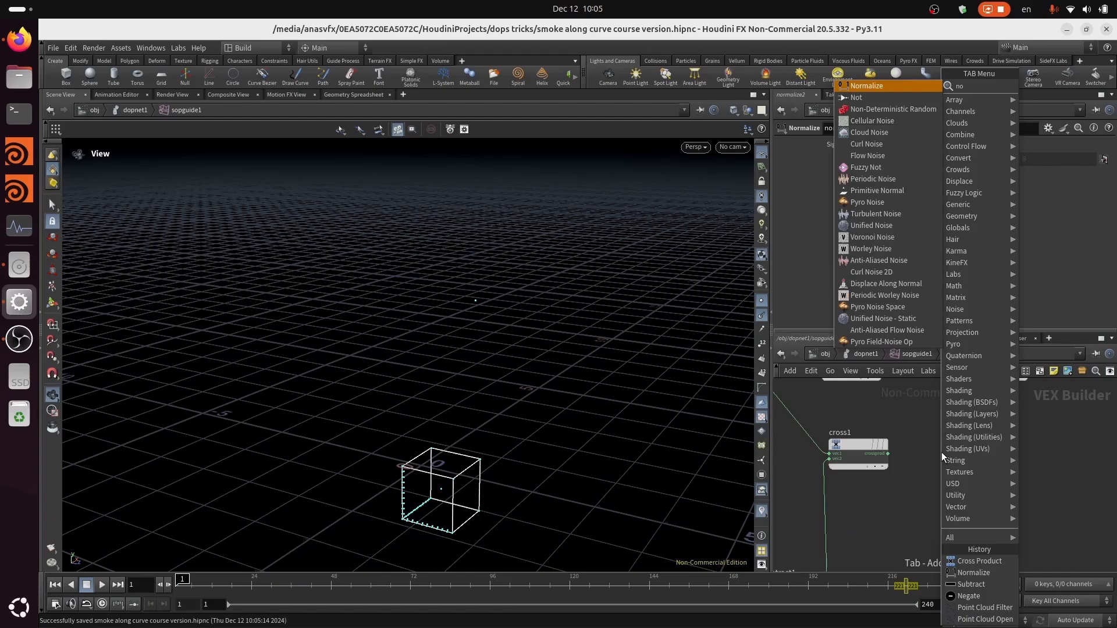
{"action": "left_click", "coordinate": [898, 90]}
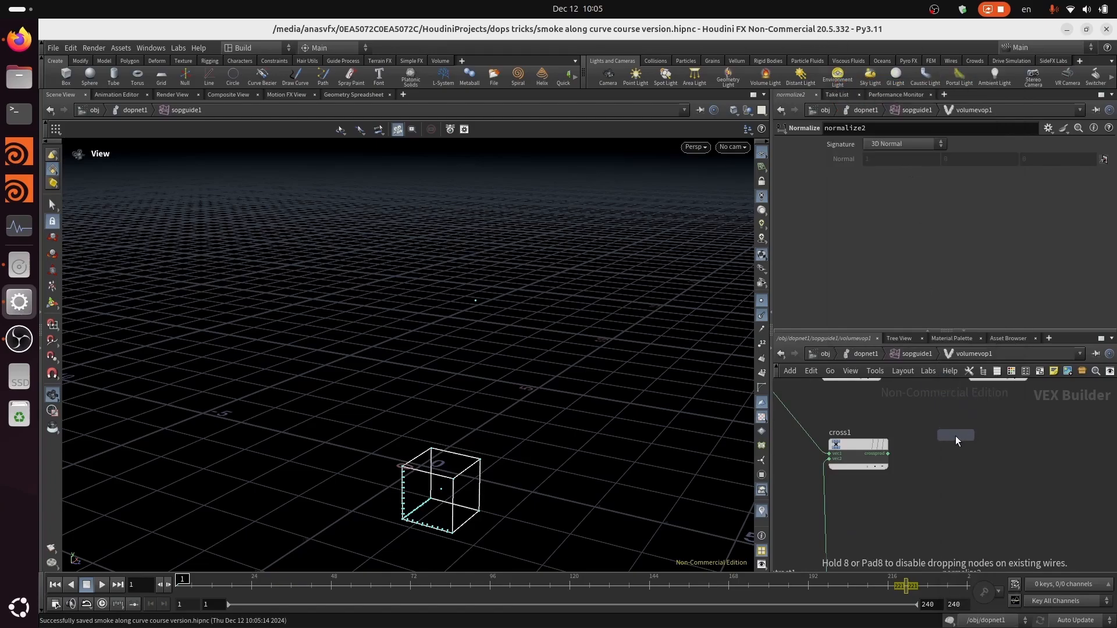
{"action": "left_click", "coordinate": [958, 463]}
{"action": "left_click", "coordinate": [888, 454]}
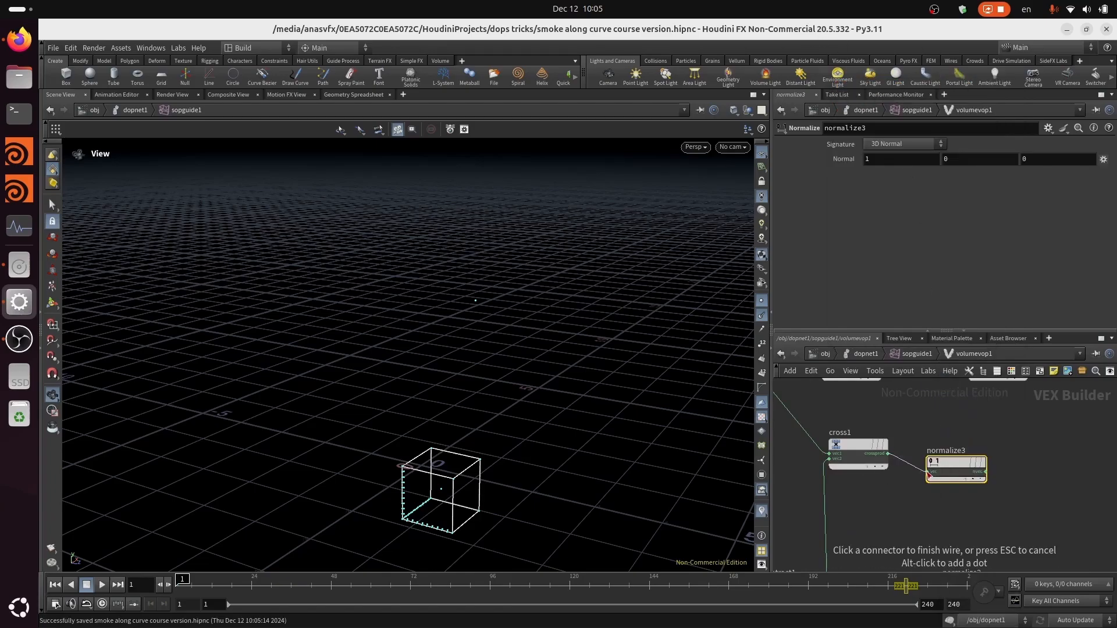
{"action": "left_click", "coordinate": [930, 473]}
{"action": "left_click_drag", "start_coordinate": [953, 462], "coordinate": [1014, 464]}
{"action": "scroll", "coordinate": [1024, 485], "scroll_direction": "down", "scroll_amount": 3}
{"action": "left_click_drag", "start_coordinate": [986, 553], "coordinate": [1006, 549]}
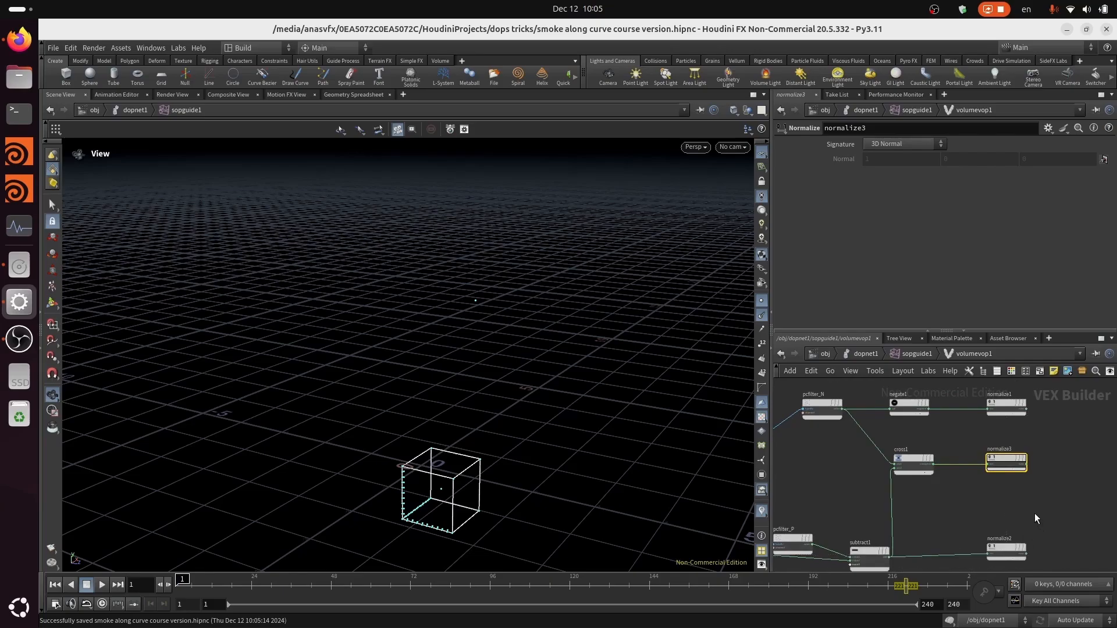
{"action": "key", "text": "h"}
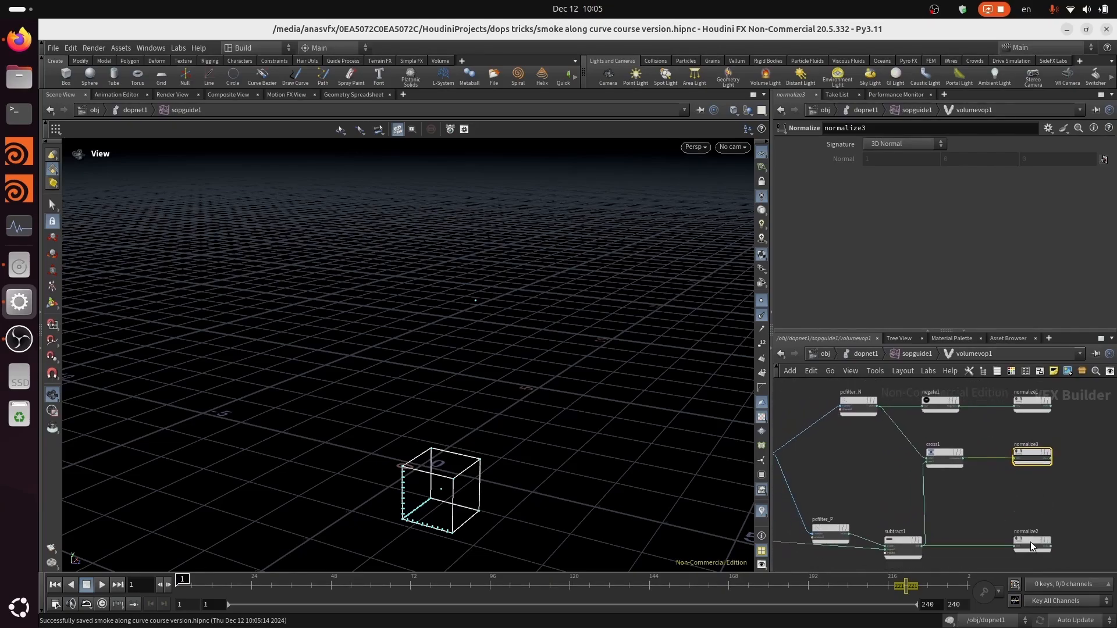
Add an Add node after the column of three Normalize nodes.
{"action": "middle_click_drag", "start_coordinate": [1058, 508], "coordinate": [999, 448]}
{"action": "key", "text": "Tab"}
{"action": "type", "text": "a"}
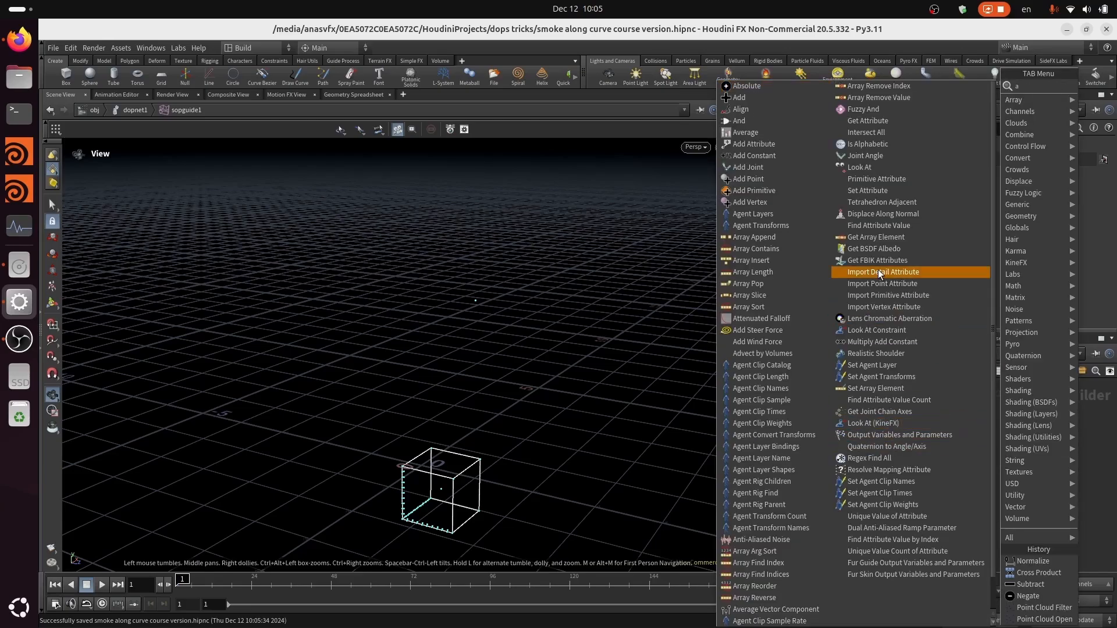
{"action": "type", "text": "dd"}
{"action": "left_click", "coordinate": [968, 83]}
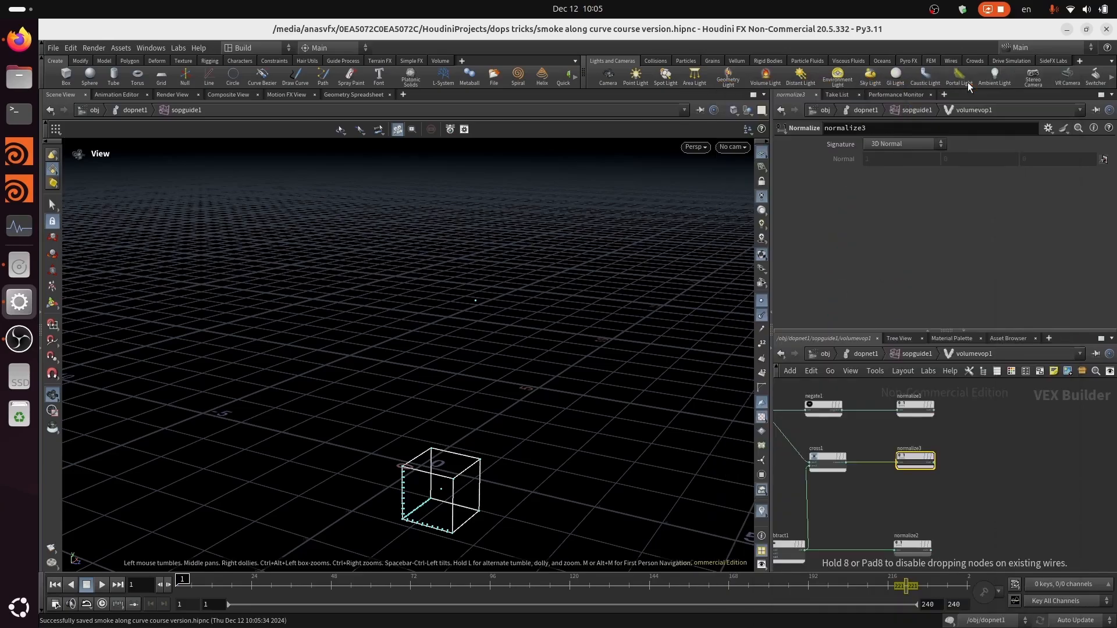
{"action": "left_click", "coordinate": [1035, 452]}
Wire the outputs of all three Normalize nodes into add1 and save the scene.
{"action": "scroll", "coordinate": [950, 431], "scroll_direction": "down", "scroll_amount": 2}
{"action": "left_click_drag", "start_coordinate": [943, 402], "coordinate": [920, 573]}
{"action": "scroll", "coordinate": [952, 533], "scroll_direction": "up", "scroll_amount": 2}
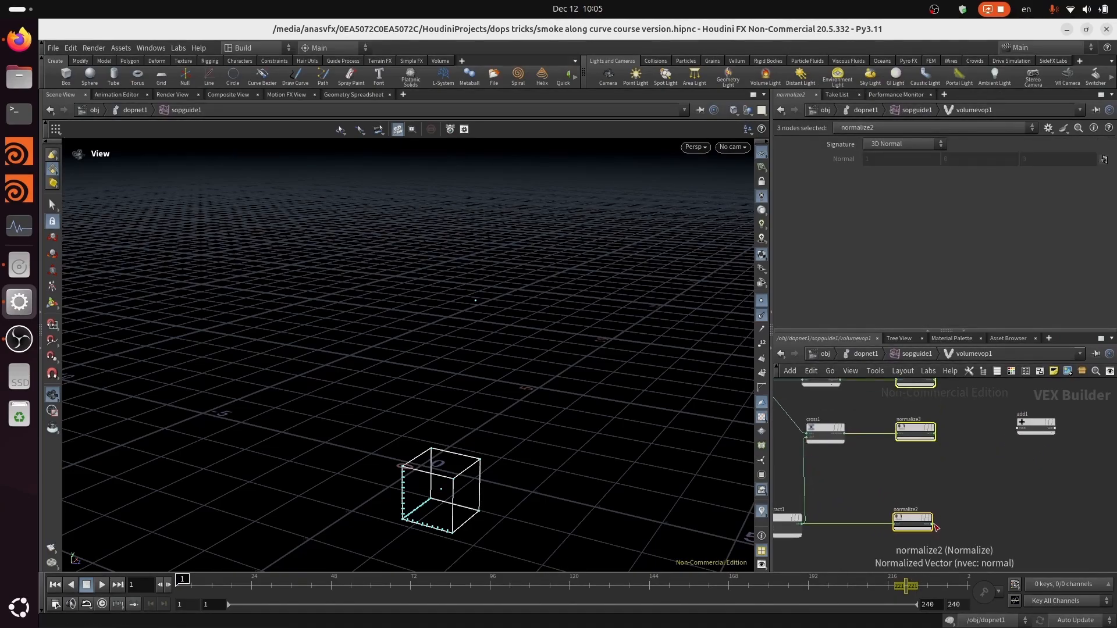
{"action": "left_click", "coordinate": [934, 525]}
{"action": "left_click", "coordinate": [1018, 429]}
{"action": "mouse_move", "coordinate": [1024, 494]}
{"action": "middle_mouse_down"}
{"action": "mouse_move", "coordinate": [977, 537]}
{"action": "mouse_move", "coordinate": [968, 475]}
{"action": "mouse_move", "coordinate": [956, 474]}
{"action": "middle_mouse_up"}
{"action": "key", "text": "ctrl+s"}
Add a Bind node after add1 and wire add1's sum output into its input.
{"action": "key", "text": "Tab"}
{"action": "type", "text": "b"}
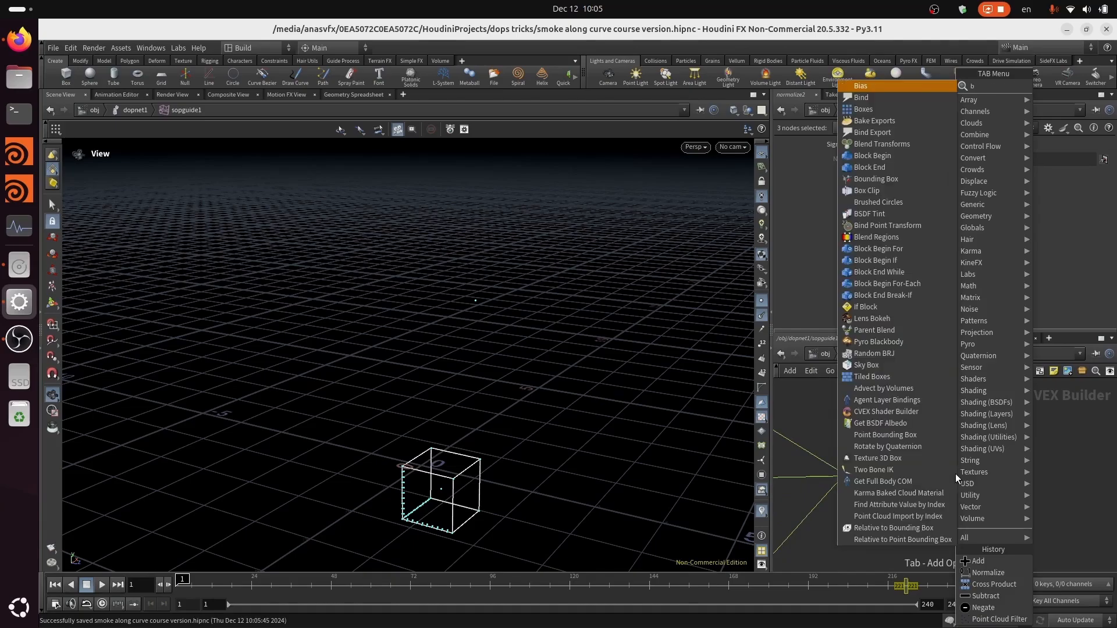
{"action": "type", "text": "i"}
{"action": "left_click", "coordinate": [940, 99]}
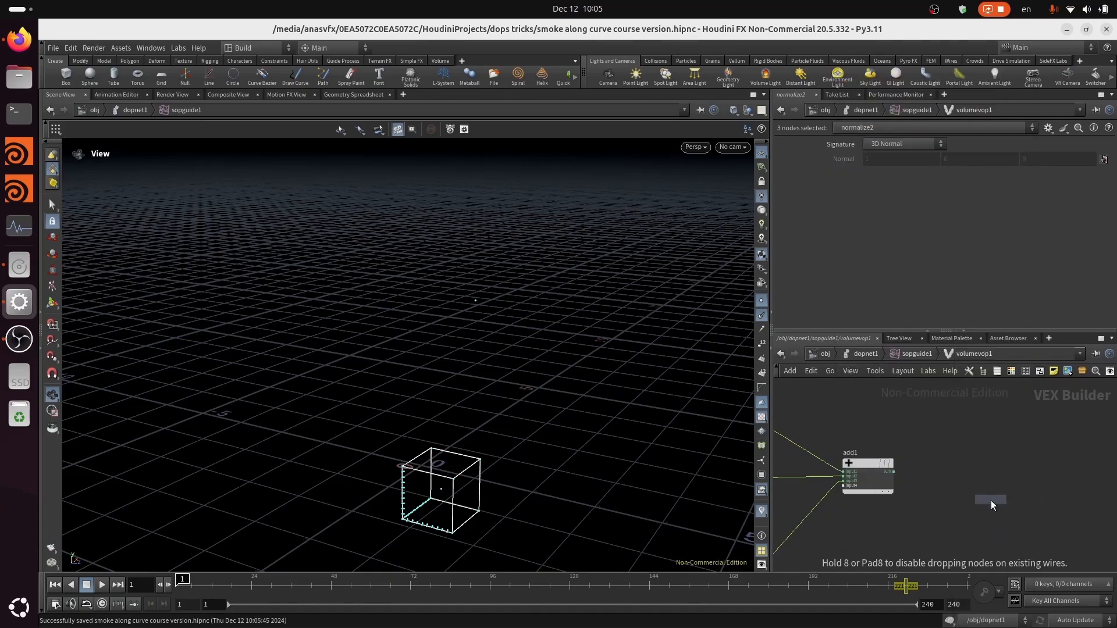
{"action": "left_click", "coordinate": [975, 474]}
{"action": "scroll", "coordinate": [941, 511], "scroll_direction": "up", "scroll_amount": 5}
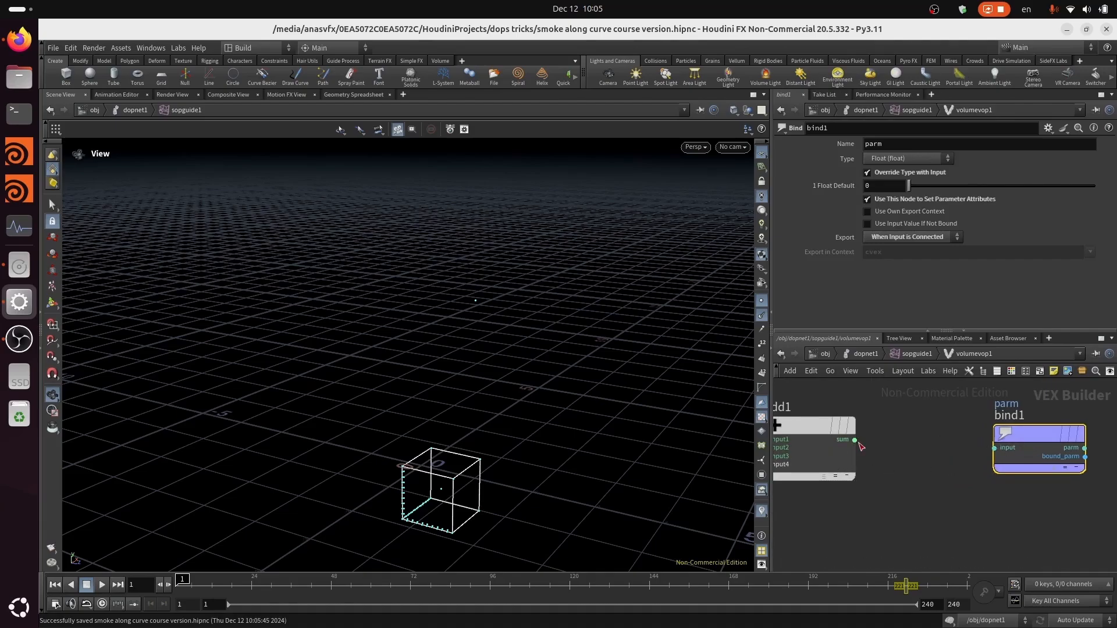
{"action": "left_click", "coordinate": [854, 440]}
{"action": "left_click", "coordinate": [994, 449]}
Set bind1's type to 3 Floats (vector) and its name to vel.
{"action": "left_click", "coordinate": [899, 159]}
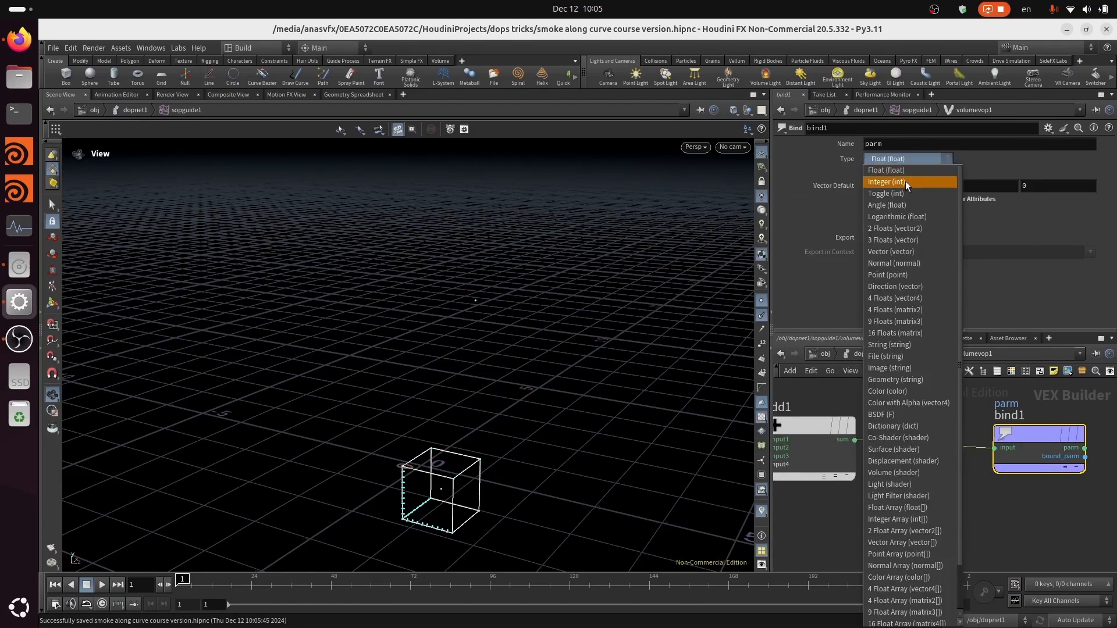
{"action": "left_click", "coordinate": [917, 238]}
{"action": "left_click", "coordinate": [905, 145]}
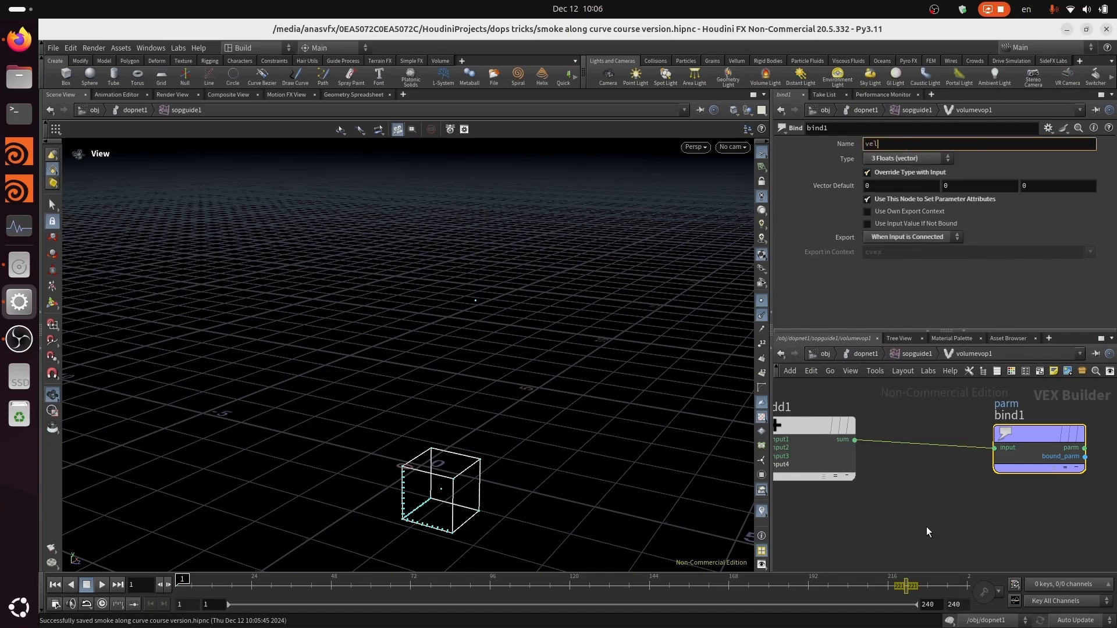
{"action": "key", "text": "Return"}
{"action": "left_click_drag", "start_coordinate": [501, 376], "coordinate": [458, 354]}
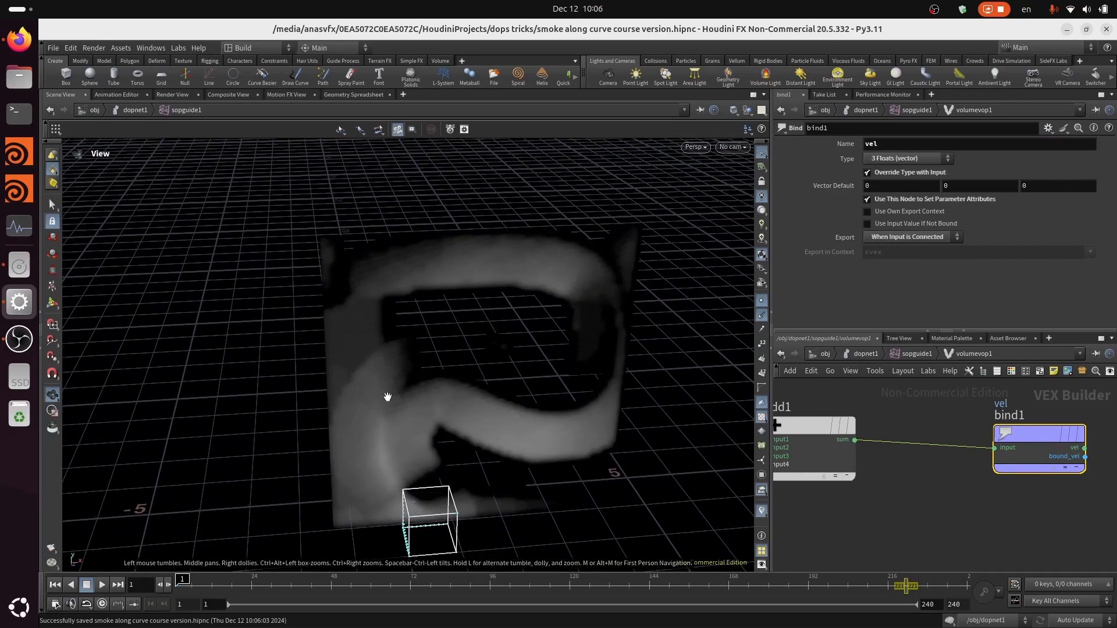
Return to the sopguide1 network level and save the scene.
{"action": "left_click", "coordinate": [911, 352]}
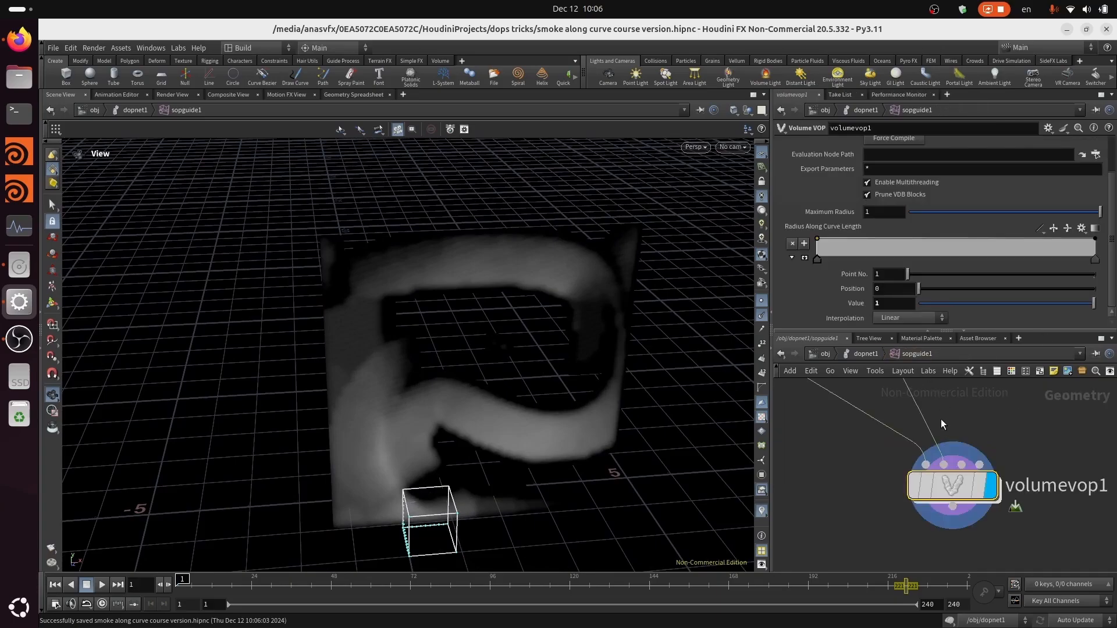
{"action": "scroll", "coordinate": [1049, 411], "scroll_direction": "down", "scroll_amount": 2}
{"action": "left_click_drag", "start_coordinate": [547, 391], "coordinate": [587, 332]}
{"action": "middle_click_drag", "start_coordinate": [896, 494], "coordinate": [916, 461]}
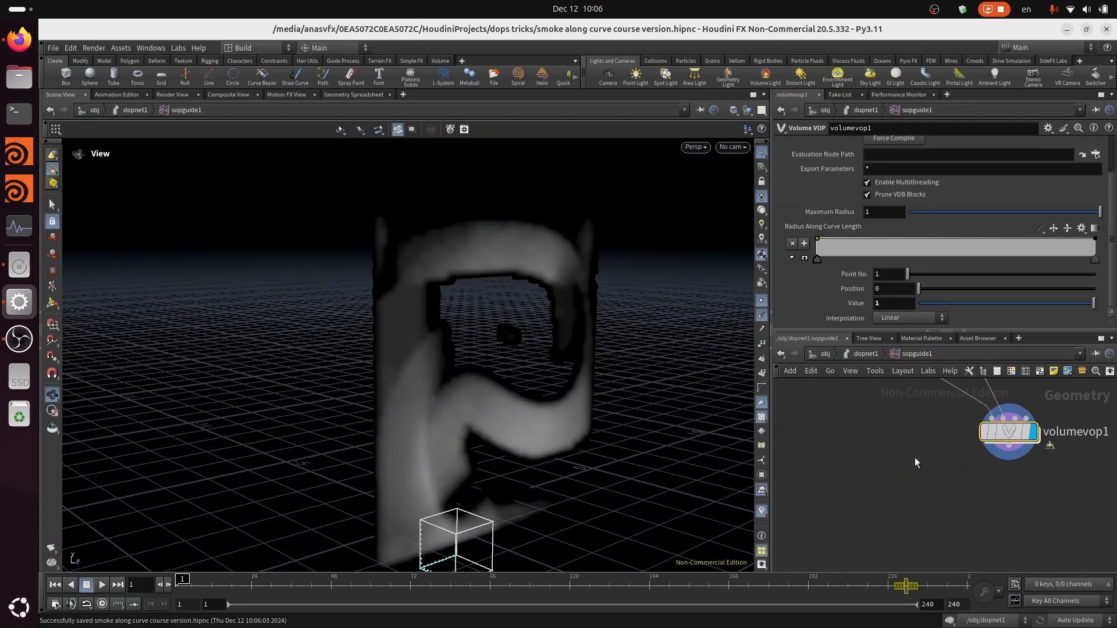
{"action": "key", "text": "ctrl+s"}
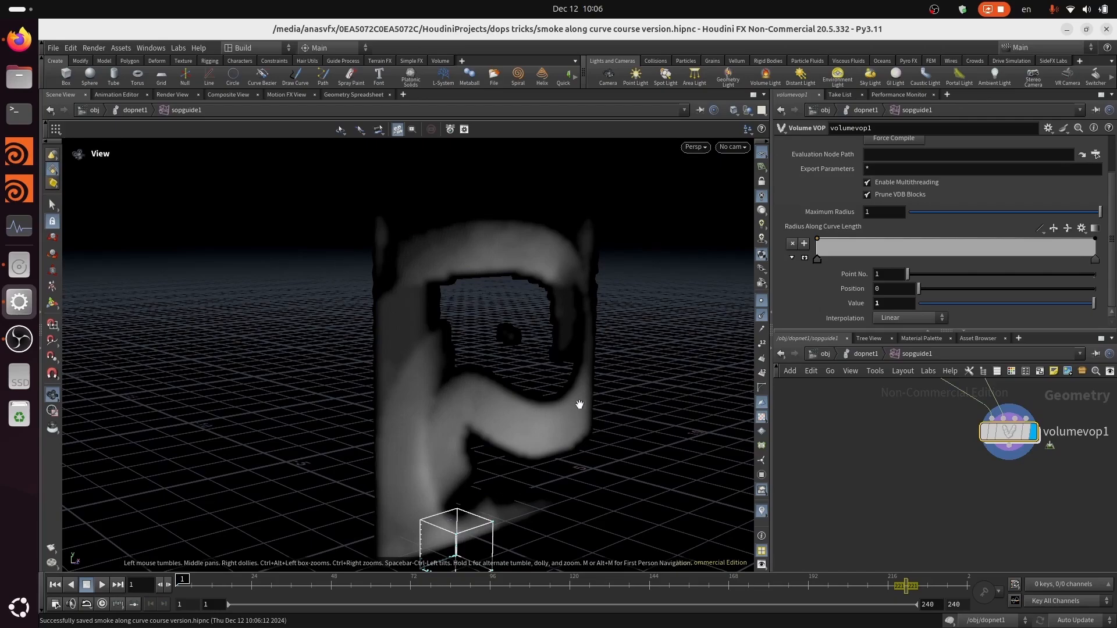
{"action": "left_click_drag", "start_coordinate": [579, 403], "coordinate": [517, 424]}
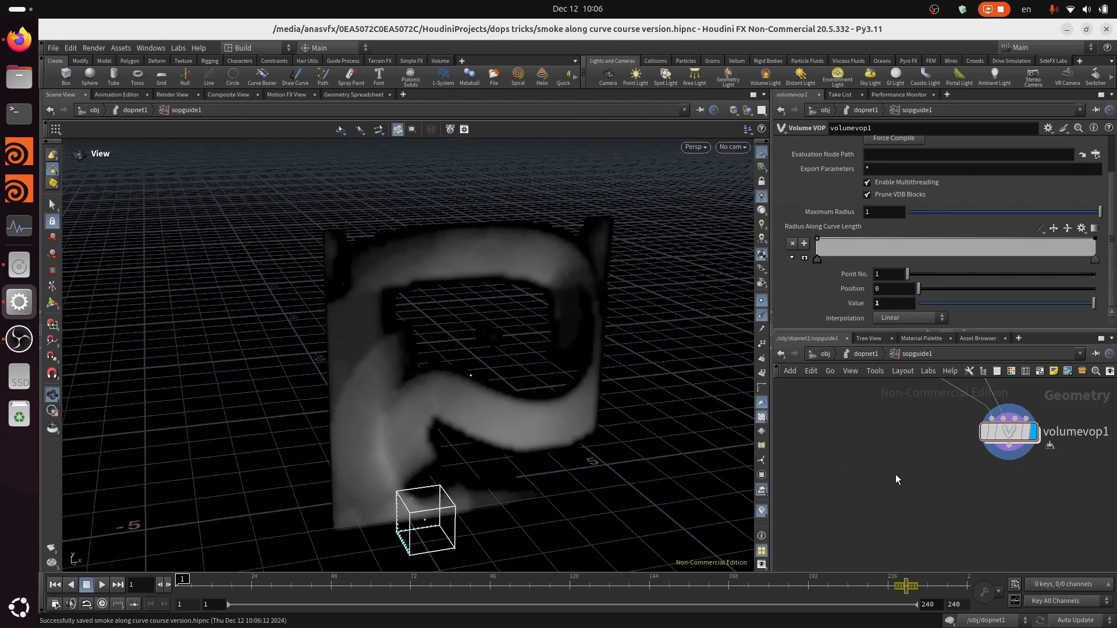
Add a Volume Slice node below volumevop1, wire volumevop1's output into it and display the slice.
{"action": "key", "text": "Tab"}
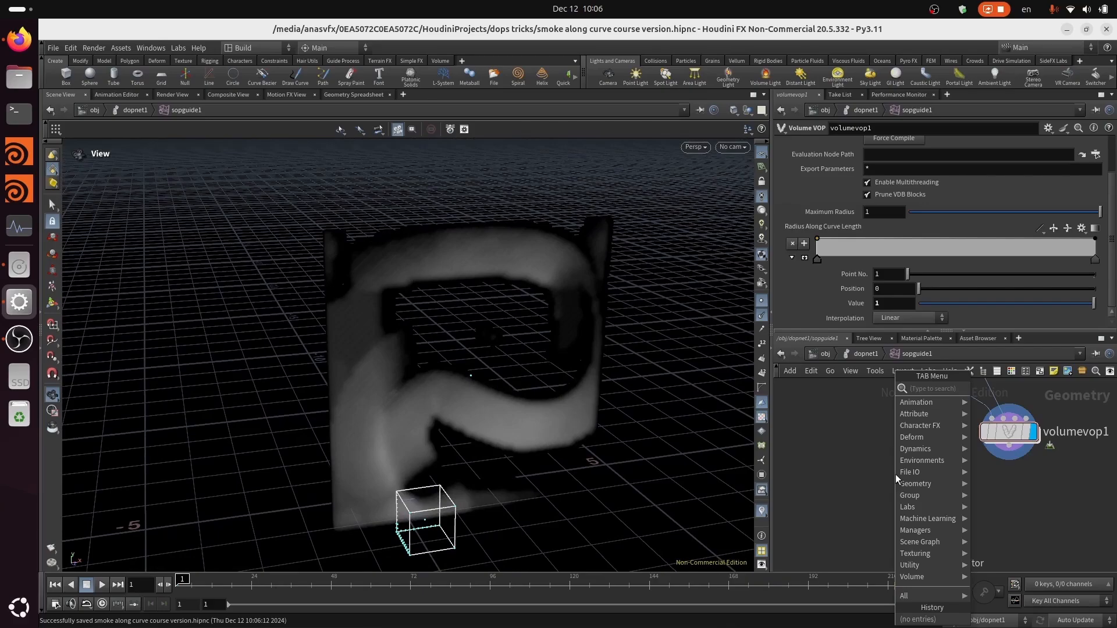
{"action": "type", "text": "v s"}
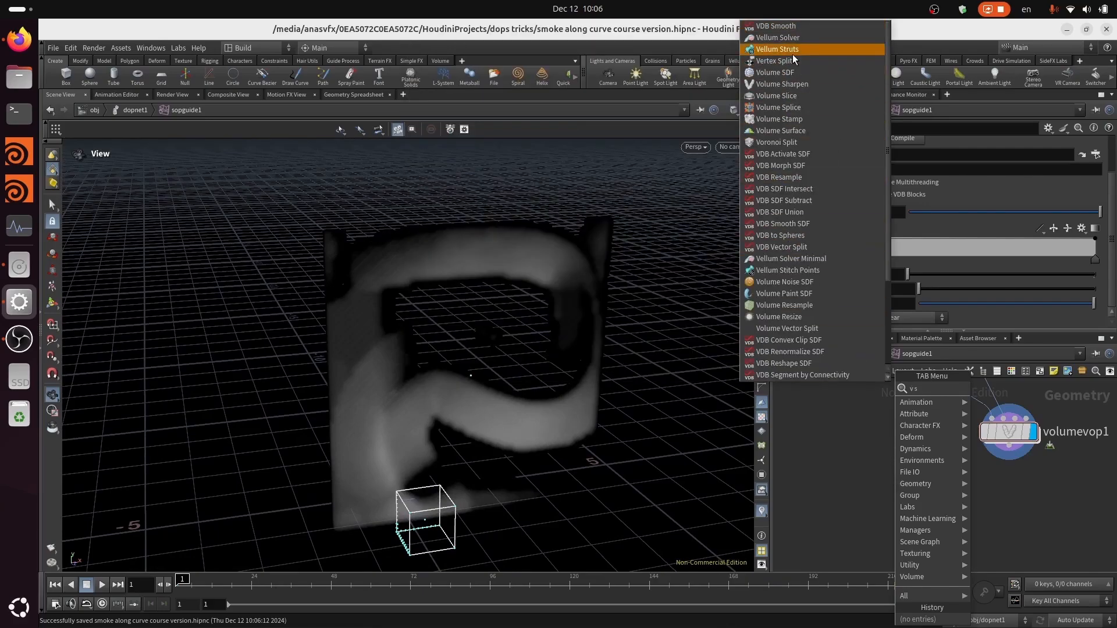
{"action": "left_click", "coordinate": [802, 97]}
{"action": "left_click", "coordinate": [907, 490]}
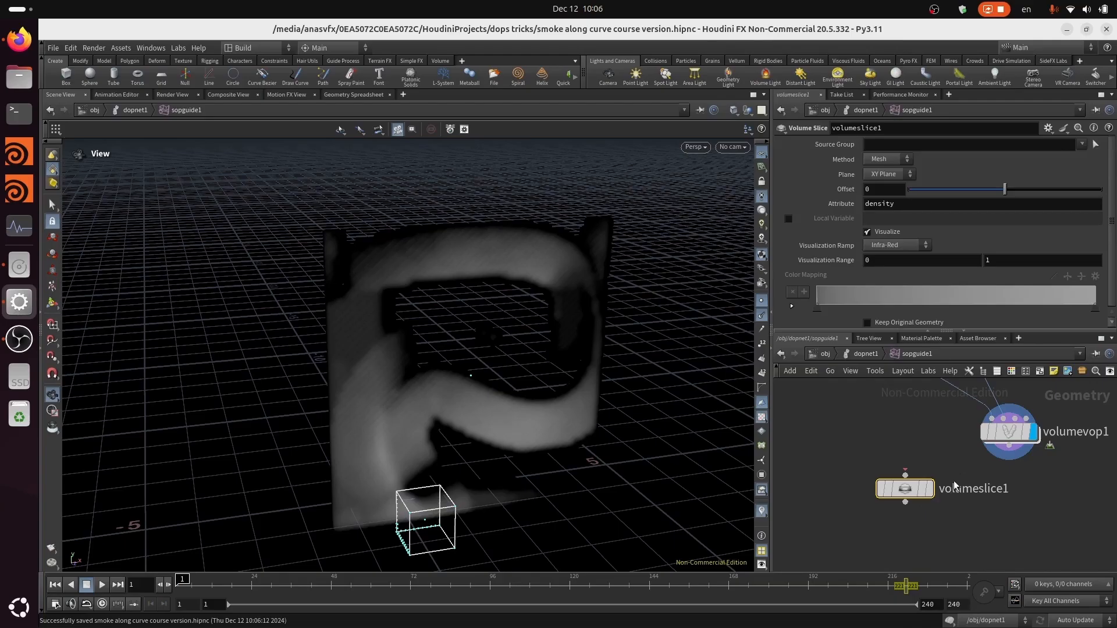
{"action": "left_click", "coordinate": [1009, 459]}
{"action": "left_click", "coordinate": [906, 474]}
{"action": "left_click", "coordinate": [930, 488]}
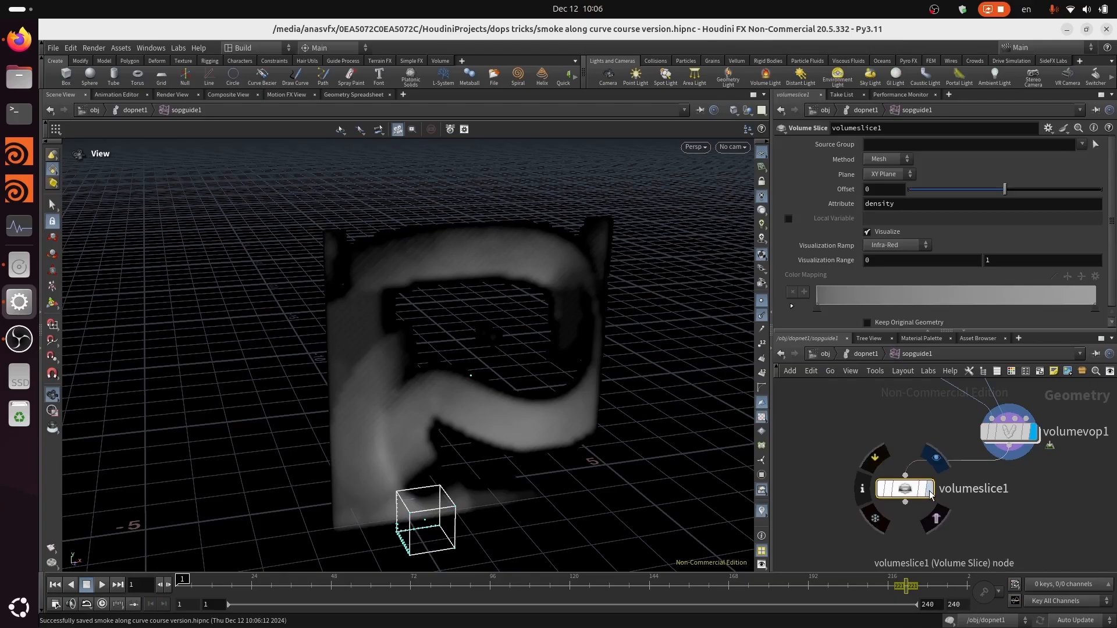
{"action": "left_click_drag", "start_coordinate": [349, 411], "coordinate": [450, 361]}
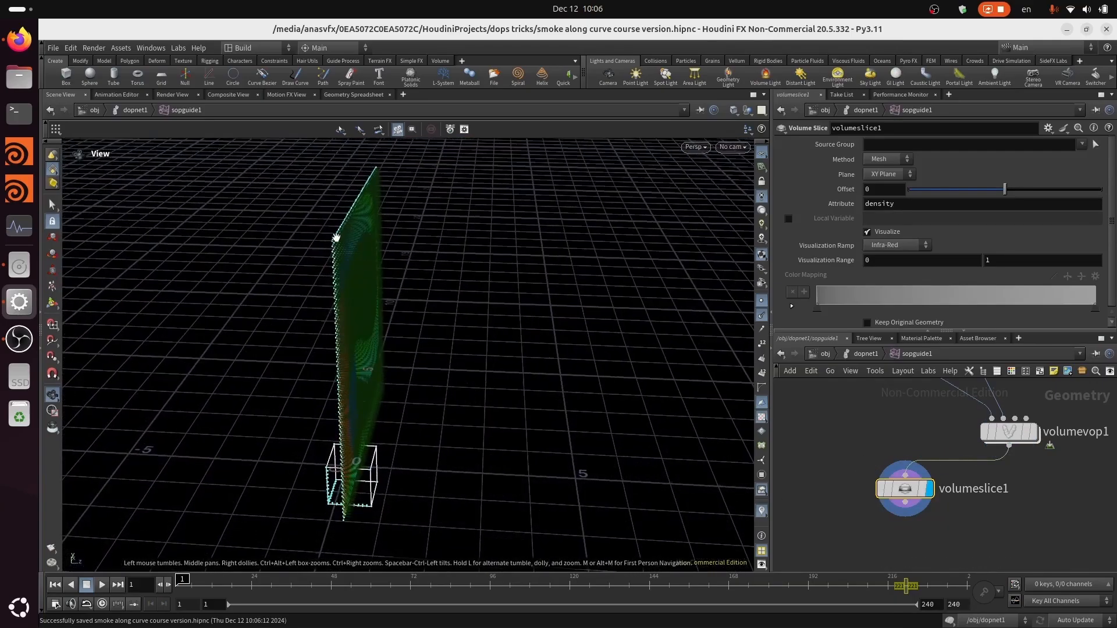
{"action": "left_click_drag", "start_coordinate": [331, 370], "coordinate": [333, 316]}
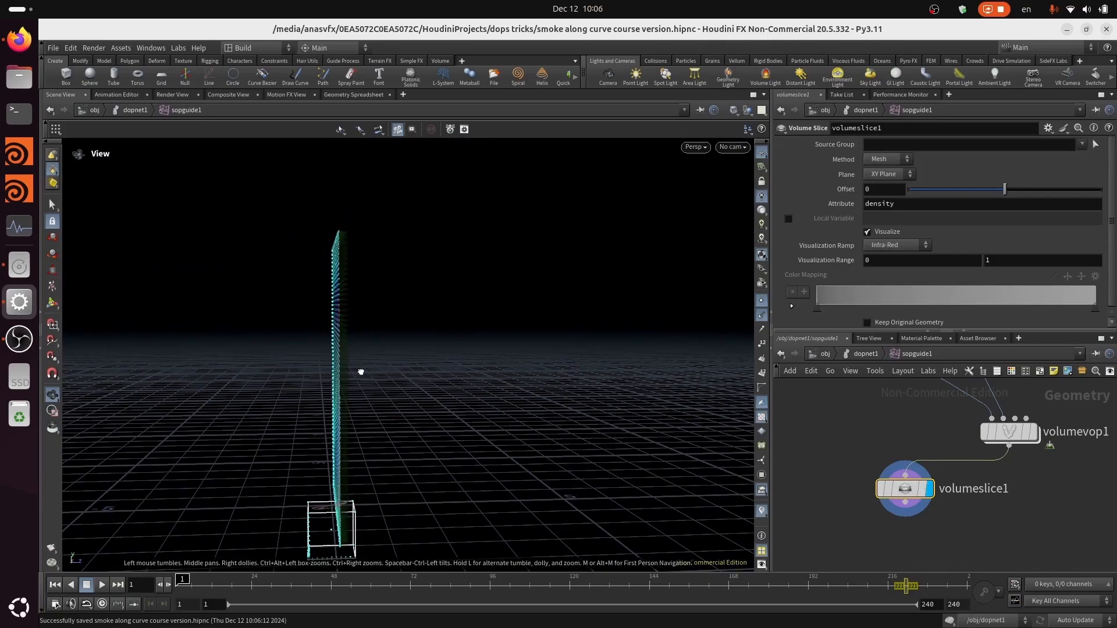
{"action": "left_click_drag", "start_coordinate": [361, 371], "coordinate": [719, 484]}
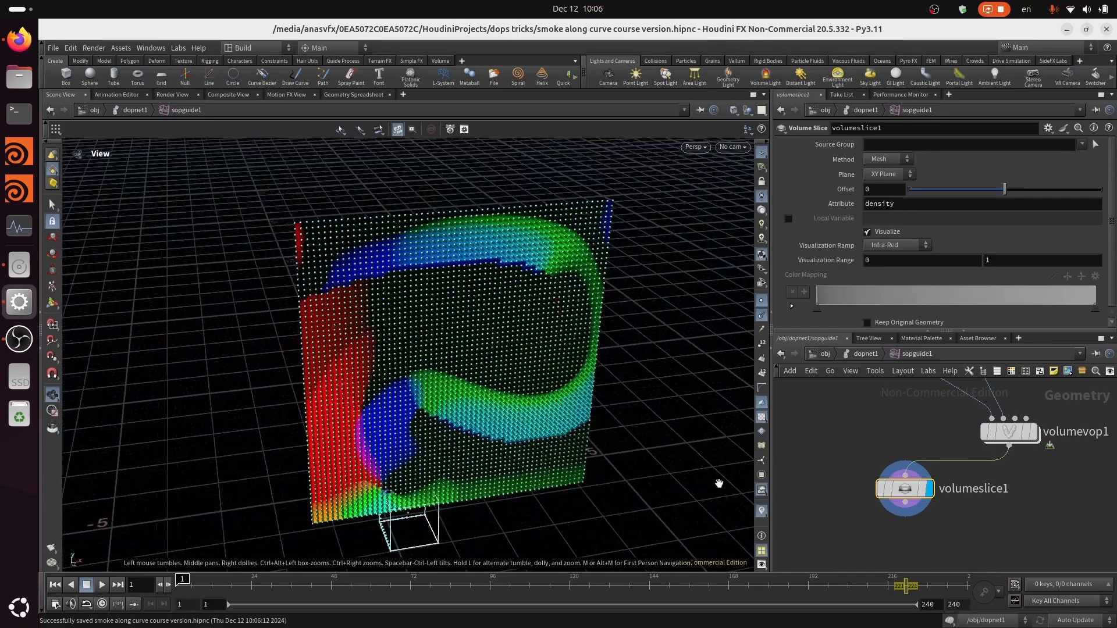
Add a Volume Trail node below volumeslice1.
{"action": "middle_click_drag", "start_coordinate": [959, 540], "coordinate": [910, 474]}
{"action": "key", "text": "Tab"}
{"action": "type", "text": "v tr"}
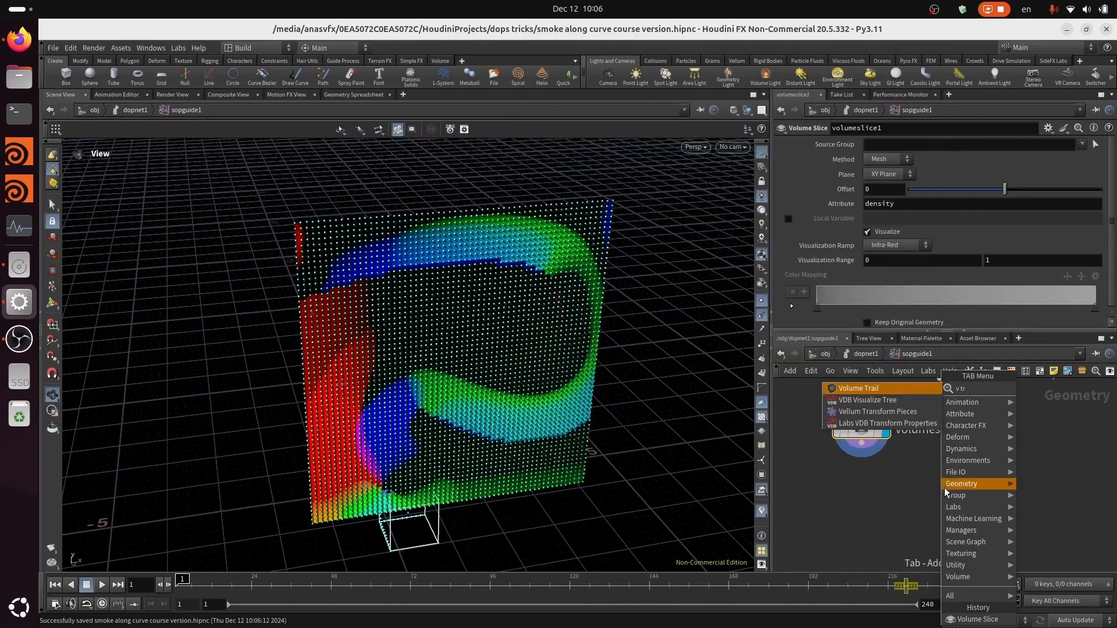
{"action": "left_click", "coordinate": [867, 388]}
{"action": "left_click", "coordinate": [923, 524]}
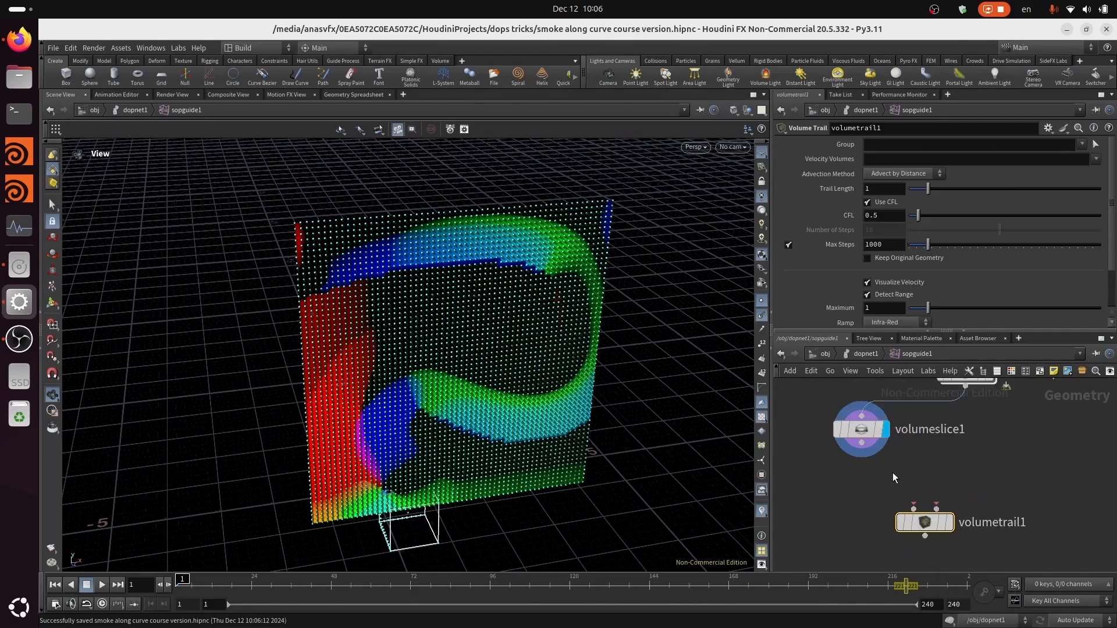
Wire volumeslice1 into volumetrail1's first input and volumevop1 into its Velocity Volumes input, and display the trail node.
{"action": "left_click", "coordinate": [868, 444]}
{"action": "left_click", "coordinate": [914, 509]}
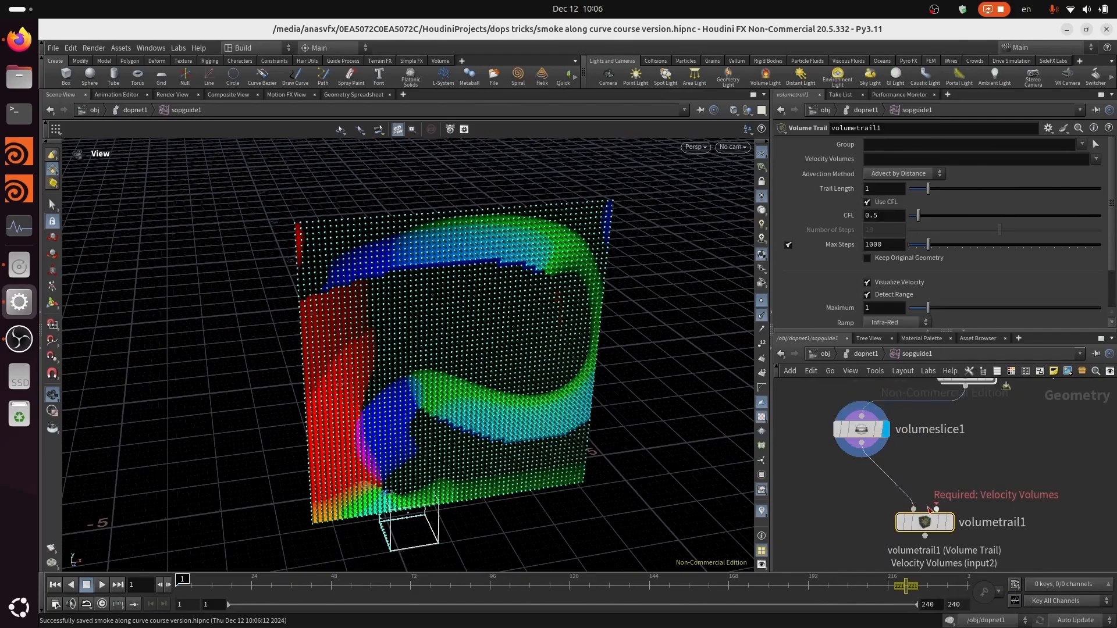
{"action": "left_click", "coordinate": [937, 508]}
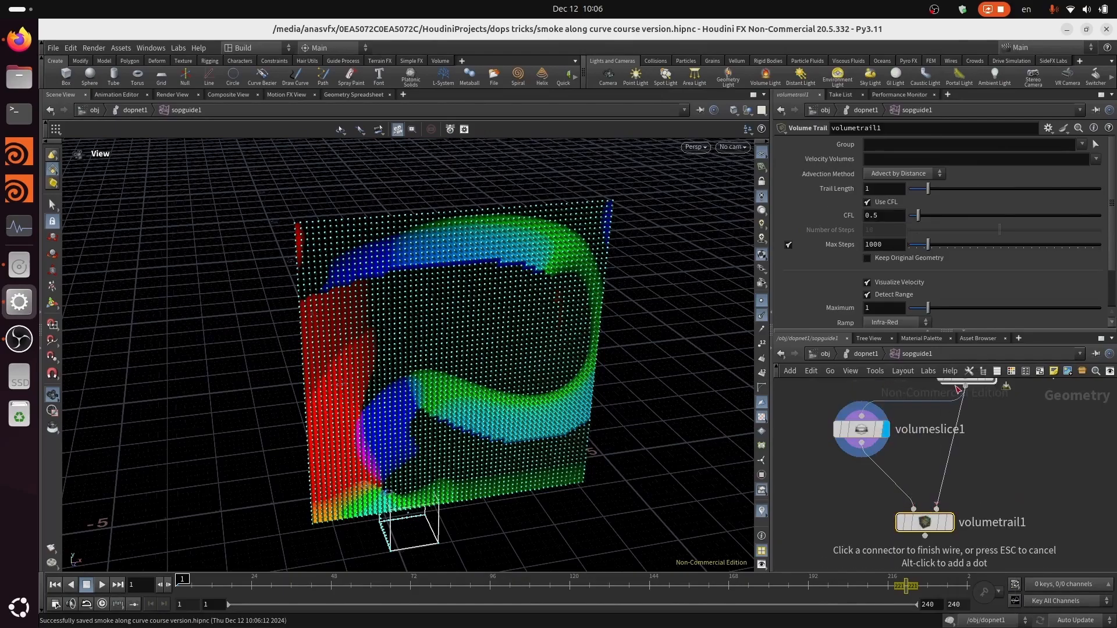
{"action": "left_click", "coordinate": [964, 387]}
{"action": "mouse_move", "coordinate": [924, 515]}
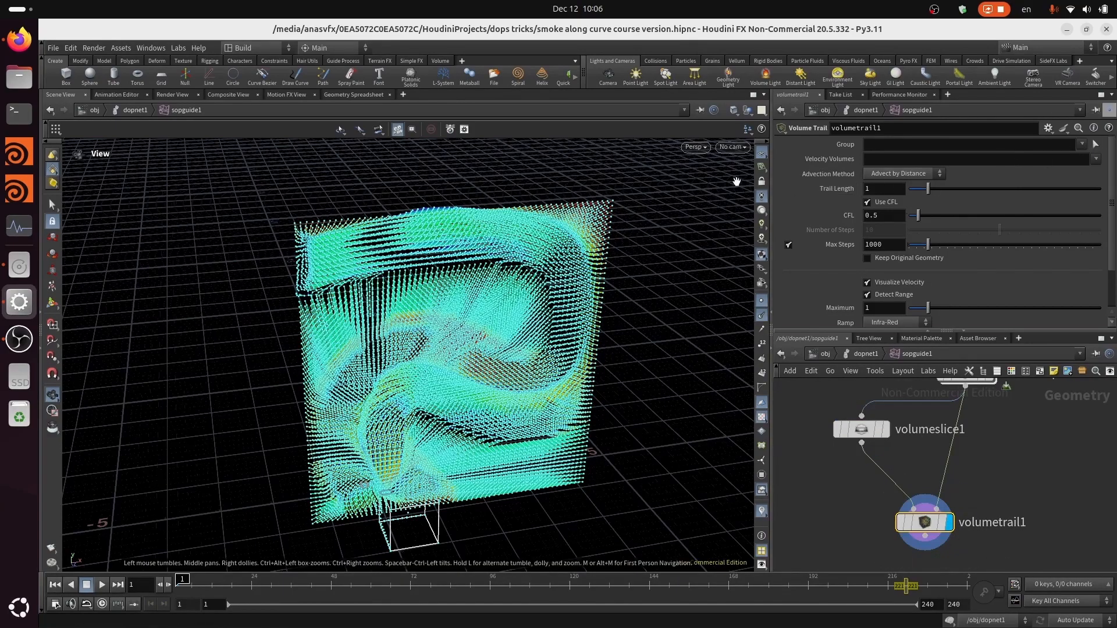
Set volumetrail1's velocity volumes to vel.* and turn off point display in the viewport.
{"action": "left_click", "coordinate": [1095, 158]}
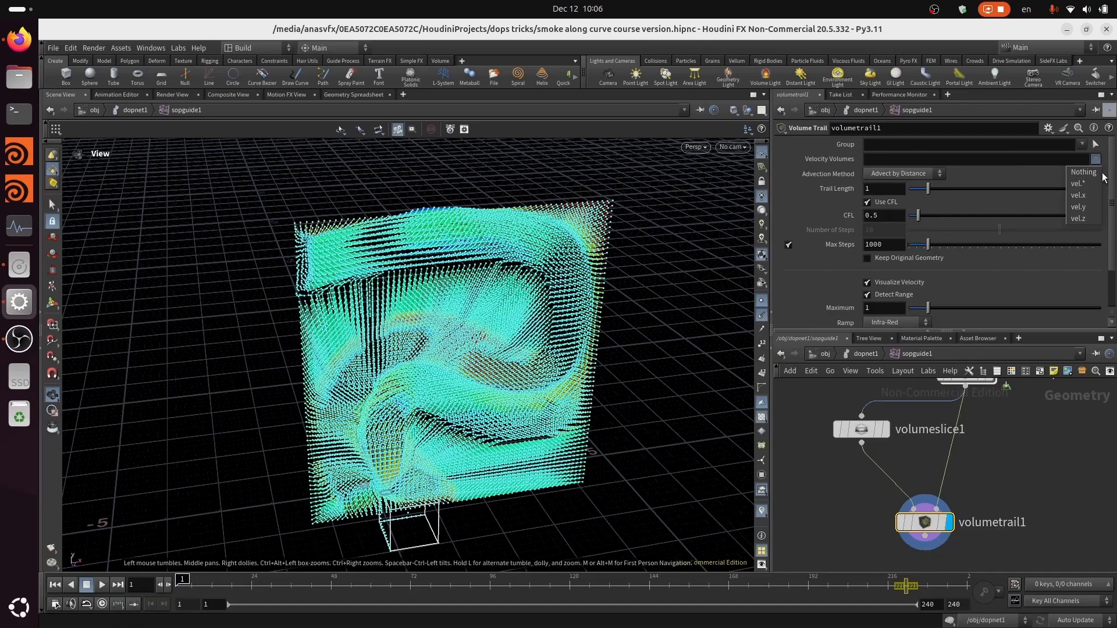
{"action": "left_click", "coordinate": [1102, 190]}
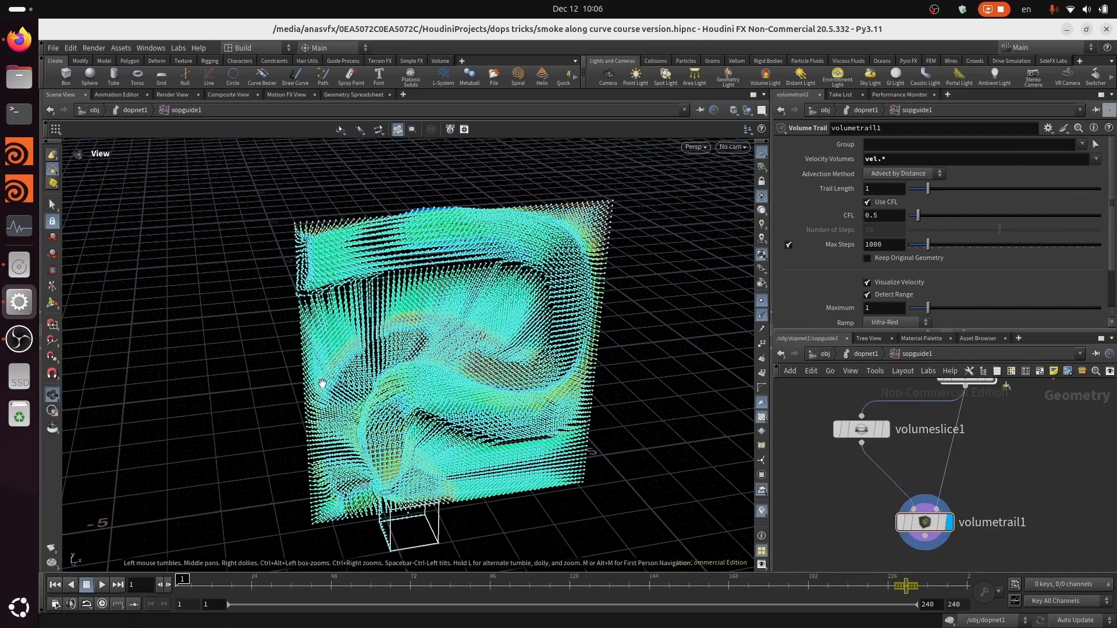
{"action": "left_click_drag", "start_coordinate": [605, 378], "coordinate": [642, 377]}
{"action": "left_click_drag", "start_coordinate": [557, 379], "coordinate": [823, 326]}
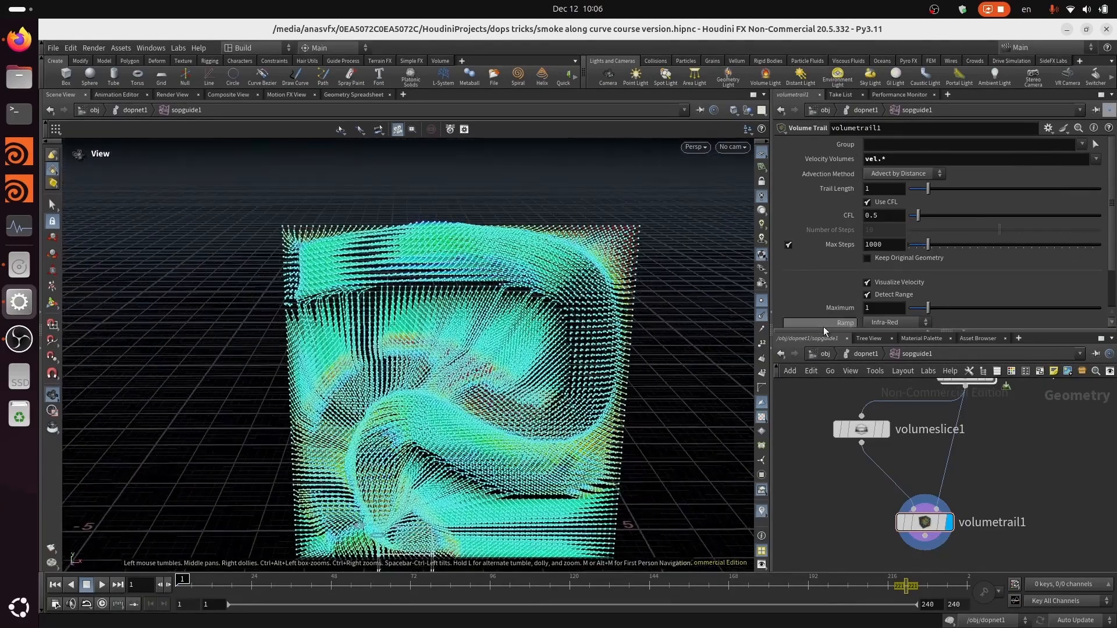
{"action": "left_click", "coordinate": [762, 301]}
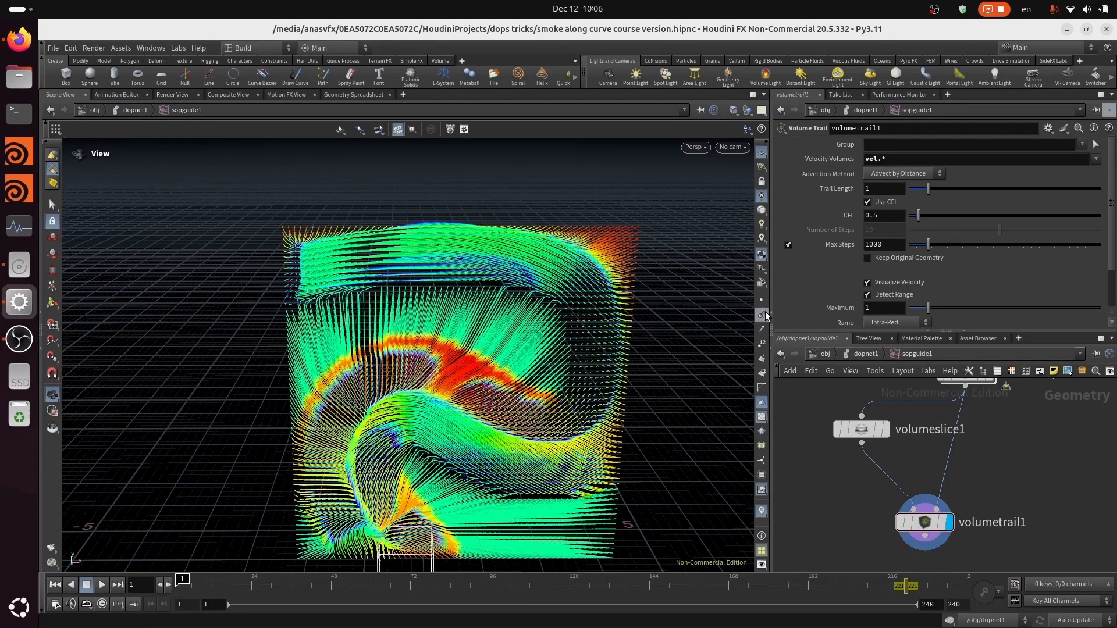
Examine the velocity trails along the curve from several angles and distances.
{"action": "left_click_drag", "start_coordinate": [397, 404], "coordinate": [429, 369]}
{"action": "right_click_drag", "start_coordinate": [429, 369], "coordinate": [402, 367]}
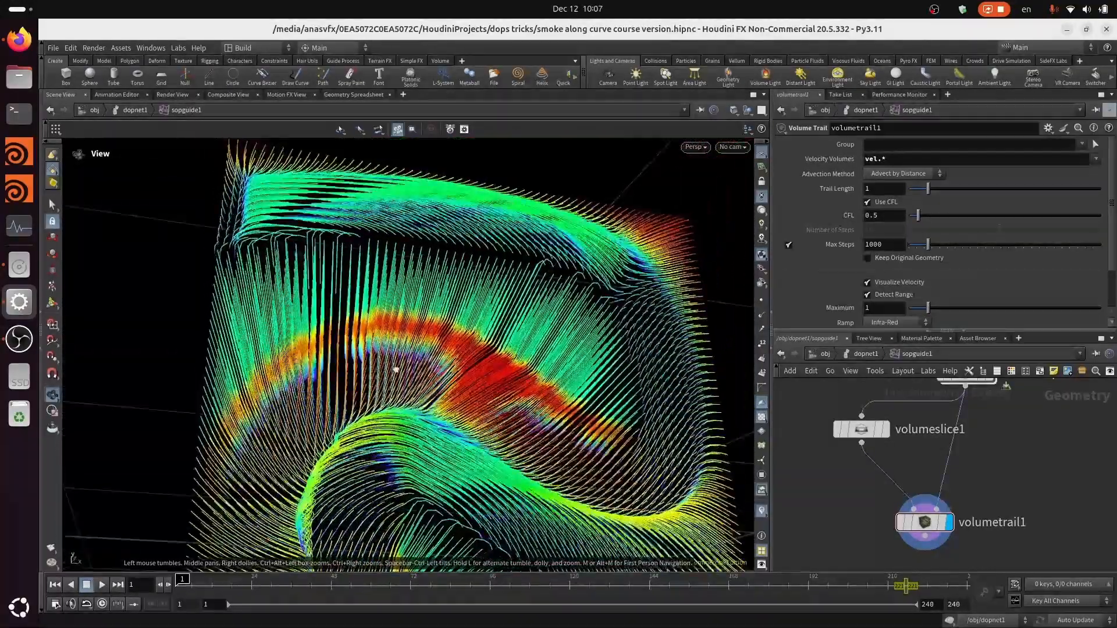
{"action": "left_click_drag", "start_coordinate": [401, 366], "coordinate": [452, 459]}
{"action": "mouse_move", "coordinate": [452, 459]}
{"action": "right_mouse_down"}
{"action": "mouse_move", "coordinate": [468, 327]}
{"action": "mouse_move", "coordinate": [454, 481]}
{"action": "right_mouse_up"}
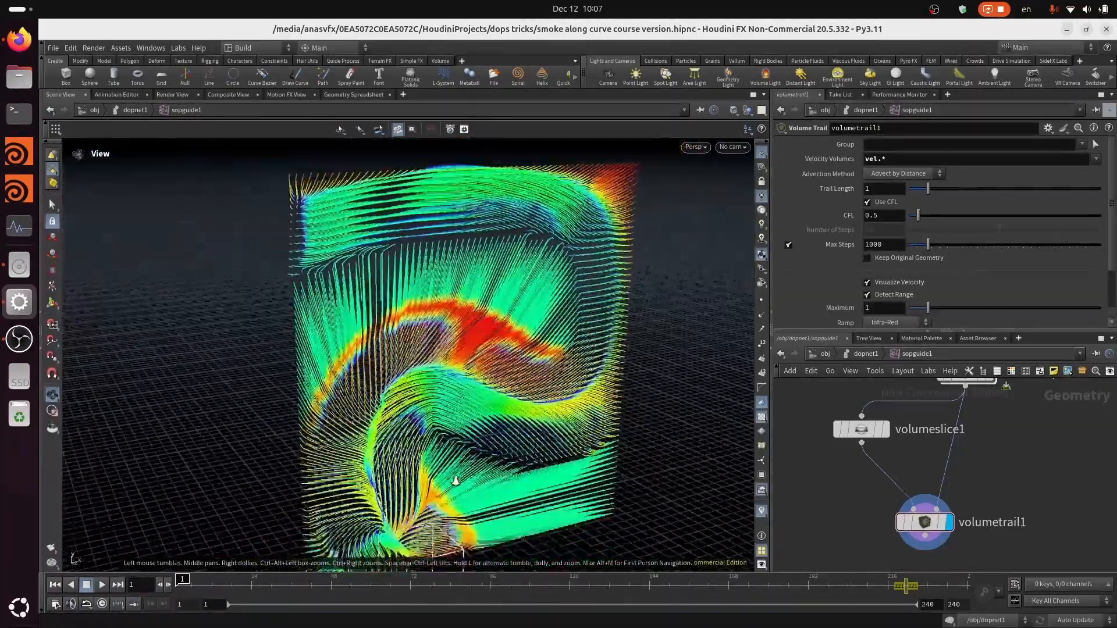
{"action": "left_click_drag", "start_coordinate": [454, 481], "coordinate": [501, 480]}
{"action": "middle_click_drag", "start_coordinate": [1007, 478], "coordinate": [953, 517]}
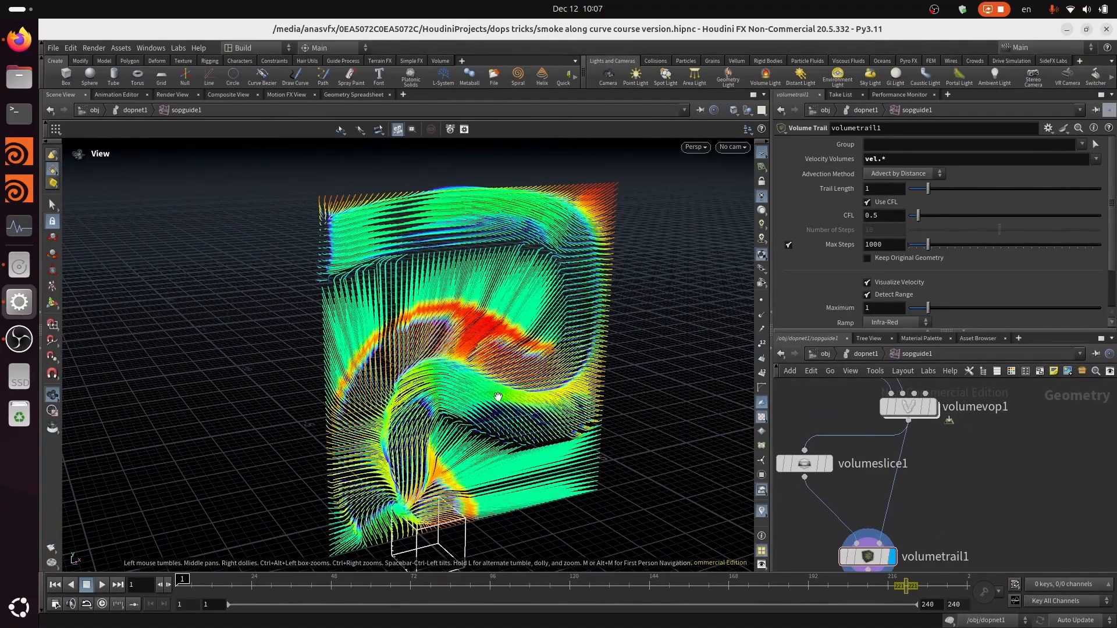
{"action": "left_click_drag", "start_coordinate": [491, 301], "coordinate": [423, 296]}
{"action": "right_click_drag", "start_coordinate": [532, 269], "coordinate": [563, 241]}
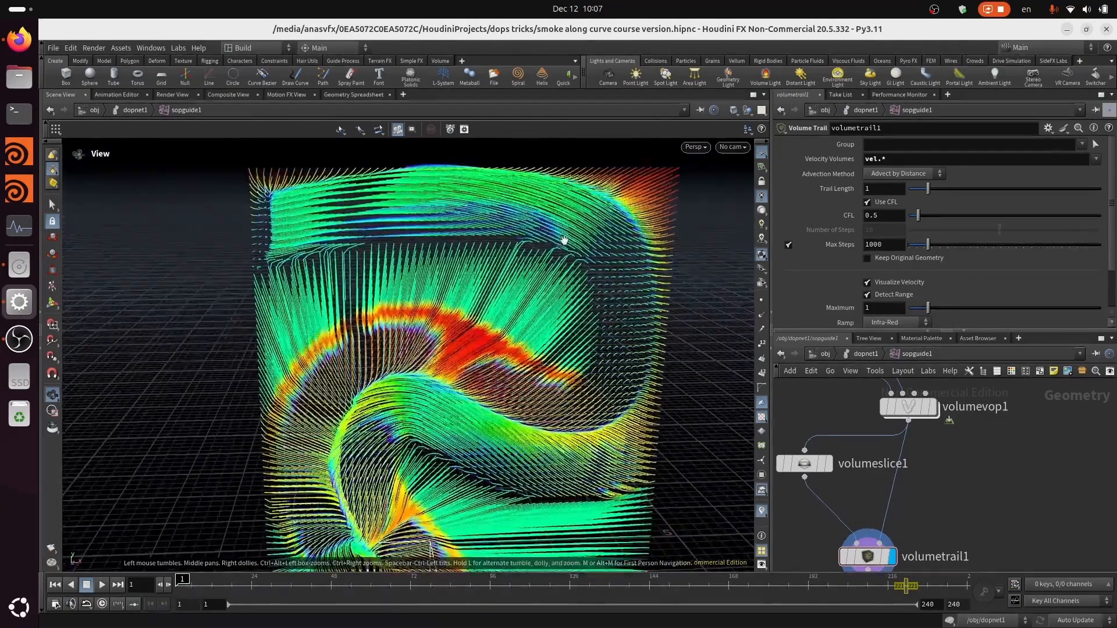
{"action": "middle_click_drag", "start_coordinate": [563, 241], "coordinate": [533, 282]}
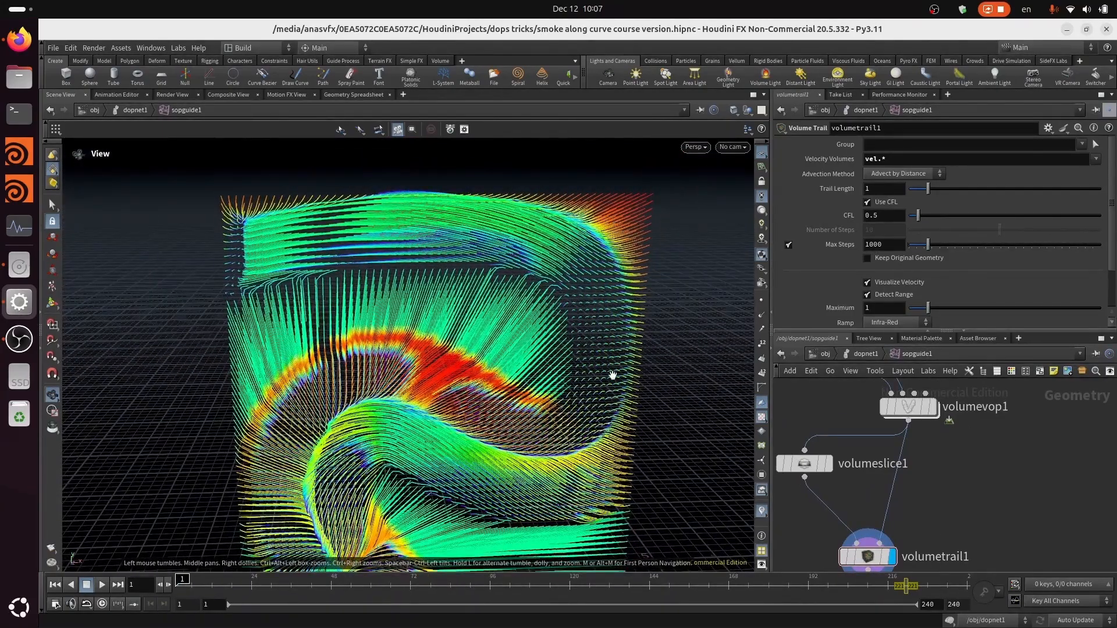
{"action": "left_click_drag", "start_coordinate": [269, 468], "coordinate": [519, 464]}
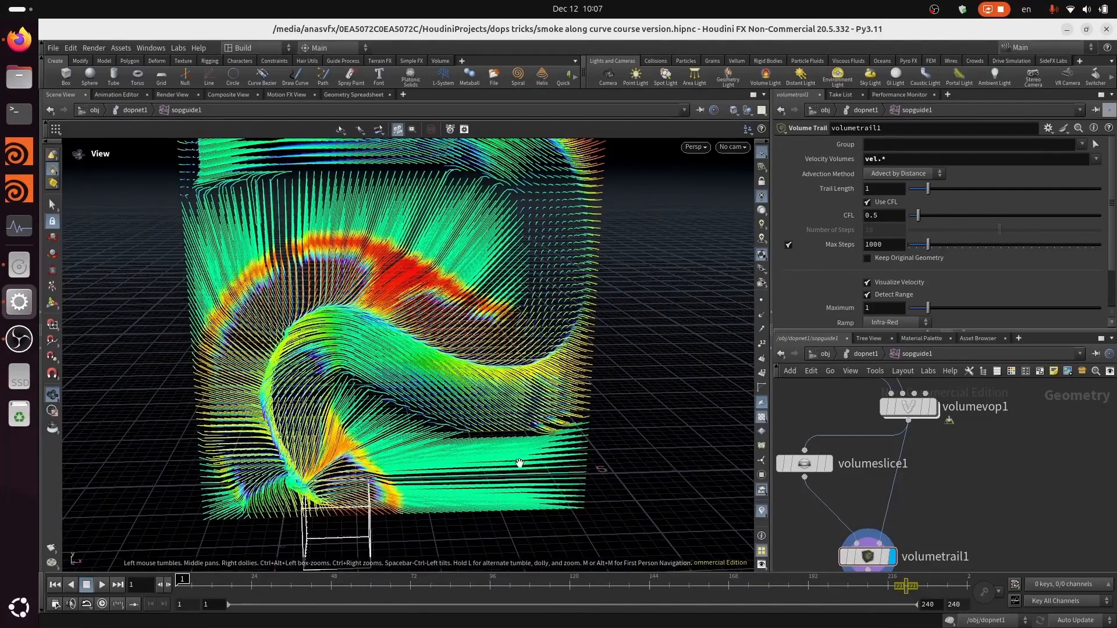
Save the scene, reopen volumevop1's network and select the pcopen2 node to show its parameters.
{"action": "key", "text": "ctrl+s"}
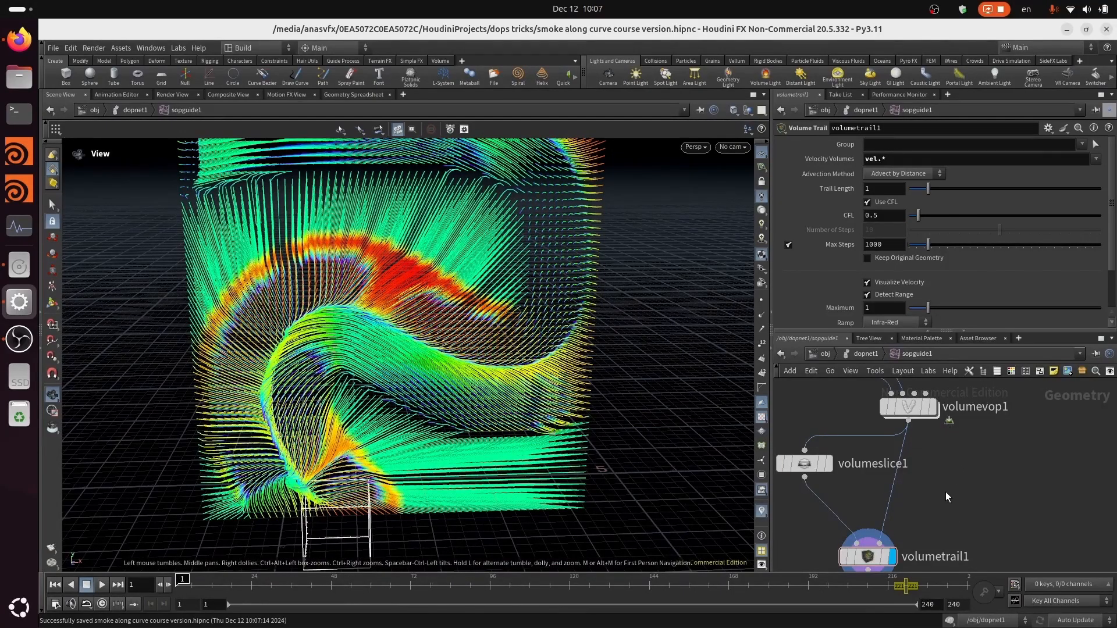
{"action": "middle_click_drag", "start_coordinate": [968, 457], "coordinate": [947, 529]}
{"action": "double_click", "coordinate": [889, 484]}
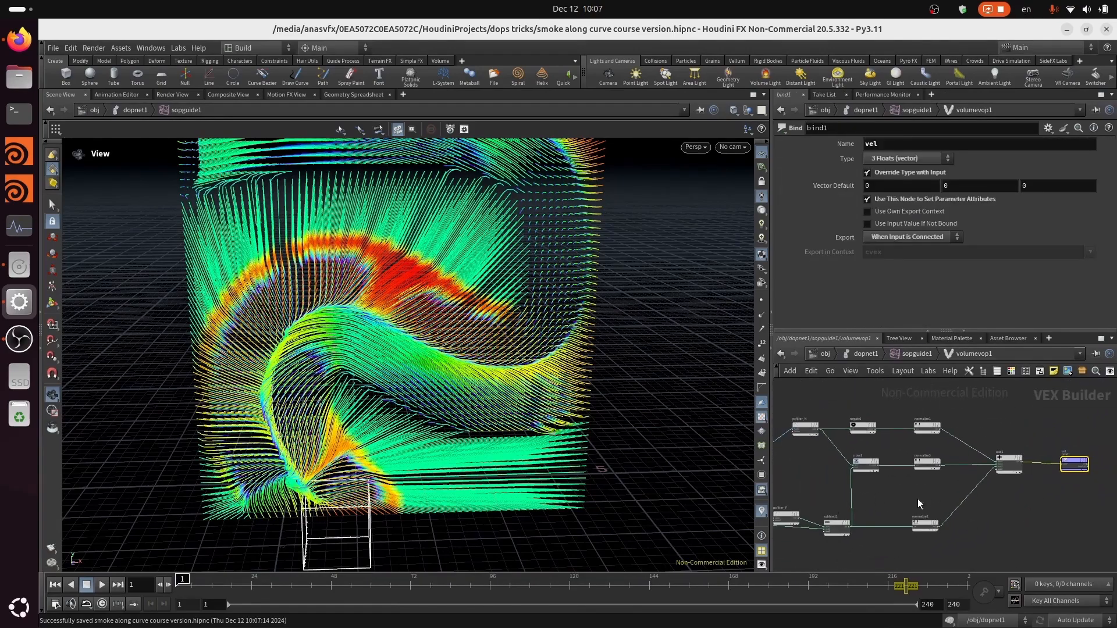
{"action": "middle_click_drag", "start_coordinate": [918, 497], "coordinate": [1070, 489]}
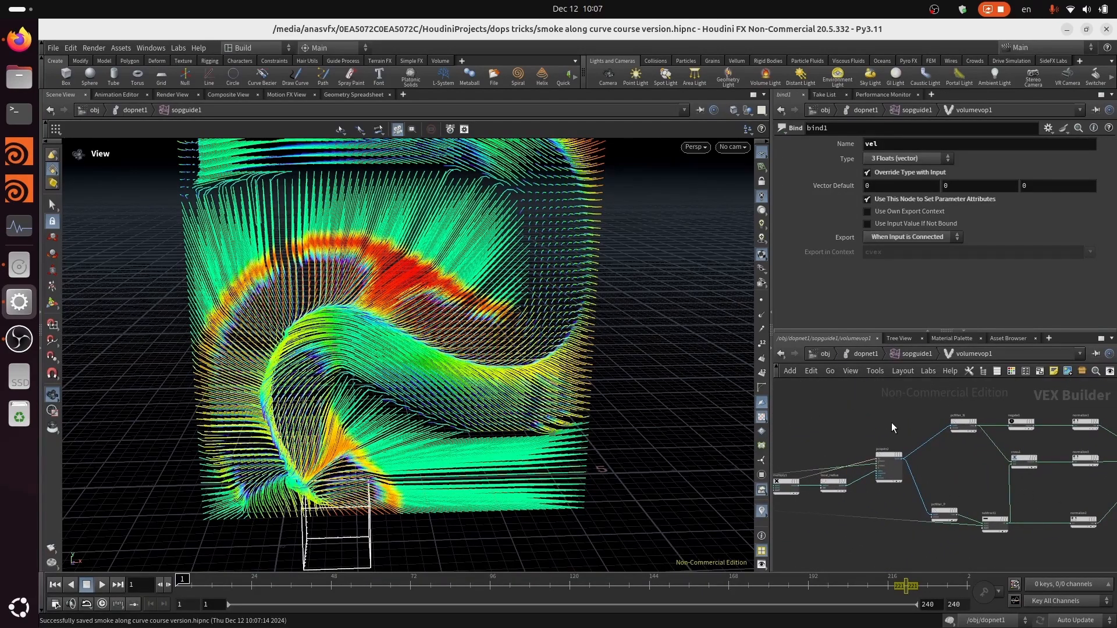
{"action": "scroll", "coordinate": [897, 428], "scroll_direction": "up", "scroll_amount": 5}
{"action": "left_click", "coordinate": [888, 505]}
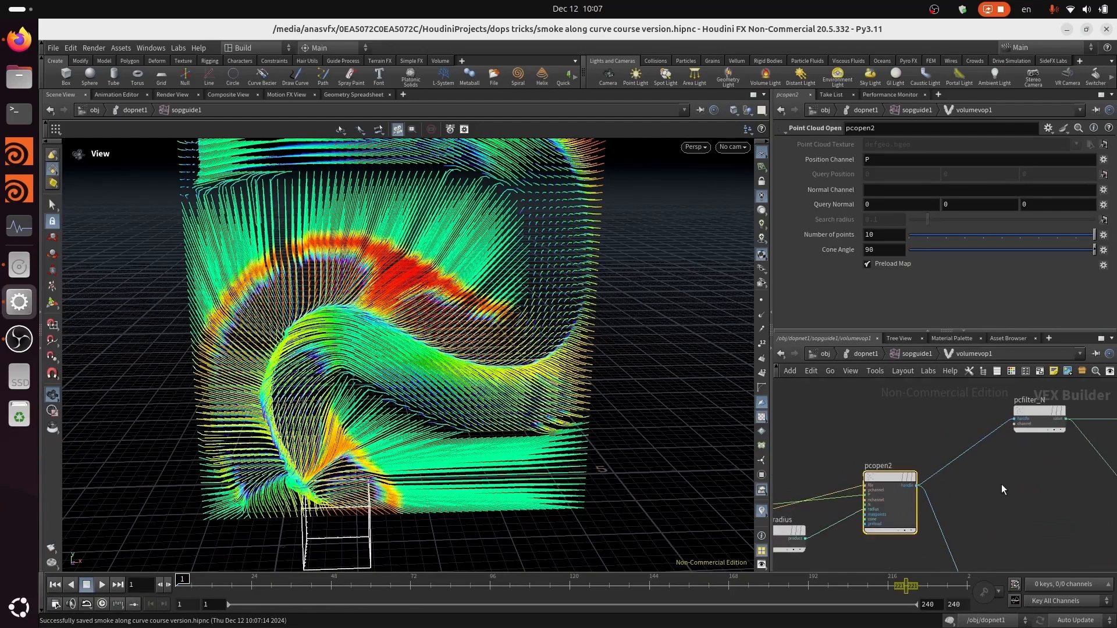
{"action": "scroll", "coordinate": [1002, 485], "scroll_direction": "down", "scroll_amount": 3}
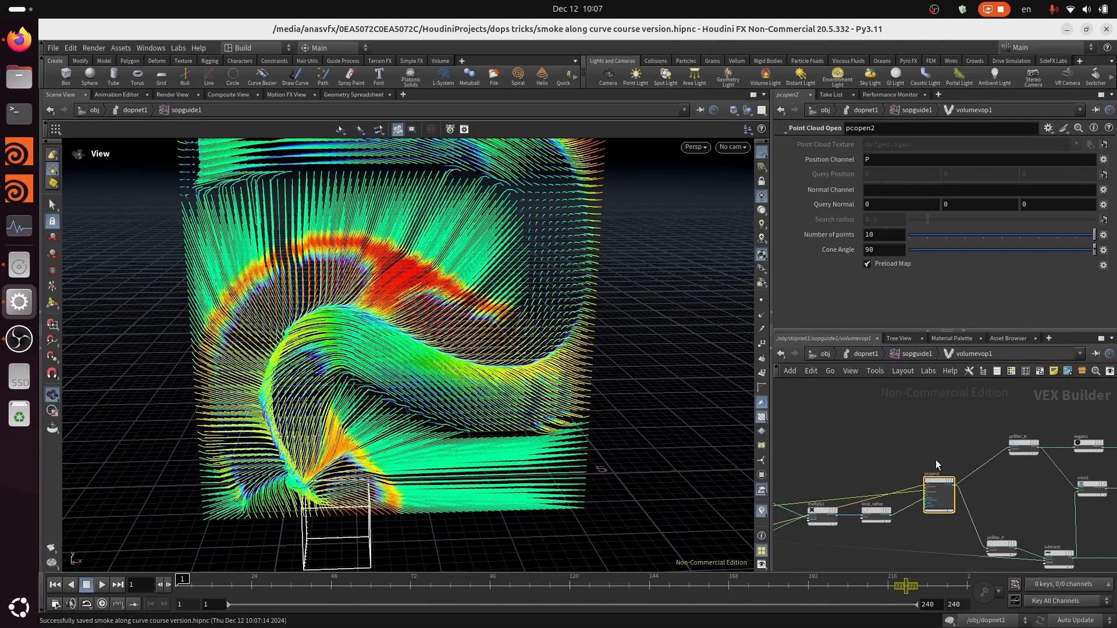
{"action": "left_click_drag", "start_coordinate": [374, 332], "coordinate": [361, 336]}
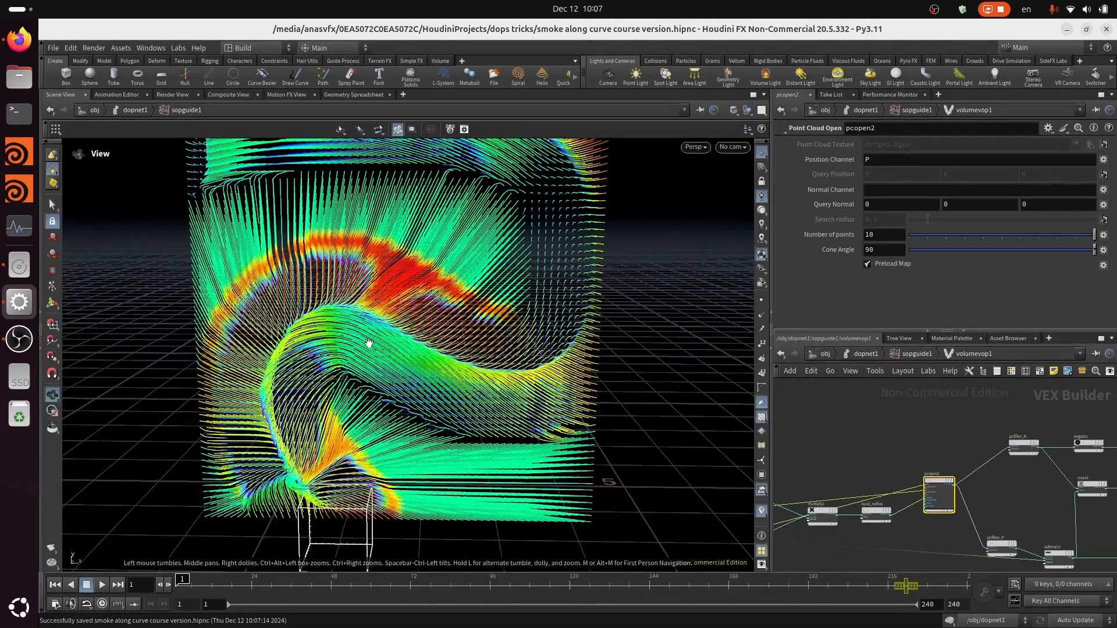
Move the pcfilter_P node up so it lines up directly below pcfilter_N.
{"action": "middle_click_drag", "start_coordinate": [980, 544], "coordinate": [878, 507]}
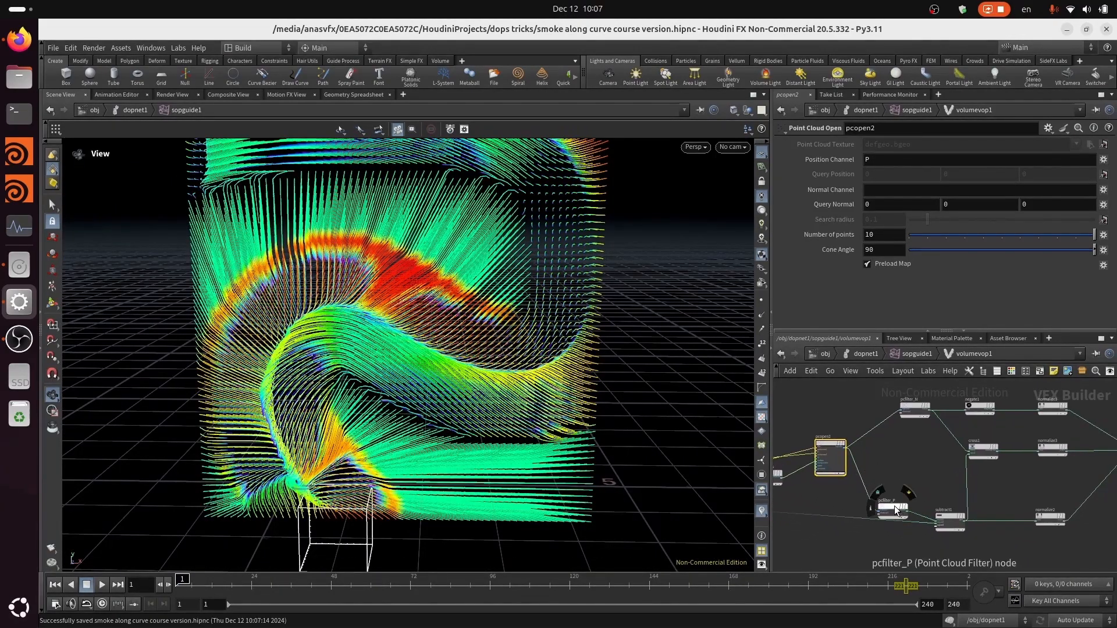
{"action": "left_click_drag", "start_coordinate": [894, 507], "coordinate": [899, 480]}
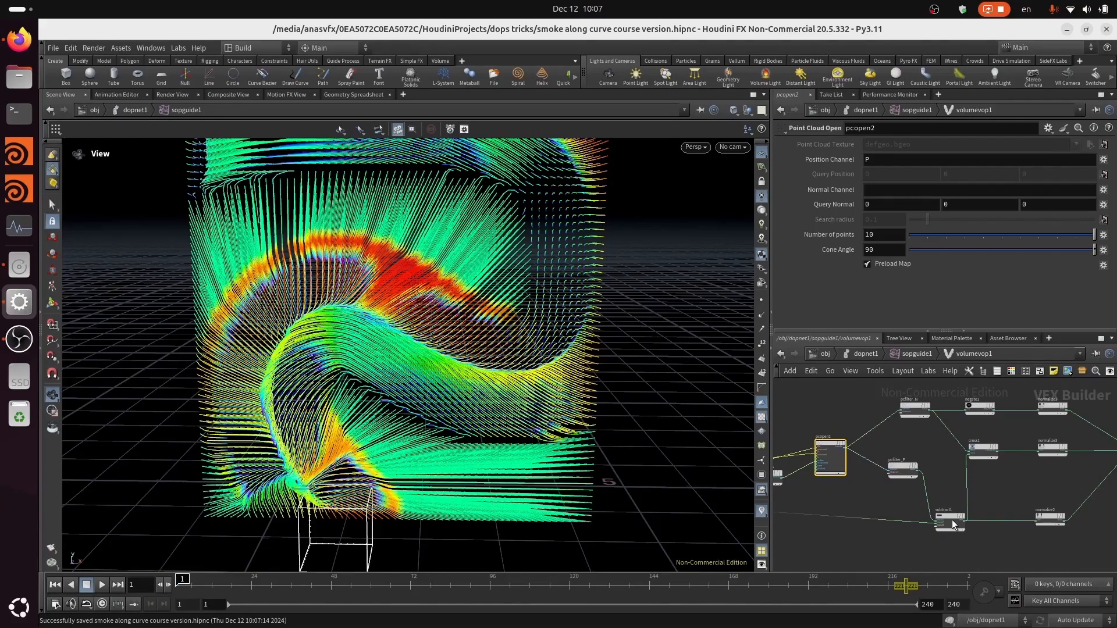
{"action": "left_click_drag", "start_coordinate": [905, 469], "coordinate": [916, 466]}
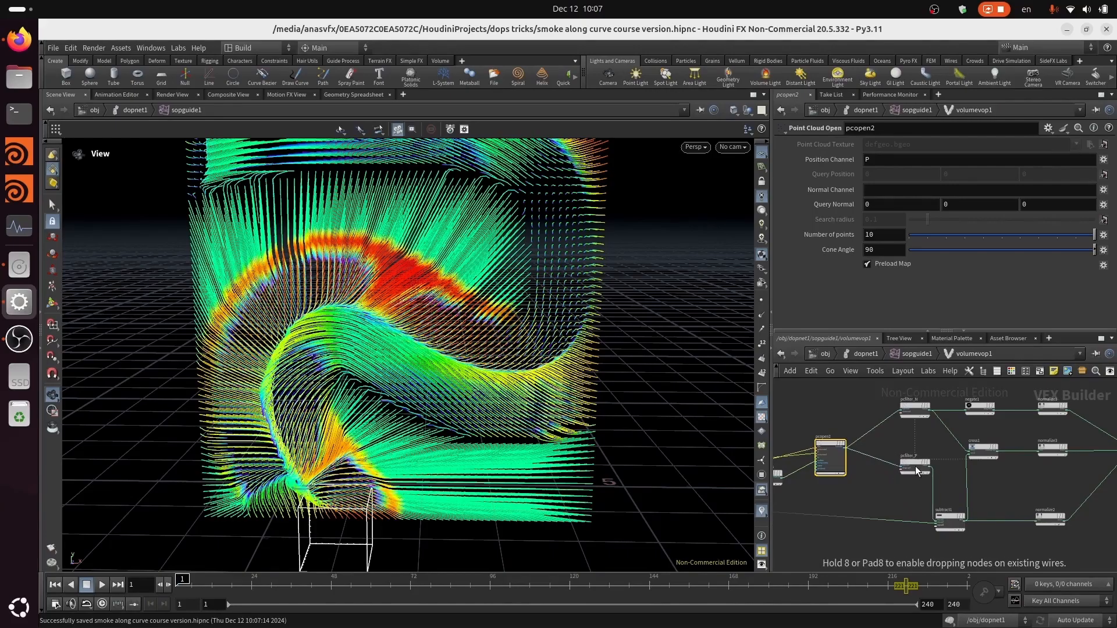
{"action": "mouse_move", "coordinate": [398, 341]}
{"action": "left_mouse_down"}
{"action": "mouse_move", "coordinate": [408, 359]}
{"action": "mouse_move", "coordinate": [393, 344]}
{"action": "left_mouse_up"}
{"action": "mouse_move", "coordinate": [855, 513]}
{"action": "middle_mouse_down"}
{"action": "mouse_move", "coordinate": [902, 526]}
{"action": "mouse_move", "coordinate": [880, 525]}
{"action": "middle_mouse_up"}
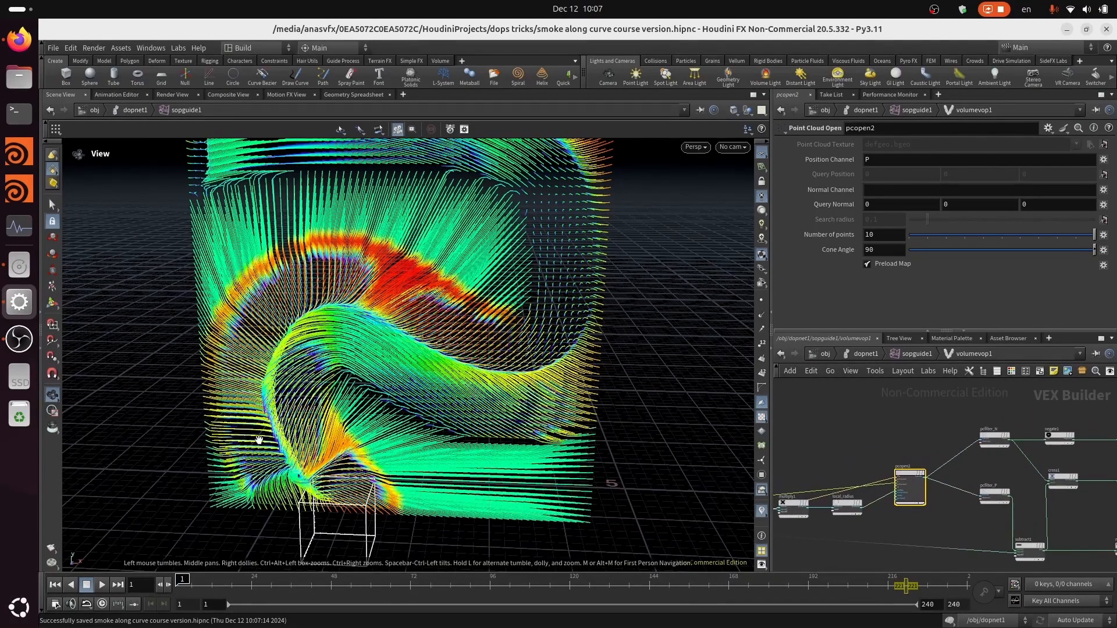
{"action": "middle_click_drag", "start_coordinate": [436, 239], "coordinate": [450, 291]}
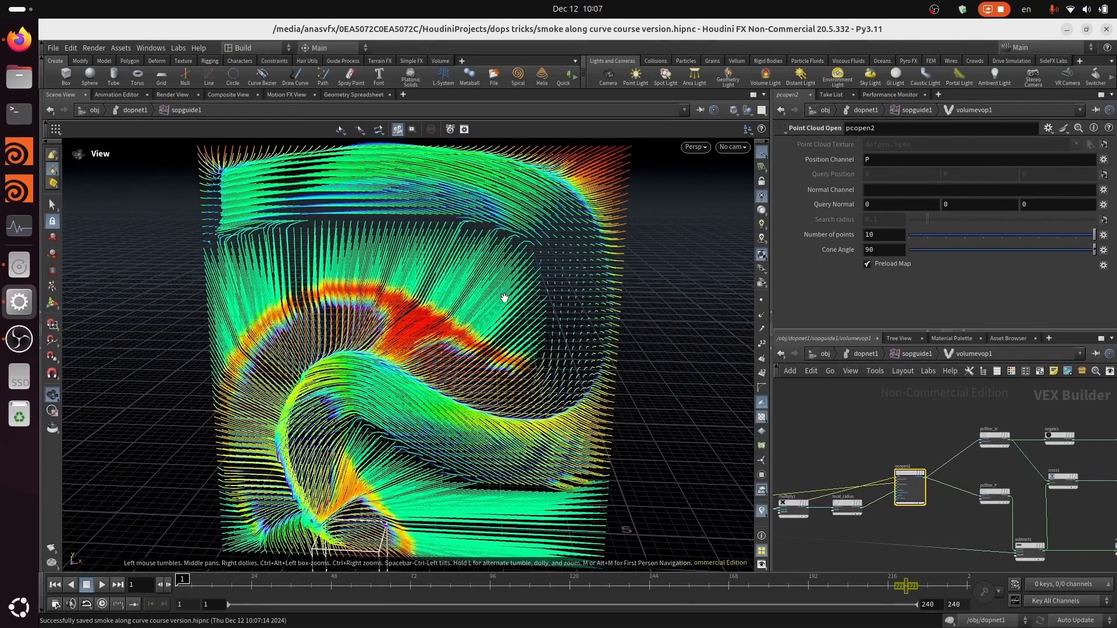
{"action": "scroll", "coordinate": [983, 542], "scroll_direction": "down", "scroll_amount": 5}
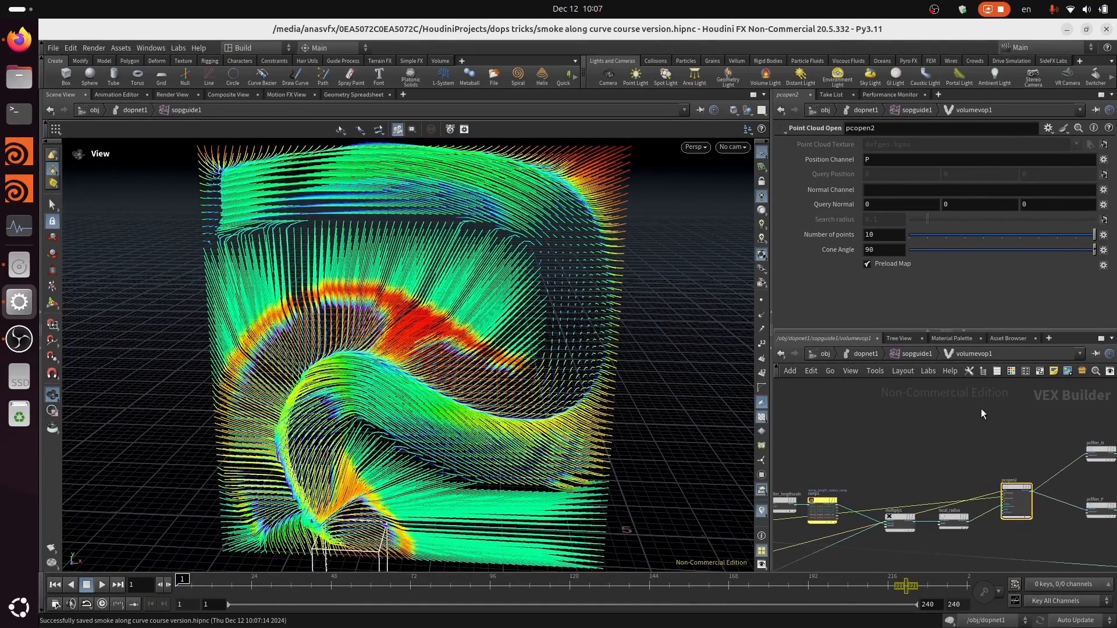
Move all nodes up to and including pcopen2 away from the pcfilter nodes to make room between them.
{"action": "left_click_drag", "start_coordinate": [853, 515], "coordinate": [853, 515]}
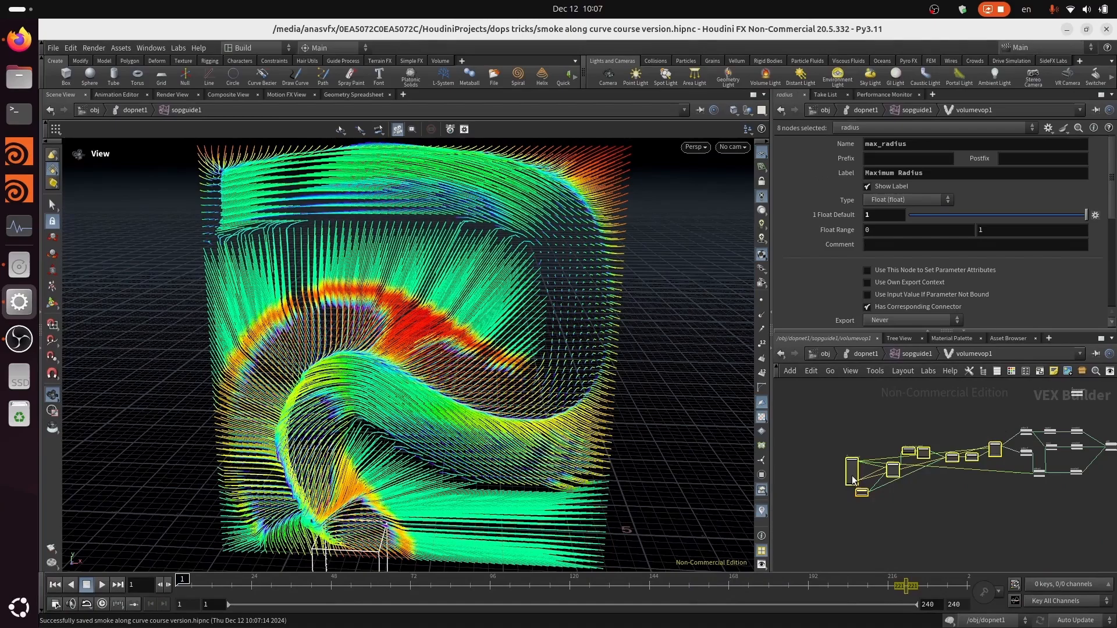
{"action": "left_click_drag", "start_coordinate": [772, 467], "coordinate": [778, 465]}
{"action": "left_click", "coordinate": [988, 412]}
{"action": "right_click_drag", "start_coordinate": [963, 414], "coordinate": [994, 389]}
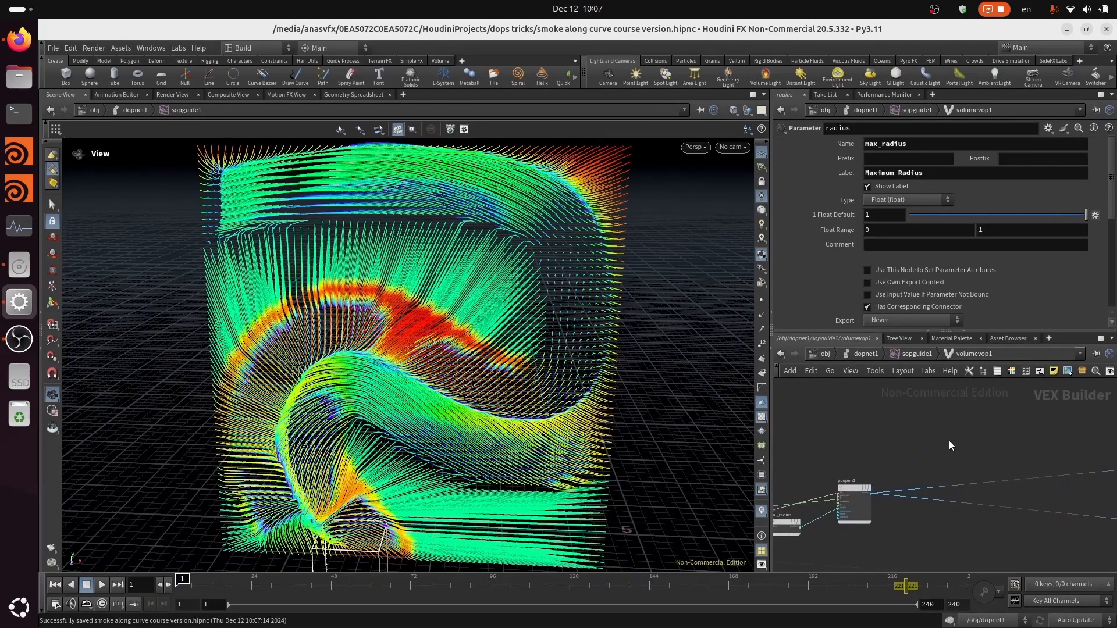
Add a Point Cloud Num Found node above pcopen2 and wire pcopen2's handle output into it.
{"action": "right_click_drag", "start_coordinate": [948, 441], "coordinate": [958, 441]}
{"action": "key", "text": "Tab"}
{"action": "type", "text": "pc n"}
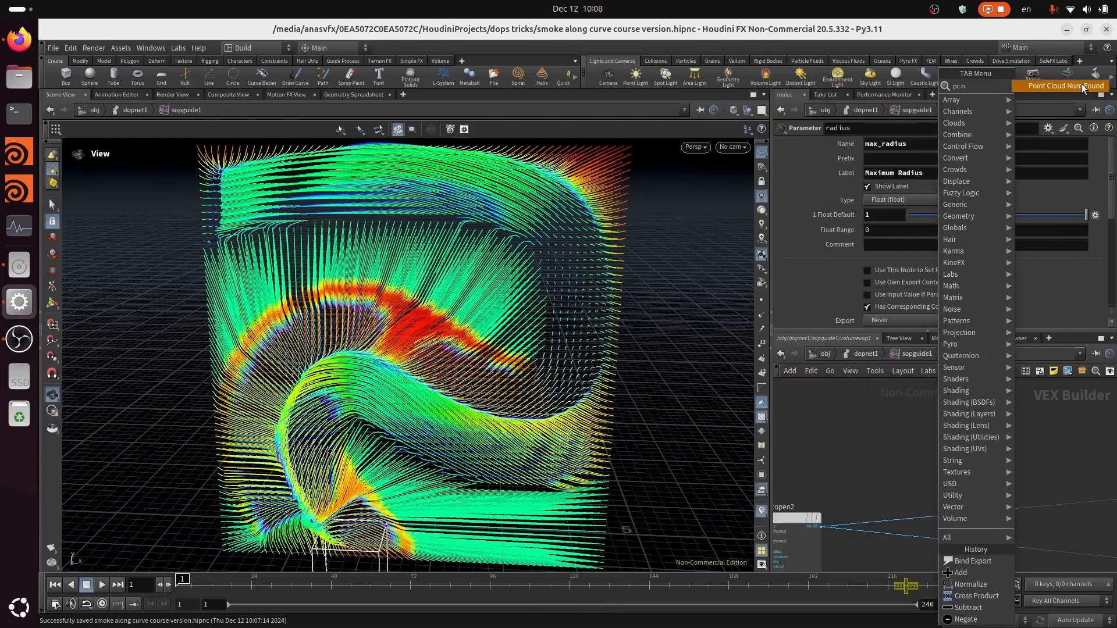
{"action": "left_click", "coordinate": [1083, 86]}
{"action": "left_click", "coordinate": [955, 434]}
{"action": "scroll", "coordinate": [840, 494], "scroll_direction": "up", "scroll_amount": 3}
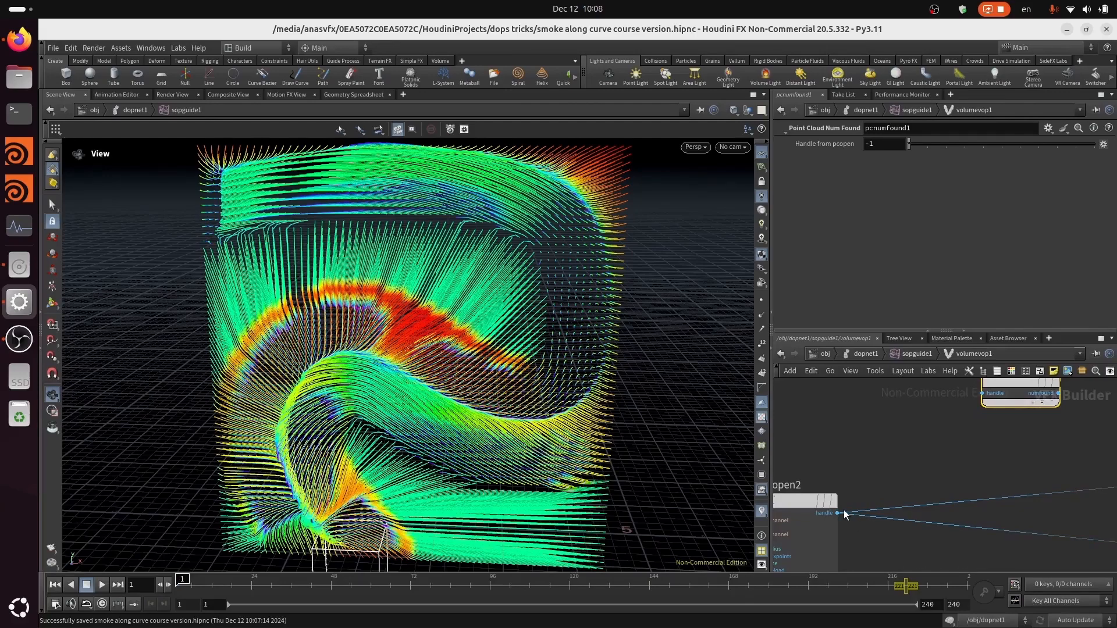
{"action": "left_click", "coordinate": [836, 513]}
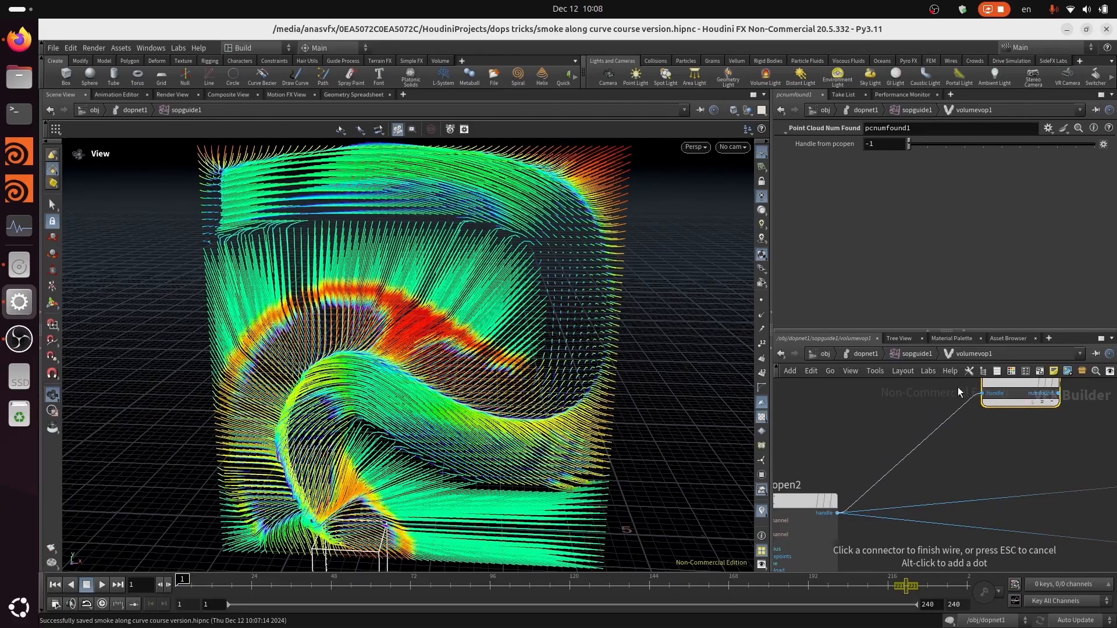
{"action": "left_click", "coordinate": [982, 394]}
{"action": "right_click_drag", "start_coordinate": [990, 453], "coordinate": [986, 483]}
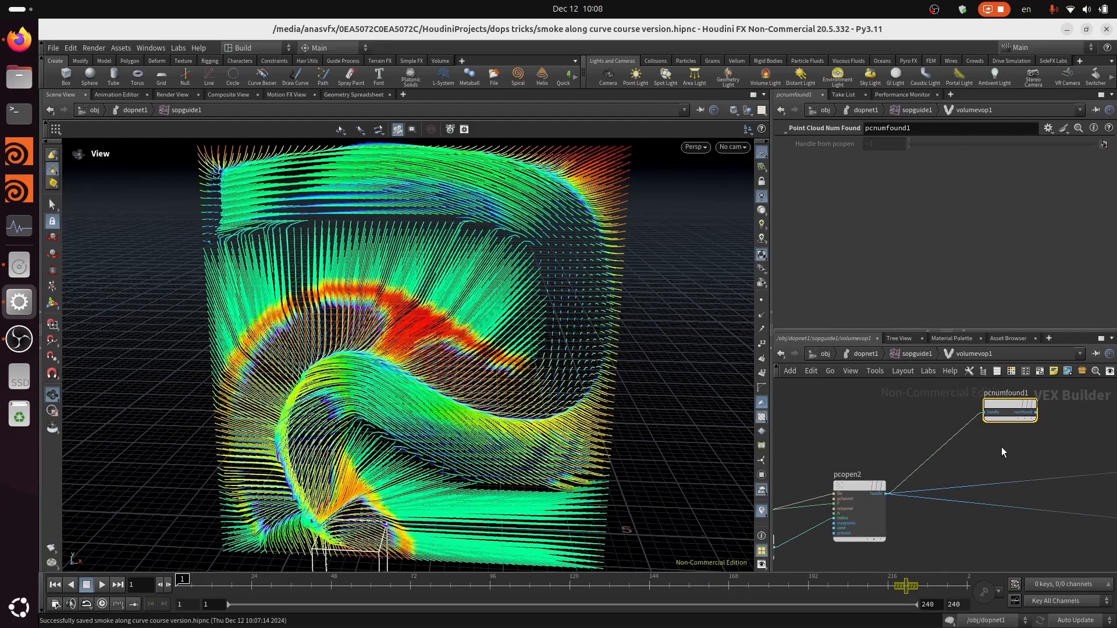
{"action": "middle_click_drag", "start_coordinate": [1001, 447], "coordinate": [966, 454]}
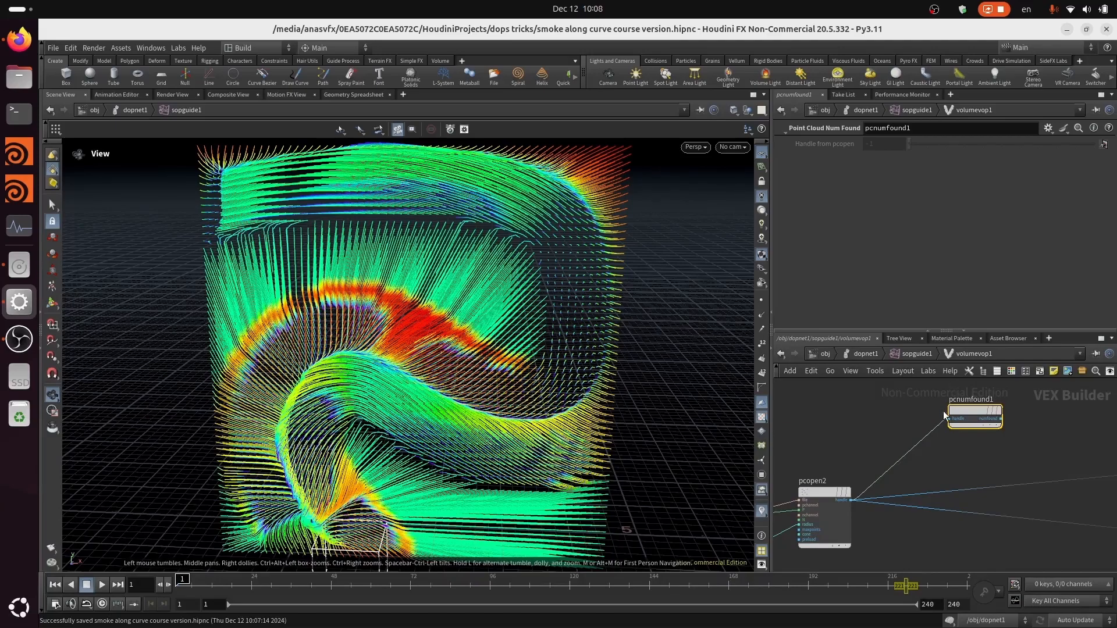
{"action": "left_click_drag", "start_coordinate": [972, 414], "coordinate": [922, 416]}
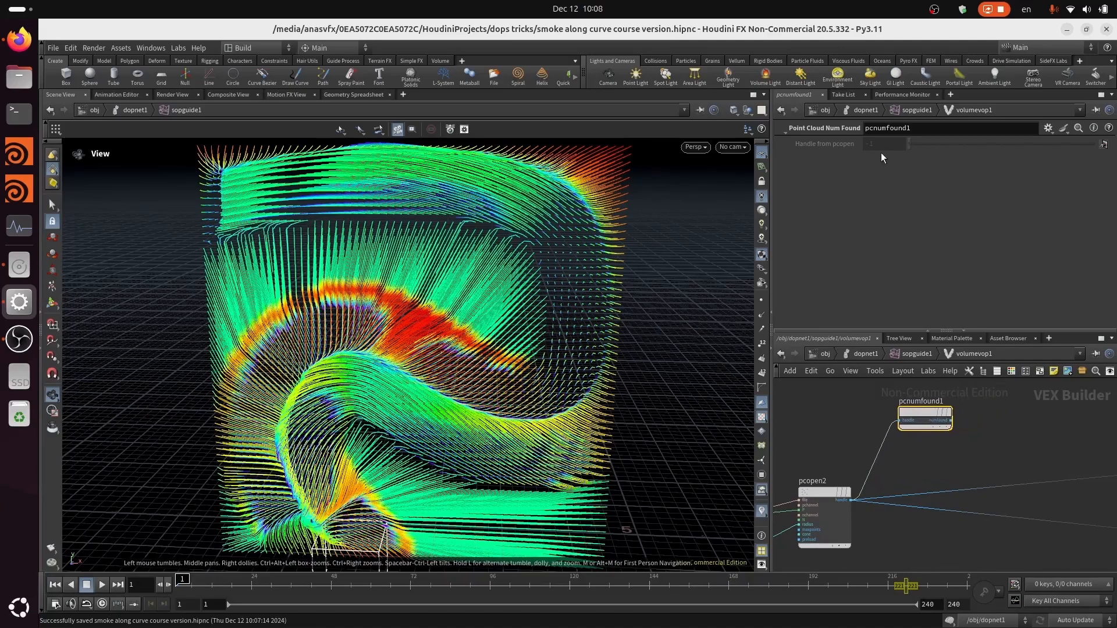
Add a Compare node beside pcnumfound1, wire the number-found output into its input1 and align the two nodes.
{"action": "scroll", "coordinate": [1010, 432], "scroll_direction": "up", "scroll_amount": 1}
{"action": "middle_click_drag", "start_coordinate": [1008, 433], "coordinate": [974, 462]}
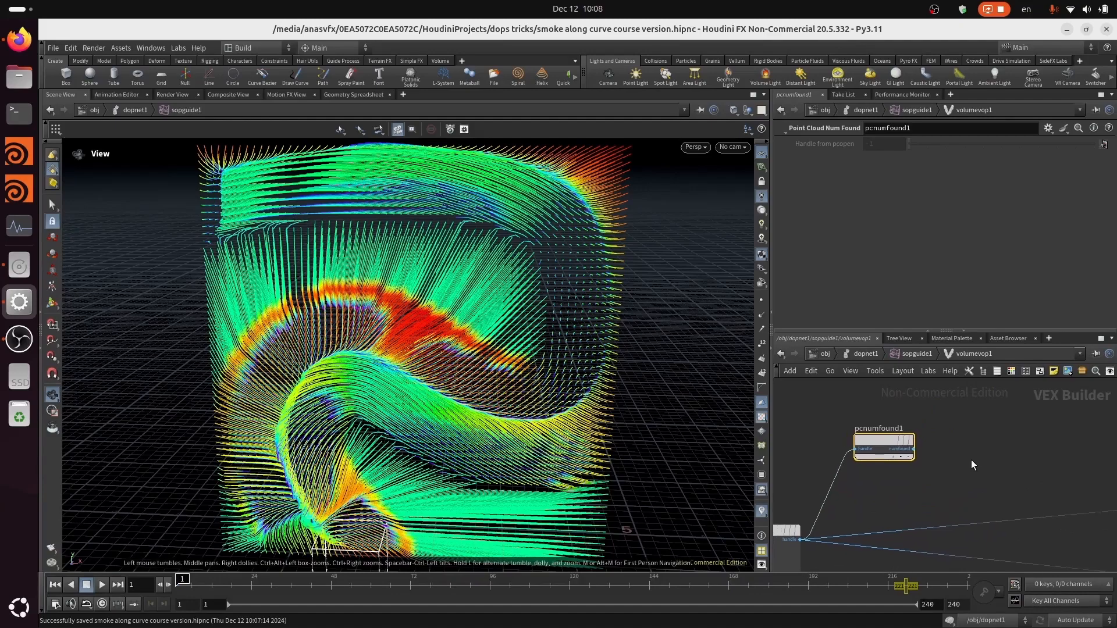
{"action": "key", "text": "Tab"}
{"action": "key", "text": "Escape"}
{"action": "key", "text": "Tab"}
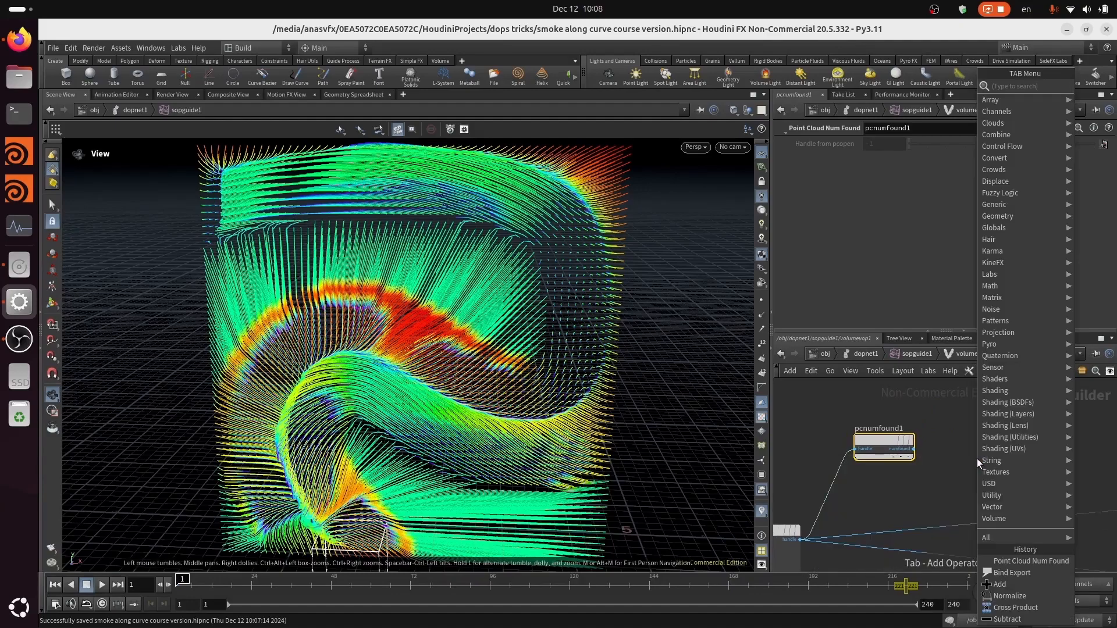
{"action": "type", "text": "com"}
{"action": "left_click", "coordinate": [920, 87]}
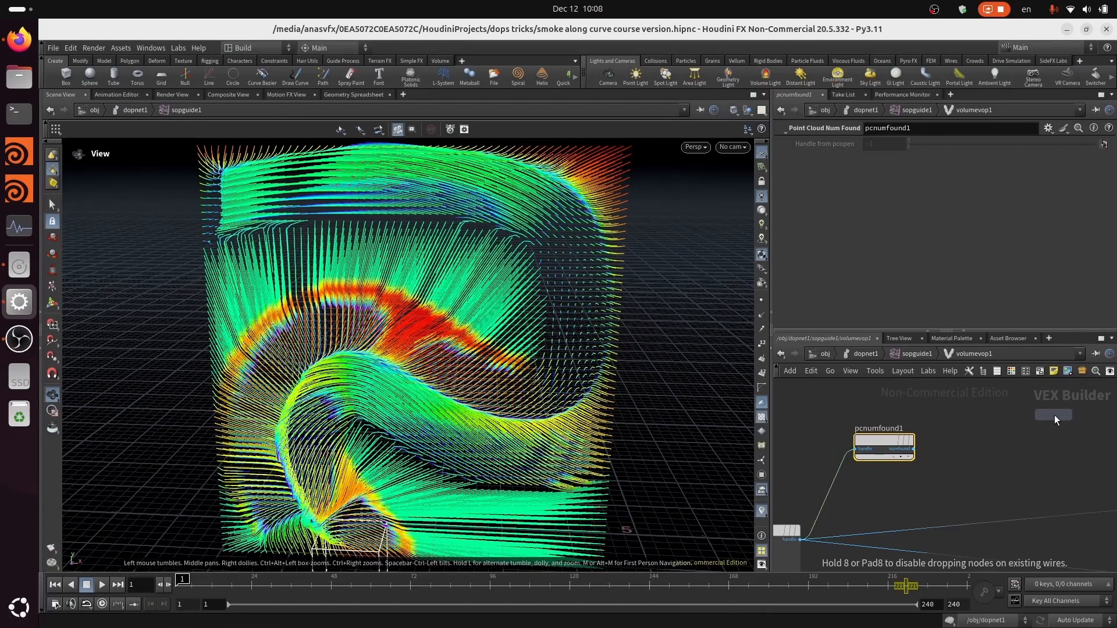
{"action": "left_click", "coordinate": [1024, 452]}
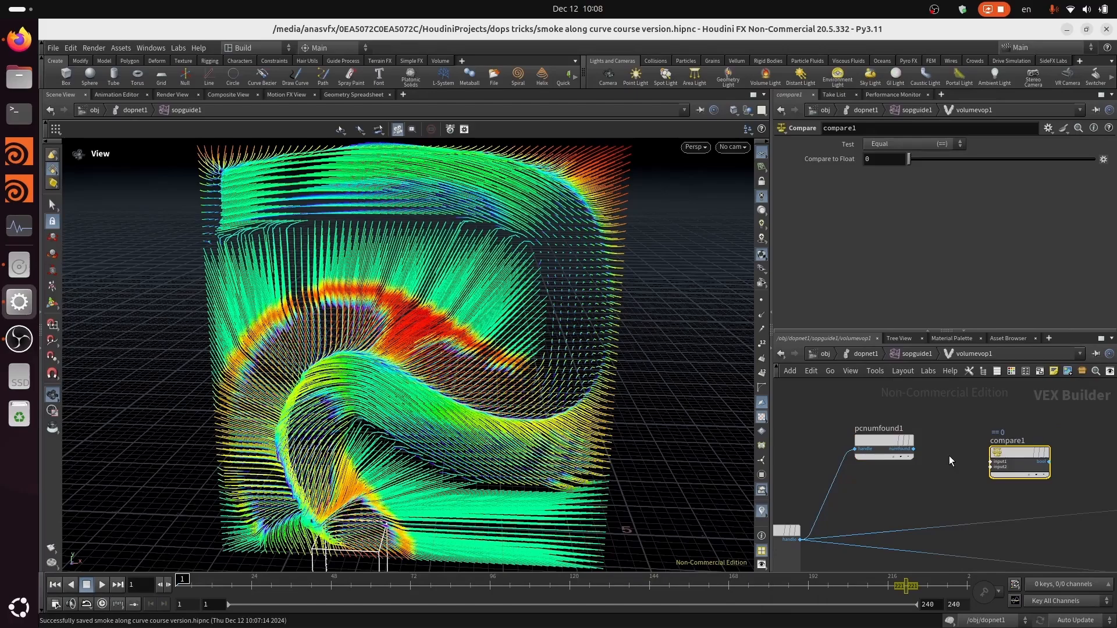
{"action": "left_click", "coordinate": [914, 449]}
{"action": "left_click", "coordinate": [989, 462]}
{"action": "left_click_drag", "start_coordinate": [1023, 459], "coordinate": [1015, 445]}
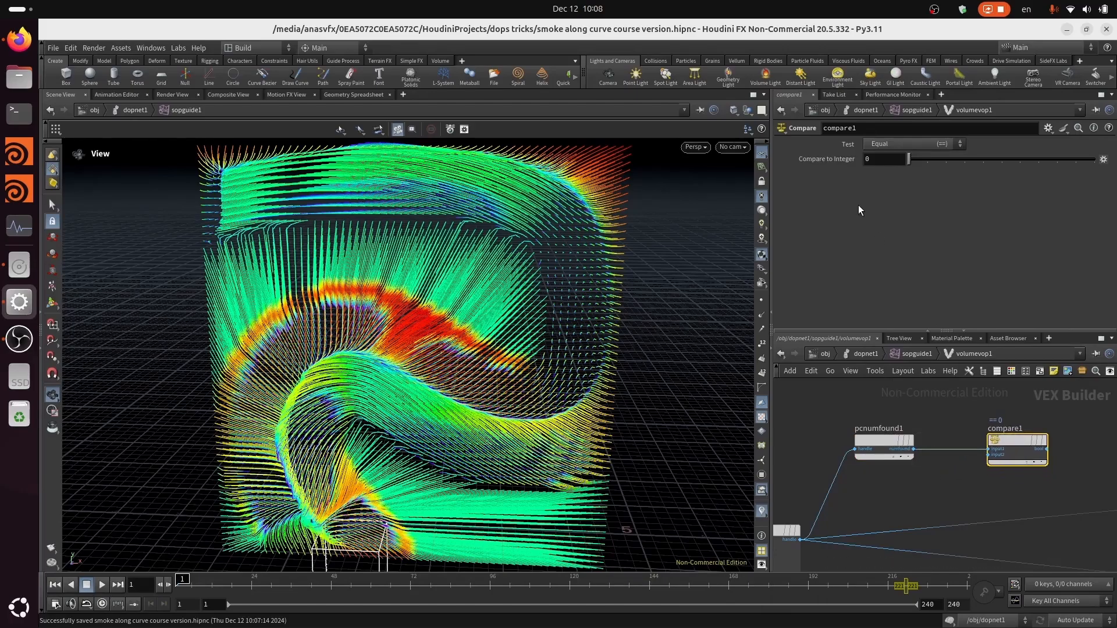
Save the scene and set compare1's test to Greater Than.
{"action": "key", "text": "ctrl+s"}
{"action": "scroll", "coordinate": [951, 507], "scroll_direction": "up", "scroll_amount": 1}
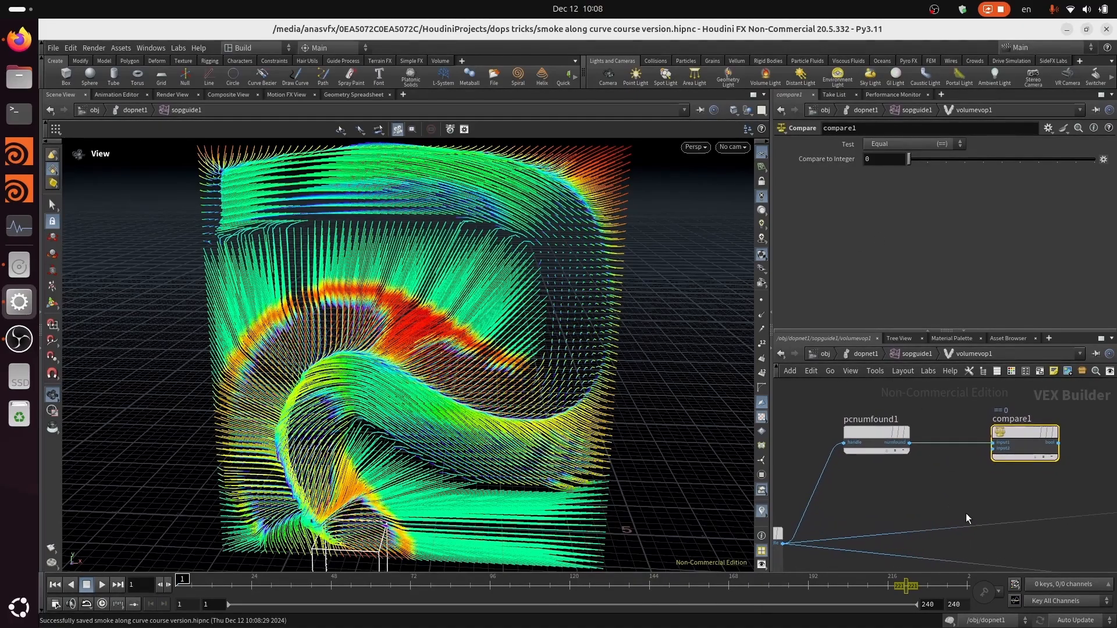
{"action": "left_click", "coordinate": [920, 143]}
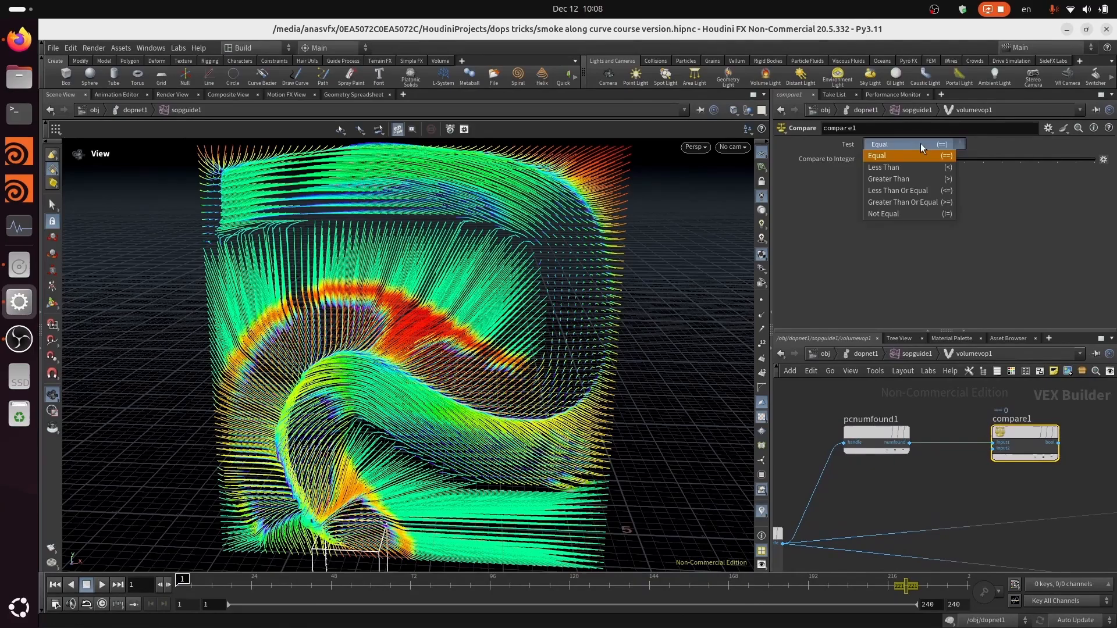
{"action": "left_click", "coordinate": [914, 182]}
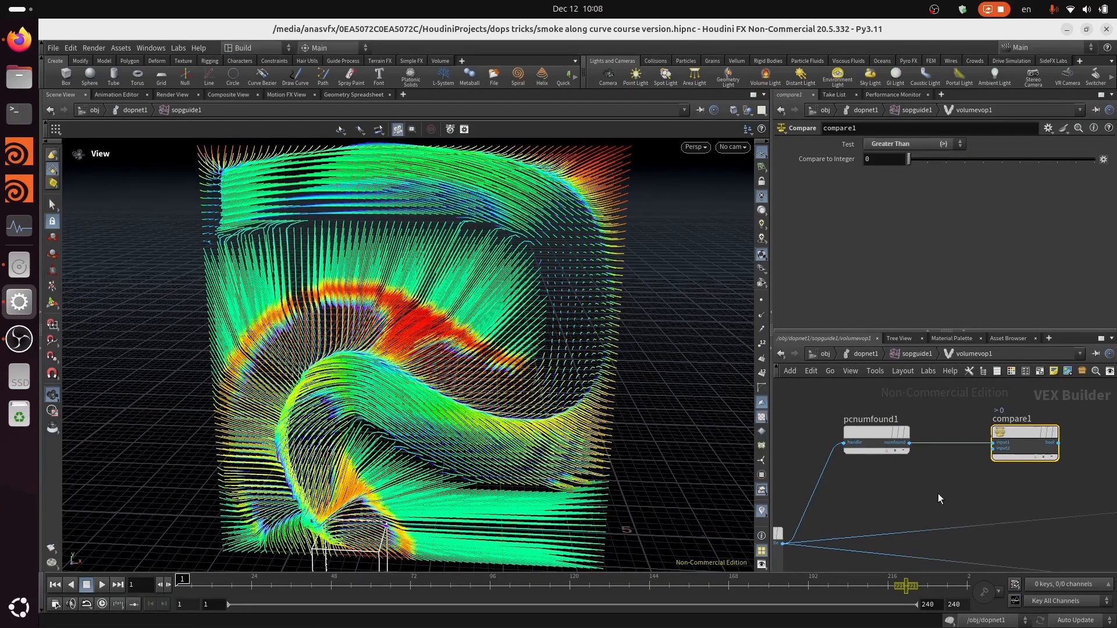
{"action": "middle_click_drag", "start_coordinate": [938, 493], "coordinate": [899, 502]}
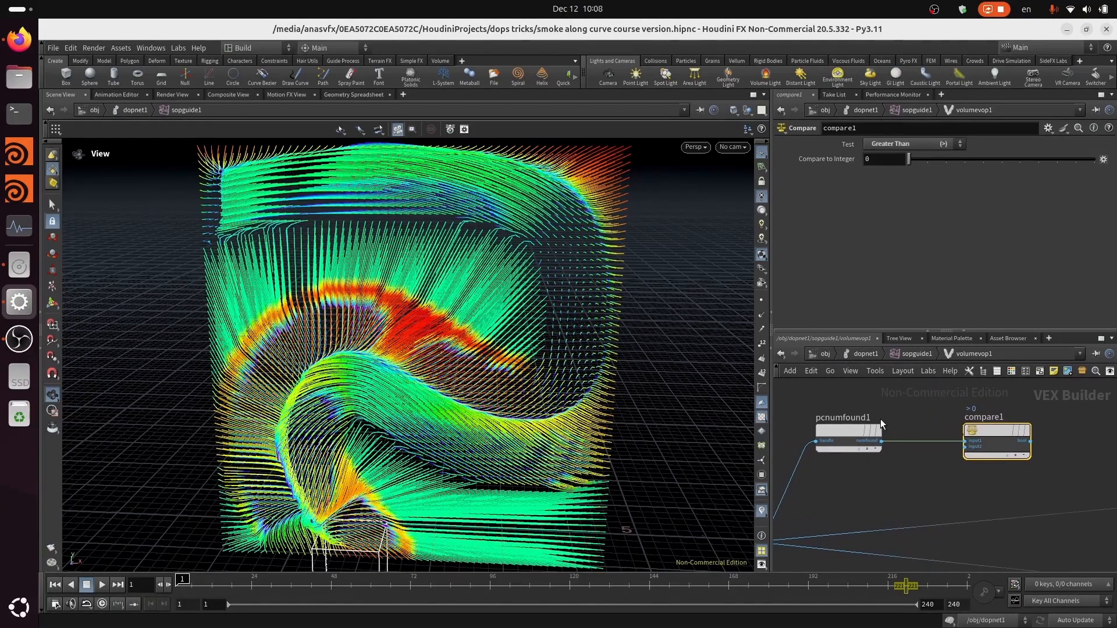
Add an If Block near the pcfilter nodes of the network.
{"action": "scroll", "coordinate": [963, 521], "scroll_direction": "down", "scroll_amount": 4}
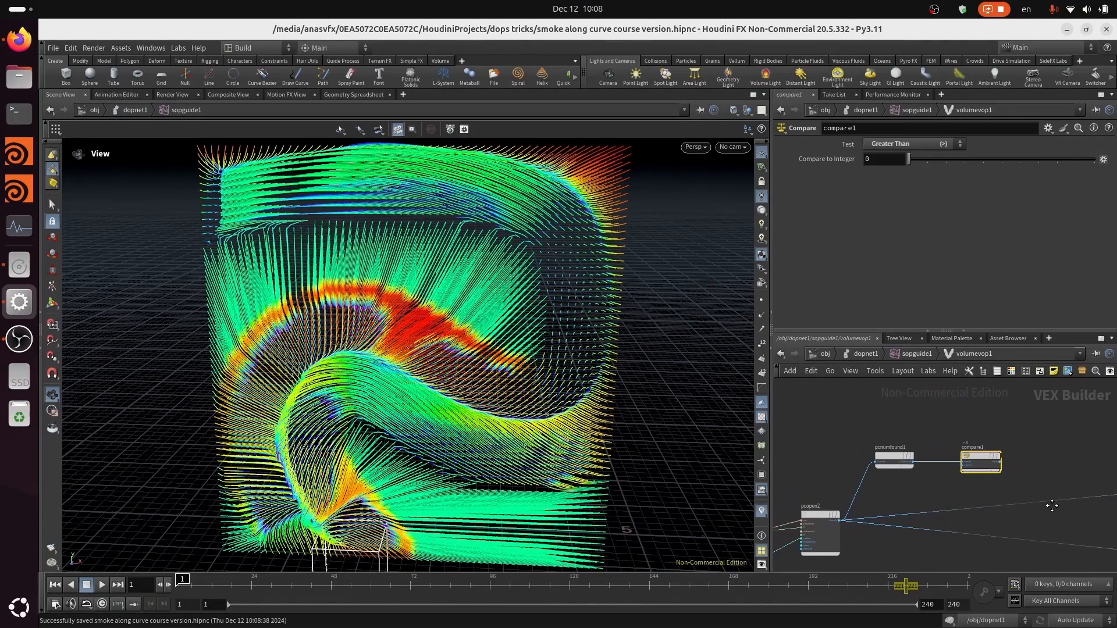
{"action": "middle_click_drag", "start_coordinate": [1052, 505], "coordinate": [915, 492]}
{"action": "scroll", "coordinate": [914, 461], "scroll_direction": "up", "scroll_amount": 2}
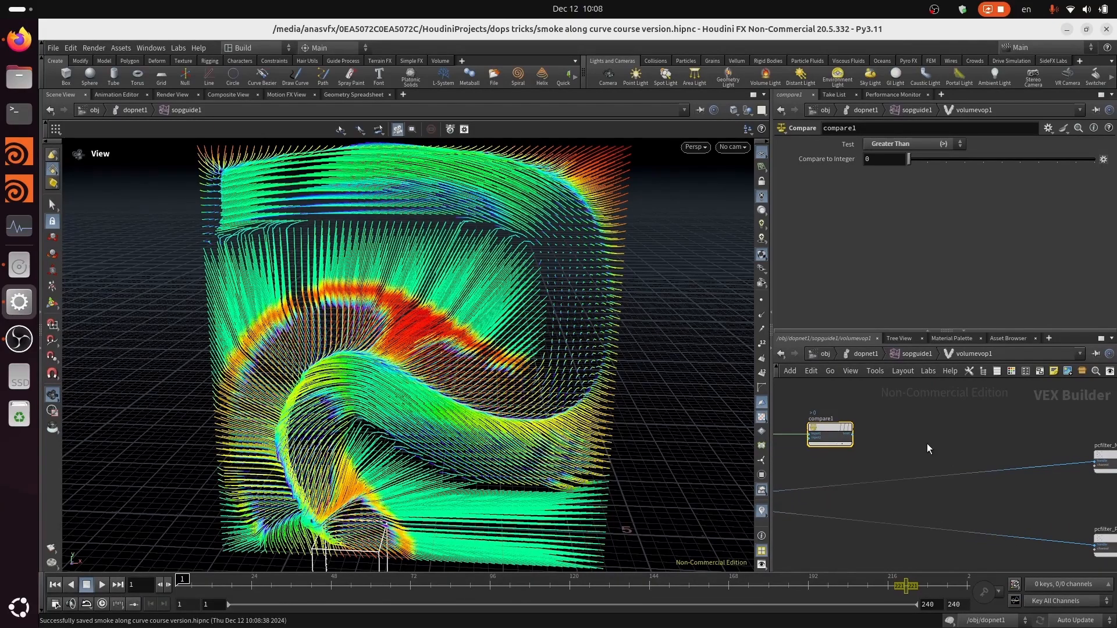
{"action": "key", "text": "Tab"}
{"action": "type", "text": "if"}
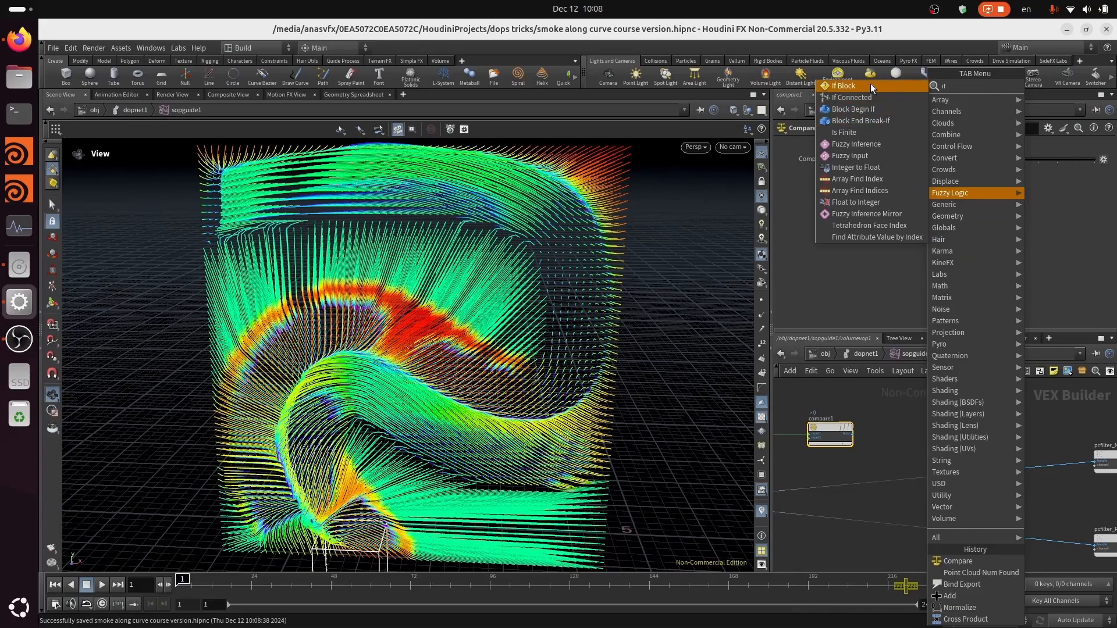
{"action": "left_click", "coordinate": [871, 85]}
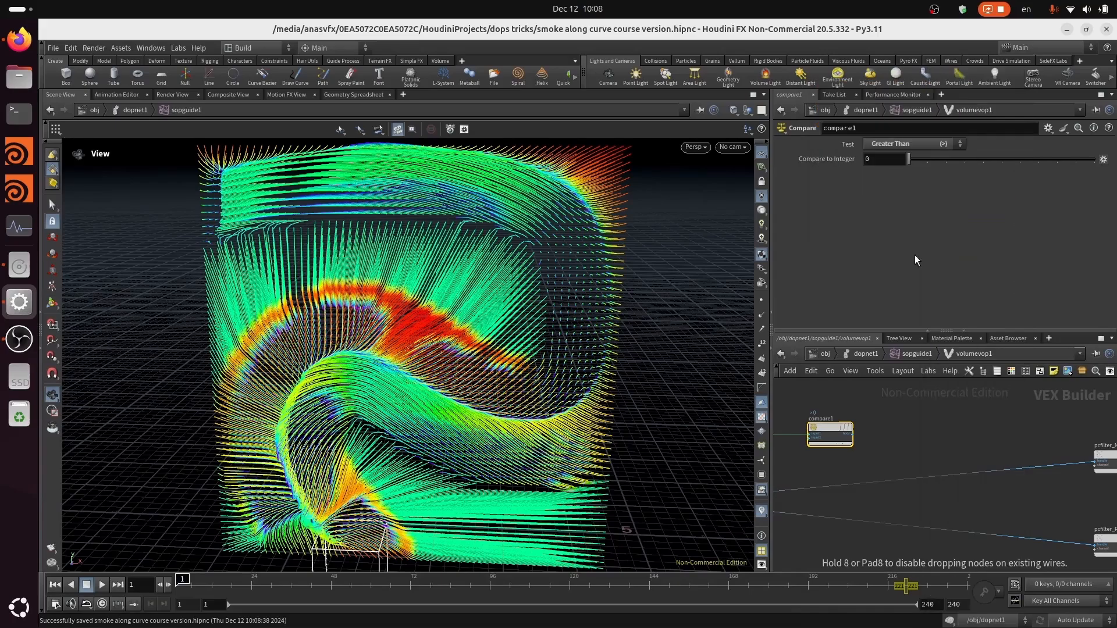
{"action": "middle_click_drag", "start_coordinate": [1014, 435], "coordinate": [854, 411]}
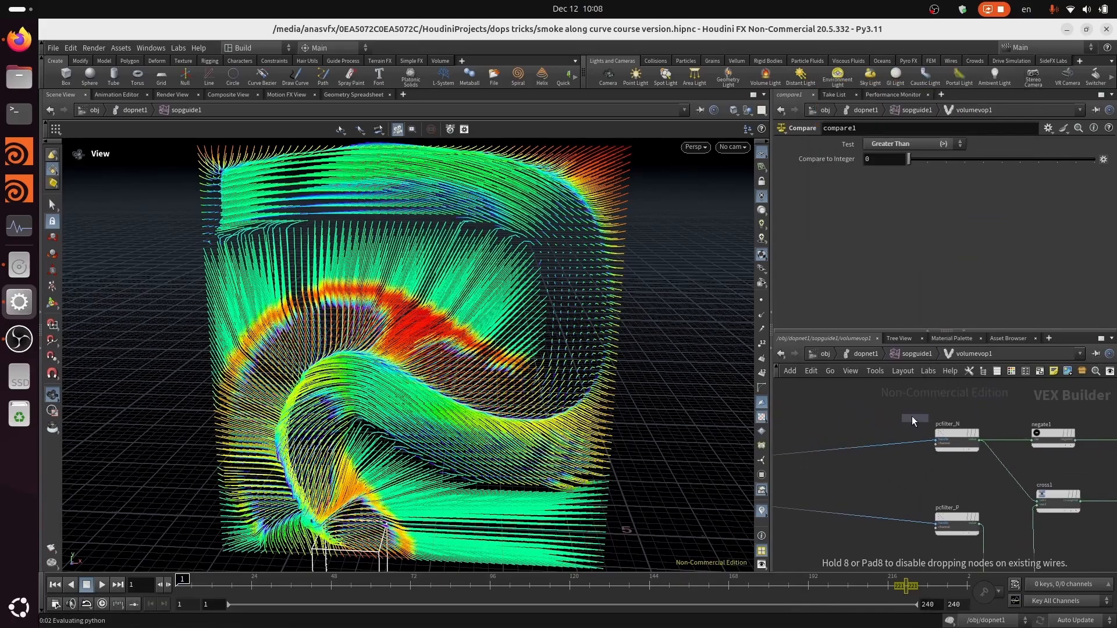
{"action": "left_click", "coordinate": [913, 417]}
{"action": "scroll", "coordinate": [920, 477], "scroll_direction": "down", "scroll_amount": 4}
{"action": "key", "text": "ctrl+s"}
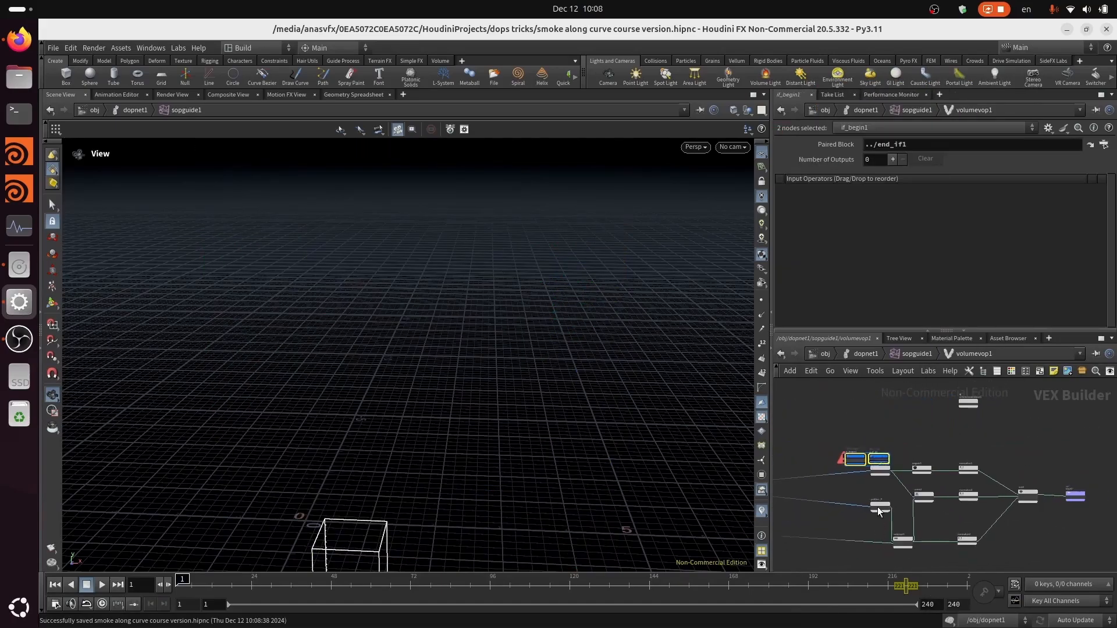
Spread the If Block apart, placing end_if1 near bind1 and if_begin1 ahead of the pcfilter nodes.
{"action": "mouse_move", "coordinate": [880, 459]}
{"action": "left_click_drag", "start_coordinate": [851, 475], "coordinate": [1043, 480]}
{"action": "left_click", "coordinate": [927, 457]}
{"action": "left_click", "coordinate": [842, 465]}
Wire add1's sum into end_if1's next_in, move bind1 beyond the block and feed it from end_if1's var1_out.
{"action": "scroll", "coordinate": [1050, 516], "scroll_direction": "up", "scroll_amount": 6}
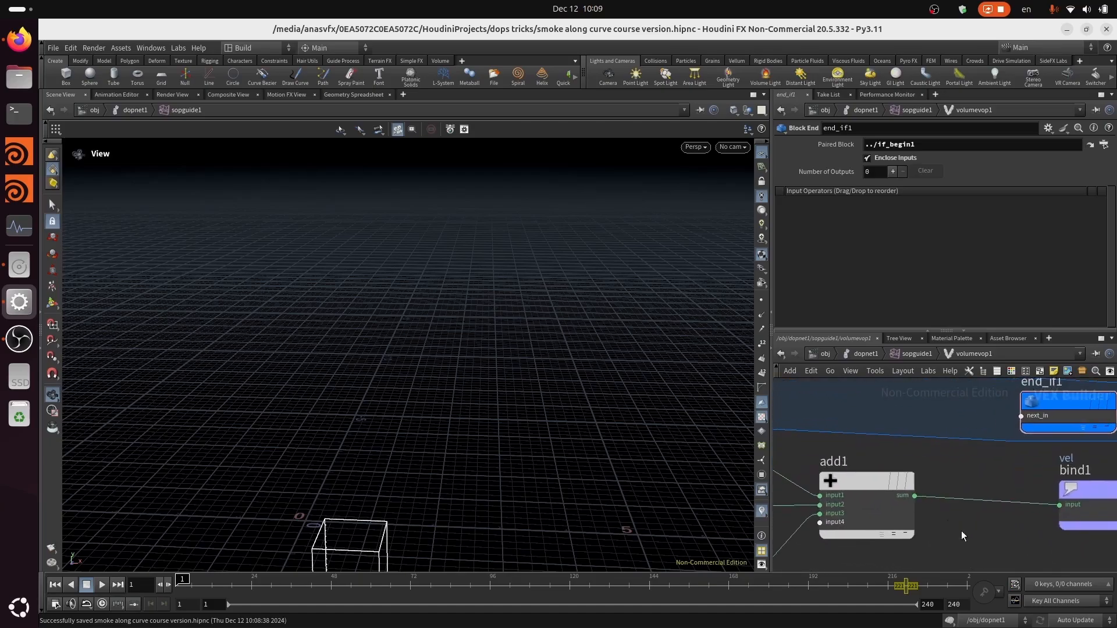
{"action": "left_click", "coordinate": [915, 496]}
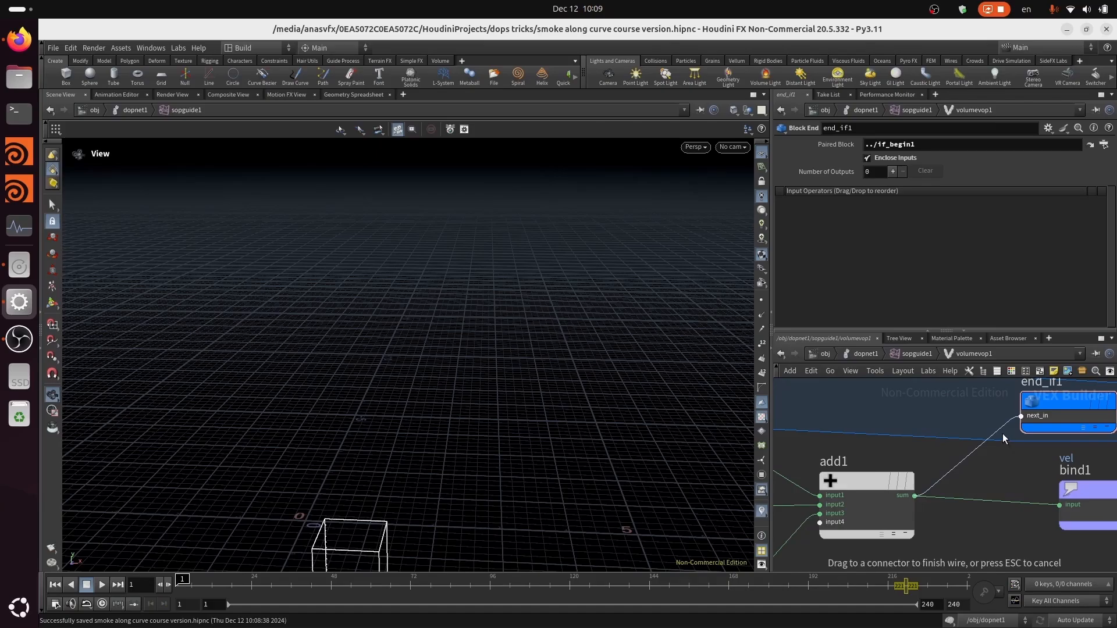
{"action": "left_click", "coordinate": [1022, 416]}
{"action": "middle_click_drag", "start_coordinate": [1096, 447], "coordinate": [1039, 481]}
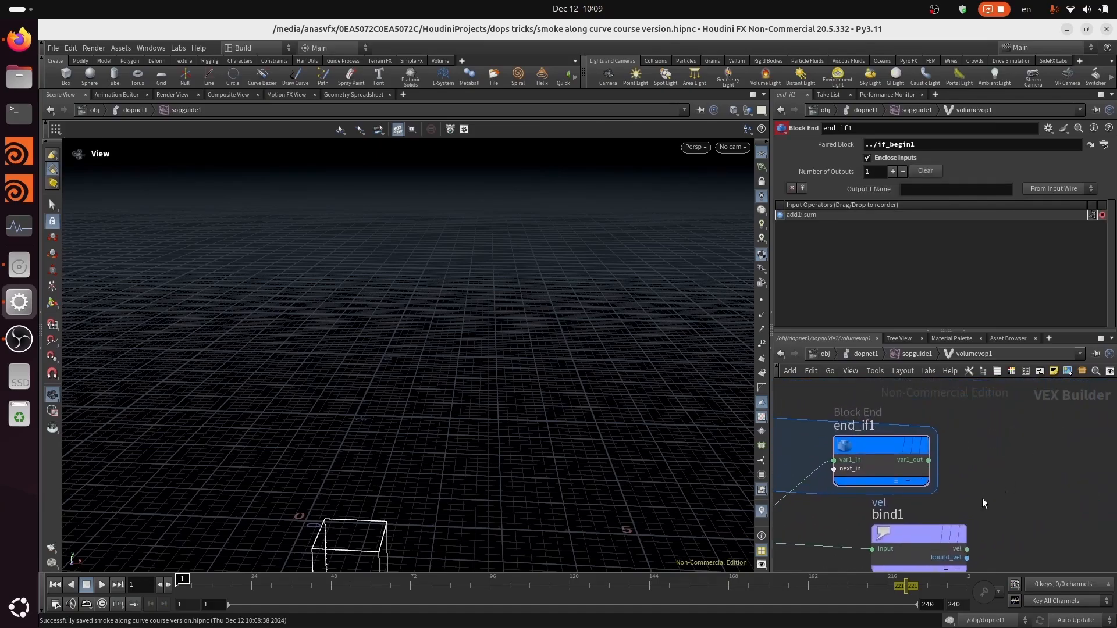
{"action": "left_click_drag", "start_coordinate": [935, 534], "coordinate": [1071, 461]}
{"action": "left_click", "coordinate": [928, 461]}
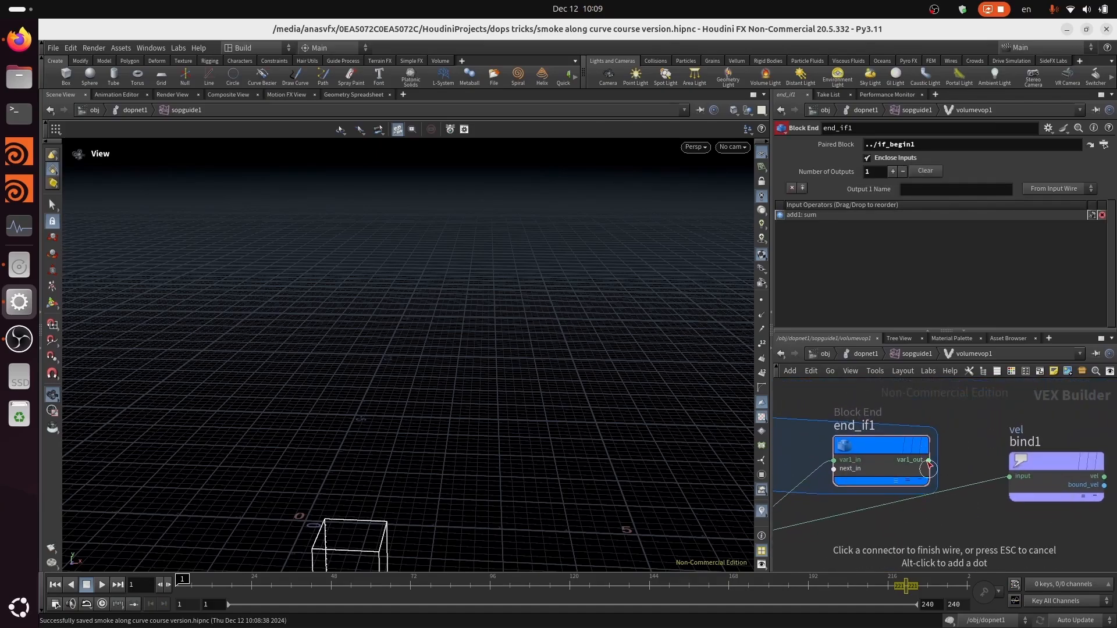
{"action": "left_click", "coordinate": [1023, 475]}
{"action": "scroll", "coordinate": [1033, 492], "scroll_direction": "down", "scroll_amount": 6}
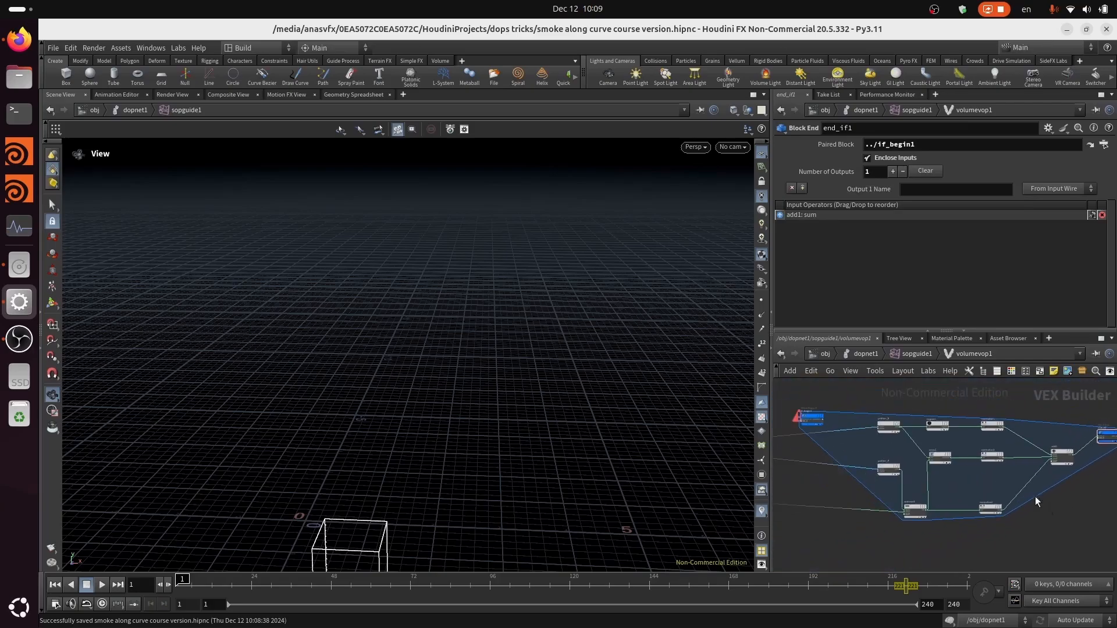
{"action": "scroll", "coordinate": [893, 442], "scroll_direction": "up", "scroll_amount": 8}
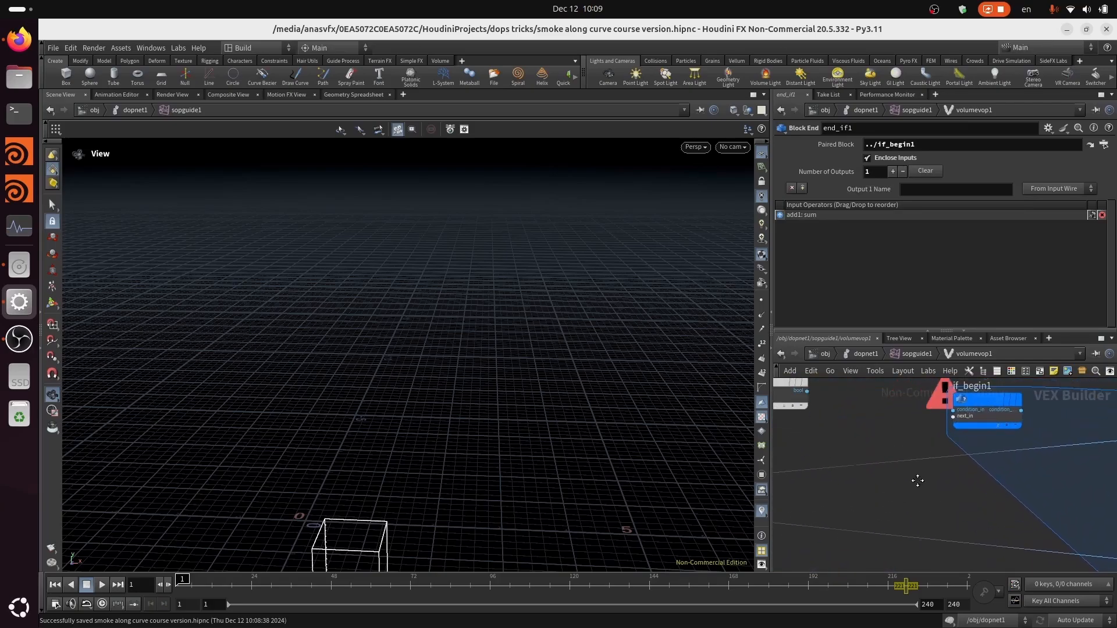
Add a Bind node ahead of if_begin1 and wire its output into the block's next_in.
{"action": "left_click_drag", "start_coordinate": [970, 391], "coordinate": [970, 491]}
{"action": "key", "text": "Tab"}
{"action": "type", "text": "bu"}
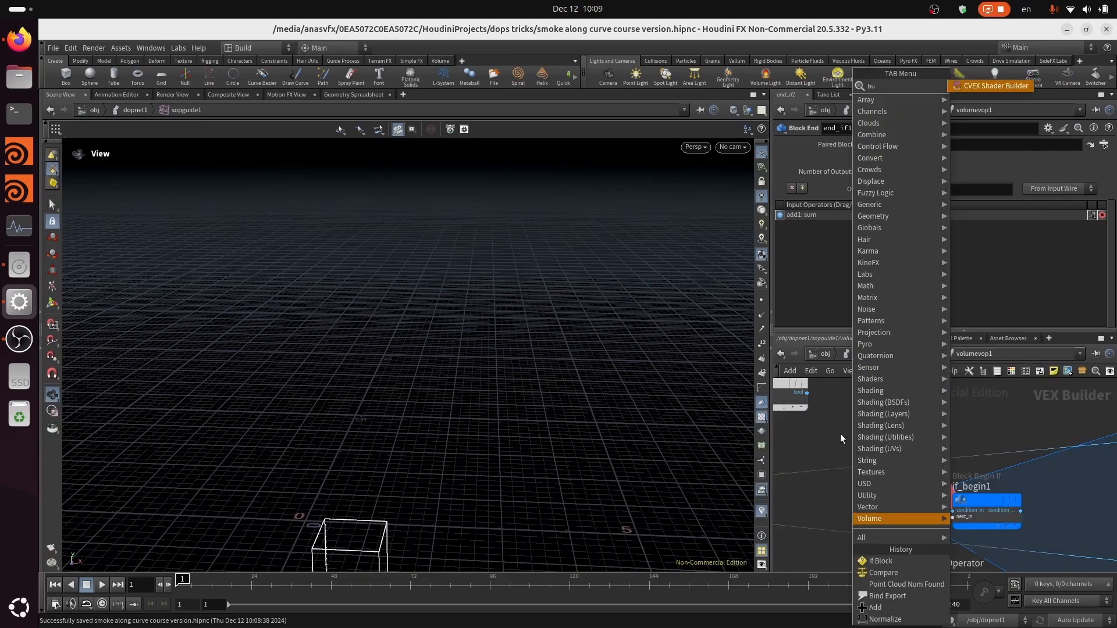
{"action": "key", "text": "BackSpace"}
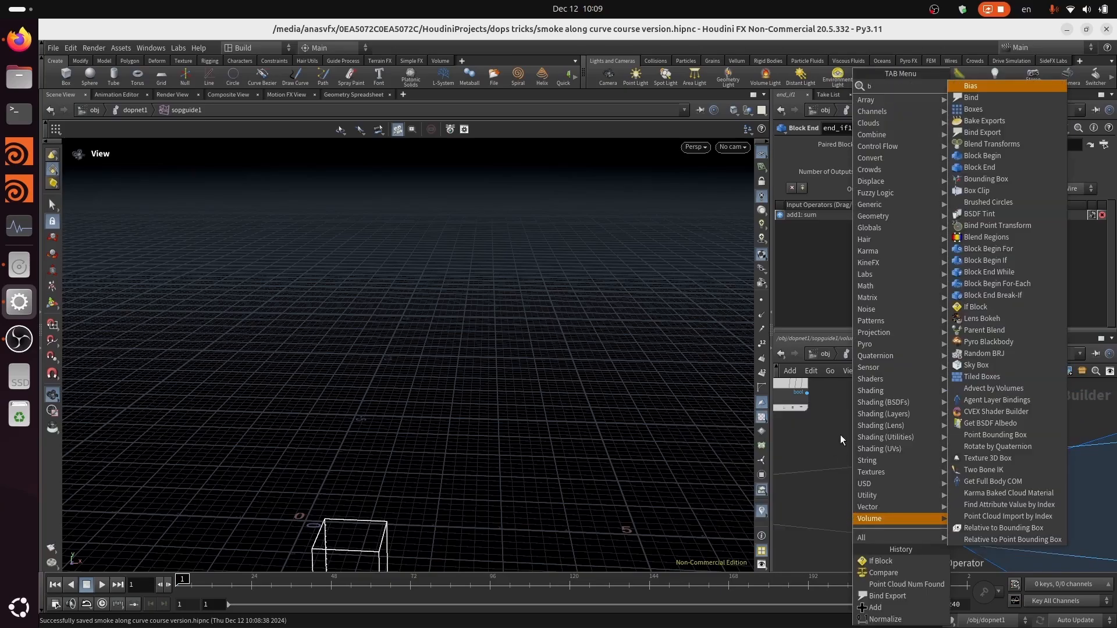
{"action": "type", "text": "i"}
{"action": "left_click", "coordinate": [1004, 96]}
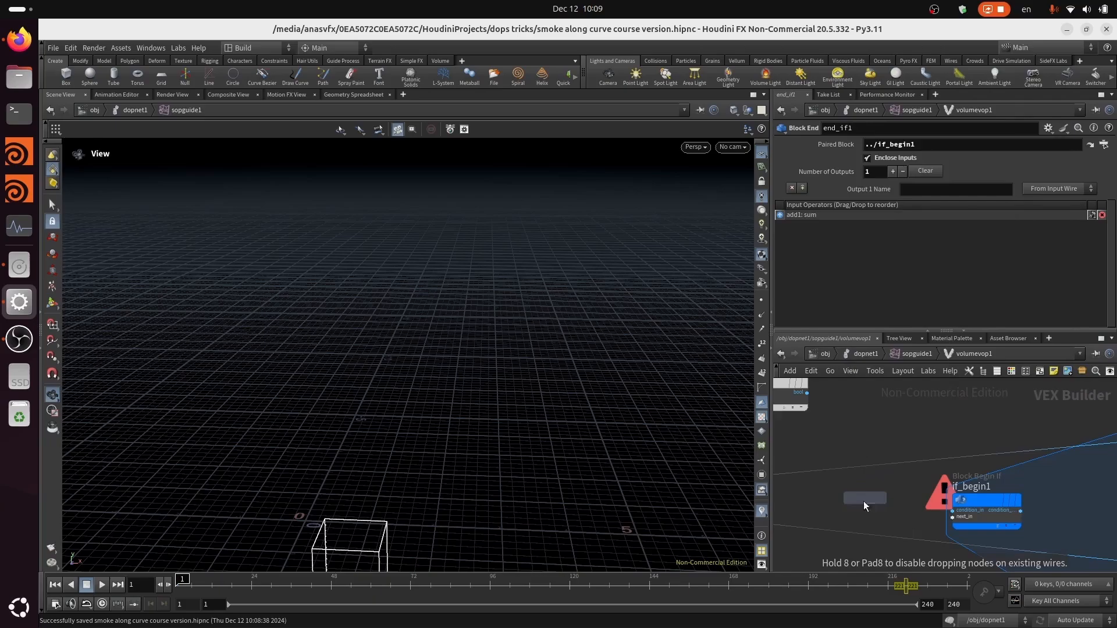
{"action": "left_click", "coordinate": [848, 517]}
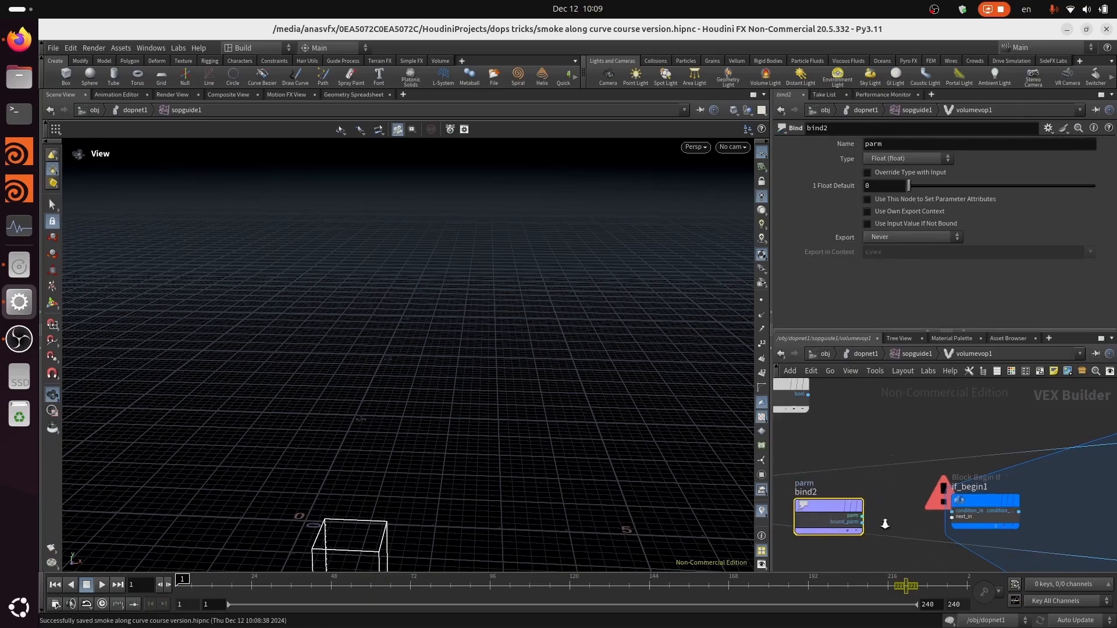
{"action": "scroll", "coordinate": [864, 519], "scroll_direction": "up", "scroll_amount": 2}
{"action": "left_click", "coordinate": [857, 514]}
{"action": "left_click", "coordinate": [972, 517]}
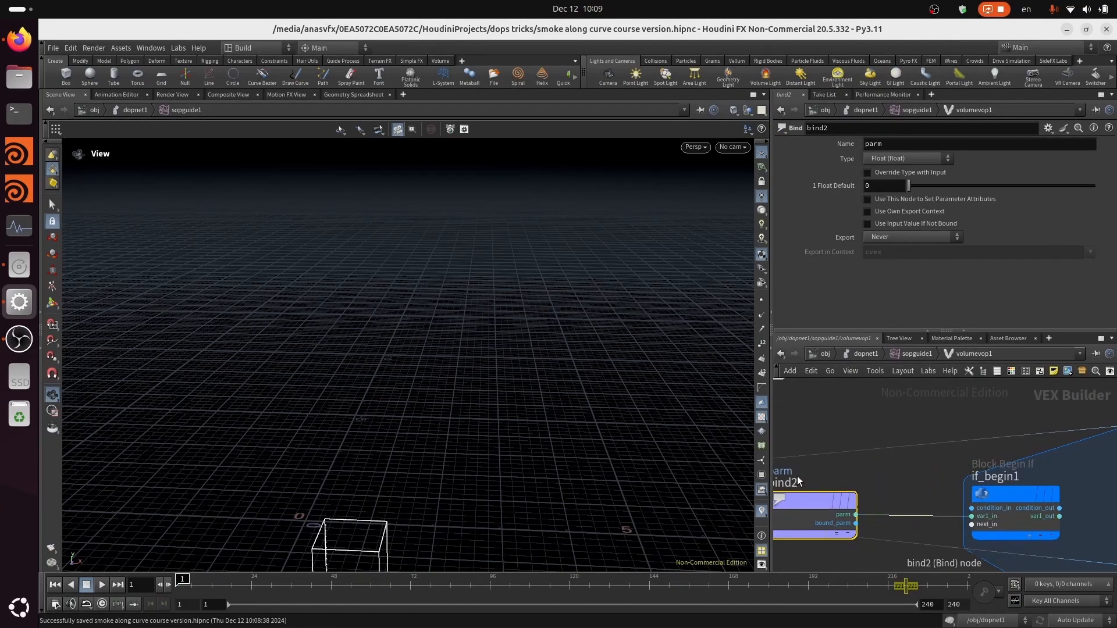
Set the new Bind to read vel and wire the compare node's bool into if_begin1's condition_in.
{"action": "left_click", "coordinate": [911, 160]}
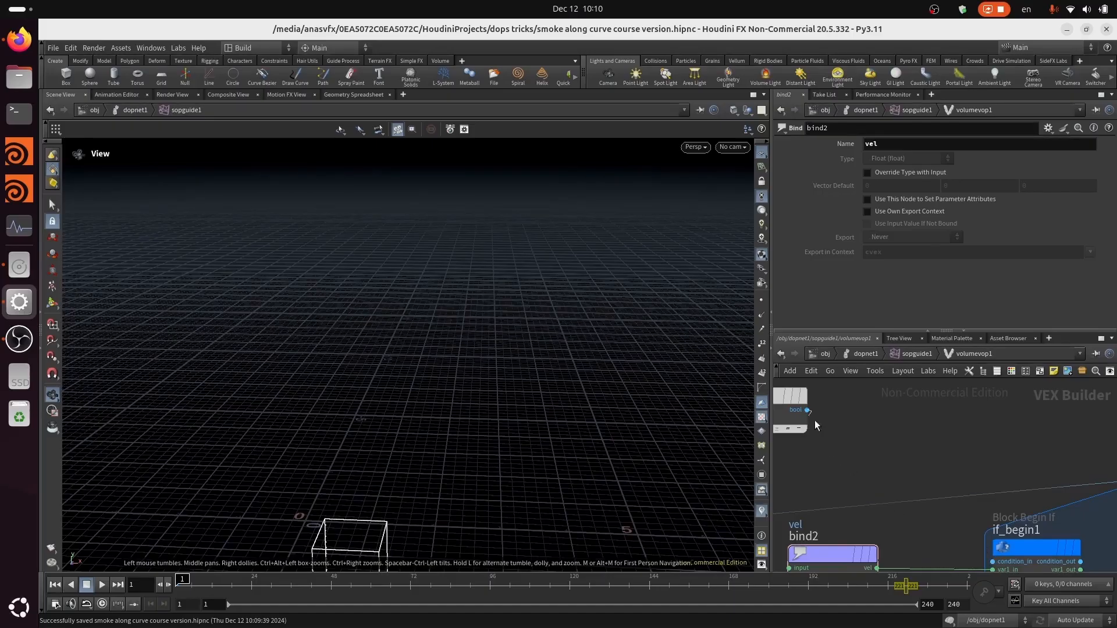
{"action": "middle_click_drag", "start_coordinate": [915, 480], "coordinate": [867, 390]}
{"action": "left_click", "coordinate": [958, 457]}
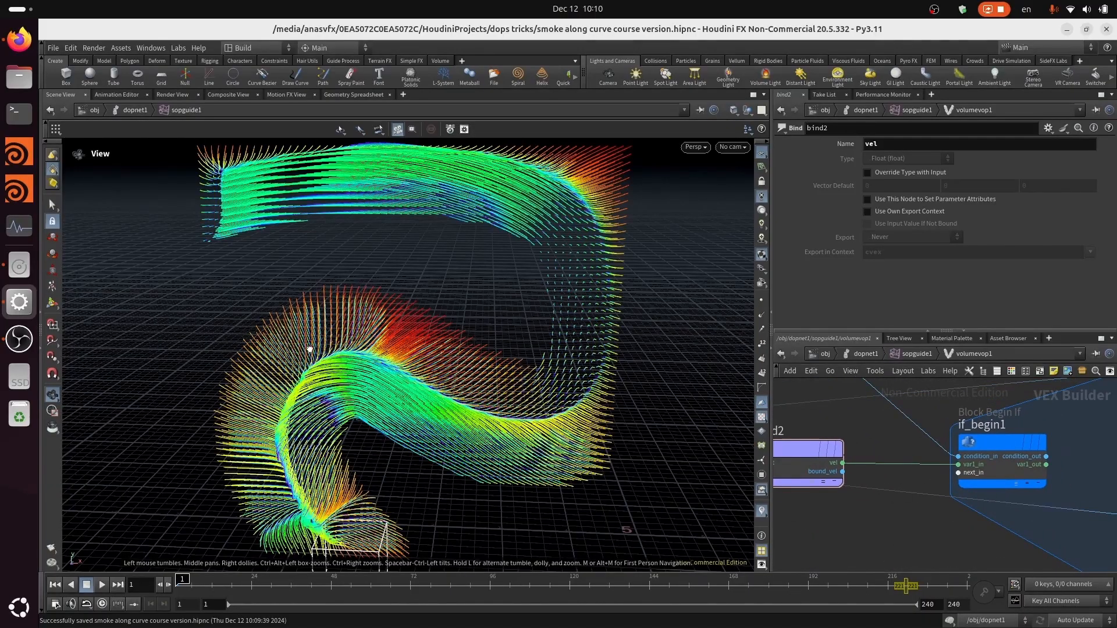
Examine the velocity field around the curve from several angles.
{"action": "left_click_drag", "start_coordinate": [309, 350], "coordinate": [364, 316]}
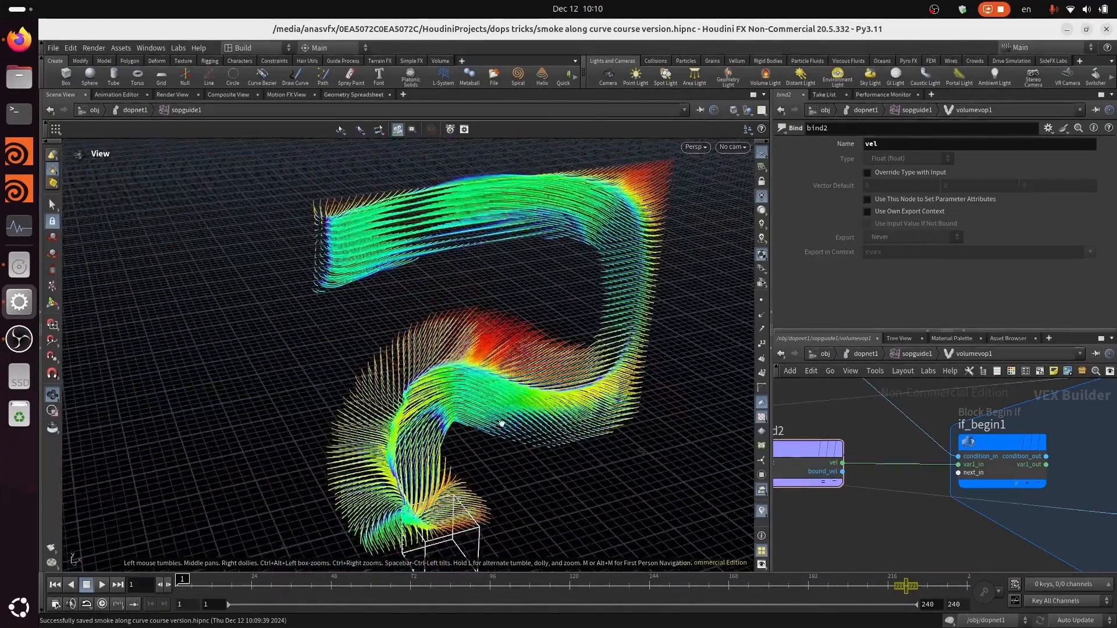
{"action": "left_click_drag", "start_coordinate": [502, 423], "coordinate": [410, 408]}
{"action": "left_click_drag", "start_coordinate": [553, 383], "coordinate": [565, 367]}
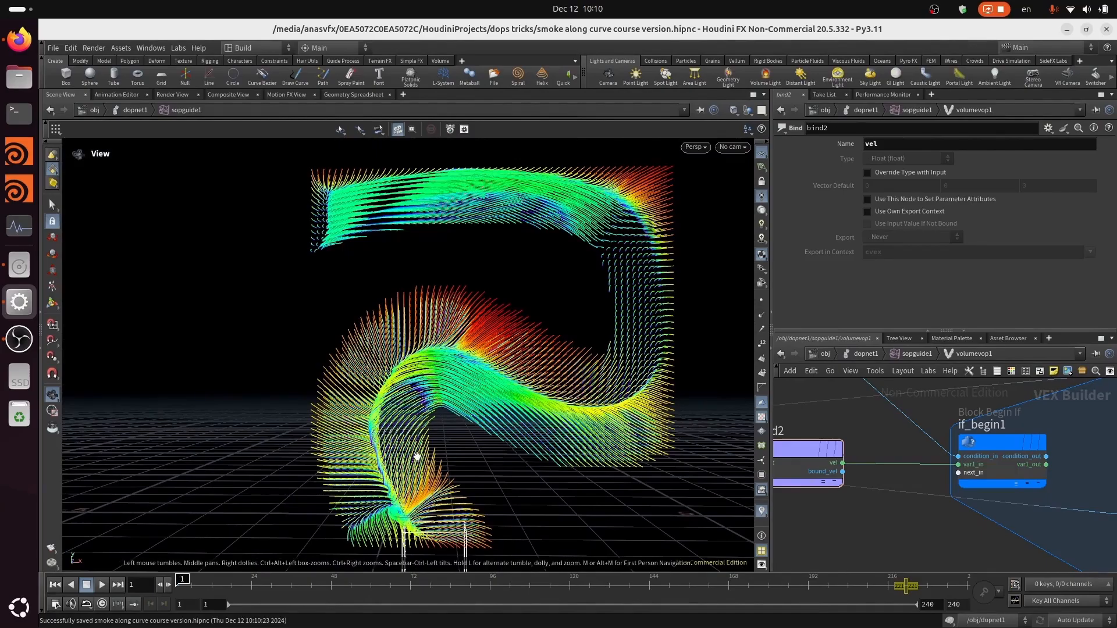
{"action": "left_click_drag", "start_coordinate": [417, 456], "coordinate": [466, 466]}
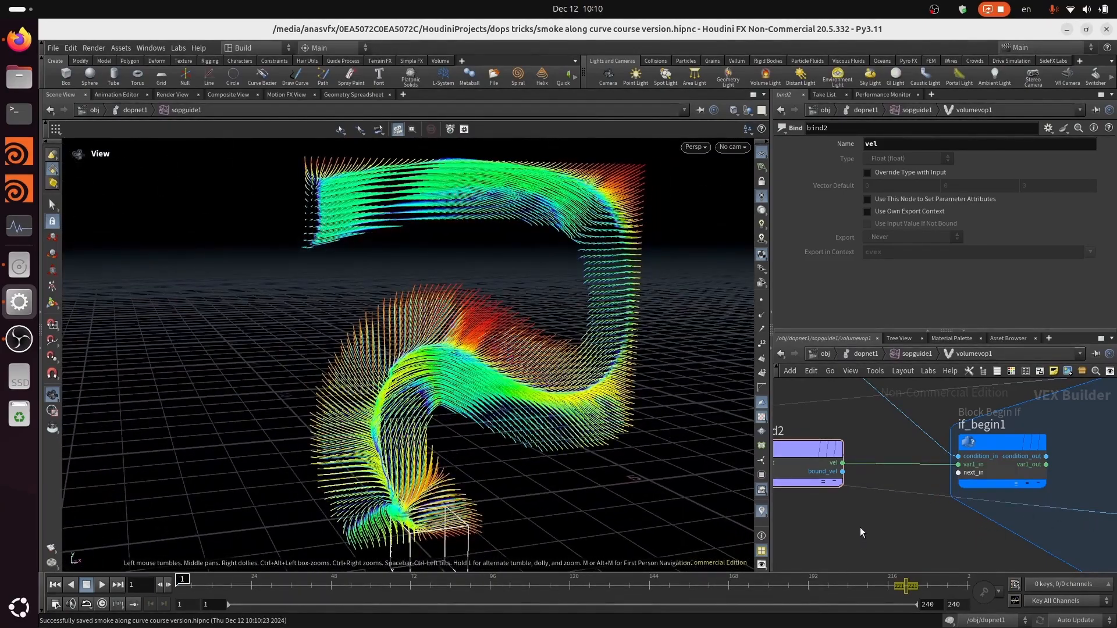
{"action": "left_click_drag", "start_coordinate": [500, 419], "coordinate": [532, 418]}
Line up bind1 with end_if1 and move add1 closer to end_if1, leaving room after the normalize nodes.
{"action": "scroll", "coordinate": [966, 536], "scroll_direction": "down", "scroll_amount": 8}
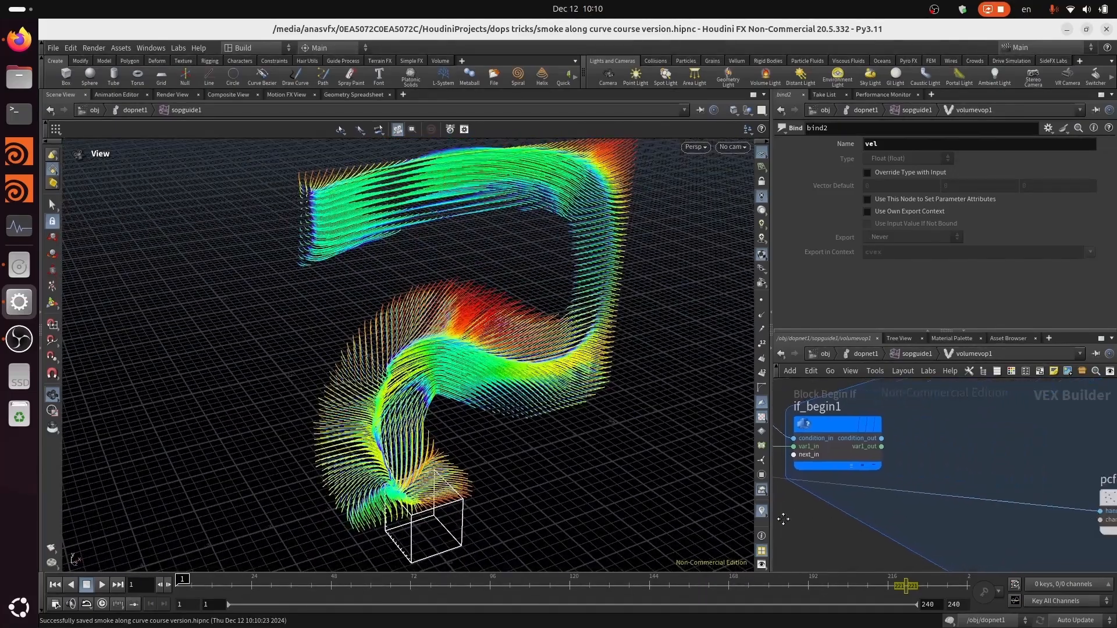
{"action": "middle_click_drag", "start_coordinate": [1040, 547], "coordinate": [872, 568]}
{"action": "middle_click_drag", "start_coordinate": [1077, 531], "coordinate": [989, 539]}
{"action": "scroll", "coordinate": [1059, 507], "scroll_direction": "up", "scroll_amount": 5}
{"action": "scroll", "coordinate": [902, 505], "scroll_direction": "down", "scroll_amount": 3}
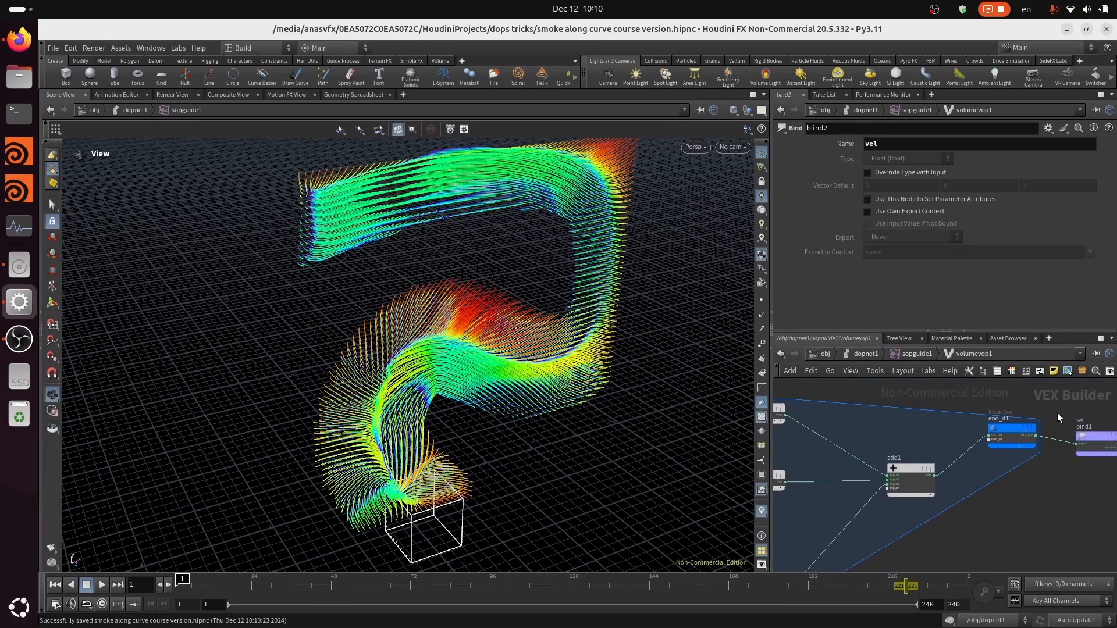
{"action": "scroll", "coordinate": [1060, 505], "scroll_direction": "down", "scroll_amount": 4}
{"action": "left_click_drag", "start_coordinate": [1108, 467], "coordinate": [1103, 494]}
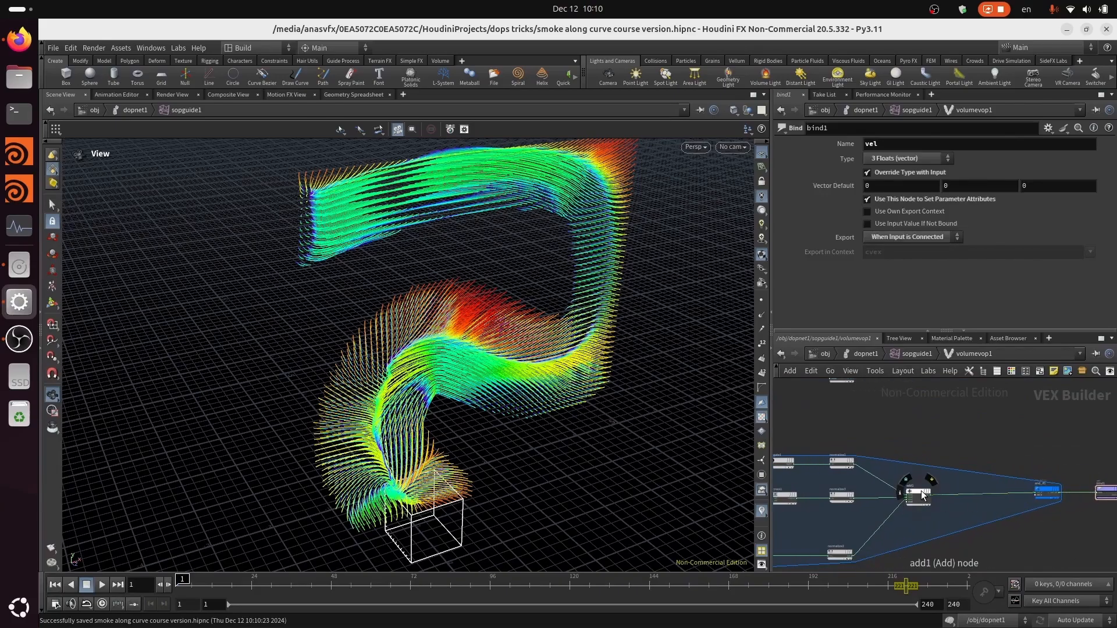
{"action": "left_click_drag", "start_coordinate": [922, 495], "coordinate": [1008, 493]}
Insert a Multiply on the wire between normalize1 and add1 and promote its second input to a parameter.
{"action": "scroll", "coordinate": [879, 497], "scroll_direction": "up", "scroll_amount": 3}
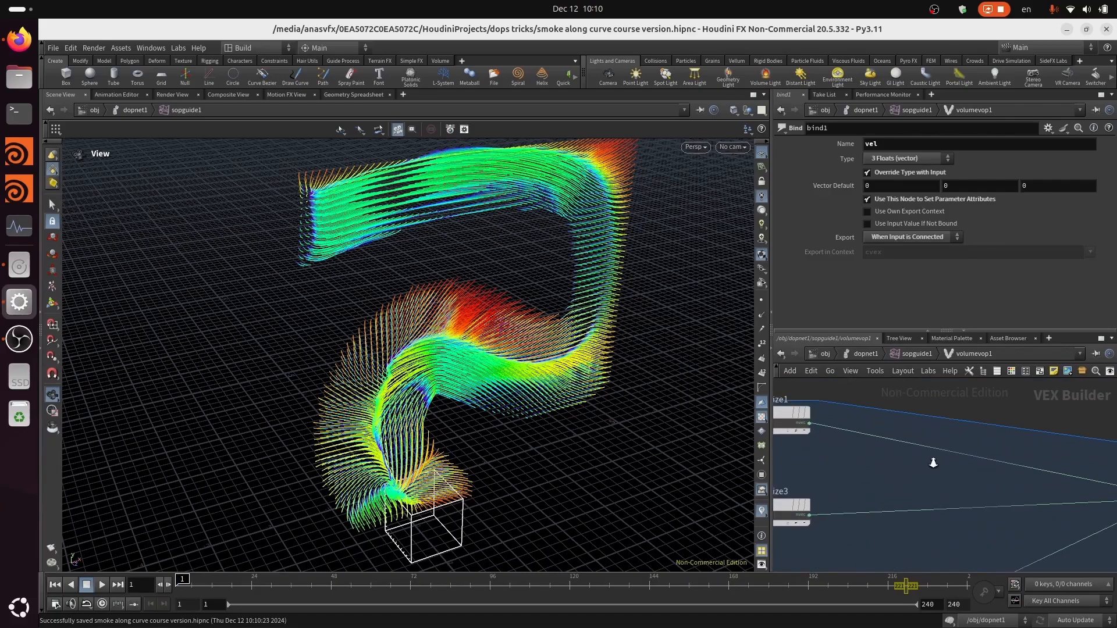
{"action": "key", "text": "Tab"}
{"action": "type", "text": "mu"}
{"action": "left_click", "coordinate": [850, 90]}
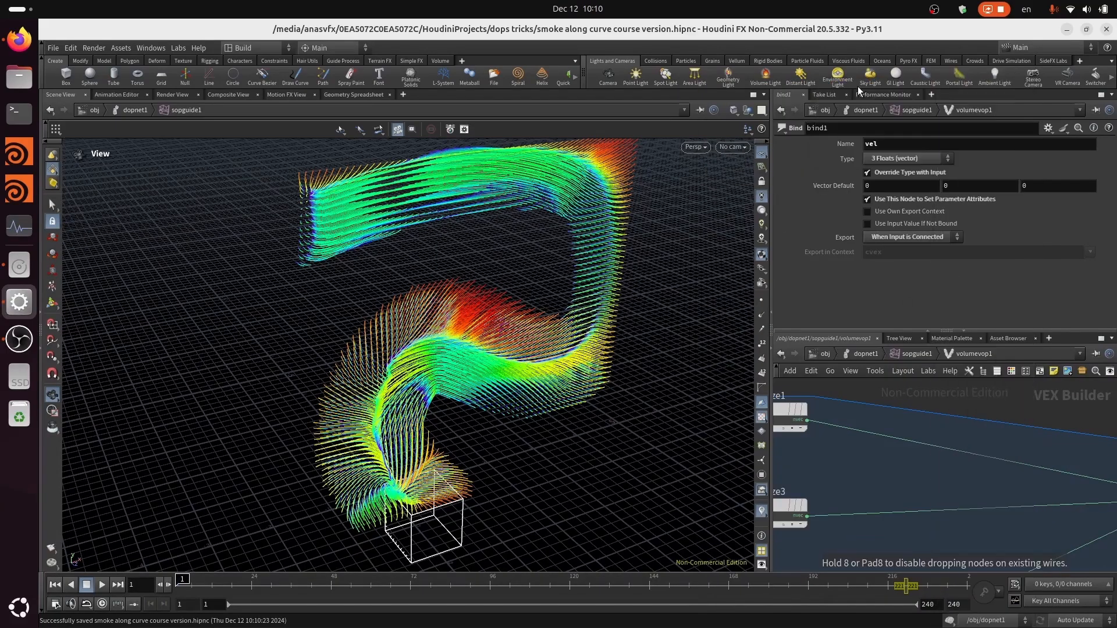
{"action": "left_click", "coordinate": [963, 446]}
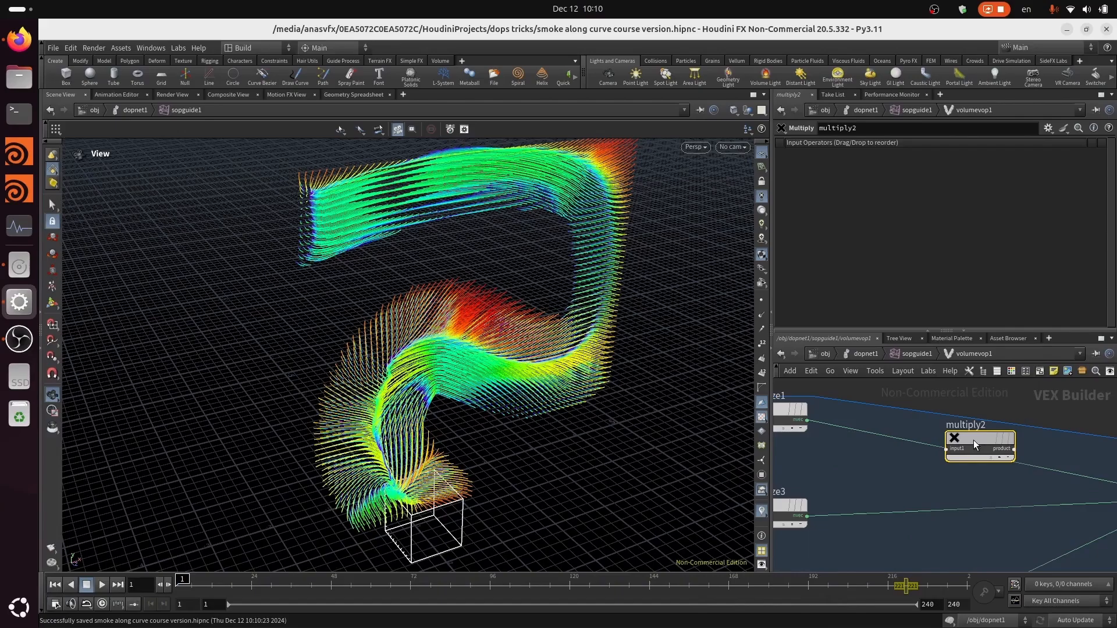
{"action": "scroll", "coordinate": [927, 477], "scroll_direction": "up", "scroll_amount": 3}
{"action": "right_click", "coordinate": [958, 442]}
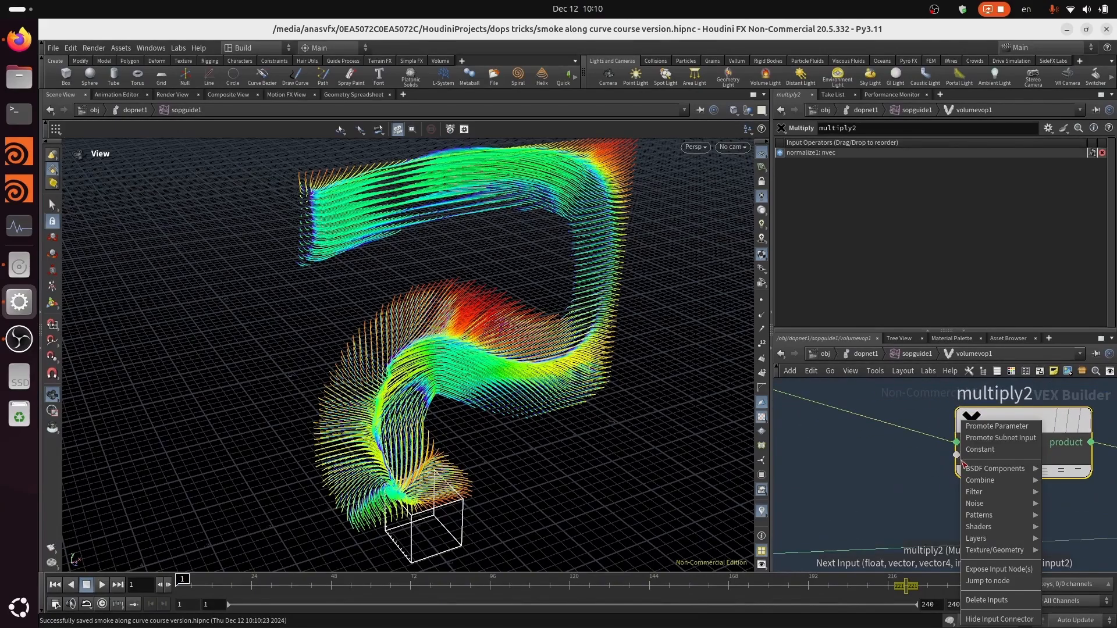
{"action": "left_click", "coordinate": [983, 428]}
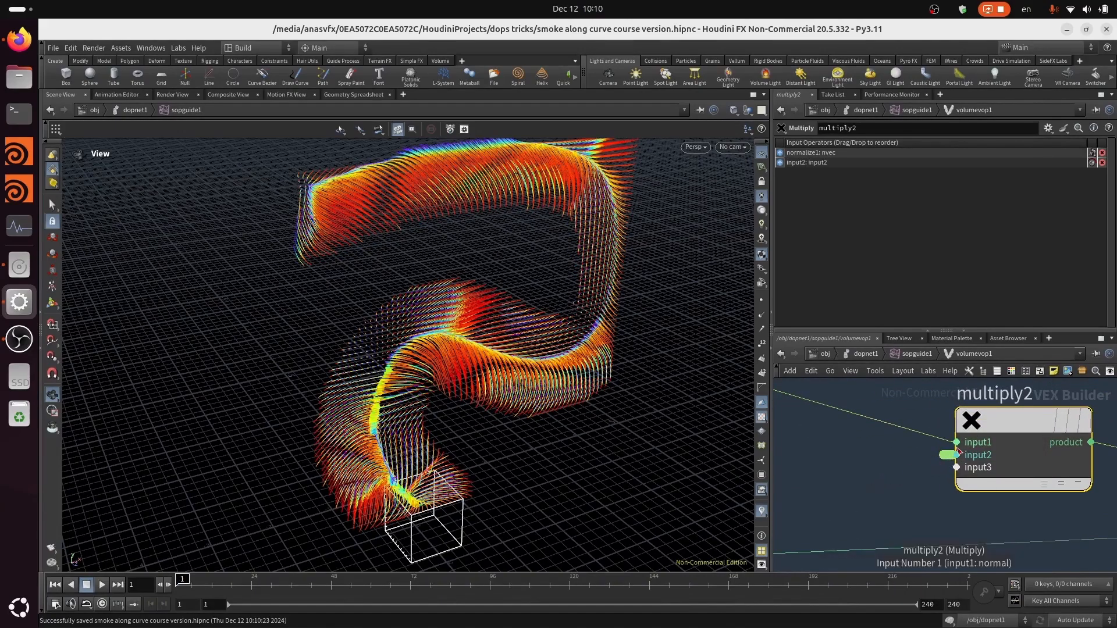
Name multiply2's promoted parameter follow_force_scale and label it Follow Force Scale.
{"action": "left_click", "coordinate": [946, 457]}
{"action": "scroll", "coordinate": [946, 463], "scroll_direction": "down", "scroll_amount": 5}
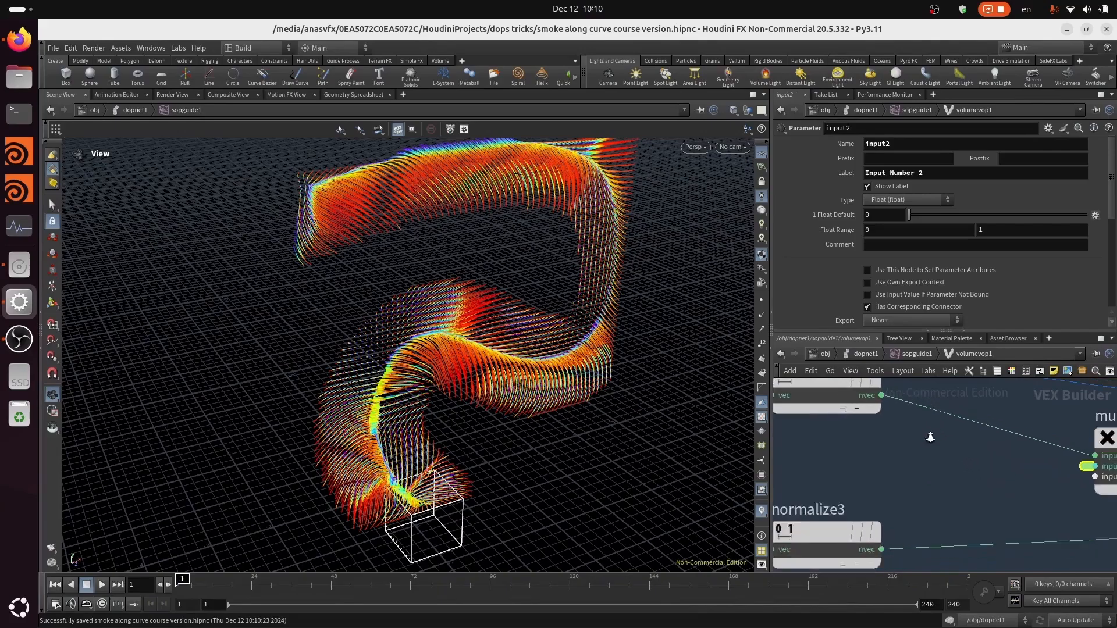
{"action": "middle_click_drag", "start_coordinate": [921, 462], "coordinate": [942, 497]}
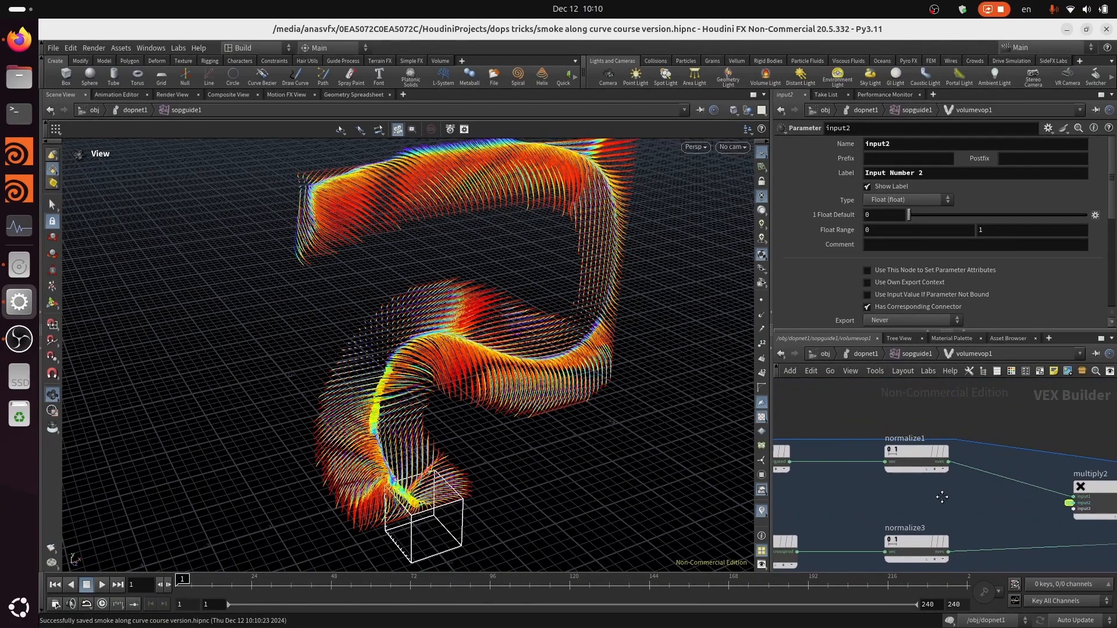
{"action": "left_click", "coordinate": [902, 145]}
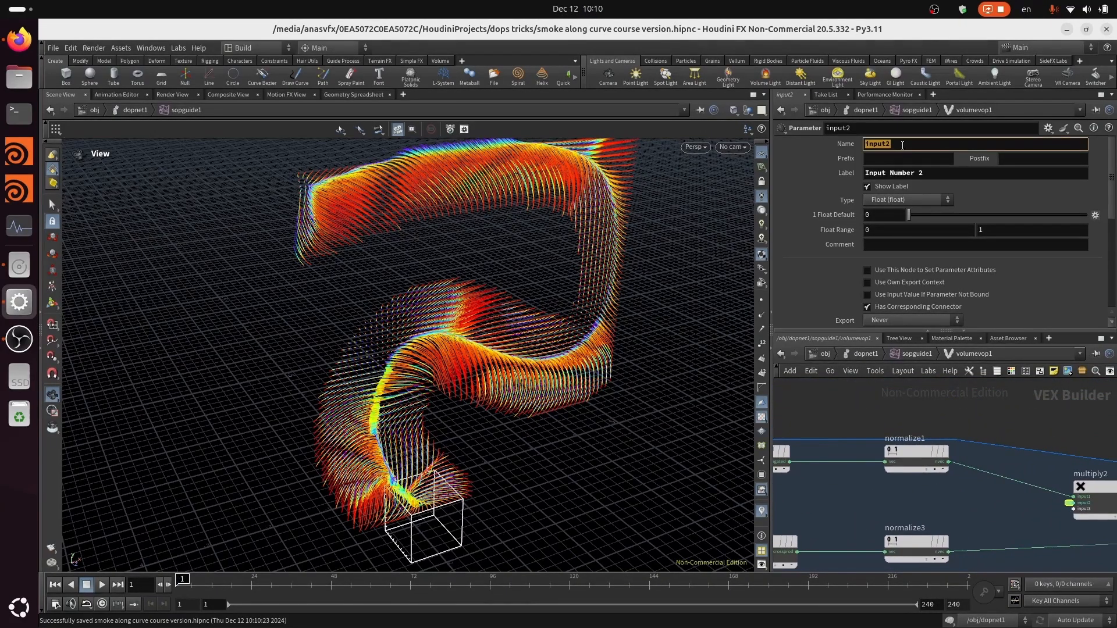
{"action": "type", "text": "F"}
{"action": "type", "text": "ollow_force_scale"}
{"action": "key", "text": "Tab"}
{"action": "type", "text": "Foll"}
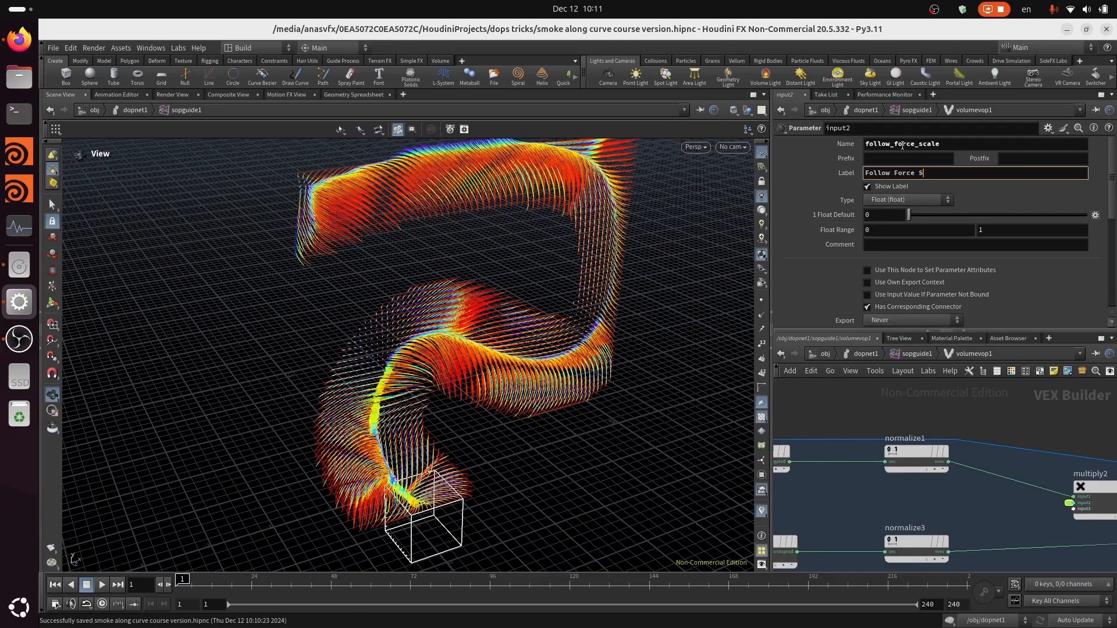
{"action": "key", "text": "Return"}
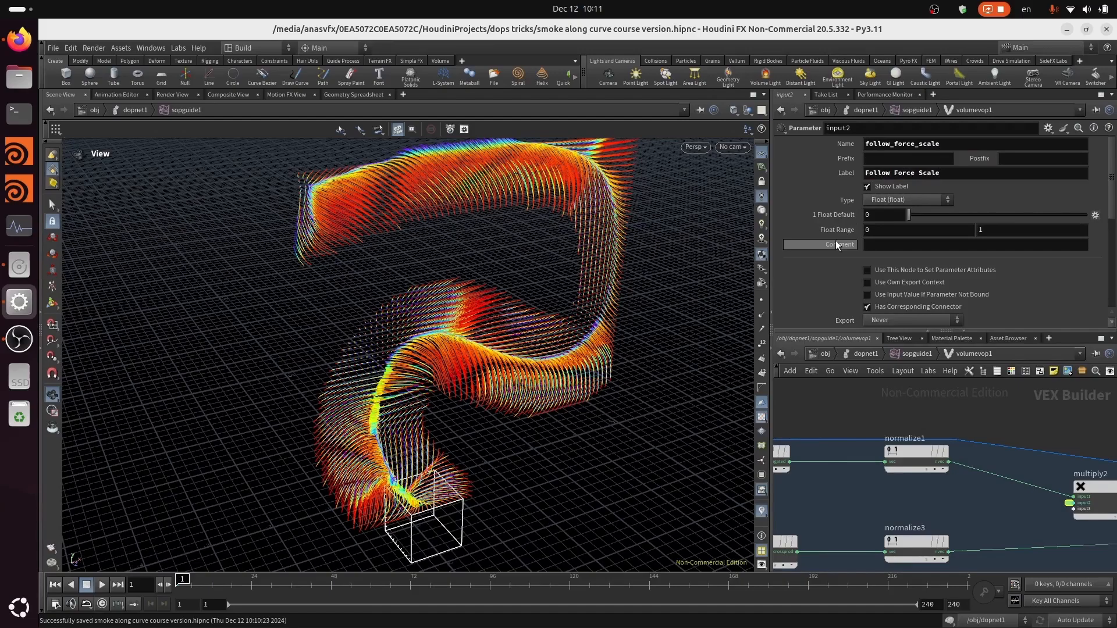
Set the Follow Force Scale default to 1 and align multiply2 with normalize1.
{"action": "left_click", "coordinate": [901, 213]}
{"action": "type", "text": "1"}
{"action": "key", "text": "Return"}
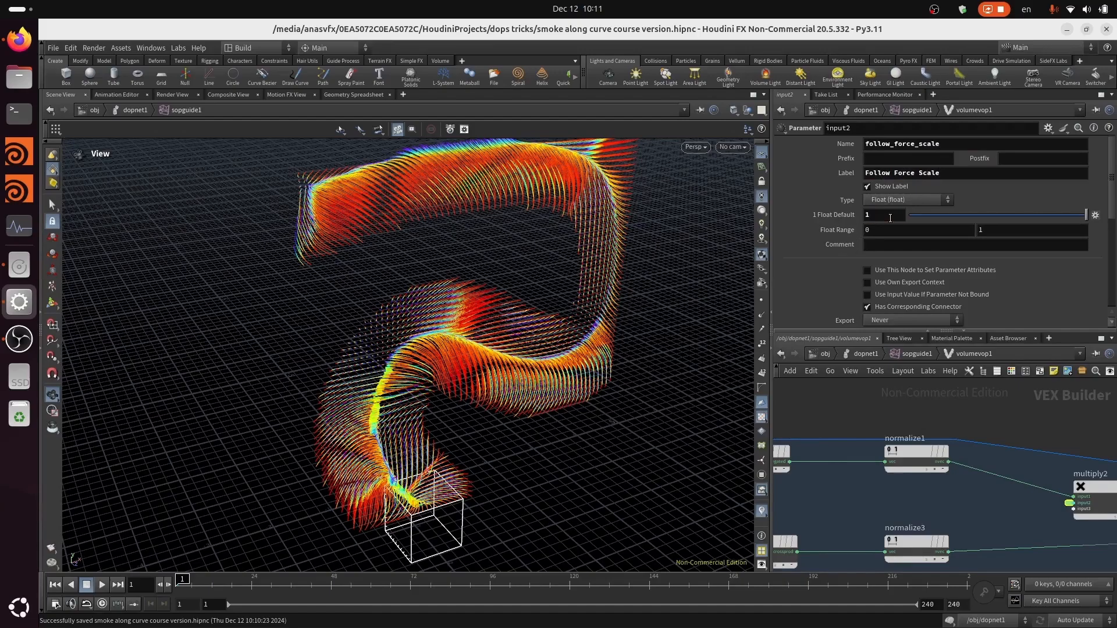
{"action": "middle_click_drag", "start_coordinate": [1096, 477], "coordinate": [994, 491]}
{"action": "left_click_drag", "start_coordinate": [994, 491], "coordinate": [979, 465]}
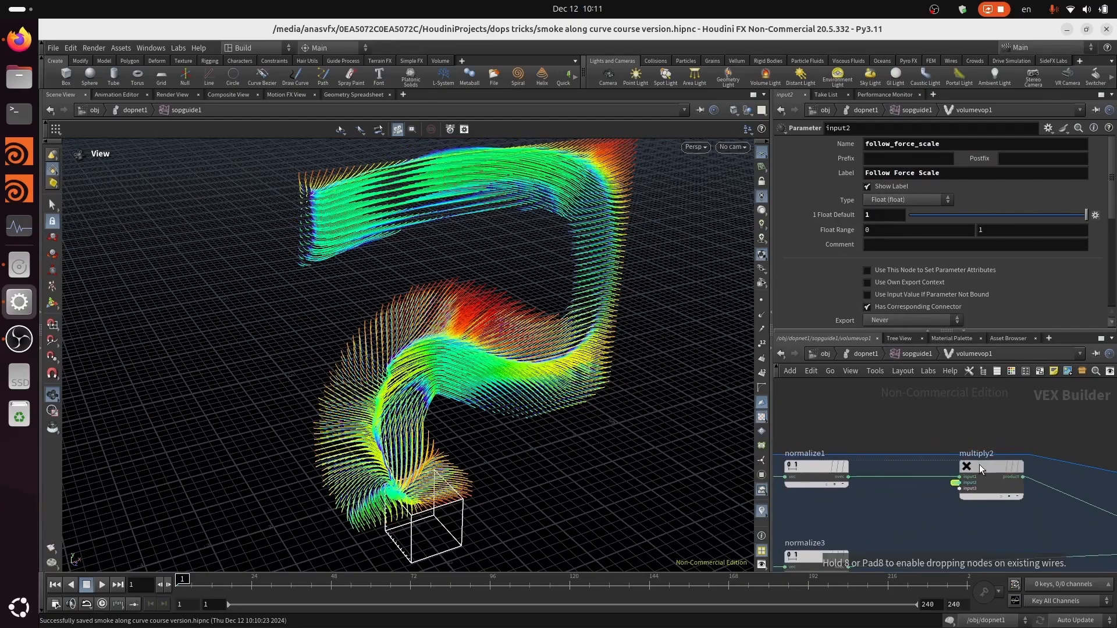
Insert a Multiply on normalize3's output wire to add1 and promote its second input to a parameter.
{"action": "middle_click_drag", "start_coordinate": [979, 528], "coordinate": [966, 431]}
{"action": "key", "text": "Tab"}
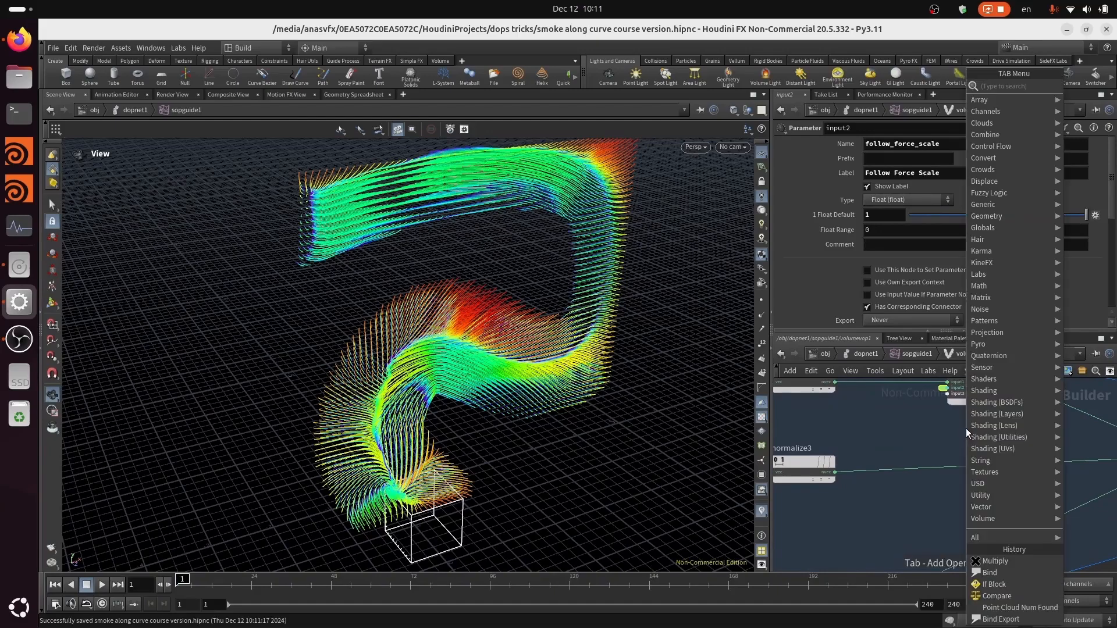
{"action": "type", "text": "mu"}
{"action": "left_click", "coordinate": [1005, 556]}
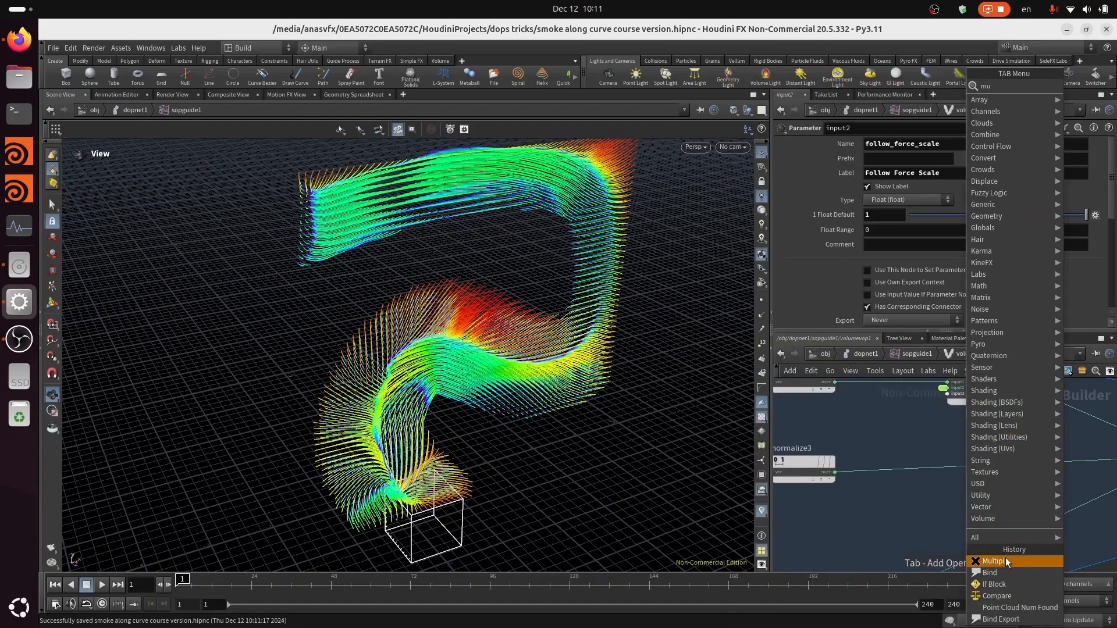
{"action": "left_click", "coordinate": [979, 469]}
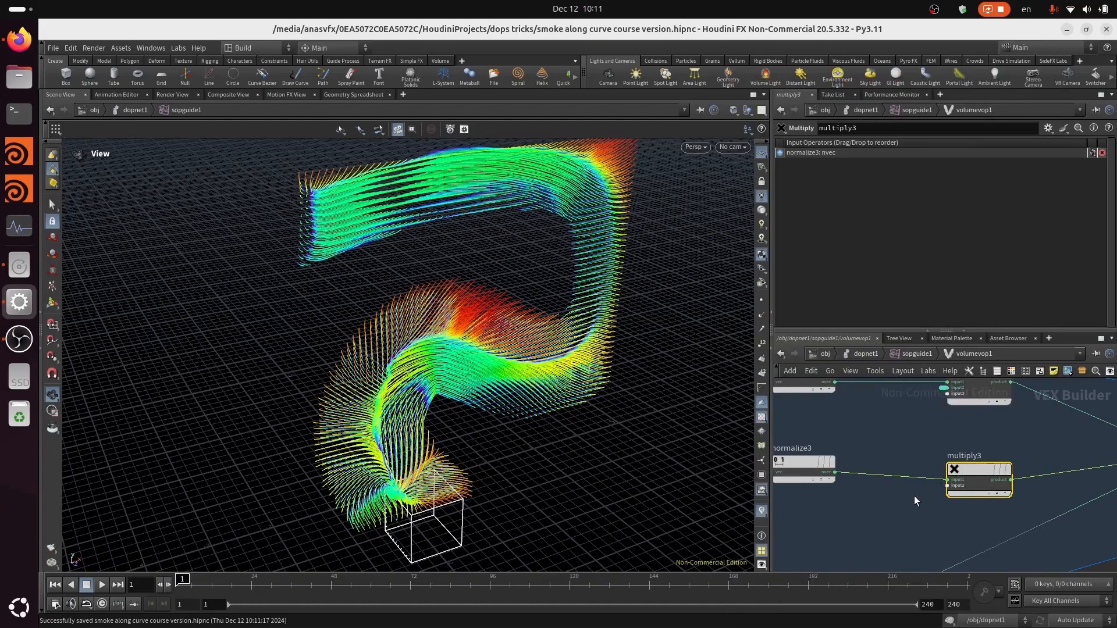
{"action": "scroll", "coordinate": [948, 521], "scroll_direction": "up", "scroll_amount": 5}
{"action": "right_click", "coordinate": [974, 487]}
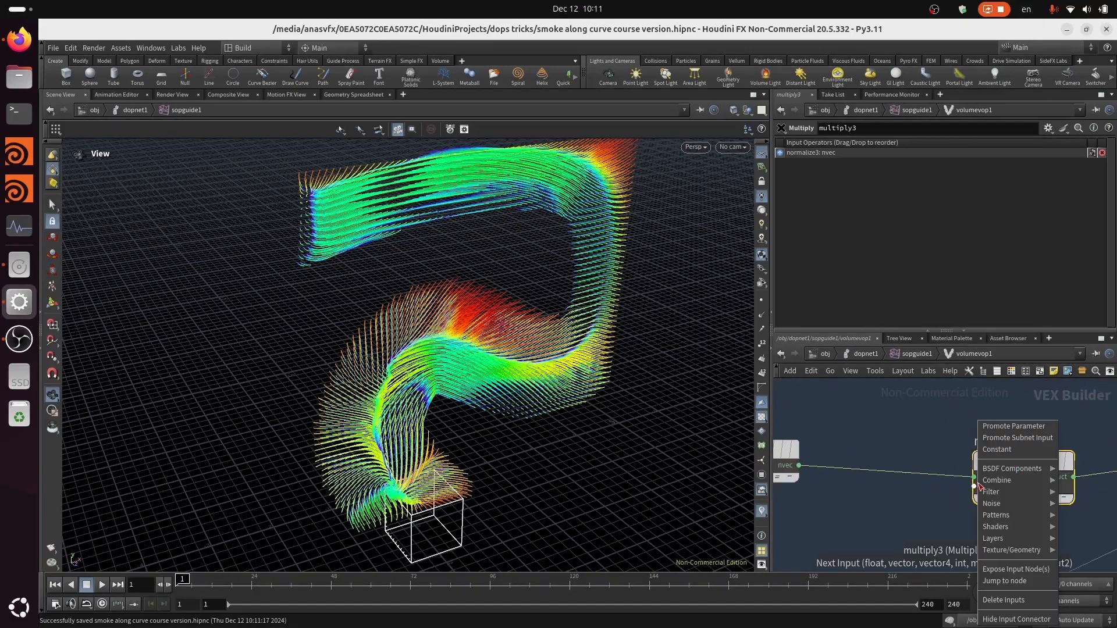
{"action": "left_click", "coordinate": [1011, 426]}
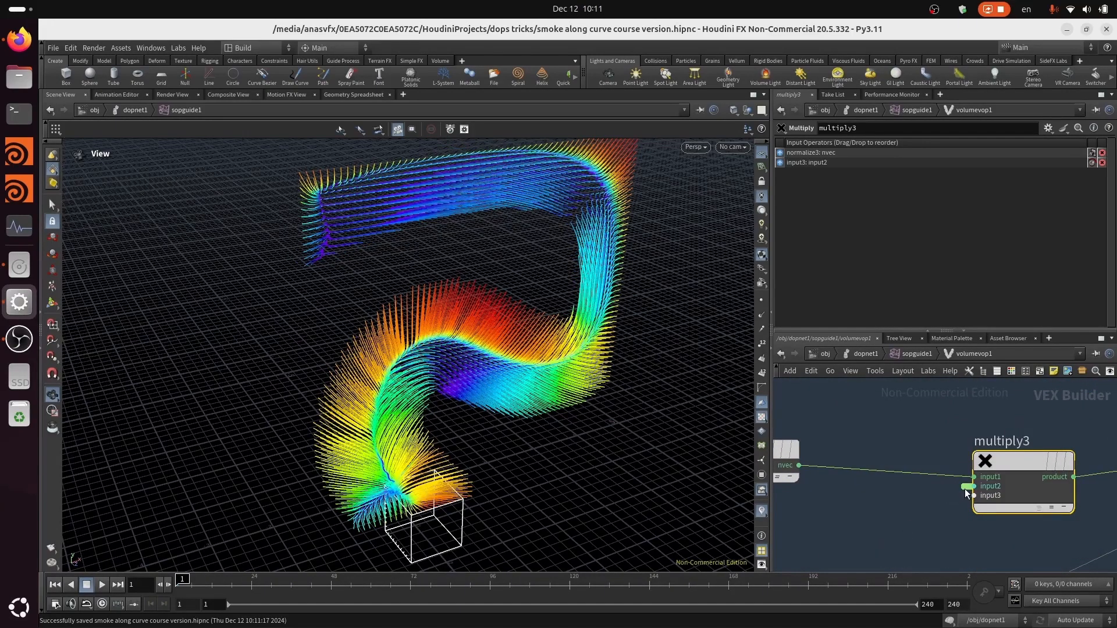
Name multiply3's promoted parameter orbit_force_scale and label it Orbit Force Scale.
{"action": "left_click", "coordinate": [967, 487]}
{"action": "double_click", "coordinate": [910, 150]}
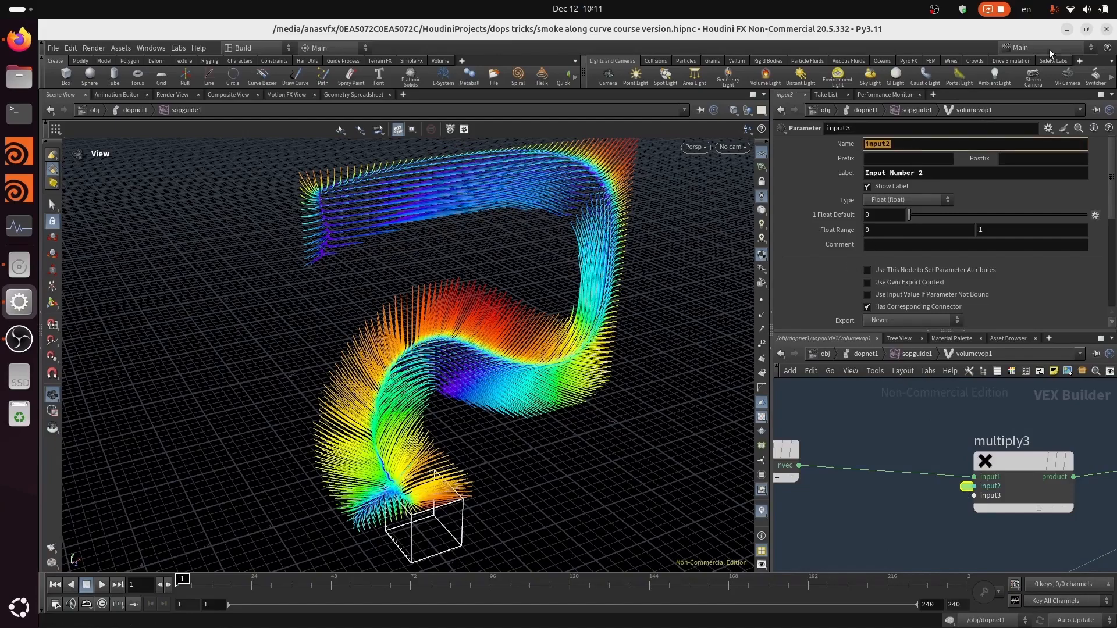
{"action": "type", "text": "0"}
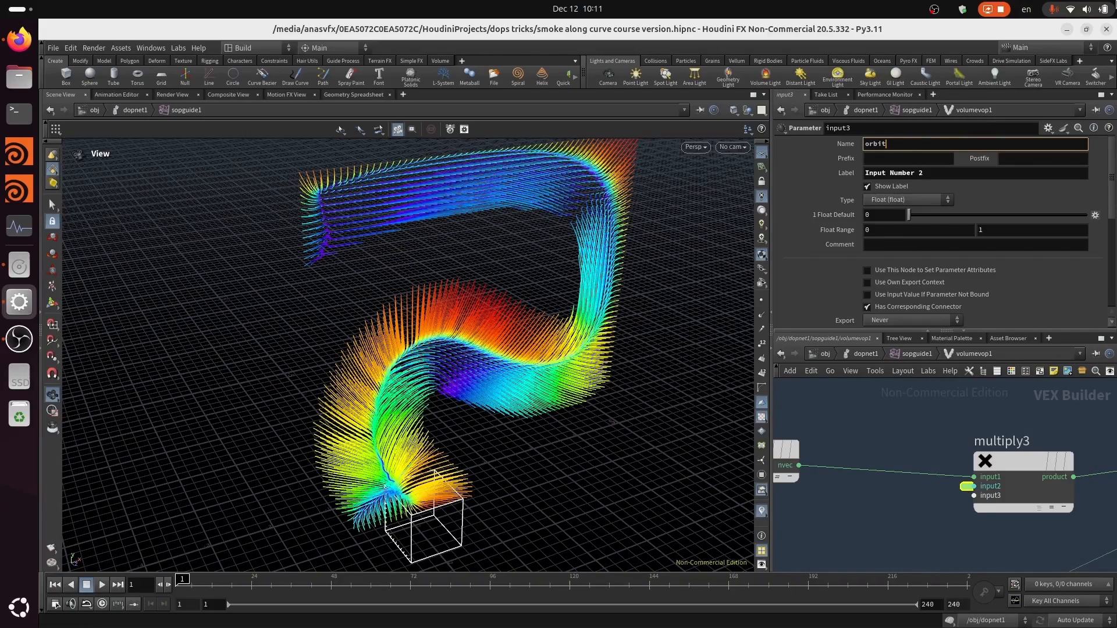
{"action": "type", "text": "rbit_force"}
{"action": "key", "text": "Tab"}
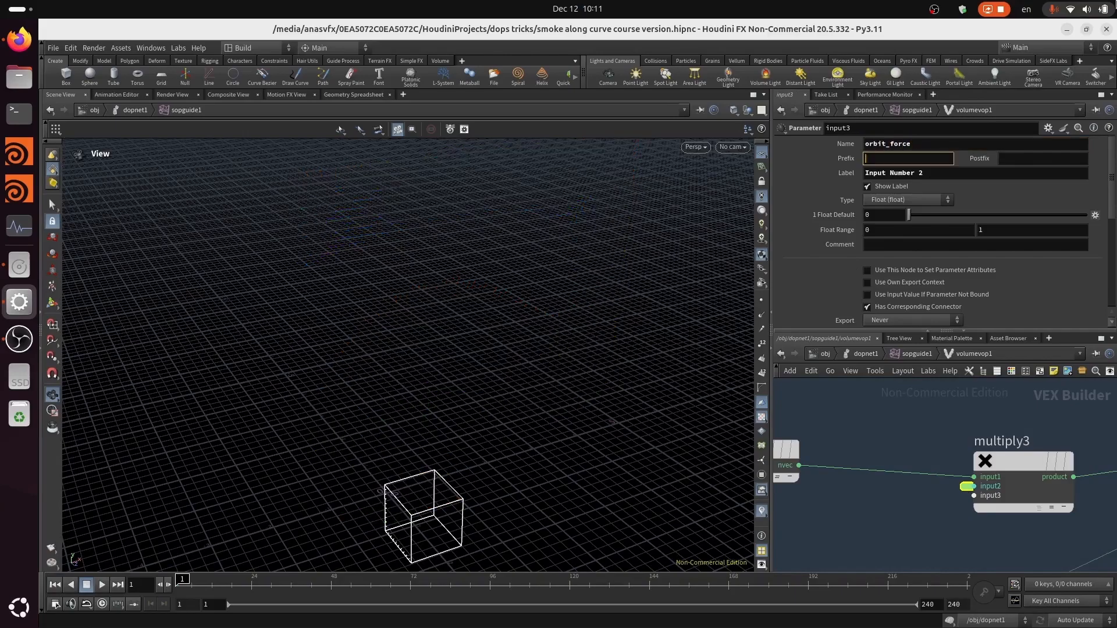
{"action": "type", "text": "Orbi"}
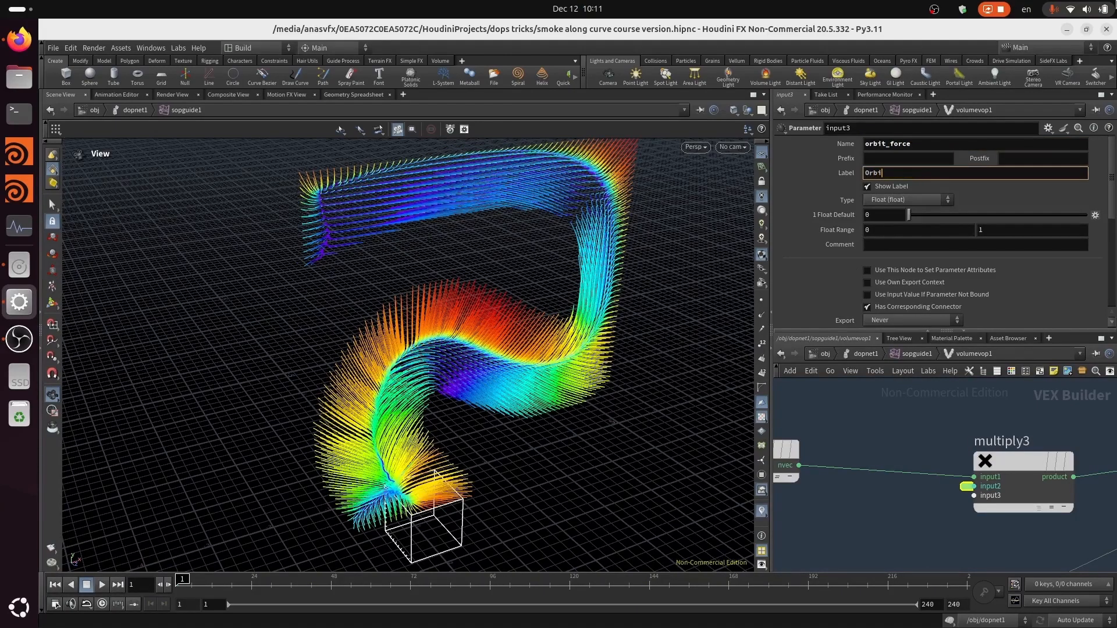
{"action": "left_click", "coordinate": [950, 149]}
{"action": "type", "text": "ale"}
{"action": "key", "text": "Tab"}
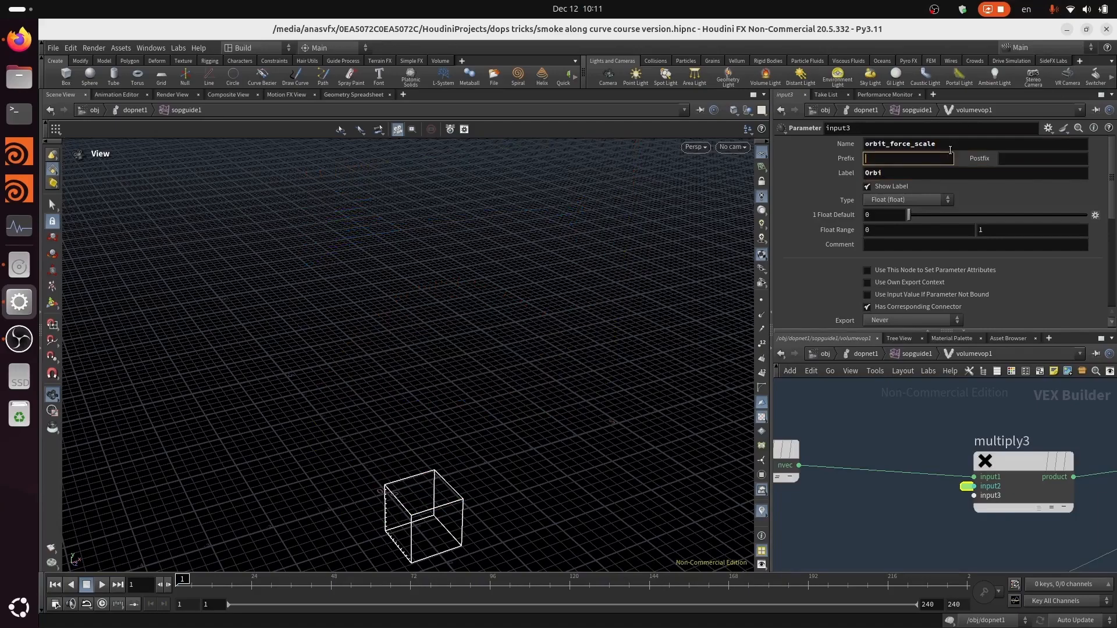
{"action": "type", "text": "Or"}
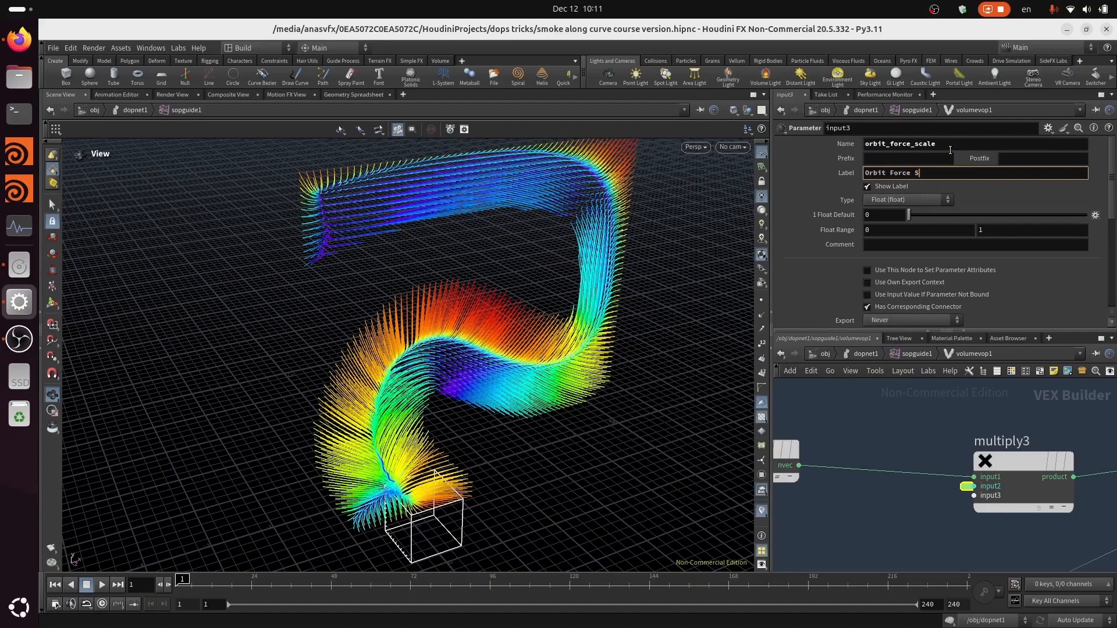
{"action": "key", "text": "Tab"}
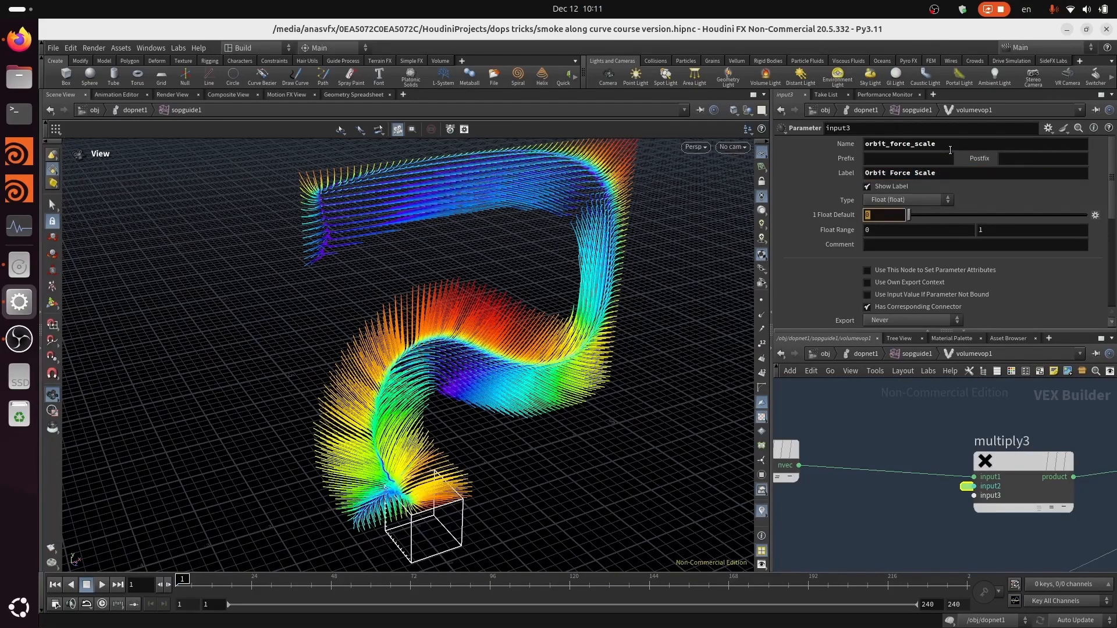
Set the Orbit Force Scale default to 1 and save the scene.
{"action": "type", "text": "1"}
{"action": "key", "text": "Return"}
{"action": "key", "text": "ctrl+s"}
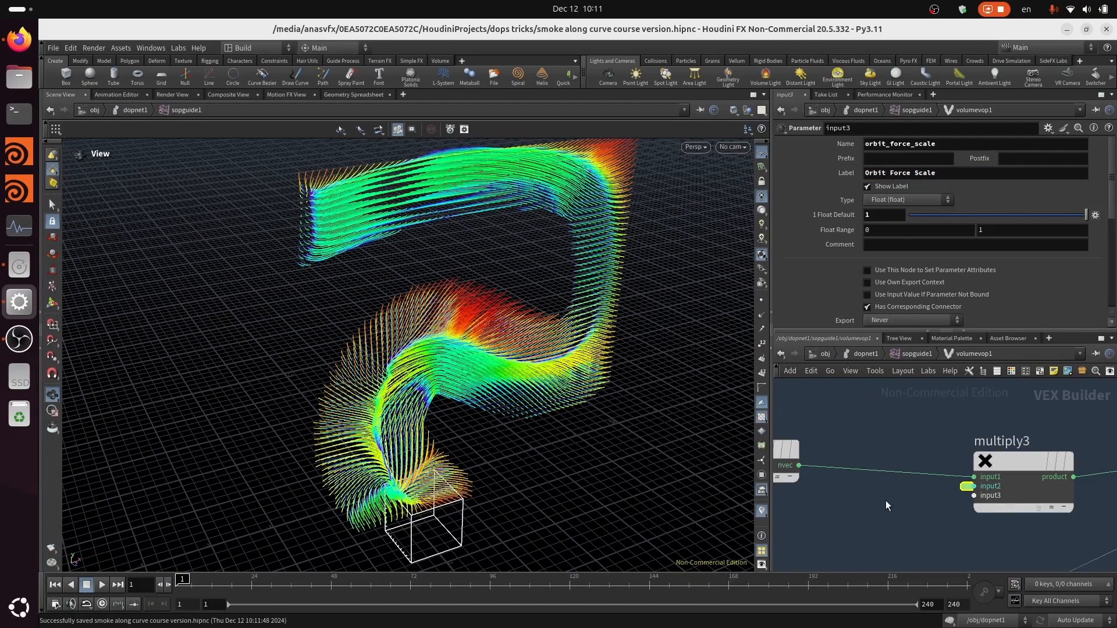
Insert a Multiply node on normalize2's output wire.
{"action": "middle_click_drag", "start_coordinate": [886, 501], "coordinate": [1100, 282]}
{"action": "middle_click_drag", "start_coordinate": [956, 390], "coordinate": [962, 432]}
{"action": "key", "text": "Tab"}
{"action": "type", "text": "mu"}
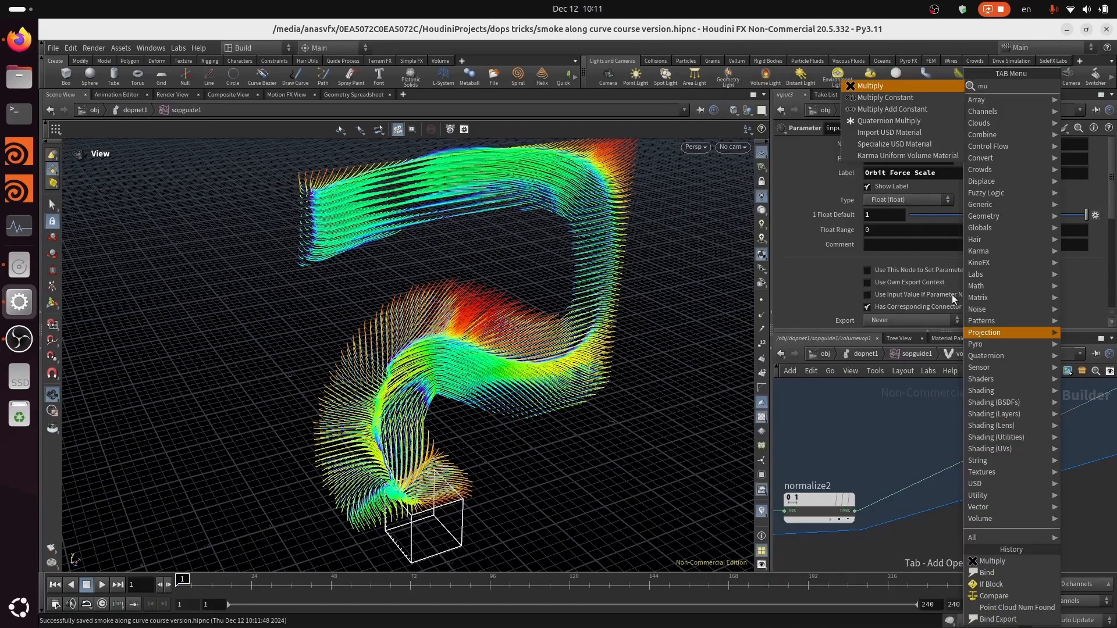
{"action": "left_click", "coordinate": [889, 91]}
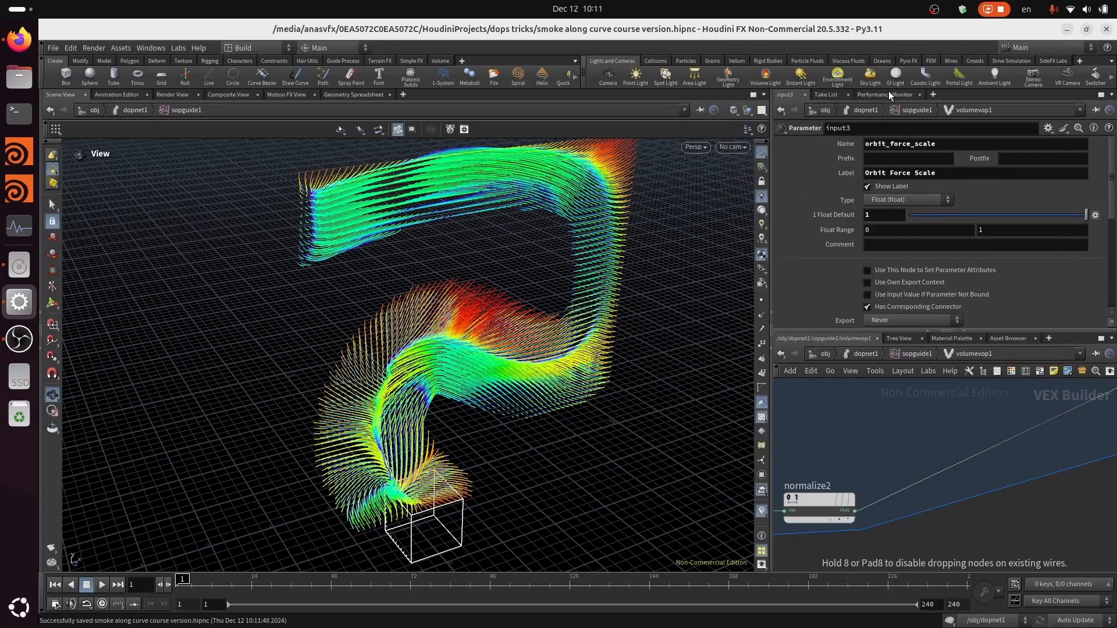
{"action": "left_click", "coordinate": [980, 456]}
{"action": "middle_click_drag", "start_coordinate": [918, 508], "coordinate": [1052, 472]}
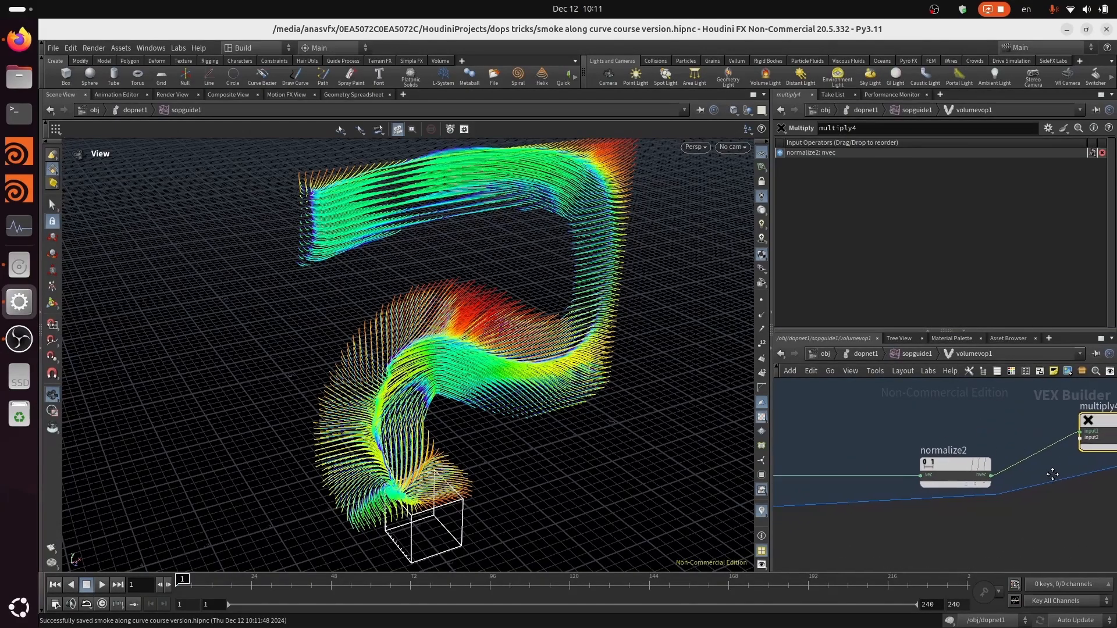
Align multiply4 with normalize2 and promote its second input to a parameter.
{"action": "mouse_move", "coordinate": [1039, 504]}
{"action": "right_mouse_down"}
{"action": "mouse_move", "coordinate": [1009, 545]}
{"action": "mouse_move", "coordinate": [1040, 515]}
{"action": "right_mouse_up"}
{"action": "middle_click_drag", "start_coordinate": [1040, 516], "coordinate": [955, 531]}
{"action": "left_click_drag", "start_coordinate": [1013, 469], "coordinate": [1043, 487]}
{"action": "middle_click", "coordinate": [1025, 500]}
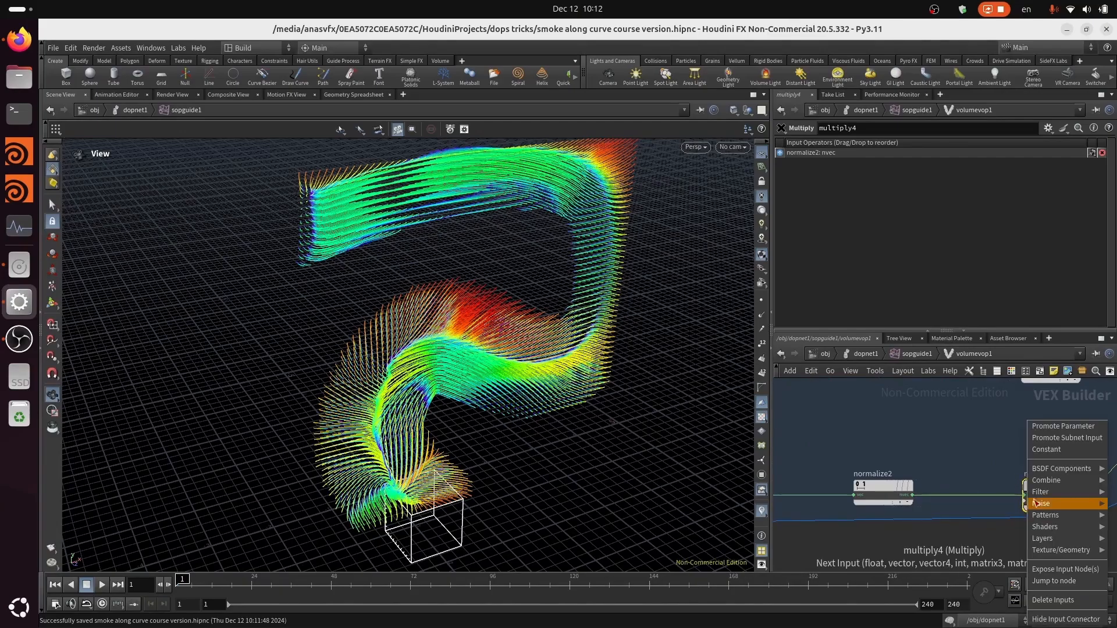
{"action": "left_click", "coordinate": [1043, 425]}
{"action": "right_click_drag", "start_coordinate": [1006, 510], "coordinate": [1034, 493]}
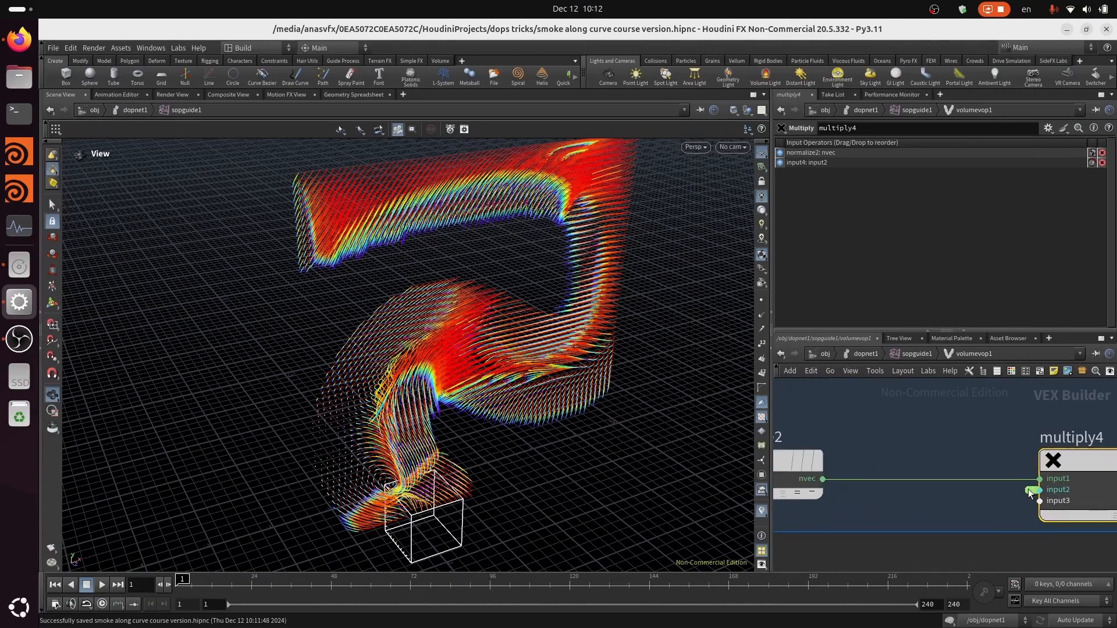
Name multiply4's promoted parameter suction_force_scale.
{"action": "left_click", "coordinate": [1033, 491]}
{"action": "left_click", "coordinate": [933, 148]}
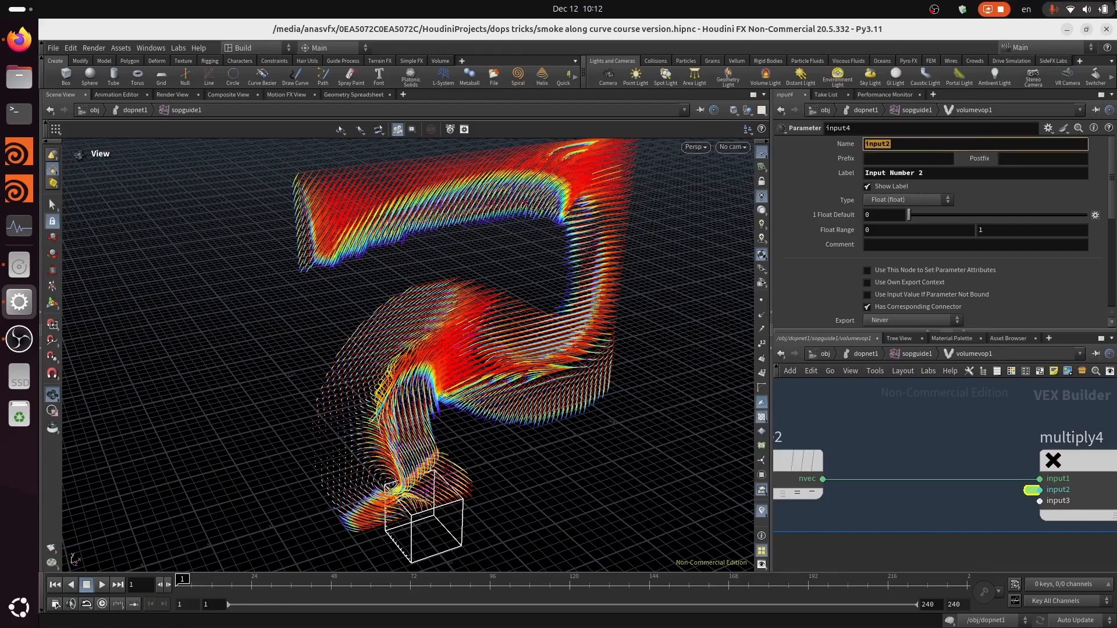
{"action": "type", "text": "suction"}
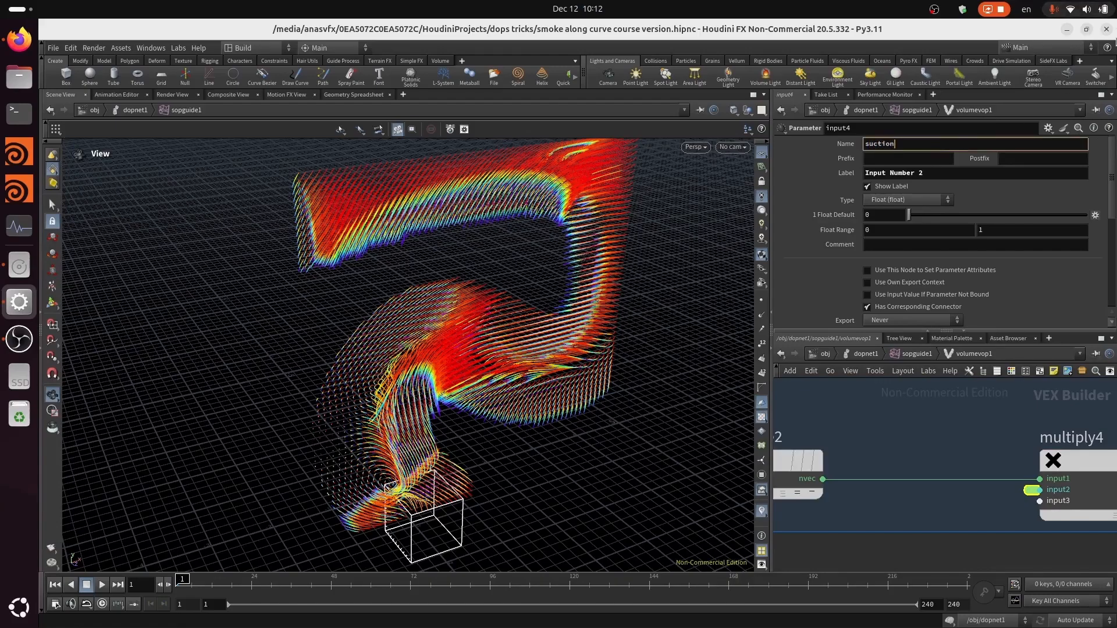
{"action": "type", "text": "_force_sc"}
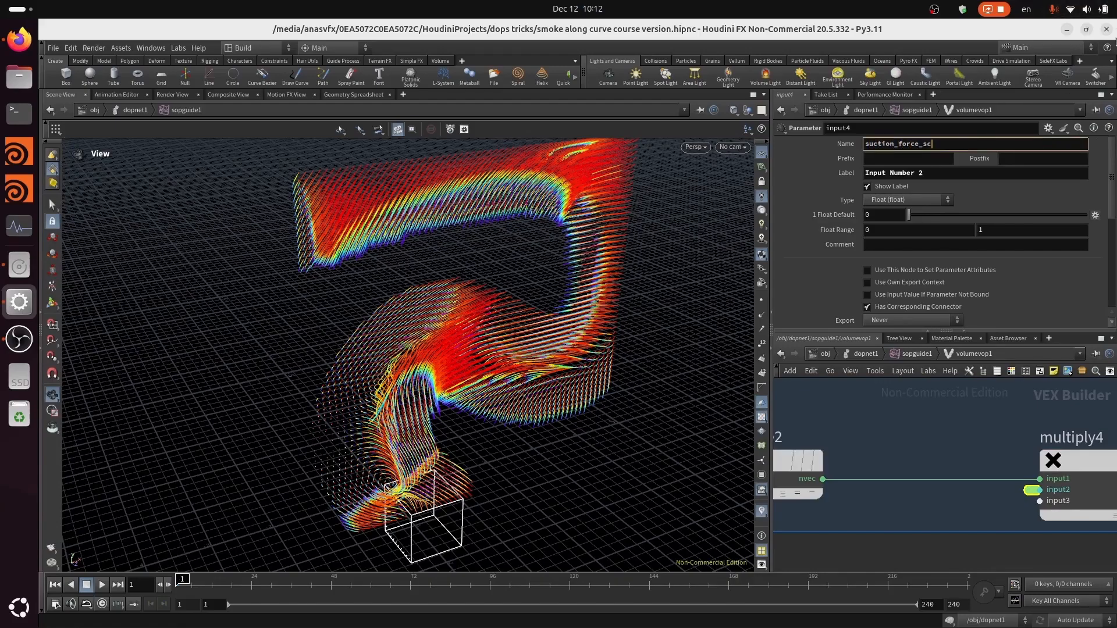
{"action": "type", "text": "ale"}
{"action": "key", "text": "Tab"}
Label multiply4's promoted parameter Suction Force Scale and set its default to 1.
{"action": "type", "text": "S"}
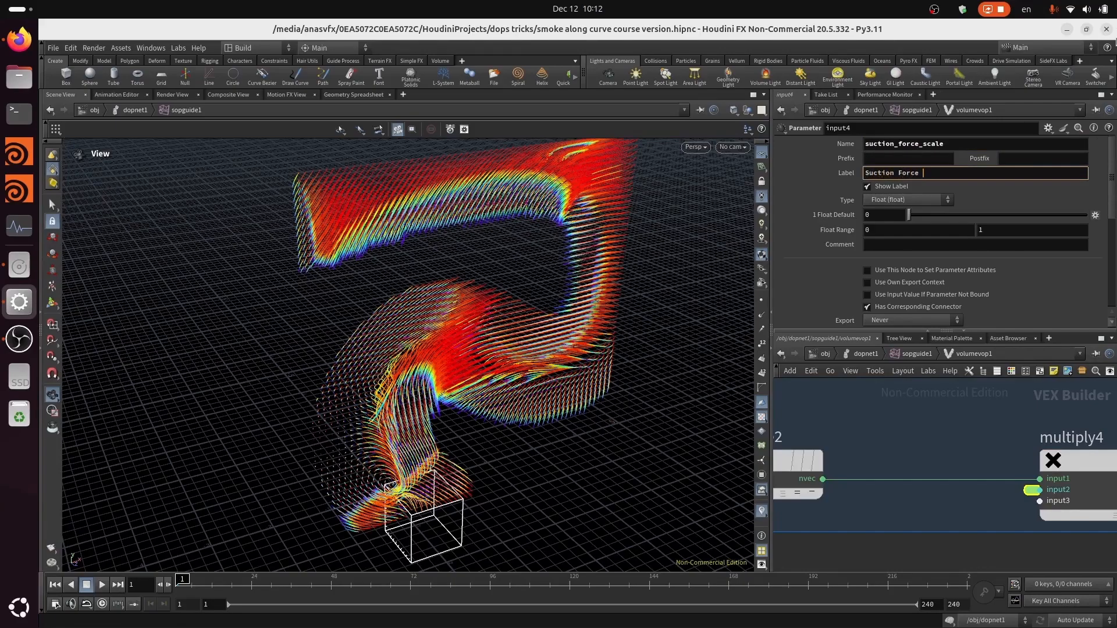
{"action": "type", "text": "uction Force Scale"}
{"action": "key", "text": "Tab"}
{"action": "type", "text": "1"}
{"action": "key", "text": "Return"}
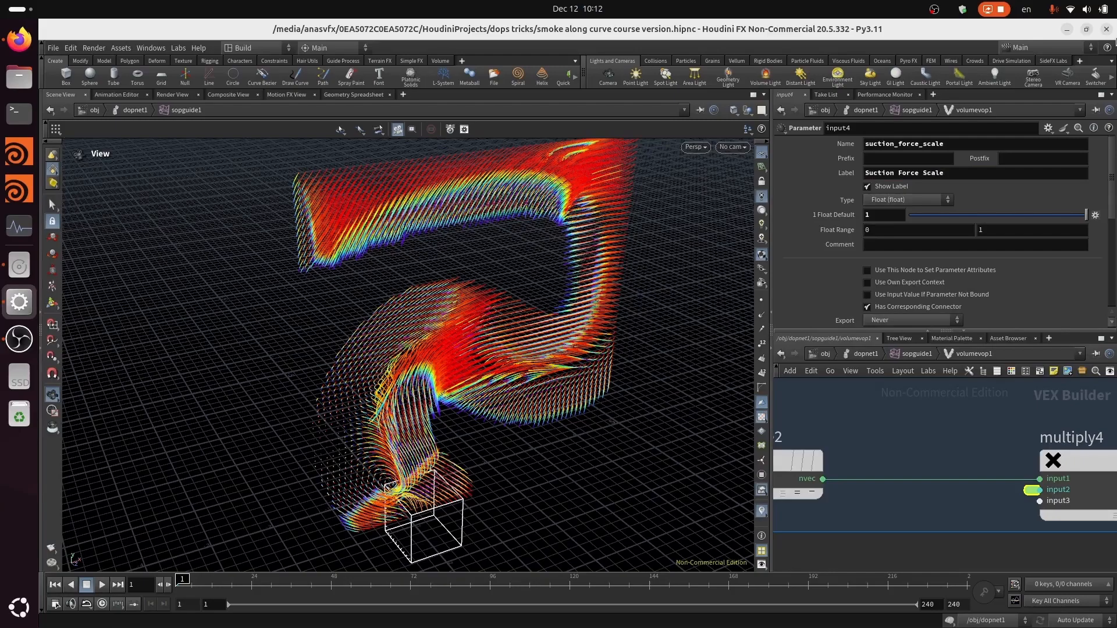
On volumevop1 in sopguide1, set the Follow, Orbit and Suction Force Scale each to 2.5 and save the scene.
{"action": "scroll", "coordinate": [950, 510], "scroll_direction": "down", "scroll_amount": 3}
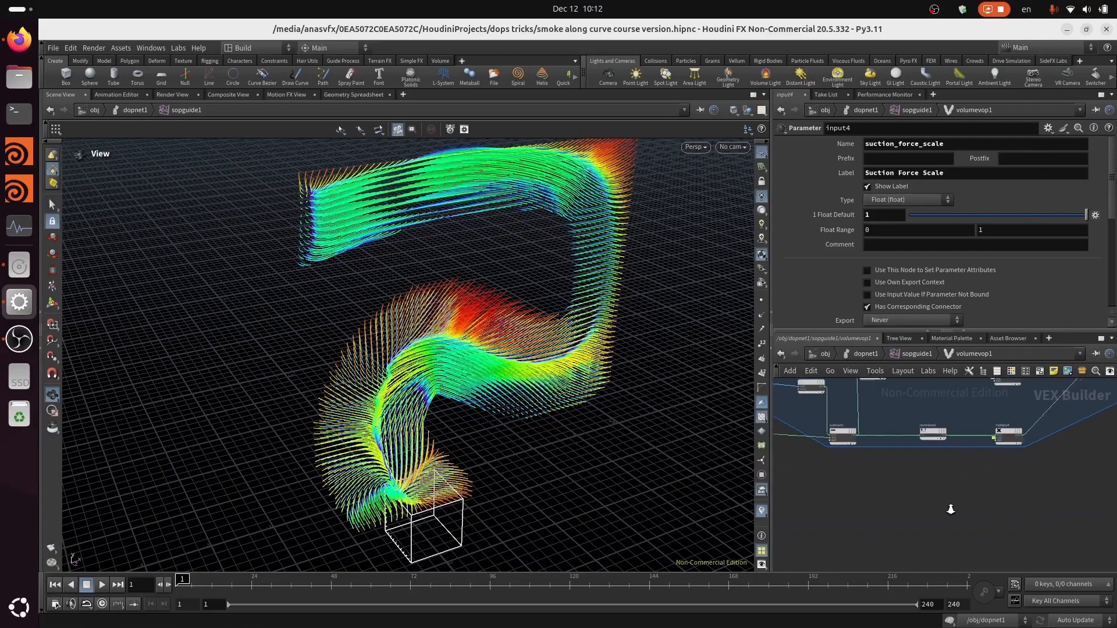
{"action": "left_click", "coordinate": [928, 356]}
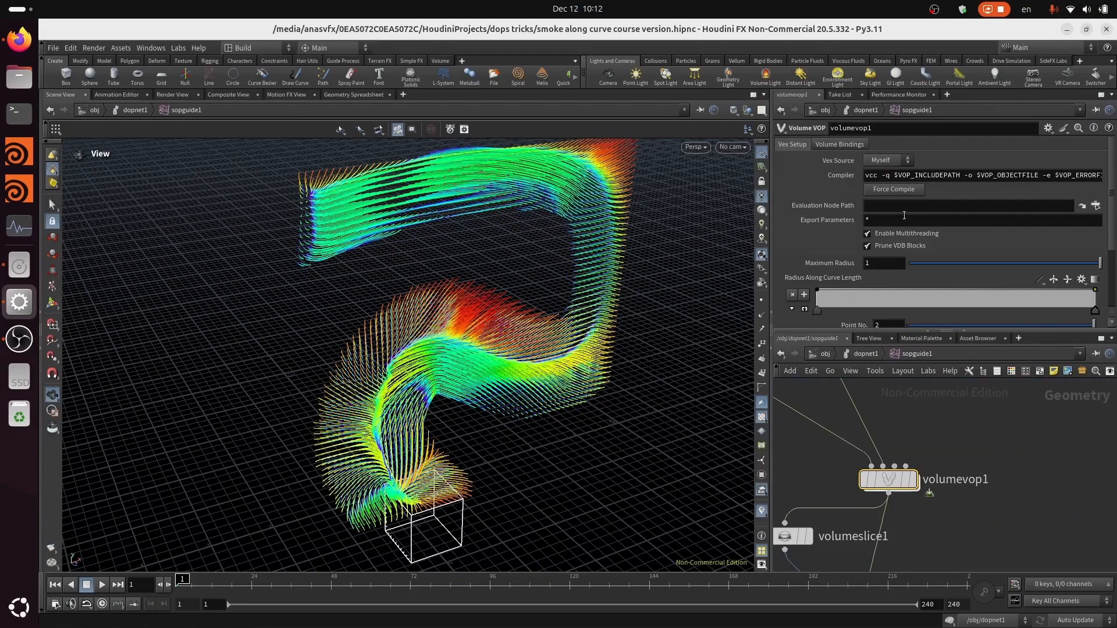
{"action": "scroll", "coordinate": [1115, 200], "scroll_direction": "down", "scroll_amount": 3}
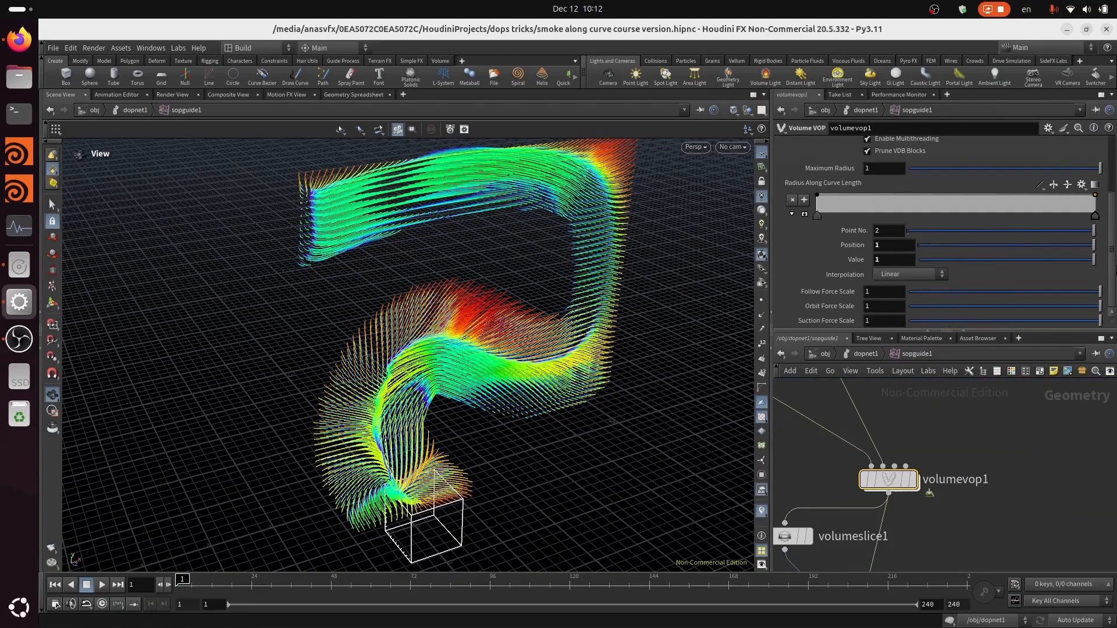
{"action": "left_click", "coordinate": [875, 293]}
{"action": "type", "text": "2.5"}
{"action": "key", "text": "Tab"}
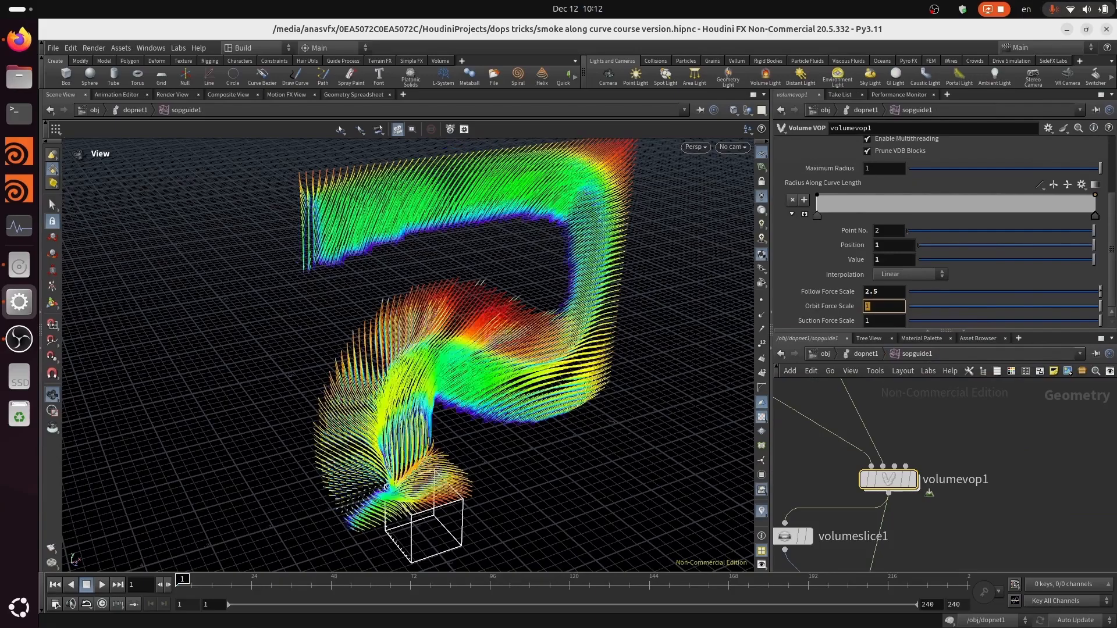
{"action": "type", "text": "2.5"}
{"action": "key", "text": "Tab"}
{"action": "type", "text": "2."}
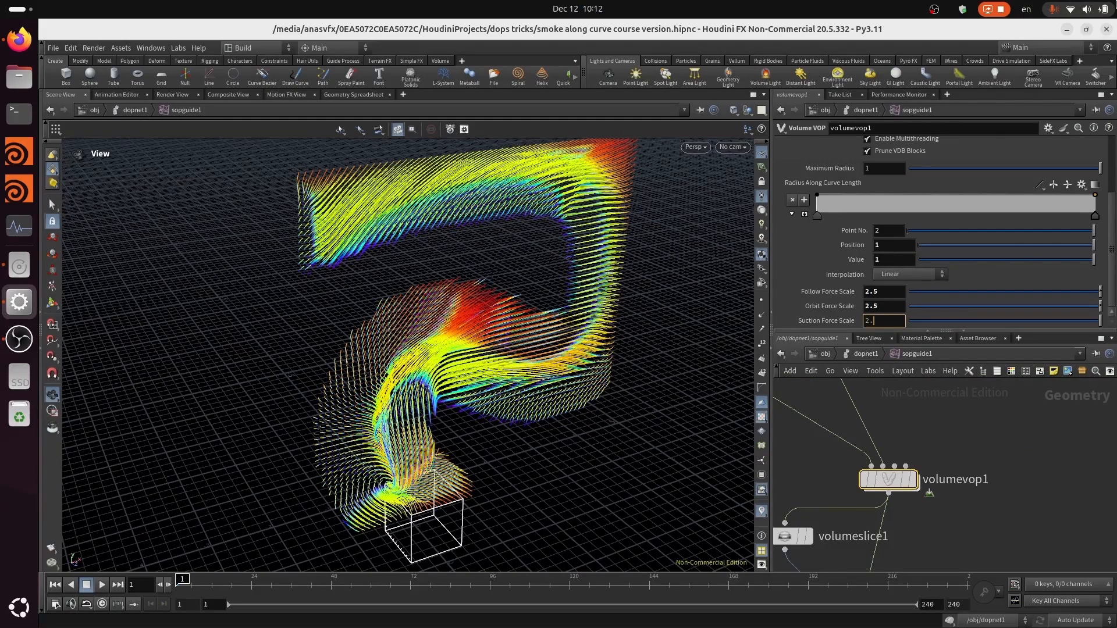
{"action": "type", "text": "5"}
{"action": "key", "text": "Tab"}
{"action": "left_click_drag", "start_coordinate": [312, 389], "coordinate": [335, 337]}
{"action": "key", "text": "ctrl+s"}
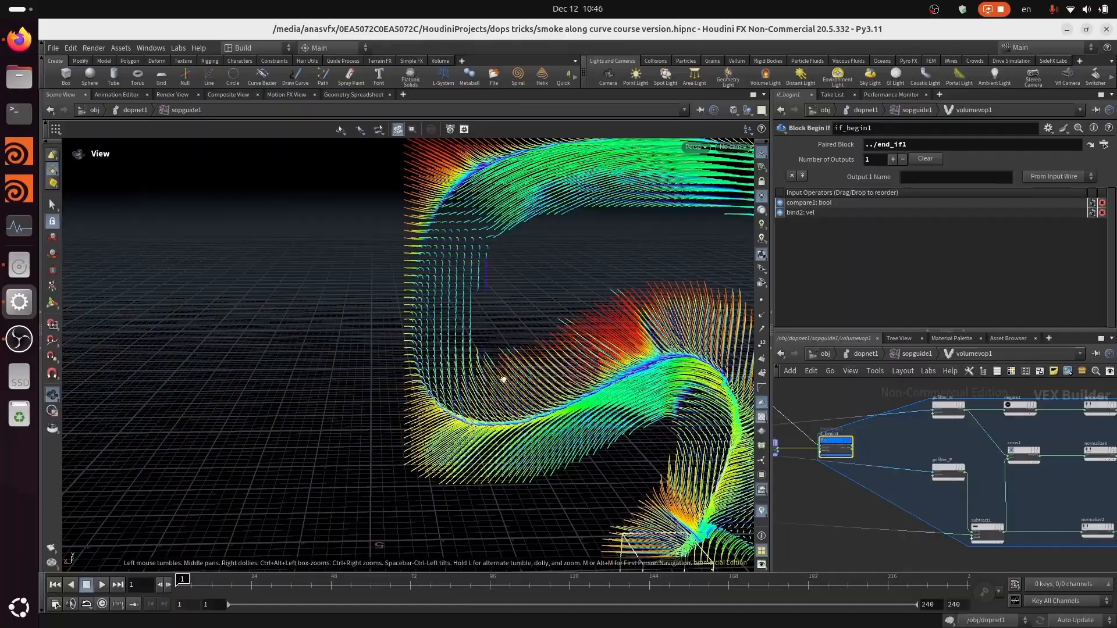
Inspect the velocity field around the curve's bend and open the pcfilter_N node's Channel setting inside volumevop1.
{"action": "left_click_drag", "start_coordinate": [454, 349], "coordinate": [421, 367]}
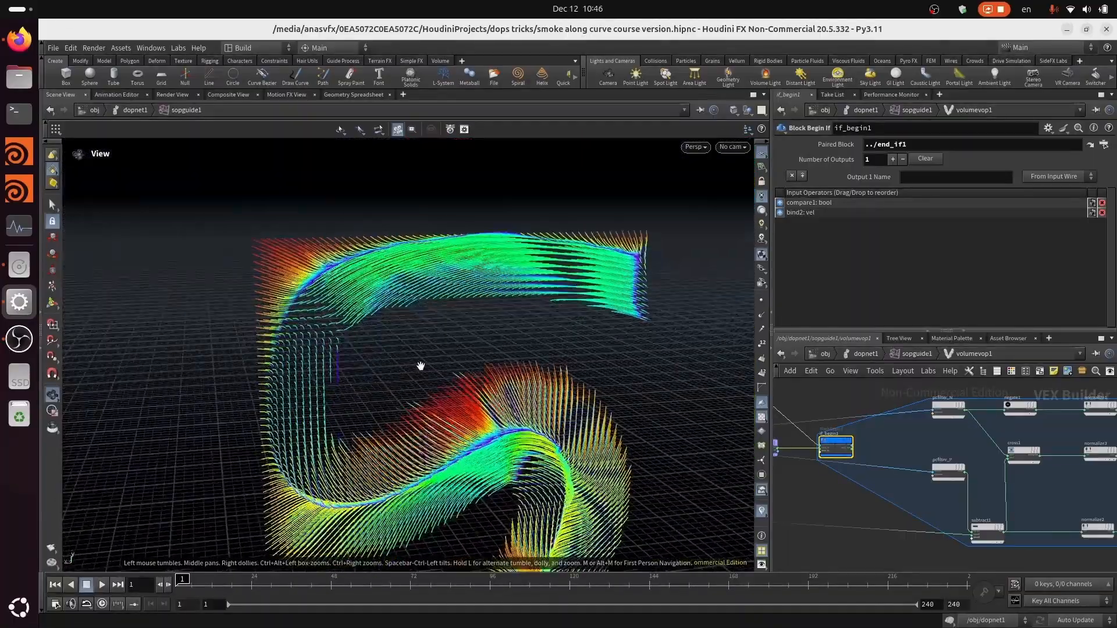
{"action": "scroll", "coordinate": [532, 302], "scroll_direction": "up", "scroll_amount": 7}
{"action": "left_click", "coordinate": [948, 408]}
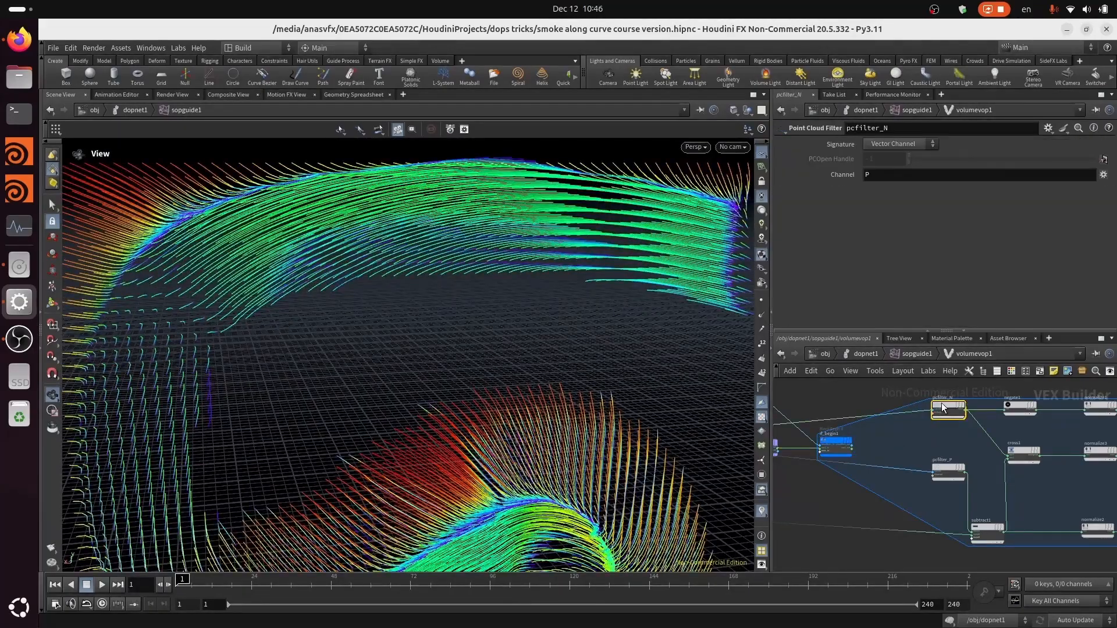
{"action": "scroll", "coordinate": [888, 440], "scroll_direction": "up", "scroll_amount": 4}
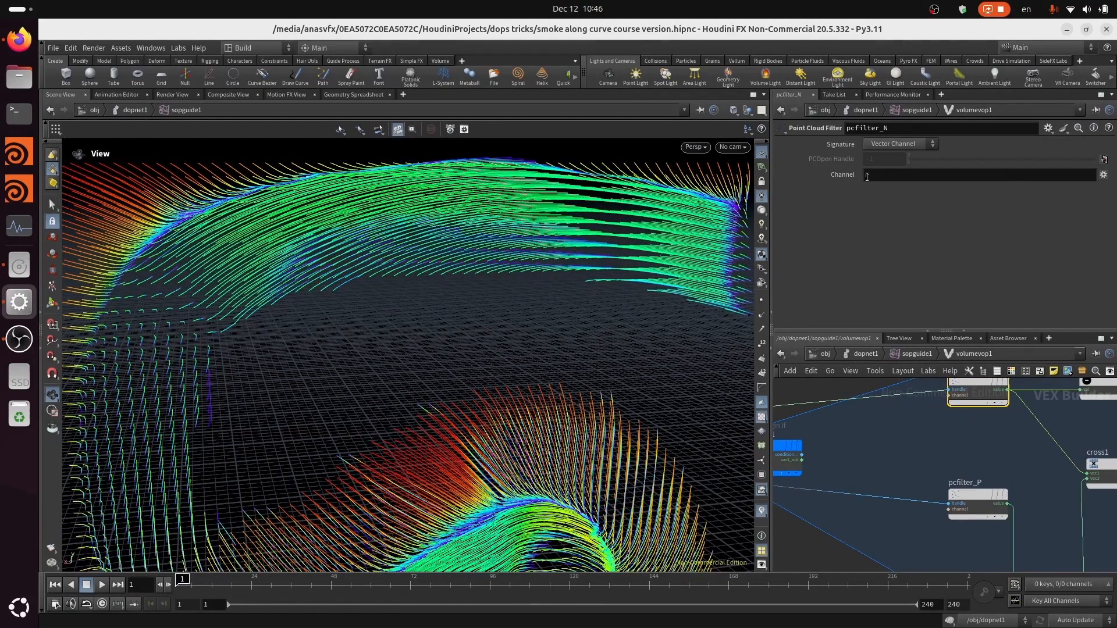
Set the Channel of the pcfilter_N point cloud filter to N and save the scene.
{"action": "left_click", "coordinate": [907, 178]}
{"action": "type", "text": "N"}
{"action": "key", "text": "Return"}
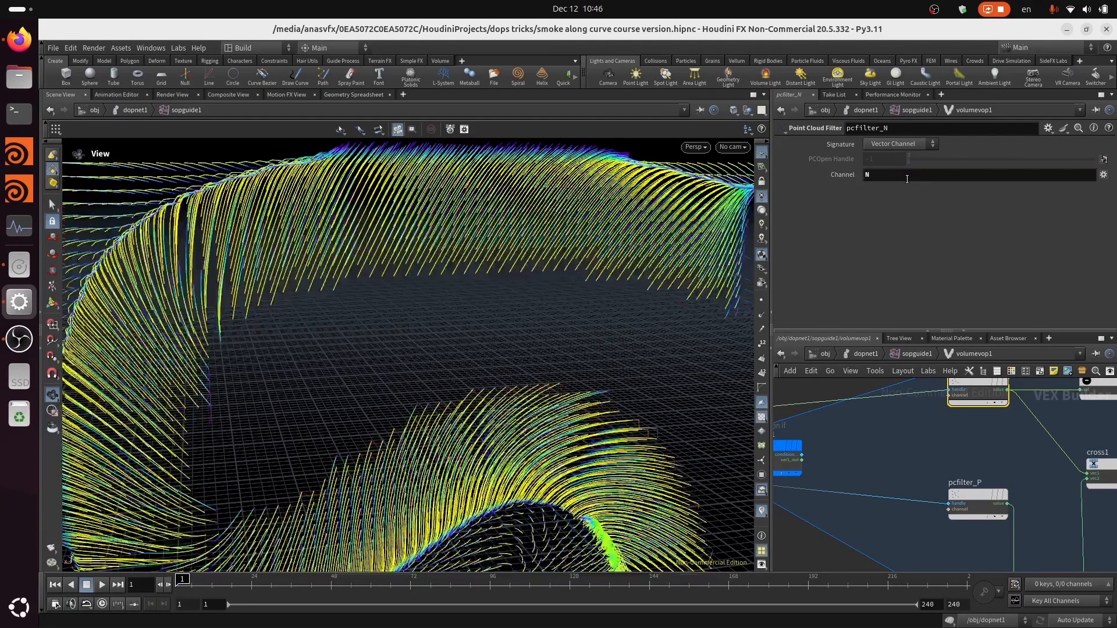
{"action": "left_click_drag", "start_coordinate": [936, 466], "coordinate": [934, 467]}
{"action": "key", "text": "ctrl+s"}
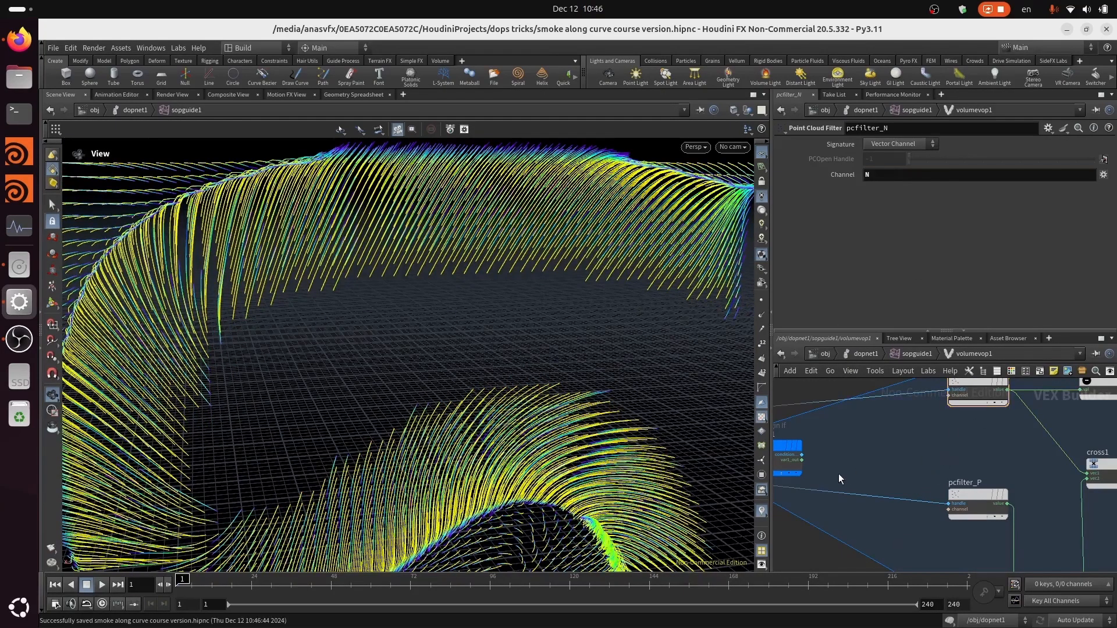
Return to the sopguide1 network, select the bound1 node and display its bounding box in the viewport.
{"action": "left_click", "coordinate": [913, 349]}
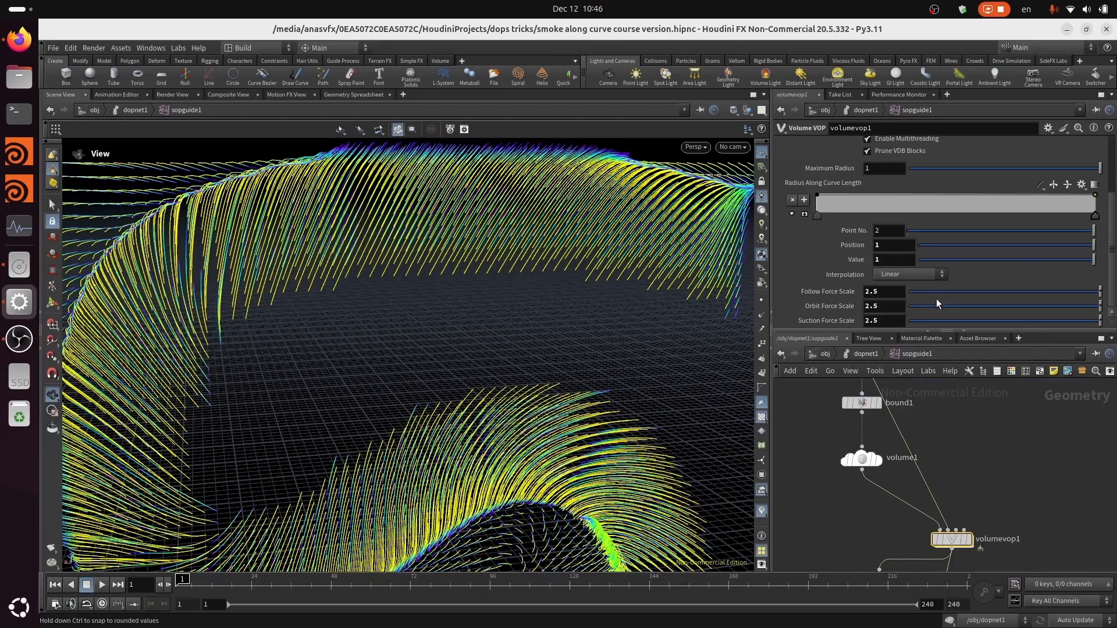
{"action": "mouse_move", "coordinate": [1114, 235]}
{"action": "left_mouse_down"}
{"action": "mouse_move", "coordinate": [1114, 179]}
{"action": "mouse_move", "coordinate": [1116, 230]}
{"action": "left_mouse_up"}
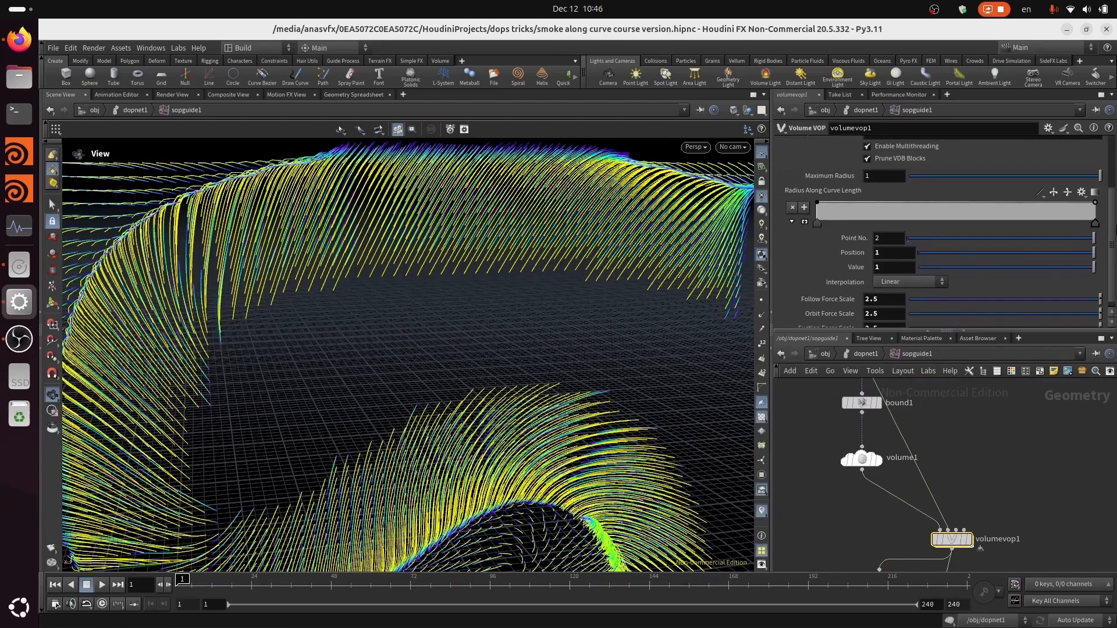
{"action": "middle_click_drag", "start_coordinate": [960, 442], "coordinate": [1005, 425]}
{"action": "middle_click_drag", "start_coordinate": [886, 407], "coordinate": [863, 462]}
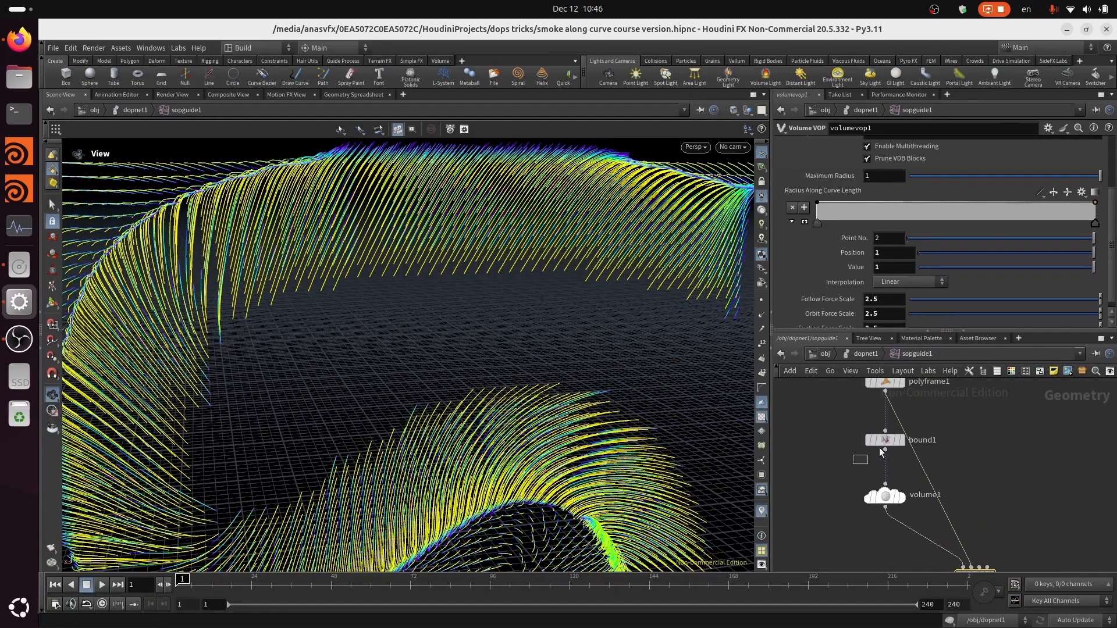
{"action": "left_click", "coordinate": [881, 444]}
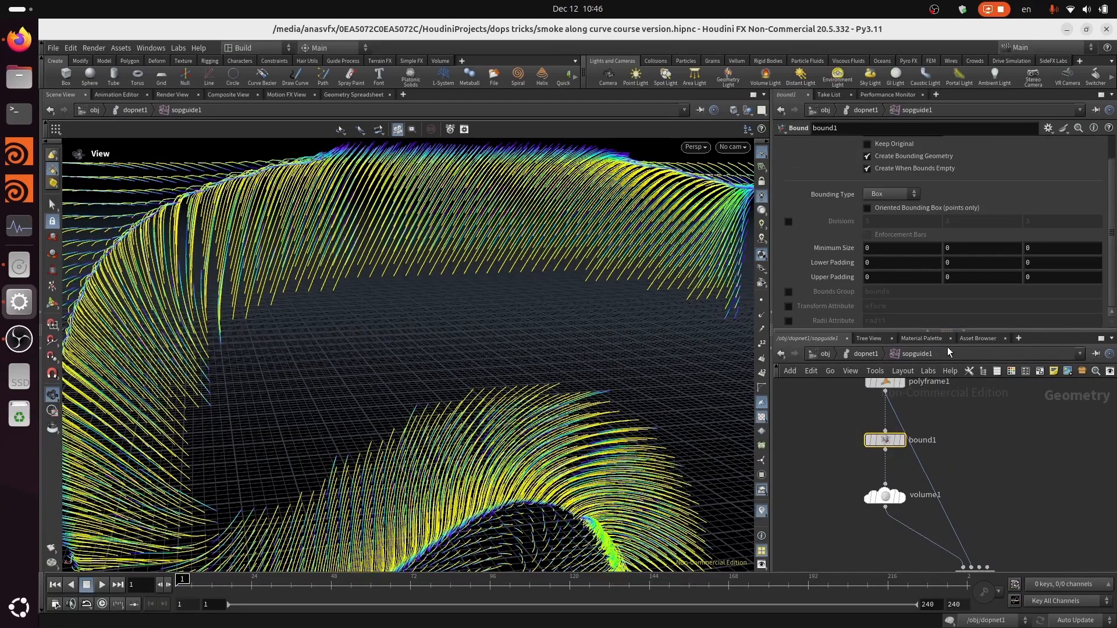
{"action": "left_click", "coordinate": [901, 440]}
{"action": "right_click_drag", "start_coordinate": [441, 260], "coordinate": [444, 427]}
{"action": "right_click_drag", "start_coordinate": [469, 297], "coordinate": [457, 465]}
{"action": "left_click_drag", "start_coordinate": [401, 361], "coordinate": [402, 387]}
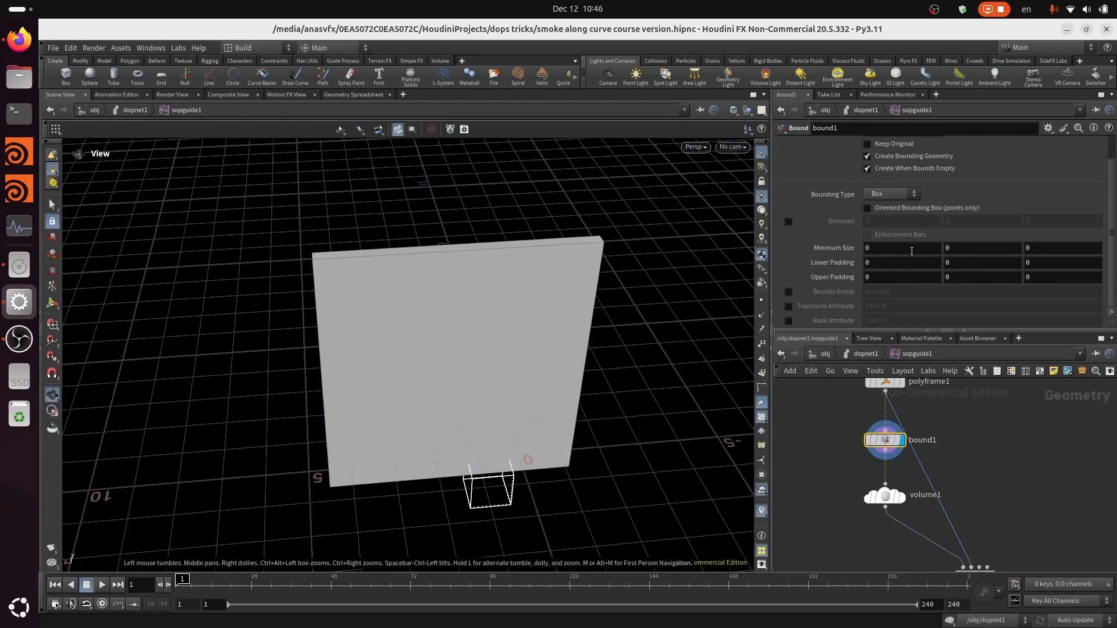
{"action": "left_click_drag", "start_coordinate": [502, 327], "coordinate": [461, 309]}
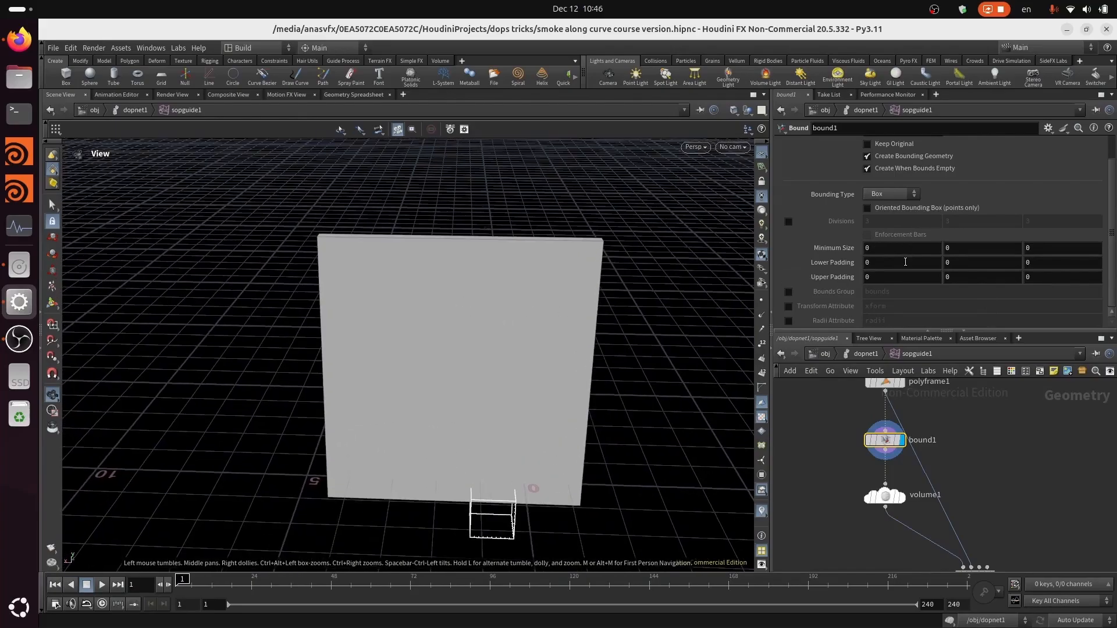
Set bound1's Lower Padding and Upper Padding to 1 on all three axes.
{"action": "left_click", "coordinate": [906, 262]}
{"action": "type", "text": "1\t1\t1"}
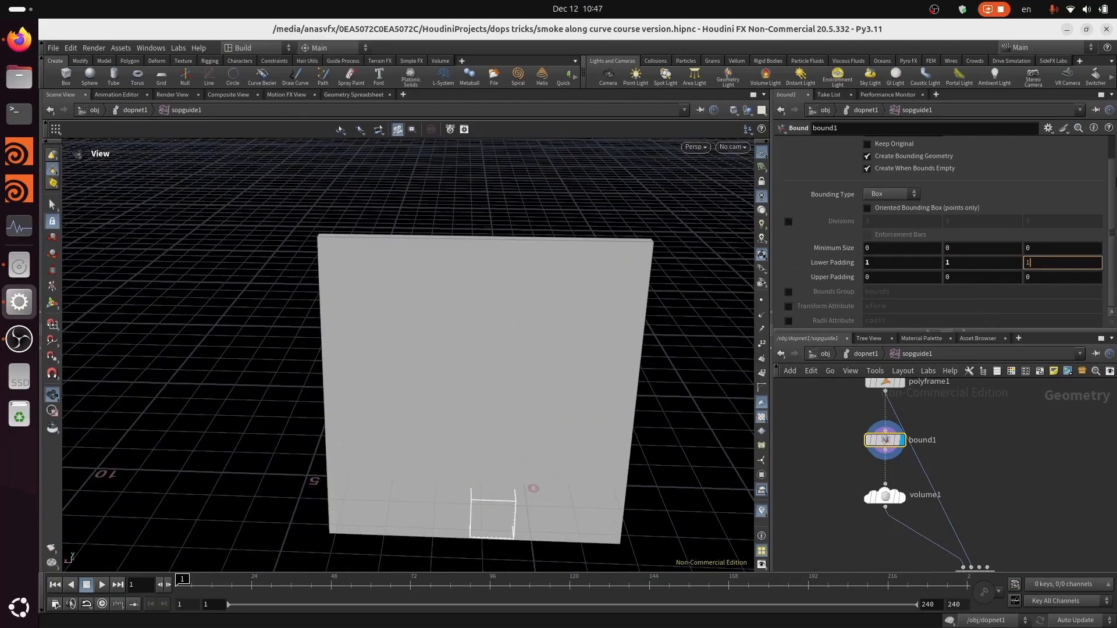
{"action": "type", "text": "\t1\t1\t1"}
{"action": "key", "text": "Return"}
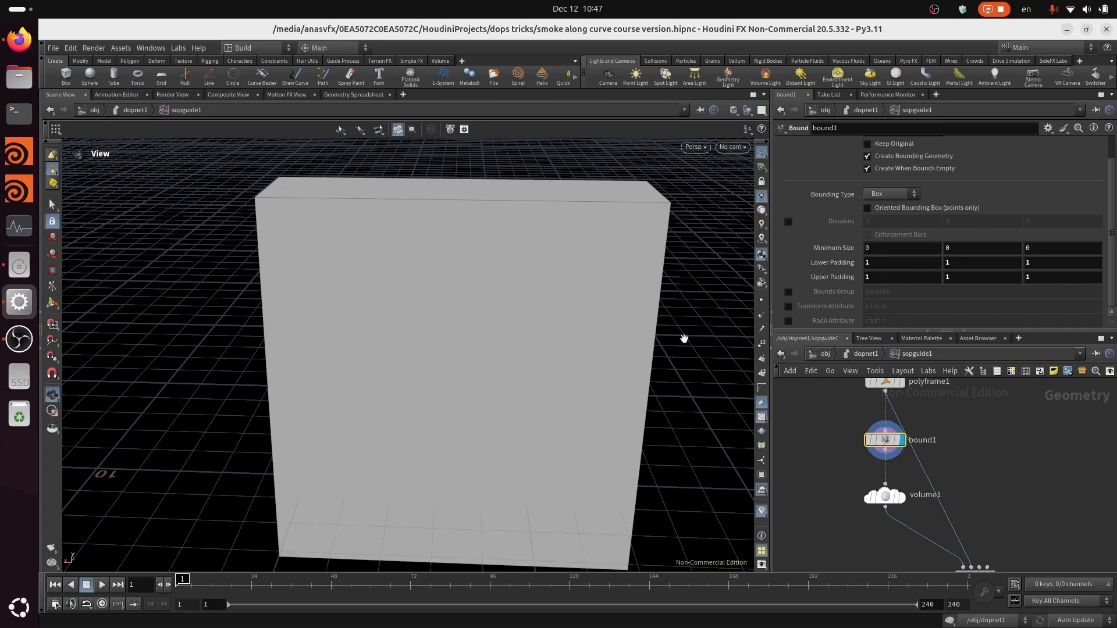
{"action": "left_click_drag", "start_coordinate": [685, 339], "coordinate": [653, 342]}
Display the volumevop1 result, switch the display to volumetrail1, and save the scene.
{"action": "middle_click_drag", "start_coordinate": [956, 564], "coordinate": [910, 485]}
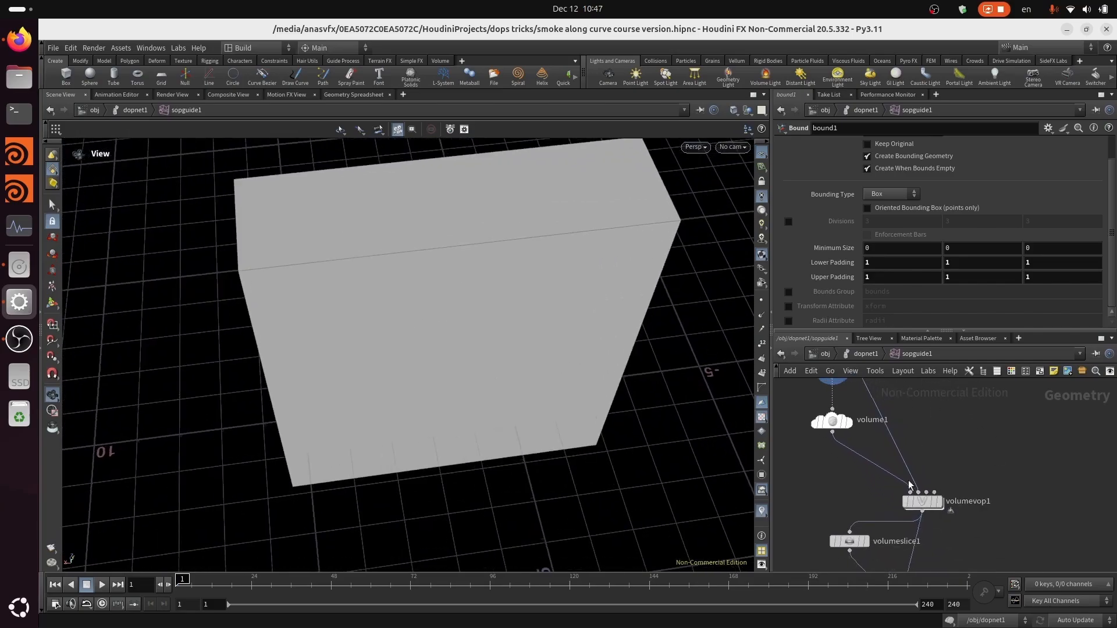
{"action": "left_click", "coordinate": [939, 503]}
{"action": "left_click_drag", "start_coordinate": [450, 447], "coordinate": [862, 510]}
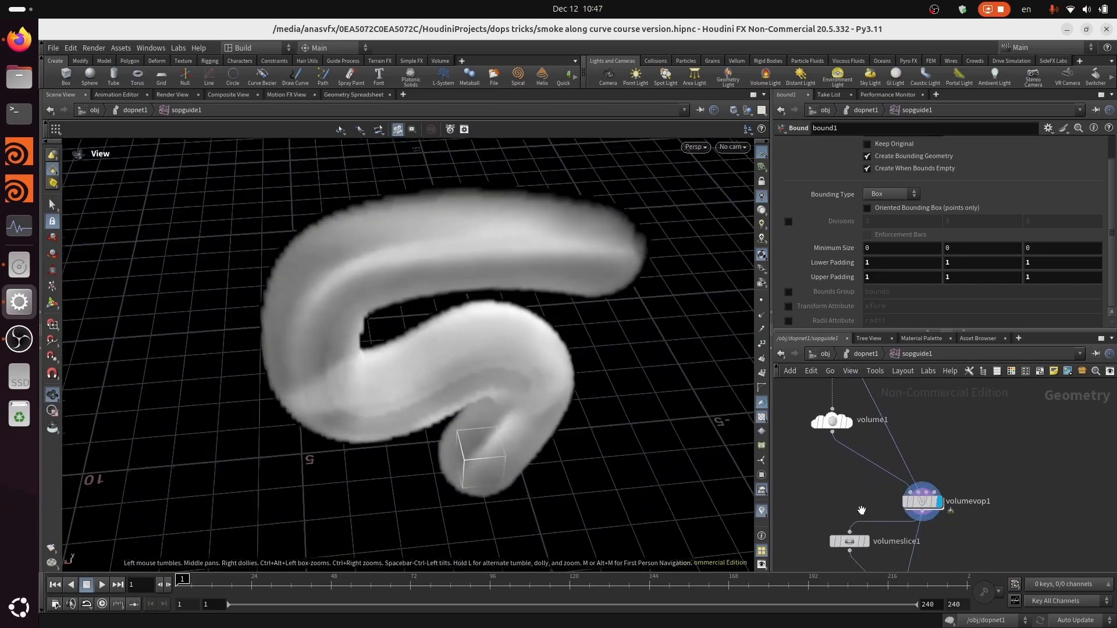
{"action": "middle_click_drag", "start_coordinate": [968, 474], "coordinate": [989, 362]}
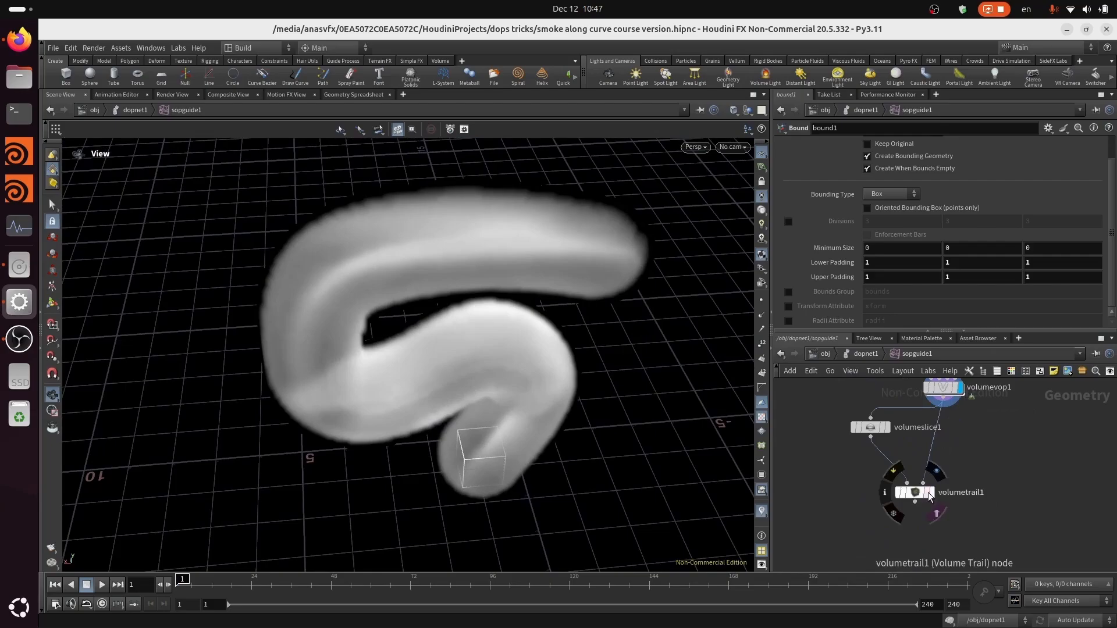
{"action": "left_click", "coordinate": [931, 494]}
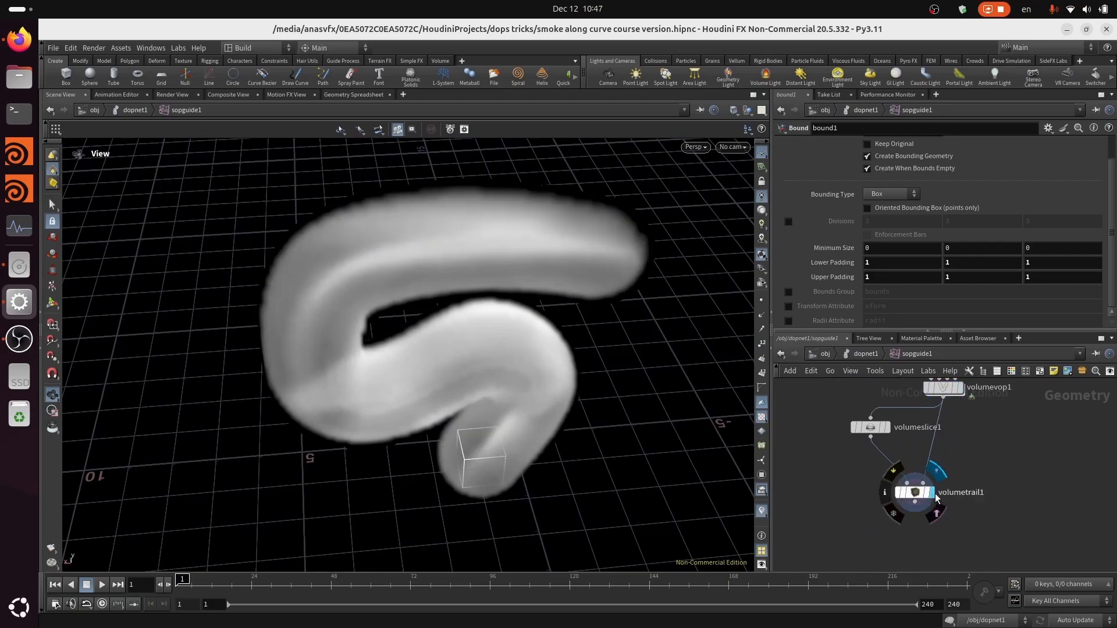
{"action": "left_click_drag", "start_coordinate": [404, 391], "coordinate": [440, 464]}
{"action": "key", "text": "ctrl+s"}
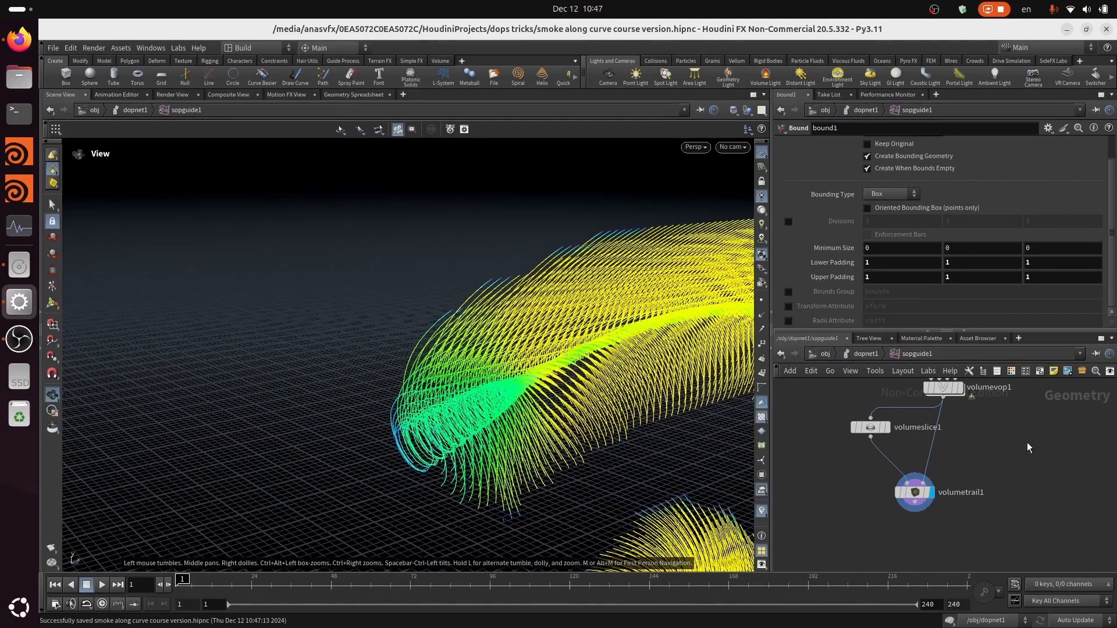
Set volumevop1's Follow Force Scale and Suction Force Scale to 0 and inspect the orbit force trails alone.
{"action": "left_click", "coordinate": [944, 387]}
{"action": "left_click_drag", "start_coordinate": [1112, 220], "coordinate": [1113, 273]}
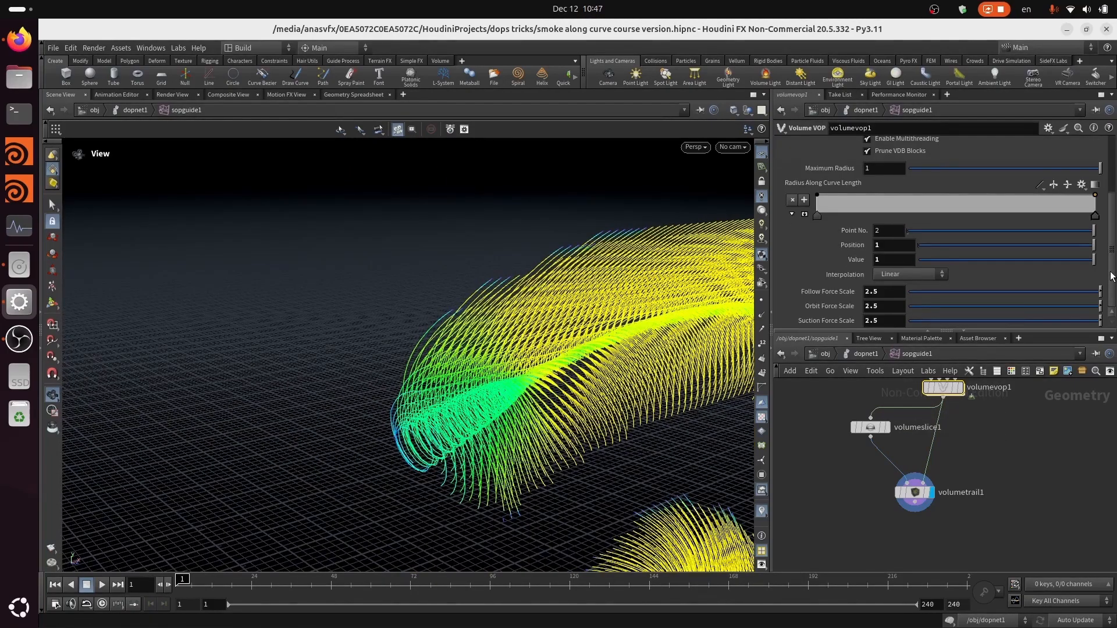
{"action": "left_click_drag", "start_coordinate": [362, 396], "coordinate": [539, 366]}
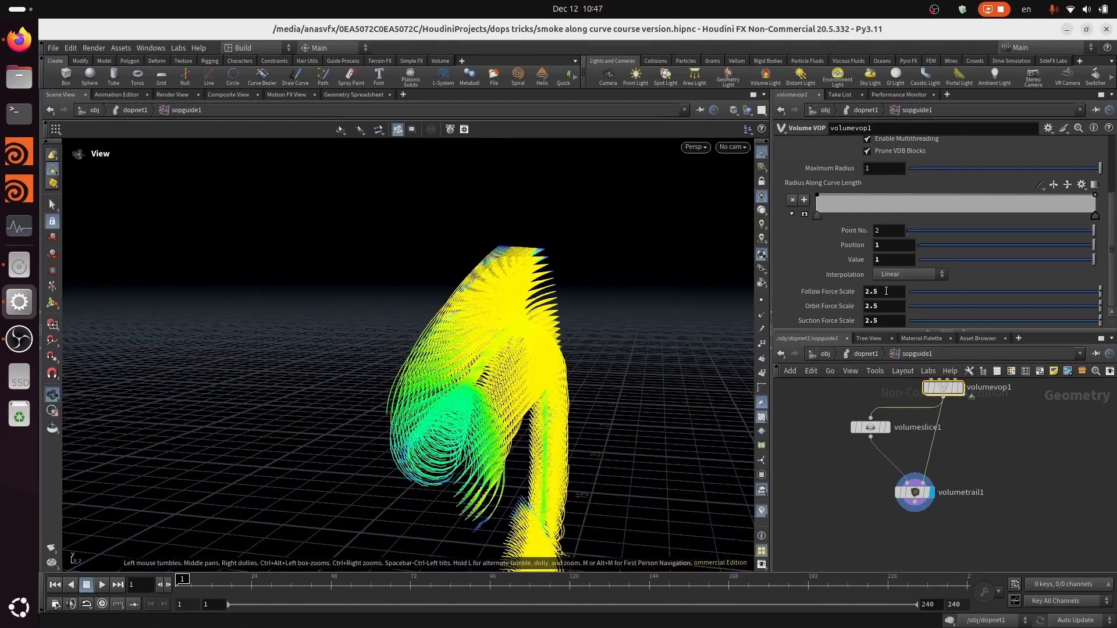
{"action": "left_click", "coordinate": [884, 291]}
{"action": "type", "text": "0"}
{"action": "key", "text": "Tab"}
{"action": "key", "text": "Tab"}
{"action": "type", "text": "0"}
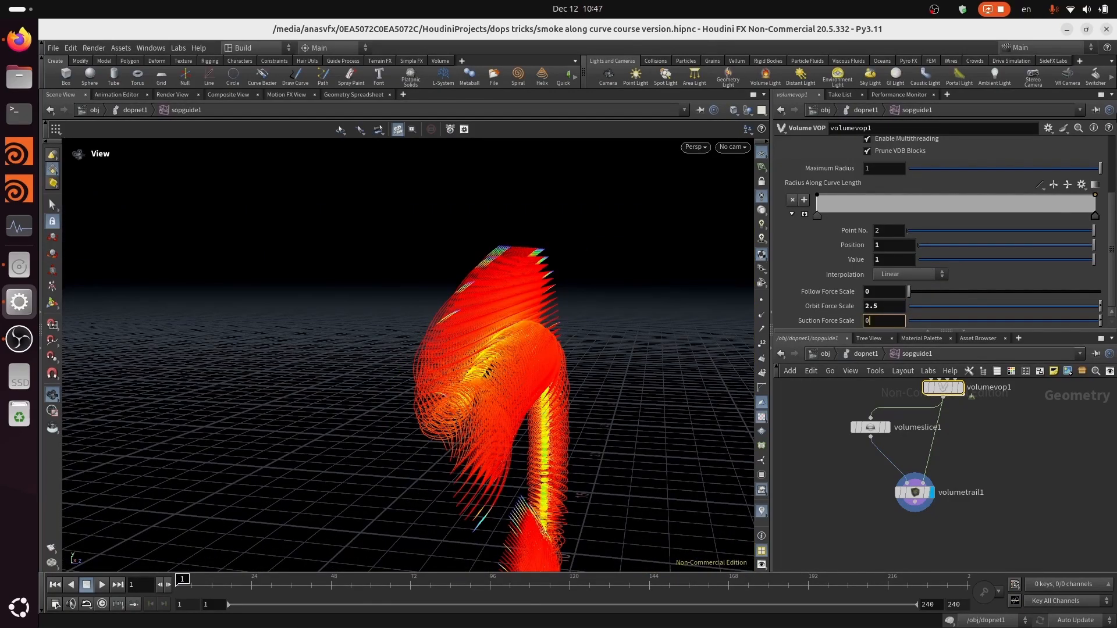
{"action": "key", "text": "Return"}
{"action": "left_click_drag", "start_coordinate": [424, 391], "coordinate": [472, 437]}
{"action": "right_click_drag", "start_coordinate": [473, 438], "coordinate": [442, 485]}
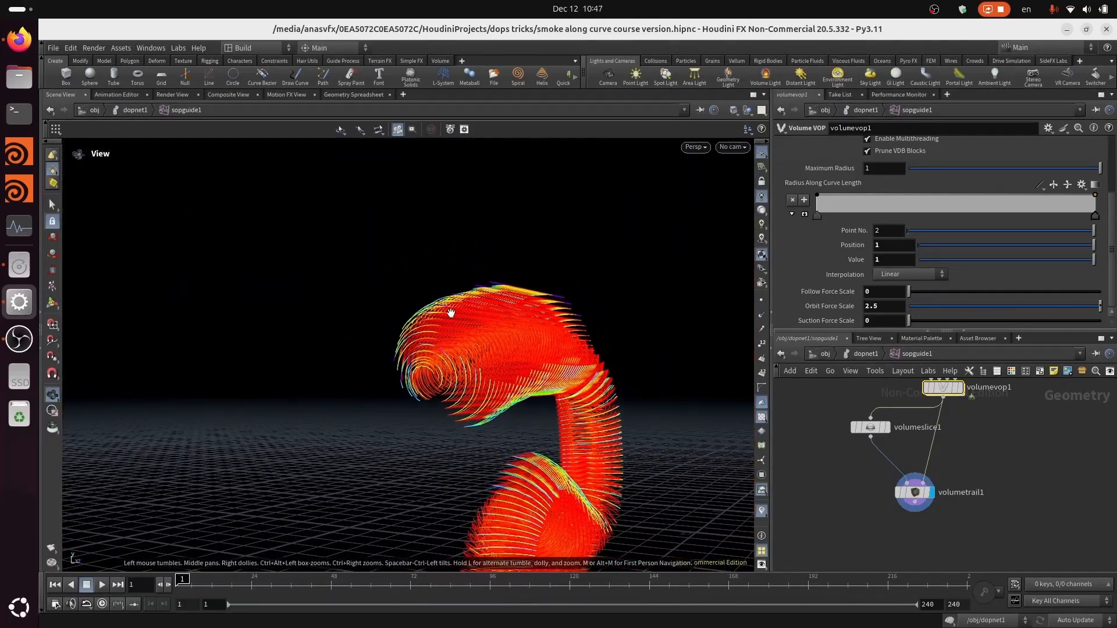
{"action": "left_click_drag", "start_coordinate": [470, 395], "coordinate": [499, 377]}
{"action": "left_click_drag", "start_coordinate": [477, 449], "coordinate": [405, 436]}
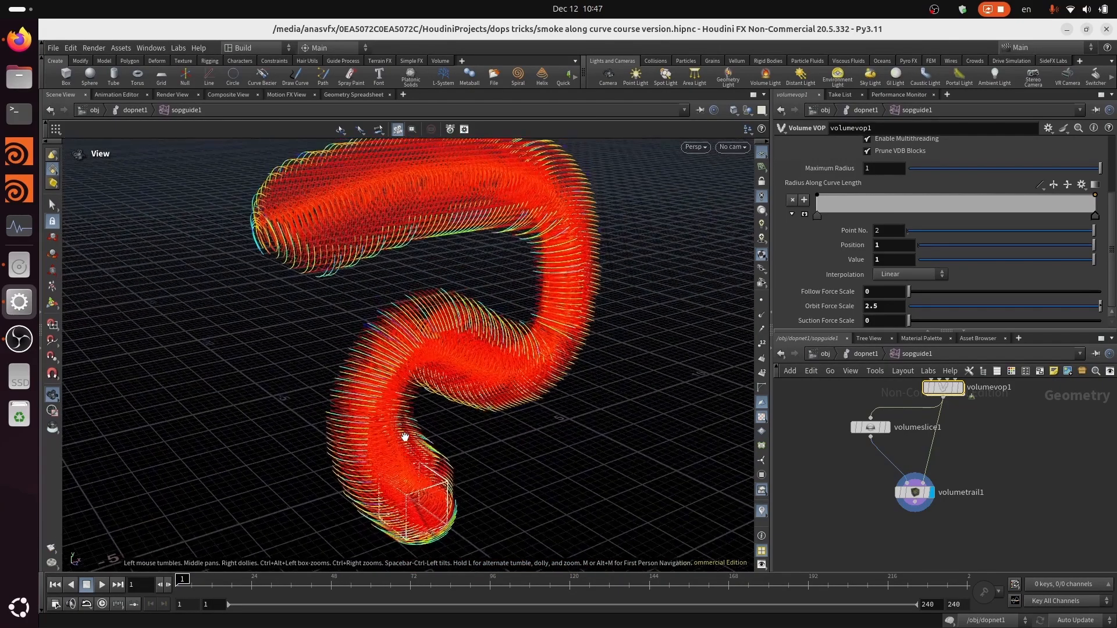
Set the Orbit Force Scale to 0 and the Suction Force Scale to 2.5 to inspect the suction force alone.
{"action": "left_click", "coordinate": [890, 304]}
{"action": "type", "text": "0"}
{"action": "key", "text": "Tab"}
{"action": "type", "text": "2.5"}
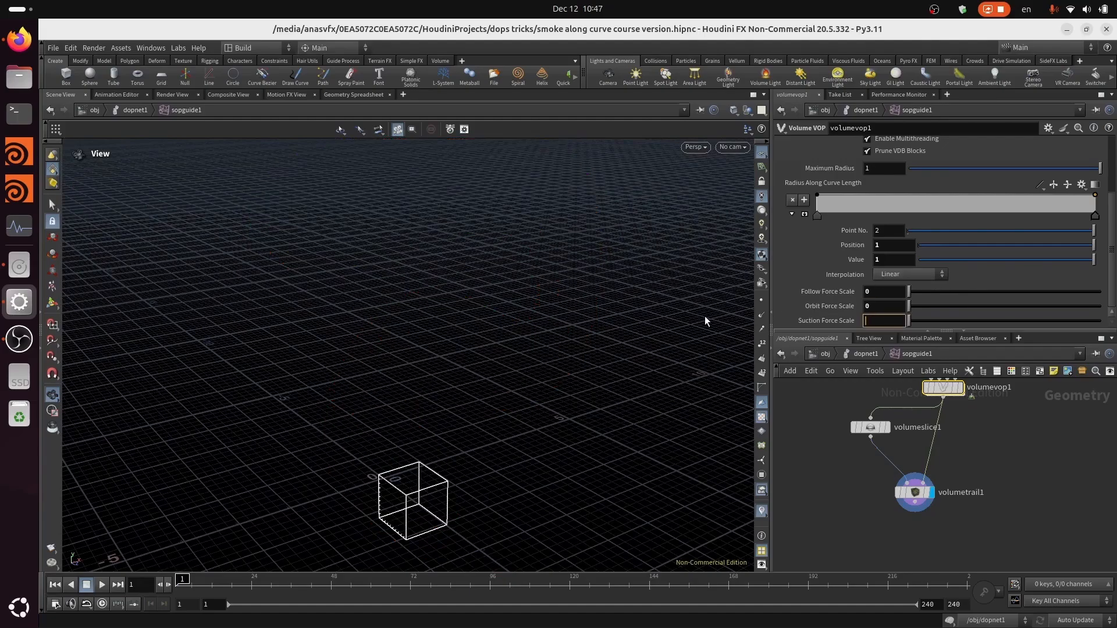
{"action": "key", "text": "Return"}
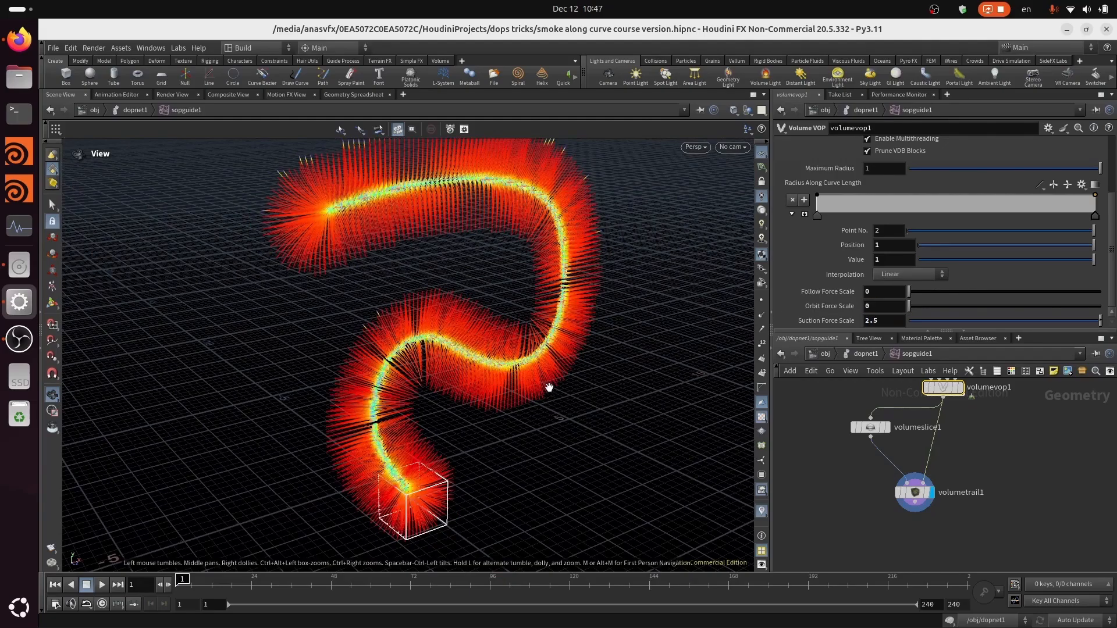
{"action": "middle_click_drag", "start_coordinate": [424, 224], "coordinate": [472, 406]}
{"action": "right_click_drag", "start_coordinate": [526, 257], "coordinate": [530, 231]}
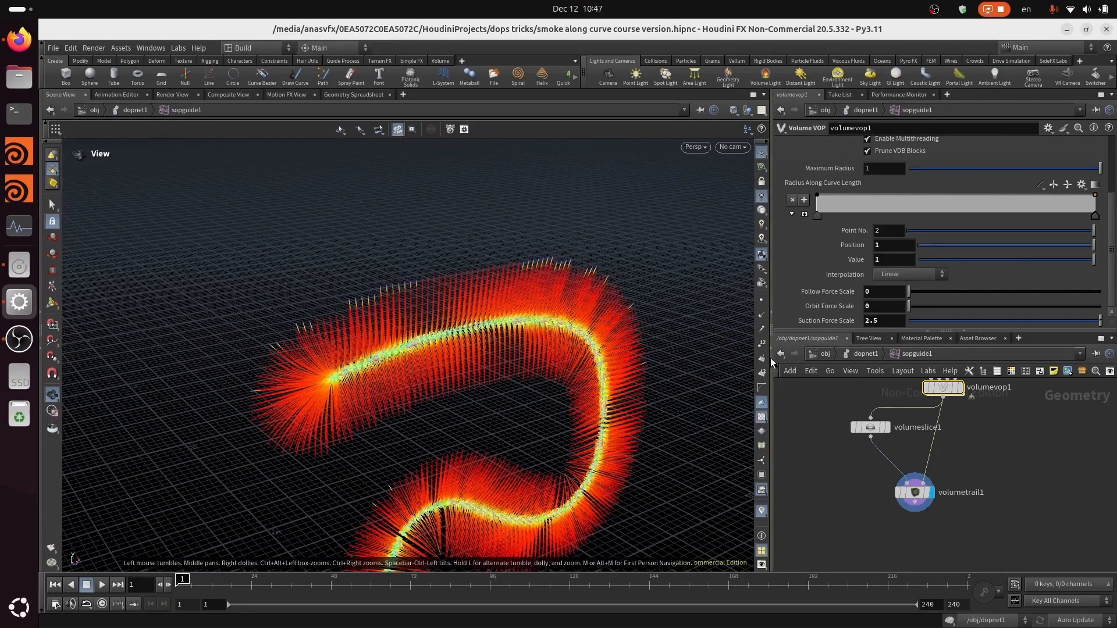
Set the Suction Force Scale to 0 and the Follow Force Scale to 2.5 to inspect the follow force alone.
{"action": "left_click", "coordinate": [887, 321]}
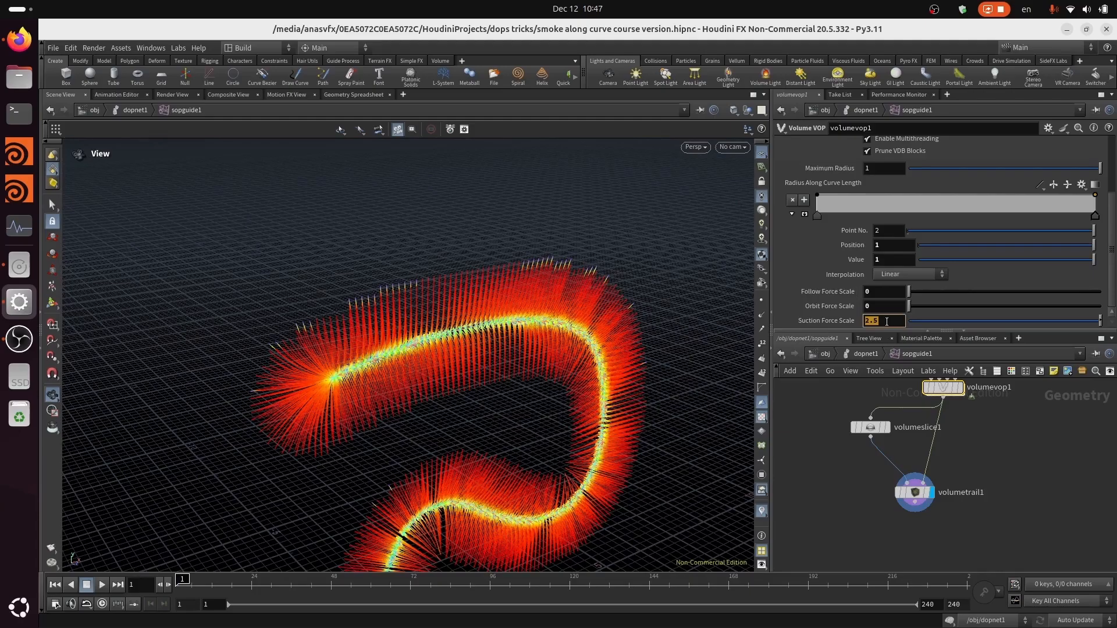
{"action": "type", "text": "0"}
{"action": "left_click", "coordinate": [878, 293]}
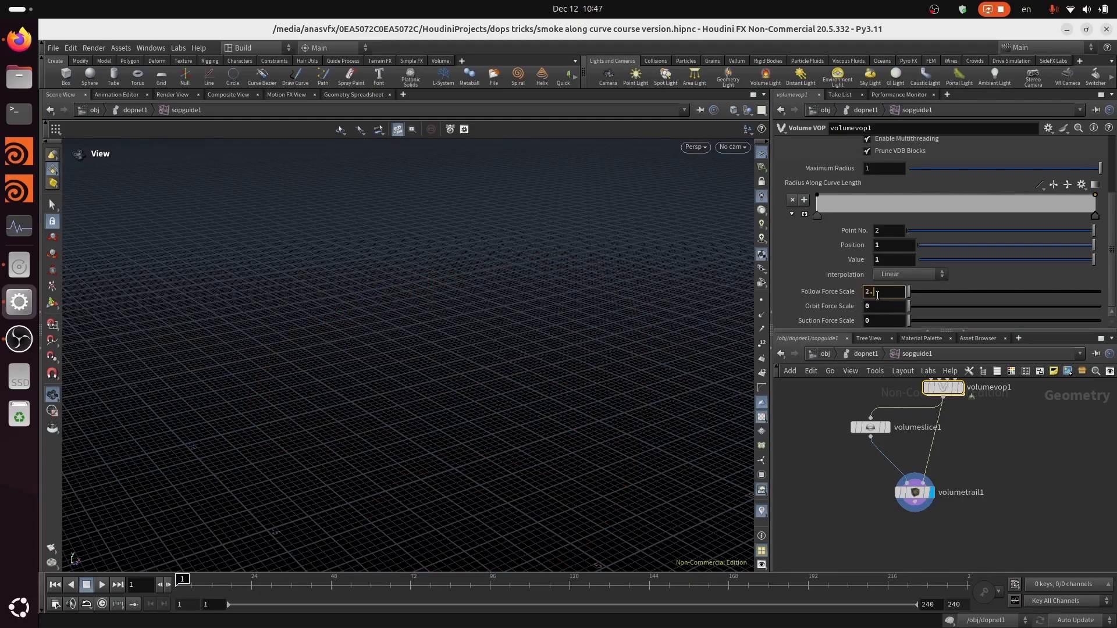
{"action": "key", "text": "Return"}
{"action": "left_click_drag", "start_coordinate": [394, 343], "coordinate": [538, 336]}
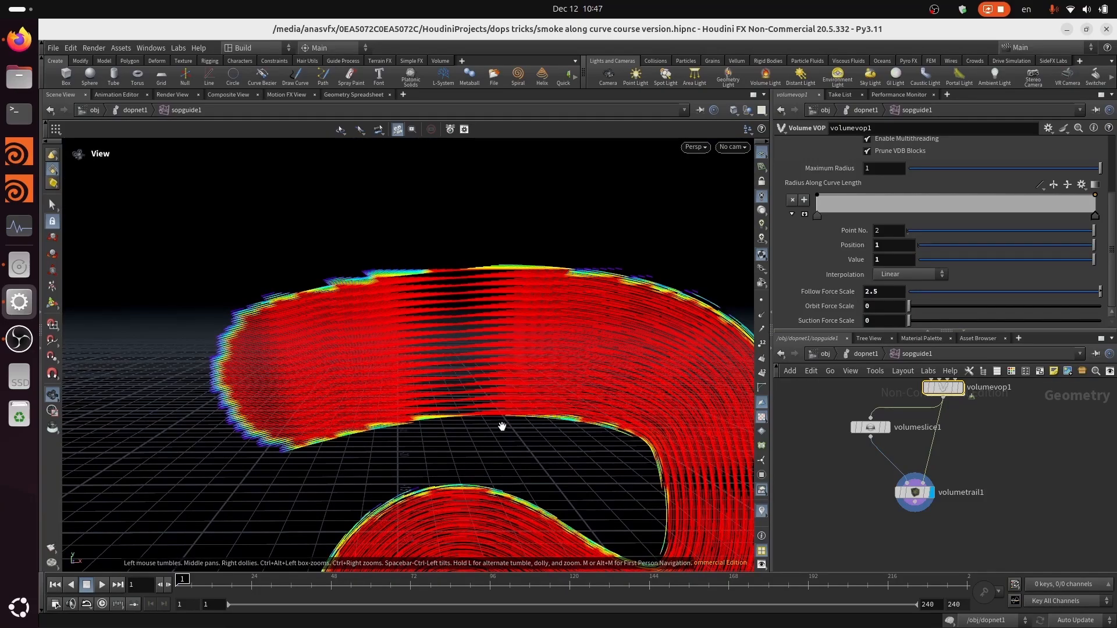
{"action": "left_click_drag", "start_coordinate": [503, 426], "coordinate": [442, 408]}
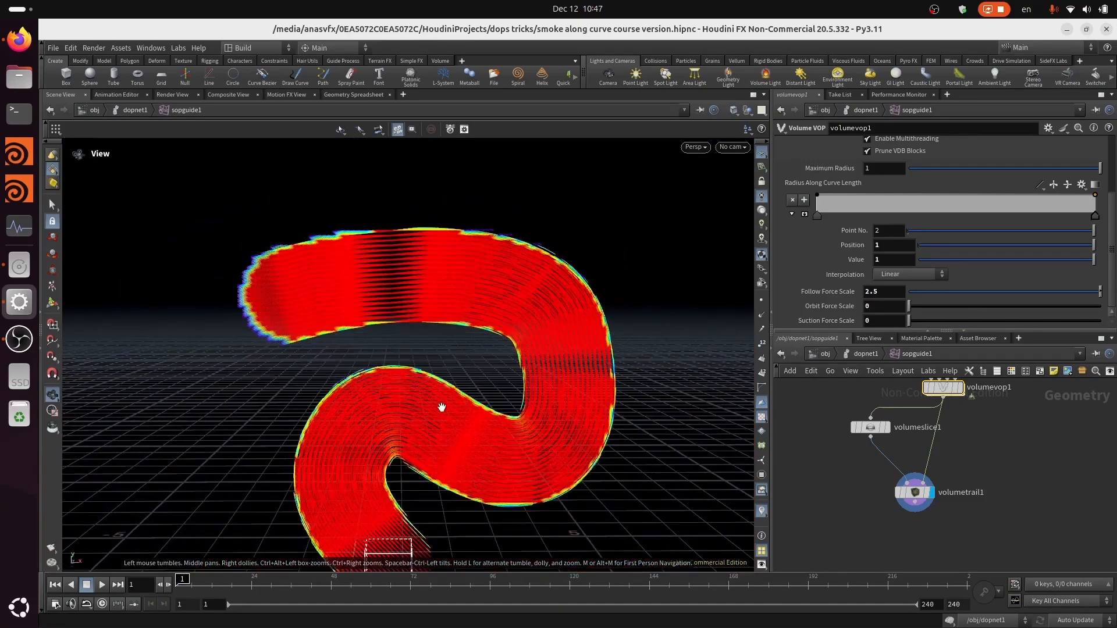
Set volumevop1's Orbit Force Scale and Suction Force Scale to 2.5 and save the scene.
{"action": "left_click", "coordinate": [886, 309]}
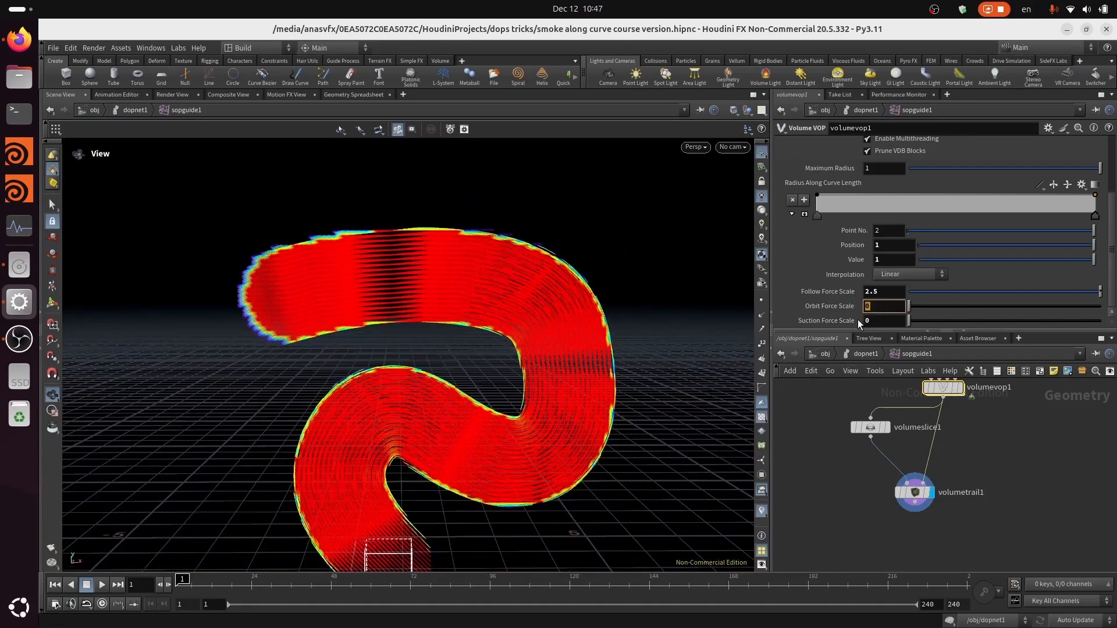
{"action": "type", "text": "2.8"}
{"action": "key", "text": "BackSpace"}
{"action": "type", "text": "5"}
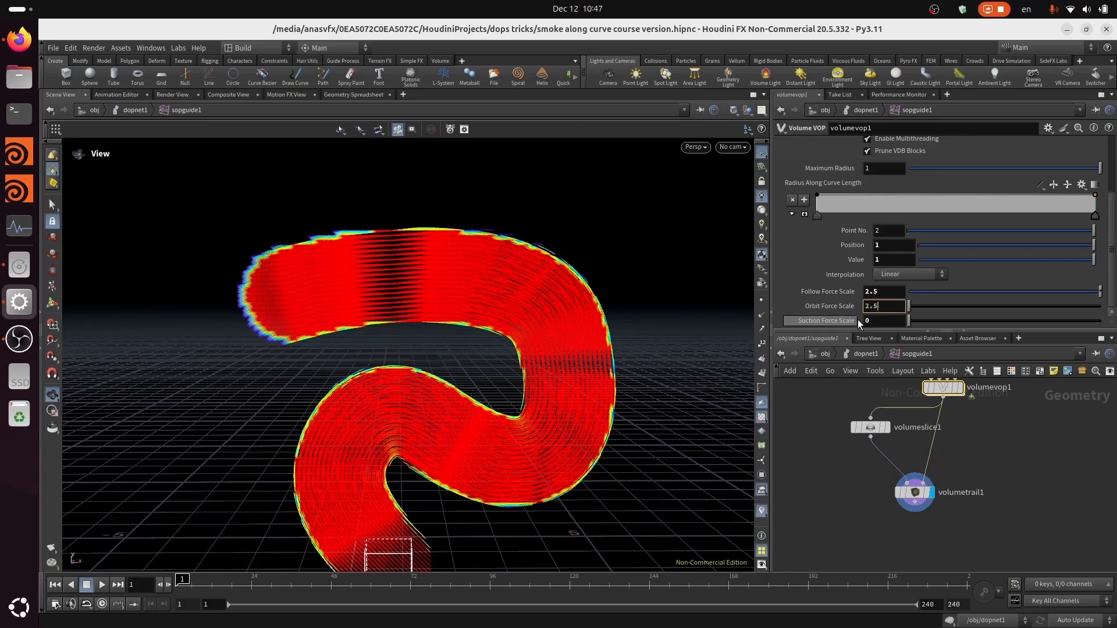
{"action": "key", "text": "Tab"}
{"action": "type", "text": "2"}
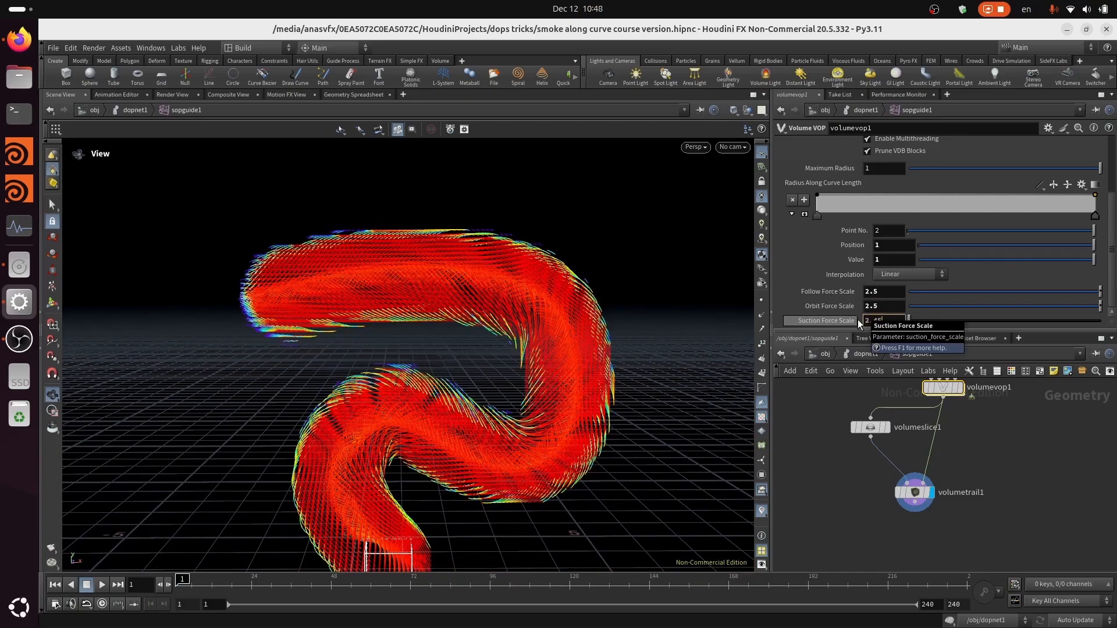
{"action": "type", "text": ".5"}
{"action": "key", "text": "Return"}
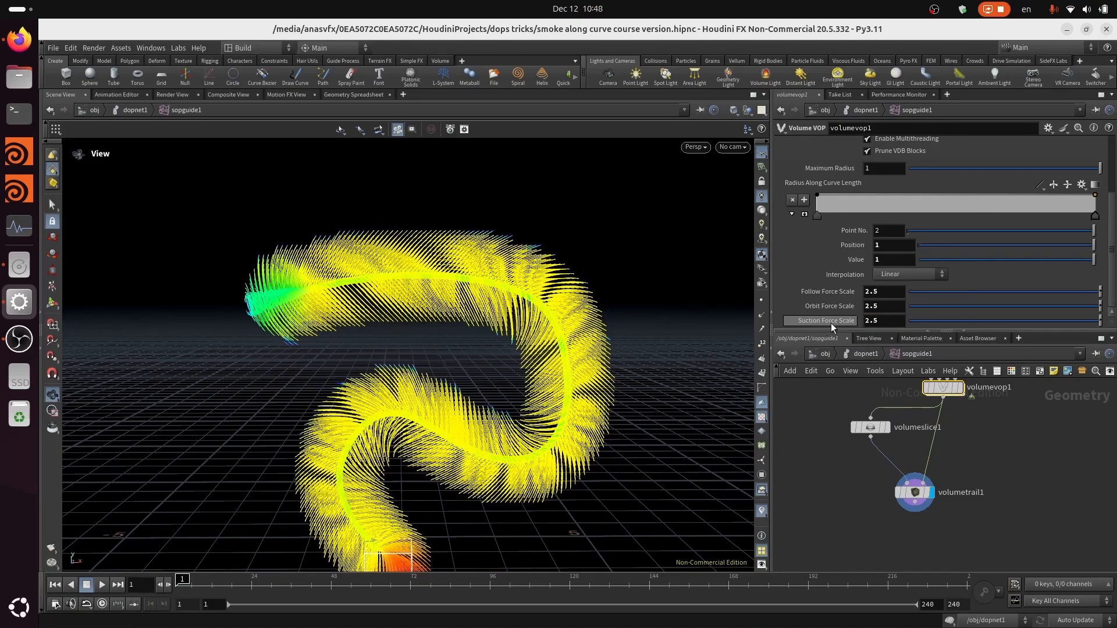
{"action": "key", "text": "ctrl+s"}
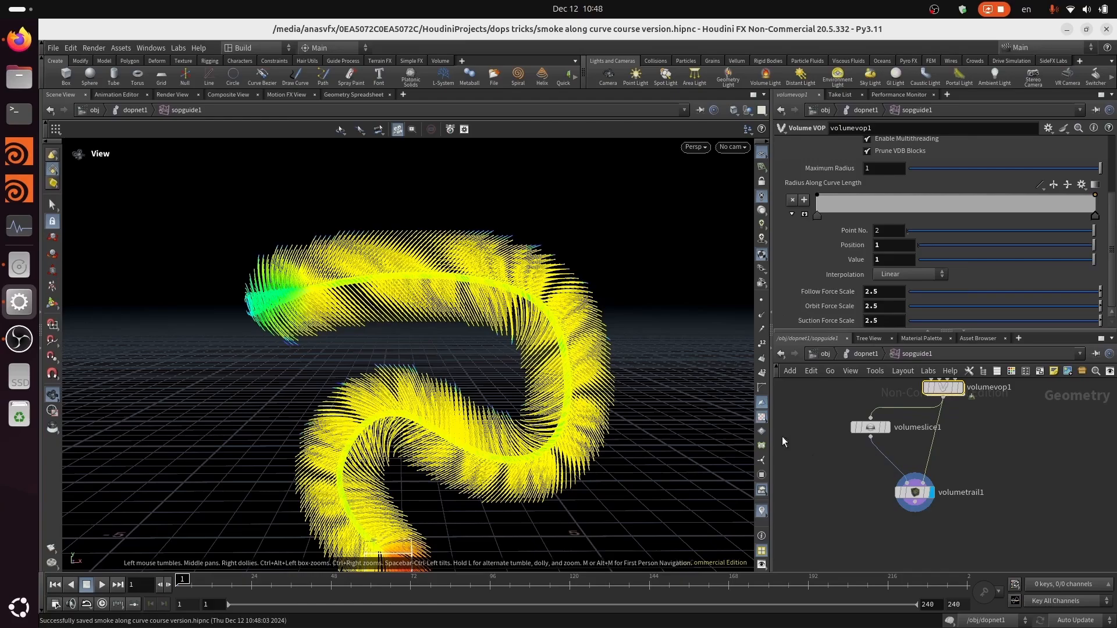
Add a Null node wired to volumevop1's output and name it OUT_VEL.
{"action": "left_click", "coordinate": [943, 397]}
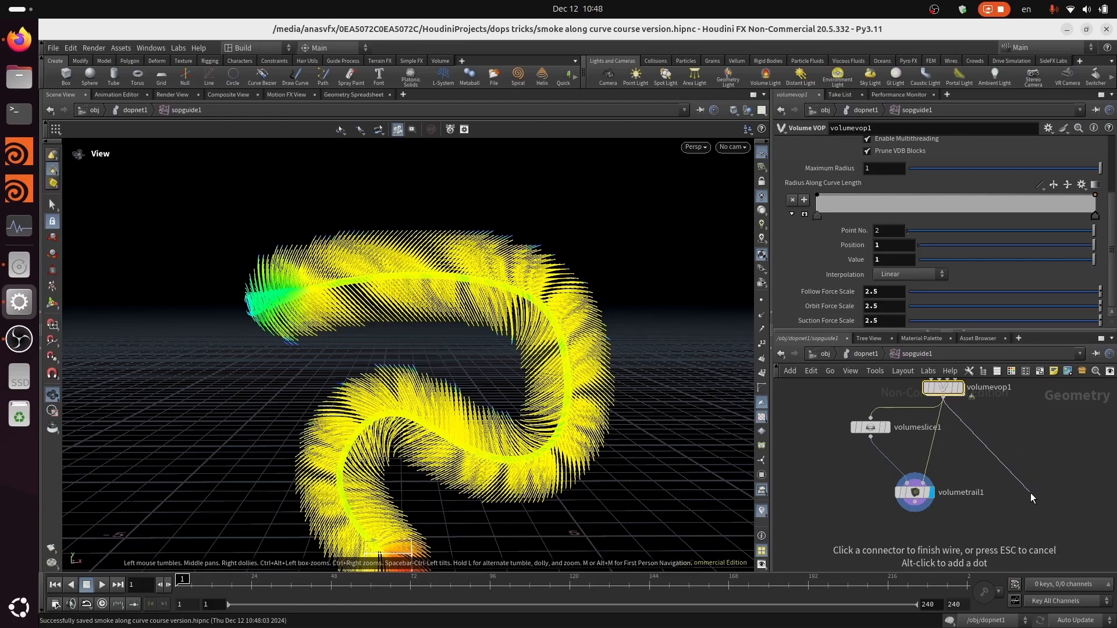
{"action": "key", "text": "Tab"}
{"action": "type", "text": "null"}
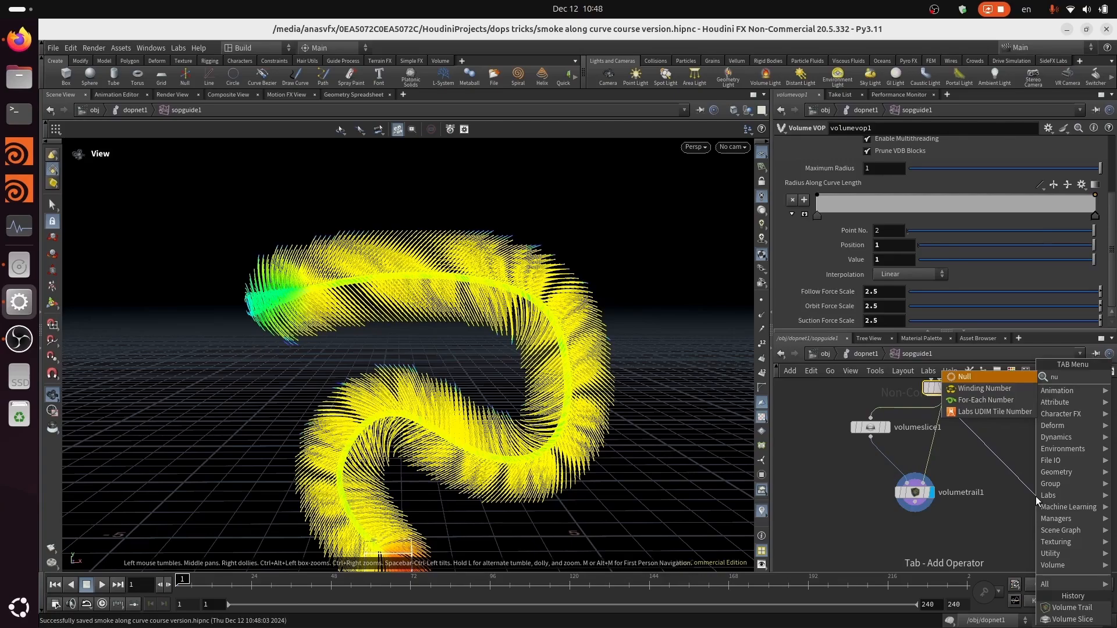
{"action": "left_click", "coordinate": [996, 385]}
{"action": "double_click", "coordinate": [1066, 496]}
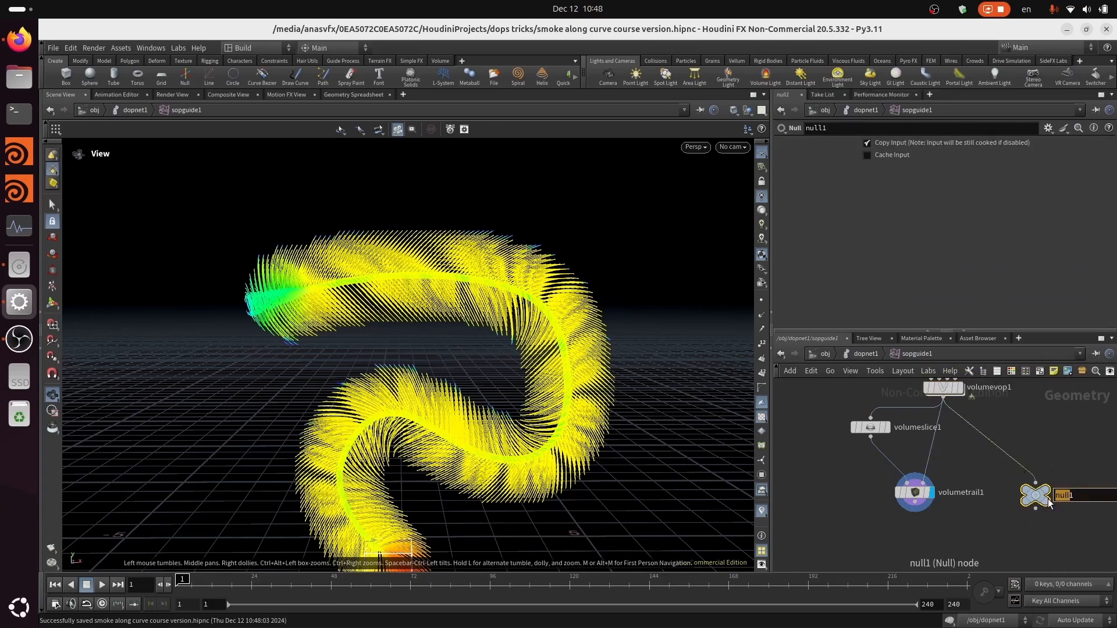
{"action": "type", "text": "O"}
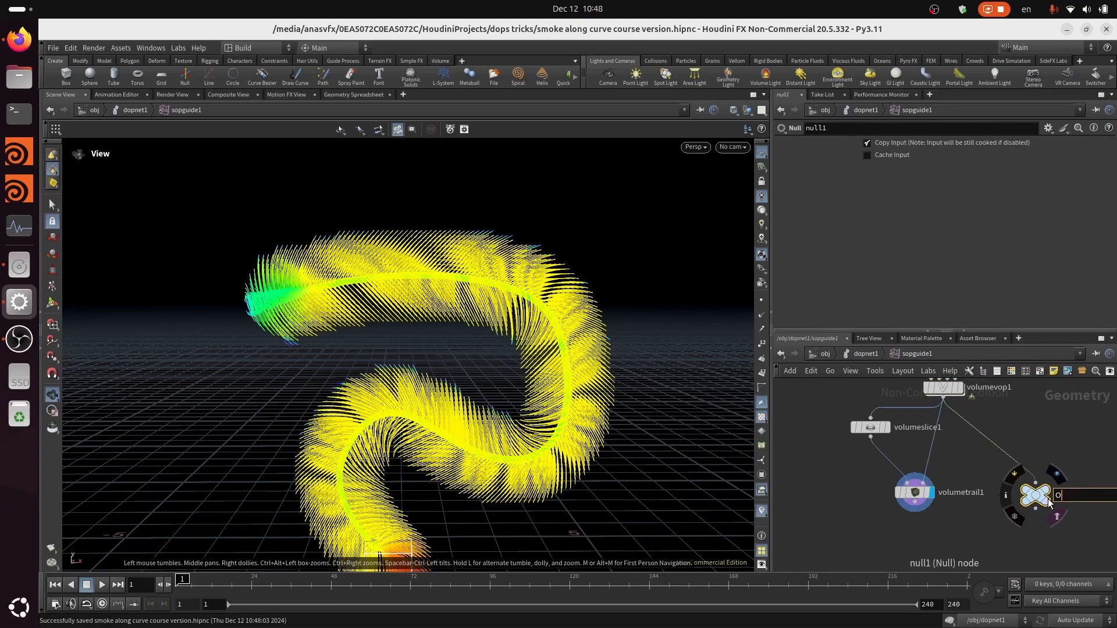
{"action": "type", "text": "UT_VEL"}
{"action": "key", "text": "Return"}
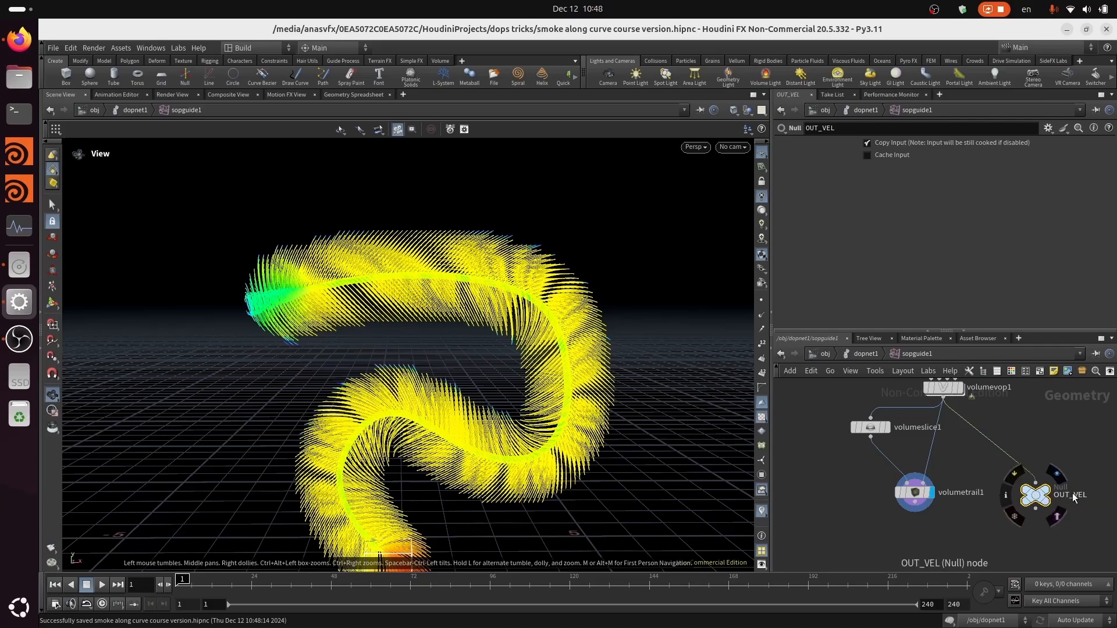
Return to the dopnet1 network level and set sopguide1 as its output node.
{"action": "middle_click_drag", "start_coordinate": [1010, 488], "coordinate": [976, 588]}
{"action": "scroll", "coordinate": [1005, 506], "scroll_direction": "up", "scroll_amount": 4}
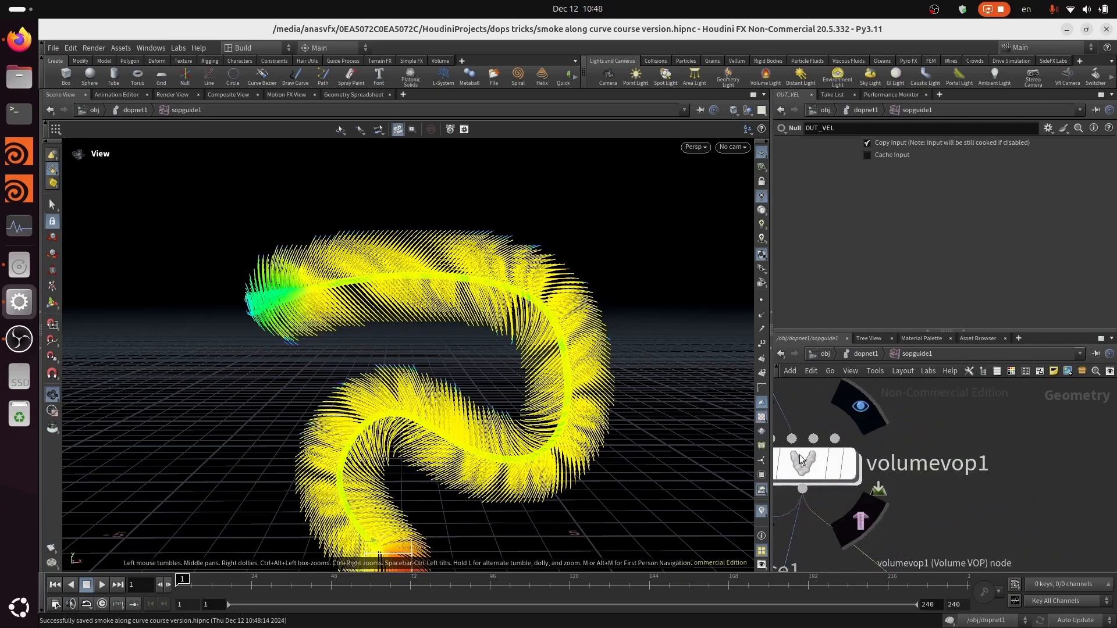
{"action": "middle_click_drag", "start_coordinate": [1029, 490], "coordinate": [977, 516]}
{"action": "left_click", "coordinate": [903, 543]}
{"action": "scroll", "coordinate": [1024, 440], "scroll_direction": "down", "scroll_amount": 3}
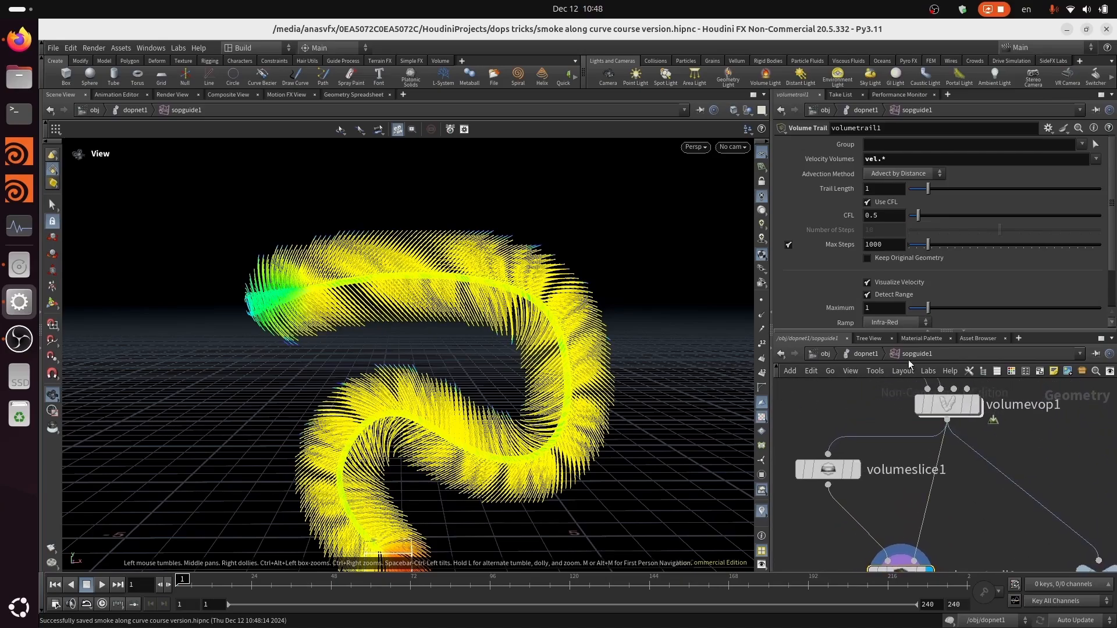
{"action": "left_click", "coordinate": [863, 354]}
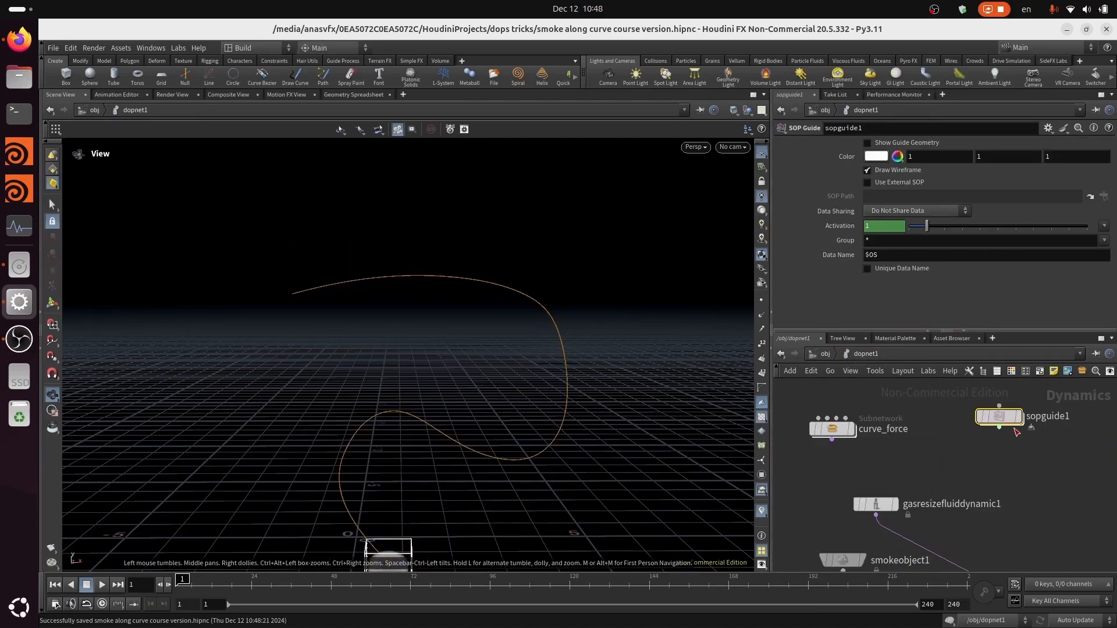
{"action": "middle_click_drag", "start_coordinate": [1022, 474], "coordinate": [980, 478]}
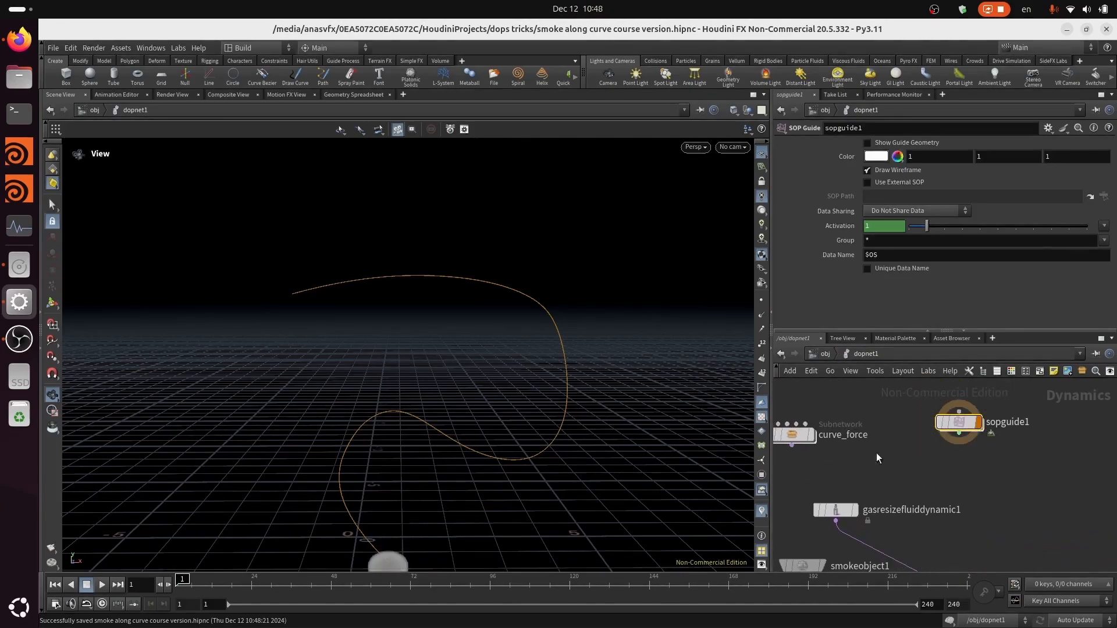
Enable Show Guide Geometry on sopguide1 and test it by advancing the simulation, ending back at the first frame.
{"action": "double_click", "coordinate": [960, 422]}
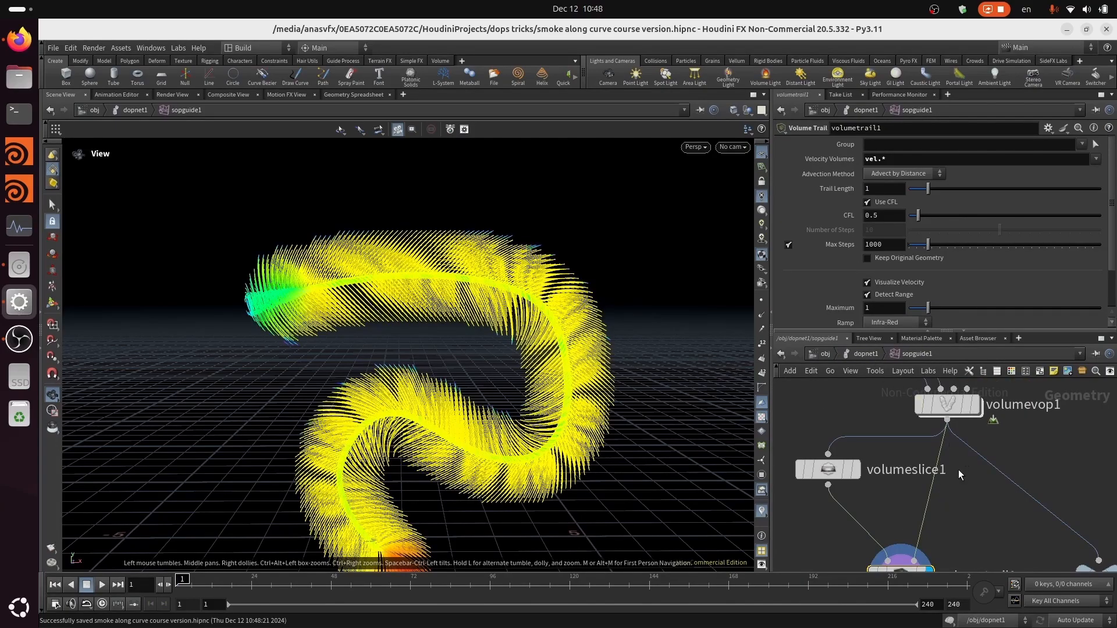
{"action": "left_click", "coordinate": [865, 354]}
{"action": "left_click", "coordinate": [868, 143]}
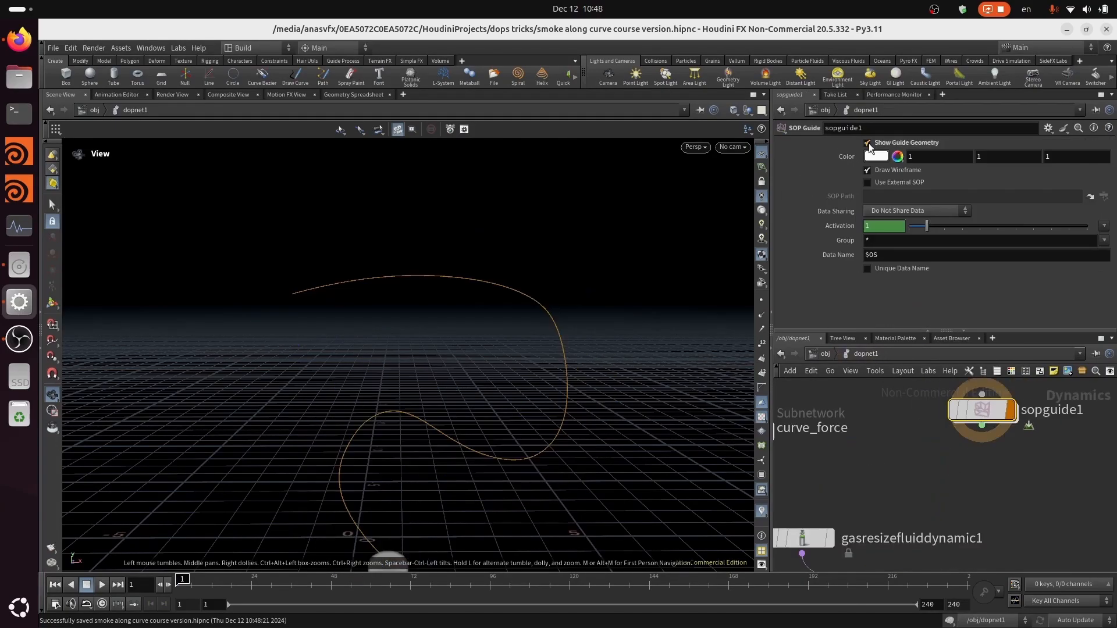
{"action": "scroll", "coordinate": [518, 399], "scroll_direction": "down", "scroll_amount": 3}
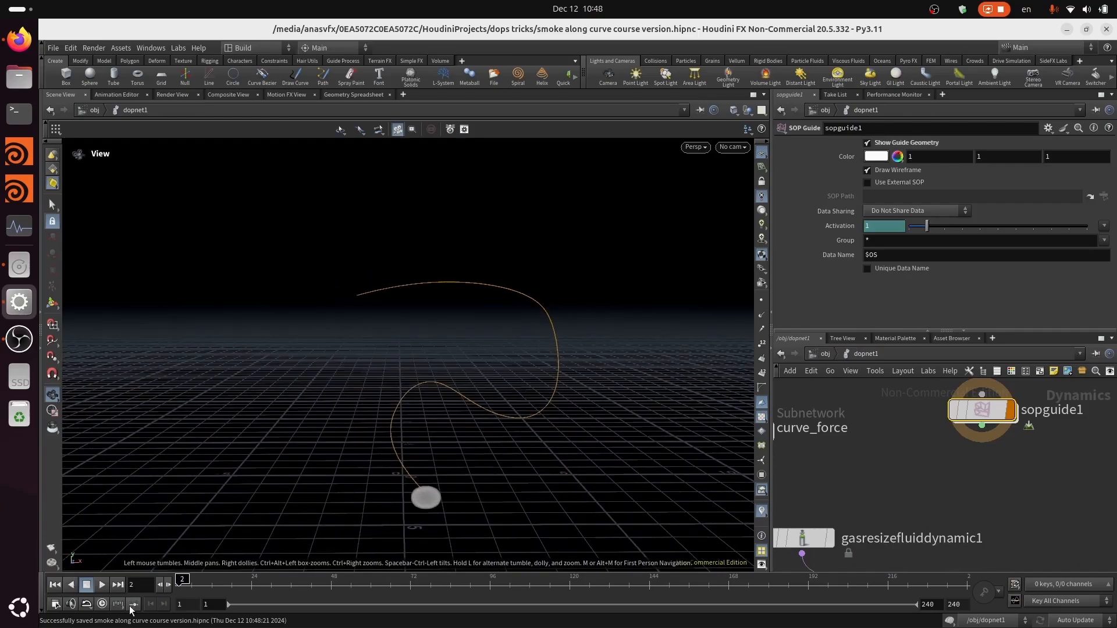
{"action": "key", "text": "ctrl+Up"}
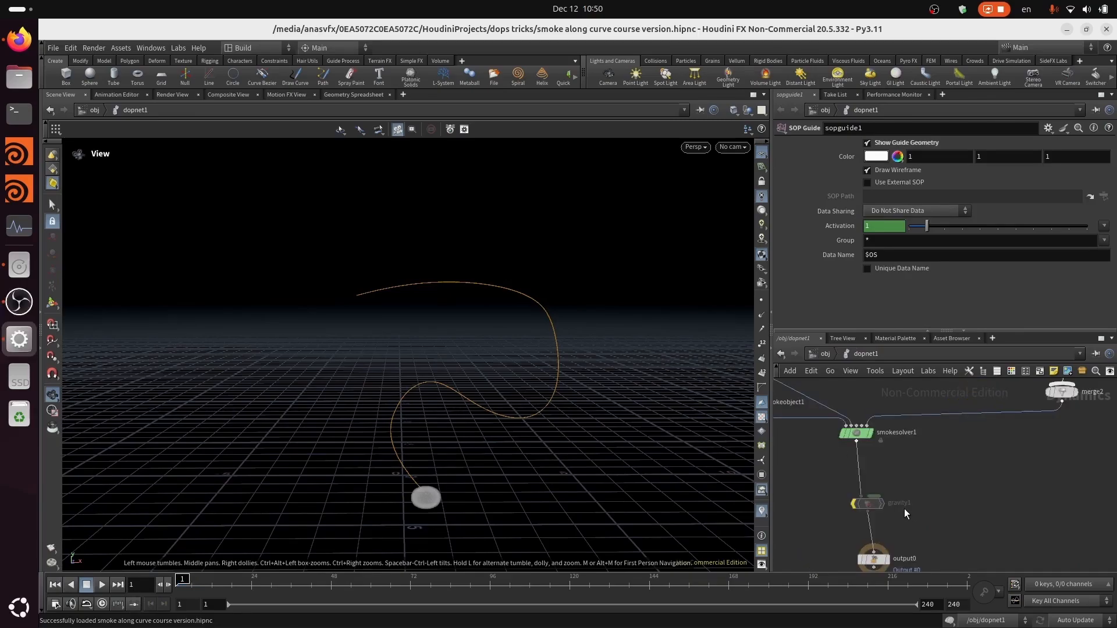
Try deleting the output0 node below gravity1 and check sopguide1 in the simulation.
{"action": "middle_click_drag", "start_coordinate": [904, 509], "coordinate": [911, 278]}
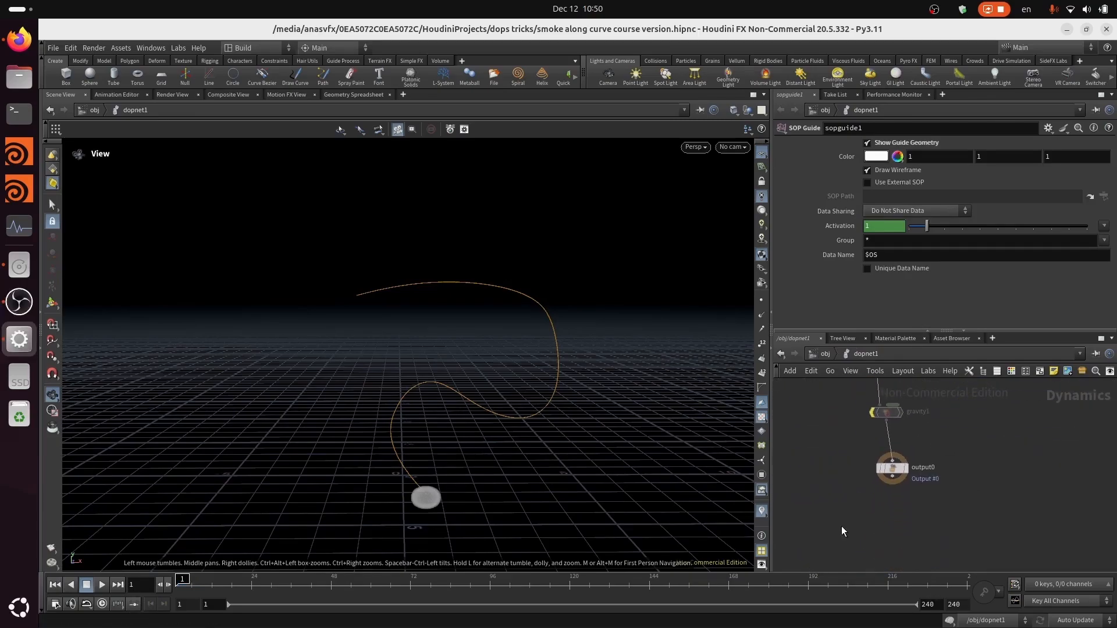
{"action": "scroll", "coordinate": [937, 443], "scroll_direction": "up", "scroll_amount": 2}
{"action": "left_click", "coordinate": [870, 481]}
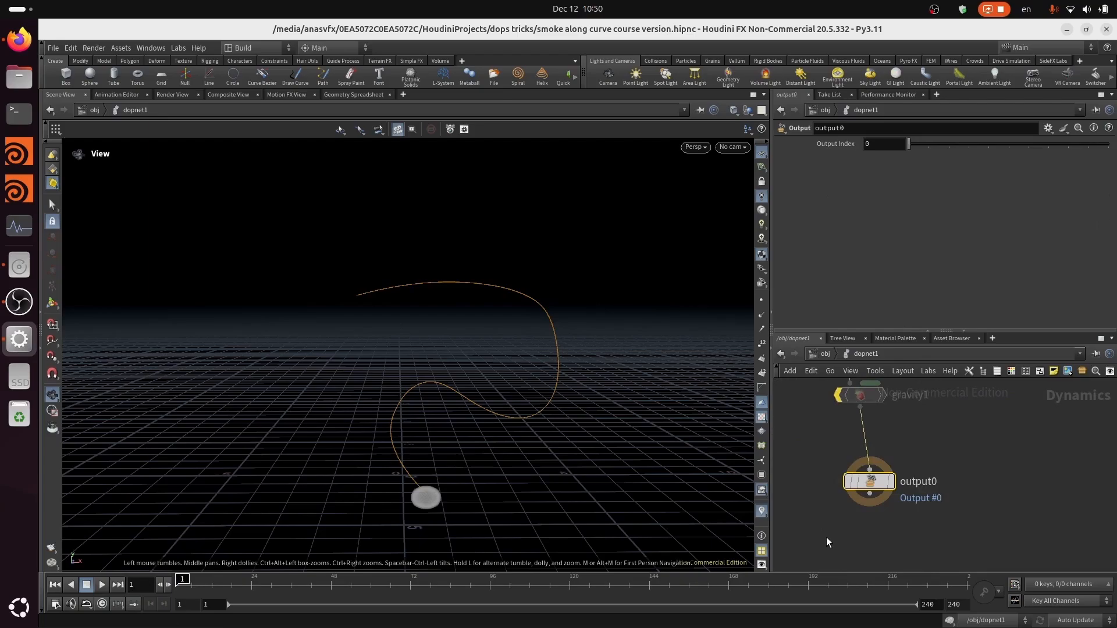
{"action": "key", "text": "Delete"}
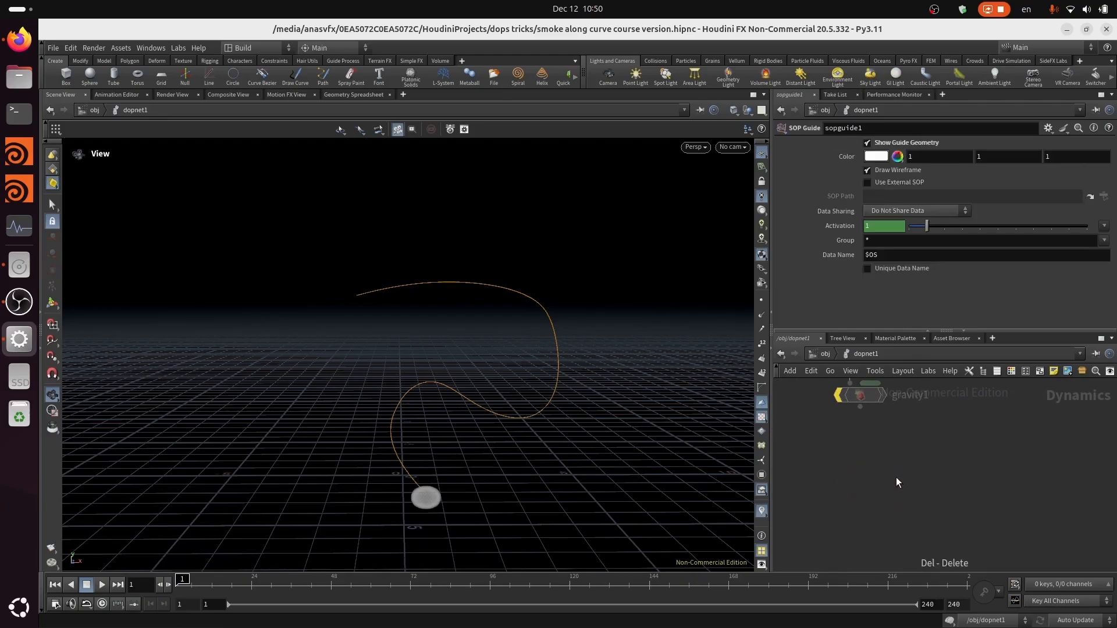
{"action": "middle_click_drag", "start_coordinate": [900, 456], "coordinate": [937, 542]}
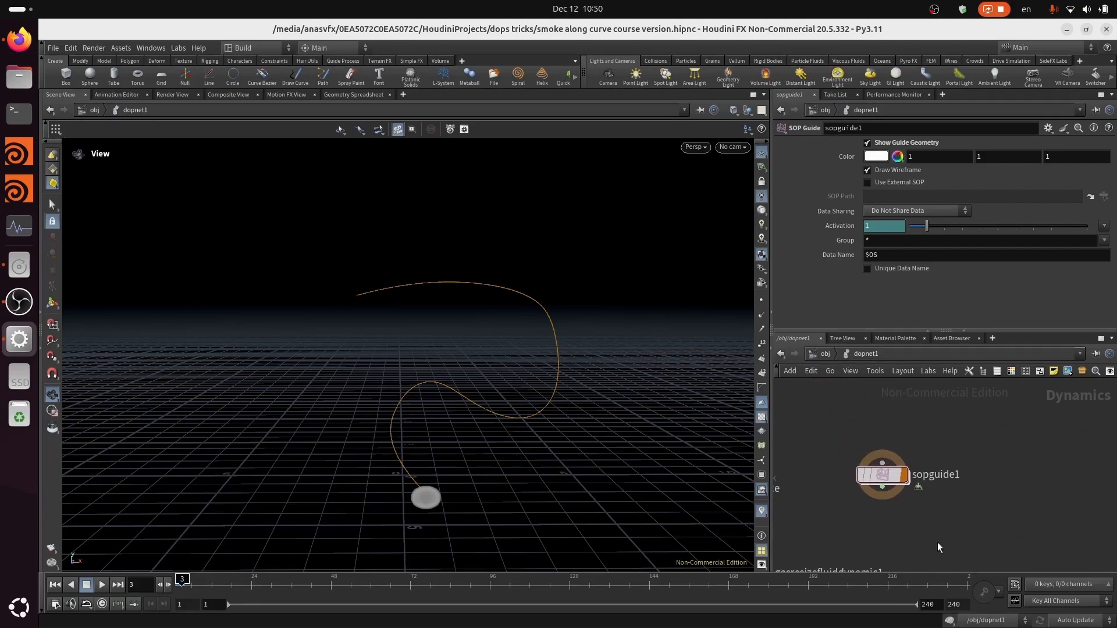
{"action": "double_click", "coordinate": [882, 474]}
{"action": "left_click", "coordinate": [867, 354]}
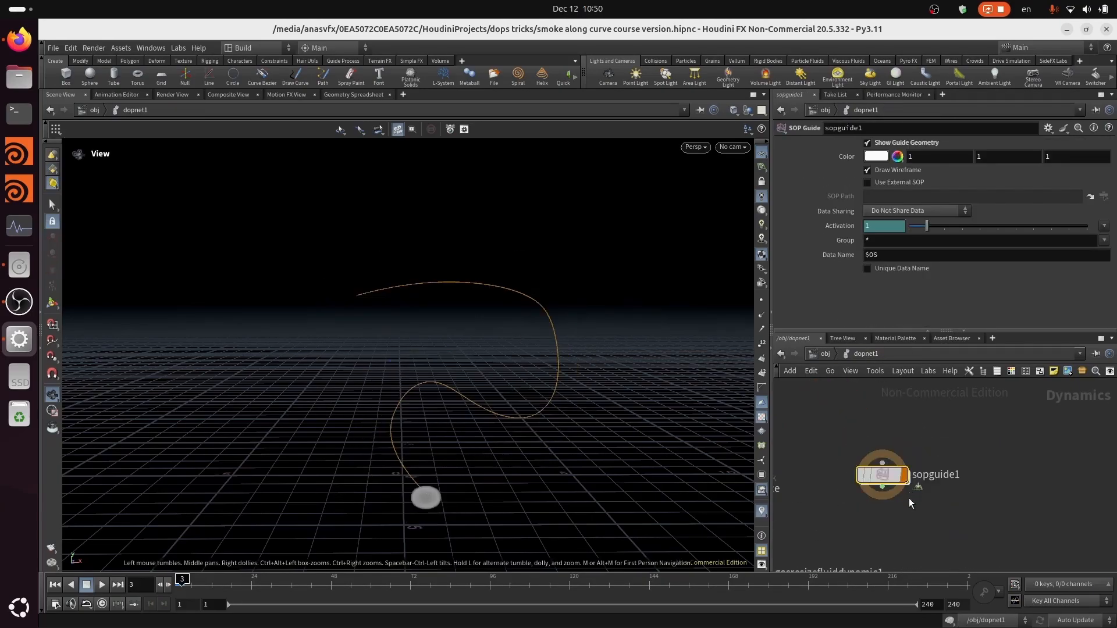
{"action": "middle_click_drag", "start_coordinate": [909, 500], "coordinate": [890, 351]}
Undo the deletion of the output0 node.
{"action": "key", "text": "ctrl+z"}
{"action": "key", "text": "ctrl+z"}
{"action": "key", "text": "ctrl+z"}
{"action": "key", "text": "ctrl+z"}
{"action": "key", "text": "ctrl+z"}
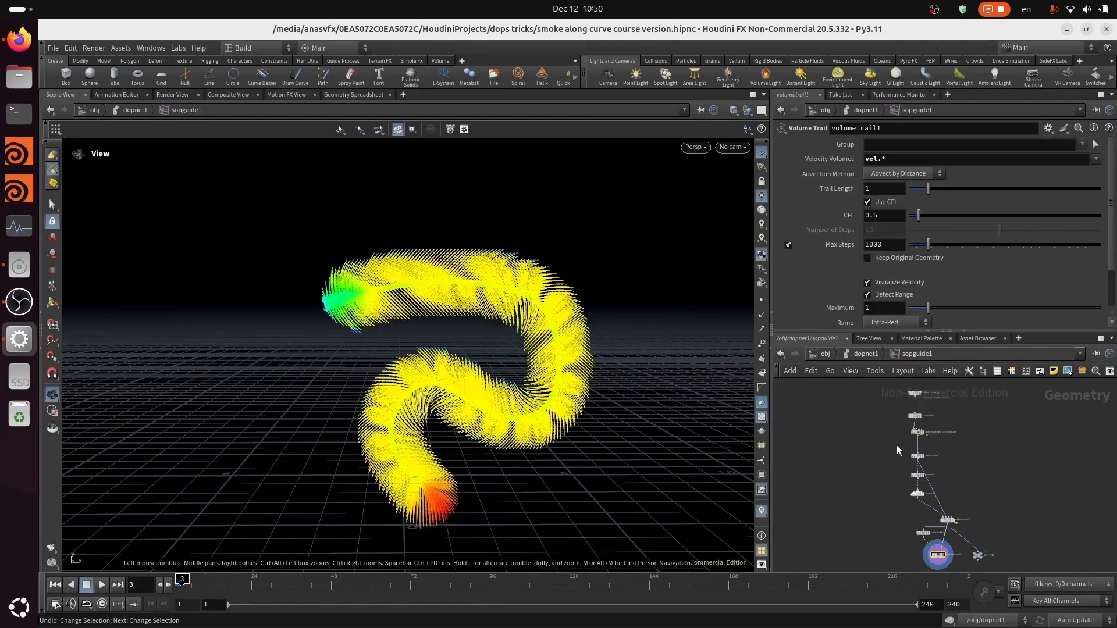
{"action": "key", "text": "ctrl+z"}
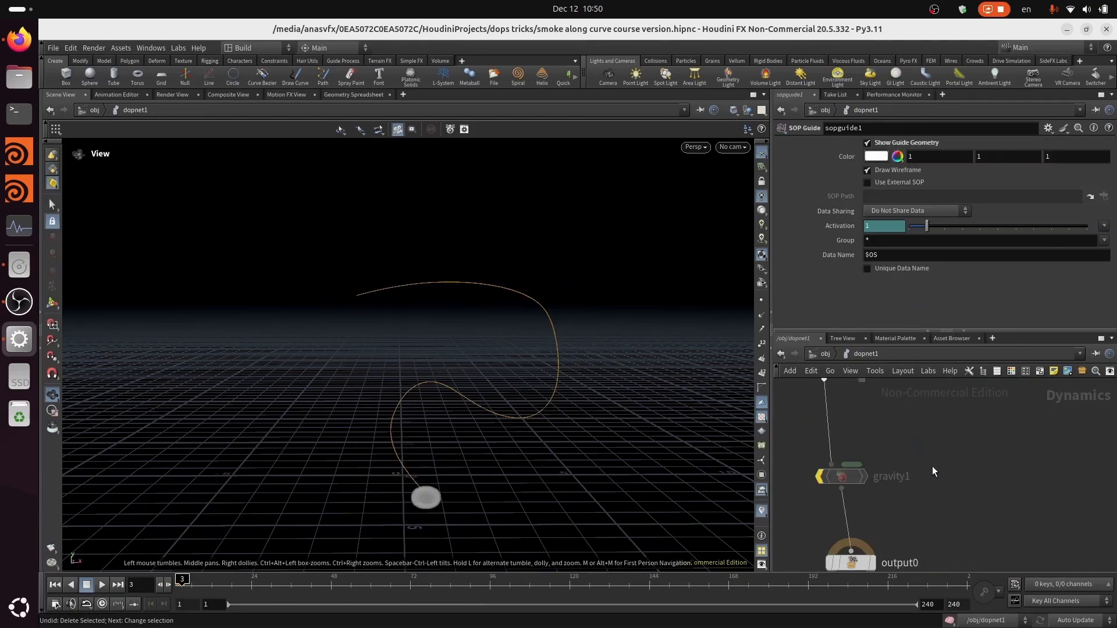
Wire sopguide1's output into the middle input of smokesolver1.
{"action": "middle_click_drag", "start_coordinate": [916, 387], "coordinate": [940, 526]}
{"action": "middle_click_drag", "start_coordinate": [894, 409], "coordinate": [924, 502]}
{"action": "left_click", "coordinate": [879, 442]}
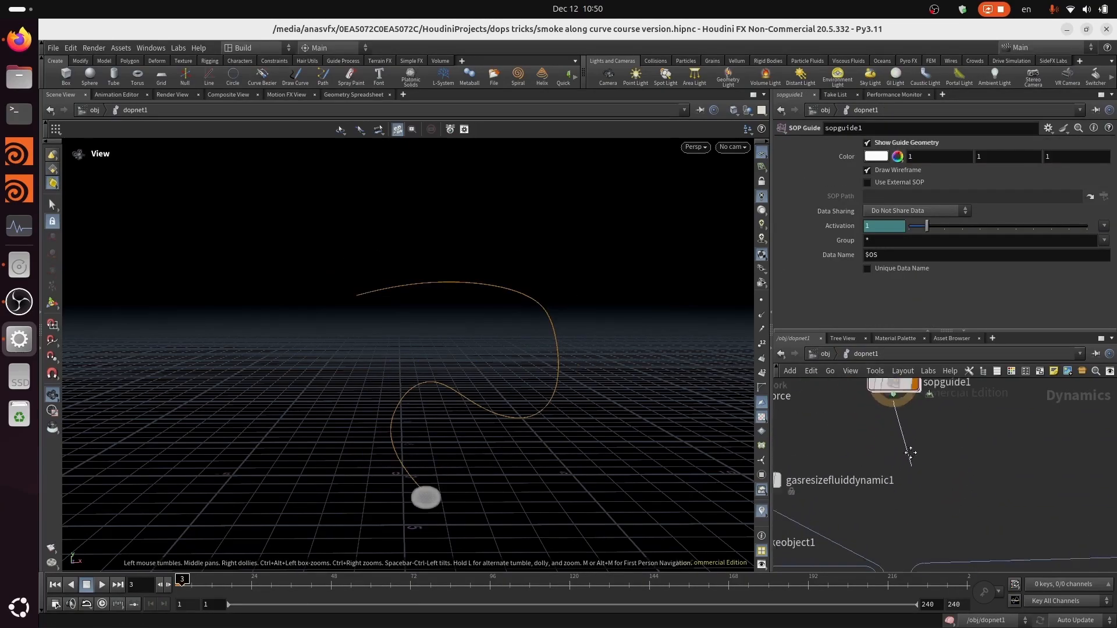
{"action": "left_click", "coordinate": [887, 538]}
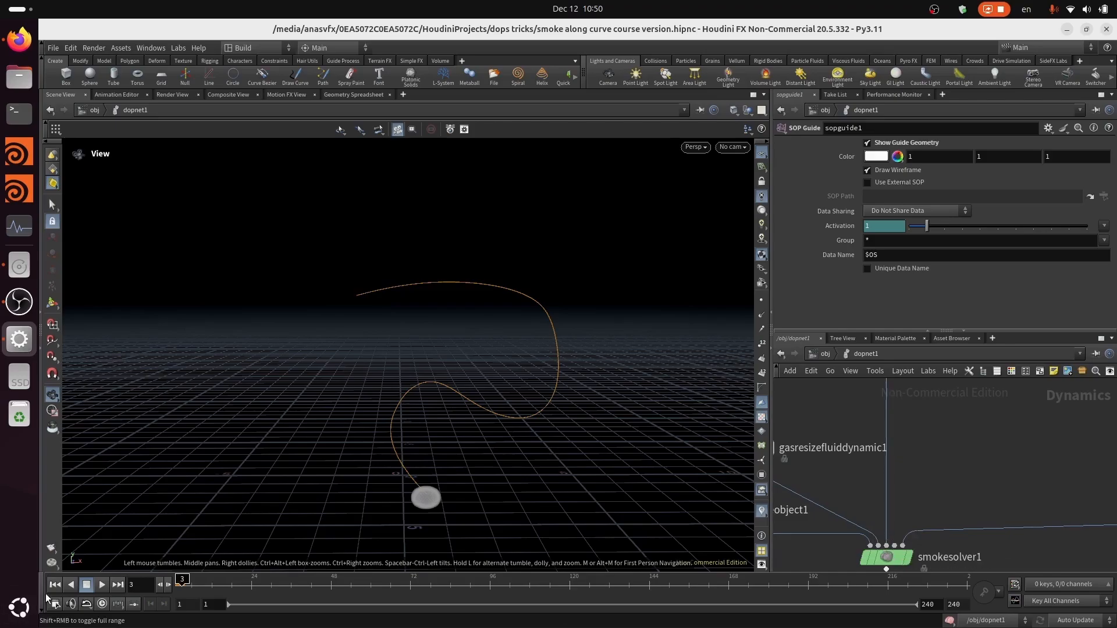
Hide other objects in the viewport and play the simulation for a few frames from frame 1.
{"action": "left_click", "coordinate": [51, 587]}
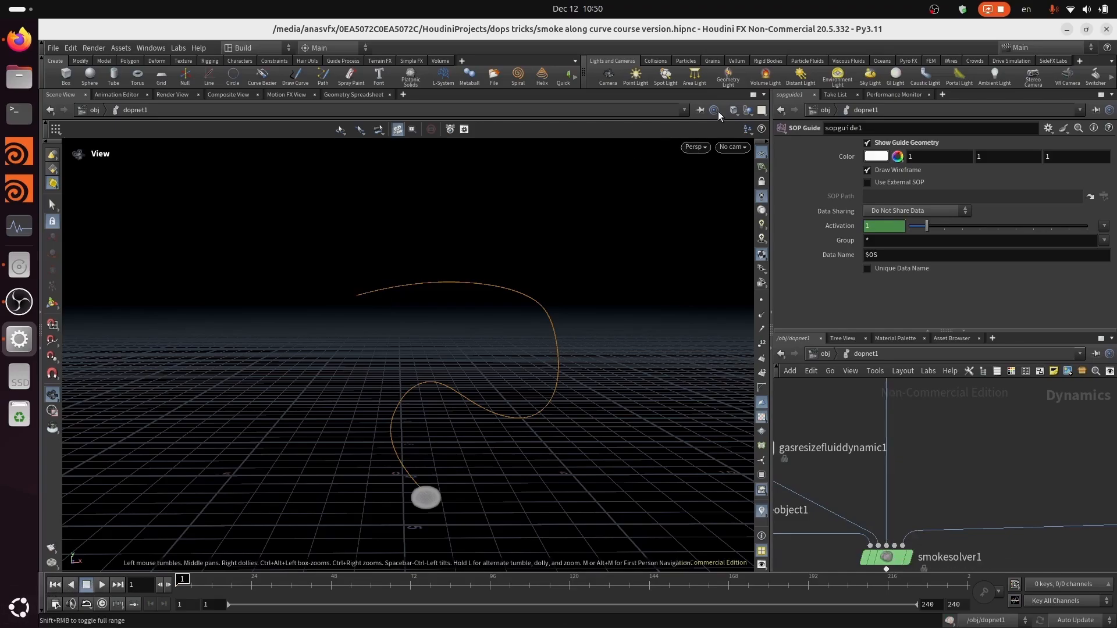
{"action": "left_click", "coordinate": [746, 110]}
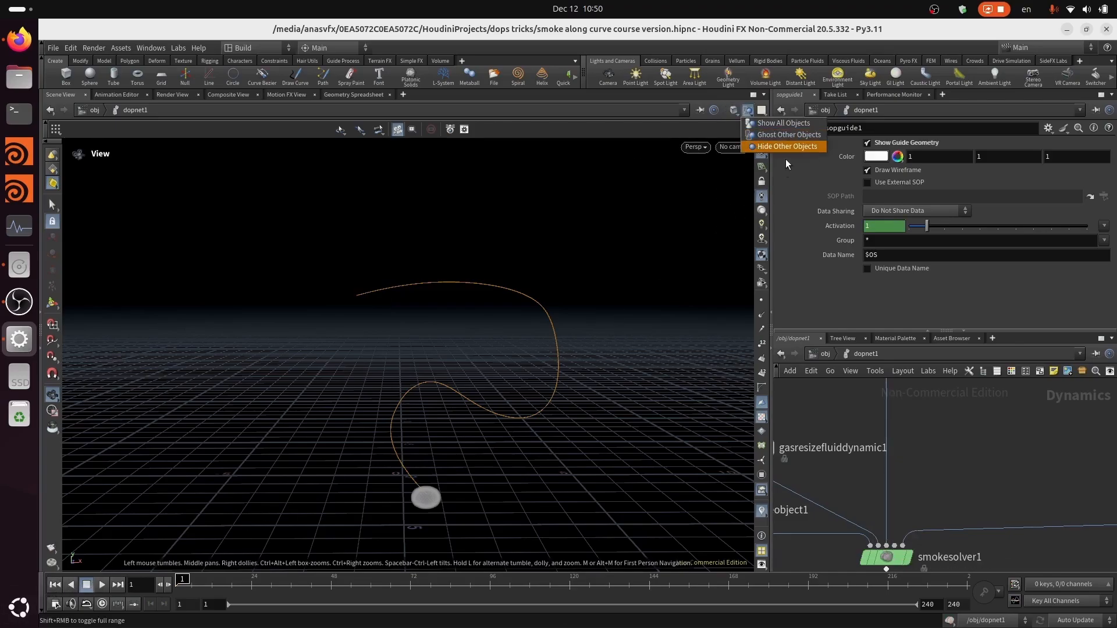
{"action": "left_click", "coordinate": [785, 149]}
{"action": "left_click", "coordinate": [102, 585]}
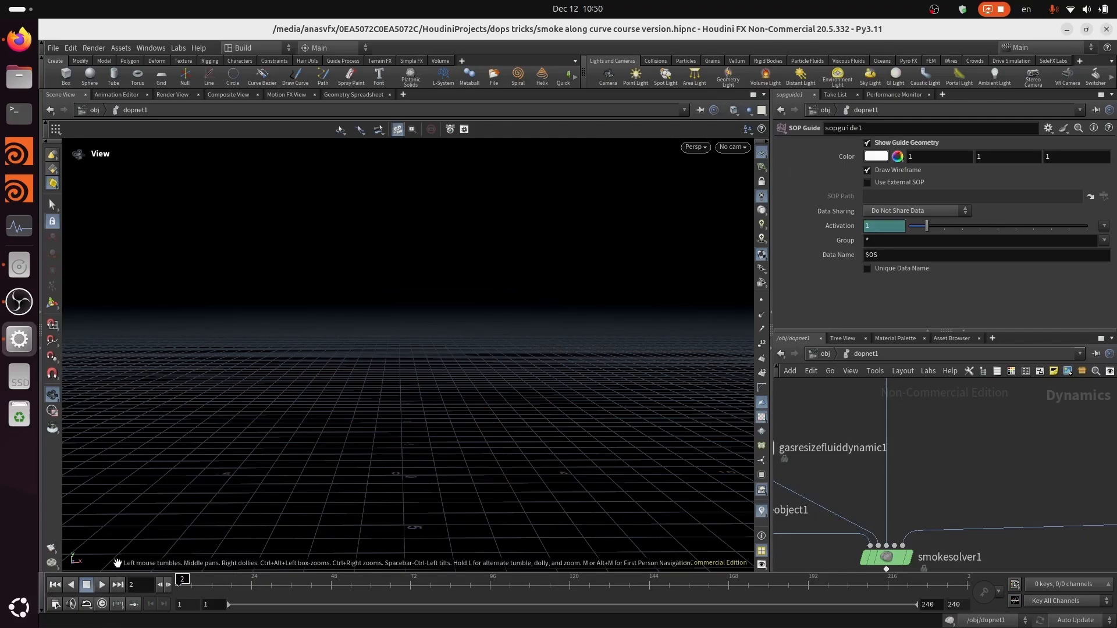
{"action": "middle_click_drag", "start_coordinate": [923, 459], "coordinate": [952, 503]}
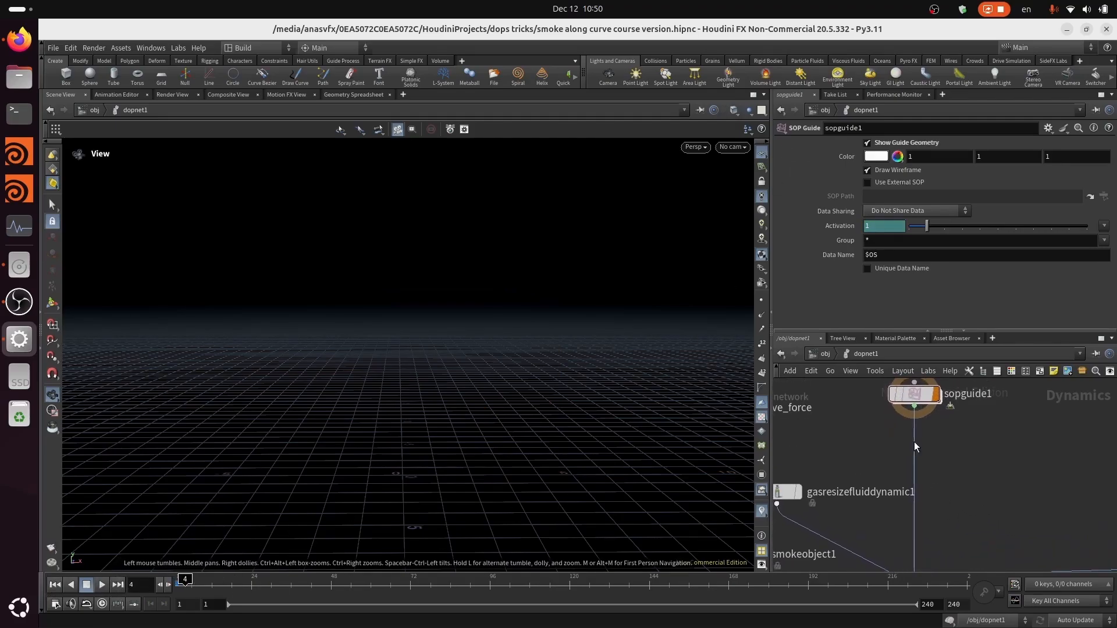
{"action": "key", "text": "ctrl+Up"}
Check the scene at object level, re-enter dopnet1, and play and step through the first frames to inspect the simulation.
{"action": "left_click", "coordinate": [827, 354]}
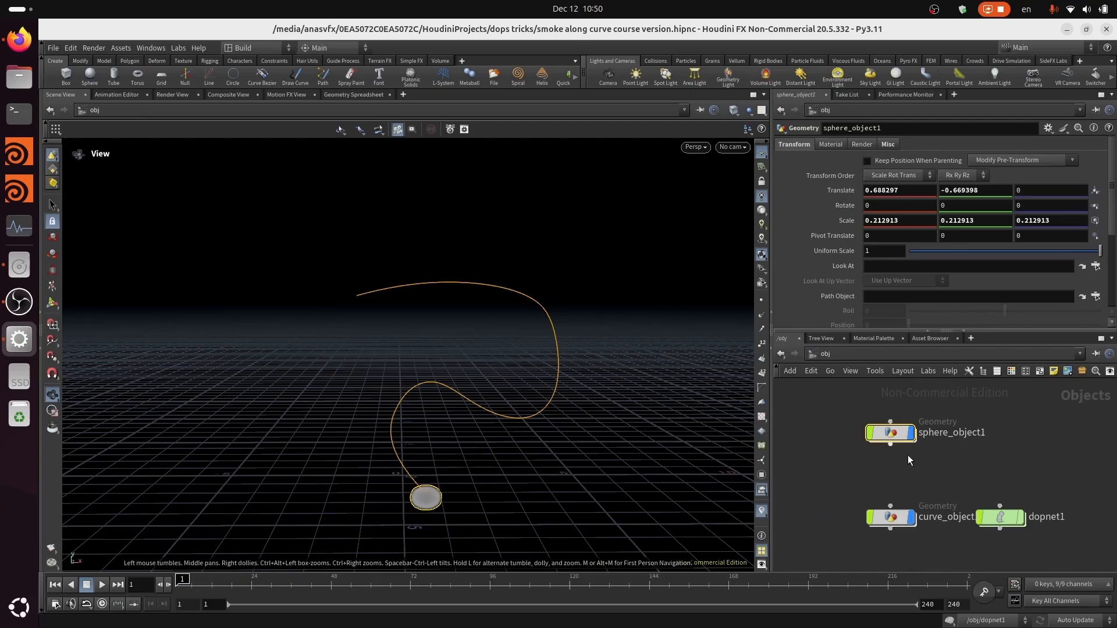
{"action": "left_click", "coordinate": [1001, 516]}
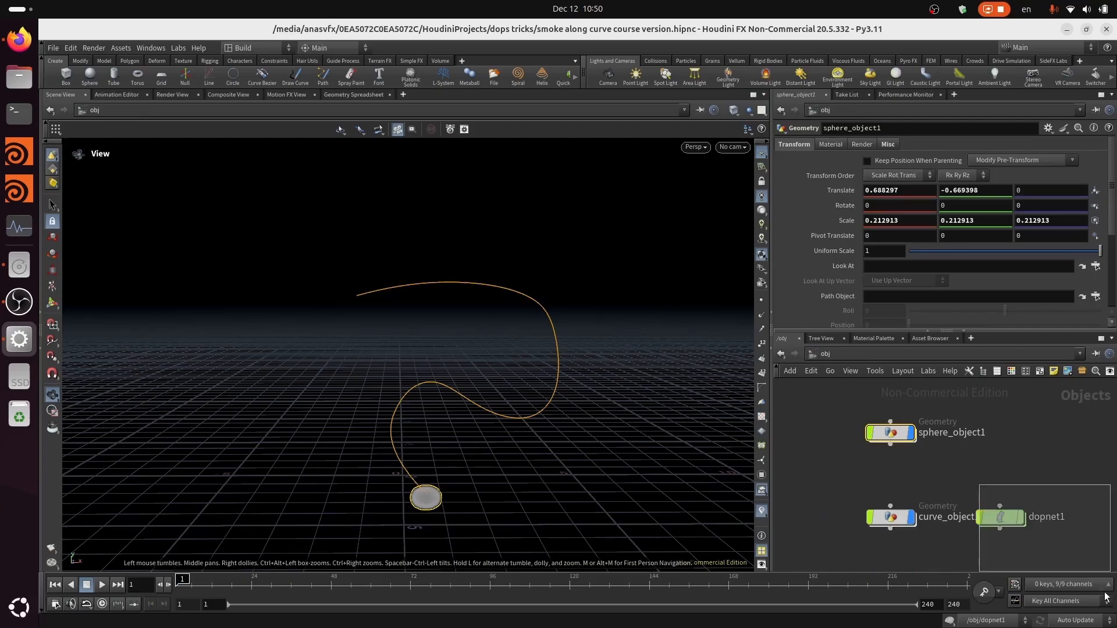
{"action": "double_click", "coordinate": [999, 517]}
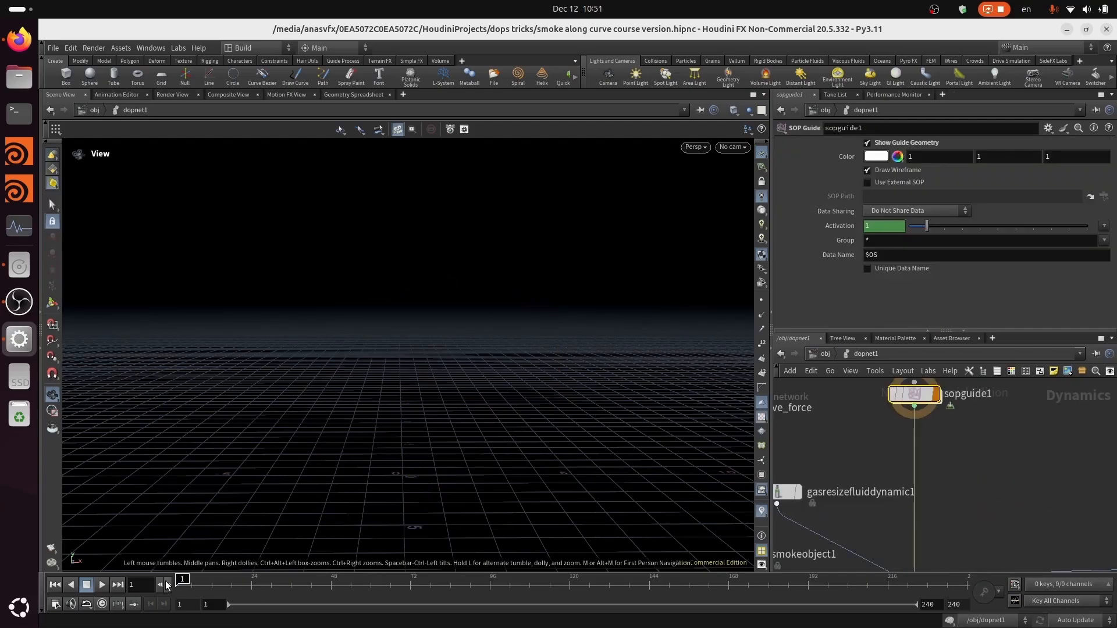
{"action": "key", "text": "Up"}
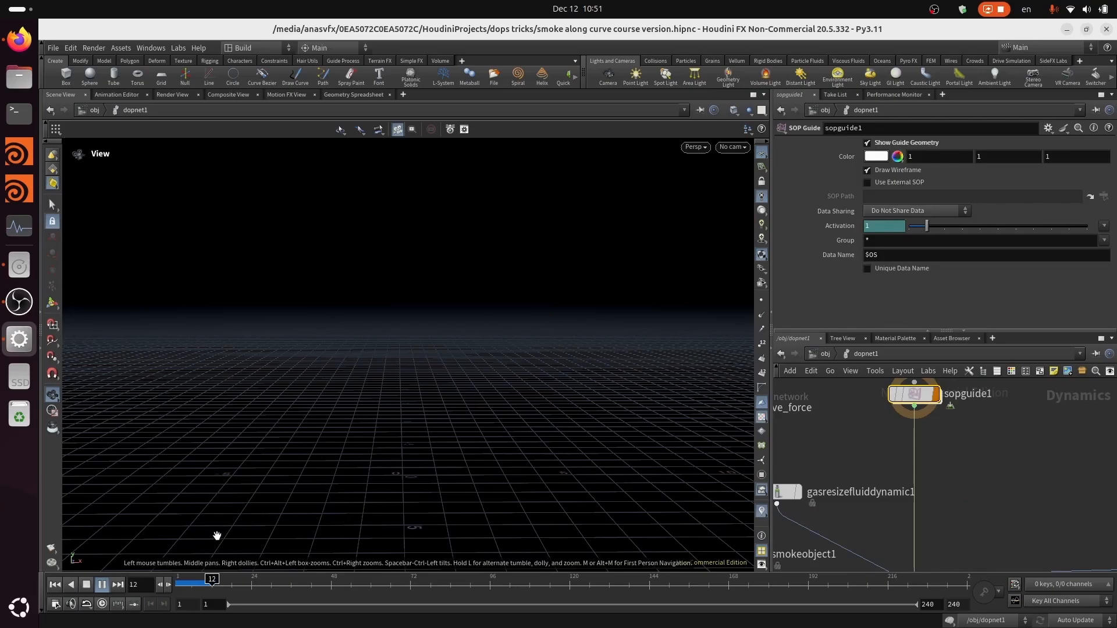
{"action": "key", "text": "Left"}
{"action": "key", "text": "Left"}
{"action": "key", "text": "Left"}
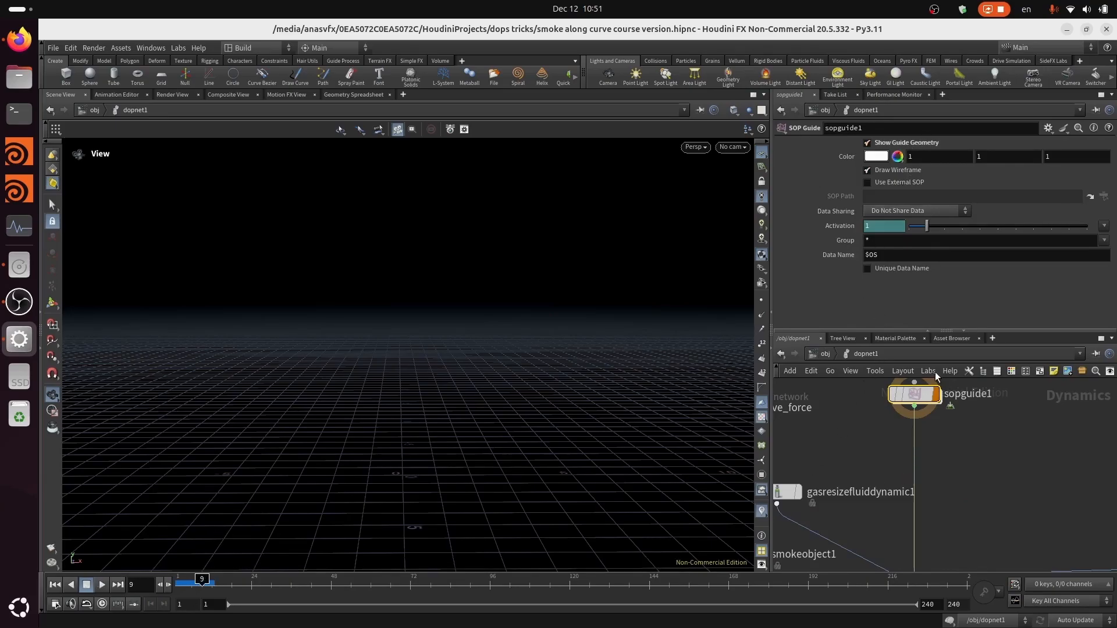
Inspect the velocity trails and the node chain inside sopguide1.
{"action": "double_click", "coordinate": [896, 381]}
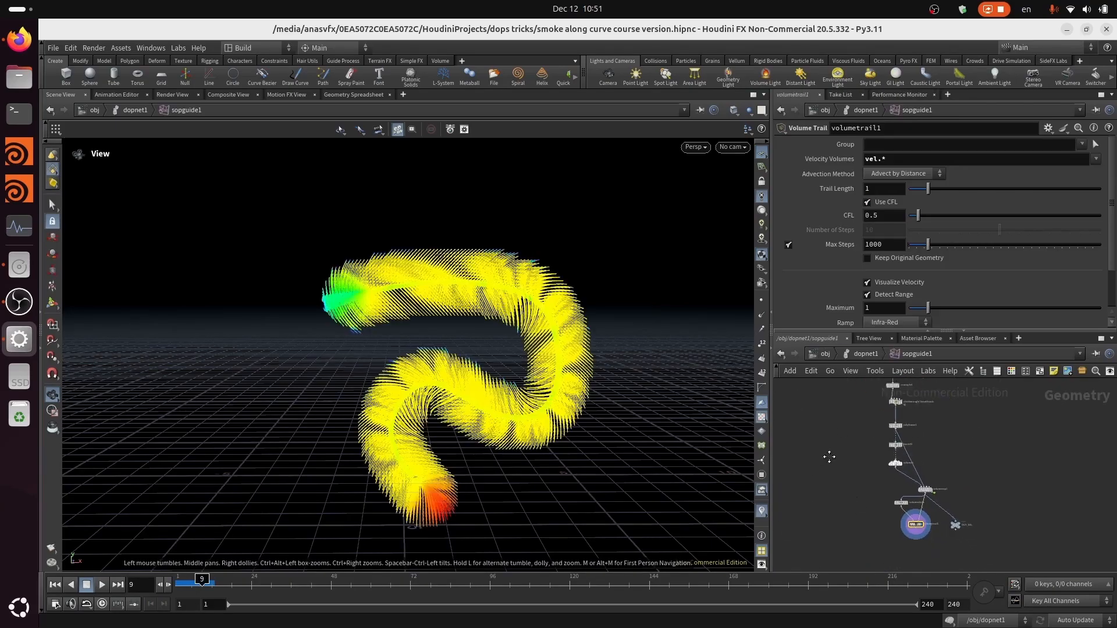
{"action": "scroll", "coordinate": [899, 534], "scroll_direction": "up", "scroll_amount": 5}
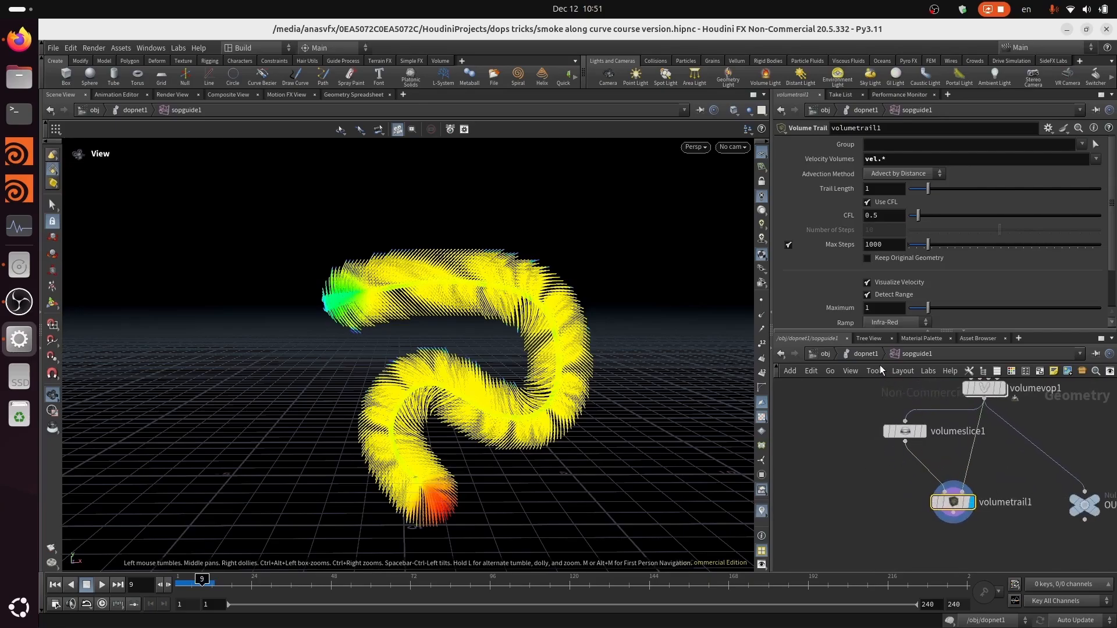
{"action": "key", "text": "u"}
Go back up from sopguide1 to dopnet1 and delete the output0 node below gravity1.
{"action": "middle_click_drag", "start_coordinate": [964, 492], "coordinate": [946, 416]}
{"action": "scroll", "coordinate": [945, 418], "scroll_direction": "down", "scroll_amount": 4}
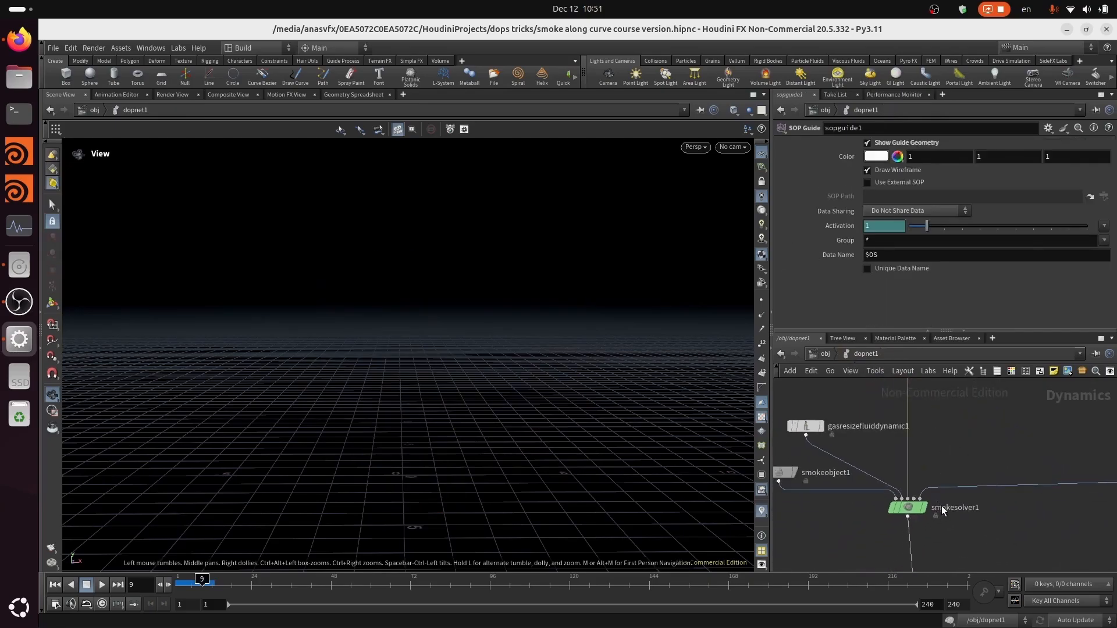
{"action": "middle_click_drag", "start_coordinate": [942, 509], "coordinate": [945, 406]}
{"action": "left_click", "coordinate": [918, 527]}
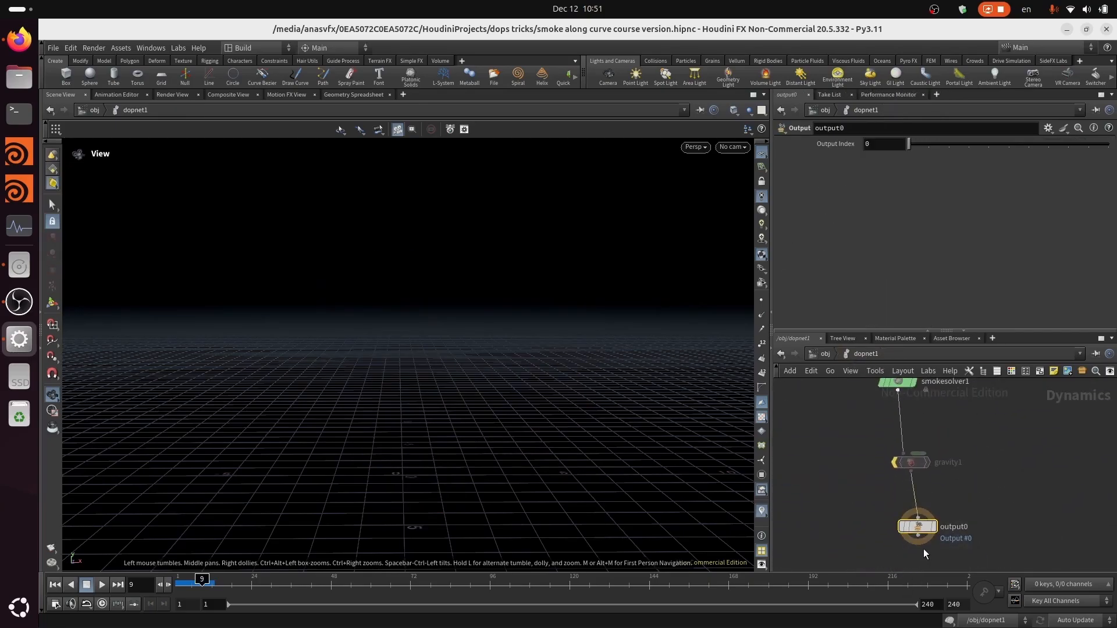
{"action": "key", "text": "Delete"}
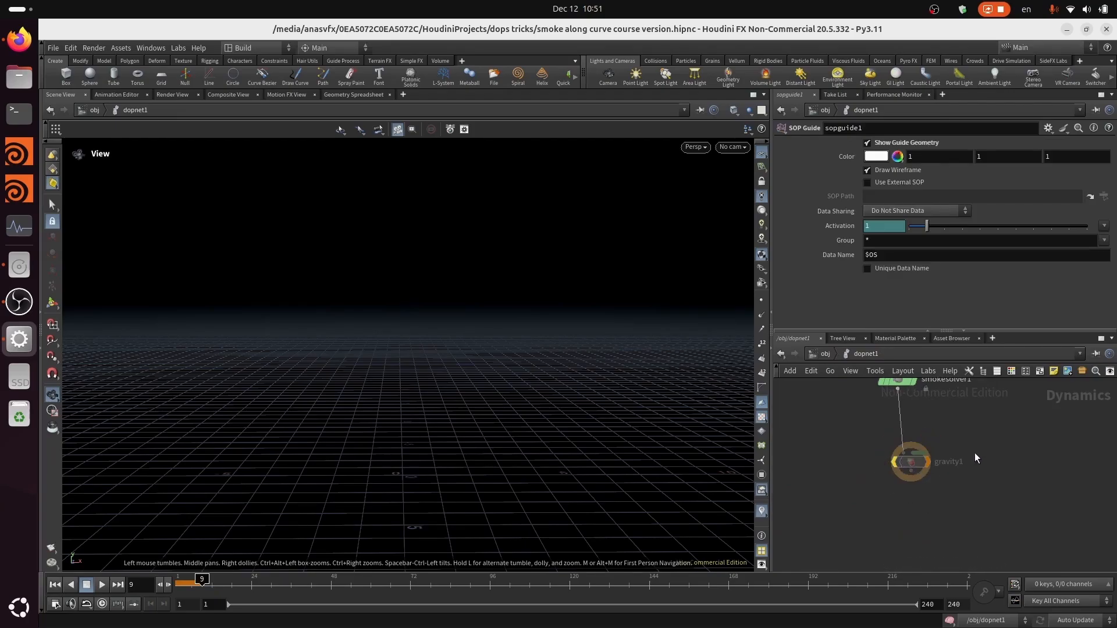
{"action": "middle_click_drag", "start_coordinate": [975, 453], "coordinate": [980, 505]}
Rewind to frame 1, try playback, check the scene at object level, and re-enter dopnet1 to advance one frame.
{"action": "left_click", "coordinate": [58, 588]}
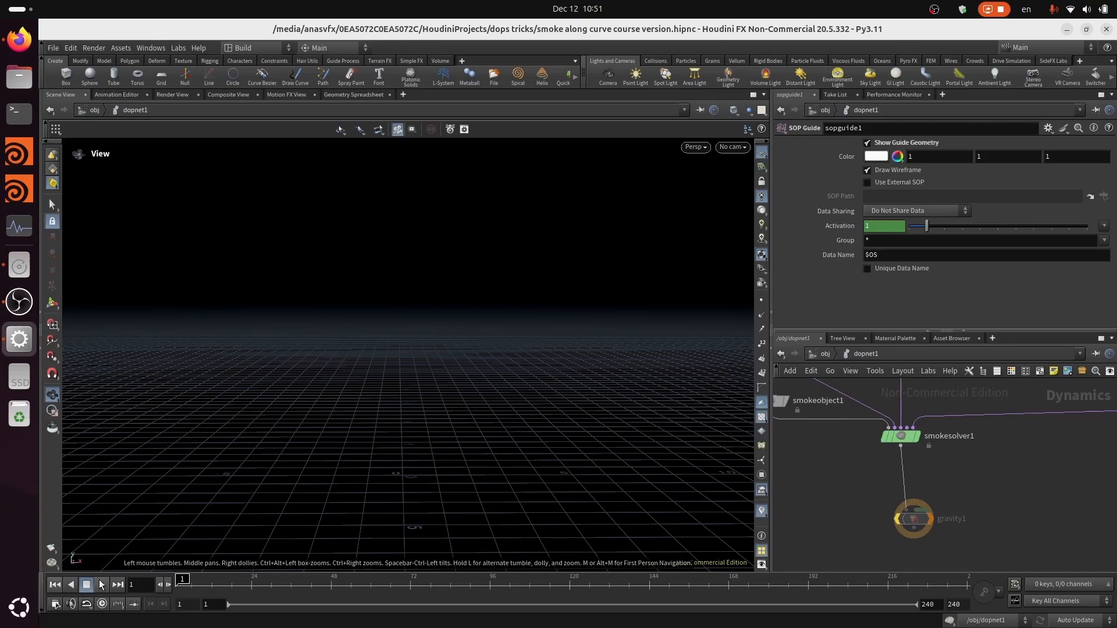
{"action": "left_click", "coordinate": [102, 582]}
{"action": "left_click", "coordinate": [61, 587]}
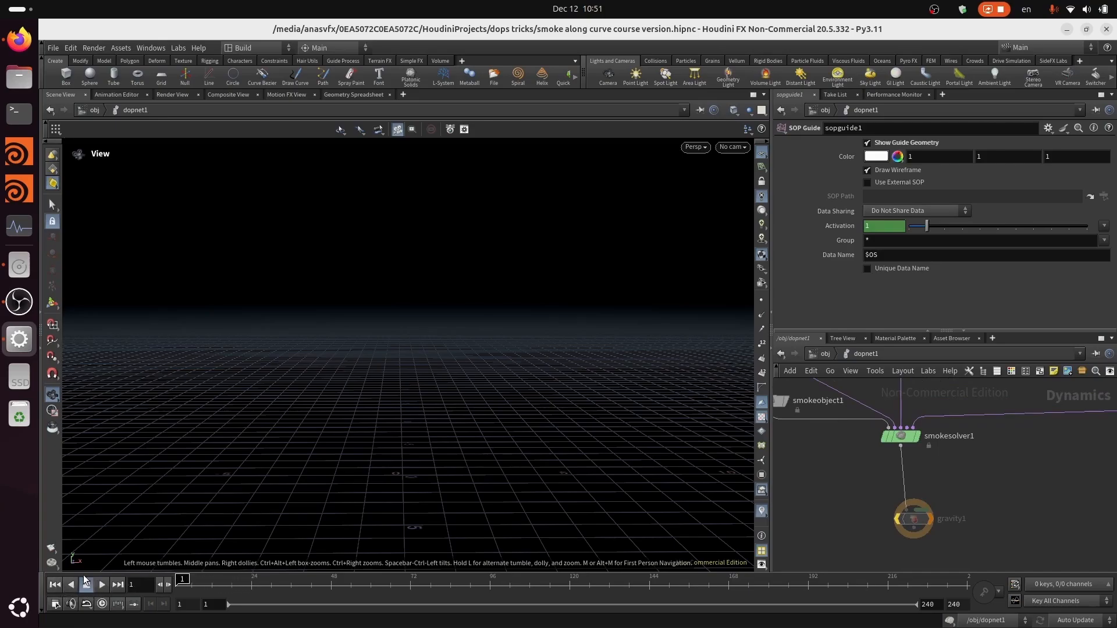
{"action": "left_click", "coordinate": [826, 354]}
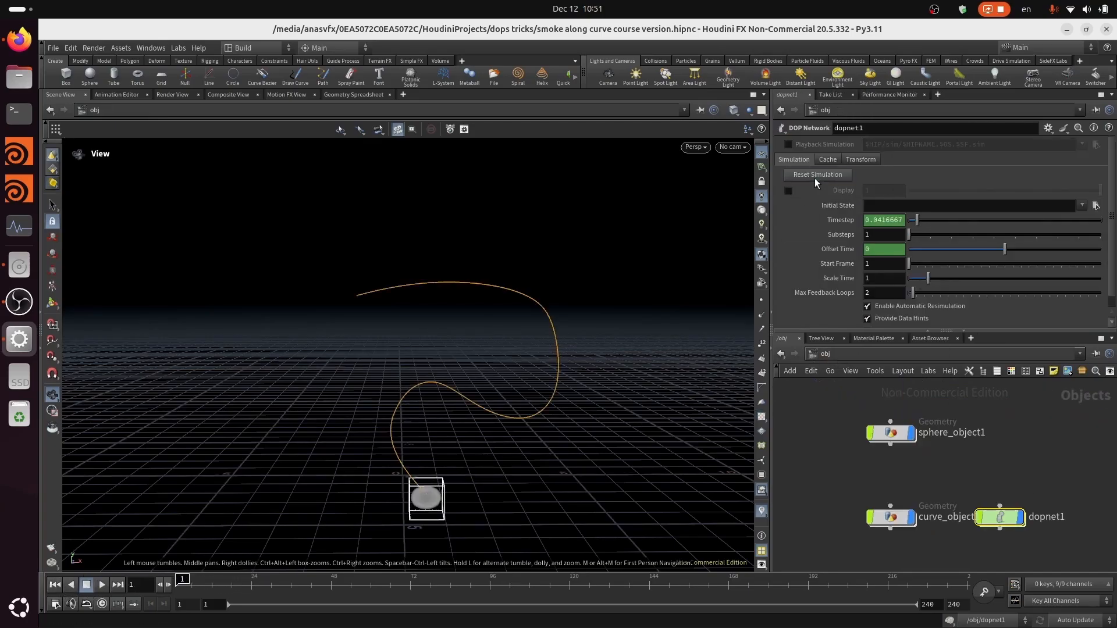
{"action": "double_click", "coordinate": [1002, 519]}
{"action": "key", "text": "Right"}
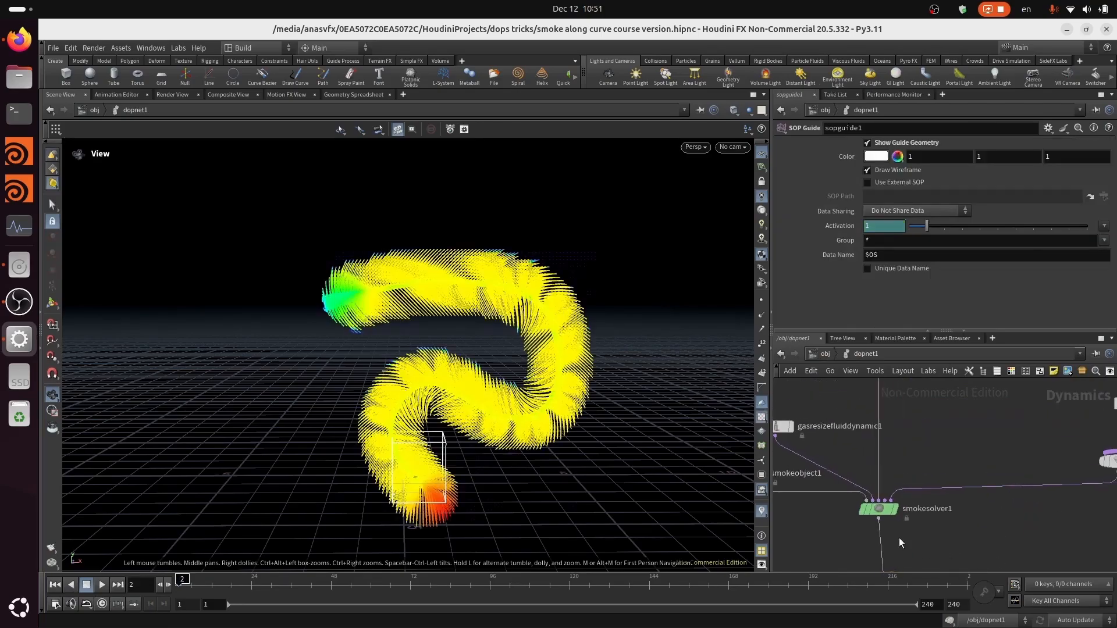
Step back and forth through the first frames to check how sopguide1's guide geometry displays.
{"action": "middle_click_drag", "start_coordinate": [933, 433], "coordinate": [907, 484]}
{"action": "scroll", "coordinate": [870, 469], "scroll_direction": "up", "scroll_amount": 3}
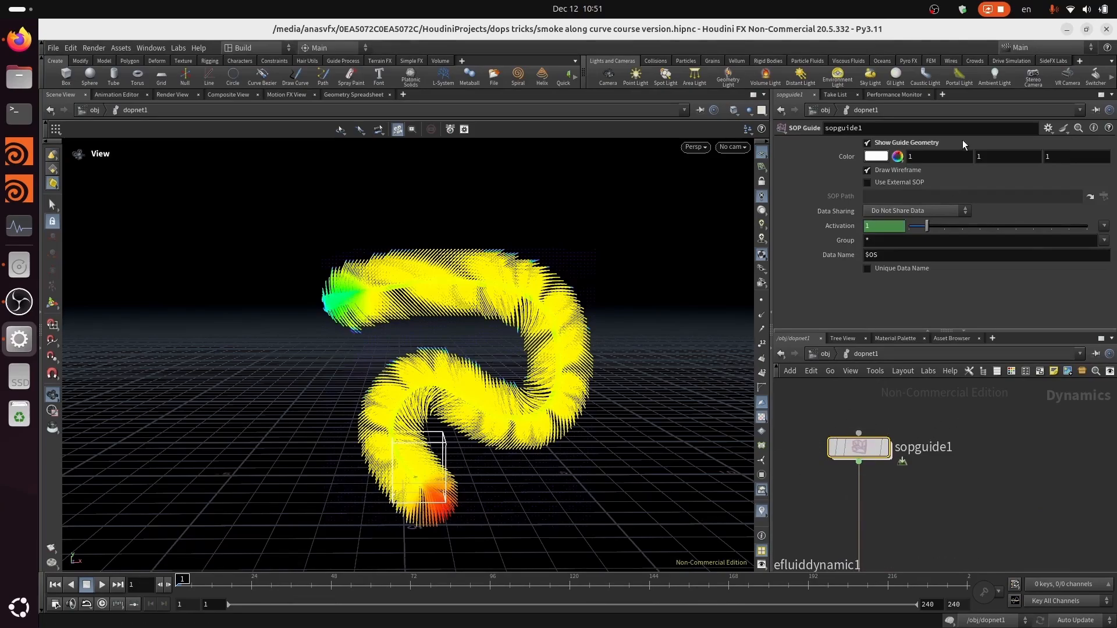
{"action": "key", "text": "Right"}
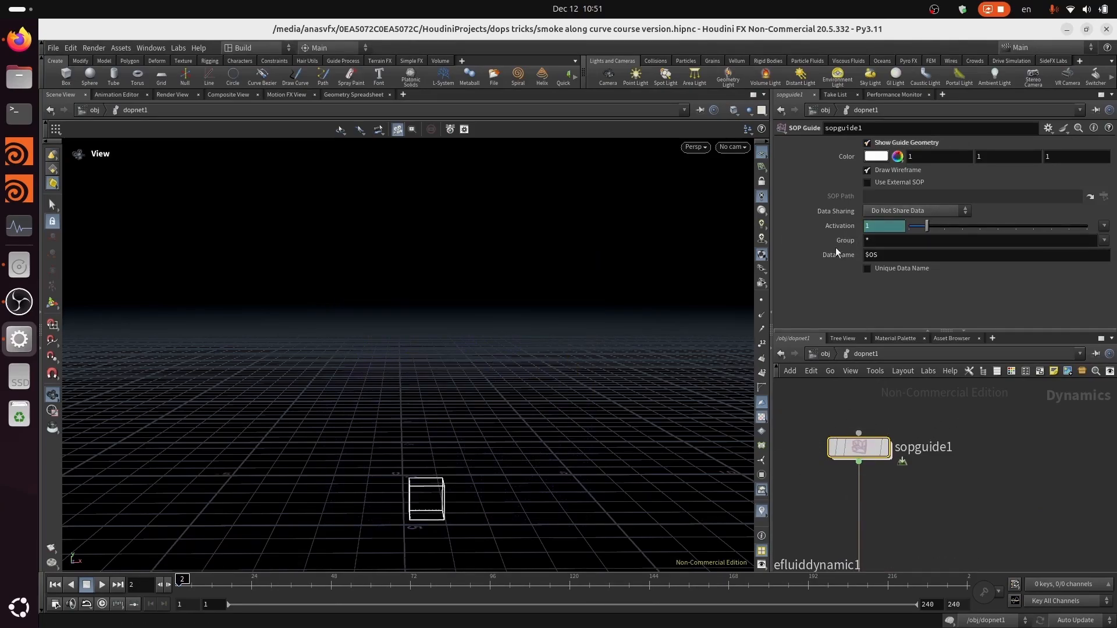
{"action": "key", "text": "Right"}
{"action": "key", "text": "Right"}
{"action": "key", "text": "Left"}
{"action": "key", "text": "Left"}
{"action": "key", "text": "Left"}
Add a new Scene View pane, close the original one, and orbit to face the curve's velocity trails.
{"action": "left_click", "coordinate": [403, 95]}
{"action": "mouse_move", "coordinate": [487, 118]}
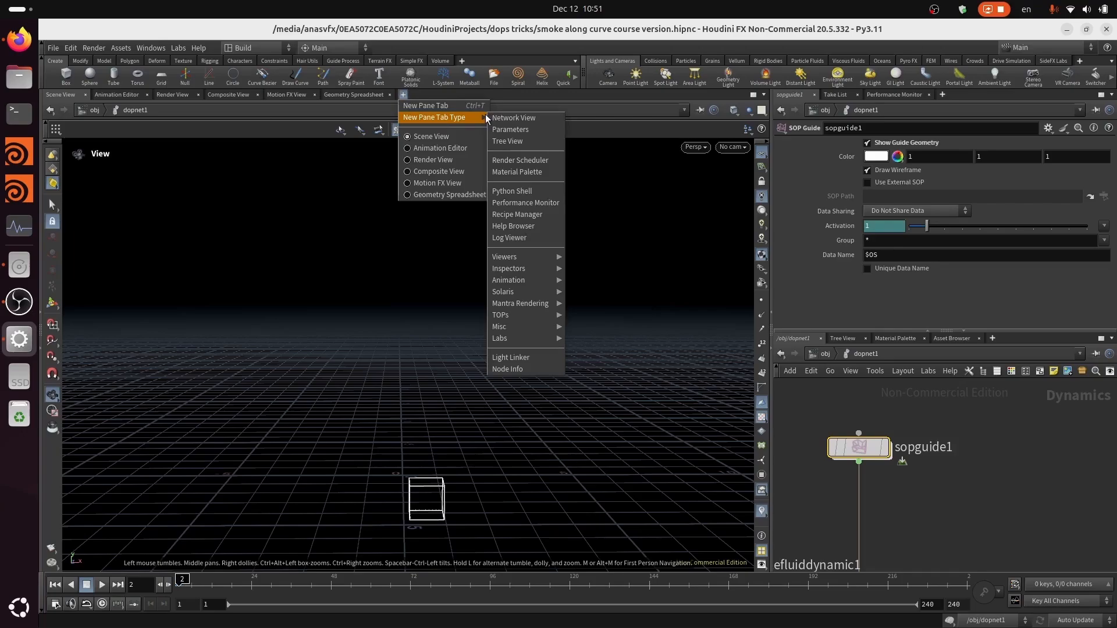
{"action": "mouse_move", "coordinate": [533, 257]}
{"action": "left_click", "coordinate": [598, 256]}
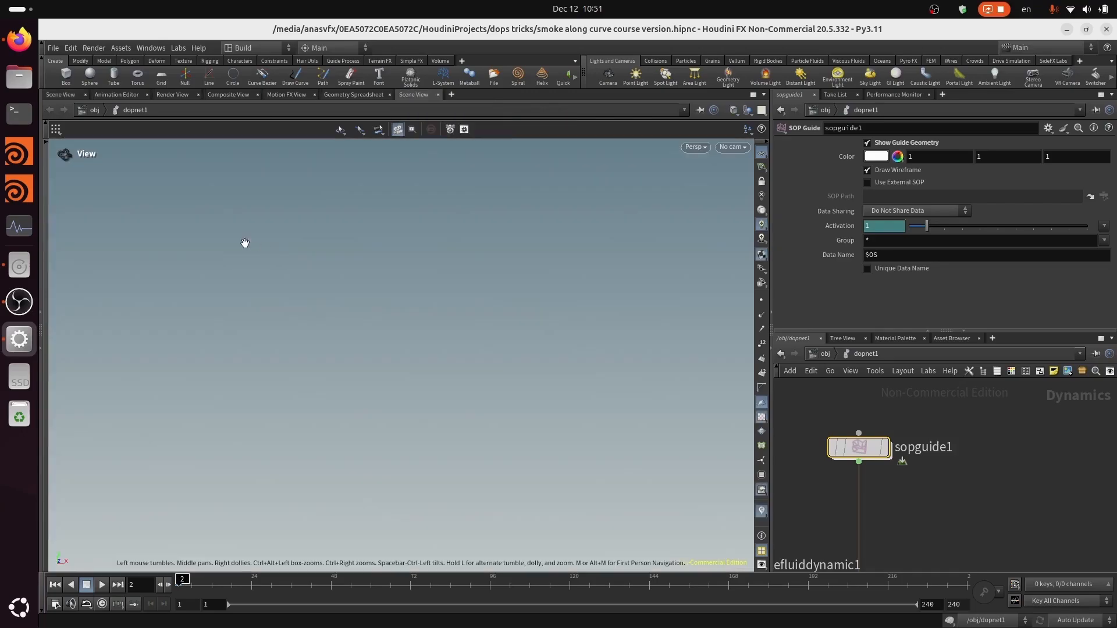
{"action": "left_click", "coordinate": [85, 94]}
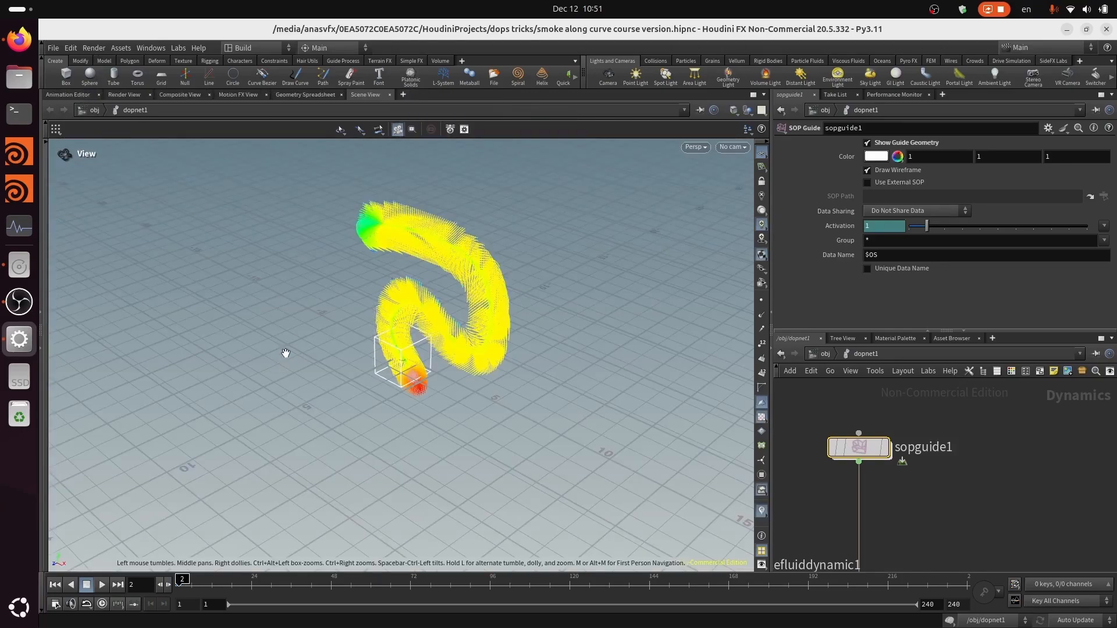
{"action": "left_click_drag", "start_coordinate": [288, 350], "coordinate": [374, 357]}
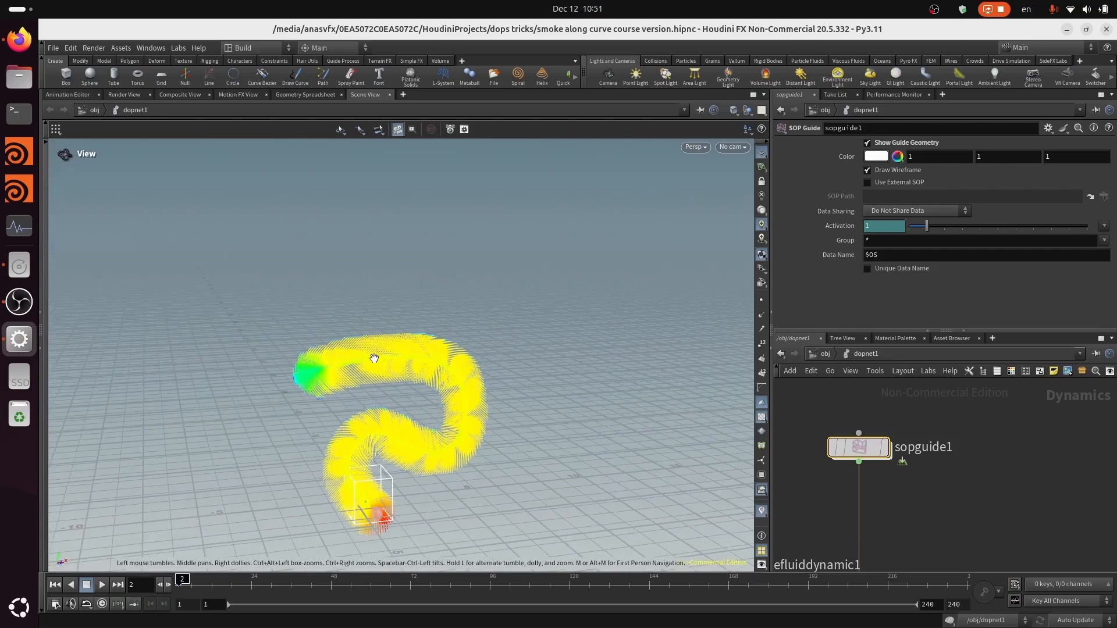
Set the new viewport's background color scheme to Dark and save the scene.
{"action": "key", "text": "d"}
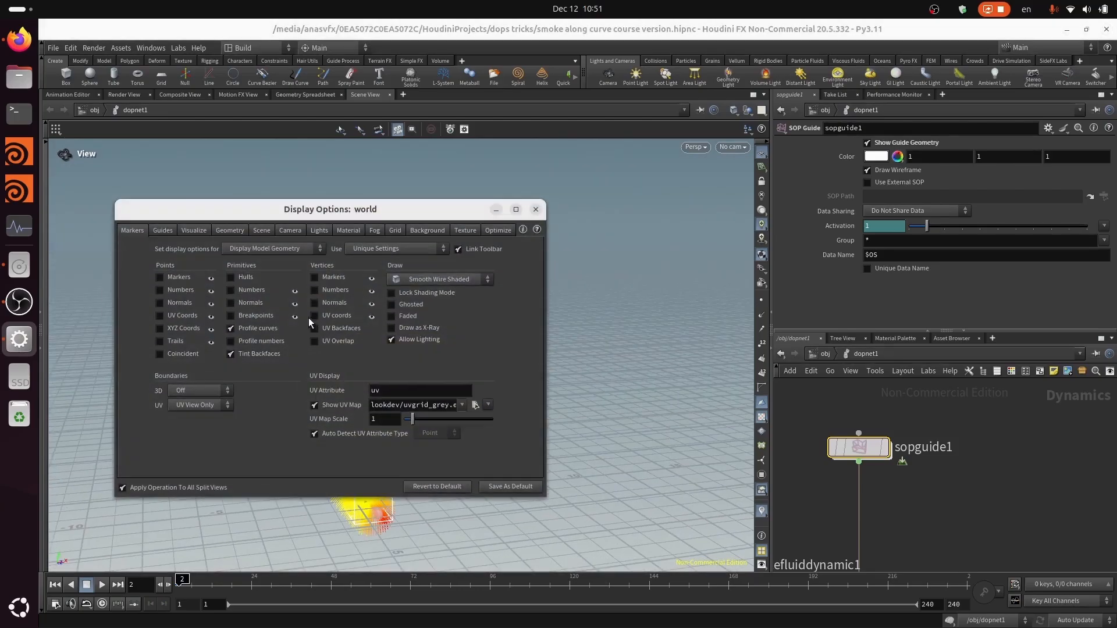
{"action": "left_click", "coordinate": [446, 230]}
{"action": "left_click", "coordinate": [222, 251]}
{"action": "left_click", "coordinate": [211, 273]}
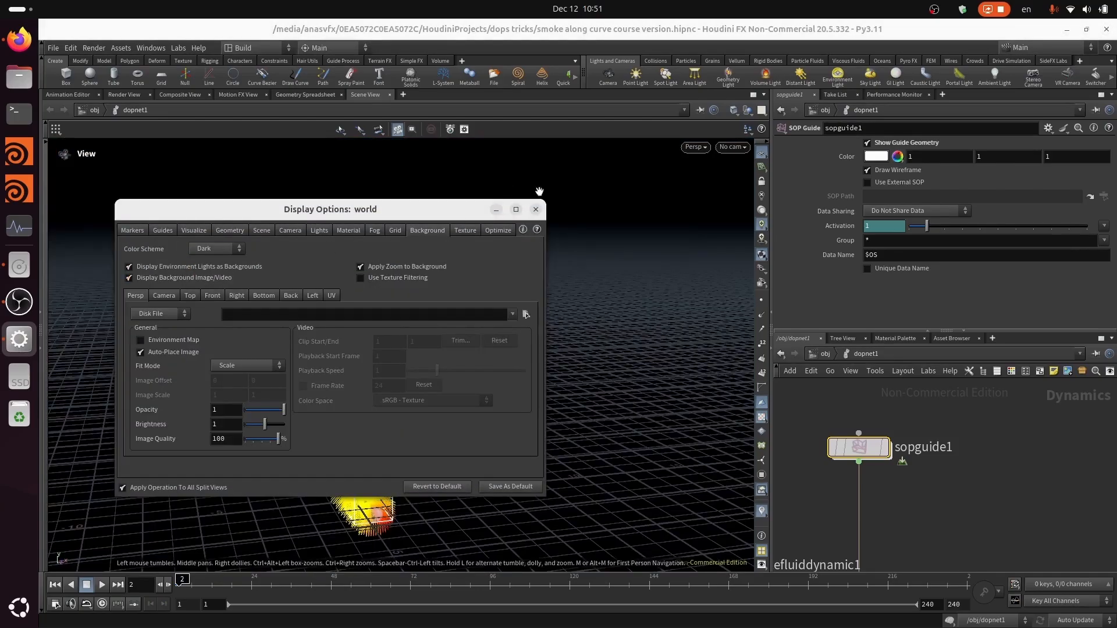
{"action": "left_click", "coordinate": [535, 209]}
{"action": "key", "text": "ctrl+s"}
Toggle sopguide1's Show Guide Geometry option to test it, leave it off, and save the scene.
{"action": "scroll", "coordinate": [405, 367], "scroll_direction": "up", "scroll_amount": 5}
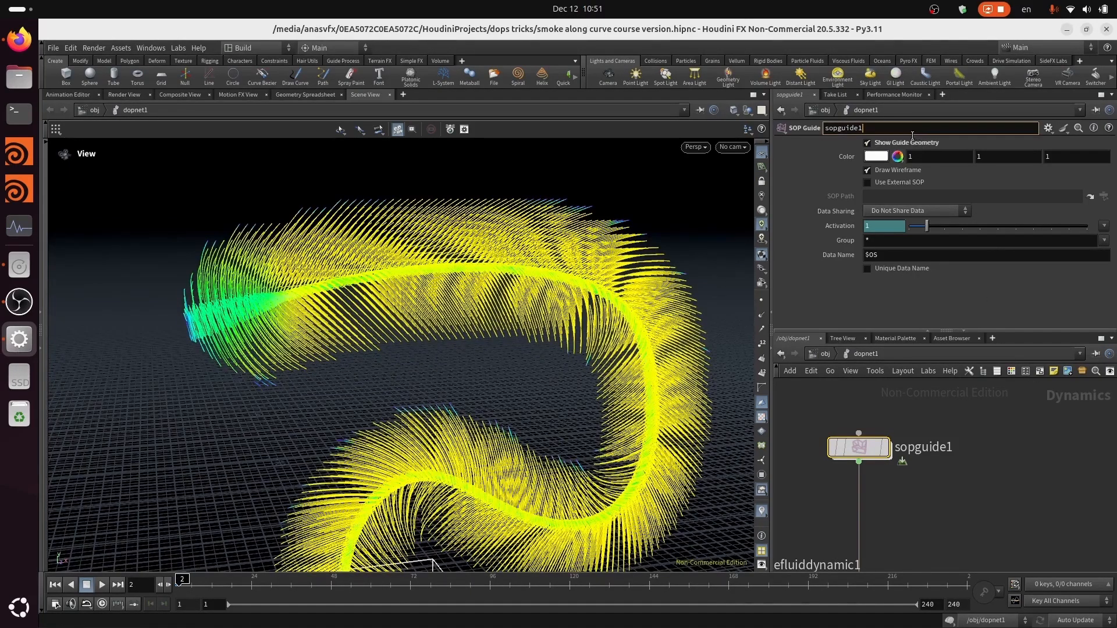
{"action": "left_click", "coordinate": [896, 145]}
{"action": "left_click", "coordinate": [895, 148]}
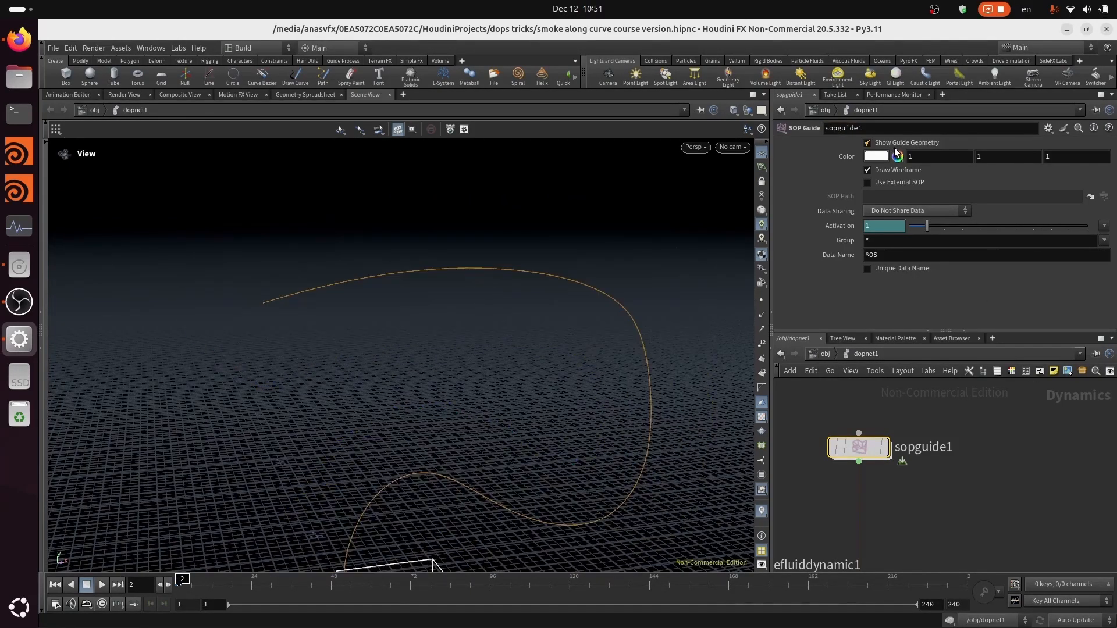
{"action": "left_click", "coordinate": [895, 148]}
{"action": "left_click", "coordinate": [895, 148]}
{"action": "left_click", "coordinate": [895, 148]}
{"action": "left_click", "coordinate": [895, 147]}
{"action": "key", "text": "ctrl+s"}
Open sopguide1 and examine the velocity trails around the curve together with the volumevop1 and volumeslice1 nodes.
{"action": "scroll", "coordinate": [995, 489], "scroll_direction": "down", "scroll_amount": 3}
{"action": "middle_click_drag", "start_coordinate": [1001, 537], "coordinate": [990, 444]}
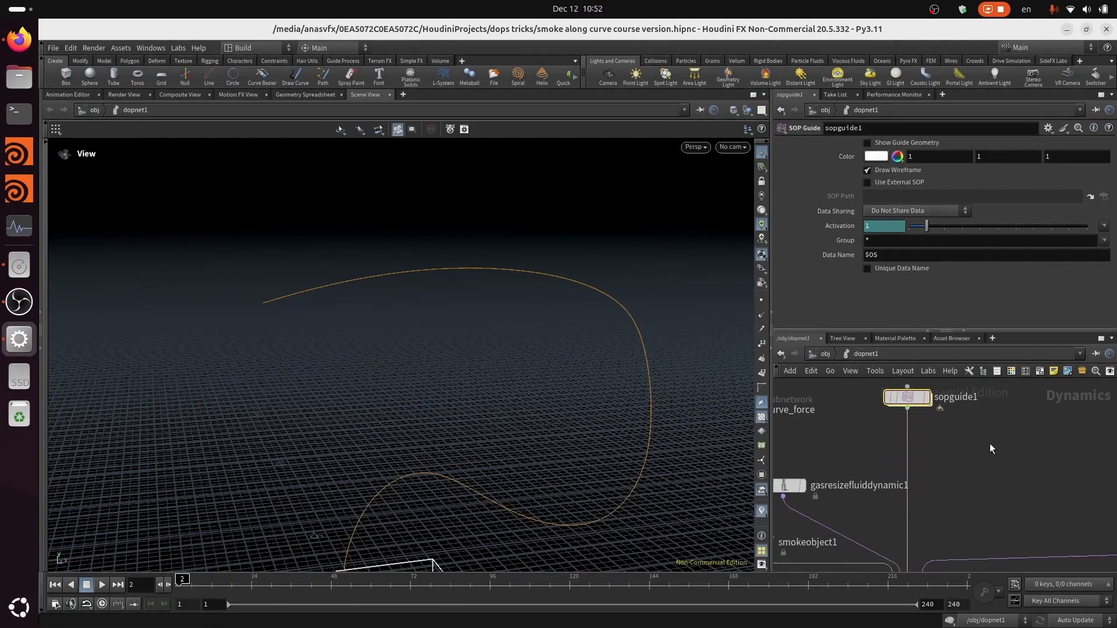
{"action": "right_click_drag", "start_coordinate": [967, 458], "coordinate": [962, 458]}
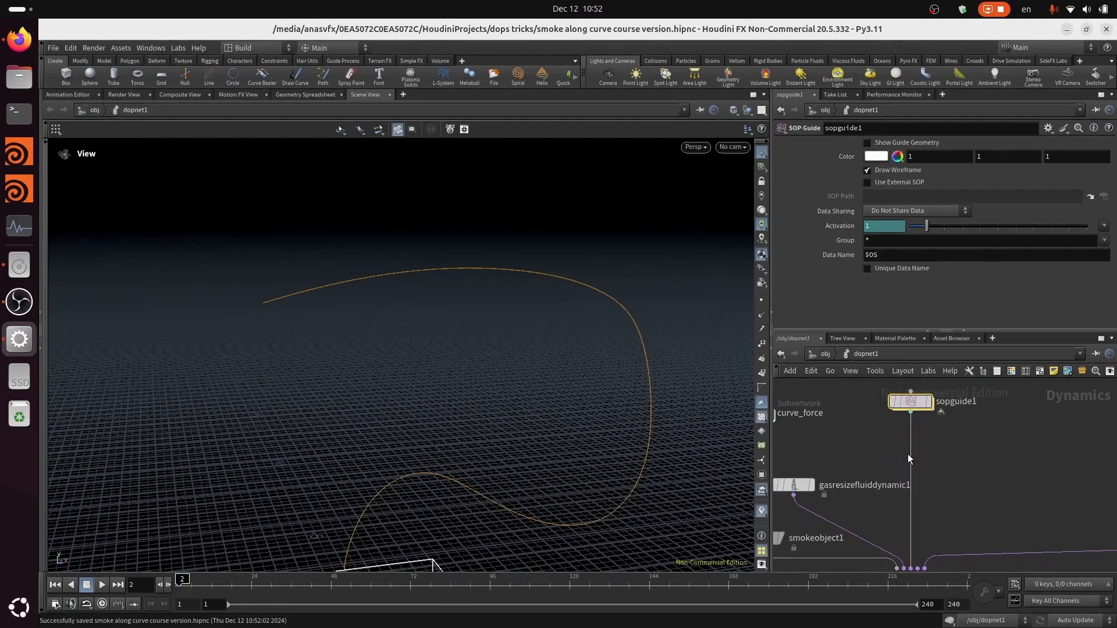
{"action": "double_click", "coordinate": [921, 408]}
{"action": "middle_click_drag", "start_coordinate": [1001, 447], "coordinate": [997, 482]}
{"action": "scroll", "coordinate": [974, 491], "scroll_direction": "up", "scroll_amount": 2}
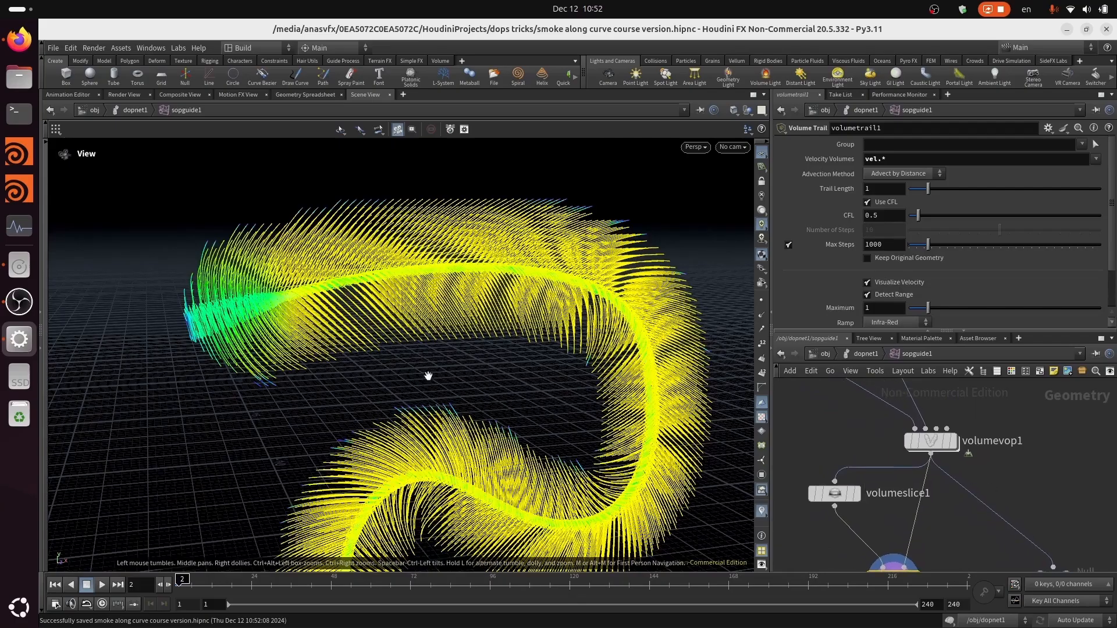
{"action": "mouse_move", "coordinate": [467, 401]}
{"action": "left_mouse_down"}
{"action": "mouse_move", "coordinate": [430, 395]}
{"action": "mouse_move", "coordinate": [446, 383]}
{"action": "mouse_move", "coordinate": [459, 324]}
{"action": "mouse_move", "coordinate": [464, 384]}
{"action": "left_mouse_up"}
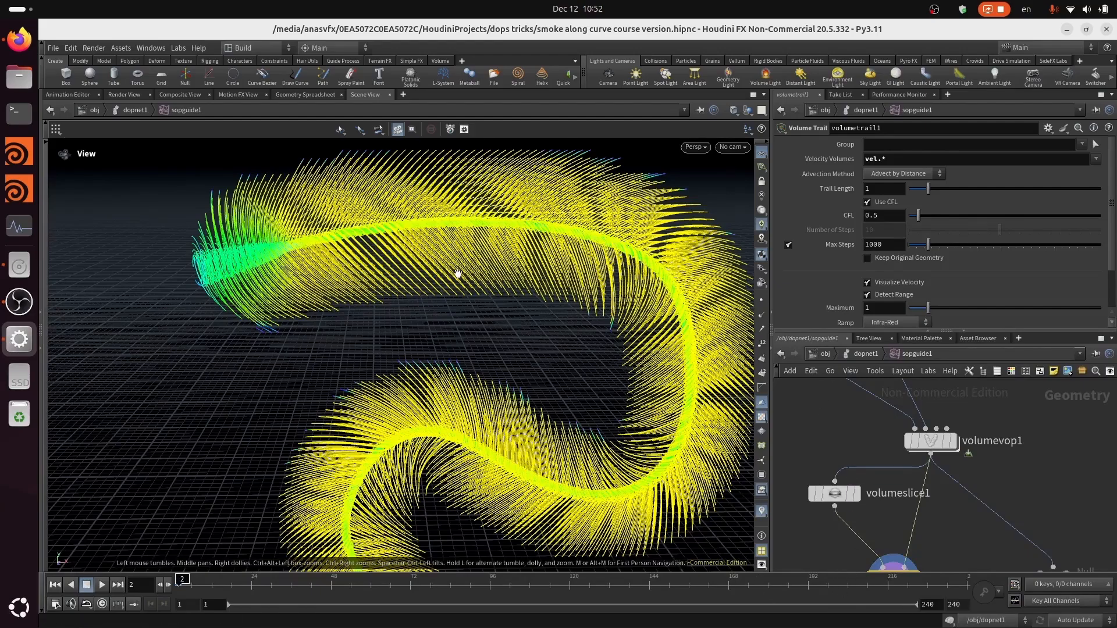
{"action": "scroll", "coordinate": [456, 272], "scroll_direction": "down", "scroll_amount": 3}
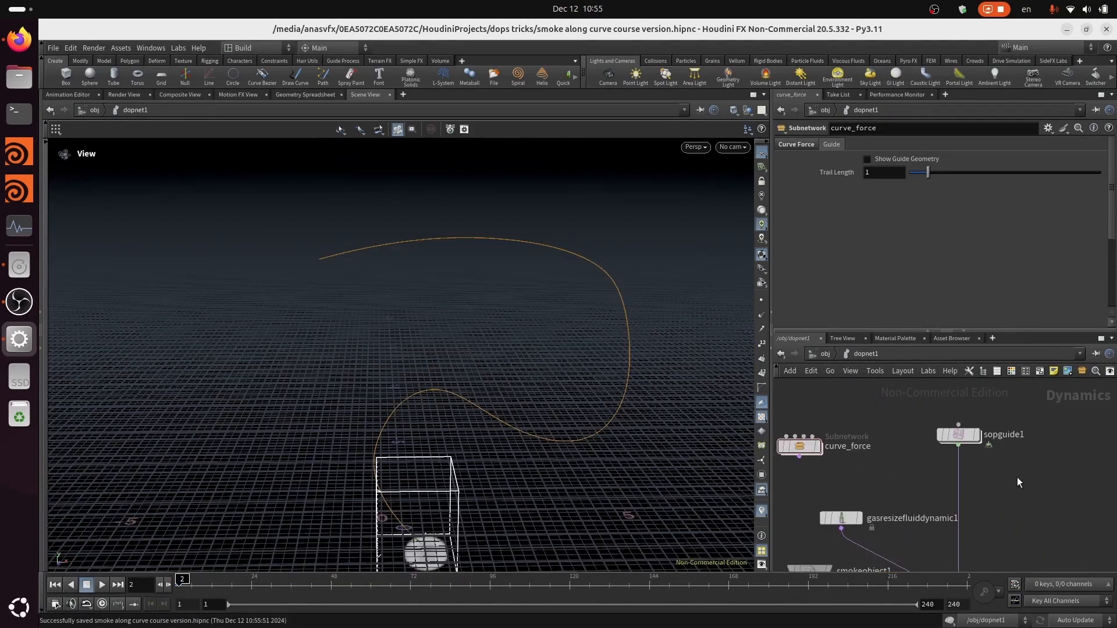
Open volumevop1 inside sopguide1, examine how pcfilter_P and subtract1 are connected, and select subtract1.
{"action": "scroll", "coordinate": [1018, 465], "scroll_direction": "up", "scroll_amount": 3}
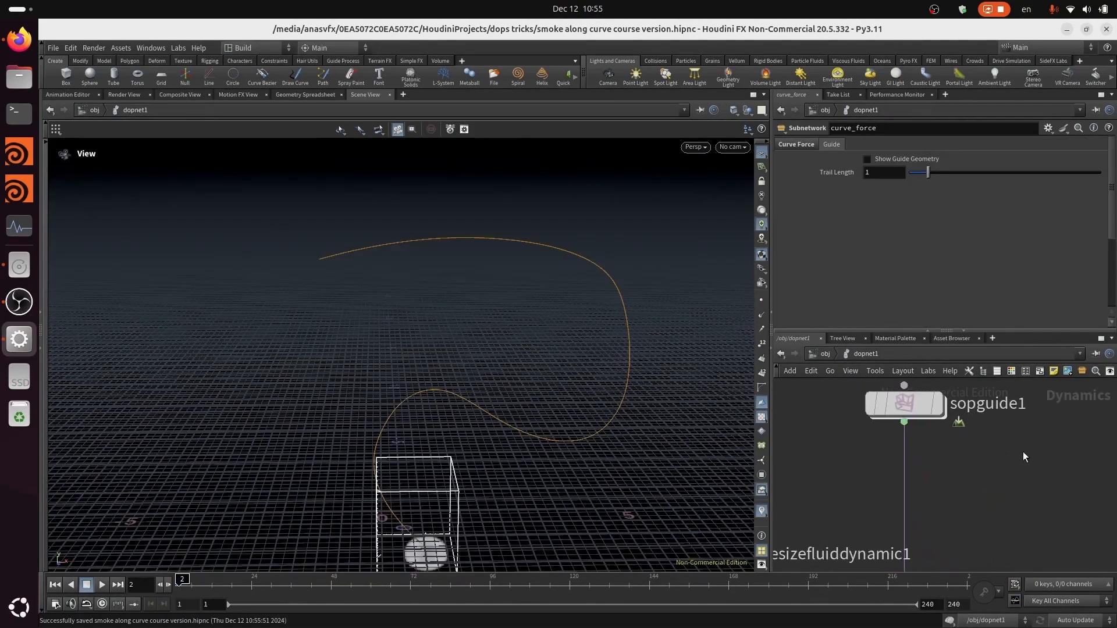
{"action": "double_click", "coordinate": [915, 409]}
{"action": "left_click", "coordinate": [933, 441]}
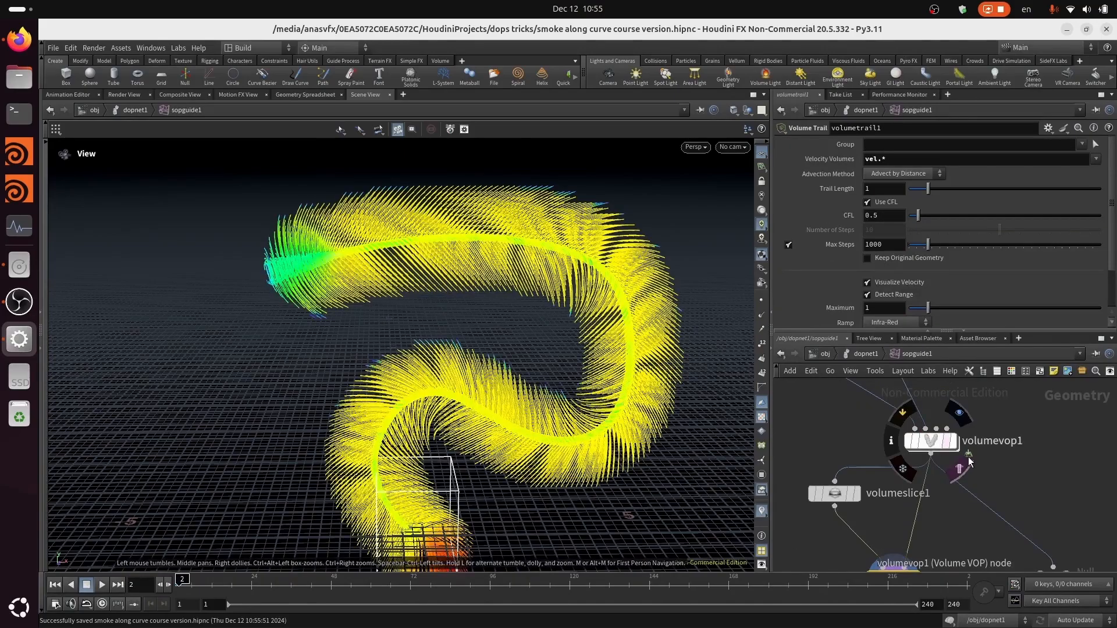
{"action": "double_click", "coordinate": [933, 441]}
{"action": "scroll", "coordinate": [948, 524], "scroll_direction": "up", "scroll_amount": 5}
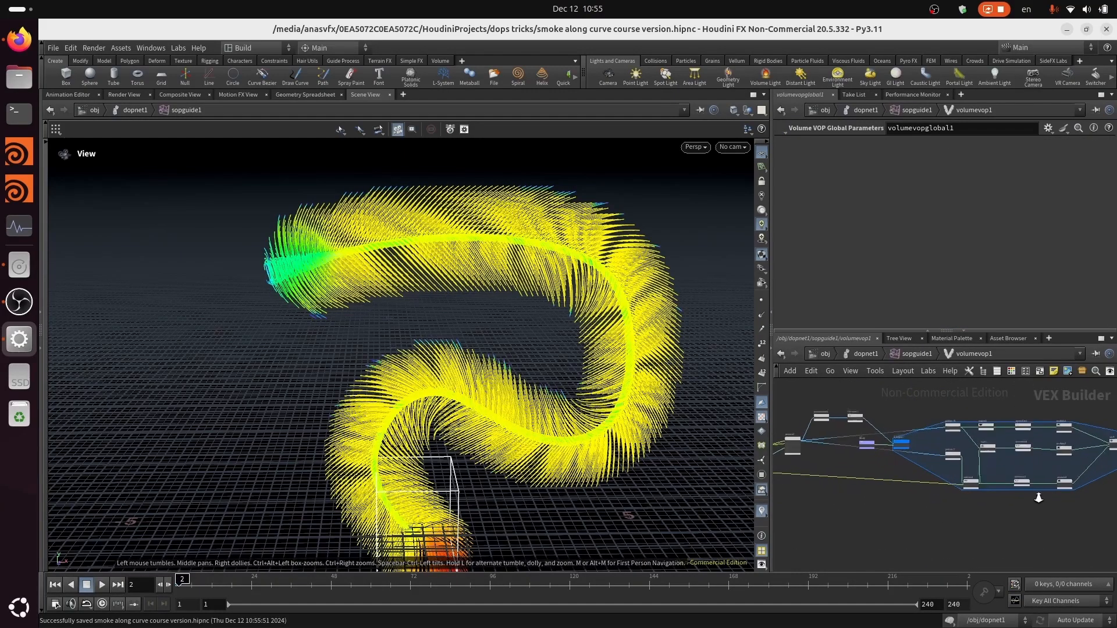
{"action": "middle_click_drag", "start_coordinate": [948, 524], "coordinate": [951, 460]}
{"action": "right_click_drag", "start_coordinate": [877, 518], "coordinate": [908, 501]}
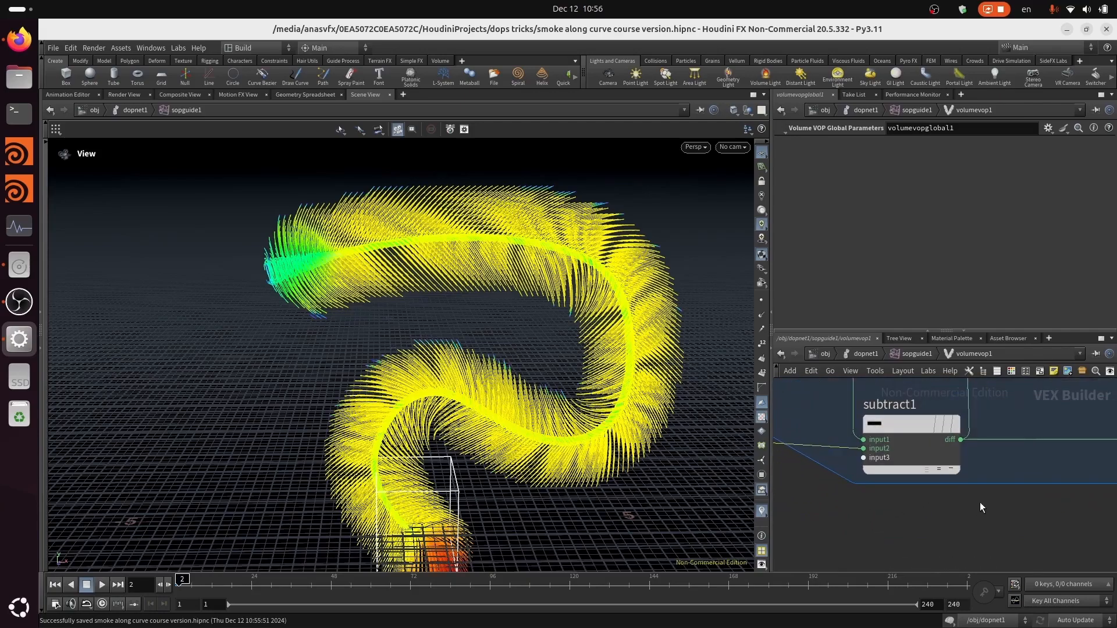
{"action": "middle_click_drag", "start_coordinate": [908, 384], "coordinate": [928, 459]}
{"action": "scroll", "coordinate": [960, 445], "scroll_direction": "down", "scroll_amount": 2}
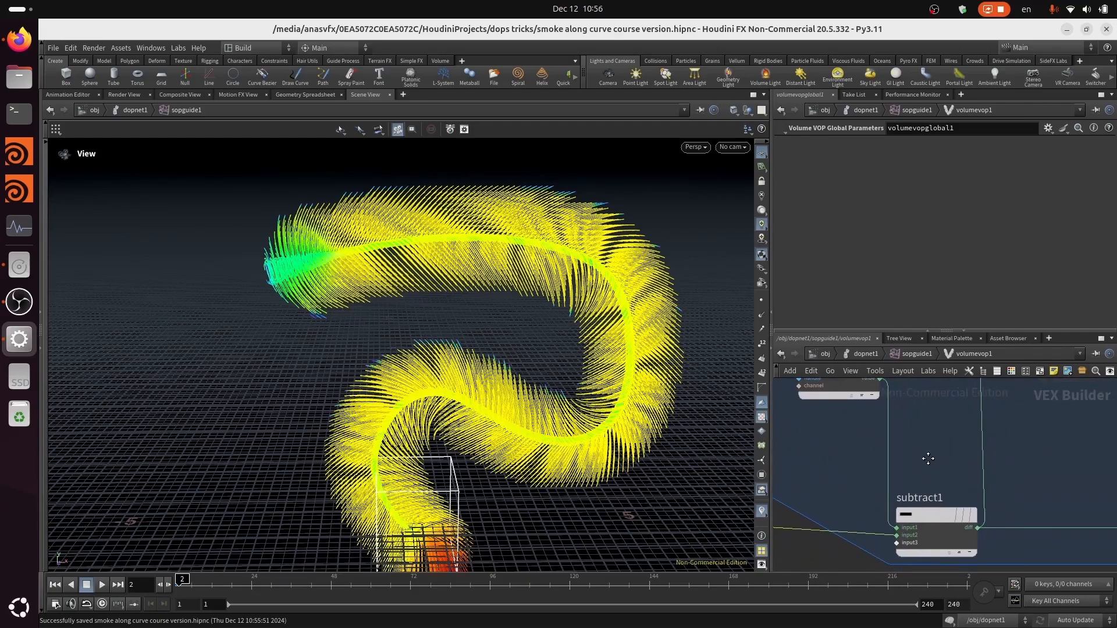
{"action": "scroll", "coordinate": [938, 529], "scroll_direction": "down", "scroll_amount": 2}
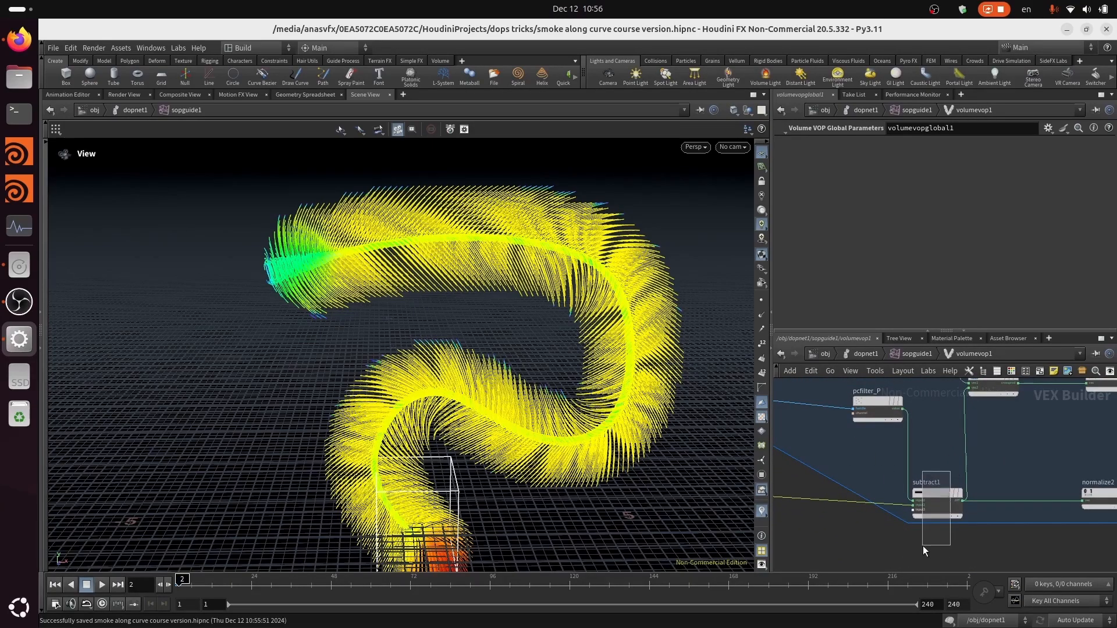
{"action": "left_click_drag", "start_coordinate": [923, 546], "coordinate": [924, 549]}
Examine the direction of the velocity trails around the curve up close and from several angles.
{"action": "left_click_drag", "start_coordinate": [246, 356], "coordinate": [681, 353]}
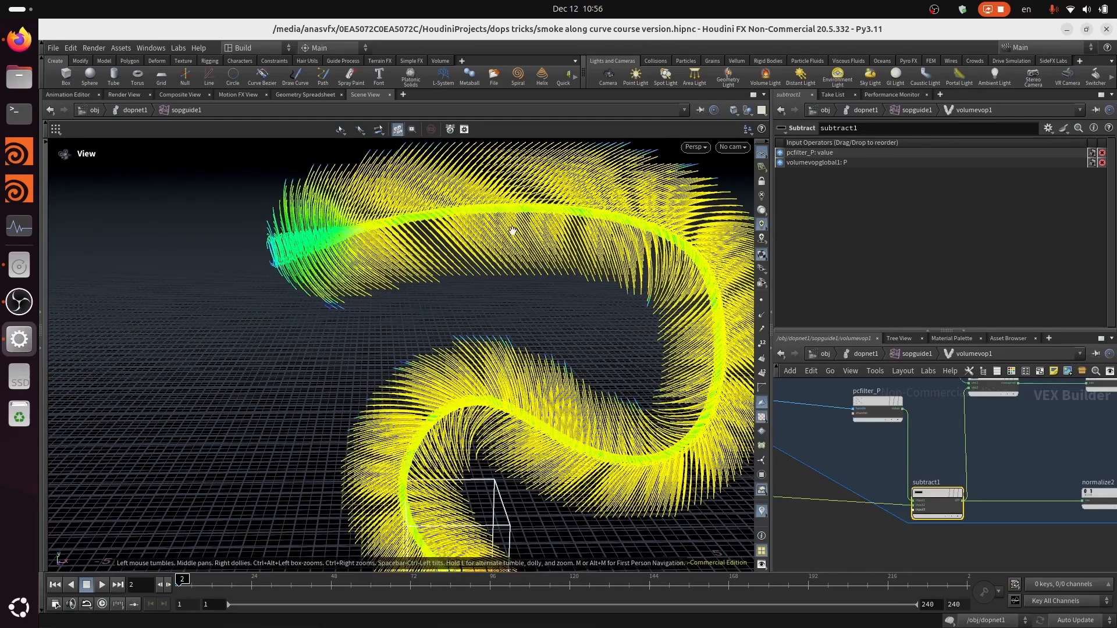
{"action": "left_click_drag", "start_coordinate": [522, 320], "coordinate": [553, 369]}
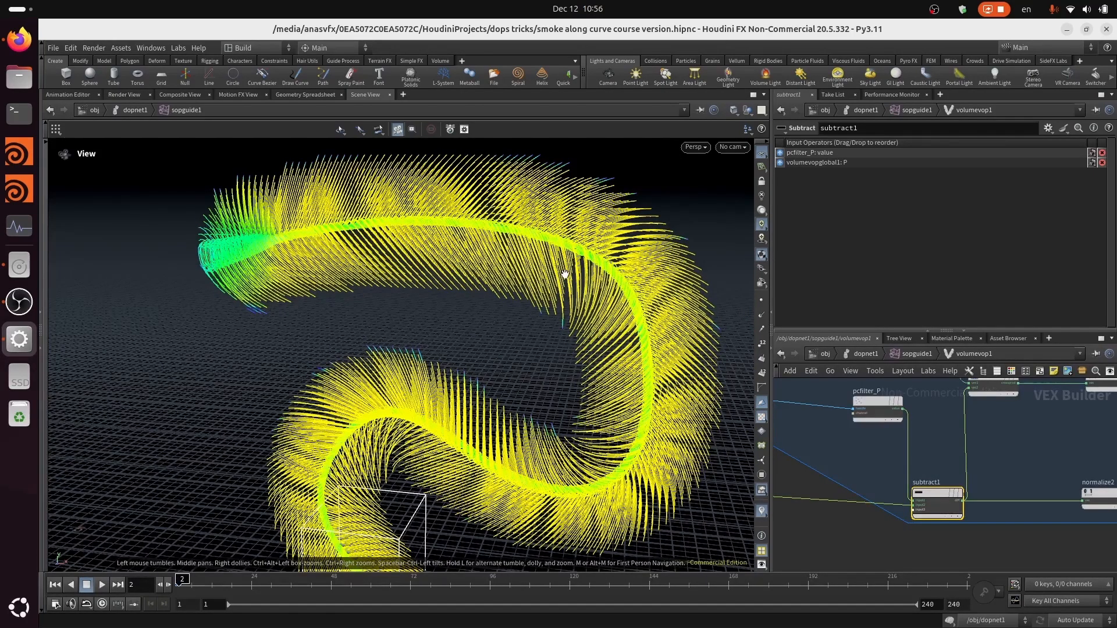
{"action": "left_click_drag", "start_coordinate": [565, 275], "coordinate": [282, 280]}
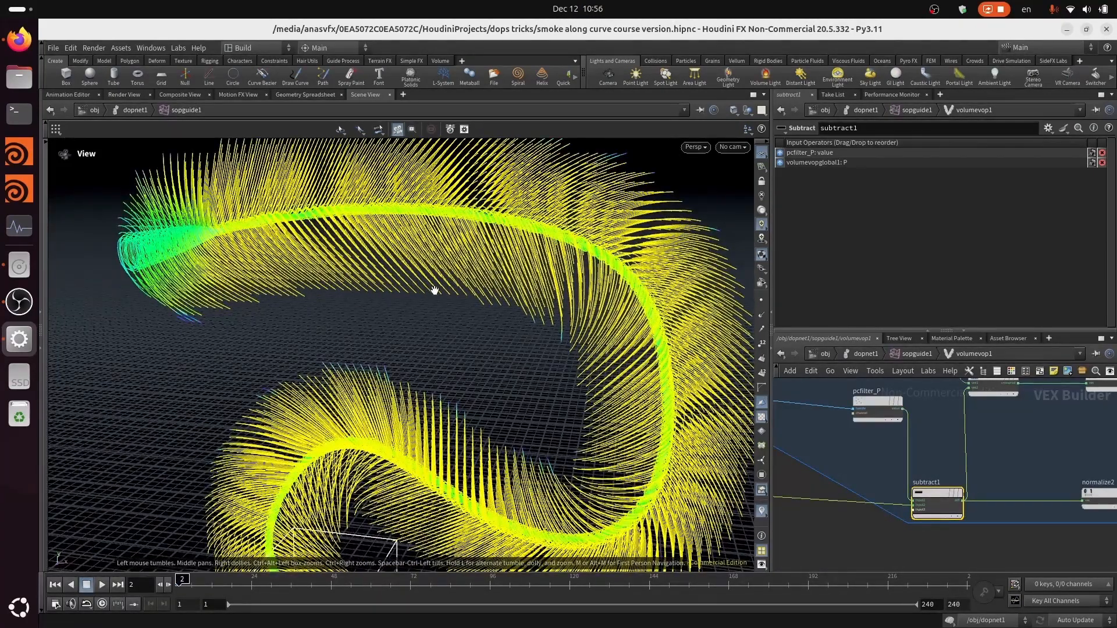
{"action": "mouse_move", "coordinate": [427, 287]}
{"action": "left_mouse_down"}
{"action": "mouse_move", "coordinate": [444, 284]}
{"action": "mouse_move", "coordinate": [426, 285]}
{"action": "left_mouse_up"}
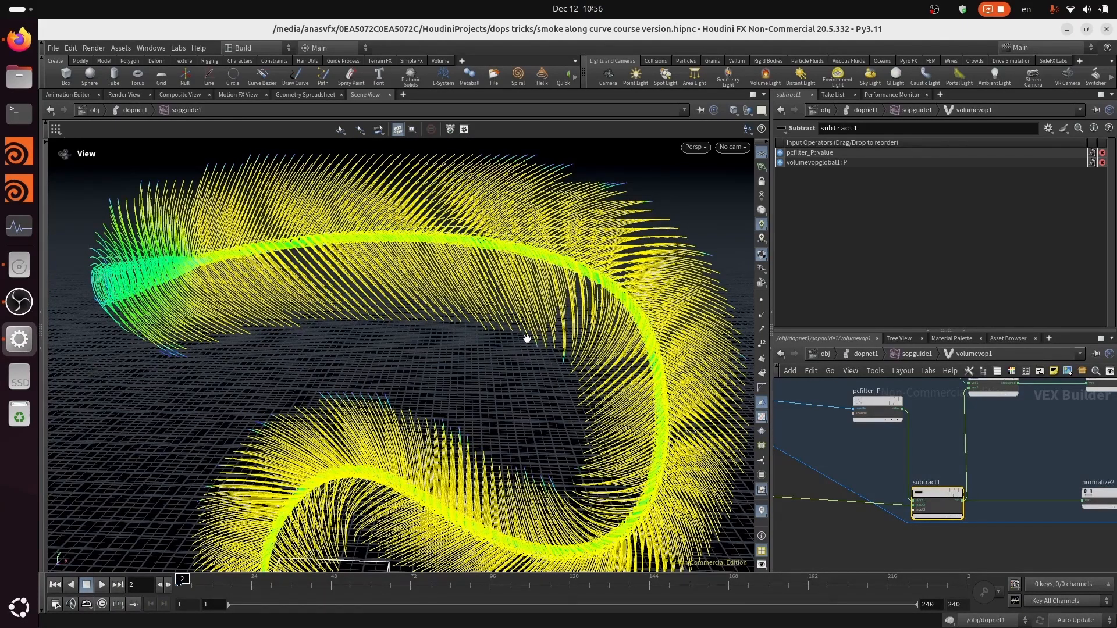
{"action": "left_click_drag", "start_coordinate": [527, 339], "coordinate": [523, 337]}
{"action": "right_click_drag", "start_coordinate": [531, 324], "coordinate": [609, 231]}
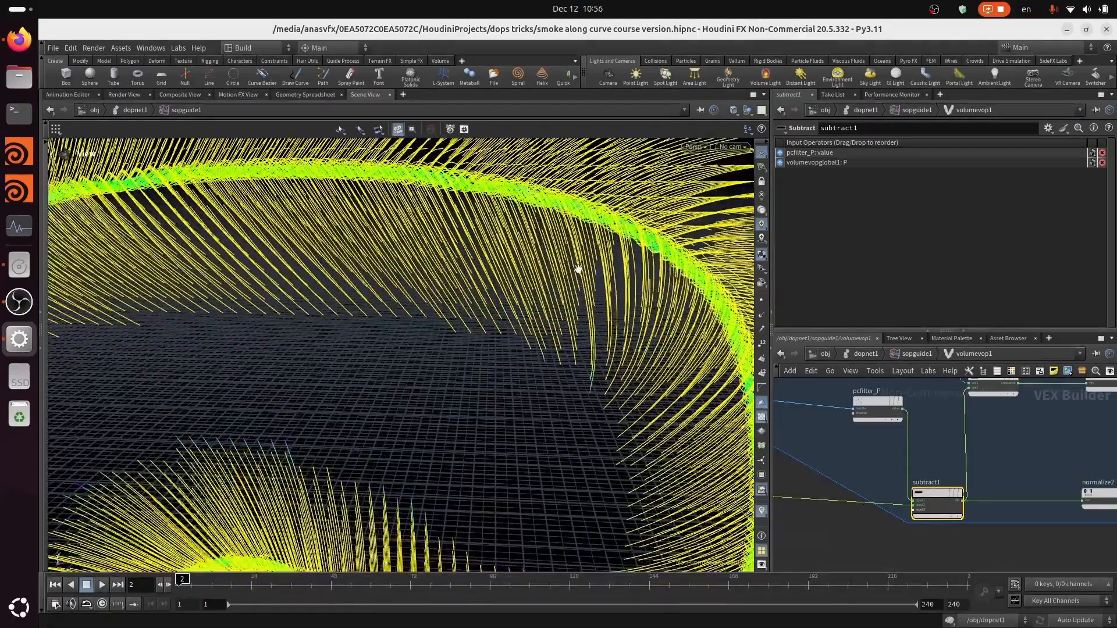
{"action": "left_click_drag", "start_coordinate": [578, 269], "coordinate": [374, 271]}
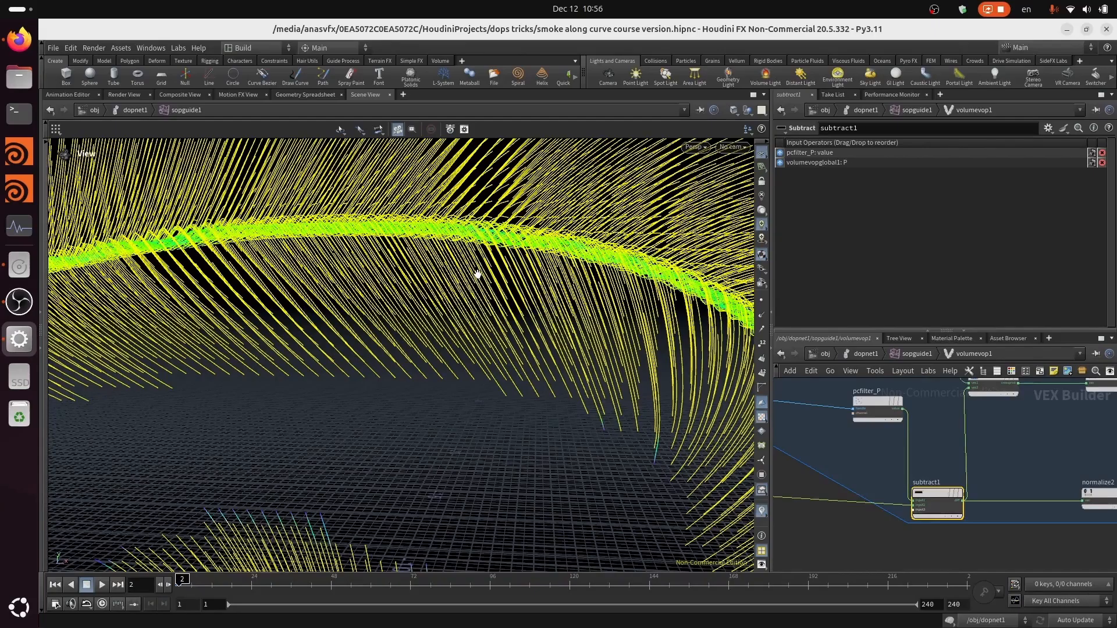
{"action": "left_click_drag", "start_coordinate": [477, 275], "coordinate": [494, 309]}
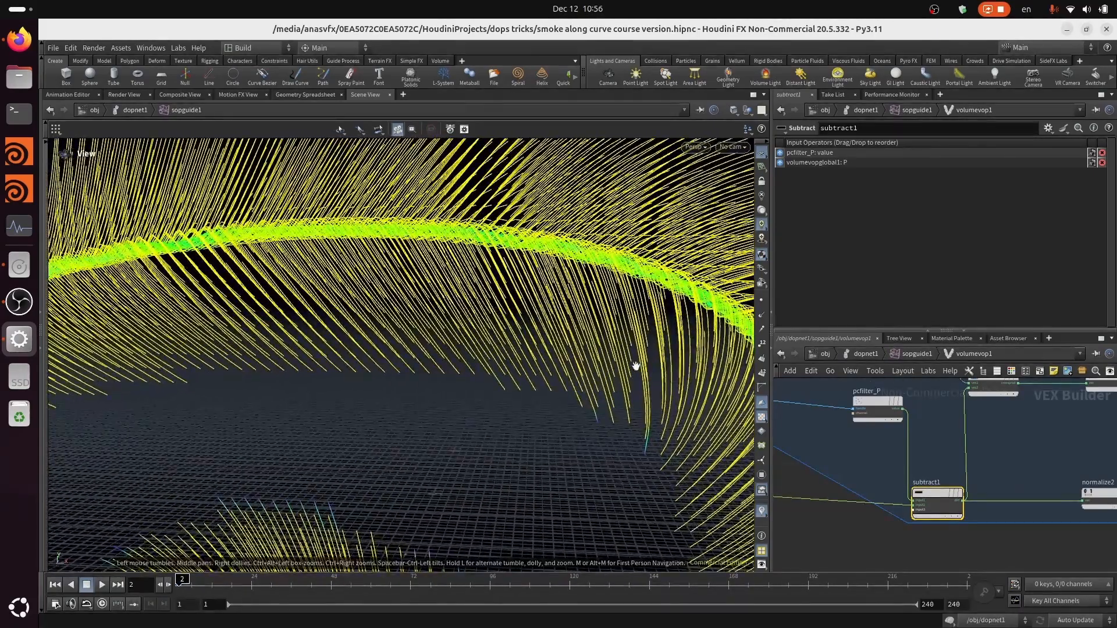
Inspect how the velocity trails spread around the curve, from a close view out to a wider one.
{"action": "left_click_drag", "start_coordinate": [559, 328], "coordinate": [602, 400]}
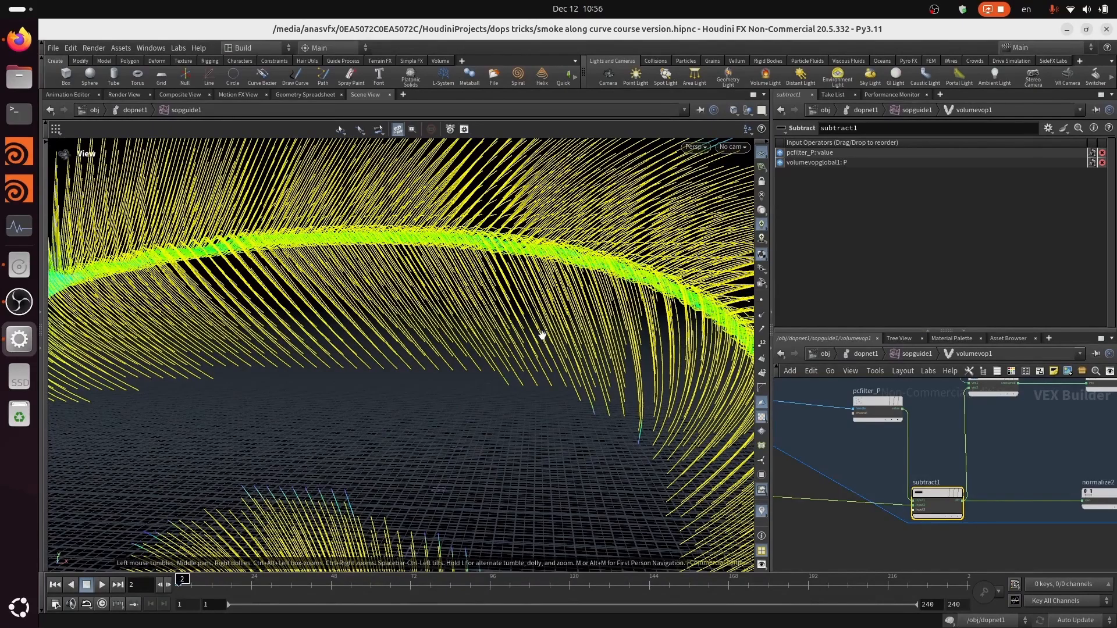
{"action": "left_click_drag", "start_coordinate": [534, 297], "coordinate": [553, 326]}
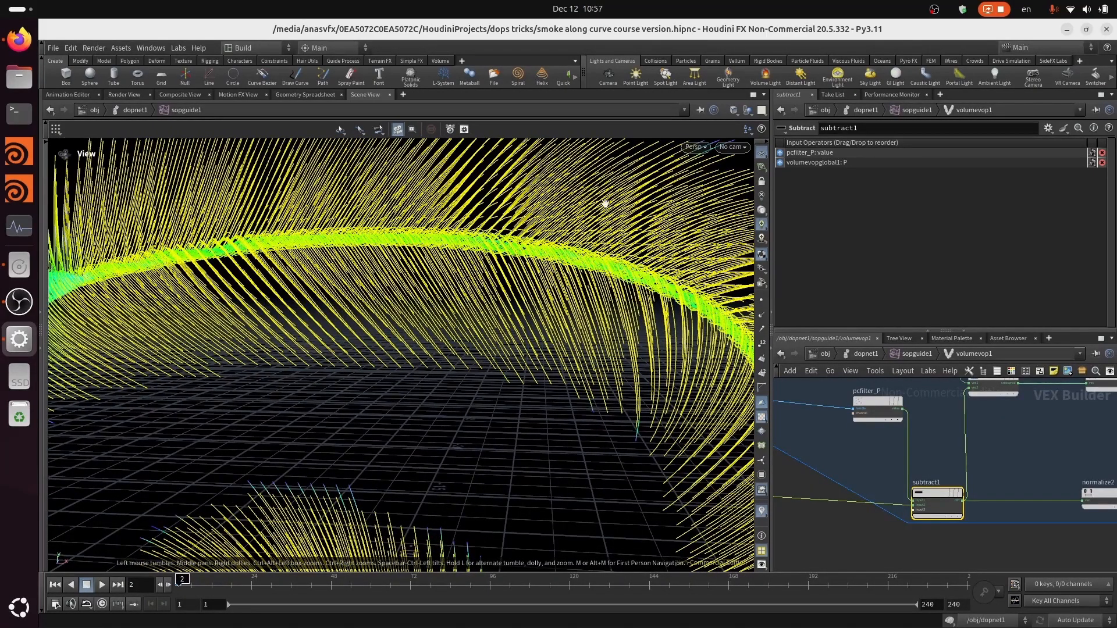
{"action": "left_click_drag", "start_coordinate": [522, 307], "coordinate": [443, 391]}
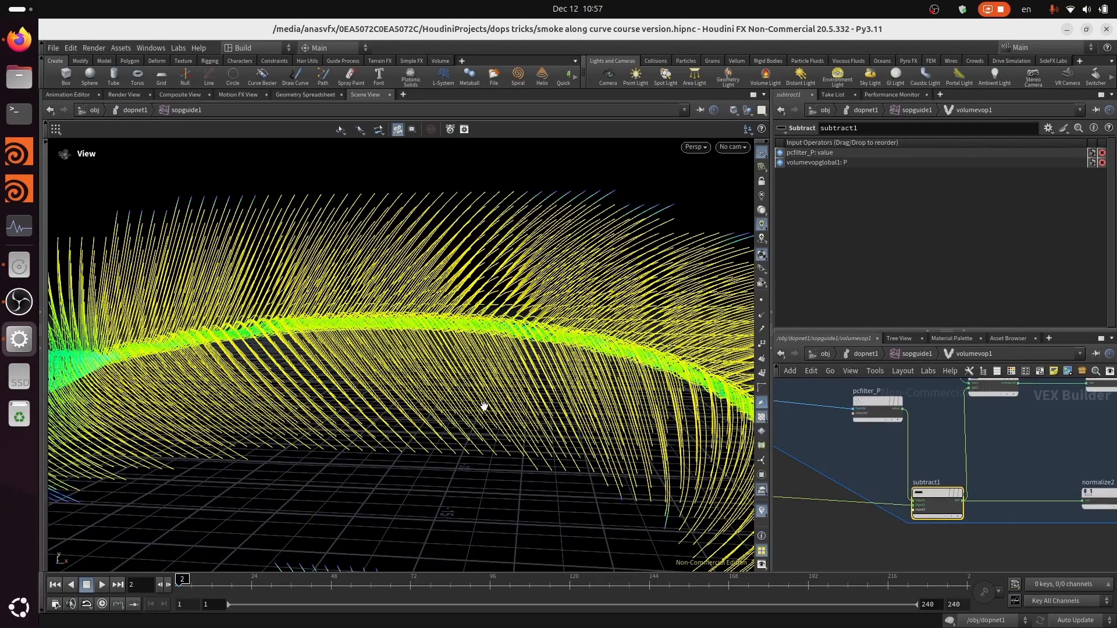
{"action": "left_click_drag", "start_coordinate": [448, 439], "coordinate": [464, 452]}
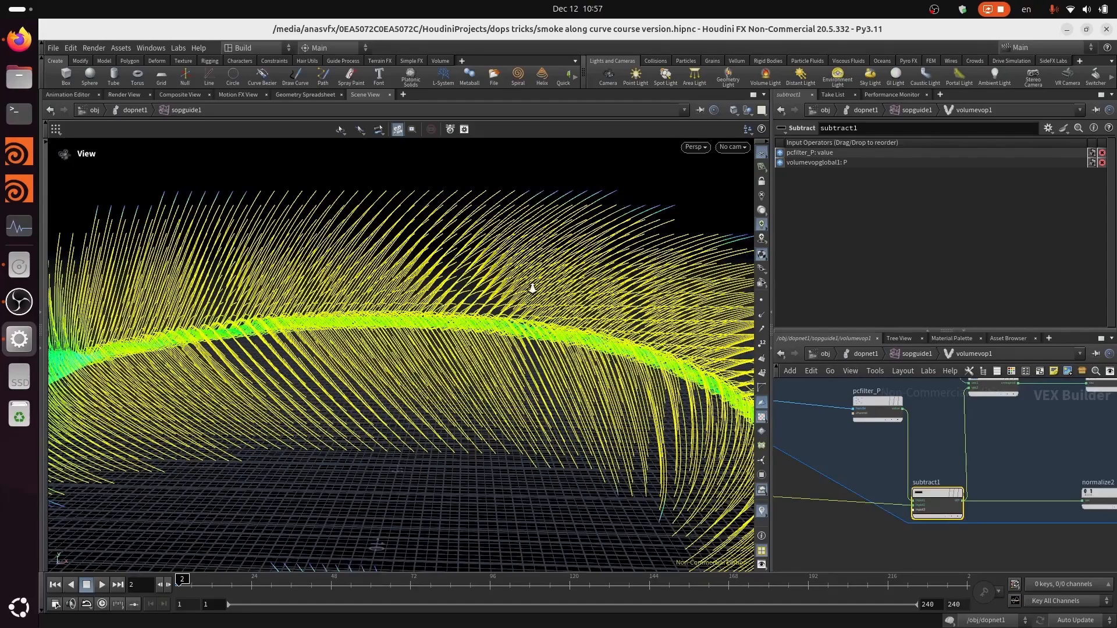
{"action": "left_click_drag", "start_coordinate": [531, 290], "coordinate": [506, 394]}
Save the scene and add a Length node that takes subtract1's diff output as its input.
{"action": "middle_click_drag", "start_coordinate": [955, 559], "coordinate": [879, 483]}
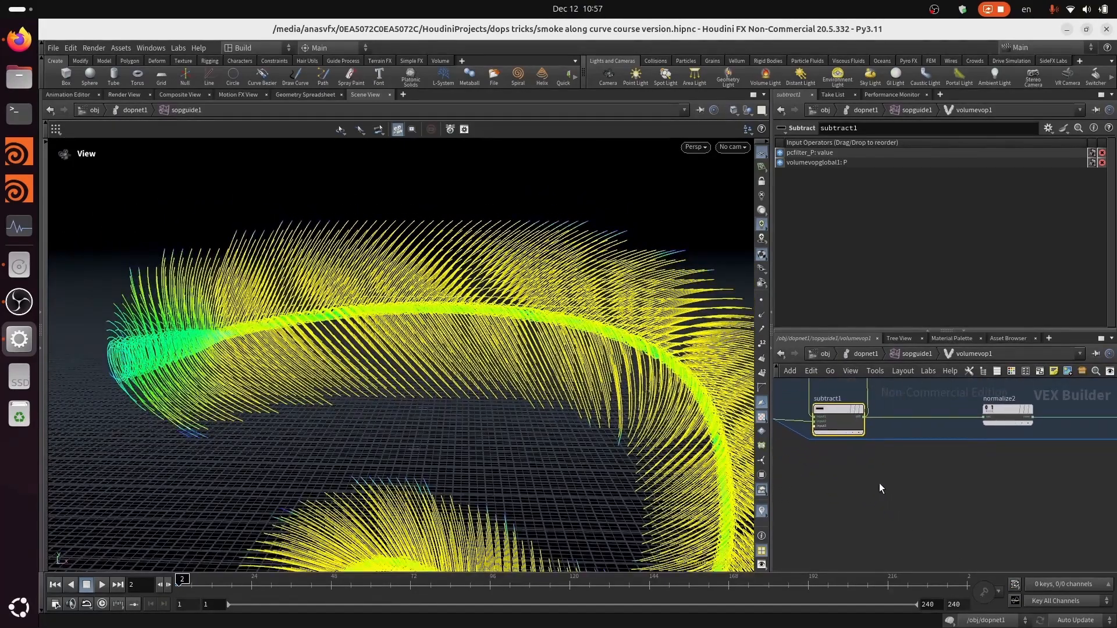
{"action": "key", "text": "ctrl+s"}
{"action": "key", "text": "Tab"}
{"action": "mouse_move", "coordinate": [899, 465]}
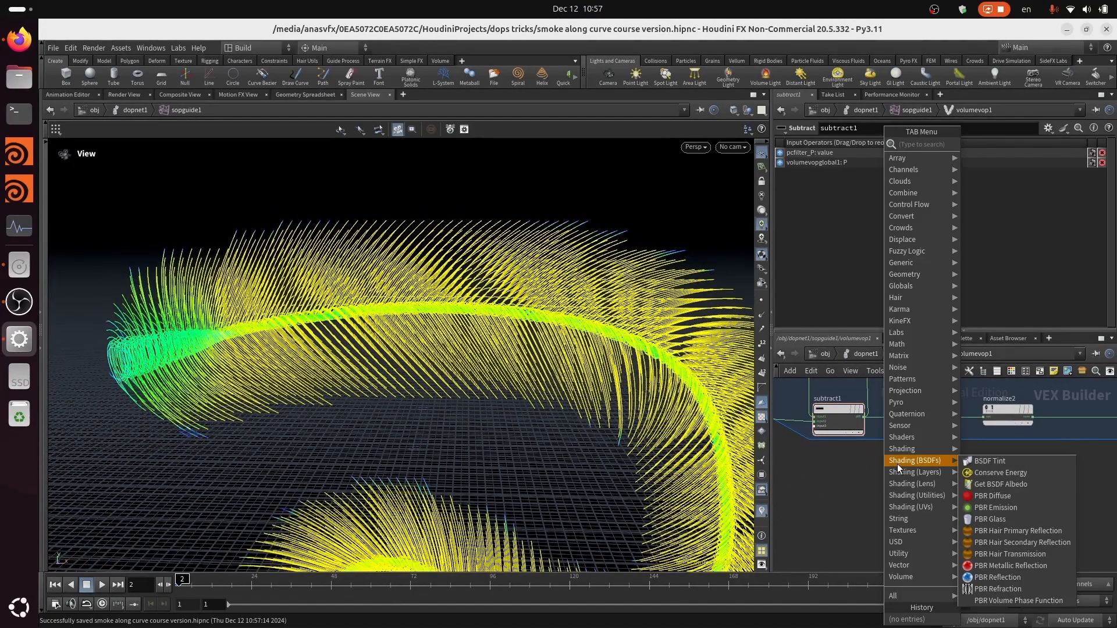
{"action": "type", "text": "len"}
{"action": "key", "text": "Return"}
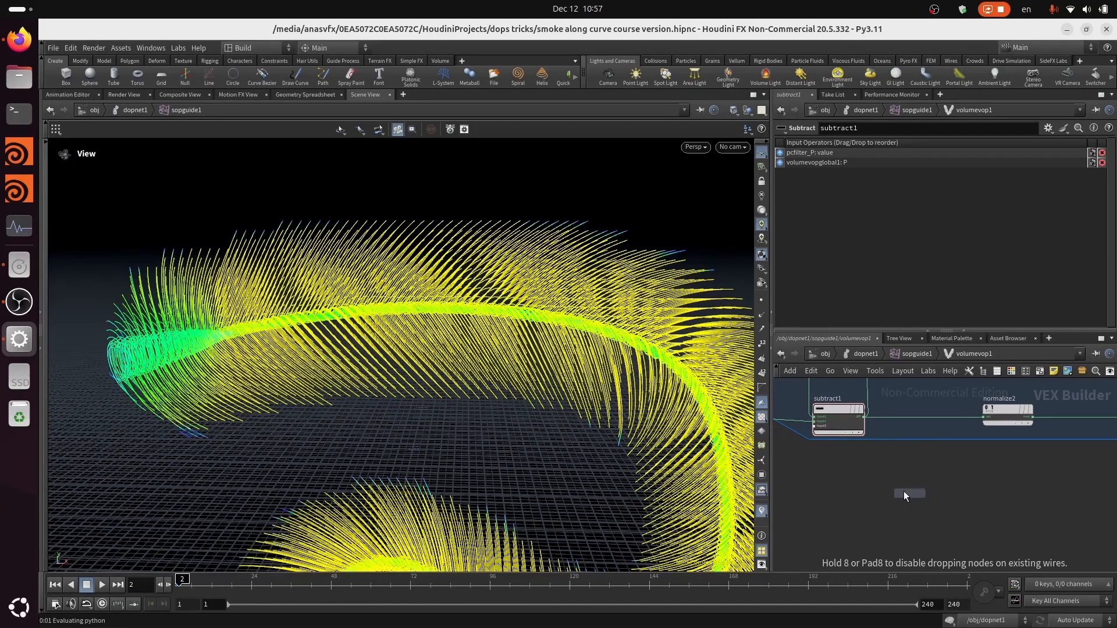
{"action": "left_click", "coordinate": [932, 464]}
{"action": "scroll", "coordinate": [885, 467], "scroll_direction": "up", "scroll_amount": 2}
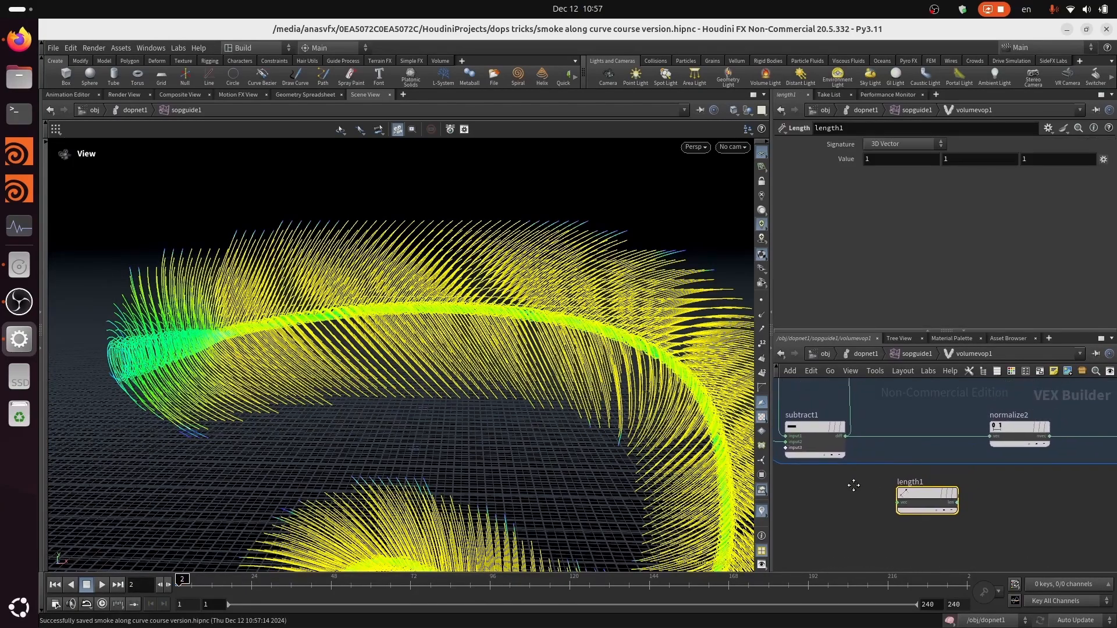
{"action": "scroll", "coordinate": [864, 490], "scroll_direction": "up", "scroll_amount": 1}
{"action": "left_click", "coordinate": [847, 431]}
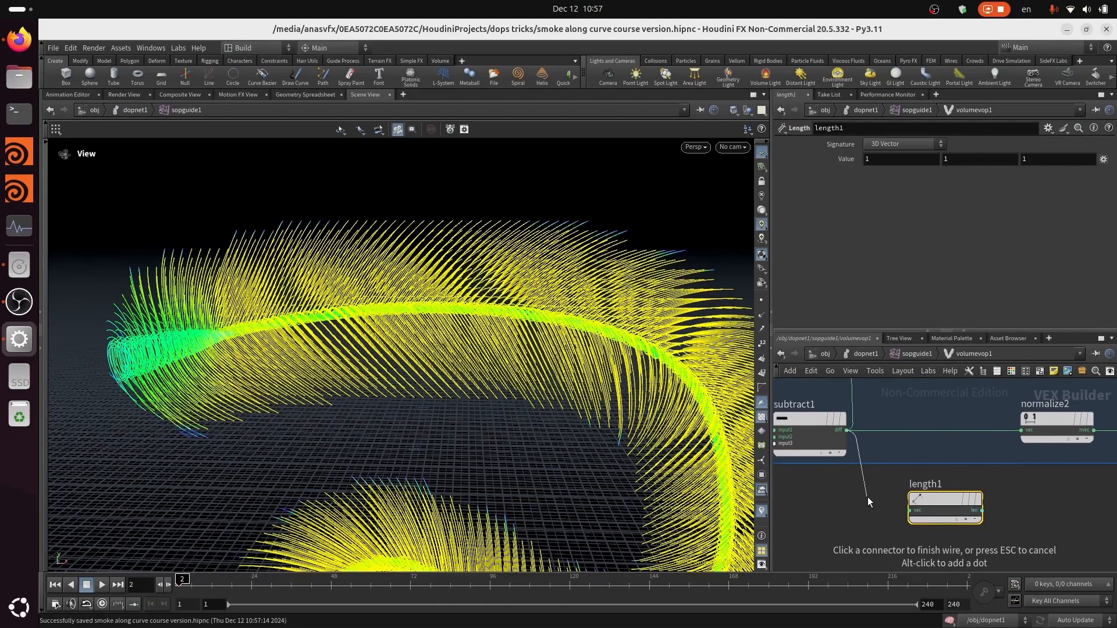
{"action": "left_click", "coordinate": [910, 510]}
Add a Fit Range node after length1 and feed the length output into its val input.
{"action": "scroll", "coordinate": [1031, 509], "scroll_direction": "down", "scroll_amount": 2}
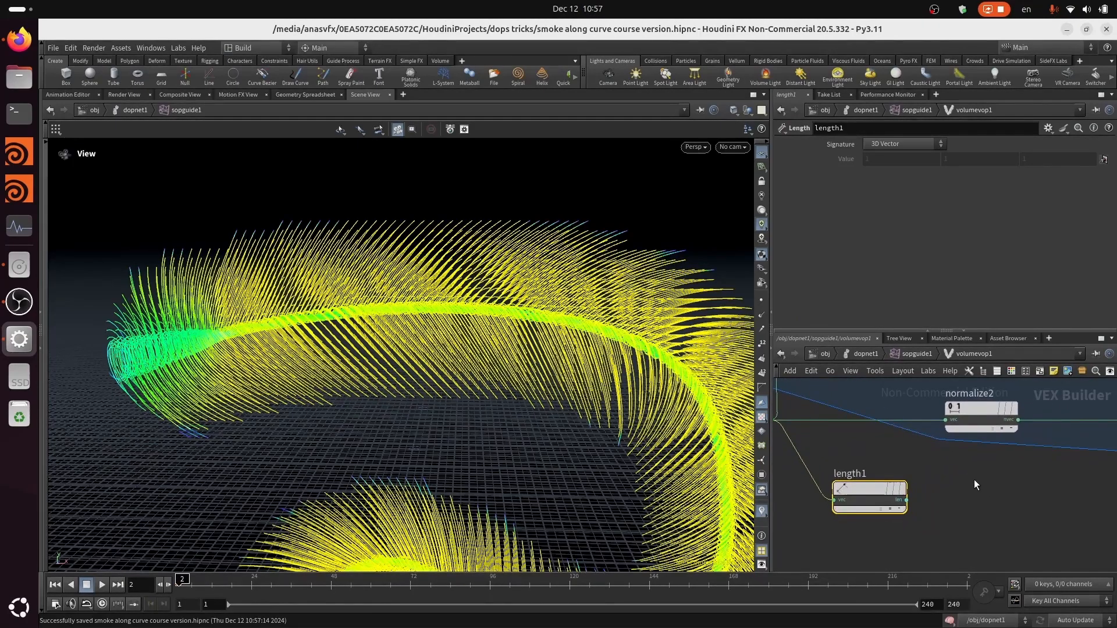
{"action": "key", "text": "Tab"}
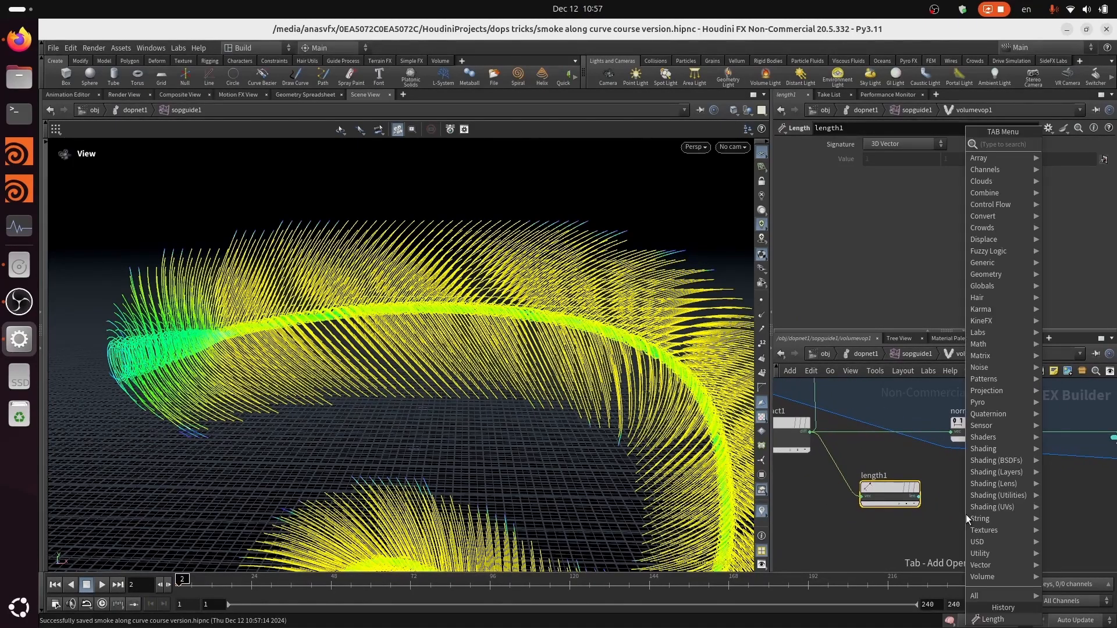
{"action": "type", "text": "fi"}
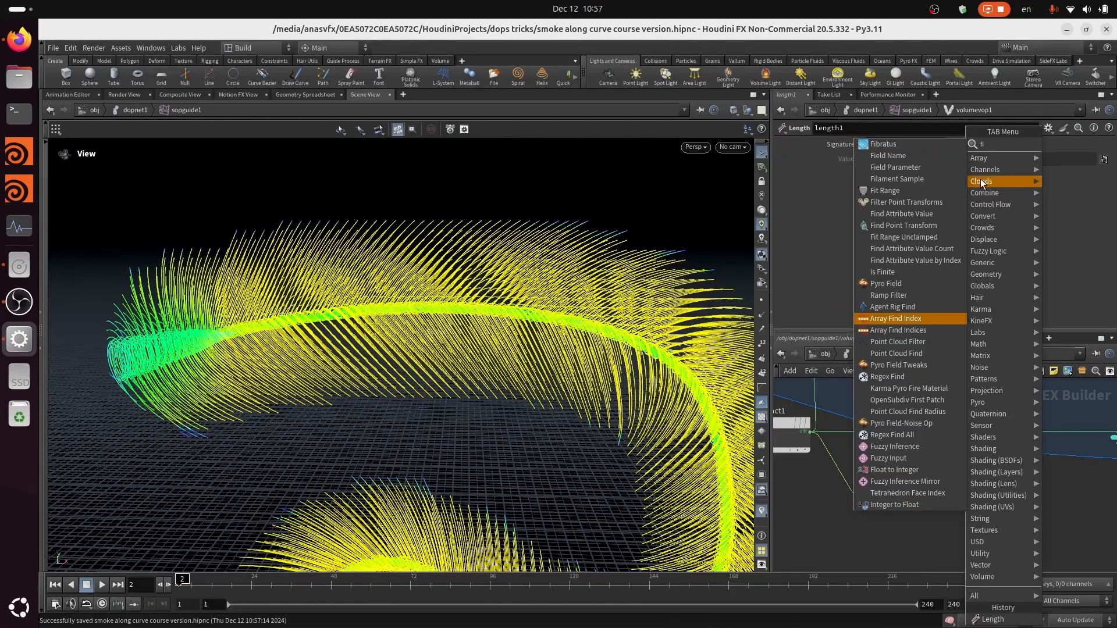
{"action": "left_click", "coordinate": [913, 190]}
{"action": "left_click", "coordinate": [1025, 505]}
{"action": "scroll", "coordinate": [966, 518], "scroll_direction": "up", "scroll_amount": 3}
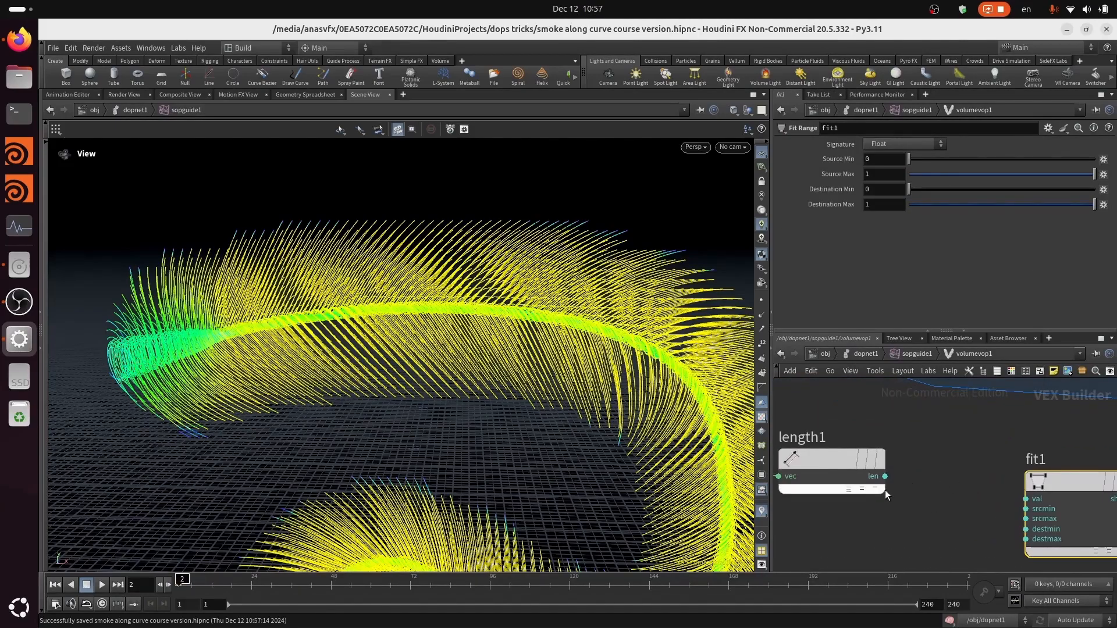
{"action": "left_click", "coordinate": [885, 476]}
{"action": "left_click", "coordinate": [1031, 501]}
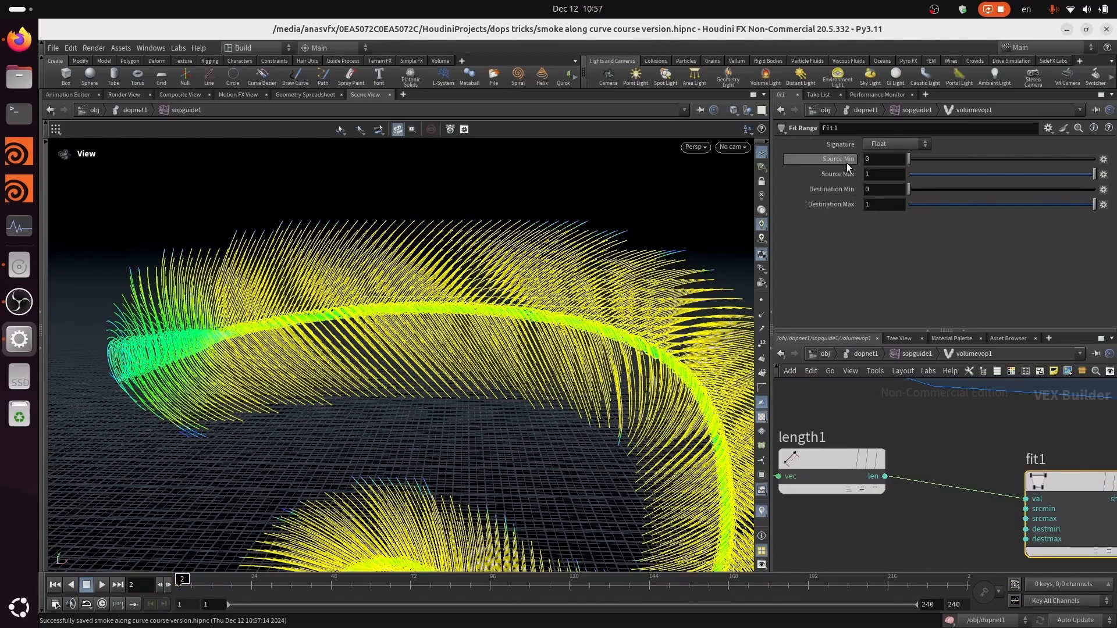
Connect the max_radius parameter's output to the srcmax input of fit1.
{"action": "left_click", "coordinate": [1031, 519]}
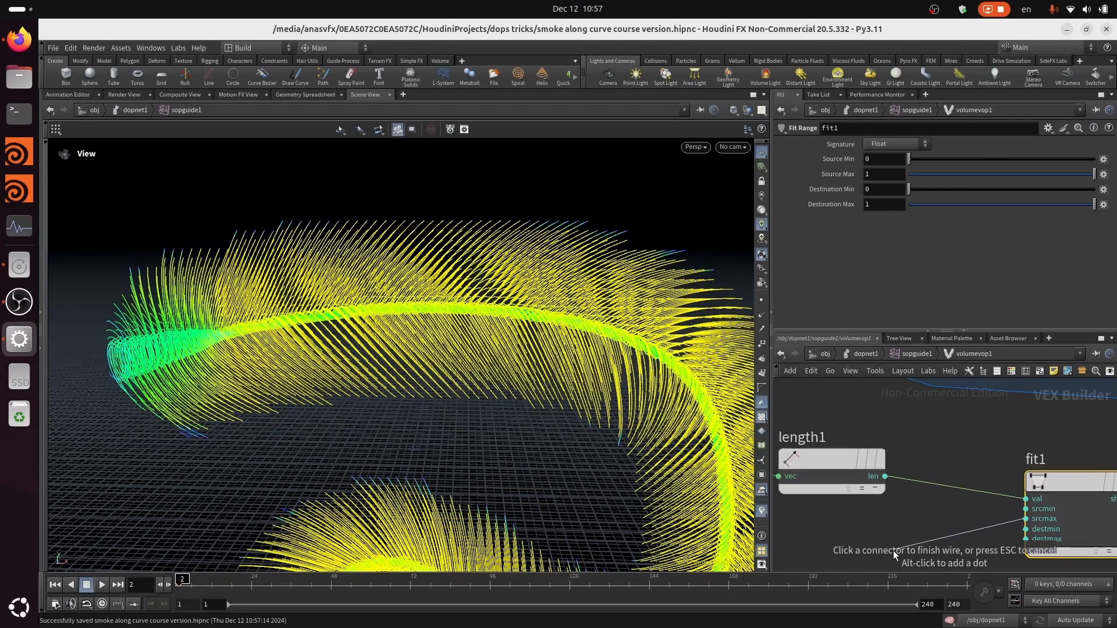
{"action": "scroll", "coordinate": [908, 523], "scroll_direction": "down", "scroll_amount": 5}
{"action": "middle_click_drag", "start_coordinate": [813, 528], "coordinate": [1036, 541]}
{"action": "middle_click_drag", "start_coordinate": [864, 489], "coordinate": [955, 459]}
{"action": "scroll", "coordinate": [955, 459], "scroll_direction": "down", "scroll_amount": 5}
{"action": "middle_click_drag", "start_coordinate": [874, 489], "coordinate": [1038, 526]}
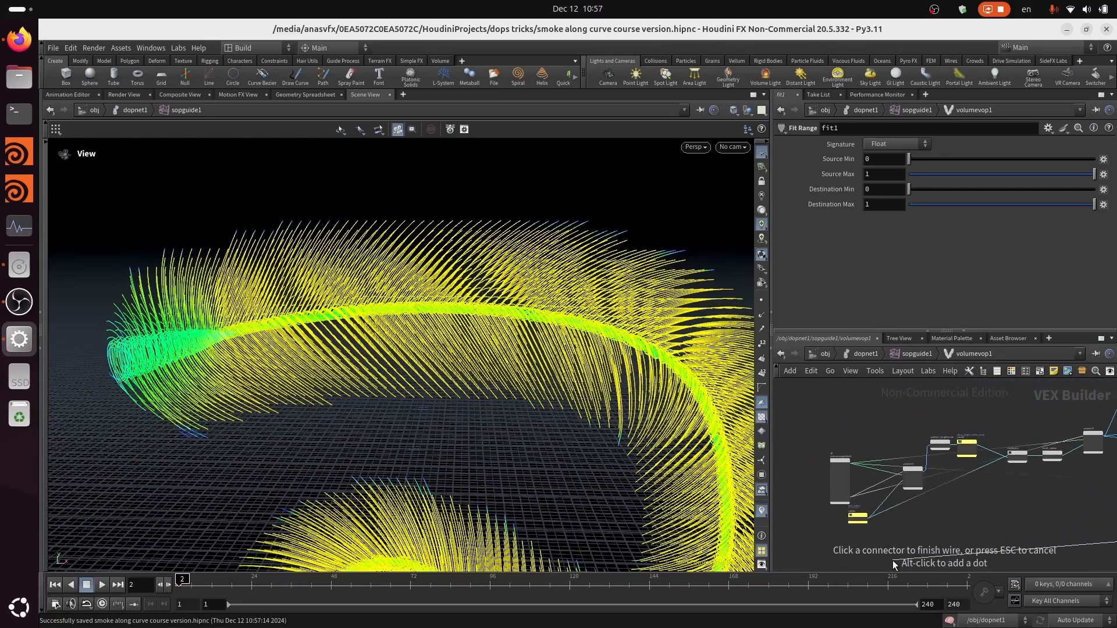
{"action": "scroll", "coordinate": [896, 562], "scroll_direction": "up", "scroll_amount": 5}
{"action": "middle_click_drag", "start_coordinate": [932, 513], "coordinate": [972, 528]}
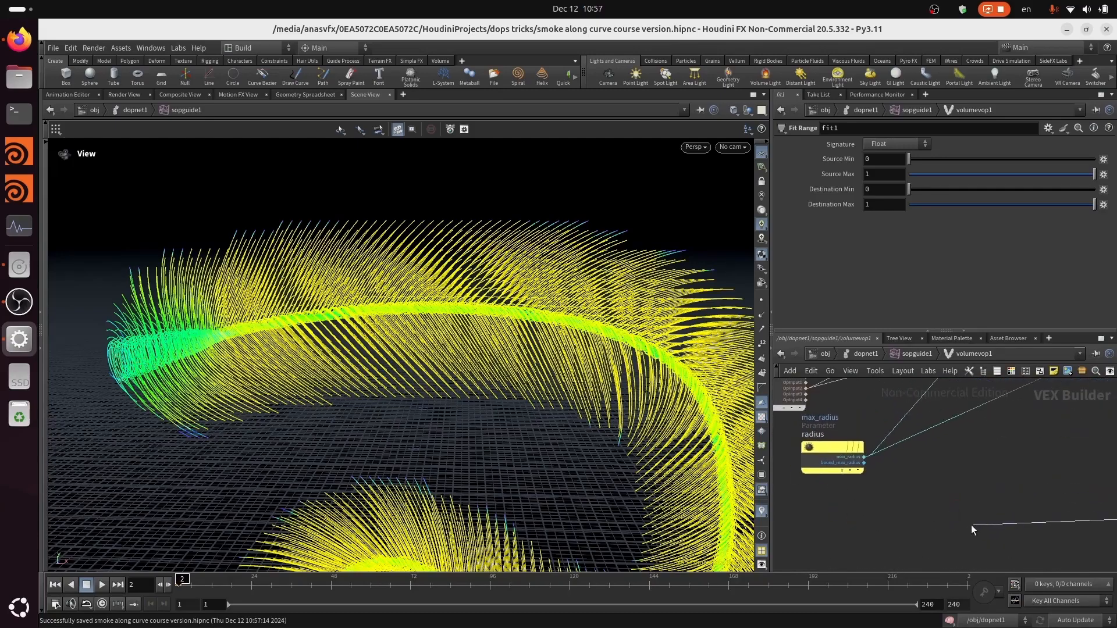
{"action": "left_click", "coordinate": [851, 448]}
{"action": "middle_click_drag", "start_coordinate": [1110, 506], "coordinate": [791, 534]}
{"action": "middle_click_drag", "start_coordinate": [1048, 508], "coordinate": [817, 450]}
{"action": "middle_click_drag", "start_coordinate": [1021, 477], "coordinate": [817, 497]}
{"action": "mouse_move", "coordinate": [1015, 478]}
{"action": "middle_mouse_down"}
{"action": "mouse_move", "coordinate": [975, 469]}
{"action": "mouse_move", "coordinate": [814, 490]}
{"action": "middle_mouse_up"}
{"action": "mouse_move", "coordinate": [1047, 472]}
{"action": "middle_mouse_down"}
{"action": "mouse_move", "coordinate": [1001, 473]}
{"action": "mouse_move", "coordinate": [881, 514]}
{"action": "middle_mouse_up"}
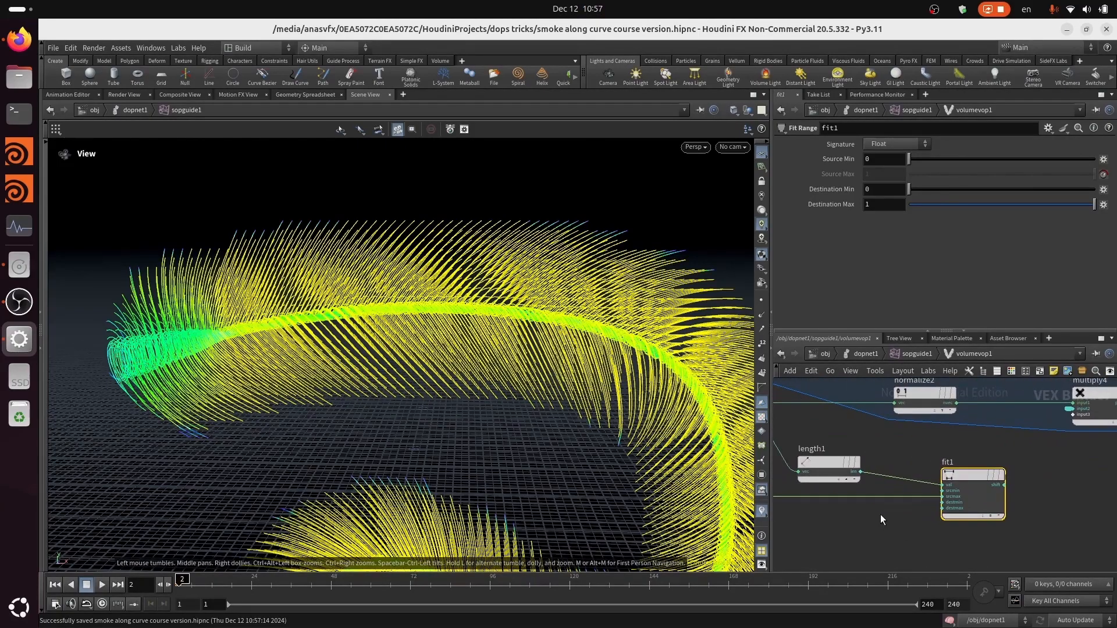
Inspect the velocity trails around the curve alongside fit1's connections, and save the scene.
{"action": "right_click_drag", "start_coordinate": [896, 526], "coordinate": [901, 503]}
{"action": "middle_click_drag", "start_coordinate": [900, 504], "coordinate": [921, 501]}
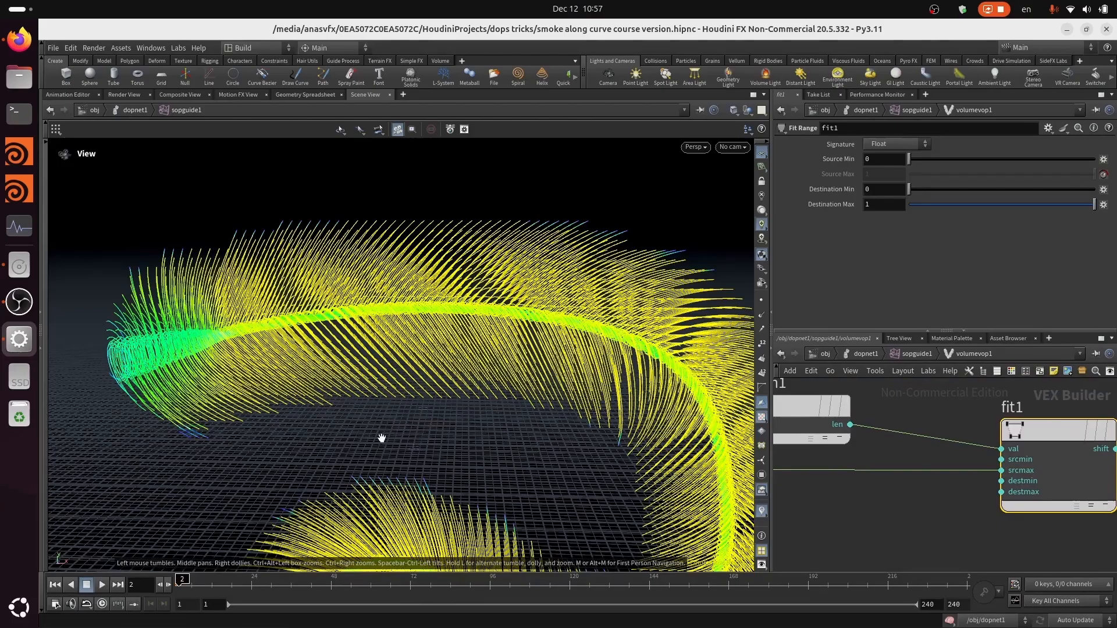
{"action": "right_click_drag", "start_coordinate": [397, 423], "coordinate": [456, 357]}
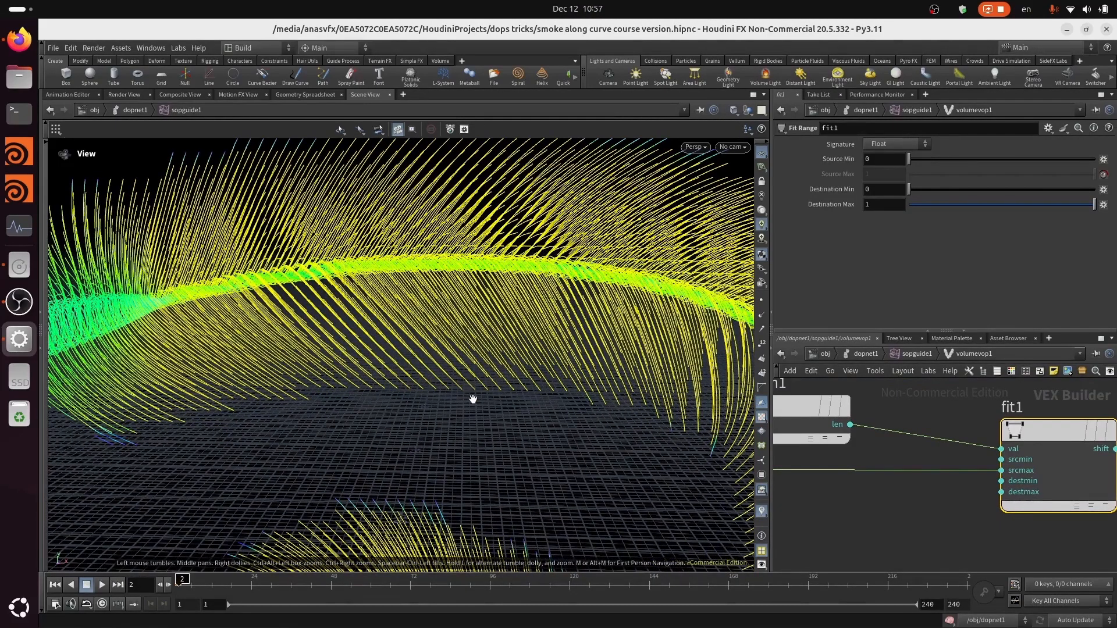
{"action": "right_click_drag", "start_coordinate": [478, 376], "coordinate": [501, 342]}
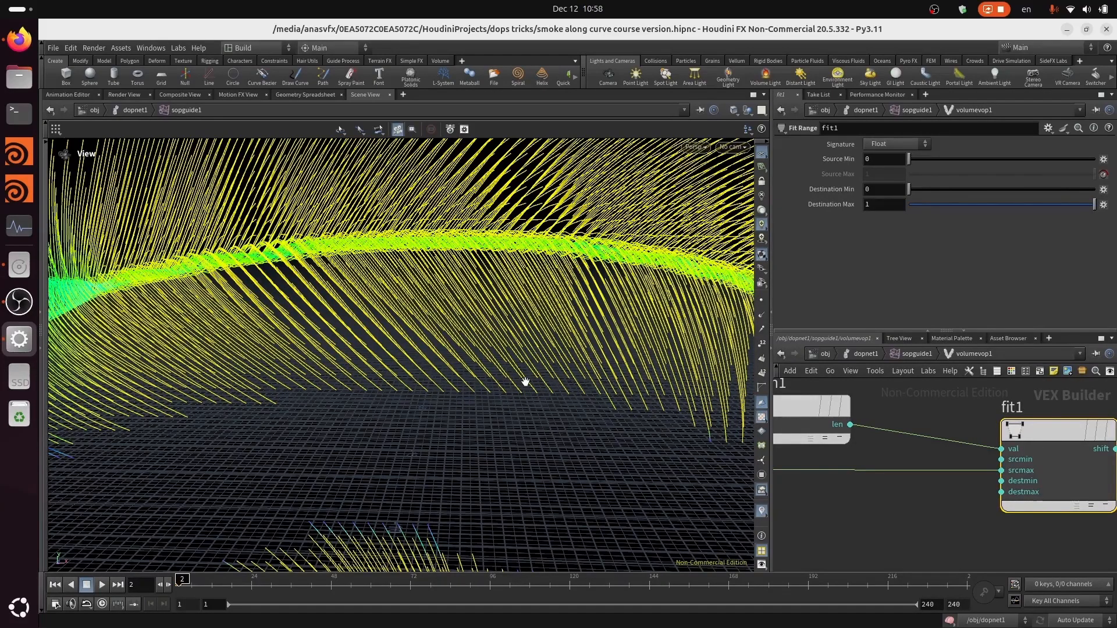
{"action": "scroll", "coordinate": [518, 396], "scroll_direction": "down", "scroll_amount": 1}
{"action": "middle_click_drag", "start_coordinate": [977, 521], "coordinate": [846, 535]}
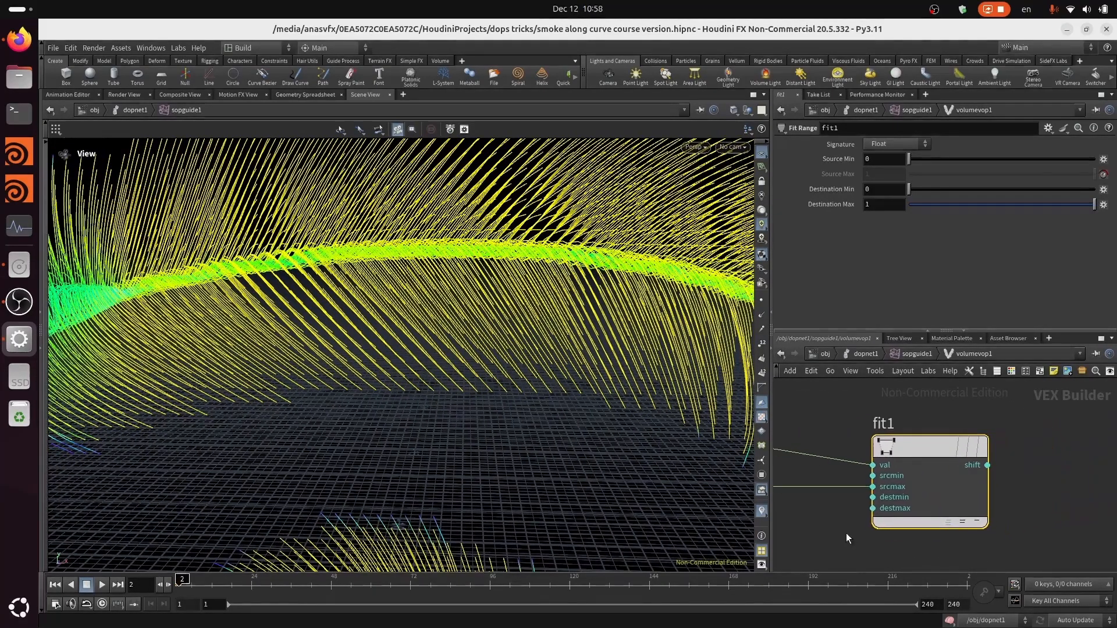
{"action": "middle_click_drag", "start_coordinate": [1035, 472], "coordinate": [955, 493]}
{"action": "key", "text": "ctrl+s"}
Move multiply4 farther away from normalize2 to make room after fit1.
{"action": "scroll", "coordinate": [996, 459], "scroll_direction": "down", "scroll_amount": 3}
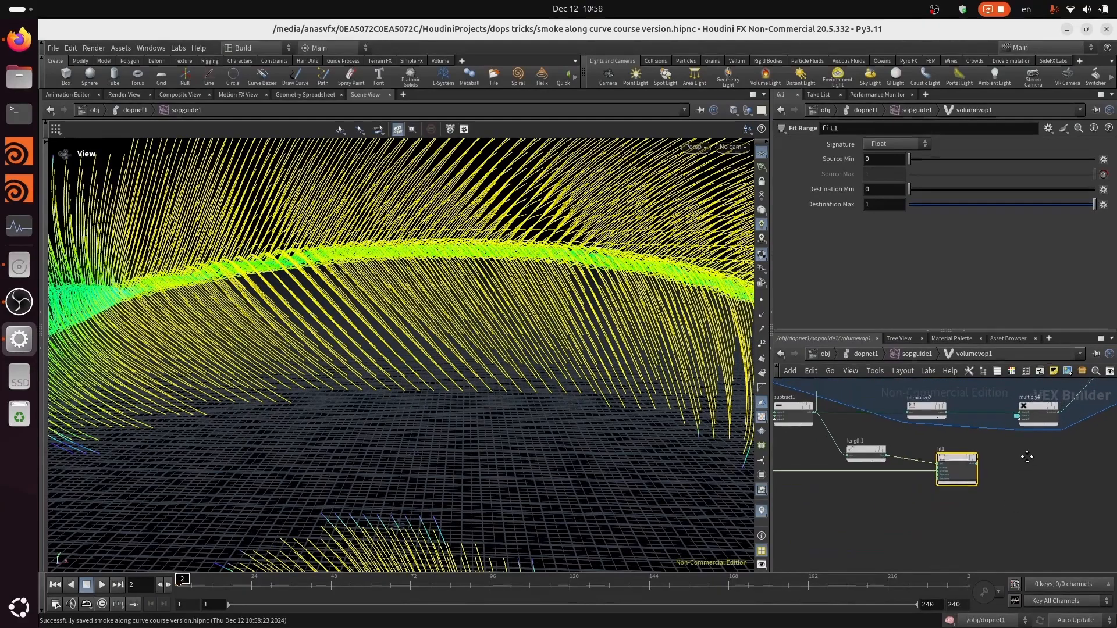
{"action": "middle_click_drag", "start_coordinate": [1025, 456], "coordinate": [952, 539]}
{"action": "scroll", "coordinate": [1013, 512], "scroll_direction": "down", "scroll_amount": 5}
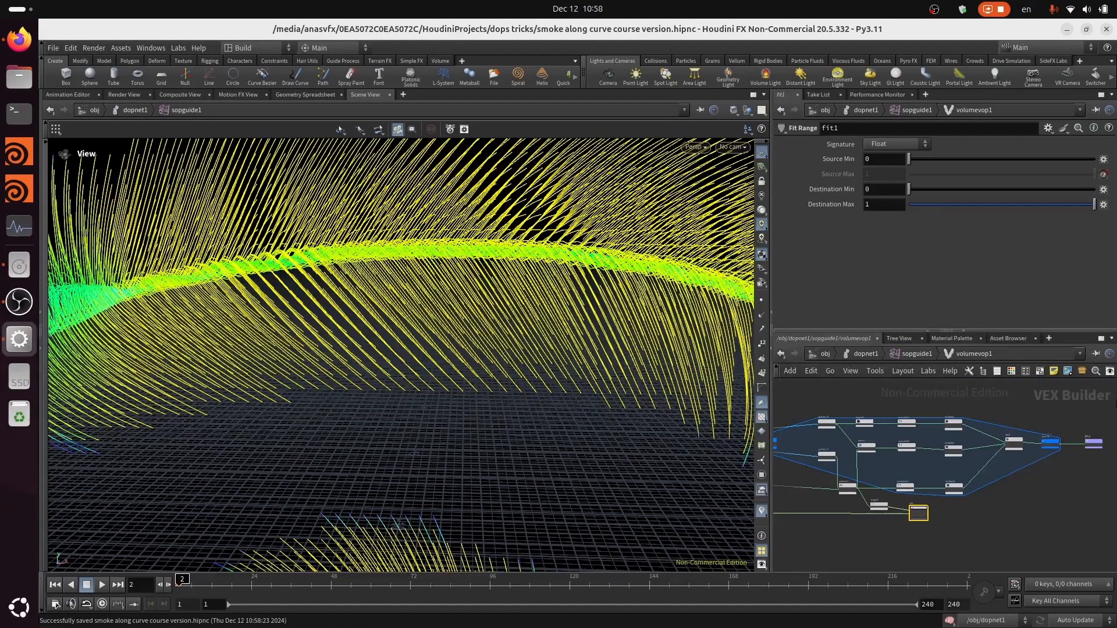
{"action": "left_click_drag", "start_coordinate": [1104, 407], "coordinate": [1035, 486]}
{"action": "left_click", "coordinate": [969, 525]}
Add a Ramp Parameter node and place it after fit1.
{"action": "scroll", "coordinate": [972, 511], "scroll_direction": "up", "scroll_amount": 5}
{"action": "key", "text": "Tab"}
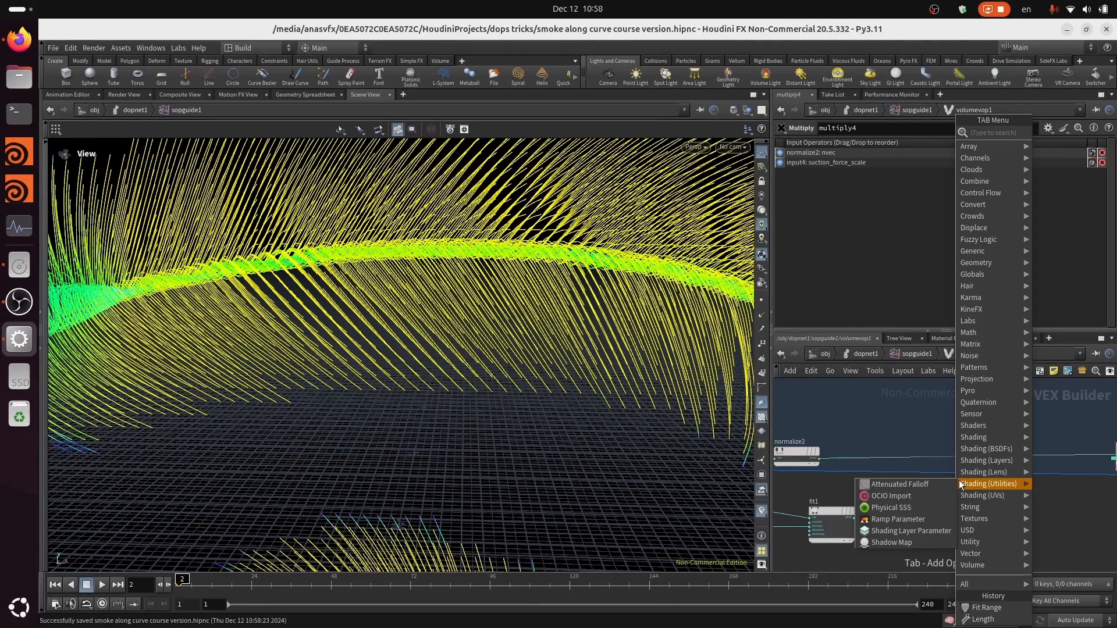
{"action": "type", "text": "ra"}
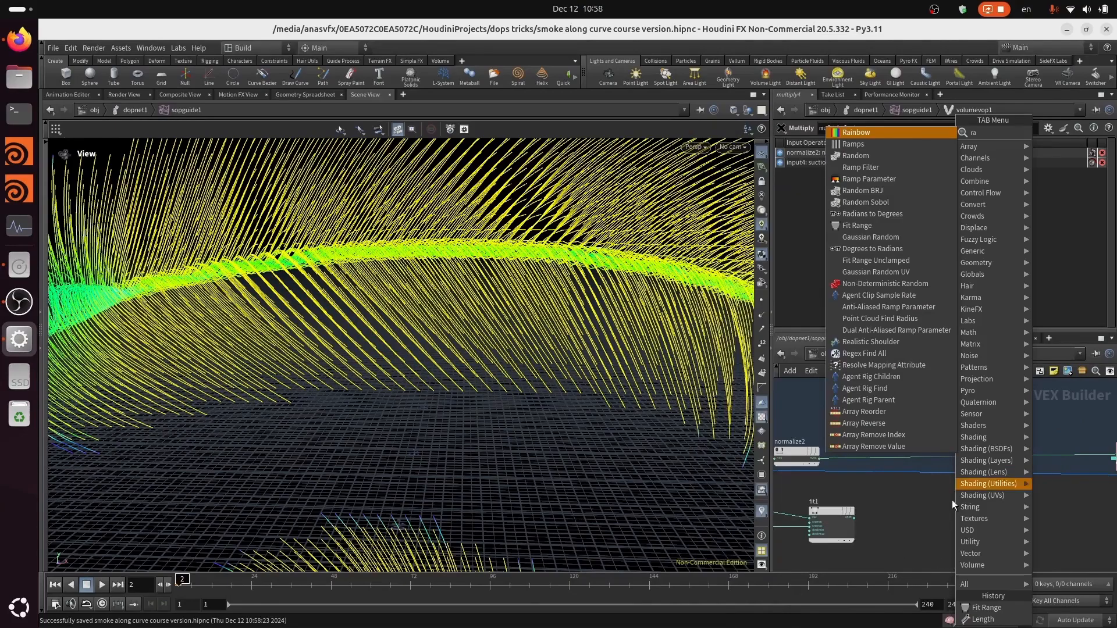
{"action": "left_click", "coordinate": [872, 179]}
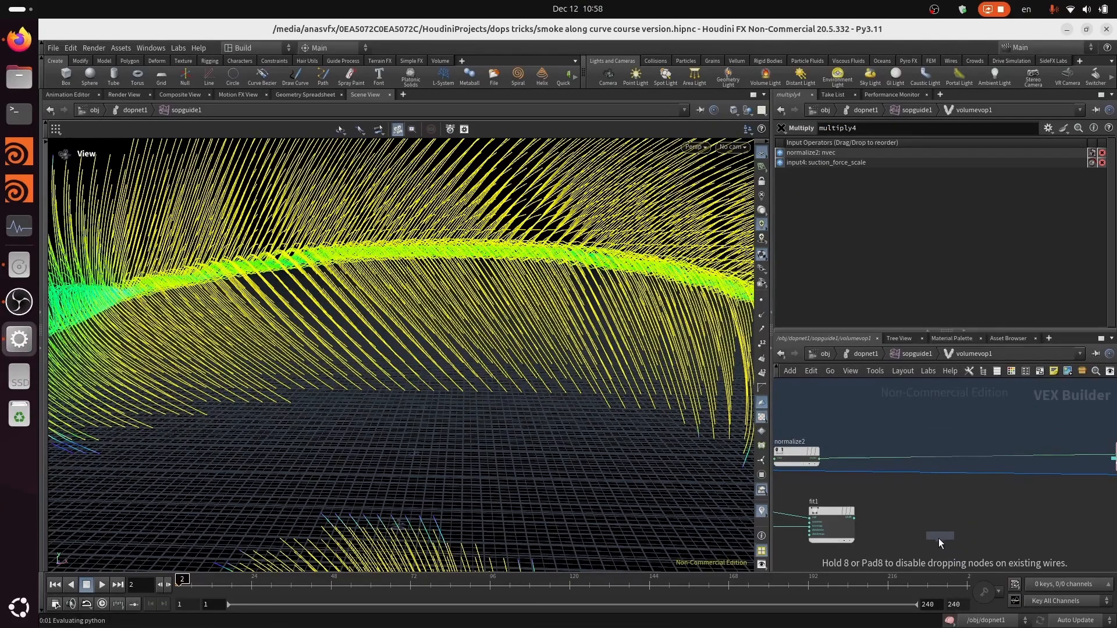
{"action": "scroll", "coordinate": [881, 531], "scroll_direction": "up", "scroll_amount": 3}
{"action": "scroll", "coordinate": [915, 495], "scroll_direction": "up", "scroll_amount": 1}
{"action": "middle_click_drag", "start_coordinate": [908, 510], "coordinate": [1007, 516]}
{"action": "scroll", "coordinate": [1037, 528], "scroll_direction": "down", "scroll_amount": 2}
{"action": "scroll", "coordinate": [1048, 534], "scroll_direction": "up", "scroll_amount": 1}
{"action": "left_click_drag", "start_coordinate": [1070, 521], "coordinate": [1051, 511]}
Name the ramp parameter suction_force_from_curve_ramp and label it Suction Force From Curve Ramp.
{"action": "double_click", "coordinate": [875, 143]}
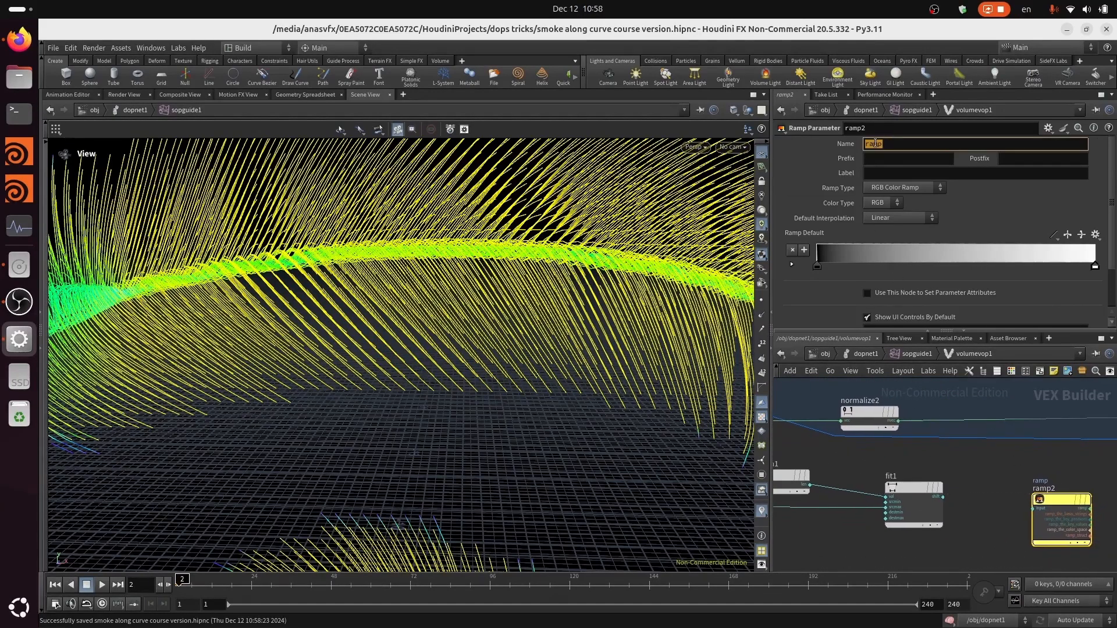
{"action": "type", "text": "sult"}
{"action": "key", "text": "Tab"}
{"action": "key", "text": "Tab"}
{"action": "key", "text": "Tab"}
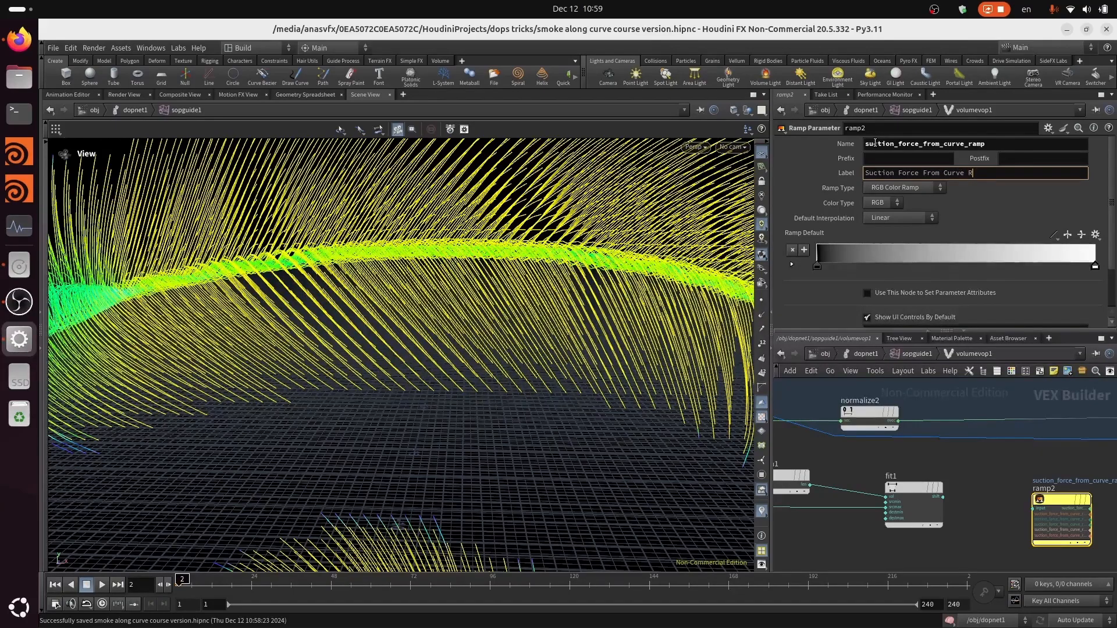
{"action": "key", "text": "Return"}
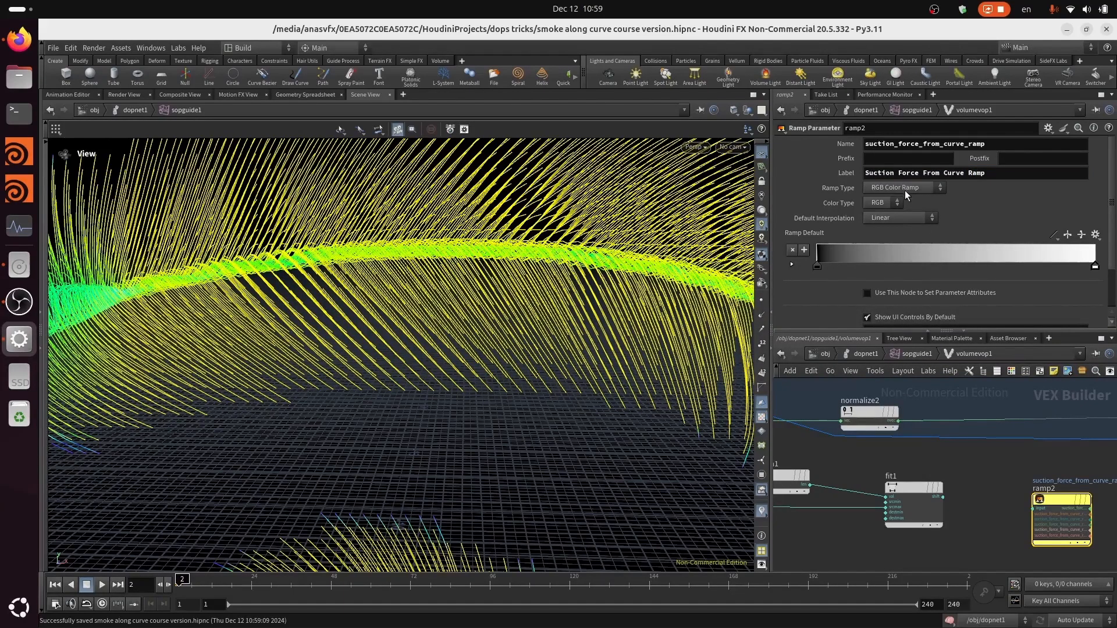
Set ramp2's type to Spline Ramp (float), raise its first point to make the ramp flat at maximum, and save the scene.
{"action": "left_click", "coordinate": [905, 191]}
{"action": "left_click", "coordinate": [908, 212]}
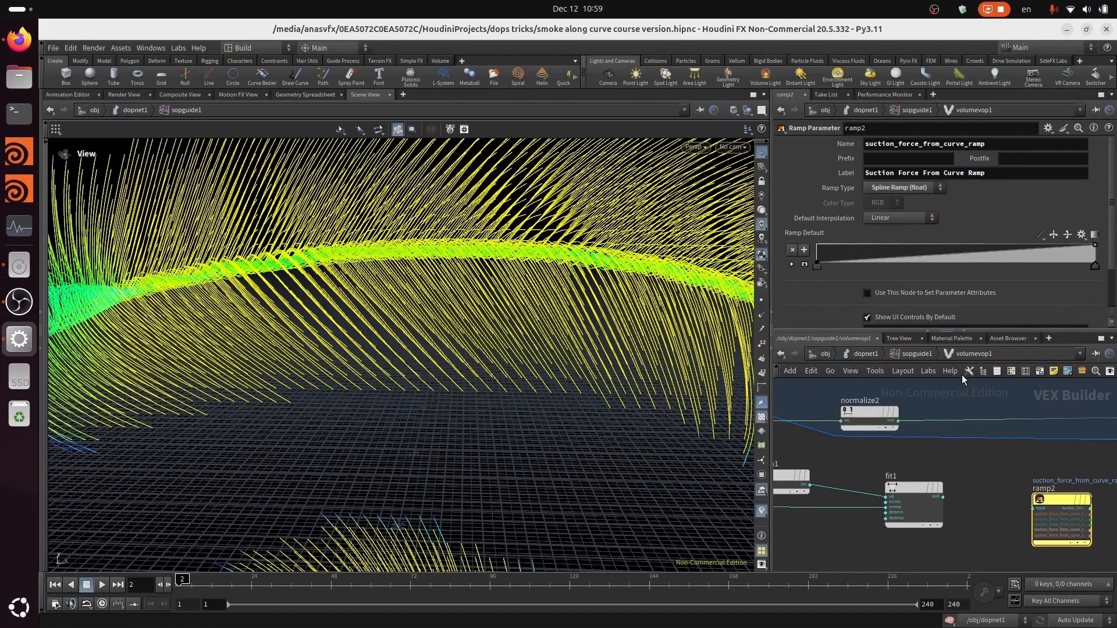
{"action": "left_click_drag", "start_coordinate": [818, 264], "coordinate": [818, 245]}
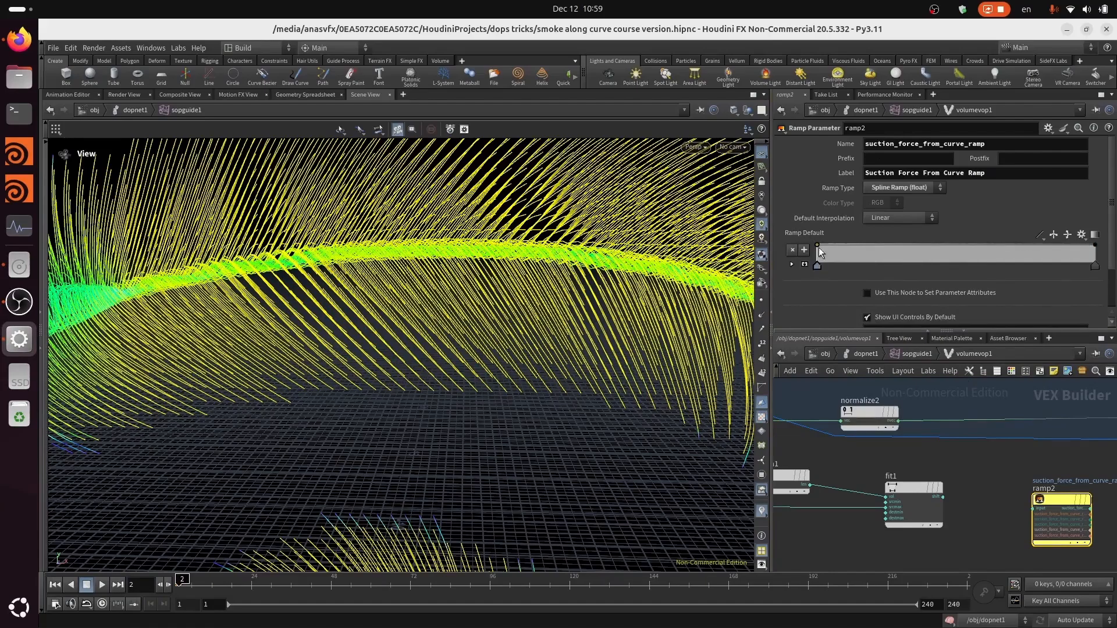
{"action": "key", "text": "ctrl+s"}
Wire fit1's output into the input of ramp2 and ramp2's output into the next free input of multiply4.
{"action": "middle_click_drag", "start_coordinate": [953, 496], "coordinate": [912, 491]}
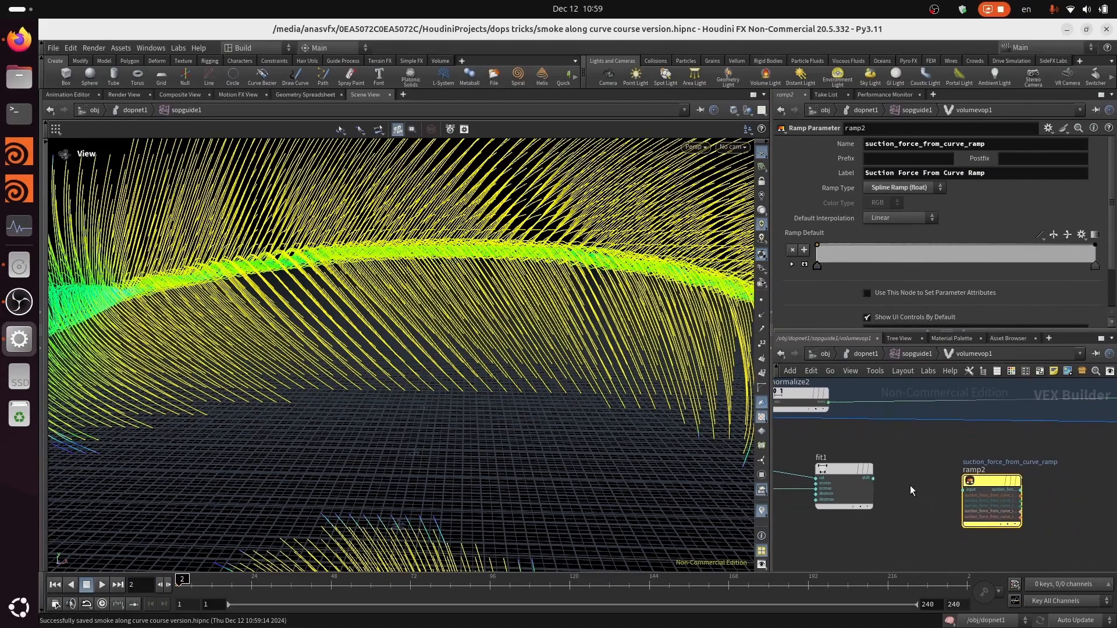
{"action": "left_click", "coordinate": [964, 490]}
{"action": "left_click", "coordinate": [875, 491]}
{"action": "middle_click_drag", "start_coordinate": [1089, 462], "coordinate": [943, 485]}
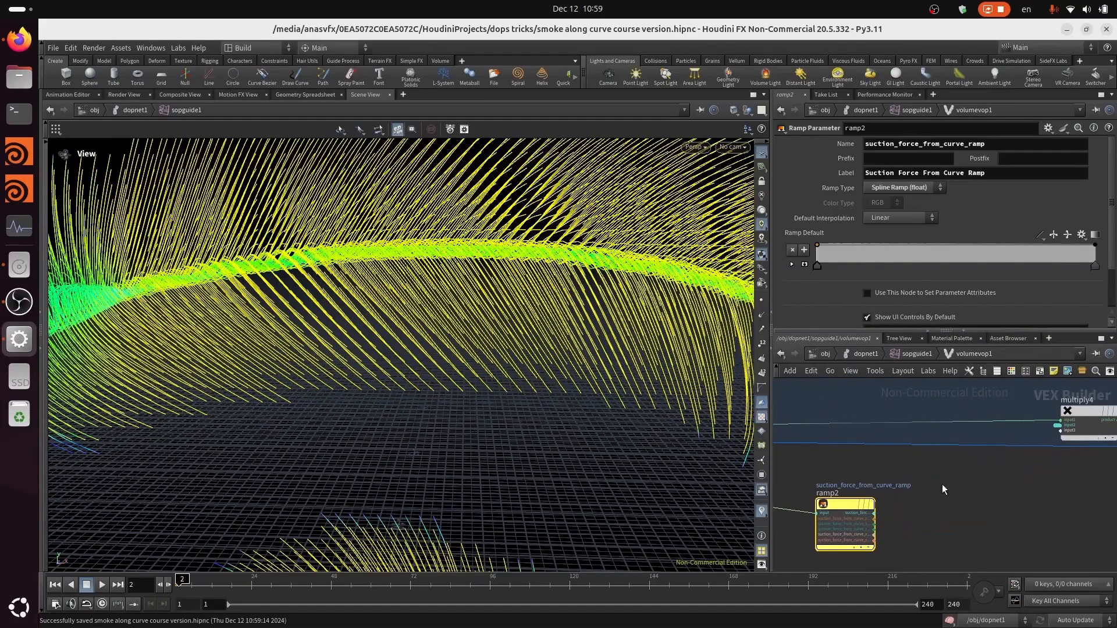
{"action": "left_click", "coordinate": [874, 513]}
{"action": "left_click", "coordinate": [1061, 432]}
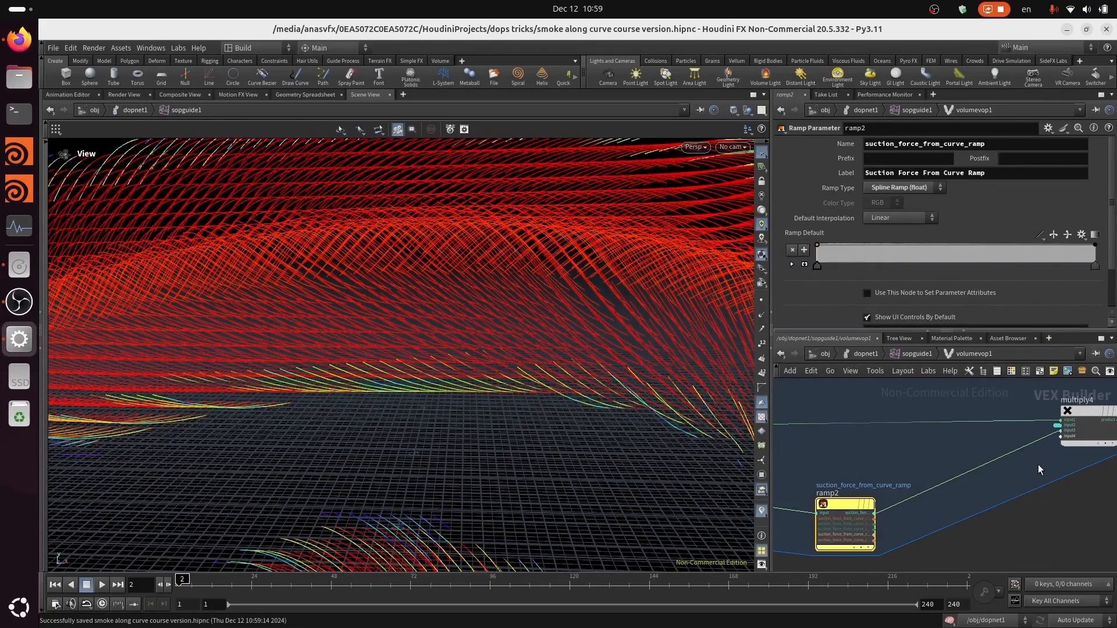
Go back up to sopguide1 and set the first point of volumevop1's Suction Force From Curve Ramp to value 1.
{"action": "middle_click_drag", "start_coordinate": [991, 497], "coordinate": [1026, 476]}
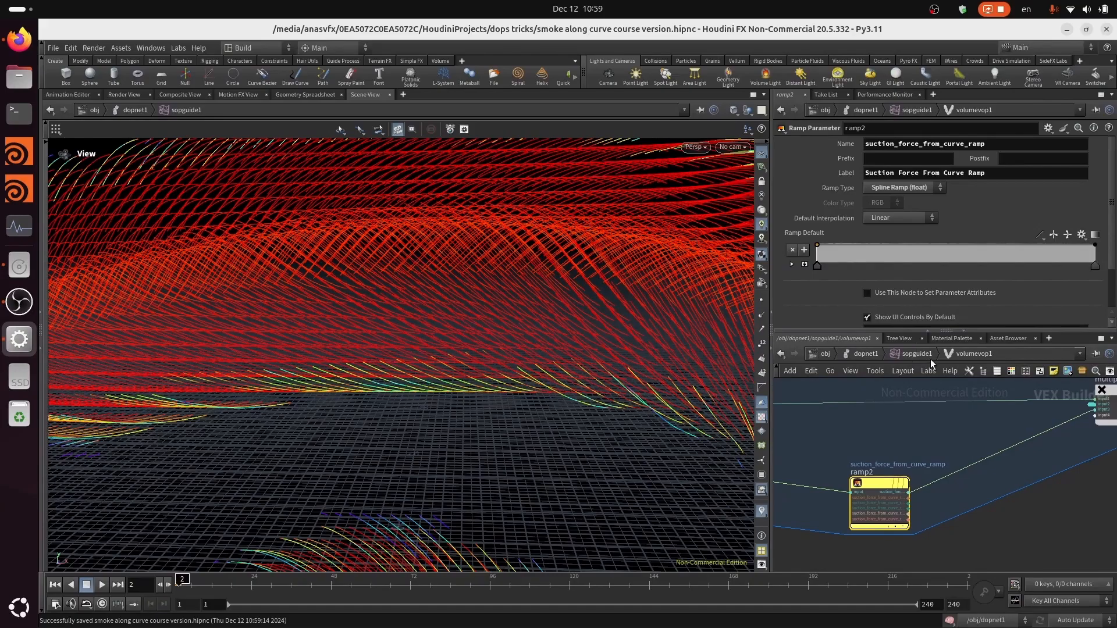
{"action": "left_click", "coordinate": [917, 354]}
{"action": "scroll", "coordinate": [1042, 311], "scroll_direction": "down", "scroll_amount": 2}
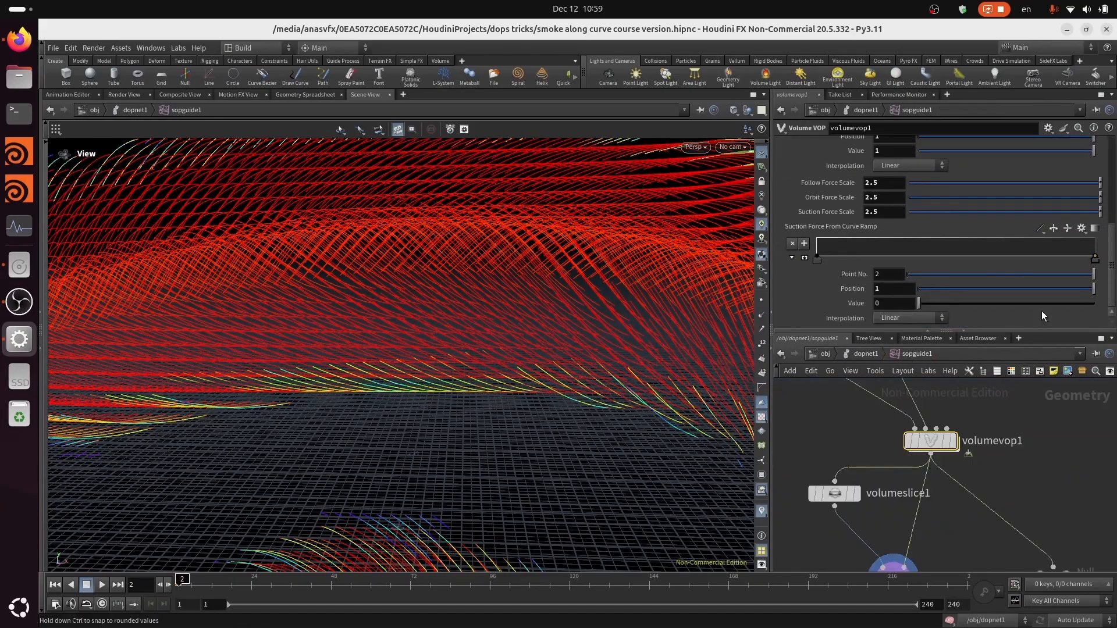
{"action": "left_click", "coordinate": [815, 258]}
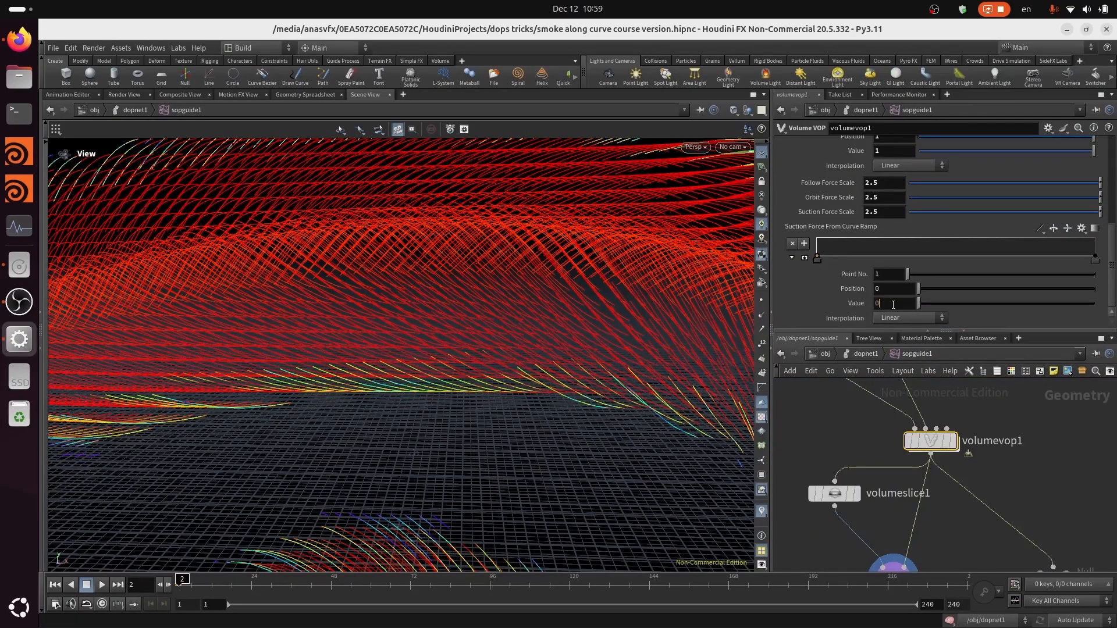
{"action": "double_click", "coordinate": [893, 305]}
{"action": "type", "text": "1"}
{"action": "key", "text": "Return"}
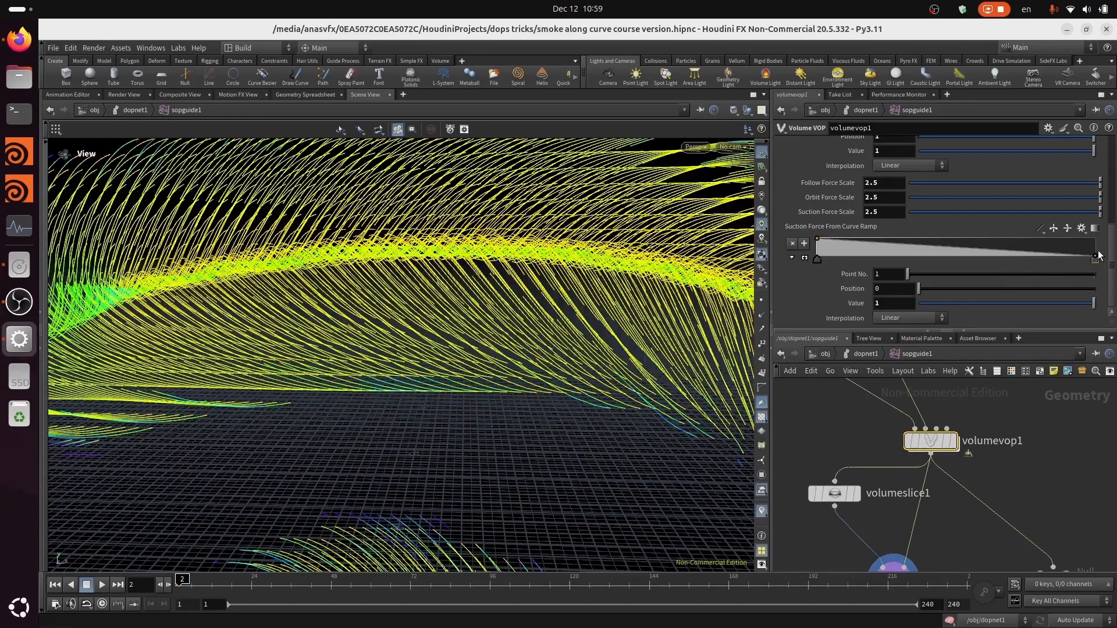
Set the last point of the Suction Force From Curve Ramp to value 1, reopen volumevop1's network and save the scene.
{"action": "left_click", "coordinate": [1096, 256]}
{"action": "left_click", "coordinate": [891, 304]}
{"action": "type", "text": "1"}
{"action": "key", "text": "Return"}
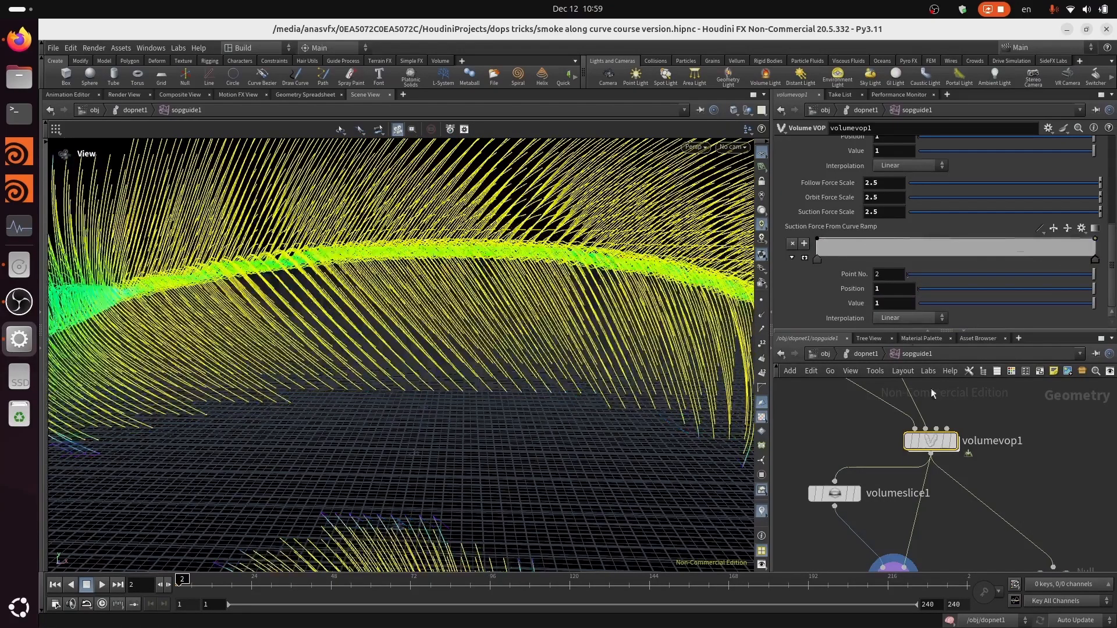
{"action": "double_click", "coordinate": [931, 442]}
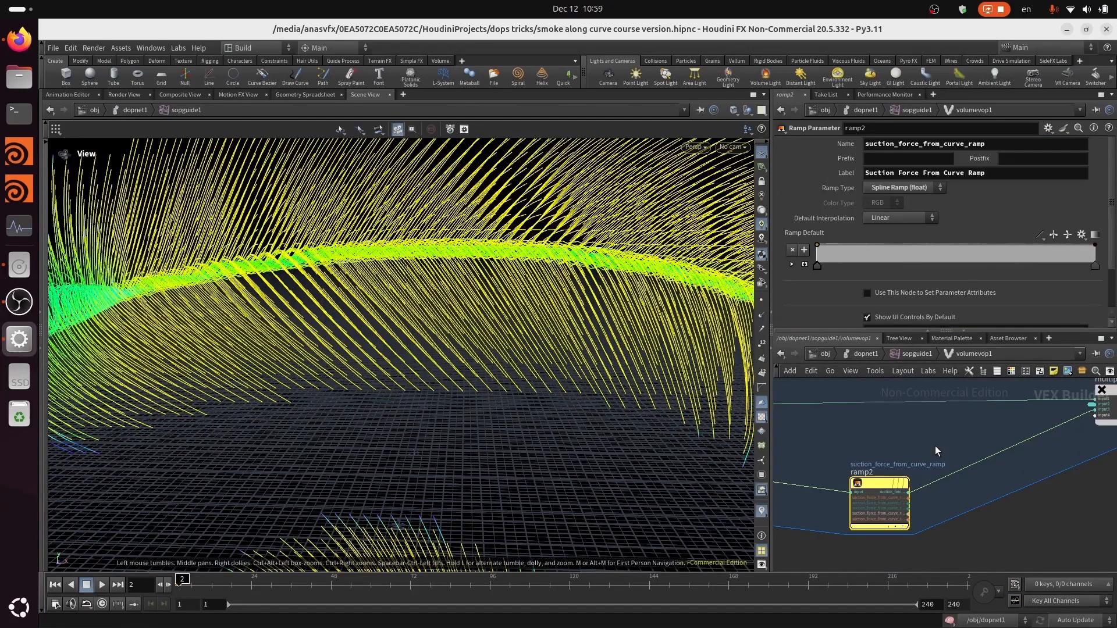
{"action": "key", "text": "ctrl+s"}
Add another Ramp Parameter node above ramp2, between the normalize3 and normalize2 branches.
{"action": "scroll", "coordinate": [951, 441], "scroll_direction": "down", "scroll_amount": 3}
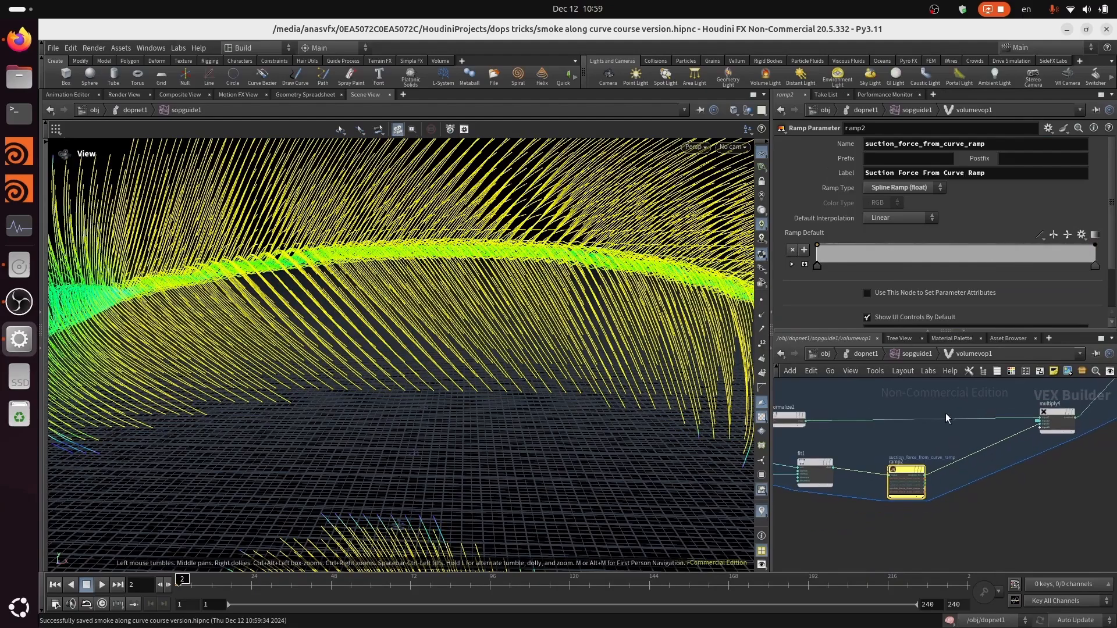
{"action": "middle_click_drag", "start_coordinate": [948, 417], "coordinate": [976, 488]}
{"action": "key", "text": "Tab"}
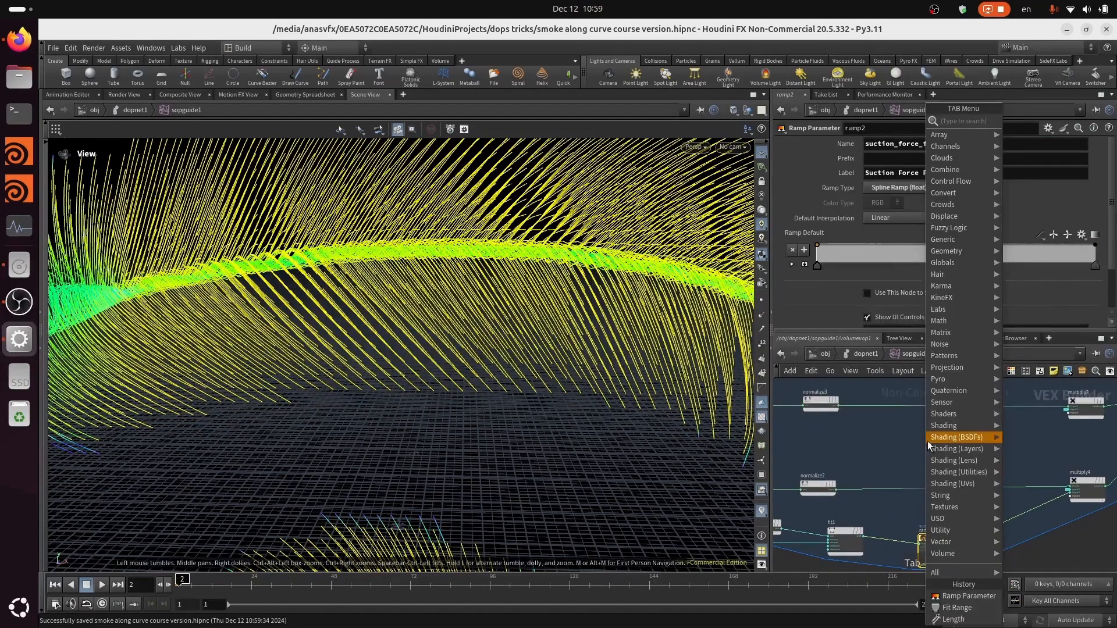
{"action": "key", "text": "Escape"}
{"action": "key", "text": "Tab"}
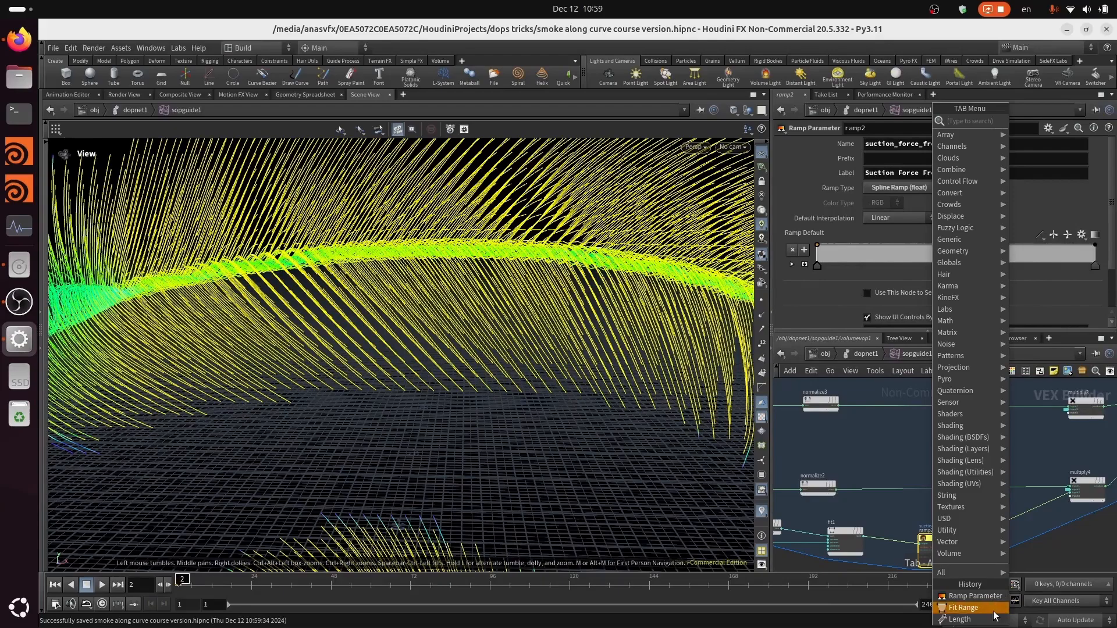
{"action": "left_click", "coordinate": [975, 596]}
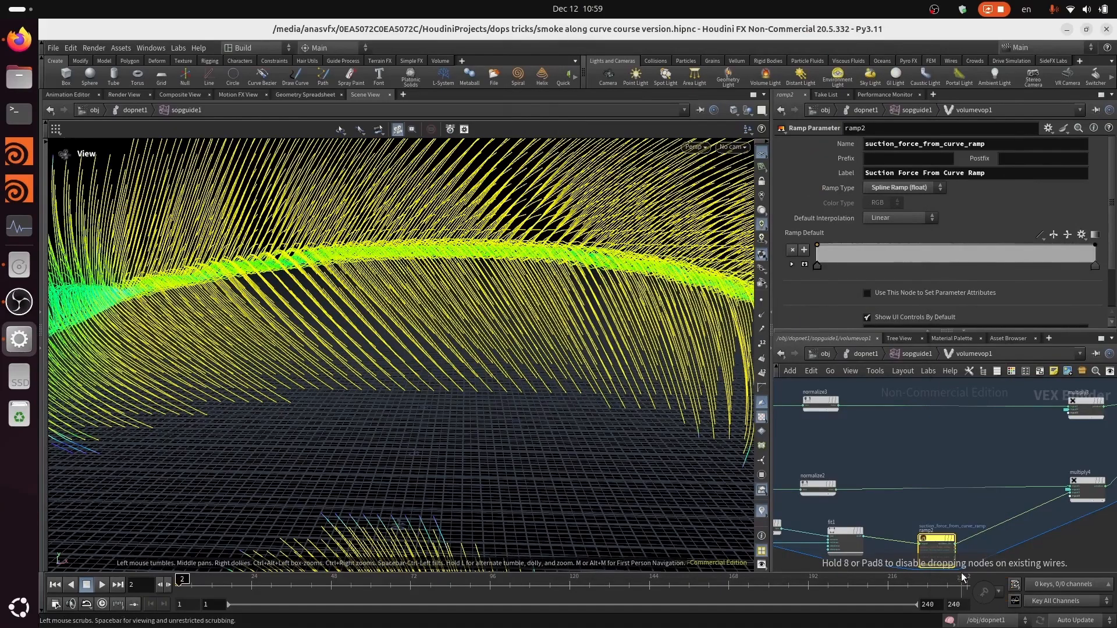
{"action": "left_click", "coordinate": [935, 431]}
Wire fit1's output into the input of ramp3.
{"action": "middle_click_drag", "start_coordinate": [866, 450], "coordinate": [948, 437]}
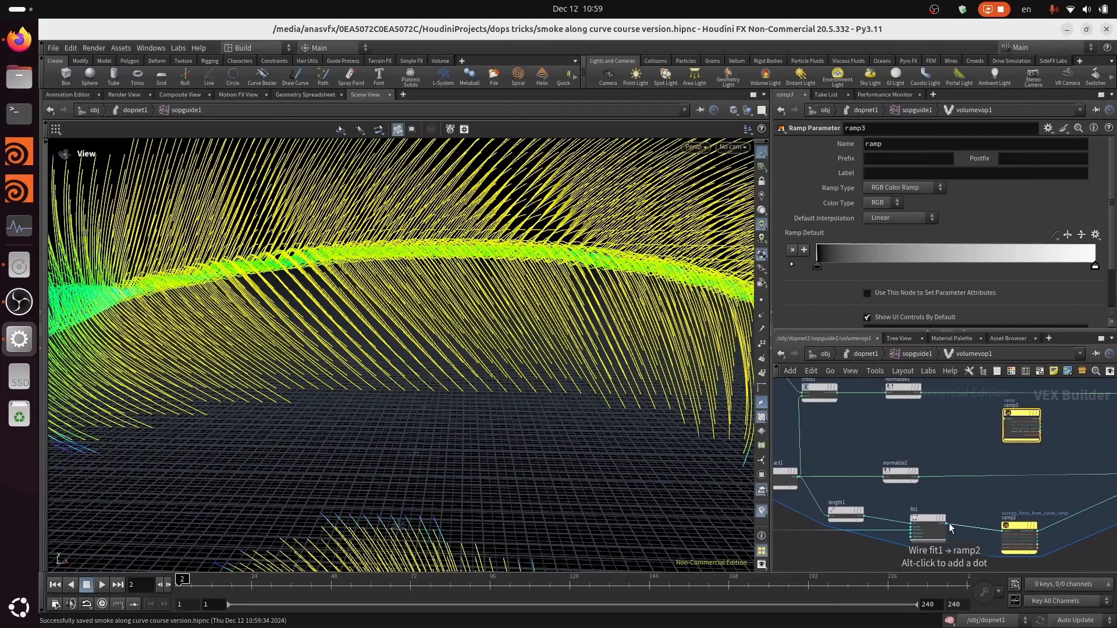
{"action": "scroll", "coordinate": [947, 528], "scroll_direction": "up", "scroll_amount": 1}
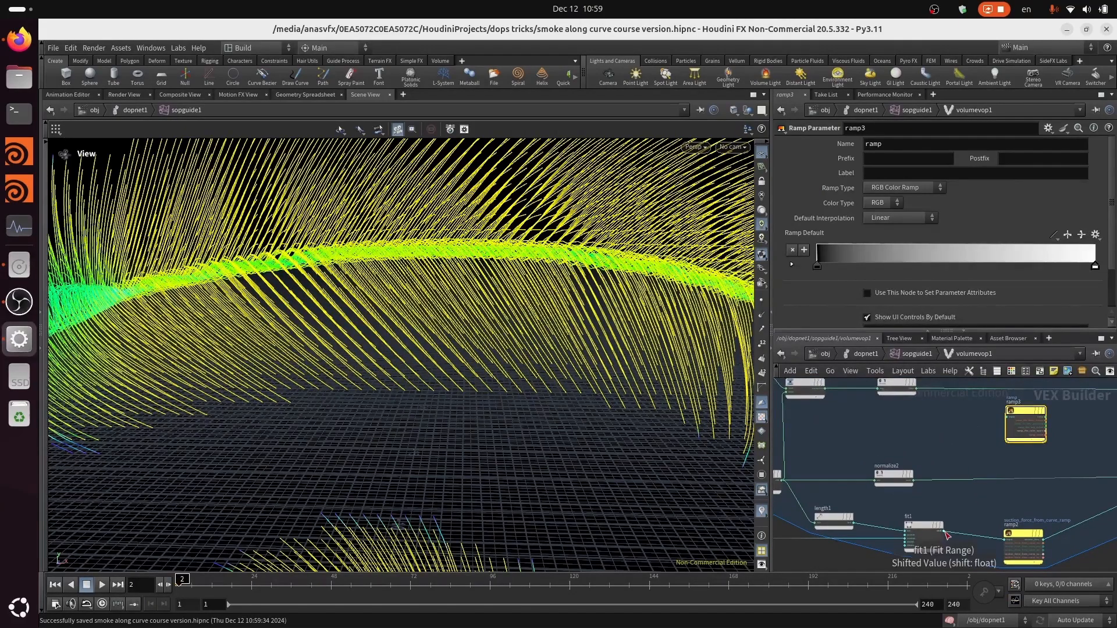
{"action": "scroll", "coordinate": [945, 530], "scroll_direction": "up", "scroll_amount": 1}
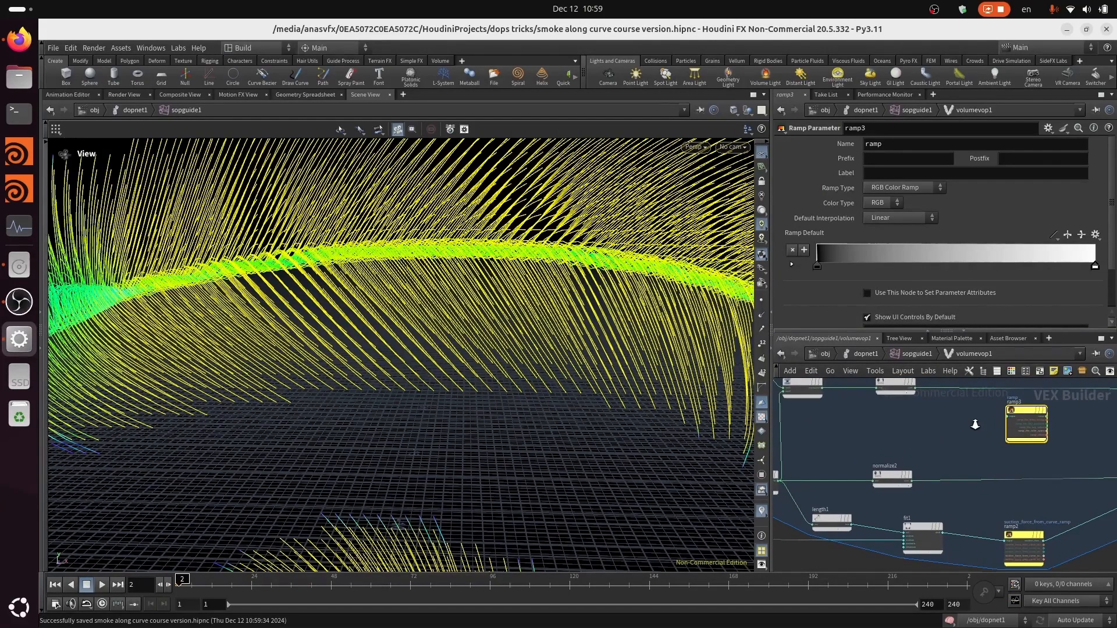
{"action": "left_click", "coordinate": [940, 537]}
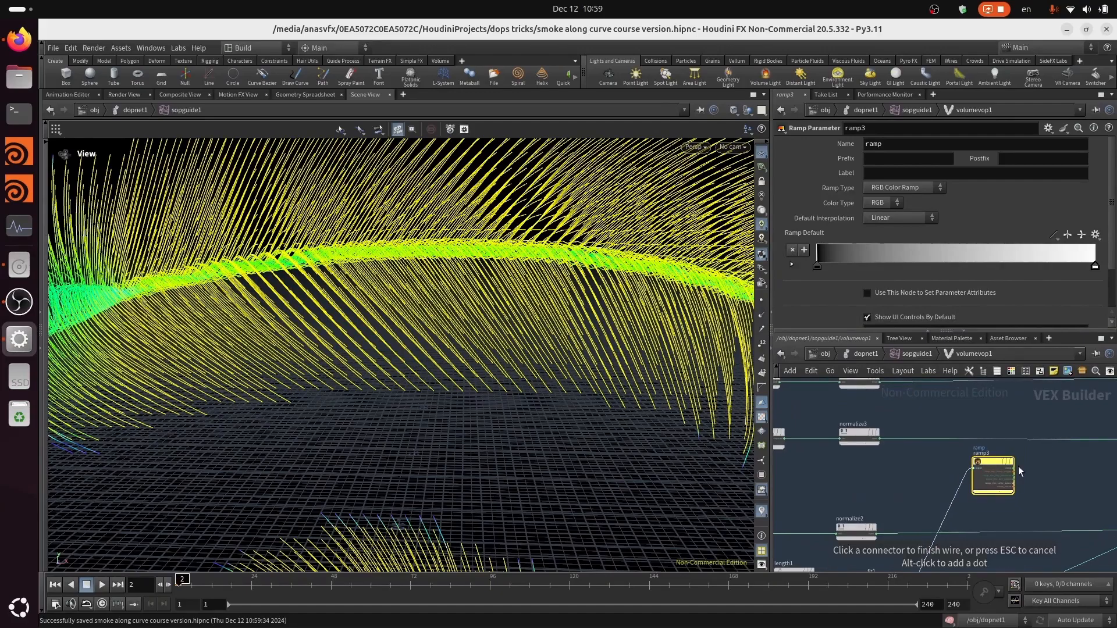
{"action": "left_click", "coordinate": [1019, 472]}
Name ramp3's parameter orbit_force_from_curve_ramp and label it Orbit Force From Curve Ramp.
{"action": "scroll", "coordinate": [1021, 474], "scroll_direction": "up", "scroll_amount": 3}
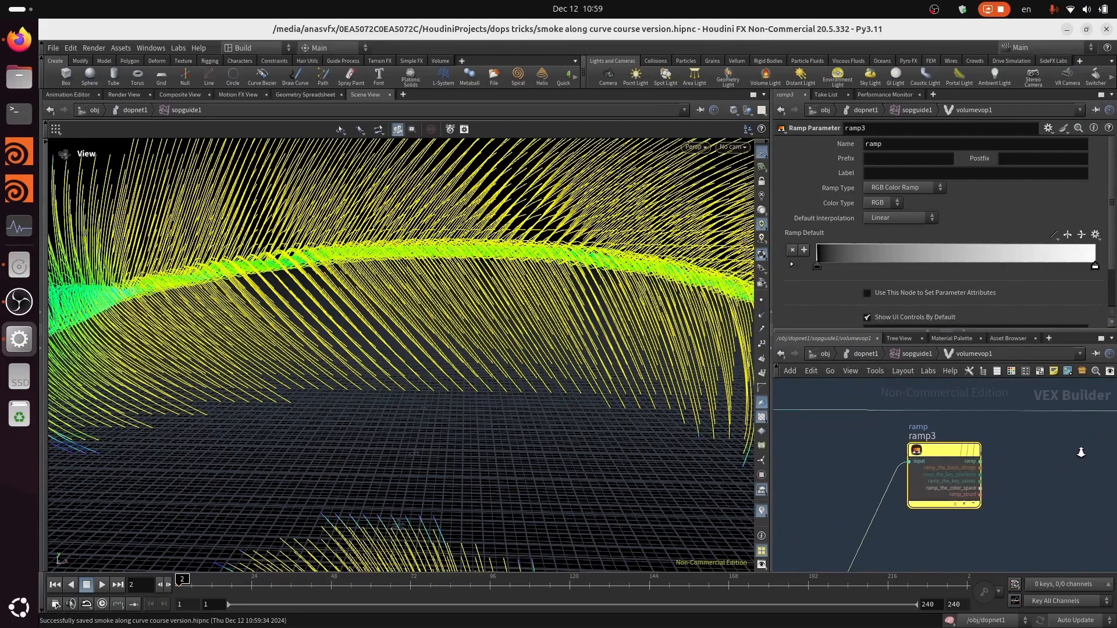
{"action": "left_click", "coordinate": [897, 154]}
{"action": "left_click", "coordinate": [902, 145]}
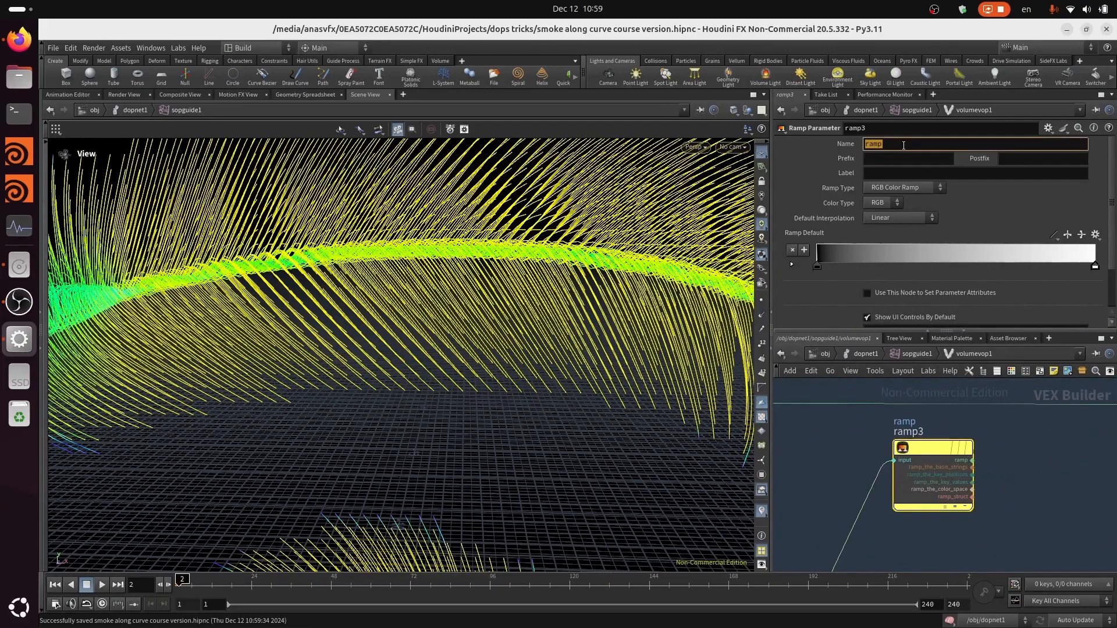
{"action": "type", "text": "suction_force_from_curve_"}
{"action": "key", "text": "Return"}
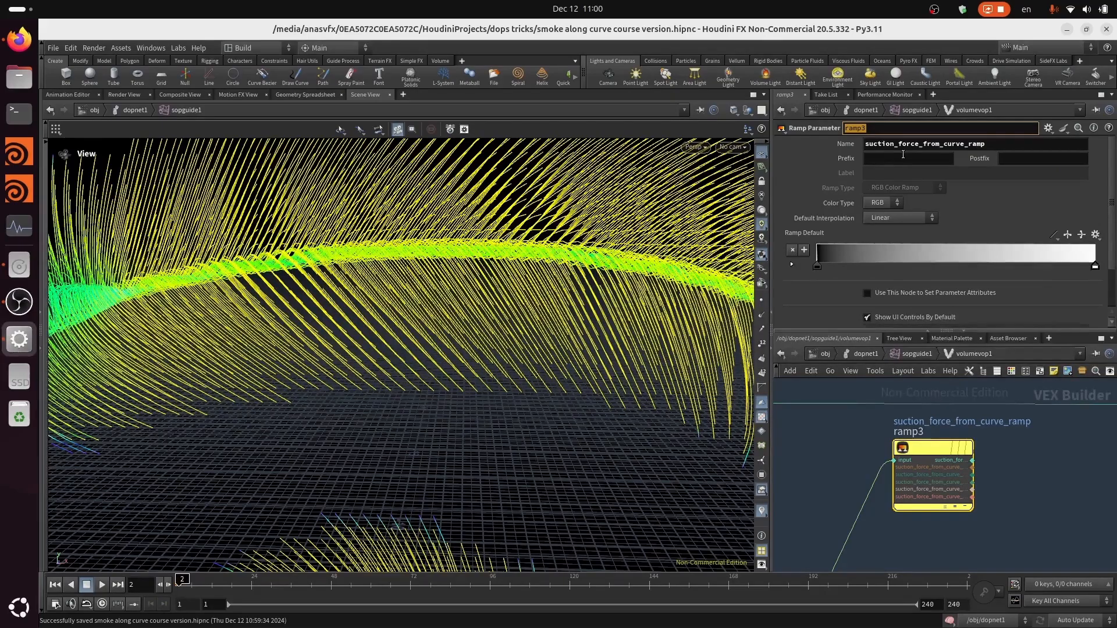
{"action": "left_click_drag", "start_coordinate": [899, 143], "coordinate": [801, 169]}
{"action": "type", "text": "orbit_"}
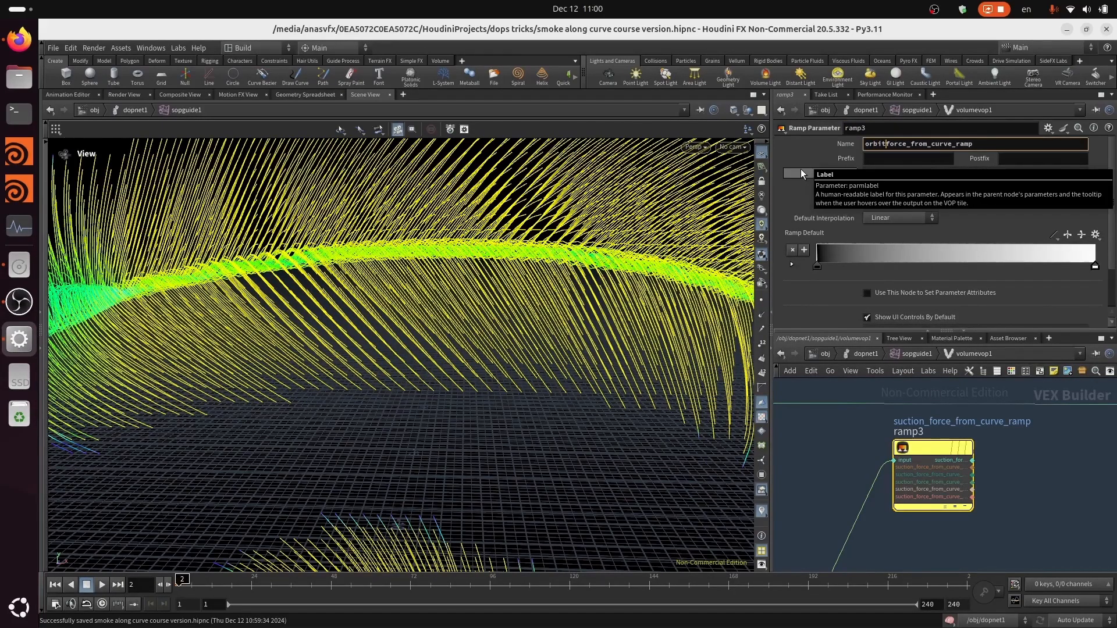
{"action": "key", "text": "Return"}
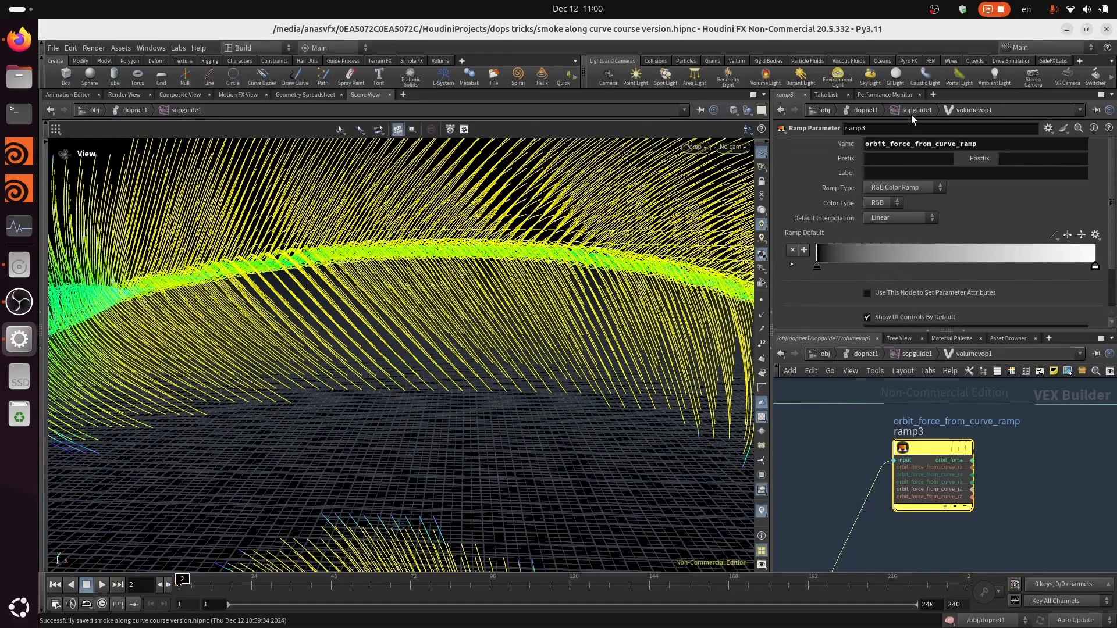
{"action": "left_click", "coordinate": [923, 175]}
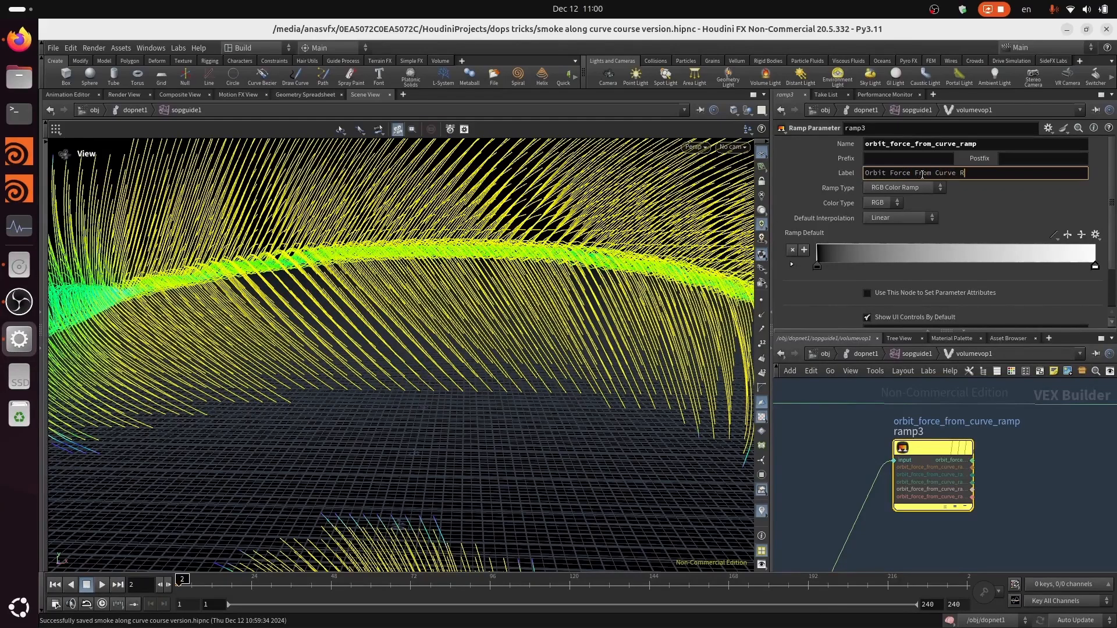
{"action": "key", "text": "Return"}
Set ramp3's type to Spline Ramp (float) and raise its first point to make the default ramp flat at maximum.
{"action": "left_click", "coordinate": [902, 187]}
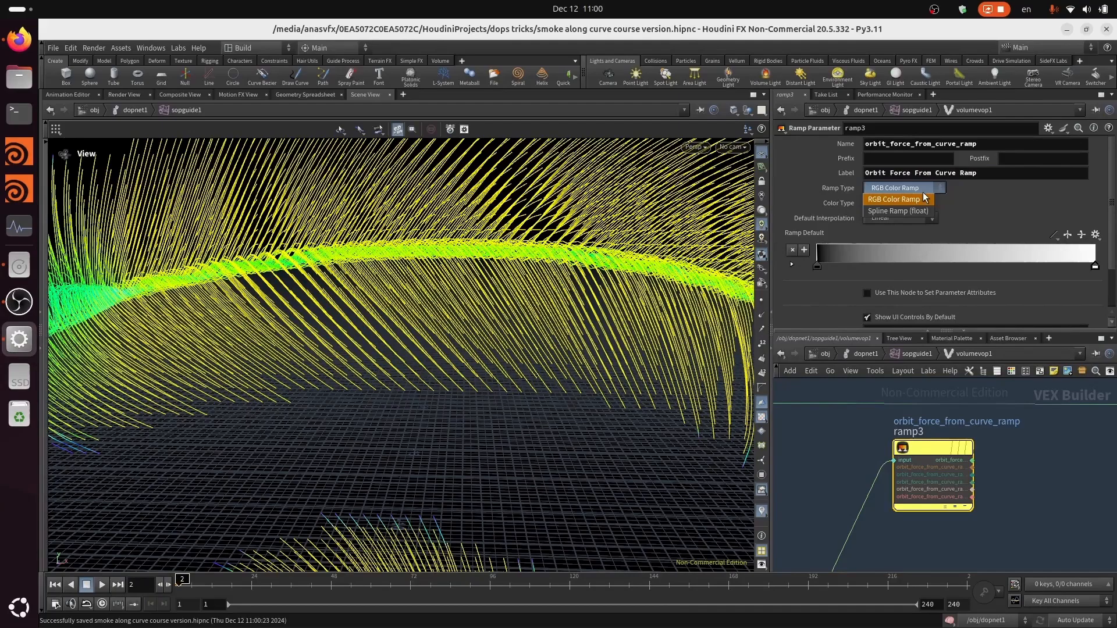
{"action": "left_click", "coordinate": [913, 210]}
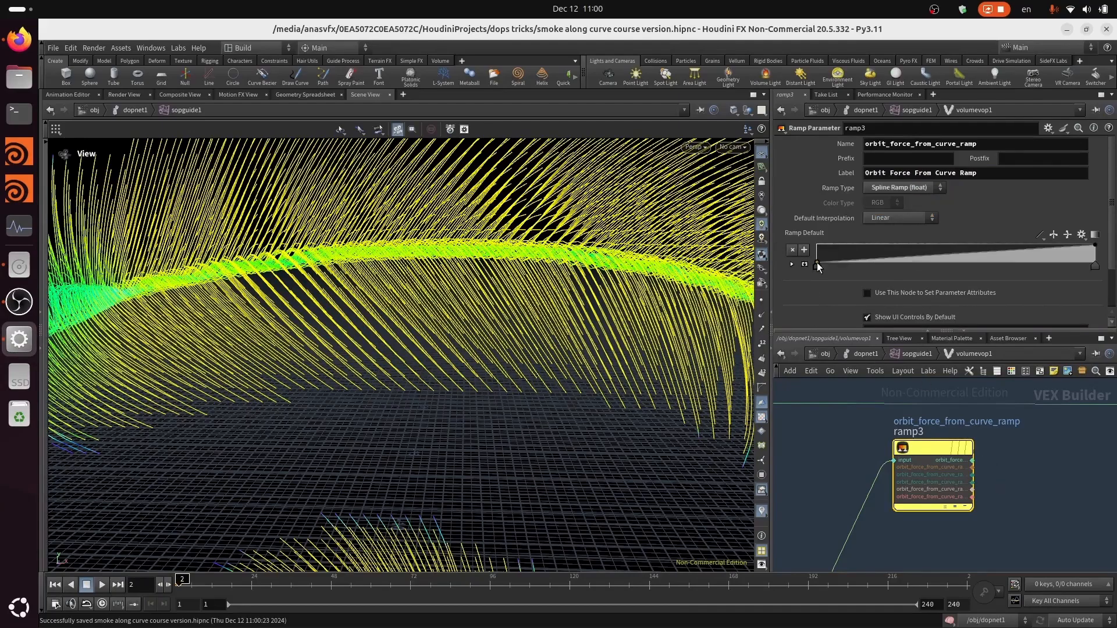
{"action": "left_click_drag", "start_coordinate": [817, 265], "coordinate": [817, 245]}
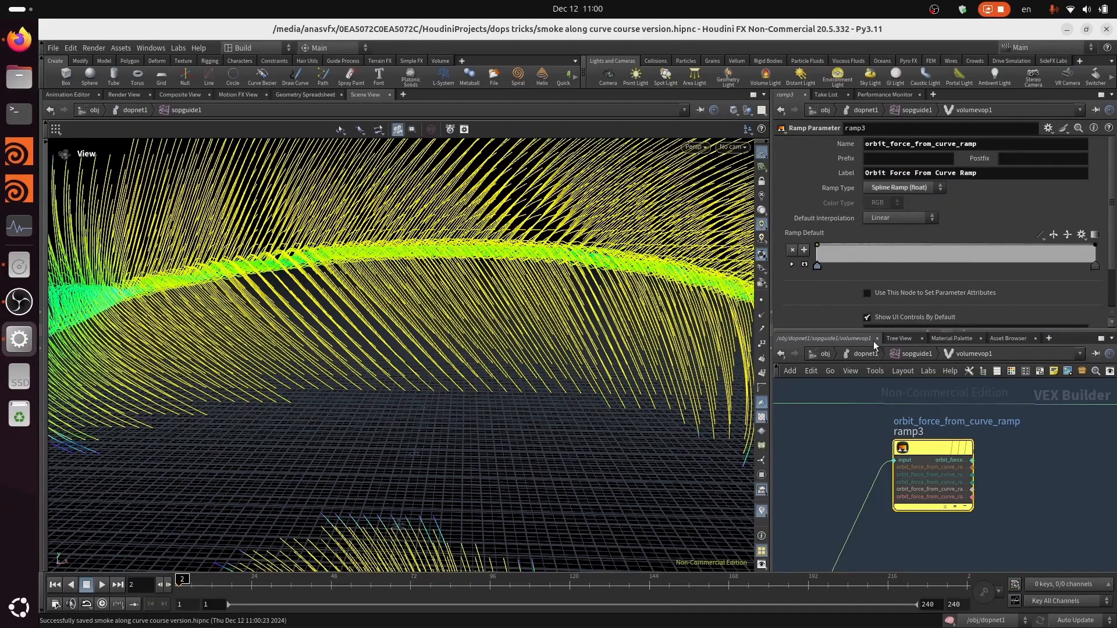
On volumevop1 in sopguide1, raise both points of the Orbit Force From Curve Ramp to value 1 and save the scene.
{"action": "left_click", "coordinate": [912, 356]}
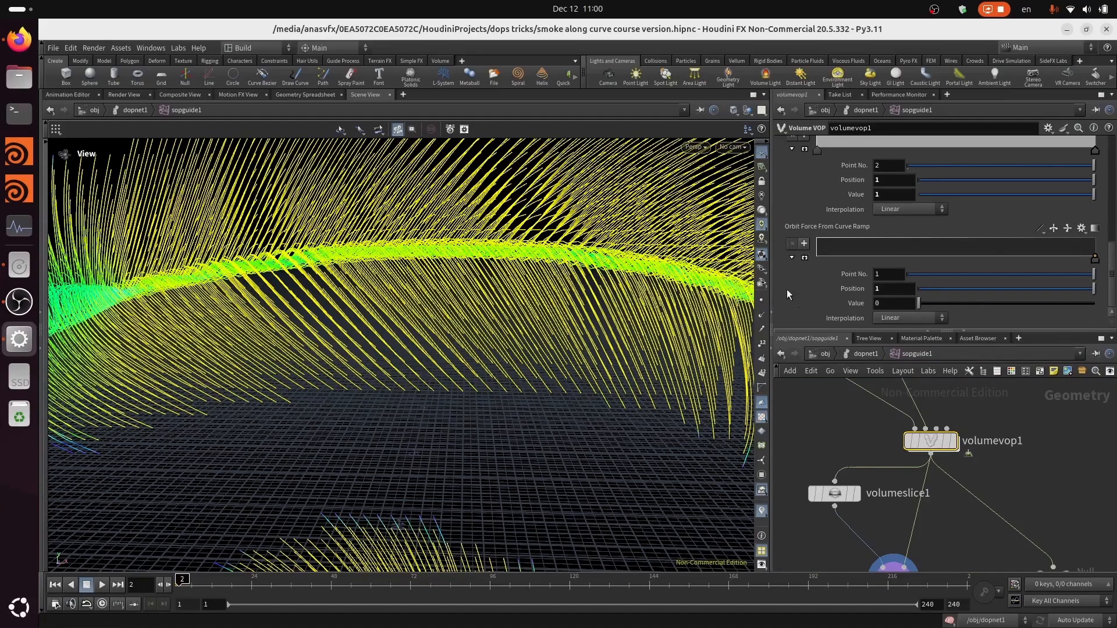
{"action": "key", "text": "ctrl+z"}
{"action": "left_click_drag", "start_coordinate": [819, 258], "coordinate": [808, 211]}
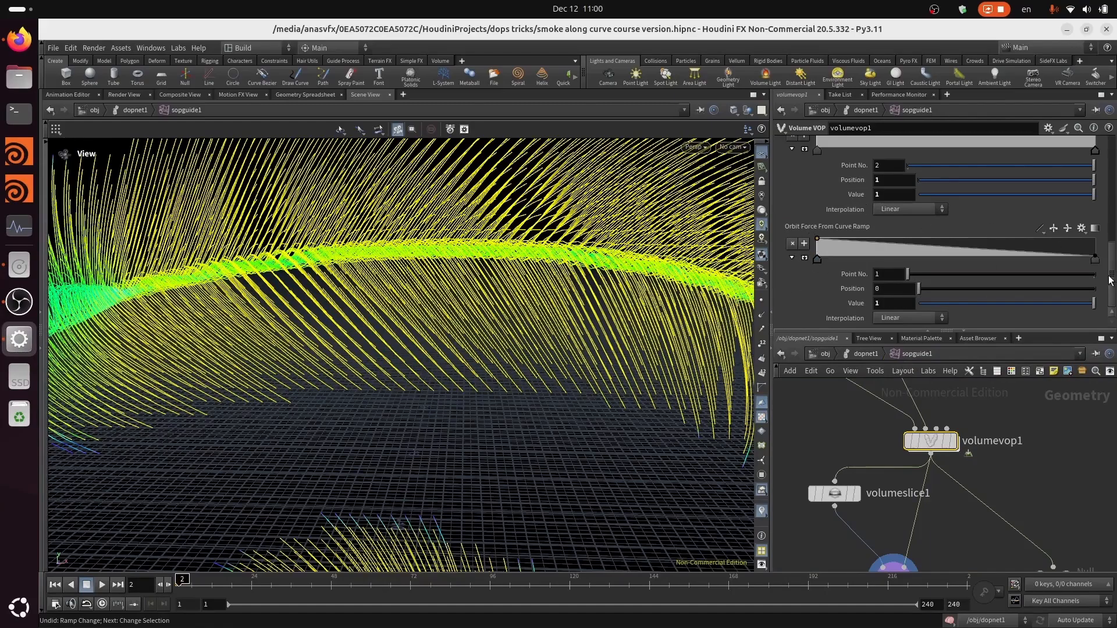
{"action": "left_click_drag", "start_coordinate": [1095, 257], "coordinate": [1094, 239]}
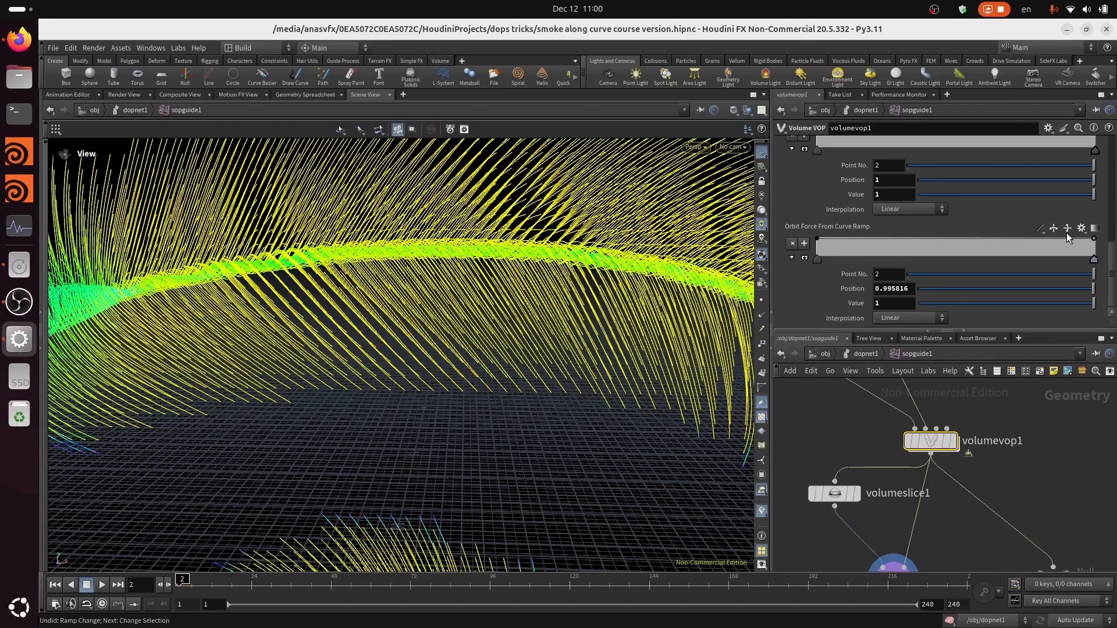
{"action": "key", "text": "ctrl+s"}
Inside volumevop1, wire ramp3's output into input3 of multiply3 and save the scene.
{"action": "double_click", "coordinate": [934, 440]}
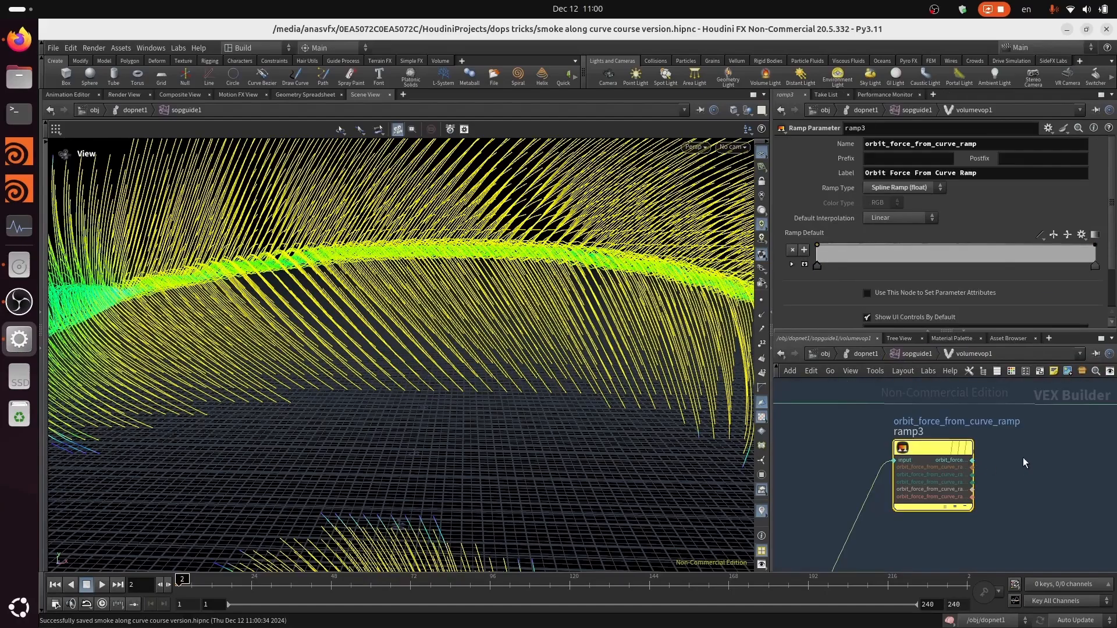
{"action": "scroll", "coordinate": [978, 463], "scroll_direction": "down", "scroll_amount": 5}
{"action": "scroll", "coordinate": [999, 447], "scroll_direction": "up", "scroll_amount": 2}
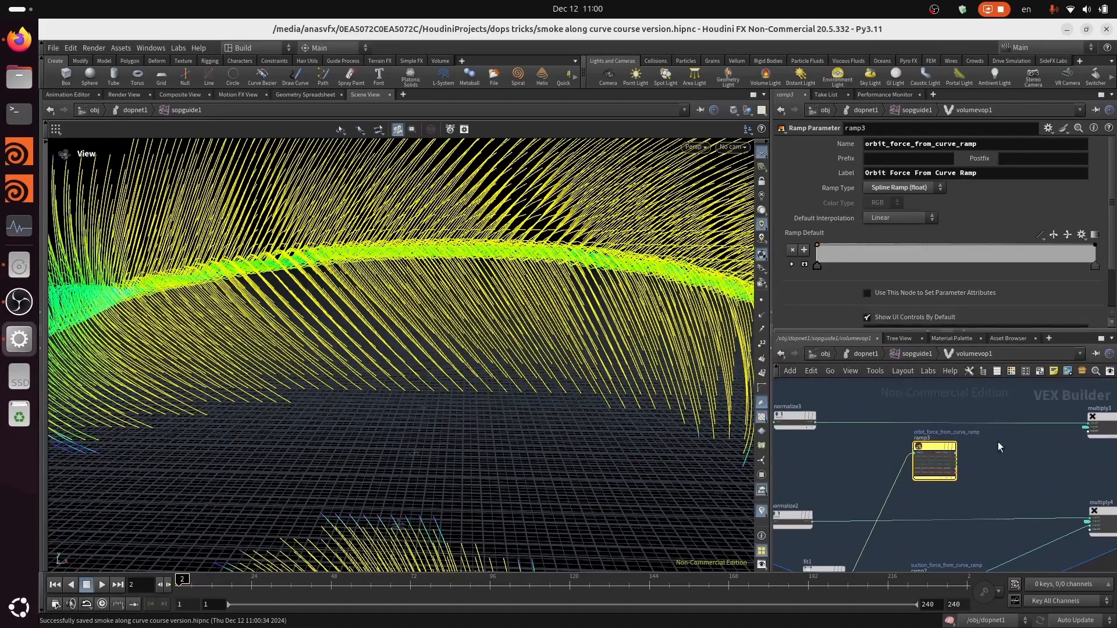
{"action": "scroll", "coordinate": [972, 459], "scroll_direction": "up", "scroll_amount": 2}
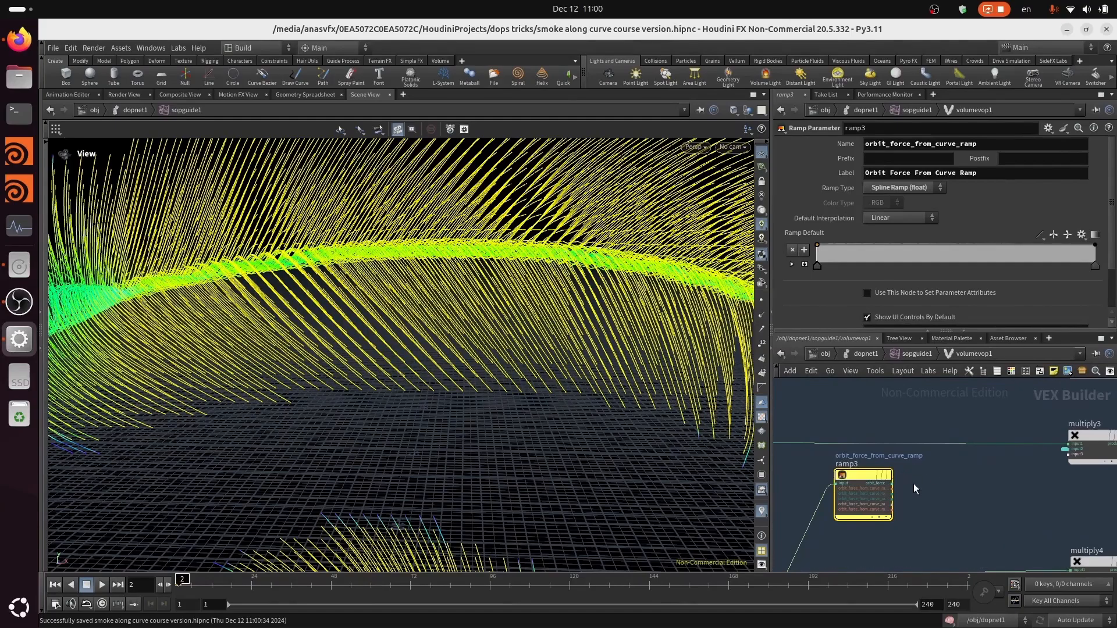
{"action": "left_click", "coordinate": [891, 484]}
{"action": "scroll", "coordinate": [1024, 466], "scroll_direction": "up", "scroll_amount": 2}
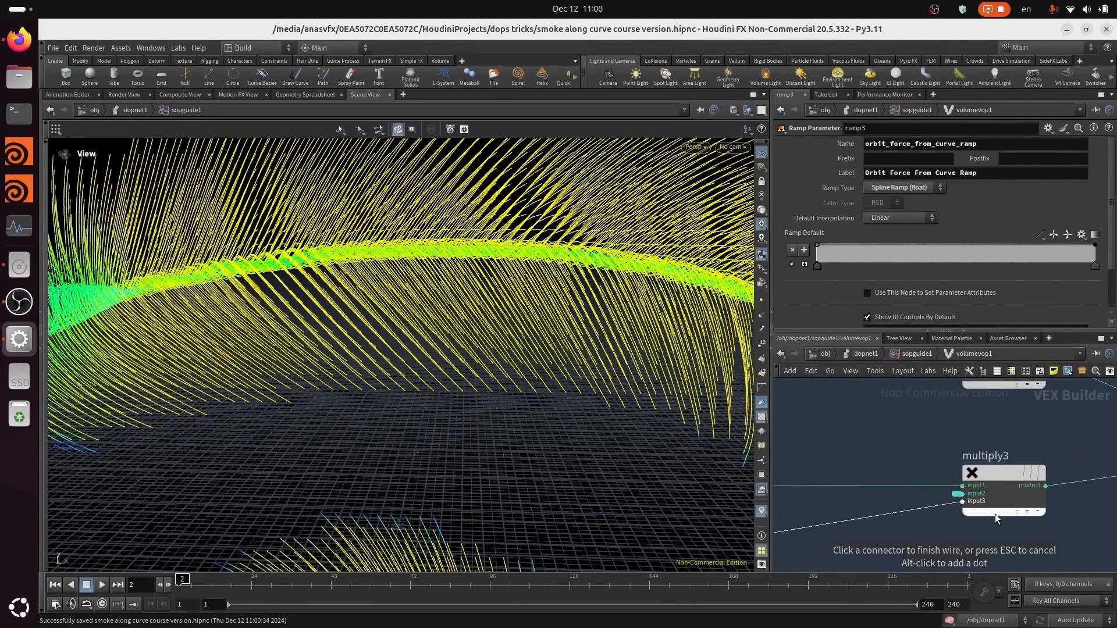
{"action": "left_click", "coordinate": [996, 512]}
{"action": "scroll", "coordinate": [906, 438], "scroll_direction": "down", "scroll_amount": 3}
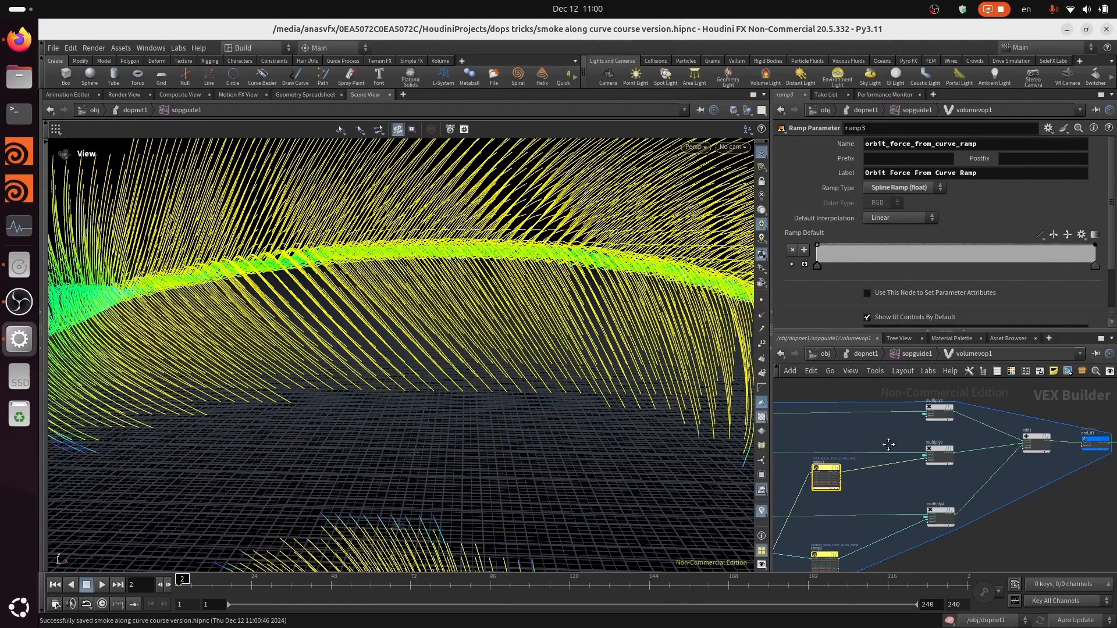
Add a Ramp Parameter node above ramp3 and wire fit1's output into its input.
{"action": "scroll", "coordinate": [902, 465], "scroll_direction": "up", "scroll_amount": 3}
{"action": "key", "text": "Tab"}
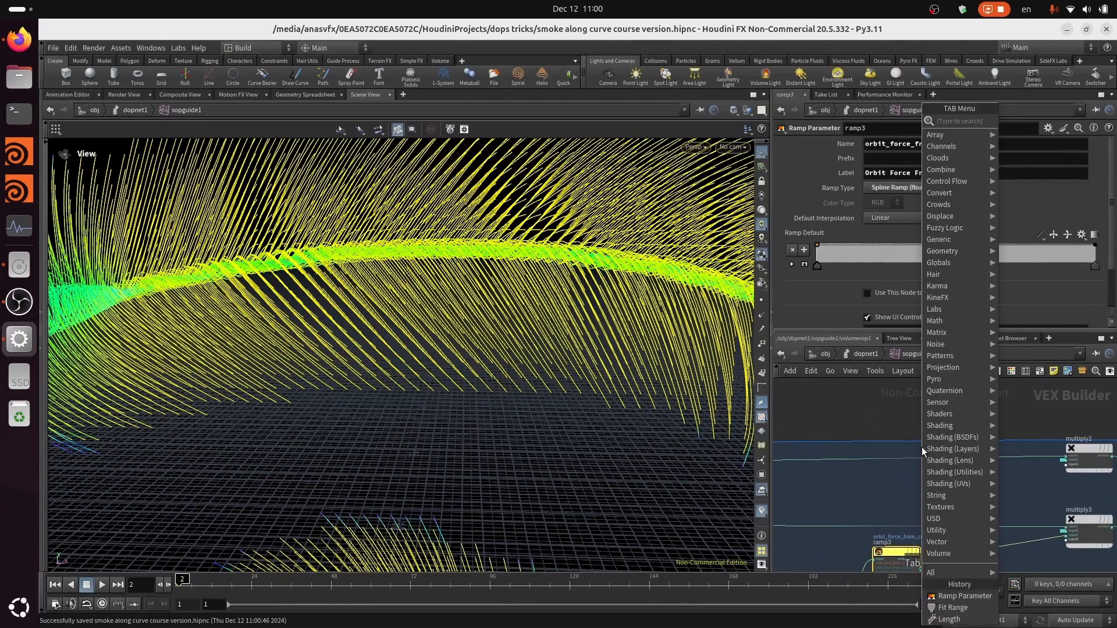
{"action": "left_click", "coordinate": [965, 596]}
{"action": "left_click", "coordinate": [872, 491]}
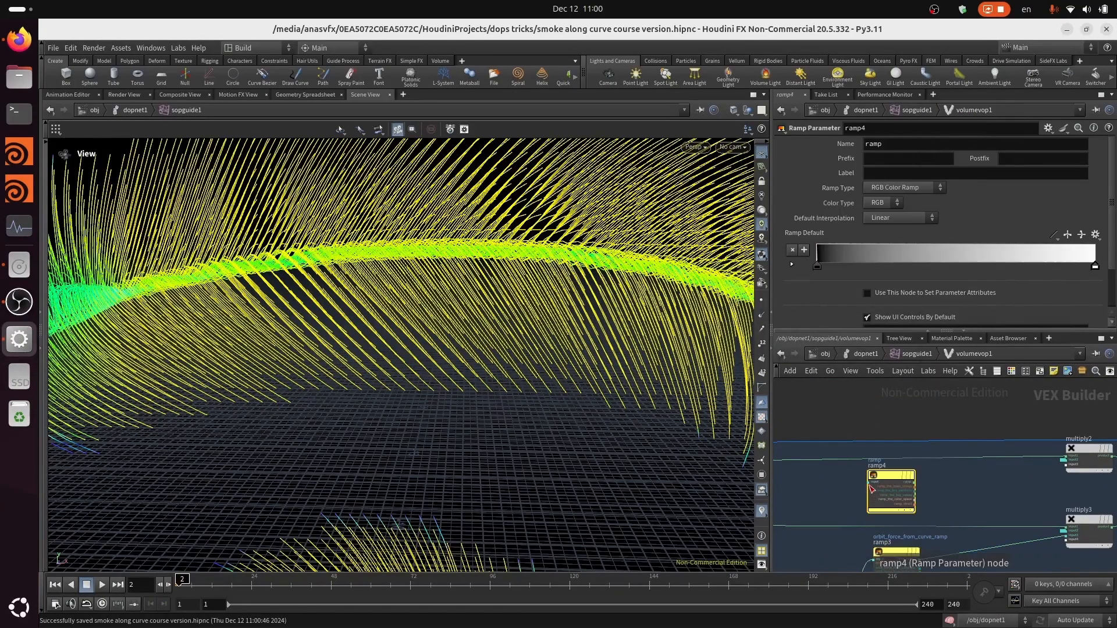
{"action": "left_click", "coordinate": [871, 486]}
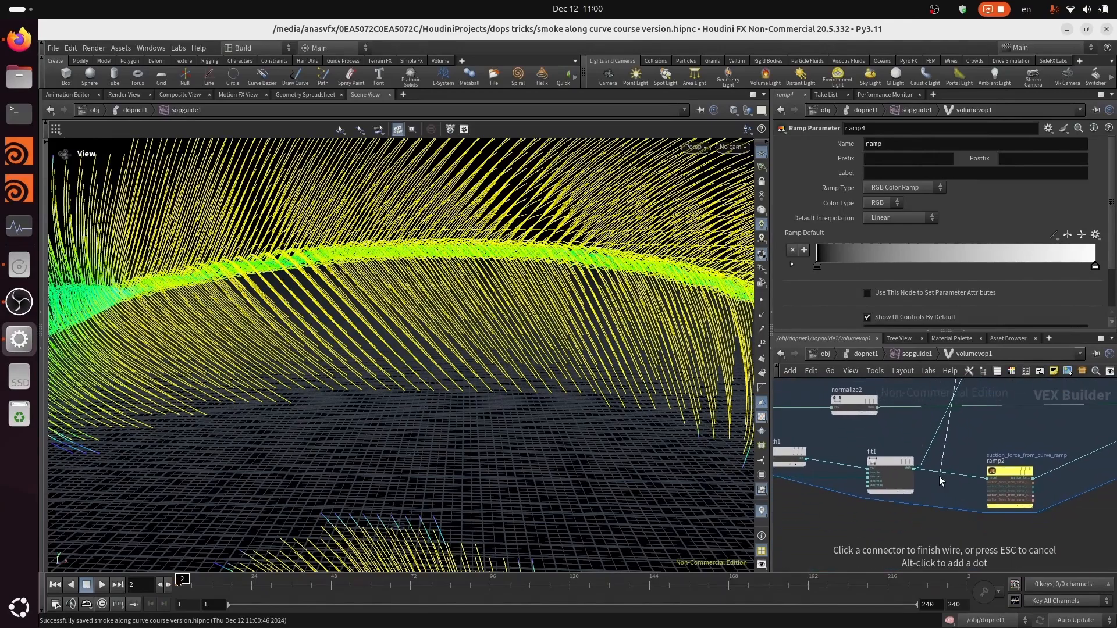
{"action": "left_click", "coordinate": [924, 467]}
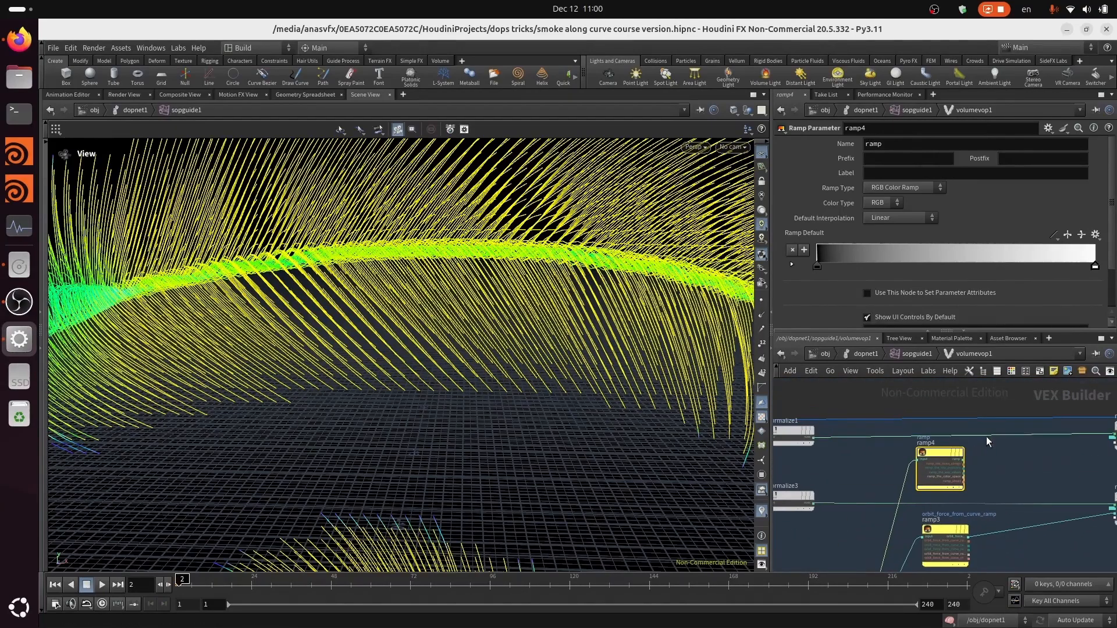
Name the ramp4 parameter follow_force_from_curve_ramp.
{"action": "scroll", "coordinate": [993, 396], "scroll_direction": "up", "scroll_amount": 2}
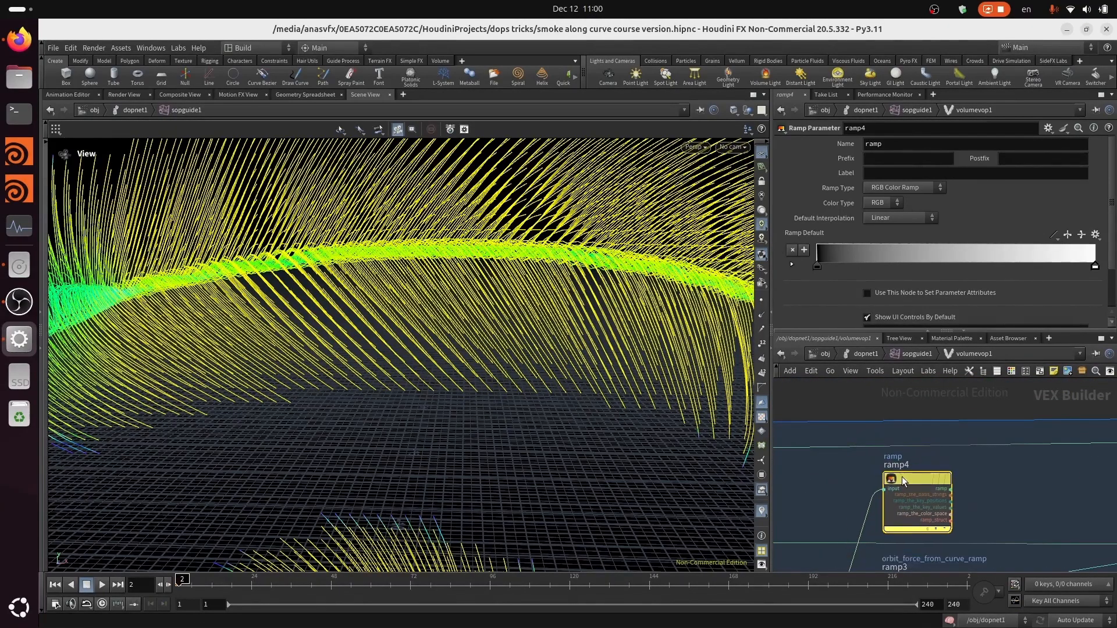
{"action": "left_click", "coordinate": [895, 146]}
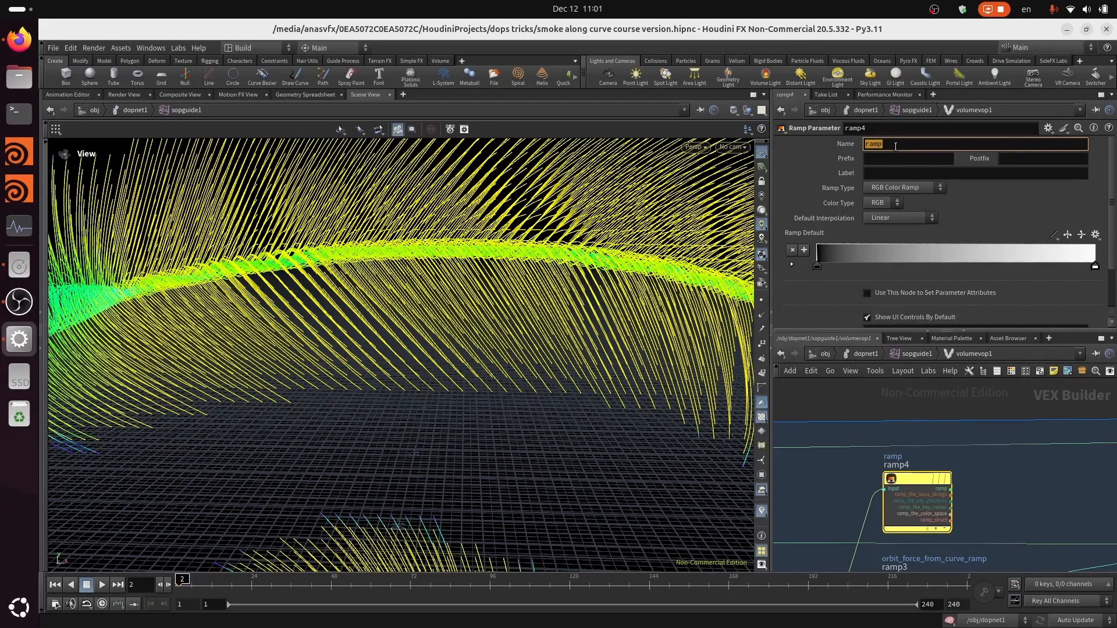
{"action": "type", "text": "Follo"}
{"action": "key", "text": "BackSpace"}
{"action": "key", "text": "BackSpace"}
{"action": "key", "text": "BackSpace"}
{"action": "key", "text": "BackSpace"}
{"action": "key", "text": "BackSpace"}
{"action": "type", "text": "force_from_curve_"}
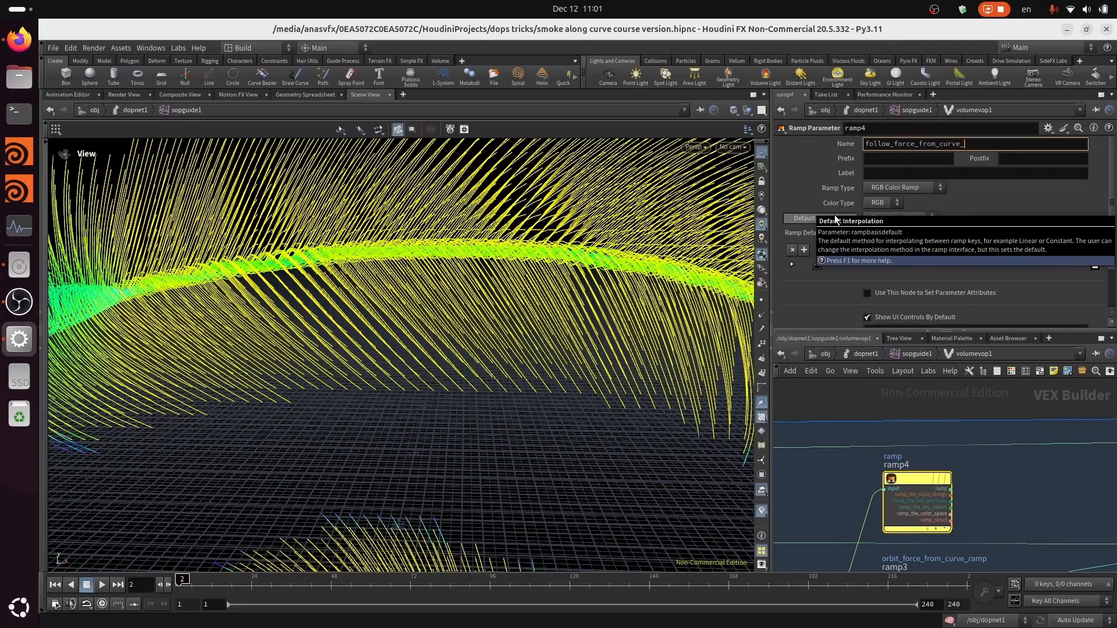
{"action": "type", "text": "p"}
Label the ramp4 parameter Follow Force From Curve Ramp.
{"action": "key", "text": "Tab"}
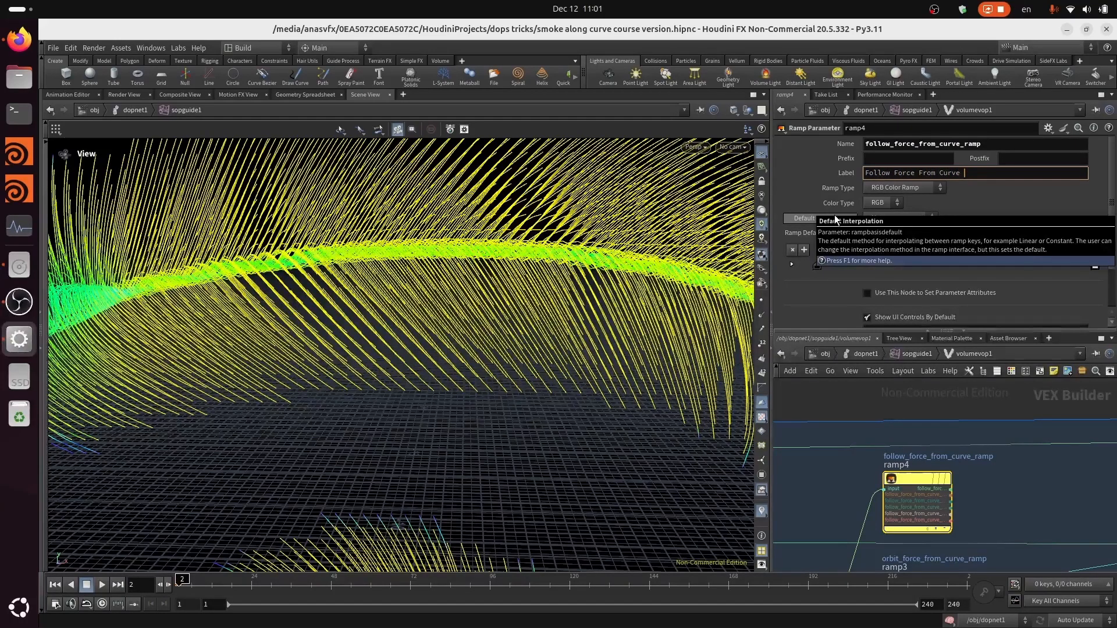
{"action": "type", "text": "\\"}
{"action": "key", "text": "Return"}
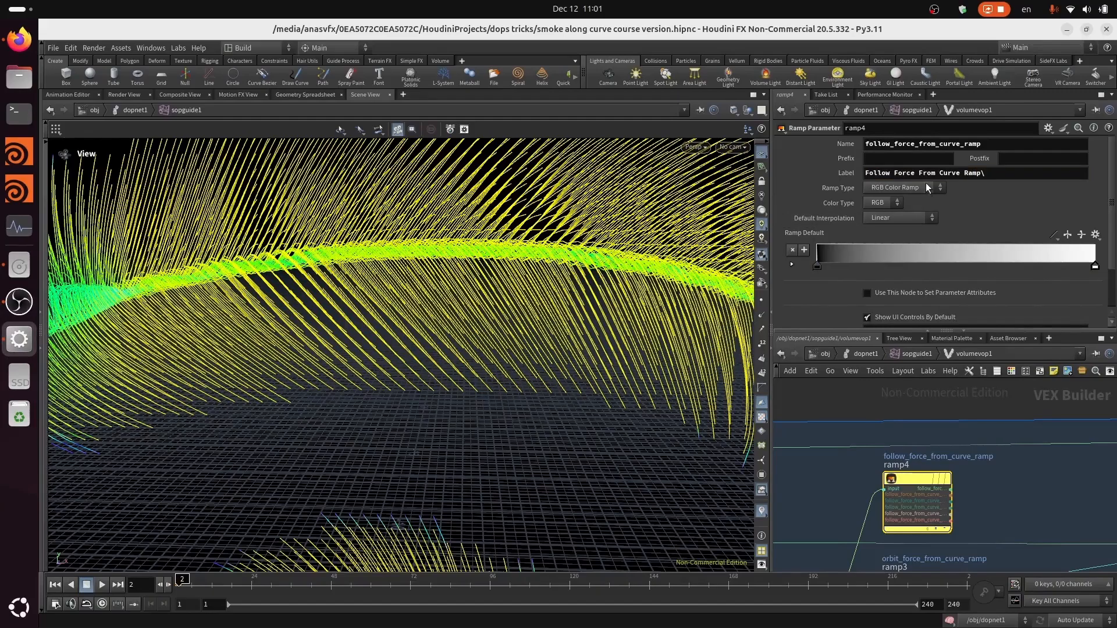
{"action": "left_click", "coordinate": [1006, 175]}
{"action": "key", "text": "BackSpace"}
{"action": "key", "text": "Return"}
Set ramp4's type to Spline Ramp (float) and wire its output into input3 of multiply2.
{"action": "left_click", "coordinate": [917, 187]}
{"action": "left_click", "coordinate": [902, 205]}
{"action": "middle_click_drag", "start_coordinate": [975, 502], "coordinate": [893, 501]}
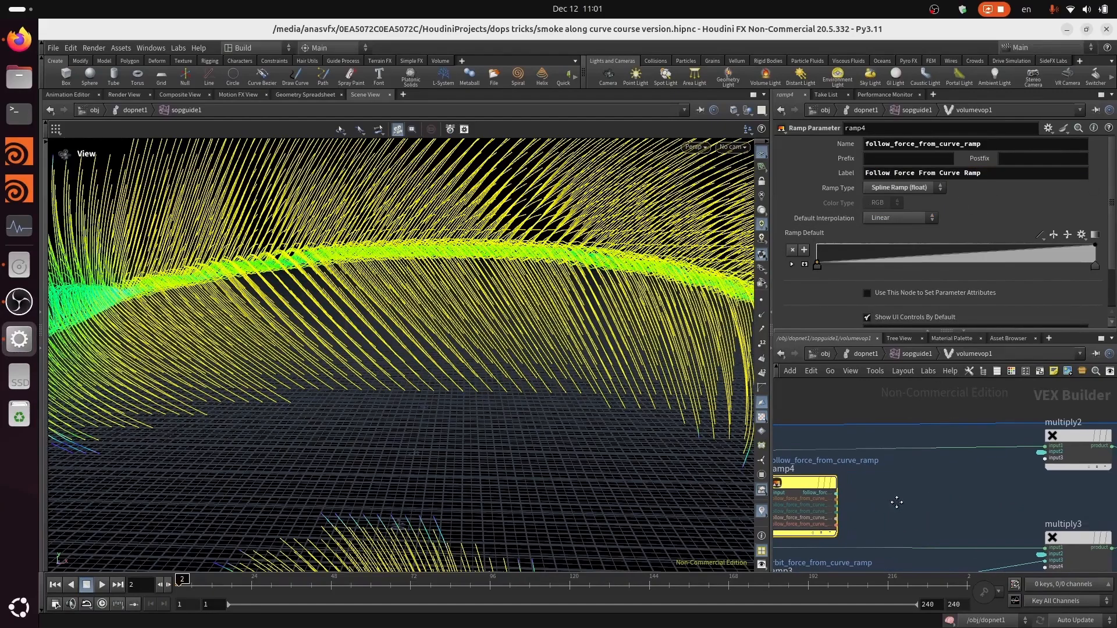
{"action": "left_click", "coordinate": [833, 491]}
{"action": "left_click", "coordinate": [1043, 455]}
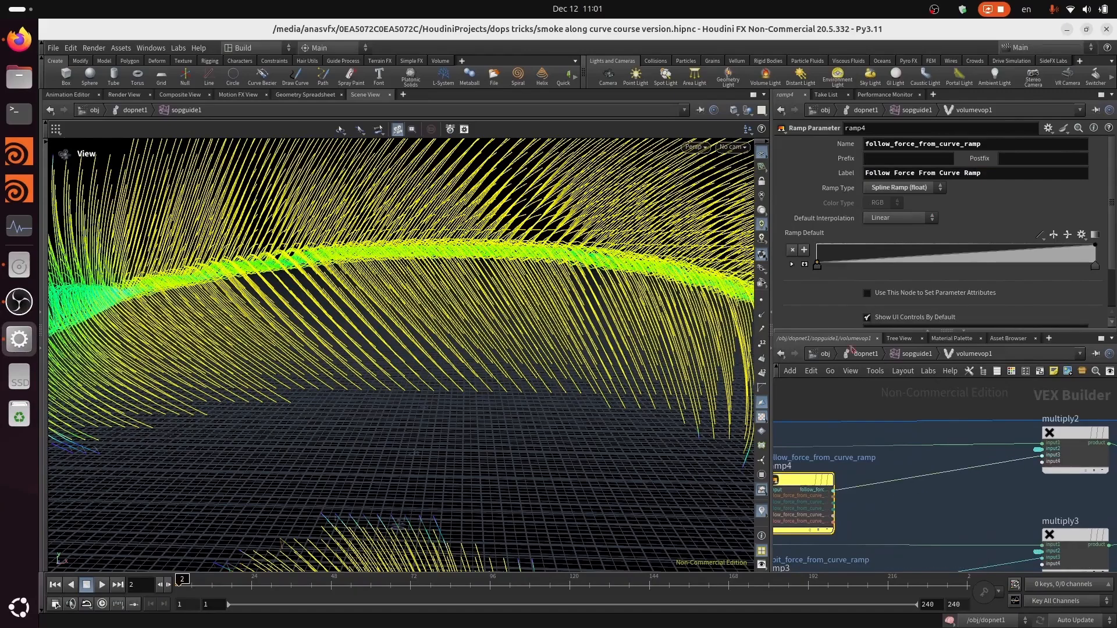
Raise ramp4's first default point and both points of volumevop1's Follow Force From Curve Ramp to value 1, and save the scene.
{"action": "left_click_drag", "start_coordinate": [818, 262], "coordinate": [791, 216]}
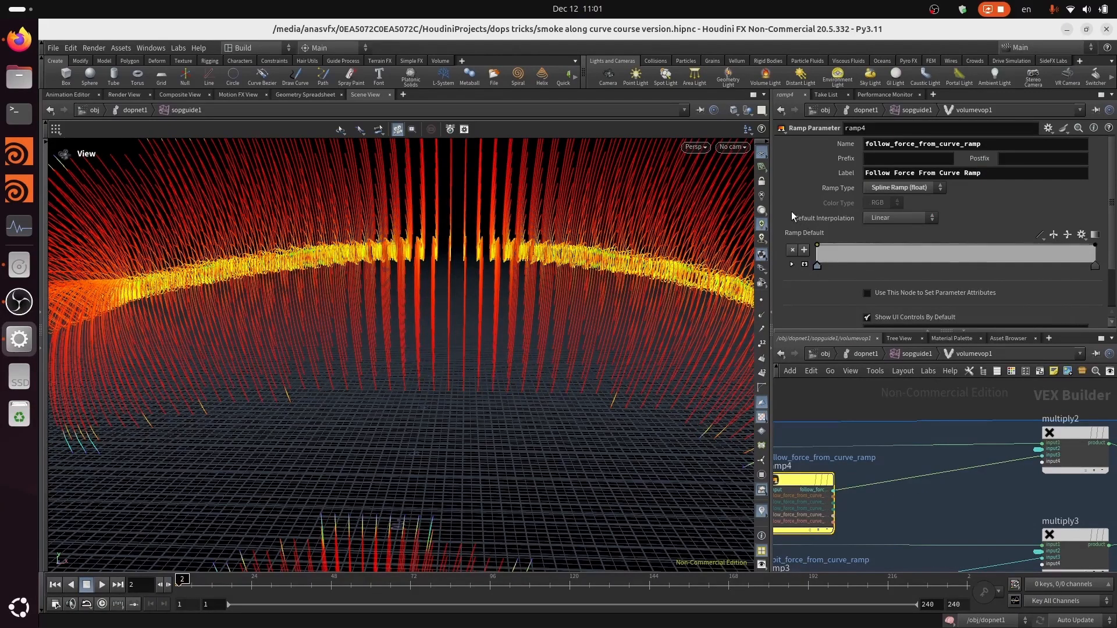
{"action": "left_click", "coordinate": [918, 352]}
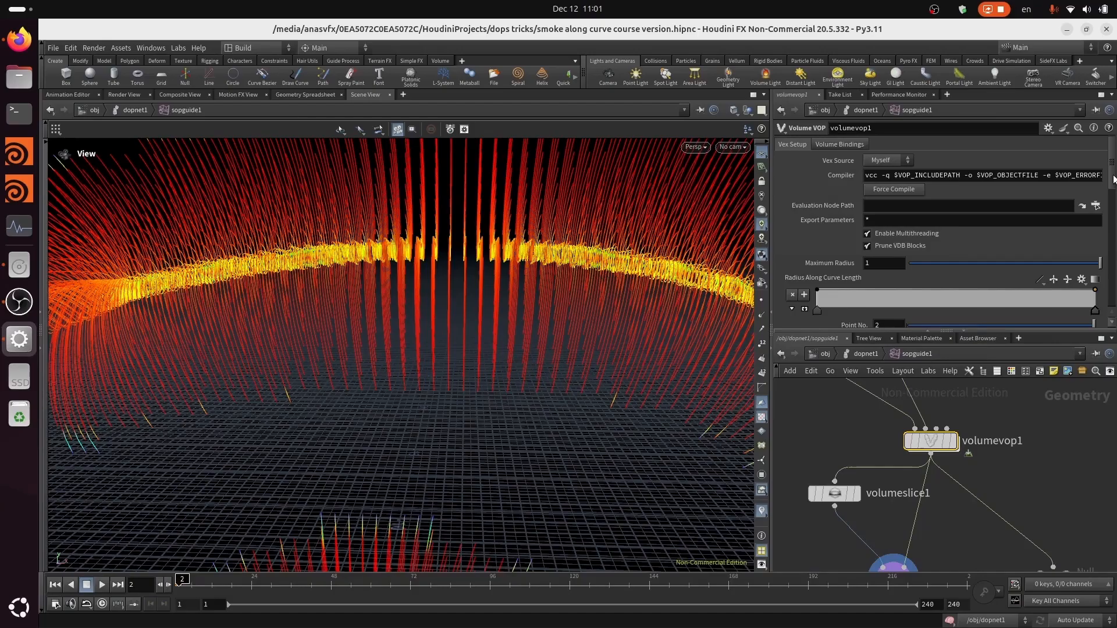
{"action": "scroll", "coordinate": [983, 307], "scroll_direction": "down", "scroll_amount": 5}
{"action": "left_click_drag", "start_coordinate": [823, 255], "coordinate": [799, 219]}
{"action": "left_click_drag", "start_coordinate": [1097, 258], "coordinate": [1096, 236]}
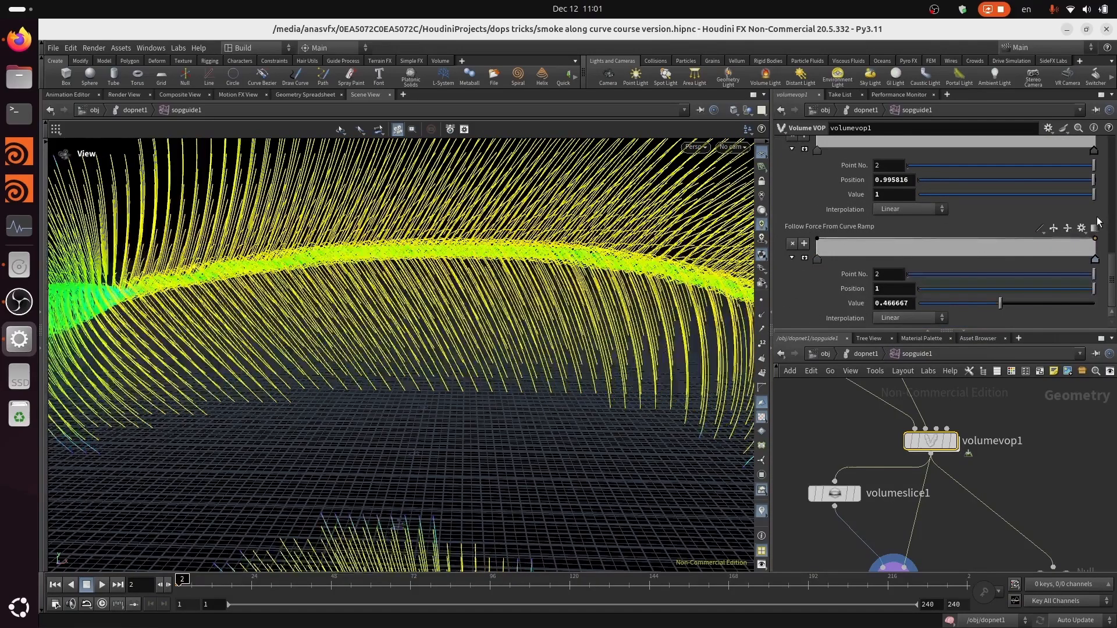
{"action": "key", "text": "ctrl+s"}
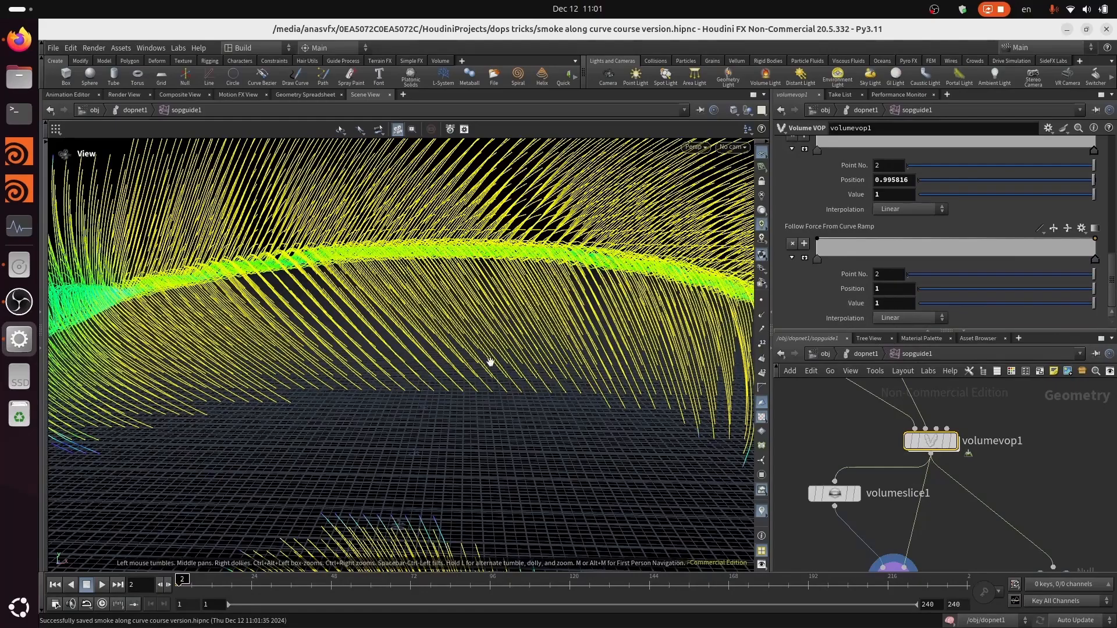
Try lowering the first point of volumevop1's Suction Force From Curve Ramp to value 0 and inspect the velocity trails.
{"action": "left_click_drag", "start_coordinate": [490, 362], "coordinate": [573, 372]}
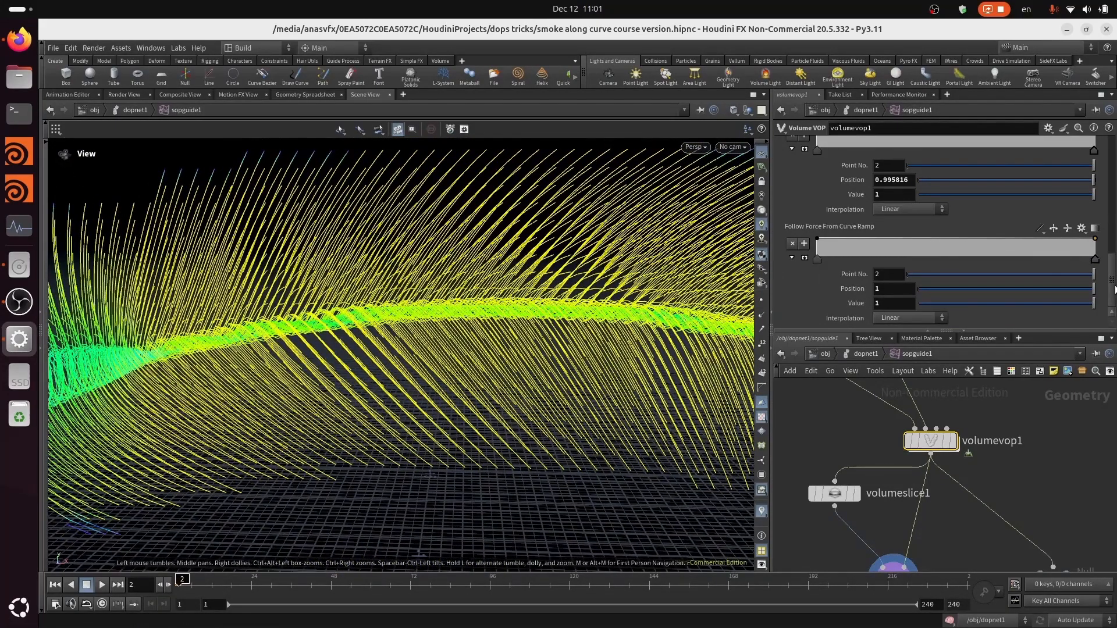
{"action": "scroll", "coordinate": [1114, 289], "scroll_direction": "down", "scroll_amount": 5}
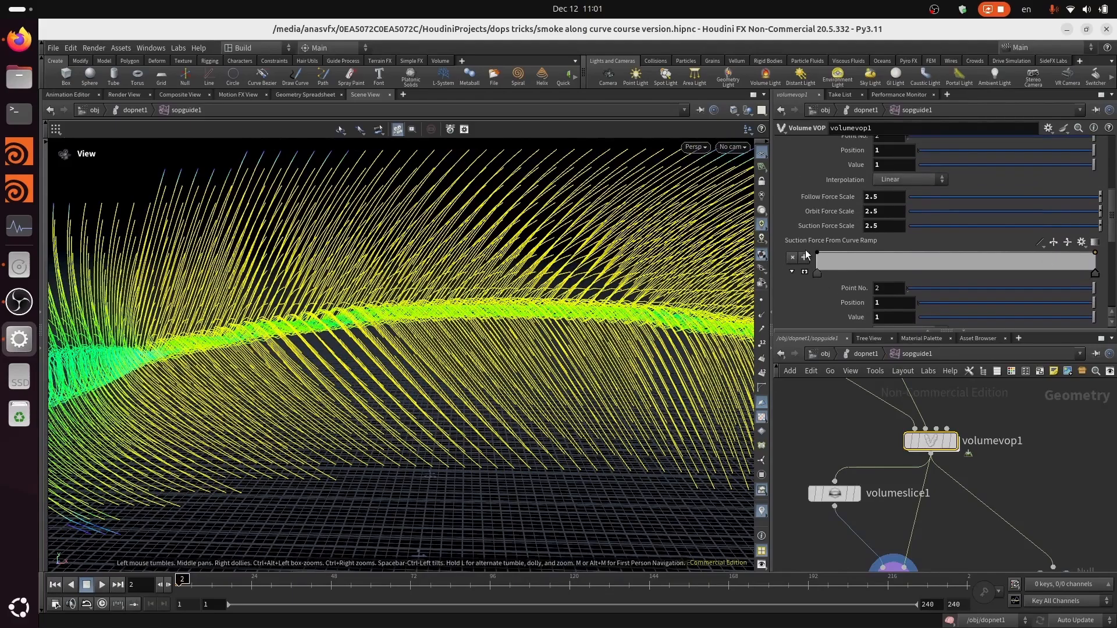
{"action": "right_click", "coordinate": [819, 255]}
{"action": "key", "text": "Escape"}
{"action": "left_click_drag", "start_coordinate": [817, 251], "coordinate": [815, 284]}
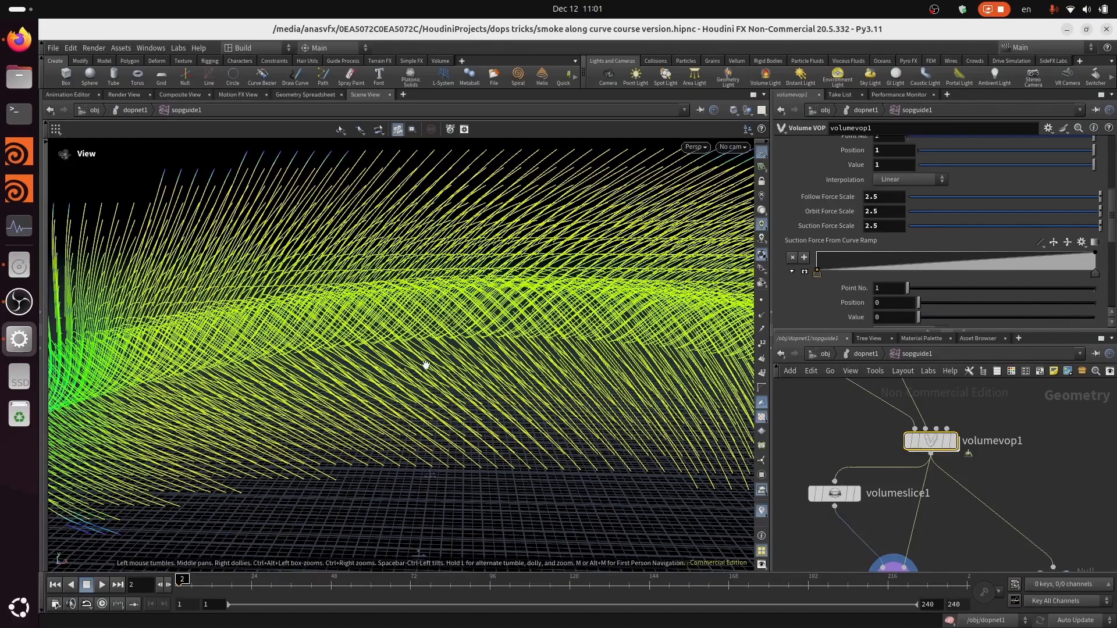
{"action": "left_click_drag", "start_coordinate": [424, 366], "coordinate": [454, 332]}
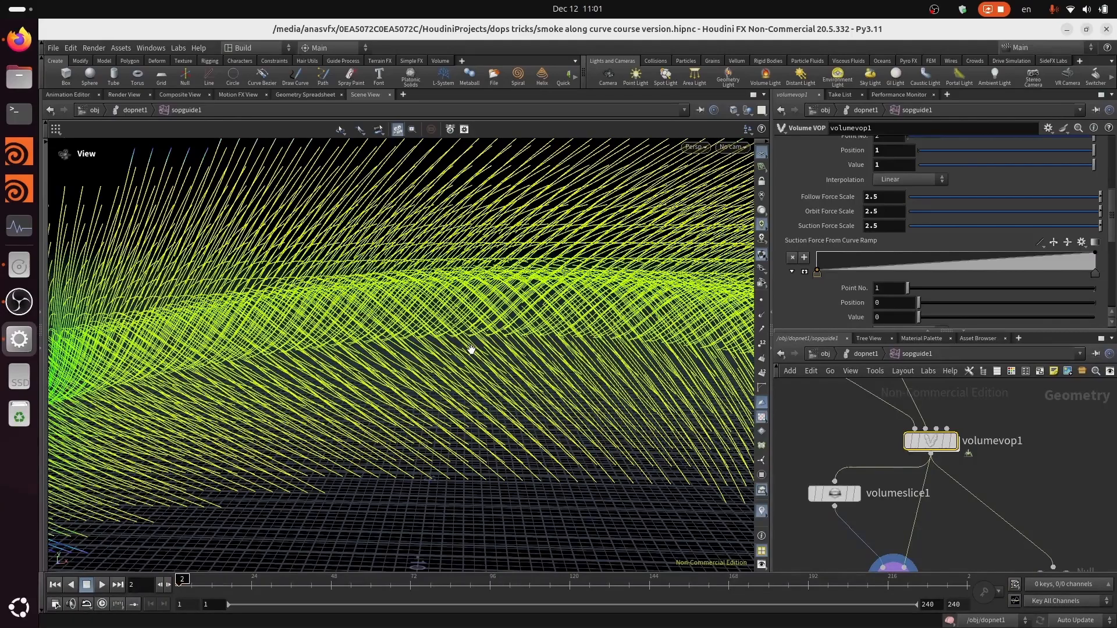
{"action": "left_click_drag", "start_coordinate": [499, 363], "coordinate": [500, 409]}
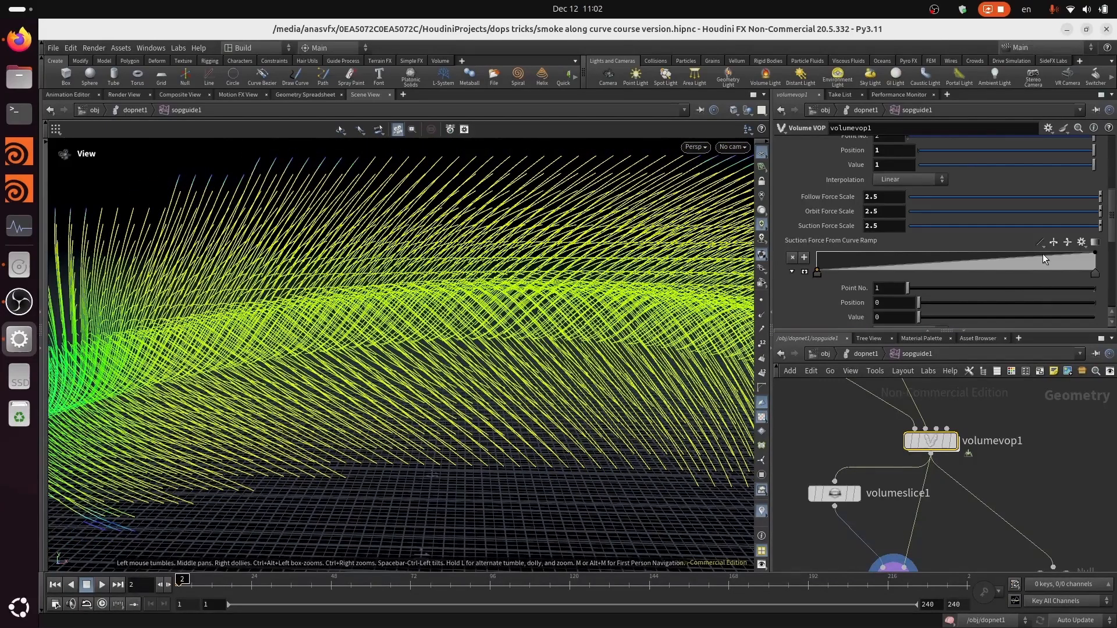
Try a suction ramp point with value 0 at position about 0.78, and undo all the test changes to that ramp.
{"action": "left_click", "coordinate": [1036, 265]}
{"action": "left_click_drag", "start_coordinate": [1036, 281], "coordinate": [1034, 278]}
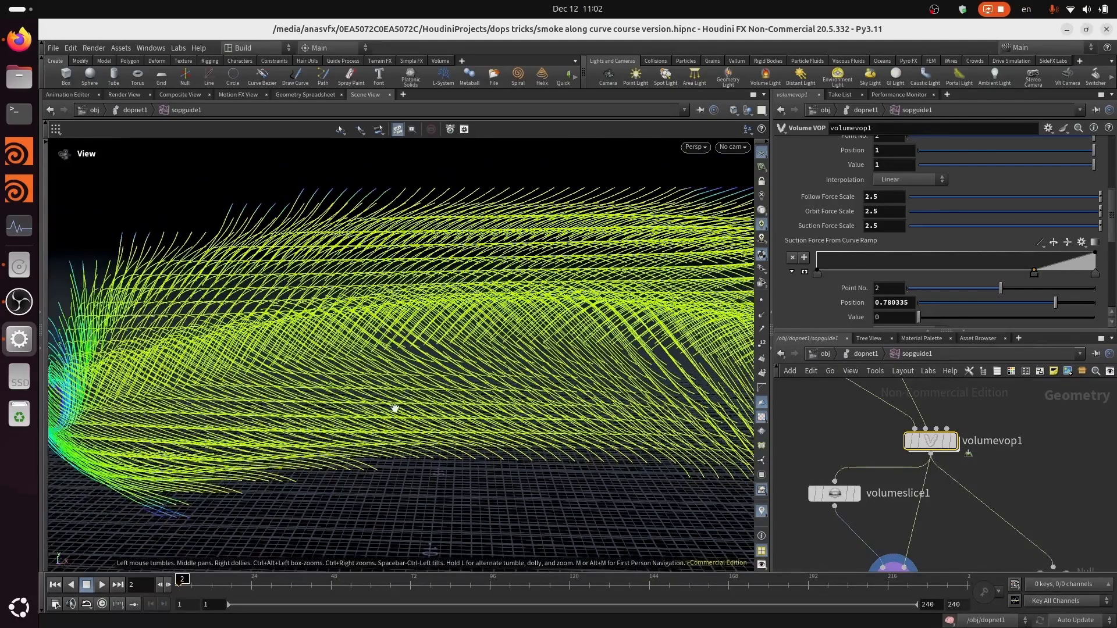
{"action": "key", "text": "ctrl+z"}
{"action": "key", "text": "ctrl+z"}
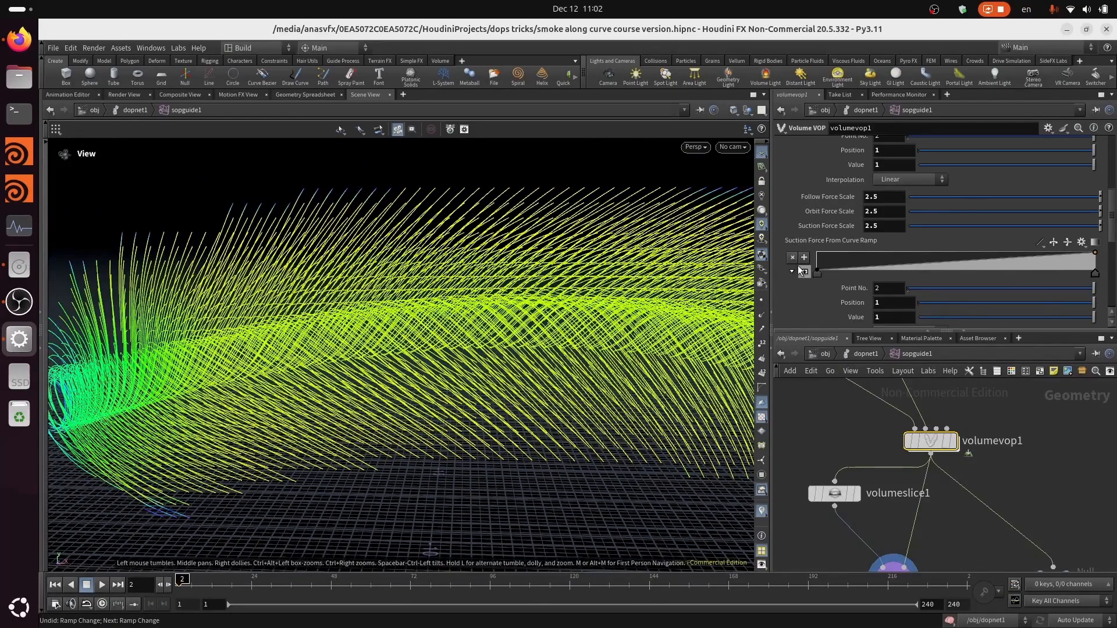
{"action": "key", "text": "ctrl+z"}
Go back inside the volumevop1 network and save the scene.
{"action": "middle_click_drag", "start_coordinate": [1052, 509], "coordinate": [993, 490]}
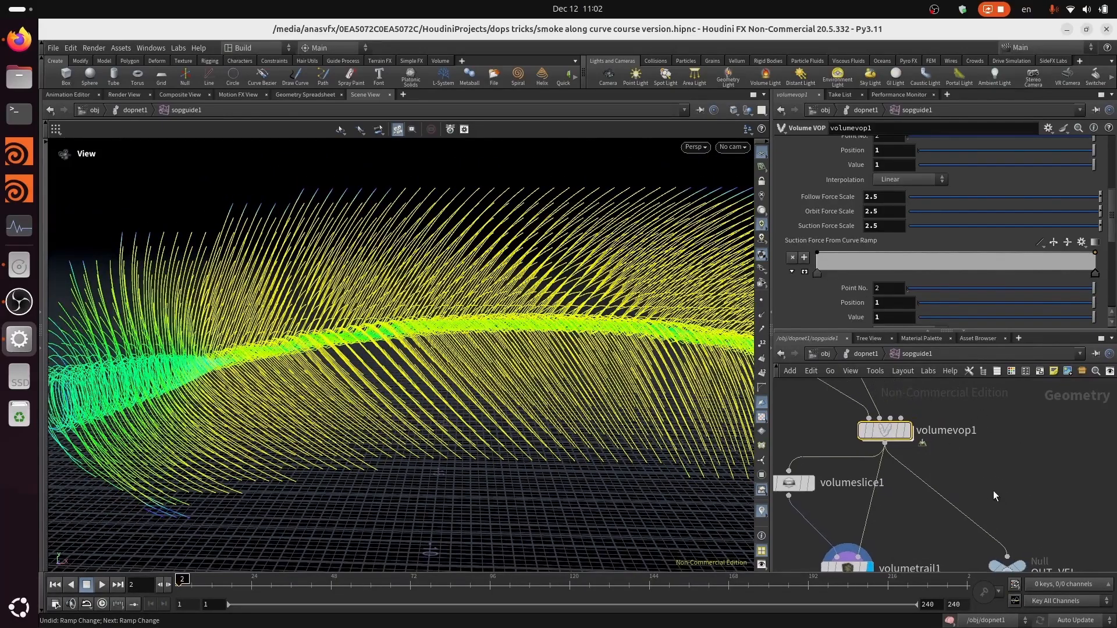
{"action": "double_click", "coordinate": [885, 430]}
{"action": "scroll", "coordinate": [949, 500], "scroll_direction": "down", "scroll_amount": 5}
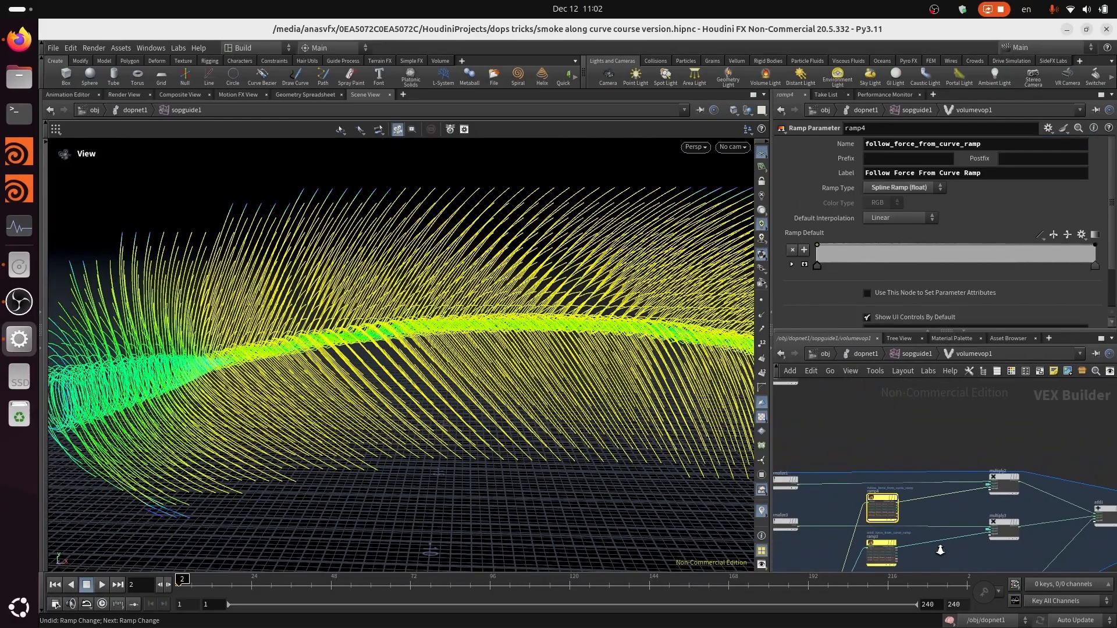
{"action": "middle_click_drag", "start_coordinate": [957, 514], "coordinate": [980, 404]}
{"action": "key", "text": "ctrl+s"}
Move end_if1 and bind1 together farther from add1 to make room for another node inside the block.
{"action": "middle_click_drag", "start_coordinate": [993, 533], "coordinate": [918, 549]}
{"action": "right_click", "coordinate": [965, 472]}
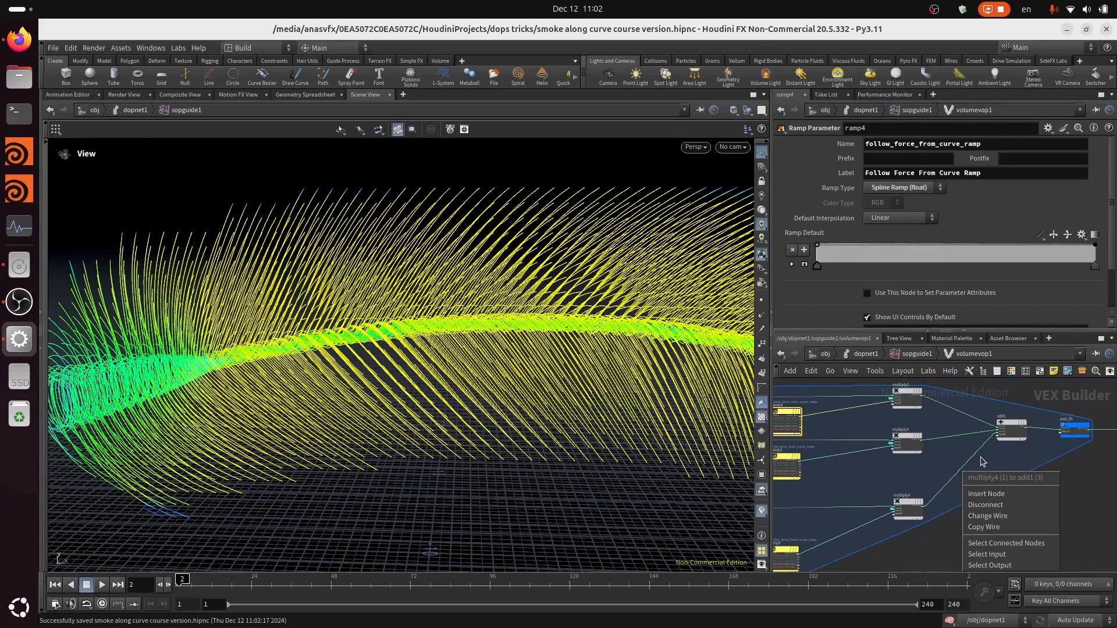
{"action": "left_click", "coordinate": [1021, 454]}
{"action": "scroll", "coordinate": [951, 399], "scroll_direction": "down", "scroll_amount": 1}
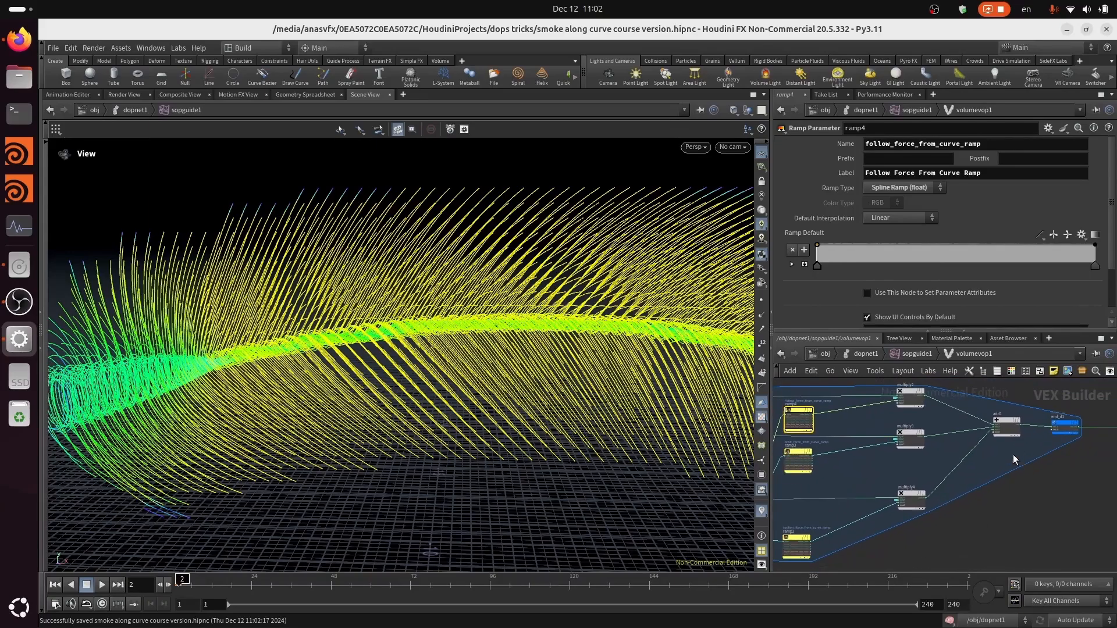
{"action": "middle_click_drag", "start_coordinate": [1014, 455], "coordinate": [934, 528]}
{"action": "scroll", "coordinate": [936, 528], "scroll_direction": "up", "scroll_amount": 8}
{"action": "middle_click_drag", "start_coordinate": [1094, 456], "coordinate": [991, 490]}
{"action": "scroll", "coordinate": [1021, 517], "scroll_direction": "down", "scroll_amount": 7}
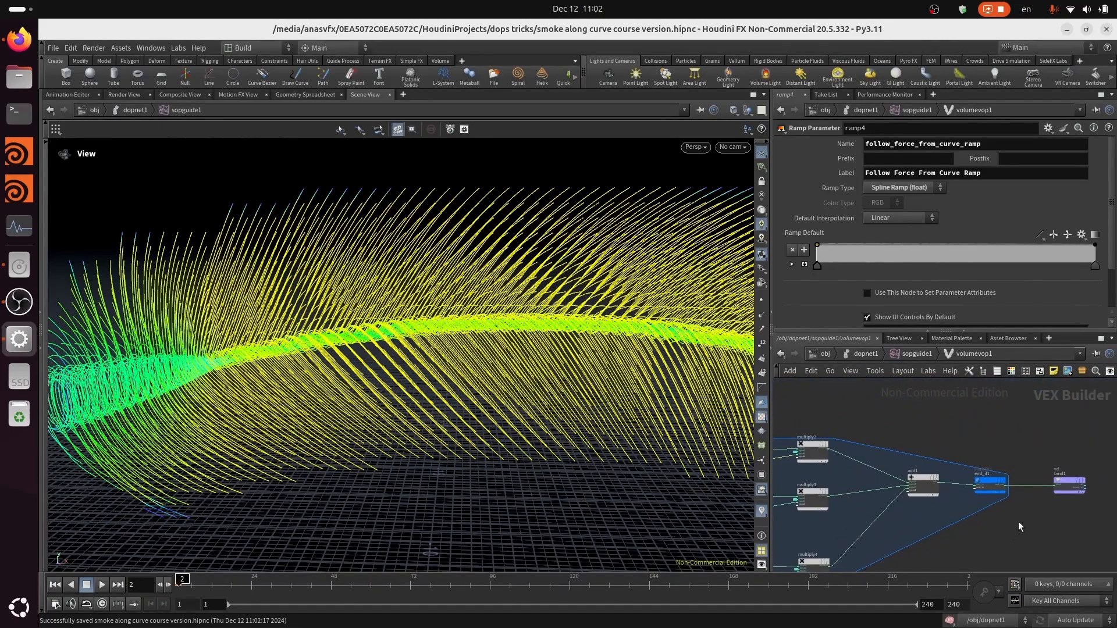
{"action": "left_click_drag", "start_coordinate": [1027, 499], "coordinate": [955, 526]}
{"action": "scroll", "coordinate": [1025, 512], "scroll_direction": "up", "scroll_amount": 5}
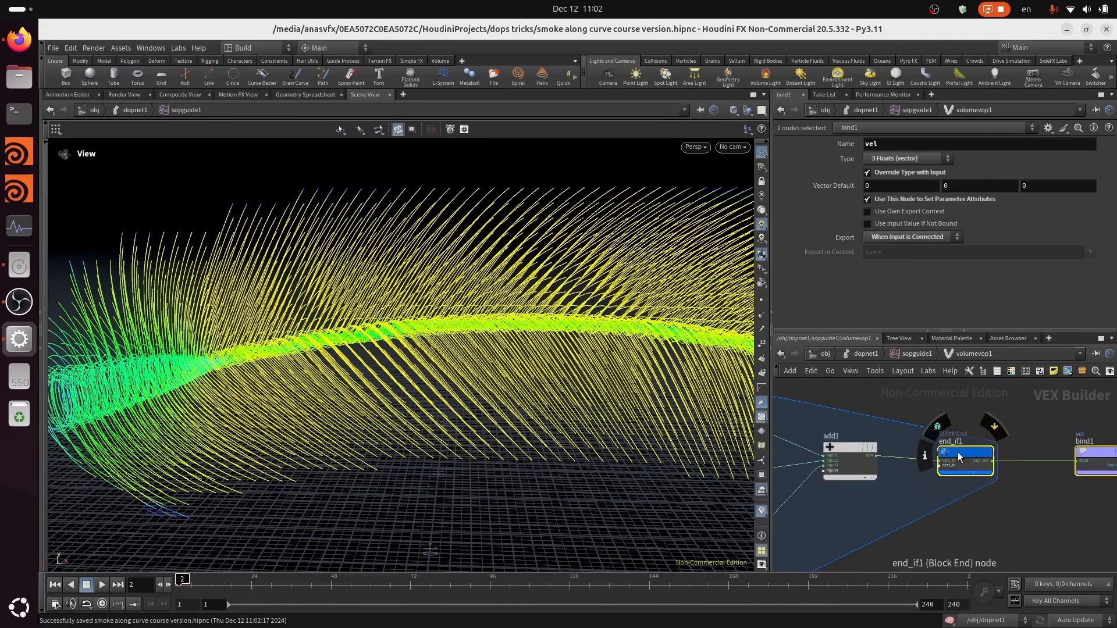
{"action": "left_click_drag", "start_coordinate": [959, 452], "coordinate": [1082, 450]}
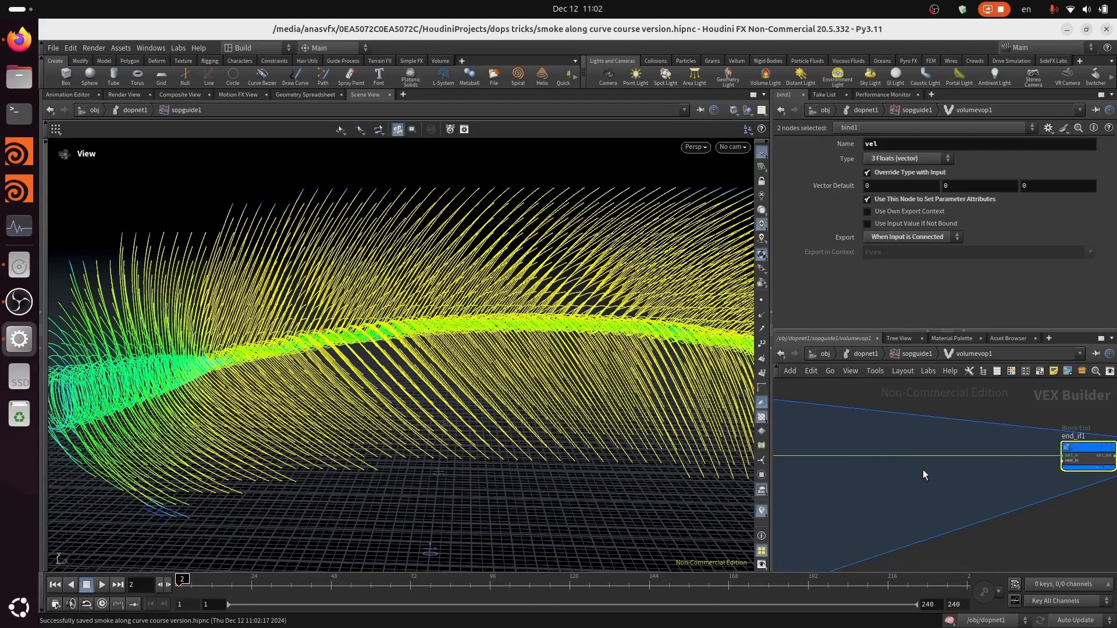
Insert a Multiply node on the wire between add1 and end_if1.
{"action": "middle_click_drag", "start_coordinate": [901, 482], "coordinate": [980, 524]}
{"action": "scroll", "coordinate": [903, 493], "scroll_direction": "up", "scroll_amount": 3}
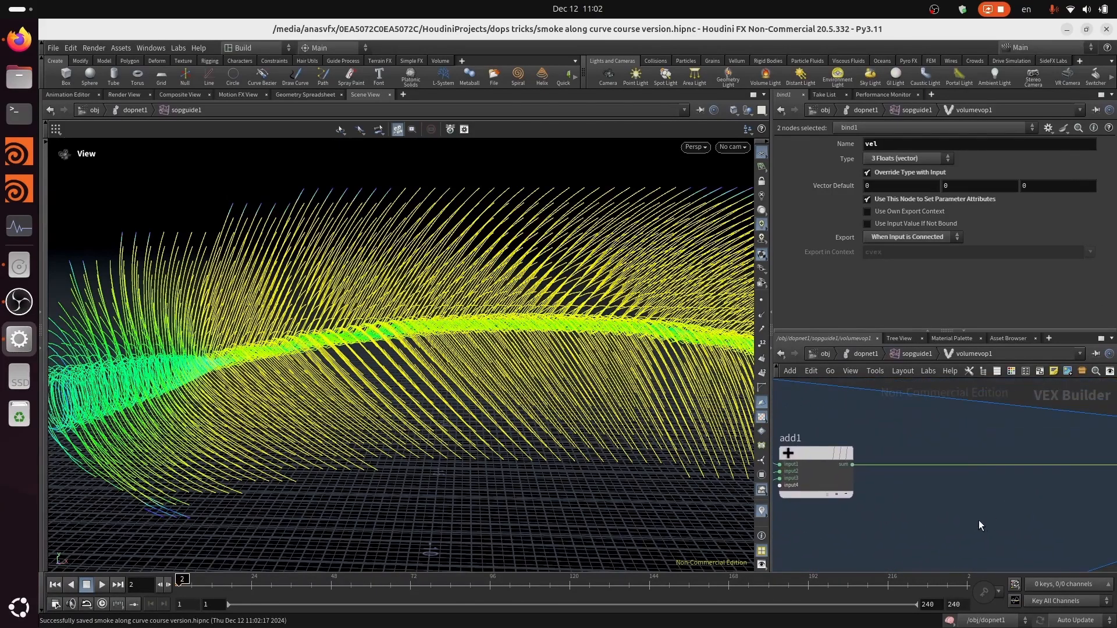
{"action": "key", "text": "Tab"}
{"action": "type", "text": "mul"}
{"action": "left_click", "coordinate": [898, 122]}
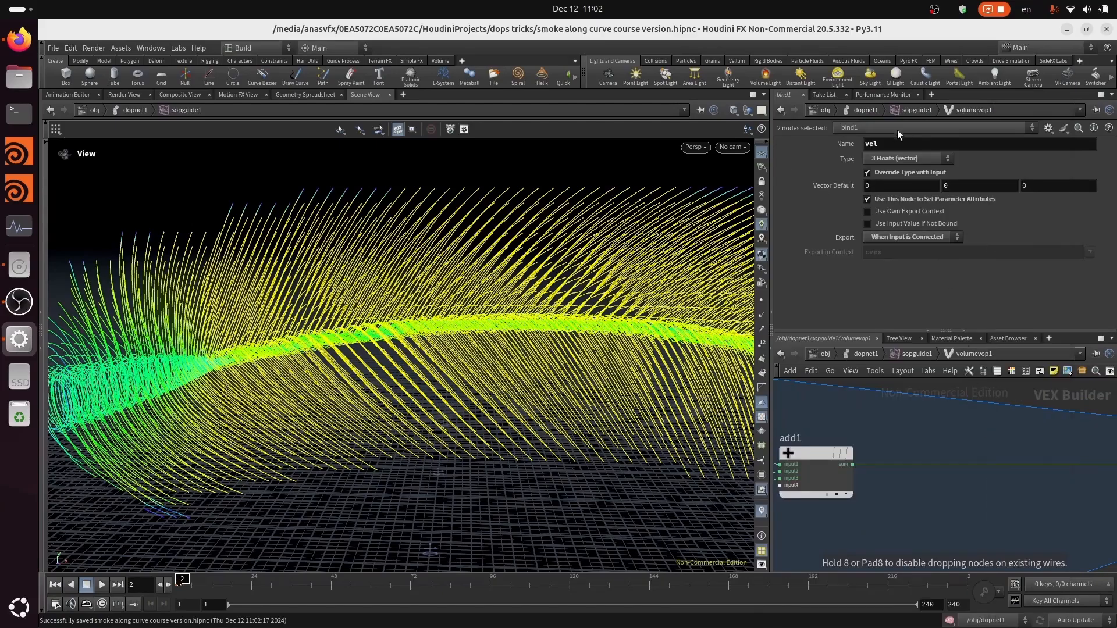
{"action": "left_click", "coordinate": [1009, 462]}
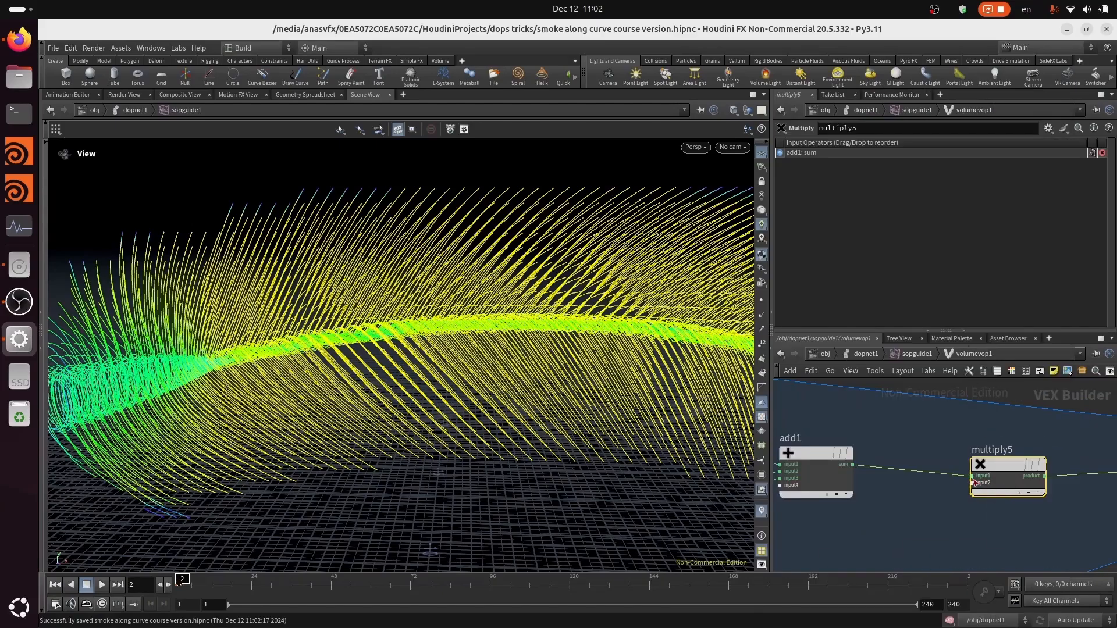
Promote input2 of multiply5 to a parameter and select that parameter for editing.
{"action": "middle_click", "coordinate": [974, 493]}
{"action": "mouse_move", "coordinate": [976, 522]}
{"action": "middle_mouse_down"}
{"action": "mouse_move", "coordinate": [942, 517]}
{"action": "mouse_move", "coordinate": [954, 524]}
{"action": "middle_mouse_up"}
{"action": "right_click", "coordinate": [950, 486]}
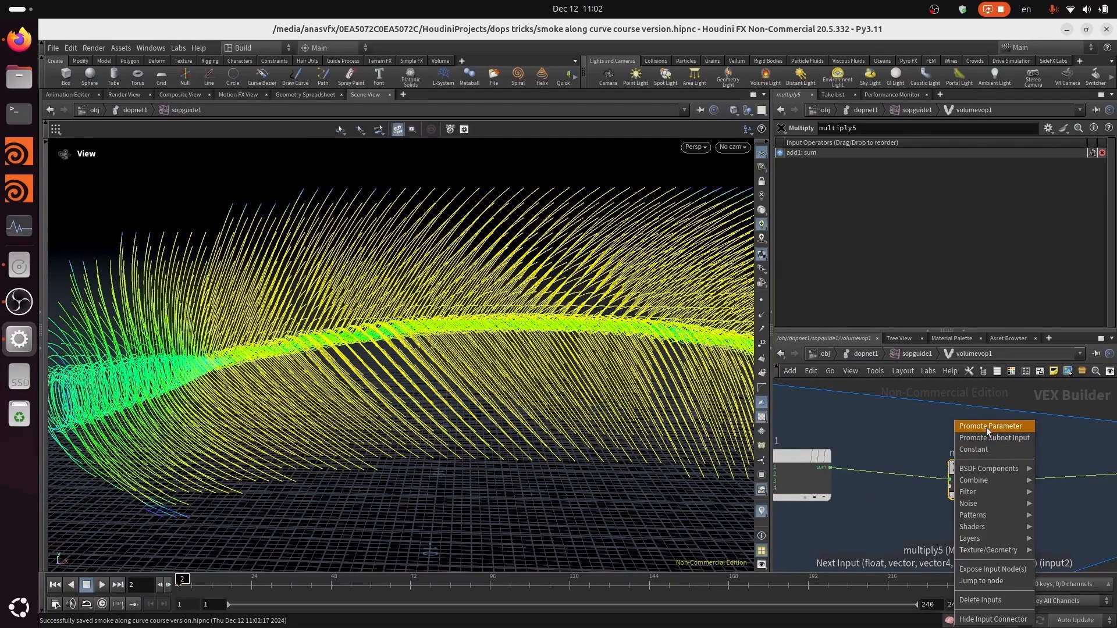
{"action": "left_click", "coordinate": [986, 427]}
{"action": "scroll", "coordinate": [943, 495], "scroll_direction": "up", "scroll_amount": 2}
{"action": "left_click", "coordinate": [956, 464]}
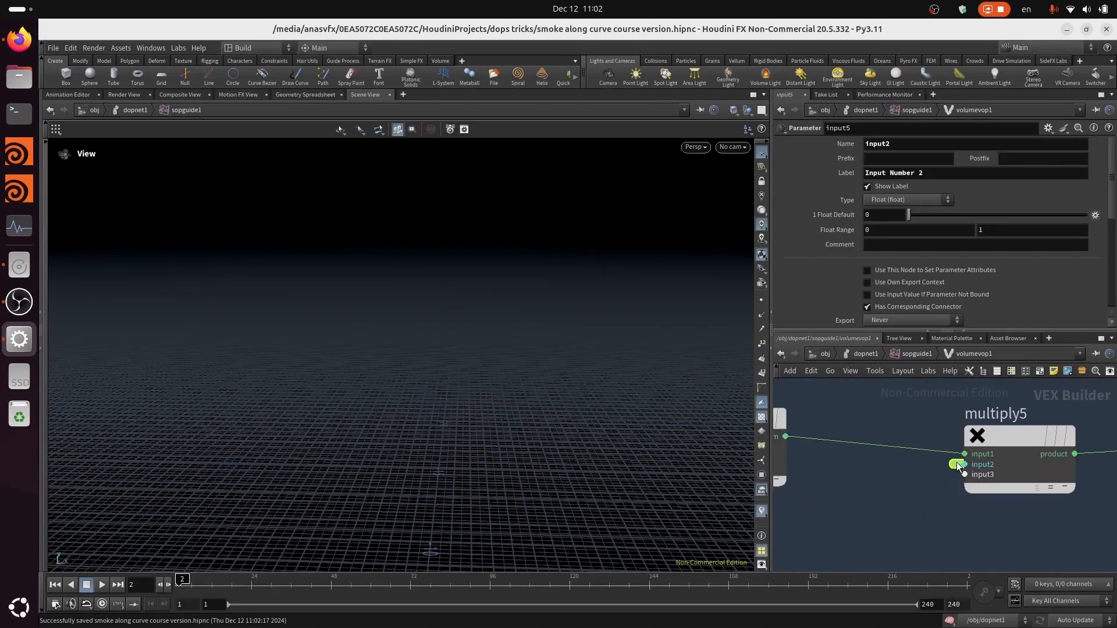
Name multiply5's promoted parameter global_scale and label it Global Scale.
{"action": "double_click", "coordinate": [904, 144]}
{"action": "type", "text": "glon"}
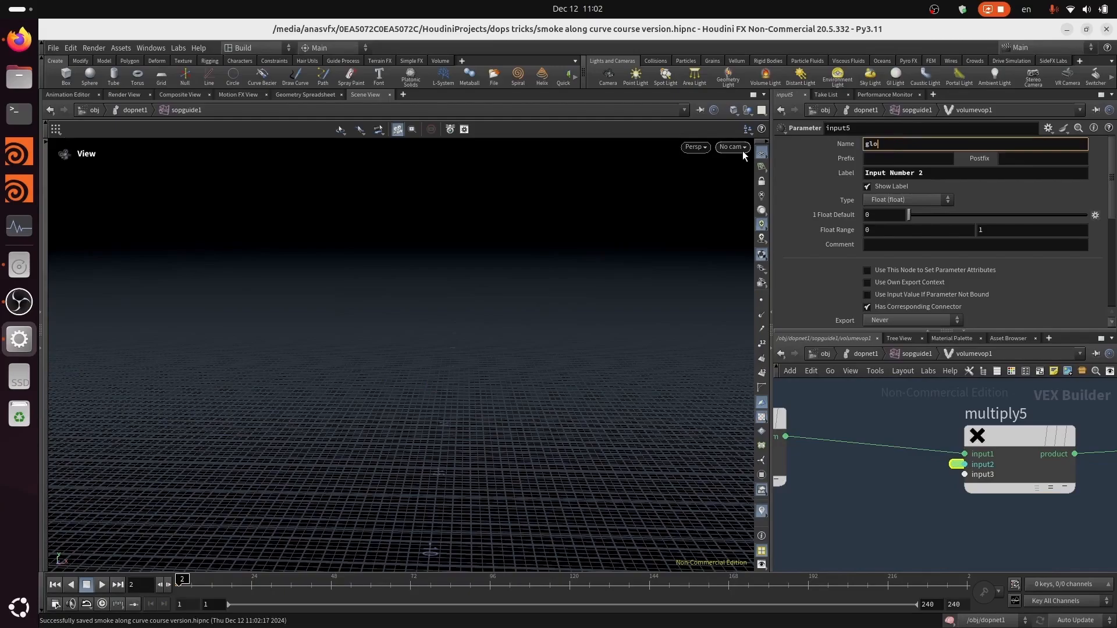
{"action": "key", "text": "BackSpace"}
{"action": "type", "text": "bal_scale"}
{"action": "key", "text": "Tab"}
{"action": "key", "text": "Tab"}
{"action": "key", "text": "Tab"}
{"action": "type", "text": "Gla"}
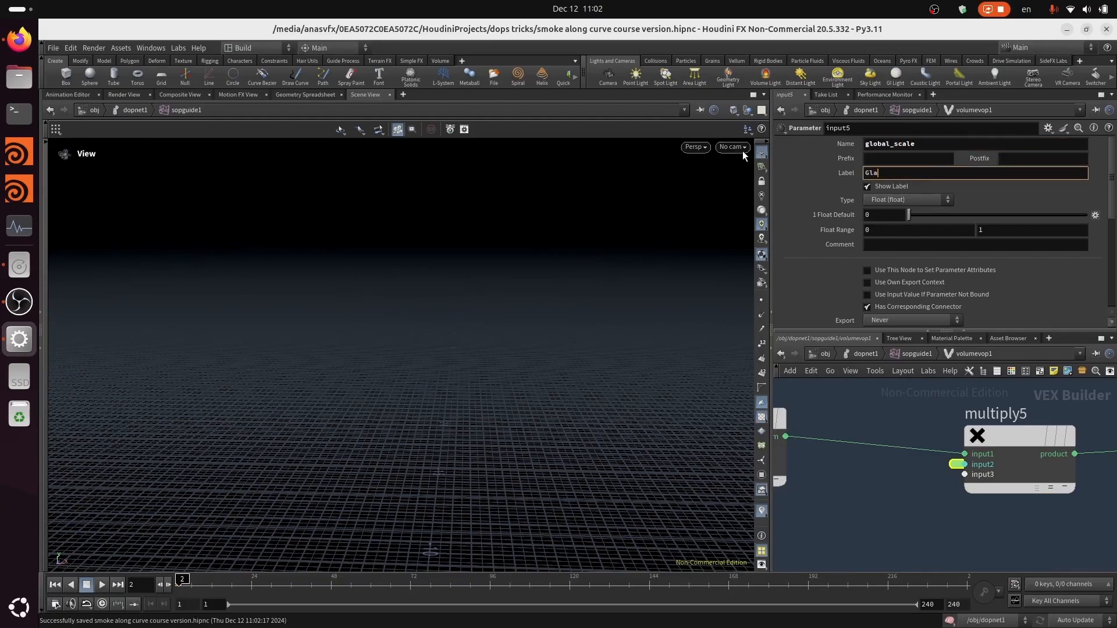
{"action": "key", "text": "BackSpace"}
{"action": "type", "text": "obal Scale"}
{"action": "key", "text": "Tab"}
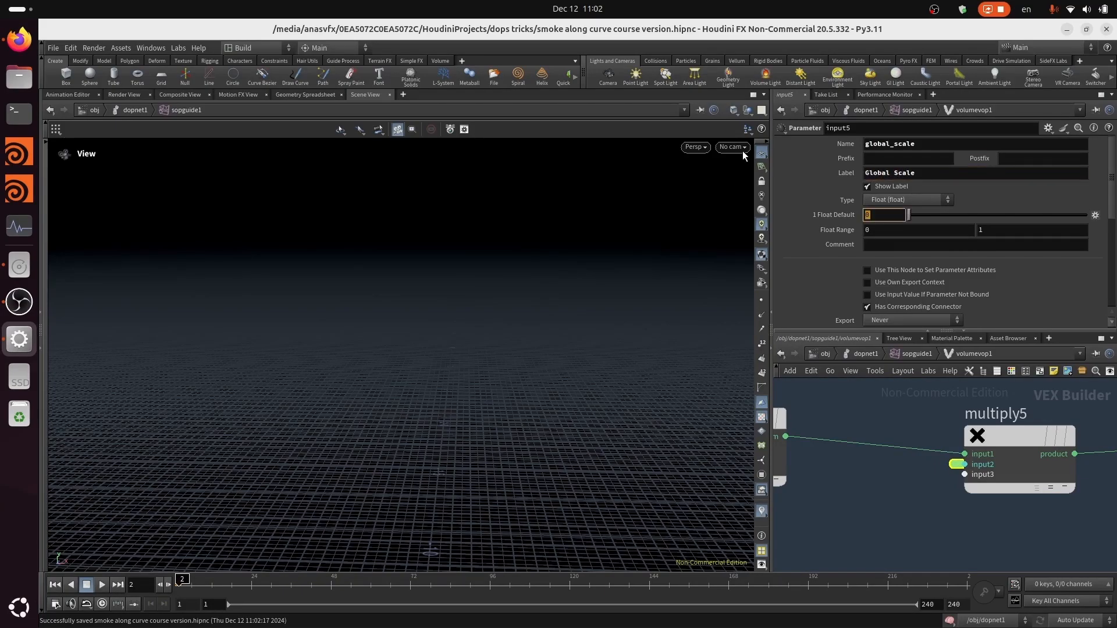
Set the Global Scale parameter's default value to 1.
{"action": "type", "text": "1"}
{"action": "key", "text": "Return"}
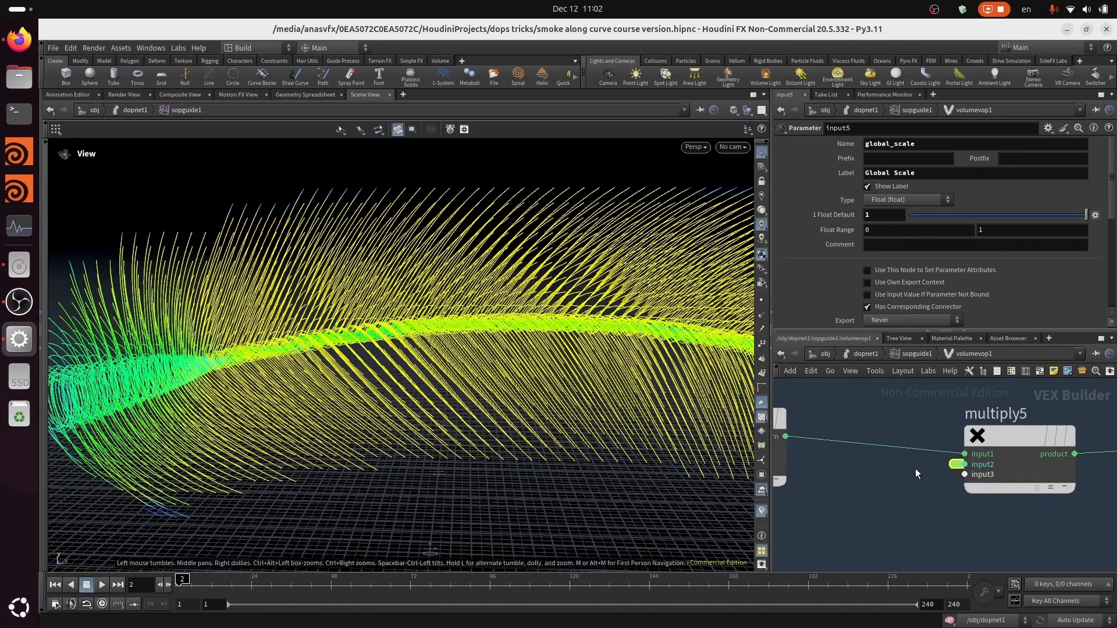
{"action": "scroll", "coordinate": [916, 469], "scroll_direction": "down", "scroll_amount": 4}
{"action": "middle_click_drag", "start_coordinate": [916, 492], "coordinate": [953, 464]}
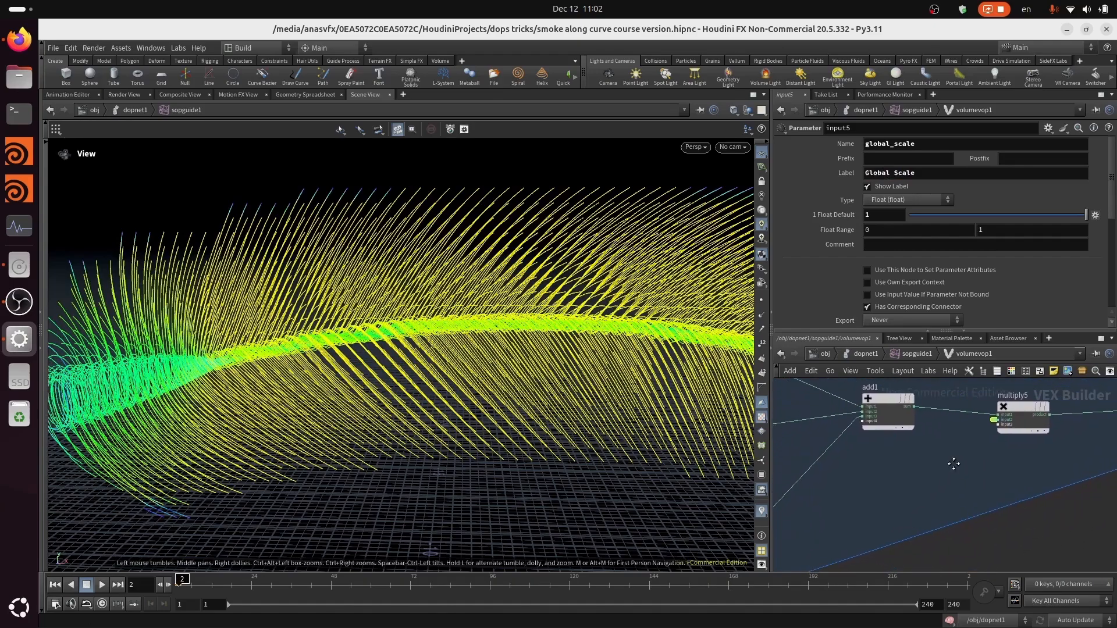
Add a Ramp Parameter node in the open space below add1 in the volumevop1 network.
{"action": "scroll", "coordinate": [954, 463], "scroll_direction": "down", "scroll_amount": 6}
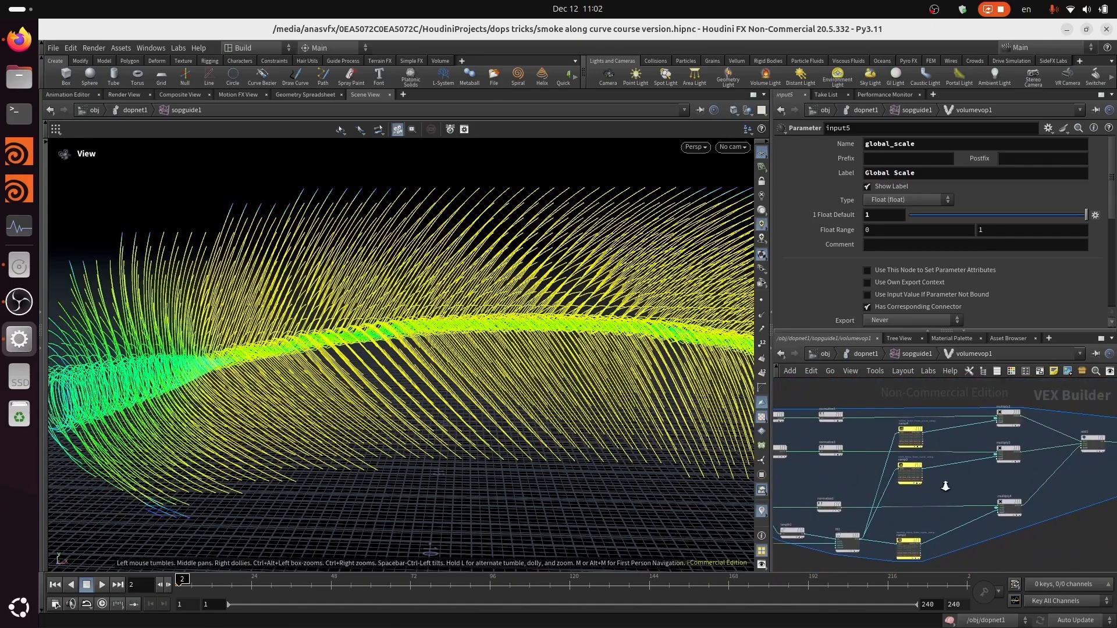
{"action": "scroll", "coordinate": [945, 486], "scroll_direction": "up", "scroll_amount": 5}
{"action": "scroll", "coordinate": [933, 495], "scroll_direction": "down", "scroll_amount": 4}
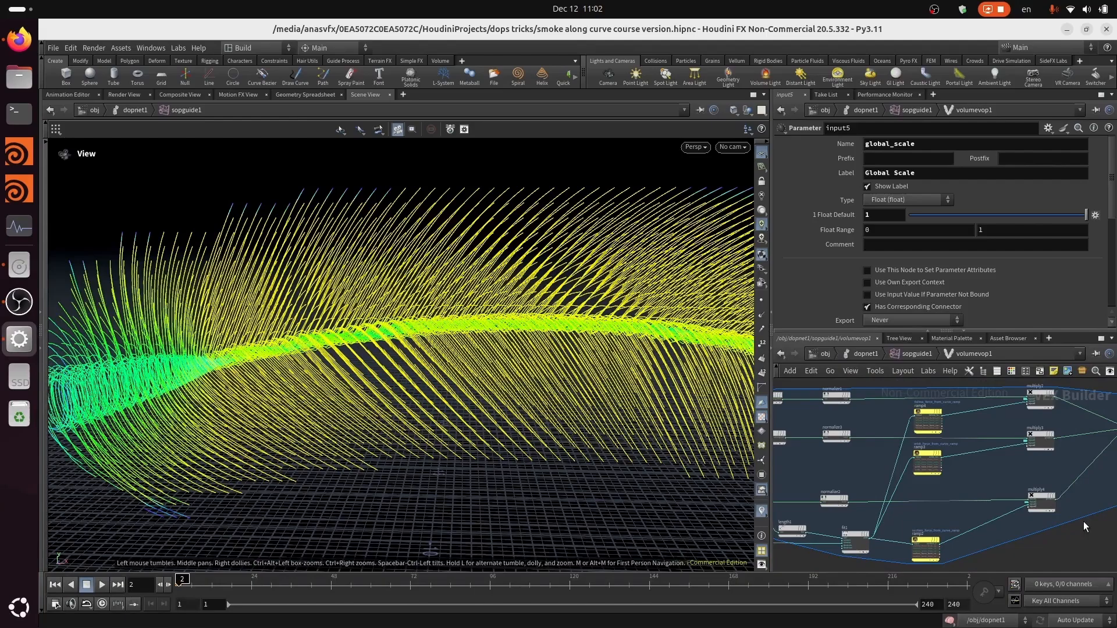
{"action": "scroll", "coordinate": [1041, 494], "scroll_direction": "up", "scroll_amount": 3}
{"action": "key", "text": "Tab"}
{"action": "type", "text": "ra"}
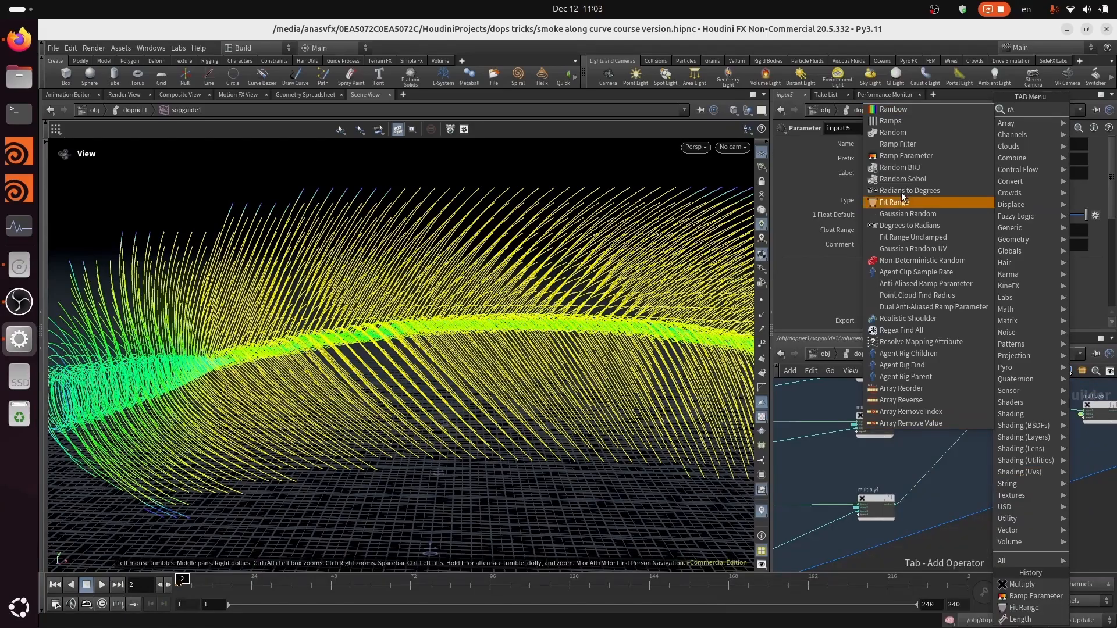
{"action": "left_click", "coordinate": [913, 156]}
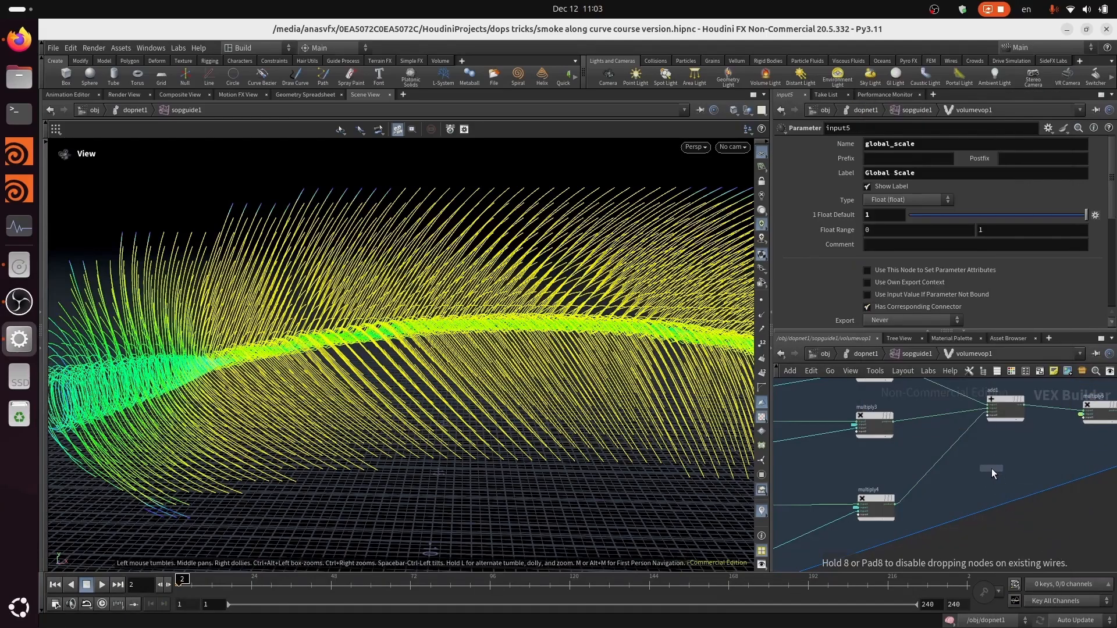
{"action": "left_click", "coordinate": [992, 470]}
{"action": "scroll", "coordinate": [969, 494], "scroll_direction": "up", "scroll_amount": 2}
Wire the output of the fit1 distance node into the input of ramp5.
{"action": "left_click", "coordinate": [977, 463]}
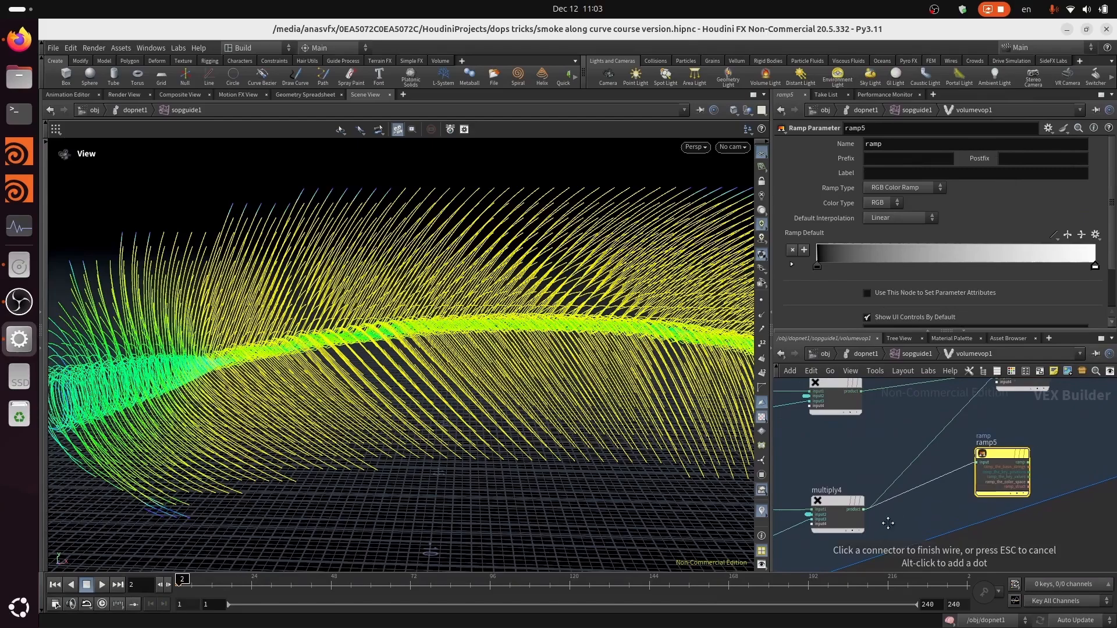
{"action": "middle_click_drag", "start_coordinate": [888, 523], "coordinate": [1101, 415]}
{"action": "middle_click_drag", "start_coordinate": [864, 462], "coordinate": [780, 547]}
{"action": "left_click", "coordinate": [980, 535]}
{"action": "middle_click_drag", "start_coordinate": [1098, 499], "coordinate": [910, 561]}
{"action": "middle_click_drag", "start_coordinate": [1083, 463], "coordinate": [914, 496]}
{"action": "middle_click_drag", "start_coordinate": [1021, 505], "coordinate": [953, 494]}
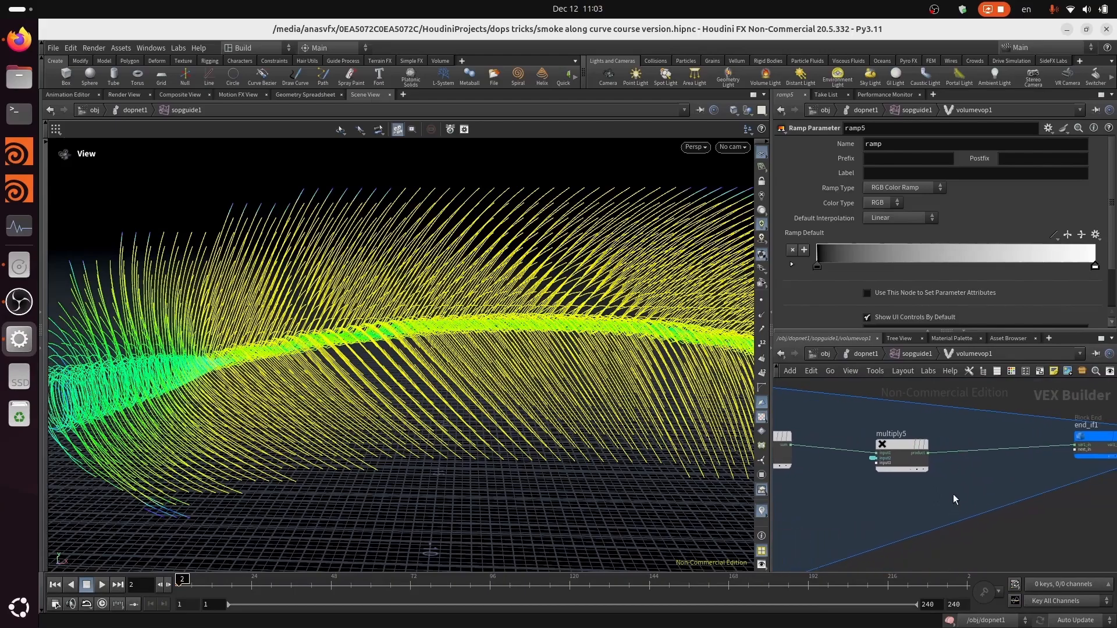
{"action": "scroll", "coordinate": [966, 499], "scroll_direction": "down", "scroll_amount": 2}
Set ramp5's ramp type to Spline Ramp (float) and name its parameter global_force_from_curve_ramp.
{"action": "left_click", "coordinate": [906, 188]}
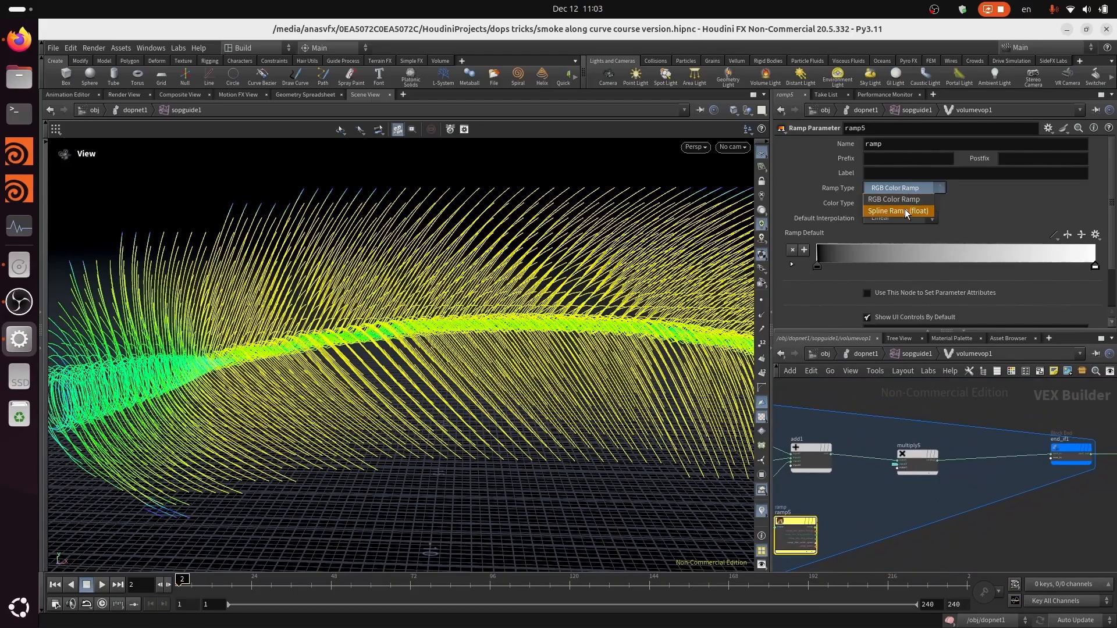
{"action": "left_click", "coordinate": [906, 208]}
{"action": "left_click", "coordinate": [917, 146]}
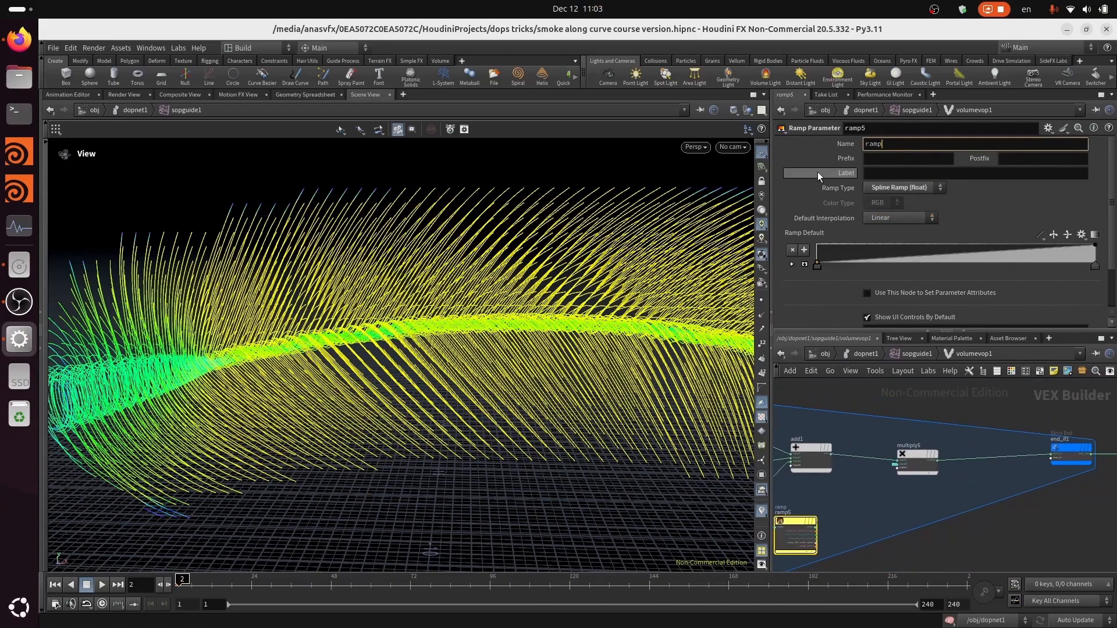
{"action": "key", "text": "ctrl+a"}
{"action": "type", "text": "GL"}
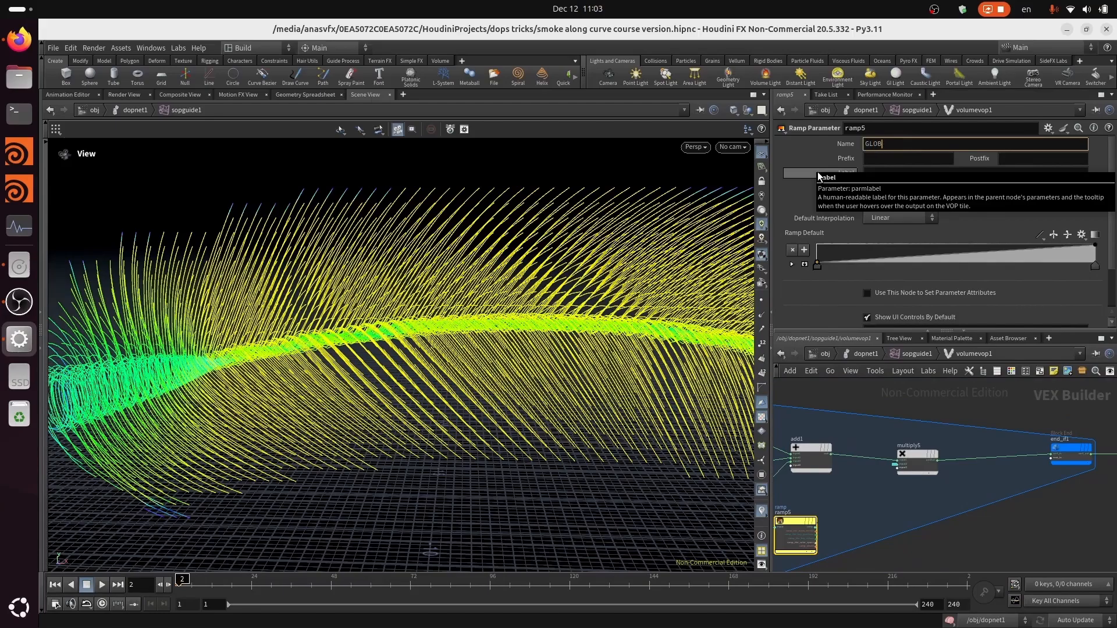
{"action": "type", "text": "OB"}
{"action": "key", "text": "BackSpace"}
{"action": "key", "text": "BackSpace"}
{"action": "key", "text": "BackSpace"}
{"action": "key", "text": "BackSpace"}
{"action": "key", "text": "Tab"}
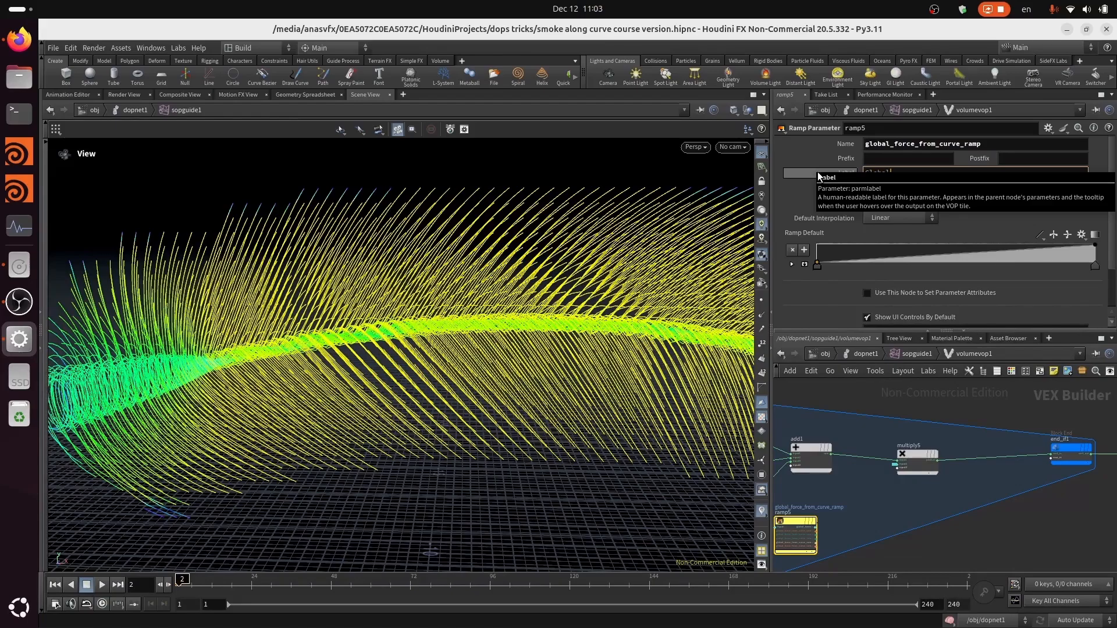
Label ramp5's parameter Global Force From Curve Ramp.
{"action": "type", "text": "Global Force From "}
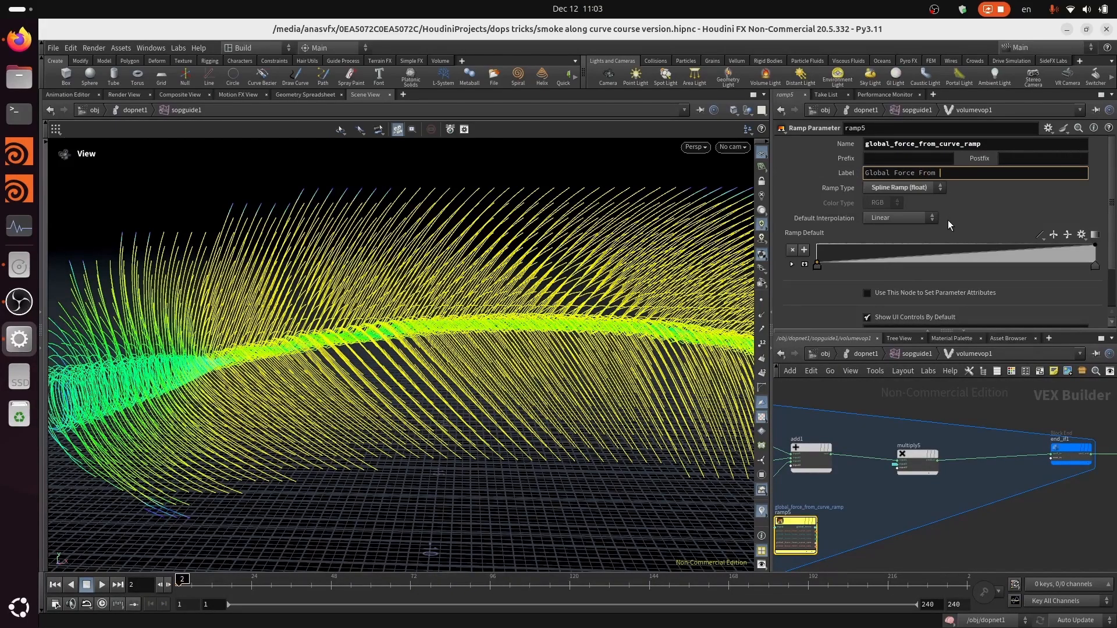
{"action": "type", "text": "Curve Ramp"}
{"action": "key", "text": "Return"}
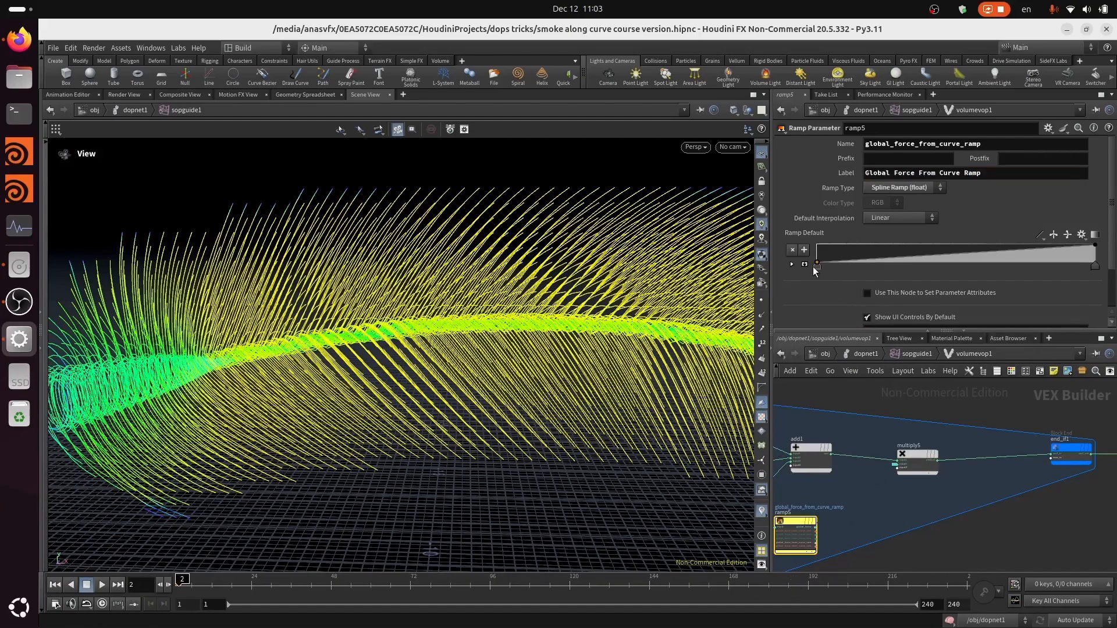
Raise the first point of ramp5's default to make it flat, and wire the ramp output into a free input of multiply5.
{"action": "left_click_drag", "start_coordinate": [817, 262], "coordinate": [763, 195]}
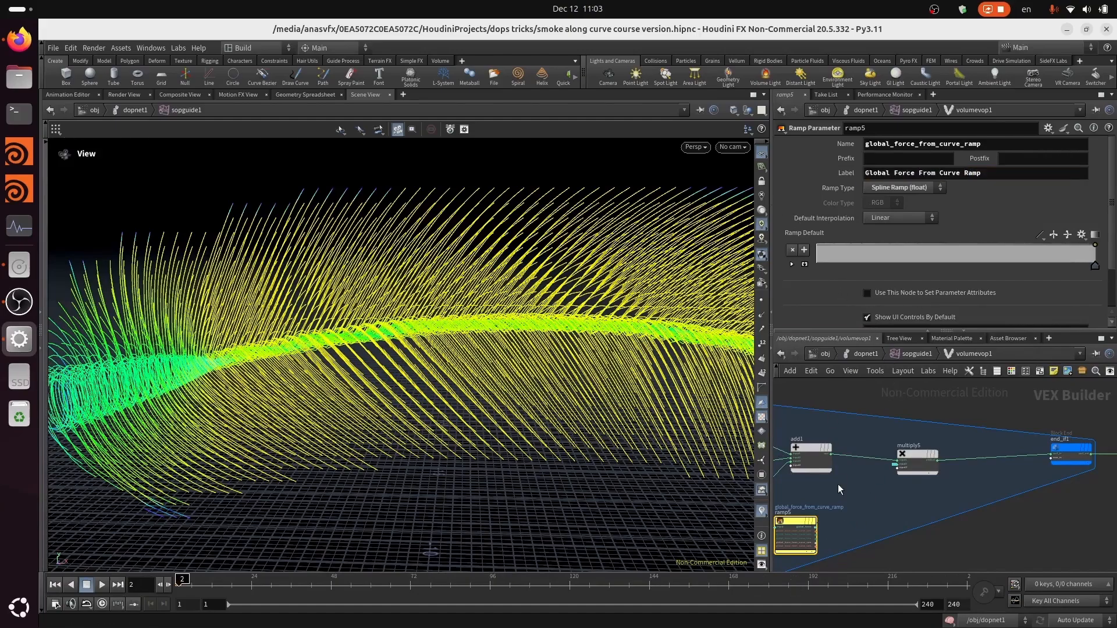
{"action": "left_click", "coordinate": [817, 528]}
{"action": "left_click", "coordinate": [902, 463]}
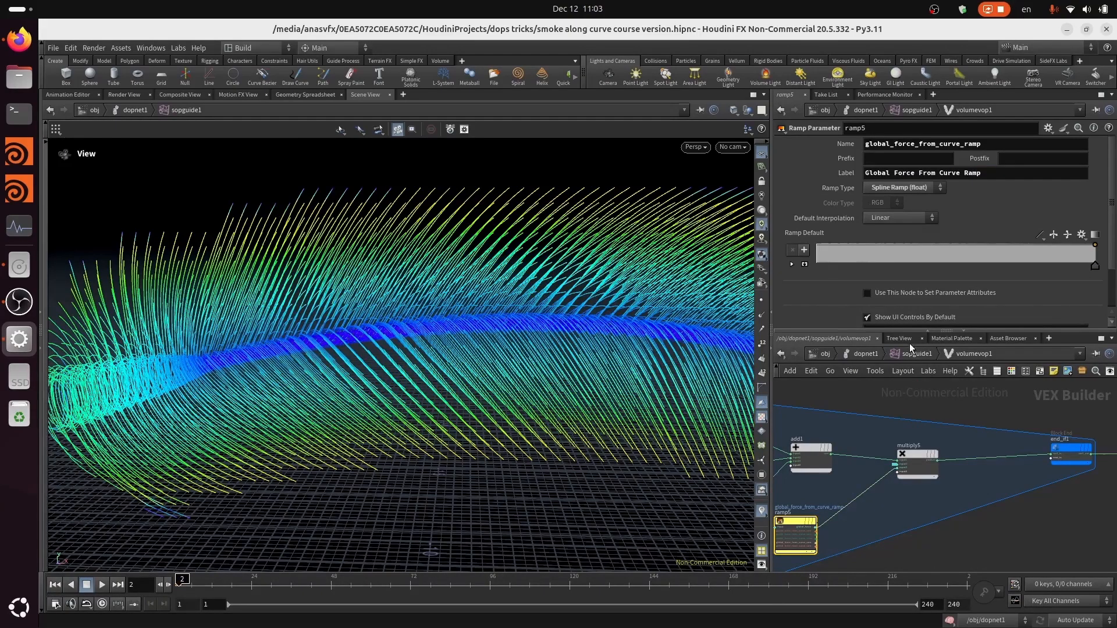
On volumevop1, set the first Global Force From Curve Ramp point to position 0, value 1, and save the scene.
{"action": "left_click", "coordinate": [912, 353]}
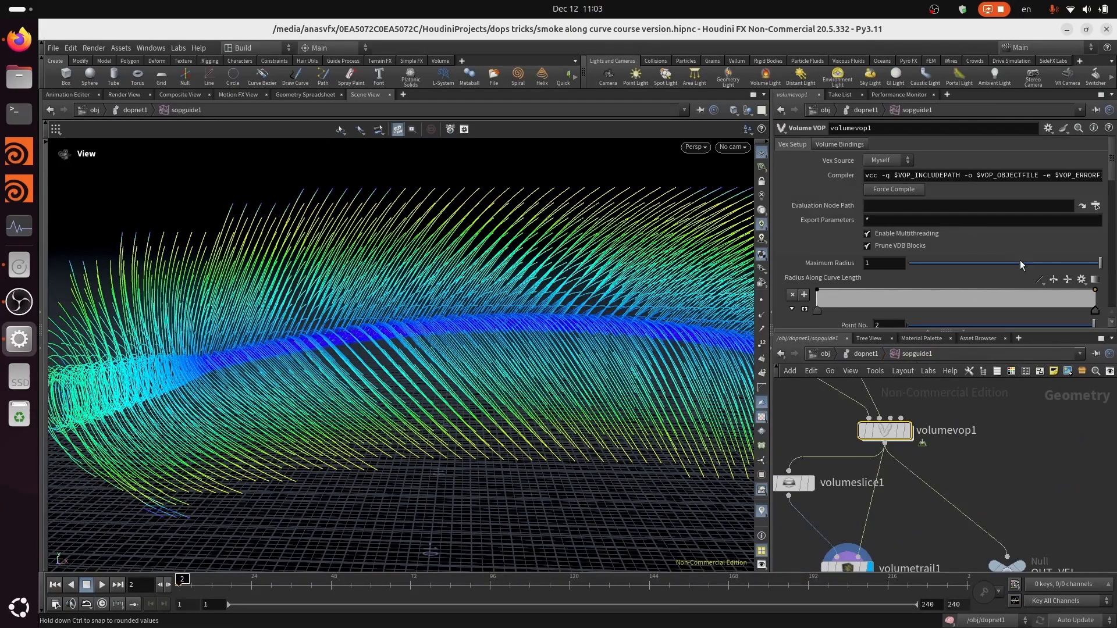
{"action": "scroll", "coordinate": [1112, 175], "scroll_direction": "down", "scroll_amount": 5}
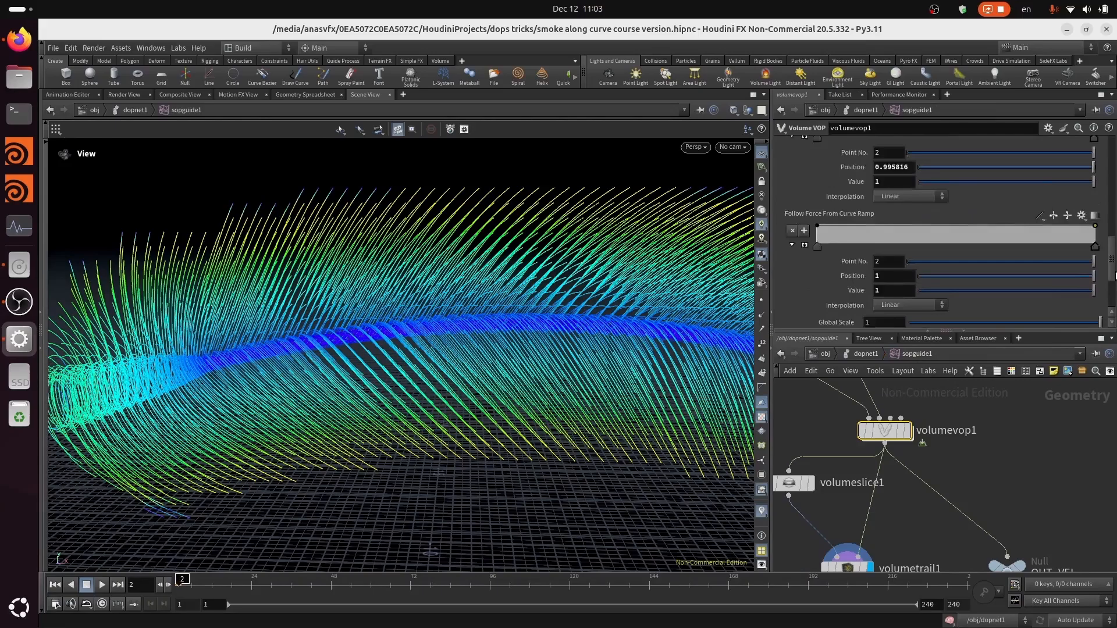
{"action": "left_click_drag", "start_coordinate": [819, 253], "coordinate": [817, 239]}
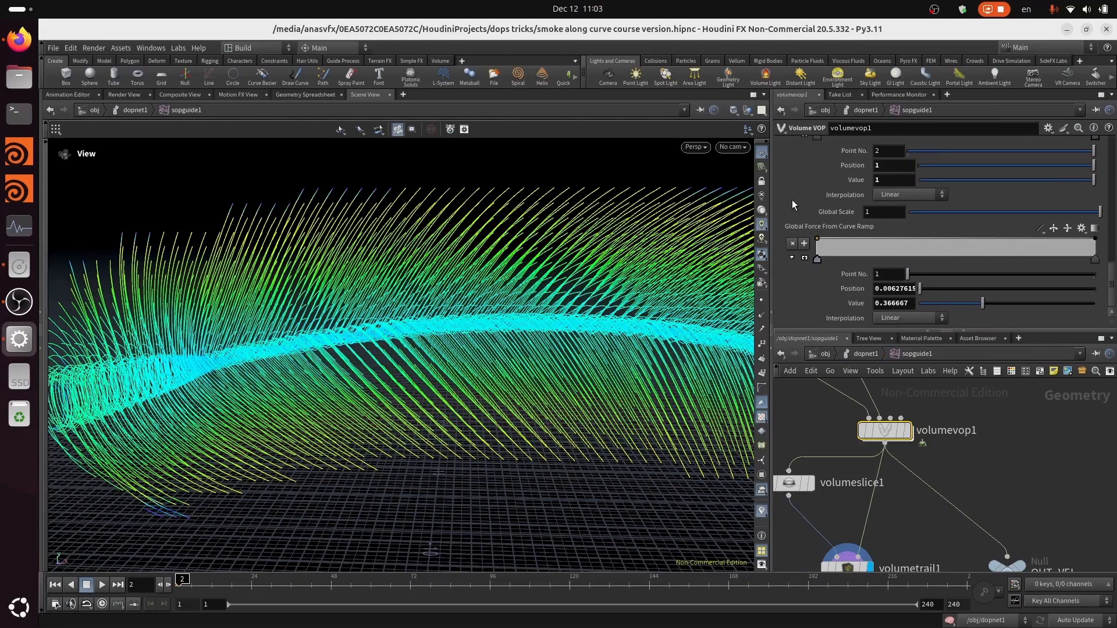
{"action": "mouse_move", "coordinate": [895, 431]}
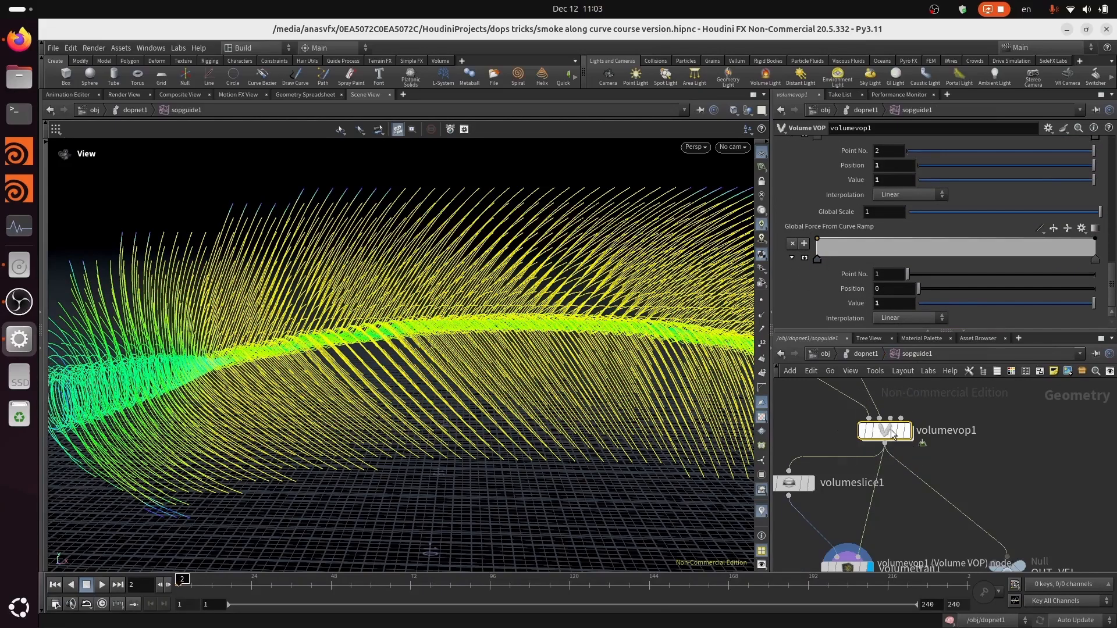
{"action": "double_click", "coordinate": [885, 431]}
{"action": "key", "text": "ctrl+s"}
Add a Point Cloud Filter node in the empty area below length1, outside the if block.
{"action": "middle_click_drag", "start_coordinate": [897, 511], "coordinate": [1092, 442]}
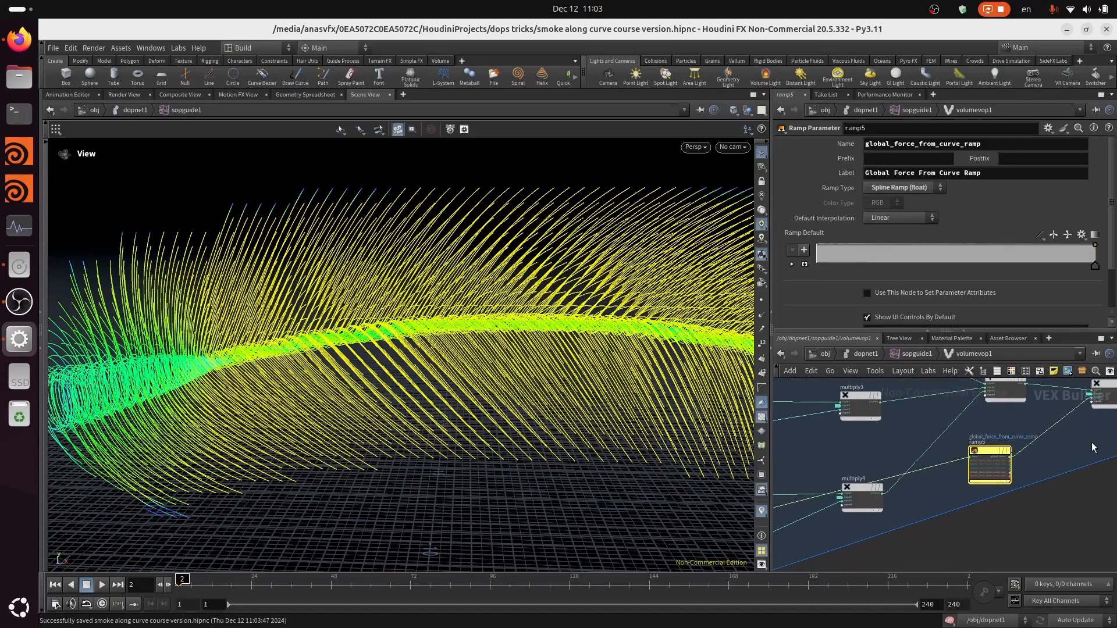
{"action": "scroll", "coordinate": [1092, 442], "scroll_direction": "down", "scroll_amount": 5}
{"action": "mouse_move", "coordinate": [864, 542]}
{"action": "middle_mouse_down"}
{"action": "mouse_move", "coordinate": [983, 497]}
{"action": "mouse_move", "coordinate": [933, 494]}
{"action": "mouse_move", "coordinate": [854, 552]}
{"action": "middle_mouse_up"}
{"action": "scroll", "coordinate": [981, 484], "scroll_direction": "up", "scroll_amount": 4}
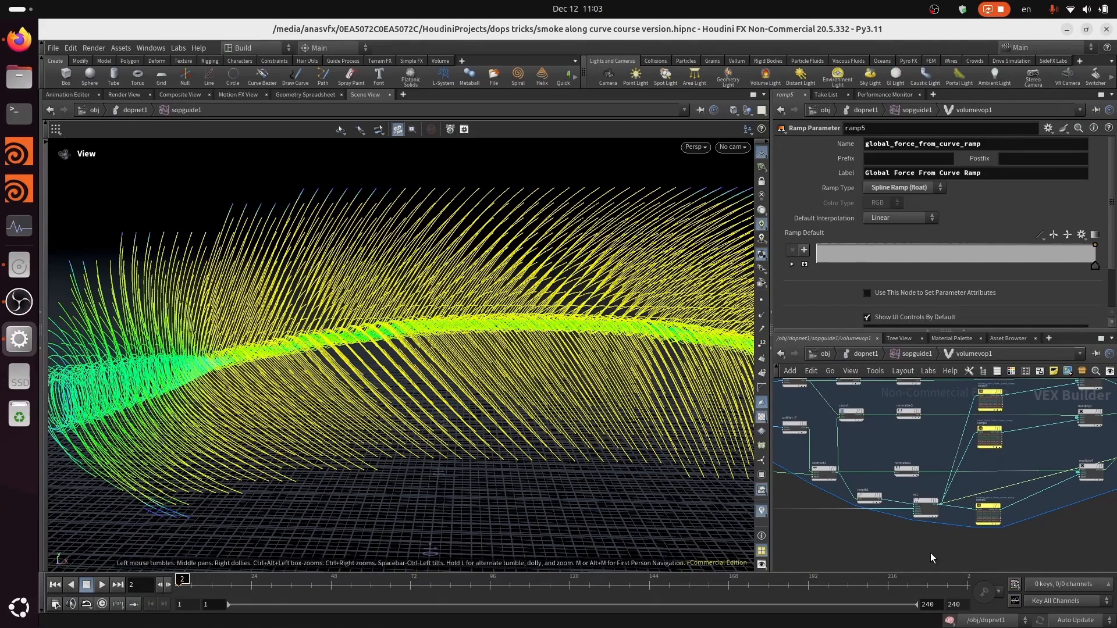
{"action": "scroll", "coordinate": [901, 540], "scroll_direction": "up", "scroll_amount": 4}
{"action": "middle_click_drag", "start_coordinate": [847, 535], "coordinate": [997, 519]}
{"action": "key", "text": "Tab"}
{"action": "type", "text": "pcfind"}
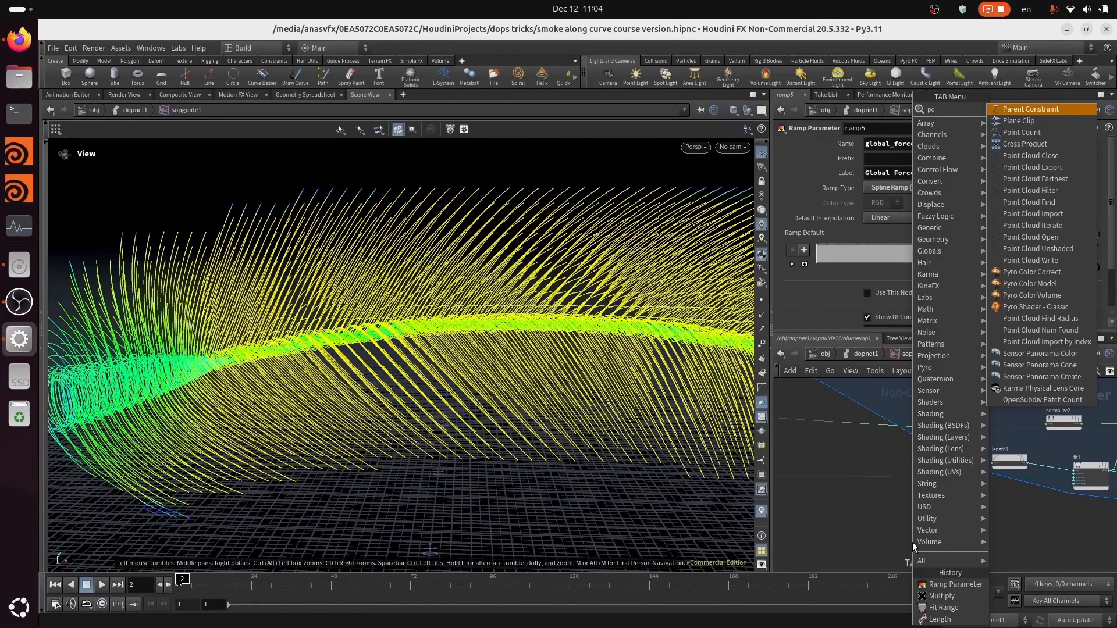
{"action": "key", "text": "Return"}
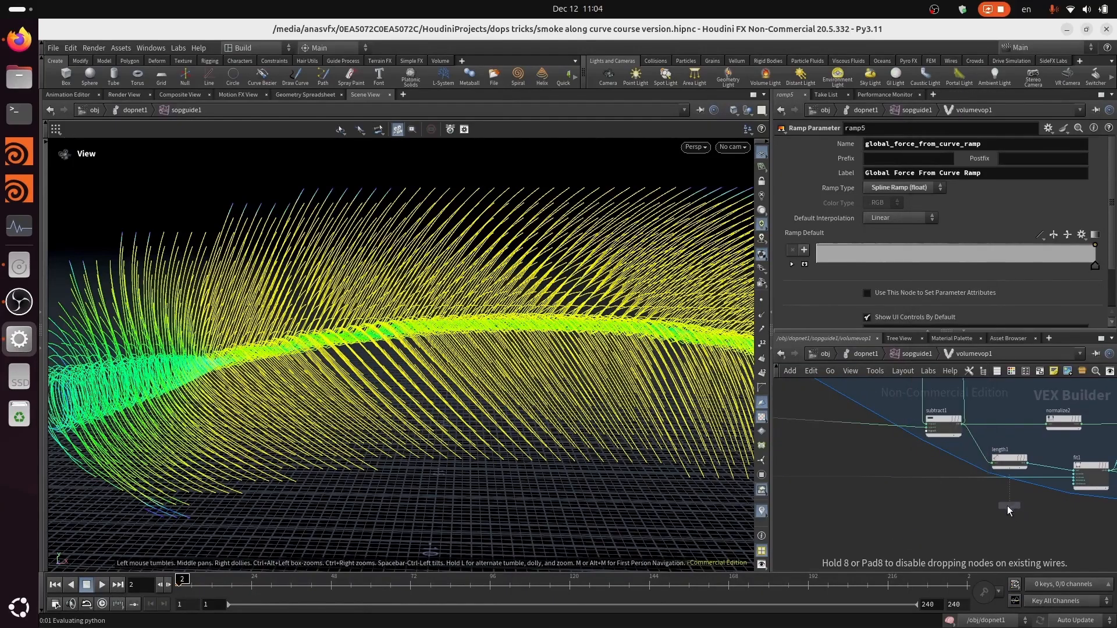
{"action": "left_click", "coordinate": [941, 504]}
Wire the existing point cloud handle into pcfilter1's handle input and place the node below length1.
{"action": "middle_click_drag", "start_coordinate": [862, 519], "coordinate": [1035, 612]}
{"action": "scroll", "coordinate": [1002, 527], "scroll_direction": "up", "scroll_amount": 2}
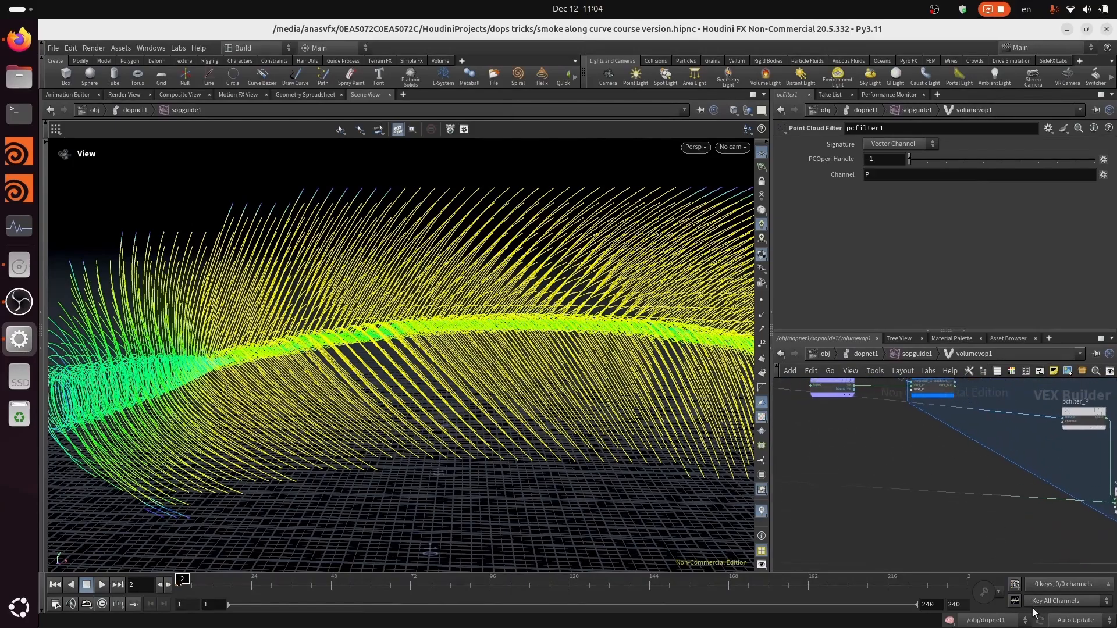
{"action": "middle_click_drag", "start_coordinate": [864, 414], "coordinate": [776, 382]}
{"action": "middle_click_drag", "start_coordinate": [1002, 536], "coordinate": [965, 438]}
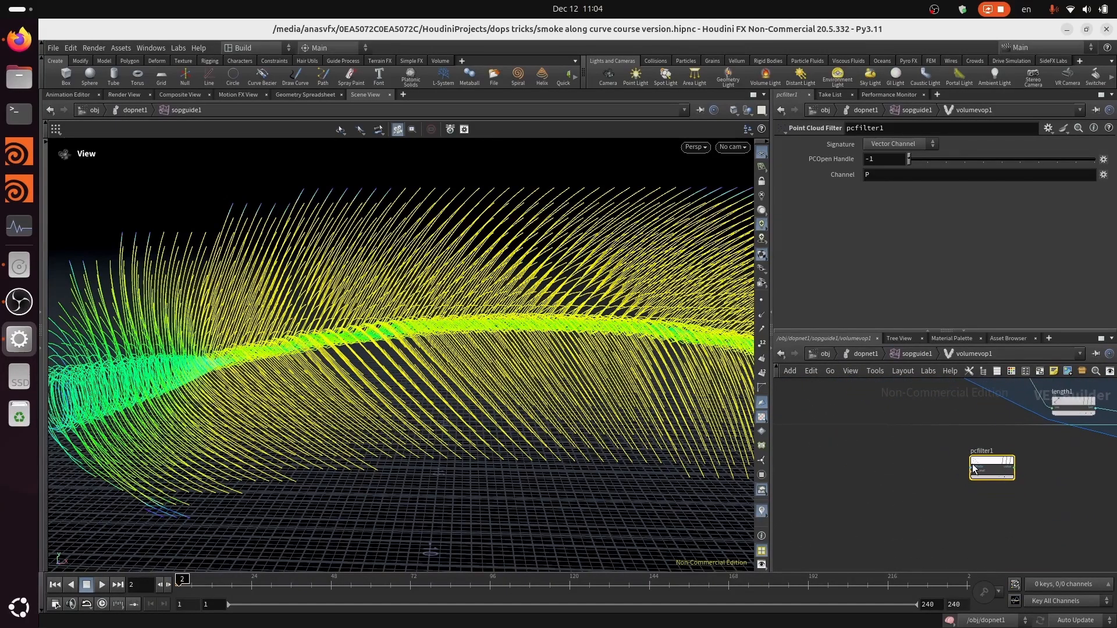
{"action": "left_click", "coordinate": [971, 468]}
{"action": "middle_click_drag", "start_coordinate": [867, 393], "coordinate": [973, 537]}
{"action": "right_click_drag", "start_coordinate": [940, 422], "coordinate": [958, 508]}
{"action": "middle_click_drag", "start_coordinate": [842, 410], "coordinate": [809, 410]}
{"action": "left_click", "coordinate": [881, 520]}
{"action": "right_click_drag", "start_coordinate": [952, 477], "coordinate": [976, 454]}
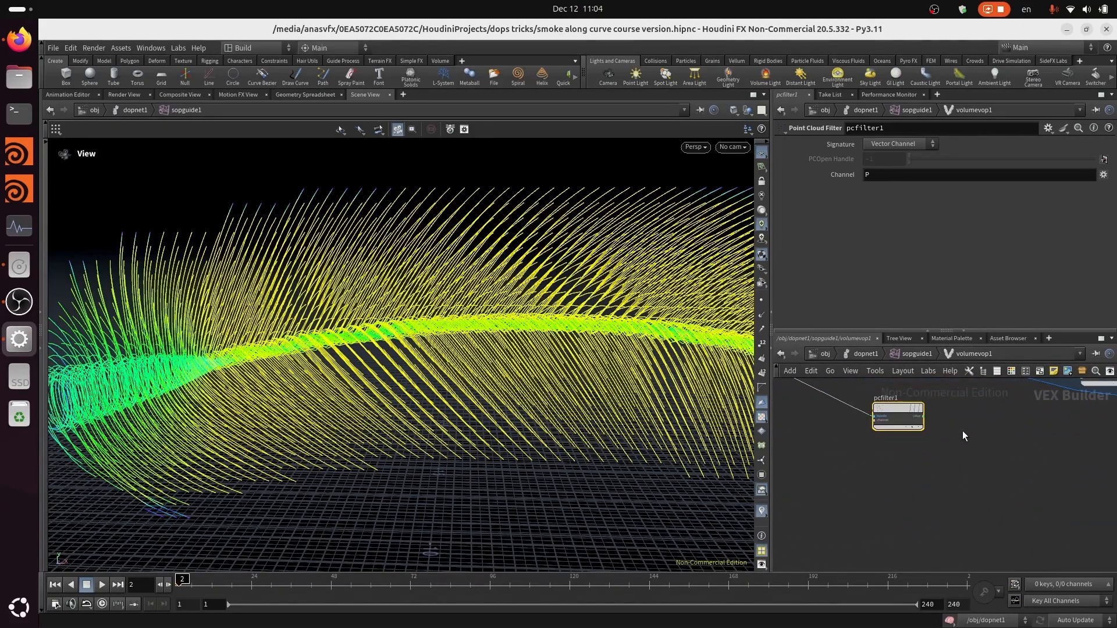
{"action": "middle_click_drag", "start_coordinate": [962, 432], "coordinate": [974, 496]}
{"action": "left_click_drag", "start_coordinate": [905, 469], "coordinate": [1003, 482]}
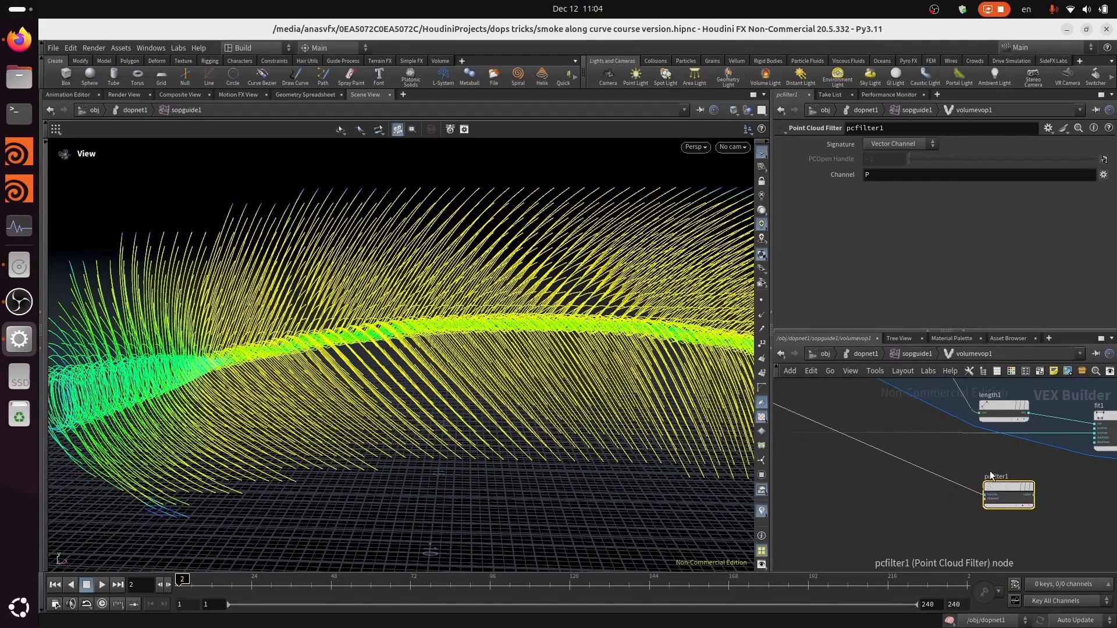
Set pcfilter1's signature to Float Channel and its channel to lengthscale.
{"action": "left_click", "coordinate": [890, 144]}
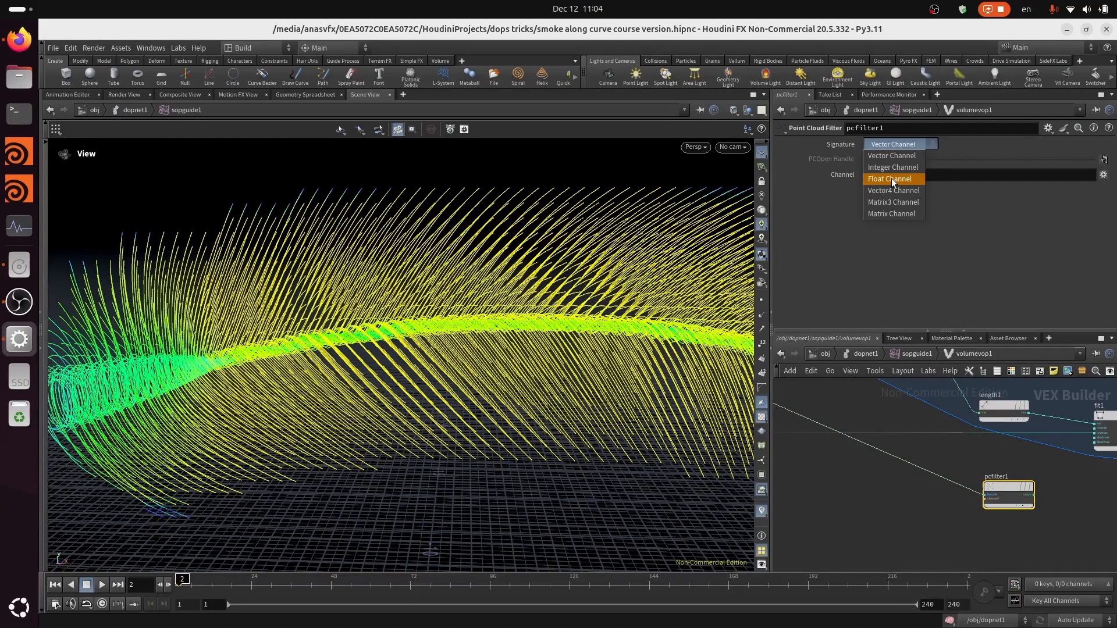
{"action": "left_click", "coordinate": [892, 179]}
{"action": "double_click", "coordinate": [887, 176]}
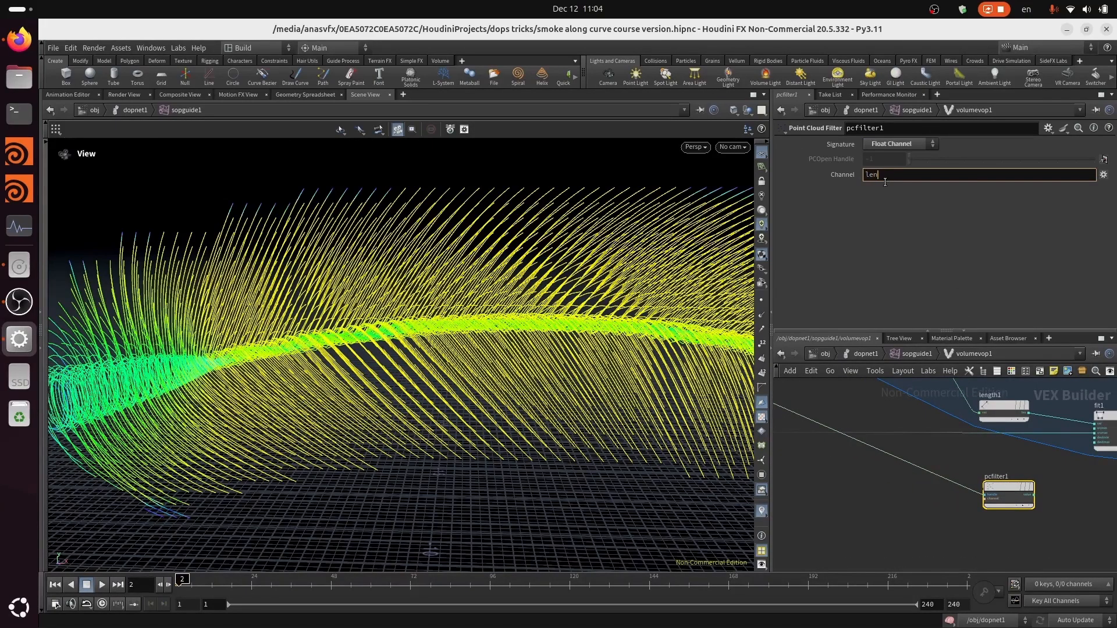
{"action": "type", "text": "lengthscale"}
{"action": "key", "text": "Return"}
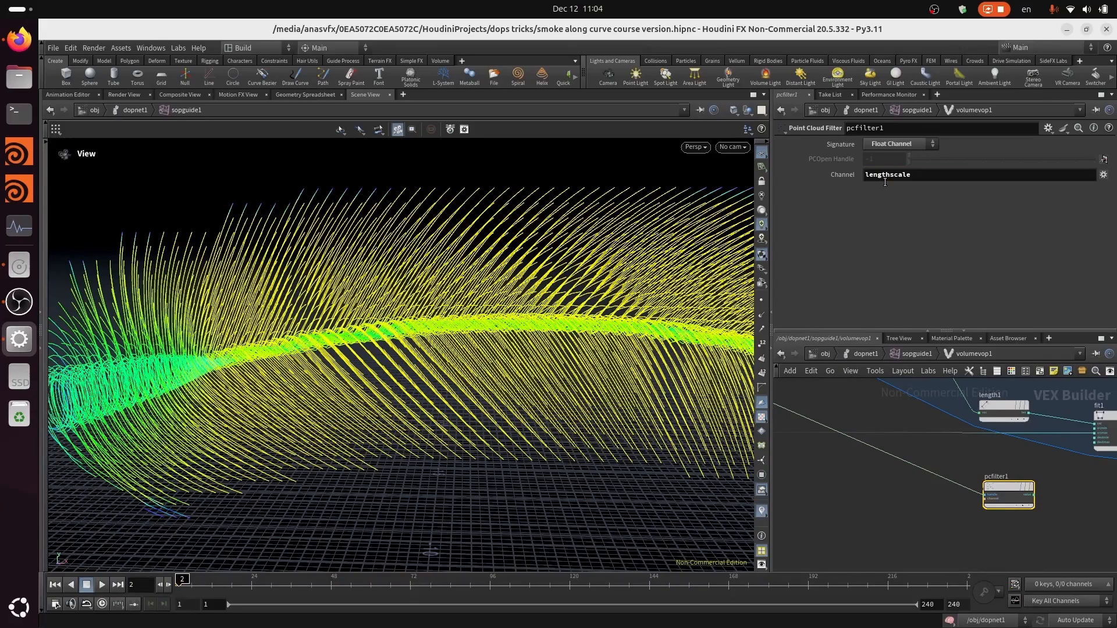
Rename pcfilter1 to pcfilter_lengthscale1 and save the scene.
{"action": "scroll", "coordinate": [1068, 512], "scroll_direction": "up", "scroll_amount": 3}
{"action": "double_click", "coordinate": [953, 471]}
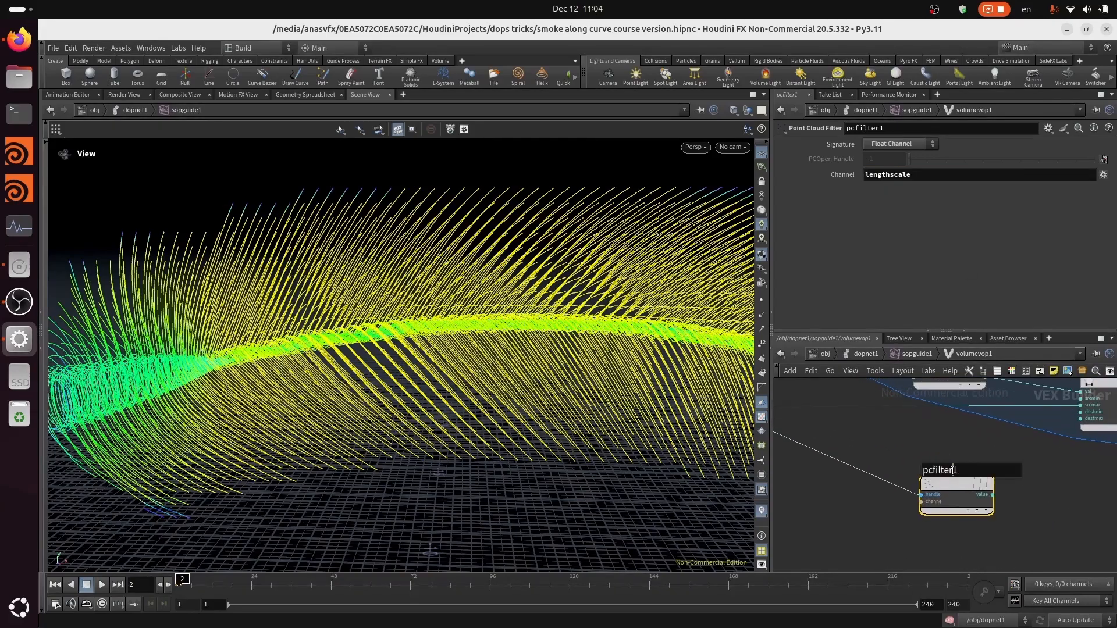
{"action": "type", "text": "_length"}
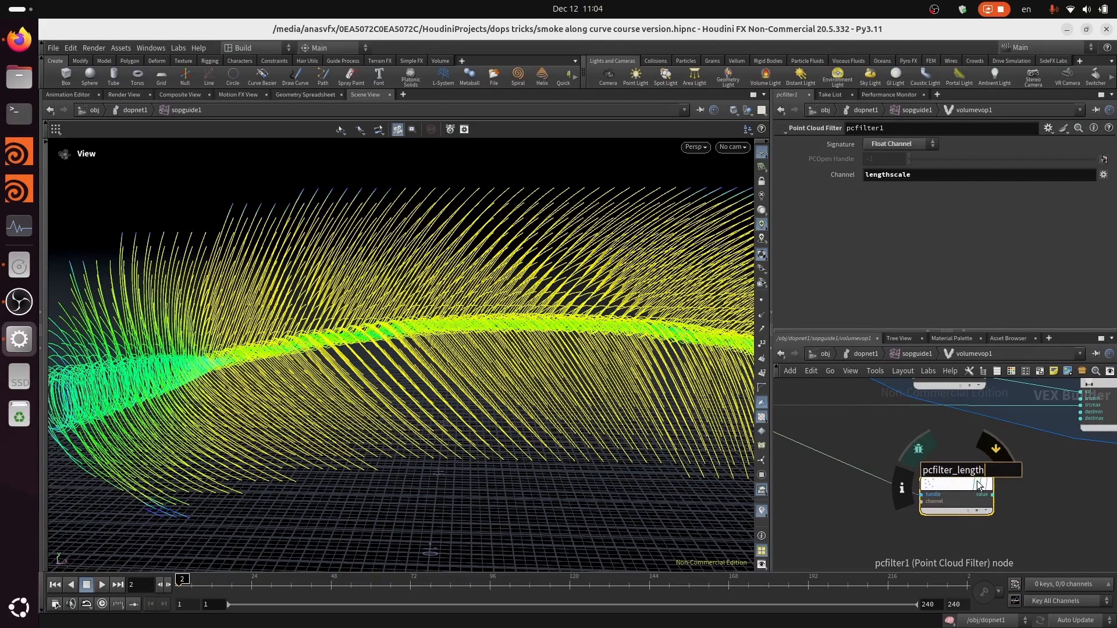
{"action": "type", "text": "scale1"}
{"action": "key", "text": "Return"}
{"action": "key", "text": "ctrl+s"}
Move pcfilter_lengthscale1 into the free space below the suction force ramp node.
{"action": "scroll", "coordinate": [977, 550], "scroll_direction": "down", "scroll_amount": 3}
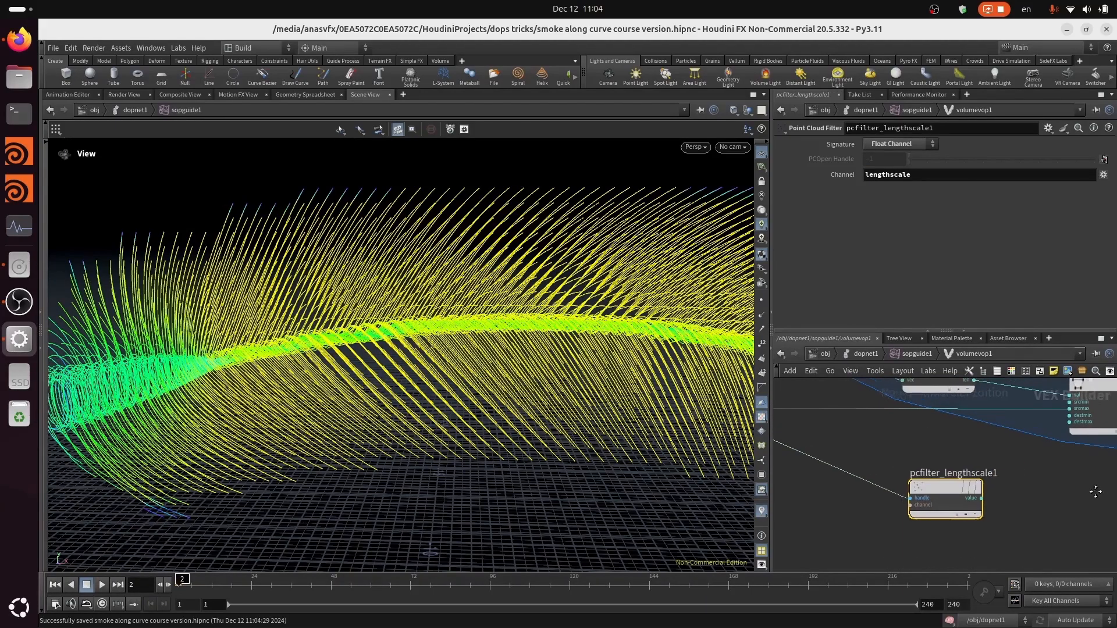
{"action": "scroll", "coordinate": [991, 510], "scroll_direction": "up", "scroll_amount": 3}
{"action": "middle_click_drag", "start_coordinate": [1073, 481], "coordinate": [960, 437]}
{"action": "scroll", "coordinate": [997, 486], "scroll_direction": "down", "scroll_amount": 3}
{"action": "middle_click_drag", "start_coordinate": [977, 530], "coordinate": [970, 501]}
{"action": "middle_click_drag", "start_coordinate": [909, 525], "coordinate": [951, 511]}
{"action": "left_click_drag", "start_coordinate": [813, 496], "coordinate": [930, 525]}
{"action": "middle_click_drag", "start_coordinate": [1034, 505], "coordinate": [953, 533]}
Add another Ramp Parameter node to the right of pcfilter_lengthscale1.
{"action": "key", "text": "Tab"}
{"action": "key", "text": "Escape"}
{"action": "key", "text": "Tab"}
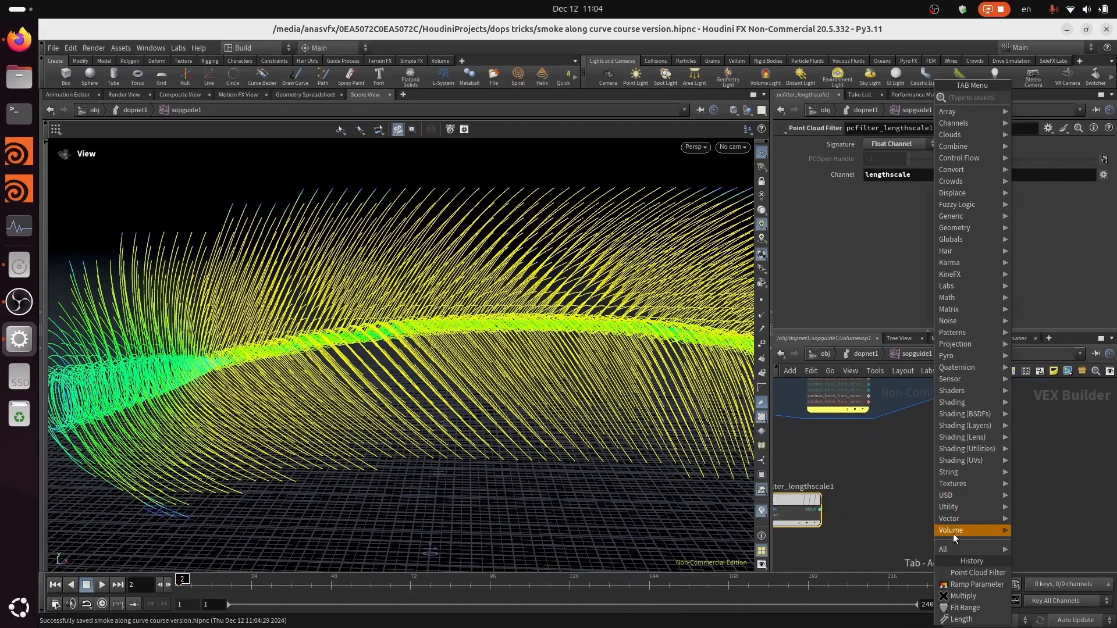
{"action": "left_click", "coordinate": [994, 584]}
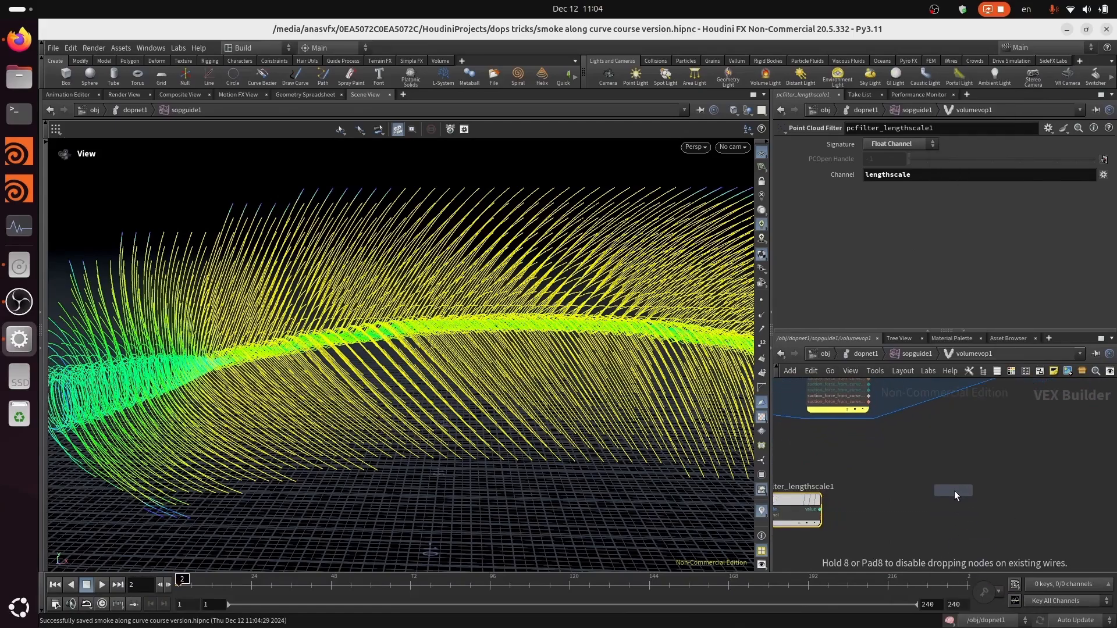
{"action": "left_click", "coordinate": [958, 513]}
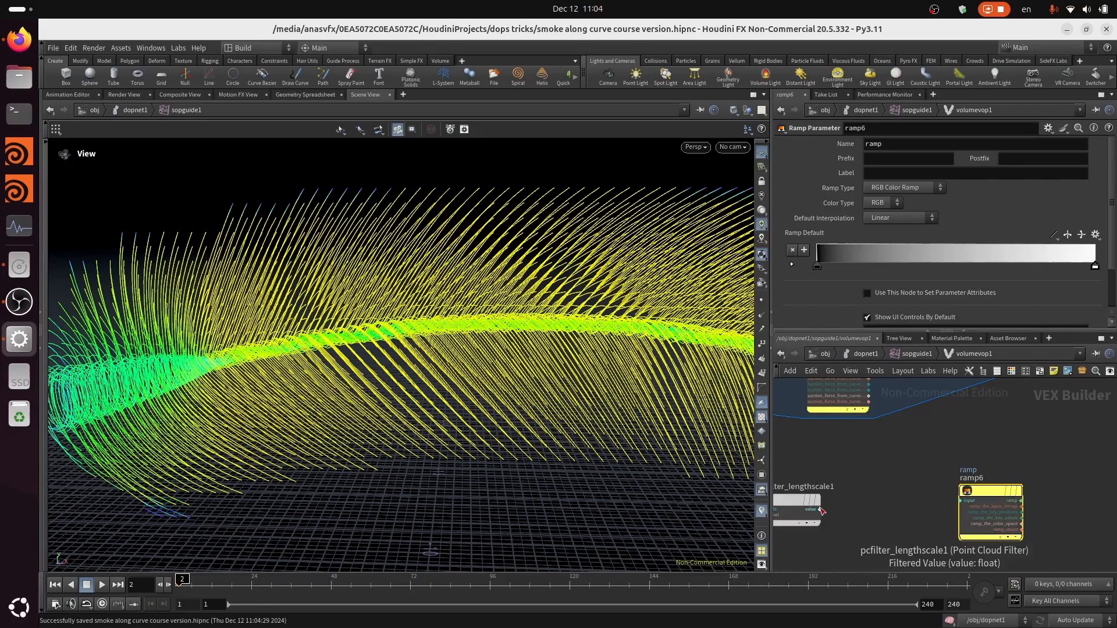
Connect pcfilter_lengthscale1's value output to ramp6's input and move ramp6 slightly closer, aligned with pcfilter_lengthscale1.
{"action": "left_click", "coordinate": [820, 509]}
{"action": "left_click", "coordinate": [963, 500]}
{"action": "middle_click_drag", "start_coordinate": [1046, 431], "coordinate": [1022, 468]}
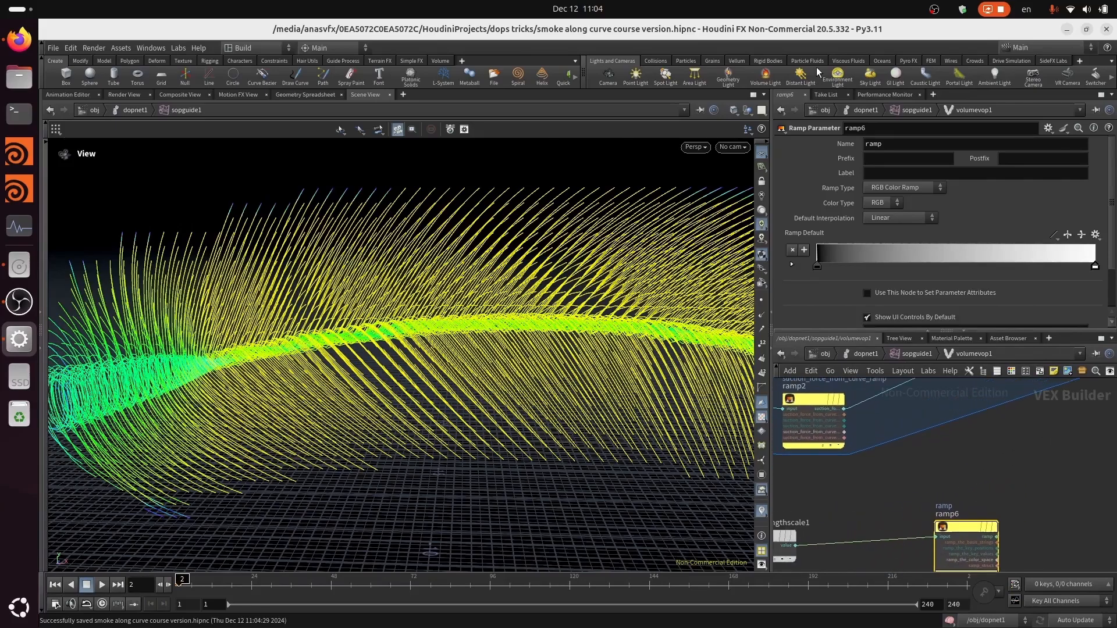
{"action": "middle_click_drag", "start_coordinate": [928, 486], "coordinate": [976, 526]}
{"action": "scroll", "coordinate": [945, 524], "scroll_direction": "down", "scroll_amount": 5}
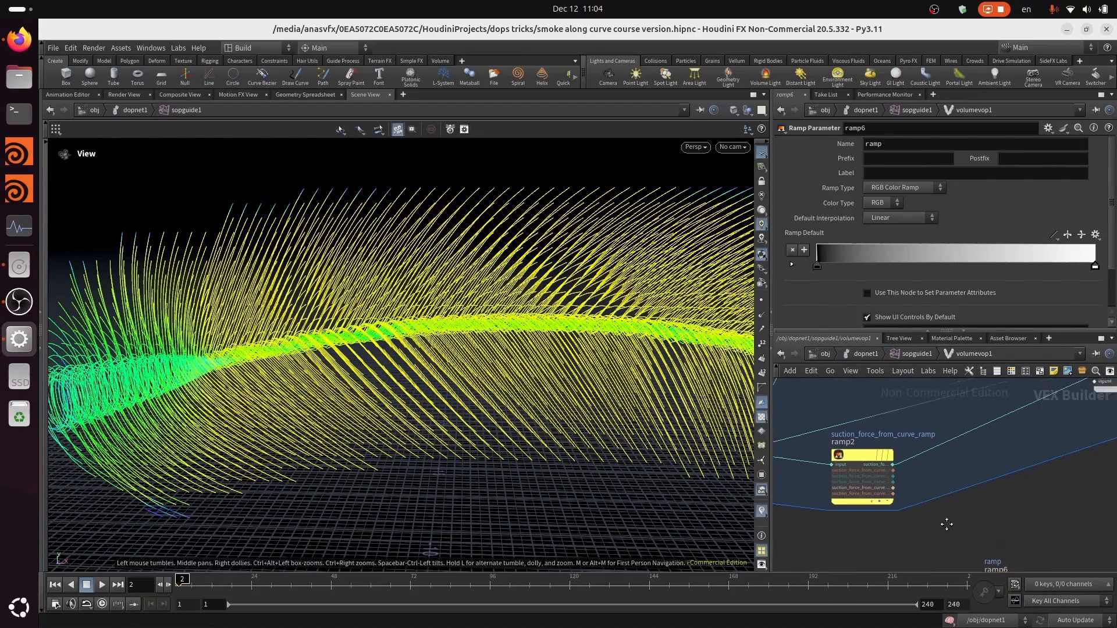
{"action": "scroll", "coordinate": [951, 542], "scroll_direction": "down", "scroll_amount": 1}
{"action": "middle_click_drag", "start_coordinate": [960, 447], "coordinate": [979, 378]}
{"action": "scroll", "coordinate": [968, 502], "scroll_direction": "up", "scroll_amount": 4}
{"action": "middle_click_drag", "start_coordinate": [985, 471], "coordinate": [977, 433]}
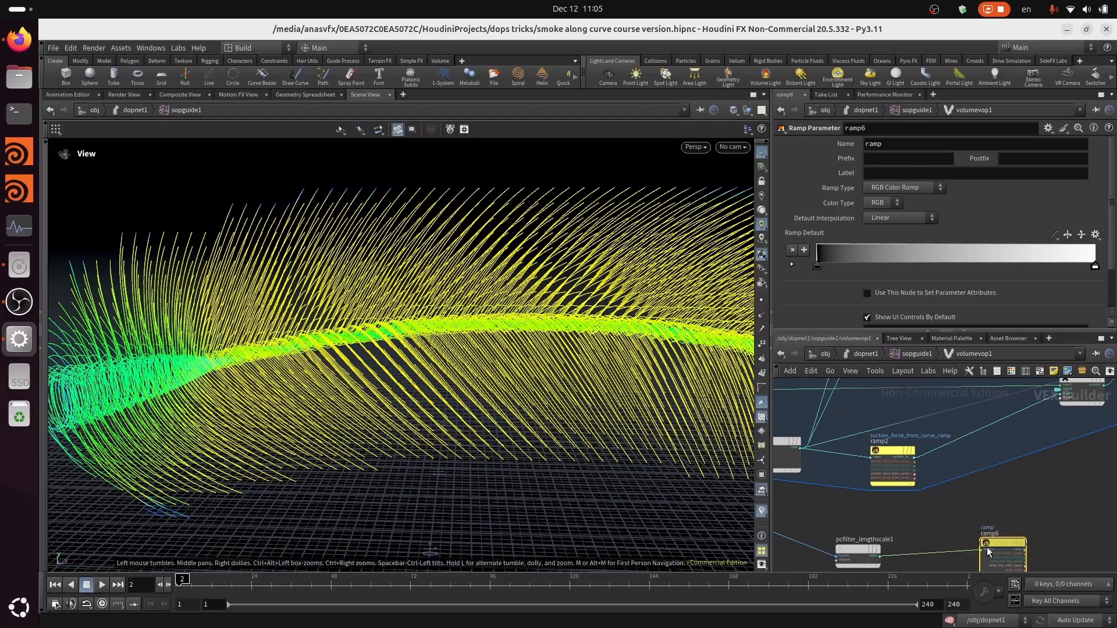
{"action": "mouse_move", "coordinate": [987, 547]}
{"action": "left_mouse_down"}
{"action": "mouse_move", "coordinate": [1000, 539]}
{"action": "mouse_move", "coordinate": [980, 547]}
{"action": "left_mouse_up"}
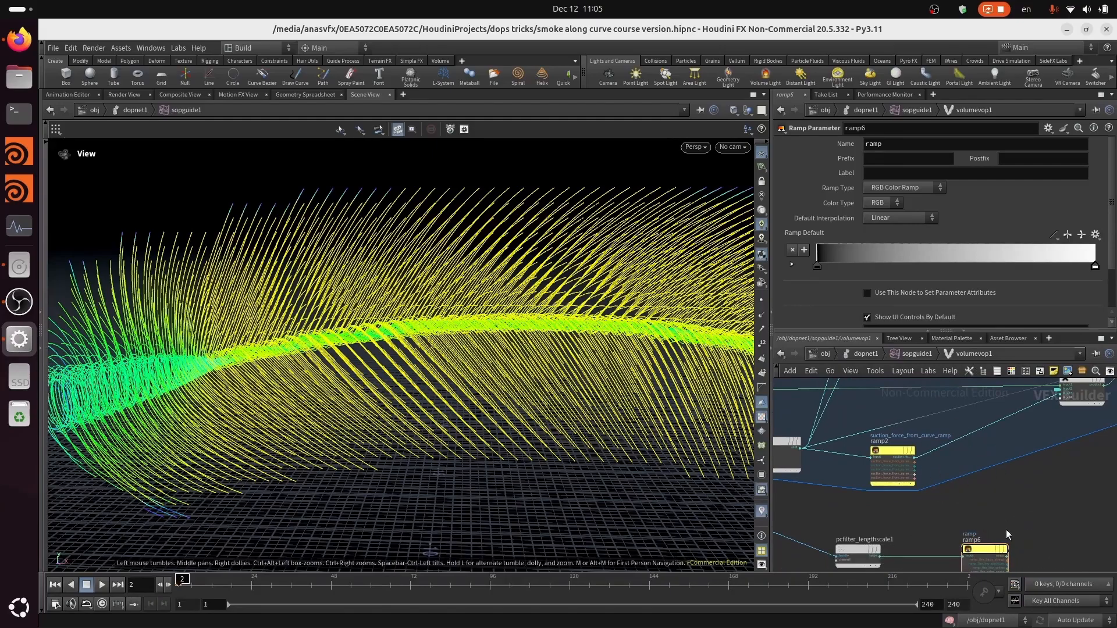
{"action": "middle_click_drag", "start_coordinate": [1009, 521], "coordinate": [1022, 495]}
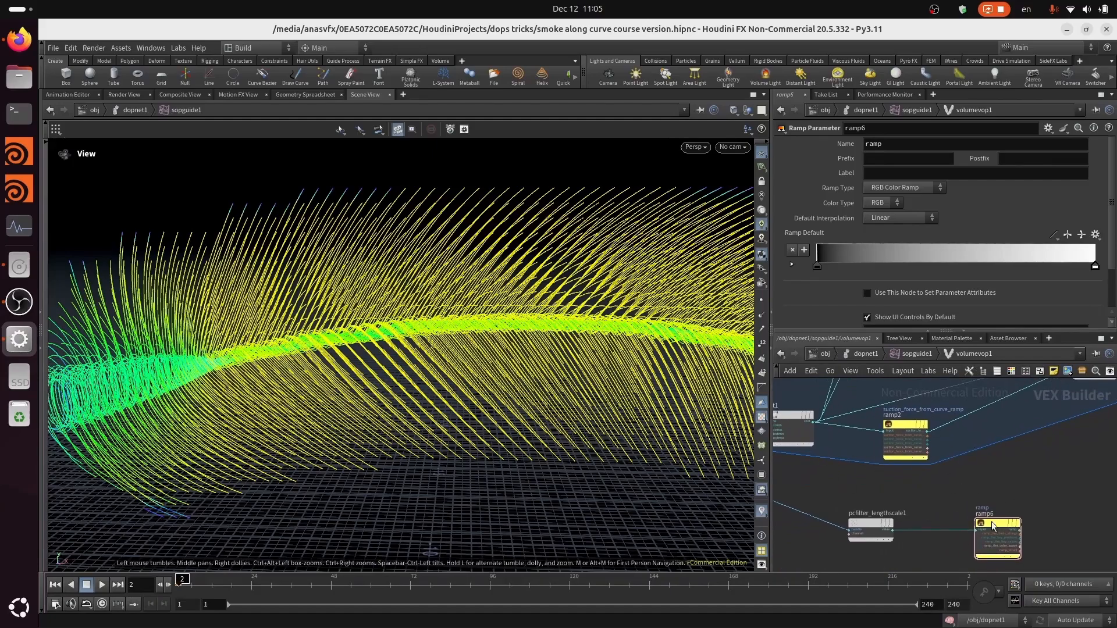
{"action": "middle_click_drag", "start_coordinate": [802, 464], "coordinate": [770, 433]}
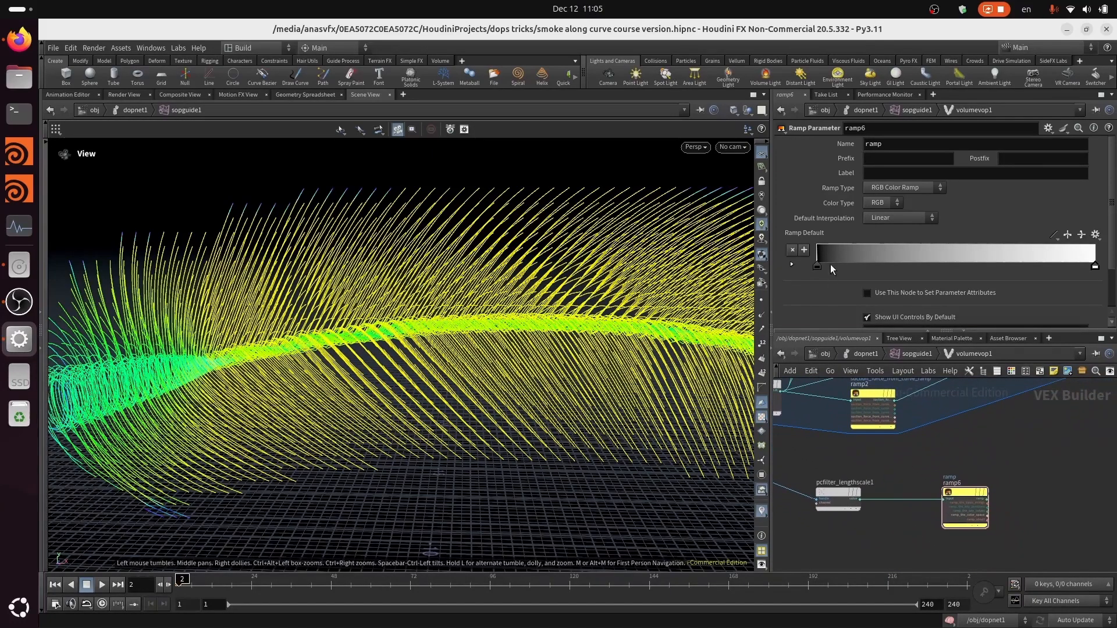
Set ramp6's parameter name to global_force_along_length_rampp.
{"action": "left_click", "coordinate": [895, 145]}
{"action": "middle_click", "coordinate": [971, 440]}
{"action": "left_click", "coordinate": [894, 145]}
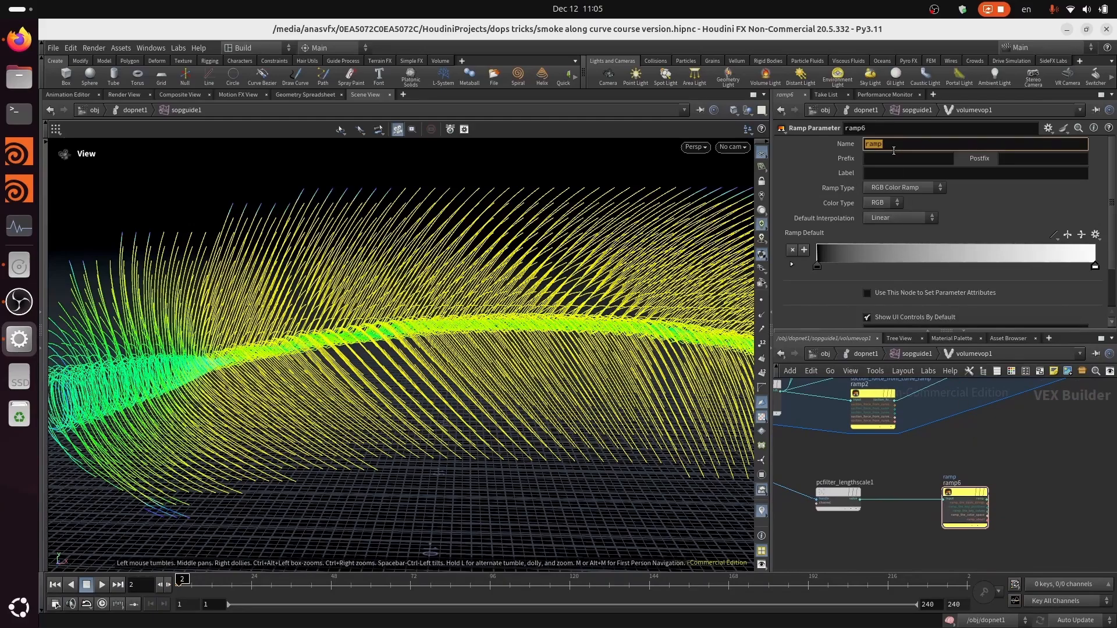
{"action": "type", "text": "Along"}
{"action": "key", "text": "BackSpace"}
{"action": "key", "text": "BackSpace"}
{"action": "key", "text": "BackSpace"}
{"action": "key", "text": "BackSpace"}
{"action": "key", "text": "BackSpace"}
{"action": "type", "text": "along"}
{"action": "key", "text": "BackSpace"}
{"action": "key", "text": "BackSpace"}
{"action": "key", "text": "BackSpace"}
{"action": "key", "text": "BackSpace"}
{"action": "key", "text": "BackSpace"}
{"action": "type", "text": "gl"}
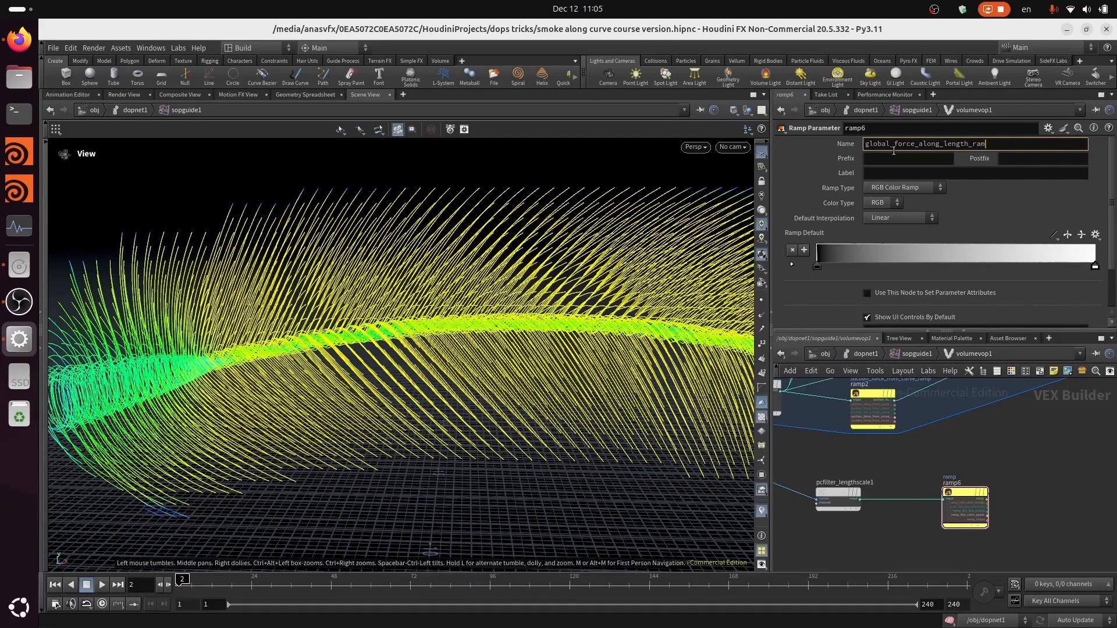
{"action": "type", "text": "p"}
{"action": "key", "text": "Tab"}
{"action": "left_click", "coordinate": [1002, 144]}
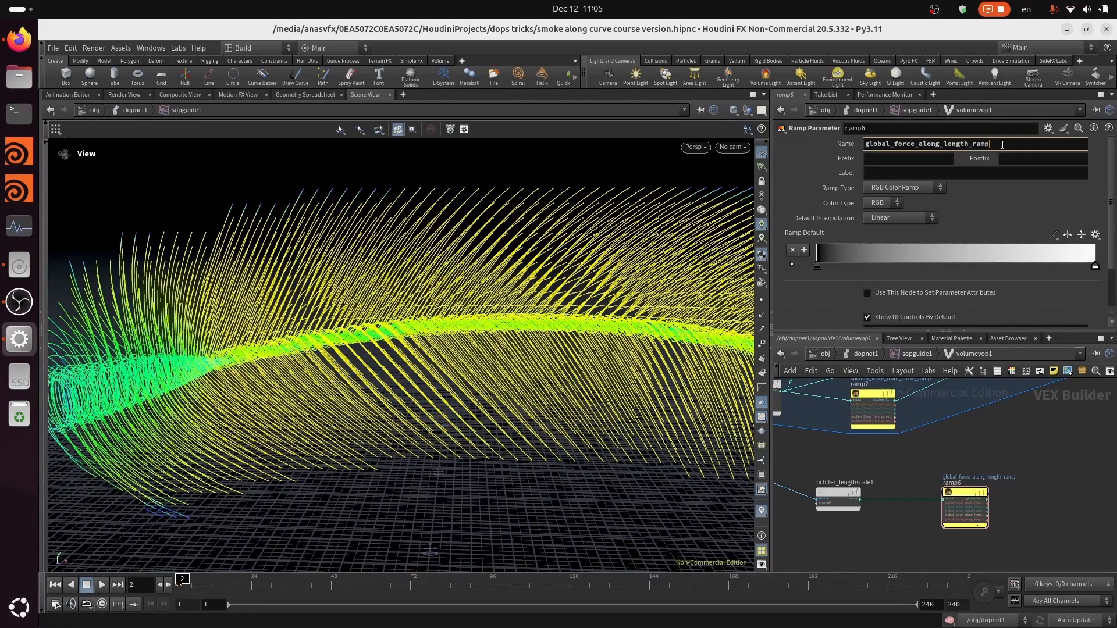
{"action": "type", "text": "p"}
Label ramp6 Global Force Along Length Ramp, set its ramp type to Spline Ramp (float), and save the scene.
{"action": "key", "text": "Tab"}
{"action": "key", "text": "Tab"}
{"action": "key", "text": "Tab"}
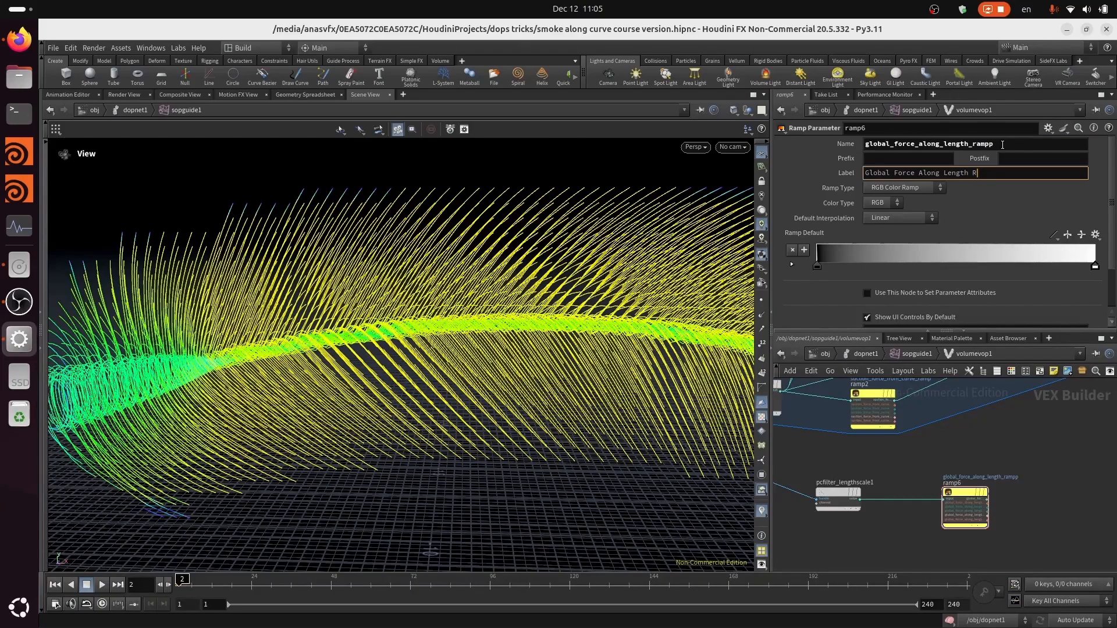
{"action": "key", "text": "Return"}
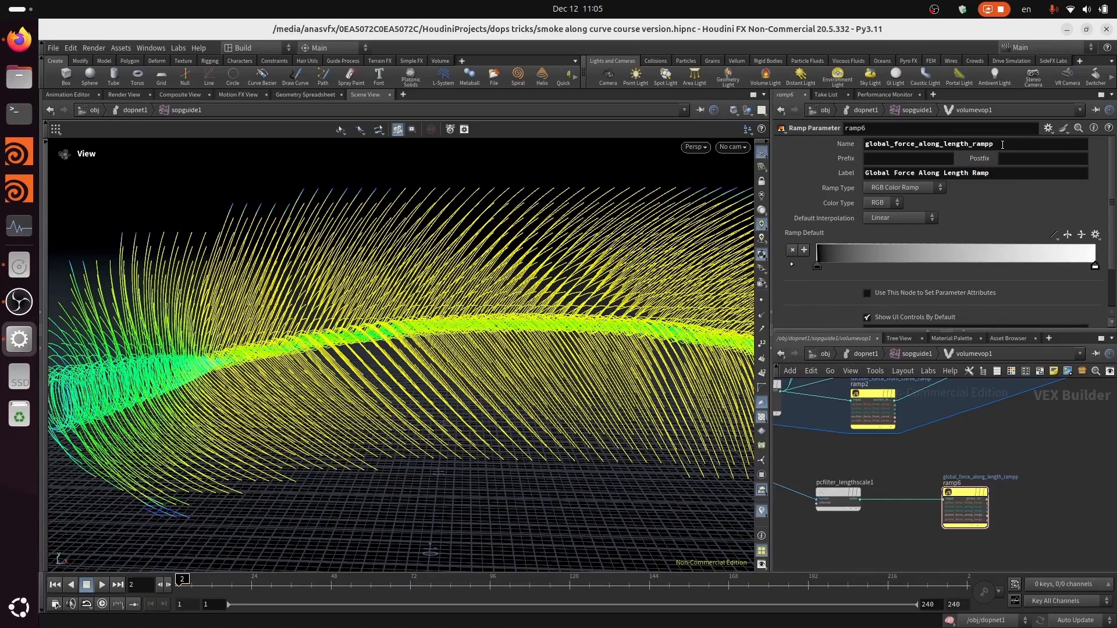
{"action": "left_click", "coordinate": [902, 187]}
{"action": "left_click", "coordinate": [917, 210]}
{"action": "key", "text": "ctrl+s"}
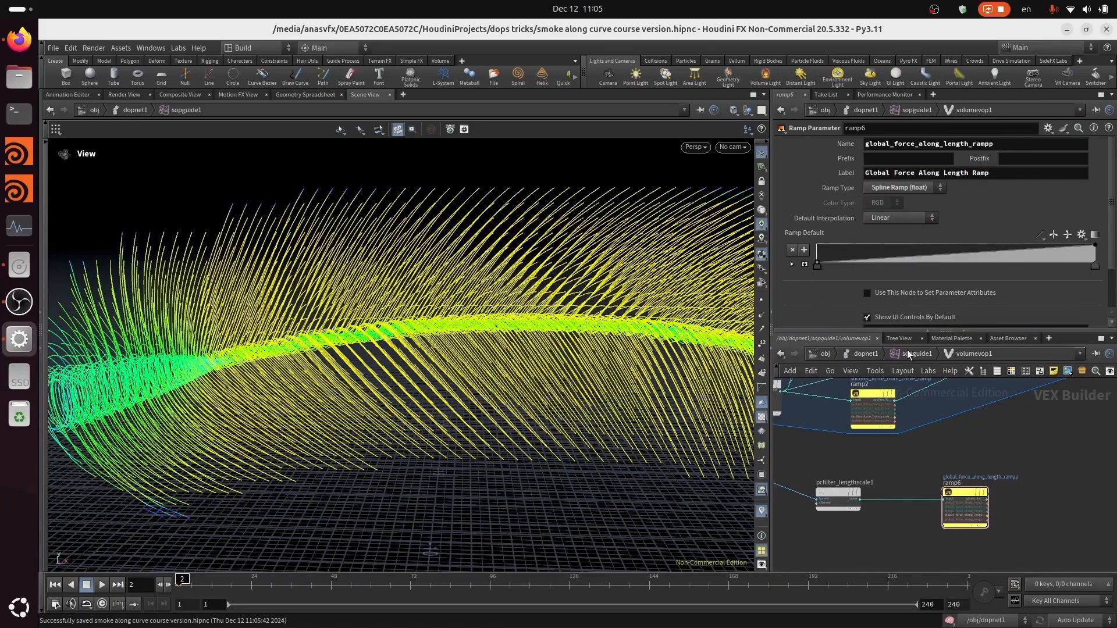
Flatten the Global Force Along Length Ramp on volumevop1 by raising its first and last points to value 1.
{"action": "left_click", "coordinate": [913, 354]}
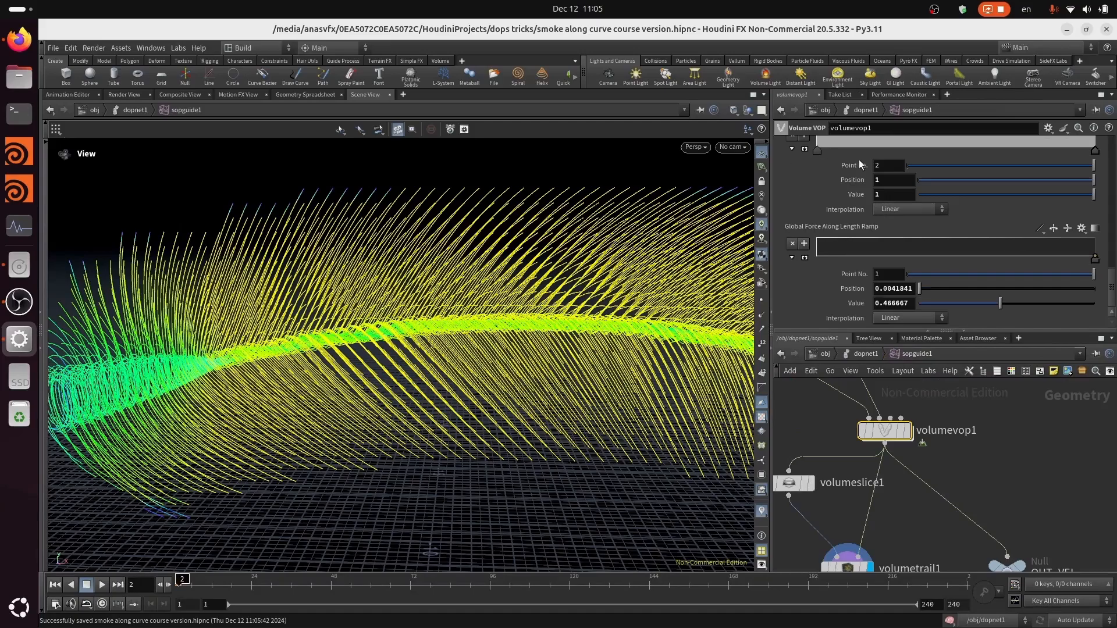
{"action": "left_click", "coordinate": [819, 254]}
{"action": "left_click_drag", "start_coordinate": [819, 253], "coordinate": [817, 239]}
{"action": "left_click", "coordinate": [1096, 257]}
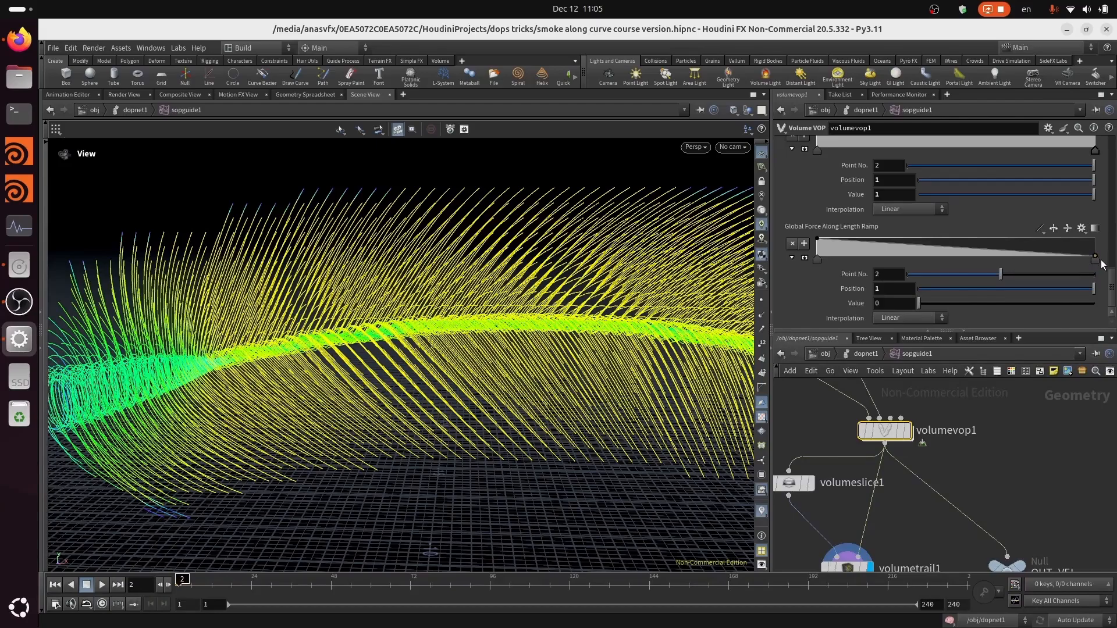
{"action": "left_click_drag", "start_coordinate": [1095, 258], "coordinate": [1093, 221]}
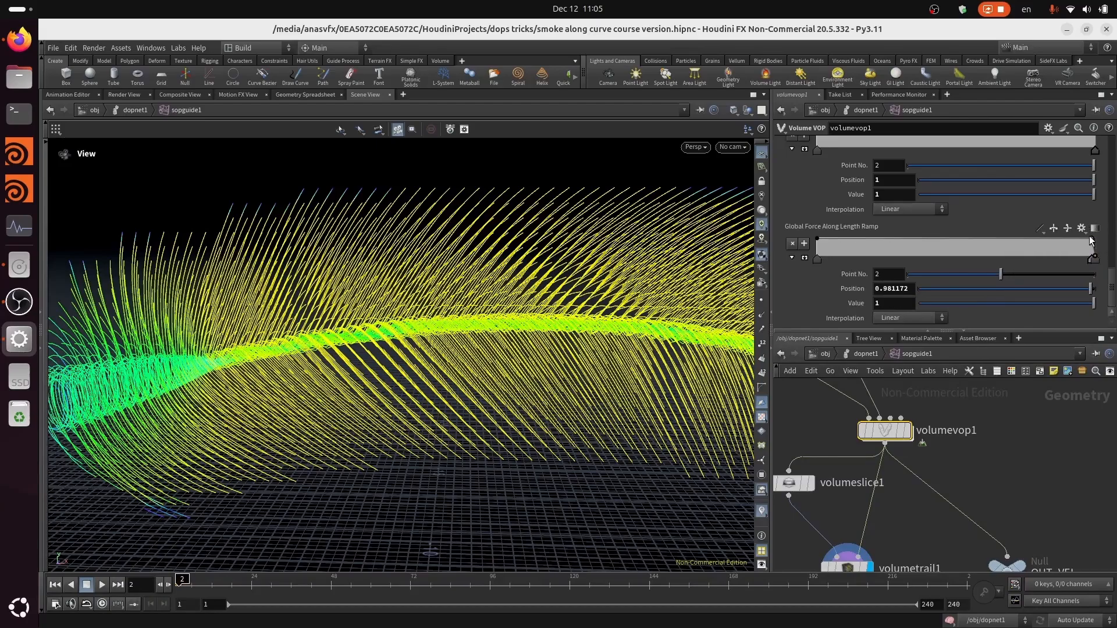
{"action": "key", "text": "ctrl+z"}
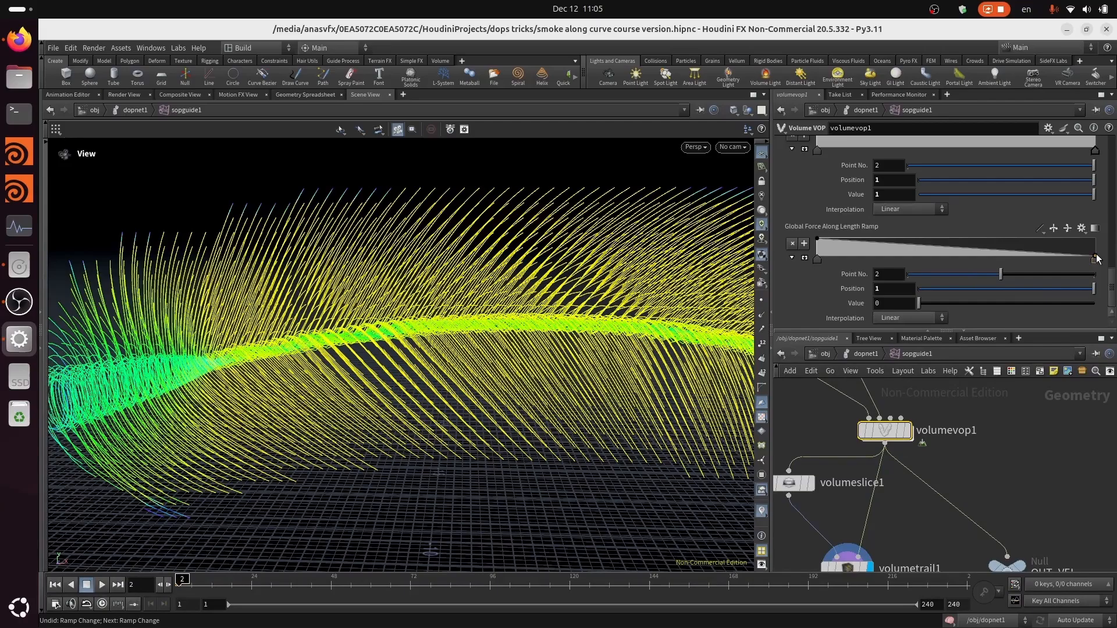
{"action": "left_click_drag", "start_coordinate": [1096, 258], "coordinate": [1100, 224]}
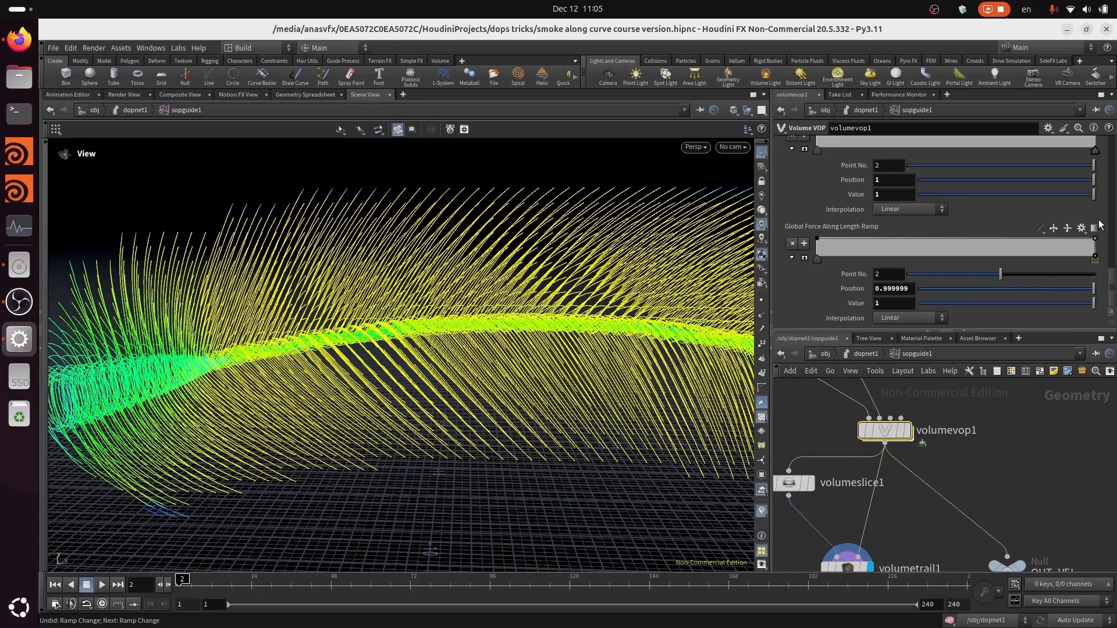
Save the scene and, inside volumevop1, connect ramp6's global force output to the next free input of multiply5.
{"action": "double_click", "coordinate": [884, 431]}
{"action": "key", "text": "ctrl+s"}
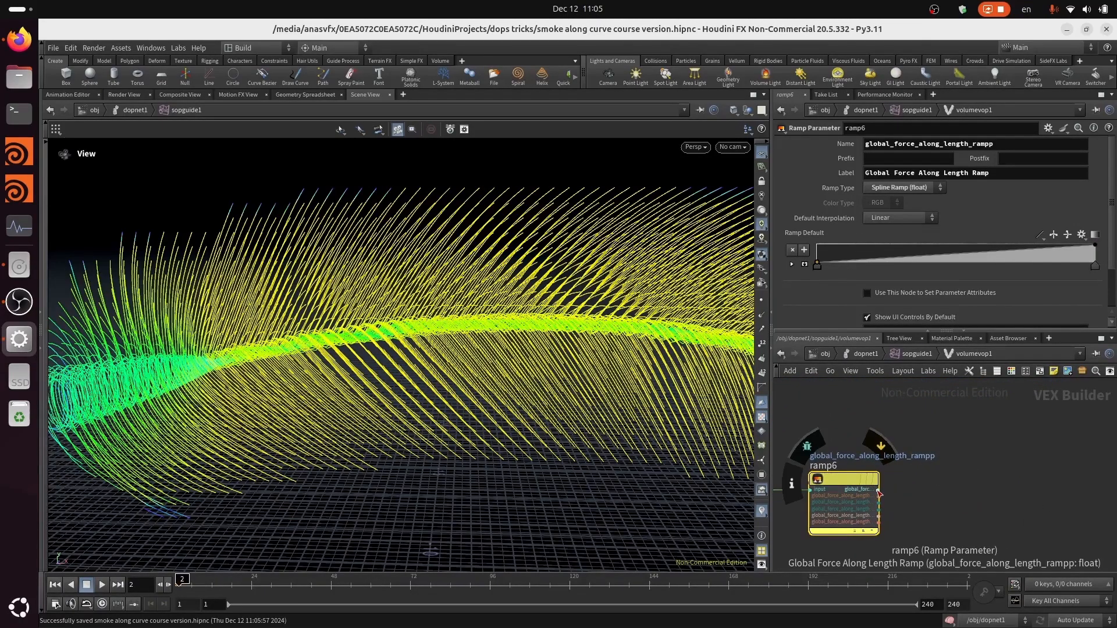
{"action": "left_click", "coordinate": [858, 490]}
{"action": "middle_click_drag", "start_coordinate": [1047, 433], "coordinate": [915, 546]}
{"action": "middle_click_drag", "start_coordinate": [1056, 457], "coordinate": [880, 568]}
{"action": "left_click", "coordinate": [960, 441]}
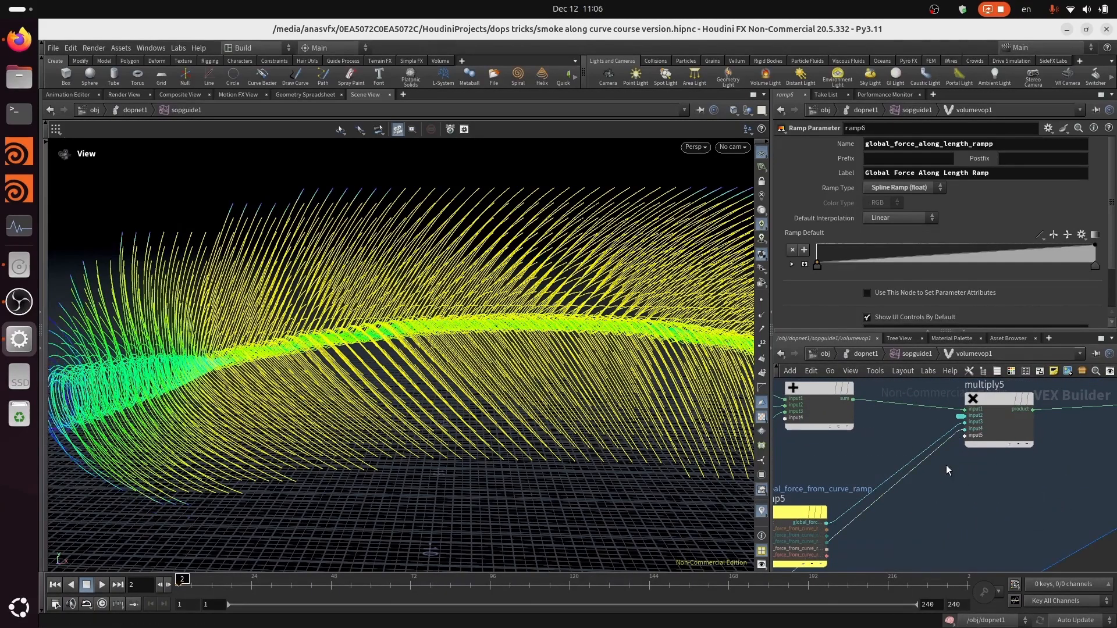
Raise the start point of ramp6's default ramp to the maximum so the default is flat.
{"action": "middle_click_drag", "start_coordinate": [946, 466], "coordinate": [1019, 395]}
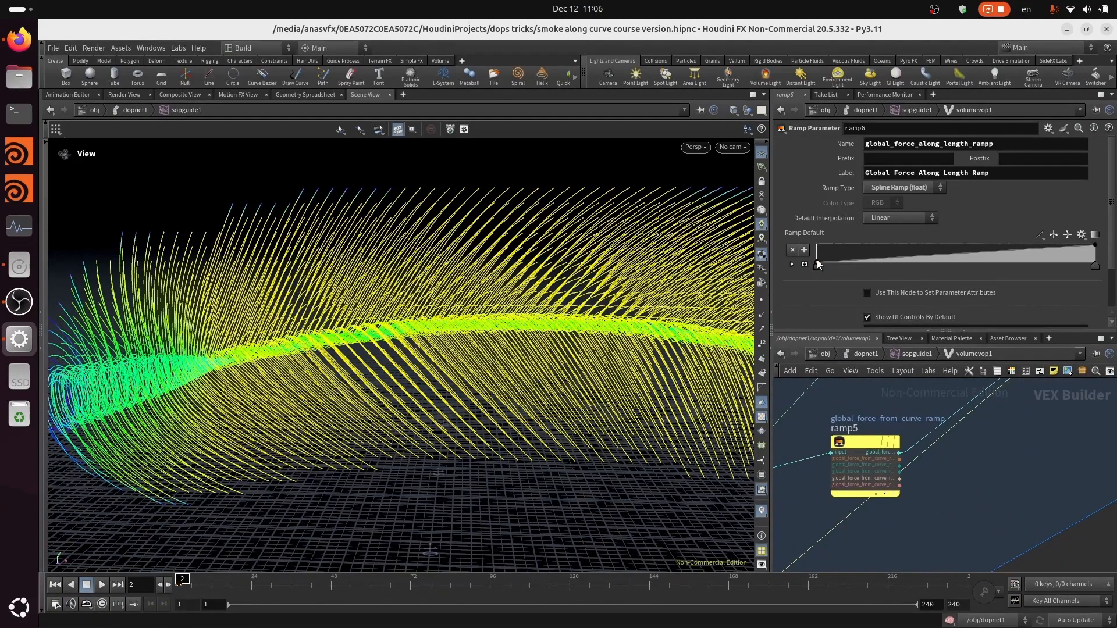
{"action": "left_click_drag", "start_coordinate": [817, 261], "coordinate": [803, 228]}
{"action": "left_click", "coordinate": [915, 352]}
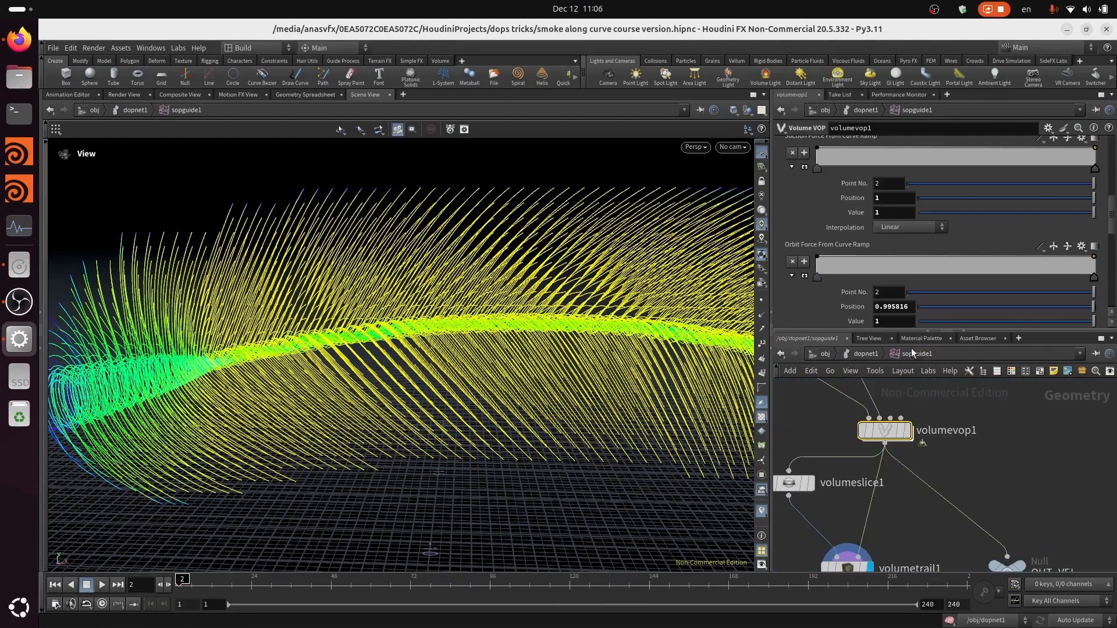
Set the last point of volumevop1's Orbit Force From Curve Ramp to position 1 and save the scene.
{"action": "left_click", "coordinate": [816, 256]}
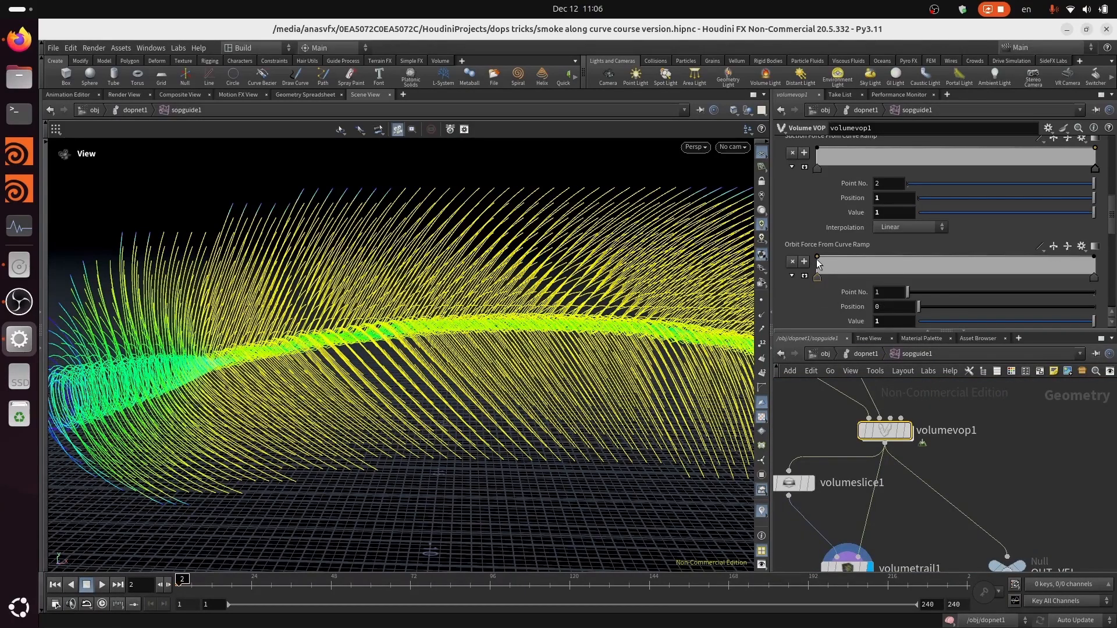
{"action": "left_click", "coordinate": [1094, 265]}
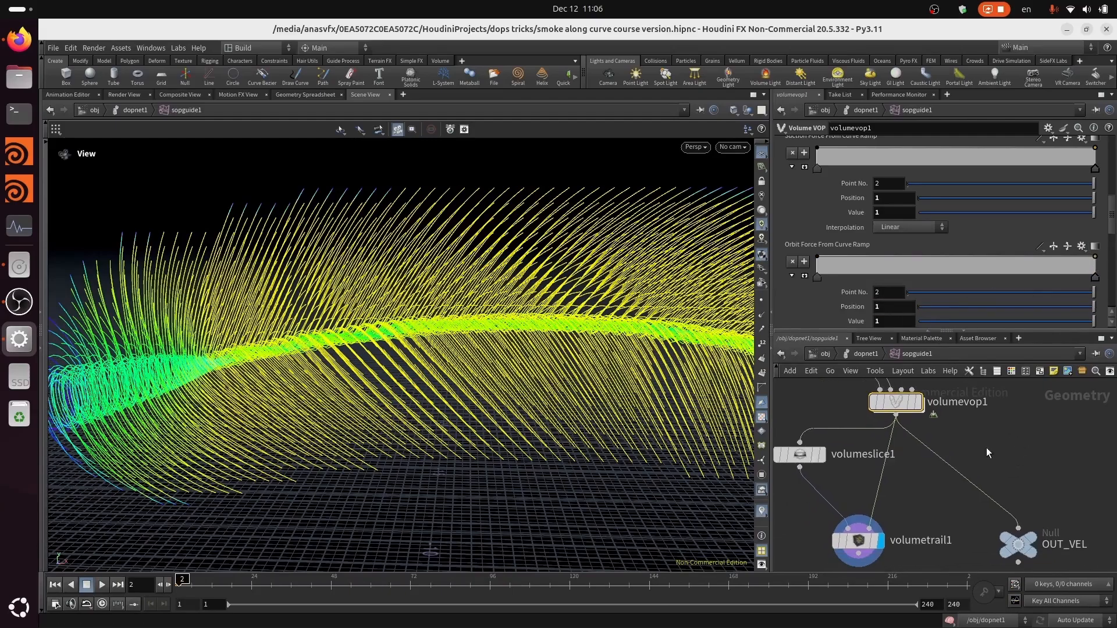
{"action": "key", "text": "ctrl+s"}
{"action": "double_click", "coordinate": [899, 399]}
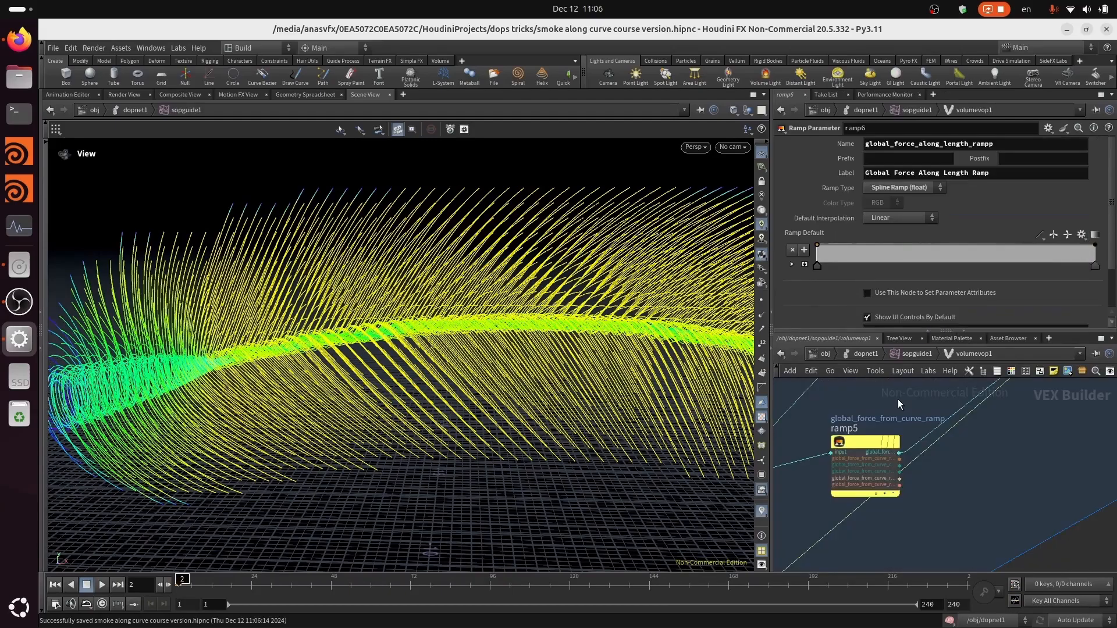
{"action": "left_click", "coordinate": [916, 352]}
Try an Orbit Force From Curve Ramp that stays at 0 until near its end and rises to 0.5.
{"action": "left_click_drag", "start_coordinate": [271, 305], "coordinate": [499, 340]}
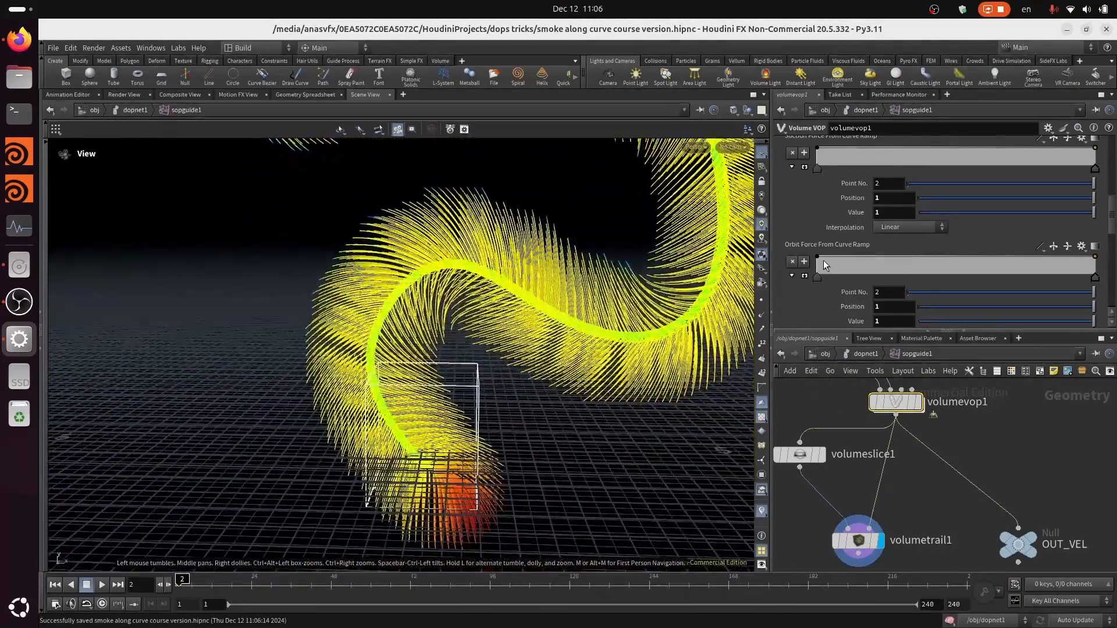
{"action": "left_click_drag", "start_coordinate": [819, 257], "coordinate": [821, 277]}
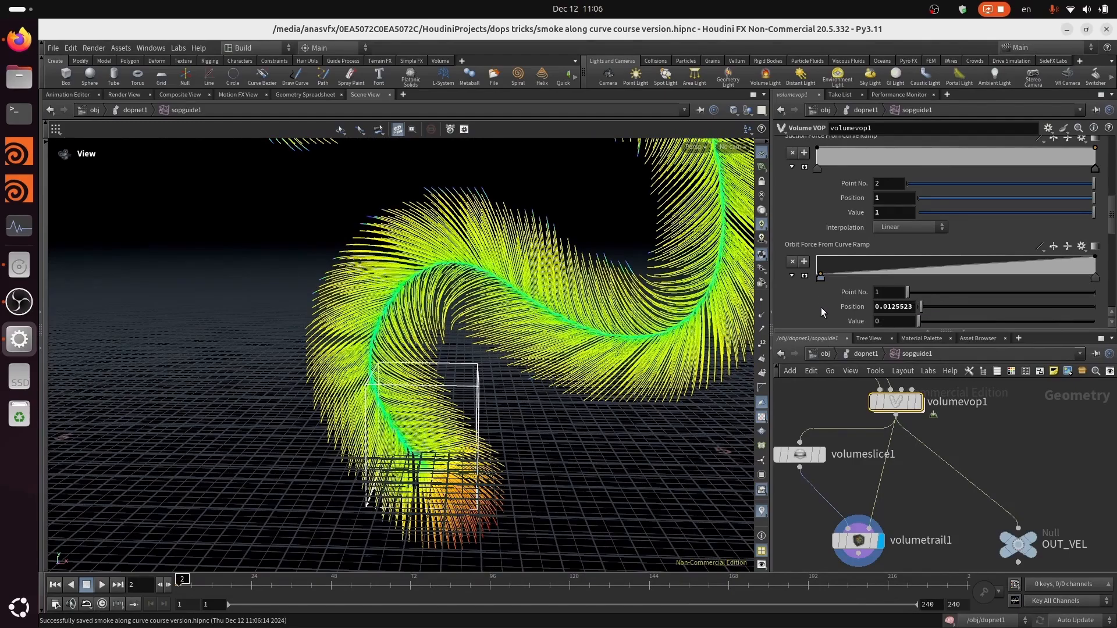
{"action": "left_click_drag", "start_coordinate": [1050, 258], "coordinate": [1069, 295]}
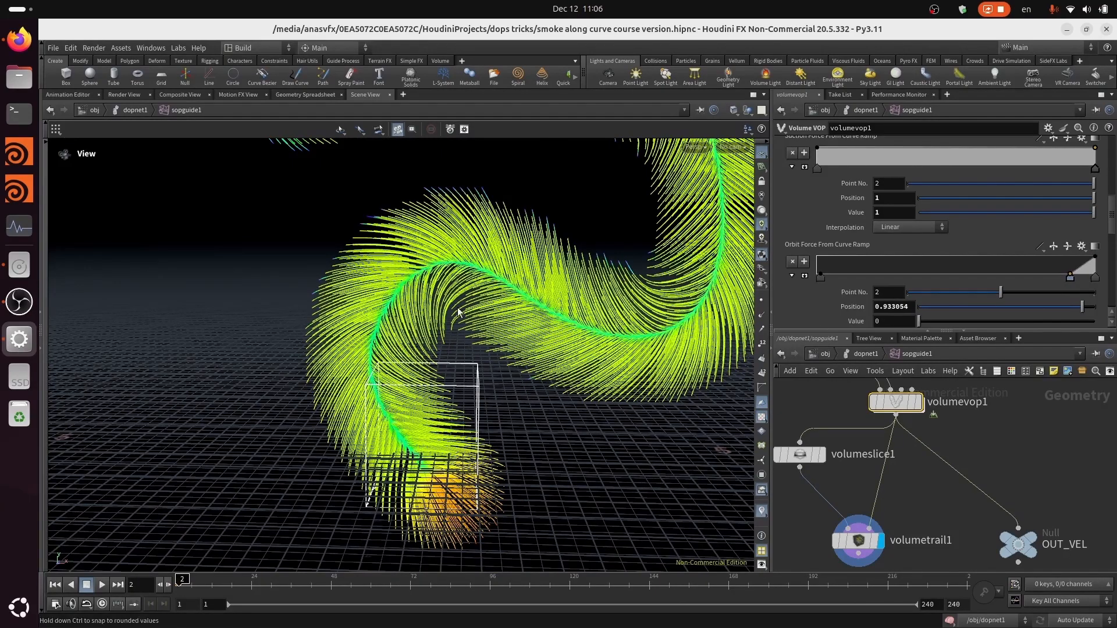
{"action": "middle_click_drag", "start_coordinate": [315, 309], "coordinate": [328, 440]}
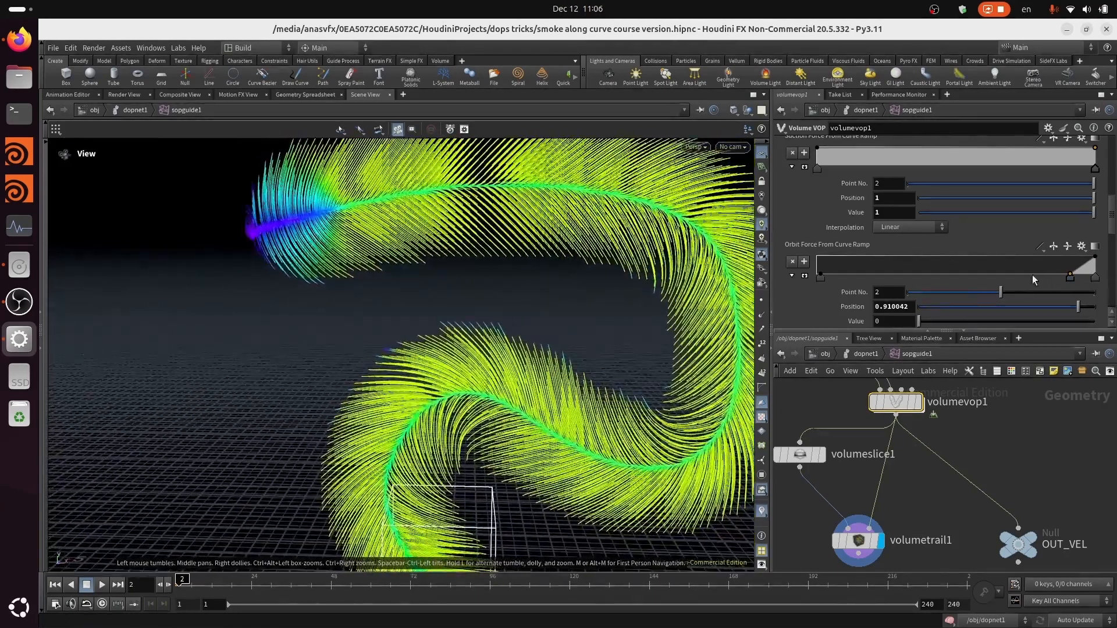
{"action": "mouse_move", "coordinate": [1095, 258]}
{"action": "left_mouse_down"}
{"action": "mouse_move", "coordinate": [1097, 274]}
{"action": "mouse_move", "coordinate": [1087, 267]}
{"action": "left_mouse_up"}
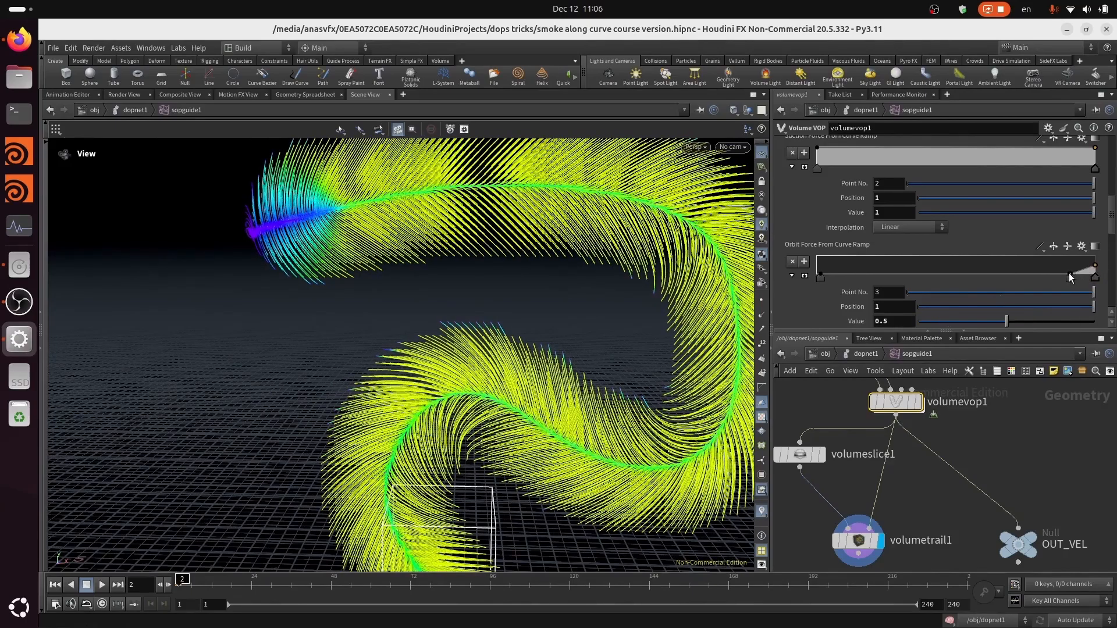
{"action": "left_click", "coordinate": [1070, 277]}
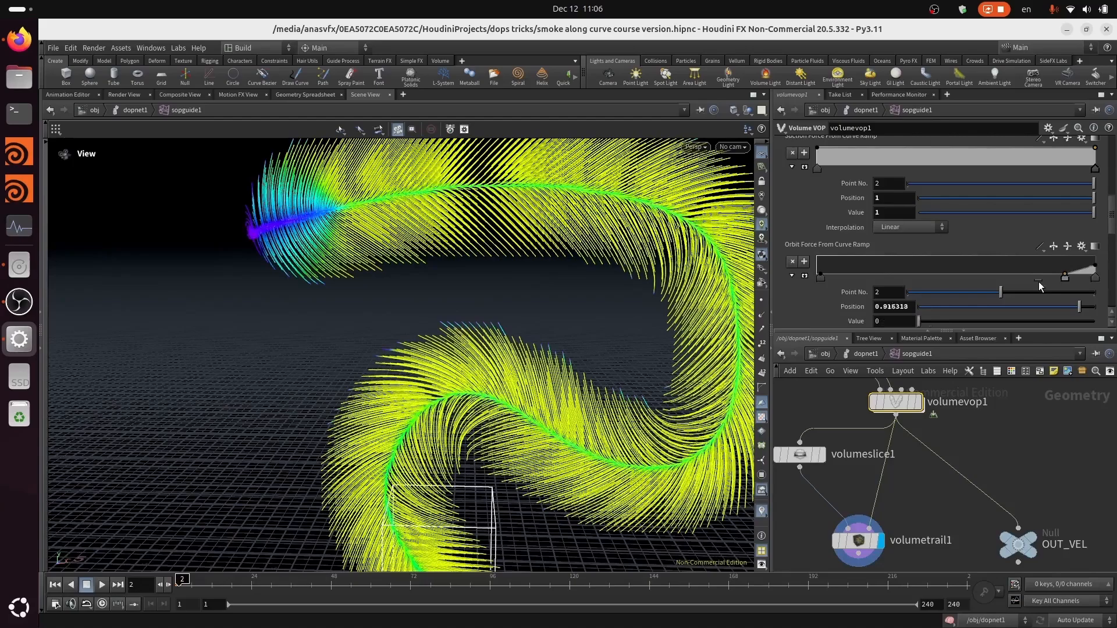
{"action": "left_click_drag", "start_coordinate": [1039, 281], "coordinate": [1081, 283]}
Undo the test edits to the Orbit Force From Curve Ramp, back to the flat ramp.
{"action": "key", "text": "ctrl+z"}
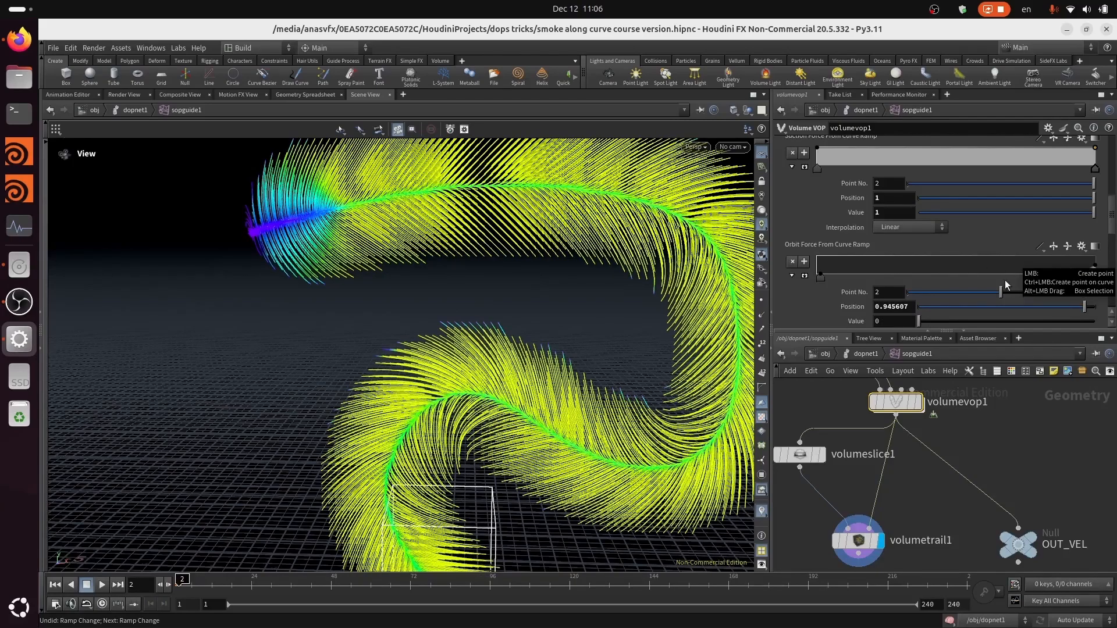
{"action": "key", "text": "ctrl+z"}
{"action": "key", "text": "ctrl+z"}
{"action": "key", "text": "ctrl+z"}
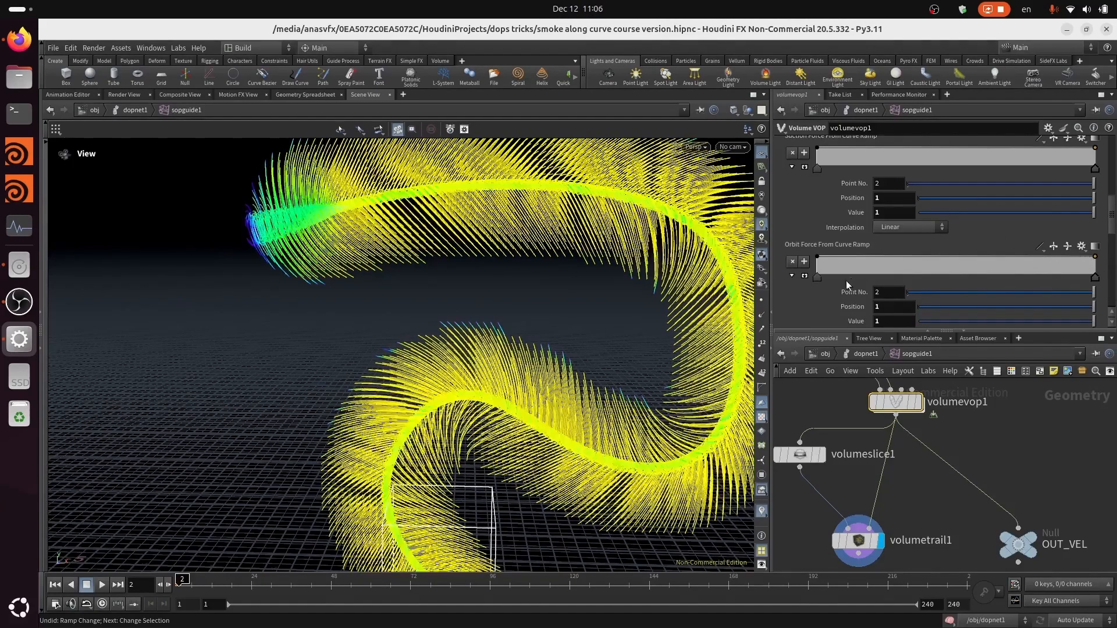
Lower the start point of the Global Force Along Length Ramp to the minimum so the force varies along the curve.
{"action": "scroll", "coordinate": [985, 267], "scroll_direction": "down", "scroll_amount": 3}
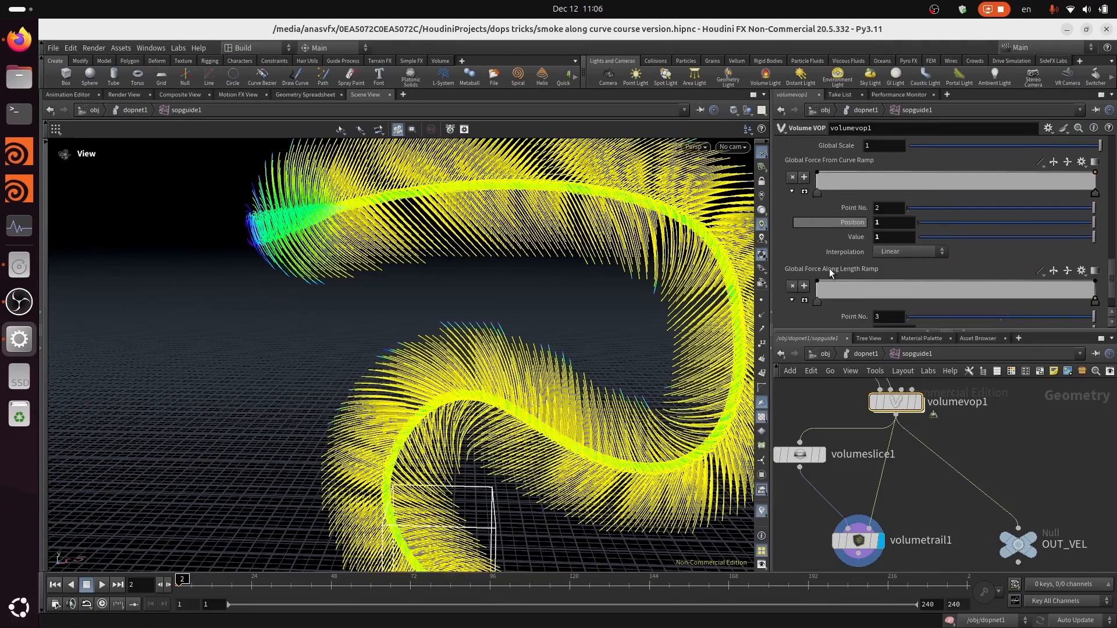
{"action": "left_click_drag", "start_coordinate": [819, 281], "coordinate": [820, 303]}
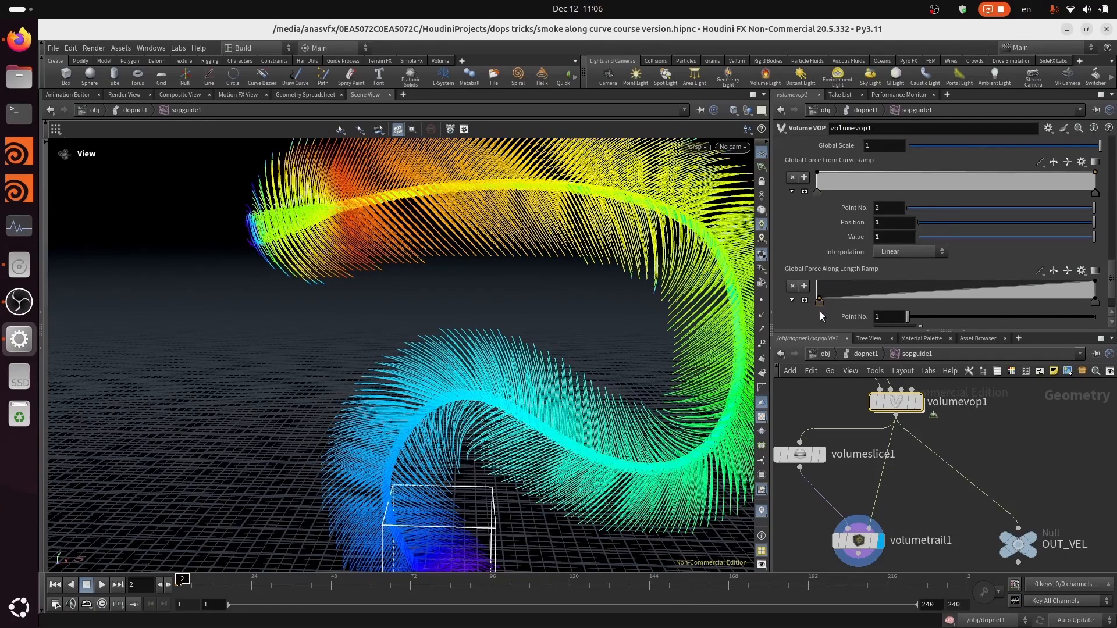
{"action": "middle_click_drag", "start_coordinate": [455, 368], "coordinate": [435, 246]}
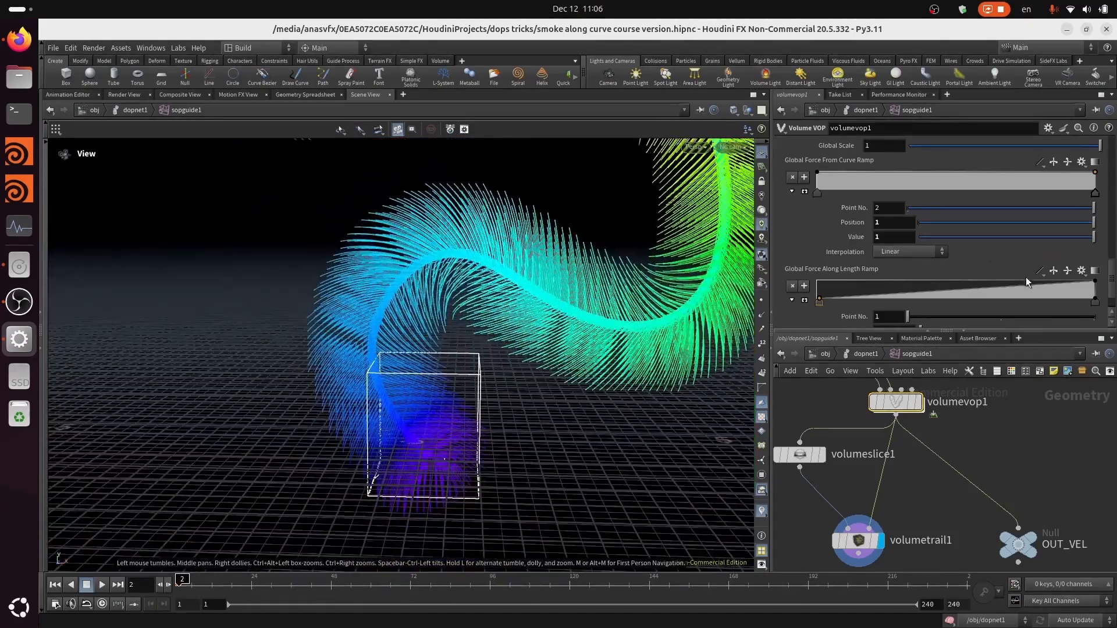
Try a Global Force Along Length Ramp that stays at 0 until past its middle and rises only toward the end.
{"action": "left_click_drag", "start_coordinate": [1039, 285], "coordinate": [982, 302]}
{"action": "middle_click_drag", "start_coordinate": [647, 191], "coordinate": [593, 381]}
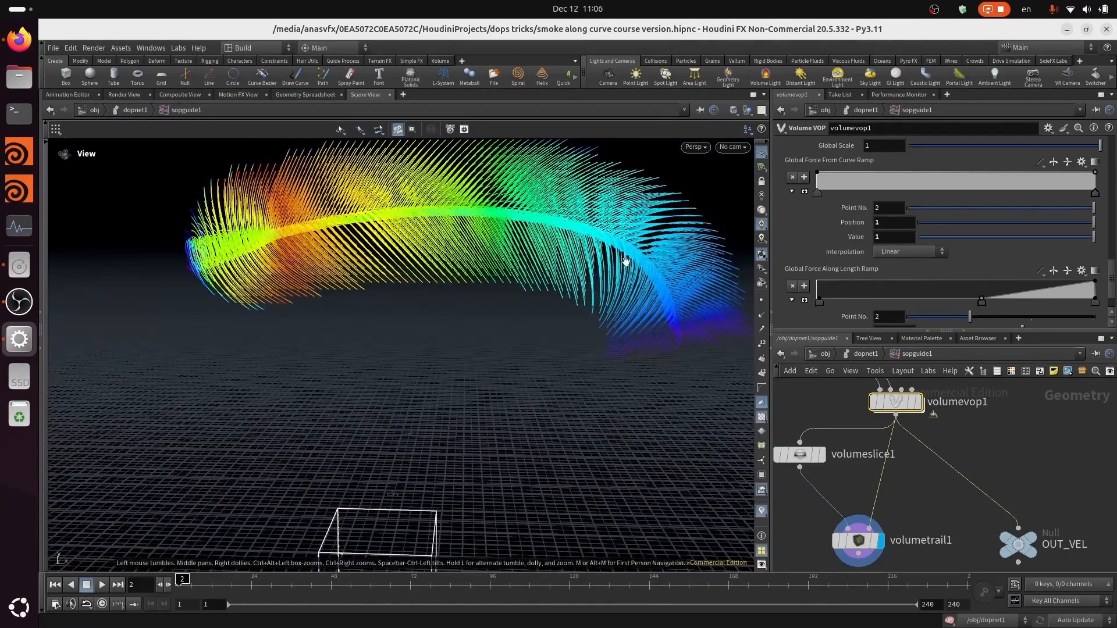
{"action": "scroll", "coordinate": [634, 274], "scroll_direction": "down", "scroll_amount": 1}
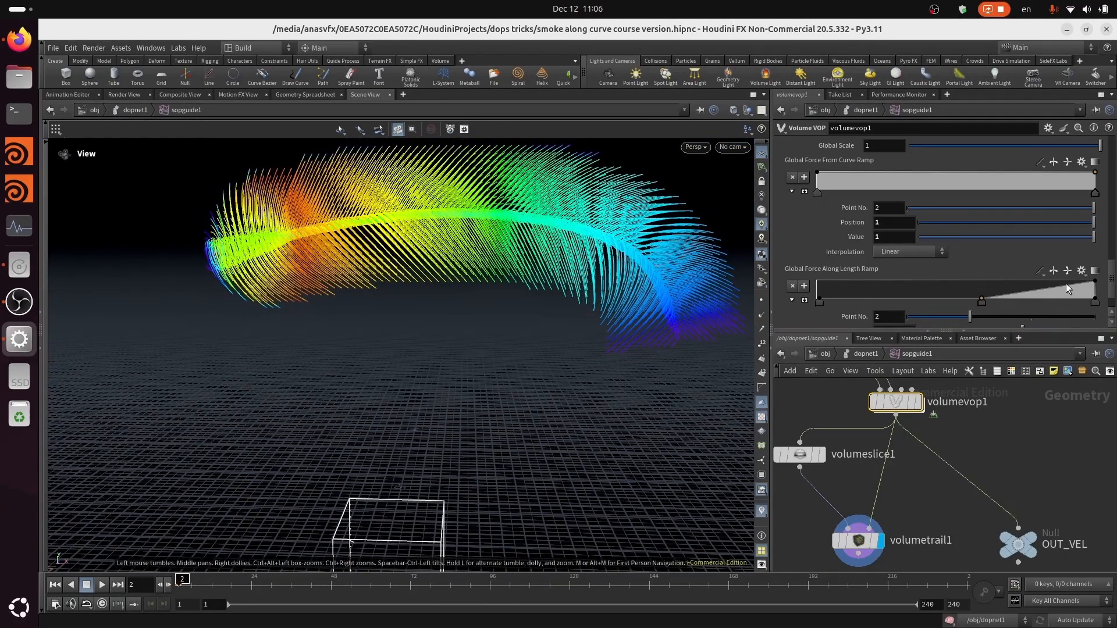
Undo the test edits to the Global Force Along Length Ramp, back to the flat ramp, and save the scene.
{"action": "key", "text": "ctrl+z"}
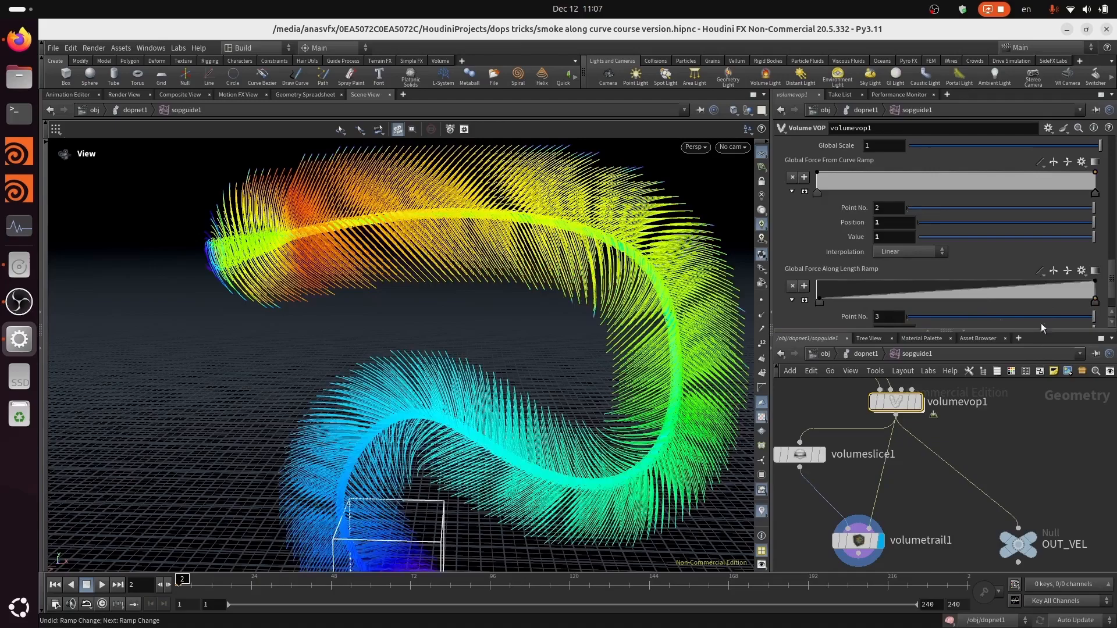
{"action": "key", "text": "ctrl+y"}
{"action": "key", "text": "ctrl+s"}
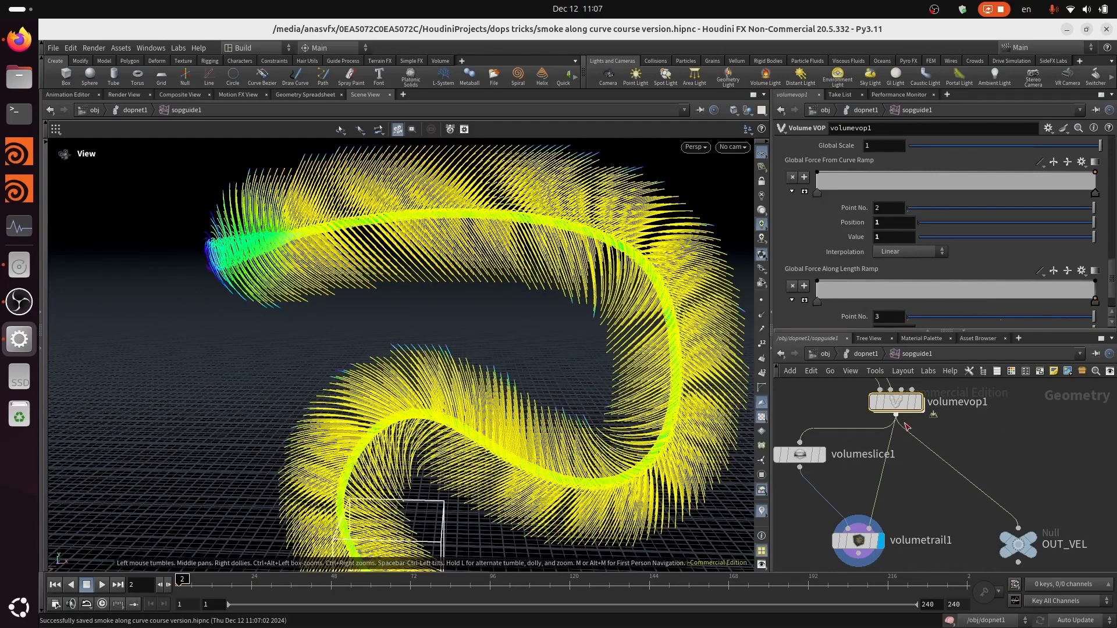
Examine the force and ramp nodes inside volumevop1, return to sopguide1 and inspect the velocity trails along the curve.
{"action": "double_click", "coordinate": [899, 404]}
{"action": "scroll", "coordinate": [979, 533], "scroll_direction": "down", "scroll_amount": 3}
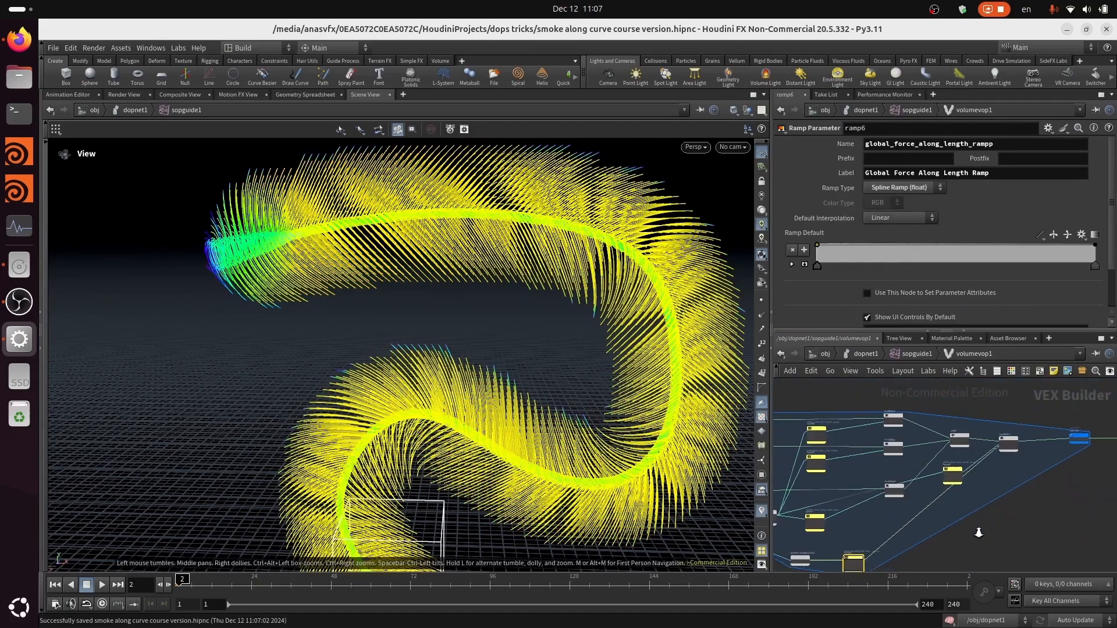
{"action": "scroll", "coordinate": [979, 533], "scroll_direction": "down", "scroll_amount": 1}
{"action": "middle_click_drag", "start_coordinate": [986, 484], "coordinate": [883, 486]}
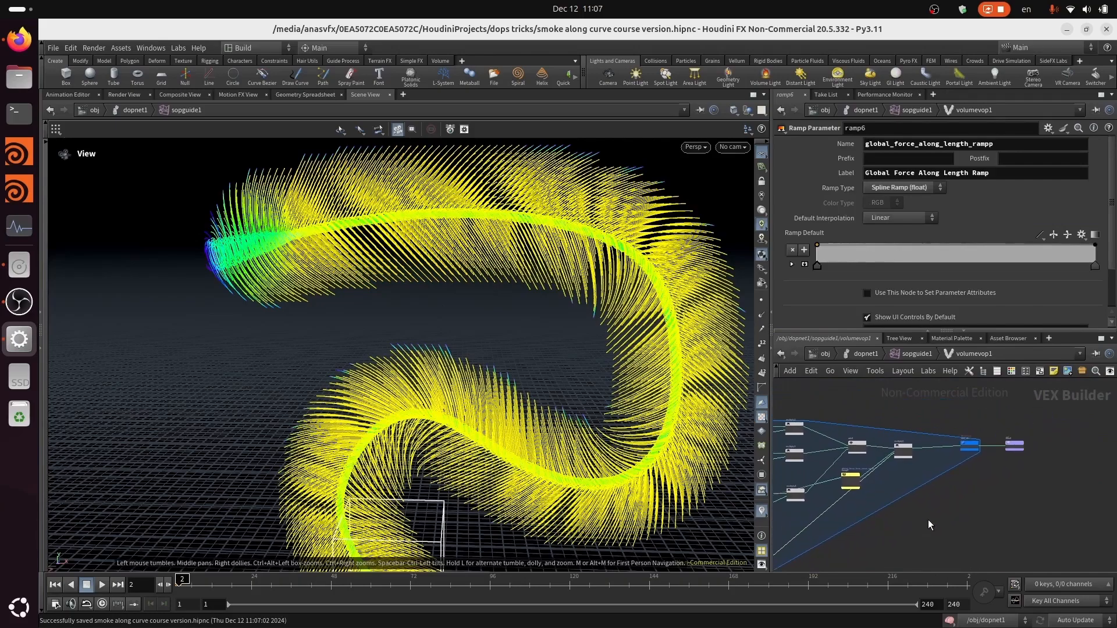
{"action": "scroll", "coordinate": [929, 525], "scroll_direction": "up", "scroll_amount": 6}
{"action": "middle_click_drag", "start_coordinate": [996, 508], "coordinate": [1116, 462]}
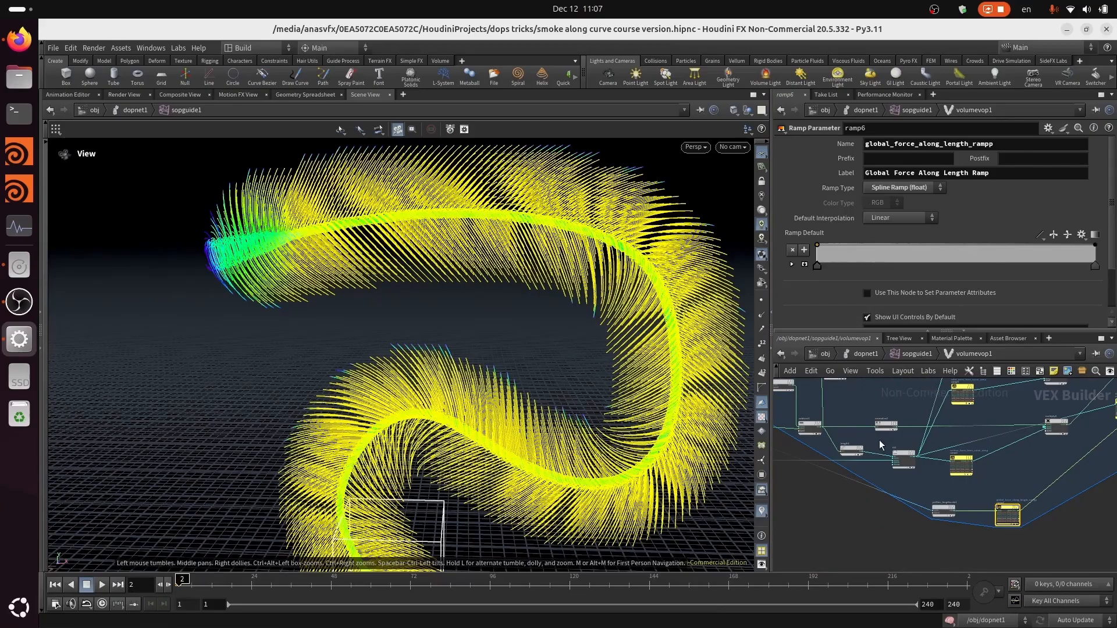
{"action": "left_click", "coordinate": [906, 354]}
{"action": "middle_click_drag", "start_coordinate": [916, 505], "coordinate": [898, 551]}
{"action": "left_click_drag", "start_coordinate": [494, 464], "coordinate": [512, 449]}
{"action": "mouse_move", "coordinate": [881, 456]}
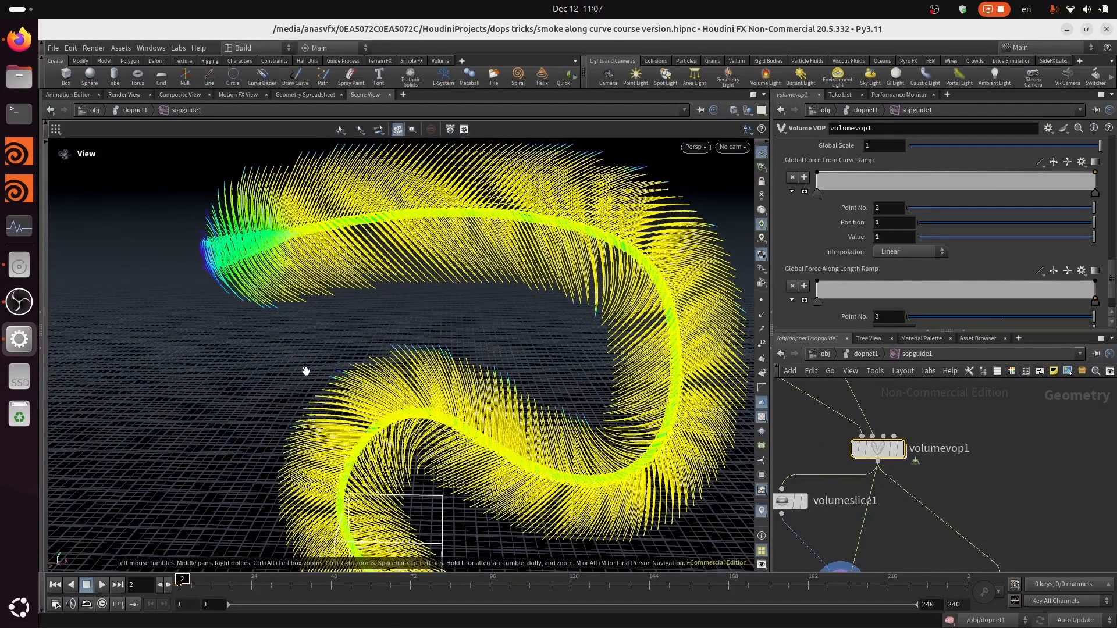
{"action": "scroll", "coordinate": [590, 361], "scroll_direction": "down", "scroll_amount": 2}
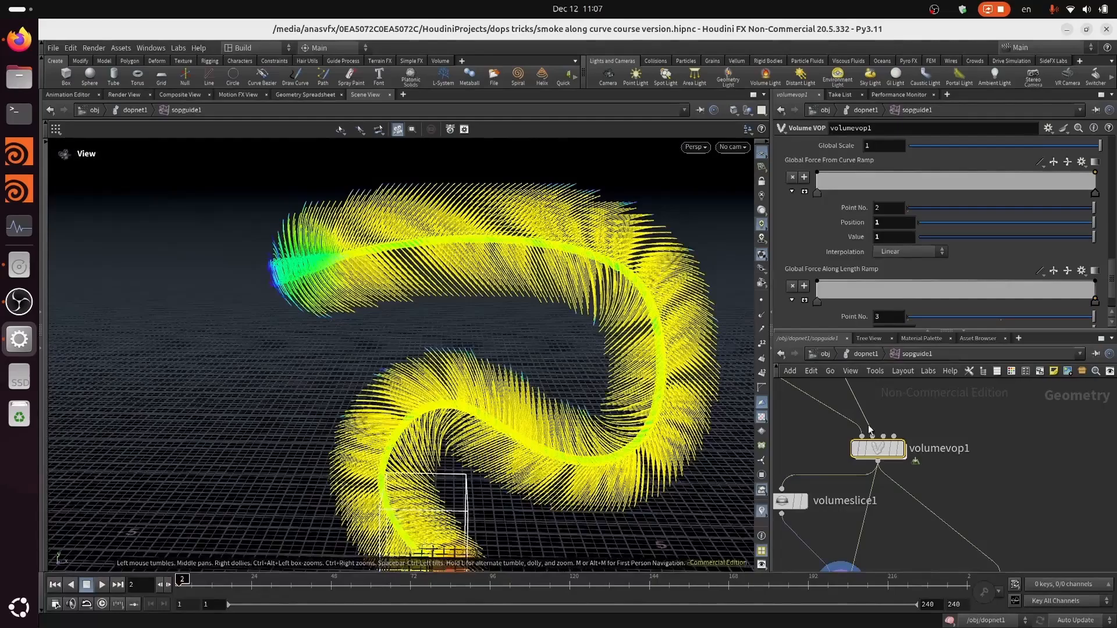
{"action": "middle_click_drag", "start_coordinate": [976, 439], "coordinate": [958, 436]}
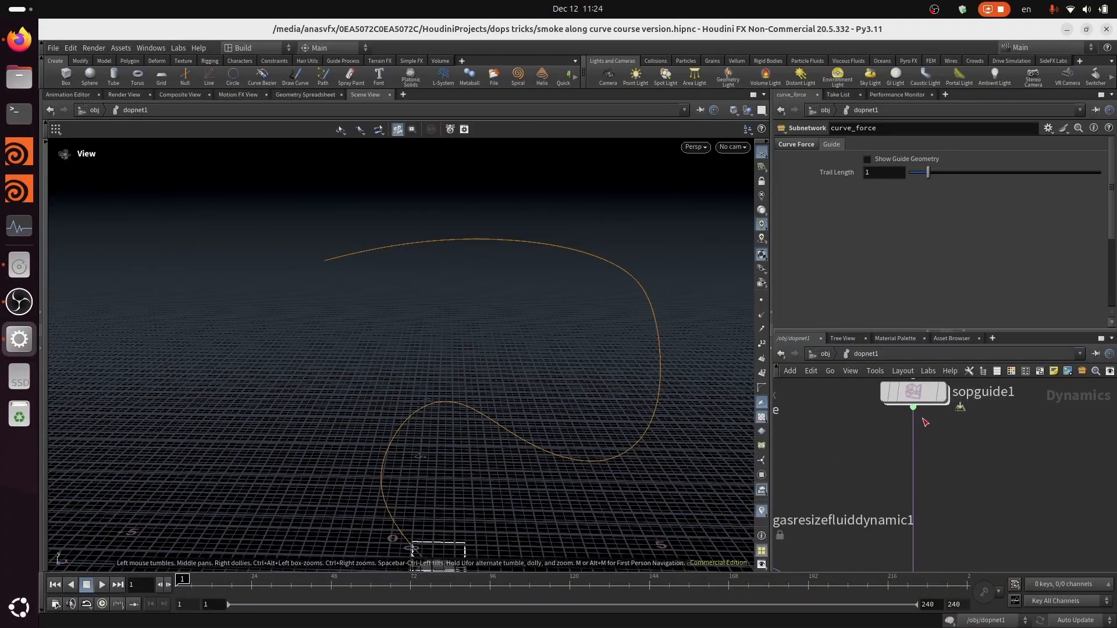
Look over the OUT_VEL end of the sopguide1 network and return to dopnet1.
{"action": "double_click", "coordinate": [919, 390]}
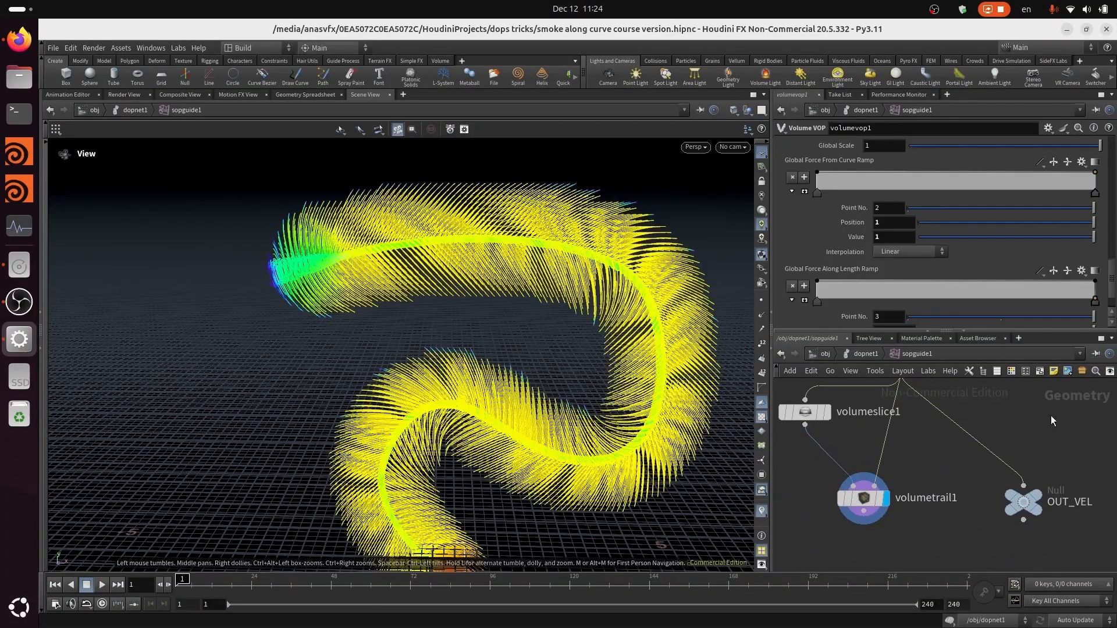
{"action": "left_click", "coordinate": [867, 353]}
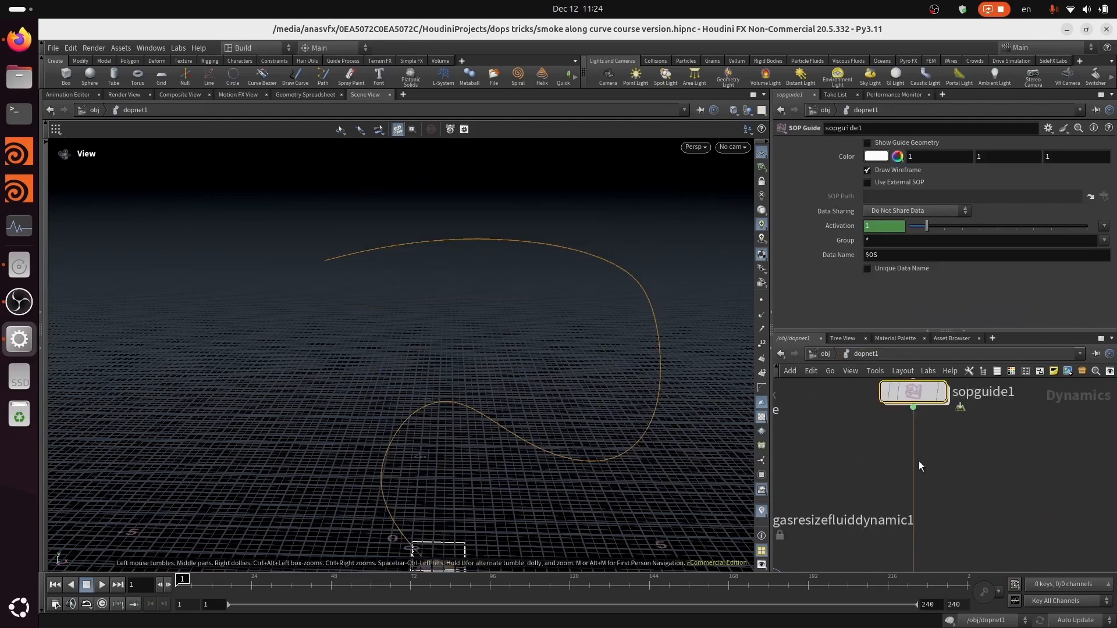
{"action": "middle_click_drag", "start_coordinate": [951, 517], "coordinate": [936, 527]}
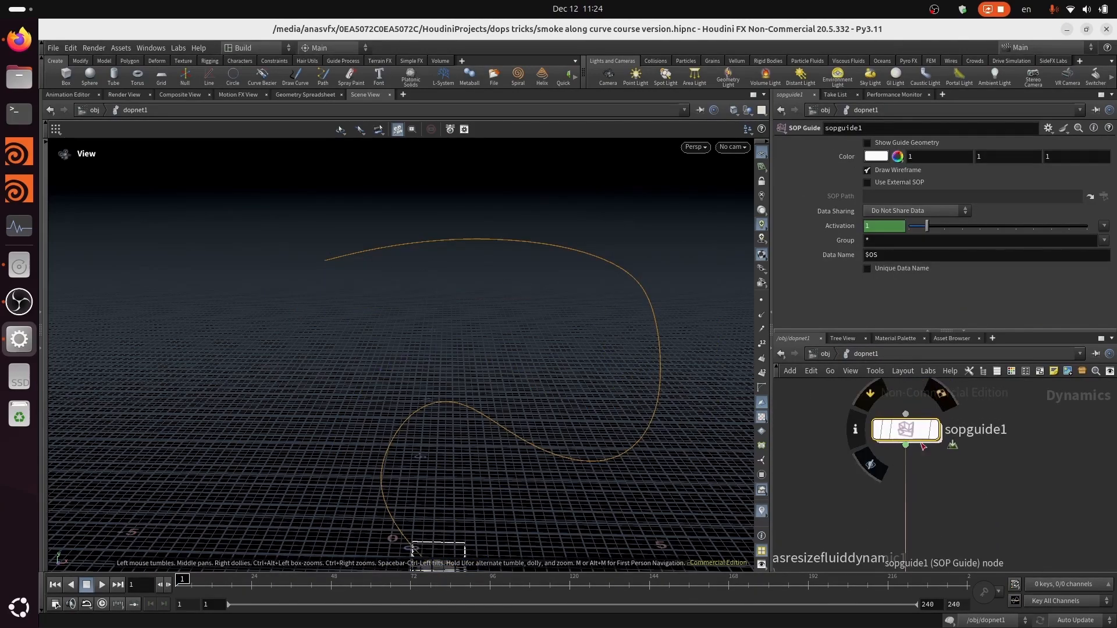
{"action": "middle_click_drag", "start_coordinate": [948, 547], "coordinate": [941, 520]}
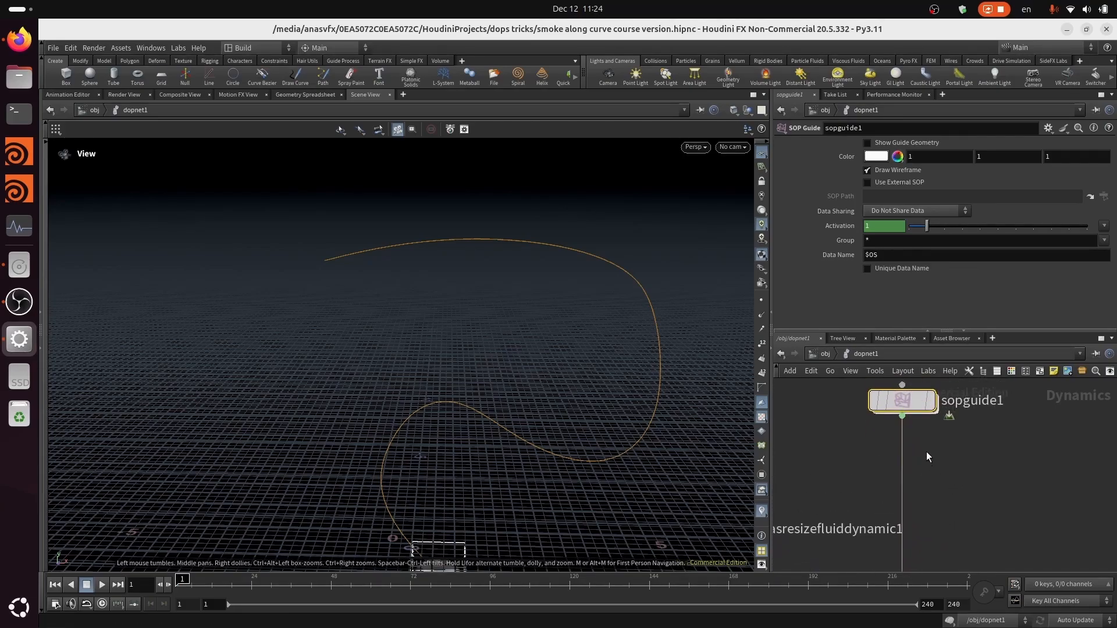
{"action": "mouse_move", "coordinate": [915, 403]}
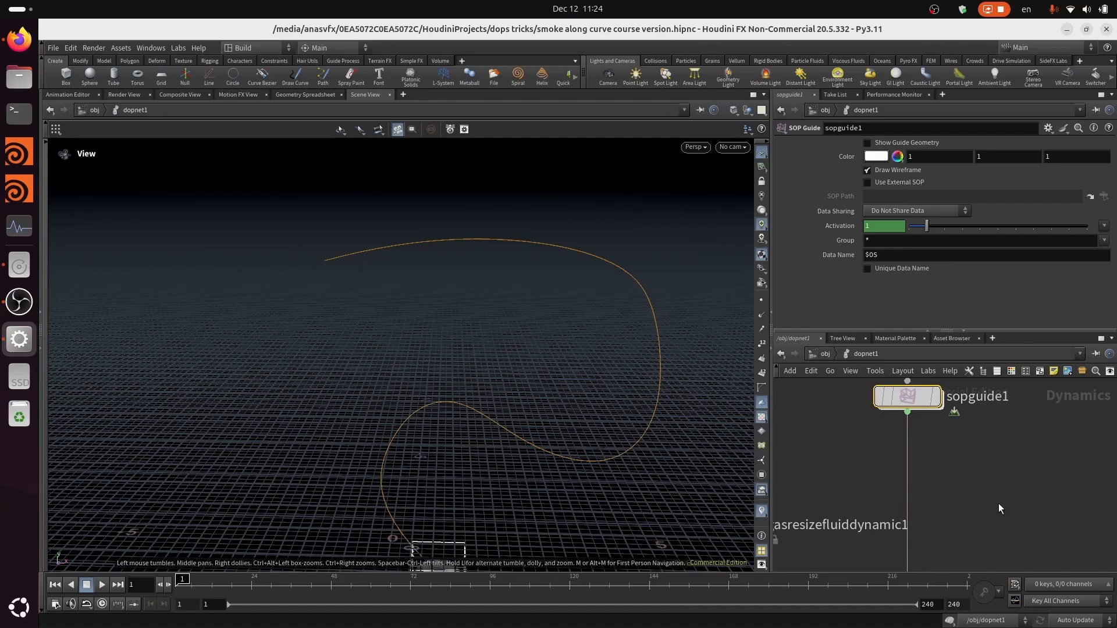
{"action": "middle_click_drag", "start_coordinate": [998, 503], "coordinate": [989, 487]}
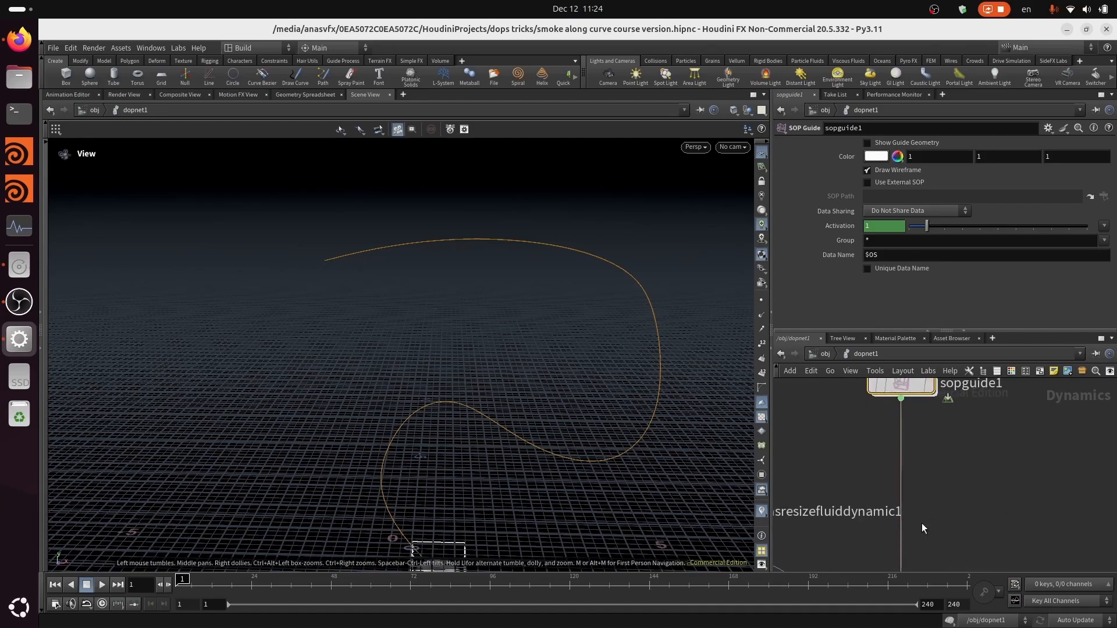
{"action": "middle_click_drag", "start_coordinate": [940, 519], "coordinate": [947, 515]}
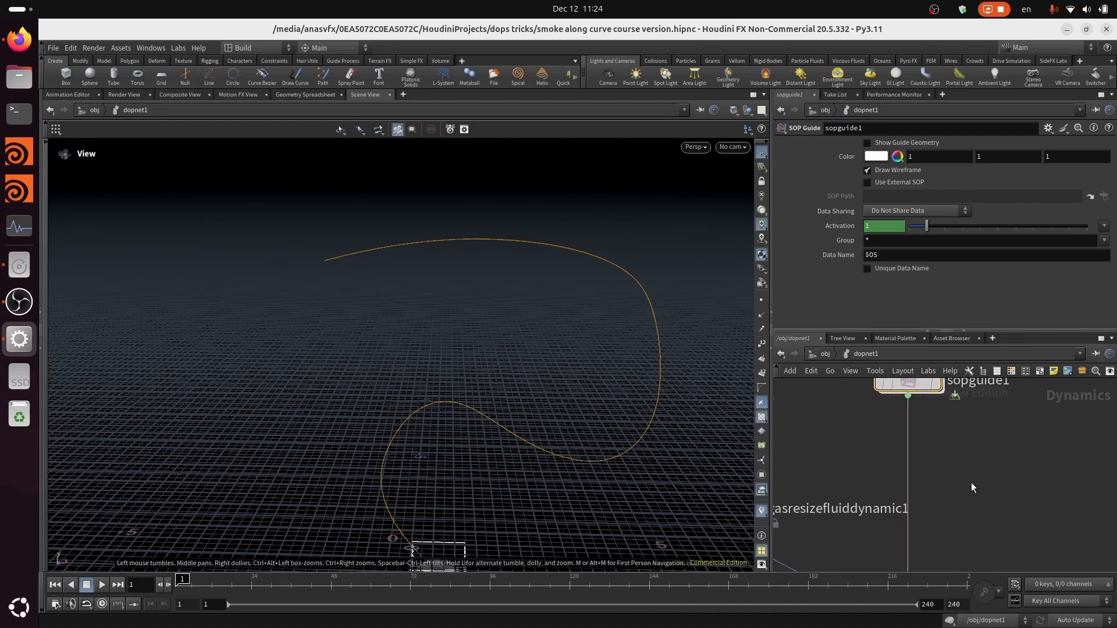
Insert a Gas Field VOP on the output wire directly below sopguide1 in dopnet1.
{"action": "scroll", "coordinate": [971, 485], "scroll_direction": "down", "scroll_amount": 3}
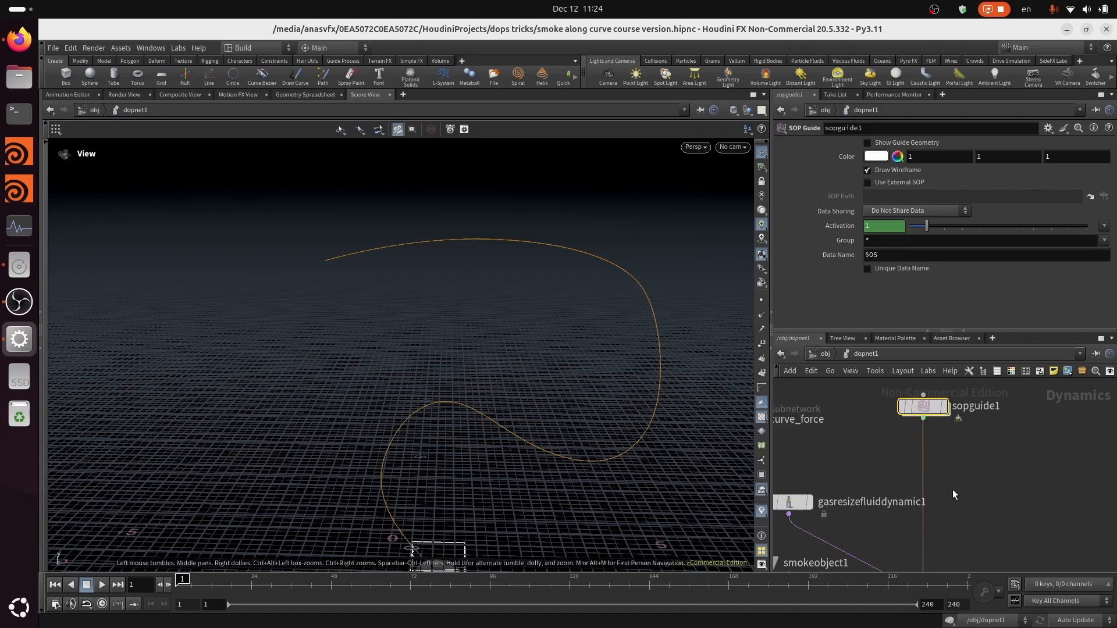
{"action": "middle_click_drag", "start_coordinate": [952, 490], "coordinate": [962, 471]}
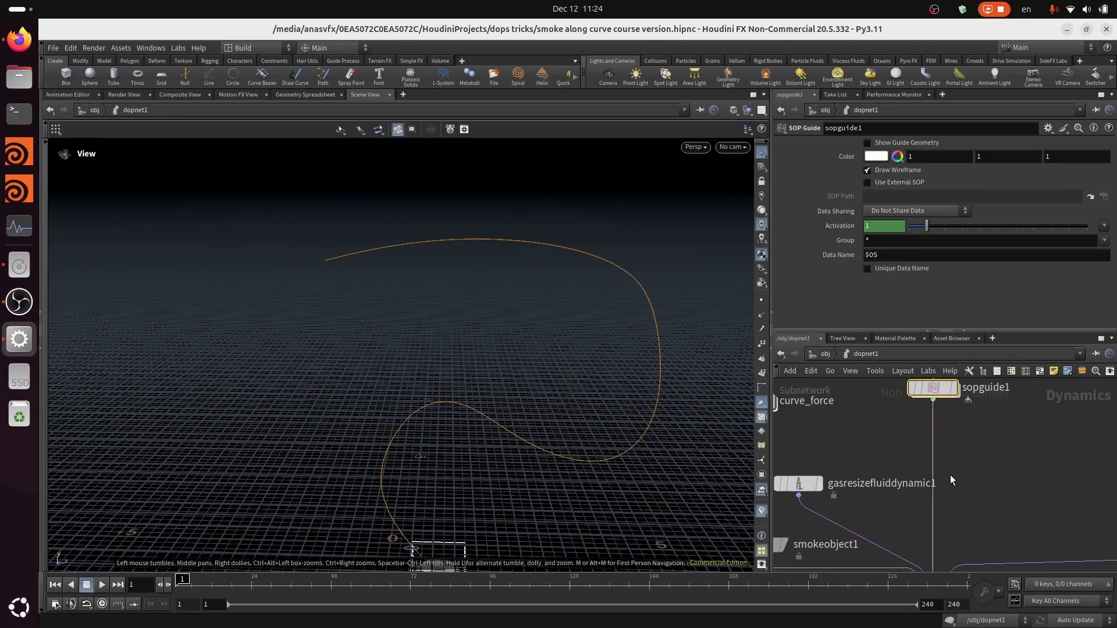
{"action": "key", "text": "Tab"}
{"action": "type", "text": "gas"}
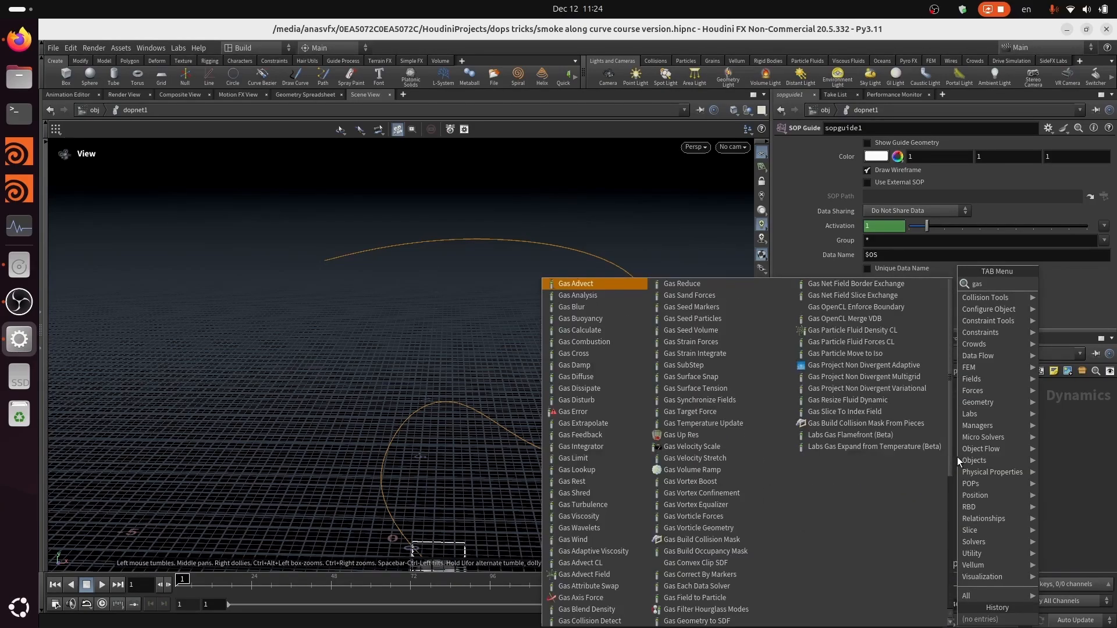
{"action": "type", "text": " f"}
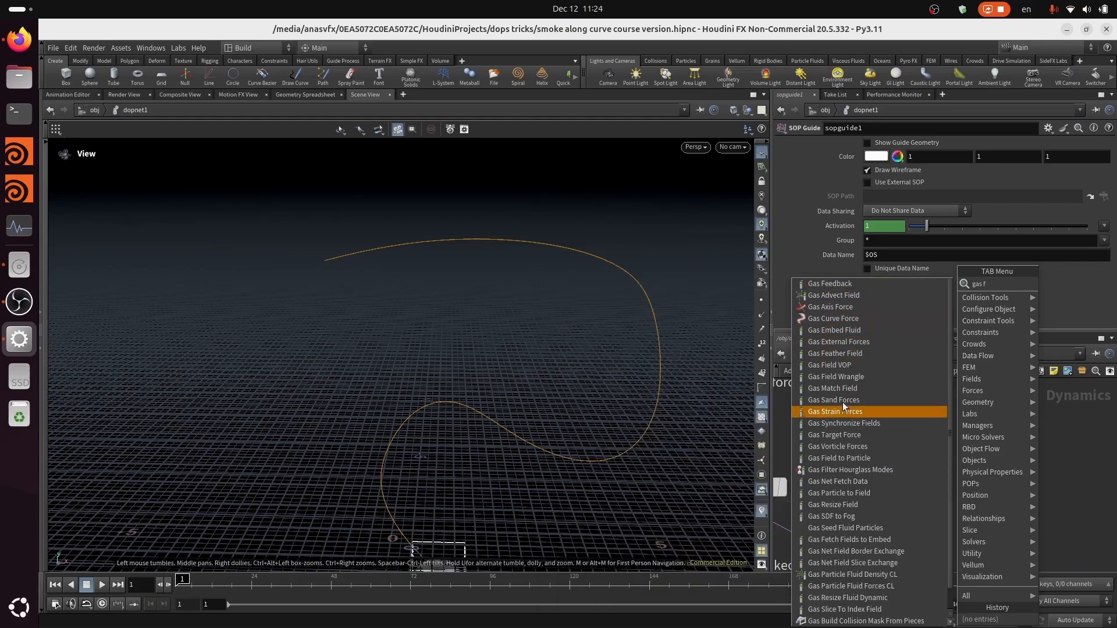
{"action": "left_click", "coordinate": [843, 365]}
{"action": "left_click", "coordinate": [927, 473]}
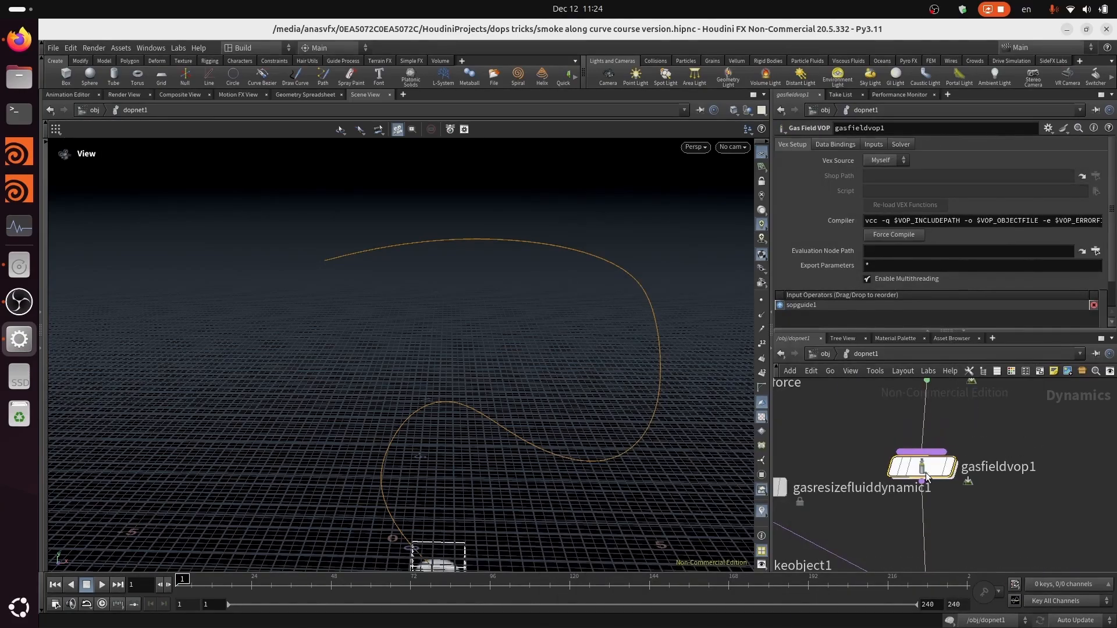
{"action": "left_click_drag", "start_coordinate": [926, 475], "coordinate": [934, 463]}
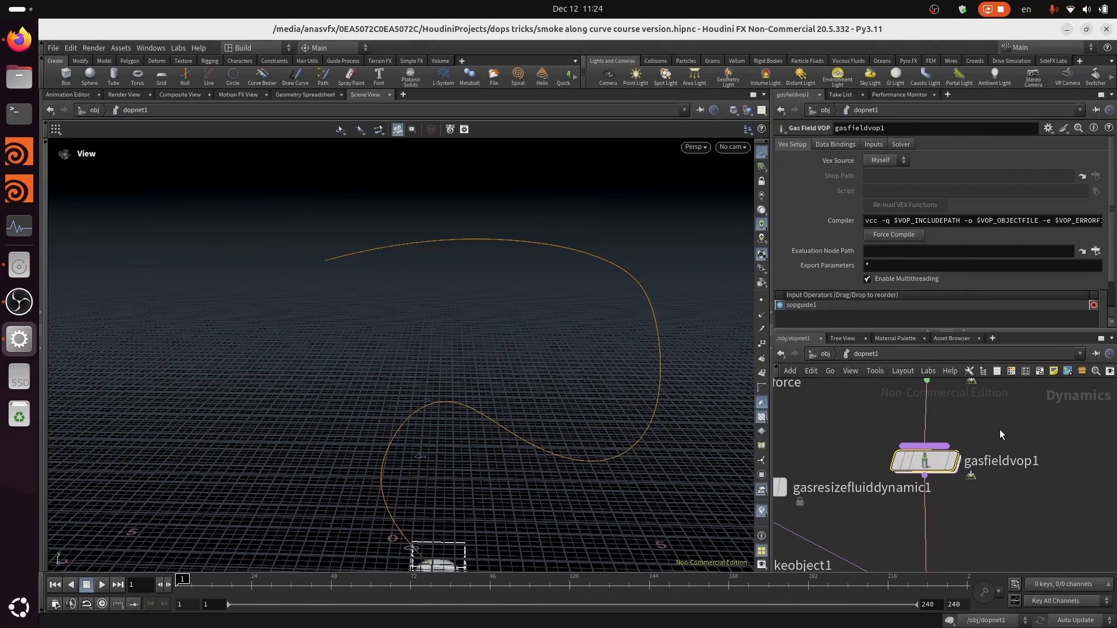
Inside sopguide1, branch a new Null node off the output of polyframe1.
{"action": "middle_click_drag", "start_coordinate": [1000, 436], "coordinate": [959, 505]}
{"action": "double_click", "coordinate": [876, 423]}
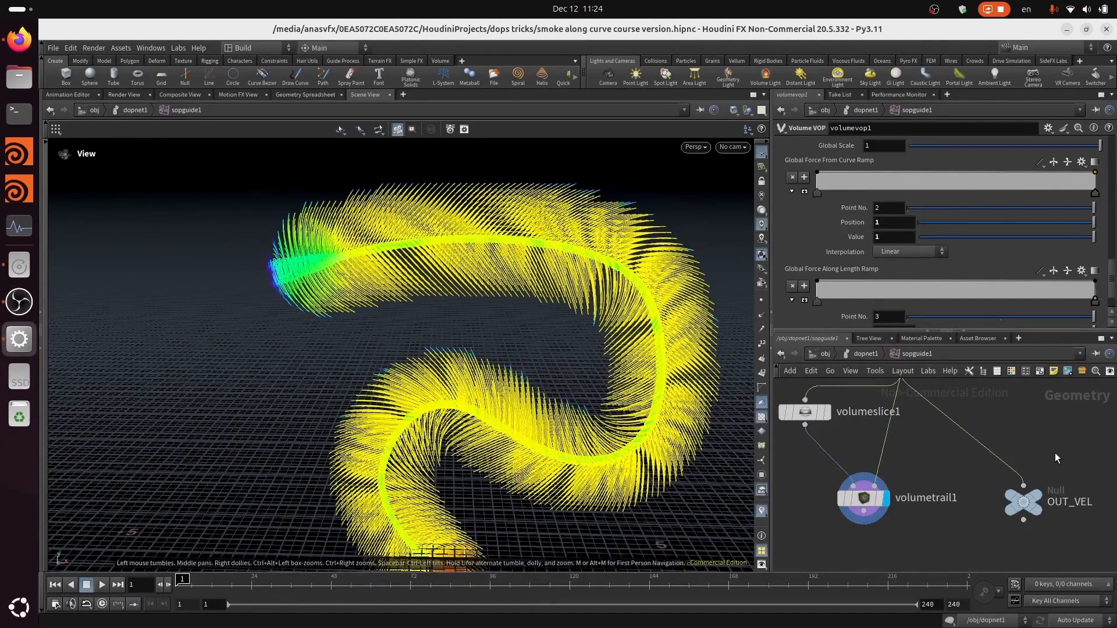
{"action": "middle_click_drag", "start_coordinate": [1056, 453], "coordinate": [981, 498]}
{"action": "middle_click_drag", "start_coordinate": [1001, 420], "coordinate": [988, 516]}
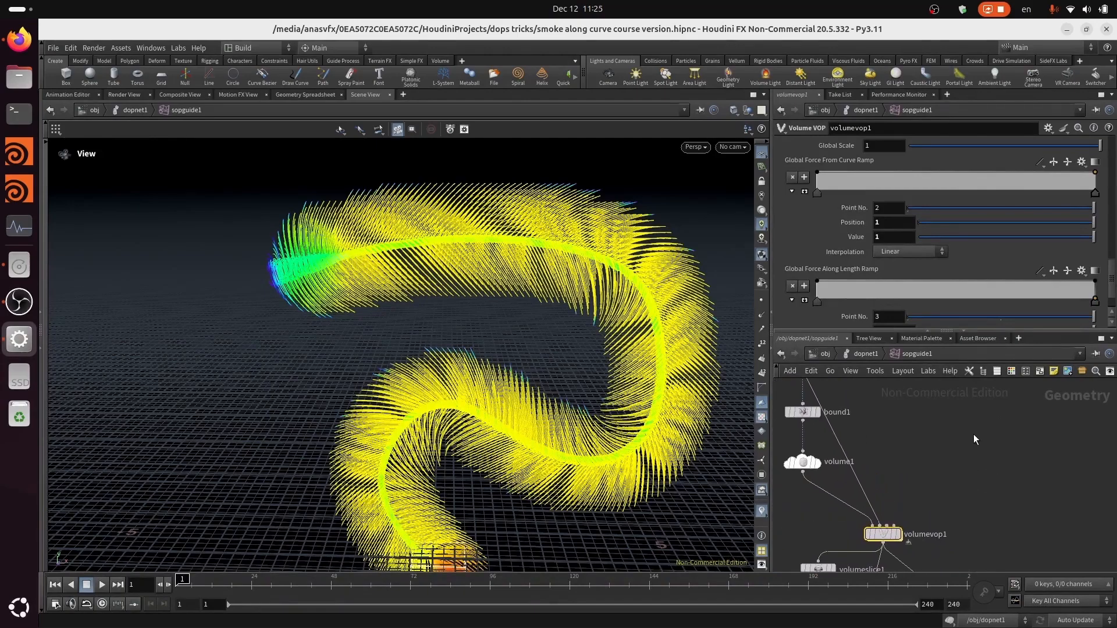
{"action": "middle_click_drag", "start_coordinate": [973, 434], "coordinate": [996, 485]}
{"action": "left_click", "coordinate": [856, 426]}
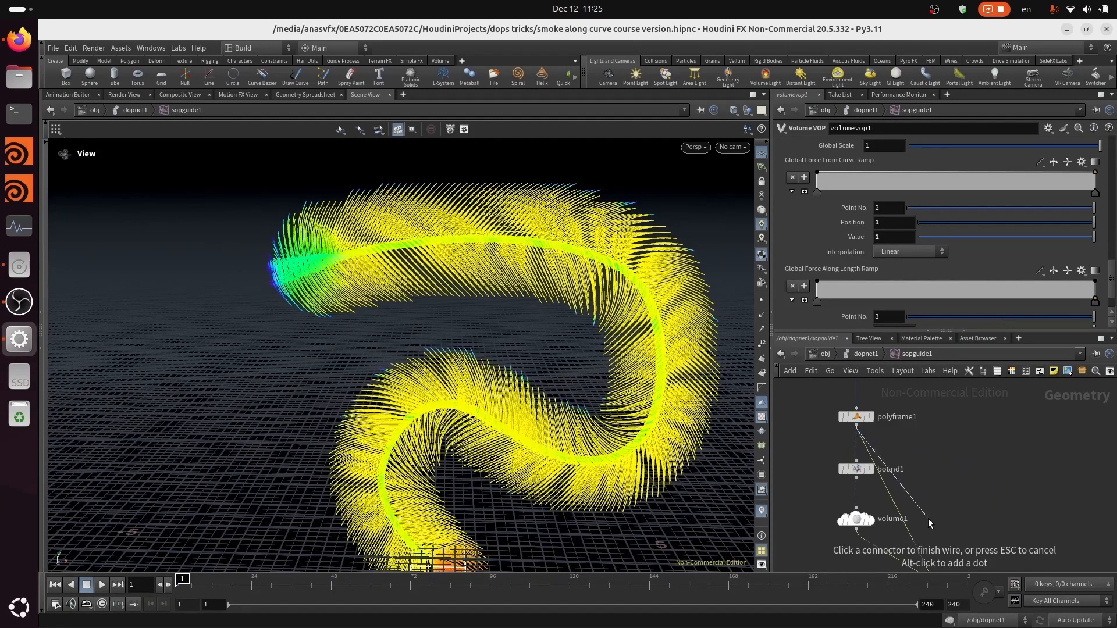
{"action": "left_click", "coordinate": [993, 500]}
{"action": "type", "text": "null"}
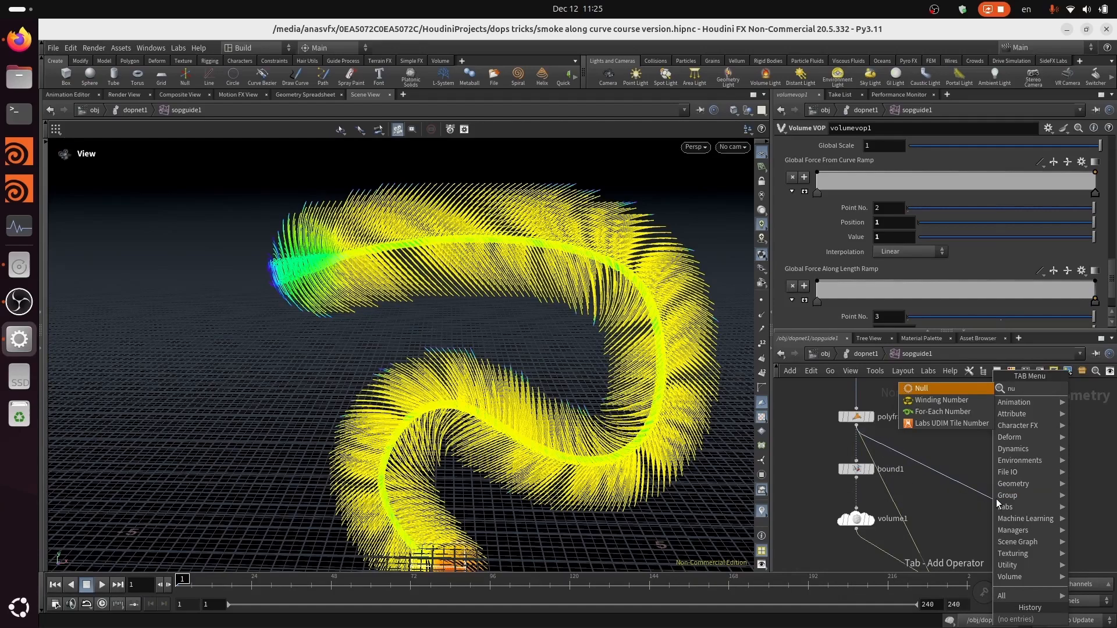
{"action": "left_click", "coordinate": [931, 386]}
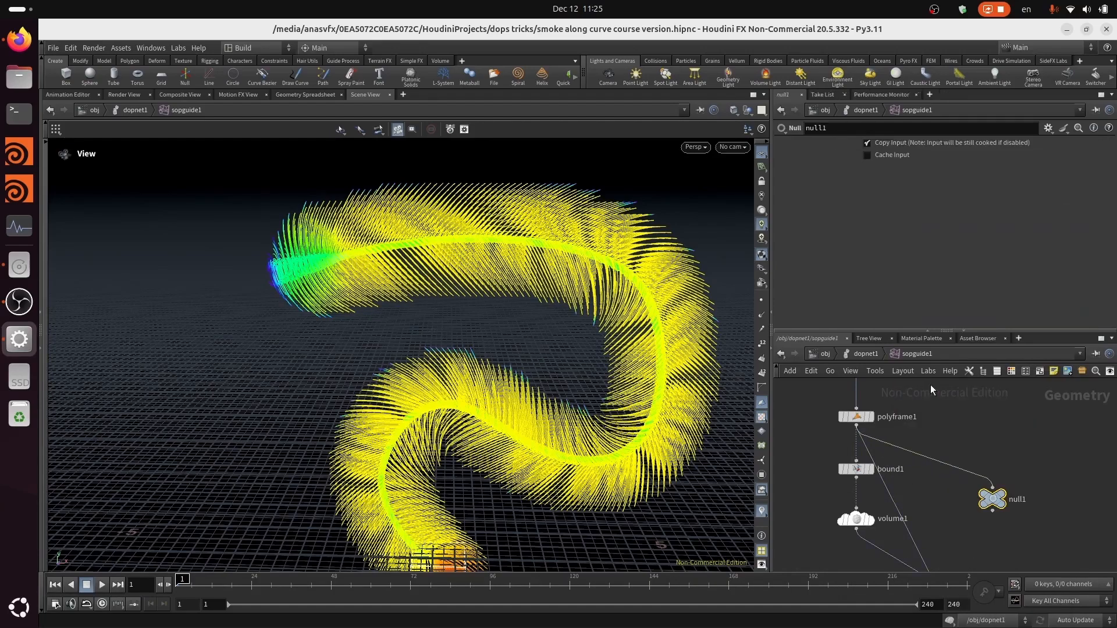
Rename the new null to OUT_CURVE and save the scene.
{"action": "double_click", "coordinate": [1019, 501]}
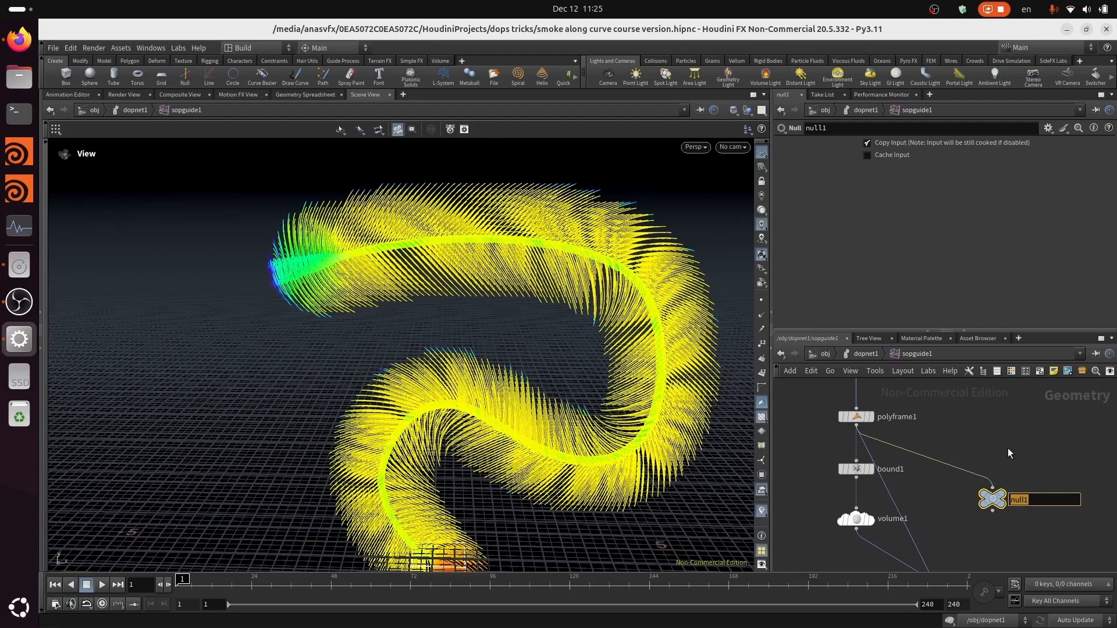
{"action": "type", "text": "OUT_CURVE"}
{"action": "key", "text": "Return"}
{"action": "key", "text": "ctrl+s"}
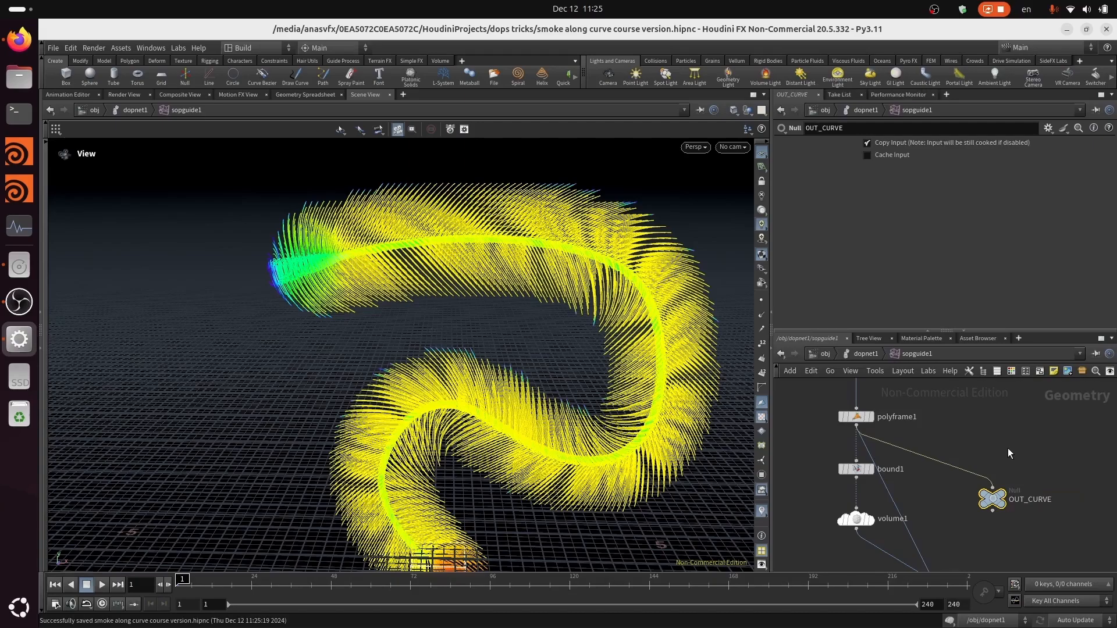
Return from sopguide1 to dopnet1 and open the VEX network of gasfieldvop1.
{"action": "middle_click_drag", "start_coordinate": [1028, 554], "coordinate": [1004, 430]}
{"action": "middle_click_drag", "start_coordinate": [968, 529], "coordinate": [952, 471]}
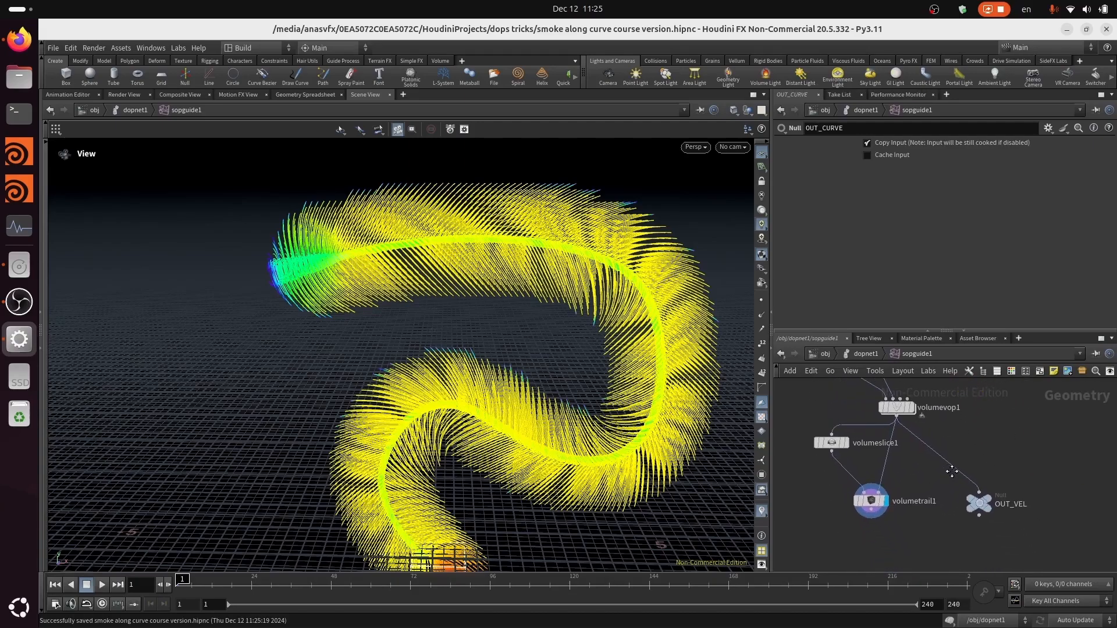
{"action": "middle_click_drag", "start_coordinate": [908, 396], "coordinate": [926, 472]}
{"action": "middle_click_drag", "start_coordinate": [908, 433], "coordinate": [917, 472]}
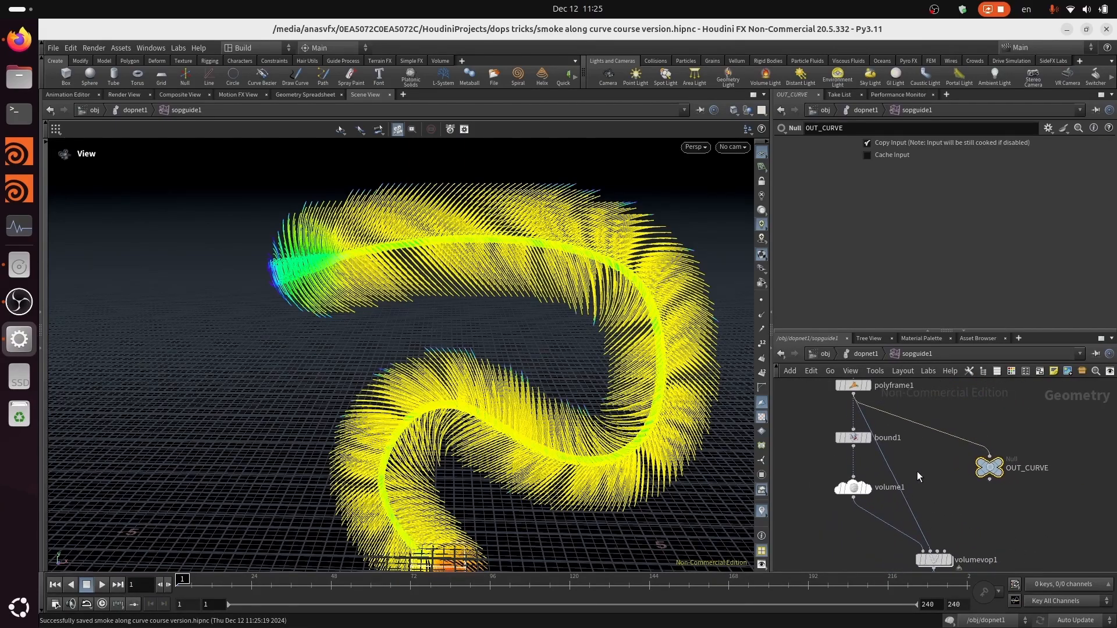
{"action": "middle_click_drag", "start_coordinate": [937, 509], "coordinate": [899, 385]}
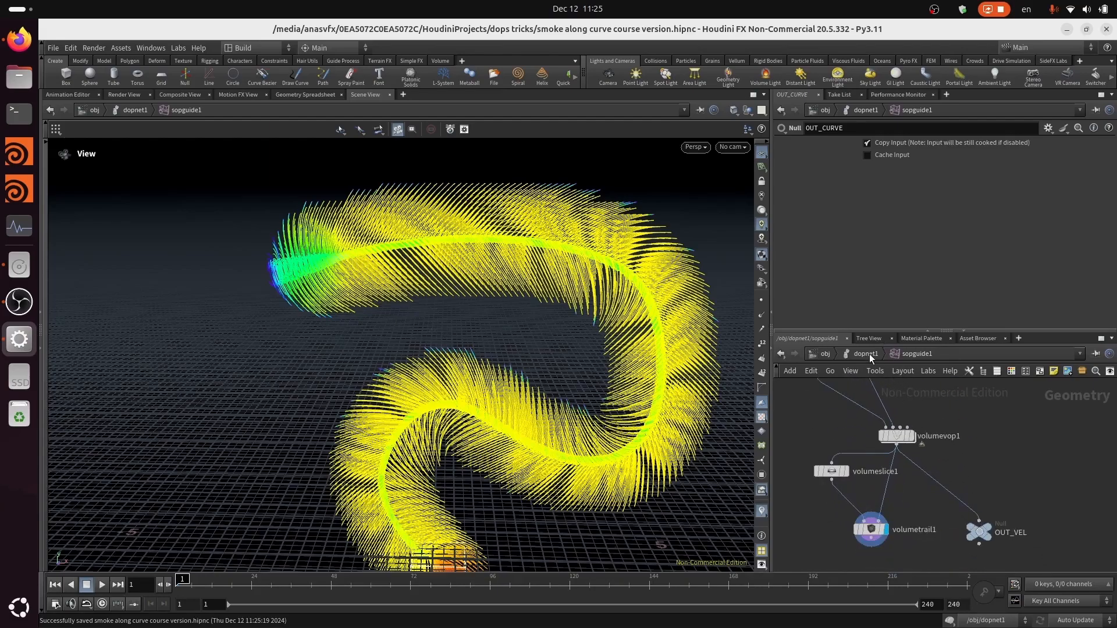
{"action": "left_click", "coordinate": [869, 354]}
{"action": "middle_click_drag", "start_coordinate": [939, 469], "coordinate": [939, 431]}
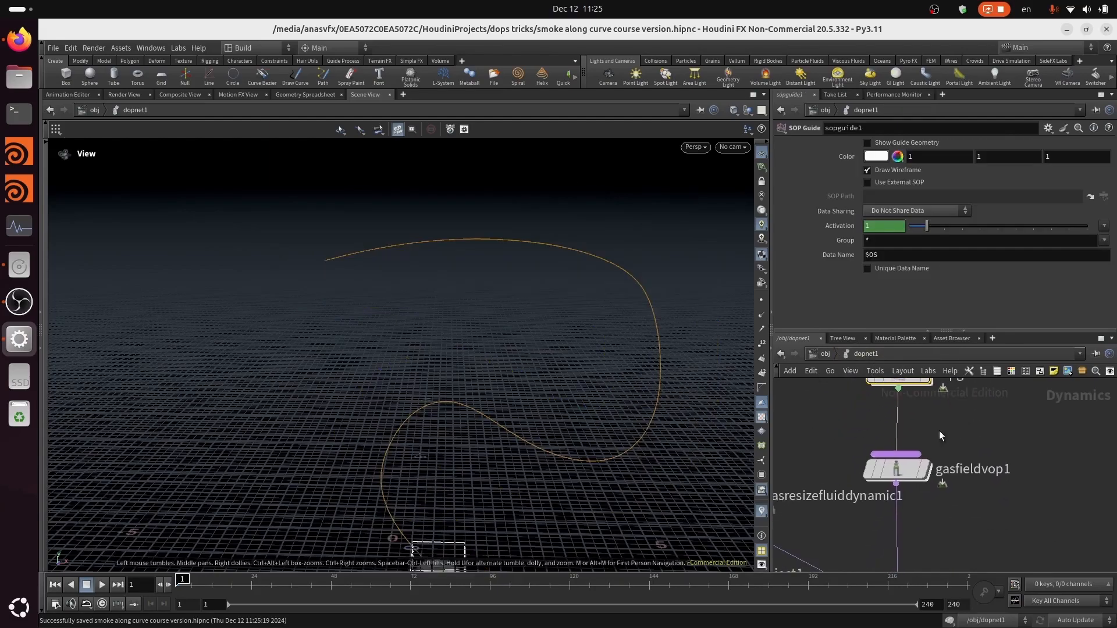
{"action": "double_click", "coordinate": [893, 463]}
{"action": "middle_click_drag", "start_coordinate": [939, 474], "coordinate": [1018, 517]}
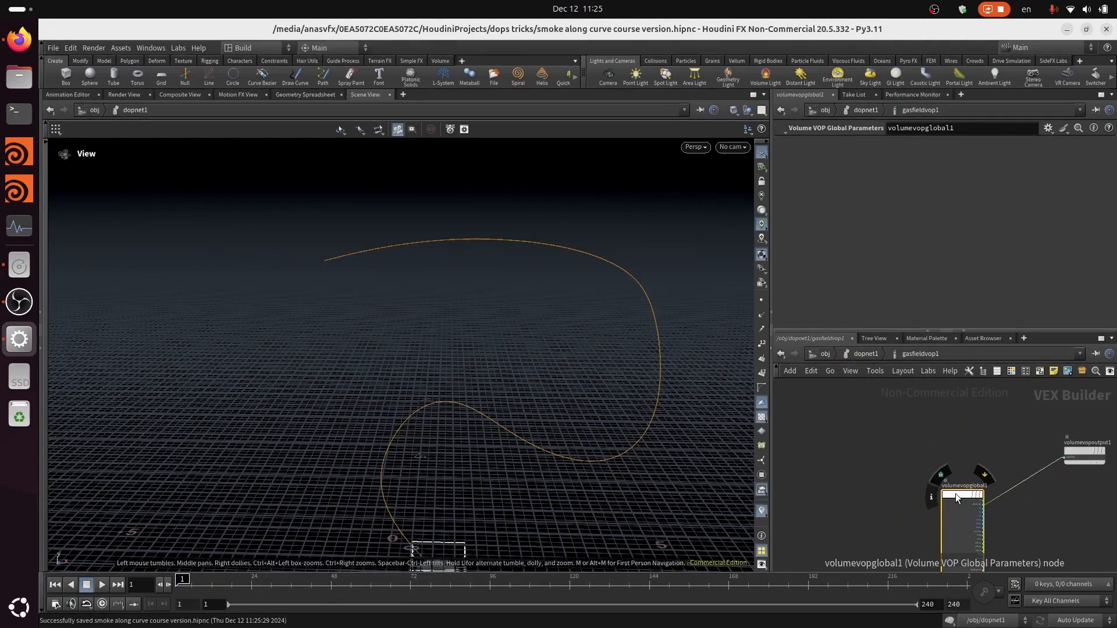
Move the volumevopglobal1 node well away from volumevopoutput1 to make room between them in the gasfieldvop1 network.
{"action": "left_click_drag", "start_coordinate": [953, 494], "coordinate": [803, 446]}
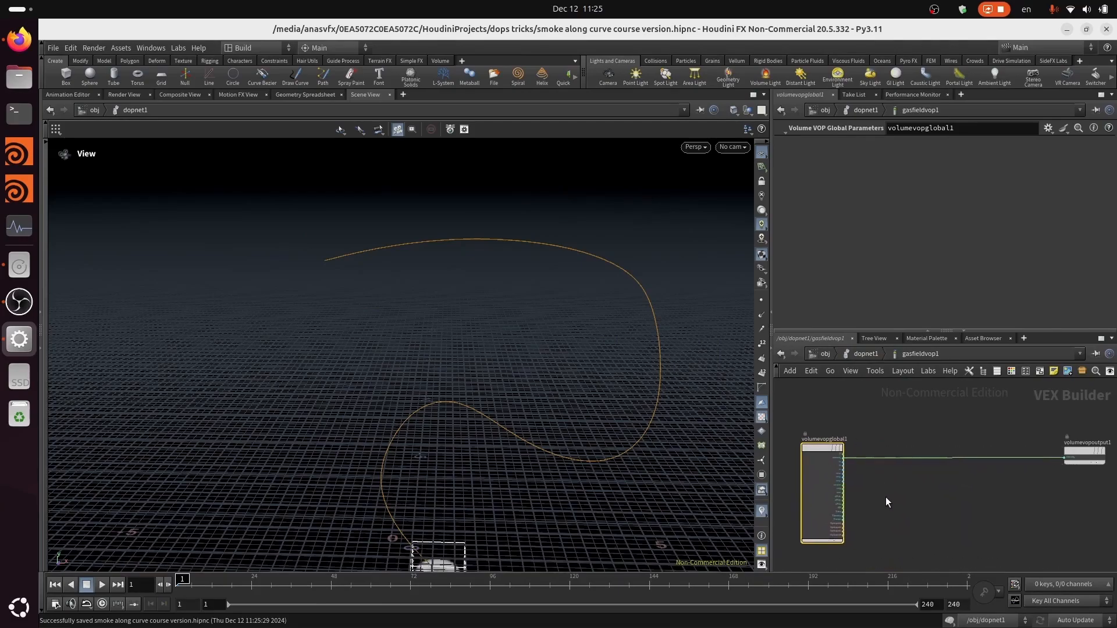
{"action": "scroll", "coordinate": [899, 462], "scroll_direction": "up", "scroll_amount": 3}
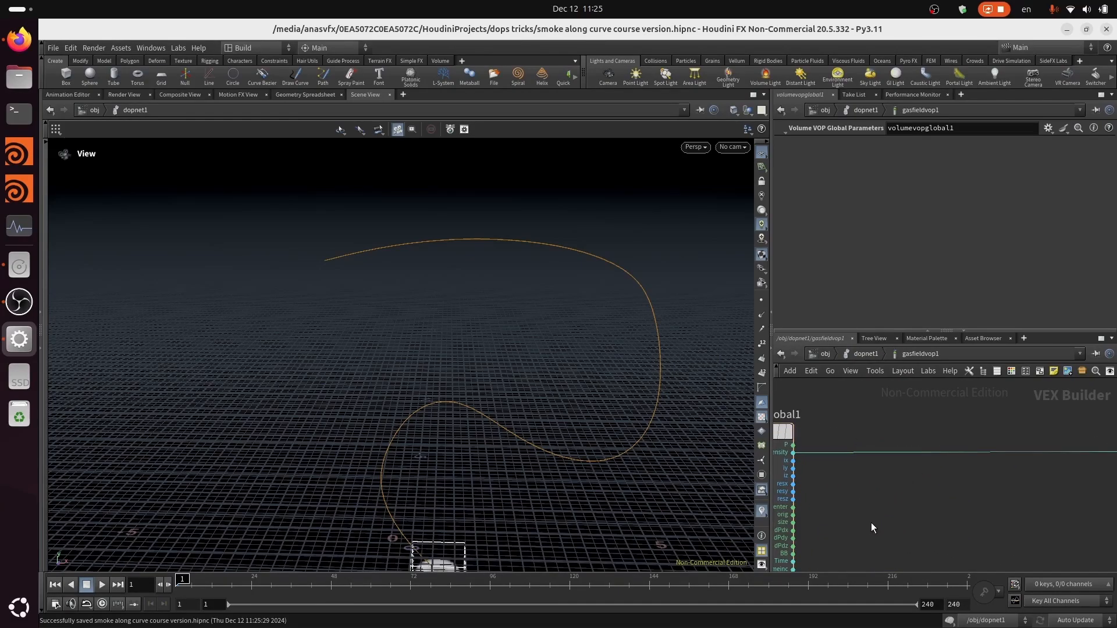
{"action": "middle_click_drag", "start_coordinate": [900, 509], "coordinate": [918, 567]}
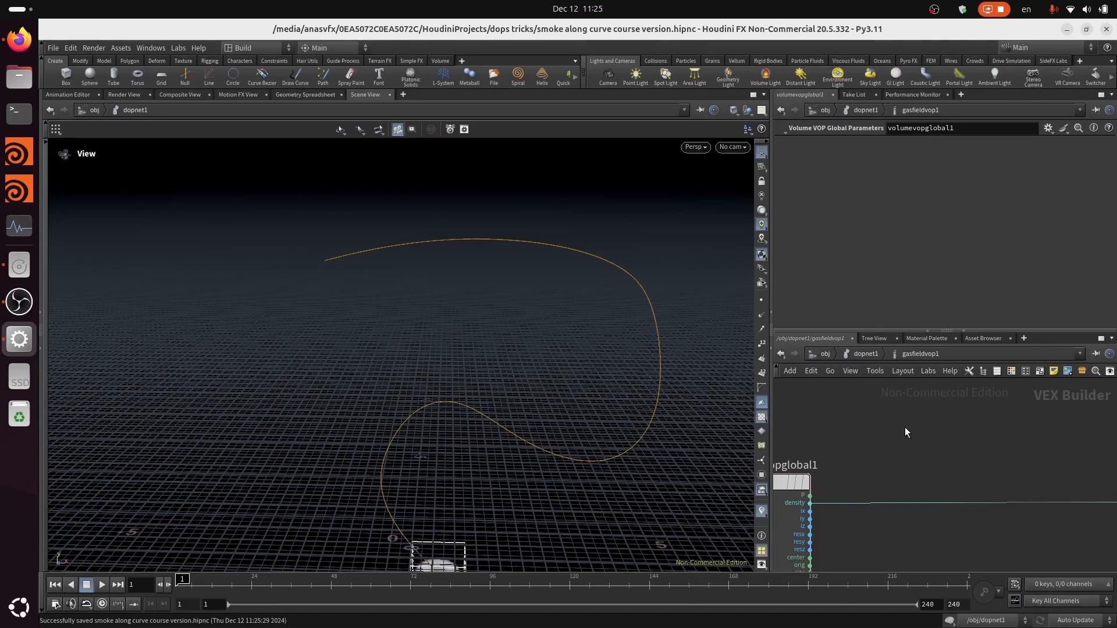
{"action": "middle_click_drag", "start_coordinate": [929, 443], "coordinate": [797, 453]}
{"action": "middle_click_drag", "start_coordinate": [1036, 493], "coordinate": [938, 471]}
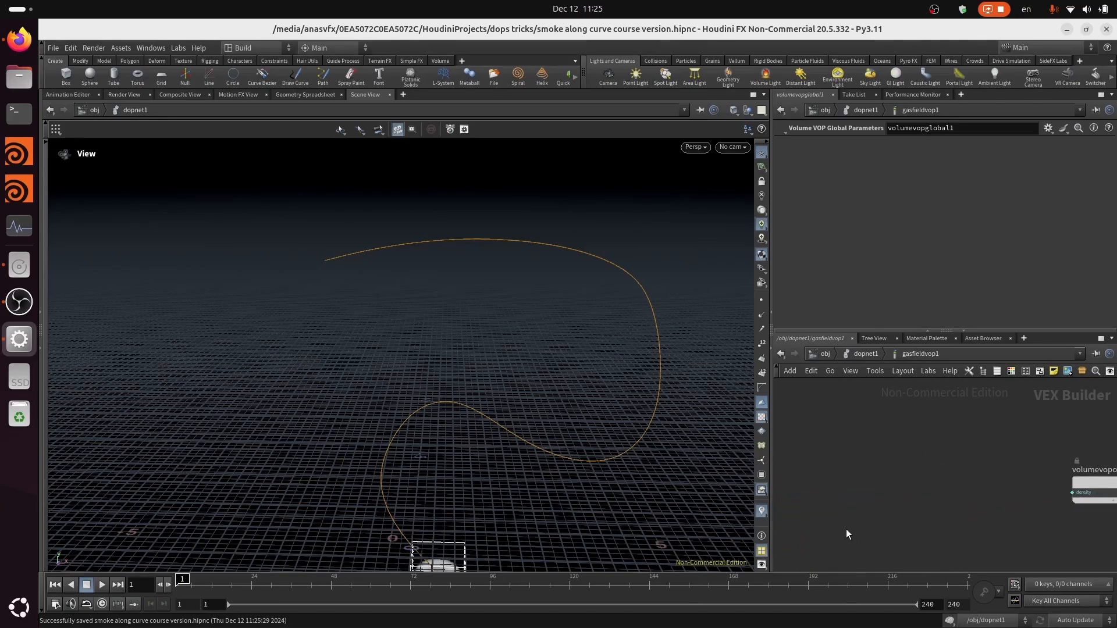
{"action": "middle_click_drag", "start_coordinate": [848, 530], "coordinate": [958, 517]}
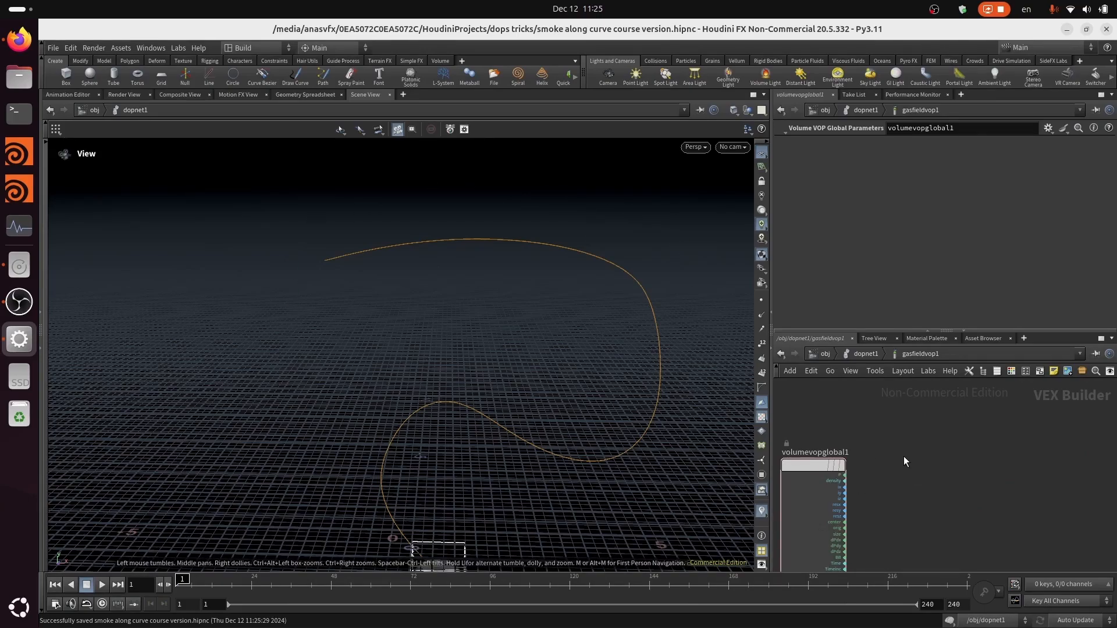
{"action": "left_click", "coordinate": [866, 354]}
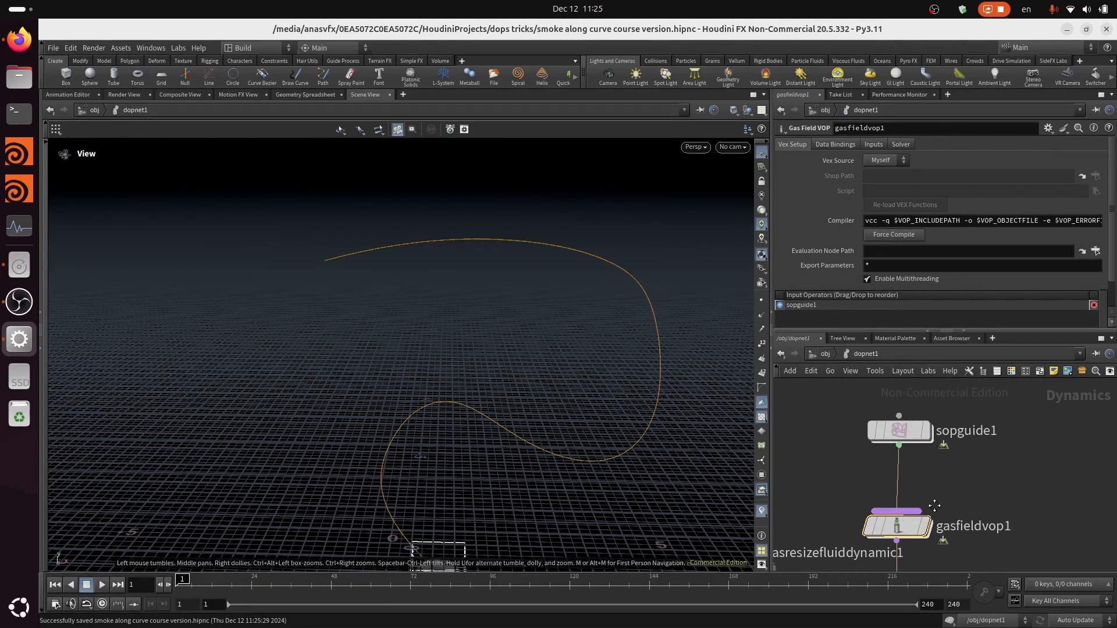
{"action": "double_click", "coordinate": [895, 525]}
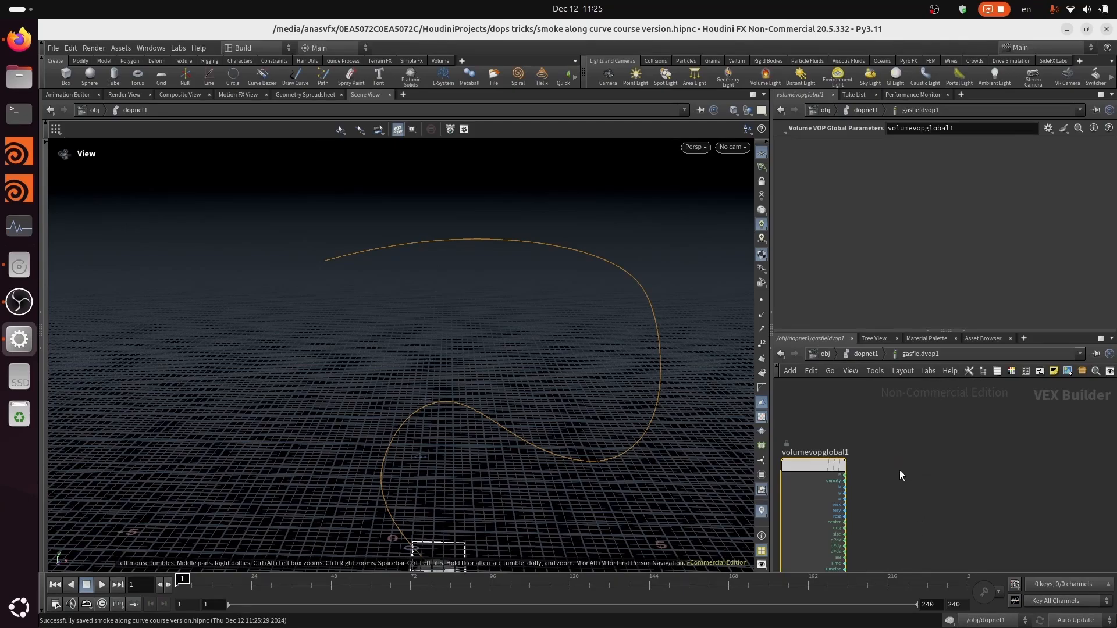
{"action": "key", "text": "Tab"}
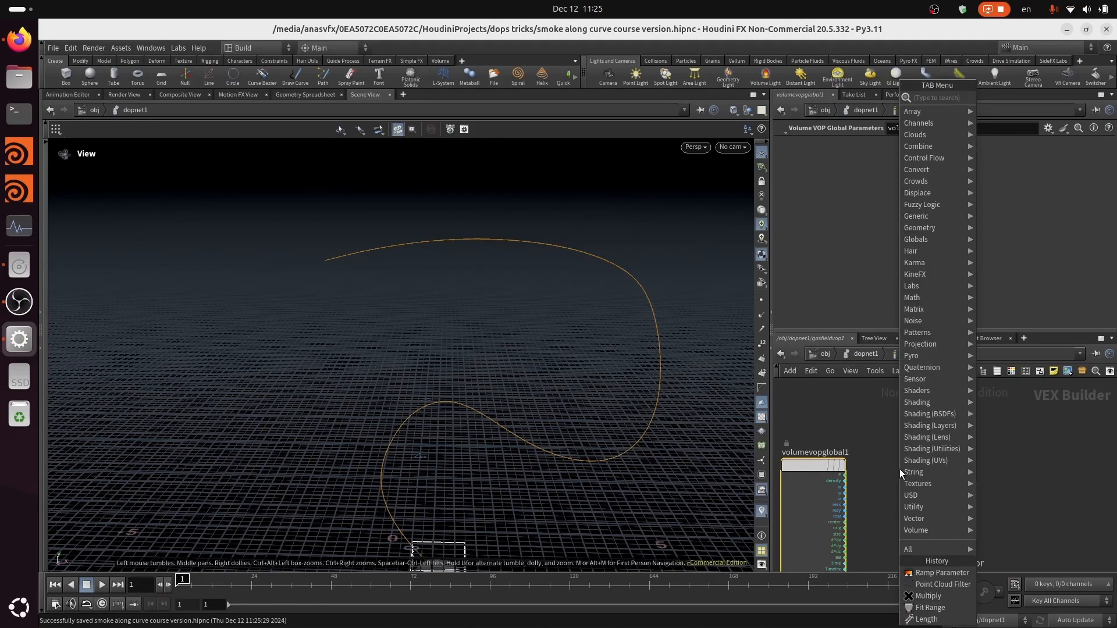
{"action": "key", "text": "Escape"}
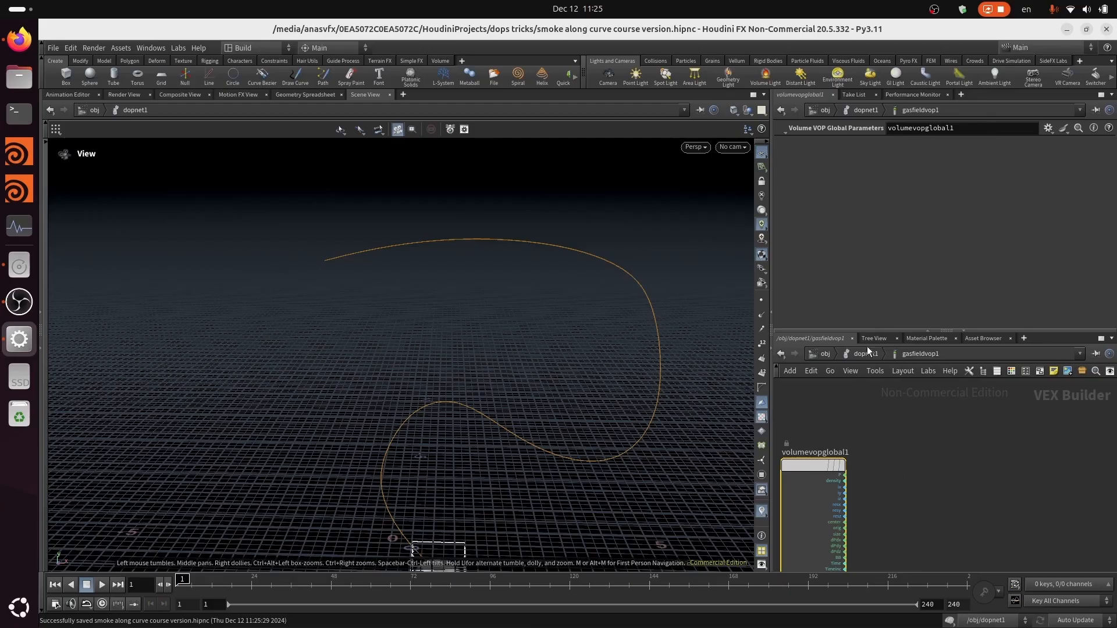
{"action": "key", "text": "Tab"}
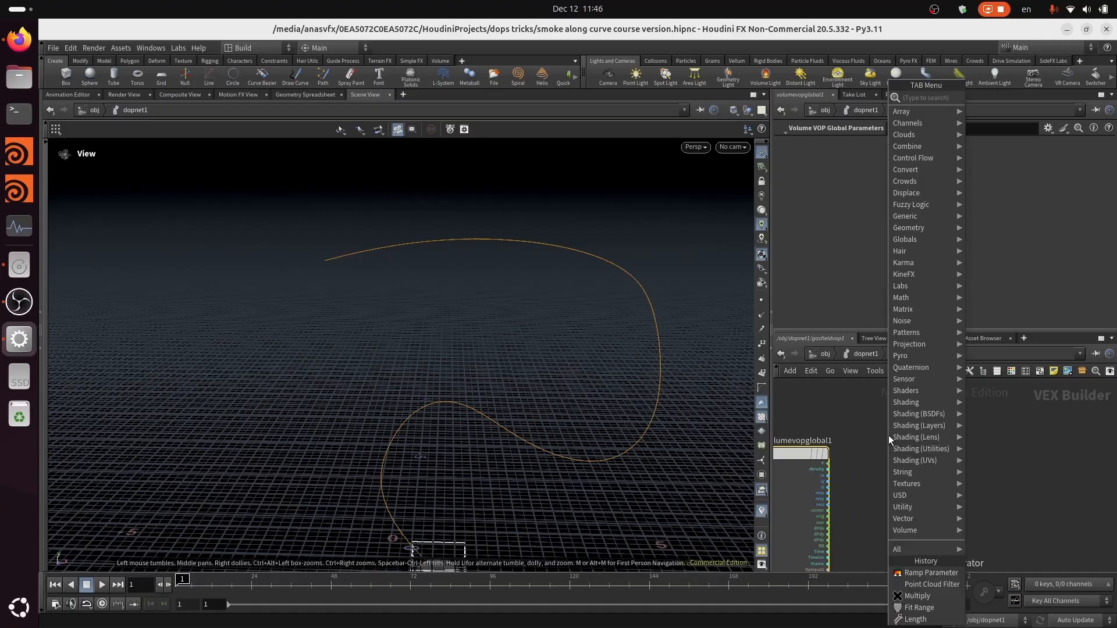
{"action": "key", "text": "Escape"}
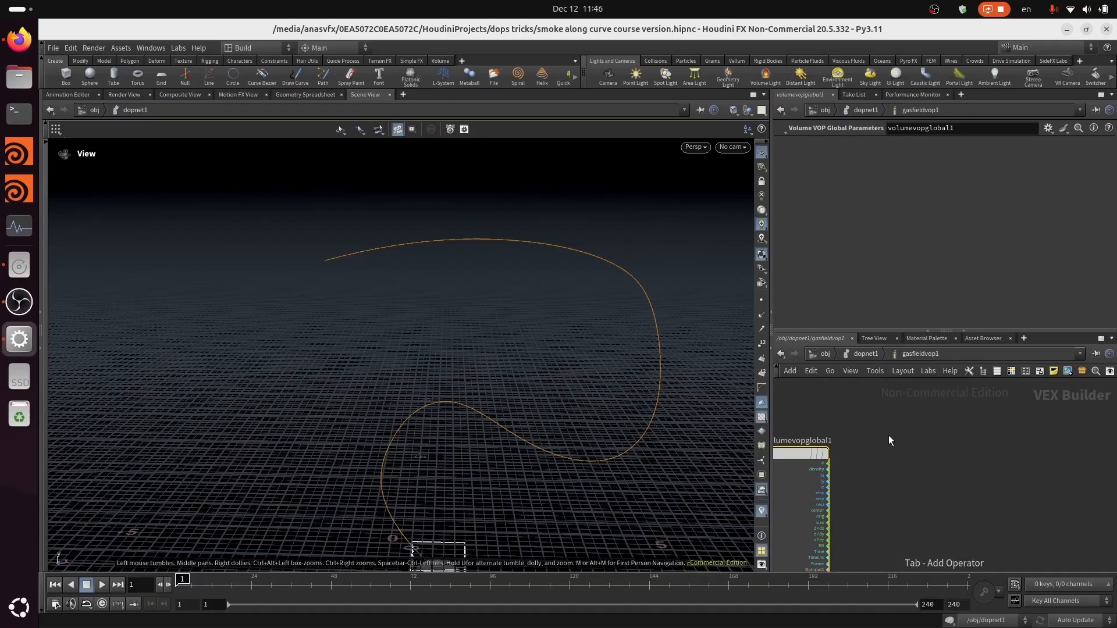
{"action": "key", "text": "Tab"}
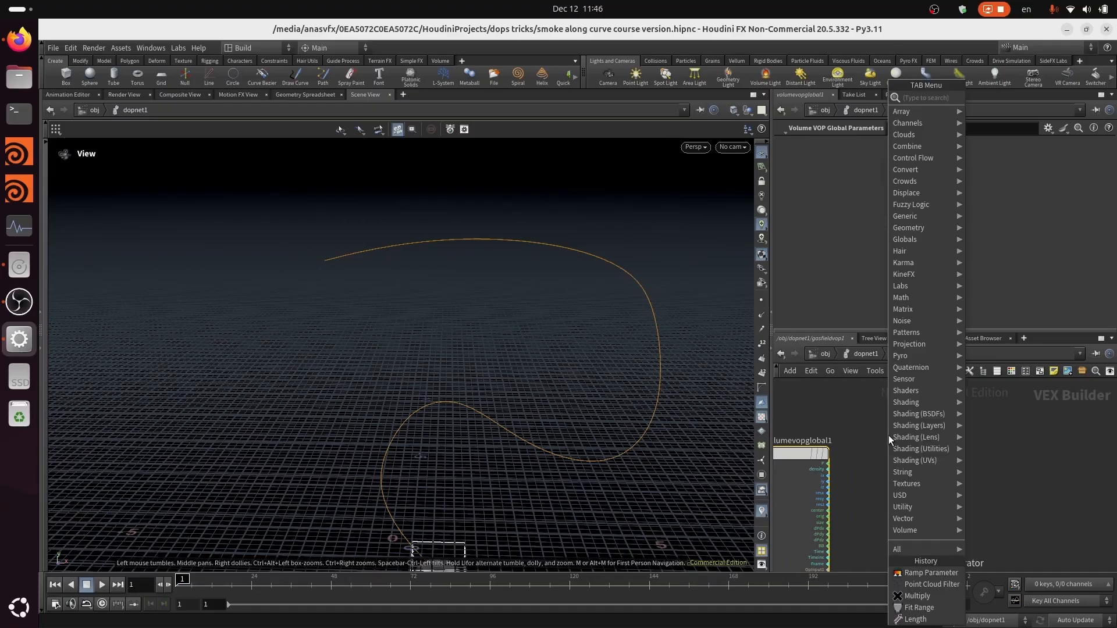
{"action": "key", "text": "Escape"}
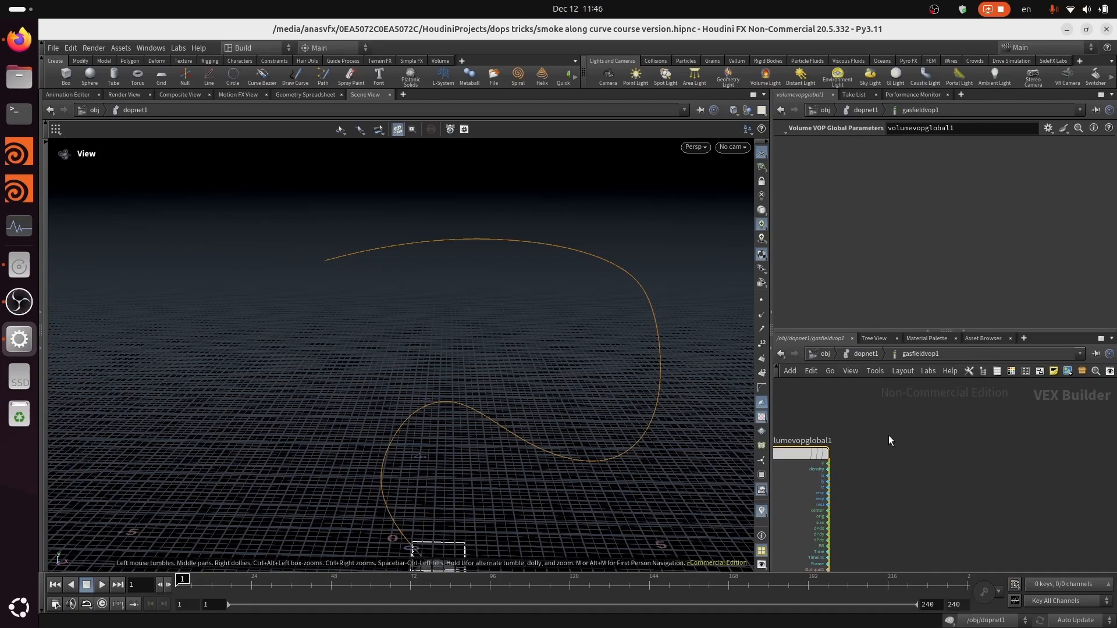
Add a Bind node in the free space beside volumevopglobal1.
{"action": "key", "text": "Tab"}
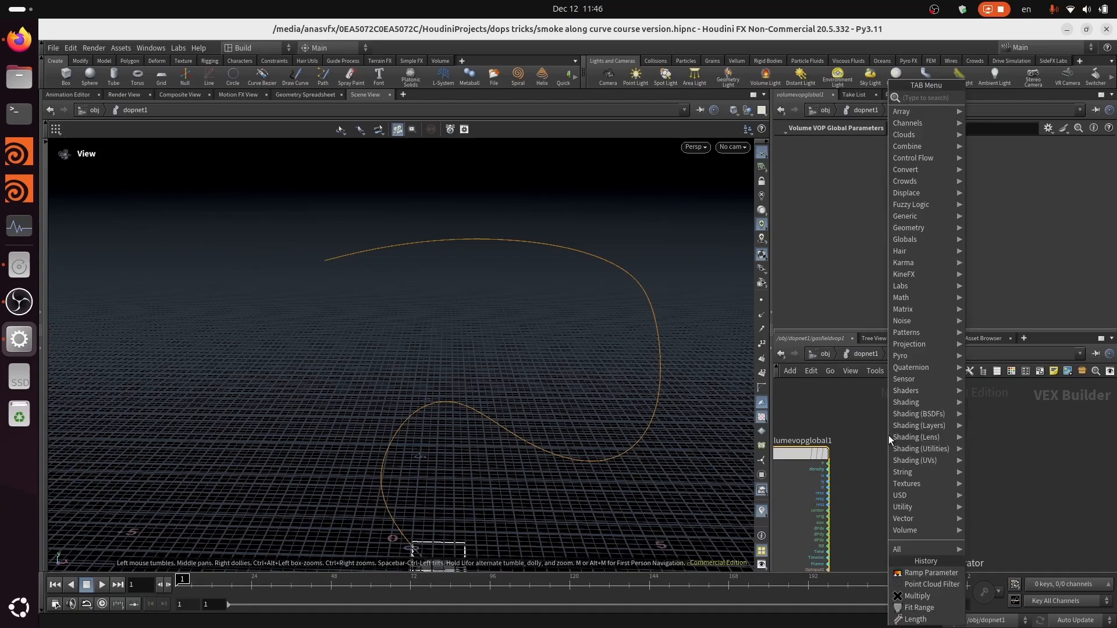
{"action": "type", "text": "bin"}
{"action": "key", "text": "Return"}
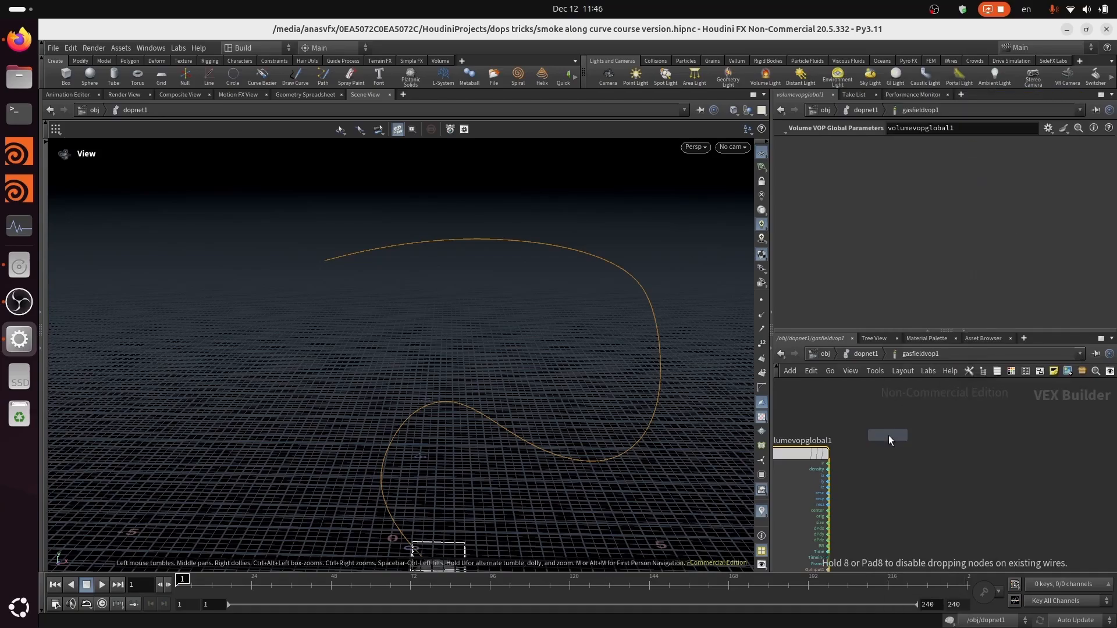
{"action": "left_click", "coordinate": [888, 435]}
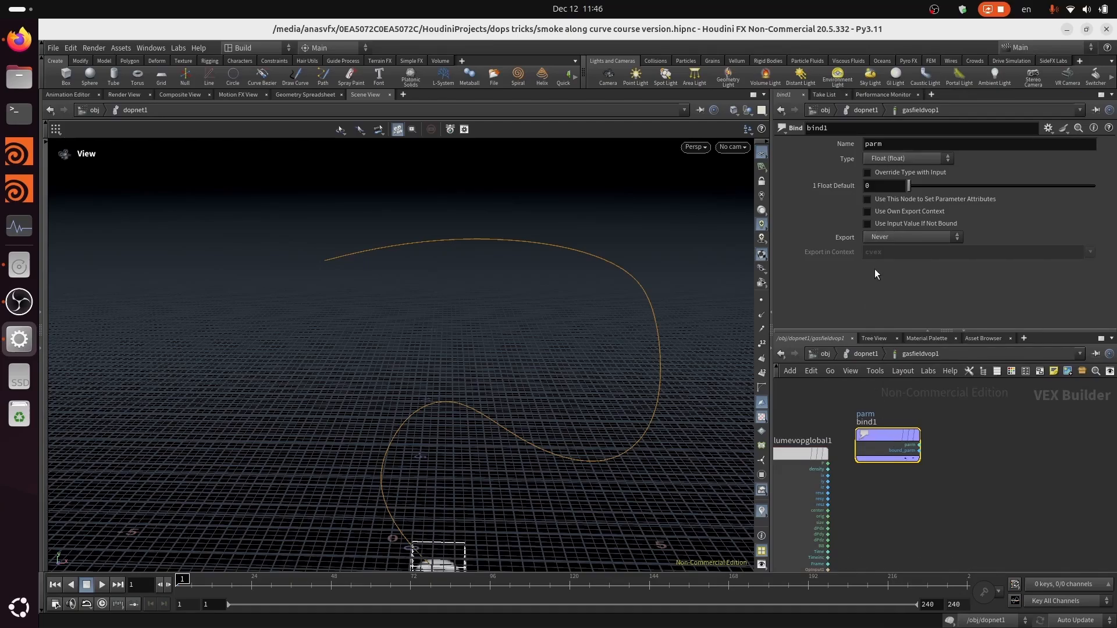
Set the Bind node's parameter name to vel and its type to 3 Floats (vector).
{"action": "left_click", "coordinate": [908, 144]}
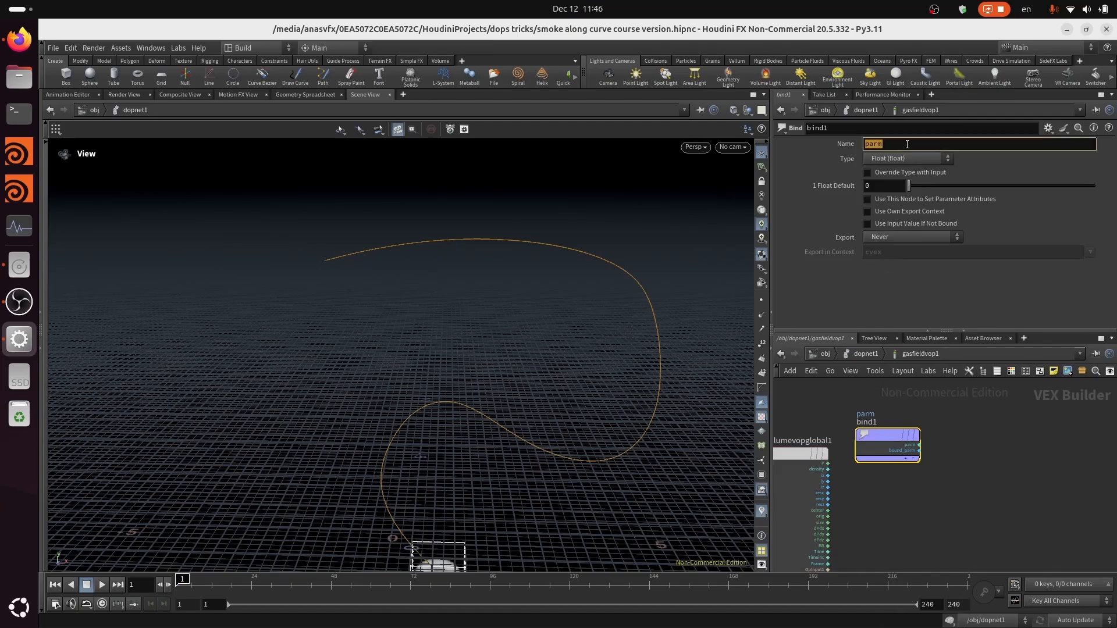
{"action": "type", "text": "vel"}
{"action": "key", "text": "Return"}
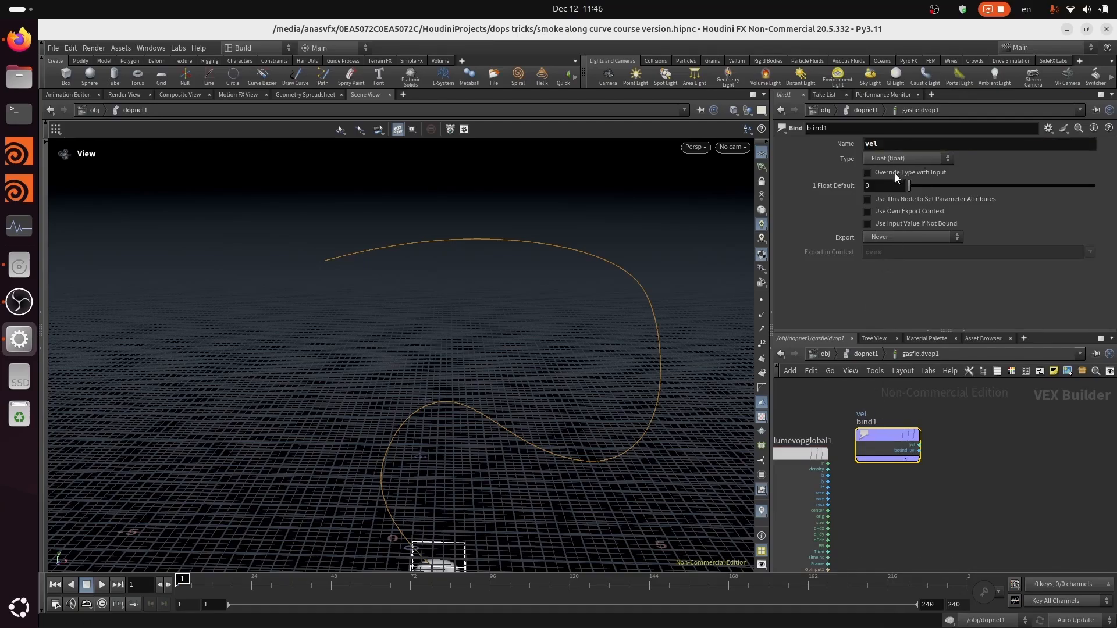
{"action": "left_click", "coordinate": [913, 156]}
{"action": "left_click", "coordinate": [921, 235]}
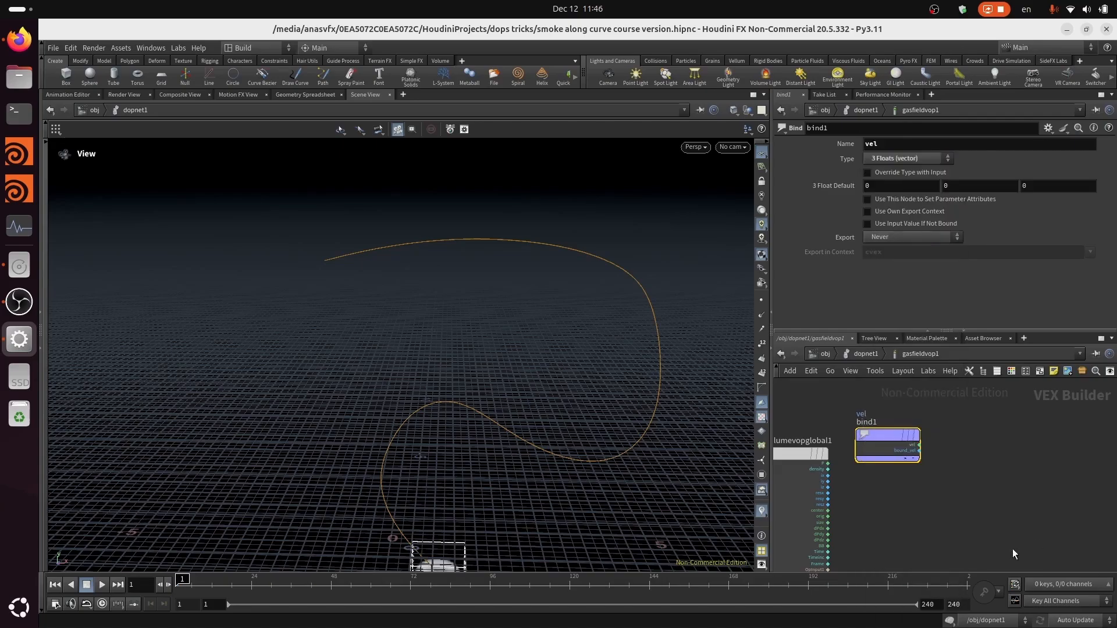
Save the scene and play the simulation from the dopnet1 network level.
{"action": "key", "text": "ctrl+s"}
{"action": "key", "text": "u"}
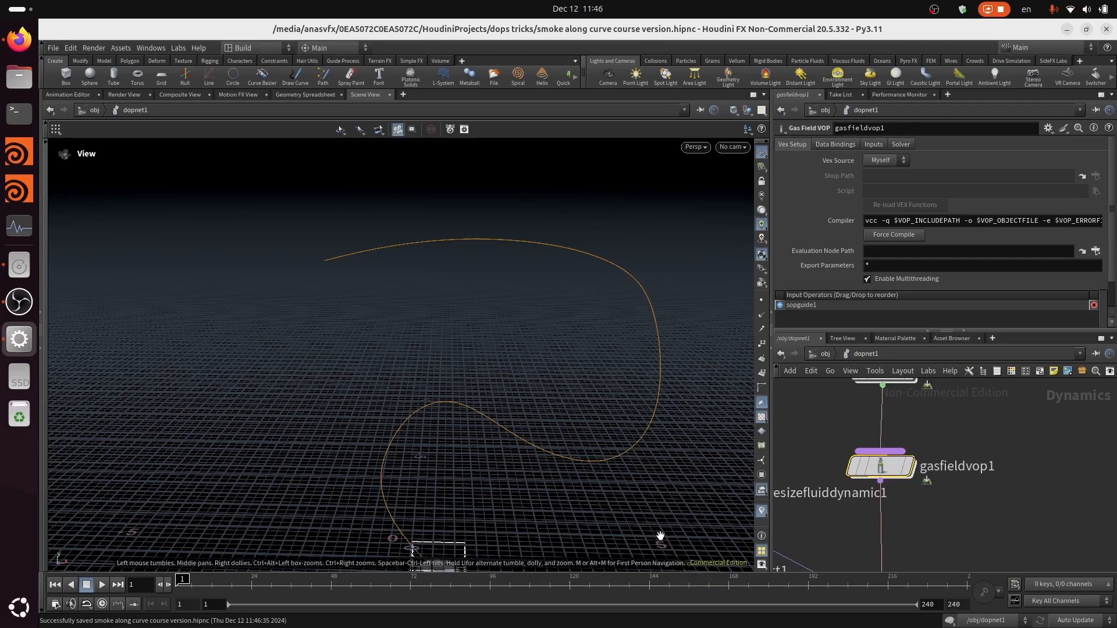
{"action": "left_click", "coordinate": [103, 586]}
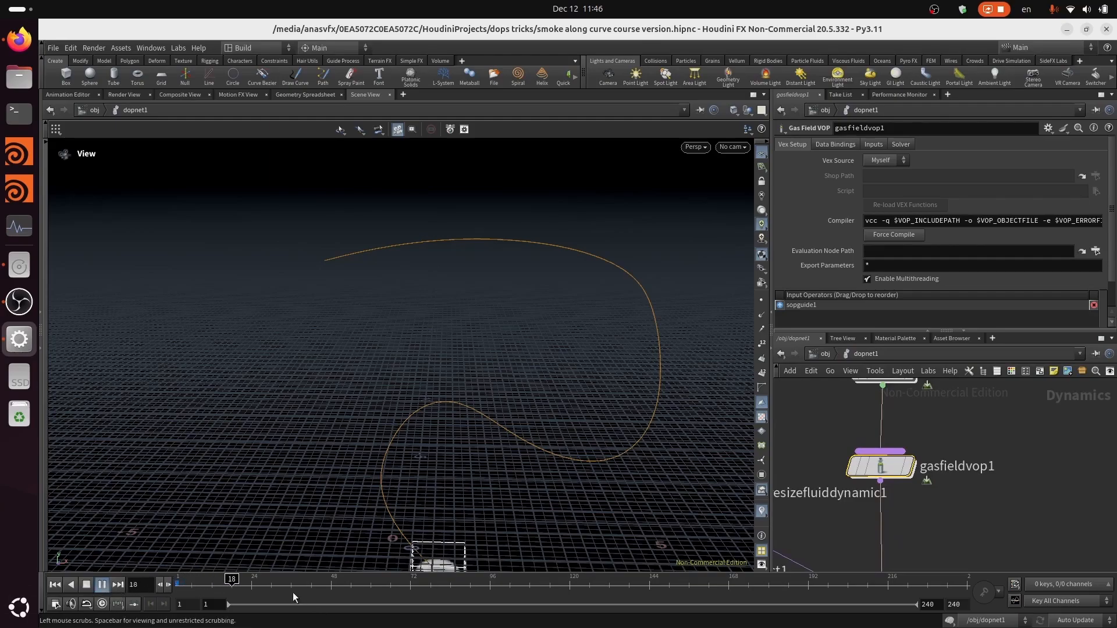
Replay the smoke simulation of dopnet1 from frame 1 to examine how the smoke moves relative to the curve.
{"action": "left_click", "coordinate": [55, 586]}
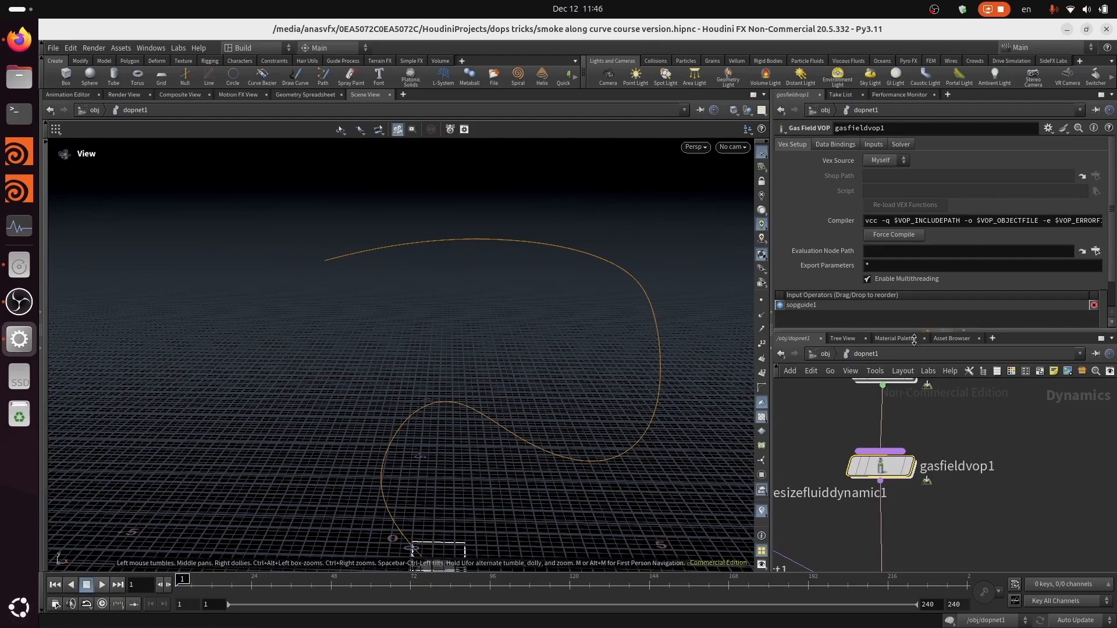
{"action": "key", "text": "u"}
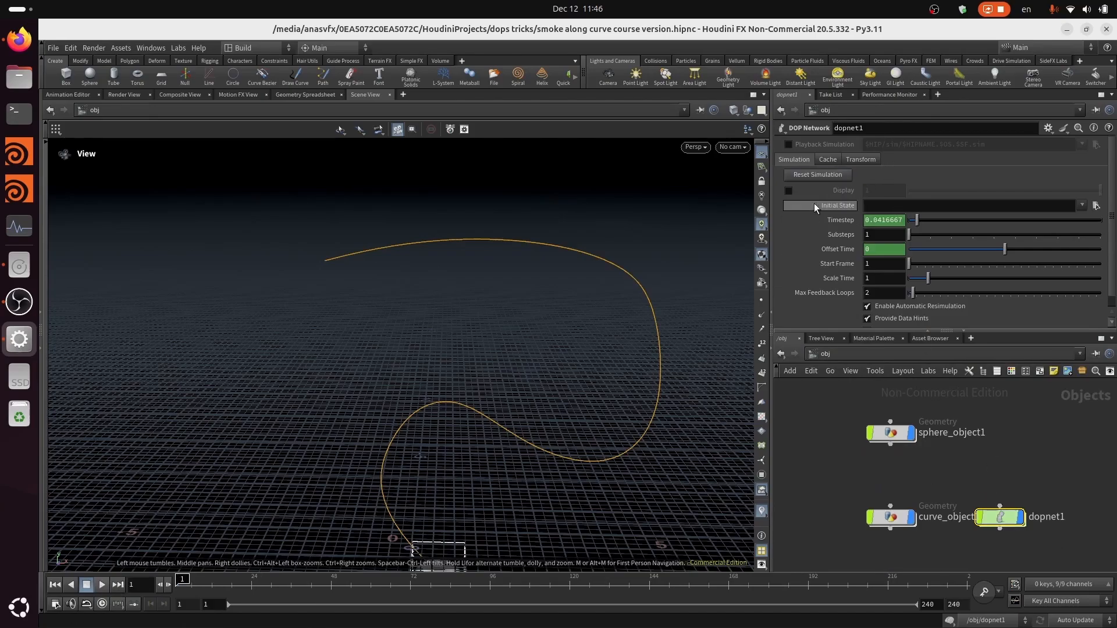
{"action": "double_click", "coordinate": [1000, 516]}
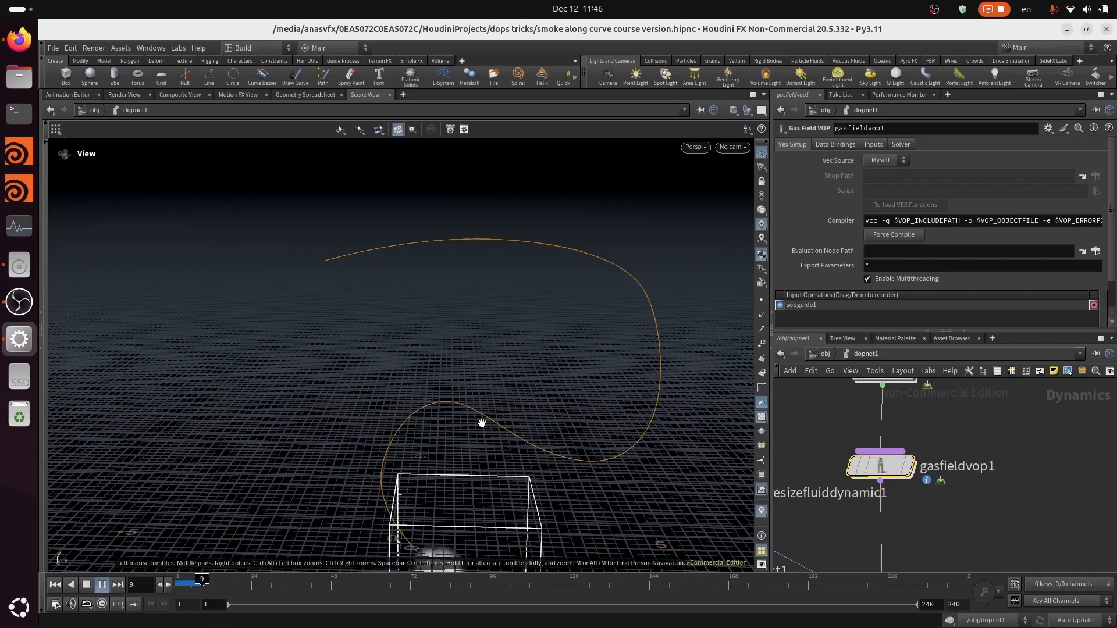
{"action": "middle_click_drag", "start_coordinate": [482, 411], "coordinate": [488, 334]}
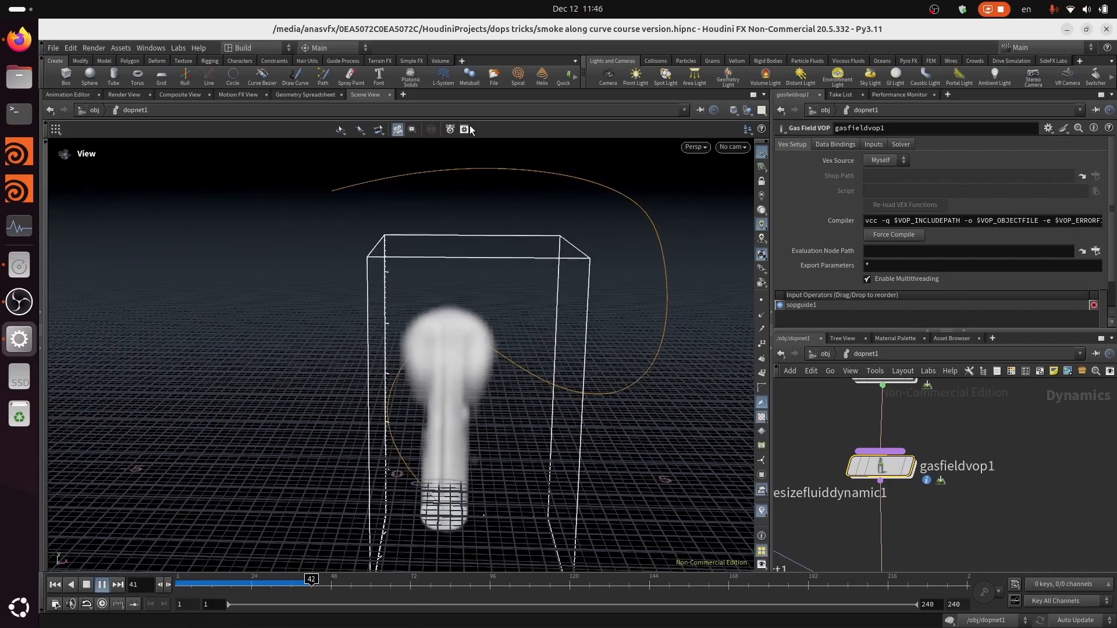
{"action": "left_click", "coordinate": [86, 585]}
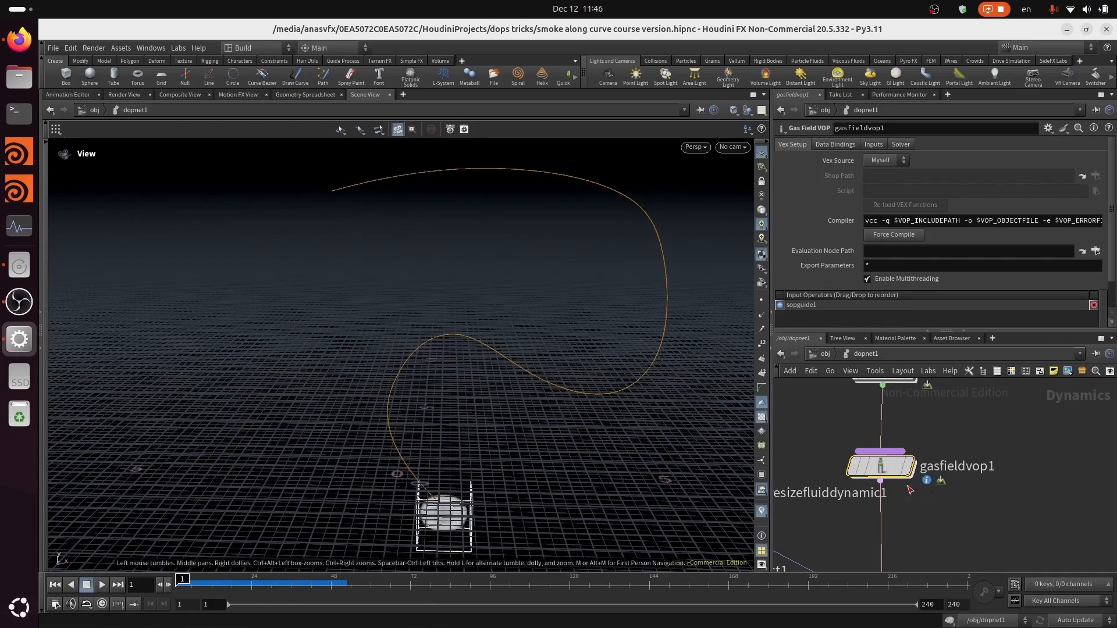
Open the gasfieldvop1 network in dopnet1 and save the scene.
{"action": "double_click", "coordinate": [882, 471]}
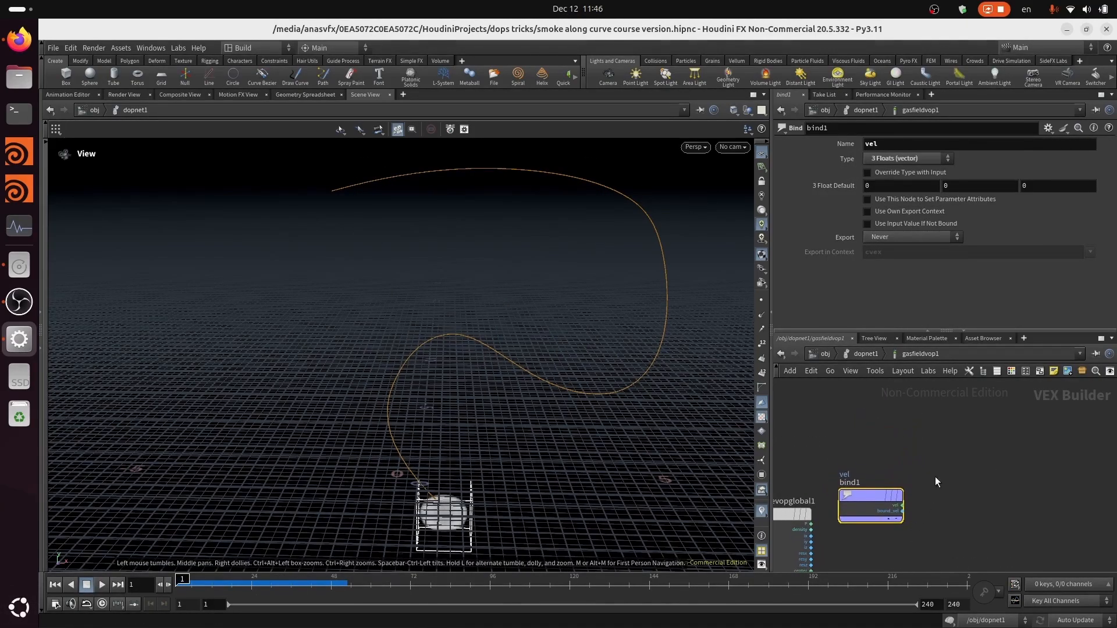
{"action": "key", "text": "ctrl+s"}
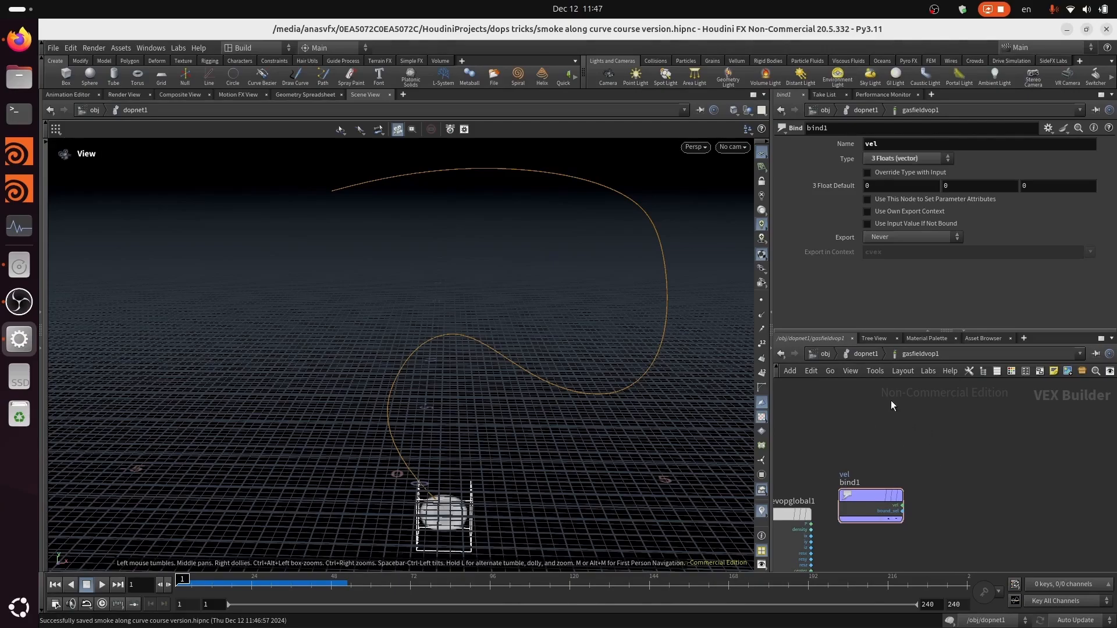
{"action": "left_click", "coordinate": [879, 354]}
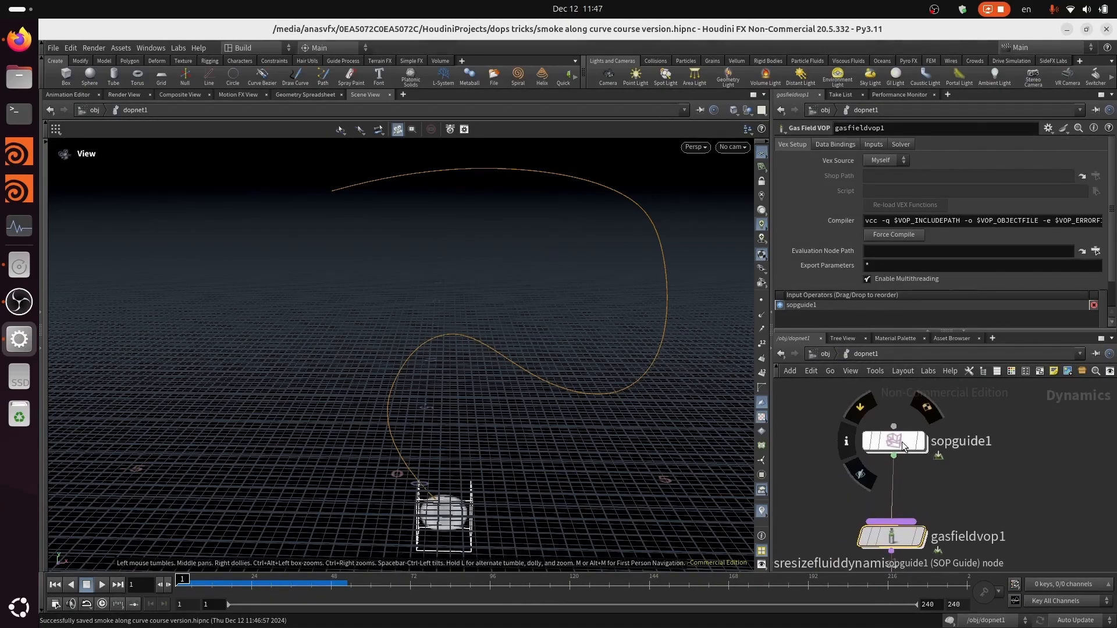
{"action": "double_click", "coordinate": [903, 547]}
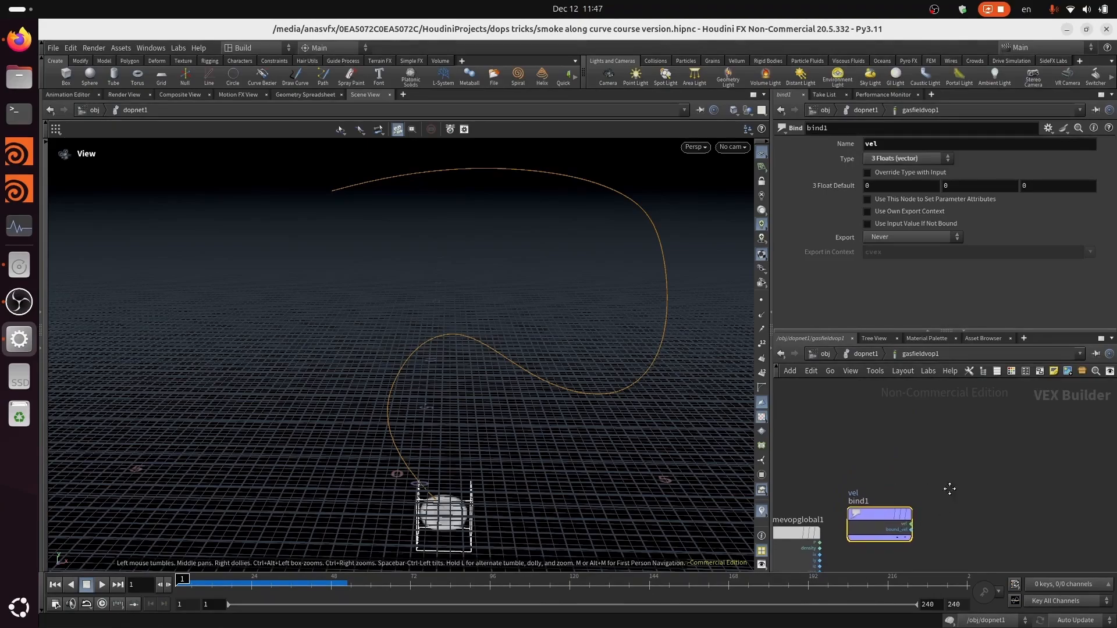
Add a Volume Sample Vector node above the vel bind node inside gasfieldvop1.
{"action": "left_click_drag", "start_coordinate": [878, 424], "coordinate": [866, 527]}
{"action": "key", "text": "Tab"}
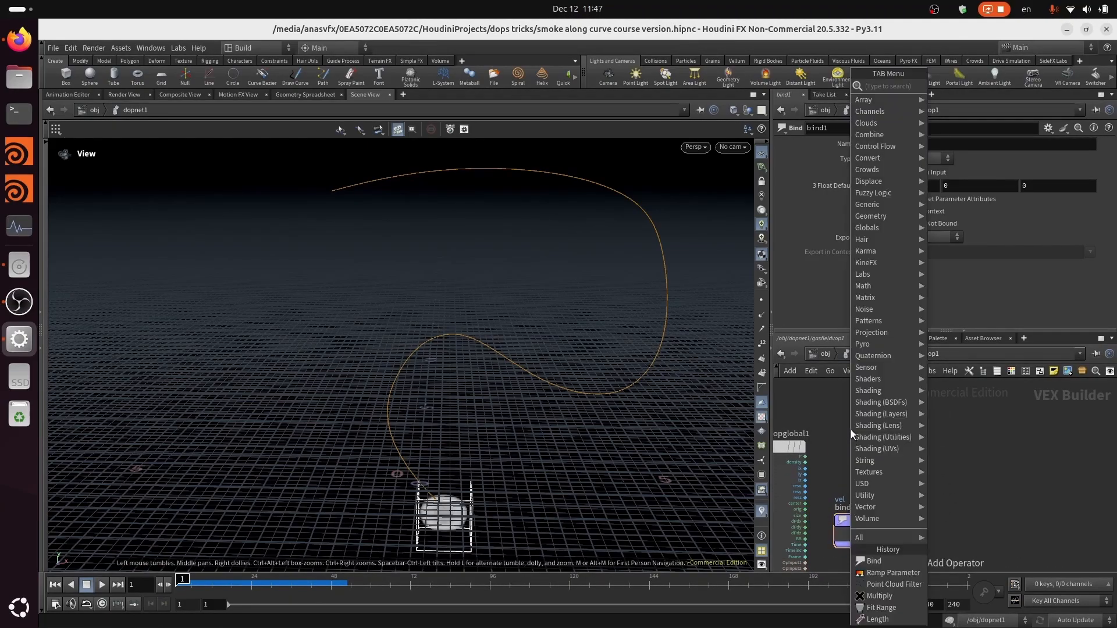
{"action": "type", "text": "volume sam"}
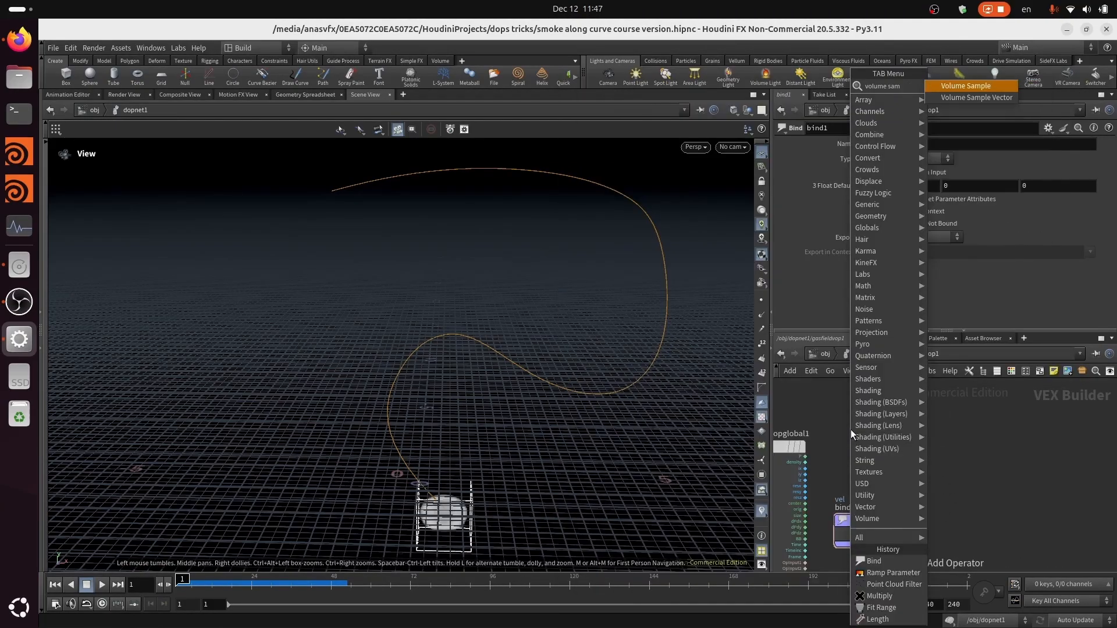
{"action": "key", "text": "Return"}
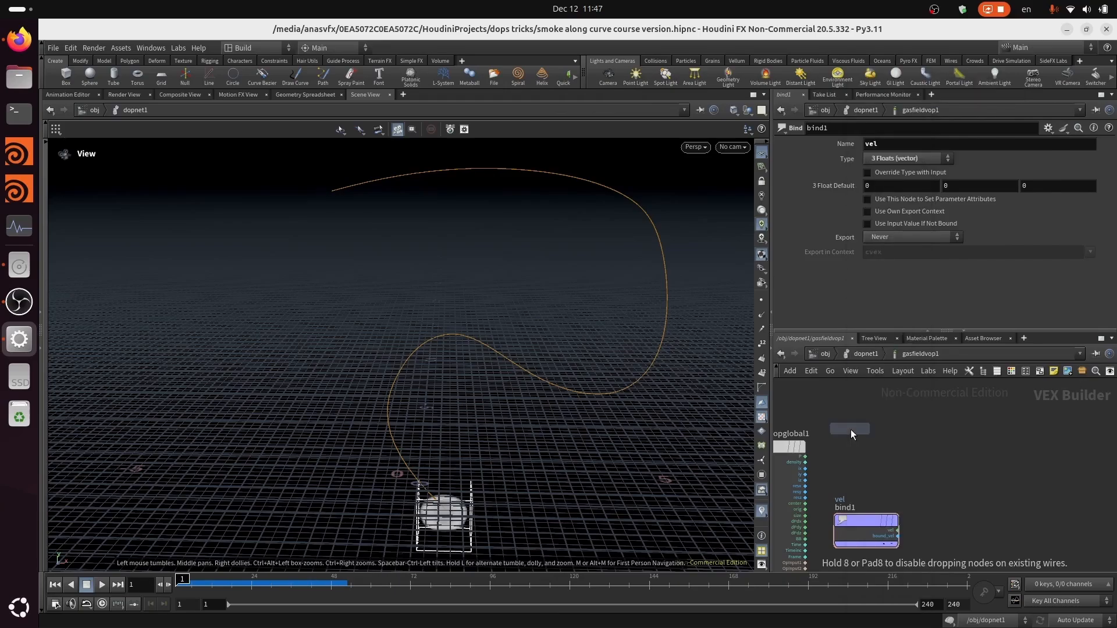
{"action": "left_click", "coordinate": [874, 445]}
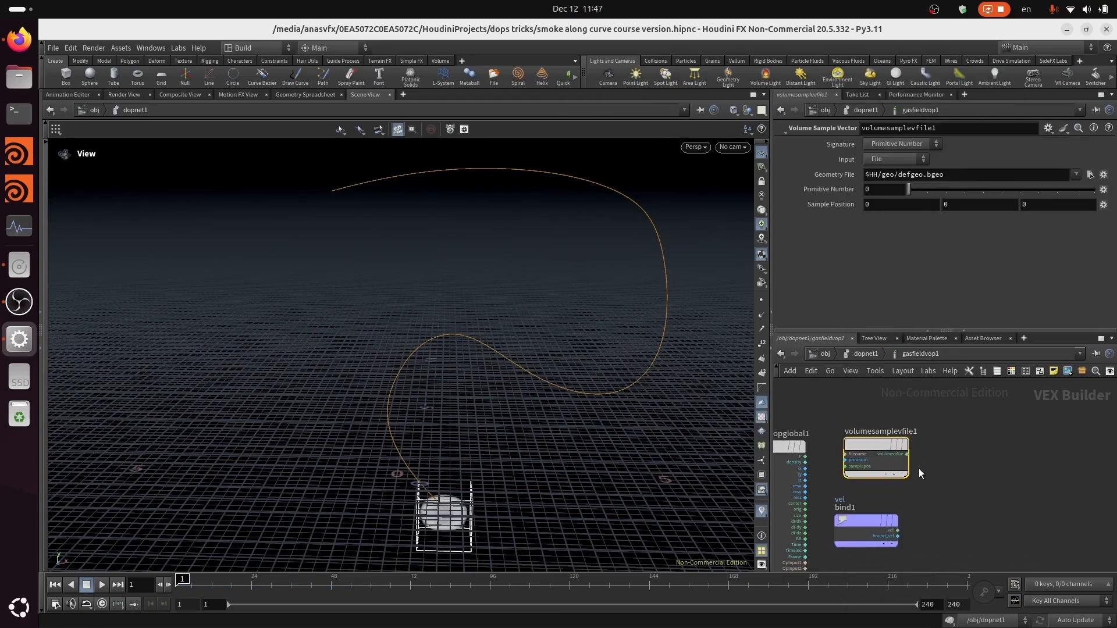
Move the vel bind node farther to the right below the volume sample node to free space in the network.
{"action": "scroll", "coordinate": [844, 443], "scroll_direction": "up", "scroll_amount": 3}
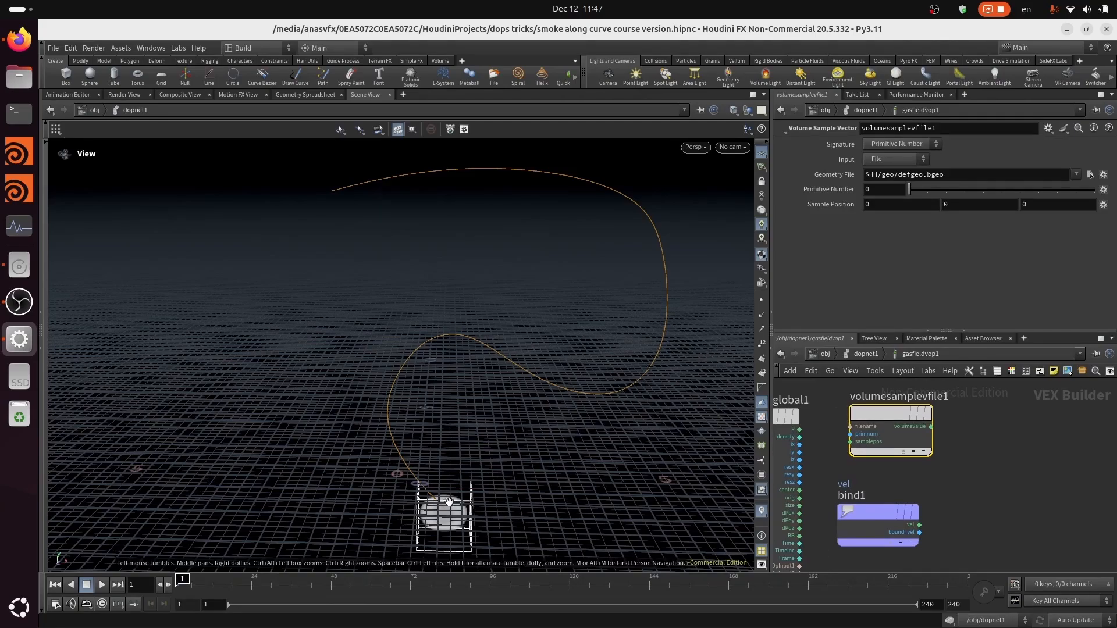
{"action": "left_click_drag", "start_coordinate": [449, 502], "coordinate": [499, 429]}
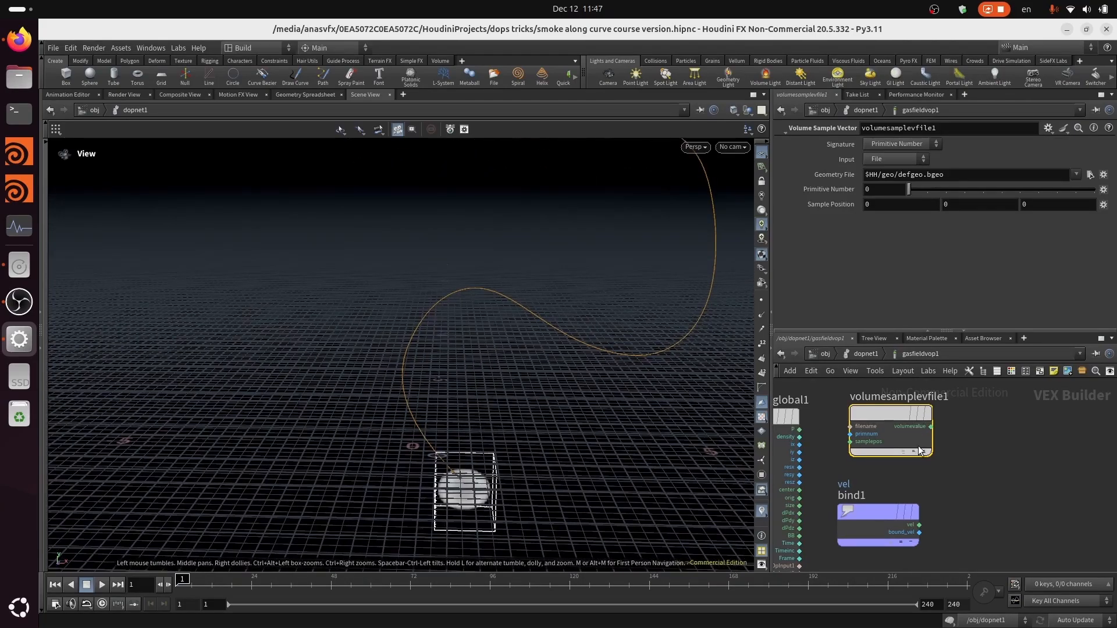
{"action": "left_click_drag", "start_coordinate": [876, 511], "coordinate": [947, 525]}
{"action": "middle_click_drag", "start_coordinate": [841, 484], "coordinate": [867, 498]}
{"action": "scroll", "coordinate": [859, 487], "scroll_direction": "up", "scroll_amount": 2}
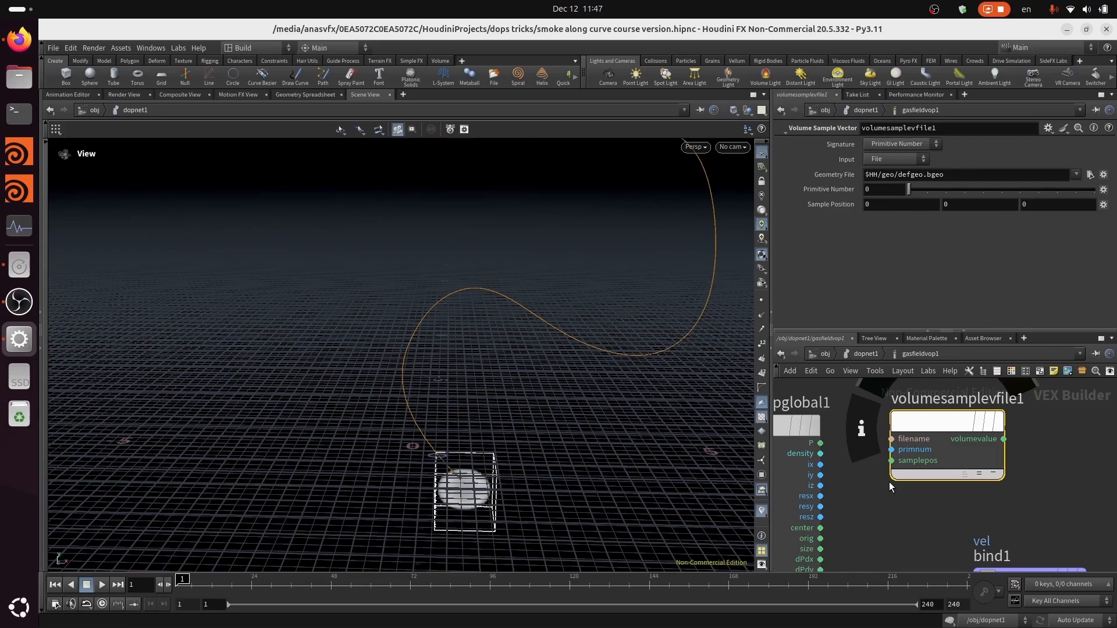
{"action": "middle_click_drag", "start_coordinate": [896, 497], "coordinate": [895, 519]}
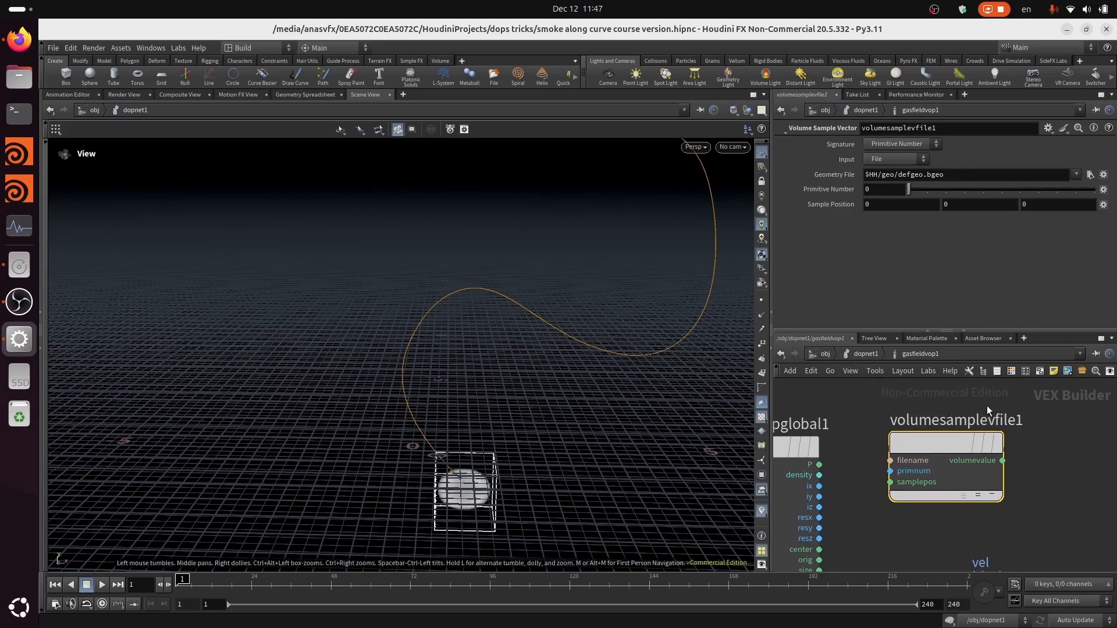
{"action": "middle_click_drag", "start_coordinate": [1021, 450], "coordinate": [986, 444]}
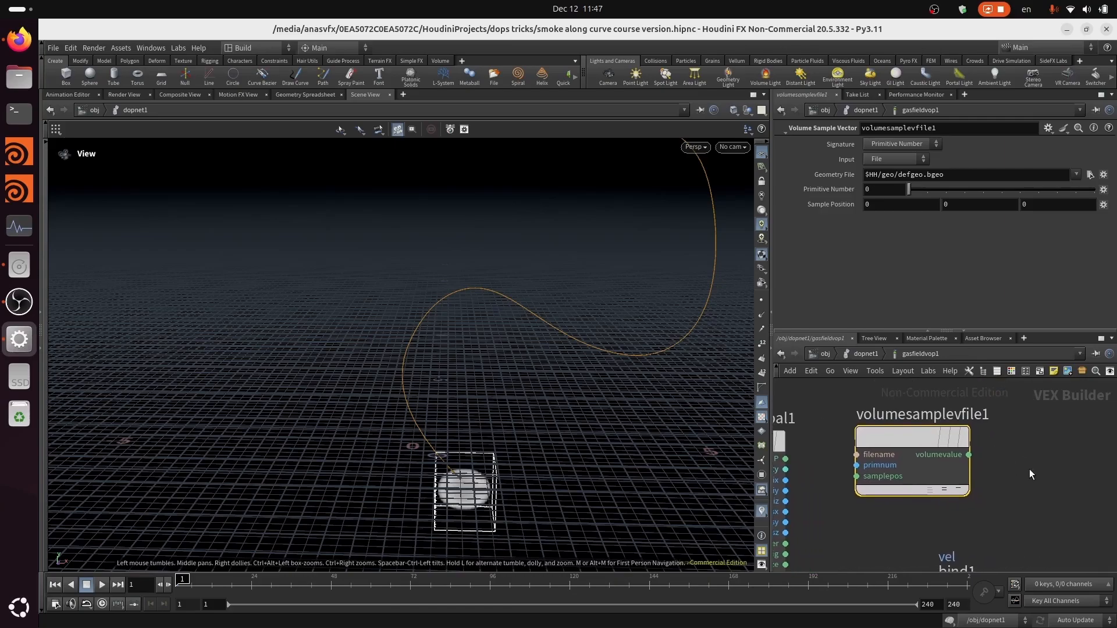
{"action": "middle_click_drag", "start_coordinate": [951, 526], "coordinate": [997, 522]}
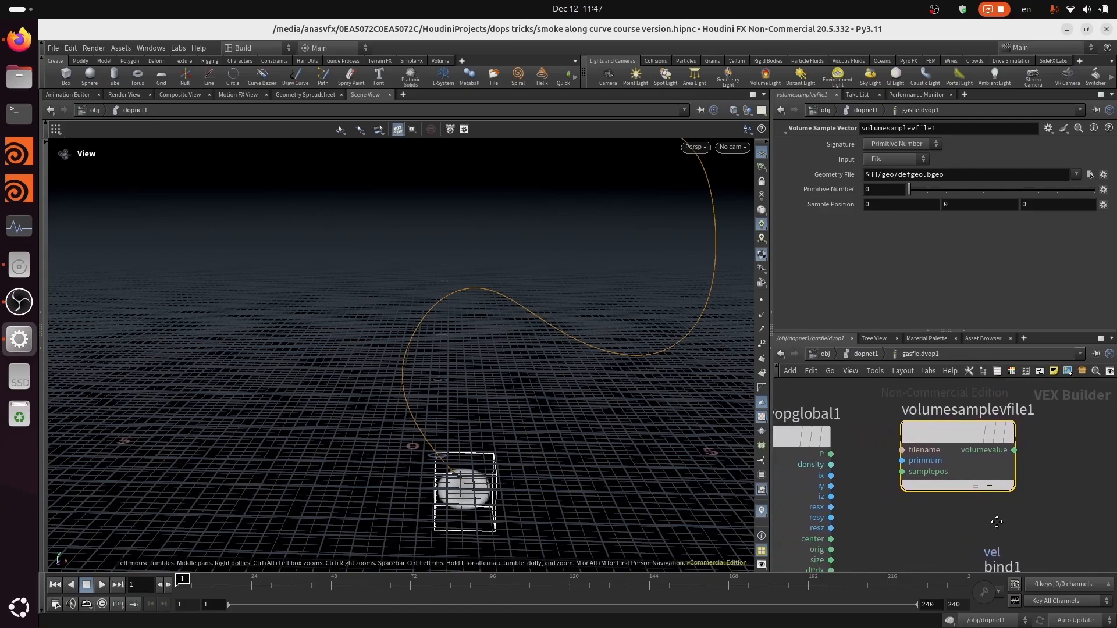
{"action": "scroll", "coordinate": [846, 481], "scroll_direction": "up", "scroll_amount": 3}
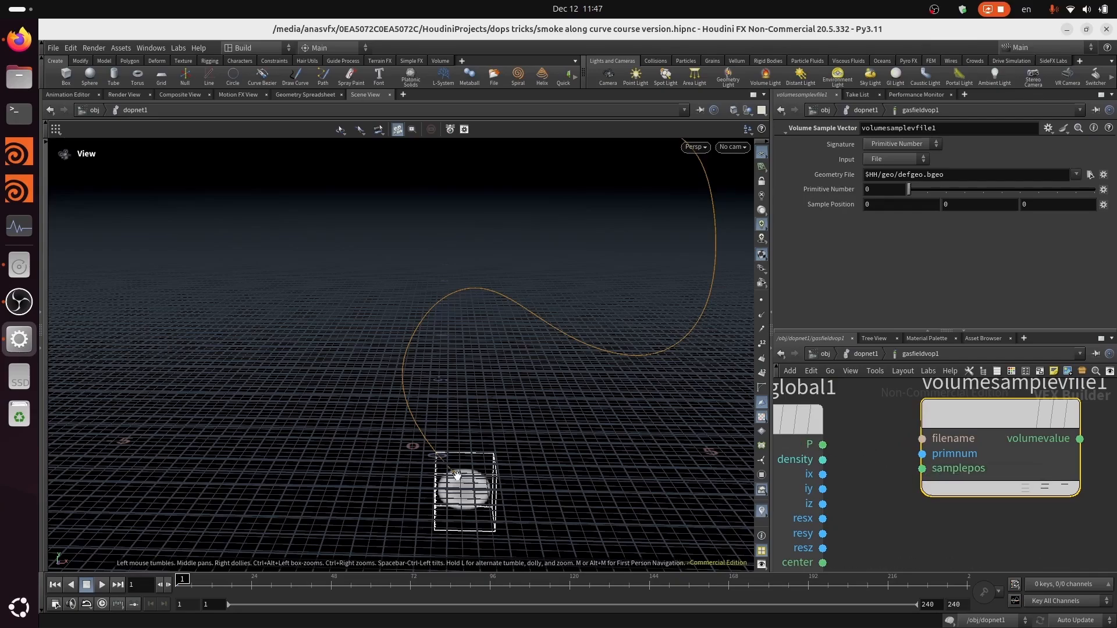
Connect the P output of the volume VOP globals node to the samplepos input of volumesamplevfile1.
{"action": "left_click_drag", "start_coordinate": [458, 476], "coordinate": [469, 461]}
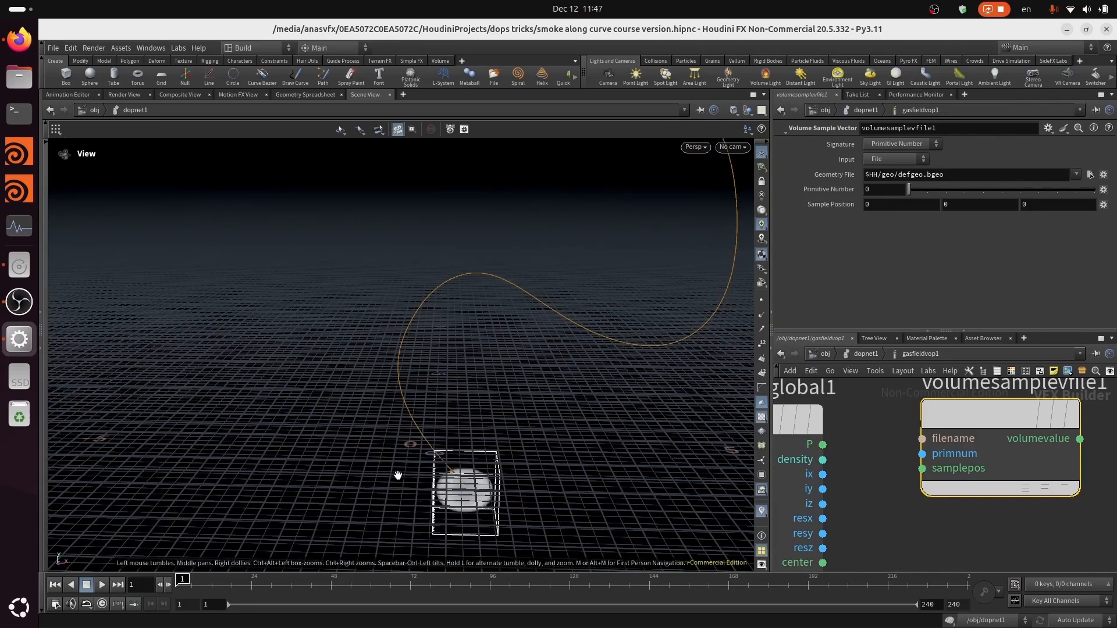
{"action": "key", "text": "v"}
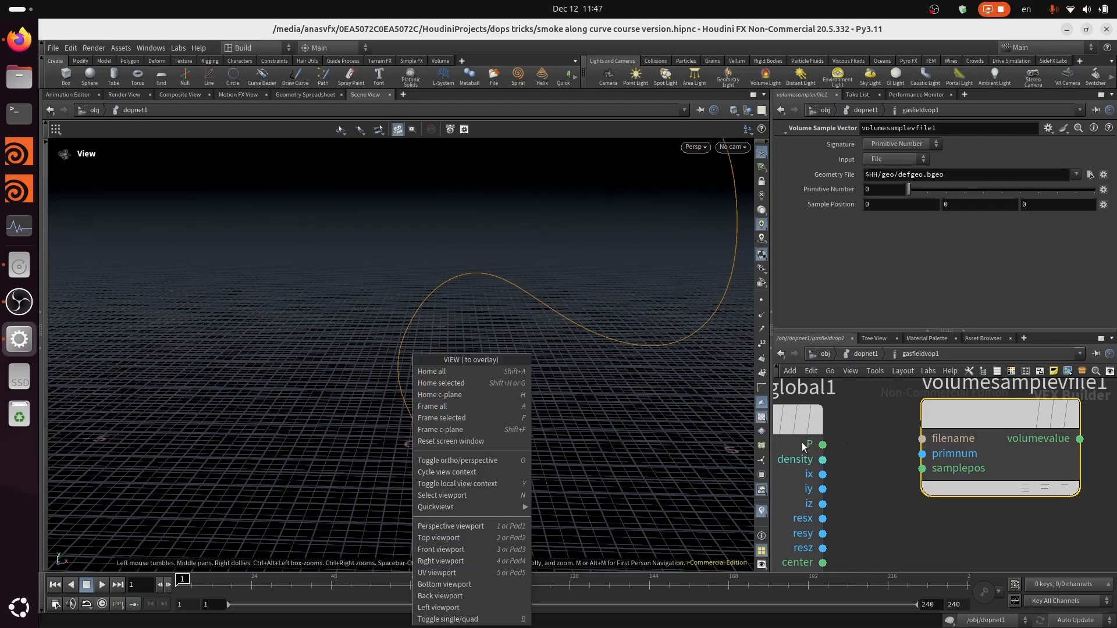
{"action": "left_click", "coordinate": [906, 502]}
{"action": "mouse_move", "coordinate": [896, 451]}
{"action": "middle_mouse_down"}
{"action": "mouse_move", "coordinate": [902, 436]}
{"action": "mouse_move", "coordinate": [912, 449]}
{"action": "middle_mouse_up"}
{"action": "scroll", "coordinate": [911, 449], "scroll_direction": "down", "scroll_amount": 2}
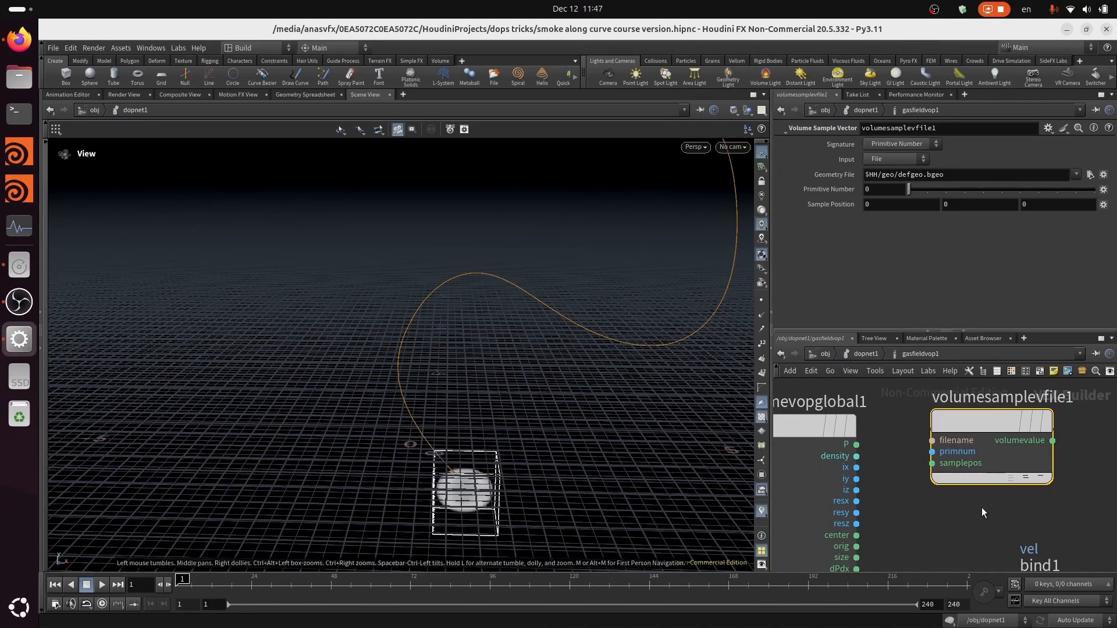
{"action": "left_click", "coordinate": [932, 463]}
{"action": "left_click", "coordinate": [853, 445]}
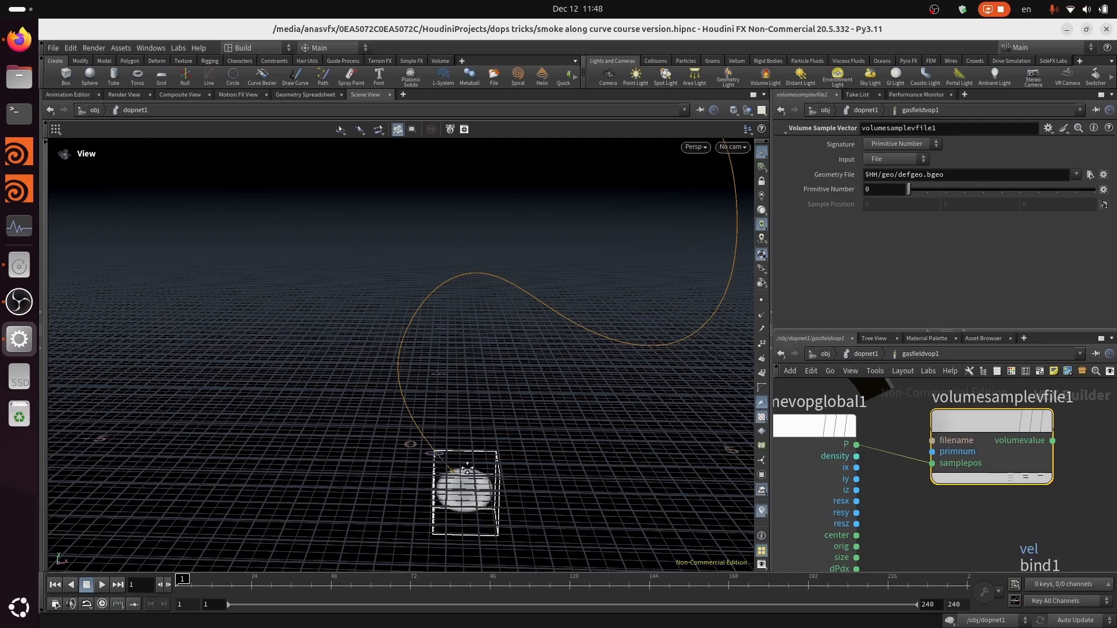
Examine how sopguide1 feeds gasfieldvop1 in dopnet1, and return to the volume sample node inside the VOP network.
{"action": "middle_click_drag", "start_coordinate": [468, 468], "coordinate": [446, 478]}
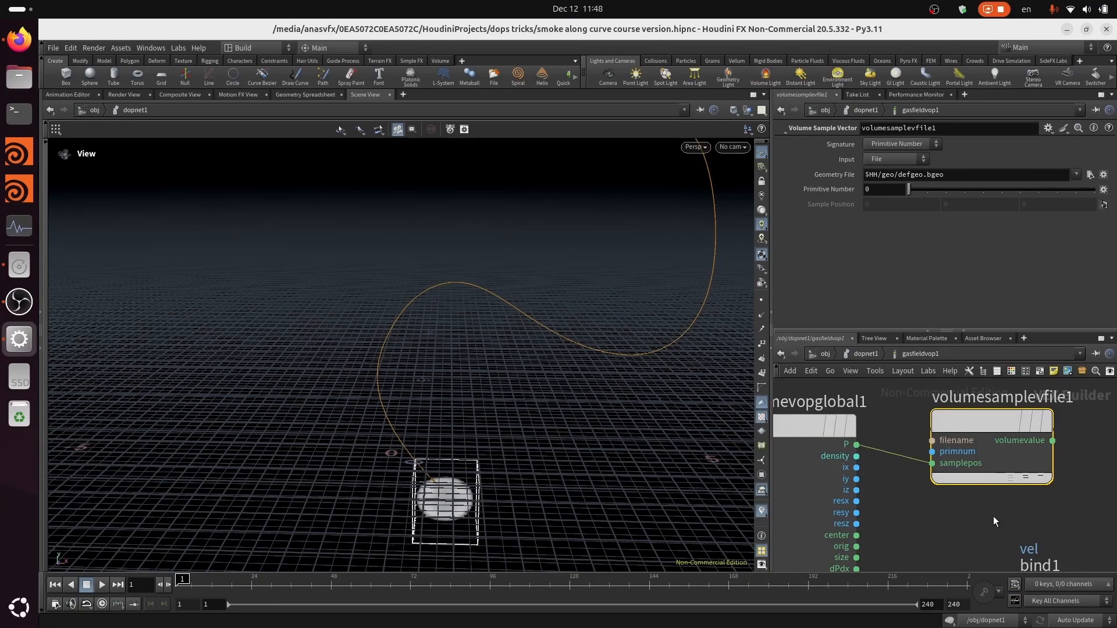
{"action": "middle_click_drag", "start_coordinate": [994, 515], "coordinate": [961, 515]}
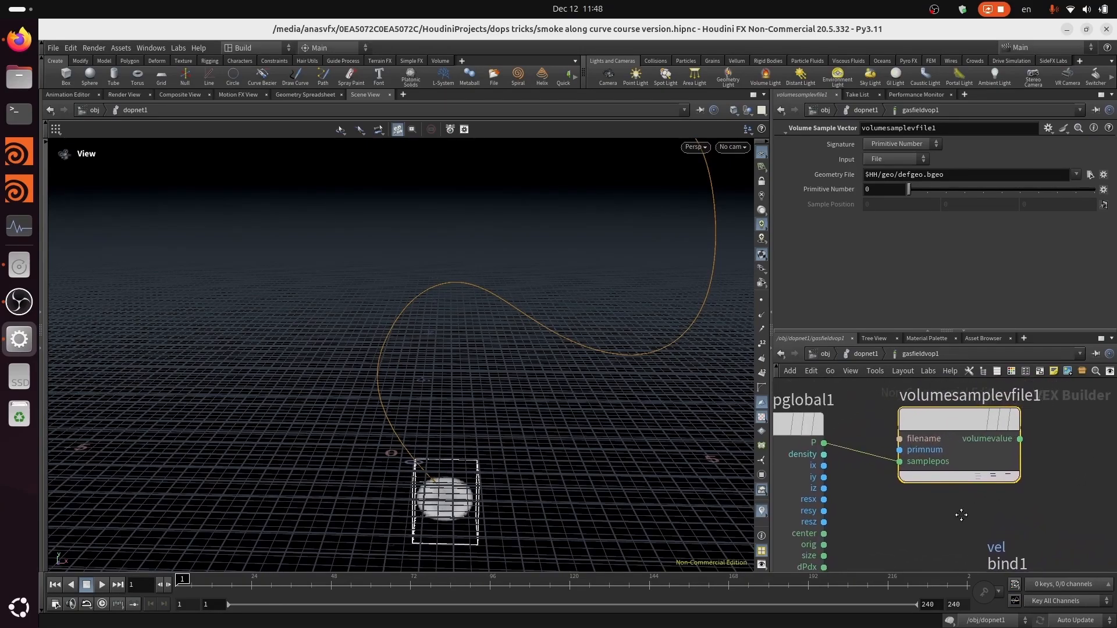
{"action": "scroll", "coordinate": [961, 516], "scroll_direction": "down", "scroll_amount": 2}
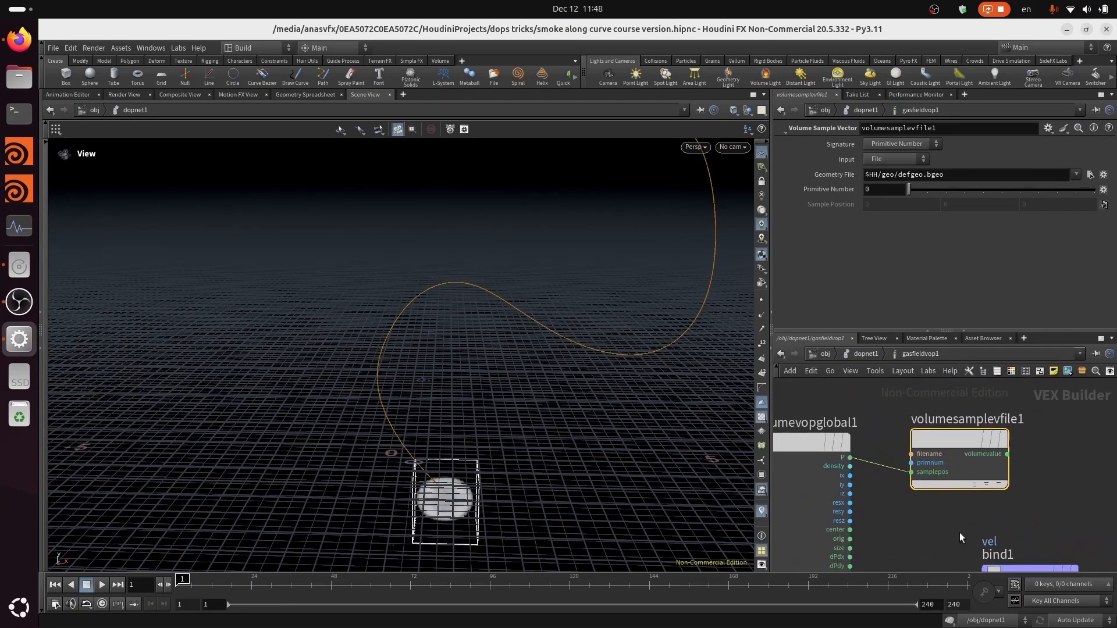
{"action": "left_click", "coordinate": [866, 353]}
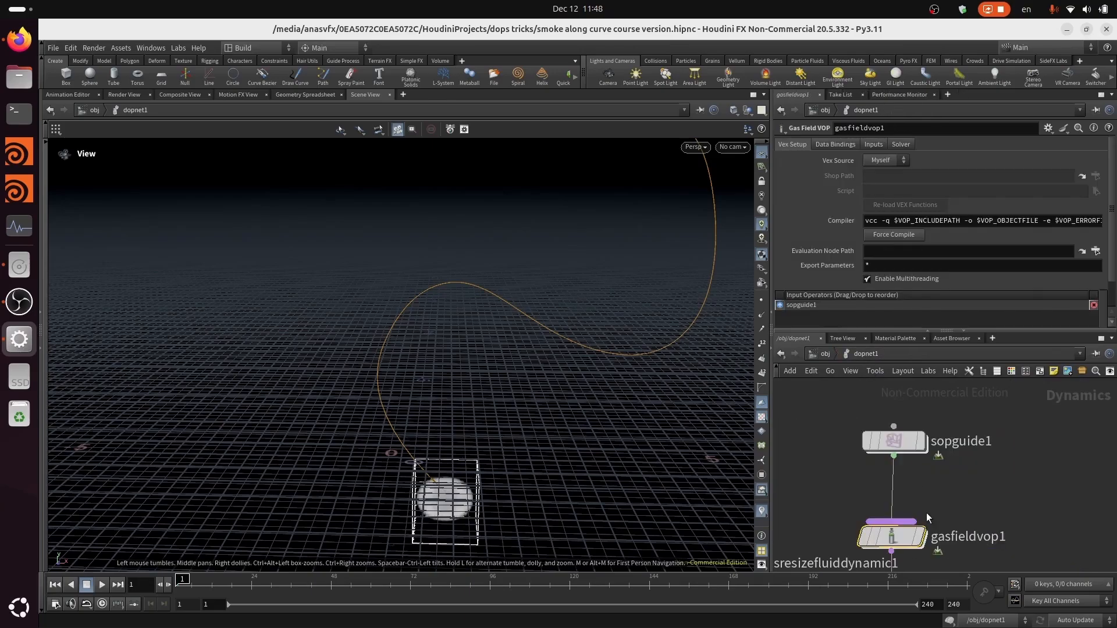
{"action": "double_click", "coordinate": [901, 535]}
{"action": "middle_click_drag", "start_coordinate": [924, 511], "coordinate": [904, 490]}
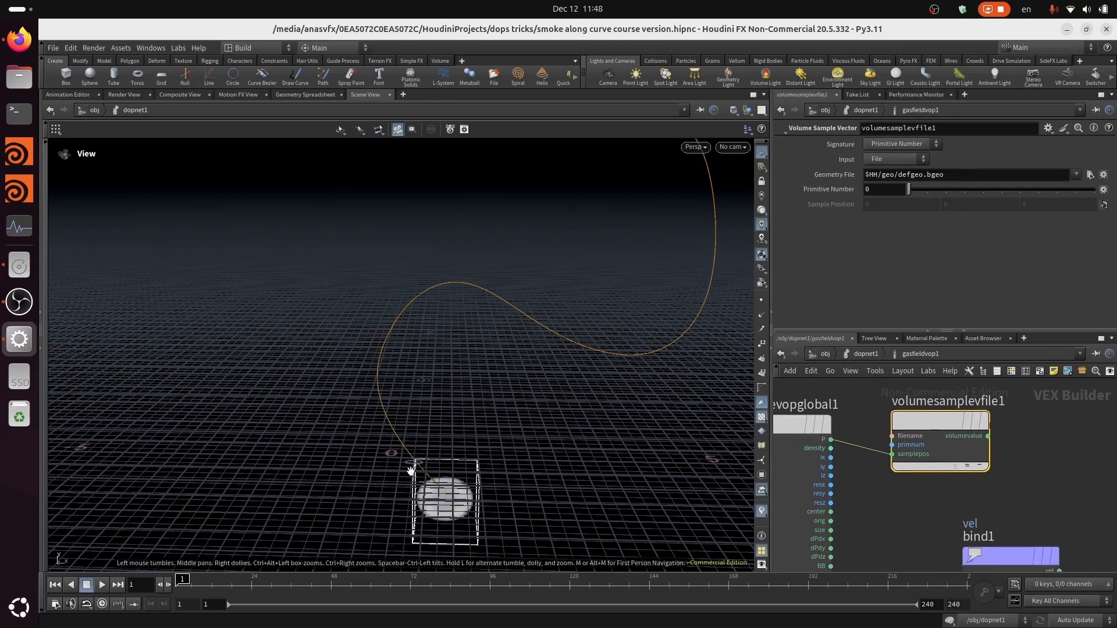
Select smokeobject1 in dopnet1 and play the simulation up to frame 17, viewing the smoke source up close.
{"action": "left_click_drag", "start_coordinate": [426, 499], "coordinate": [516, 405]}
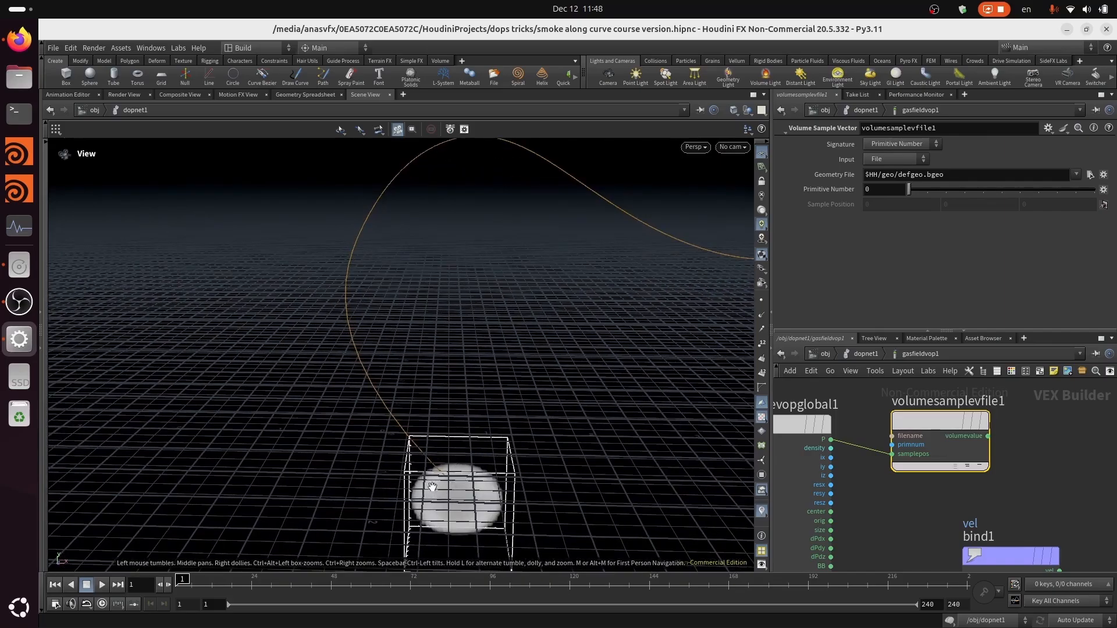
{"action": "left_click_drag", "start_coordinate": [409, 448], "coordinate": [477, 396]}
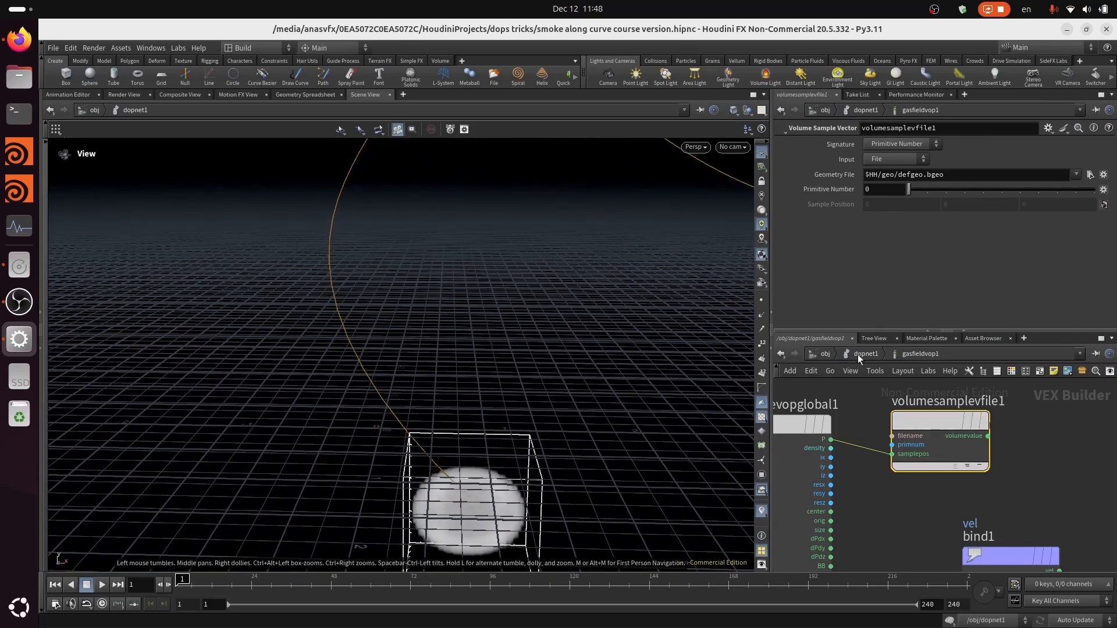
{"action": "left_click", "coordinate": [858, 353]}
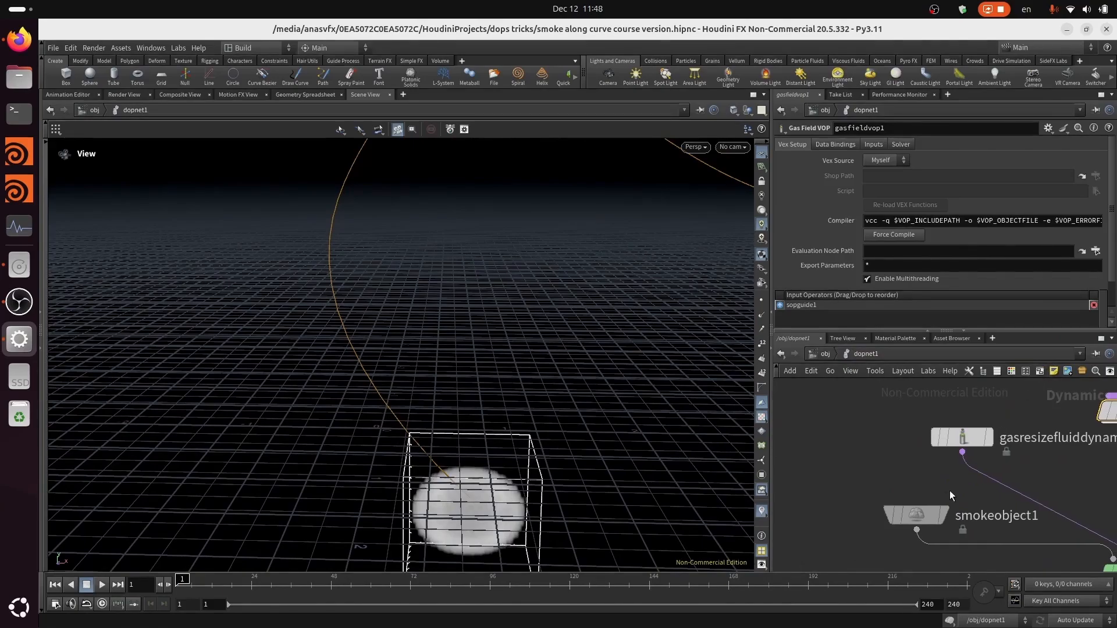
{"action": "left_click", "coordinate": [916, 514]}
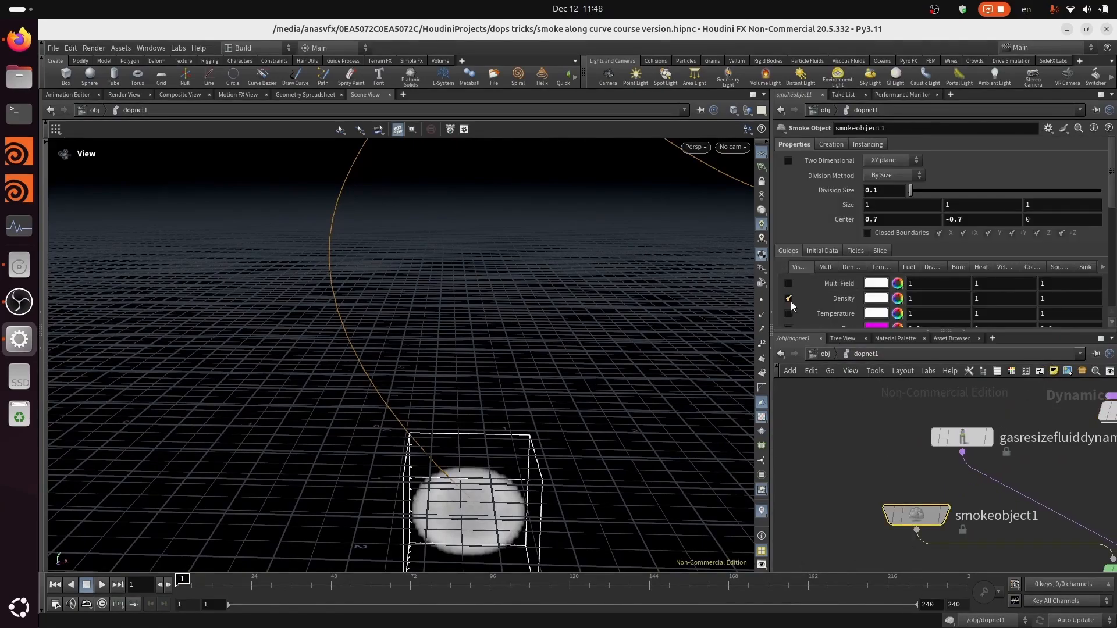
{"action": "left_click", "coordinate": [99, 586]}
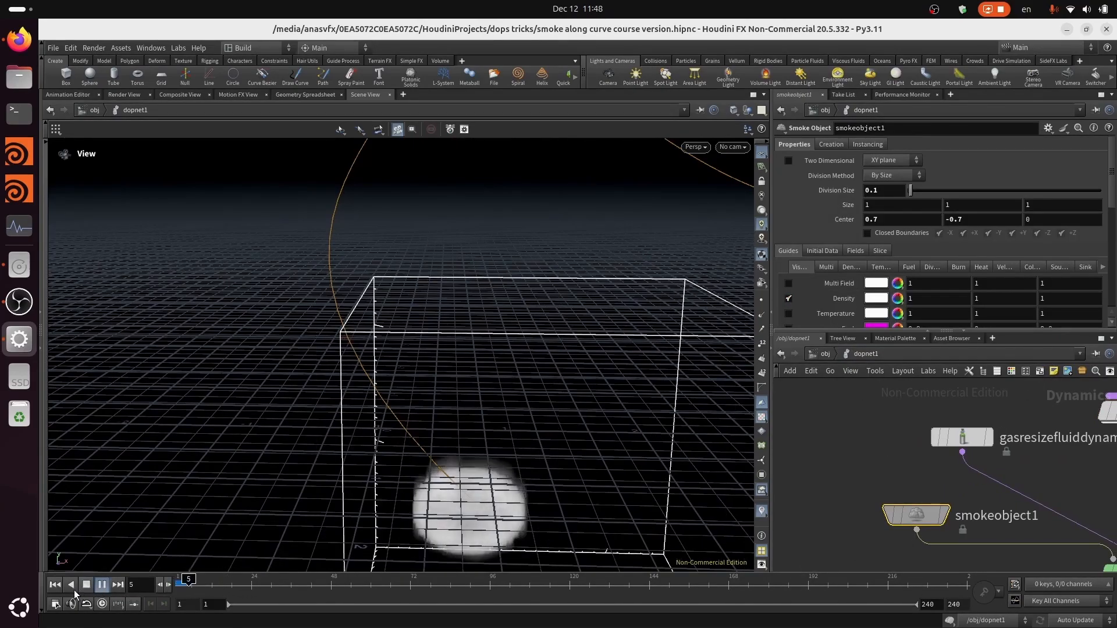
{"action": "left_click", "coordinate": [87, 587]}
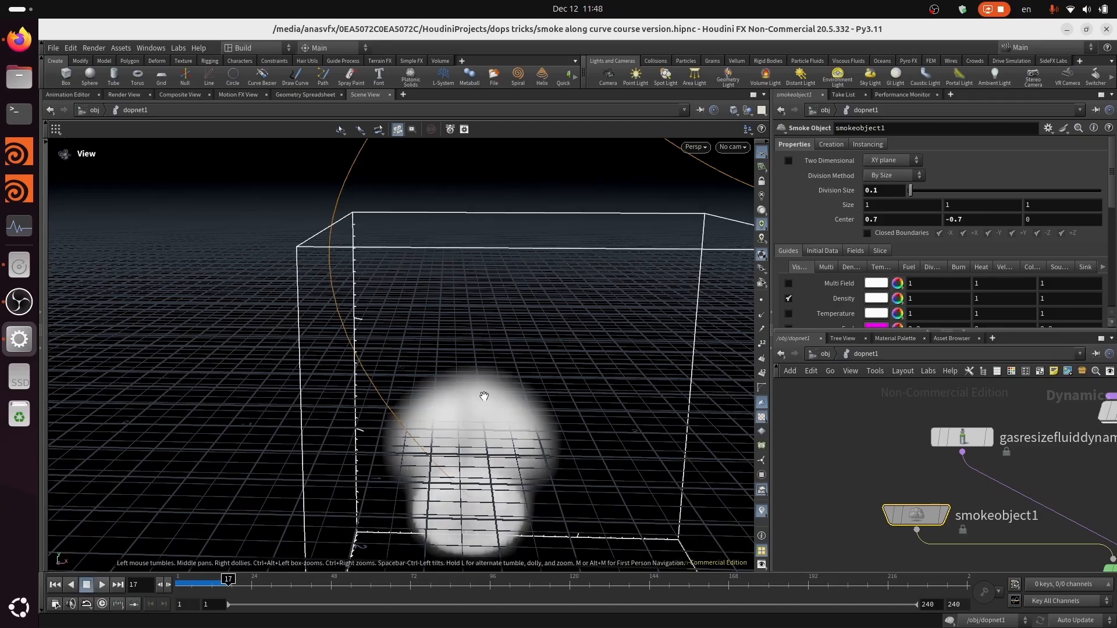
Examine the smoke against the guide curve and the velocity trails inside sopguide1, and return to dopnet1.
{"action": "right_click_drag", "start_coordinate": [484, 396], "coordinate": [522, 347]}
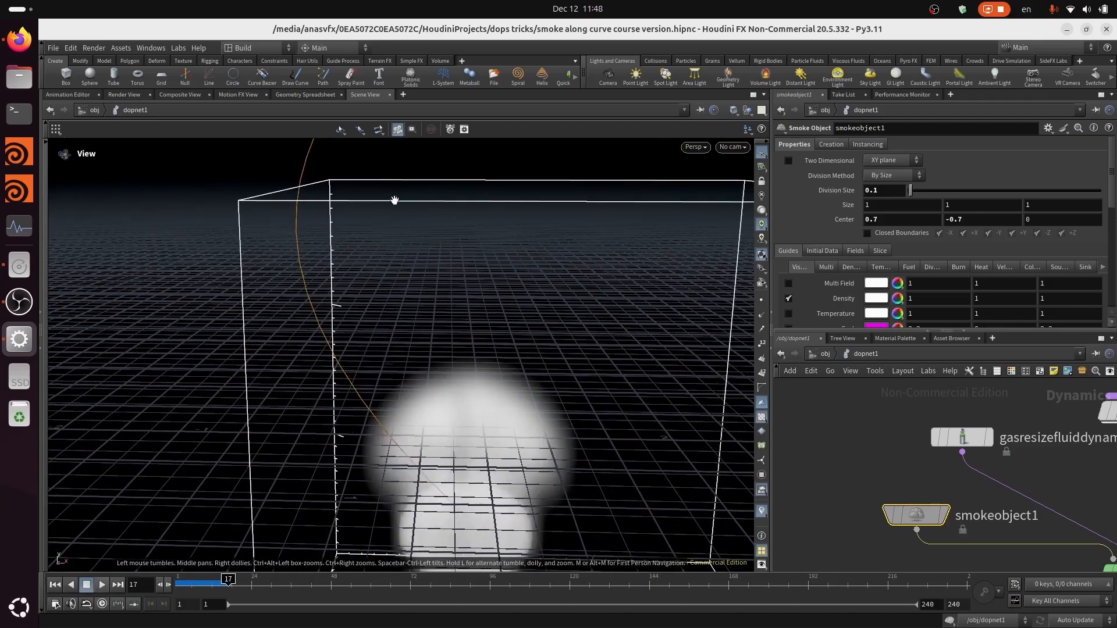
{"action": "left_click_drag", "start_coordinate": [424, 249], "coordinate": [351, 225]}
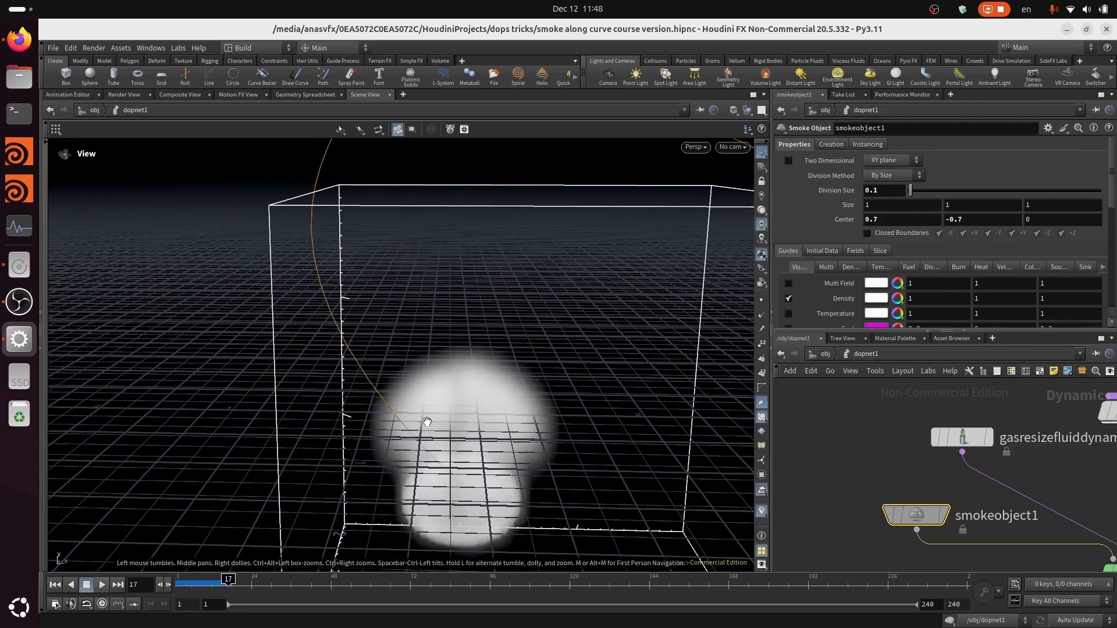
{"action": "right_click_drag", "start_coordinate": [452, 402], "coordinate": [483, 341]}
{"action": "left_click_drag", "start_coordinate": [483, 340], "coordinate": [479, 344]}
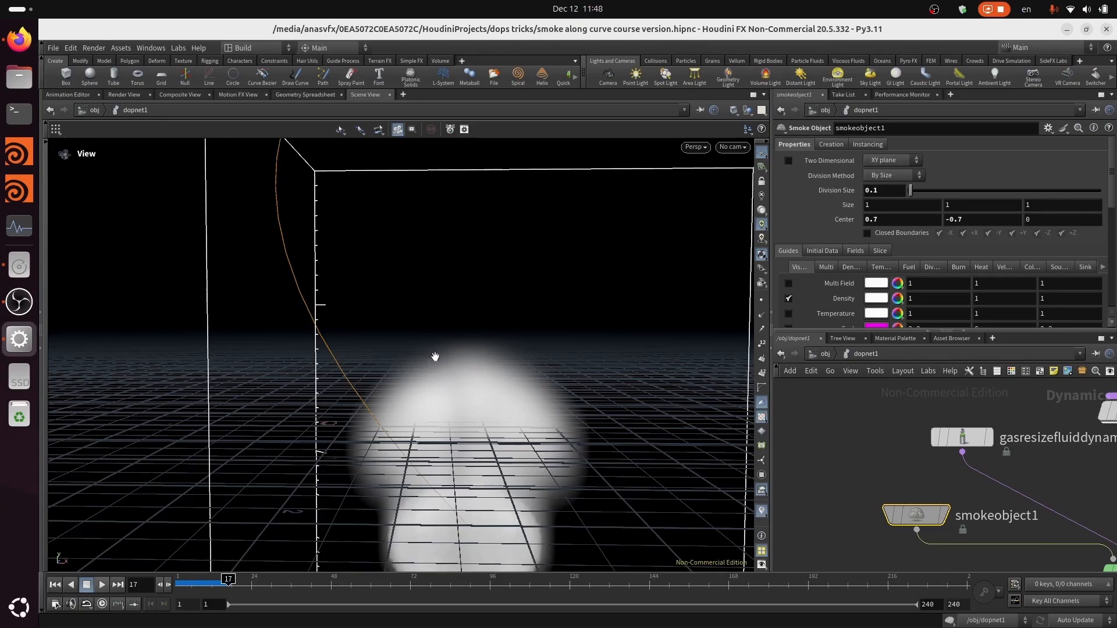
{"action": "middle_click_drag", "start_coordinate": [930, 476], "coordinate": [873, 496]}
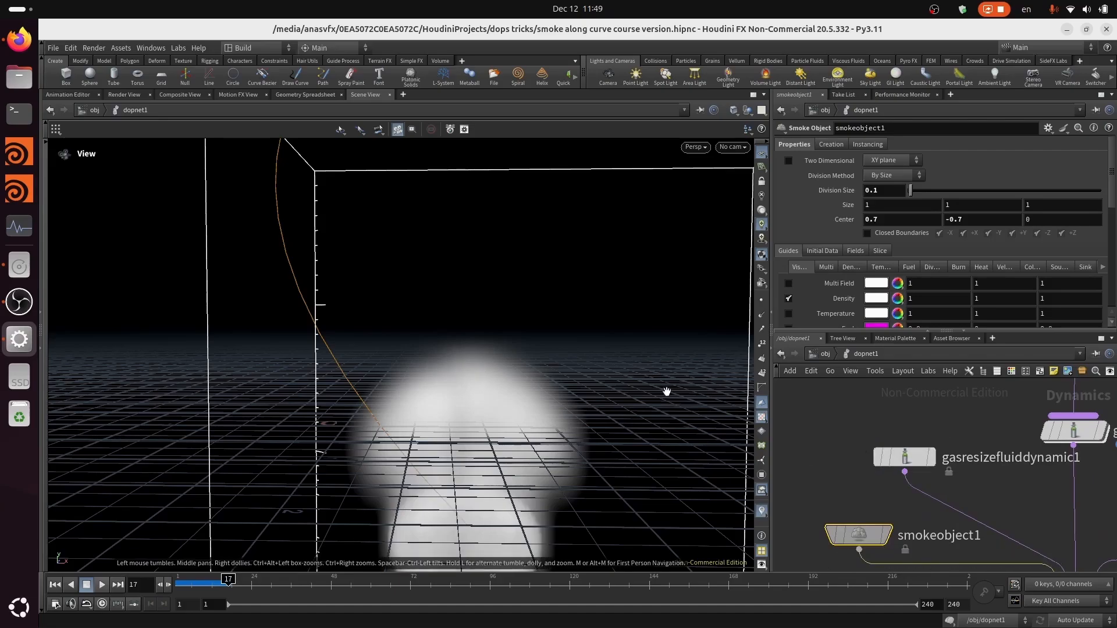
{"action": "middle_click_drag", "start_coordinate": [898, 412], "coordinate": [807, 536]}
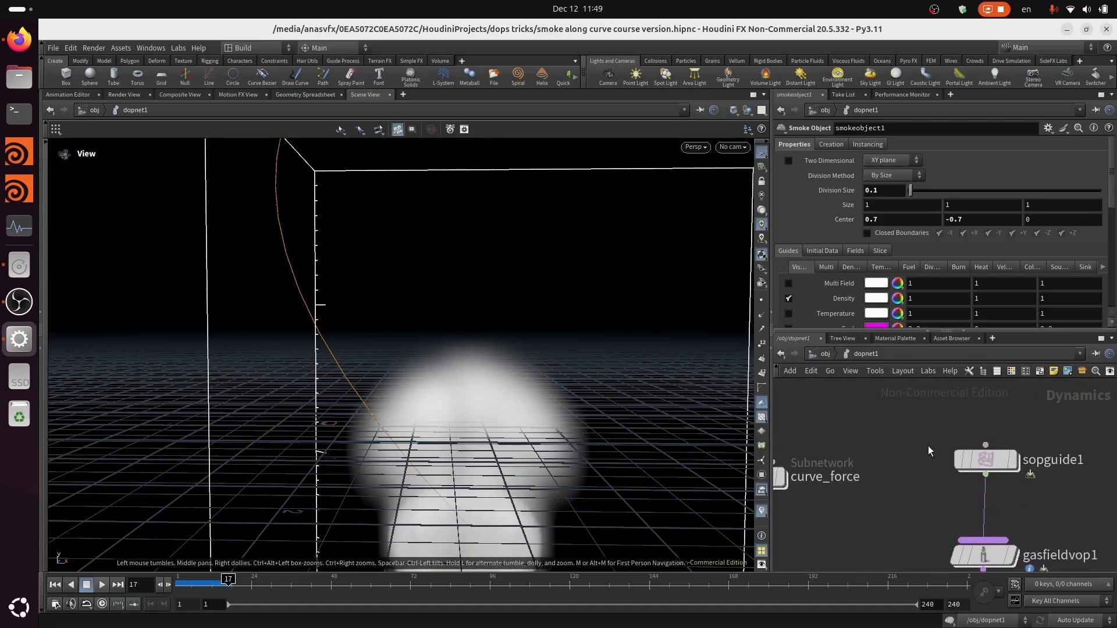
{"action": "left_click", "coordinate": [985, 460]}
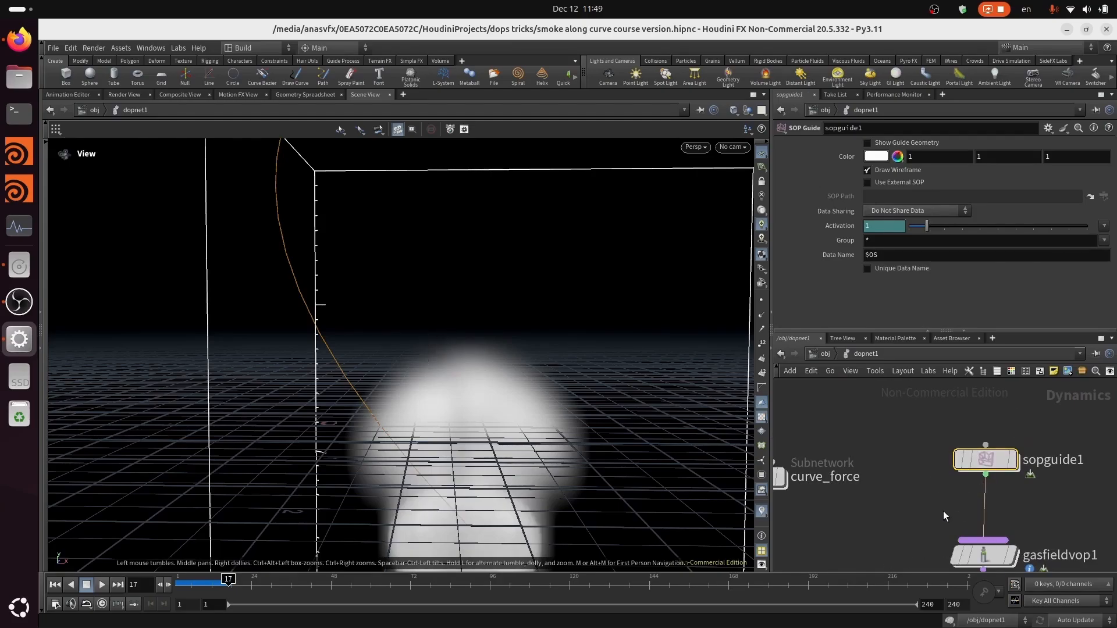
{"action": "middle_click_drag", "start_coordinate": [944, 511], "coordinate": [920, 496]}
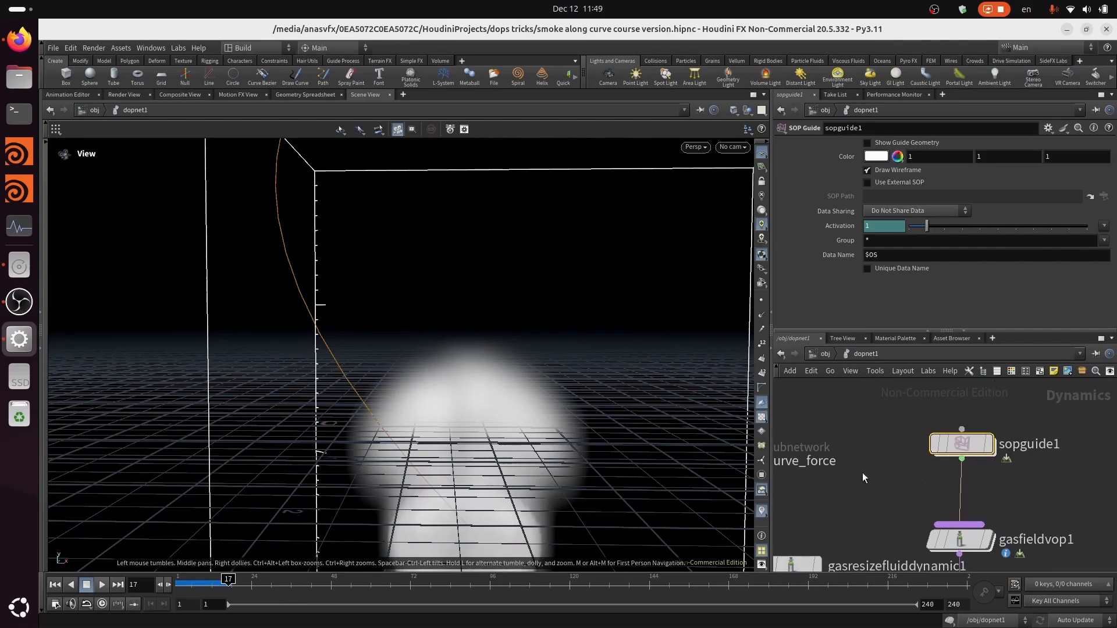
{"action": "double_click", "coordinate": [962, 445]}
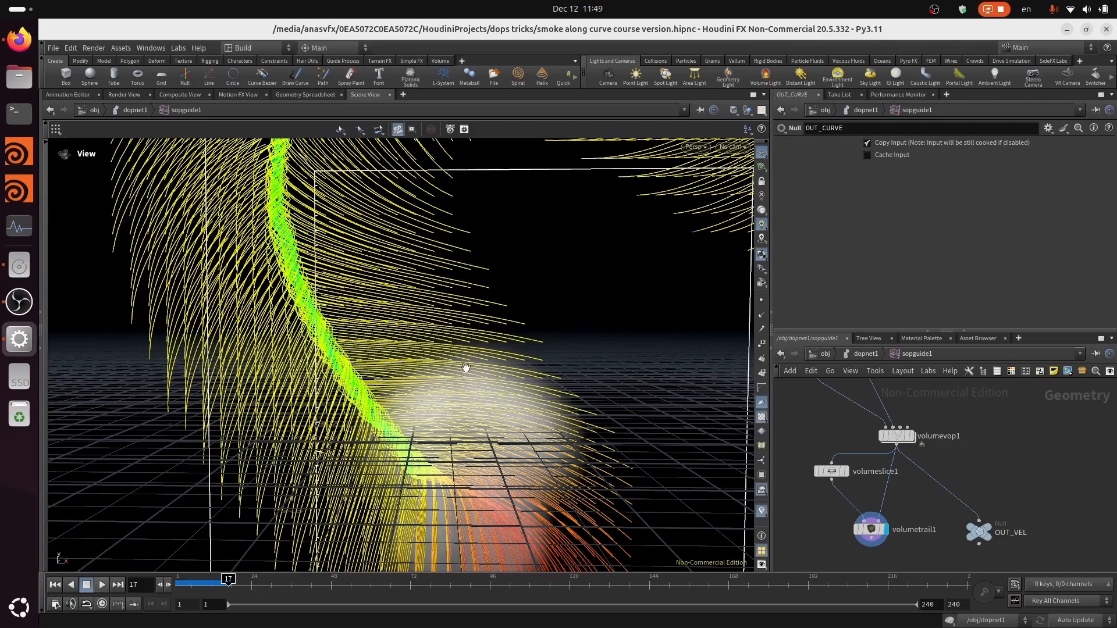
{"action": "mouse_move", "coordinate": [479, 377]}
{"action": "left_mouse_down"}
{"action": "mouse_move", "coordinate": [470, 396]}
{"action": "mouse_move", "coordinate": [475, 363]}
{"action": "mouse_move", "coordinate": [470, 375]}
{"action": "left_mouse_up"}
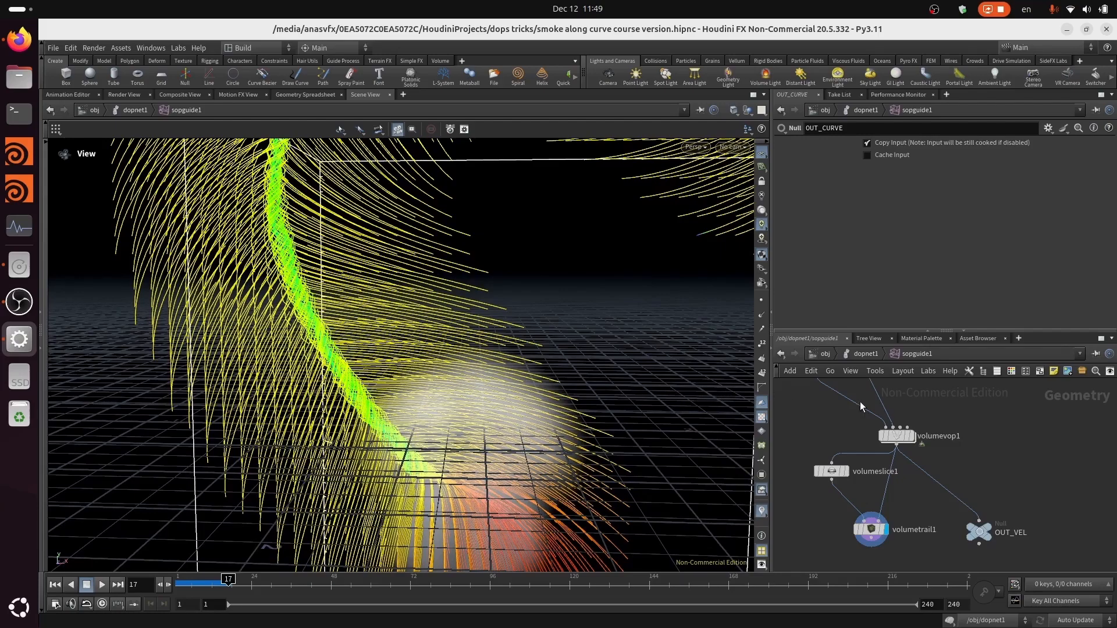
{"action": "left_click", "coordinate": [873, 355]}
{"action": "middle_click_drag", "start_coordinate": [1024, 511], "coordinate": [999, 443]}
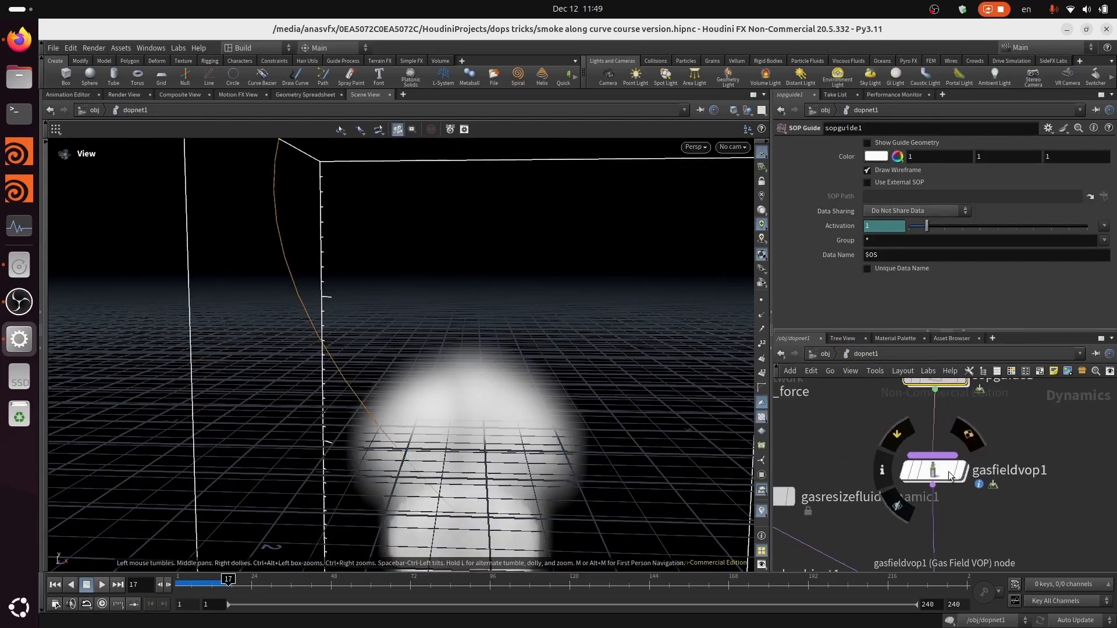
Move volumesamplevfile1 inside gasfieldvop1 farther right from the volume VOP globals node, above the vel bind node.
{"action": "double_click", "coordinate": [942, 474]}
{"action": "middle_click_drag", "start_coordinate": [943, 476], "coordinate": [937, 441]}
{"action": "scroll", "coordinate": [997, 466], "scroll_direction": "down", "scroll_amount": 3}
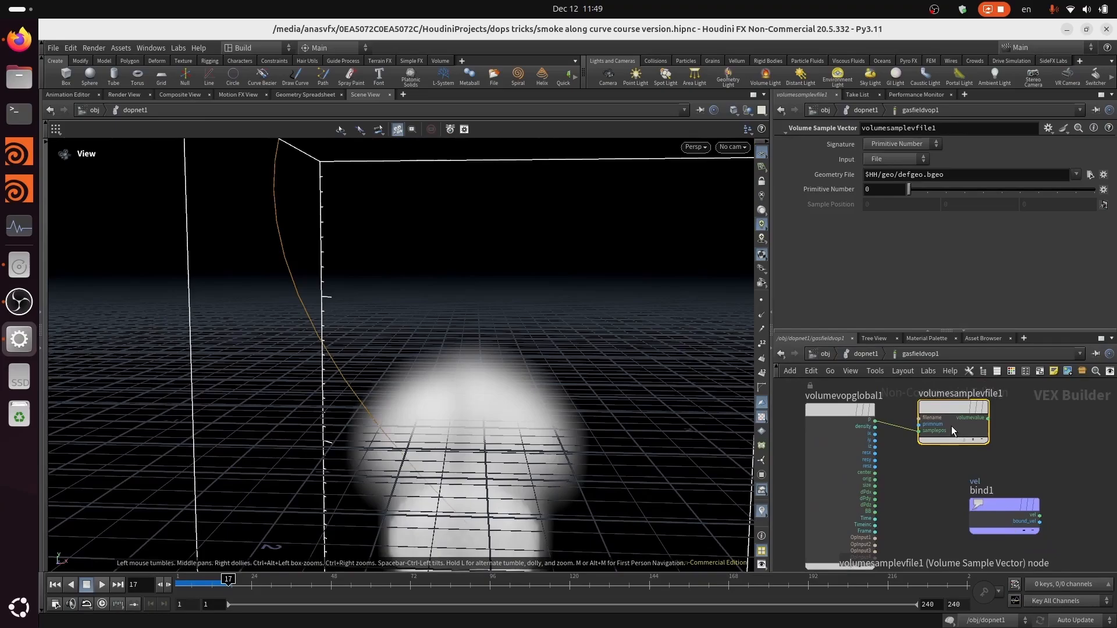
{"action": "left_click_drag", "start_coordinate": [954, 414], "coordinate": [1005, 410]}
{"action": "middle_click_drag", "start_coordinate": [889, 497], "coordinate": [889, 491]}
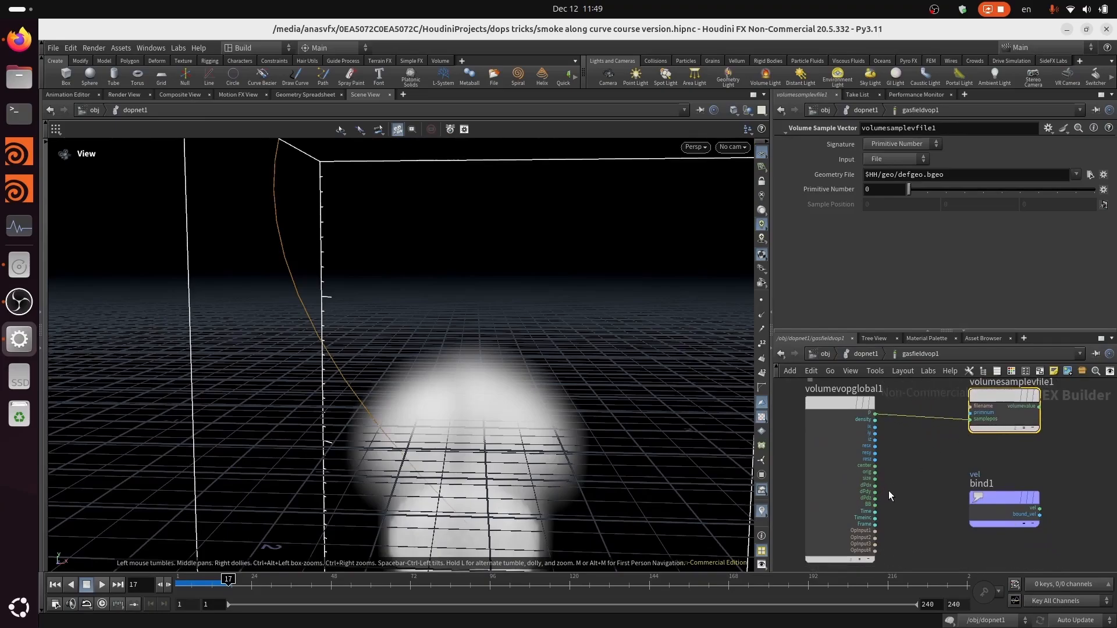
{"action": "middle_click_drag", "start_coordinate": [931, 453], "coordinate": [916, 500]}
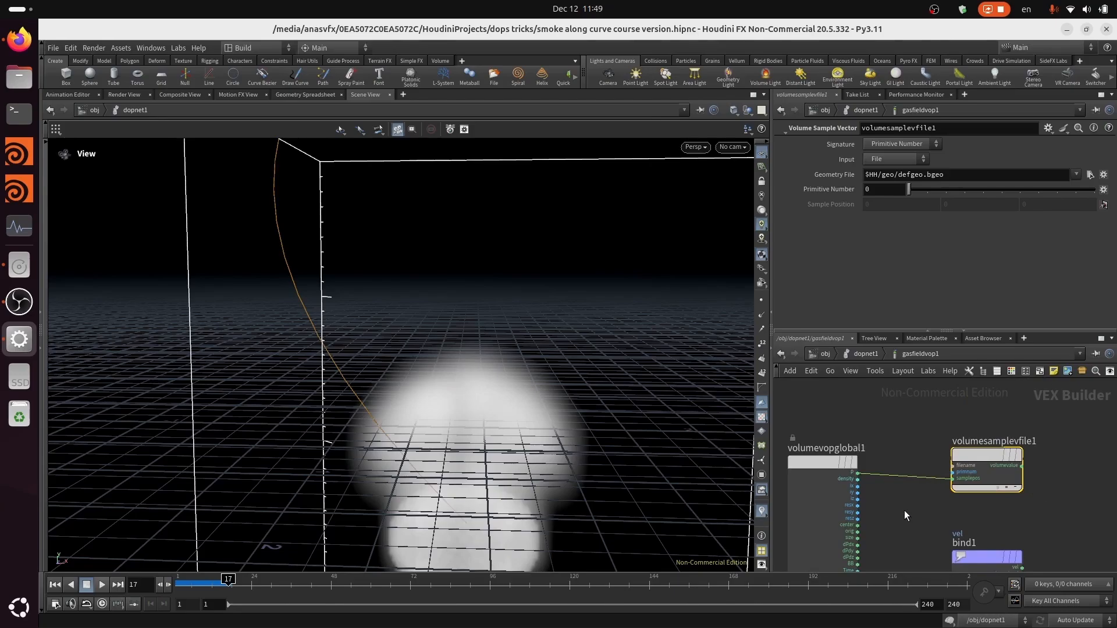
{"action": "middle_click_drag", "start_coordinate": [905, 516], "coordinate": [917, 492]}
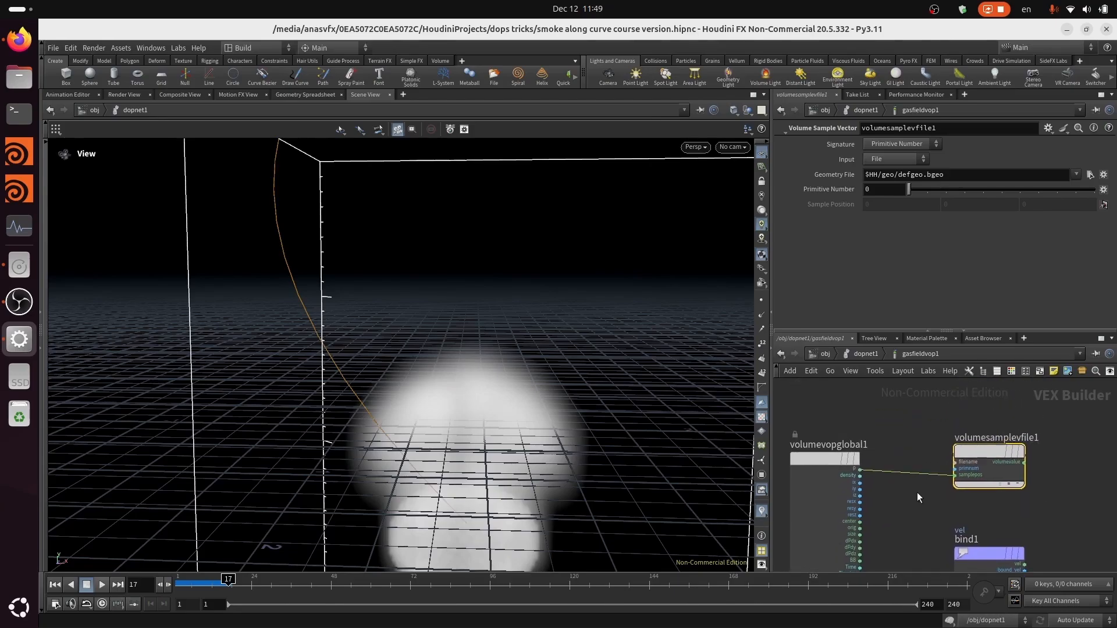
Examine how sopguide1 connects to gasfieldvop1 in dopnet1 and how the OpInput outputs appear on the globals node inside it.
{"action": "left_click", "coordinate": [868, 355]}
{"action": "middle_click_drag", "start_coordinate": [974, 447], "coordinate": [931, 458]}
{"action": "double_click", "coordinate": [920, 538]}
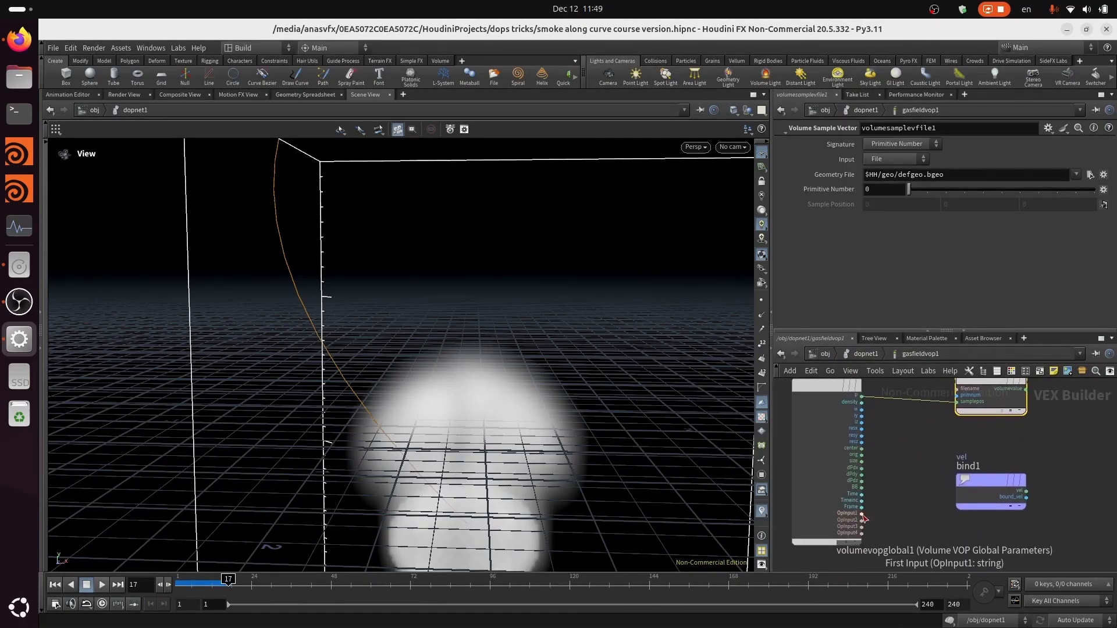
{"action": "left_click", "coordinate": [872, 356]}
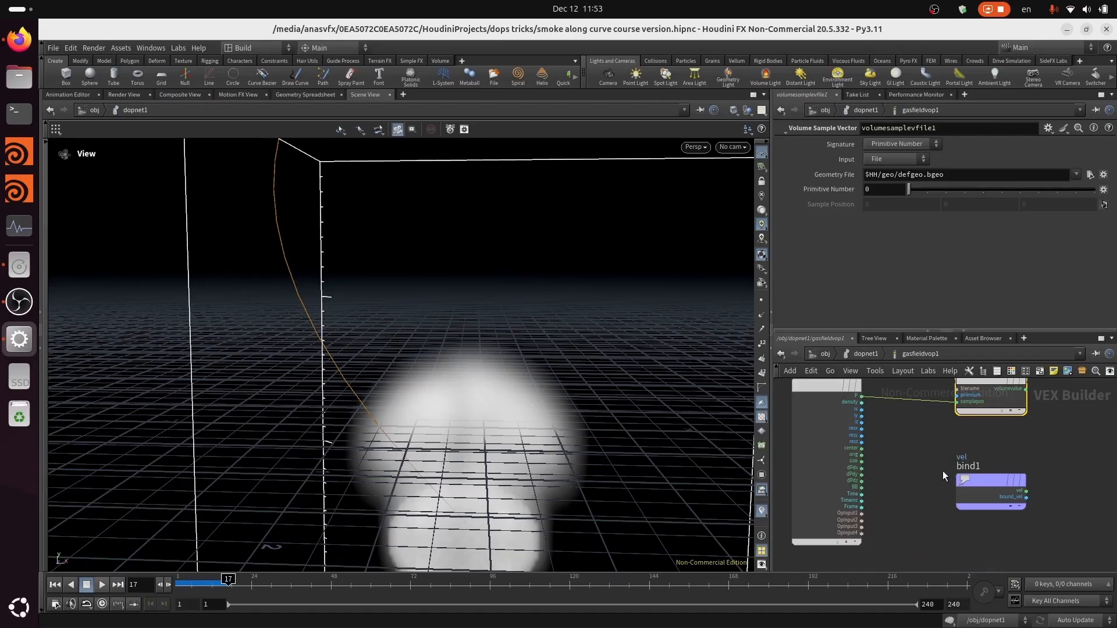
{"action": "middle_click_drag", "start_coordinate": [943, 471], "coordinate": [926, 503]}
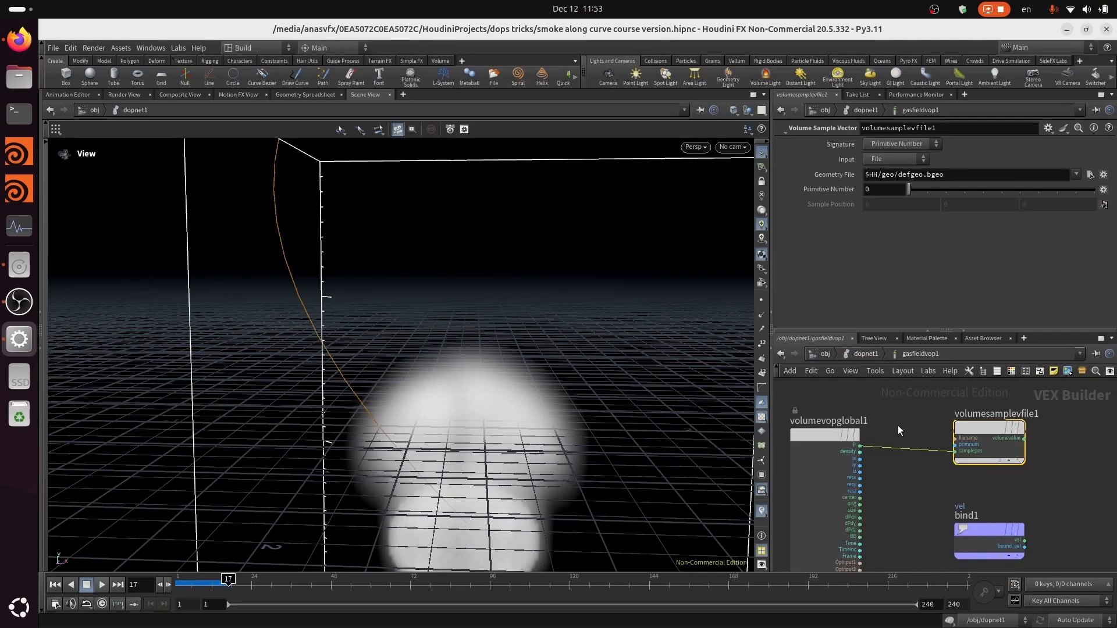
{"action": "middle_click_drag", "start_coordinate": [906, 483], "coordinate": [873, 415]}
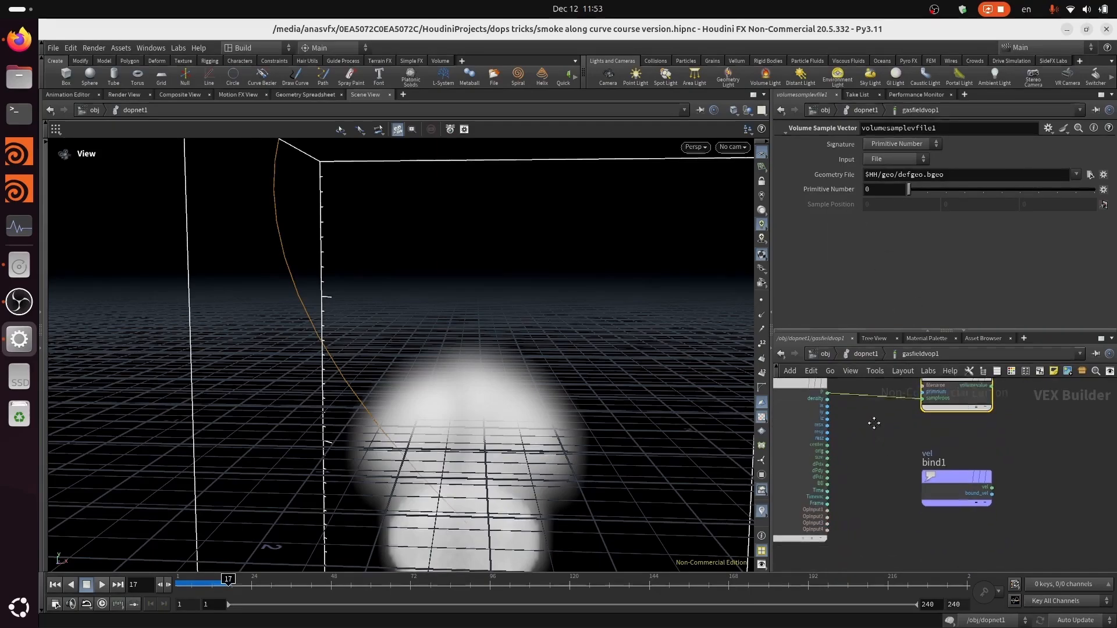
{"action": "left_click", "coordinate": [867, 354]}
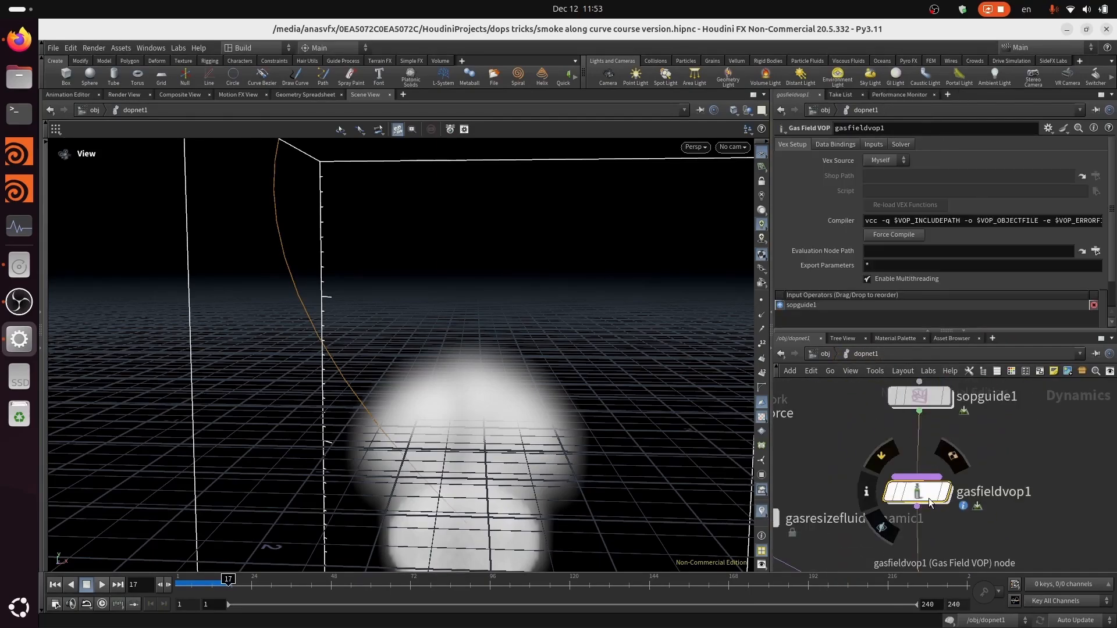
{"action": "double_click", "coordinate": [924, 430]}
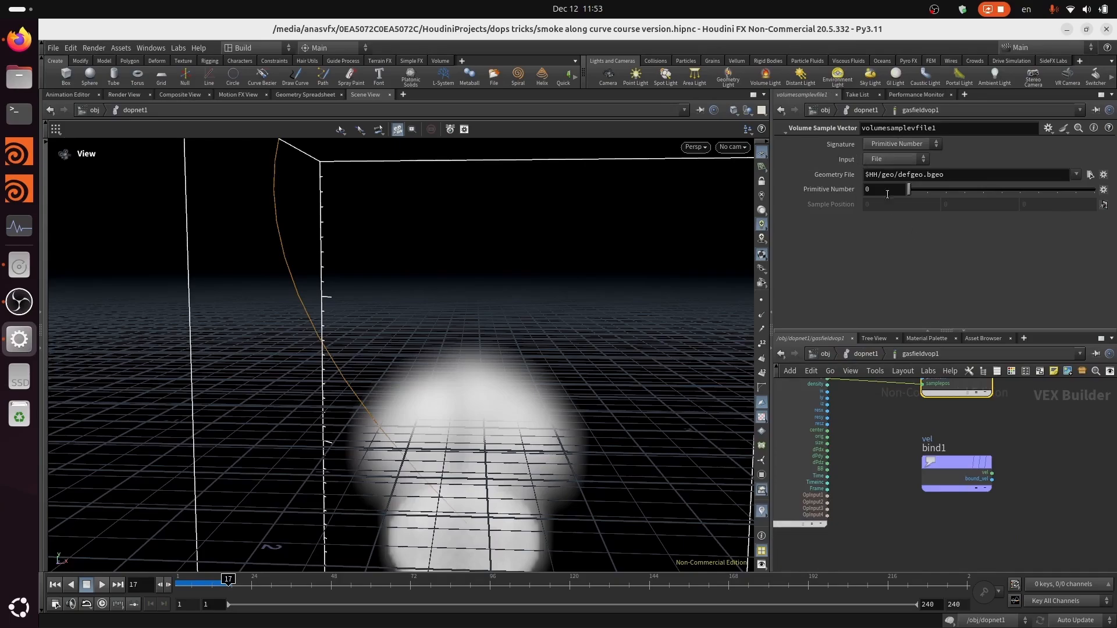
Check the Input source options of volumesamplevfile1 and connect the OpInput1 output of the globals node to its filename input.
{"action": "left_click", "coordinate": [880, 161]}
{"action": "middle_click_drag", "start_coordinate": [892, 444], "coordinate": [910, 491]}
{"action": "left_click", "coordinate": [896, 160]}
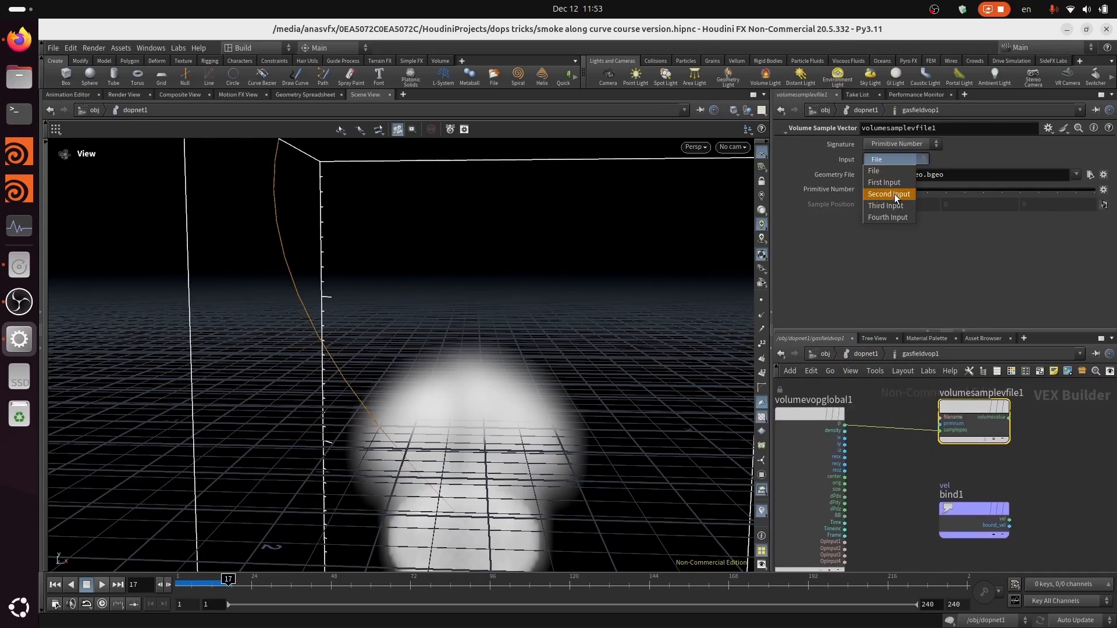
{"action": "left_click", "coordinate": [927, 463]}
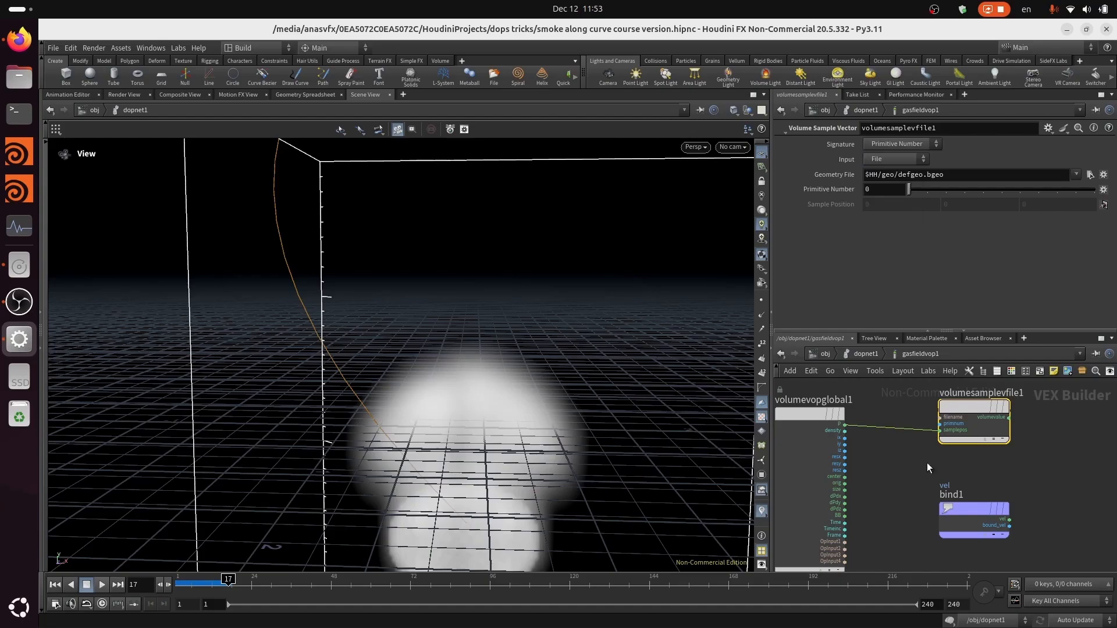
{"action": "left_click", "coordinate": [889, 167]}
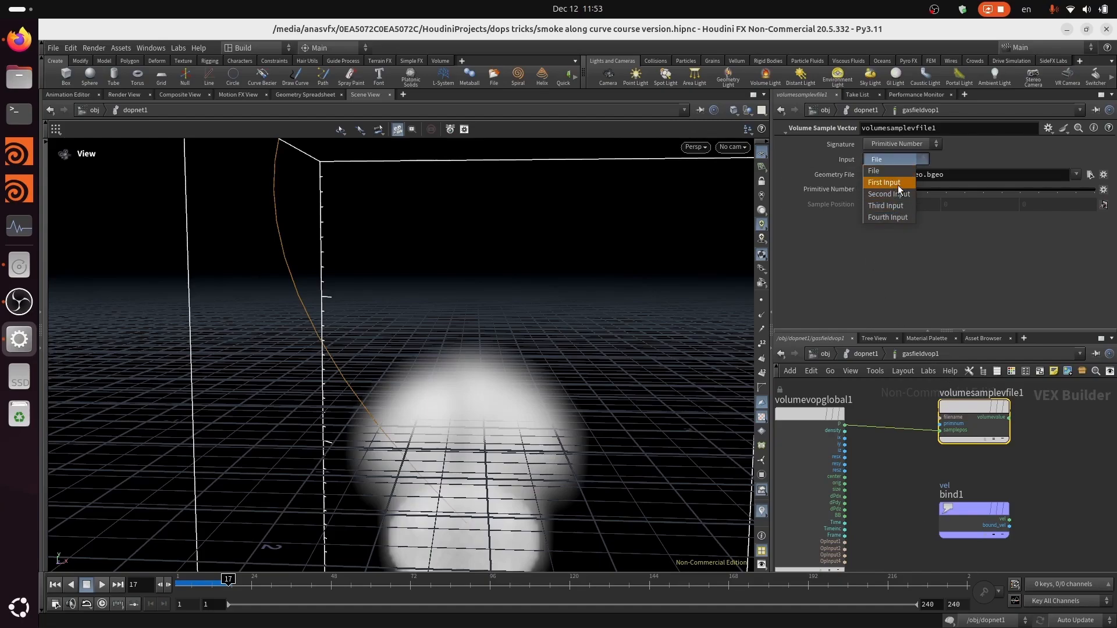
{"action": "left_click", "coordinate": [935, 474]}
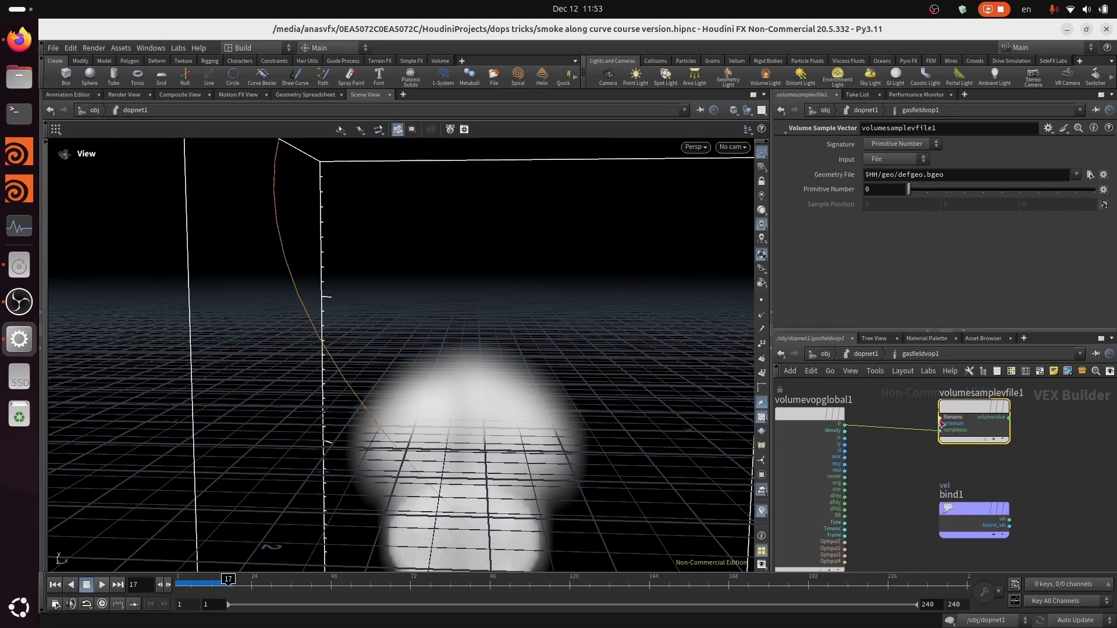
{"action": "left_click_drag", "start_coordinate": [943, 424], "coordinate": [867, 545]}
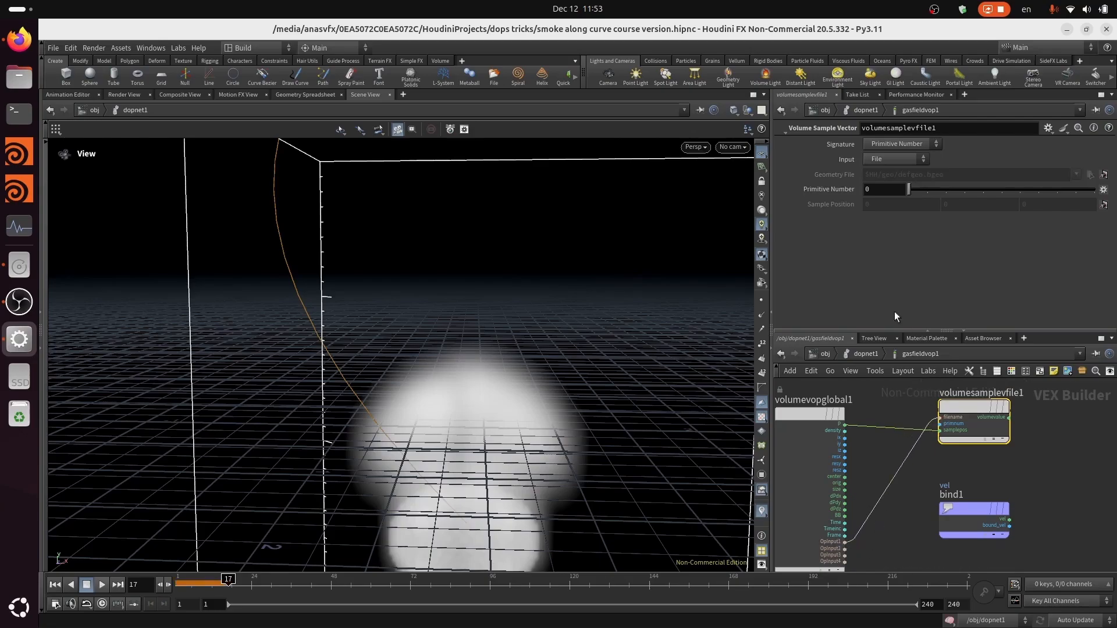
Set Input 1 of gasfieldvop1 to SOP with the path /obj/dopnet1/sopguide1/OUT_VEL and save the scene.
{"action": "left_click", "coordinate": [867, 355]}
{"action": "mouse_move", "coordinate": [901, 472]}
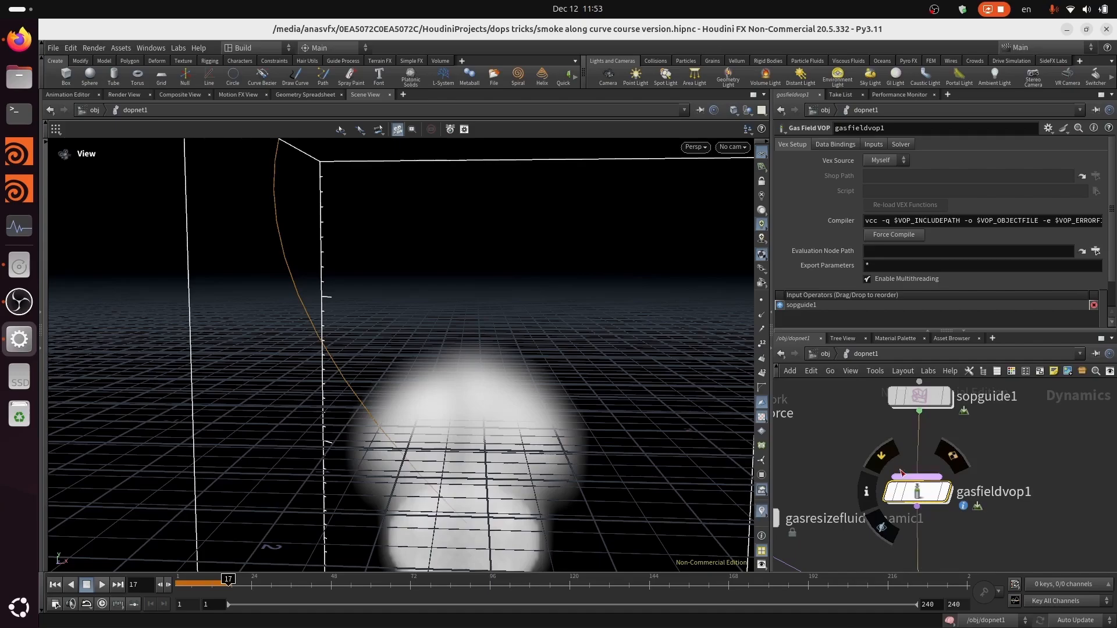
{"action": "left_click", "coordinate": [878, 146]}
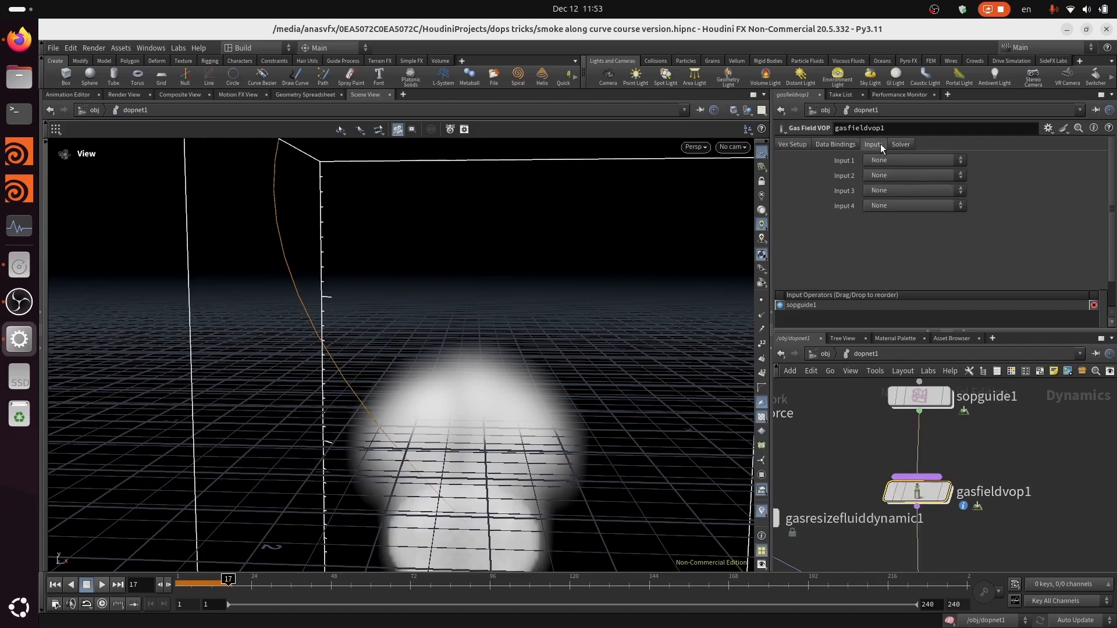
{"action": "left_click", "coordinate": [905, 162]}
{"action": "left_click", "coordinate": [911, 183]}
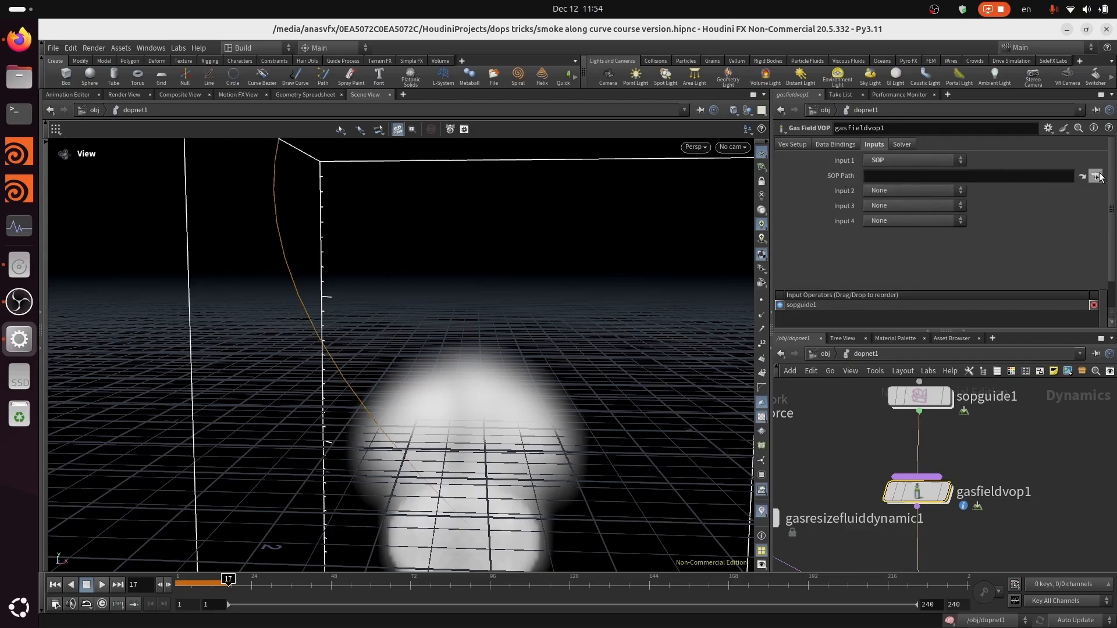
{"action": "left_click", "coordinate": [1096, 176]}
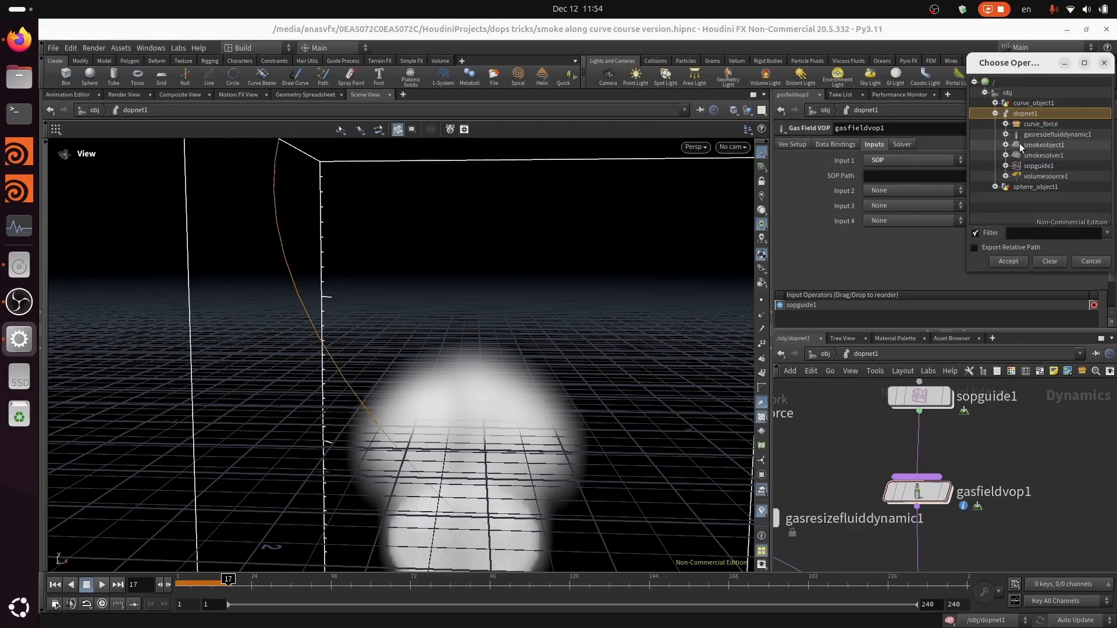
{"action": "left_click", "coordinate": [1006, 166]}
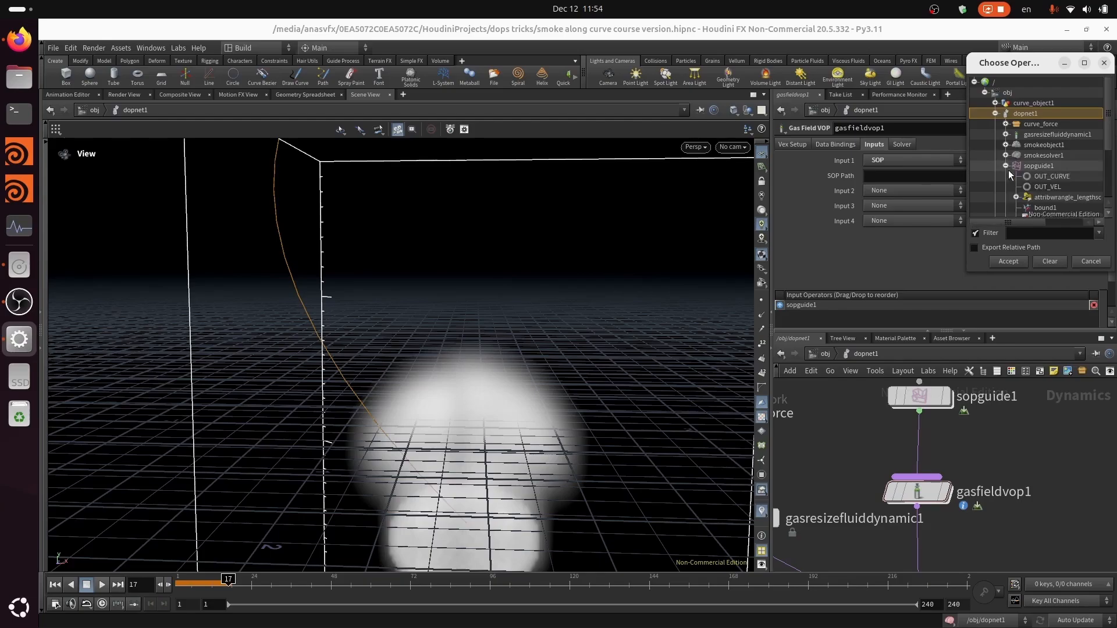
{"action": "double_click", "coordinate": [1059, 187]}
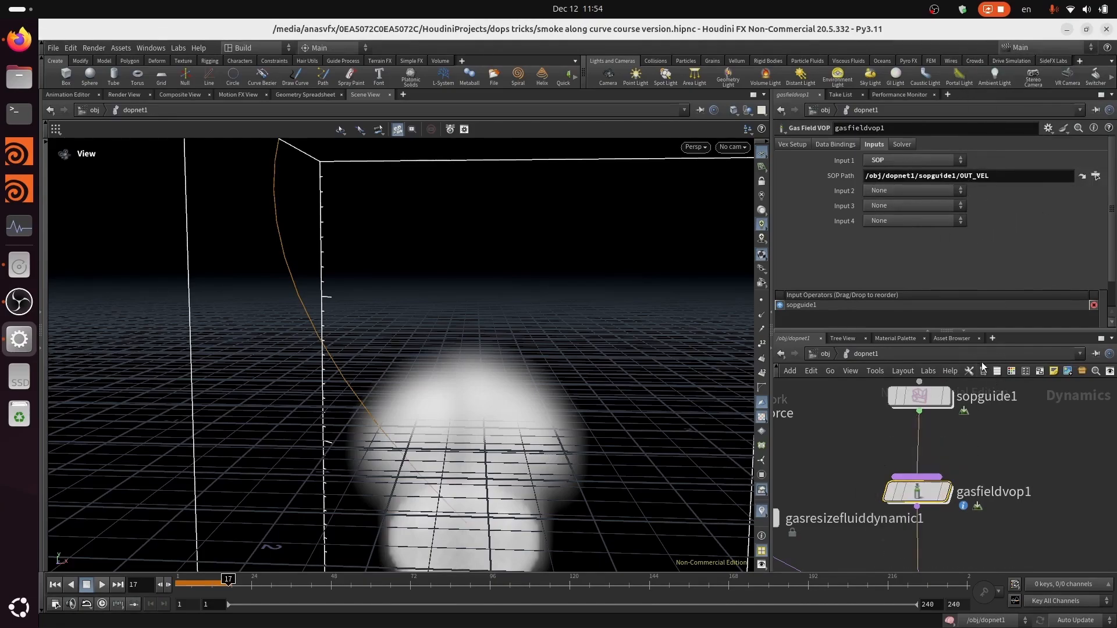
{"action": "key", "text": "ctrl+s"}
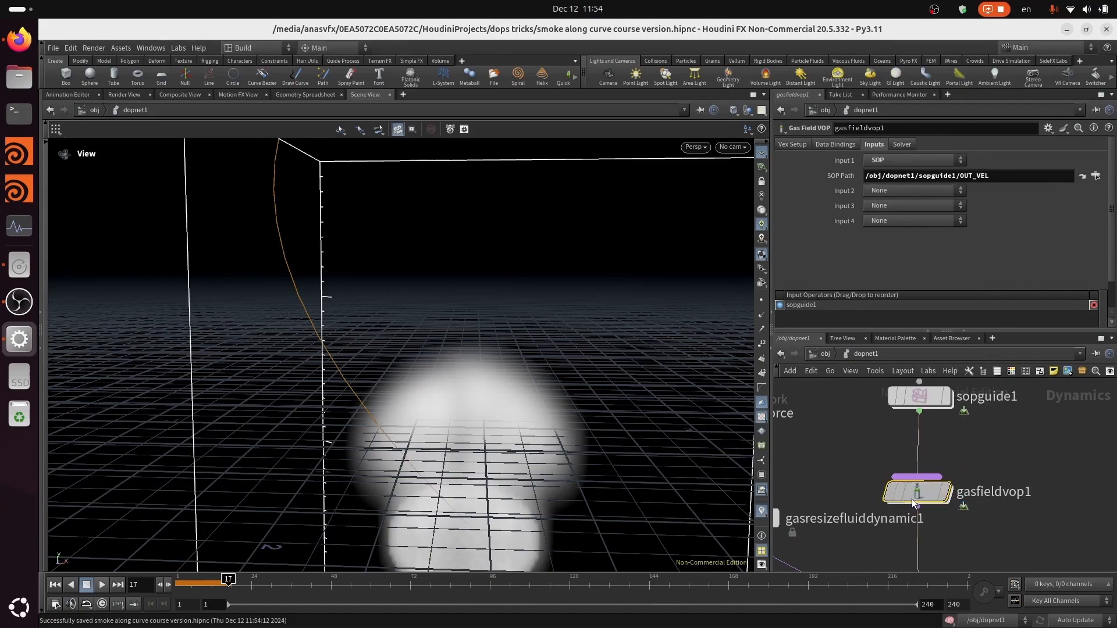
Shift the vel bind node inside gasfieldvop1 slightly up and left beneath volumesamplevfile1.
{"action": "double_click", "coordinate": [929, 496]}
{"action": "middle_click_drag", "start_coordinate": [1019, 456], "coordinate": [963, 453]}
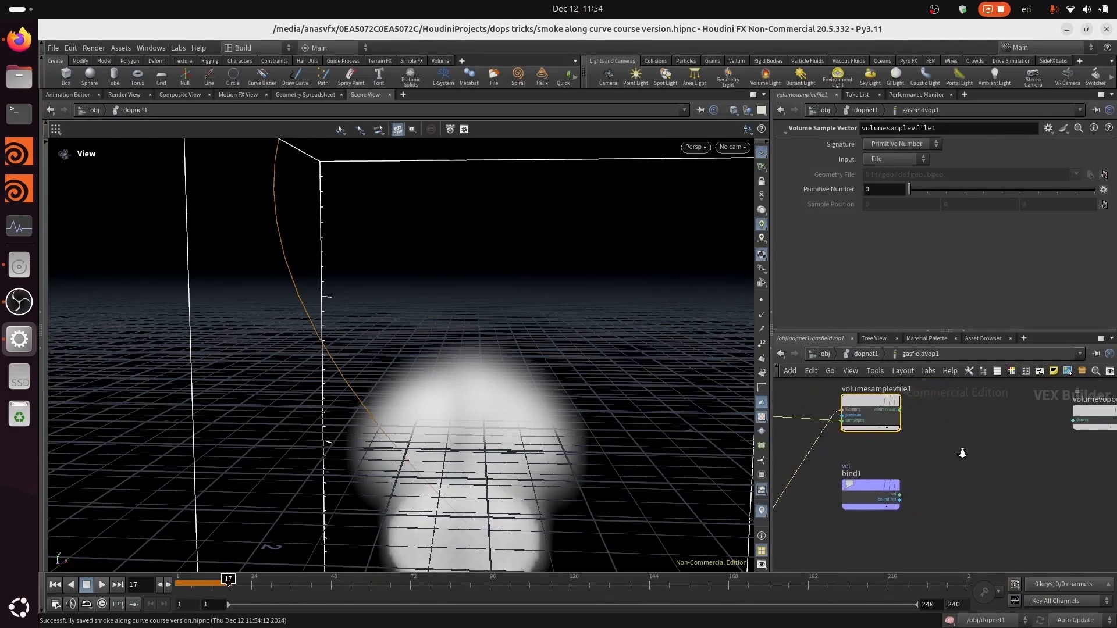
{"action": "right_click_drag", "start_coordinate": [962, 453], "coordinate": [962, 455]}
{"action": "mouse_move", "coordinate": [854, 492]}
{"action": "left_mouse_down"}
{"action": "mouse_move", "coordinate": [844, 477]}
{"action": "mouse_move", "coordinate": [850, 487]}
{"action": "left_mouse_up"}
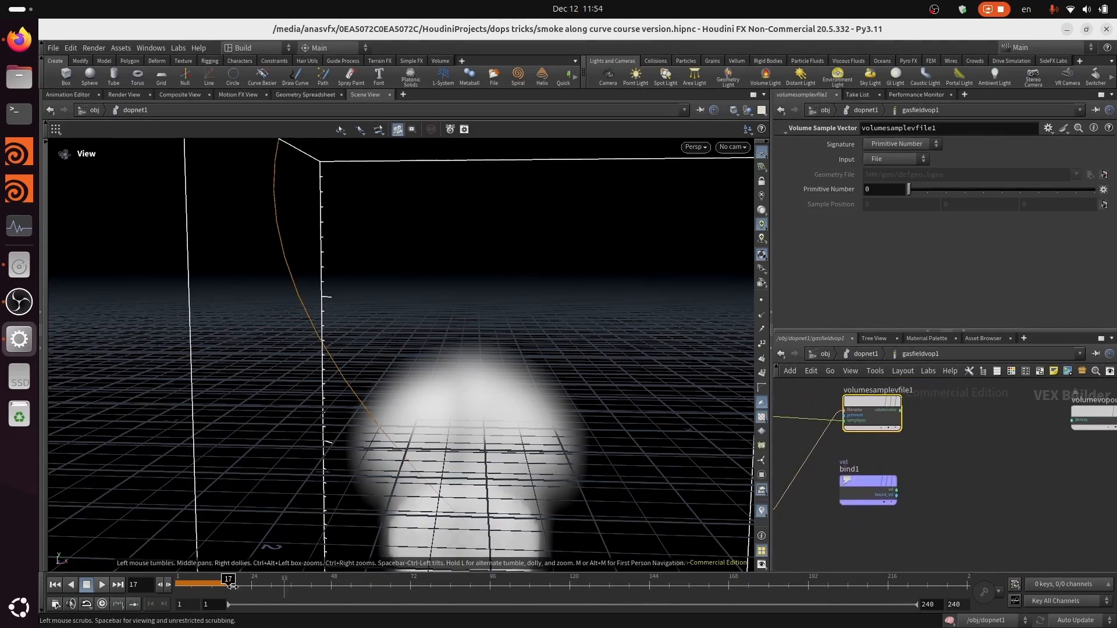
Return the simulation to frame 1 and save the scene.
{"action": "left_click", "coordinate": [55, 585]}
{"action": "middle_click_drag", "start_coordinate": [1006, 450], "coordinate": [916, 460]}
{"action": "key", "text": "ctrl+s"}
Add a Subtract node and wire the volumevalue output of volumesamplevfile1 and the vel output of bind1 into its first two inputs.
{"action": "scroll", "coordinate": [993, 477], "scroll_direction": "down", "scroll_amount": 3}
{"action": "scroll", "coordinate": [888, 452], "scroll_direction": "up", "scroll_amount": 3}
{"action": "key", "text": "Tab"}
{"action": "type", "text": "subt"}
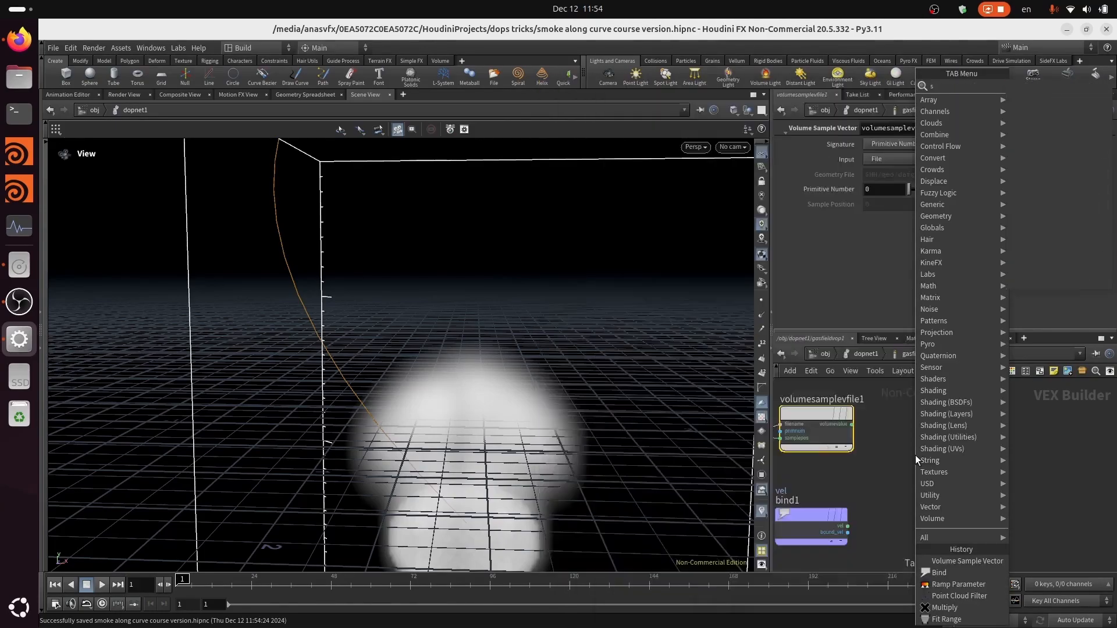
{"action": "key", "text": "Return"}
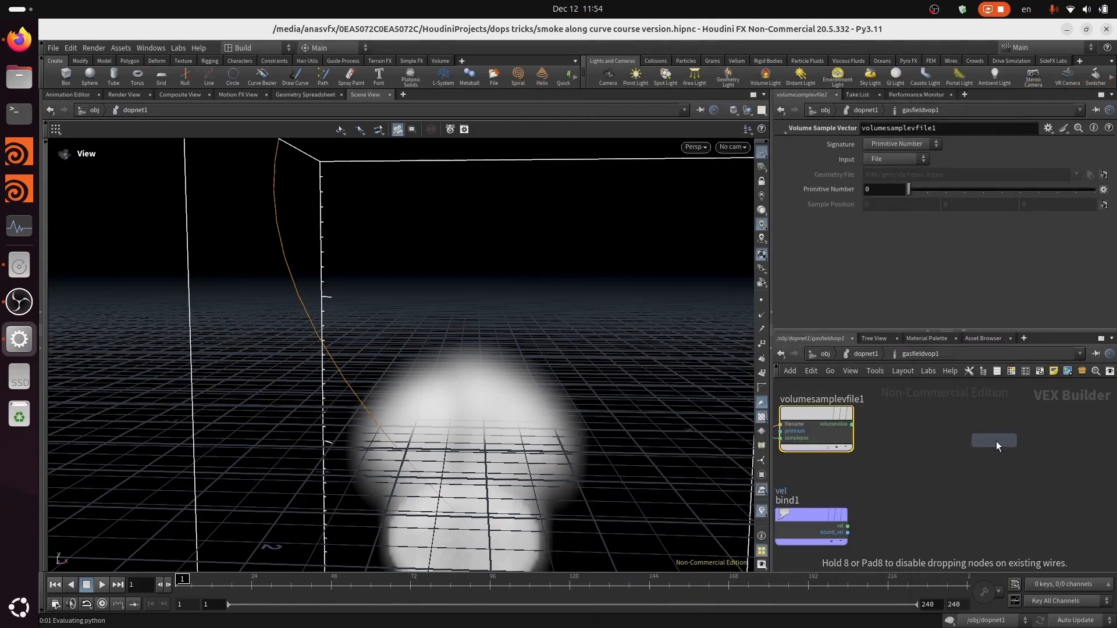
{"action": "left_click", "coordinate": [965, 460]}
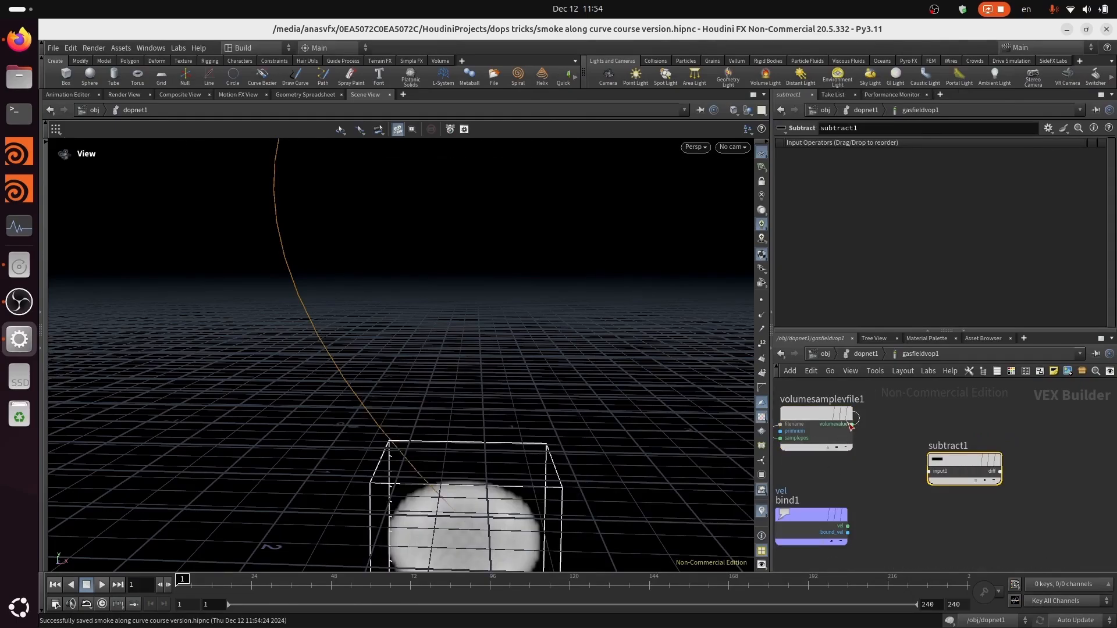
{"action": "left_click_drag", "start_coordinate": [852, 424], "coordinate": [916, 462]}
{"action": "left_click", "coordinate": [848, 526]}
{"action": "left_click", "coordinate": [917, 490]}
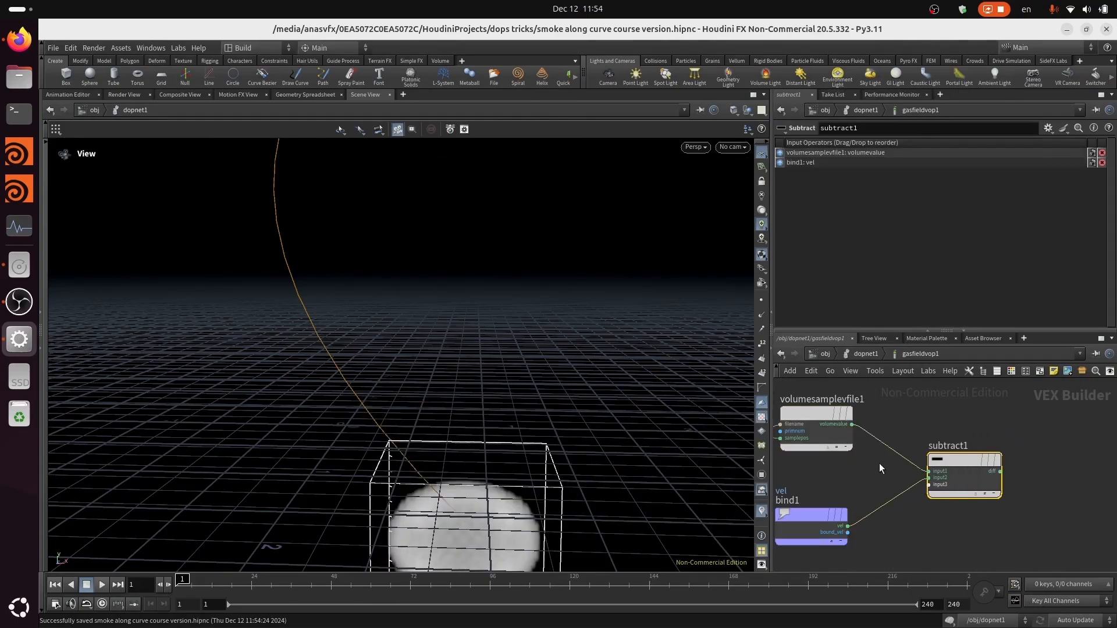
Examine the volumesamplevfile1 and vel bind nodes feeding subtract1, comparing them with the curve and smoke source in the viewport.
{"action": "middle_click_drag", "start_coordinate": [878, 463], "coordinate": [924, 435]}
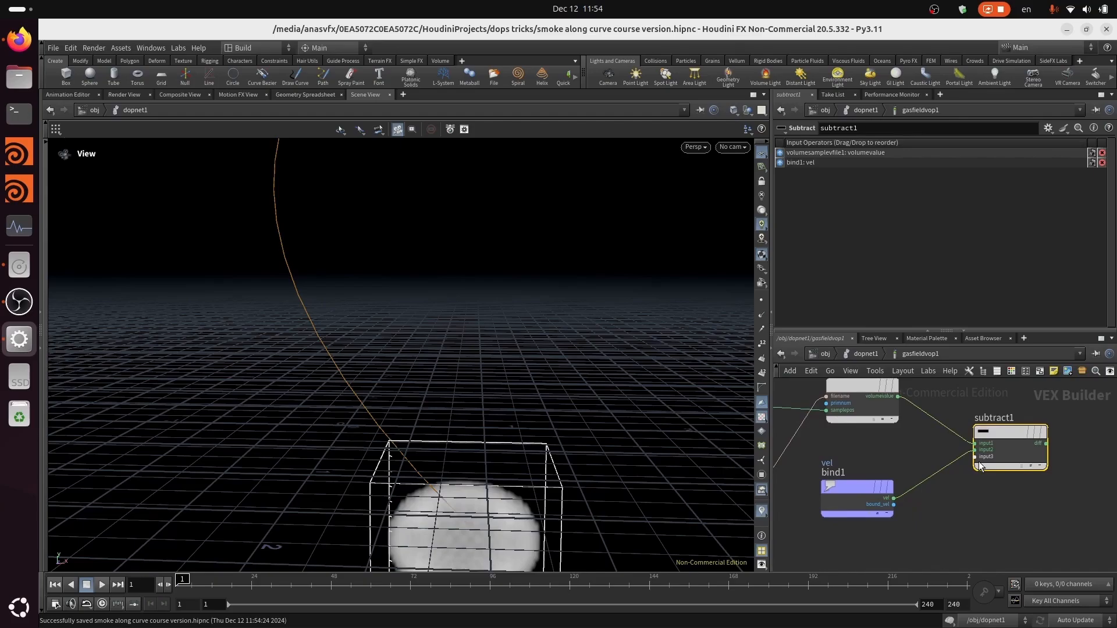
{"action": "left_click_drag", "start_coordinate": [499, 380], "coordinate": [518, 421]}
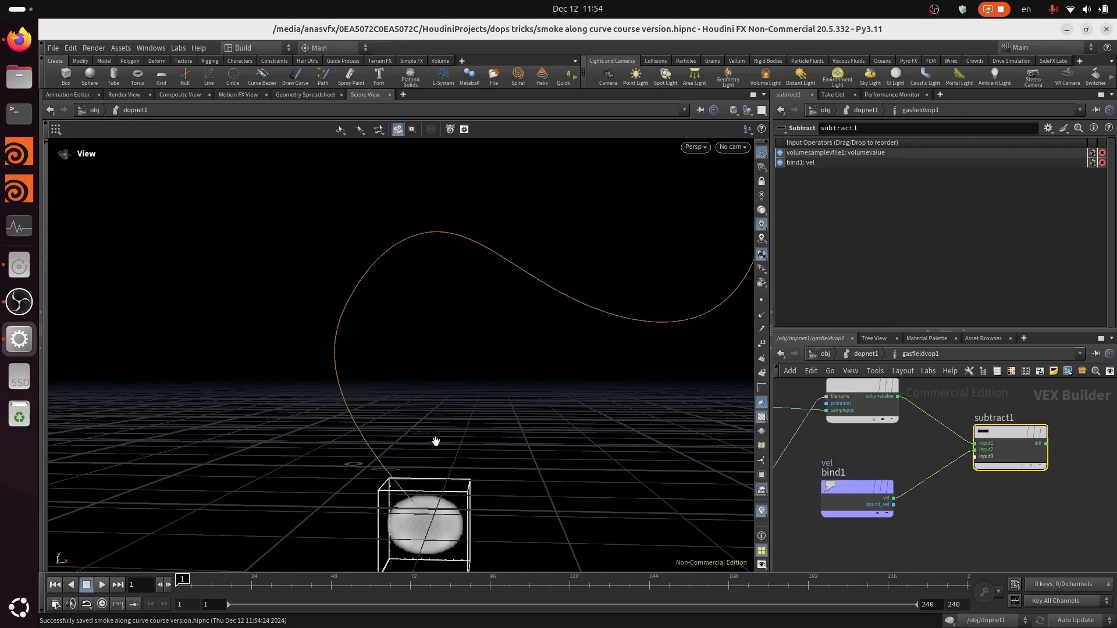
{"action": "middle_click_drag", "start_coordinate": [944, 449], "coordinate": [929, 484]}
{"action": "left_click", "coordinate": [833, 455]}
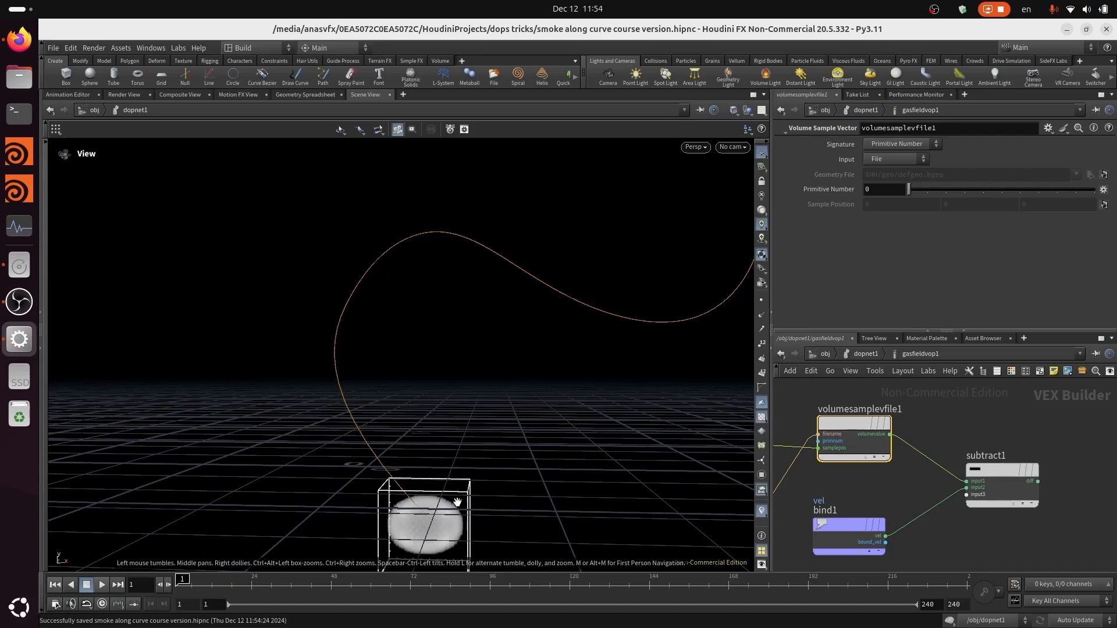
{"action": "left_click_drag", "start_coordinate": [480, 413], "coordinate": [478, 383]}
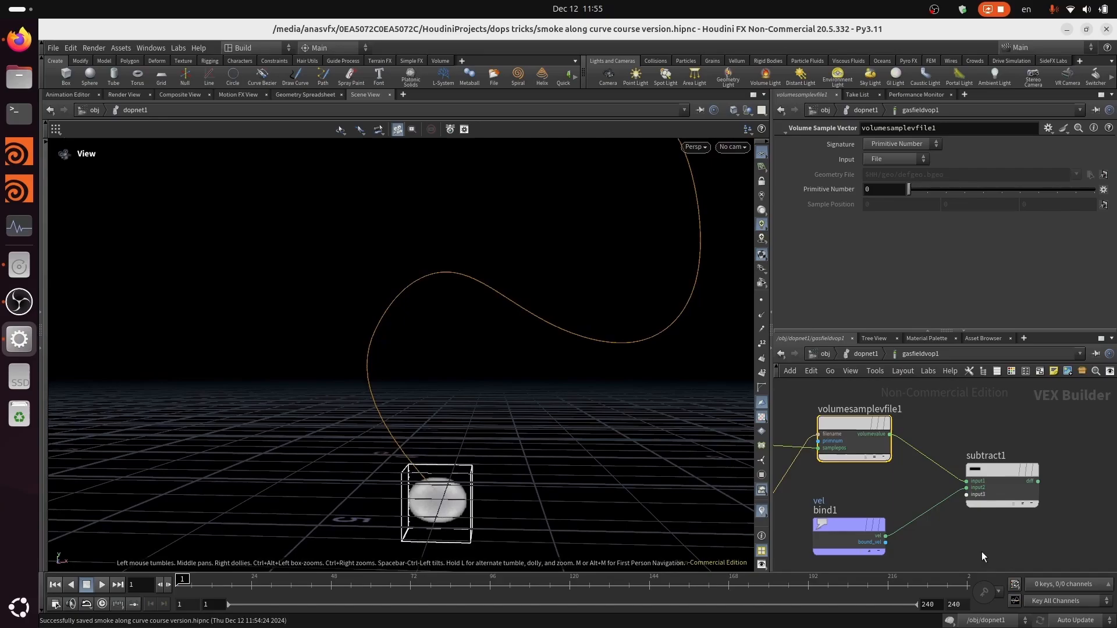
{"action": "middle_click_drag", "start_coordinate": [982, 551], "coordinate": [959, 504]}
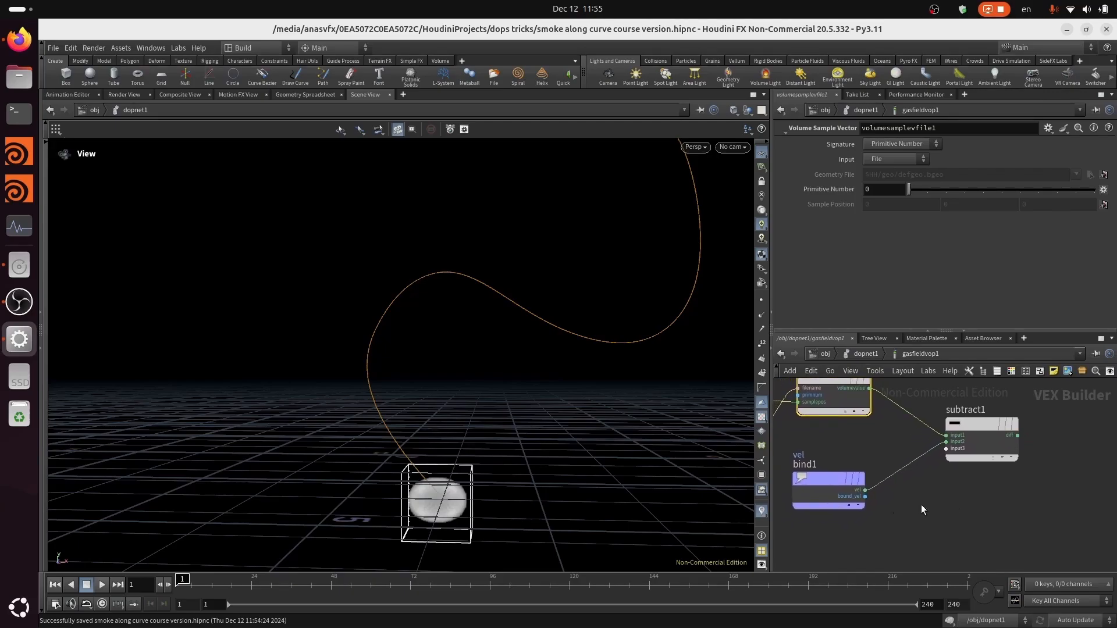
{"action": "middle_click_drag", "start_coordinate": [850, 459], "coordinate": [875, 486]}
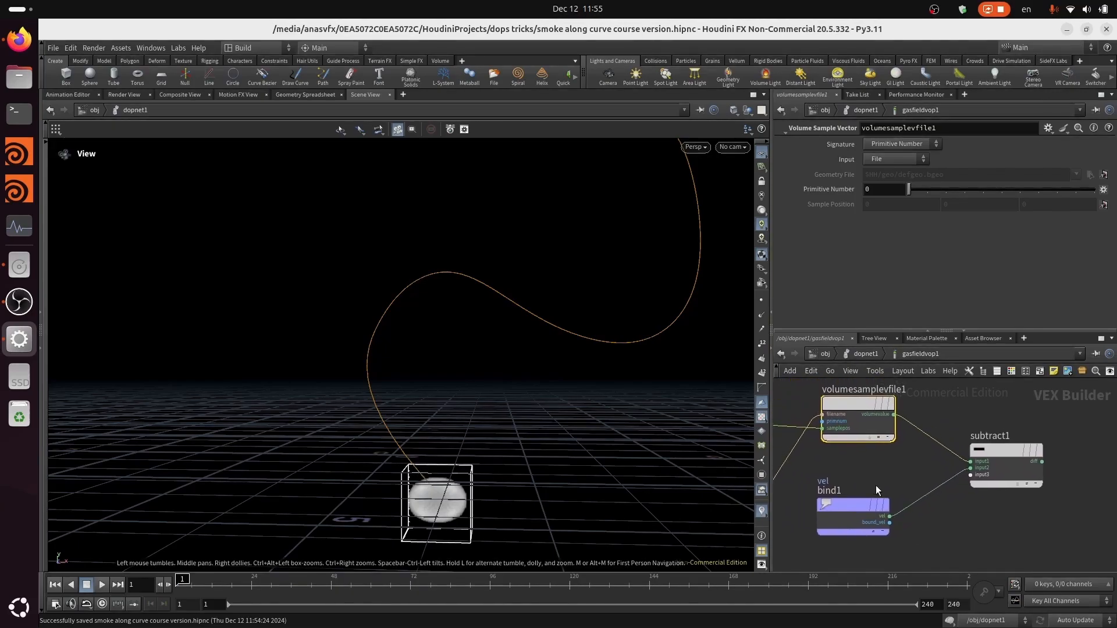
{"action": "left_click_drag", "start_coordinate": [842, 515], "coordinate": [841, 516]}
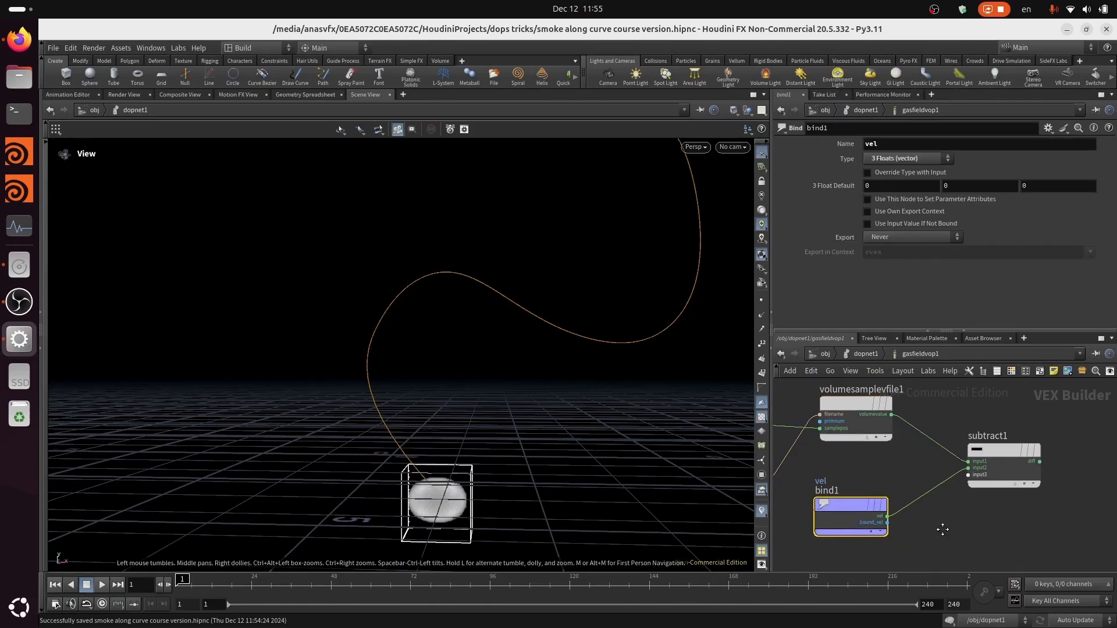
{"action": "middle_click_drag", "start_coordinate": [943, 530], "coordinate": [924, 531]}
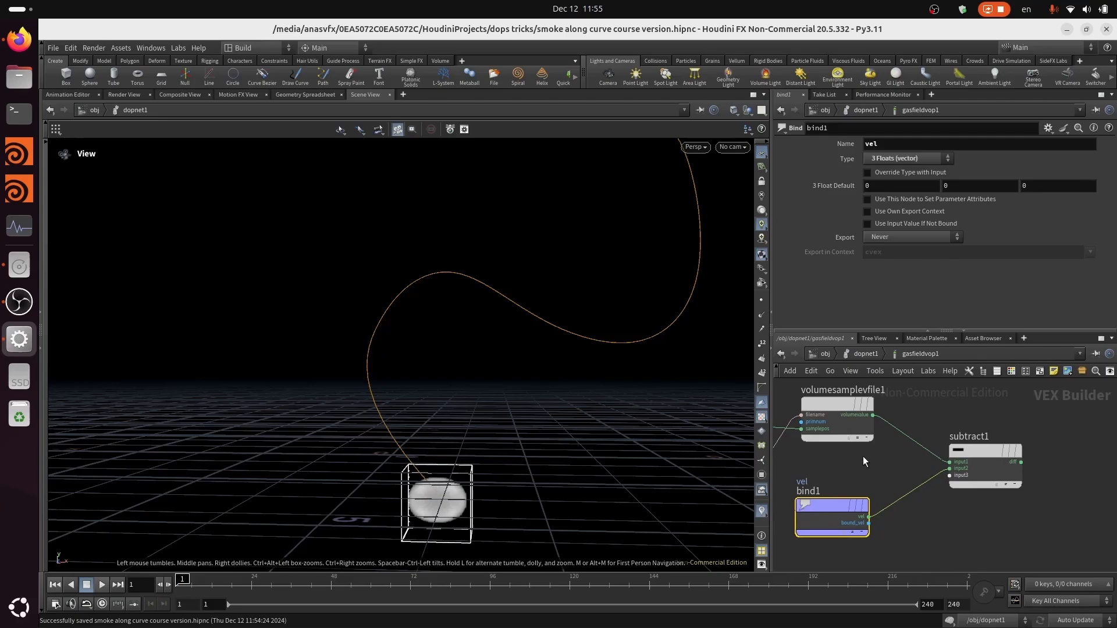
{"action": "middle_click_drag", "start_coordinate": [859, 414], "coordinate": [889, 436]}
{"action": "left_click", "coordinate": [872, 442]}
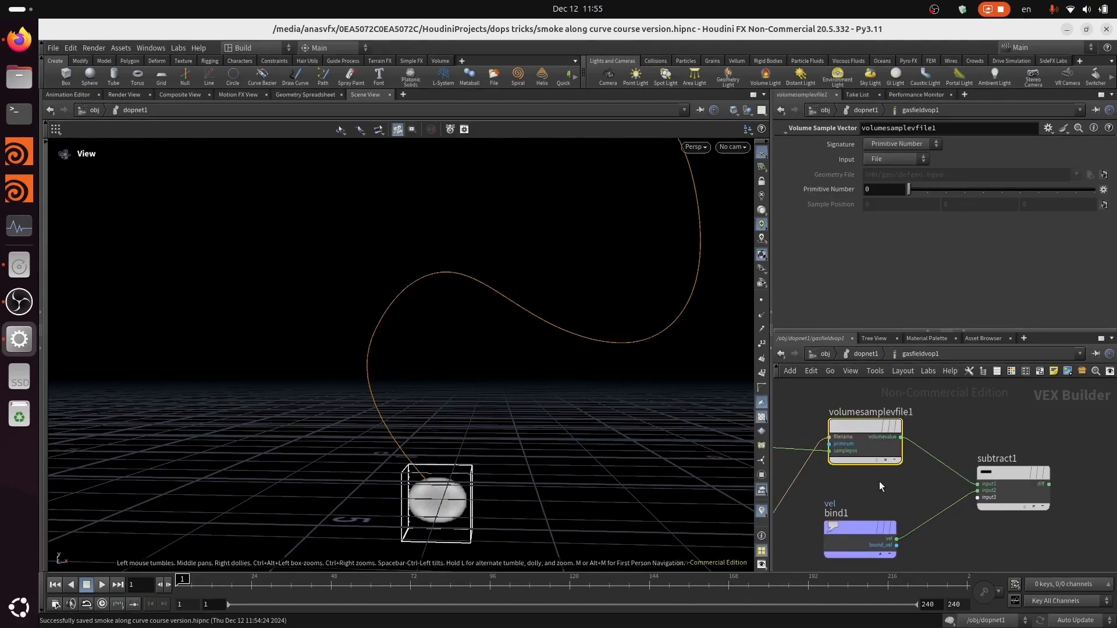
{"action": "middle_click_drag", "start_coordinate": [879, 481], "coordinate": [897, 455]}
{"action": "left_click", "coordinate": [879, 524]}
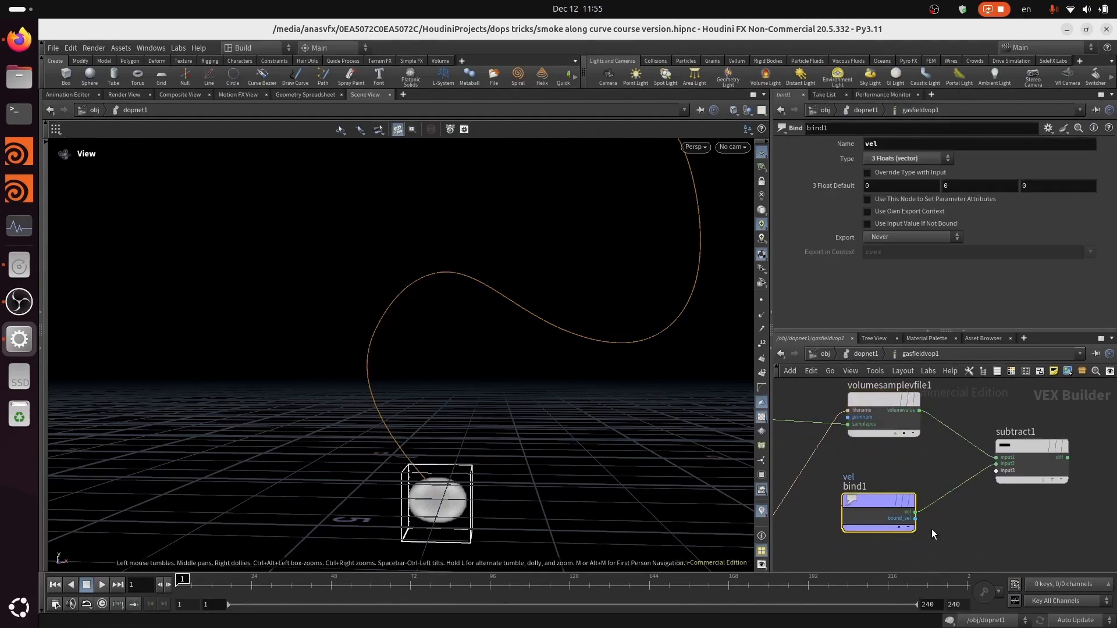
{"action": "middle_click_drag", "start_coordinate": [923, 482], "coordinate": [908, 472]}
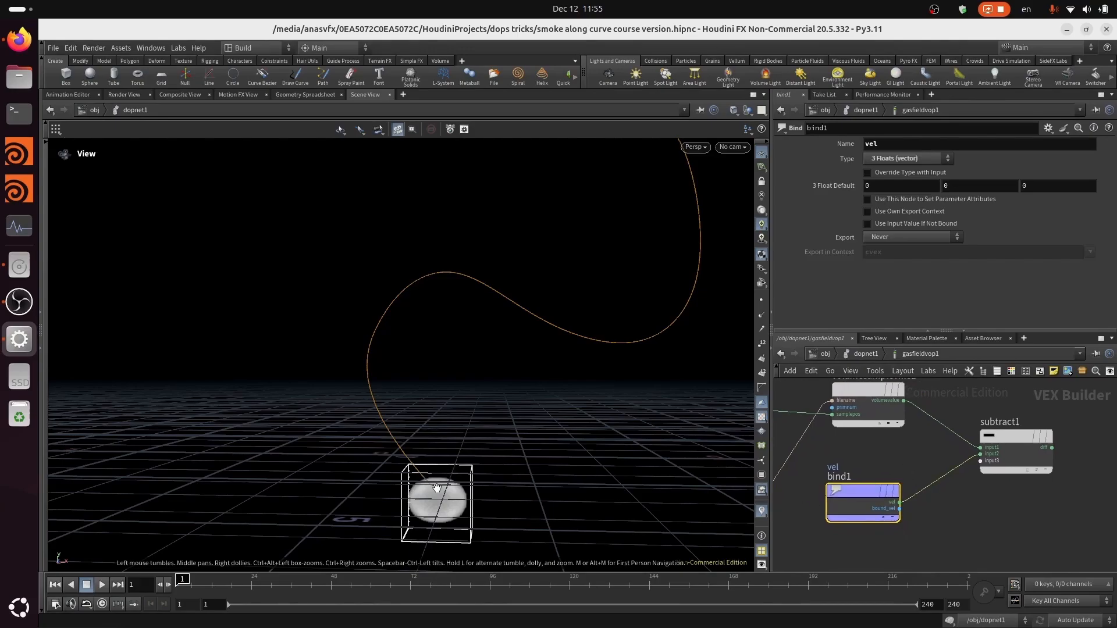
{"action": "scroll", "coordinate": [437, 488], "scroll_direction": "up", "scroll_amount": 1}
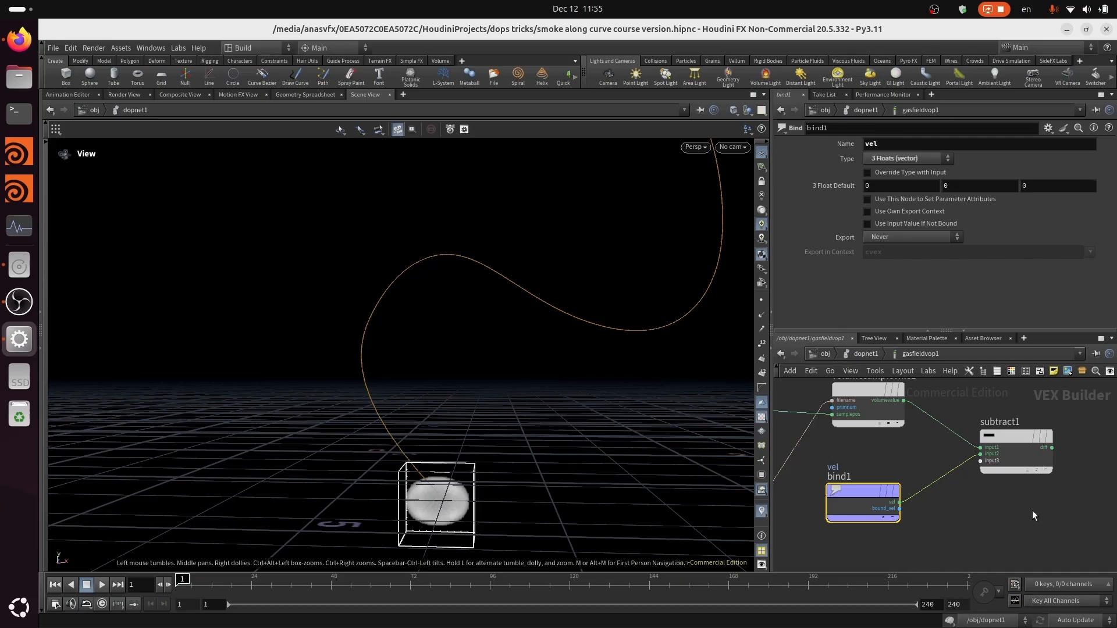
{"action": "middle_click_drag", "start_coordinate": [1033, 512], "coordinate": [1031, 545]}
{"action": "left_click", "coordinate": [893, 423]}
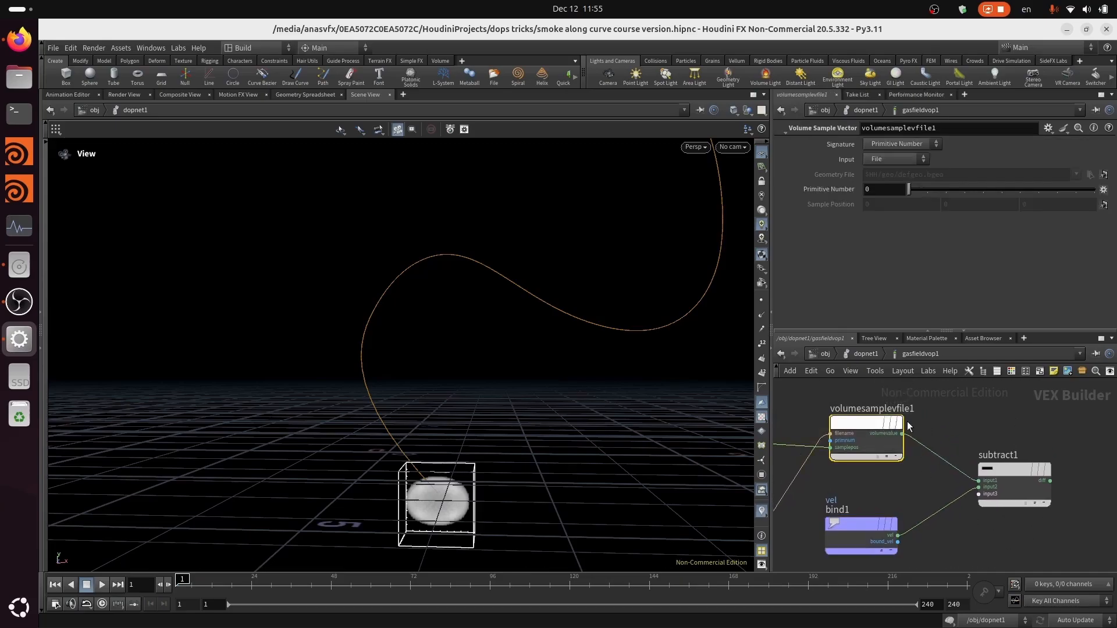
{"action": "left_click", "coordinate": [893, 526]}
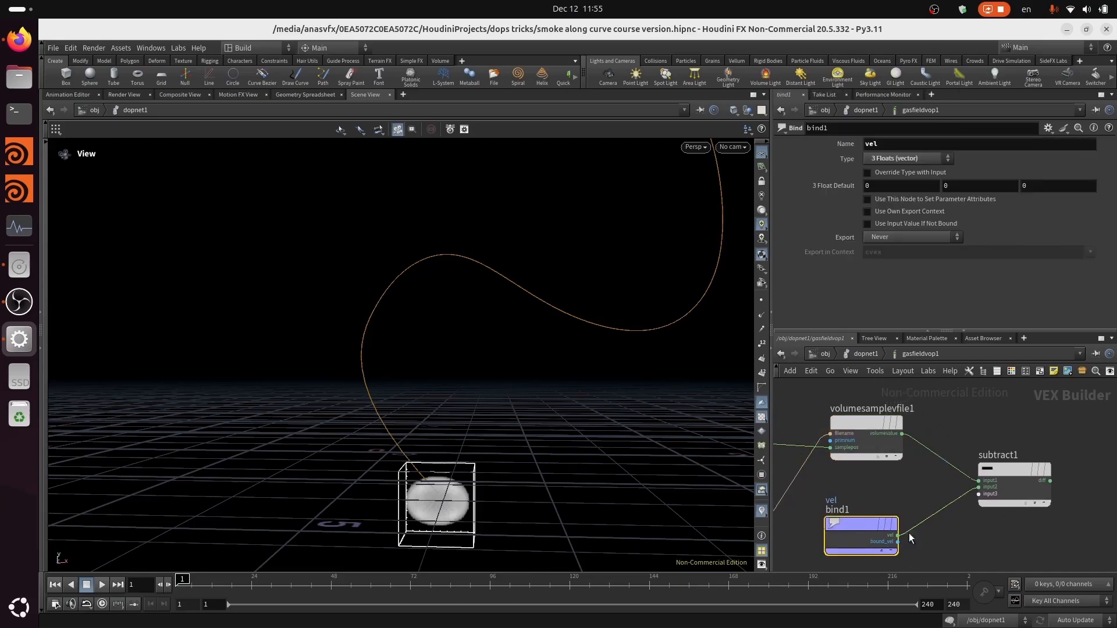
{"action": "middle_click_drag", "start_coordinate": [952, 546], "coordinate": [928, 531]}
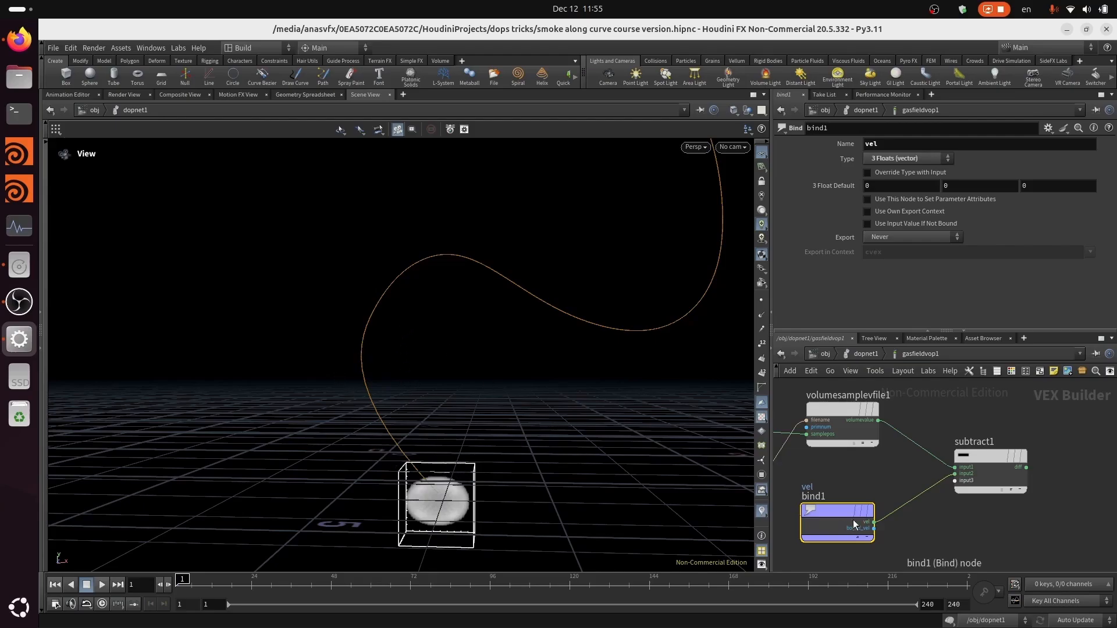
{"action": "mouse_move", "coordinate": [906, 530]}
{"action": "middle_mouse_down"}
{"action": "mouse_move", "coordinate": [884, 548]}
{"action": "mouse_move", "coordinate": [886, 536]}
{"action": "middle_mouse_up"}
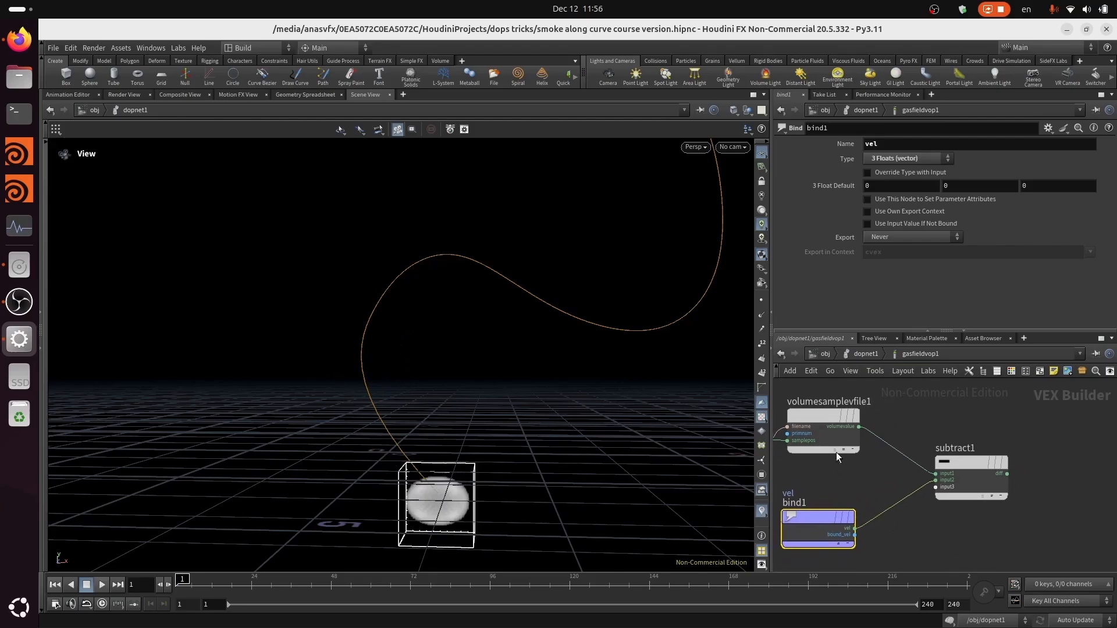
Try remapping the diff output of subtract1 with a new Fit Range node, and delete that node.
{"action": "middle_click_drag", "start_coordinate": [899, 483], "coordinate": [782, 479]}
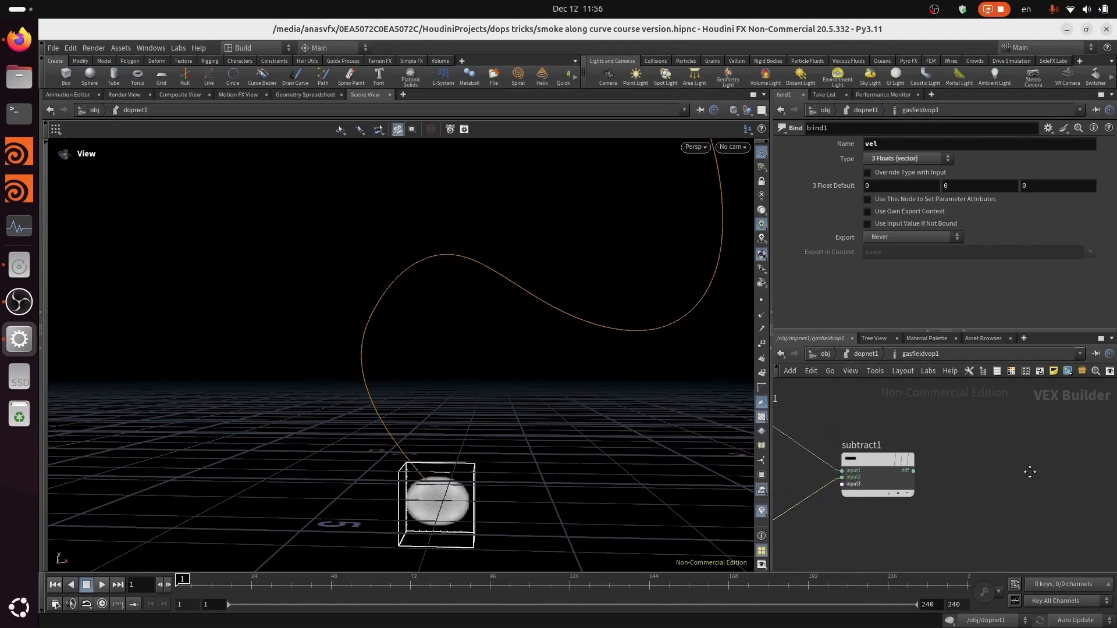
{"action": "key", "text": "Tab"}
{"action": "type", "text": "fit"}
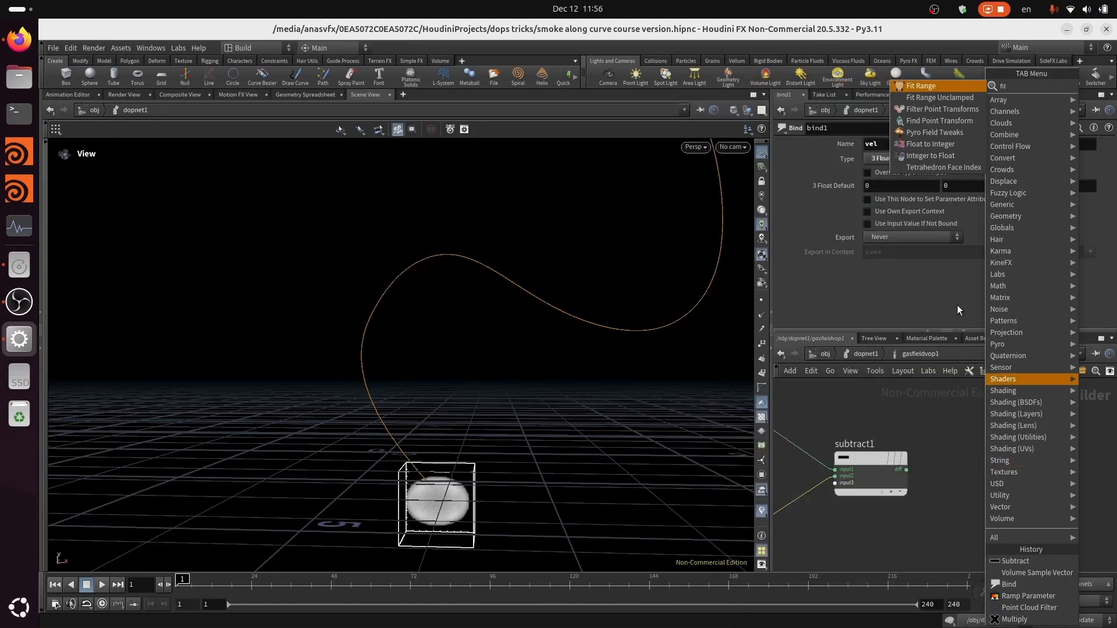
{"action": "left_click", "coordinate": [947, 89]}
{"action": "left_click", "coordinate": [1001, 465]}
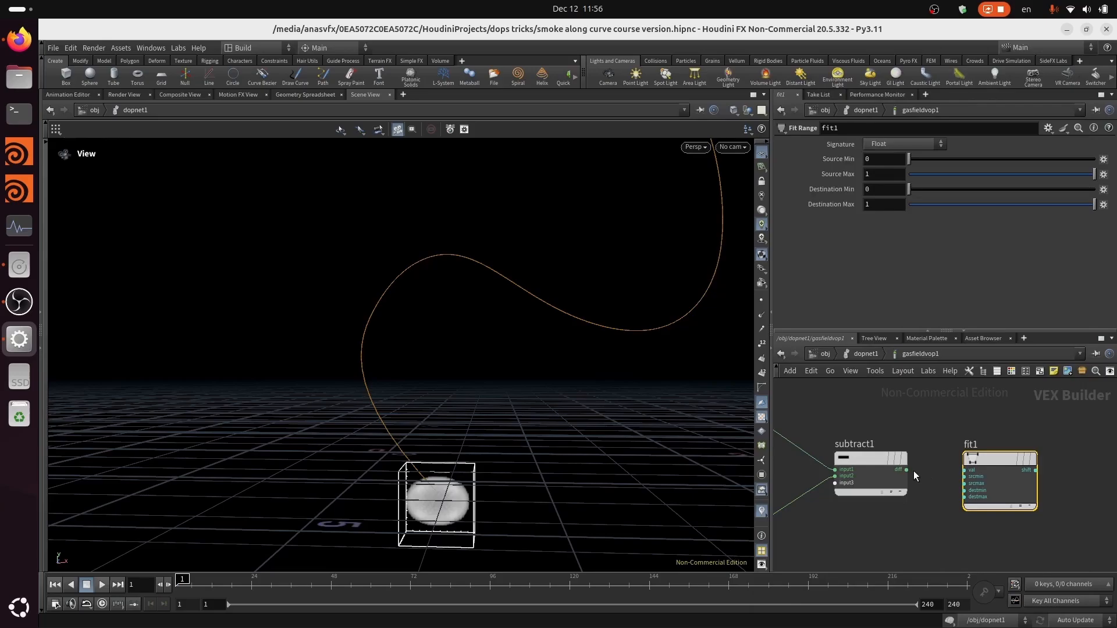
{"action": "scroll", "coordinate": [945, 467], "scroll_direction": "up", "scroll_amount": 3}
{"action": "left_click", "coordinate": [890, 461]}
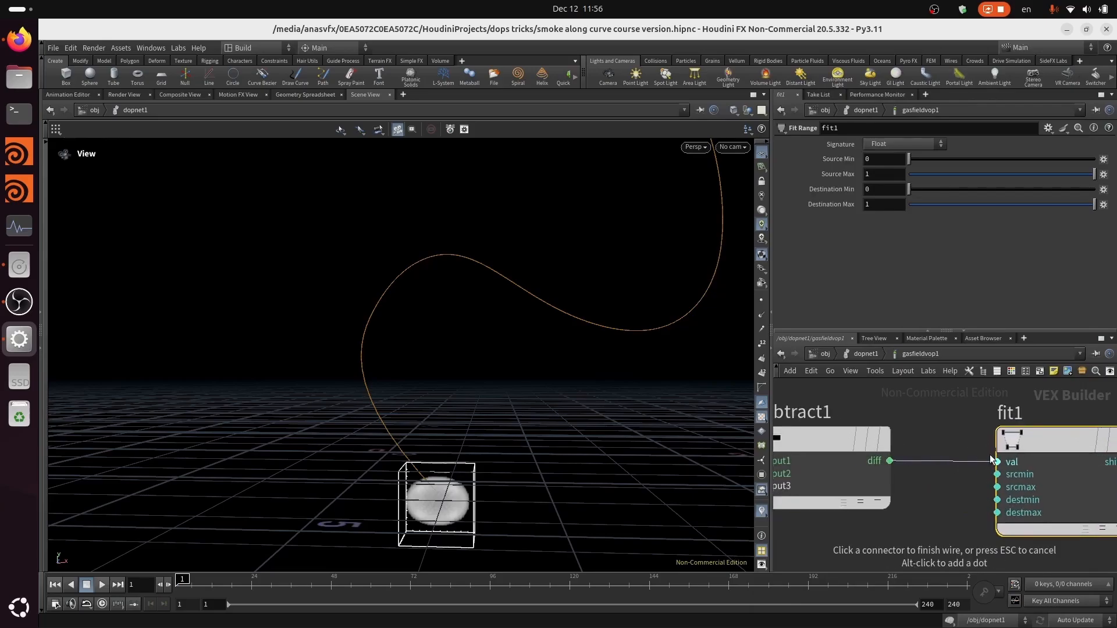
{"action": "left_click", "coordinate": [997, 462]}
{"action": "scroll", "coordinate": [969, 483], "scroll_direction": "down", "scroll_amount": 3}
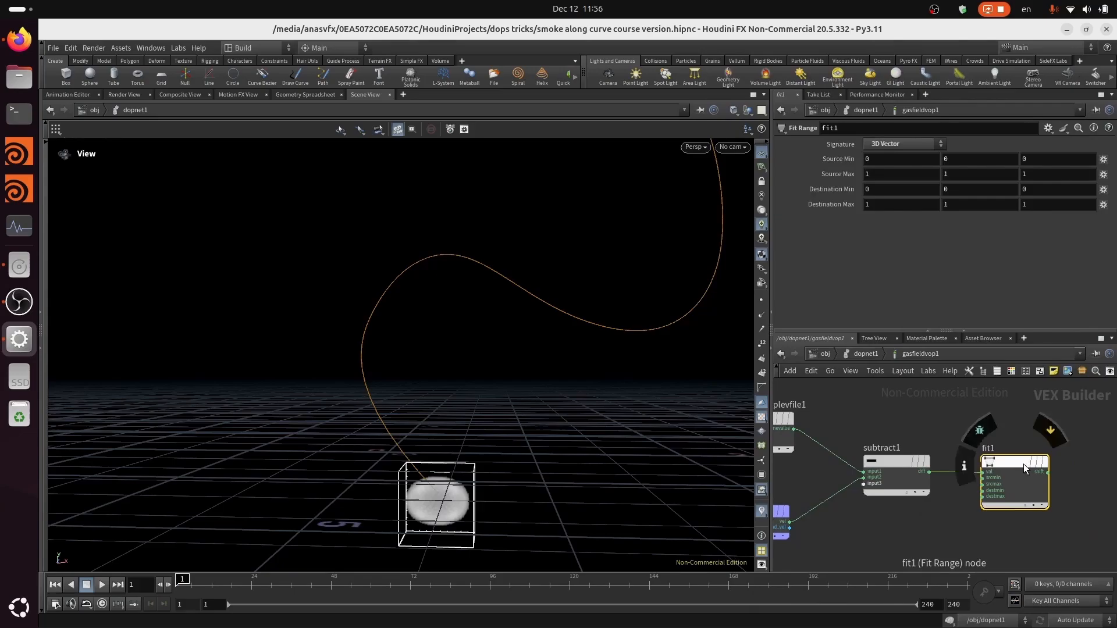
{"action": "key", "text": "Delete"}
Add a Length node fed by the diff output of subtract1 and place it in line beside subtract1.
{"action": "scroll", "coordinate": [967, 479], "scroll_direction": "up", "scroll_amount": 3}
{"action": "scroll", "coordinate": [969, 483], "scroll_direction": "down", "scroll_amount": 3}
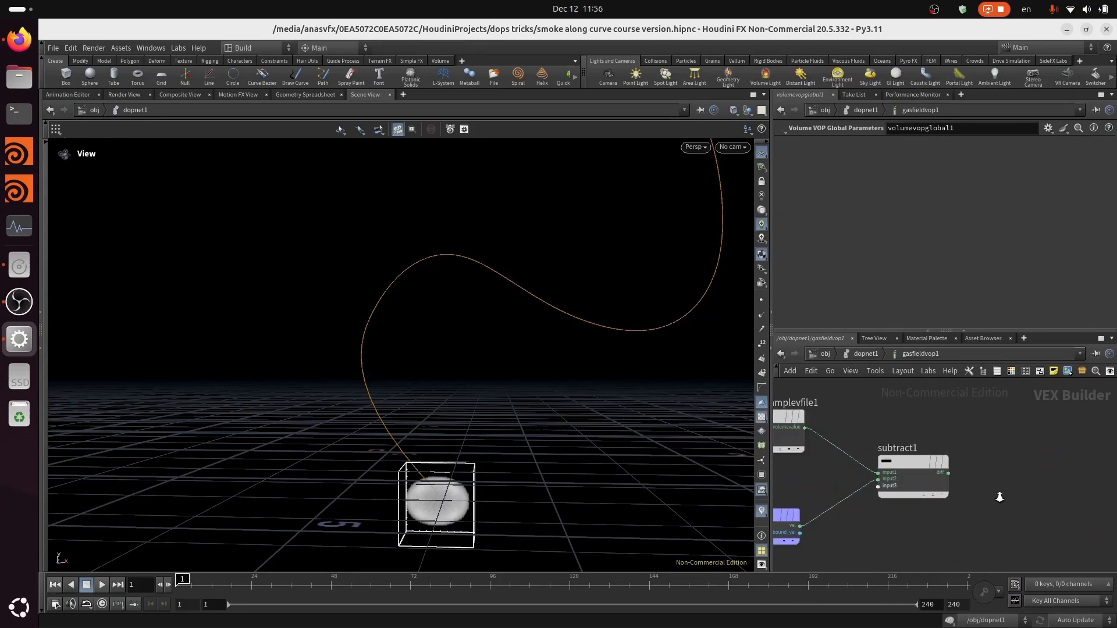
{"action": "key", "text": "Tab"}
{"action": "type", "text": "leb"}
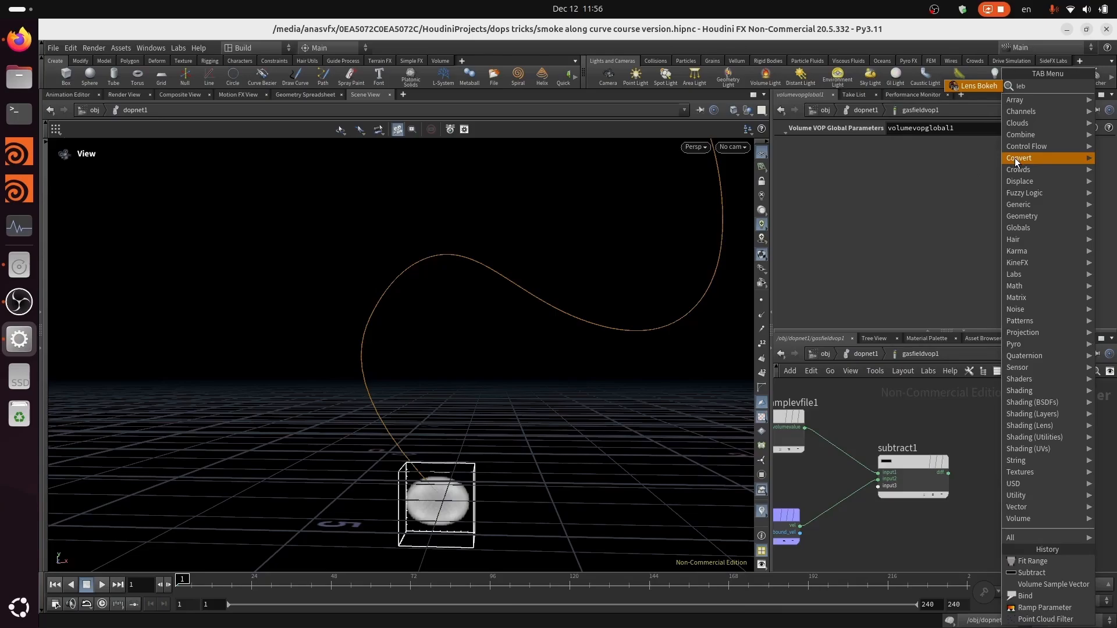
{"action": "key", "text": "BackSpace"}
{"action": "type", "text": "ng"}
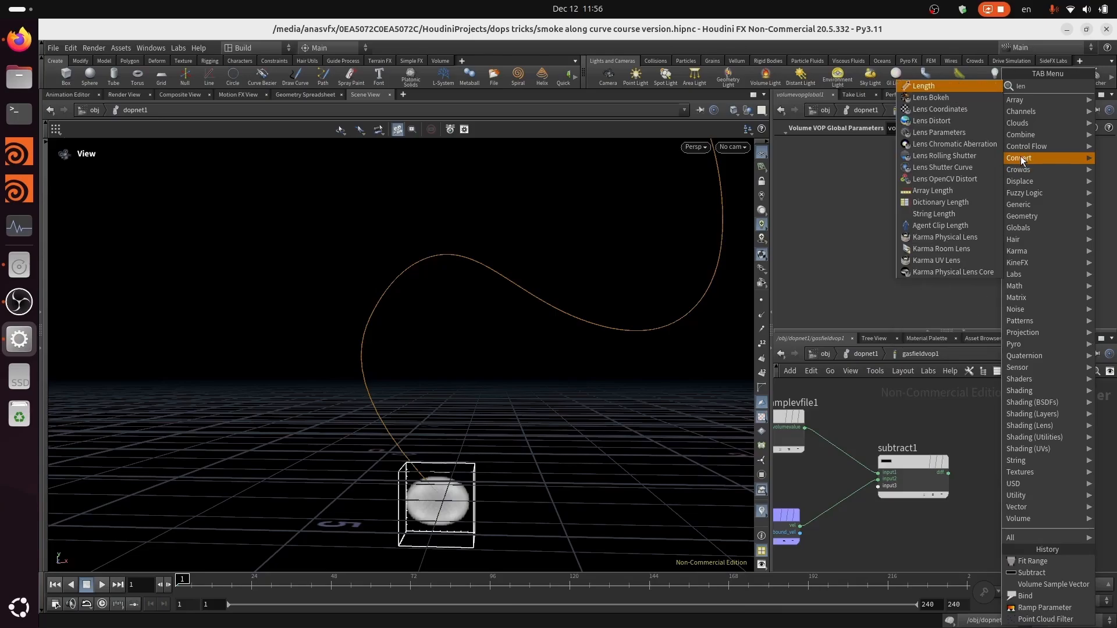
{"action": "left_click", "coordinate": [959, 89]}
{"action": "left_click", "coordinate": [1000, 468]}
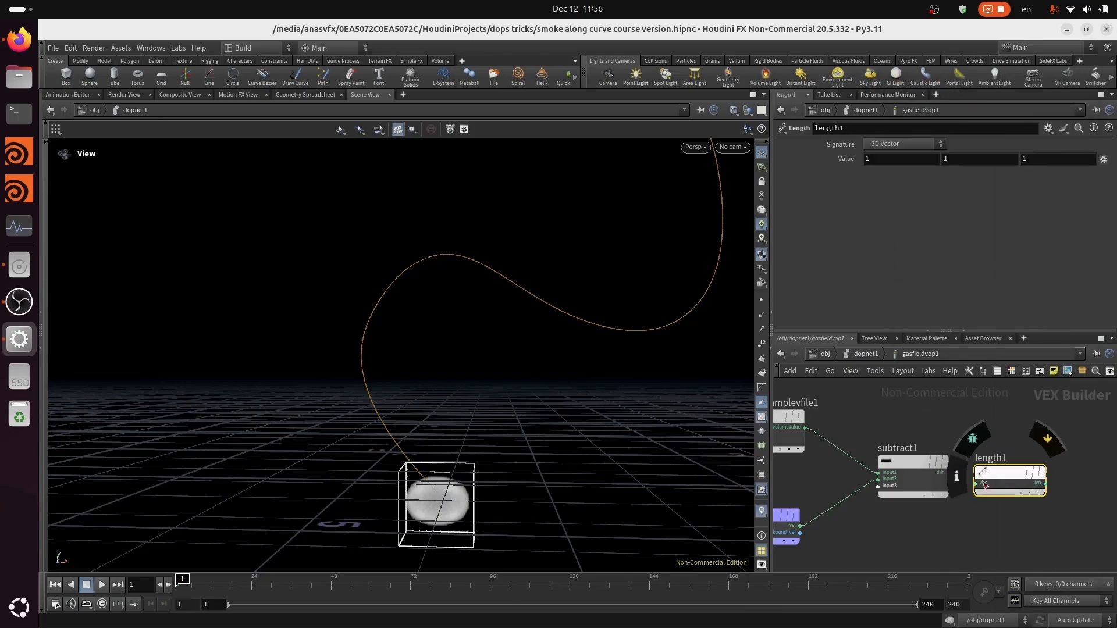
{"action": "left_click", "coordinate": [948, 473]}
{"action": "left_click", "coordinate": [976, 483]}
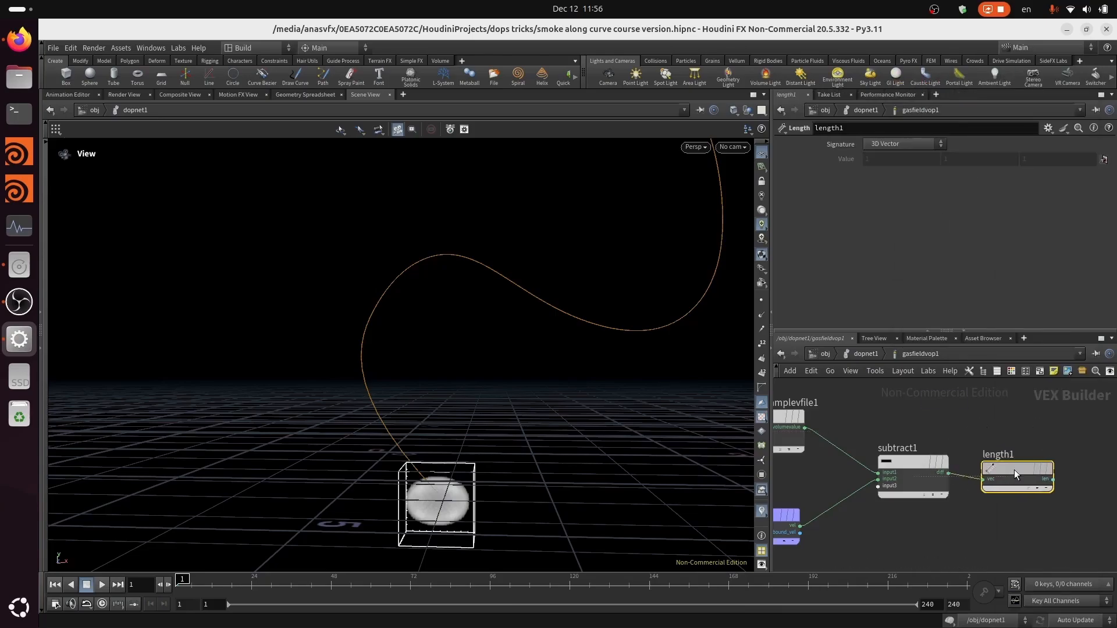
{"action": "left_click_drag", "start_coordinate": [1014, 469], "coordinate": [1043, 459]}
Add a Fit Range node after length1, connect the len output to its val input, and save the scene.
{"action": "middle_click_drag", "start_coordinate": [1099, 512], "coordinate": [995, 473]}
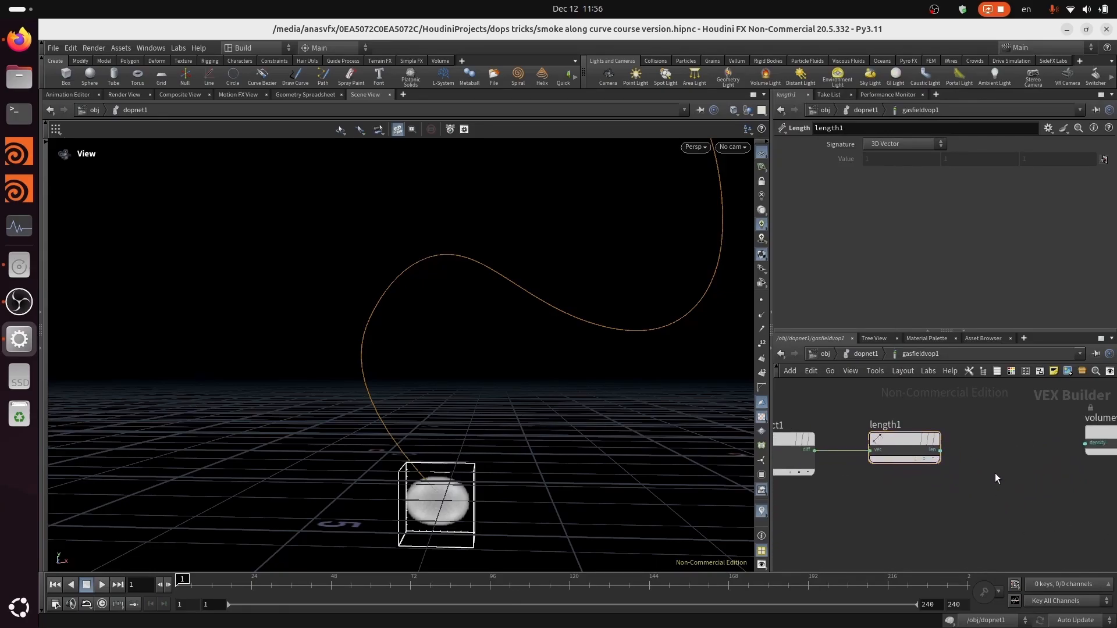
{"action": "key", "text": "Tab"}
{"action": "type", "text": "fit"}
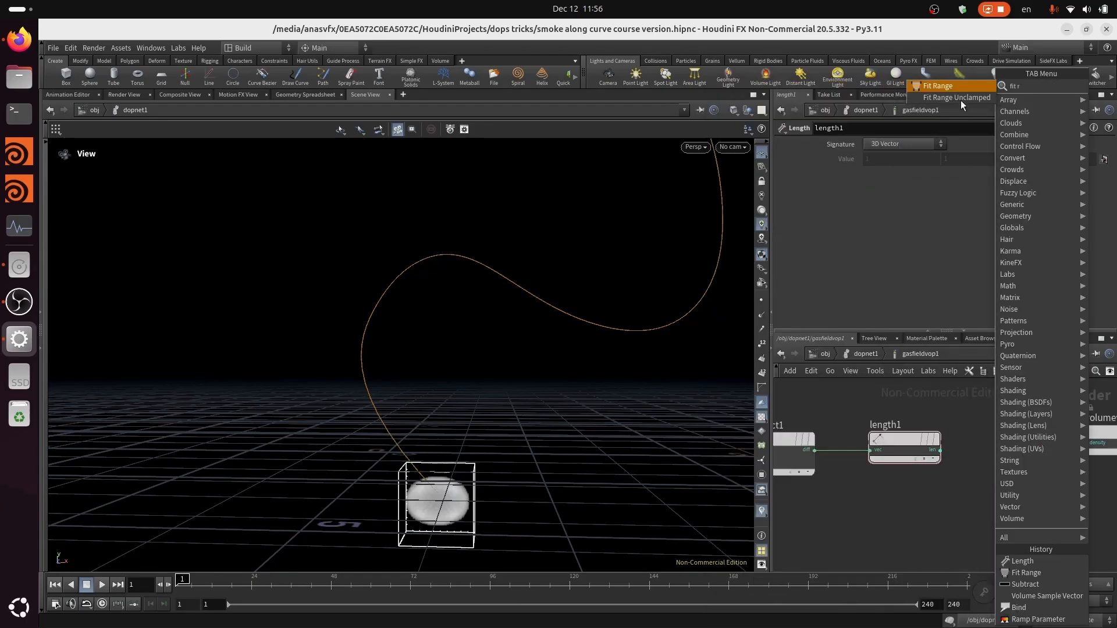
{"action": "left_click", "coordinate": [960, 87]}
{"action": "left_click", "coordinate": [1001, 433]}
{"action": "scroll", "coordinate": [937, 439], "scroll_direction": "up", "scroll_amount": 2}
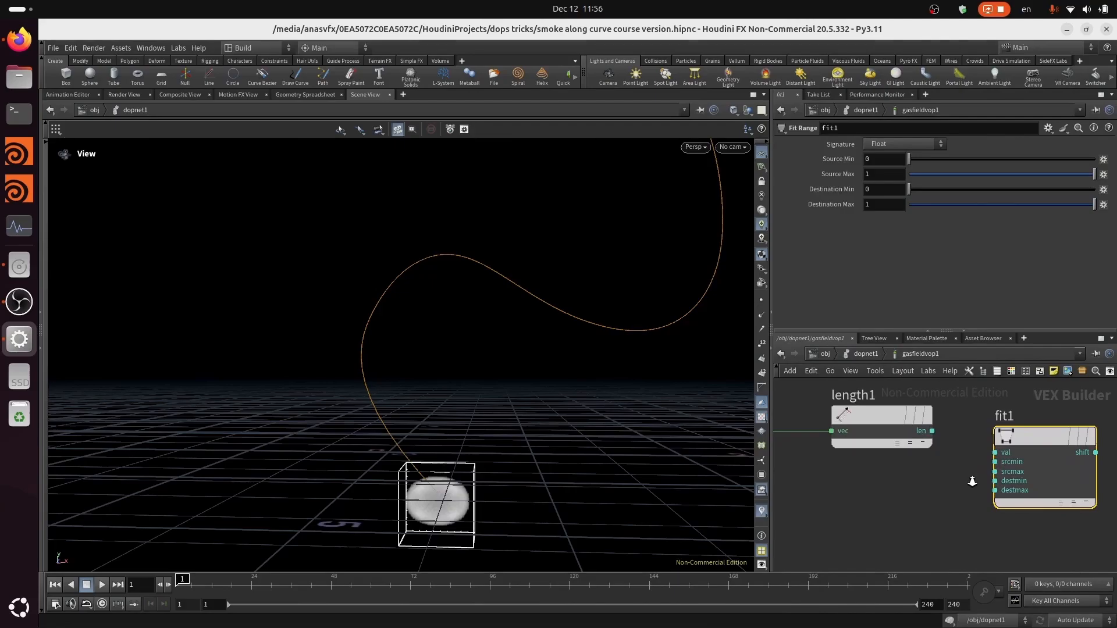
{"action": "left_click_drag", "start_coordinate": [932, 431], "coordinate": [995, 452]}
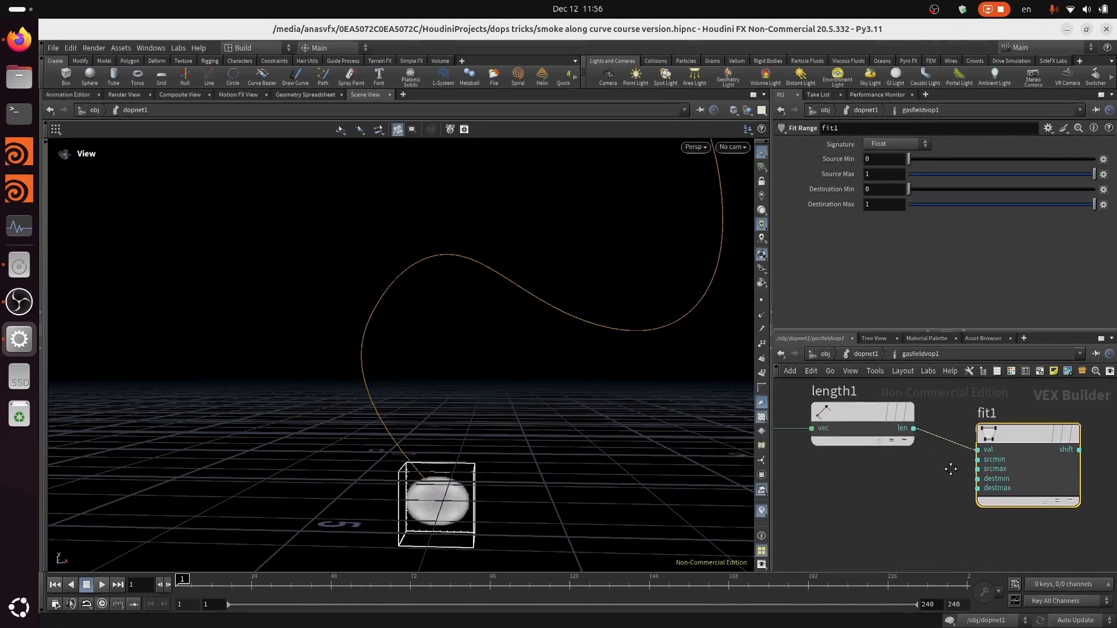
{"action": "key", "text": "ctrl+s"}
{"action": "scroll", "coordinate": [958, 462], "scroll_direction": "up", "scroll_amount": 1}
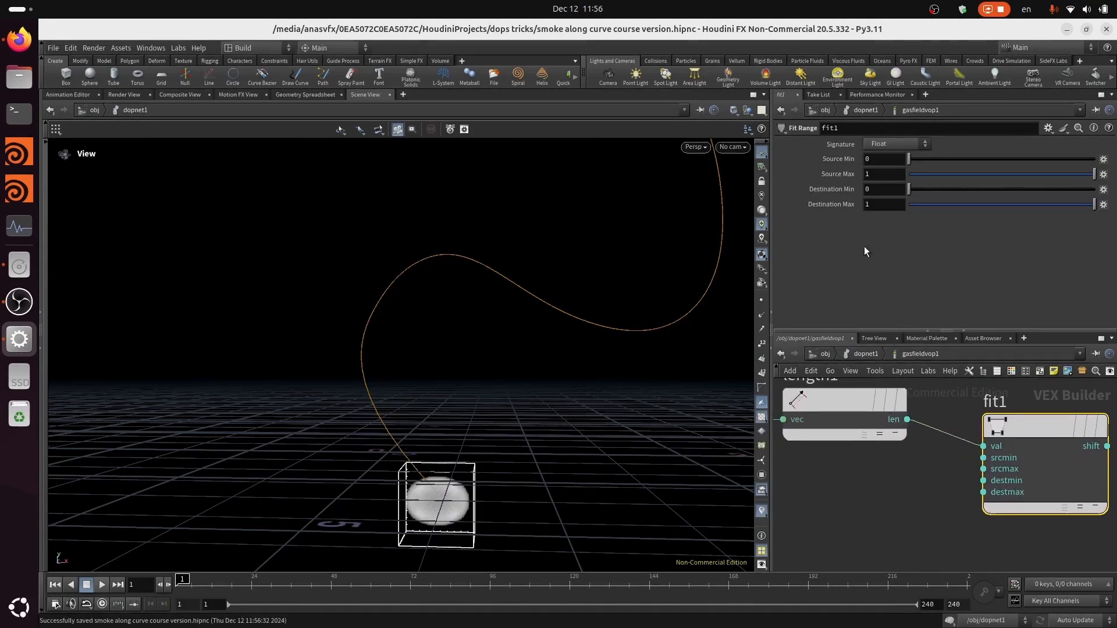
Set the Source Max of the fit1 node to 4, keeping the Float signature.
{"action": "left_click", "coordinate": [868, 174]}
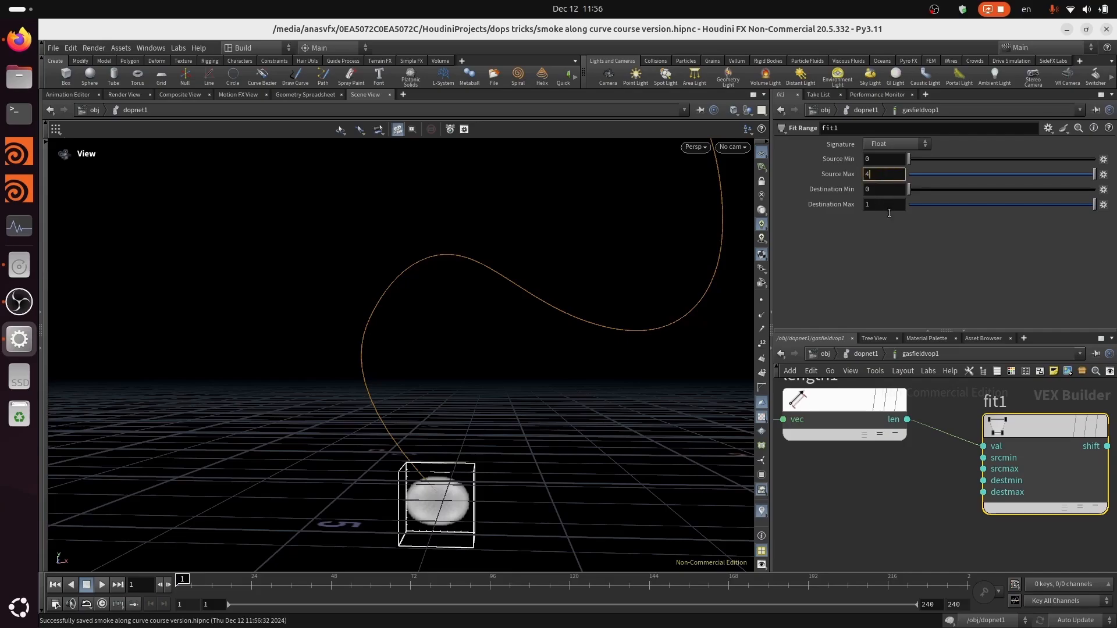
{"action": "type", "text": "4"}
{"action": "key", "text": "Return"}
{"action": "left_click", "coordinate": [873, 488]}
{"action": "scroll", "coordinate": [921, 460], "scroll_direction": "down", "scroll_amount": 5}
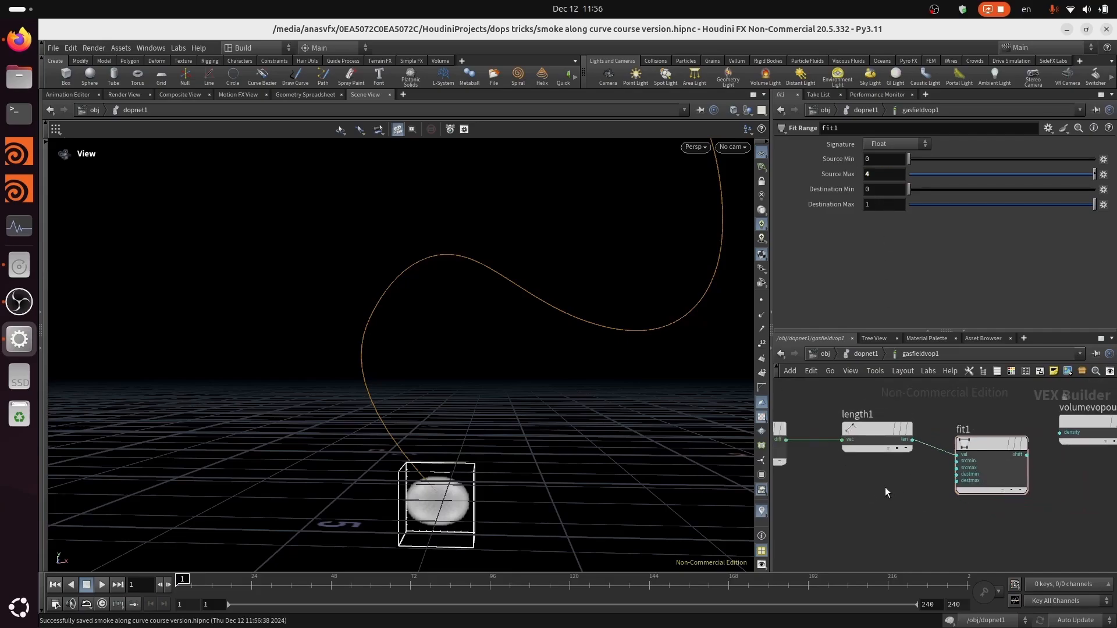
Examine the chain from volumesamplevfile1 and bind1 through subtract1 and length1 to fit1, along with fit1's source and destination ranges.
{"action": "middle_click_drag", "start_coordinate": [885, 488], "coordinate": [993, 499]}
{"action": "scroll", "coordinate": [986, 500], "scroll_direction": "down", "scroll_amount": 2}
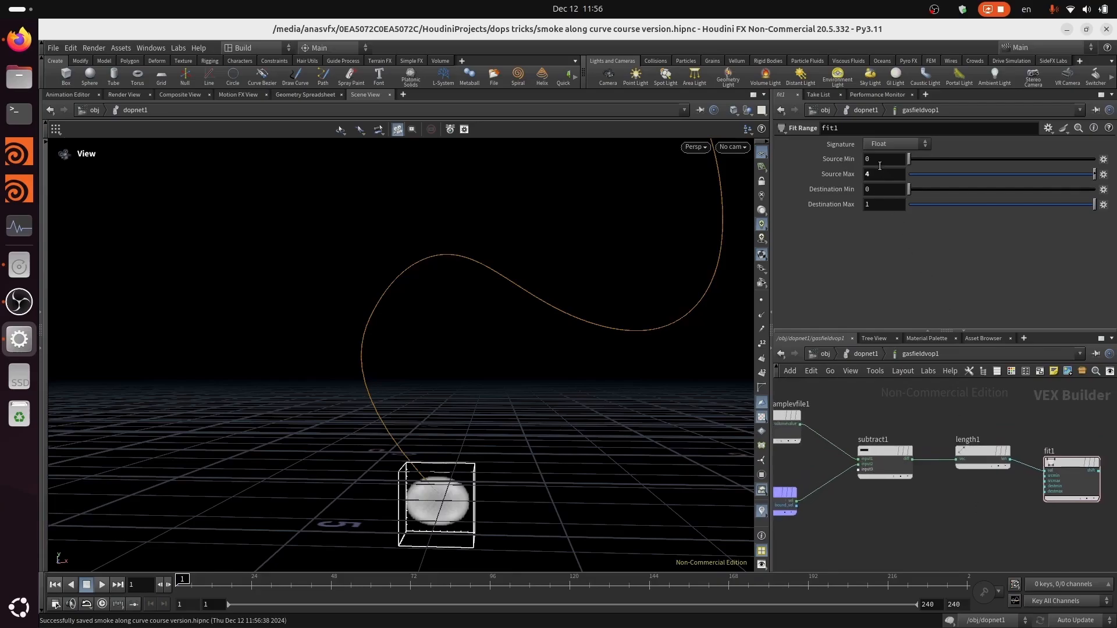
{"action": "middle_click_drag", "start_coordinate": [860, 510], "coordinate": [934, 520]}
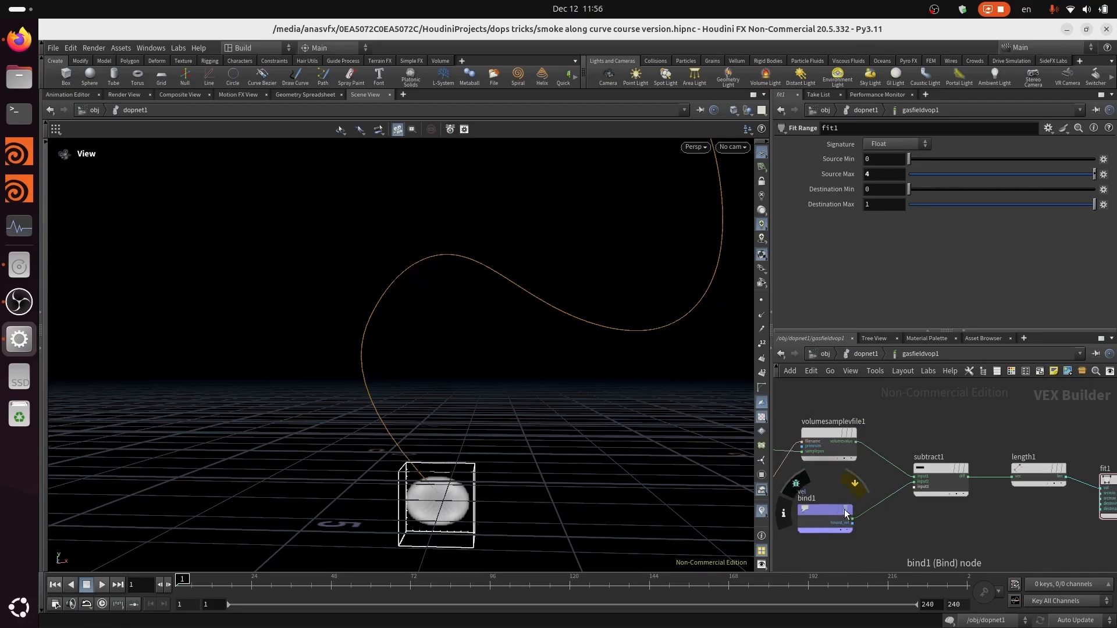
{"action": "middle_click_drag", "start_coordinate": [911, 529], "coordinate": [859, 521]}
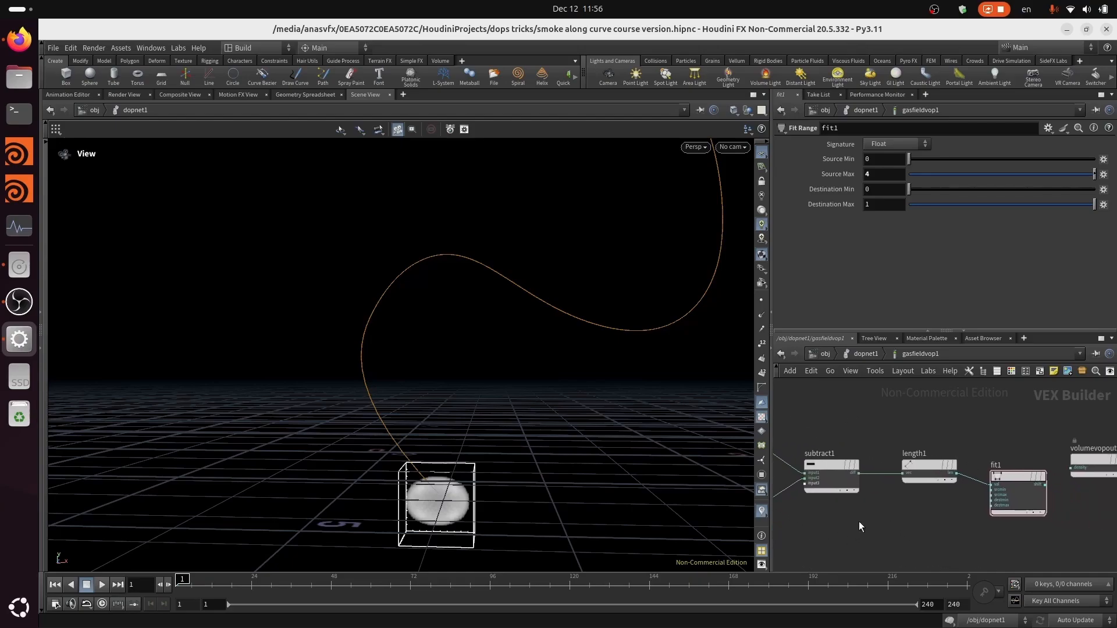
{"action": "middle_click_drag", "start_coordinate": [926, 528], "coordinate": [889, 521]}
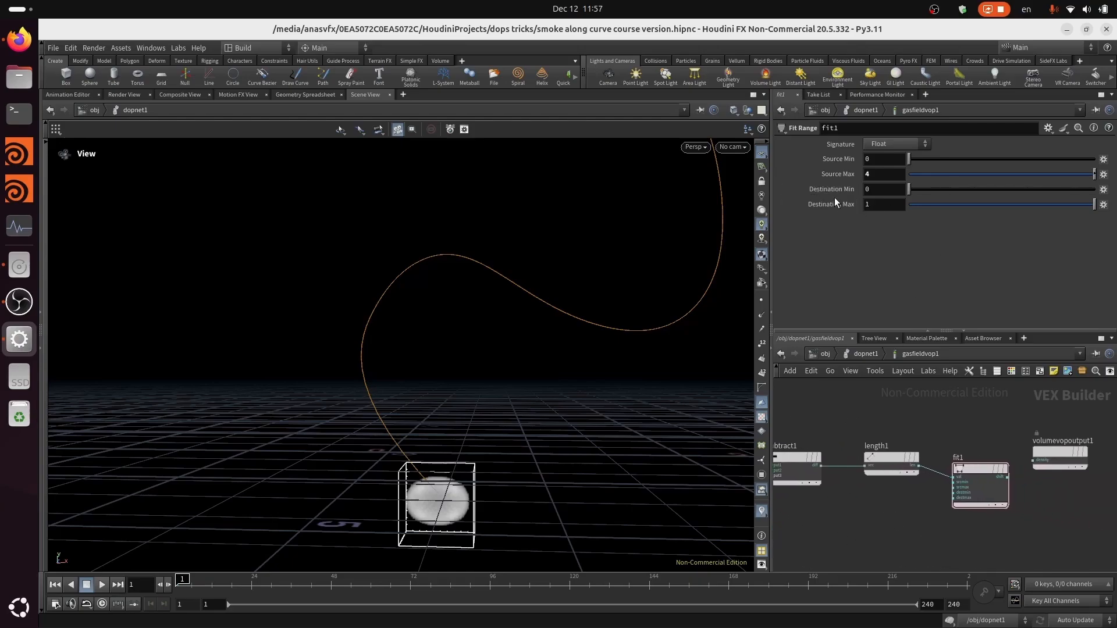
{"action": "middle_click_drag", "start_coordinate": [824, 550], "coordinate": [948, 546]}
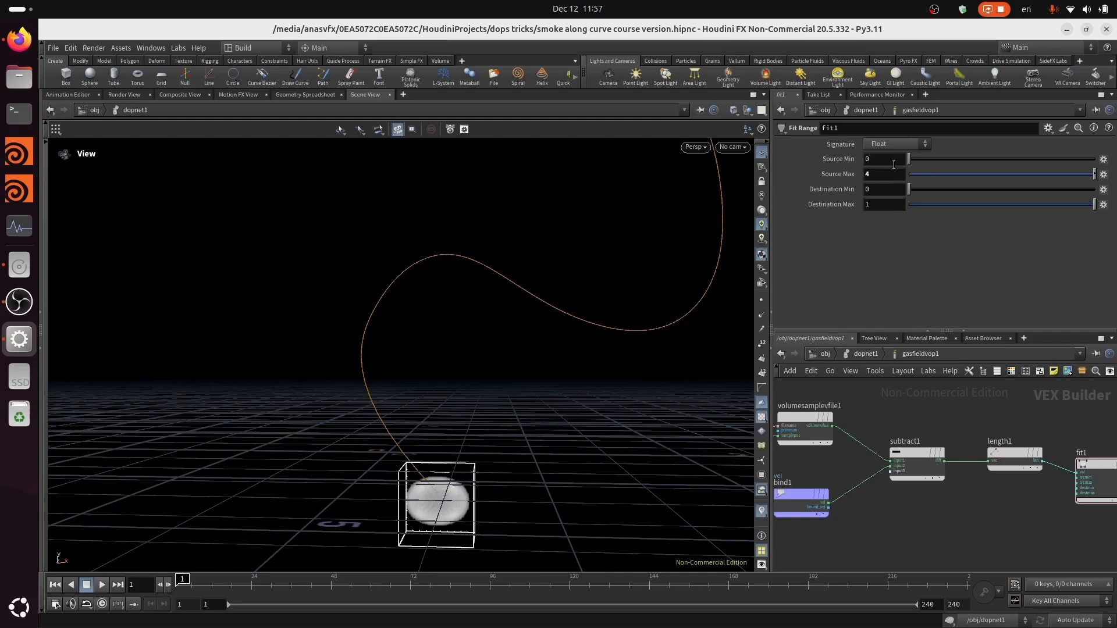
{"action": "middle_click_drag", "start_coordinate": [977, 545], "coordinate": [775, 521]}
{"action": "scroll", "coordinate": [957, 483], "scroll_direction": "down", "scroll_amount": 1}
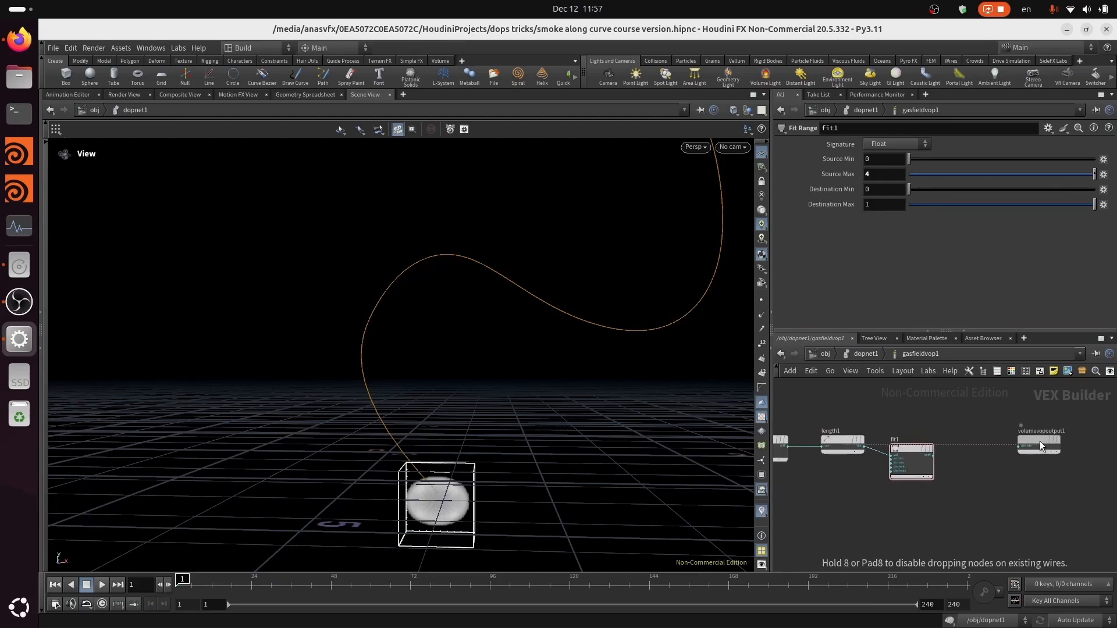
Add a Mix node in the space between fit1 and volumevopoutput1 and connect fit1's shift output to its bias input.
{"action": "left_click_drag", "start_coordinate": [1039, 441], "coordinate": [993, 436]}
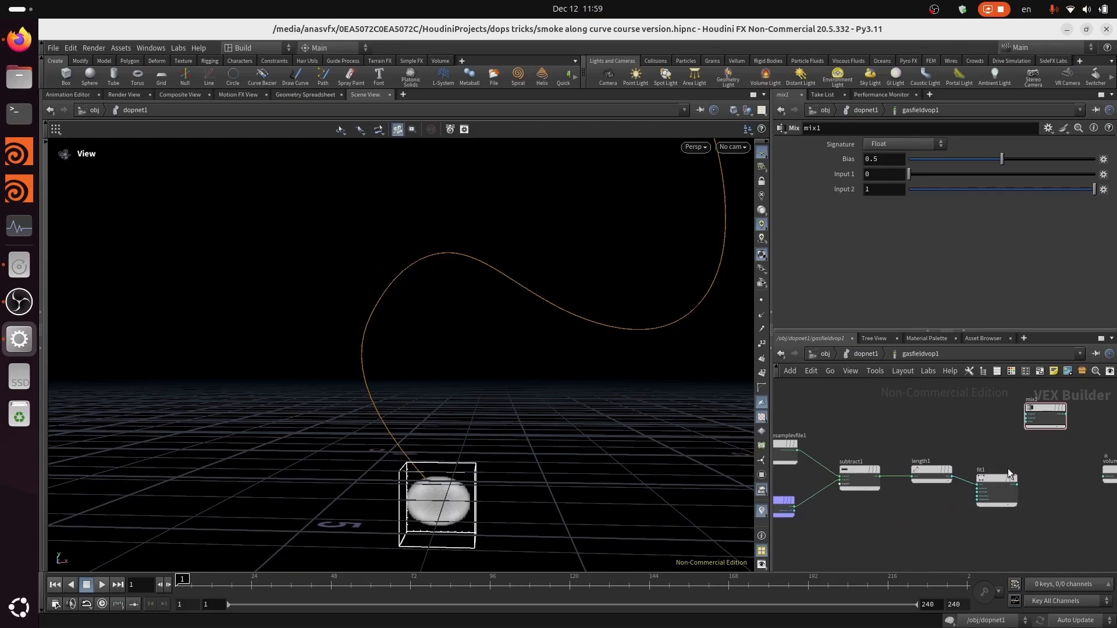
{"action": "scroll", "coordinate": [1021, 446], "scroll_direction": "up", "scroll_amount": 3}
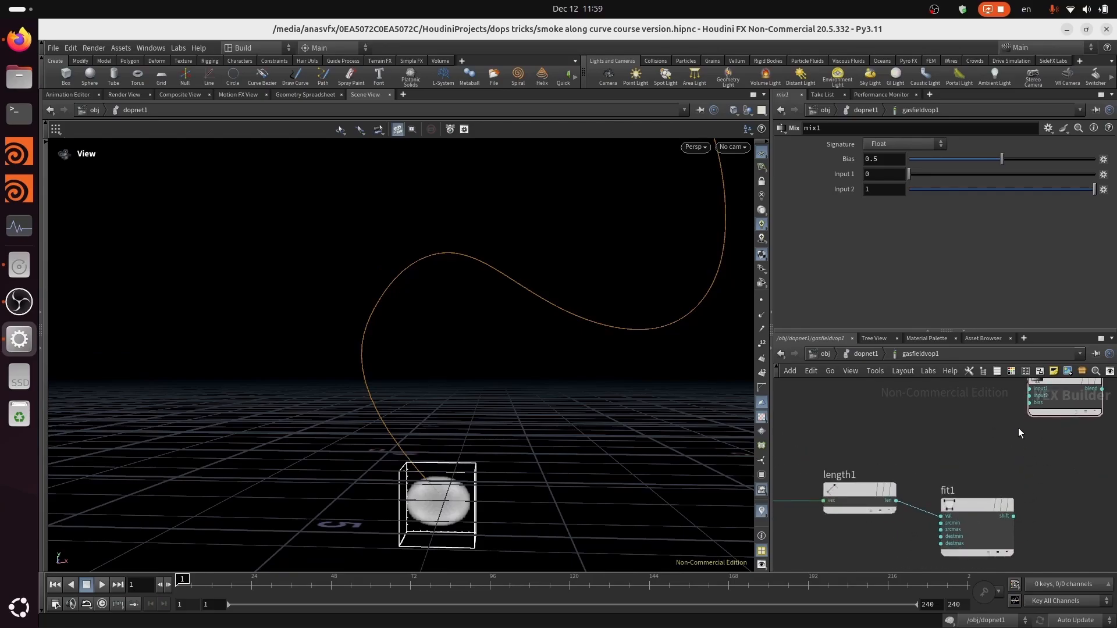
{"action": "left_click", "coordinate": [1027, 415]}
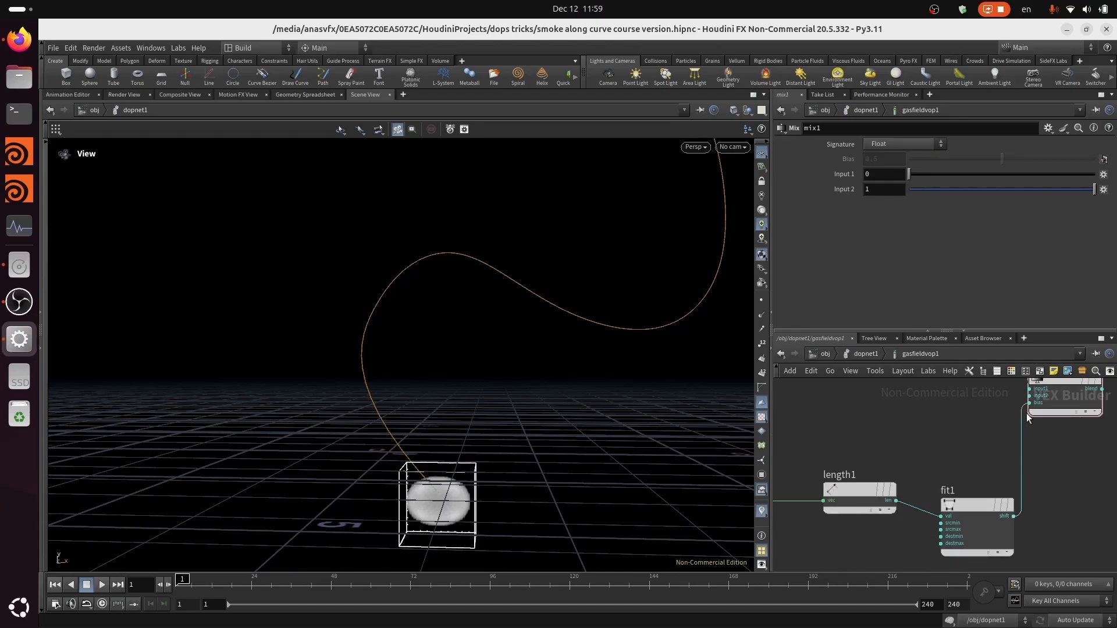
{"action": "middle_click_drag", "start_coordinate": [972, 403], "coordinate": [909, 449]}
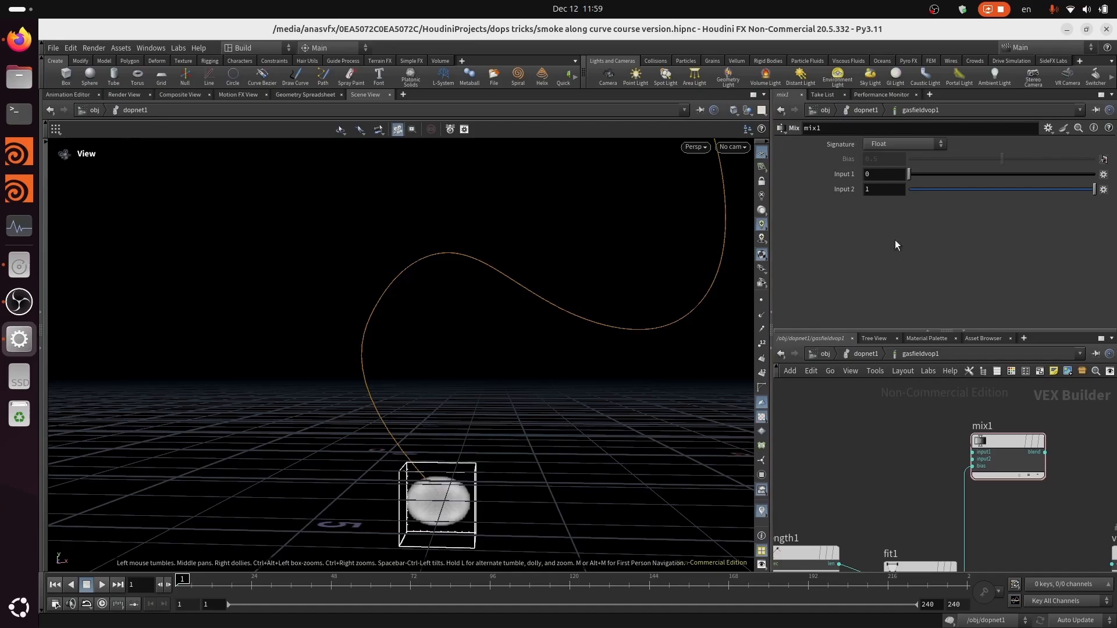
Examine the inputs of mix1 and the range settings of fit1 that drive its bias.
{"action": "scroll", "coordinate": [981, 473], "scroll_direction": "up", "scroll_amount": 3}
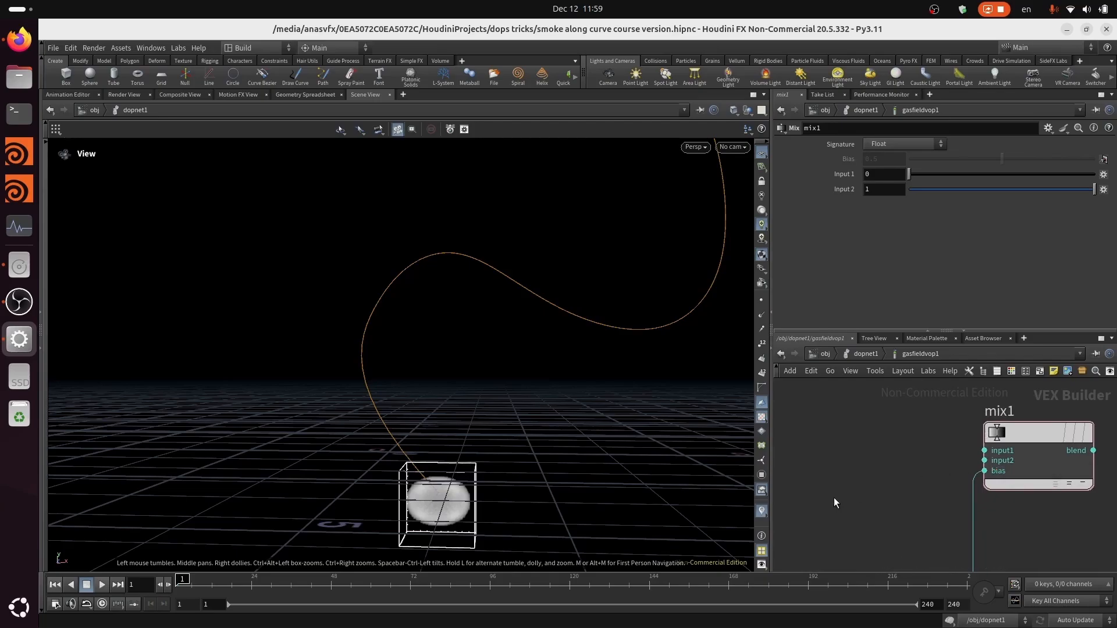
{"action": "middle_click_drag", "start_coordinate": [834, 499], "coordinate": [955, 417]}
{"action": "scroll", "coordinate": [955, 417], "scroll_direction": "down", "scroll_amount": 3}
{"action": "middle_click_drag", "start_coordinate": [933, 461], "coordinate": [978, 453]}
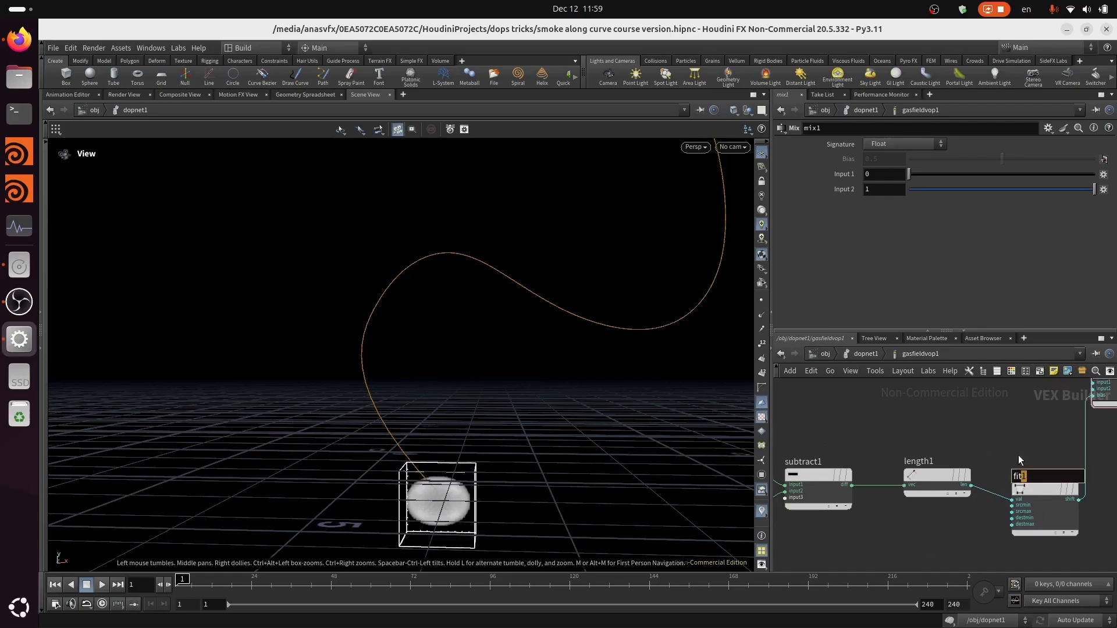
{"action": "left_click", "coordinate": [1030, 489]}
{"action": "middle_click_drag", "start_coordinate": [992, 414], "coordinate": [908, 379]}
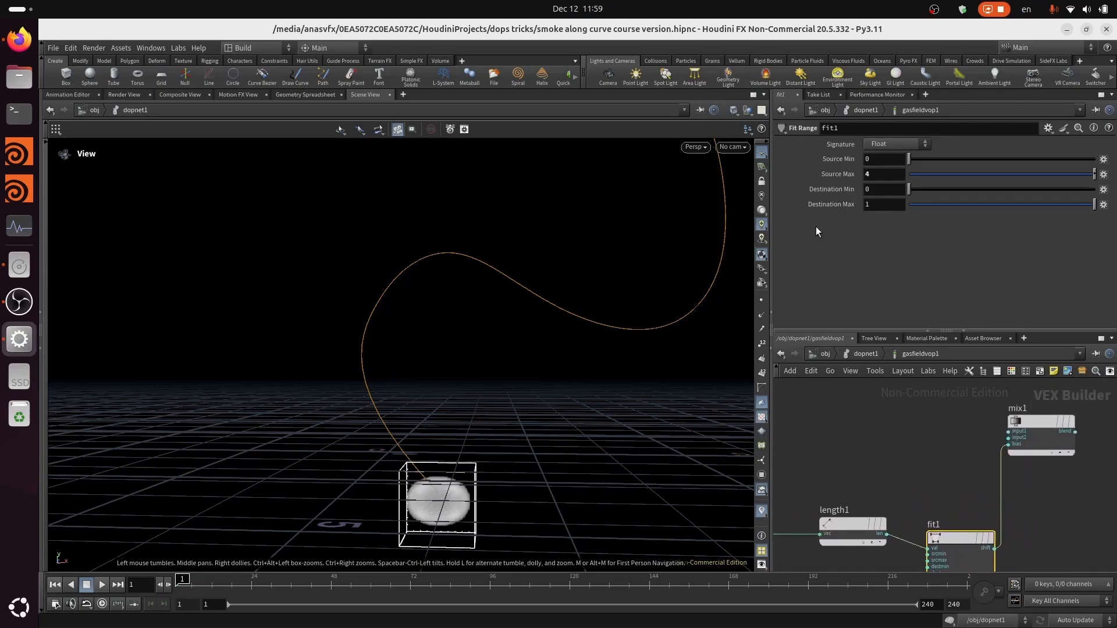
{"action": "middle_click_drag", "start_coordinate": [854, 491], "coordinate": [778, 475]}
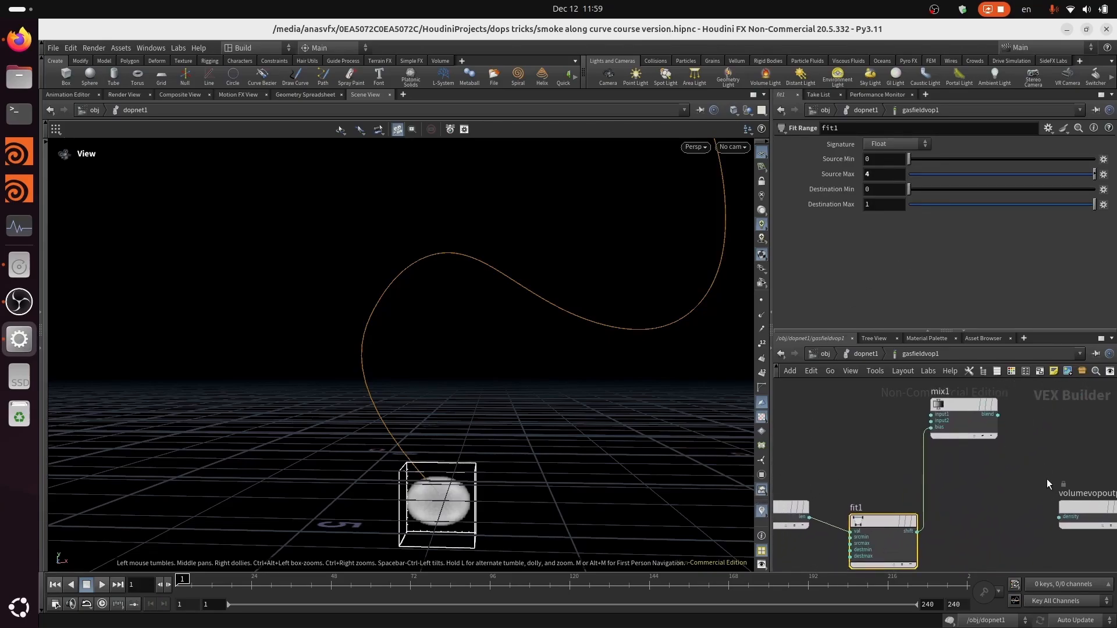
{"action": "middle_click_drag", "start_coordinate": [848, 460], "coordinate": [969, 462]}
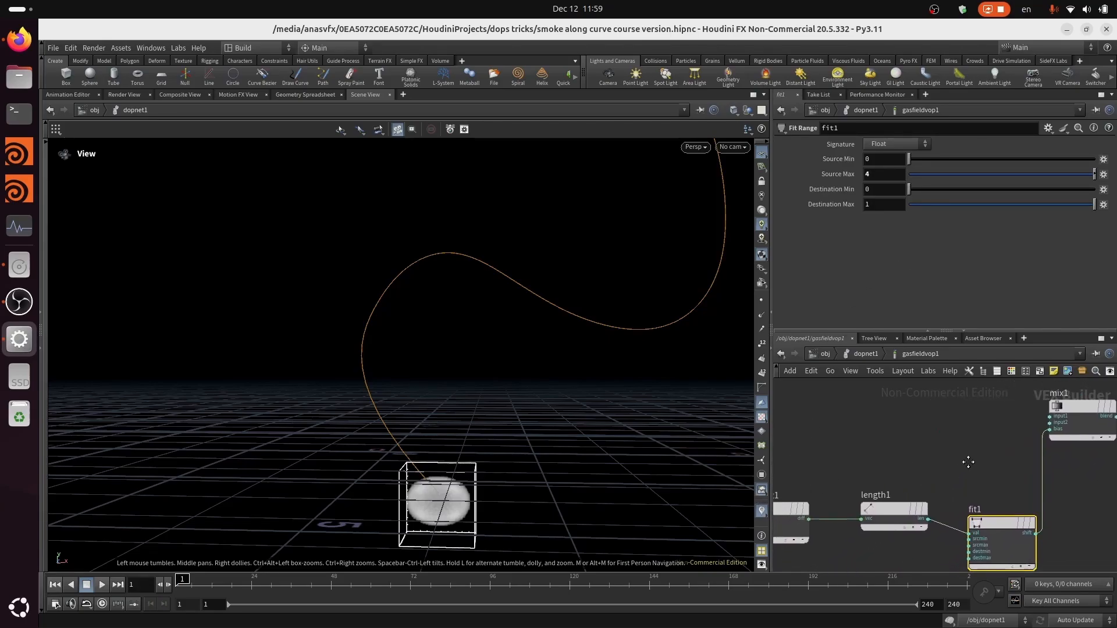
Connect the volumevalue output of volumesamplevfile1 to input2 of mix1.
{"action": "scroll", "coordinate": [995, 438], "scroll_direction": "up", "scroll_amount": 3}
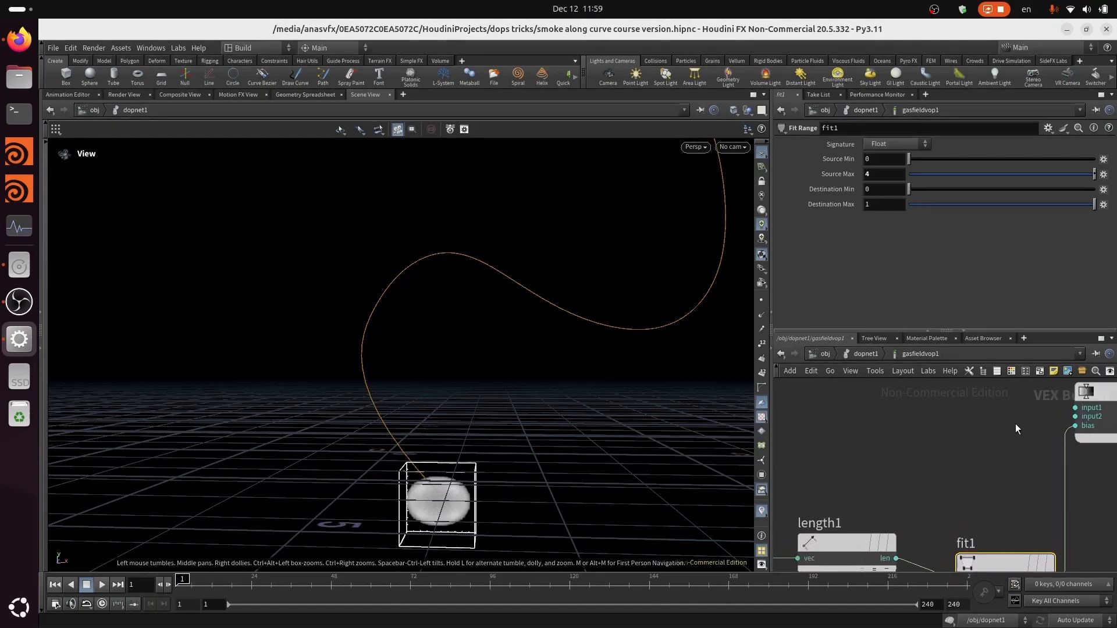
{"action": "mouse_move", "coordinate": [979, 461]}
{"action": "middle_mouse_down"}
{"action": "mouse_move", "coordinate": [965, 449]}
{"action": "mouse_move", "coordinate": [990, 468]}
{"action": "middle_mouse_up"}
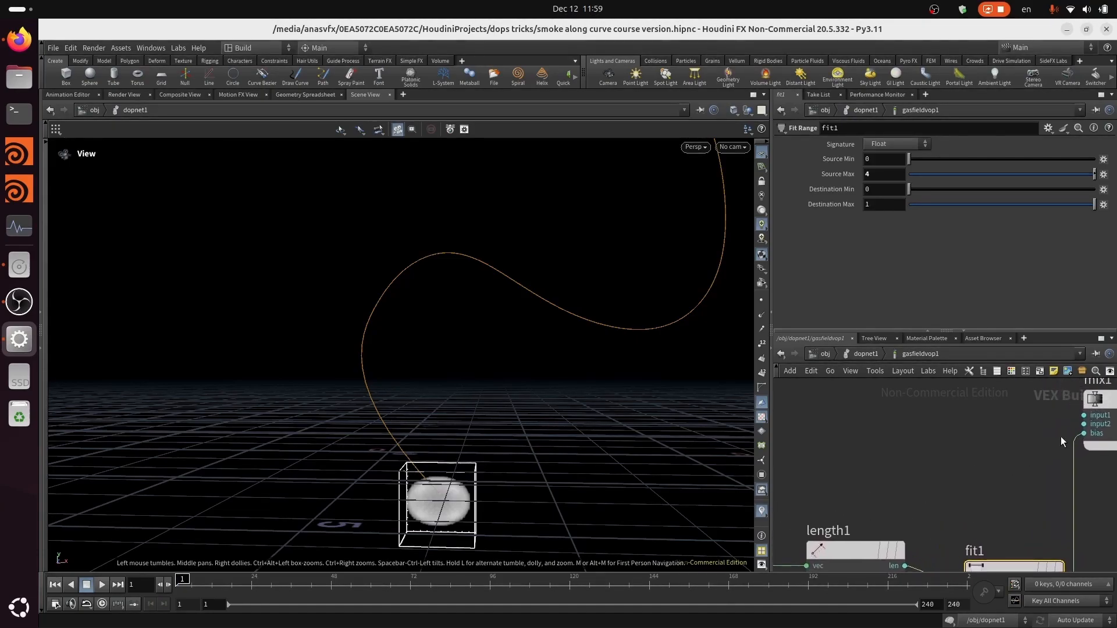
{"action": "middle_click_drag", "start_coordinate": [782, 499], "coordinate": [1034, 459]}
{"action": "left_click", "coordinate": [958, 481]}
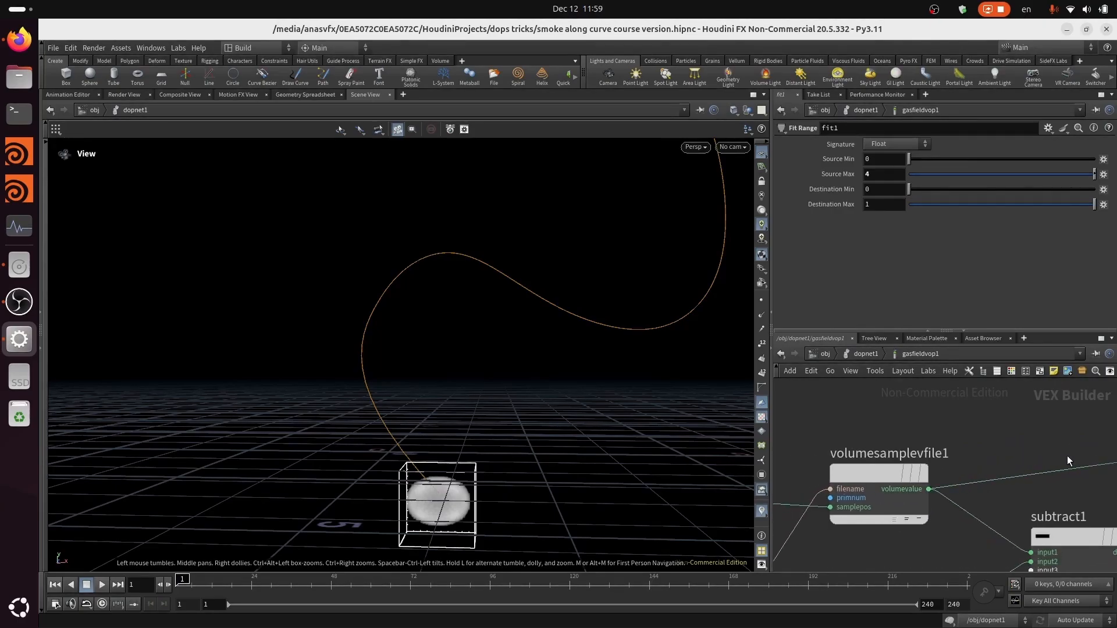
{"action": "scroll", "coordinate": [1063, 445], "scroll_direction": "down", "scroll_amount": 3}
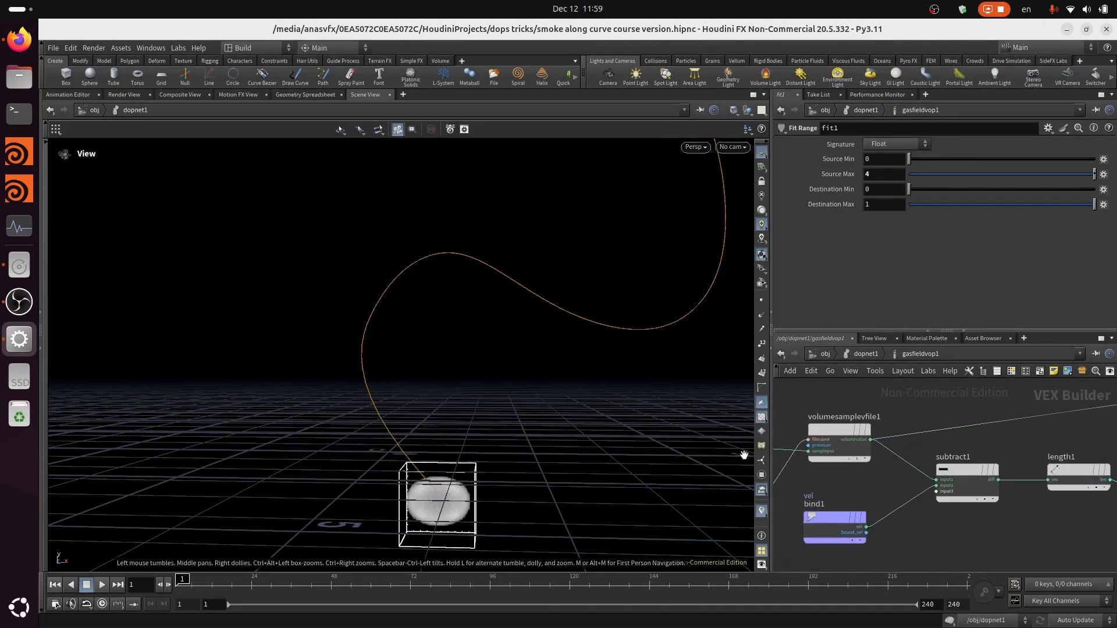
{"action": "left_click", "coordinate": [824, 431]}
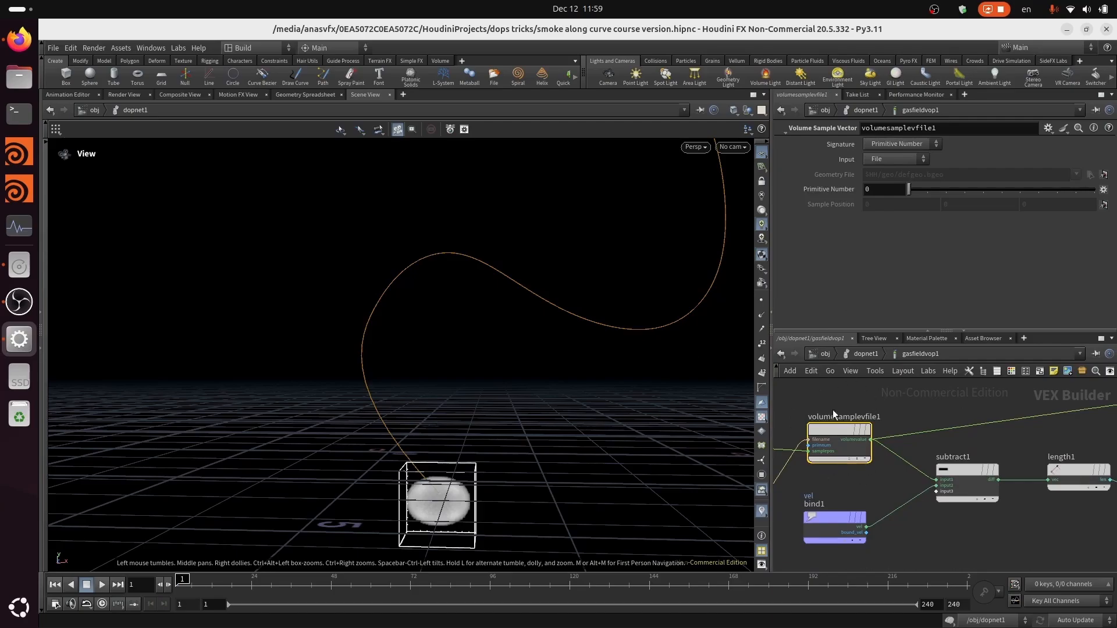
{"action": "middle_click_drag", "start_coordinate": [964, 420], "coordinate": [830, 460]}
{"action": "left_click", "coordinate": [871, 457]}
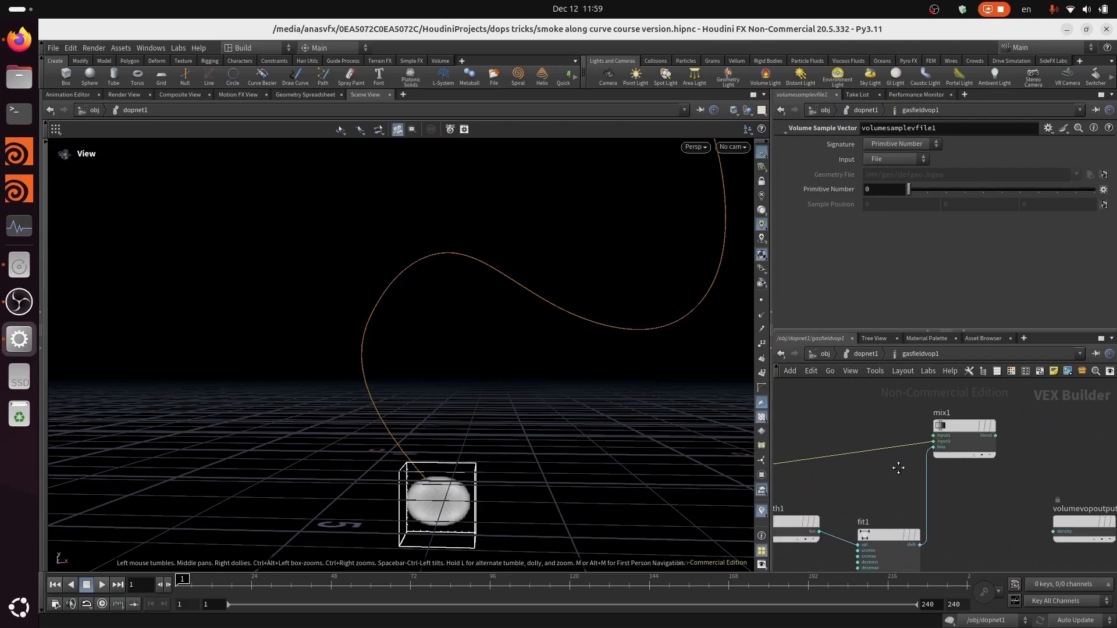
Connect the vel output of bind1 to input1 of mix1.
{"action": "middle_click_drag", "start_coordinate": [833, 491], "coordinate": [1007, 429]}
{"action": "middle_click_drag", "start_coordinate": [887, 427], "coordinate": [827, 433]}
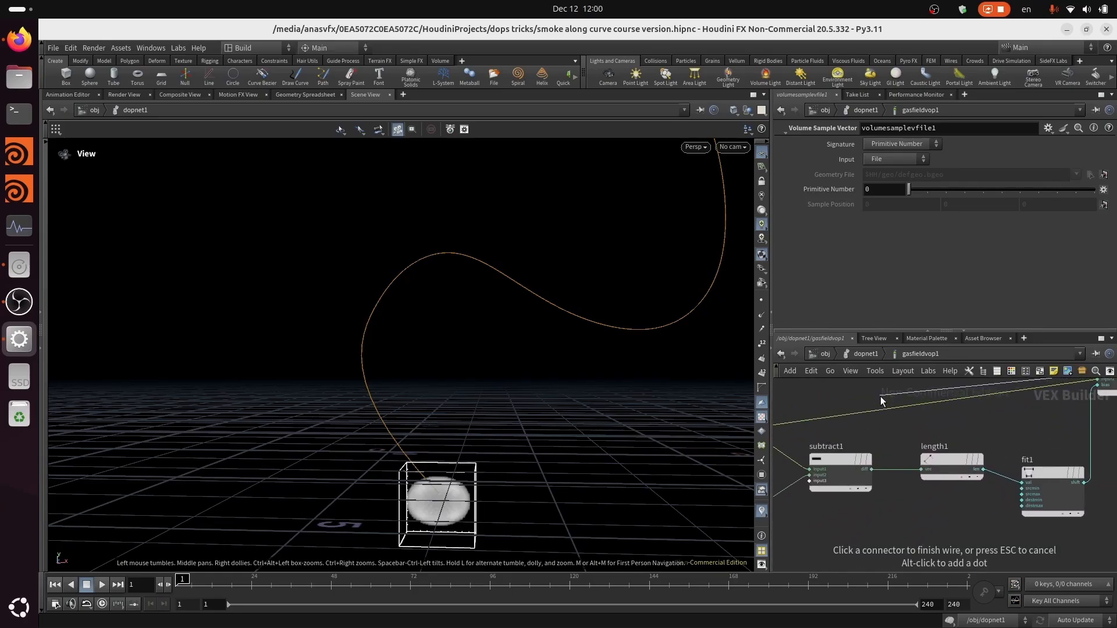
{"action": "middle_click_drag", "start_coordinate": [1047, 438], "coordinate": [1084, 447]}
{"action": "middle_click_drag", "start_coordinate": [845, 448], "coordinate": [1017, 434]}
{"action": "left_click", "coordinate": [959, 501]}
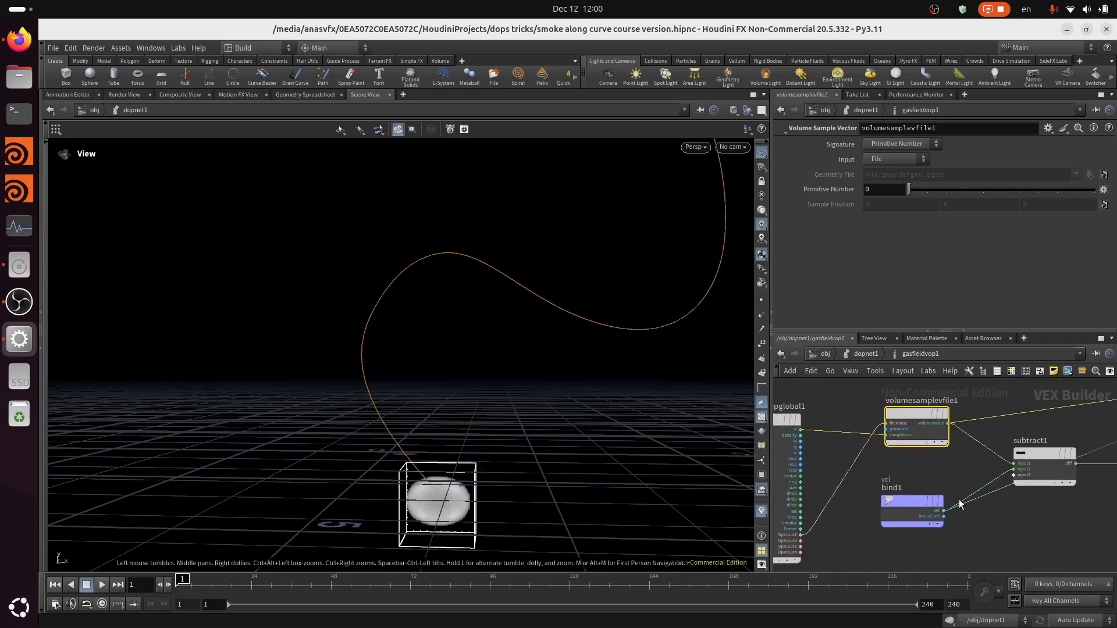
Examine how fit1 blends bind1's vel and the sampled curve velocity in mix1, comparing the nodes with the smoke and curve in the viewport.
{"action": "middle_click_drag", "start_coordinate": [1052, 512], "coordinate": [888, 520]}
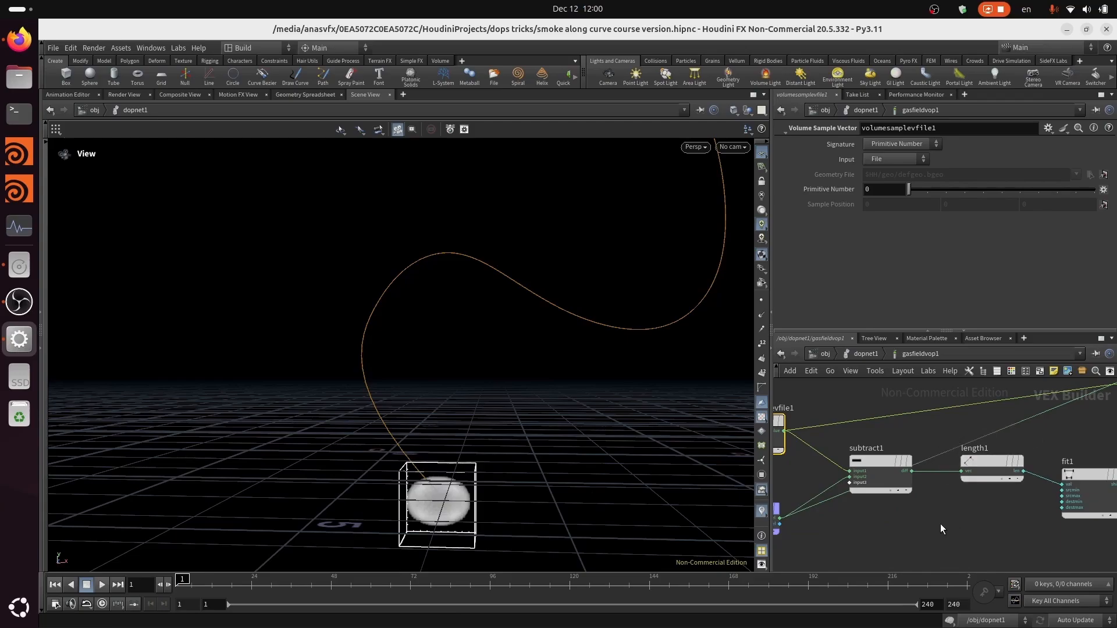
{"action": "middle_click_drag", "start_coordinate": [940, 524], "coordinate": [966, 509]}
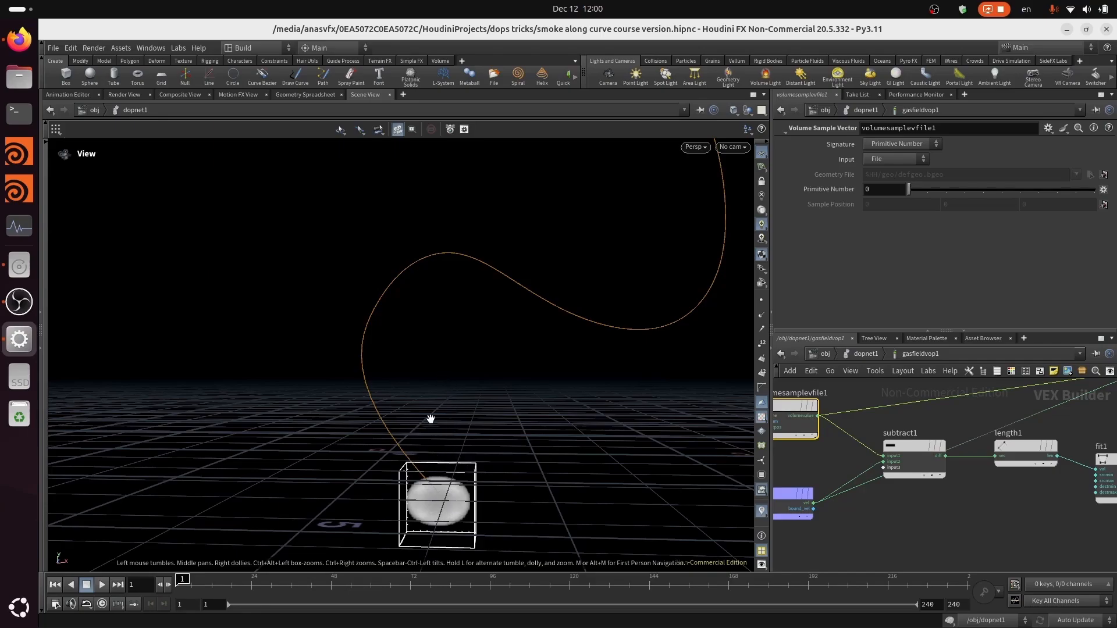
{"action": "middle_click_drag", "start_coordinate": [942, 510], "coordinate": [1015, 507]}
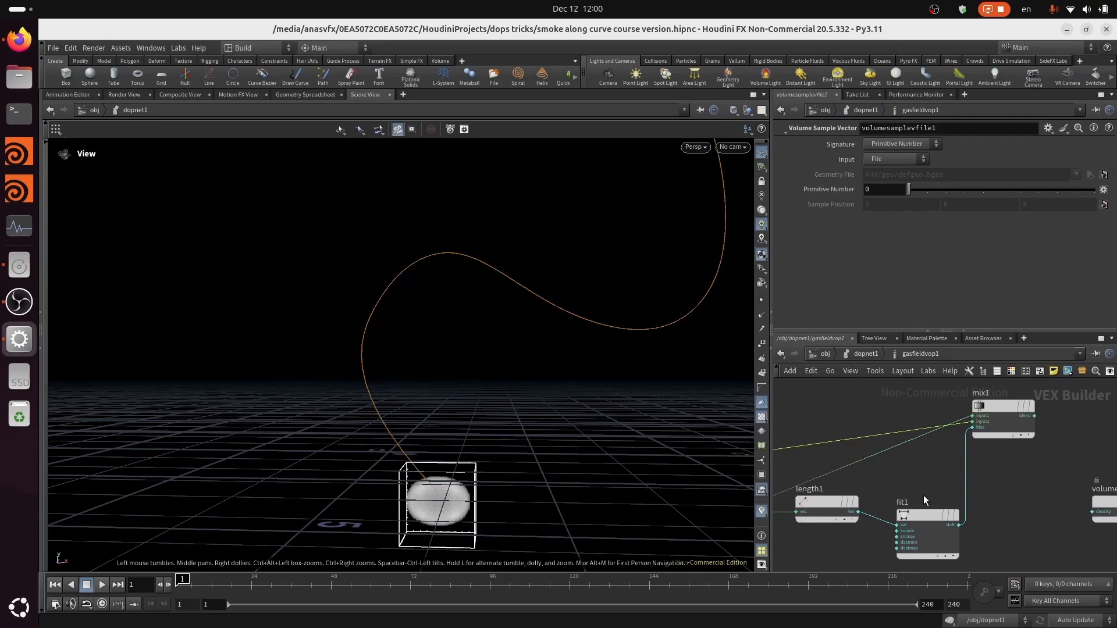
{"action": "middle_click_drag", "start_coordinate": [911, 473], "coordinate": [1105, 457]}
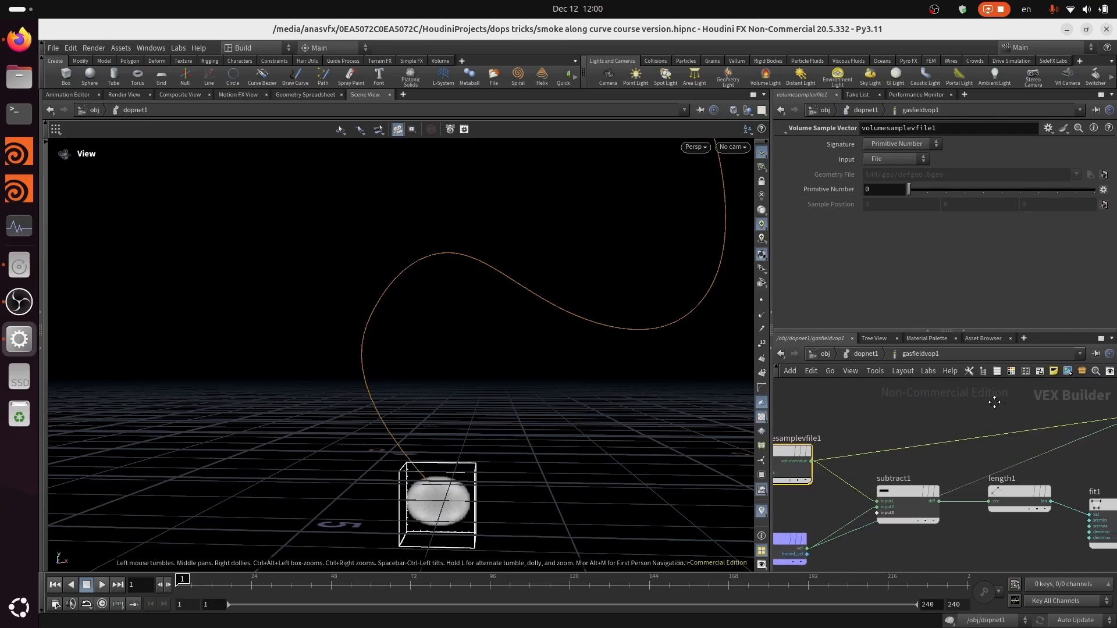
{"action": "middle_click_drag", "start_coordinate": [996, 400], "coordinate": [876, 433]}
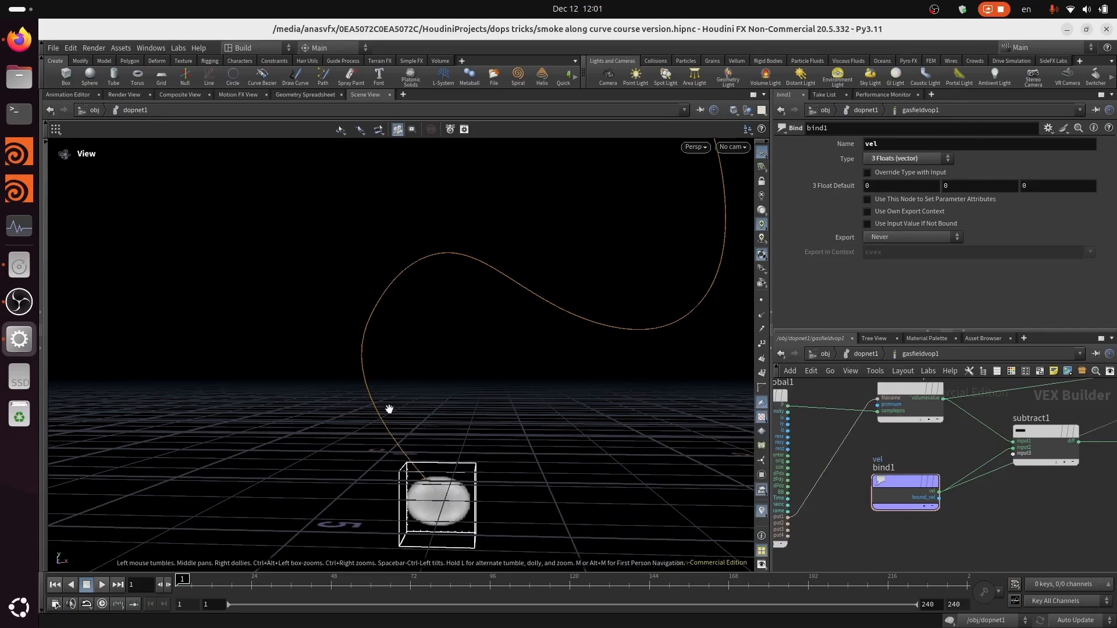
{"action": "middle_click_drag", "start_coordinate": [948, 429], "coordinate": [944, 478]}
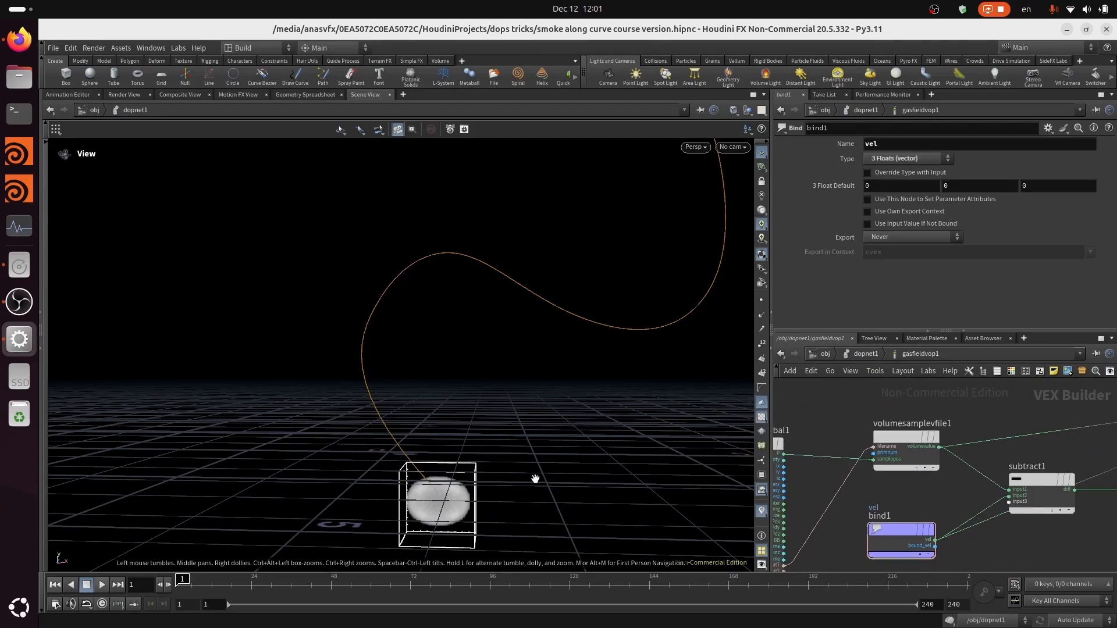
{"action": "middle_click_drag", "start_coordinate": [995, 550], "coordinate": [978, 514]}
{"action": "left_click_drag", "start_coordinate": [870, 468], "coordinate": [877, 542]}
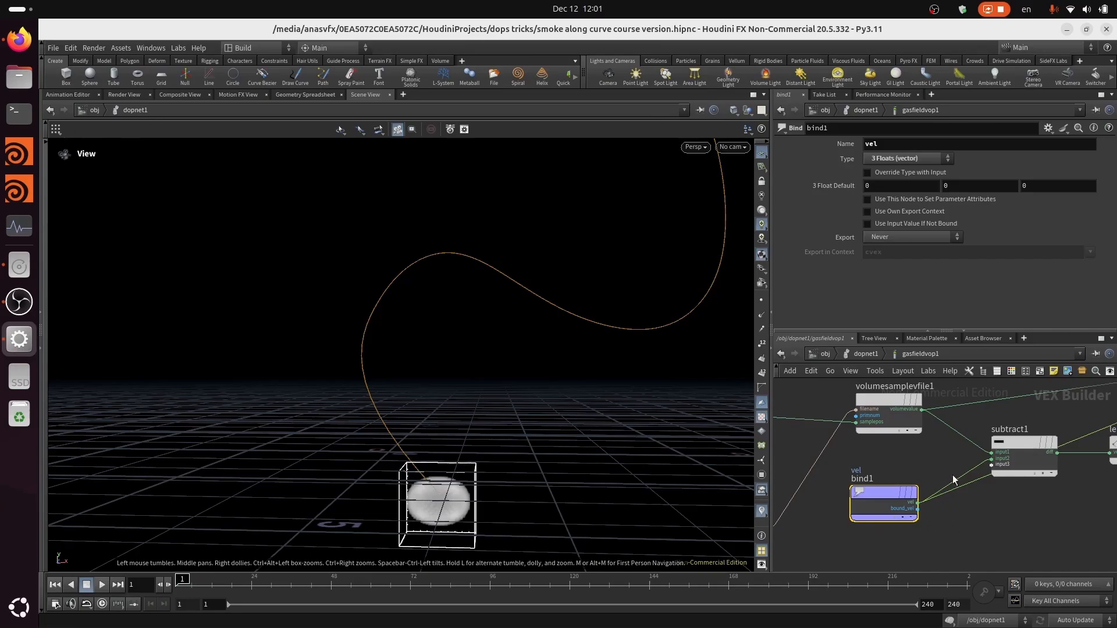
{"action": "middle_click_drag", "start_coordinate": [976, 527], "coordinate": [928, 515]}
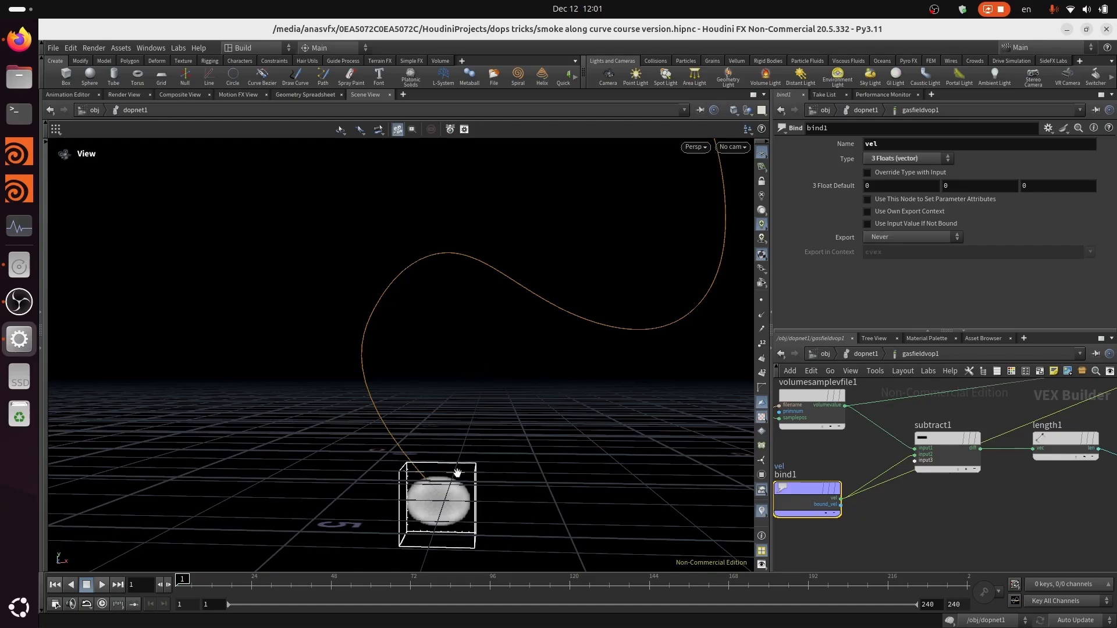
{"action": "left_click_drag", "start_coordinate": [437, 440], "coordinate": [452, 507]}
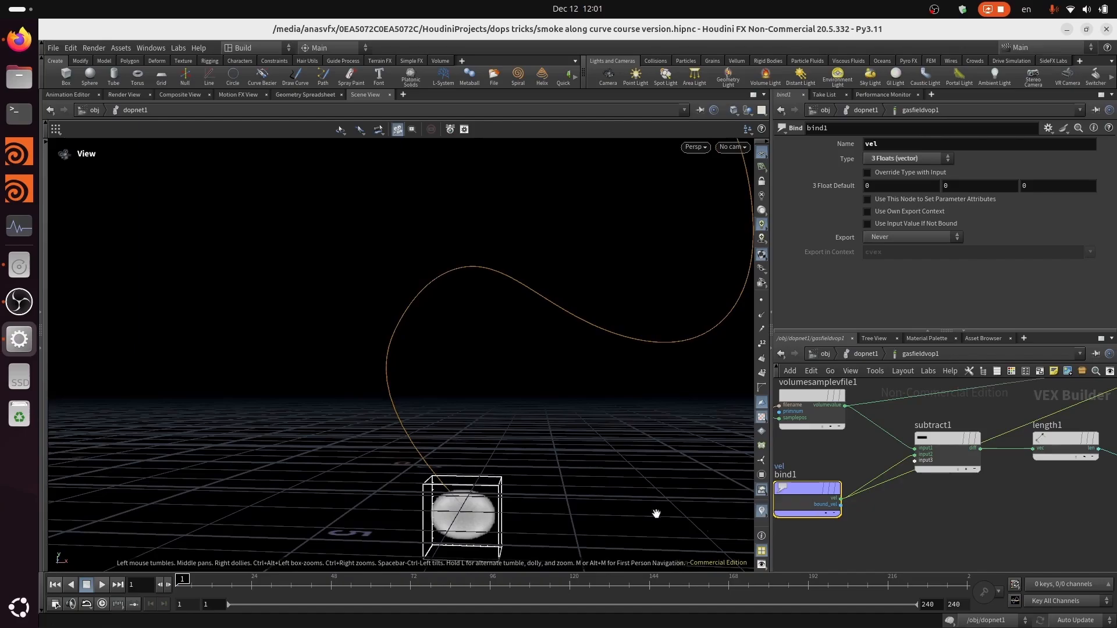
{"action": "middle_click_drag", "start_coordinate": [947, 493], "coordinate": [903, 509]}
{"action": "left_click", "coordinate": [1000, 487]}
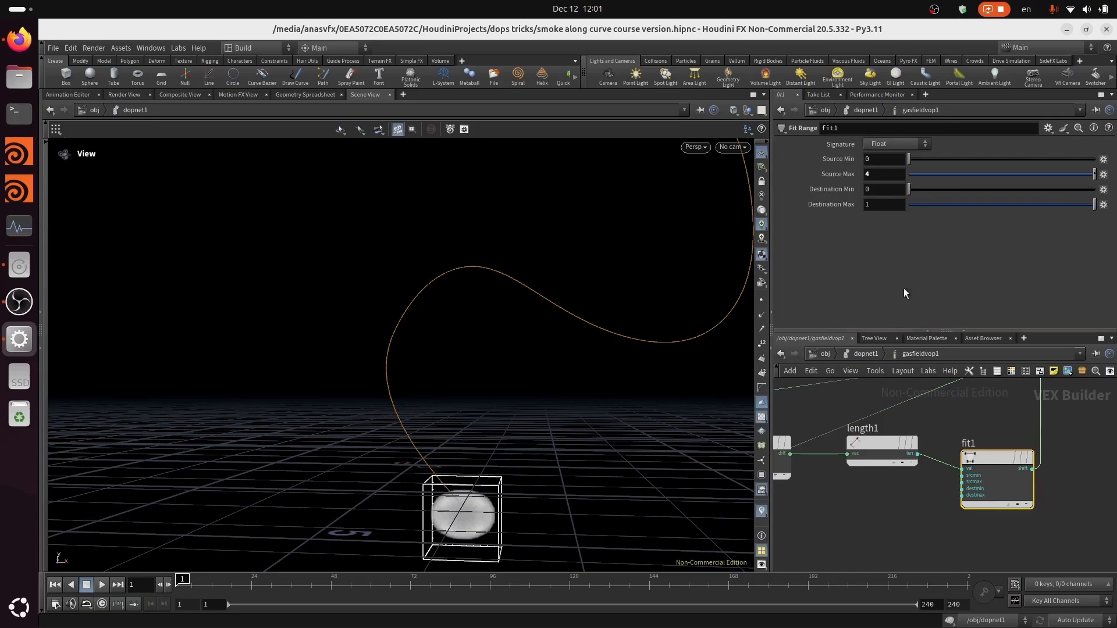
Check the connection from length1 into fit1 and save the scene.
{"action": "scroll", "coordinate": [907, 502], "scroll_direction": "up", "scroll_amount": 3}
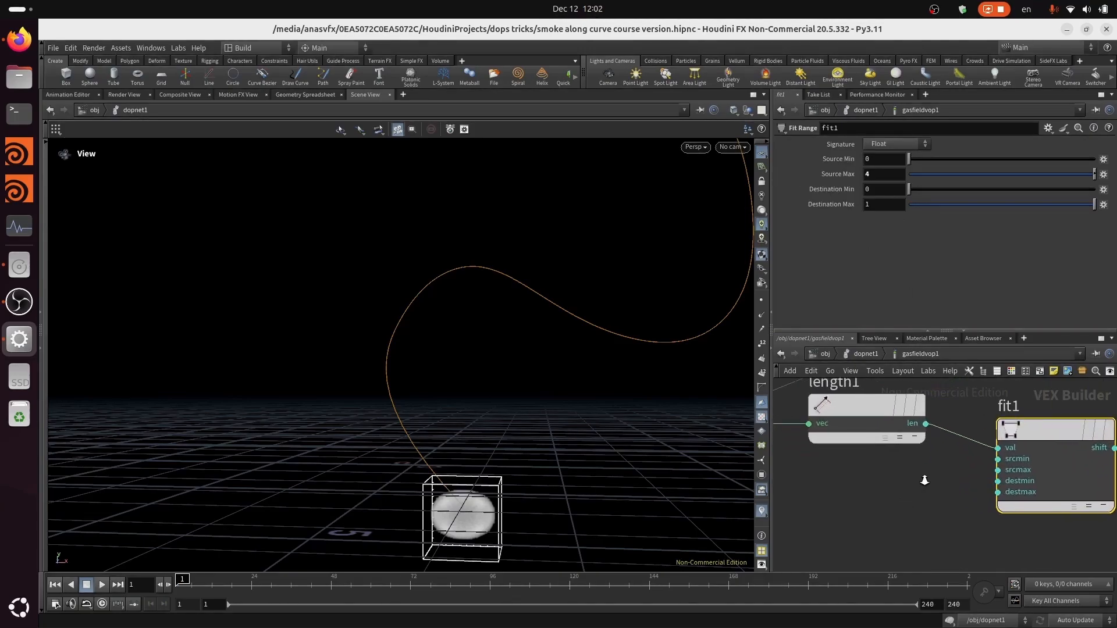
{"action": "scroll", "coordinate": [924, 480], "scroll_direction": "up", "scroll_amount": 1}
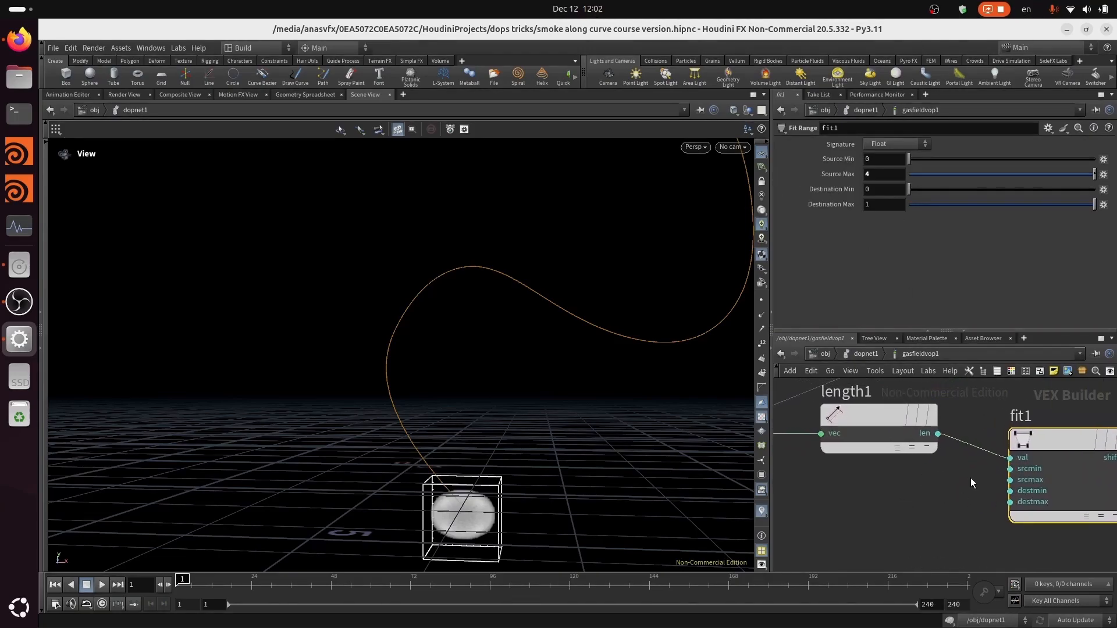
{"action": "middle_click_drag", "start_coordinate": [970, 477], "coordinate": [936, 458]}
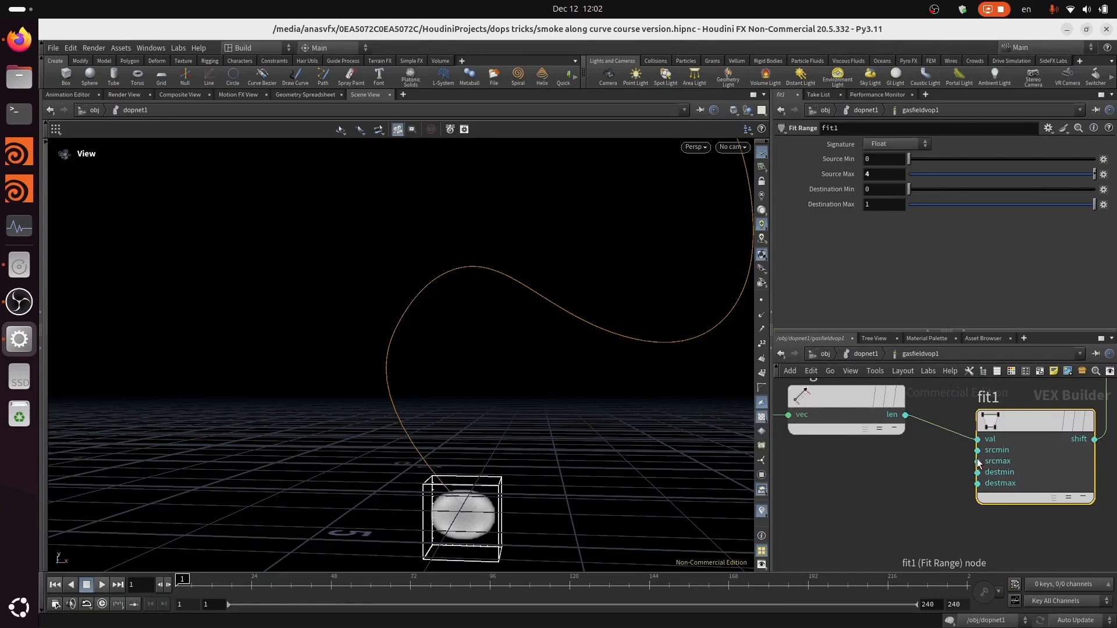
{"action": "scroll", "coordinate": [921, 484], "scroll_direction": "up", "scroll_amount": 1}
{"action": "right_click_drag", "start_coordinate": [921, 485], "coordinate": [925, 542]}
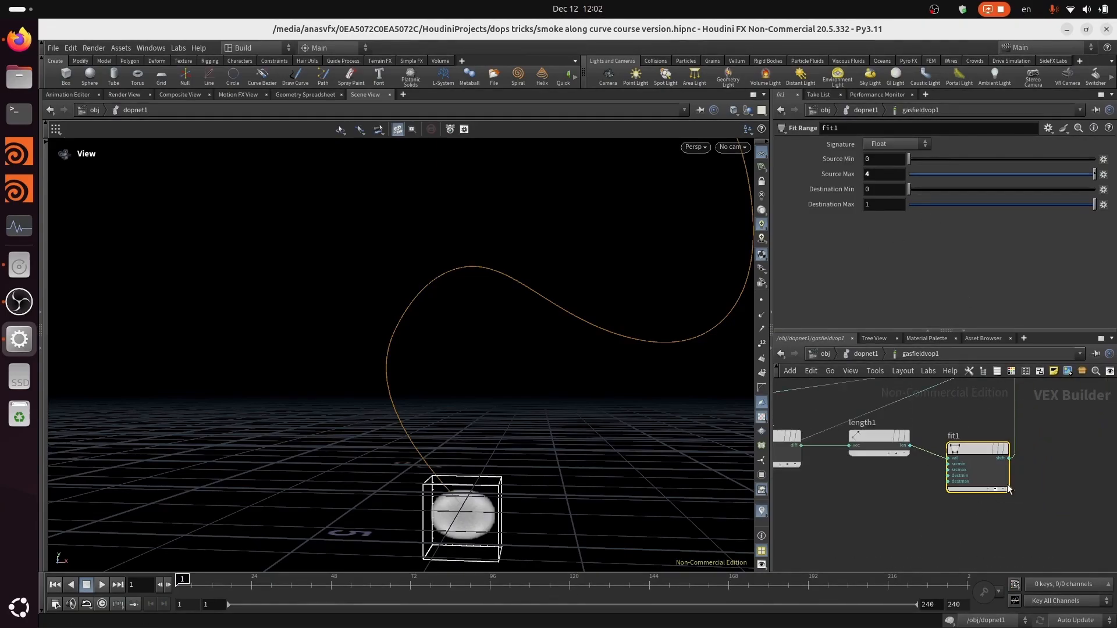
{"action": "middle_click_drag", "start_coordinate": [1087, 443], "coordinate": [977, 494]}
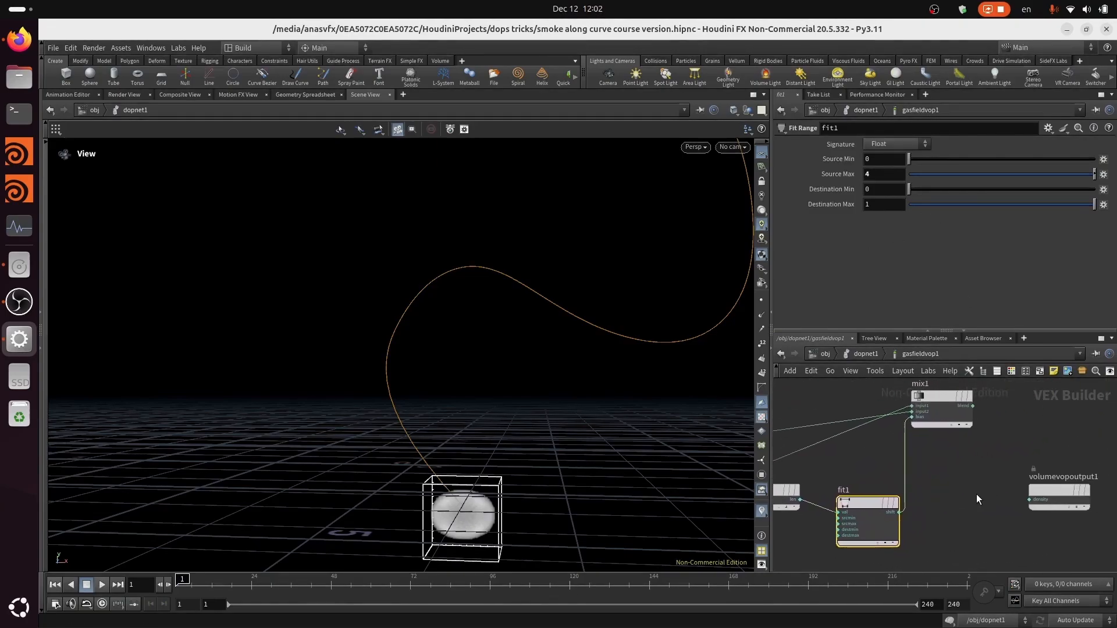
{"action": "key", "text": "ctrl+s"}
Add a Bind Export node beside mix1 and connect mix1's blend output to its input.
{"action": "middle_click_drag", "start_coordinate": [1014, 420], "coordinate": [992, 459]}
{"action": "right_click_drag", "start_coordinate": [992, 459], "coordinate": [1028, 448]}
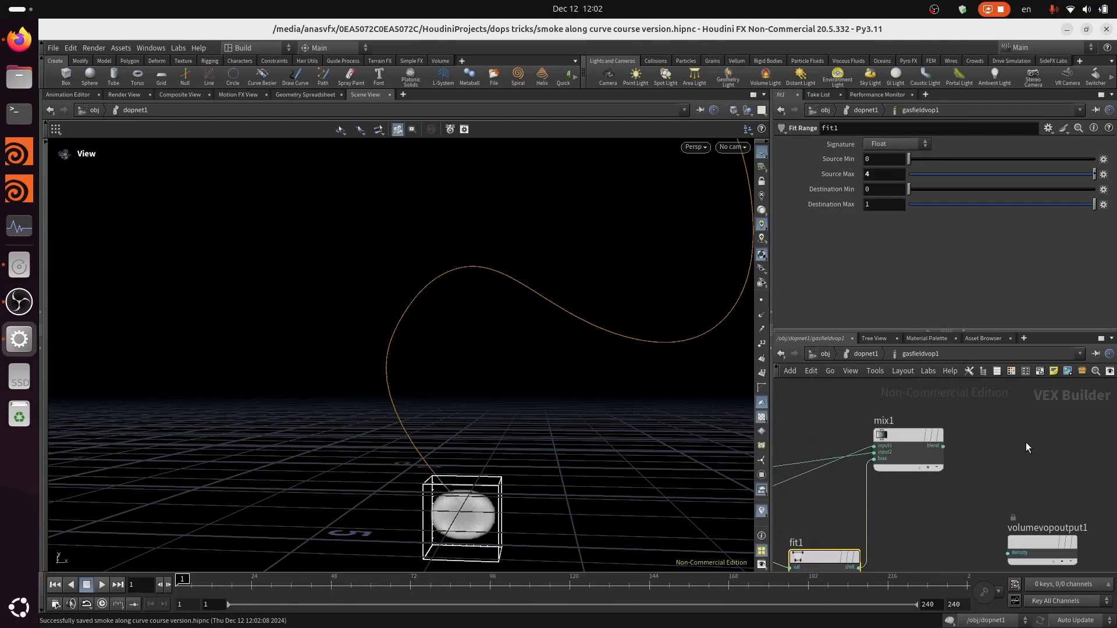
{"action": "key", "text": "Tab"}
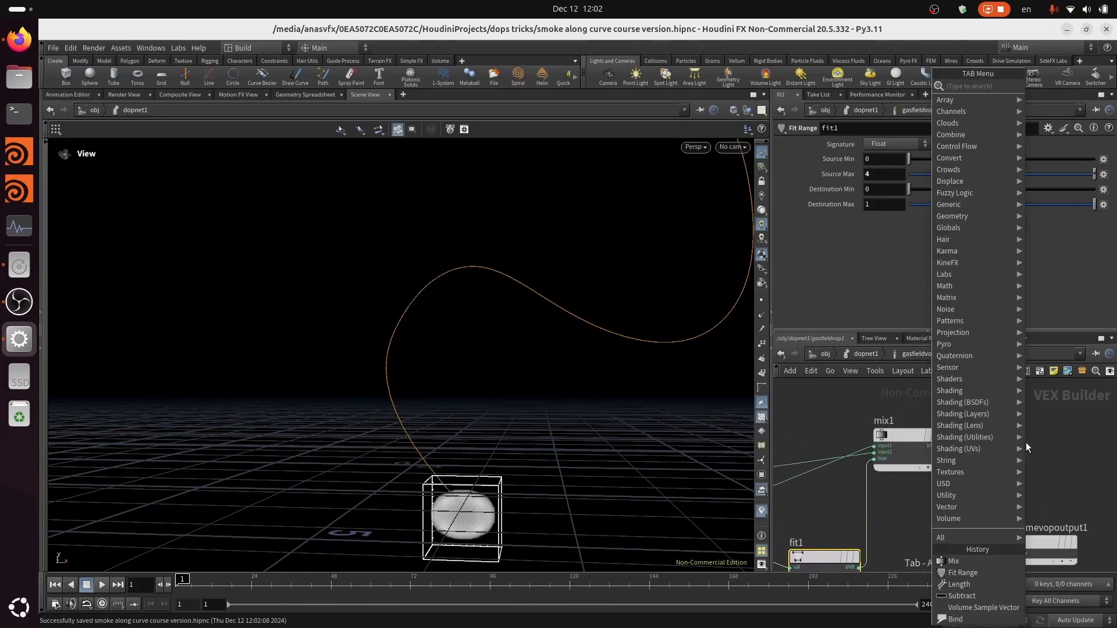
{"action": "type", "text": "bin"}
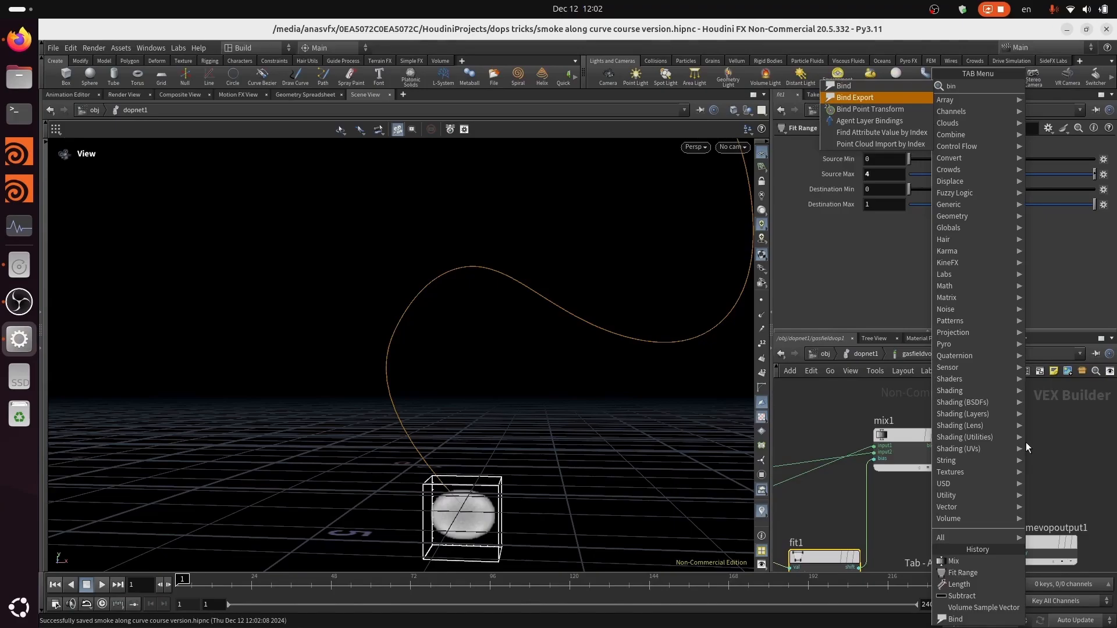
{"action": "key", "text": "Return"}
{"action": "left_click", "coordinate": [1025, 443]}
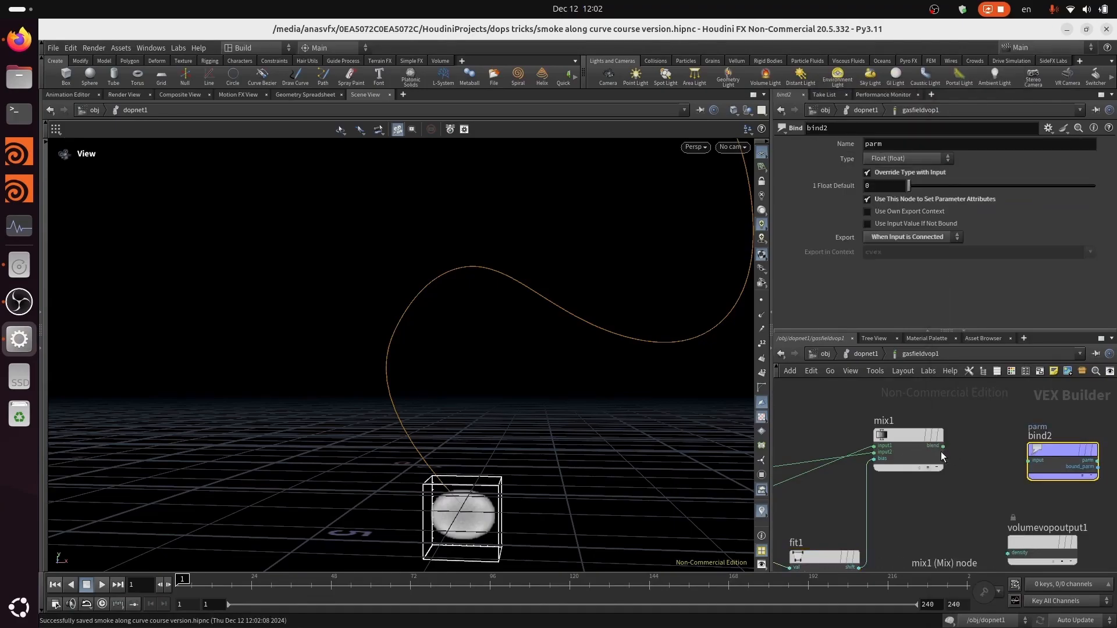
{"action": "left_click_drag", "start_coordinate": [943, 447], "coordinate": [1053, 447]}
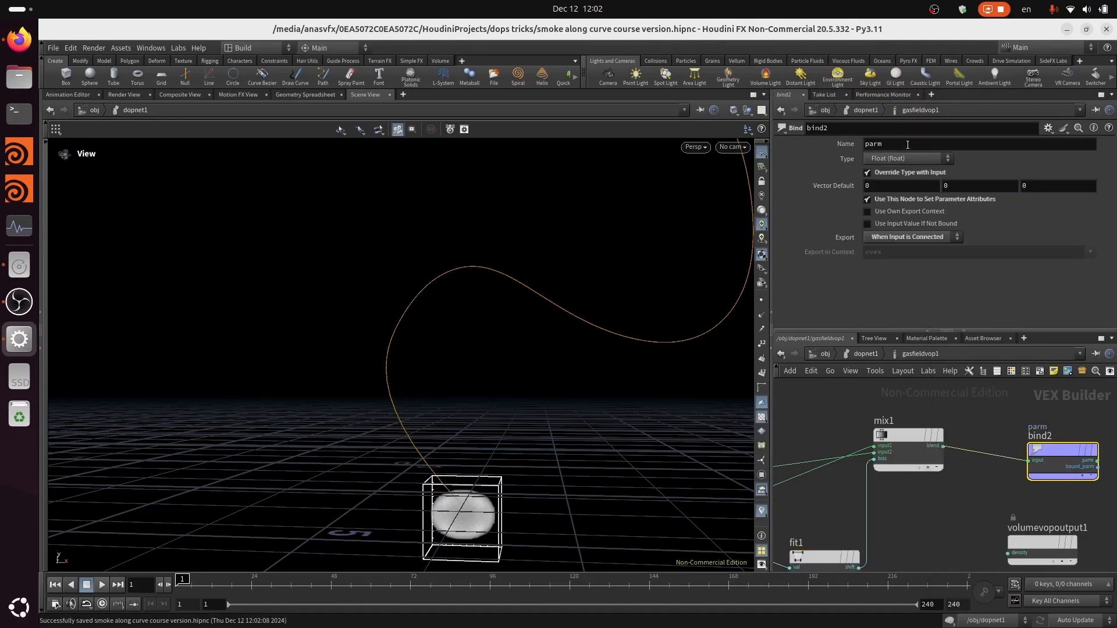
Name the bind2 parameter vel and set its type to 3 Floats (vector).
{"action": "left_click", "coordinate": [908, 144]}
{"action": "type", "text": "vel"}
{"action": "key", "text": "Return"}
{"action": "left_click", "coordinate": [908, 159]}
{"action": "left_click", "coordinate": [917, 240]}
Review the VOP node chain, return to dopnet1 and play the simulation to see how the smoke moves relative to the curve.
{"action": "middle_click_drag", "start_coordinate": [964, 491], "coordinate": [1018, 478]}
{"action": "scroll", "coordinate": [1018, 480], "scroll_direction": "down", "scroll_amount": 4}
{"action": "middle_click_drag", "start_coordinate": [957, 542], "coordinate": [1036, 499]}
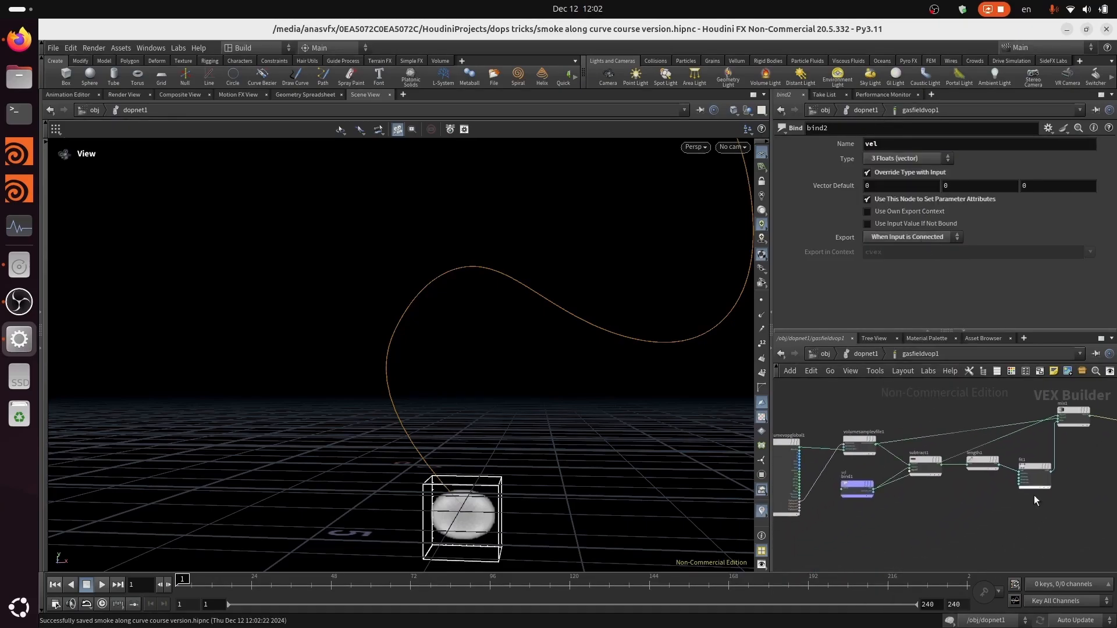
{"action": "middle_click_drag", "start_coordinate": [892, 554], "coordinate": [928, 566]}
{"action": "scroll", "coordinate": [928, 566], "scroll_direction": "up", "scroll_amount": 3}
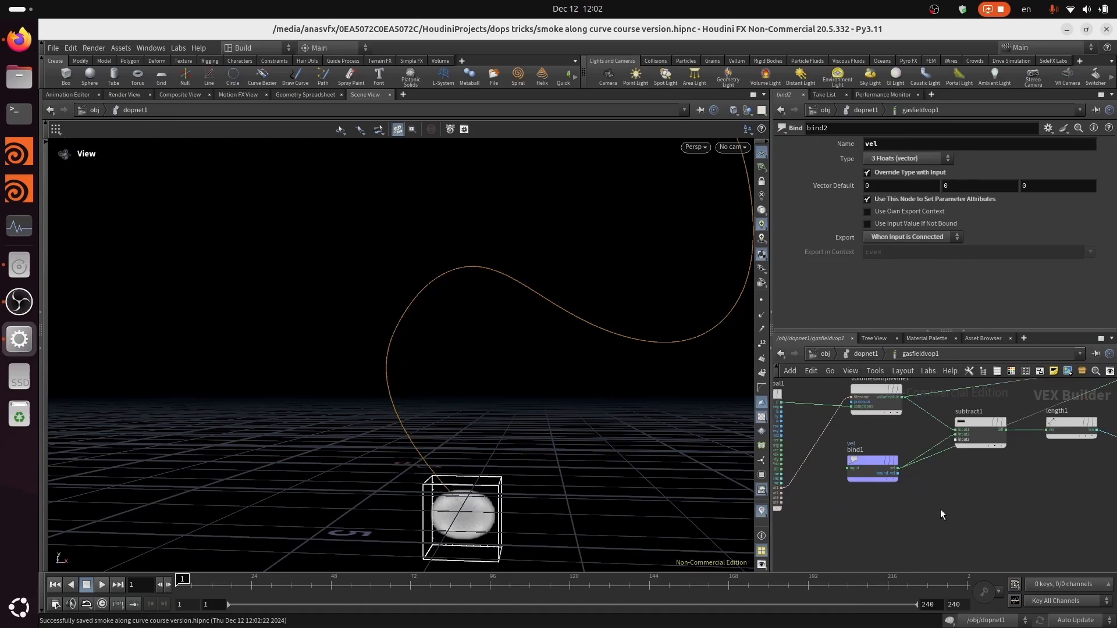
{"action": "left_click", "coordinate": [862, 356]}
{"action": "key", "text": "Tab"}
{"action": "key", "text": "Escape"}
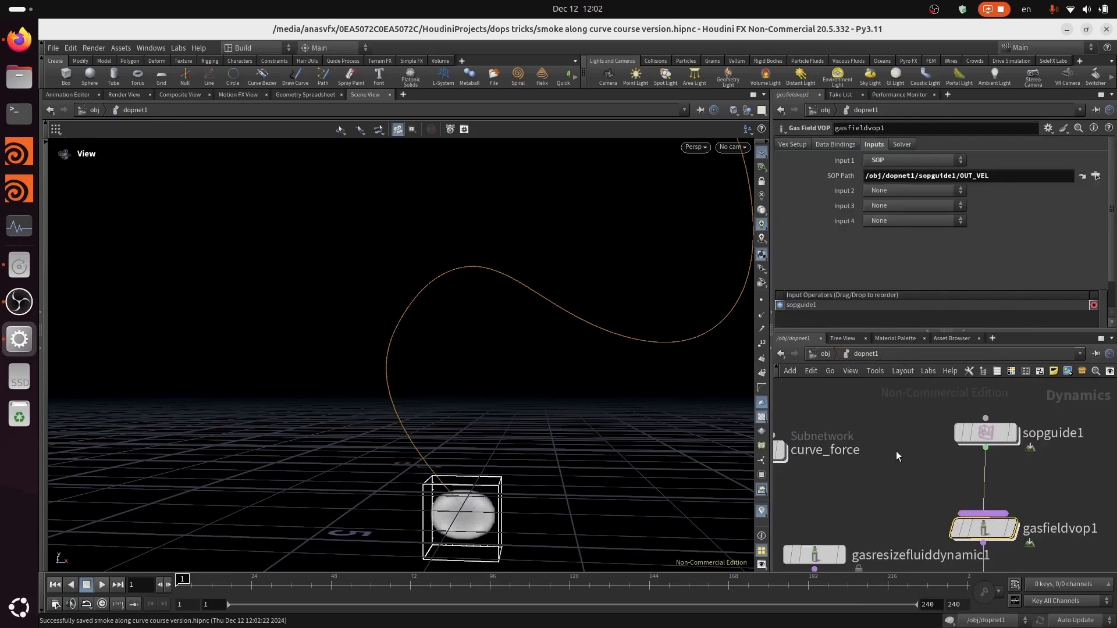
{"action": "left_click", "coordinate": [101, 587]}
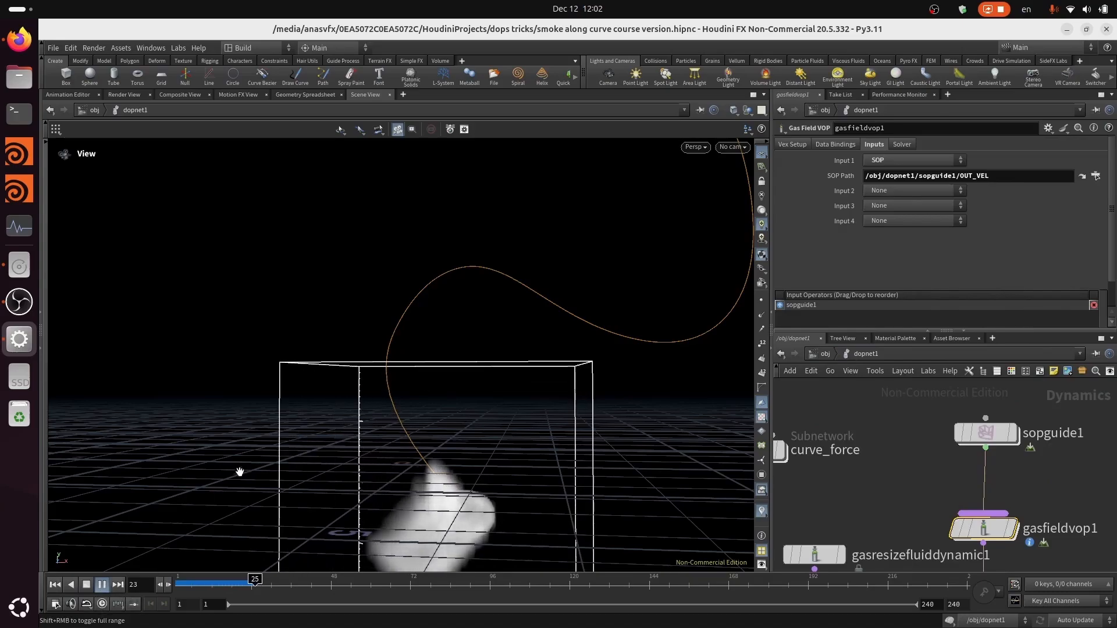
{"action": "left_click_drag", "start_coordinate": [327, 466], "coordinate": [372, 512]}
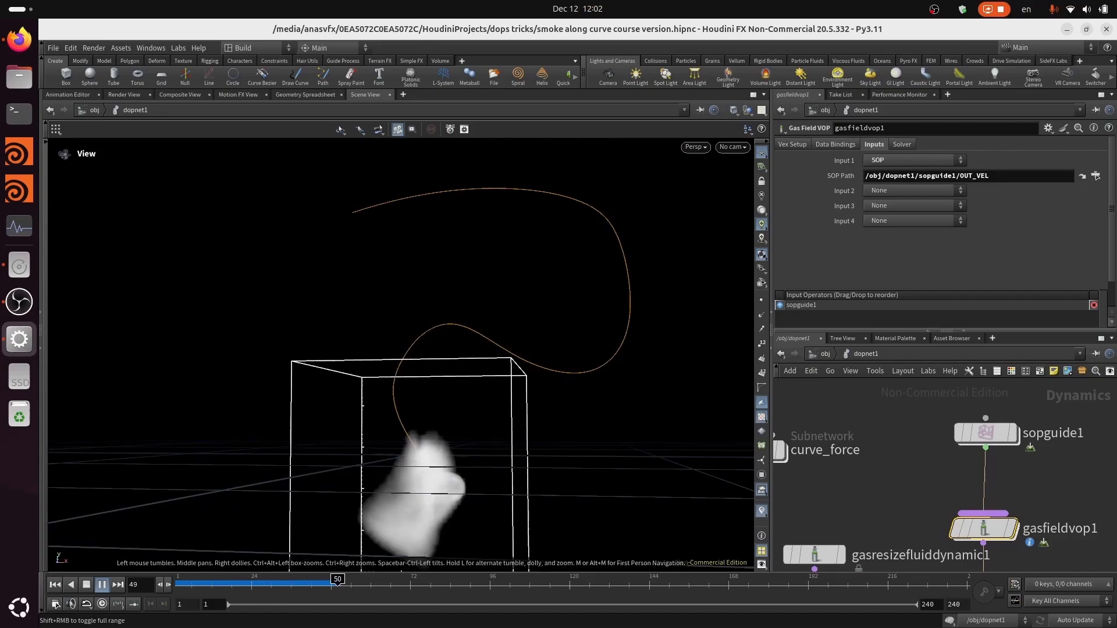
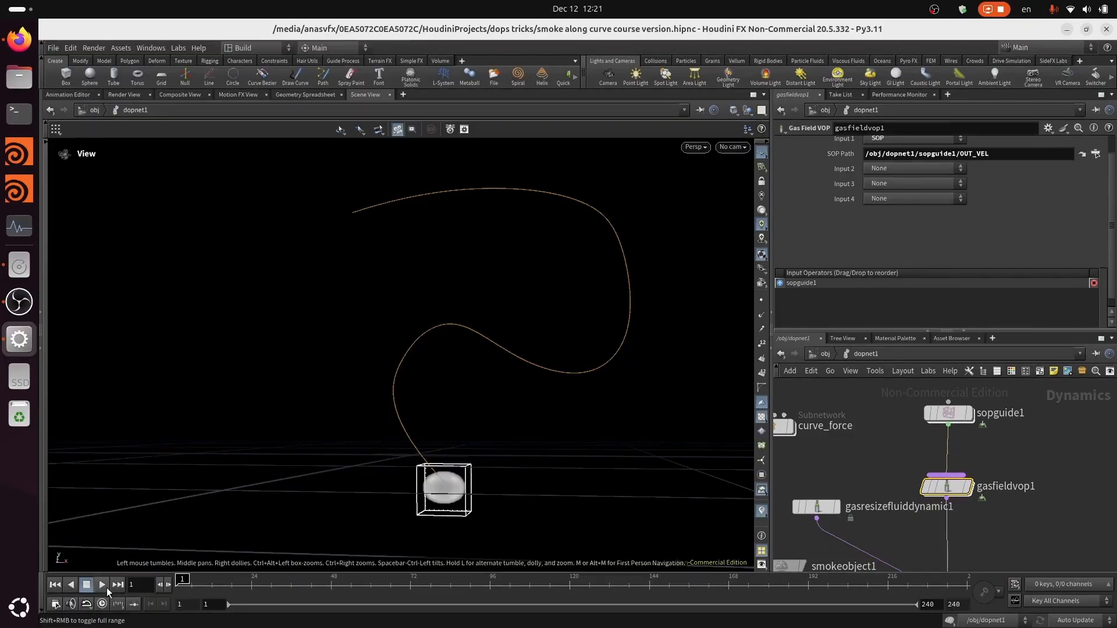
Play the smoke simulation again, return to frame 1 and save the scene.
{"action": "left_click", "coordinate": [105, 586]}
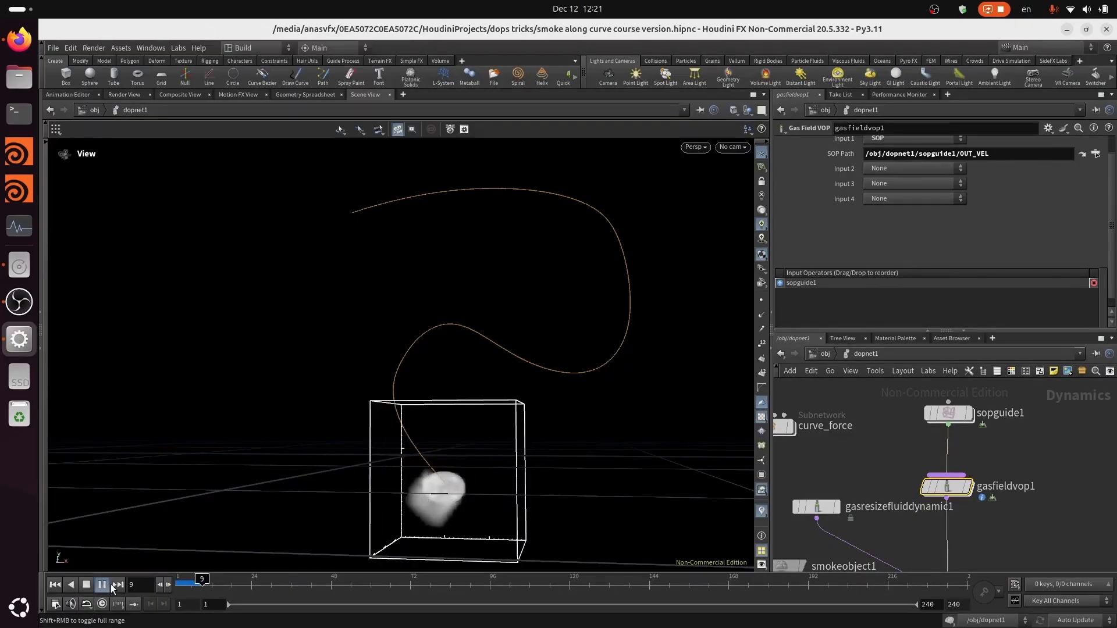
{"action": "right_click_drag", "start_coordinate": [379, 491], "coordinate": [396, 485]}
{"action": "mouse_move", "coordinate": [261, 585]}
{"action": "left_mouse_down"}
{"action": "mouse_move", "coordinate": [212, 585]}
{"action": "mouse_move", "coordinate": [274, 585]}
{"action": "left_mouse_up"}
{"action": "key", "text": "ctrl+Up"}
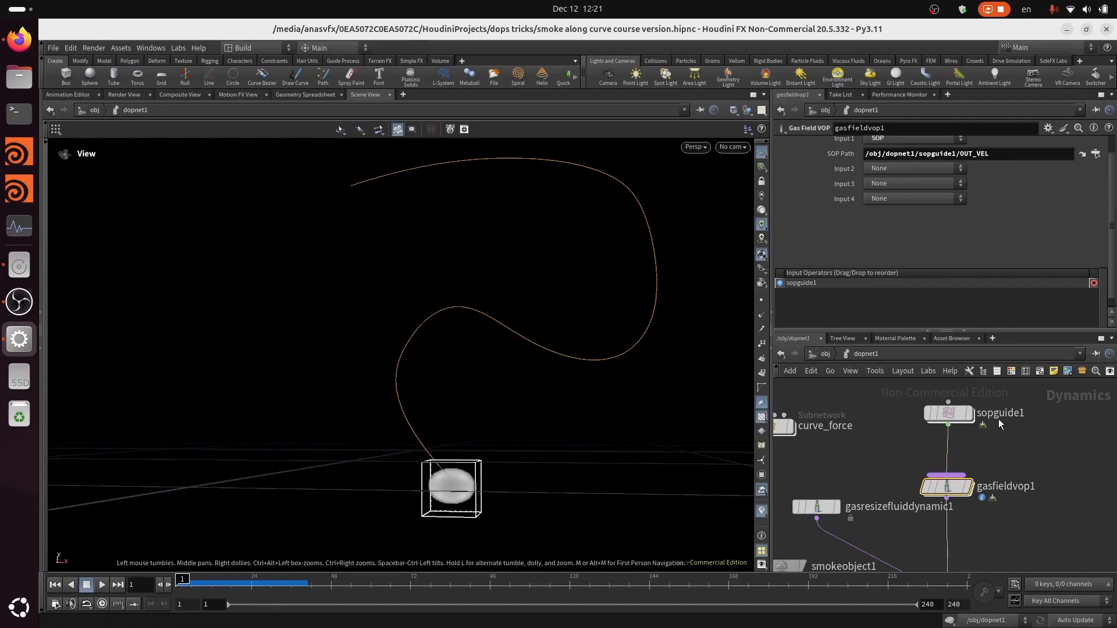
{"action": "key", "text": "ctrl+s"}
Set volumesamplevfile1 inside gasfieldvop1 to the Primitive Name signature with primitive name vel, and test-play the simulation.
{"action": "right_click", "coordinate": [962, 475]}
{"action": "left_click", "coordinate": [963, 489]}
{"action": "double_click", "coordinate": [961, 488]}
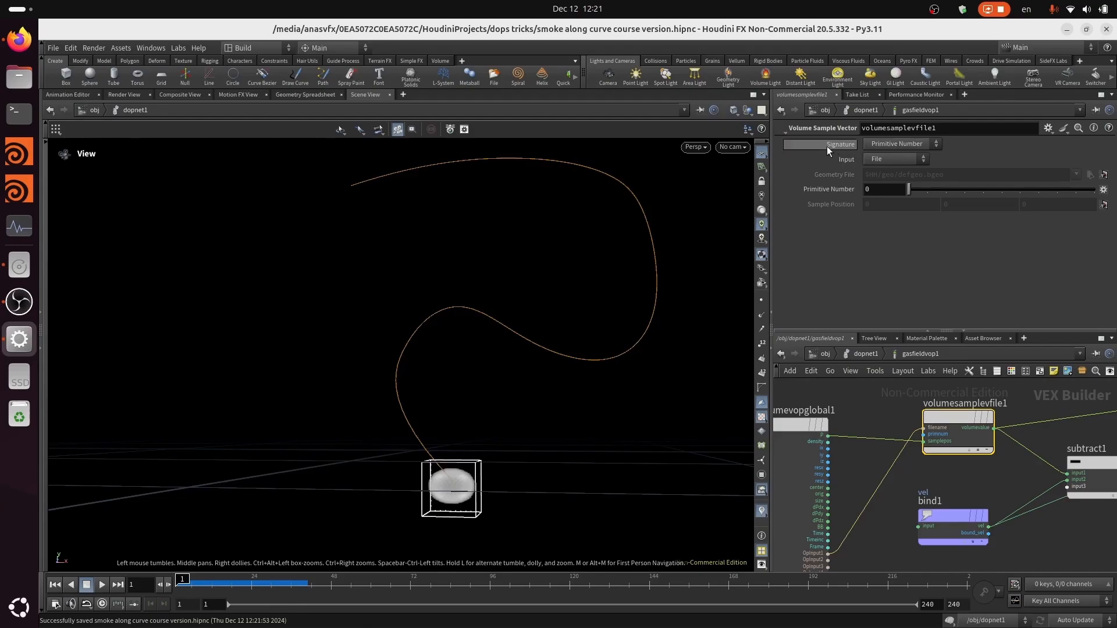
{"action": "left_click", "coordinate": [893, 168]}
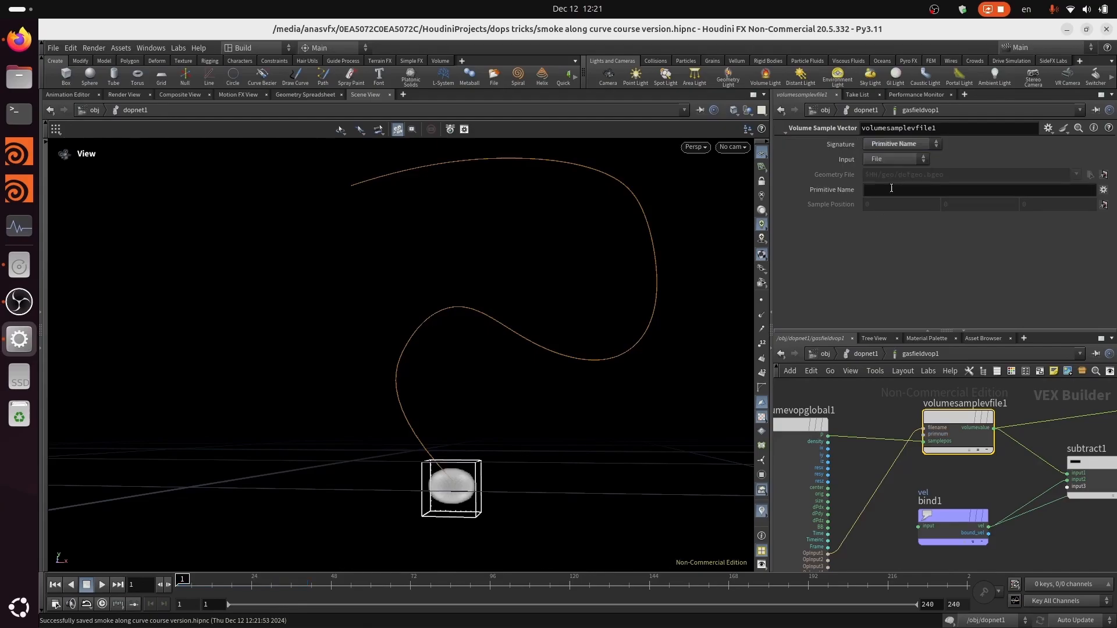
{"action": "left_click", "coordinate": [896, 191]}
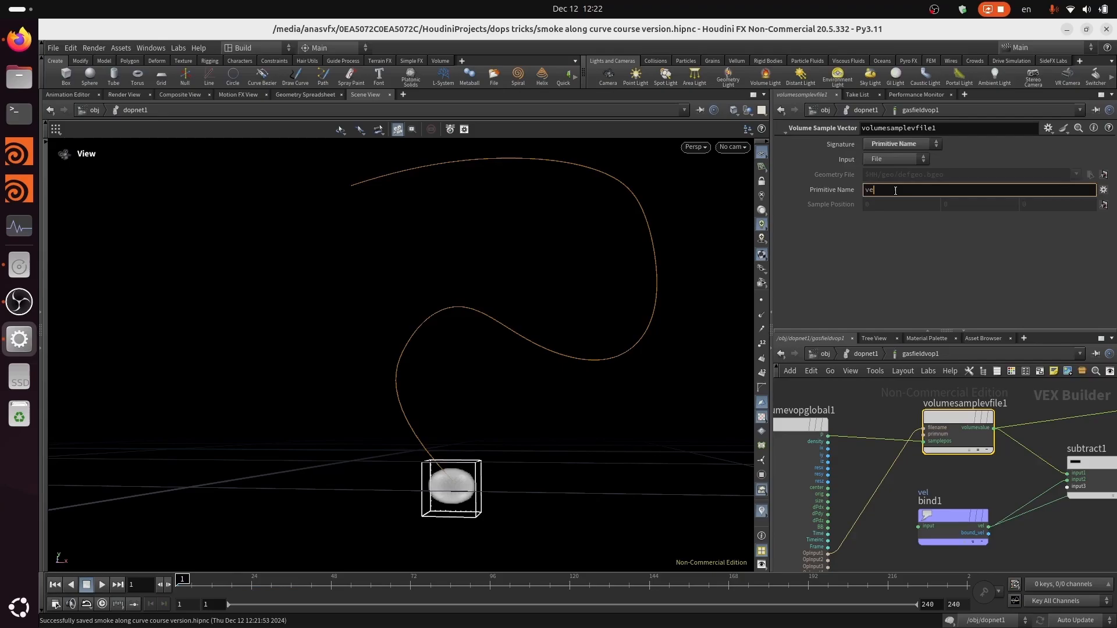
{"action": "type", "text": "vel"}
{"action": "key", "text": "Return"}
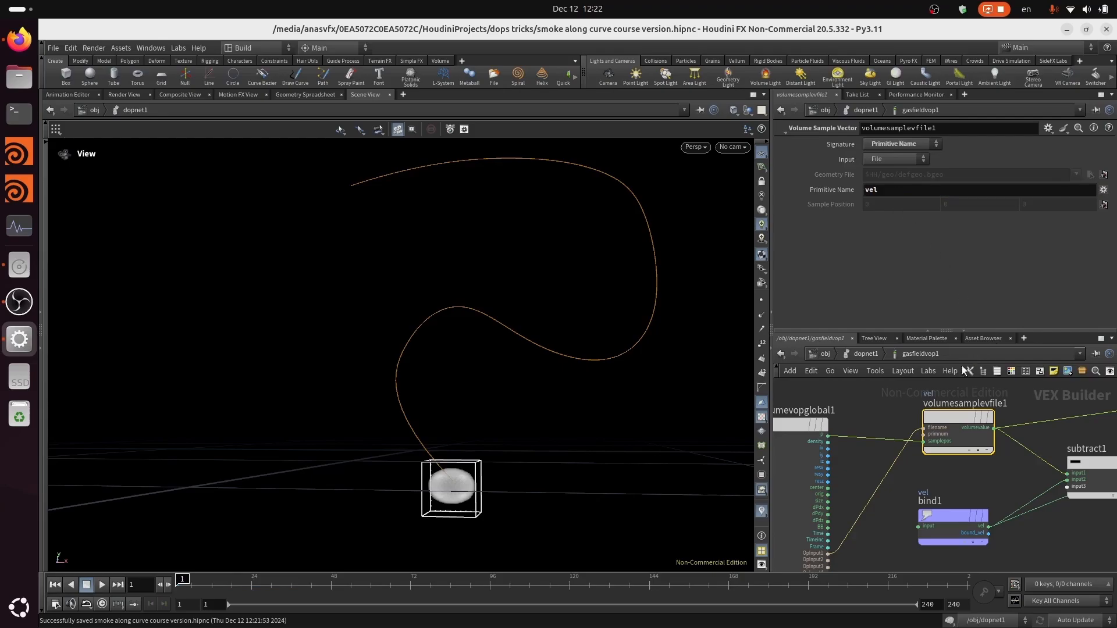
{"action": "left_click", "coordinate": [101, 584]}
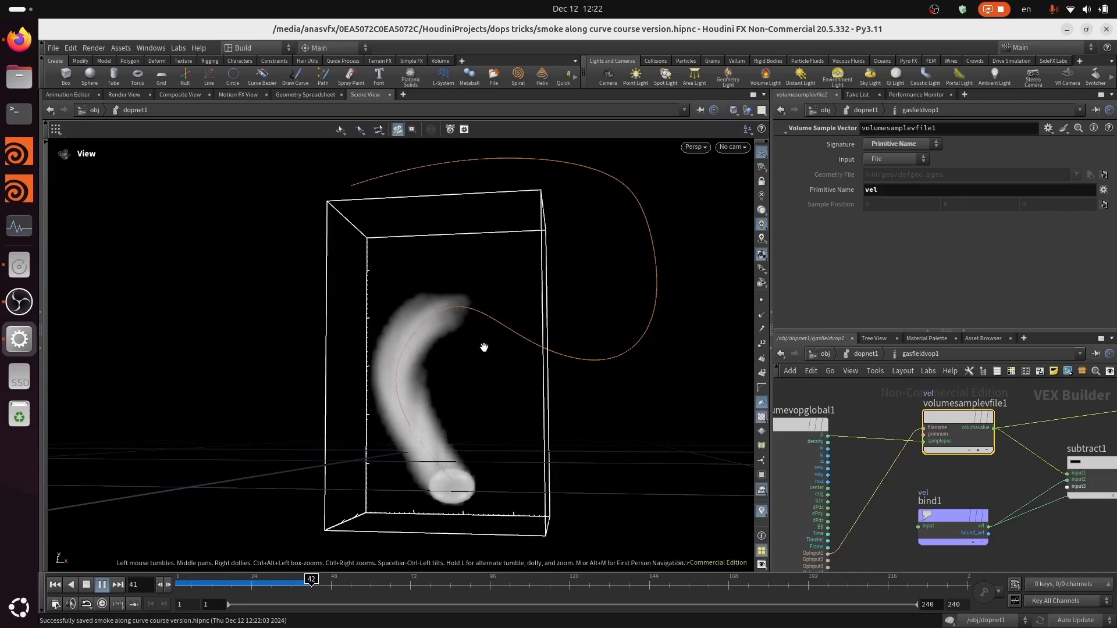
{"action": "left_click", "coordinate": [53, 590]}
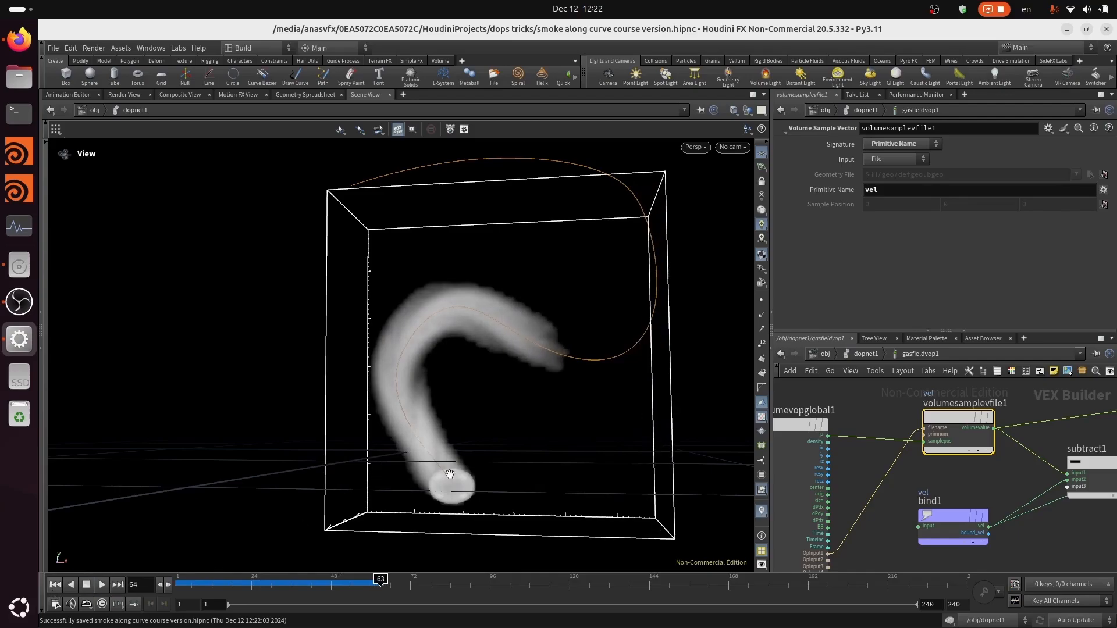
Set smokeobject1's division size to 0.05 in dopnet1 and test-play the simulation from the first frame.
{"action": "left_click", "coordinate": [864, 354]}
{"action": "middle_click_drag", "start_coordinate": [871, 532], "coordinate": [950, 428]}
{"action": "left_click", "coordinate": [860, 462]}
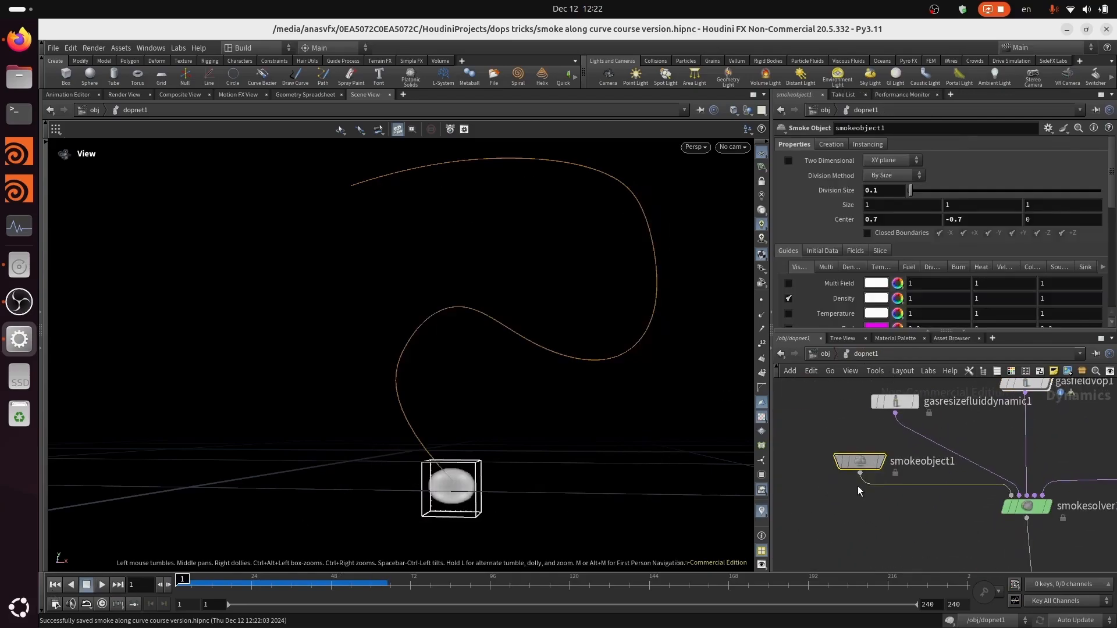
{"action": "left_click", "coordinate": [894, 191]}
{"action": "type", "text": "05"}
{"action": "key", "text": "Return"}
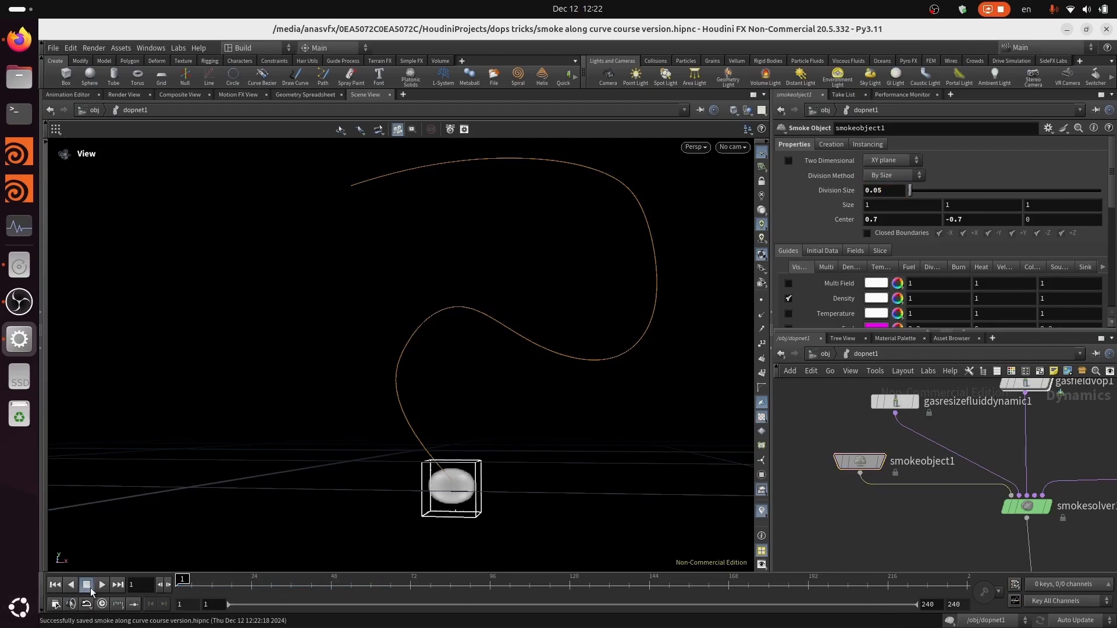
{"action": "left_click", "coordinate": [103, 586]}
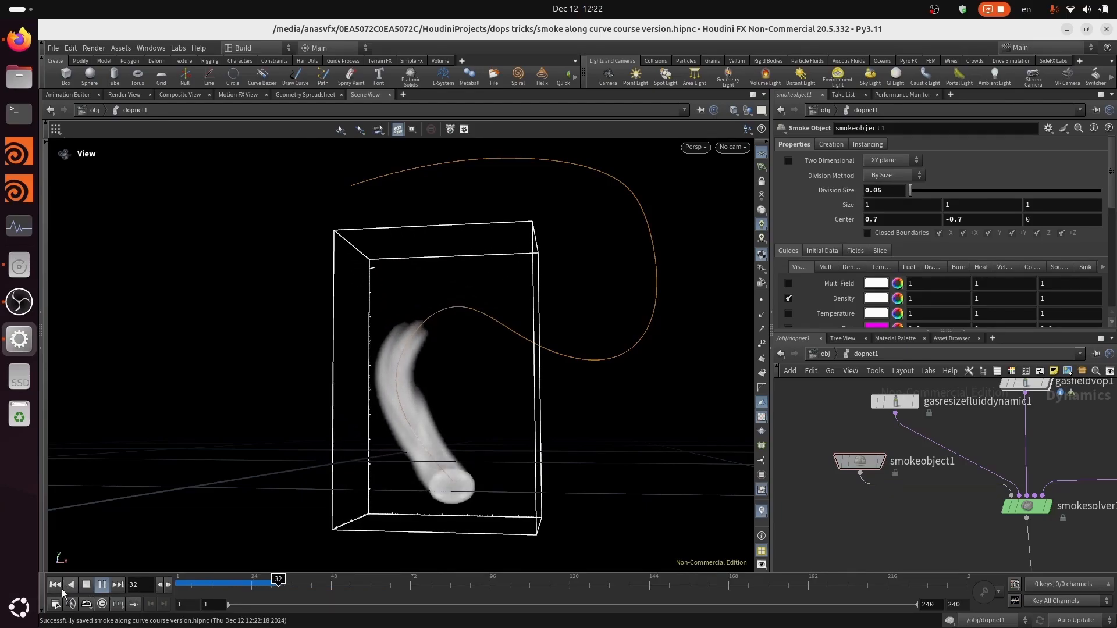
{"action": "left_click", "coordinate": [58, 587]}
Set the voxel size of volumerasterizeattributes1 inside sphere_object1 to 0.02.
{"action": "left_click", "coordinate": [822, 355]}
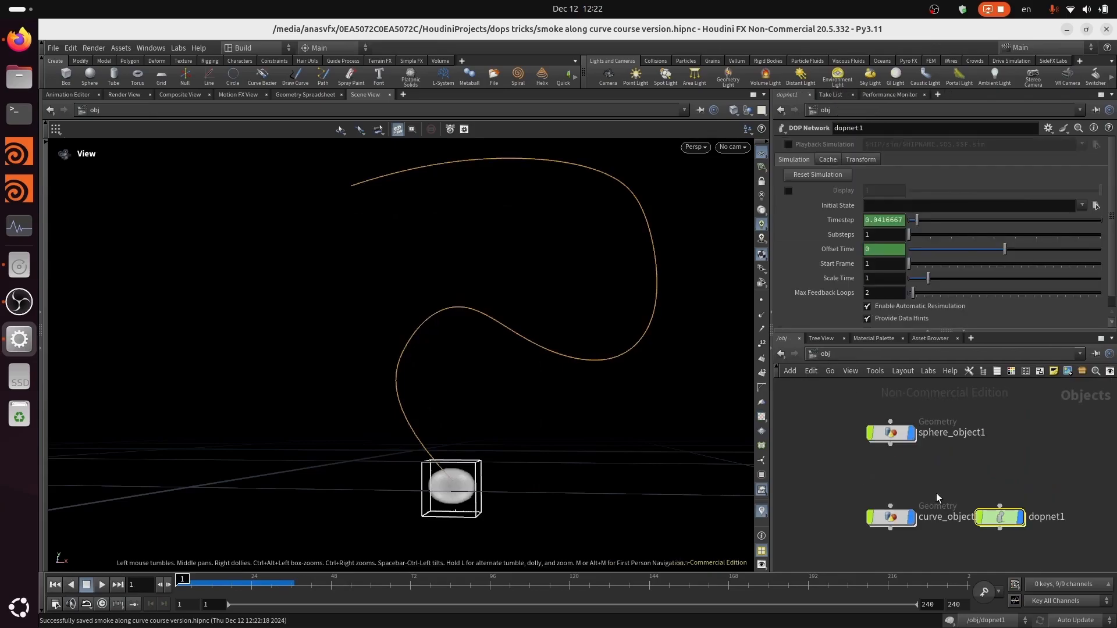
{"action": "double_click", "coordinate": [896, 433]}
{"action": "scroll", "coordinate": [985, 491], "scroll_direction": "up", "scroll_amount": 3}
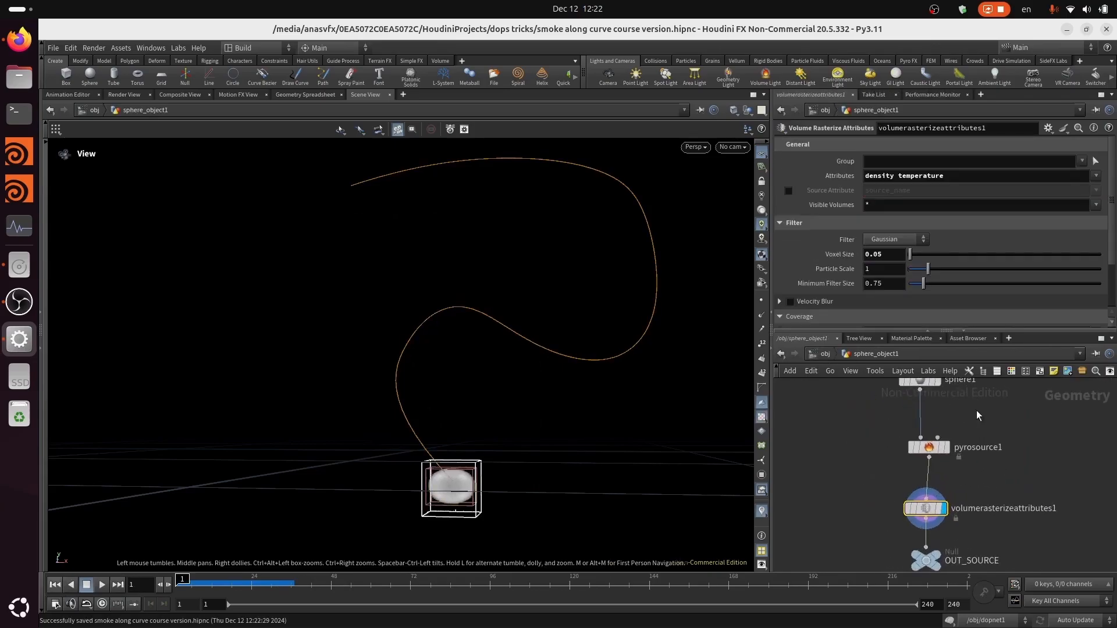
{"action": "left_click", "coordinate": [889, 260]}
{"action": "type", "text": "2"}
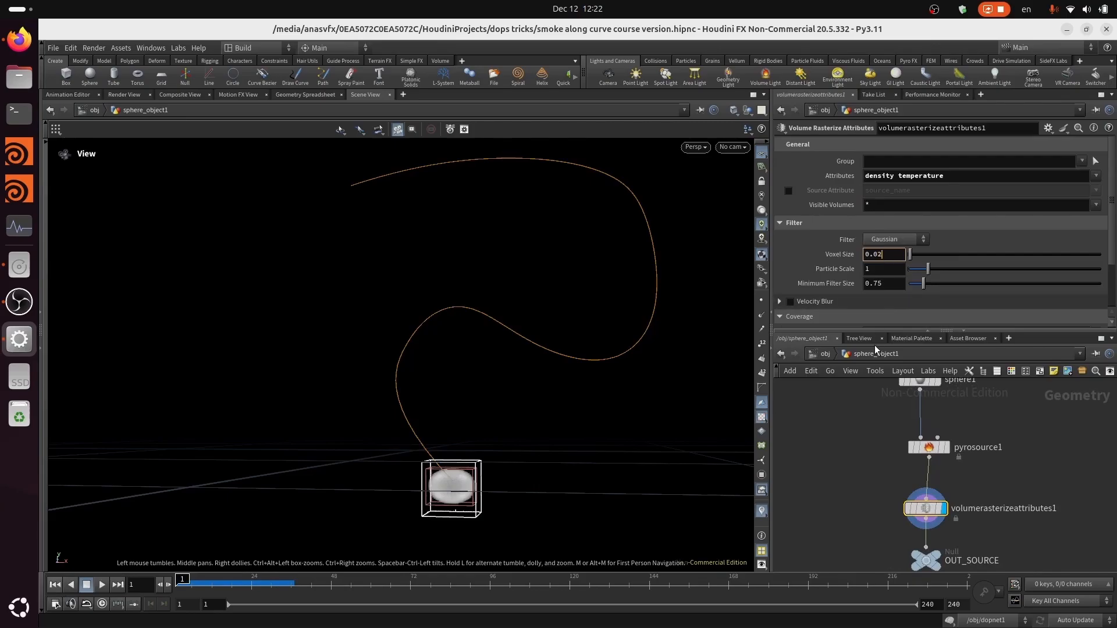
{"action": "key", "text": "Return"}
Go back into dopnet1, save the scene and replay the smoke simulation, rewinding to frame 1 at the end.
{"action": "left_click", "coordinate": [825, 354]}
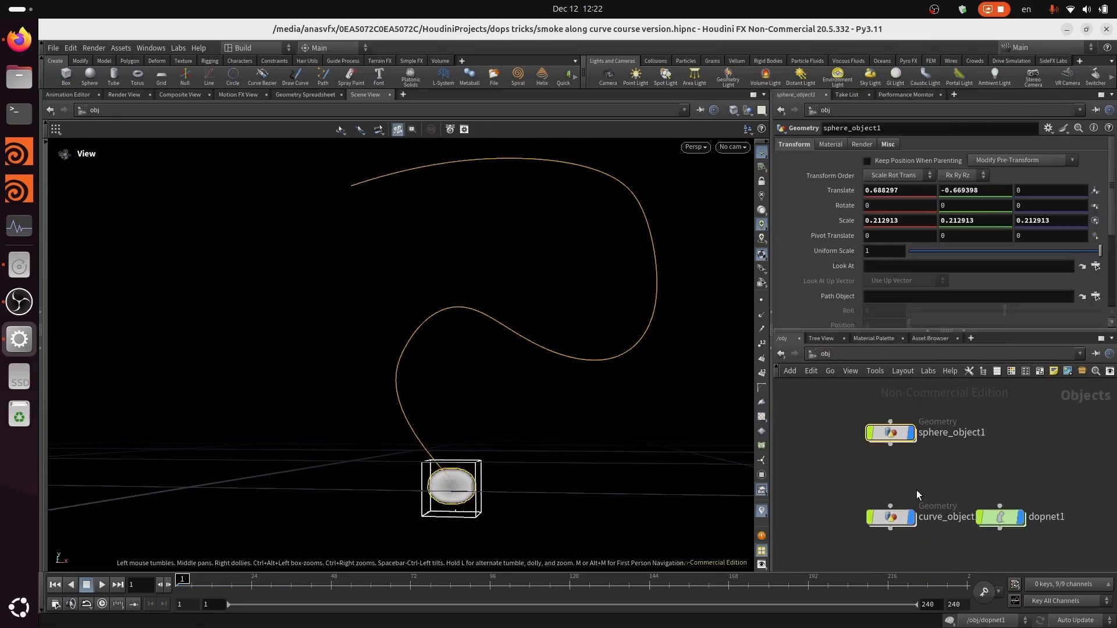
{"action": "left_click", "coordinate": [1002, 516]}
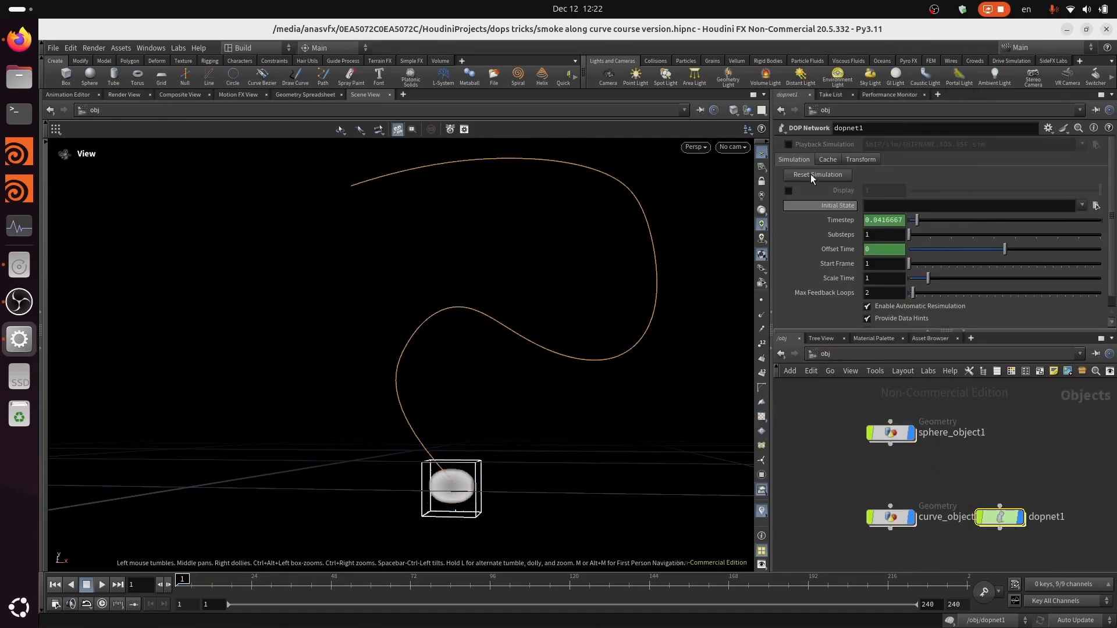
{"action": "double_click", "coordinate": [999, 516]}
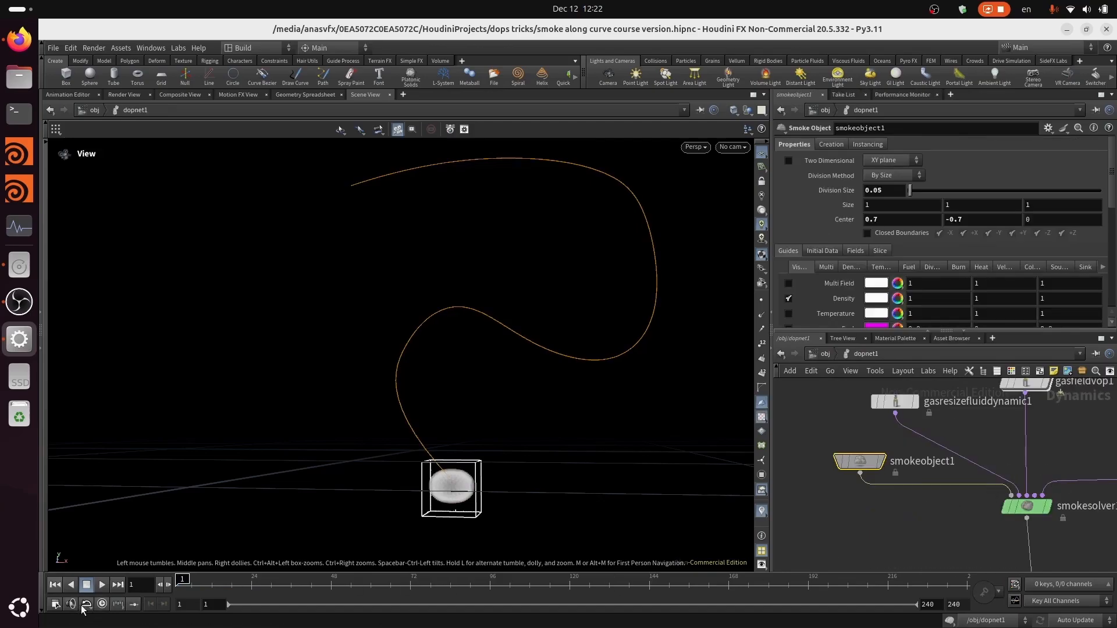
{"action": "key", "text": "ctrl+s"}
{"action": "left_click", "coordinate": [102, 585]}
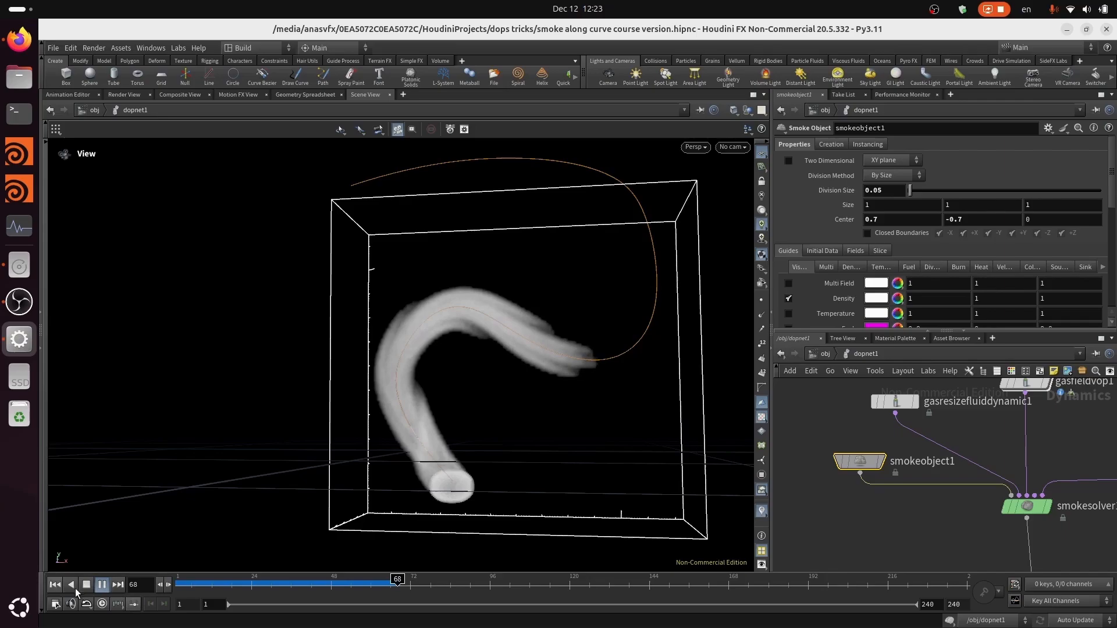
{"action": "left_click", "coordinate": [53, 584]}
Inside gasfieldvop1, promote fit1's srcmax input to a parameter and check its settings.
{"action": "middle_click_drag", "start_coordinate": [1049, 409], "coordinate": [811, 482]}
{"action": "double_click", "coordinate": [971, 455]}
{"action": "middle_click_drag", "start_coordinate": [977, 534], "coordinate": [842, 499]}
{"action": "left_click_drag", "start_coordinate": [866, 496], "coordinate": [956, 505]}
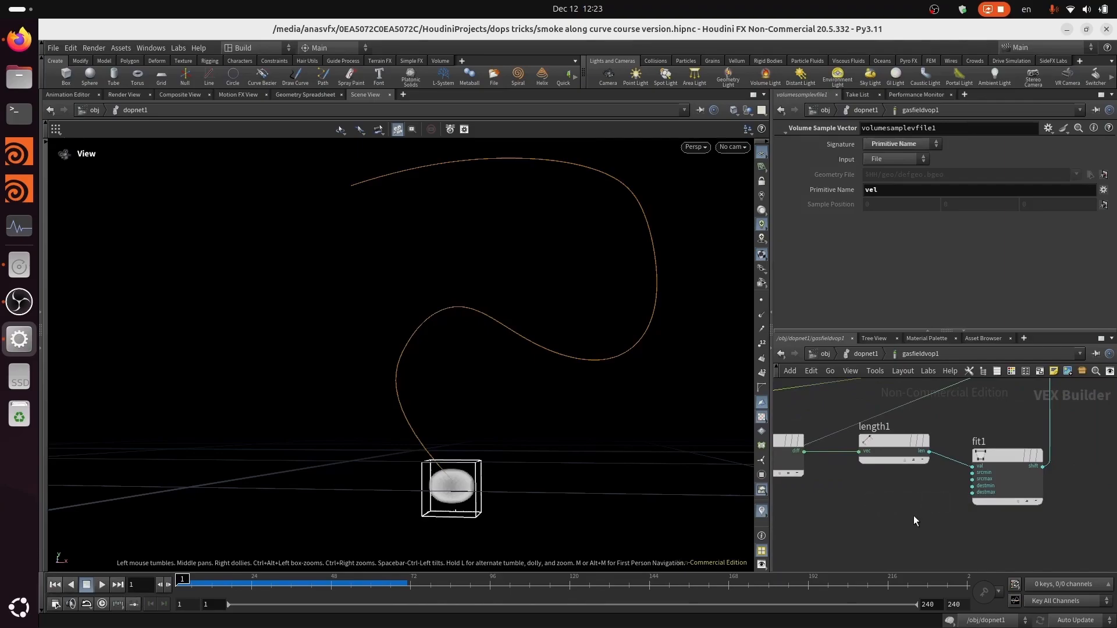
{"action": "scroll", "coordinate": [963, 477], "scroll_direction": "up", "scroll_amount": 5}
{"action": "right_click", "coordinate": [978, 468]}
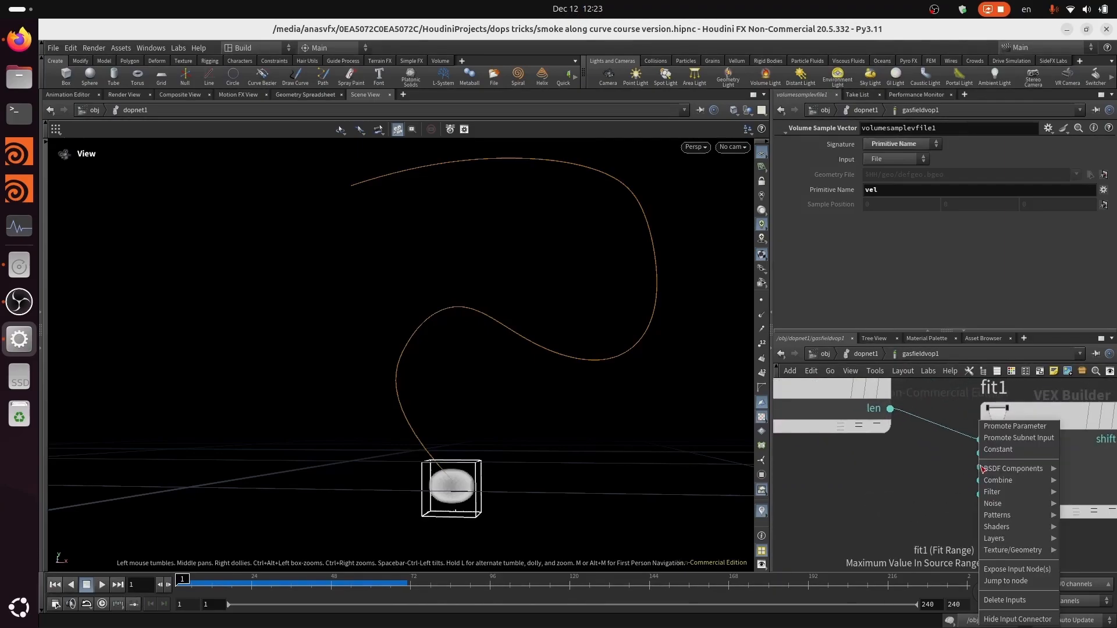
{"action": "left_click", "coordinate": [1015, 425]}
{"action": "left_click", "coordinate": [971, 468]}
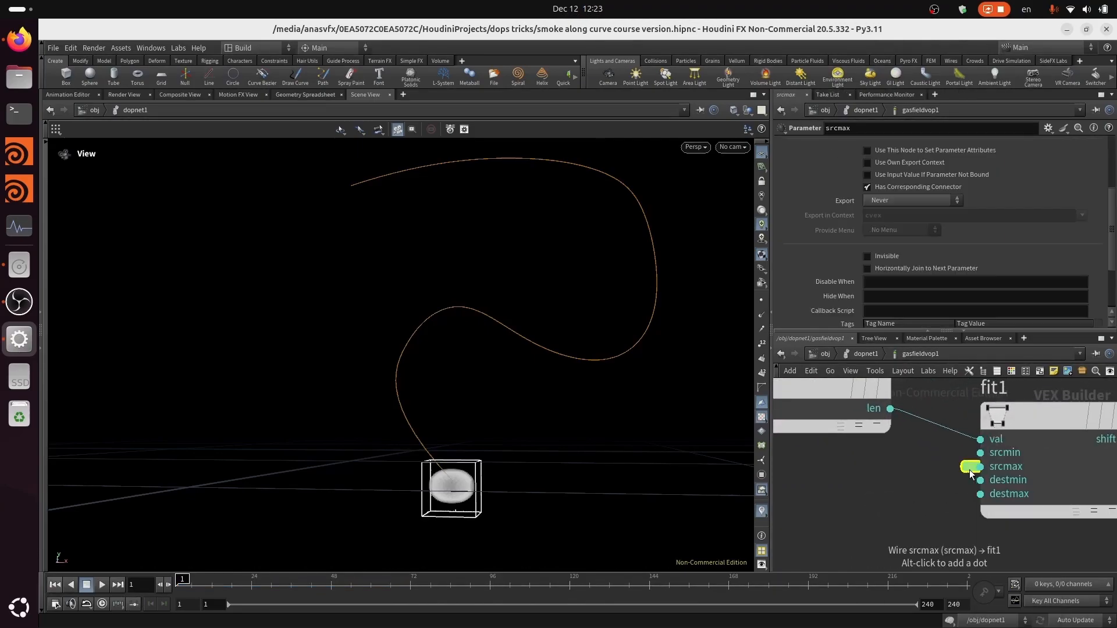
{"action": "scroll", "coordinate": [1036, 214], "scroll_direction": "up", "scroll_amount": 3}
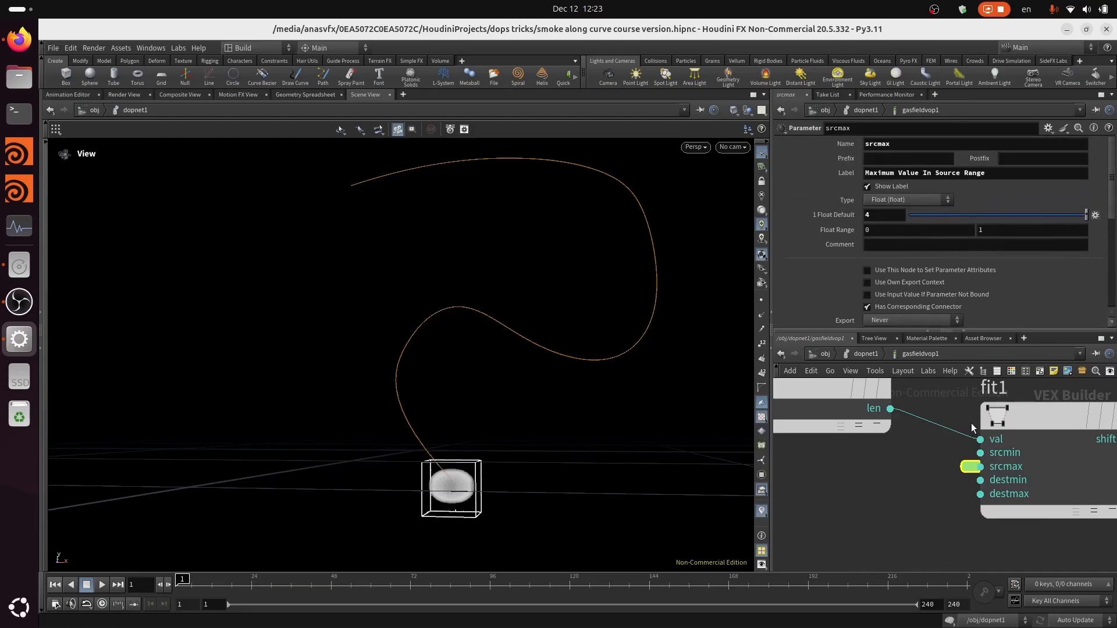
{"action": "left_click", "coordinate": [1043, 415]}
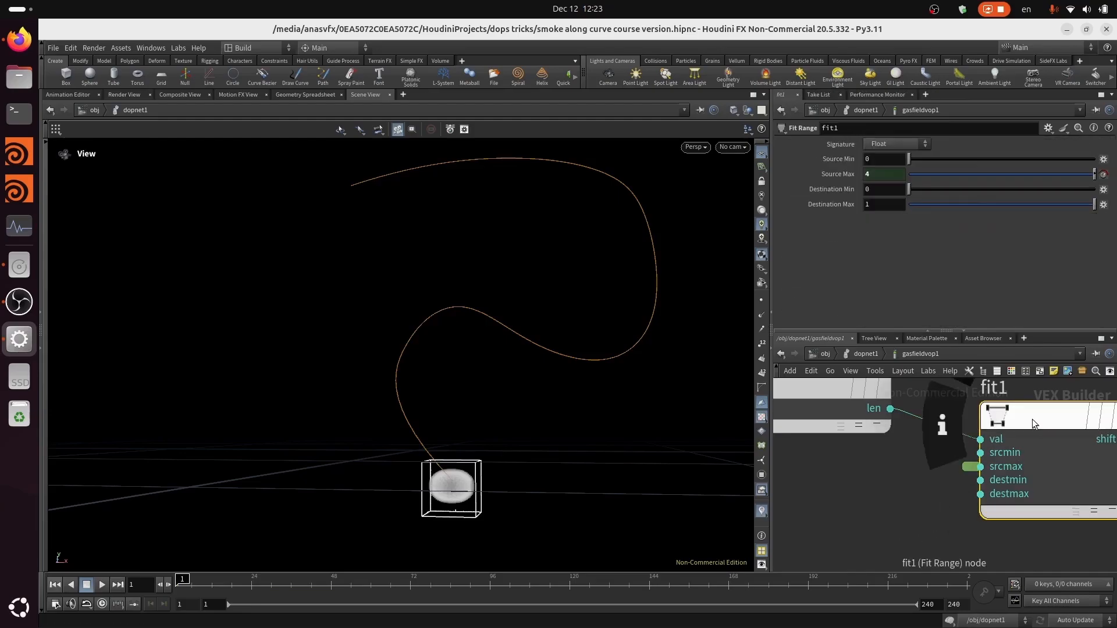
{"action": "left_click", "coordinate": [971, 468]}
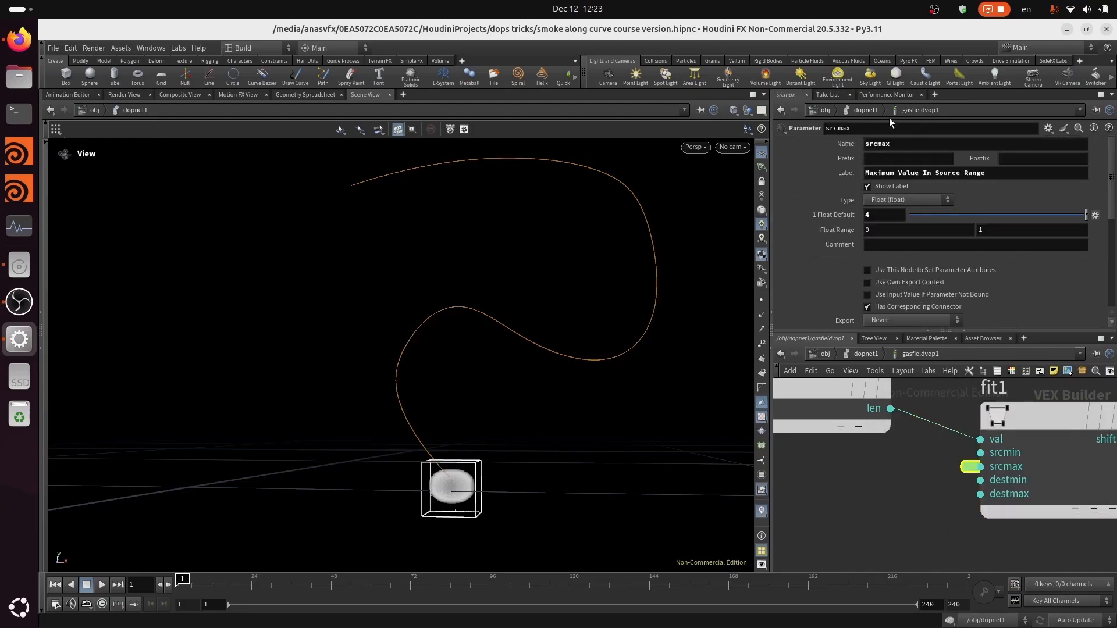
Name the promoted parameter max_distance_of_mix and label it Maximum Distance Of Velocity Blend.
{"action": "double_click", "coordinate": [905, 139]}
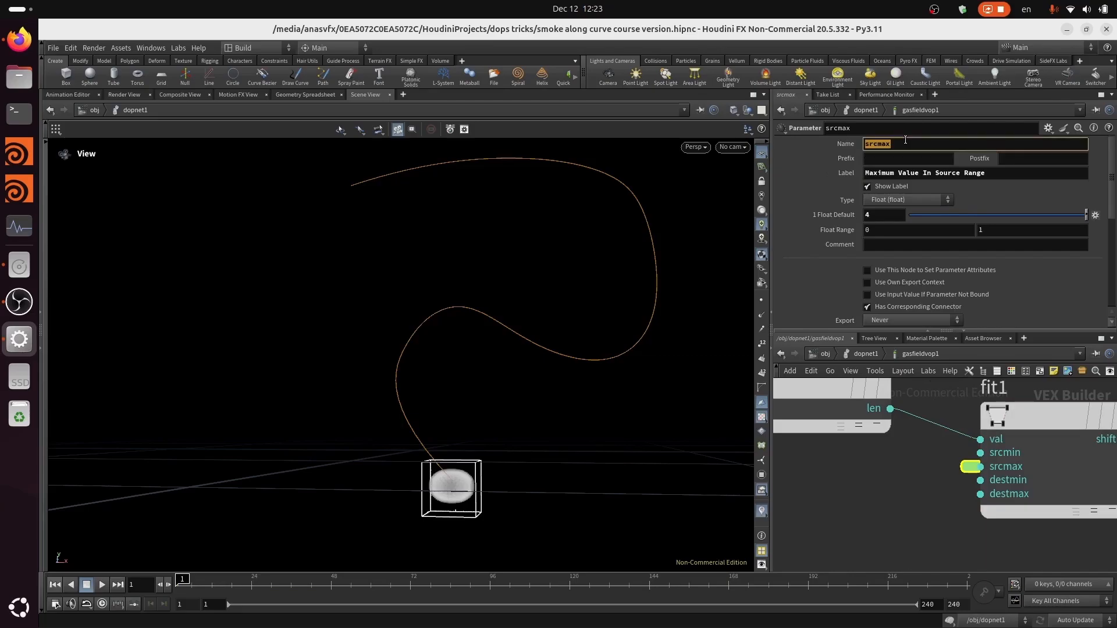
{"action": "type", "text": "ma"}
{"action": "key", "text": "Tab"}
{"action": "key", "text": "Tab"}
{"action": "key", "text": "Tab"}
{"action": "type", "text": "M"}
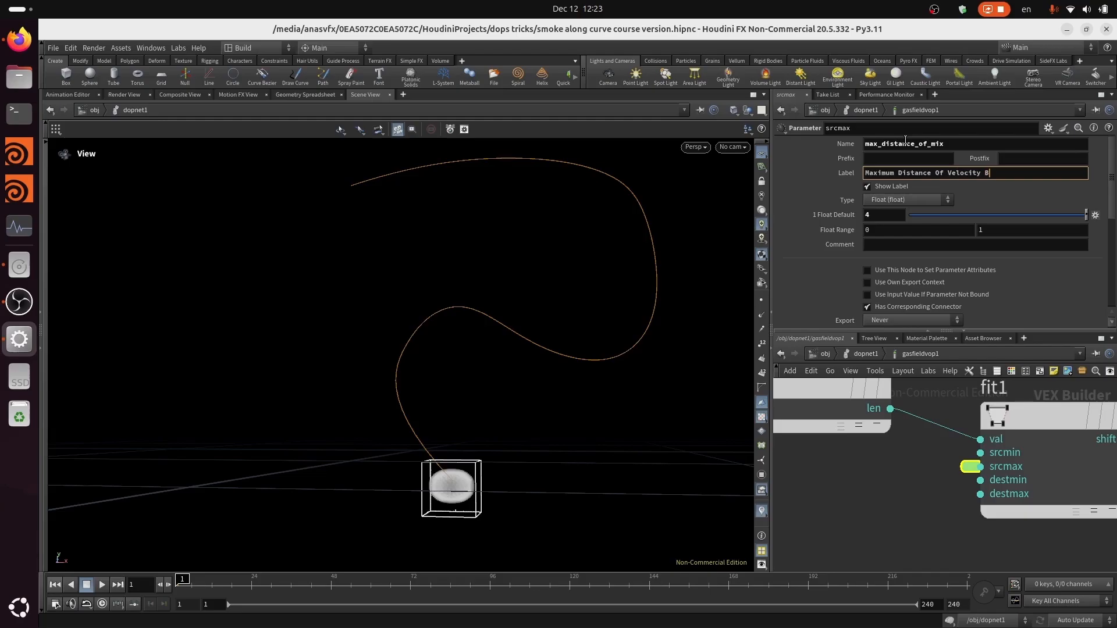
Change the parameter's name to max_distance_of_velocity_blend and save the scene.
{"action": "left_click", "coordinate": [964, 144]}
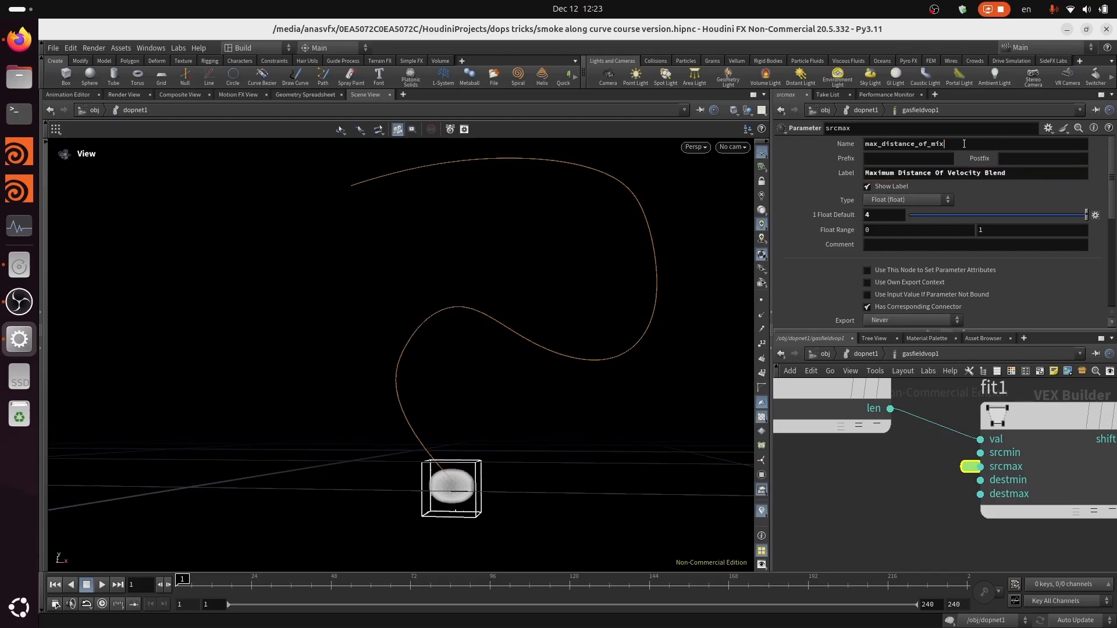
{"action": "key", "text": "BackSpace"}
{"action": "key", "text": "BackSpace"}
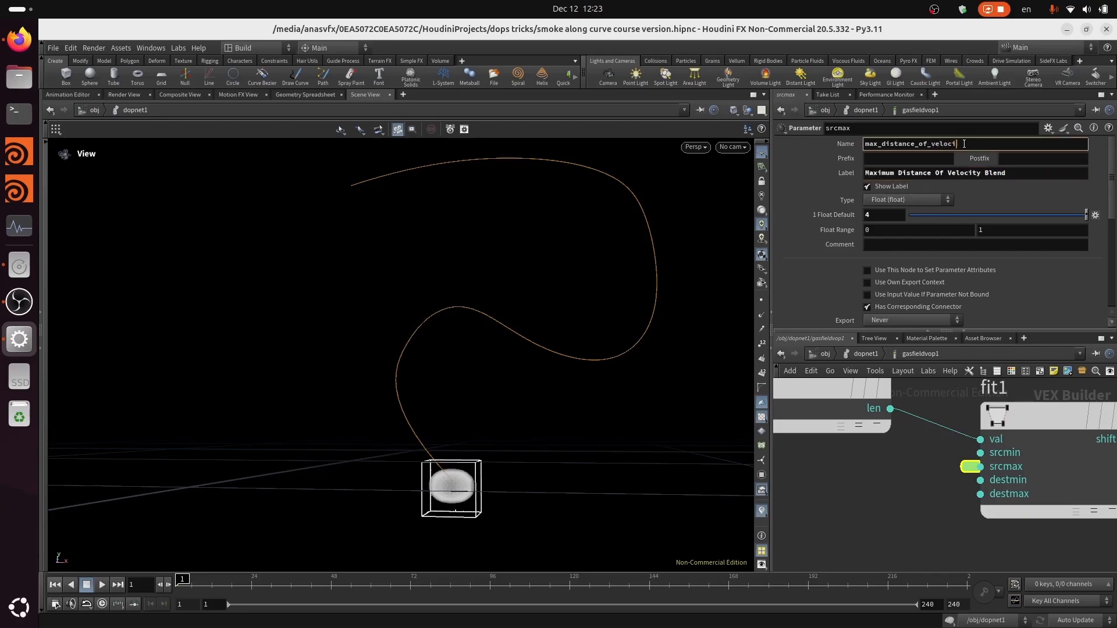
{"action": "key", "text": "BackSpace"}
{"action": "type", "text": "y_blend"}
{"action": "key", "text": "Return"}
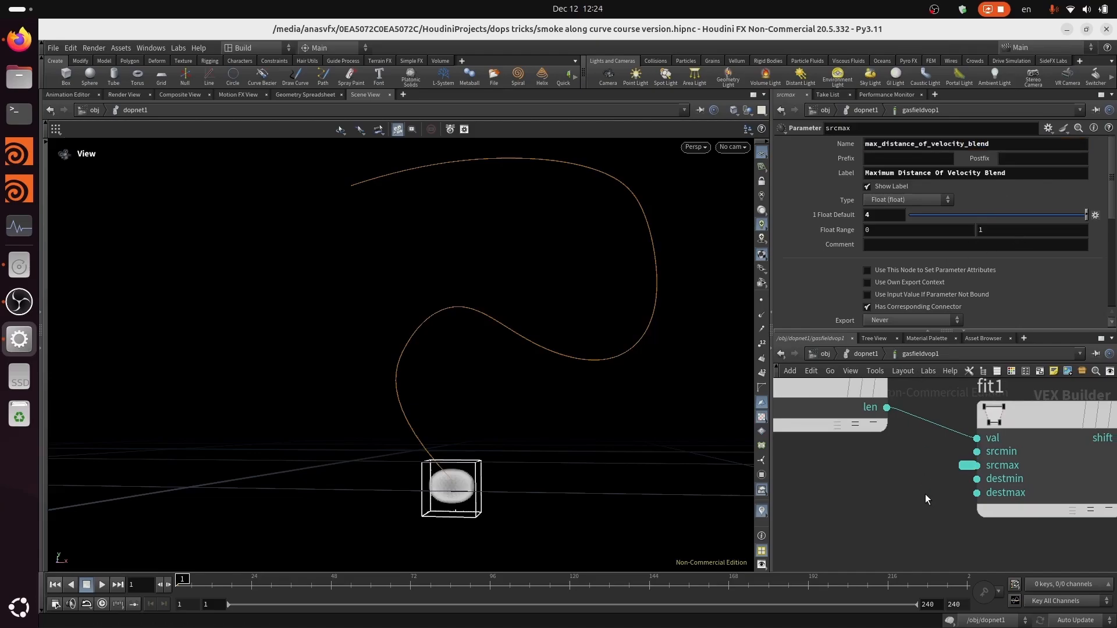
{"action": "right_click_drag", "start_coordinate": [925, 494], "coordinate": [922, 514]}
{"action": "middle_click_drag", "start_coordinate": [928, 477], "coordinate": [842, 492]}
{"action": "key", "text": "ctrl+s"}
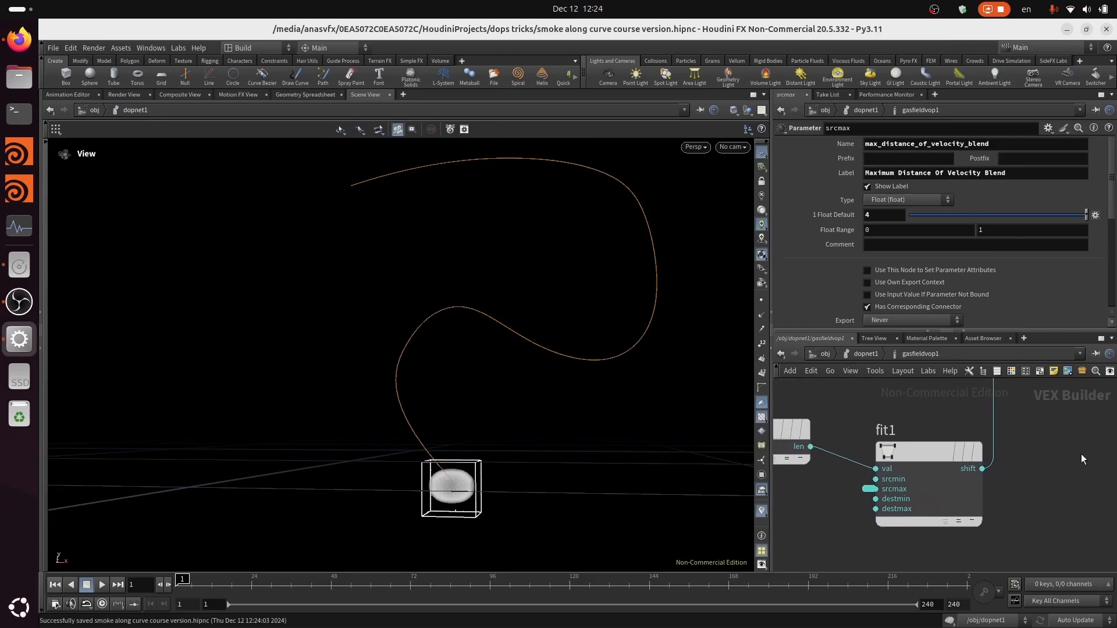
Examine the node chain inside gasfieldvop1 between subtract1 and volumevopoutput1, and save the scene.
{"action": "right_click_drag", "start_coordinate": [1078, 456], "coordinate": [1054, 476]}
{"action": "middle_click_drag", "start_coordinate": [1055, 464], "coordinate": [962, 476]}
{"action": "right_click_drag", "start_coordinate": [949, 481], "coordinate": [986, 456]}
{"action": "middle_click_drag", "start_coordinate": [978, 453], "coordinate": [854, 483]}
{"action": "left_click_drag", "start_coordinate": [939, 463], "coordinate": [1056, 442]}
{"action": "key", "text": "ctrl+s"}
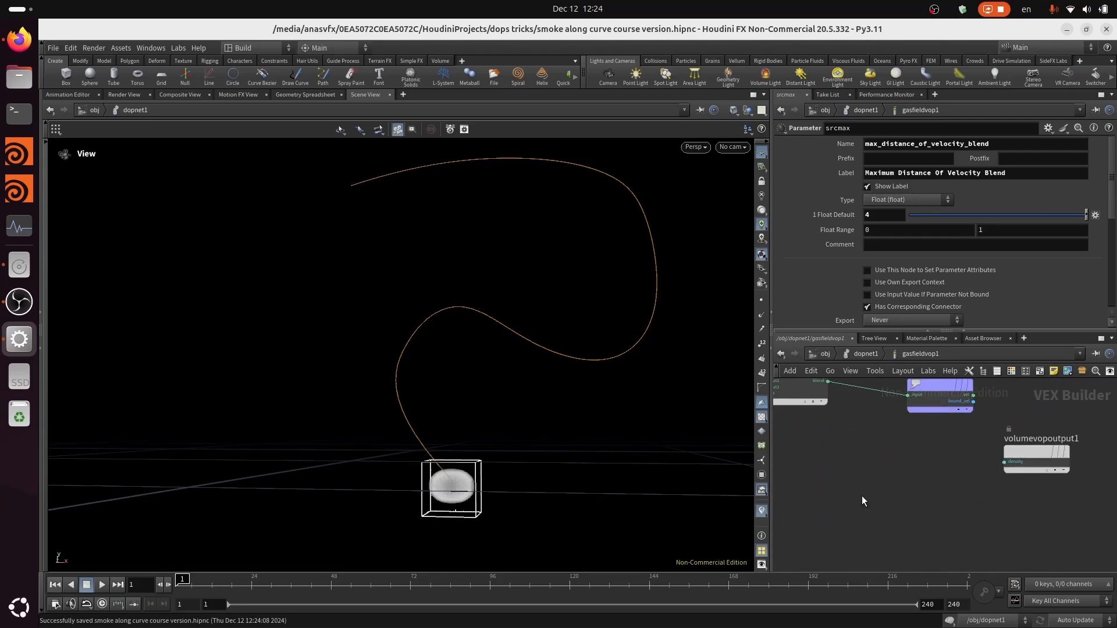
{"action": "middle_click_drag", "start_coordinate": [925, 492], "coordinate": [1080, 452]}
{"action": "right_click_drag", "start_coordinate": [1036, 462], "coordinate": [995, 508]}
{"action": "middle_click_drag", "start_coordinate": [984, 509], "coordinate": [1114, 480]}
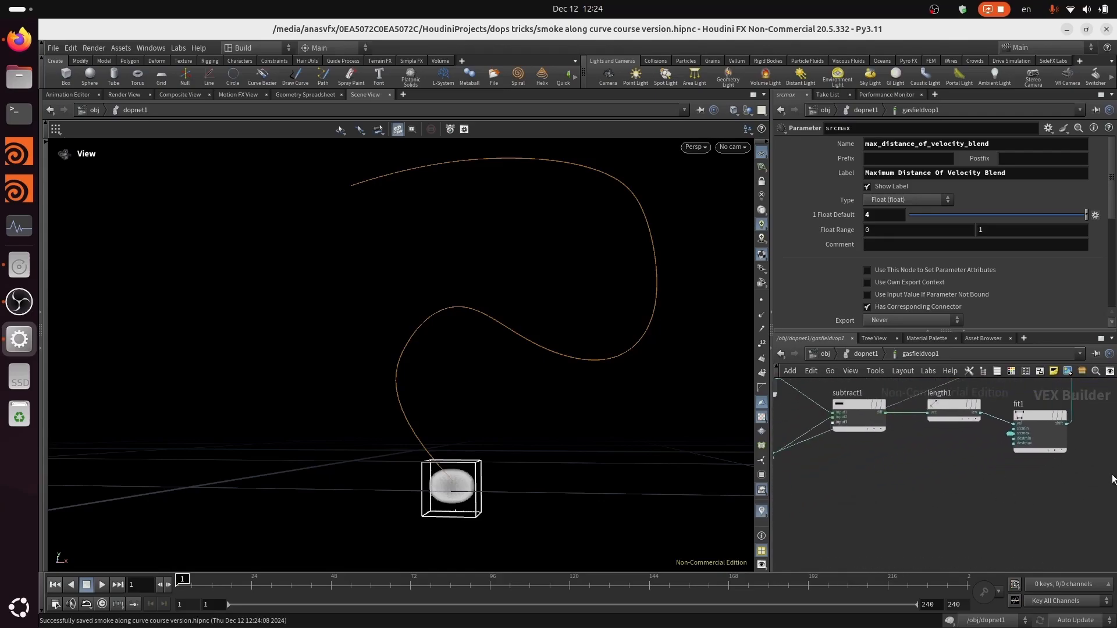
{"action": "middle_click_drag", "start_coordinate": [929, 510], "coordinate": [1033, 489]}
Back in dopnet1, set gasfieldvop1's Input 2 to SOP with path /obj/dopnet1/sopguide1/OUT_CURVE and save the scene.
{"action": "left_click", "coordinate": [867, 356]}
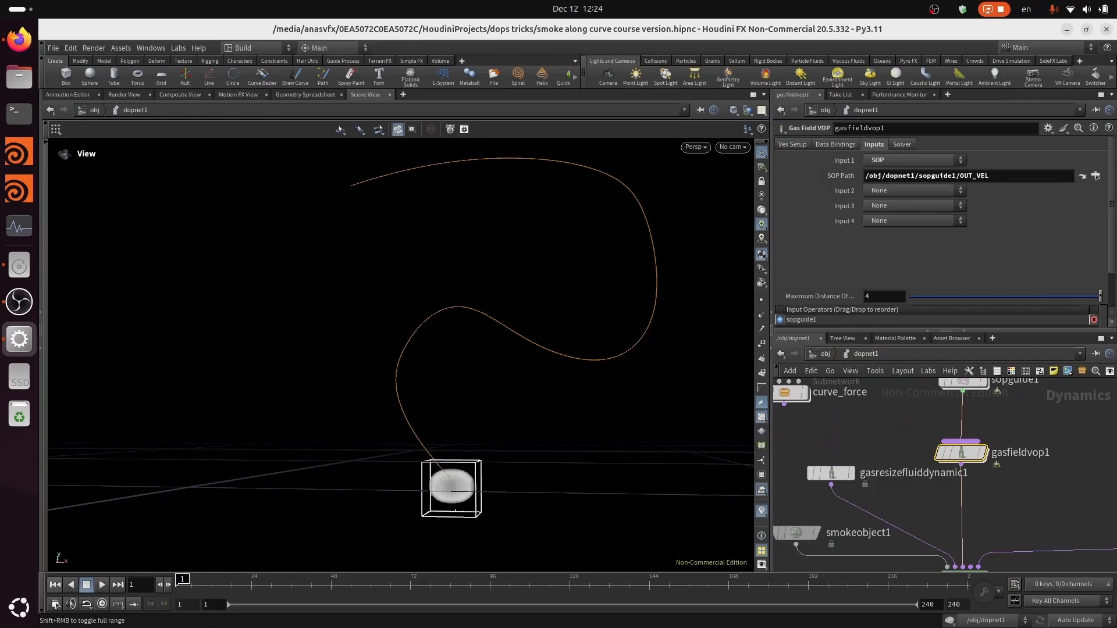
{"action": "left_click", "coordinate": [887, 192]}
{"action": "left_click", "coordinate": [895, 211]}
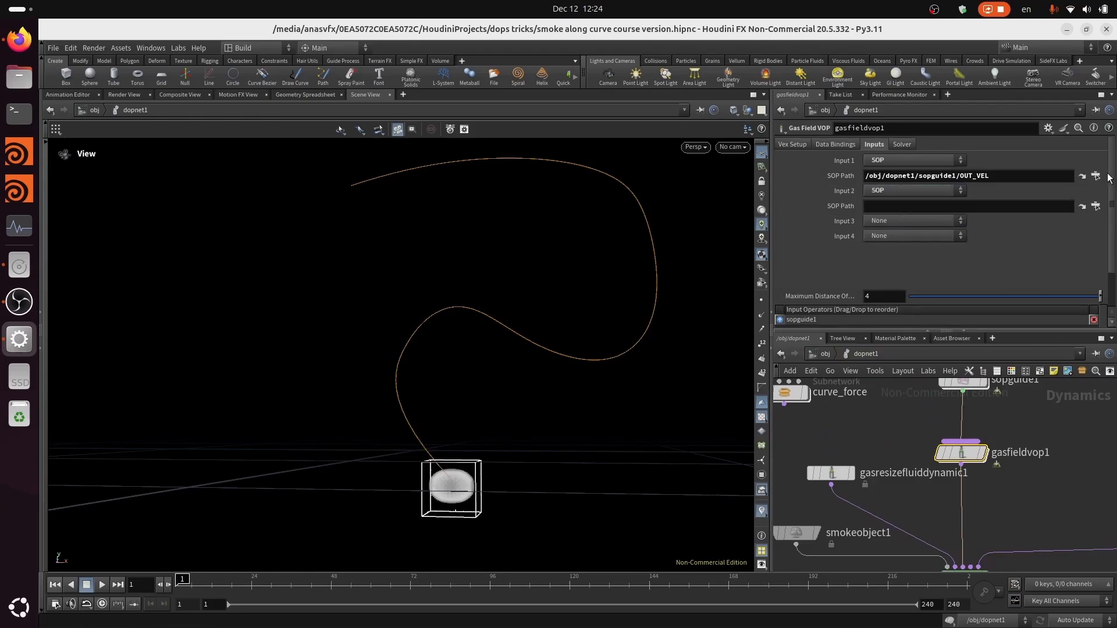
{"action": "left_click", "coordinate": [1098, 205]}
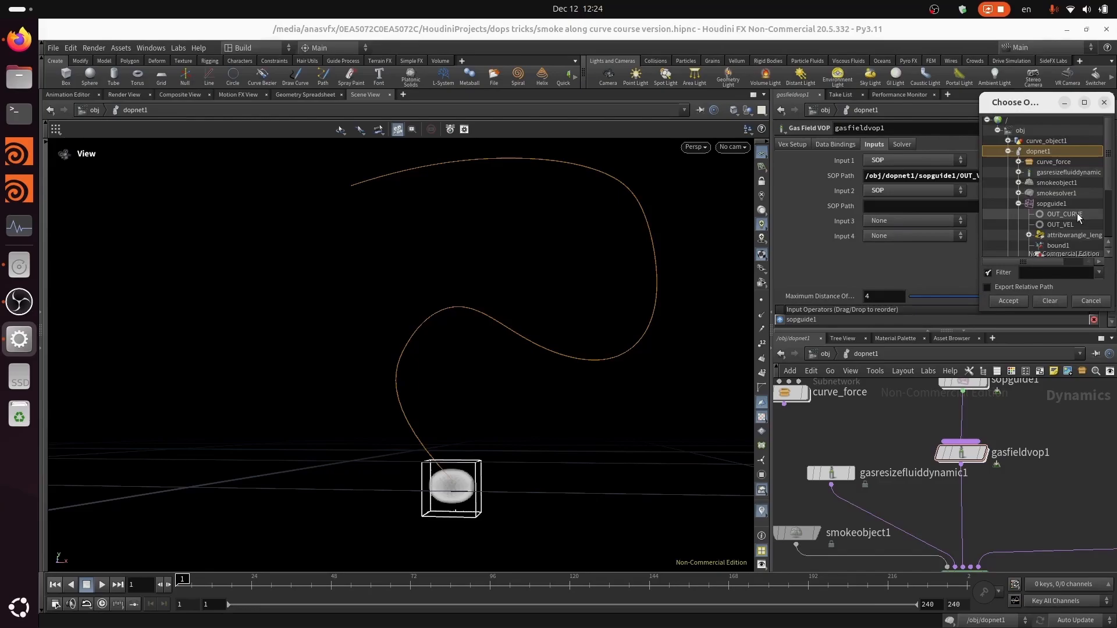
{"action": "double_click", "coordinate": [1077, 213]}
{"action": "key", "text": "ctrl+s"}
Inside gasfieldvop1, add a Point Cloud Open node and place it below bind1.
{"action": "mouse_move", "coordinate": [972, 457]}
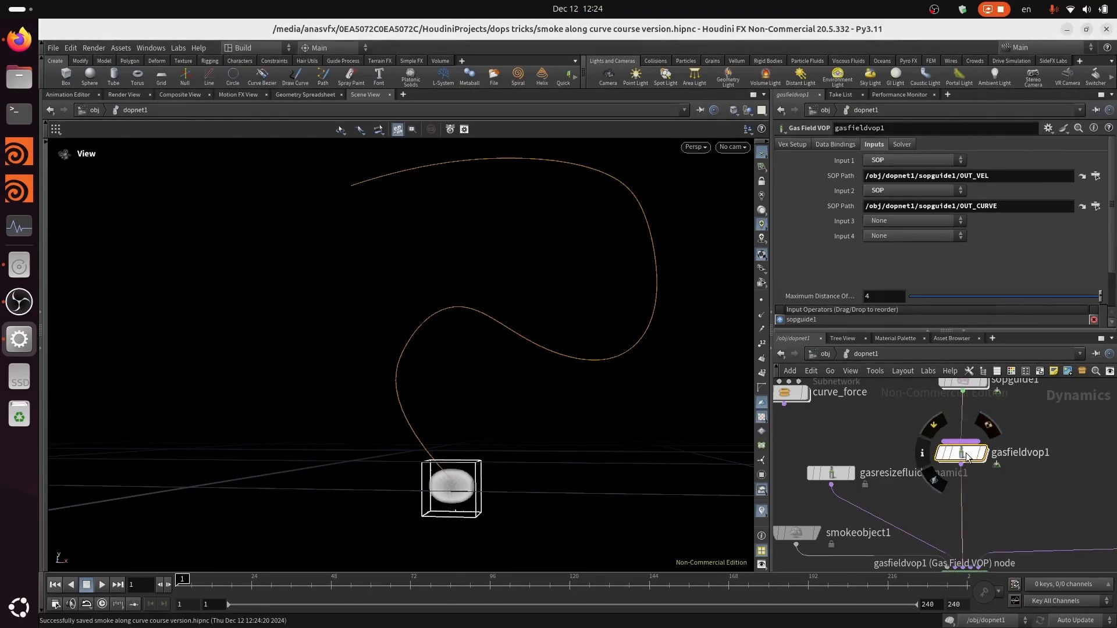
{"action": "double_click", "coordinate": [967, 457]}
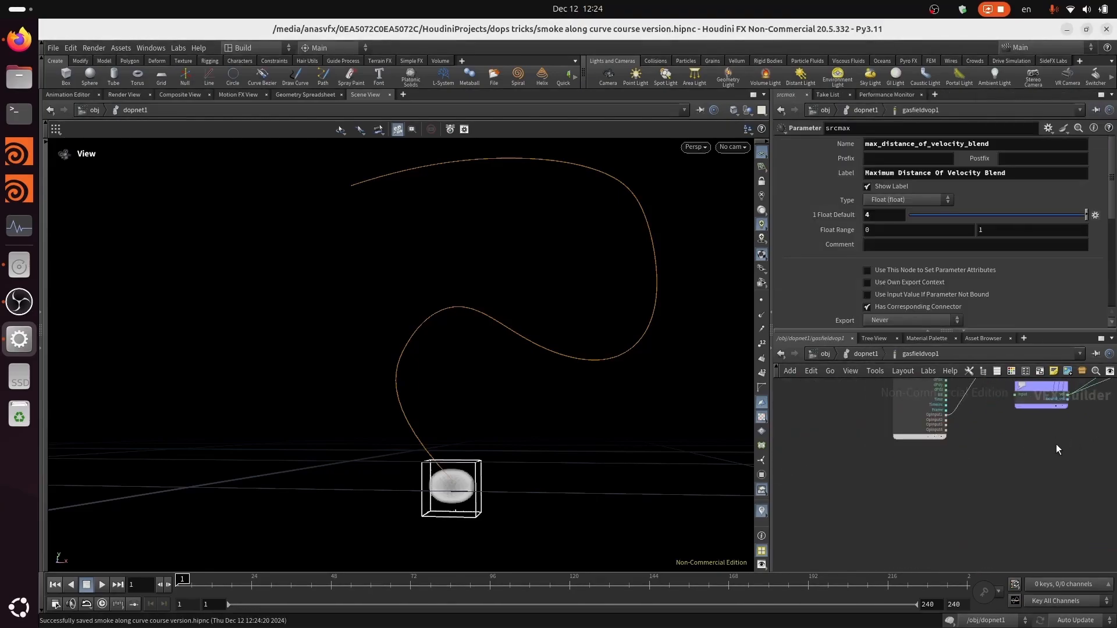
{"action": "left_click_drag", "start_coordinate": [931, 440], "coordinate": [949, 402]}
{"action": "scroll", "coordinate": [930, 452], "scroll_direction": "up", "scroll_amount": 1}
{"action": "middle_click_drag", "start_coordinate": [956, 455], "coordinate": [952, 474]}
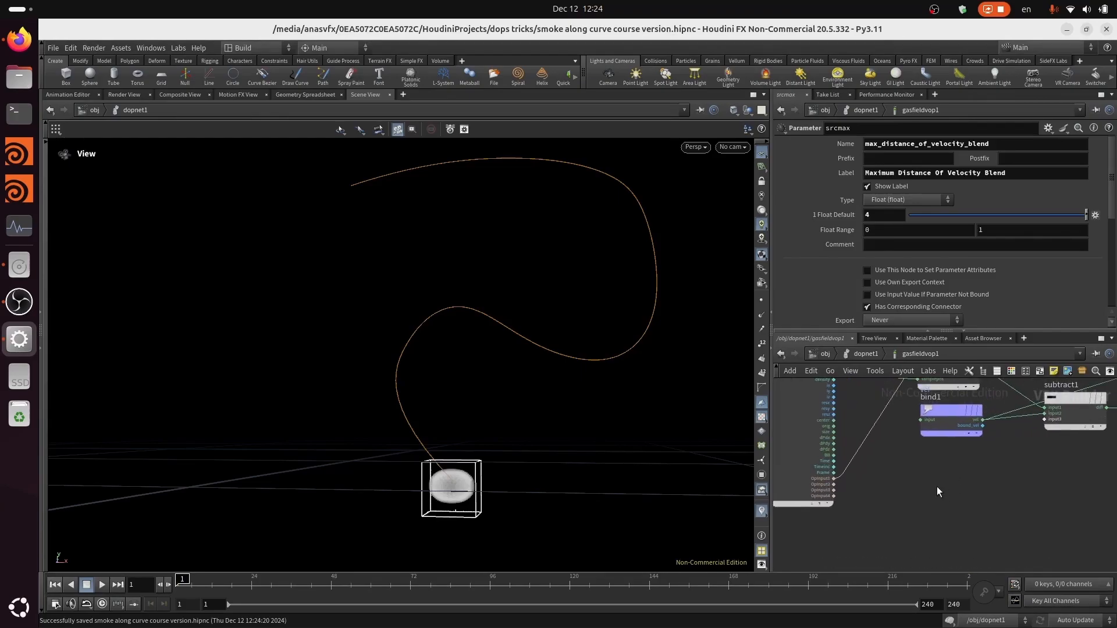
{"action": "key", "text": "Tab"}
{"action": "type", "text": "pcopen"}
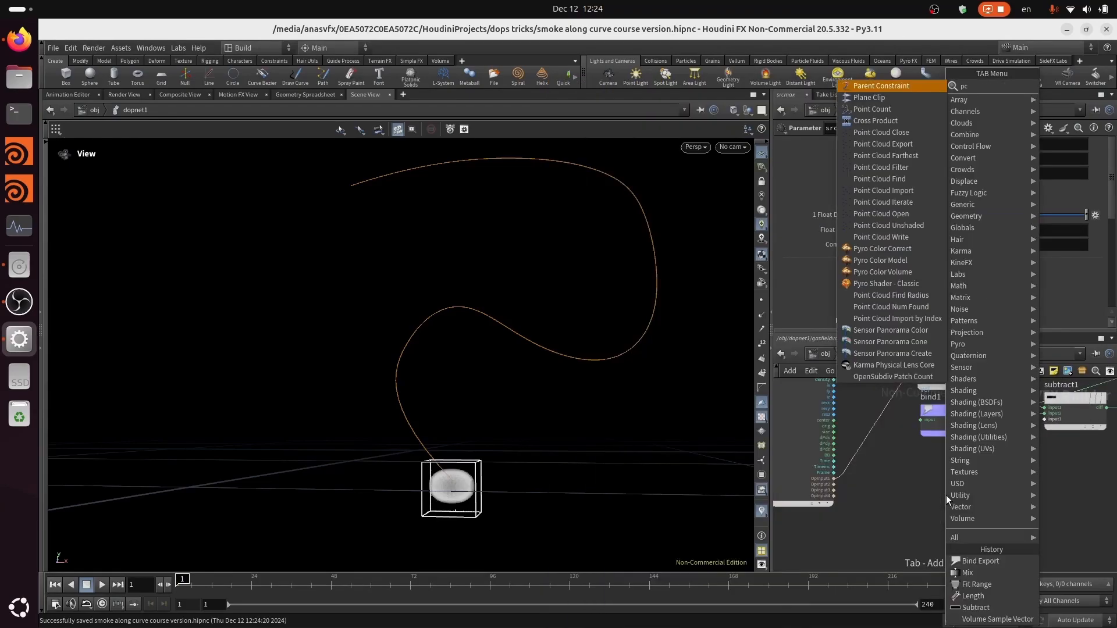
{"action": "key", "text": "Return"}
{"action": "left_click", "coordinate": [946, 495]}
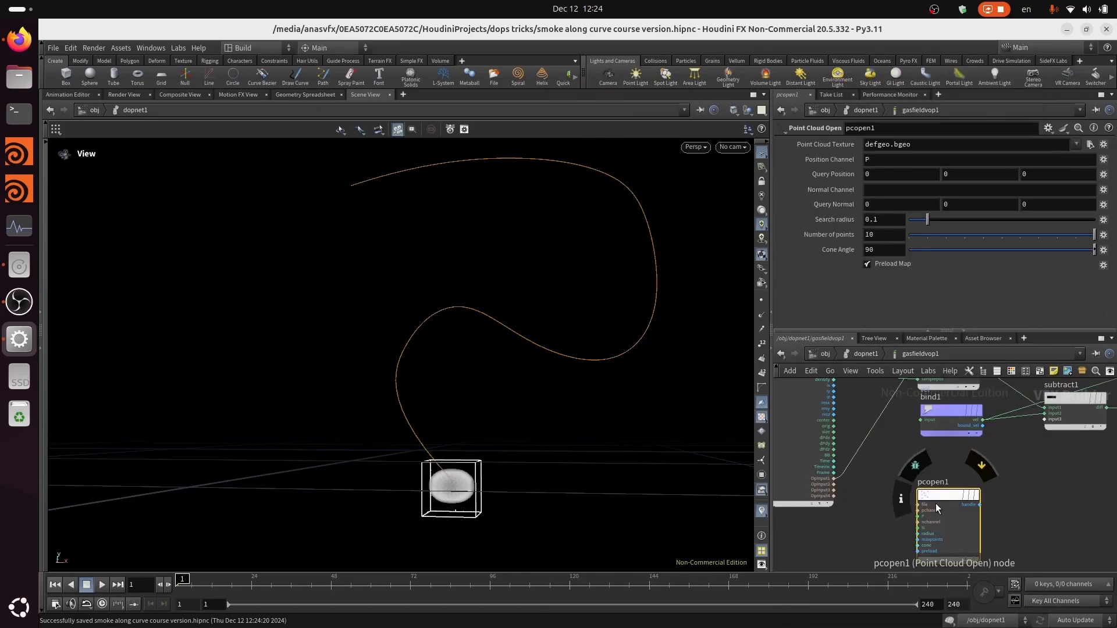
{"action": "left_click_drag", "start_coordinate": [947, 491], "coordinate": [974, 469]}
{"action": "scroll", "coordinate": [922, 492], "scroll_direction": "down", "scroll_amount": 2}
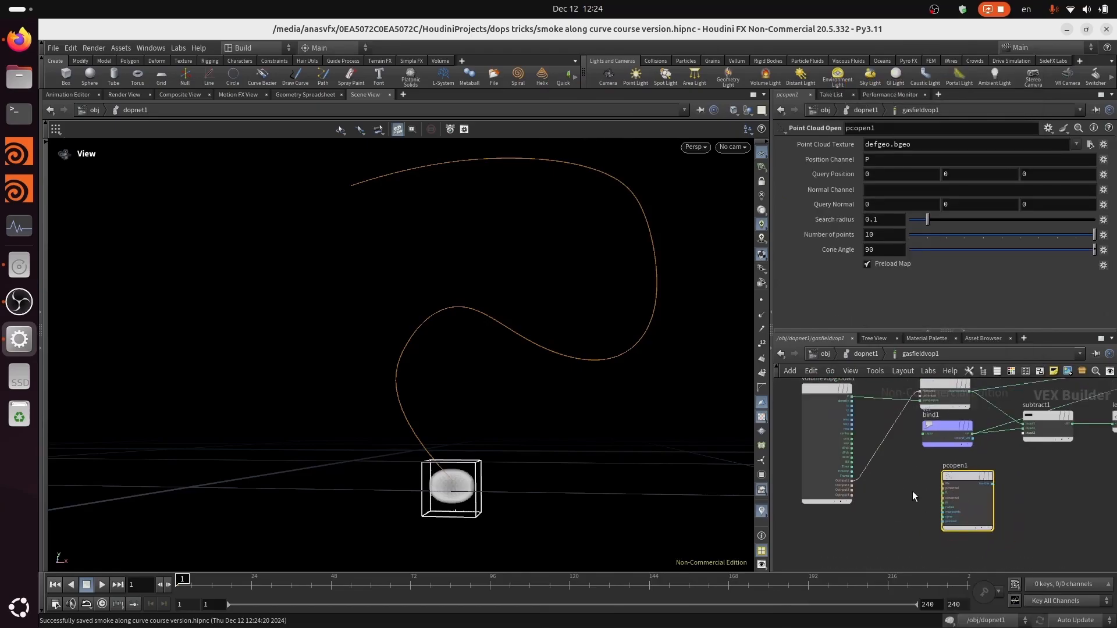
Wire volumevopglobal1's P output into pcopen1's P input and OpInput2 into its file input.
{"action": "middle_click_drag", "start_coordinate": [913, 482], "coordinate": [910, 516]}
{"action": "scroll", "coordinate": [889, 465], "scroll_direction": "up", "scroll_amount": 3}
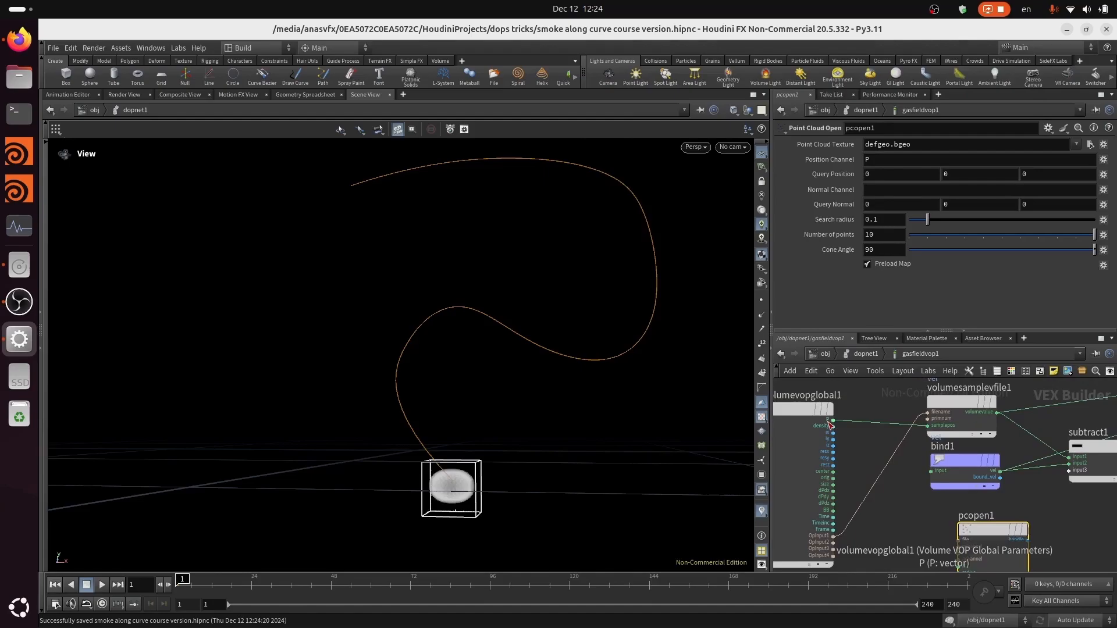
{"action": "left_click", "coordinate": [836, 423]}
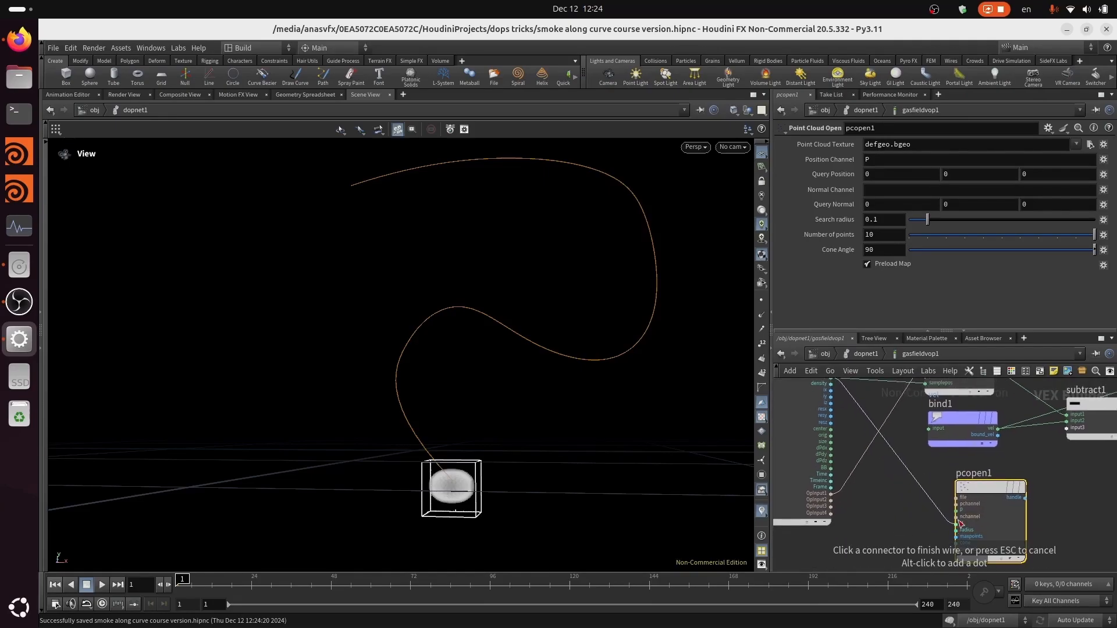
{"action": "left_click", "coordinate": [958, 510]}
{"action": "left_click", "coordinate": [957, 498]}
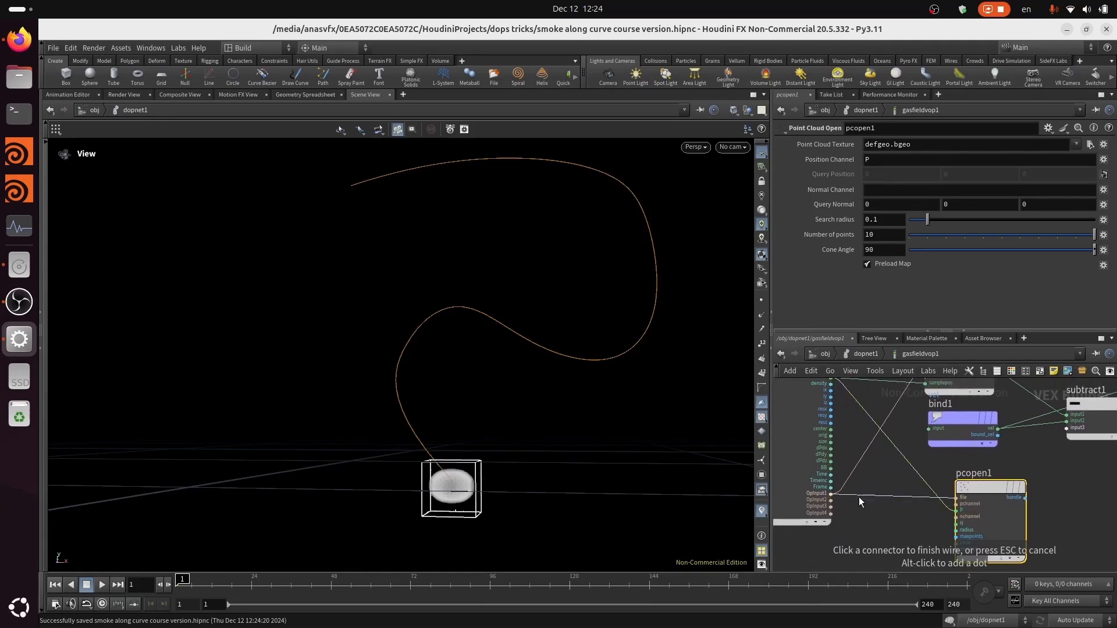
{"action": "left_click", "coordinate": [831, 500]}
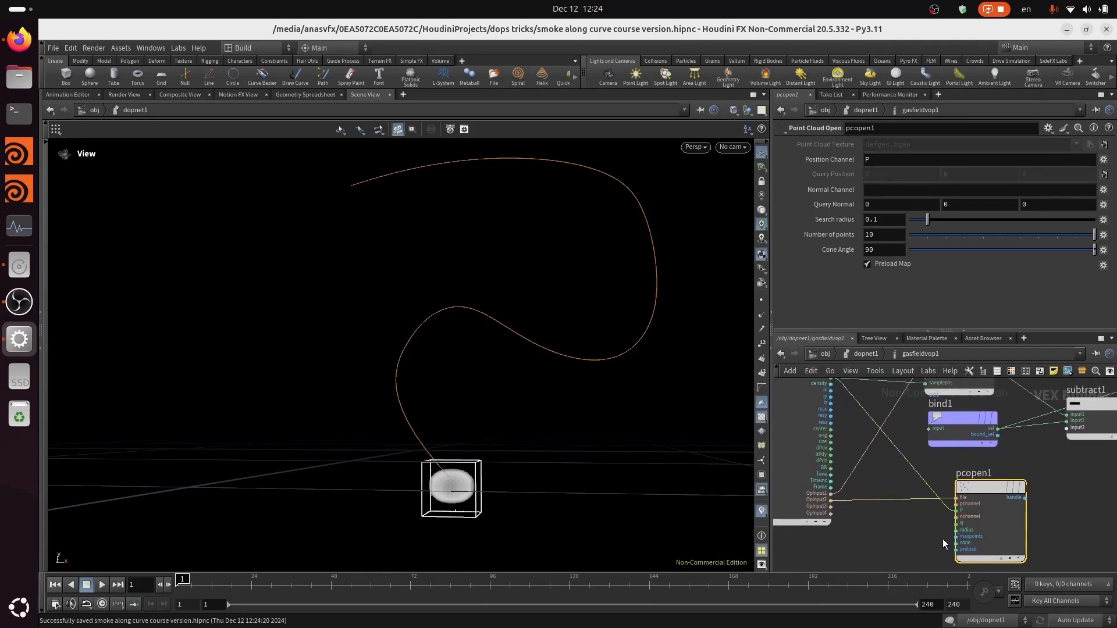
Set pcopen1's search radius to 0.5 and move the node further down from bind1.
{"action": "left_click", "coordinate": [894, 222]}
{"action": "type", "text": "0.5"}
{"action": "key", "text": "Return"}
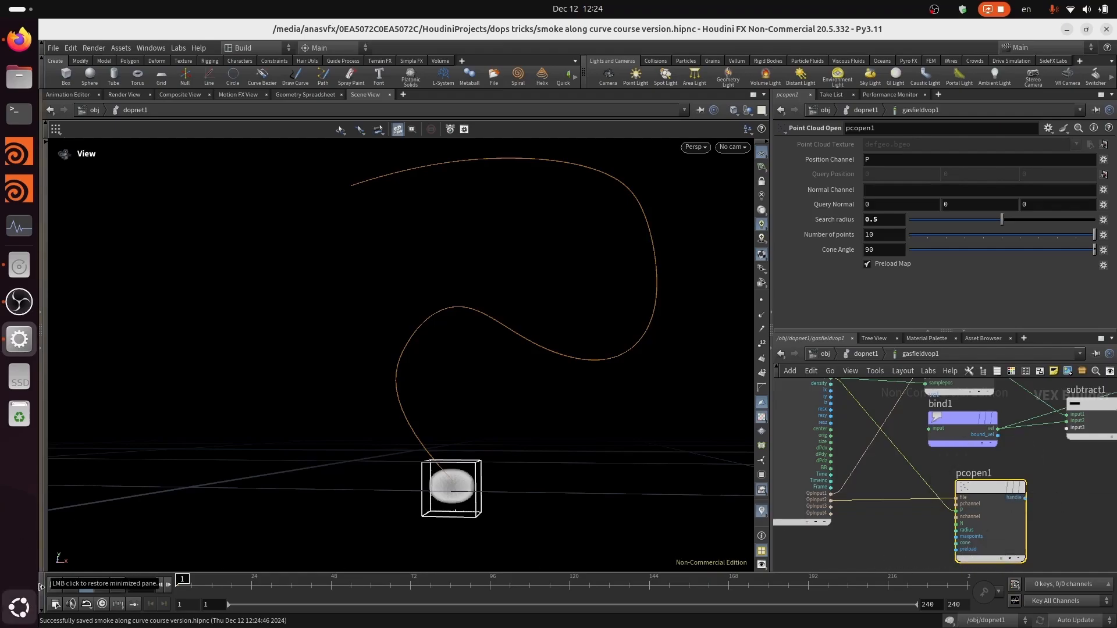
{"action": "middle_click_drag", "start_coordinate": [1079, 497], "coordinate": [974, 487]}
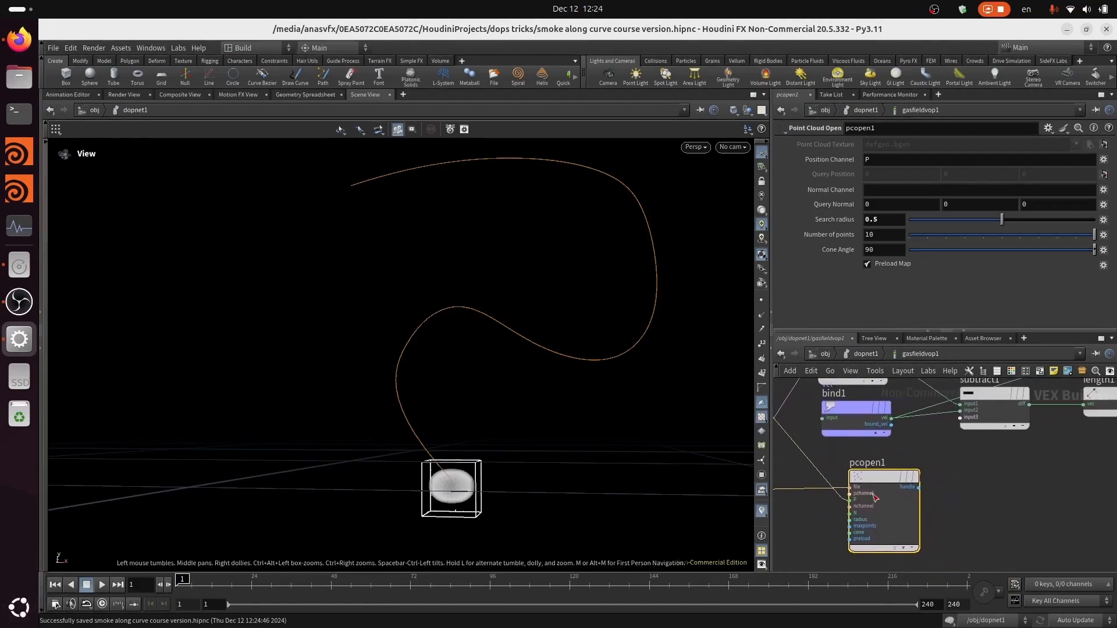
{"action": "left_click_drag", "start_coordinate": [868, 479], "coordinate": [841, 501]}
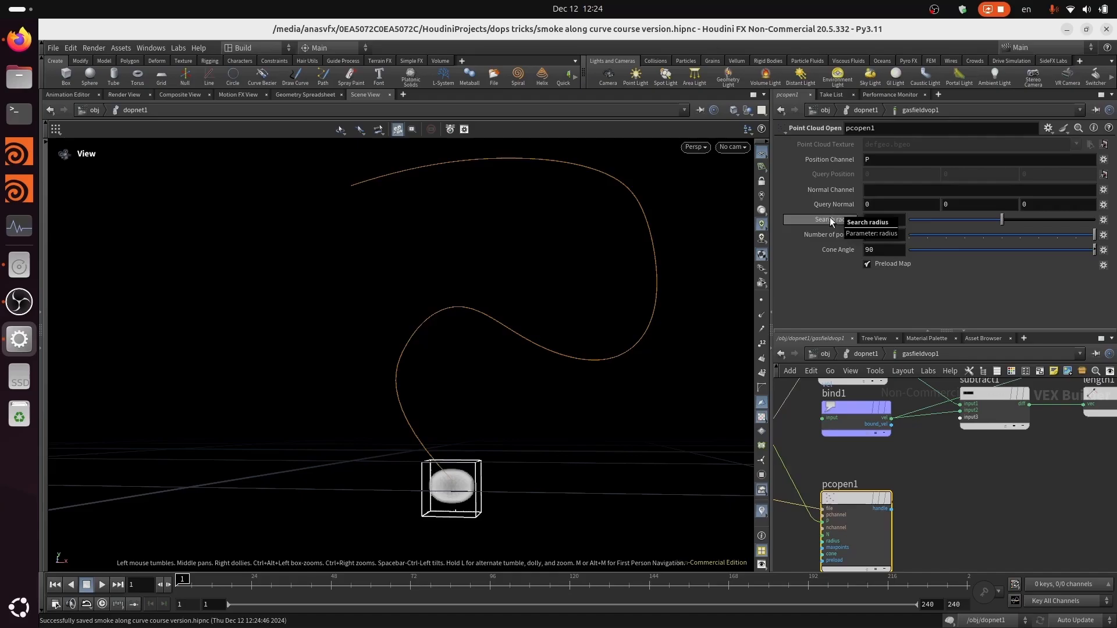
Copy the Maximum Radius parameter of volumevop1 inside sopguide1 and return to dopnet1.
{"action": "left_click", "coordinate": [870, 355]}
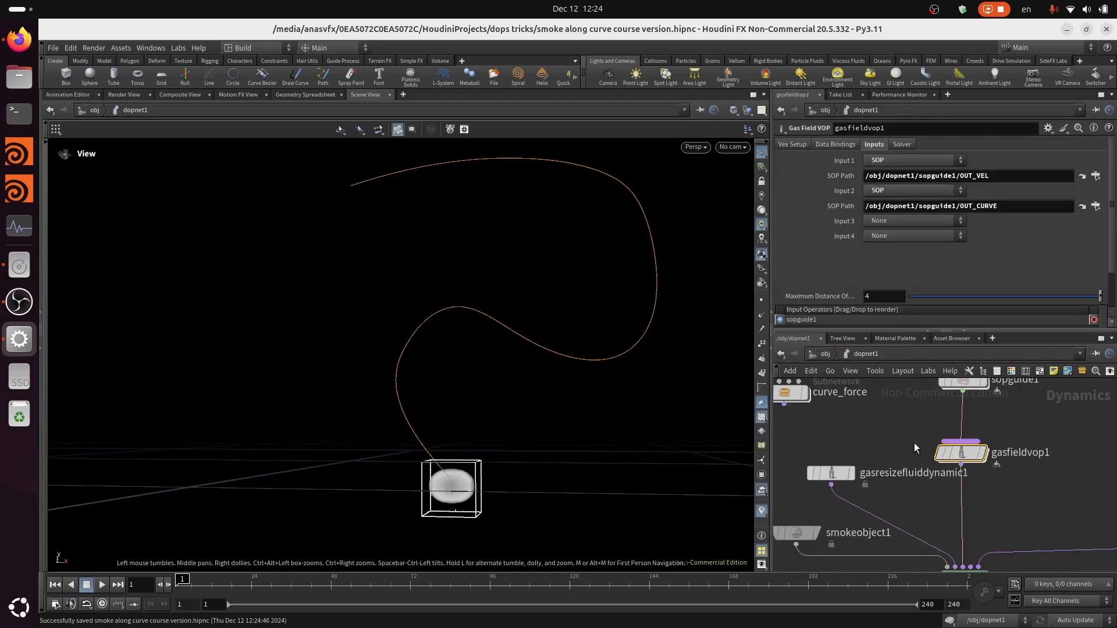
{"action": "double_click", "coordinate": [881, 502]}
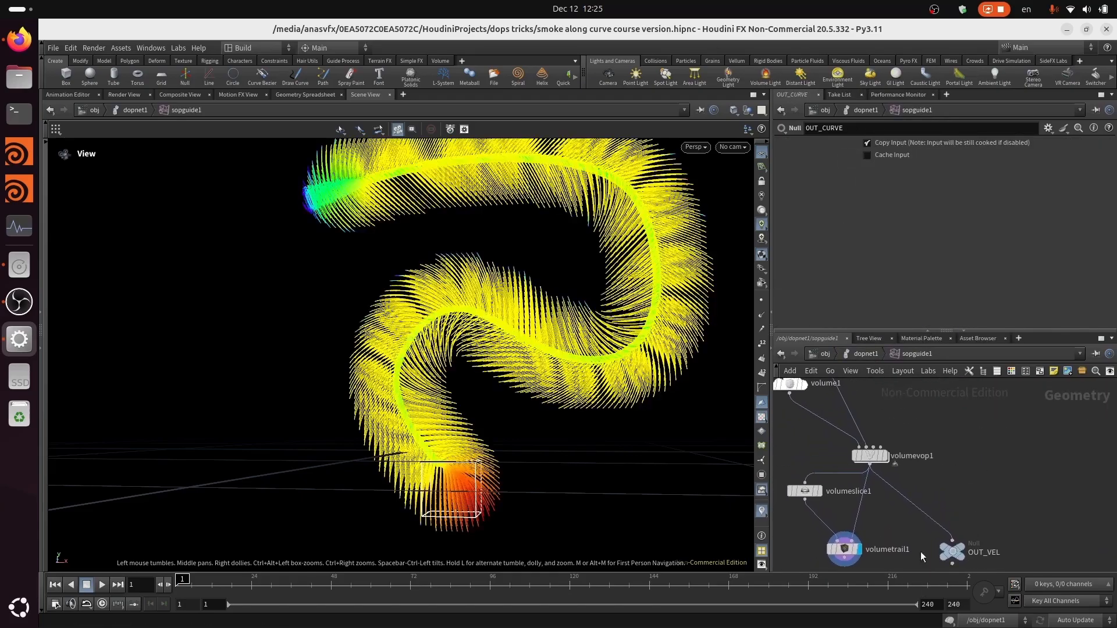
{"action": "left_click", "coordinate": [868, 456]}
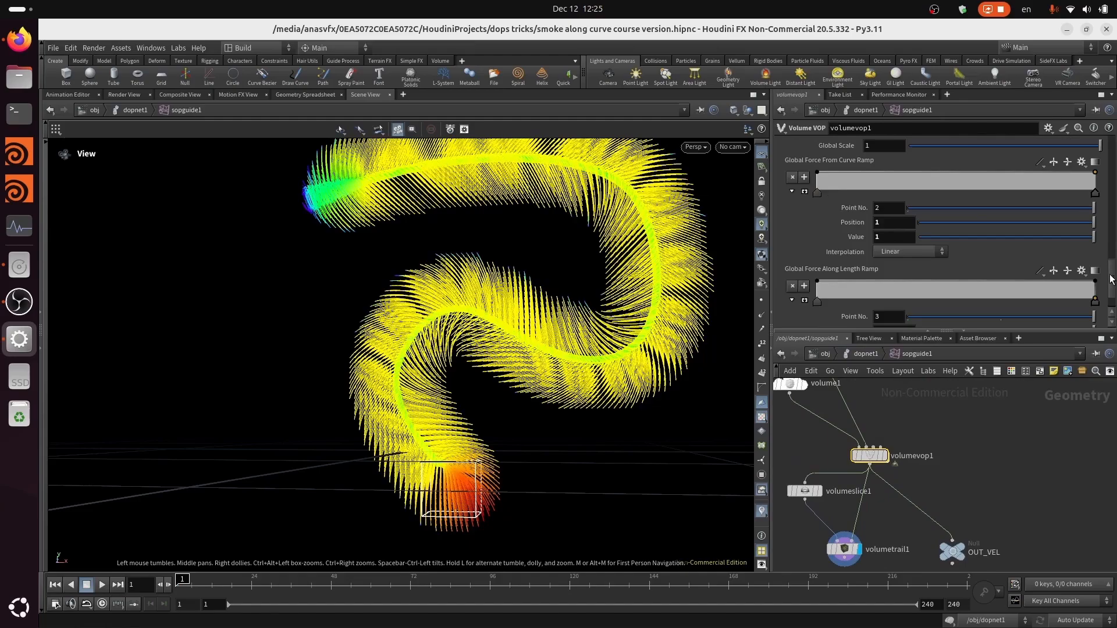
{"action": "scroll", "coordinate": [1111, 278], "scroll_direction": "up", "scroll_amount": 5}
{"action": "right_click", "coordinate": [829, 267]}
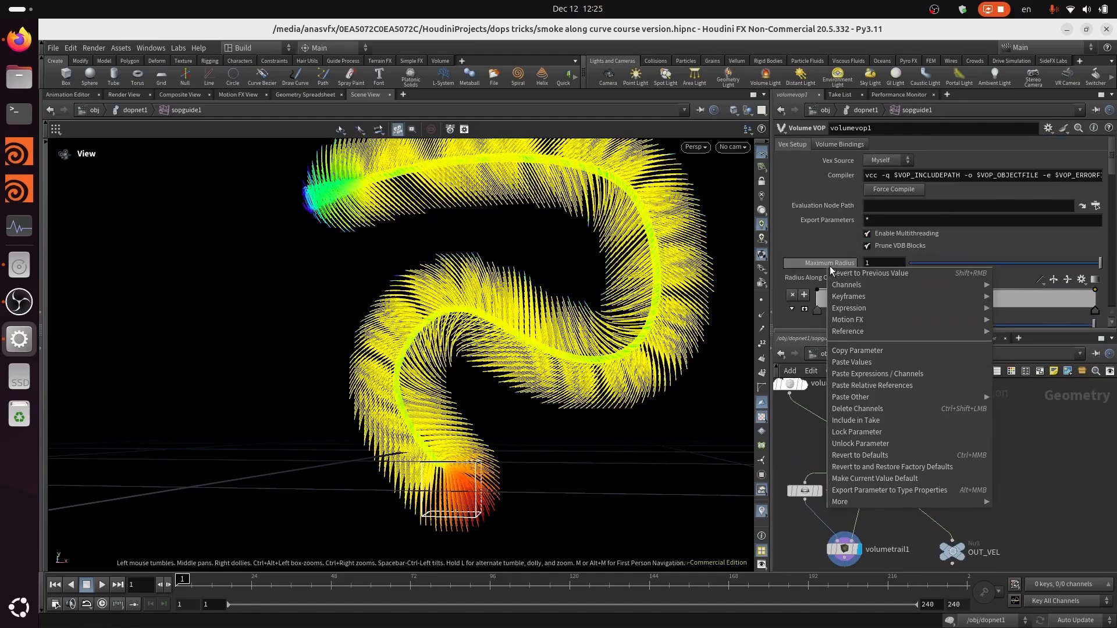
{"action": "left_click", "coordinate": [876, 353]}
{"action": "left_click", "coordinate": [870, 355]}
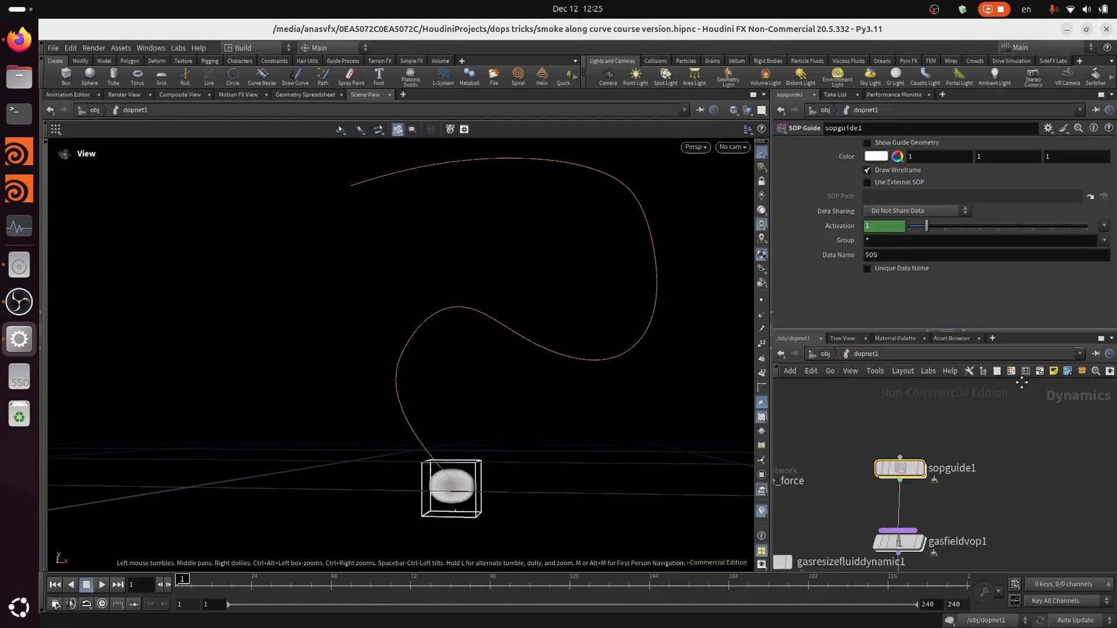
Inside gasfieldvop1, link pcopen1's search radius to the copied Maximum Radius parameter as a relative reference.
{"action": "double_click", "coordinate": [899, 542]}
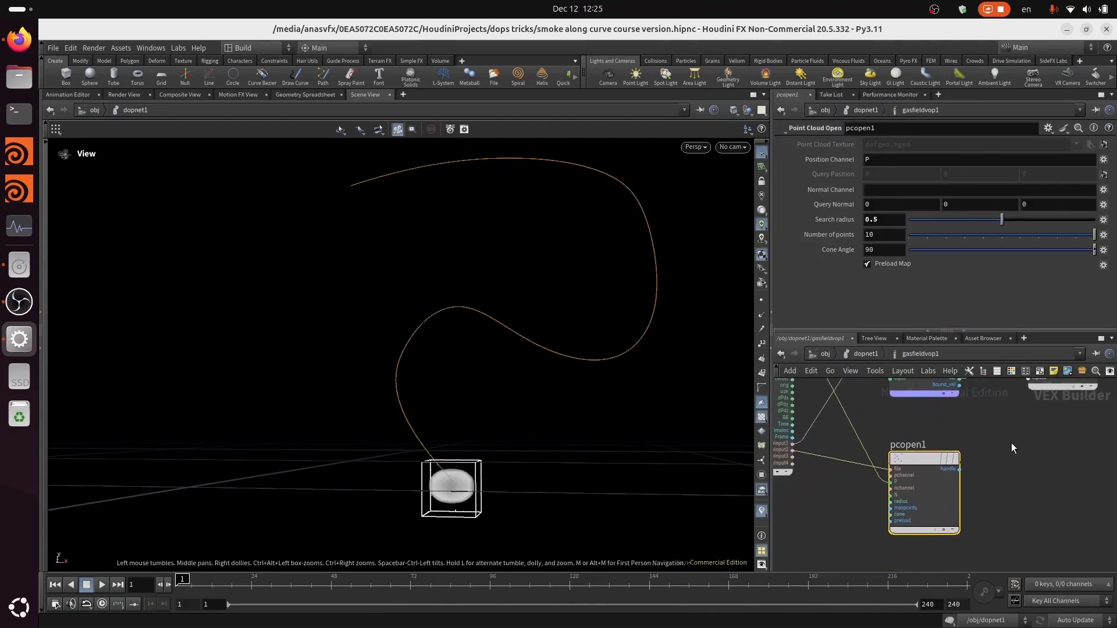
{"action": "right_click", "coordinate": [841, 223]}
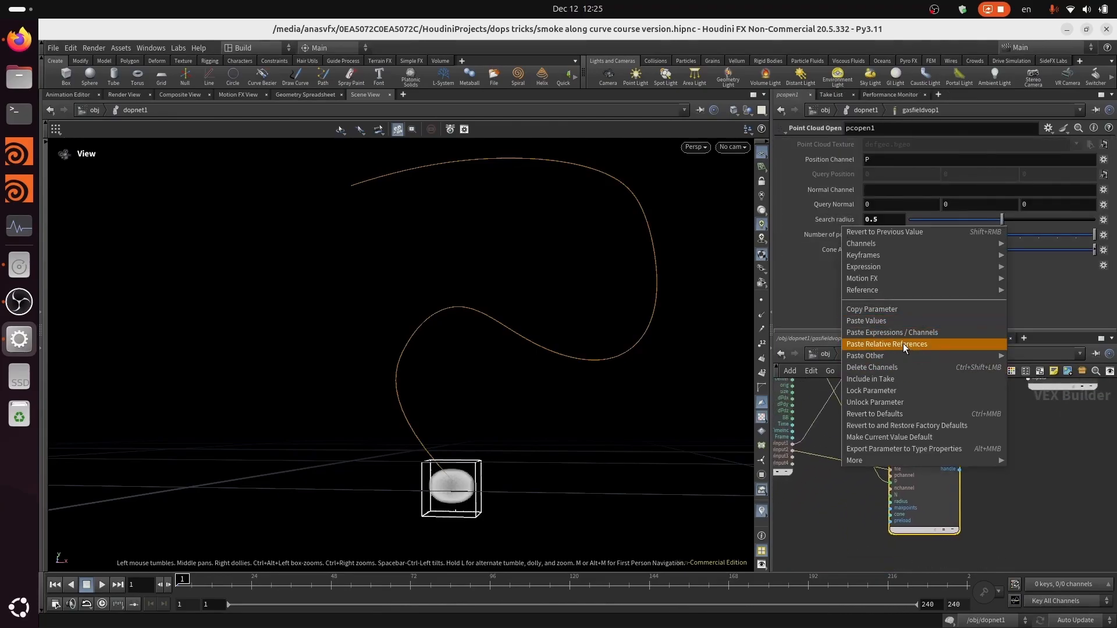
{"action": "left_click", "coordinate": [903, 344]}
{"action": "middle_click", "coordinate": [826, 221], "text": "ctrl"}
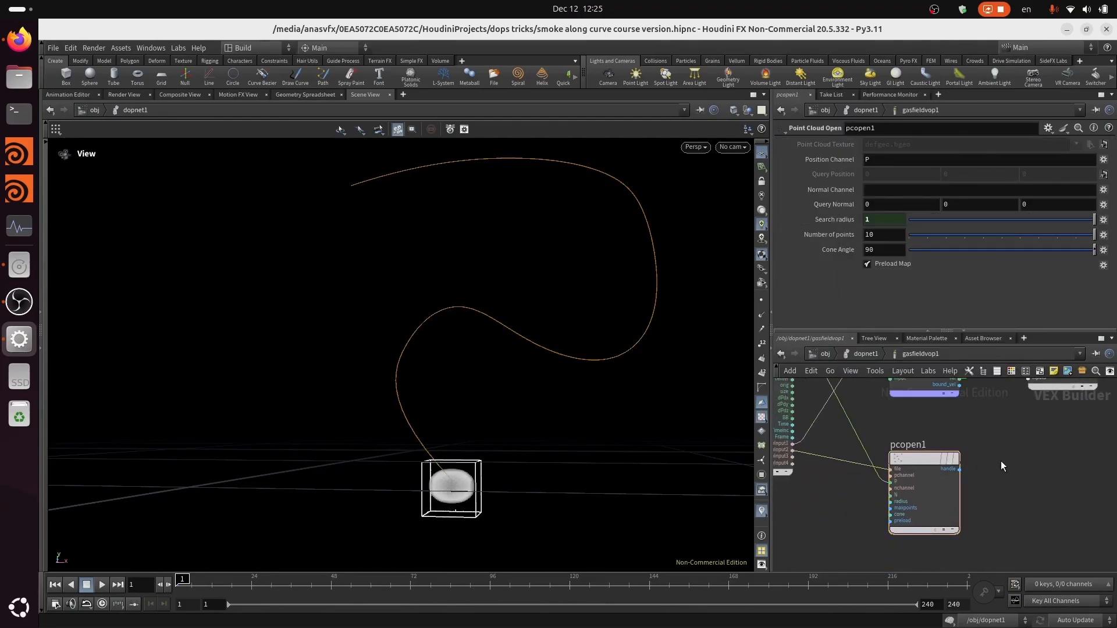
Nudge pcopen1 down and add a Point Cloud Filter node beside it.
{"action": "middle_click_drag", "start_coordinate": [1000, 434], "coordinate": [952, 443]}
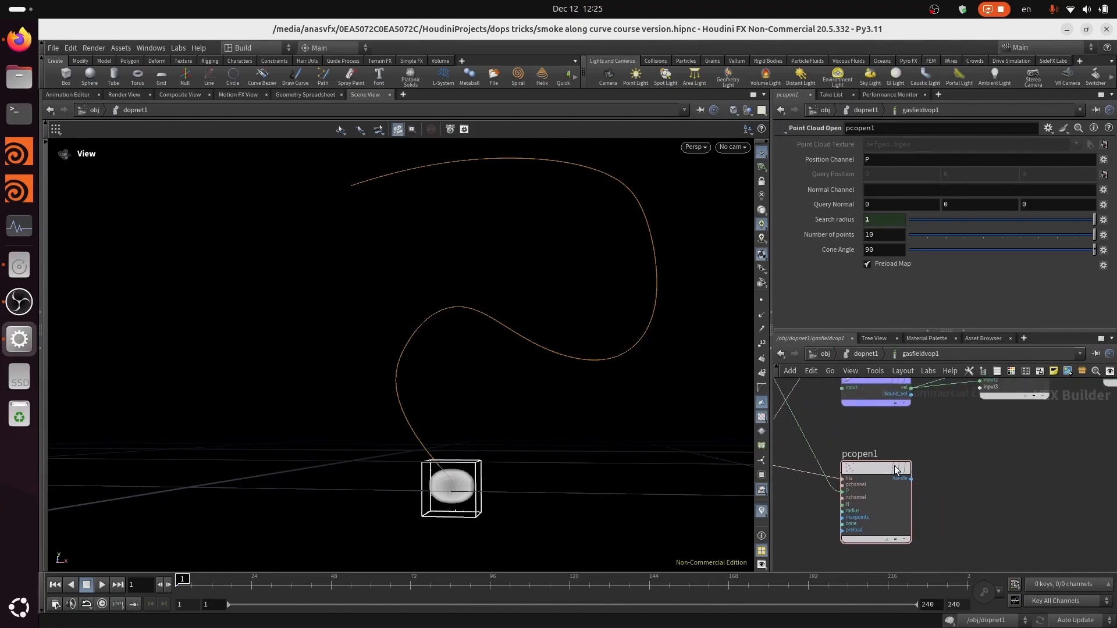
{"action": "left_click_drag", "start_coordinate": [869, 473], "coordinate": [863, 481]}
{"action": "key", "text": "Tab"}
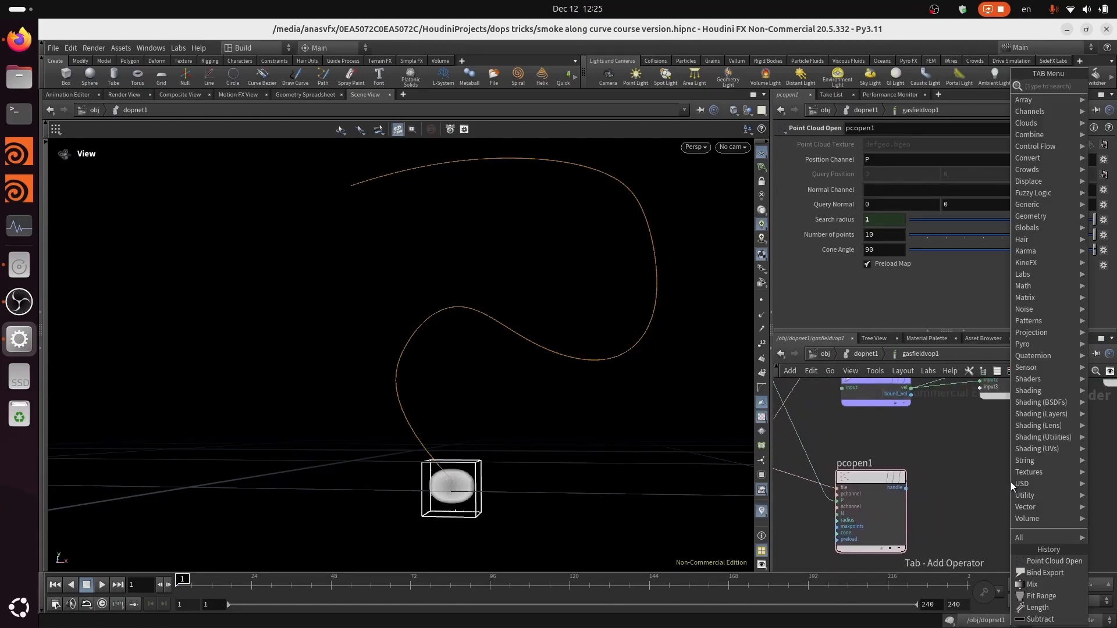
{"action": "type", "text": "pcopen"}
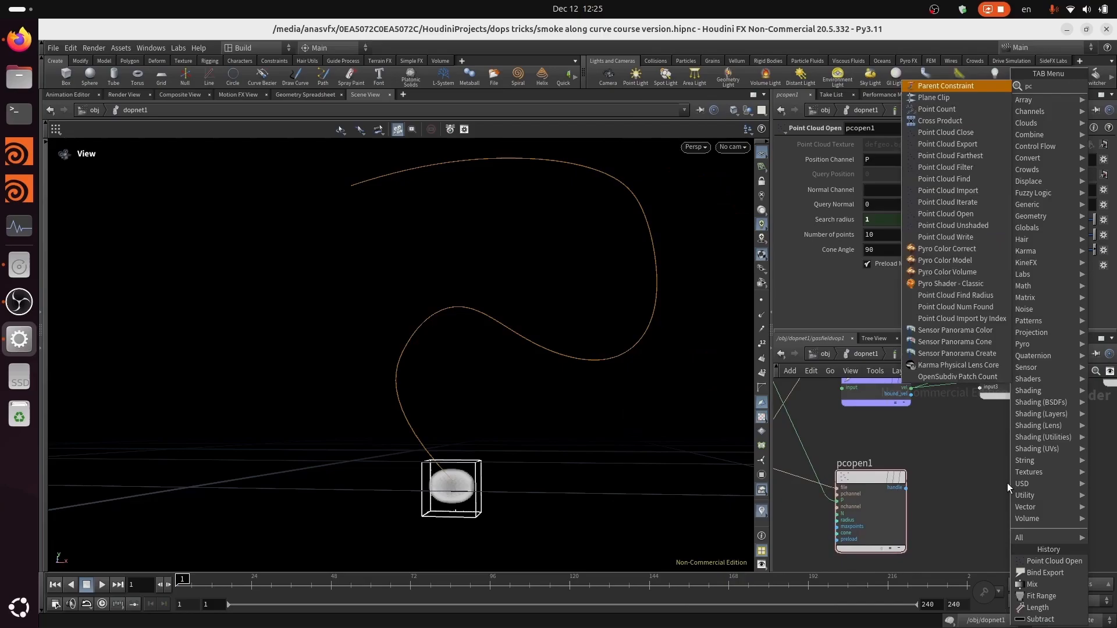
{"action": "key", "text": "Return"}
{"action": "left_click", "coordinate": [1007, 485]}
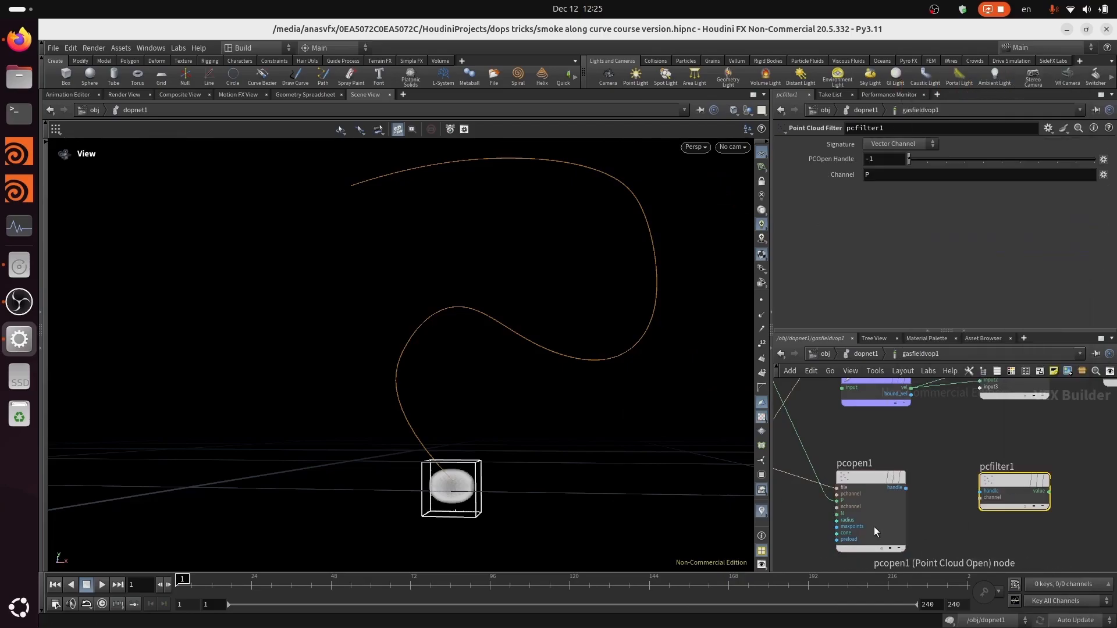
Wire pcopen1's handle output into pcfilter1's handle input and save the scene.
{"action": "left_click", "coordinate": [906, 488]}
{"action": "left_click", "coordinate": [982, 492]}
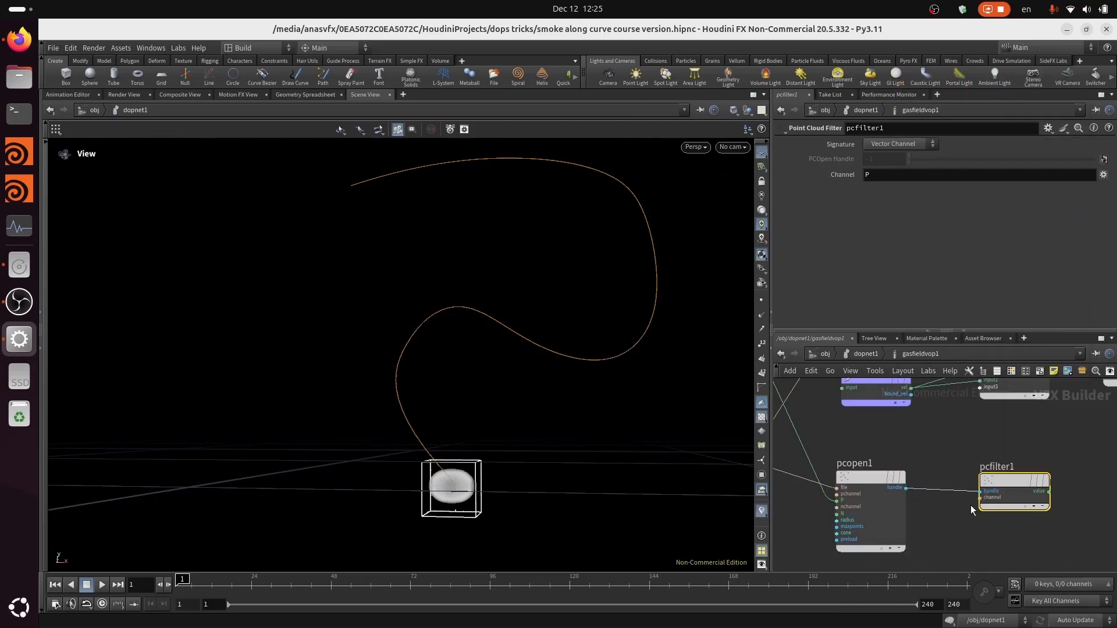
{"action": "key", "text": "ctrl+s"}
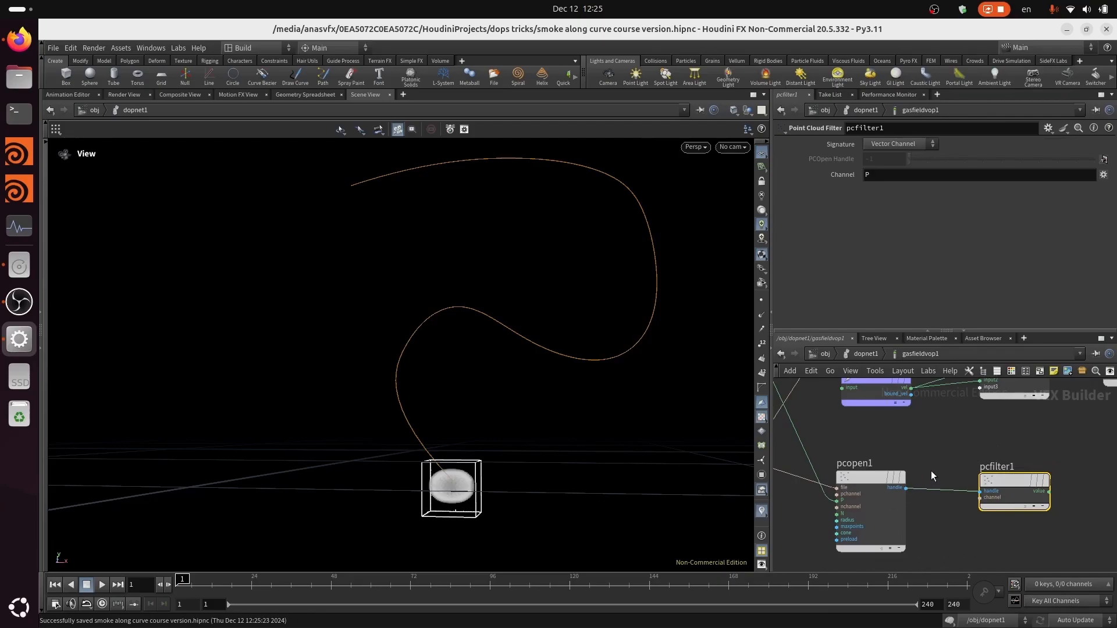
Move pcopen1 and pcfilter1 together further down from bind1.
{"action": "mouse_move", "coordinate": [961, 522]}
{"action": "middle_mouse_down"}
{"action": "mouse_move", "coordinate": [1011, 520]}
{"action": "mouse_move", "coordinate": [977, 525]}
{"action": "middle_mouse_up"}
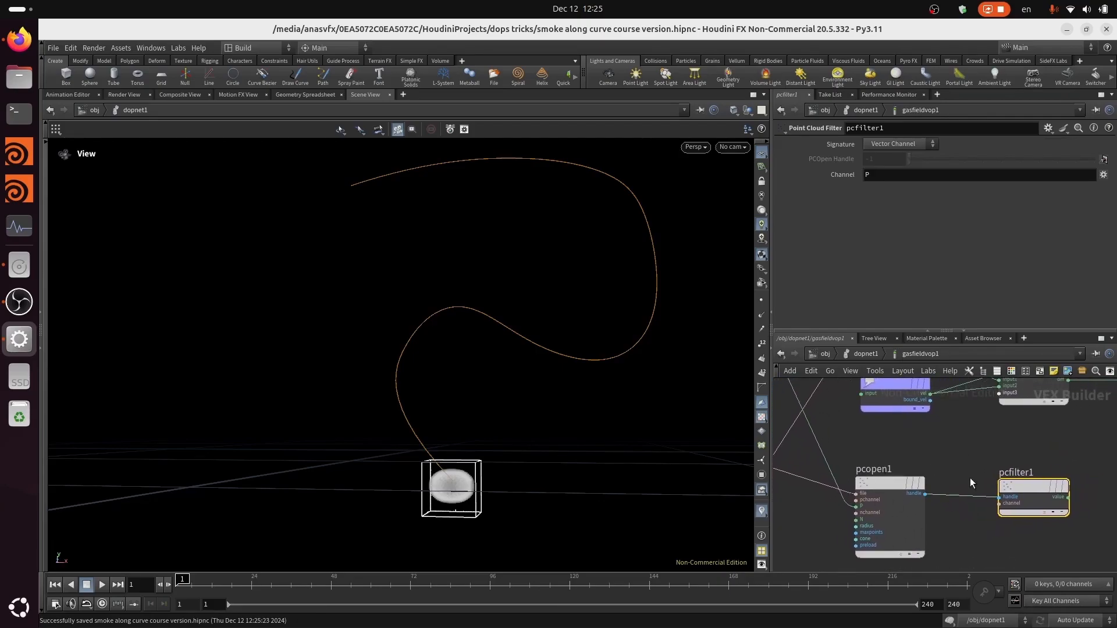
{"action": "scroll", "coordinate": [976, 459], "scroll_direction": "down", "scroll_amount": 2}
{"action": "left_click_drag", "start_coordinate": [993, 455], "coordinate": [876, 533]}
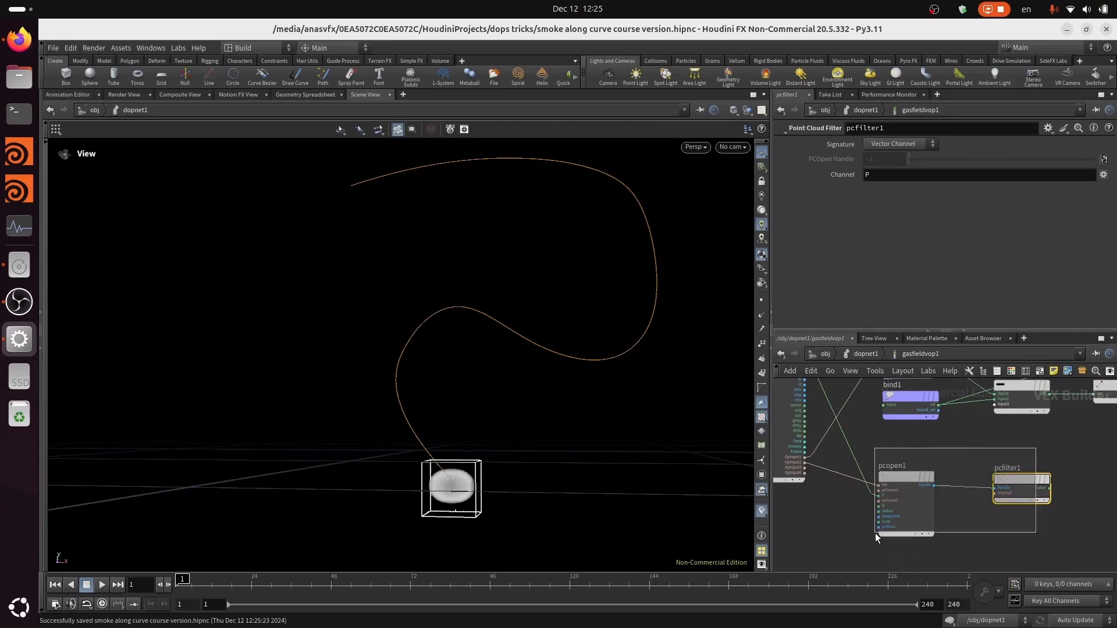
{"action": "left_click_drag", "start_coordinate": [905, 483], "coordinate": [891, 504]}
{"action": "middle_click_drag", "start_coordinate": [906, 469], "coordinate": [936, 508]}
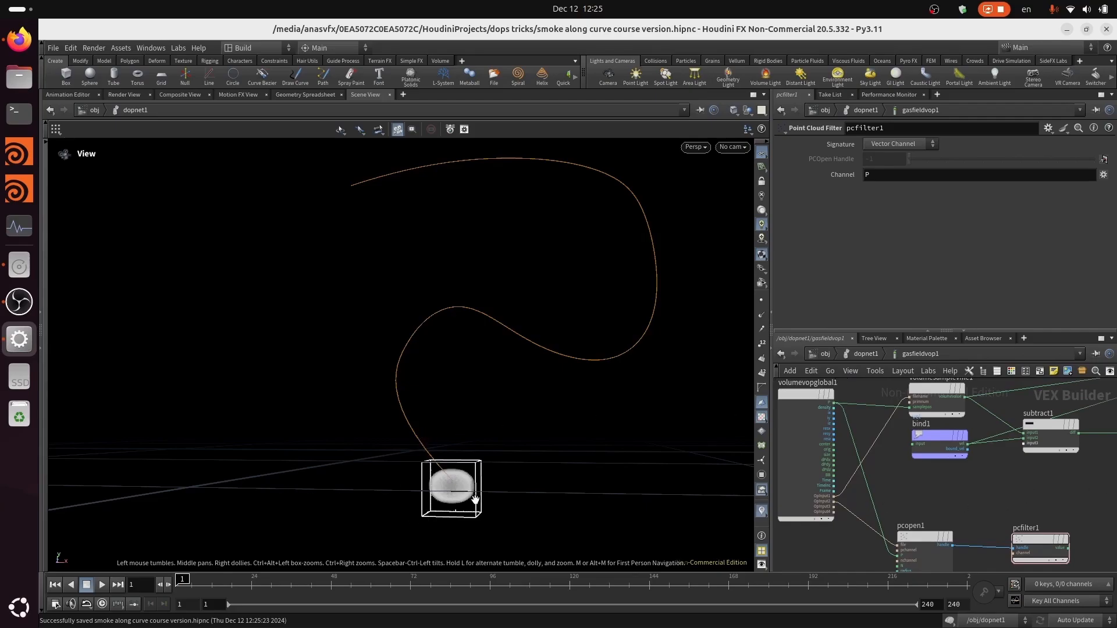
Add a Subtract node after pcfilter1 in the gasfieldvop1 network.
{"action": "middle_click_drag", "start_coordinate": [1007, 505], "coordinate": [965, 494]}
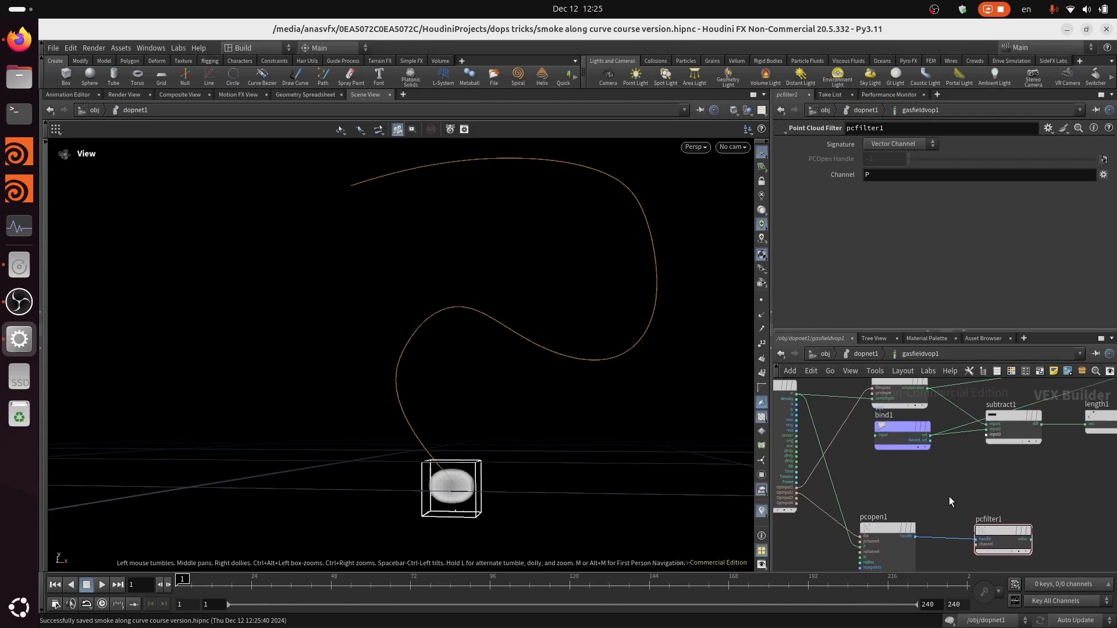
{"action": "middle_click_drag", "start_coordinate": [998, 507], "coordinate": [989, 477]}
{"action": "key", "text": "Tab"}
{"action": "mouse_move", "coordinate": [998, 483]}
{"action": "type", "text": "subt"}
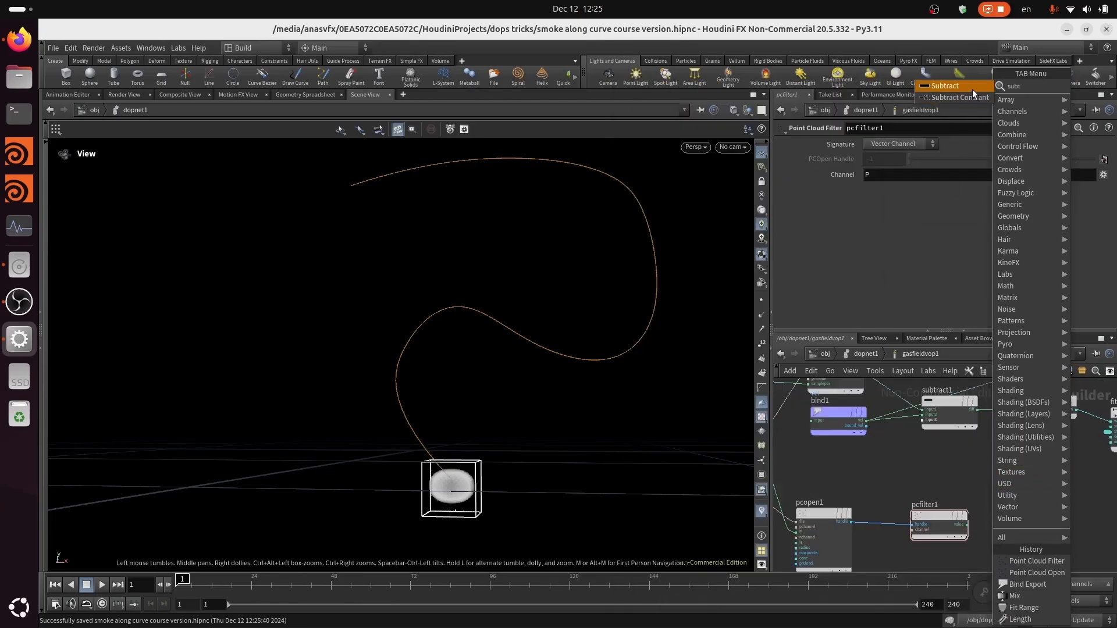
{"action": "left_click", "coordinate": [973, 89]}
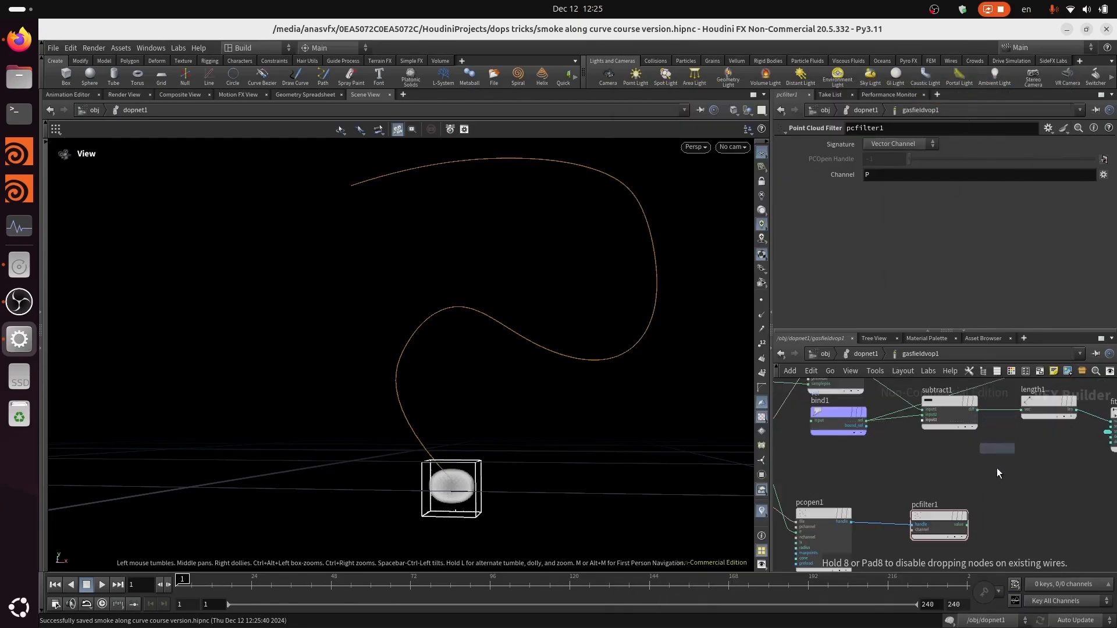
{"action": "left_click", "coordinate": [1024, 488]}
Wire volumevopglobal1's P output into subtract2's first input and pcfilter1's value output into its second input.
{"action": "middle_click_drag", "start_coordinate": [895, 474], "coordinate": [907, 446]}
{"action": "left_click", "coordinate": [826, 402]}
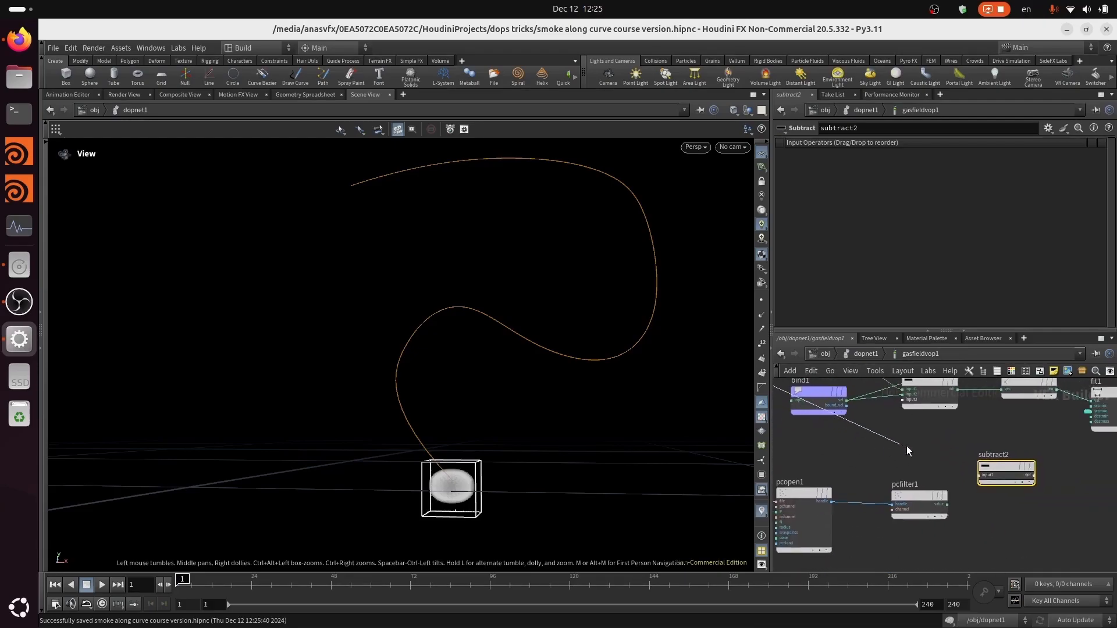
{"action": "left_click", "coordinate": [964, 463]}
{"action": "right_click", "coordinate": [996, 489]}
{"action": "key", "text": "Escape"}
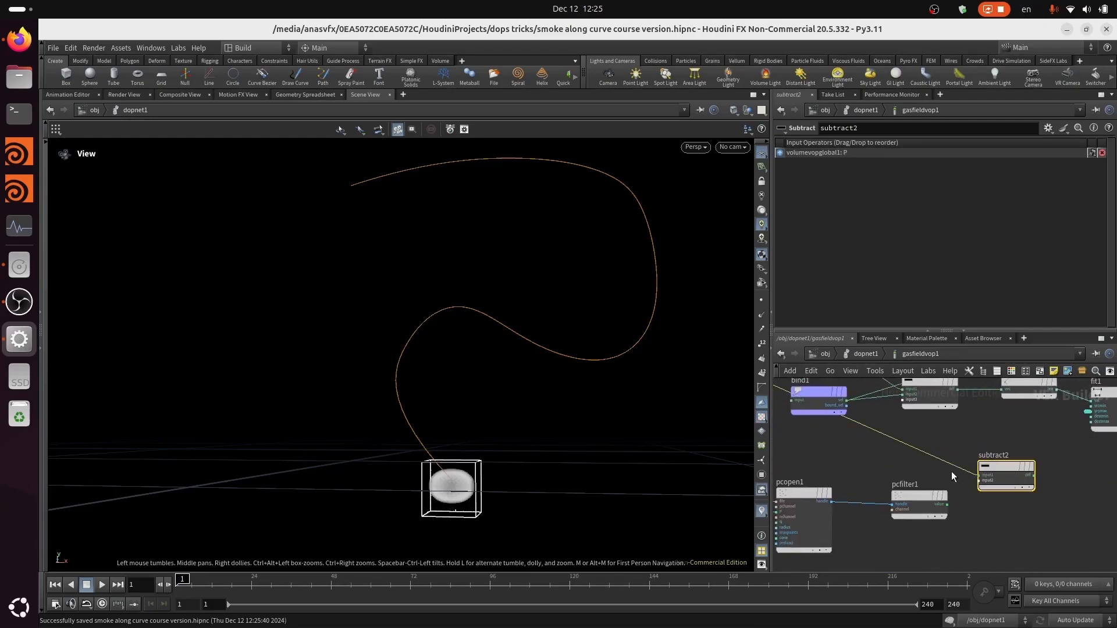
{"action": "scroll", "coordinate": [967, 493], "scroll_direction": "up", "scroll_amount": 3}
{"action": "left_click", "coordinate": [984, 474]}
{"action": "left_click", "coordinate": [938, 508]}
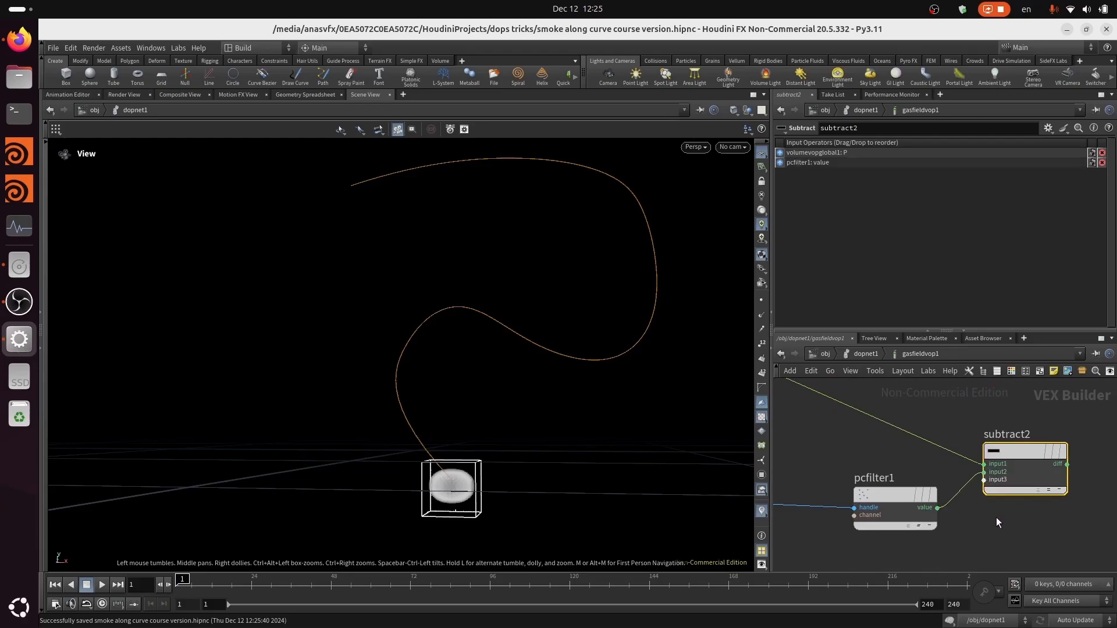
Move pcfilter1 and subtract2 closer to pcopen1 to tidy the node chain.
{"action": "scroll", "coordinate": [980, 543], "scroll_direction": "down", "scroll_amount": 3}
{"action": "left_click_drag", "start_coordinate": [938, 506], "coordinate": [908, 507]}
{"action": "middle_click_drag", "start_coordinate": [1066, 528], "coordinate": [995, 514]}
{"action": "left_click_drag", "start_coordinate": [940, 469], "coordinate": [919, 469]}
{"action": "middle_click_drag", "start_coordinate": [1006, 501], "coordinate": [1048, 517]}
{"action": "middle_click_drag", "start_coordinate": [795, 445], "coordinate": [904, 508]}
Examine the subtract, length and fit distance setup in sopguide1's volumevop1, and return to gasfieldvop1.
{"action": "left_click", "coordinate": [871, 348]}
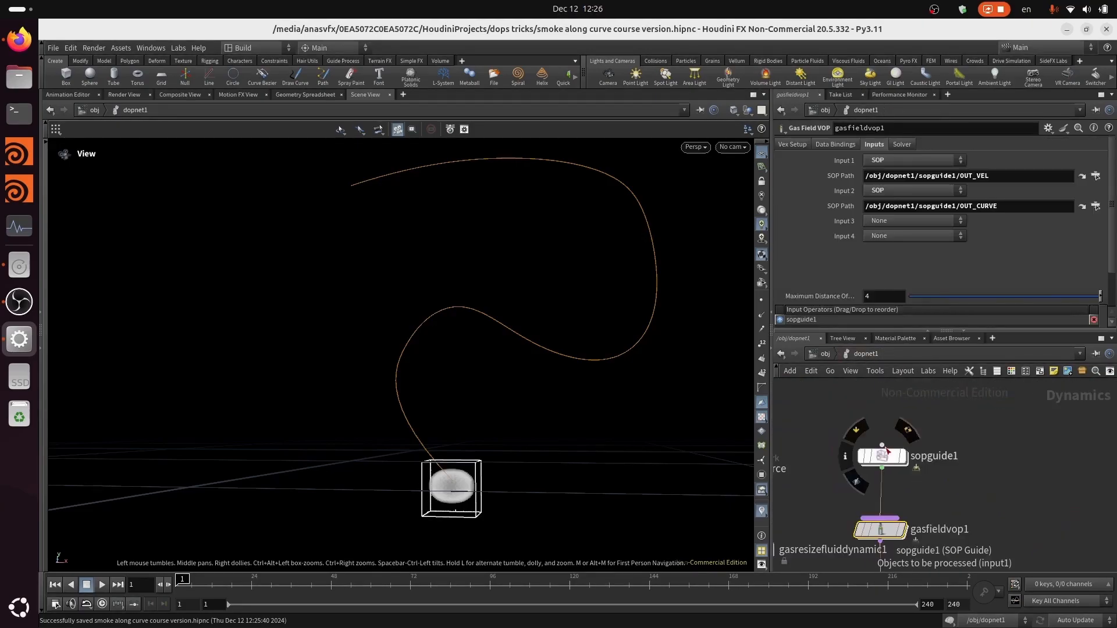
{"action": "double_click", "coordinate": [860, 457]}
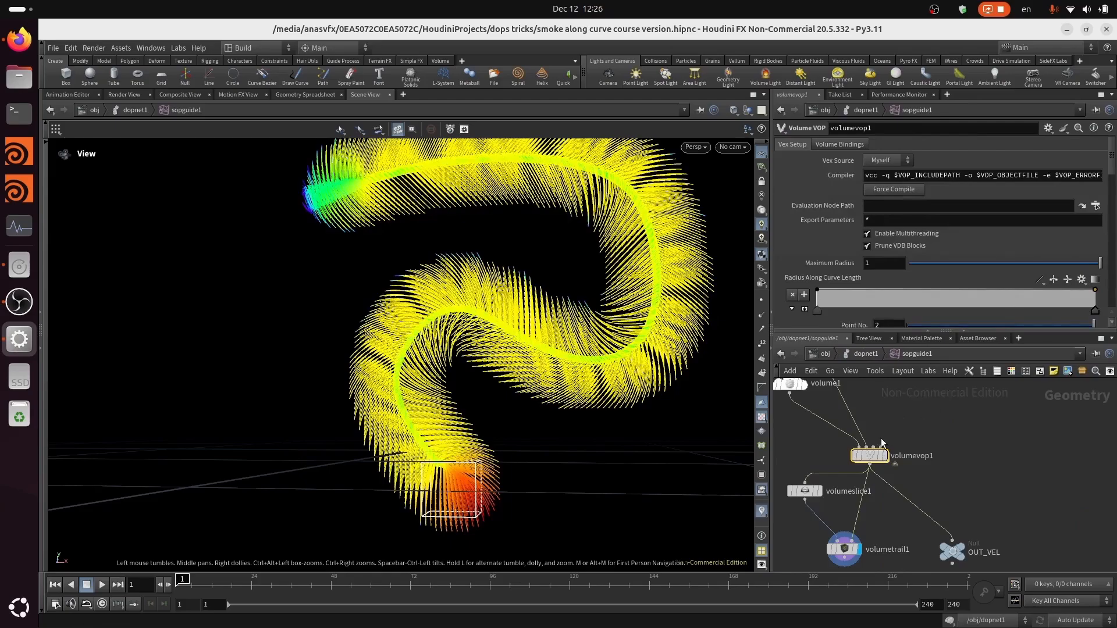
{"action": "double_click", "coordinate": [870, 456]}
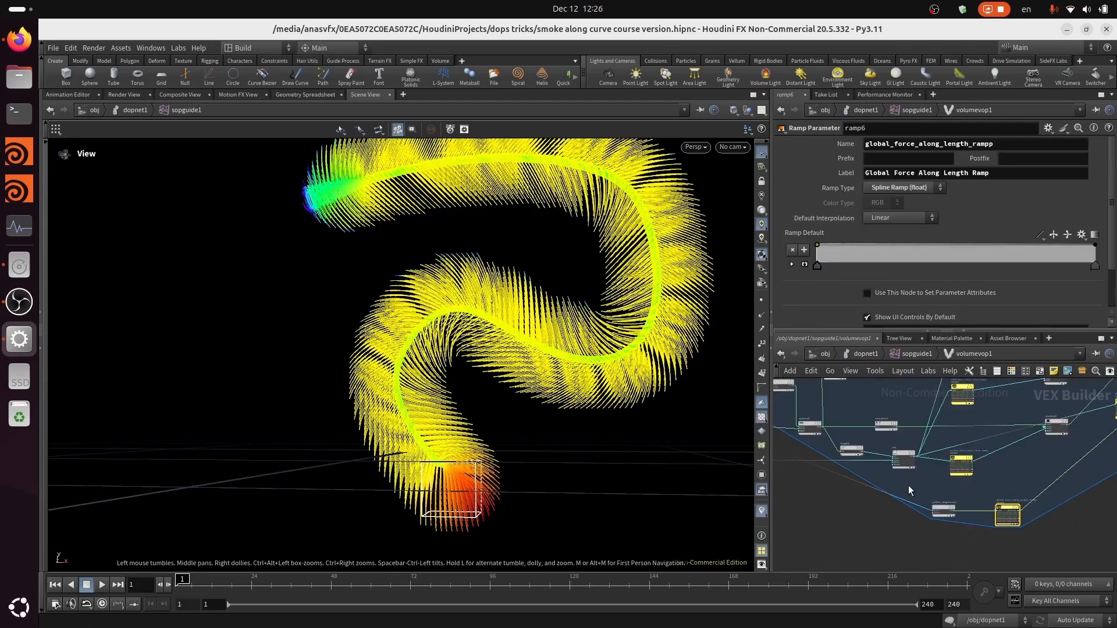
{"action": "scroll", "coordinate": [909, 485], "scroll_direction": "up", "scroll_amount": 4}
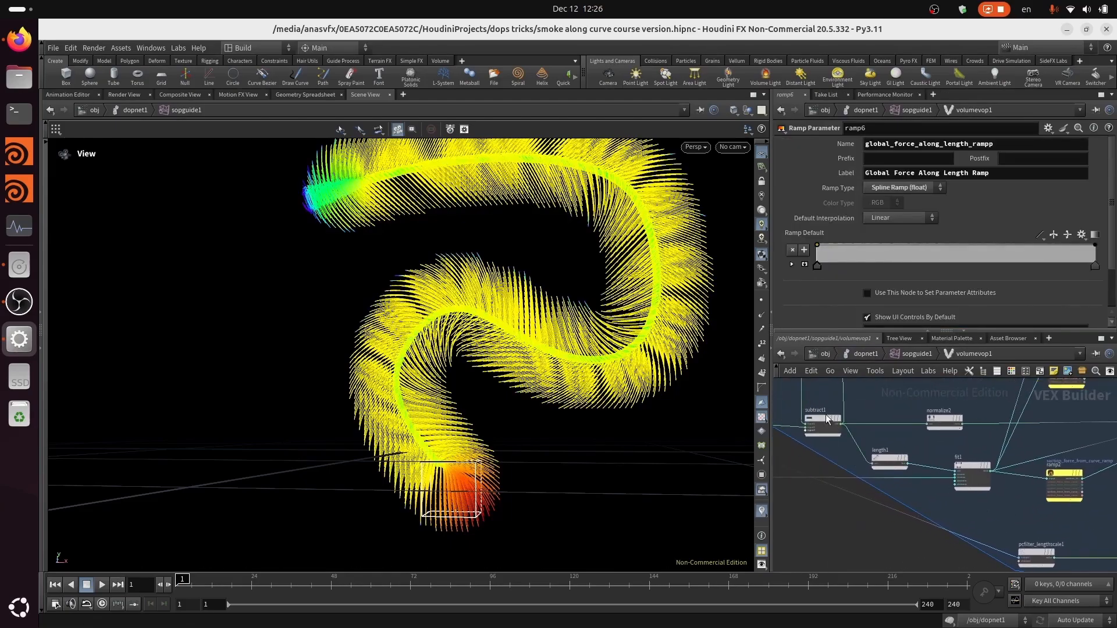
{"action": "left_click", "coordinate": [912, 352]}
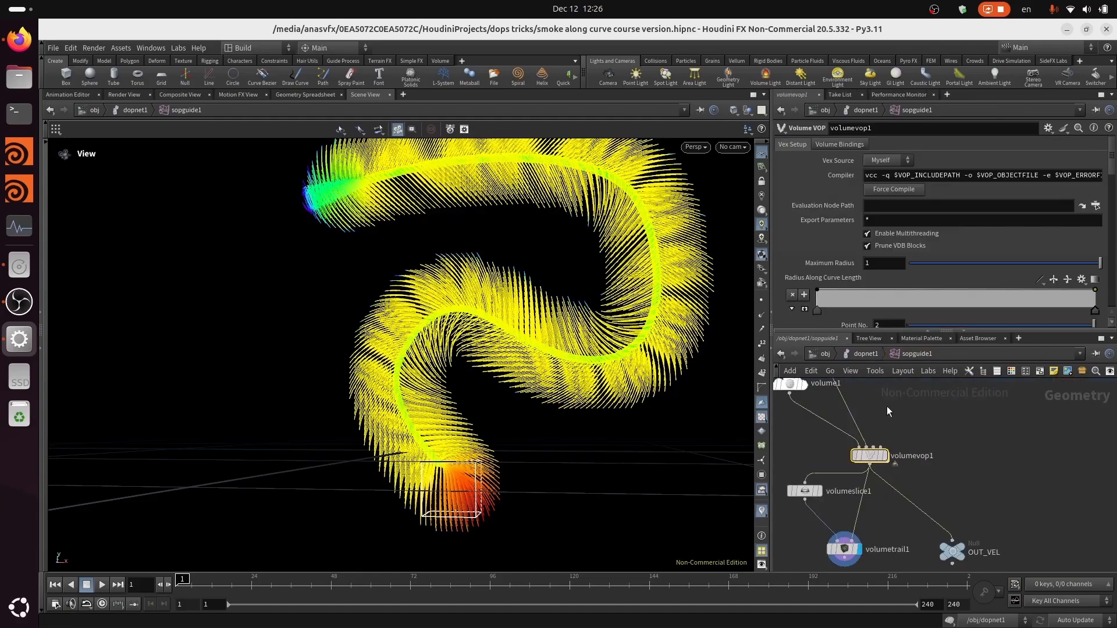
{"action": "left_click", "coordinate": [875, 356]}
{"action": "double_click", "coordinate": [881, 526]}
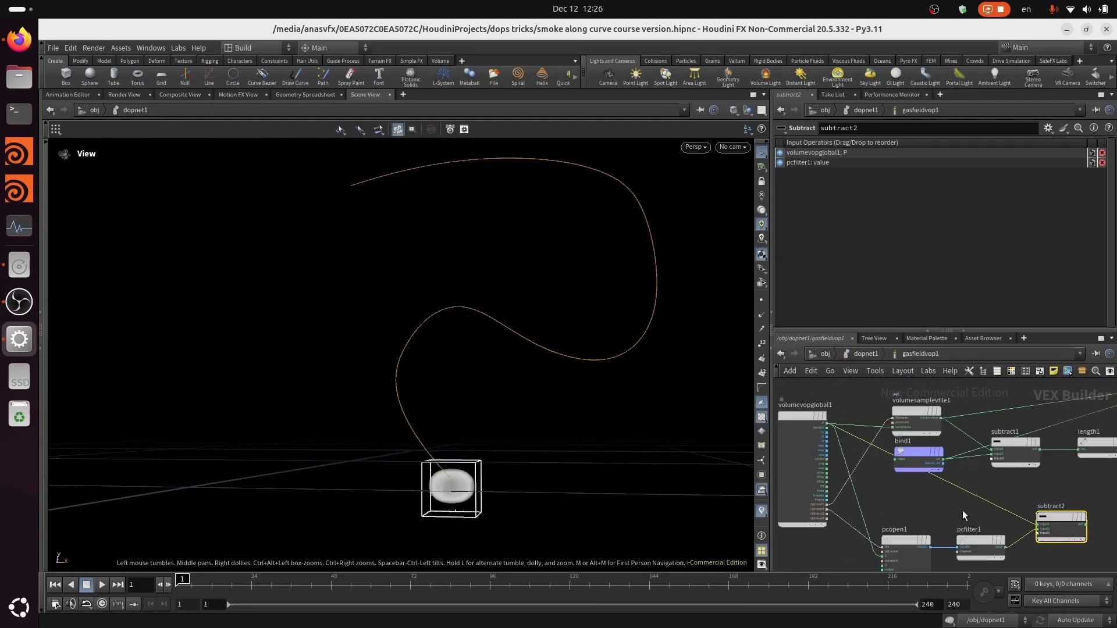
Save the scene and add a Length node beside subtract2.
{"action": "key", "text": "ctrl+s"}
{"action": "key", "text": "Tab"}
{"action": "mouse_move", "coordinate": [1039, 508]}
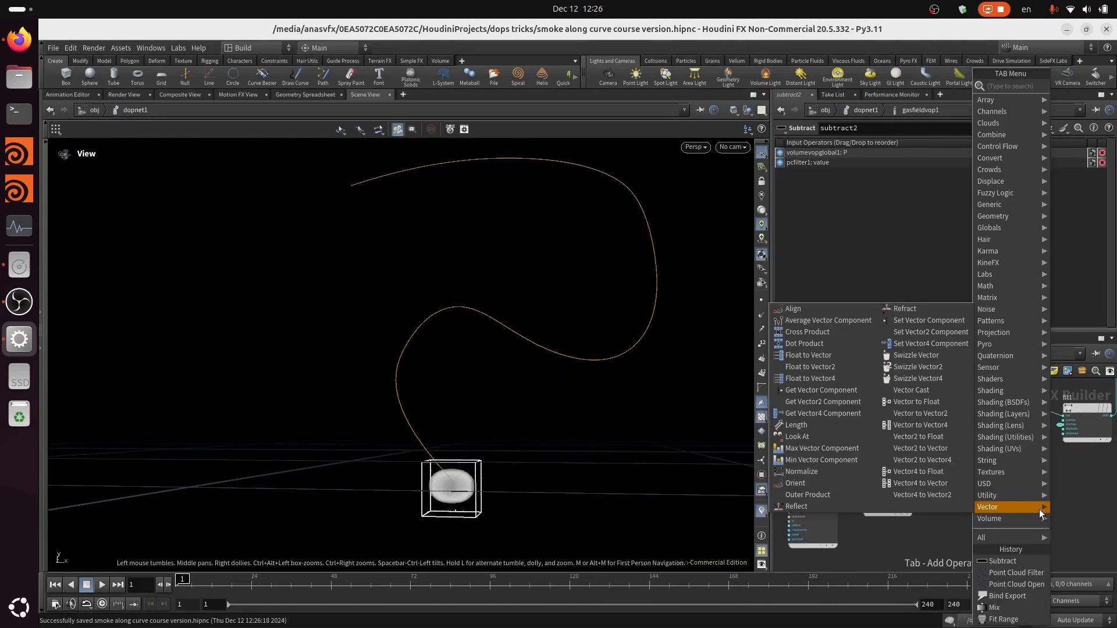
{"action": "type", "text": "leng"}
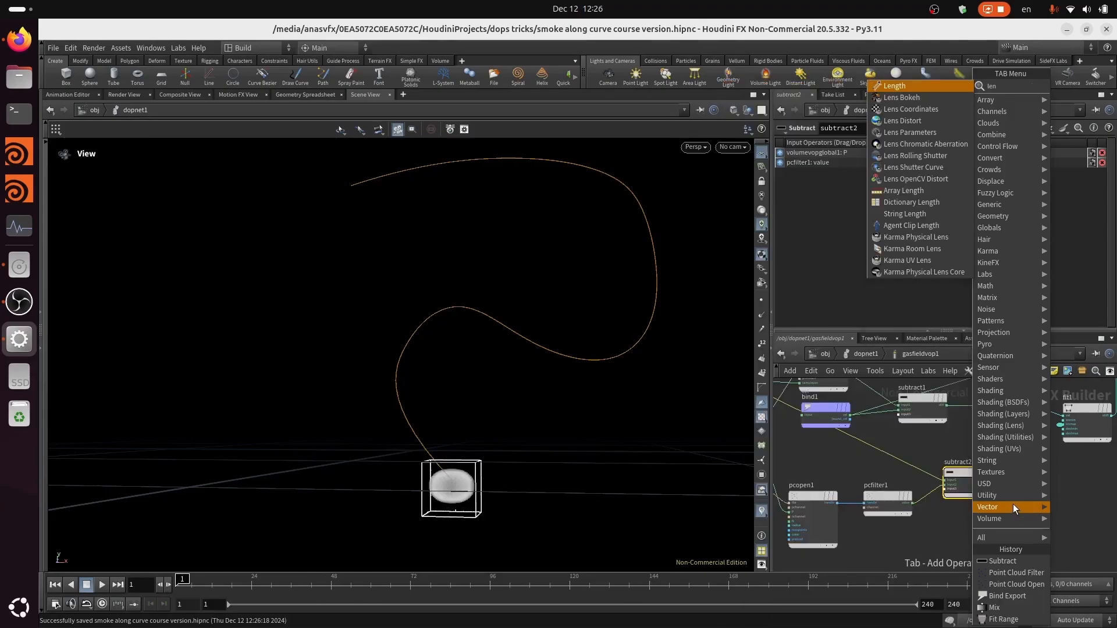
{"action": "left_click", "coordinate": [935, 86]}
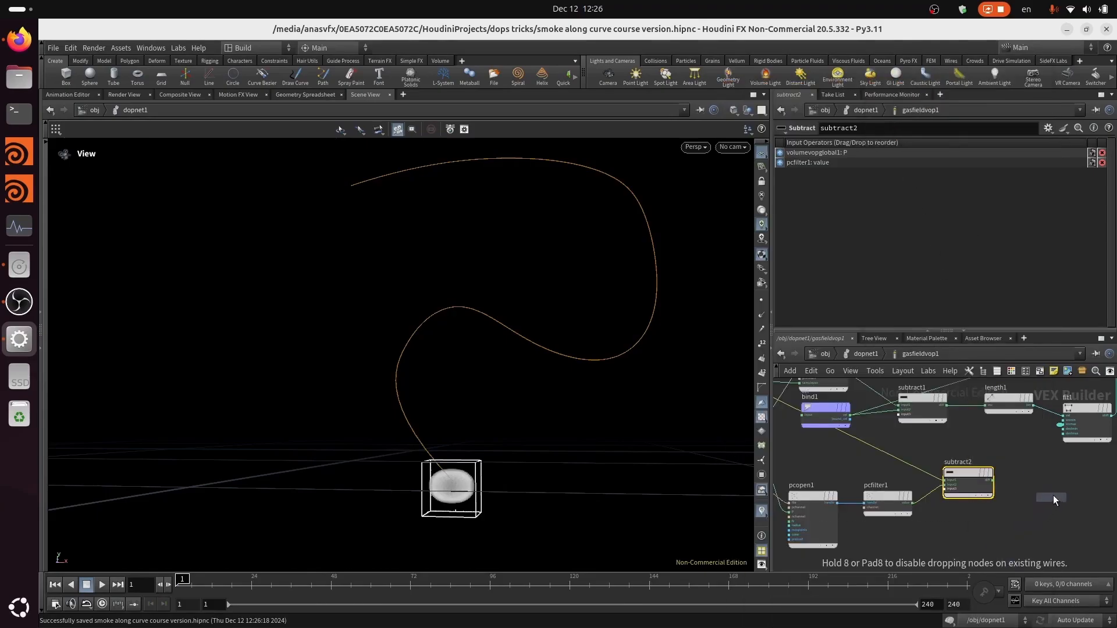
{"action": "left_click", "coordinate": [1053, 494]}
Wire subtract2's diff output into length2's vec input and align length2 with subtract2.
{"action": "middle_click_drag", "start_coordinate": [1028, 508], "coordinate": [906, 497]}
{"action": "scroll", "coordinate": [952, 519], "scroll_direction": "up", "scroll_amount": 3}
{"action": "left_click", "coordinate": [911, 457]}
{"action": "left_click", "coordinate": [982, 482]}
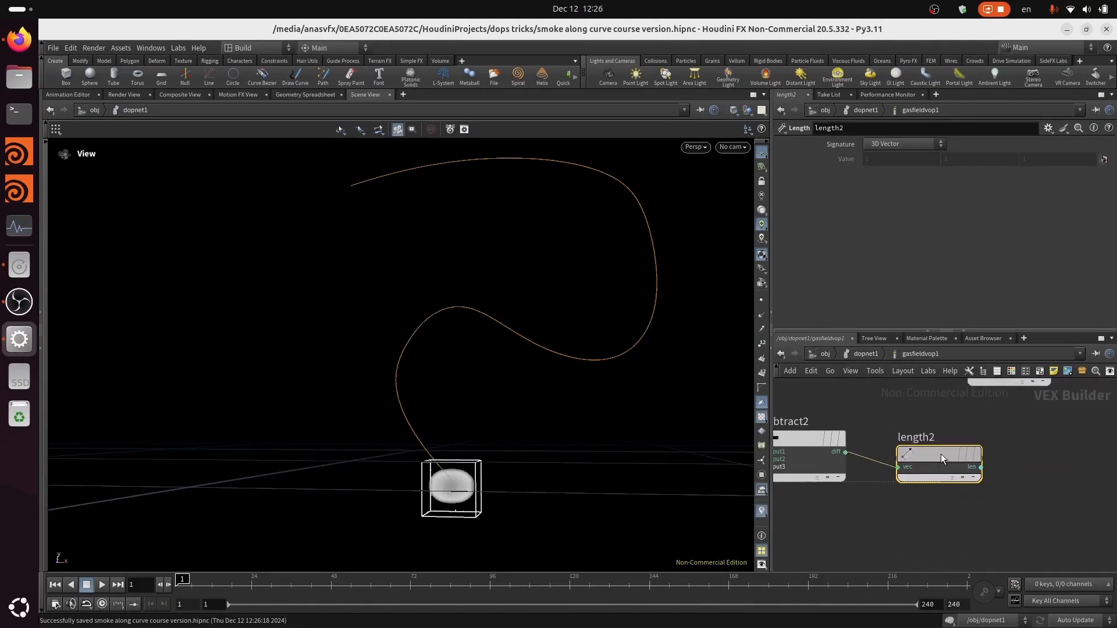
{"action": "scroll", "coordinate": [1022, 505], "scroll_direction": "down", "scroll_amount": 4}
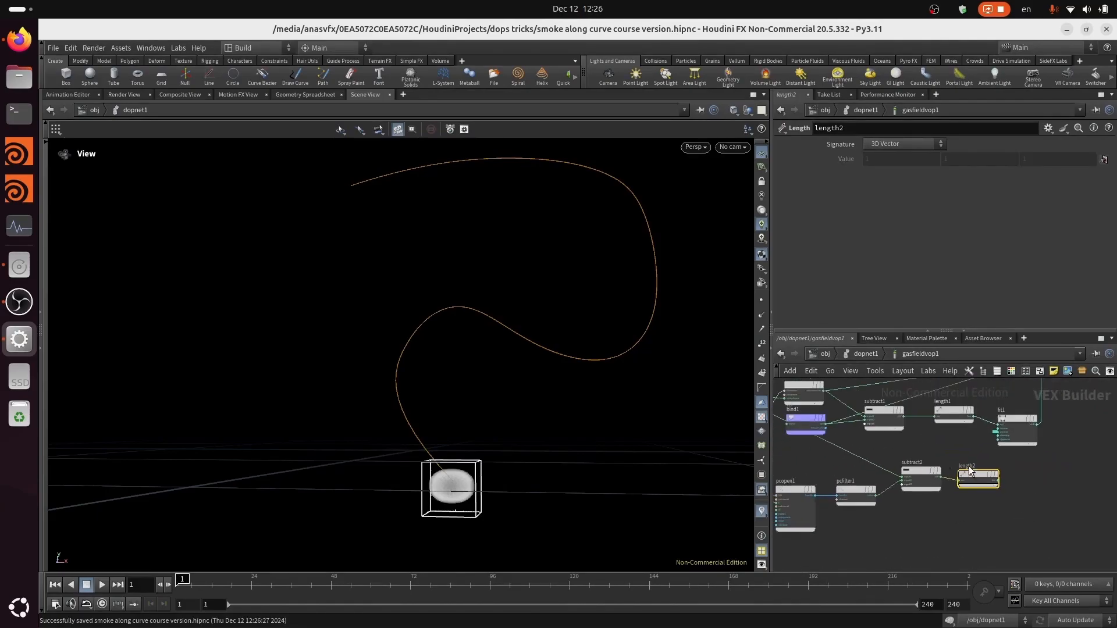
{"action": "middle_click_drag", "start_coordinate": [1033, 482], "coordinate": [1023, 531]}
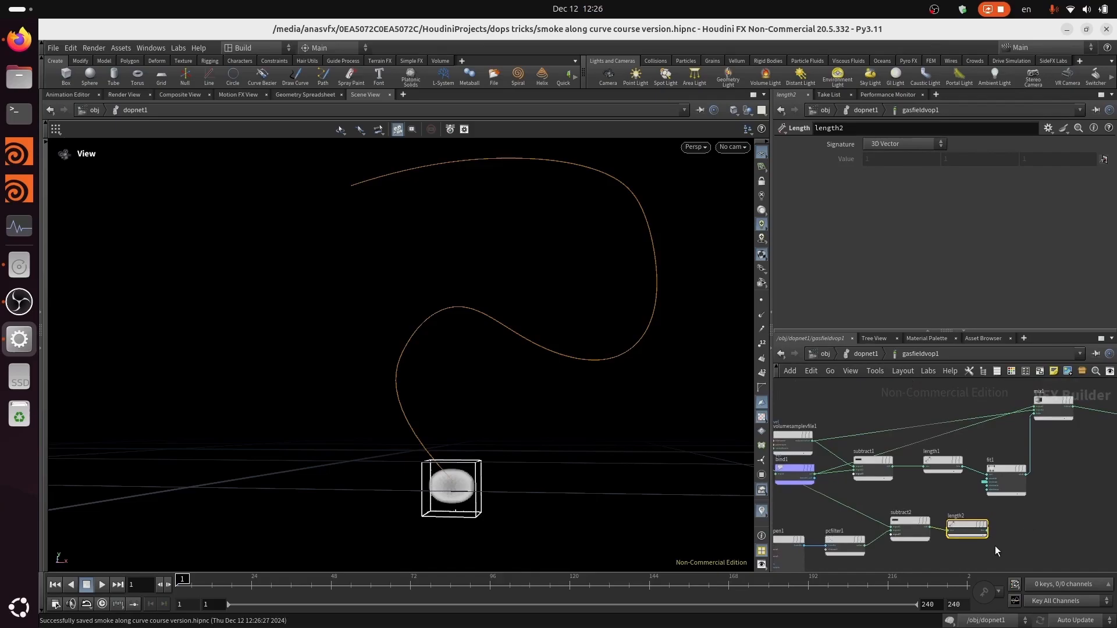
{"action": "scroll", "coordinate": [995, 545], "scroll_direction": "up", "scroll_amount": 3}
{"action": "left_click", "coordinate": [945, 508]}
{"action": "middle_click_drag", "start_coordinate": [1041, 527], "coordinate": [993, 518]}
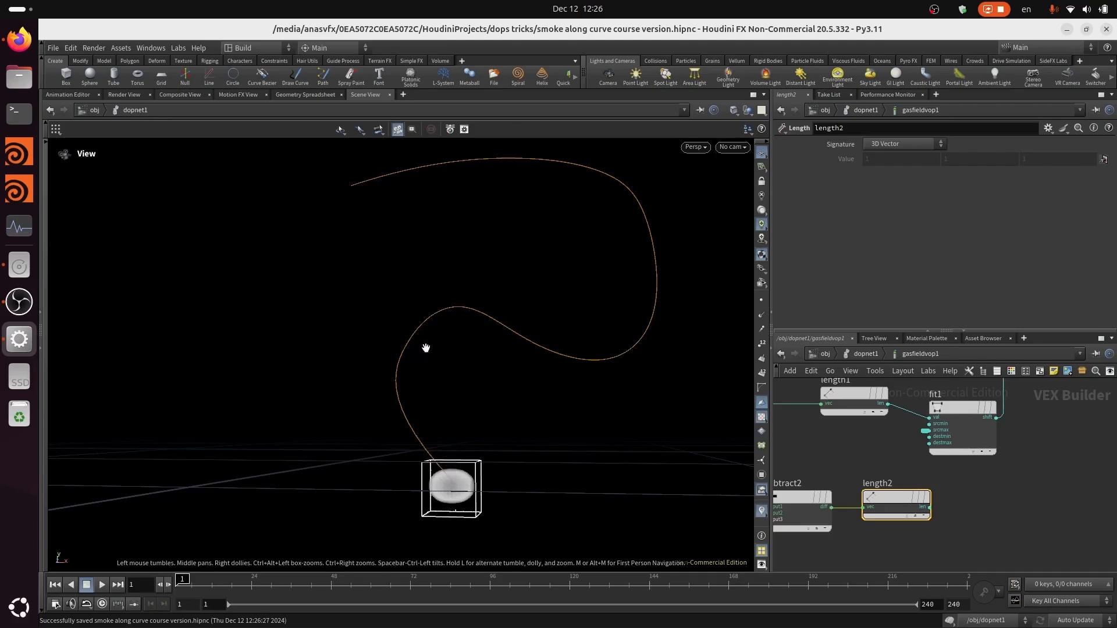
Add a Fit Range node beside length2 and wire length2's len output into its val input.
{"action": "left_click_drag", "start_coordinate": [452, 488], "coordinate": [488, 452]}
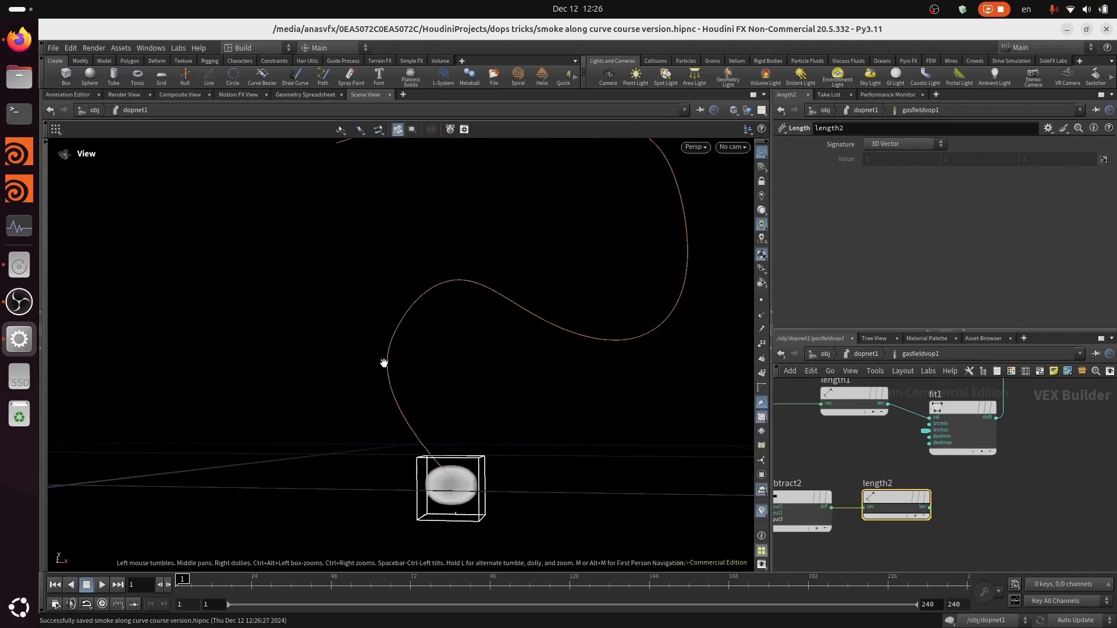
{"action": "middle_click_drag", "start_coordinate": [992, 497], "coordinate": [1023, 487]}
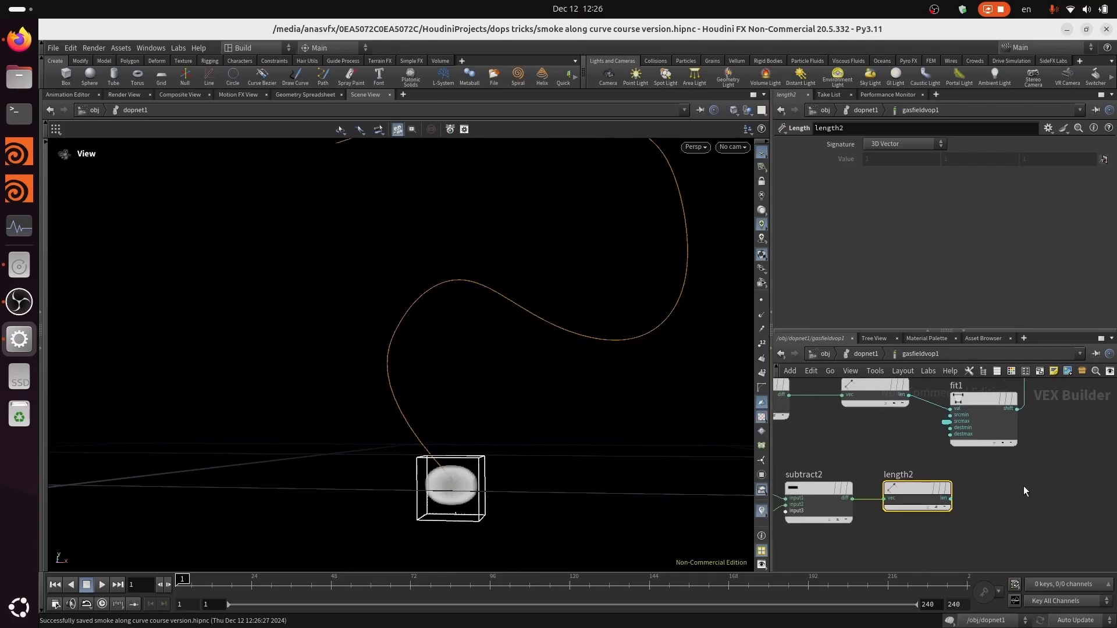
{"action": "scroll", "coordinate": [1018, 500], "scroll_direction": "down", "scroll_amount": 4}
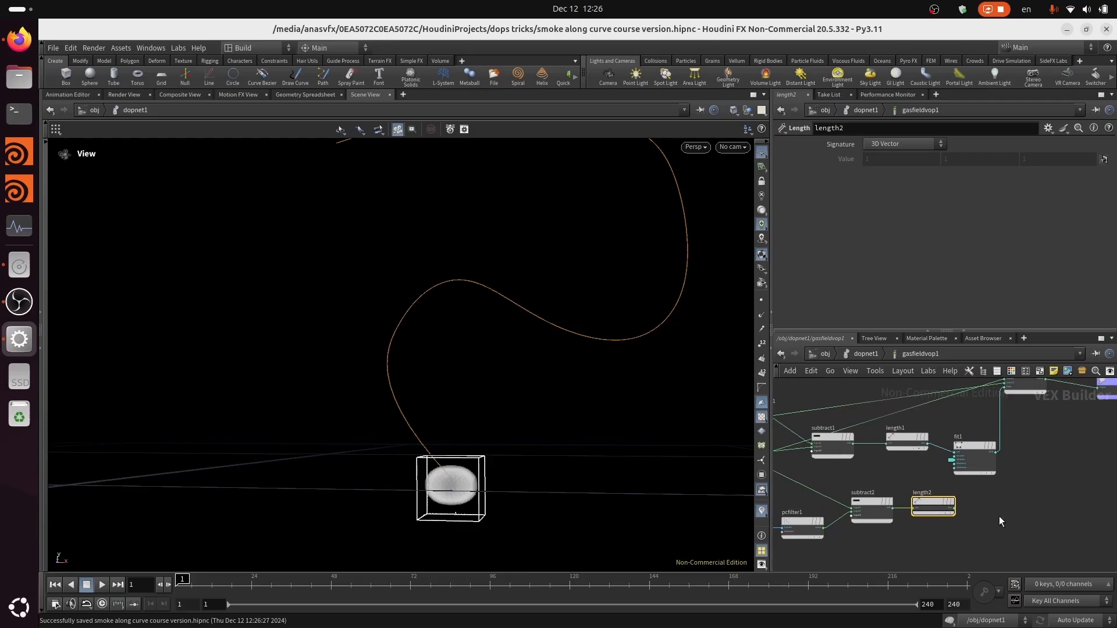
{"action": "key", "text": "Tab"}
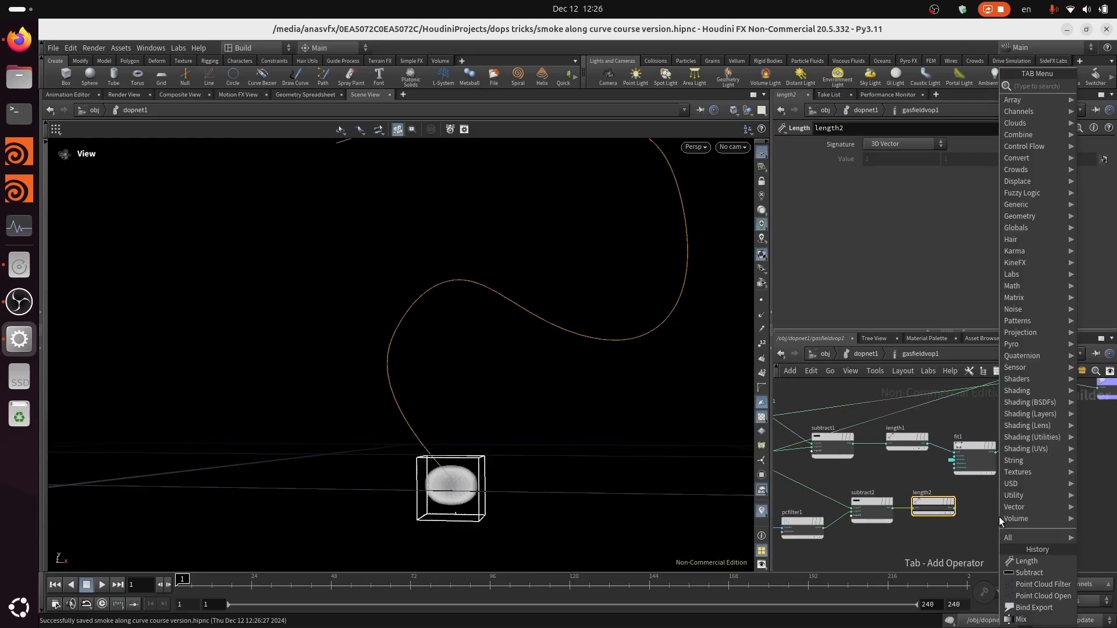
{"action": "type", "text": "fit"}
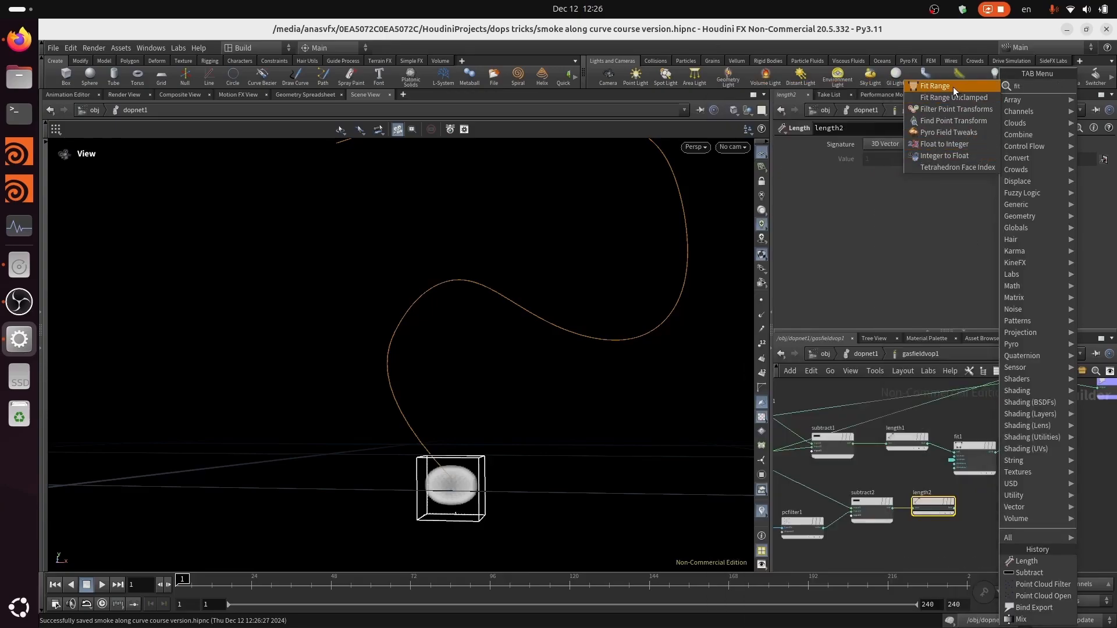
{"action": "left_click", "coordinate": [953, 86]}
{"action": "left_click", "coordinate": [1004, 521]}
{"action": "scroll", "coordinate": [984, 518], "scroll_direction": "up", "scroll_amount": 2}
{"action": "scroll", "coordinate": [979, 516], "scroll_direction": "up", "scroll_amount": 2}
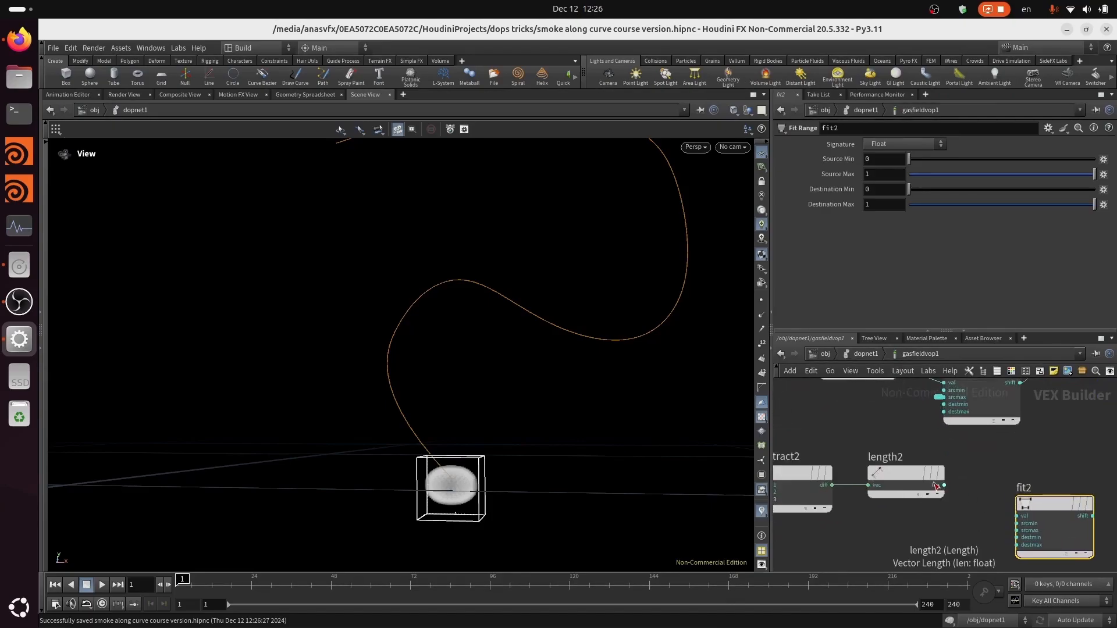
{"action": "left_click_drag", "start_coordinate": [944, 486], "coordinate": [1050, 478]}
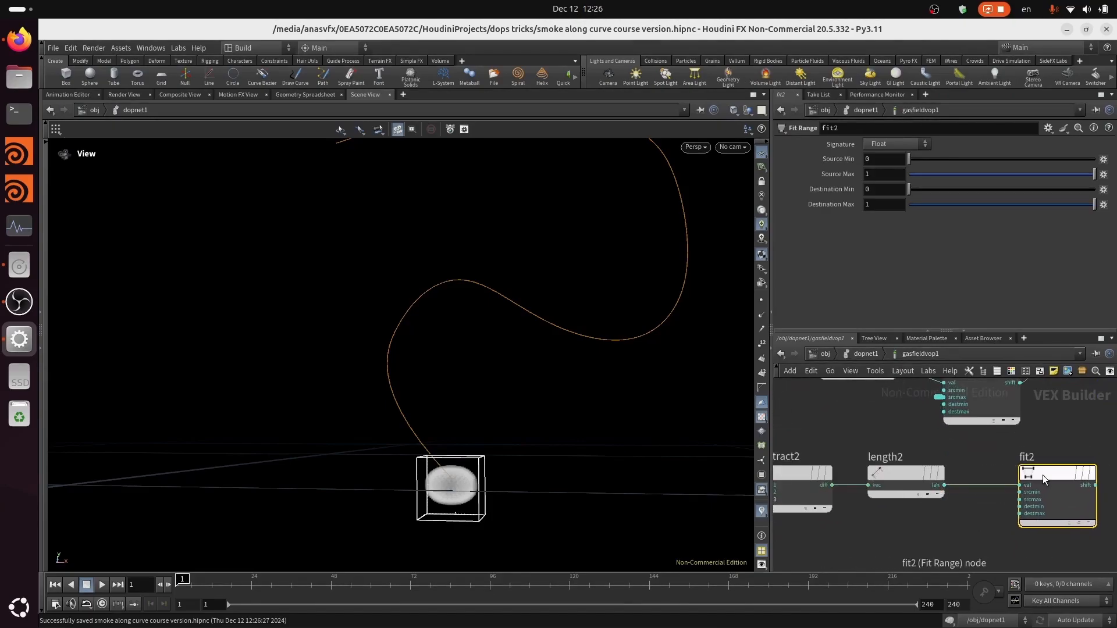
{"action": "middle_click_drag", "start_coordinate": [965, 520], "coordinate": [889, 504]}
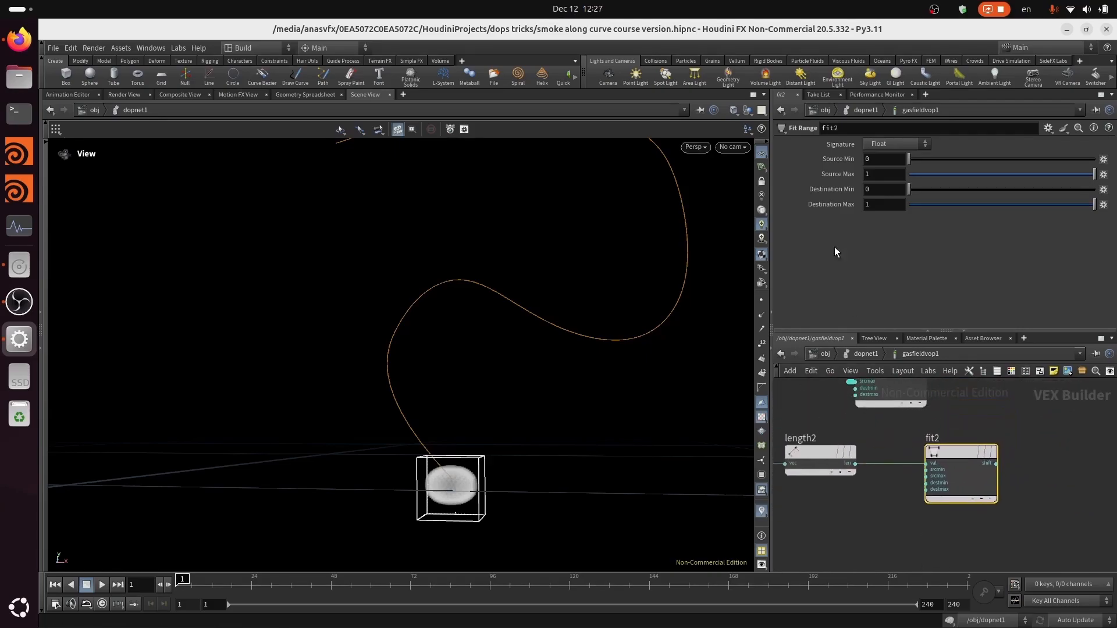
Link fit2's Source Max to ../../sopguide1/volumevop1/max_radius as a relative channel reference and save the scene.
{"action": "right_click", "coordinate": [831, 176]}
{"action": "left_click", "coordinate": [884, 298]}
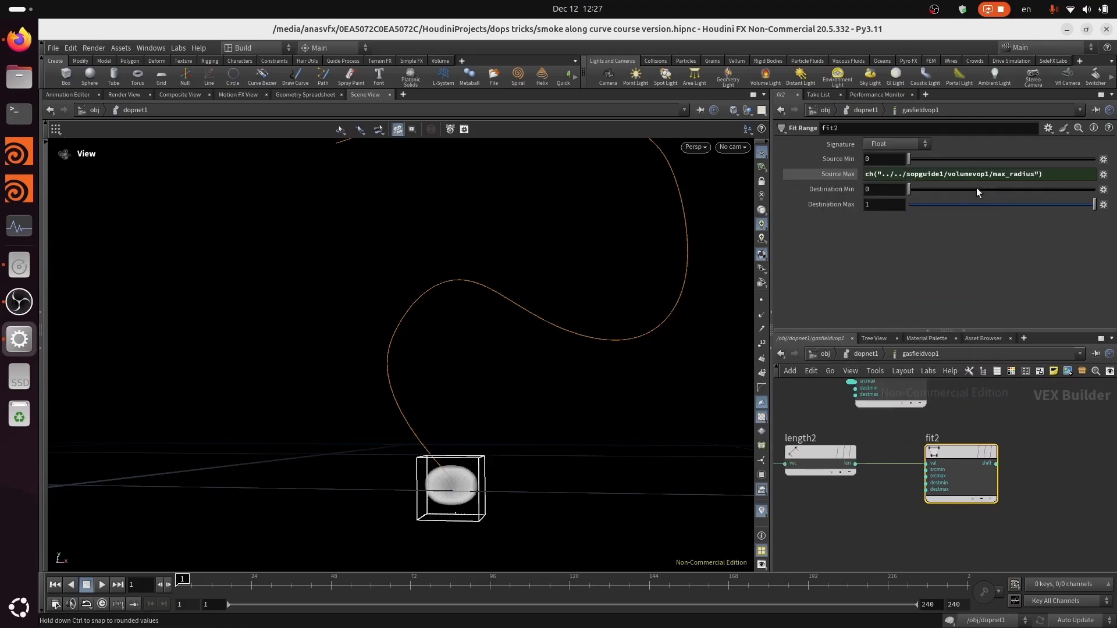
{"action": "left_click", "coordinate": [840, 173]}
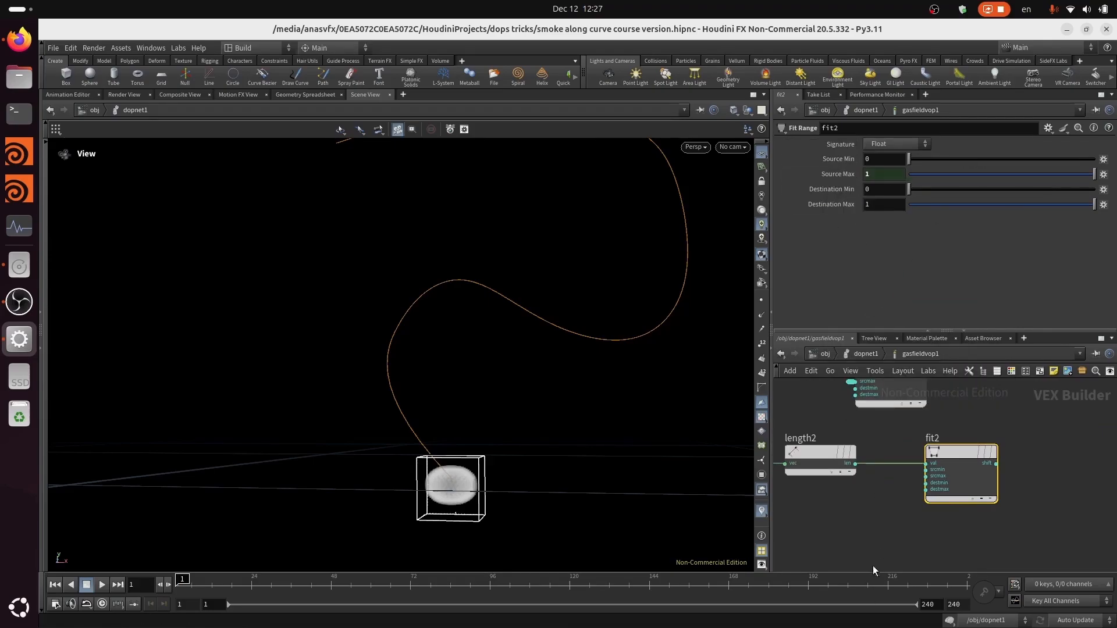
{"action": "key", "text": "ctrl+s"}
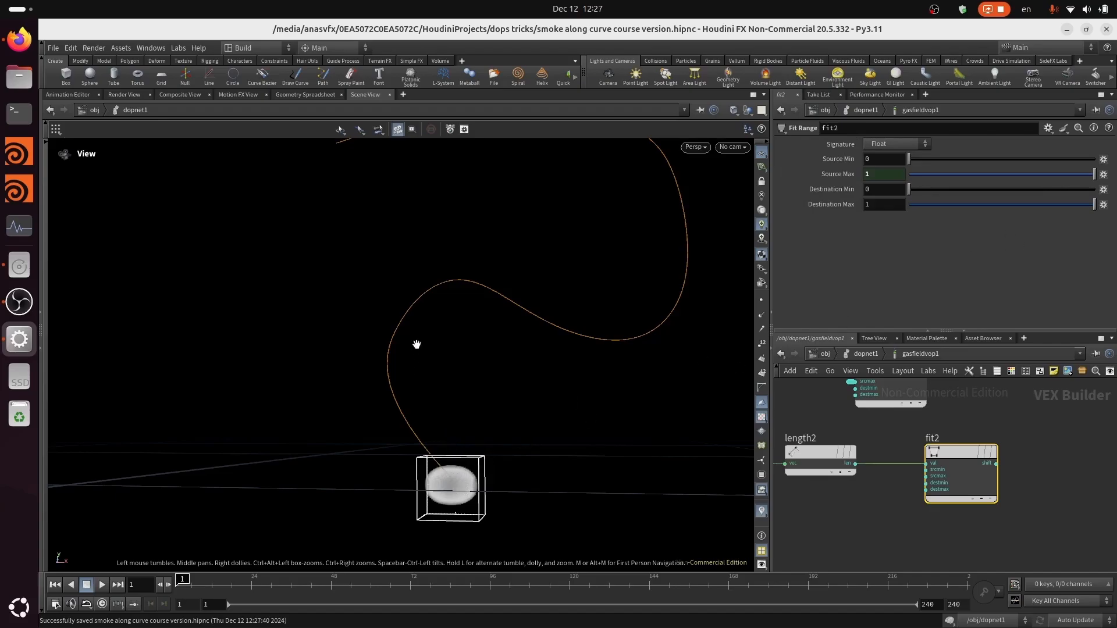
{"action": "left_click", "coordinate": [812, 171]}
{"action": "left_click", "coordinate": [815, 170]}
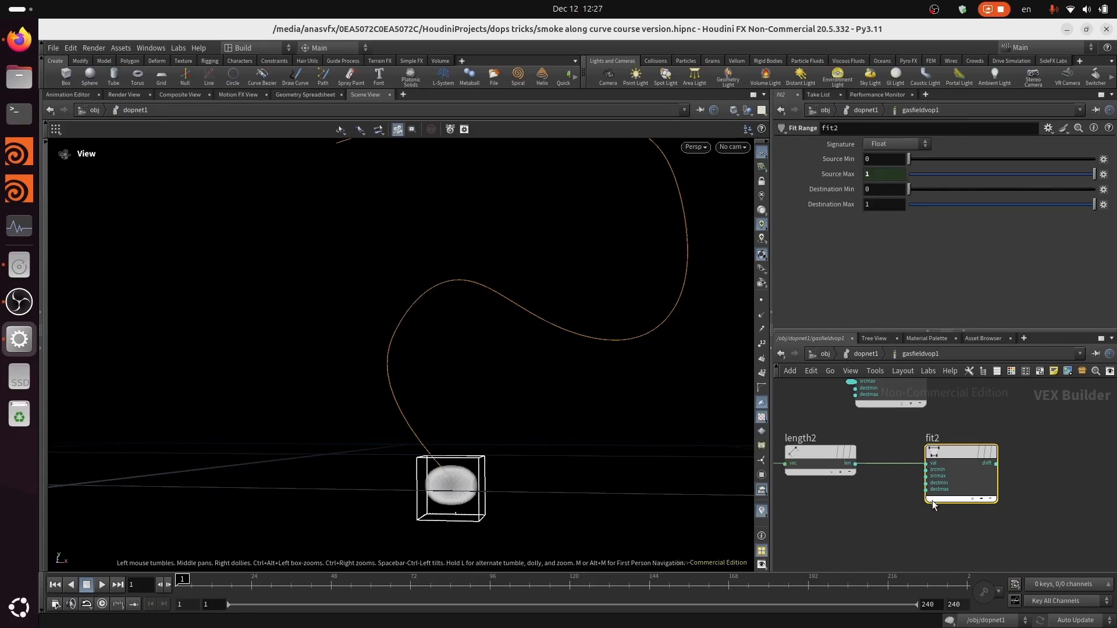
{"action": "middle_click_drag", "start_coordinate": [854, 501], "coordinate": [819, 493]}
{"action": "scroll", "coordinate": [828, 505], "scroll_direction": "up", "scroll_amount": 3}
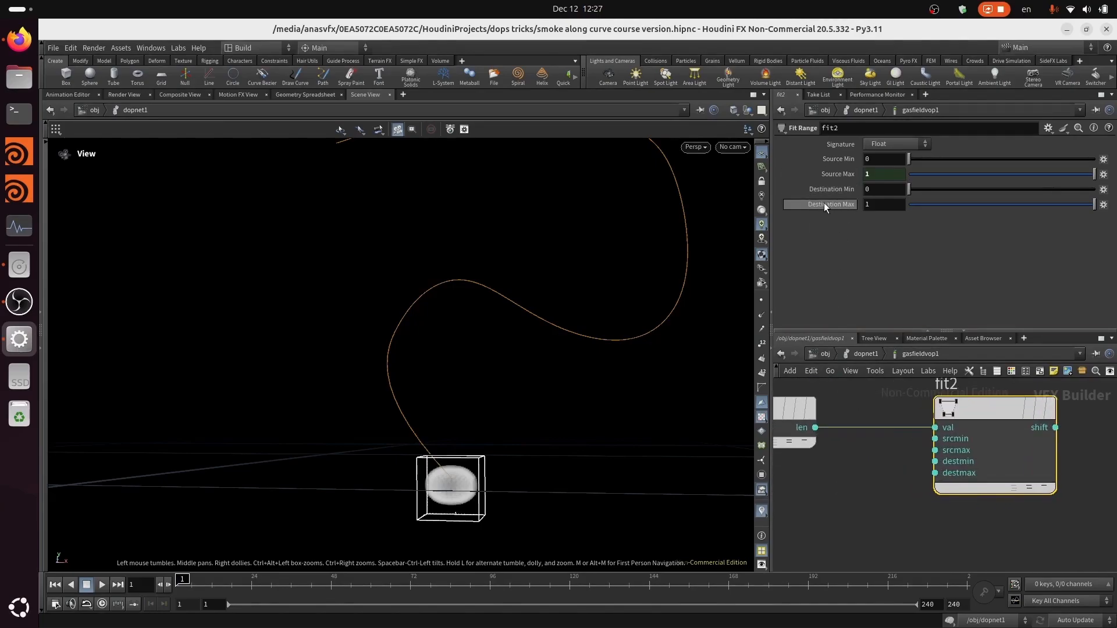
{"action": "scroll", "coordinate": [866, 480], "scroll_direction": "down", "scroll_amount": 4}
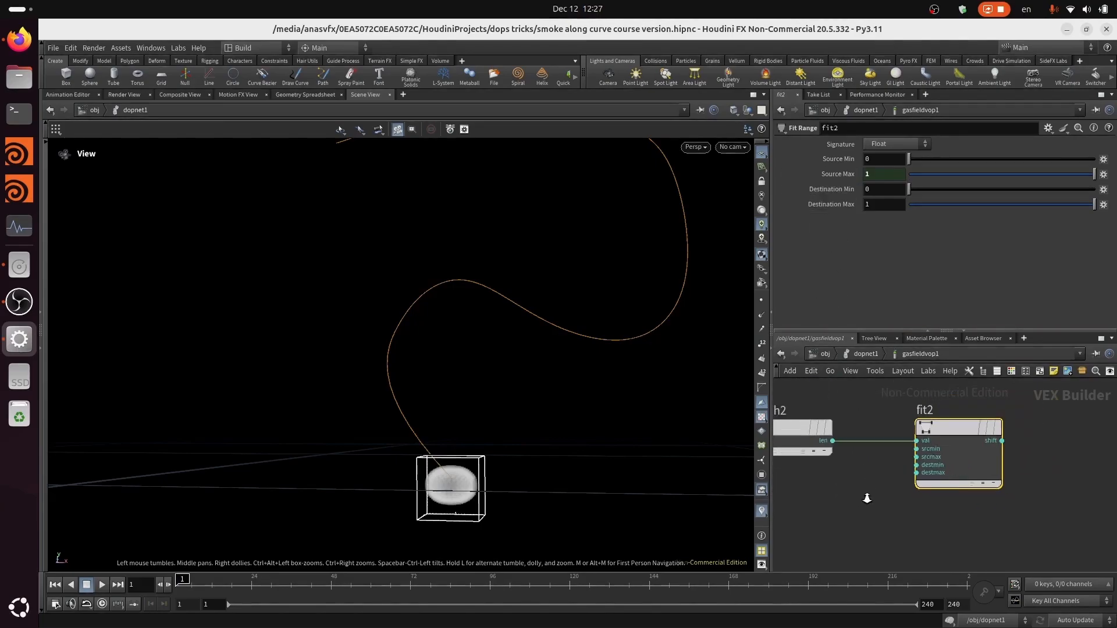
Move volumevopoutput1 and the vel bind2 node farther from mix1 to make room between them.
{"action": "mouse_move", "coordinate": [980, 434]}
{"action": "middle_mouse_down"}
{"action": "mouse_move", "coordinate": [937, 504]}
{"action": "mouse_move", "coordinate": [893, 507]}
{"action": "middle_mouse_up"}
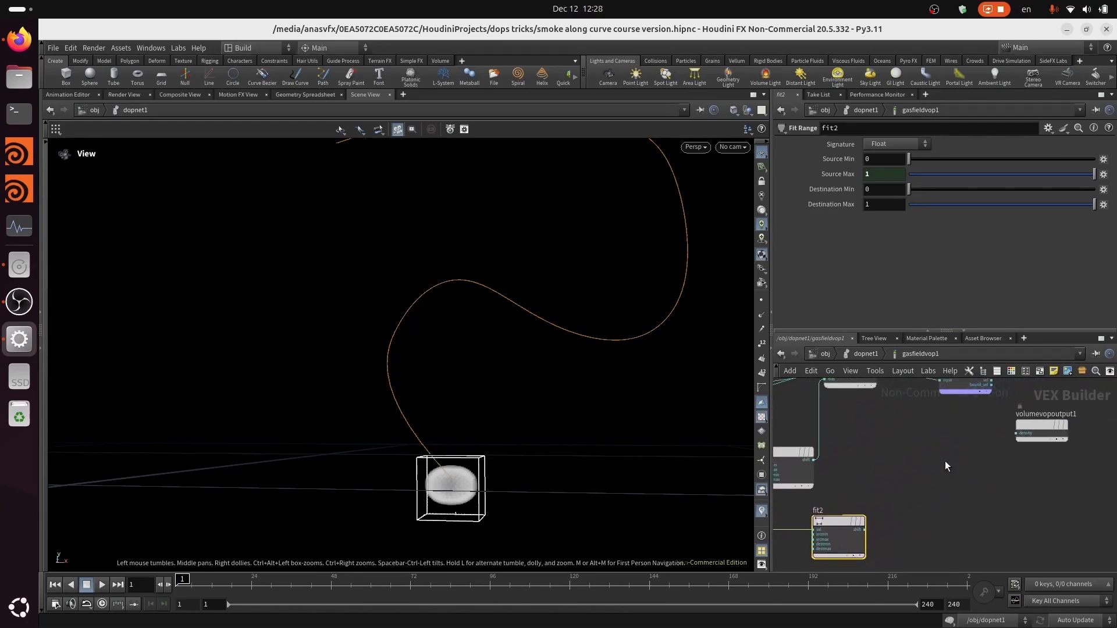
{"action": "middle_click_drag", "start_coordinate": [961, 479], "coordinate": [915, 517]}
{"action": "left_click_drag", "start_coordinate": [1003, 465], "coordinate": [1082, 473]}
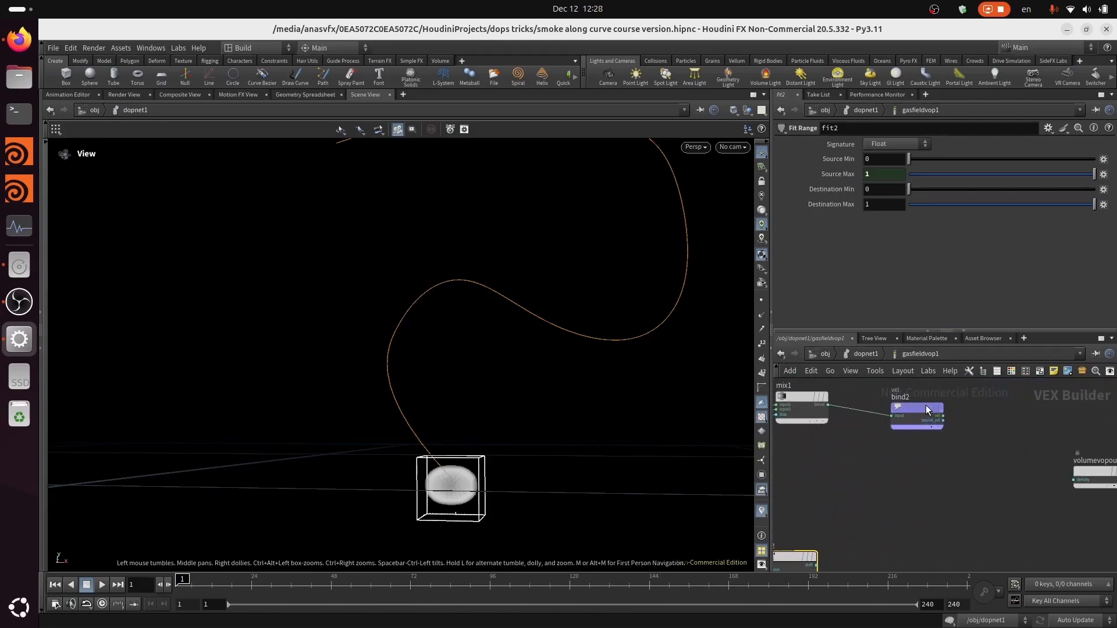
{"action": "left_click_drag", "start_coordinate": [926, 406], "coordinate": [1069, 400]}
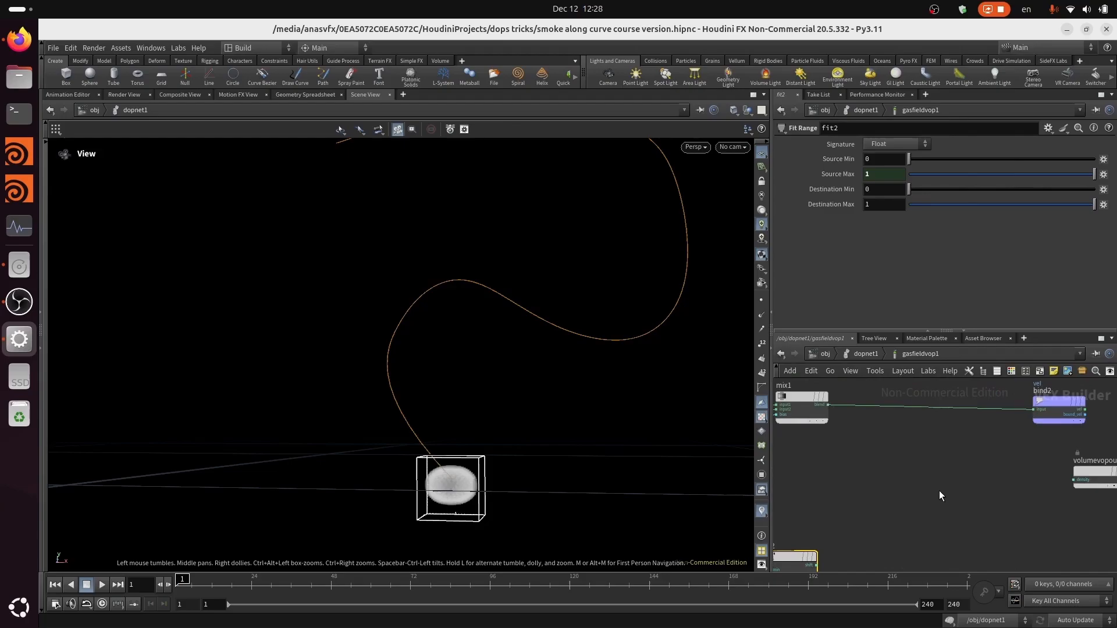
Add a Mix node between mix1 and bind2 and save the scene.
{"action": "key", "text": "Tab"}
{"action": "type", "text": "mi"}
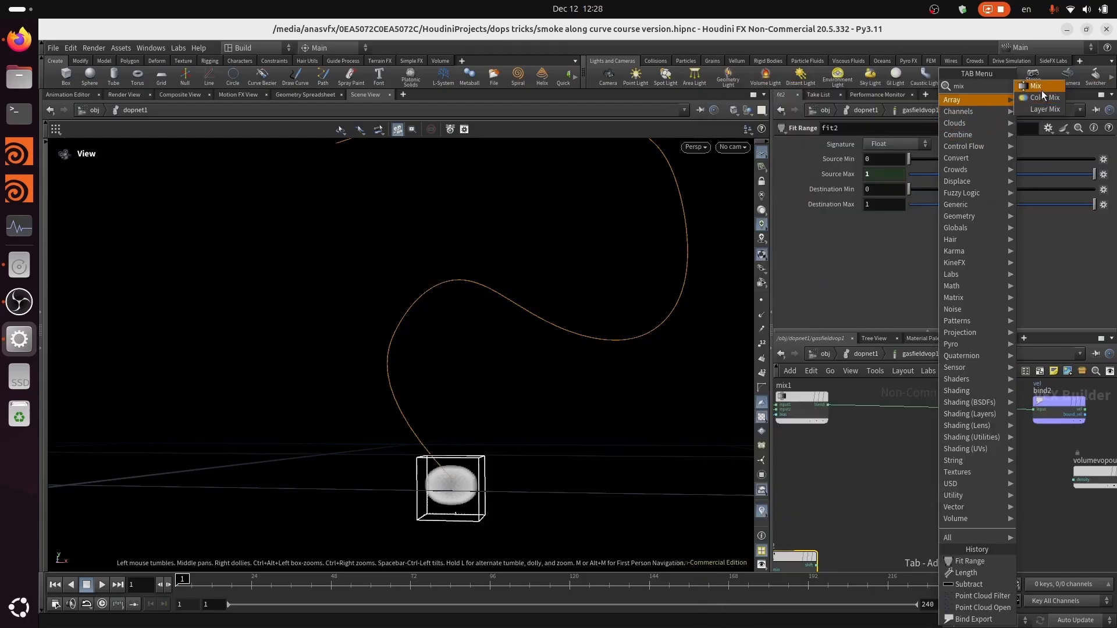
{"action": "left_click", "coordinate": [1037, 97]}
{"action": "left_click", "coordinate": [909, 457]}
{"action": "key", "text": "ctrl+s"}
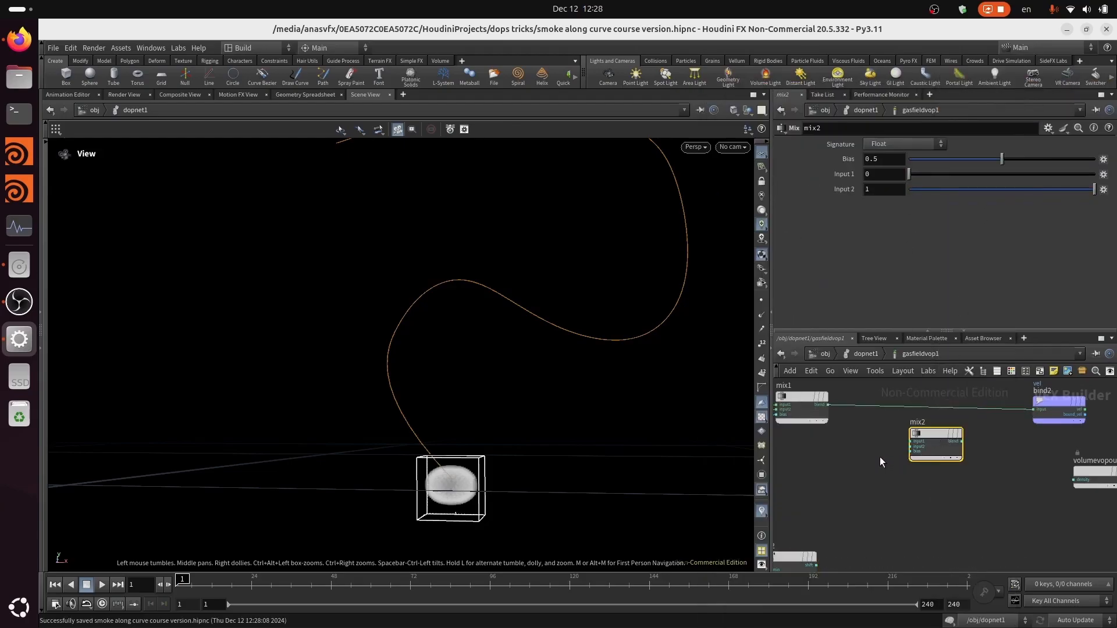
Wire fit2's shift output into mix2's bias input.
{"action": "middle_click_drag", "start_coordinate": [880, 457], "coordinate": [937, 436]}
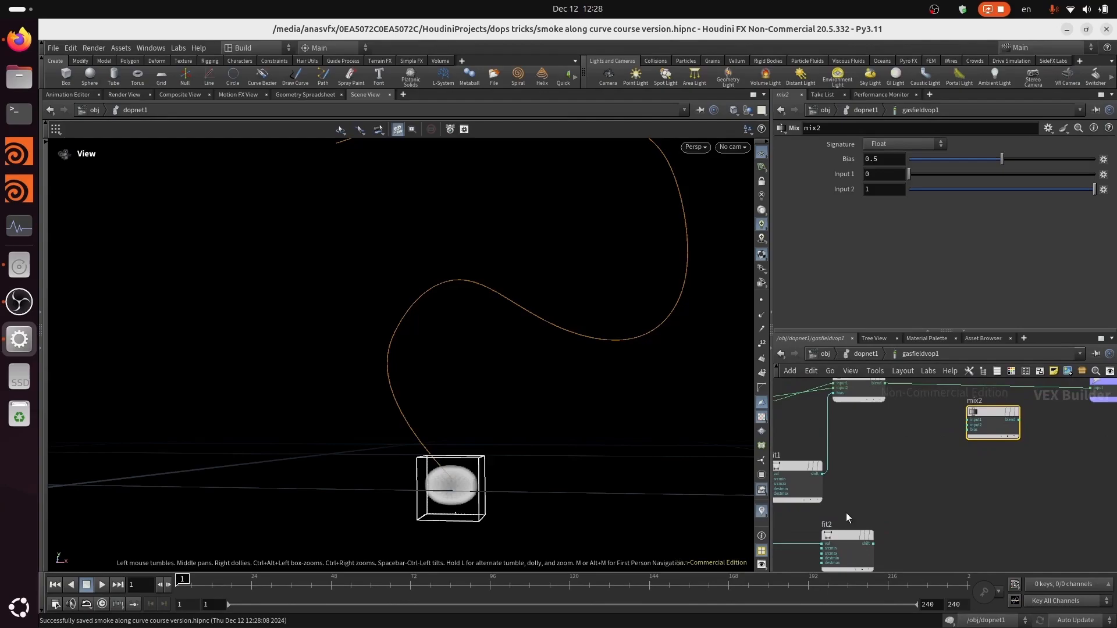
{"action": "left_click", "coordinate": [874, 543]}
{"action": "left_click", "coordinate": [969, 430]}
{"action": "middle_click_drag", "start_coordinate": [868, 473], "coordinate": [968, 442]}
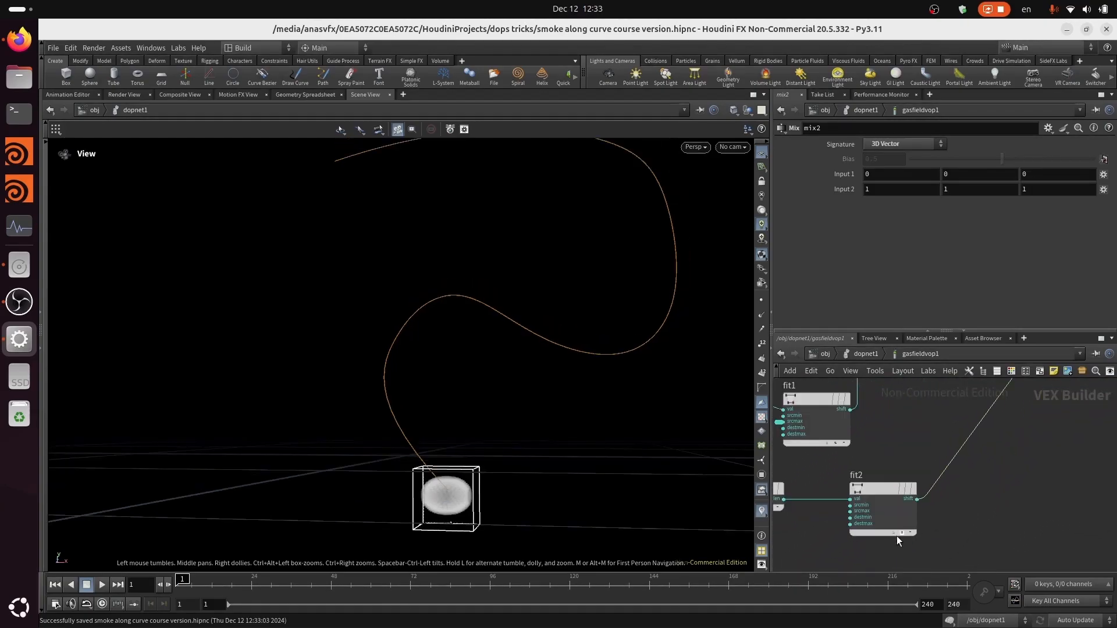
Wire bind1's vel output into mix2's input2.
{"action": "left_click_drag", "start_coordinate": [413, 447], "coordinate": [445, 454]}
{"action": "left_click_drag", "start_coordinate": [460, 417], "coordinate": [684, 446]}
{"action": "left_click", "coordinate": [874, 511]}
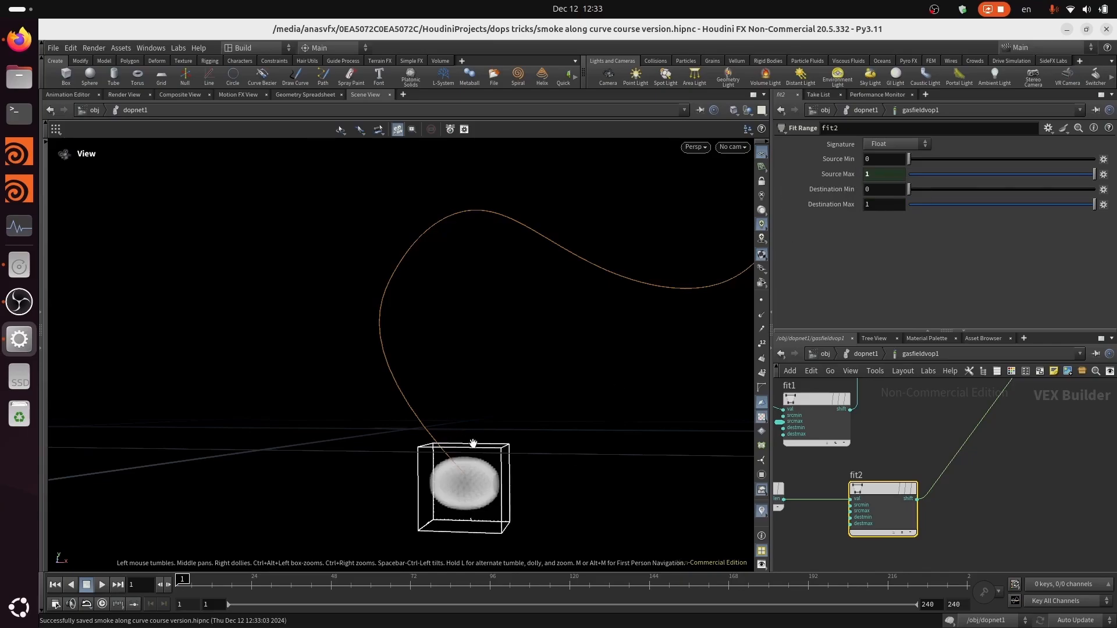
{"action": "middle_click_drag", "start_coordinate": [1048, 455], "coordinate": [983, 538]}
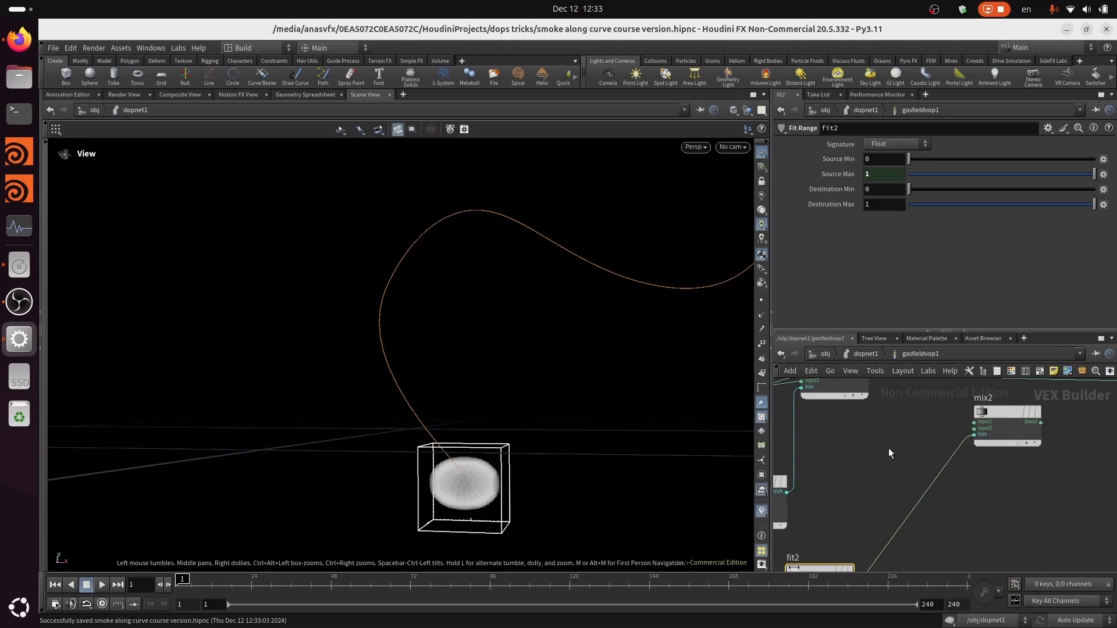
{"action": "middle_click_drag", "start_coordinate": [888, 448], "coordinate": [951, 477]}
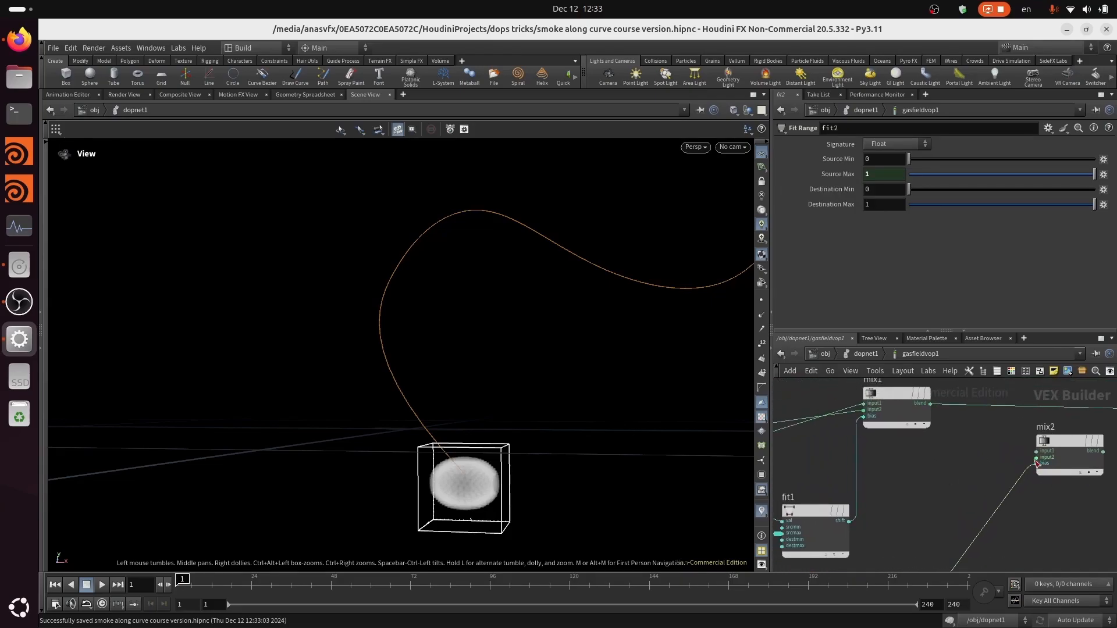
{"action": "scroll", "coordinate": [1014, 482], "scroll_direction": "up", "scroll_amount": 2}
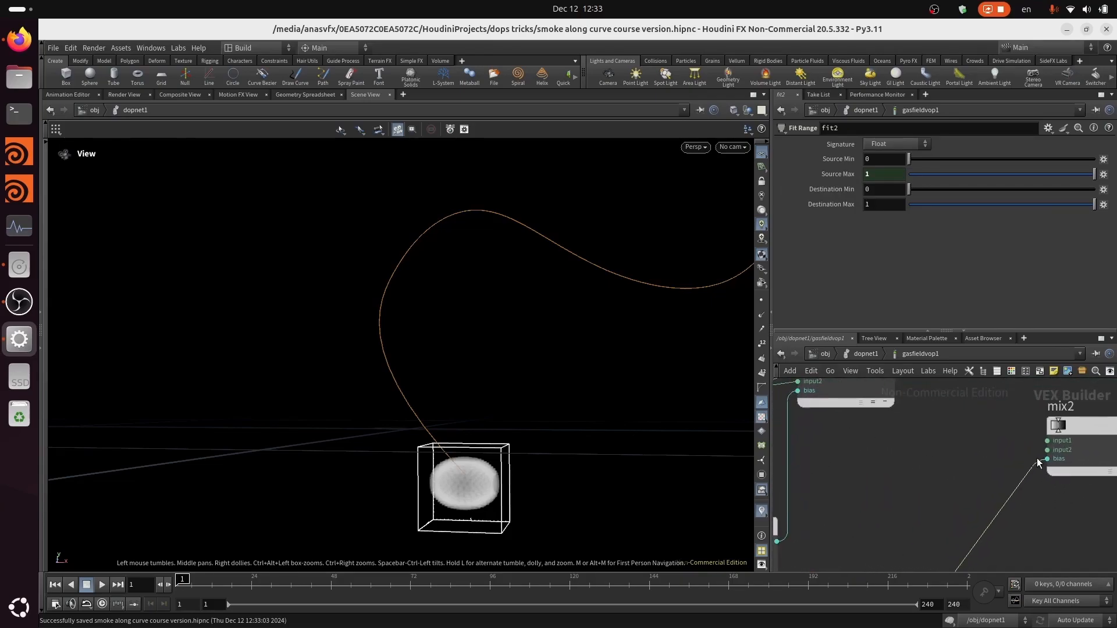
{"action": "left_click", "coordinate": [1047, 447]}
{"action": "middle_click_drag", "start_coordinate": [850, 480], "coordinate": [1113, 465]}
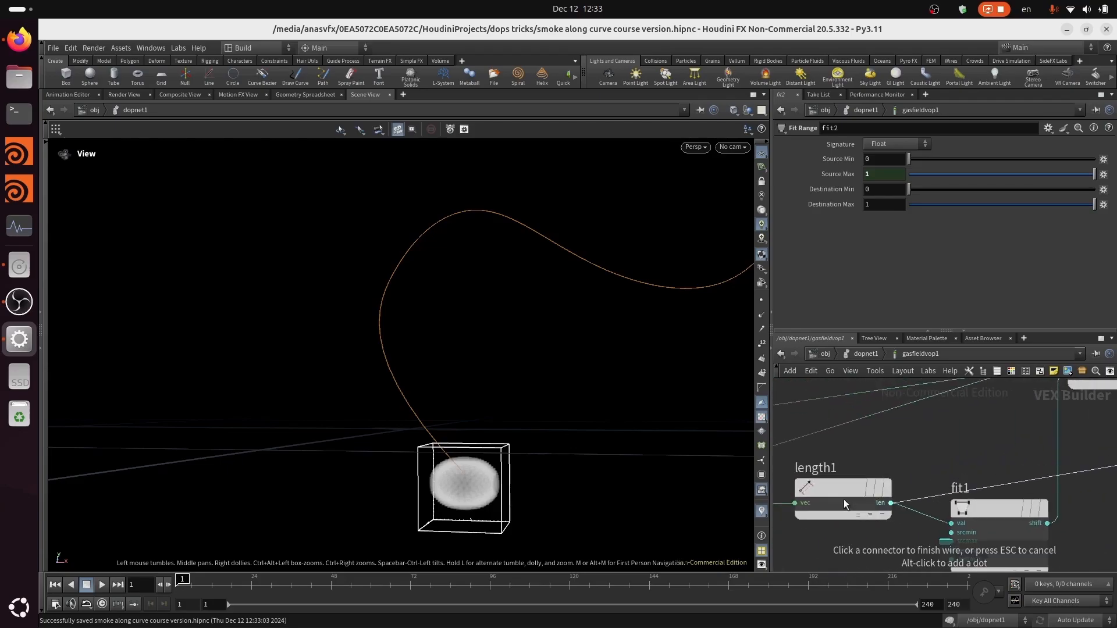
{"action": "middle_click_drag", "start_coordinate": [842, 546], "coordinate": [1097, 542]}
{"action": "middle_click_drag", "start_coordinate": [805, 538], "coordinate": [899, 554]}
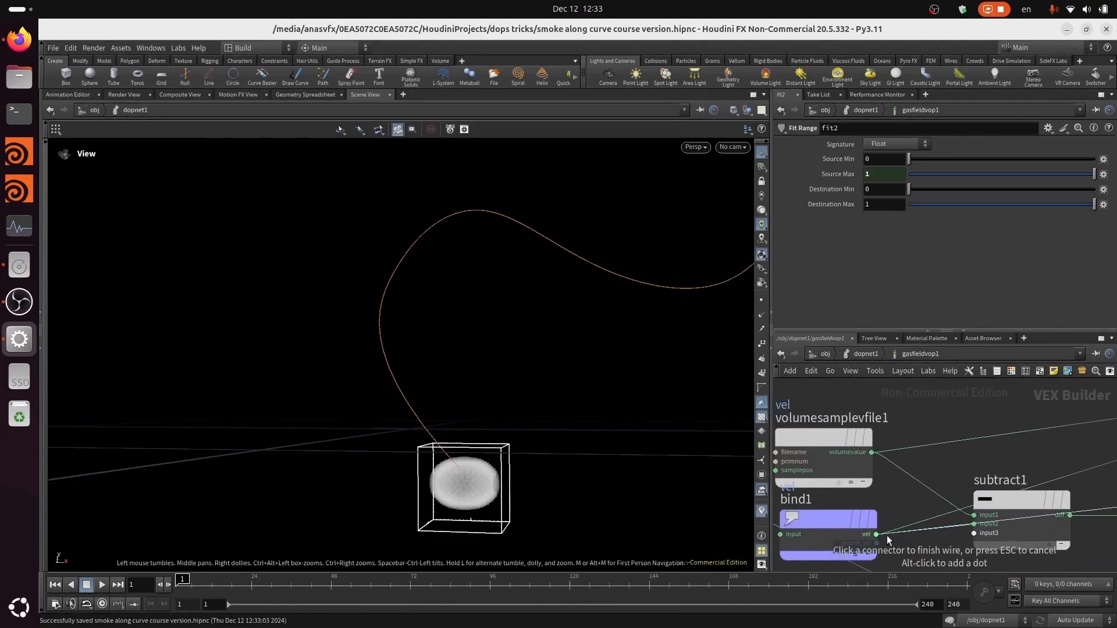
{"action": "left_click", "coordinate": [876, 534]}
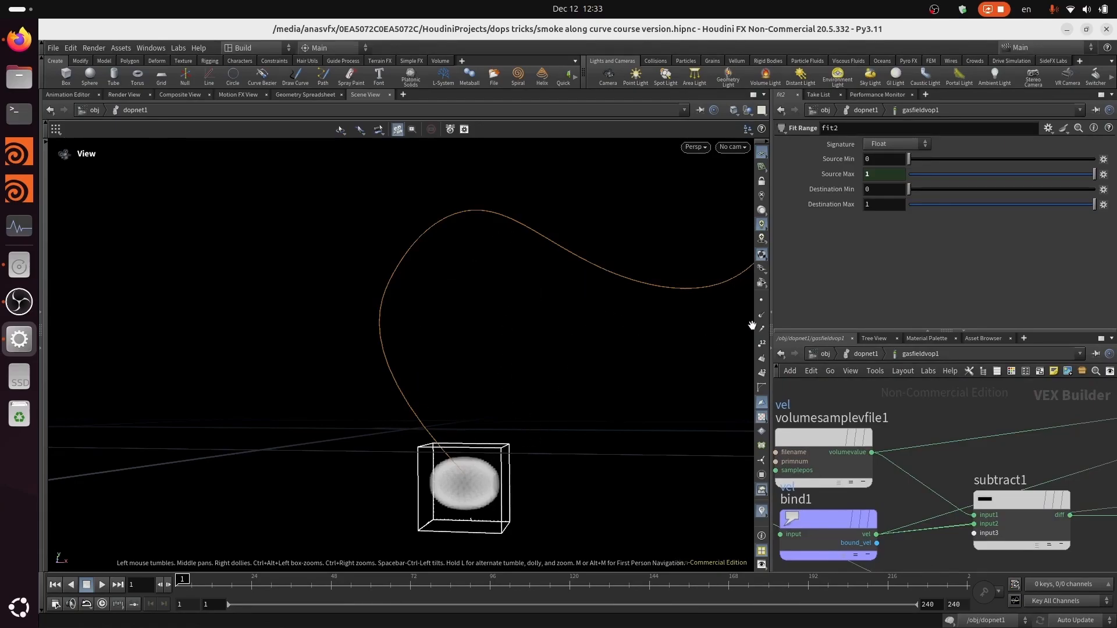
Wire mix1's blend output into mix2's input1.
{"action": "left_click_drag", "start_coordinate": [659, 222], "coordinate": [477, 440]}
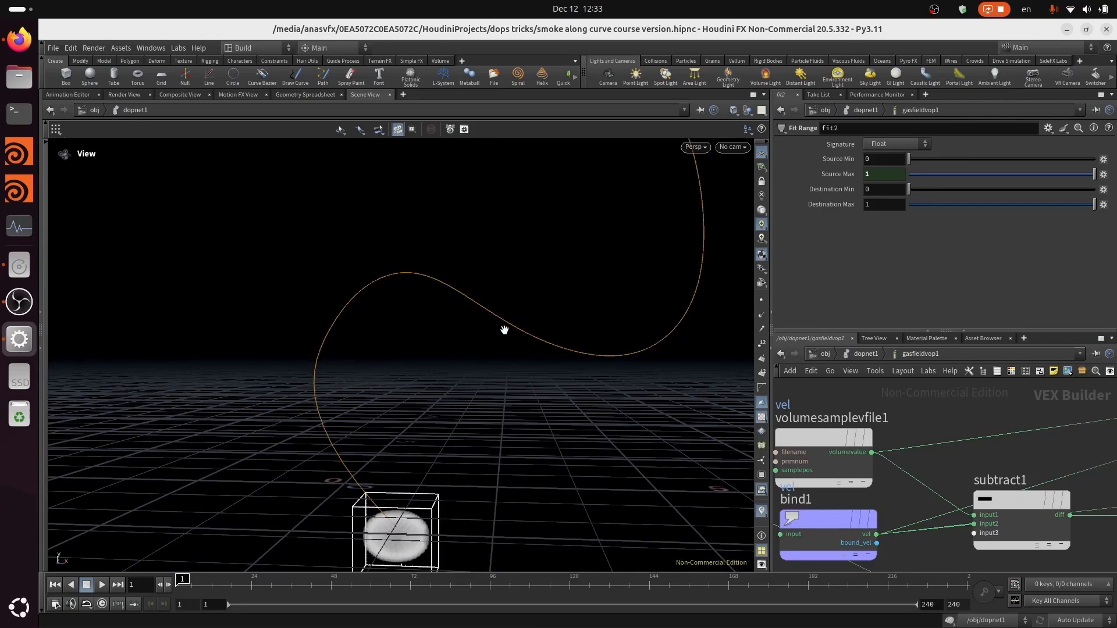
{"action": "left_click_drag", "start_coordinate": [556, 388], "coordinate": [518, 456]}
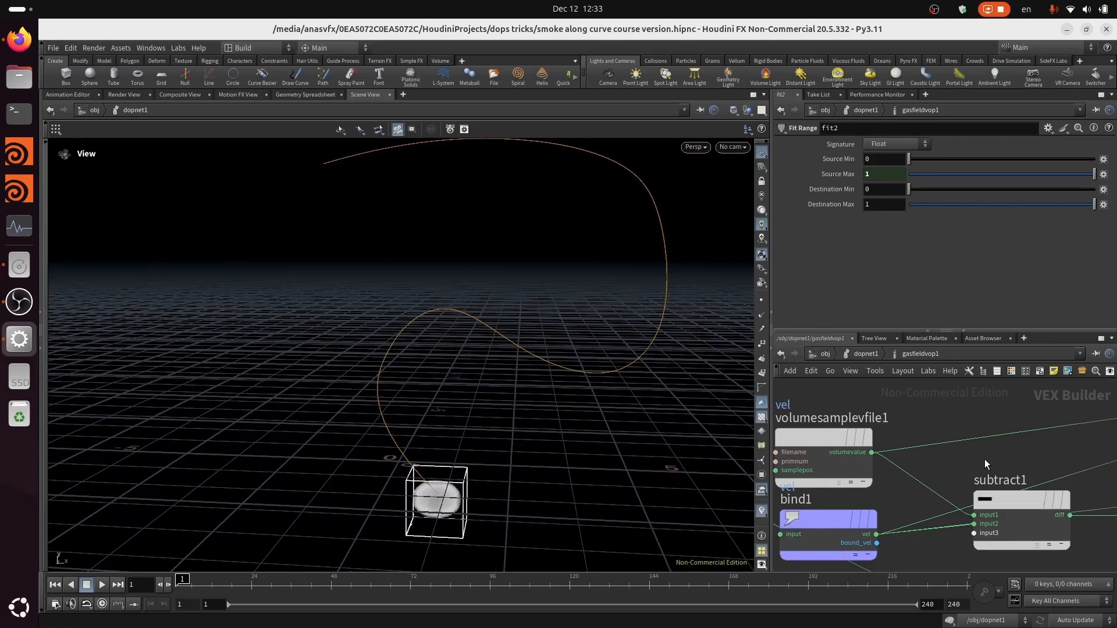
{"action": "middle_click_drag", "start_coordinate": [983, 456], "coordinate": [865, 447]}
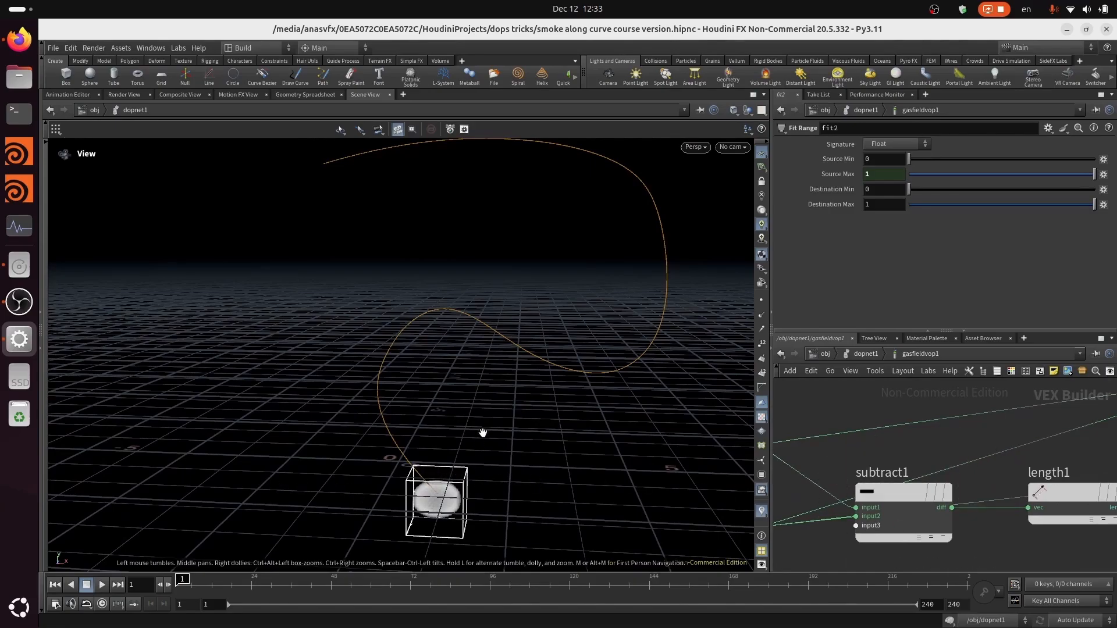
{"action": "middle_click_drag", "start_coordinate": [1065, 463], "coordinate": [820, 469]}
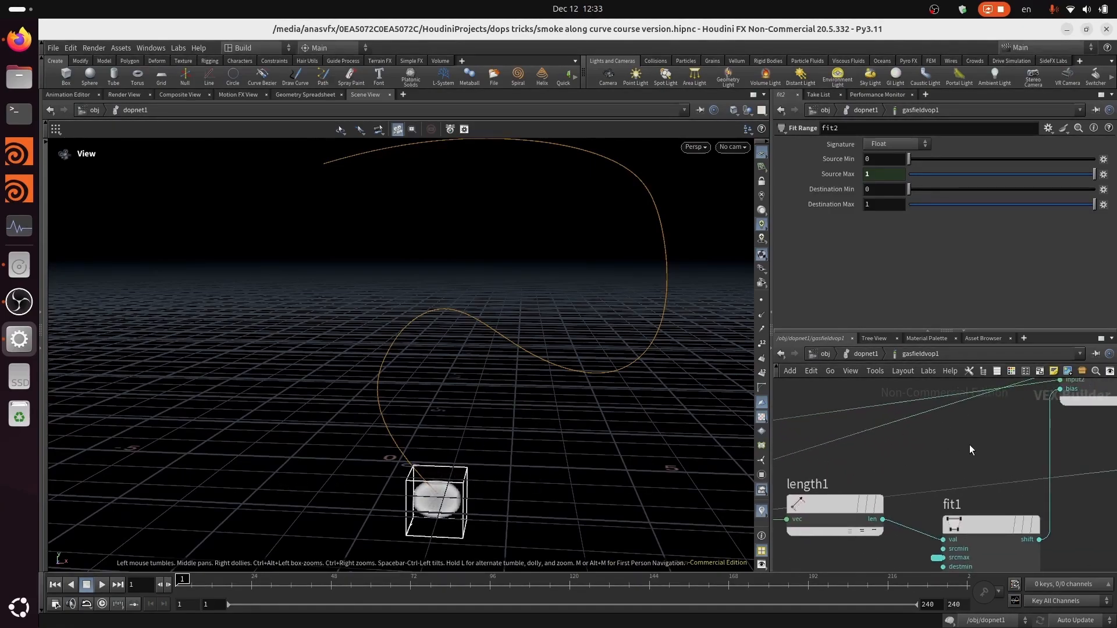
{"action": "scroll", "coordinate": [970, 448], "scroll_direction": "down", "scroll_amount": 3}
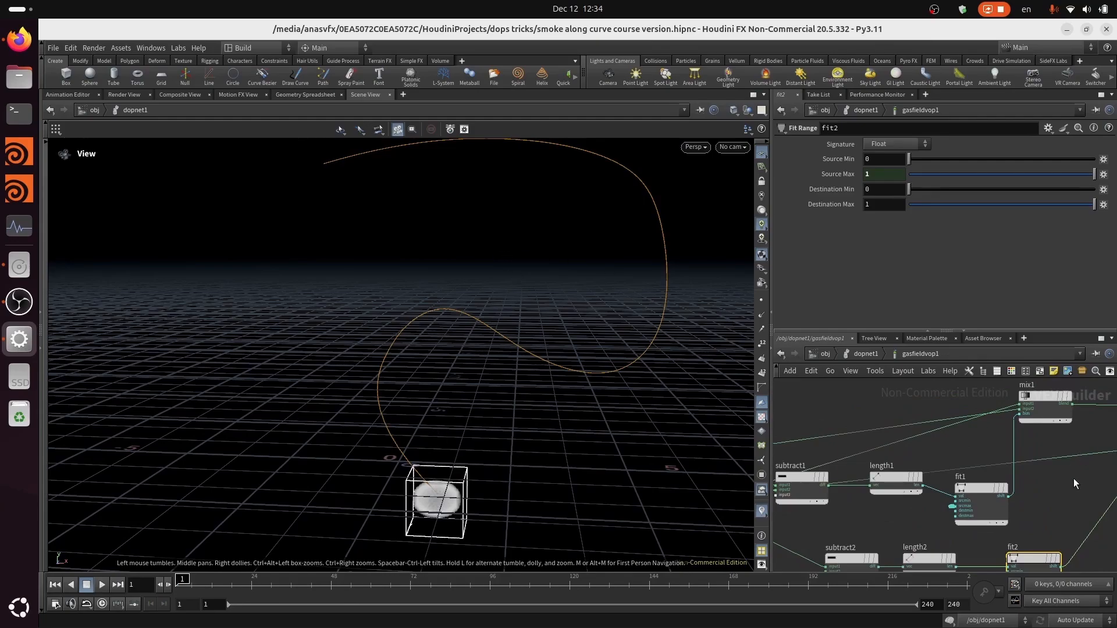
{"action": "middle_click_drag", "start_coordinate": [1073, 478], "coordinate": [866, 534]}
{"action": "scroll", "coordinate": [849, 515], "scroll_direction": "up", "scroll_amount": 3}
{"action": "middle_click_drag", "start_coordinate": [862, 490], "coordinate": [881, 505]}
{"action": "scroll", "coordinate": [881, 490], "scroll_direction": "up", "scroll_amount": 2}
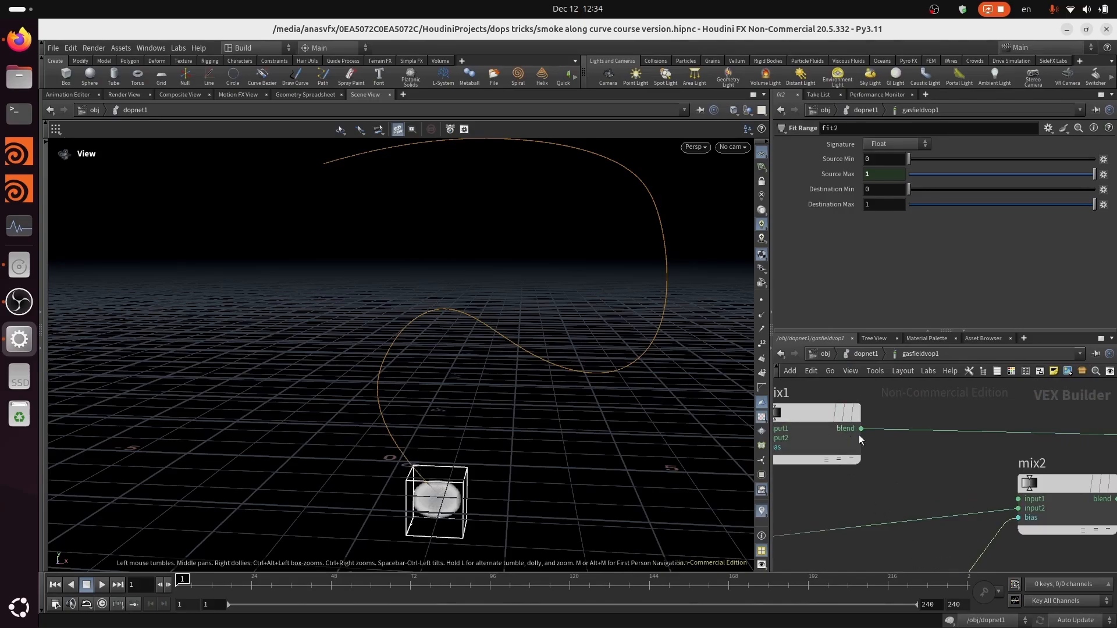
{"action": "left_click", "coordinate": [1018, 499]}
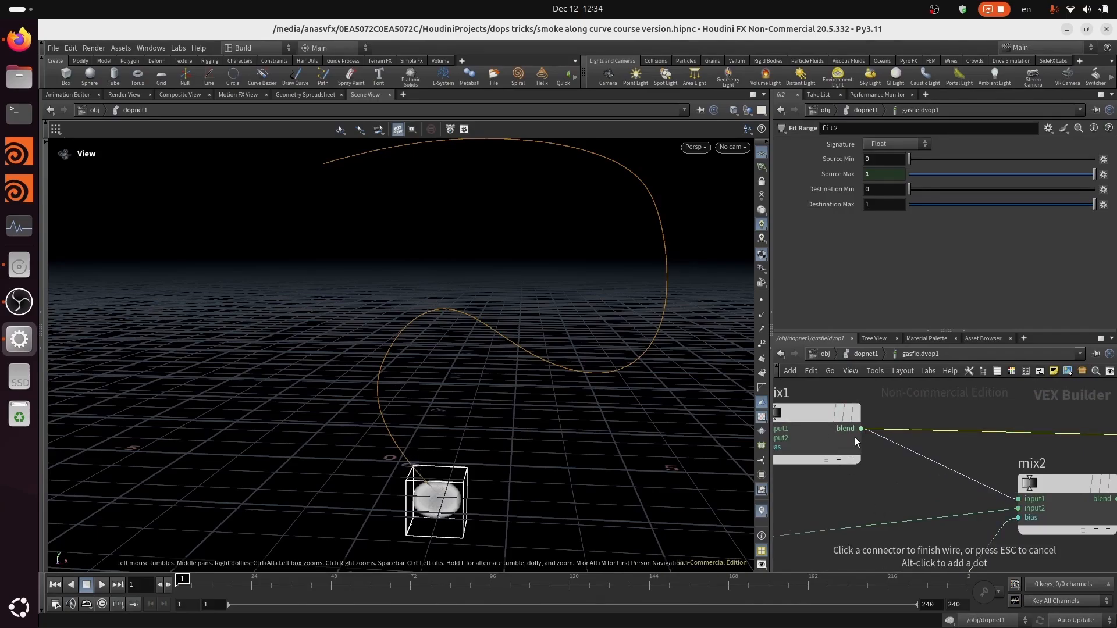
Wire mix2's blend output into the input of the vel bind2 node.
{"action": "middle_click_drag", "start_coordinate": [967, 495], "coordinate": [729, 501]}
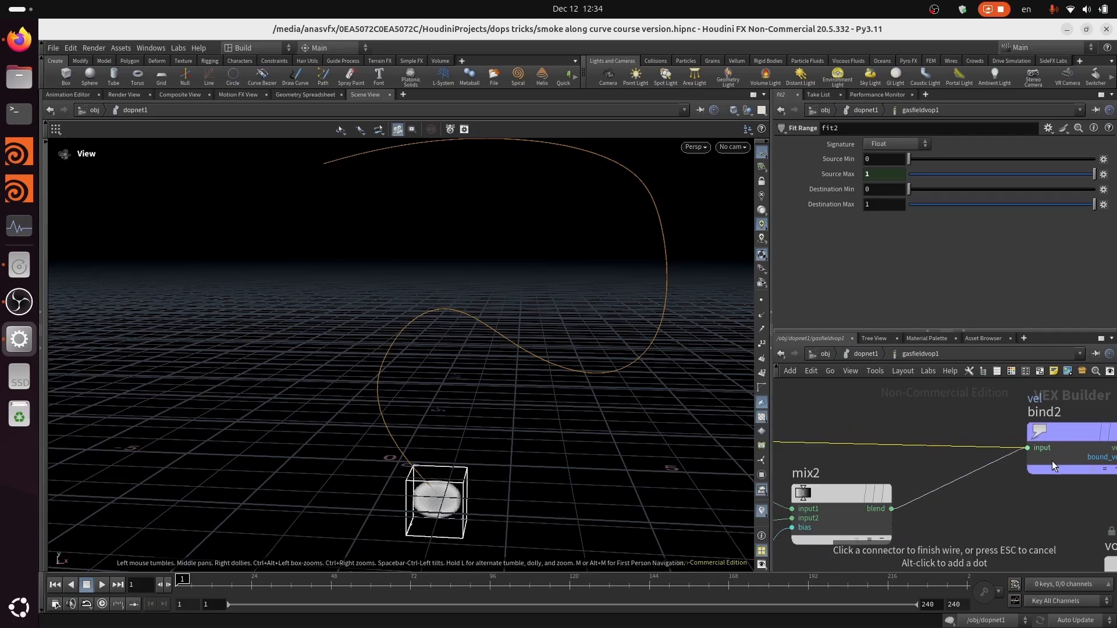
{"action": "key", "text": "Escape"}
{"action": "middle_click_drag", "start_coordinate": [1001, 537], "coordinate": [955, 519]}
Return to dopnet1, play the smoke simulation, and rewind it to frame 1.
{"action": "left_click", "coordinate": [864, 354]}
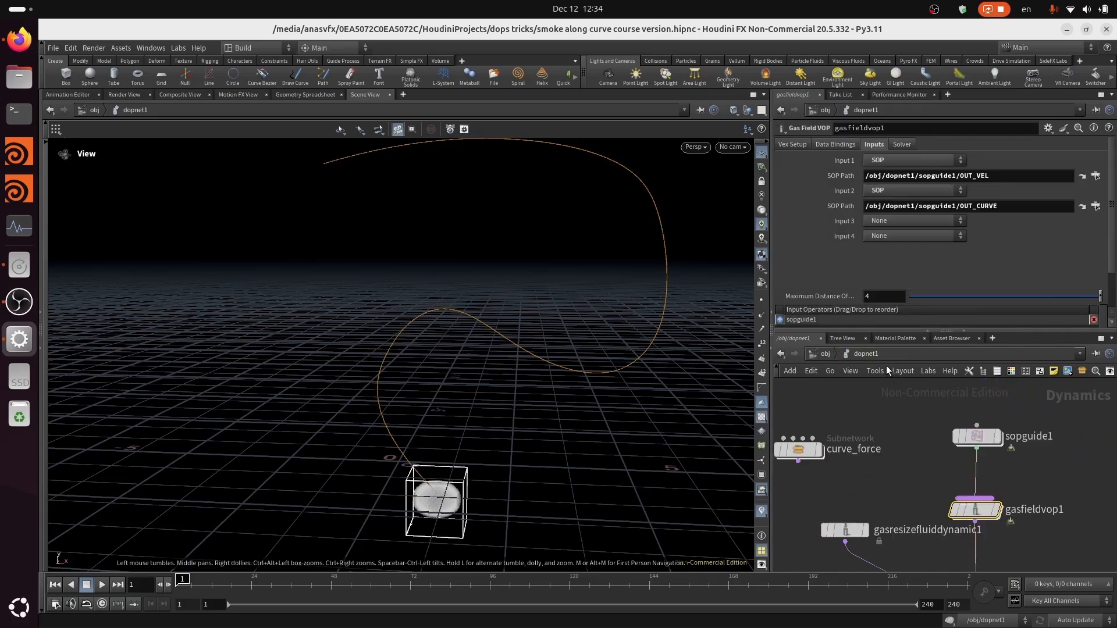
{"action": "left_click", "coordinate": [928, 475]}
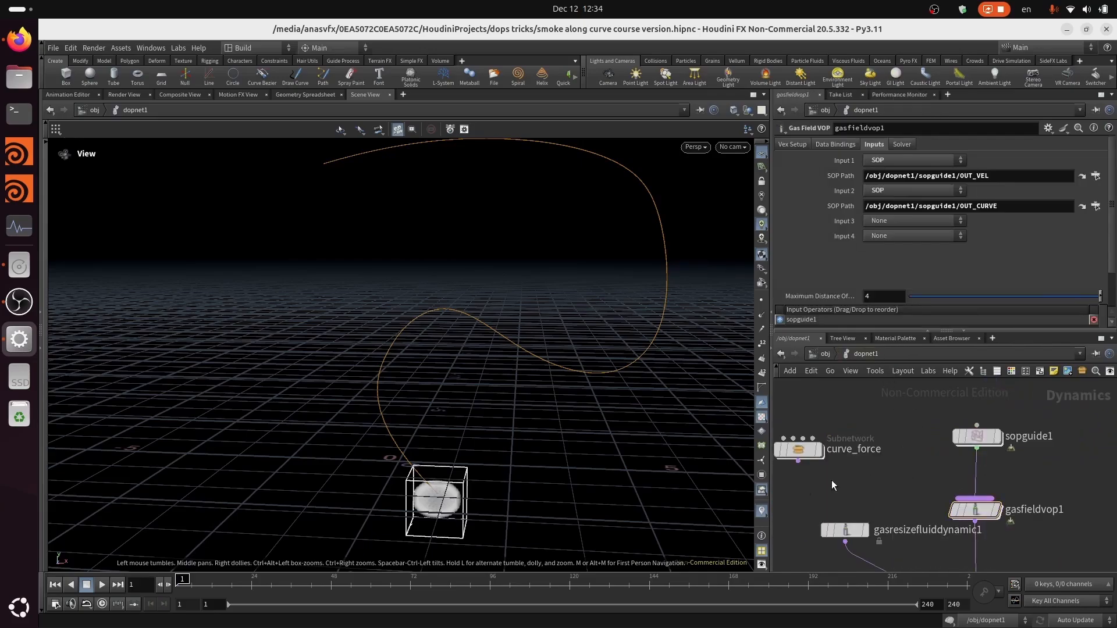
{"action": "left_click", "coordinate": [102, 587]}
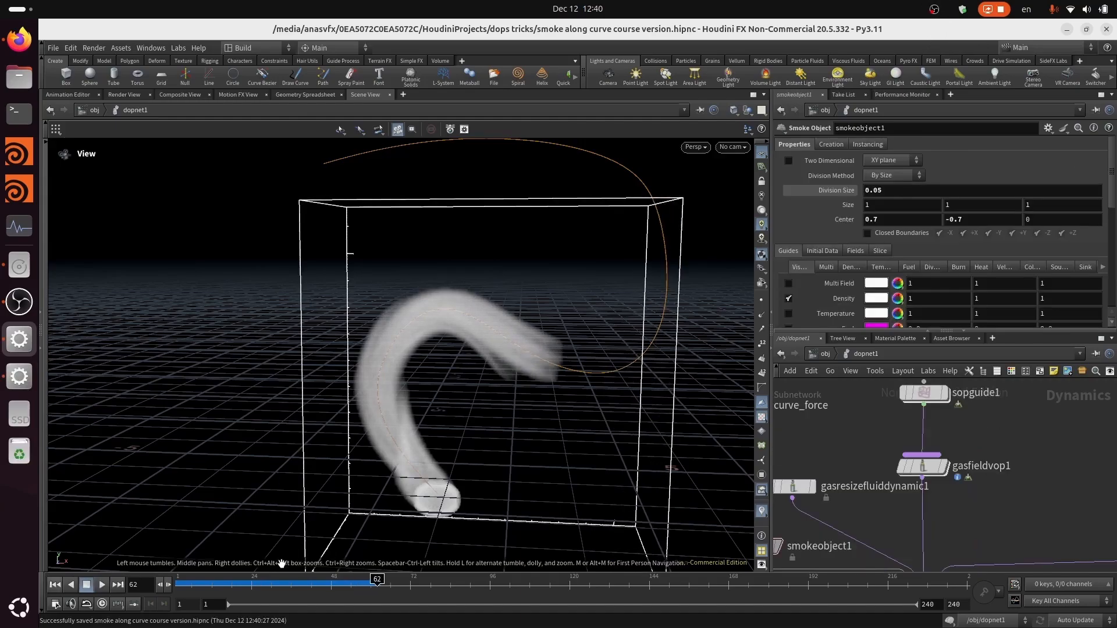
{"action": "left_click_drag", "start_coordinate": [236, 584], "coordinate": [176, 583]}
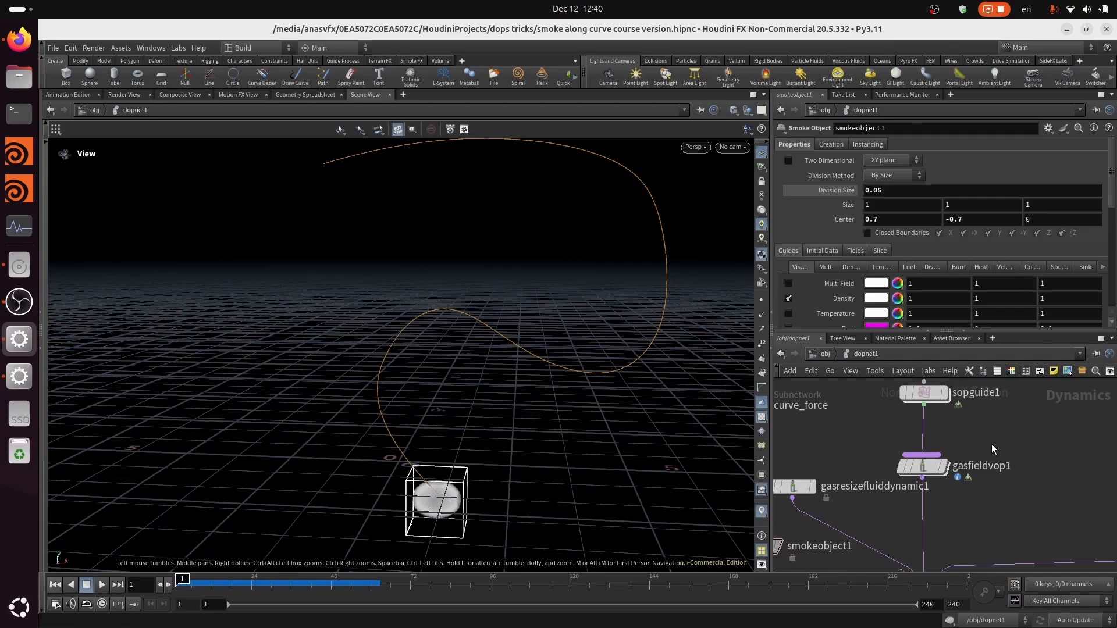
Set Orbit Force Scale to 5 on volumevop1 inside sopguide1, and save the scene from dopnet1.
{"action": "left_click", "coordinate": [924, 392]}
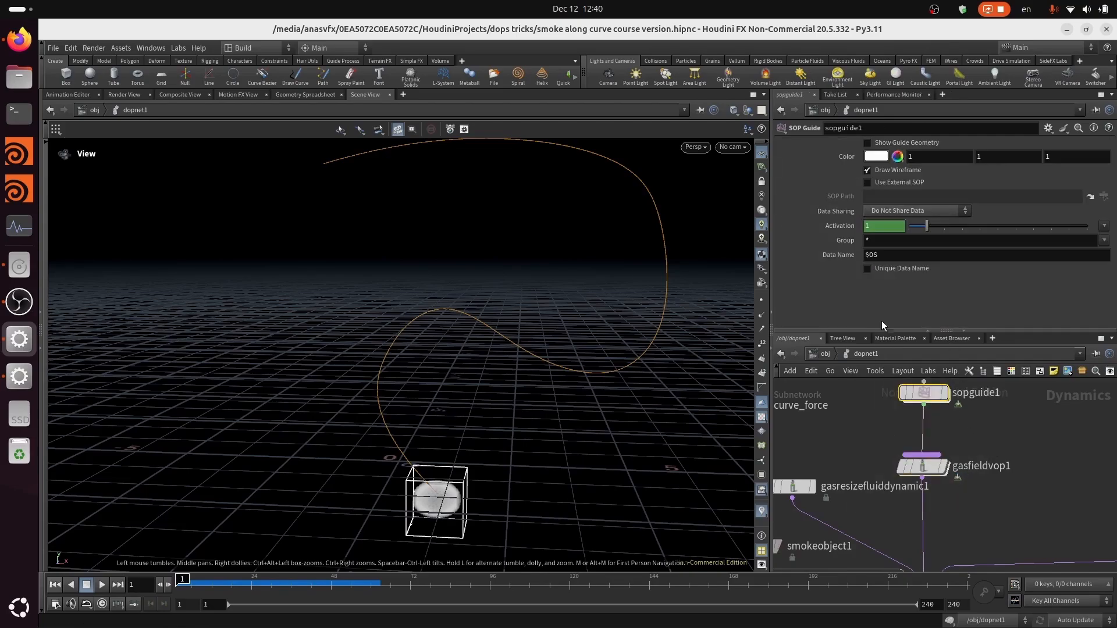
{"action": "double_click", "coordinate": [928, 396]}
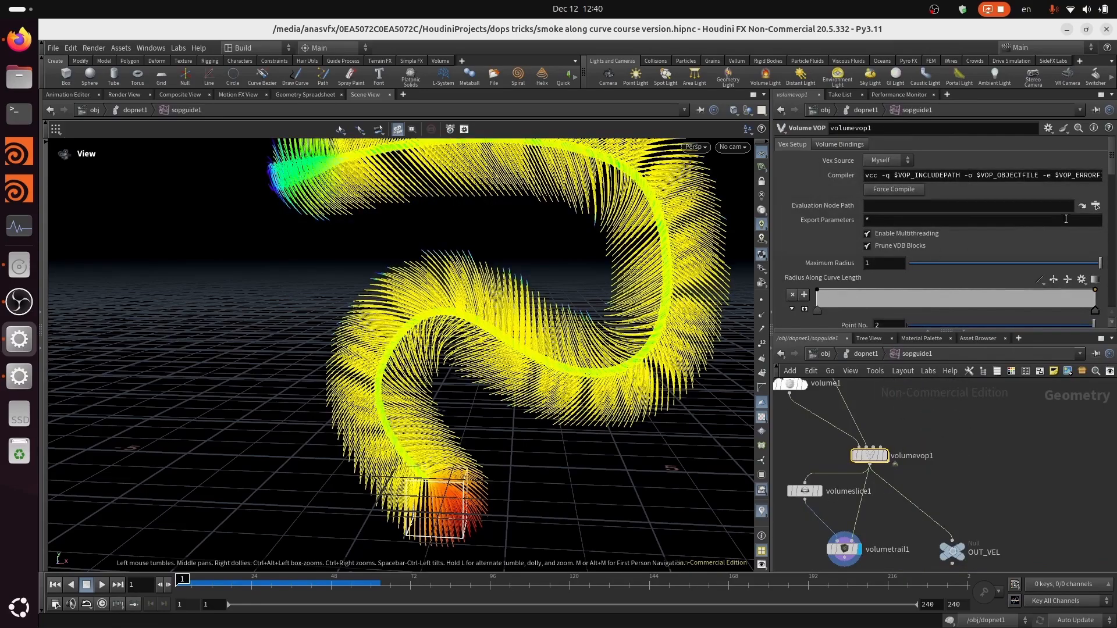
{"action": "scroll", "coordinate": [1115, 200], "scroll_direction": "down", "scroll_amount": 8}
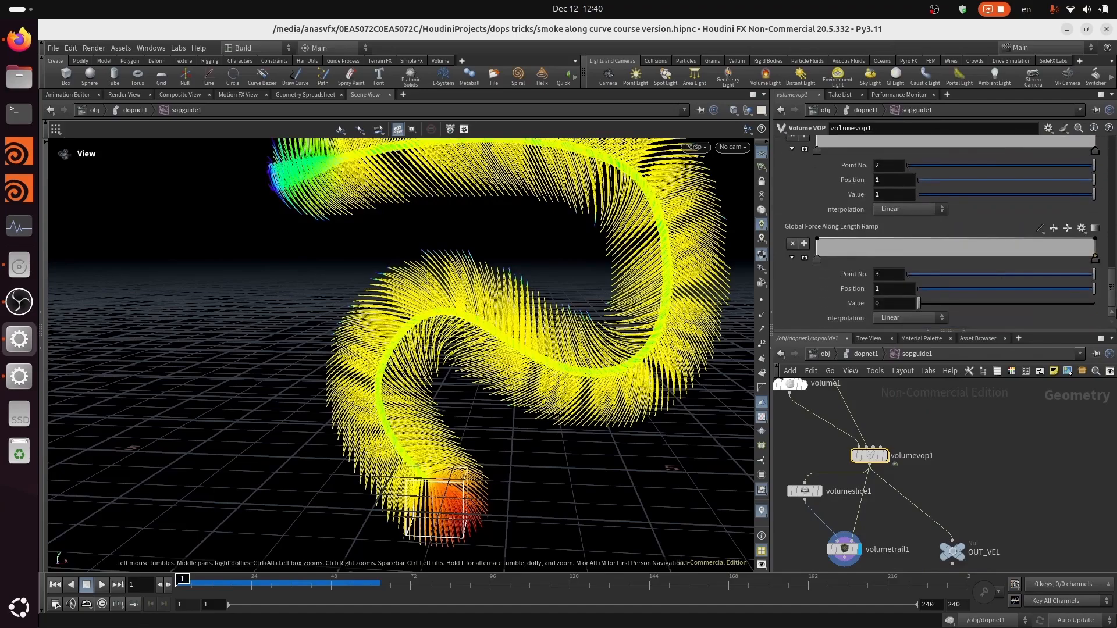
{"action": "scroll", "coordinate": [1114, 204], "scroll_direction": "down", "scroll_amount": 2}
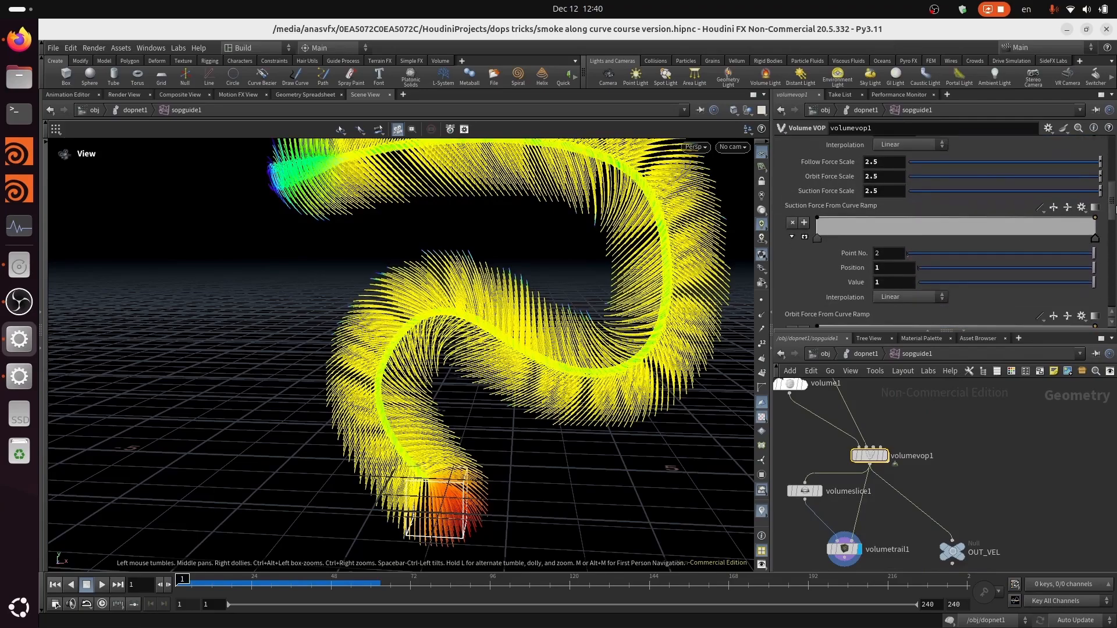
{"action": "left_click", "coordinate": [879, 179]}
{"action": "type", "text": "5"}
{"action": "key", "text": "Return"}
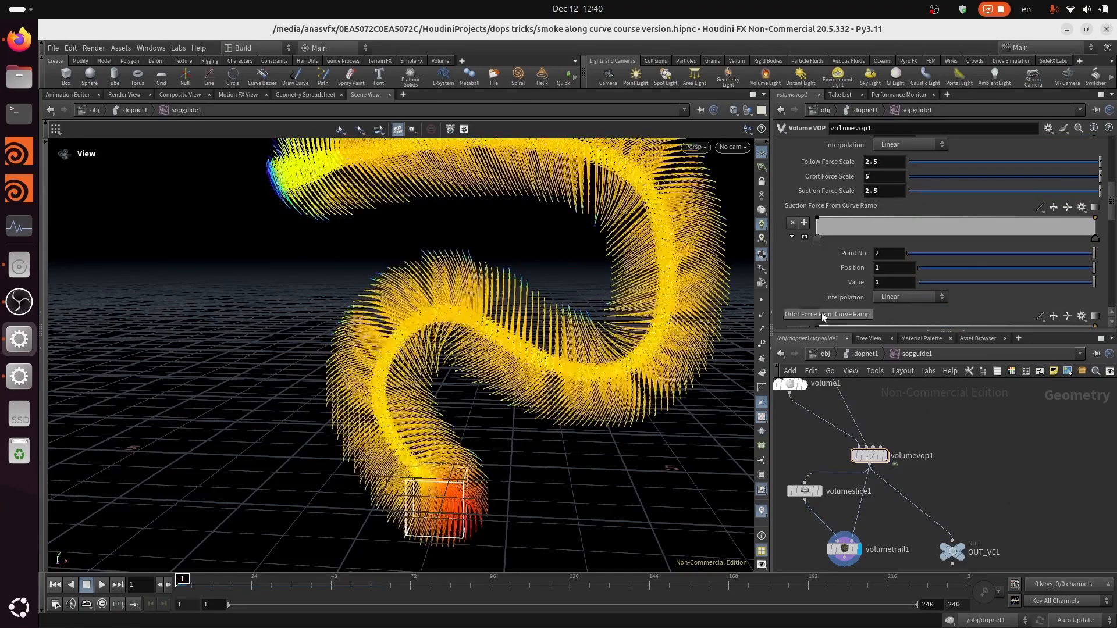
{"action": "left_click", "coordinate": [865, 354]}
{"action": "key", "text": "ctrl+s"}
Insert a Merge node between gasfieldvop1 and smokesolver1, and move it to the side of the existing chain.
{"action": "middle_click_drag", "start_coordinate": [982, 456], "coordinate": [947, 427]}
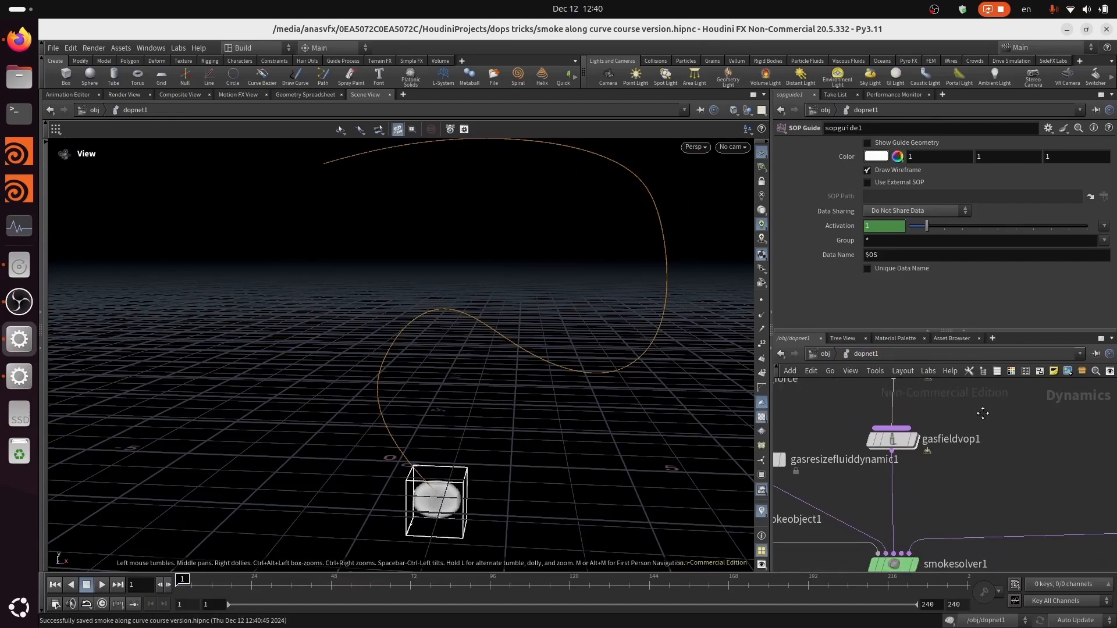
{"action": "key", "text": "Tab"}
{"action": "mouse_move", "coordinate": [990, 334]}
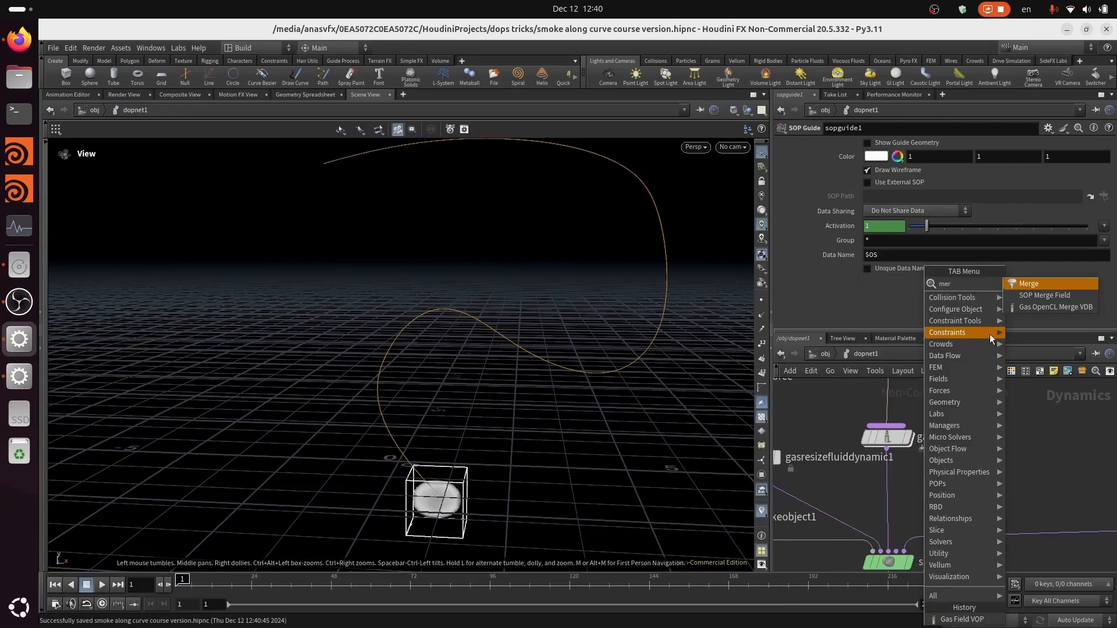
{"action": "left_click", "coordinate": [1042, 281]}
{"action": "left_click", "coordinate": [893, 504]}
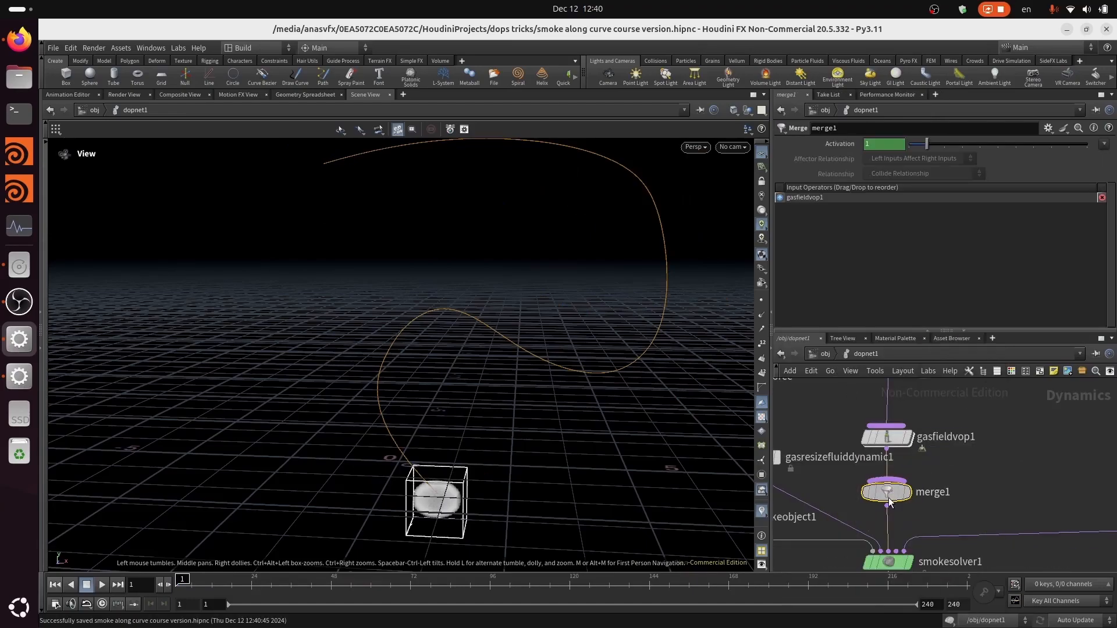
{"action": "left_click_drag", "start_coordinate": [889, 498], "coordinate": [975, 477]}
Add a Gas Turbulence node above merge1 and wire its output into merge1.
{"action": "middle_click_drag", "start_coordinate": [1016, 418], "coordinate": [933, 477]}
{"action": "key", "text": "Tab"}
{"action": "type", "text": "gas tu"}
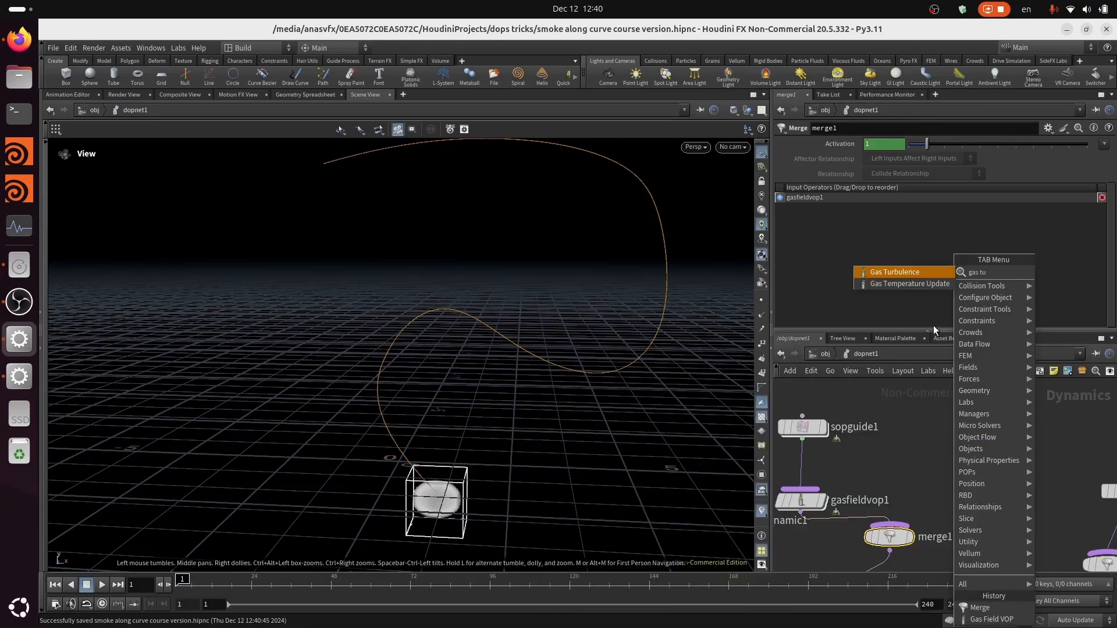
{"action": "left_click", "coordinate": [897, 272]}
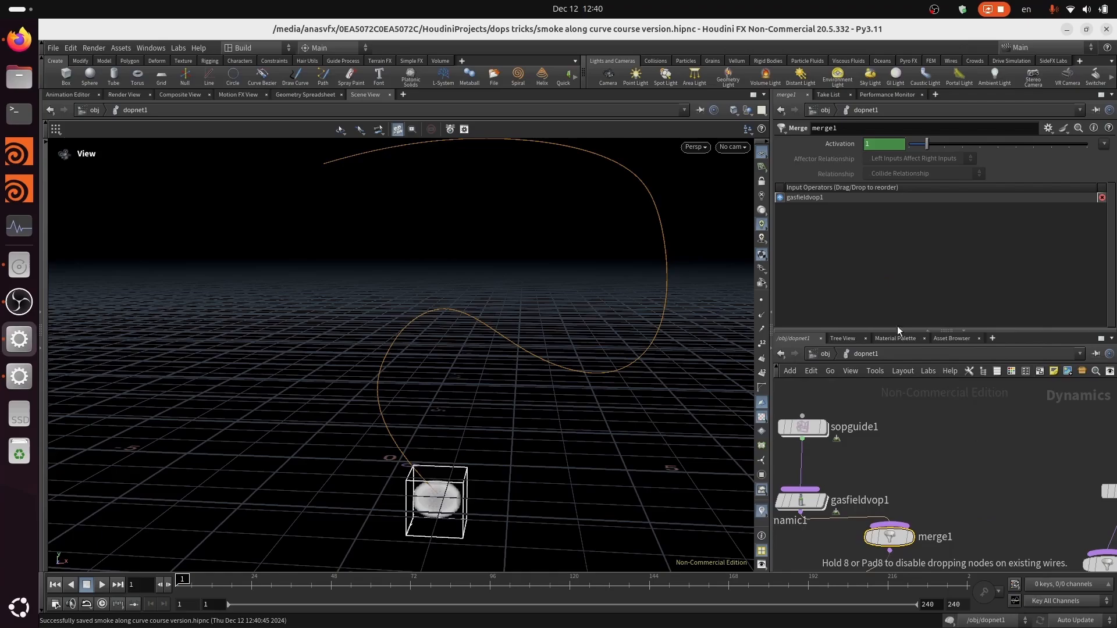
{"action": "left_click", "coordinate": [920, 459]}
{"action": "left_click", "coordinate": [920, 471]}
{"action": "left_click", "coordinate": [896, 523]}
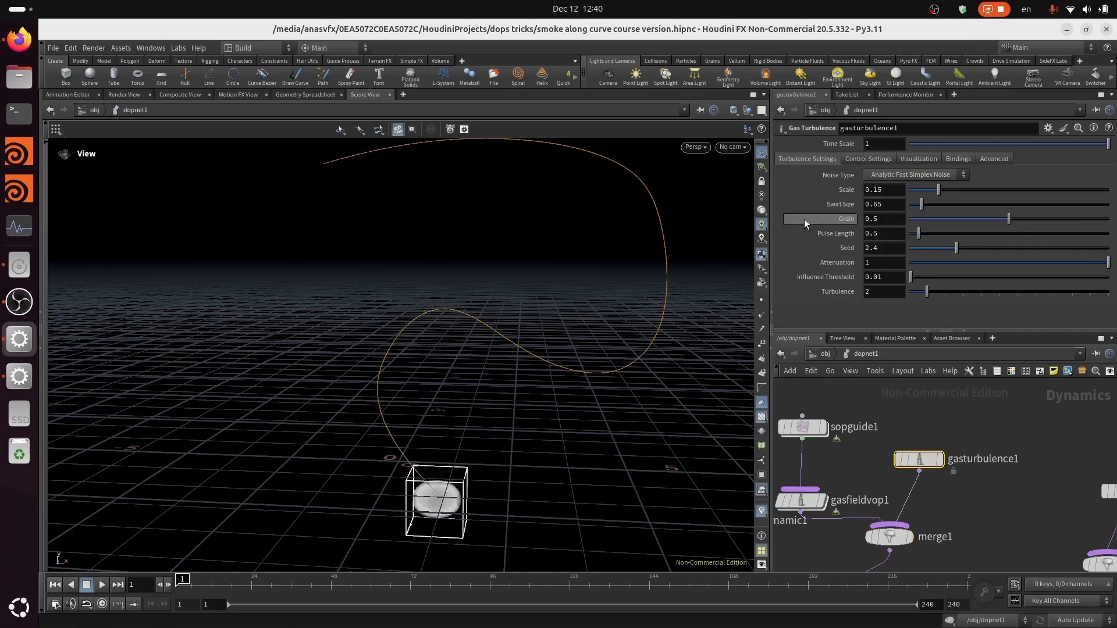
Set the turbulence Scale of gasturbulence1 to 1.
{"action": "double_click", "coordinate": [891, 189]}
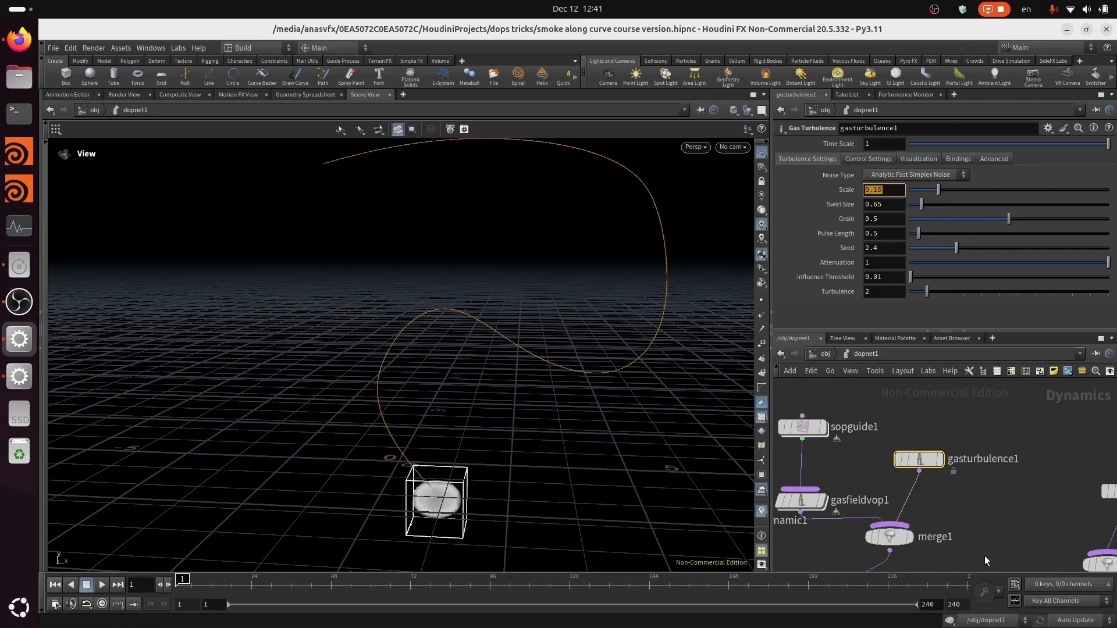
{"action": "left_click", "coordinate": [983, 522]}
{"action": "double_click", "coordinate": [888, 194]}
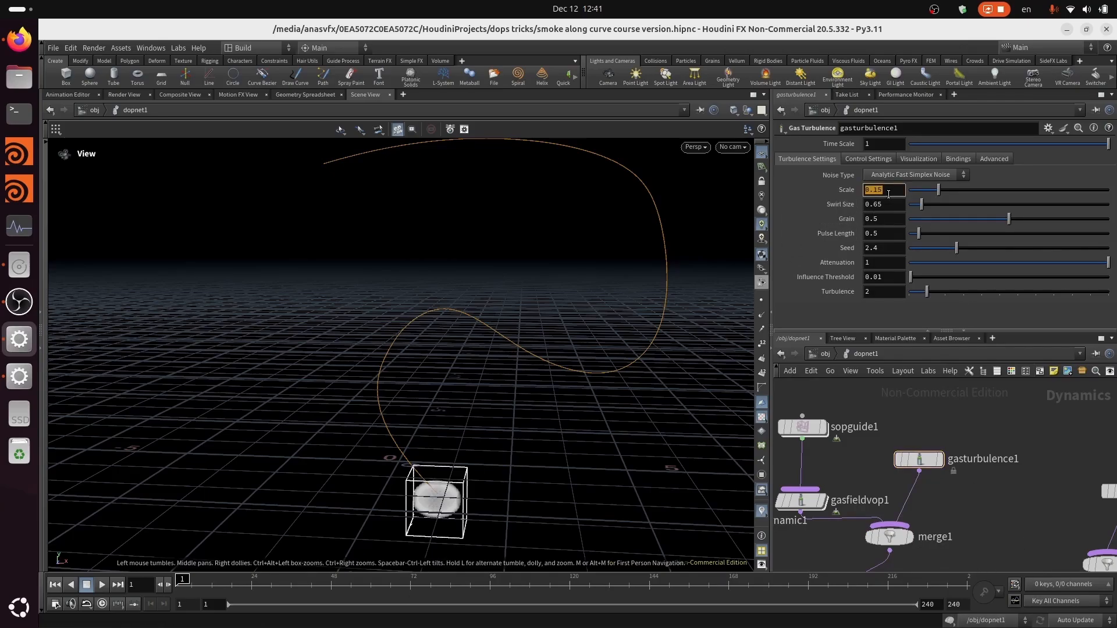
{"action": "type", "text": "1"}
{"action": "key", "text": "Return"}
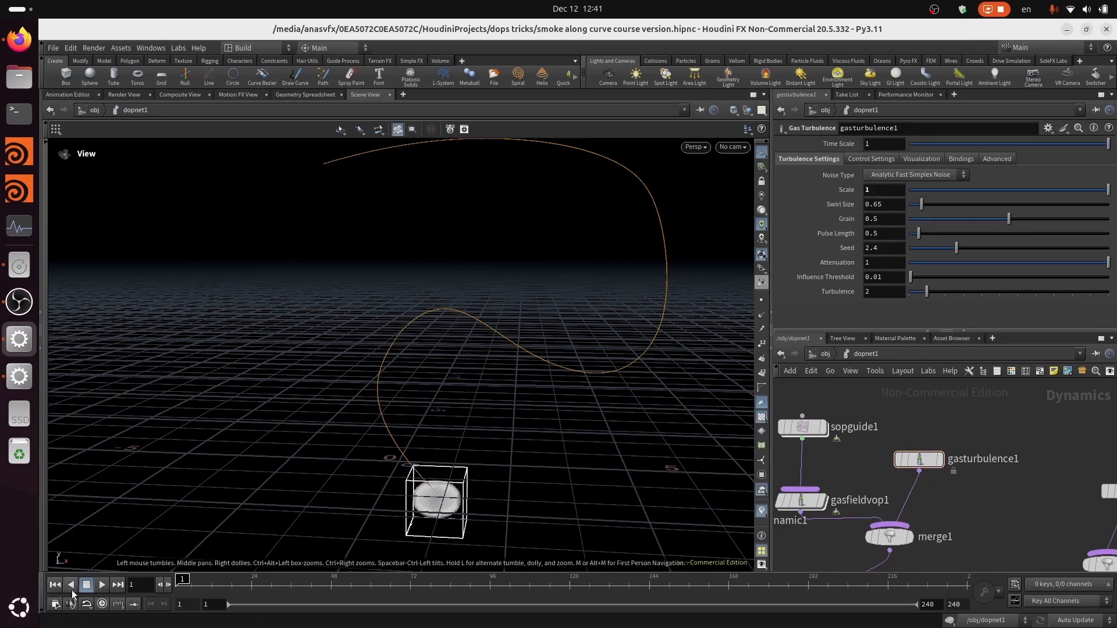
Save the scene, play the simulation to check the turbulence, and rewind to the first frame.
{"action": "key", "text": "ctrl+s"}
{"action": "left_click", "coordinate": [104, 589]}
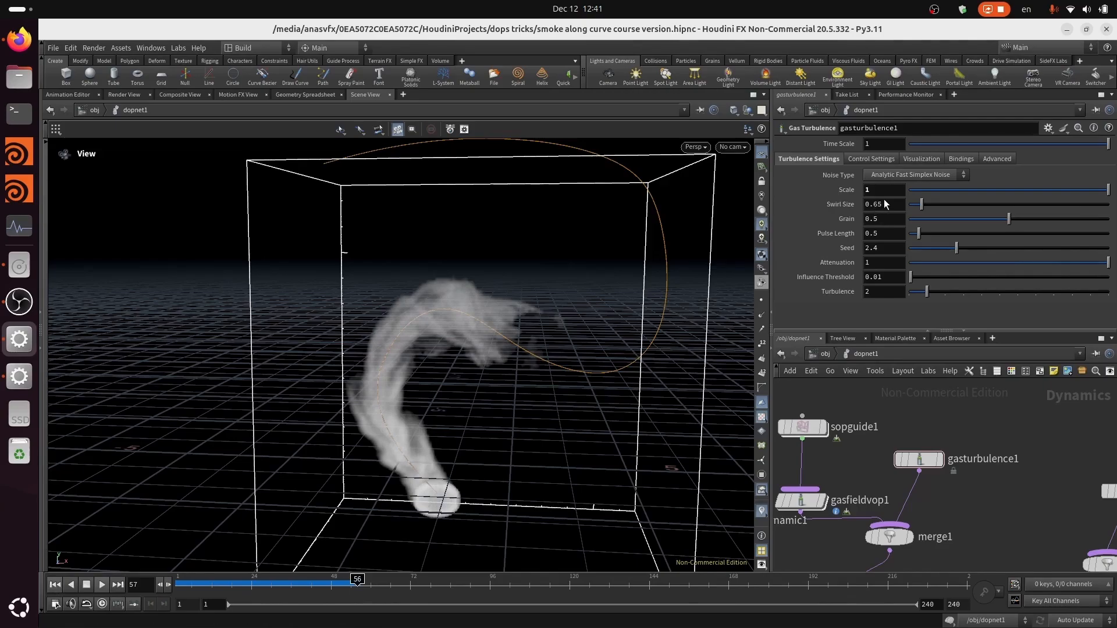
{"action": "left_click", "coordinate": [56, 584]}
Set gasturbulence1's Swirl Size to 0.1 and Scale to 3.
{"action": "left_click", "coordinate": [889, 209]}
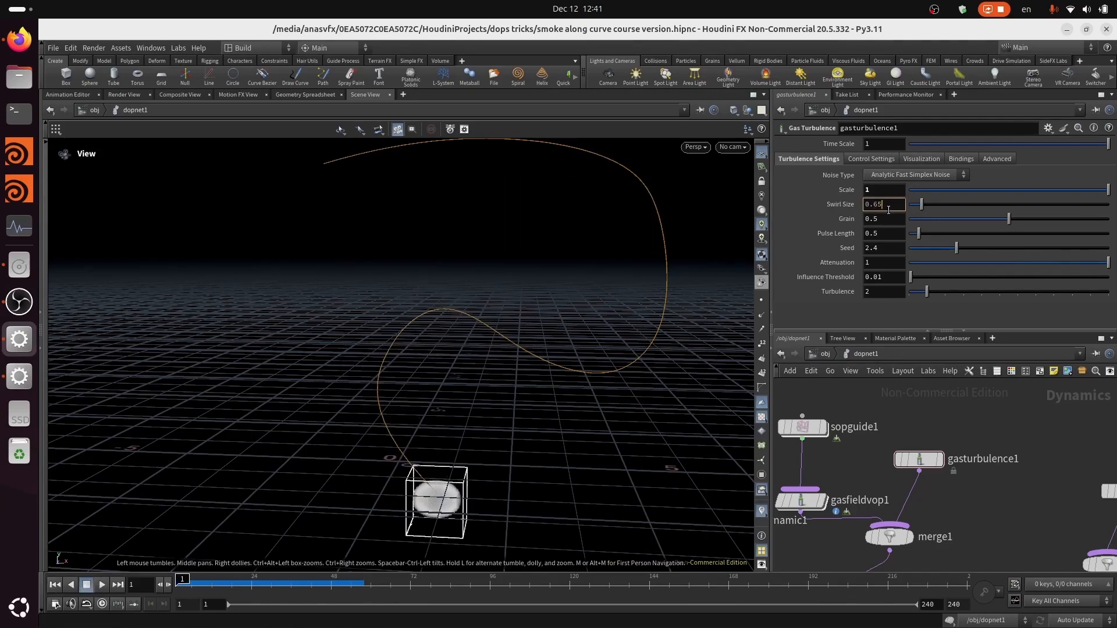
{"action": "double_click", "coordinate": [881, 189]}
{"action": "type", "text": "3"}
{"action": "key", "text": "Return"}
Set smokesolver1's Buoyancy Lift to 10 in its simulation settings and save the scene.
{"action": "middle_click_drag", "start_coordinate": [995, 541], "coordinate": [1097, 457]}
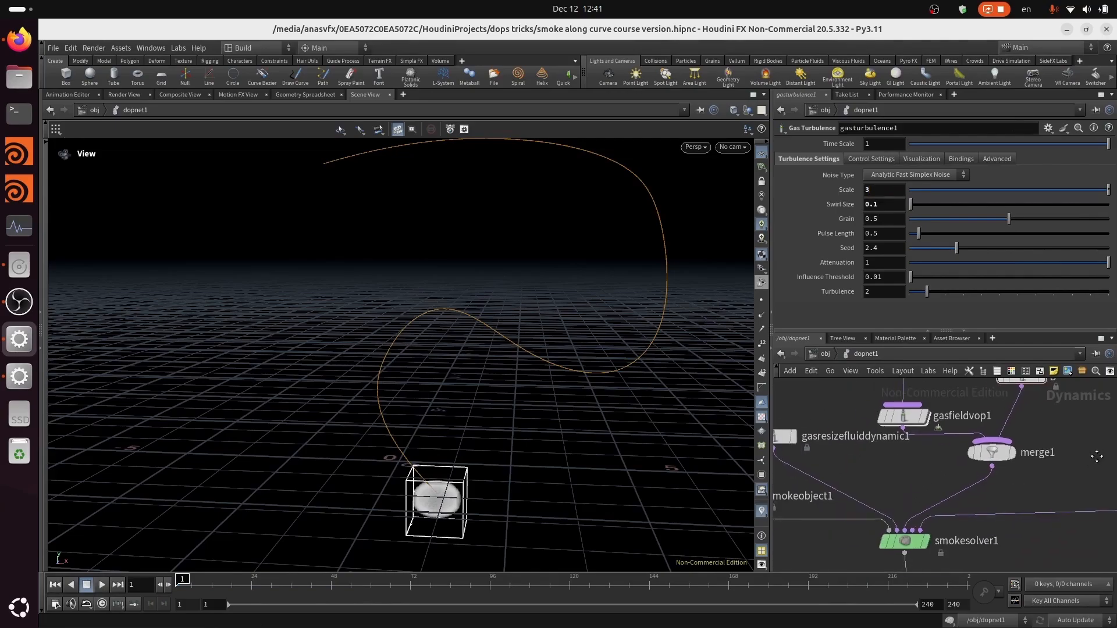
{"action": "left_click", "coordinate": [907, 543]}
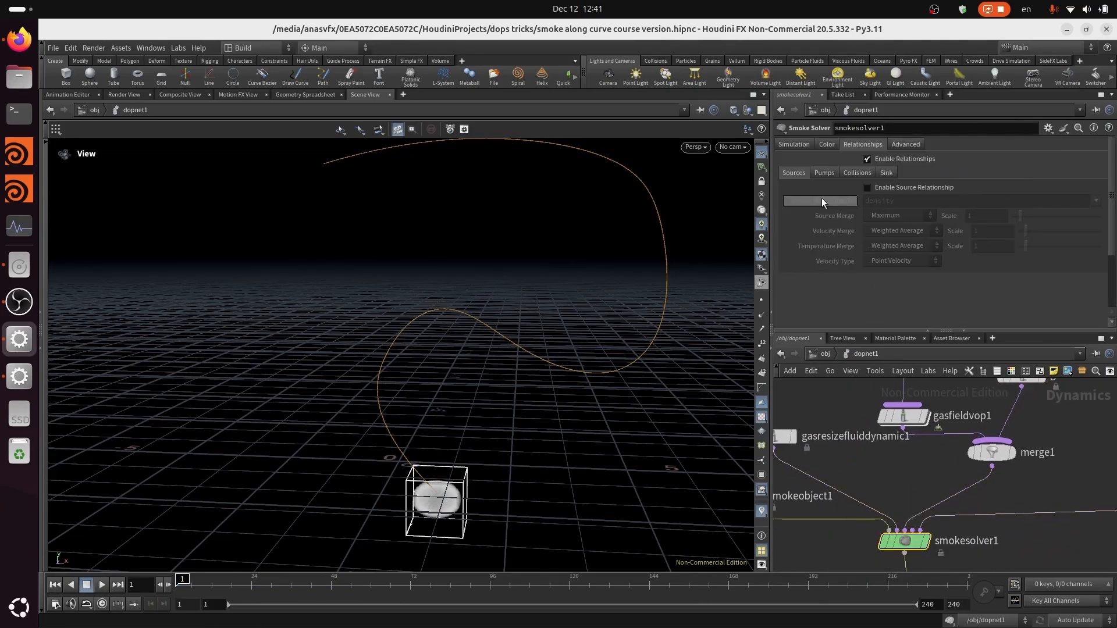
{"action": "left_click", "coordinate": [794, 145]}
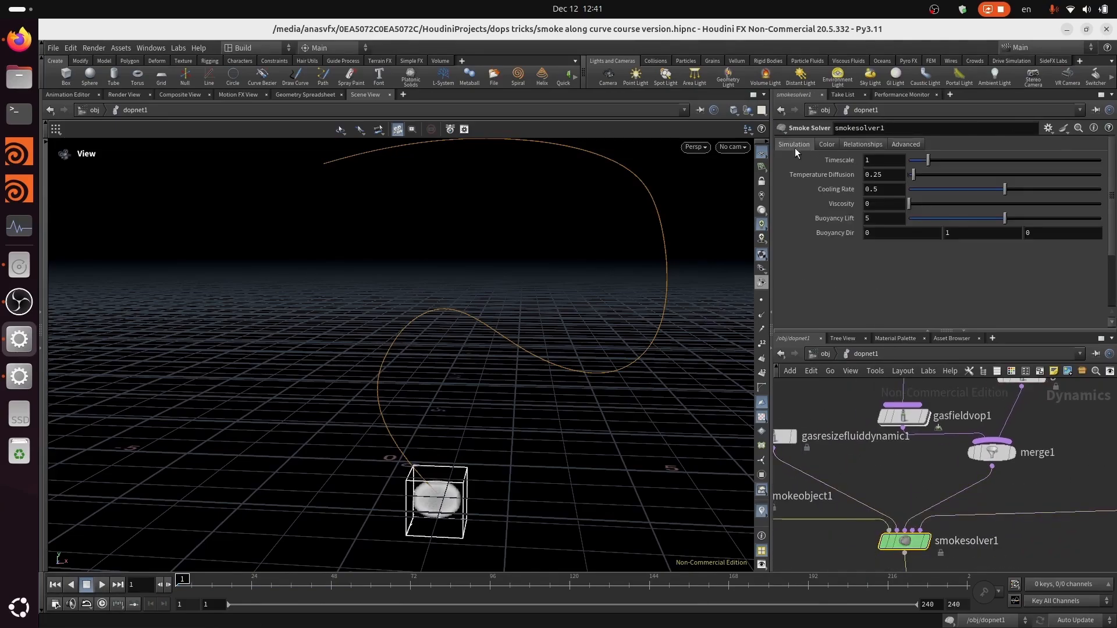
{"action": "left_click", "coordinate": [894, 220]}
{"action": "key", "text": "Return"}
{"action": "key", "text": "ctrl+s"}
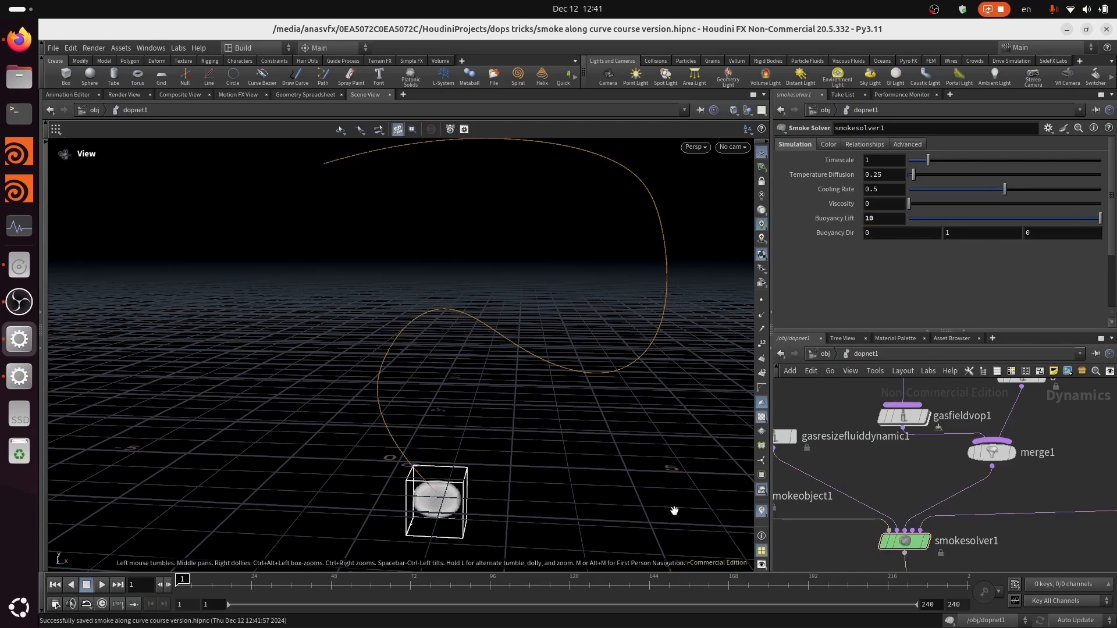
Play the simulation to check the smoke with the stronger turbulence and buoyancy, stop it, and return to frame 1.
{"action": "left_click", "coordinate": [103, 585]}
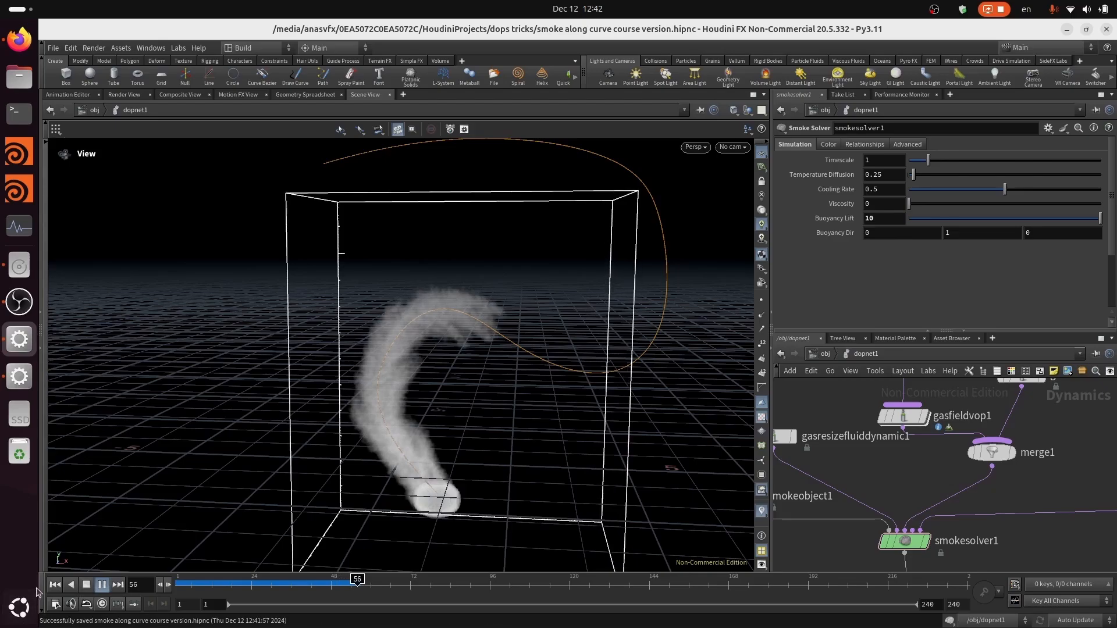
{"action": "key", "text": "Escape"}
{"action": "key", "text": "ctrl+Up"}
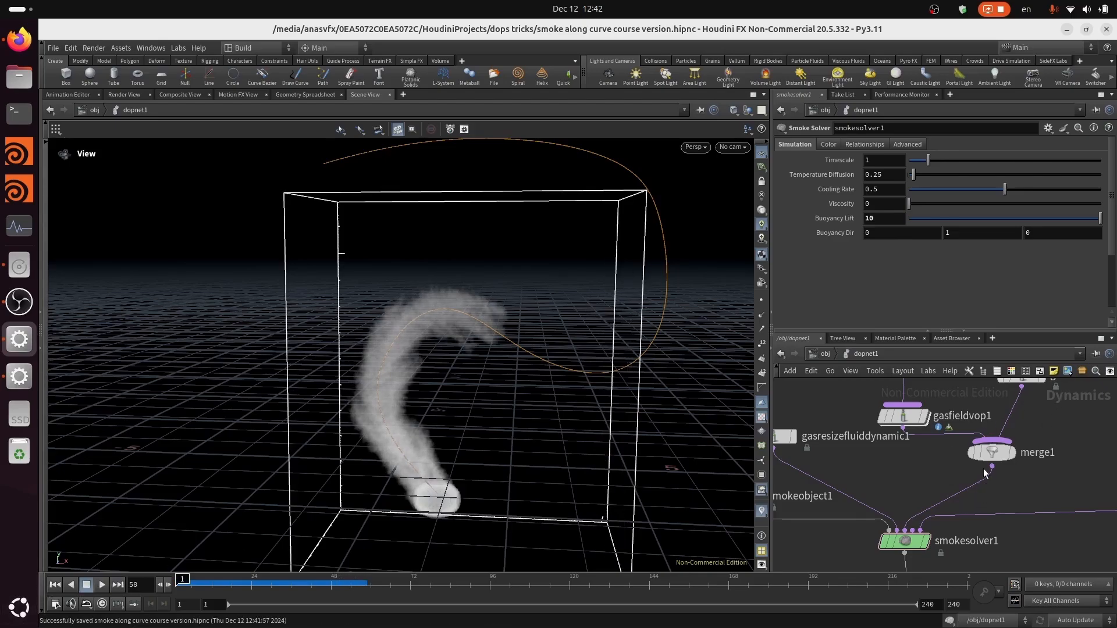
Set gasturbulence1's Swirl Size to 3 and Scale to 10.
{"action": "middle_click_drag", "start_coordinate": [1088, 402], "coordinate": [1015, 450]}
{"action": "left_click", "coordinate": [916, 469]}
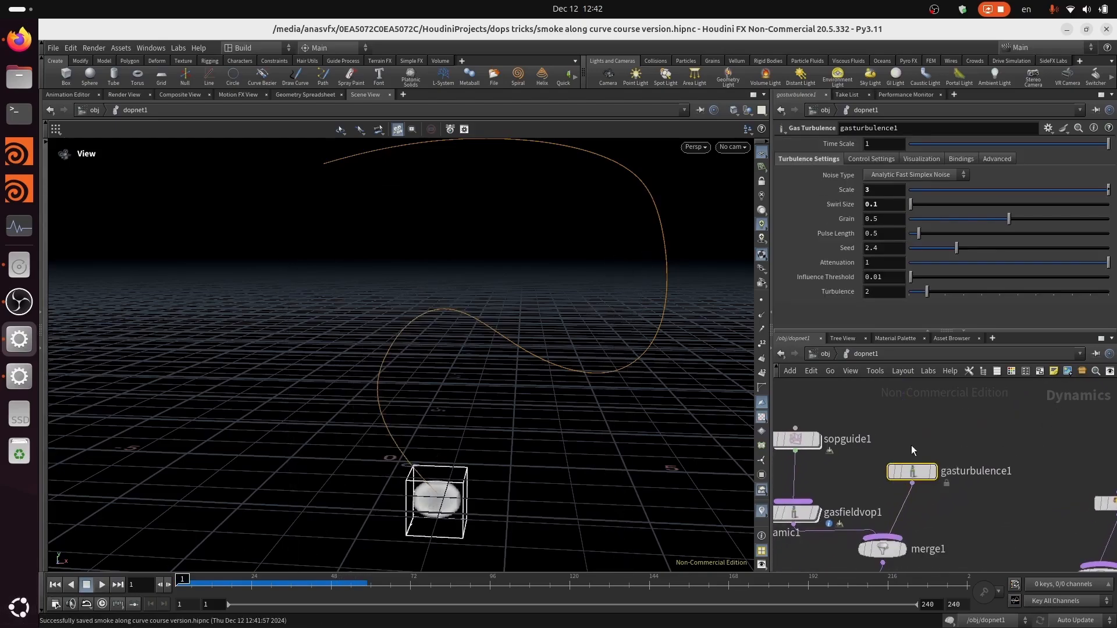
{"action": "double_click", "coordinate": [884, 207]}
{"action": "type", "text": "1"}
{"action": "key", "text": "BackSpace"}
{"action": "type", "text": "3"}
{"action": "key", "text": "Return"}
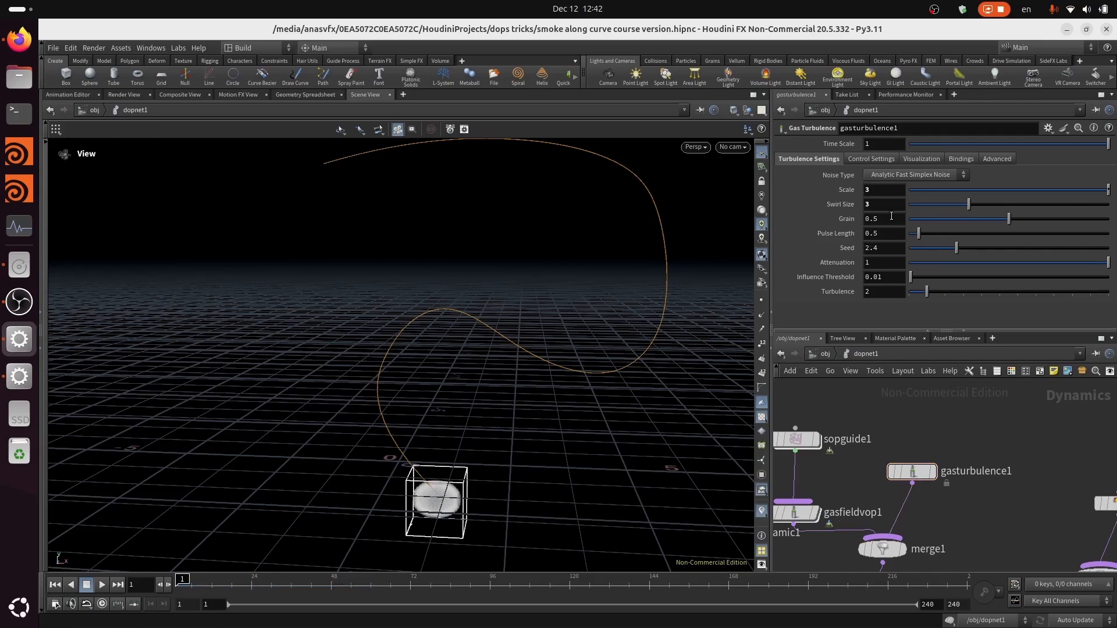
{"action": "key", "text": "BackSpace"}
{"action": "type", "text": "10"}
{"action": "key", "text": "Return"}
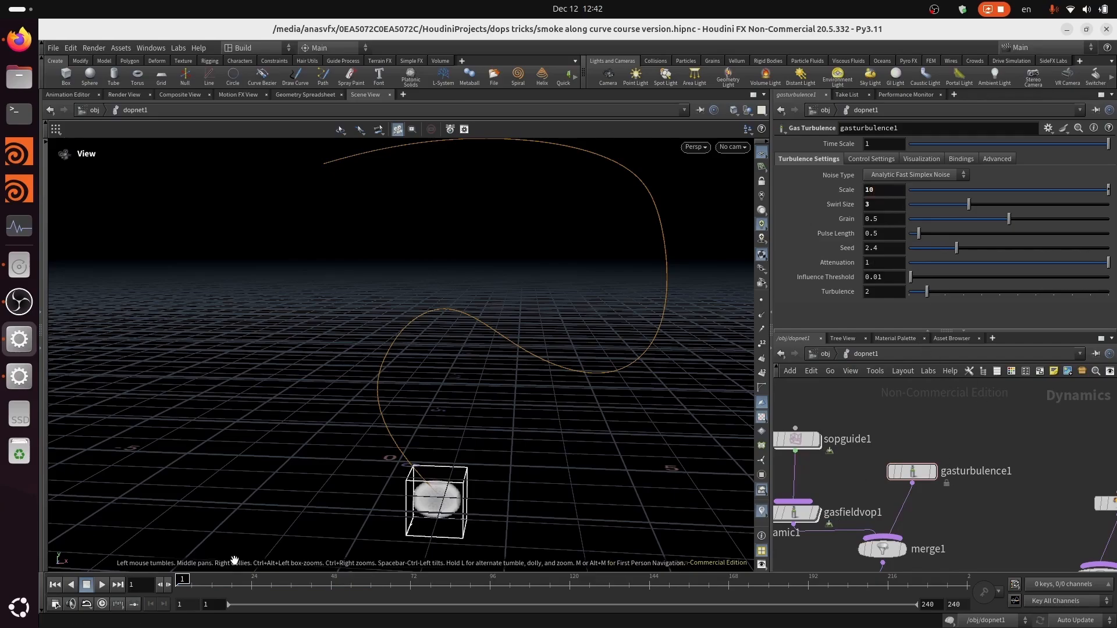
Save the scene, play the simulation to check the larger swirls, and rewind to the first frame.
{"action": "key", "text": "ctrl+s"}
{"action": "left_click", "coordinate": [102, 585]}
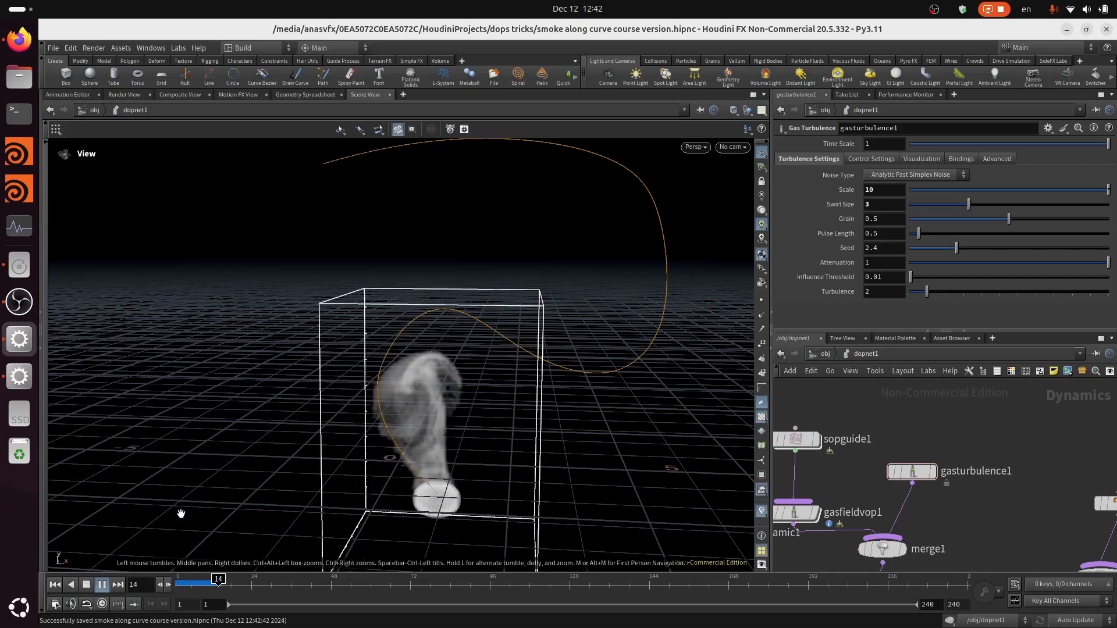
{"action": "left_click", "coordinate": [53, 587]}
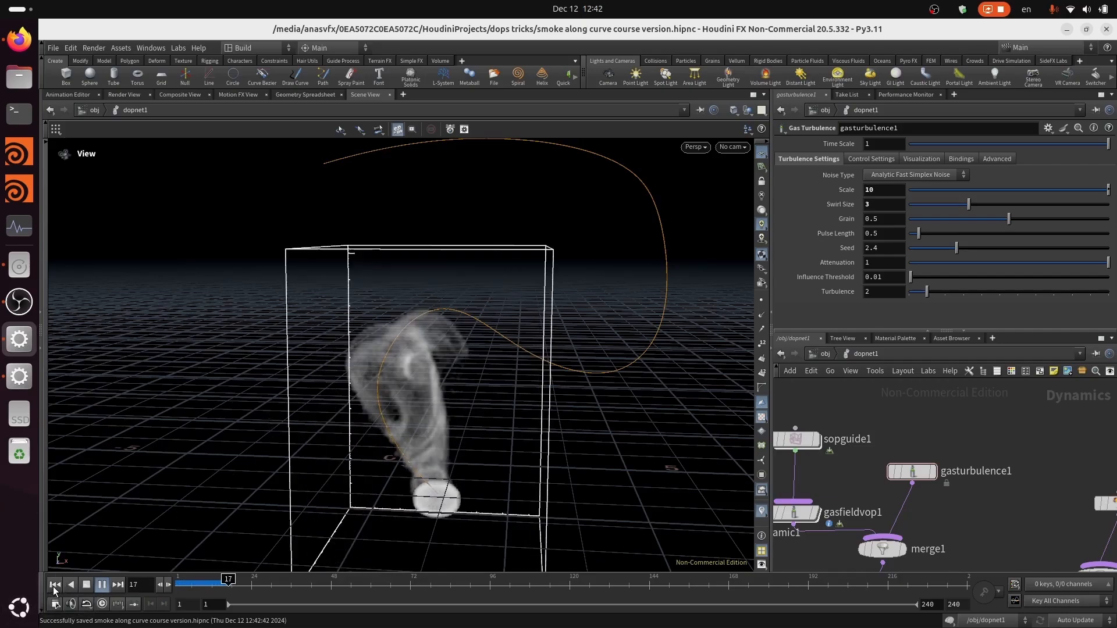
Set gasturbulence1's Scale to 6, preview the smoke simulation, and rewind to the first frame.
{"action": "left_click", "coordinate": [887, 192]}
{"action": "key", "text": "Return"}
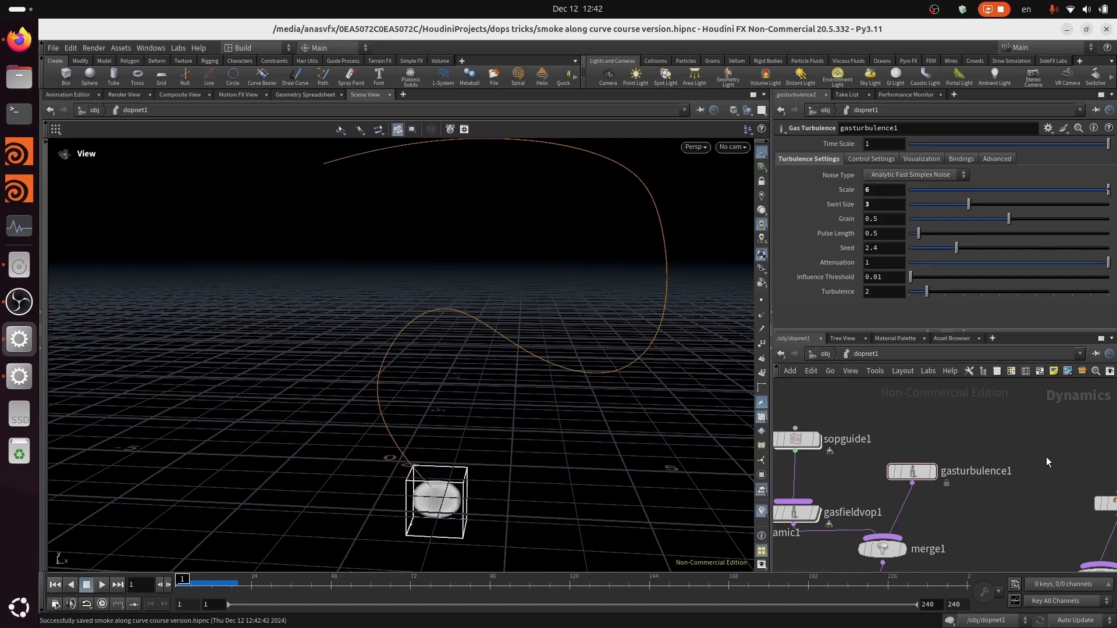
{"action": "left_click", "coordinate": [103, 585]}
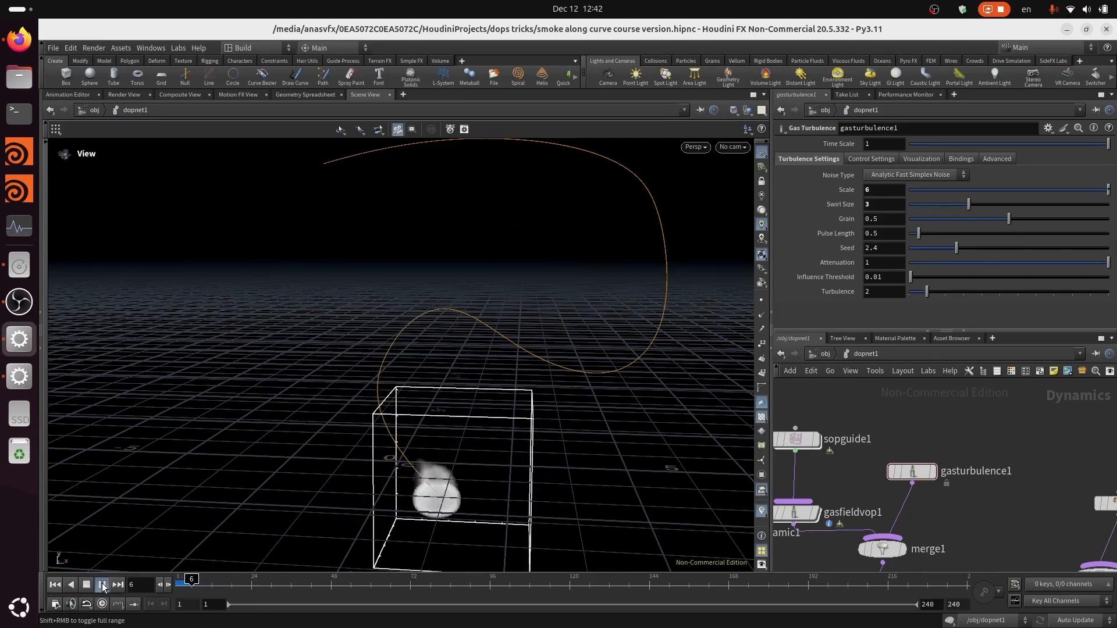
{"action": "left_click", "coordinate": [58, 588]}
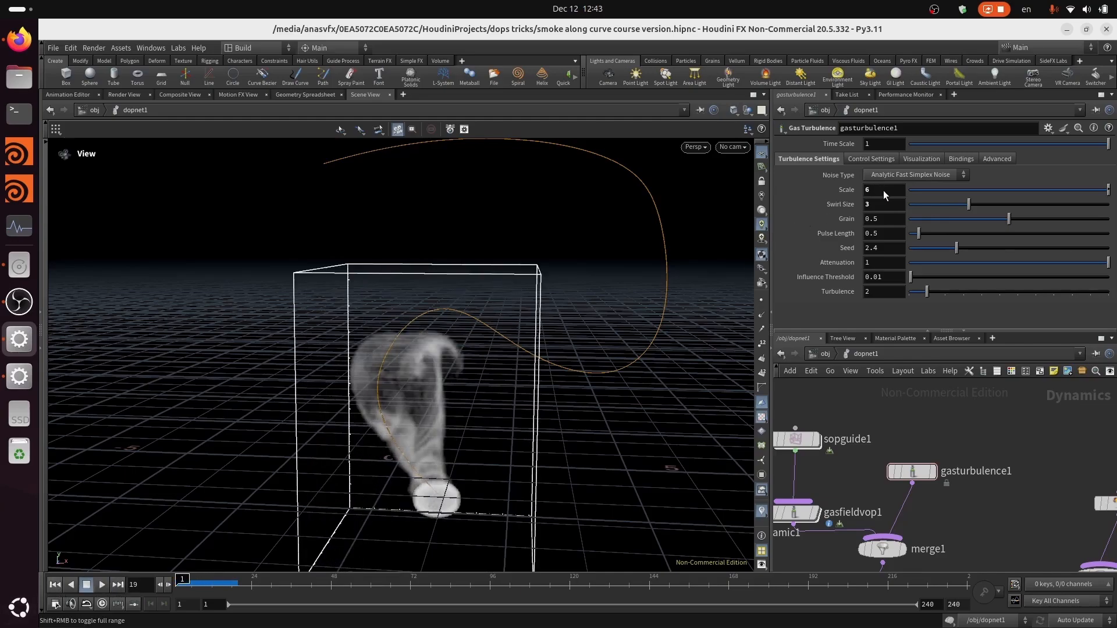
Set gasturbulence1's Scale to 3, preview the smoke simulation, and return to frame 1.
{"action": "left_click", "coordinate": [883, 190]}
{"action": "type", "text": "3"}
{"action": "key", "text": "Return"}
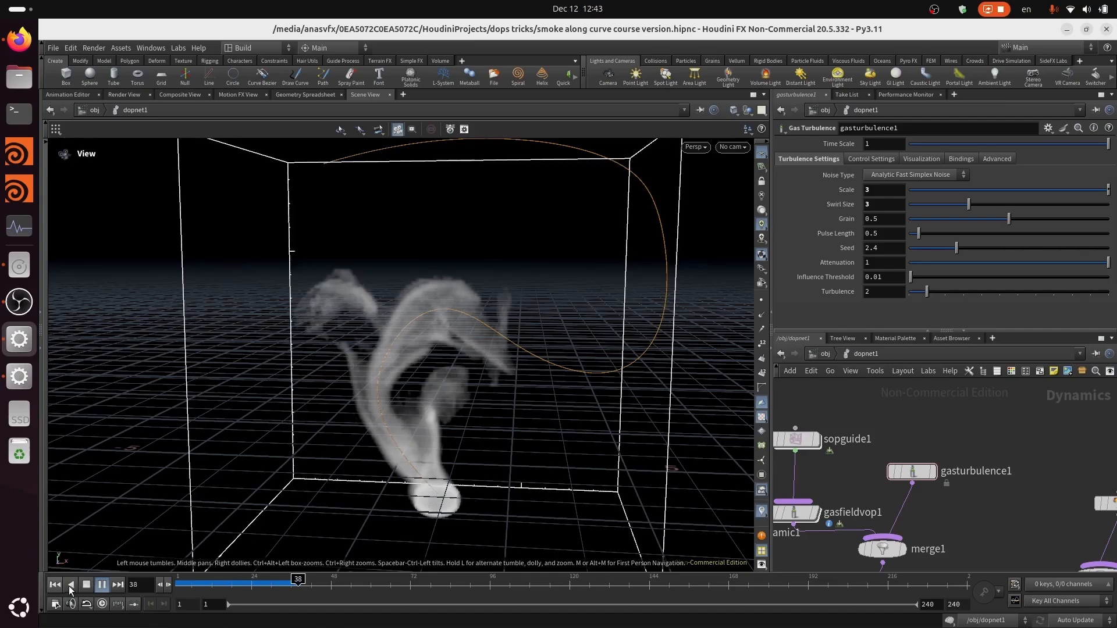
{"action": "left_click", "coordinate": [102, 585]}
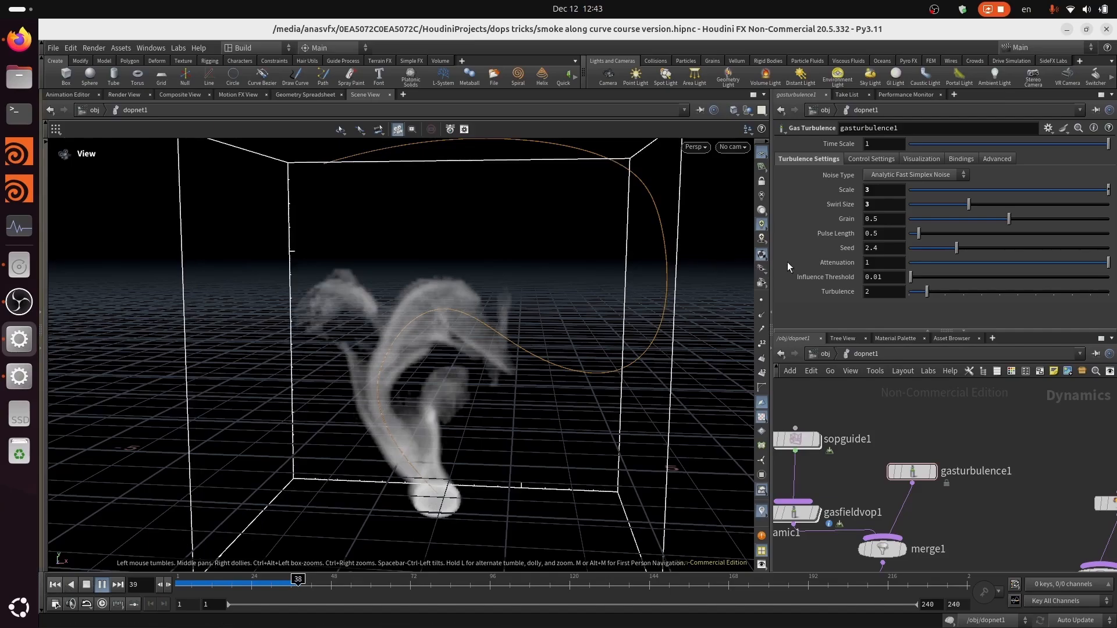
{"action": "left_click", "coordinate": [55, 585]}
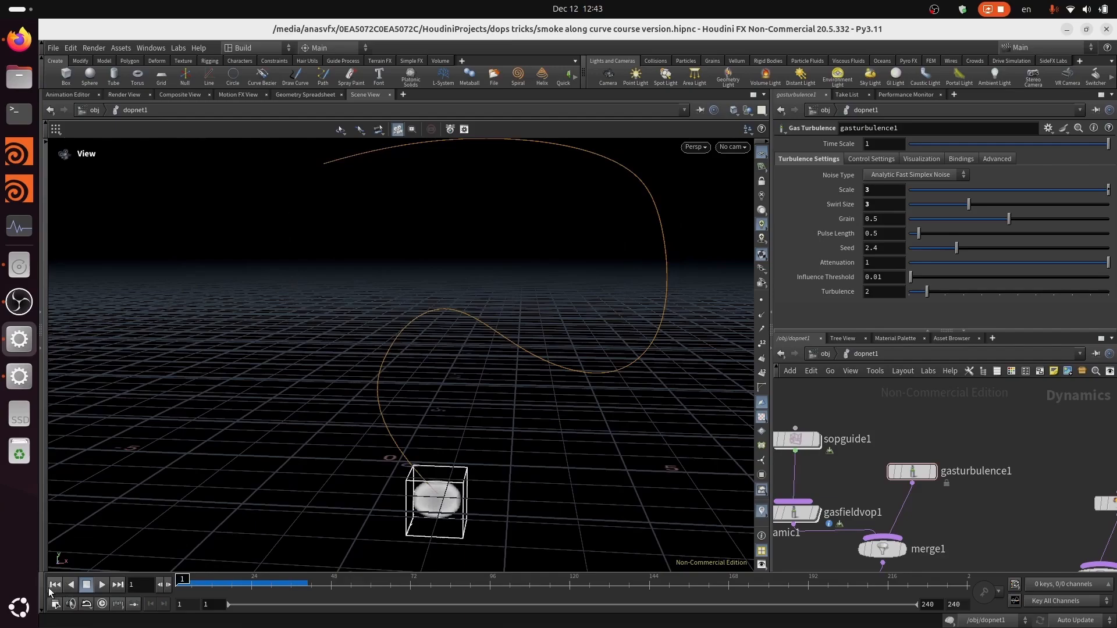
Set gasturbulence1's Scale to 1 and save the scene.
{"action": "left_click", "coordinate": [884, 196]}
{"action": "key", "text": "Return"}
{"action": "middle_click_drag", "start_coordinate": [990, 440], "coordinate": [1083, 400]}
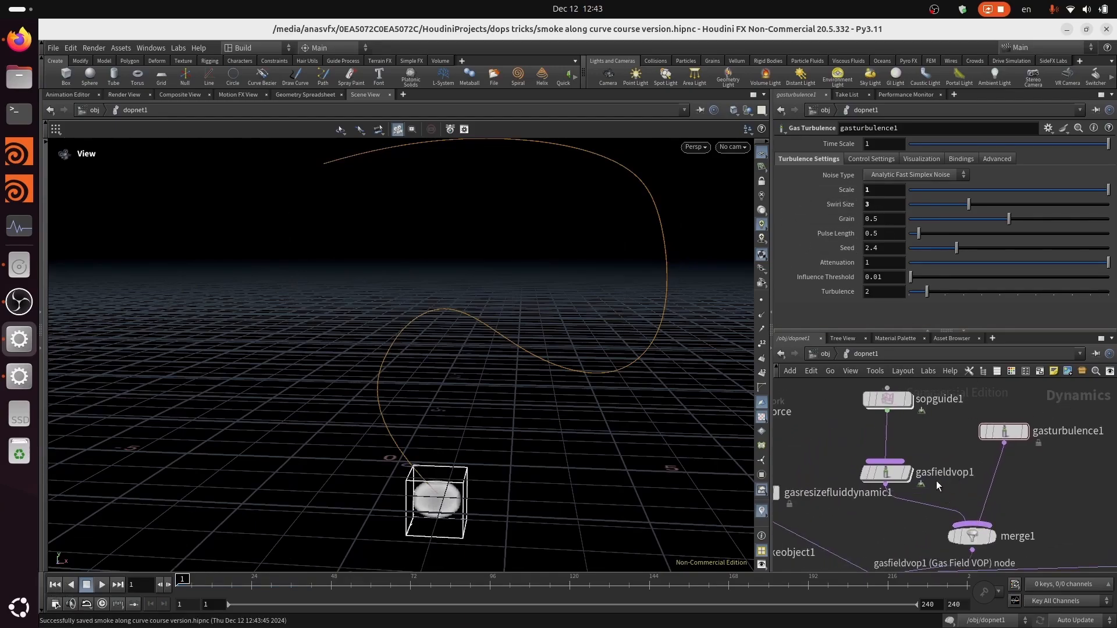
{"action": "key", "text": "ctrl+s"}
Inside gasfieldvop1, set the fit2 node's Destination Max to 0.5.
{"action": "double_click", "coordinate": [885, 474]}
{"action": "middle_click_drag", "start_coordinate": [957, 517], "coordinate": [938, 447]}
{"action": "scroll", "coordinate": [938, 461], "scroll_direction": "down", "scroll_amount": 3}
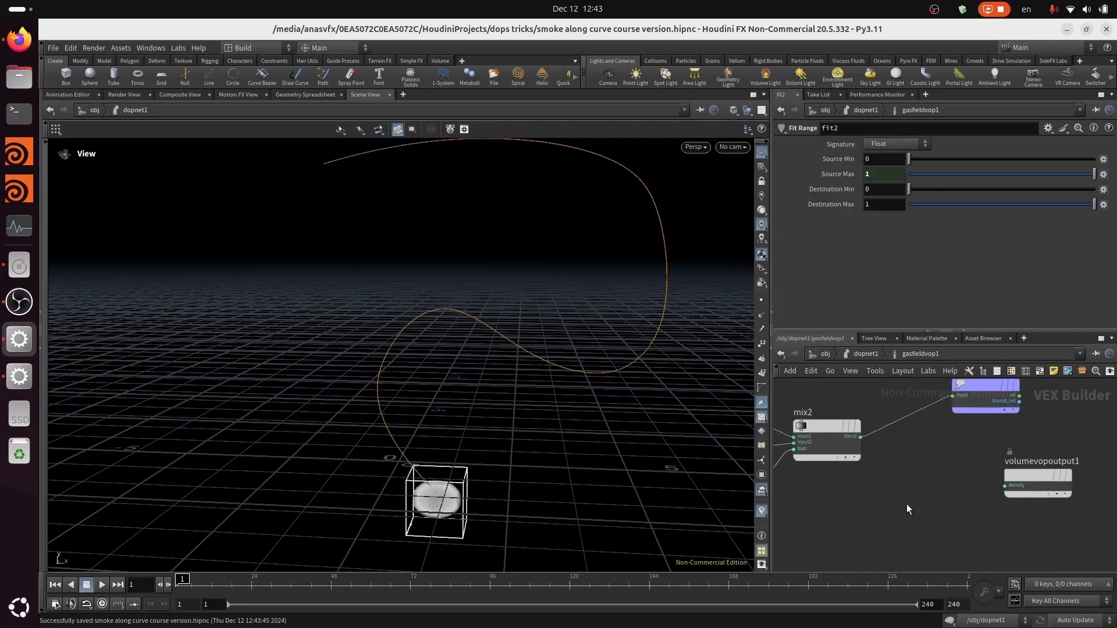
{"action": "middle_click_drag", "start_coordinate": [873, 500], "coordinate": [1001, 472]}
{"action": "middle_click_drag", "start_coordinate": [887, 548], "coordinate": [1073, 433]}
{"action": "left_click", "coordinate": [927, 528]}
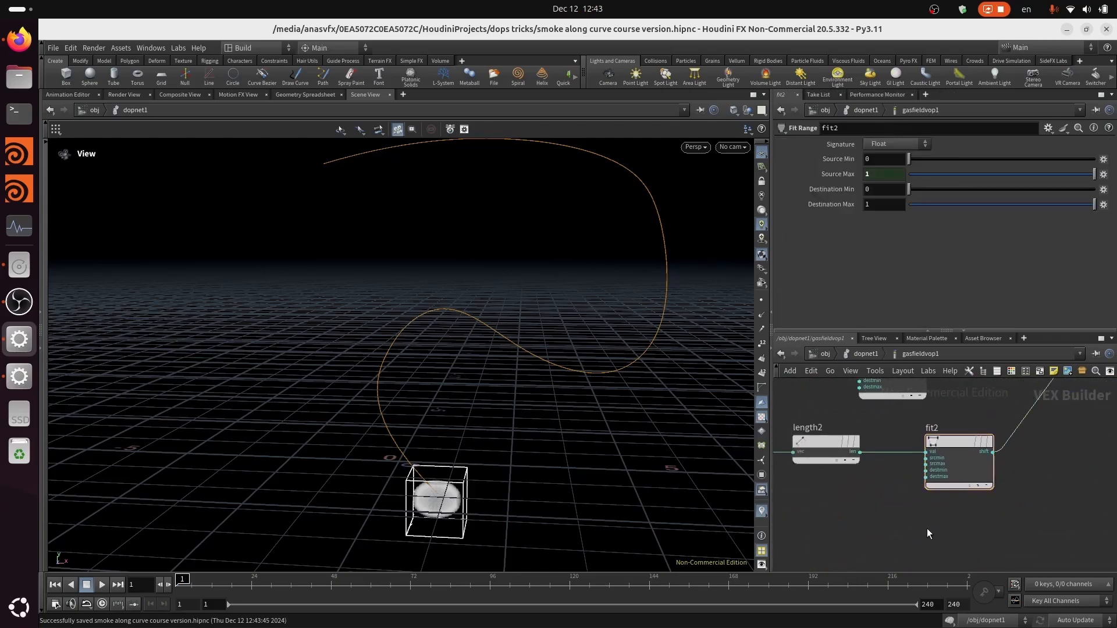
{"action": "middle_click_drag", "start_coordinate": [961, 523], "coordinate": [968, 515]}
{"action": "scroll", "coordinate": [968, 516], "scroll_direction": "up", "scroll_amount": 3}
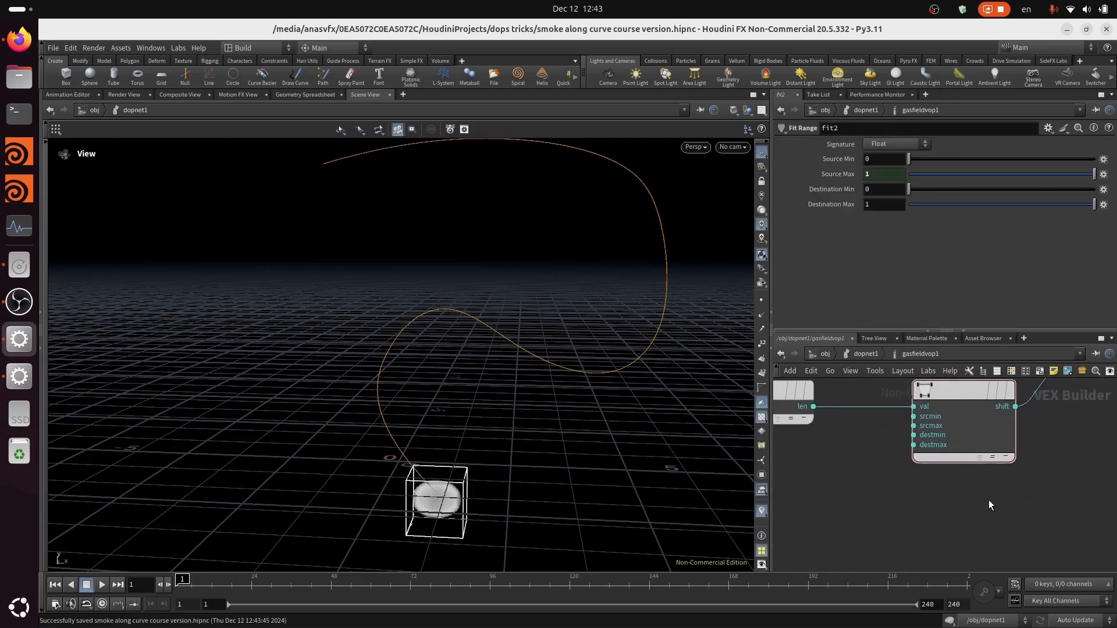
{"action": "left_click", "coordinate": [945, 387]}
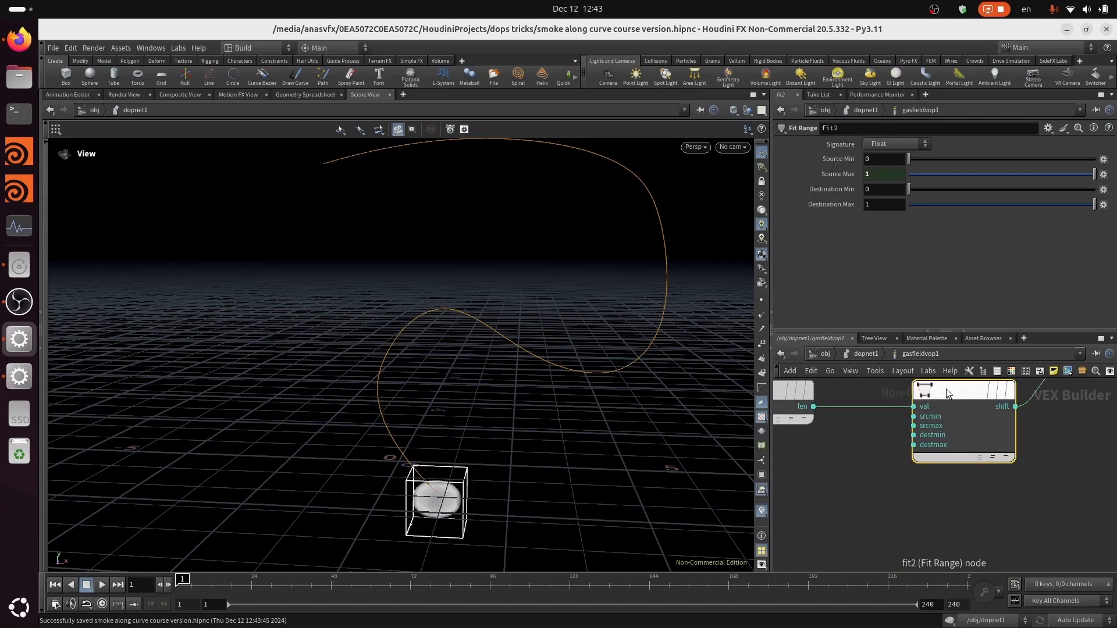
{"action": "left_click", "coordinate": [895, 206]}
{"action": "type", "text": "0.5"}
{"action": "key", "text": "Return"}
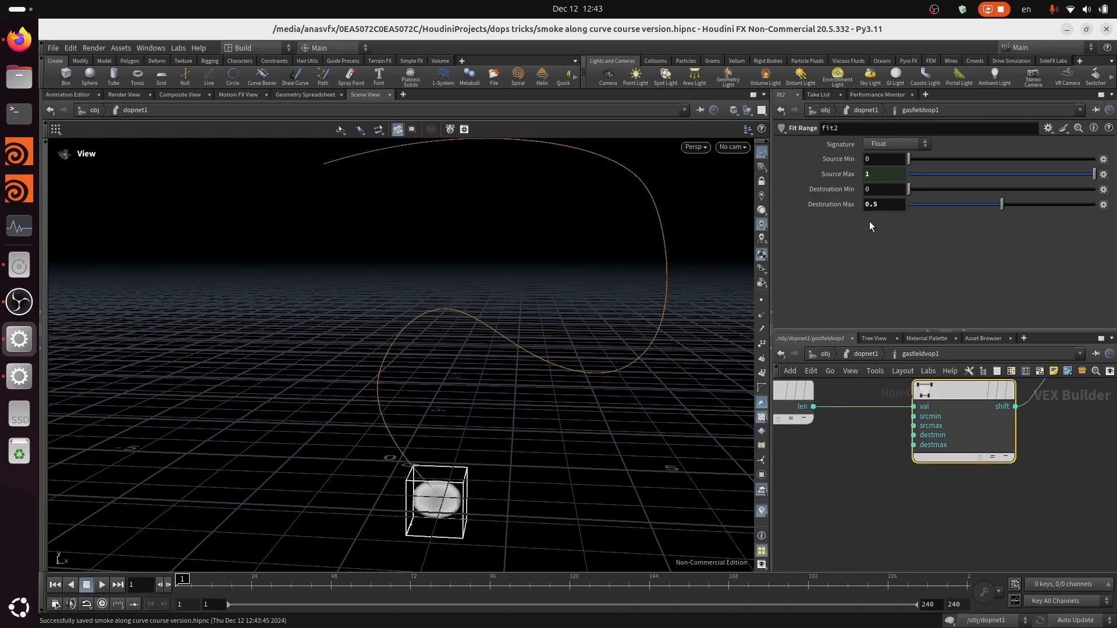
Play and stop the simulation, and examine how fit2 feeds the mix2 bias in the gasfieldvop1 network.
{"action": "left_click", "coordinate": [103, 587]}
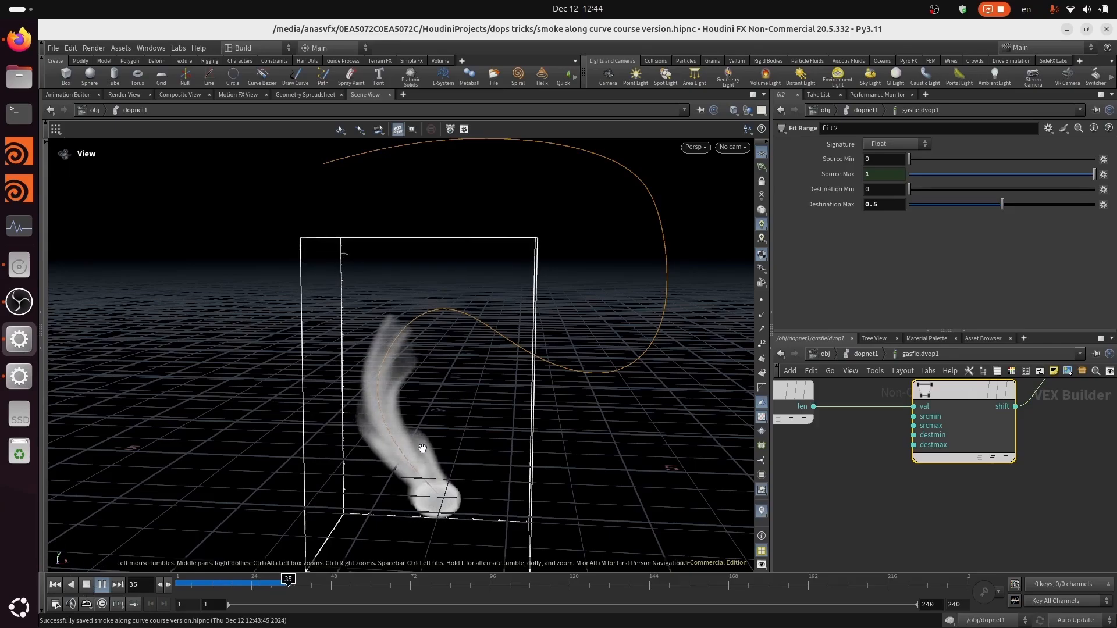
{"action": "left_click", "coordinate": [86, 585]}
{"action": "middle_click_drag", "start_coordinate": [1044, 459], "coordinate": [929, 553]}
{"action": "middle_click_drag", "start_coordinate": [1006, 410], "coordinate": [940, 521]}
{"action": "scroll", "coordinate": [979, 502], "scroll_direction": "down", "scroll_amount": 2}
{"action": "left_click", "coordinate": [1017, 403]}
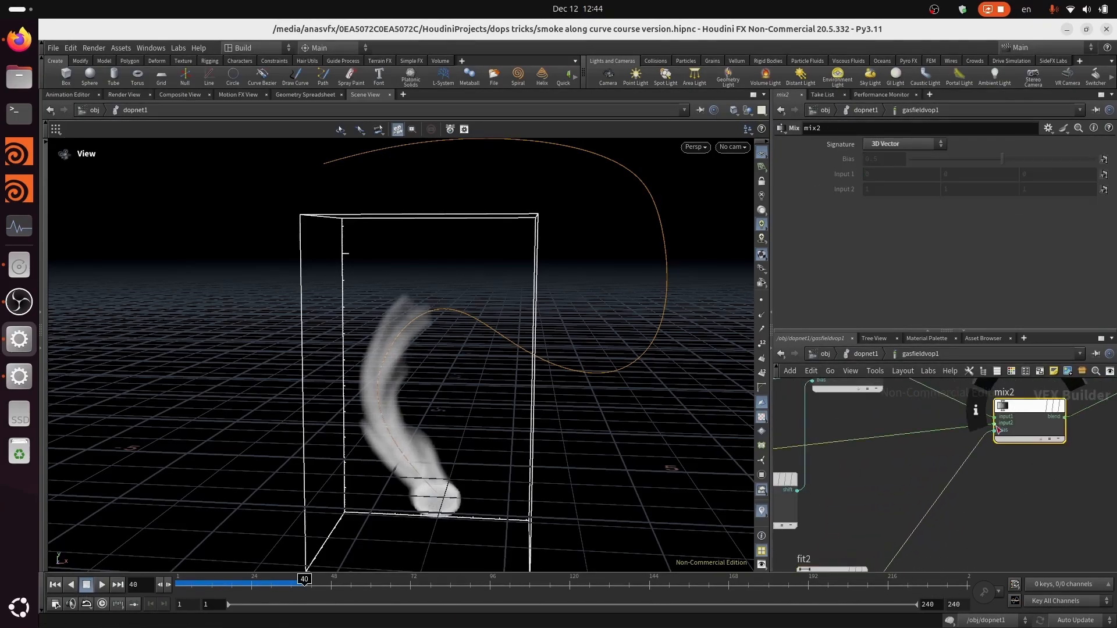
{"action": "middle_click_drag", "start_coordinate": [916, 473], "coordinate": [906, 519]}
{"action": "scroll", "coordinate": [934, 484], "scroll_direction": "up", "scroll_amount": 2}
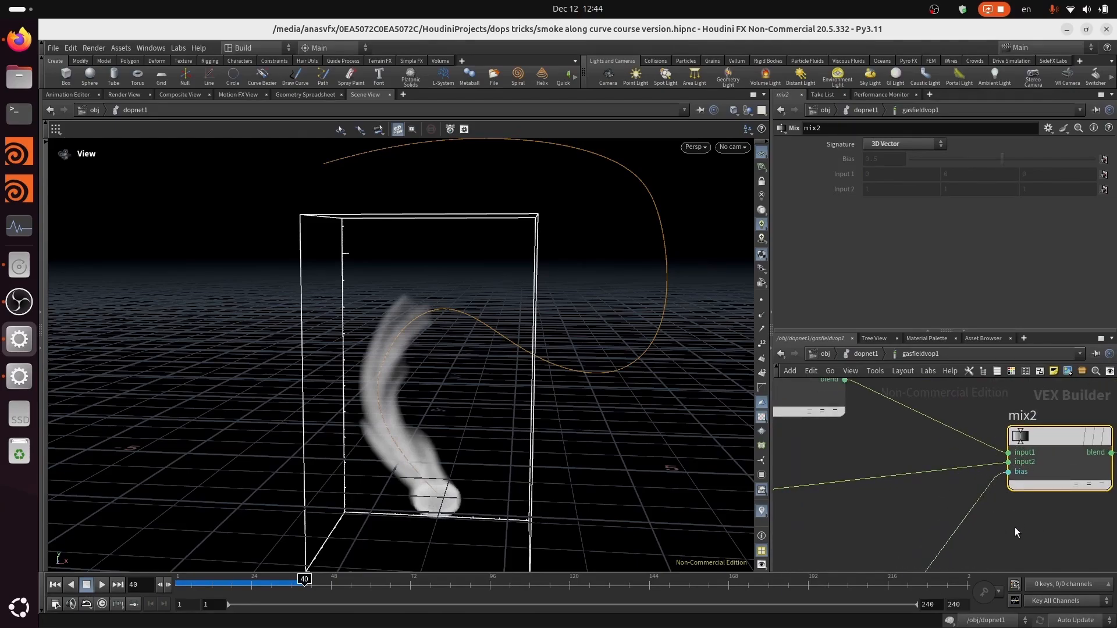
{"action": "middle_click_drag", "start_coordinate": [1015, 527], "coordinate": [1035, 493]}
{"action": "scroll", "coordinate": [1035, 493], "scroll_direction": "down", "scroll_amount": 3}
{"action": "middle_click_drag", "start_coordinate": [949, 500], "coordinate": [1116, 455]}
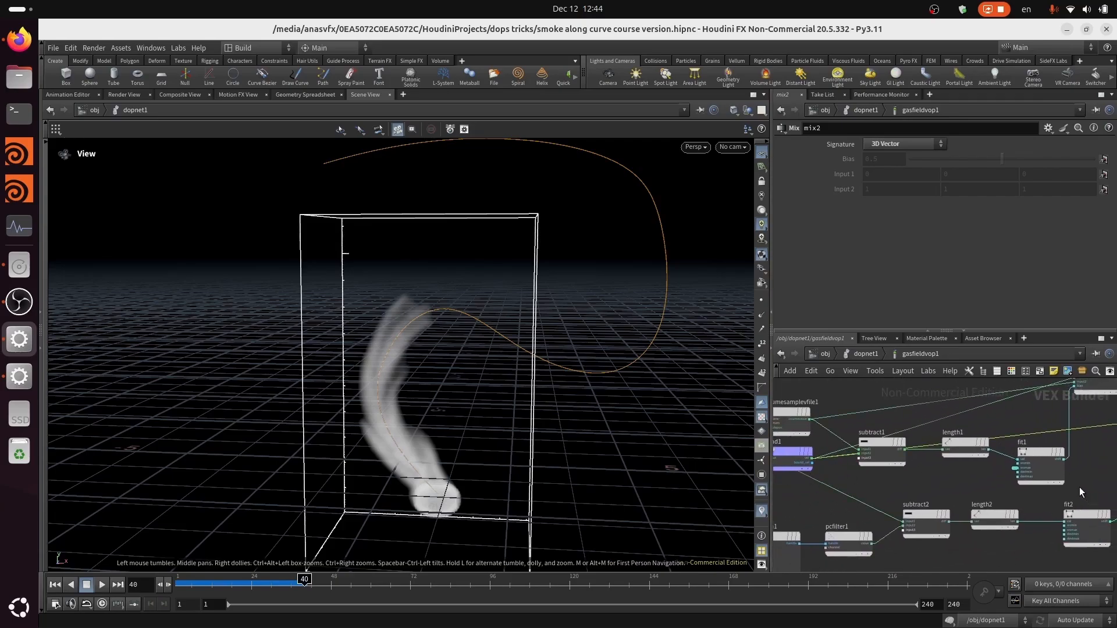
{"action": "middle_click_drag", "start_coordinate": [1080, 487], "coordinate": [989, 476]}
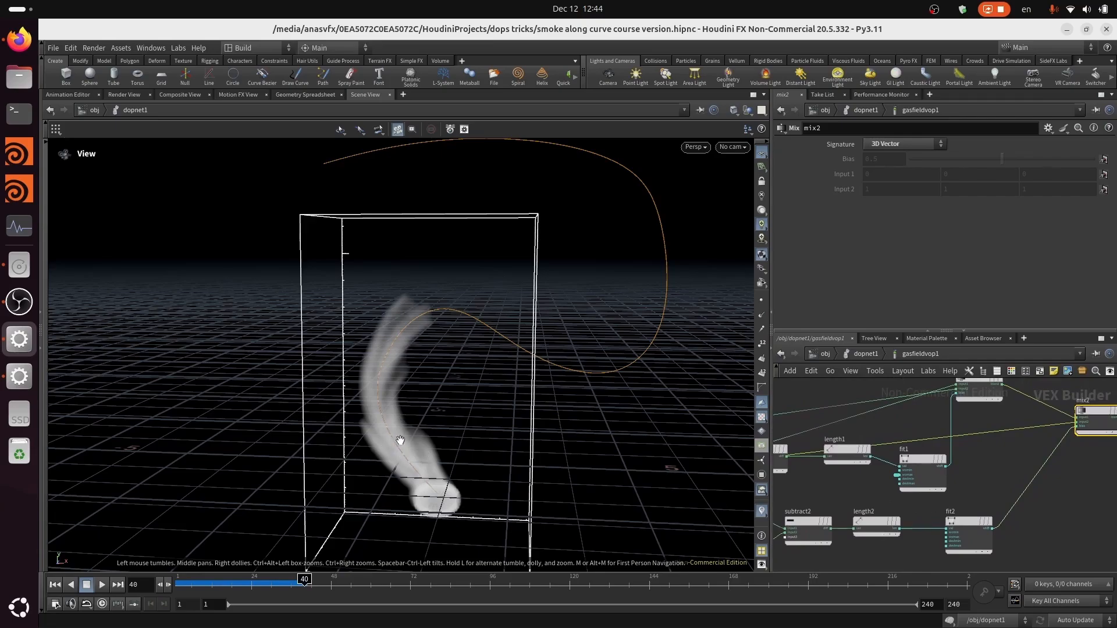
Set fit2's Destination Max to 0.1, play the simulation from the first frame, and rewind it.
{"action": "left_click", "coordinate": [972, 525]}
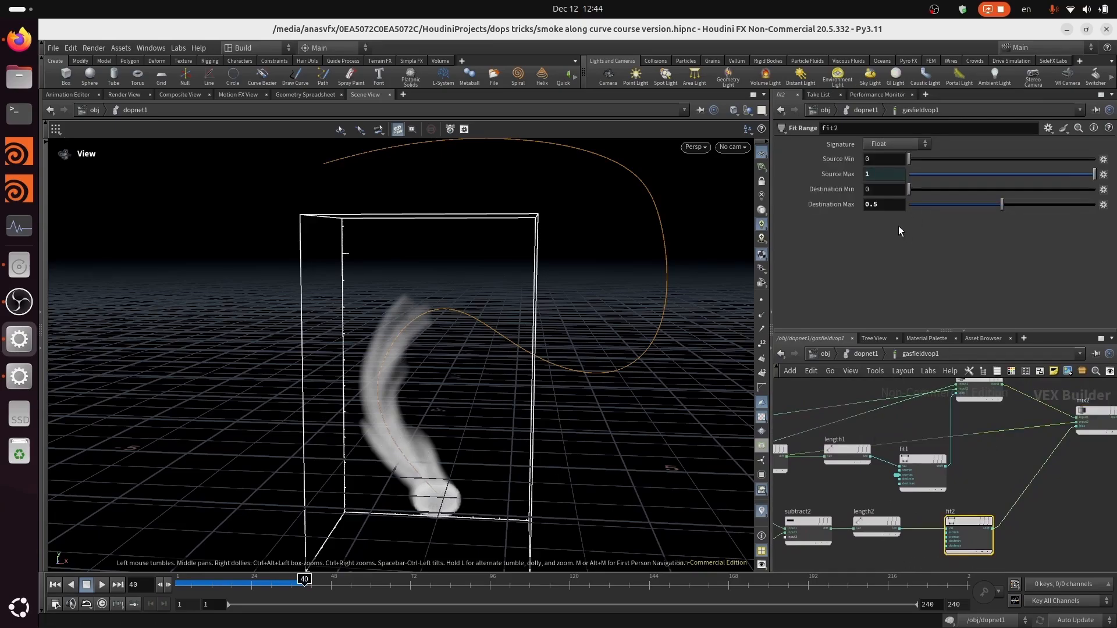
{"action": "left_click", "coordinate": [900, 206]}
{"action": "key", "text": "BackSpace"}
{"action": "type", "text": "1"}
{"action": "key", "text": "Return"}
{"action": "left_click", "coordinate": [55, 584]}
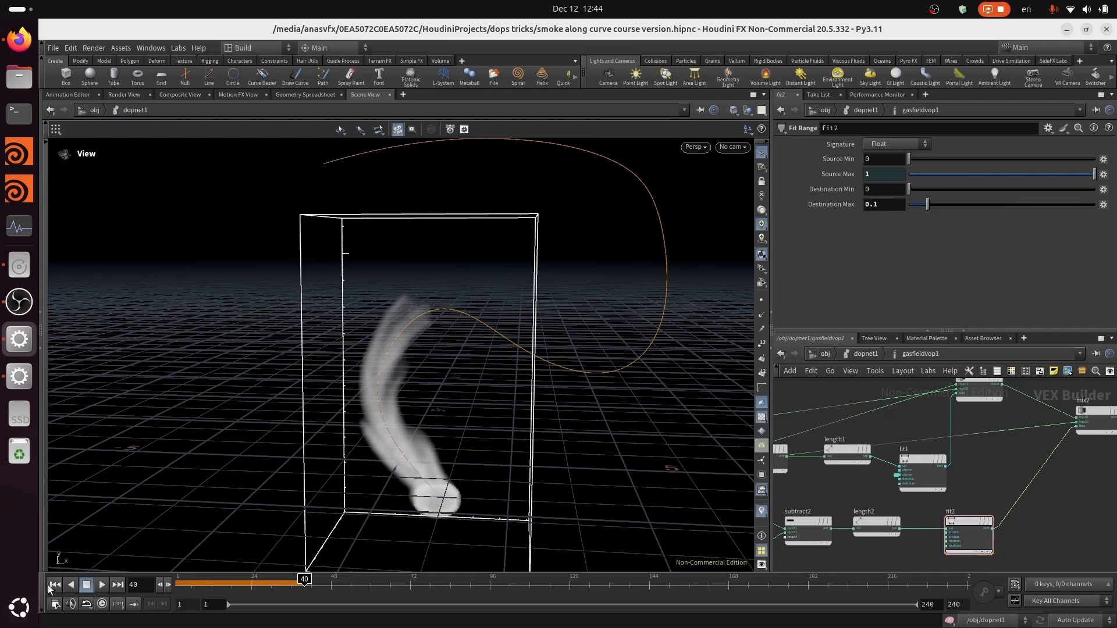
{"action": "left_click", "coordinate": [97, 586]}
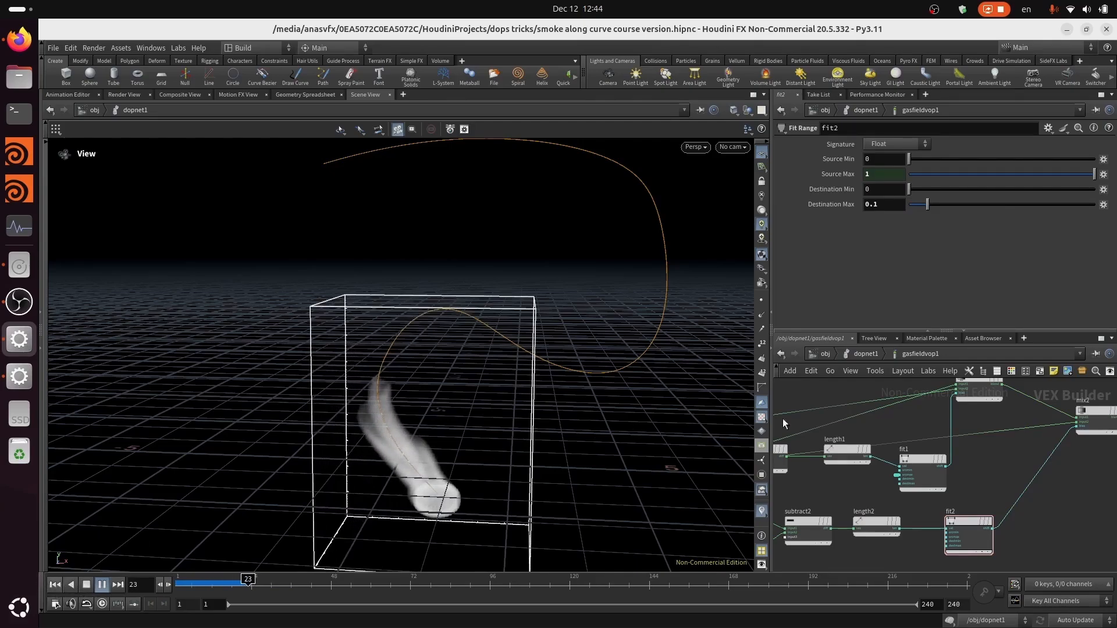
{"action": "key", "text": "ctrl+Up"}
Set fit2's Destination Max to 1 and save the scene.
{"action": "middle_click_drag", "start_coordinate": [902, 540], "coordinate": [914, 479]}
{"action": "scroll", "coordinate": [935, 492], "scroll_direction": "up", "scroll_amount": 5}
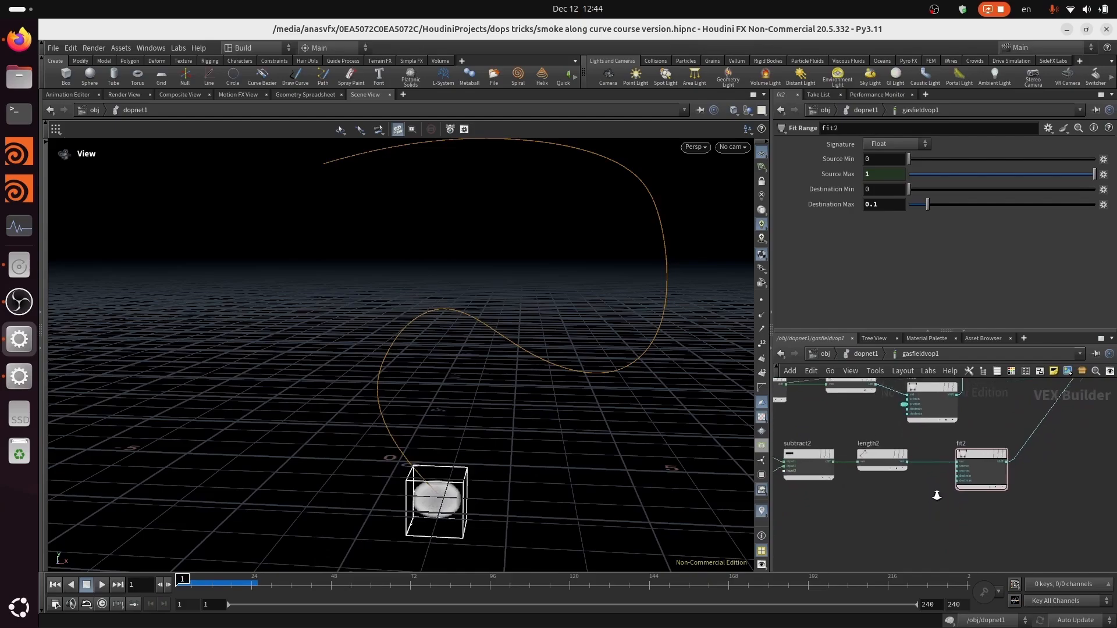
{"action": "double_click", "coordinate": [902, 205]}
{"action": "type", "text": "1"}
{"action": "key", "text": "Return"}
{"action": "key", "text": "ctrl+s"}
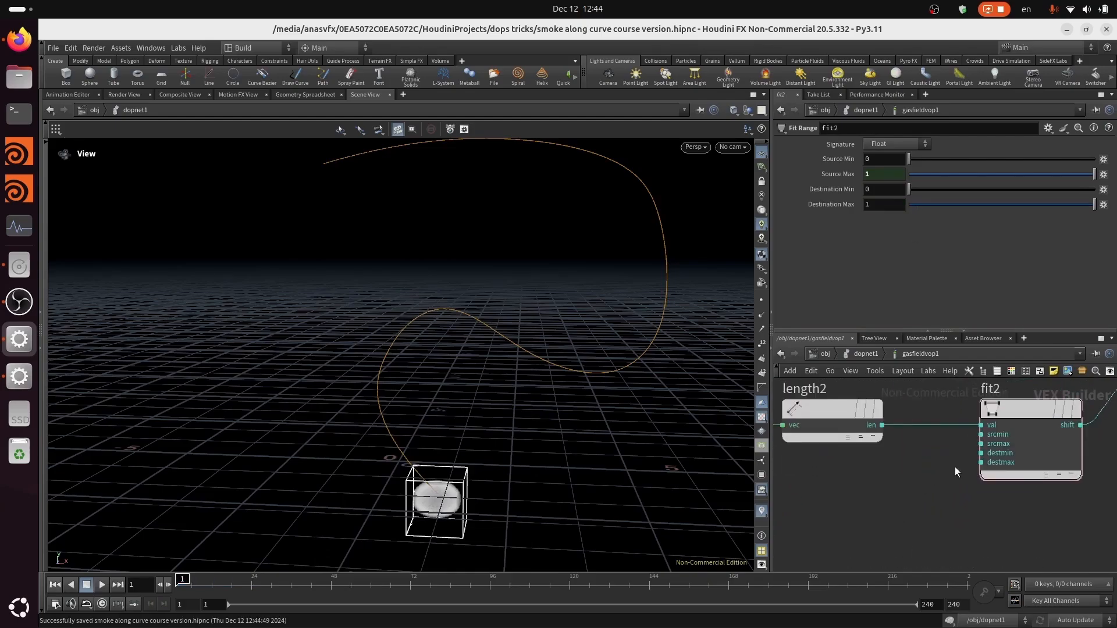
Promote fit2's destmax input to a parameter and place the parameter node below subtract2.
{"action": "scroll", "coordinate": [939, 462], "scroll_direction": "up", "scroll_amount": 3}
{"action": "right_click", "coordinate": [994, 463]}
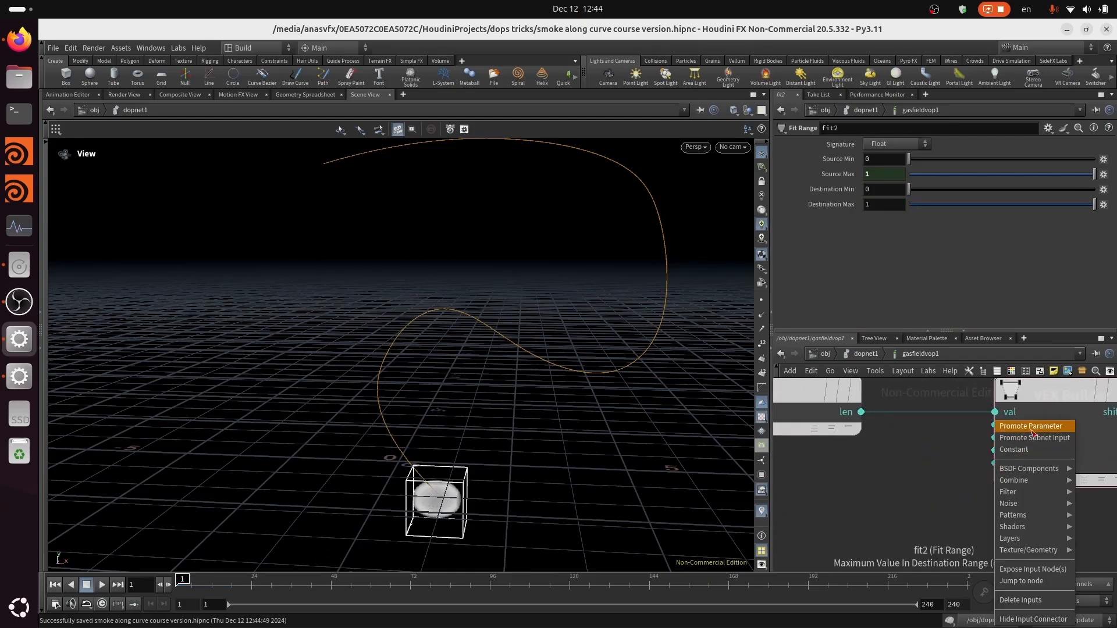
{"action": "left_click", "coordinate": [1031, 427]}
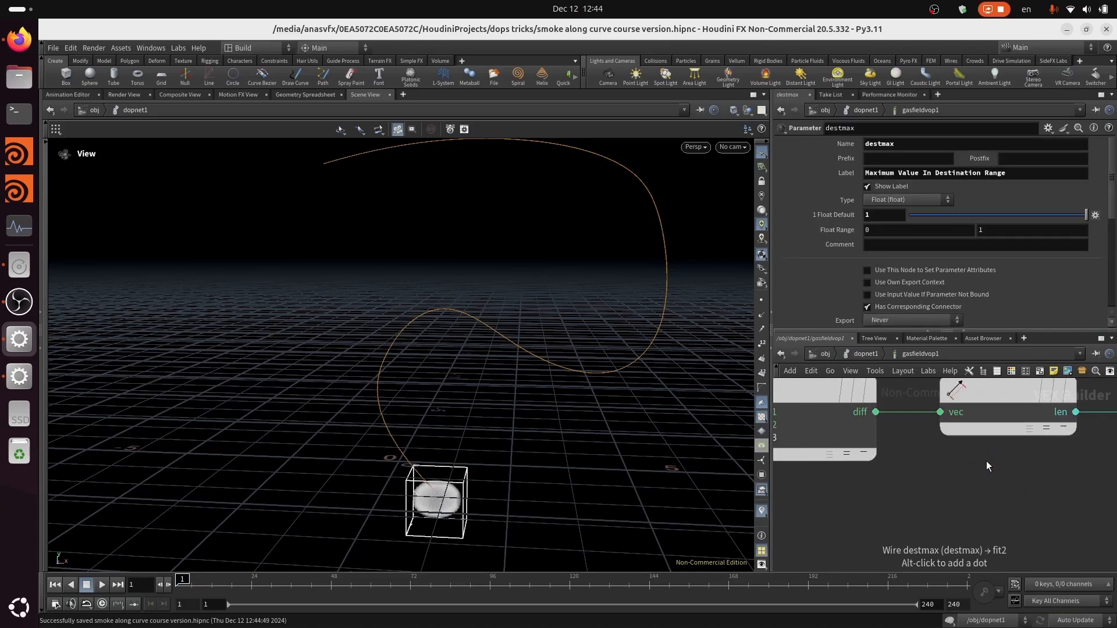
{"action": "scroll", "coordinate": [986, 466], "scroll_direction": "down", "scroll_amount": 3}
{"action": "left_click_drag", "start_coordinate": [1094, 503], "coordinate": [872, 536]}
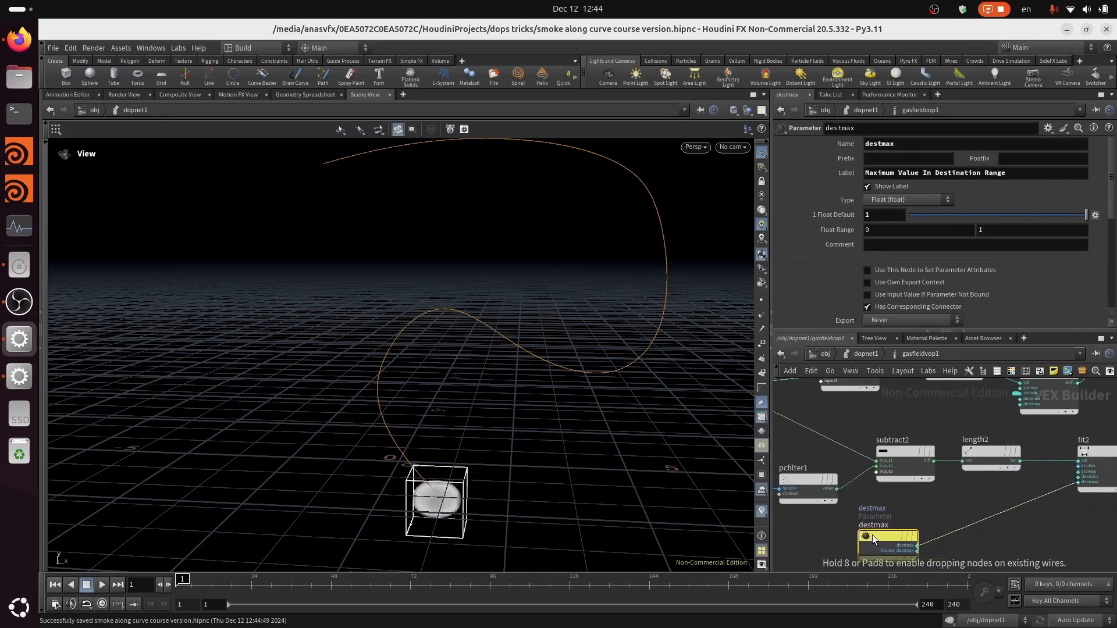
Rename the destmax parameter to curve_stickness and set its label to Curve Stickness.
{"action": "middle_click_drag", "start_coordinate": [978, 500], "coordinate": [930, 482]}
{"action": "left_click", "coordinate": [907, 145]}
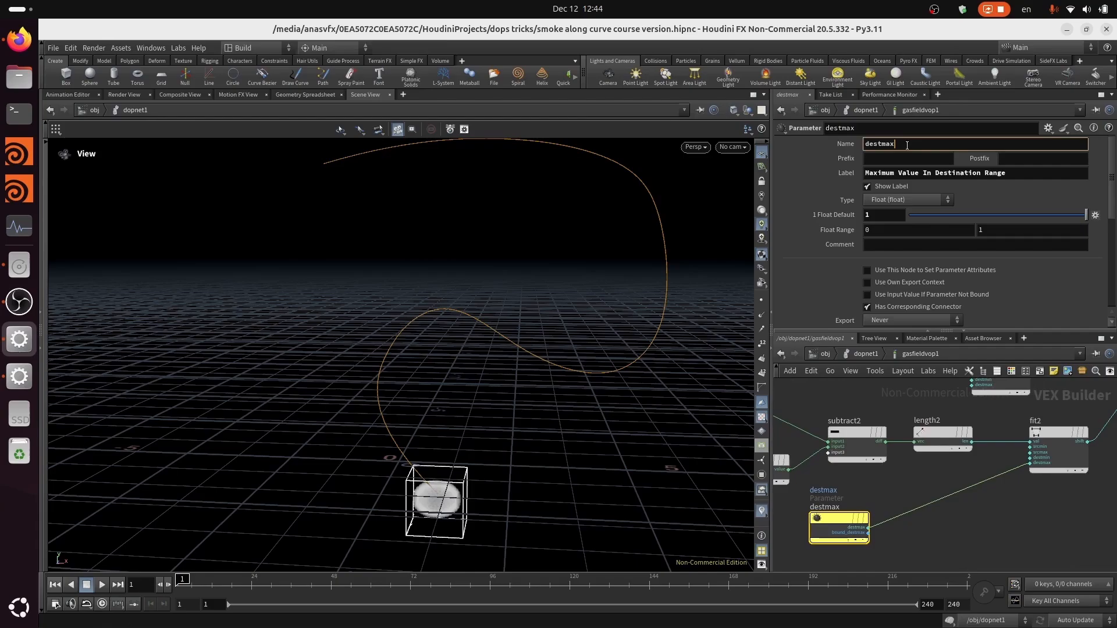
{"action": "double_click", "coordinate": [907, 146]}
{"action": "type", "text": "c"}
{"action": "key", "text": "Tab"}
{"action": "key", "text": "Tab"}
{"action": "key", "text": "Tab"}
{"action": "type", "text": "S"}
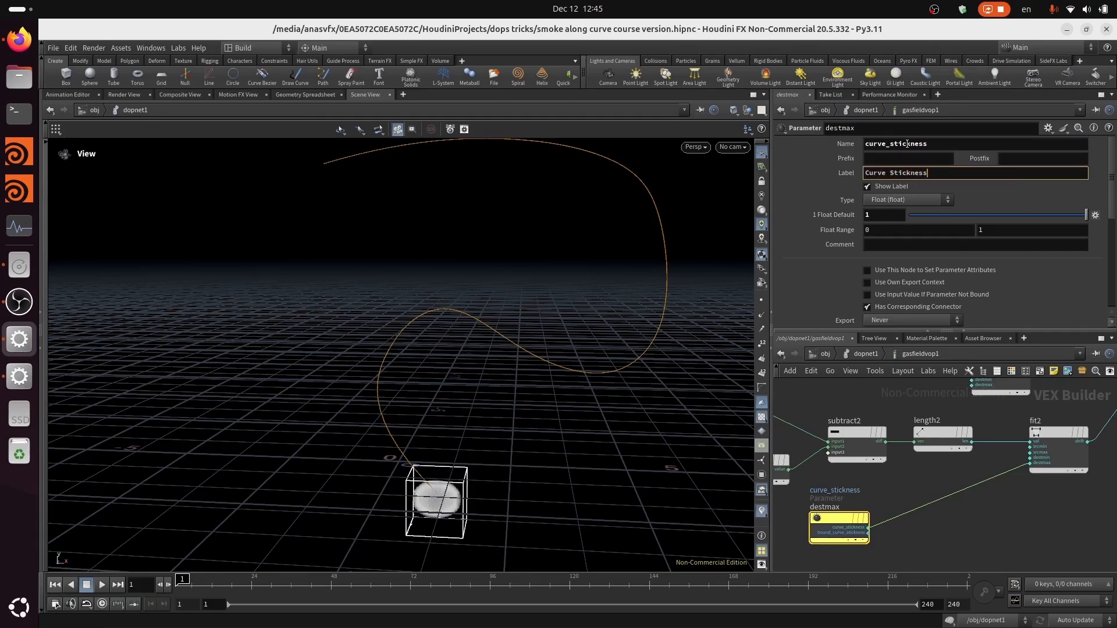
{"action": "key", "text": "Return"}
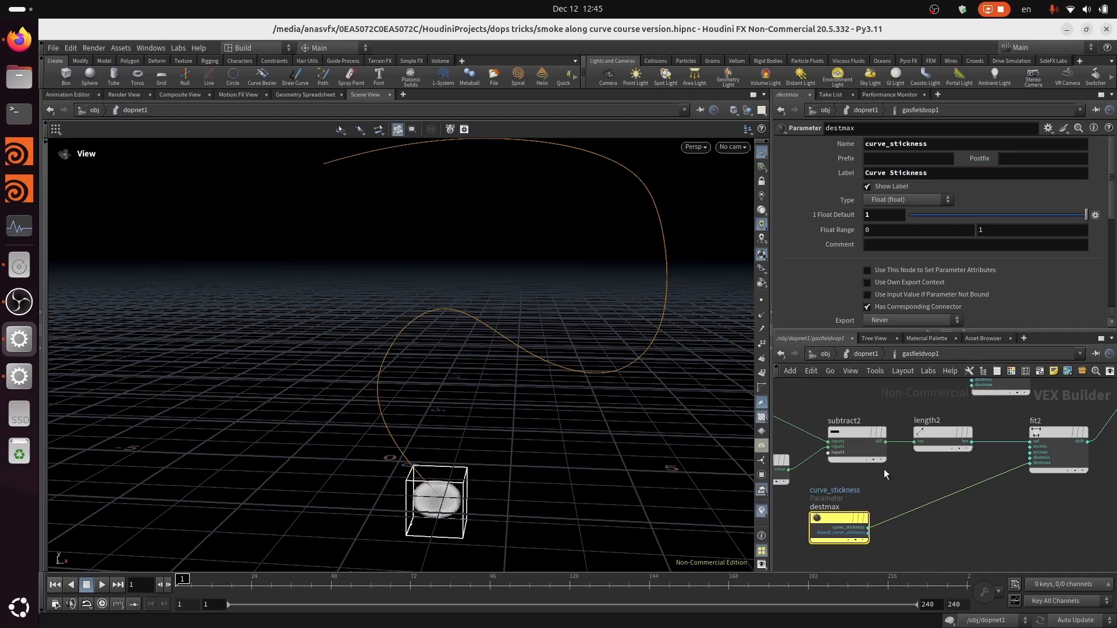
Insert a Complement node on the wire between the curve_stickness parameter and fit2's destmax input.
{"action": "middle_click_drag", "start_coordinate": [1044, 501], "coordinate": [979, 529]}
{"action": "left_click_drag", "start_coordinate": [992, 480], "coordinate": [993, 469]}
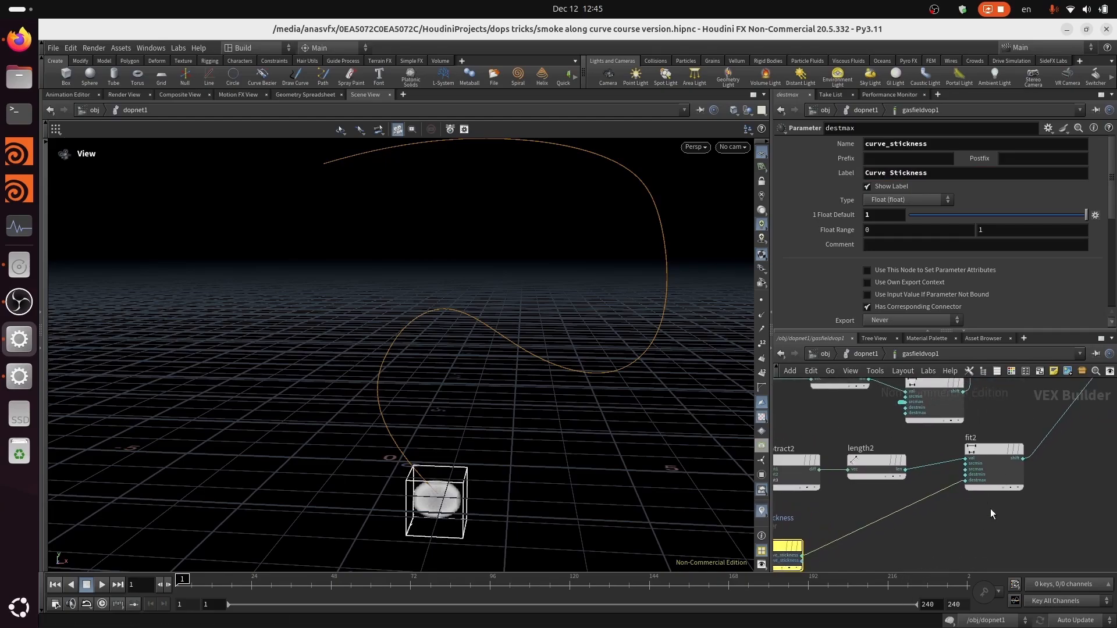
{"action": "left_click", "coordinate": [999, 450]}
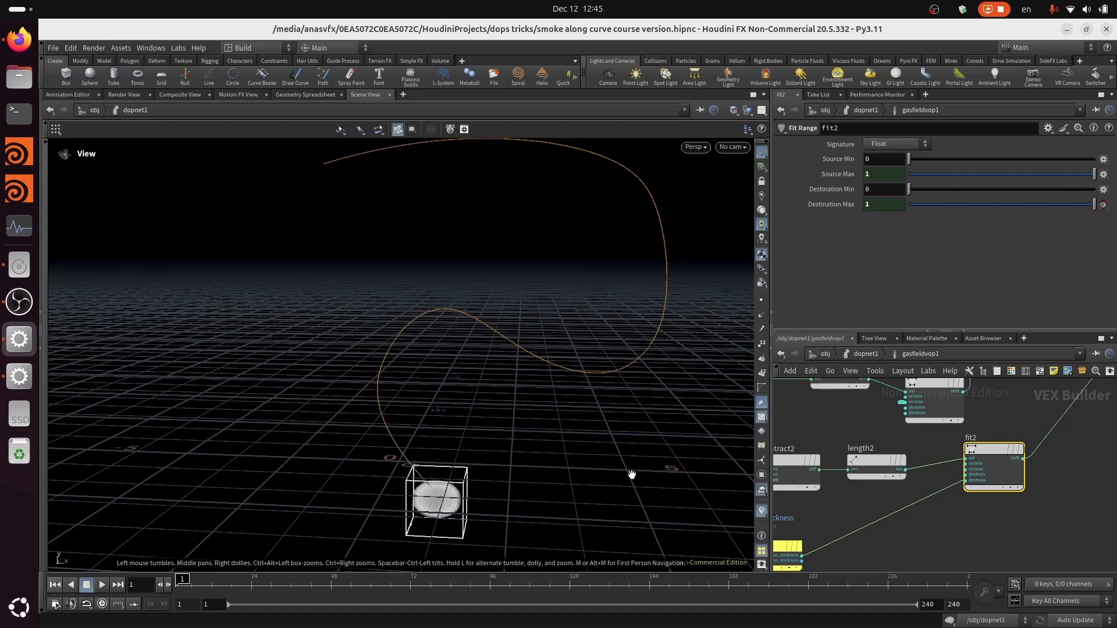
{"action": "middle_click_drag", "start_coordinate": [879, 544], "coordinate": [894, 516]}
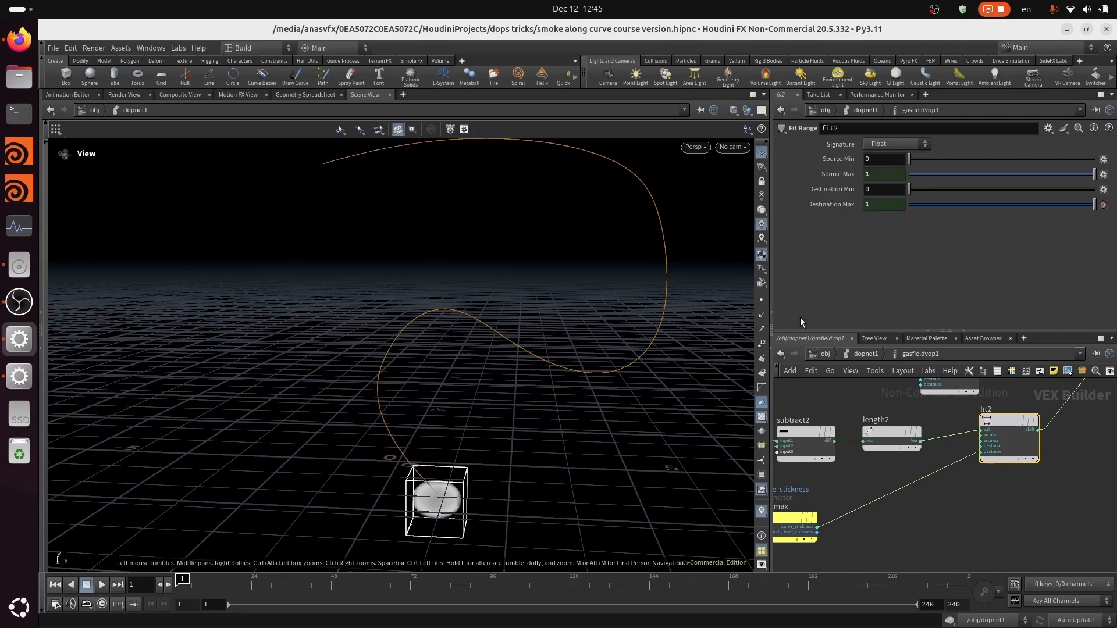
{"action": "scroll", "coordinate": [857, 529], "scroll_direction": "up", "scroll_amount": 3}
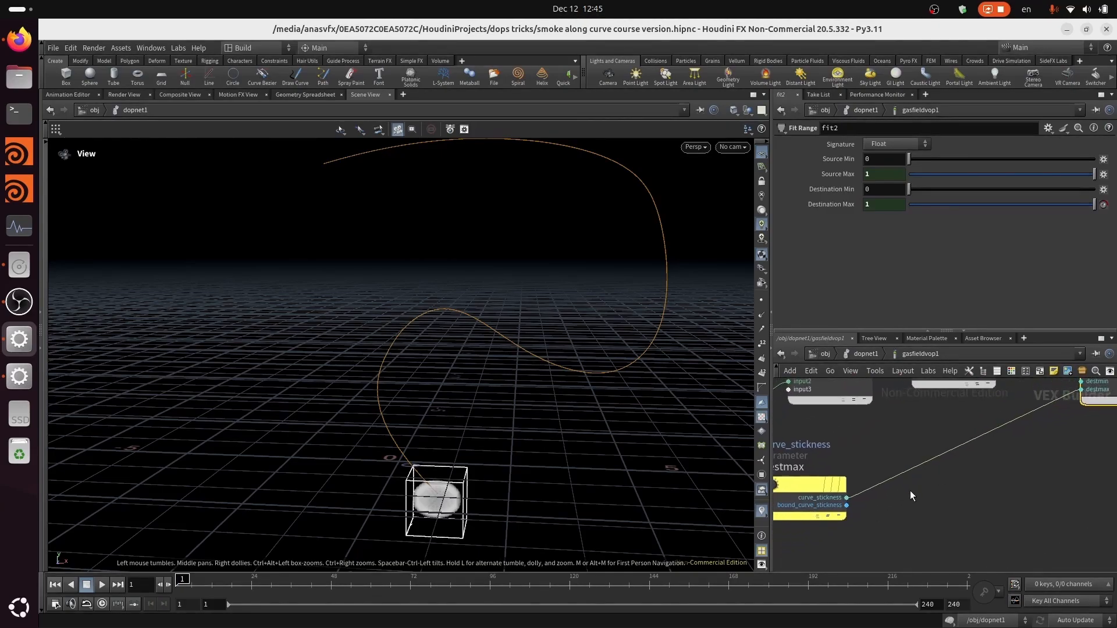
{"action": "key", "text": "Tab"}
{"action": "mouse_move", "coordinate": [943, 540]}
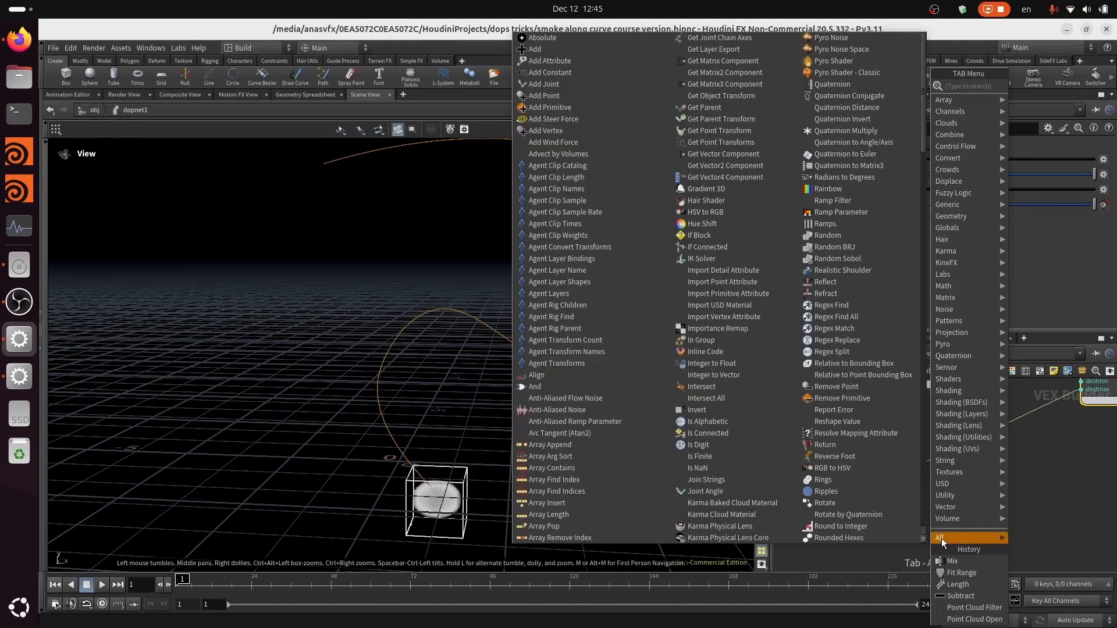
{"action": "type", "text": "com"}
{"action": "mouse_move", "coordinate": [955, 286]}
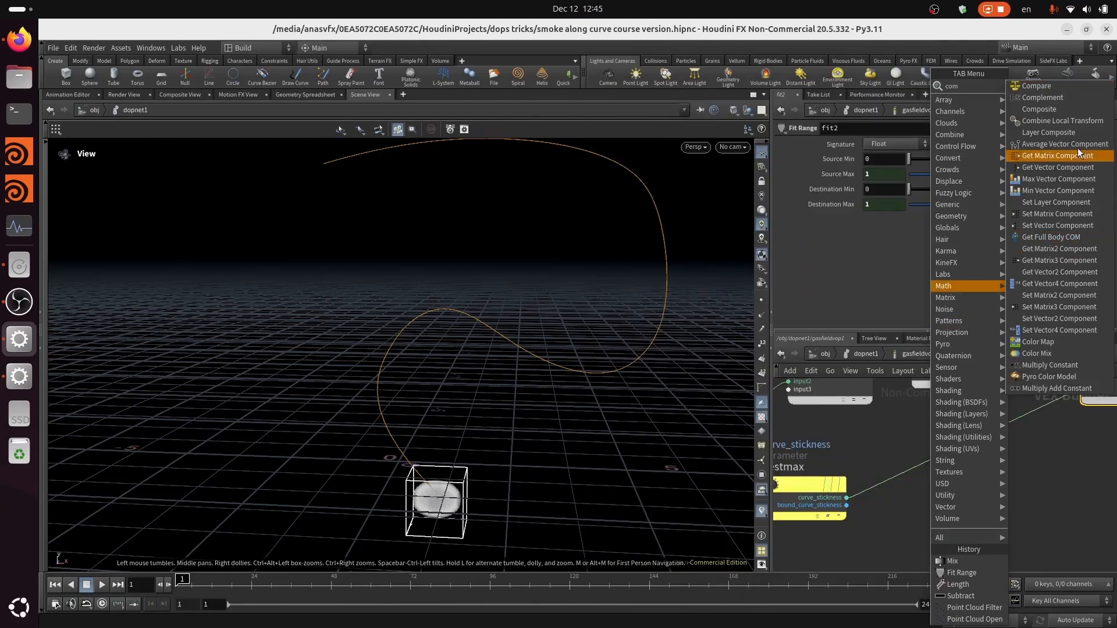
{"action": "left_click", "coordinate": [1042, 97]}
{"action": "left_click", "coordinate": [928, 465]}
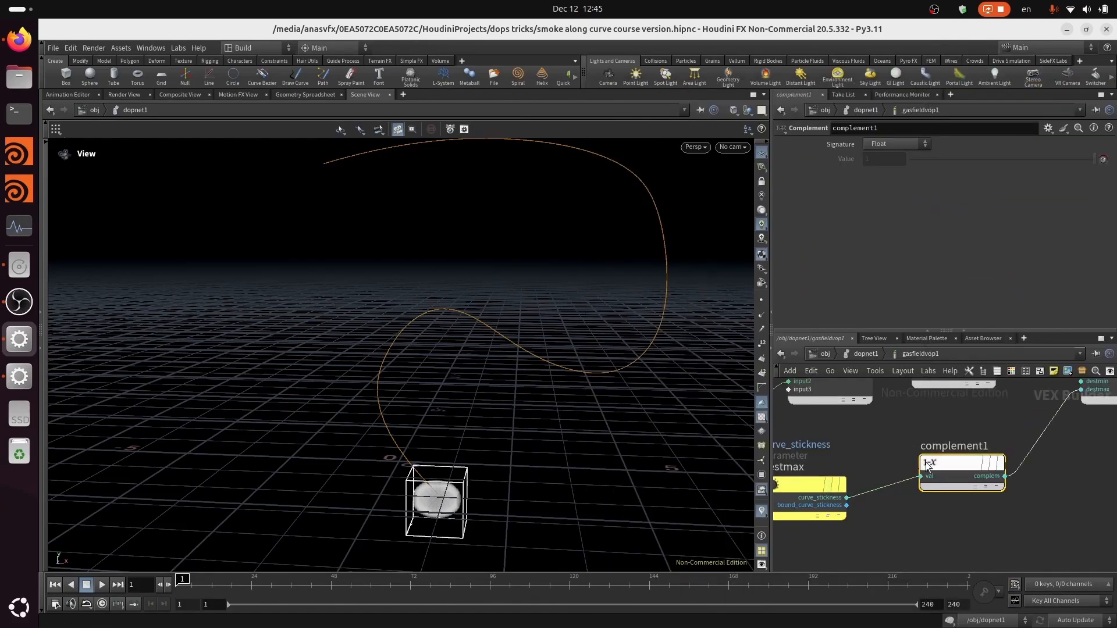
Select the curve_stickness parameter node and save the scene.
{"action": "middle_click_drag", "start_coordinate": [896, 545], "coordinate": [926, 522]}
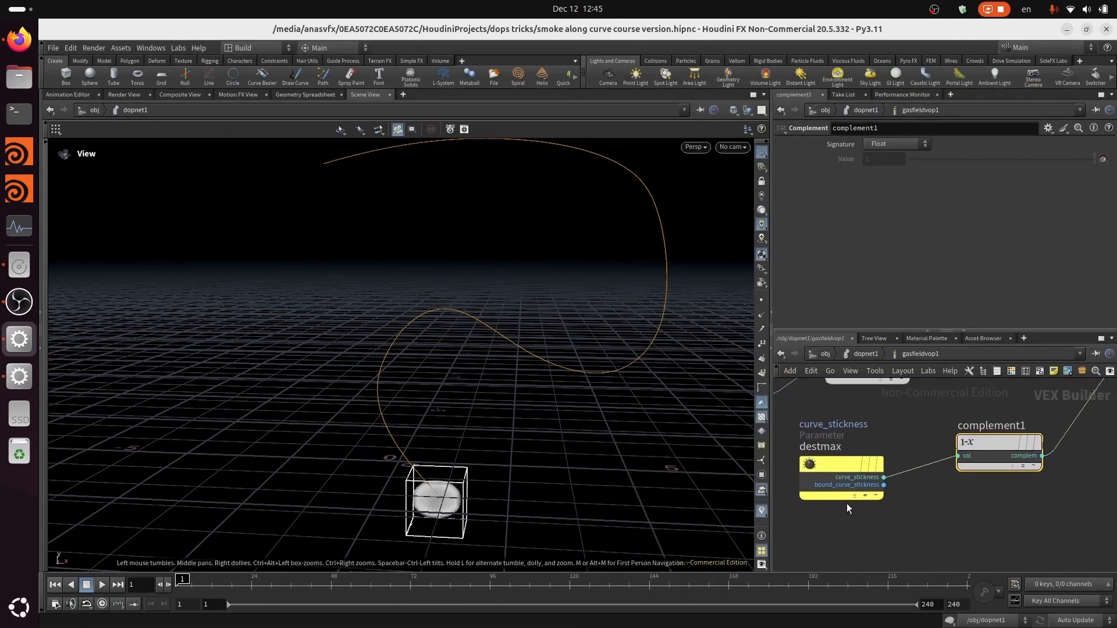
{"action": "left_click", "coordinate": [844, 463]}
{"action": "key", "text": "ctrl+s"}
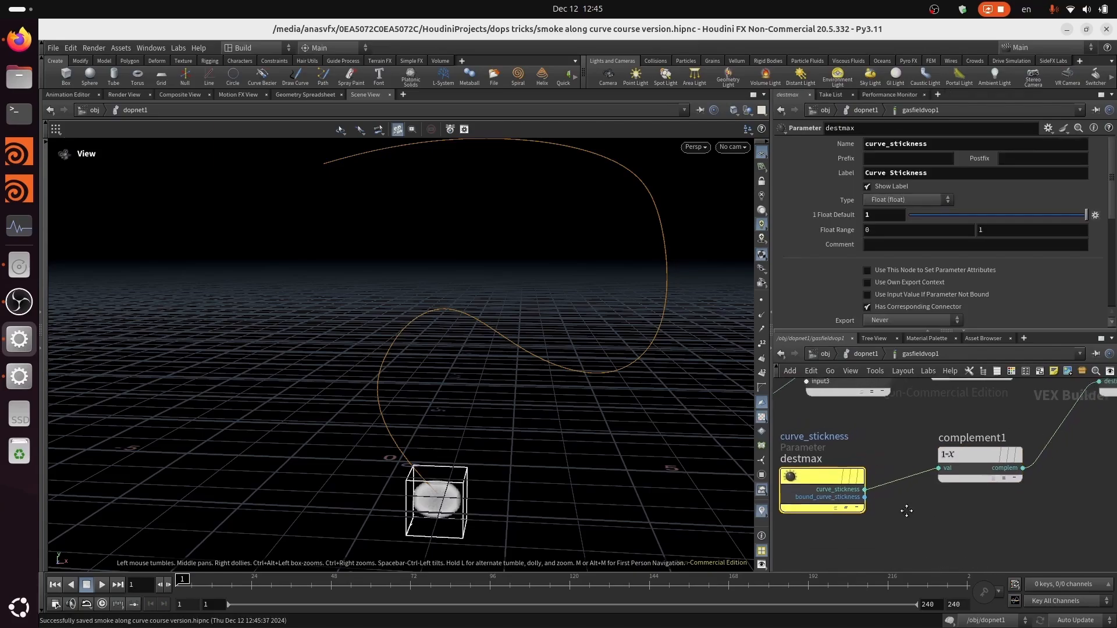
Examine the chain from the curve_stickness parameter through the Complement node to fit2's destination maximum.
{"action": "middle_click_drag", "start_coordinate": [950, 446], "coordinate": [906, 476]}
{"action": "left_click", "coordinate": [938, 473]}
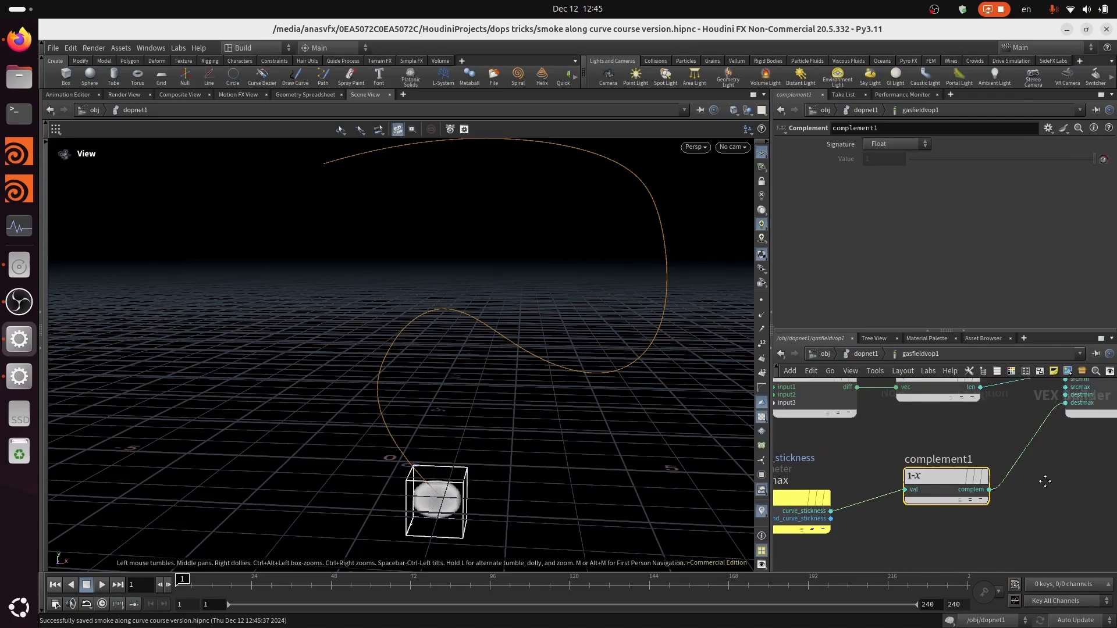
{"action": "middle_click_drag", "start_coordinate": [1108, 381], "coordinate": [1027, 420]}
{"action": "middle_click_drag", "start_coordinate": [957, 523], "coordinate": [1037, 467]}
{"action": "middle_click_drag", "start_coordinate": [890, 529], "coordinate": [919, 546]}
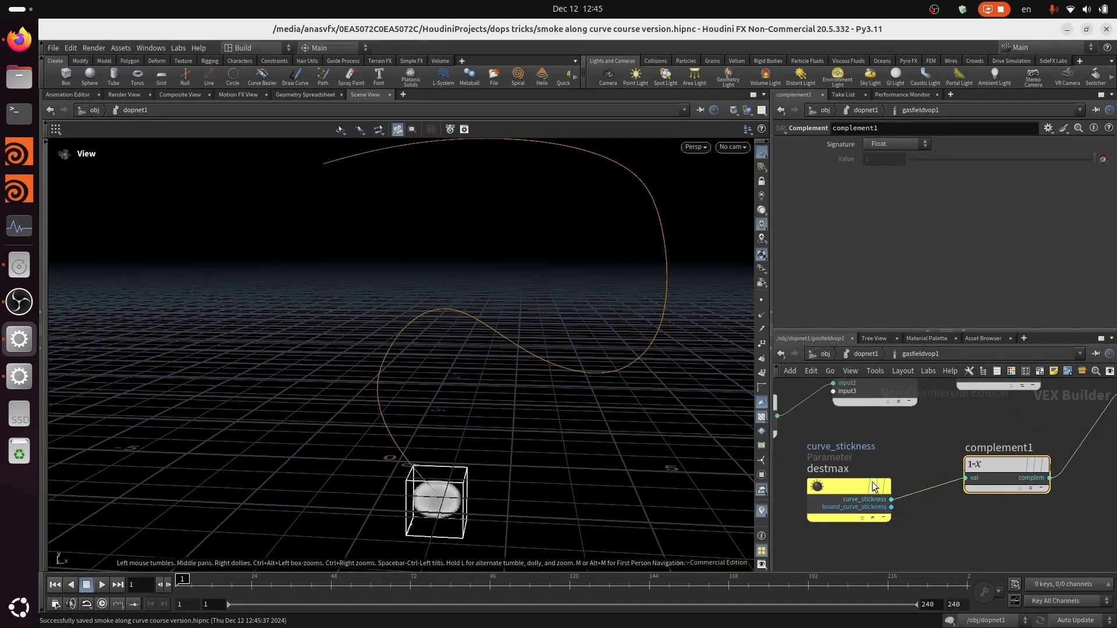
{"action": "left_click", "coordinate": [854, 487]}
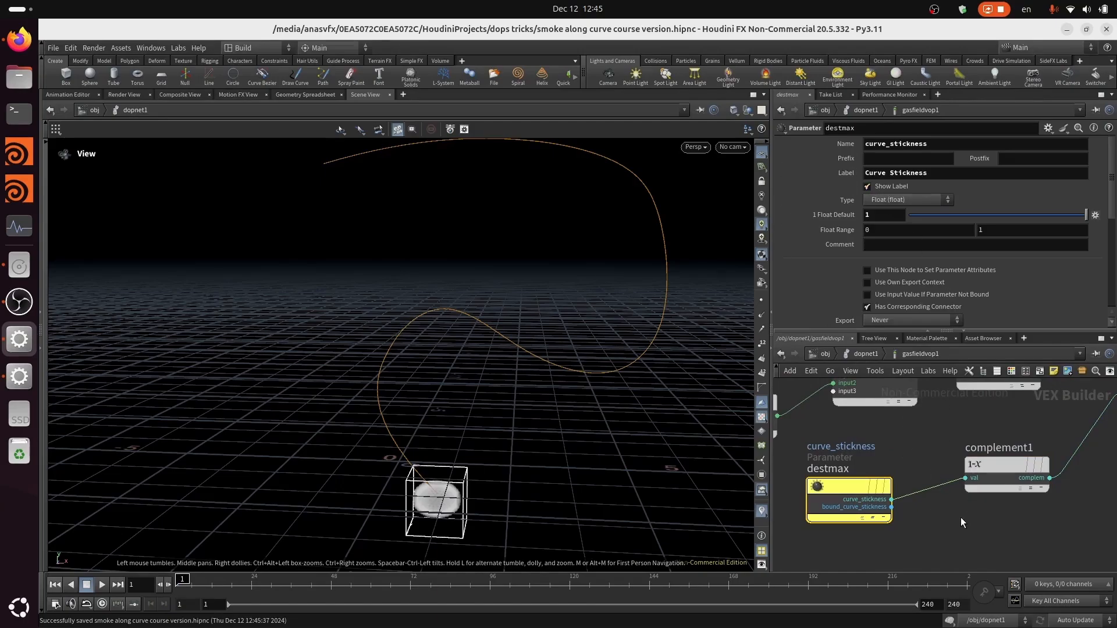
{"action": "middle_click_drag", "start_coordinate": [961, 522], "coordinate": [903, 531]}
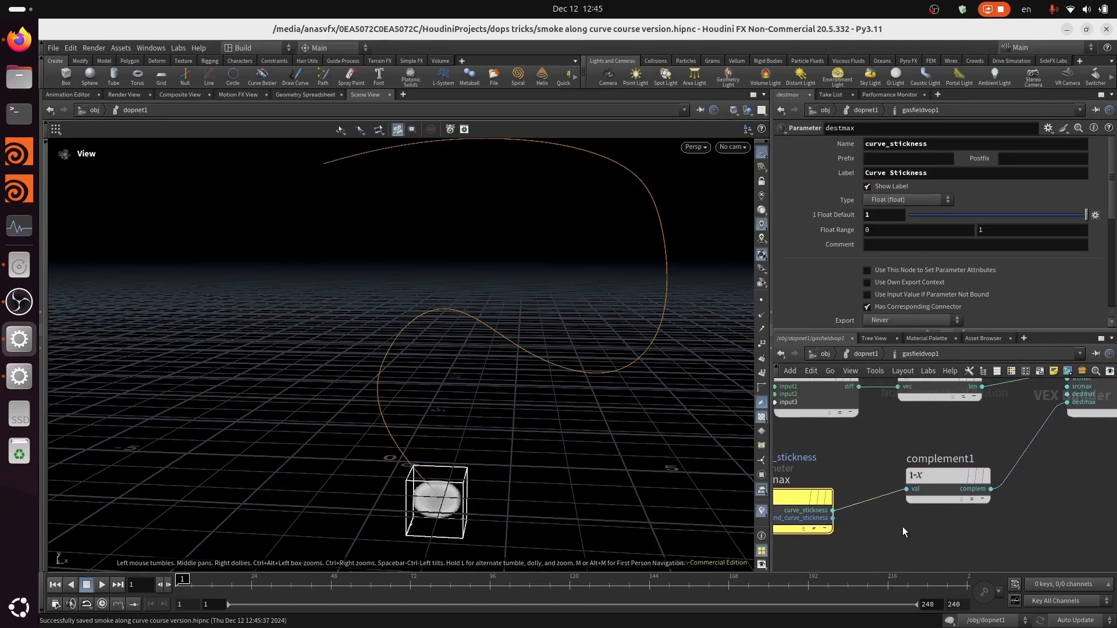
{"action": "left_click", "coordinate": [941, 483]}
{"action": "middle_click_drag", "start_coordinate": [1044, 495], "coordinate": [958, 528]}
{"action": "left_click", "coordinate": [1019, 399]}
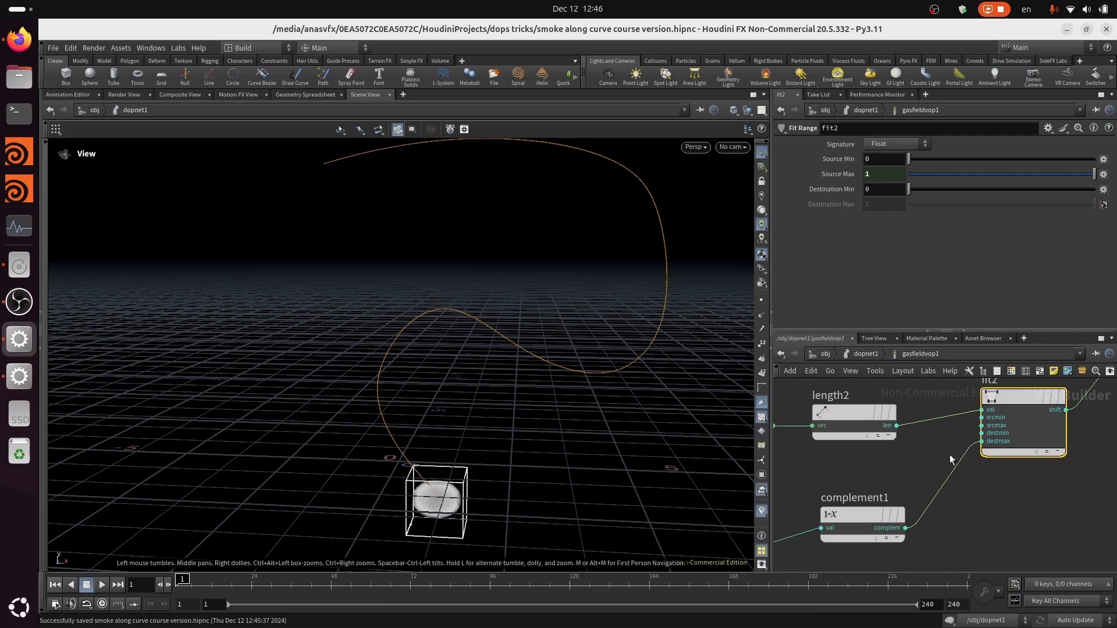
{"action": "middle_click_drag", "start_coordinate": [1034, 493], "coordinate": [1092, 394]}
{"action": "middle_click_drag", "start_coordinate": [889, 511], "coordinate": [1001, 485]}
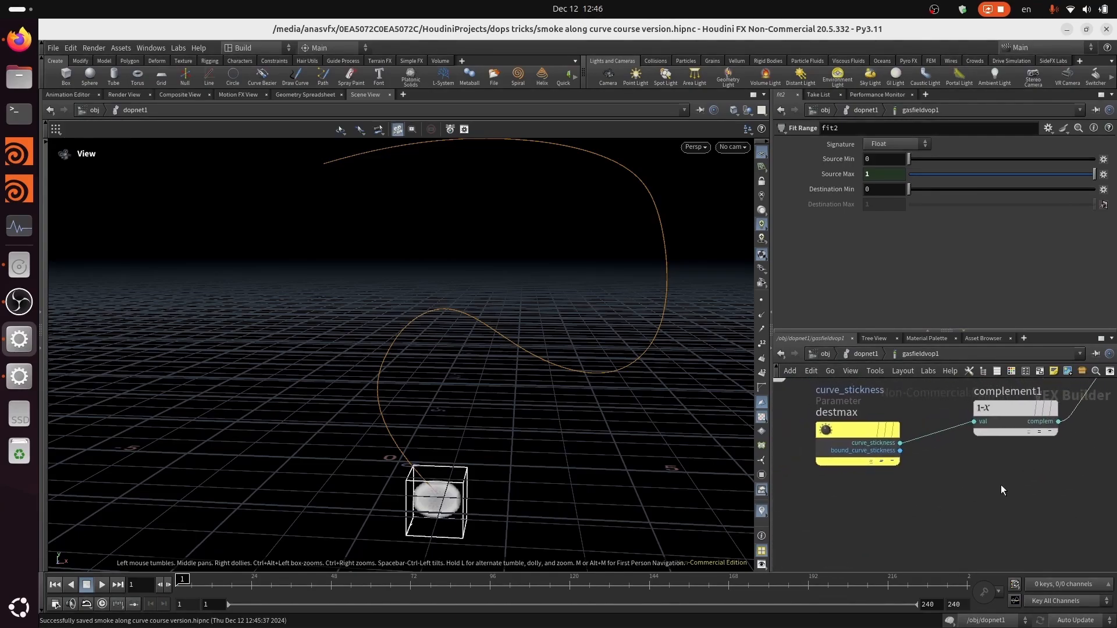
Set the curve_stickness parameter's float default to 0.1 and inspect the fit2 settings.
{"action": "left_click", "coordinate": [855, 436]}
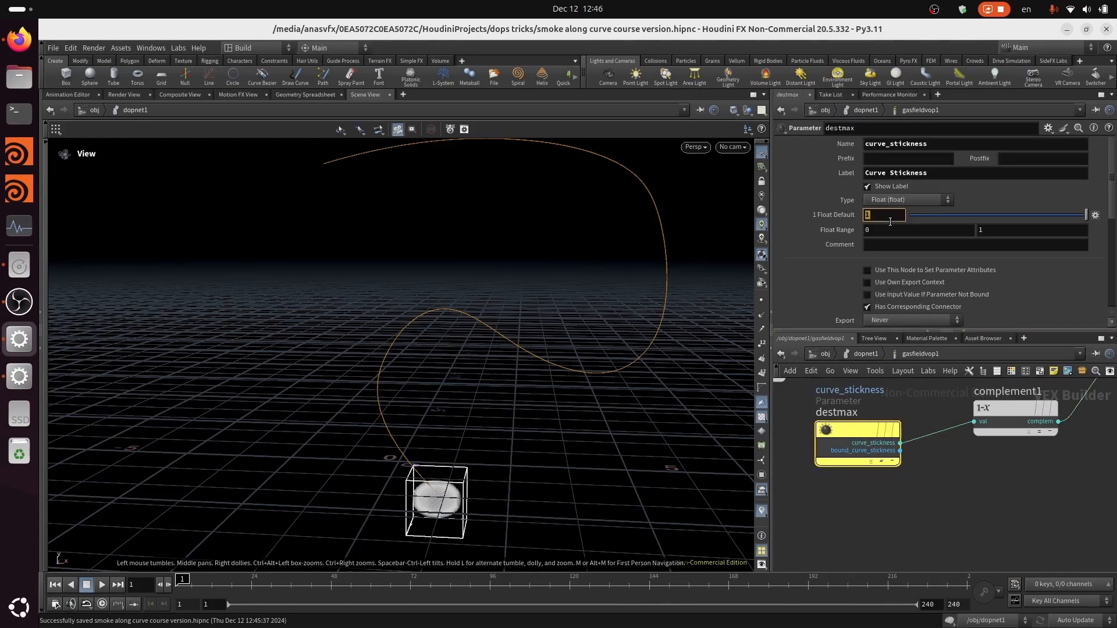
{"action": "middle_click_drag", "start_coordinate": [1019, 488], "coordinate": [927, 530]}
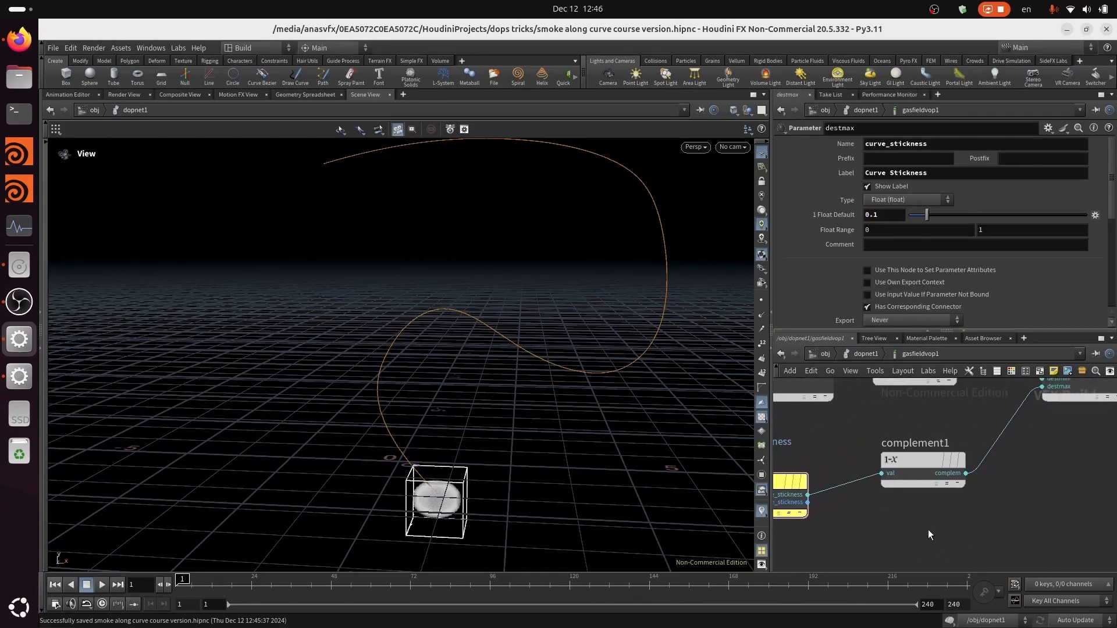
{"action": "middle_click_drag", "start_coordinate": [953, 452], "coordinate": [863, 525]}
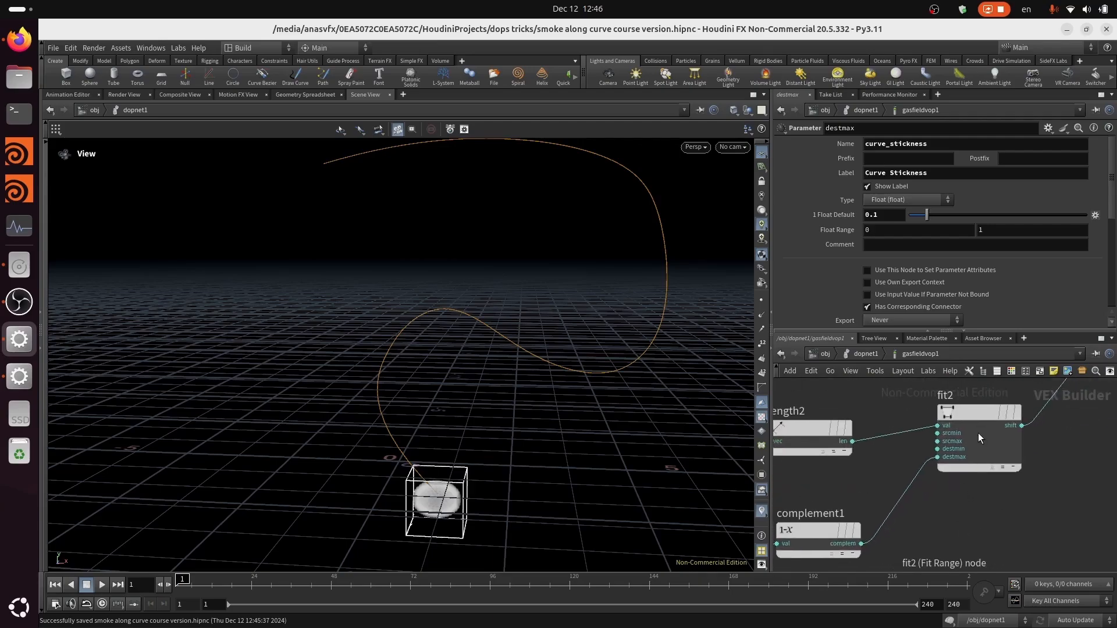
{"action": "left_click", "coordinate": [979, 433]}
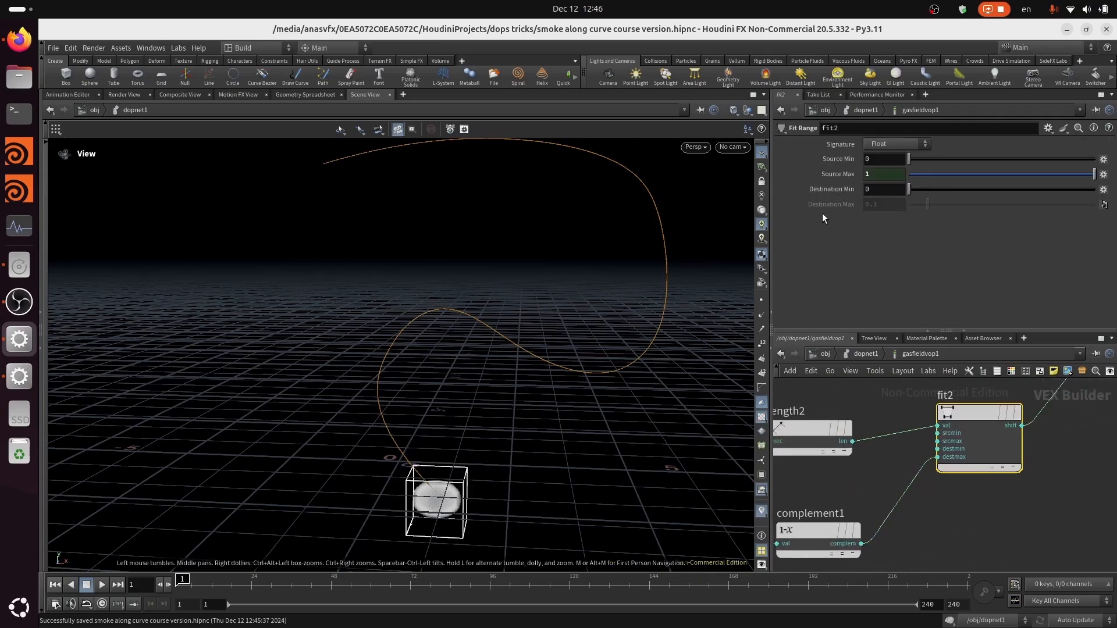
Disconnect the Complement node from fit2's destmax input, check Destination Max, and reconnect the wire.
{"action": "middle_click_drag", "start_coordinate": [858, 464], "coordinate": [1012, 396]}
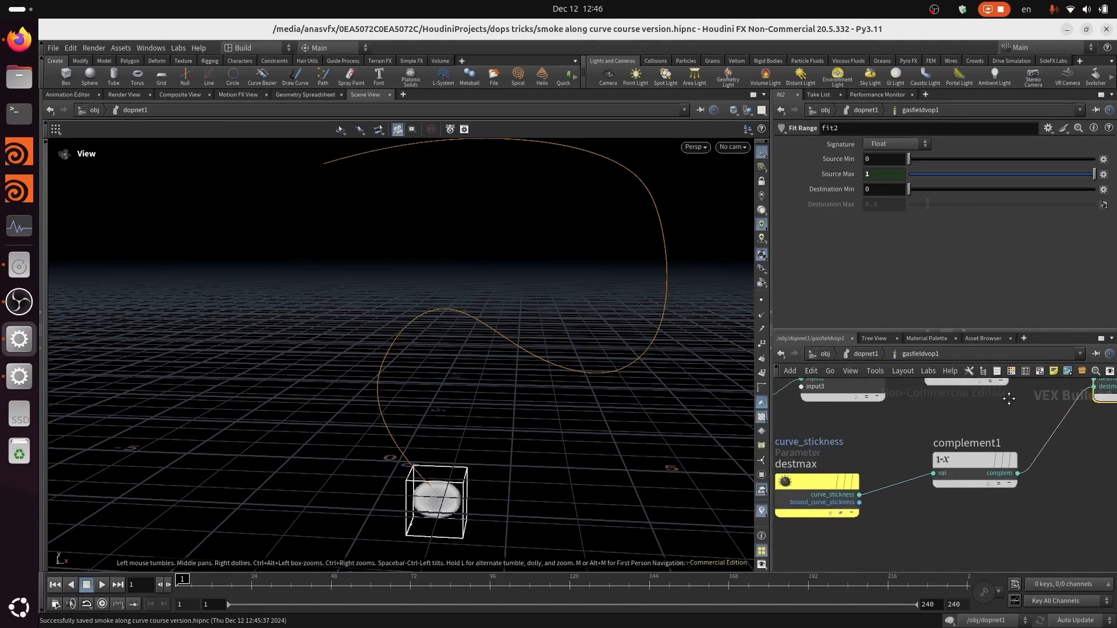
{"action": "left_click", "coordinate": [819, 486]}
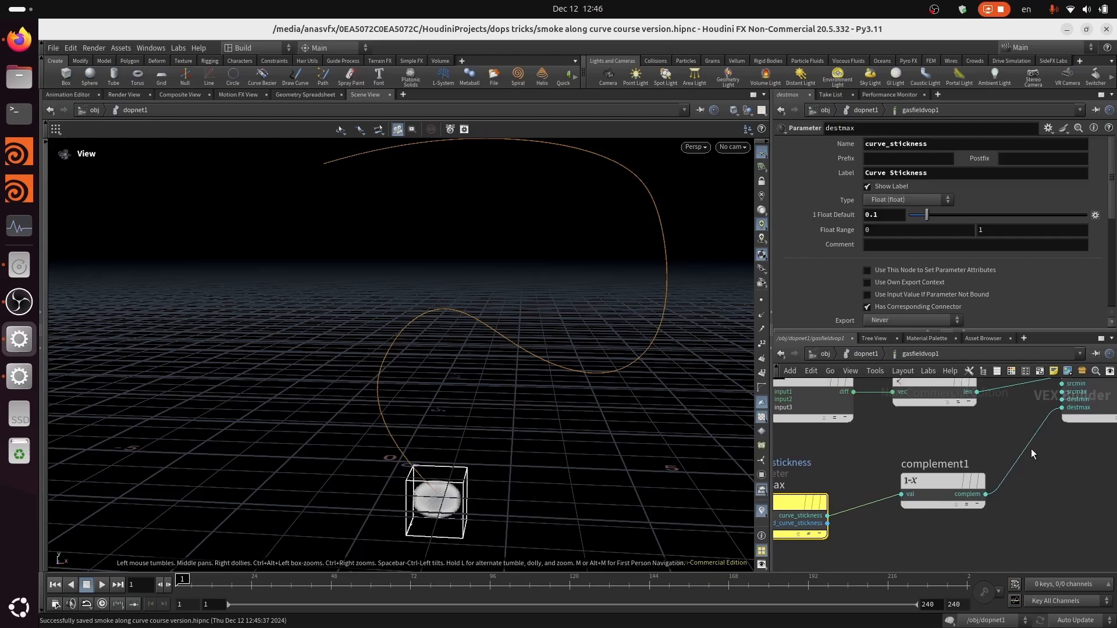
{"action": "middle_click_drag", "start_coordinate": [1032, 448], "coordinate": [986, 475]}
{"action": "left_click", "coordinate": [1051, 396]}
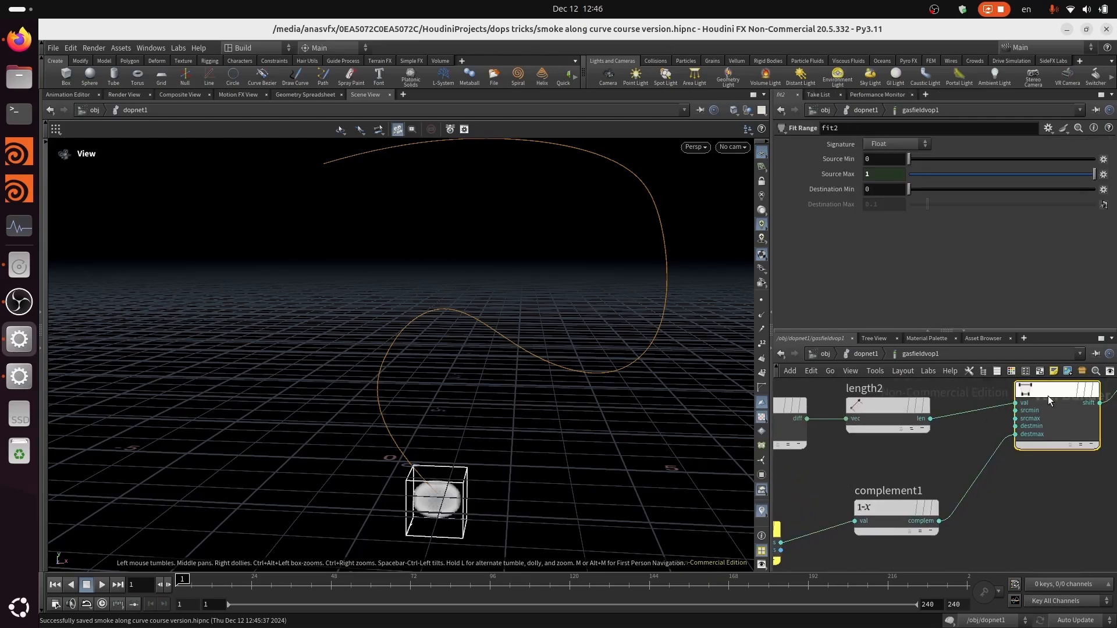
{"action": "right_click", "coordinate": [820, 204]}
{"action": "left_click", "coordinate": [858, 346]}
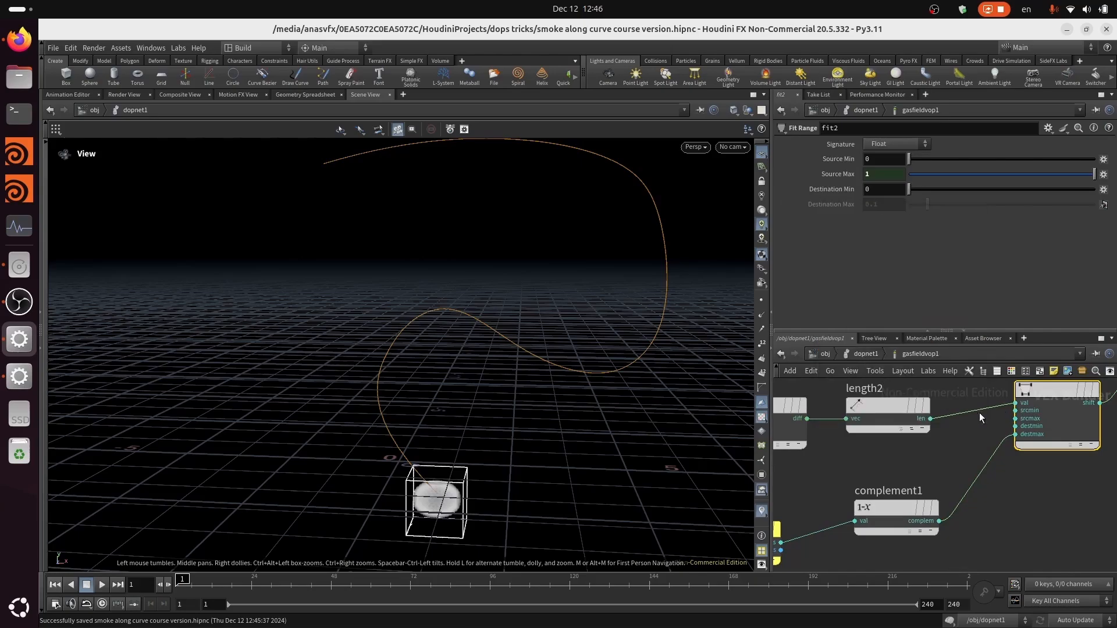
{"action": "left_click_drag", "start_coordinate": [959, 477], "coordinate": [957, 482]}
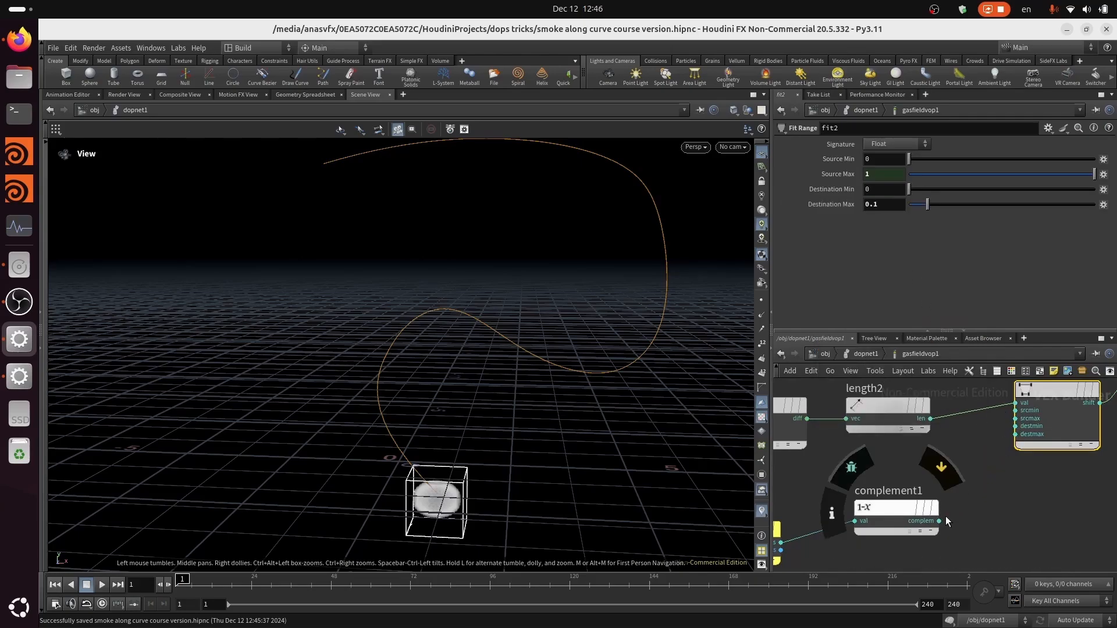
{"action": "left_click", "coordinate": [941, 521]}
{"action": "left_click", "coordinate": [1014, 436]}
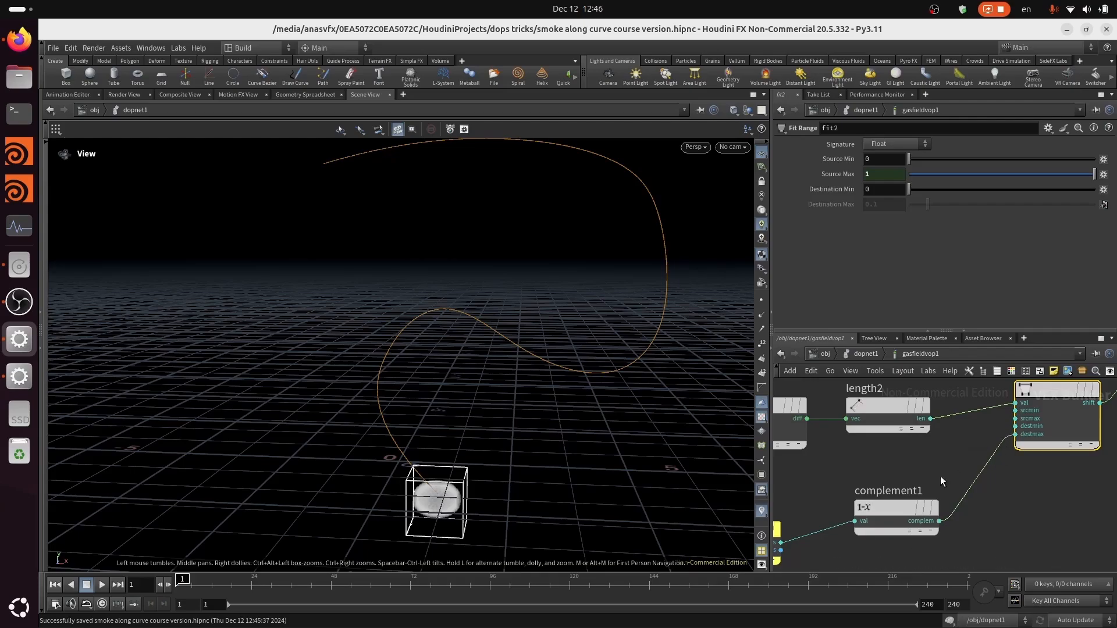
Set the curve_stickness parameter's float default to 0.3 and check the fit2 node.
{"action": "middle_click_drag", "start_coordinate": [910, 488], "coordinate": [1018, 454]}
{"action": "left_click", "coordinate": [849, 497]}
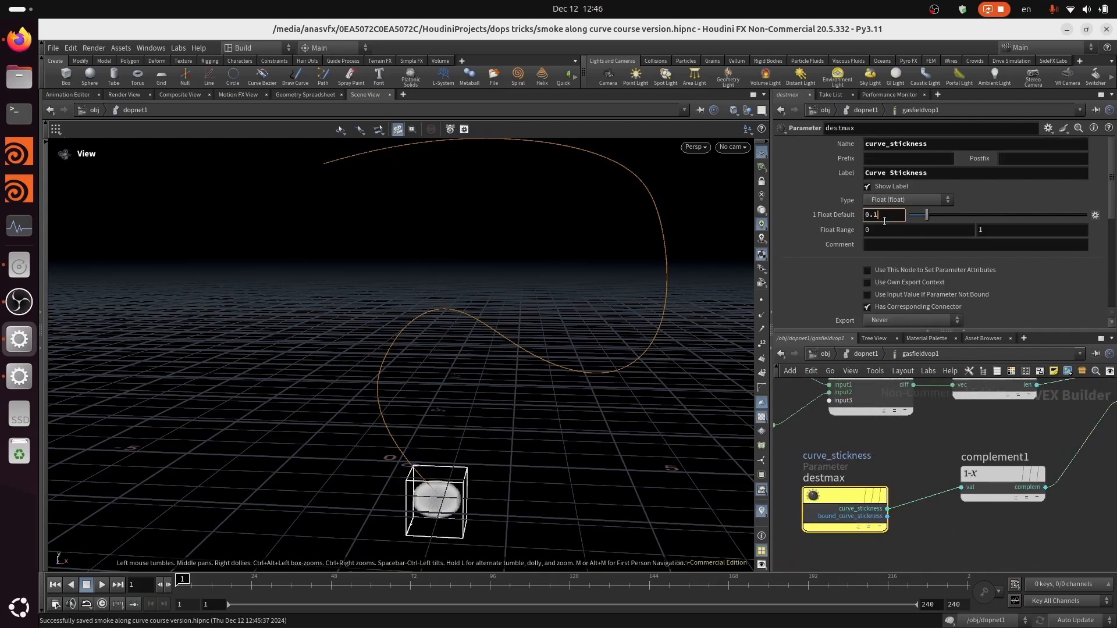
{"action": "middle_click_drag", "start_coordinate": [1115, 509], "coordinate": [1034, 557]}
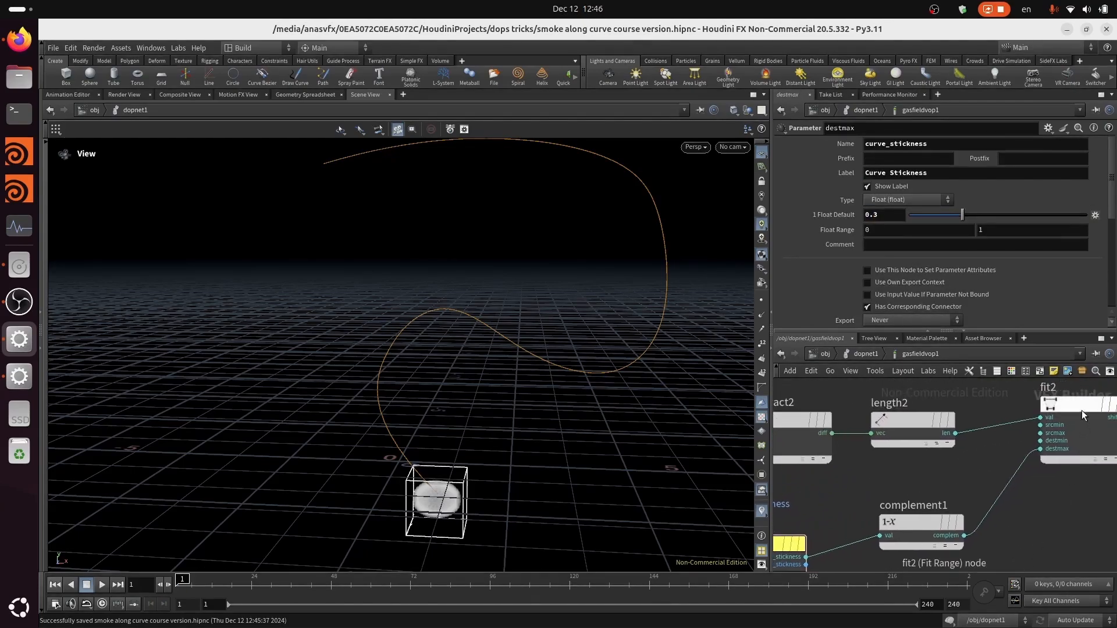
{"action": "left_click", "coordinate": [1077, 406]}
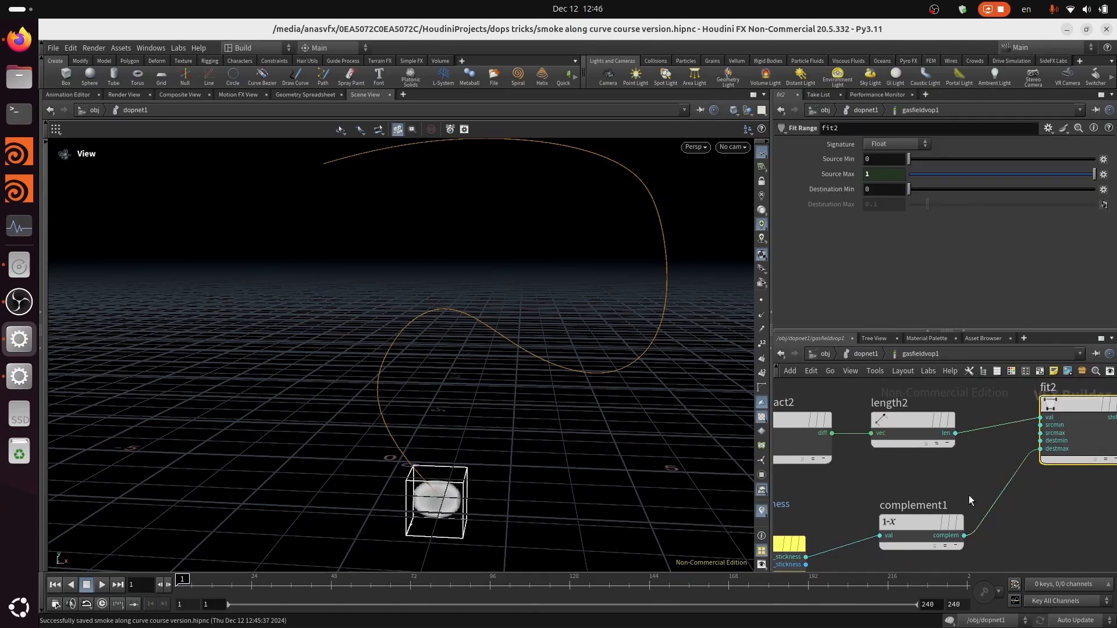
Set the curve_stickness parameter's float default to 0.1 and save the scene.
{"action": "middle_click_drag", "start_coordinate": [783, 542], "coordinate": [833, 509]}
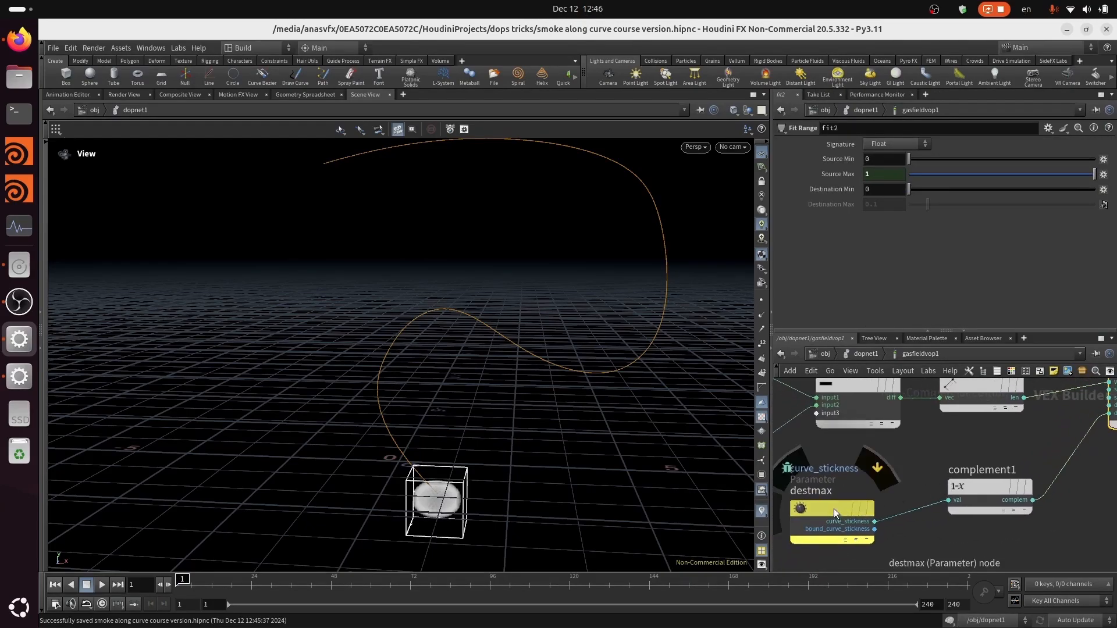
{"action": "left_click", "coordinate": [834, 509]}
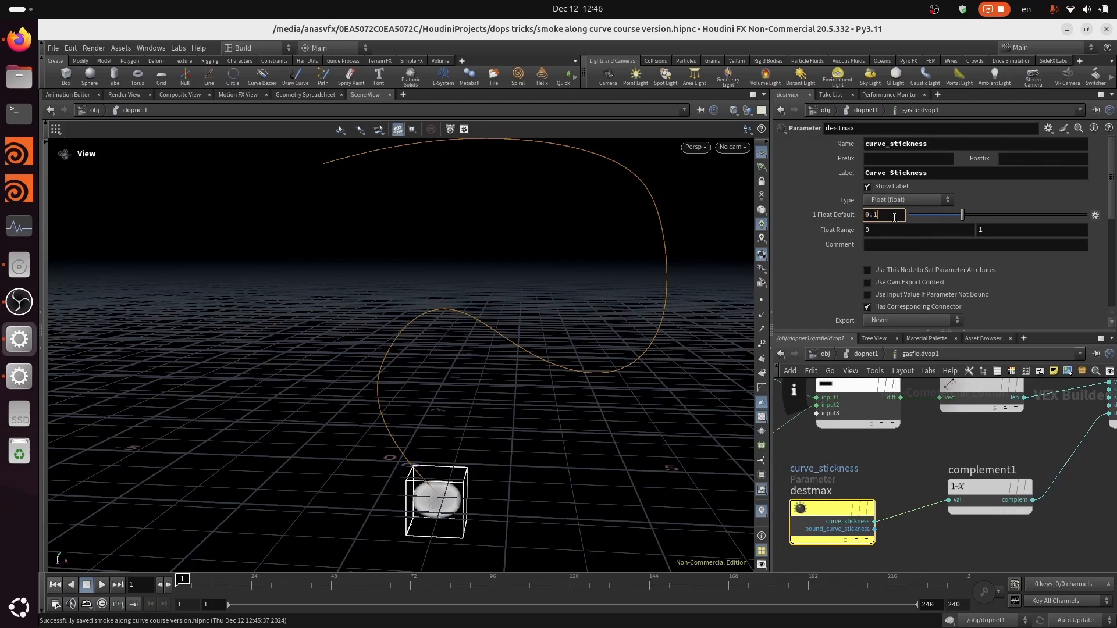
{"action": "left_click", "coordinate": [907, 463]}
{"action": "key", "text": "ctrl+s"}
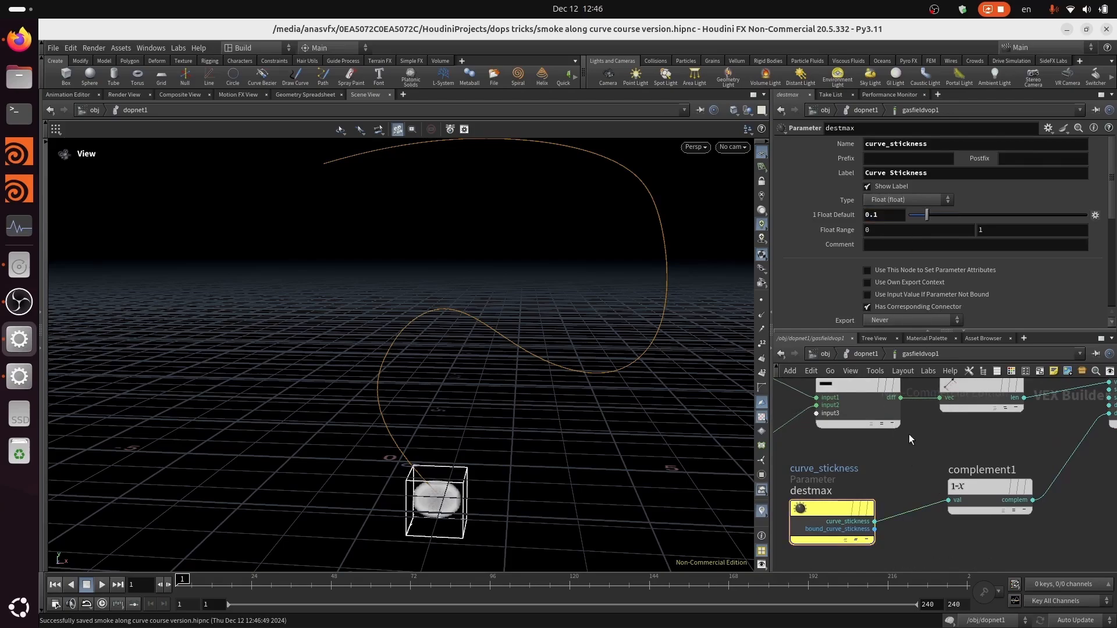
{"action": "middle_click_drag", "start_coordinate": [1069, 429], "coordinate": [1007, 470]}
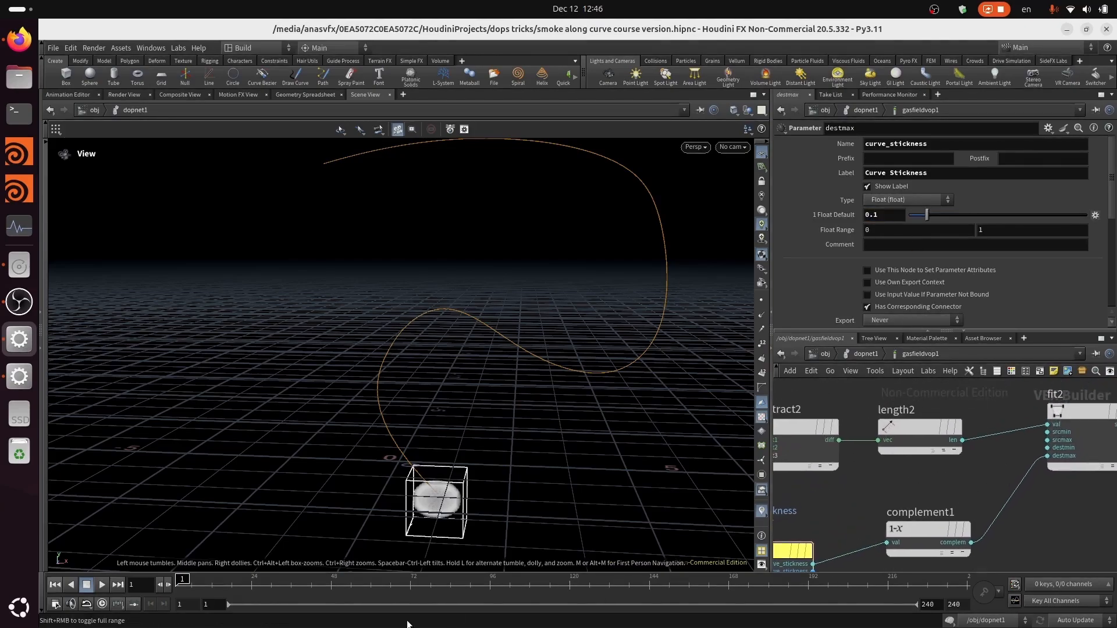
Return to dopnet1, play the smoke simulation to check the curve following, rewind to frame 1 and save the scene.
{"action": "left_click", "coordinate": [865, 354]}
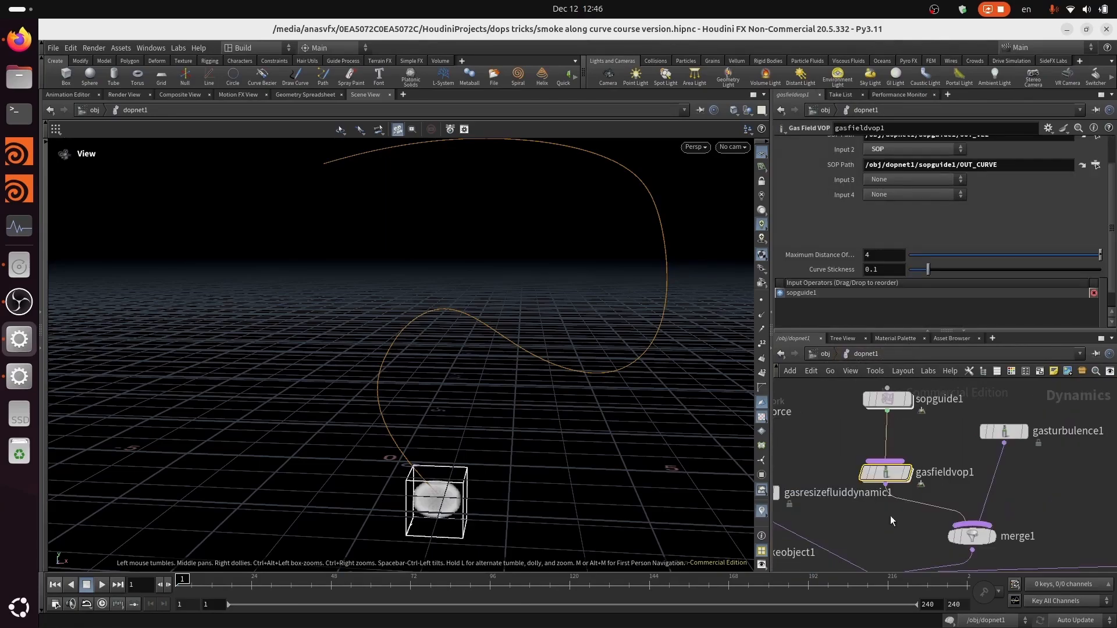
{"action": "scroll", "coordinate": [920, 435], "scroll_direction": "down", "scroll_amount": 3}
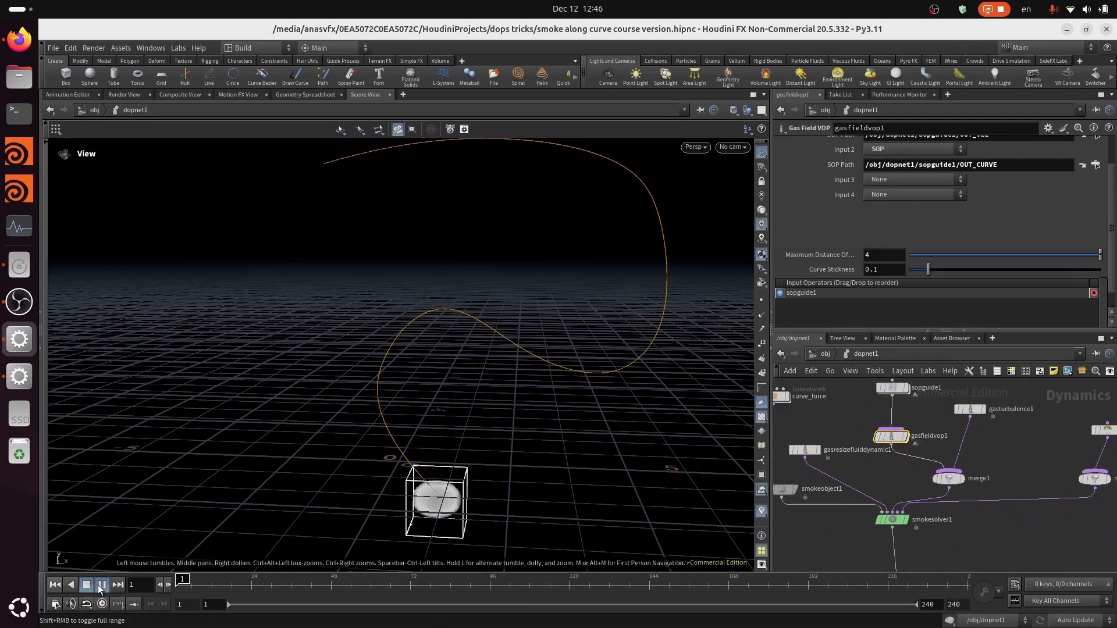
{"action": "left_click", "coordinate": [99, 585]}
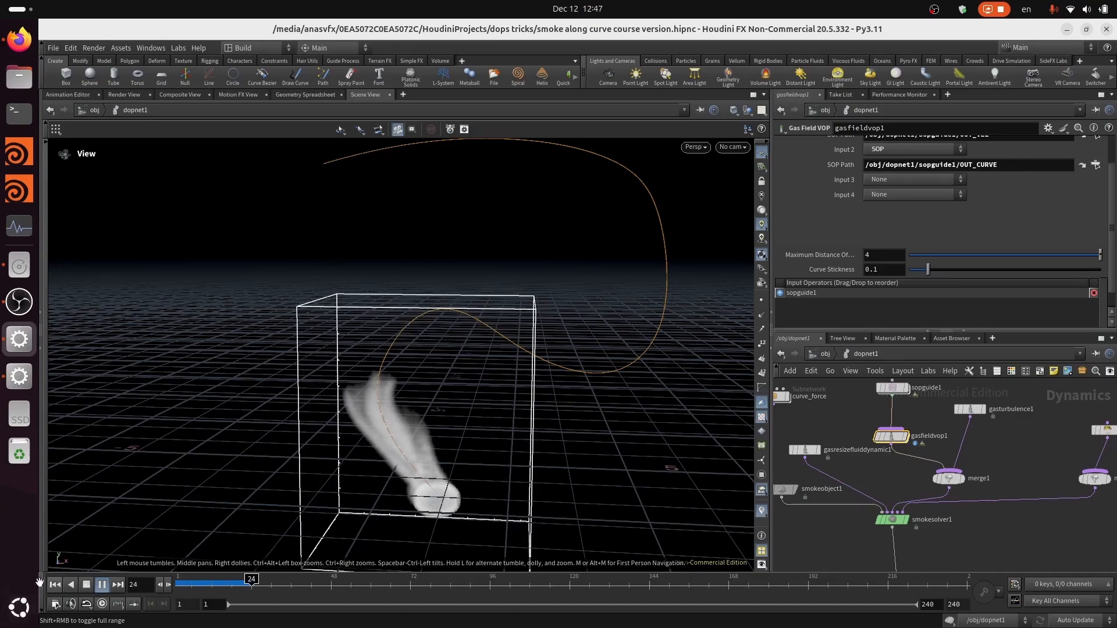
{"action": "left_click", "coordinate": [91, 585]}
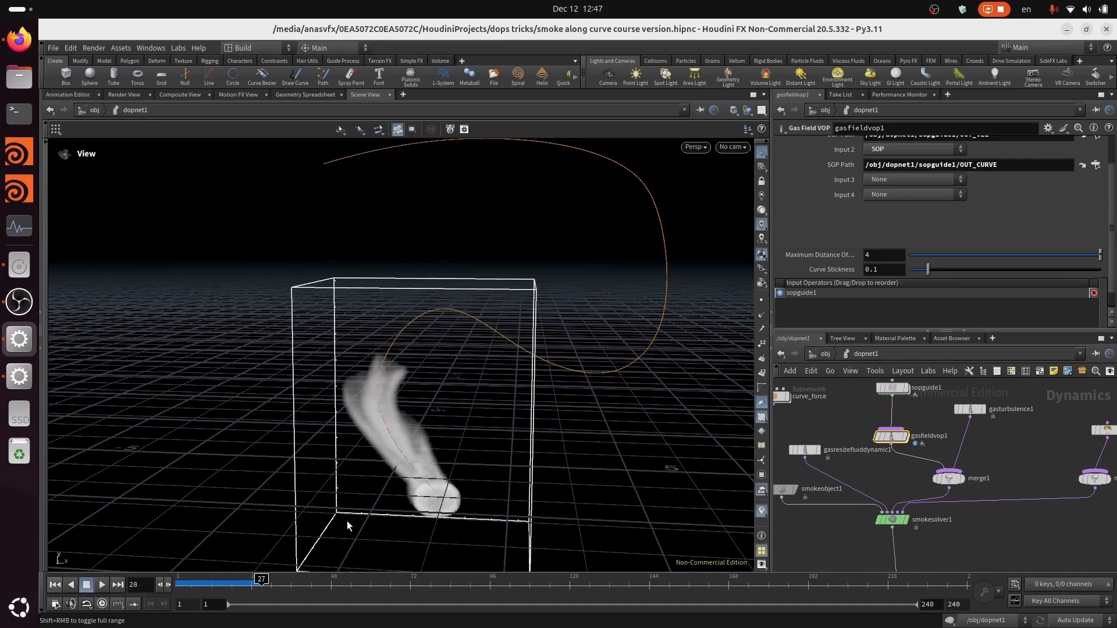
{"action": "key", "text": "ctrl+Left"}
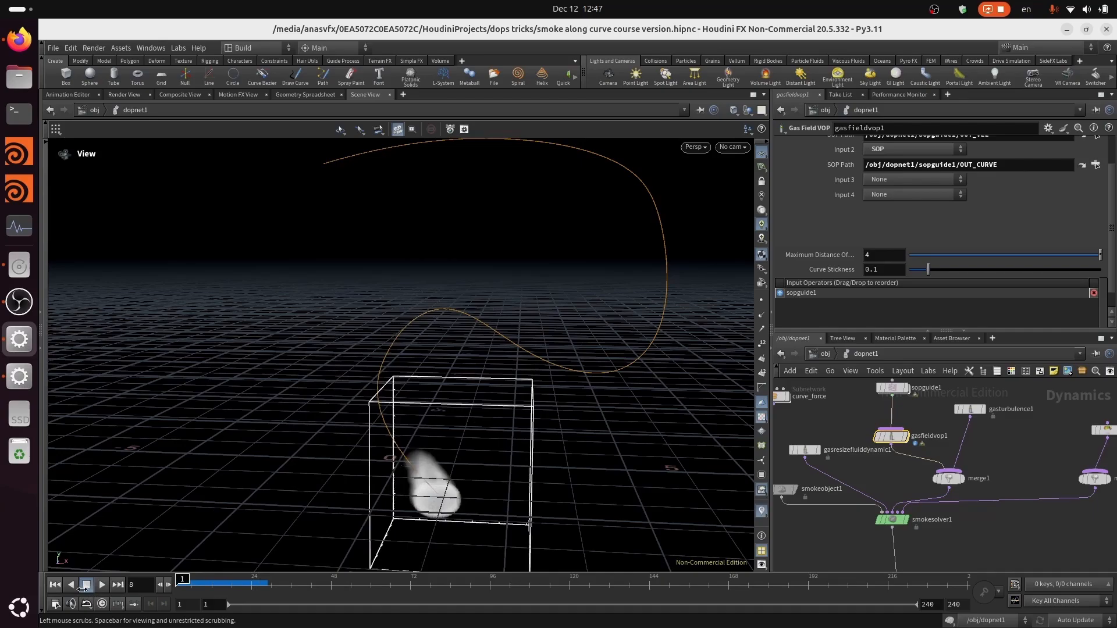
{"action": "key", "text": "ctrl+s"}
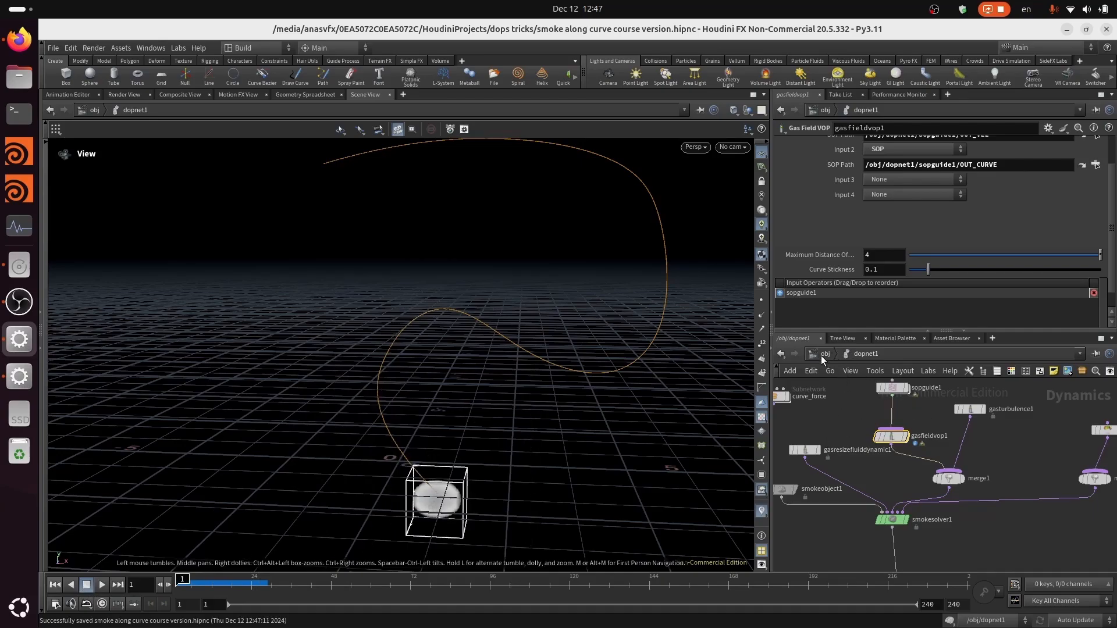
Add a Geometry object at the object level, below curve_object and dopnet1, and rename it import.
{"action": "left_click", "coordinate": [824, 355]}
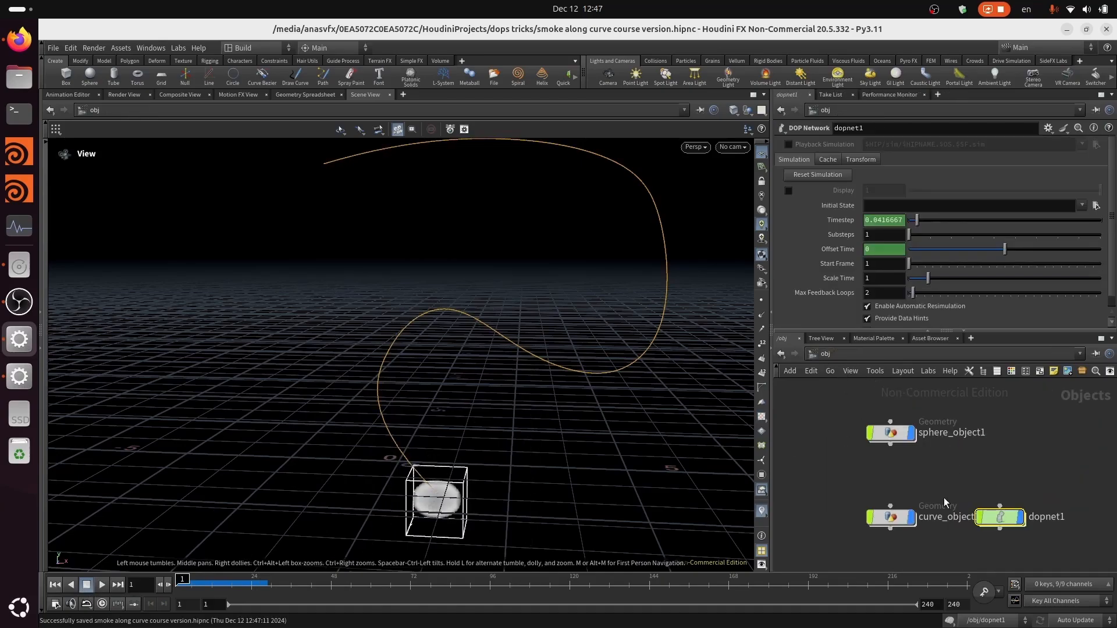
{"action": "middle_click_drag", "start_coordinate": [926, 468], "coordinate": [917, 497]}
{"action": "key", "text": "Tab"}
{"action": "type", "text": "geo"}
{"action": "key", "text": "Return"}
{"action": "left_click", "coordinate": [913, 497]}
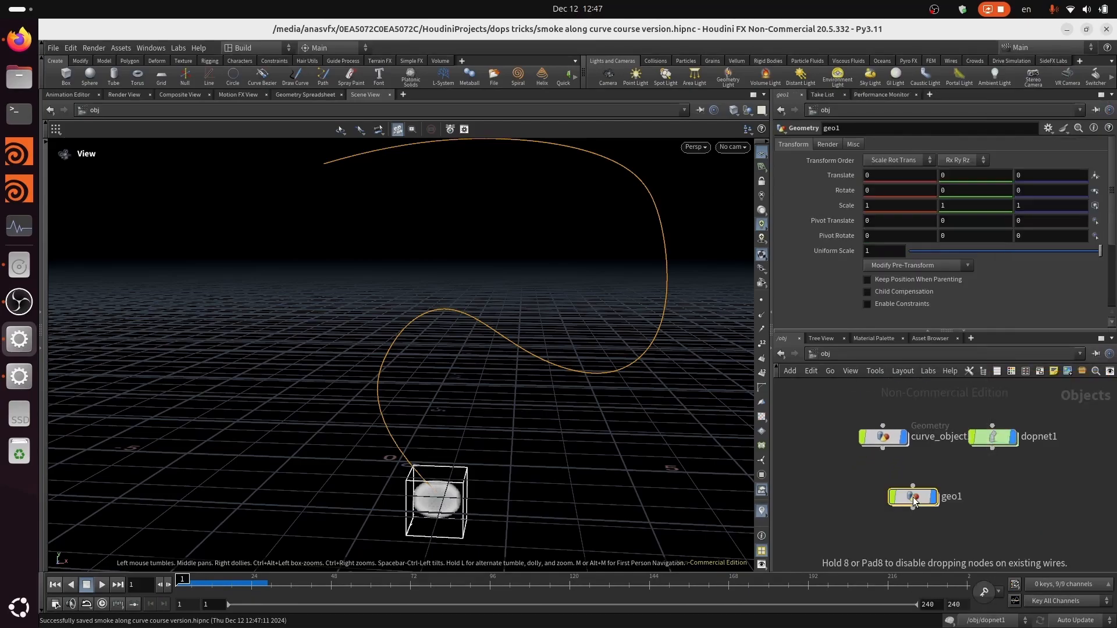
{"action": "double_click", "coordinate": [951, 499]}
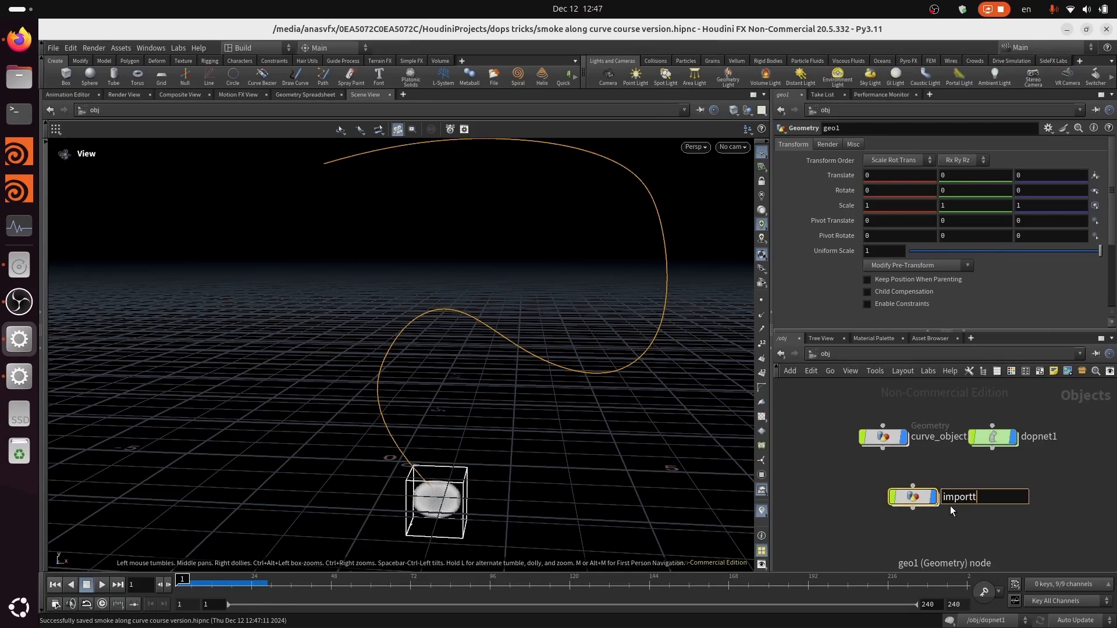
{"action": "key", "text": "Return"}
Add a DOP Import Fields node inside the import geometry object.
{"action": "key", "text": "i"}
{"action": "key", "text": "Tab"}
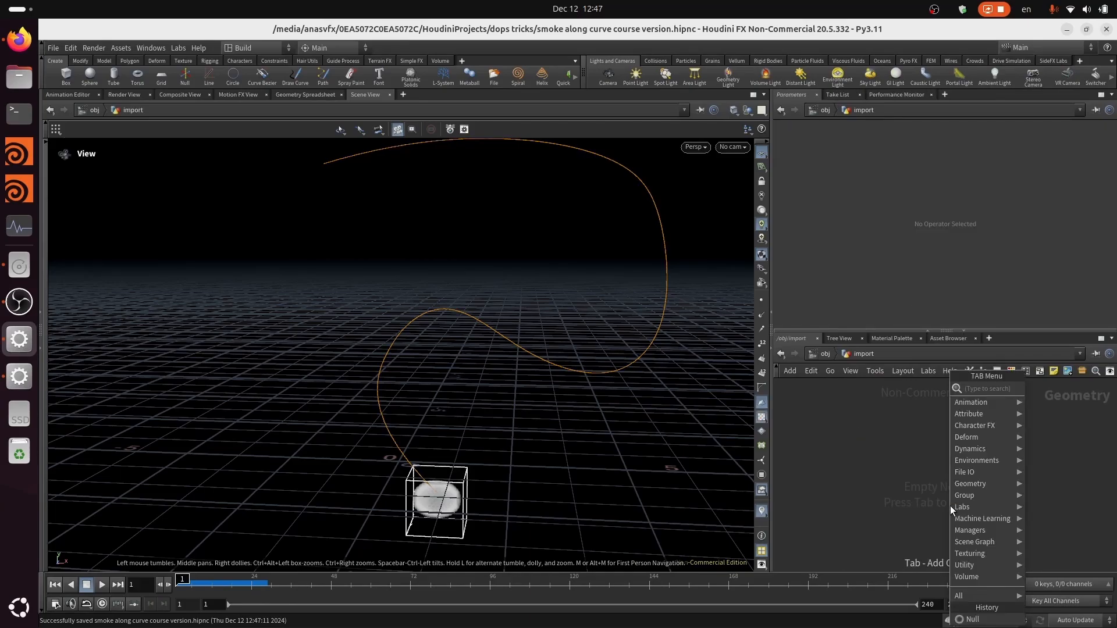
{"action": "type", "text": "dopnet"}
{"action": "key", "text": "Return"}
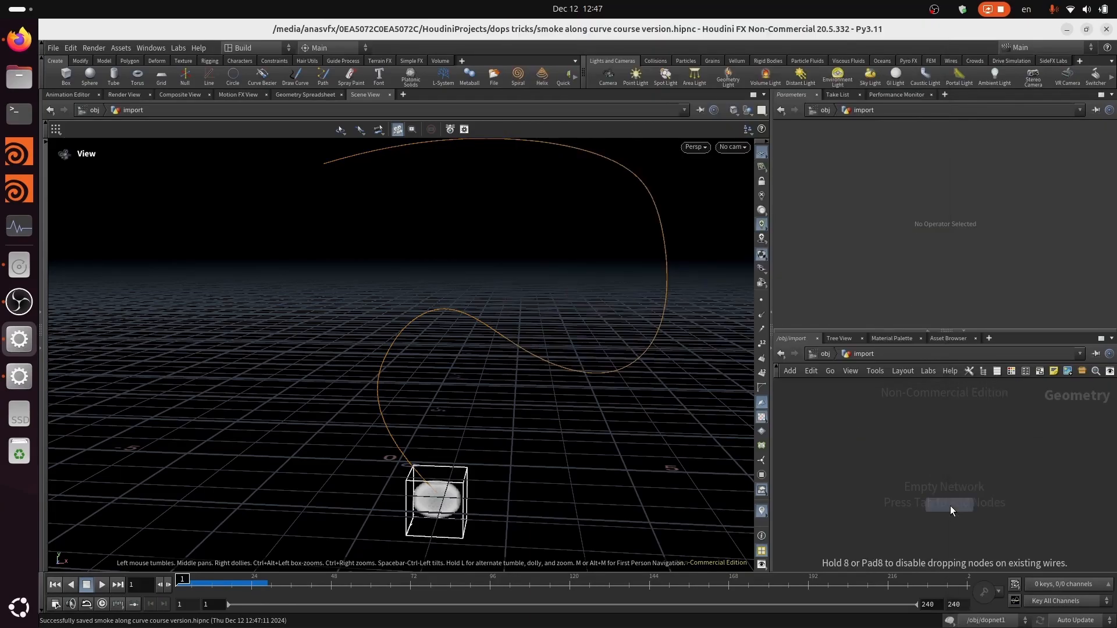
{"action": "left_click", "coordinate": [950, 505]}
Set the DOP Import Fields source to the /obj/dopnet1 network with smokeobject1 as the default object.
{"action": "left_click", "coordinate": [1095, 145]}
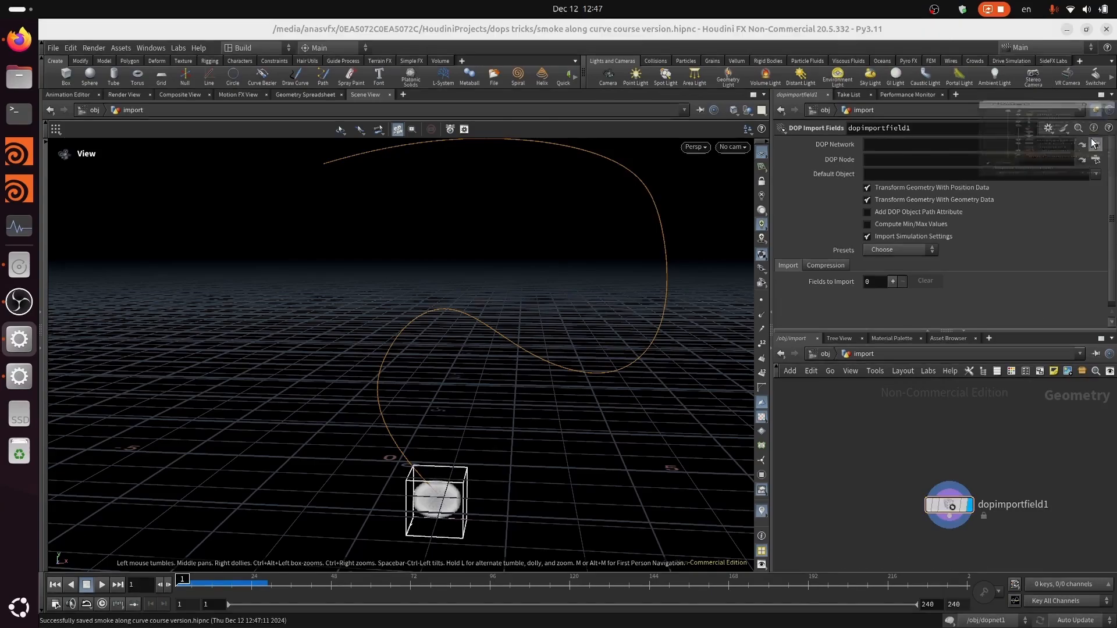
{"action": "double_click", "coordinate": [1044, 57]}
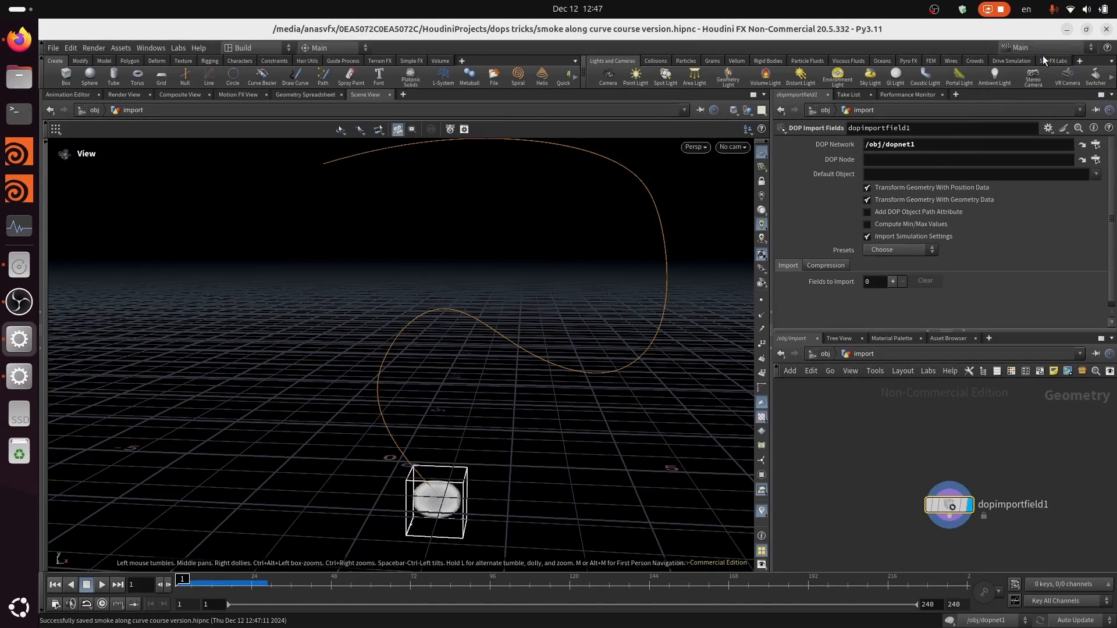
{"action": "left_click", "coordinate": [1095, 159]}
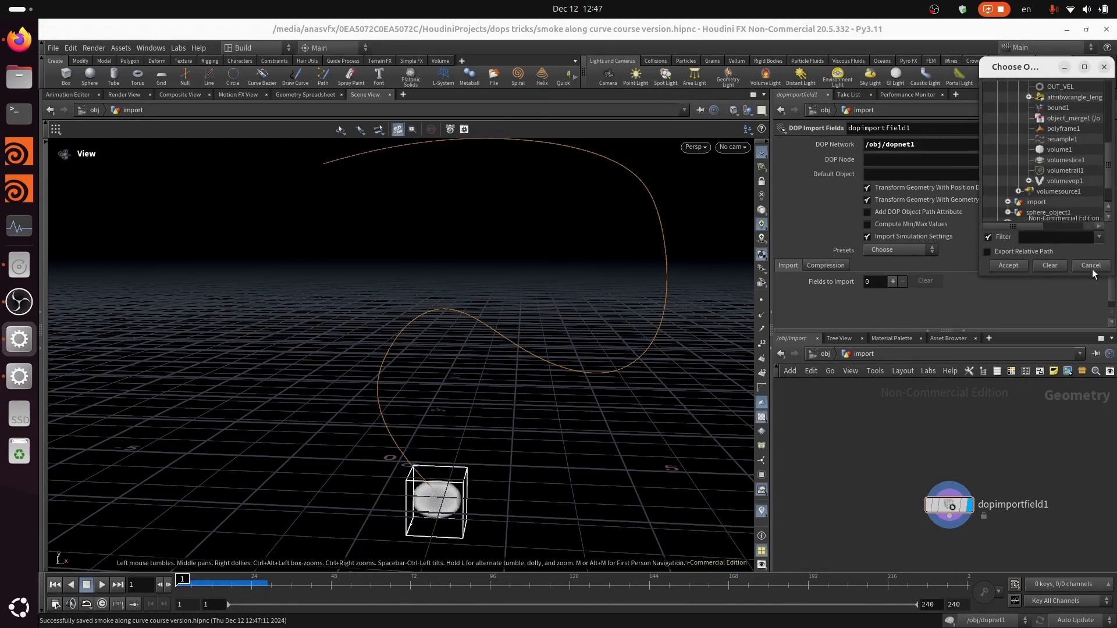
{"action": "left_click", "coordinate": [1090, 266]}
{"action": "left_click", "coordinate": [1096, 175]}
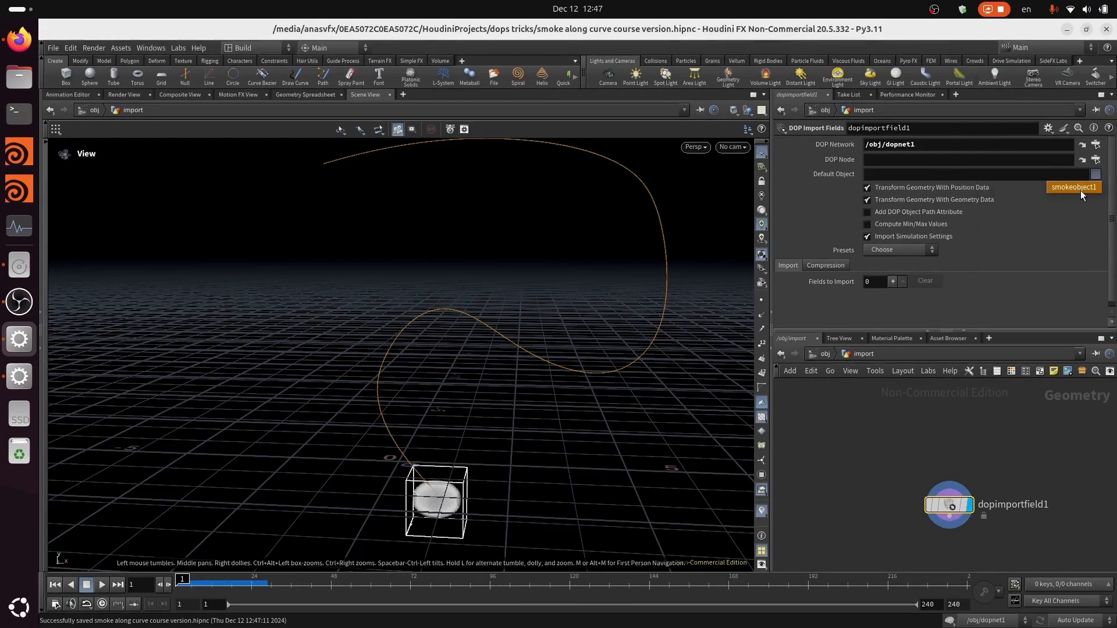
Apply a smoke preset to the DOP Import Fields node to import the density and temperature fields.
{"action": "left_click", "coordinate": [916, 251]}
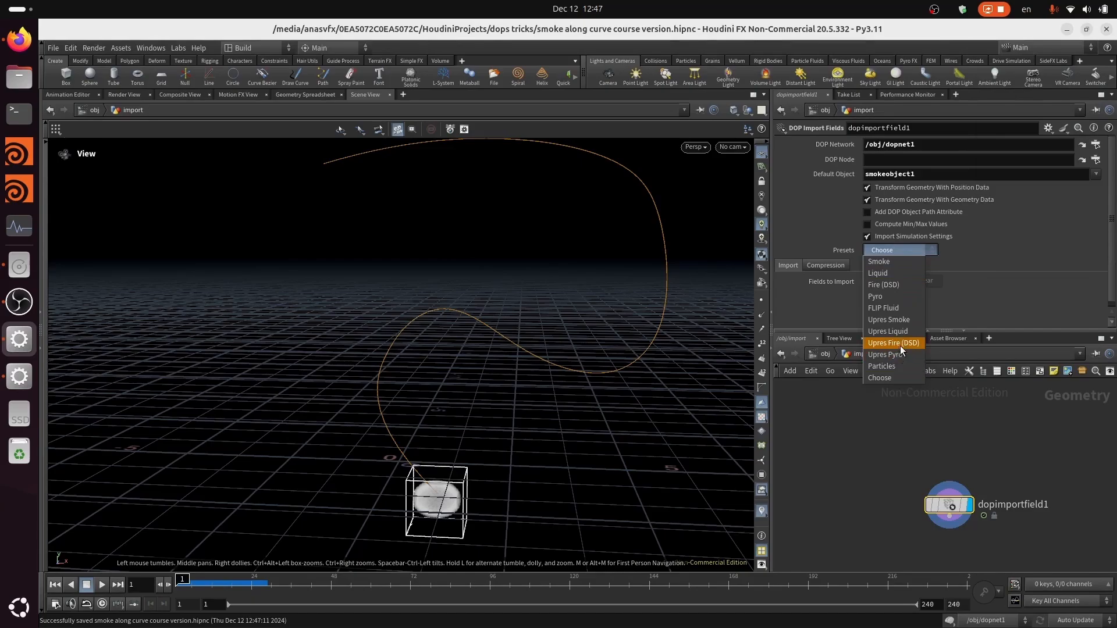
{"action": "left_click", "coordinate": [889, 320]}
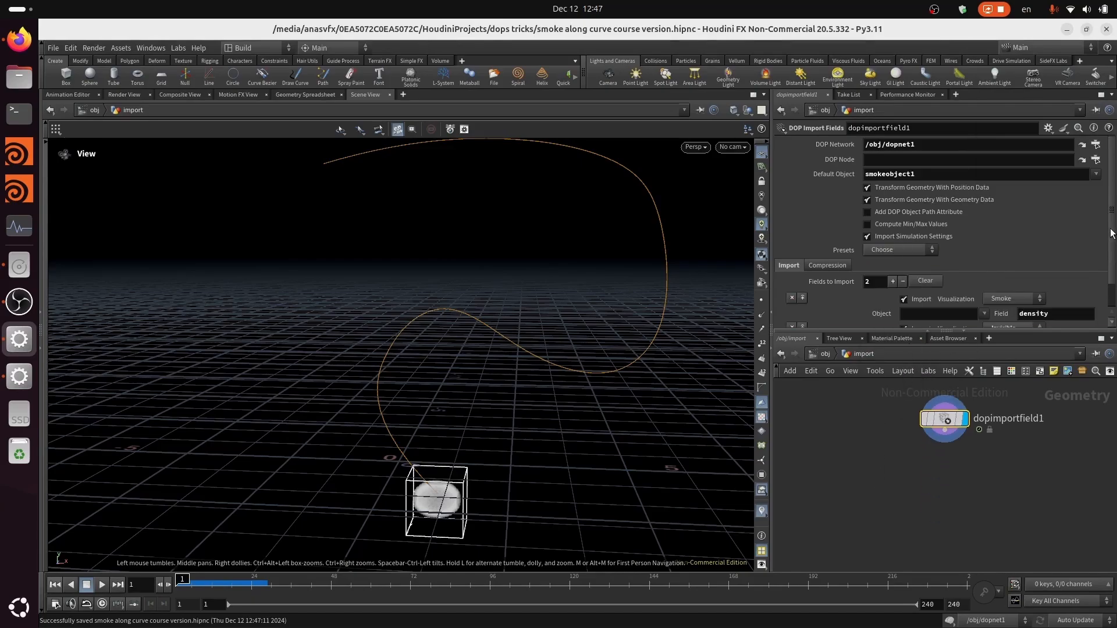
{"action": "scroll", "coordinate": [1112, 233], "scroll_direction": "down", "scroll_amount": 2}
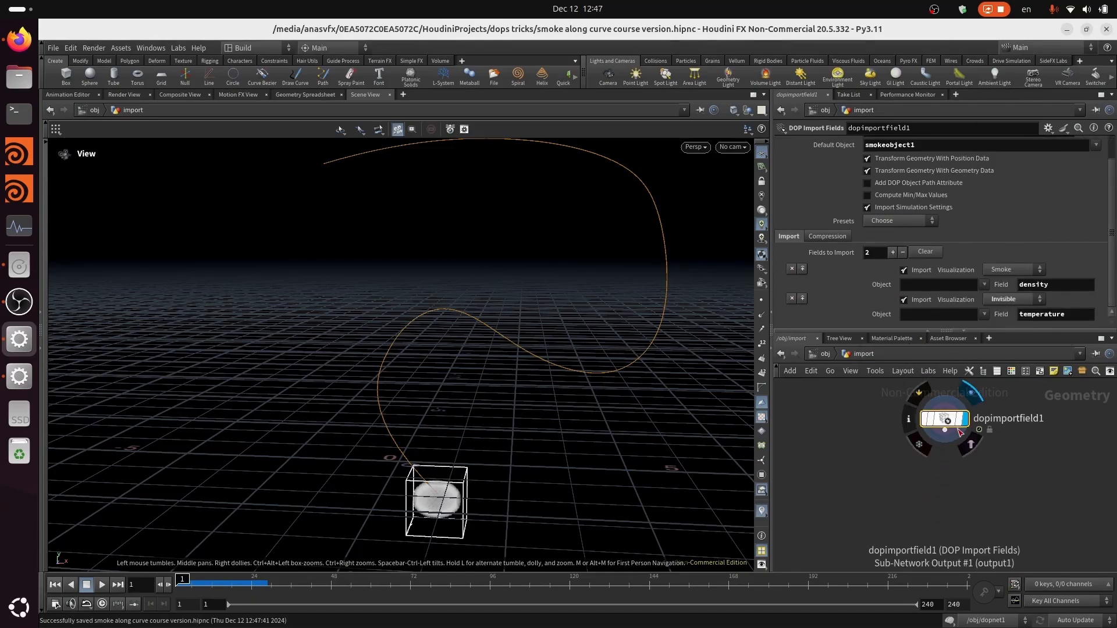
Append a Volume Visualization node to the DOP Import Fields output and make it the displayed node.
{"action": "left_click", "coordinate": [947, 432]}
{"action": "key", "text": "Tab"}
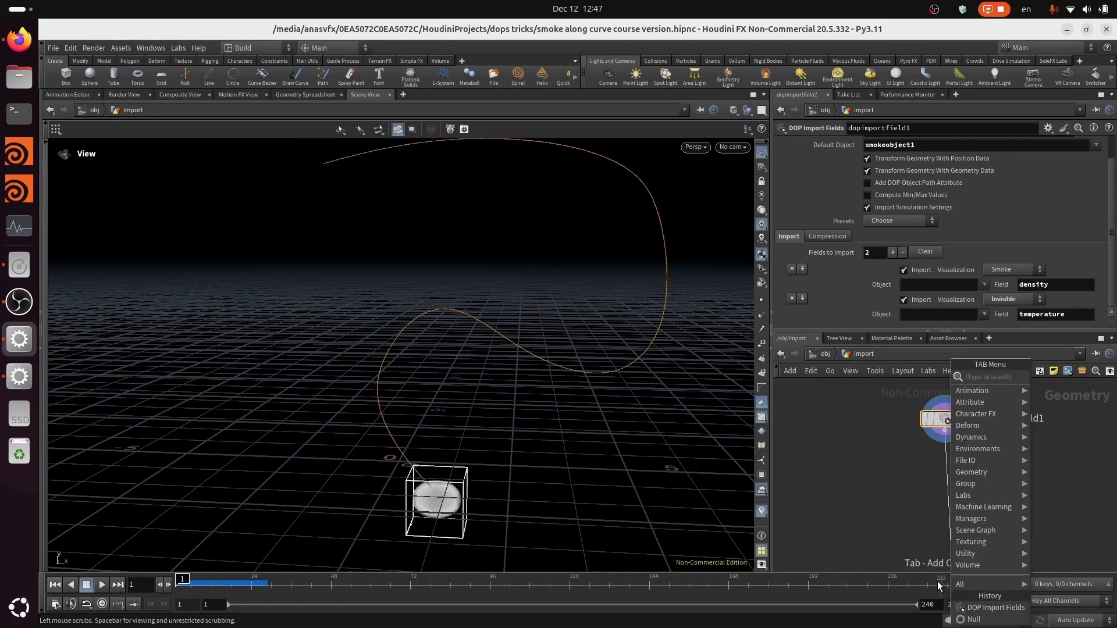
{"action": "type", "text": "v"}
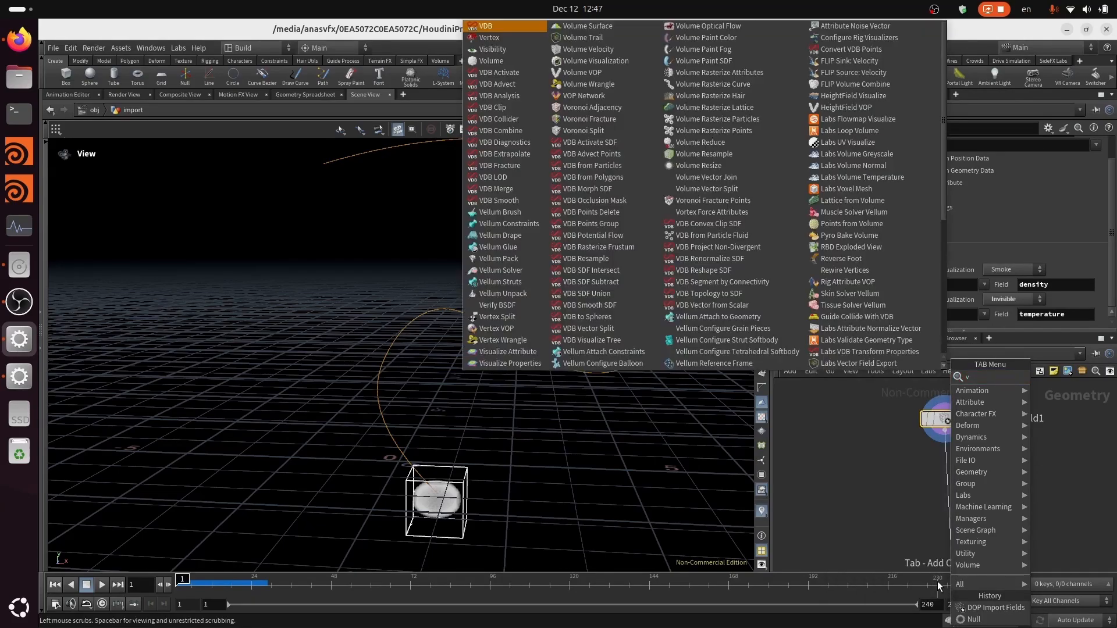
{"action": "type", "text": "olumevis"}
{"action": "key", "text": "Return"}
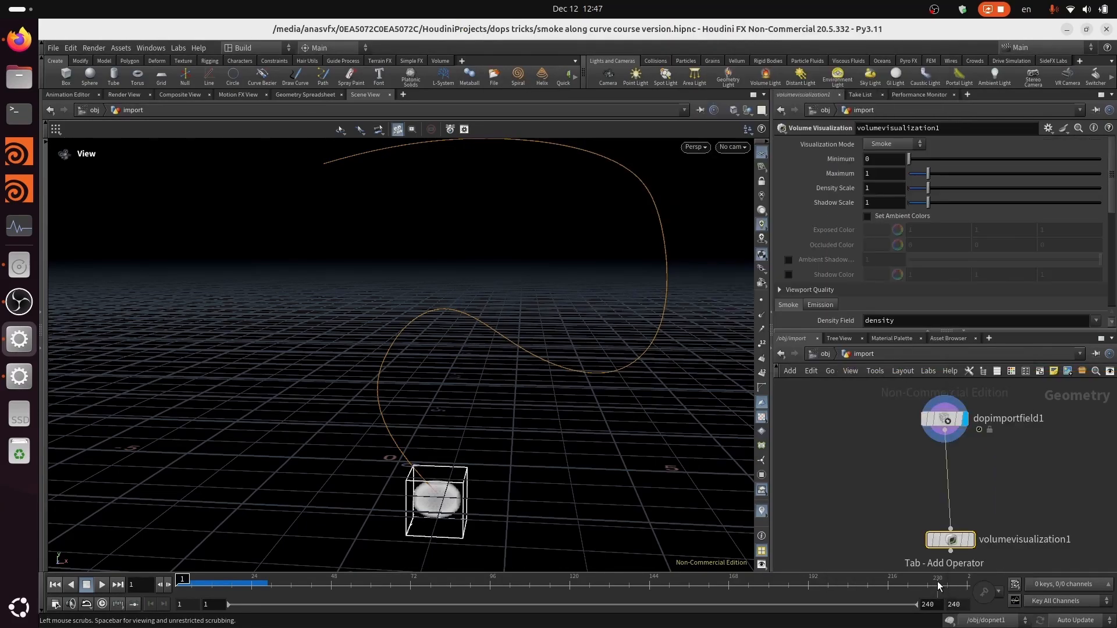
{"action": "left_click", "coordinate": [971, 541]}
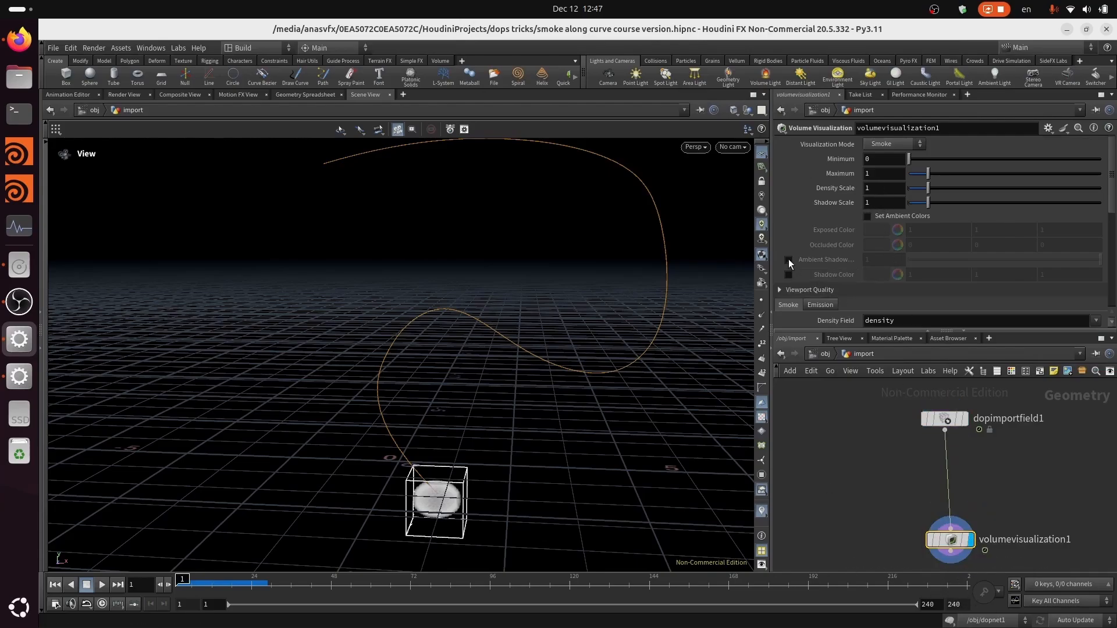
Enable Max Vis Res at 5012 and set Density Scale to 10 on the Volume Visualization node.
{"action": "left_click", "coordinate": [787, 289]}
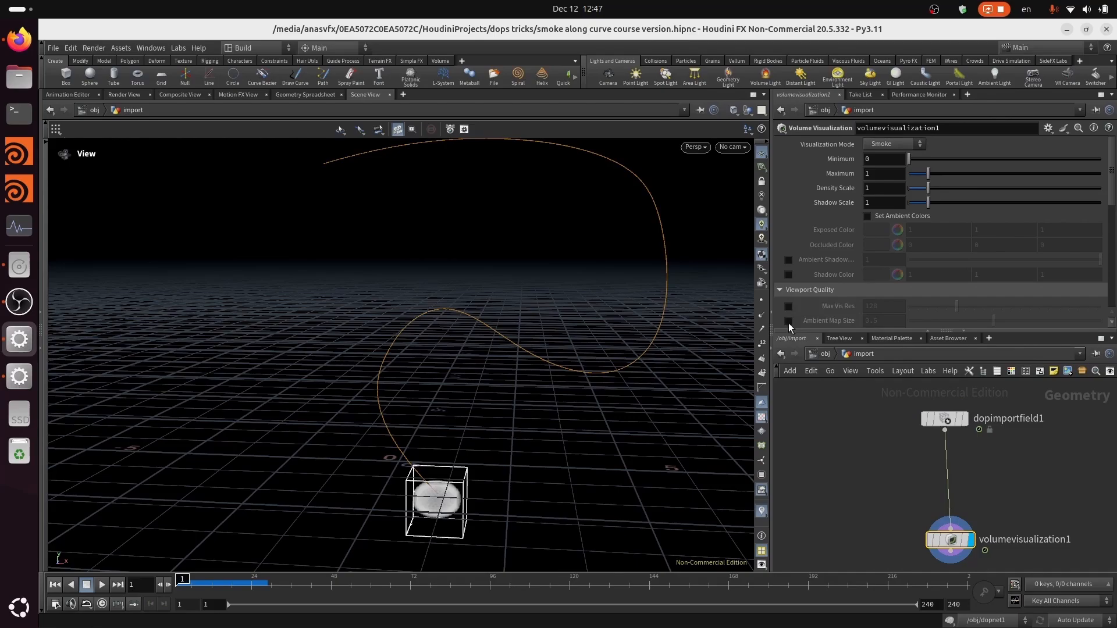
{"action": "left_click", "coordinate": [789, 307]}
{"action": "left_click", "coordinate": [867, 309]}
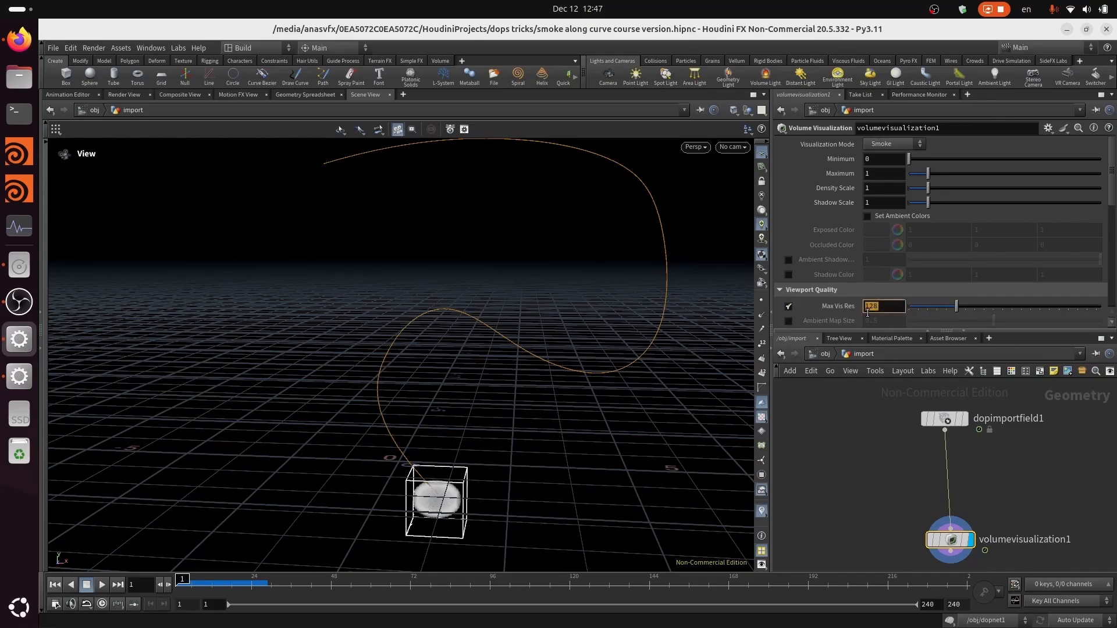
{"action": "key", "text": "Return"}
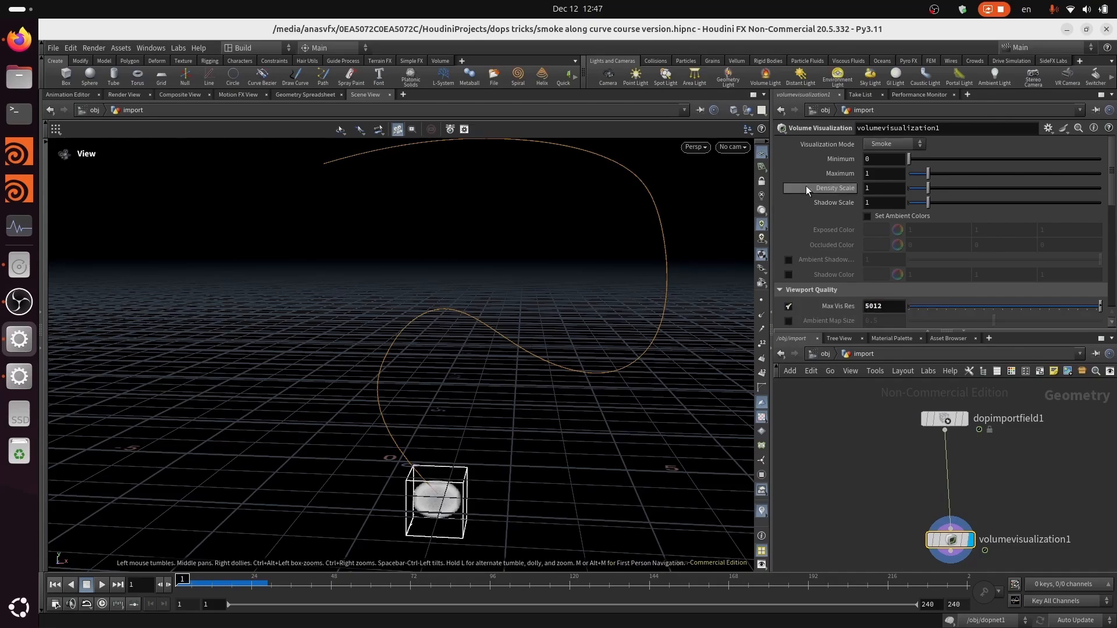
{"action": "type", "text": "0"}
{"action": "key", "text": "Return"}
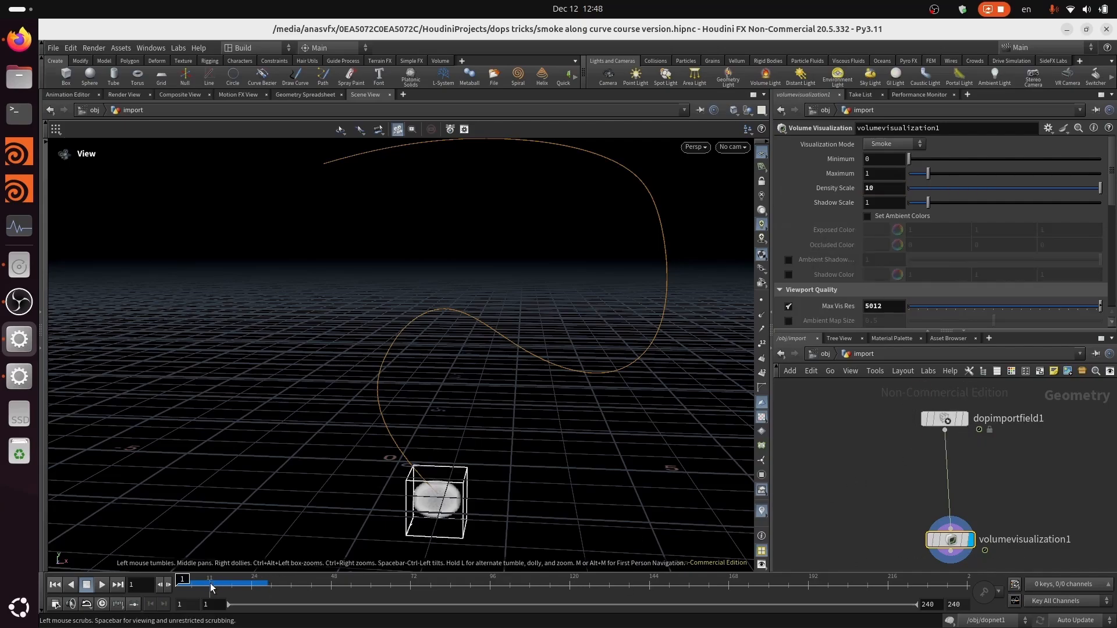
Go to frame 17 and hide the other objects in the viewport.
{"action": "left_click_drag", "start_coordinate": [211, 587], "coordinate": [228, 587]}
{"action": "left_click", "coordinate": [747, 110]}
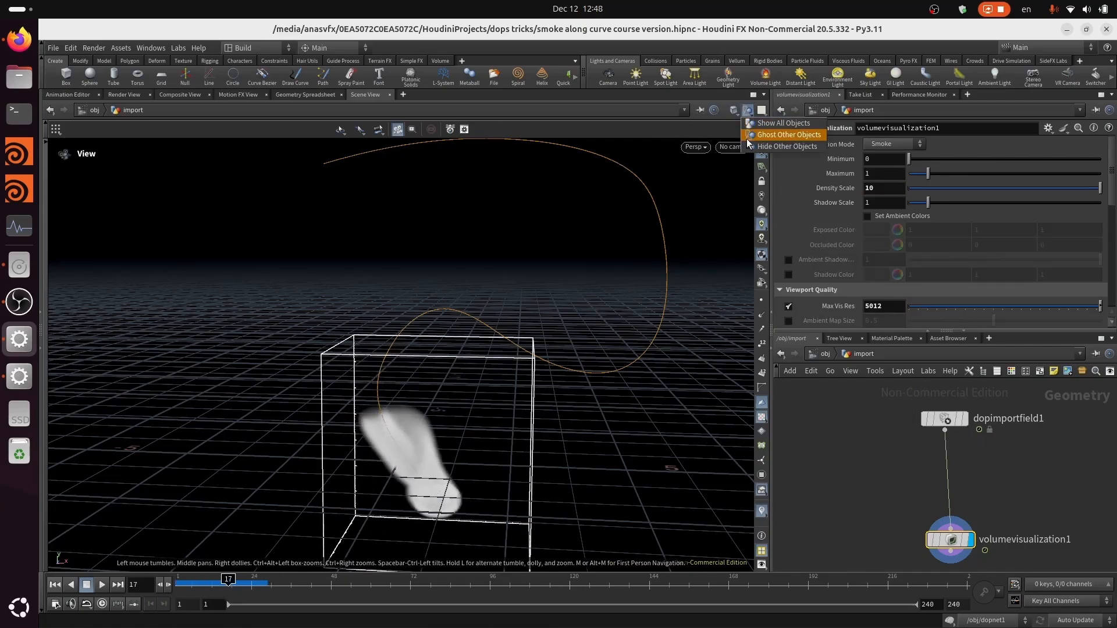
{"action": "left_click", "coordinate": [757, 147]}
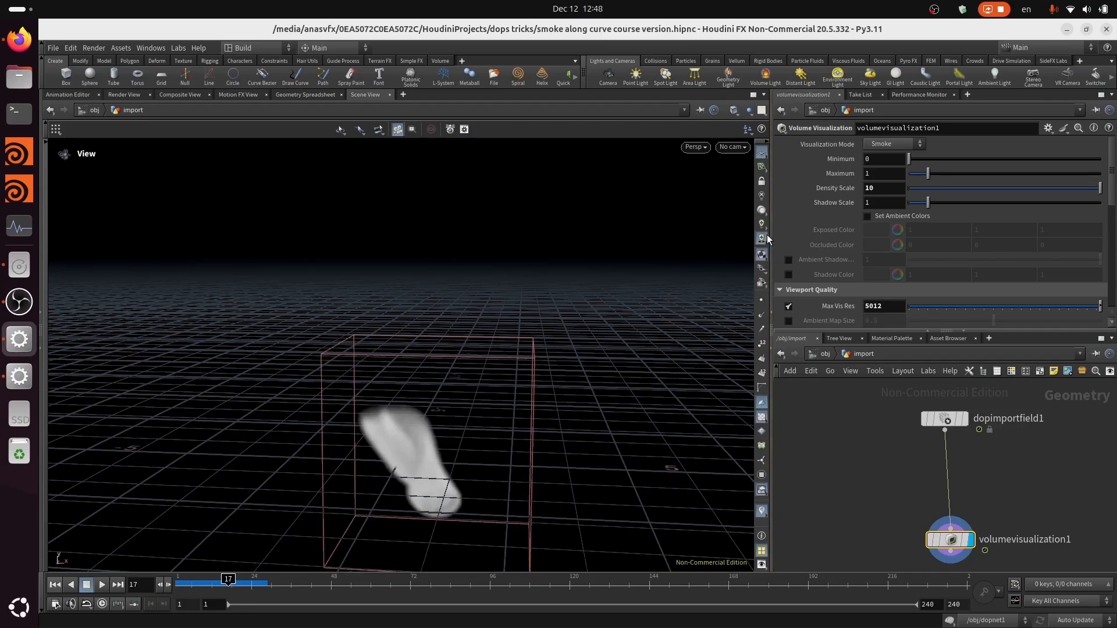
Return to the object level, show the smoke at frame 25 from a higher angle with nothing selected, and save the scene.
{"action": "left_click", "coordinate": [825, 359]}
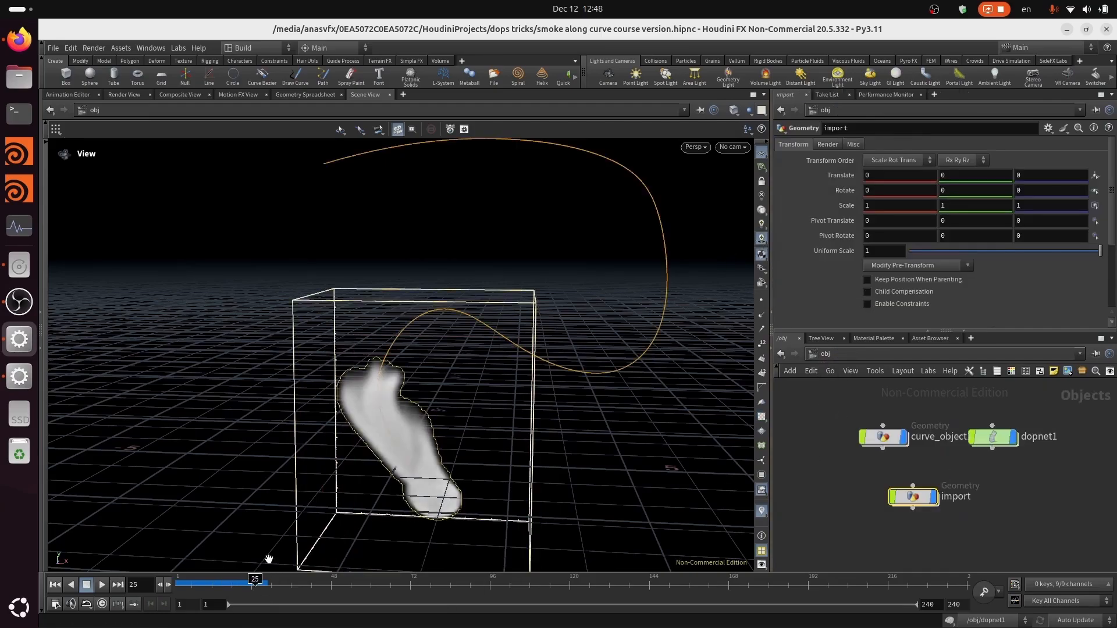
{"action": "left_click", "coordinate": [945, 558]}
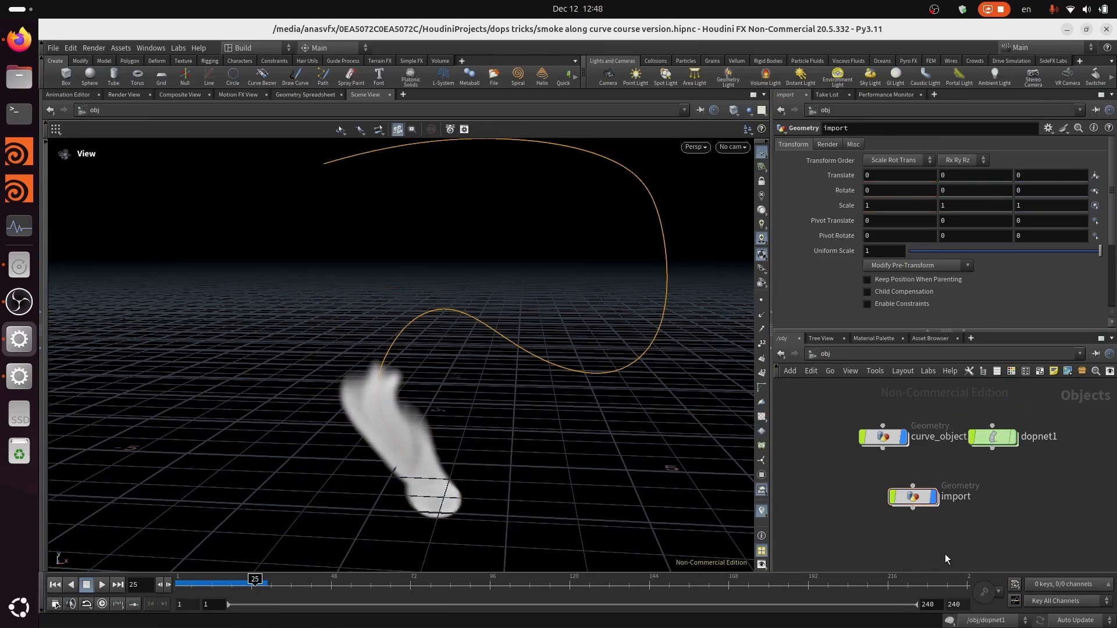
{"action": "middle_click_drag", "start_coordinate": [954, 531], "coordinate": [1007, 503]}
{"action": "left_click_drag", "start_coordinate": [274, 466], "coordinate": [549, 383]}
{"action": "key", "text": "ctrl+s"}
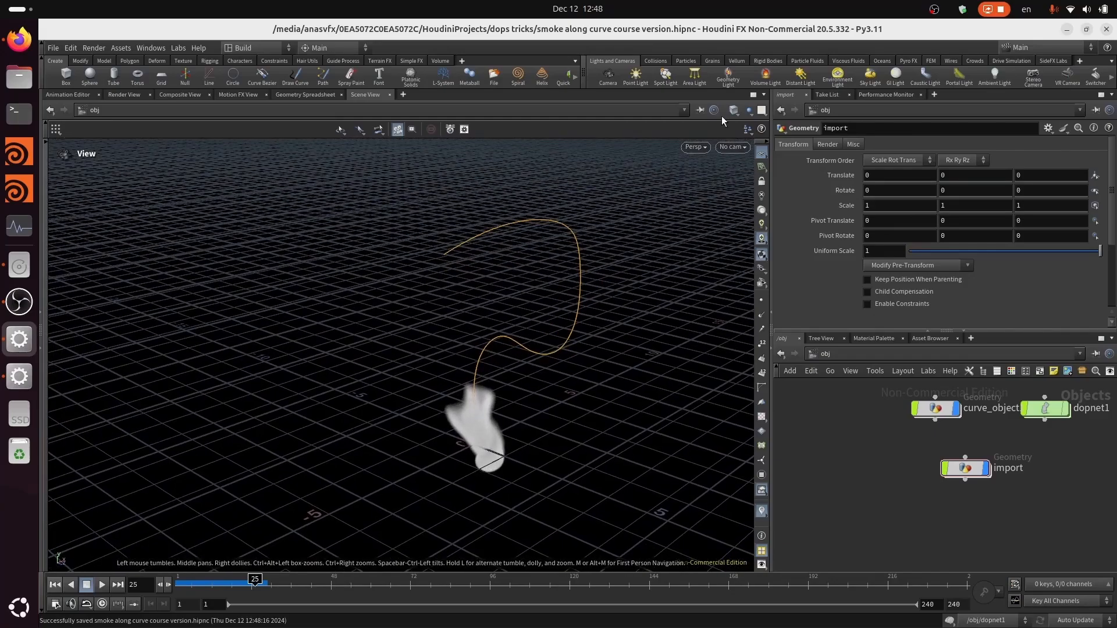
Create a spot light from the current view and lock the view to it.
{"action": "left_click", "coordinate": [665, 73], "text": "ctrl"}
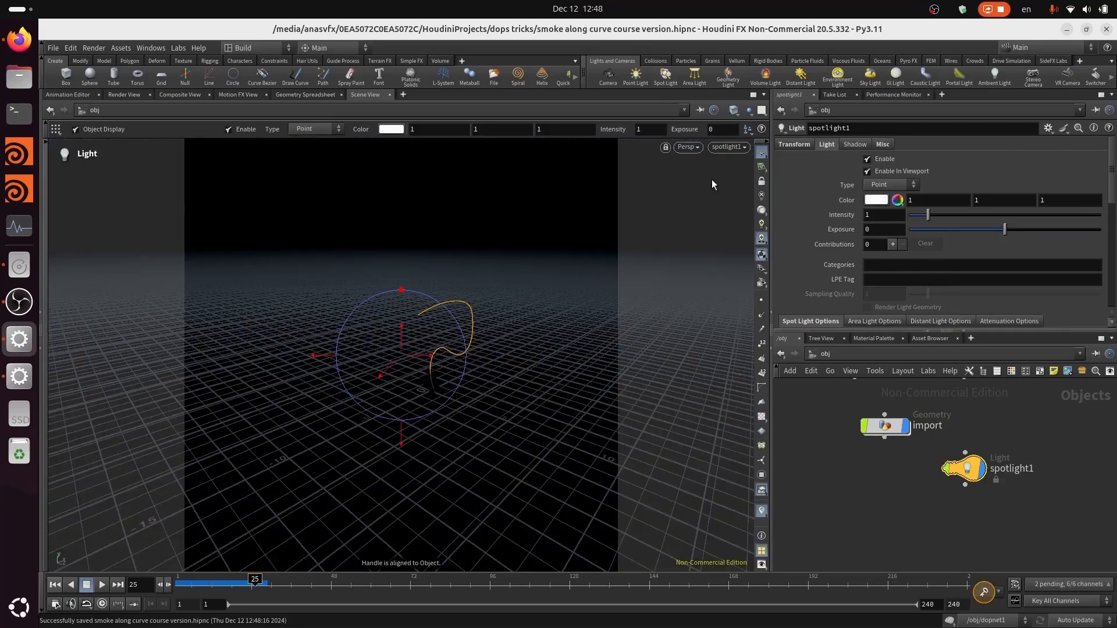
{"action": "left_click", "coordinate": [762, 181]}
{"action": "key", "text": "Escape"}
Move the spot light closer to the smoke through its own view and raise its exposure to about 5.02.
{"action": "left_click_drag", "start_coordinate": [492, 367], "coordinate": [531, 347]}
{"action": "right_click_drag", "start_coordinate": [530, 348], "coordinate": [496, 405]}
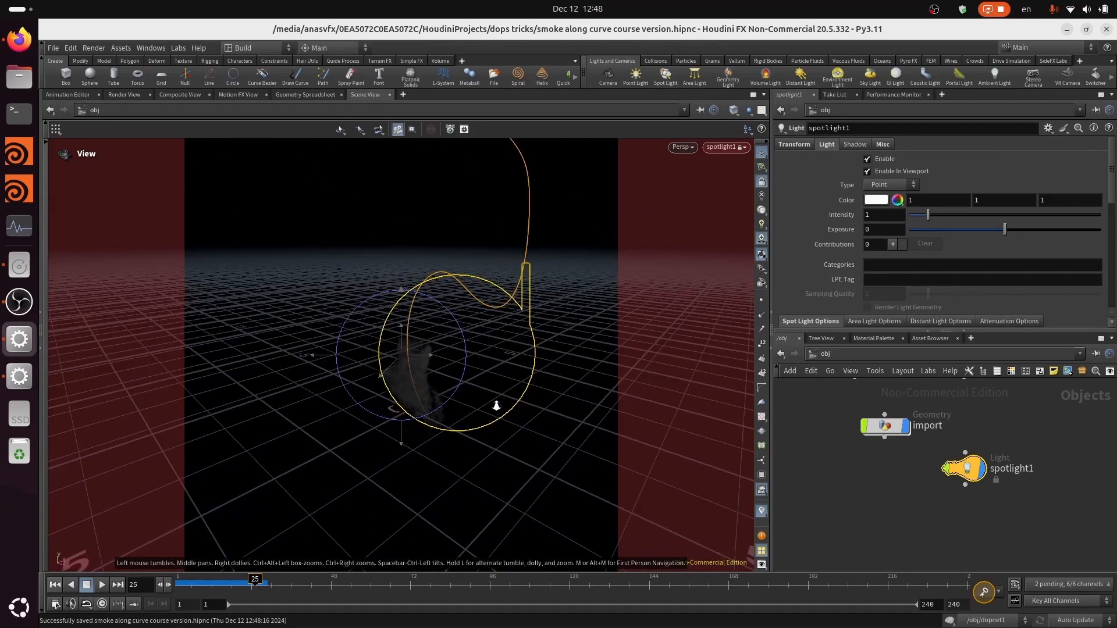
{"action": "key", "text": "Escape"}
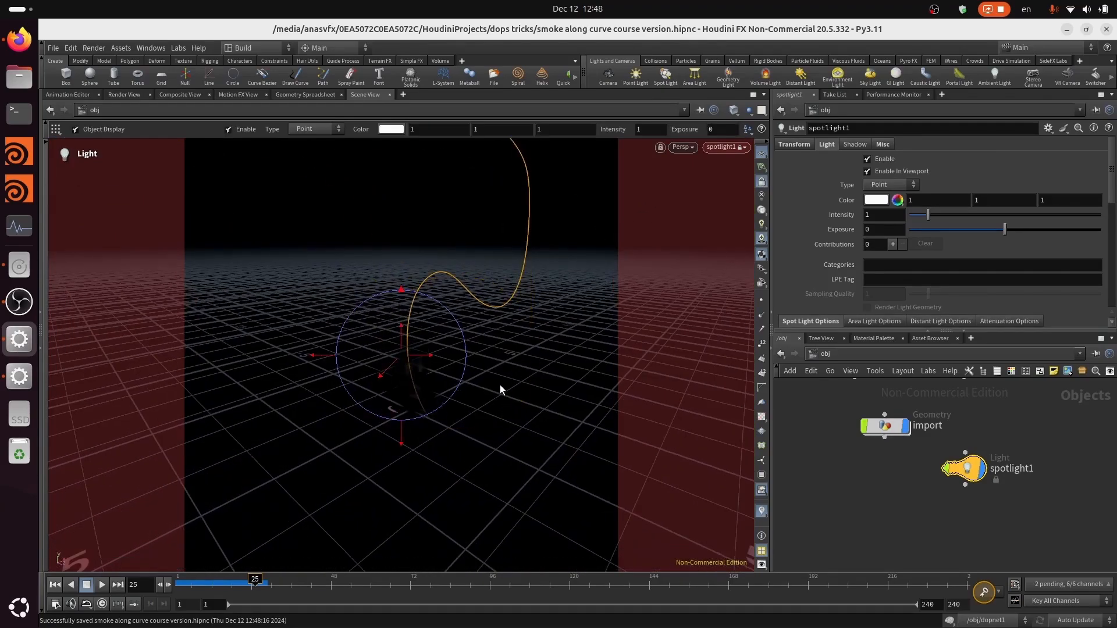
{"action": "left_click", "coordinate": [1053, 230]}
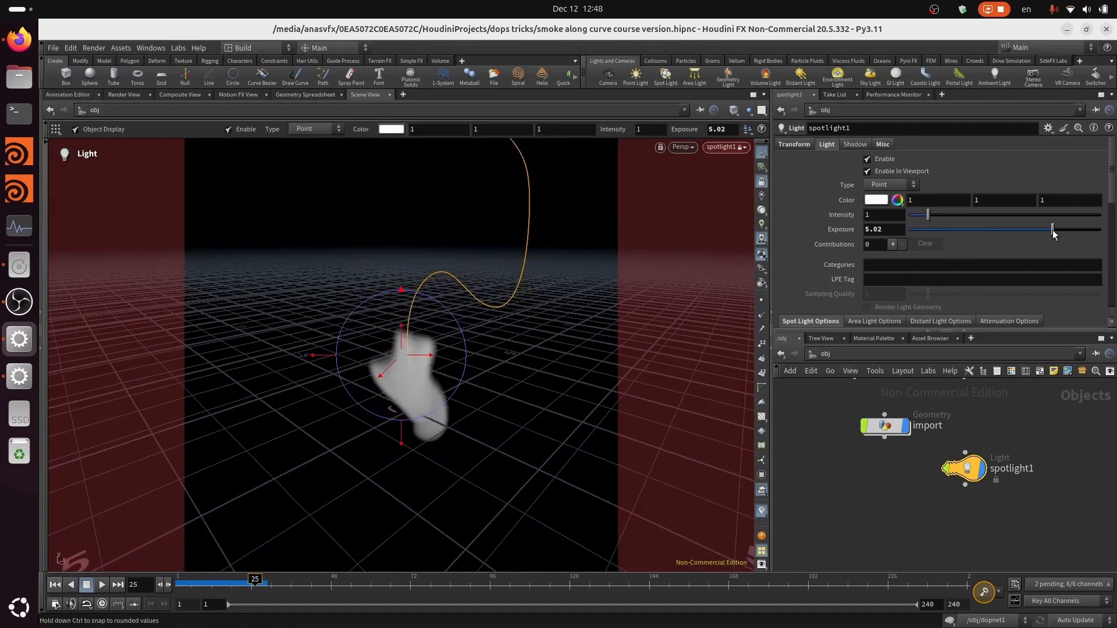
Lower the first spot light's exposure to about 1.37 and reduce its blue colour component to 0.92.
{"action": "left_click", "coordinate": [1021, 234]}
{"action": "left_click", "coordinate": [1017, 229]}
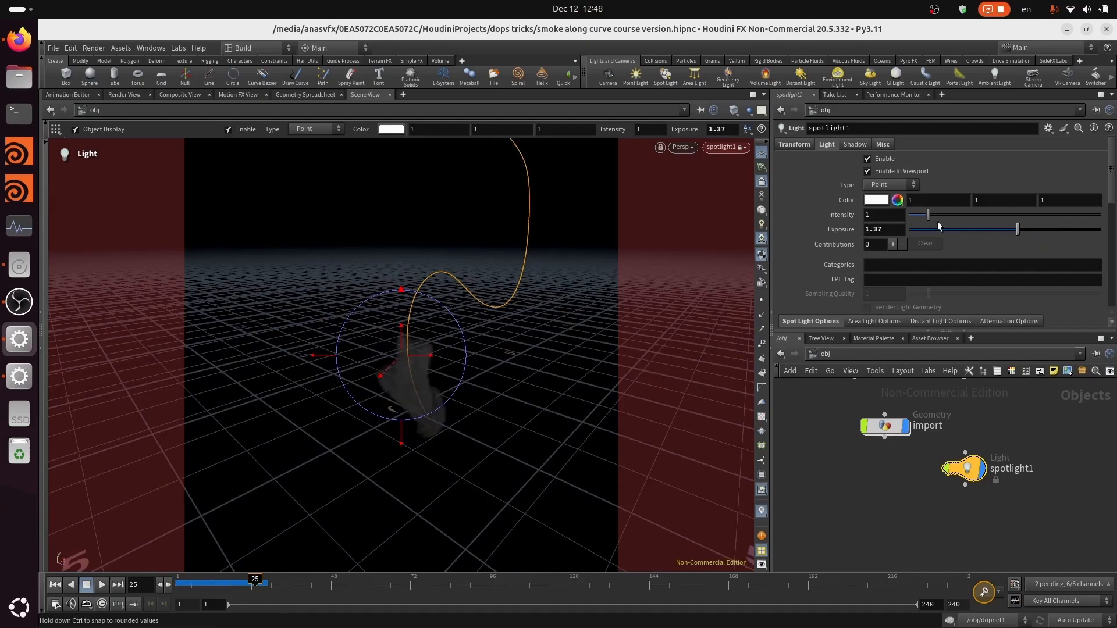
{"action": "left_click", "coordinate": [876, 199]}
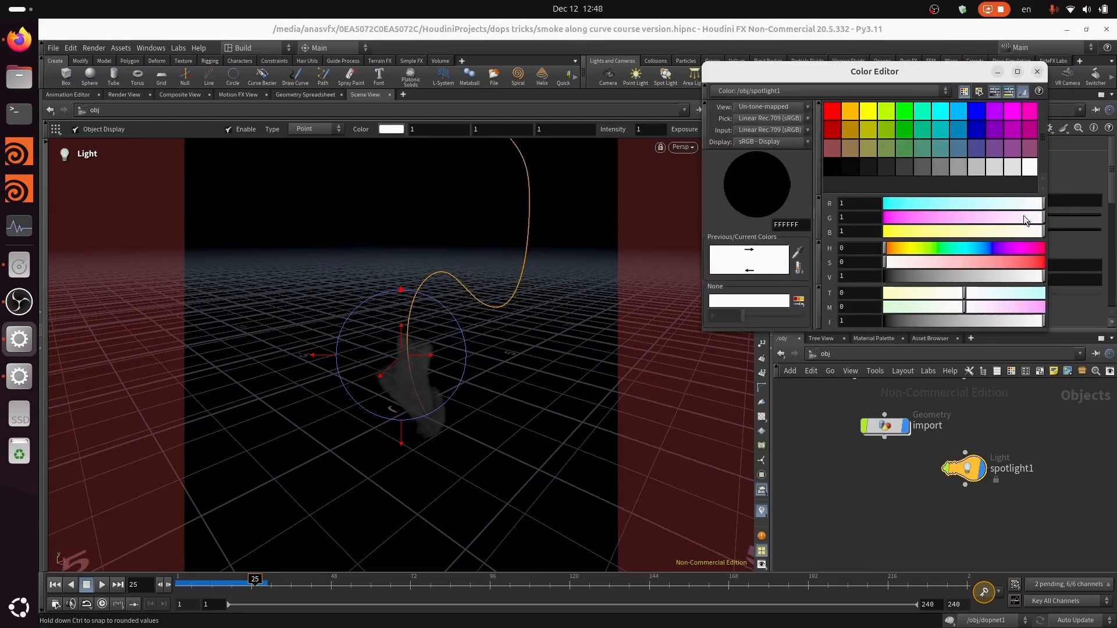
{"action": "left_click_drag", "start_coordinate": [1019, 235], "coordinate": [1034, 239]}
{"action": "left_click", "coordinate": [1036, 72]}
{"action": "key", "text": "Escape"}
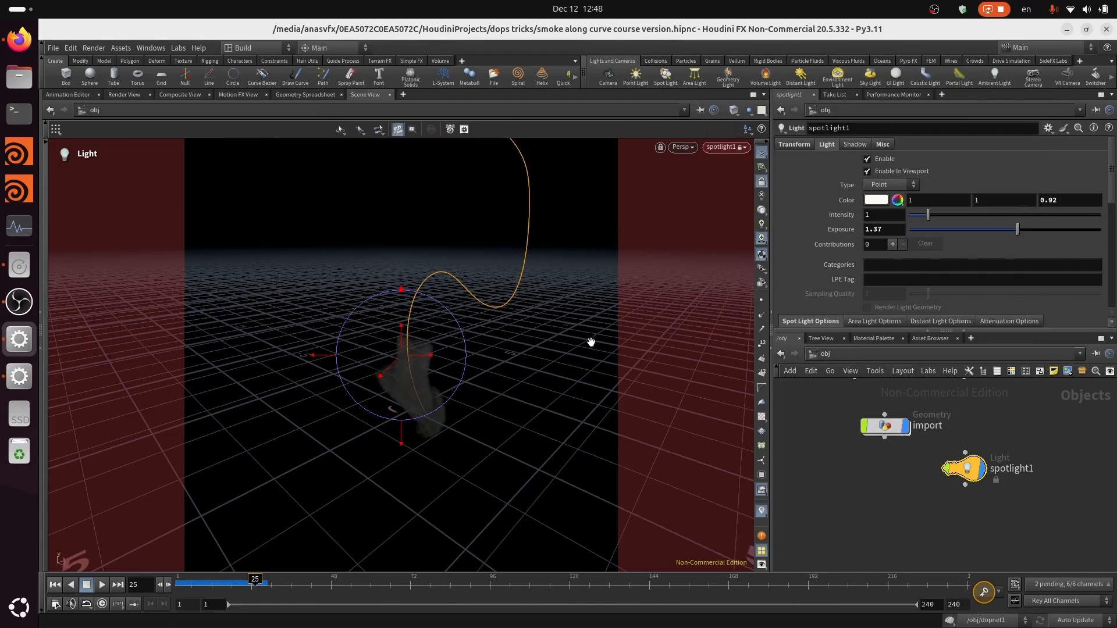
Unlock the view from the first spot light, orbit to another side of the smoke, and create a second spot light aimed from there.
{"action": "left_click", "coordinate": [761, 185]}
{"action": "left_click_drag", "start_coordinate": [528, 356], "coordinate": [465, 365]}
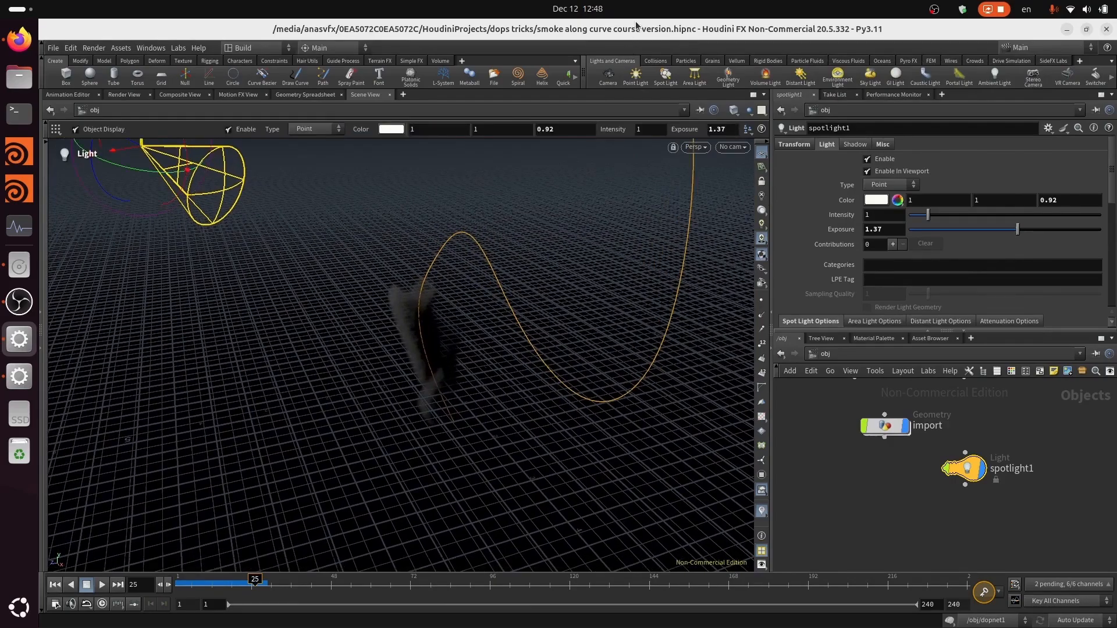
{"action": "left_click", "coordinate": [665, 75]}
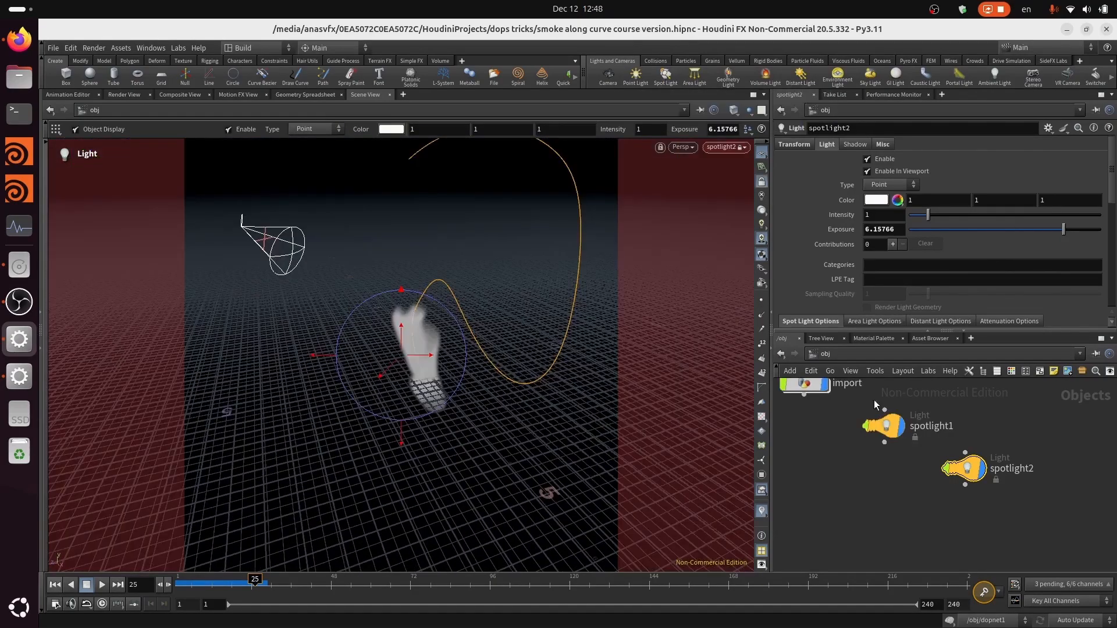
{"action": "mouse_move", "coordinate": [524, 361]}
{"action": "left_mouse_down"}
{"action": "mouse_move", "coordinate": [543, 365]}
{"action": "mouse_move", "coordinate": [528, 363]}
{"action": "left_mouse_up"}
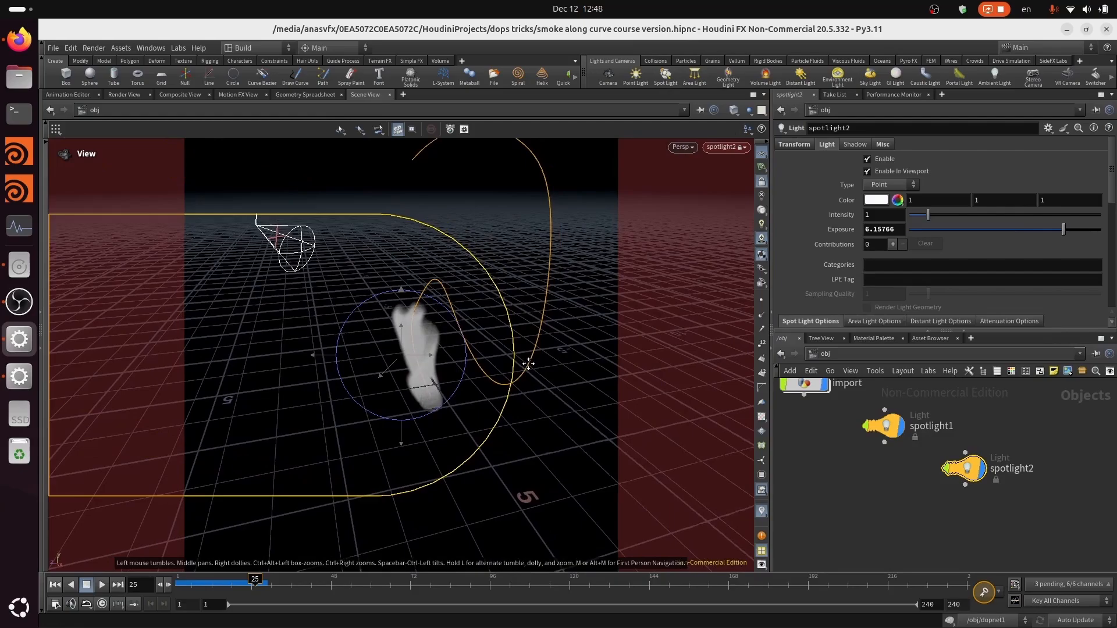
Set the second spot light's exposure to 3 and reduce its red colour component to about 0.876.
{"action": "double_click", "coordinate": [885, 229]}
{"action": "type", "text": "3"}
{"action": "key", "text": "Return"}
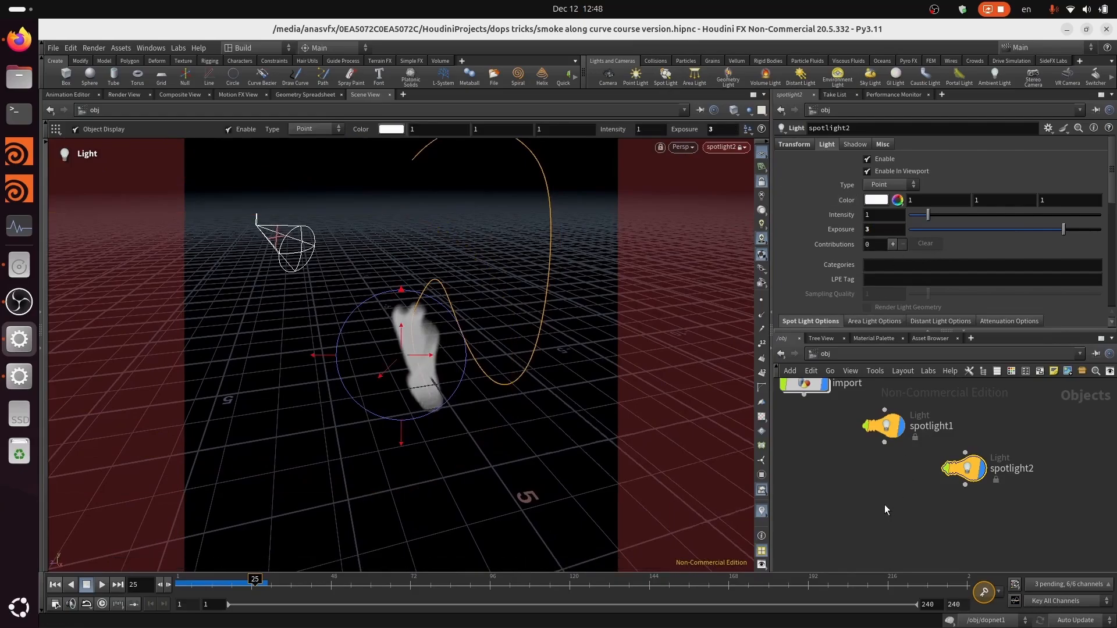
{"action": "left_click", "coordinate": [897, 200]}
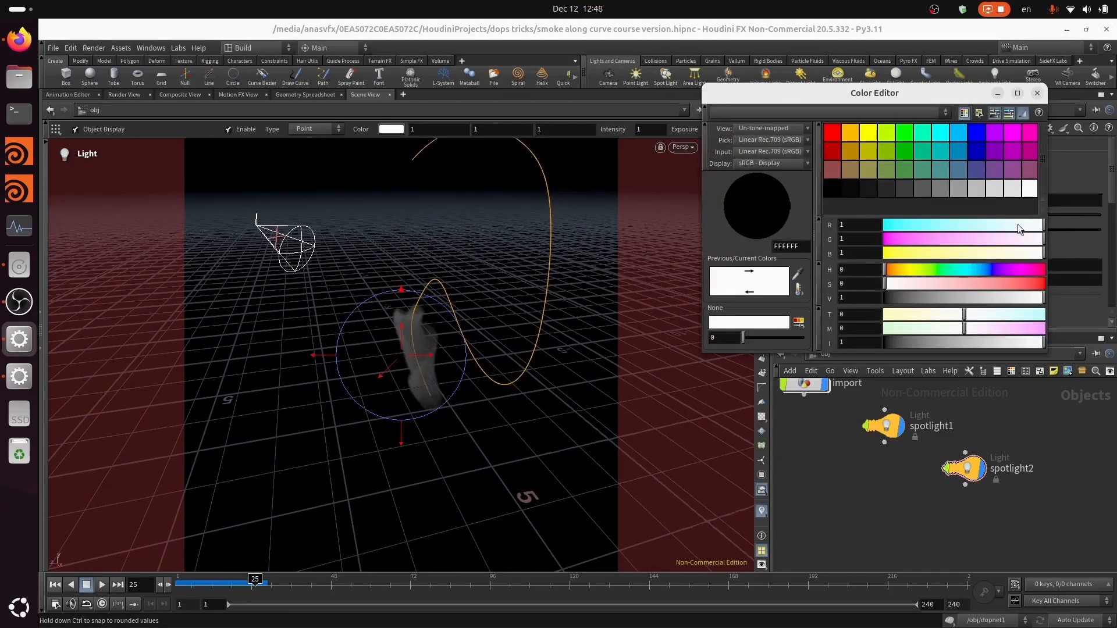
{"action": "left_click_drag", "start_coordinate": [1024, 218], "coordinate": [1008, 228]}
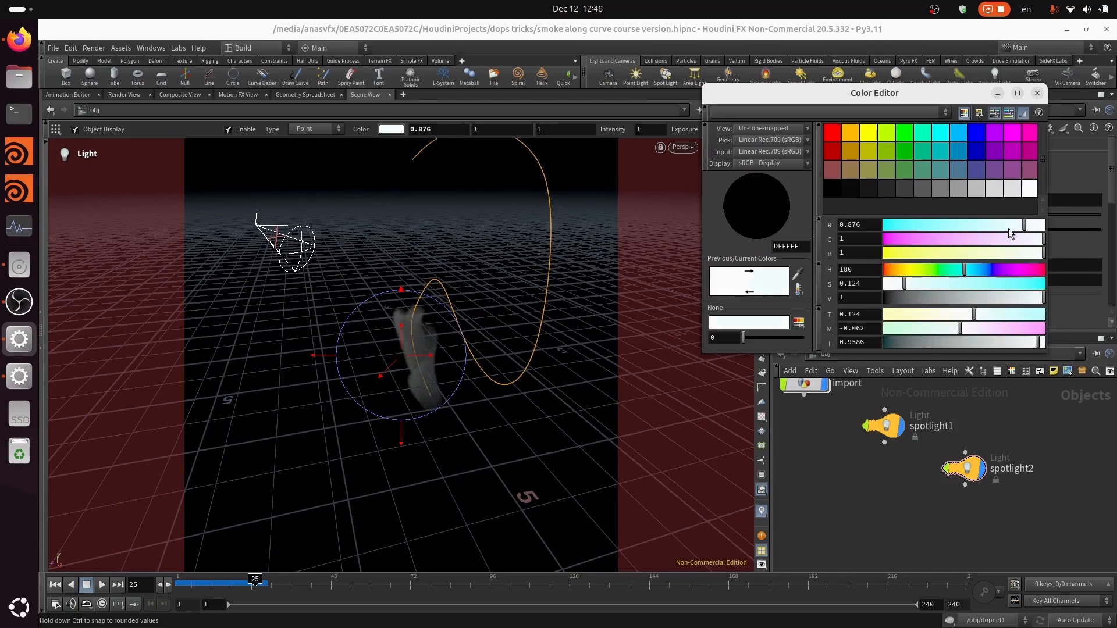
{"action": "left_click", "coordinate": [1038, 94]}
Set the exposure of spotlight1 to 3.
{"action": "left_click", "coordinate": [905, 424]}
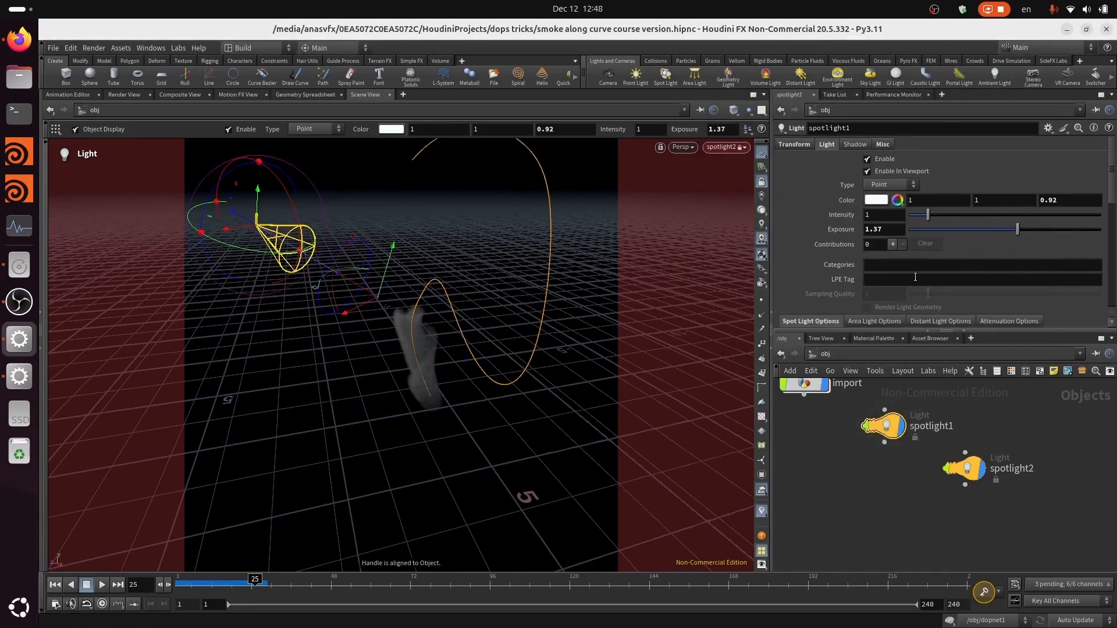
{"action": "double_click", "coordinate": [883, 228]}
{"action": "left_click", "coordinate": [347, 451]}
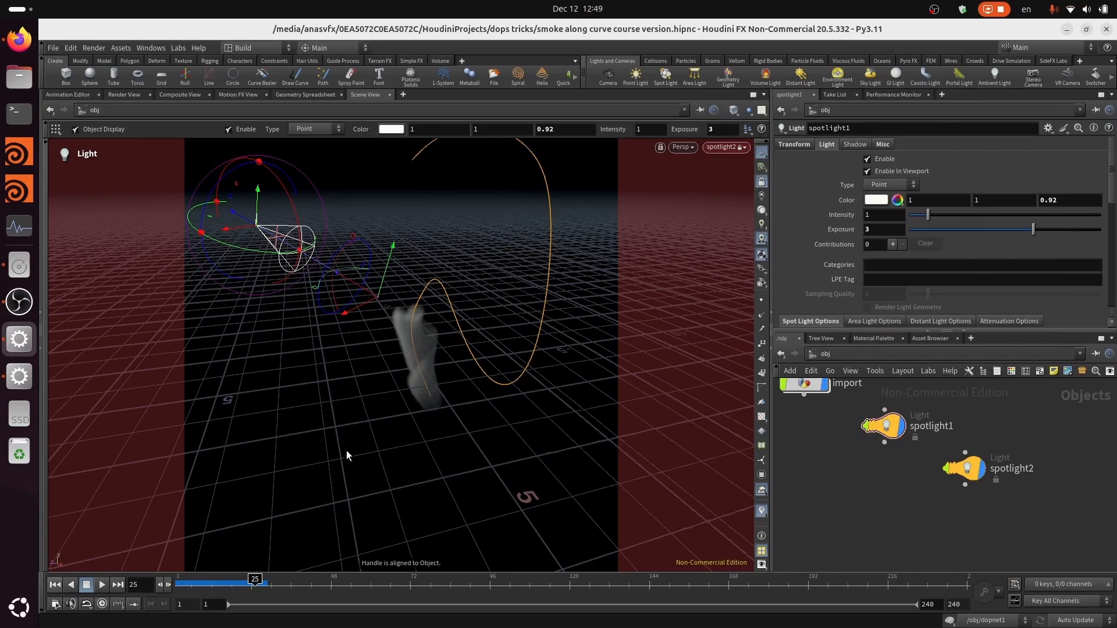
Inside the import object, set the volume visualization's shadow scale to 1.2.
{"action": "middle_click_drag", "start_coordinate": [889, 501], "coordinate": [971, 566]}
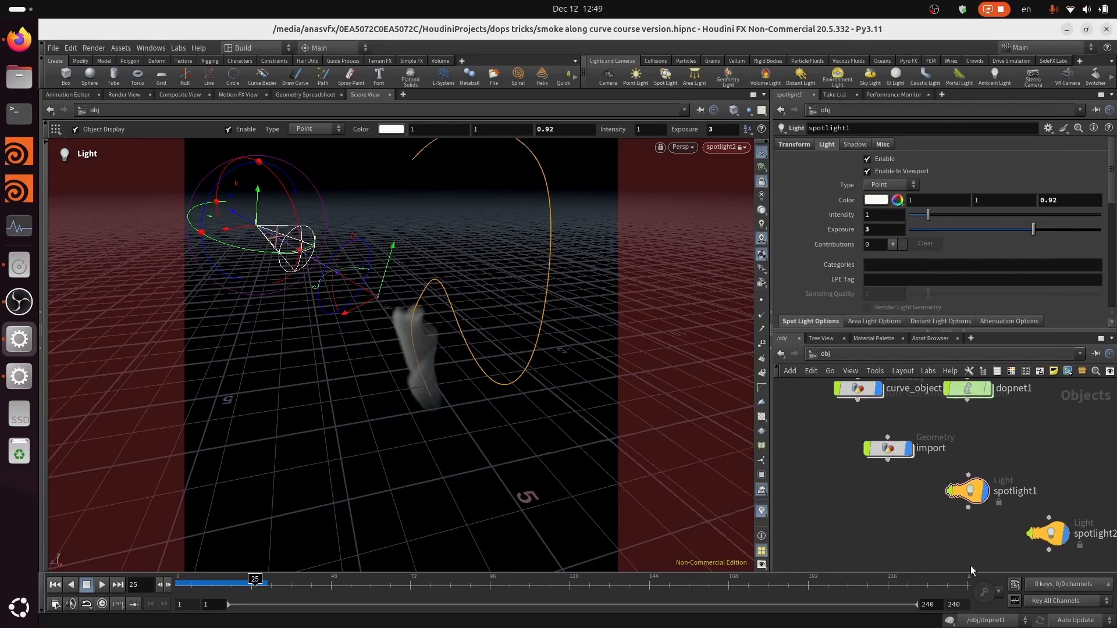
{"action": "double_click", "coordinate": [891, 450]}
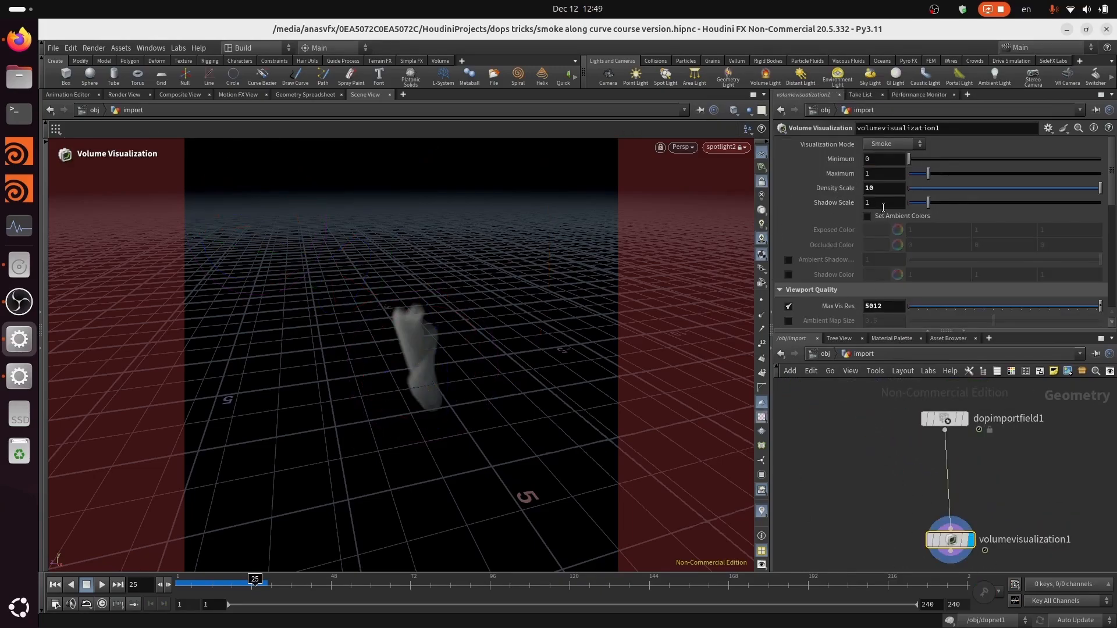
{"action": "key", "text": "Return"}
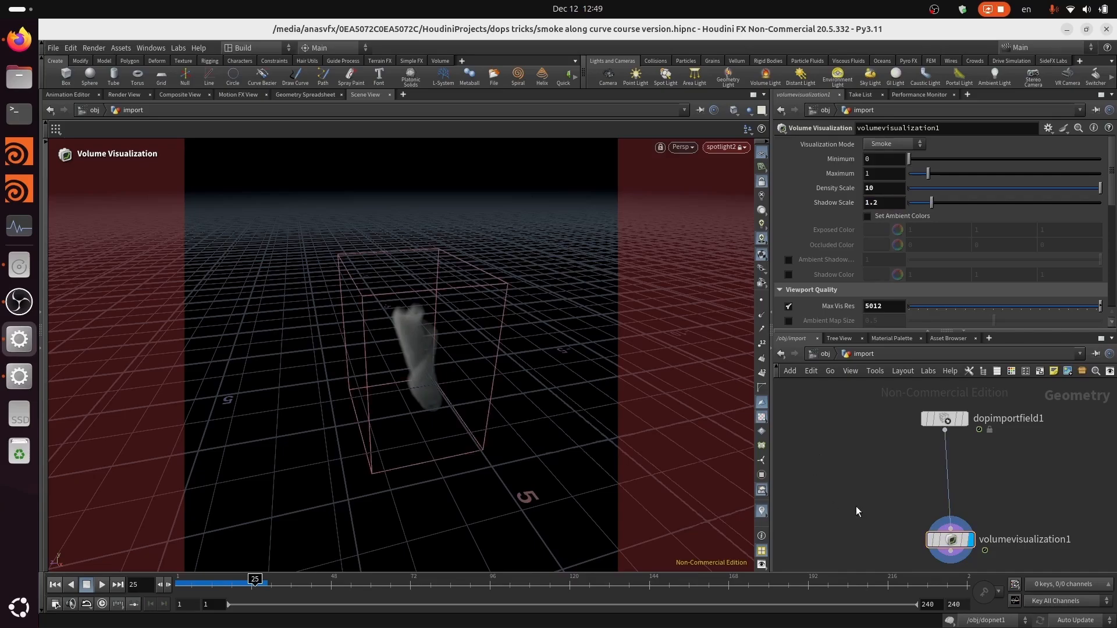
Unlock the view from the second spot light, show the smoke closer from a lower angle, and save the scene.
{"action": "left_click", "coordinate": [761, 184]}
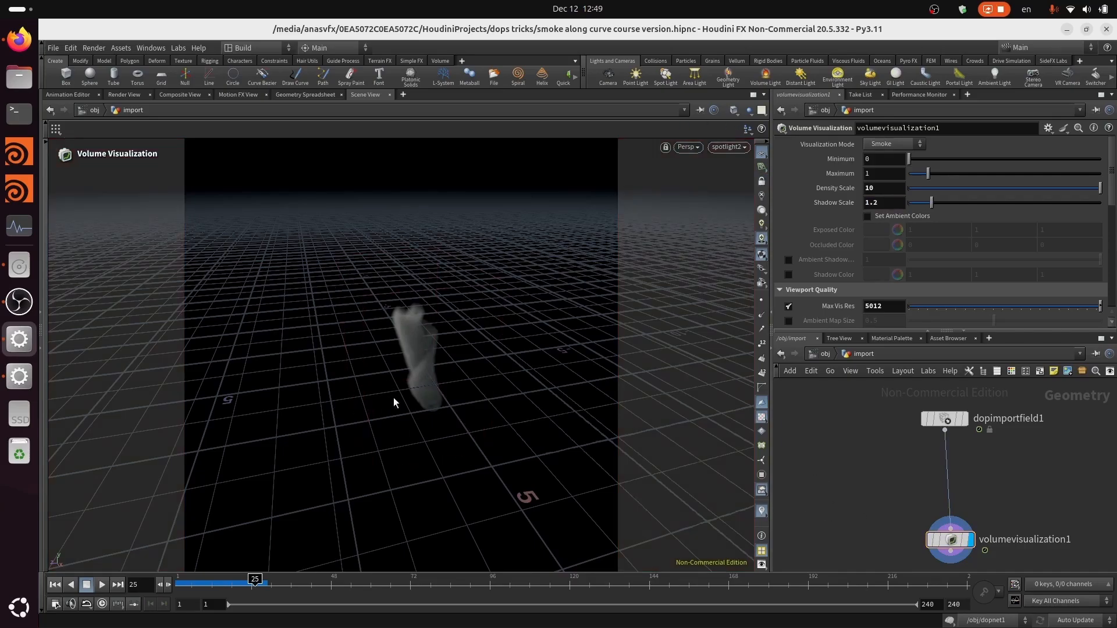
{"action": "left_click_drag", "start_coordinate": [386, 390], "coordinate": [530, 352], "text": "alt"}
{"action": "right_click_drag", "start_coordinate": [529, 352], "coordinate": [356, 432], "text": "alt"}
{"action": "left_click_drag", "start_coordinate": [356, 431], "coordinate": [539, 380], "text": "alt"}
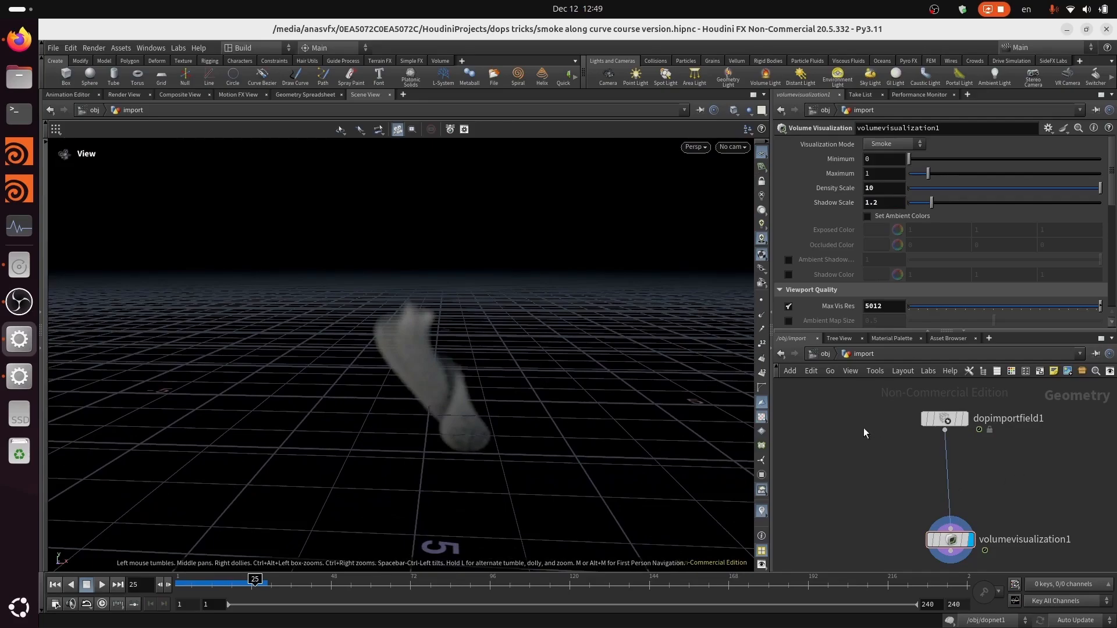
{"action": "key", "text": "Return"}
{"action": "key", "text": "ctrl+s"}
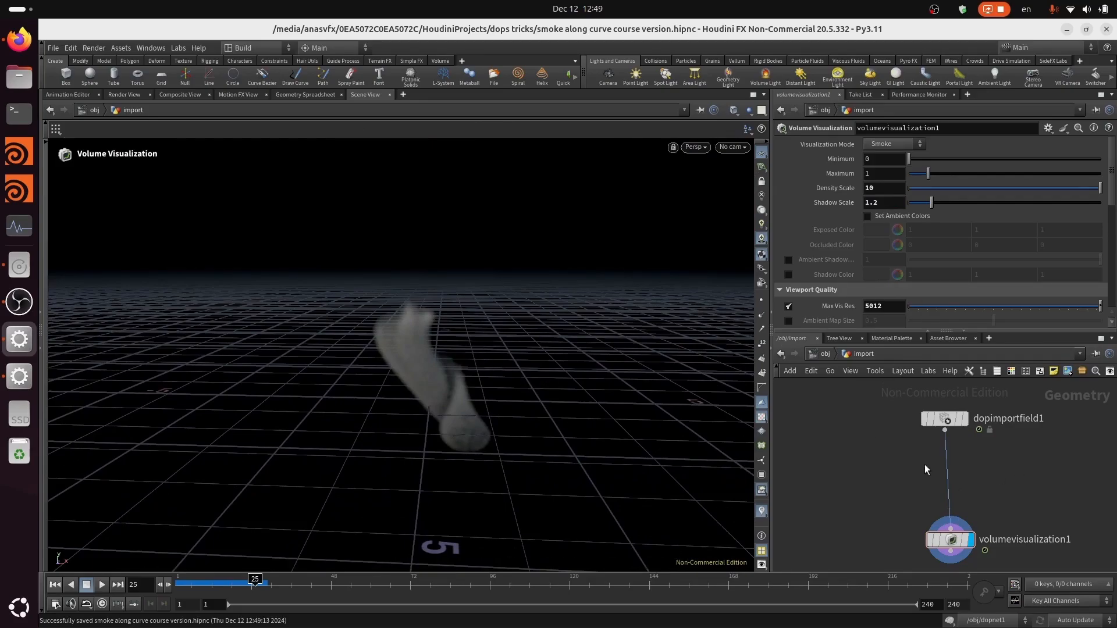
At the object level, create a third spot light from the opposite side of the smoke, centre it on the smoke, and set its exposure to about 0.09.
{"action": "left_click", "coordinate": [821, 354]}
{"action": "key", "text": "Escape"}
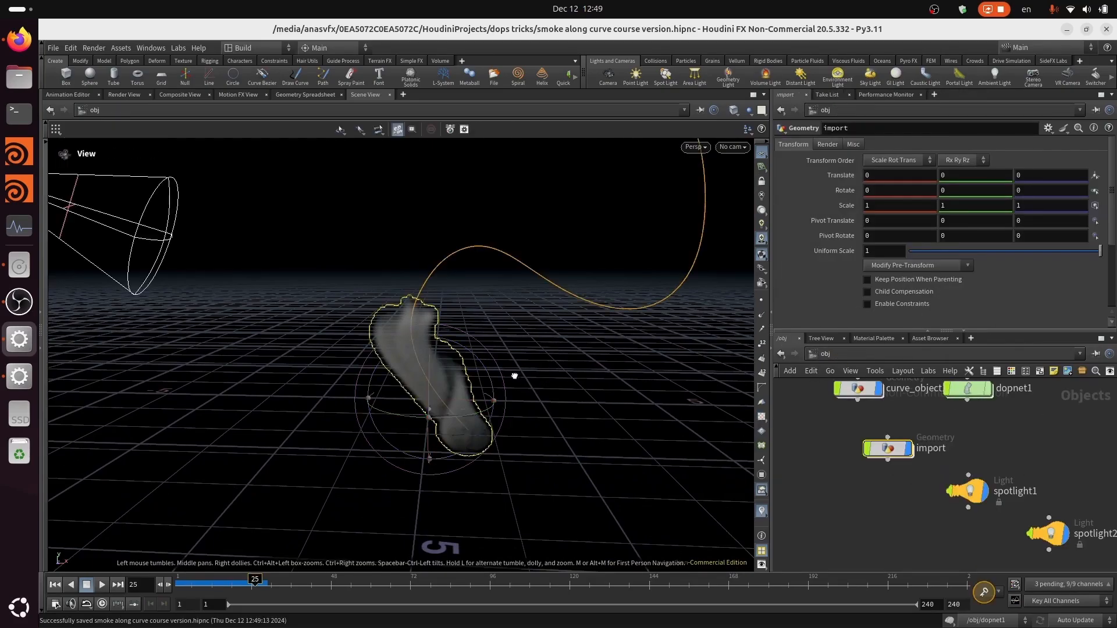
{"action": "left_click_drag", "start_coordinate": [512, 374], "coordinate": [606, 394]}
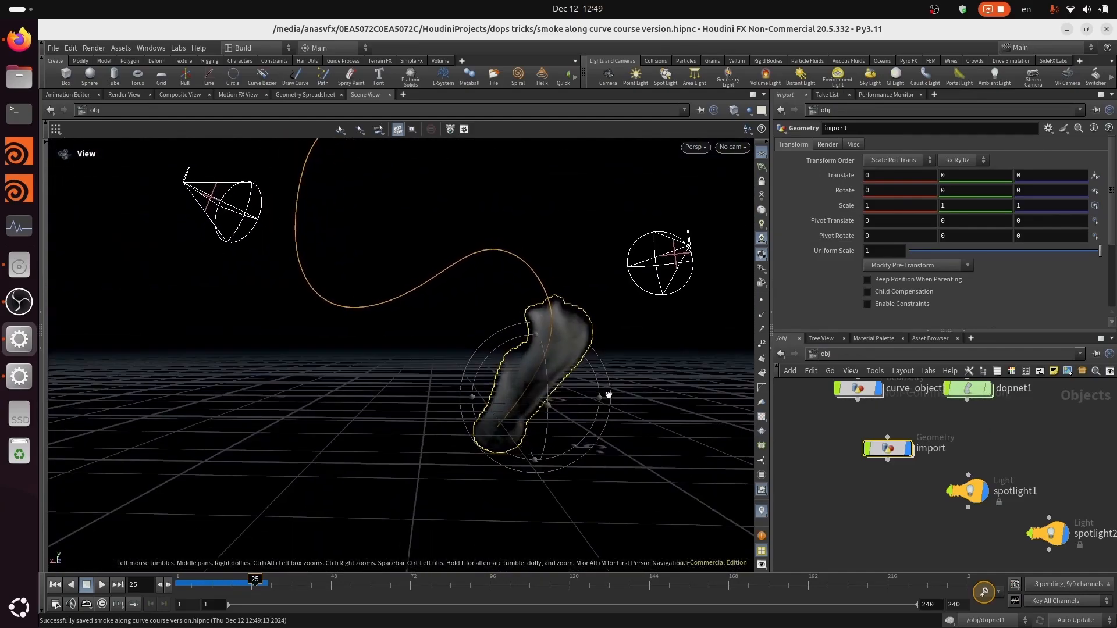
{"action": "key", "text": "Return"}
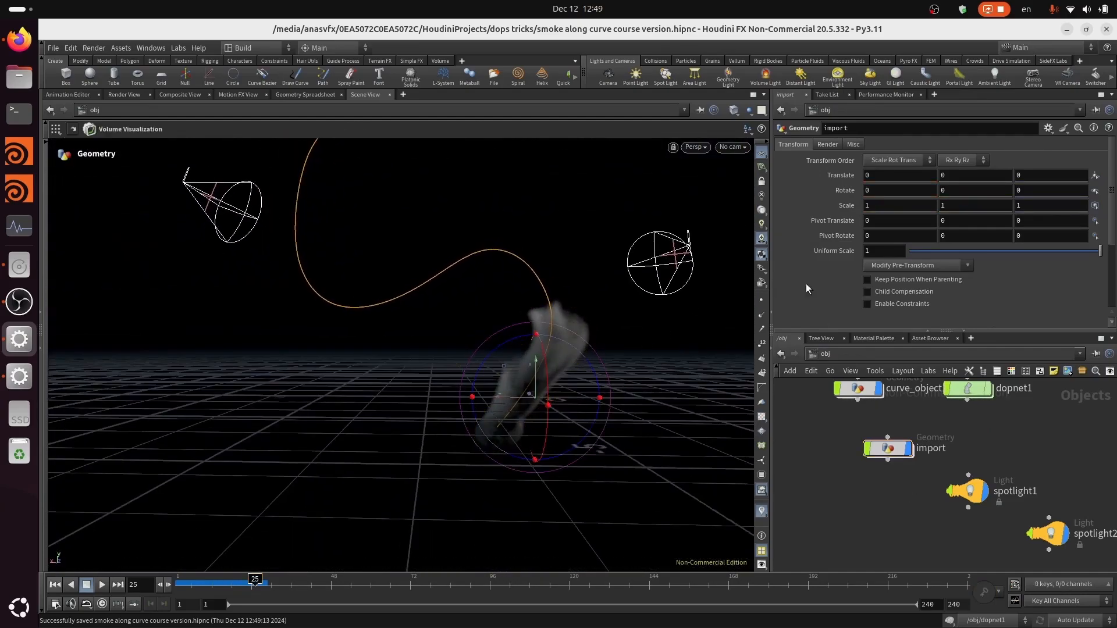
{"action": "left_click", "coordinate": [665, 73], "text": "ctrl"}
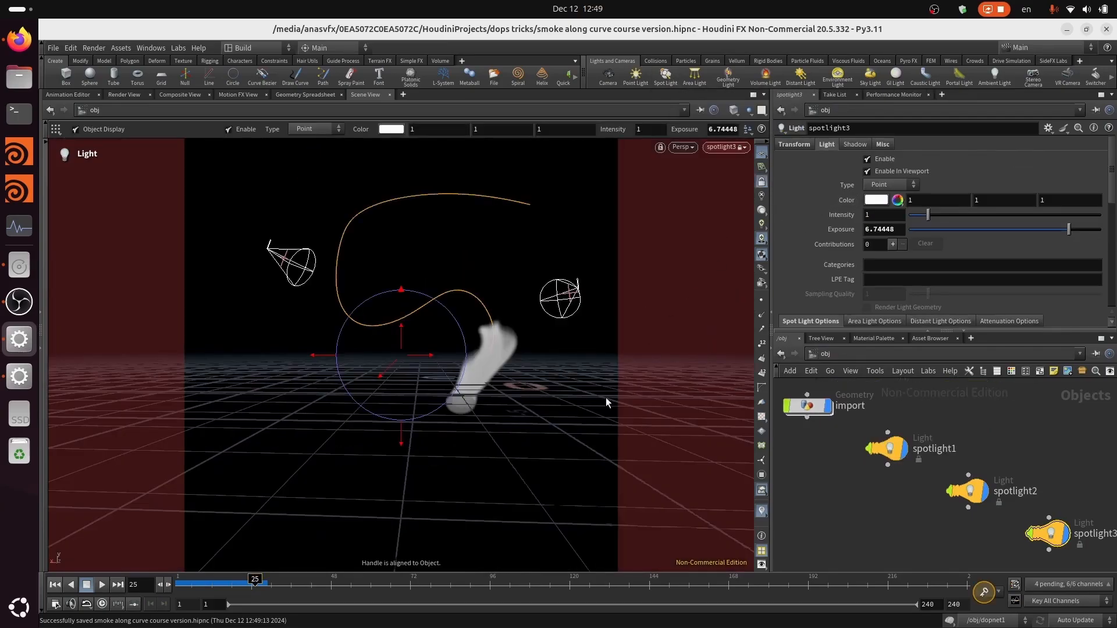
{"action": "middle_click_drag", "start_coordinate": [606, 397], "coordinate": [315, 382], "text": "alt"}
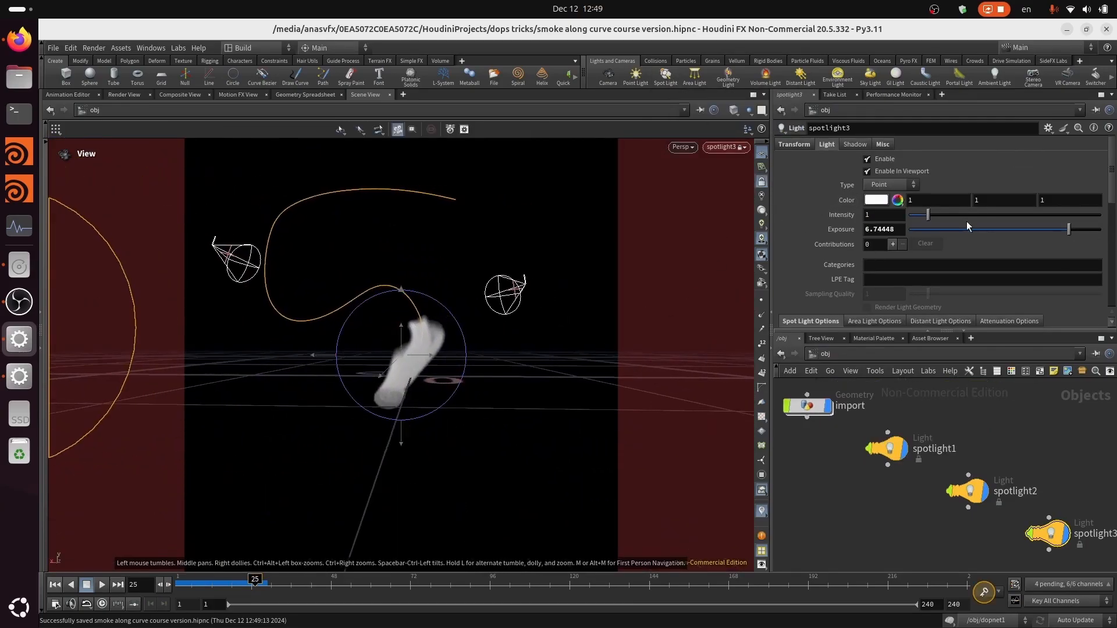
{"action": "left_click_drag", "start_coordinate": [980, 239], "coordinate": [1006, 231]}
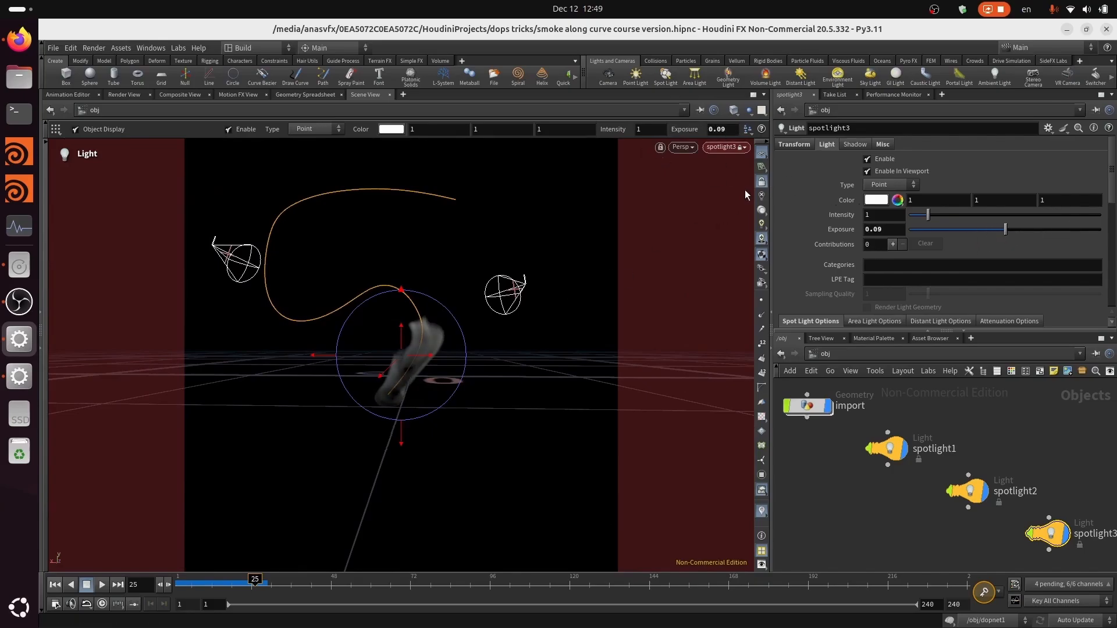
Unlock the view from the third spot light, frame the smoke with the whole curve, and create a camera from that view.
{"action": "left_click", "coordinate": [761, 182]}
{"action": "left_click_drag", "start_coordinate": [483, 375], "coordinate": [541, 351], "text": "alt"}
{"action": "left_click_drag", "start_coordinate": [829, 582], "coordinate": [782, 385]}
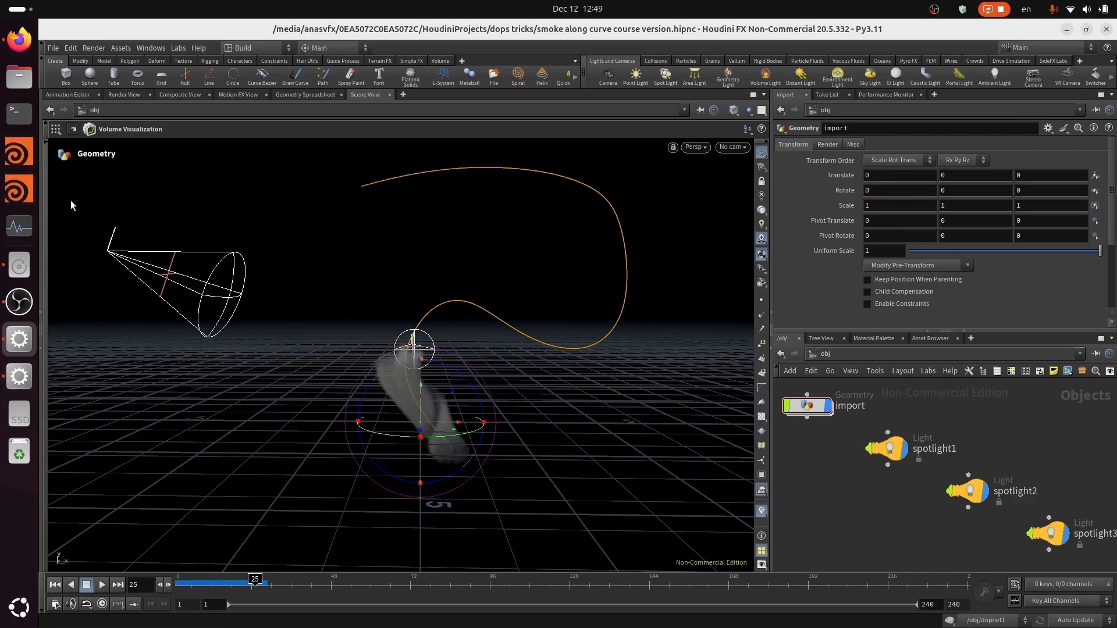
{"action": "left_click", "coordinate": [44, 219]}
{"action": "left_click", "coordinate": [52, 205]}
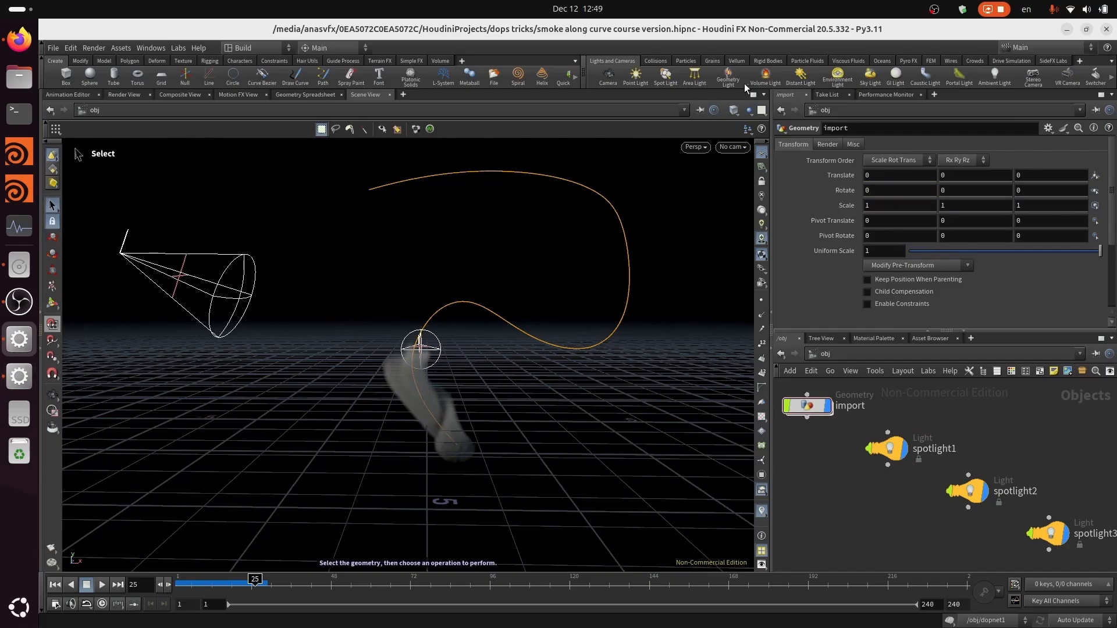
{"action": "left_click", "coordinate": [608, 76]}
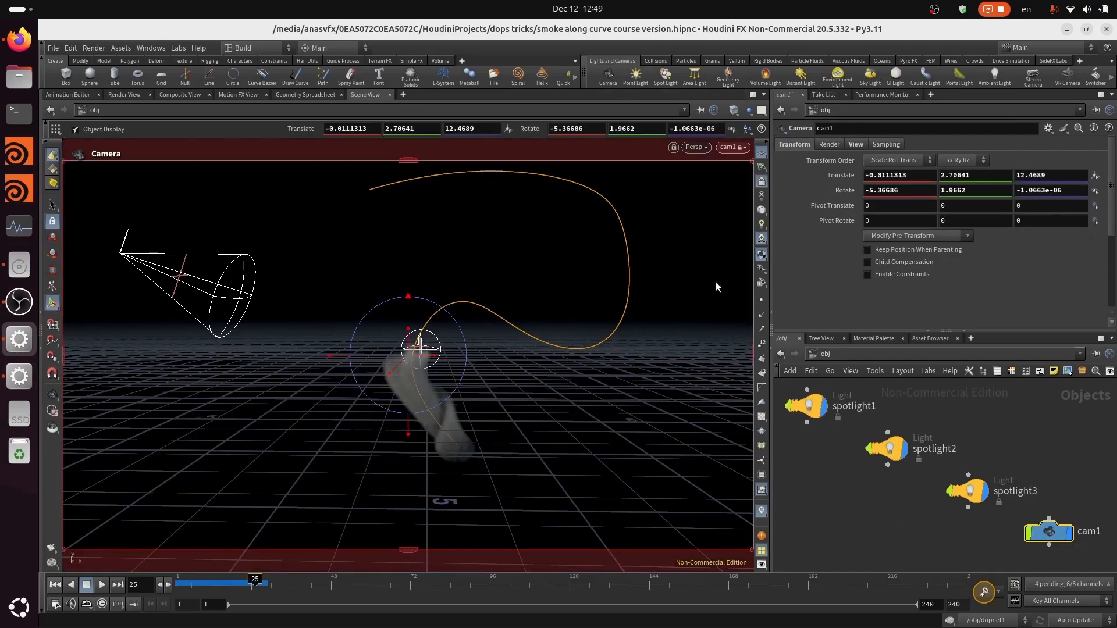
Move the camera through its own view to about 1.09, 3.18, 11.24, keeping the smoke and the full curve in frame.
{"action": "middle_click_drag", "start_coordinate": [623, 279], "coordinate": [553, 309], "text": "alt"}
{"action": "right_click_drag", "start_coordinate": [553, 309], "coordinate": [571, 293], "text": "alt"}
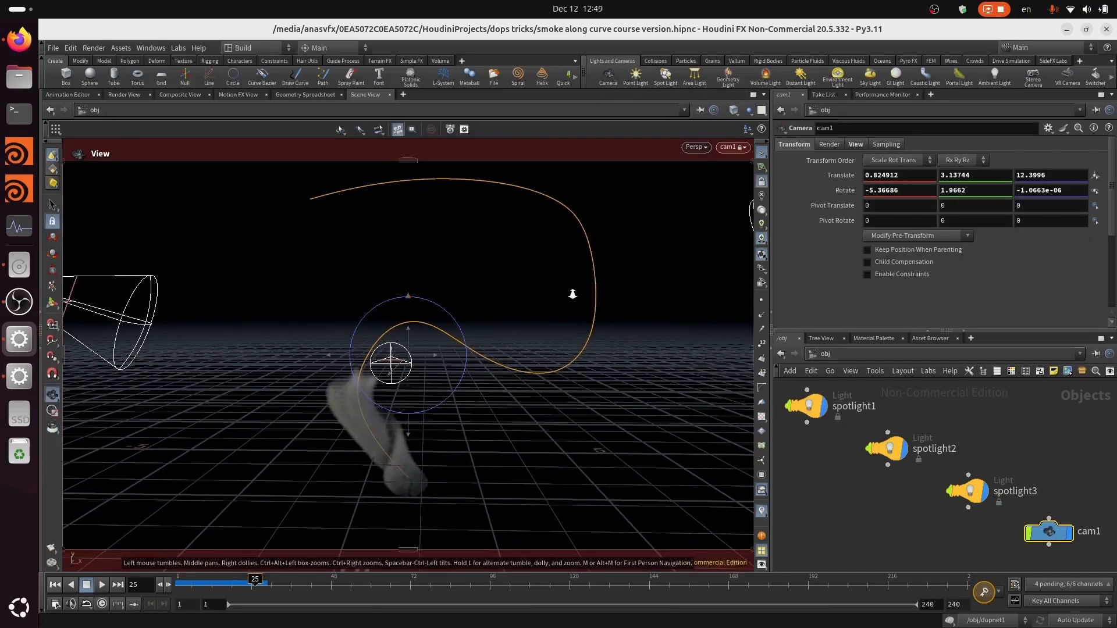
{"action": "middle_click_drag", "start_coordinate": [576, 294], "coordinate": [579, 295], "text": "alt"}
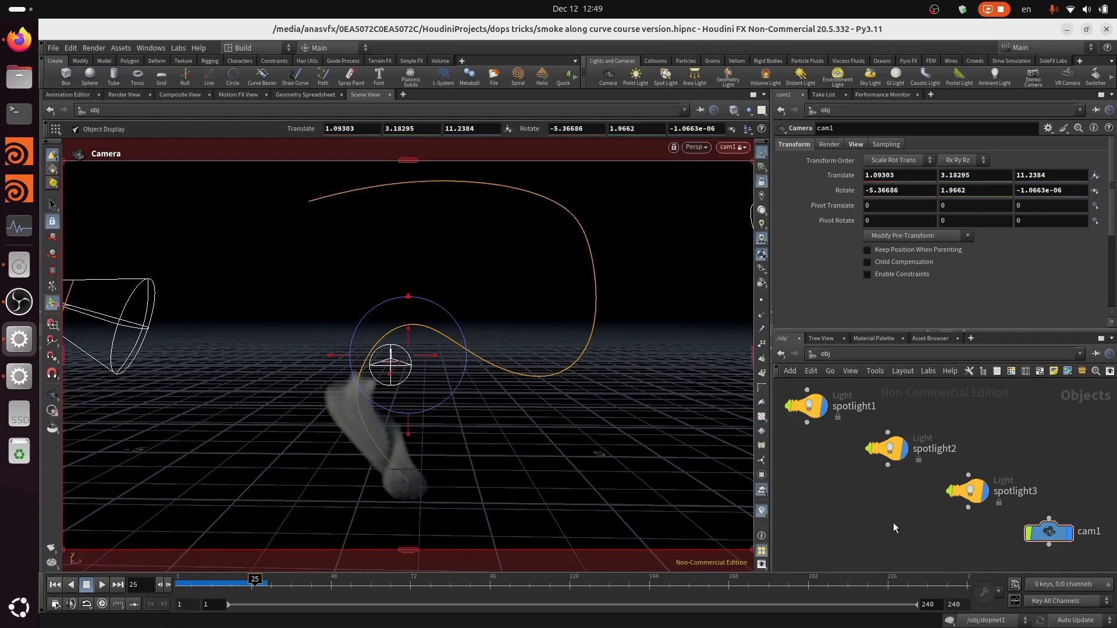
Go inside the import object to show only its smoke through the camera, and save the scene.
{"action": "middle_click_drag", "start_coordinate": [843, 500], "coordinate": [934, 558]}
{"action": "double_click", "coordinate": [818, 421]}
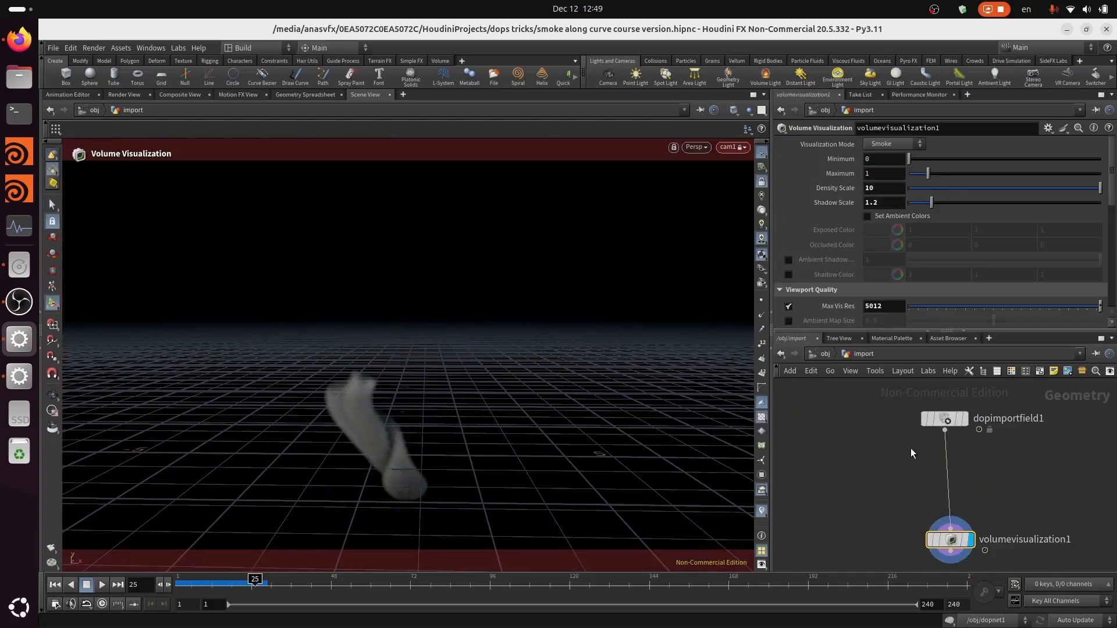
{"action": "key", "text": "ctrl+s"}
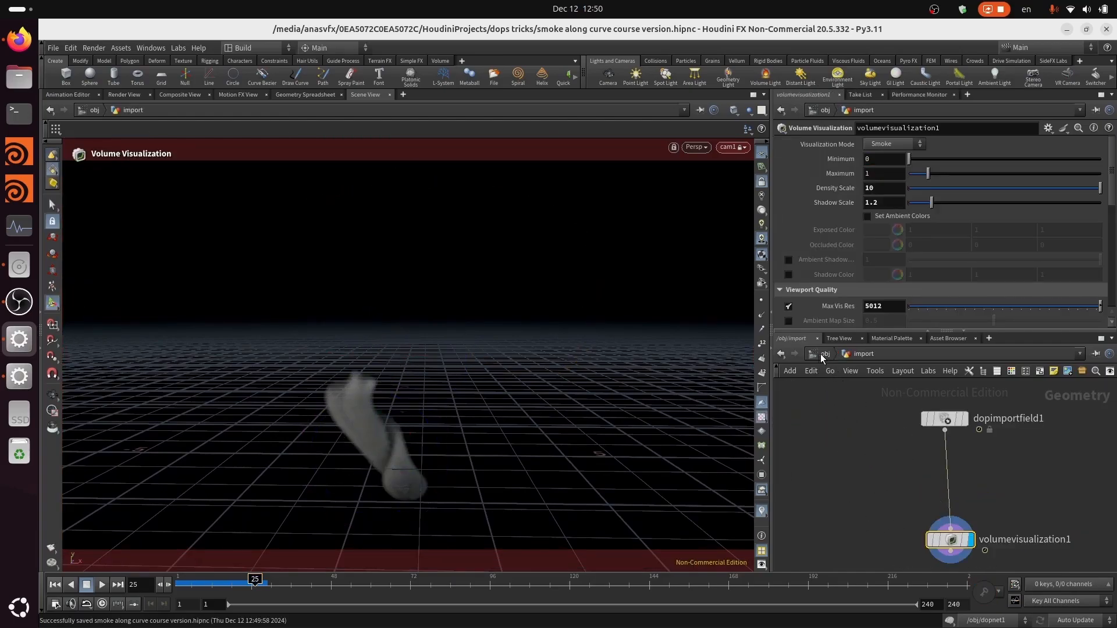
In dopnet1, return to frame 1 and set the smoke object's division size to 0.025.
{"action": "left_click", "coordinate": [821, 355]}
{"action": "double_click", "coordinate": [964, 439]}
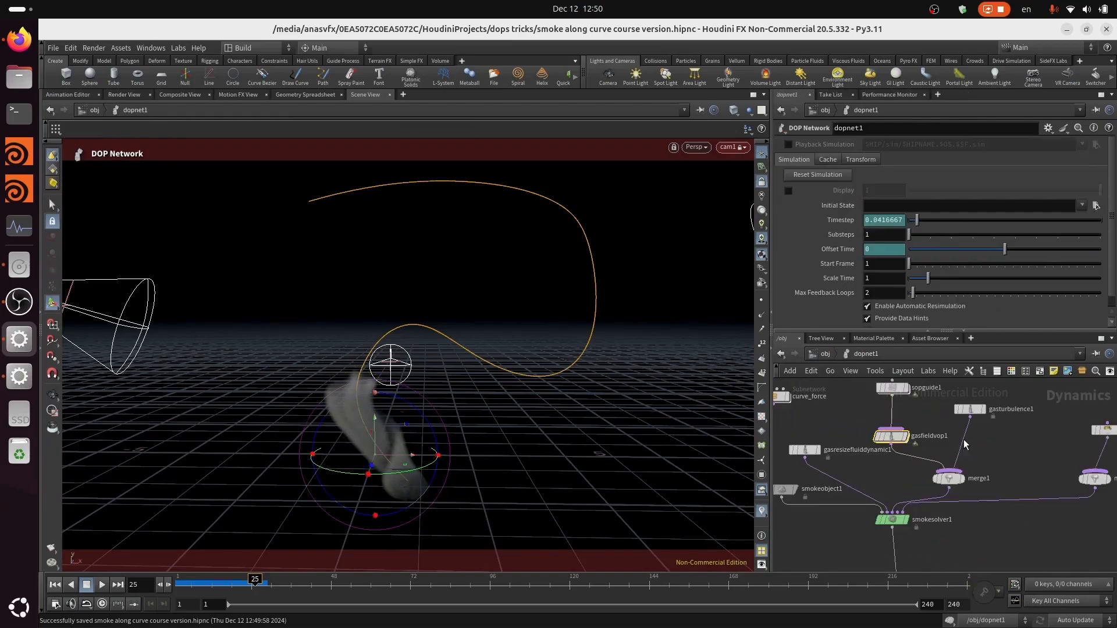
{"action": "left_click", "coordinate": [55, 585]}
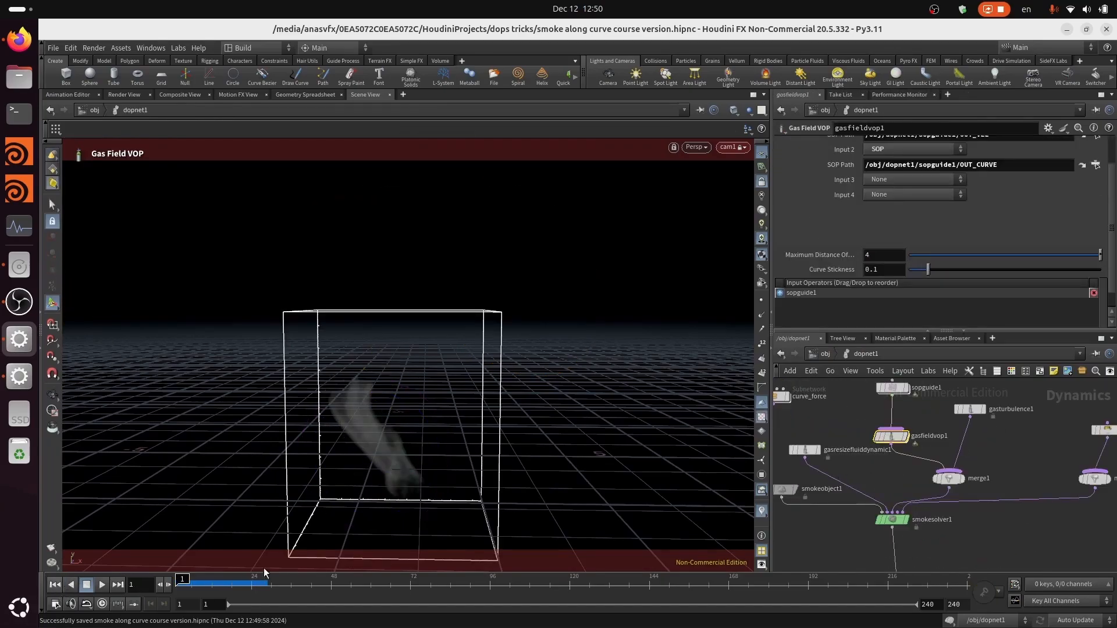
{"action": "middle_click_drag", "start_coordinate": [804, 492], "coordinate": [867, 486]}
{"action": "left_click", "coordinate": [842, 485]}
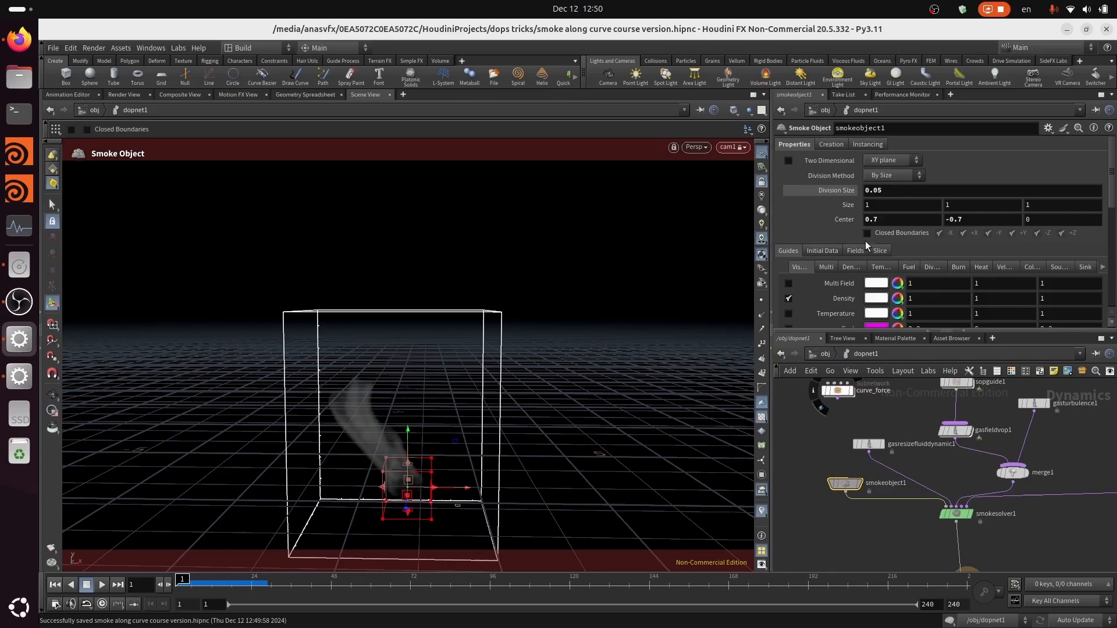
{"action": "key", "text": "BackSpace"}
{"action": "type", "text": "25"}
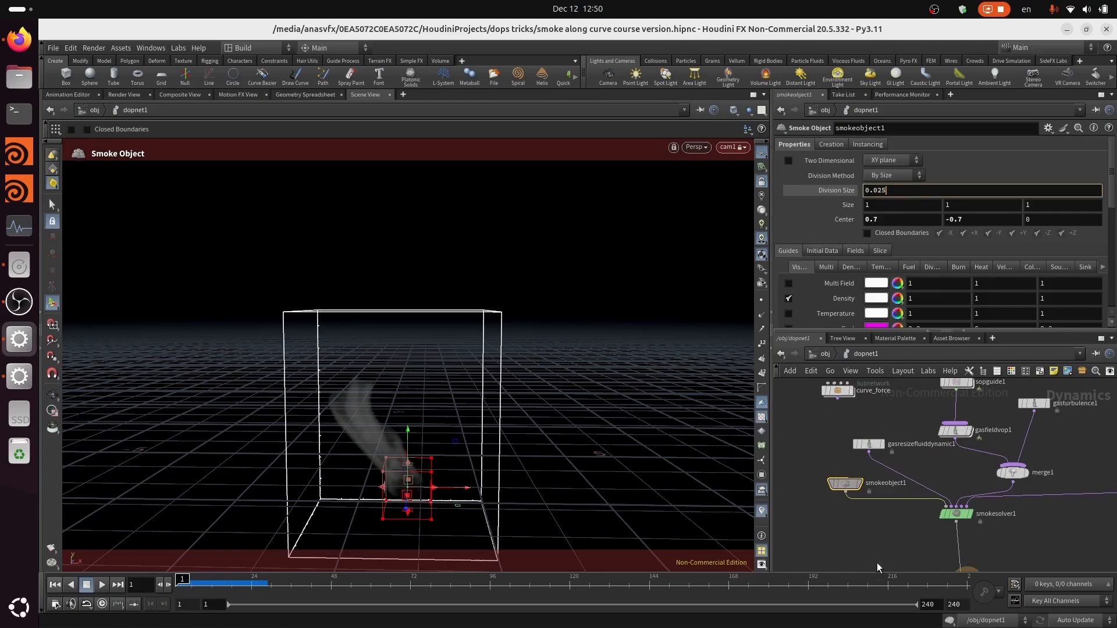
{"action": "left_click", "coordinate": [870, 546]}
Review the turbulence settings of the gasturbulence1 node in dopnet1.
{"action": "middle_click_drag", "start_coordinate": [915, 516], "coordinate": [841, 562]}
{"action": "left_click", "coordinate": [960, 450]}
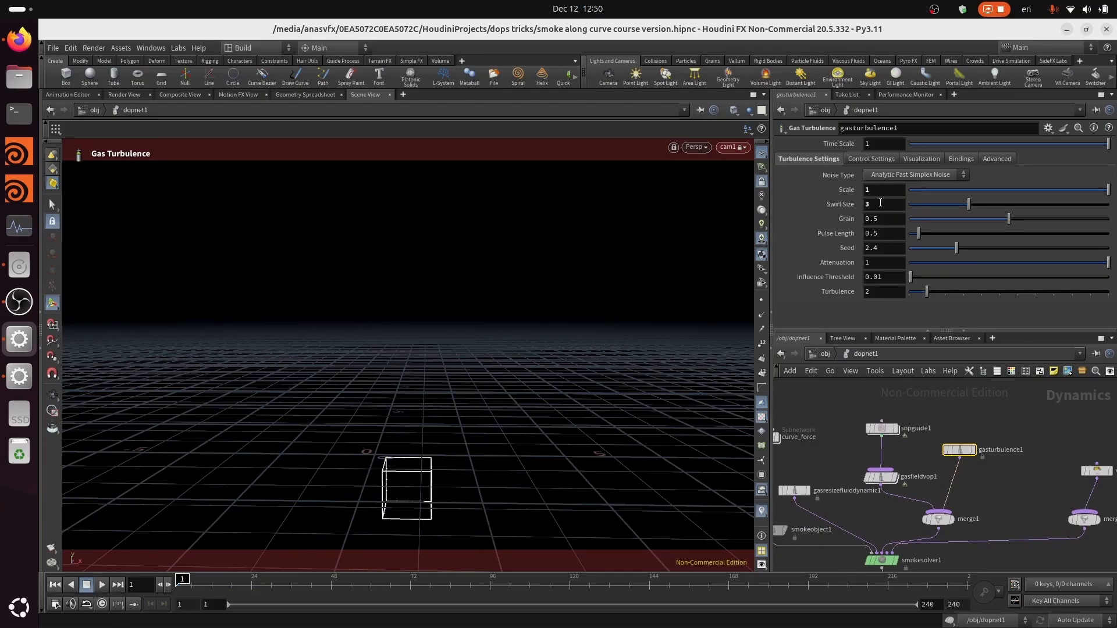
{"action": "scroll", "coordinate": [929, 451], "scroll_direction": "up", "scroll_amount": 1}
{"action": "middle_click_drag", "start_coordinate": [920, 467], "coordinate": [944, 455]}
Return to the object level, select the import object and clear the transform handle from the view for a flipbook through cam1.
{"action": "left_click", "coordinate": [823, 354]}
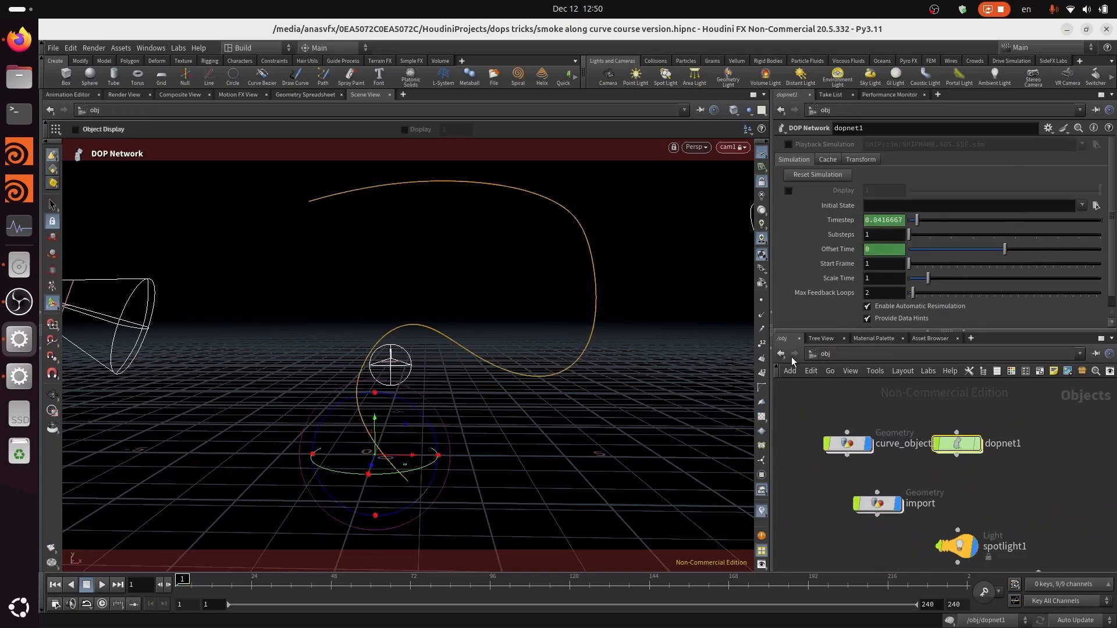
{"action": "left_click", "coordinate": [877, 504]}
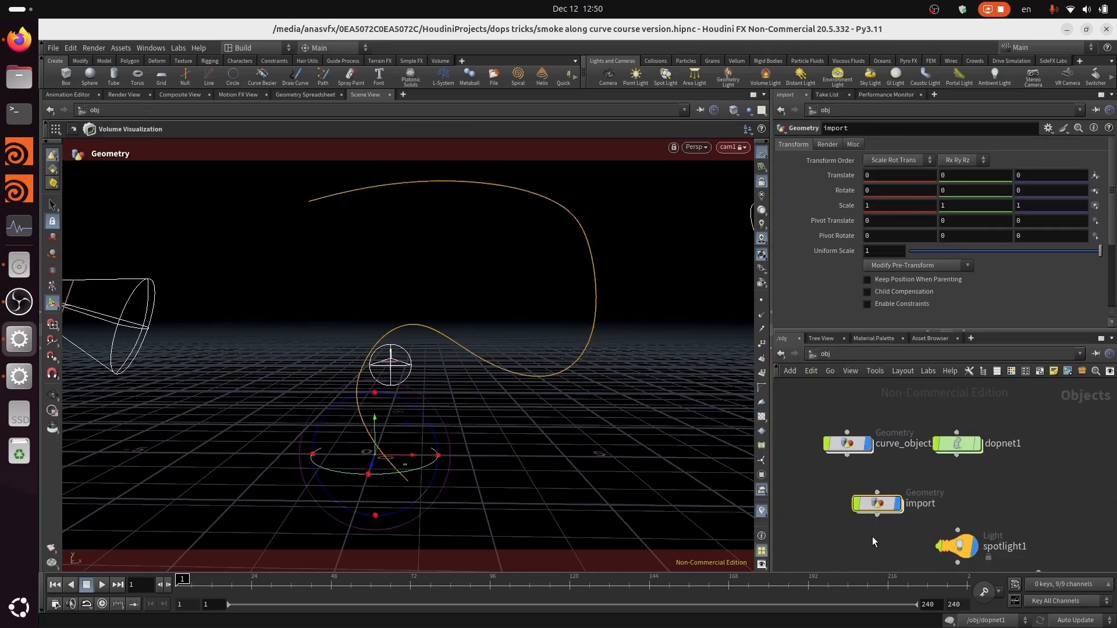
{"action": "left_click", "coordinate": [52, 205]}
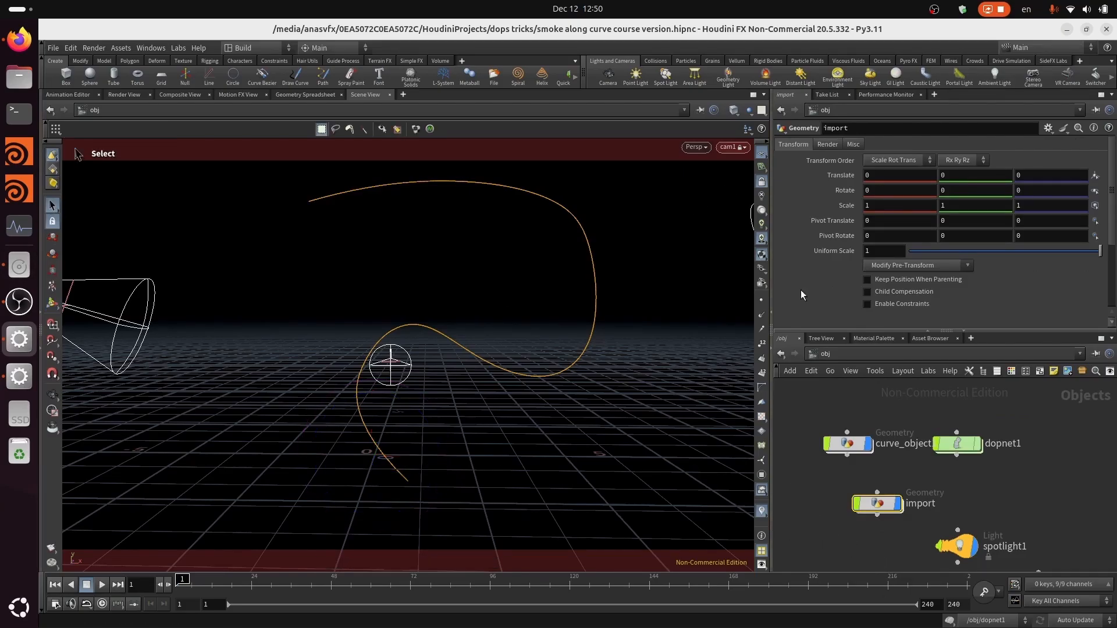
{"action": "middle_click_drag", "start_coordinate": [969, 526], "coordinate": [965, 492]}
{"action": "left_click", "coordinate": [944, 507]}
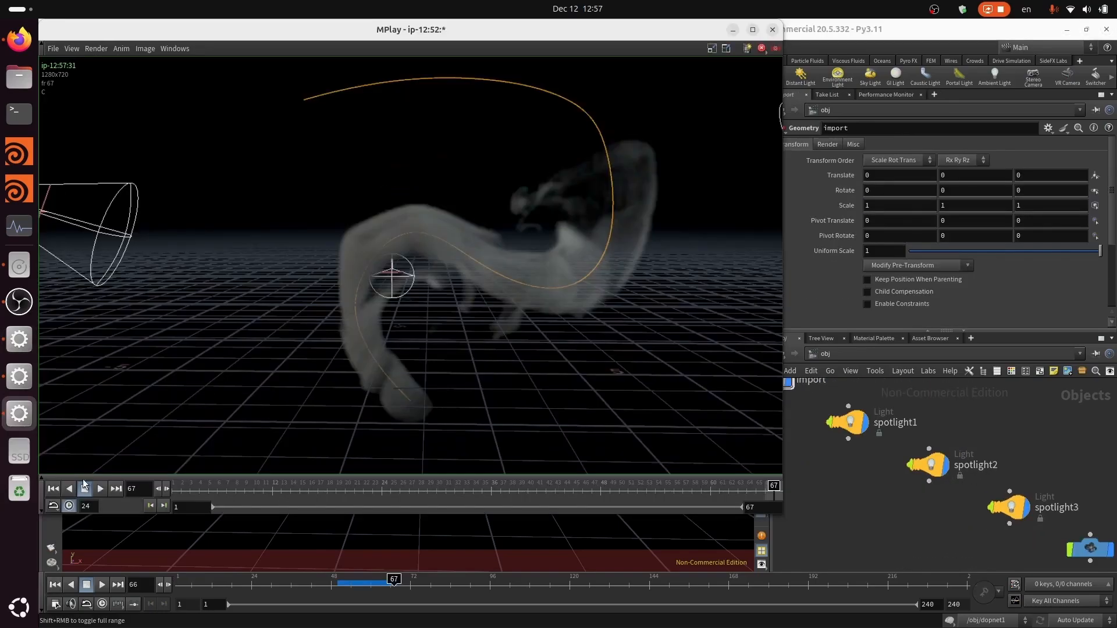
Play and scrub through the smoke flipbook up to its last rendered frame, stop the flipbook render, and save the scene.
{"action": "left_click", "coordinate": [100, 489]}
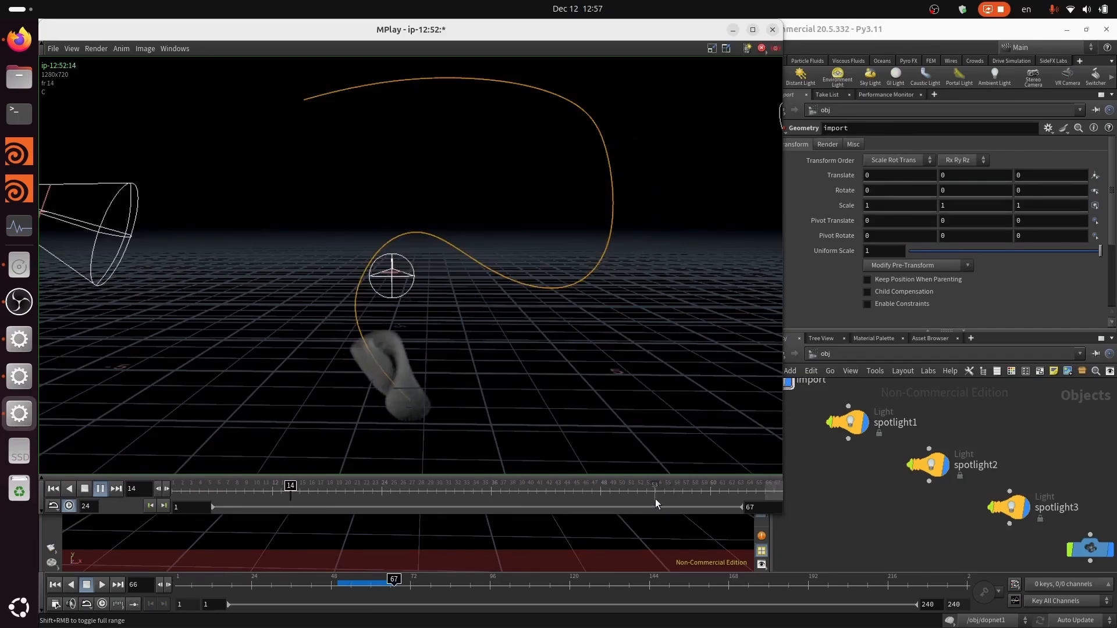
{"action": "left_click_drag", "start_coordinate": [649, 495], "coordinate": [792, 478]}
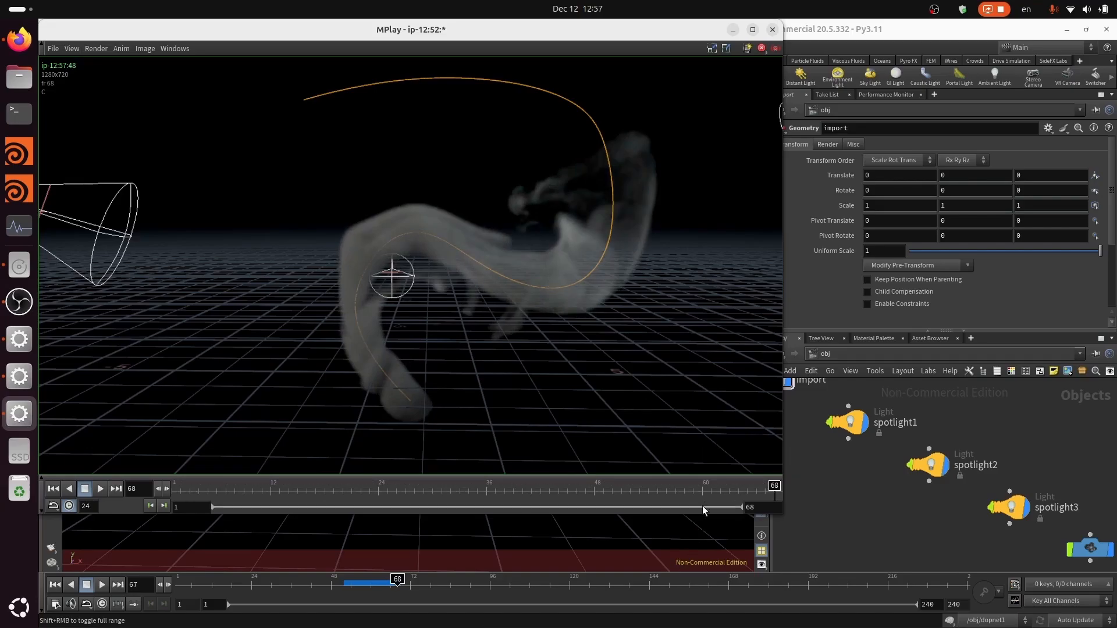
{"action": "left_click", "coordinate": [890, 524]}
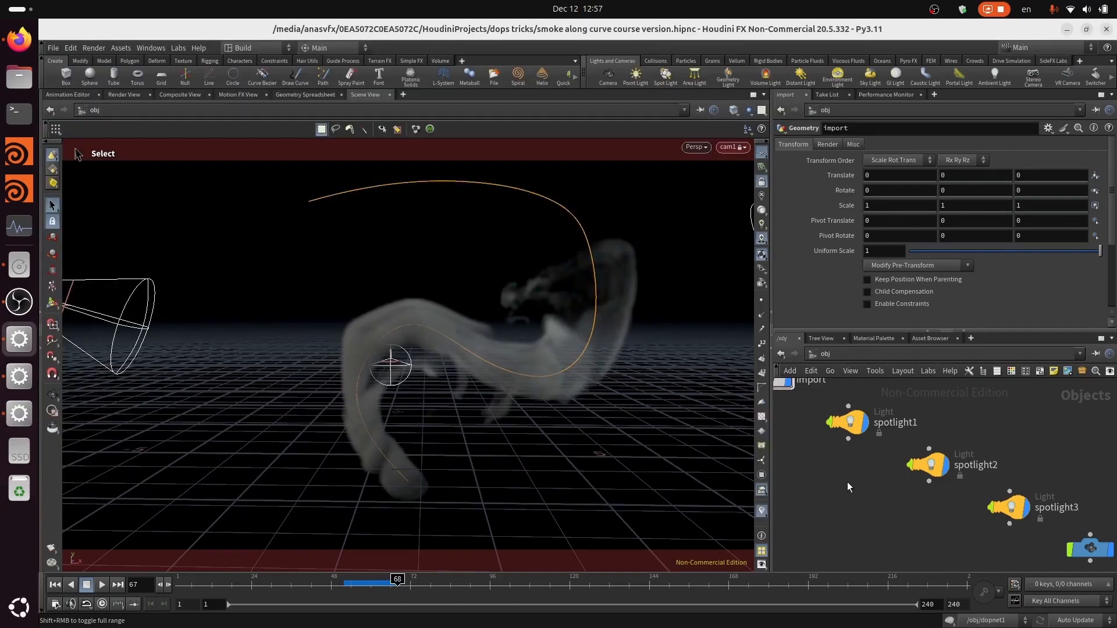
{"action": "key", "text": "Escape"}
{"action": "middle_click_drag", "start_coordinate": [786, 447], "coordinate": [864, 571]}
{"action": "key", "text": "ctrl+s"}
In dopnet1, collapse sopguide1 and gasfieldvop1 into a subnetwork and name it curve_force1.
{"action": "double_click", "coordinate": [947, 446]}
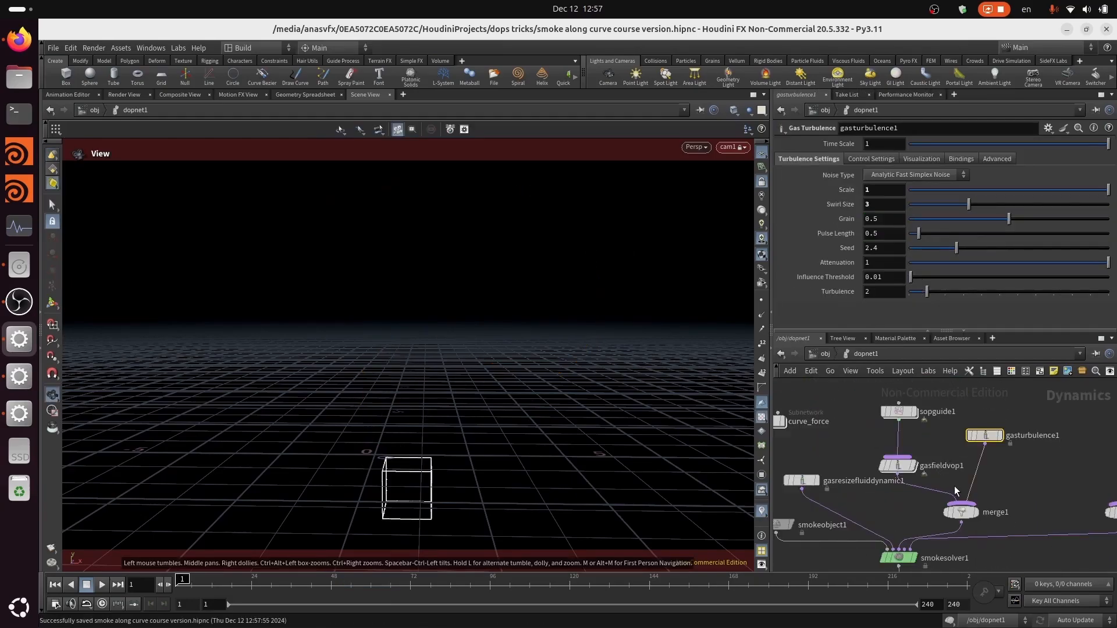
{"action": "left_click_drag", "start_coordinate": [939, 395], "coordinate": [876, 476]}
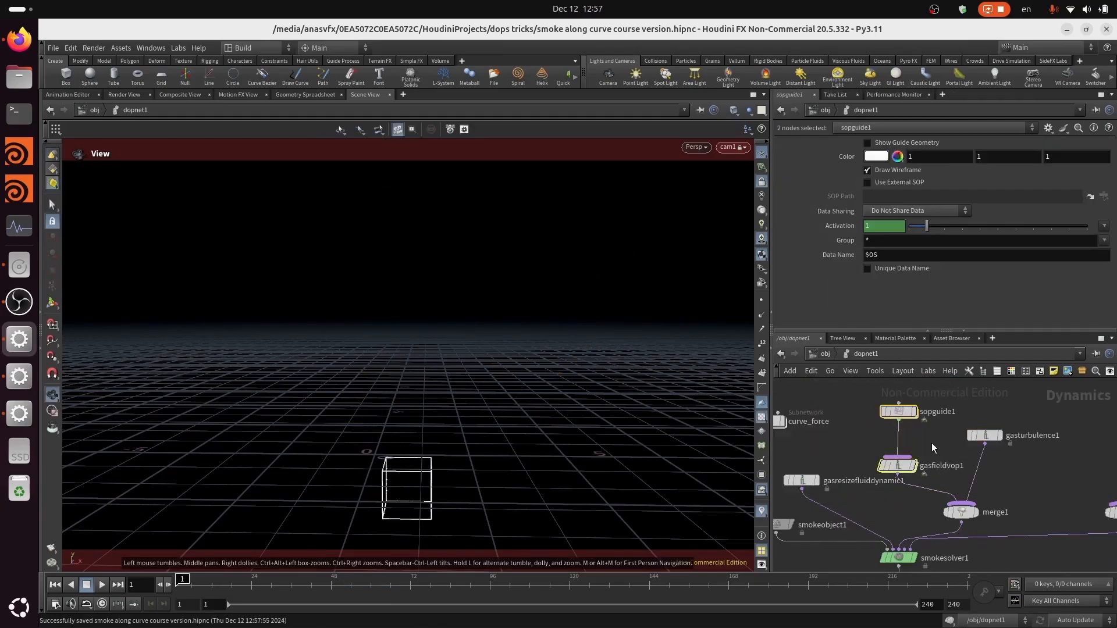
{"action": "left_click", "coordinate": [1079, 369]}
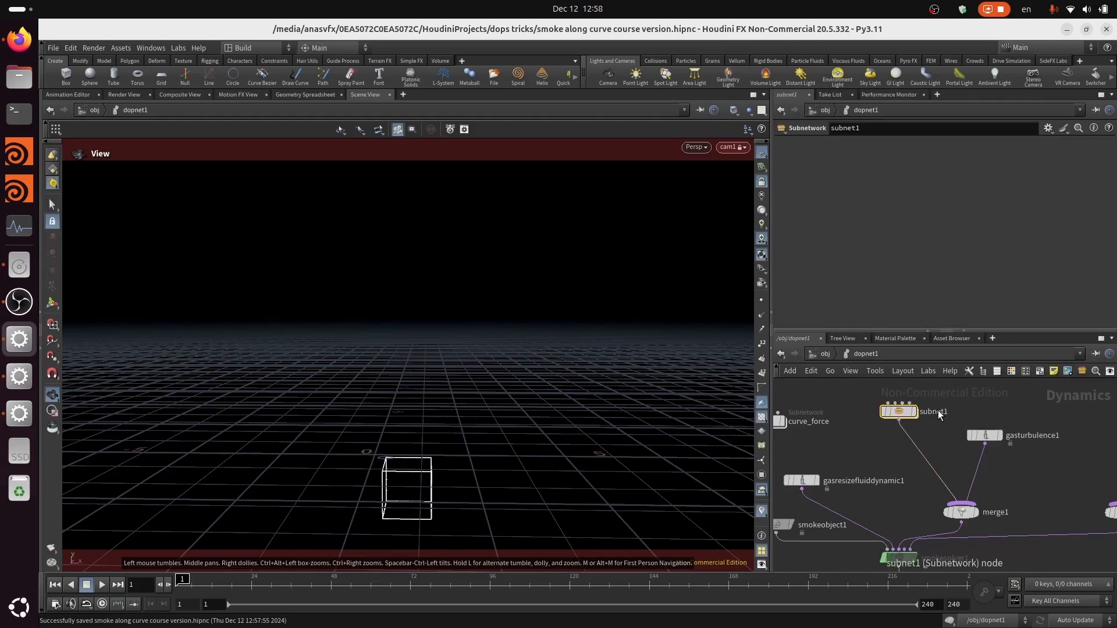
{"action": "scroll", "coordinate": [939, 414], "scroll_direction": "up", "scroll_amount": 2}
{"action": "double_click", "coordinate": [941, 409]}
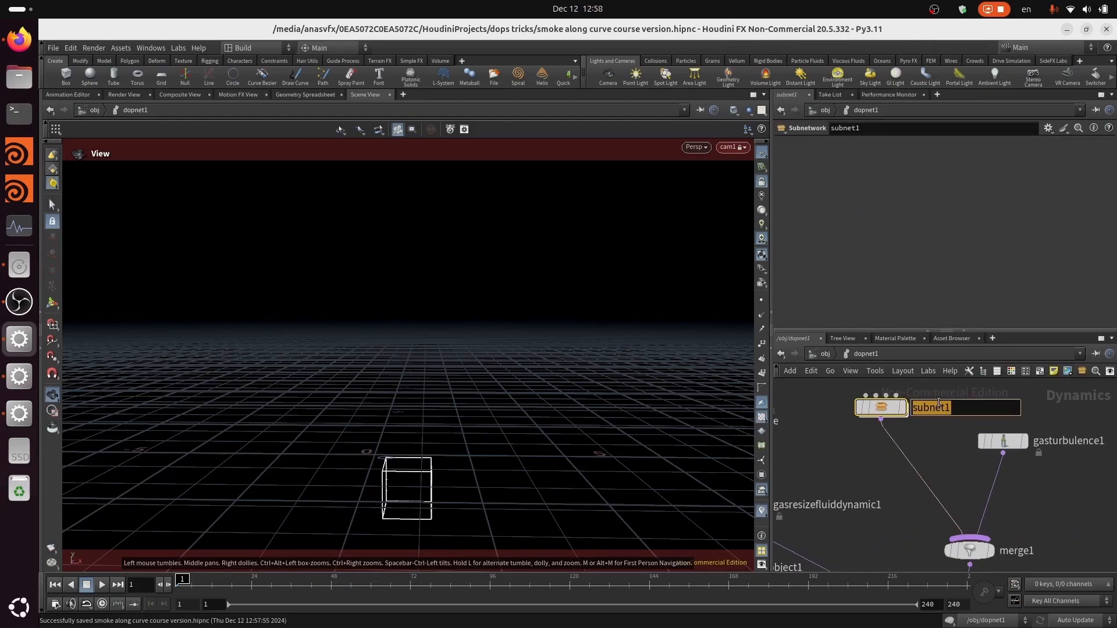
{"action": "type", "text": "curve_force1"}
{"action": "key", "text": "Return"}
{"action": "middle_click_drag", "start_coordinate": [914, 477], "coordinate": [958, 496]}
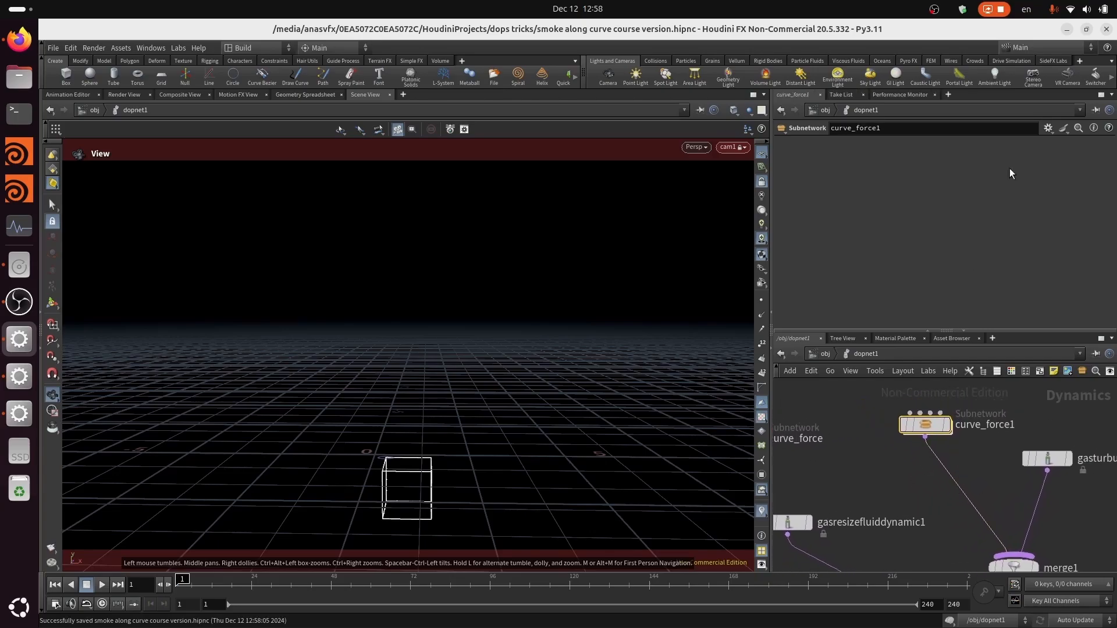
Try to expose Follow Force Scale, Curve Stickness and Maximum Distance Of Velocity Blend in curve_force1's parameter interface.
{"action": "left_click", "coordinate": [1046, 129]}
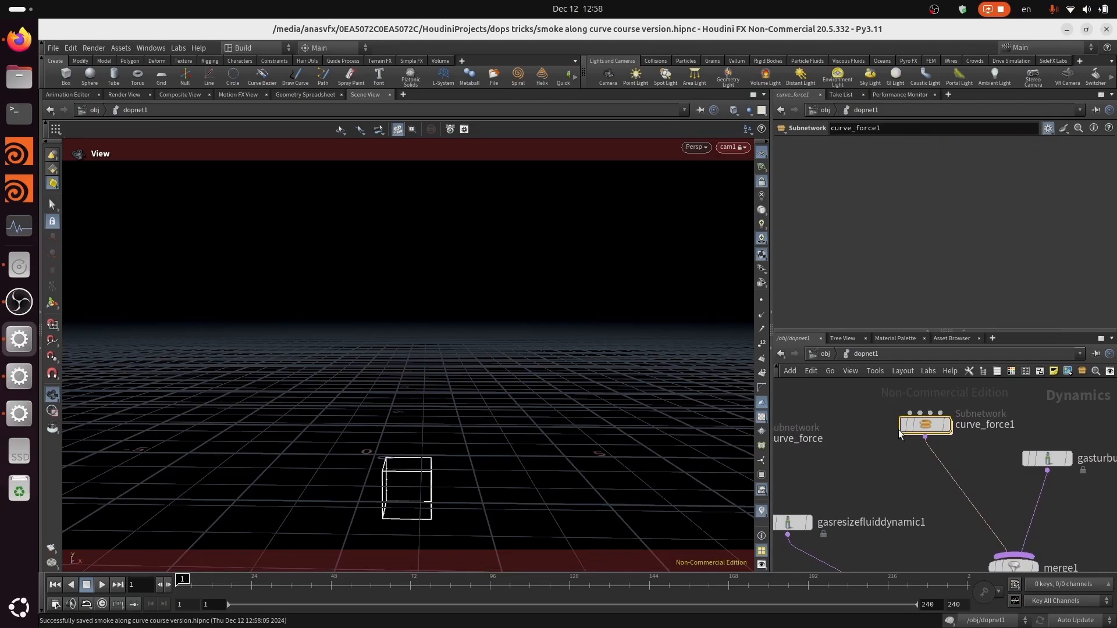
{"action": "left_click", "coordinate": [941, 140]}
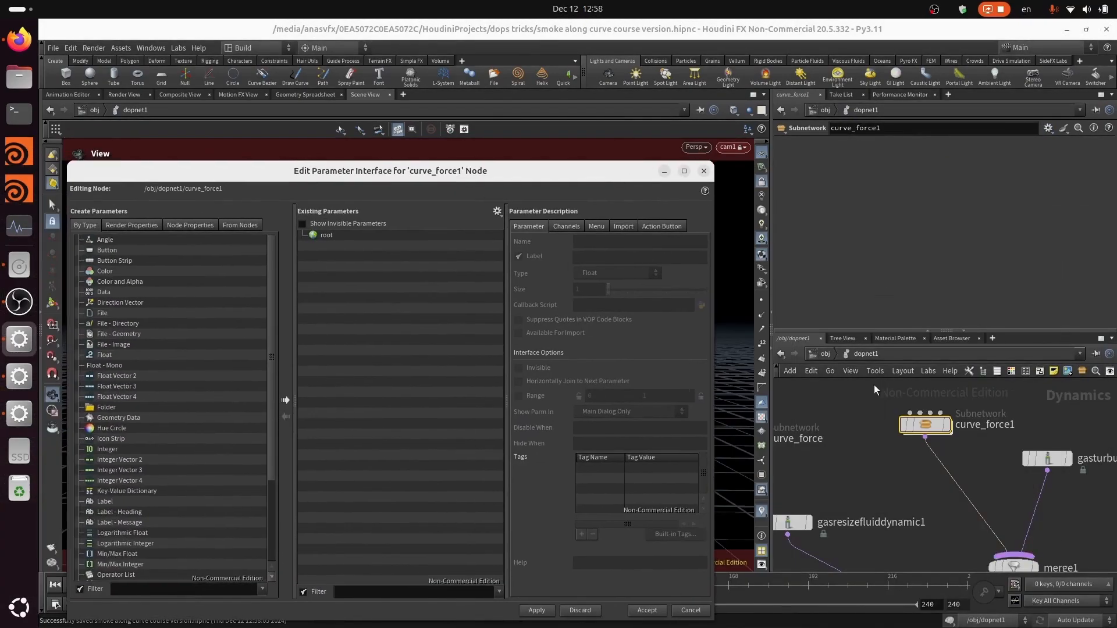
{"action": "double_click", "coordinate": [925, 425]}
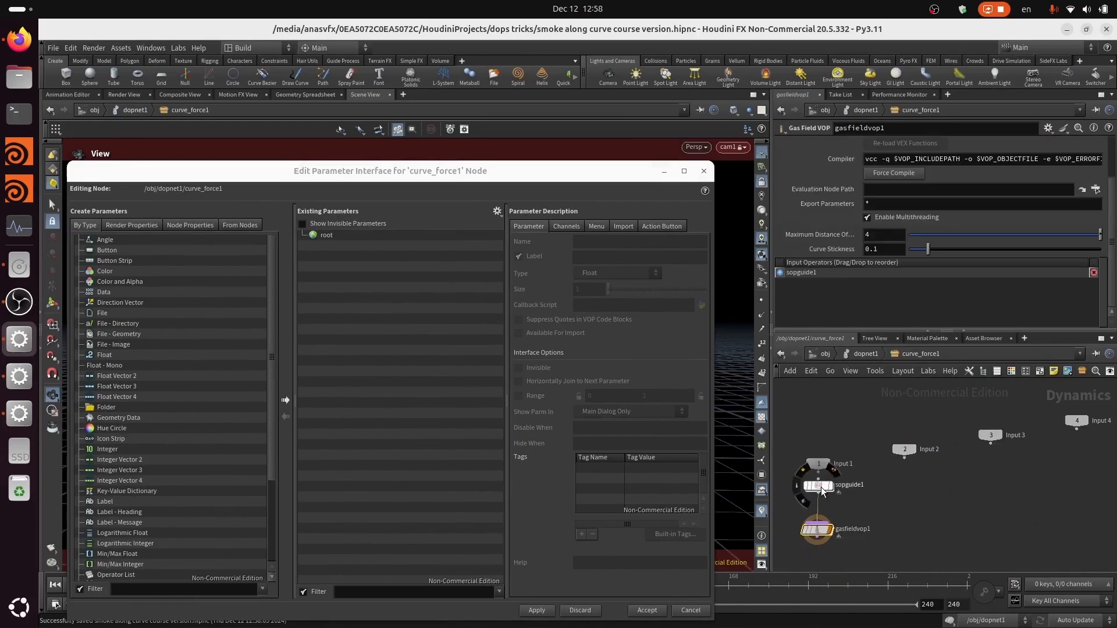
{"action": "double_click", "coordinate": [821, 488]}
{"action": "left_click", "coordinate": [963, 476]}
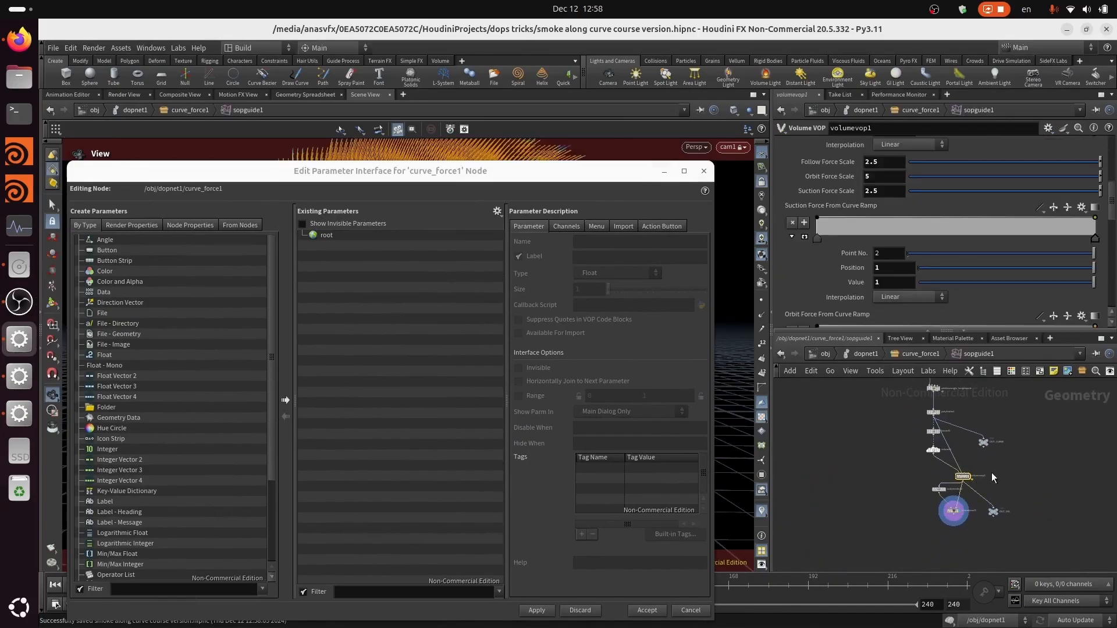
{"action": "left_click_drag", "start_coordinate": [821, 165], "coordinate": [337, 319]}
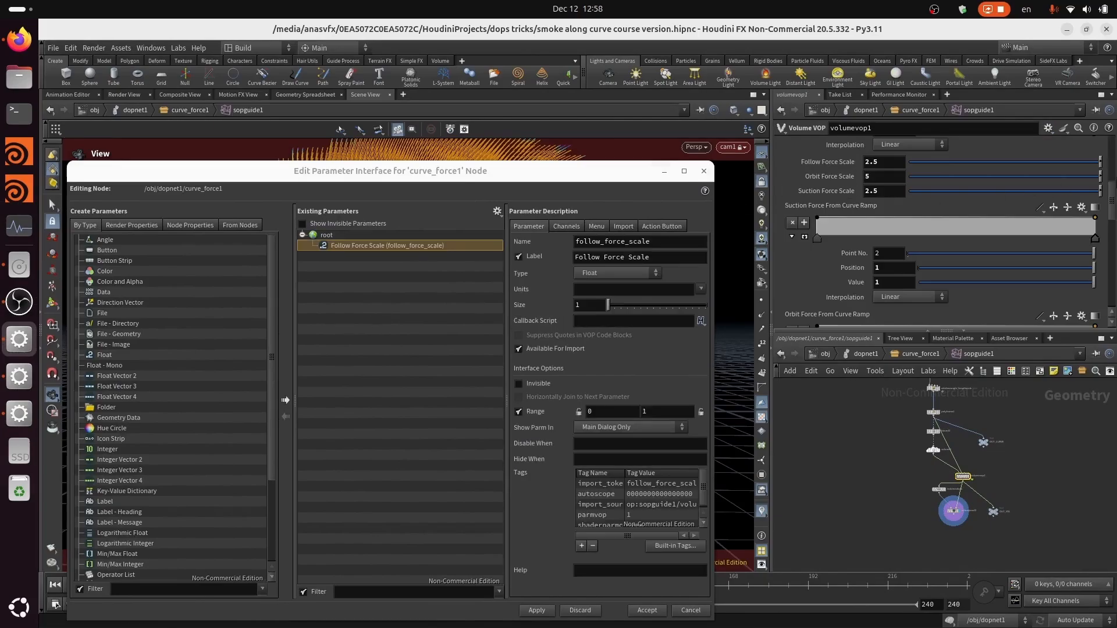
{"action": "left_click", "coordinate": [922, 353]}
{"action": "left_click", "coordinate": [814, 530]}
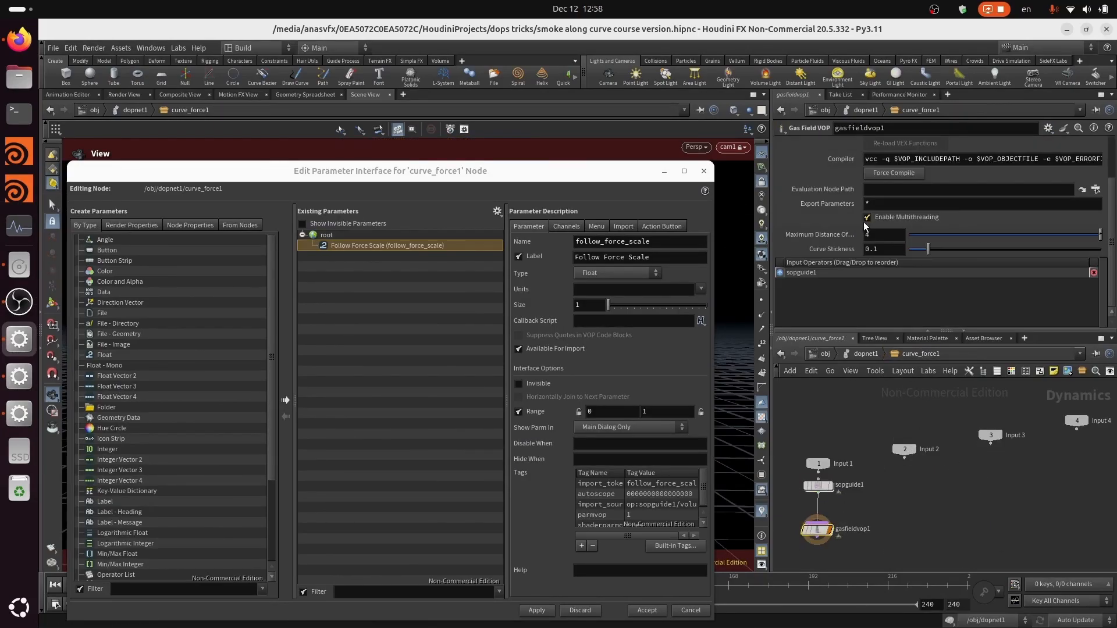
{"action": "left_click_drag", "start_coordinate": [832, 249], "coordinate": [343, 341]}
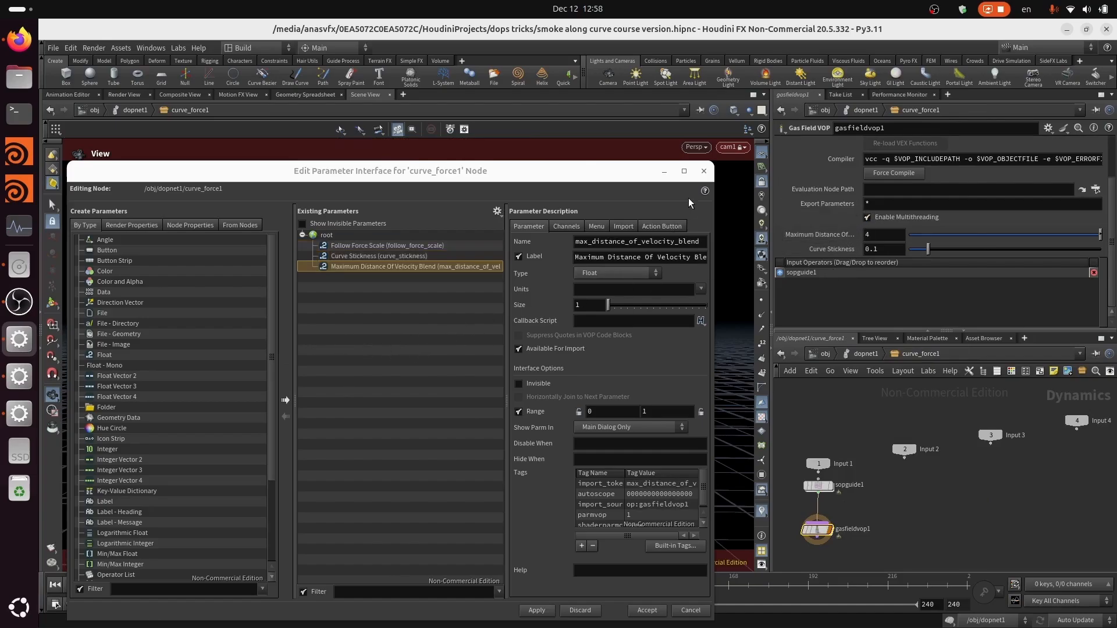
{"action": "left_click", "coordinate": [704, 172]}
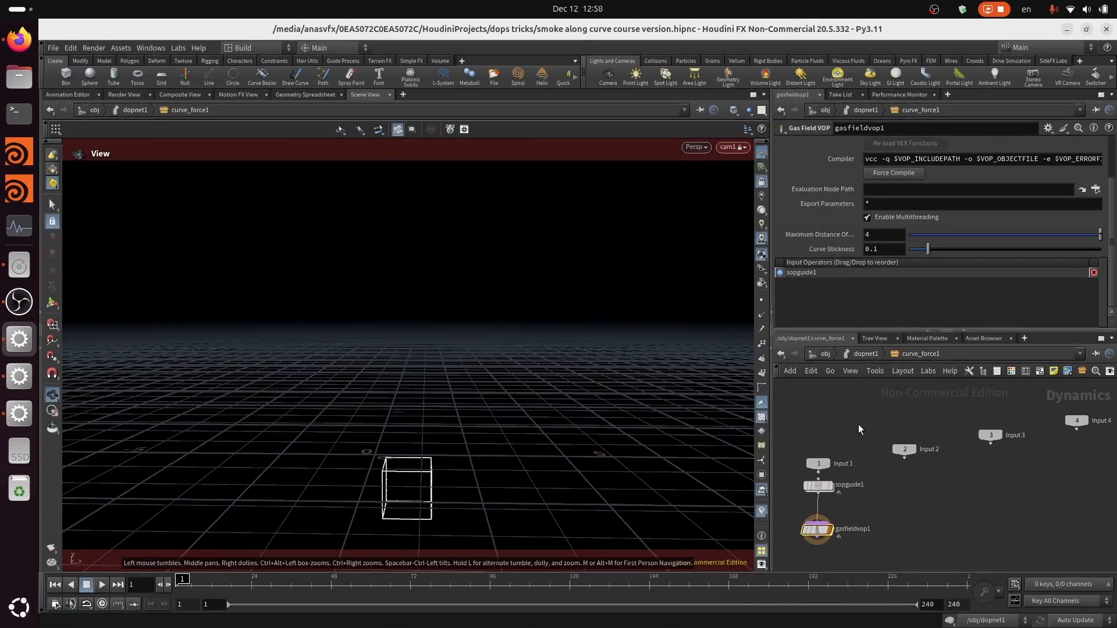
{"action": "scroll", "coordinate": [859, 429], "scroll_direction": "up", "scroll_amount": 4}
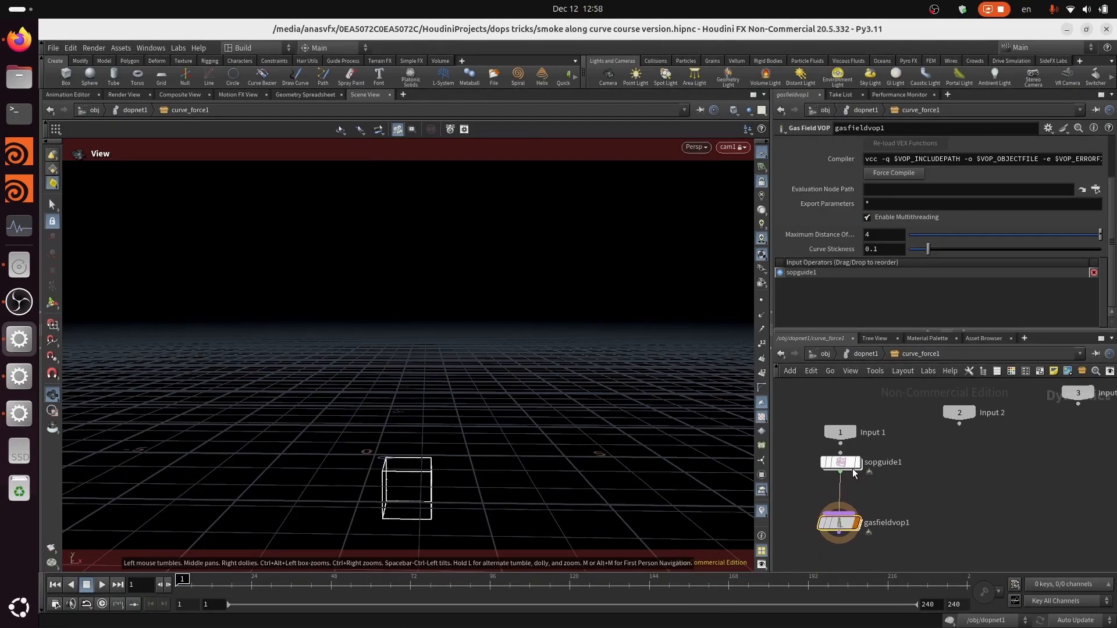
{"action": "left_click", "coordinate": [886, 352]}
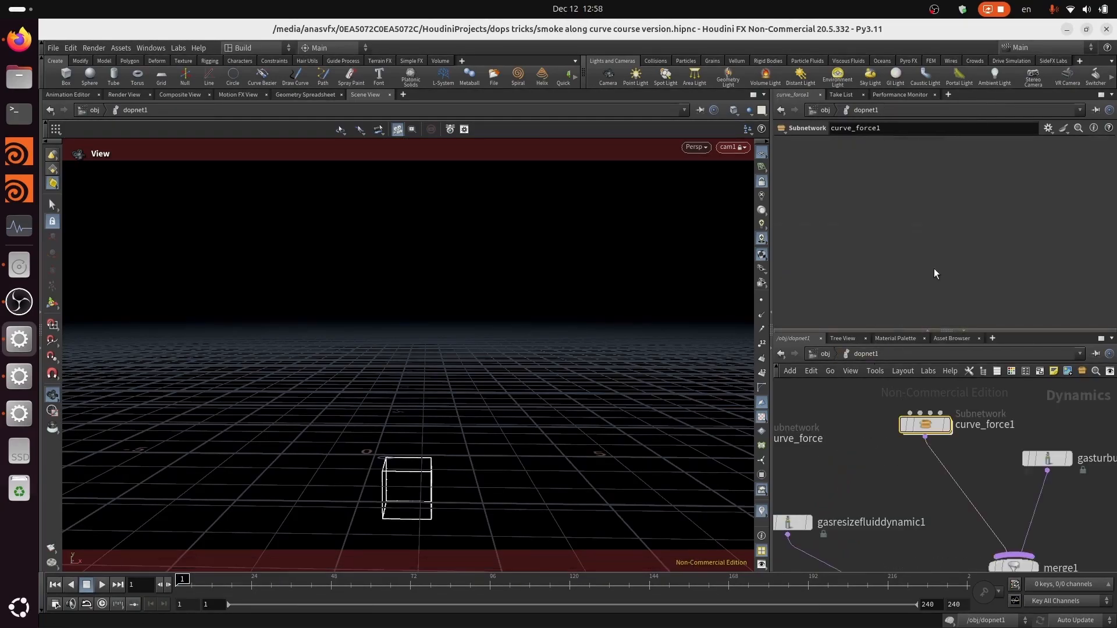
{"action": "left_click", "coordinate": [1048, 128]}
{"action": "left_click", "coordinate": [1033, 139]}
{"action": "double_click", "coordinate": [936, 424]}
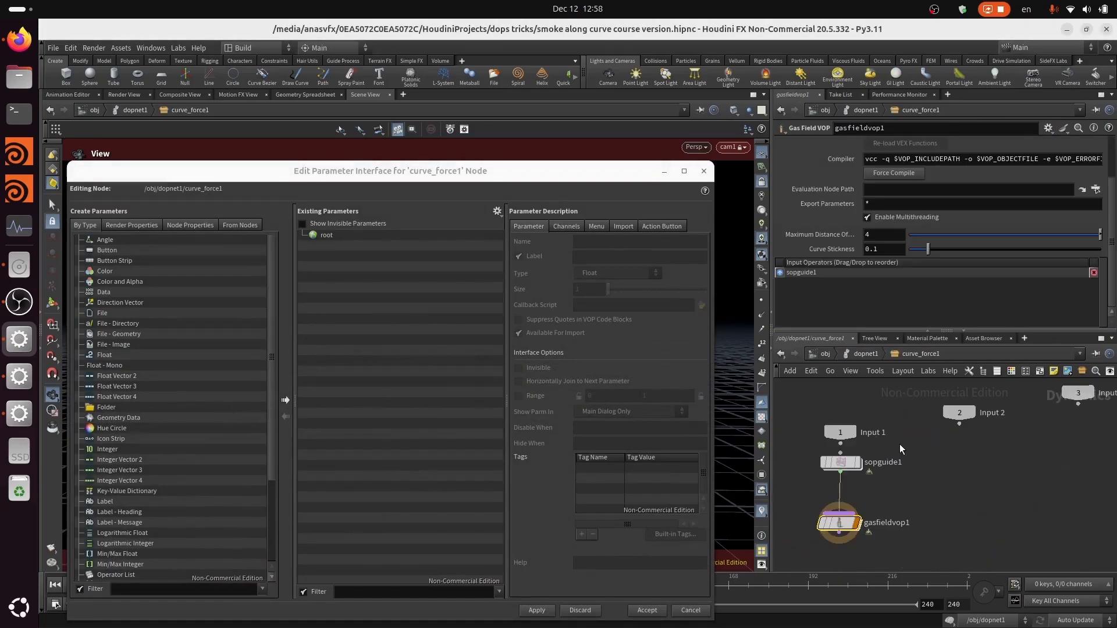
{"action": "left_click", "coordinate": [841, 463]}
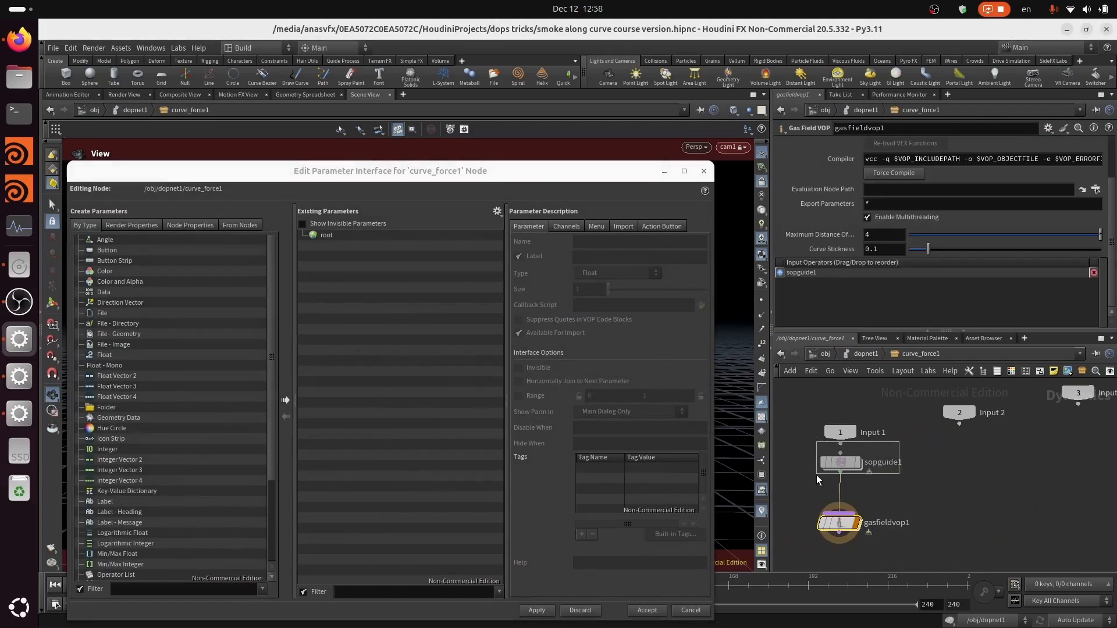
{"action": "left_click", "coordinate": [704, 170]}
Turn on Show Guide Geometry for sopguide1, inspect the volumetrail1 node inside it, and return to dopnet1.
{"action": "left_click", "coordinate": [889, 143]}
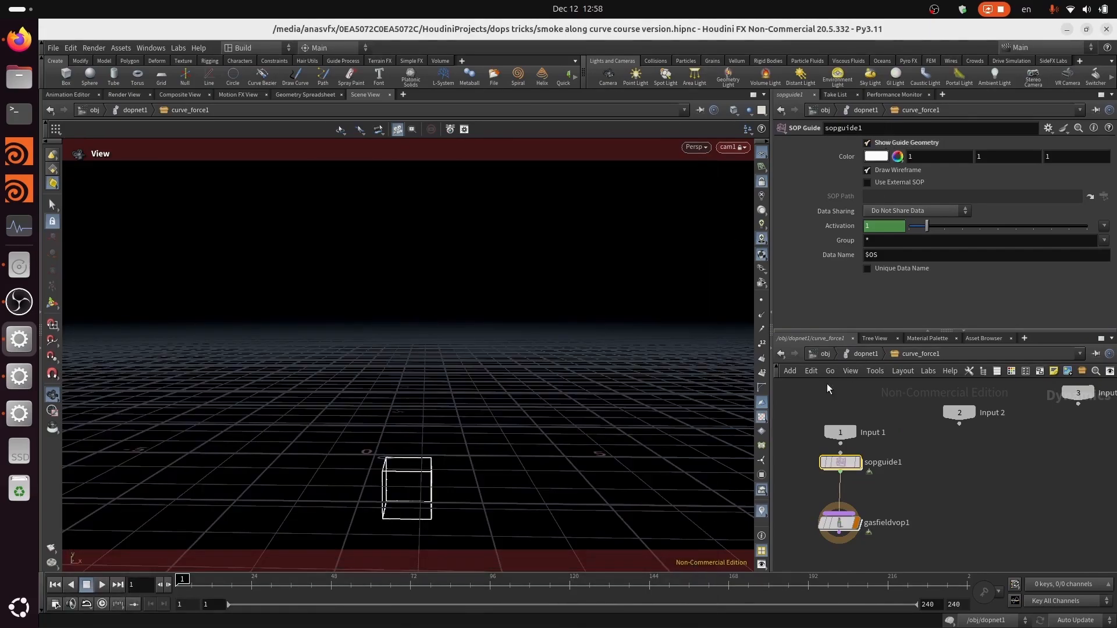
{"action": "double_click", "coordinate": [841, 464]}
{"action": "scroll", "coordinate": [927, 520], "scroll_direction": "up", "scroll_amount": 5}
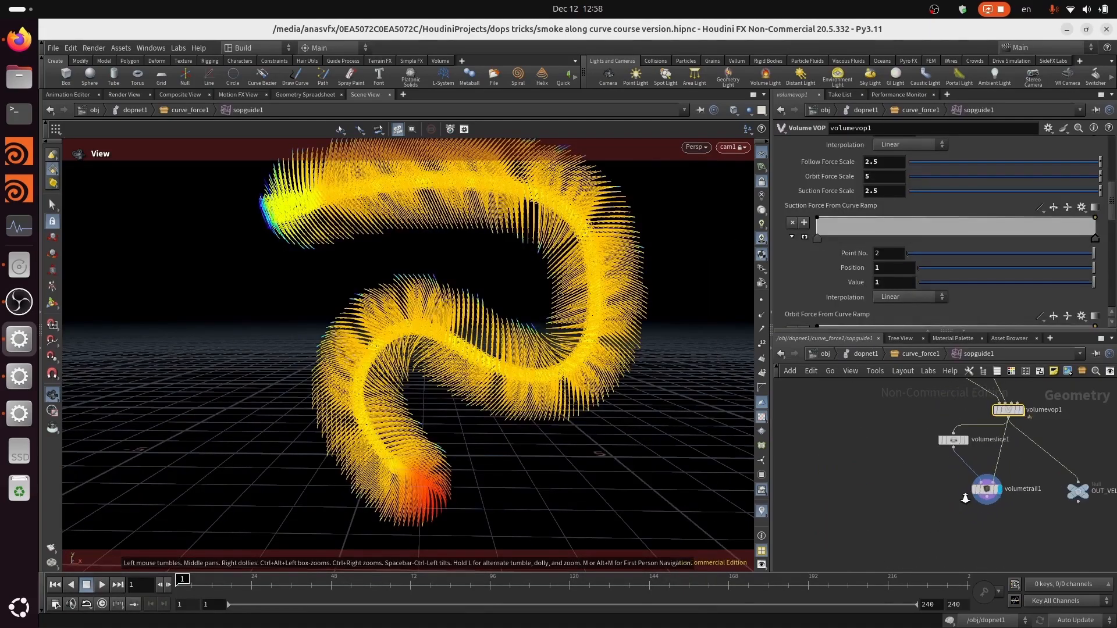
{"action": "middle_click_drag", "start_coordinate": [1004, 509], "coordinate": [982, 511]}
{"action": "scroll", "coordinate": [989, 506], "scroll_direction": "up", "scroll_amount": 3}
{"action": "mouse_move", "coordinate": [939, 502]}
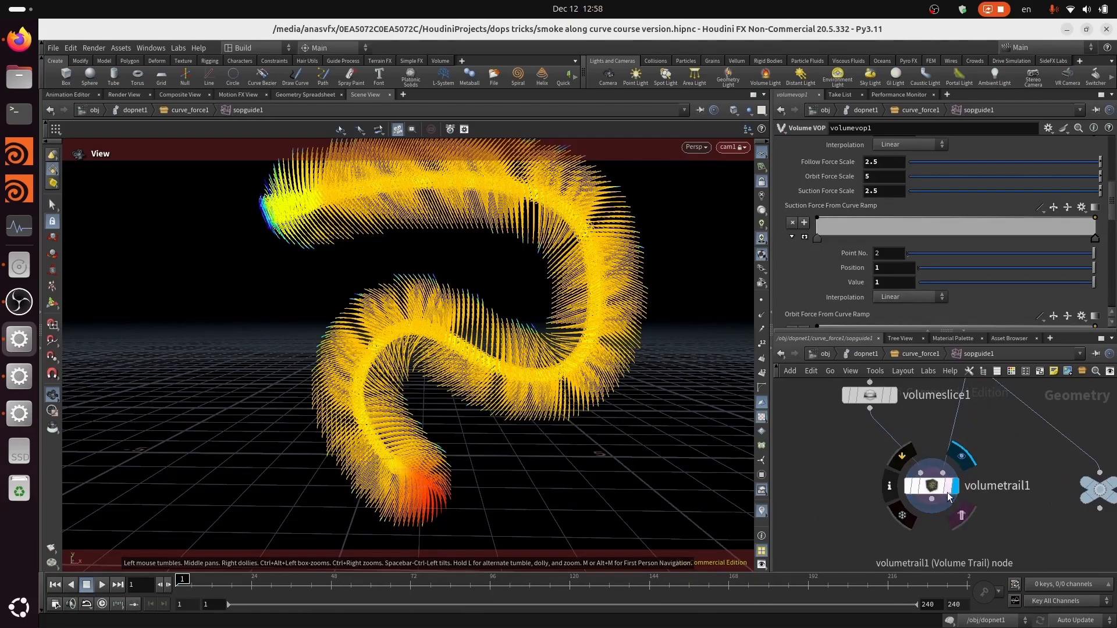
{"action": "left_click", "coordinate": [905, 356]}
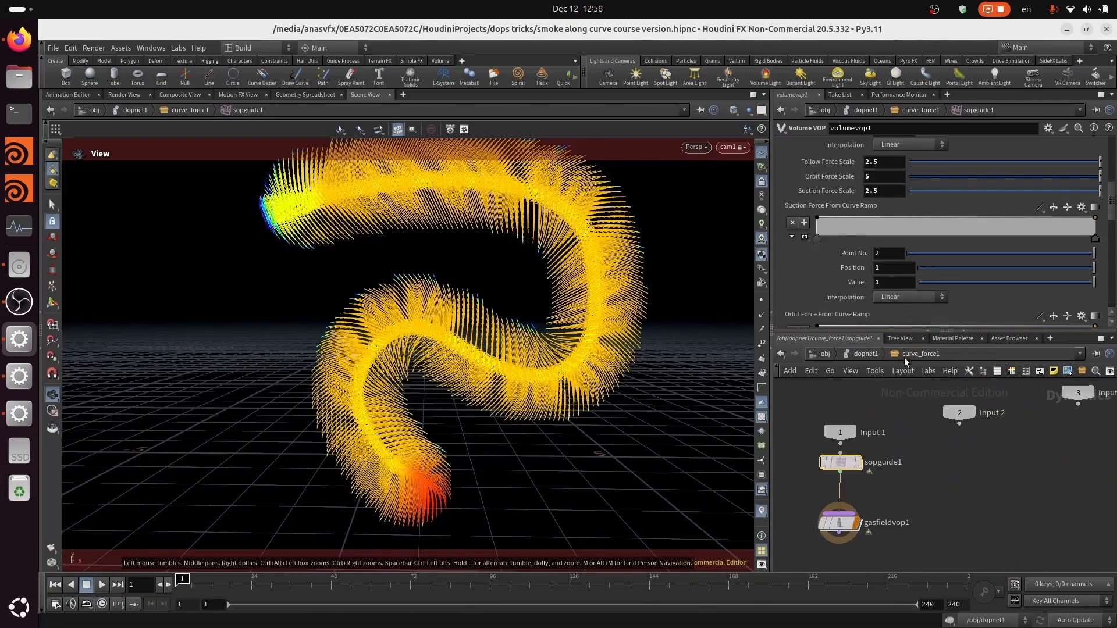
{"action": "left_click", "coordinate": [870, 355]}
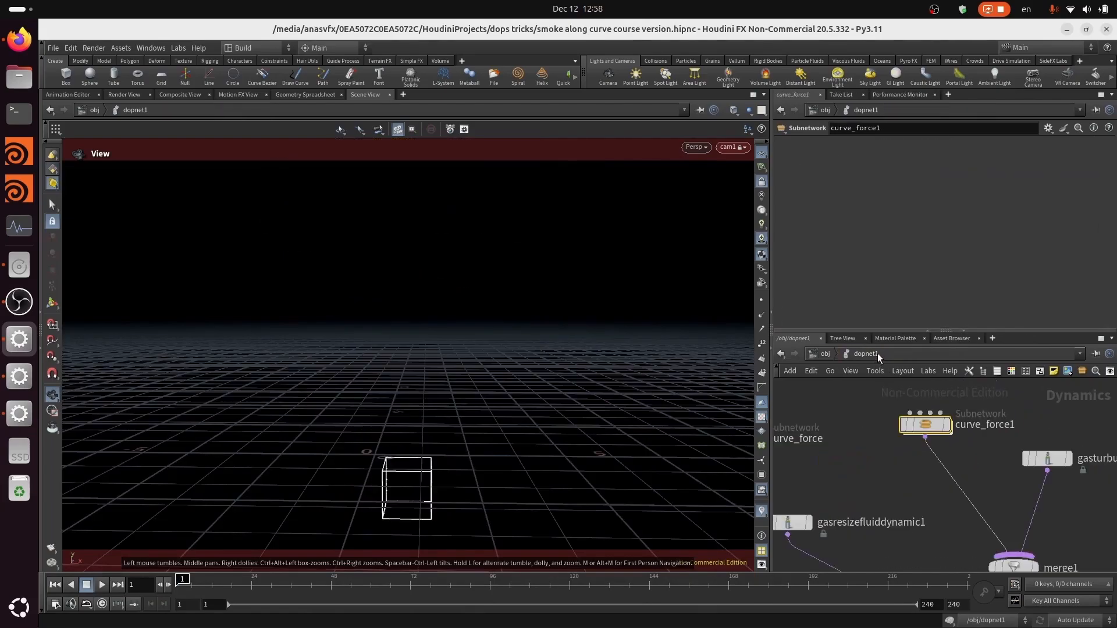
Play the first few frames from frame 1 inside dopnet1 to preview the curve force guide with the simulation.
{"action": "left_click", "coordinate": [101, 585]}
{"action": "left_click", "coordinate": [56, 585]}
{"action": "left_click", "coordinate": [820, 352]}
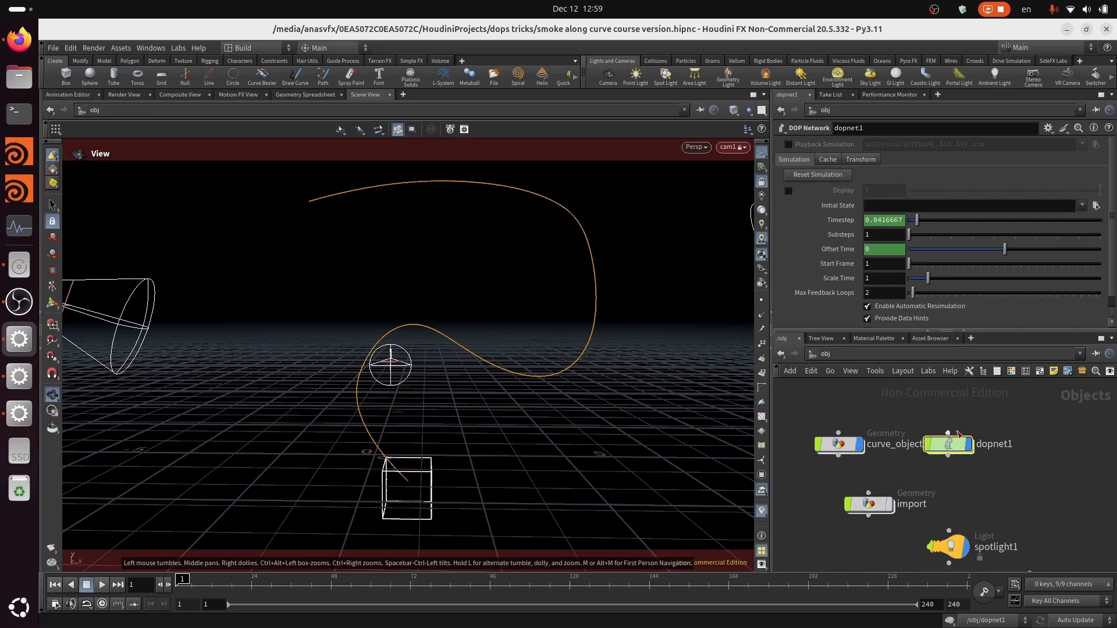
{"action": "double_click", "coordinate": [958, 436]}
{"action": "left_click", "coordinate": [98, 584]}
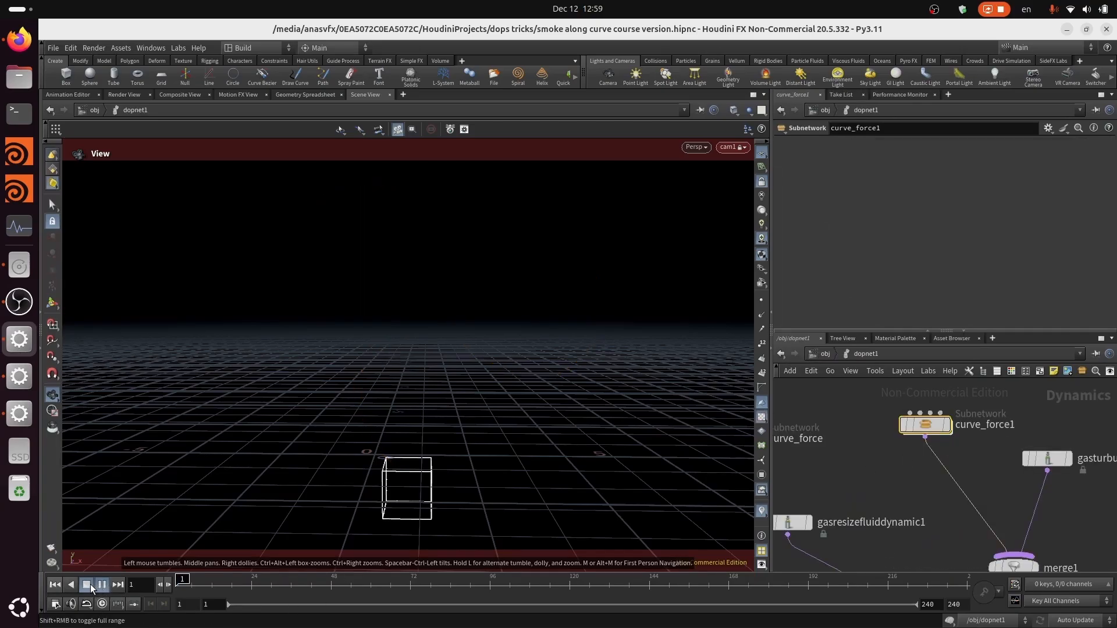
{"action": "left_click", "coordinate": [86, 588]}
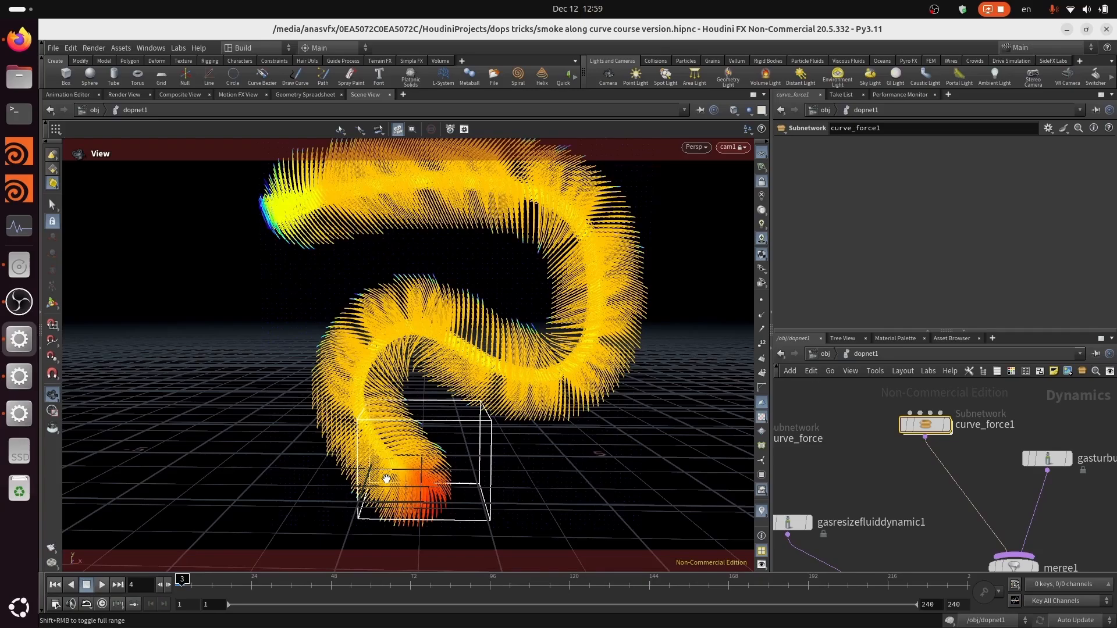
Inside curve_force1, toggle sopguide1's guide geometry off and back on to compare the display, and return to dopnet1.
{"action": "double_click", "coordinate": [933, 430]}
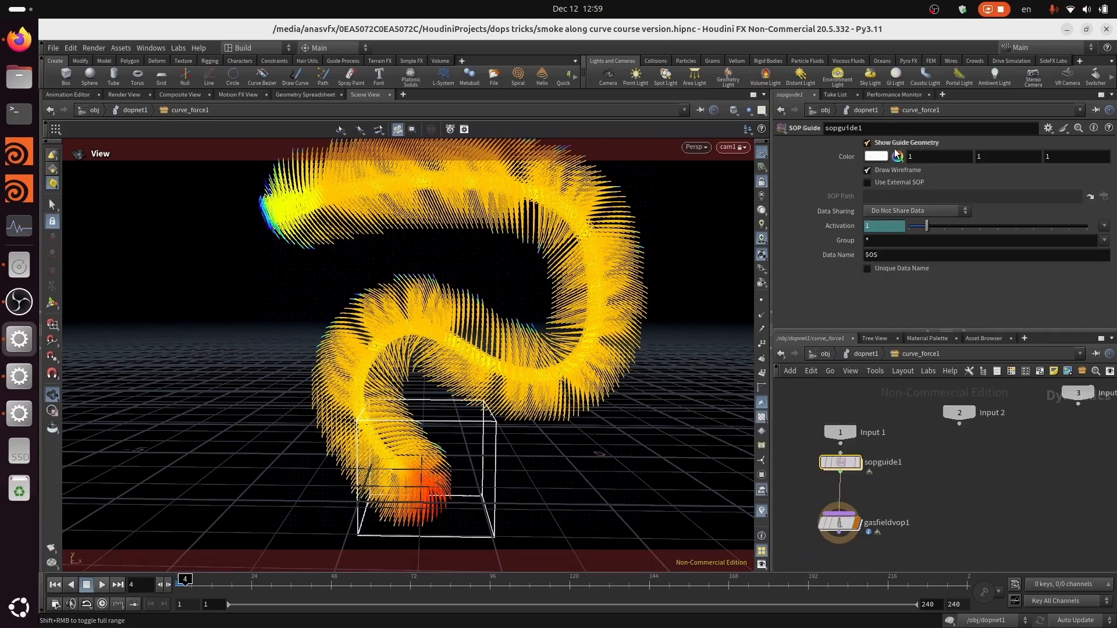
{"action": "left_click", "coordinate": [899, 146]}
{"action": "left_click", "coordinate": [899, 145]}
{"action": "left_click", "coordinate": [899, 147]}
{"action": "middle_click_drag", "start_coordinate": [881, 459], "coordinate": [921, 465]}
{"action": "left_click", "coordinate": [865, 355]}
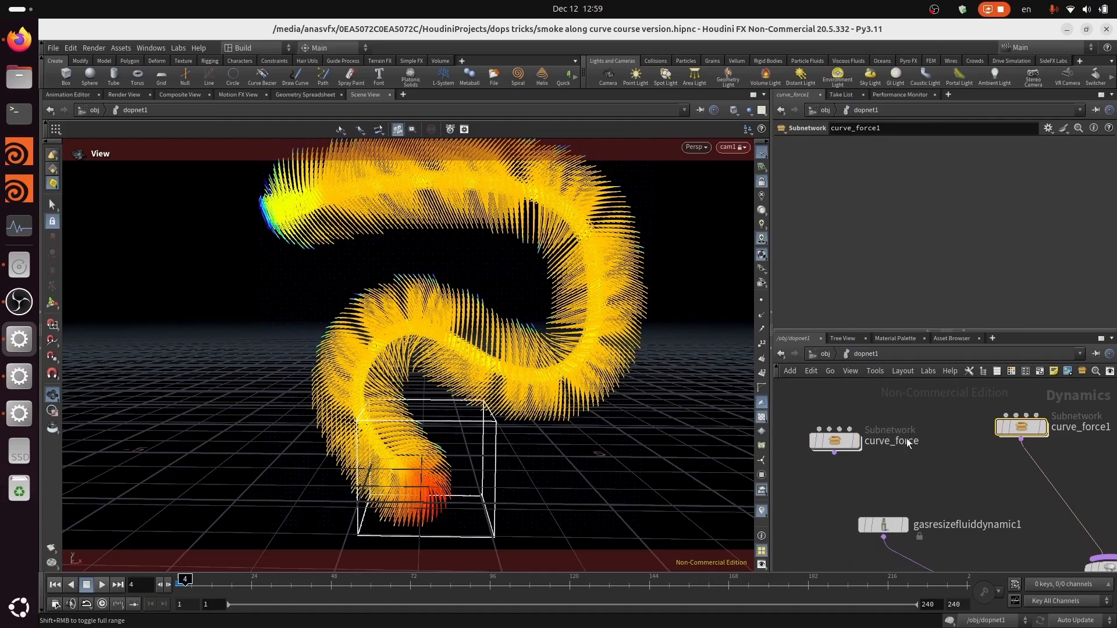
Compare curve_force's geometry source with object_merge1's object path inside curve_force1's sopguide1, and return to dopnet1.
{"action": "mouse_move", "coordinate": [971, 468]}
{"action": "middle_mouse_down"}
{"action": "mouse_move", "coordinate": [950, 487]}
{"action": "mouse_move", "coordinate": [954, 463]}
{"action": "middle_mouse_up"}
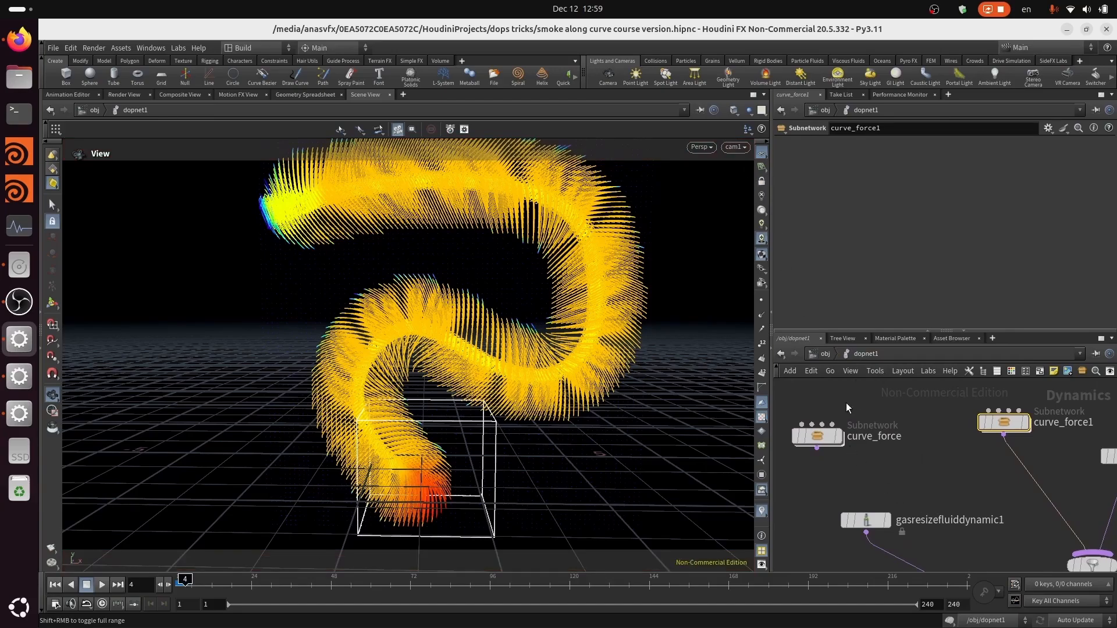
{"action": "left_click", "coordinate": [818, 435]}
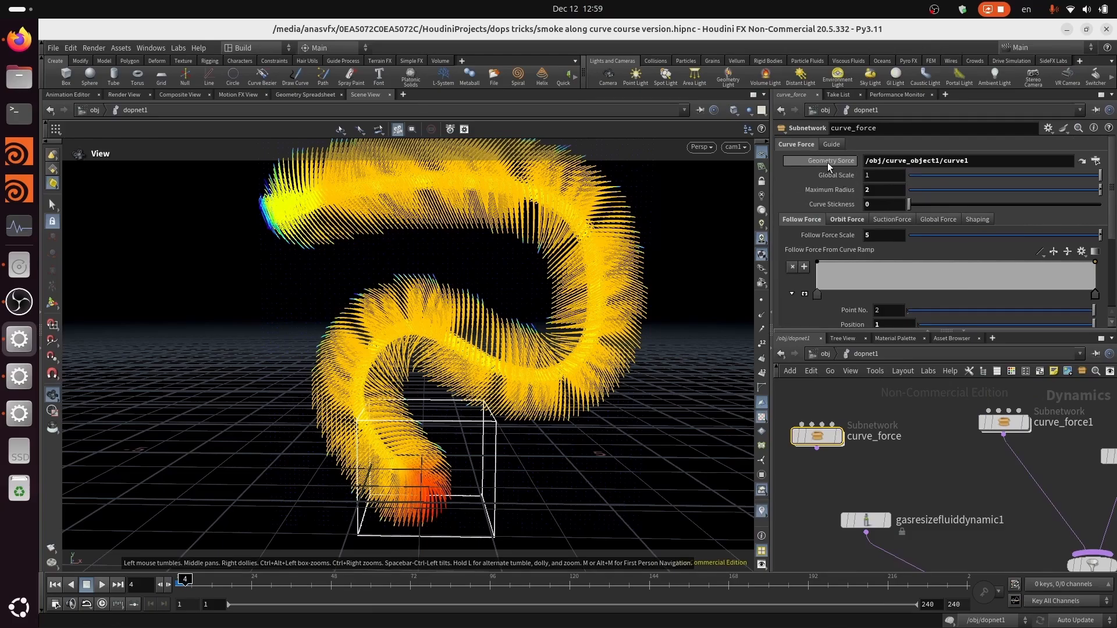
{"action": "double_click", "coordinate": [1011, 428]}
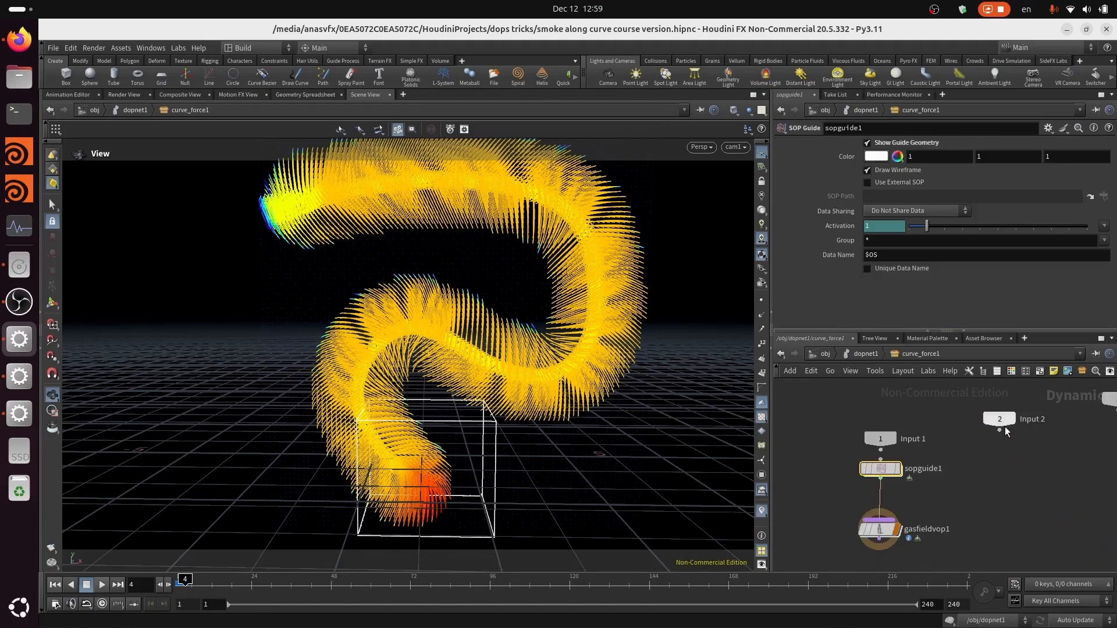
{"action": "double_click", "coordinate": [878, 469]}
{"action": "middle_click_drag", "start_coordinate": [879, 504], "coordinate": [879, 605]}
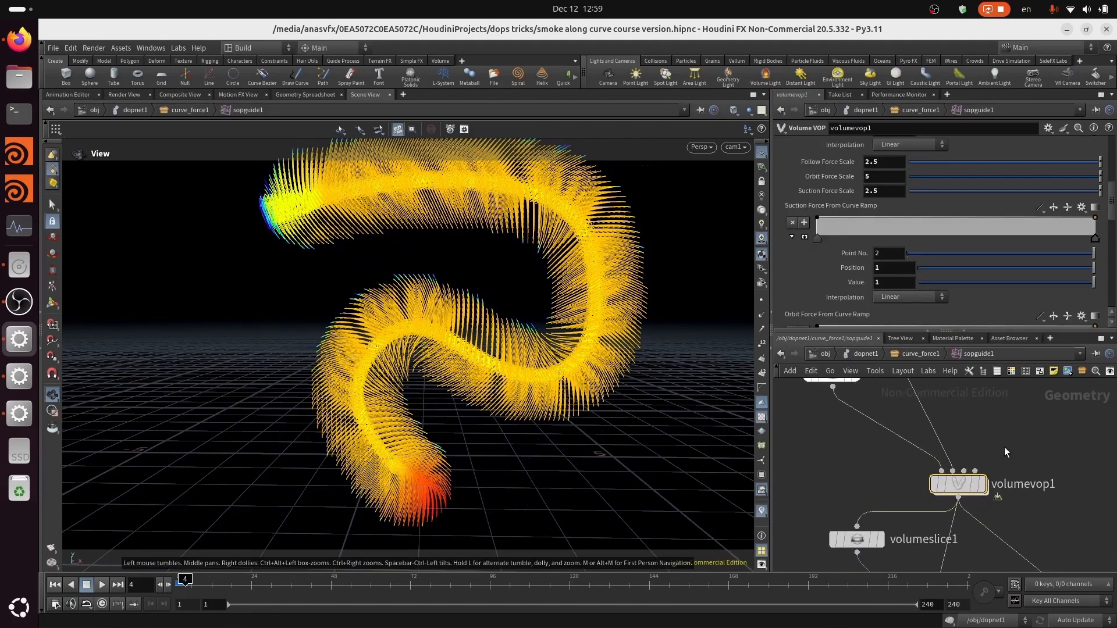
{"action": "middle_click_drag", "start_coordinate": [1001, 428], "coordinate": [982, 562]}
{"action": "scroll", "coordinate": [954, 468], "scroll_direction": "down", "scroll_amount": 2}
{"action": "middle_click_drag", "start_coordinate": [971, 424], "coordinate": [970, 586]}
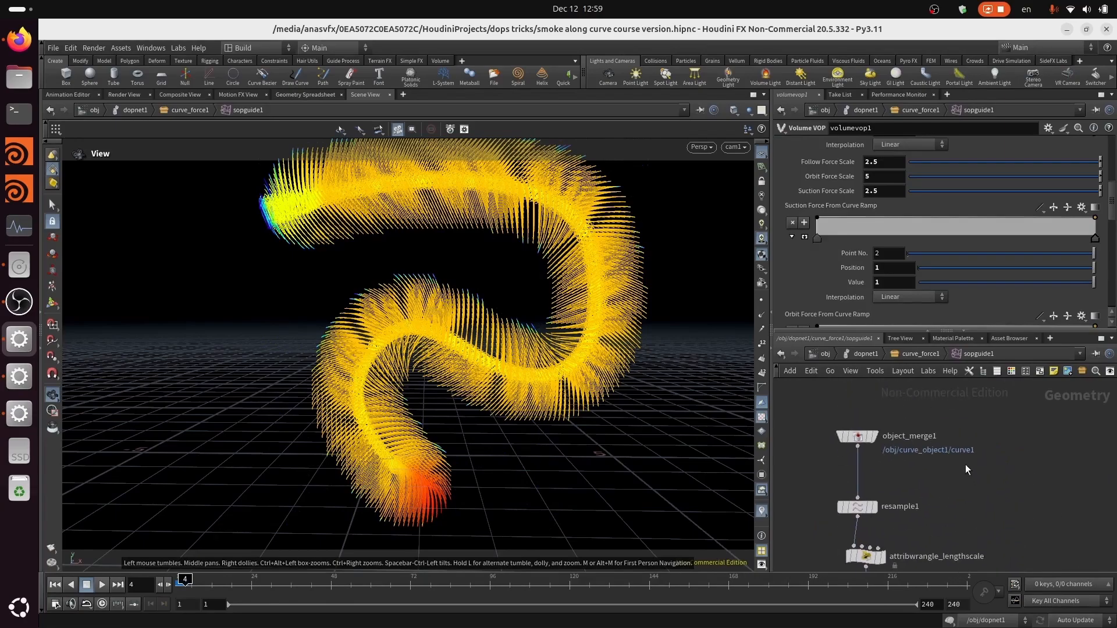
{"action": "left_click", "coordinate": [857, 437]}
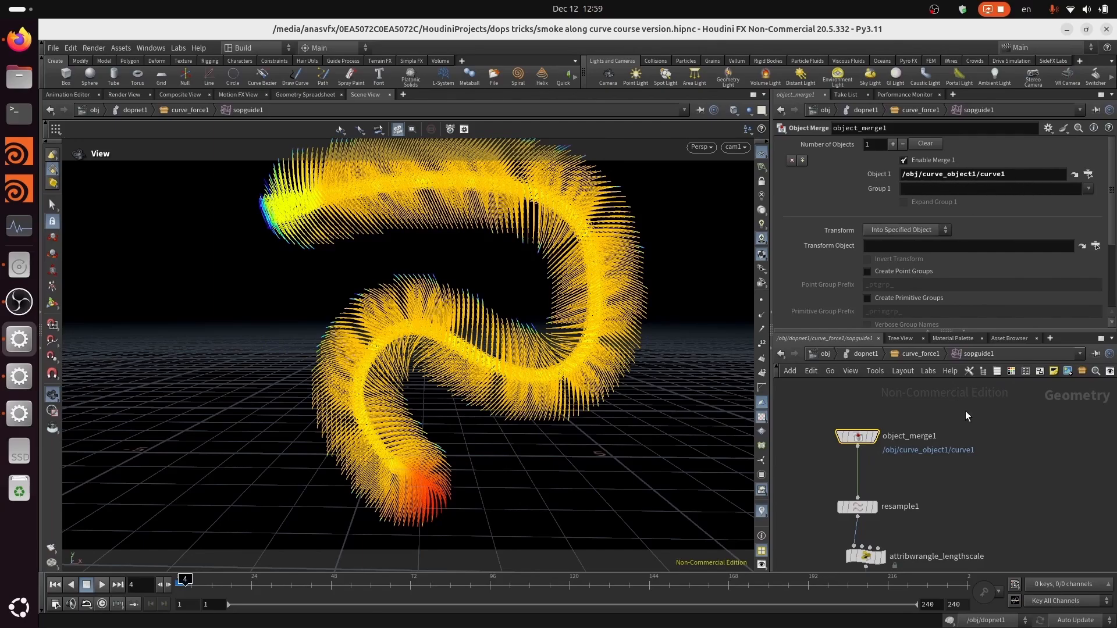
{"action": "left_click", "coordinate": [920, 353]}
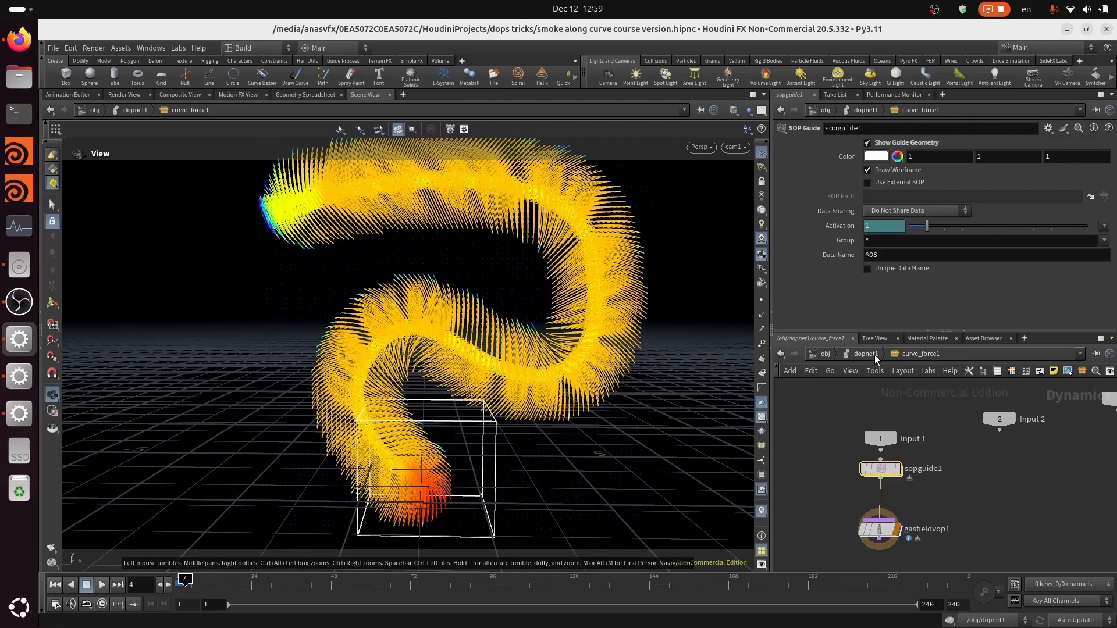
{"action": "left_click", "coordinate": [871, 354]}
Review the Follow Force, Orbit Force, SuctionForce, Global Force and Shaping parameters of the finished curve_force subnetwork.
{"action": "left_click", "coordinate": [817, 436]}
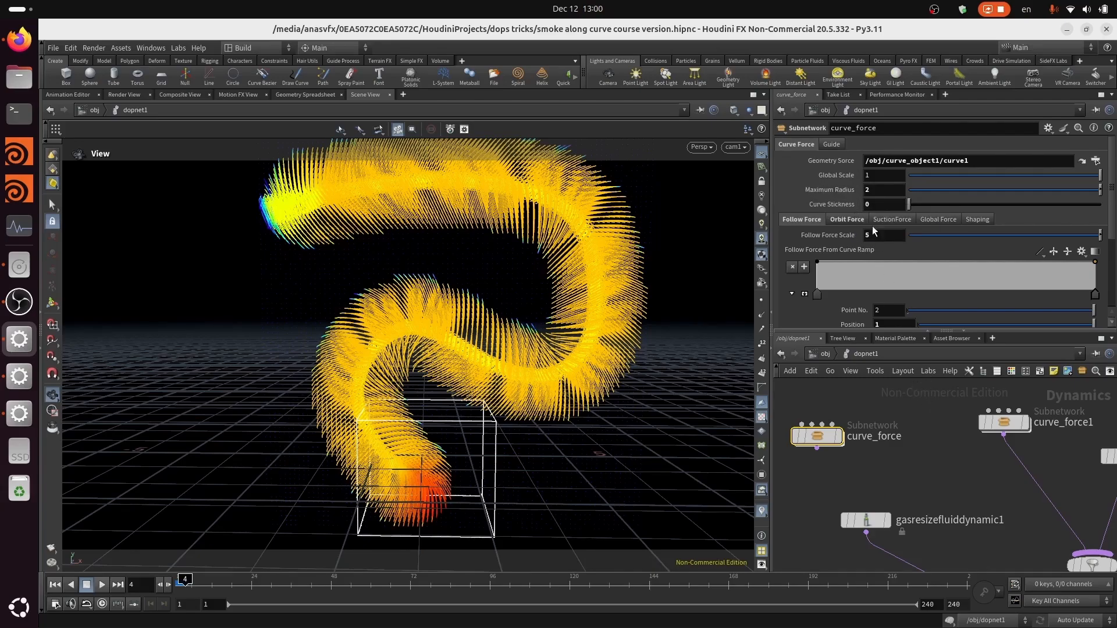
{"action": "middle_click_drag", "start_coordinate": [962, 420], "coordinate": [980, 452]}
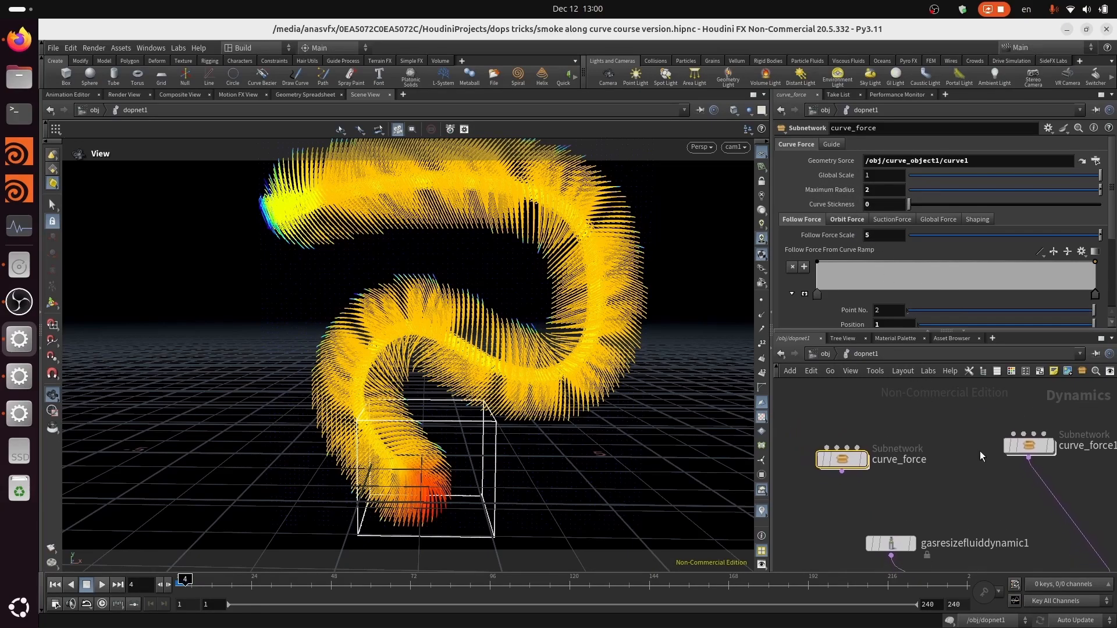
{"action": "mouse_move", "coordinate": [1113, 213]}
{"action": "left_mouse_down"}
{"action": "mouse_move", "coordinate": [1113, 244]}
{"action": "mouse_move", "coordinate": [1111, 219]}
{"action": "left_mouse_up"}
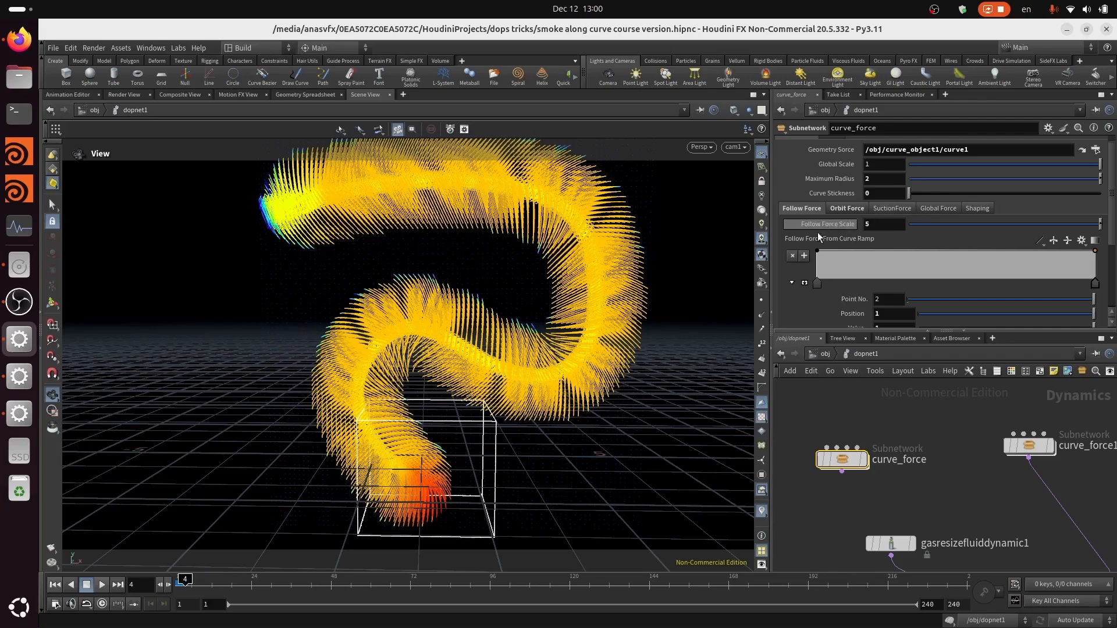
{"action": "scroll", "coordinate": [791, 146], "scroll_direction": "down", "scroll_amount": 3}
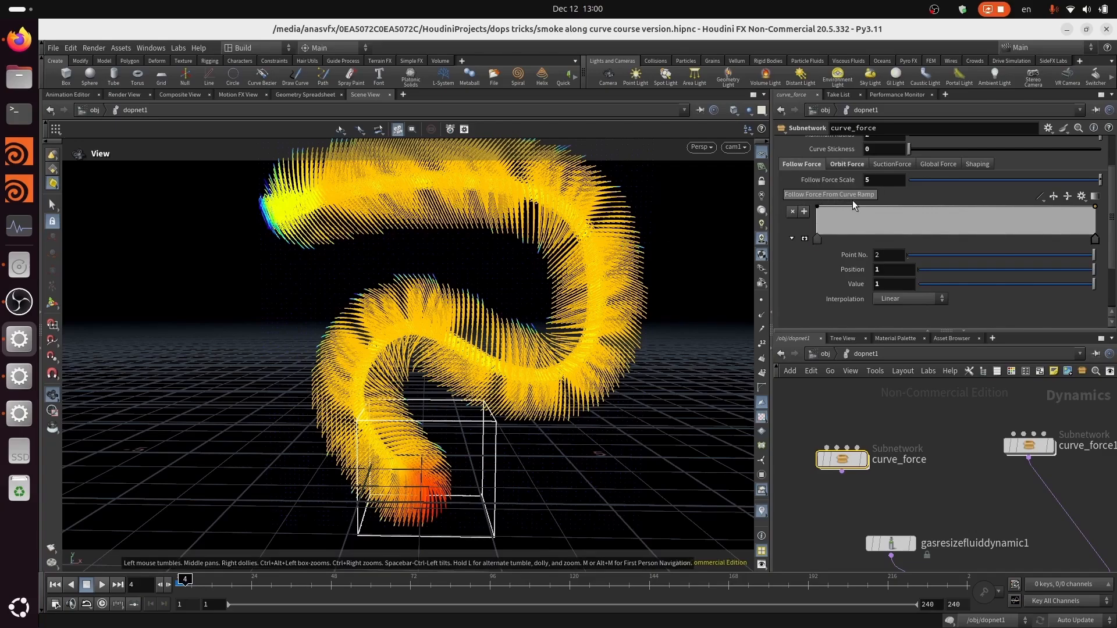
{"action": "left_click", "coordinate": [848, 165]}
{"action": "left_click", "coordinate": [891, 168]}
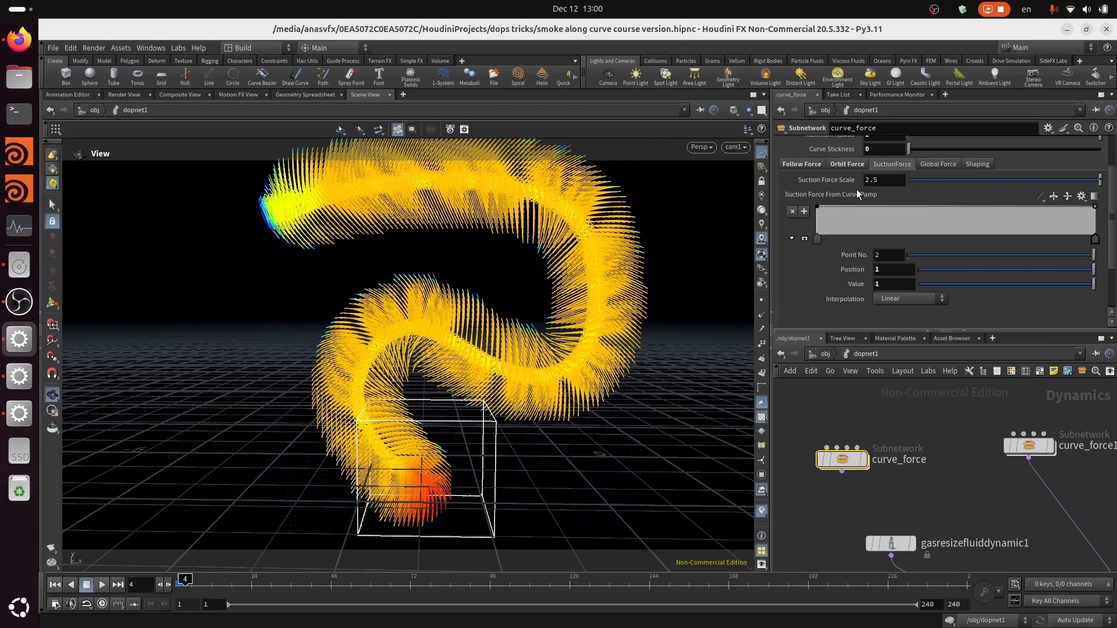
{"action": "left_click", "coordinate": [930, 165]}
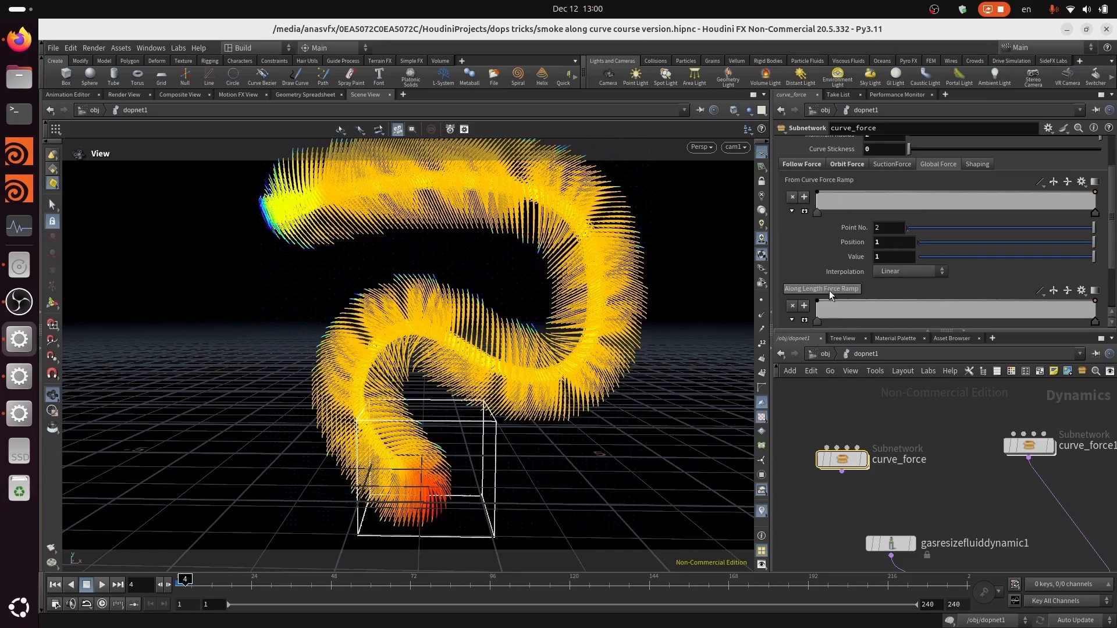
{"action": "left_click", "coordinate": [804, 165]}
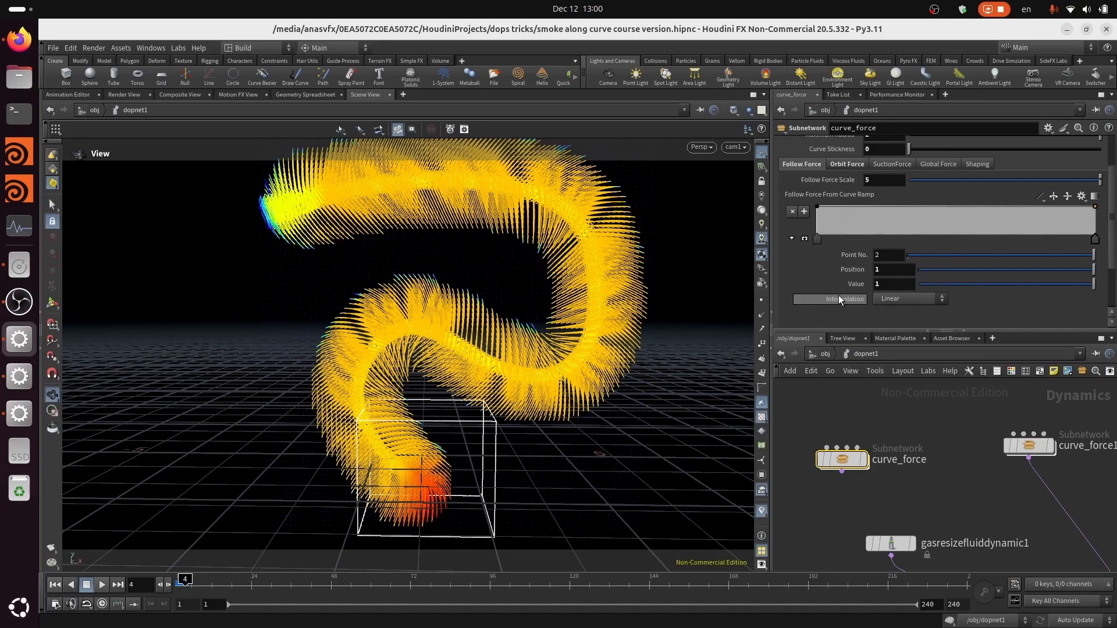
{"action": "left_click", "coordinate": [944, 165]}
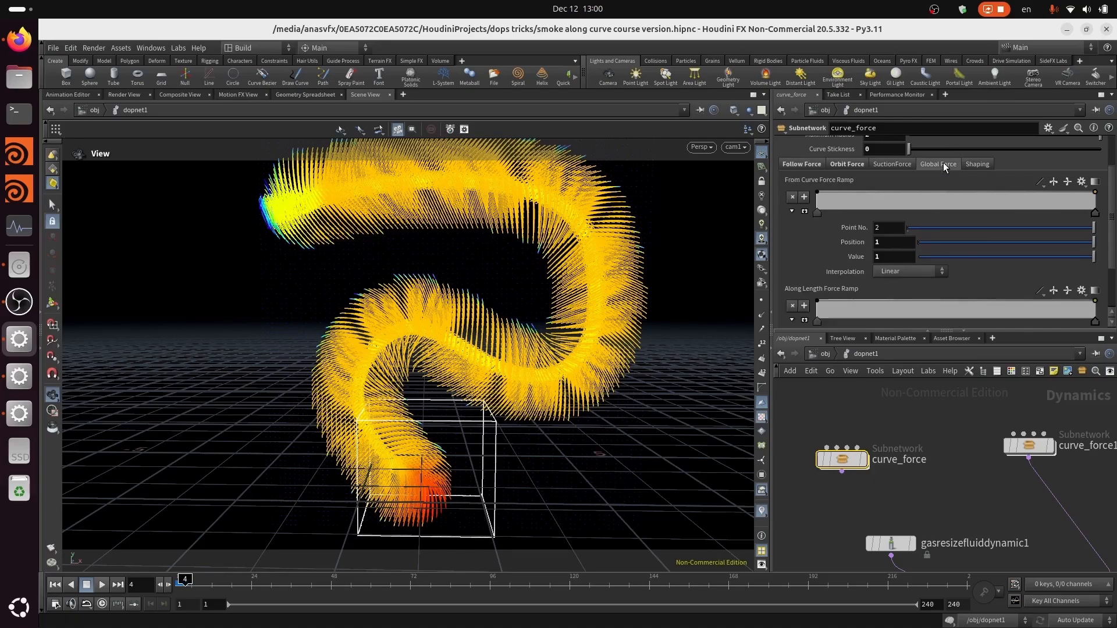
{"action": "left_click", "coordinate": [974, 165]}
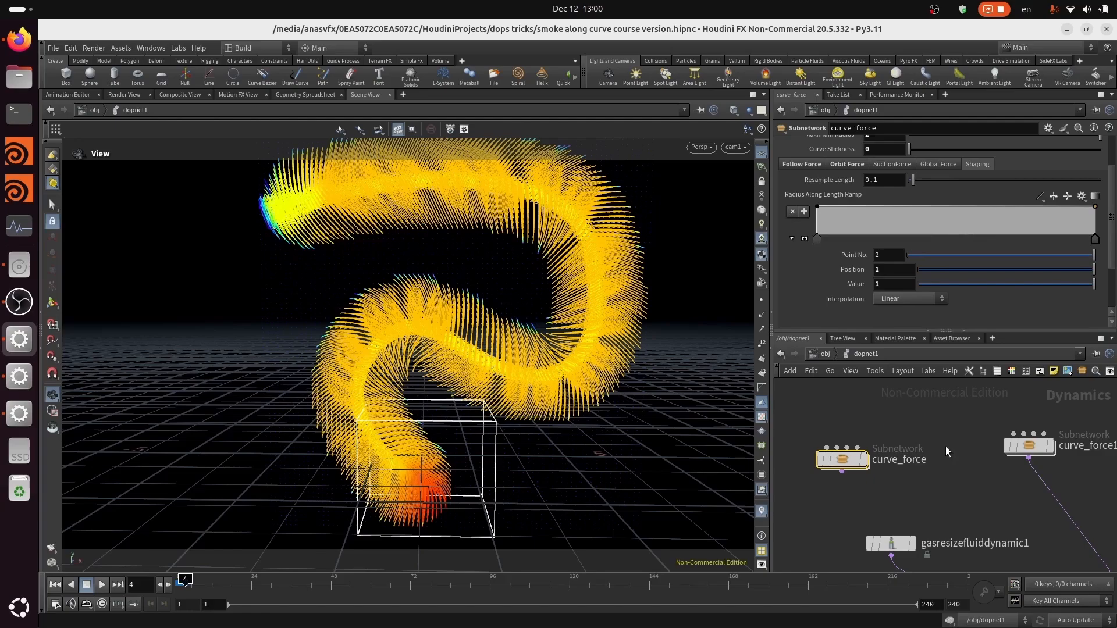
Inspect the along_length_radius_ramp parameter in volumevop1 inside curve_force1's sopguide1, and return to the sopguide1 network.
{"action": "middle_click_drag", "start_coordinate": [945, 445], "coordinate": [879, 463]}
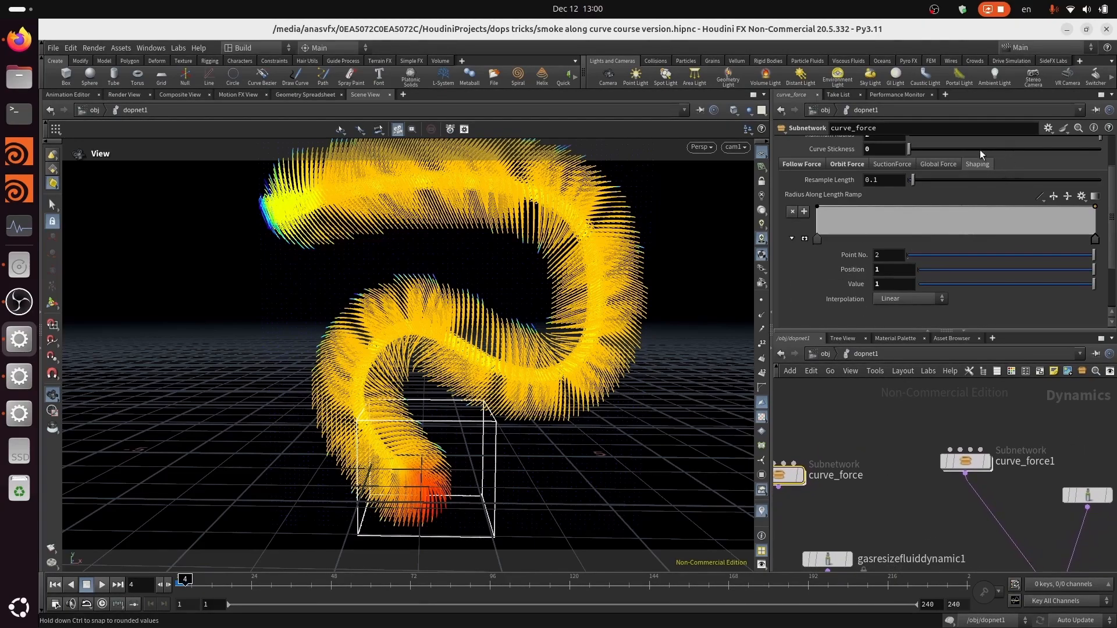
{"action": "double_click", "coordinate": [970, 473]}
{"action": "double_click", "coordinate": [881, 466]}
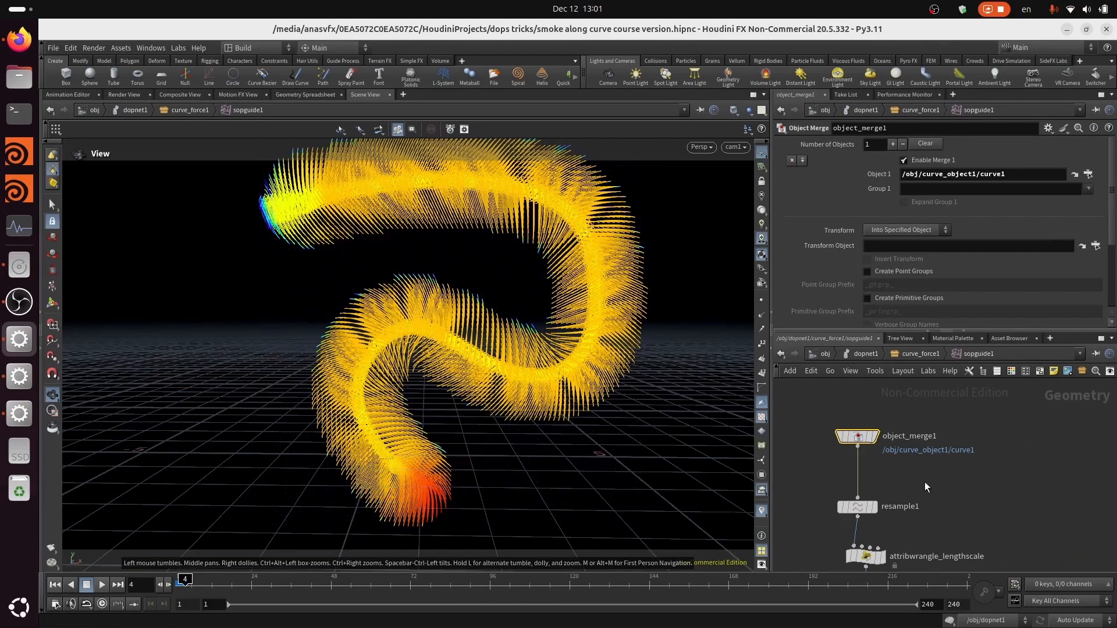
{"action": "middle_click_drag", "start_coordinate": [944, 504], "coordinate": [1018, 385]}
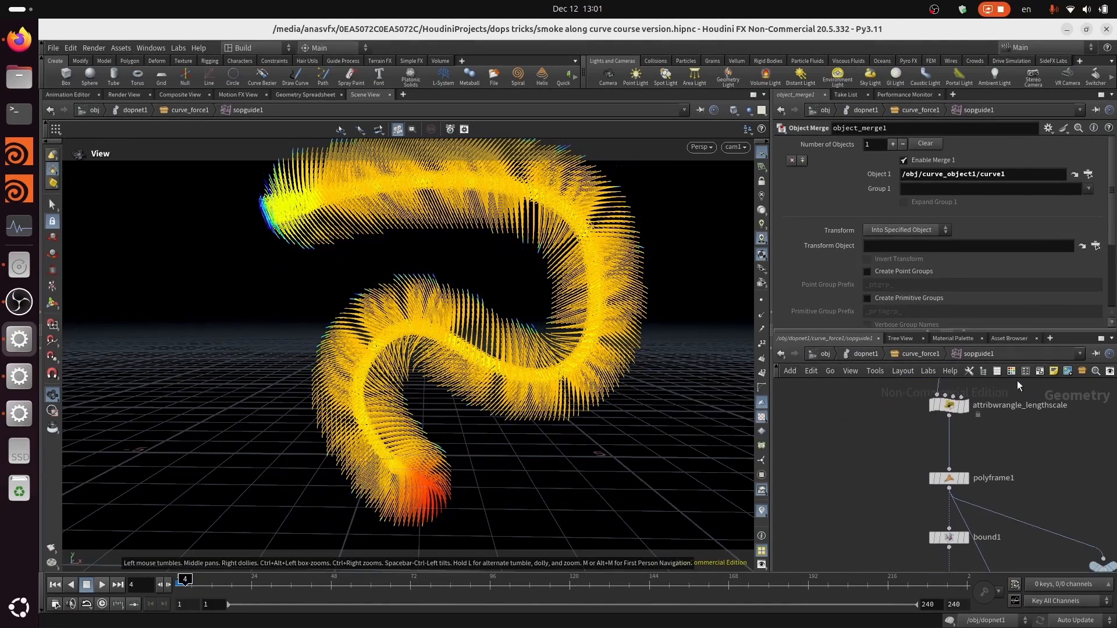
{"action": "middle_click_drag", "start_coordinate": [992, 505], "coordinate": [954, 436]}
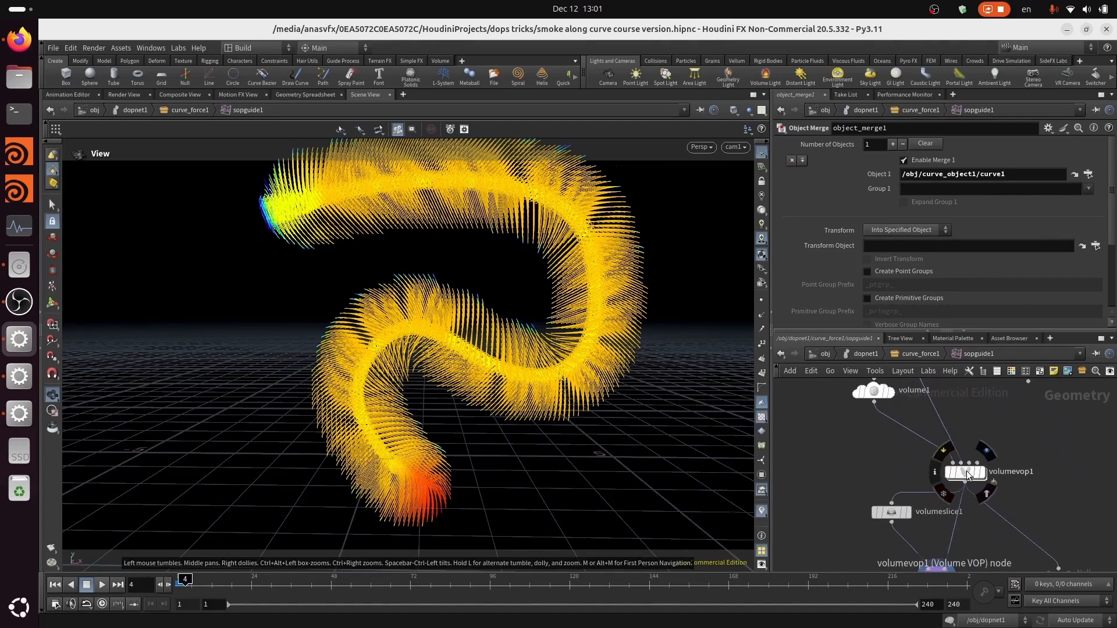
{"action": "double_click", "coordinate": [966, 472]}
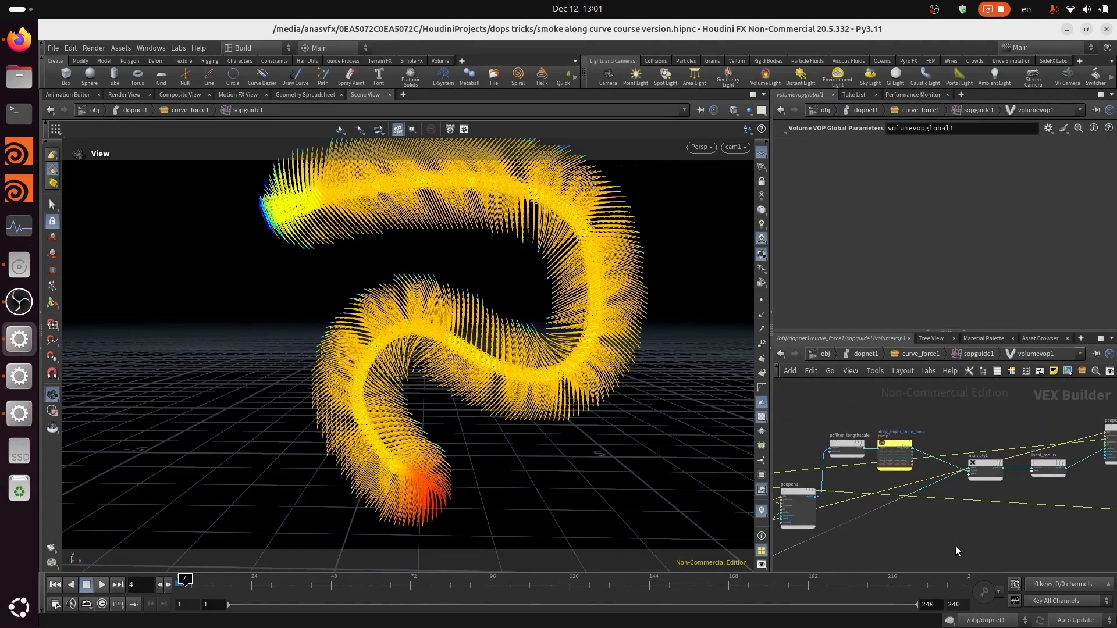
{"action": "left_click", "coordinate": [885, 450]}
{"action": "scroll", "coordinate": [931, 414], "scroll_direction": "up", "scroll_amount": 3}
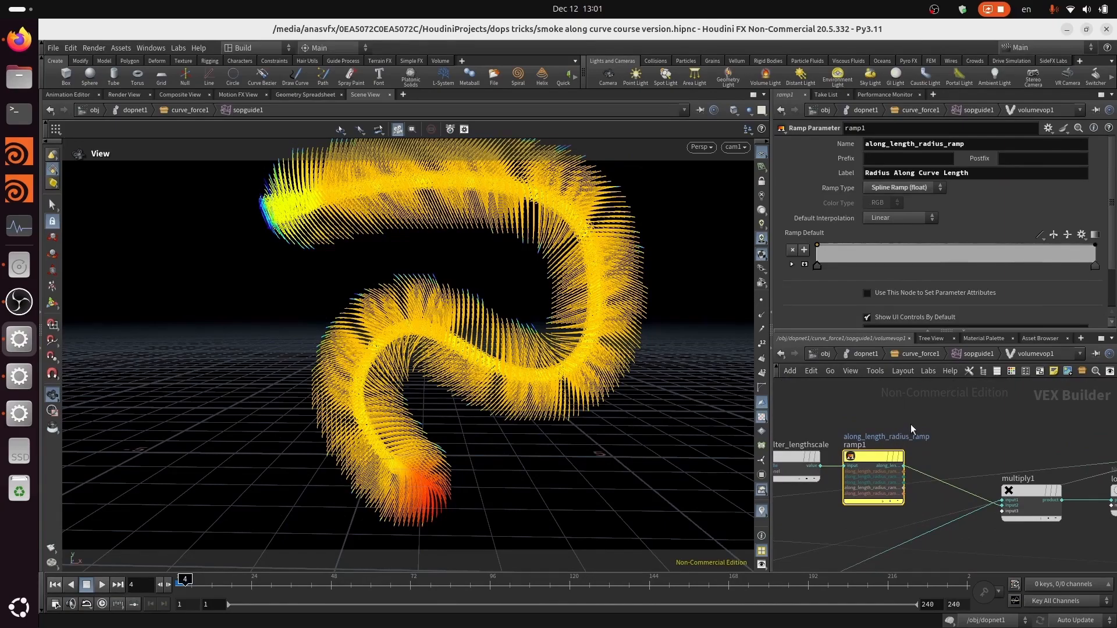
{"action": "scroll", "coordinate": [955, 432], "scroll_direction": "down", "scroll_amount": 3}
{"action": "left_click", "coordinate": [959, 351]}
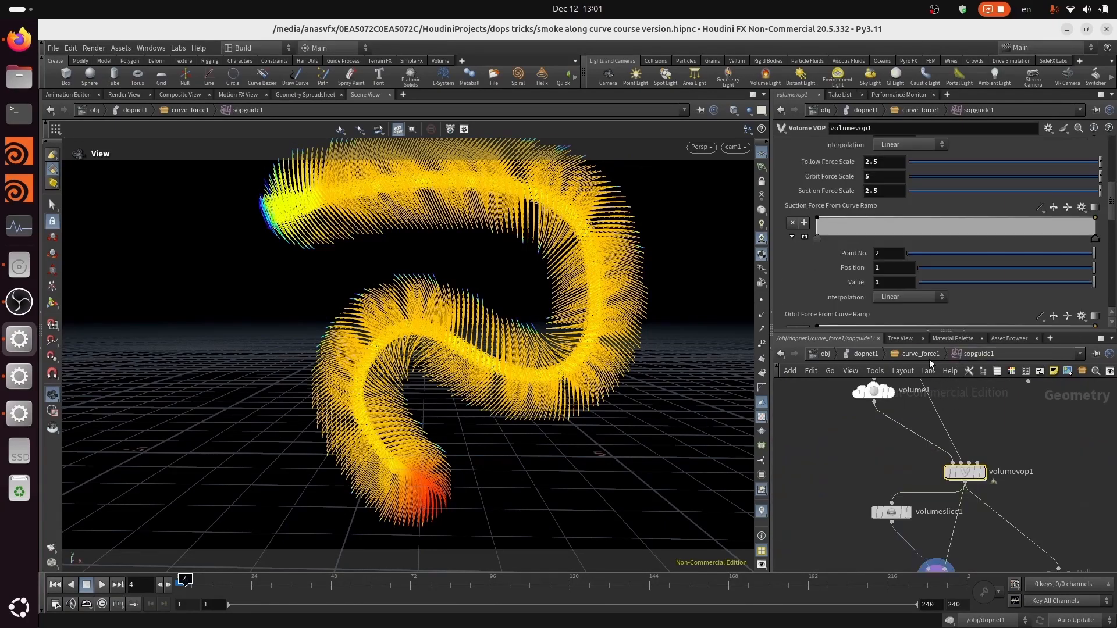
Inspect the segment length of resample1 inside sopguide1, and return to dopnet1.
{"action": "middle_click_drag", "start_coordinate": [936, 394], "coordinate": [910, 573]}
{"action": "middle_click_drag", "start_coordinate": [933, 451], "coordinate": [953, 528]}
{"action": "mouse_move", "coordinate": [955, 421]}
{"action": "middle_mouse_down"}
{"action": "mouse_move", "coordinate": [960, 469]}
{"action": "mouse_move", "coordinate": [951, 471]}
{"action": "middle_mouse_up"}
{"action": "left_click_drag", "start_coordinate": [924, 433], "coordinate": [808, 469]}
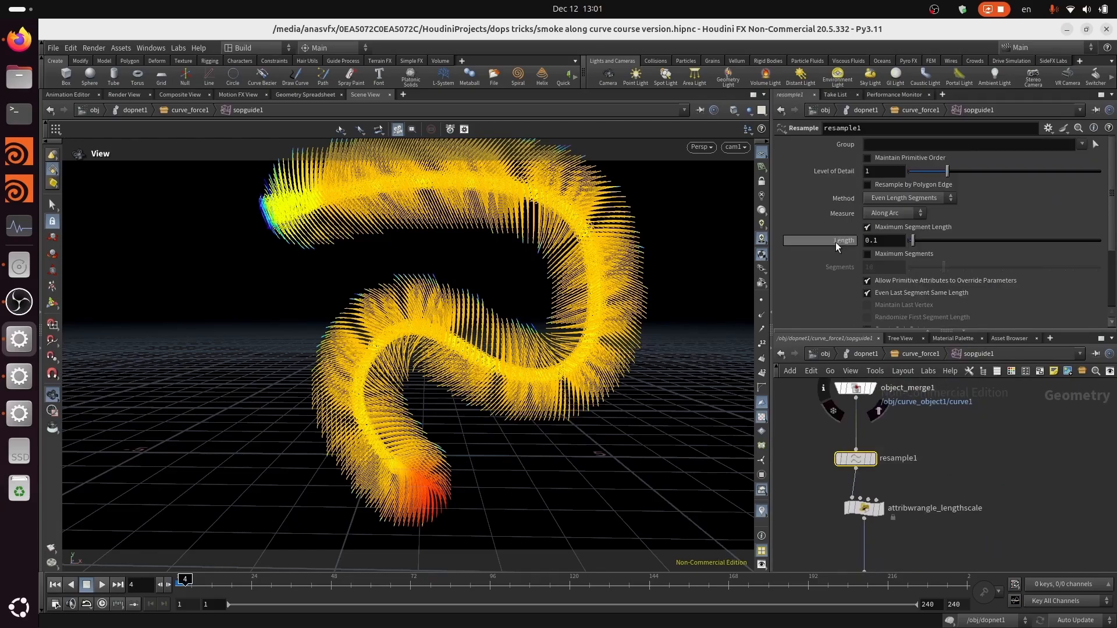
{"action": "left_click", "coordinate": [898, 354]}
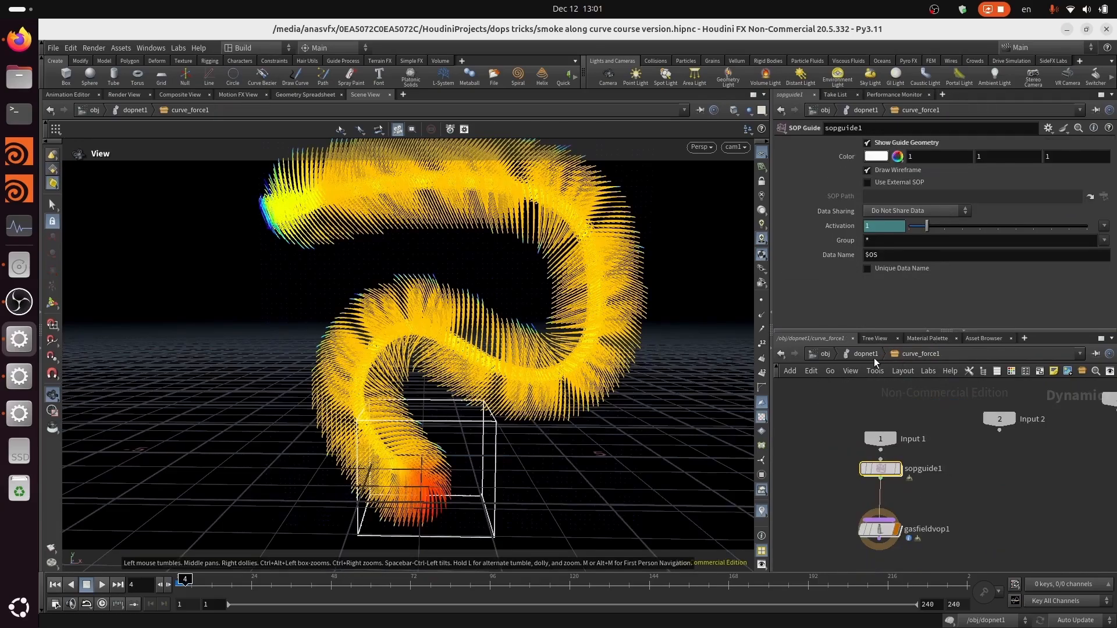
{"action": "left_click", "coordinate": [874, 358]}
Review the Radius Along Length Ramp and the Guide parameters of the curve_force subnetwork.
{"action": "left_click", "coordinate": [827, 444]}
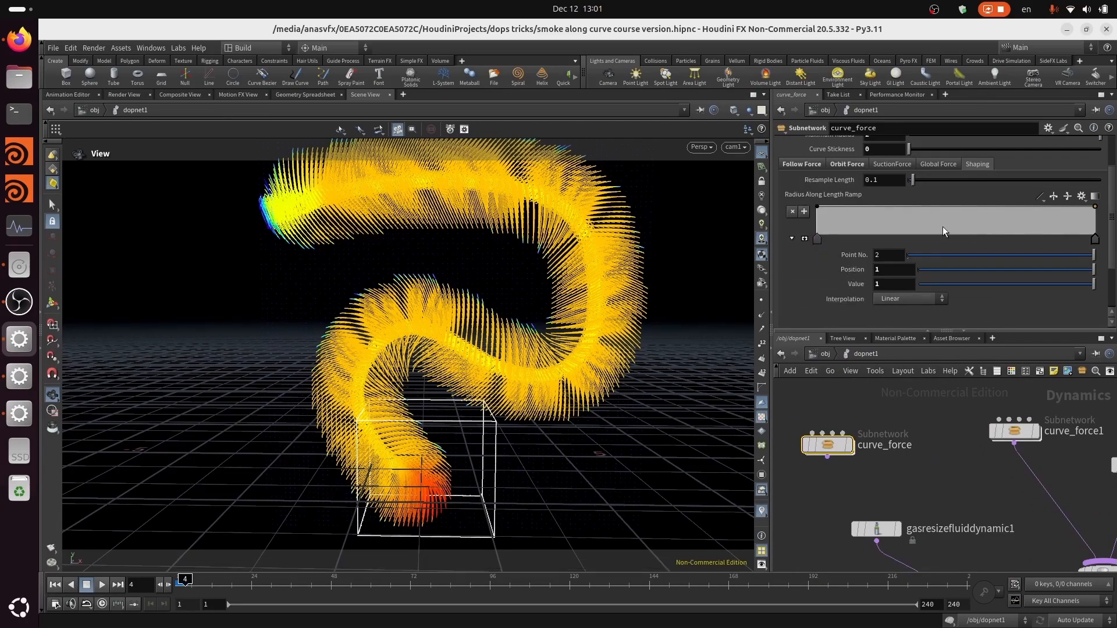
{"action": "left_click_drag", "start_coordinate": [1115, 245], "coordinate": [1112, 212]}
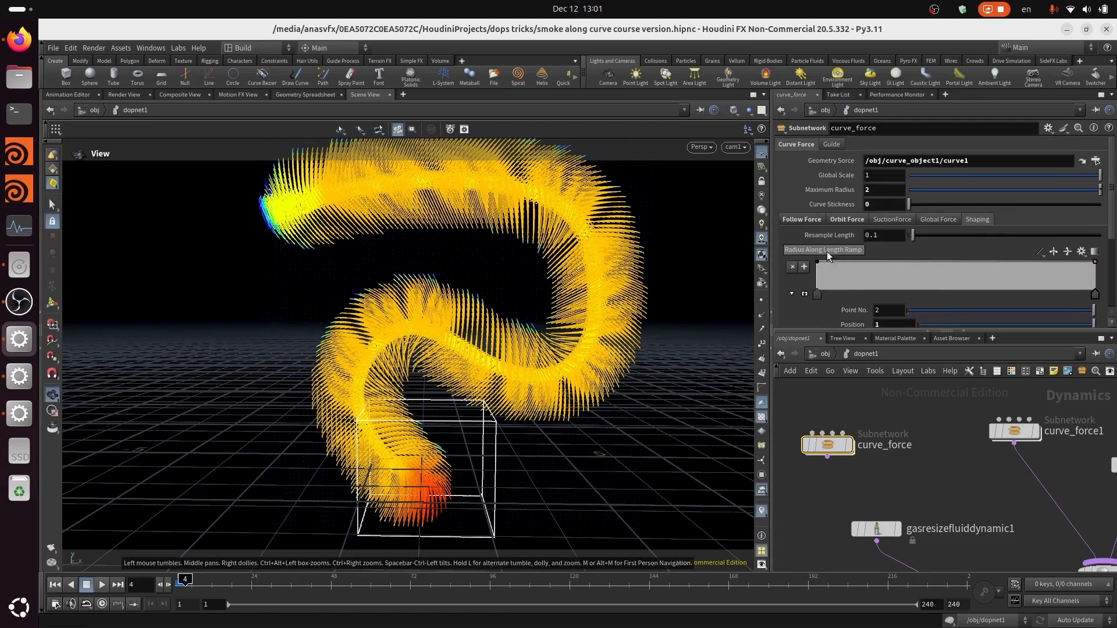
{"action": "left_click", "coordinate": [835, 143]}
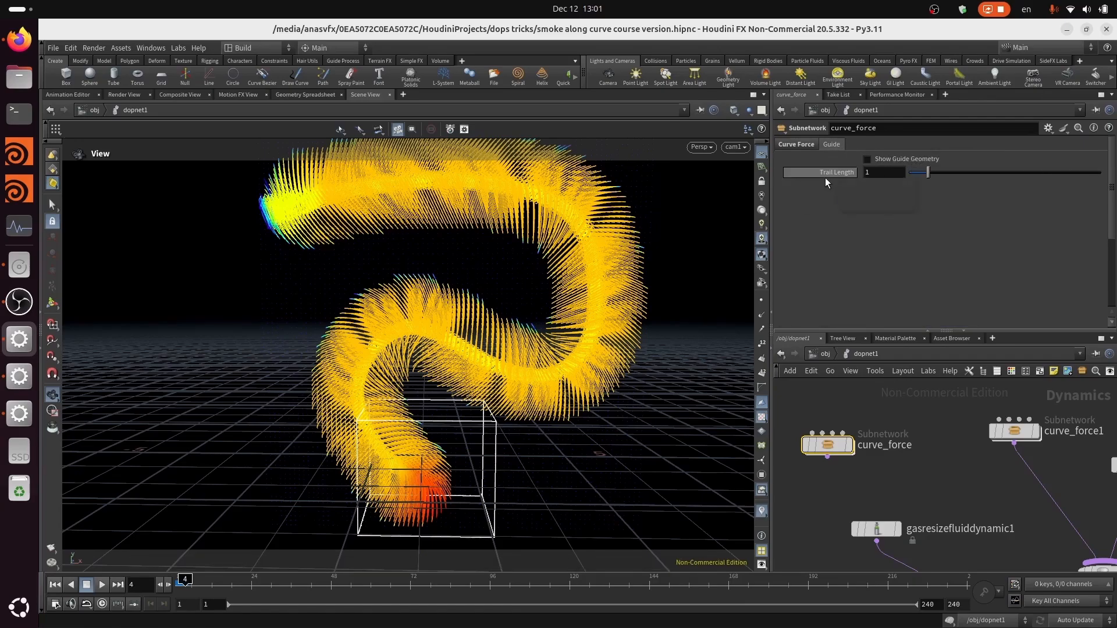
Try a Trail Length of 5.71 on volumetrail1 inside curve_force1's sopguide1, undo it, and return to curve_force1.
{"action": "double_click", "coordinate": [1014, 433]}
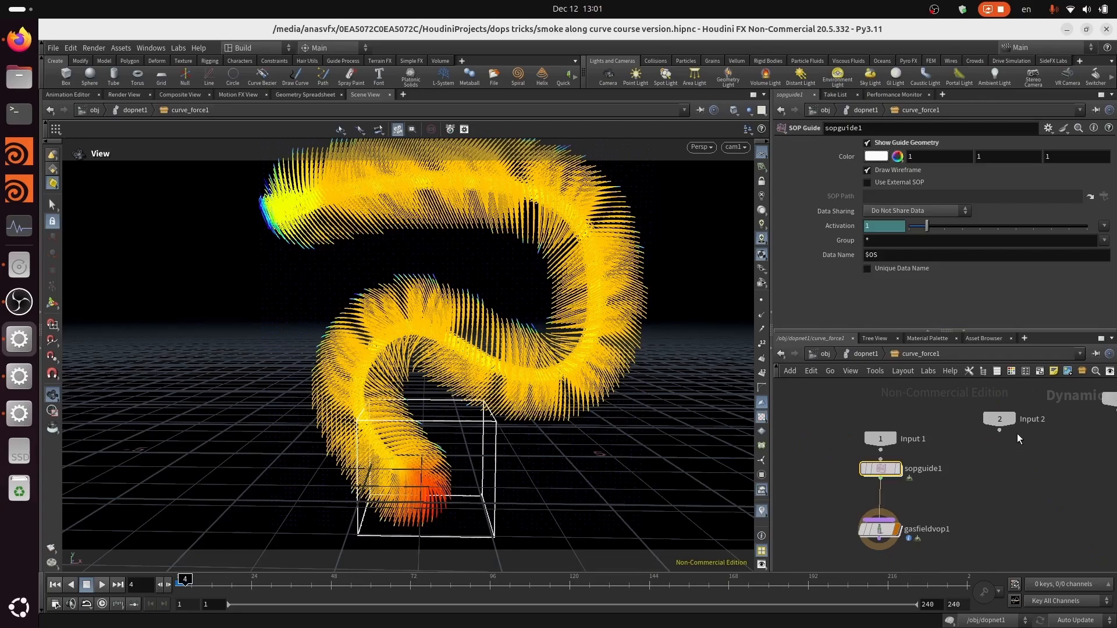
{"action": "double_click", "coordinate": [884, 469]}
{"action": "middle_click_drag", "start_coordinate": [844, 491], "coordinate": [827, 322]}
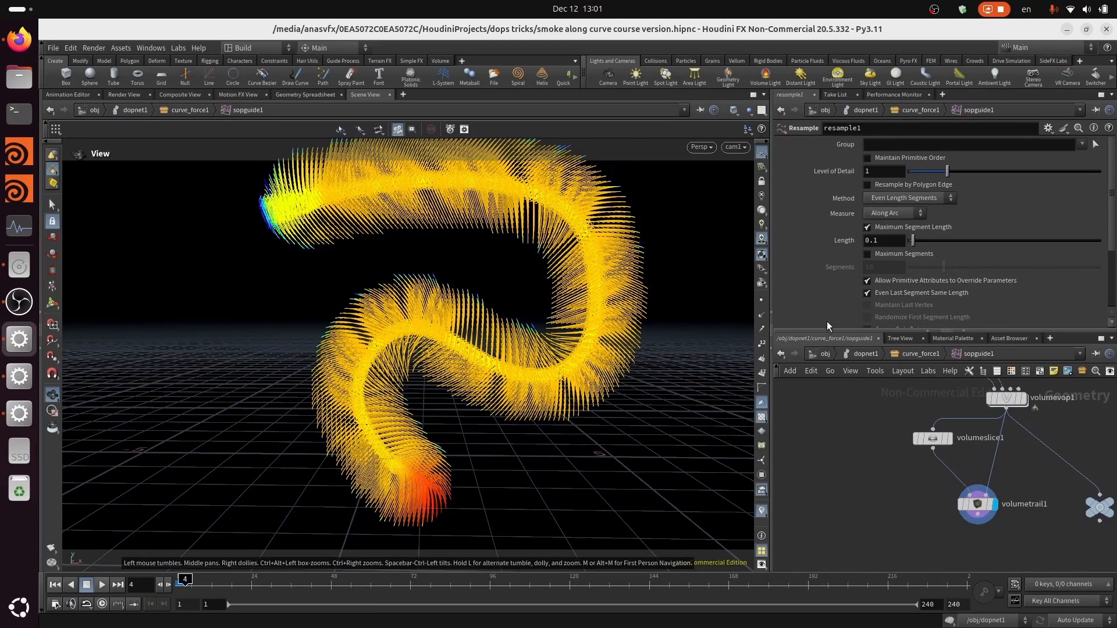
{"action": "left_click", "coordinate": [977, 503]}
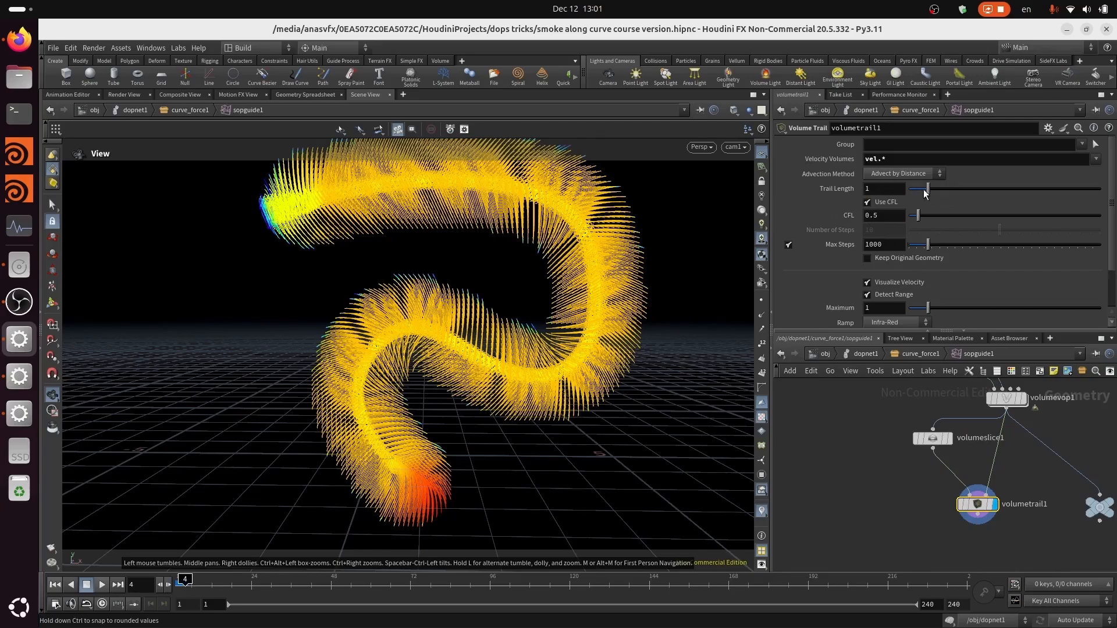
{"action": "left_click", "coordinate": [965, 191]}
{"action": "left_click_drag", "start_coordinate": [915, 193], "coordinate": [1018, 197]}
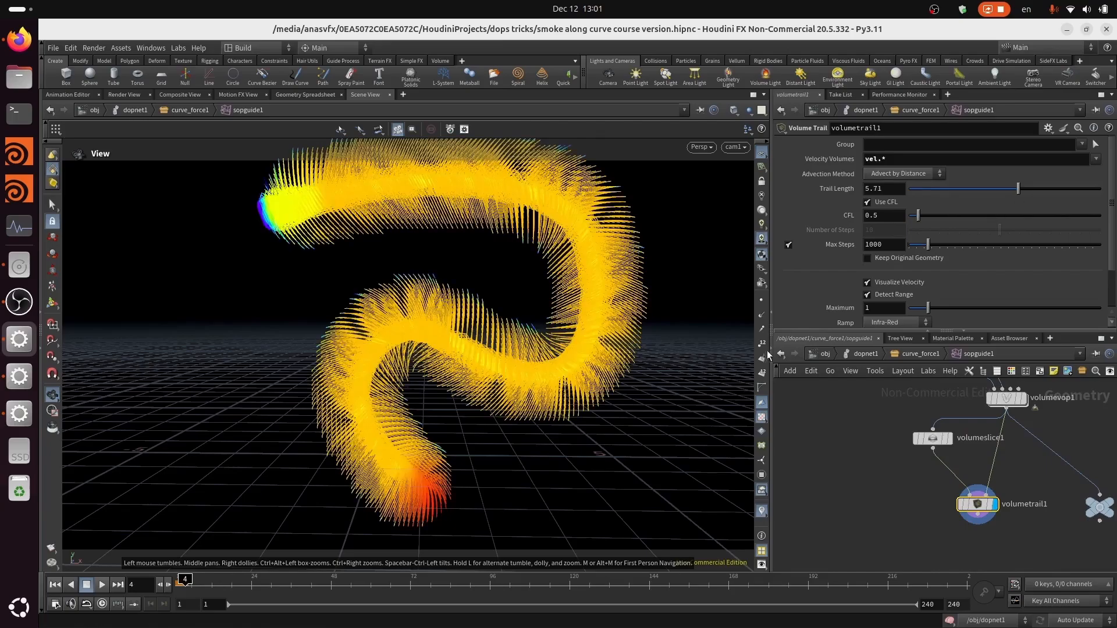
{"action": "key", "text": "ctrl+z"}
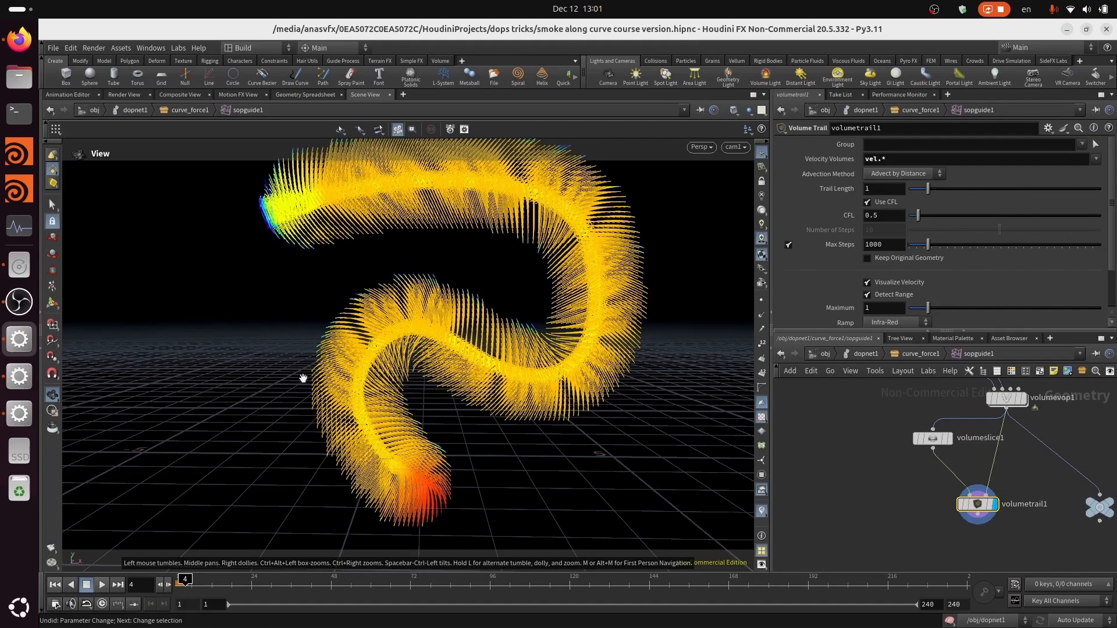
{"action": "left_click", "coordinate": [922, 353]}
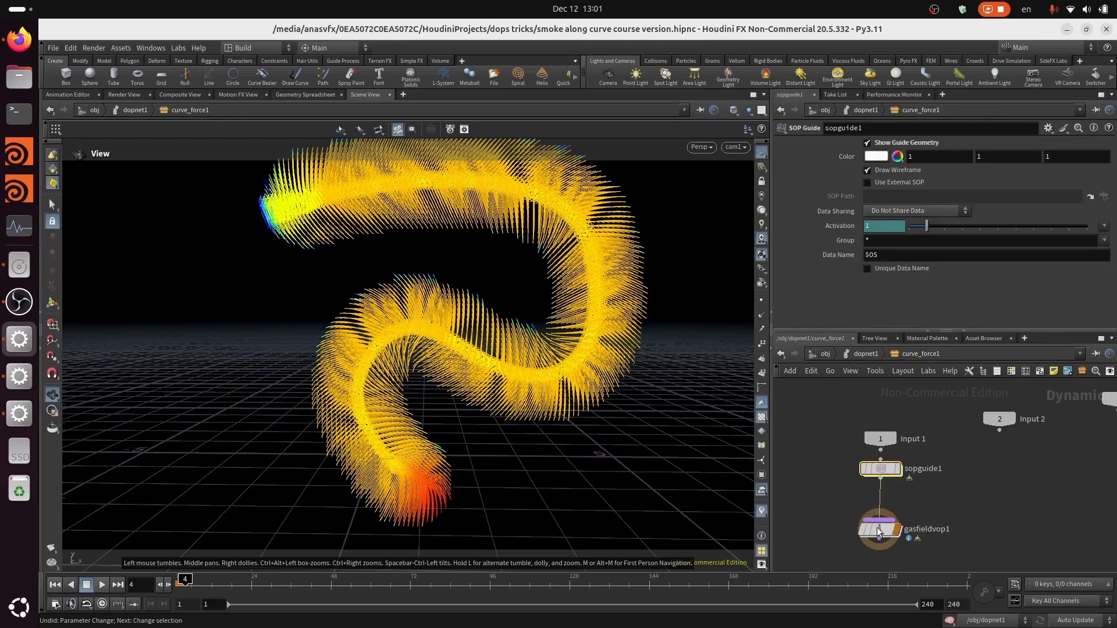
{"action": "middle_click_drag", "start_coordinate": [946, 522], "coordinate": [965, 482]}
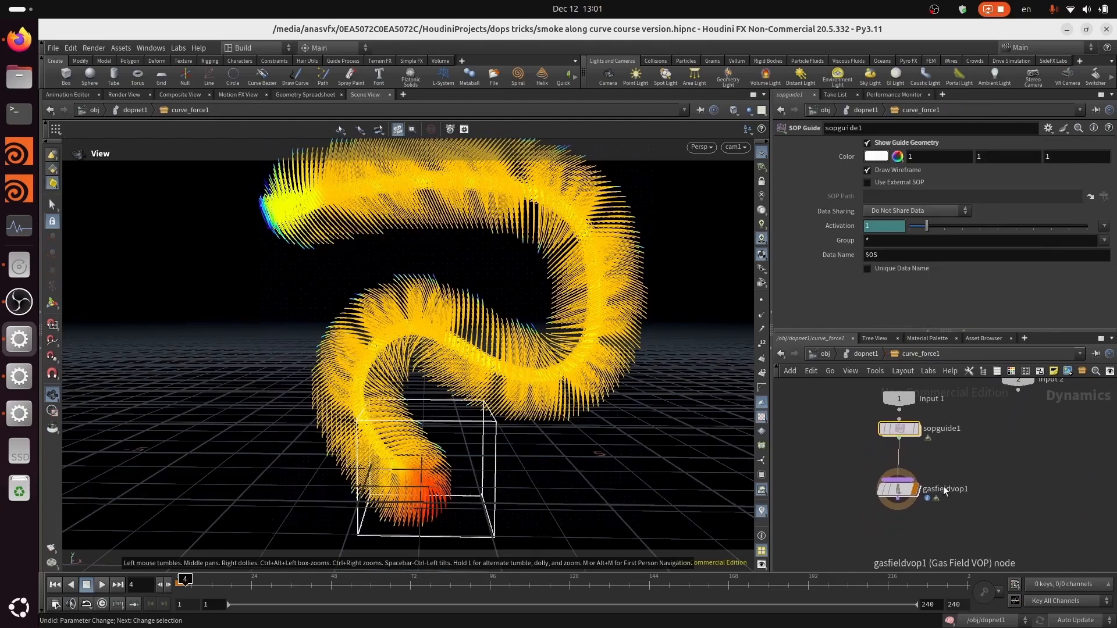
Inspect the Curve Force and Guide folders in the parameter interface of the curve_force subnetwork in dopnet1, without changing them.
{"action": "left_click", "coordinate": [864, 354]}
{"action": "left_click", "coordinate": [827, 445]}
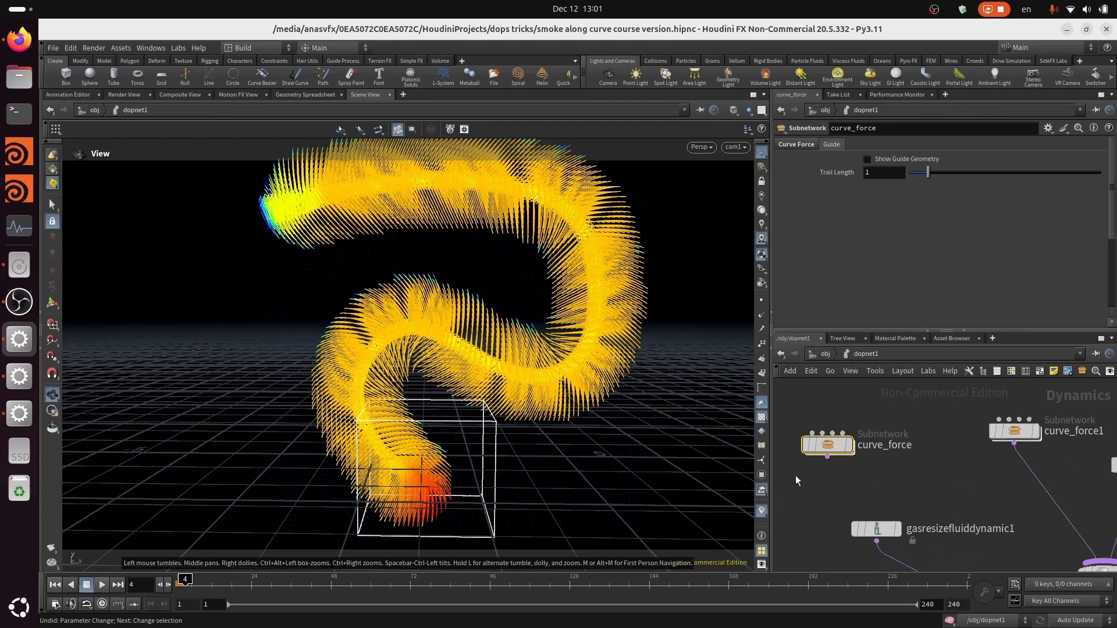
{"action": "left_click", "coordinate": [795, 144]}
{"action": "left_click", "coordinate": [1048, 128]}
{"action": "left_click", "coordinate": [995, 135]}
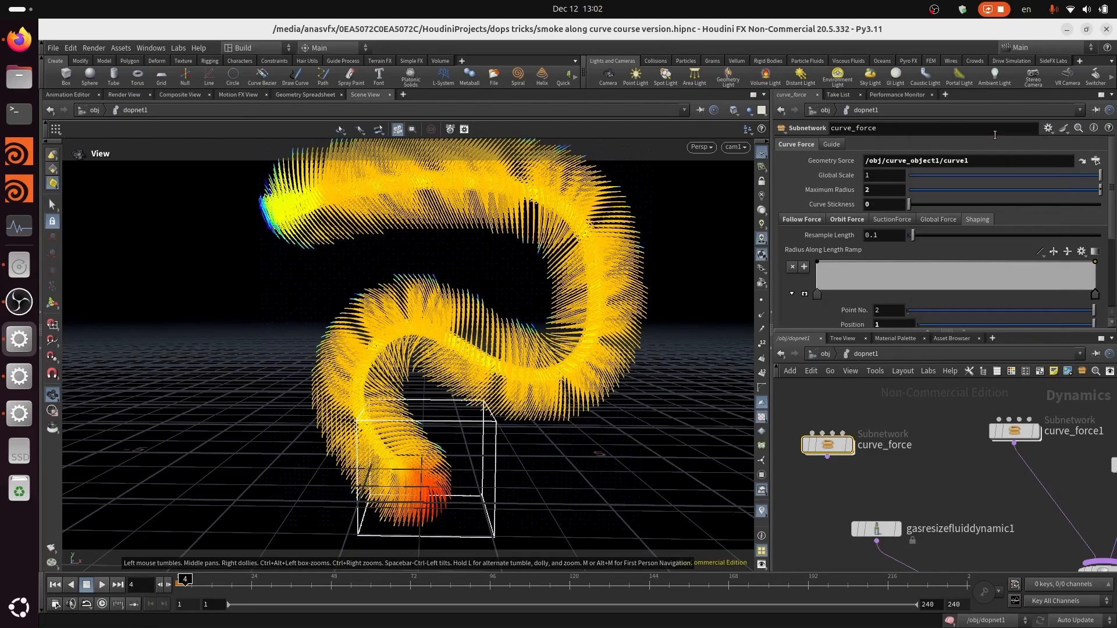
{"action": "left_click", "coordinate": [1048, 128]}
{"action": "left_click", "coordinate": [1029, 142]}
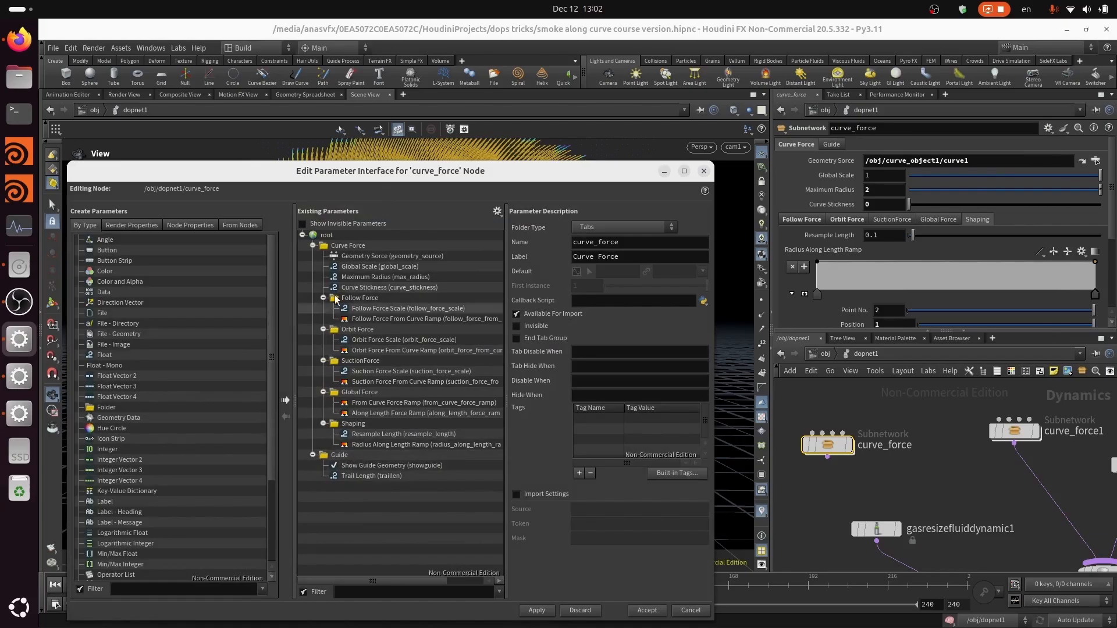
{"action": "left_click", "coordinate": [316, 256]}
{"action": "left_click", "coordinate": [312, 245]}
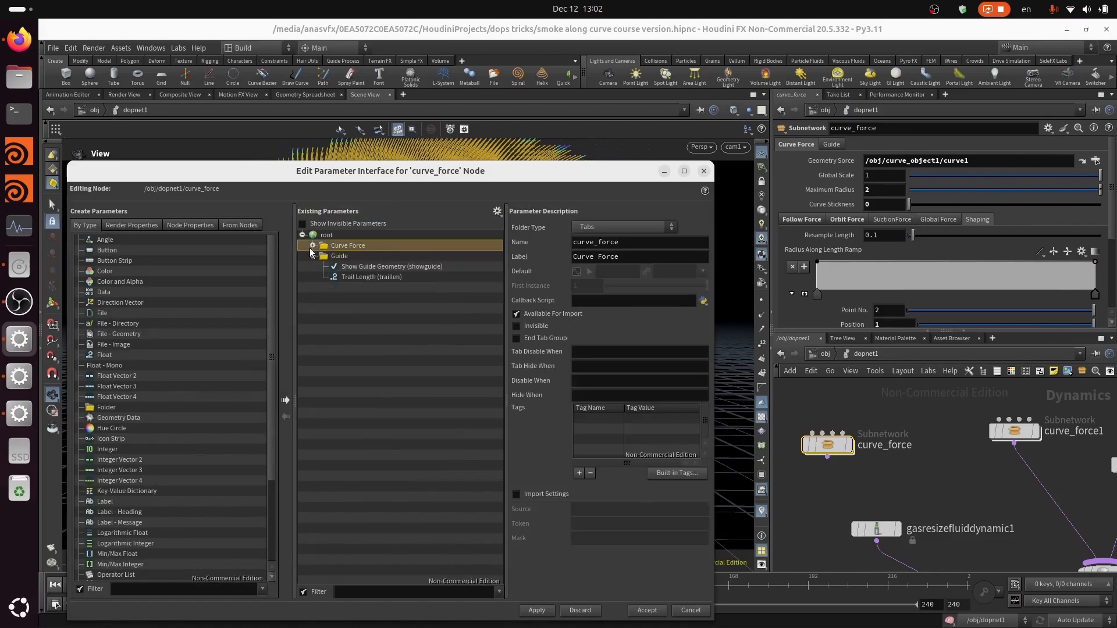
{"action": "left_click", "coordinate": [312, 245]}
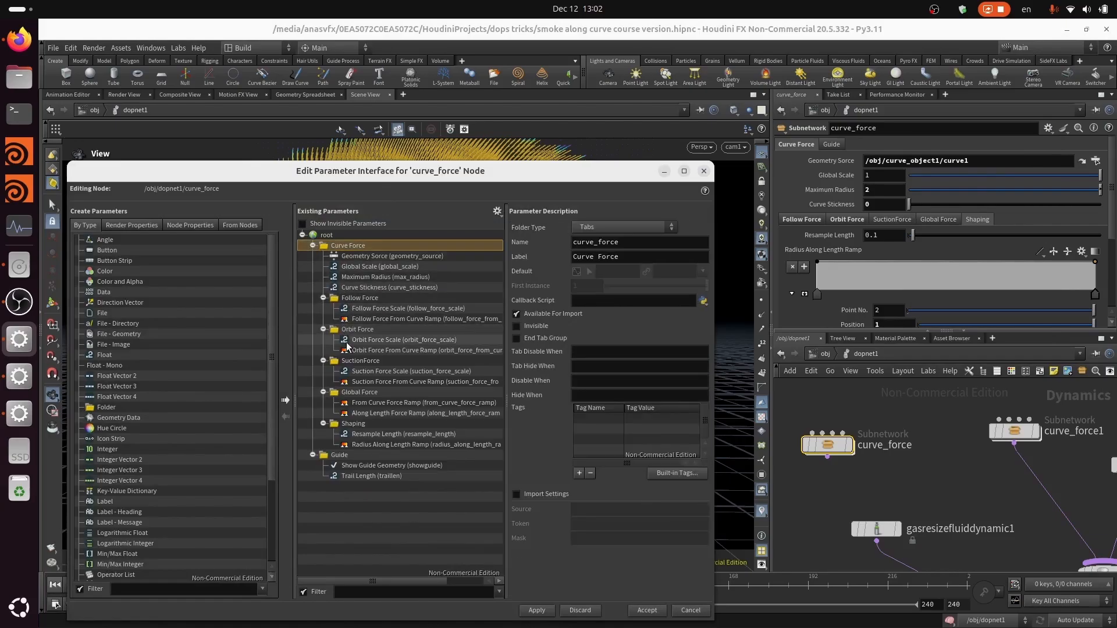
{"action": "left_click", "coordinate": [312, 245]}
{"action": "left_click", "coordinate": [313, 256]}
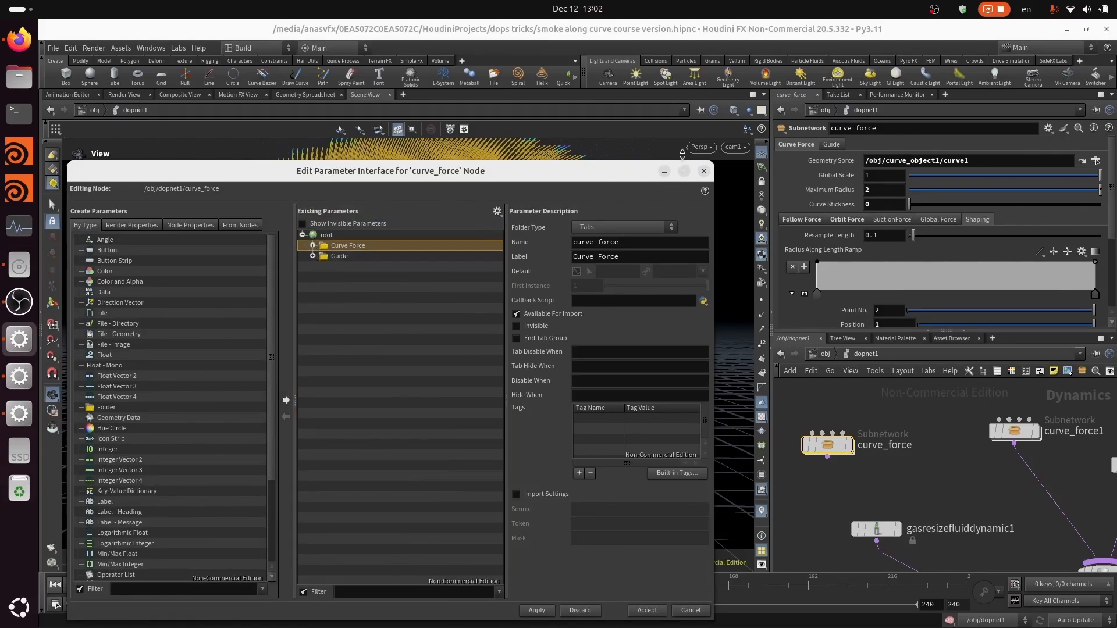
{"action": "left_click", "coordinate": [704, 171]}
Inspect the sopguide1 and gasfieldvop1 nodes inside the curve_force1 subnetwork, and return to dopnet1.
{"action": "middle_click_drag", "start_coordinate": [924, 446], "coordinate": [850, 454]}
{"action": "left_click", "coordinate": [939, 438]}
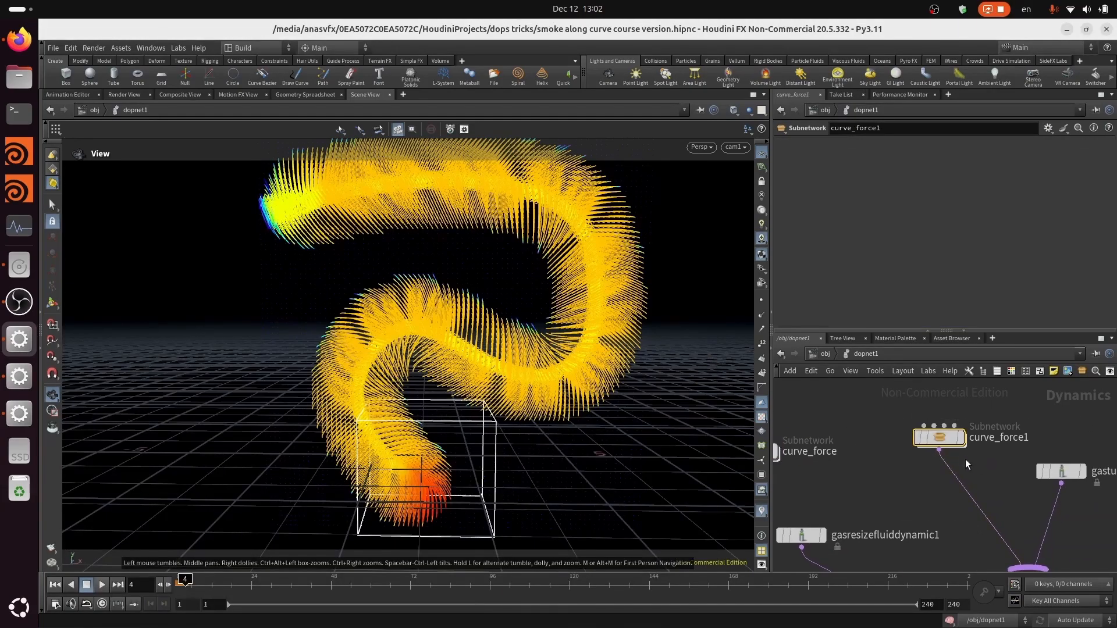
{"action": "middle_click_drag", "start_coordinate": [986, 474], "coordinate": [956, 489]}
{"action": "middle_click_drag", "start_coordinate": [1007, 435], "coordinate": [952, 414]}
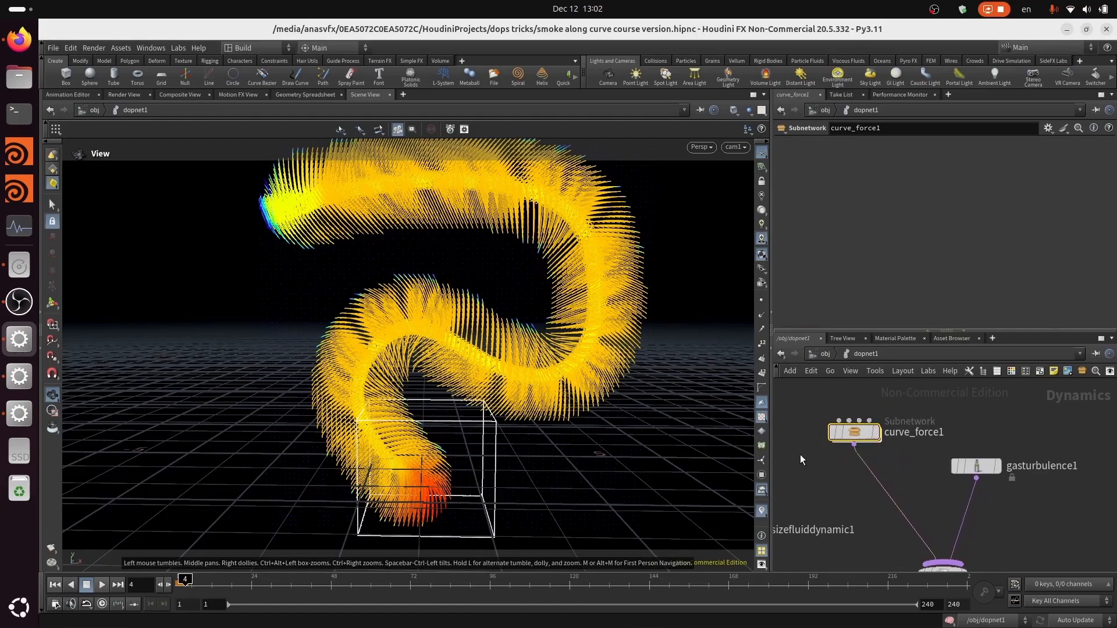
{"action": "mouse_move", "coordinate": [852, 494]}
{"action": "middle_mouse_down"}
{"action": "mouse_move", "coordinate": [858, 474]}
{"action": "mouse_move", "coordinate": [871, 500]}
{"action": "middle_mouse_up"}
{"action": "scroll", "coordinate": [857, 473], "scroll_direction": "up", "scroll_amount": 2}
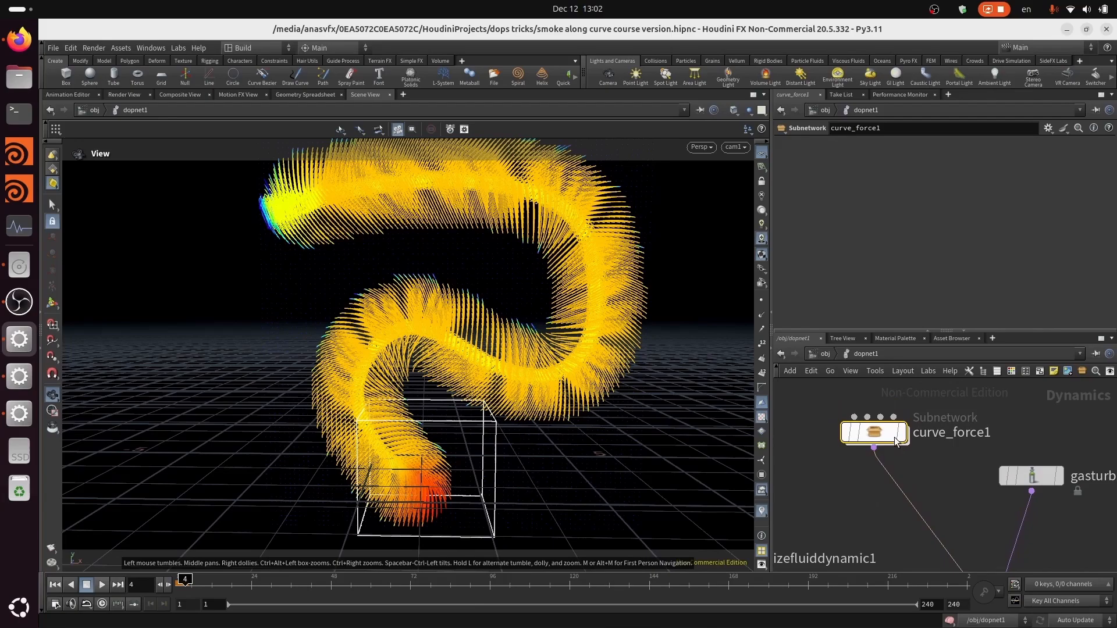
{"action": "double_click", "coordinate": [878, 434]}
{"action": "middle_click_drag", "start_coordinate": [967, 474], "coordinate": [944, 501]}
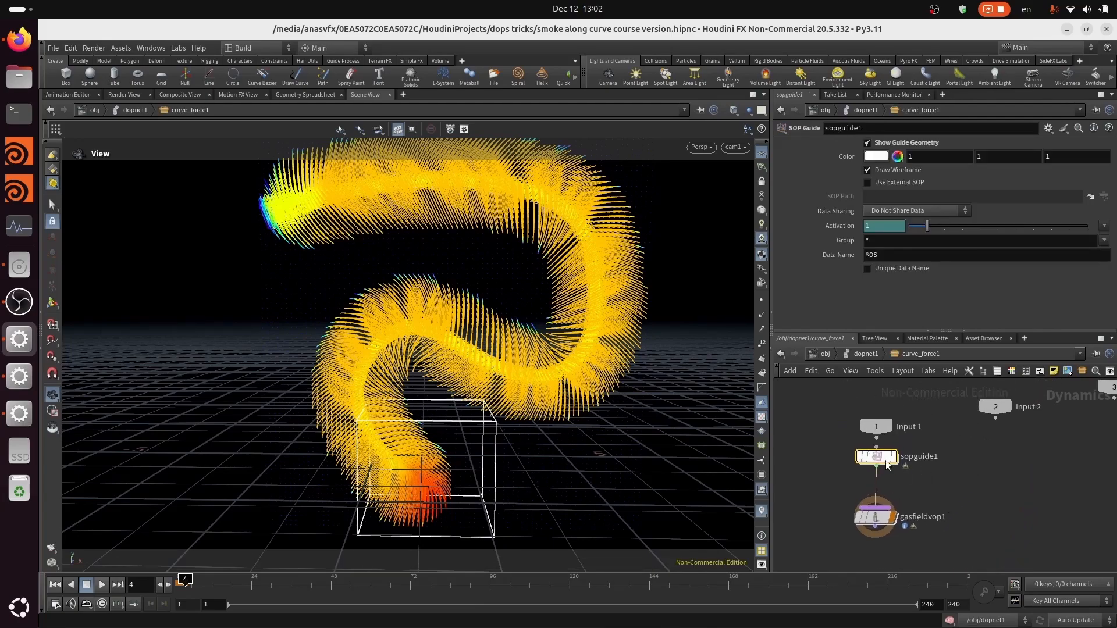
{"action": "mouse_move", "coordinate": [878, 464]}
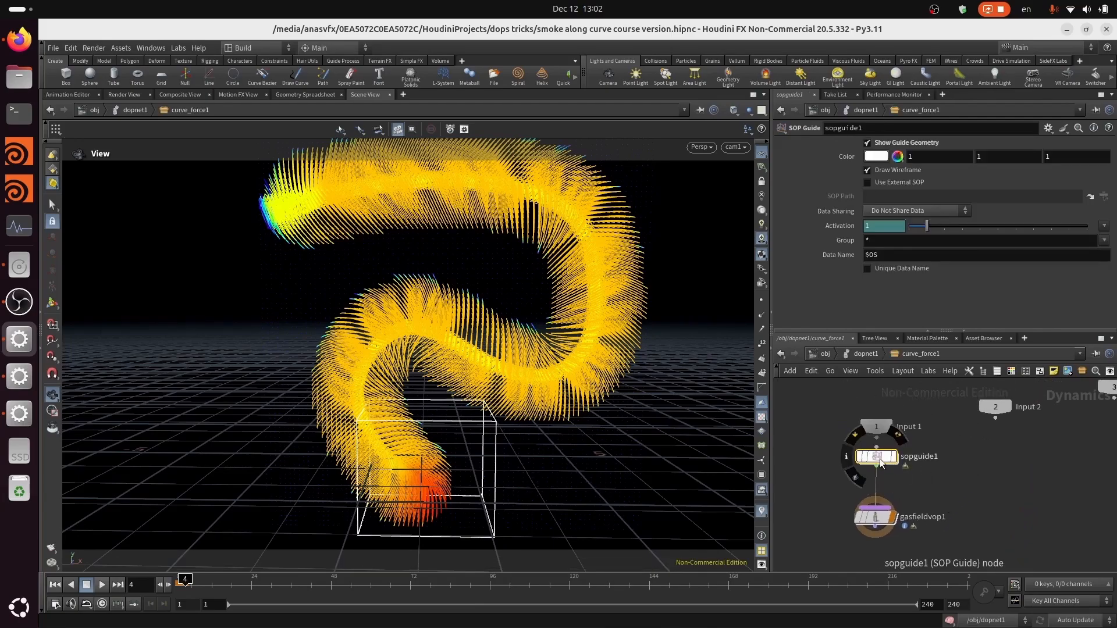
{"action": "left_click", "coordinate": [867, 355]}
{"action": "scroll", "coordinate": [945, 484], "scroll_direction": "down", "scroll_amount": 5}
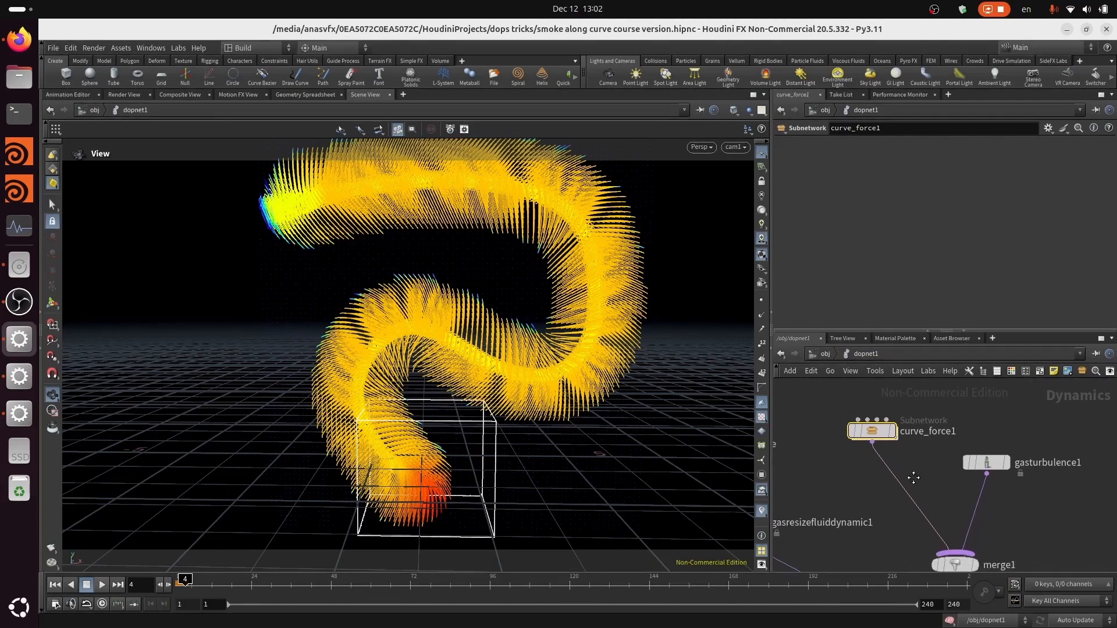
{"action": "left_click", "coordinate": [921, 449]}
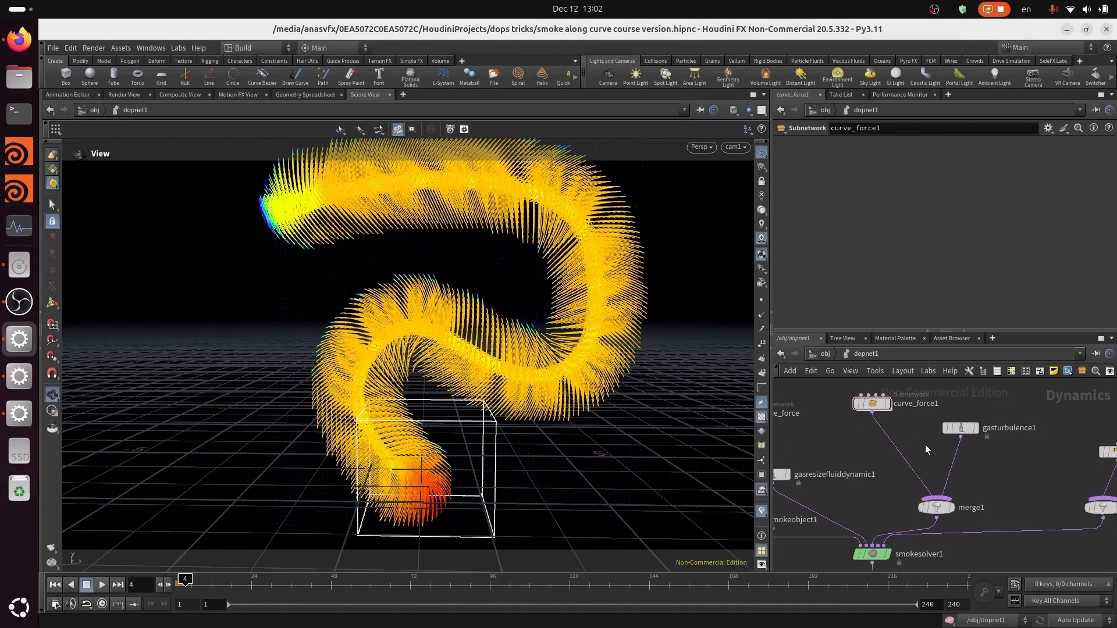
{"action": "middle_click_drag", "start_coordinate": [927, 443], "coordinate": [922, 402]}
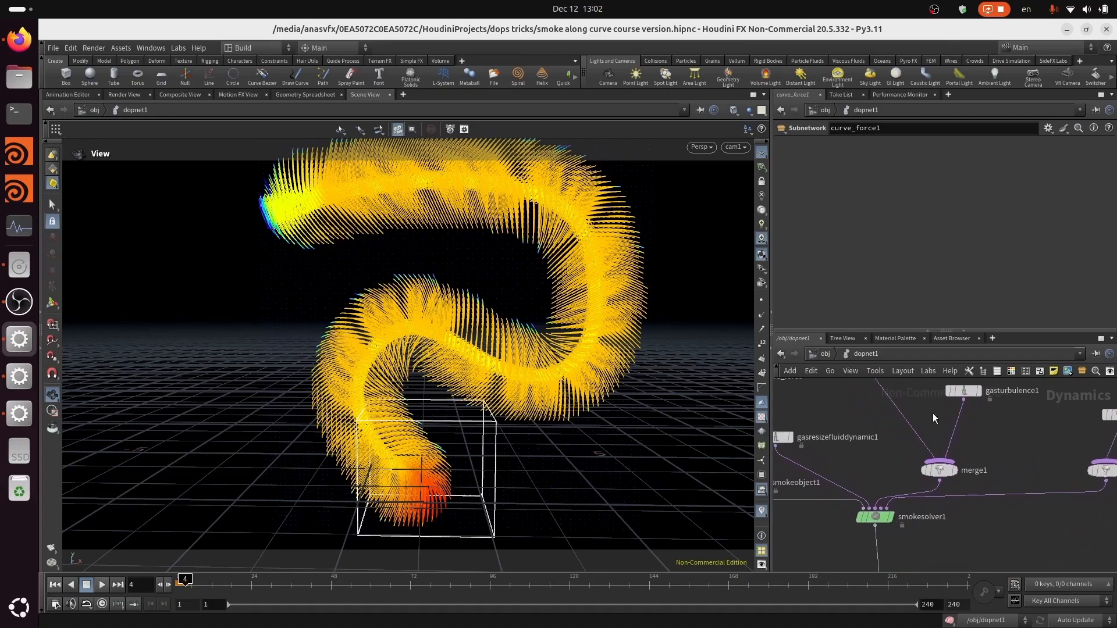
{"action": "right_click_drag", "start_coordinate": [936, 410], "coordinate": [936, 419]}
{"action": "middle_click_drag", "start_coordinate": [933, 407], "coordinate": [949, 448]}
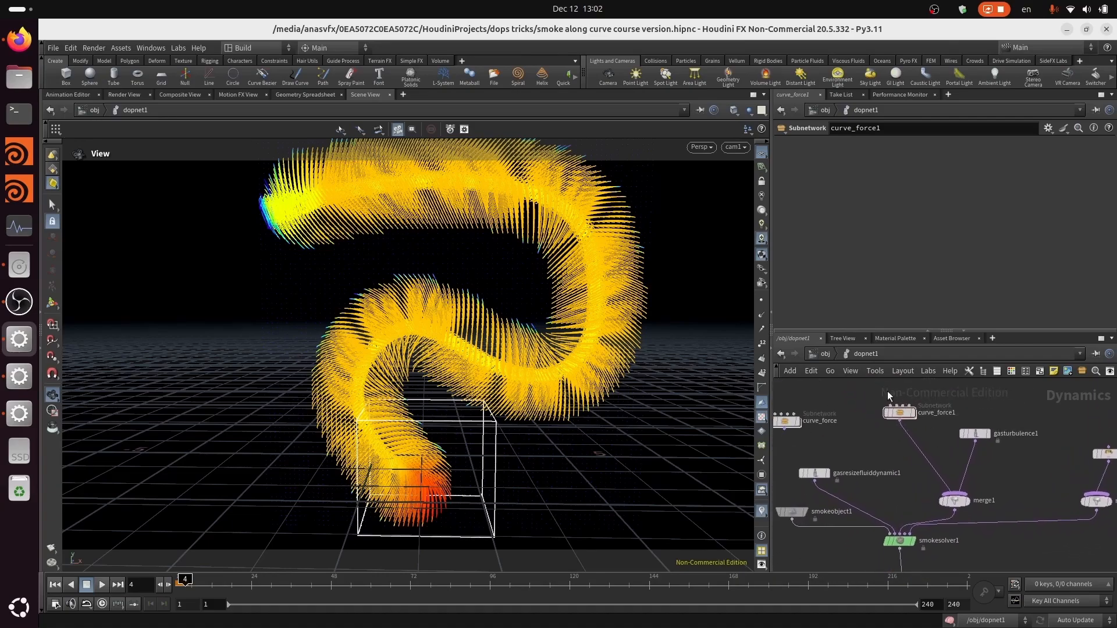
{"action": "left_click", "coordinate": [825, 355]}
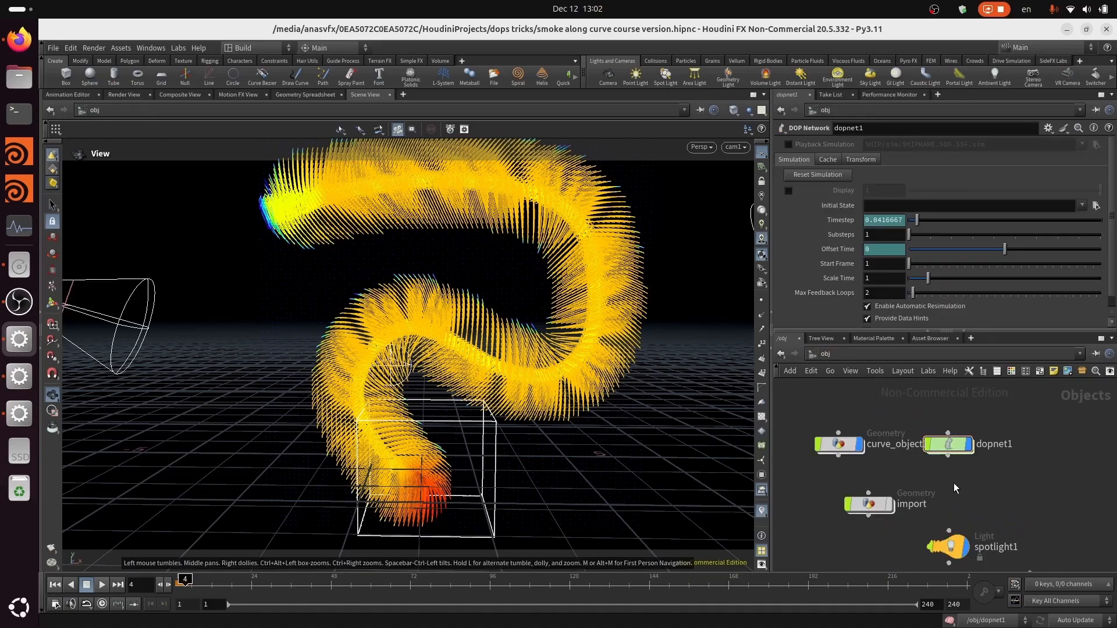
{"action": "double_click", "coordinate": [953, 446]}
{"action": "scroll", "coordinate": [941, 459], "scroll_direction": "up", "scroll_amount": 2}
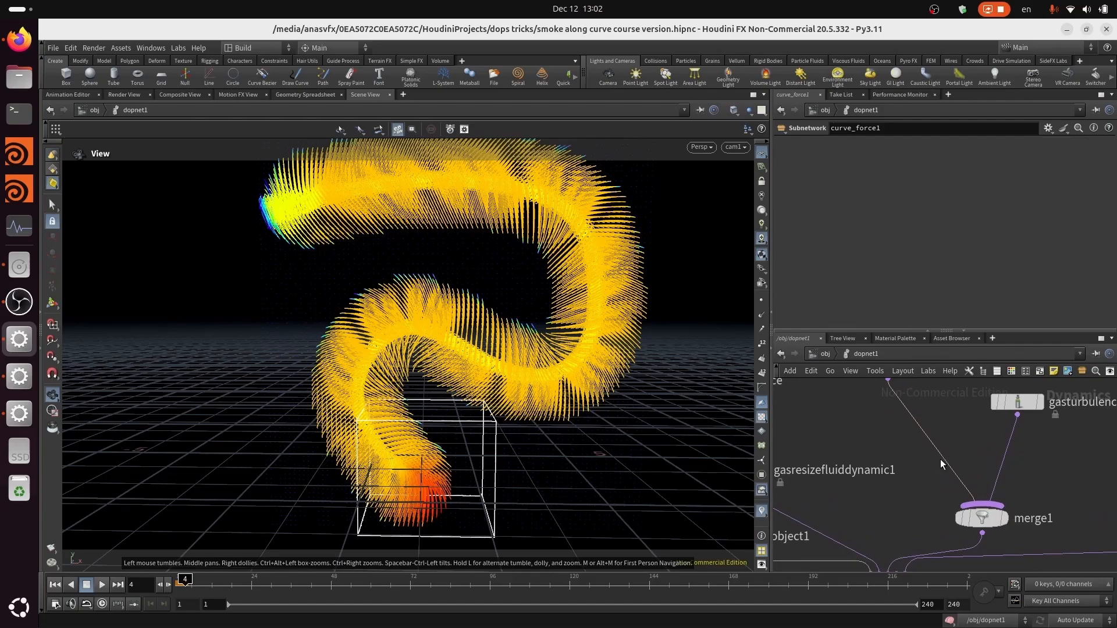
{"action": "scroll", "coordinate": [963, 448], "scroll_direction": "up", "scroll_amount": 2}
{"action": "middle_click_drag", "start_coordinate": [958, 468], "coordinate": [939, 496]}
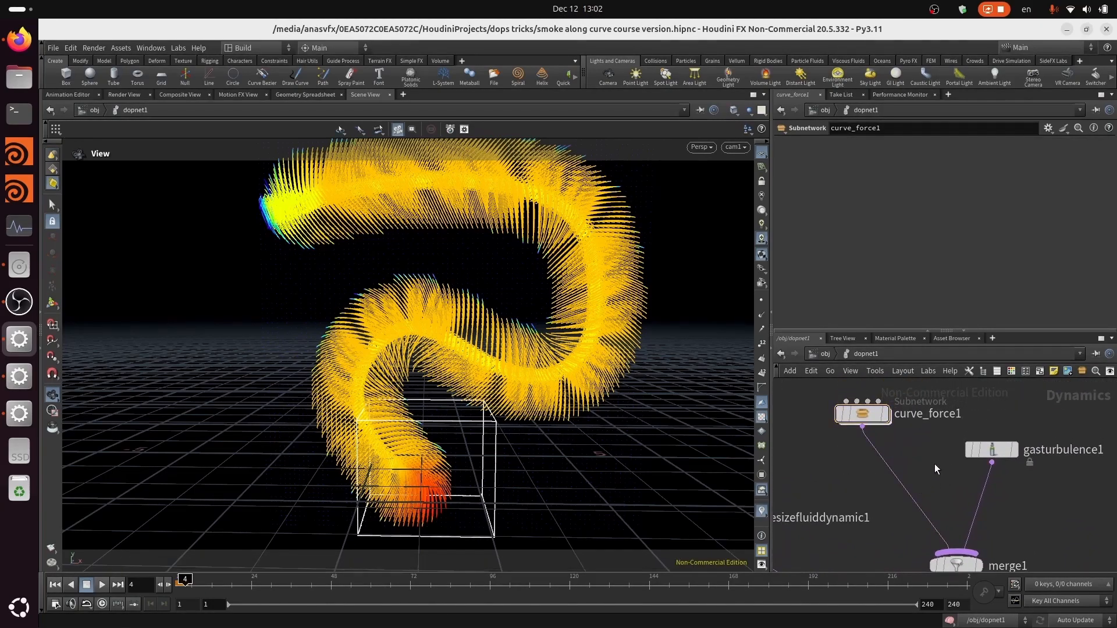
{"action": "scroll", "coordinate": [931, 465], "scroll_direction": "down", "scroll_amount": 3}
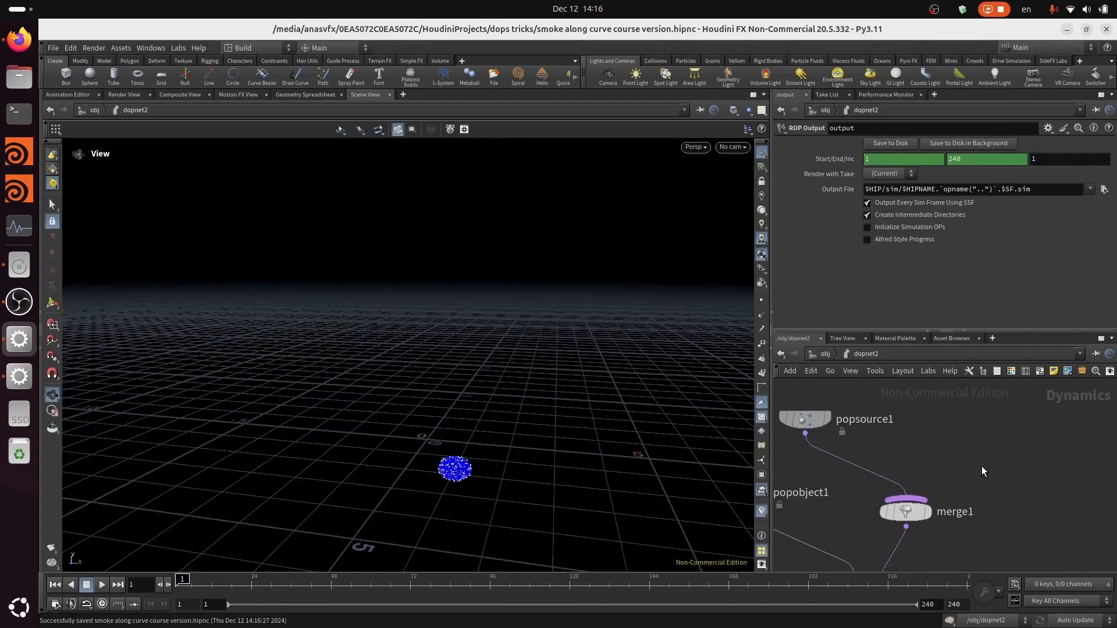
{"action": "middle_click_drag", "start_coordinate": [983, 466], "coordinate": [1032, 466]}
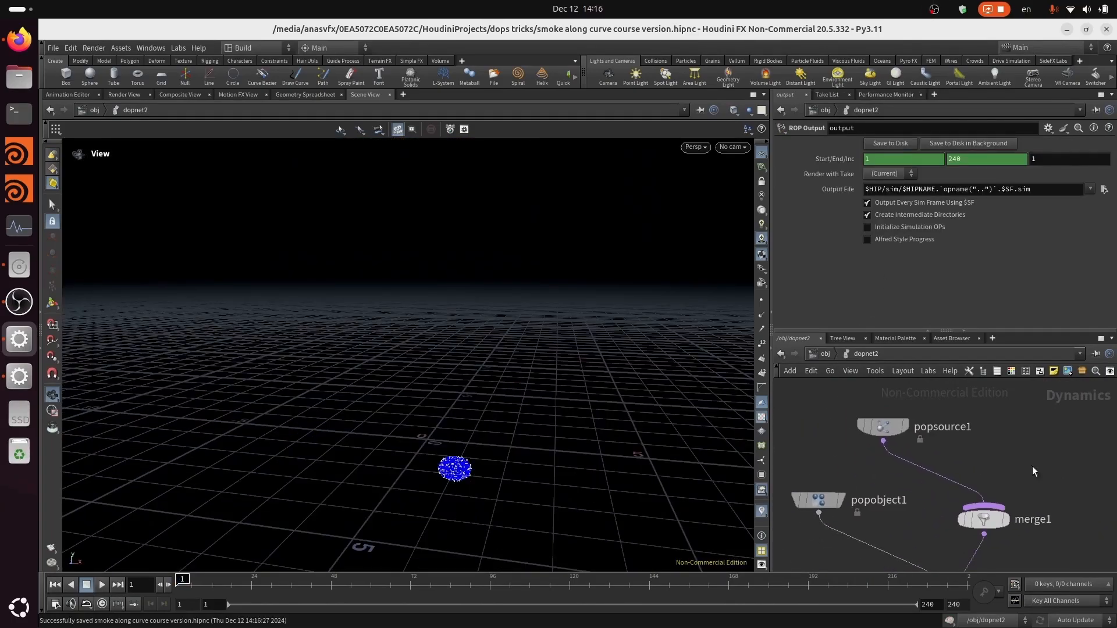
{"action": "left_click", "coordinate": [825, 353]}
{"action": "double_click", "coordinate": [850, 487]}
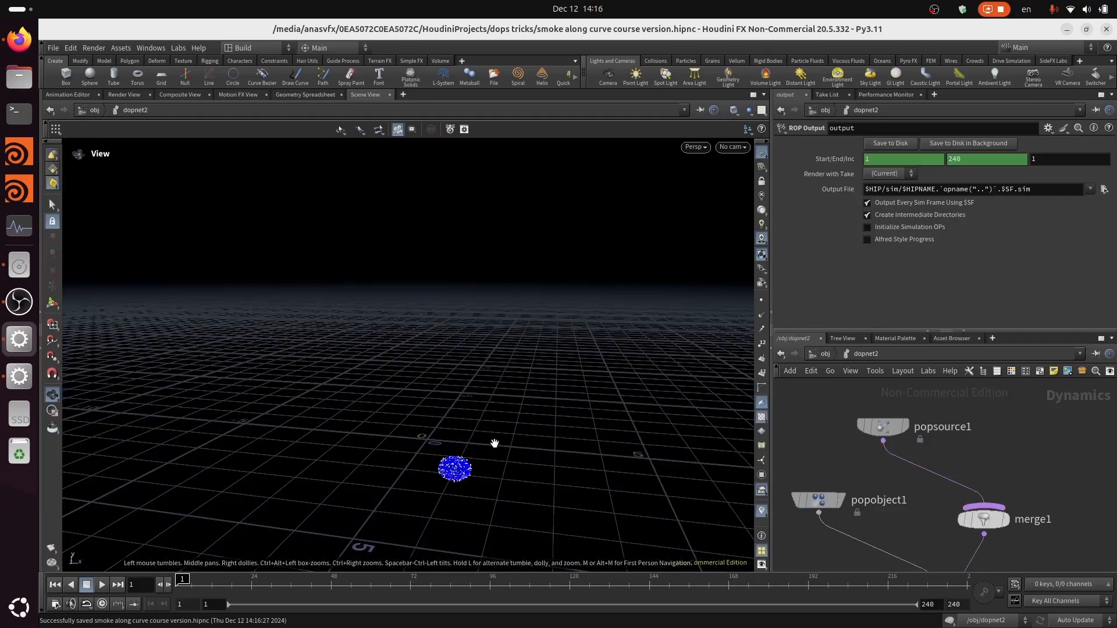
{"action": "middle_click_drag", "start_coordinate": [980, 428], "coordinate": [896, 427]}
{"action": "middle_click_drag", "start_coordinate": [767, 387], "coordinate": [792, 413]}
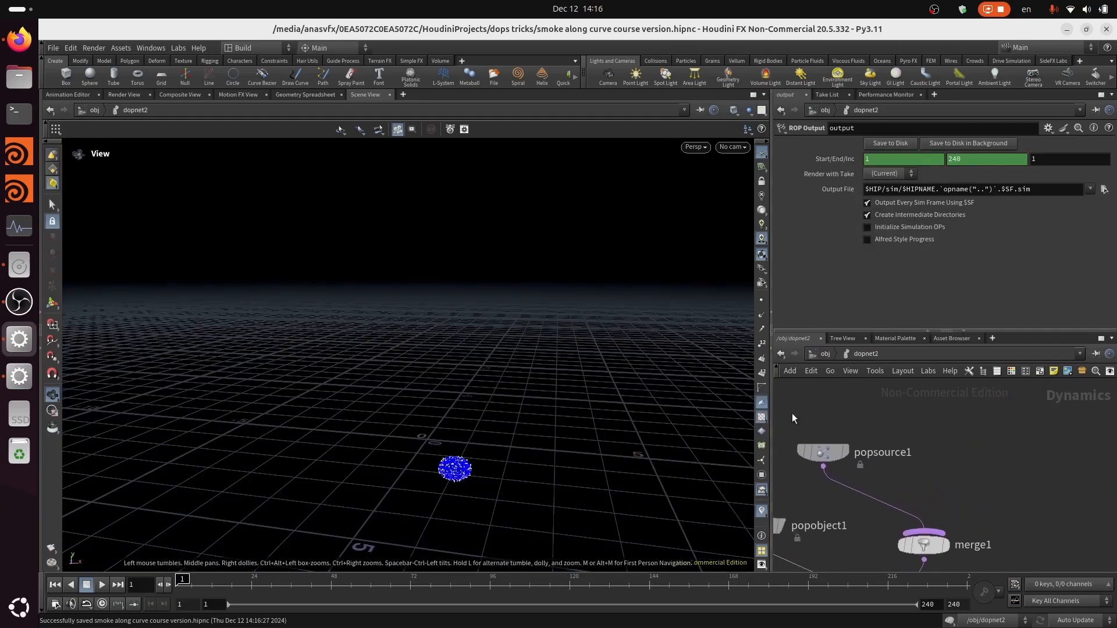
{"action": "middle_click_drag", "start_coordinate": [911, 469], "coordinate": [991, 456]}
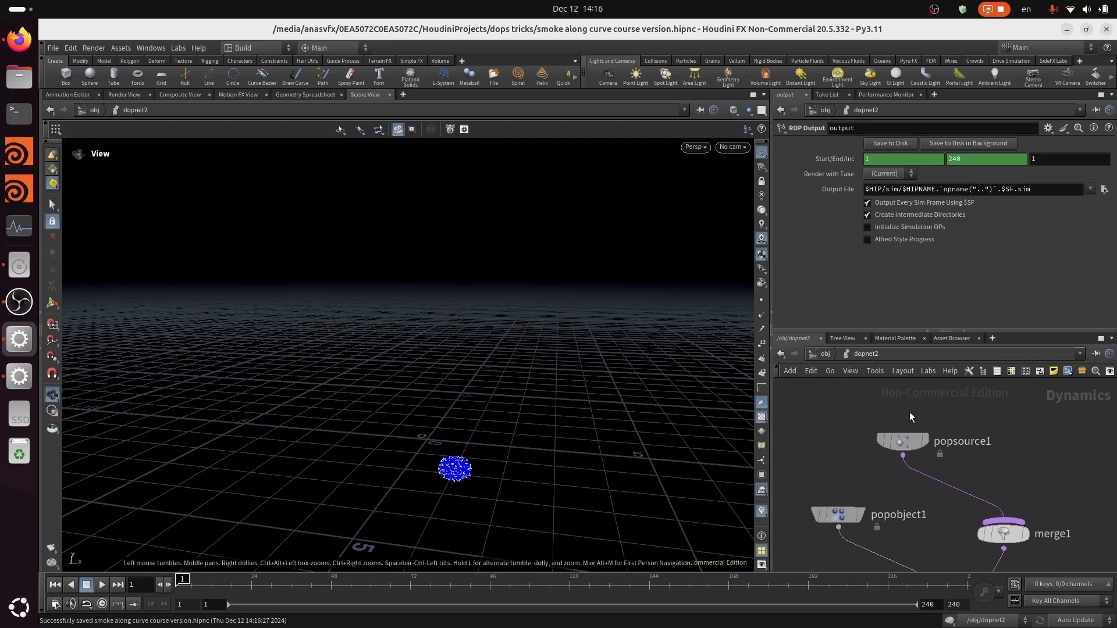
Review the popsource1, popobject1 and popsolver1 nodes of dopnet2, and show the Particles shelf tools.
{"action": "left_click", "coordinate": [904, 441]}
{"action": "middle_click_drag", "start_coordinate": [904, 474], "coordinate": [857, 416]}
{"action": "right_click_drag", "start_coordinate": [860, 418], "coordinate": [881, 463]}
{"action": "mouse_move", "coordinate": [882, 467]}
{"action": "middle_mouse_down"}
{"action": "mouse_move", "coordinate": [882, 503]}
{"action": "mouse_move", "coordinate": [885, 479]}
{"action": "mouse_move", "coordinate": [872, 479]}
{"action": "middle_mouse_up"}
{"action": "left_click", "coordinate": [835, 454]}
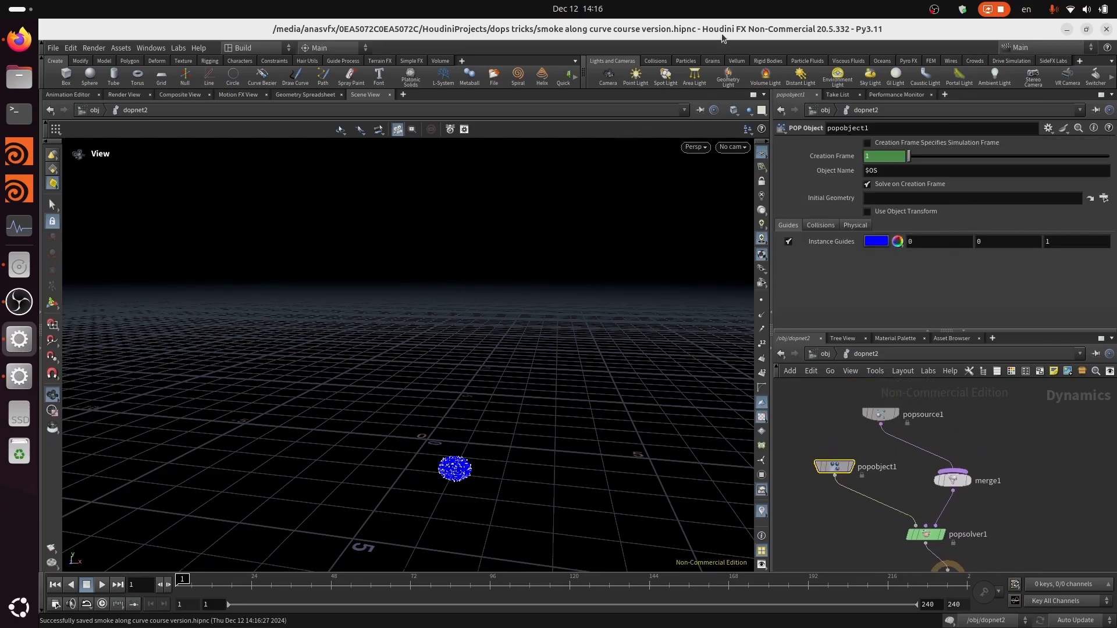
{"action": "left_click", "coordinate": [684, 61]}
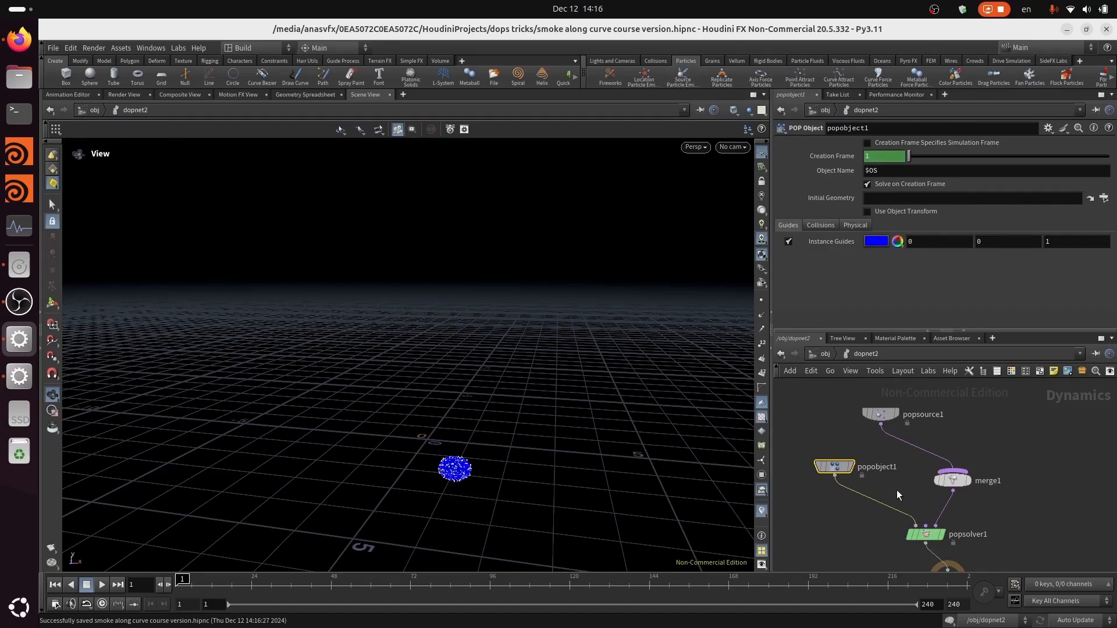
{"action": "middle_click_drag", "start_coordinate": [894, 487], "coordinate": [873, 448]}
{"action": "right_click_drag", "start_coordinate": [873, 448], "coordinate": [880, 444]}
{"action": "mouse_move", "coordinate": [822, 431]}
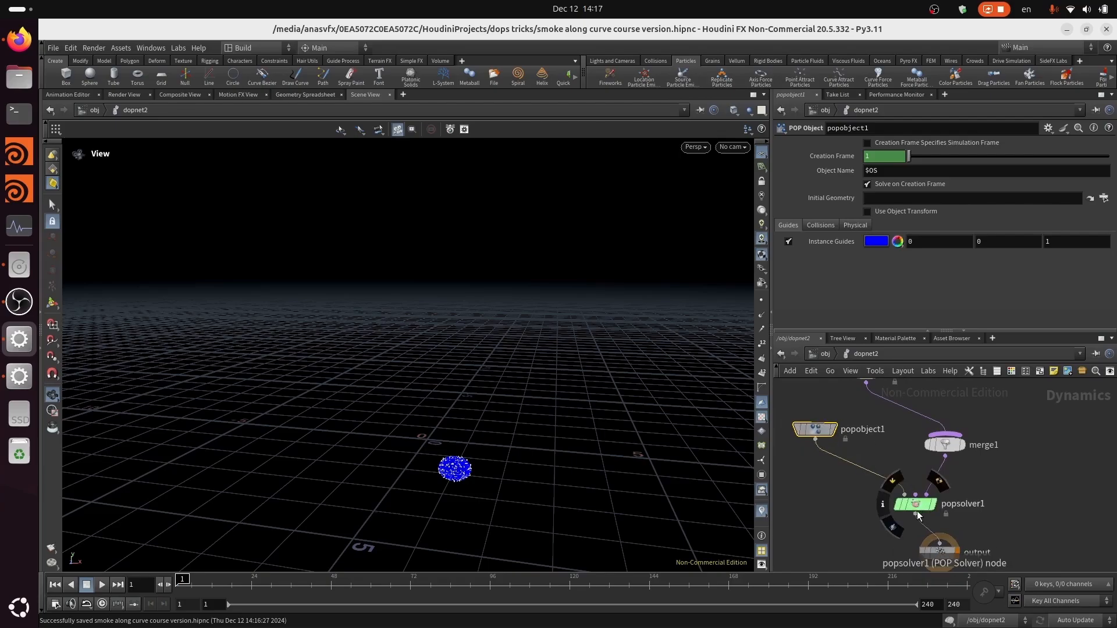
Delete merge1 from dopnet2 so popsource1 feeds popsolver1 directly, and reposition popsource1 above the solver.
{"action": "middle_click_drag", "start_coordinate": [901, 436], "coordinate": [895, 485]}
{"action": "left_click_drag", "start_coordinate": [944, 502], "coordinate": [1031, 515]}
{"action": "key", "text": "Delete"}
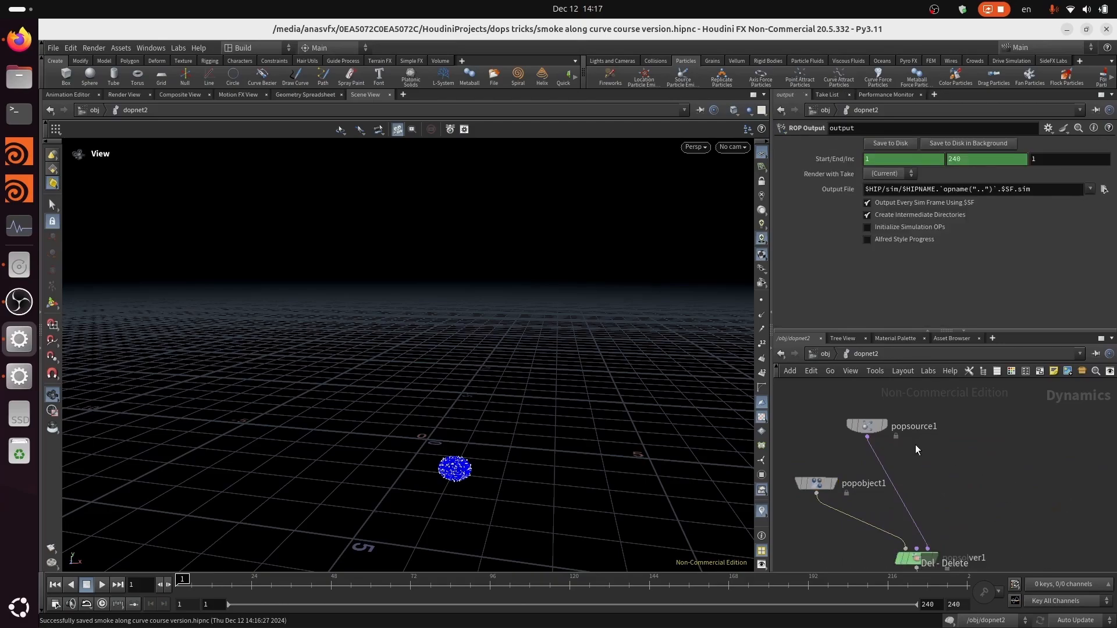
{"action": "left_click_drag", "start_coordinate": [863, 427], "coordinate": [944, 437]}
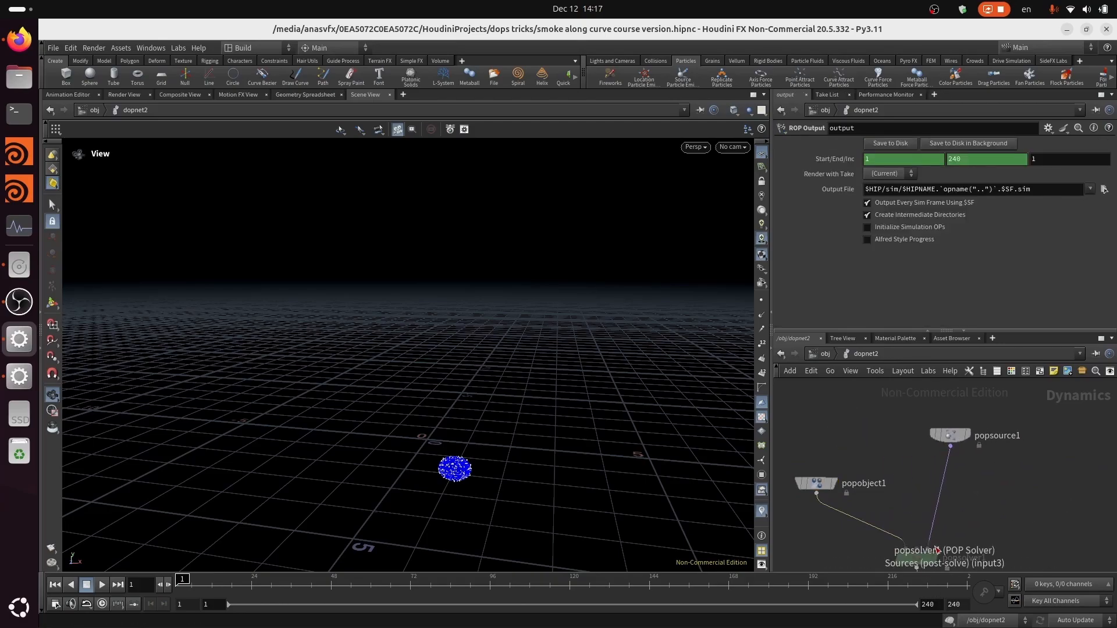
Review the Source and Attributes settings of popsource1, including its SOP path and initial velocity.
{"action": "left_click", "coordinate": [950, 436]}
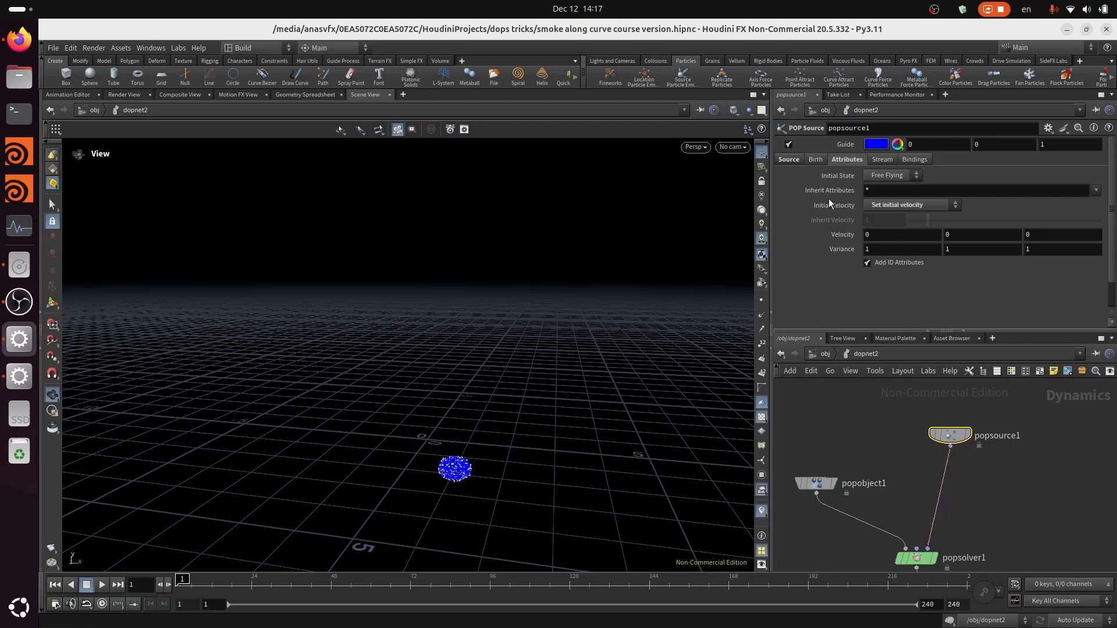
{"action": "left_click", "coordinate": [789, 159]}
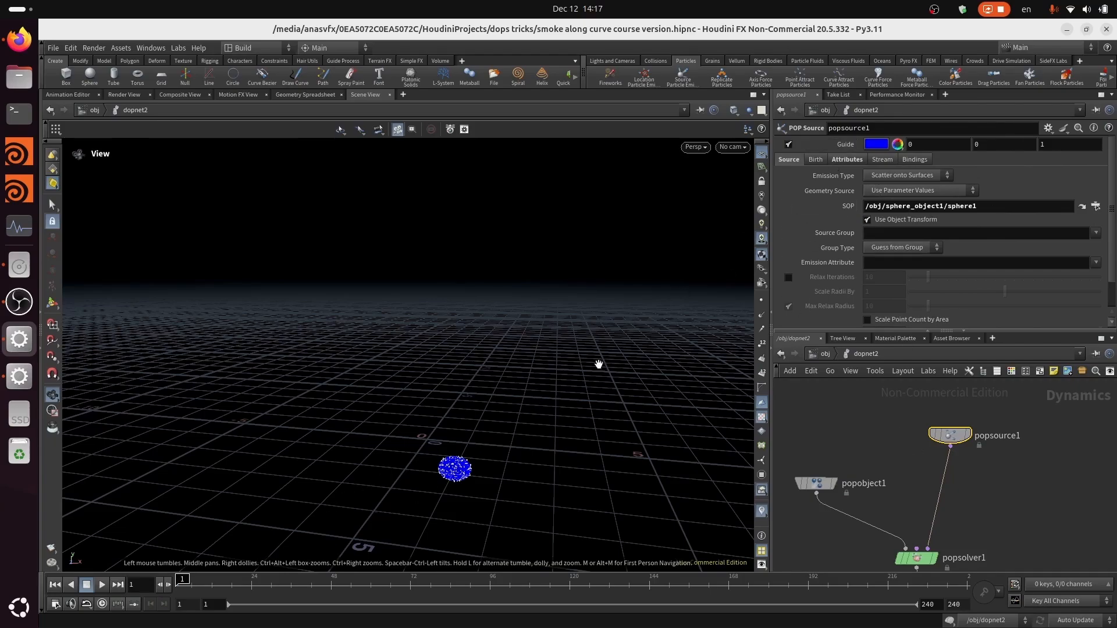
{"action": "left_click", "coordinate": [846, 161]}
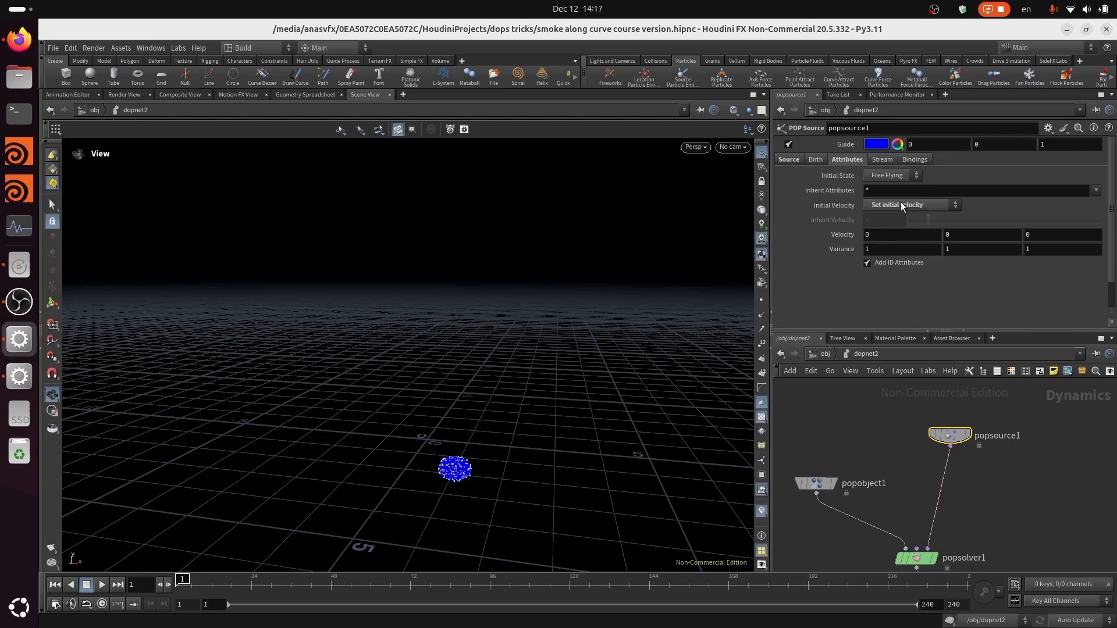
Play the particle simulation in dopnet2, and return the timeline to frame 1.
{"action": "left_click", "coordinate": [101, 586]}
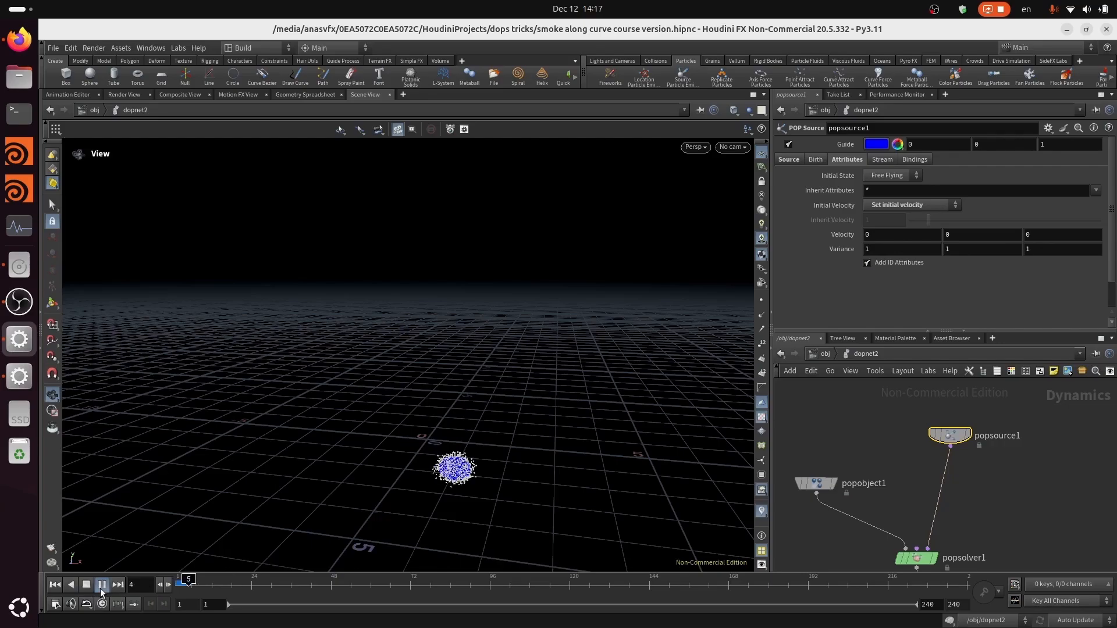
{"action": "left_click", "coordinate": [55, 586]}
{"action": "left_click_drag", "start_coordinate": [243, 587], "coordinate": [180, 584]}
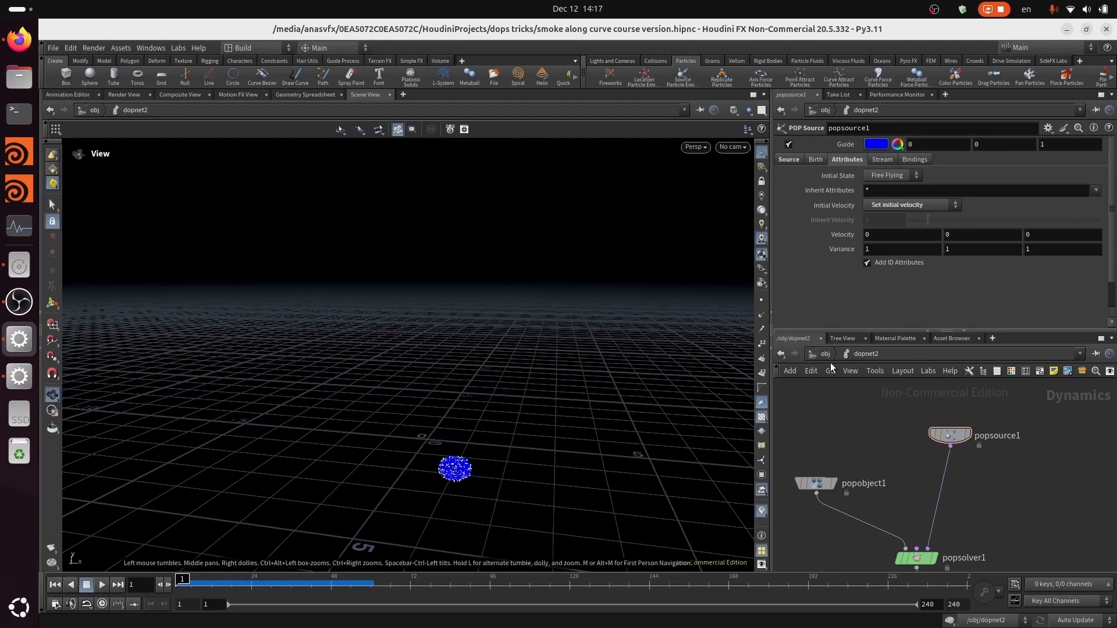
Save the scene, leave dopnet2, and open the dopnet1 network containing the curve_force subnetwork.
{"action": "key", "text": "ctrl+s"}
{"action": "left_click", "coordinate": [818, 354]}
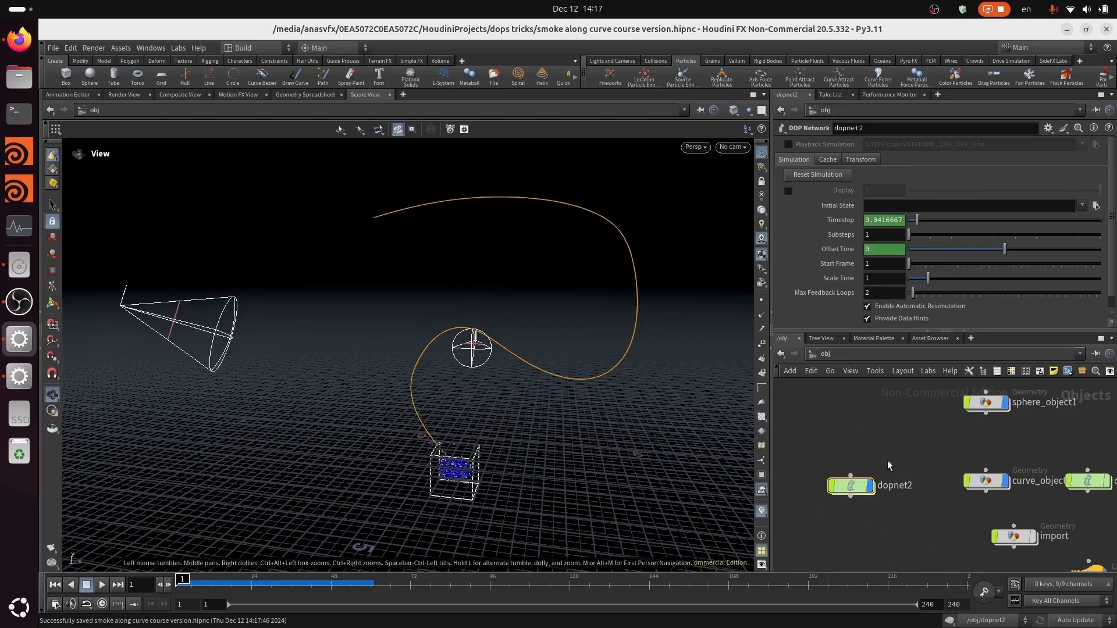
{"action": "double_click", "coordinate": [1049, 480]}
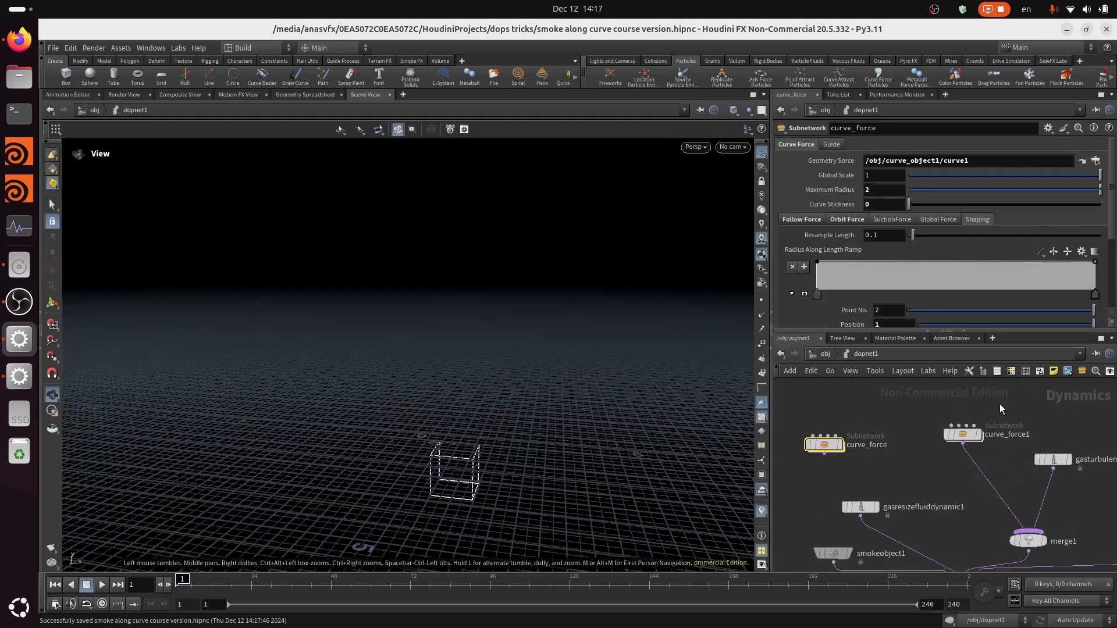
Copy the curve_force1 subnetwork from dopnet1 and paste it into dopnet2 beside popsource1.
{"action": "left_click", "coordinate": [963, 434]}
{"action": "key", "text": "ctrl+c"}
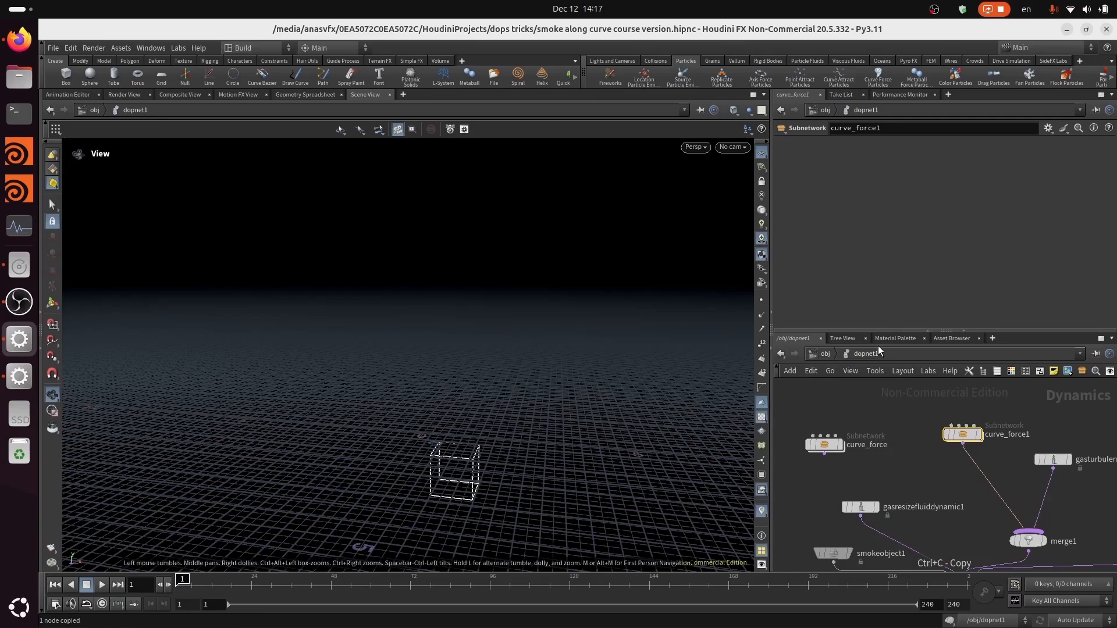
{"action": "left_click", "coordinate": [824, 356]}
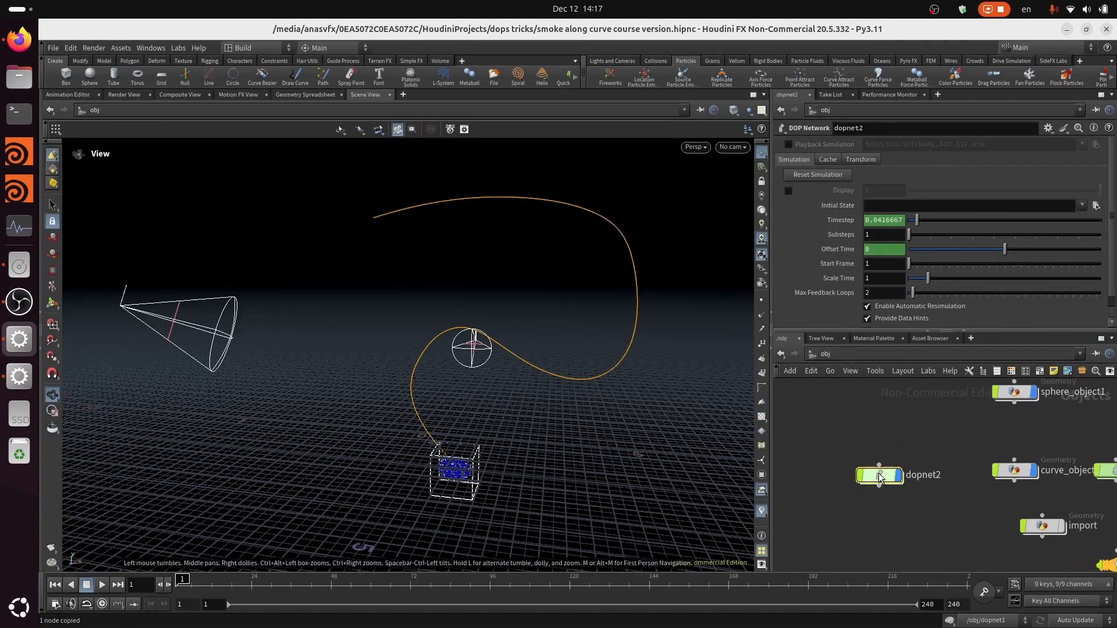
{"action": "double_click", "coordinate": [855, 463]}
{"action": "key", "text": "ctrl+v"}
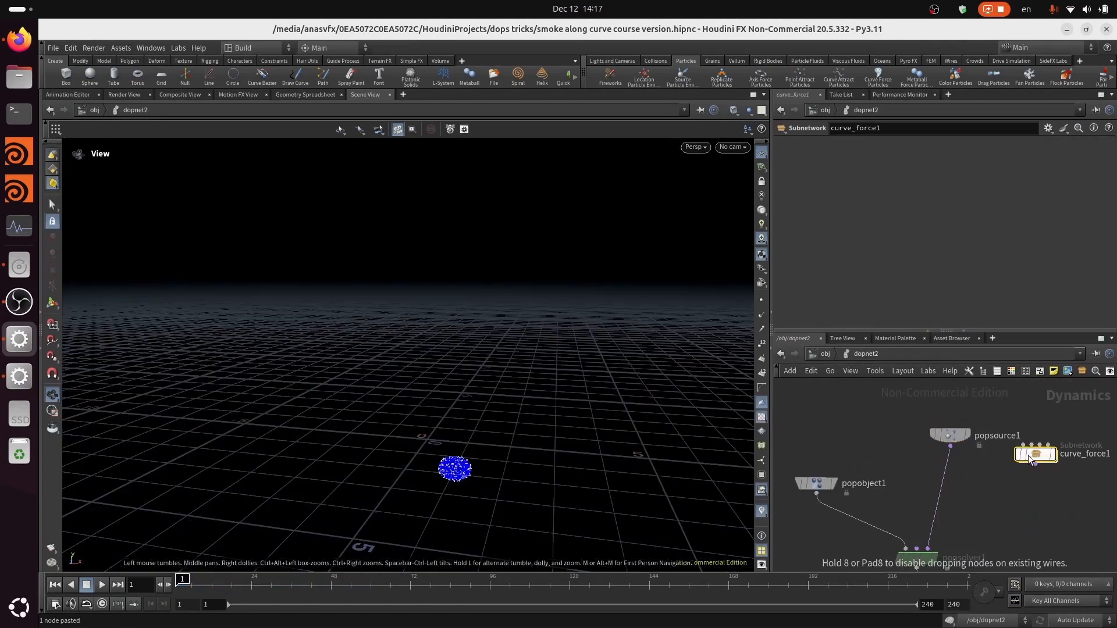
{"action": "scroll", "coordinate": [997, 483], "scroll_direction": "up", "scroll_amount": 3}
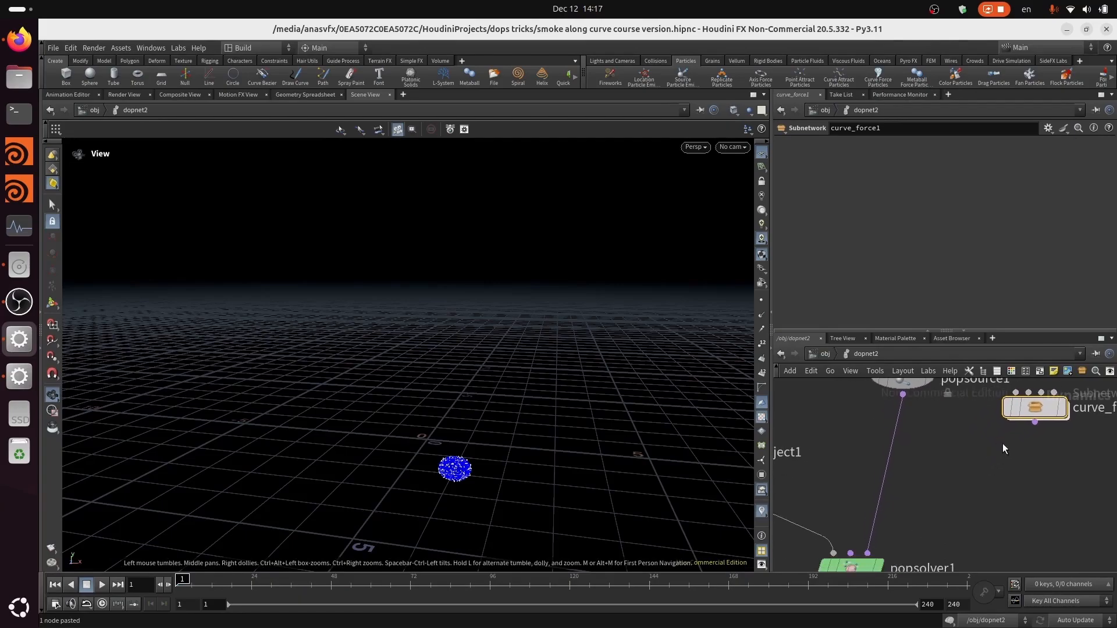
{"action": "middle_click_drag", "start_coordinate": [1004, 445], "coordinate": [1006, 464]}
{"action": "mouse_move", "coordinate": [1048, 422]}
{"action": "left_mouse_down"}
{"action": "mouse_move", "coordinate": [1055, 402]}
{"action": "mouse_move", "coordinate": [1046, 421]}
{"action": "left_mouse_up"}
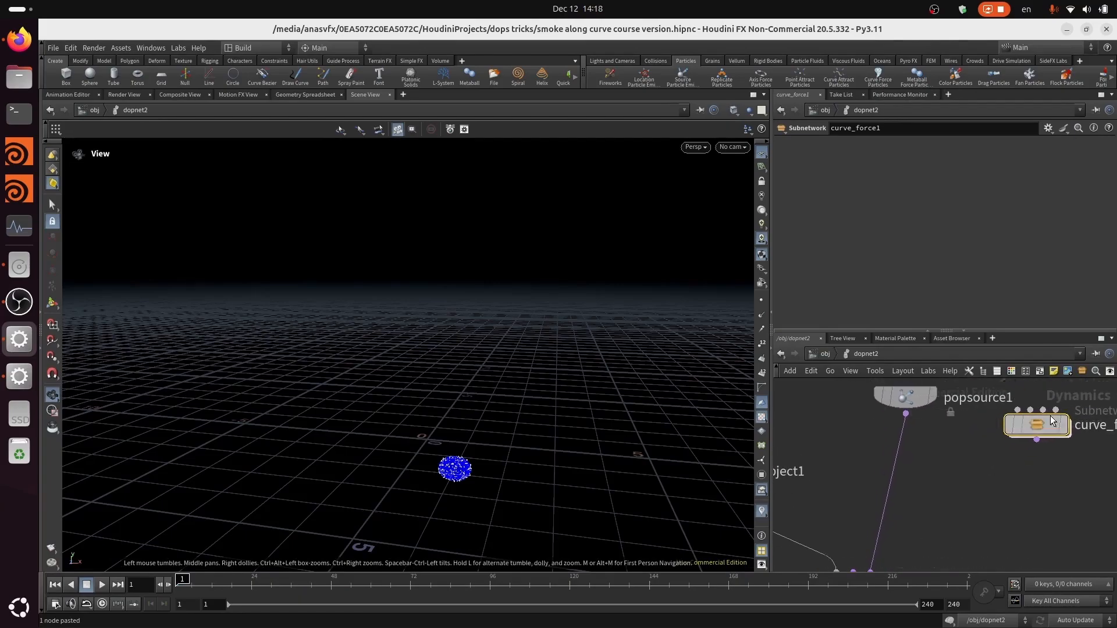
Insert a Merge node between popsource1 and the POP solver, and wire curve_force1 into it.
{"action": "key", "text": "Tab"}
{"action": "type", "text": "mer"}
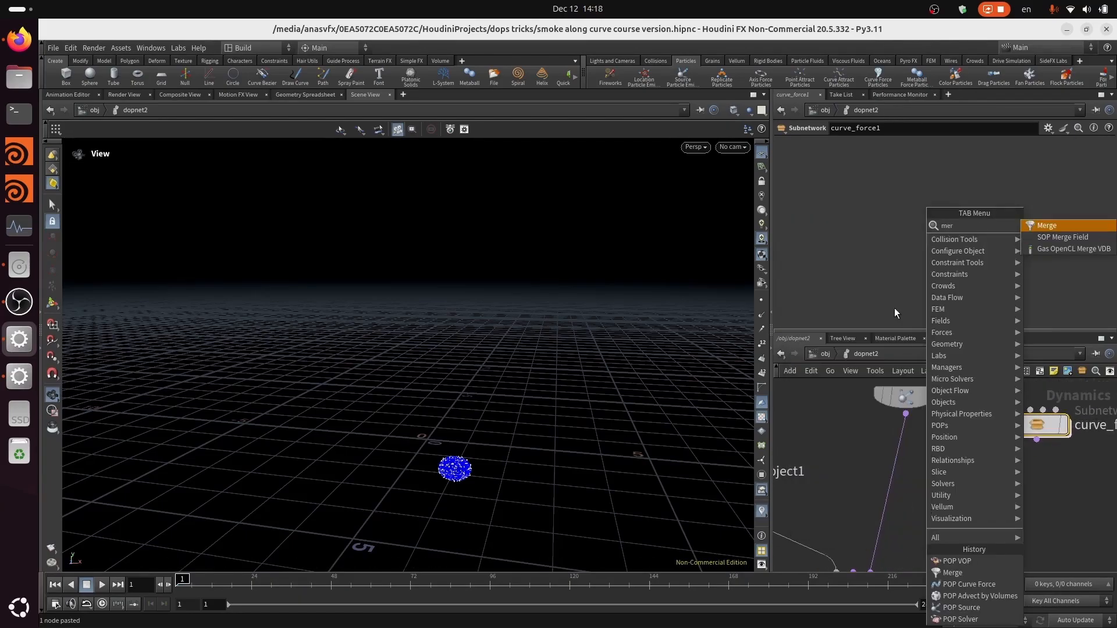
{"action": "left_click", "coordinate": [1047, 225]}
{"action": "left_click", "coordinate": [894, 482]}
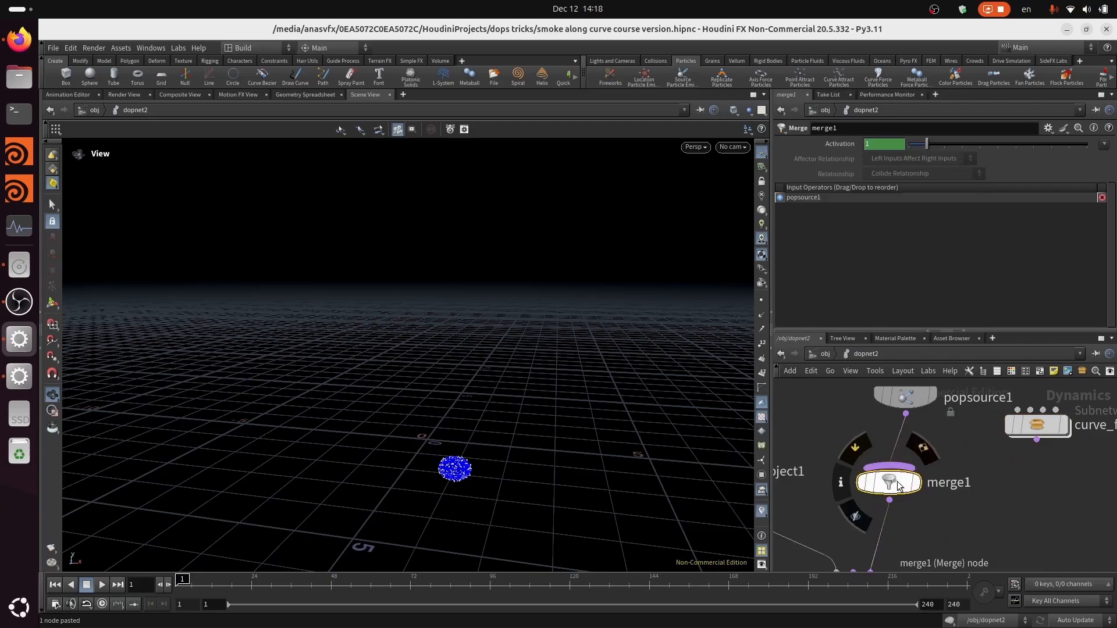
{"action": "left_click_drag", "start_coordinate": [897, 485], "coordinate": [949, 528]}
{"action": "left_click_drag", "start_coordinate": [1037, 440], "coordinate": [951, 510]}
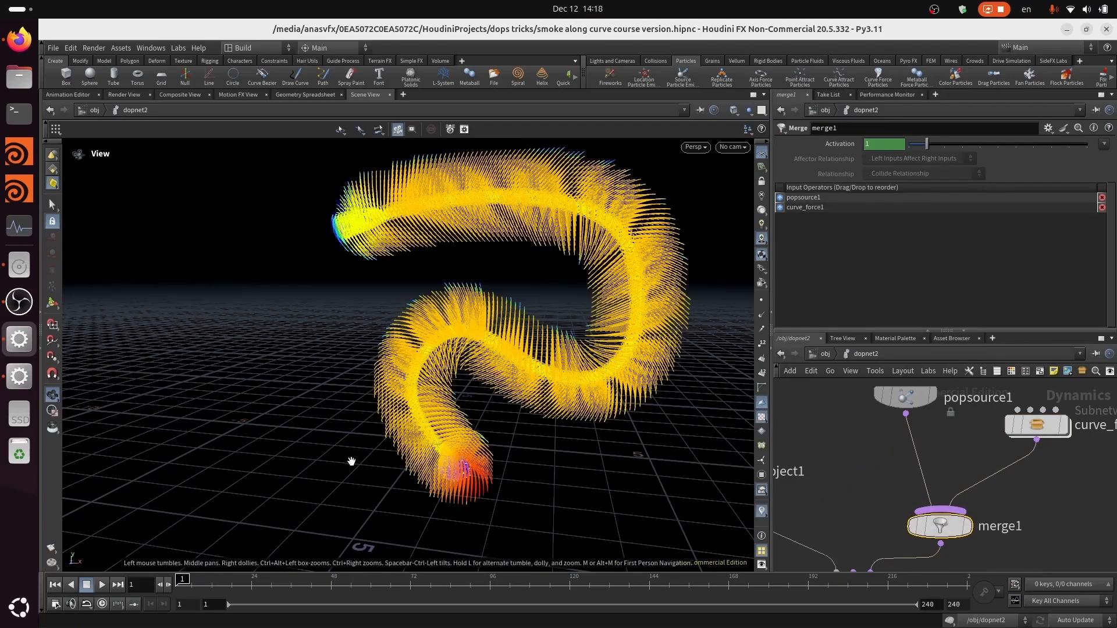
Inspect the nodes inside curve_force1, including sopguide1's settings, return to dopnet2 and save the scene.
{"action": "left_click", "coordinate": [1037, 424]}
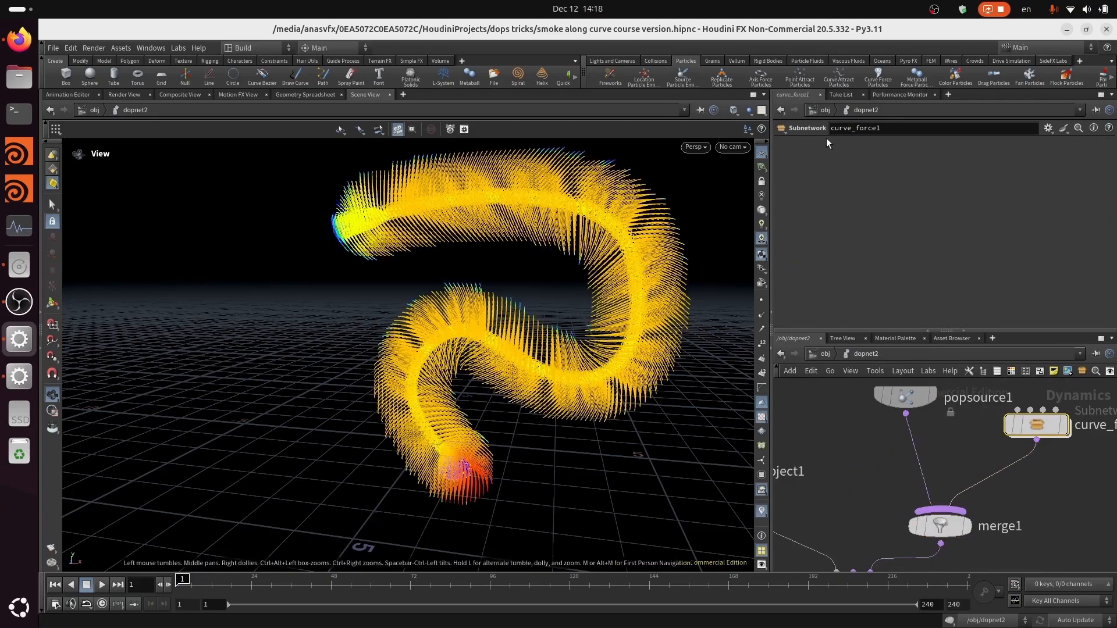
{"action": "middle_click_drag", "start_coordinate": [1039, 473], "coordinate": [938, 549]}
{"action": "double_click", "coordinate": [949, 501]}
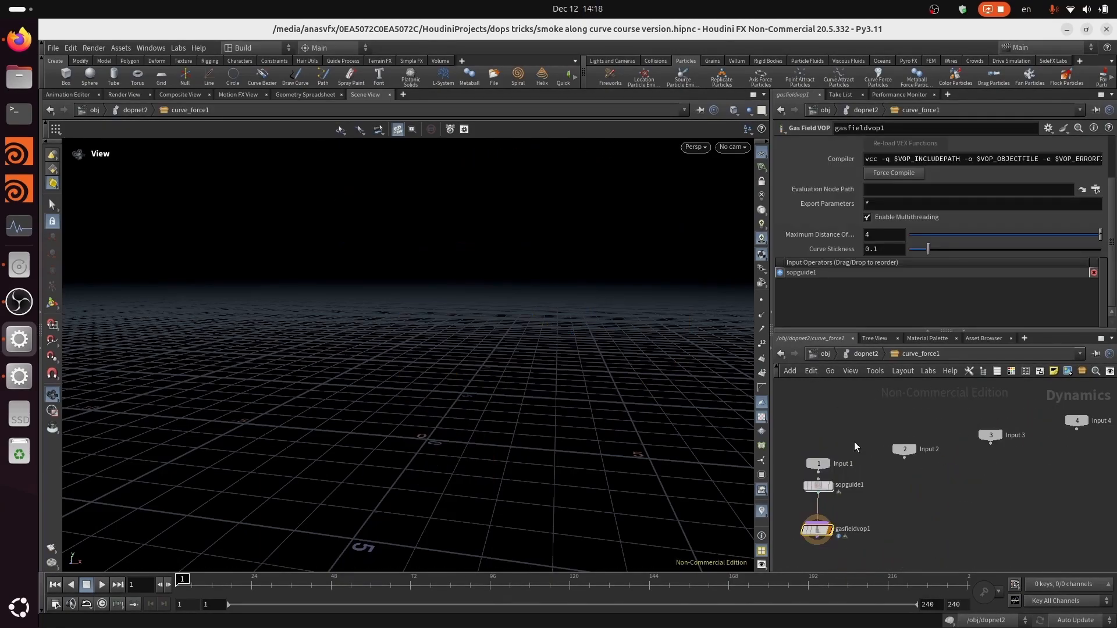
{"action": "left_click", "coordinate": [818, 485]}
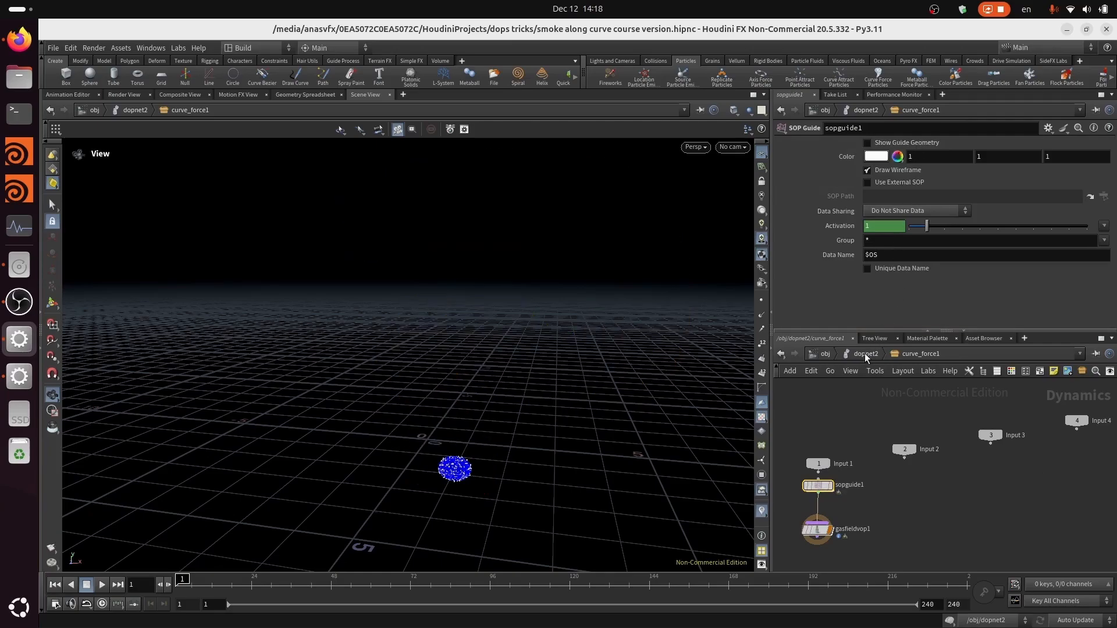
{"action": "left_click", "coordinate": [865, 353]}
{"action": "key", "text": "ctrl+s"}
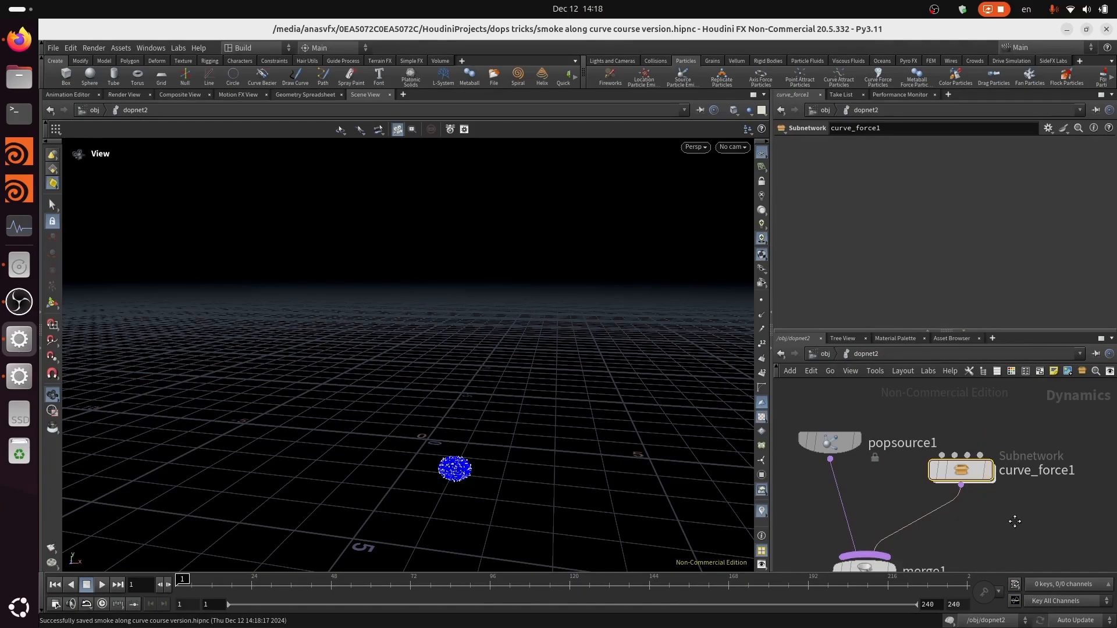
Reposition curve_force1 farther from merge1, and play the particle simulation up to frame 66.
{"action": "middle_click_drag", "start_coordinate": [1015, 522], "coordinate": [998, 541]}
{"action": "left_click_drag", "start_coordinate": [948, 492], "coordinate": [992, 453]}
{"action": "middle_click_drag", "start_coordinate": [1015, 512], "coordinate": [1044, 493]}
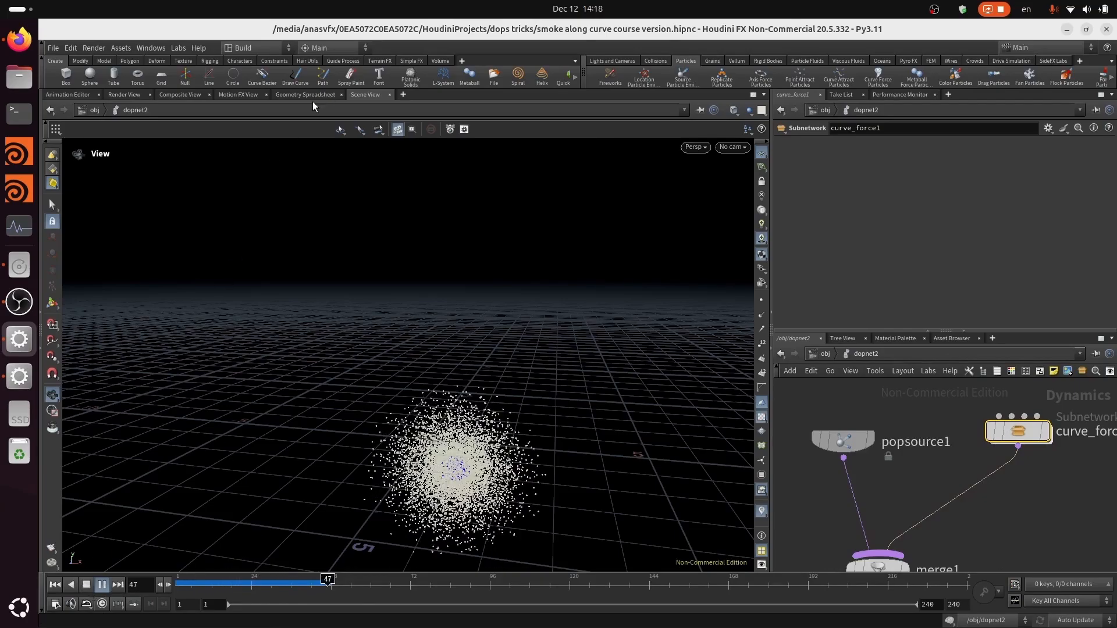
{"action": "left_click", "coordinate": [102, 584]}
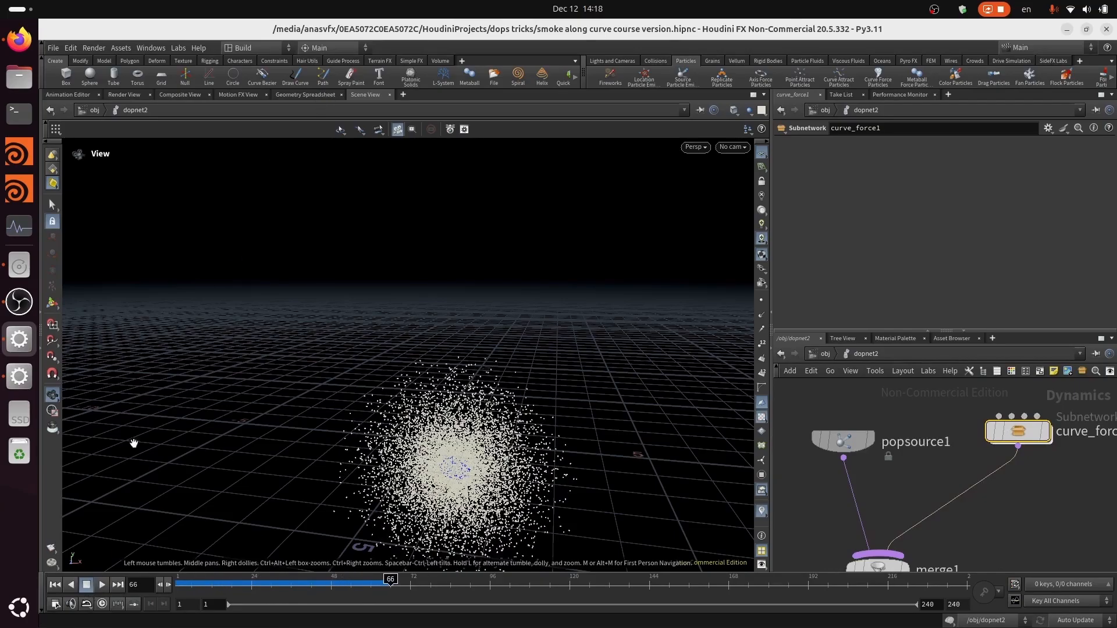
Check the popobject1 simulation data of dopnet2 in the Geometry Spreadsheet, and return to the scene view.
{"action": "left_click", "coordinate": [288, 97]}
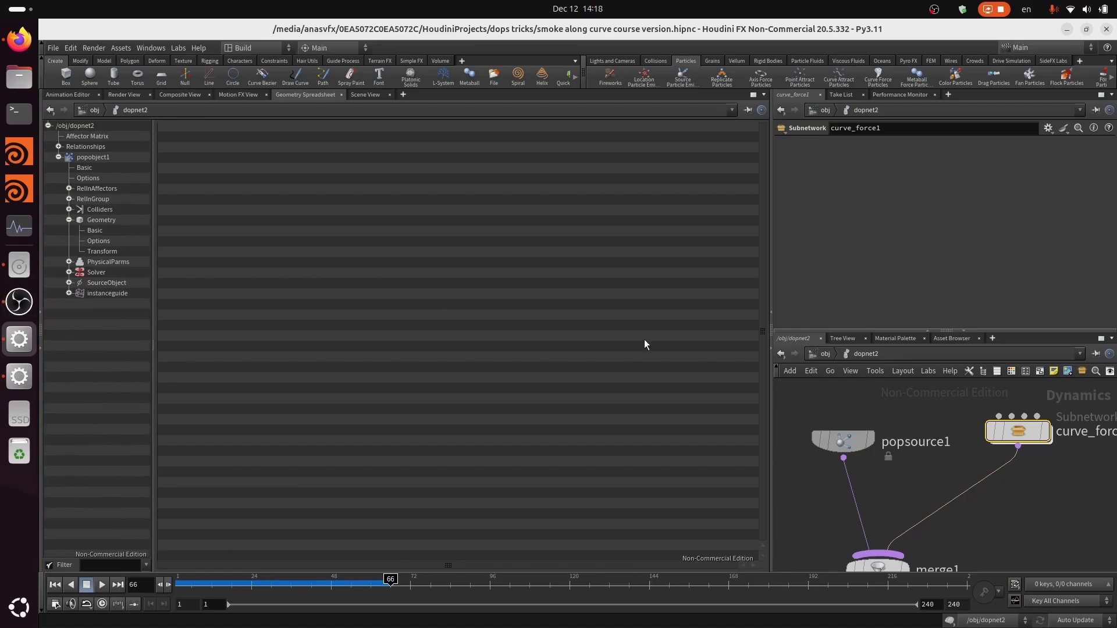
{"action": "middle_click_drag", "start_coordinate": [901, 488], "coordinate": [922, 456]}
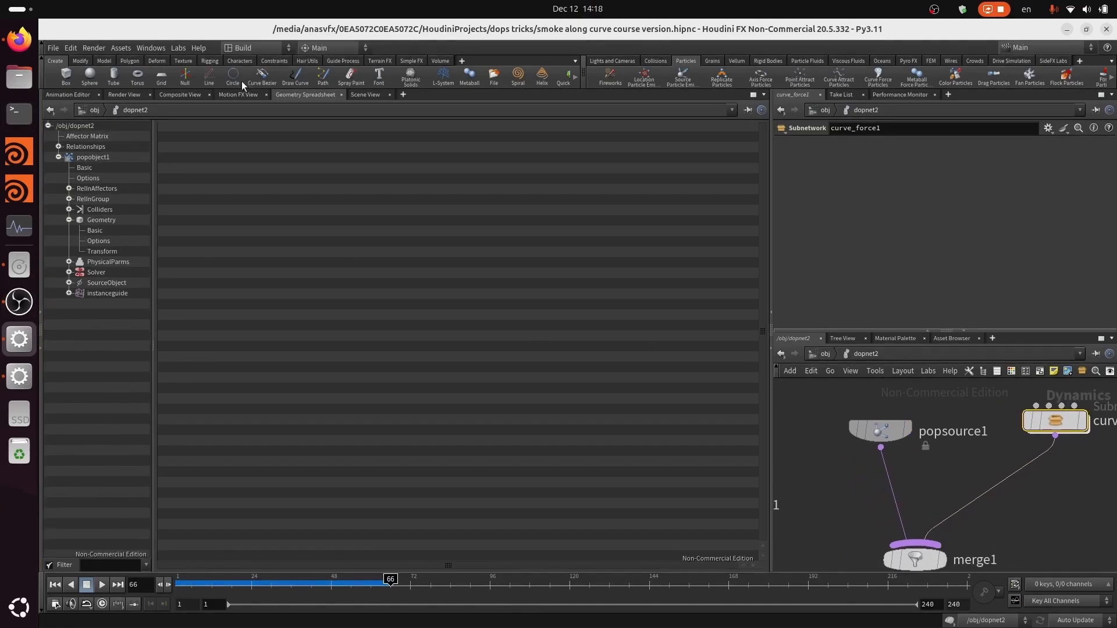
{"action": "left_click", "coordinate": [365, 96]}
Scrub through the cached particle simulation, save the scene, and return the timeline to frame 1.
{"action": "left_click_drag", "start_coordinate": [323, 588], "coordinate": [132, 607]}
{"action": "left_click_drag", "start_coordinate": [194, 583], "coordinate": [338, 582]}
{"action": "key", "text": "ctrl+s"}
{"action": "middle_click_drag", "start_coordinate": [982, 469], "coordinate": [901, 516]}
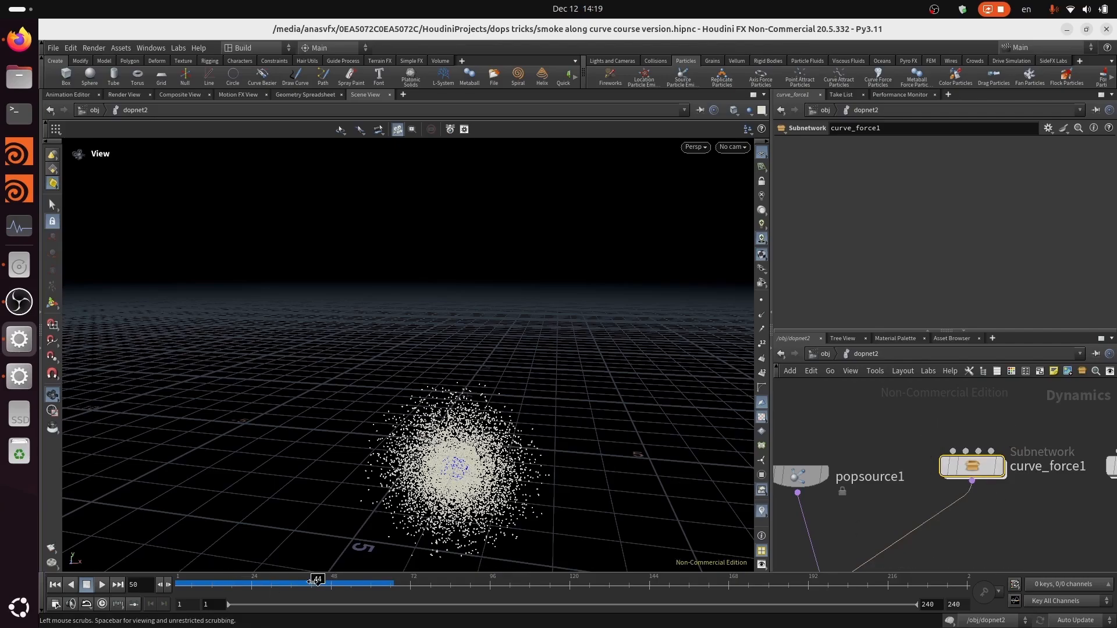
{"action": "left_click_drag", "start_coordinate": [320, 586], "coordinate": [176, 588]}
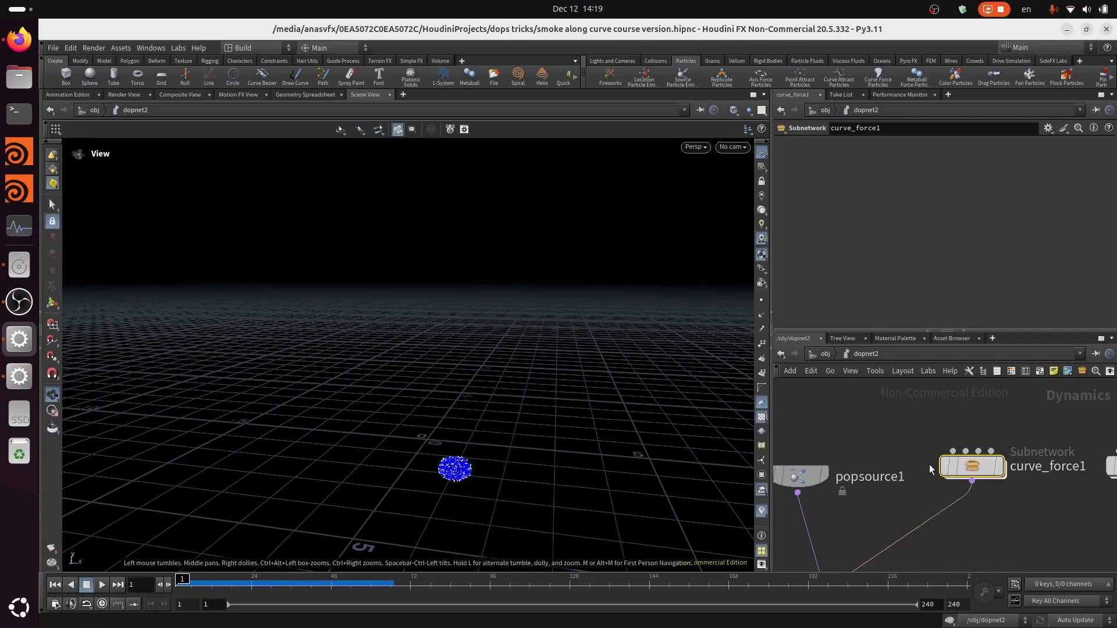
Open the curve_force1 subnetwork in dopnet2, examine sopguide1 and gasfieldvop1, and shift gasfieldvop1 aside.
{"action": "double_click", "coordinate": [982, 467]}
{"action": "scroll", "coordinate": [888, 495], "scroll_direction": "up", "scroll_amount": 4}
{"action": "middle_click_drag", "start_coordinate": [894, 491], "coordinate": [970, 473]}
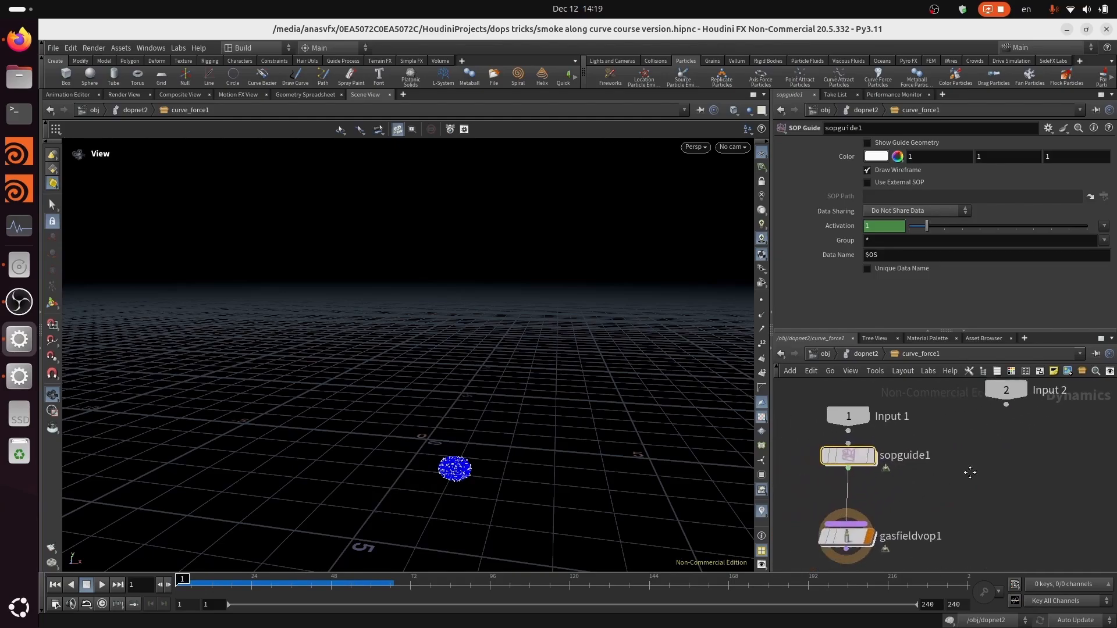
{"action": "mouse_move", "coordinate": [885, 447]}
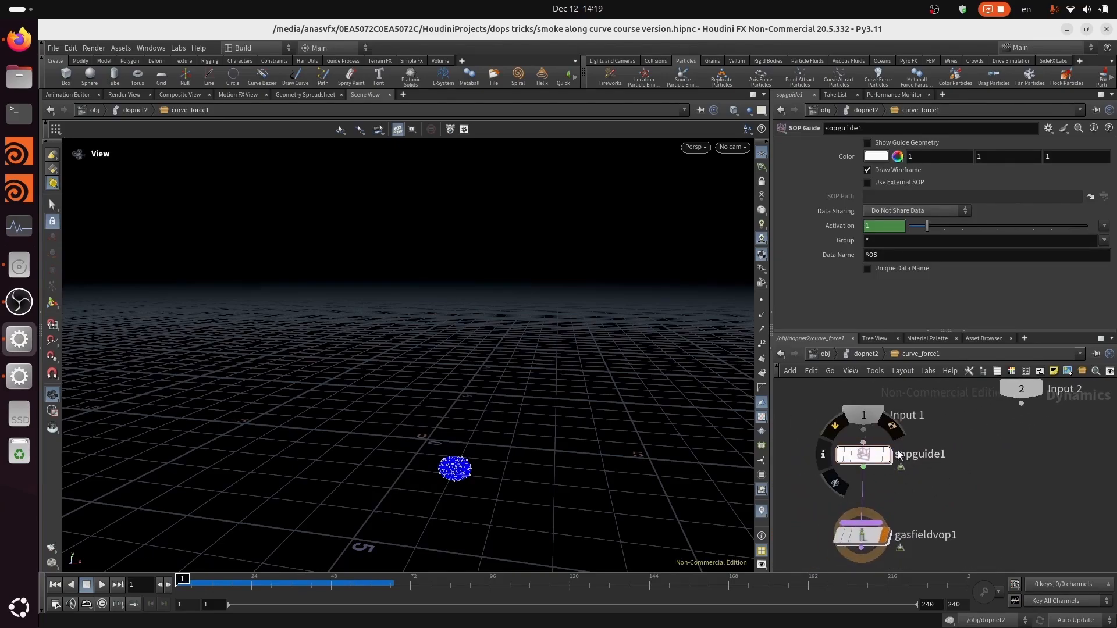
{"action": "middle_click_drag", "start_coordinate": [937, 500], "coordinate": [950, 495]}
{"action": "scroll", "coordinate": [948, 491], "scroll_direction": "up", "scroll_amount": 2}
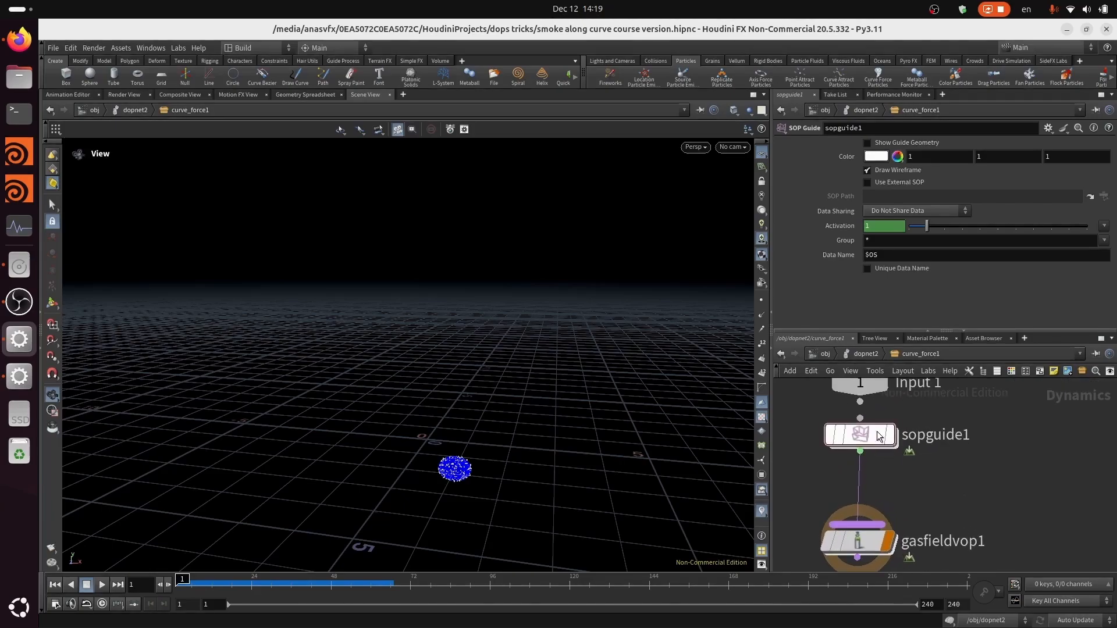
{"action": "mouse_move", "coordinate": [823, 444]}
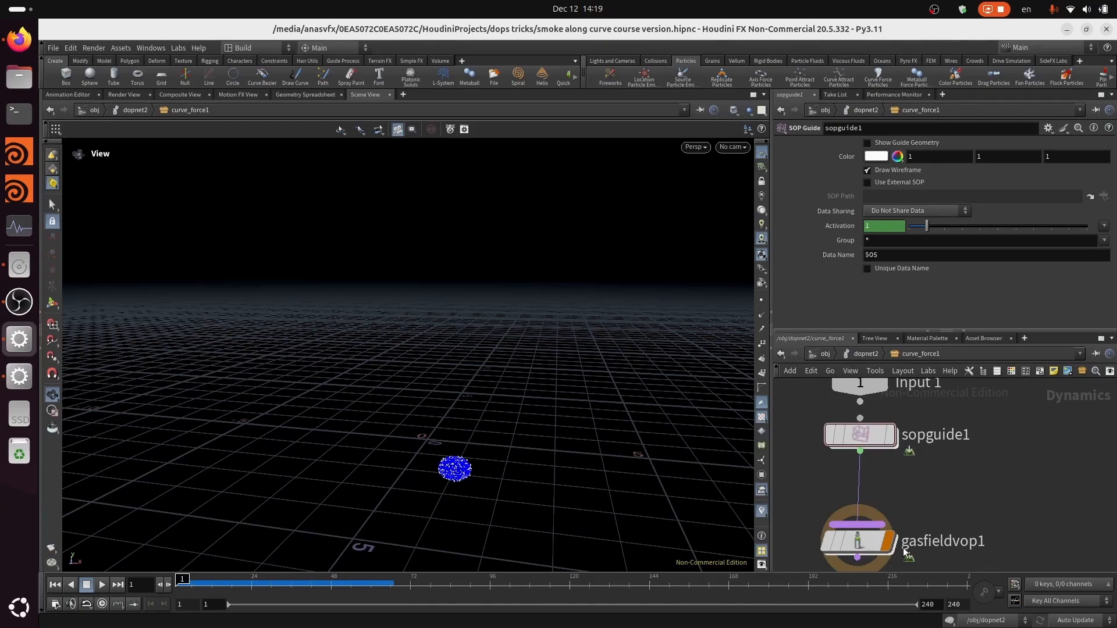
{"action": "mouse_move", "coordinate": [859, 542]}
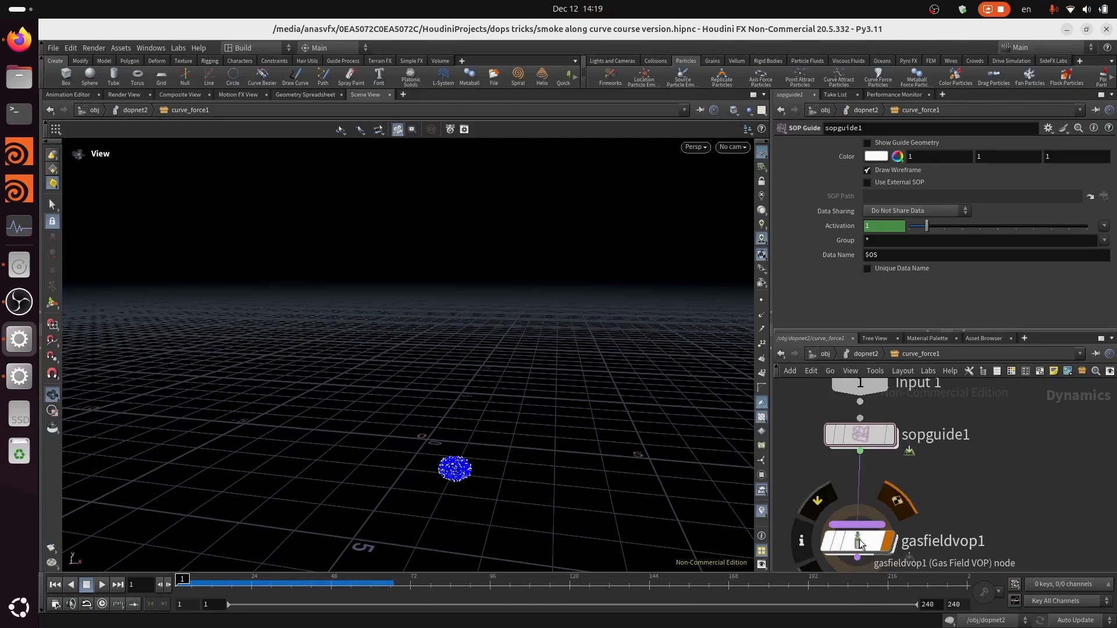
{"action": "middle_click_drag", "start_coordinate": [860, 542], "coordinate": [1034, 477]}
{"action": "left_click", "coordinate": [872, 527]}
{"action": "left_click_drag", "start_coordinate": [991, 512], "coordinate": [1023, 493]}
{"action": "mouse_move", "coordinate": [920, 501]}
{"action": "middle_mouse_down"}
{"action": "mouse_move", "coordinate": [872, 511]}
{"action": "mouse_move", "coordinate": [899, 503]}
{"action": "middle_mouse_up"}
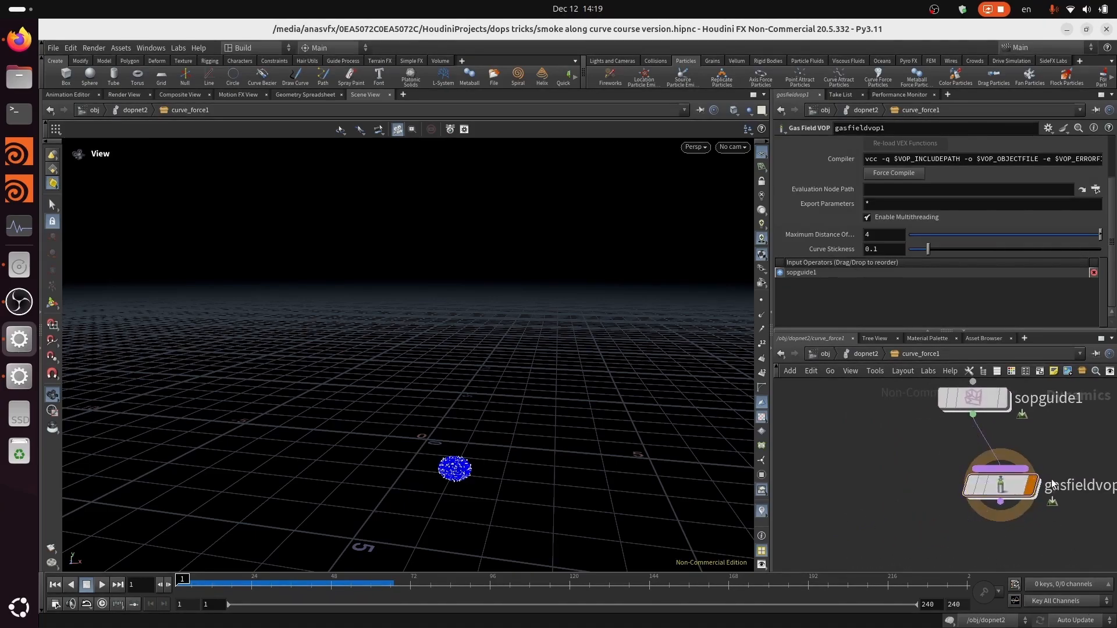
Add a POP VOP node next to gasfieldvop1 inside curve_force1.
{"action": "key", "text": "Tab"}
{"action": "type", "text": "po"}
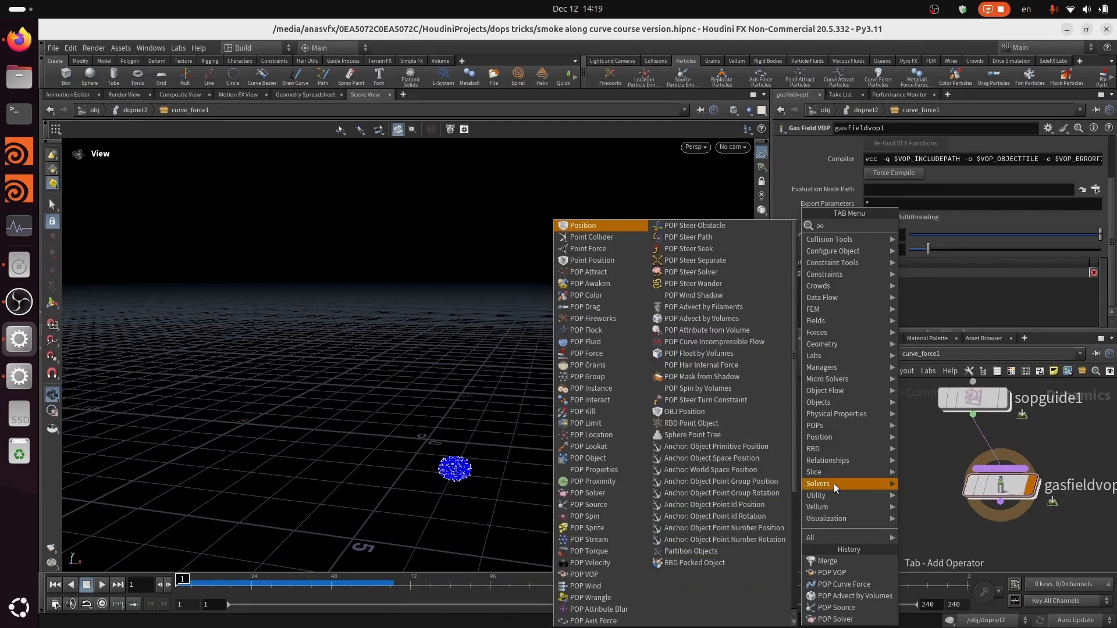
{"action": "type", "text": "p vop"}
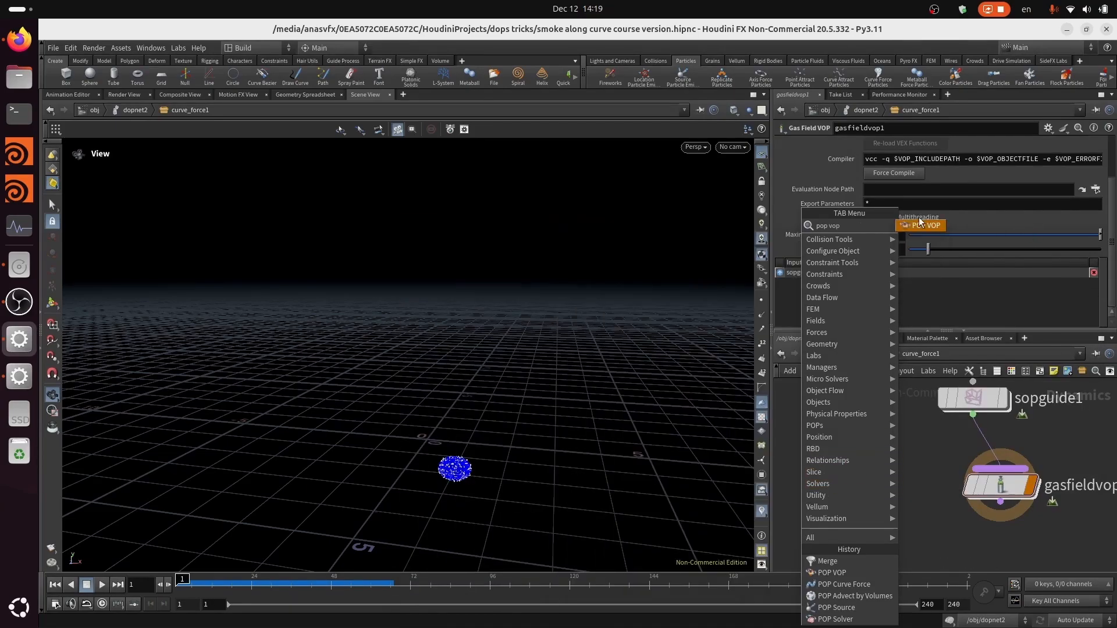
{"action": "left_click", "coordinate": [915, 225]}
{"action": "left_click", "coordinate": [846, 499]}
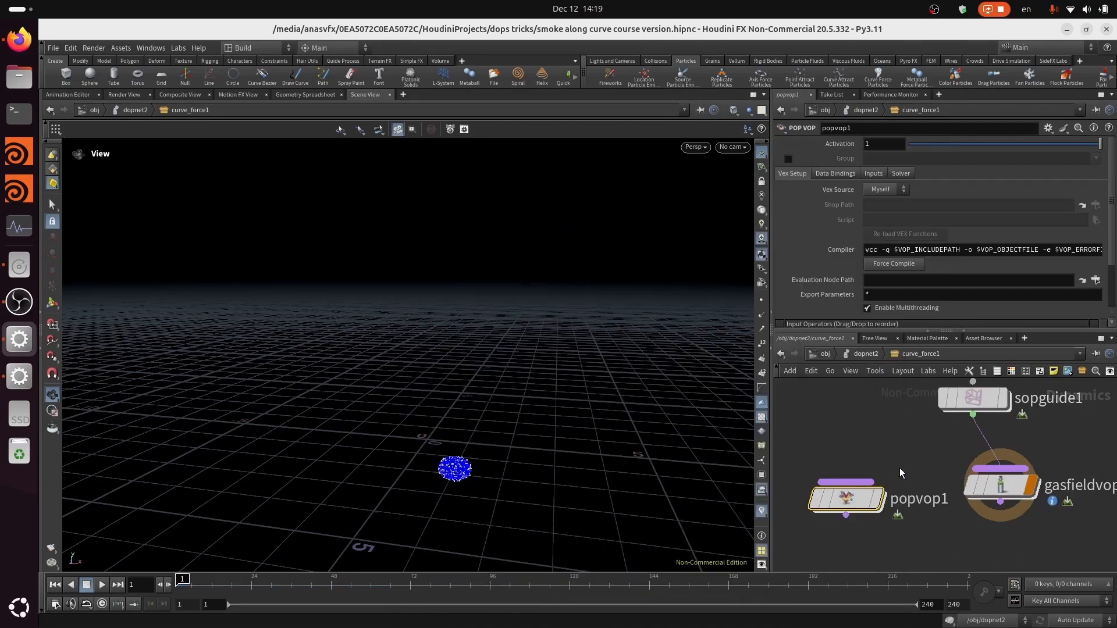
Bring up gasfieldvop1's input settings and select the leading part of Input 1's SOP path for copying.
{"action": "left_click", "coordinate": [1014, 483]}
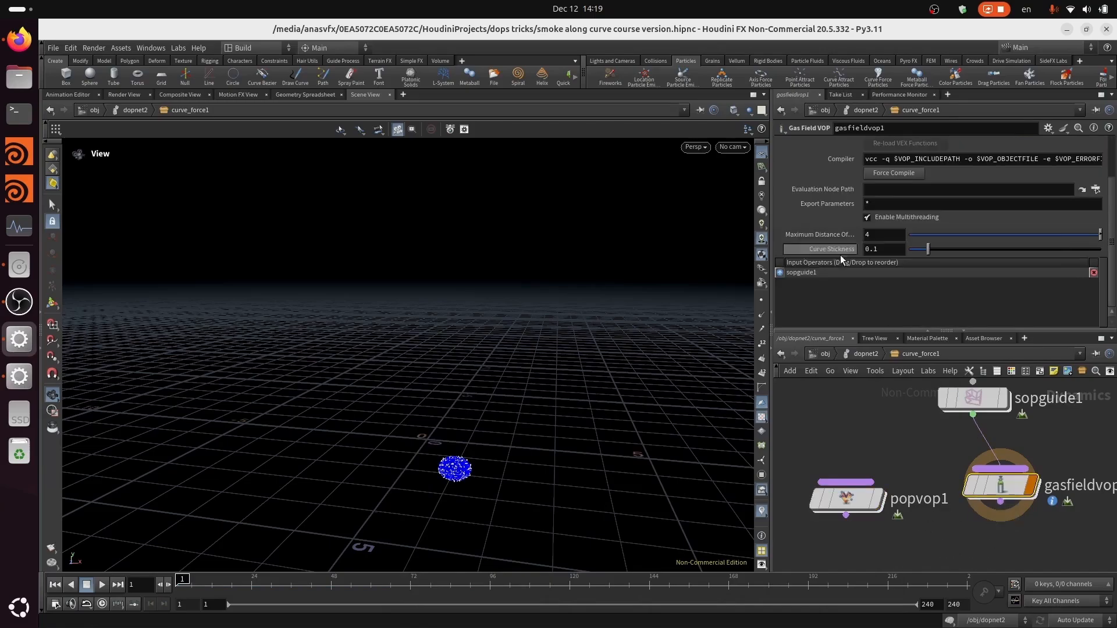
{"action": "left_click_drag", "start_coordinate": [1110, 241], "coordinate": [1115, 196]}
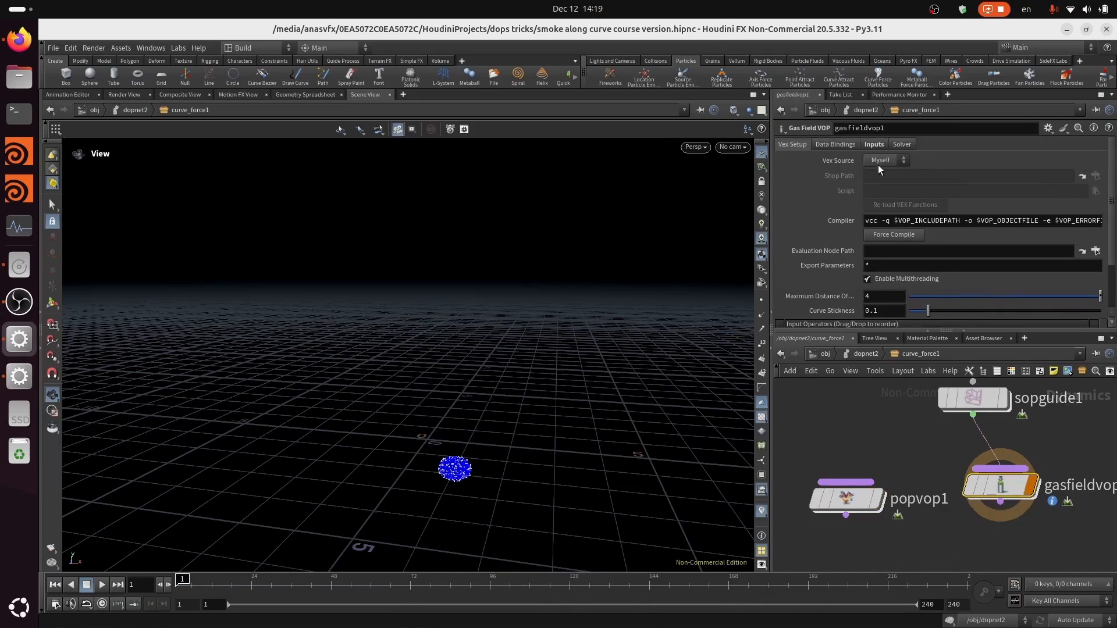
{"action": "left_click", "coordinate": [873, 146]}
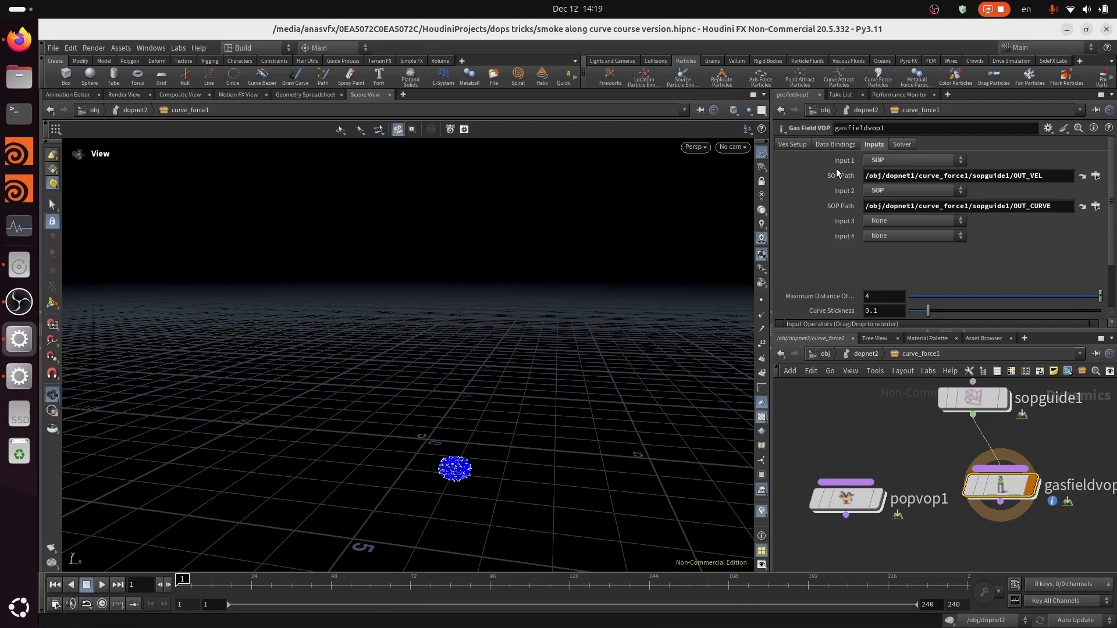
{"action": "mouse_move", "coordinate": [842, 501]}
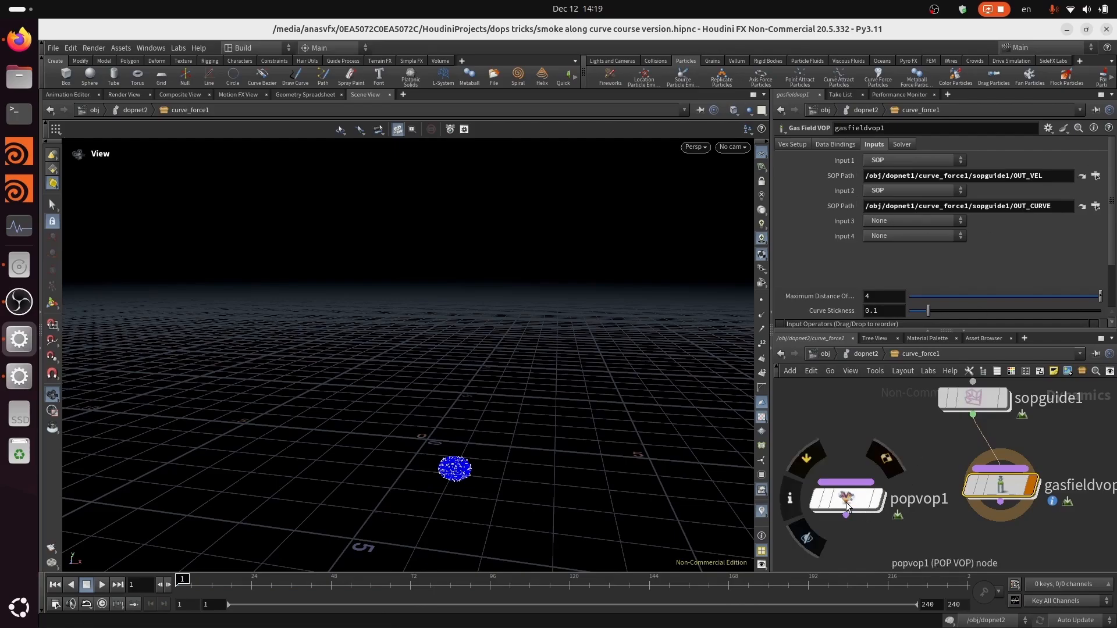
{"action": "left_click", "coordinate": [1016, 173]}
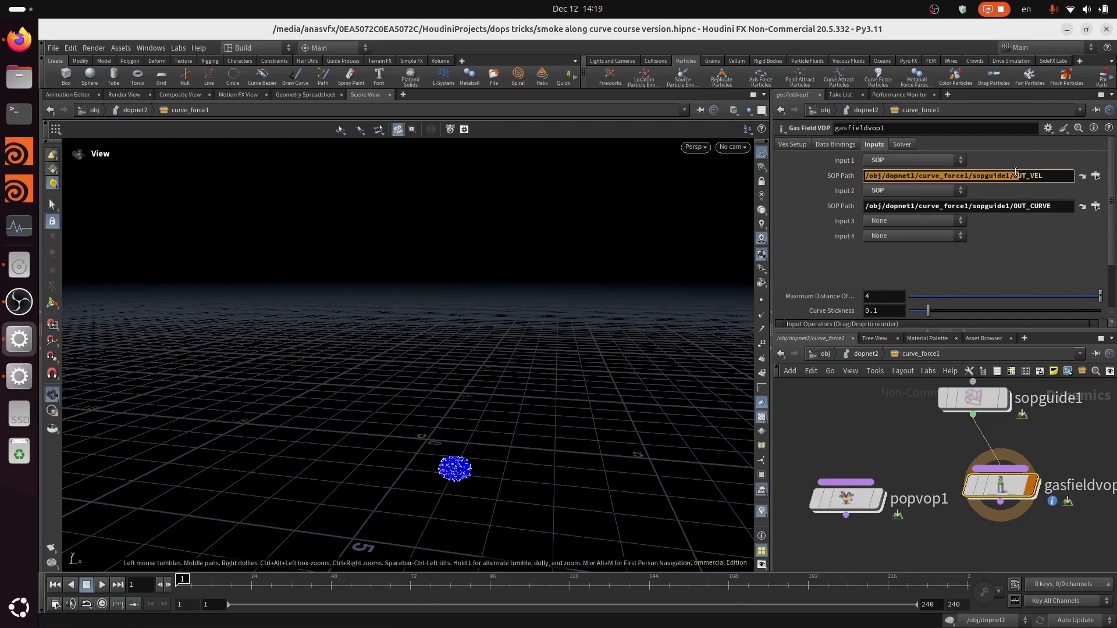
Set popvop1's Input 1 to SOP and fill in its path as /obj/dopnet1/curve_force1/sopguide1/O.
{"action": "left_click", "coordinate": [844, 499]}
{"action": "left_click", "coordinate": [871, 173]}
{"action": "left_click", "coordinate": [914, 192]}
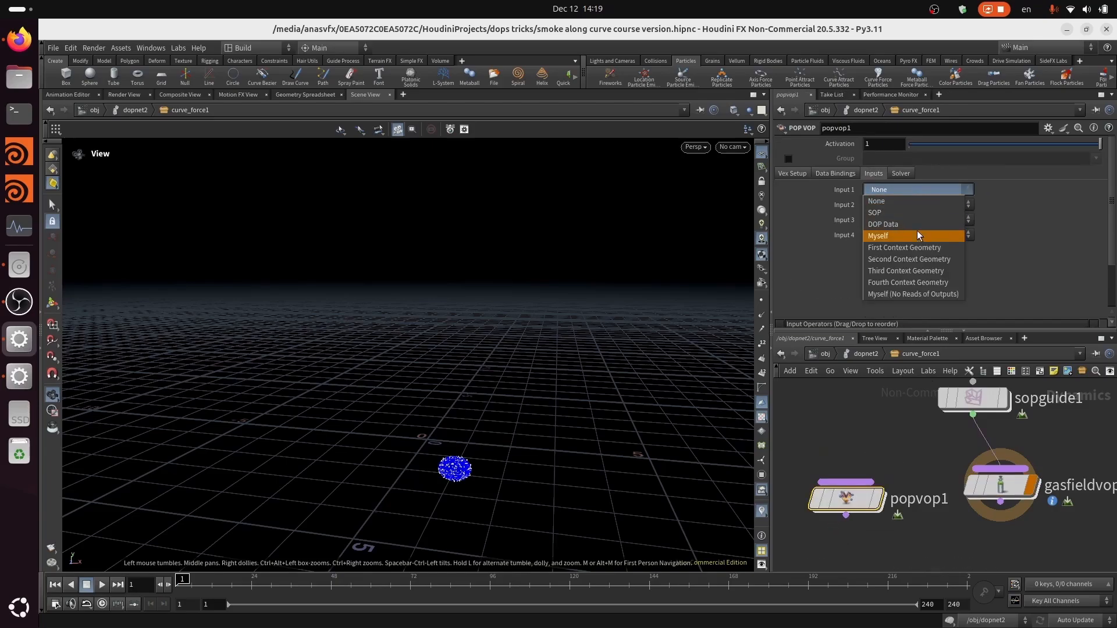
{"action": "left_click", "coordinate": [923, 253]}
{"action": "left_click", "coordinate": [920, 191]}
{"action": "left_click", "coordinate": [913, 213]}
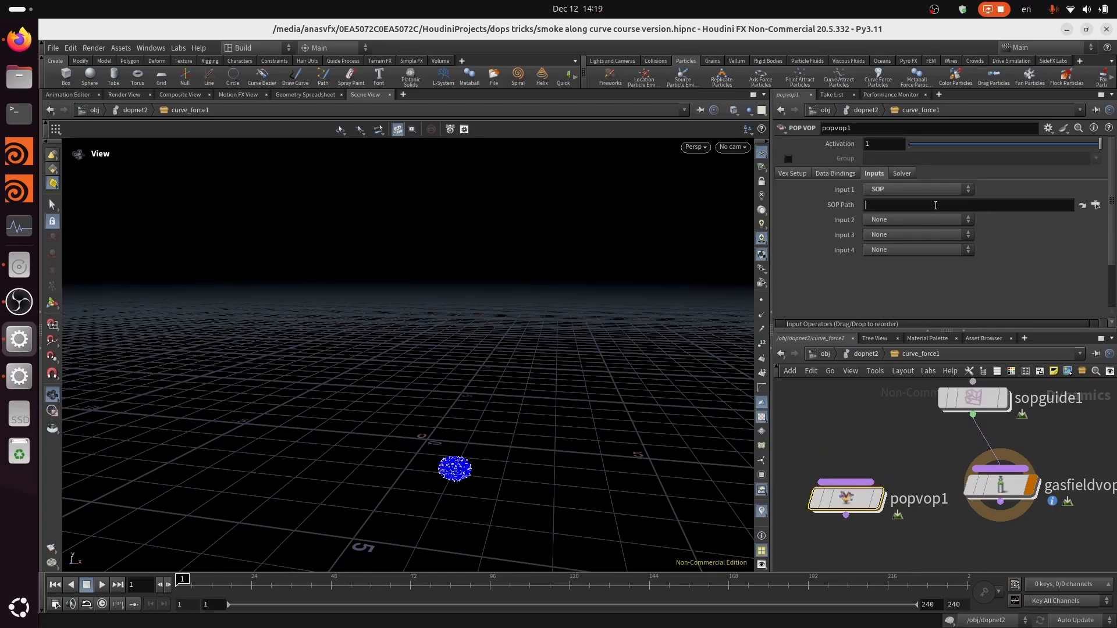
Set popvop1's Input 2 to SOP with gasfieldvop1's second path, /obj/dopnet1/curve_force1/sopguide1/OUT_CURVE.
{"action": "left_click", "coordinate": [920, 220]}
{"action": "left_click", "coordinate": [910, 231]}
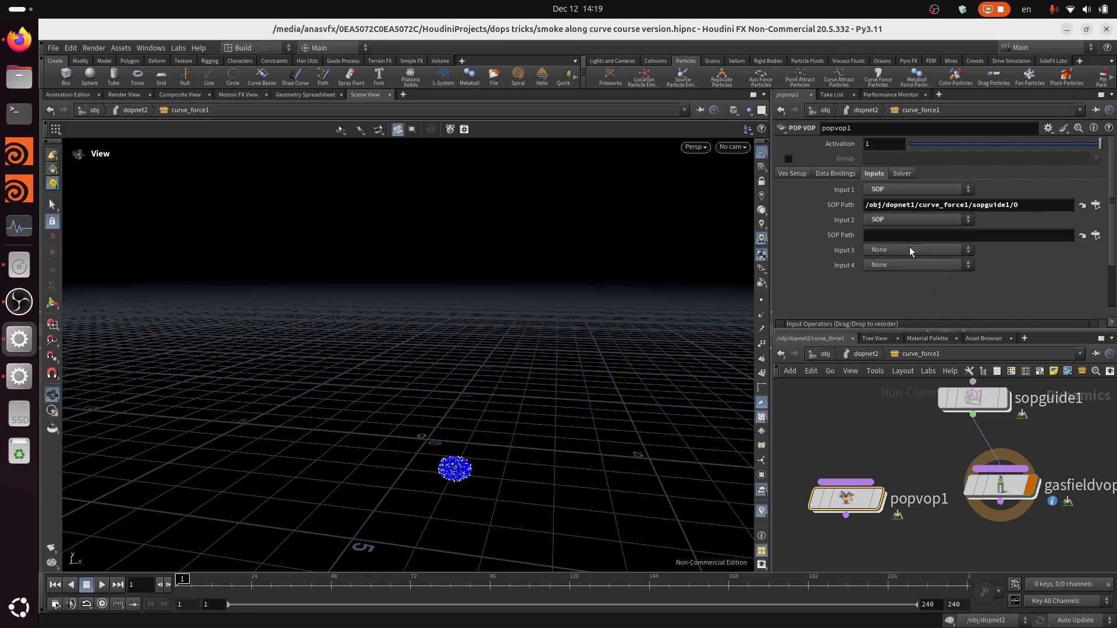
{"action": "left_click", "coordinate": [1001, 486]}
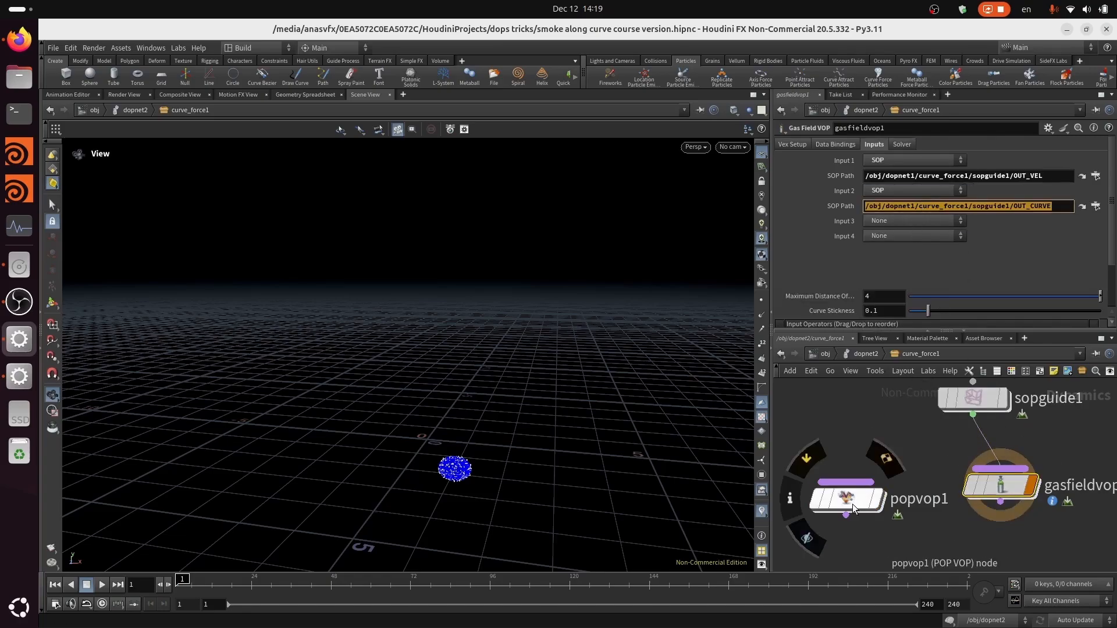
{"action": "left_click", "coordinate": [846, 499]}
{"action": "left_click", "coordinate": [931, 239]}
{"action": "key", "text": "ctrl+v"}
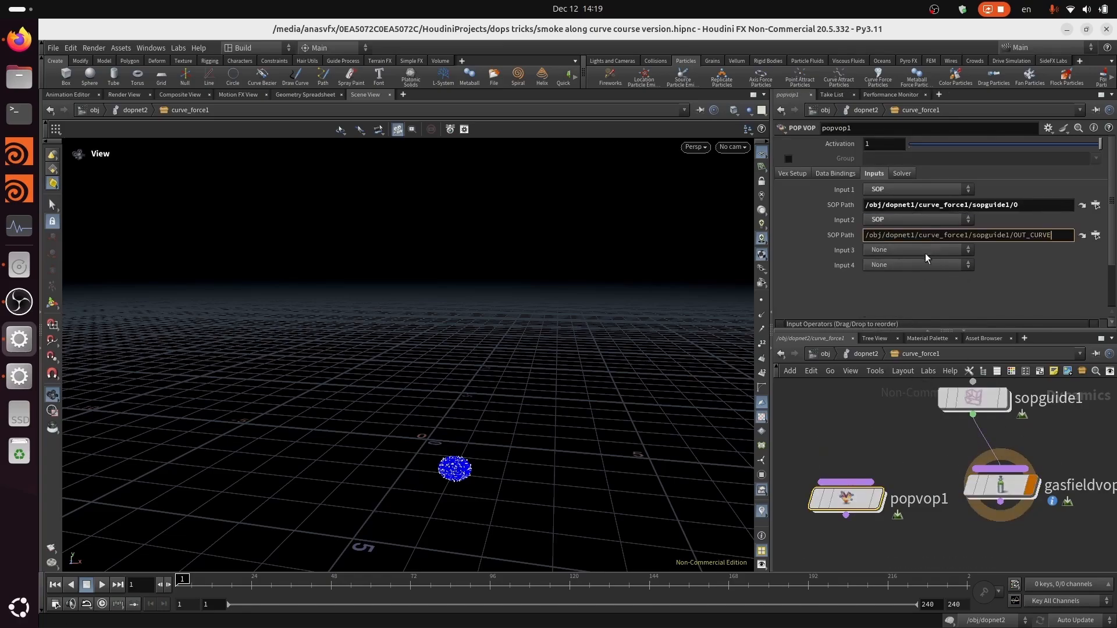
Copy gasfieldvop1's internal nodes, except its global and output nodes, and paste them inside popvop1.
{"action": "double_click", "coordinate": [1002, 486]}
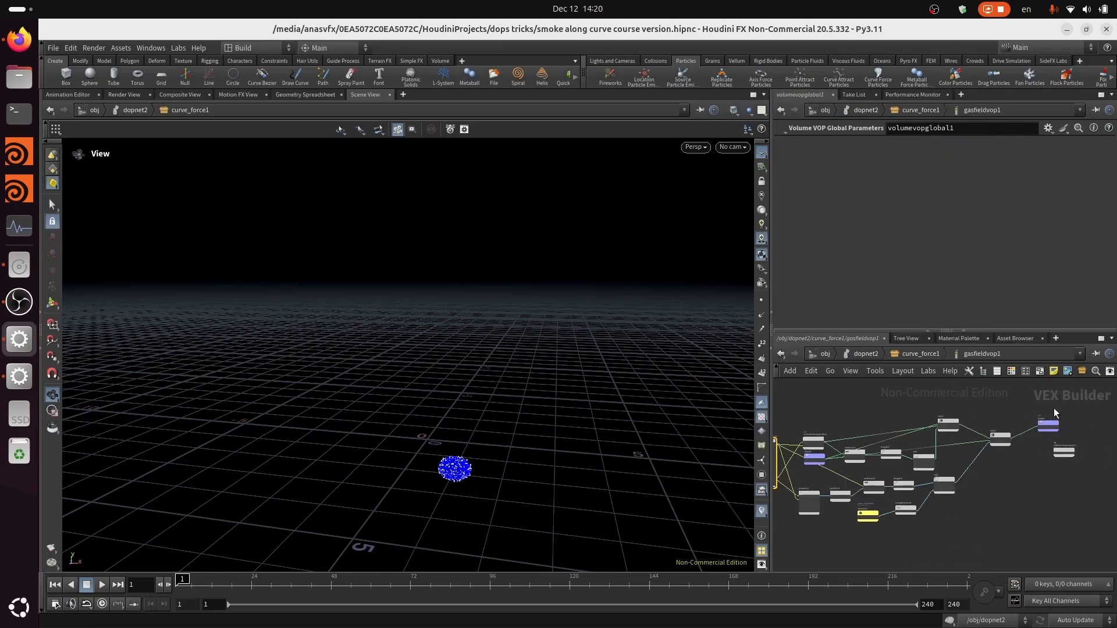
{"action": "left_click_drag", "start_coordinate": [1051, 393], "coordinate": [797, 540]}
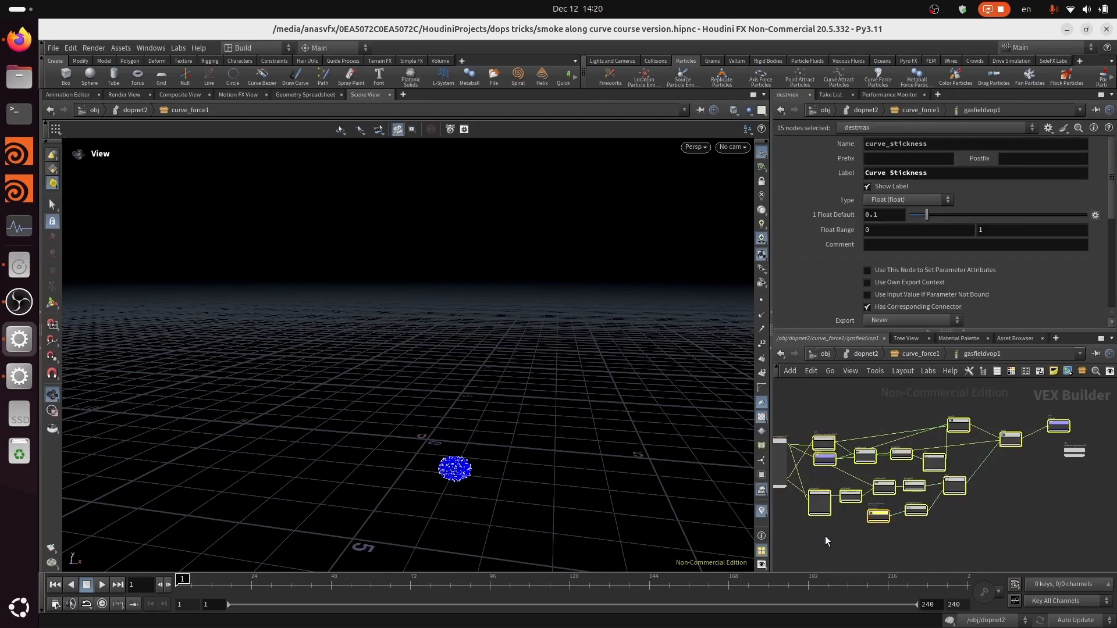
{"action": "key", "text": "ctrl+c"}
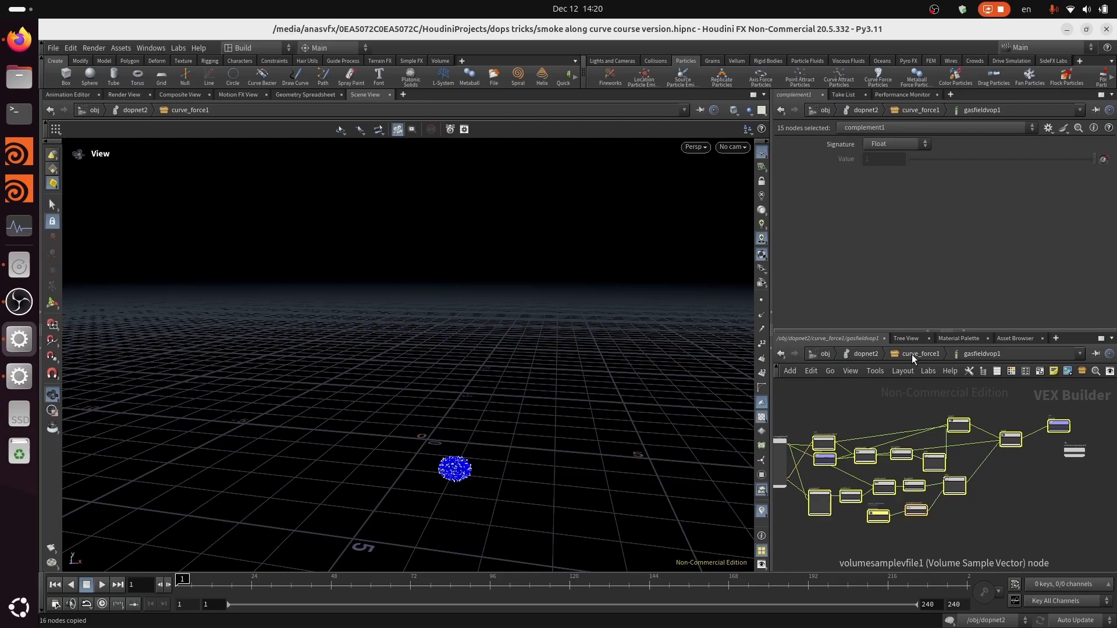
{"action": "left_click", "coordinate": [913, 357]}
{"action": "double_click", "coordinate": [853, 498]}
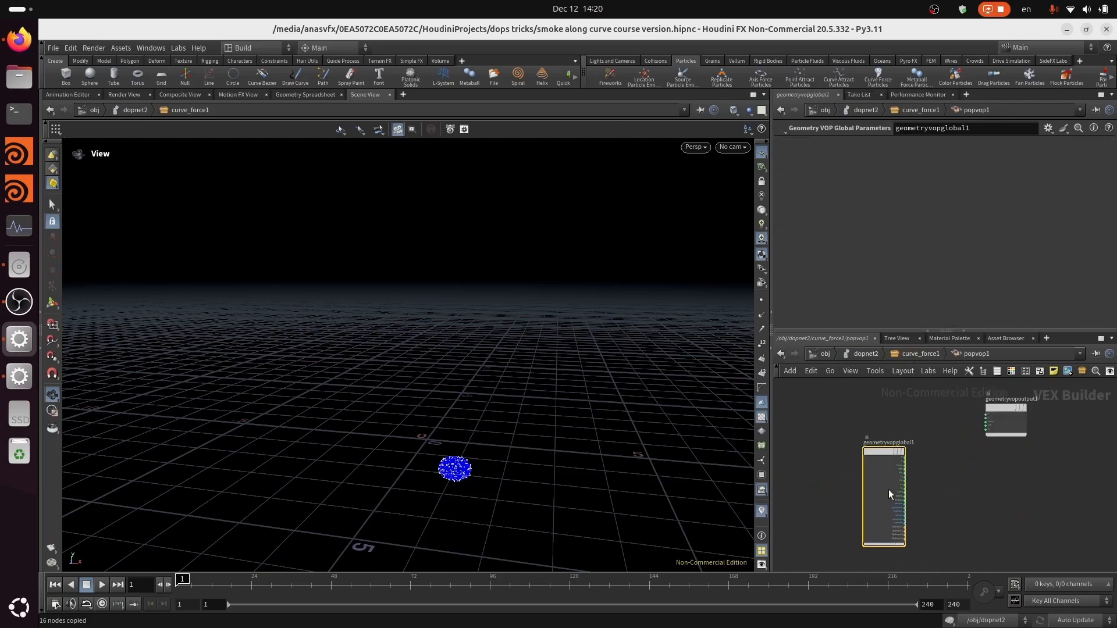
{"action": "scroll", "coordinate": [974, 455], "scroll_direction": "down", "scroll_amount": 5}
{"action": "left_click_drag", "start_coordinate": [944, 459], "coordinate": [831, 449]}
{"action": "key", "text": "ctrl+v"}
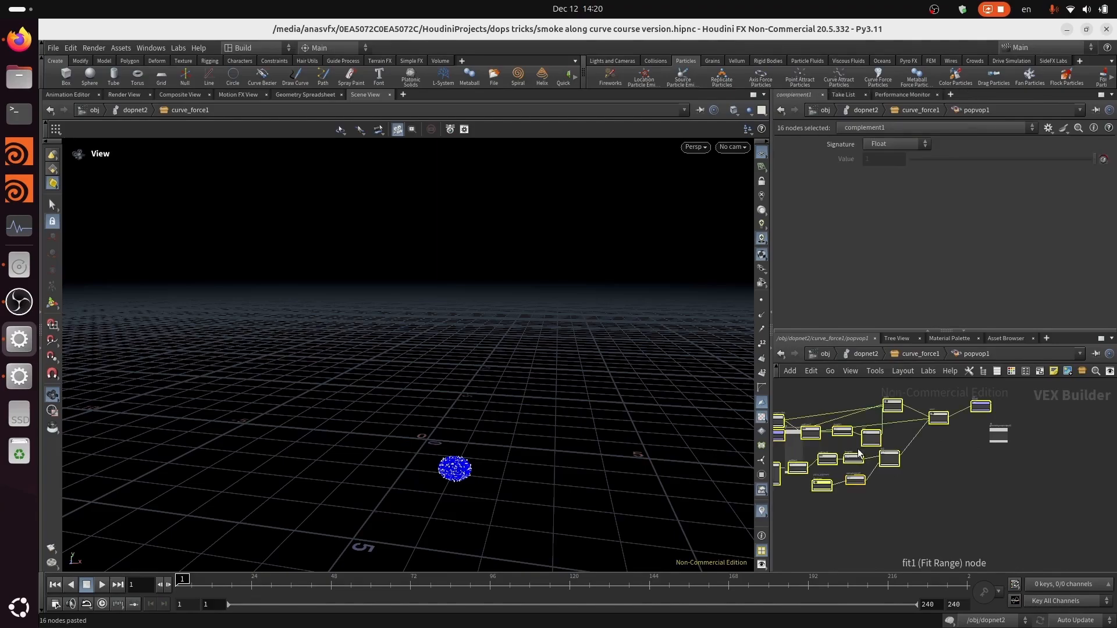
Tidy popvop1's network by moving geometryvopglobal1, bind2 and bind1 clear of the other nodes, and save the scene.
{"action": "scroll", "coordinate": [1005, 473], "scroll_direction": "down", "scroll_amount": 2}
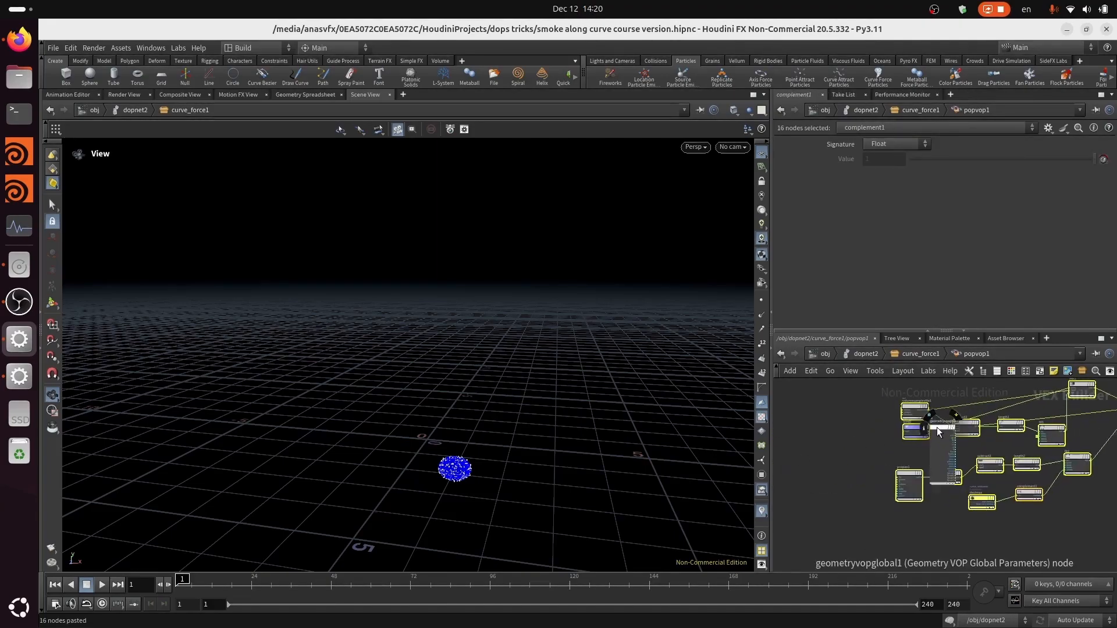
{"action": "left_click_drag", "start_coordinate": [937, 428], "coordinate": [838, 419]}
{"action": "middle_click_drag", "start_coordinate": [1085, 555], "coordinate": [962, 574]}
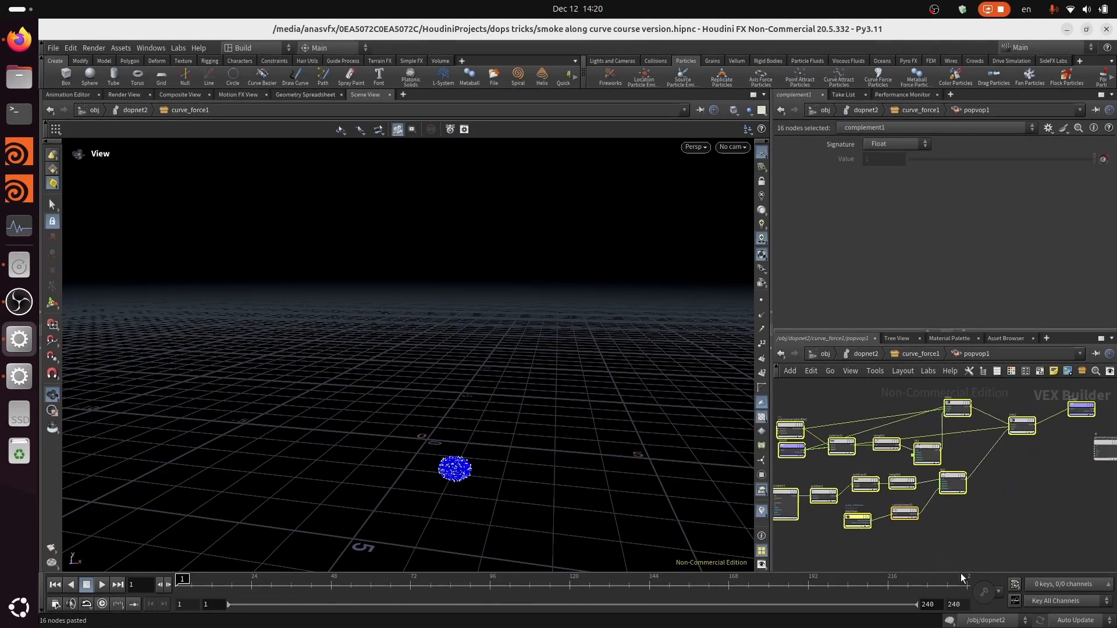
{"action": "left_click", "coordinate": [1083, 409]}
{"action": "left_click_drag", "start_coordinate": [1083, 410], "coordinate": [1081, 425]}
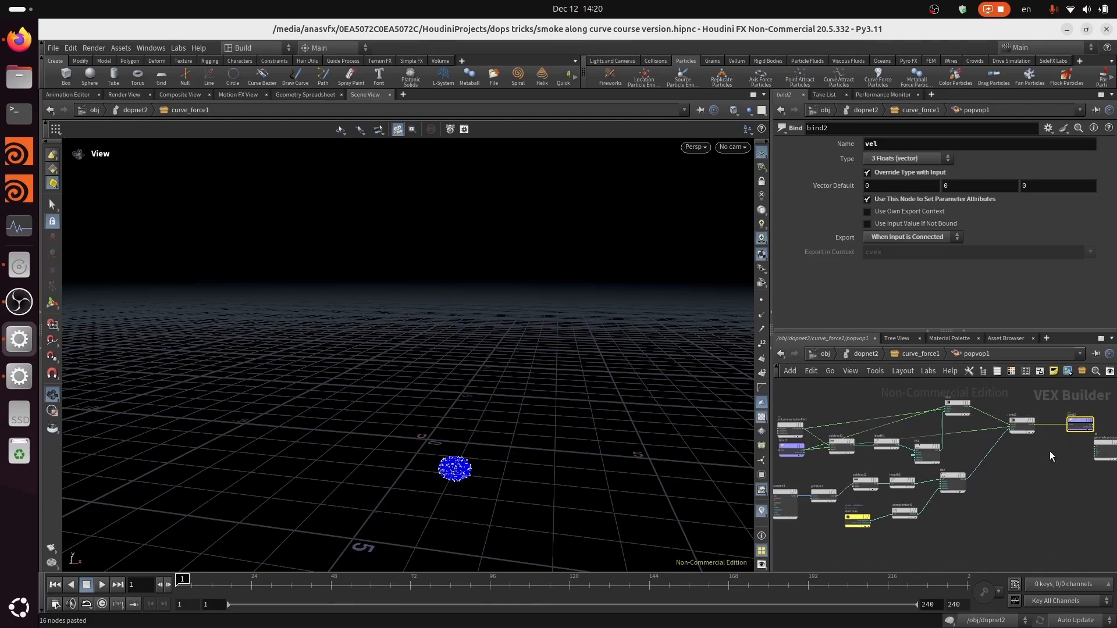
{"action": "middle_click_drag", "start_coordinate": [944, 494], "coordinate": [1072, 516]}
{"action": "scroll", "coordinate": [909, 494], "scroll_direction": "up", "scroll_amount": 5}
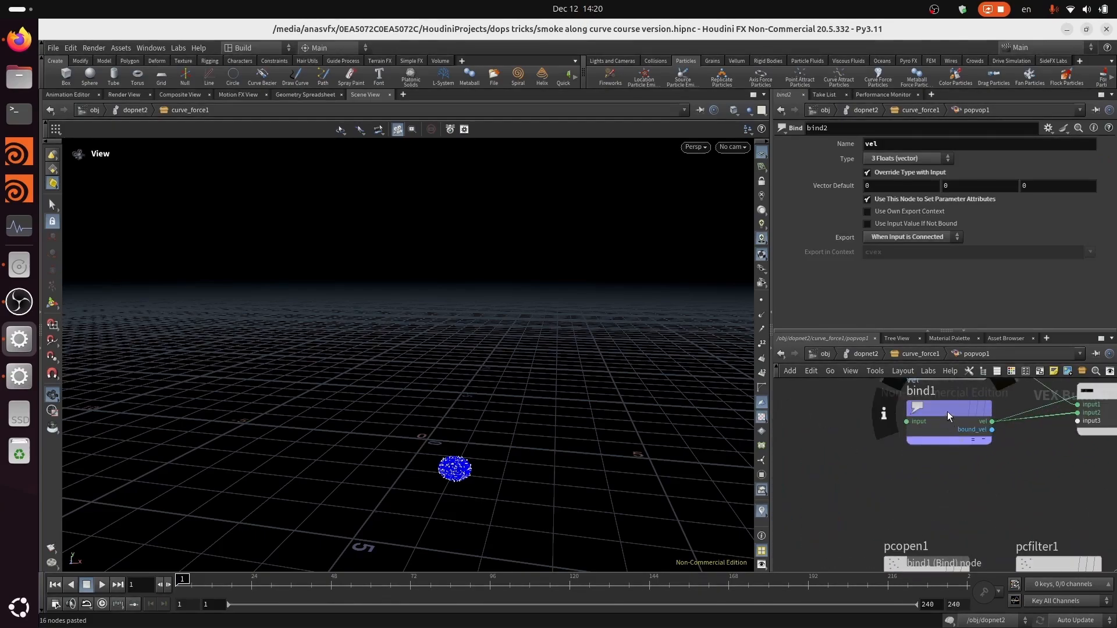
{"action": "left_click_drag", "start_coordinate": [948, 412], "coordinate": [902, 437]}
{"action": "middle_click_drag", "start_coordinate": [916, 482], "coordinate": [1066, 537]}
{"action": "key", "text": "ctrl+s"}
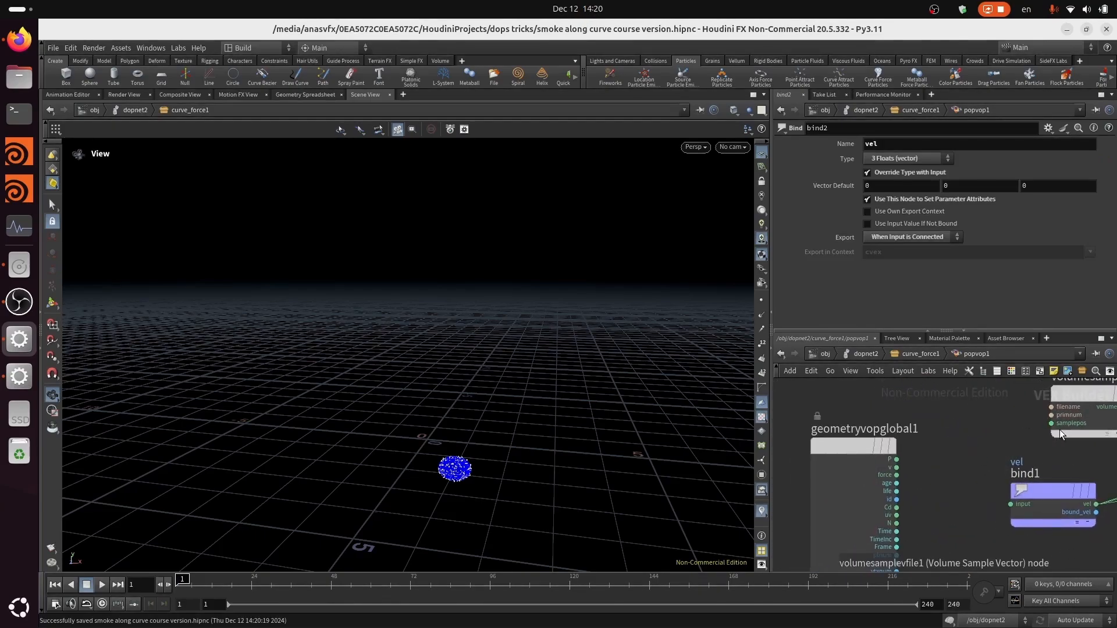
Wire geometryvopglobal1's P into volumesamplevfile1's samplepos and its OpInput1 into the filename input.
{"action": "left_click_drag", "start_coordinate": [1051, 423], "coordinate": [902, 467]}
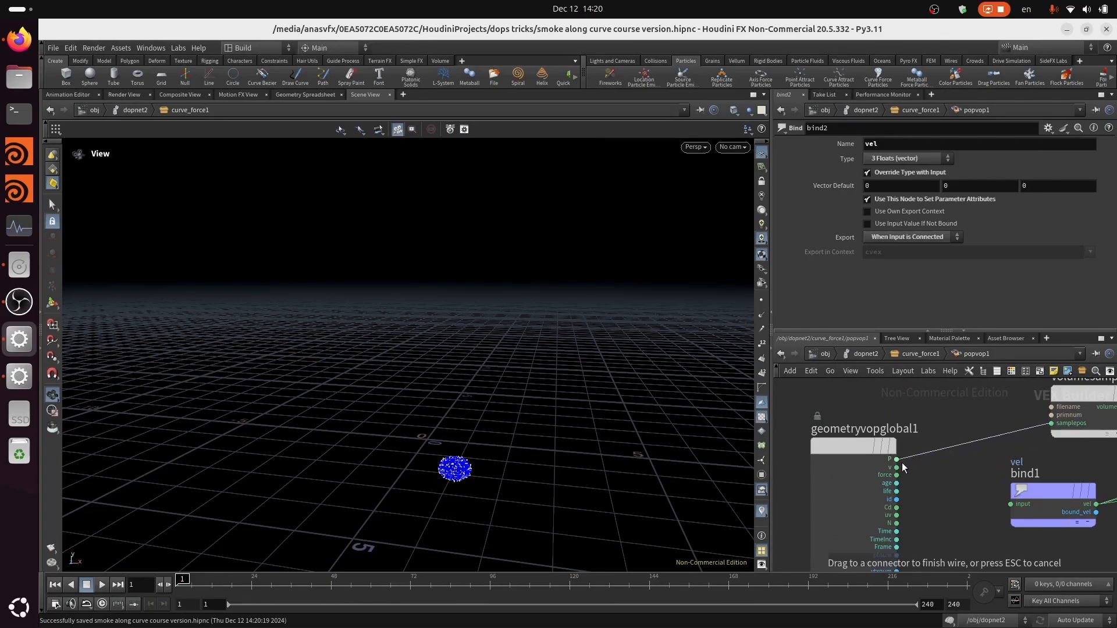
{"action": "left_click", "coordinate": [896, 460]}
{"action": "middle_click_drag", "start_coordinate": [967, 478], "coordinate": [930, 477]}
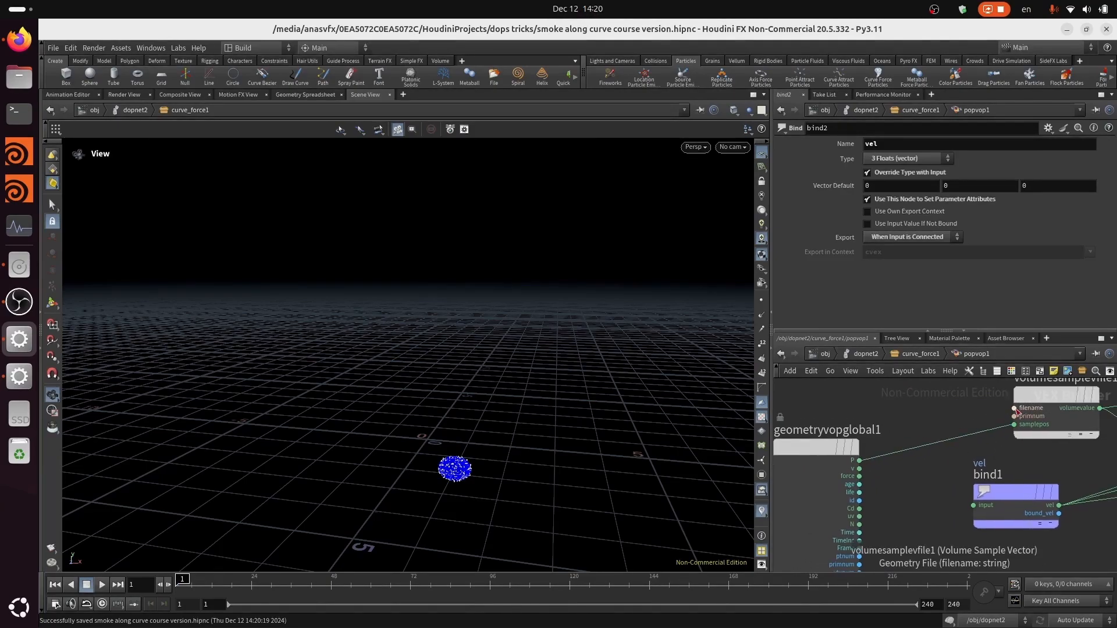
{"action": "middle_click_drag", "start_coordinate": [962, 435], "coordinate": [950, 457]}
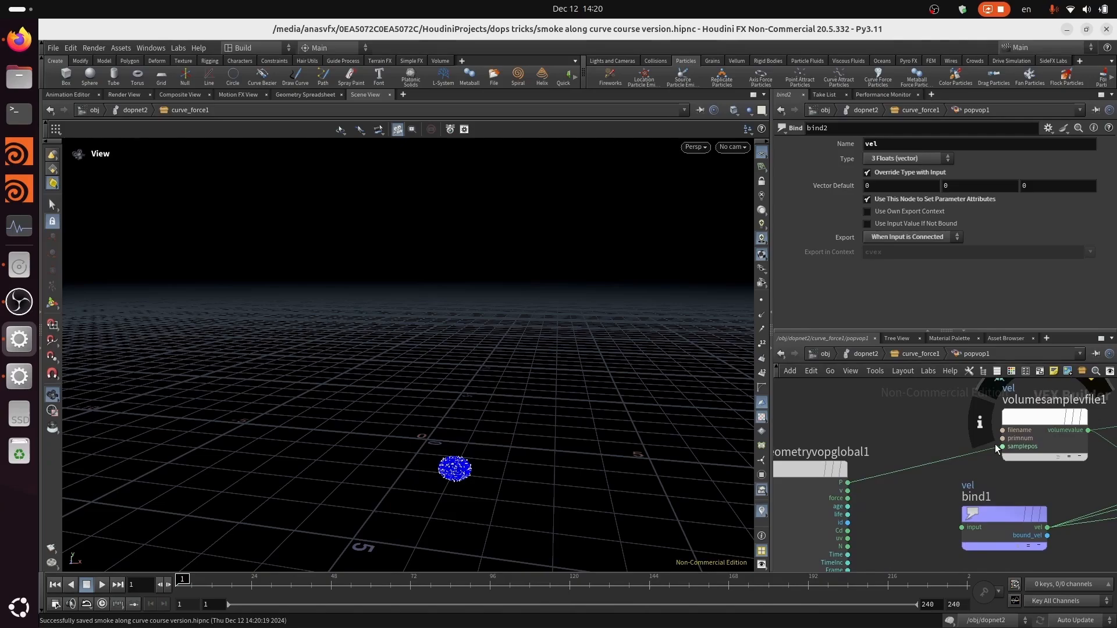
{"action": "left_click", "coordinate": [1002, 430]}
{"action": "scroll", "coordinate": [905, 560], "scroll_direction": "up", "scroll_amount": 3}
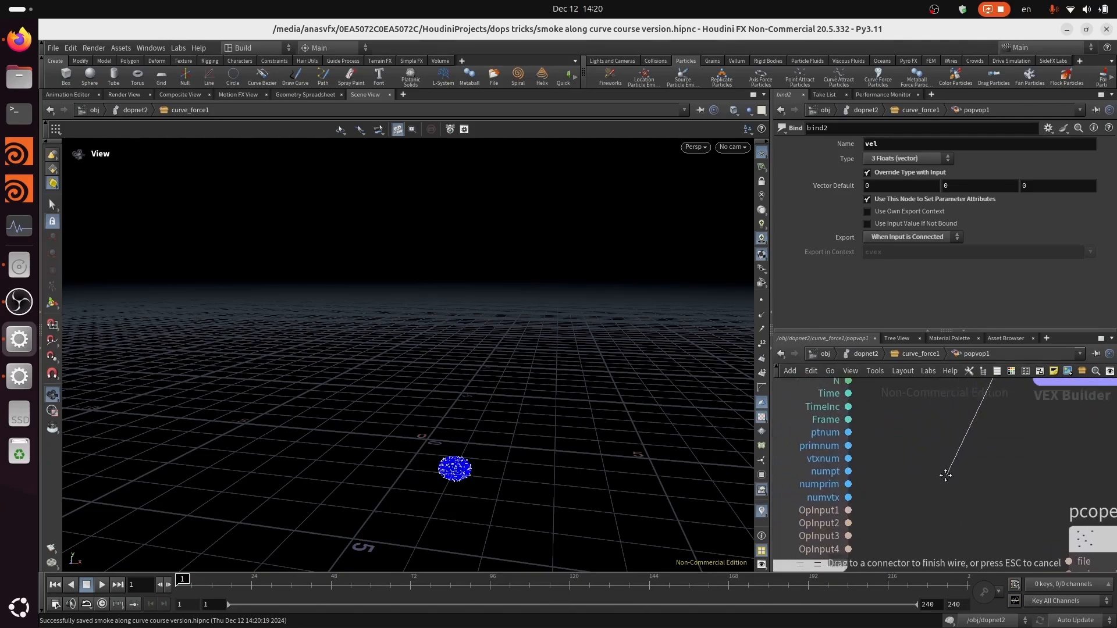
{"action": "left_click", "coordinate": [818, 492]}
{"action": "scroll", "coordinate": [942, 441], "scroll_direction": "down", "scroll_amount": 4}
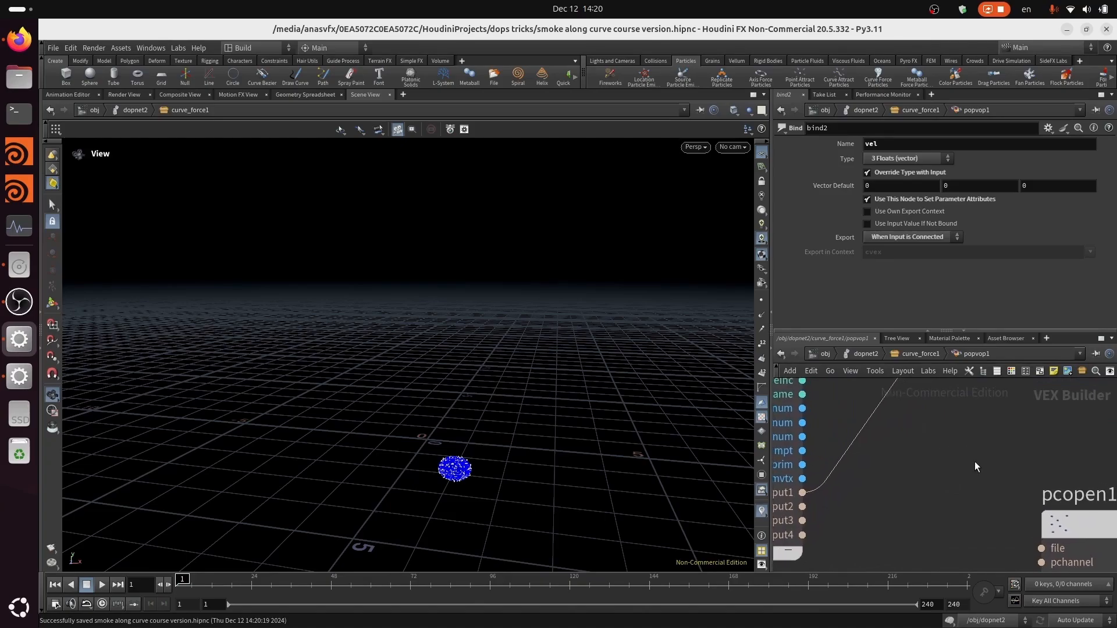
Connect geometryvopglobal1's P output to the P input of pcopen1.
{"action": "left_click", "coordinate": [1033, 474]}
{"action": "middle_click_drag", "start_coordinate": [985, 473], "coordinate": [990, 525]}
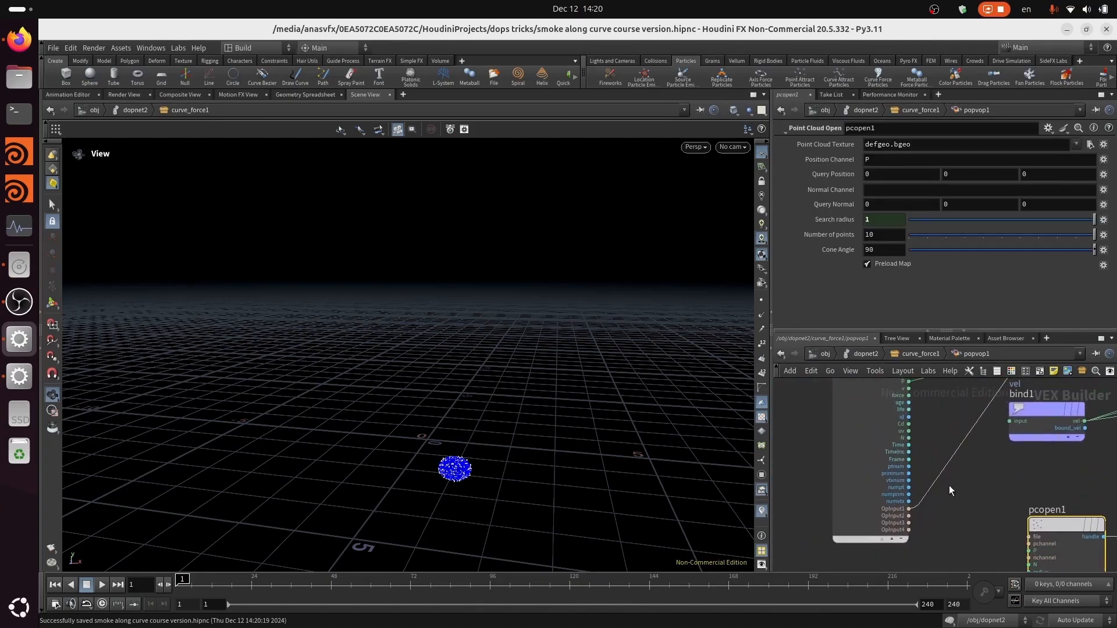
{"action": "middle_click_drag", "start_coordinate": [955, 491], "coordinate": [932, 491]}
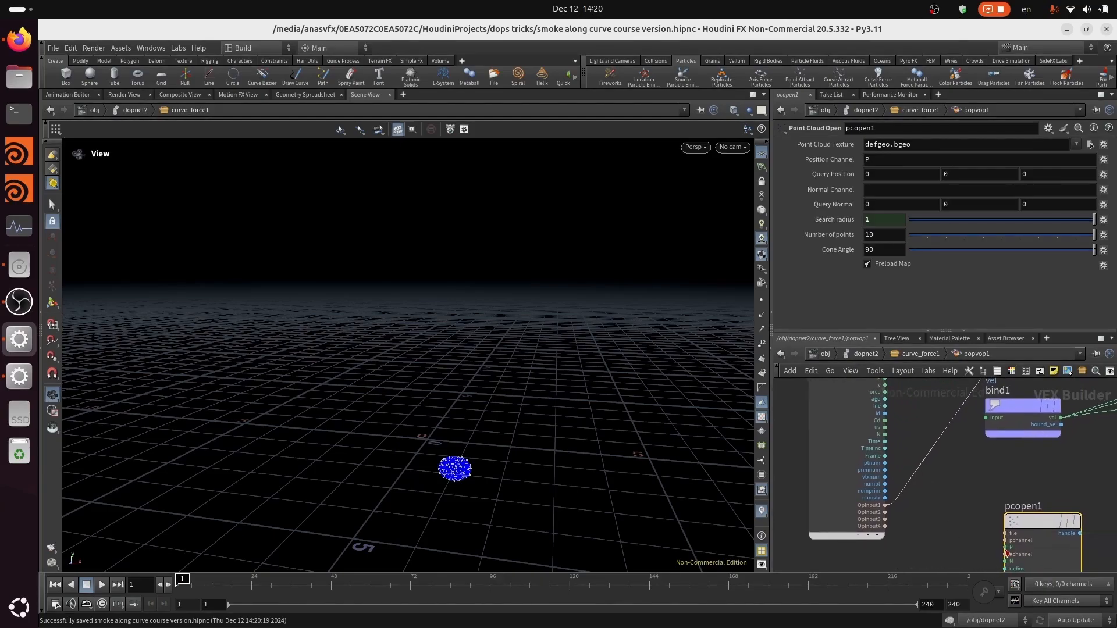
{"action": "left_click", "coordinate": [1002, 547]}
{"action": "middle_click_drag", "start_coordinate": [894, 423], "coordinate": [952, 518]}
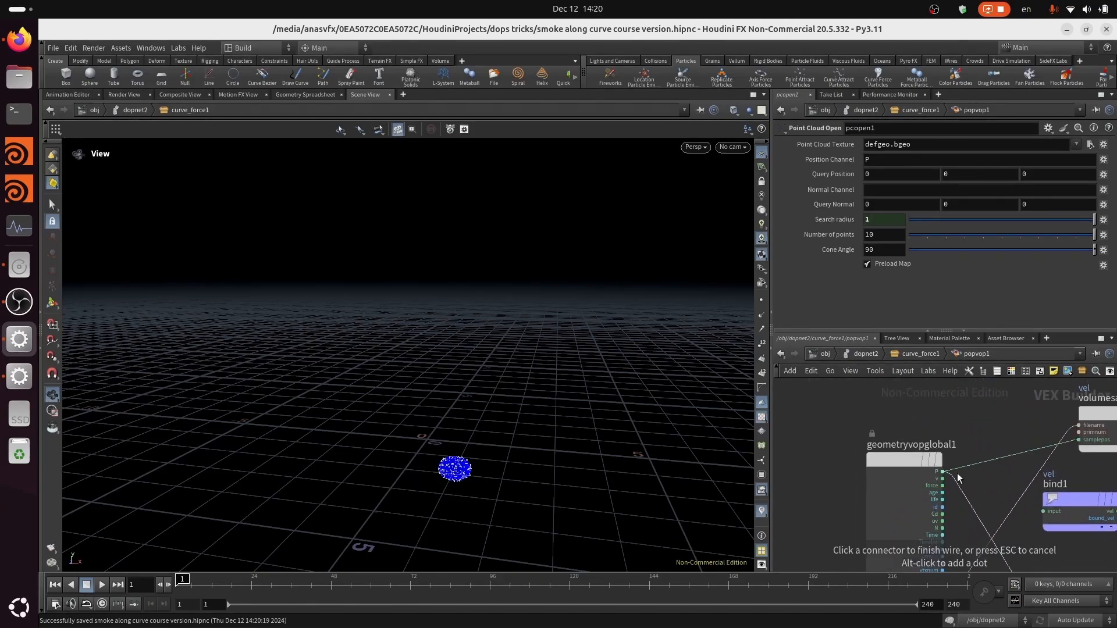
{"action": "left_click", "coordinate": [956, 475]}
{"action": "middle_click_drag", "start_coordinate": [1016, 537], "coordinate": [944, 451]}
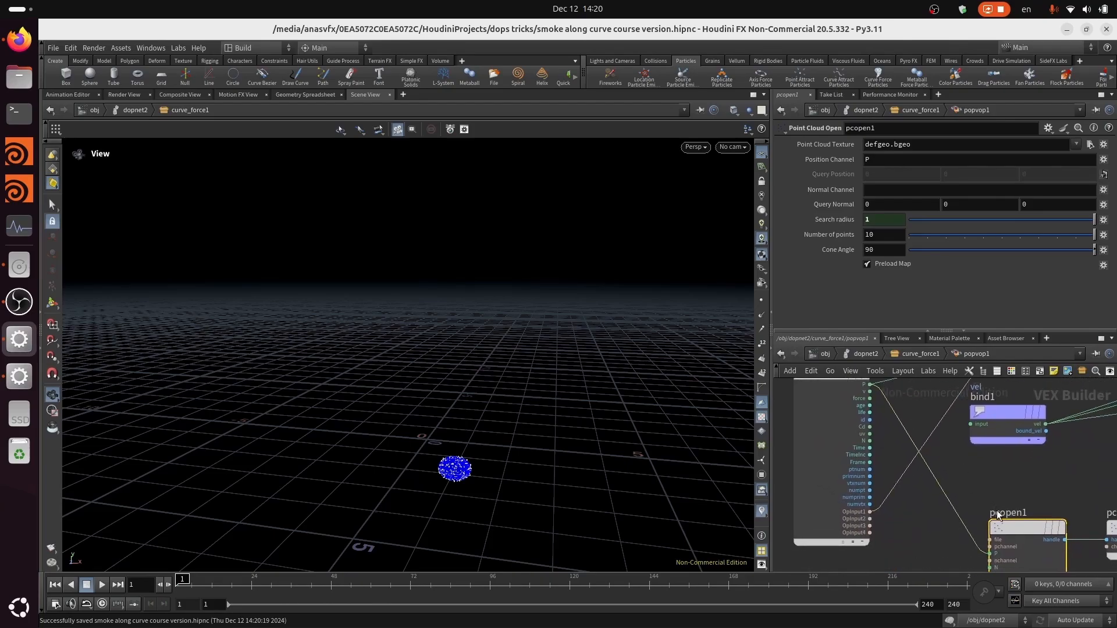
Connect geometryvopglobal1's OpInput2 to pcopen1's file input and save the scene.
{"action": "scroll", "coordinate": [997, 515], "scroll_direction": "up", "scroll_amount": 2}
{"action": "left_click", "coordinate": [990, 540]}
{"action": "left_click", "coordinate": [878, 523]}
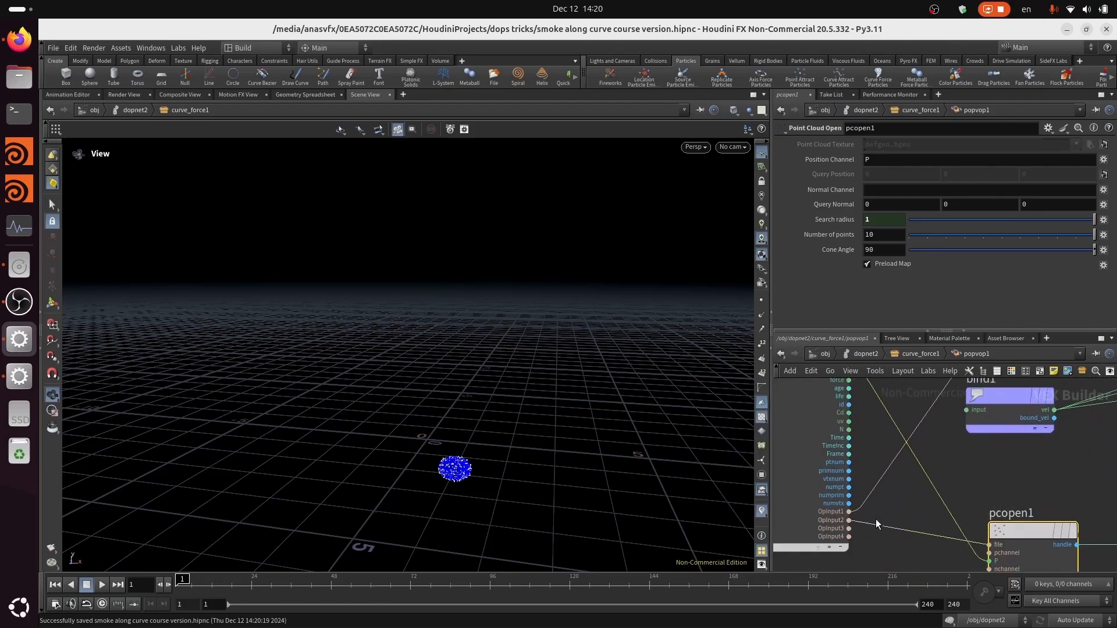
{"action": "middle_click_drag", "start_coordinate": [1012, 469], "coordinate": [945, 527]}
{"action": "scroll", "coordinate": [994, 514], "scroll_direction": "down", "scroll_amount": 3}
{"action": "middle_click_drag", "start_coordinate": [1015, 506], "coordinate": [995, 497]}
{"action": "right_click", "coordinate": [1028, 541]}
{"action": "left_click", "coordinate": [1038, 494]}
{"action": "key", "text": "ctrl+s"}
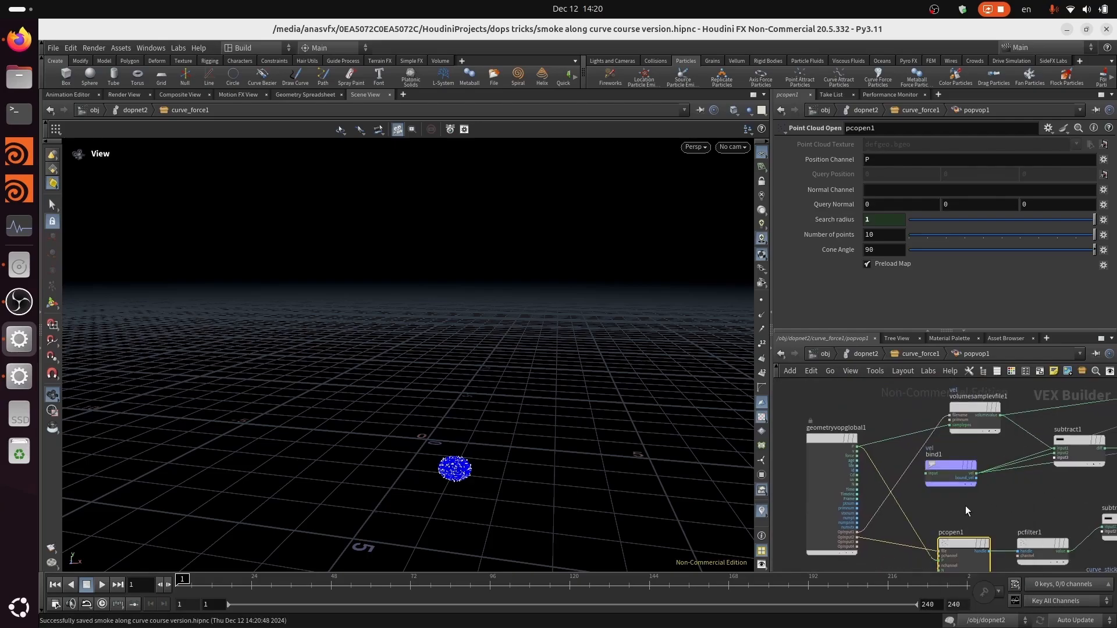
Compare the vel bind1 node in popvop1 with bind1 in gasfieldvop1, shifting the latter into clear space, and return to popvop1.
{"action": "scroll", "coordinate": [965, 506], "scroll_direction": "up", "scroll_amount": 2}
{"action": "middle_click_drag", "start_coordinate": [982, 514], "coordinate": [990, 517]}
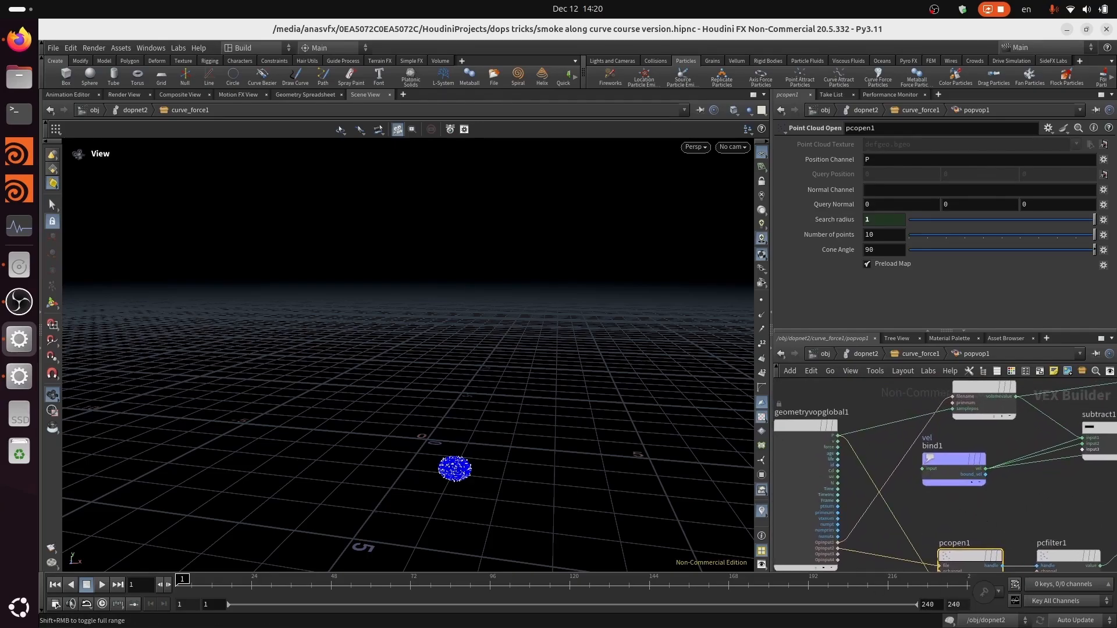
{"action": "left_click", "coordinate": [950, 457]}
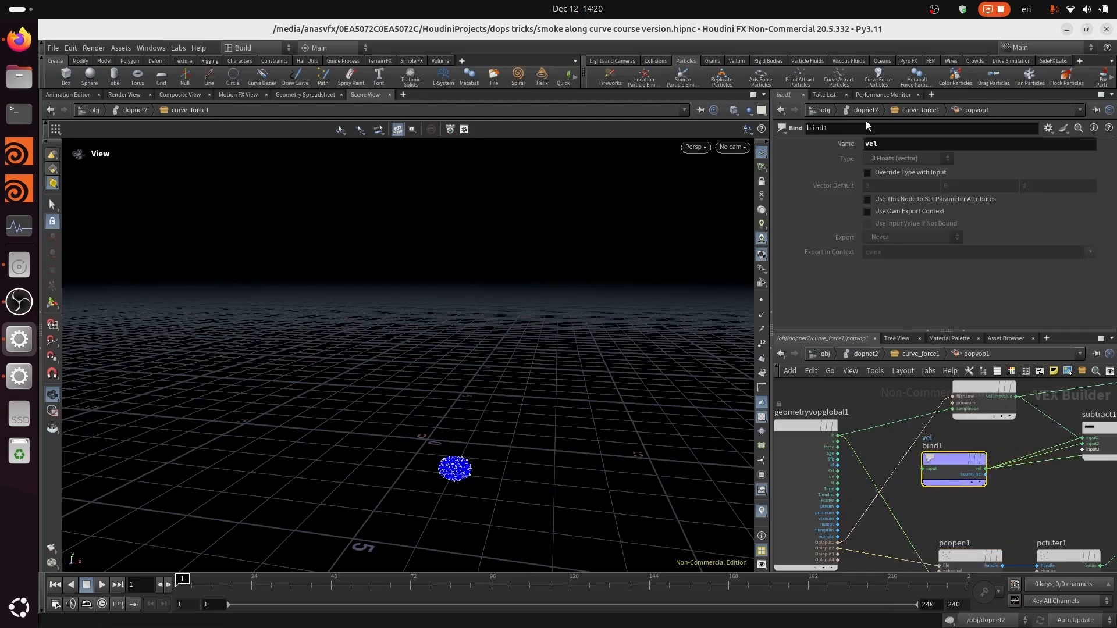
{"action": "middle_click_drag", "start_coordinate": [1008, 495], "coordinate": [987, 486]}
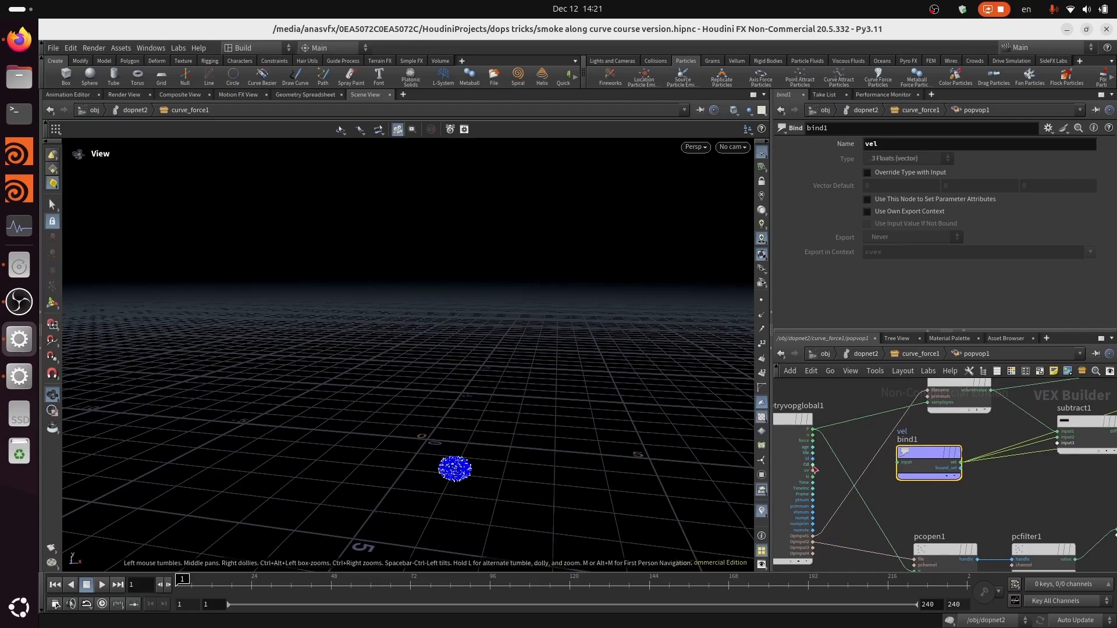
{"action": "scroll", "coordinate": [928, 511], "scroll_direction": "up", "scroll_amount": 1}
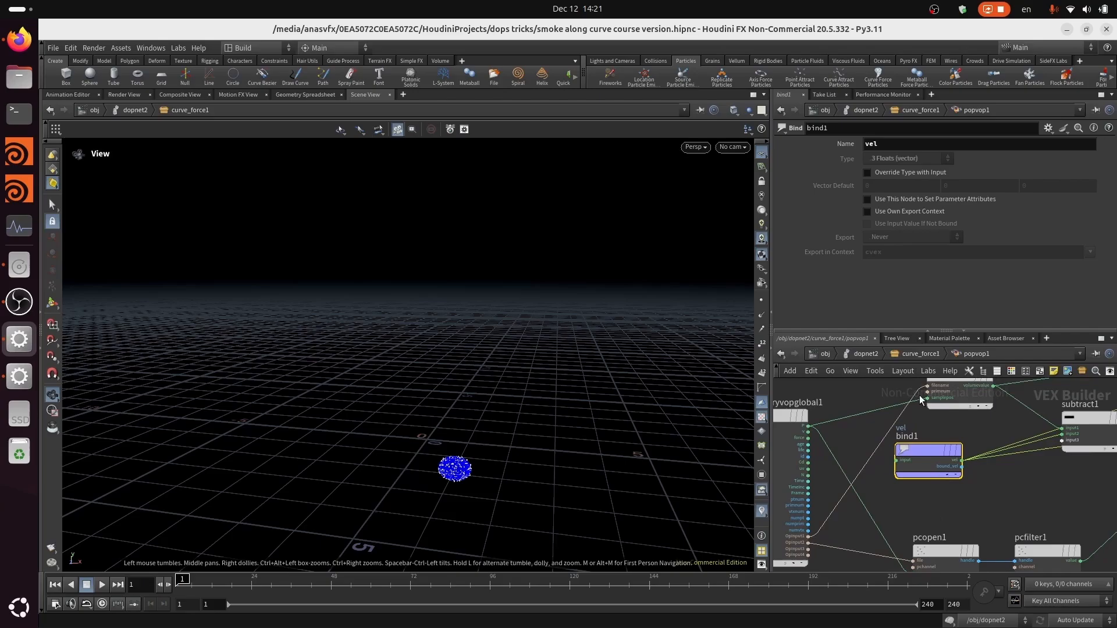
{"action": "left_click", "coordinate": [911, 355]}
{"action": "double_click", "coordinate": [994, 491]}
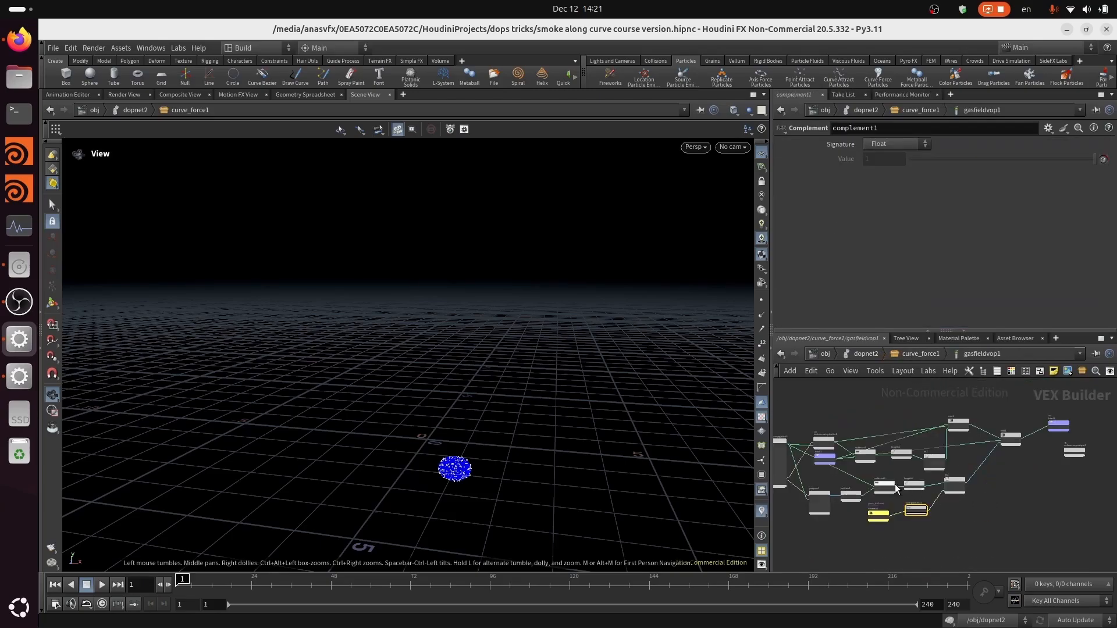
{"action": "scroll", "coordinate": [820, 476], "scroll_direction": "up", "scroll_amount": 6}
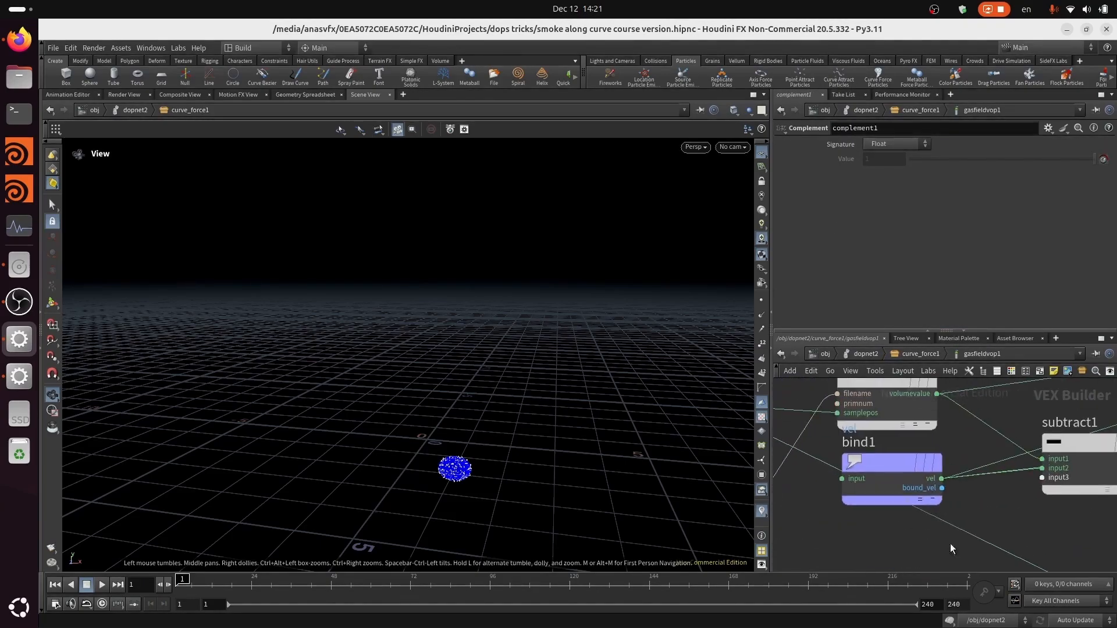
{"action": "left_click_drag", "start_coordinate": [889, 455], "coordinate": [854, 520]}
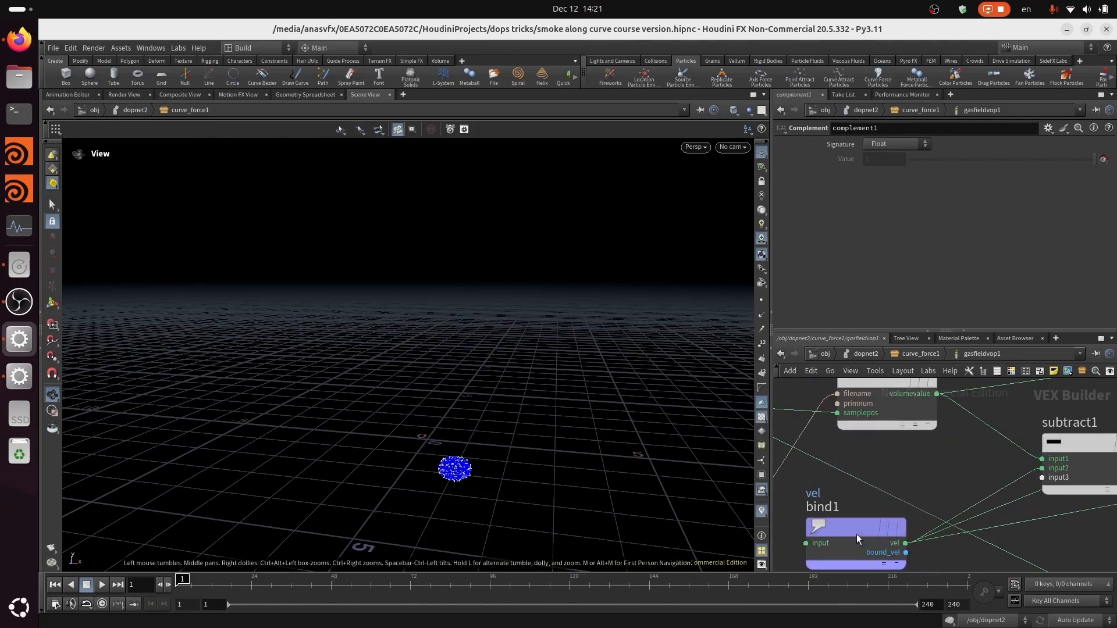
{"action": "left_click", "coordinate": [856, 534]}
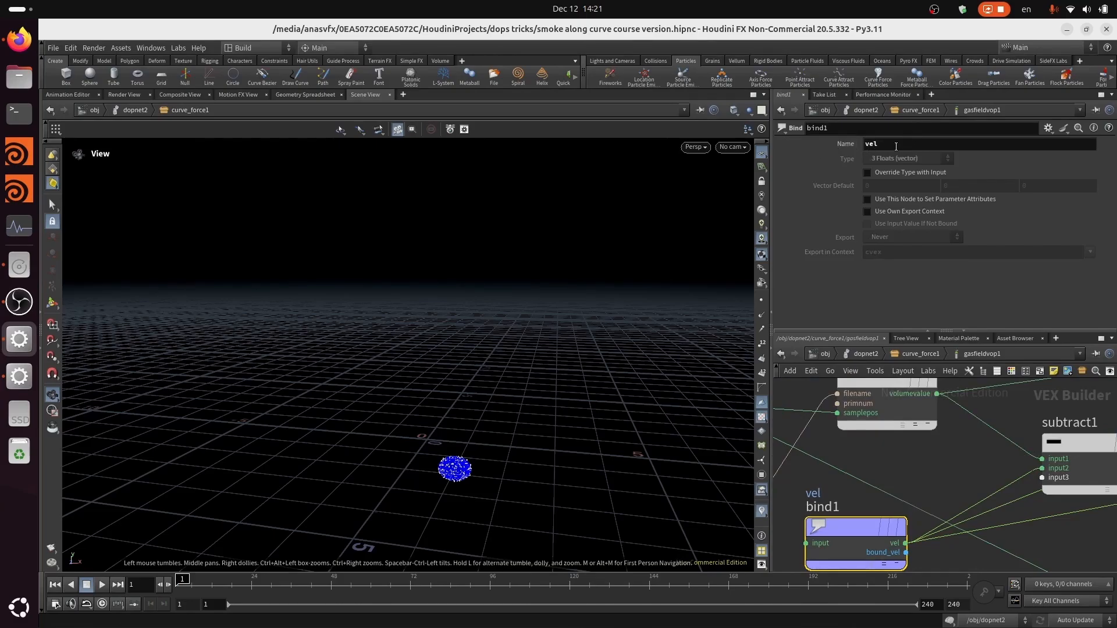
{"action": "left_click", "coordinate": [917, 355]}
{"action": "double_click", "coordinate": [847, 500]}
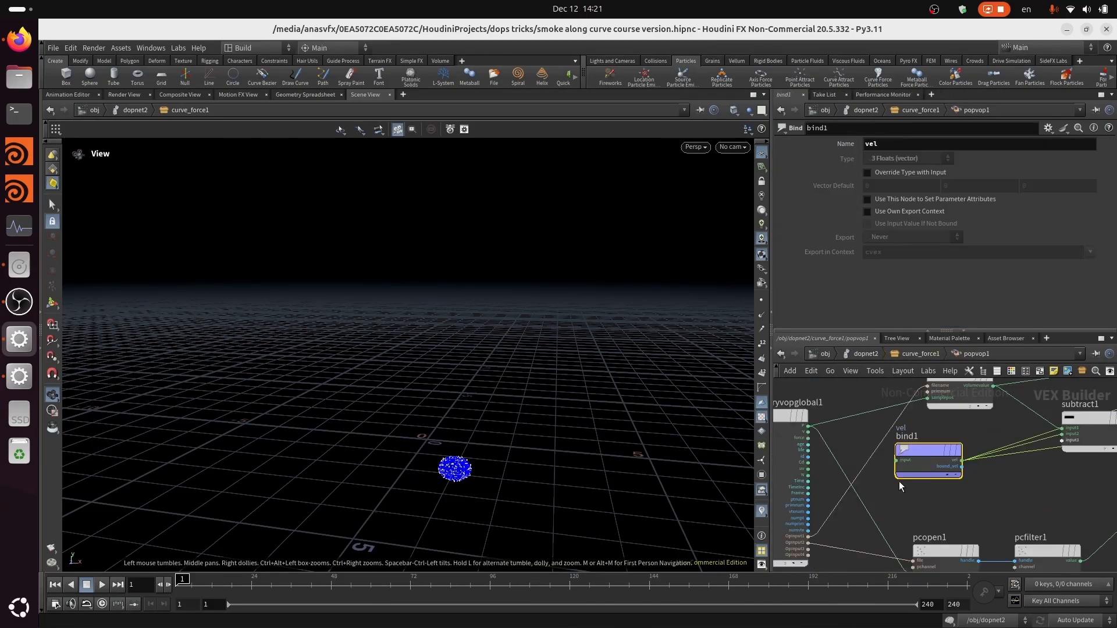
Wire geometryvopglobal1's v output into input1 of mix1 in place of the vel bind1 connection.
{"action": "mouse_move", "coordinate": [926, 418]}
{"action": "middle_click_drag", "start_coordinate": [965, 511], "coordinate": [975, 518]}
{"action": "mouse_move", "coordinate": [937, 459]}
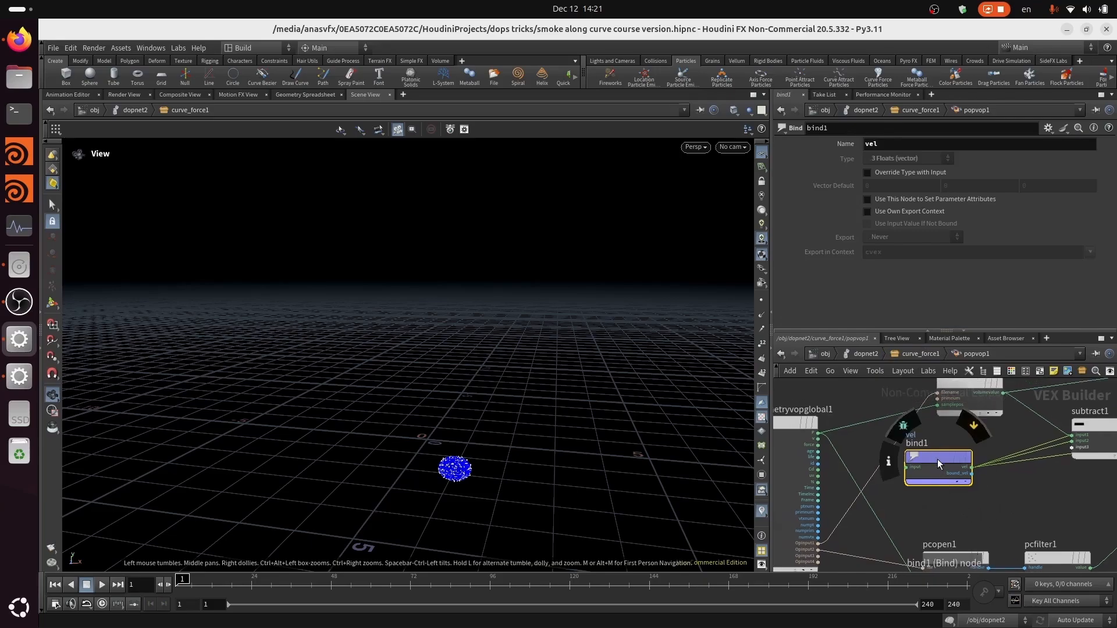
{"action": "scroll", "coordinate": [856, 451], "scroll_direction": "up", "scroll_amount": 2}
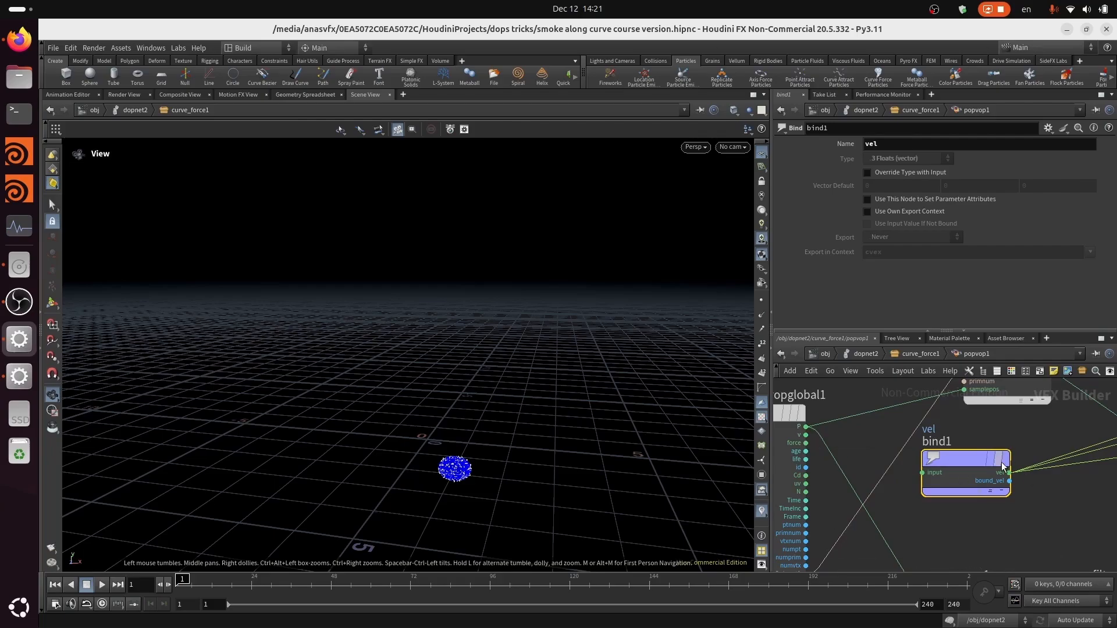
{"action": "middle_click_drag", "start_coordinate": [970, 533], "coordinate": [962, 552]}
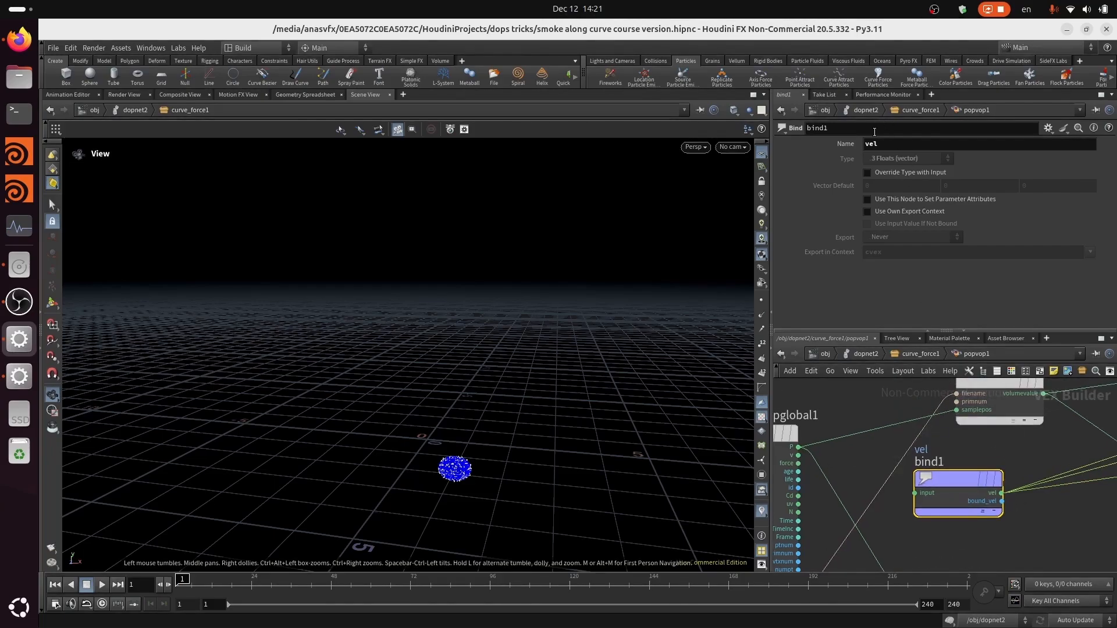
{"action": "left_click", "coordinate": [799, 456]}
{"action": "middle_click_drag", "start_coordinate": [1031, 459], "coordinate": [853, 489]}
{"action": "scroll", "coordinate": [854, 489], "scroll_direction": "down", "scroll_amount": 2}
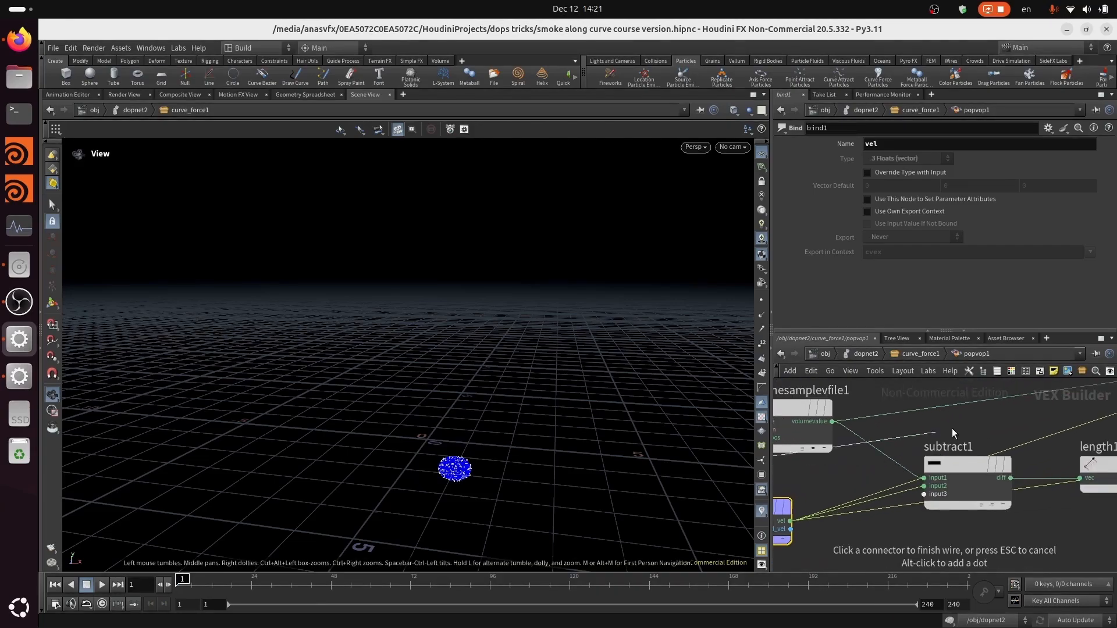
{"action": "scroll", "coordinate": [975, 422], "scroll_direction": "down", "scroll_amount": 2}
{"action": "right_click_drag", "start_coordinate": [988, 457], "coordinate": [990, 463]}
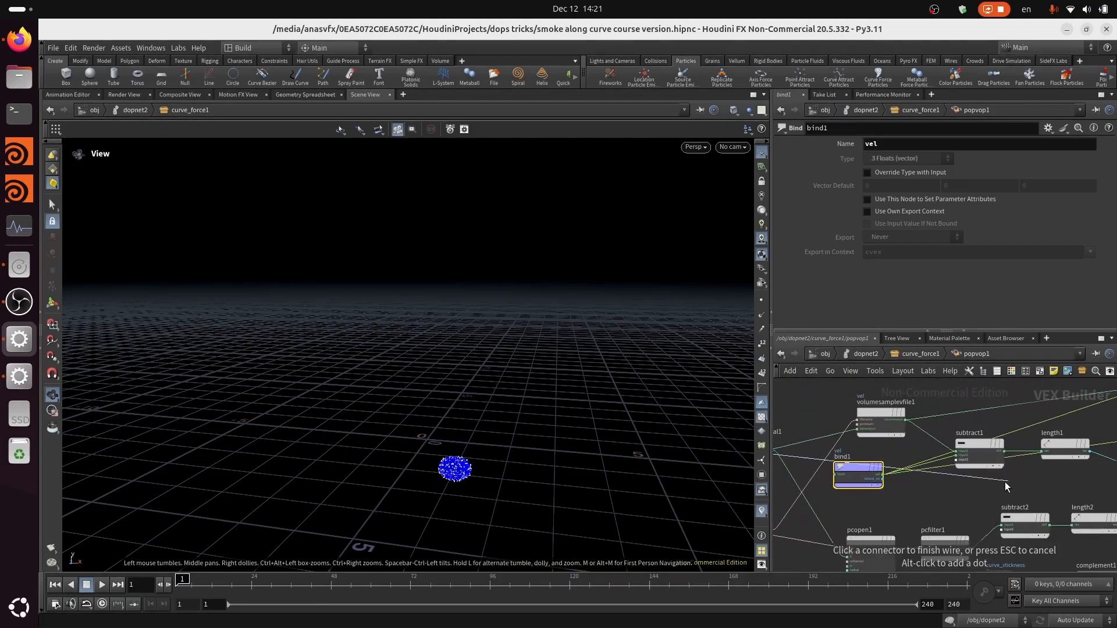
{"action": "middle_click_drag", "start_coordinate": [955, 500], "coordinate": [838, 569]}
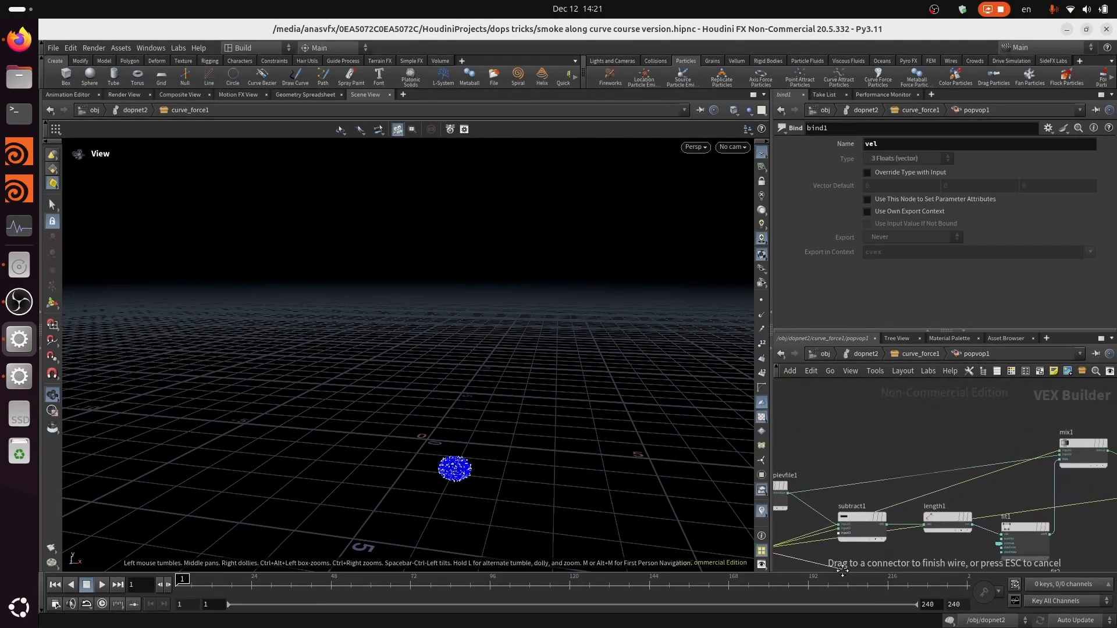
{"action": "left_click", "coordinate": [1060, 450]}
{"action": "middle_click_drag", "start_coordinate": [976, 493], "coordinate": [1083, 453]}
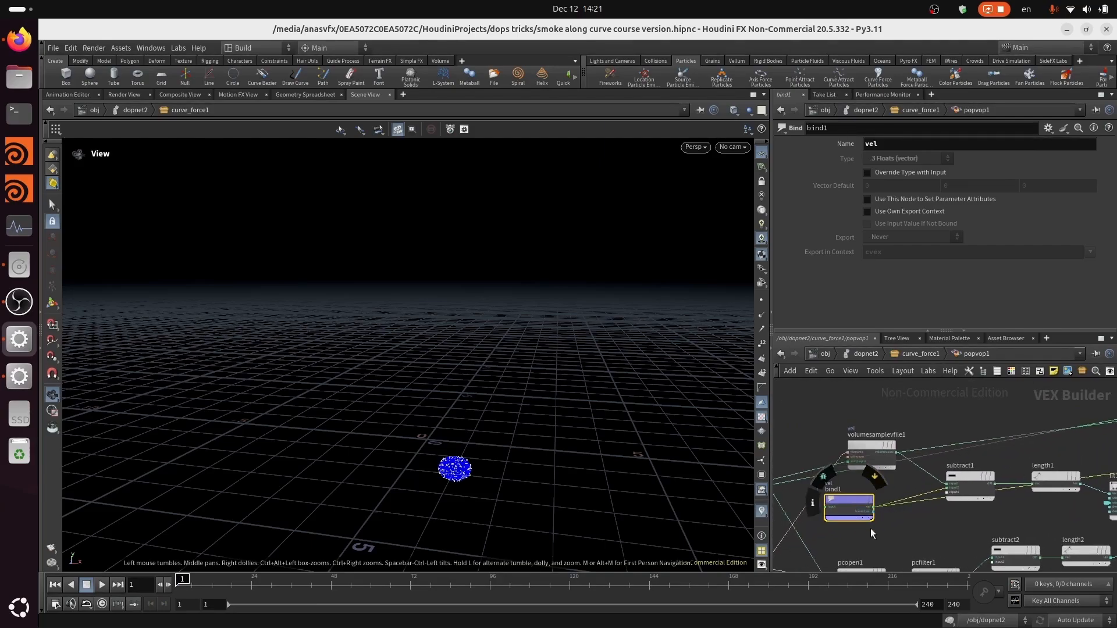
Wire geometryvopglobal1's v output into input2 of subtract1, replacing bind1 there.
{"action": "middle_click_drag", "start_coordinate": [971, 518], "coordinate": [1067, 506]}
{"action": "right_click_drag", "start_coordinate": [1007, 515], "coordinate": [1058, 478]}
{"action": "left_click", "coordinate": [1082, 444]}
{"action": "middle_click_drag", "start_coordinate": [890, 442], "coordinate": [1055, 483]}
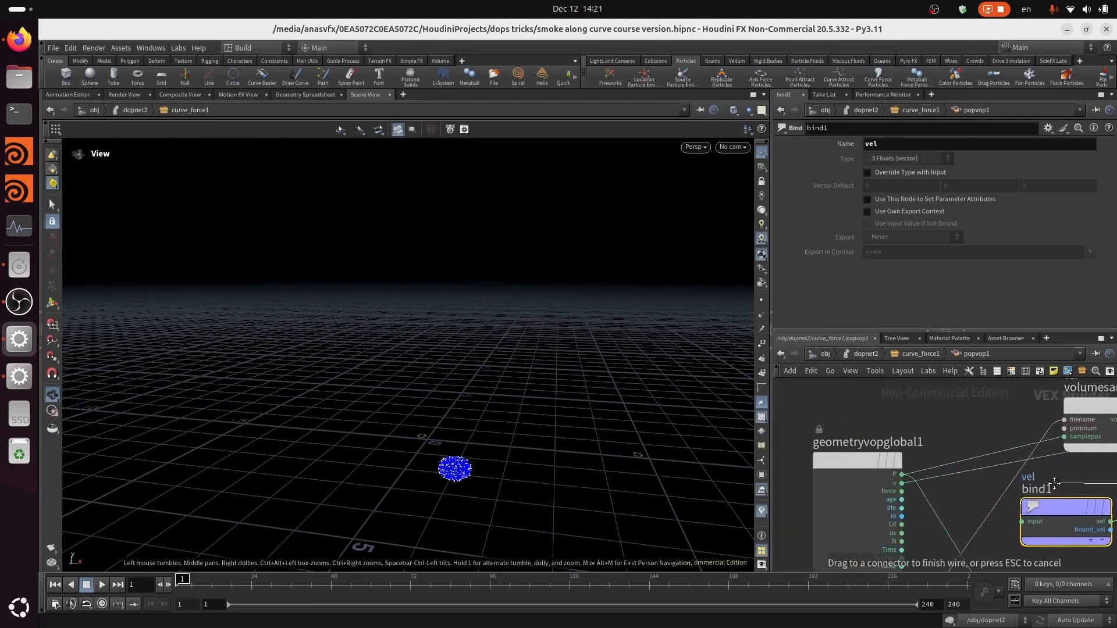
{"action": "left_click", "coordinate": [905, 483]}
{"action": "middle_click_drag", "start_coordinate": [978, 467], "coordinate": [839, 451]}
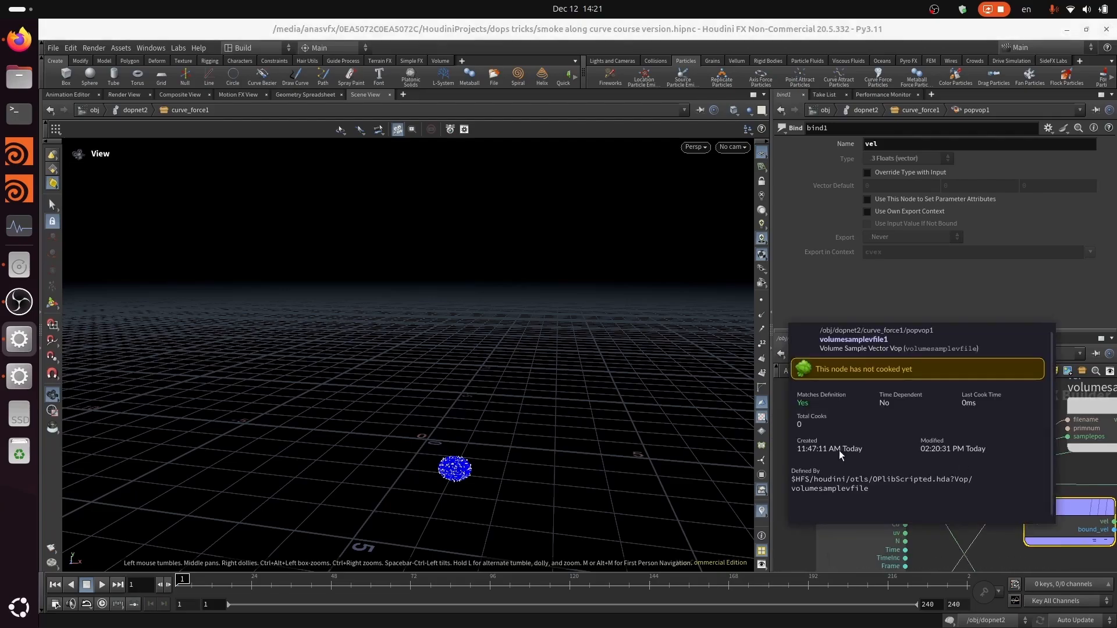
Feed geometryvopglobal1's v into input2 of mix2 and delete the bind1 node.
{"action": "middle_click_drag", "start_coordinate": [1052, 464], "coordinate": [749, 444]}
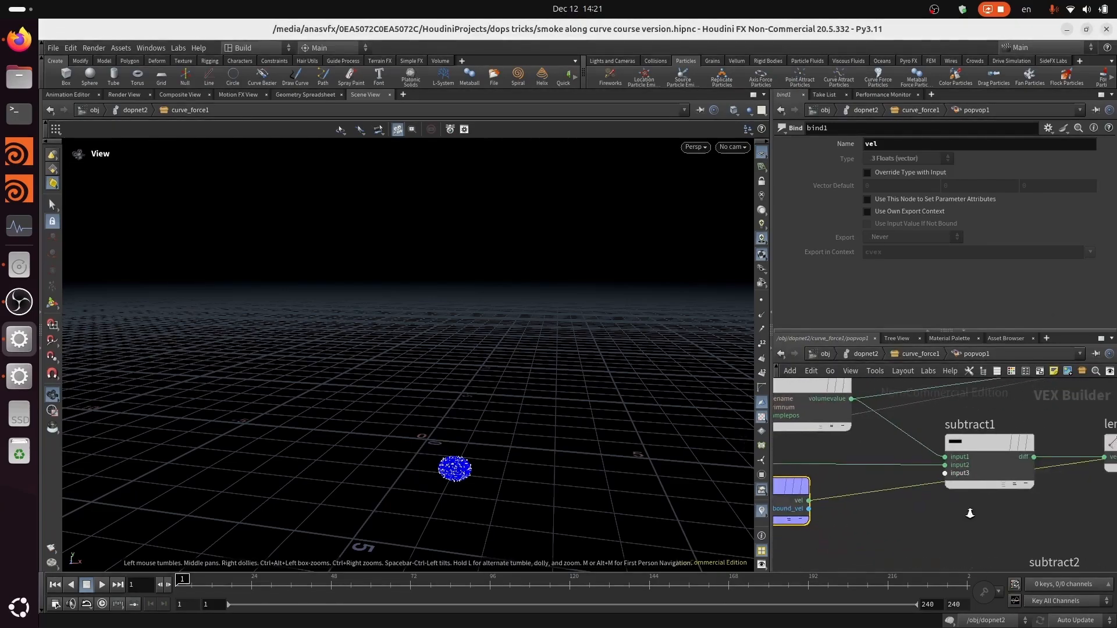
{"action": "scroll", "coordinate": [970, 510], "scroll_direction": "down", "scroll_amount": 3}
{"action": "middle_click_drag", "start_coordinate": [1031, 505], "coordinate": [979, 515]}
{"action": "left_click", "coordinate": [857, 477]}
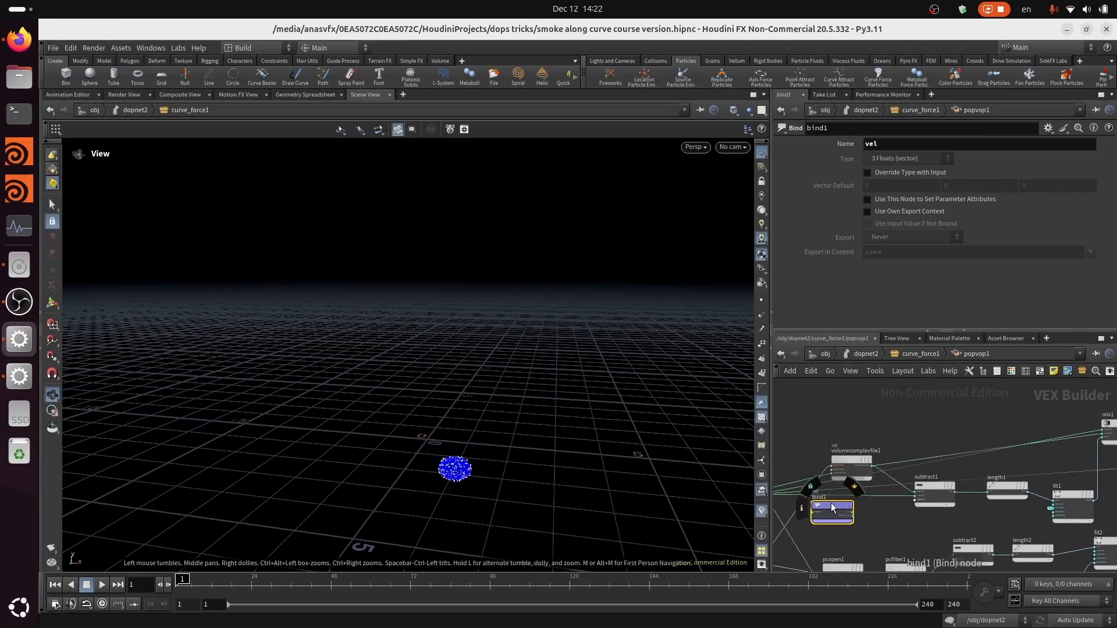
{"action": "key", "text": "Delete"}
Delete the vel bind2 node and connect mix2's blend output to the v input of geometryvopoutput1.
{"action": "middle_click_drag", "start_coordinate": [874, 511], "coordinate": [760, 476]}
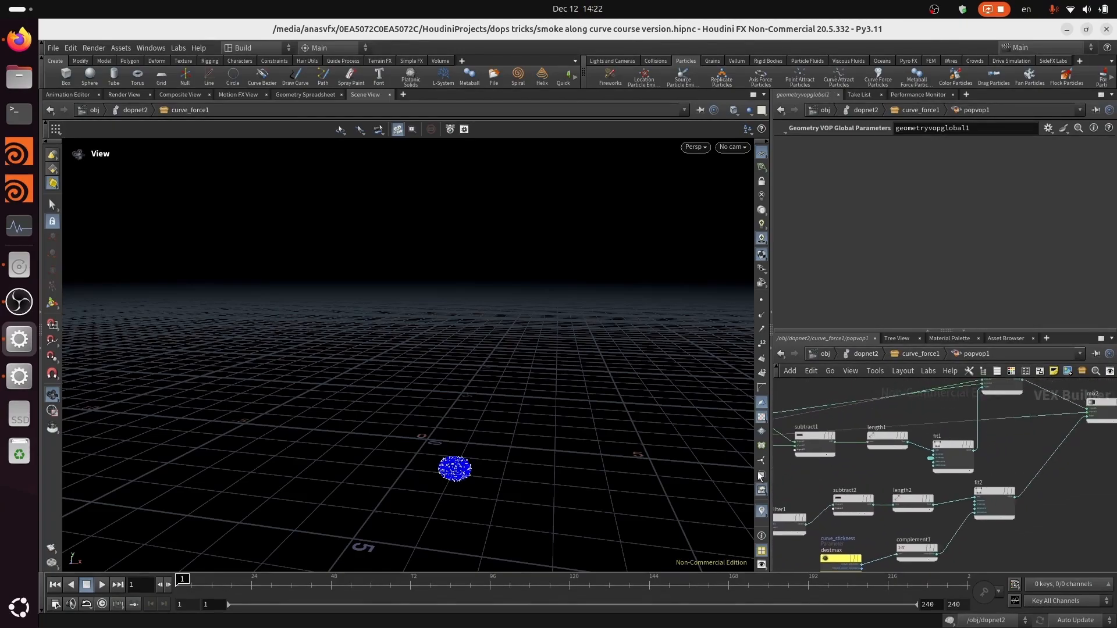
{"action": "middle_click_drag", "start_coordinate": [1025, 449], "coordinate": [853, 502]}
{"action": "left_click", "coordinate": [1012, 466]}
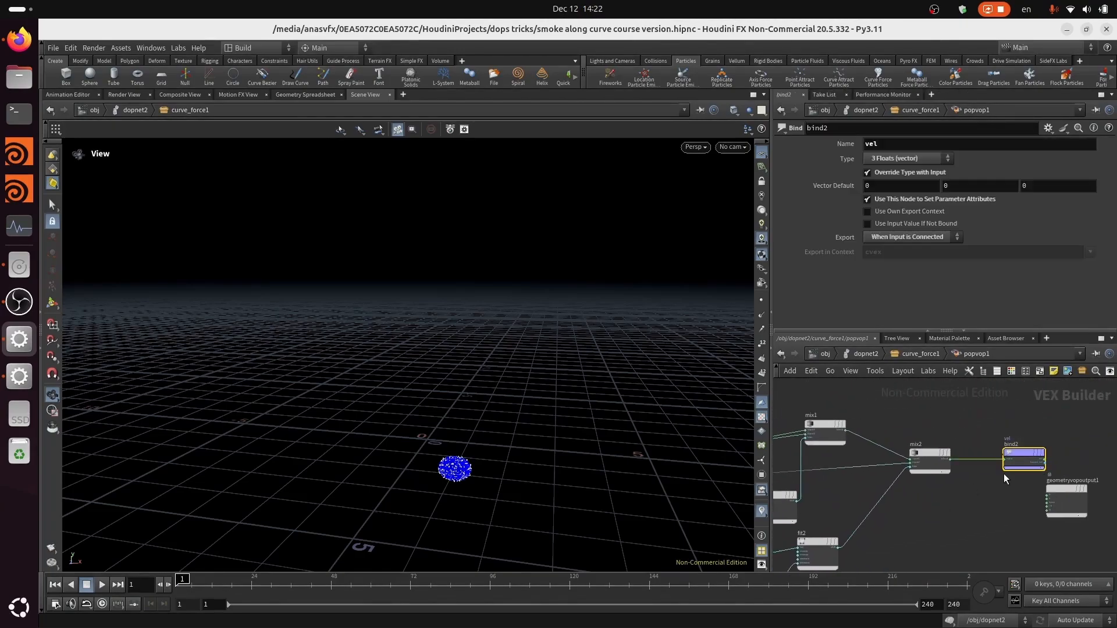
{"action": "key", "text": "Delete"}
{"action": "scroll", "coordinate": [1008, 488], "scroll_direction": "up", "scroll_amount": 3}
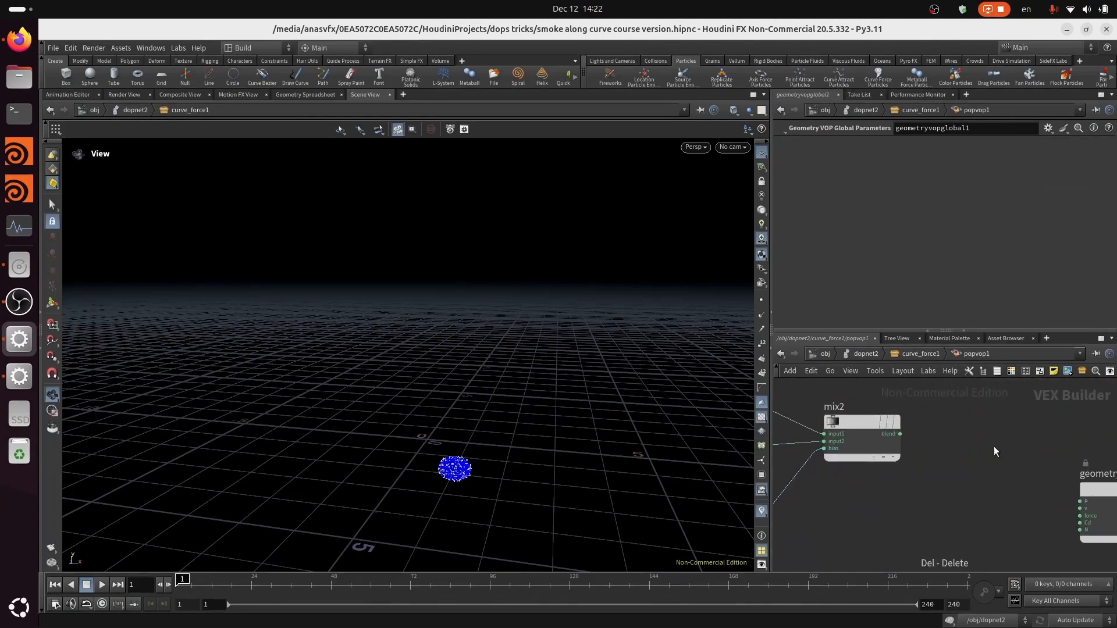
{"action": "left_click", "coordinate": [900, 434]}
{"action": "left_click", "coordinate": [1080, 508]}
In curve_force1, replace gasfieldvop1 with popvop1 as the output node, wiring sopguide1 into popvop1.
{"action": "left_click", "coordinate": [921, 353]}
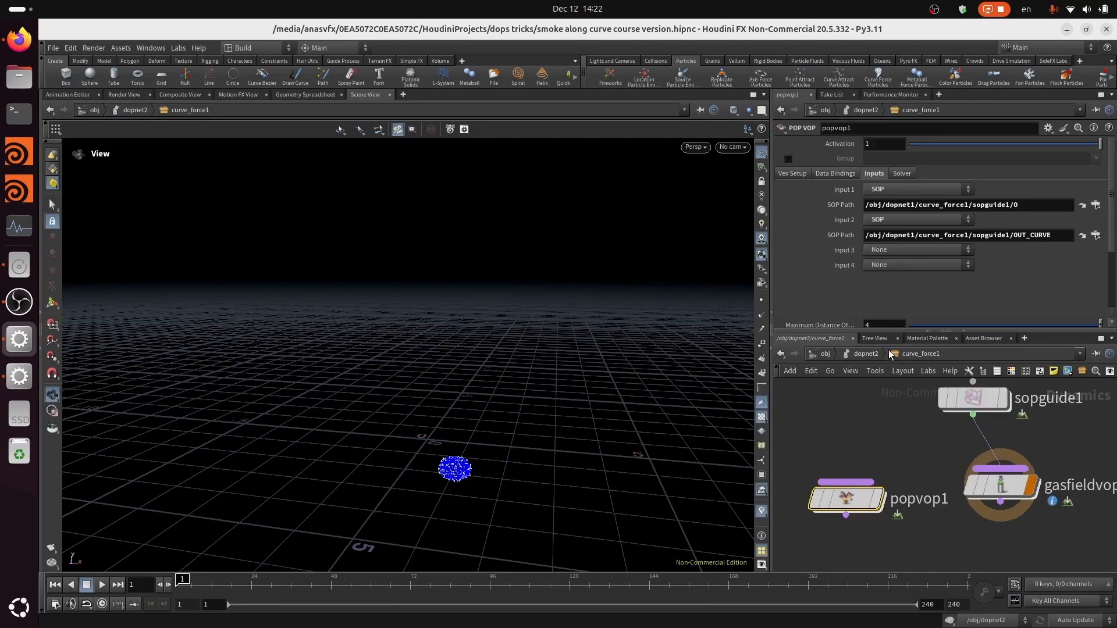
{"action": "left_click_drag", "start_coordinate": [1010, 477], "coordinate": [1108, 470]}
{"action": "left_click", "coordinate": [973, 414]}
{"action": "left_click", "coordinate": [871, 483]}
{"action": "left_click_drag", "start_coordinate": [846, 503], "coordinate": [972, 520]}
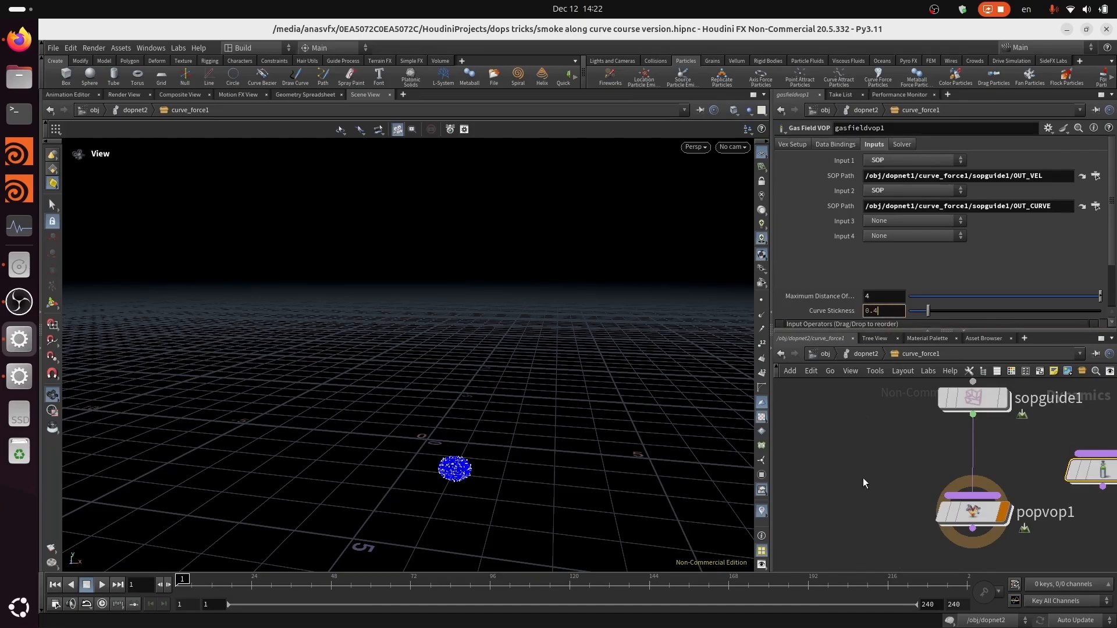
Set gasfieldvop1's Curve Stickness to 0.5 and test-play the simulation in dopnet2.
{"action": "key", "text": "Return"}
{"action": "key", "text": "Return"}
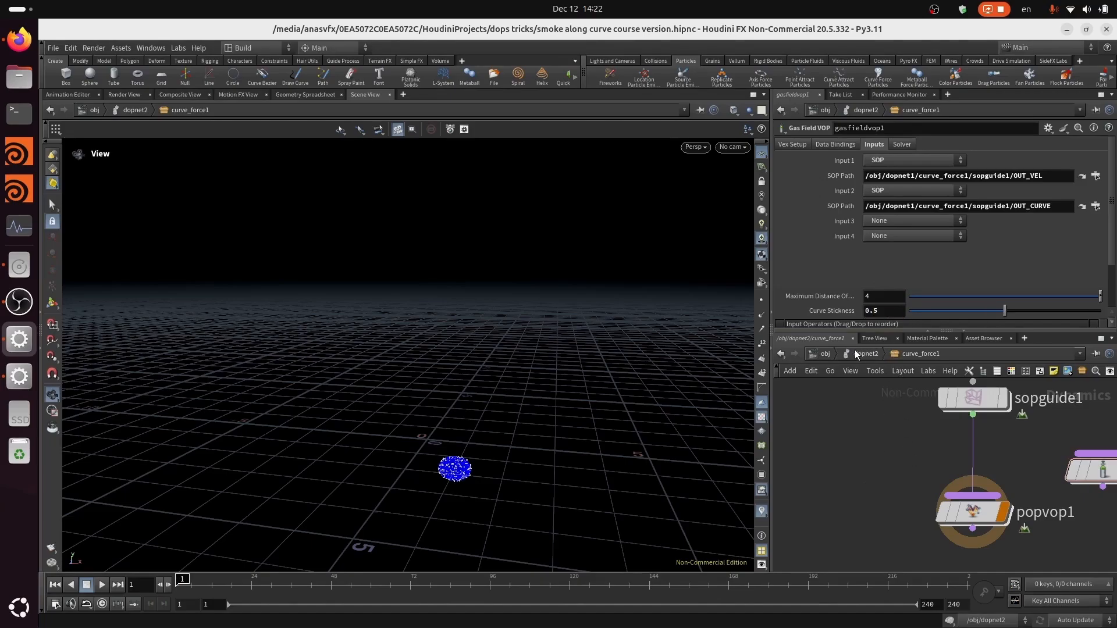
{"action": "left_click", "coordinate": [855, 352]}
{"action": "left_click", "coordinate": [103, 586]}
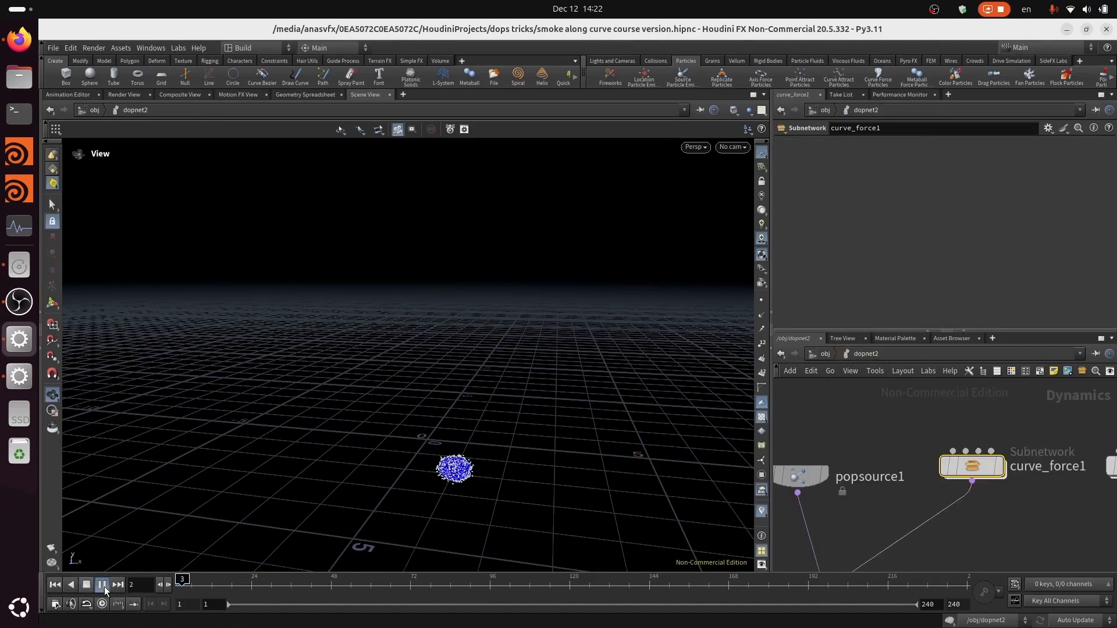
{"action": "left_click", "coordinate": [86, 584]}
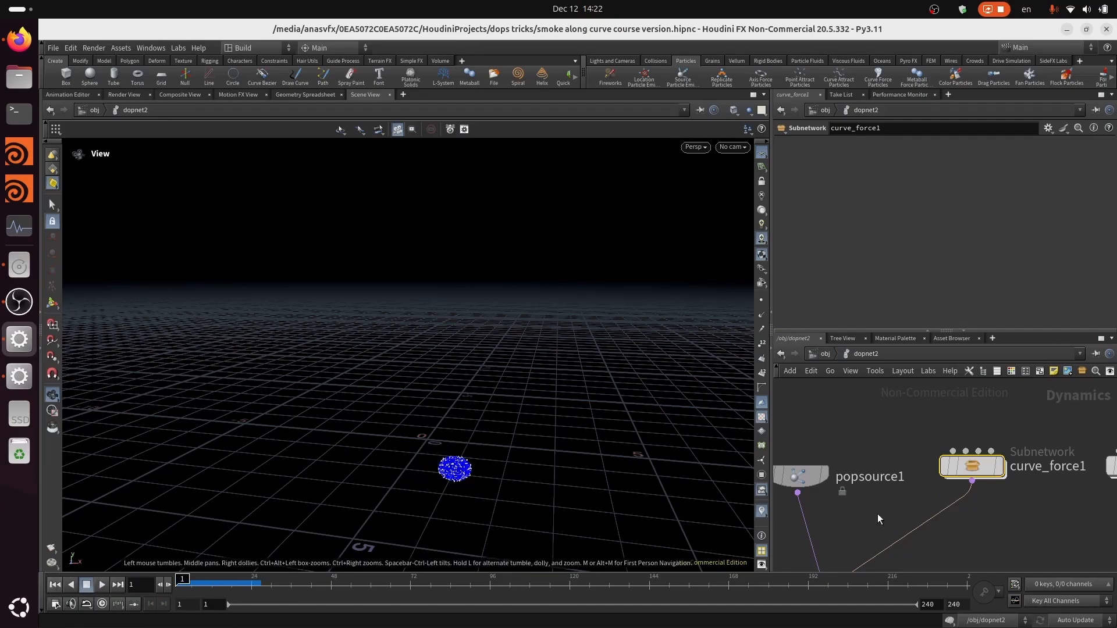
Review the wiring inside popvop1, from geometryvopglobal1 through the sample, point cloud, subtract, fit and mix nodes.
{"action": "middle_click_drag", "start_coordinate": [1021, 512], "coordinate": [1099, 334]}
{"action": "middle_click_drag", "start_coordinate": [1066, 386], "coordinate": [908, 565]}
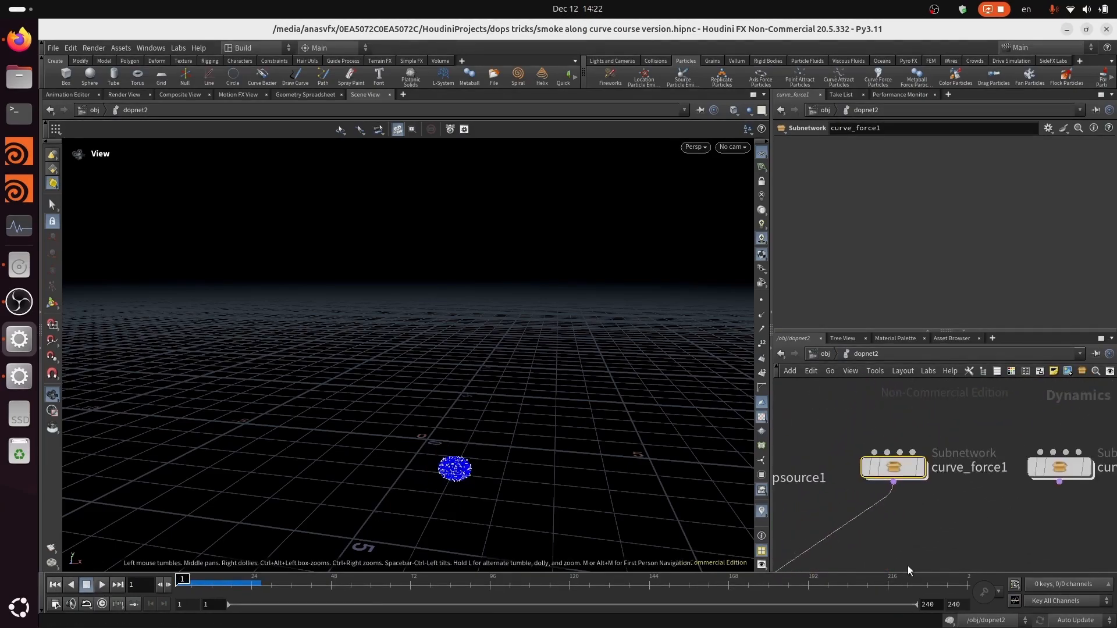
{"action": "double_click", "coordinate": [893, 468]}
{"action": "middle_click_drag", "start_coordinate": [1077, 489], "coordinate": [927, 492]}
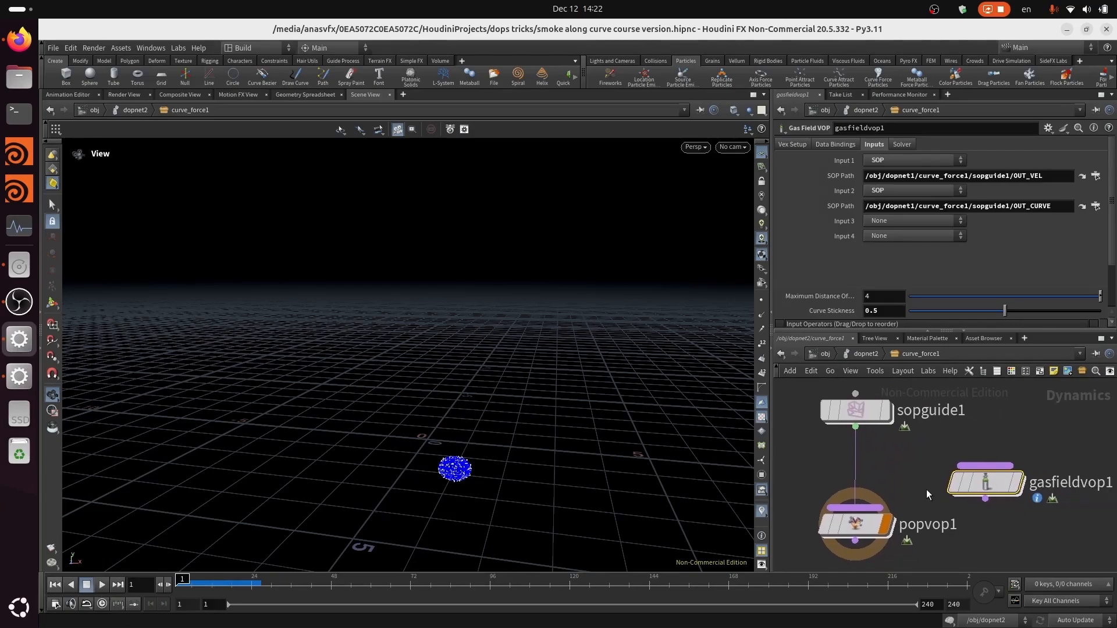
{"action": "double_click", "coordinate": [857, 524]}
{"action": "middle_click_drag", "start_coordinate": [844, 507], "coordinate": [1109, 528]}
{"action": "scroll", "coordinate": [1010, 509], "scroll_direction": "down", "scroll_amount": 5}
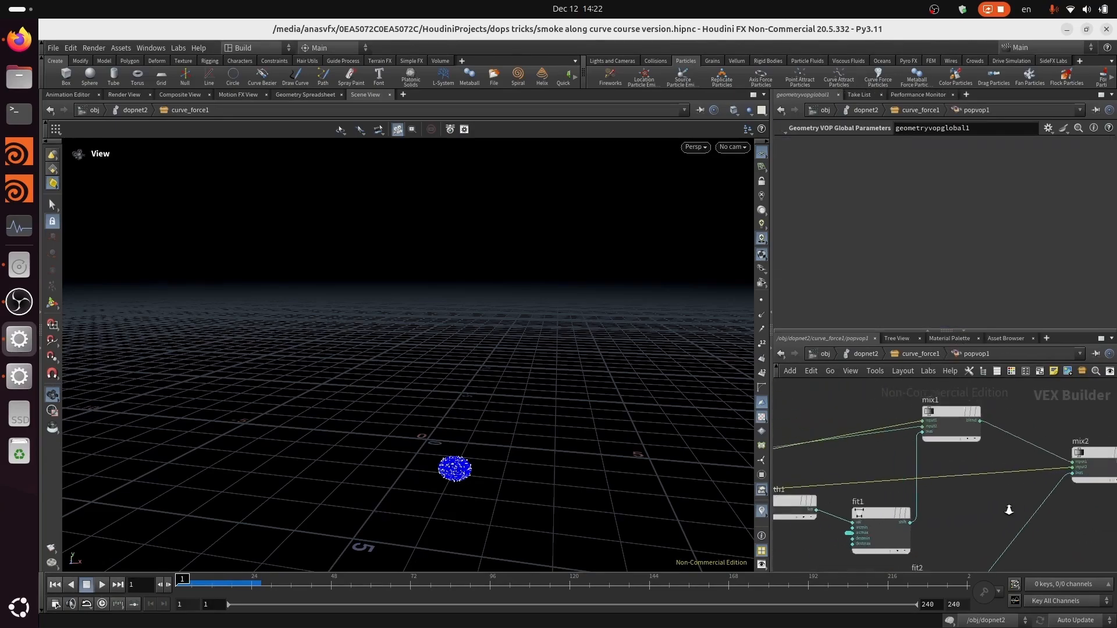
{"action": "middle_click_drag", "start_coordinate": [808, 524], "coordinate": [993, 450]}
{"action": "scroll", "coordinate": [993, 449], "scroll_direction": "up", "scroll_amount": 5}
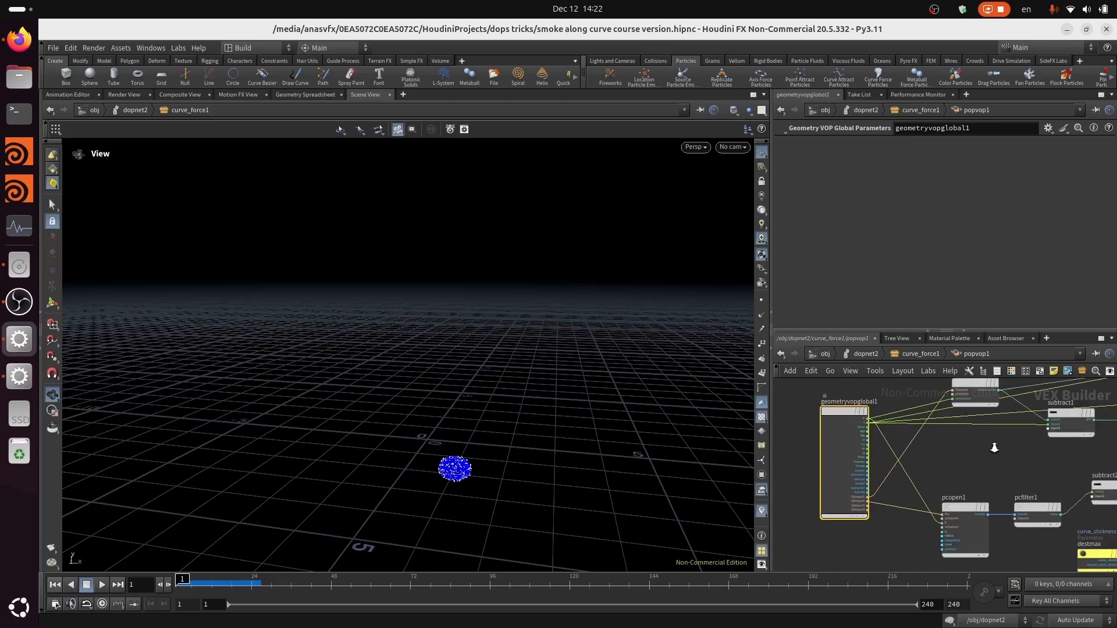
{"action": "scroll", "coordinate": [982, 474], "scroll_direction": "up", "scroll_amount": 2}
{"action": "middle_click_drag", "start_coordinate": [899, 459], "coordinate": [938, 546]}
{"action": "left_click_drag", "start_coordinate": [977, 420], "coordinate": [960, 392]}
{"action": "middle_click_drag", "start_coordinate": [954, 494], "coordinate": [716, 464]}
{"action": "scroll", "coordinate": [888, 541], "scroll_direction": "down", "scroll_amount": 3}
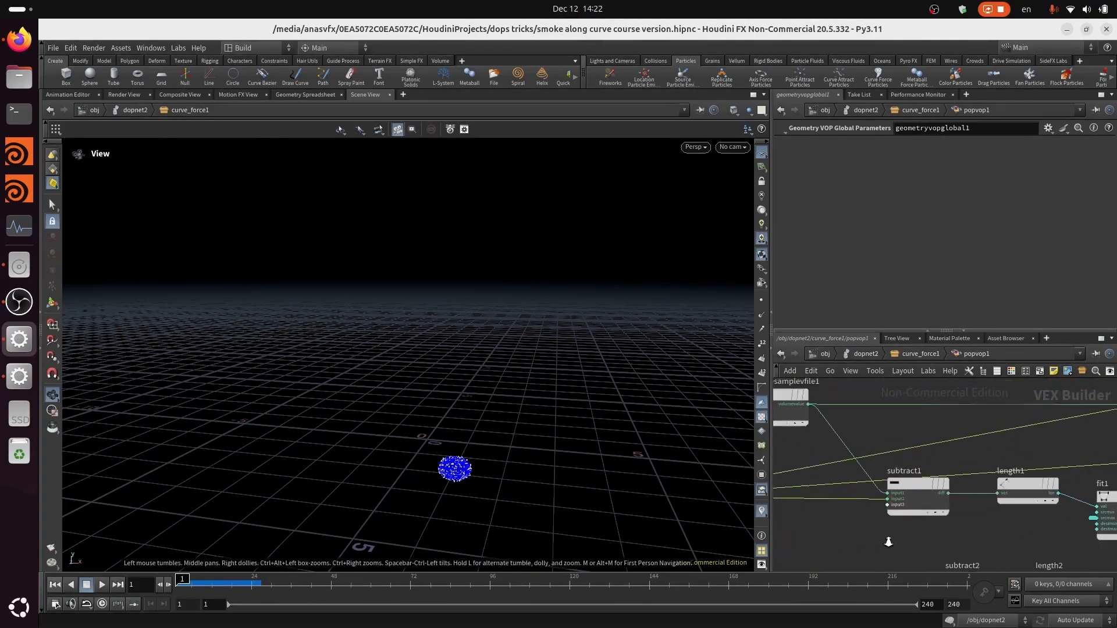
{"action": "middle_click_drag", "start_coordinate": [919, 540], "coordinate": [956, 418]}
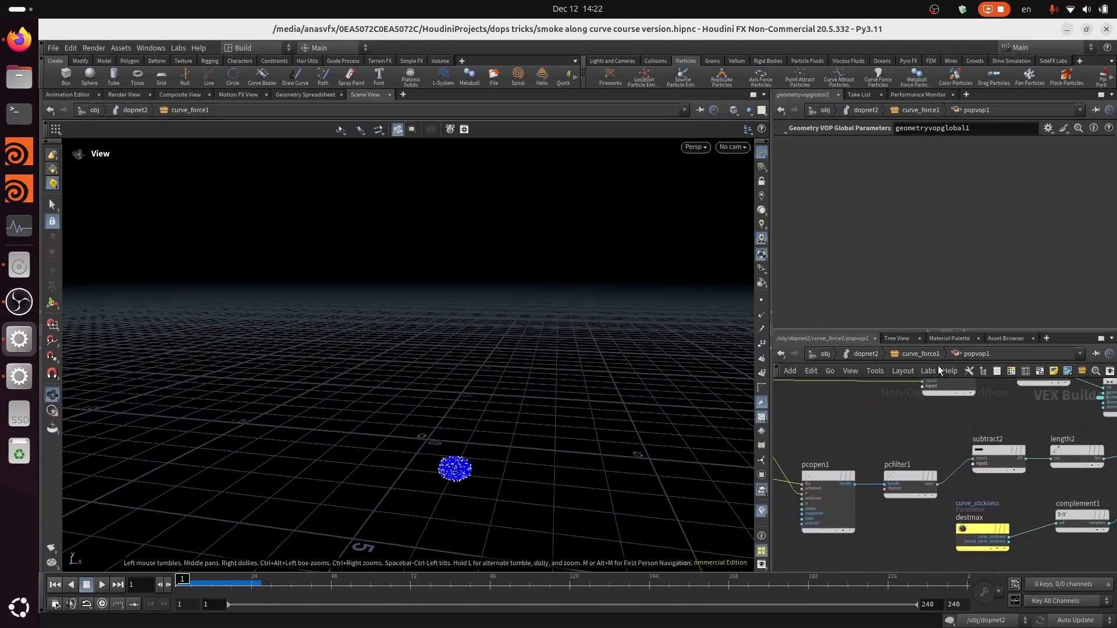
Move gasfieldvop1 further away from popvop1 and set popvop1's Curve Stickness to 0.5.
{"action": "left_click", "coordinate": [906, 352]}
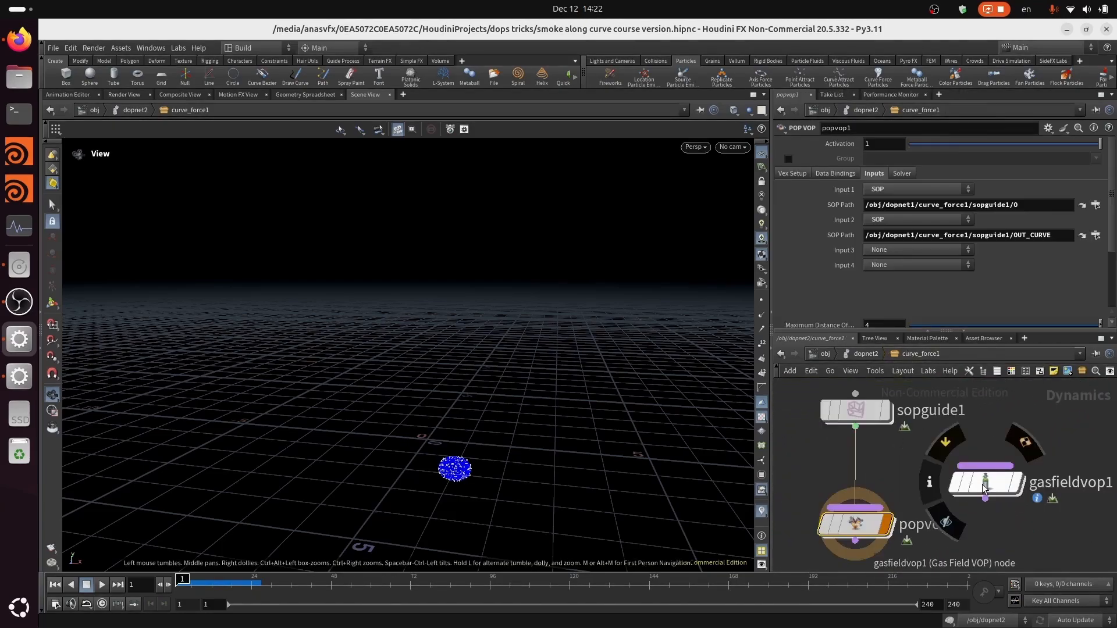
{"action": "left_click_drag", "start_coordinate": [998, 491], "coordinate": [1107, 455]}
{"action": "middle_click_drag", "start_coordinate": [948, 502], "coordinate": [951, 458]}
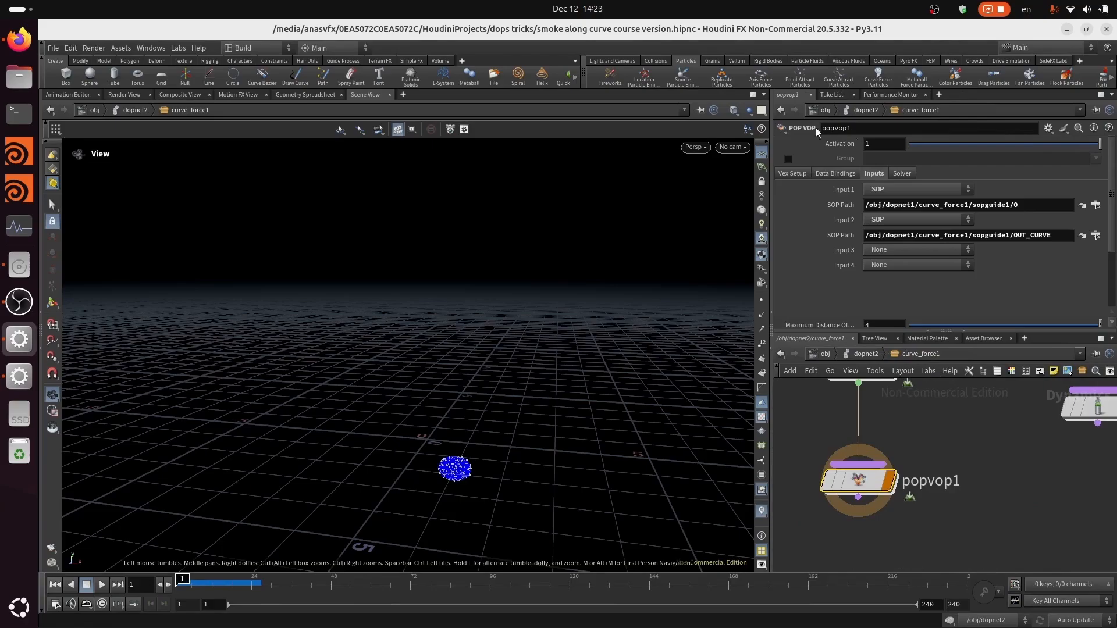
{"action": "left_click", "coordinate": [793, 174]}
{"action": "left_click_drag", "start_coordinate": [1111, 215], "coordinate": [1111, 250]}
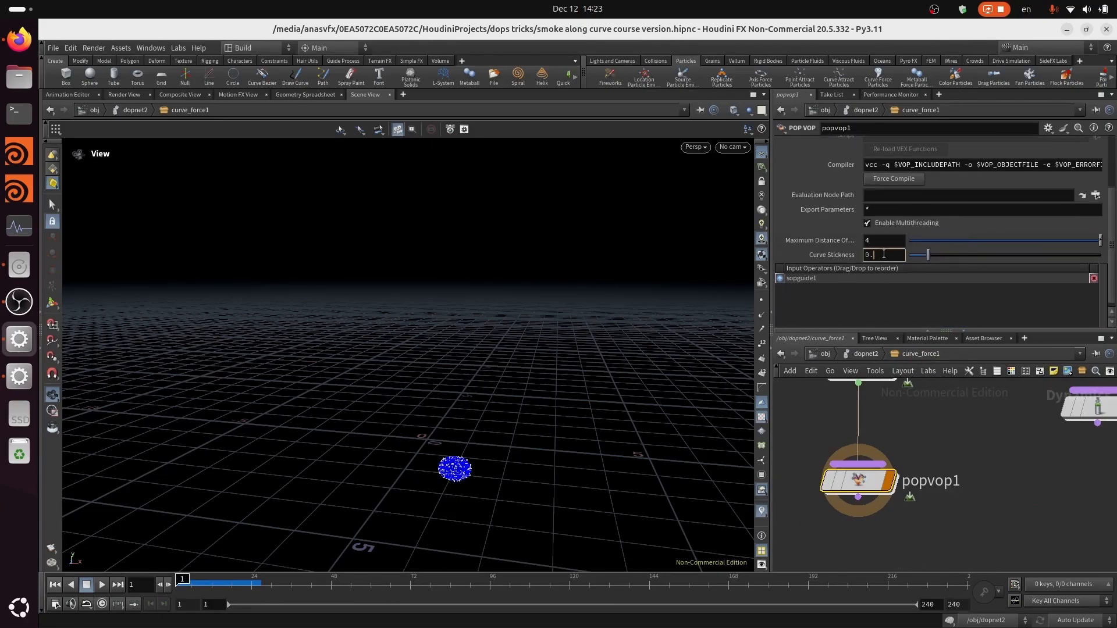
{"action": "key", "text": "Return"}
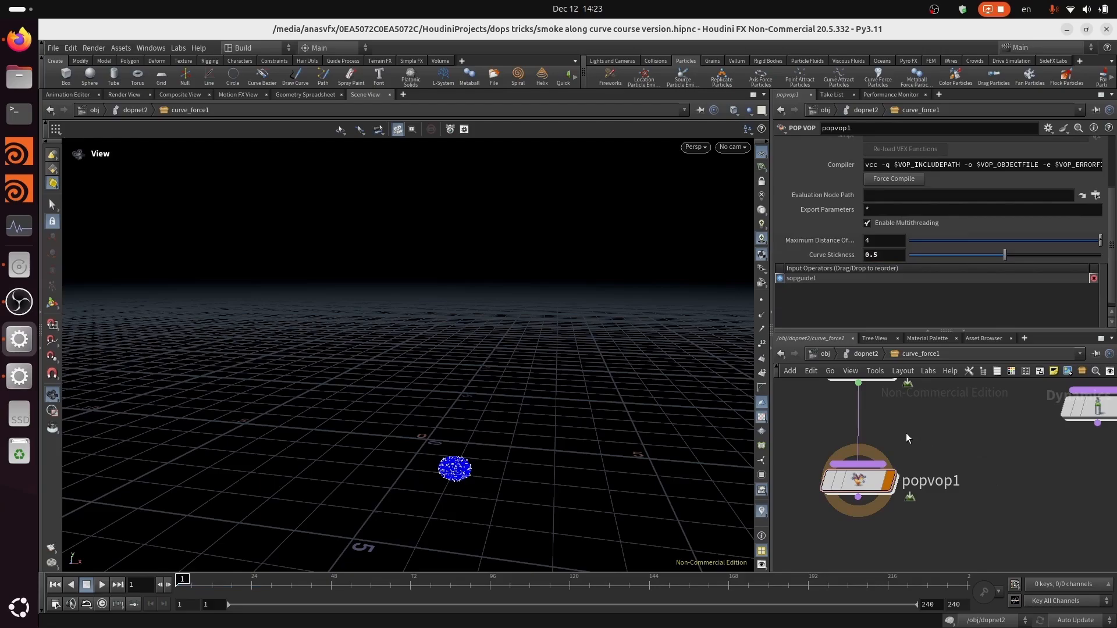
Compare the parameters of gasfieldvop1 and popvop1, and play the dopnet2 particle simulation.
{"action": "mouse_move", "coordinate": [983, 456]}
{"action": "middle_mouse_down"}
{"action": "mouse_move", "coordinate": [905, 503]}
{"action": "mouse_move", "coordinate": [1006, 453]}
{"action": "mouse_move", "coordinate": [986, 462]}
{"action": "middle_mouse_up"}
{"action": "left_click", "coordinate": [1018, 455]}
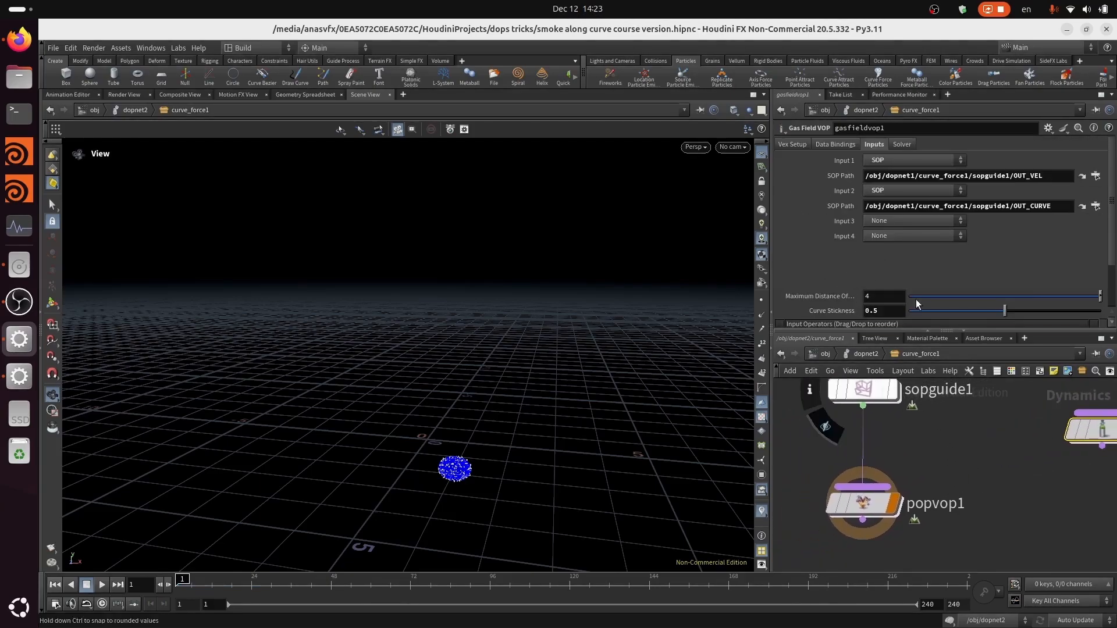
{"action": "left_click", "coordinate": [861, 504]}
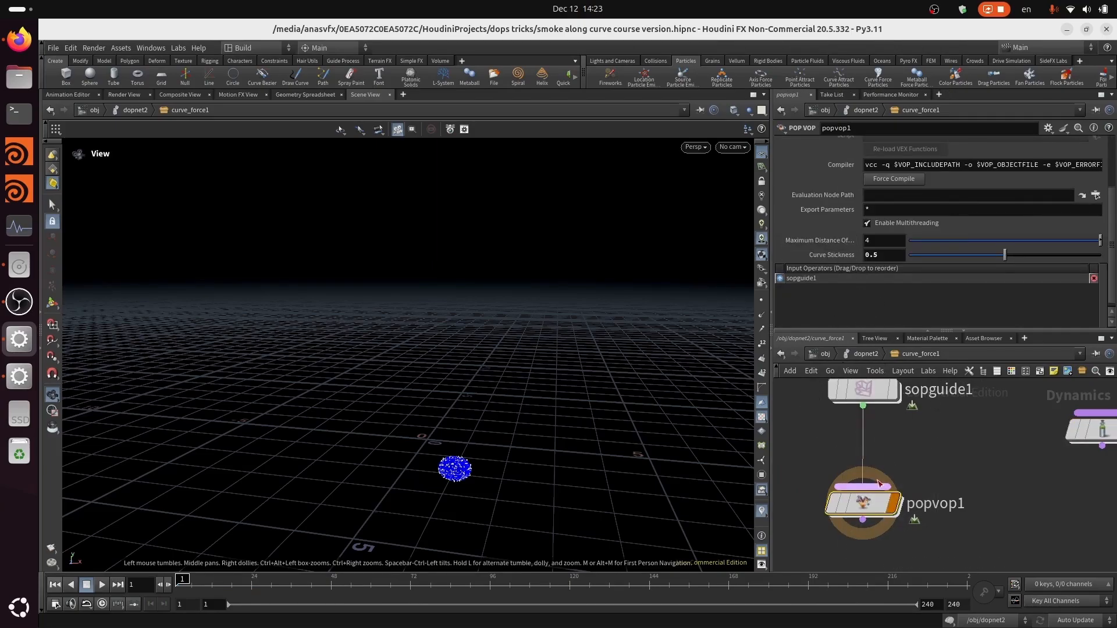
{"action": "left_click", "coordinate": [867, 354]}
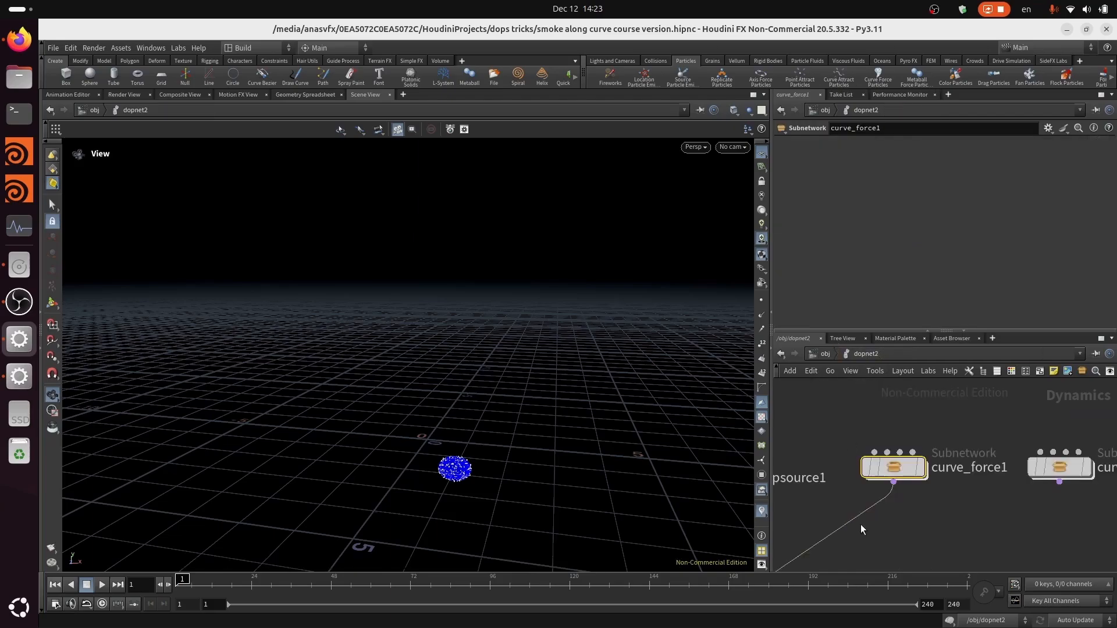
{"action": "left_click", "coordinate": [103, 585]}
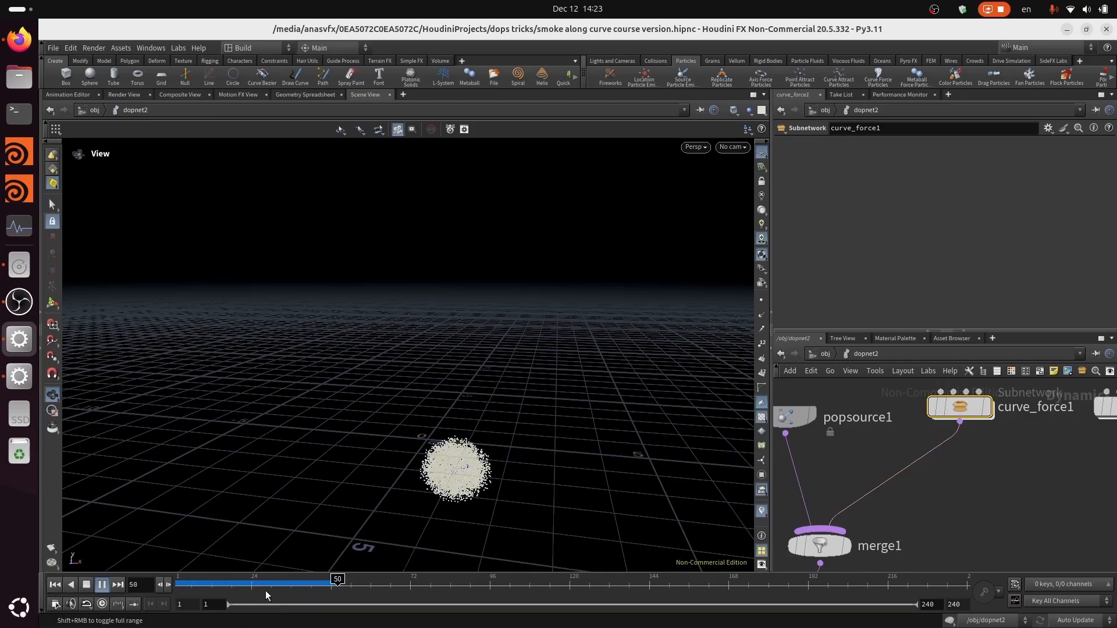
{"action": "left_click", "coordinate": [86, 585]}
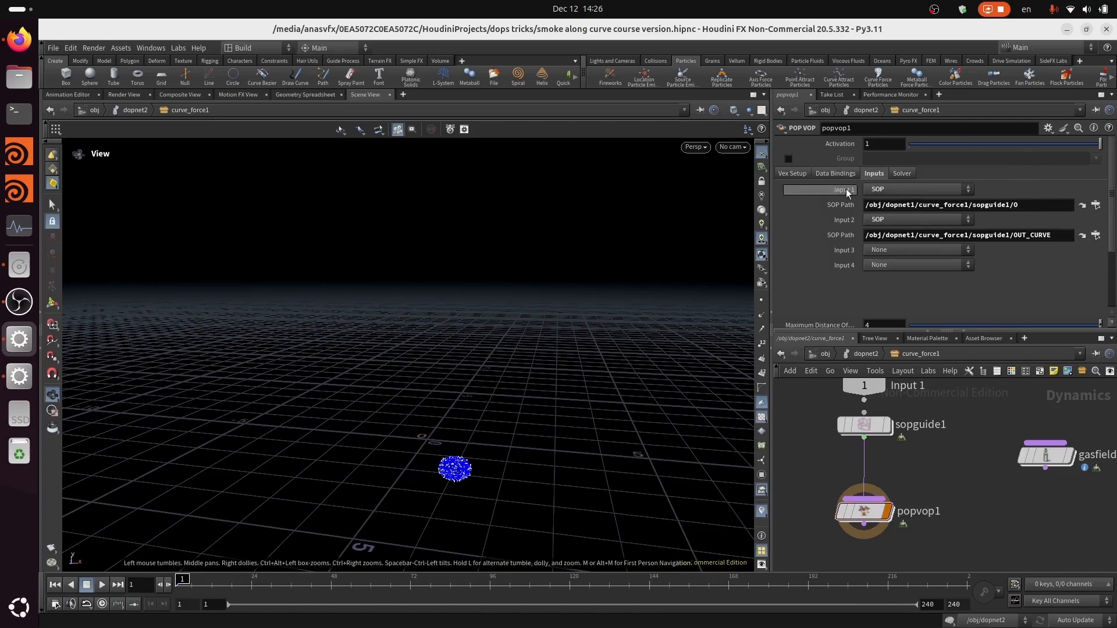
Point popvop1's Input 1 SOP path to /obj/dopnet2/curve_force1/sopguide1/OUT_VEL.
{"action": "left_click", "coordinate": [1095, 235]}
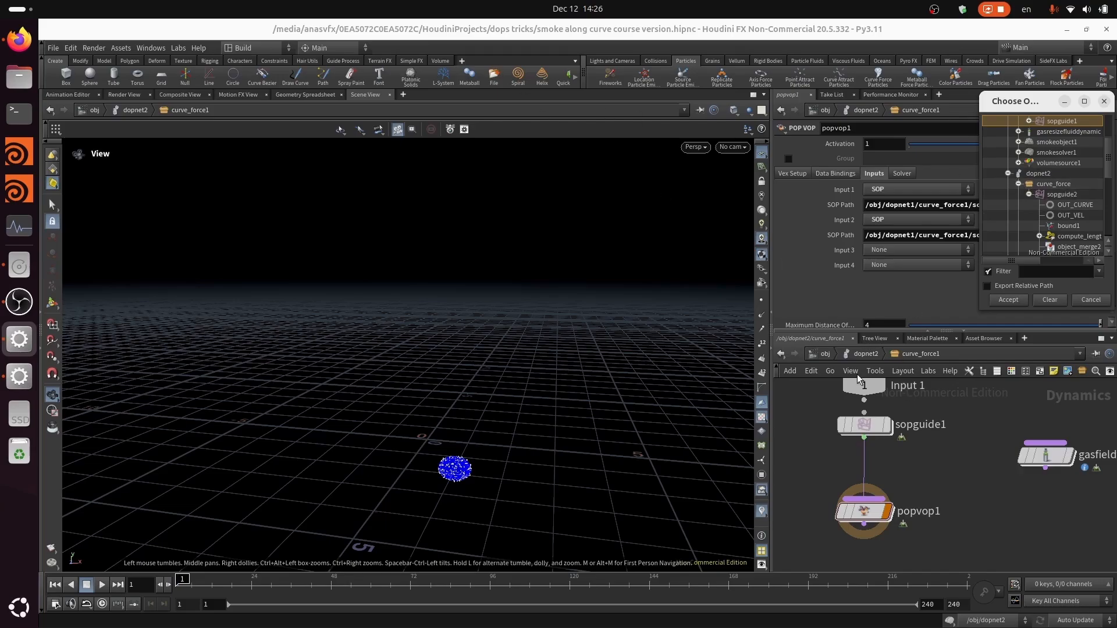
{"action": "left_click_drag", "start_coordinate": [1112, 173], "coordinate": [1108, 212]}
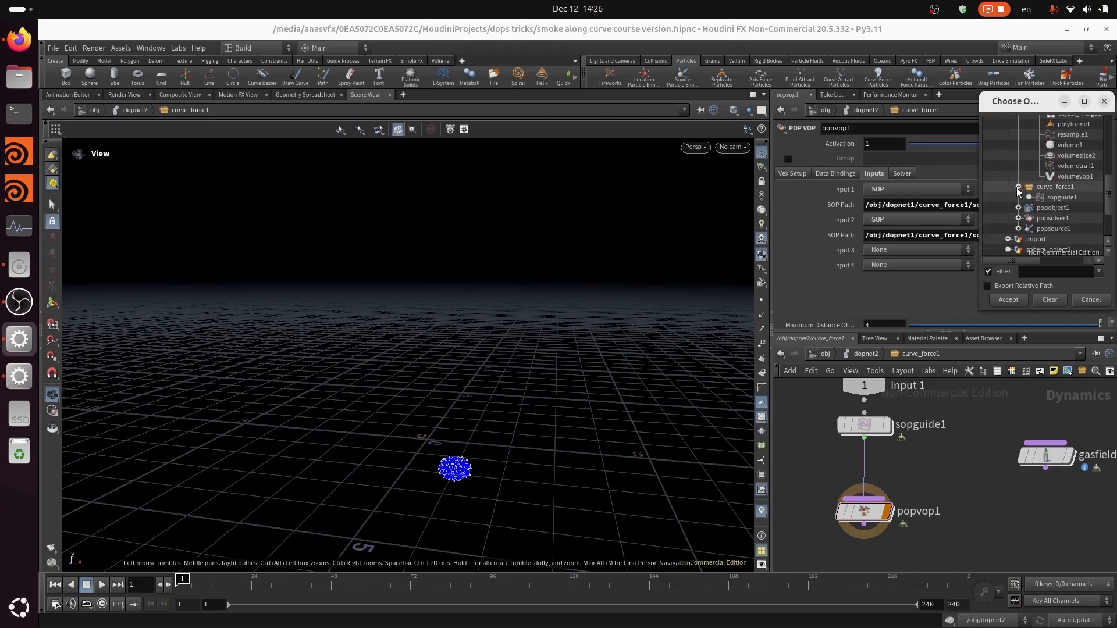
{"action": "left_click", "coordinate": [1029, 198]}
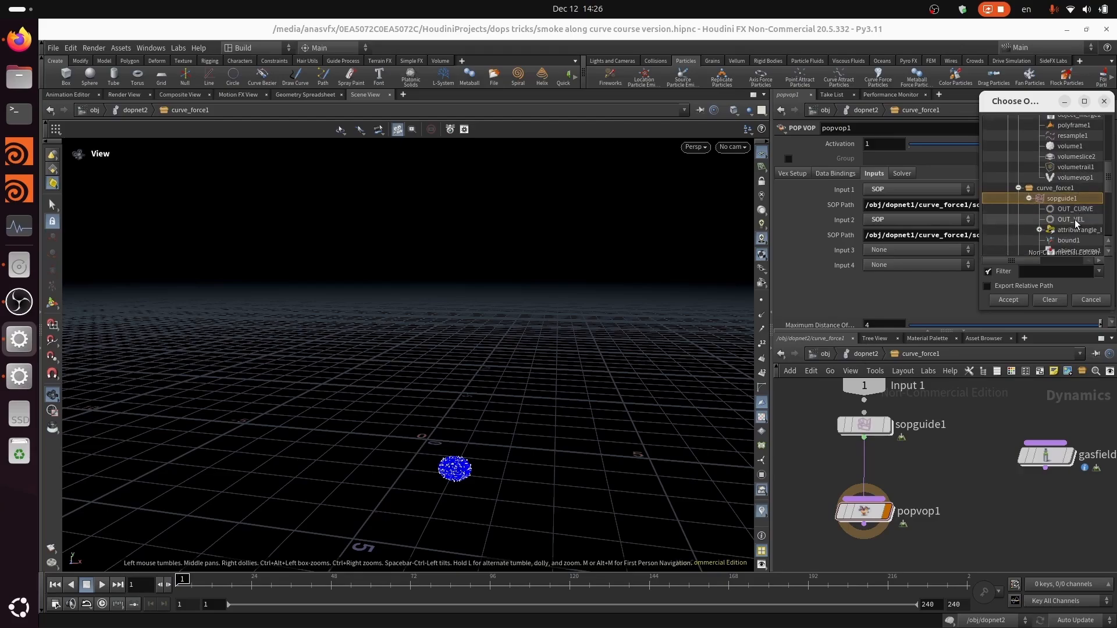
{"action": "left_click_drag", "start_coordinate": [1039, 101], "coordinate": [1051, 233]}
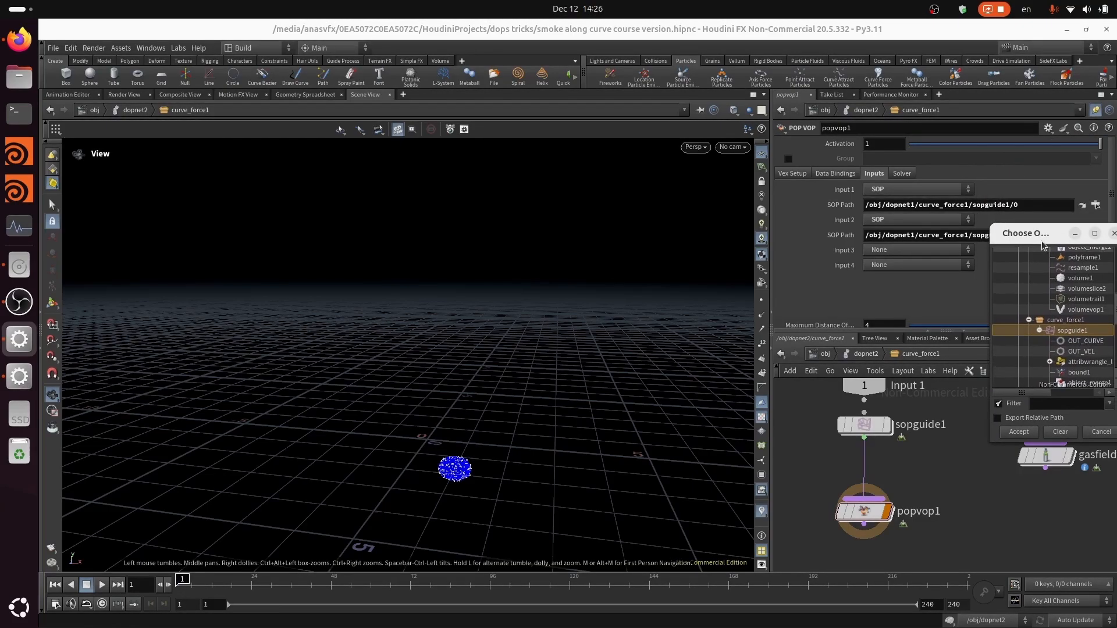
{"action": "double_click", "coordinate": [1082, 351]}
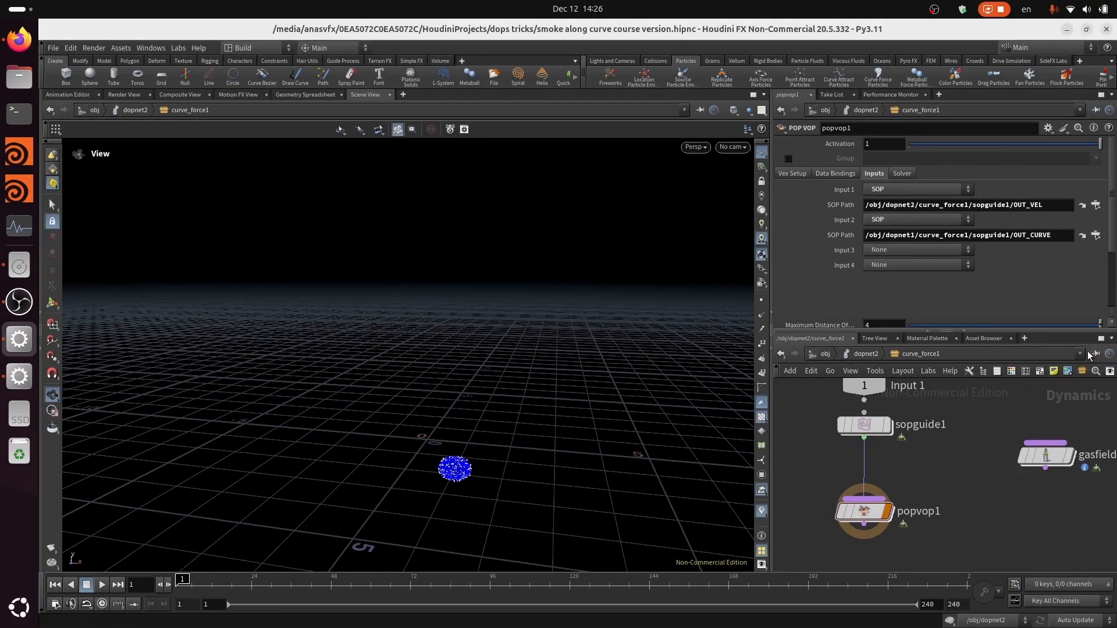
Point popvop1's Input 2 SOP path to /obj/dopnet2/curve_force1/sopguide1/OUT_CURVE.
{"action": "left_click", "coordinate": [1098, 235]}
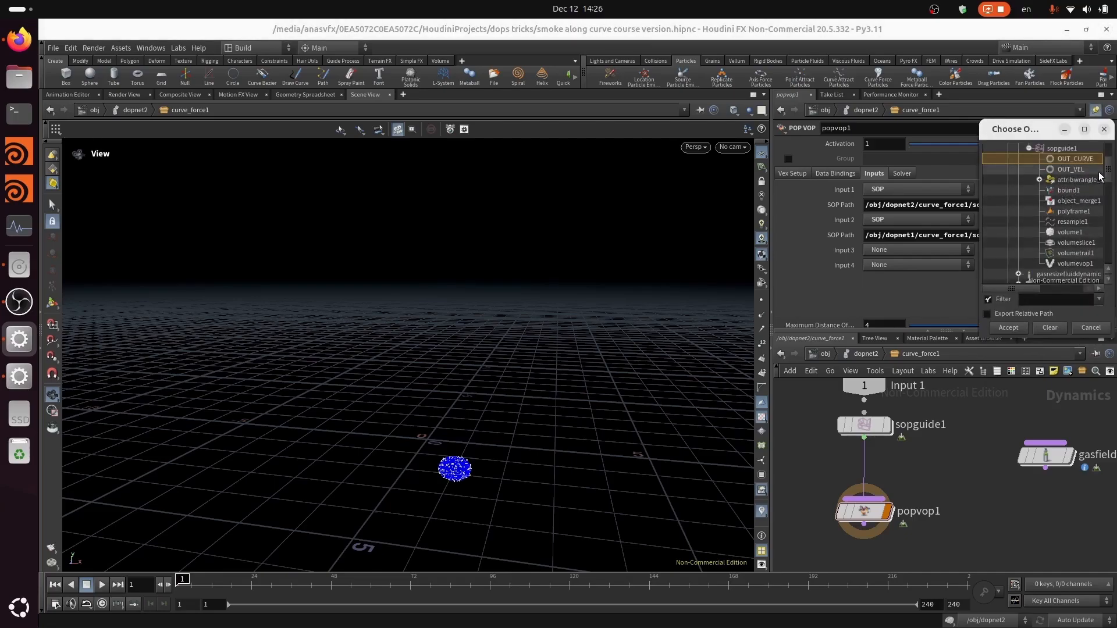
{"action": "left_click_drag", "start_coordinate": [1108, 176], "coordinate": [1108, 225]}
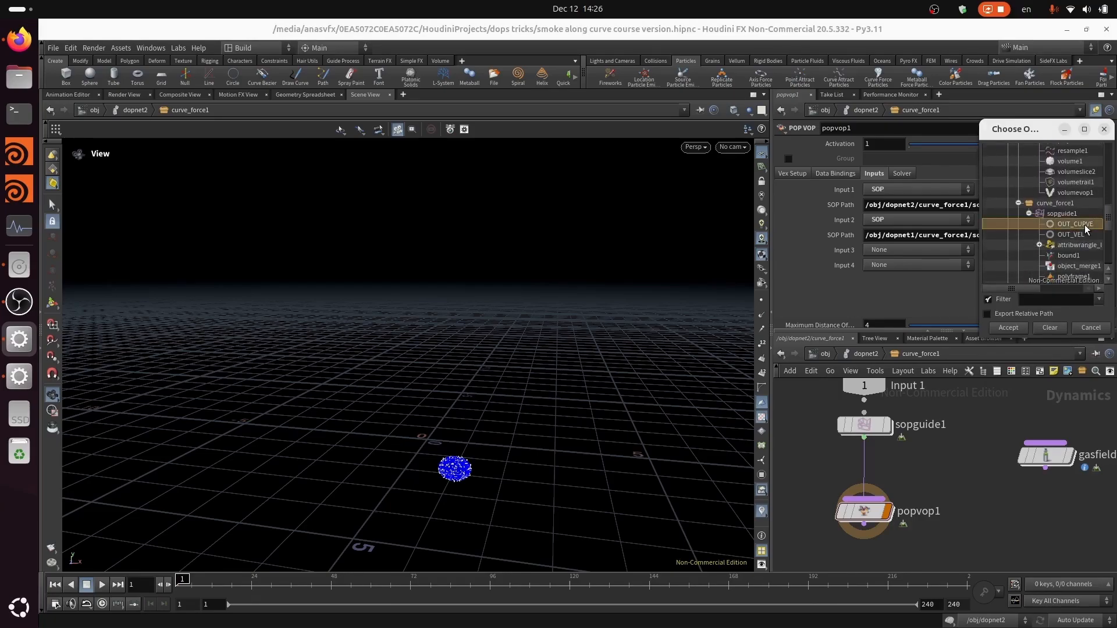
{"action": "double_click", "coordinate": [1086, 228]}
Return to the dopnet2 network, play the particle simulation along the curve and stop it.
{"action": "left_click", "coordinate": [853, 354]}
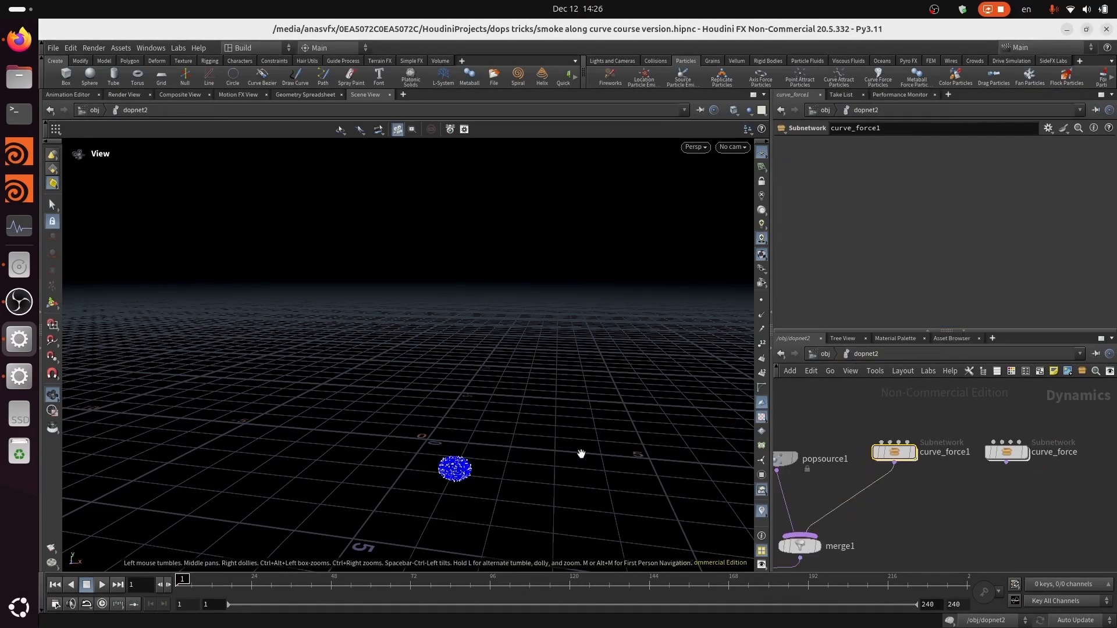
{"action": "left_click", "coordinate": [102, 586]}
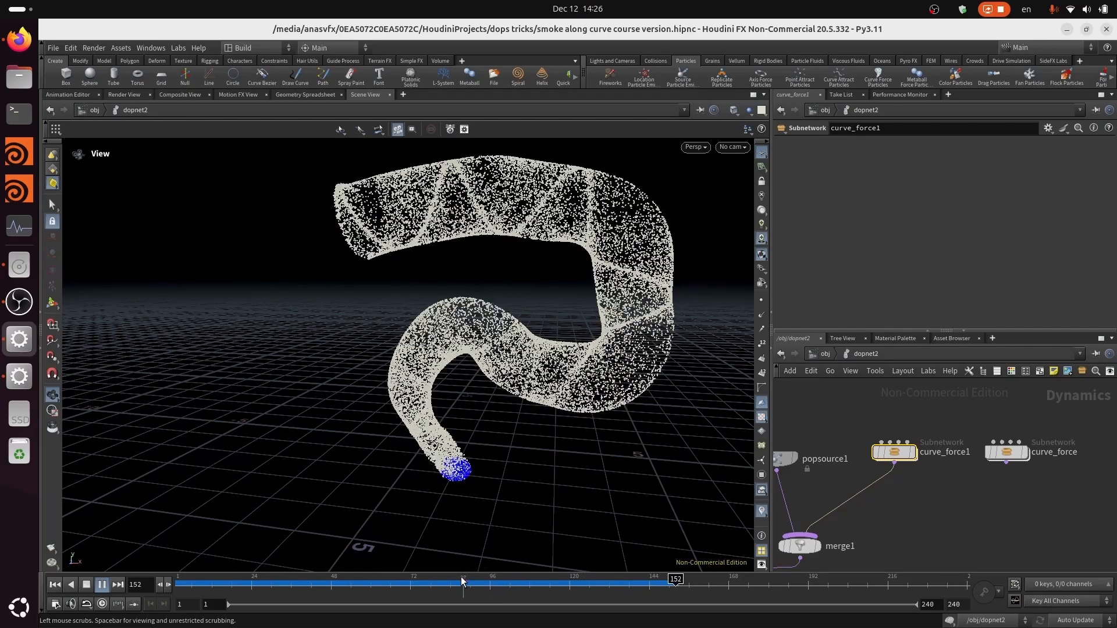
{"action": "left_click", "coordinate": [86, 585]}
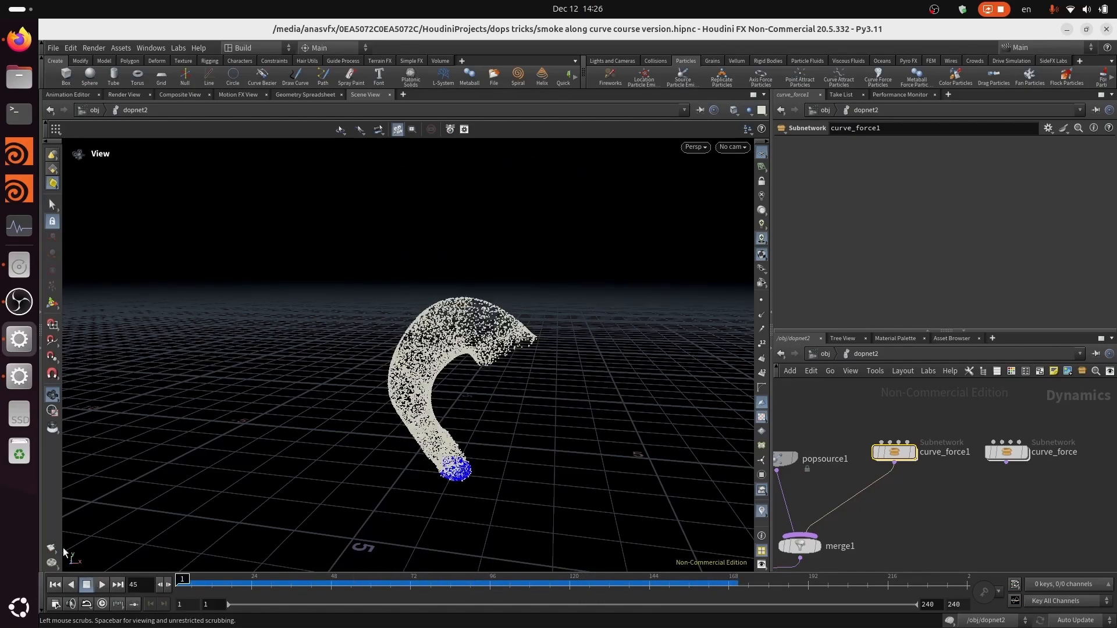
Review the node network inside curve_force1's popvop1, from the OpInput connections and pcopen1 through to geometryvopoutput1.
{"action": "double_click", "coordinate": [896, 456]}
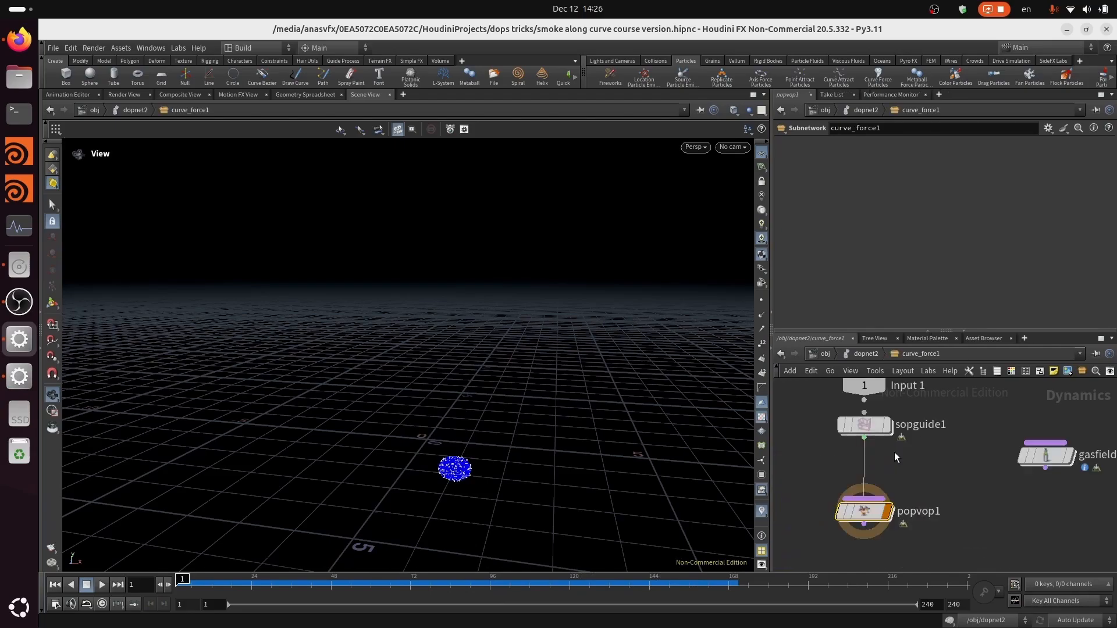
{"action": "double_click", "coordinate": [864, 512]}
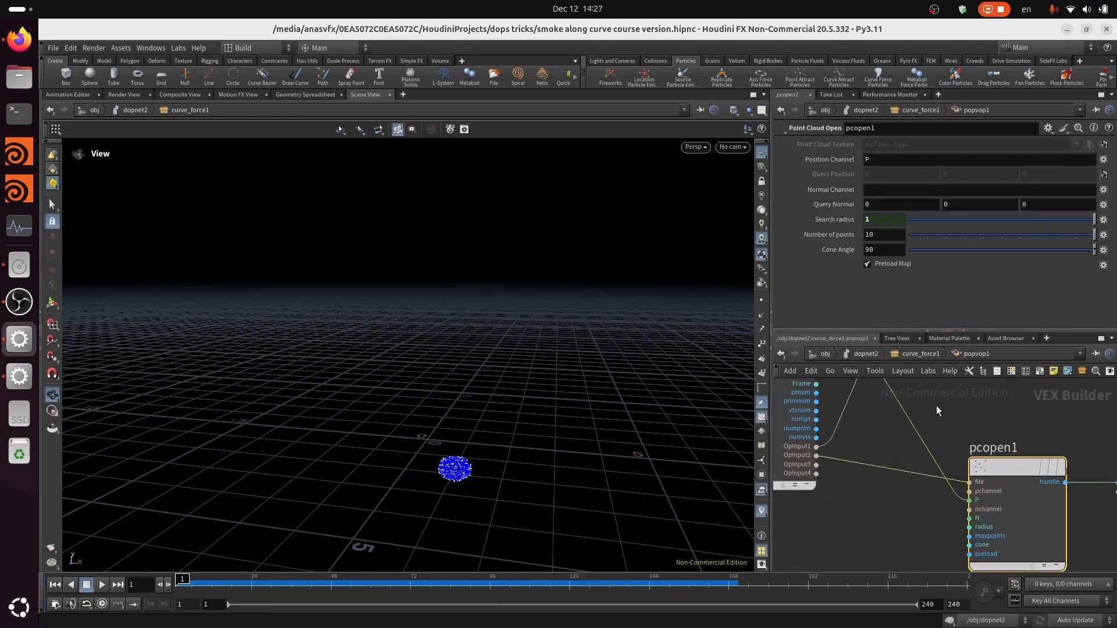
{"action": "middle_click_drag", "start_coordinate": [937, 406], "coordinate": [882, 533]}
{"action": "right_click_drag", "start_coordinate": [911, 470], "coordinate": [910, 541]}
{"action": "middle_click_drag", "start_coordinate": [909, 541], "coordinate": [909, 506]}
{"action": "right_click_drag", "start_coordinate": [910, 504], "coordinate": [916, 451]}
{"action": "middle_click_drag", "start_coordinate": [916, 451], "coordinate": [923, 472]}
{"action": "middle_click_drag", "start_coordinate": [1010, 503], "coordinate": [838, 491]}
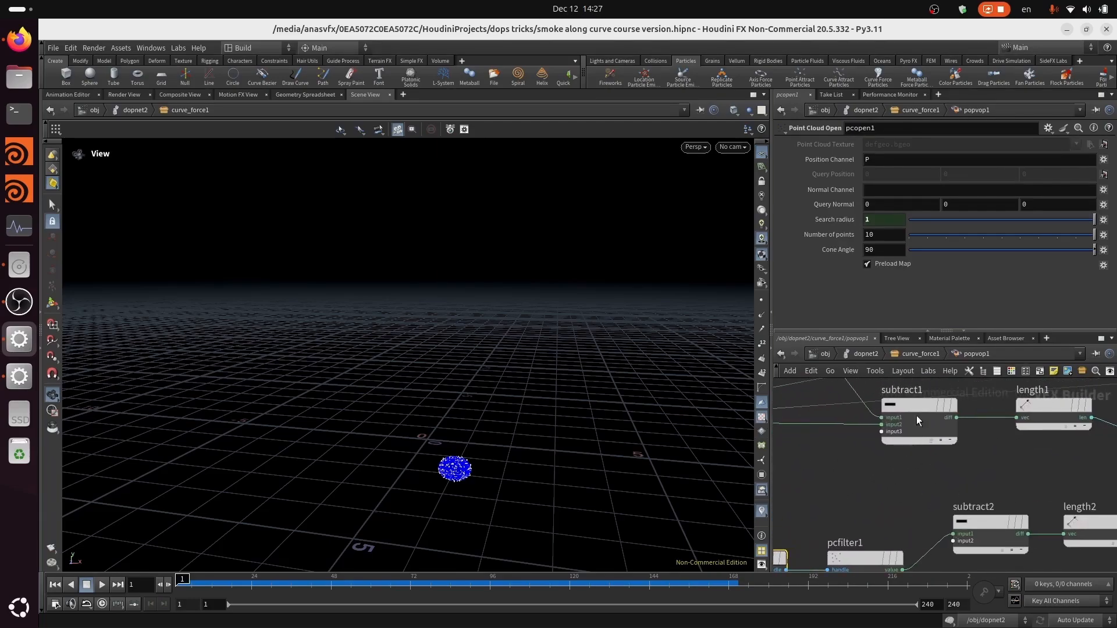
{"action": "middle_click_drag", "start_coordinate": [1023, 482], "coordinate": [904, 499]}
{"action": "middle_click_drag", "start_coordinate": [989, 498], "coordinate": [780, 552]}
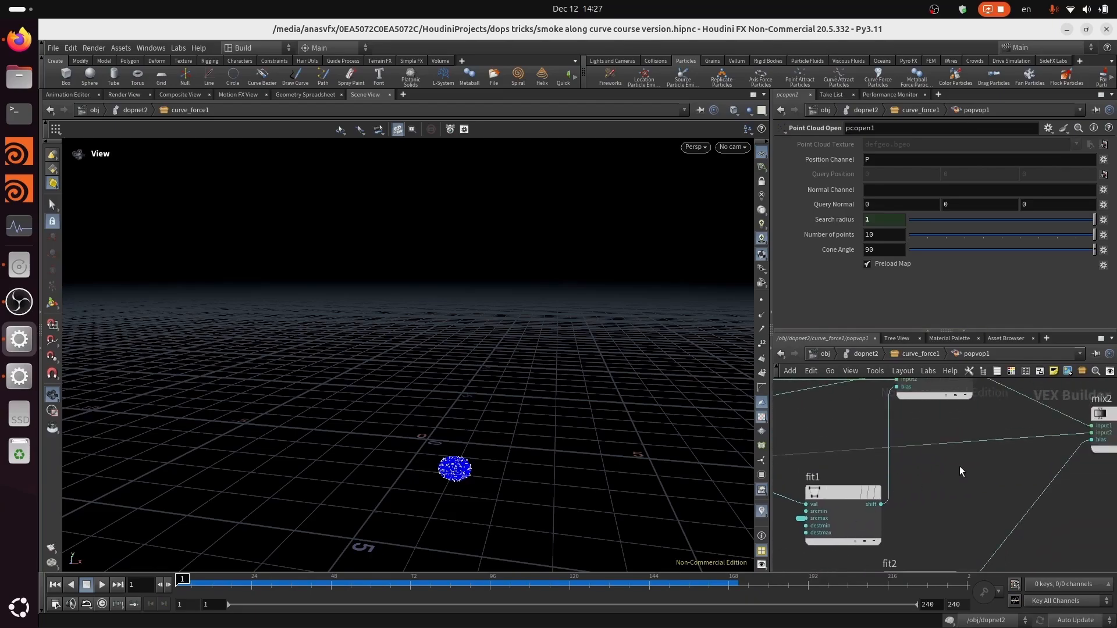
{"action": "mouse_move", "coordinate": [969, 466]}
{"action": "middle_mouse_down"}
{"action": "mouse_move", "coordinate": [850, 487]}
{"action": "mouse_move", "coordinate": [648, 411]}
{"action": "middle_mouse_up"}
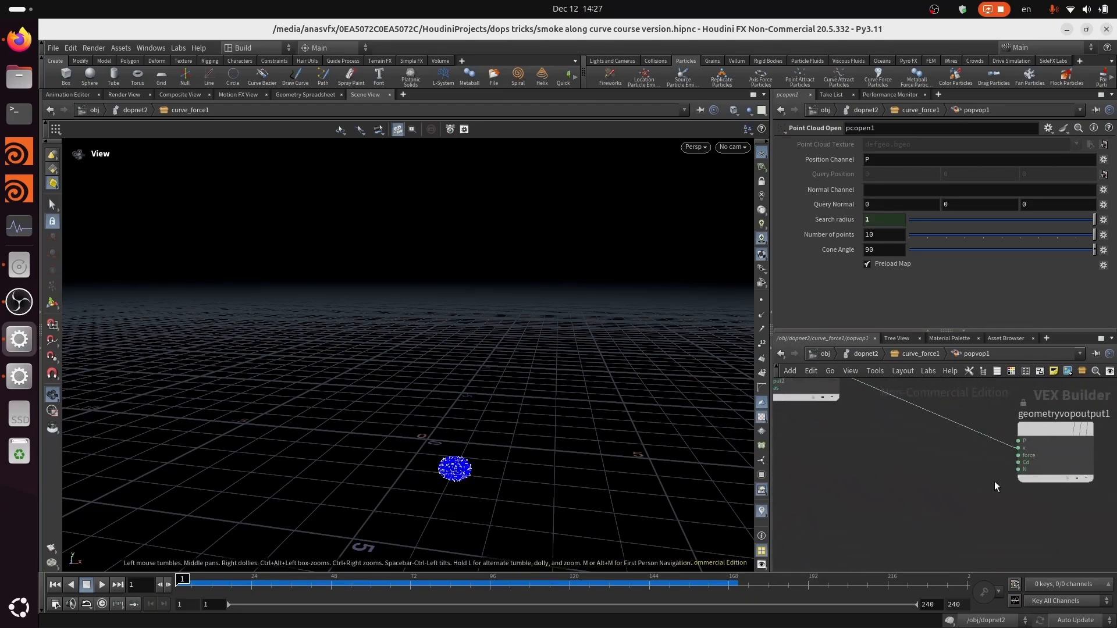
{"action": "left_click", "coordinate": [915, 354]}
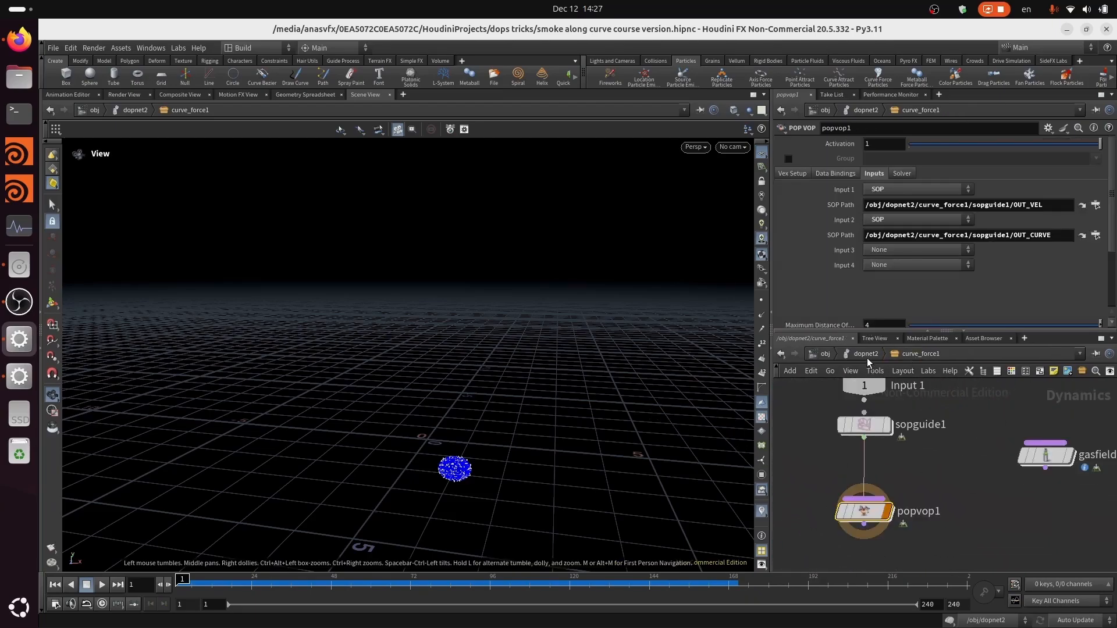
Replay the particle simulation, rewind it to the first frame, and view curve_force1's connection to merge1 in dopnet2.
{"action": "left_click", "coordinate": [101, 585]}
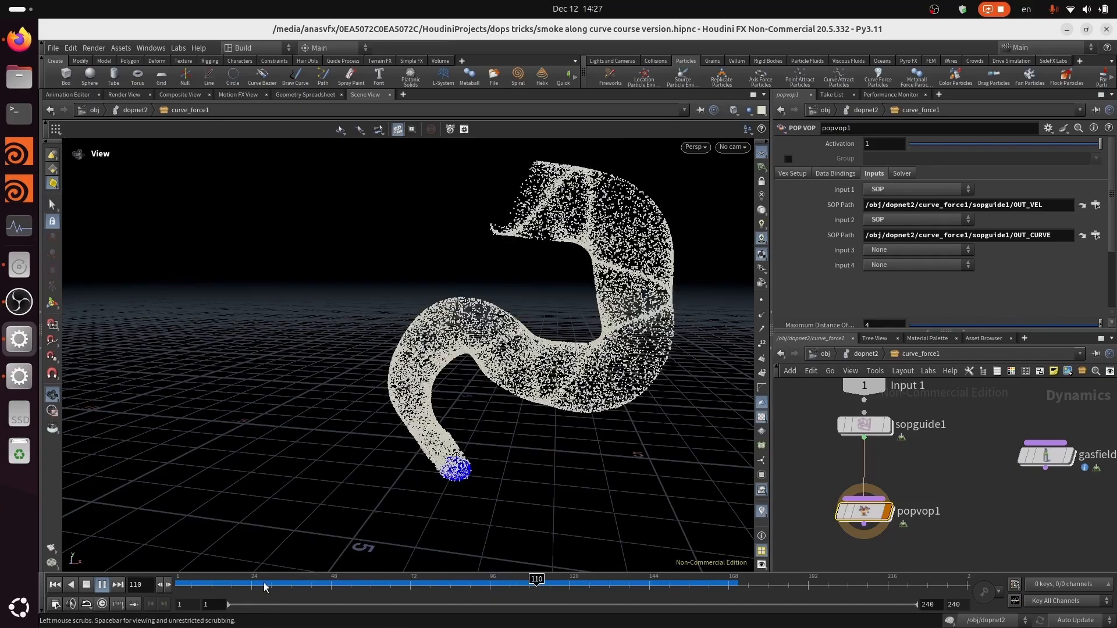
{"action": "left_click", "coordinate": [55, 585]}
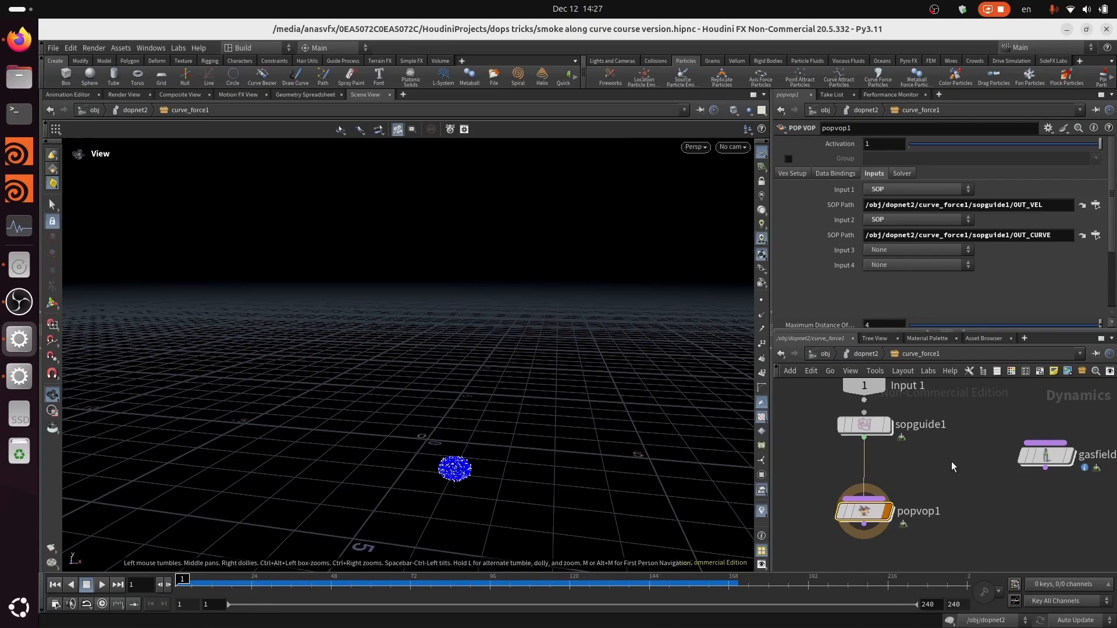
{"action": "left_click", "coordinate": [872, 352]}
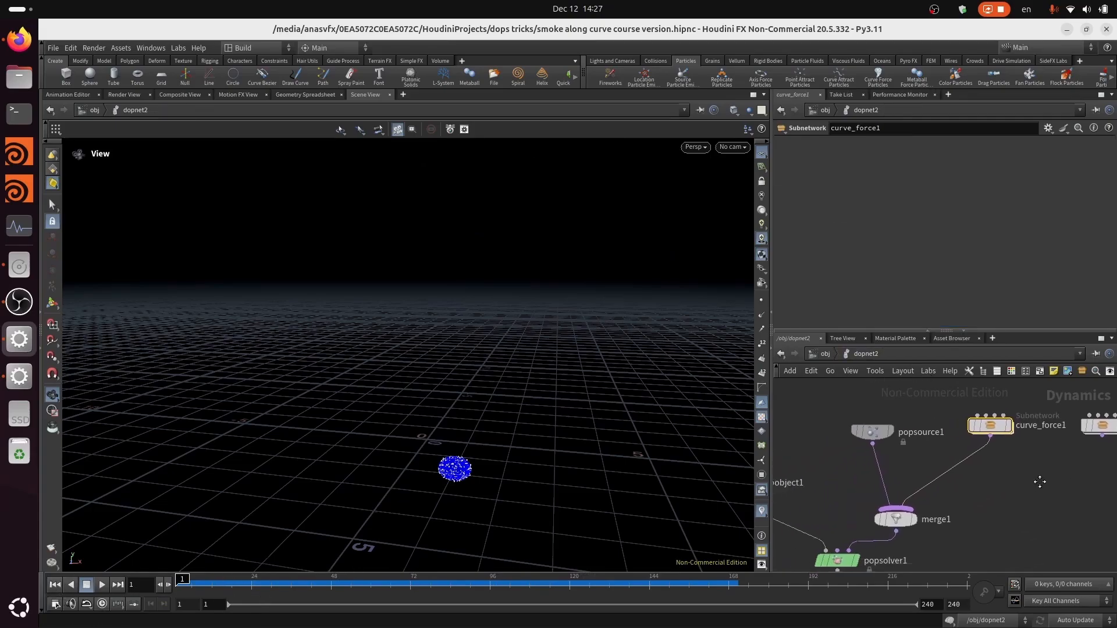
{"action": "scroll", "coordinate": [937, 420], "scroll_direction": "up", "scroll_amount": 1}
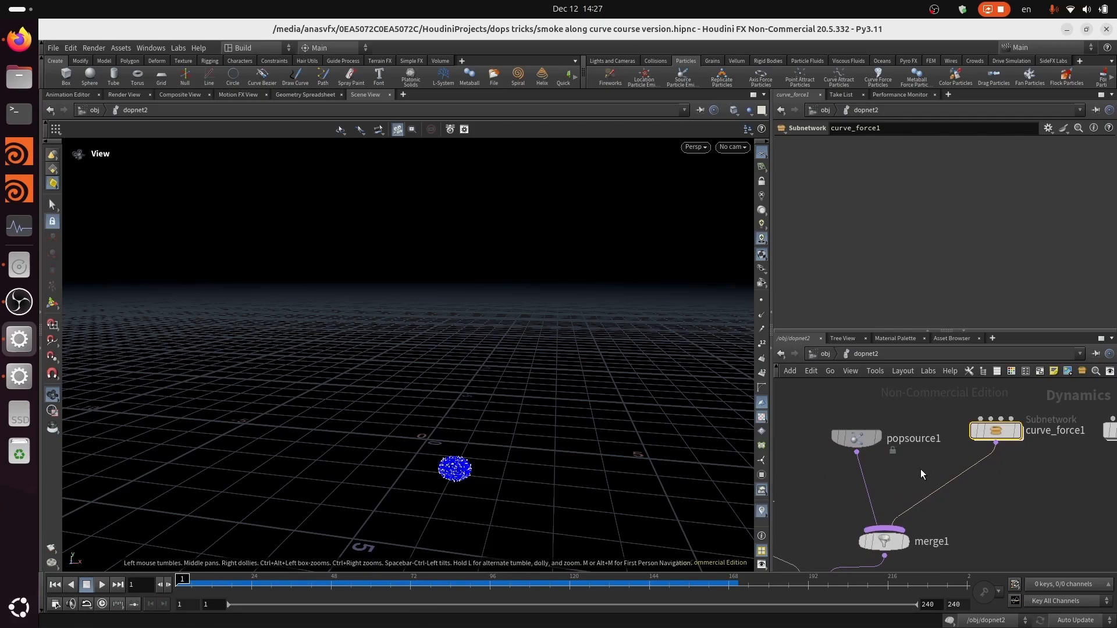
{"action": "mouse_move", "coordinate": [921, 469]}
{"action": "middle_mouse_down"}
{"action": "mouse_move", "coordinate": [943, 457]}
{"action": "mouse_move", "coordinate": [916, 481]}
{"action": "mouse_move", "coordinate": [925, 467]}
{"action": "mouse_move", "coordinate": [895, 476]}
{"action": "mouse_move", "coordinate": [916, 452]}
{"action": "mouse_move", "coordinate": [936, 462]}
{"action": "middle_mouse_up"}
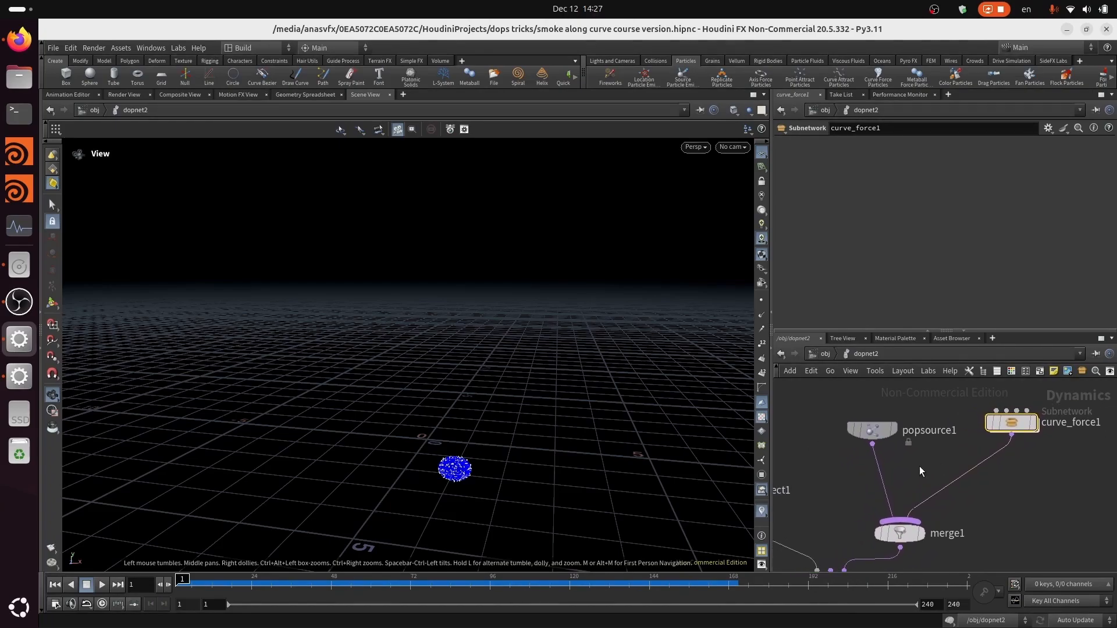